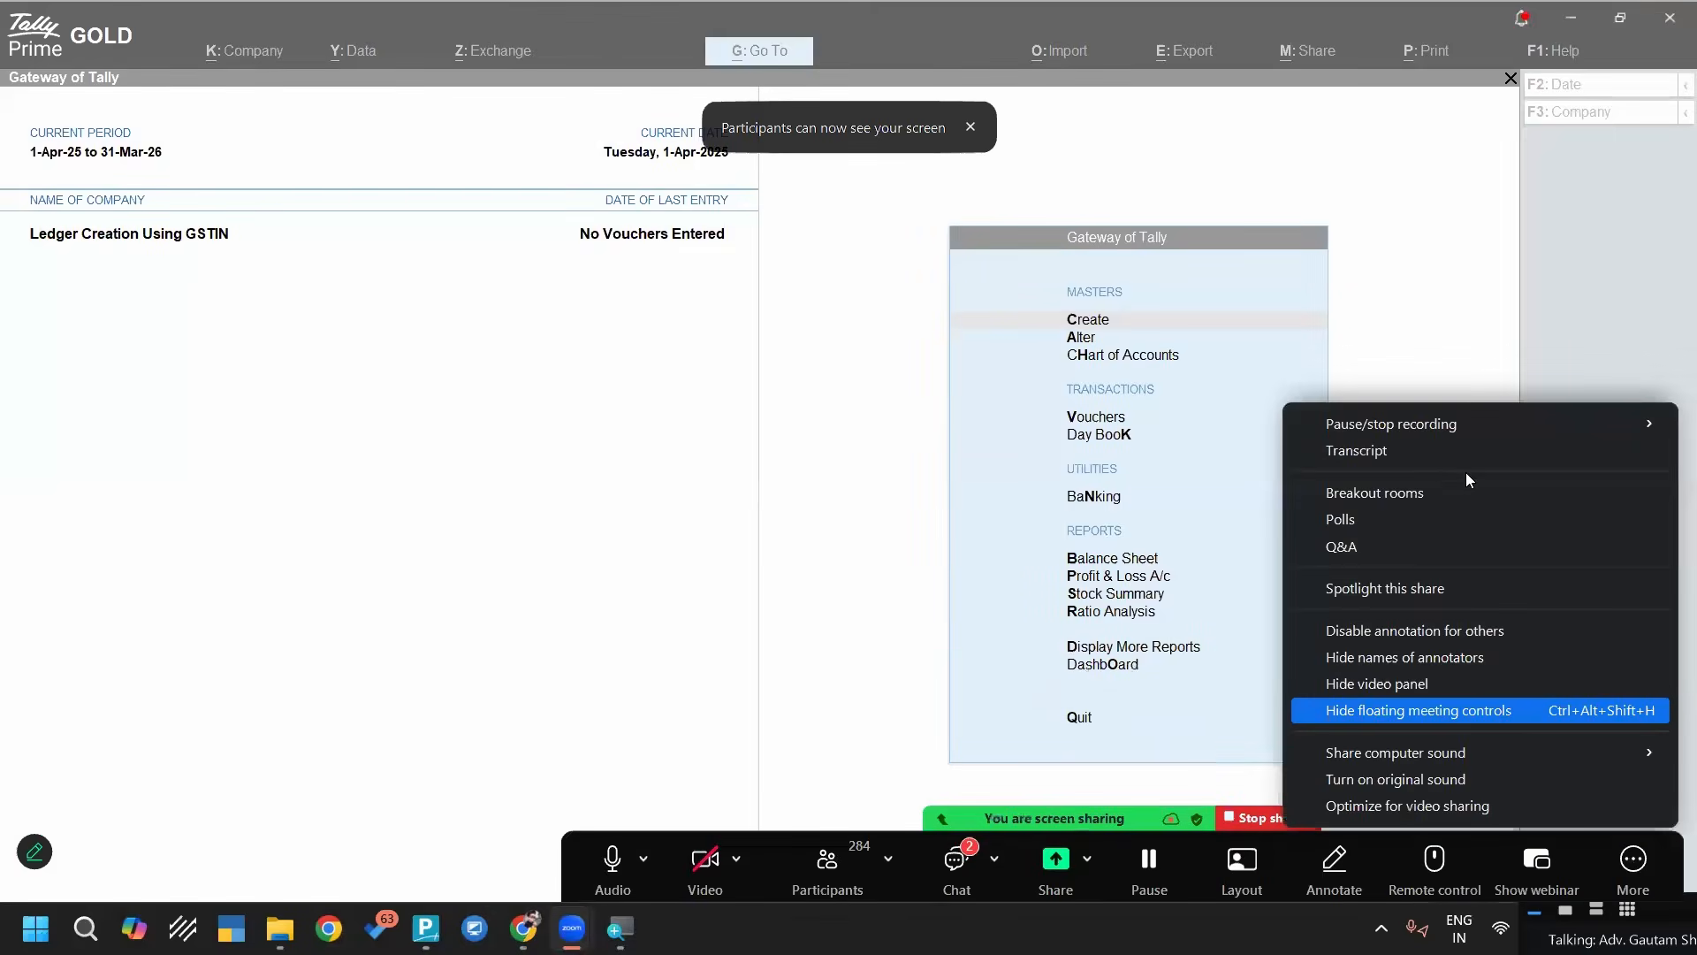
pyautogui.press('Return')
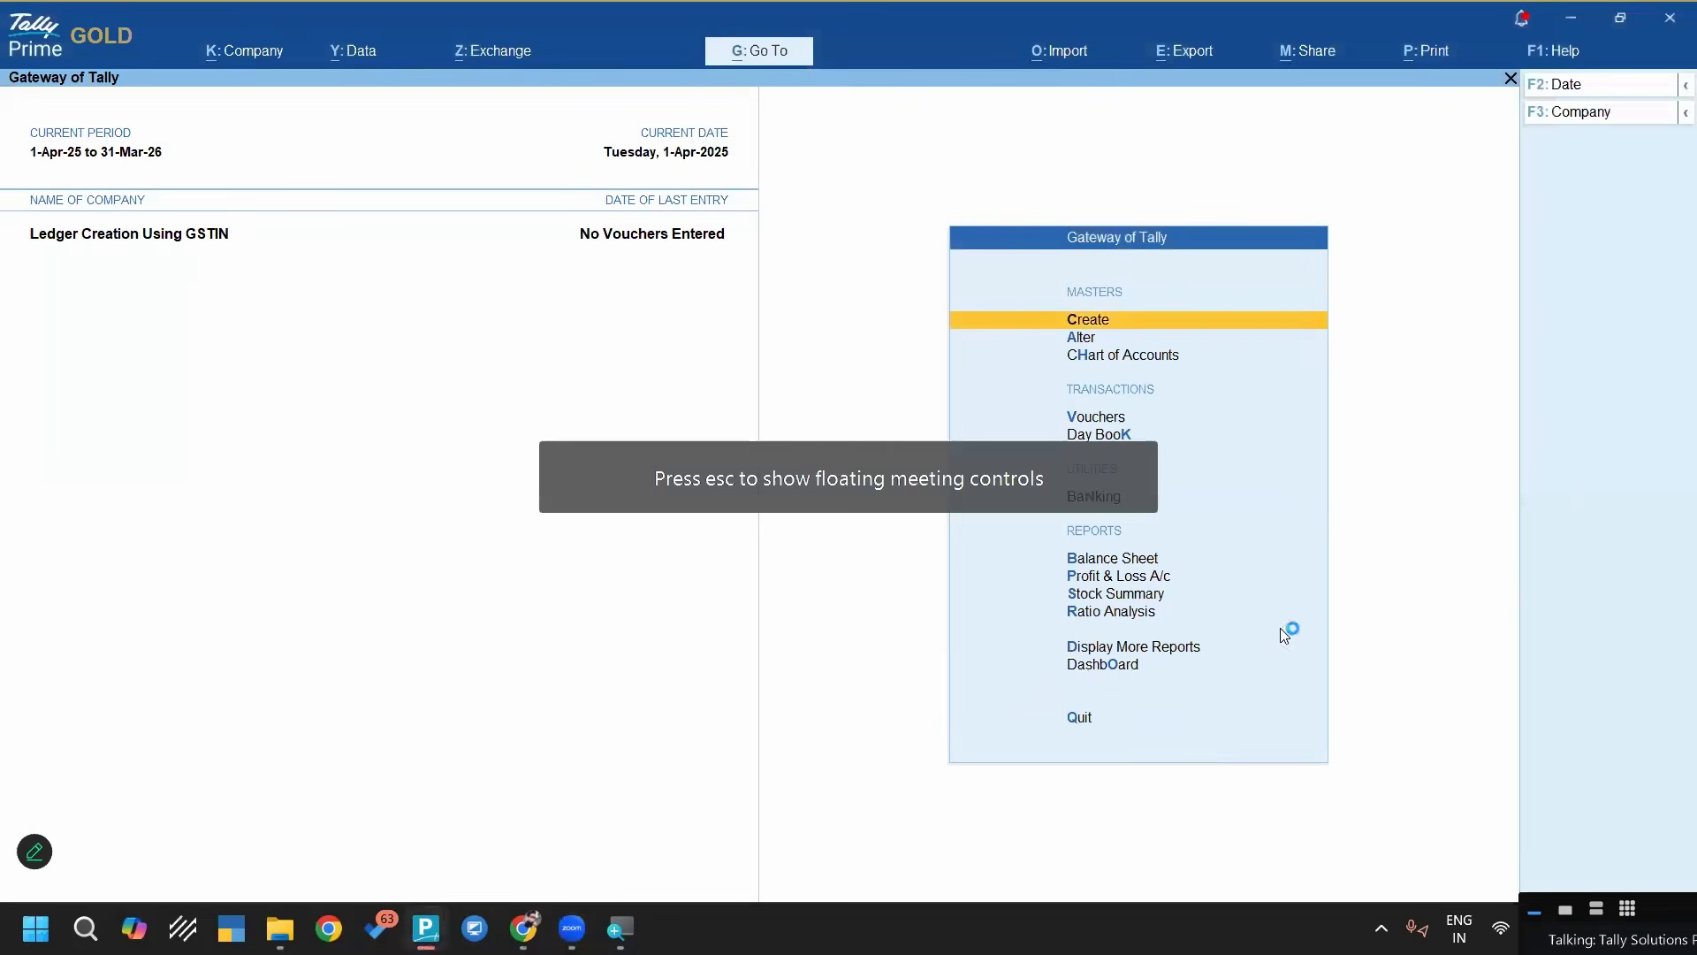
pyautogui.rightClick(1086, 915)
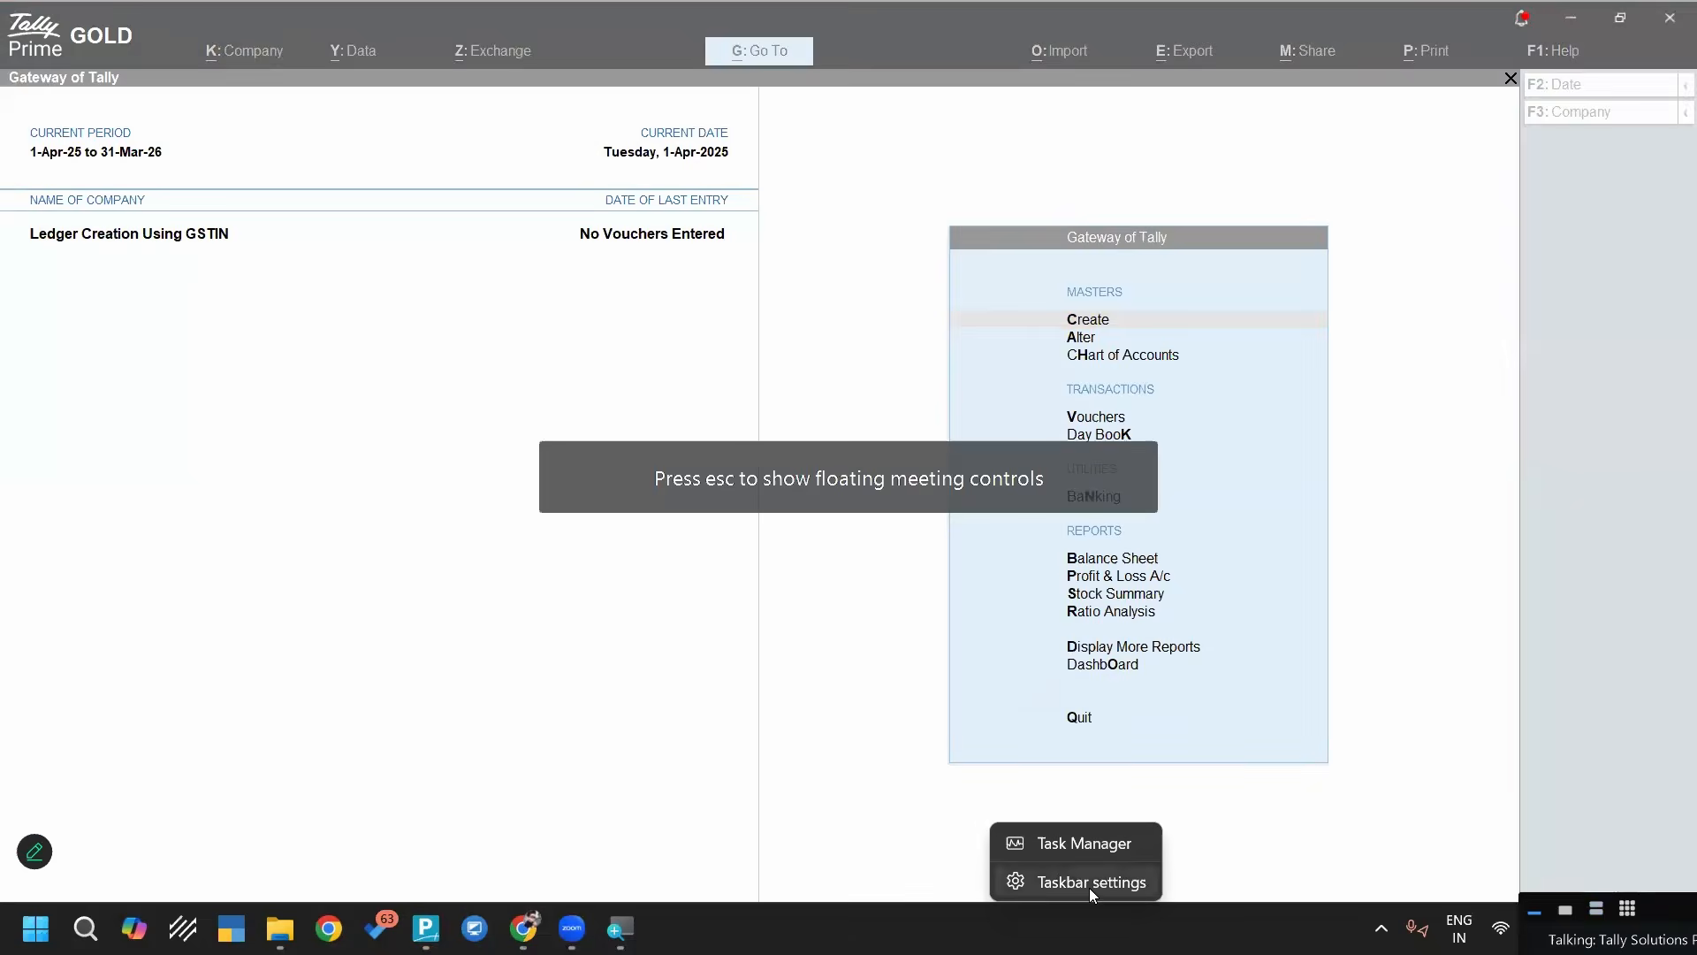
pyautogui.click(1376, 716)
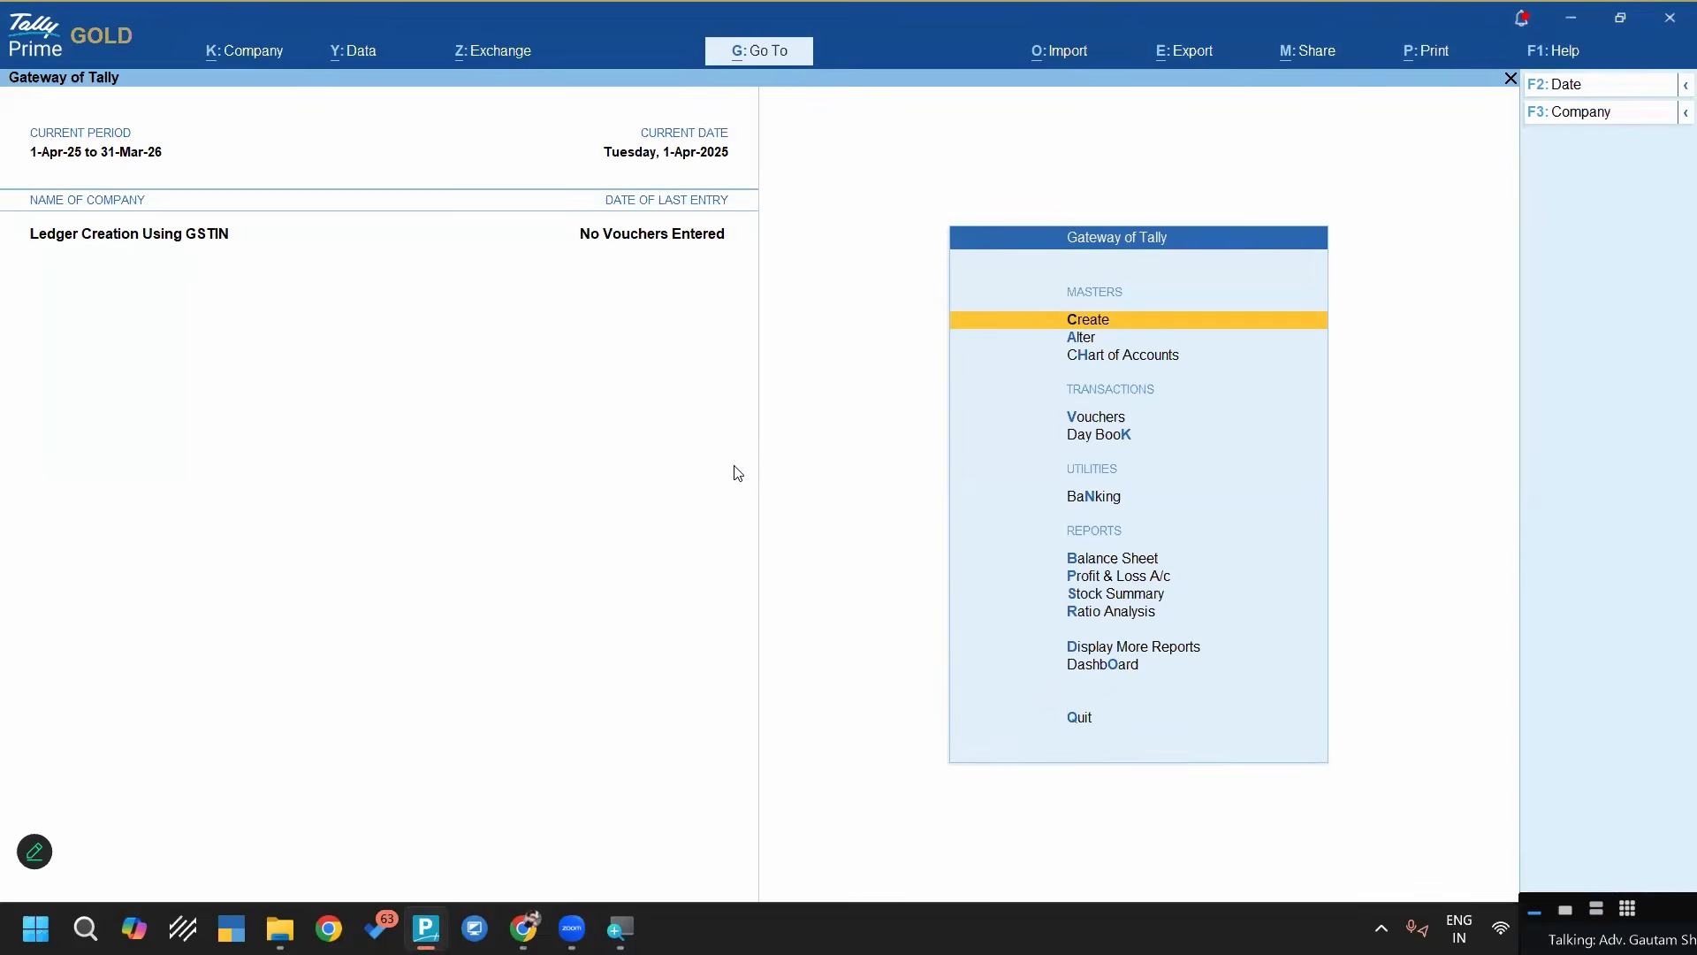
# Start a new ledger, fetch the party's details by entering its GSTIN/UIN, and accept the details into the ledger form
pyautogui.press('Return')
pyautogui.press('Down')
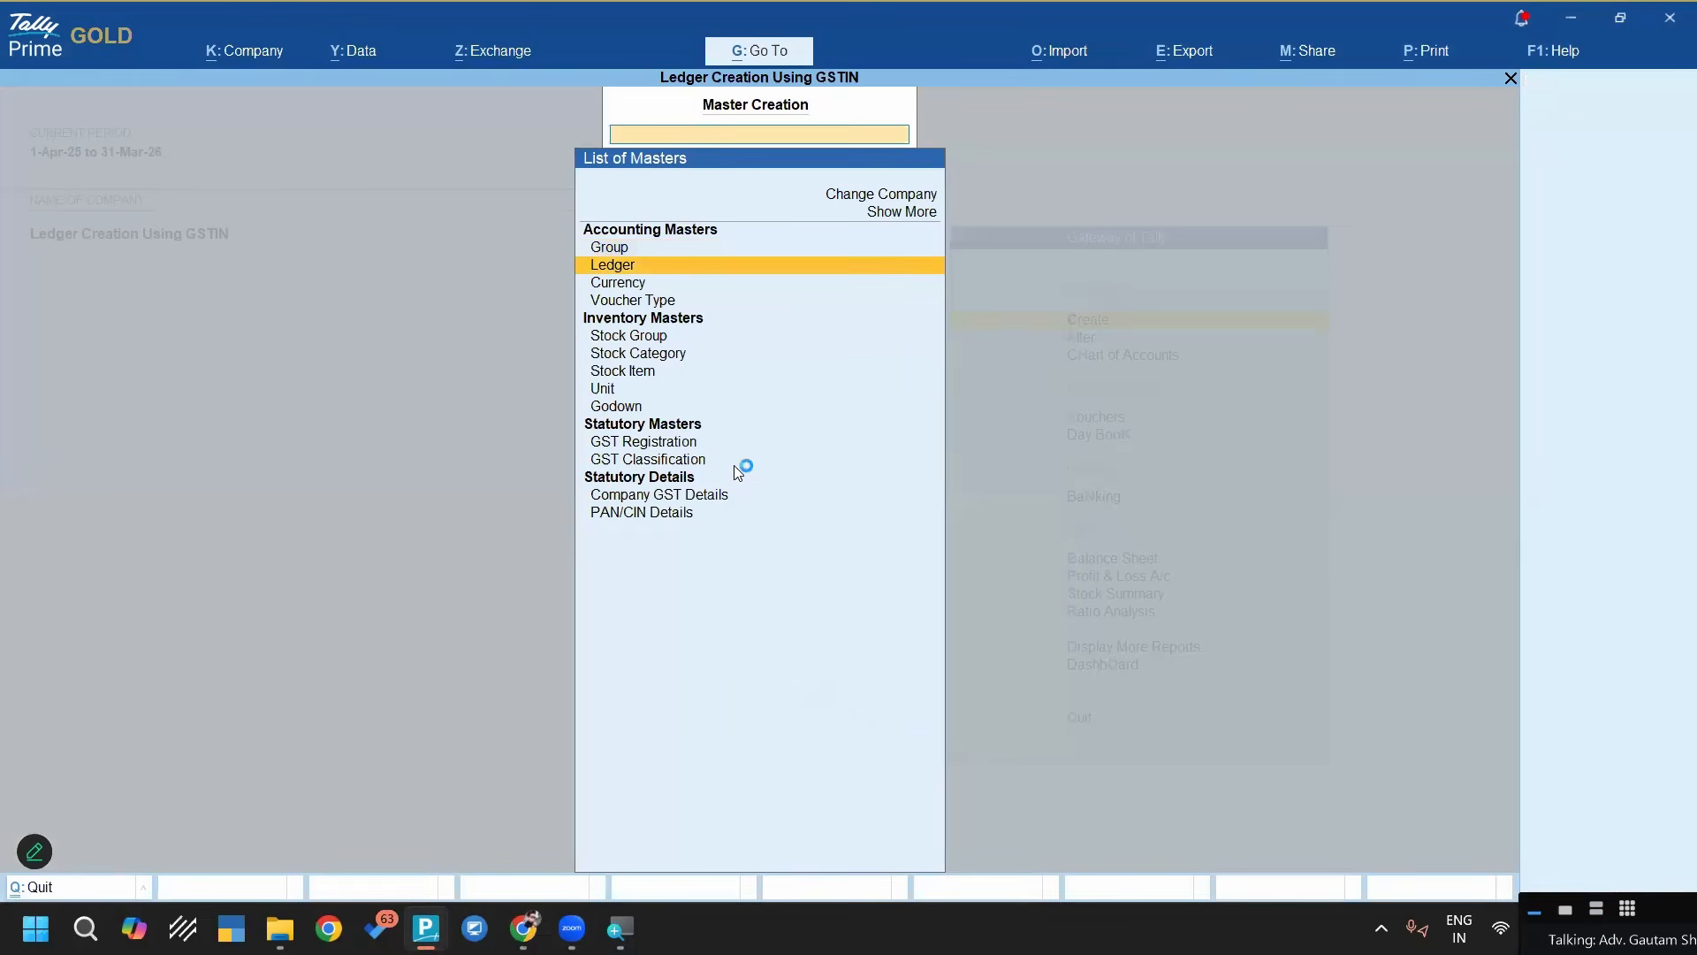
pyautogui.press('Return')
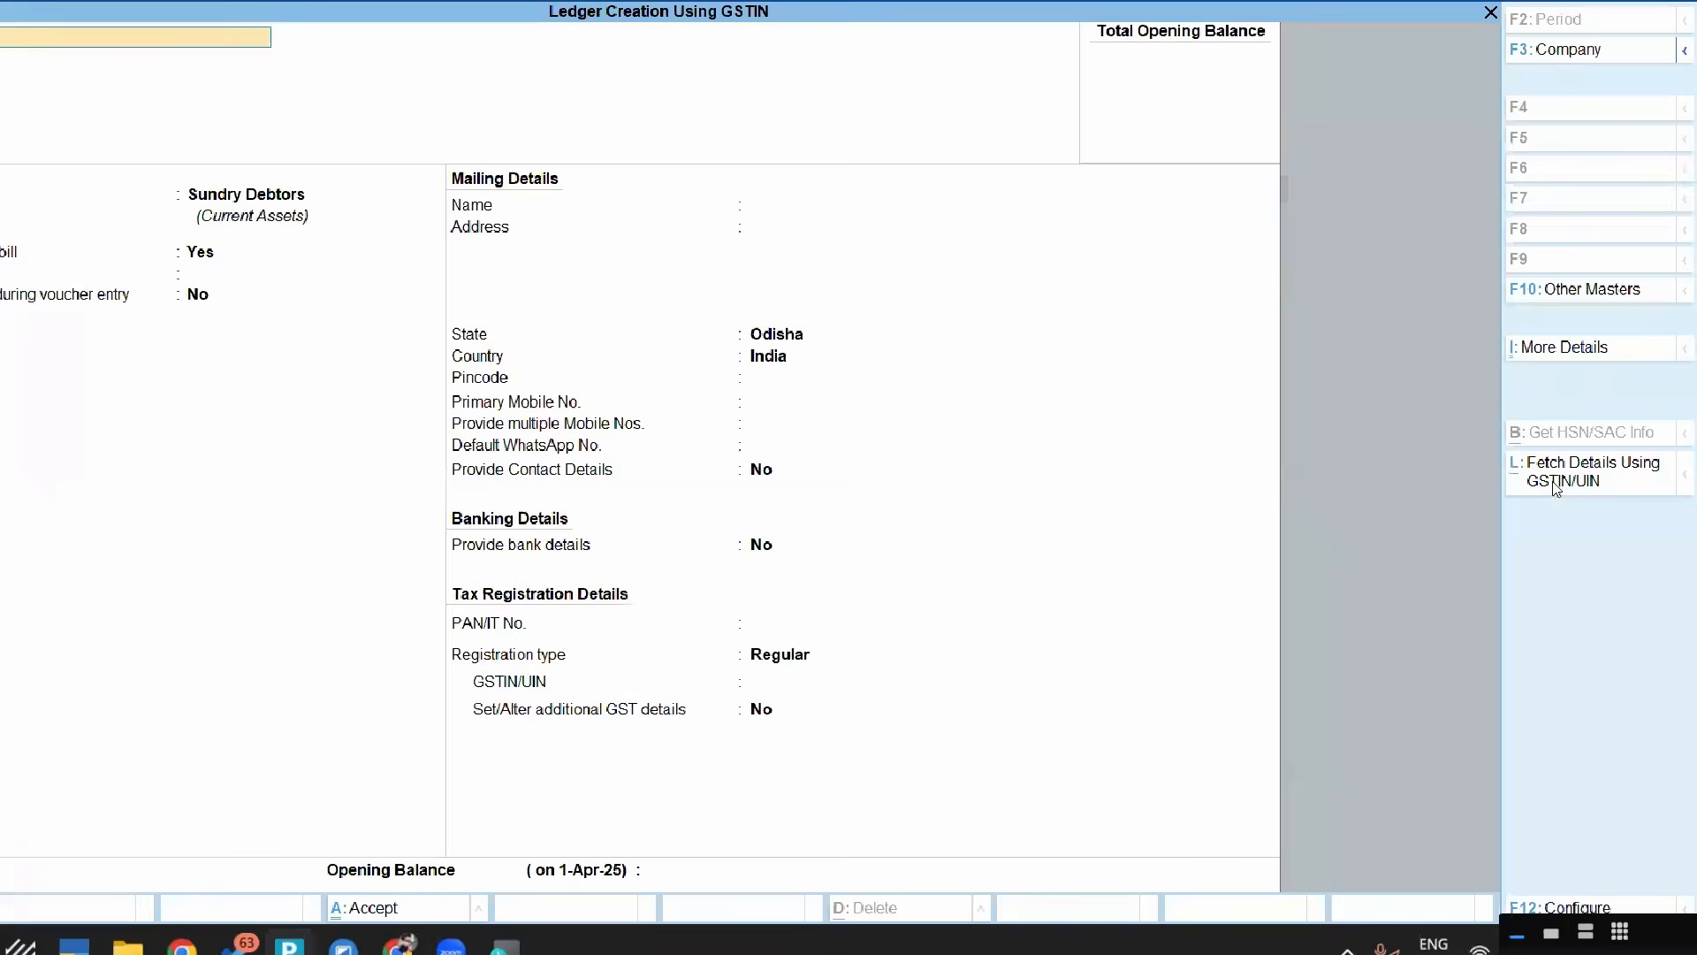
pyautogui.click(1424, 473)
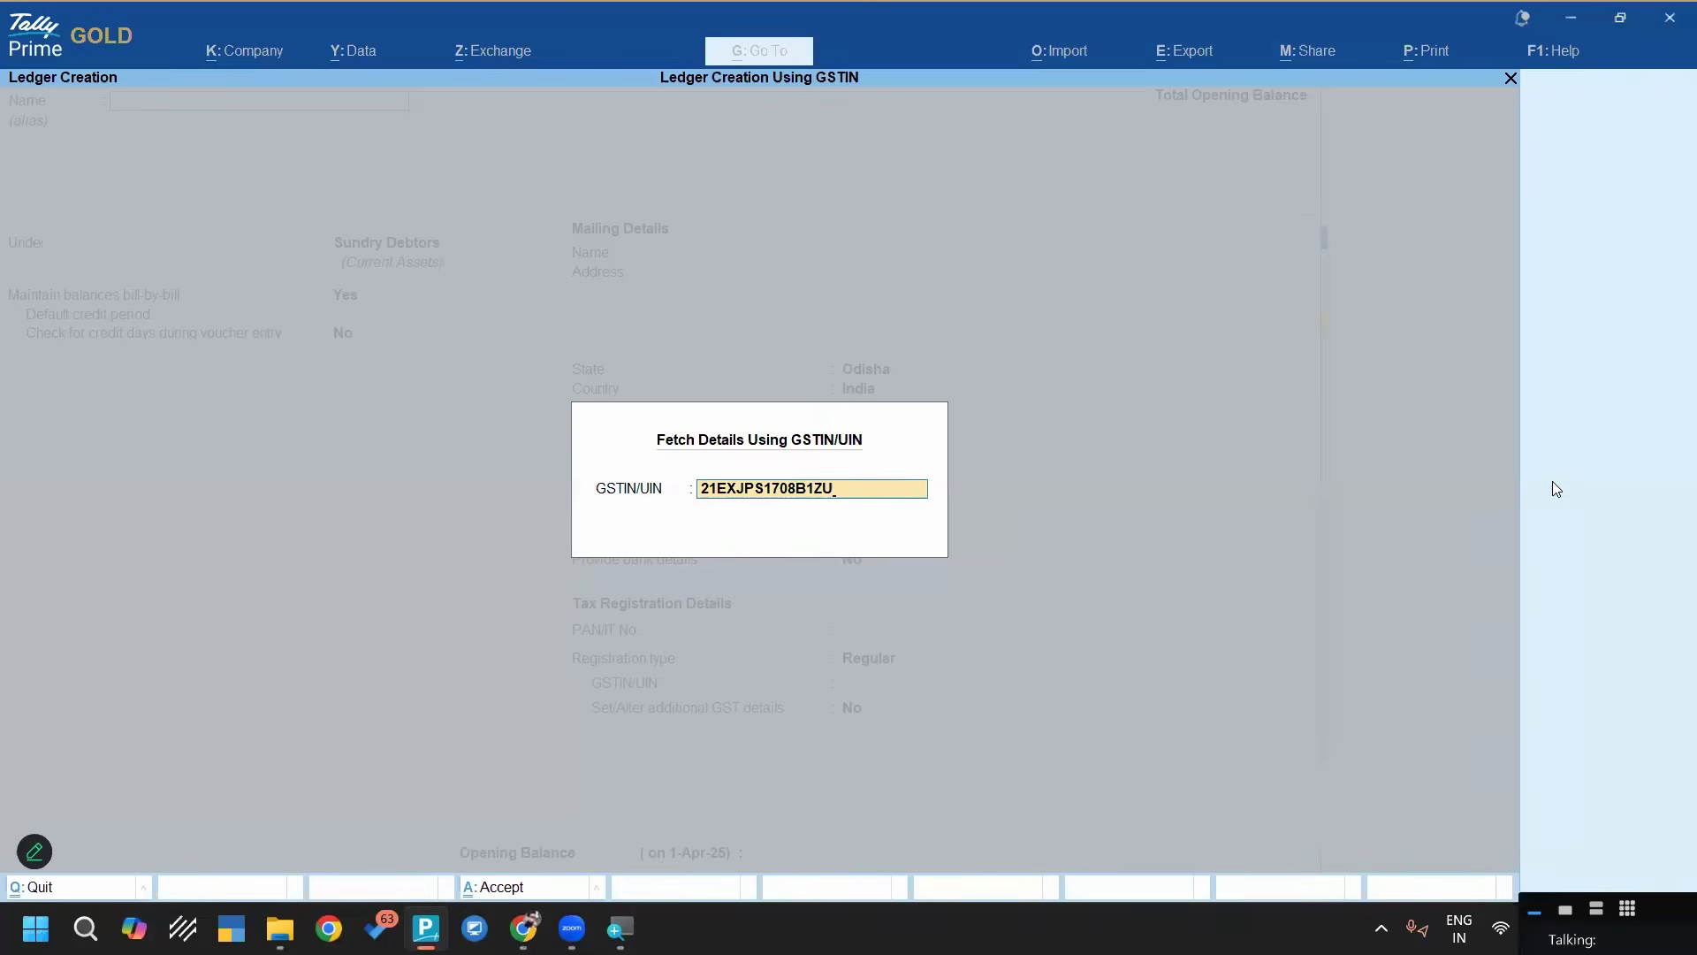
pyautogui.press('Return')
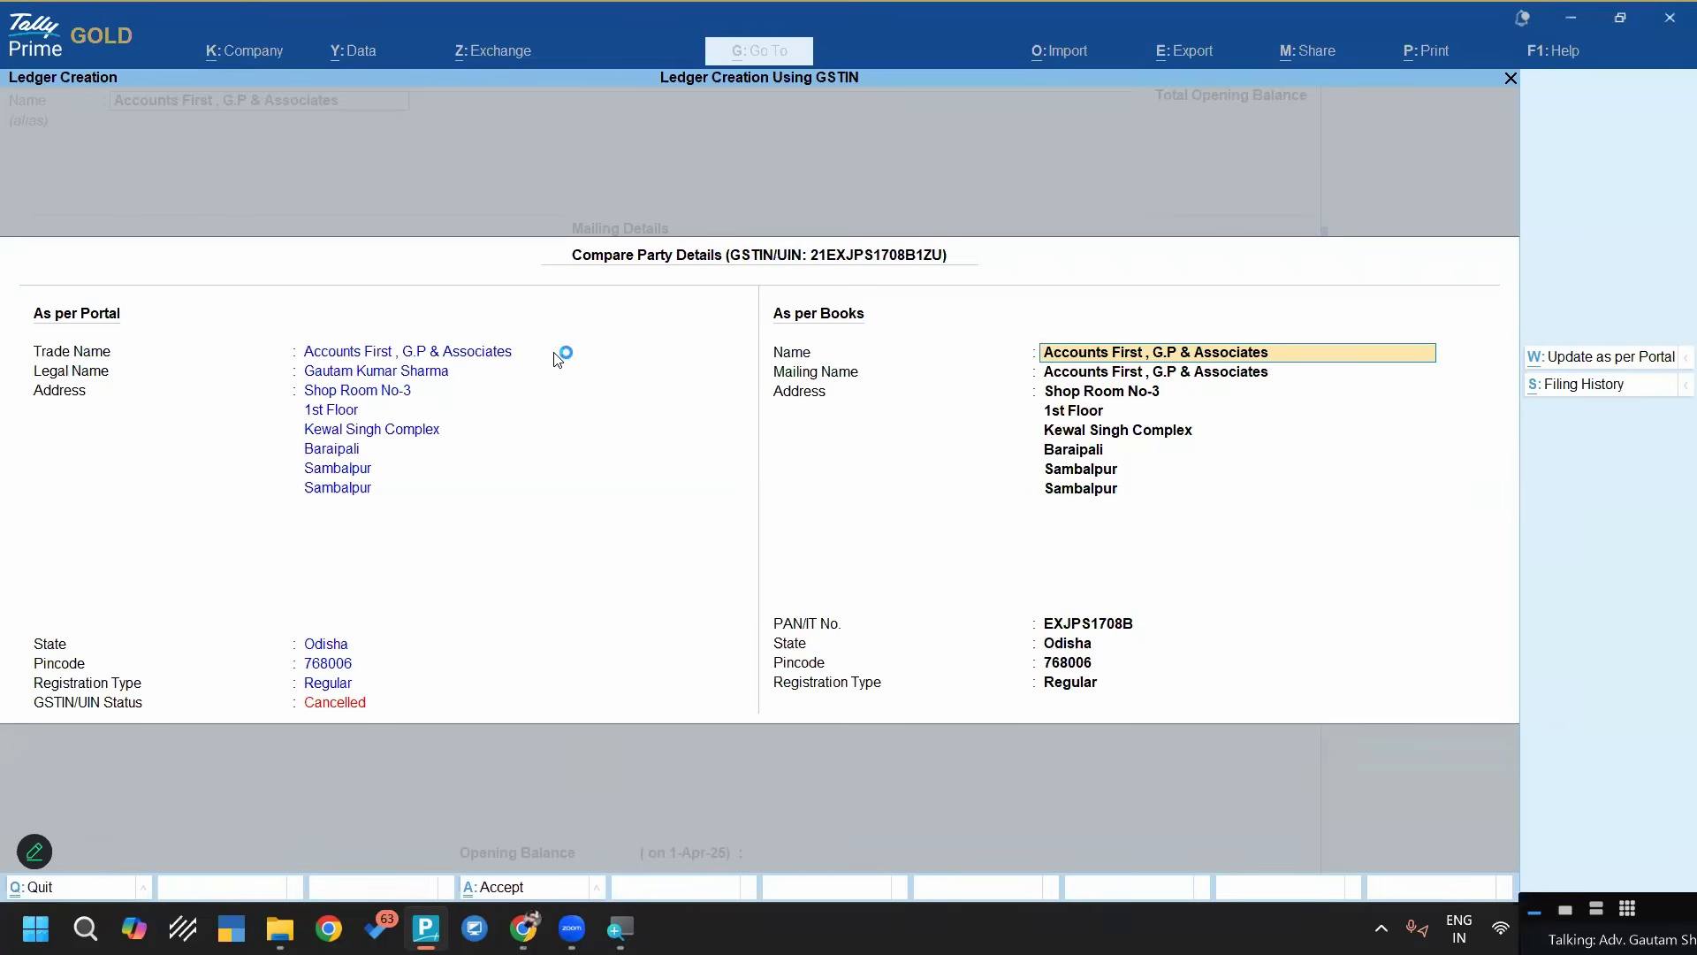
pyautogui.hotkey('ctrl', 'a')
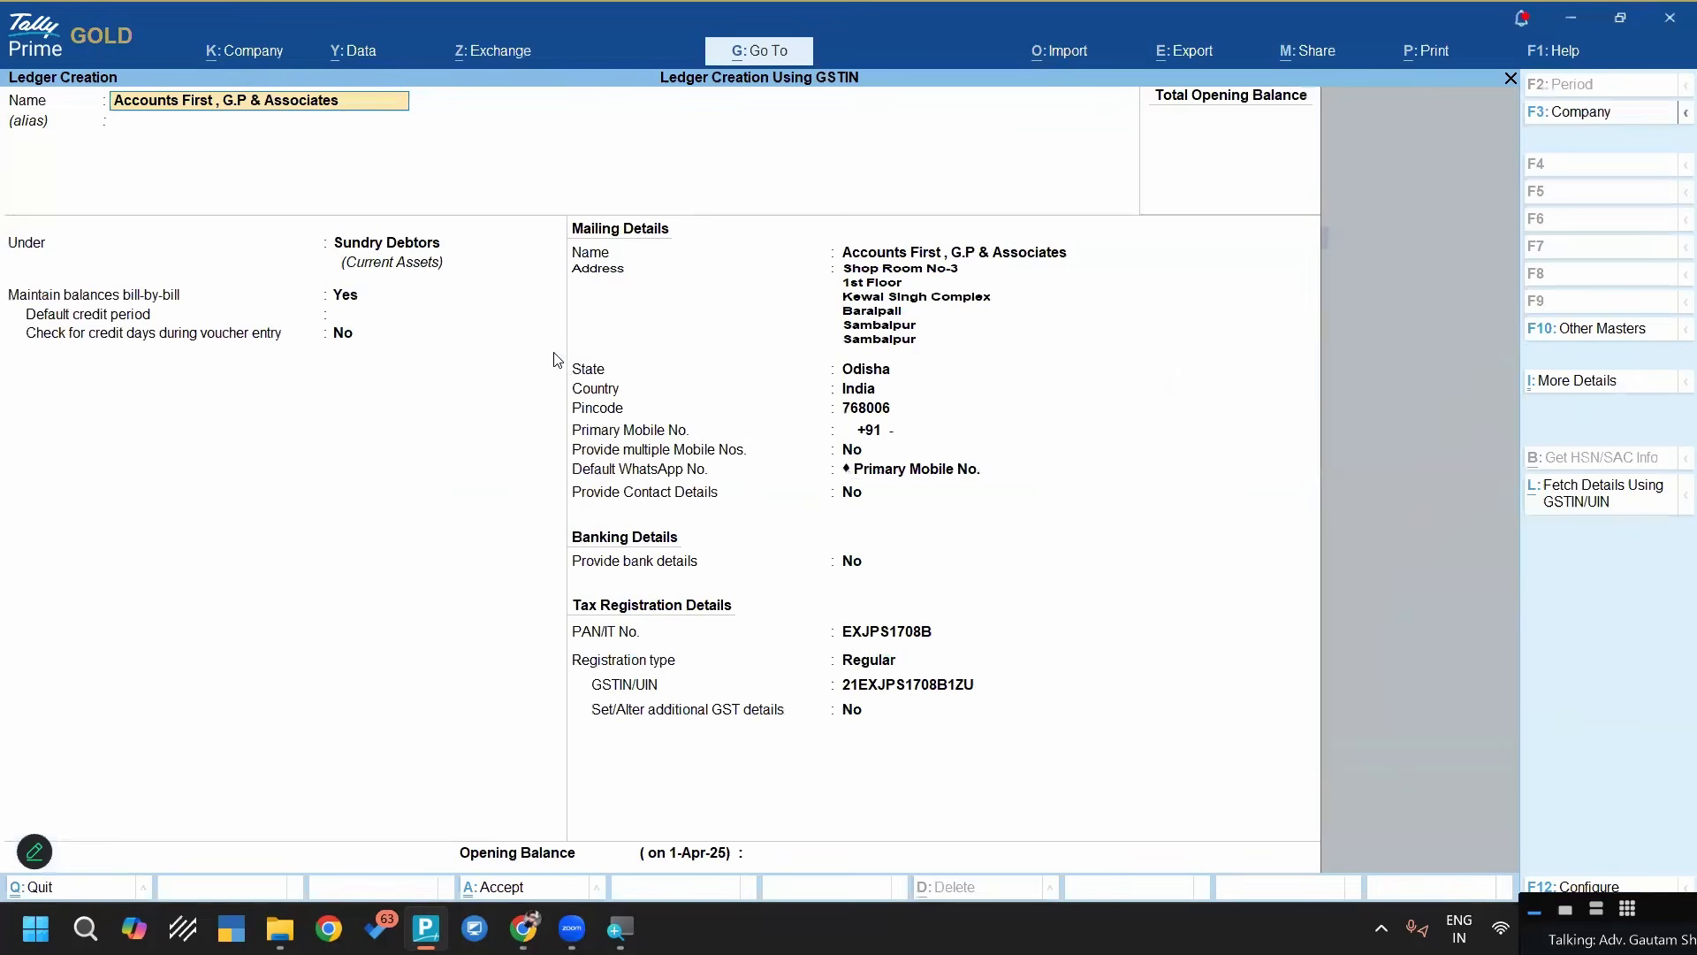
# Place the new ledger under the Sundry Creditors group, save it, and return to the Gateway of Tally
pyautogui.press('Return')
pyautogui.press('Return')
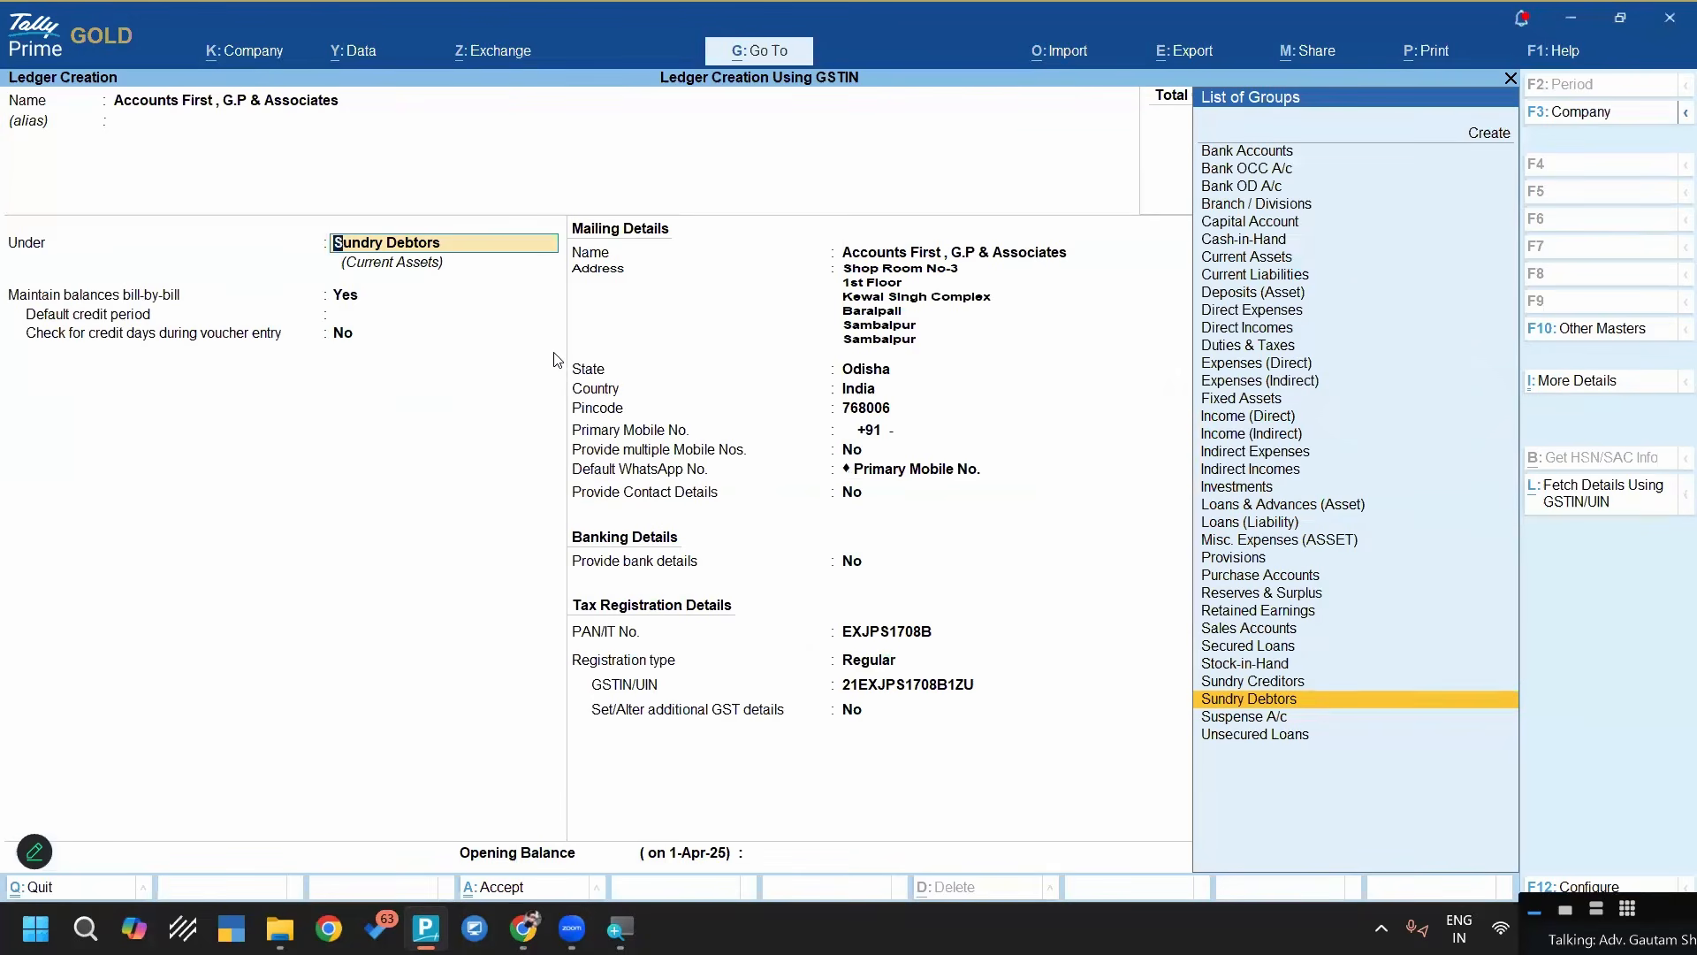
pyautogui.press('Up')
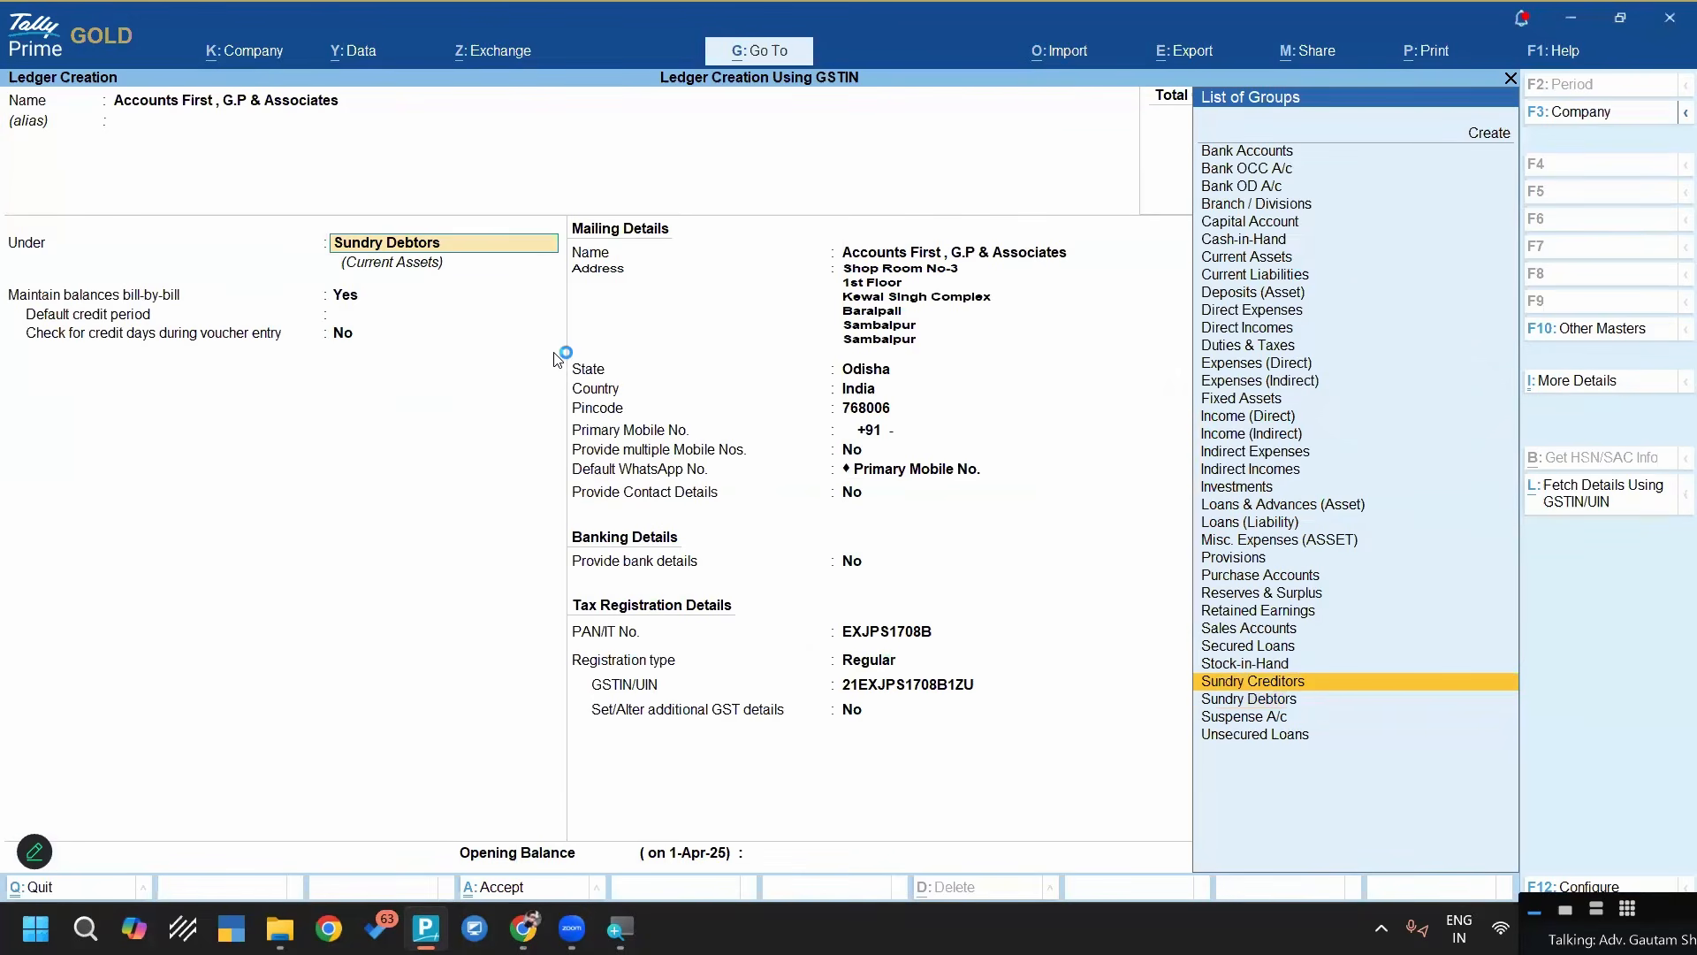
pyautogui.press('Return')
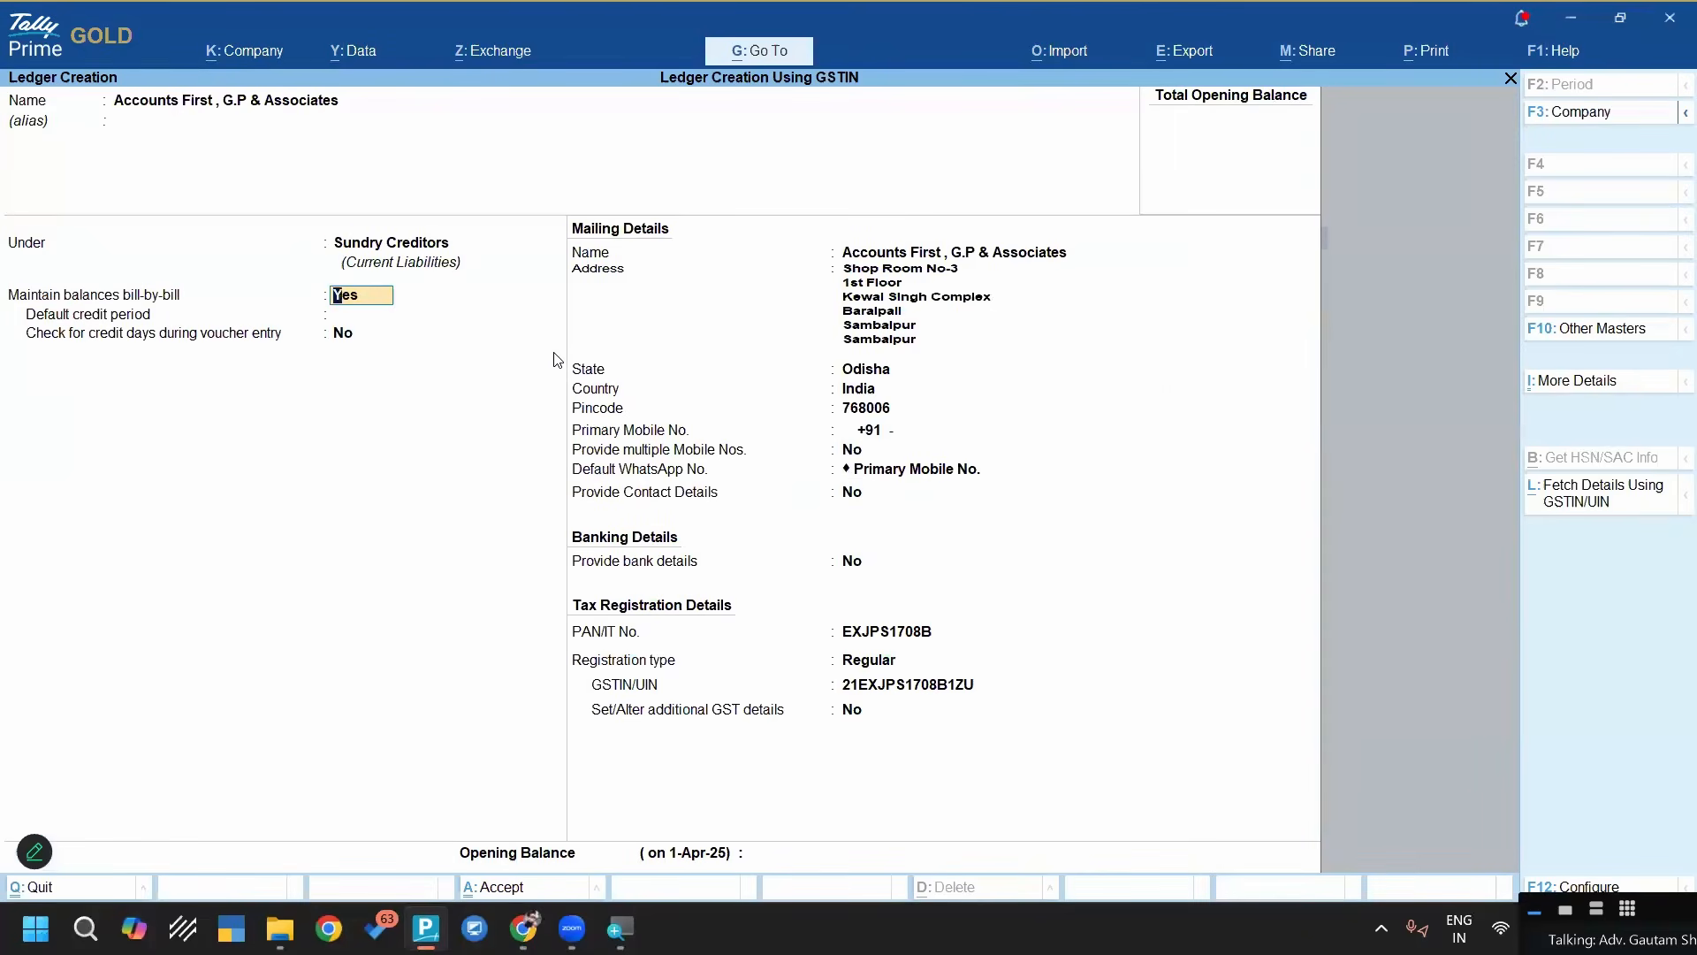
pyautogui.hotkey('ctrl', 'a')
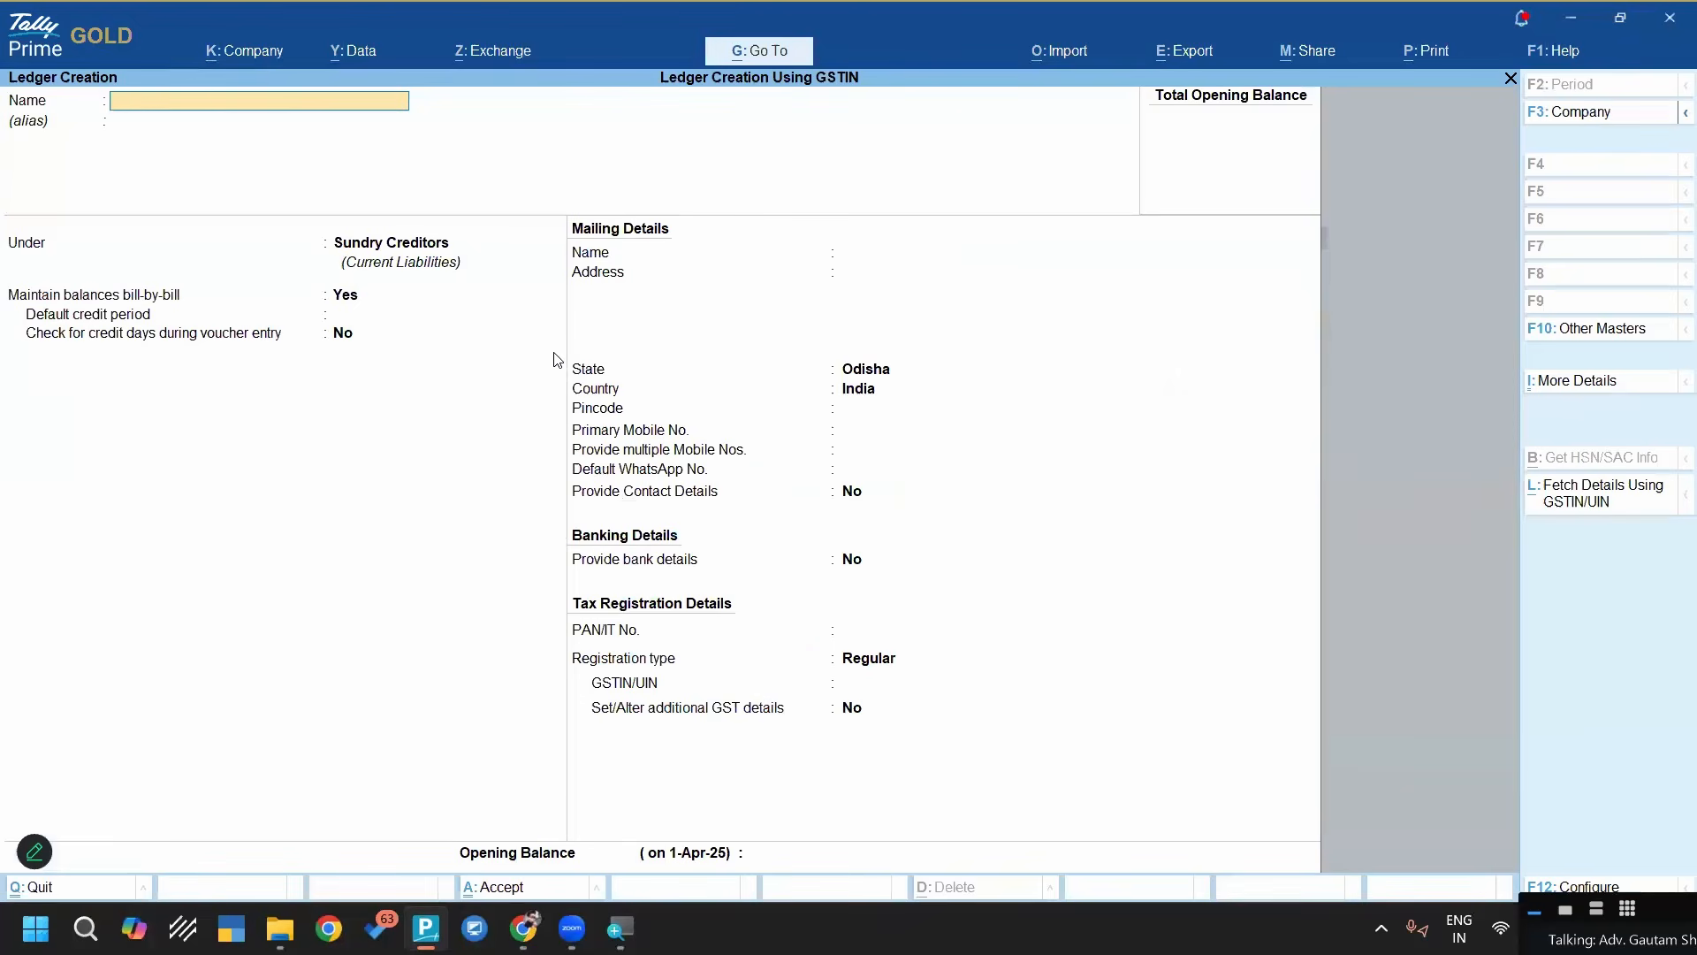
pyautogui.press('Escape')
pyautogui.press('Escape')
pyautogui.press('Escape')
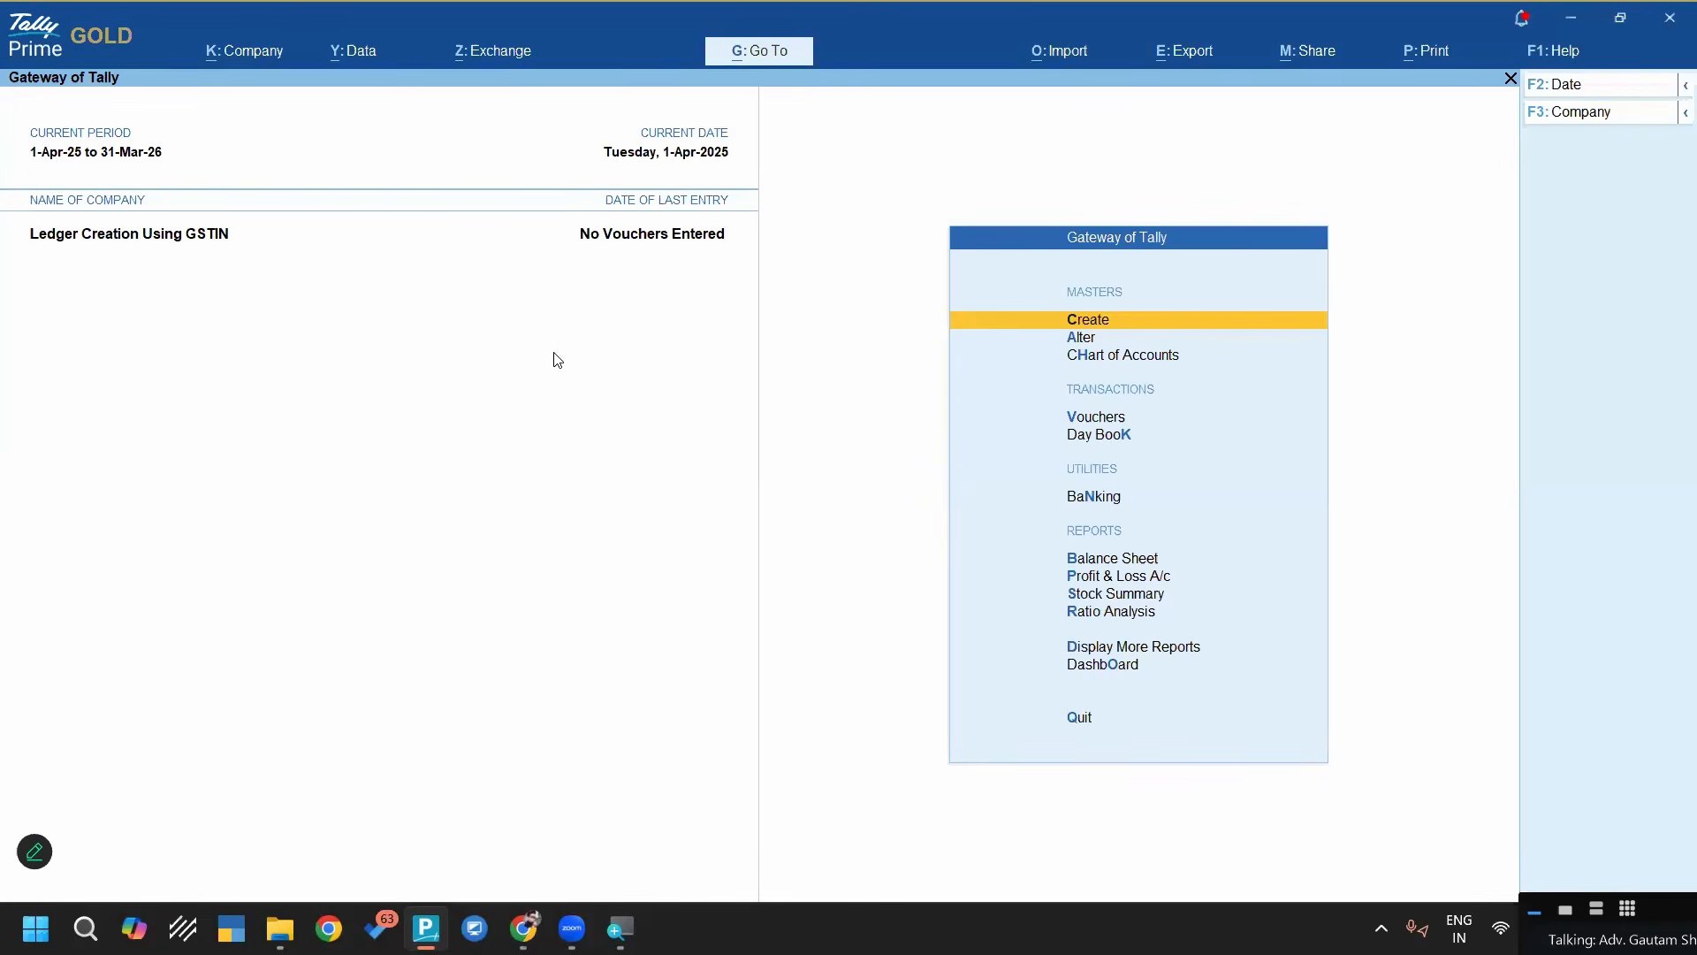
pyautogui.press('alt')
pyautogui.hotkey('alt', 'g')
pyautogui.write('M')
pyautogui.press('BackSpace')
pyautogui.write('GSTI')
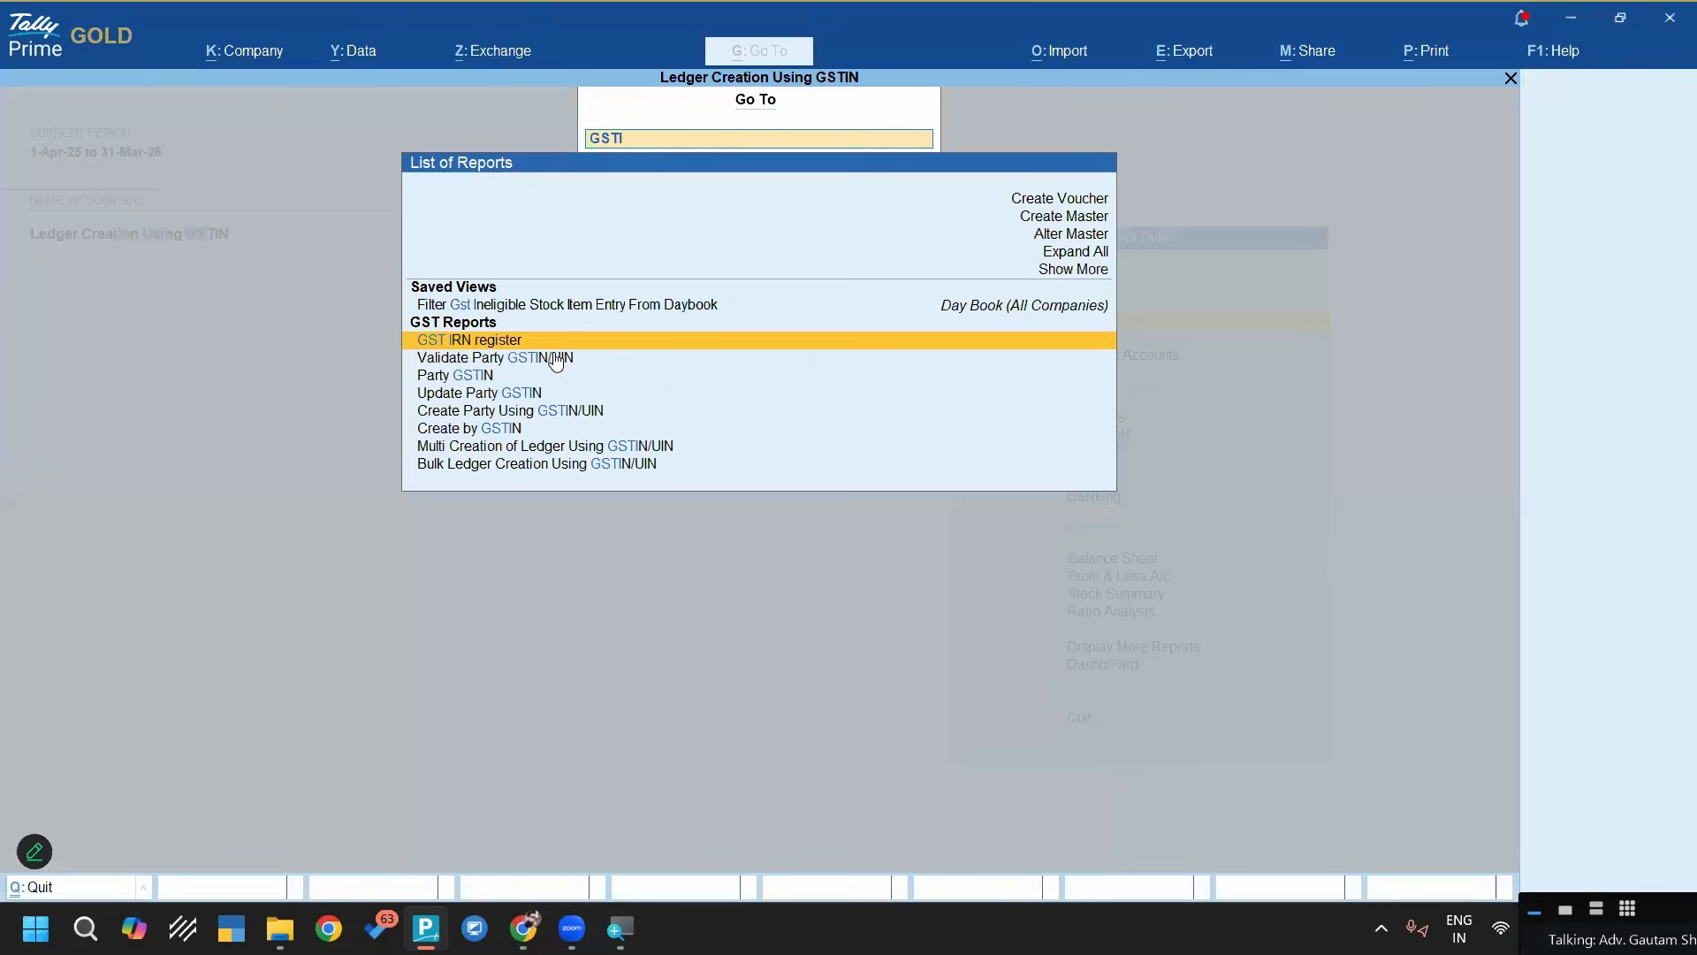
pyautogui.press('Down')
pyautogui.press('Down')
pyautogui.press('Down')
pyautogui.press('Down')
pyautogui.press('Down')
pyautogui.press('Down')
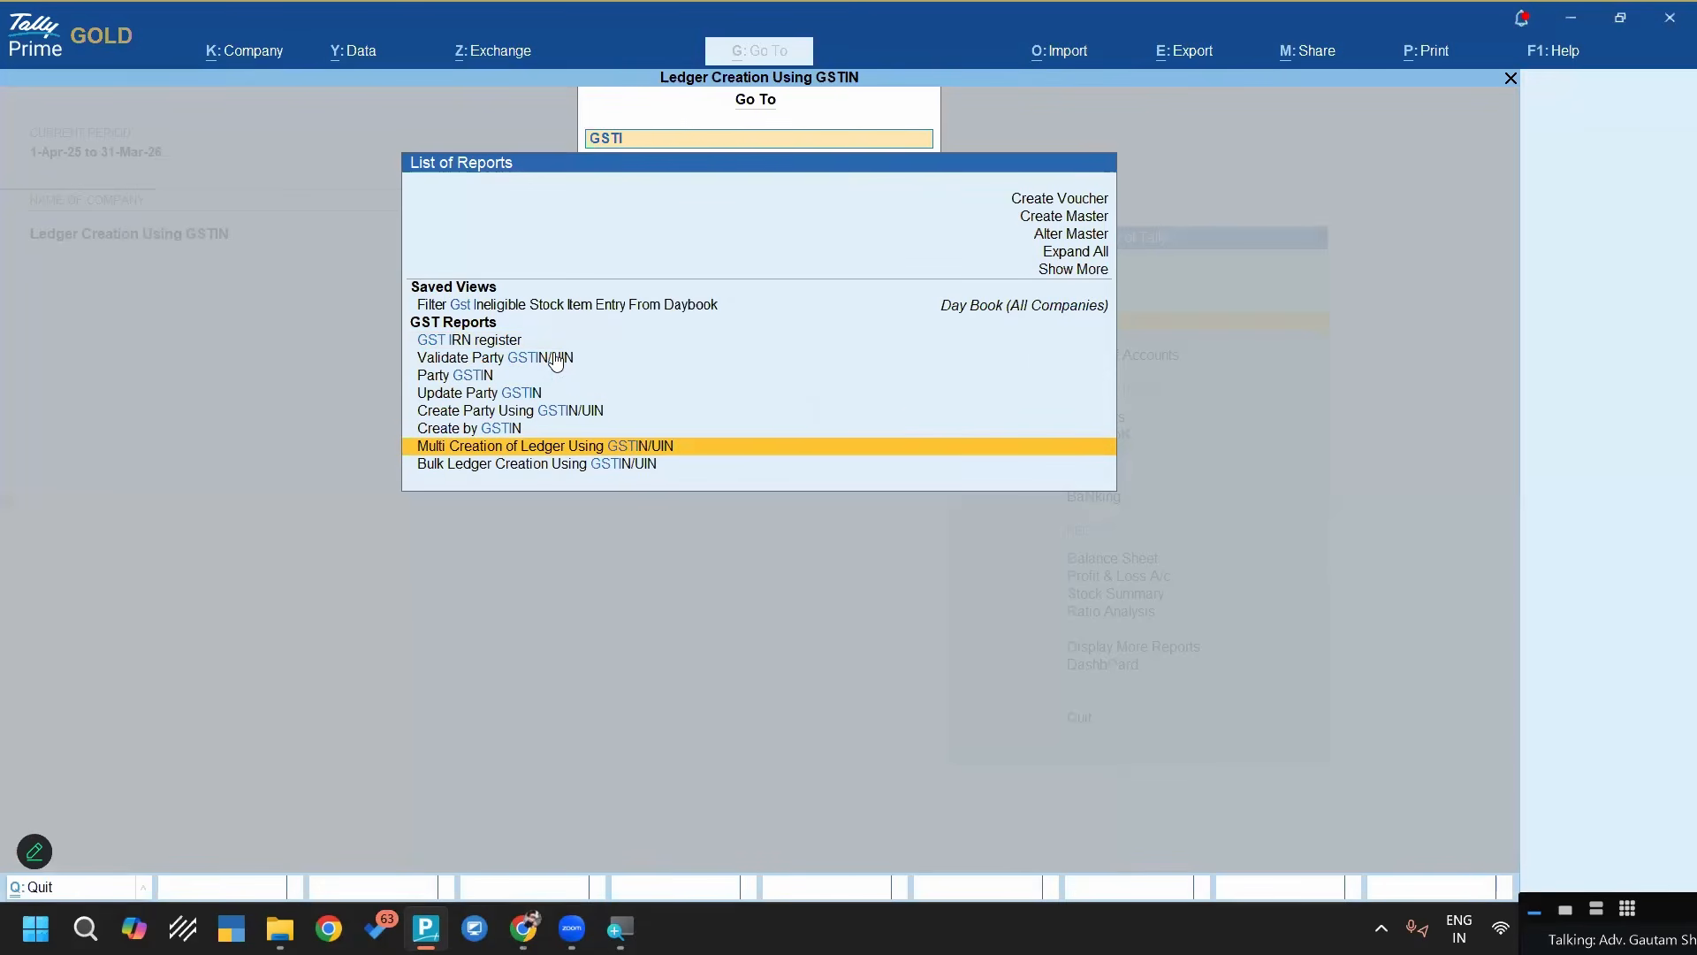
pyautogui.press('BackSpace')
pyautogui.press('BackSpace')
pyautogui.press('BackSpace')
pyautogui.press('BackSpace')
pyautogui.click(738, 53)
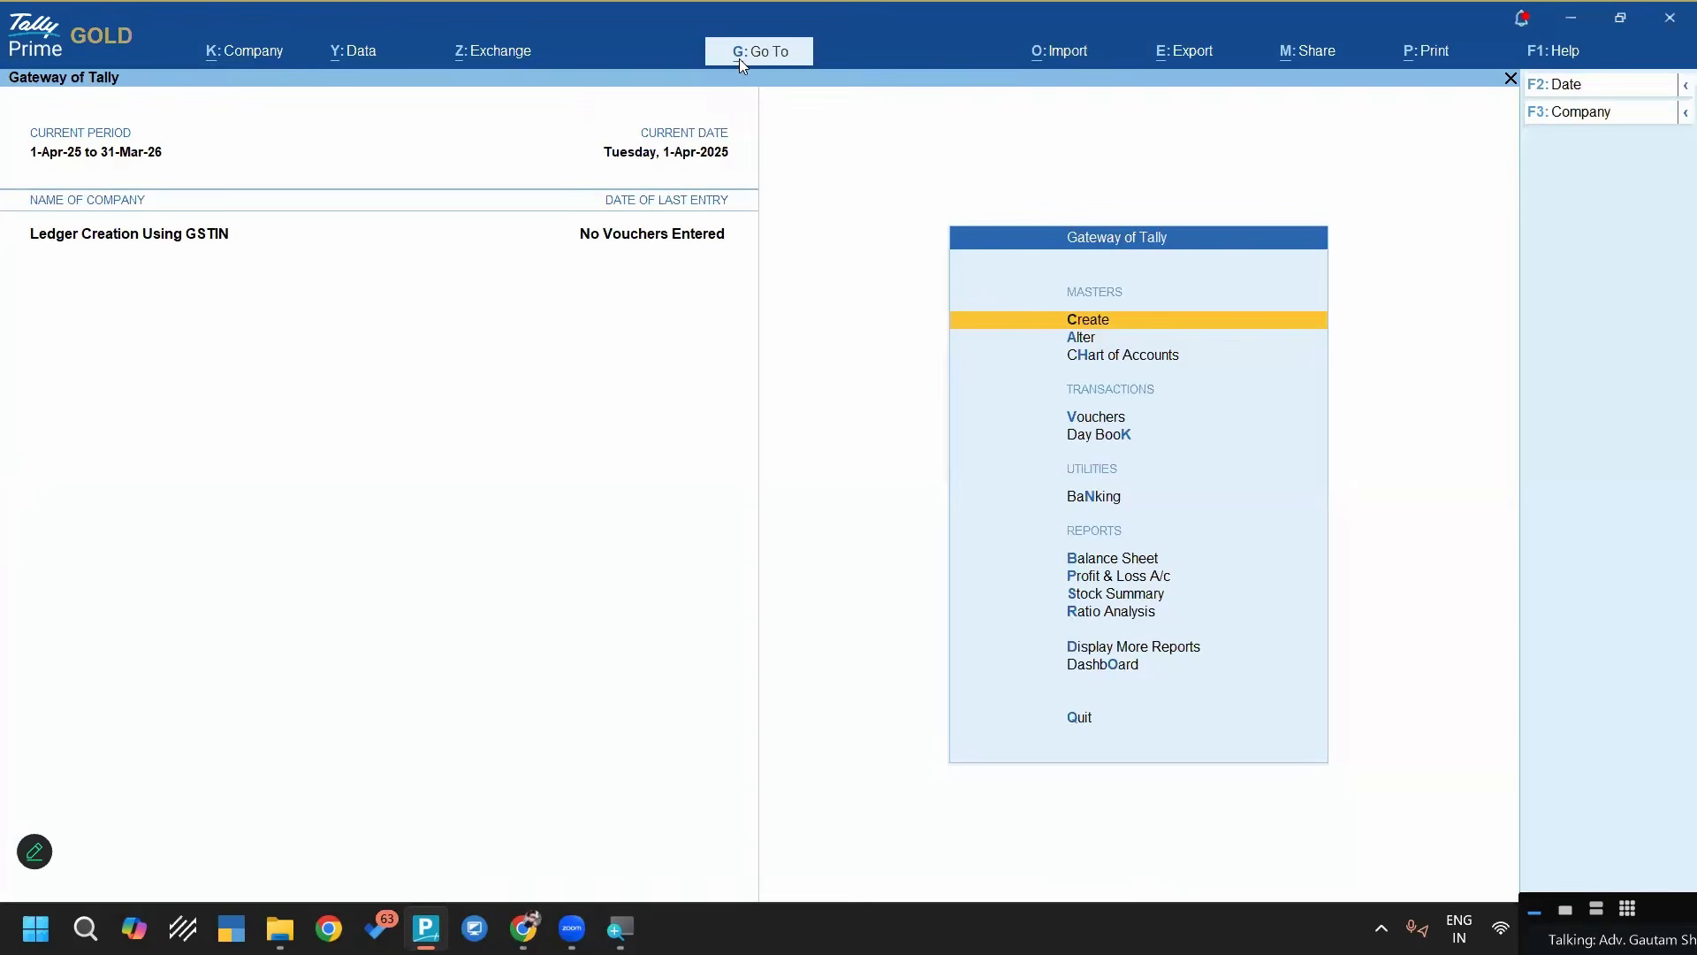
# Search the reports for "MULTI" and open Multi Creation of Ledger Using GSTIN/UIN
pyautogui.click(734, 57)
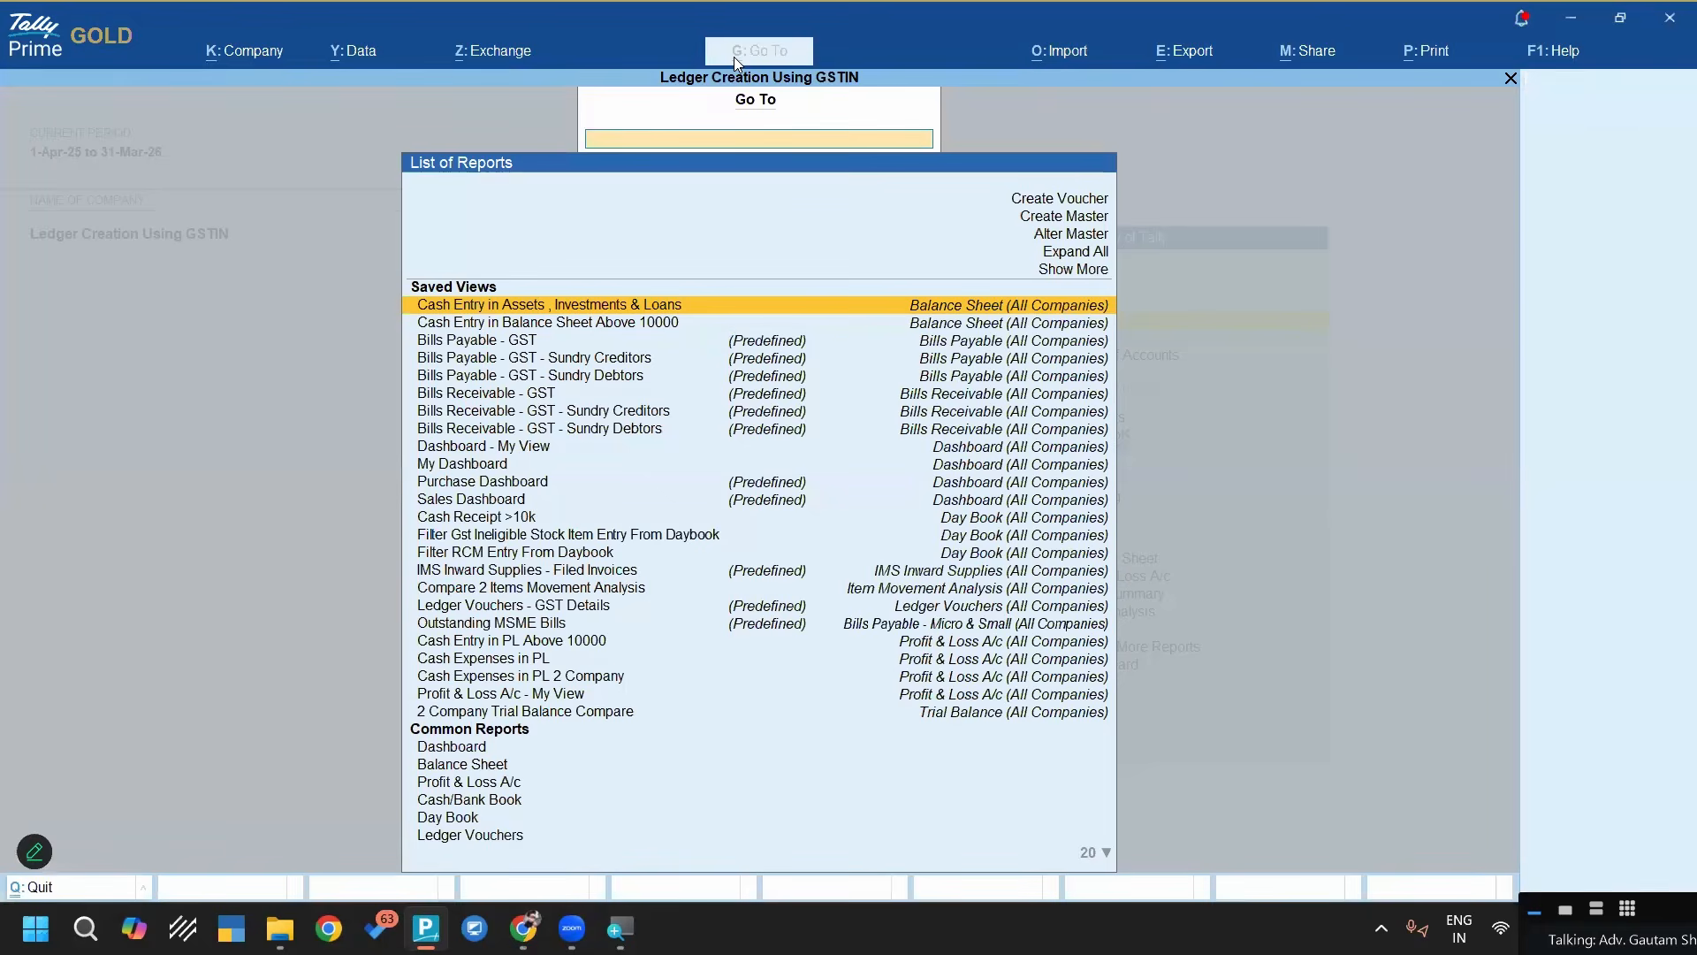
pyautogui.write('MULTI')
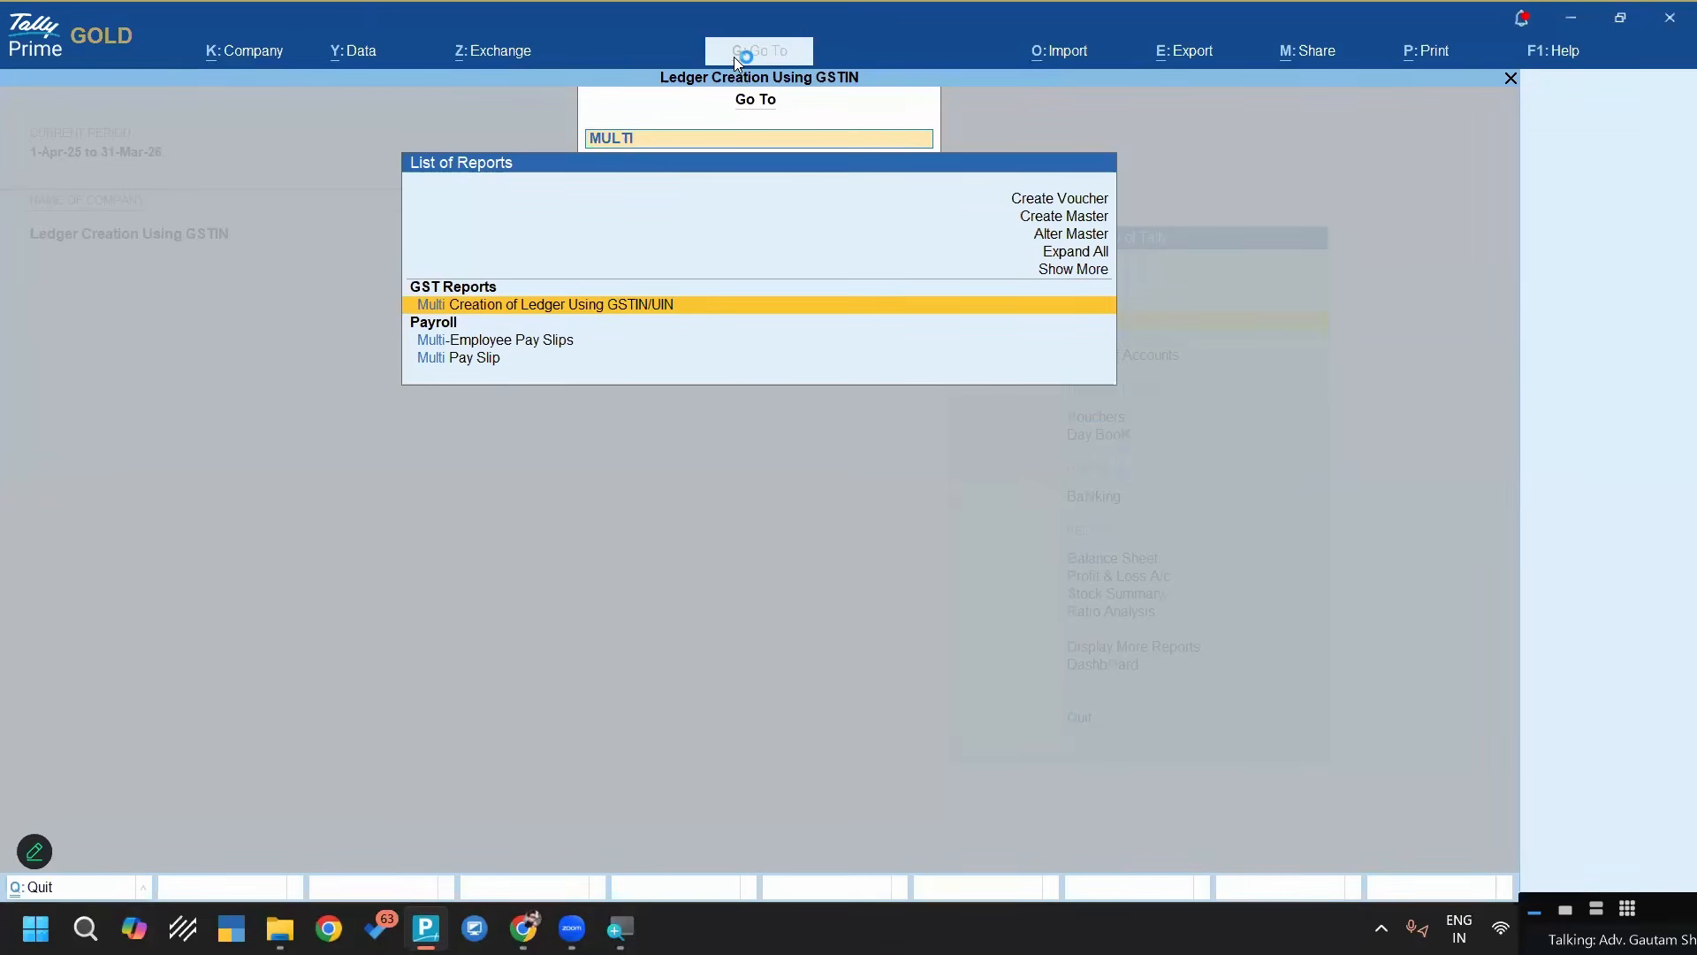
pyautogui.press('Return')
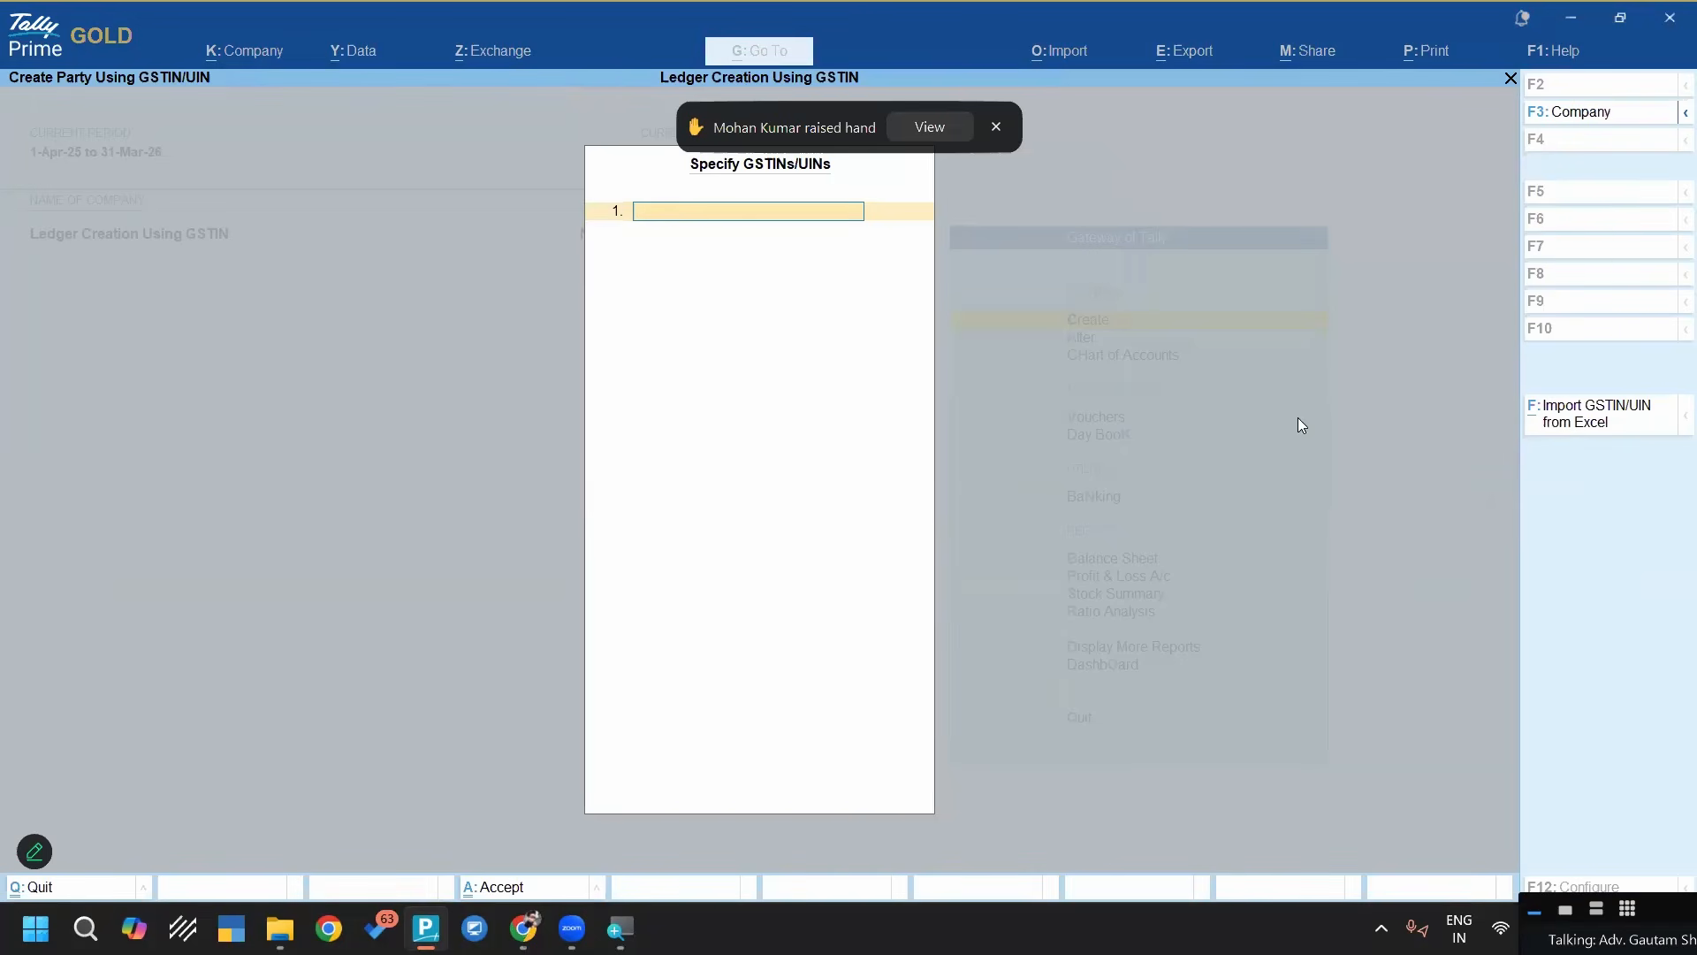
# Switch to File Explorer and open List of GSTIN.xlsx in the "1- Create ledger using GSTIN" folder
pyautogui.click(279, 928)
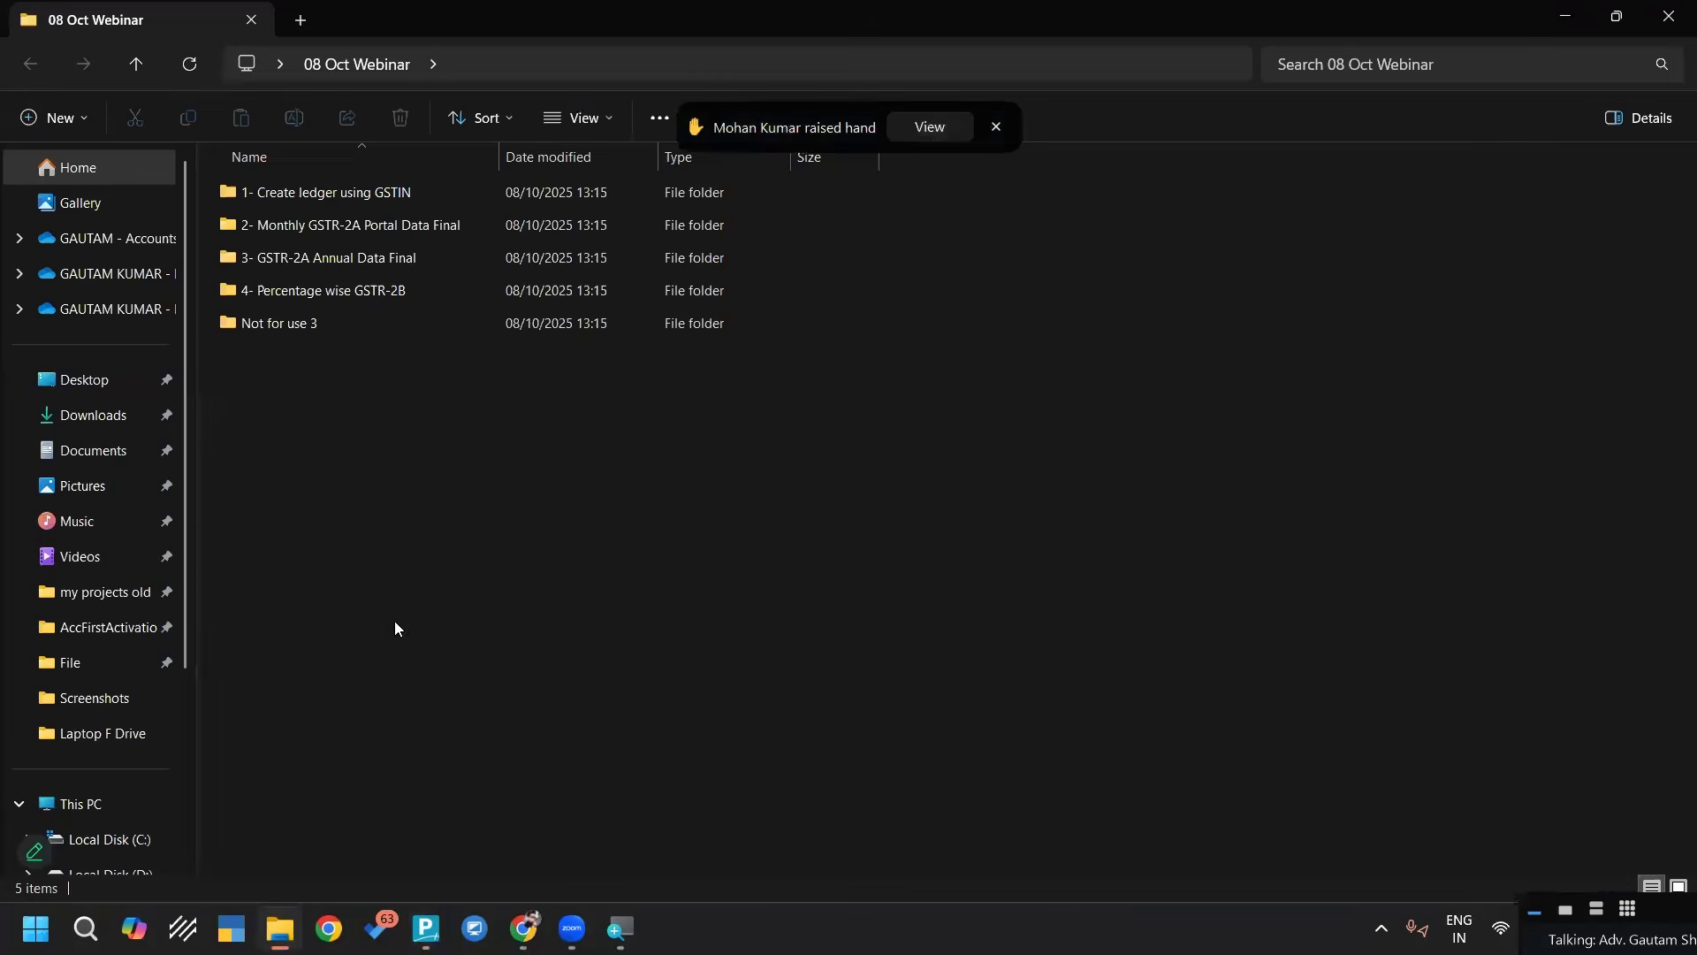
pyautogui.doubleClick(347, 193)
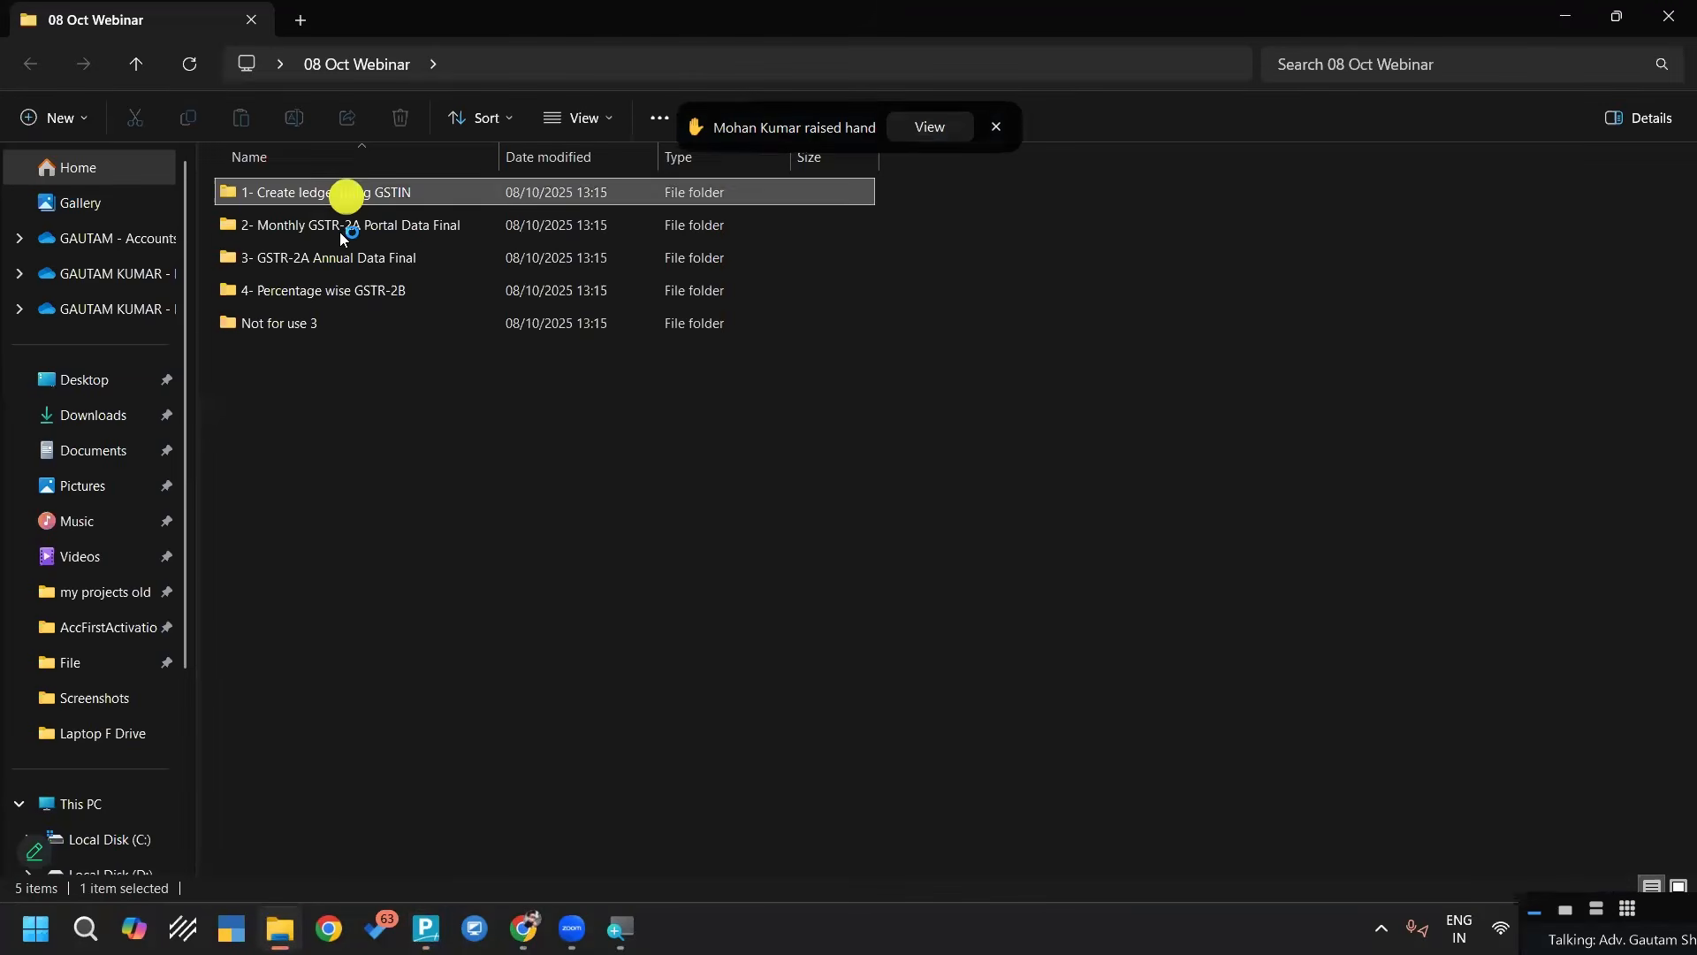
pyautogui.click(288, 223)
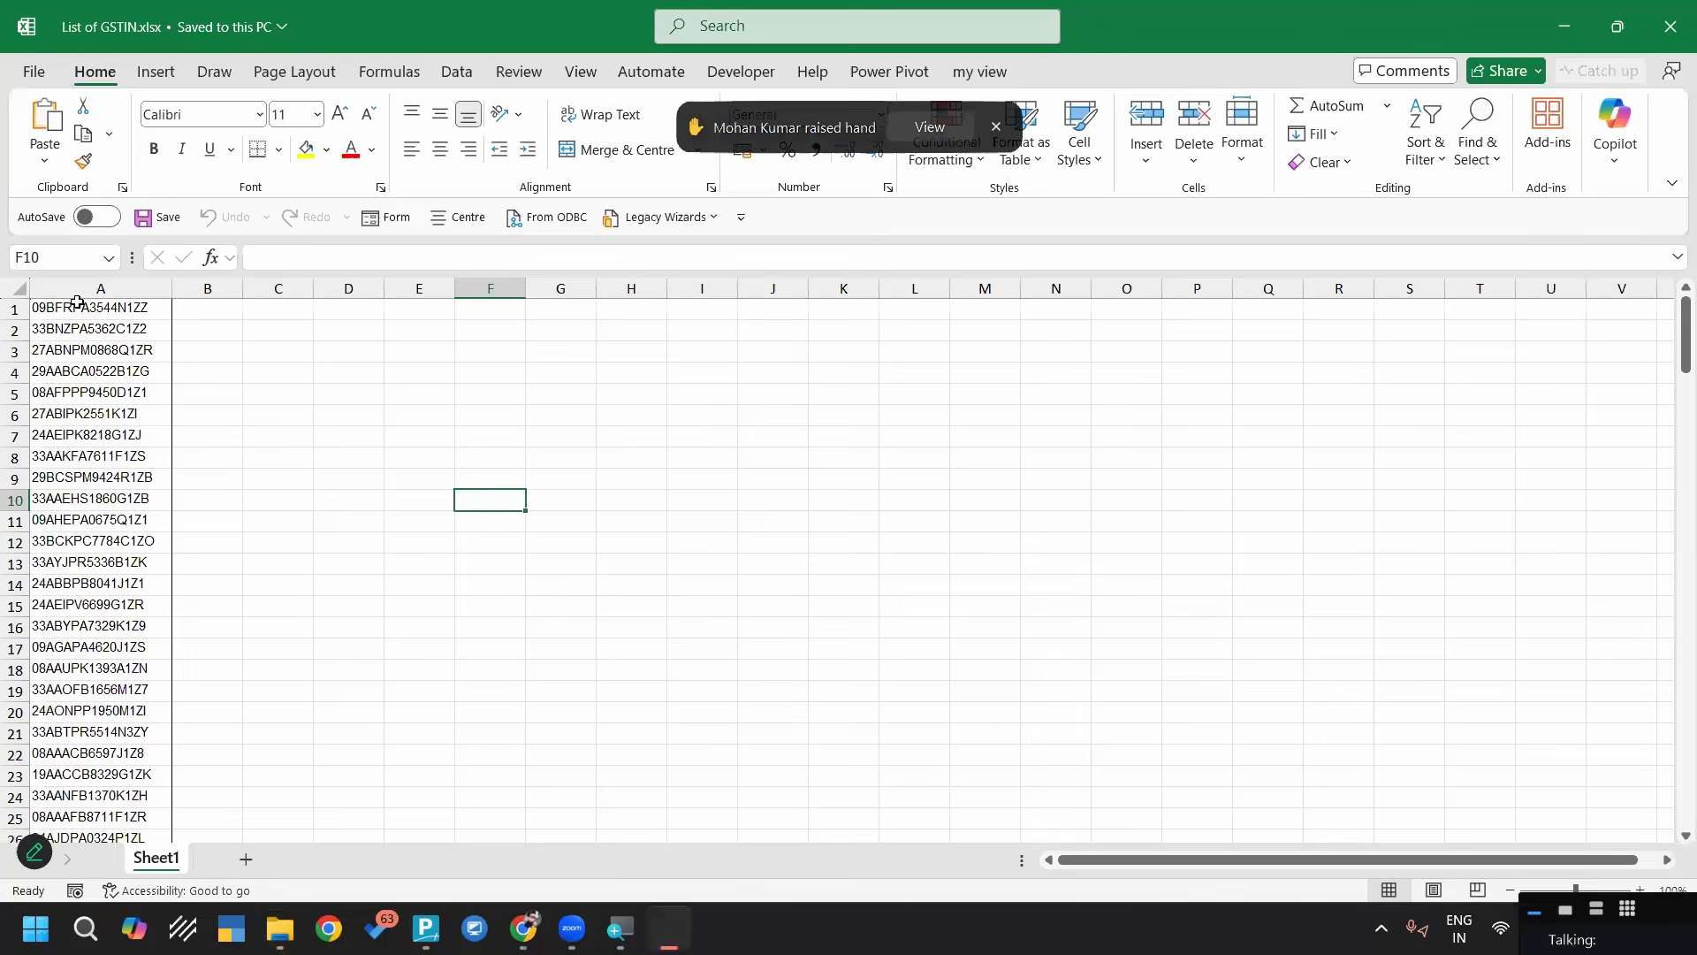
# Examine the GSTIN list in column A from its first to its last entry, then close the workbook
pyautogui.click(92, 308)
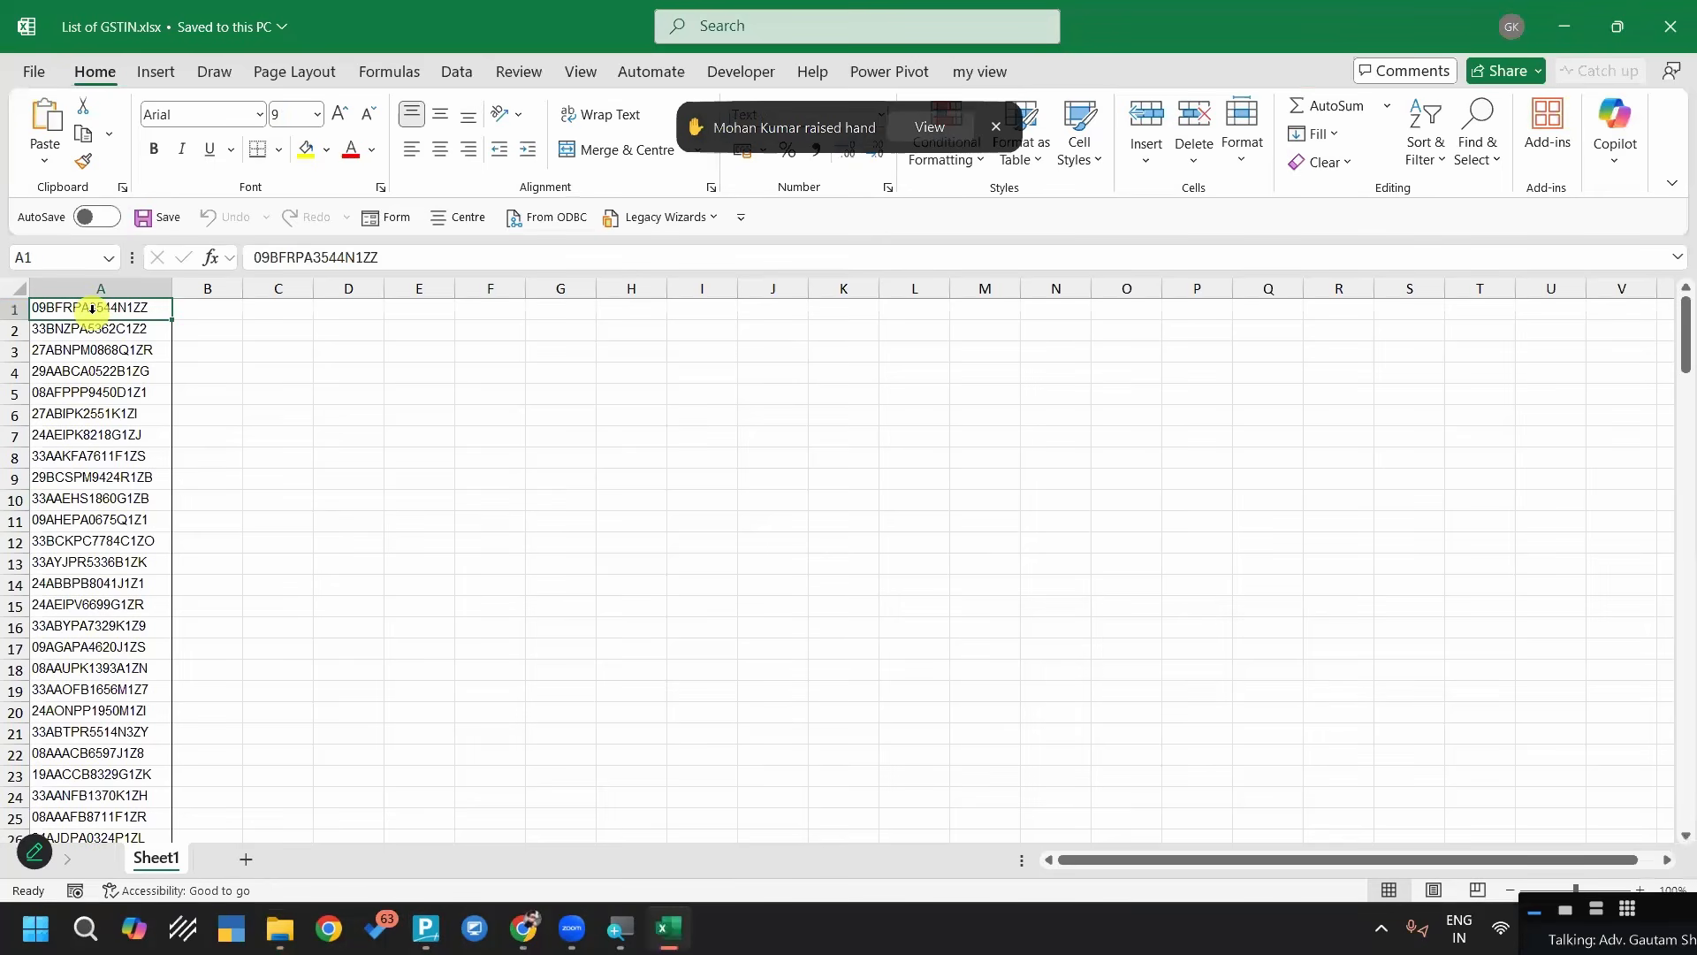
pyautogui.hotkey('ctrl', 'Down')
pyautogui.press('Down')
pyautogui.hotkey('ctrl', 'Down')
pyautogui.hotkey('ctrl', 'Up')
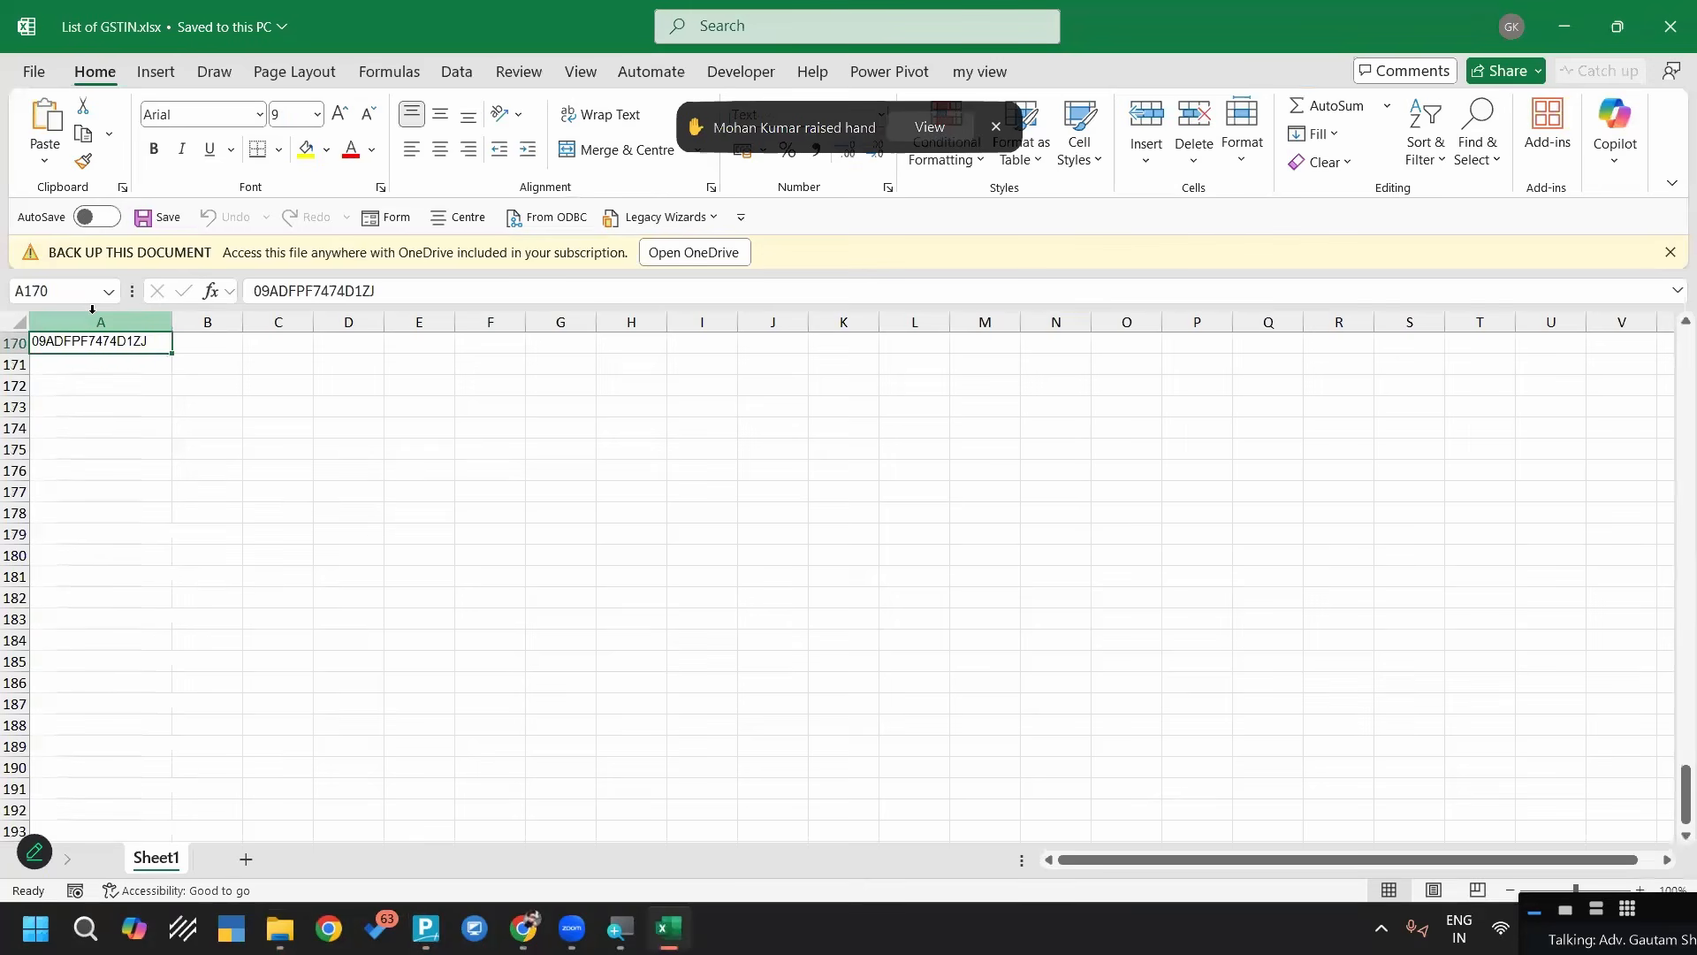
pyautogui.press('Up')
pyautogui.press('Down')
pyautogui.press('Up')
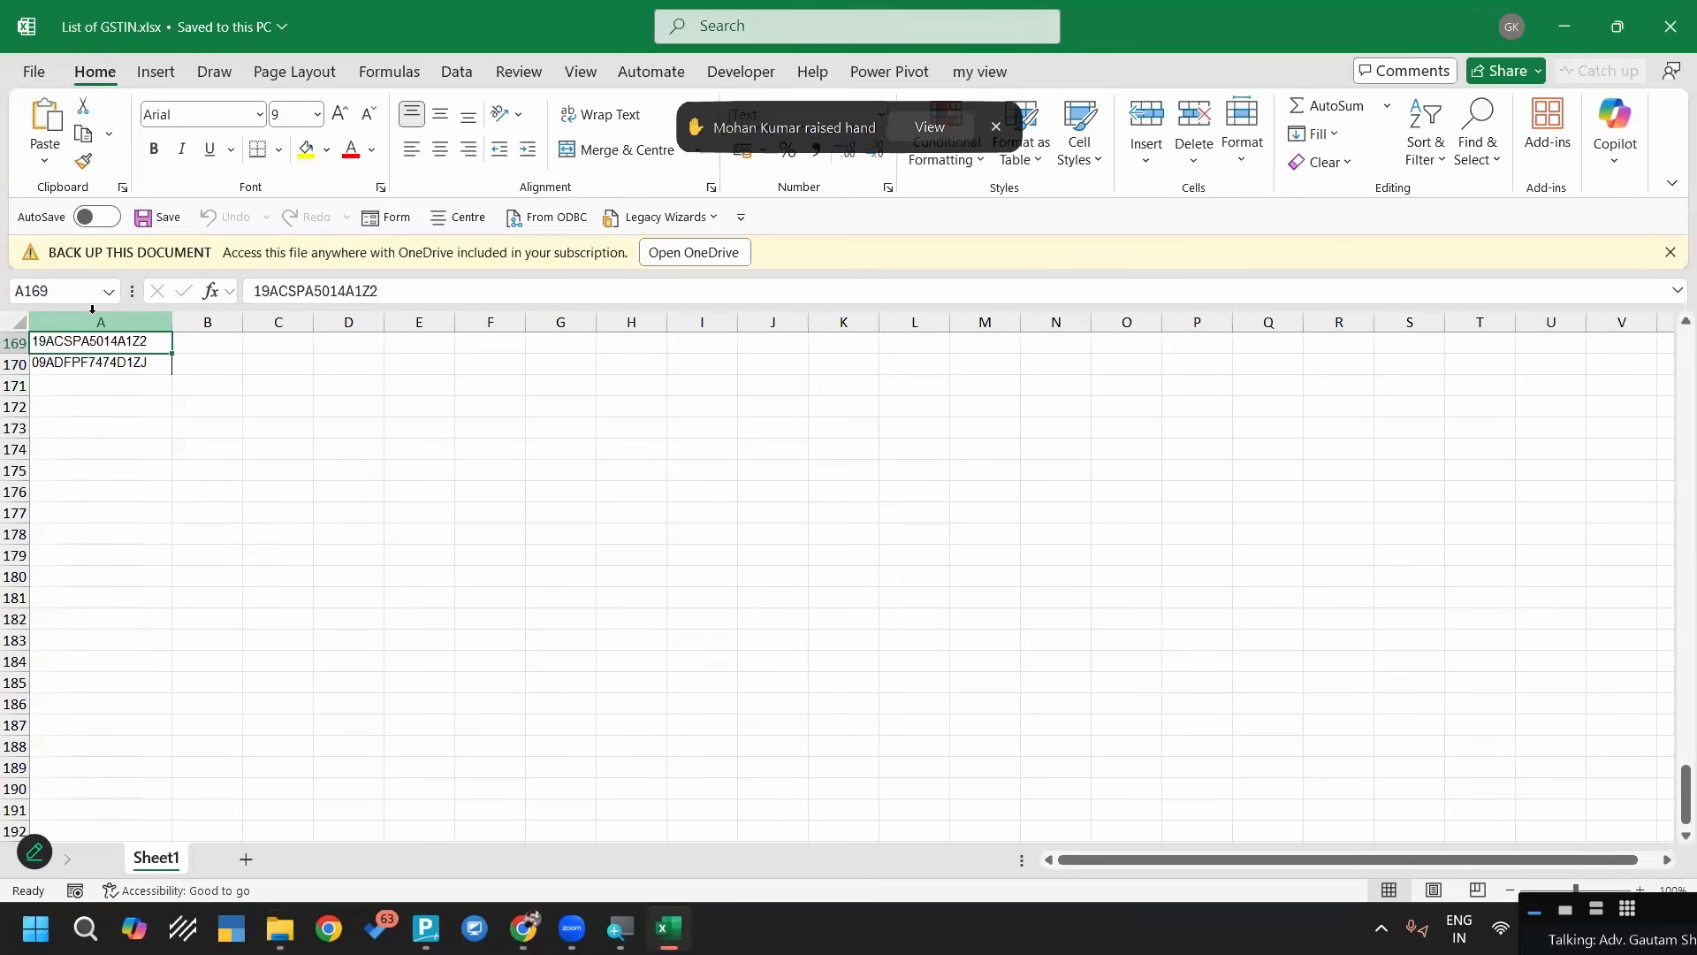
pyautogui.press('Up')
pyautogui.press('Up')
pyautogui.press('Up')
pyautogui.press('Up')
pyautogui.hotkey('ctrl', 'Up')
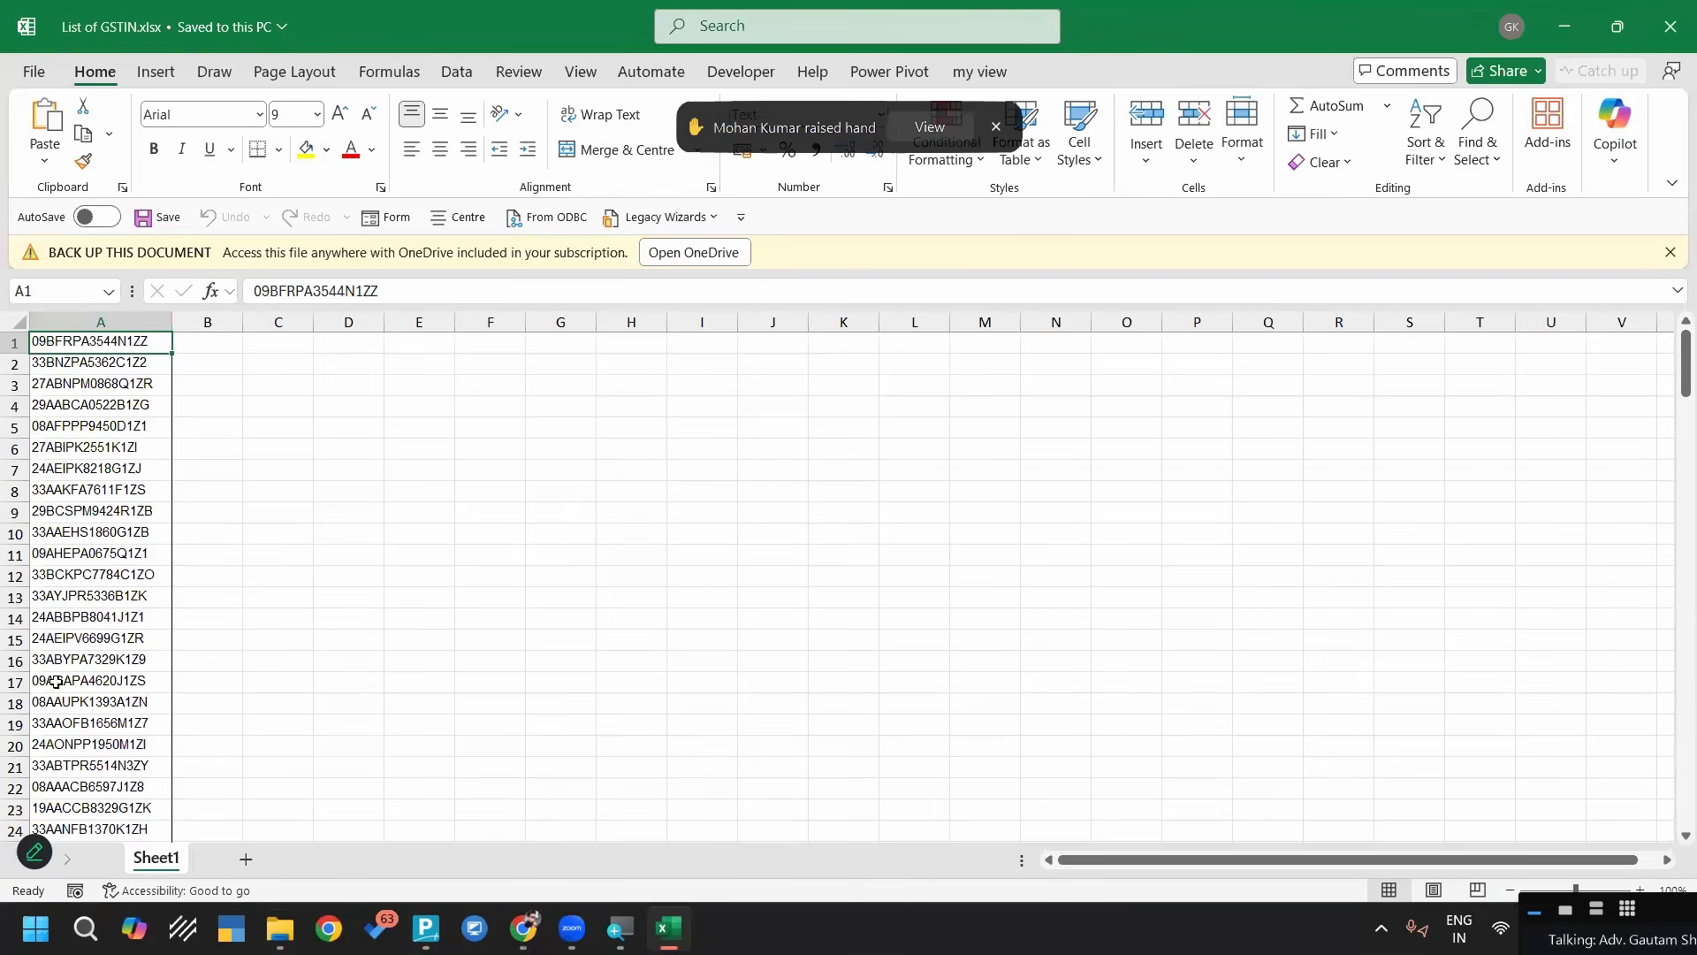
pyautogui.click(1671, 15)
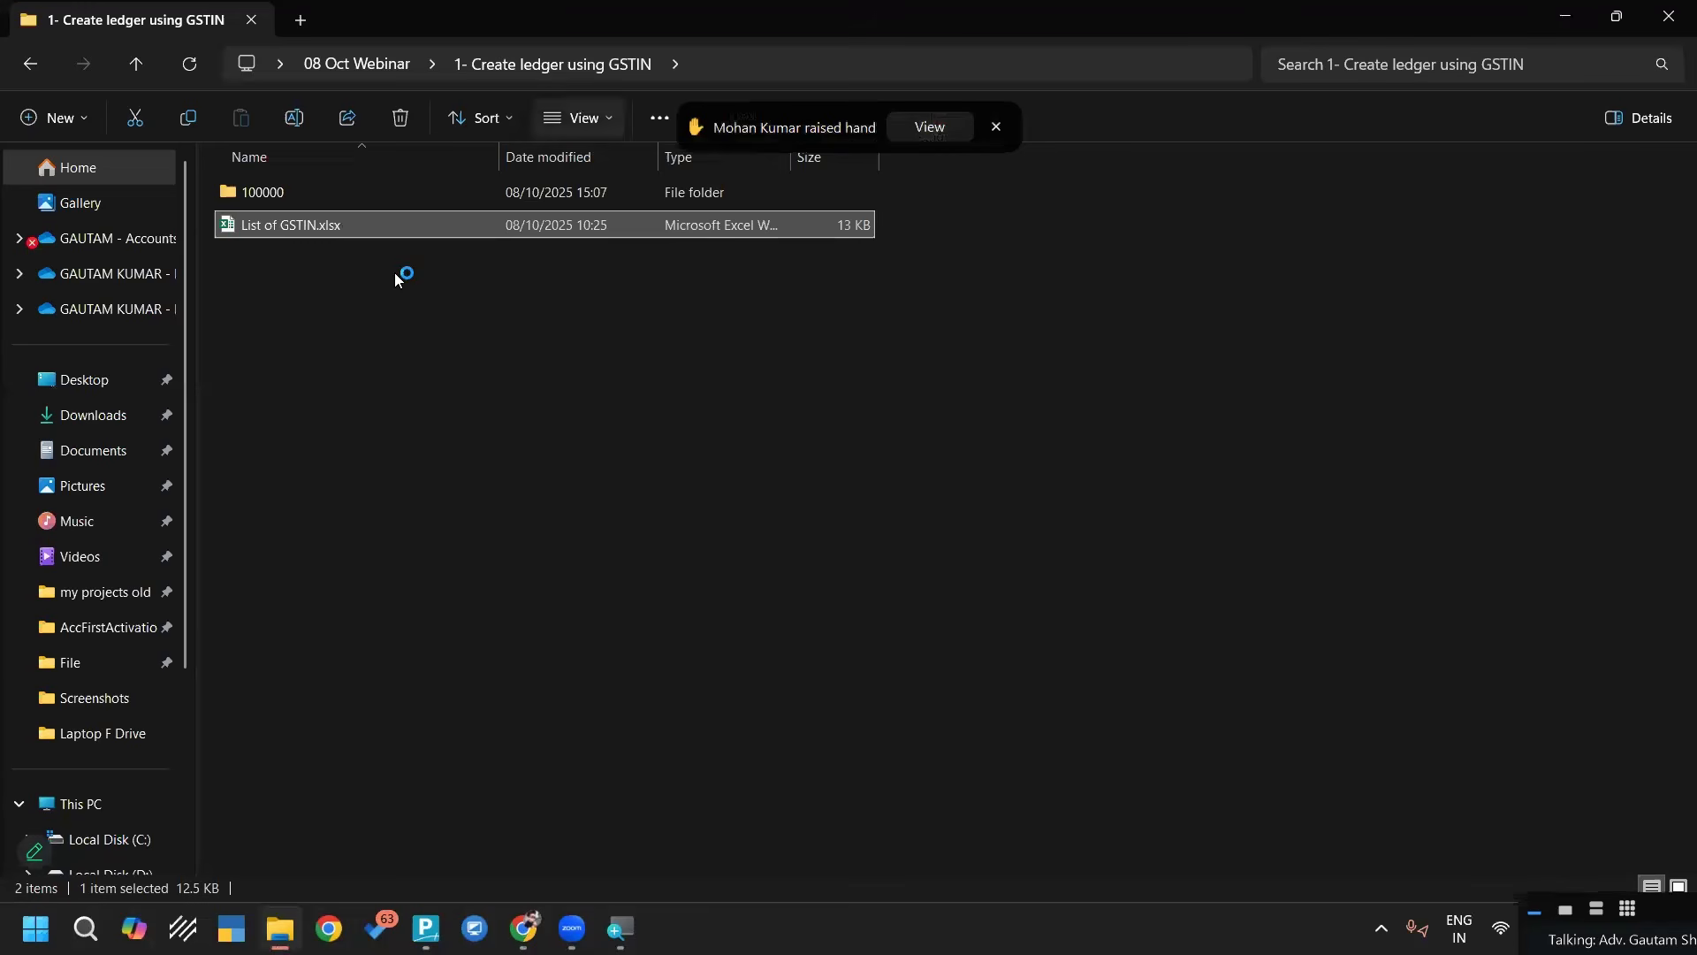
# Copy the path of the "1- Create ledger using GSTIN" folder and switch back to TallyPrime
pyautogui.click(718, 60)
pyautogui.hotkey('ctrl', 'c')
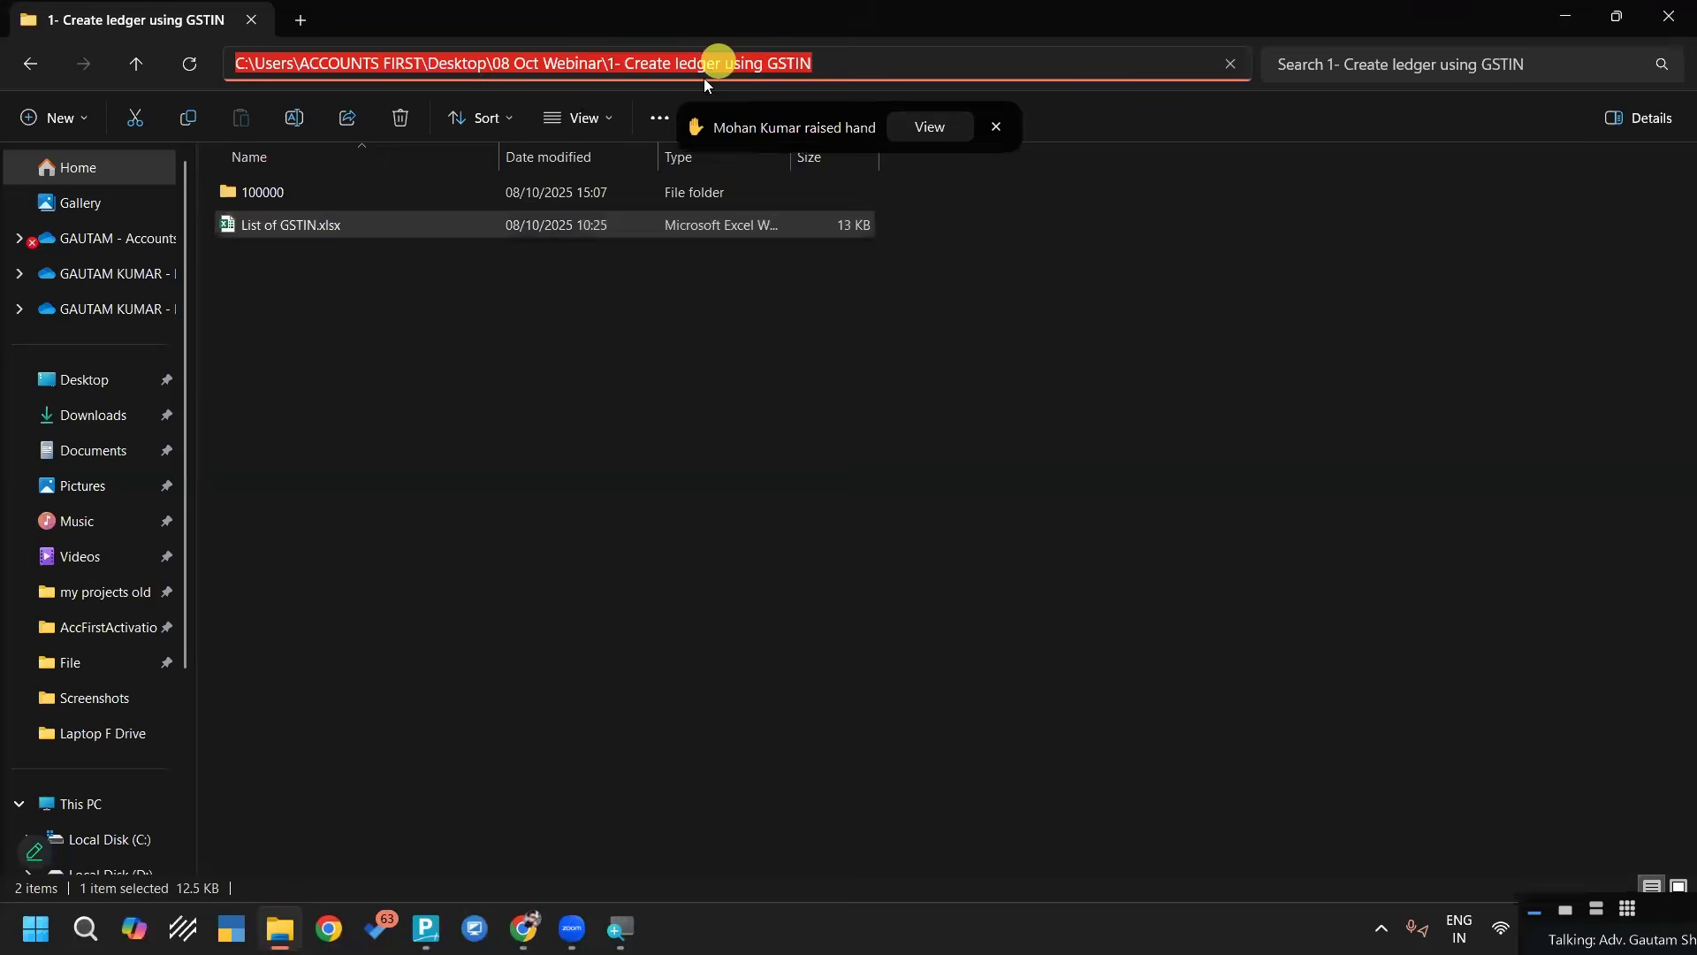
pyautogui.click(492, 644)
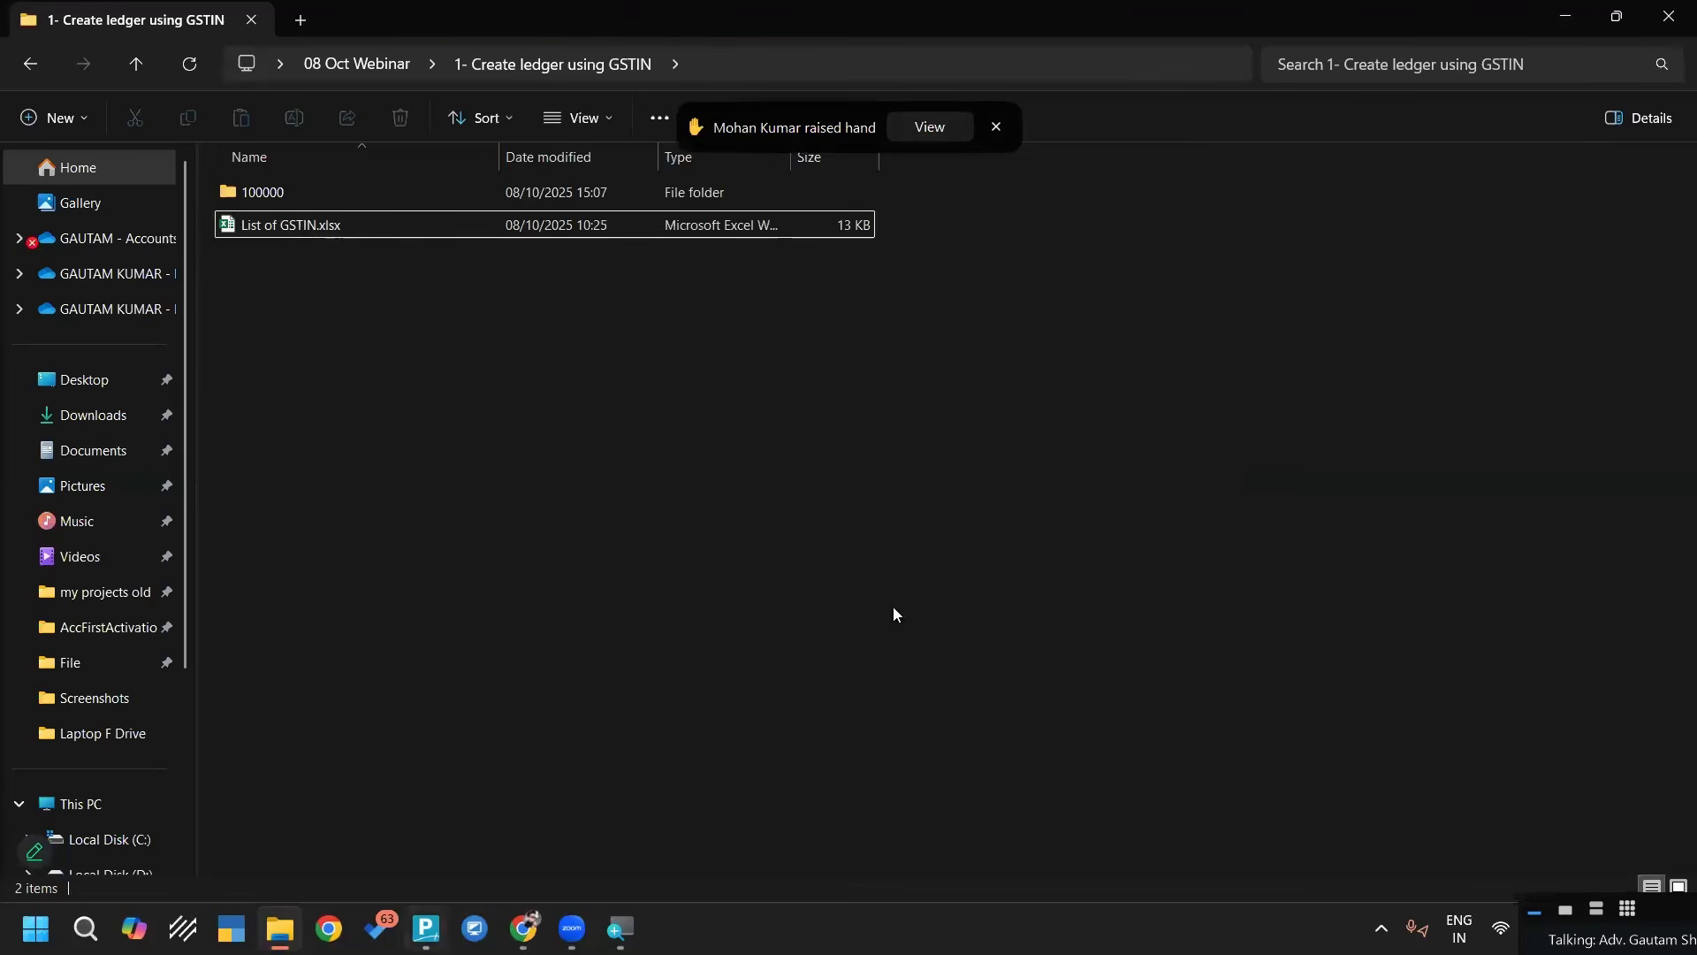
pyautogui.hotkey('alt', 'Tab')
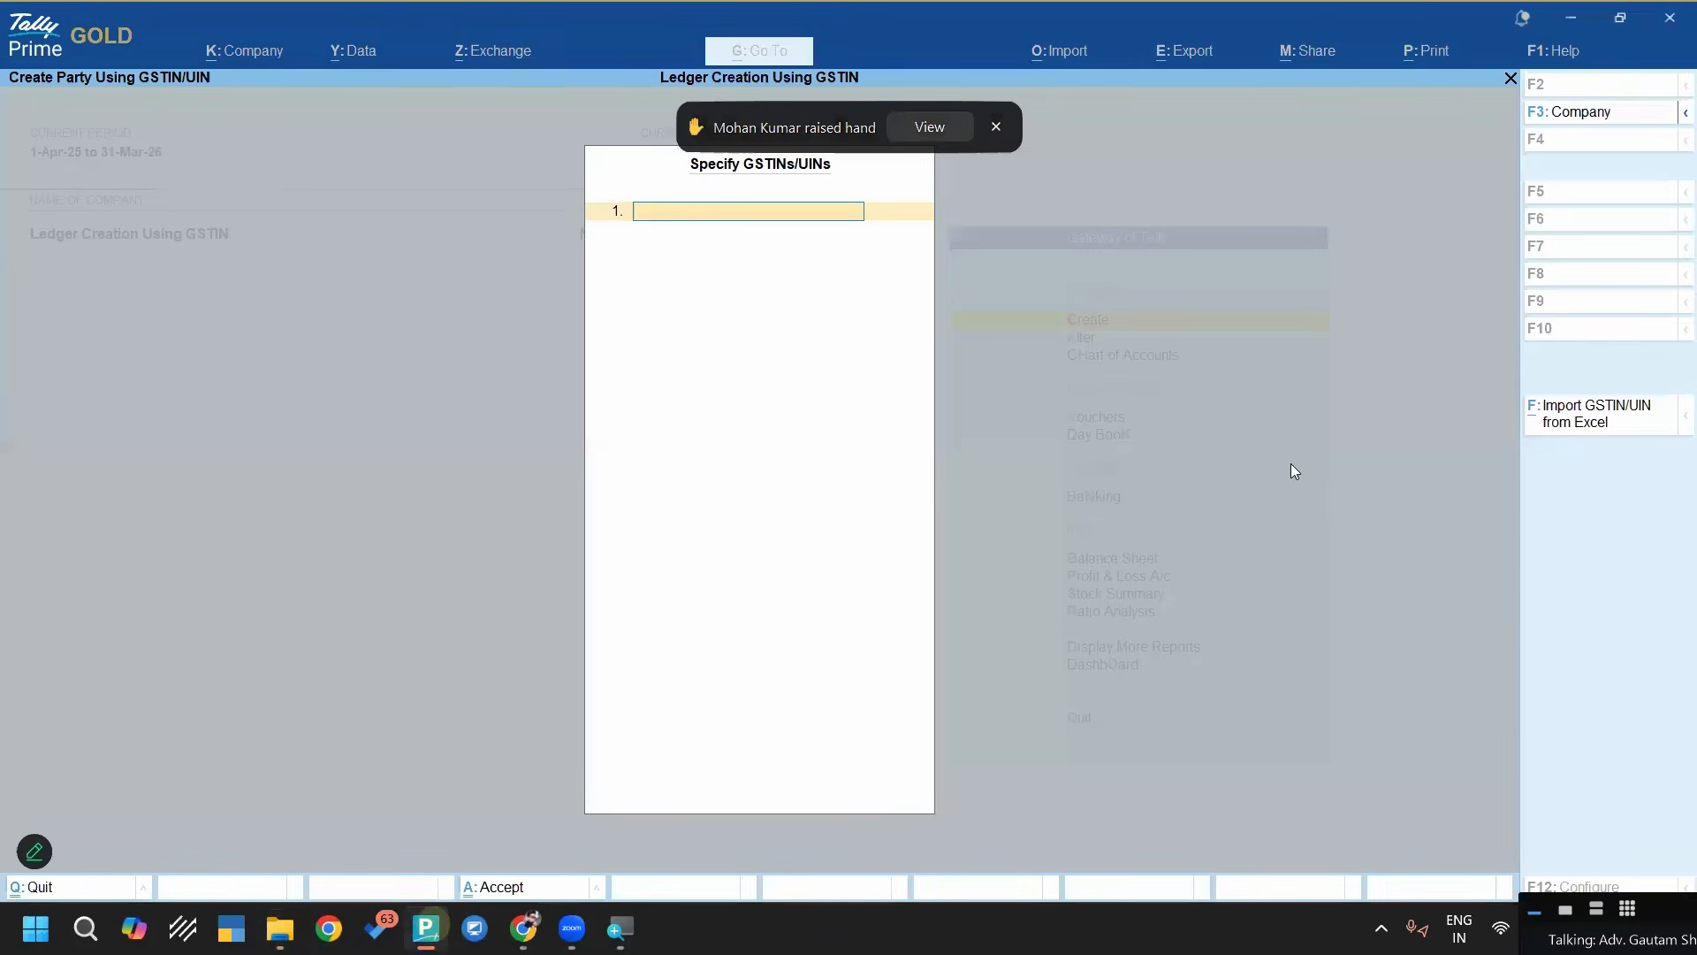
# Start the GSTIN/UIN import from Excel and set its file path to the copied "1- Create ledger using GSTIN" folder
pyautogui.click(1561, 421)
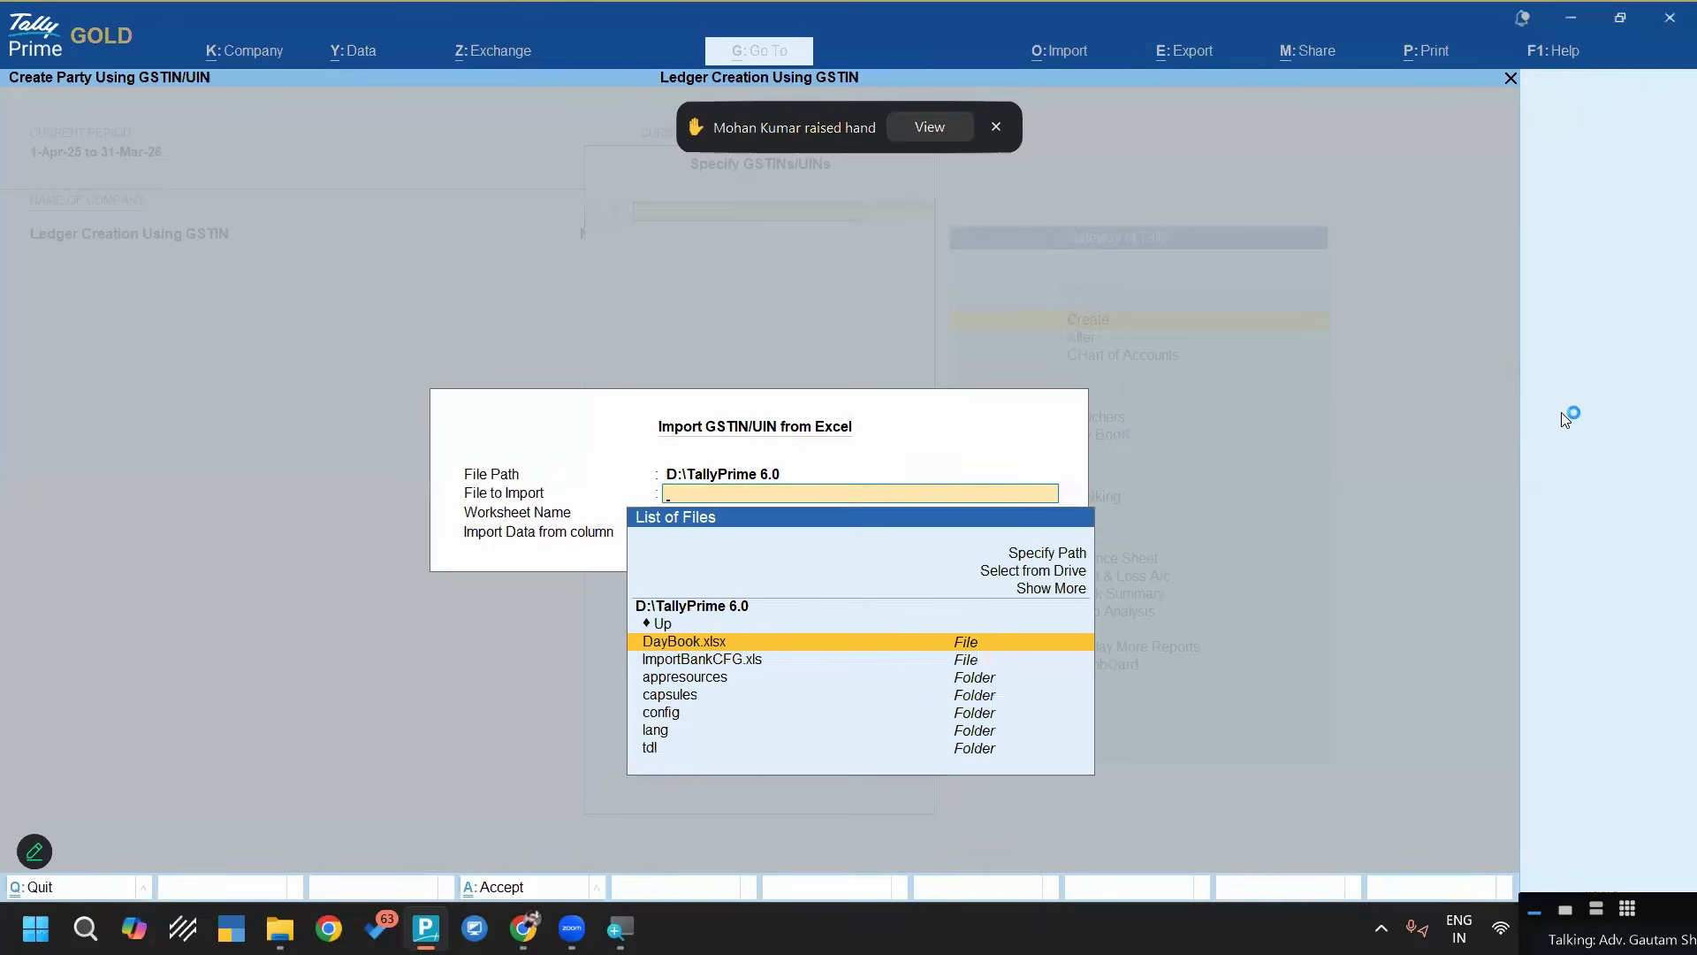
pyautogui.press('Up')
pyautogui.press('Up')
pyautogui.press('Up')
pyautogui.press('Up')
pyautogui.press('Up')
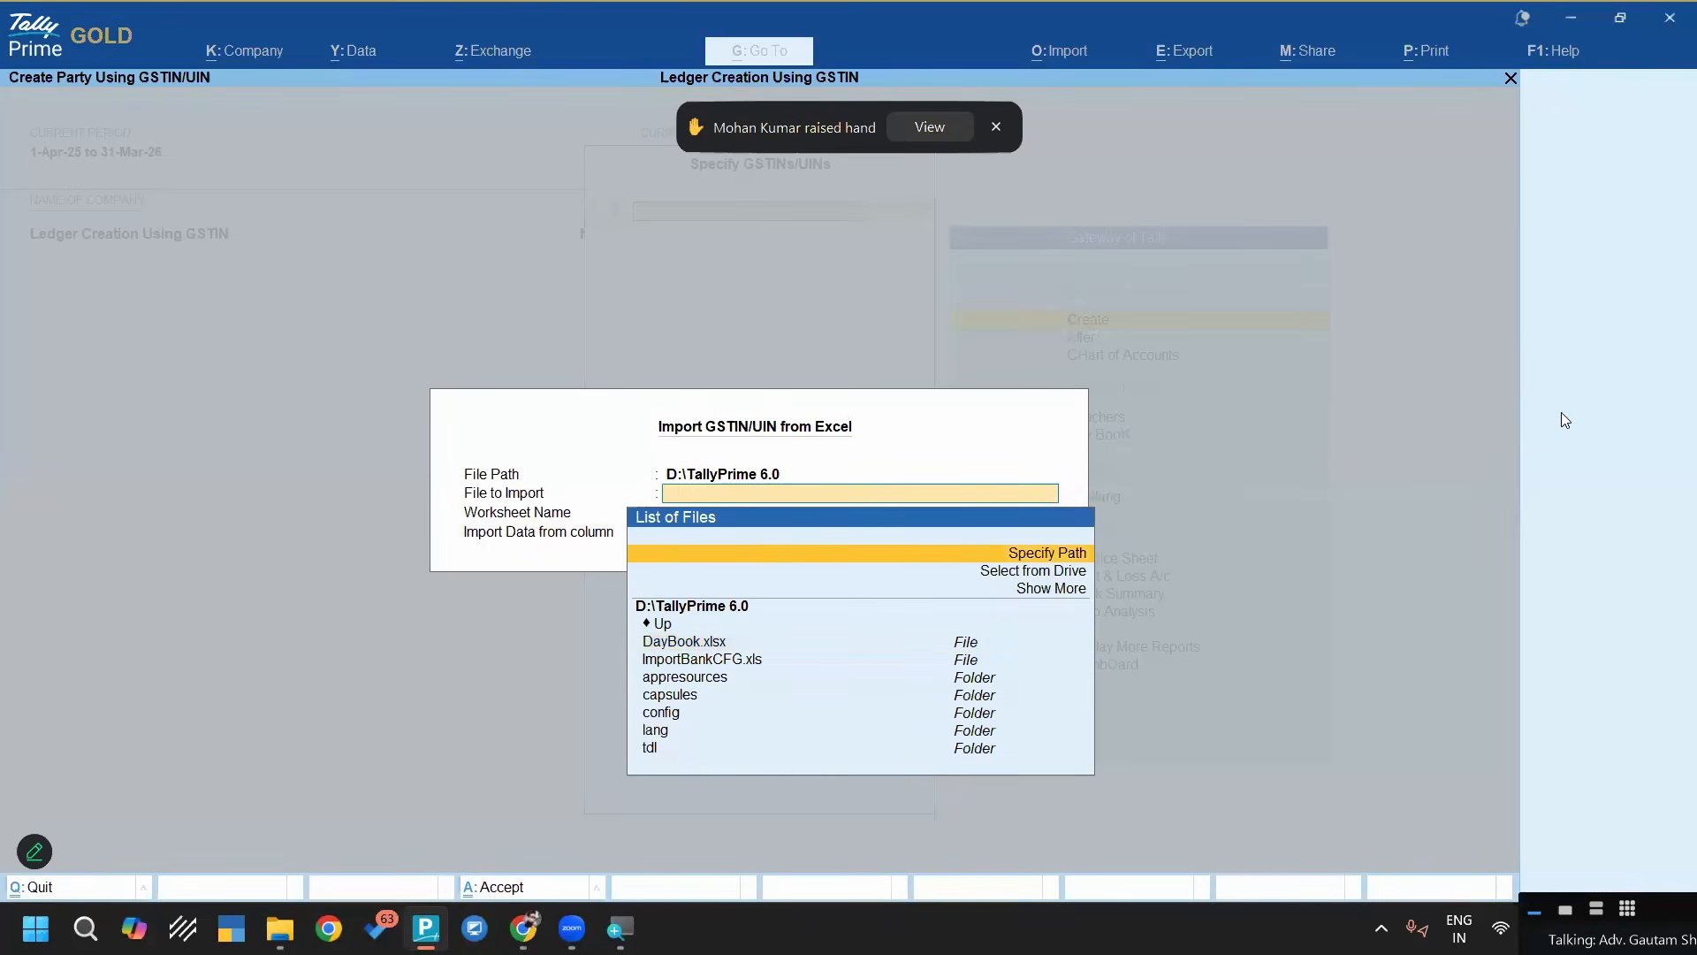
pyautogui.press('Return')
pyautogui.hotkey('ctrl', 'v')
pyautogui.press('Return')
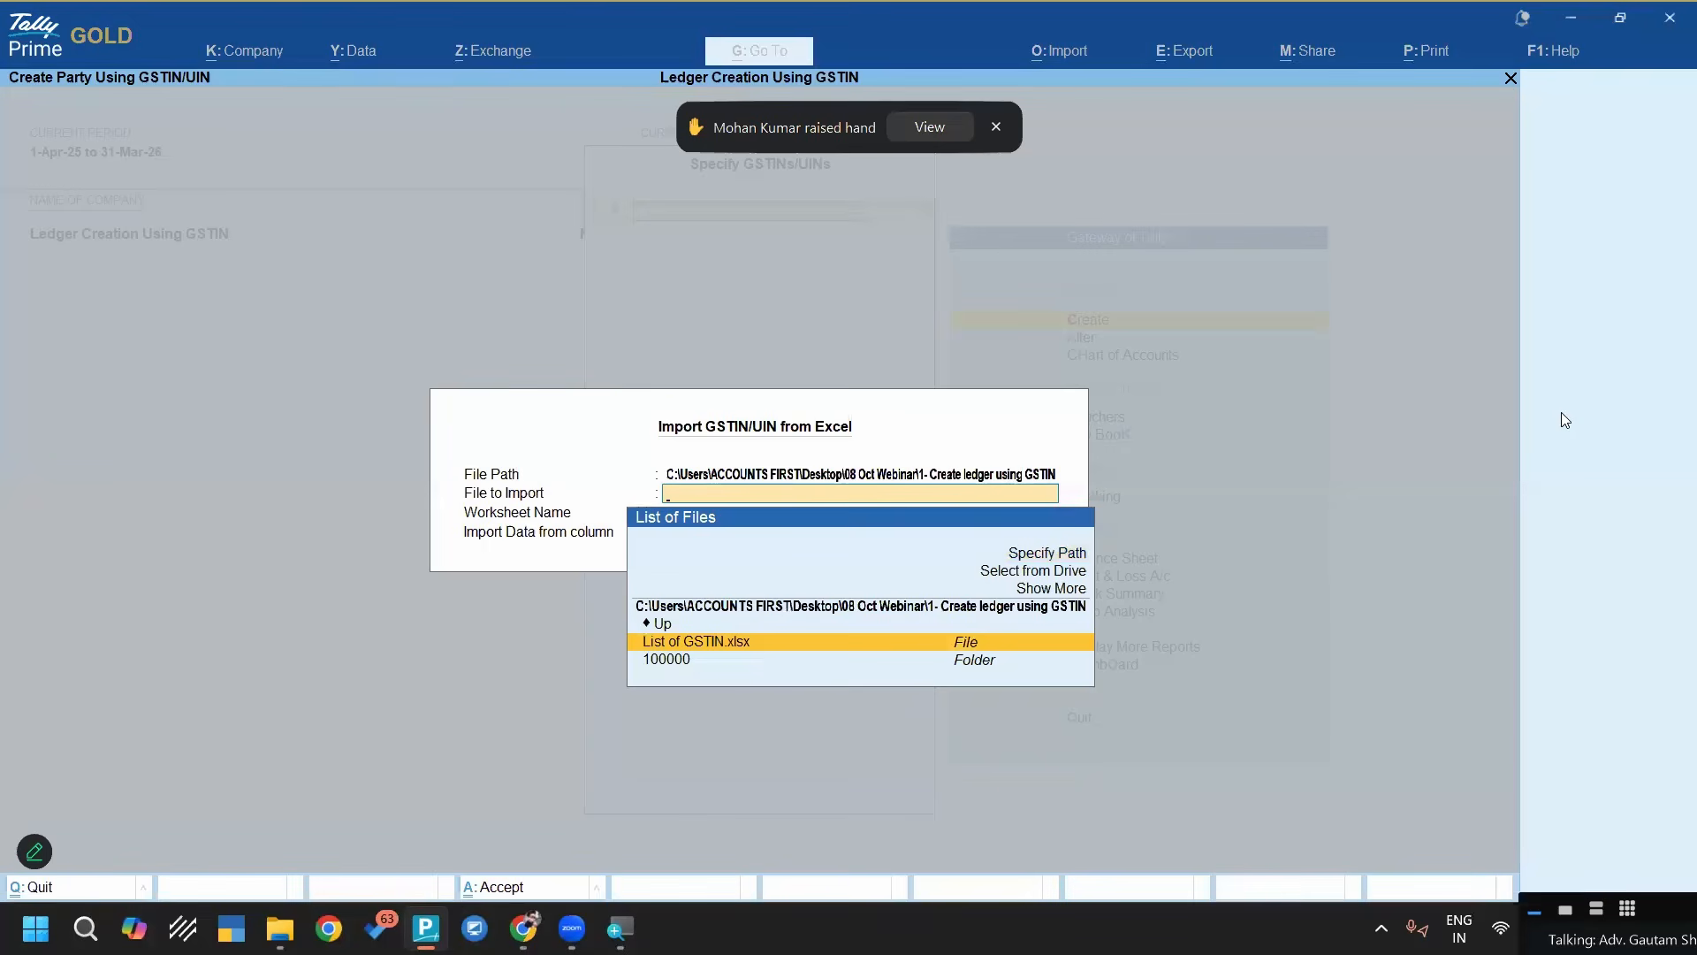
# Import the GSTINs from column A of Sheet1 in List of GSTIN.xlsx and accept the list to fetch the party details
pyautogui.press('Return')
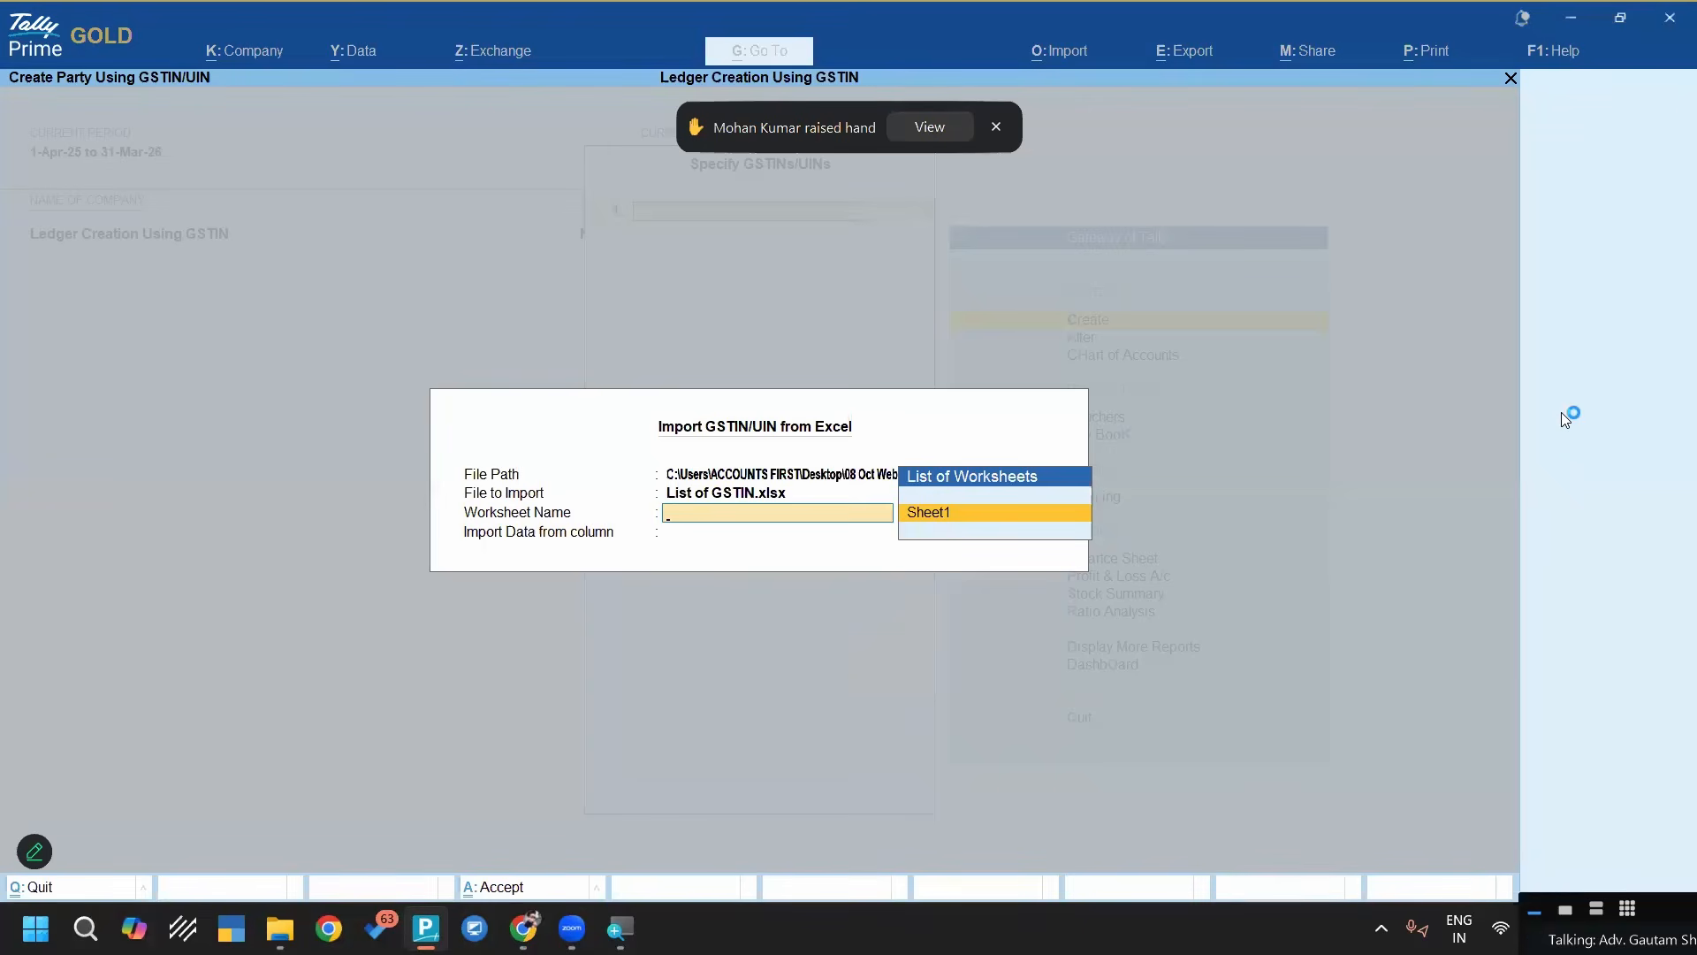
pyautogui.press('Return')
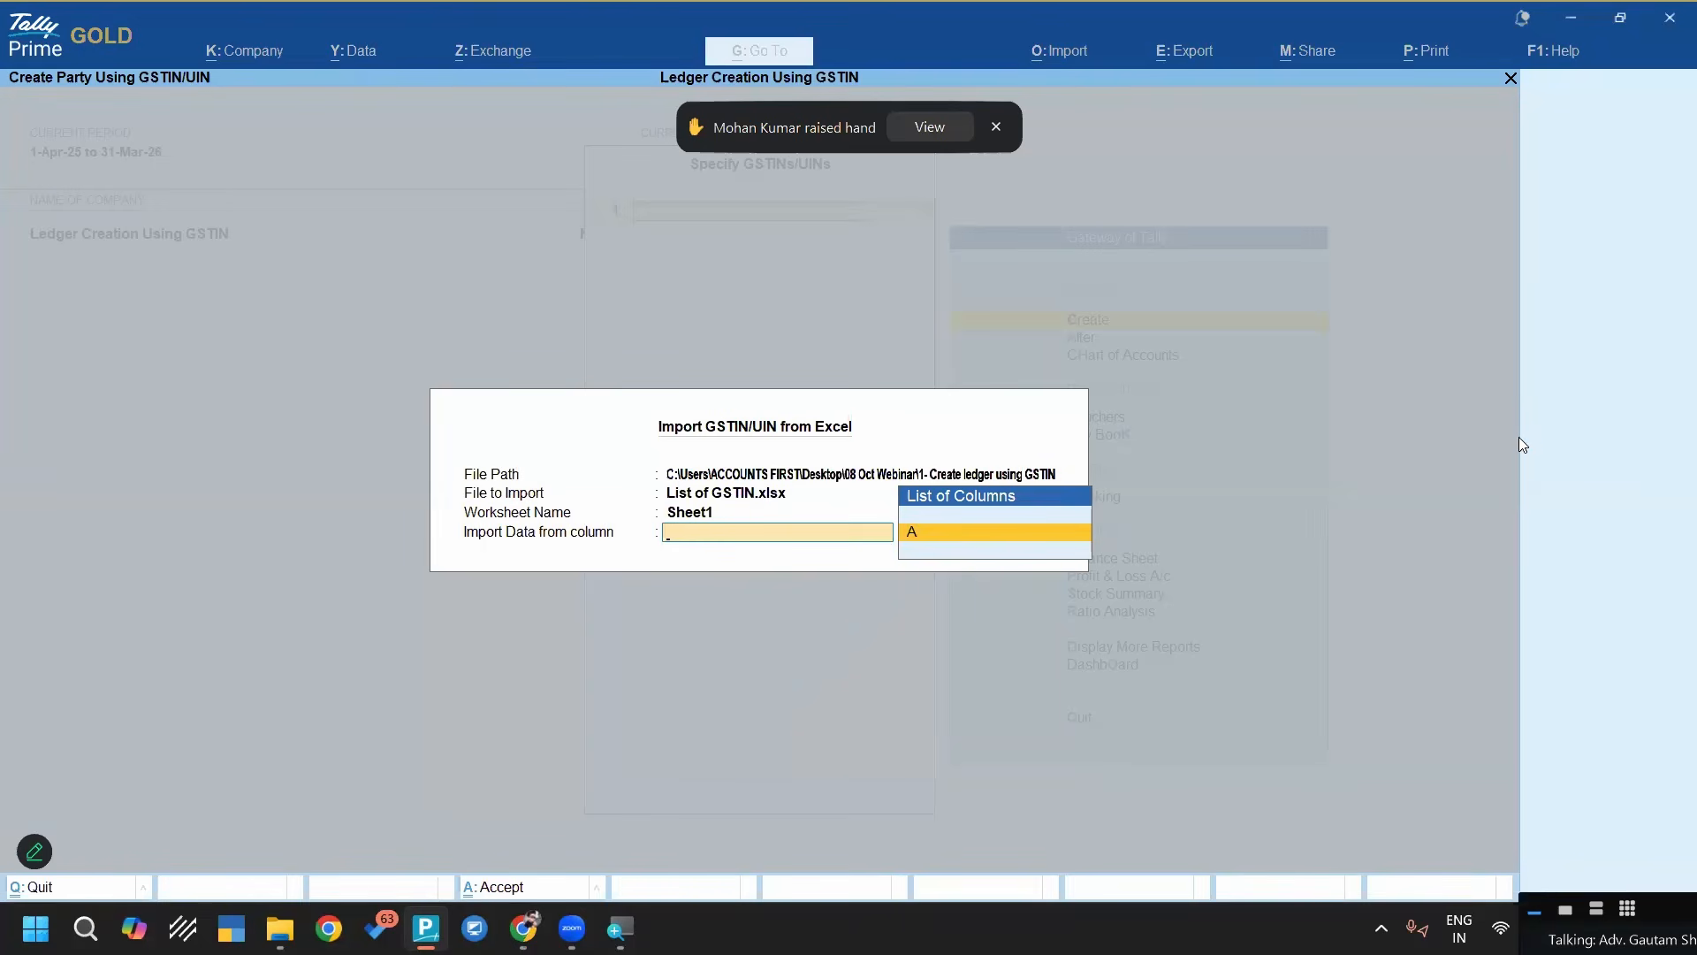
pyautogui.press('Return')
pyautogui.press('Return')
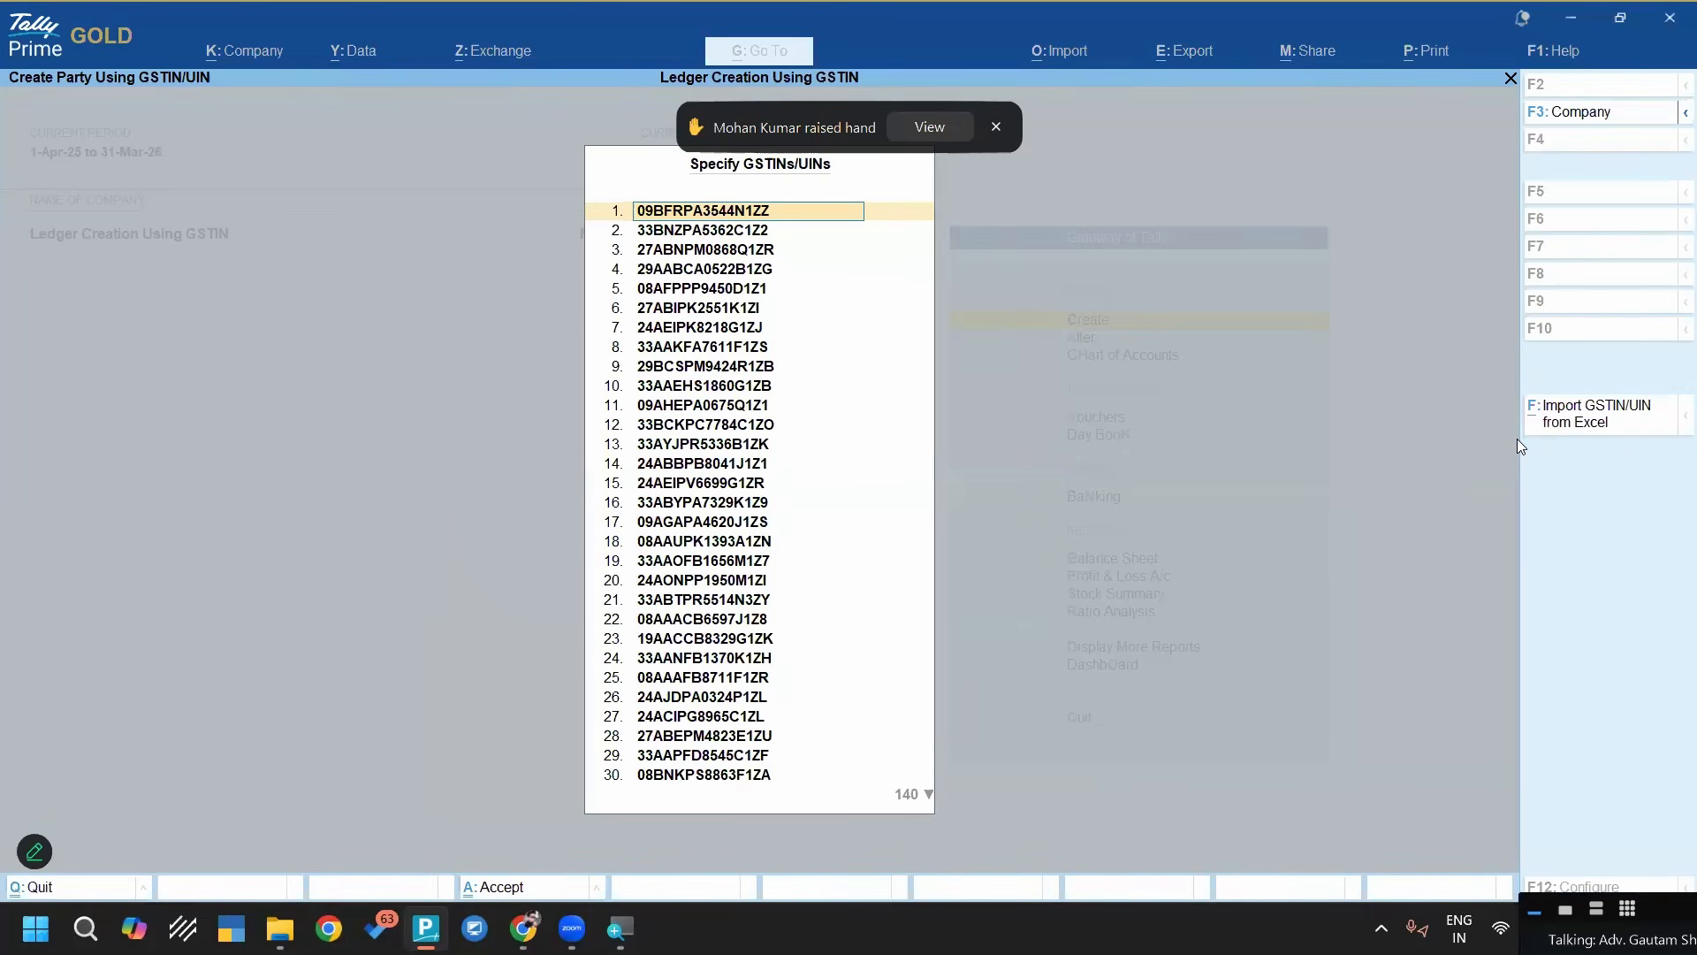
pyautogui.hotkey('ctrl', 'a')
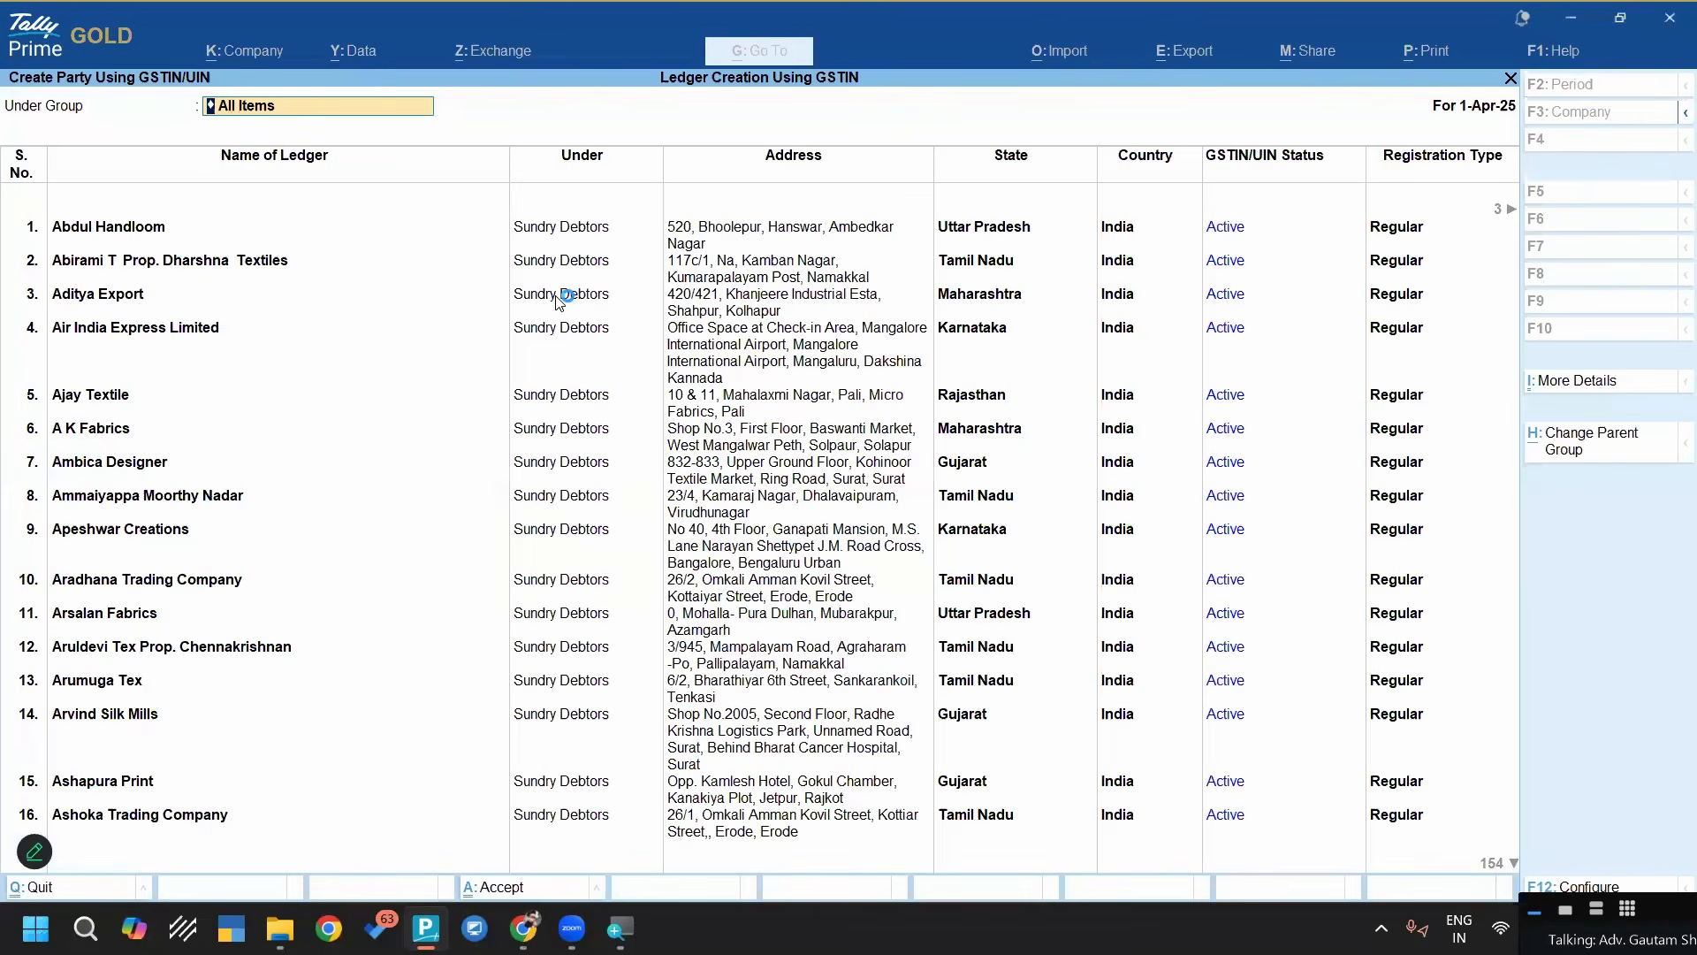
# Change the parent group of the first ledger, Abdul Handloom, to Sundry Creditors
pyautogui.press('Return')
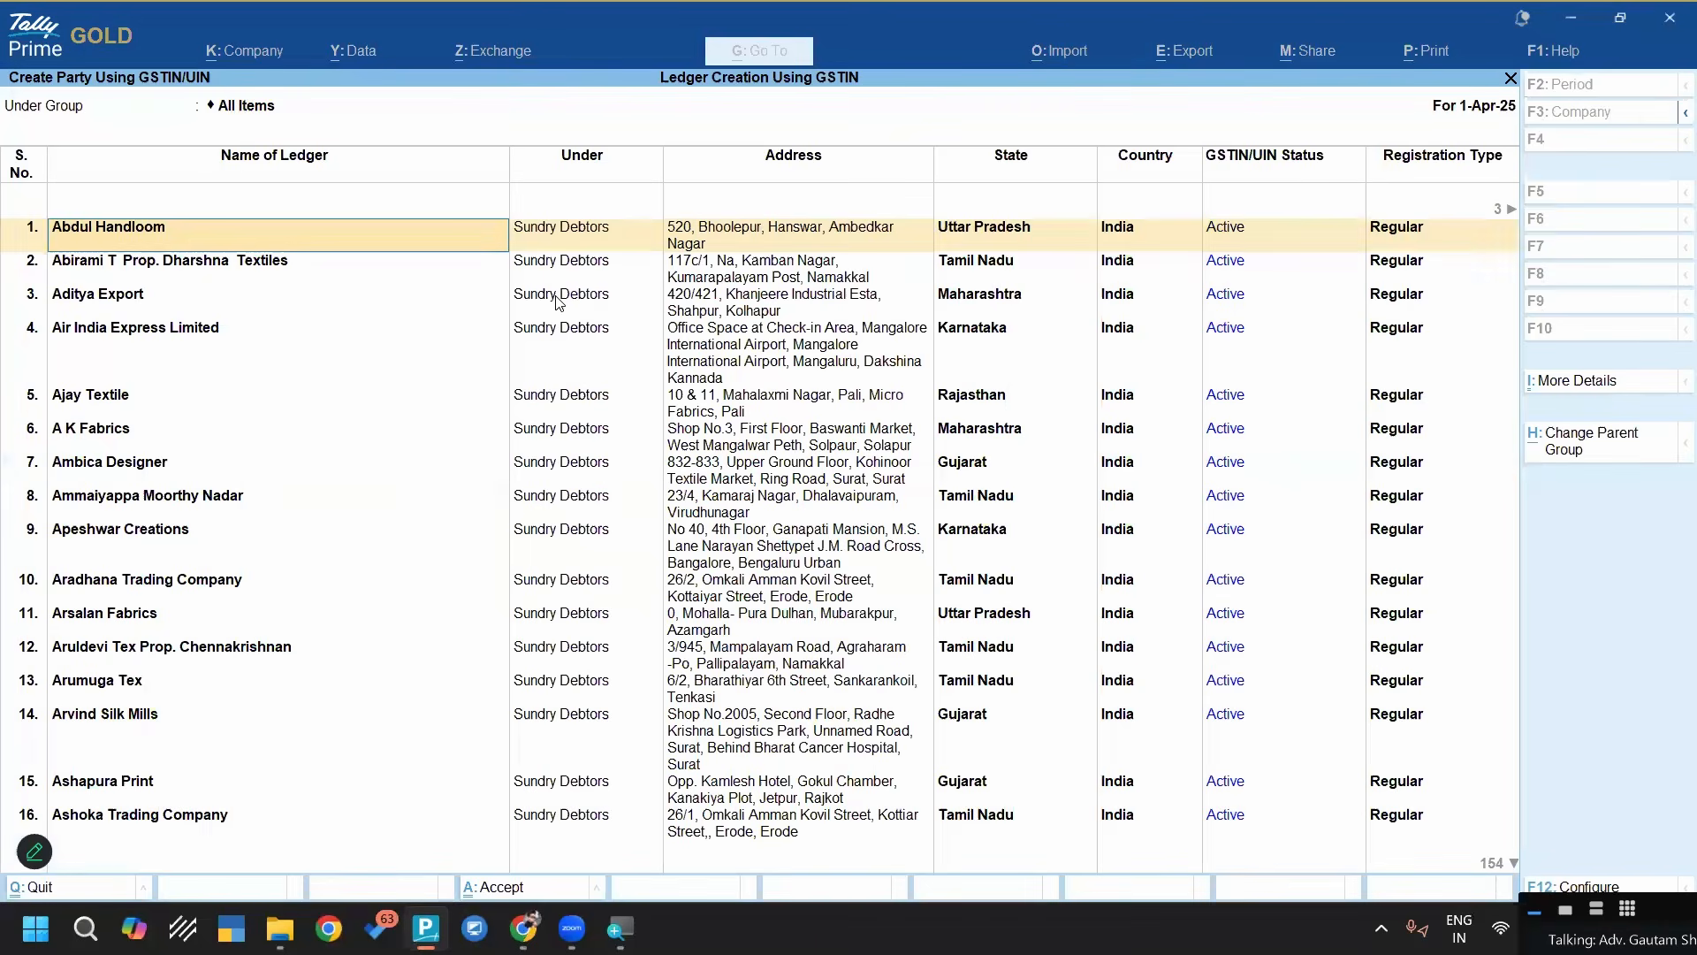
pyautogui.press('Return')
pyautogui.press('Up')
pyautogui.press('Return')
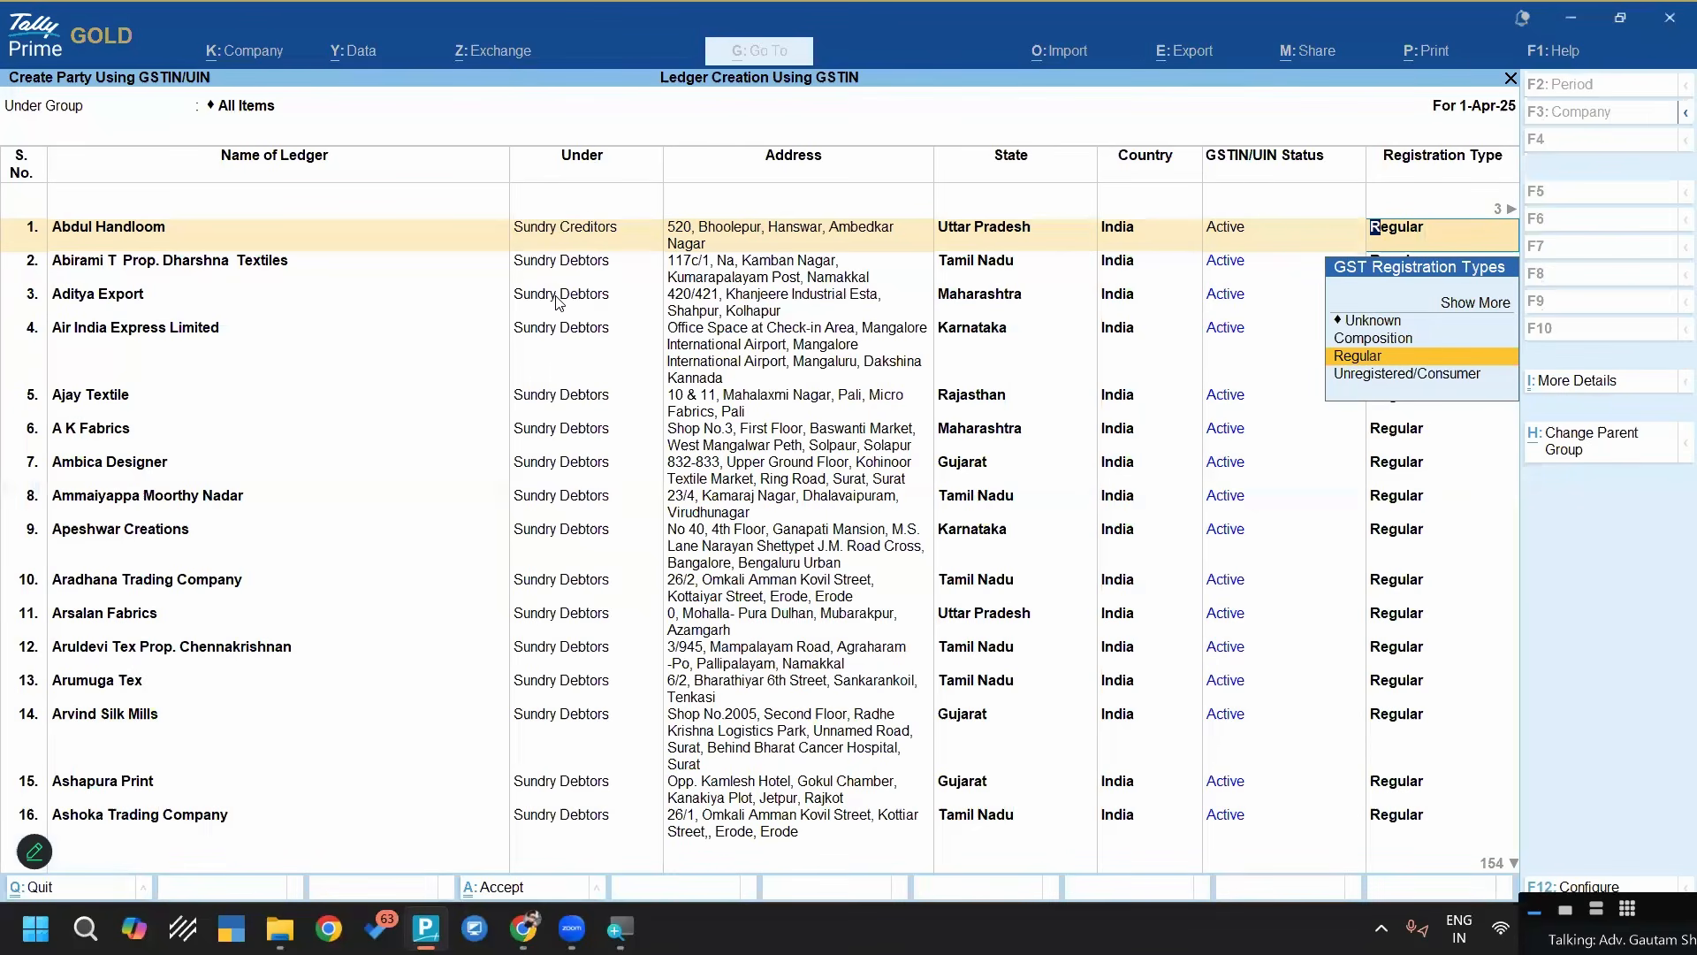
# Set Under Group to Sundry Debtors for all listed parties, accept their creation and return to the Gateway of Tally
pyautogui.click(560, 301)
pyautogui.press('Return')
pyautogui.press('BackSpace')
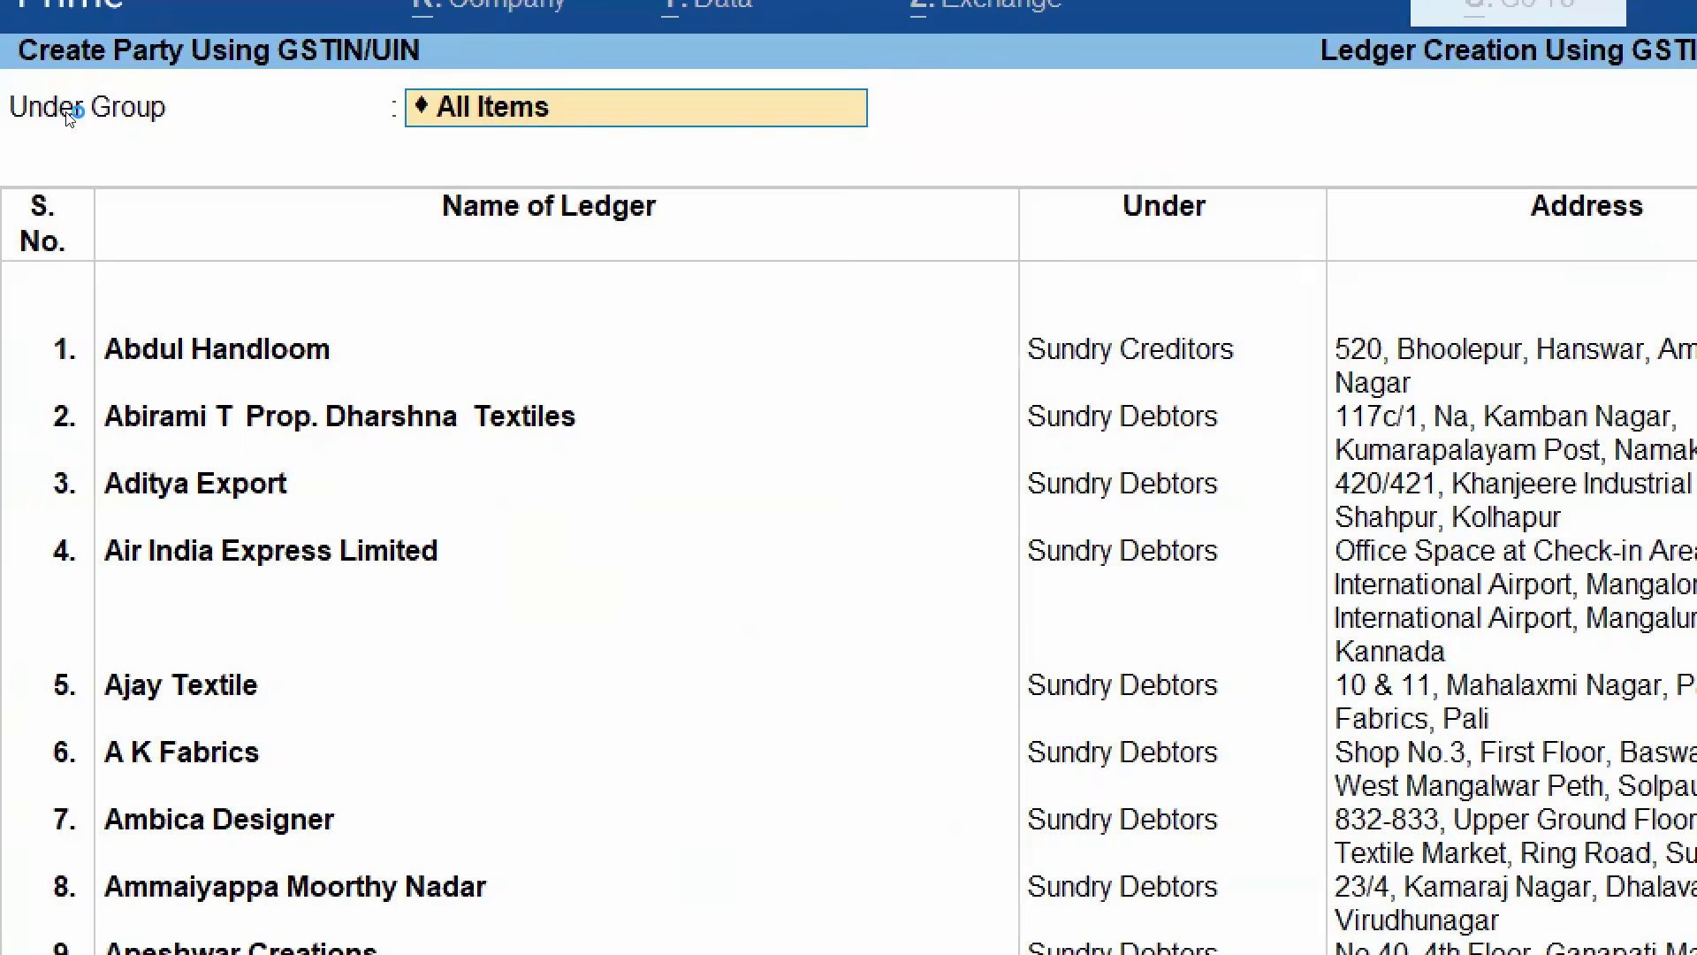
pyautogui.write('DEBT')
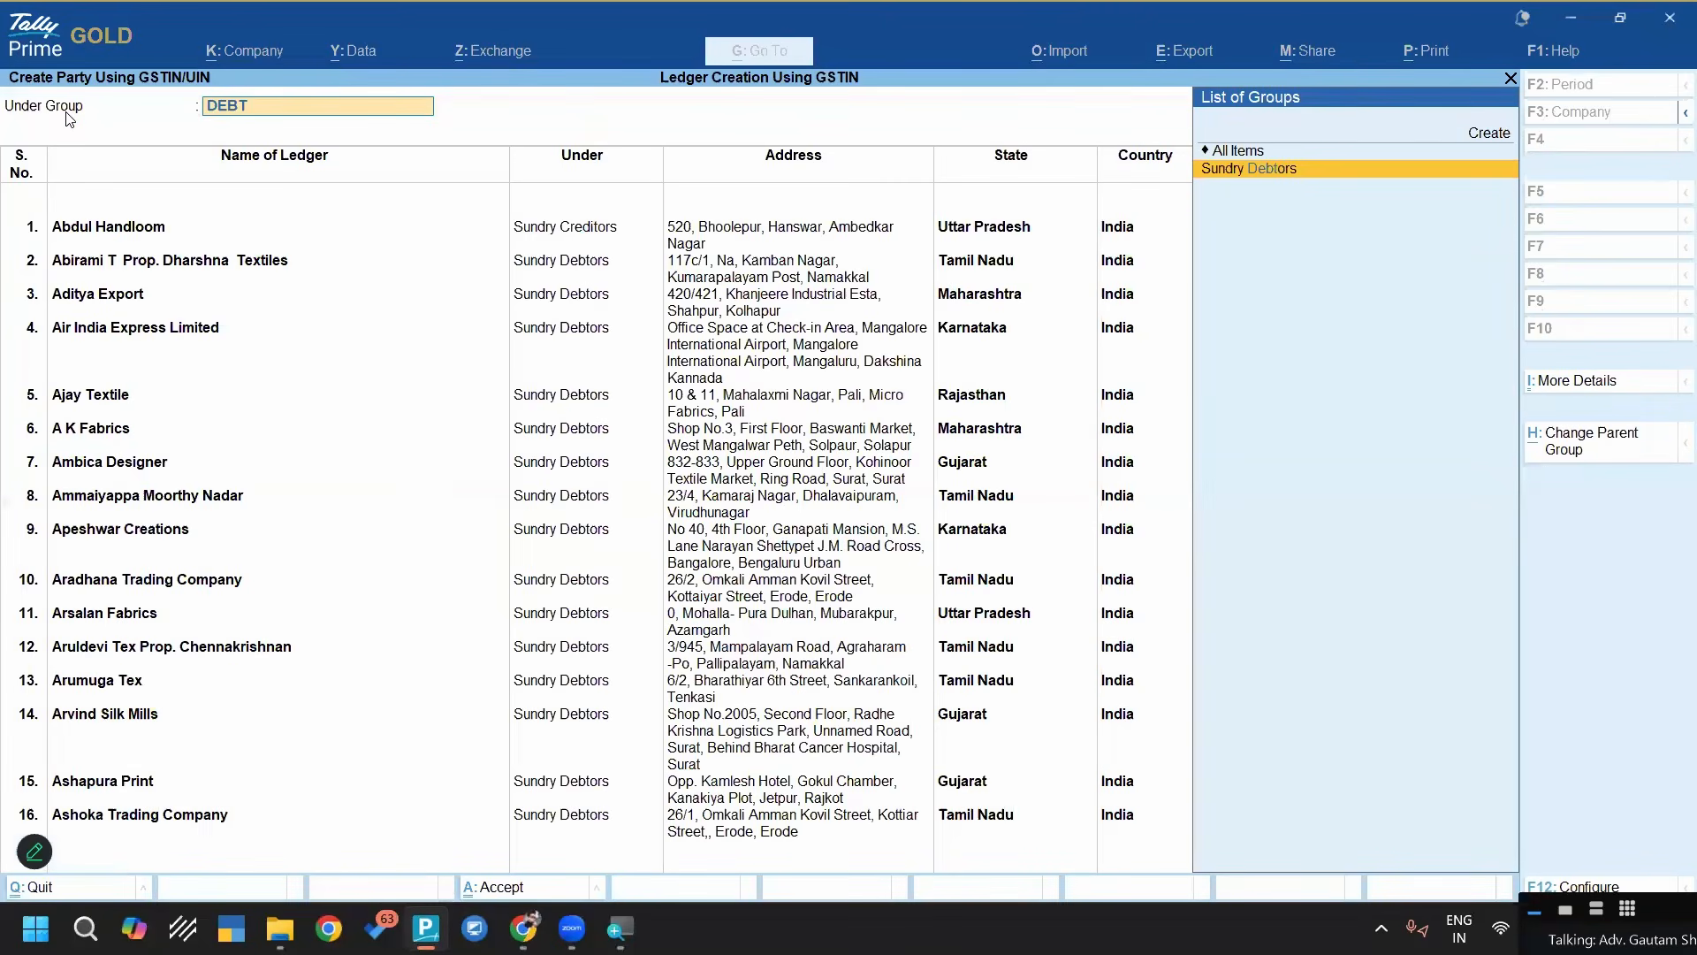
pyautogui.press('Return')
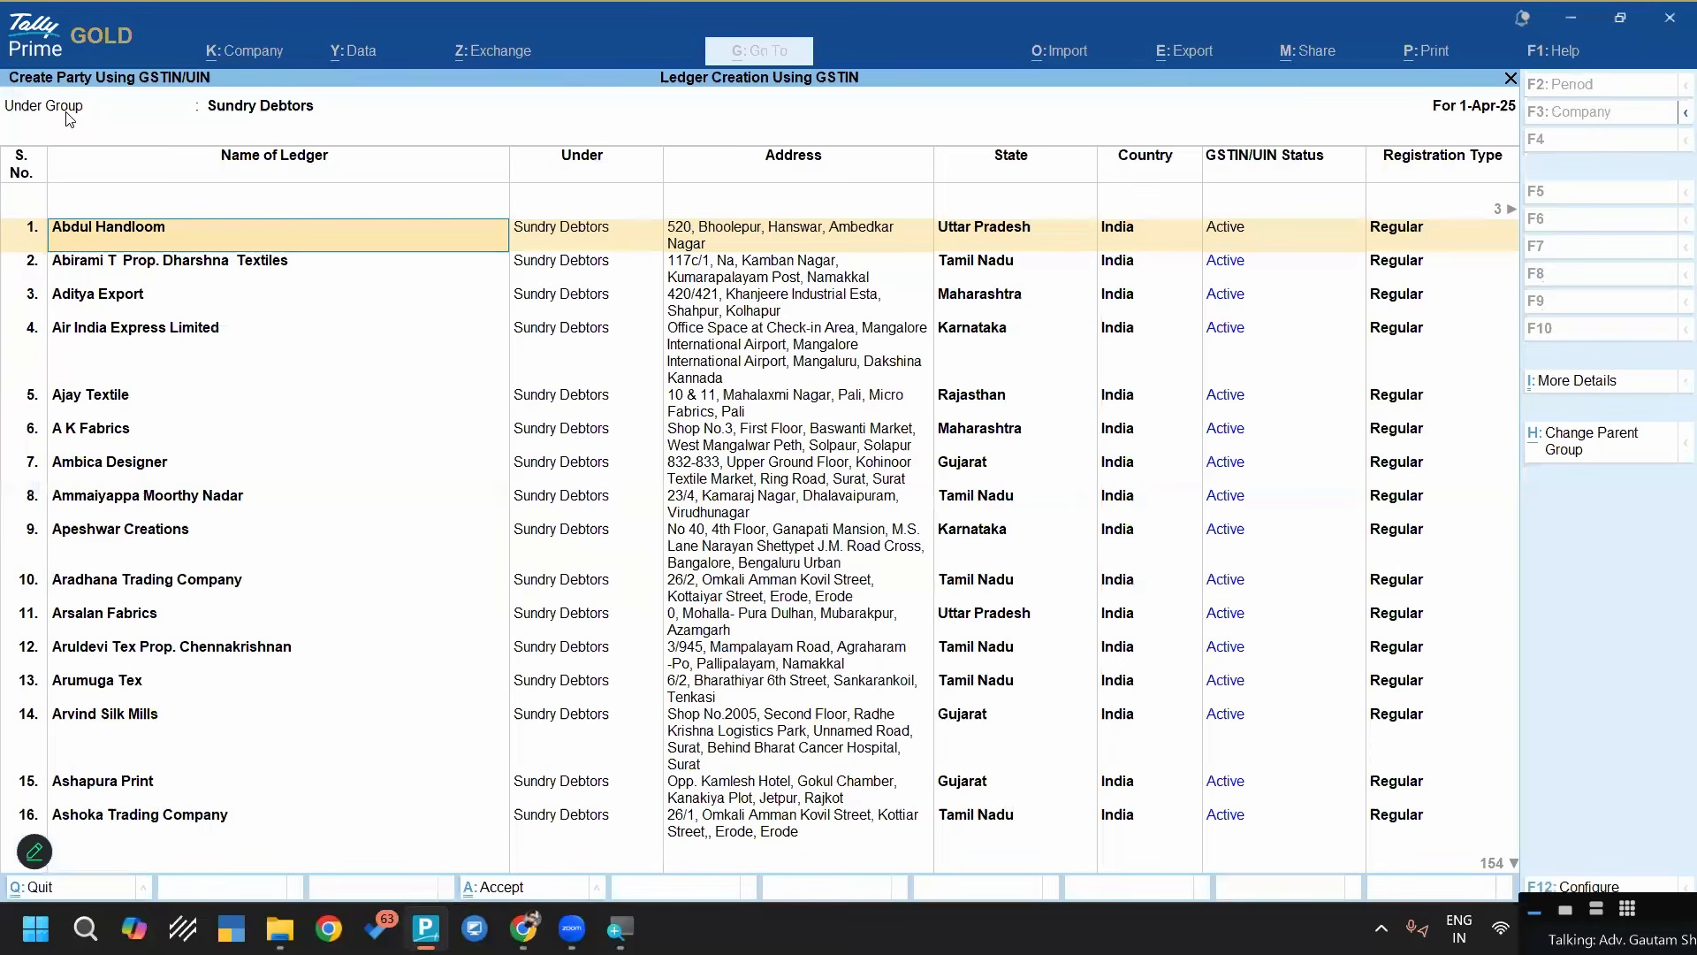
pyautogui.press('ctrl')
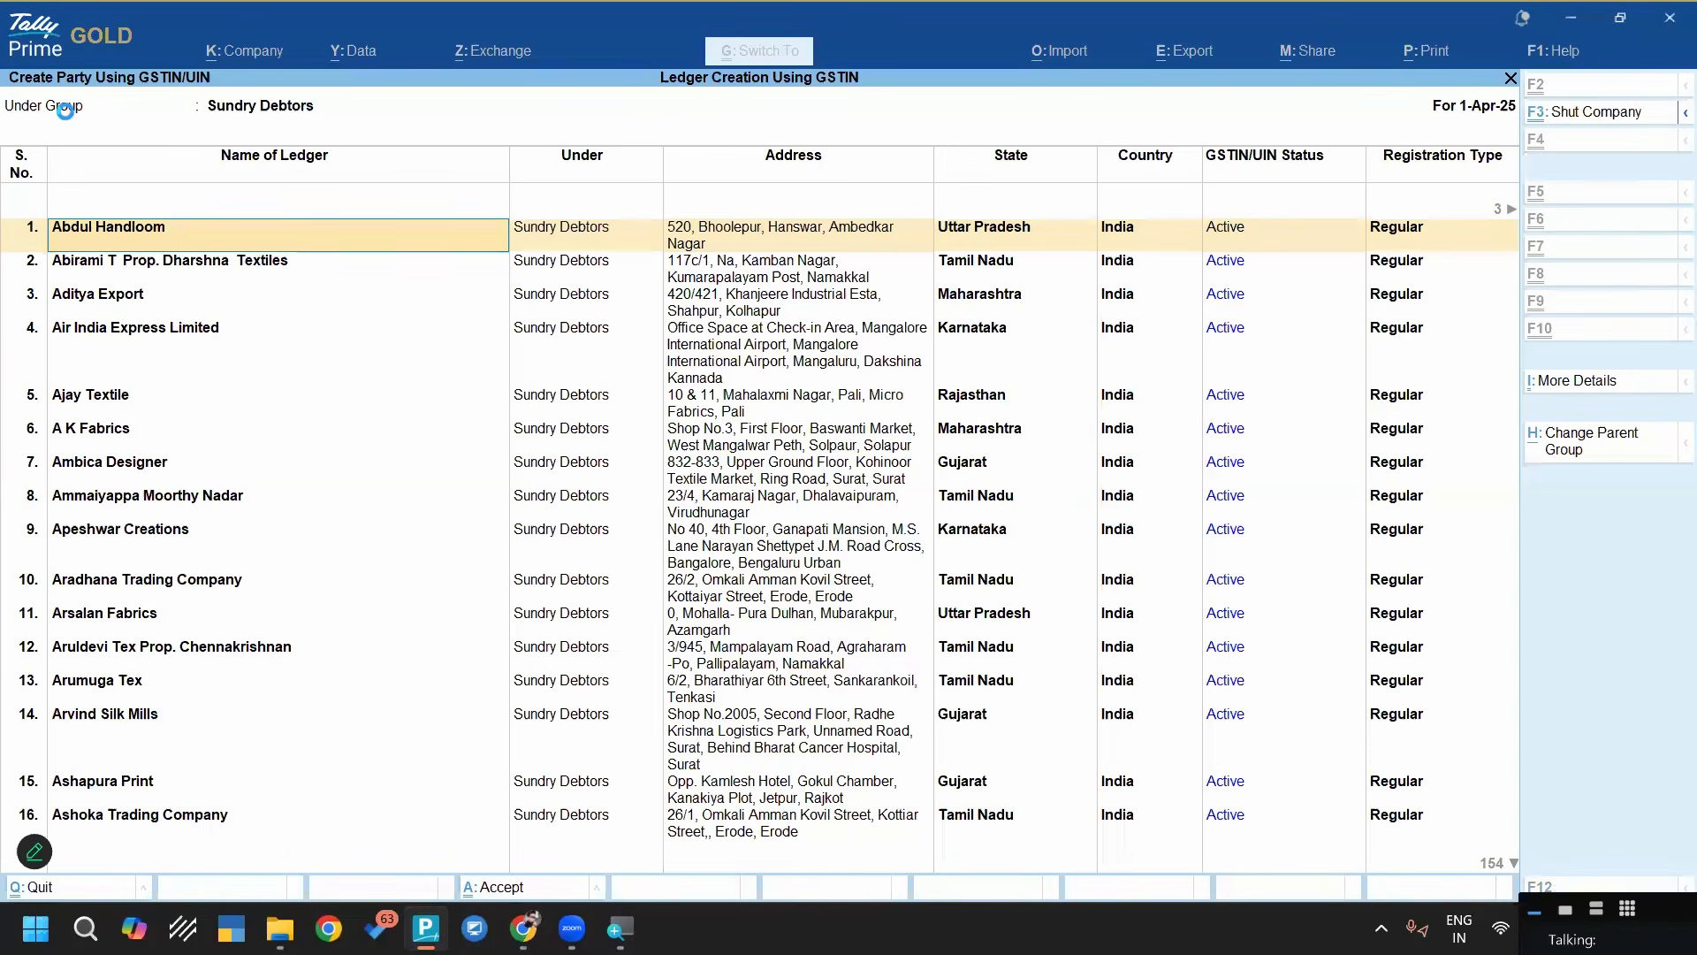
pyautogui.hotkey('ctrl', 'q')
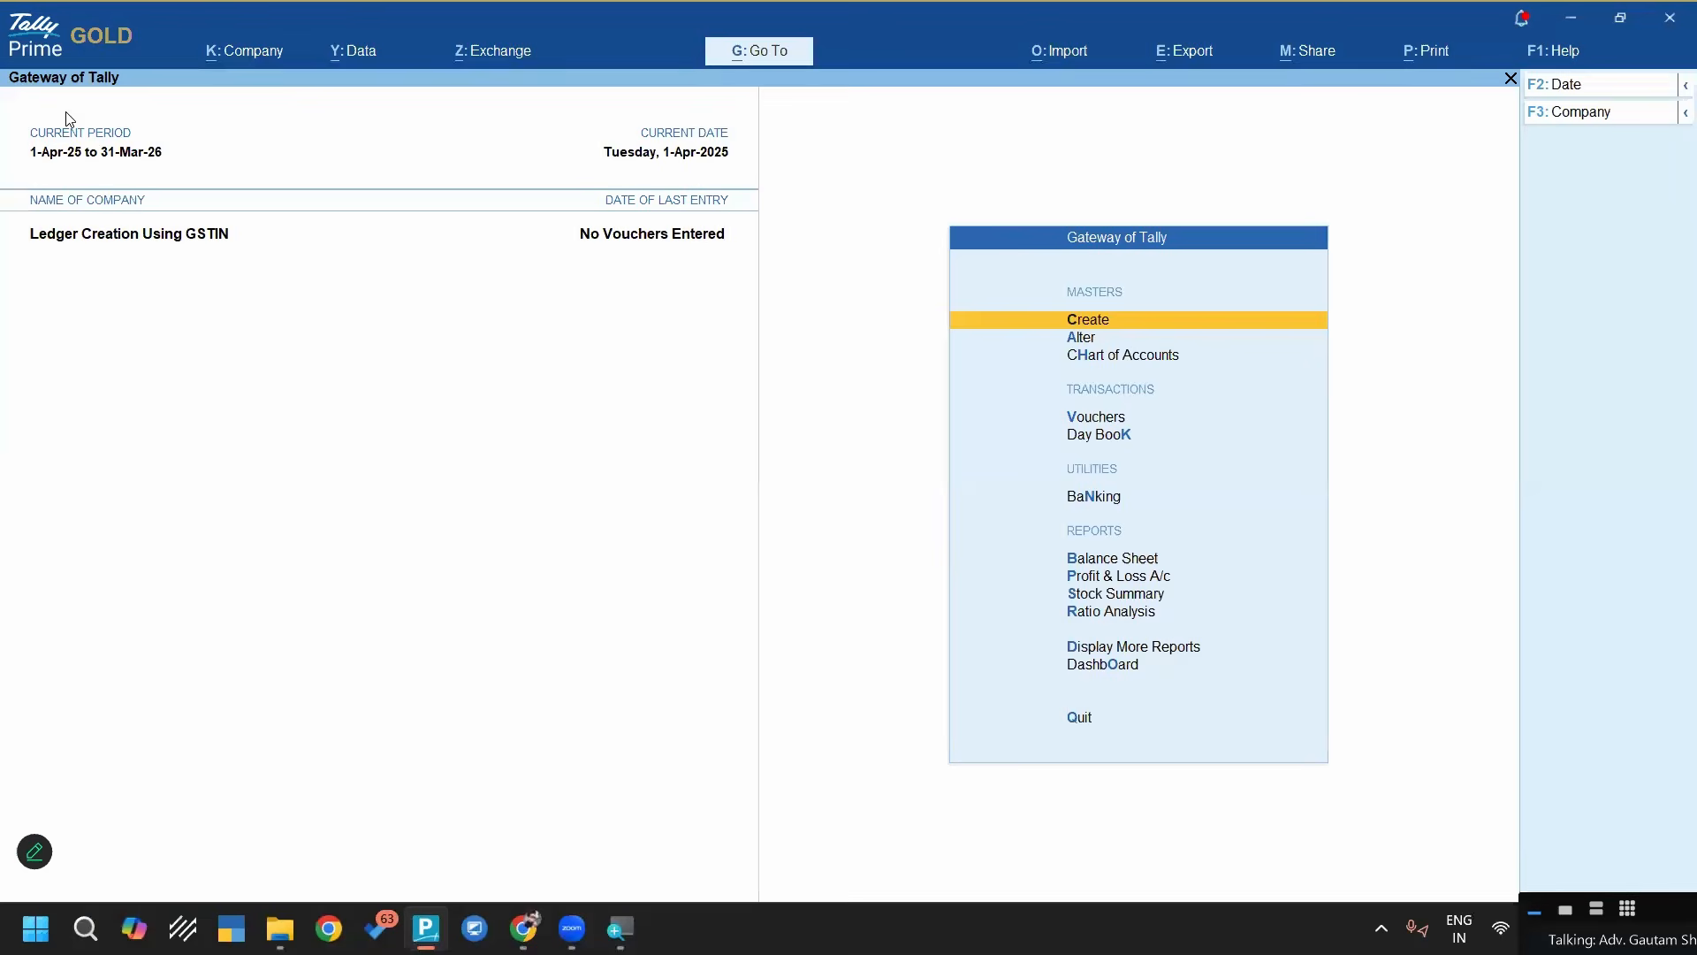
# Open the Statistics report and drill down into the list of ledgers
pyautogui.press('d')
pyautogui.press('s')
pyautogui.press('s')
pyautogui.press('Right')
pyautogui.press('Down')
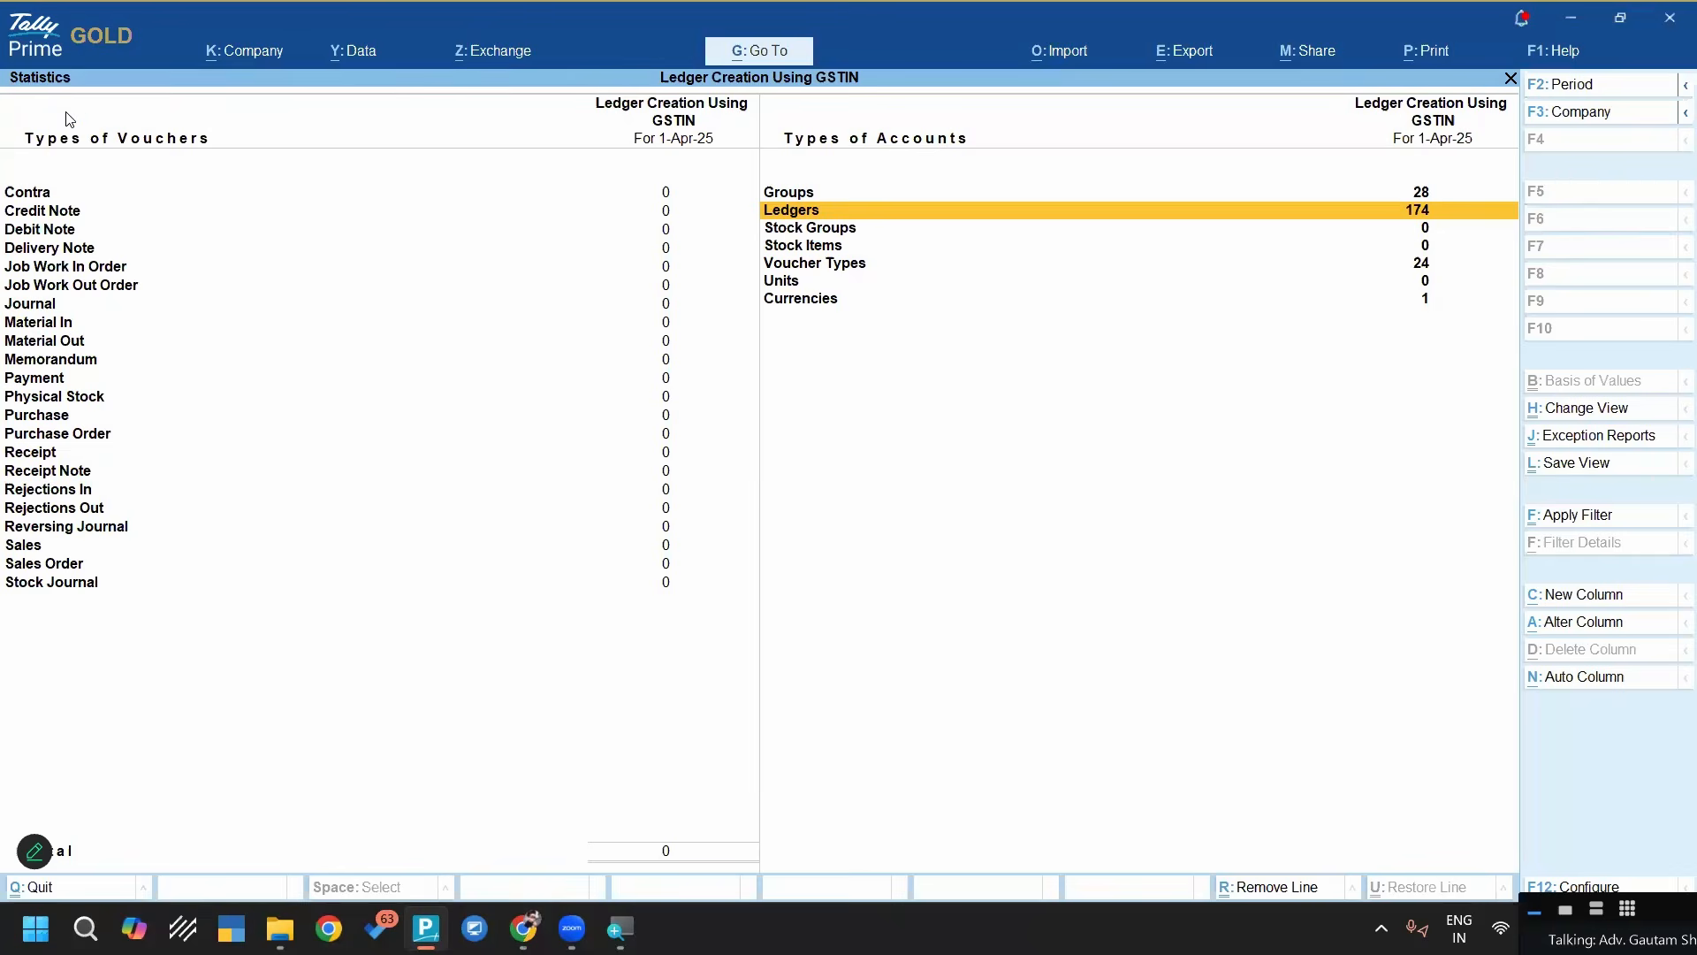
pyautogui.press('Return')
# Examine the created party ledgers under Sundry Debtors, then return to the Gateway of Tally
pyautogui.press('Down')
pyautogui.press('Down')
pyautogui.press('Down')
pyautogui.press('Down')
pyautogui.press('Down')
pyautogui.press('Down')
pyautogui.press('Down')
pyautogui.press('Down')
pyautogui.press('Down')
pyautogui.press('Down')
pyautogui.press('space')
pyautogui.press('Down')
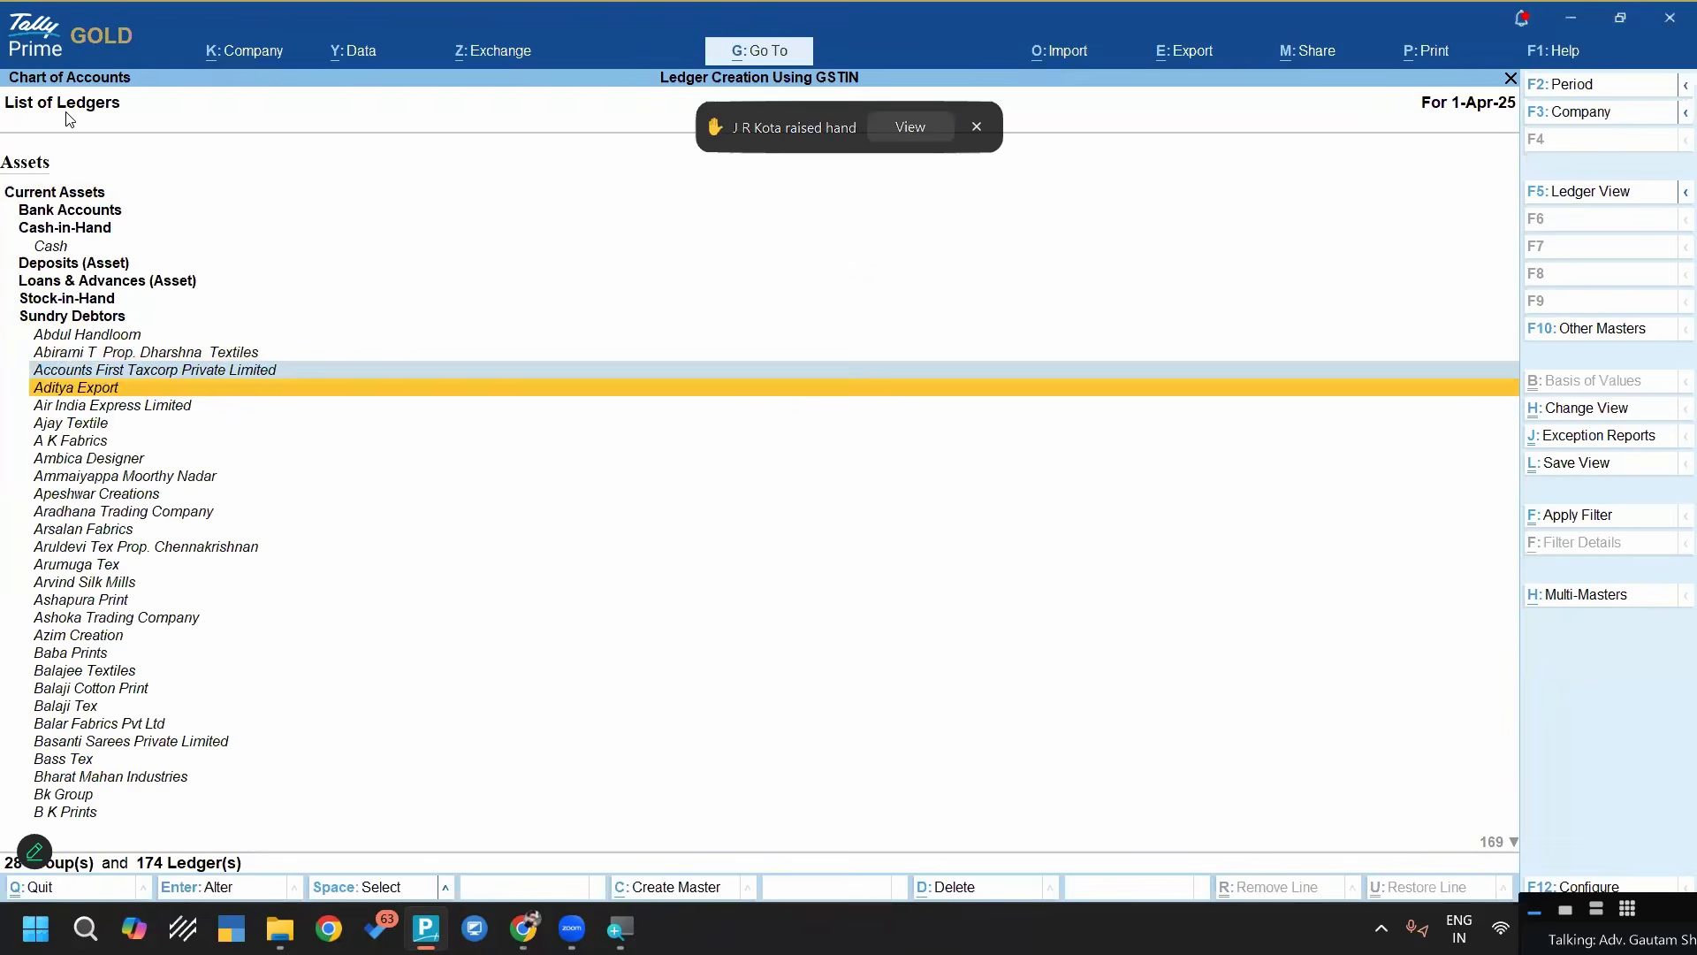
pyautogui.press('Down')
pyautogui.press('Down')
pyautogui.press('Down')
pyautogui.press('Down')
pyautogui.press('Down')
pyautogui.press('Down')
pyautogui.press('Down')
pyautogui.press('Down')
pyautogui.press('Down')
pyautogui.press('Down')
pyautogui.press('Down')
pyautogui.press('Down')
pyautogui.press('Down')
pyautogui.press('Up')
pyautogui.press('Up')
pyautogui.press('Up')
pyautogui.press('Up')
pyautogui.press('Up')
pyautogui.press('Up')
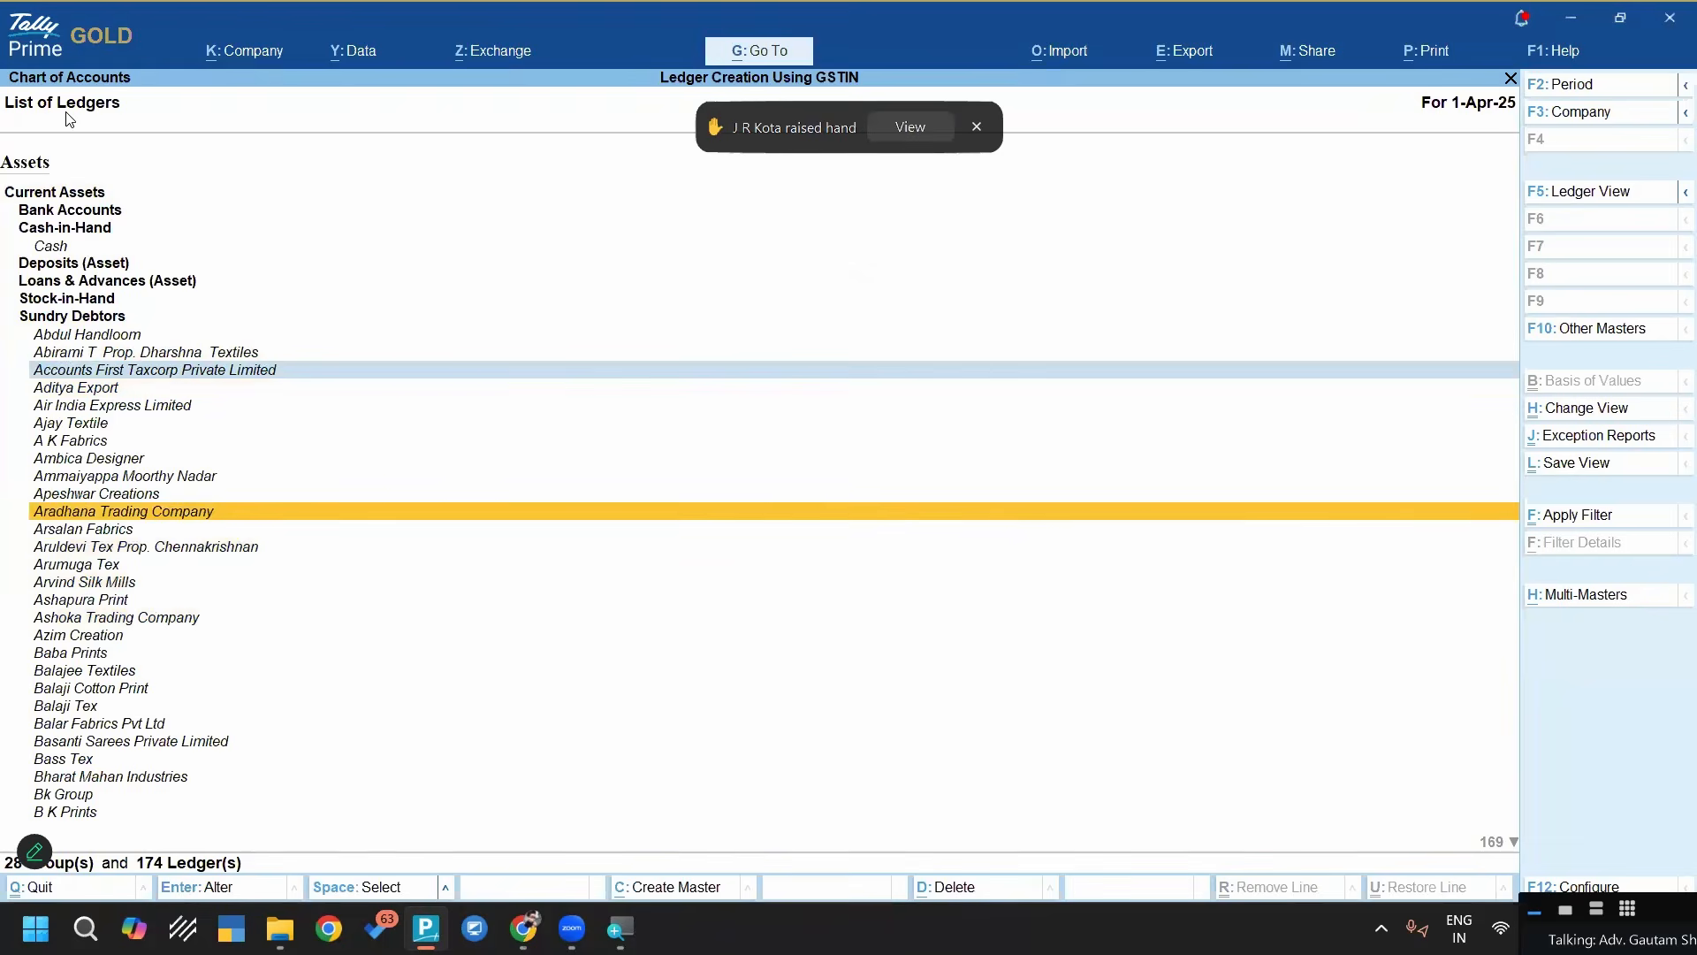
pyautogui.press('Down')
pyautogui.press('Down')
pyautogui.press('Down')
pyautogui.press('Down')
pyautogui.press('Down')
pyautogui.press('Down')
pyautogui.press('Down')
pyautogui.press('Down')
pyautogui.press('Down')
pyautogui.press('Down')
pyautogui.press('Down')
pyautogui.press('Down')
pyautogui.press('Down')
pyautogui.press('Down')
pyautogui.press('Down')
pyautogui.press('Down')
pyautogui.press('Down')
pyautogui.press('Down')
pyautogui.press('Down')
pyautogui.press('Down')
pyautogui.press('Down')
pyautogui.press('Down')
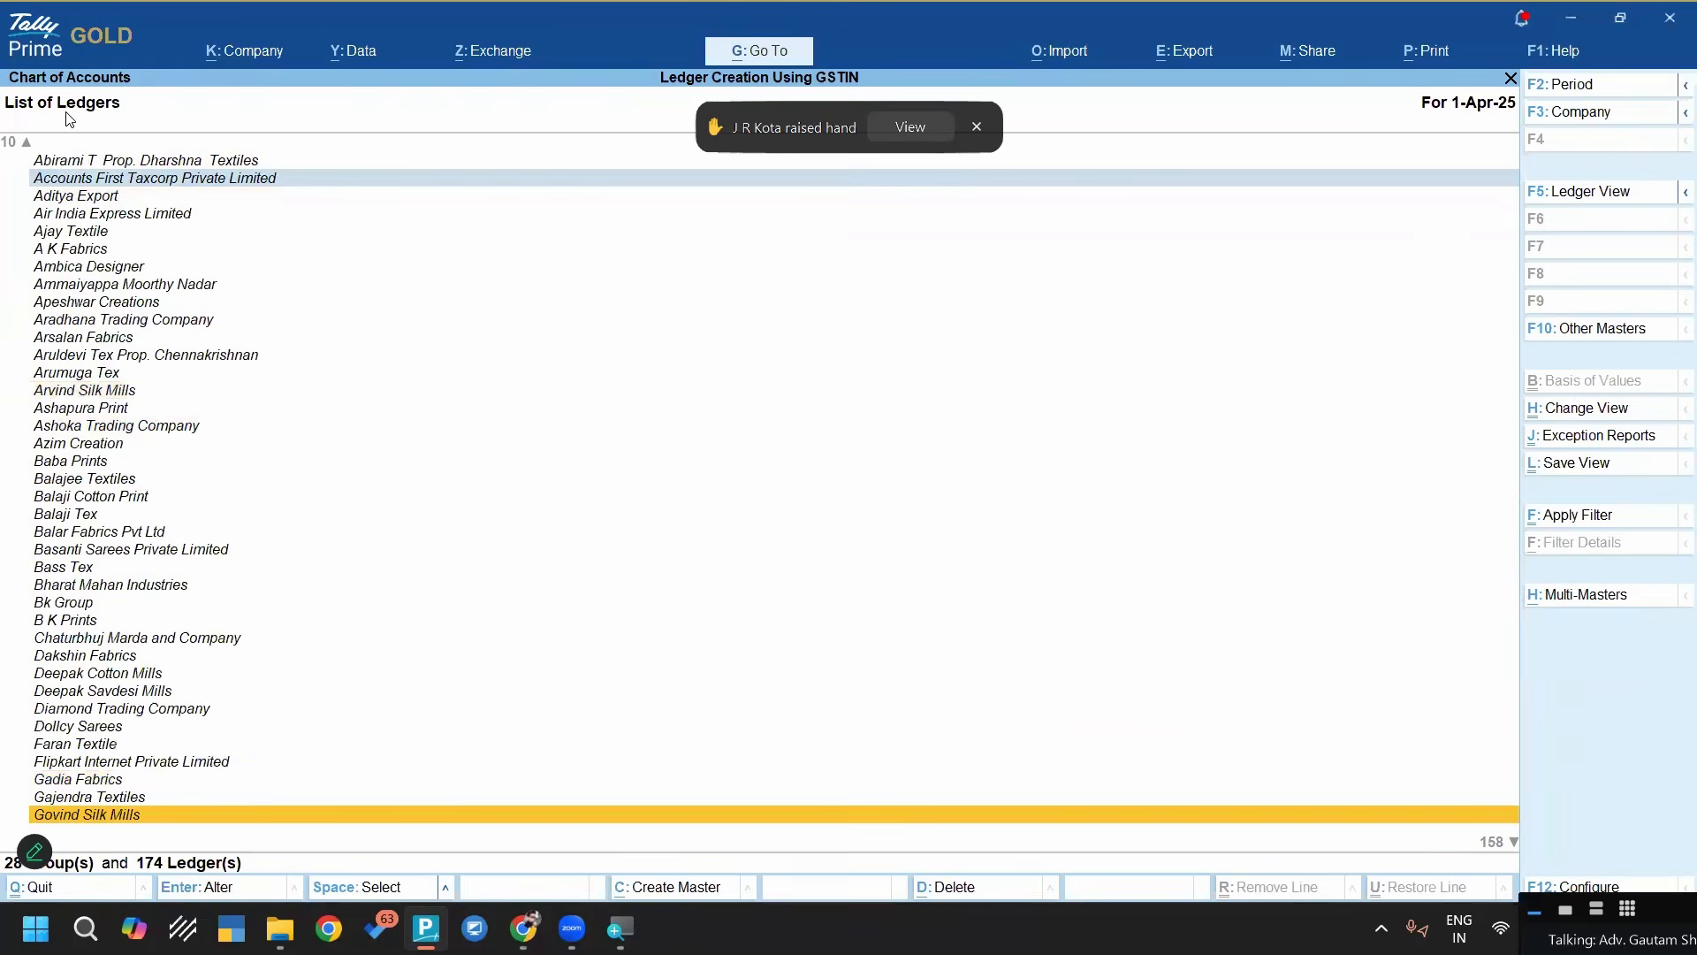
pyautogui.press('Down')
pyautogui.press('Up')
pyautogui.press('Up')
pyautogui.press('Up')
pyautogui.press('Up')
pyautogui.press('Up')
pyautogui.press('Up')
pyautogui.press('Up')
pyautogui.press('Up')
pyautogui.press('Up')
pyautogui.press('Up')
pyautogui.press('Up')
pyautogui.press('Up')
pyautogui.press('Up')
pyautogui.press('Up')
pyautogui.press('Up')
pyautogui.press('Up')
pyautogui.press('Up')
pyautogui.press('Up')
pyautogui.press('Up')
pyautogui.press('Up')
pyautogui.press('Up')
pyautogui.press('Up')
pyautogui.press('Up')
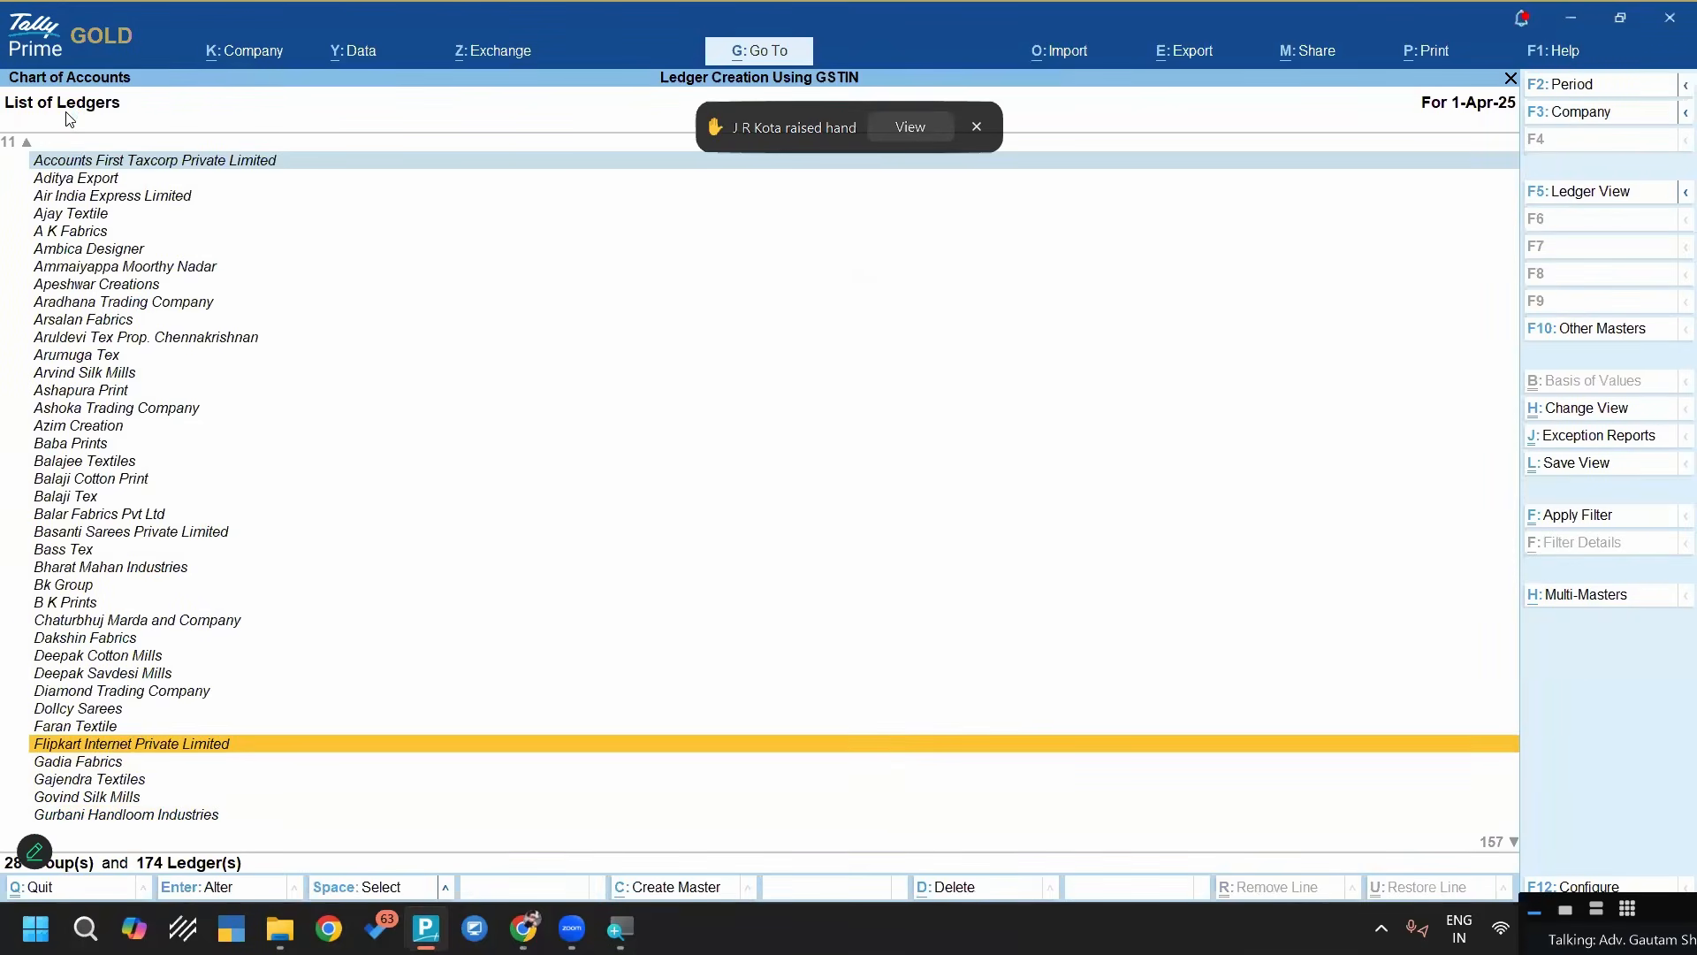
pyautogui.press('Down')
pyautogui.press('Down')
pyautogui.press('Down')
pyautogui.press('Down')
pyautogui.press('Down')
pyautogui.press('Down')
pyautogui.press('Down')
pyautogui.press('Down')
pyautogui.press('Down')
pyautogui.press('Down')
pyautogui.press('Down')
pyautogui.press('Down')
pyautogui.press('Down')
pyautogui.press('Down')
pyautogui.press('Down')
pyautogui.press('Down')
pyautogui.press('Down')
pyautogui.press('Down')
pyautogui.press('Down')
pyautogui.press('Down')
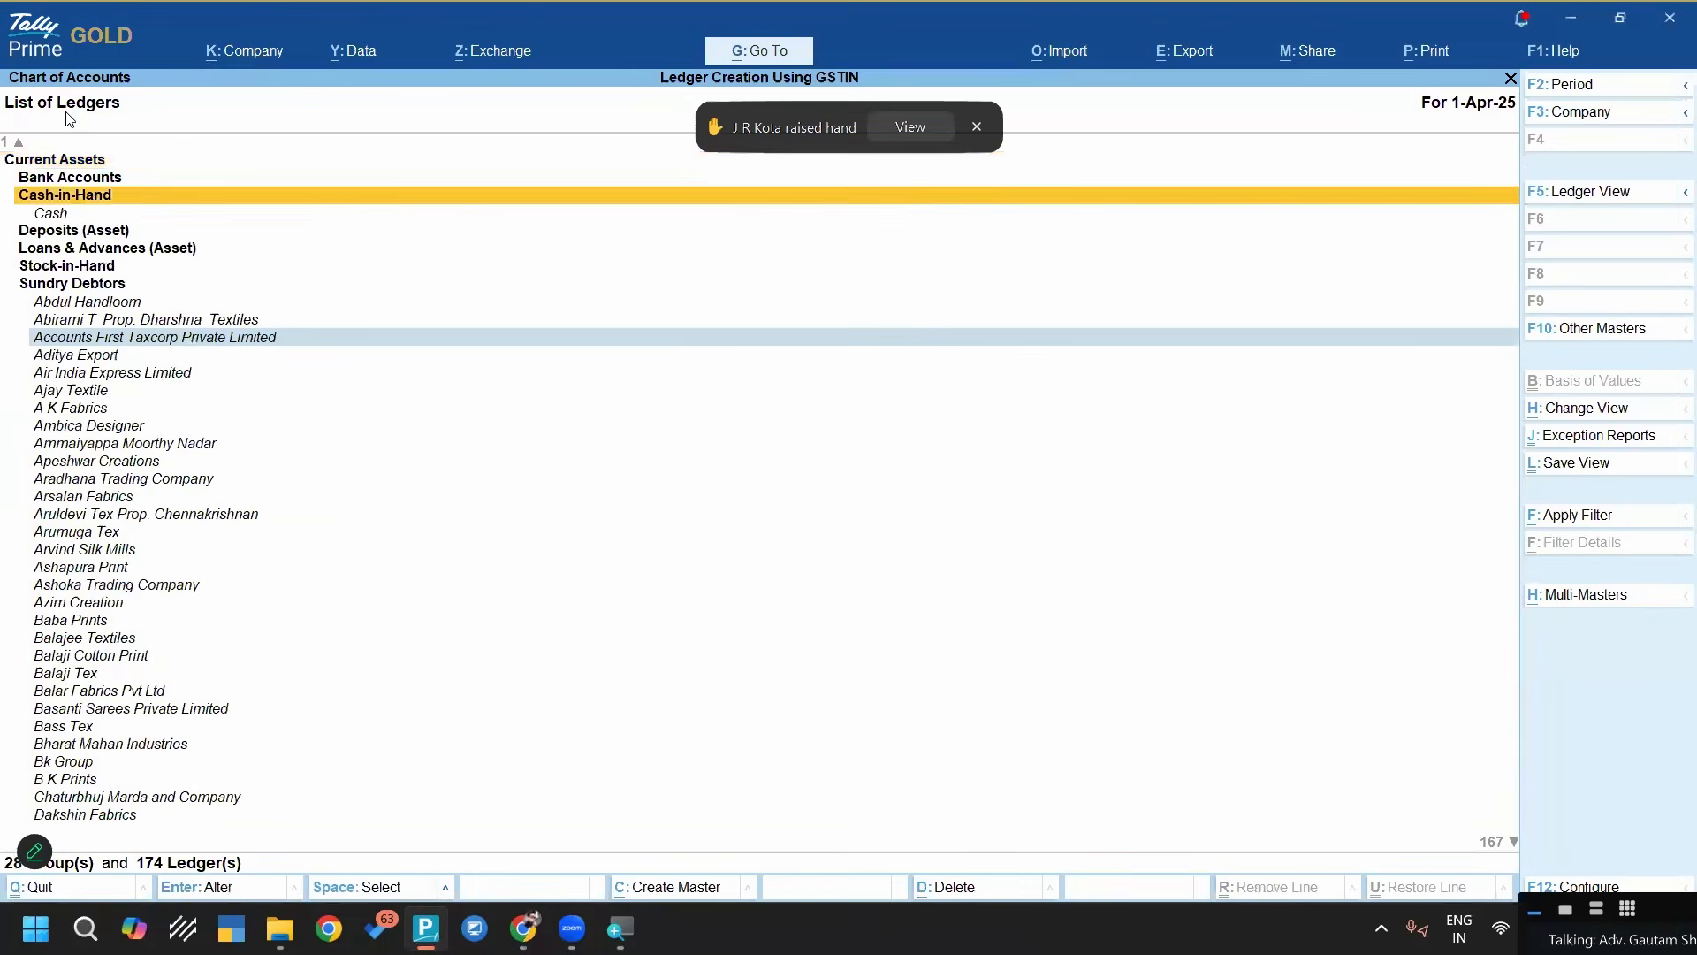
pyautogui.press('Down')
pyautogui.press('Down')
pyautogui.press('Down')
pyautogui.press('Down')
pyautogui.press('Down')
pyautogui.press('Down')
pyautogui.press('Down')
pyautogui.press('Down')
pyautogui.press('Down')
pyautogui.press('Down')
pyautogui.press('Down')
pyautogui.press('Down')
pyautogui.press('Down')
pyautogui.press('Down')
pyautogui.press('Down')
pyautogui.press('Down')
pyautogui.press('Down')
pyautogui.press('Down')
pyautogui.press('Down')
pyautogui.press('Down')
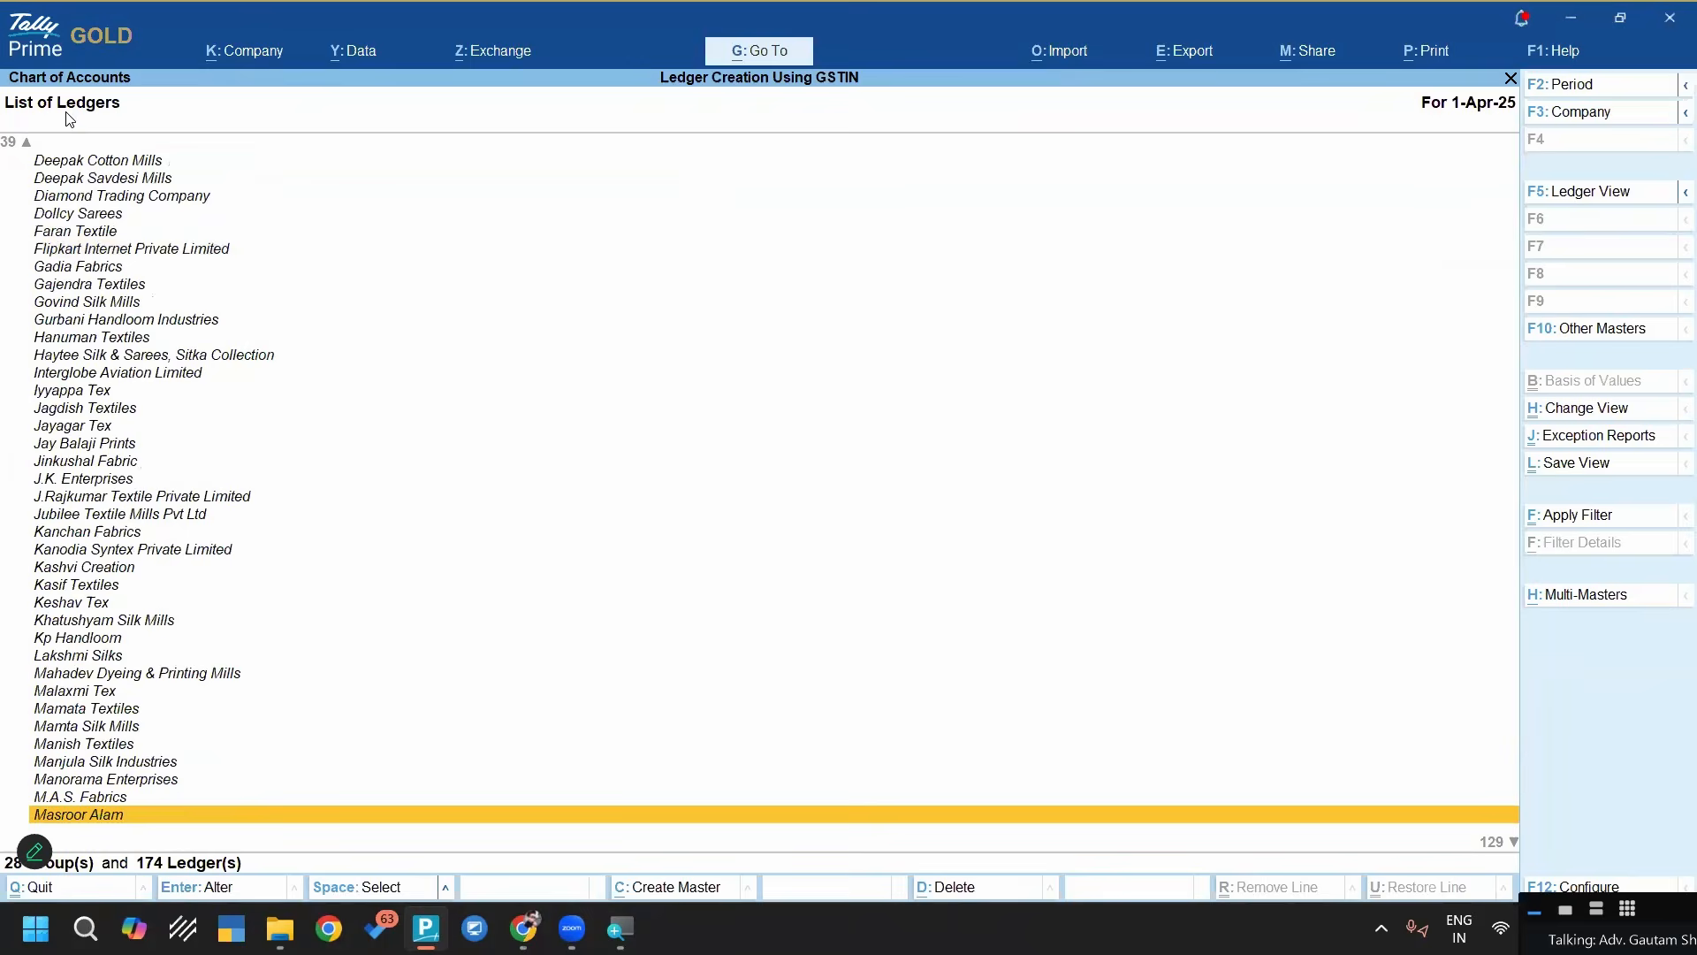
pyautogui.press('Escape')
pyautogui.press('Escape')
pyautogui.press('Escape')
pyautogui.press('Escape')
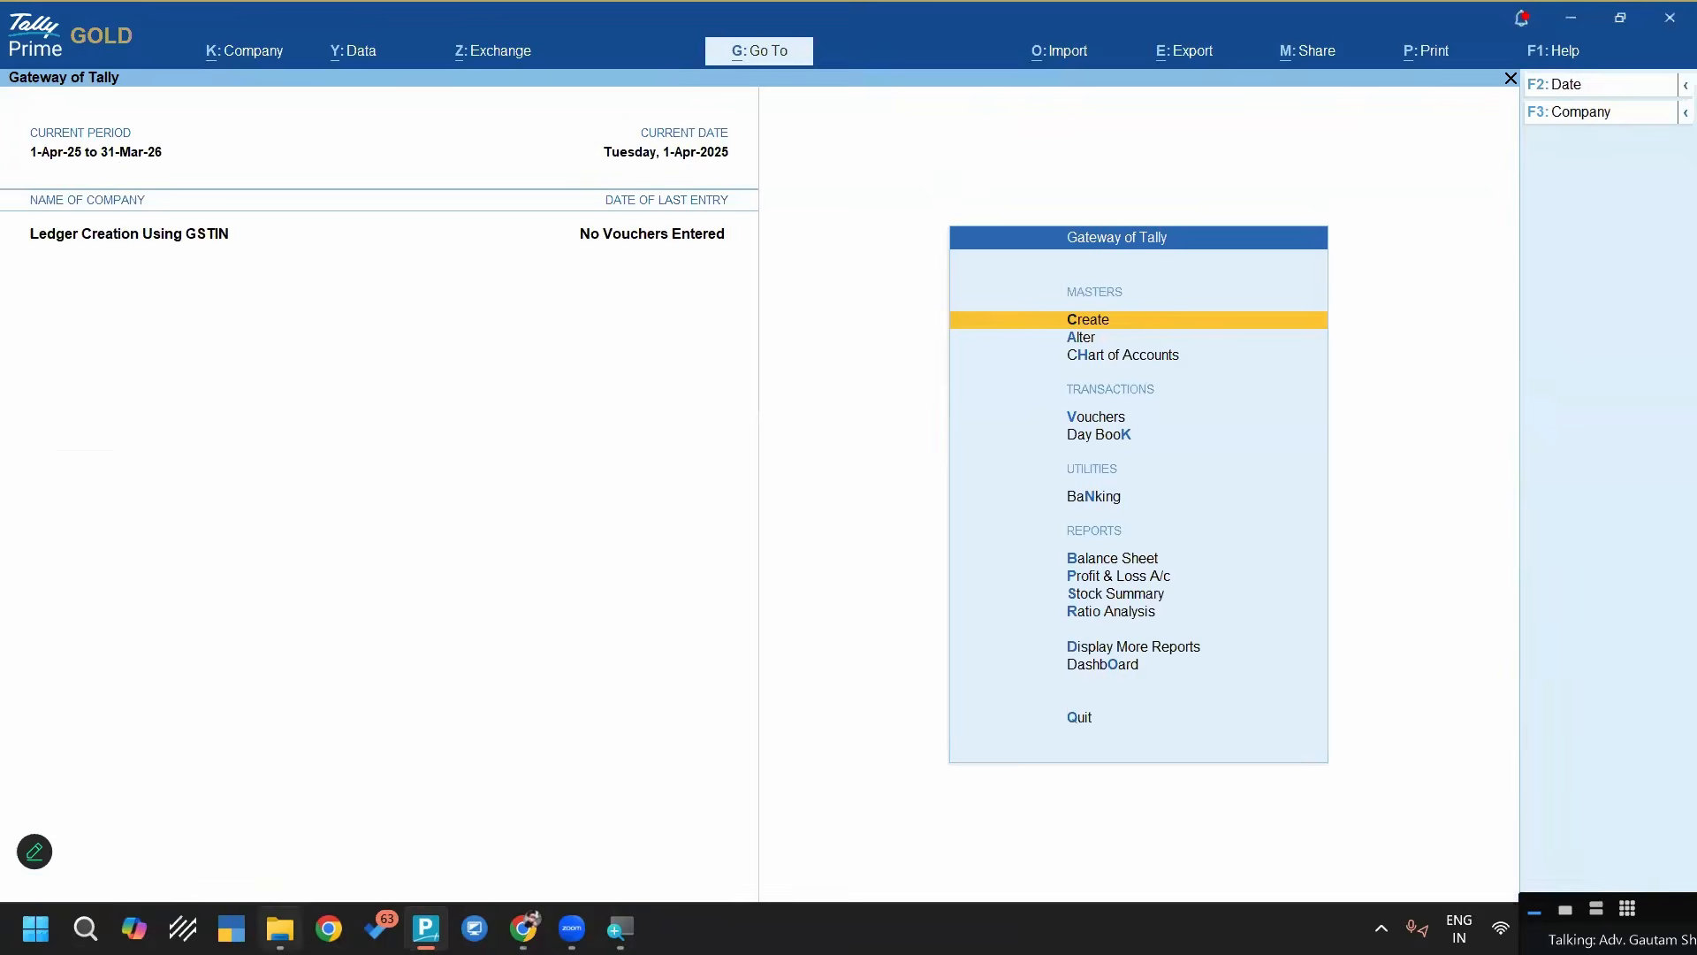
# Switch to File Explorer, open Sample Tally Data inside "2- Monthly GSTR-2A Portal Data Final" in the 08 Oct Webinar folder, and copy its path
pyautogui.moveTo(280, 928)
pyautogui.click(284, 862)
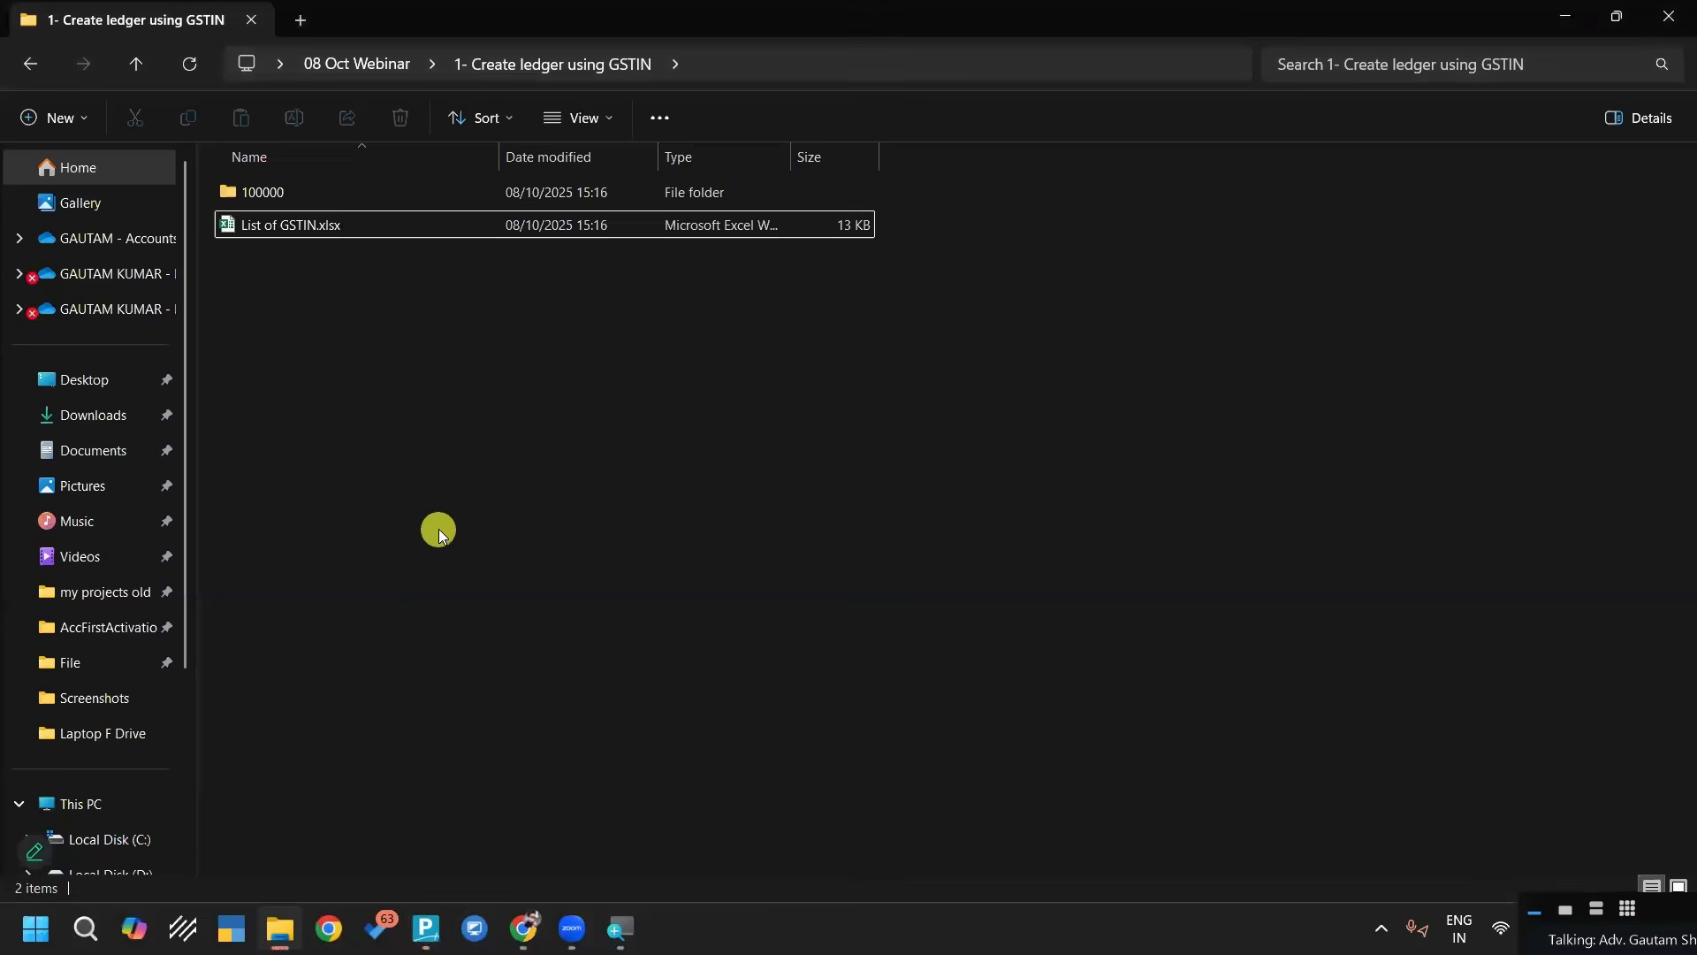
pyautogui.click(433, 517)
pyautogui.hotkey('alt', 'Left')
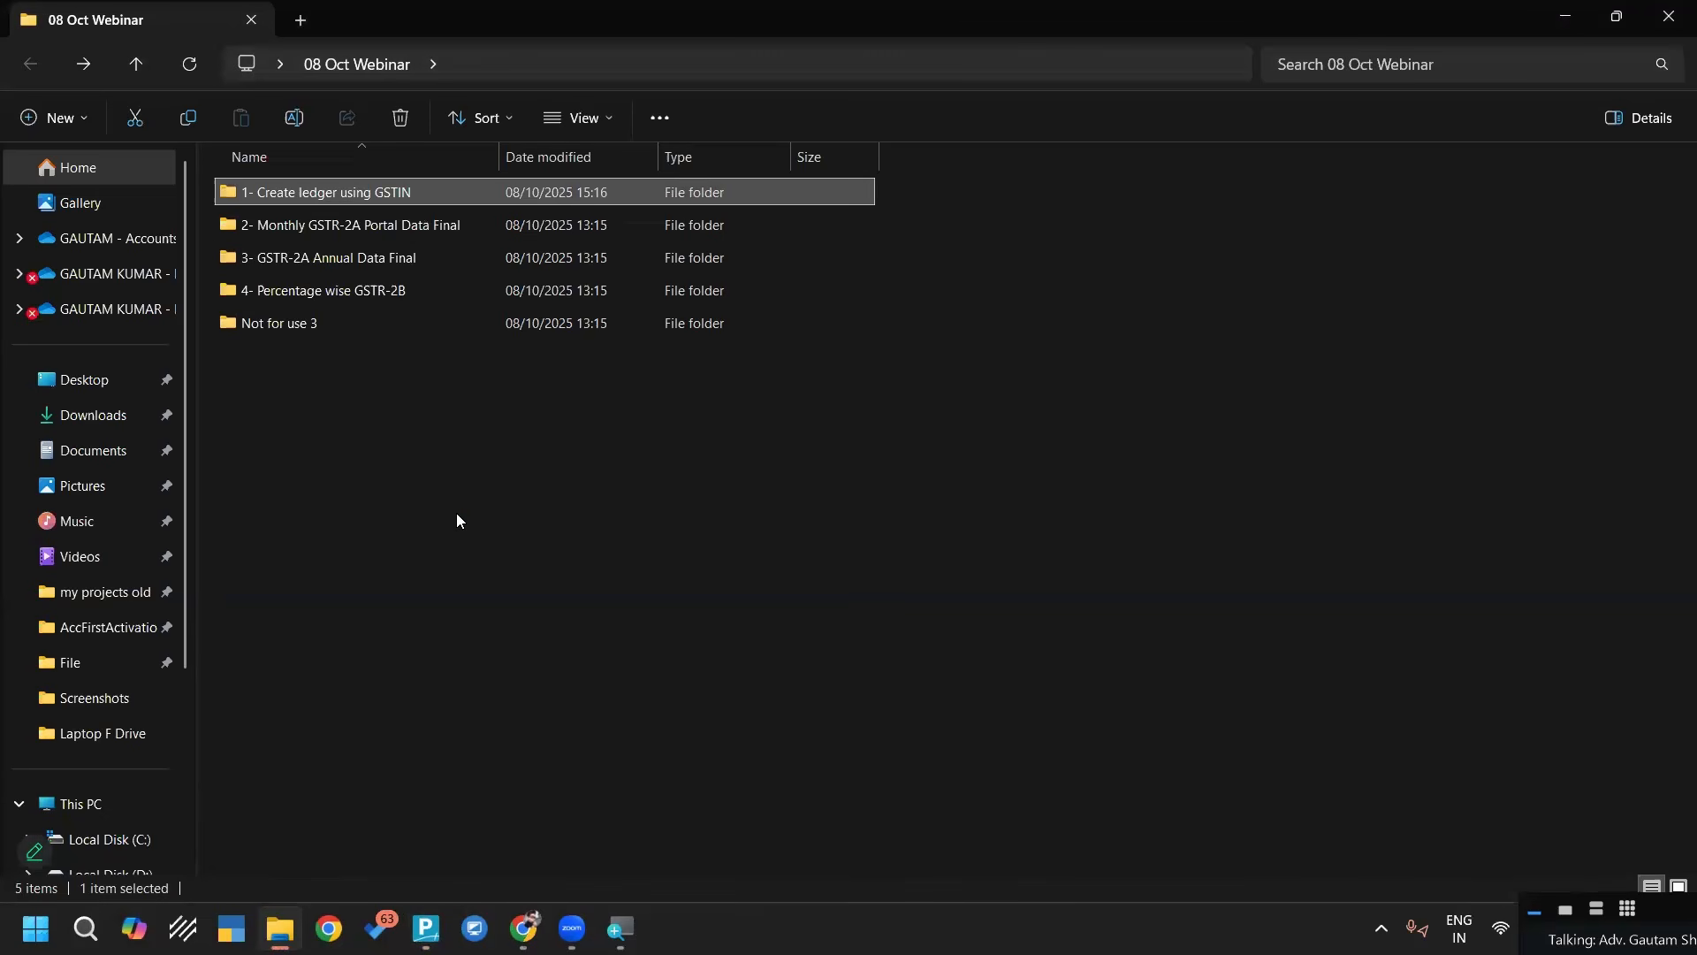
pyautogui.press('Down')
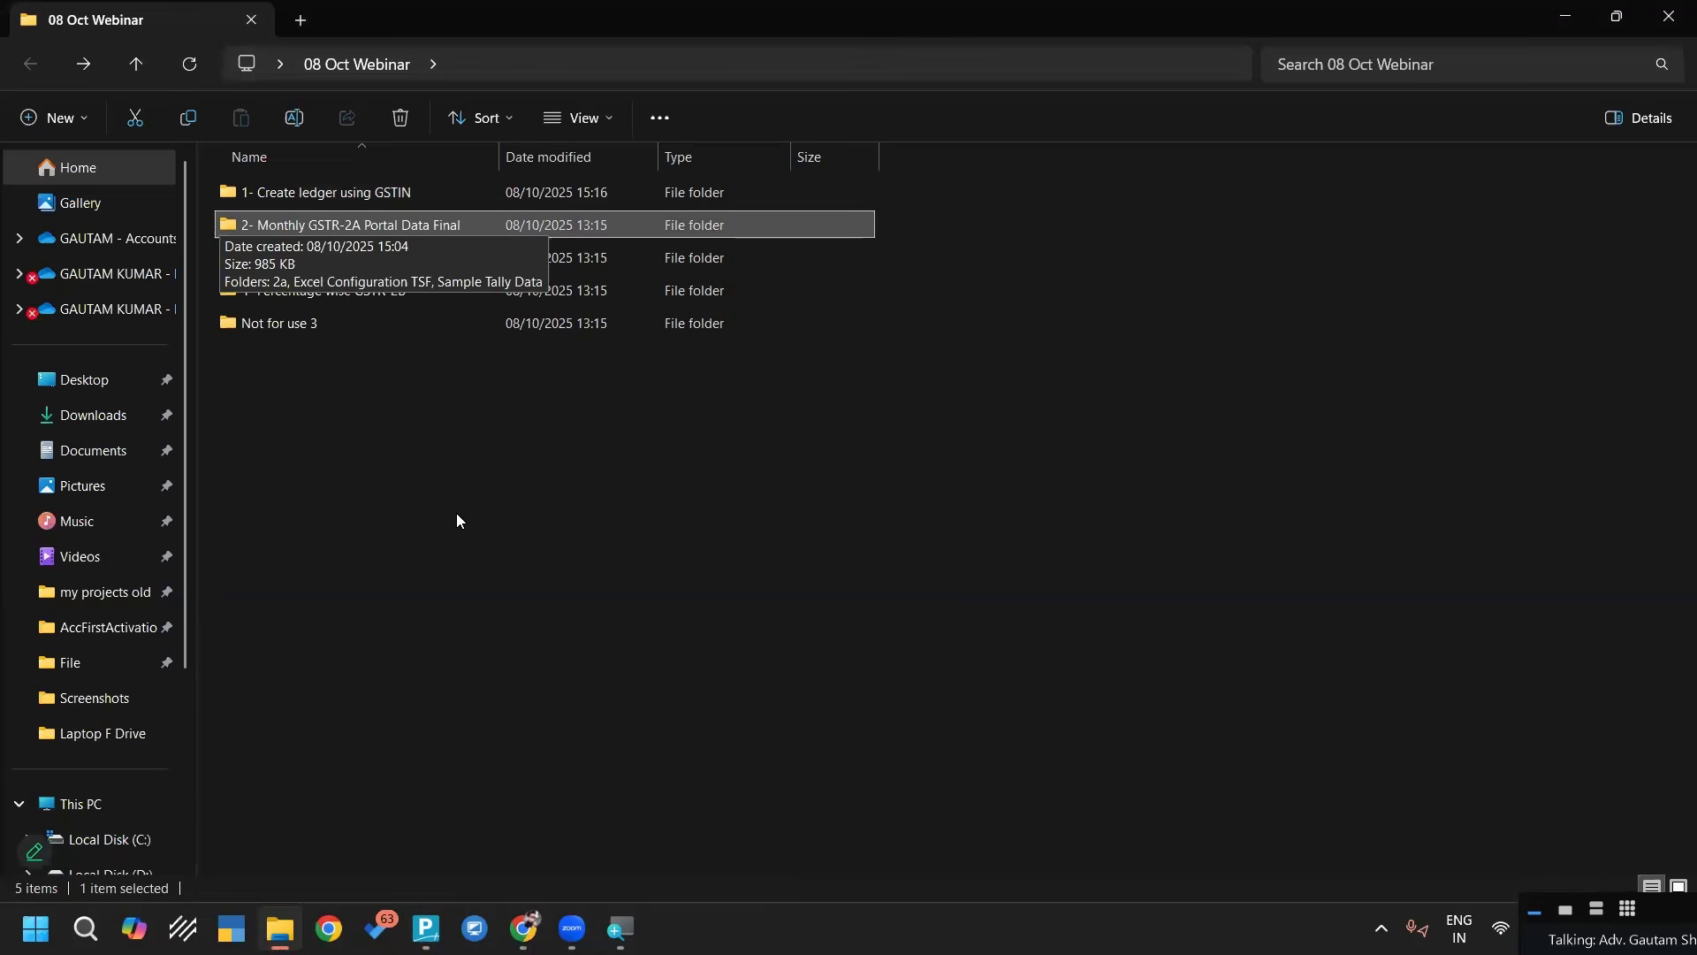
pyautogui.press('Return')
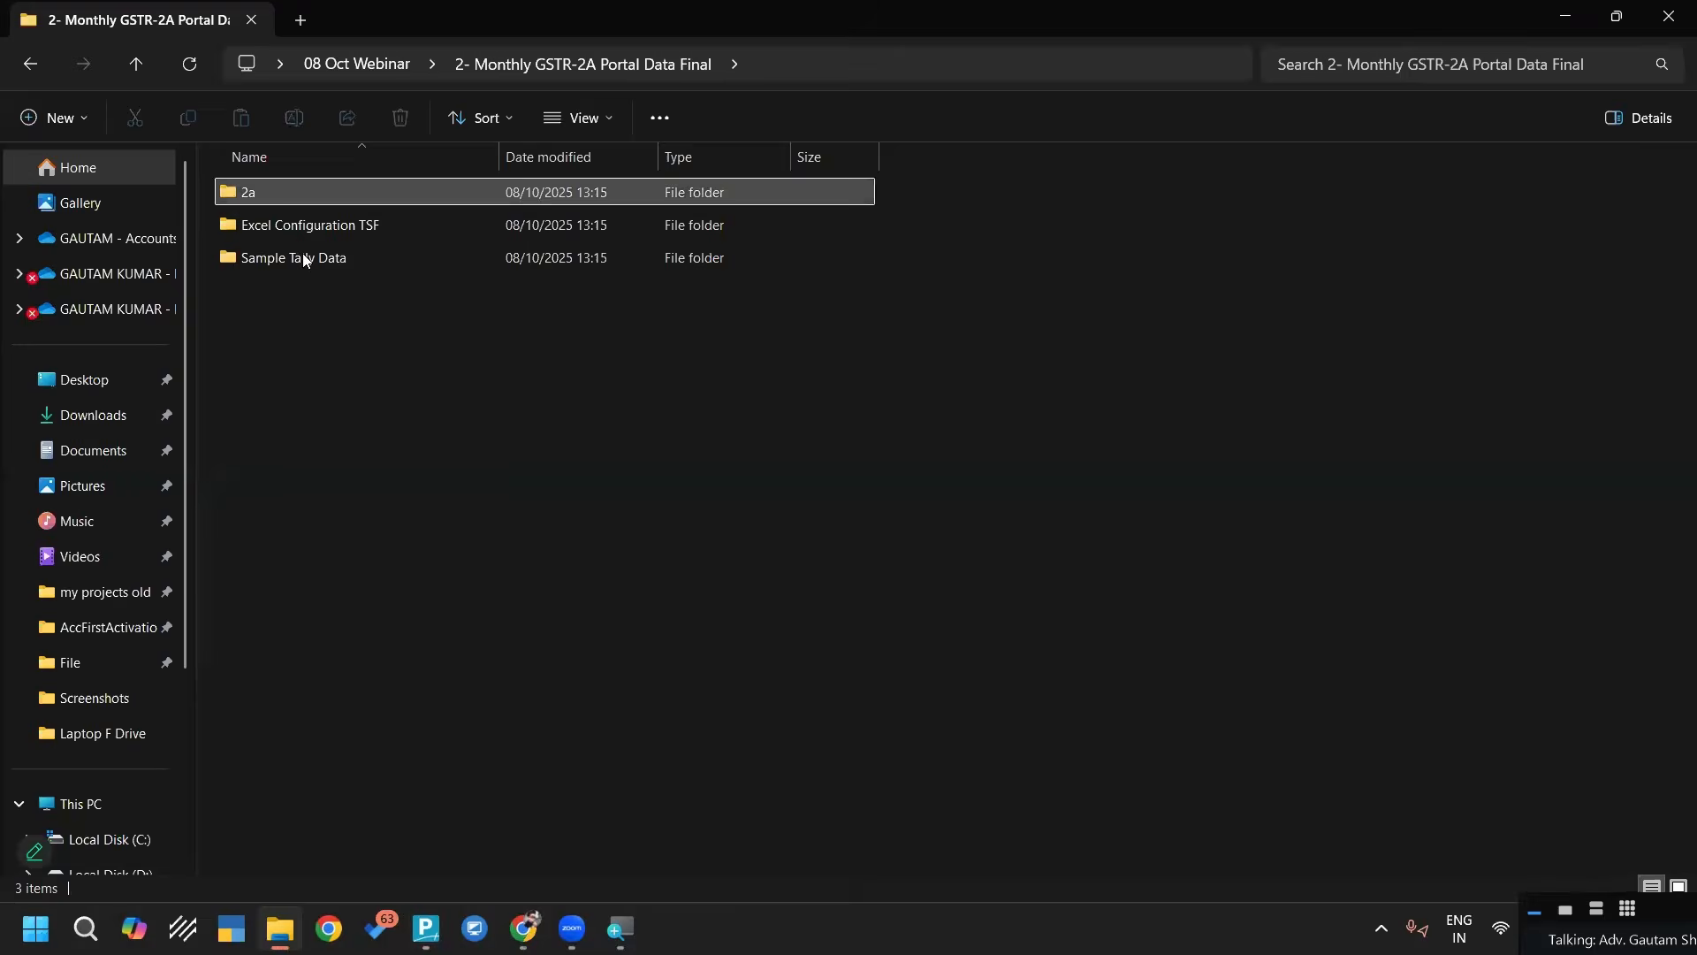
pyautogui.doubleClick(327, 256)
pyautogui.click(343, 311)
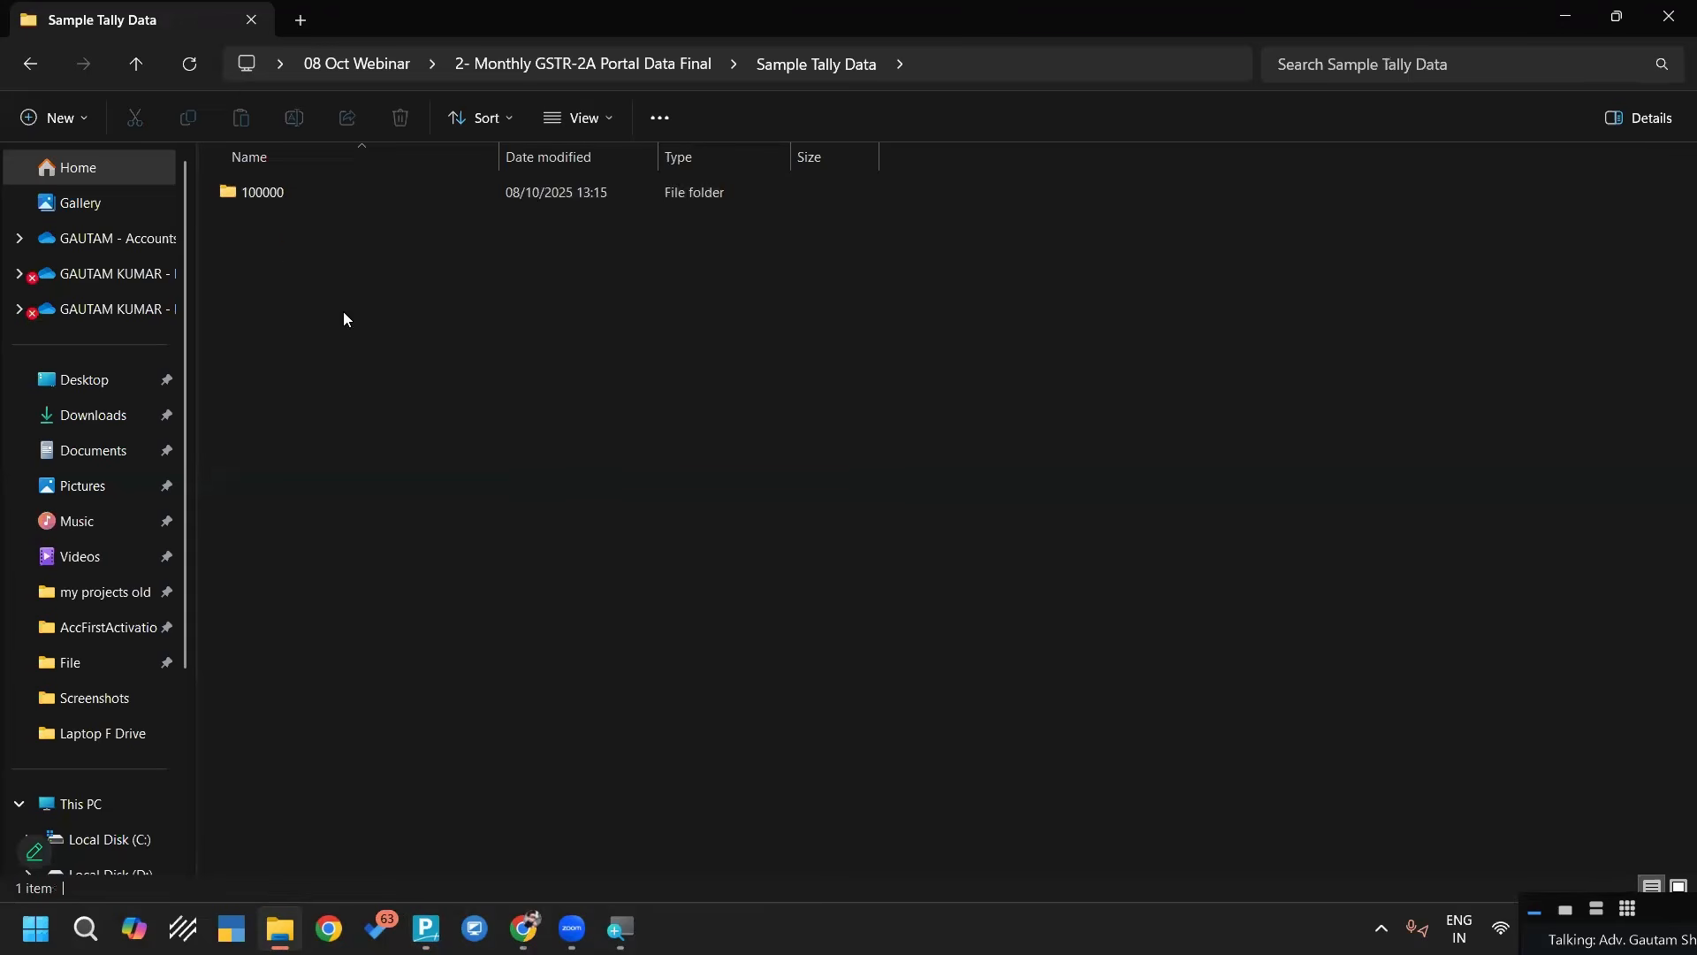
pyautogui.hotkey('alt', 'd')
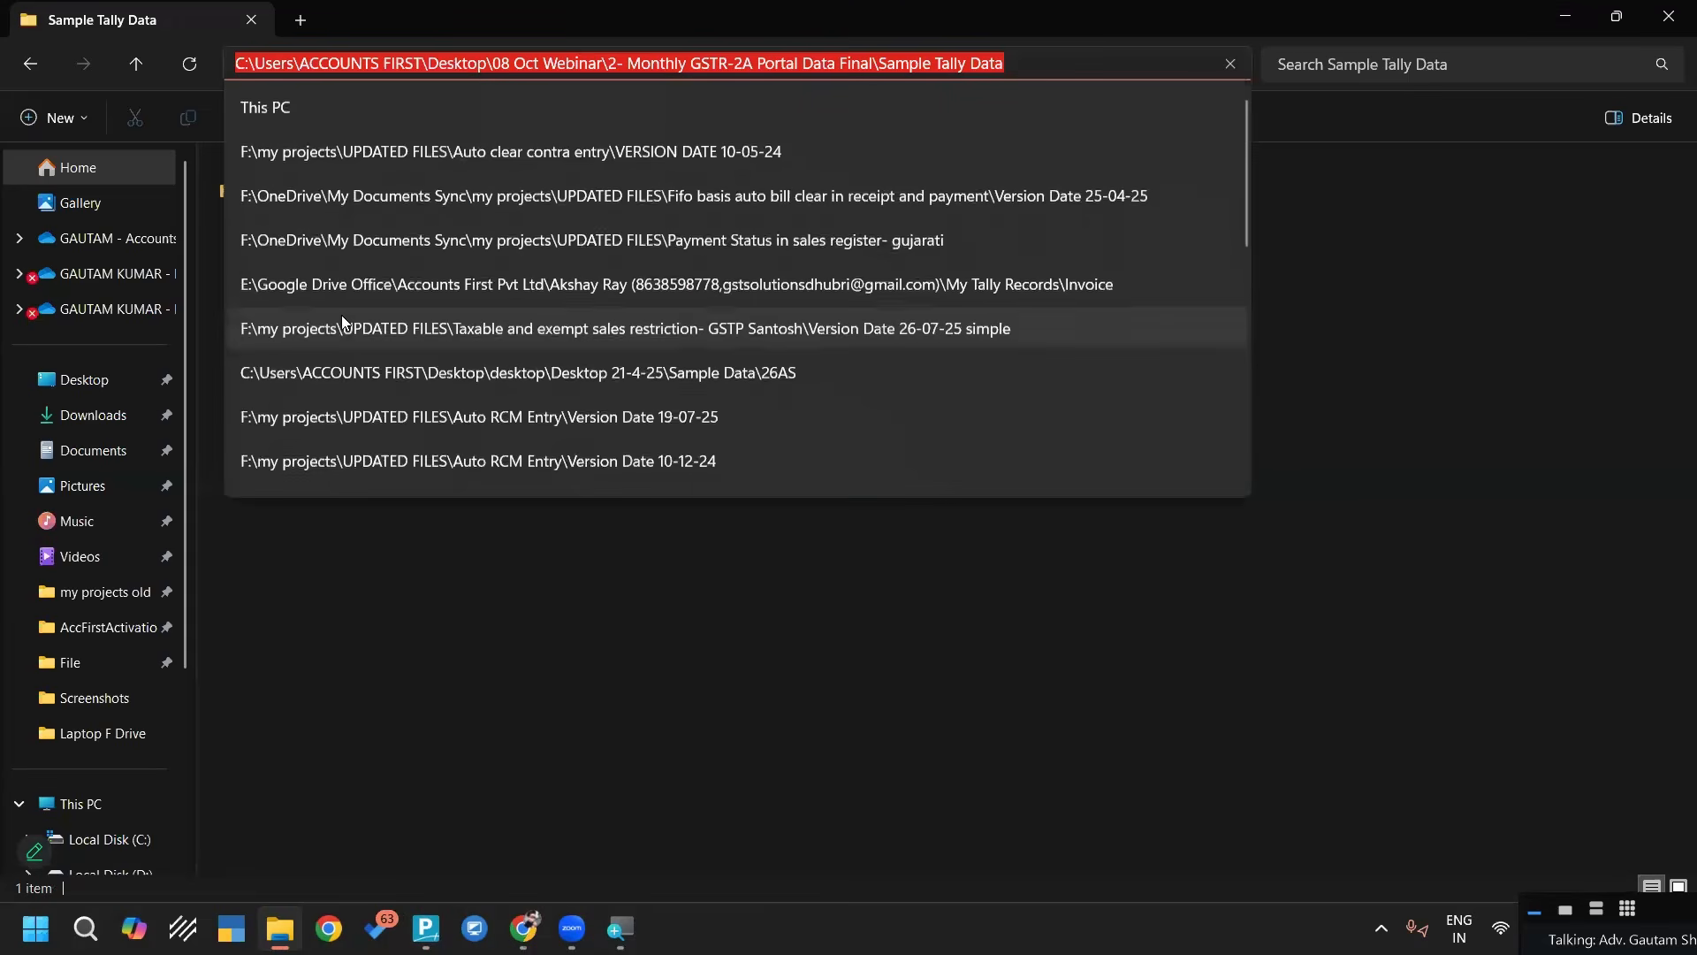
# Switch back to TallyPrime and set the company selection's data path to the copied Sample Tally Data folder
pyautogui.moveTo(426, 937); pyautogui.dragTo(659, 951)
pyautogui.click(621, 928)
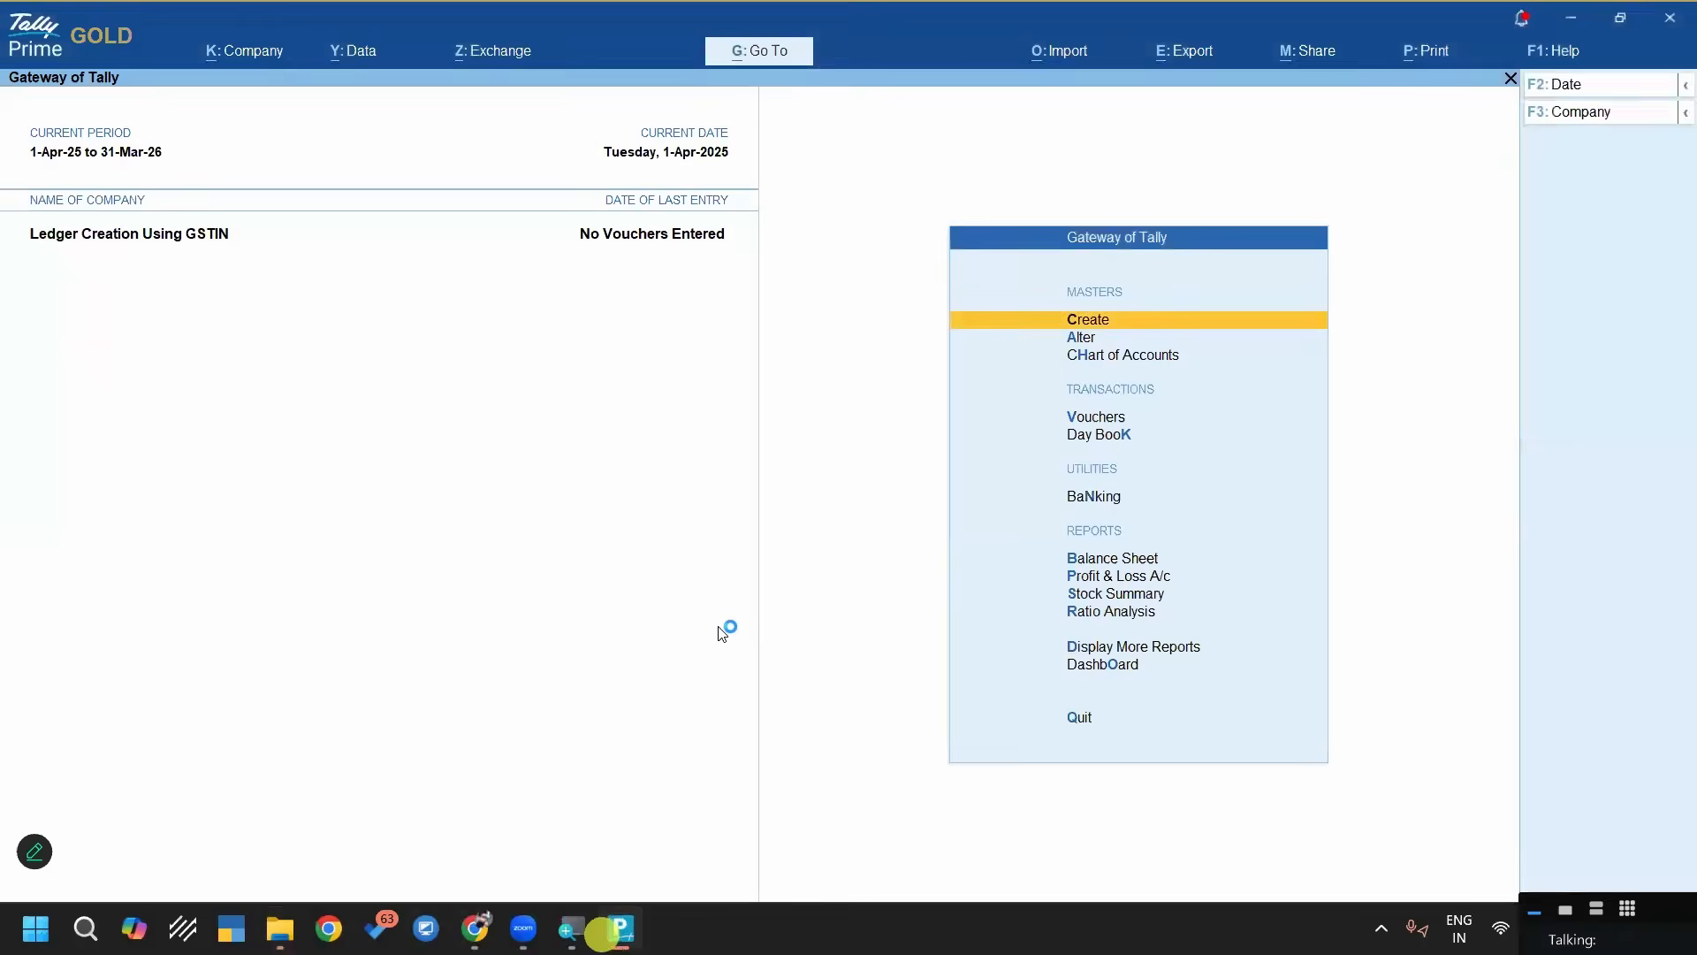
pyautogui.hotkey('ctrl', 'F3')
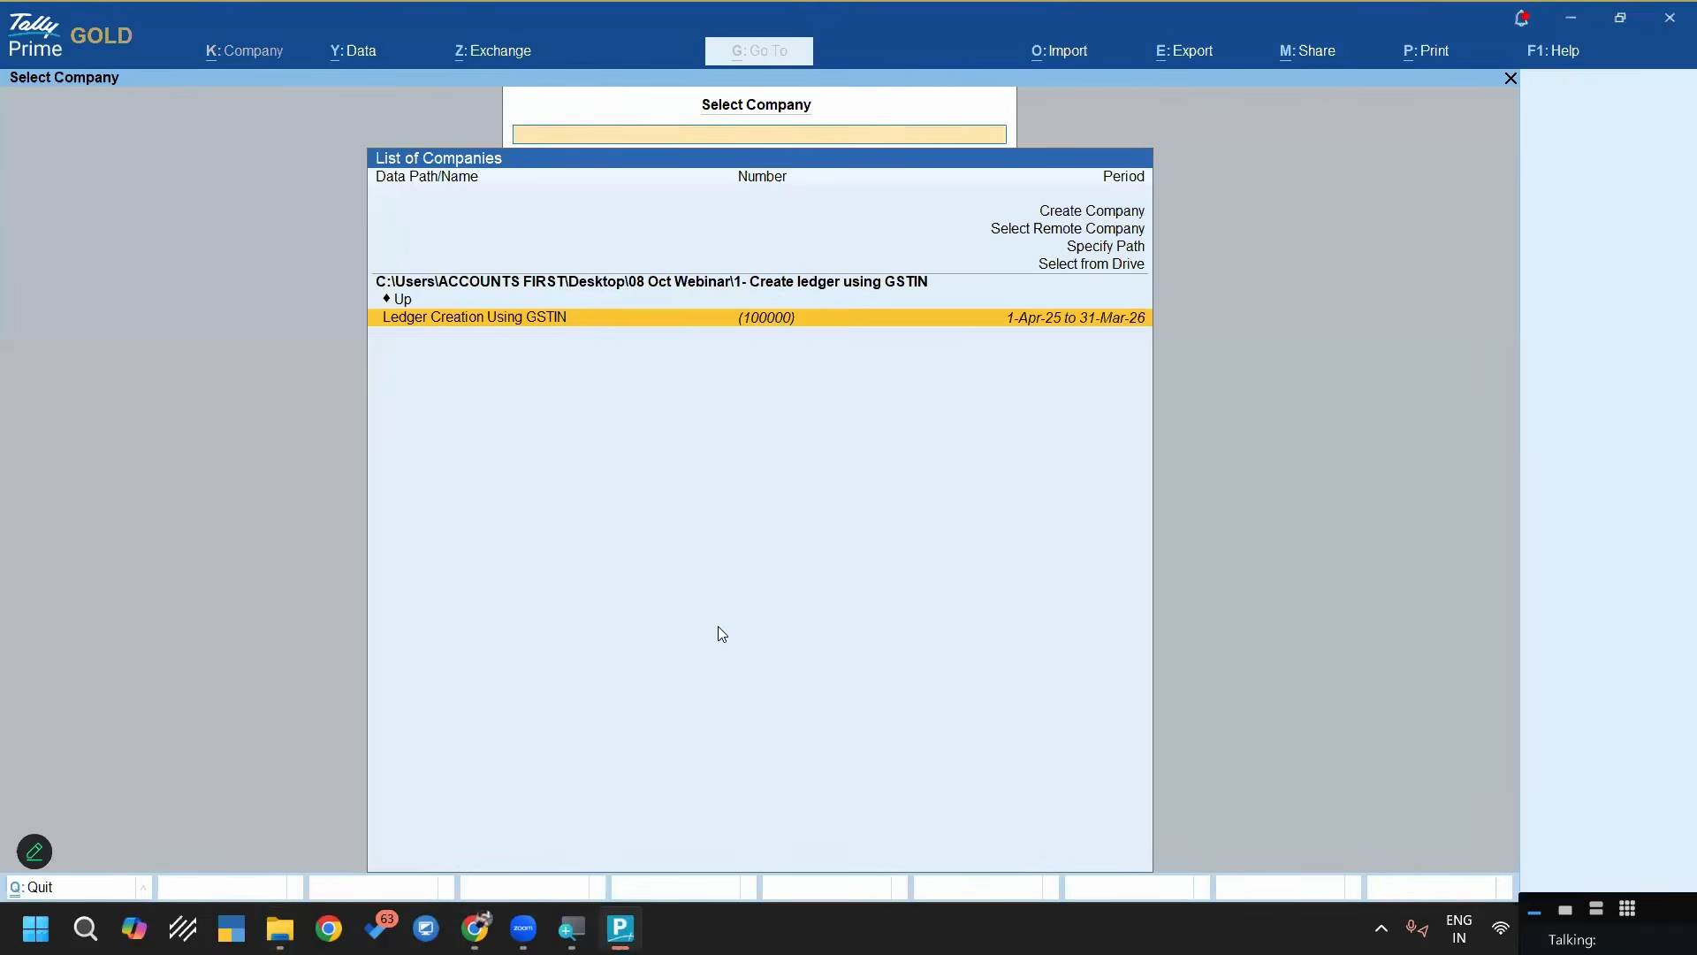
pyautogui.press('Up')
pyautogui.press('Up')
pyautogui.press('Return')
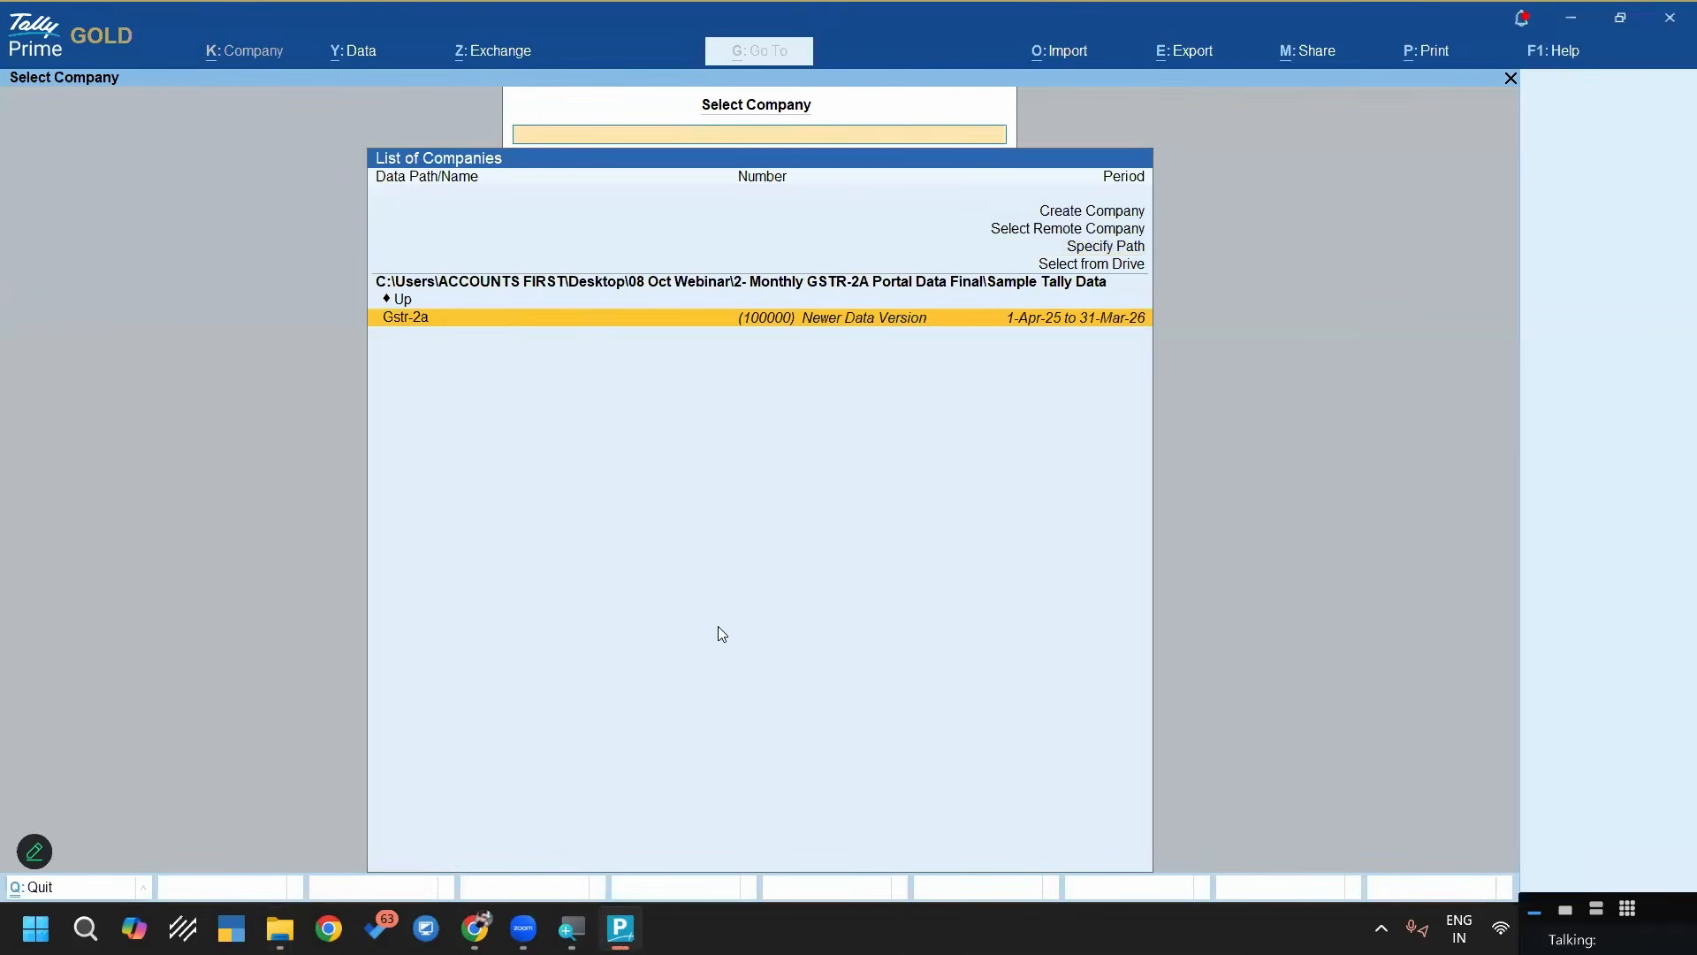
# Select the Gstr-2a company and repair its newer-version data without a backup, then return to the company list
pyautogui.press('Return')
pyautogui.press('Right')
pyautogui.press('Return')
pyautogui.press('Left')
pyautogui.press('Return')
pyautogui.press('n')
pyautogui.press('Return')
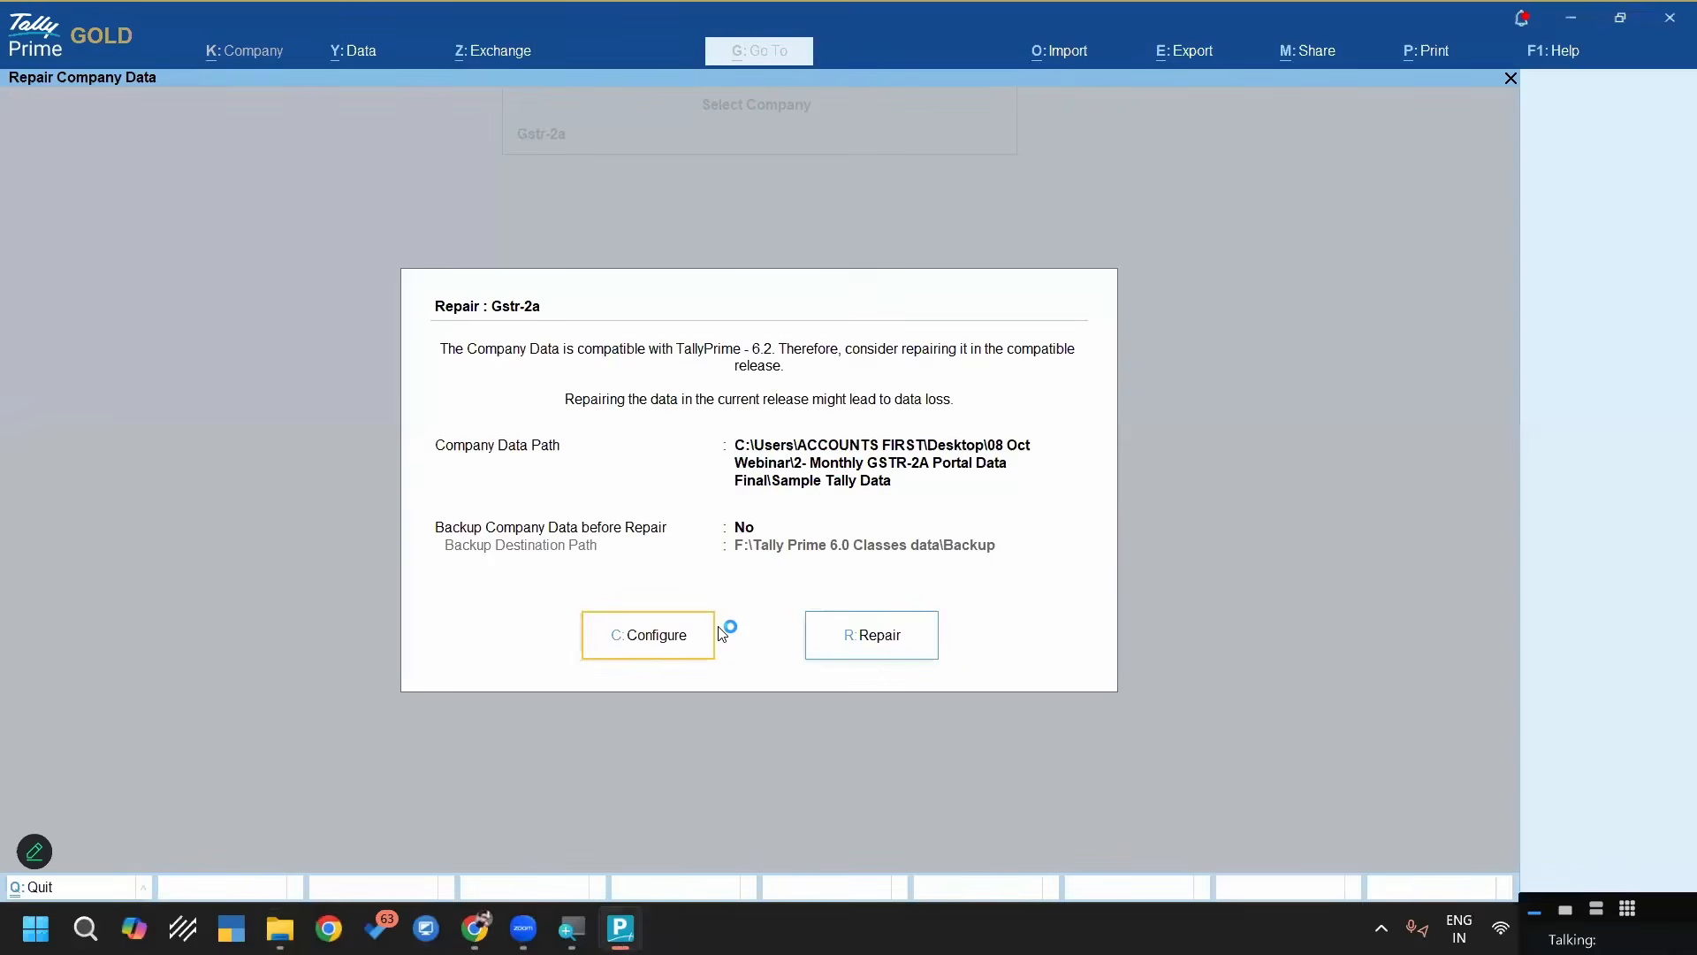
pyautogui.press('r')
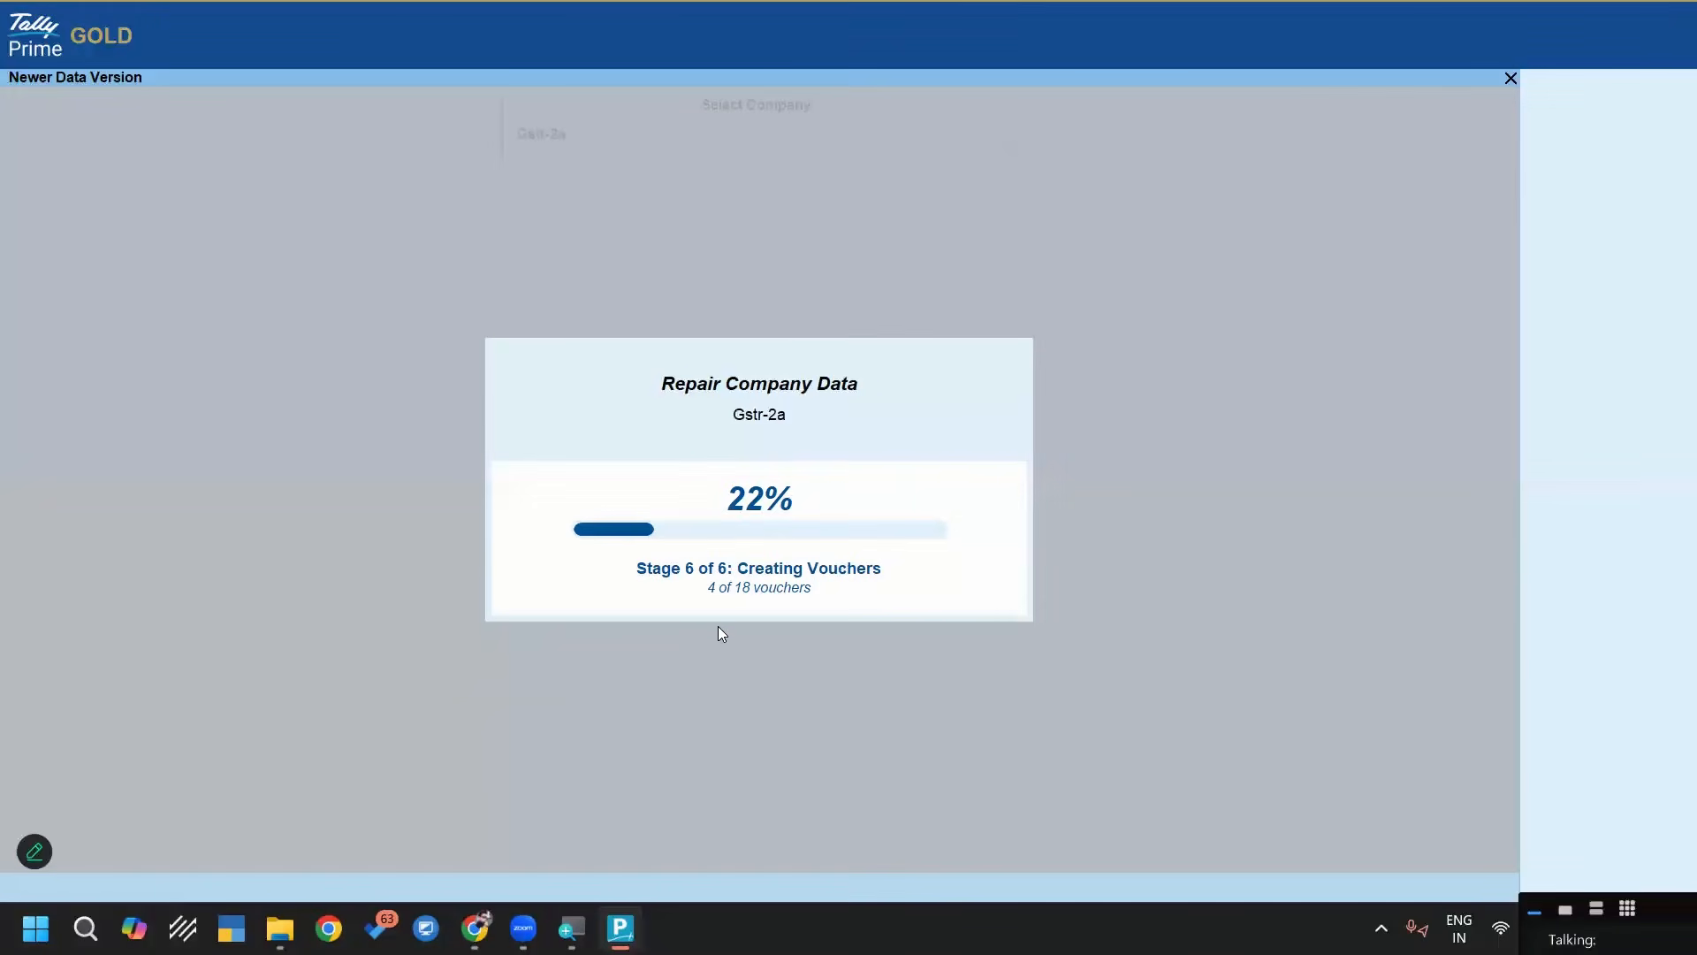
pyautogui.press('Escape')
pyautogui.press('Escape')
pyautogui.press('Escape')
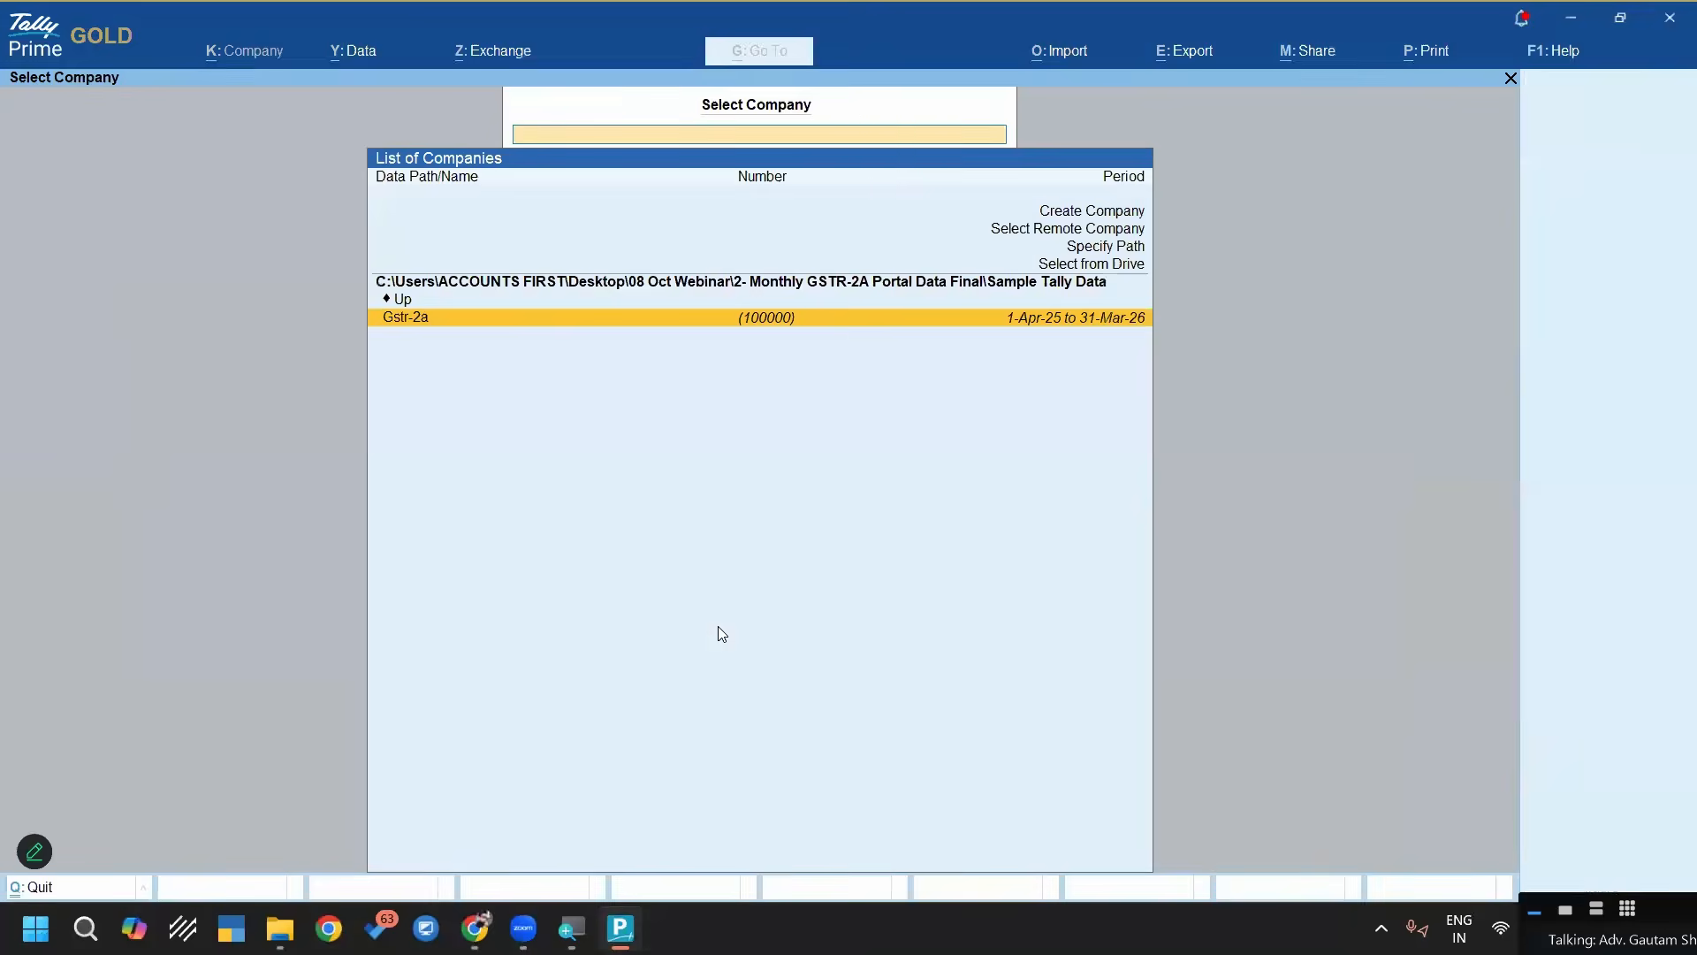
# Load the Gstr-2a company and open its Day Book
pyautogui.press('Return')
pyautogui.press('d')
pyautogui.press('d')
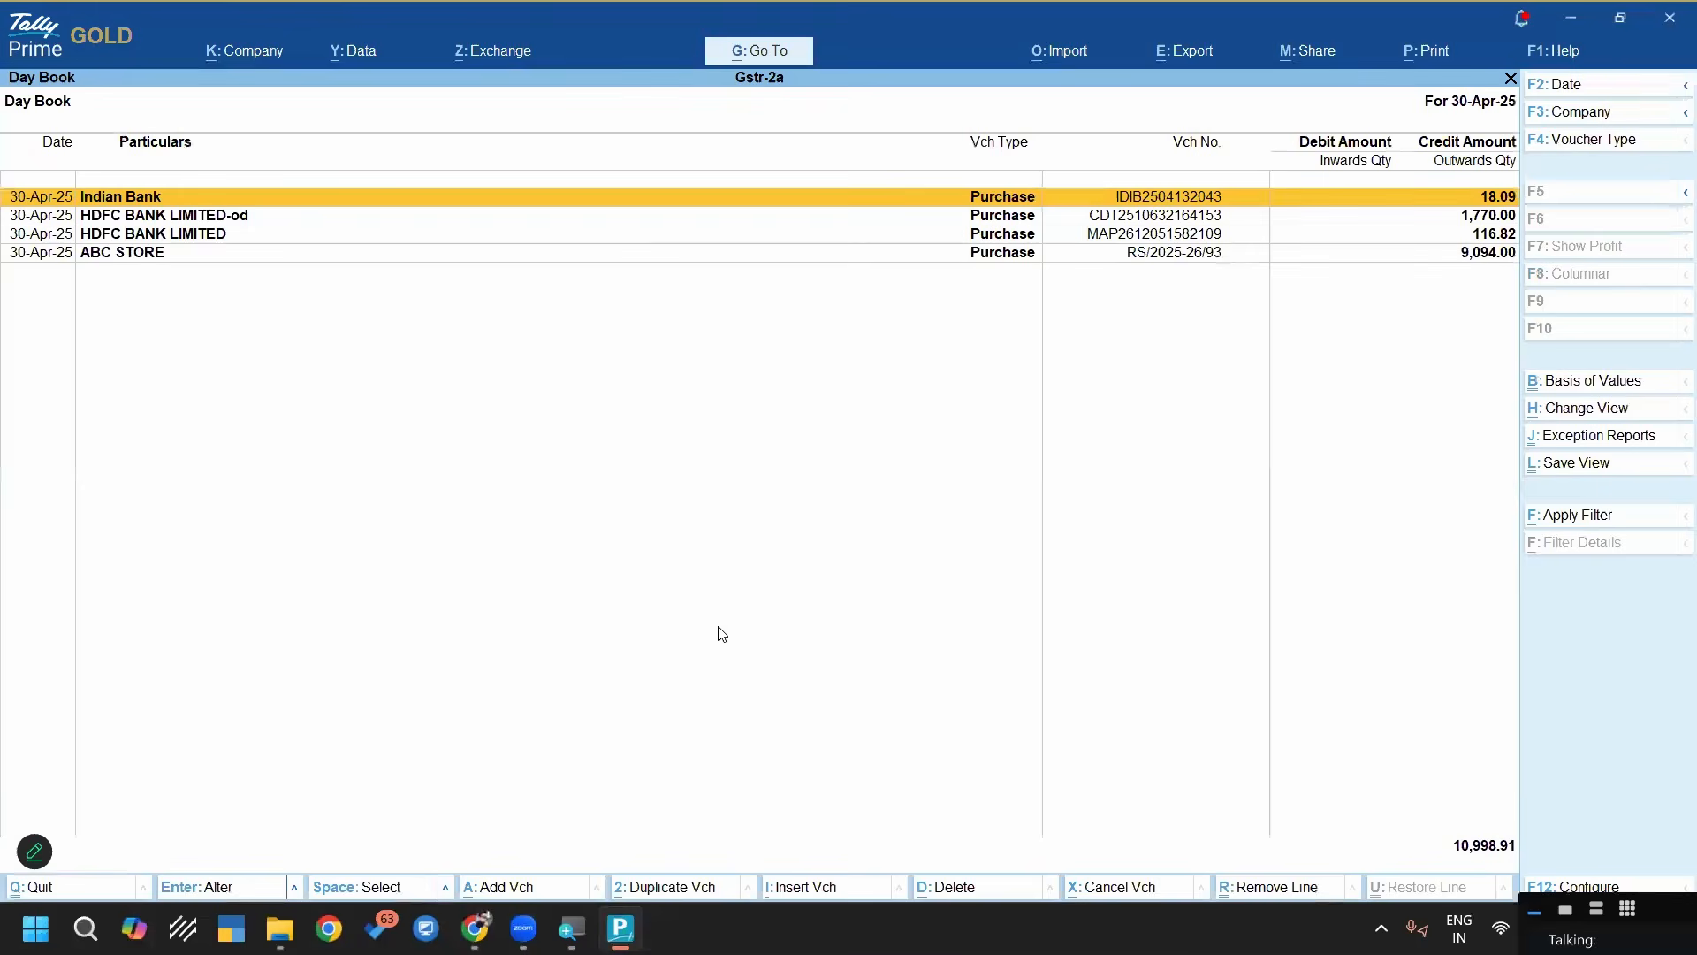
# Set the Day Book period to 1-Apr-25 to 30-Apr-25, delete all its vouchers and return to the Gateway of Tally
pyautogui.hotkey('alt', 'F2')
pyautogui.press('Return')
pyautogui.press('Return')
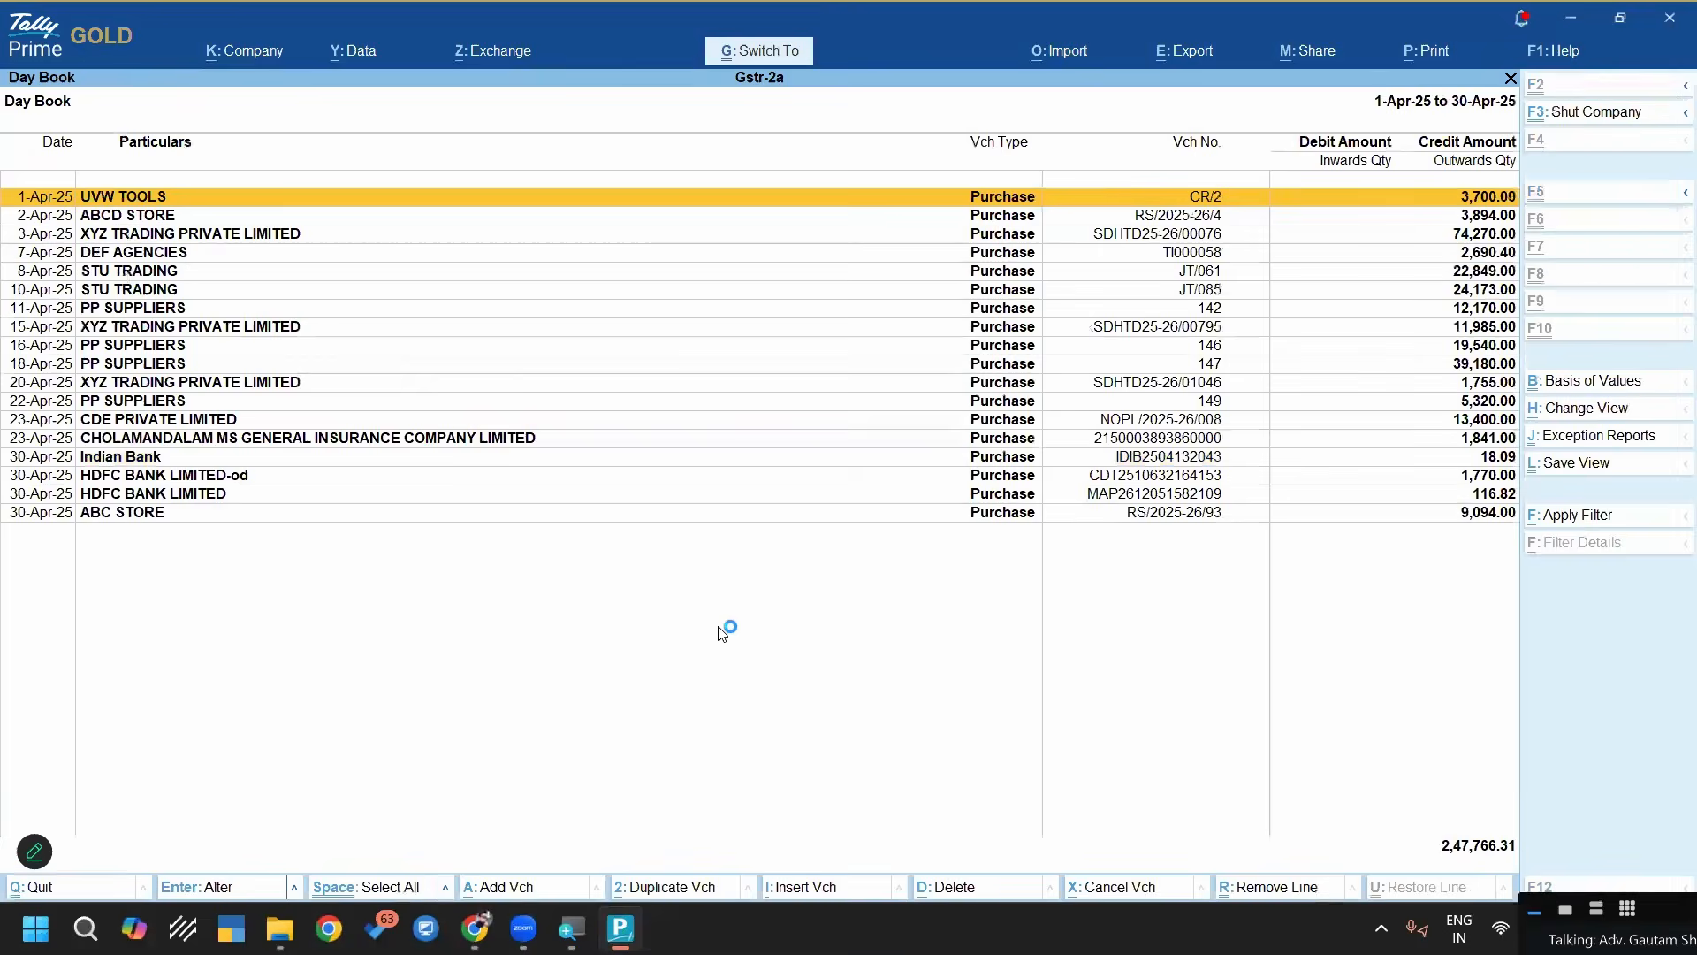
pyautogui.hotkey('ctrl', 'space')
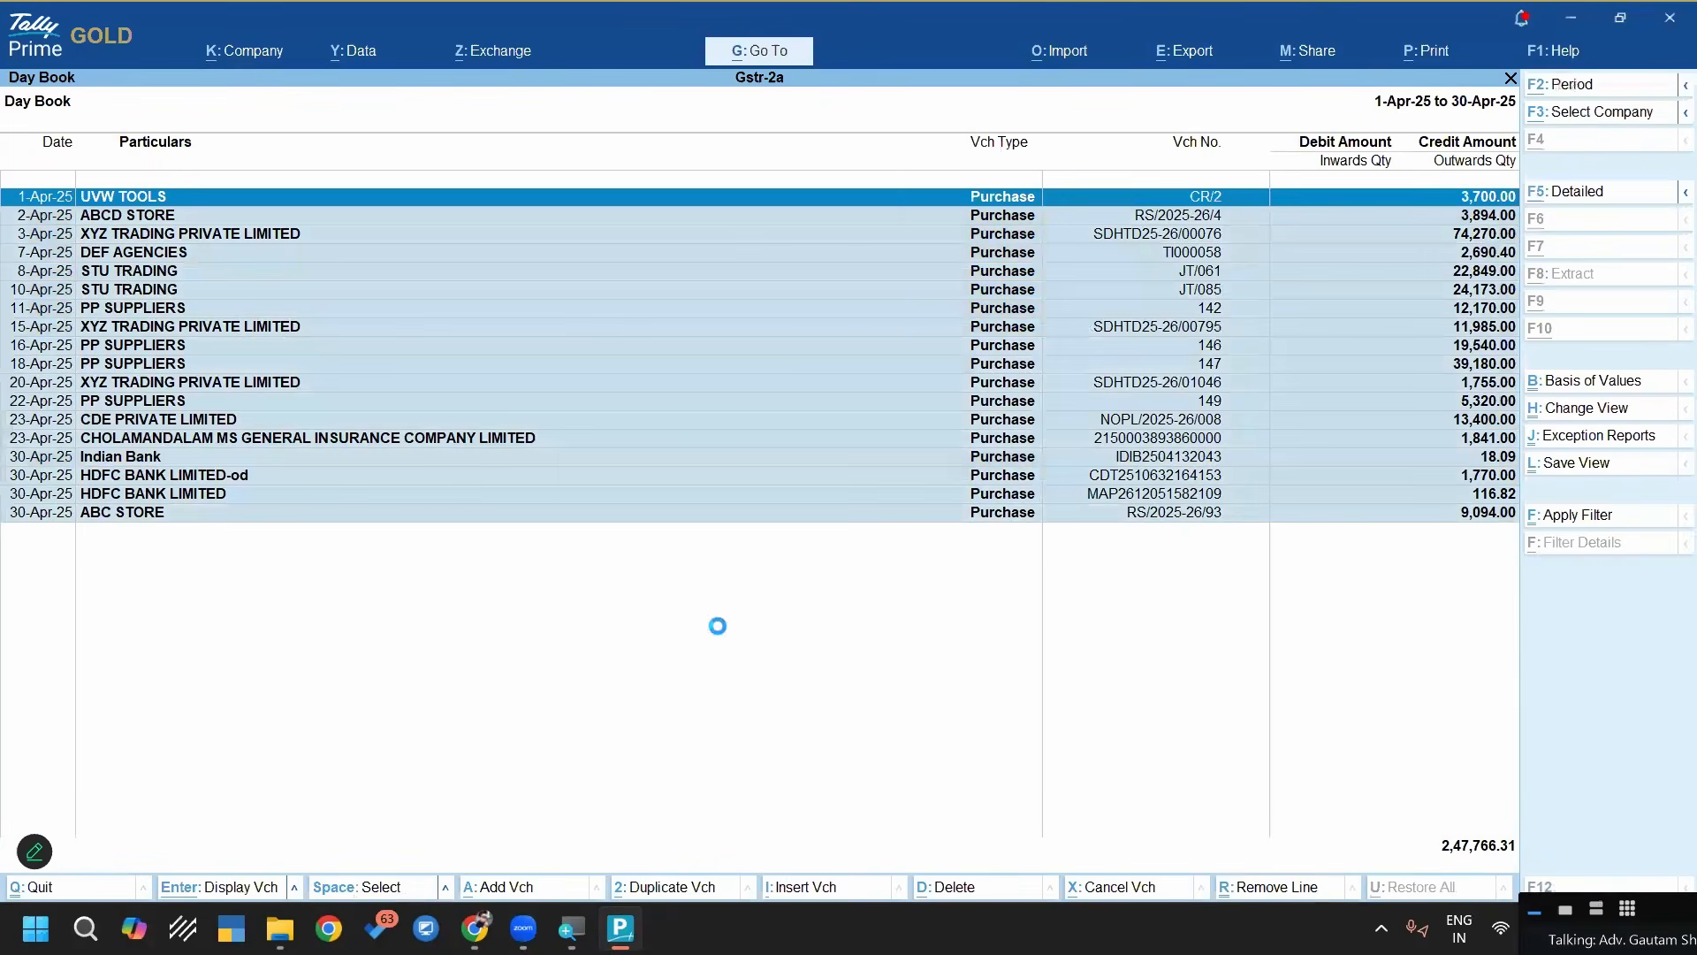
pyautogui.hotkey('alt', 'd')
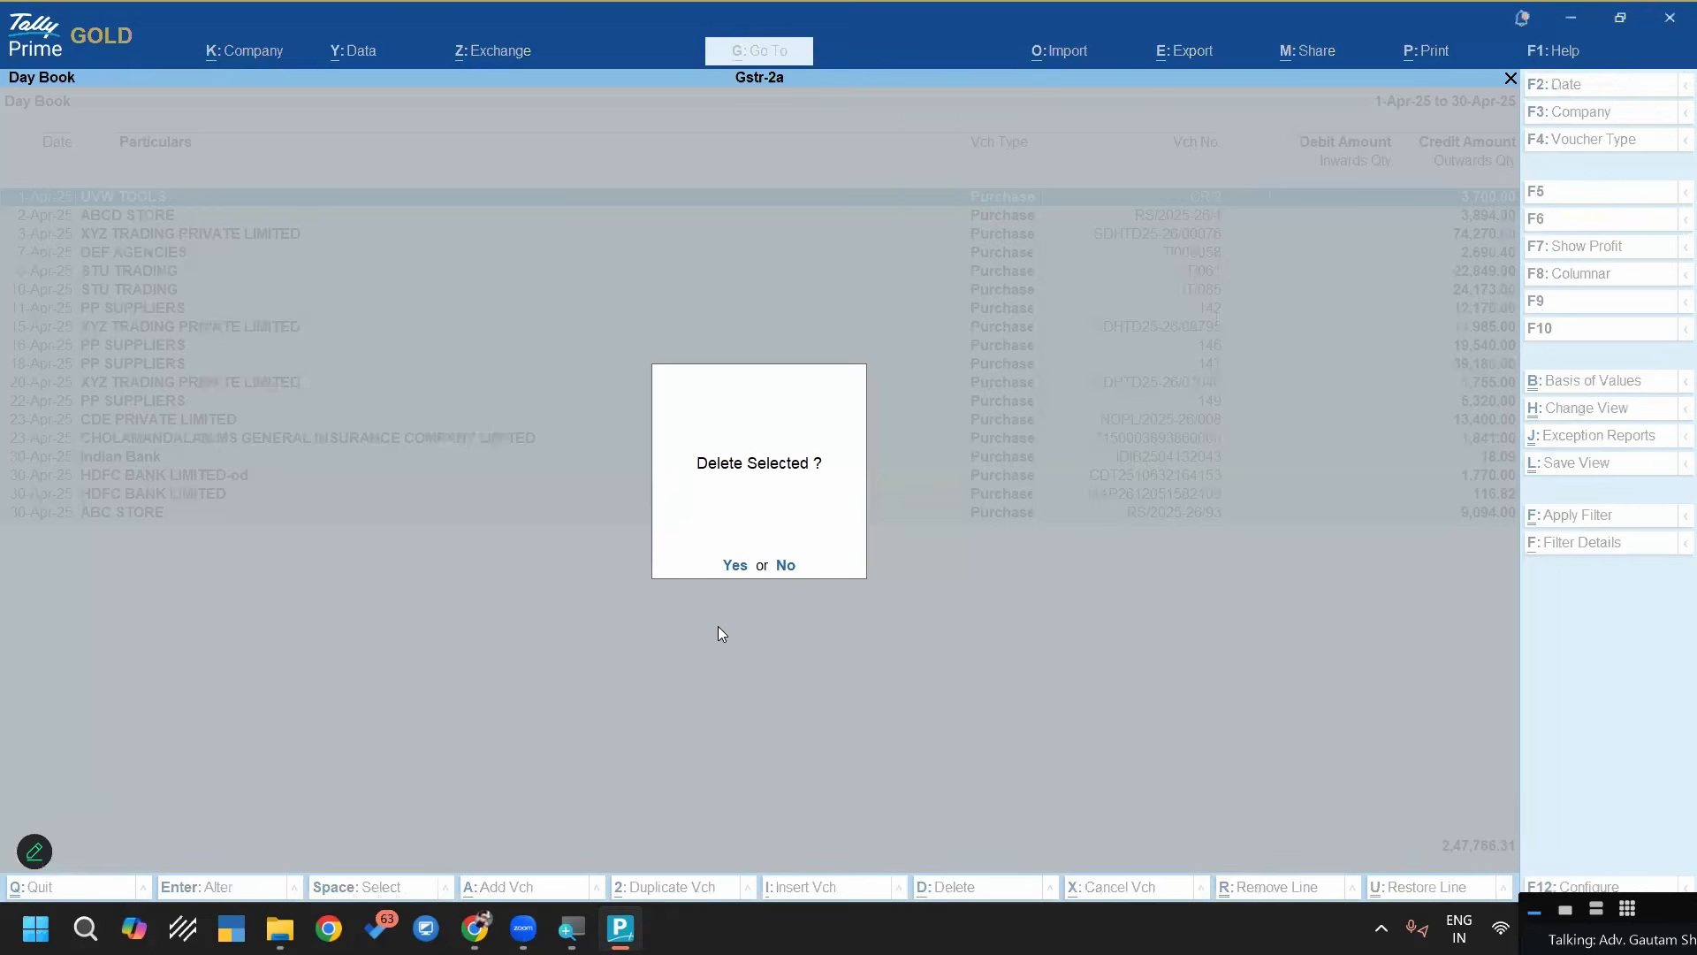
pyautogui.press('y')
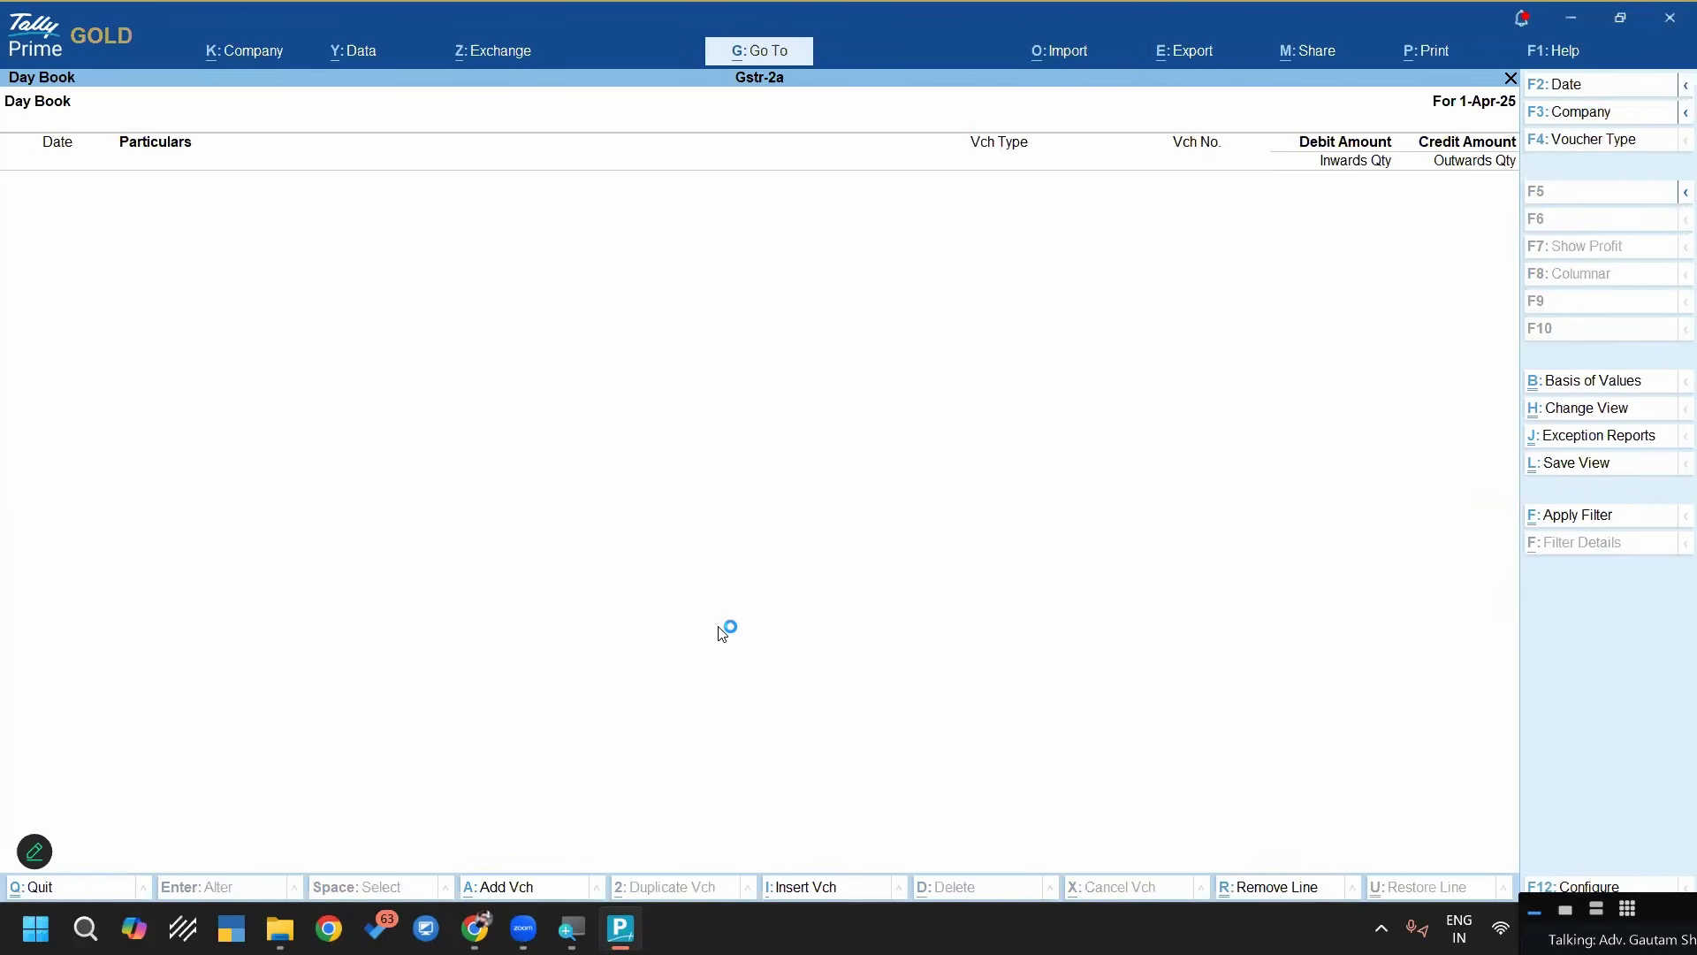
pyautogui.press('Escape')
pyautogui.press('Escape')
pyautogui.press('Escape')
pyautogui.press('Escape')
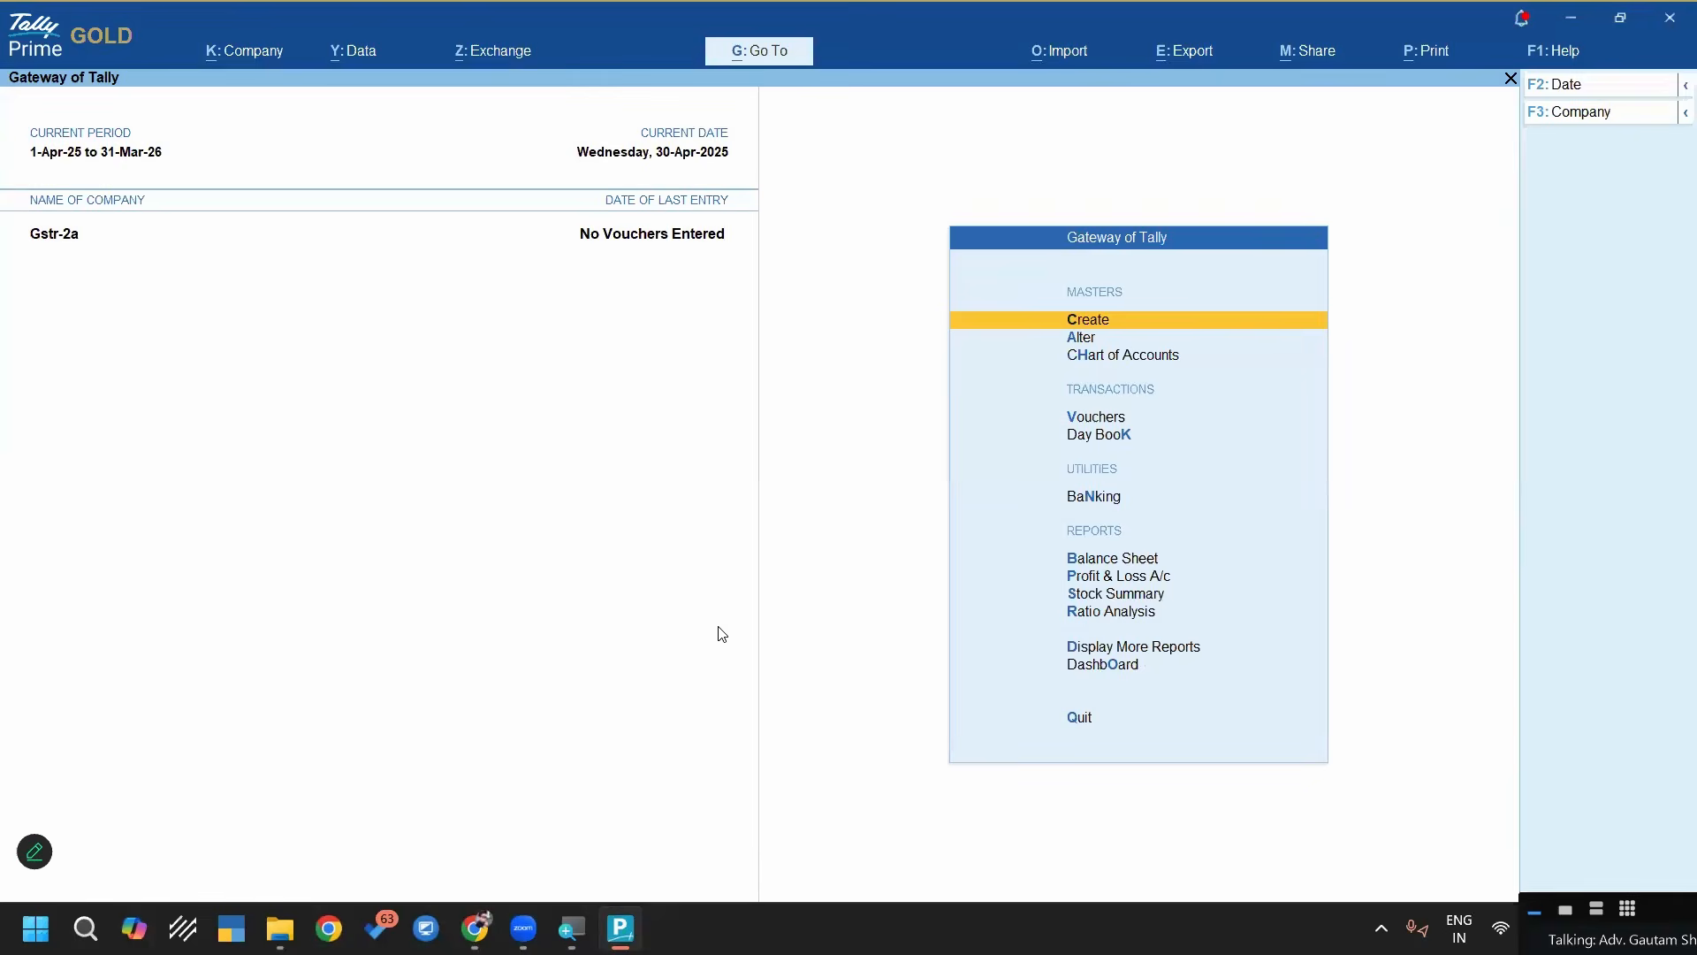
# Start a transaction import into the Gstr-2a company with Excel (Spreadsheet) as the file format
pyautogui.hotkey('alt', 'o')
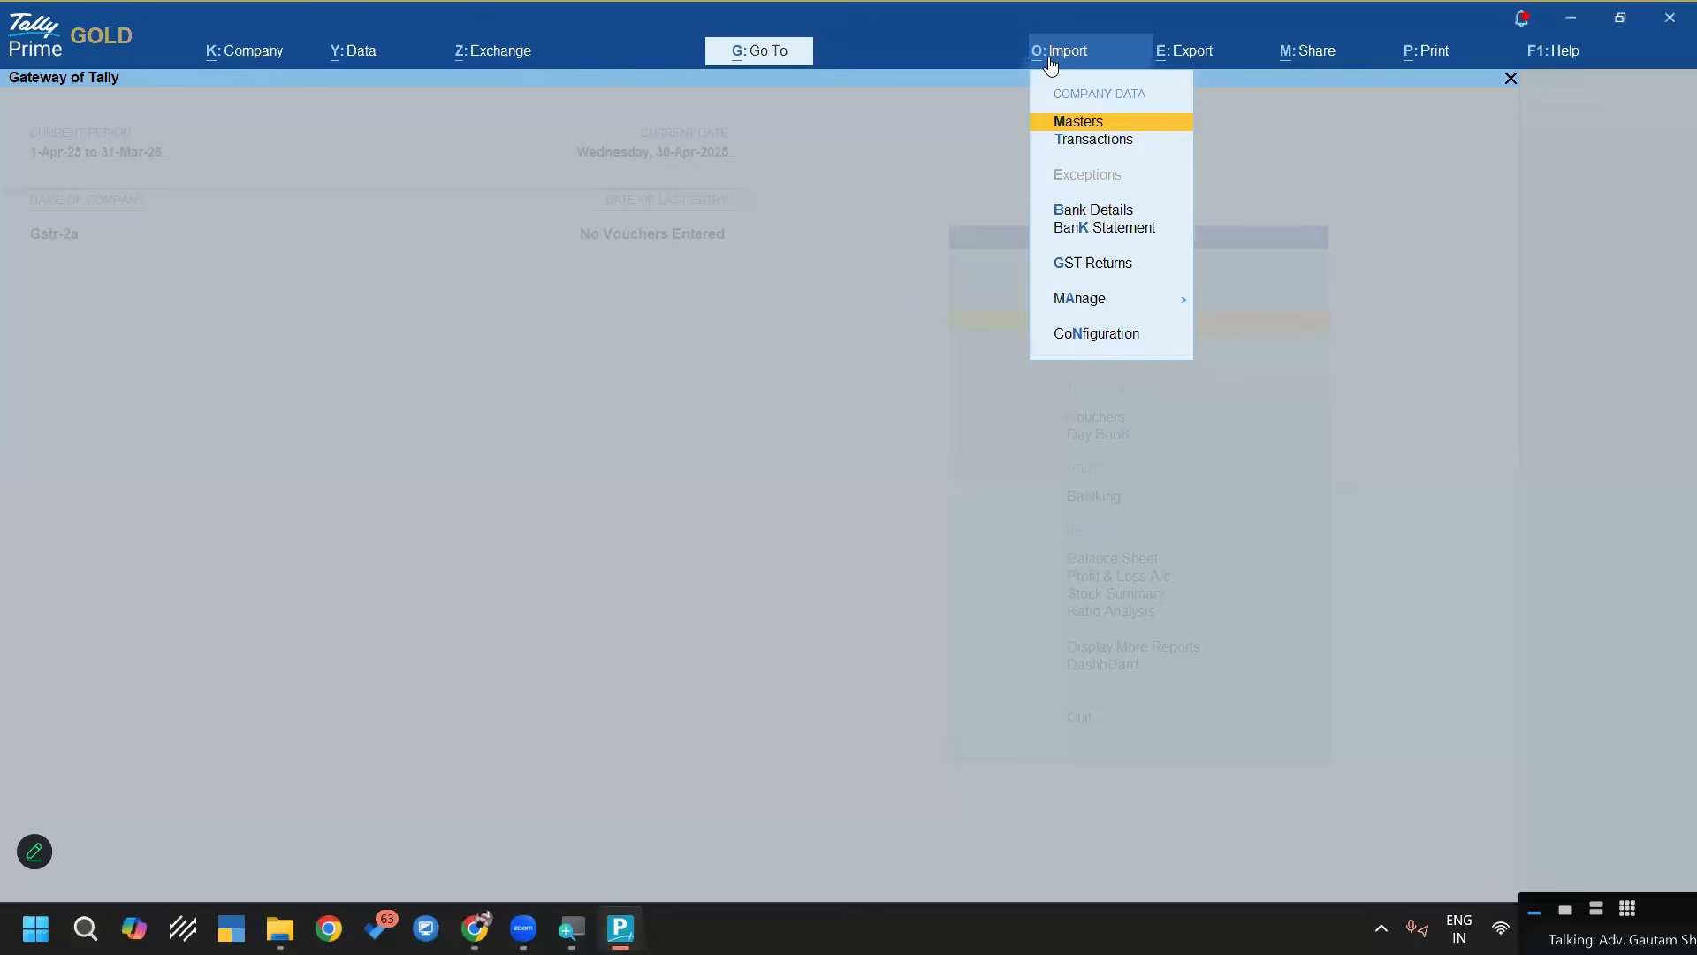
pyautogui.press('Down')
pyautogui.press('Return')
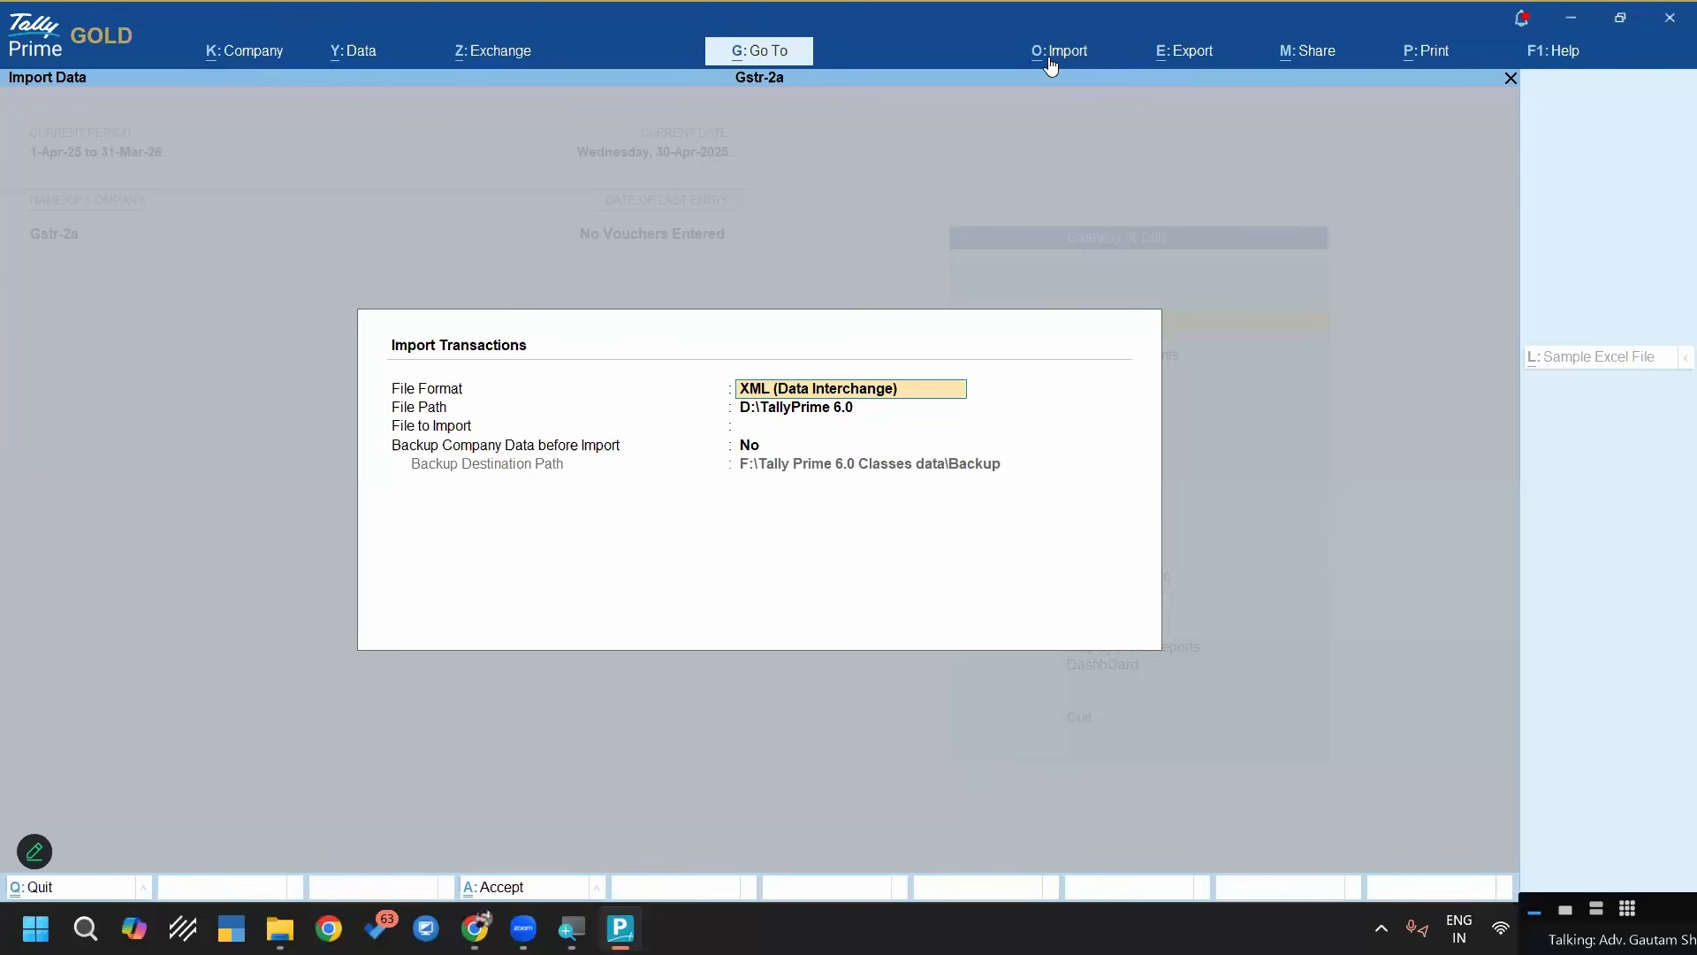
pyautogui.press('BackSpace')
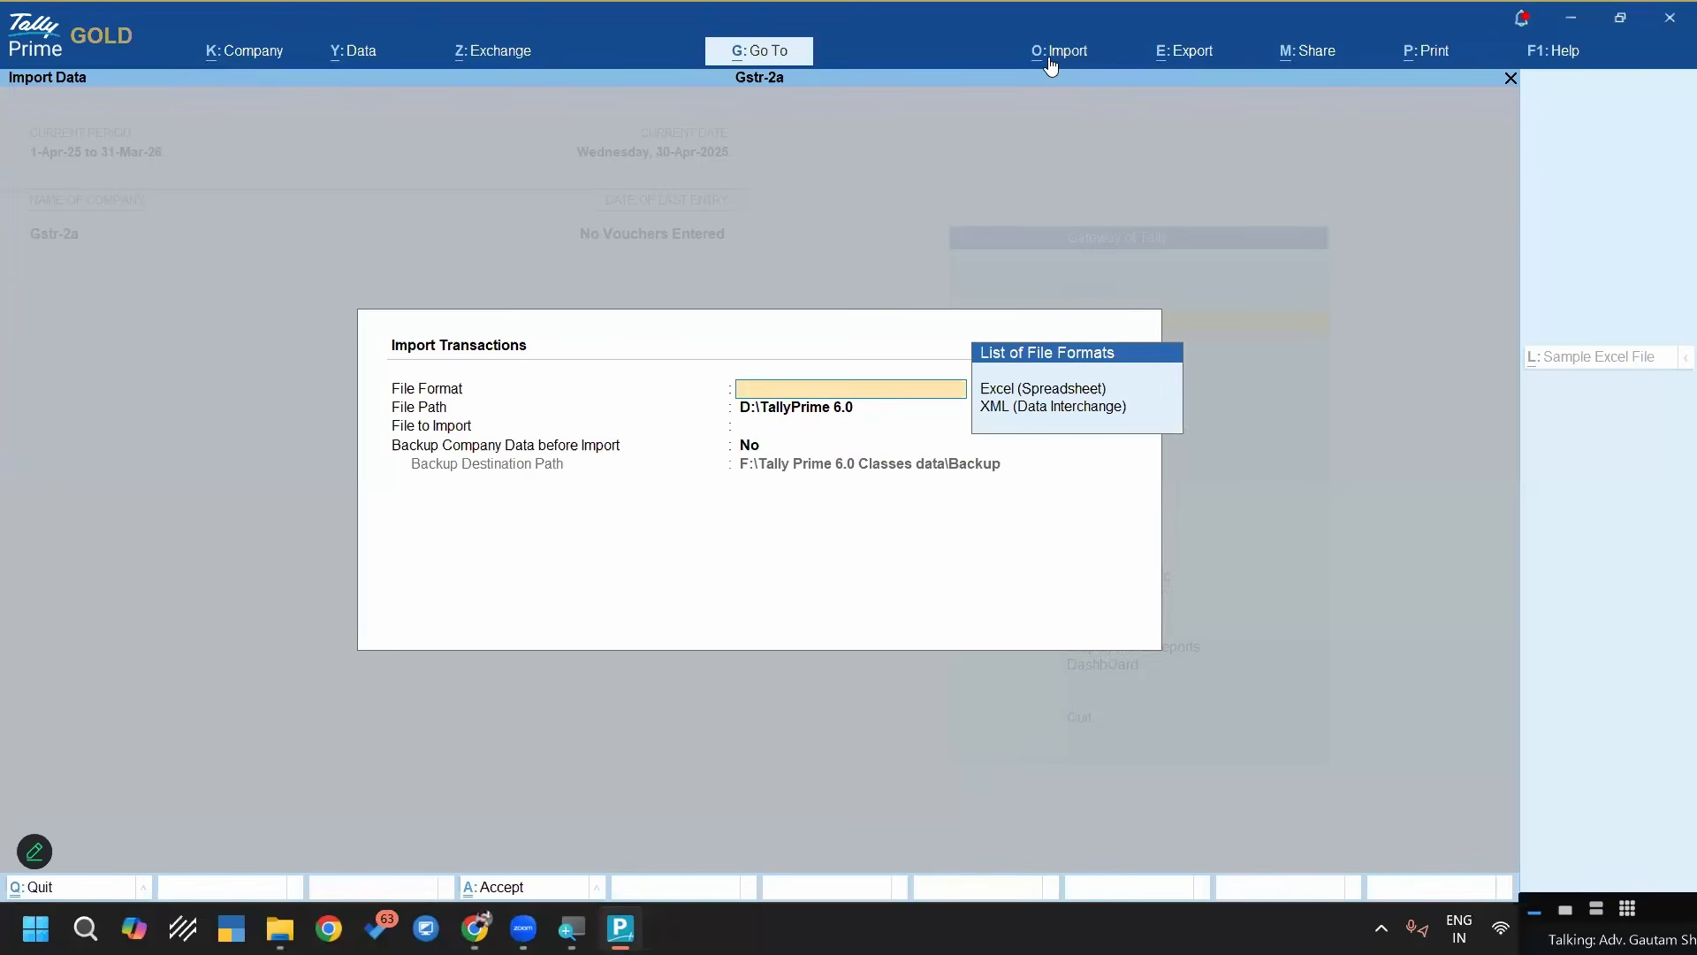
pyautogui.press('Down')
pyautogui.press('Return')
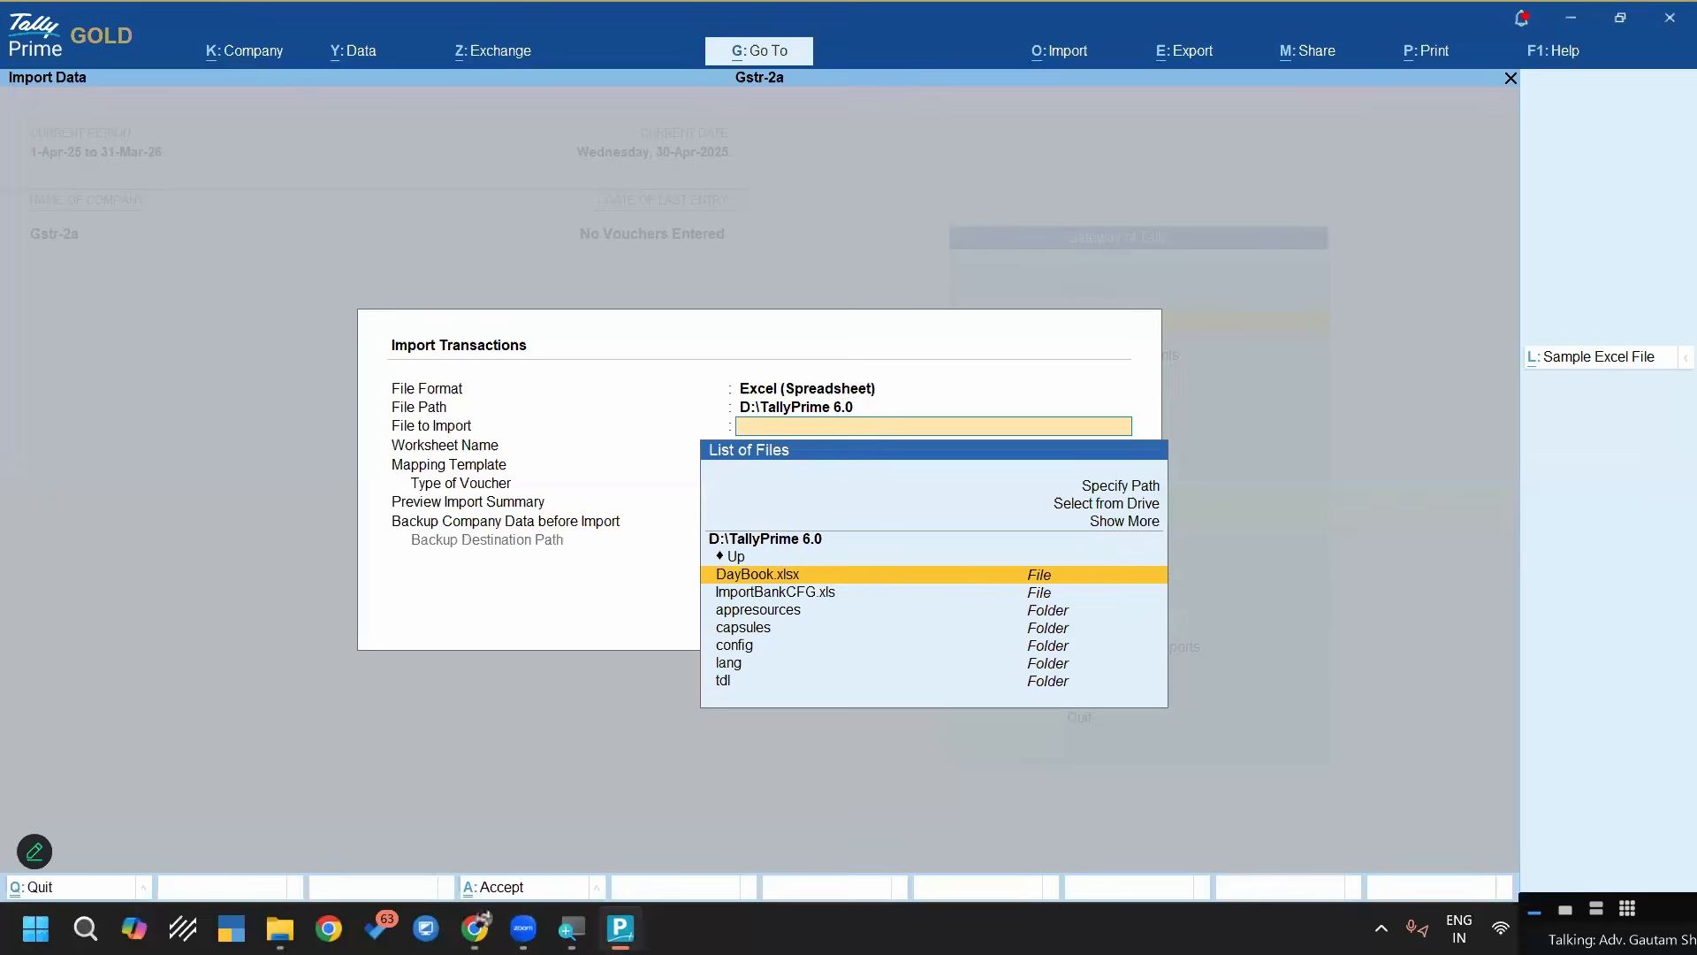
# Switch to File Explorer and open the April 042025 R2A workbook from the 2a folder inside 2- Monthly GSTR-2A Portal Data Final
pyautogui.click(280, 929)
pyautogui.hotkey('alt', 'Left')
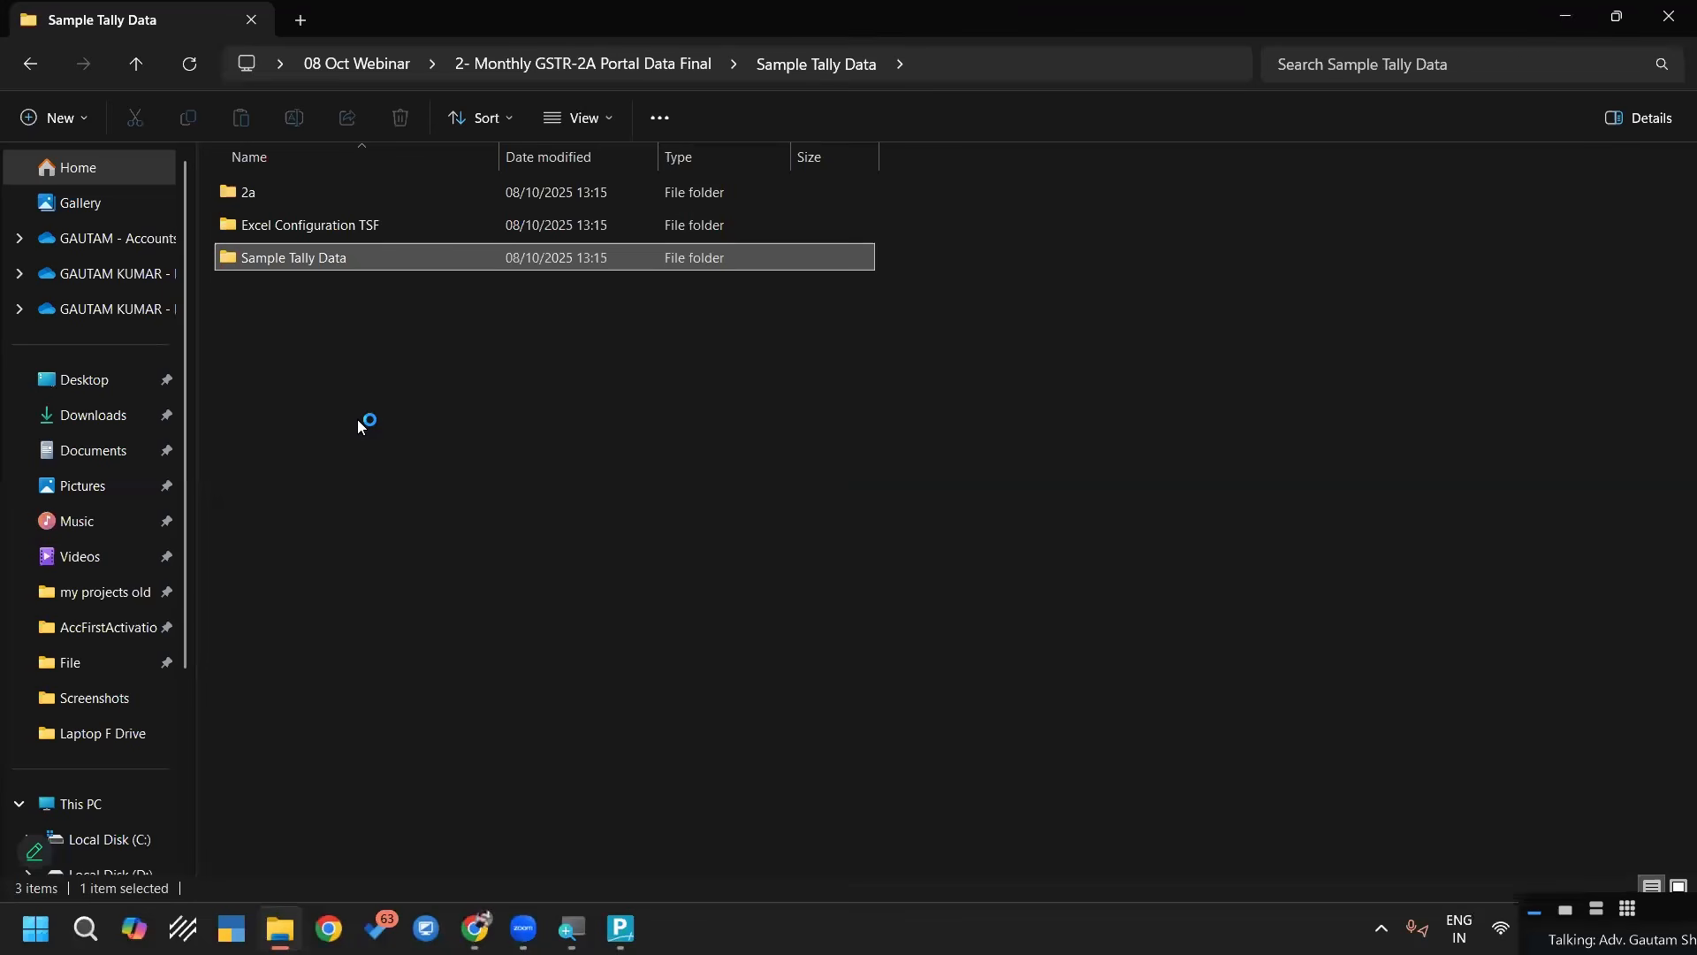
pyautogui.press('Up')
pyautogui.press('Up')
pyautogui.press('Return')
pyautogui.press('Down')
pyautogui.press('Up')
pyautogui.press('Return')
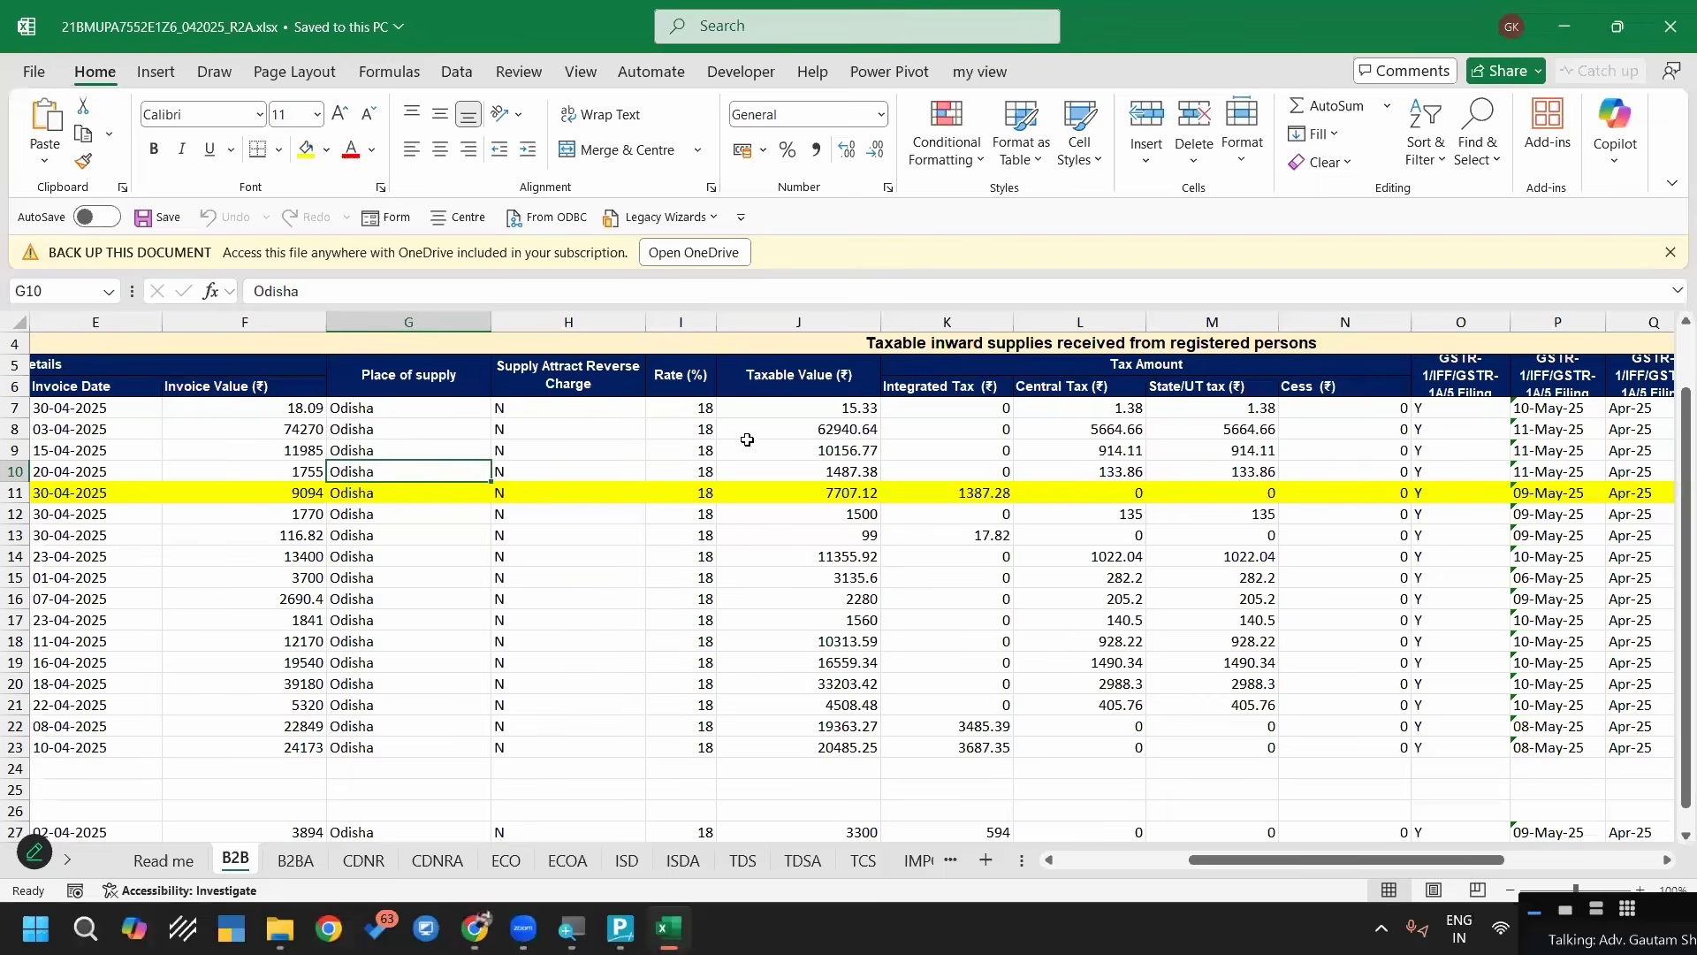
# Examine the supplier and invoice details on the workbook's B2B sheet, and close the workbook
pyautogui.scroll(1, 748, 440)
pyautogui.click(687, 474)
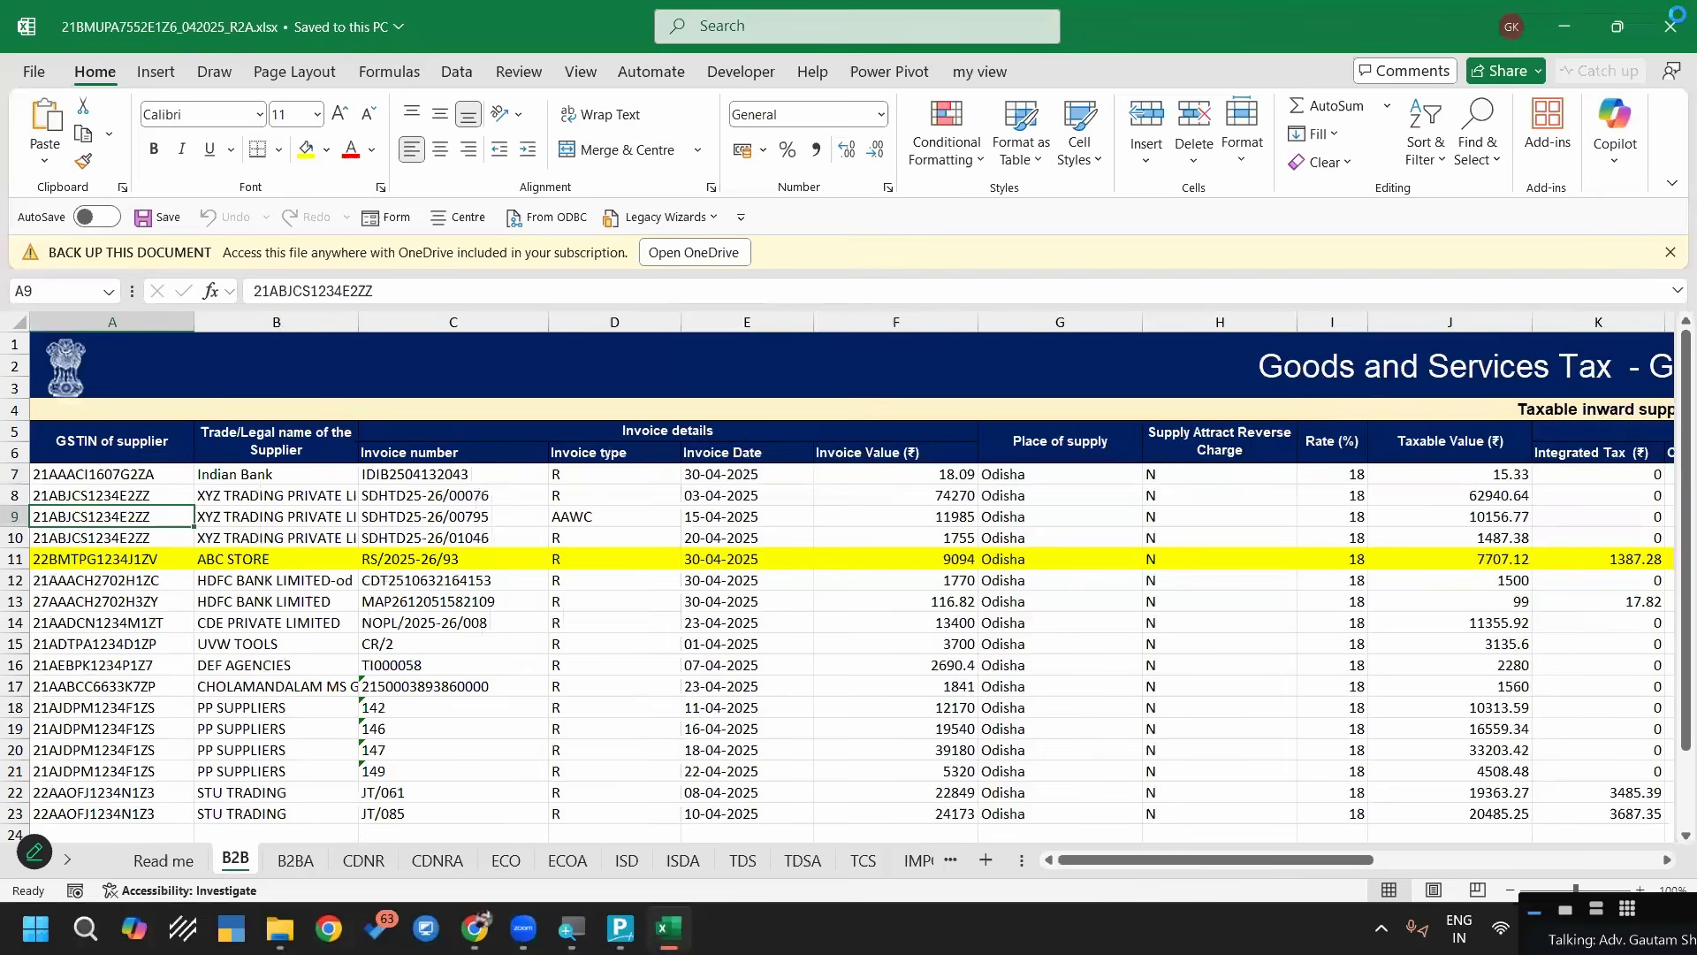
pyautogui.click(468, 434)
pyautogui.hotkey('alt', 'F4')
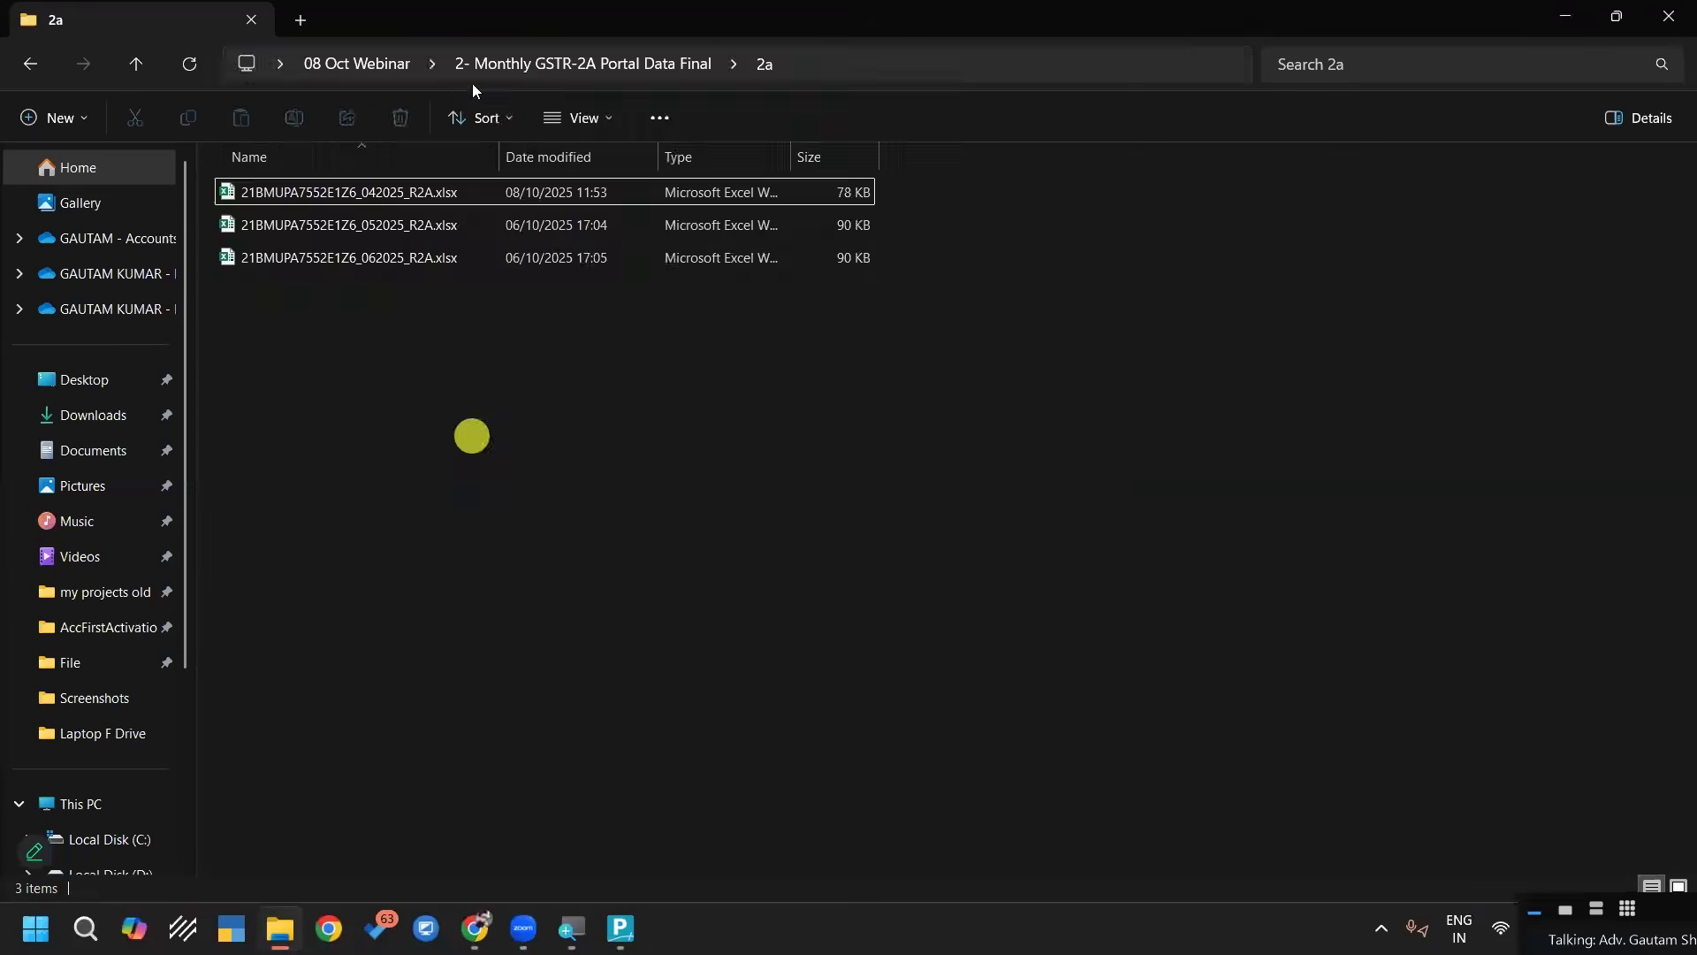
# Copy the 2a folder's path and set it as the transaction import's file path in TallyPrime
pyautogui.click(472, 78)
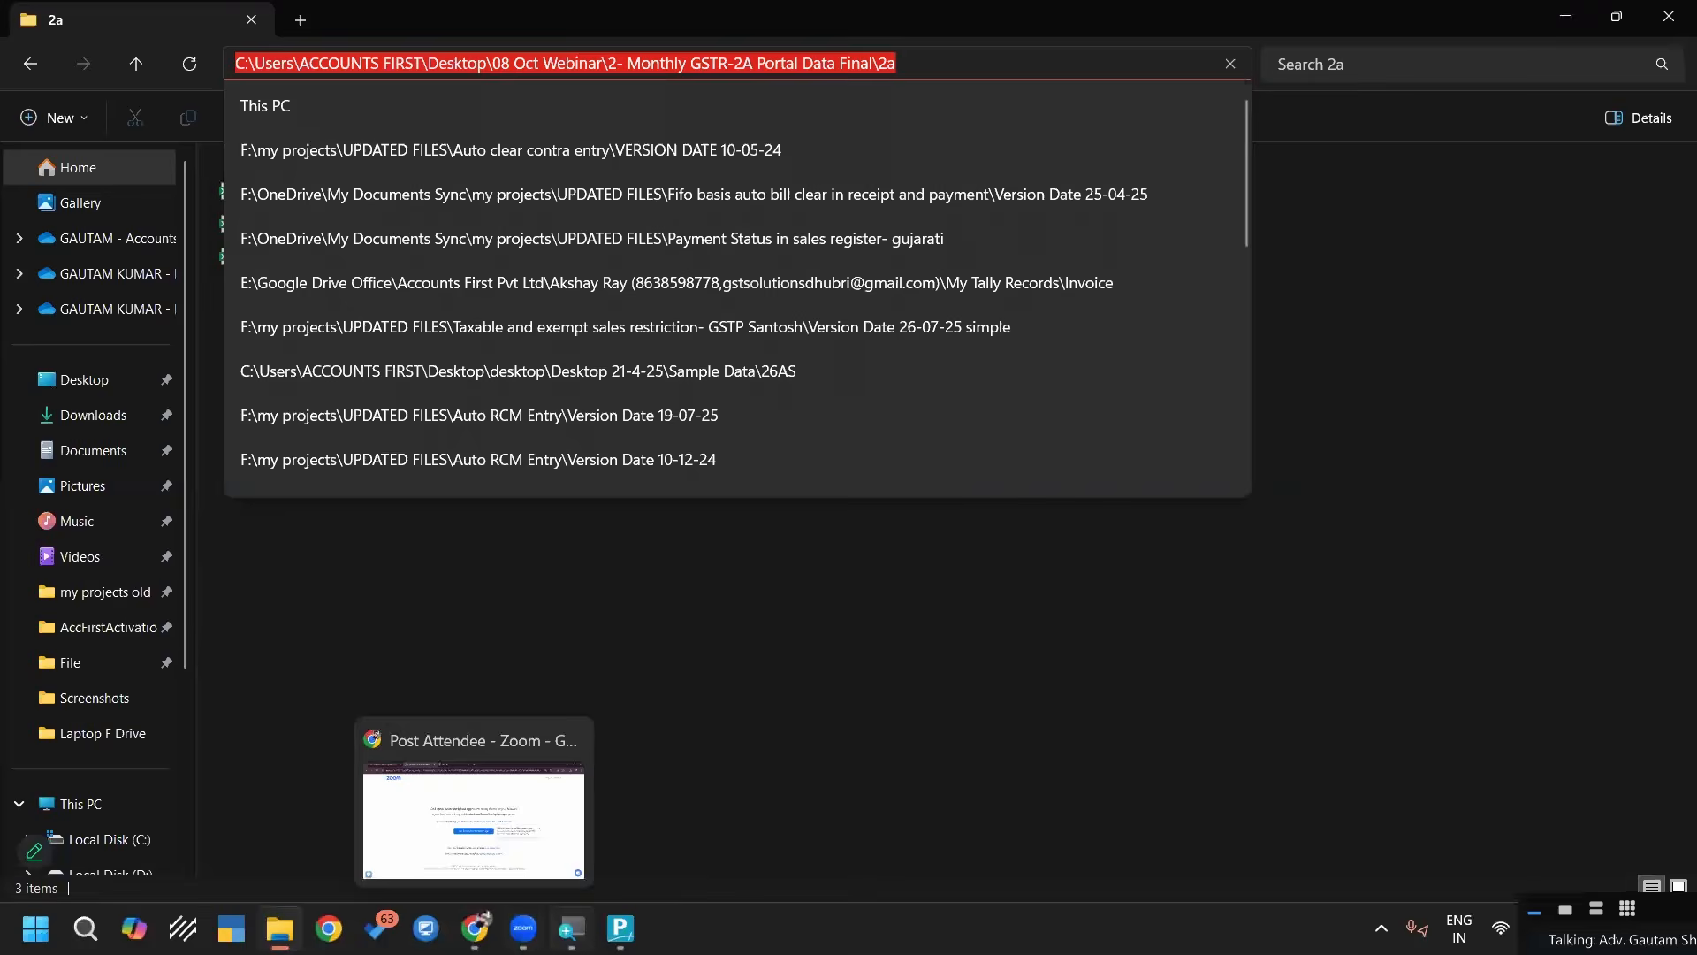
pyautogui.click(620, 927)
pyautogui.press('Up')
pyautogui.press('Up')
pyautogui.press('Up')
pyautogui.press('Up')
pyautogui.press('Return')
pyautogui.hotkey('ctrl', 'alt', 'v')
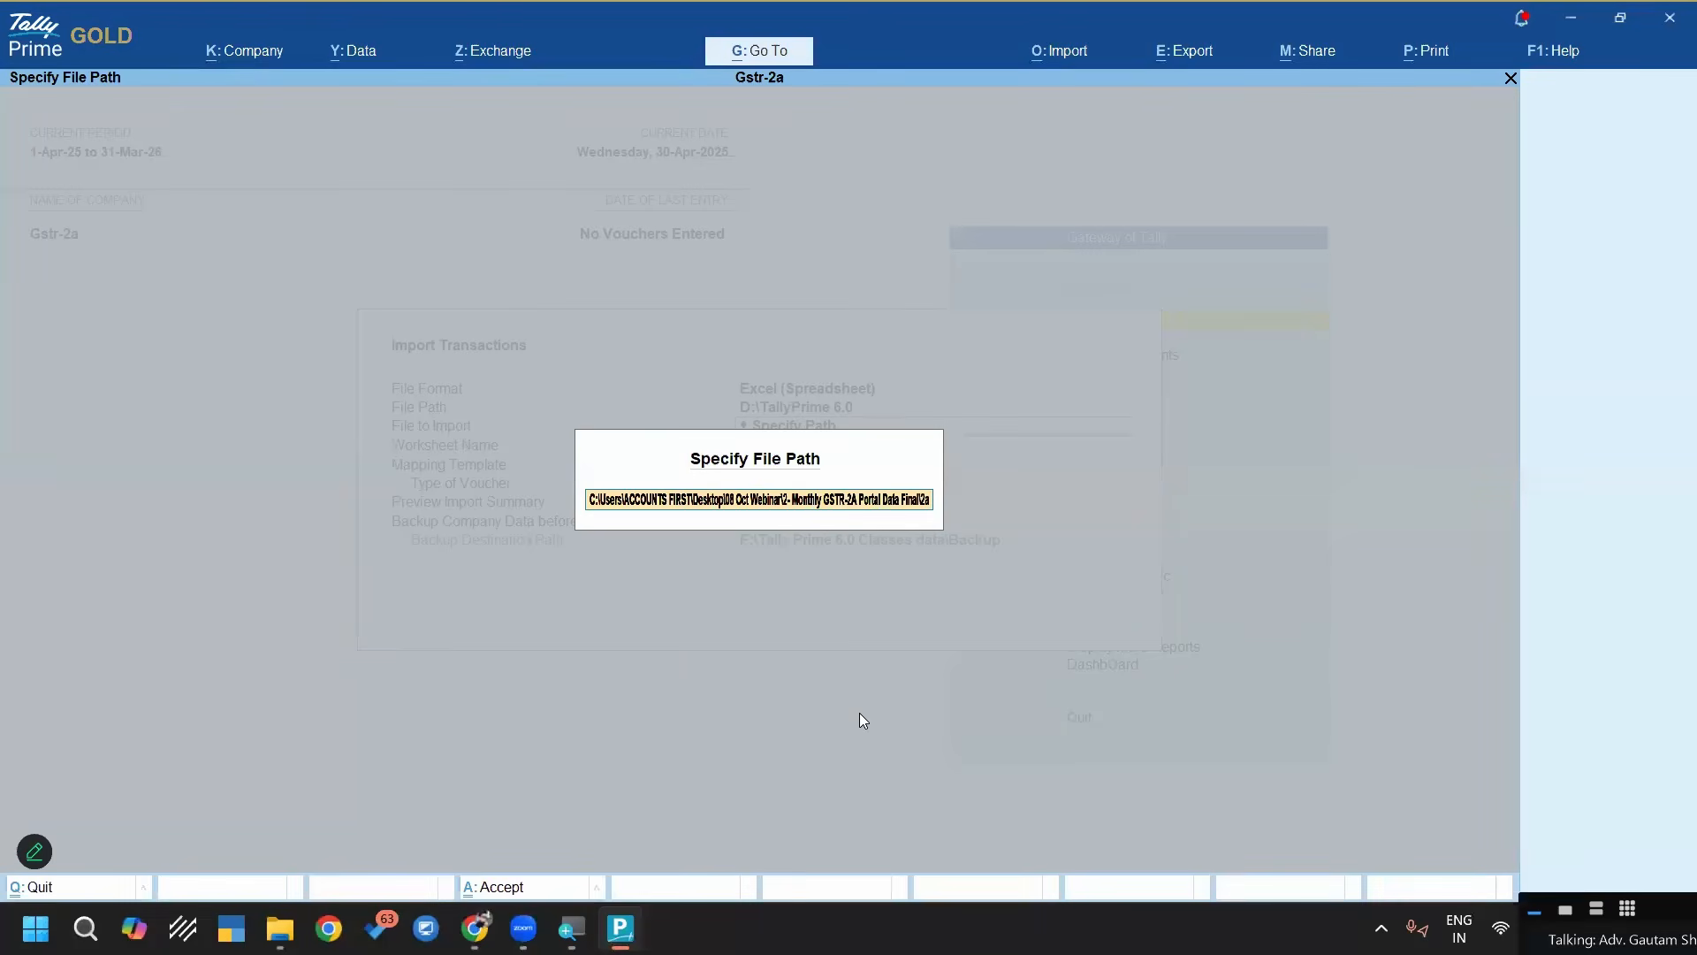
pyautogui.press('Return')
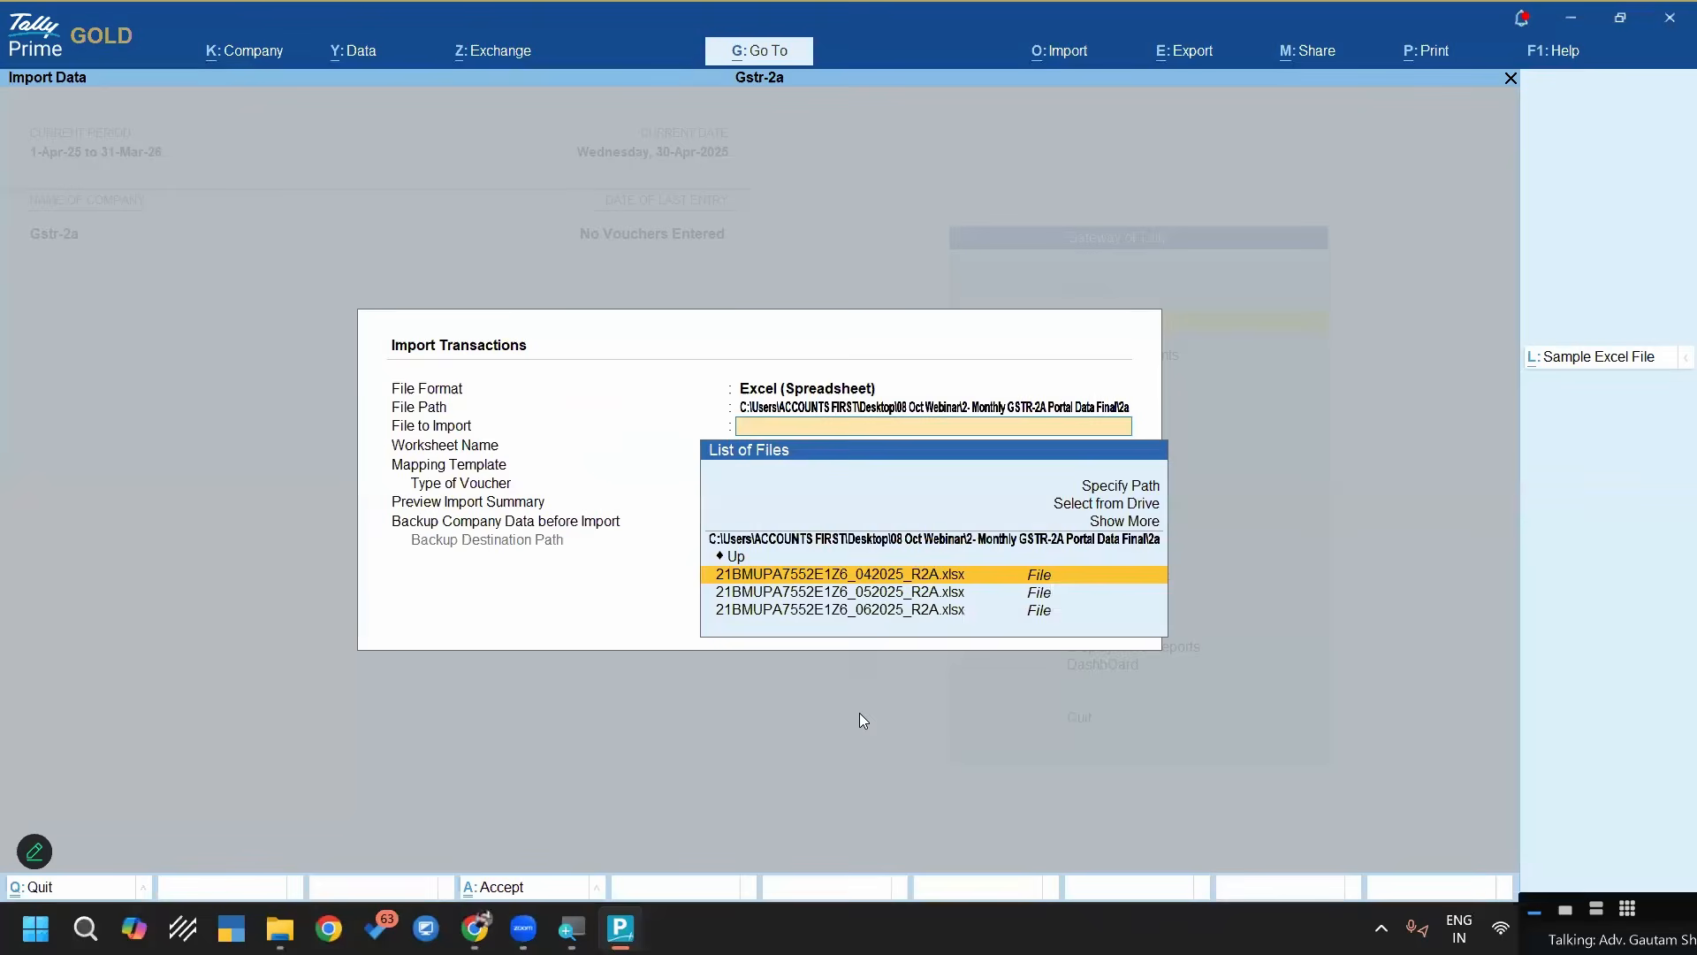
# Choose the 042025 R2A workbook and its B2B worksheet for the import, and look through the available mapping templates
pyautogui.press('Return')
pyautogui.press('Down')
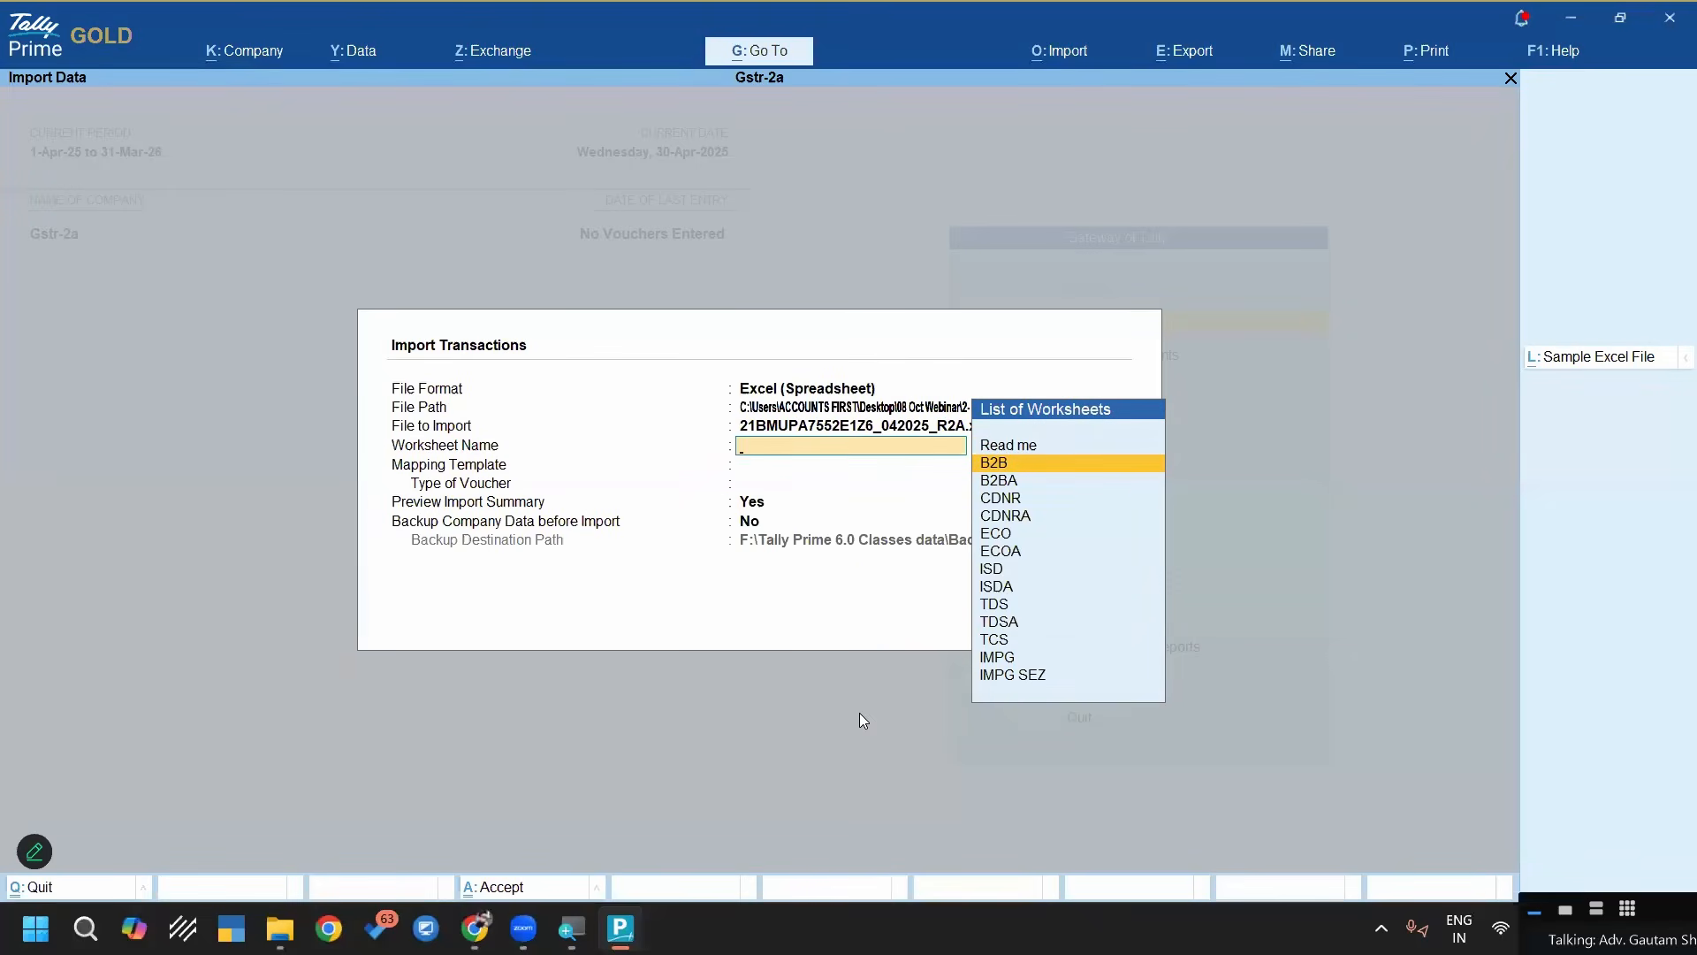
pyautogui.press('Return')
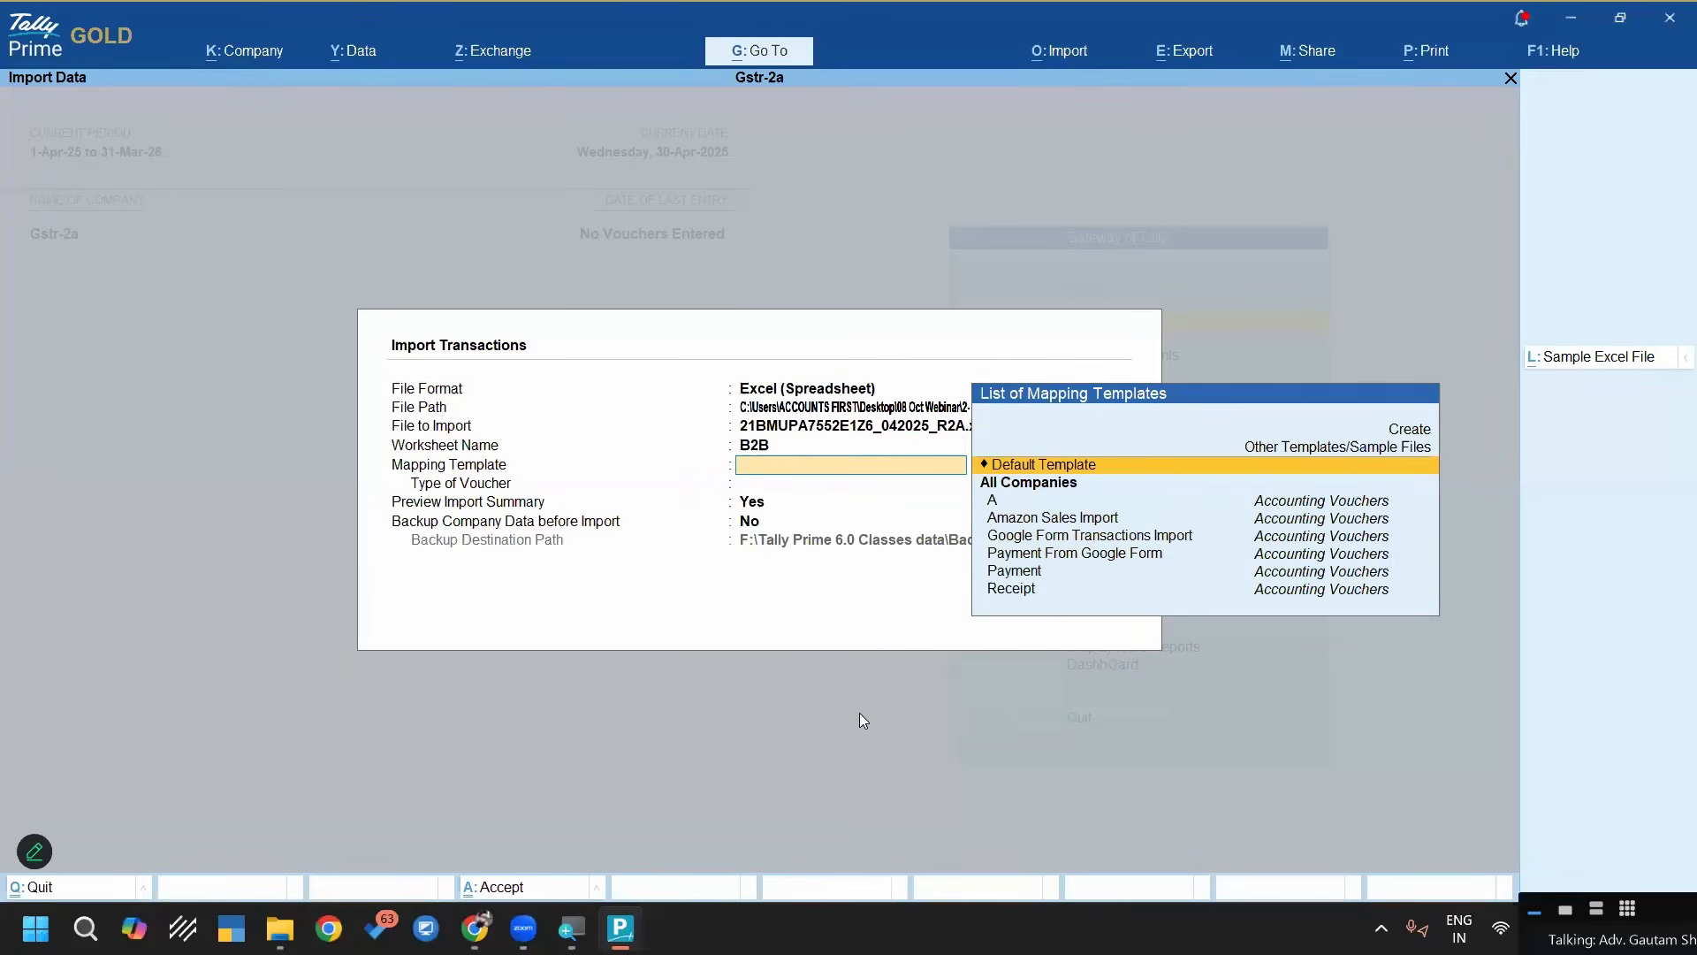
pyautogui.press('Down')
pyautogui.press('Down')
pyautogui.press('Down')
pyautogui.press('Down')
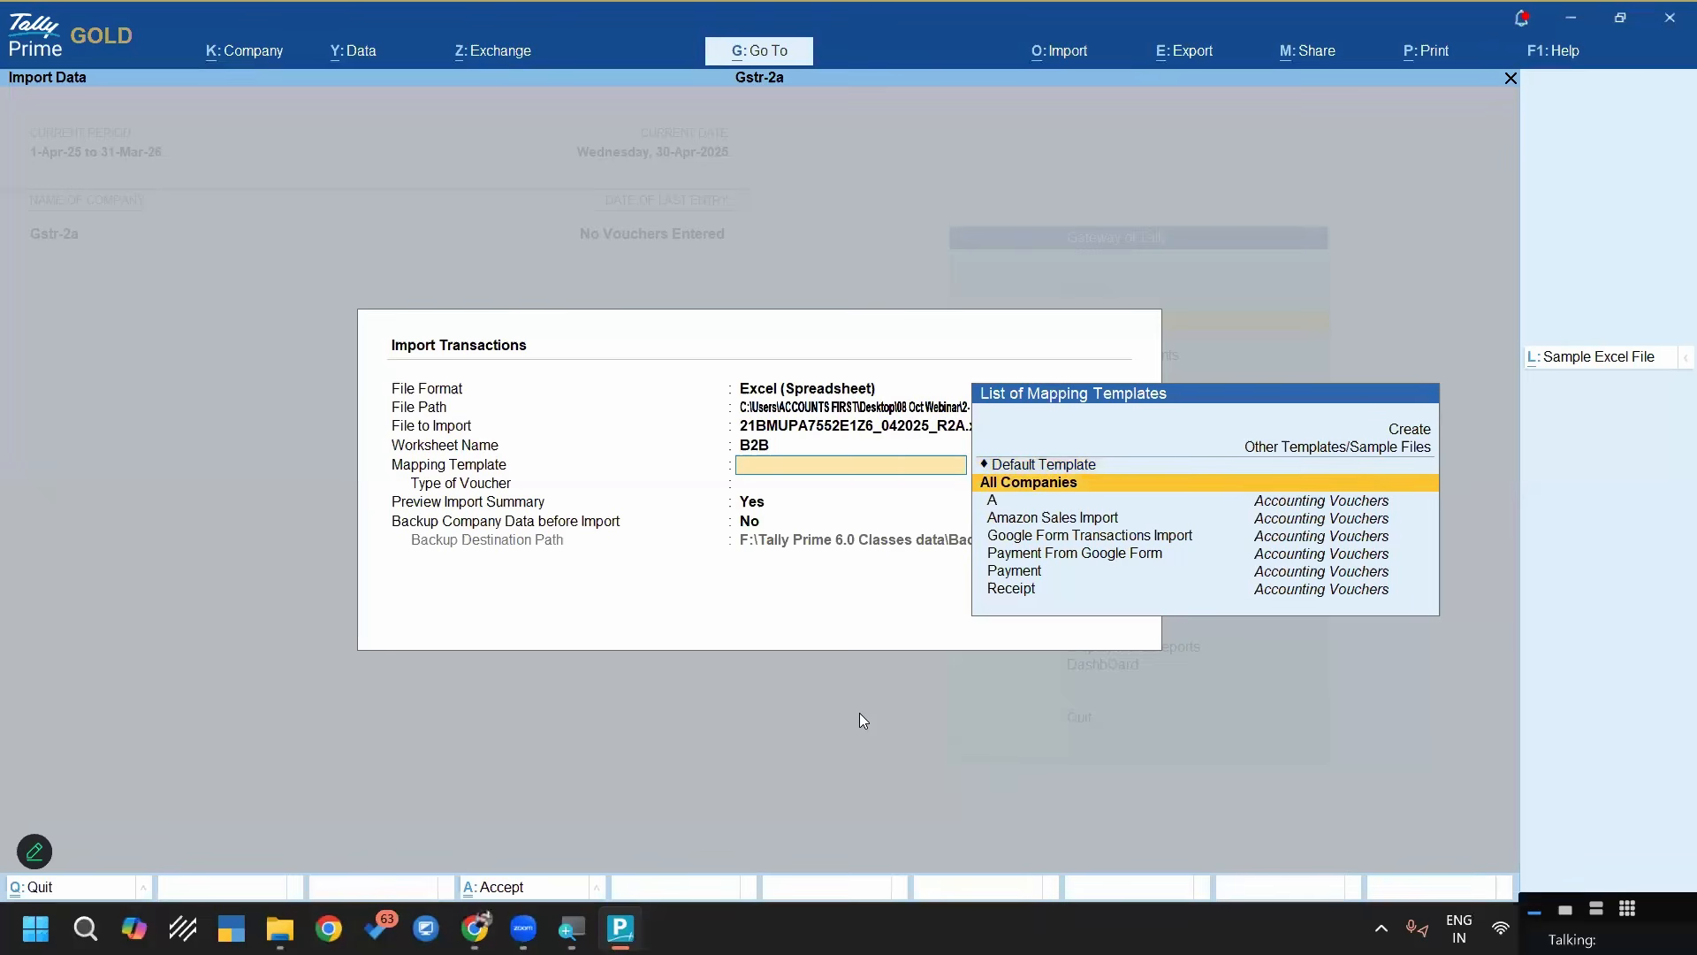
pyautogui.press('Up')
pyautogui.press('Up')
pyautogui.press('Up')
pyautogui.press('Up')
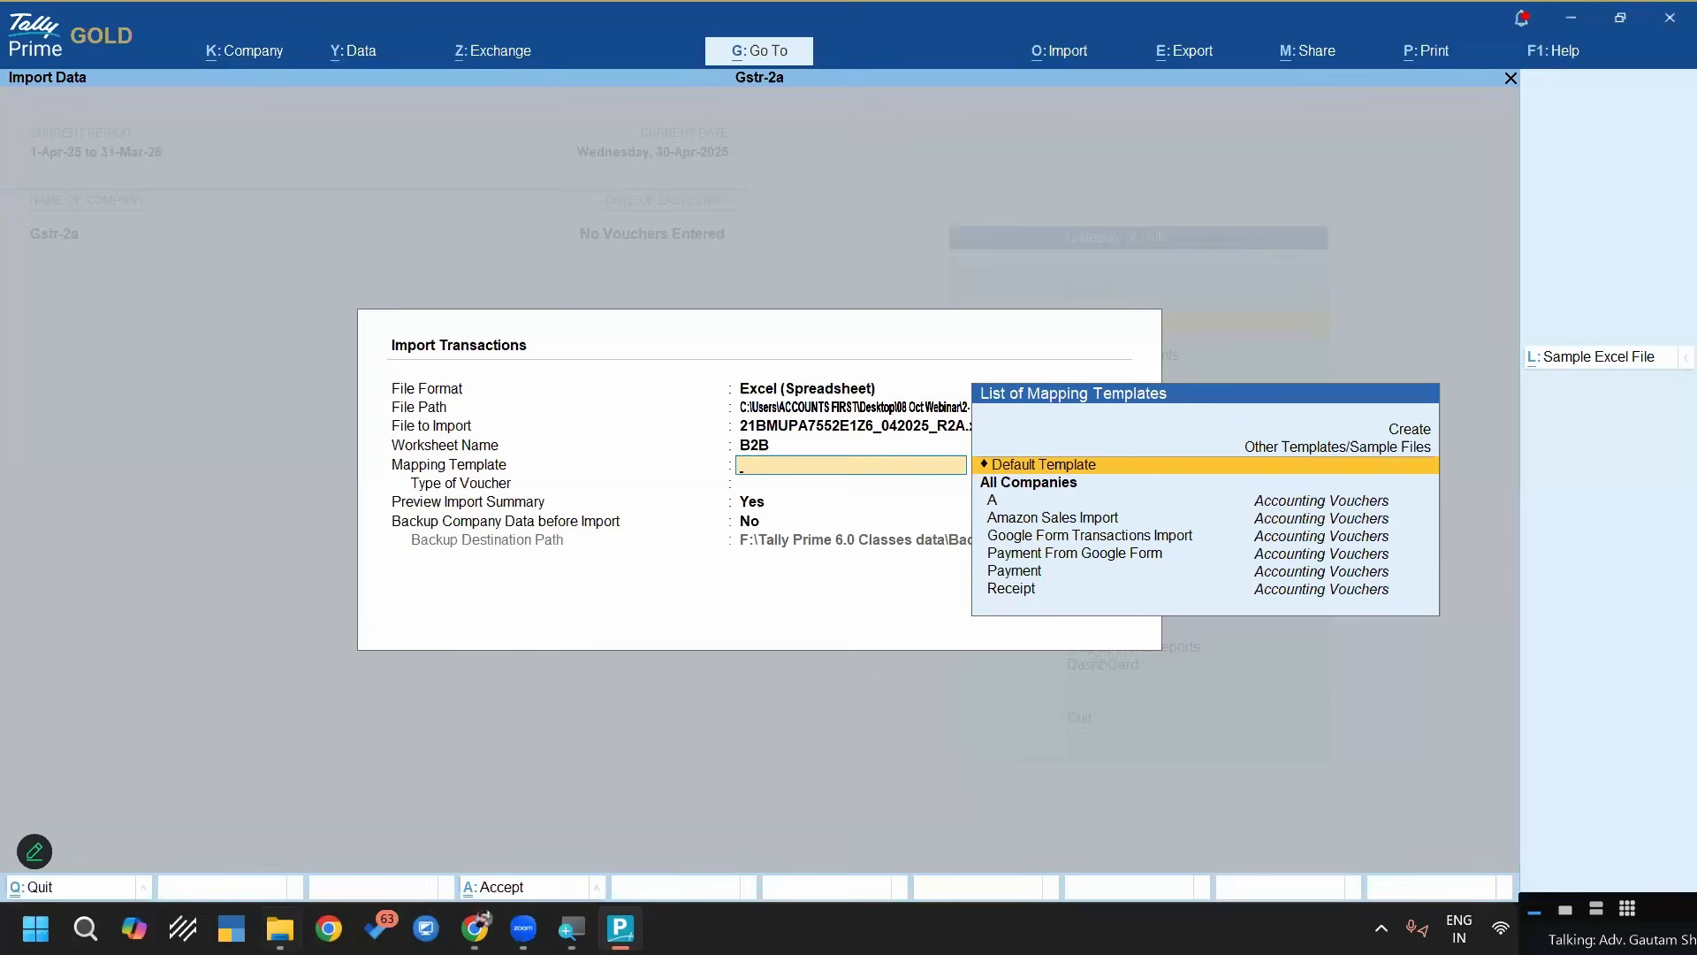
# Switch to File Explorer, open the excelmaps folder inside Excel Configuration TSF, and copy all four TSF mapping files
pyautogui.hotkey('alt', 'Tab')
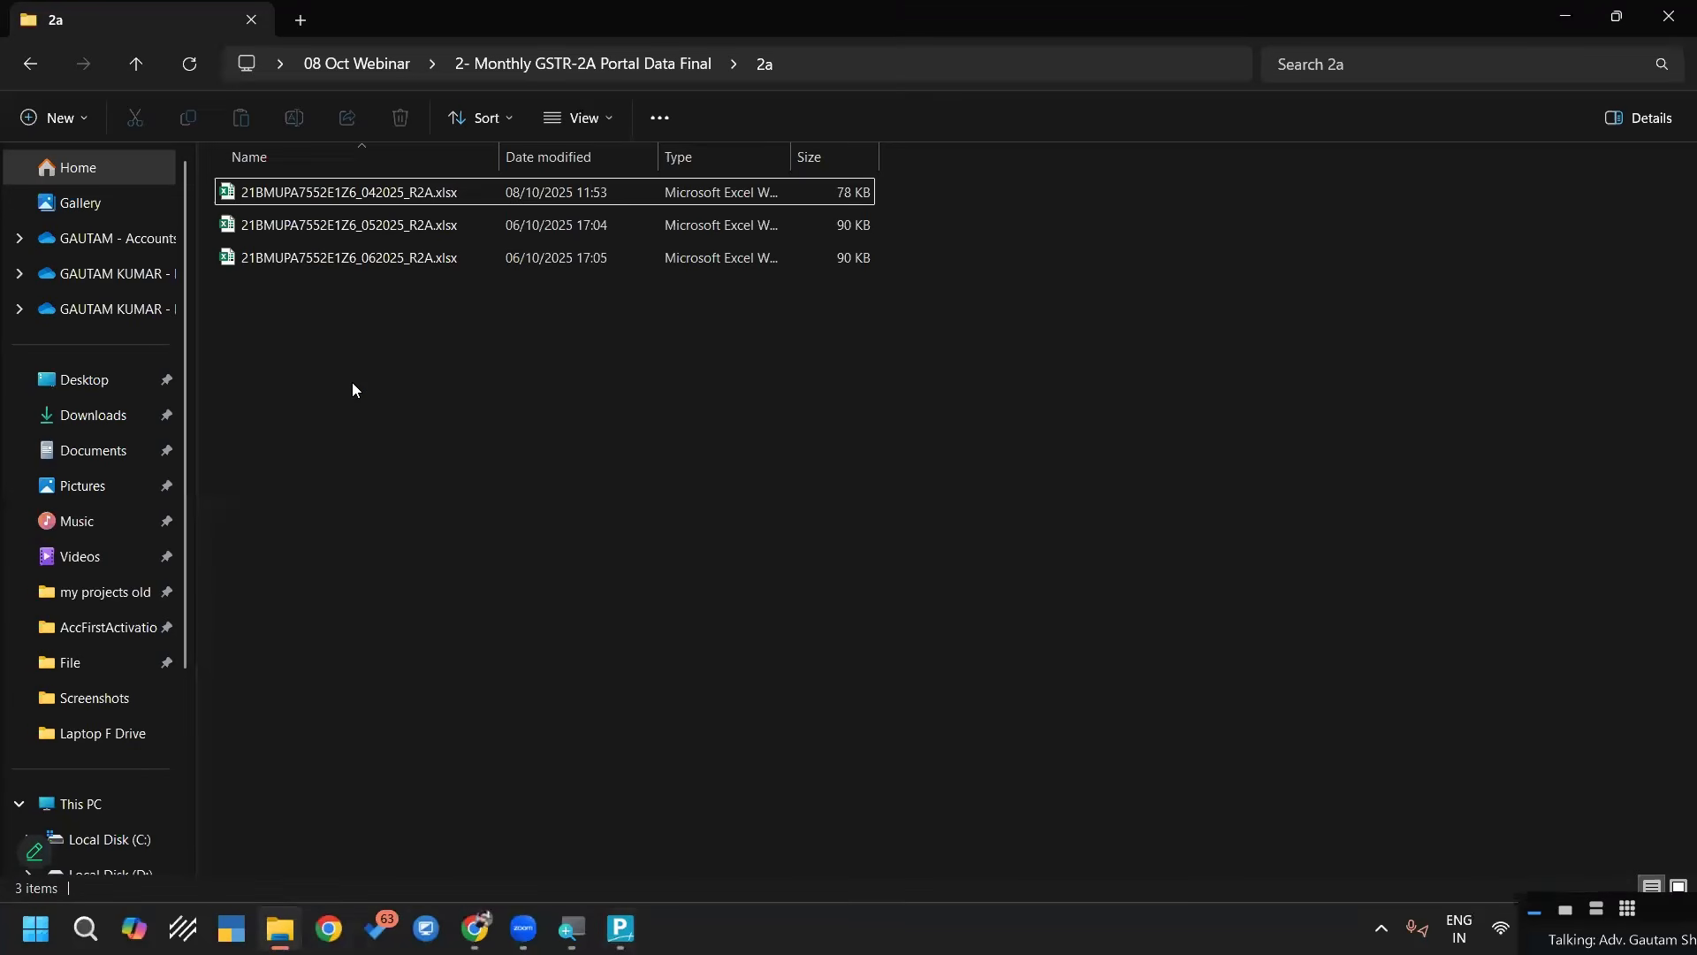
pyautogui.press('BackSpace')
pyautogui.press('Down')
pyautogui.press('Return')
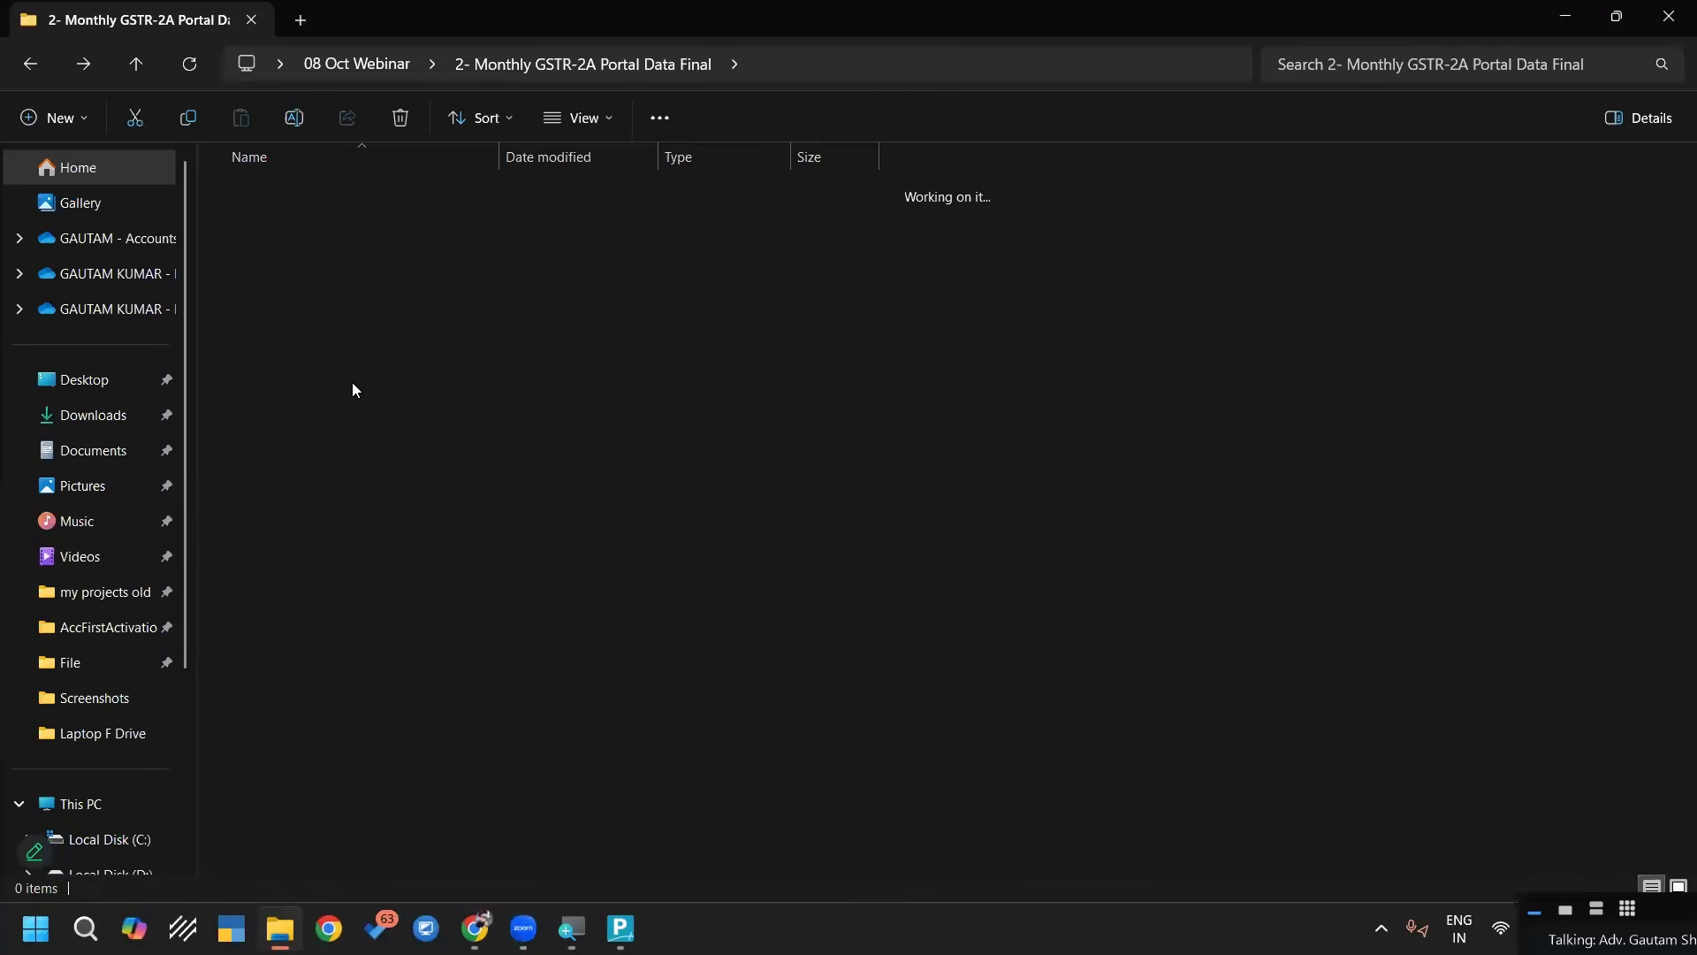
pyautogui.press('Return')
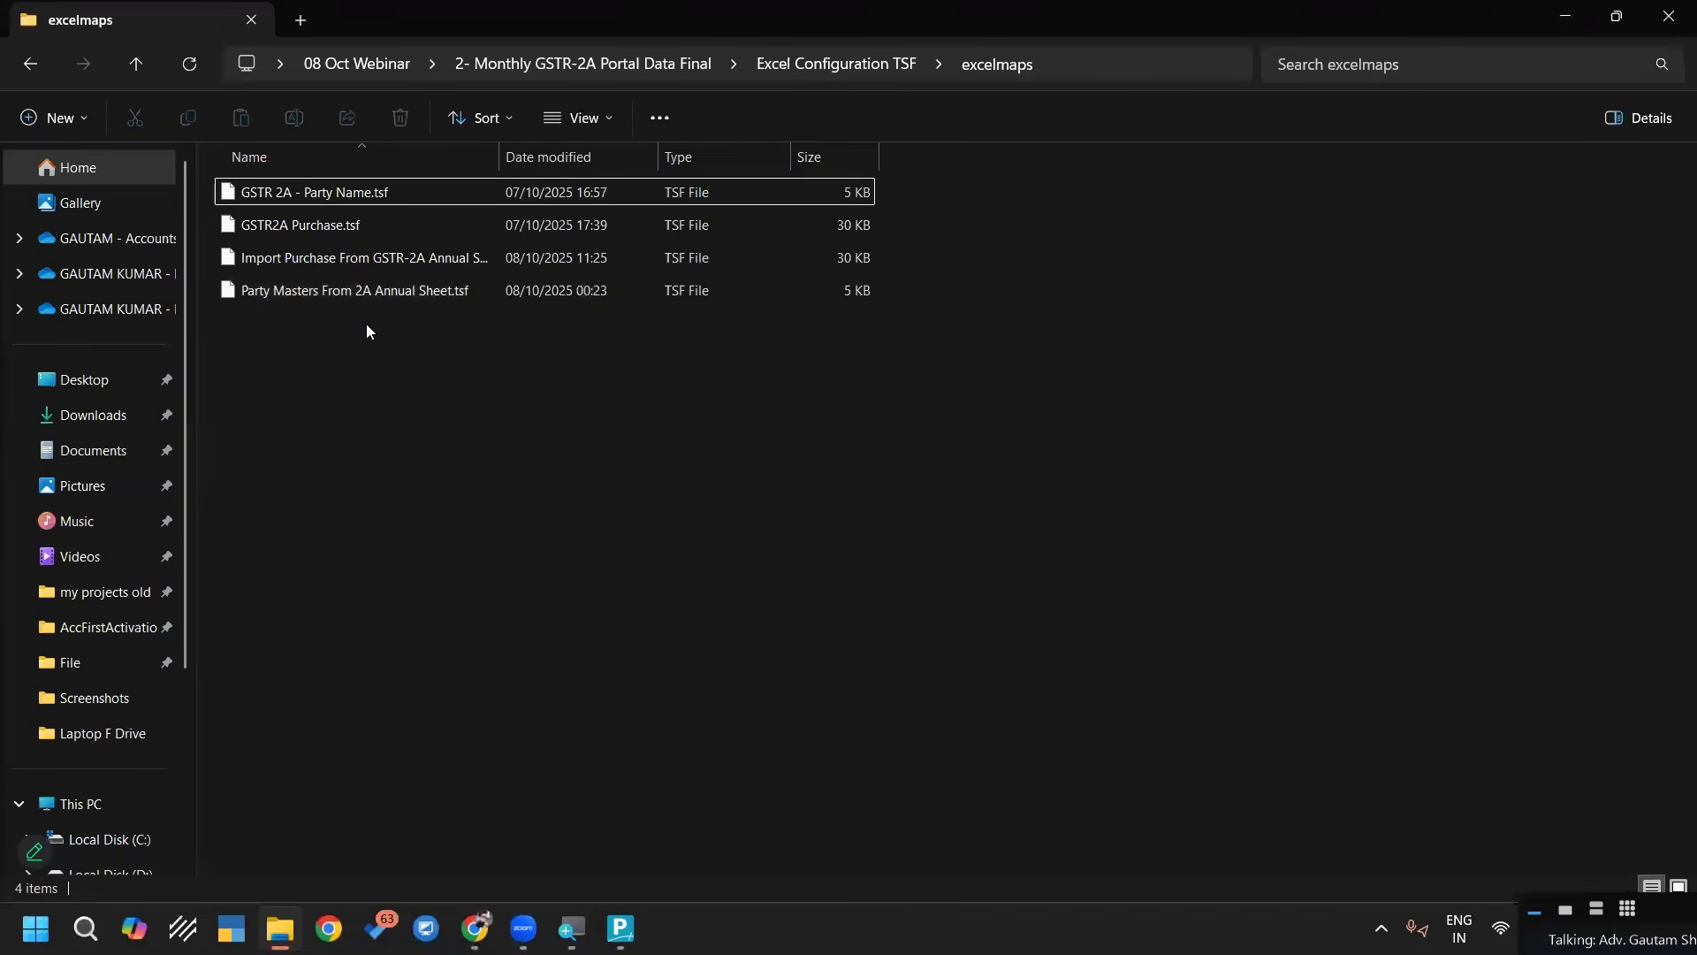
pyautogui.moveTo(341, 358); pyautogui.dragTo(303, 189)
pyautogui.hotkey('ctrl', 'c')
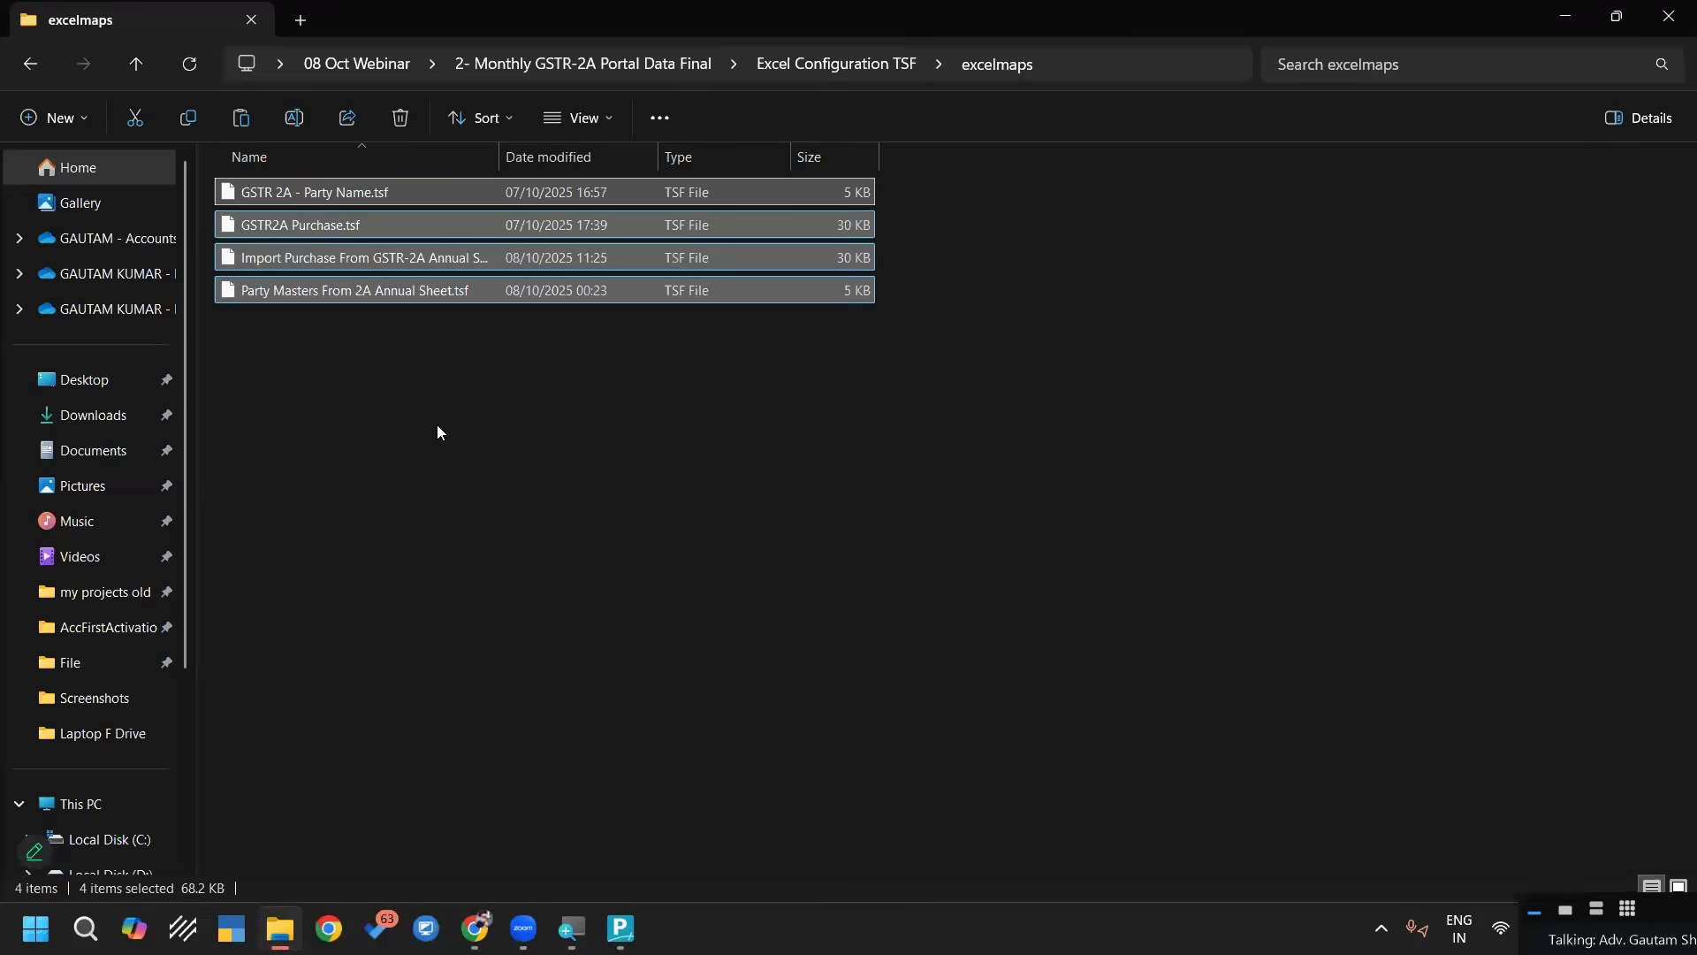
# Switch back to TallyPrime, leave the unfinished import and quit the program
pyautogui.press('super+d')
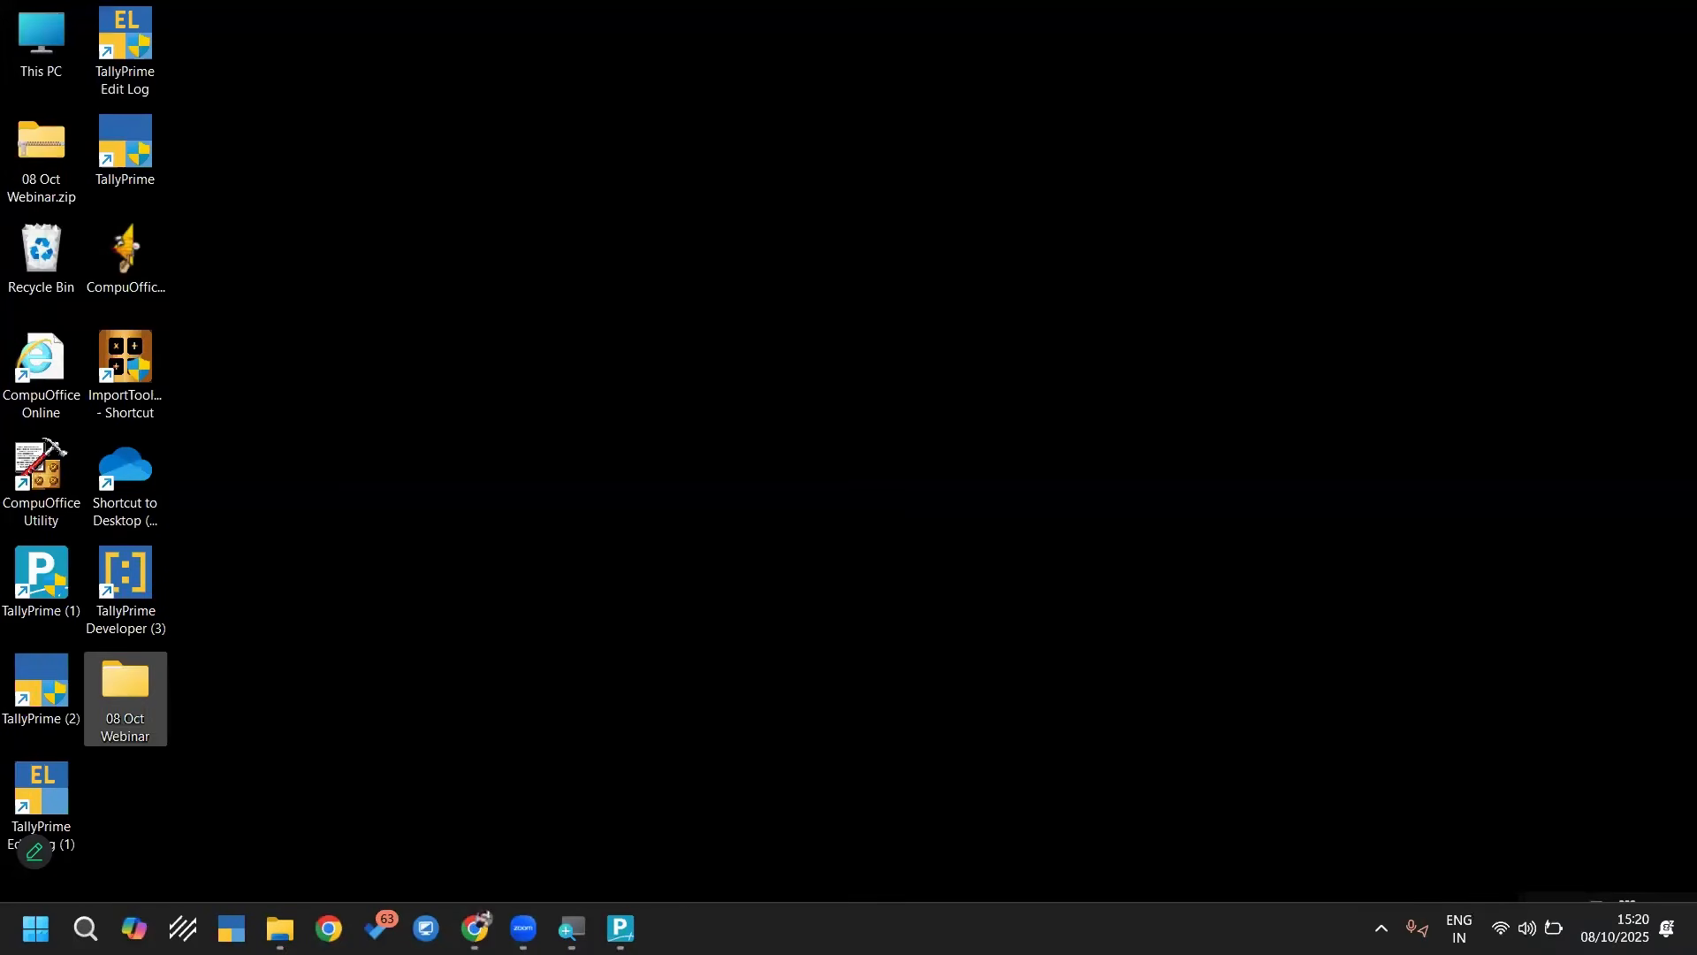
pyautogui.click(622, 929)
pyautogui.press('Escape')
pyautogui.press('Escape')
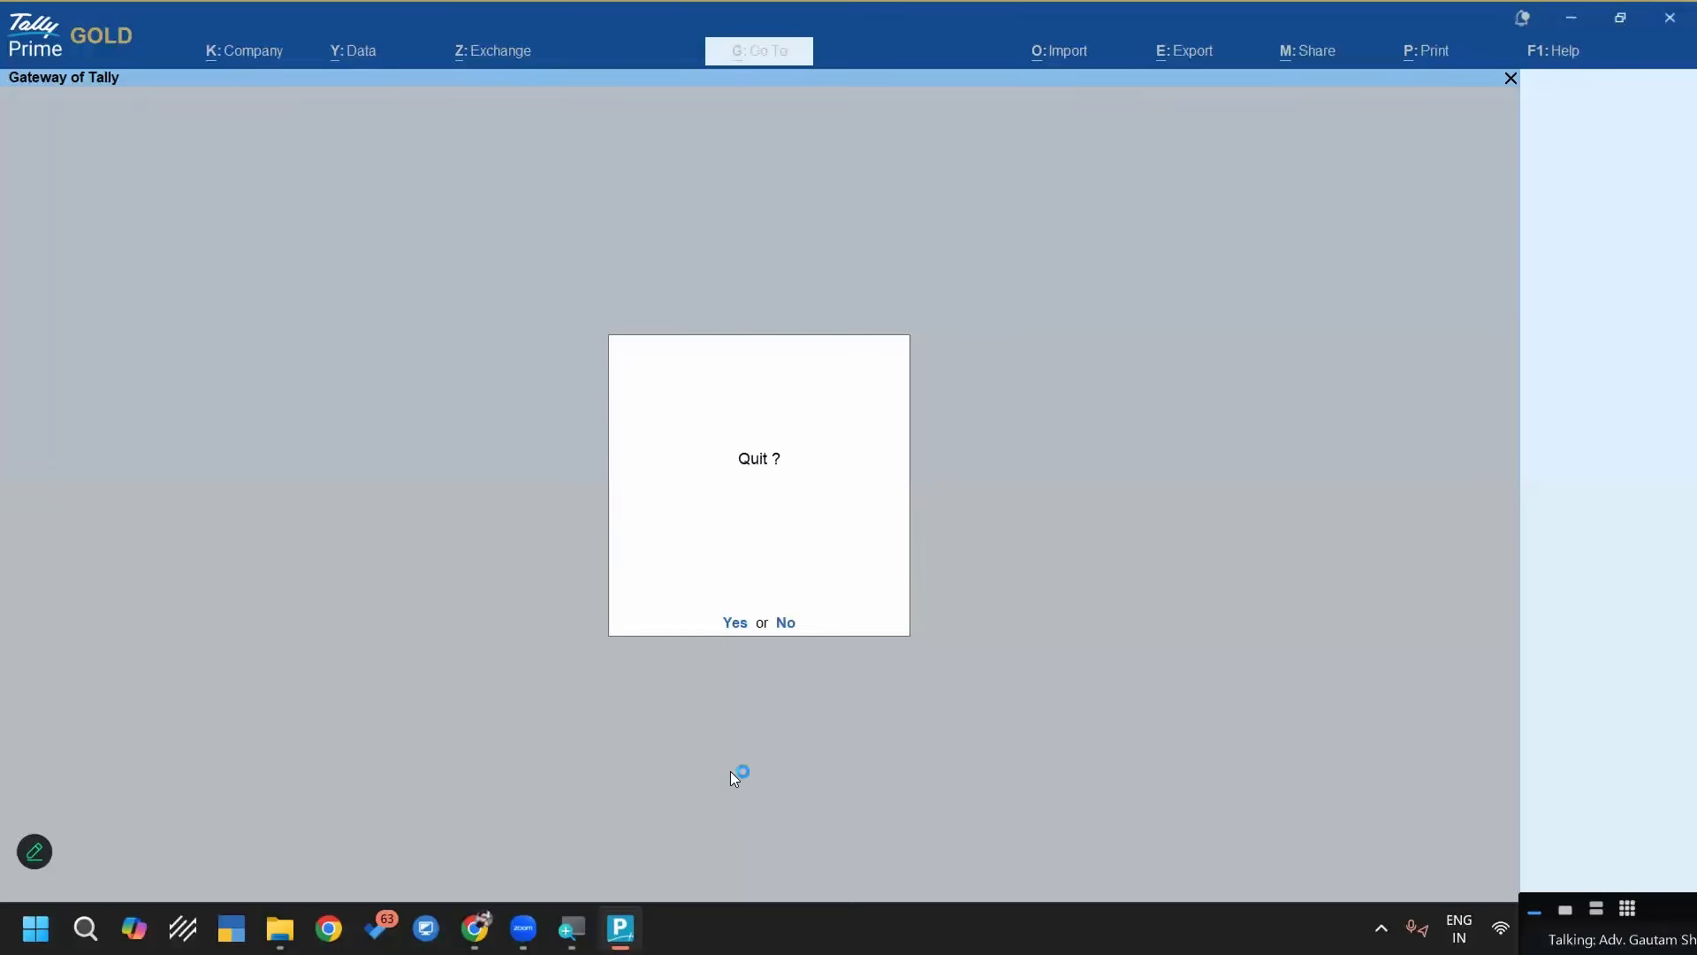
pyautogui.press('y')
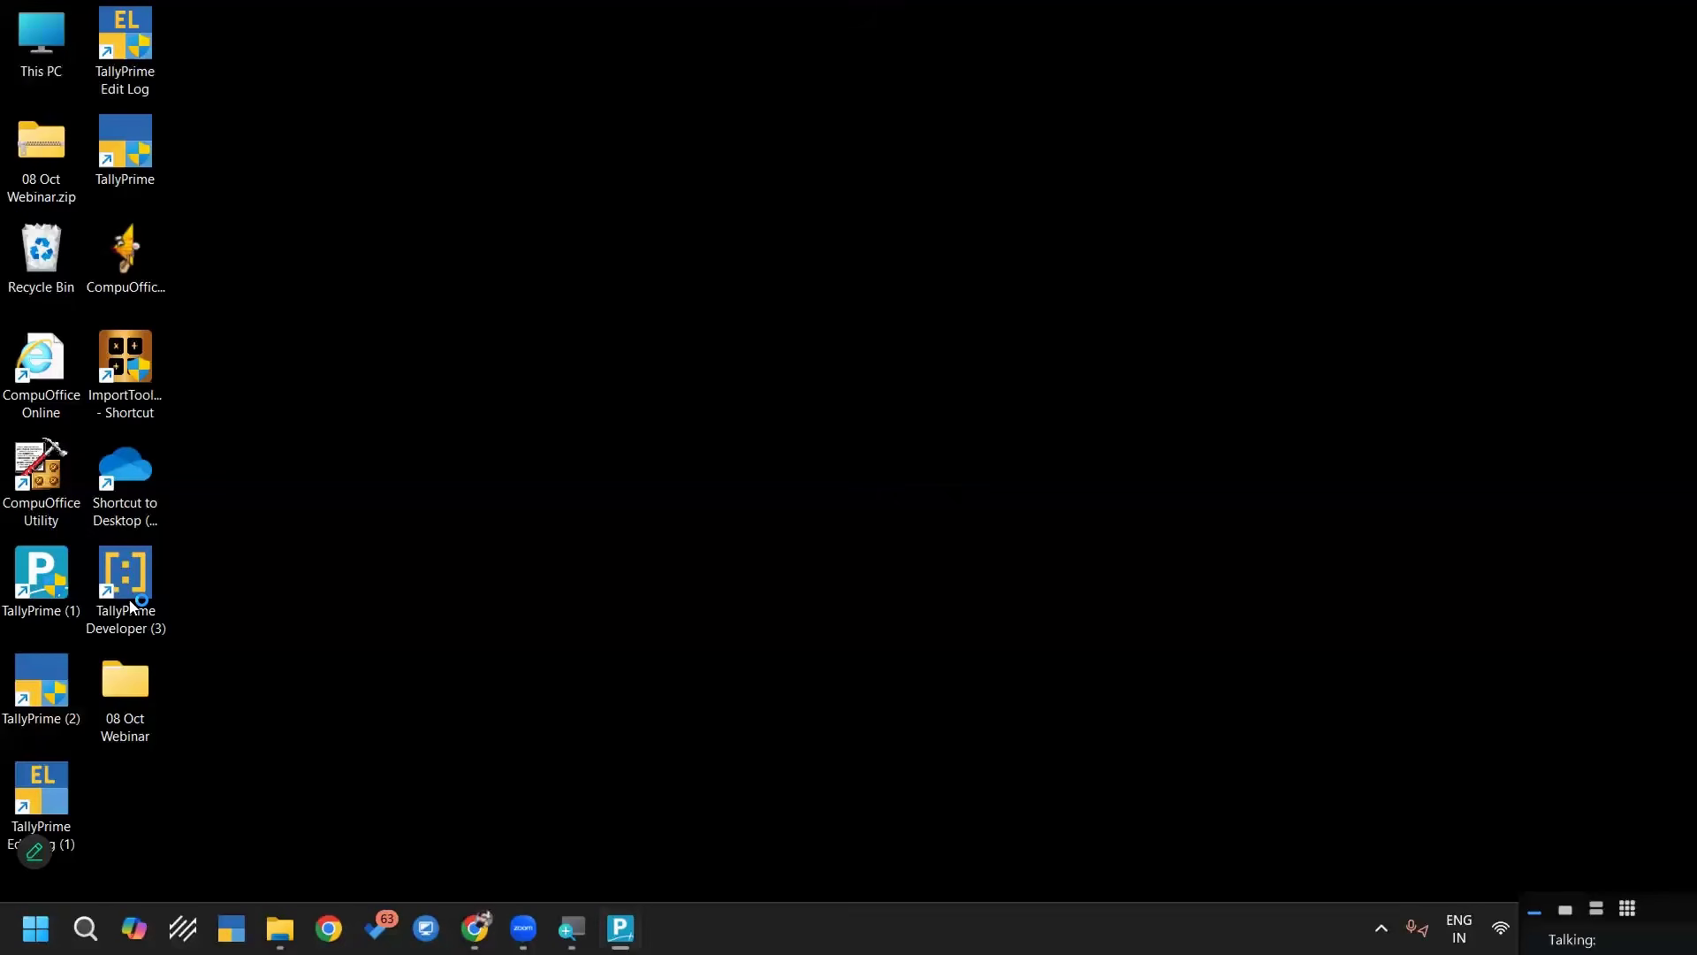
# Open the file location of the TallyPrime (1) shortcut and paste the copied TSF files into its config\excelmaps folder
pyautogui.rightClick(38, 568)
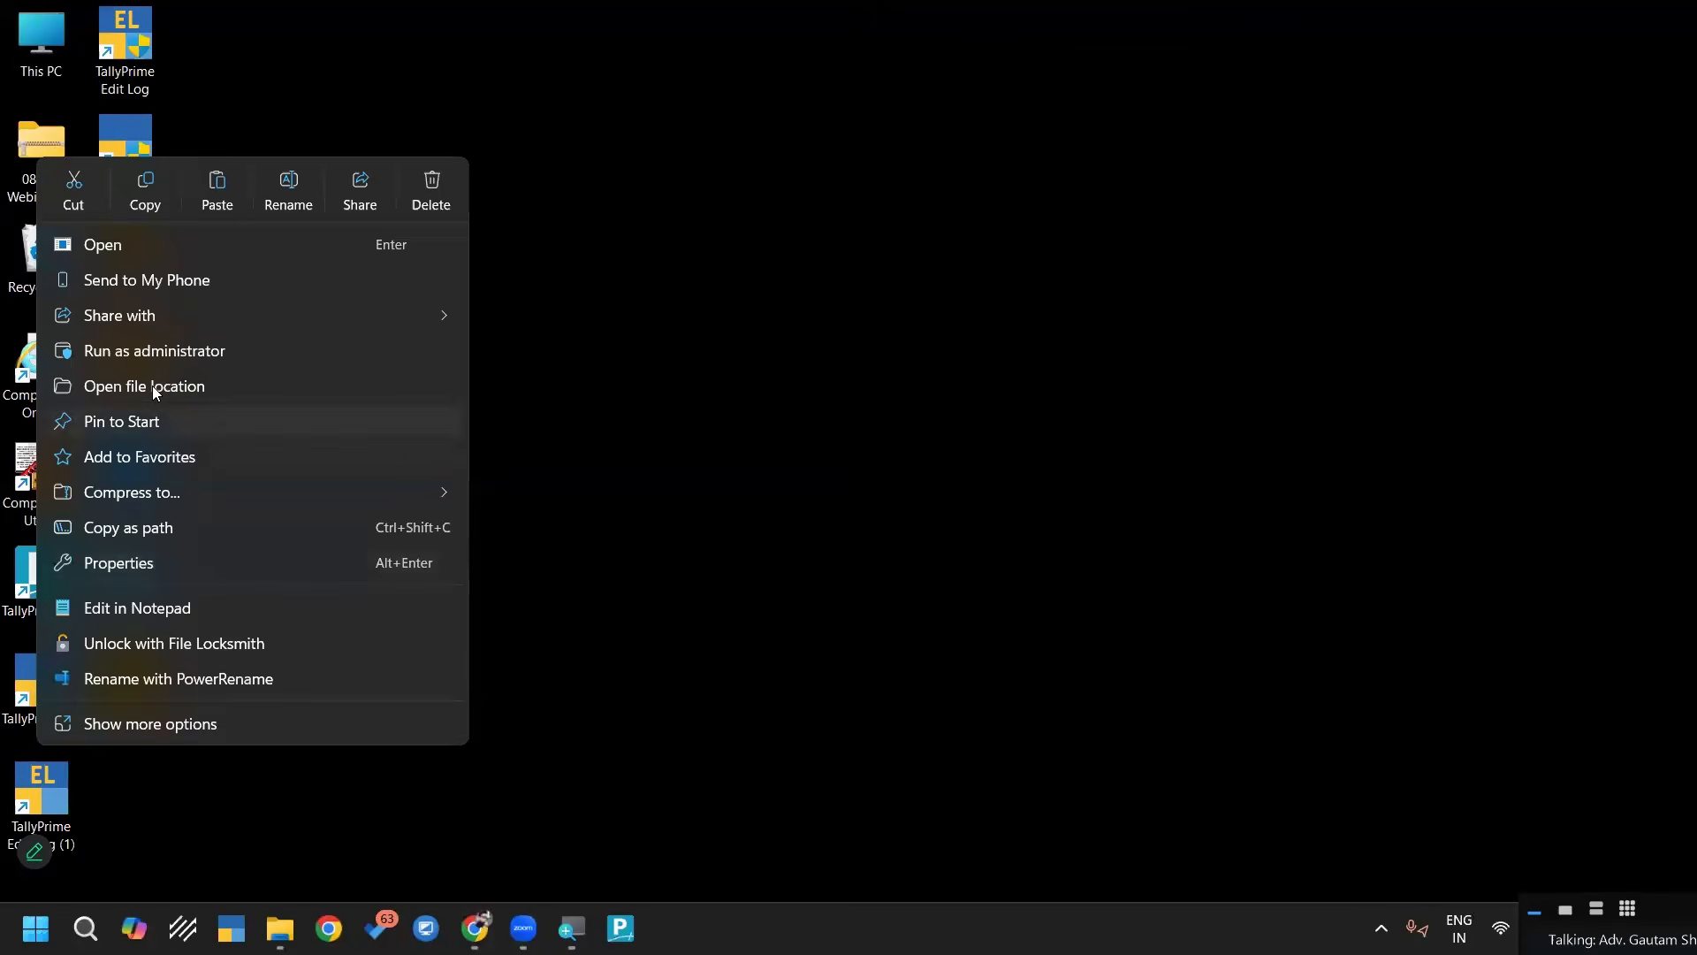
pyautogui.click(152, 387)
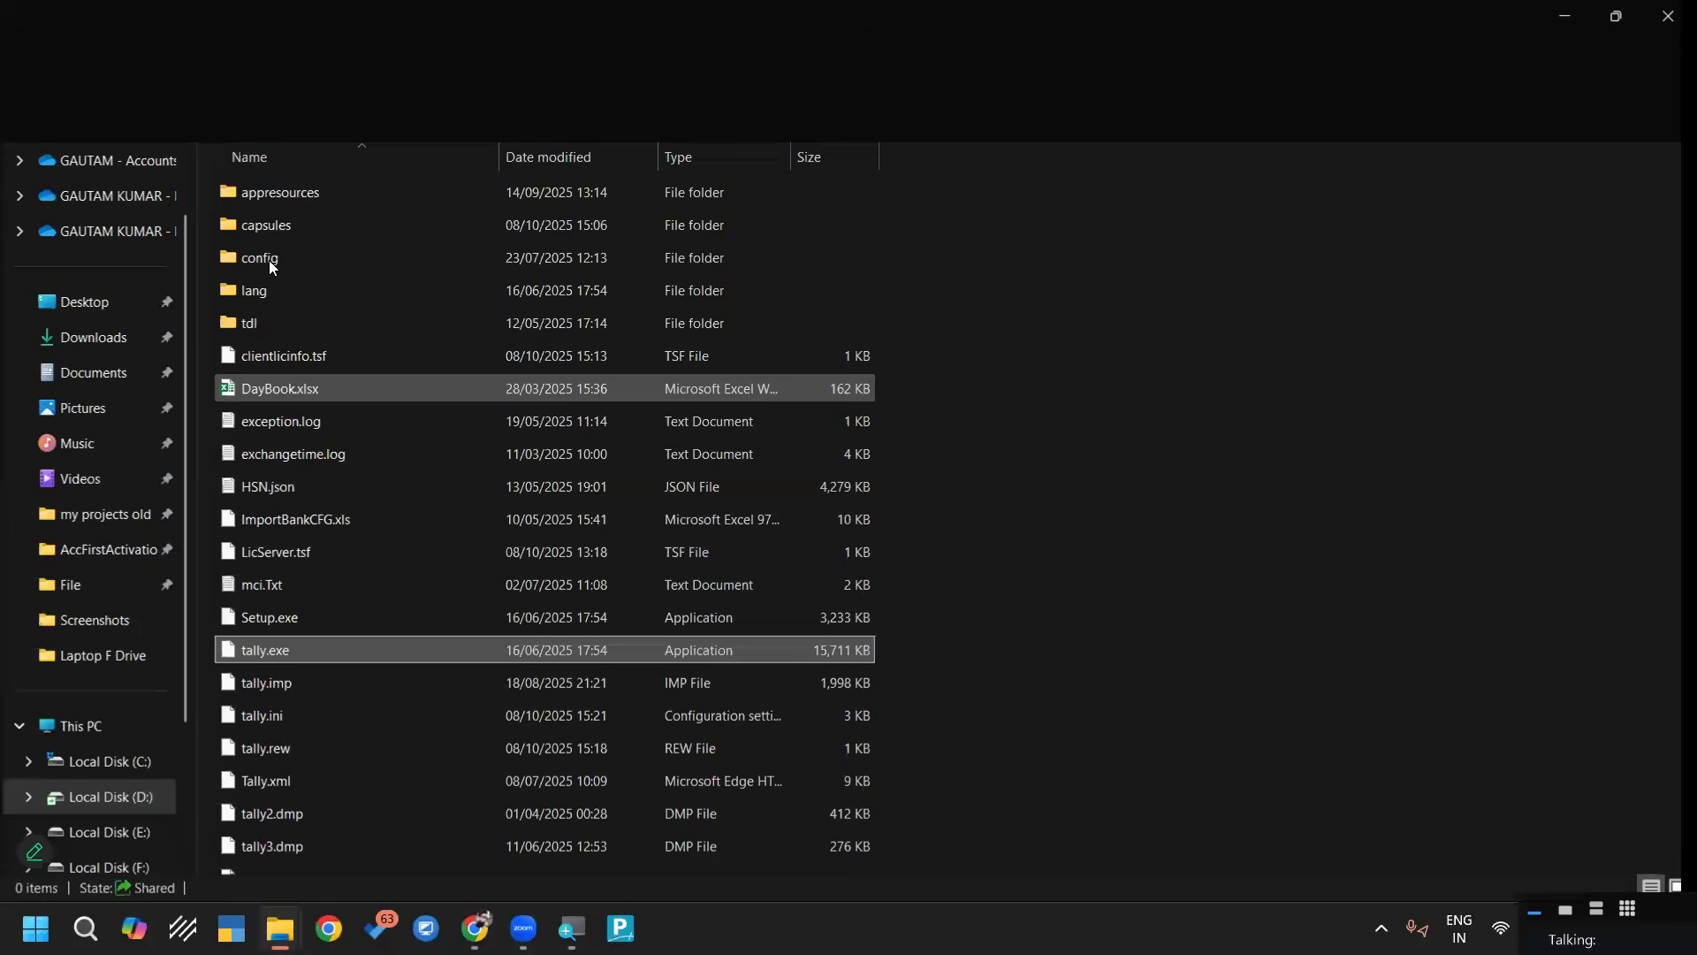
pyautogui.doubleClick(274, 260)
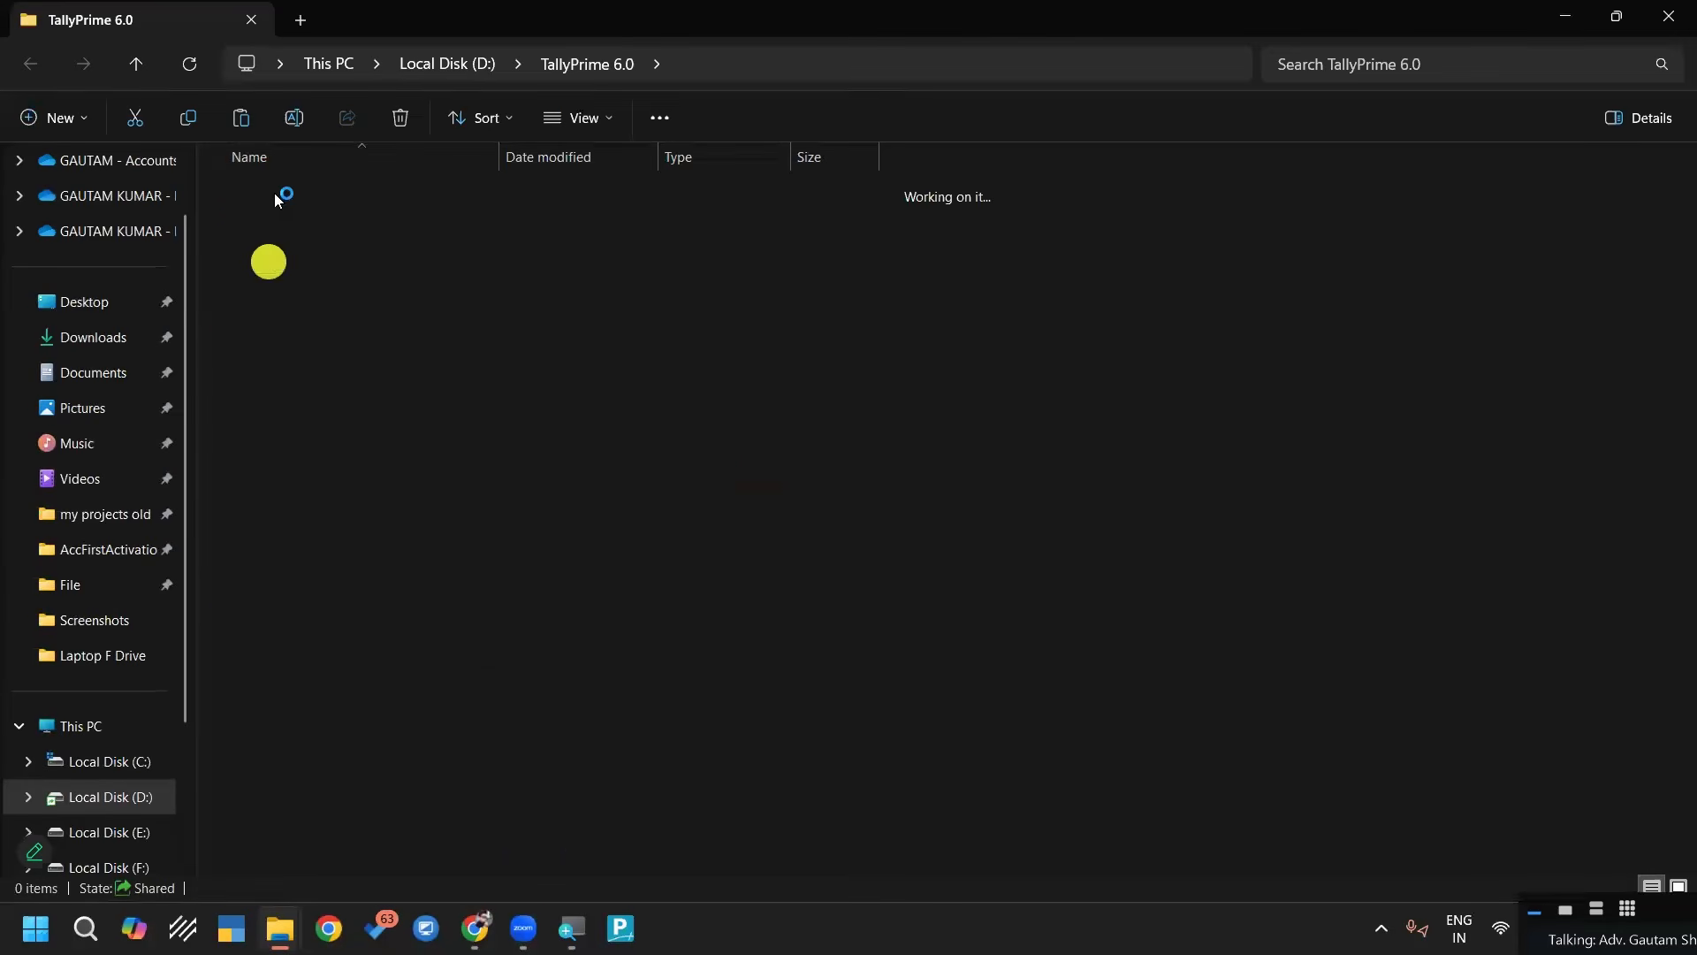
pyautogui.doubleClick(275, 193)
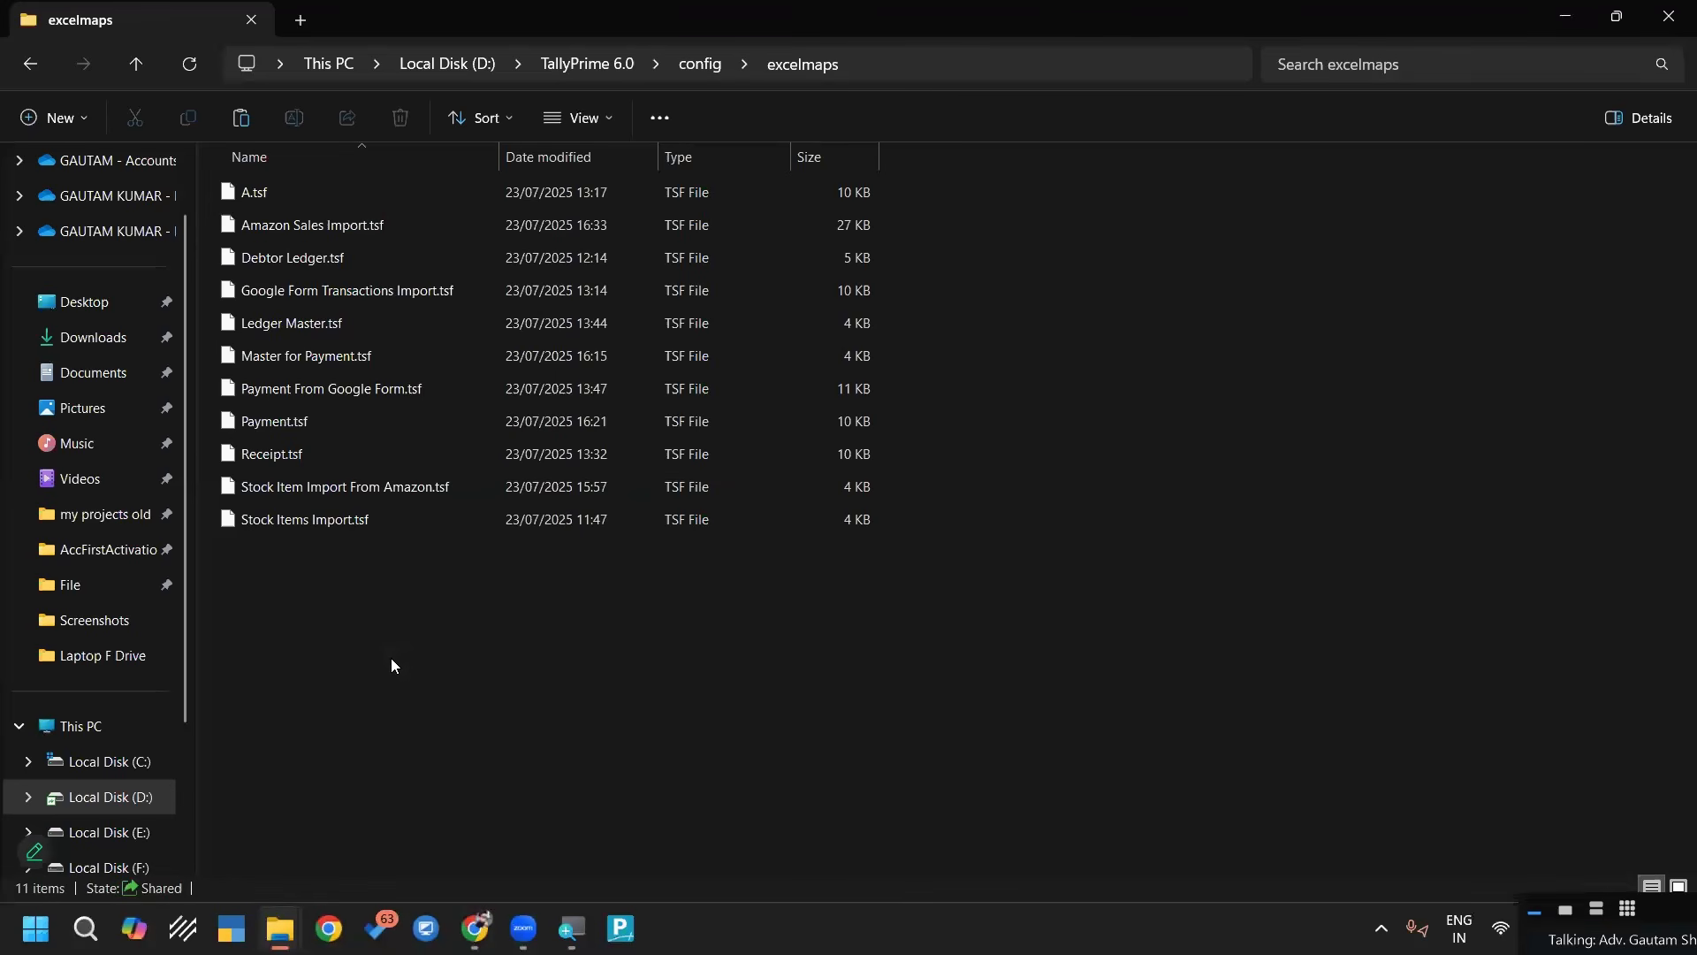
pyautogui.hotkey('ctrl', 'v')
# Delete the older TSF templates dated 23/07/2025 from the excelmaps folder, keeping the pasted files, and close the folder window
pyautogui.moveTo(895, 517); pyautogui.dragTo(286, 192)
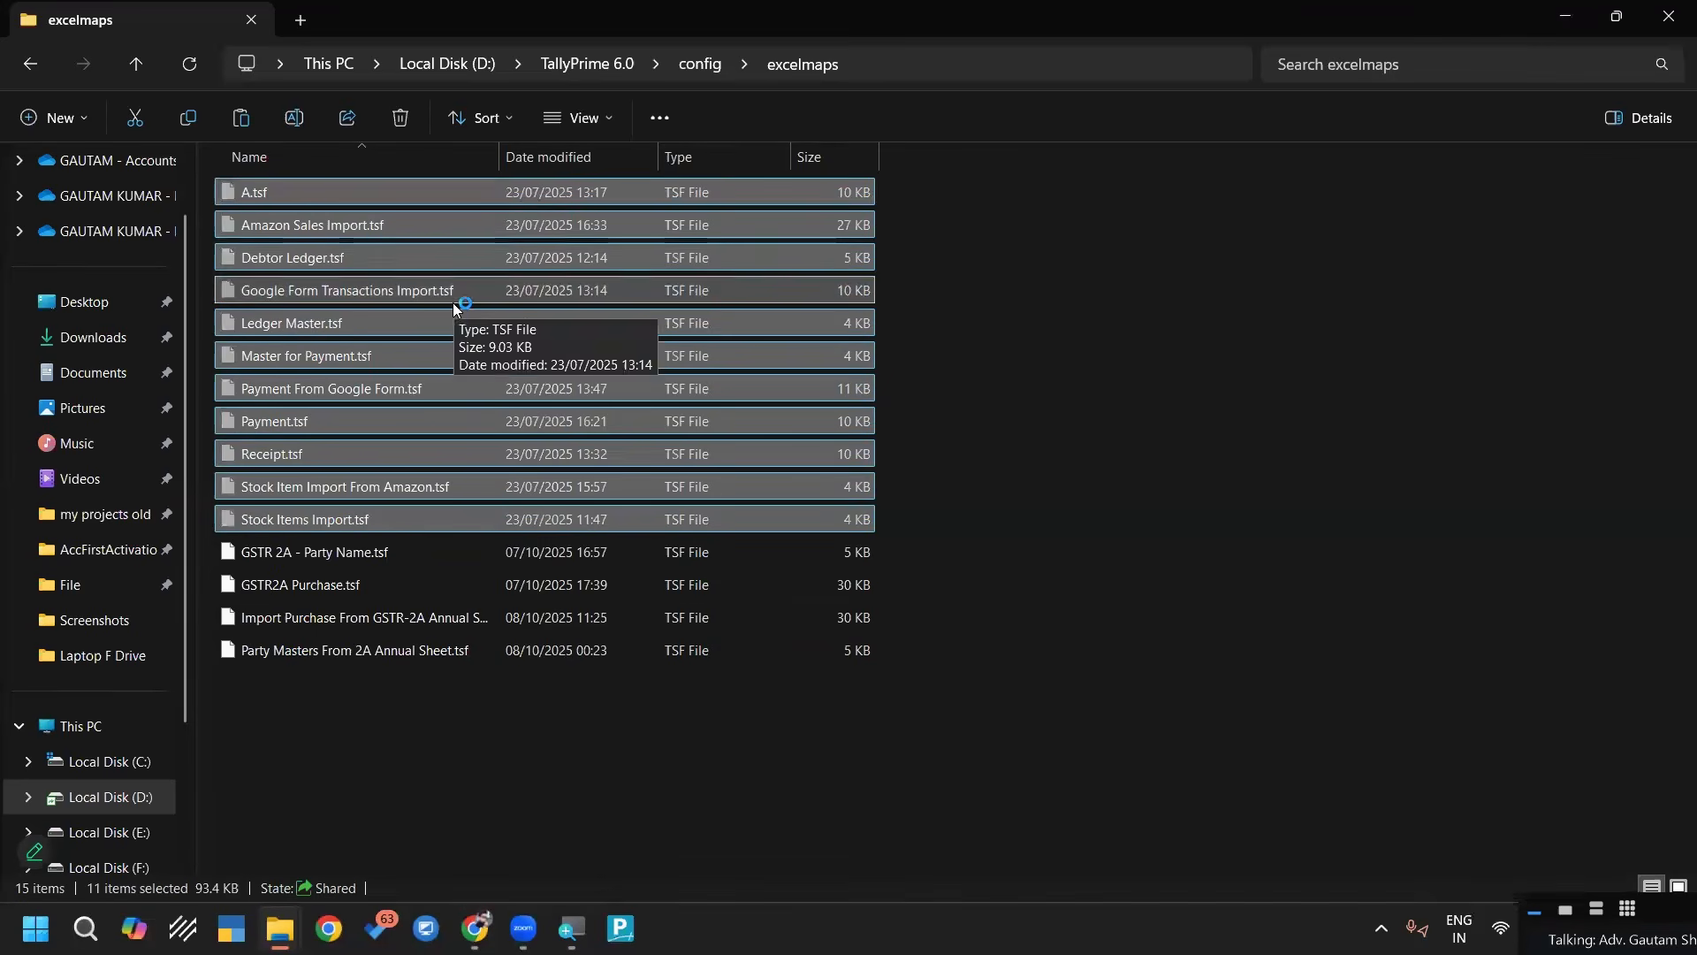
pyautogui.press('F5')
pyautogui.hotkey('alt', 'Left')
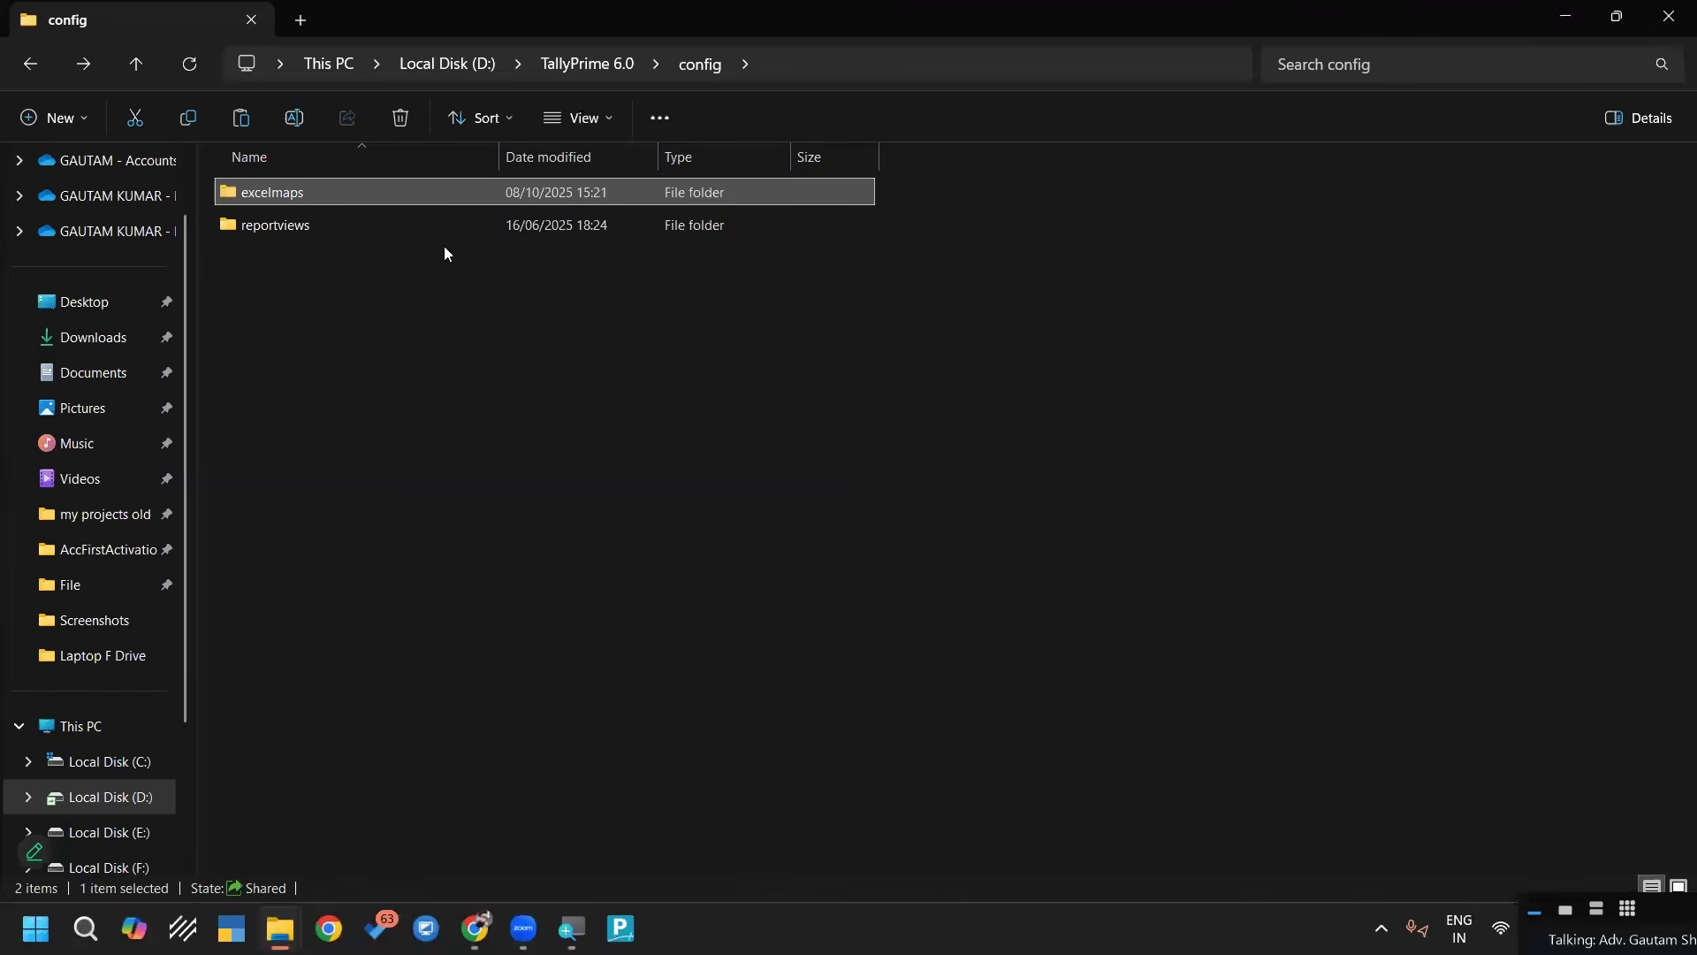
pyautogui.doubleClick(368, 195)
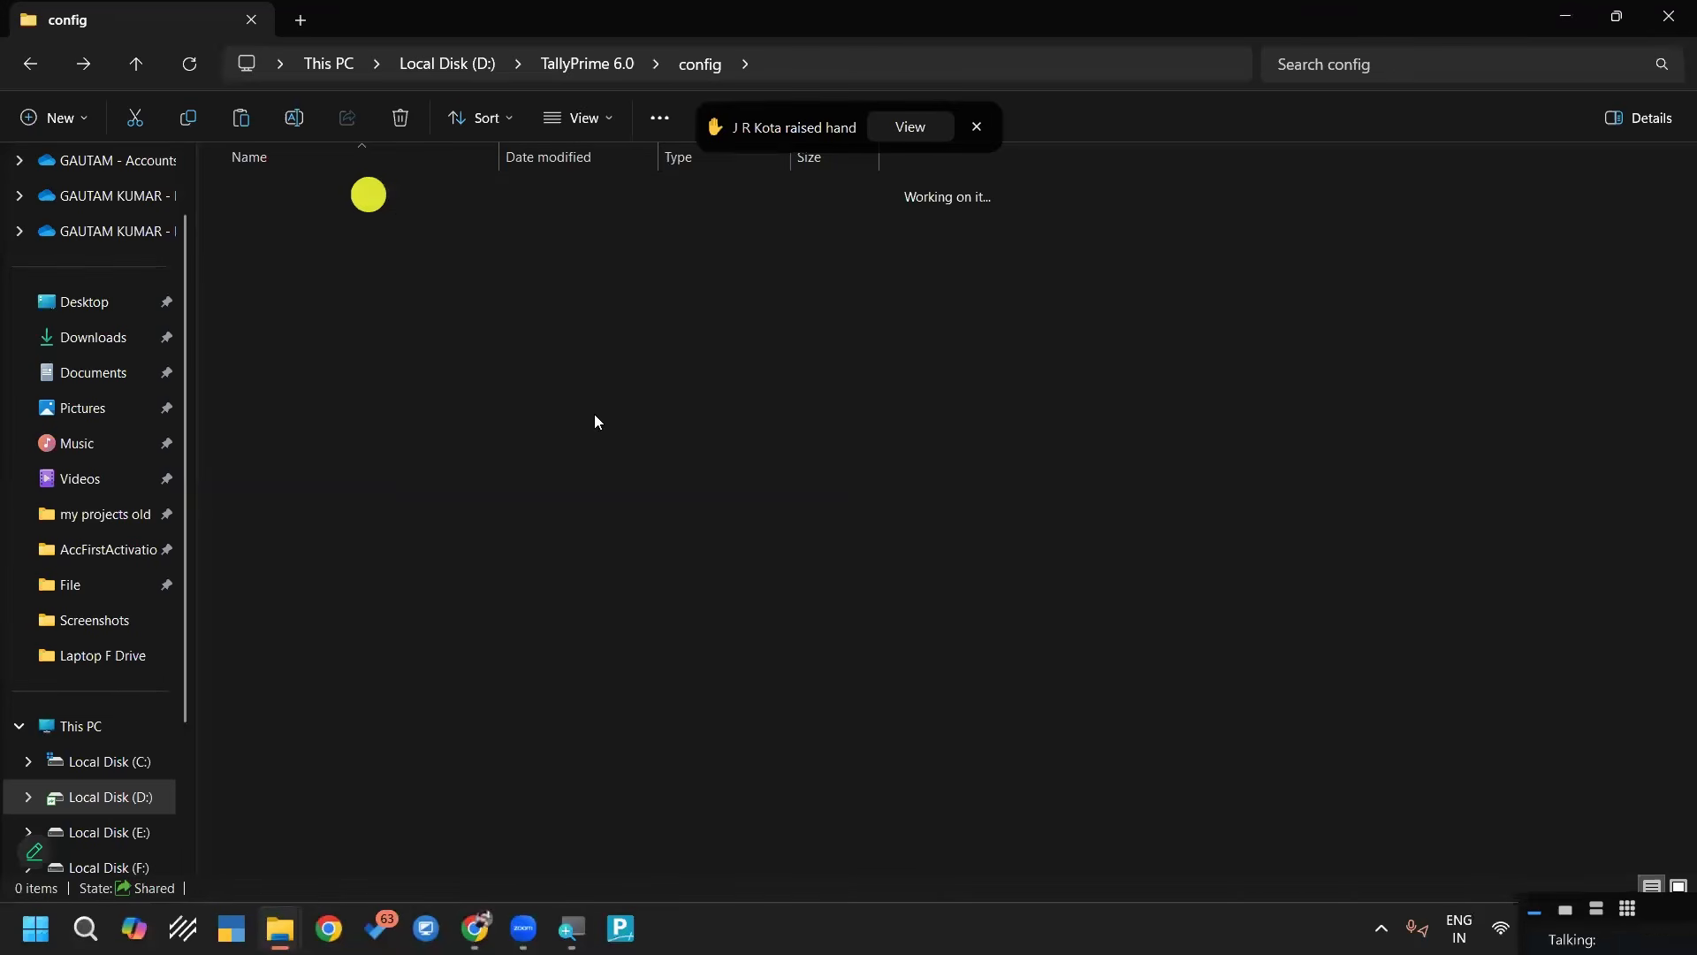
pyautogui.click(566, 164)
pyautogui.moveTo(371, 672); pyautogui.dragTo(317, 324)
pyautogui.press('Delete')
pyautogui.click(1669, 16)
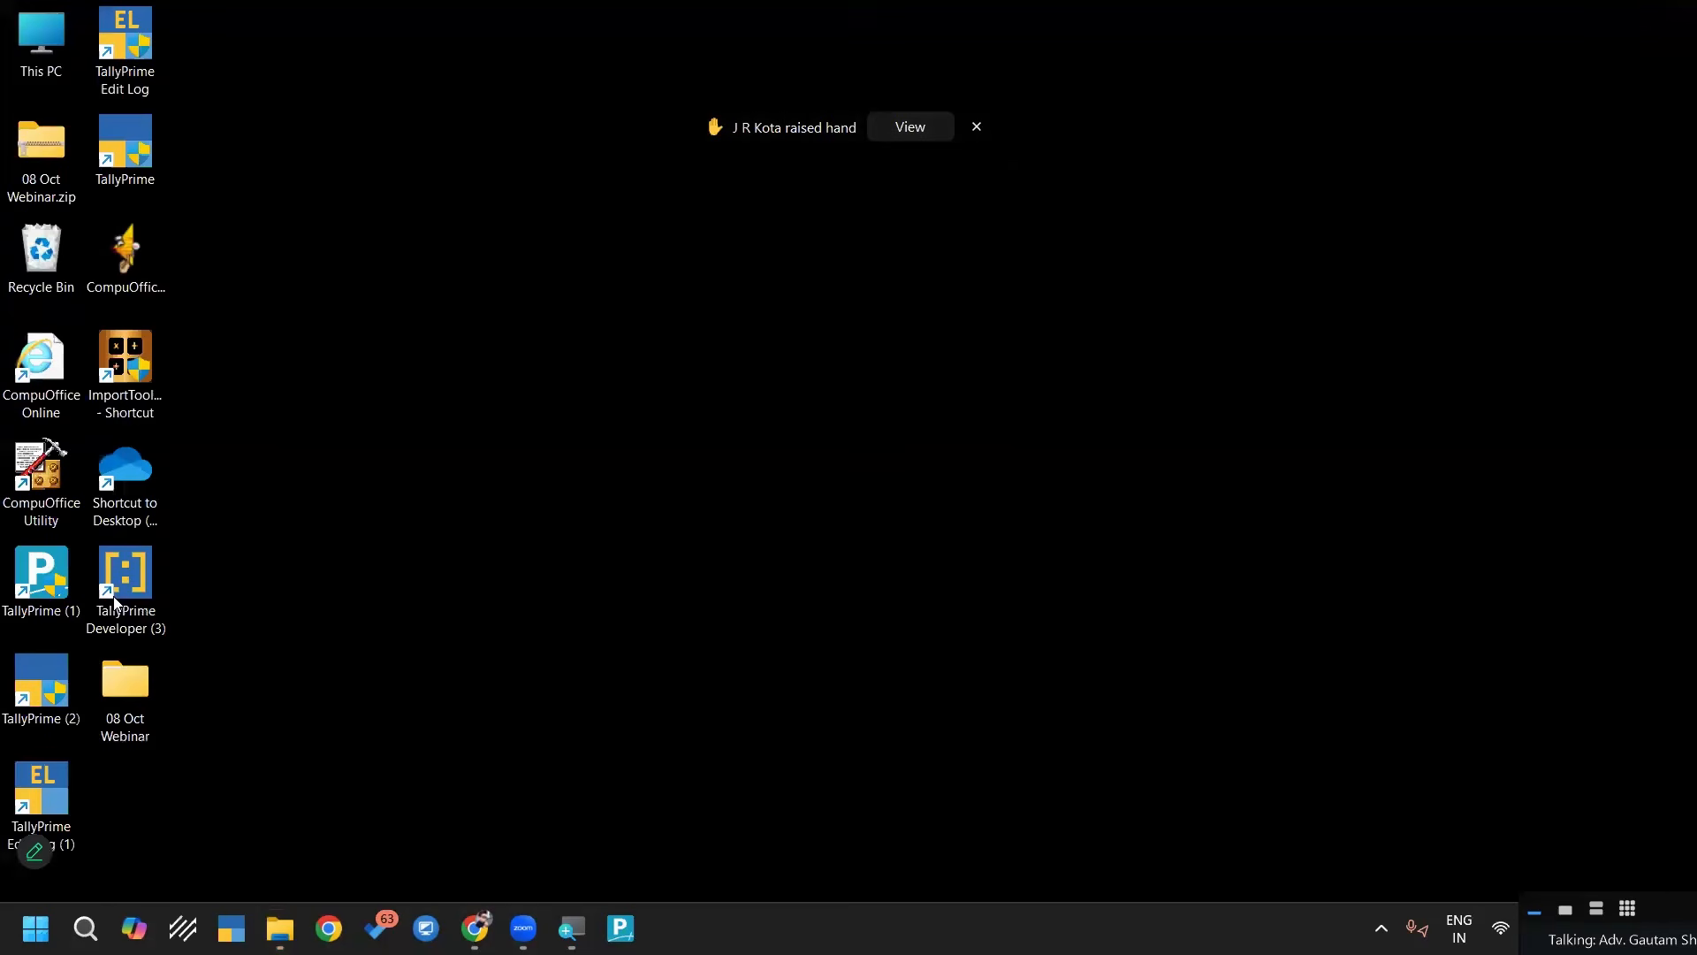
# Start TallyPrime from the TallyPrime (1) shortcut and browse the company location to the Desktop folder
pyautogui.click(64, 573)
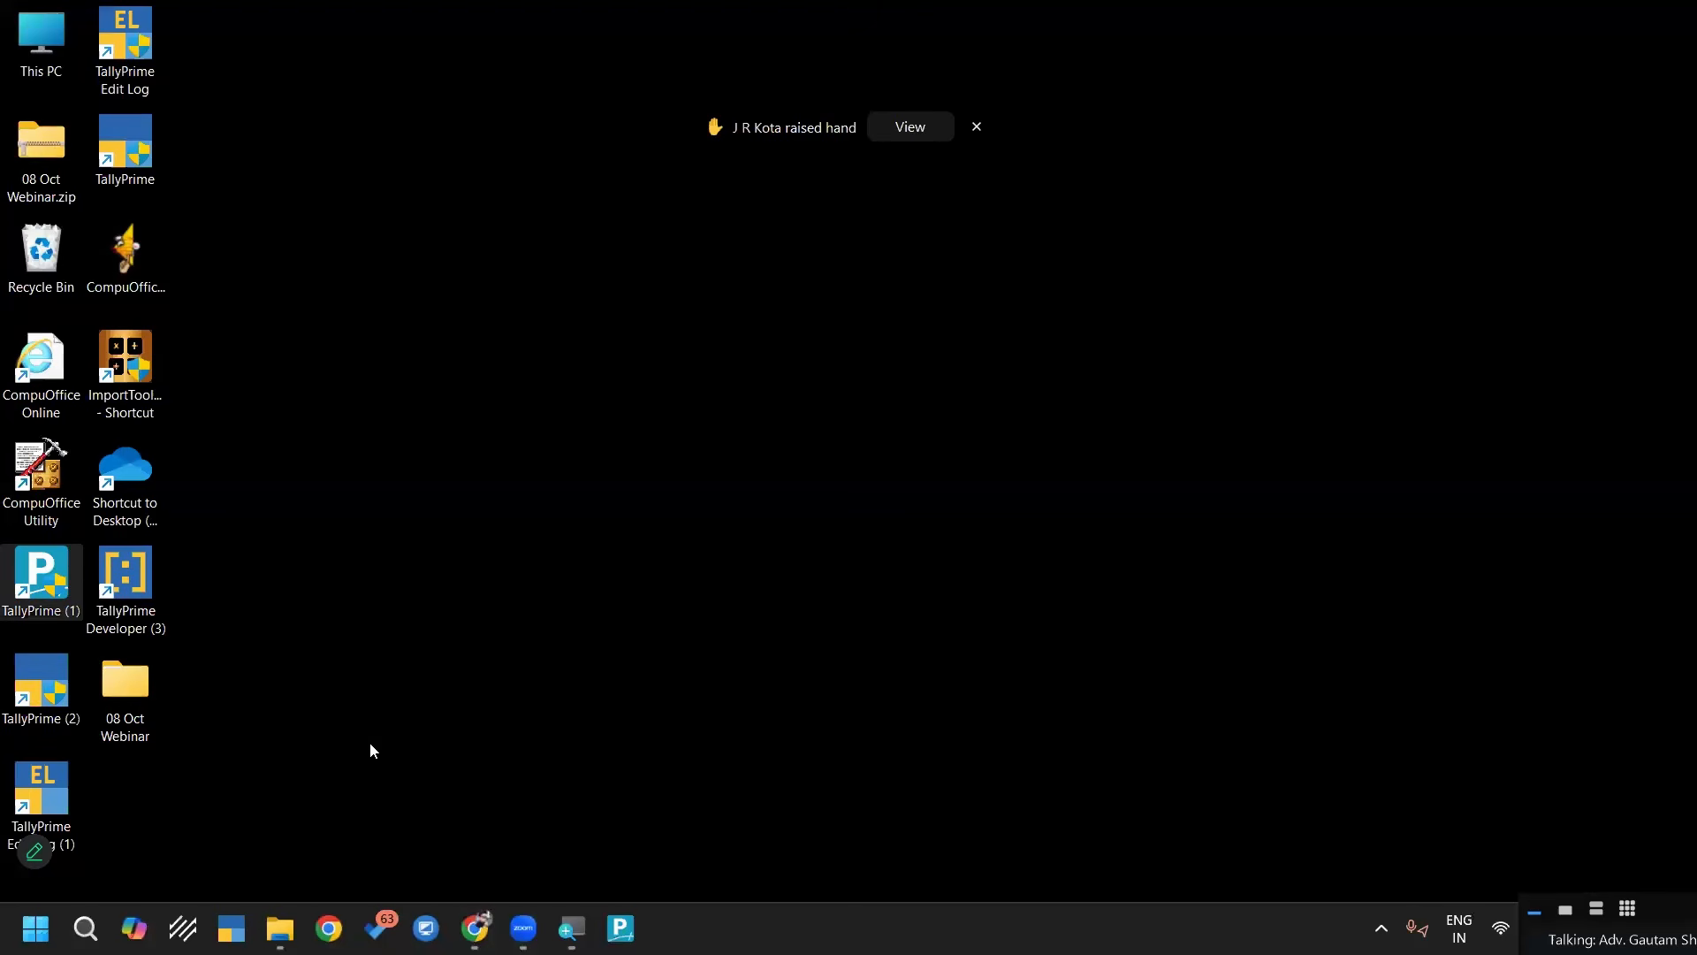
pyautogui.click(616, 931)
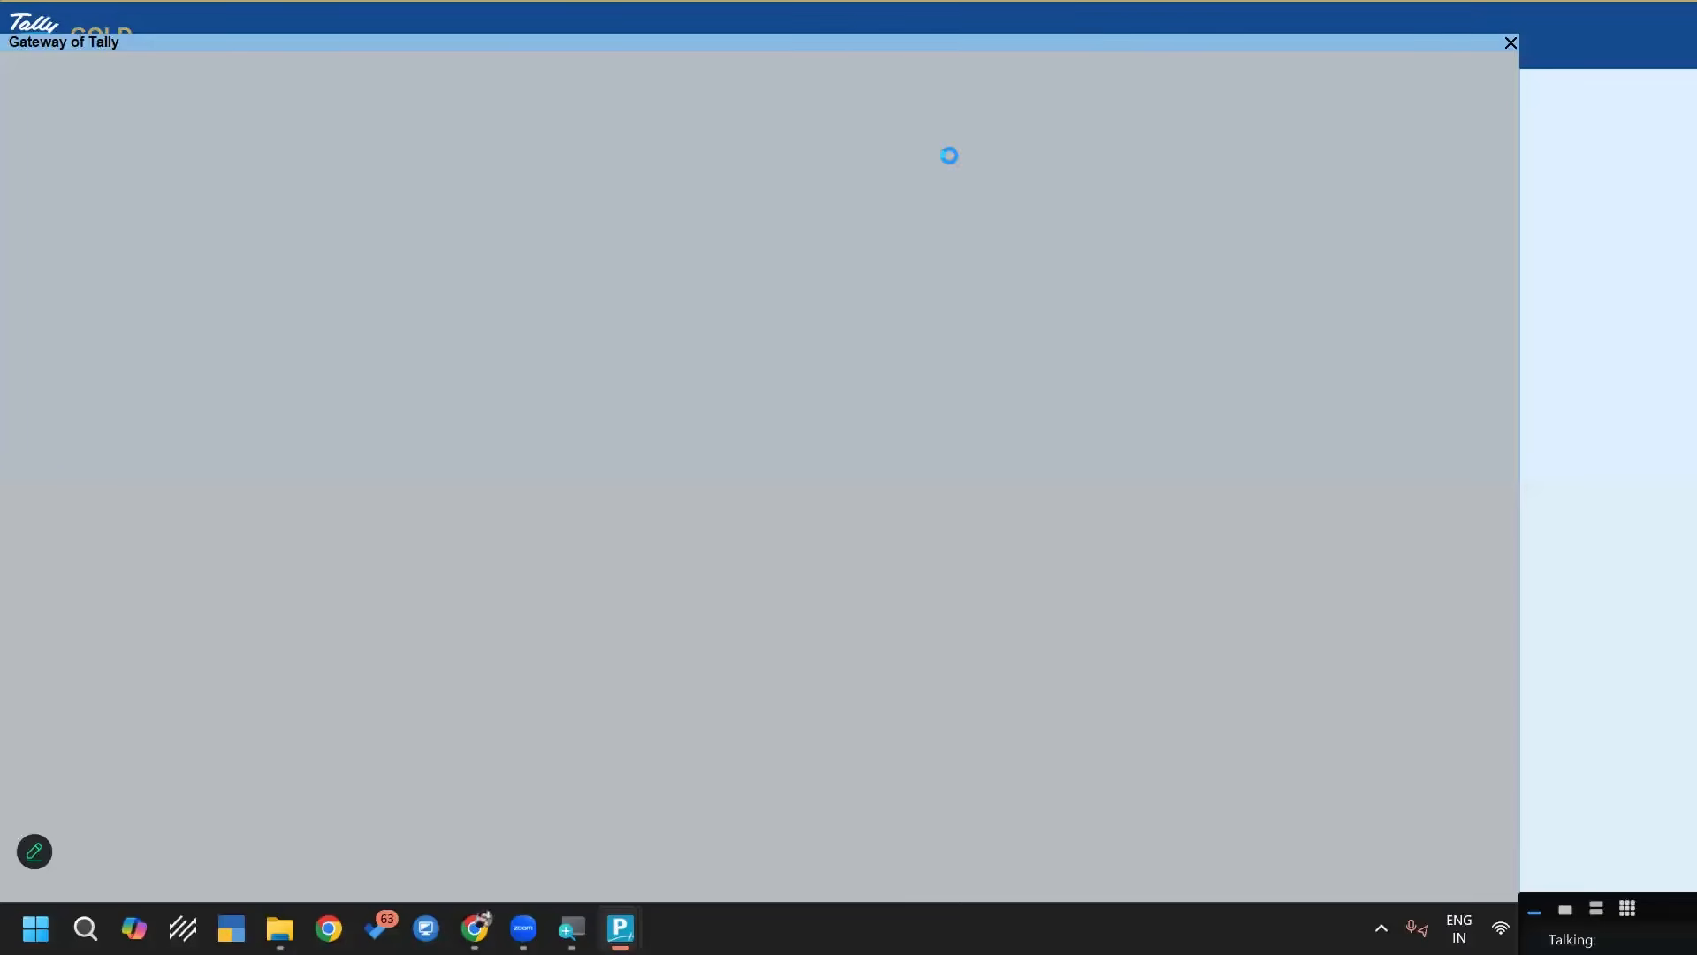
pyautogui.press('Down')
pyautogui.press('Down')
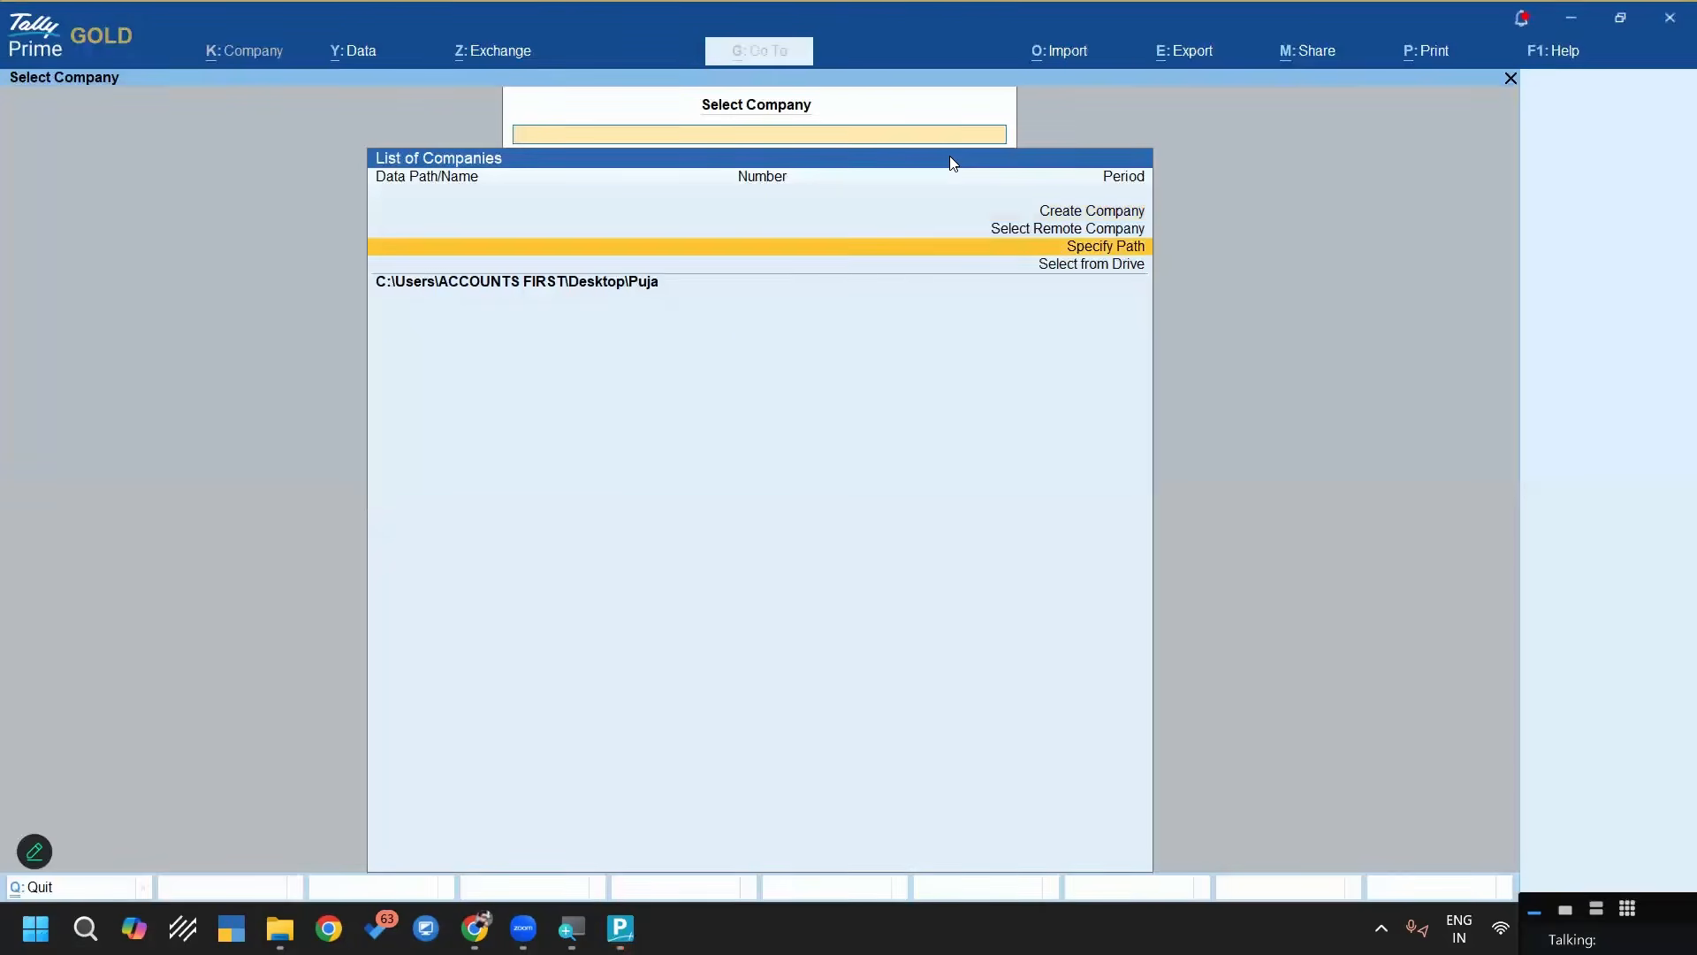
pyautogui.press('Return')
pyautogui.write('De')
pyautogui.press('Return')
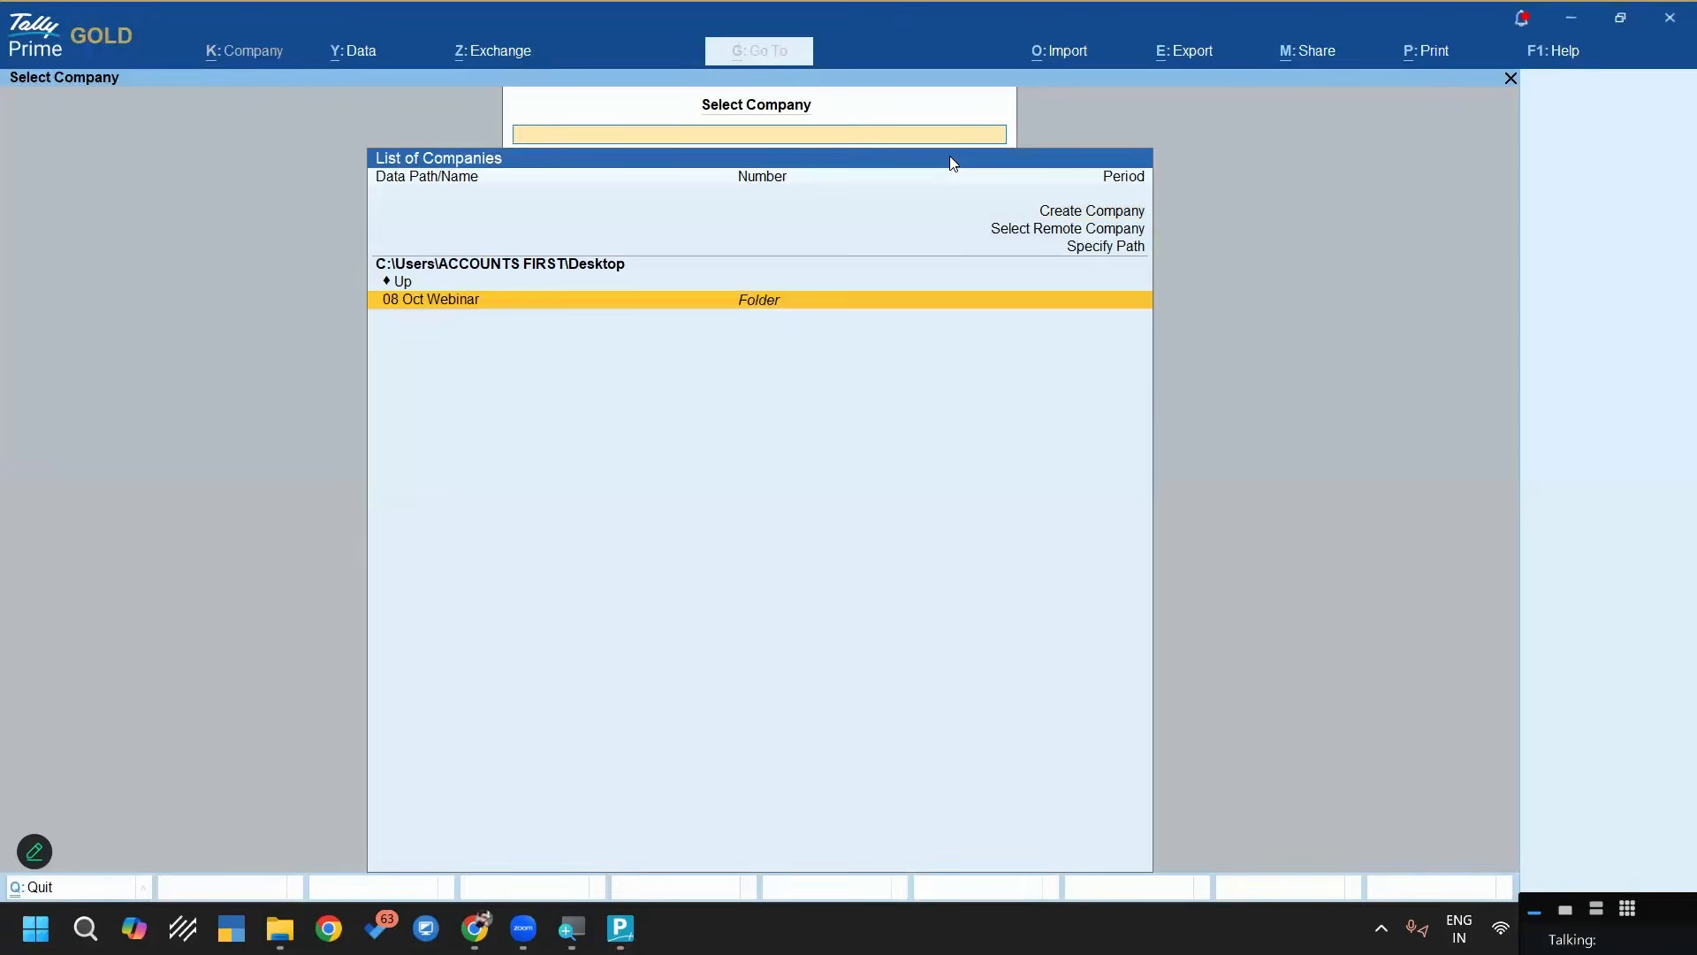
# Load the Gstr-2a company from the Sample Tally Data folder inside 08 Oct Webinar, 2- Monthly GSTR-2A Portal Data Final
pyautogui.press('Return')
pyautogui.press('Return')
pyautogui.press('Down')
pyautogui.press('Down')
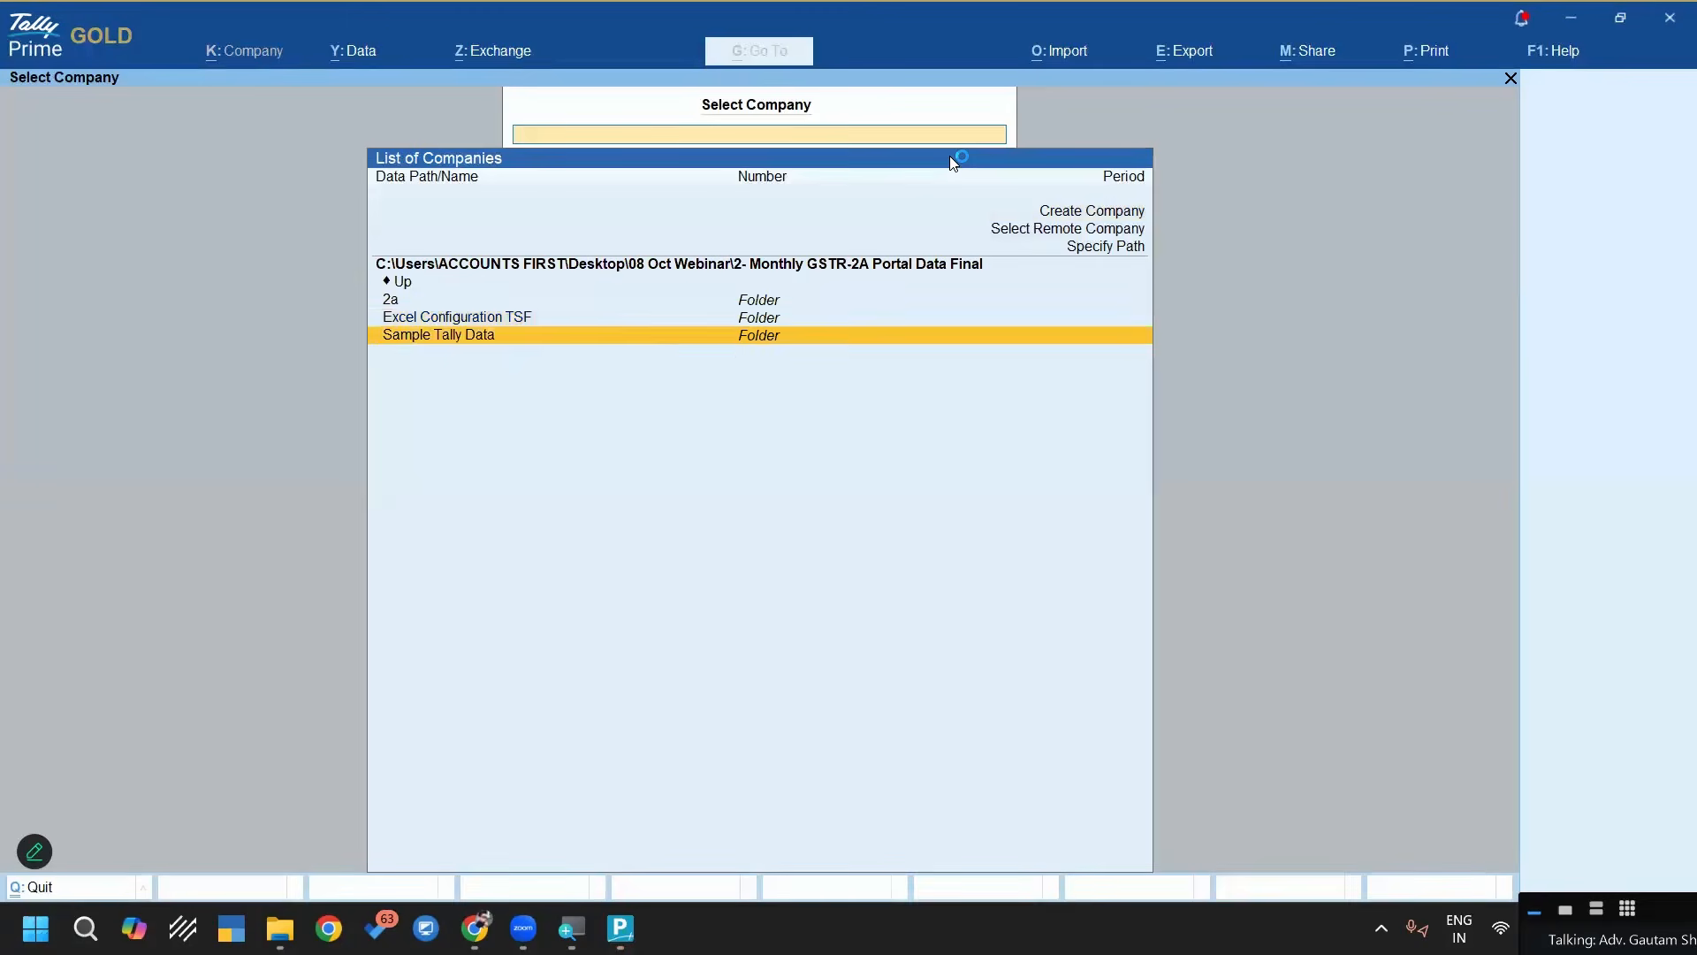
pyautogui.press('Return')
pyautogui.press('Return')
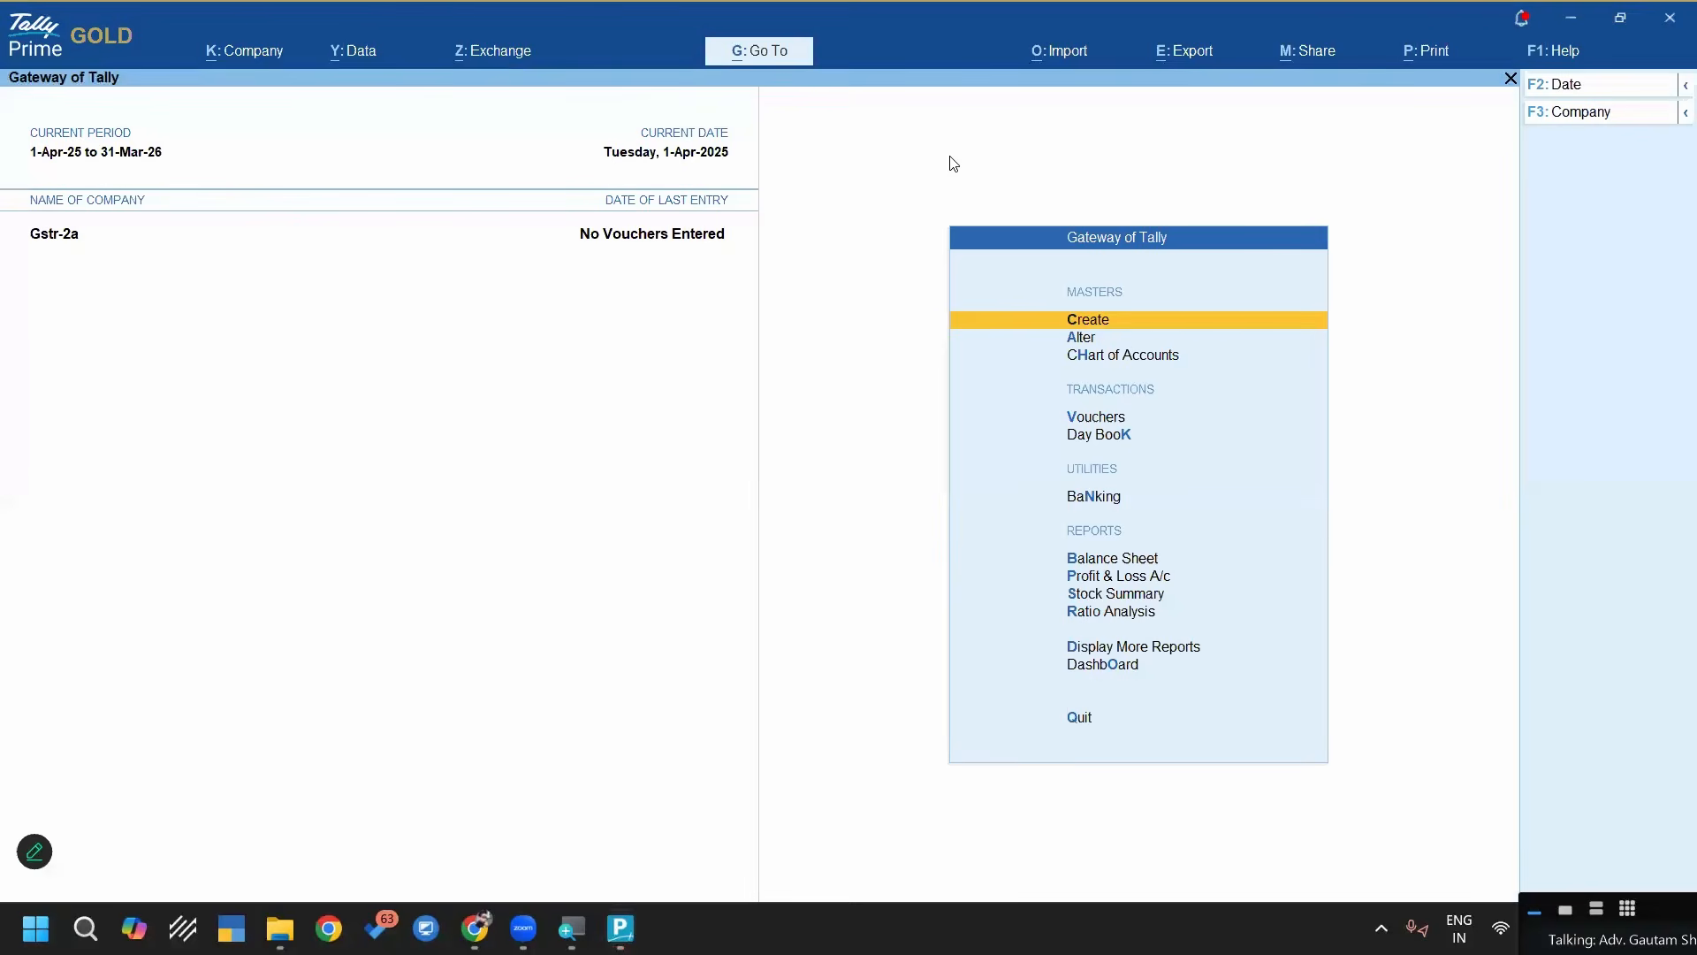
# Start a transactions import in Excel (Spreadsheet) format and open the custom path entry for the file to import
pyautogui.click(1063, 58)
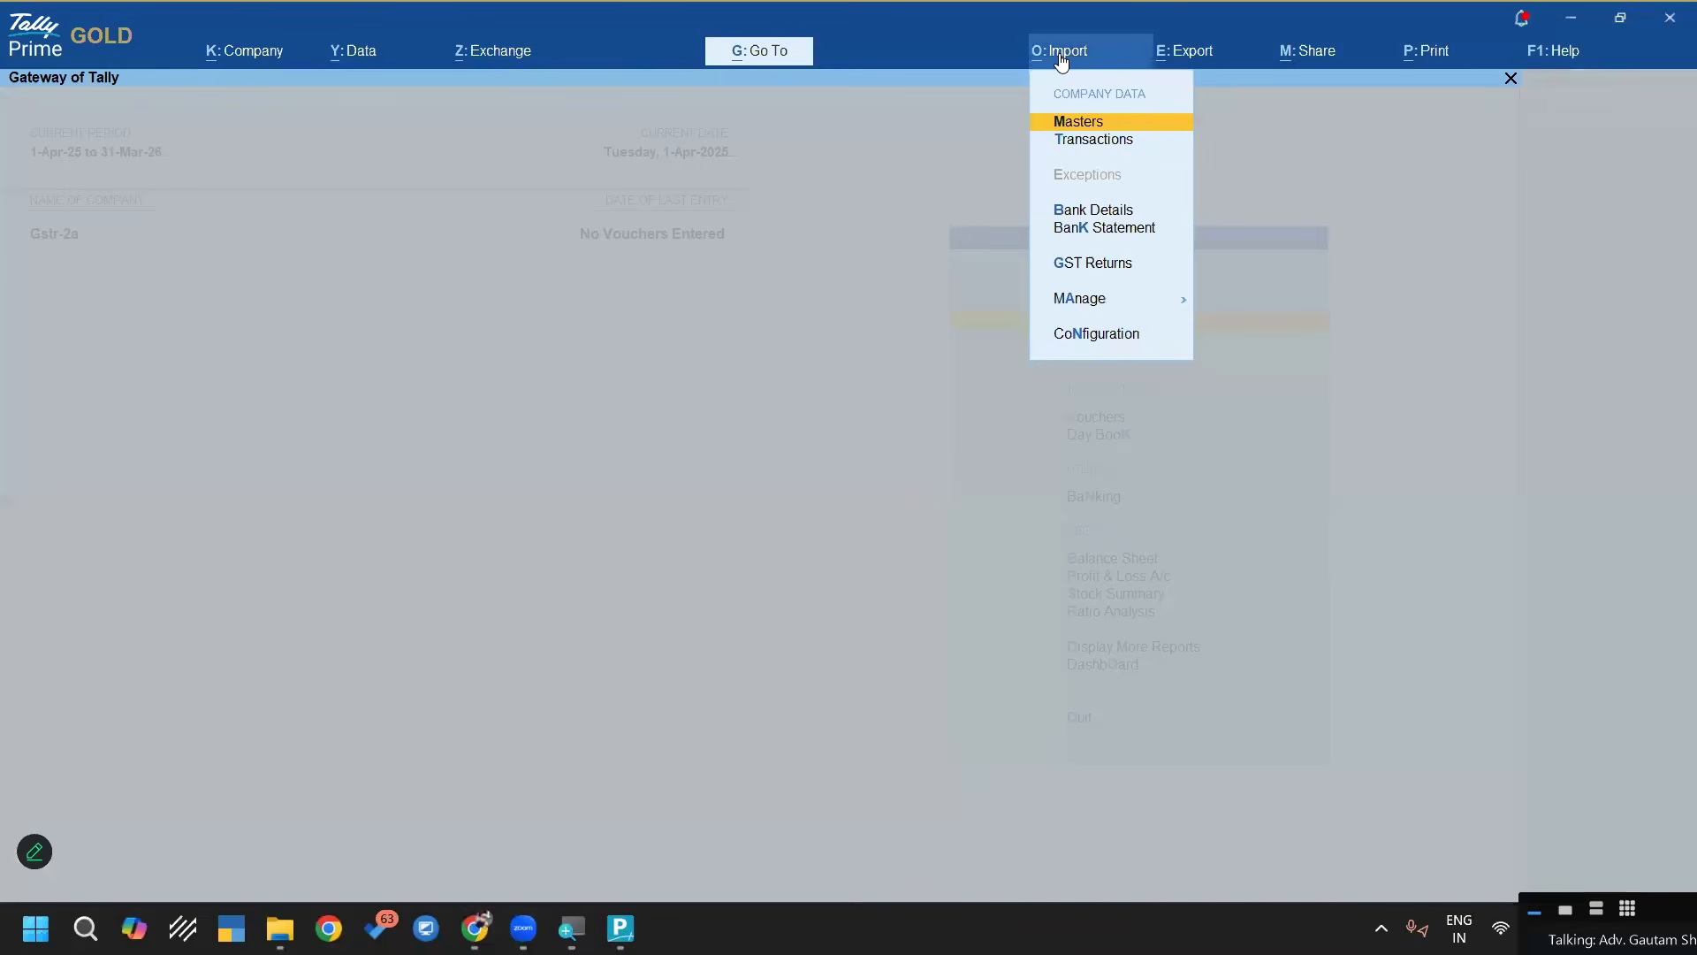
pyautogui.press('Down')
pyautogui.press('Return')
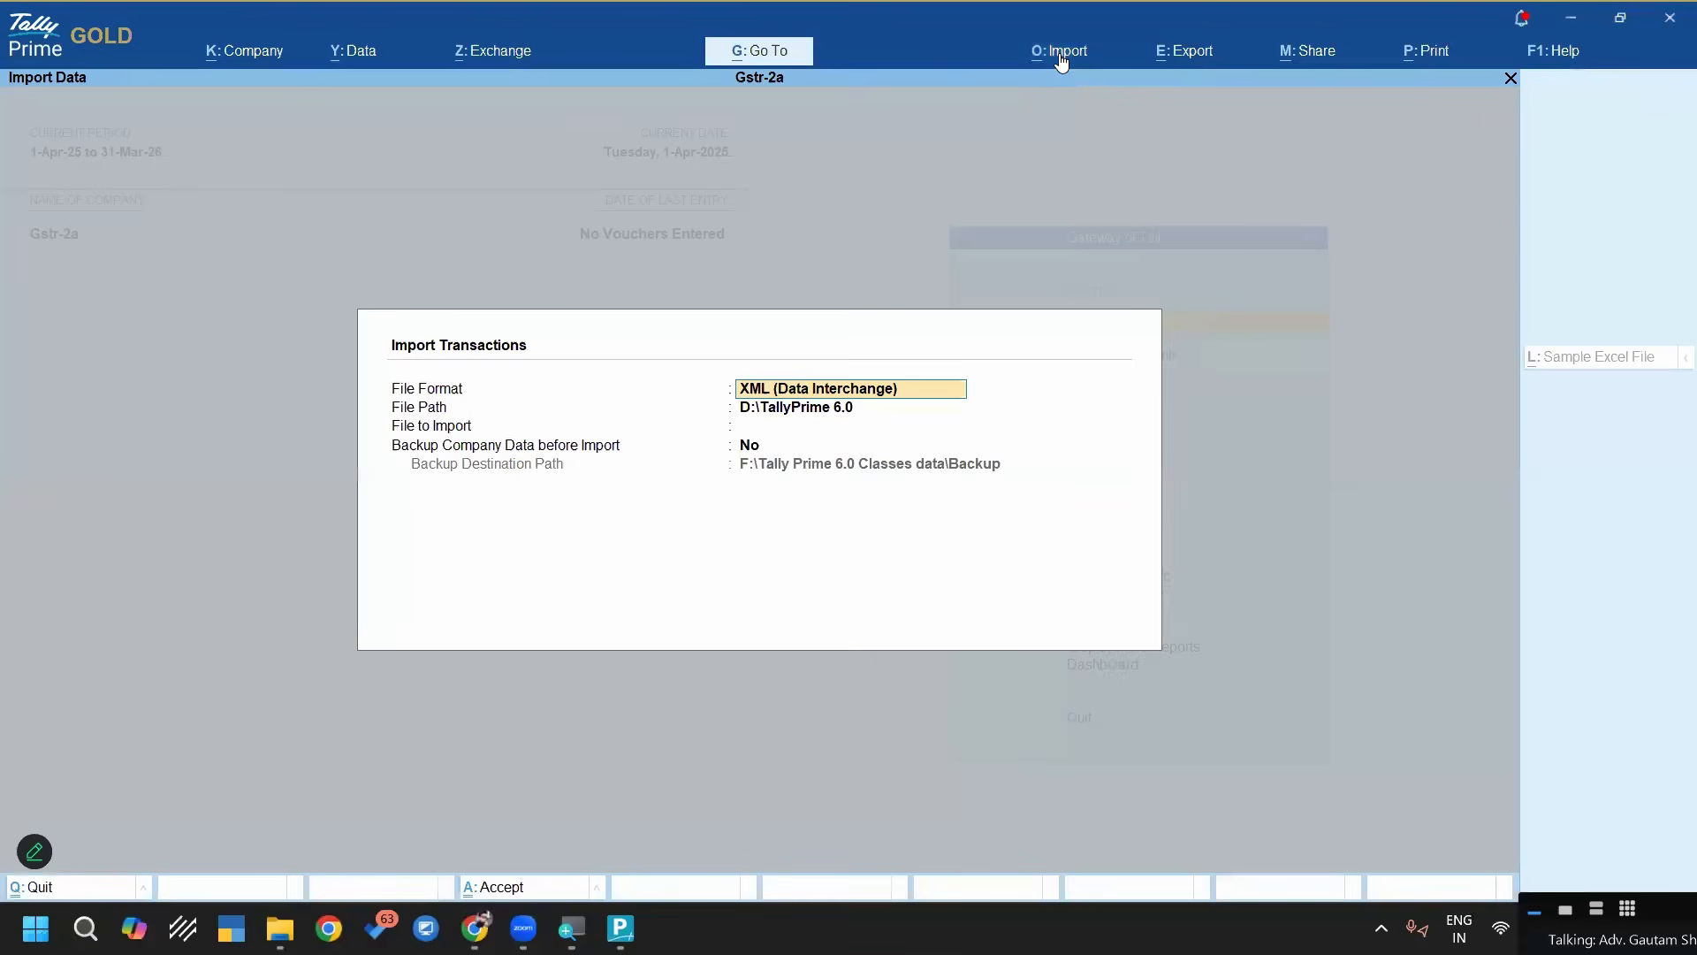
pyautogui.press('BackSpace')
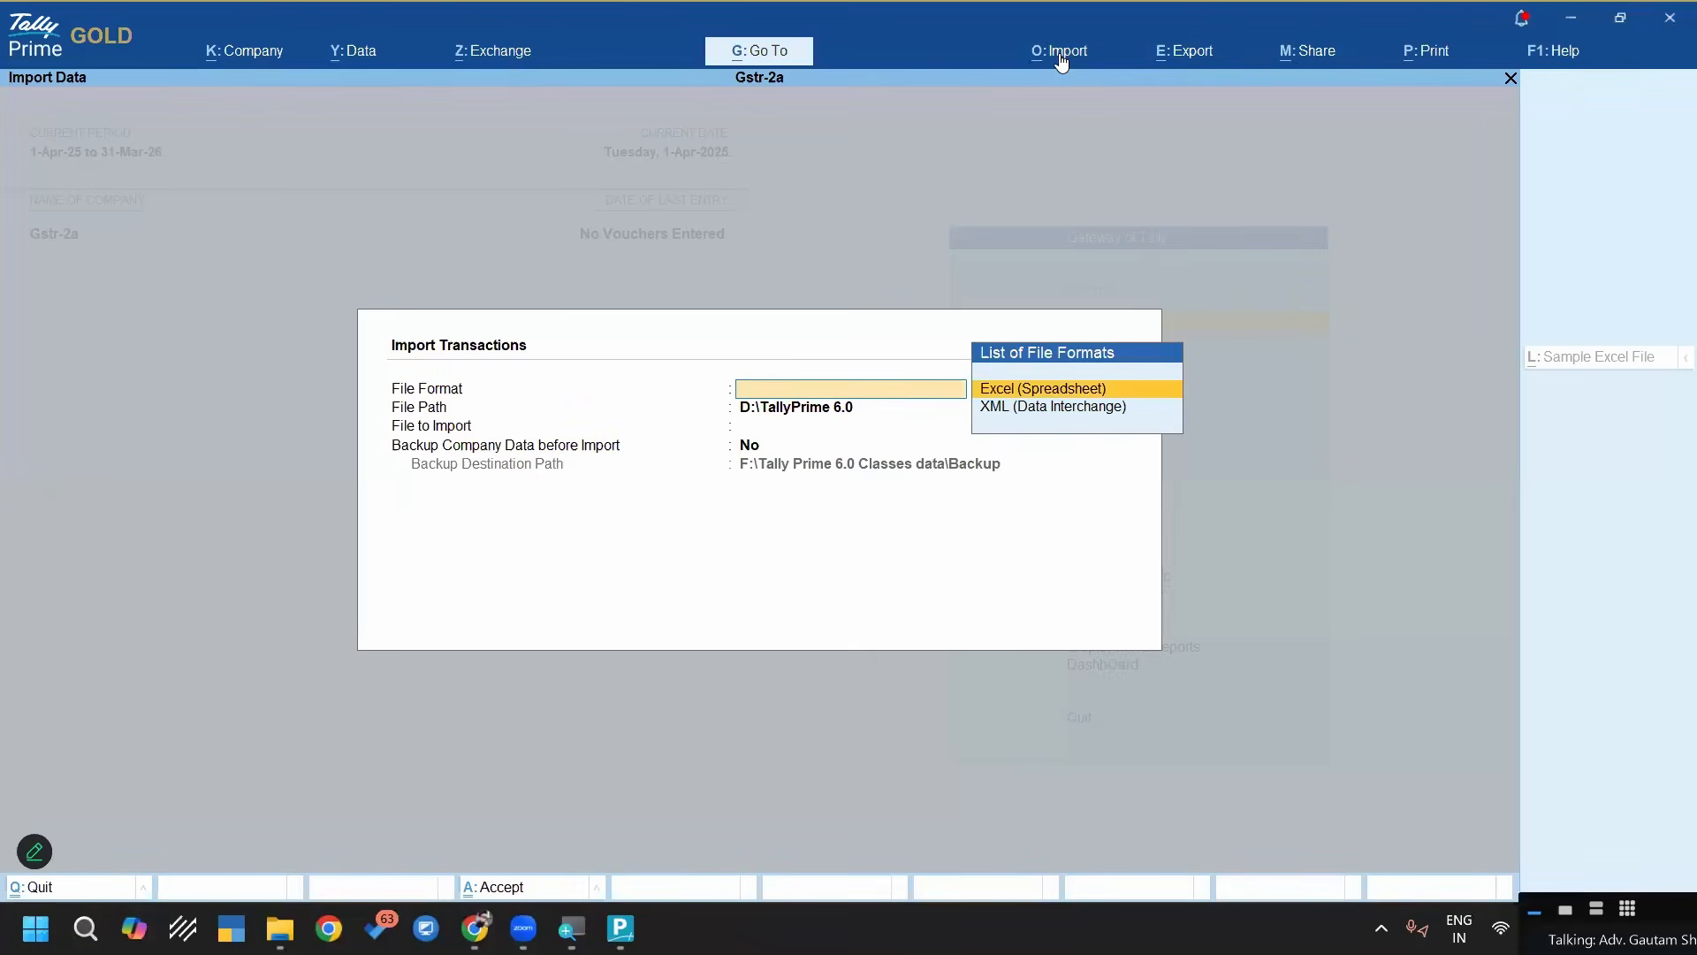
pyautogui.press('Return')
pyautogui.press('Up')
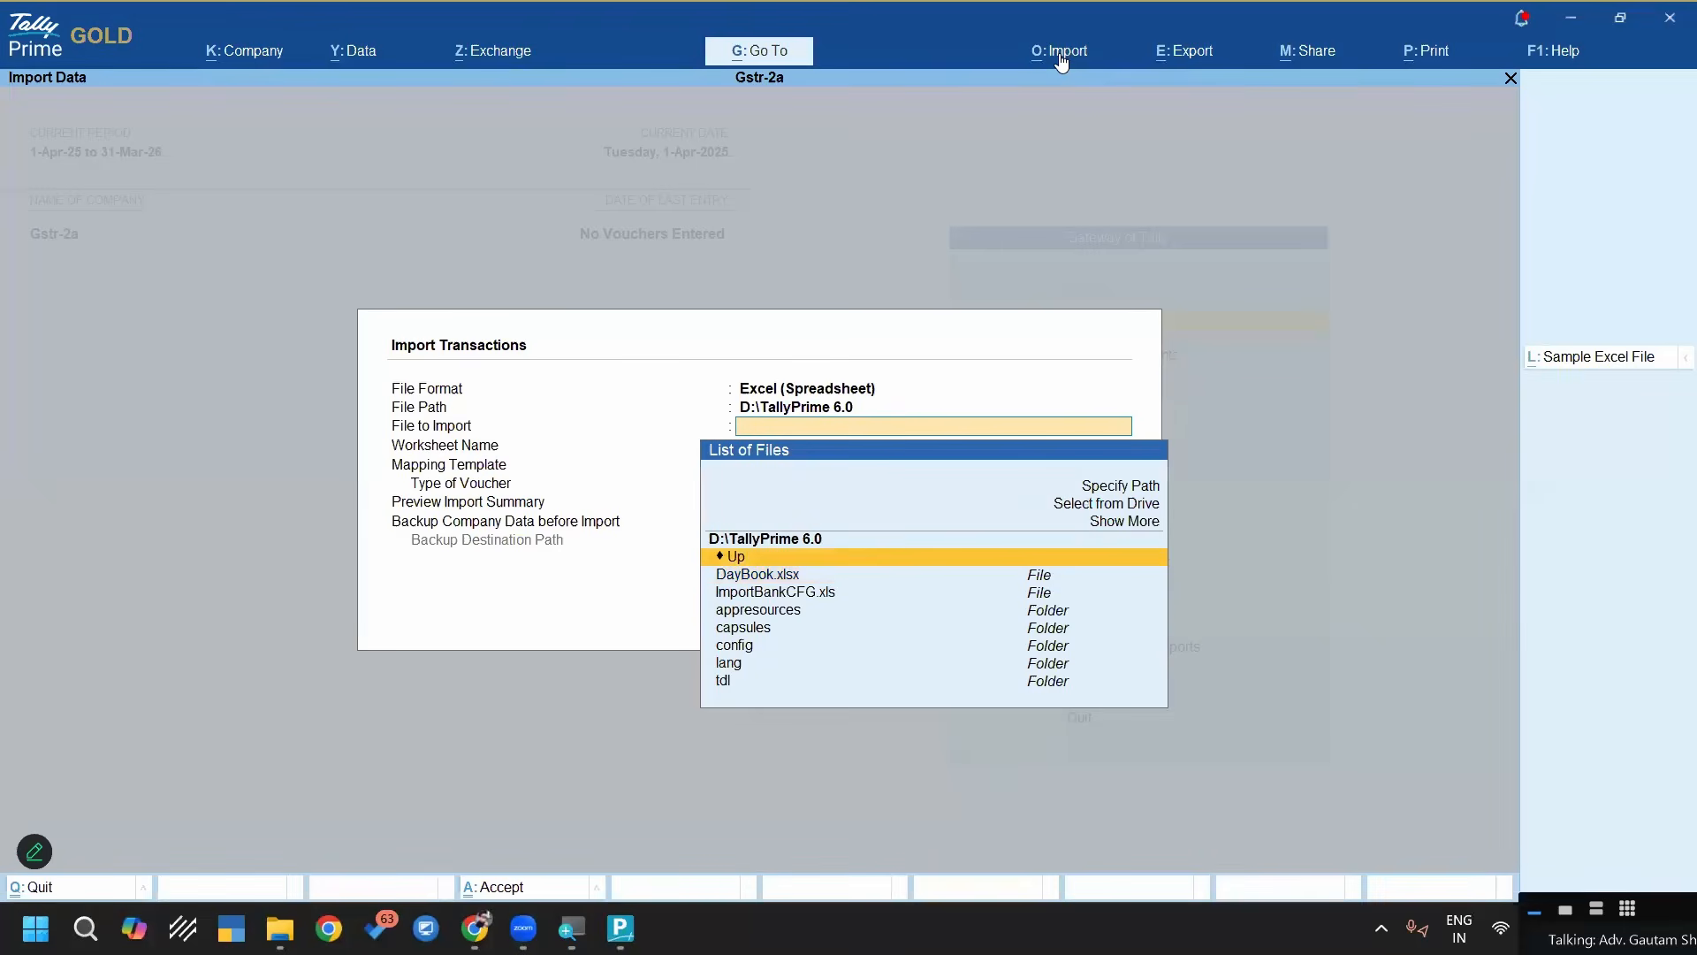
pyautogui.press('Up')
pyautogui.press('Up')
pyautogui.press('Up')
pyautogui.press('Return')
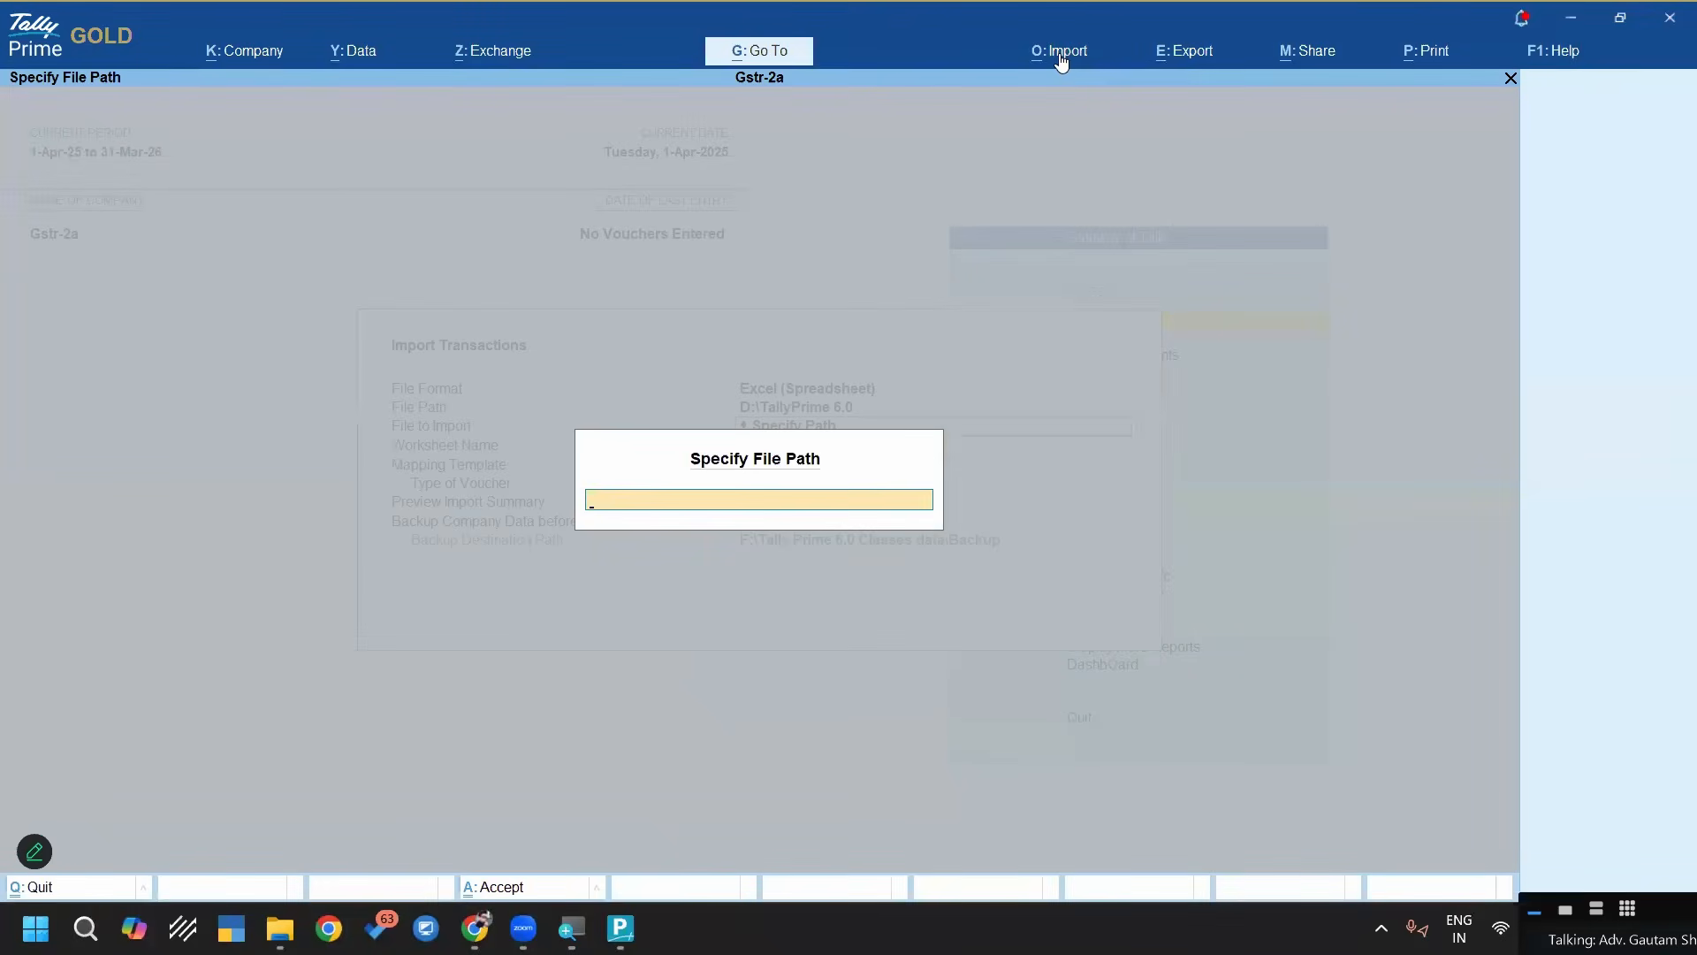
pyautogui.press('super+period')
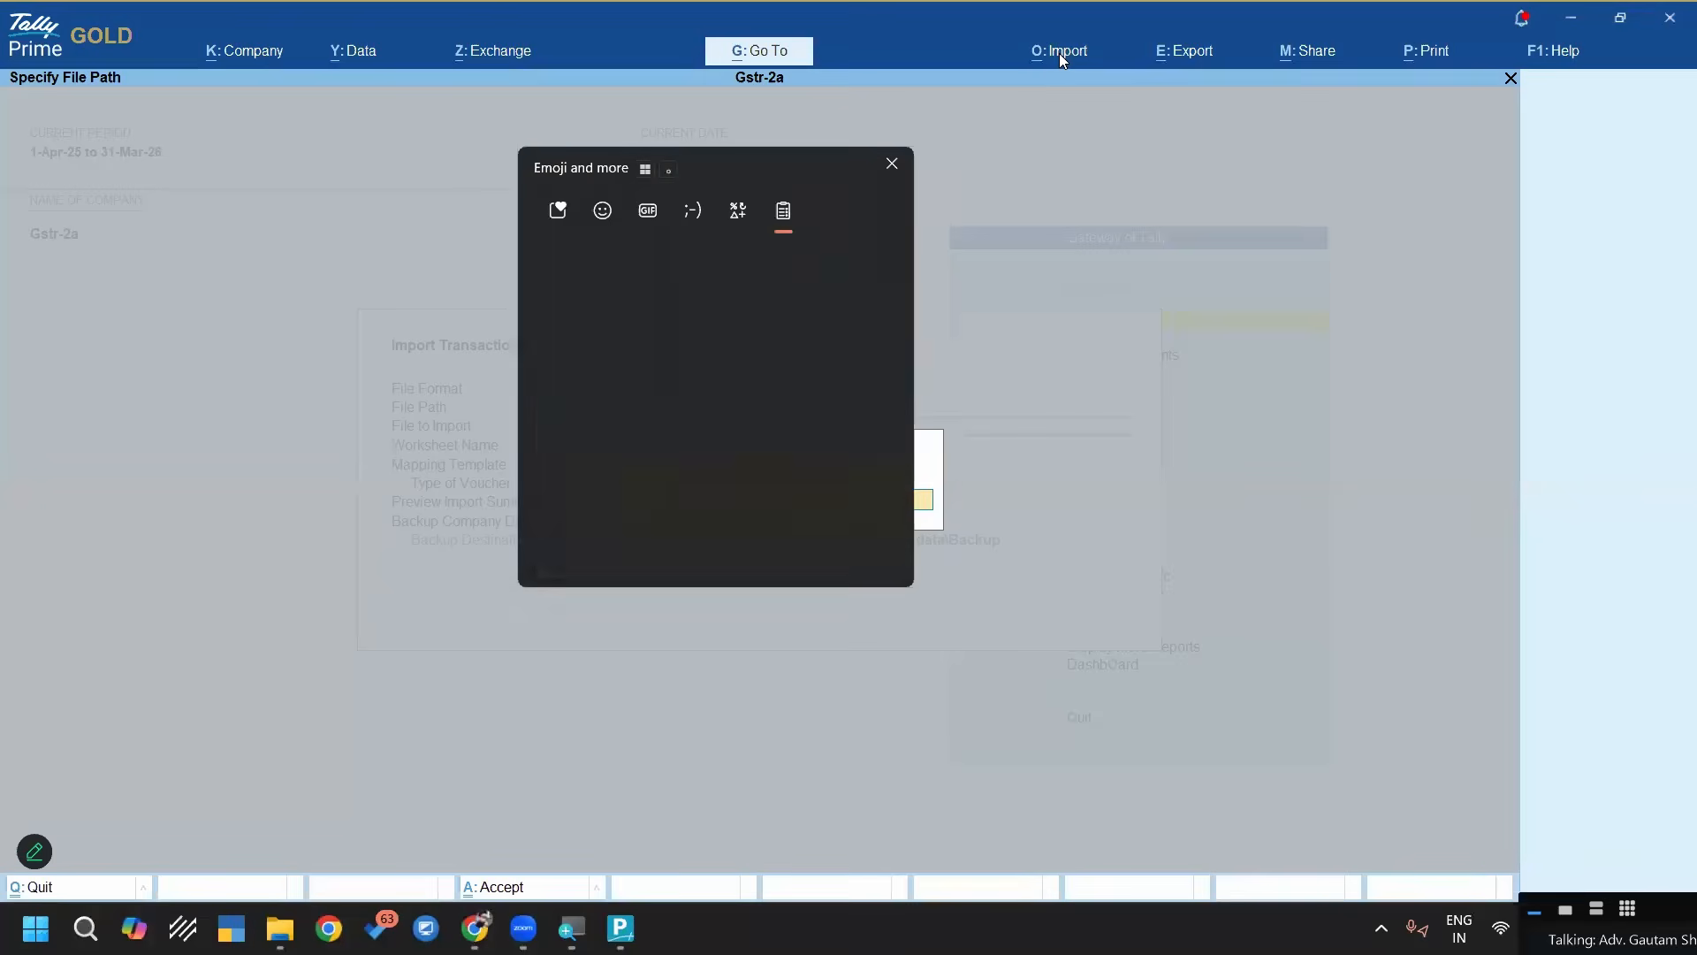
pyautogui.press('Down')
pyautogui.press('Return')
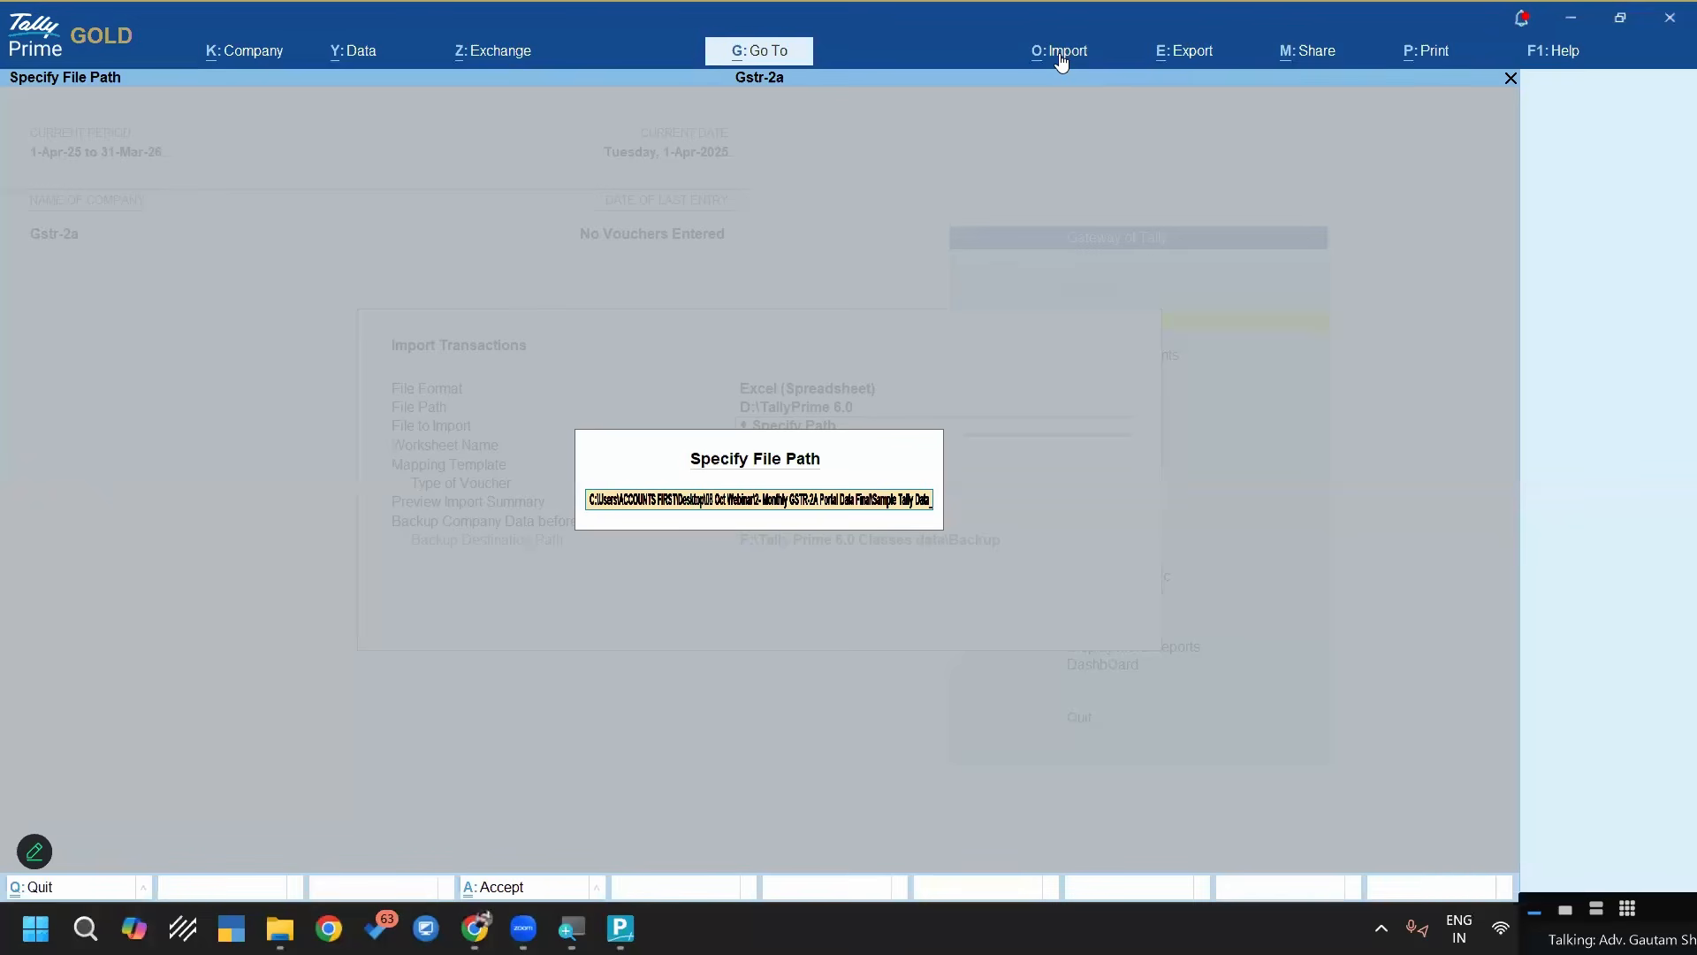
pyautogui.press('BackSpace')
pyautogui.press('BackSpace')
pyautogui.press('BackSpace')
pyautogui.press('BackSpace')
pyautogui.press('BackSpace')
pyautogui.press('BackSpace')
pyautogui.press('BackSpace')
pyautogui.press('BackSpace')
pyautogui.press('BackSpace')
pyautogui.press('BackSpace')
pyautogui.press('BackSpace')
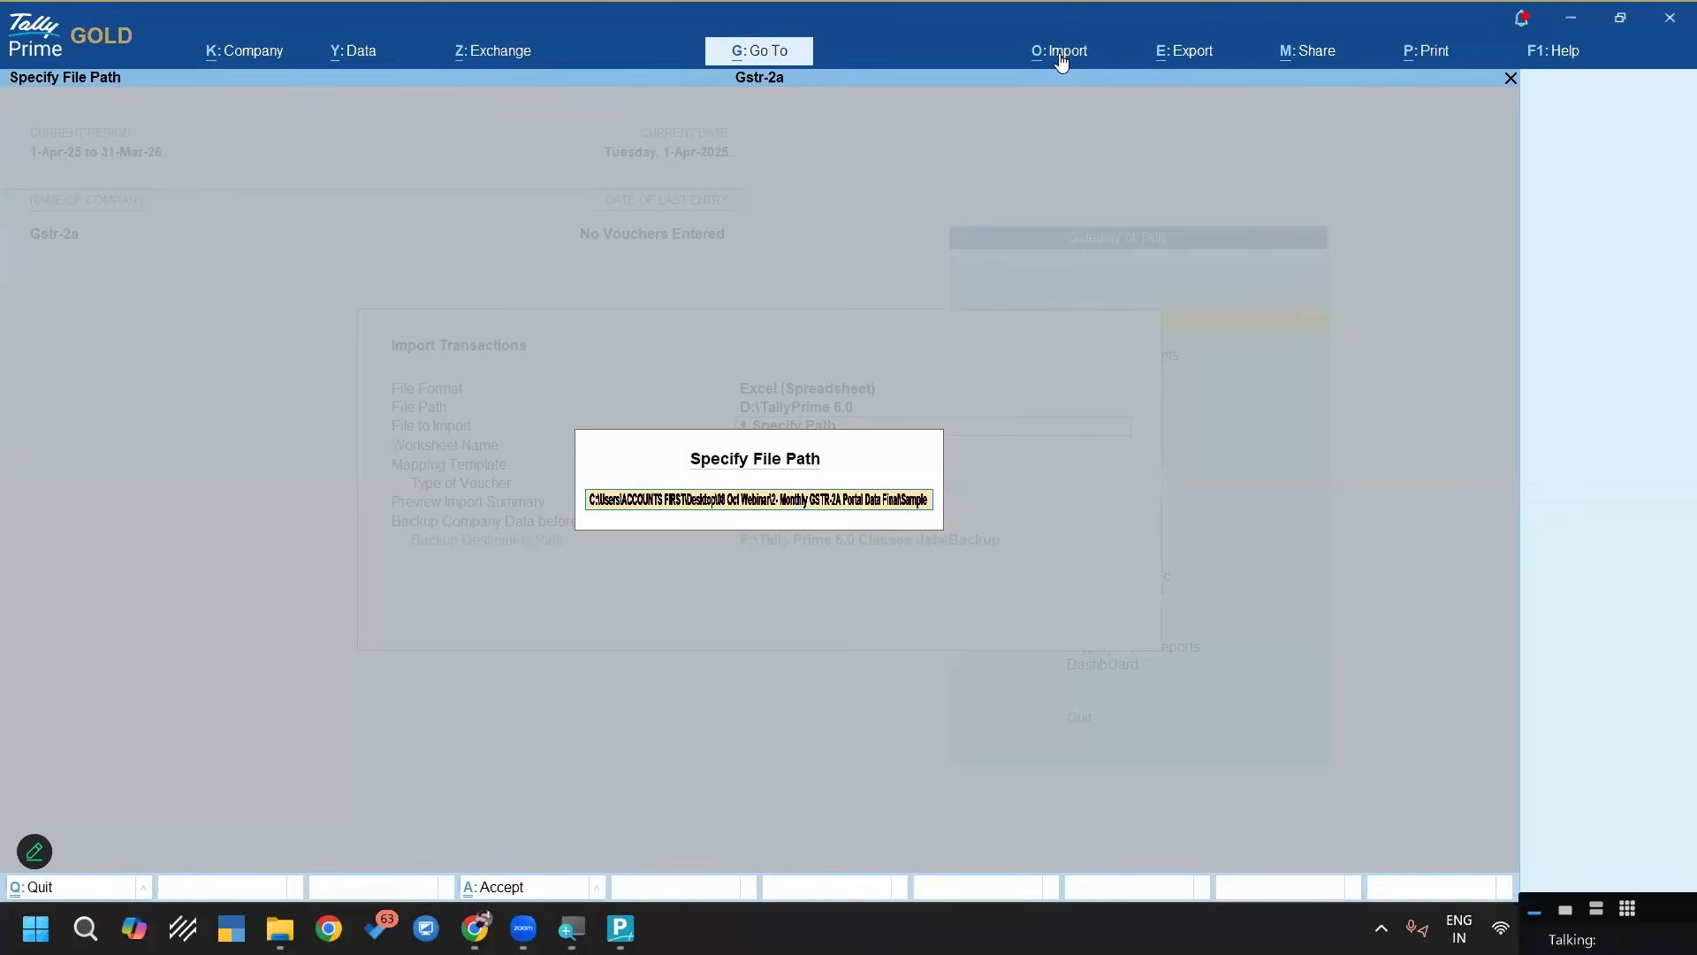
pyautogui.press('Escape')
# Set the file path to the 2a folder in 2- Monthly GSTR-2A Portal Data Final and choose the 042025_R2A workbook for import
pyautogui.press('super+v')
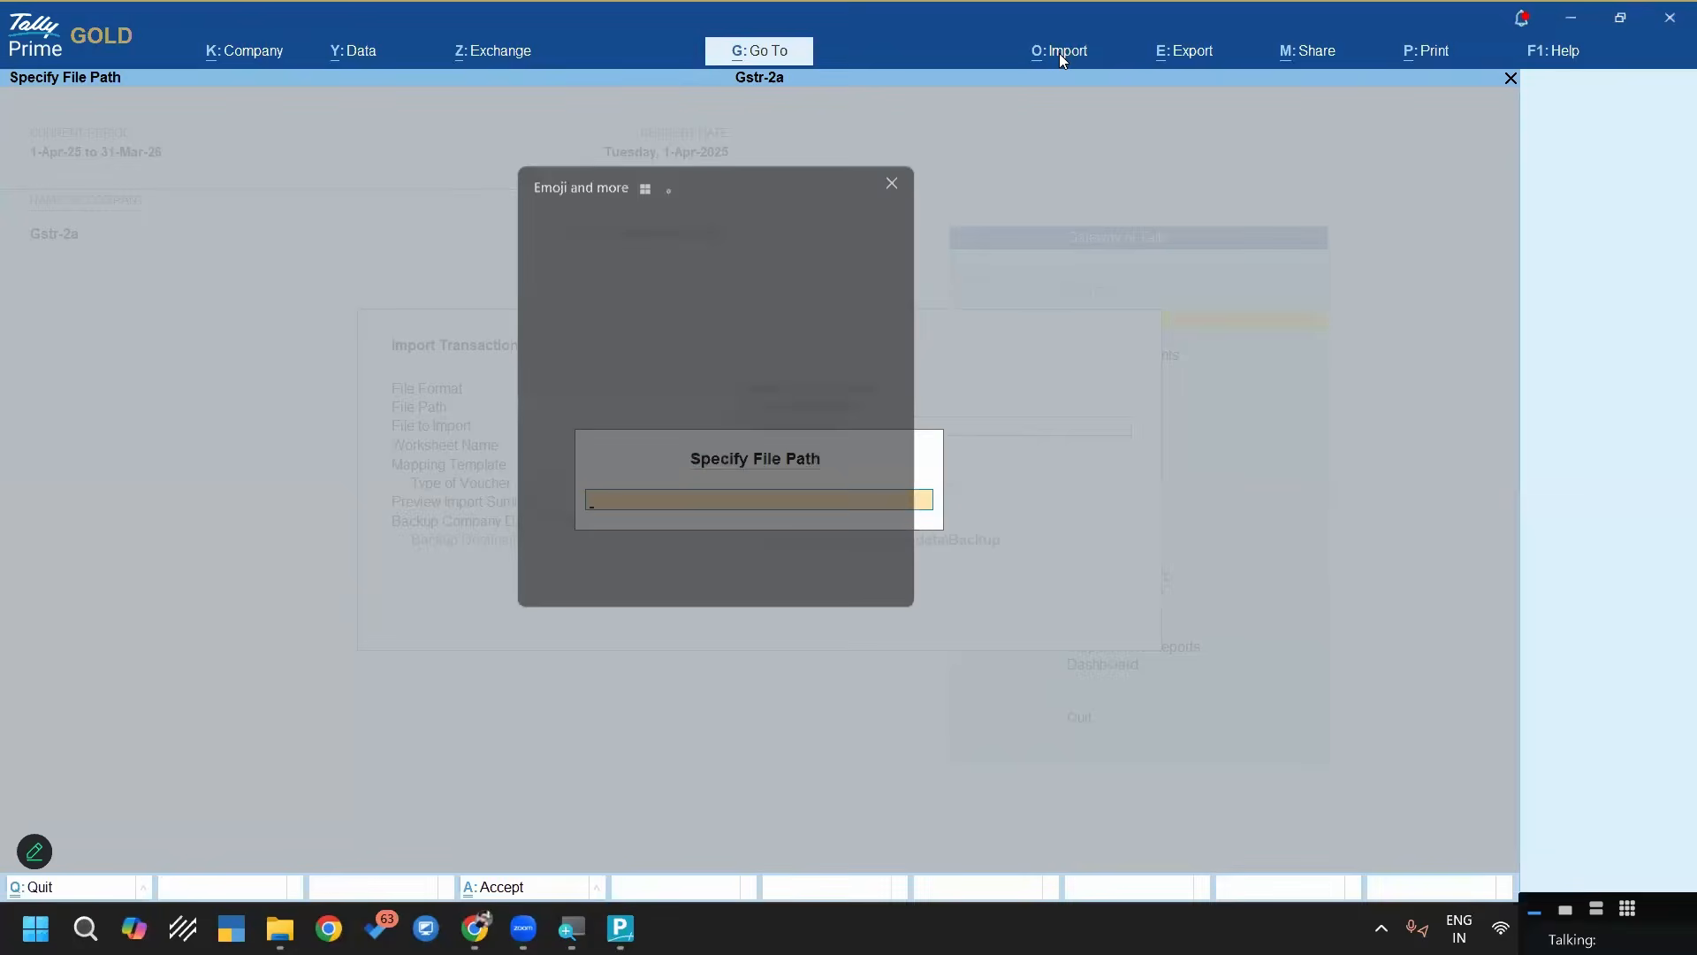
pyautogui.press('Return')
pyautogui.press('Return')
pyautogui.press('Return')
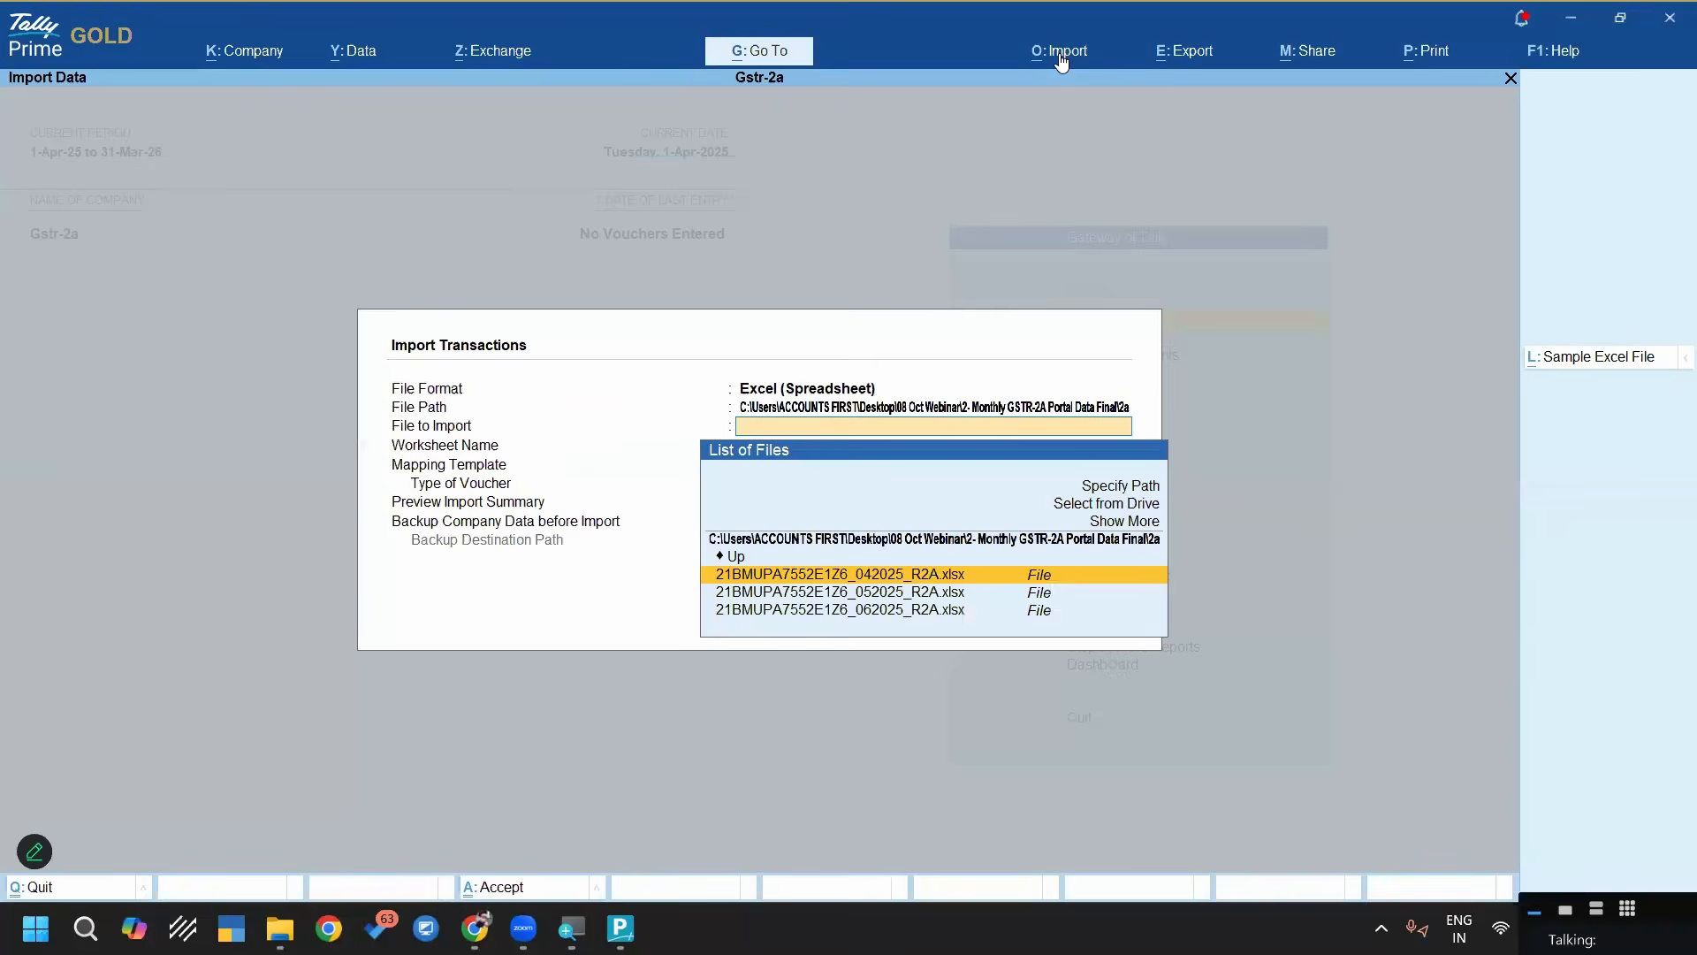
pyautogui.press('Down')
pyautogui.press('Up')
pyautogui.press('Return')
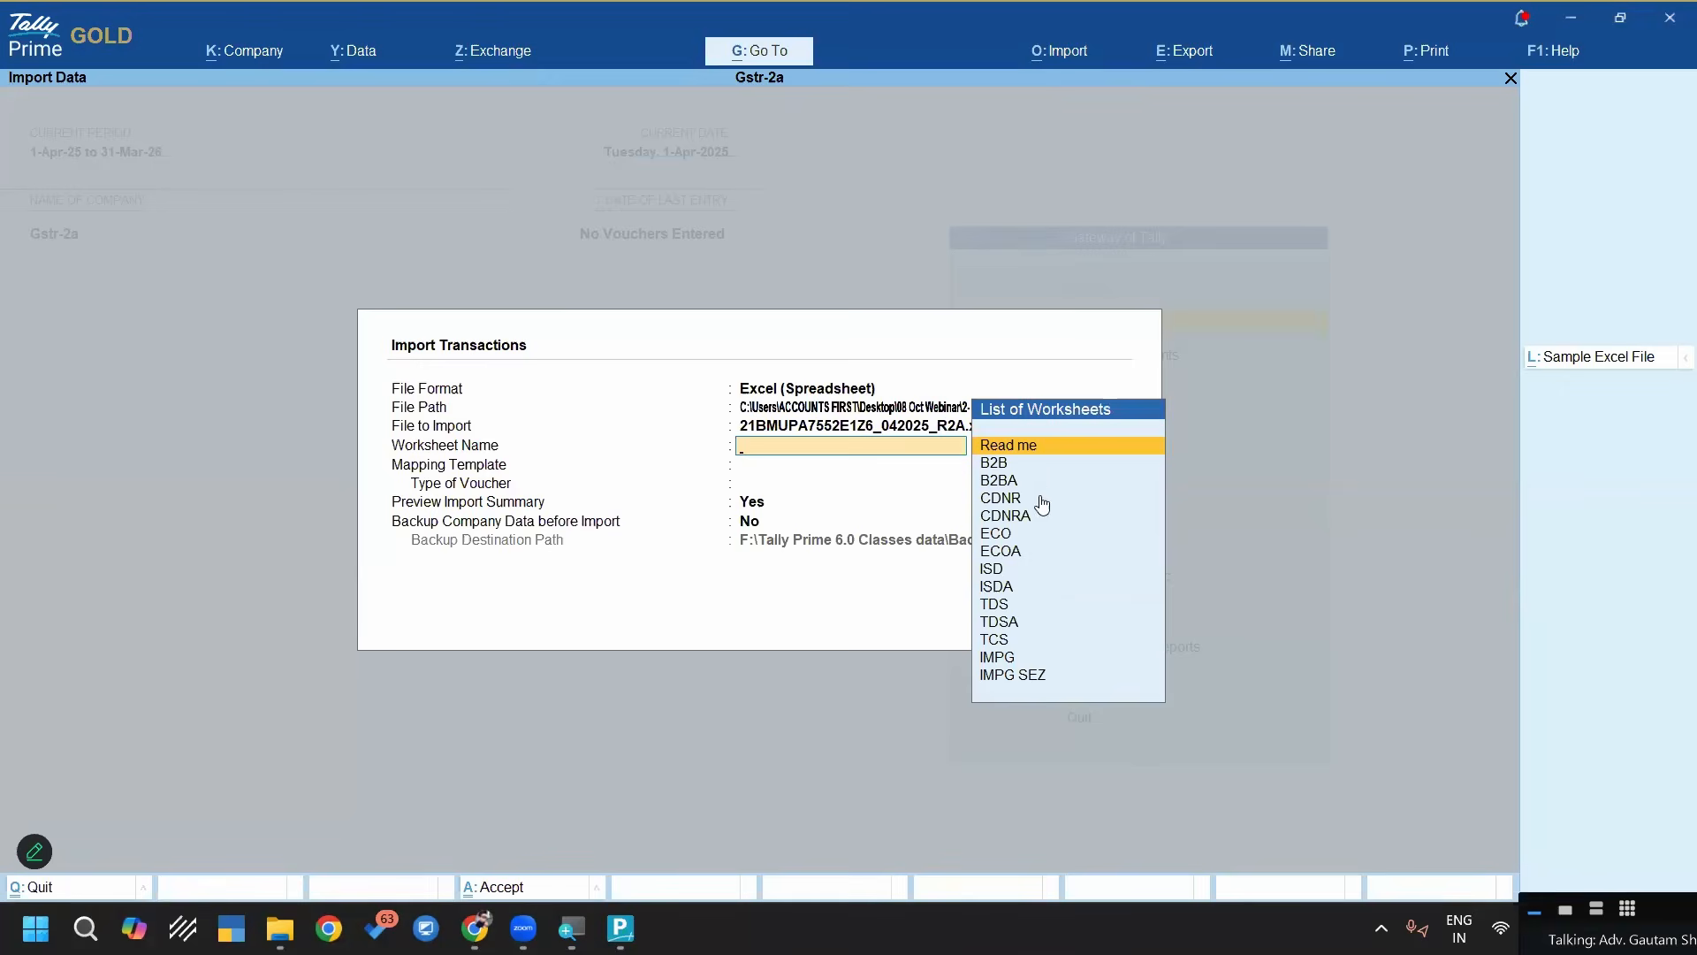
# Switch to File Explorer, open the 042025_R2A workbook from the 2a folder in Excel and examine its B2B sheet
pyautogui.hotkey('alt', 'Tab')
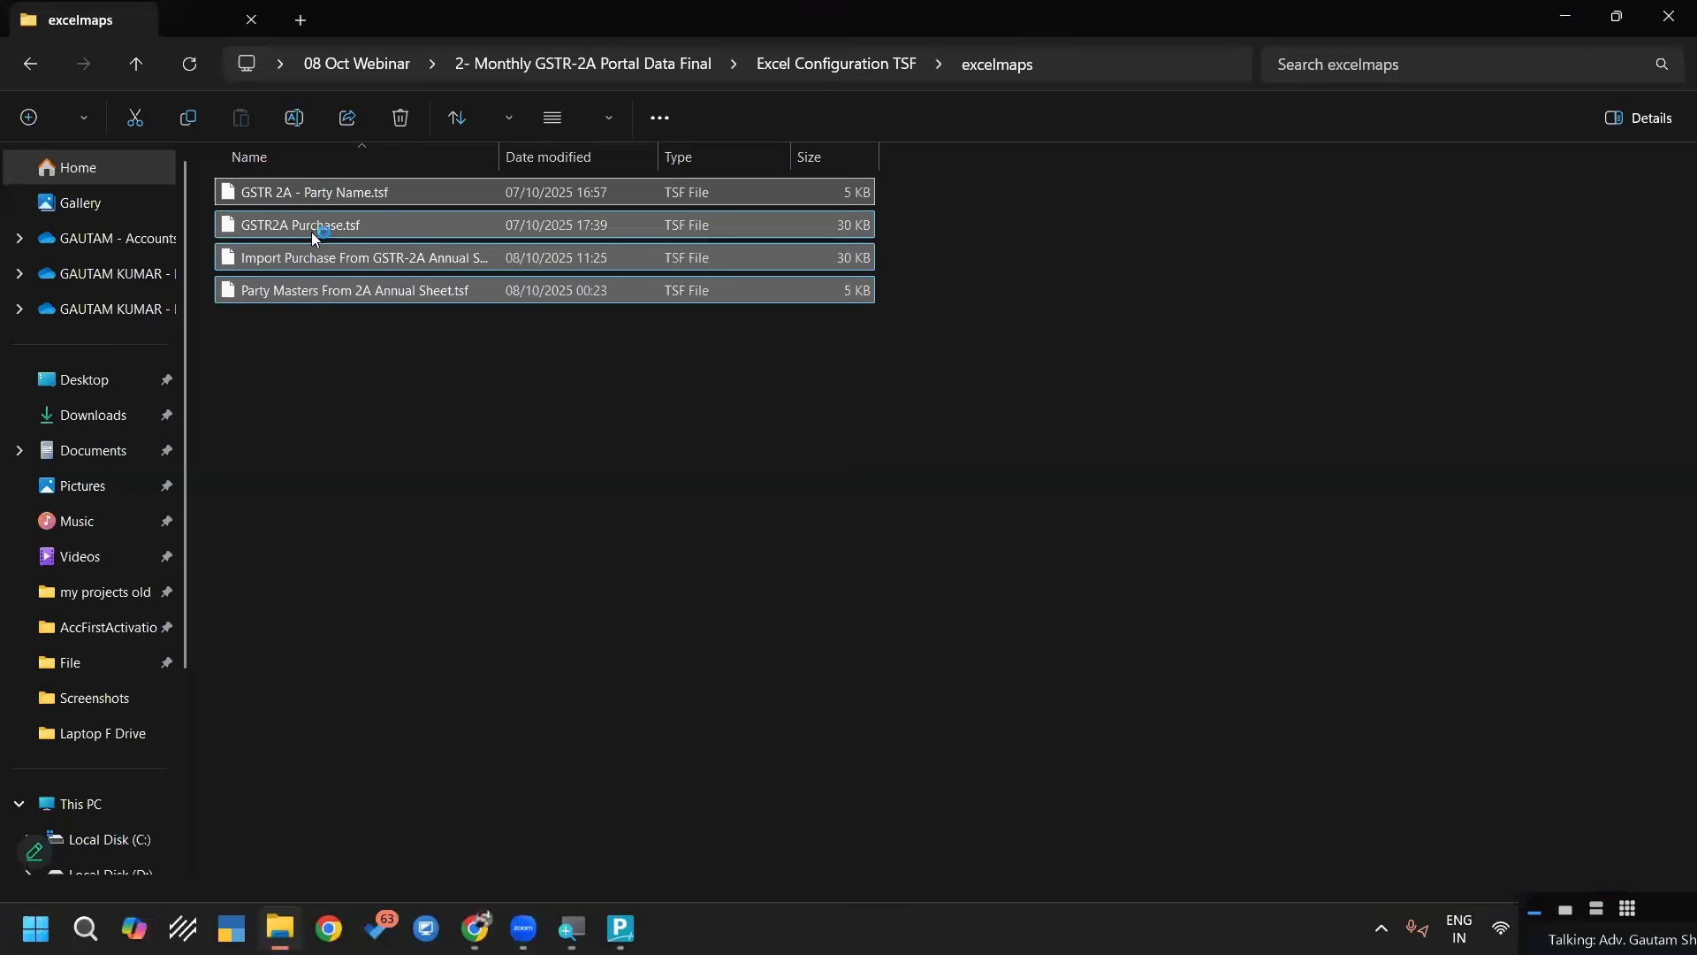
pyautogui.hotkey('alt', 'Left')
pyautogui.hotkey('alt', 'Left')
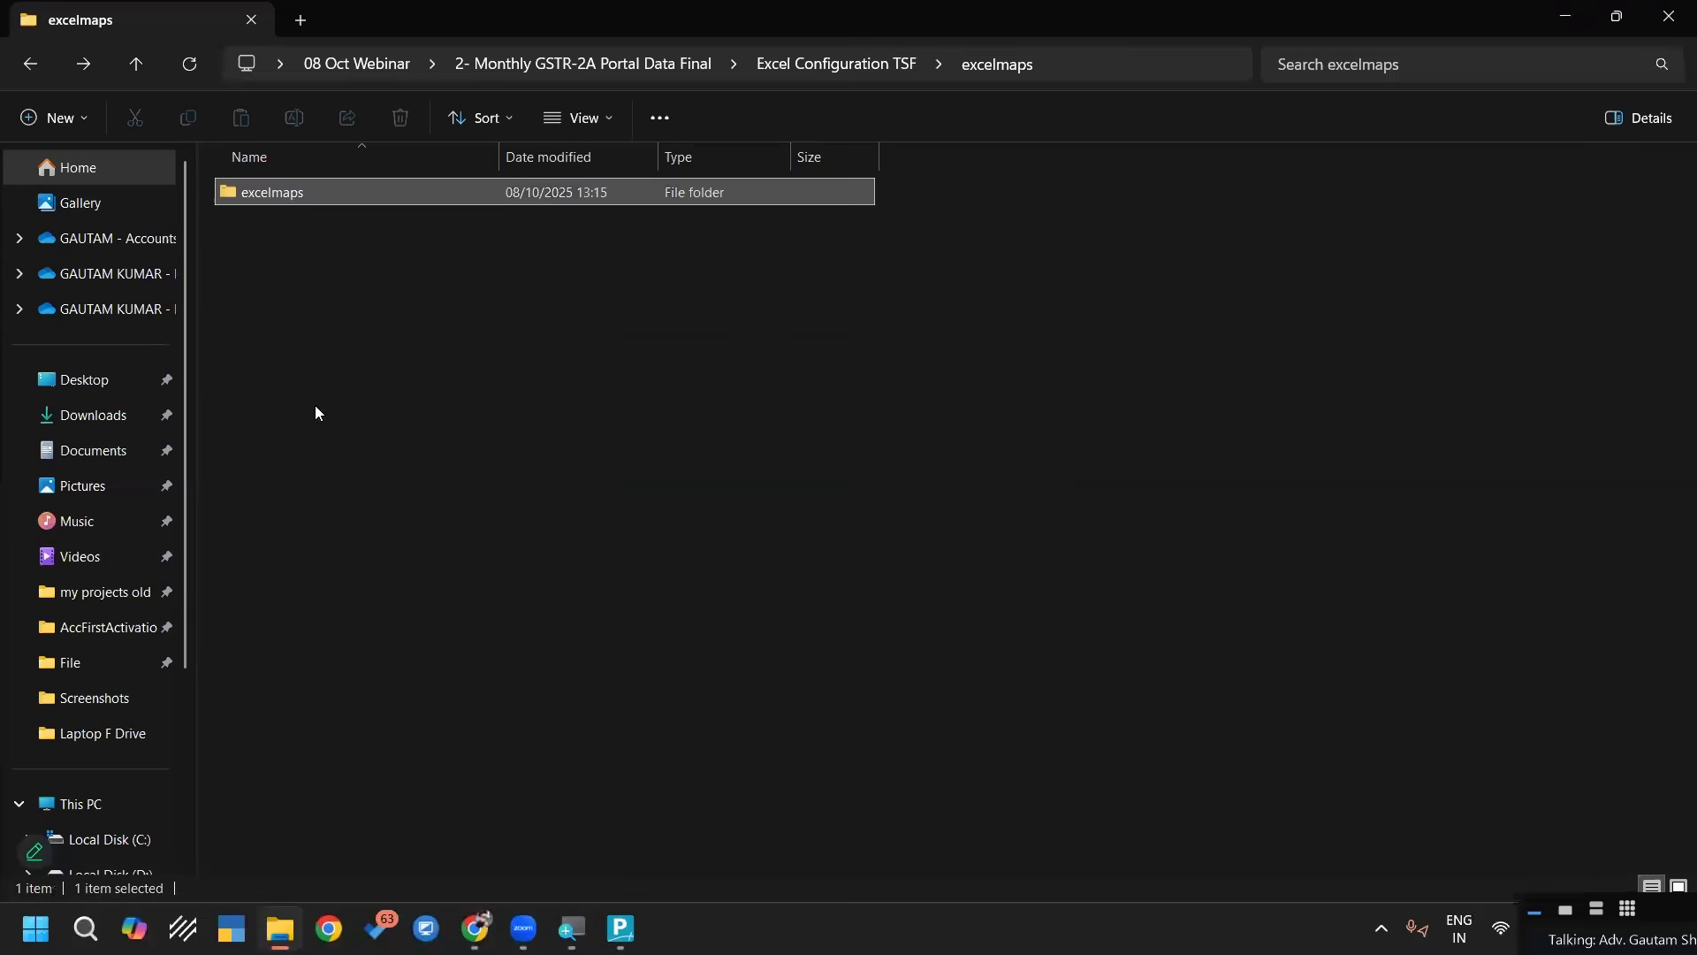
pyautogui.press('Up')
pyautogui.press('Return')
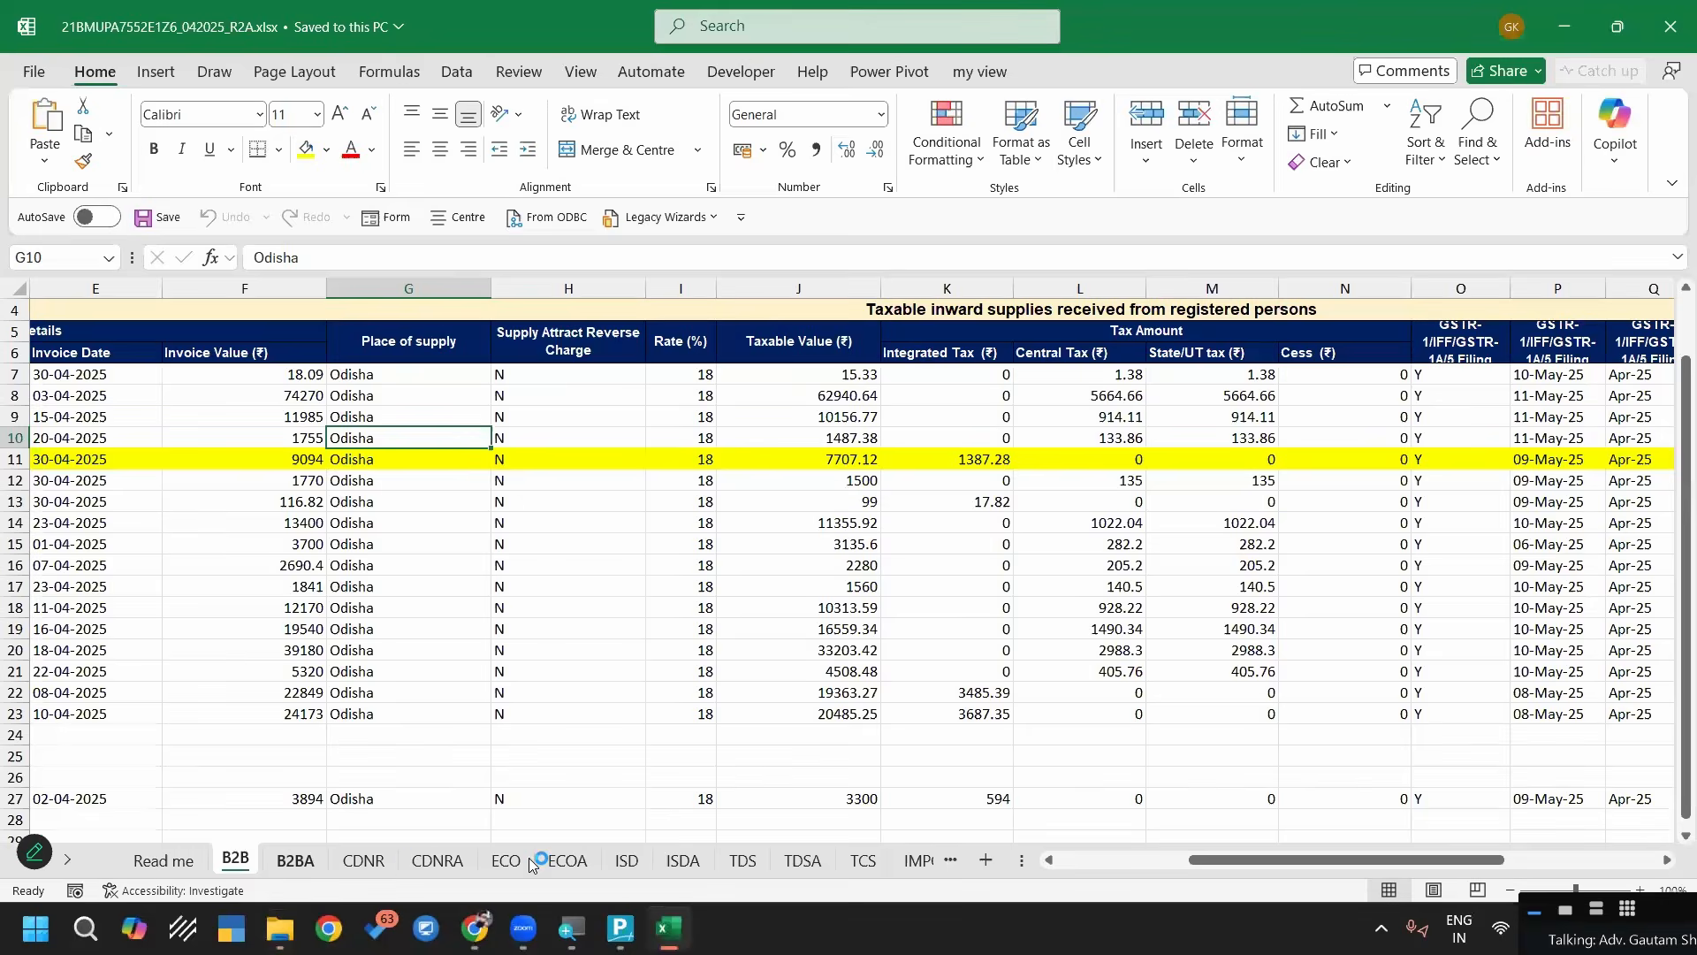
pyautogui.click(439, 857)
pyautogui.click(234, 860)
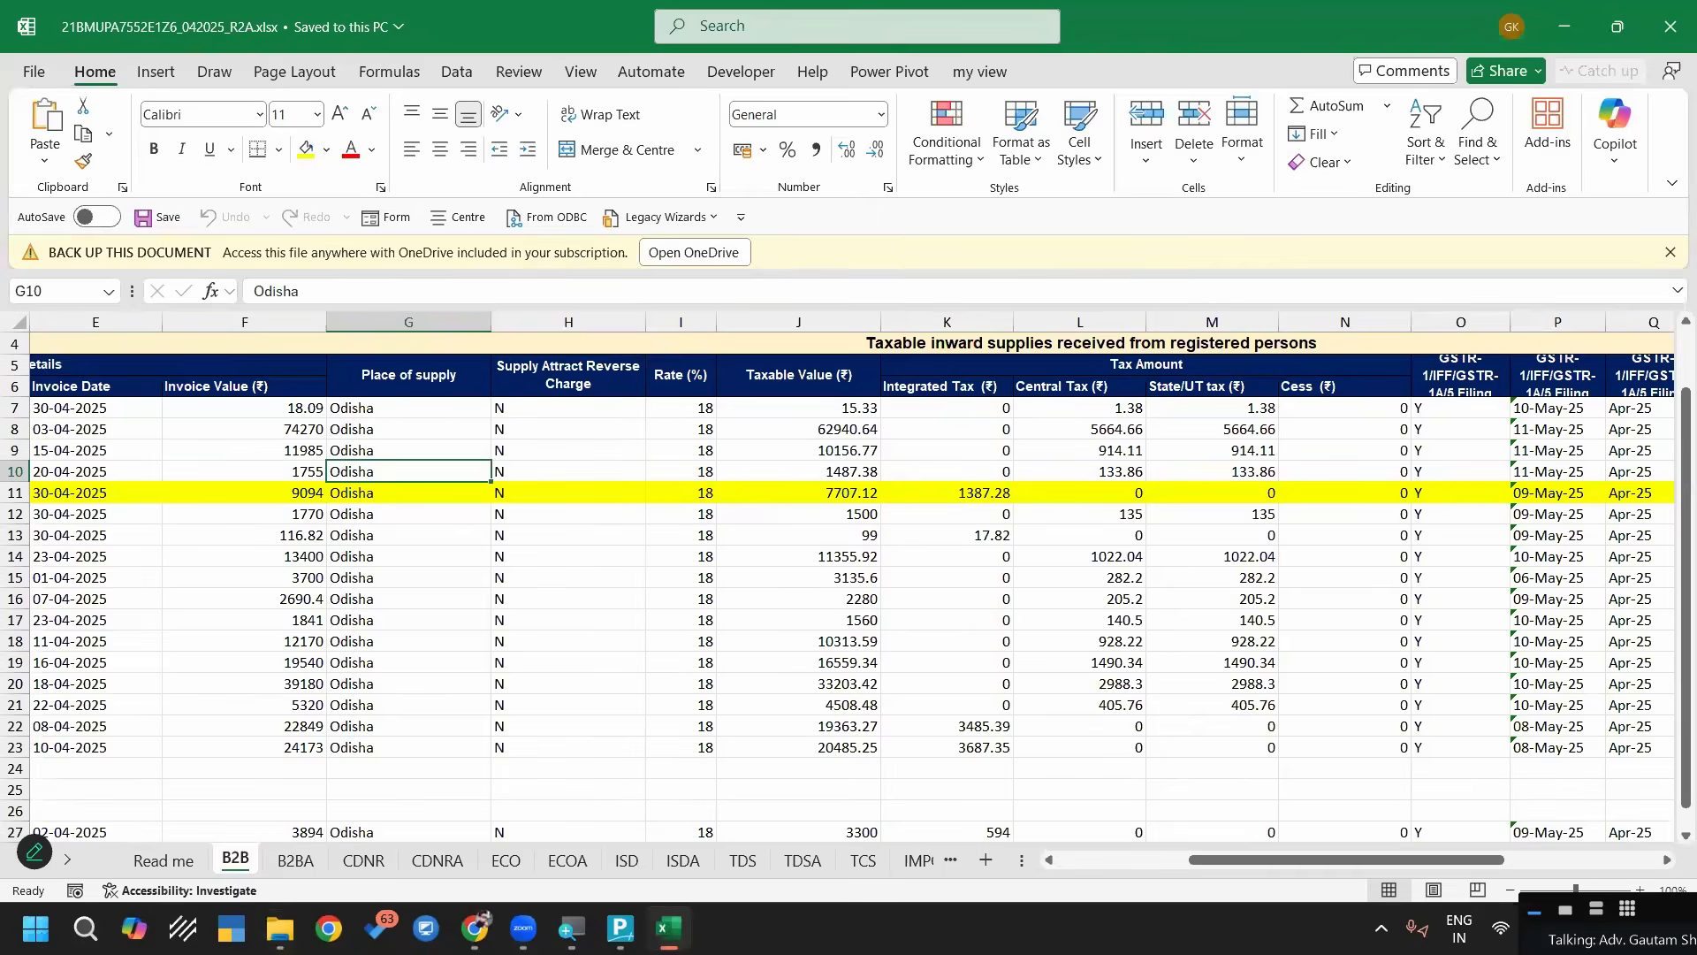
# Switch back to TallyPrime and select the B2B worksheet with the GSTR2A Purchase mapping template for the import
pyautogui.hotkey('alt', 'Tab')
pyautogui.hotkey('alt', 'Tab')
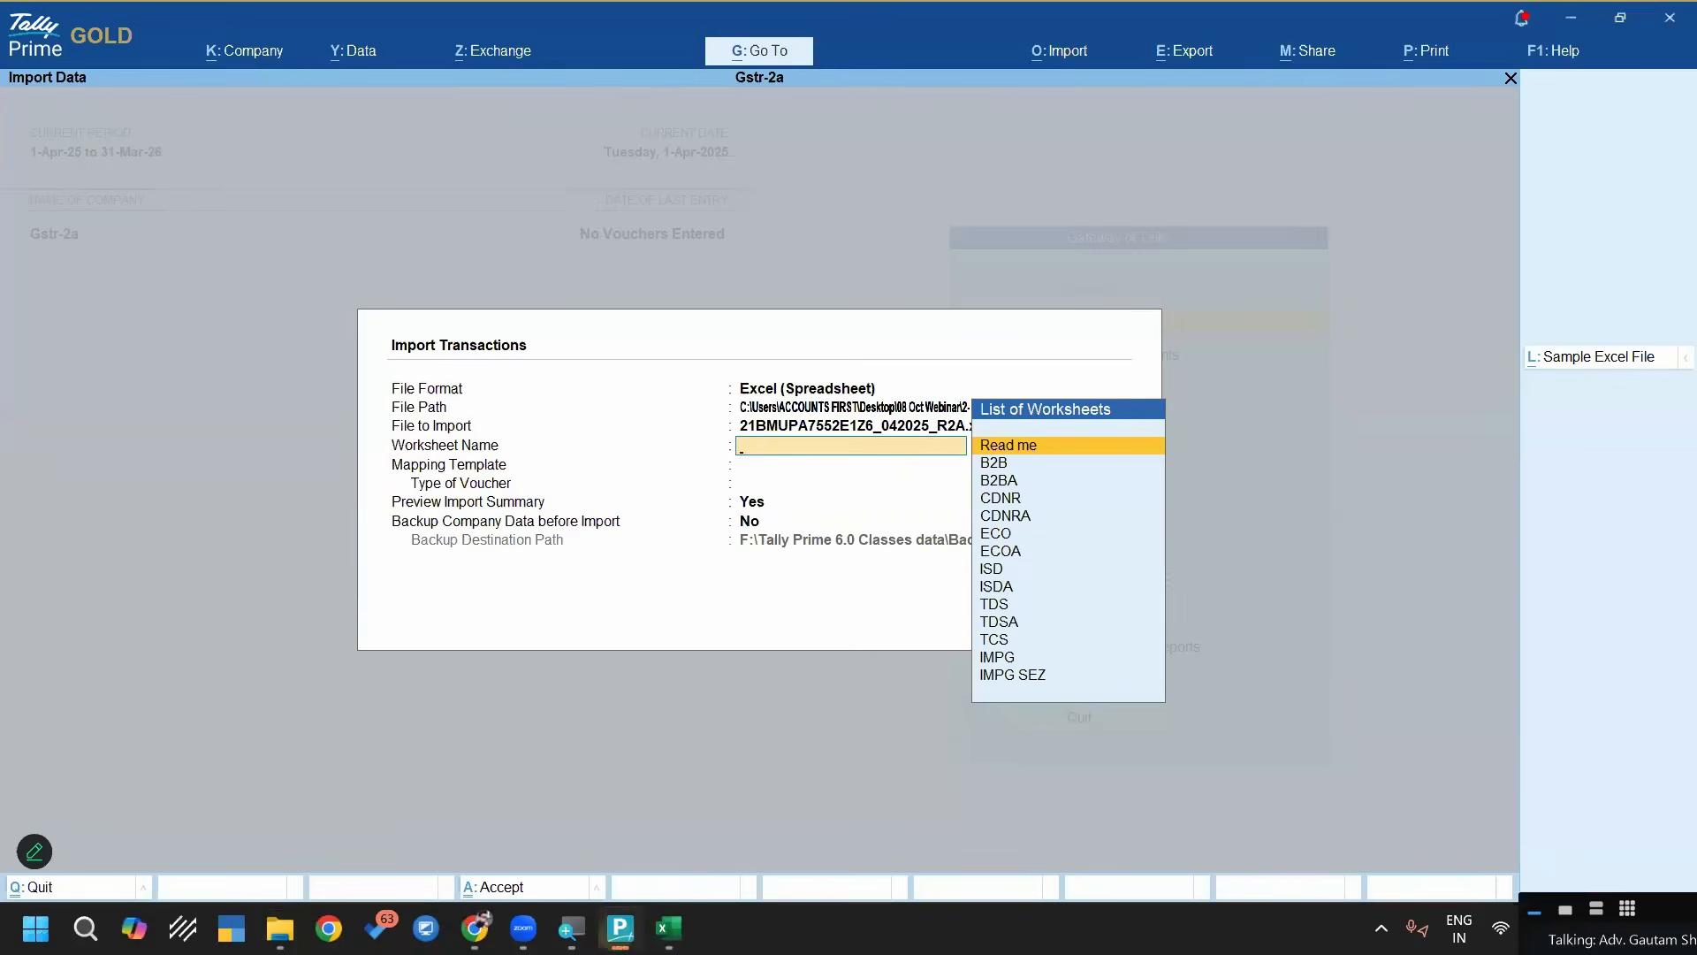
pyautogui.press('Down')
pyautogui.press('Return')
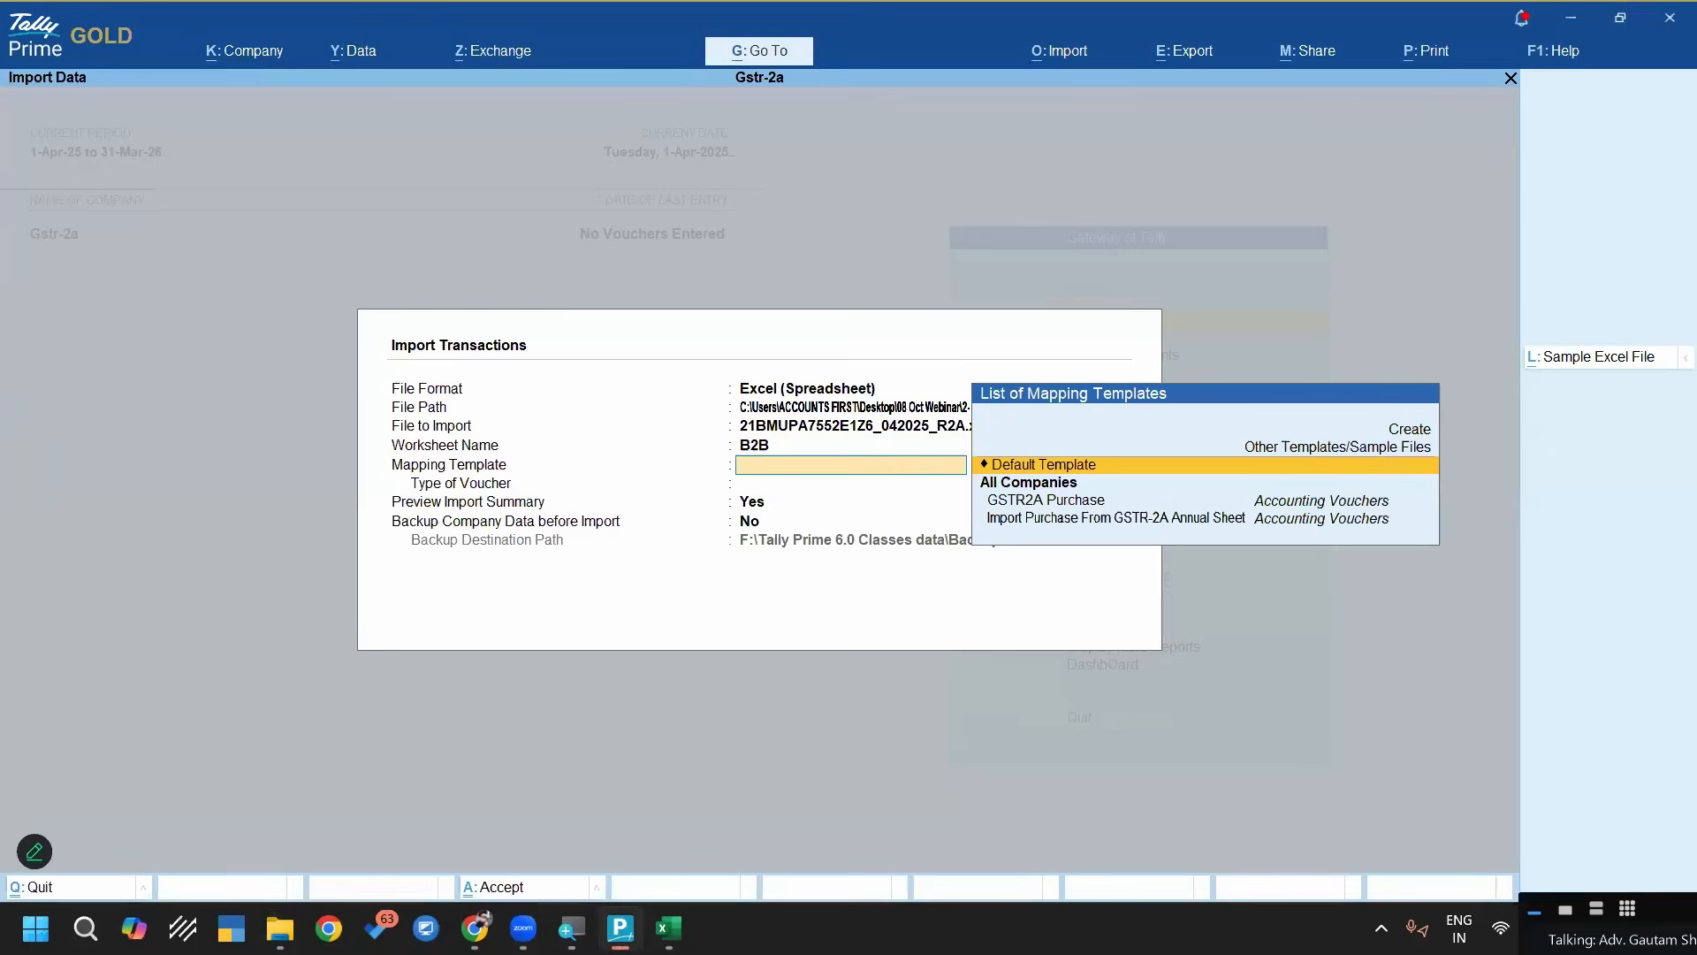
pyautogui.press('Down')
pyautogui.press('Return')
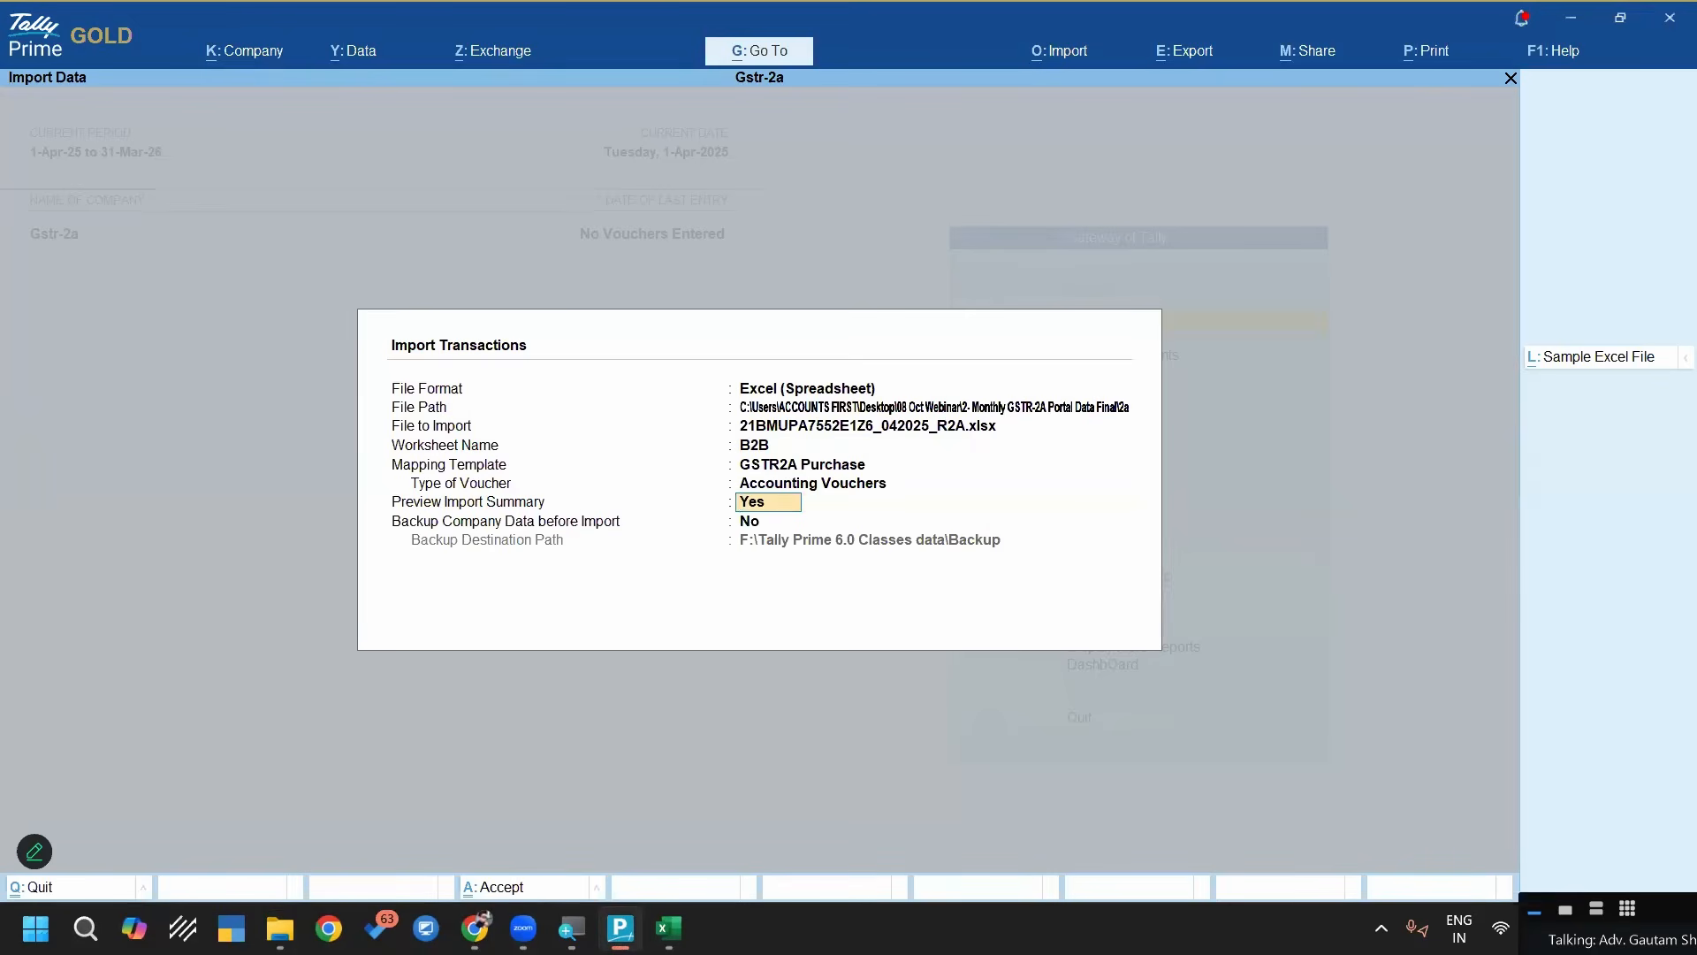
# Accept the settings with the import summary preview on and no backup, and import the purchase vouchers
pyautogui.press('Return')
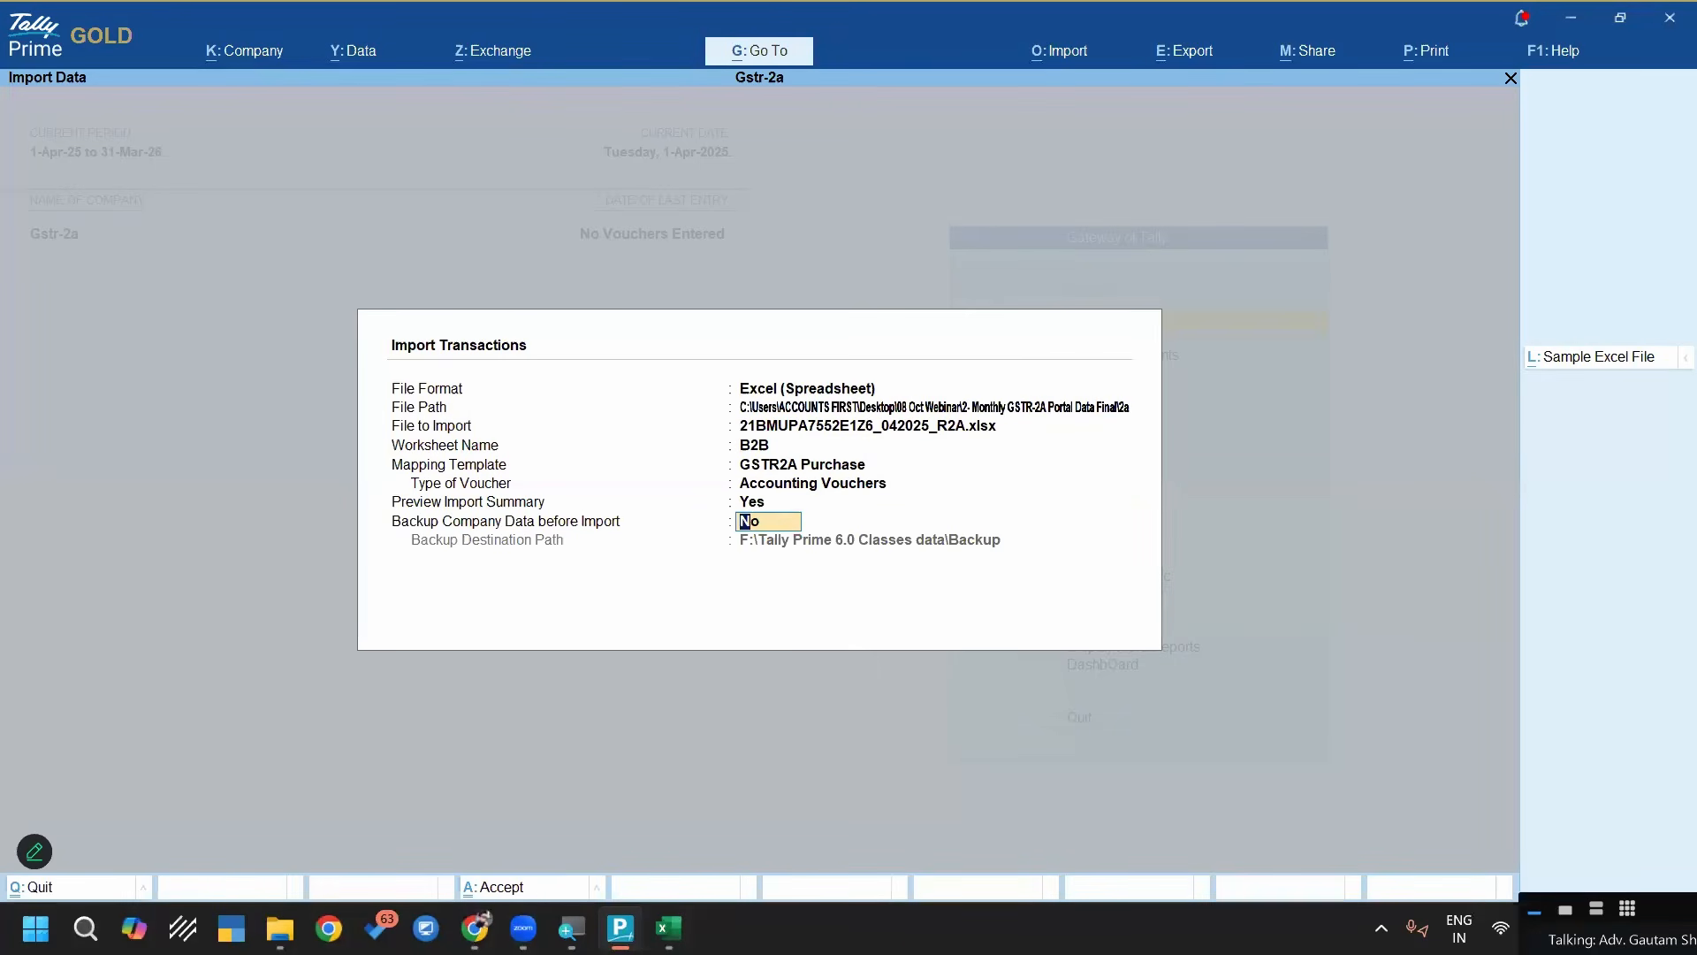
pyautogui.press('Return')
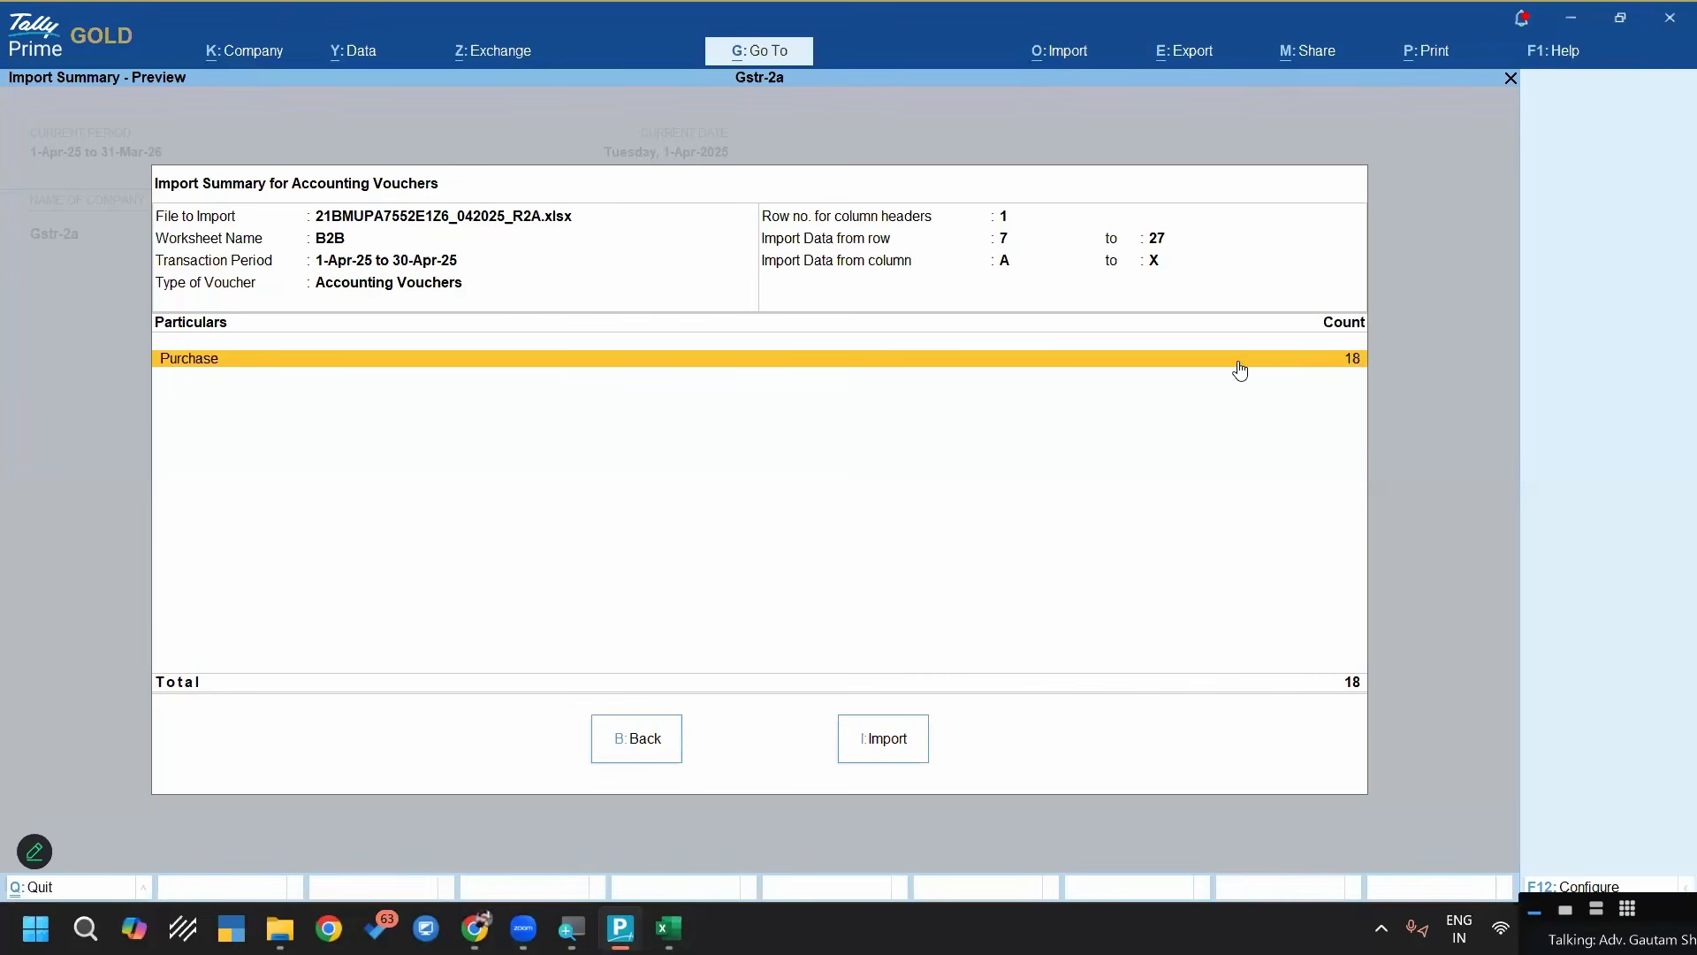
pyautogui.click(886, 745)
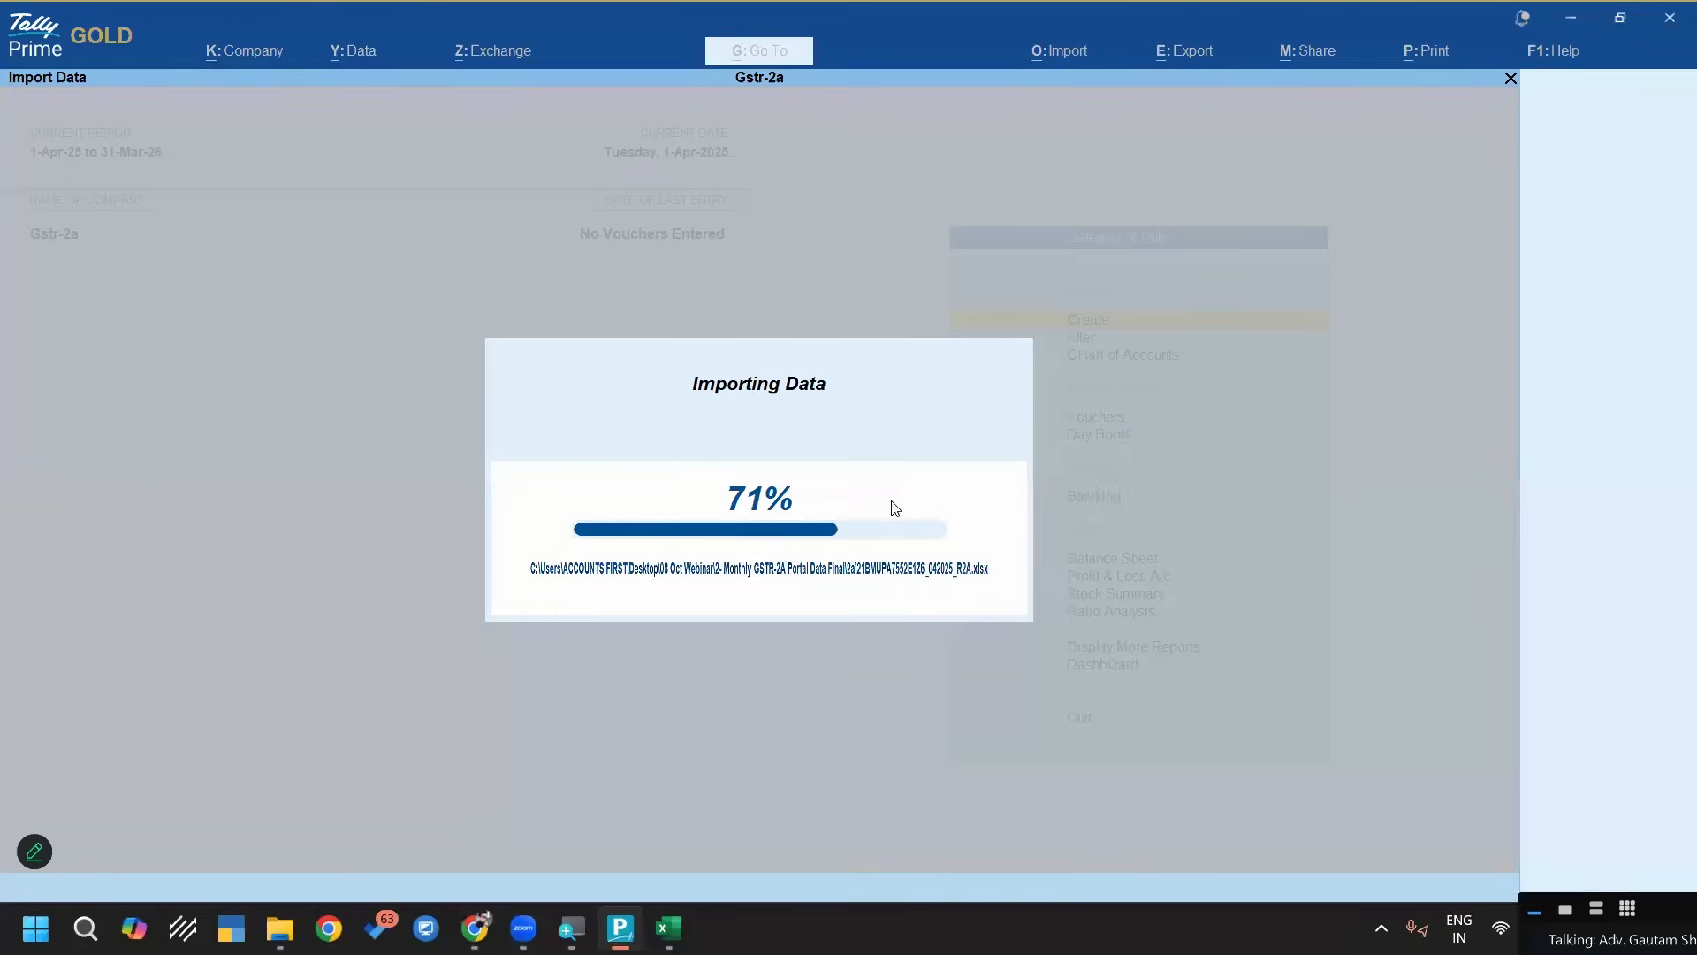
pyautogui.press('Return')
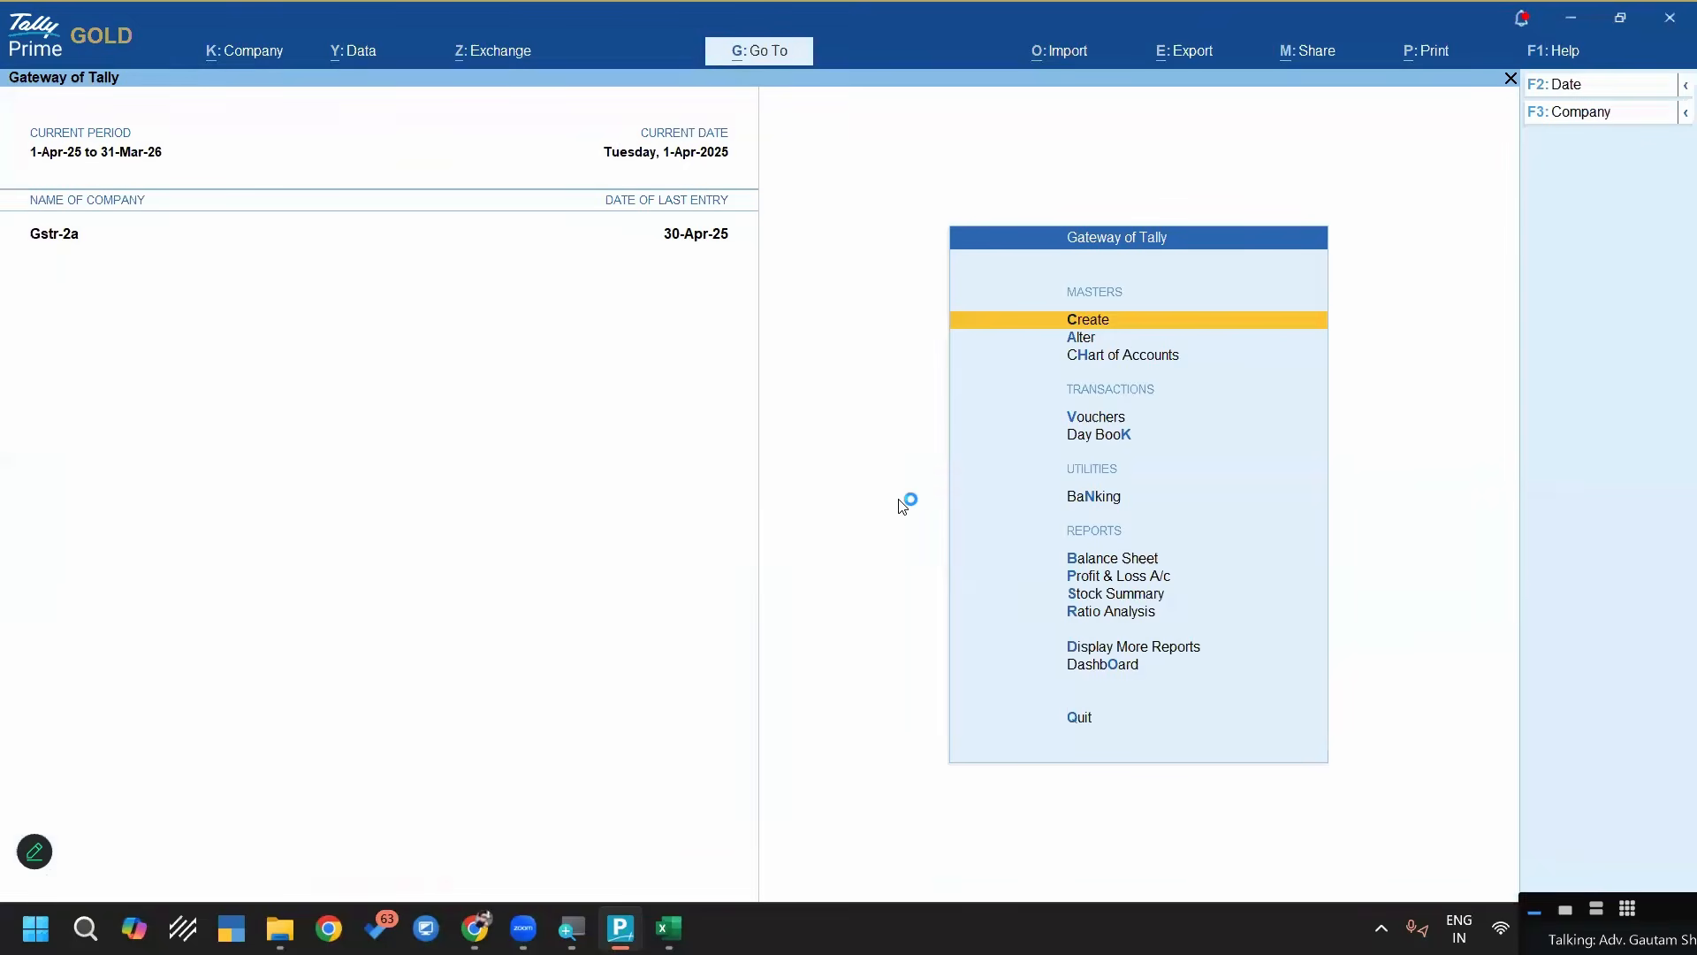
# Open the Purchase Register from the account books and list the purchase vouchers for April 2025
pyautogui.press('d')
pyautogui.press('a')
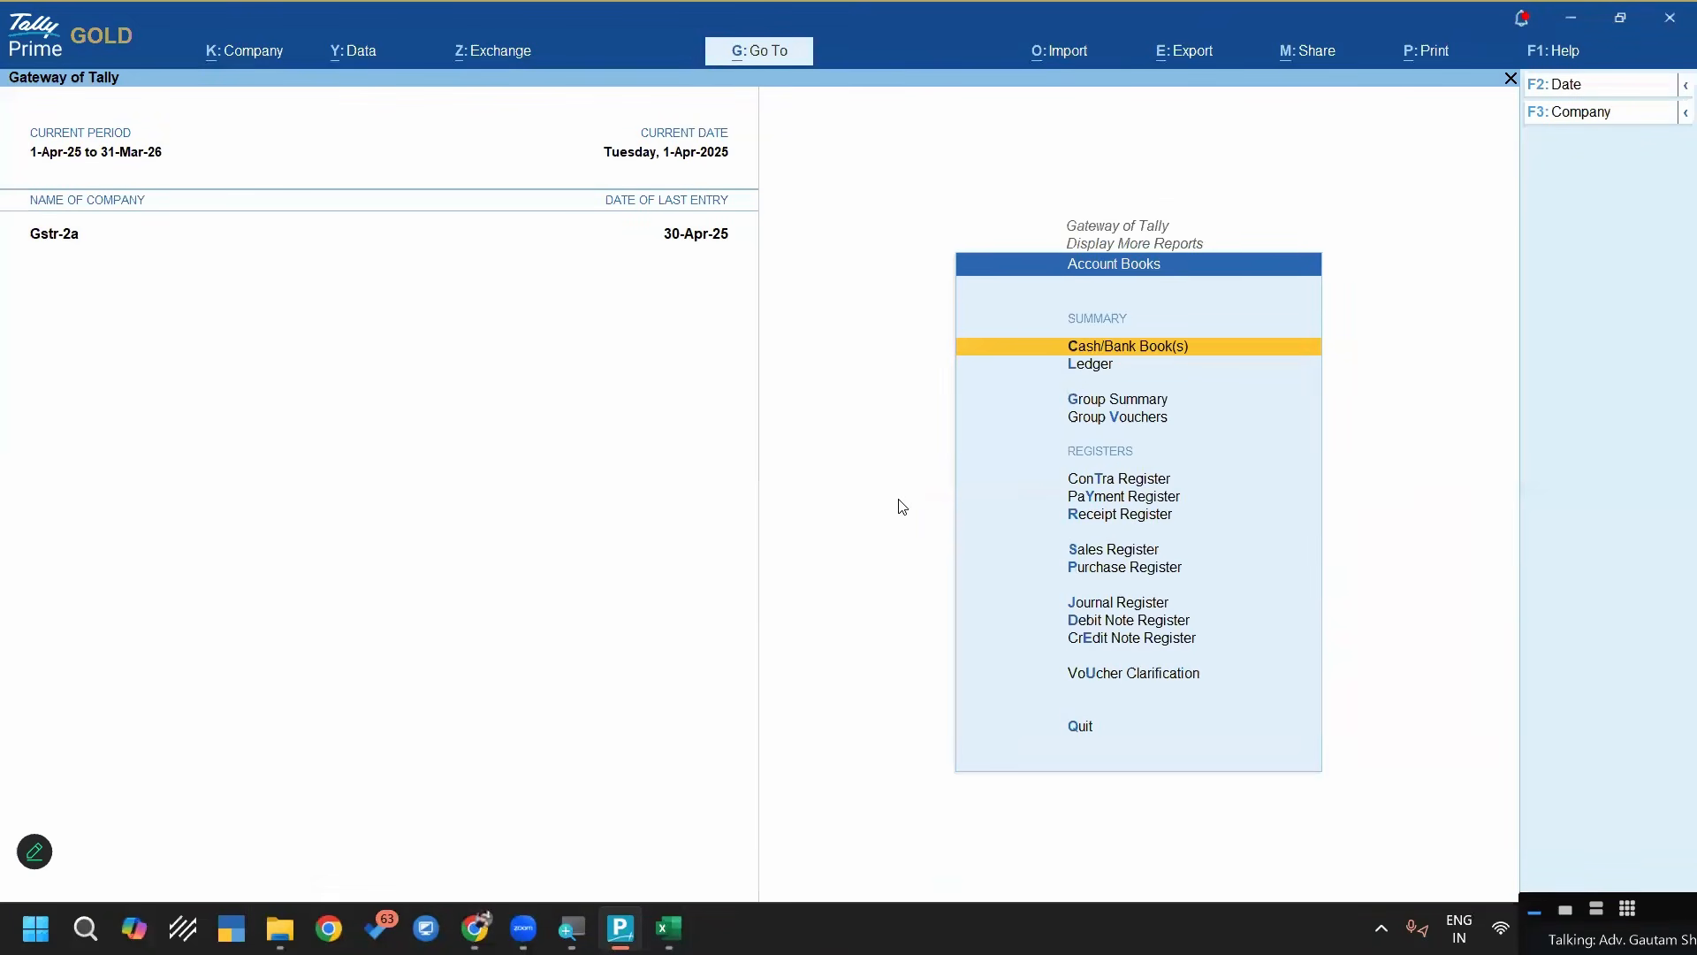
pyautogui.press('p')
pyautogui.press('Return')
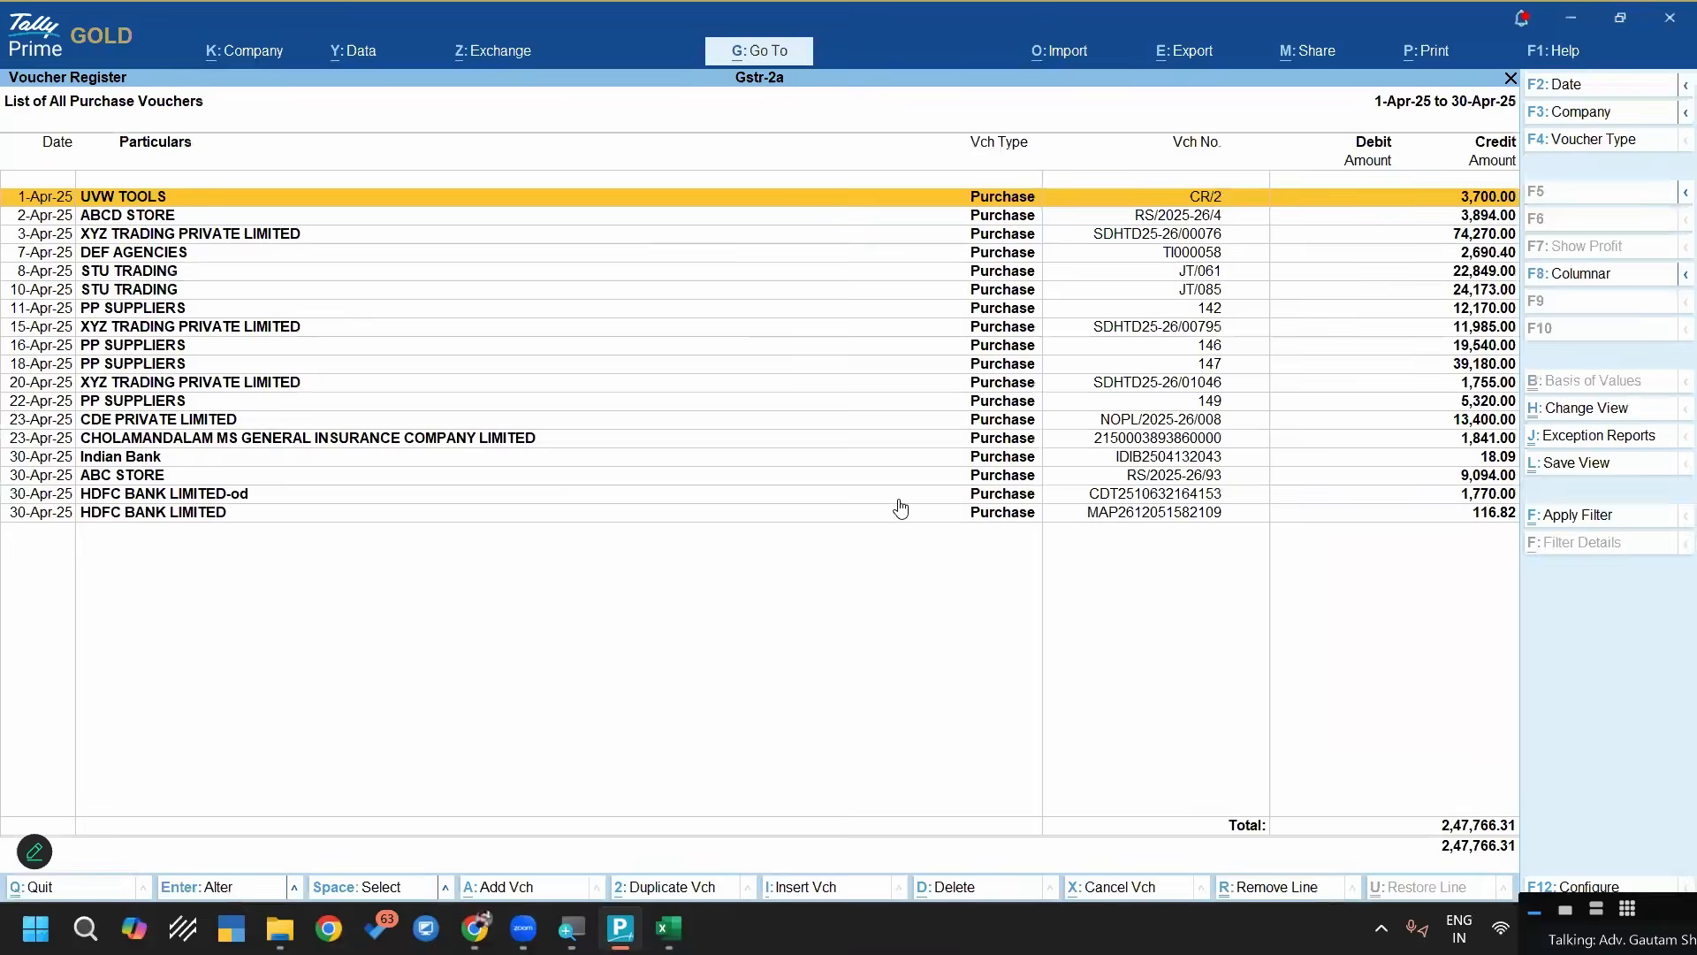
# Open the last HDFC BANK LIMITED purchase voucher and page back through the preceding vouchers to check their purchase and tax amounts
pyautogui.press('Down')
pyautogui.press('Down')
pyautogui.press('Down')
pyautogui.press('Down')
pyautogui.press('Down')
pyautogui.press('Down')
pyautogui.press('Down')
pyautogui.press('Down')
pyautogui.press('Down')
pyautogui.press('Down')
pyautogui.press('Down')
pyautogui.press('Down')
pyautogui.press('Down')
pyautogui.press('Down')
pyautogui.press('Down')
pyautogui.press('Down')
pyautogui.press('Down')
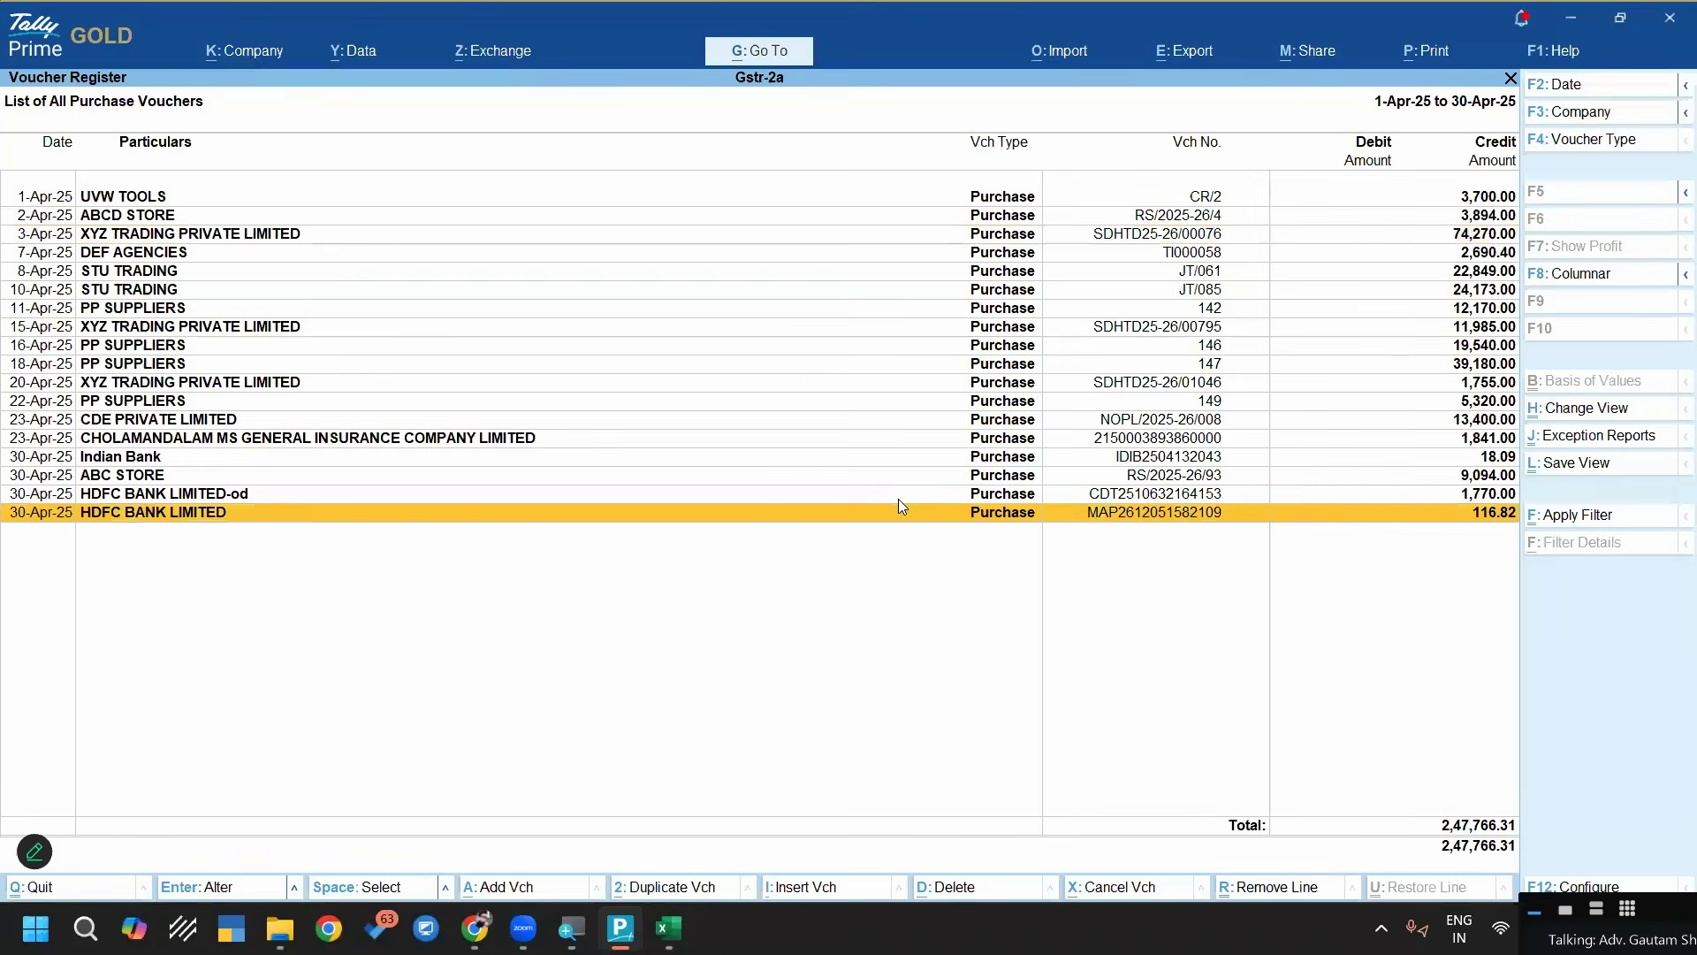
pyautogui.press('Return')
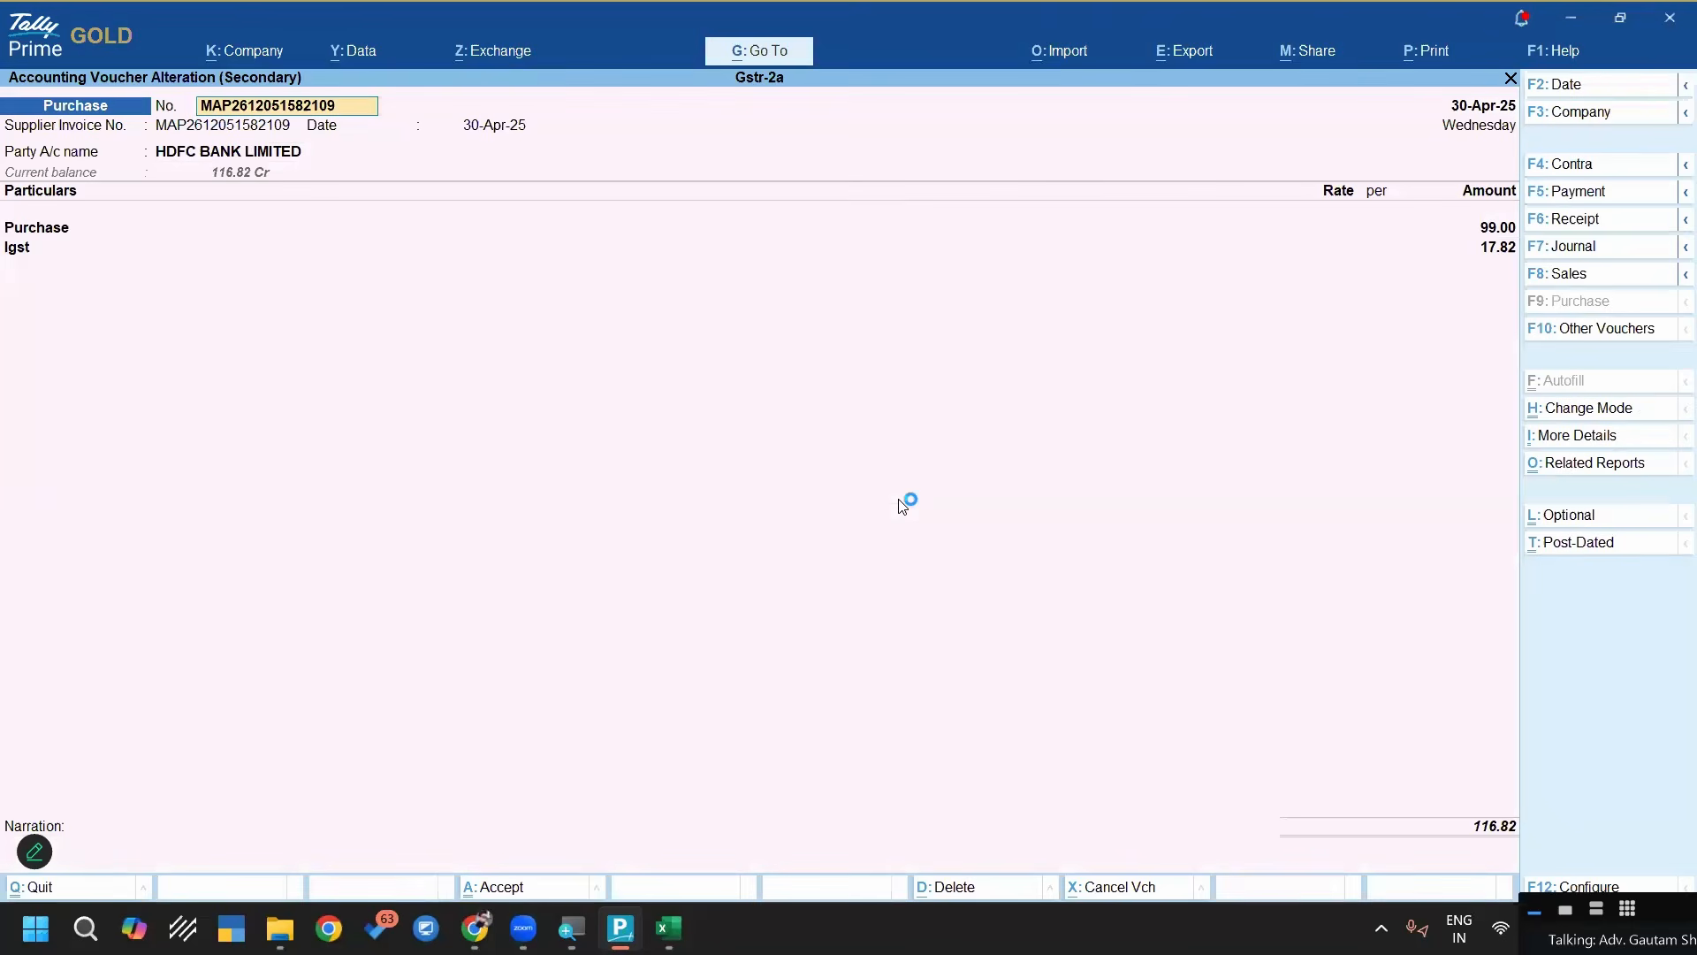
pyautogui.press('pageup')
pyautogui.press('pageup')
pyautogui.press('pageup')
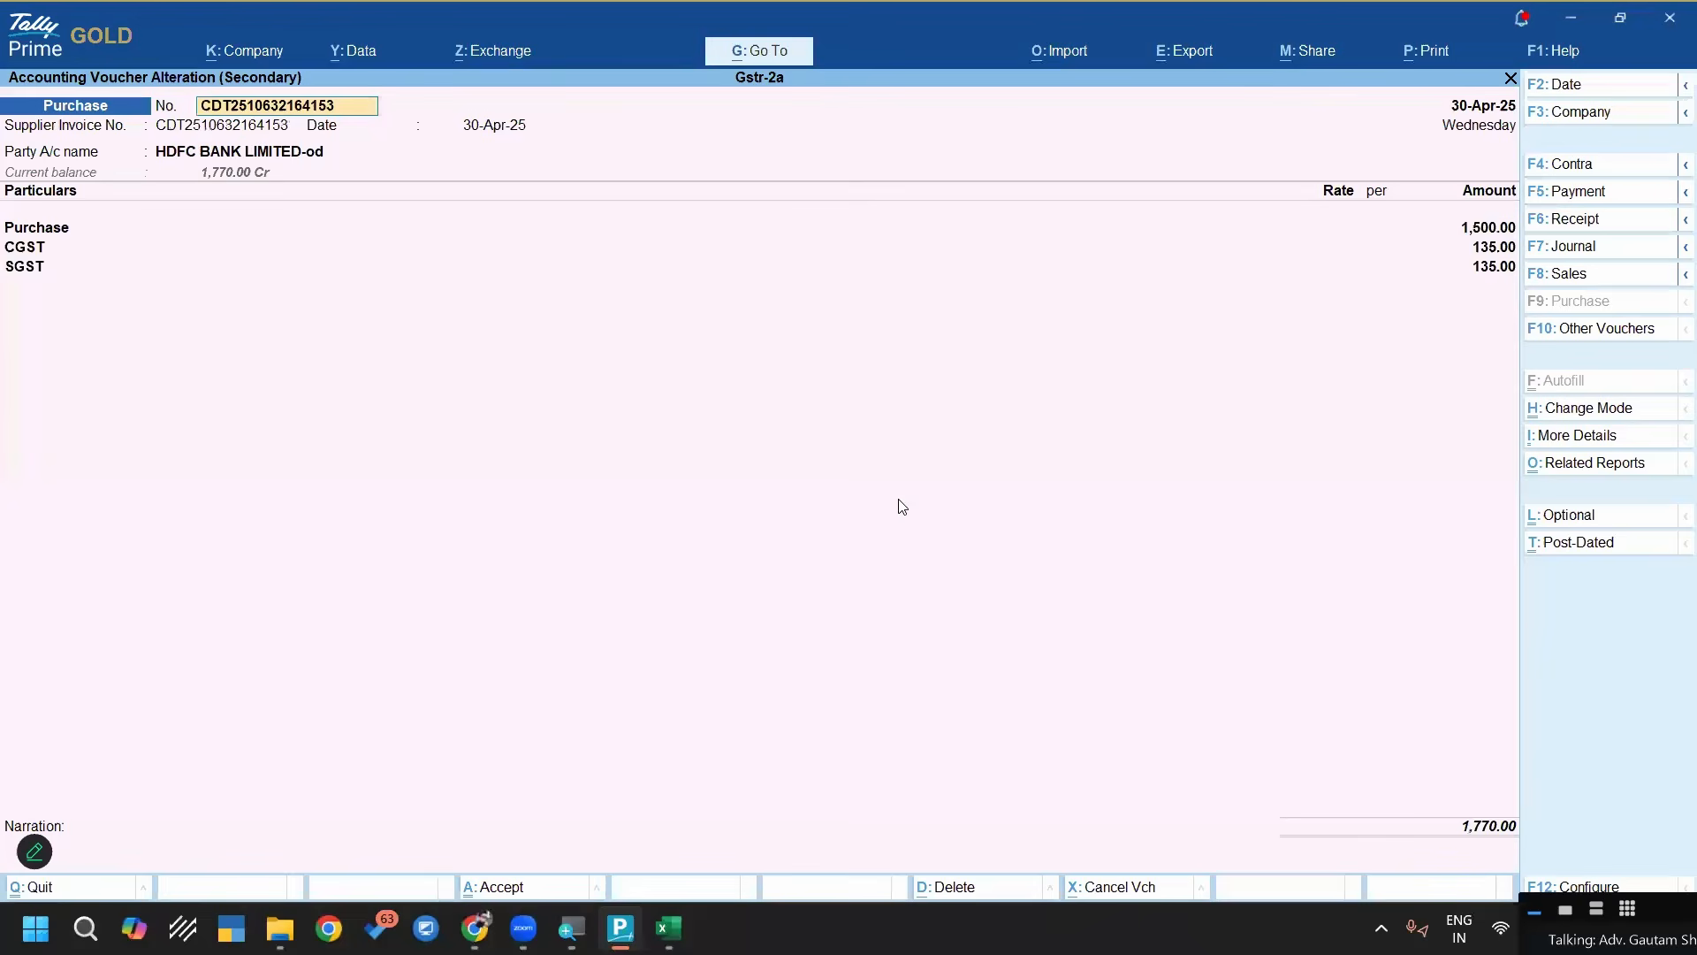
pyautogui.press('pageup')
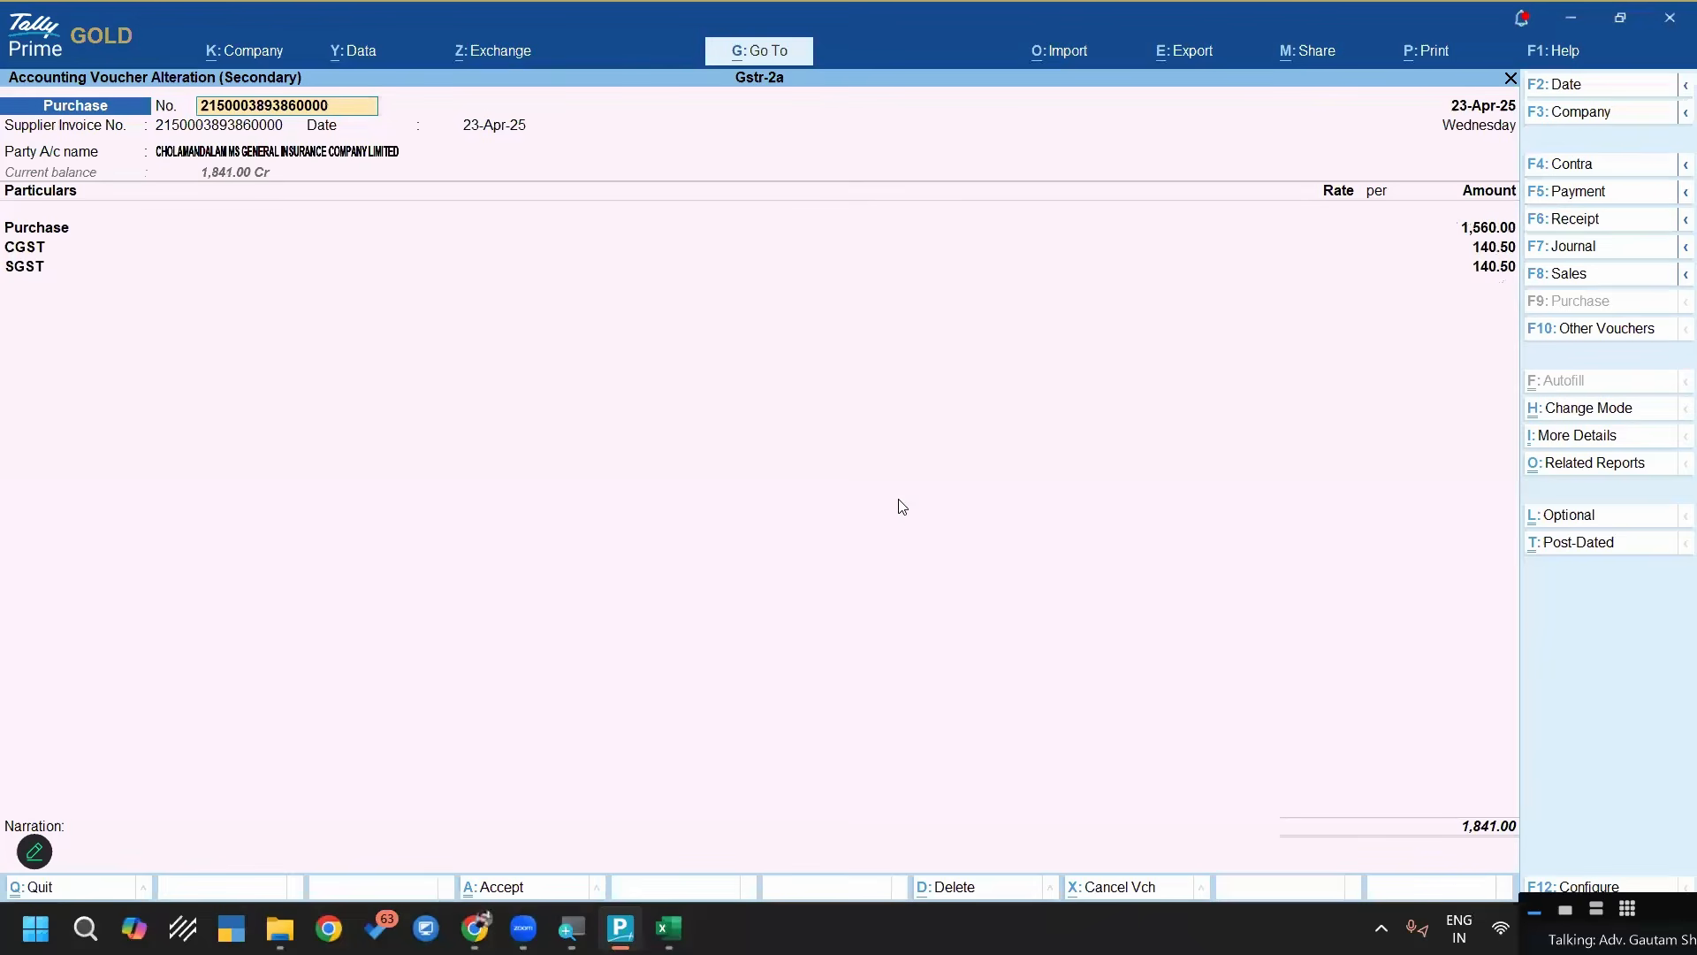
# Page back through the preceding purchase vouchers to the ABCD STORE voucher of 2-Apr-25, and return to the Gateway of Tally
pyautogui.press('pageup')
pyautogui.press('pageup')
pyautogui.press('pageup')
pyautogui.press('pageup')
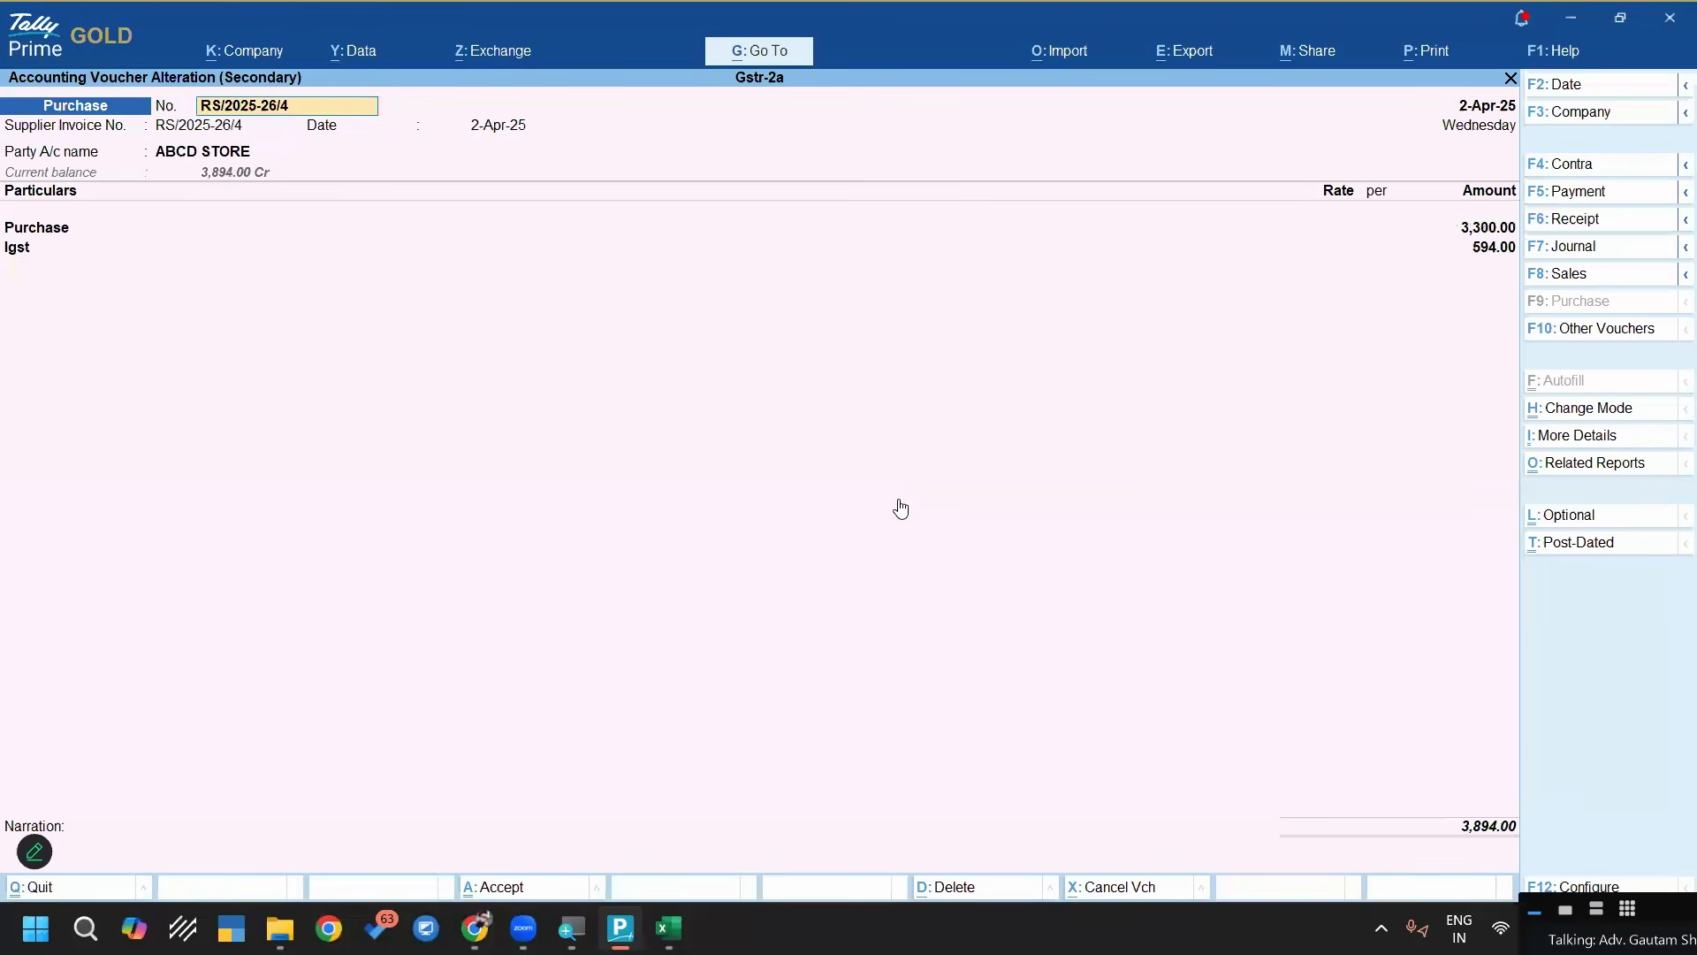
pyautogui.press('Escape')
pyautogui.press('Return')
pyautogui.press('Escape')
pyautogui.press('Escape')
pyautogui.press('Escape')
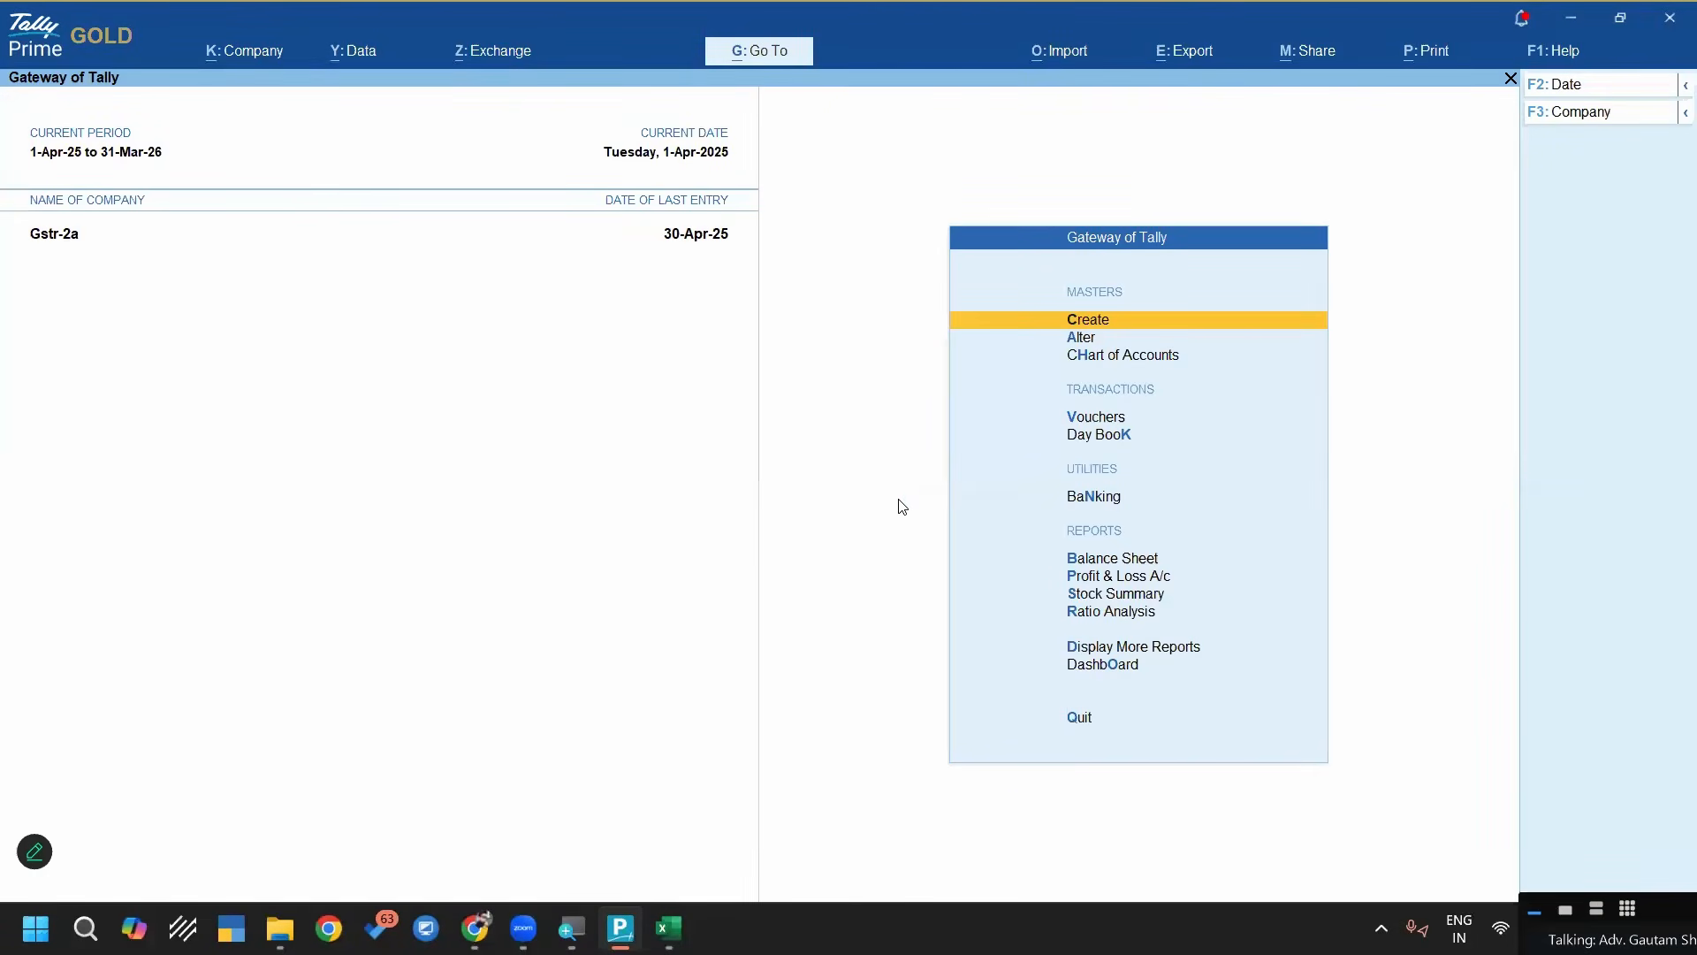
# Start creating a new company and set its data path to the Desktop folder
pyautogui.press('F3')
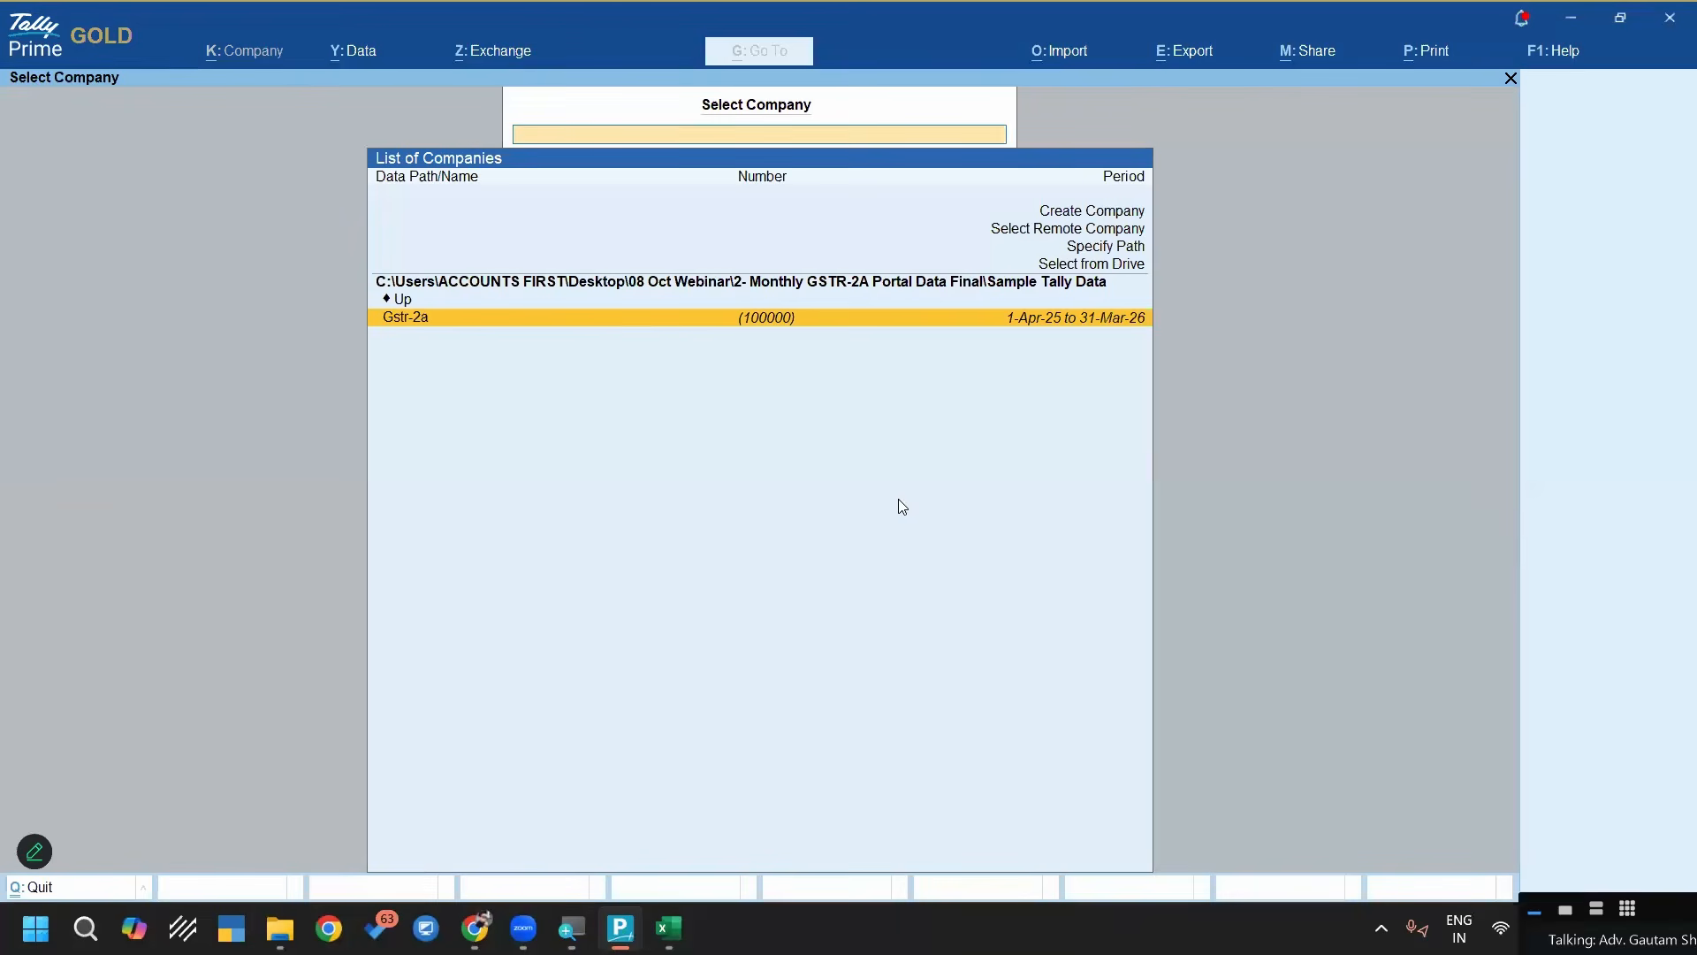
pyautogui.press('Up')
pyautogui.press('Up')
pyautogui.press('Up')
pyautogui.press('Up')
pyautogui.press('Up')
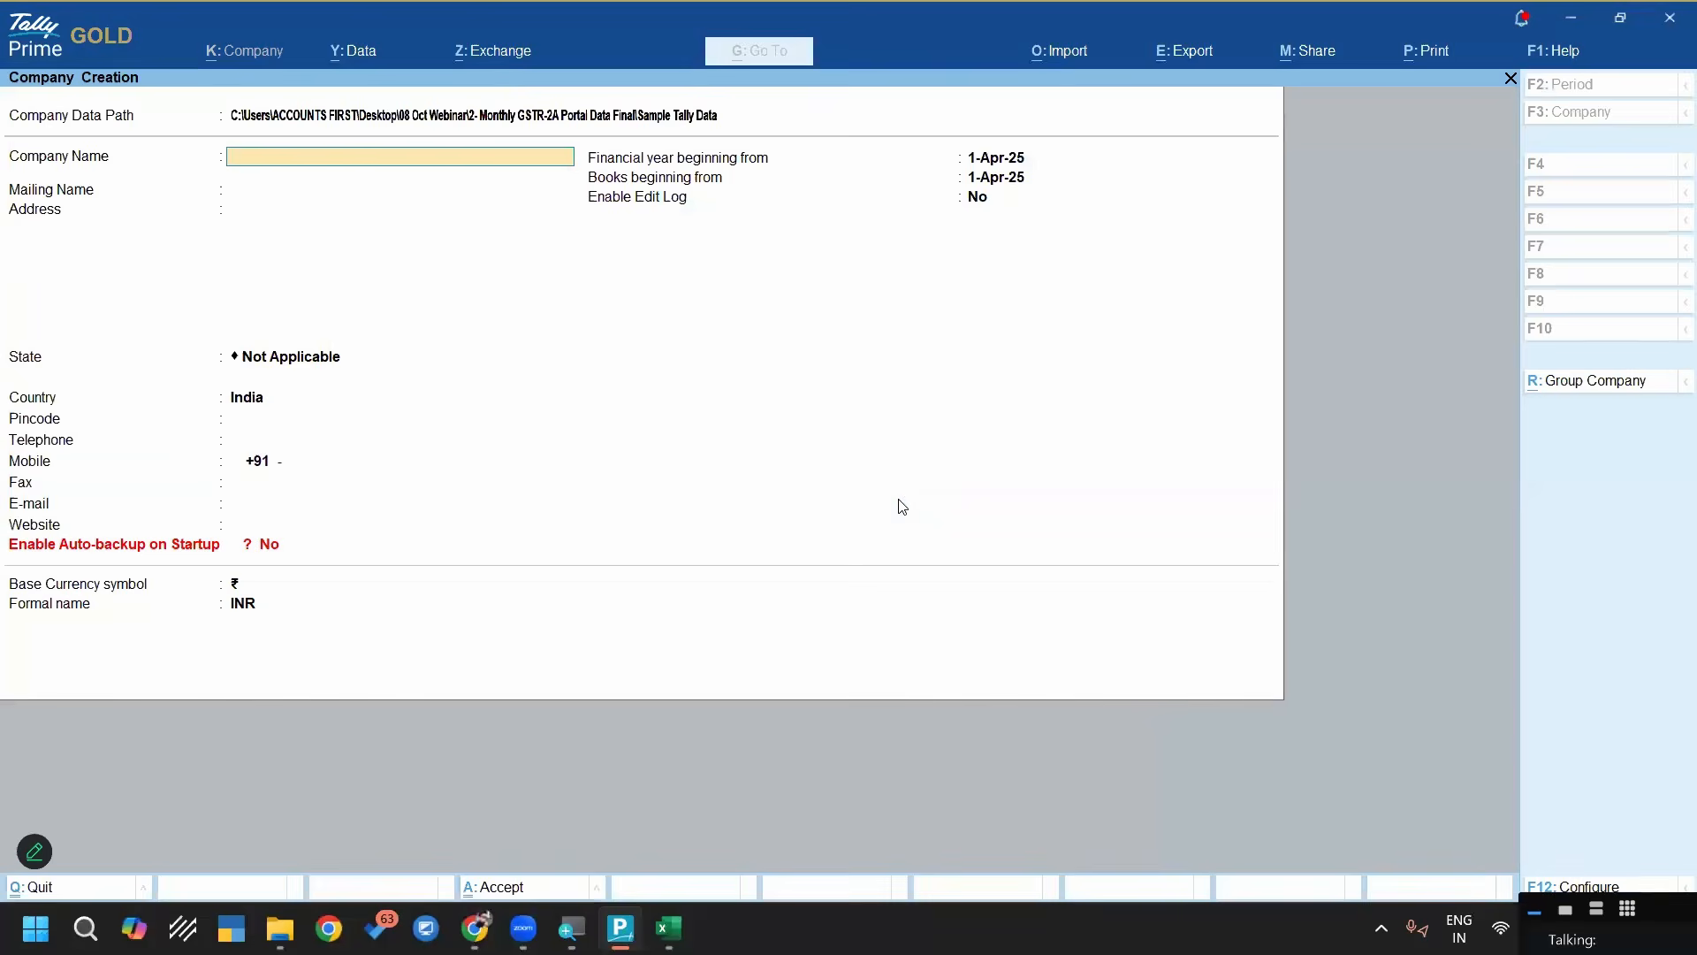
pyautogui.press('BackSpace')
pyautogui.press('BackSpace')
pyautogui.write('Des')
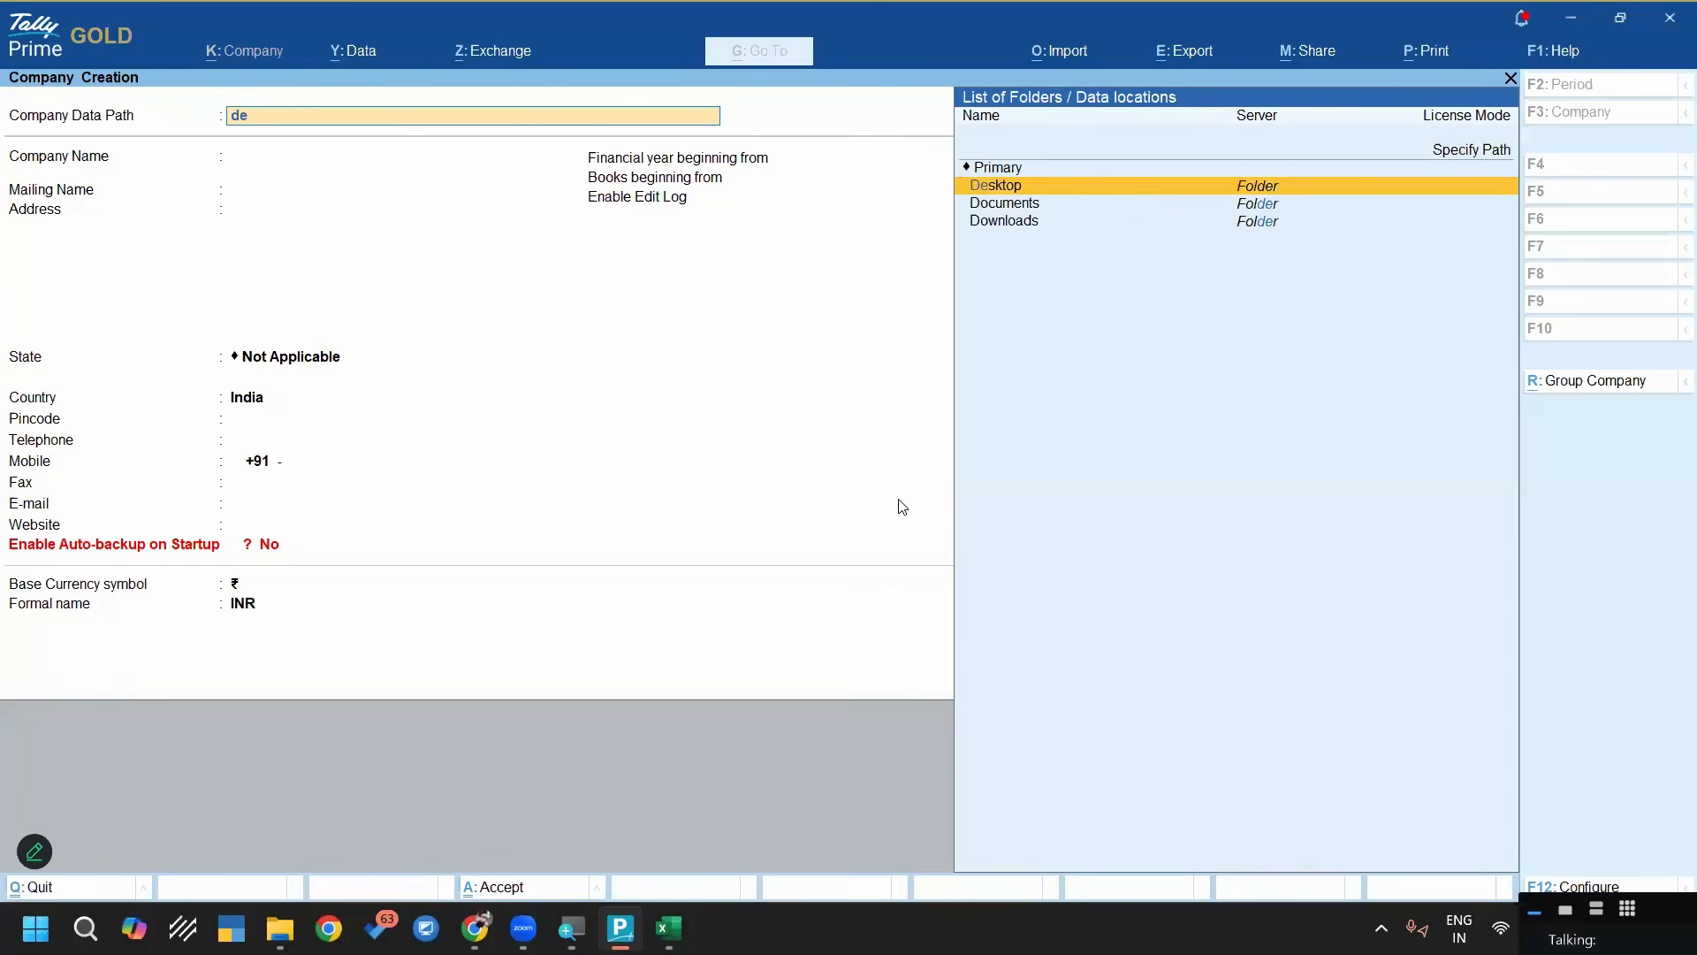
pyautogui.press('Return')
# Name the company Gstr 2a From Excel, set its state to Odisha, keep auto-backup off and accept the company creation
pyautogui.press('Return')
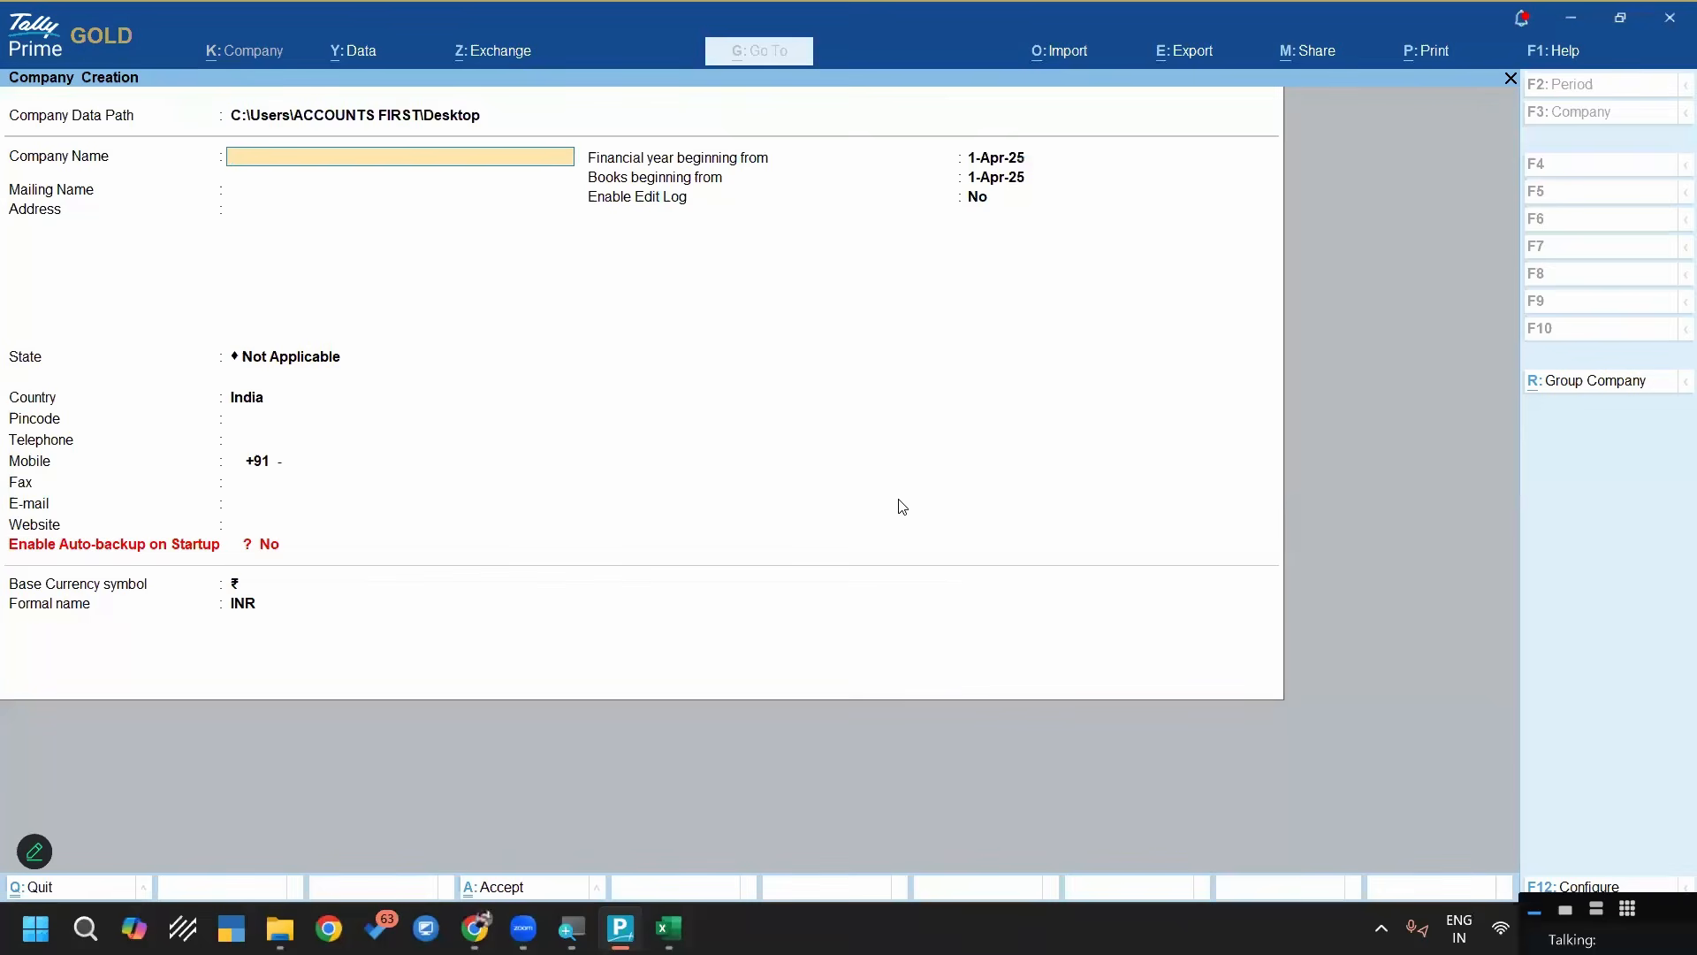
pyautogui.write('Gstr 2a From Excel')
pyautogui.press('Return')
pyautogui.press('Return')
pyautogui.press('Return')
pyautogui.write('o')
pyautogui.press('Return')
pyautogui.press('Return')
pyautogui.press('Return')
pyautogui.press('Return')
pyautogui.press('Return')
pyautogui.press('Return')
pyautogui.press('Return')
pyautogui.press('Return')
pyautogui.press('Return')
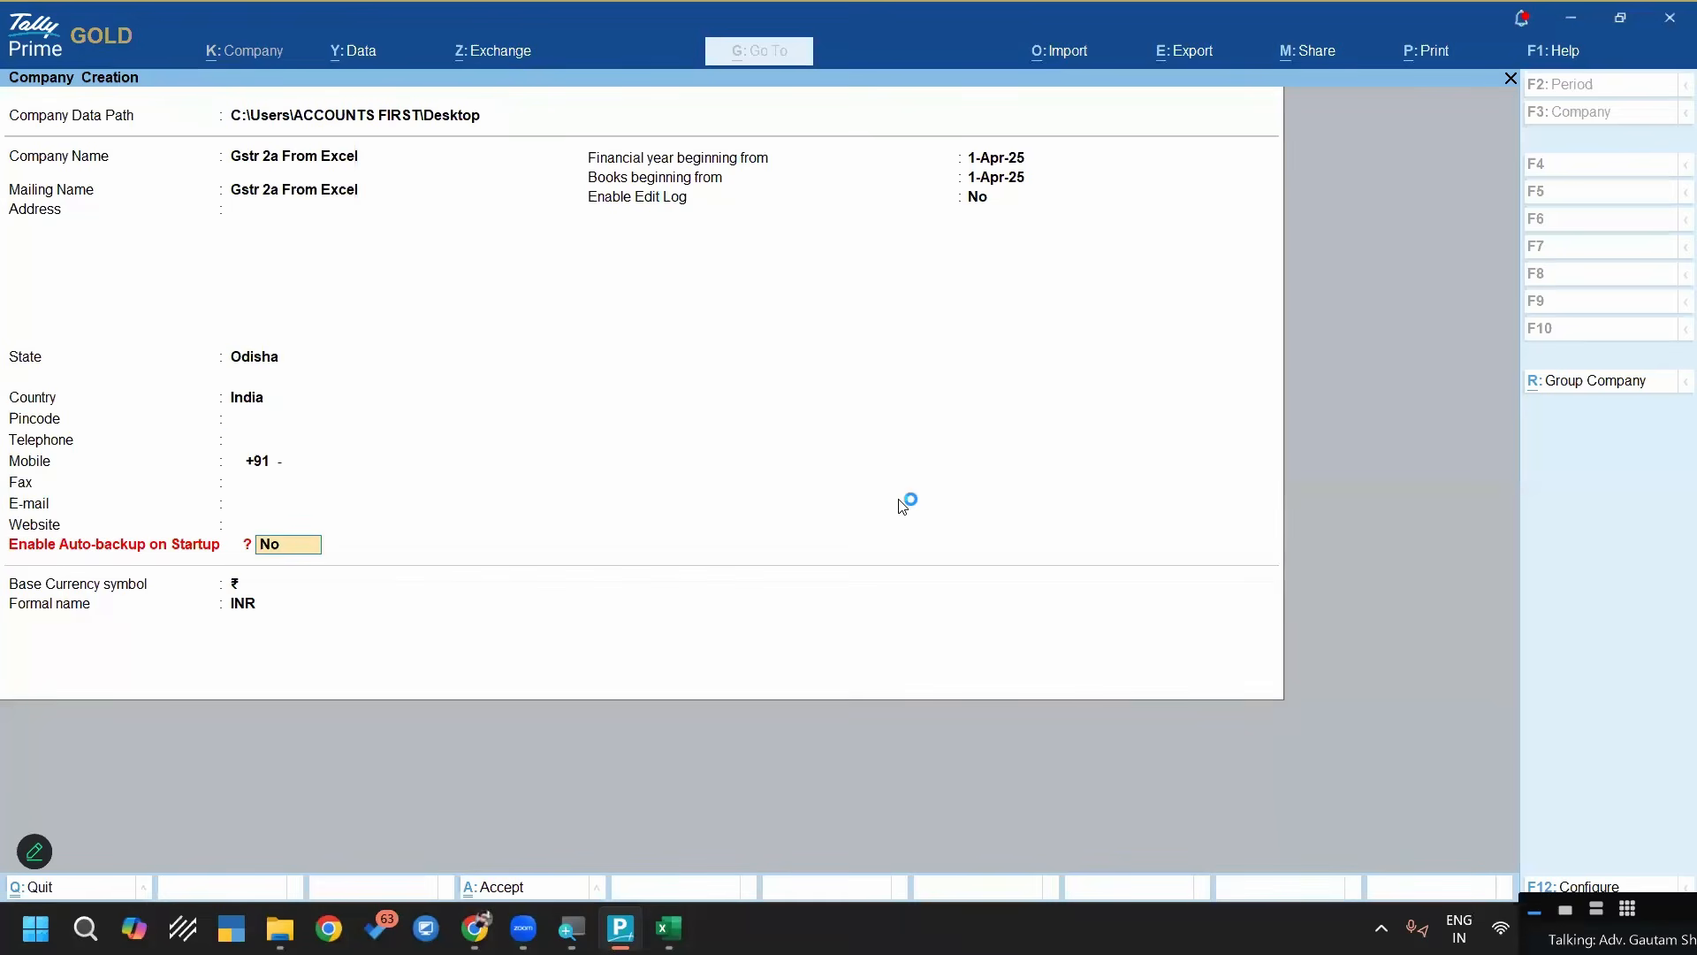
pyautogui.press('Return')
pyautogui.press('Return')
pyautogui.press('Return')
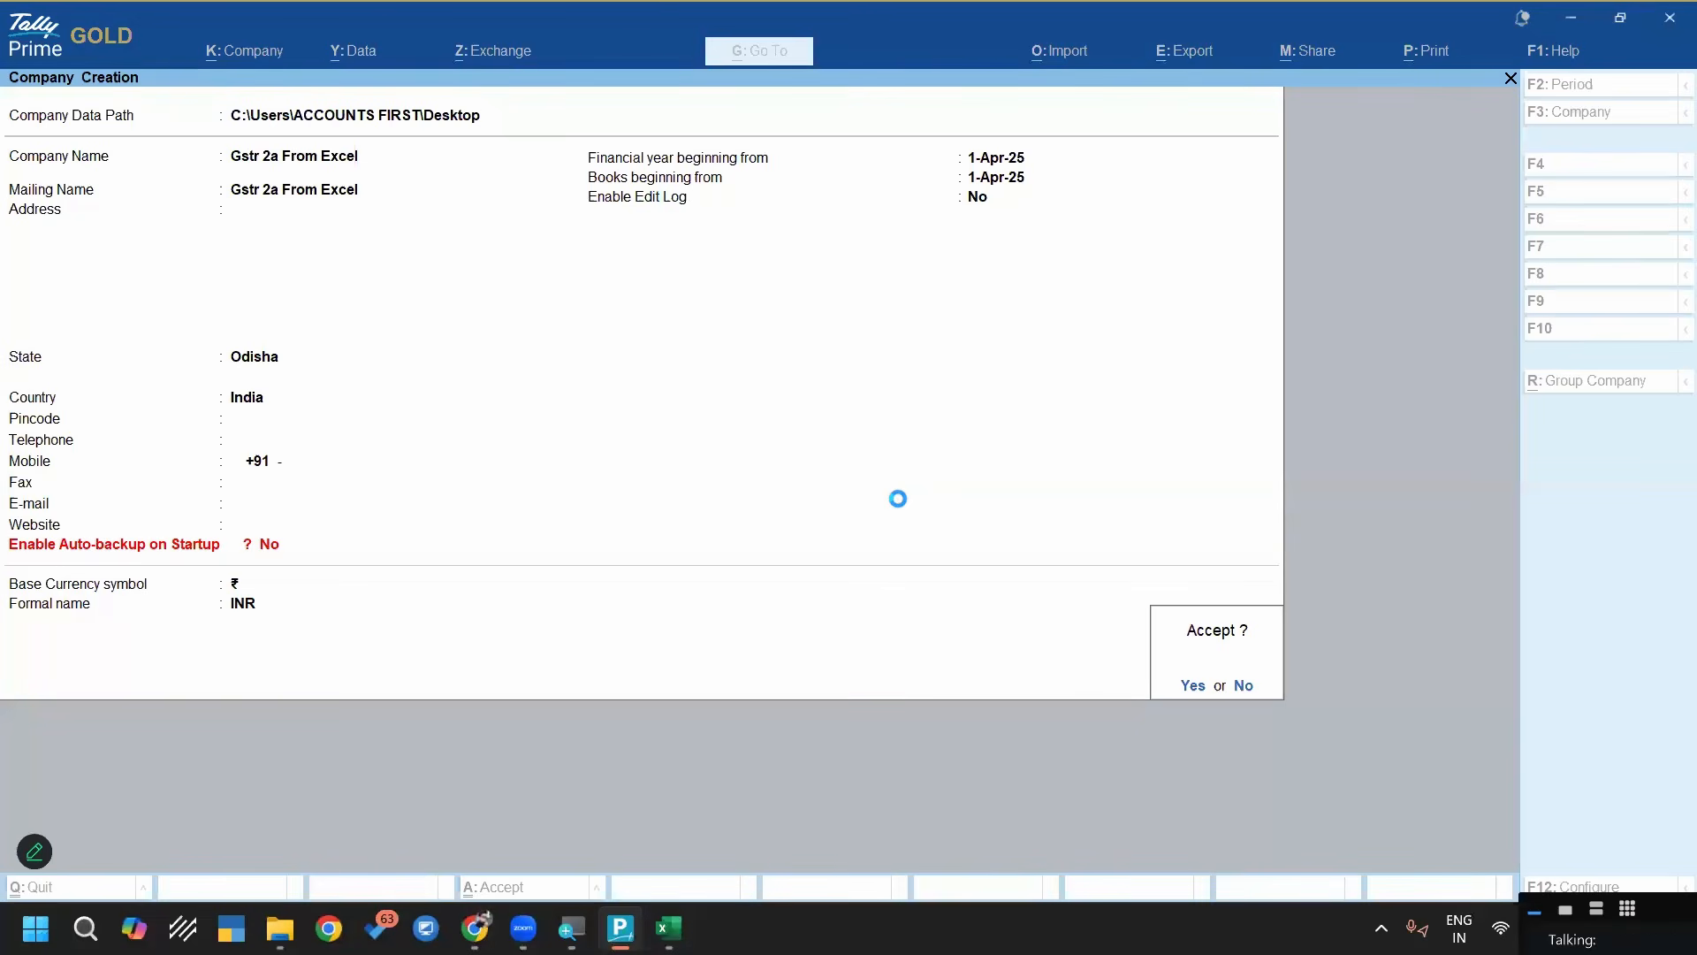
pyautogui.press('Return')
# Enable GST with a regular Odisha registration, enter the company's GSTIN and save the company features
pyautogui.press('Down')
pyautogui.press('Down')
pyautogui.press('Down')
pyautogui.press('Down')
pyautogui.press('Down')
pyautogui.press('Down')
pyautogui.press('Down')
pyautogui.press('Down')
pyautogui.press('Down')
pyautogui.press('Down')
pyautogui.press('Down')
pyautogui.hotkey('ctrl', 'a')
pyautogui.press('Return')
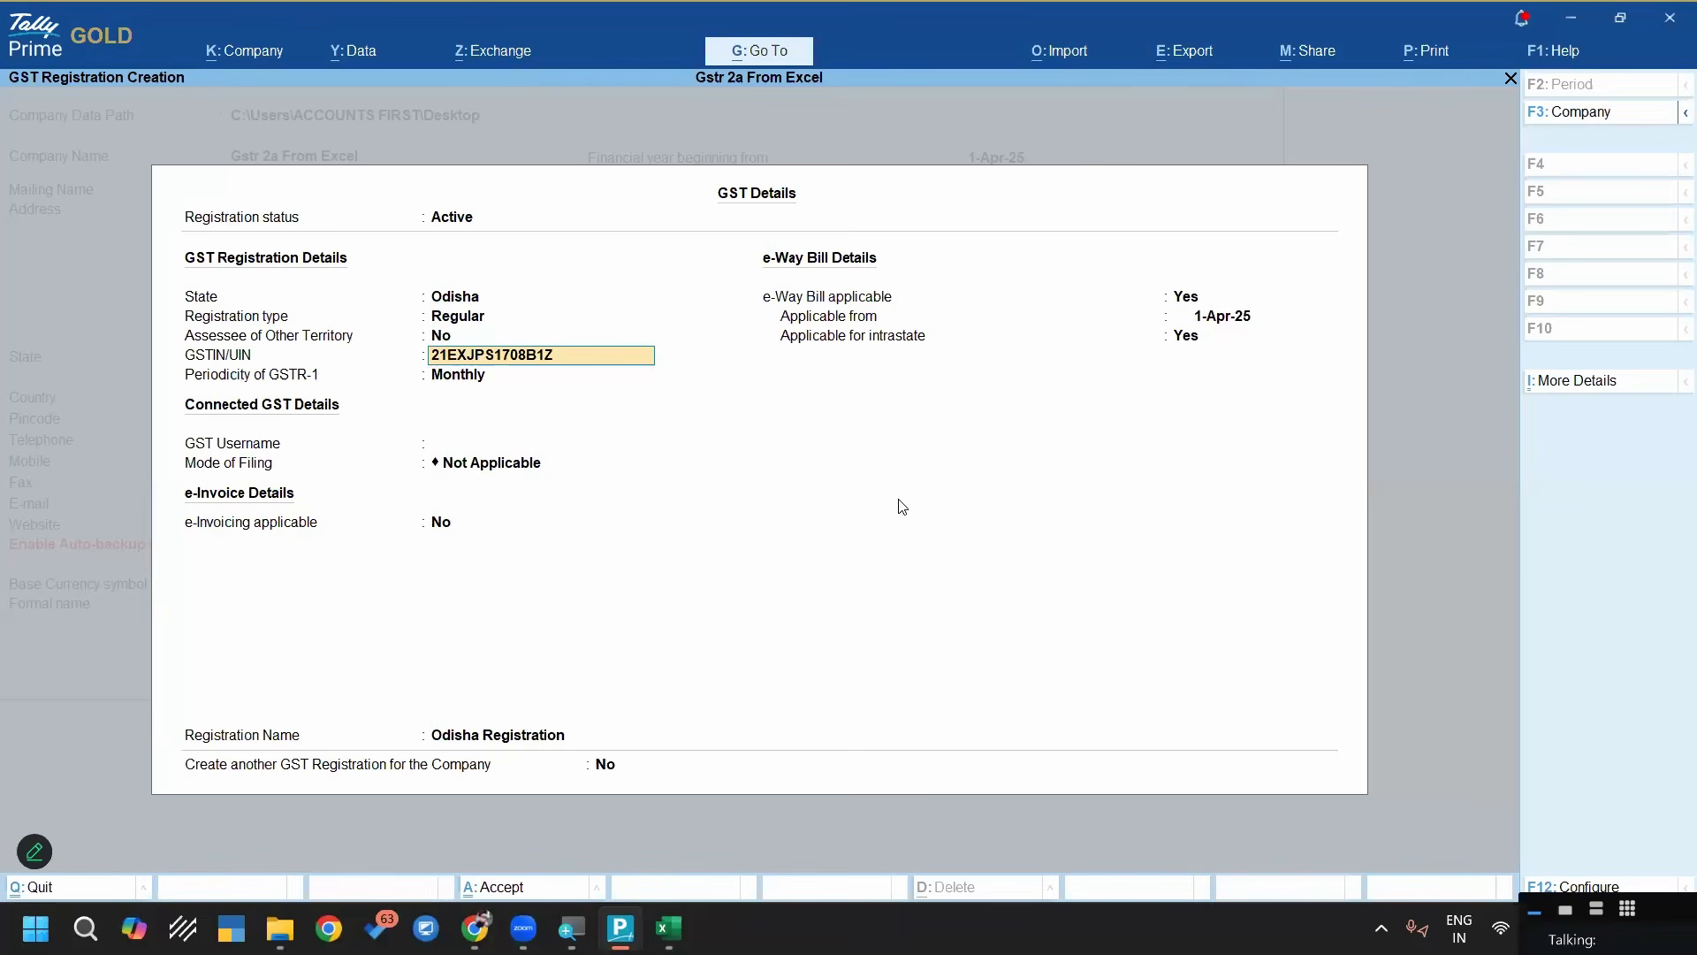
pyautogui.press('Return')
pyautogui.press('Return')
pyautogui.hotkey('ctrl', 'a')
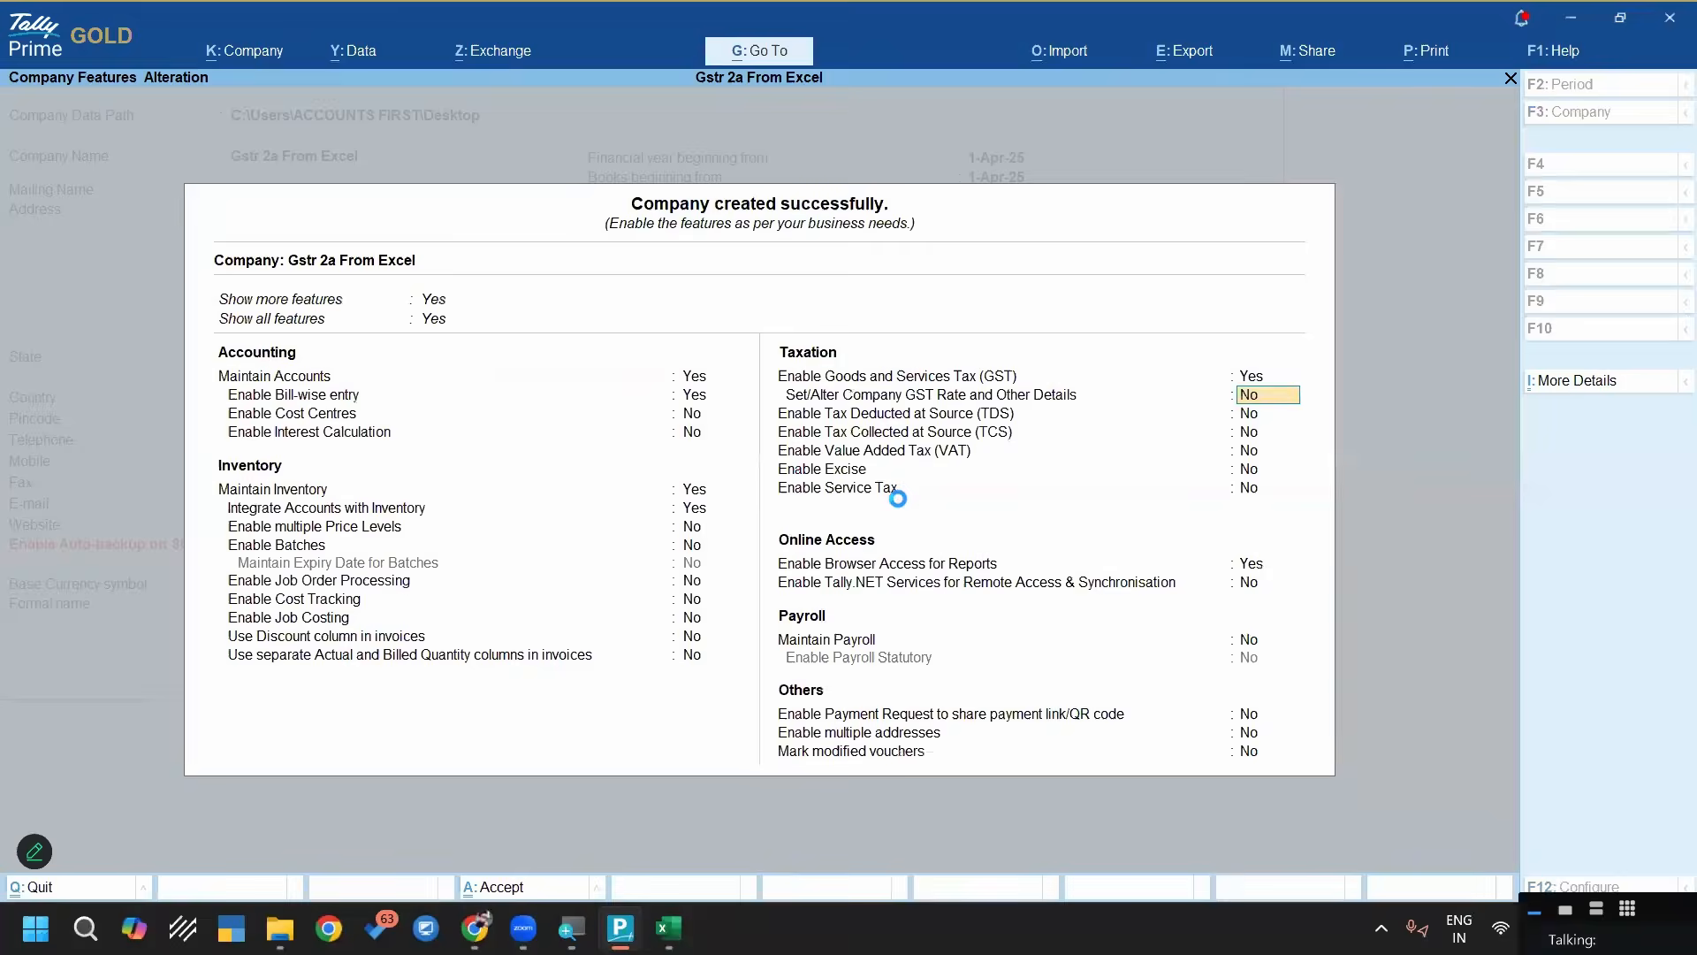
pyautogui.hotkey('ctrl', 'a')
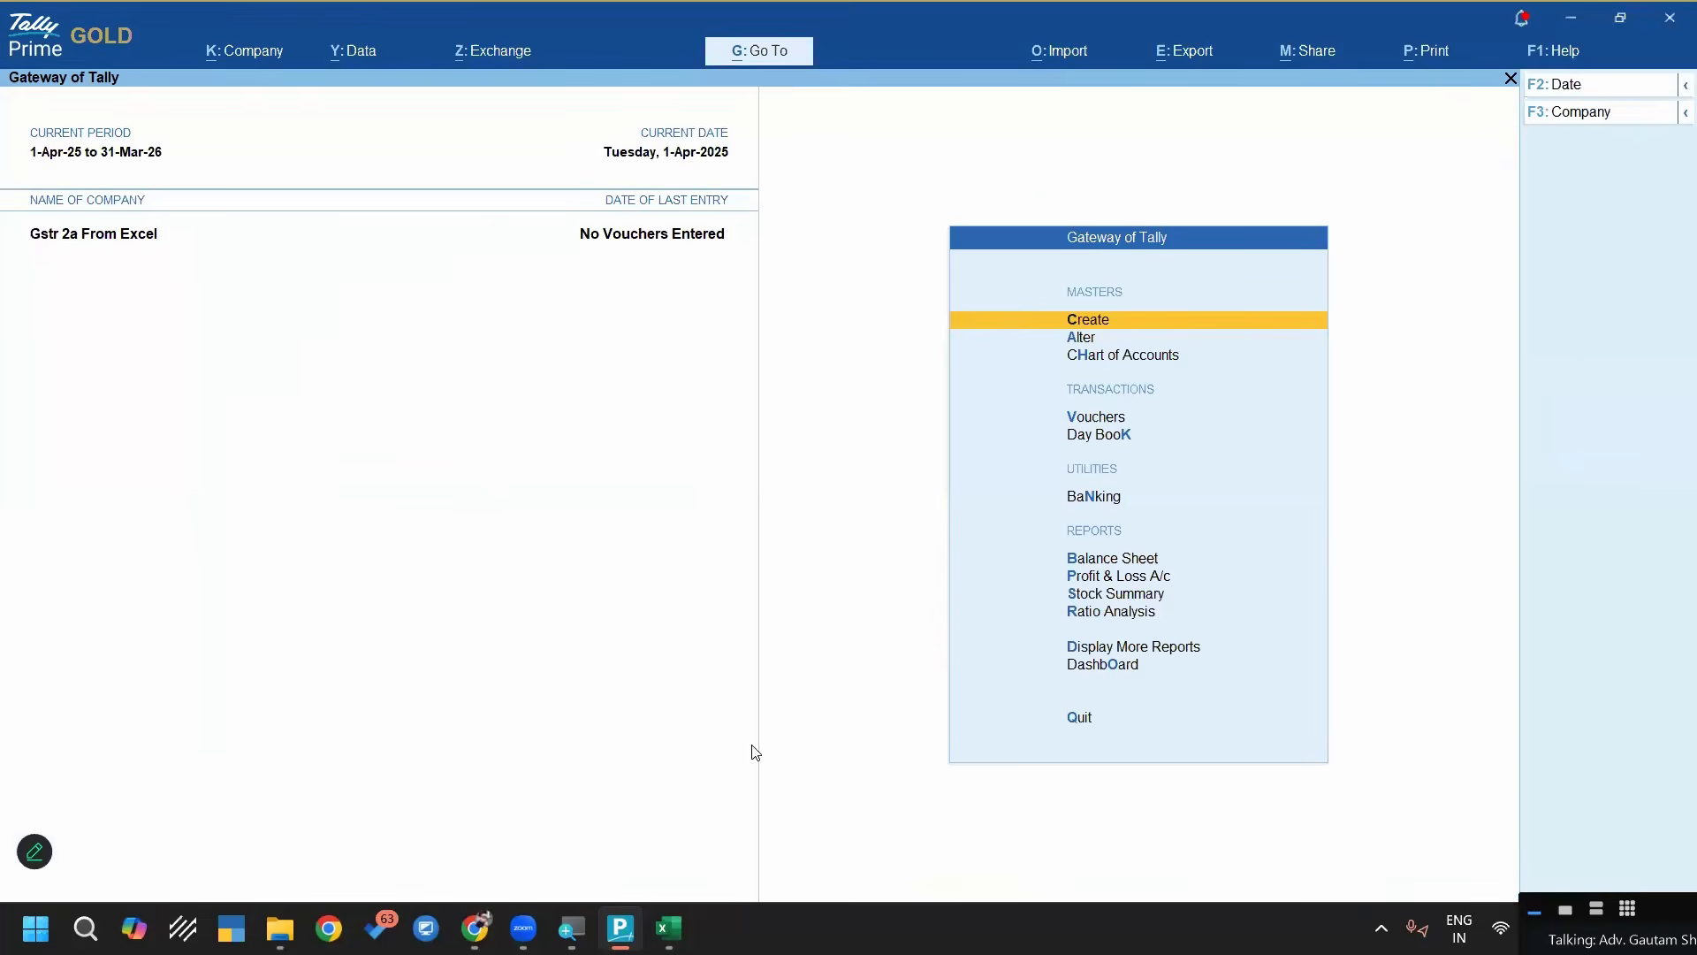
# Open the April (042025) GSTR-2A workbook from the 2a folder, close it and open the May (052025) workbook in Excel
pyautogui.click(669, 928)
pyautogui.click(281, 928)
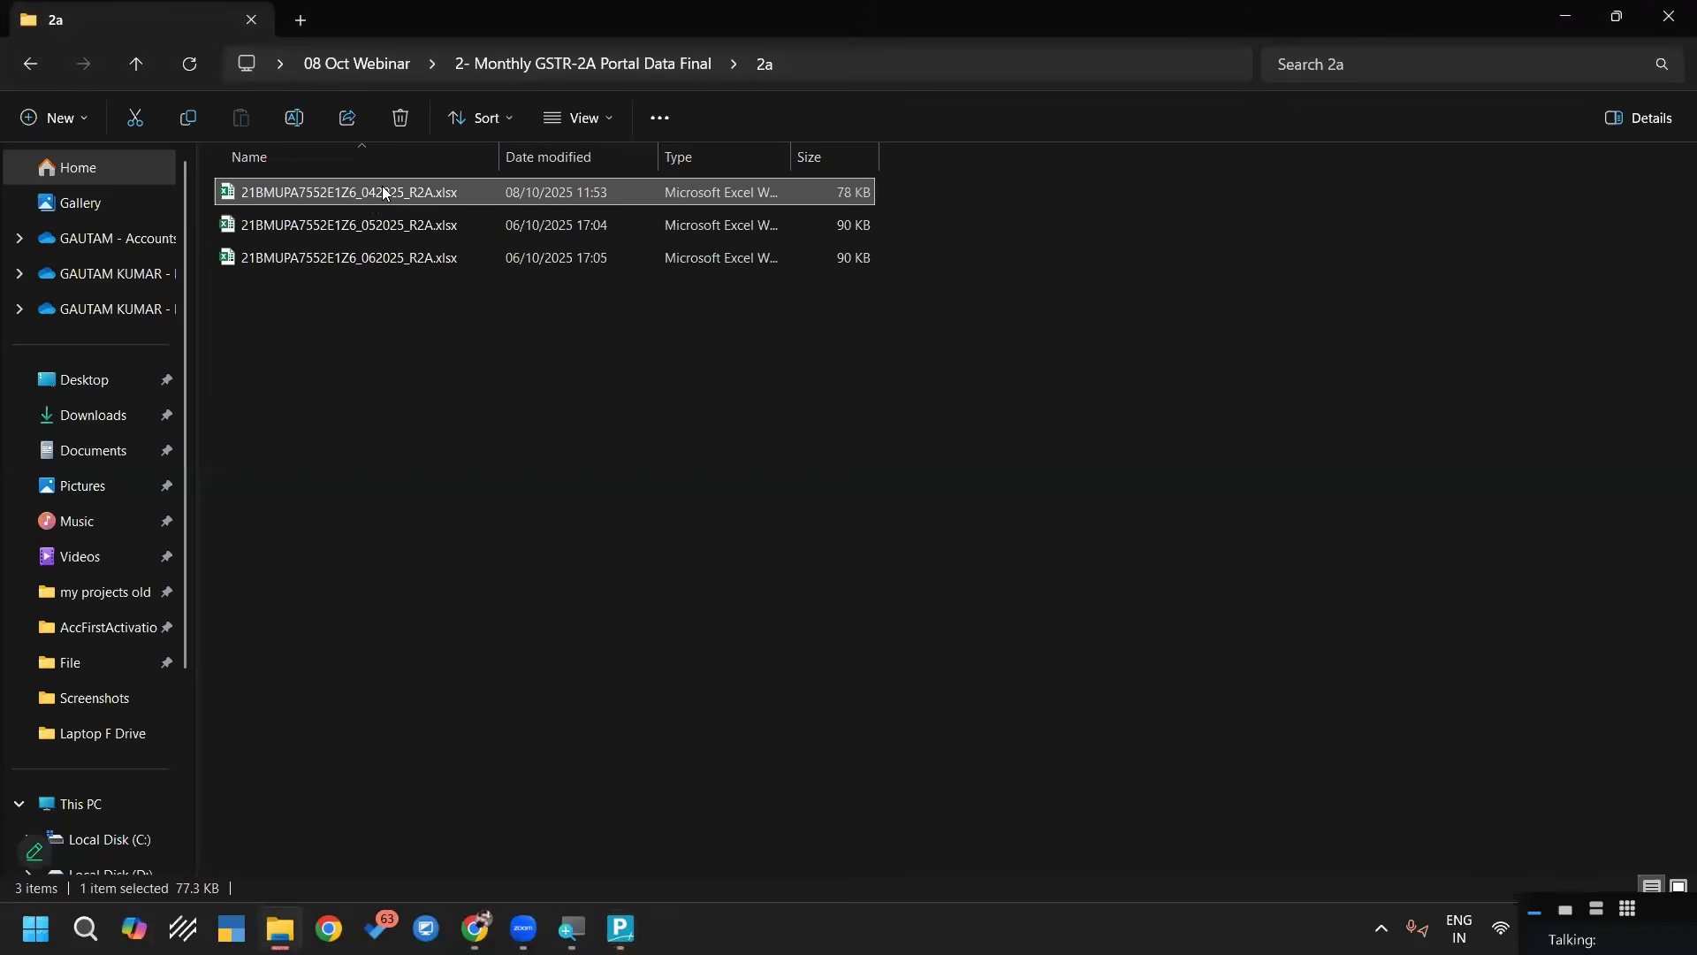
pyautogui.doubleClick(384, 191)
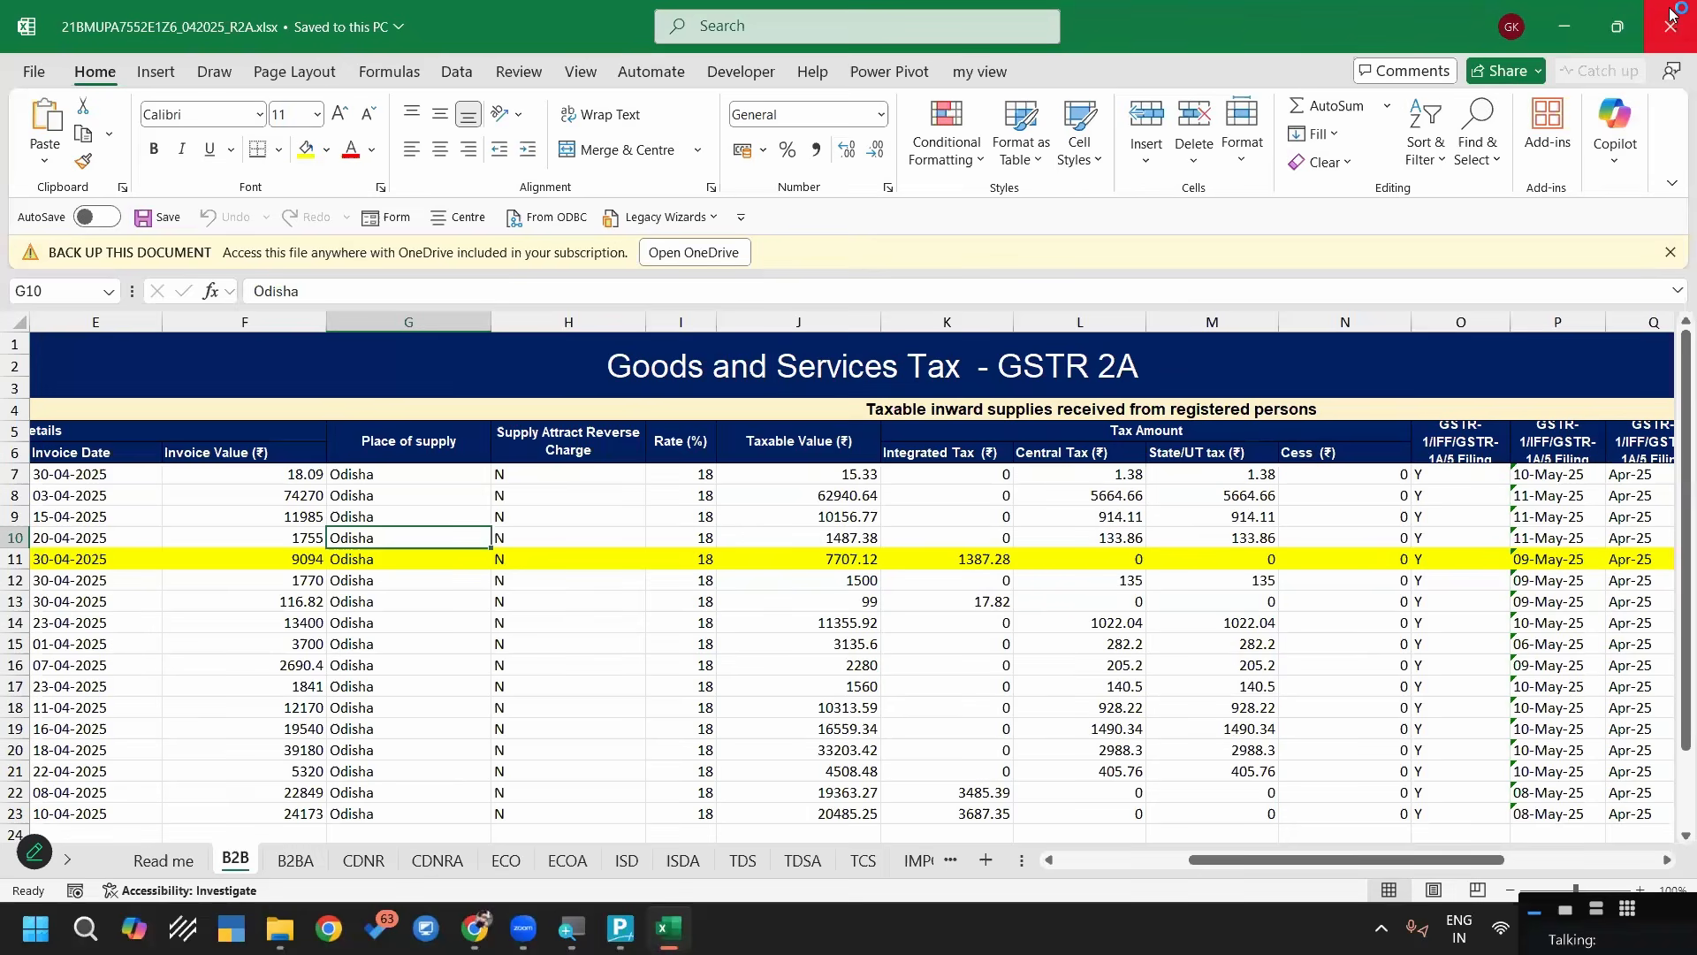
pyautogui.hotkey('alt', 'F4')
pyautogui.click(478, 225)
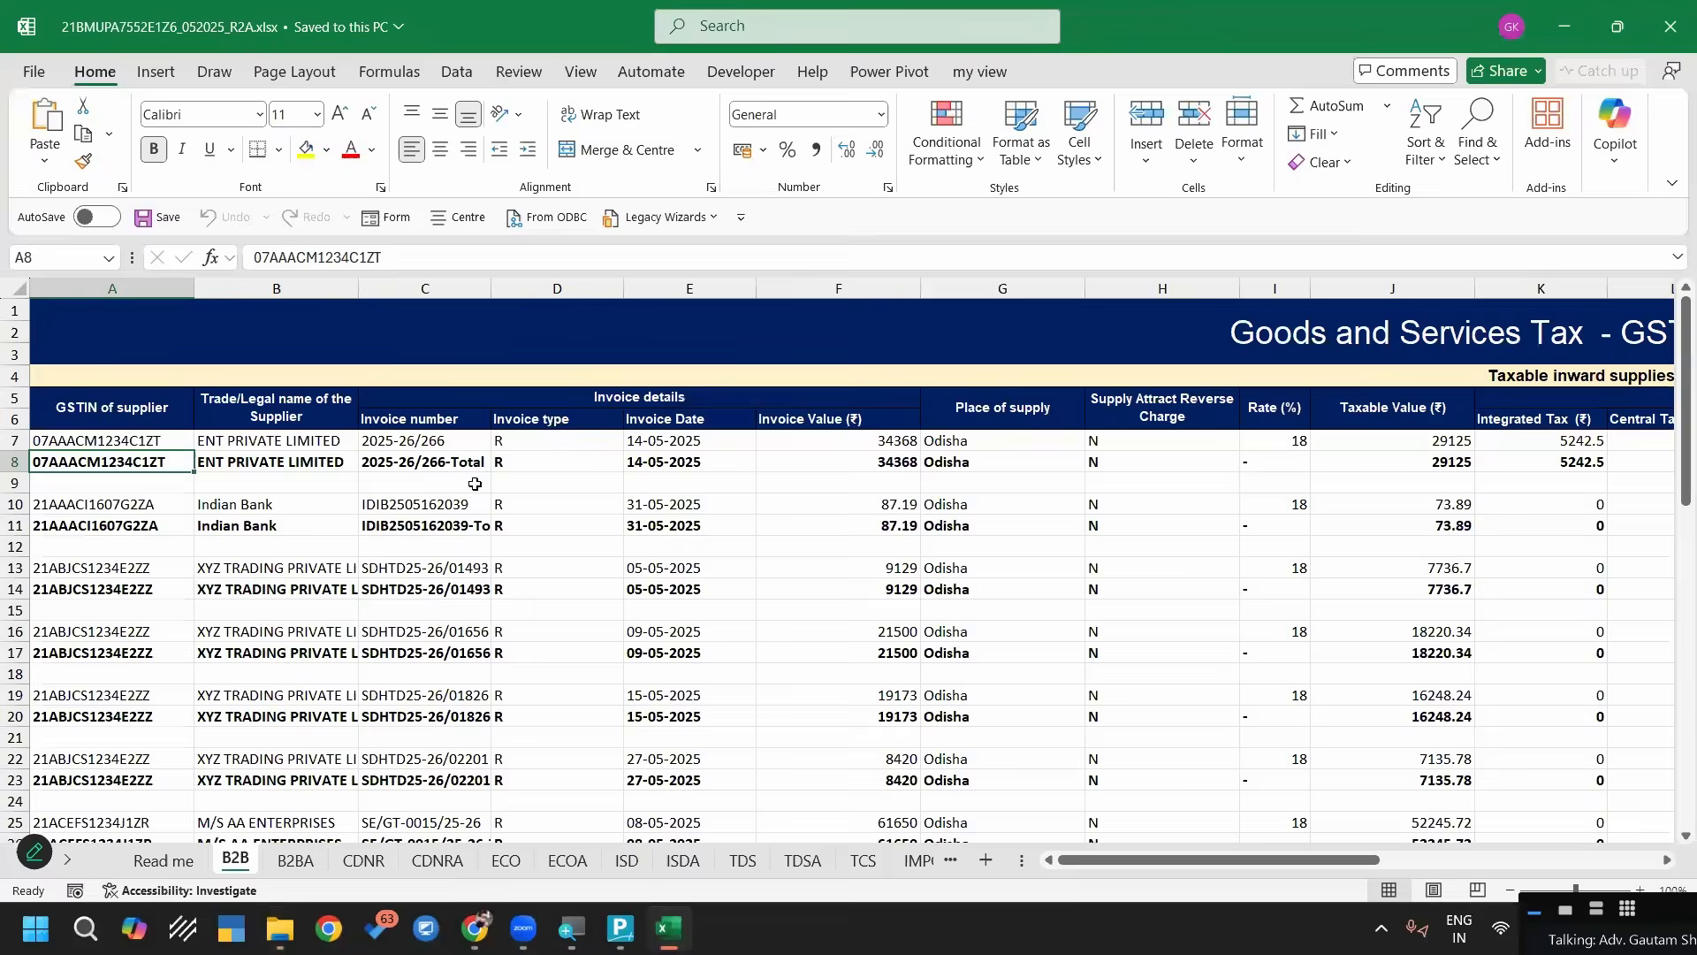
# Examine the blank row 9, the total row 8 and the Rate (%) cells I7 and I8 on the B2B sheet
pyautogui.click(475, 485)
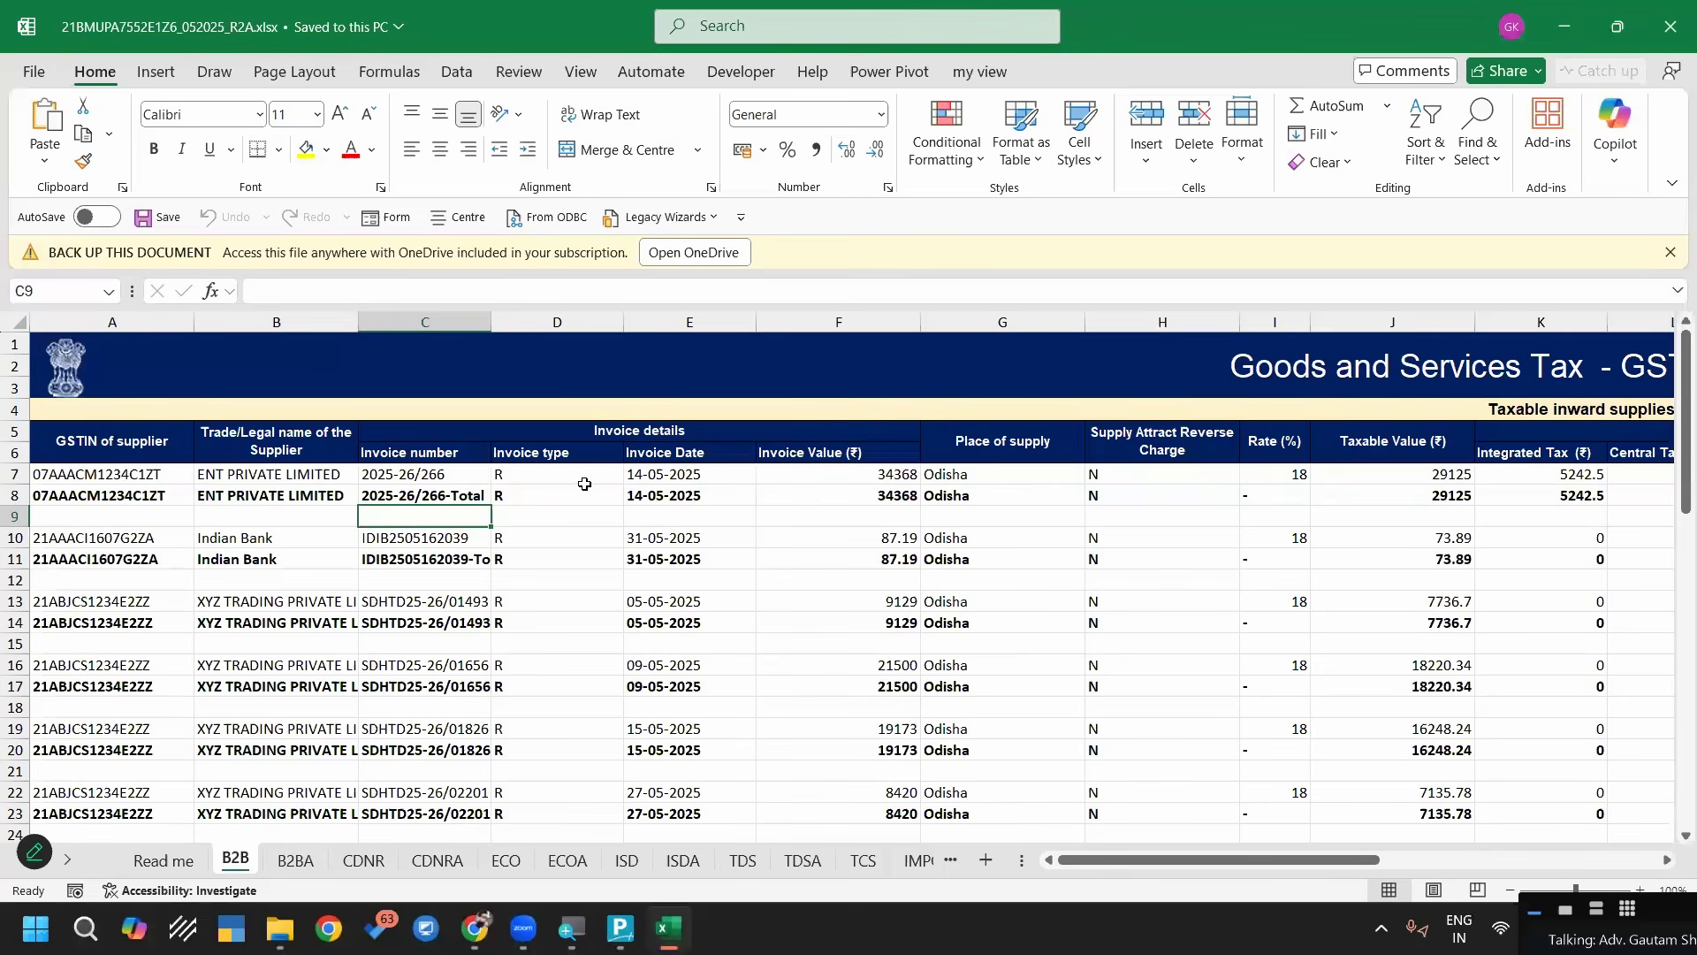
pyautogui.click(14, 517)
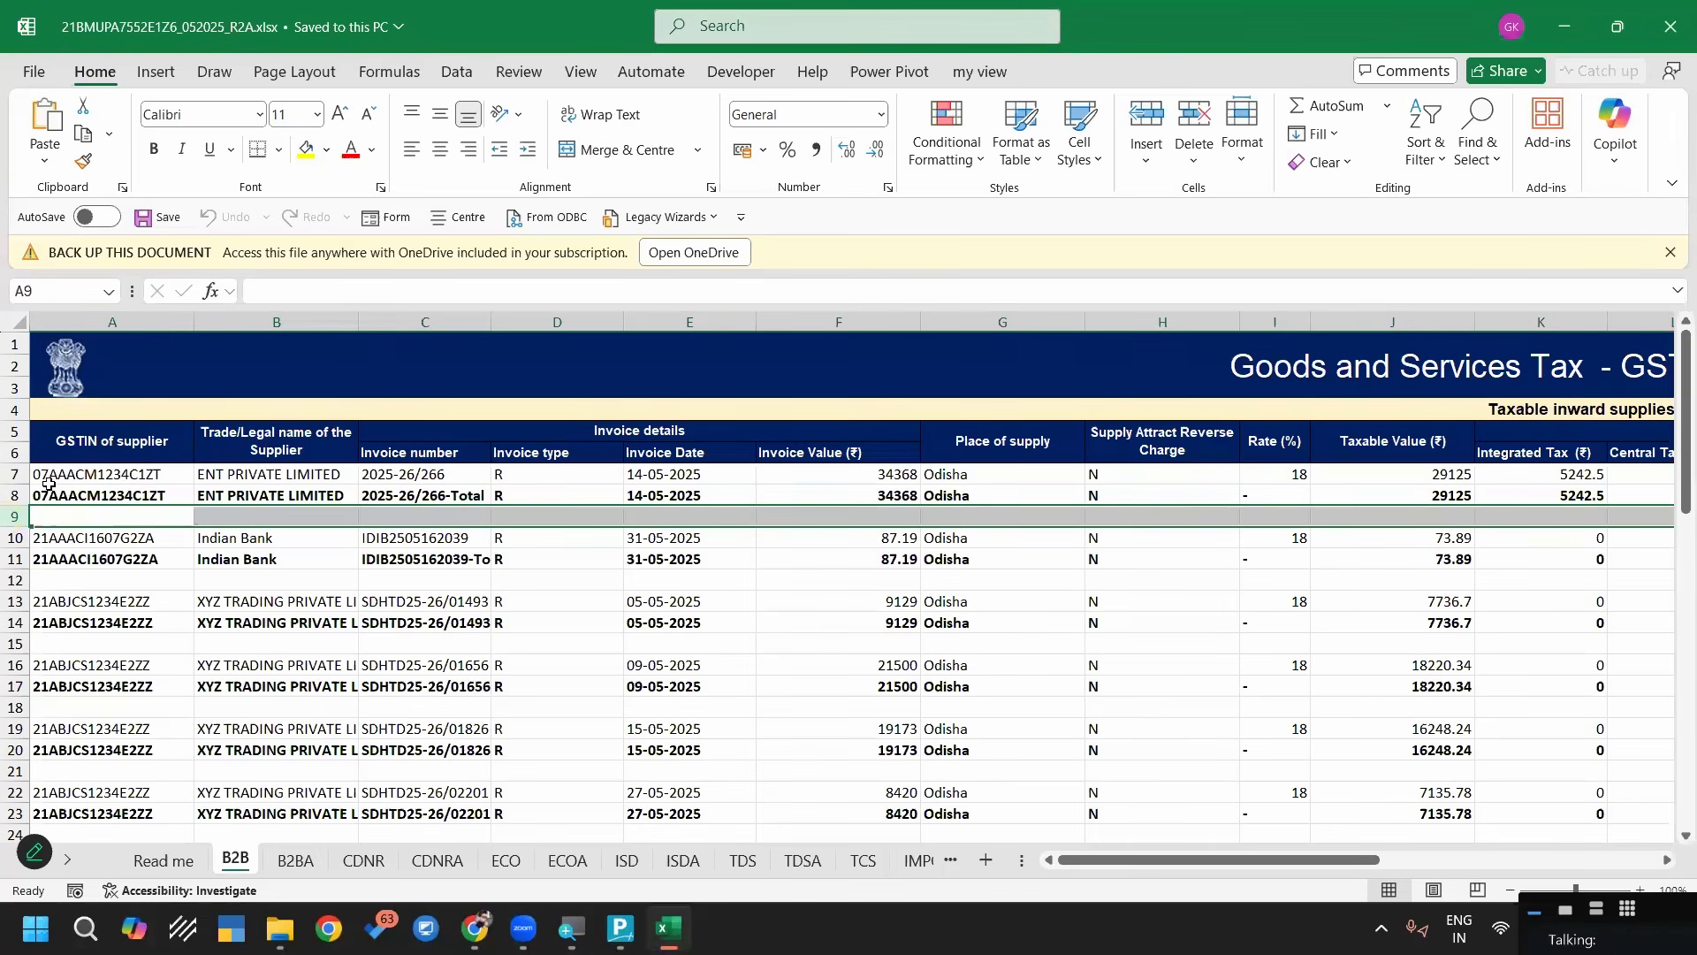
pyautogui.click(14, 495)
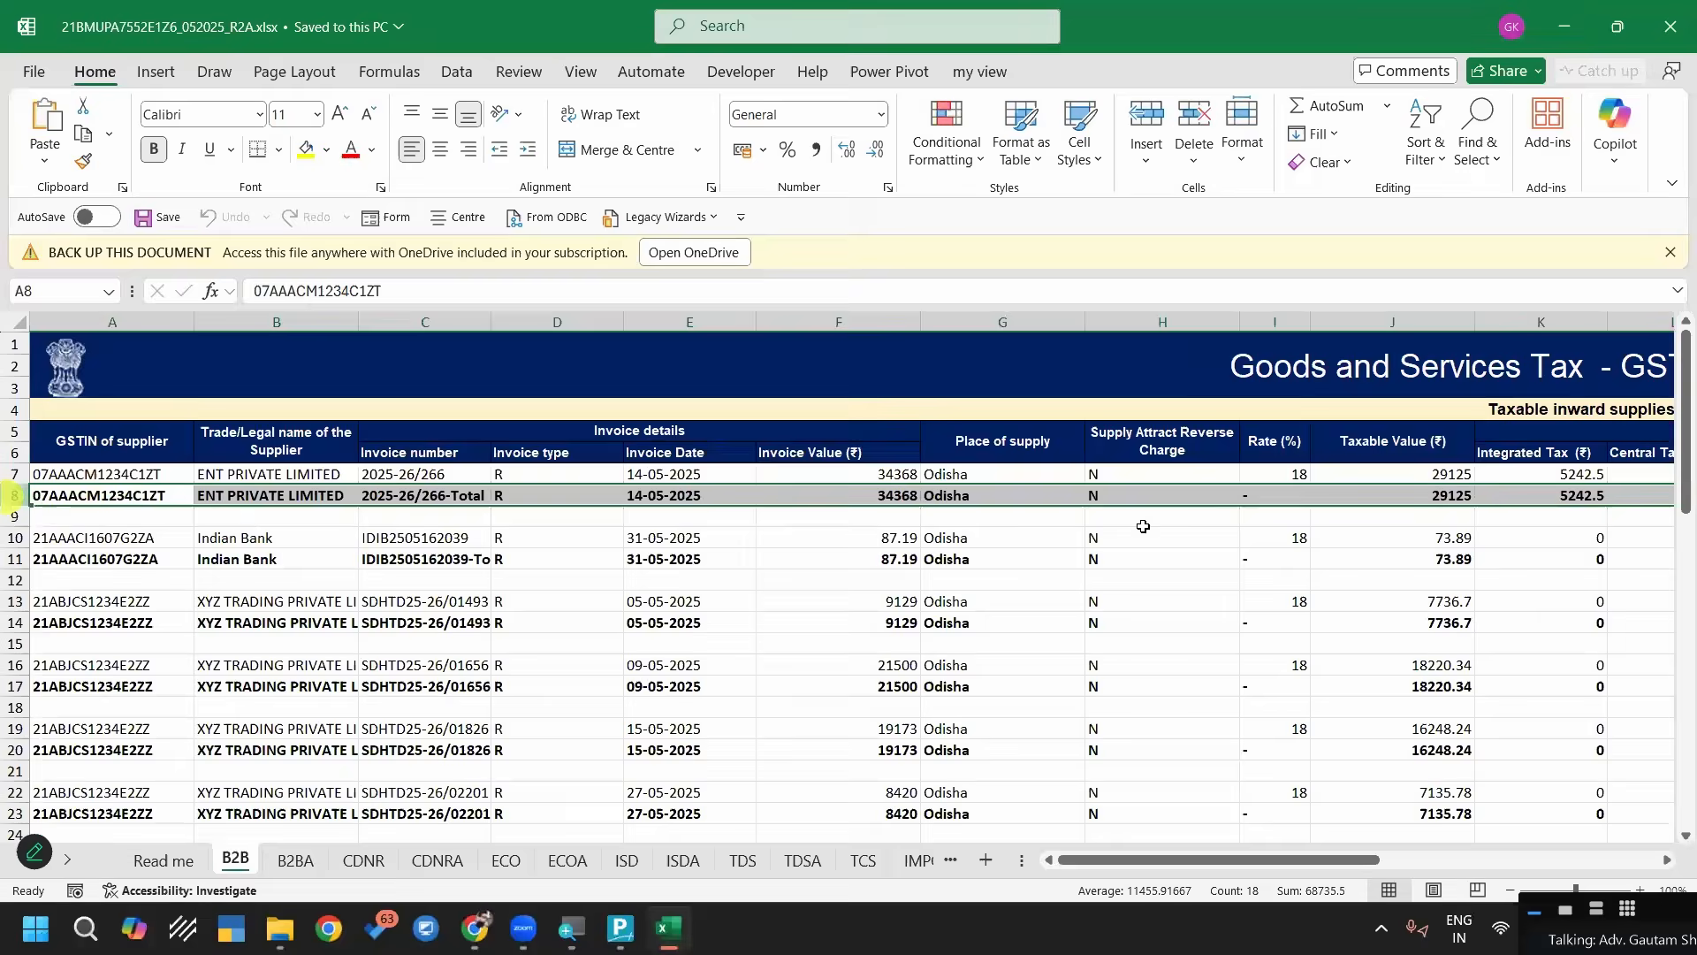
pyautogui.press('Left')
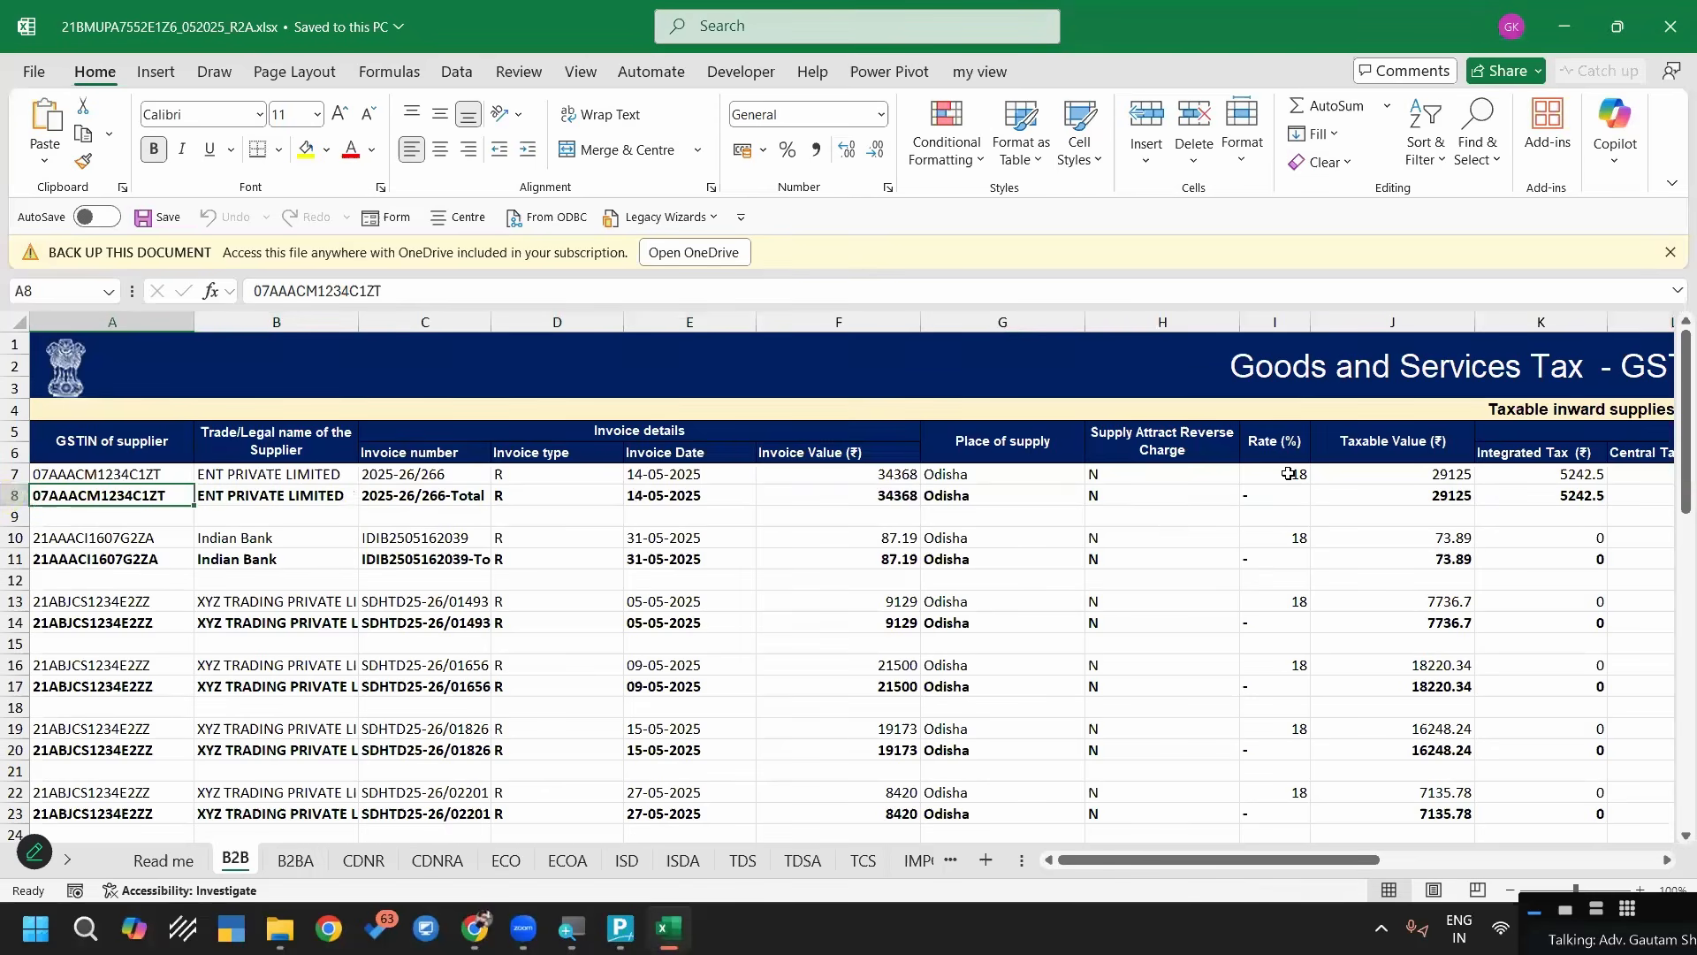
pyautogui.click(1286, 475)
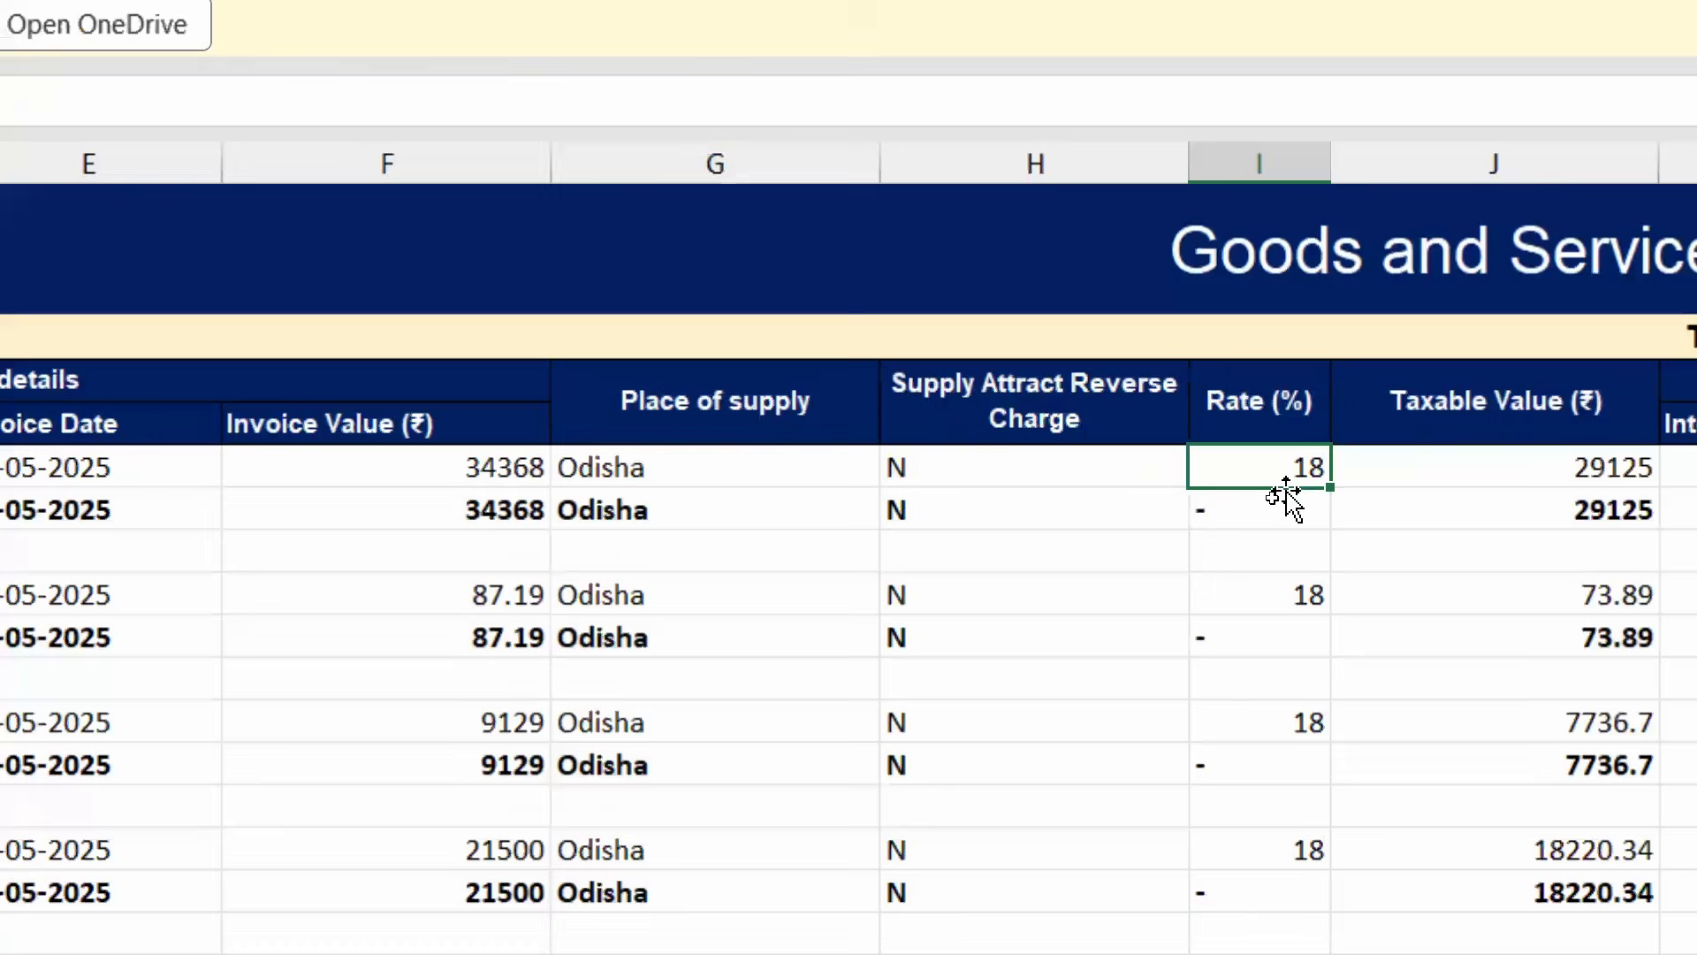
pyautogui.click(1264, 498)
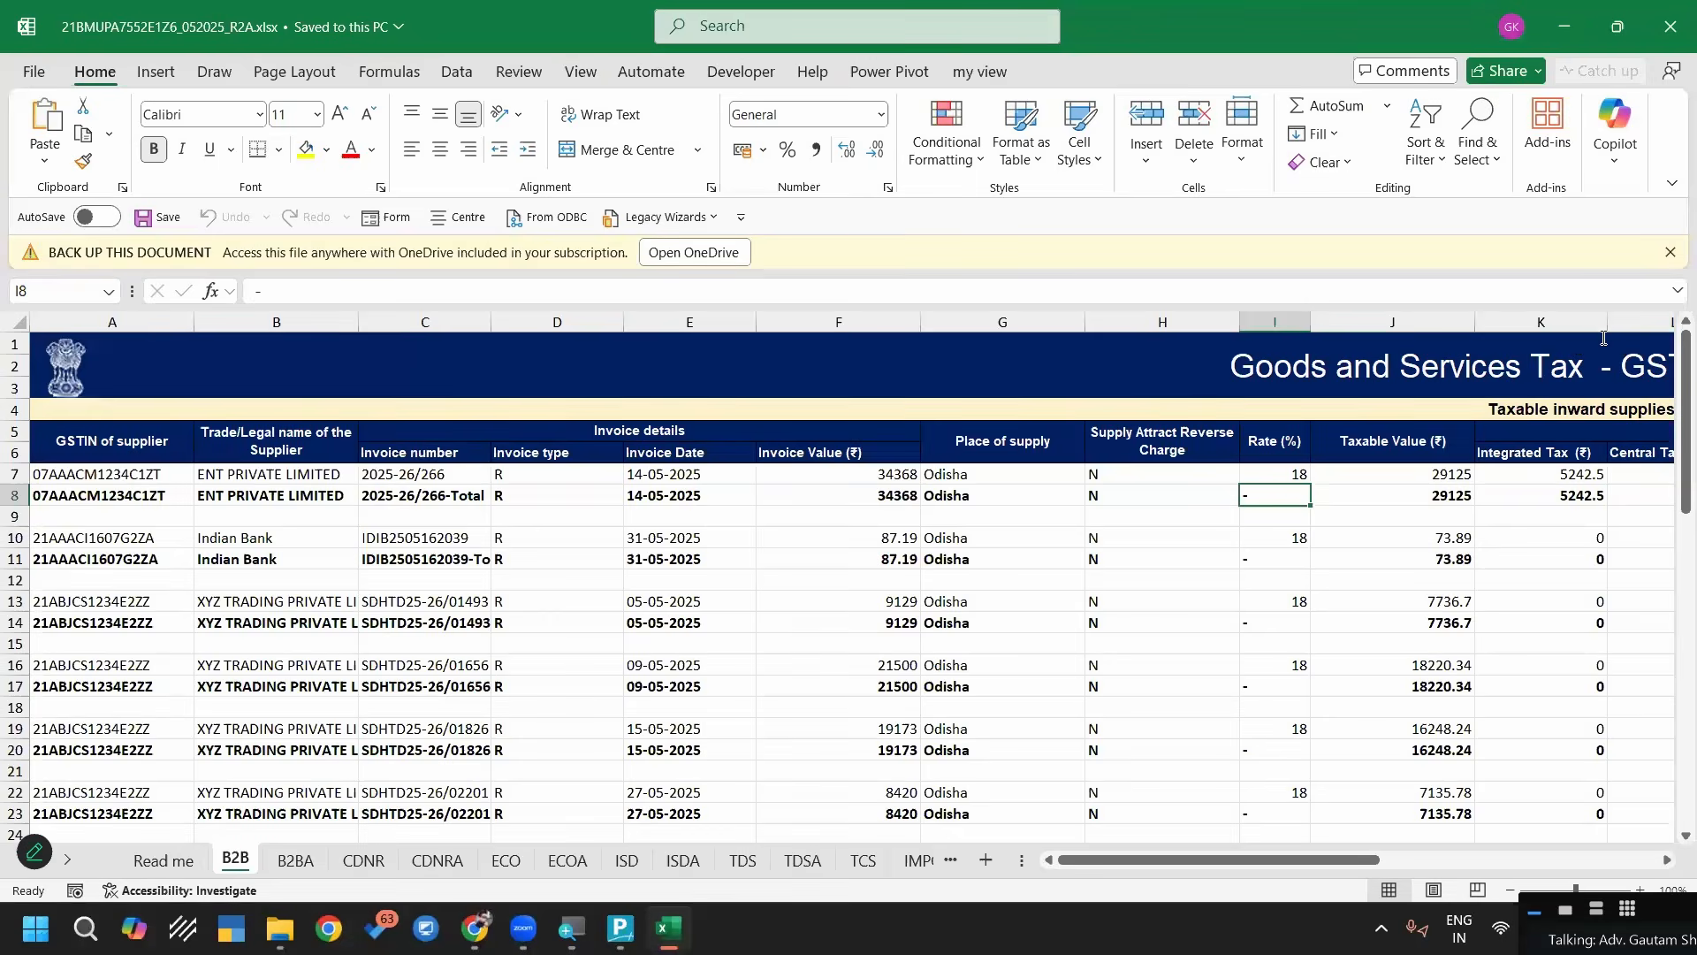
# Dismiss the backup notice and filter the Rate (%) column to hide the "-" and blank entries
pyautogui.click(1670, 252)
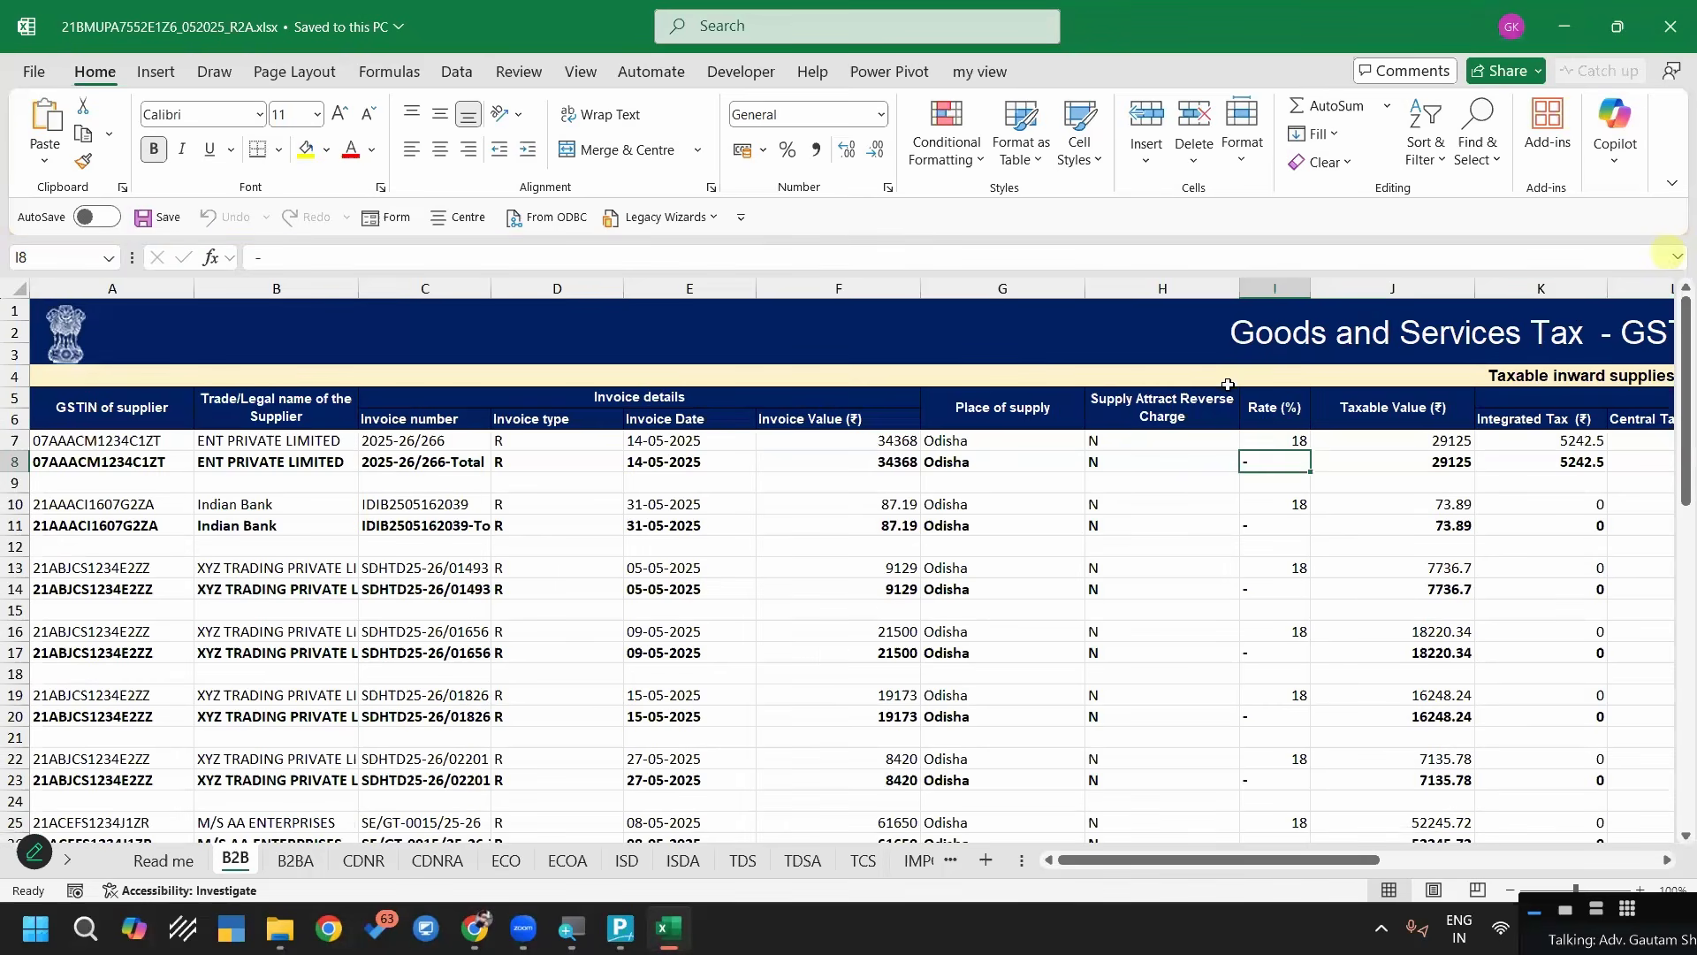
pyautogui.click(1299, 285)
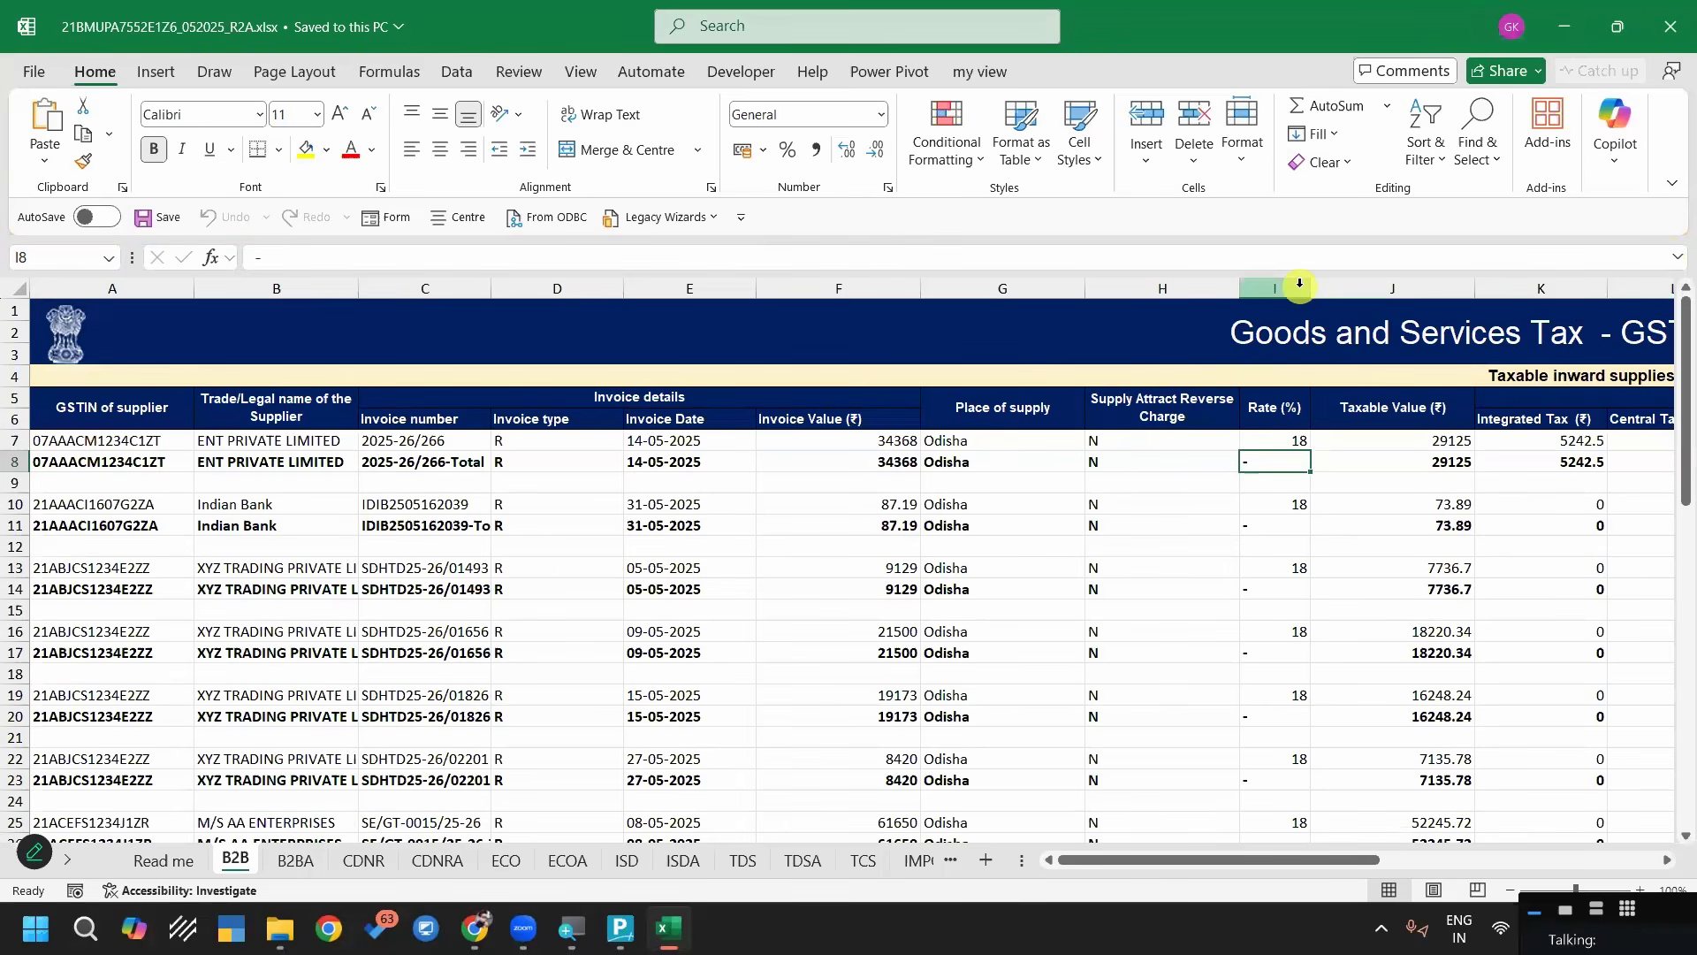
pyautogui.click(1299, 285)
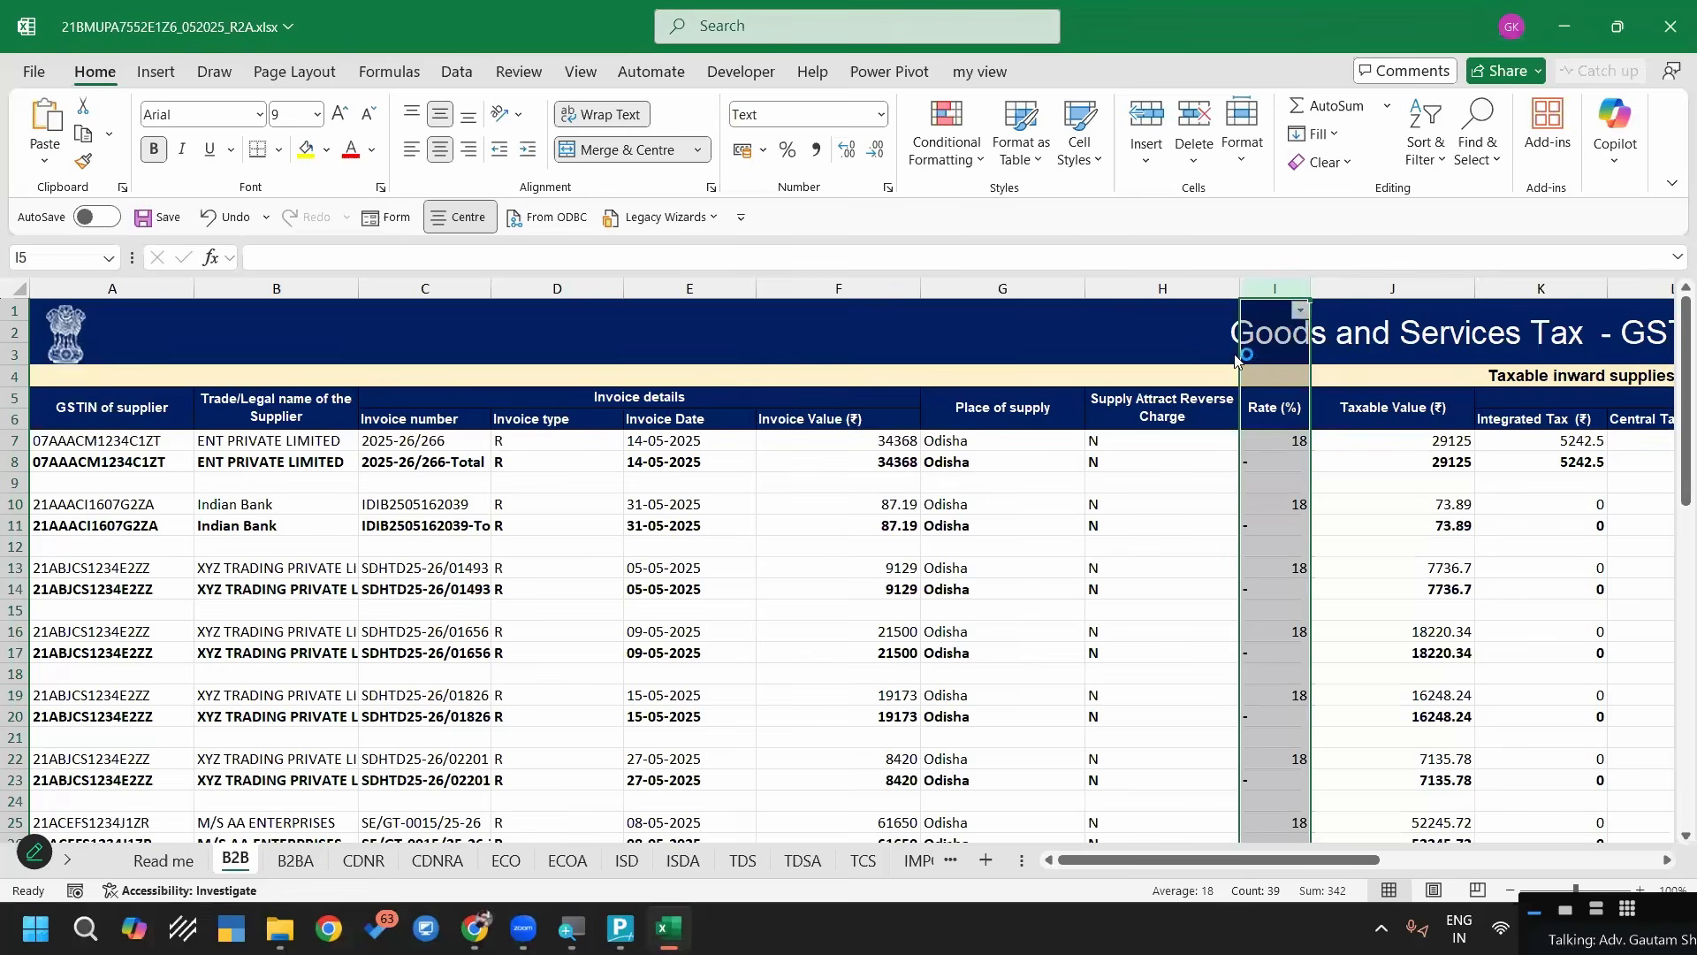
pyautogui.hotkey('alt', 'Down')
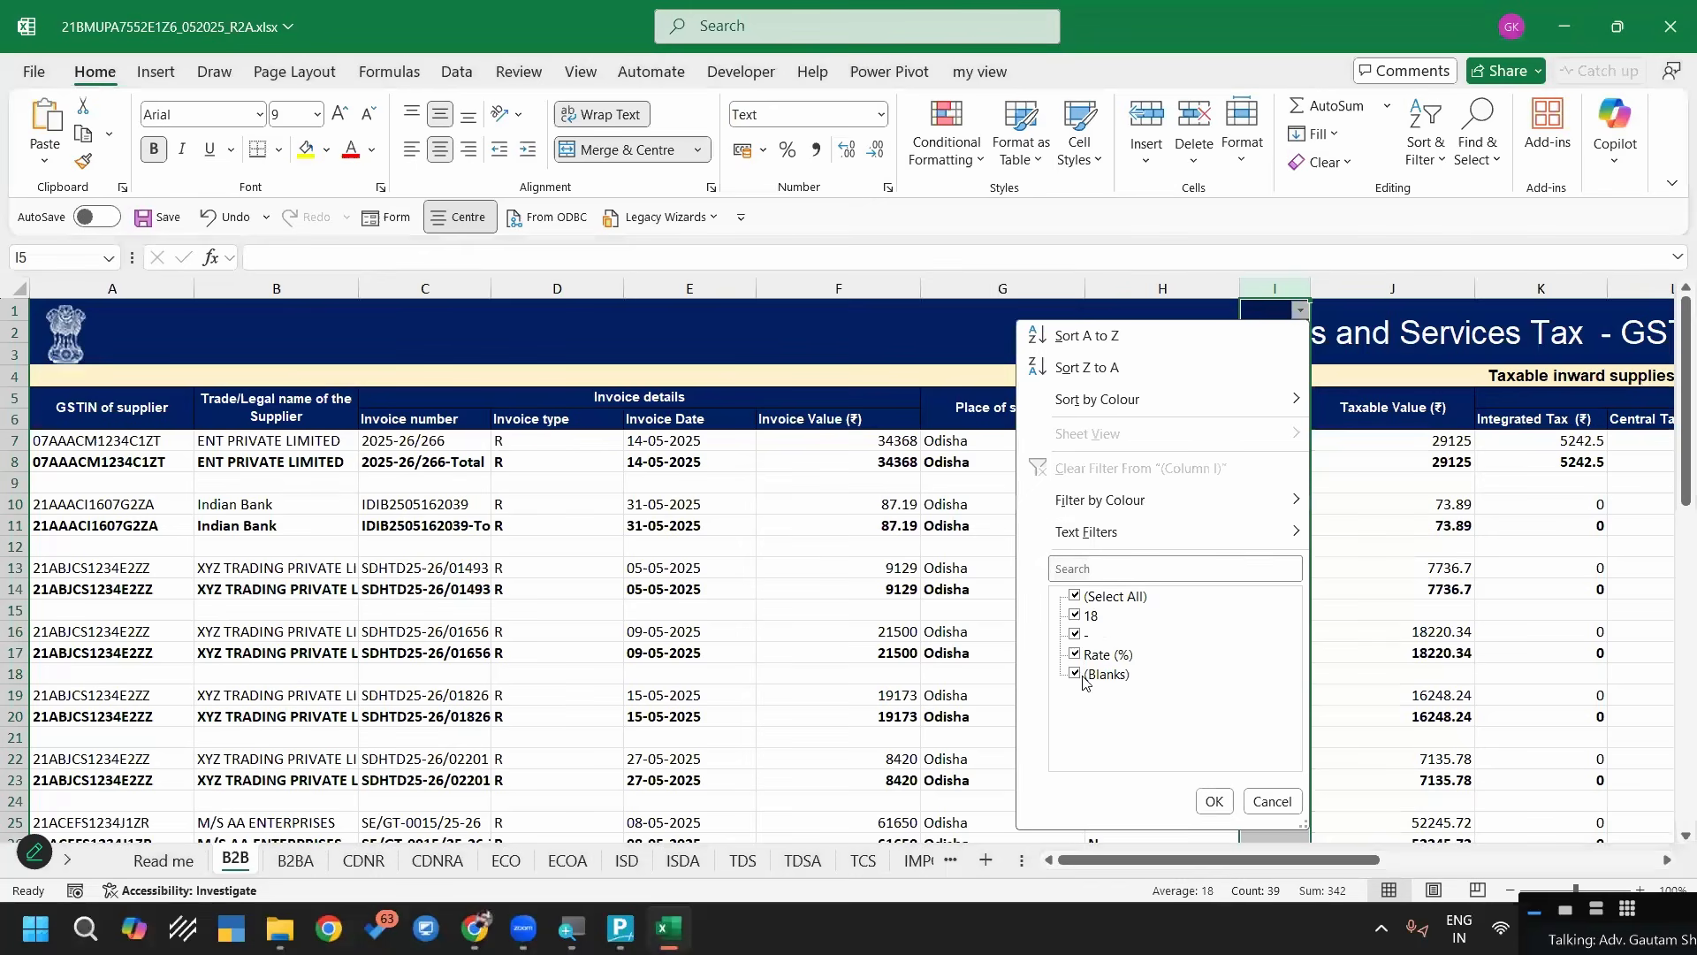
pyautogui.click(1076, 633)
pyautogui.click(1101, 674)
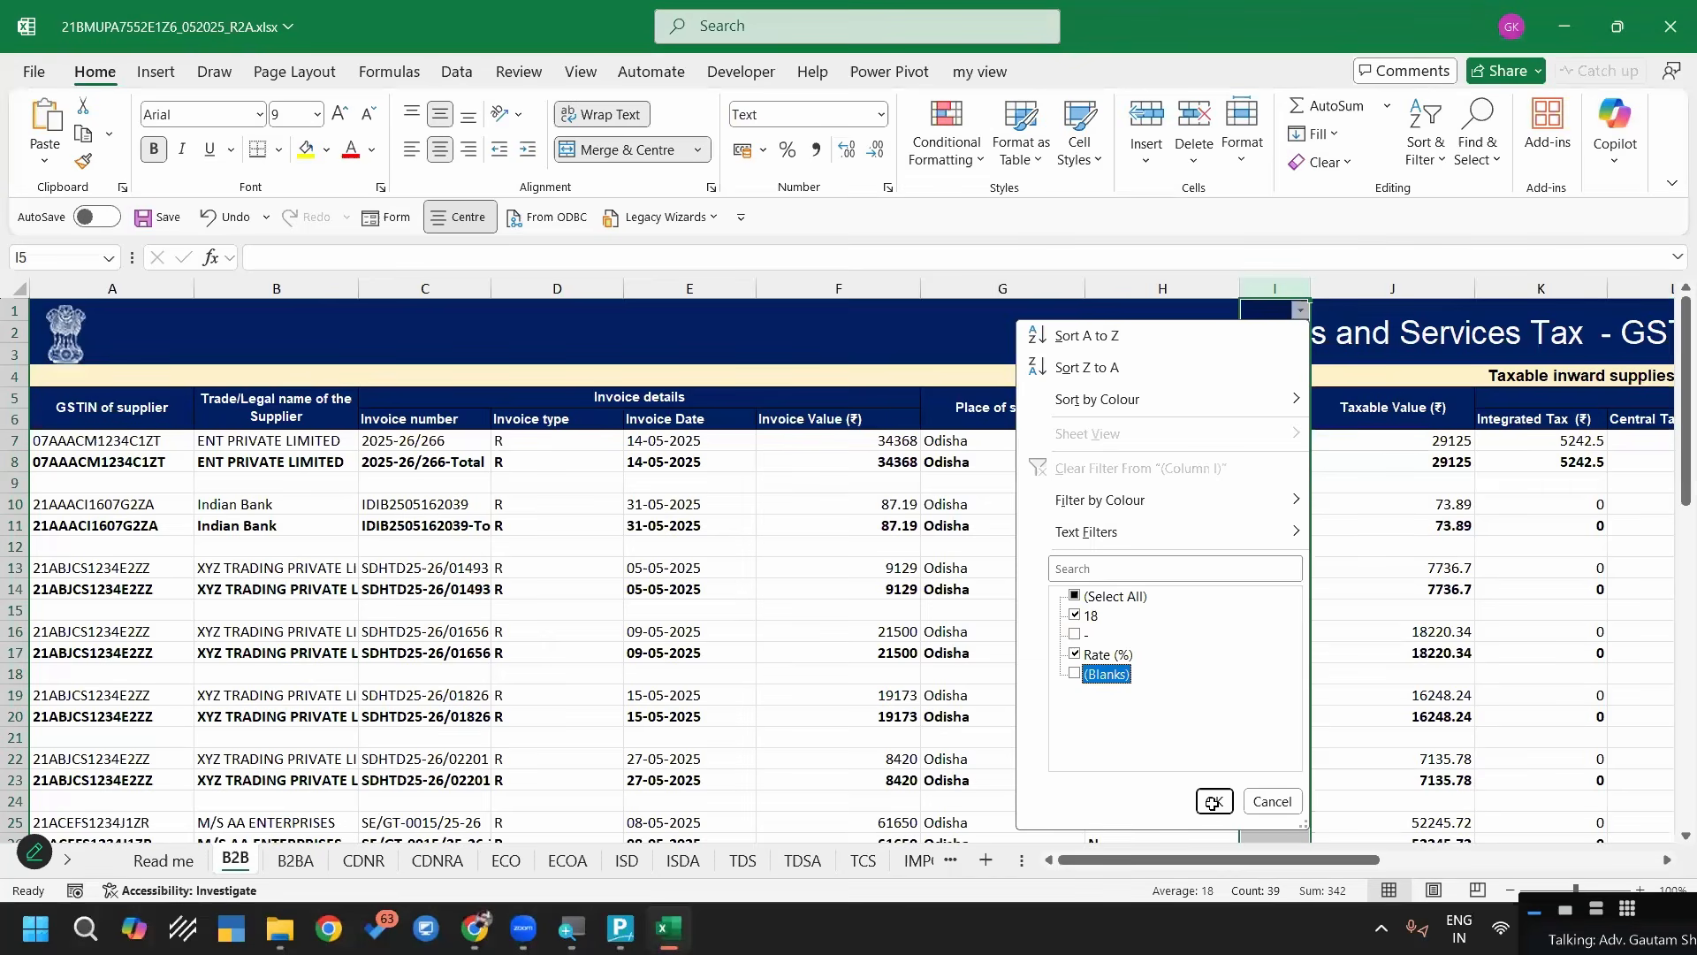
pyautogui.press('Return')
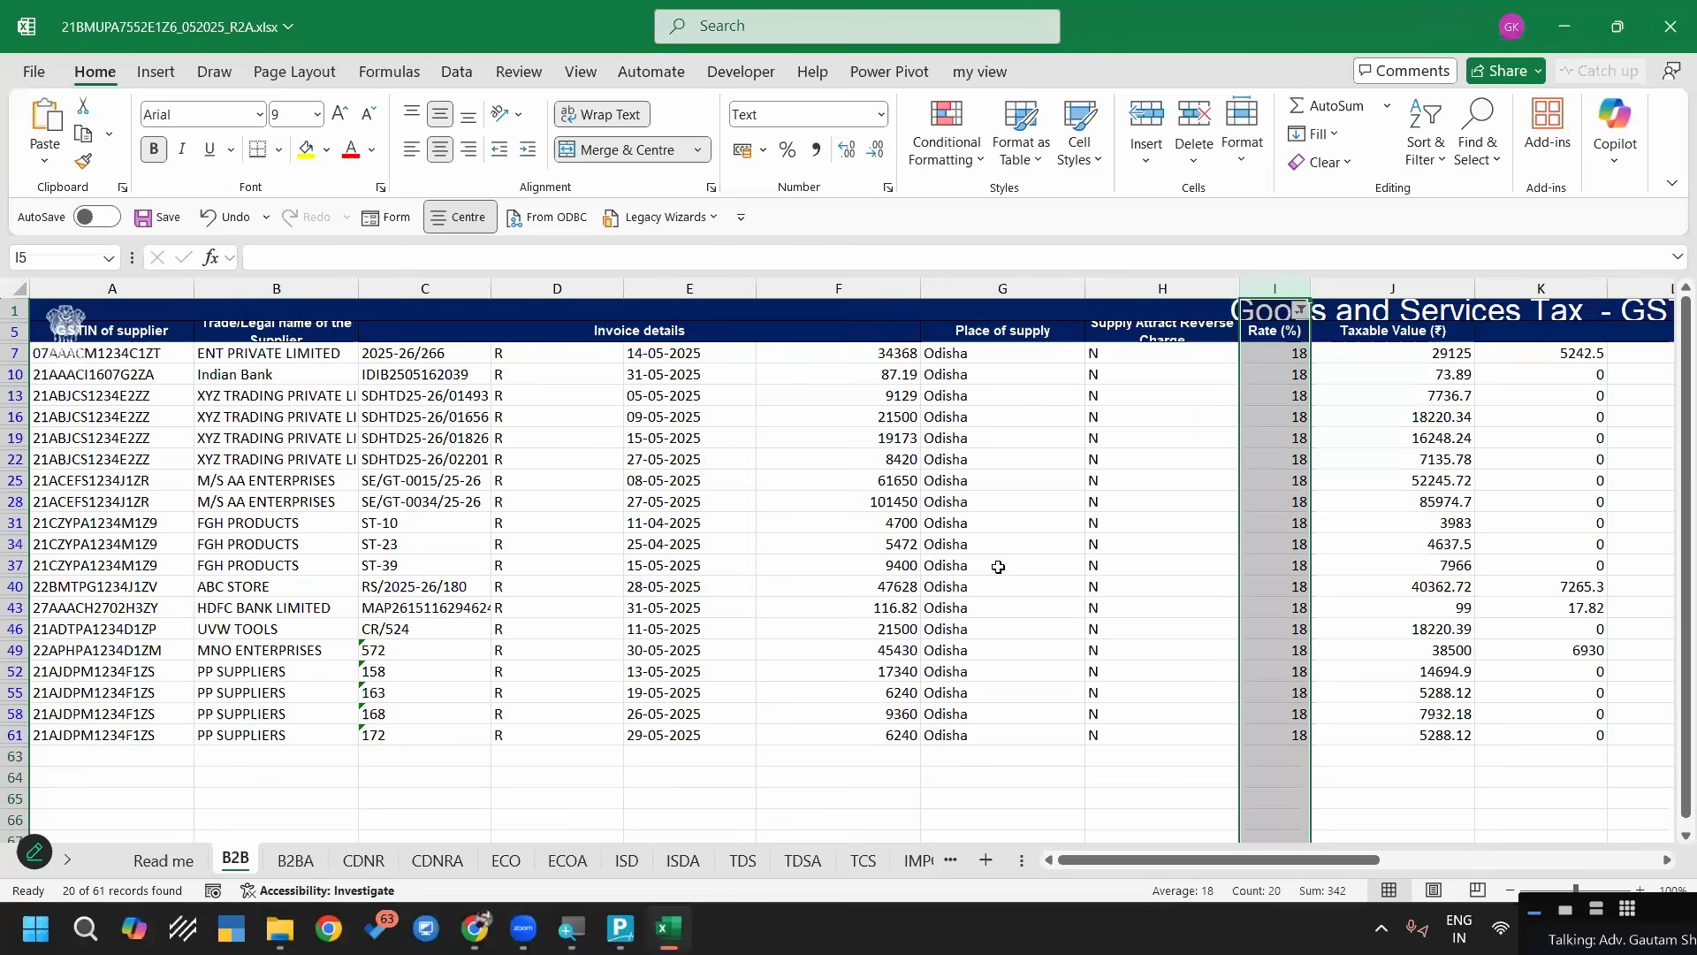
# Filter Rate (%) to only "-" and blank entries, delete those rows from row 8 down as visible cells only, and remove the filter
pyautogui.click(689, 417)
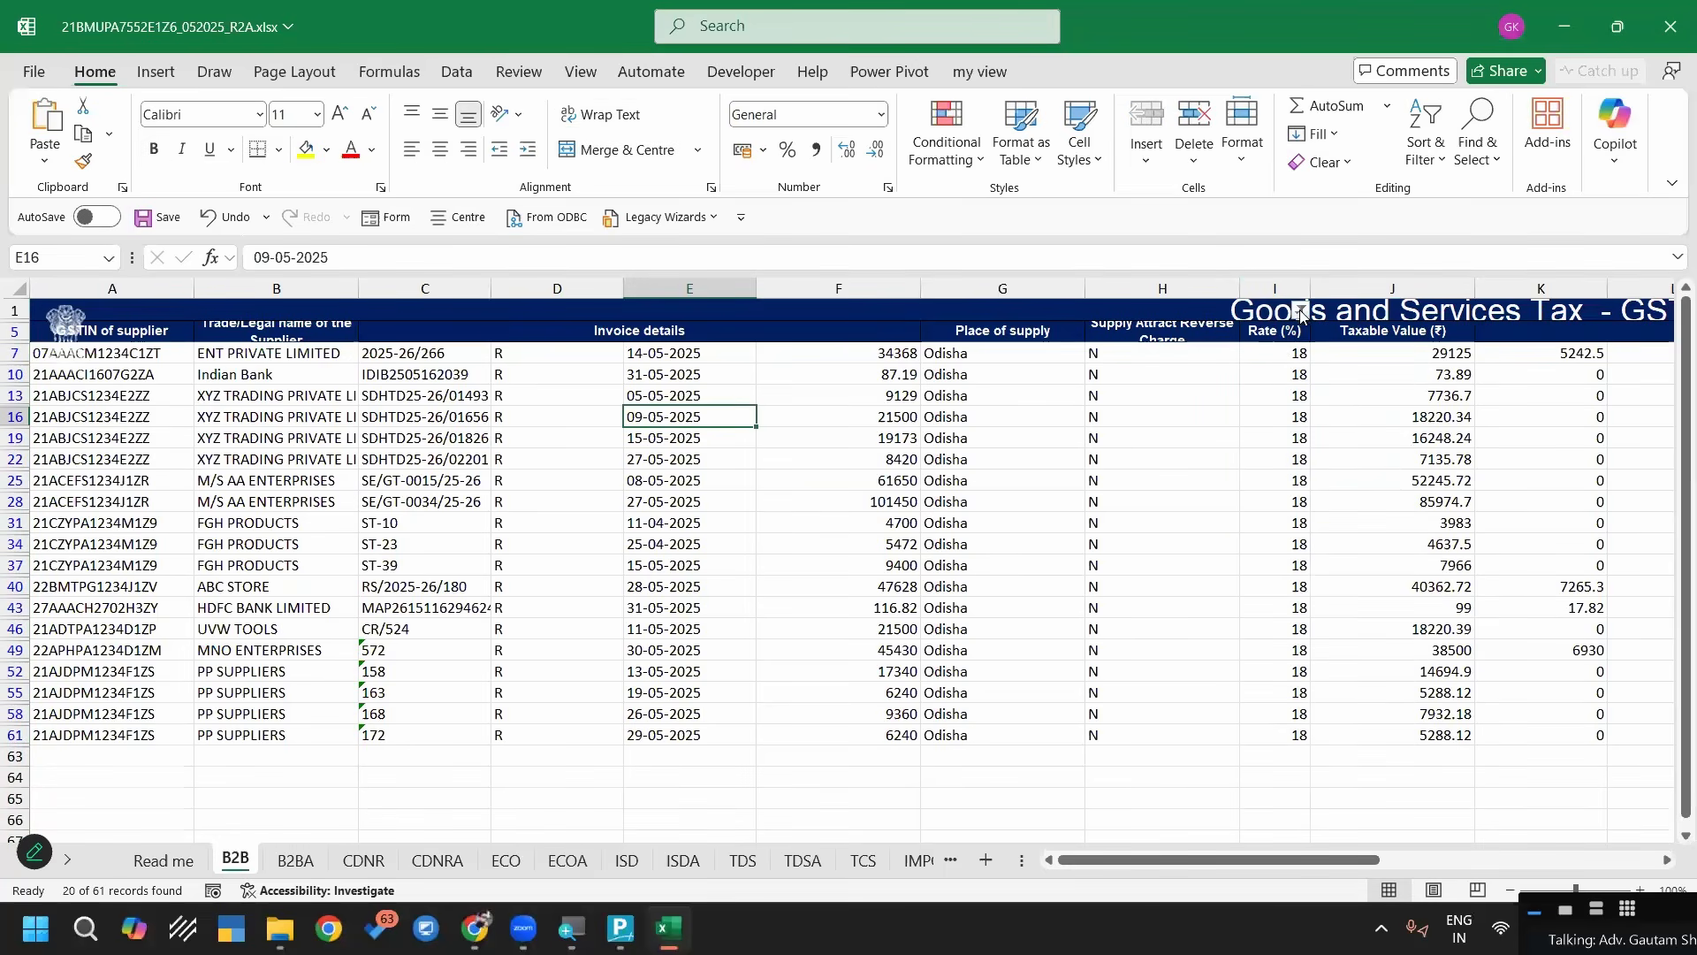
pyautogui.click(1095, 655)
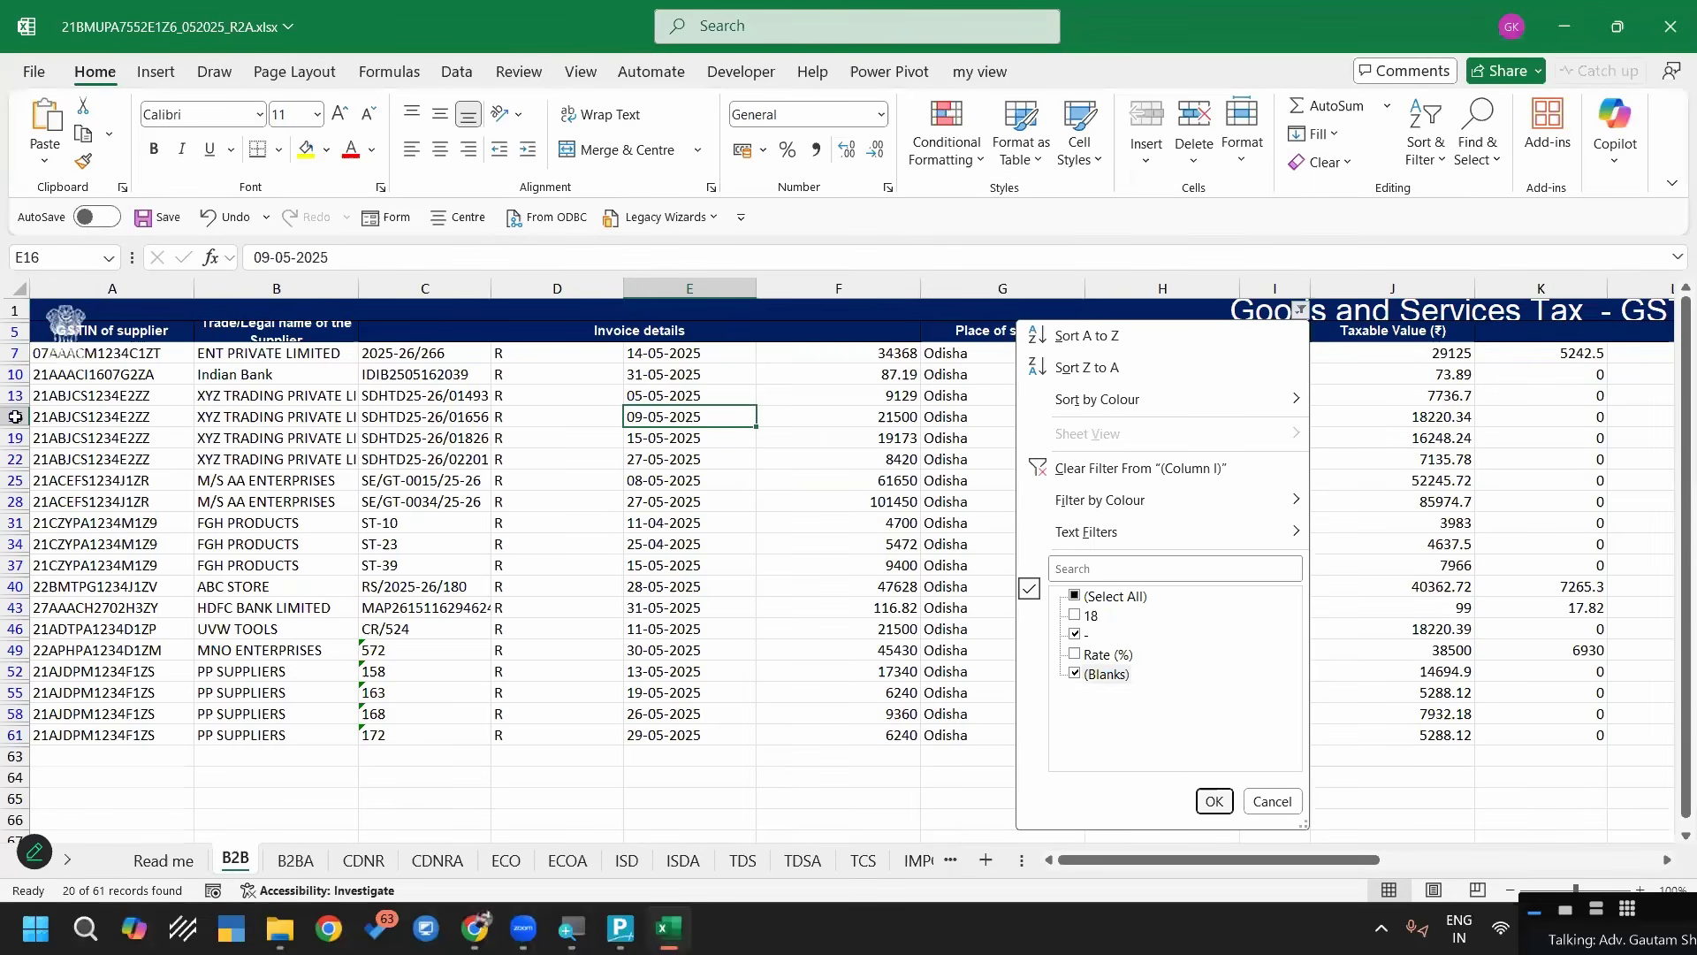
pyautogui.moveTo(16, 416); pyautogui.dragTo(57, 840)
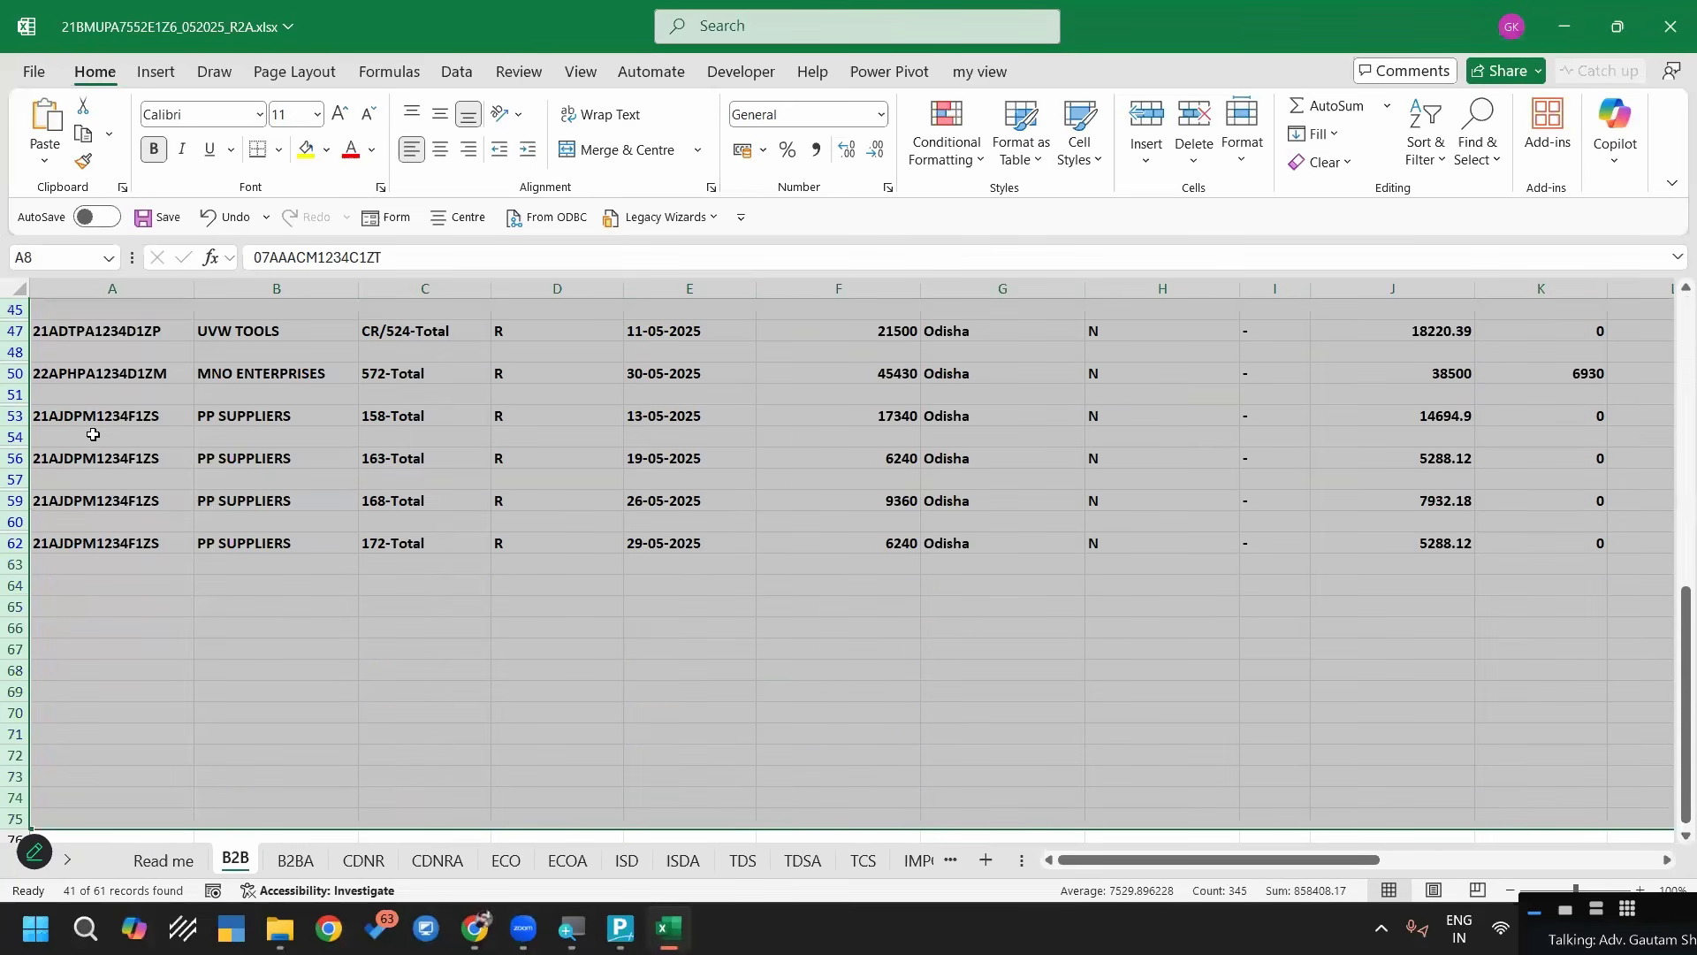
pyautogui.hotkey('ctrl', 'g')
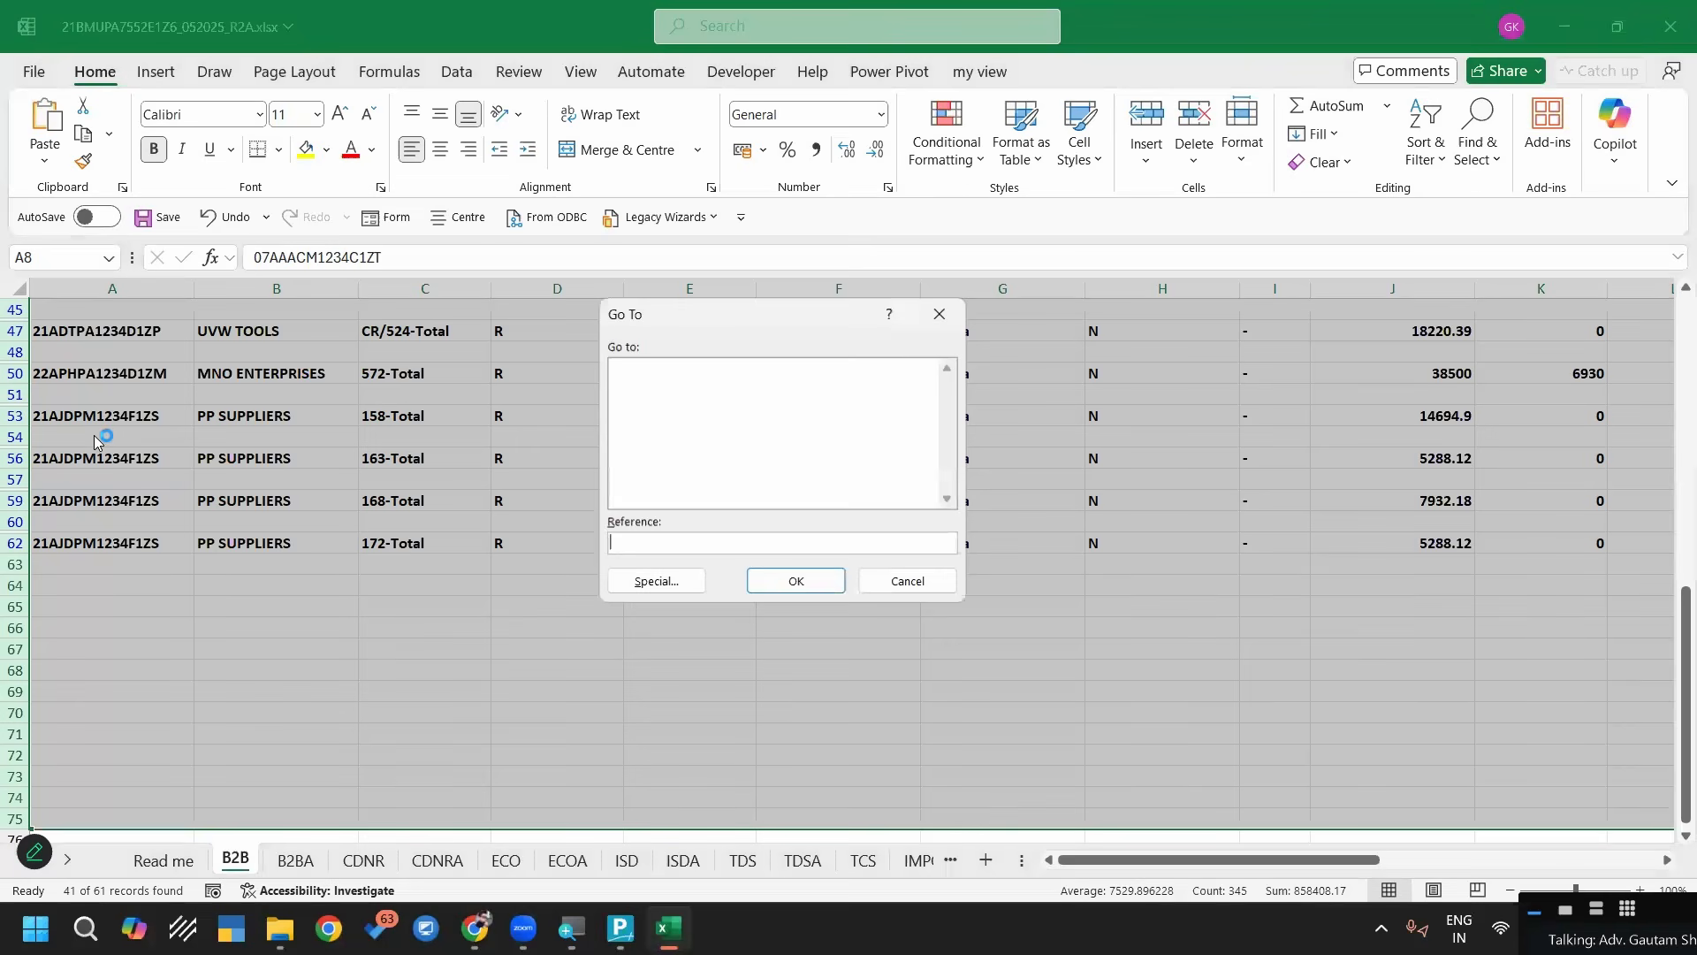
pyautogui.click(646, 585)
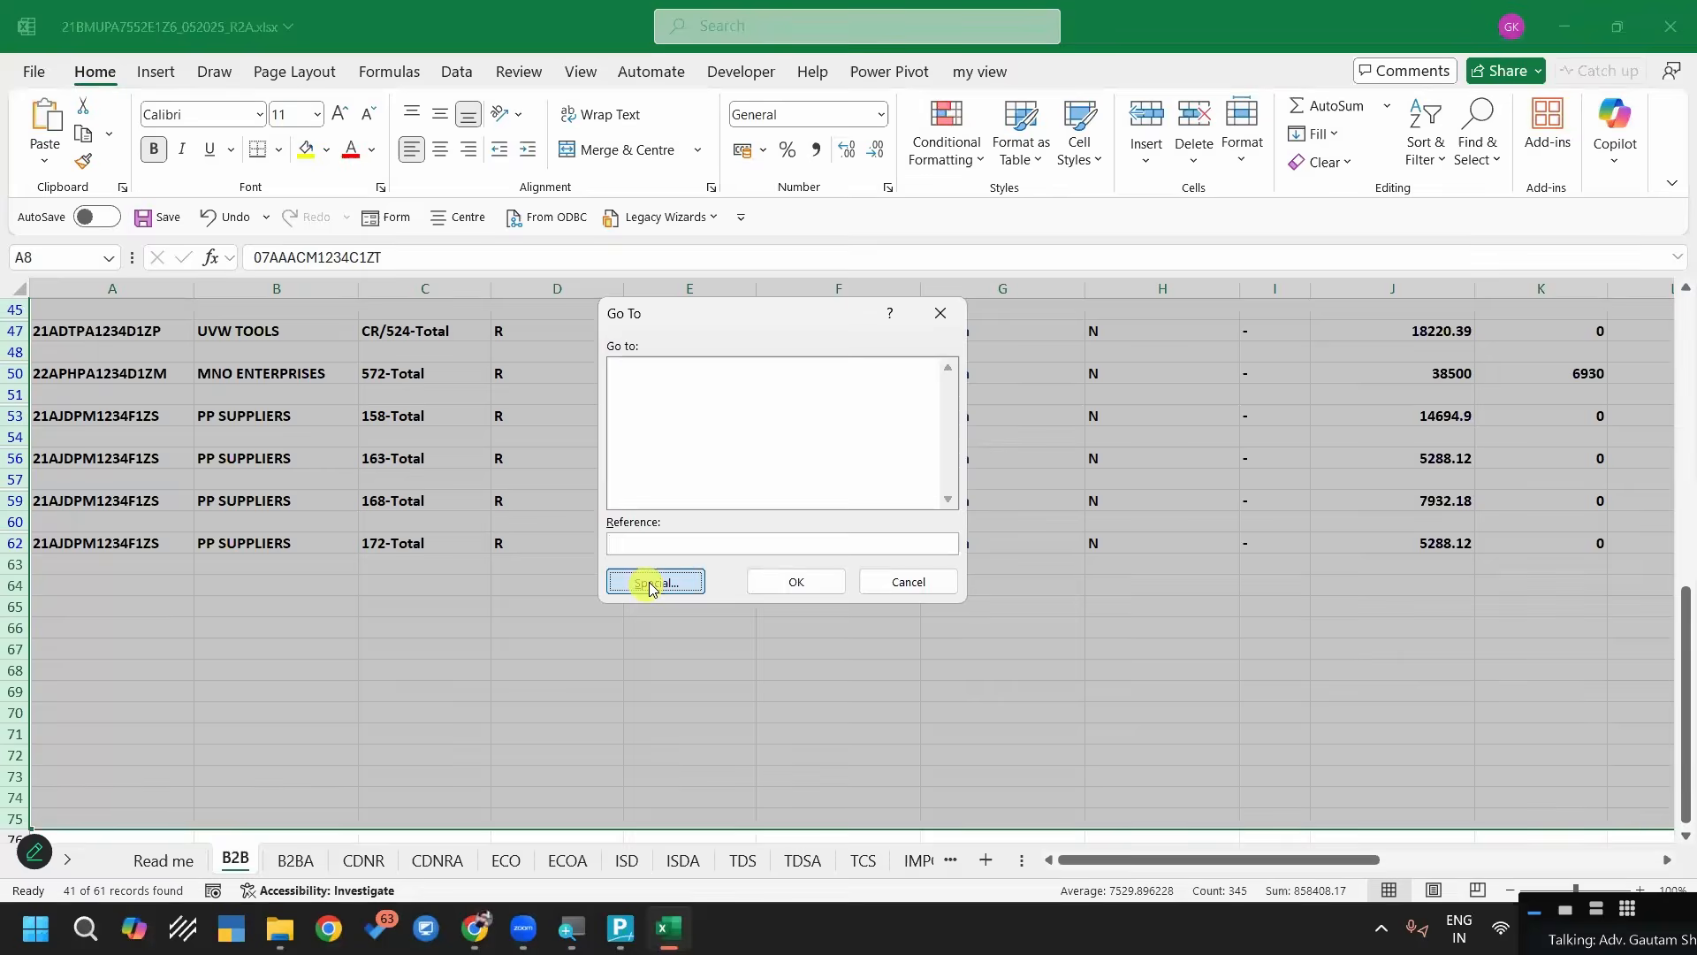
pyautogui.click(862, 491)
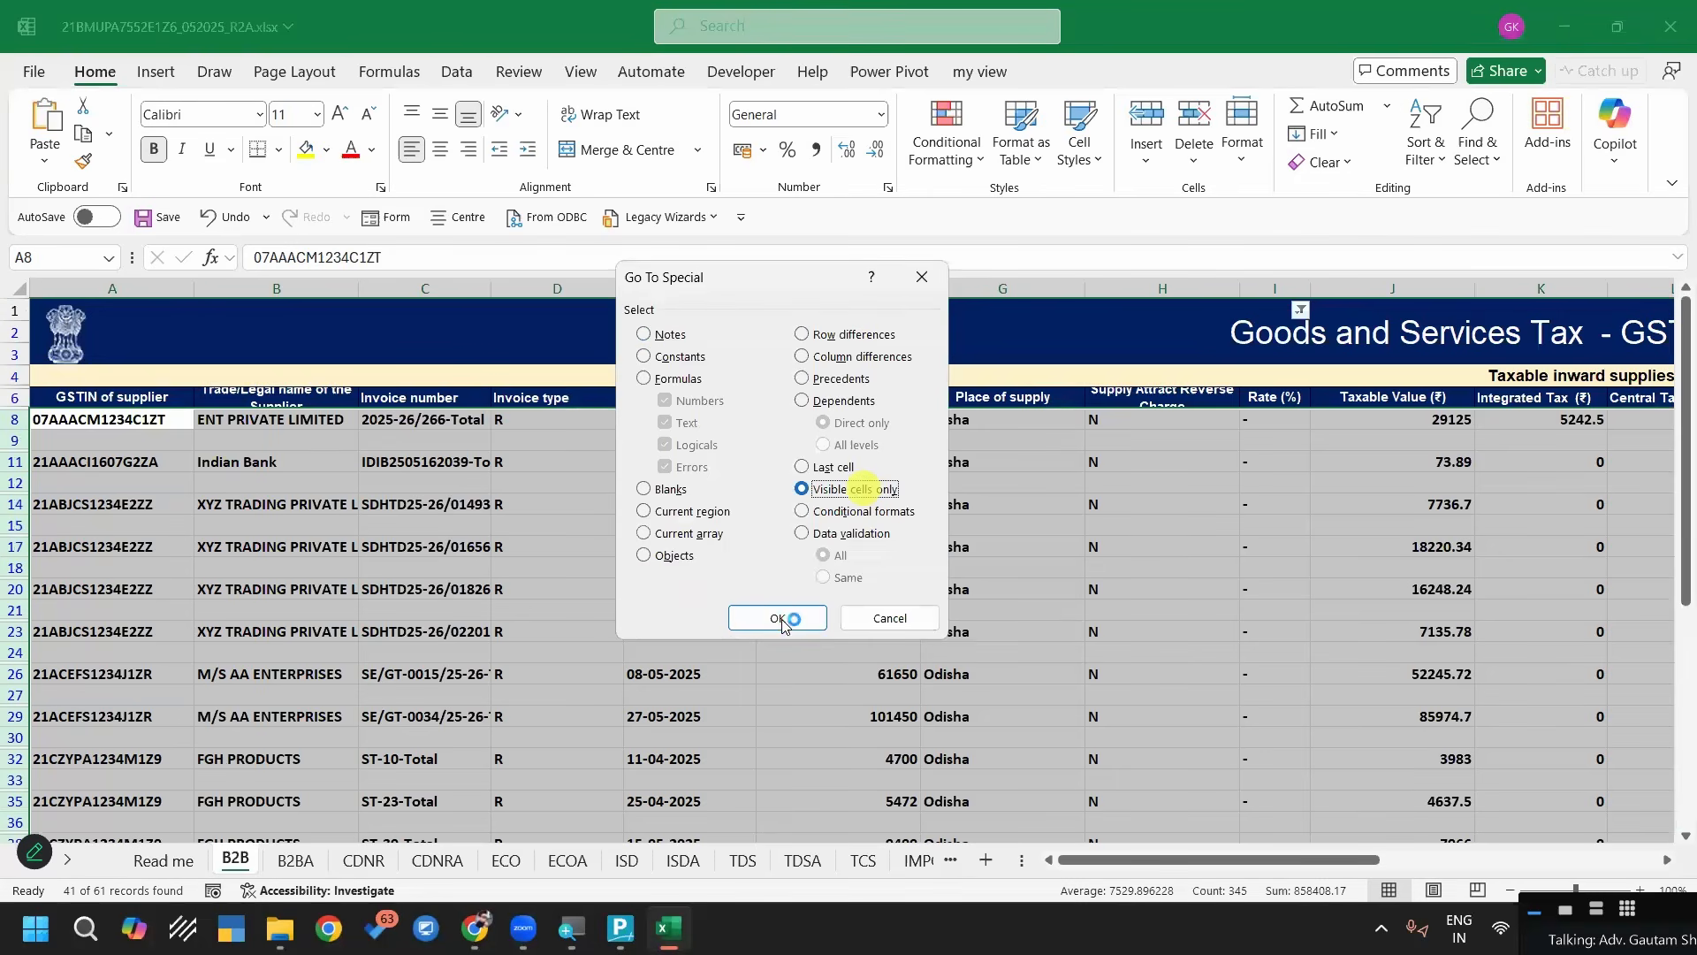
pyautogui.click(778, 619)
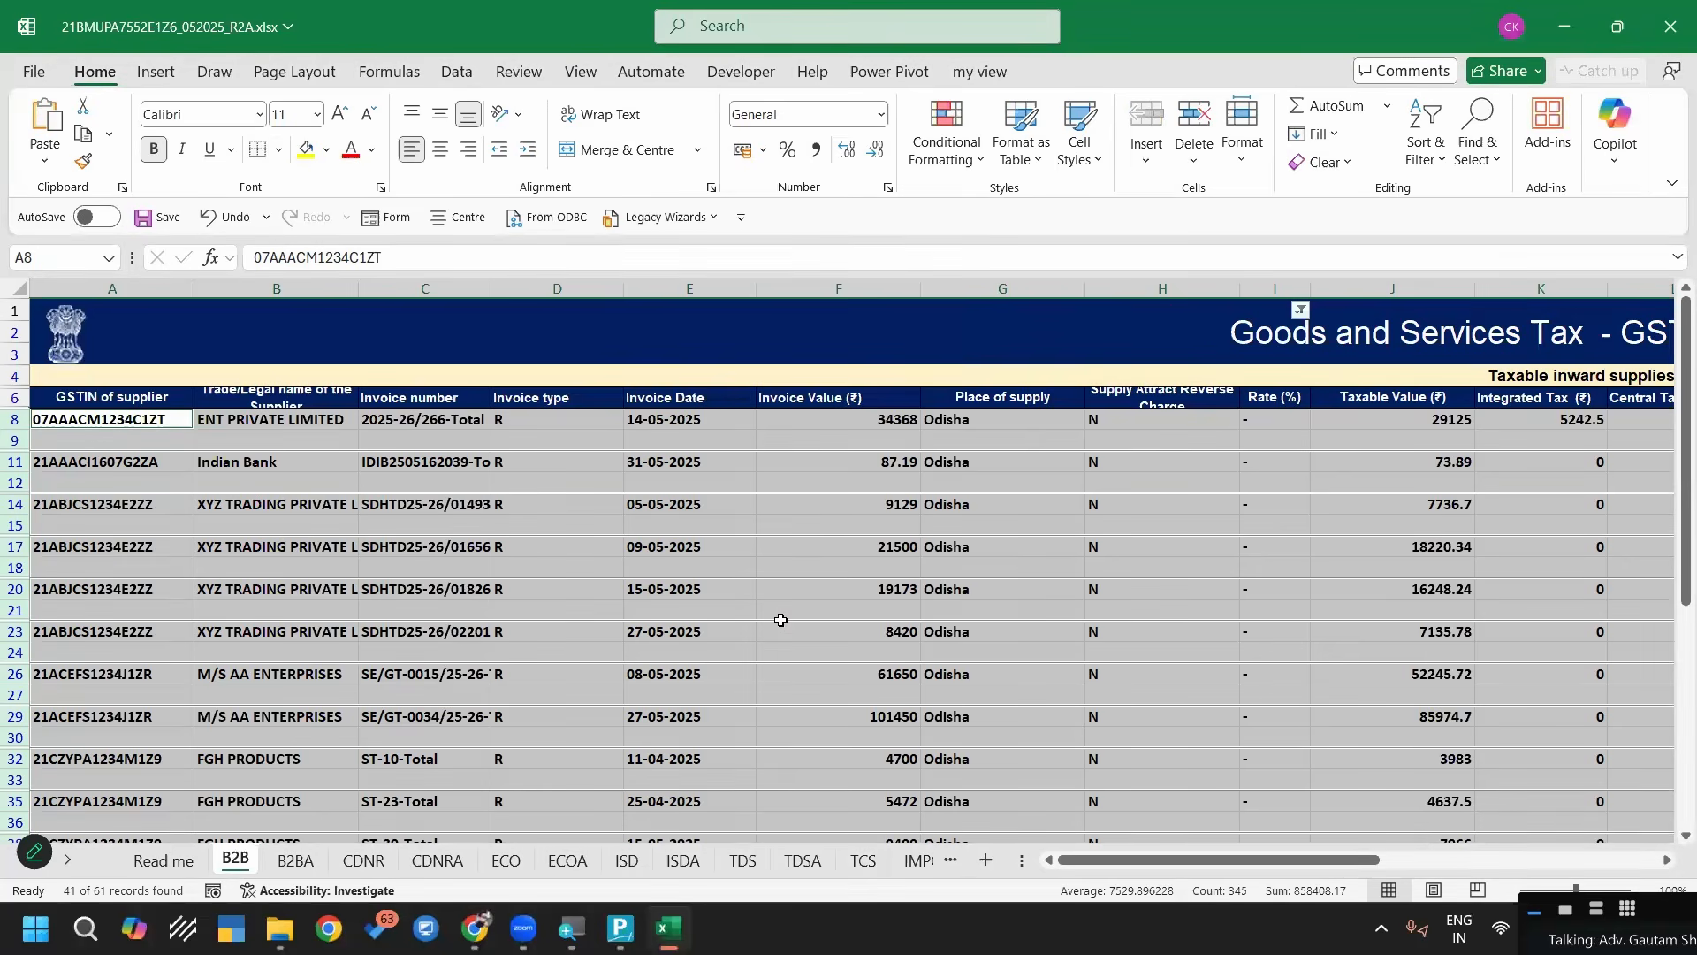
pyautogui.scroll(-4, 781, 620)
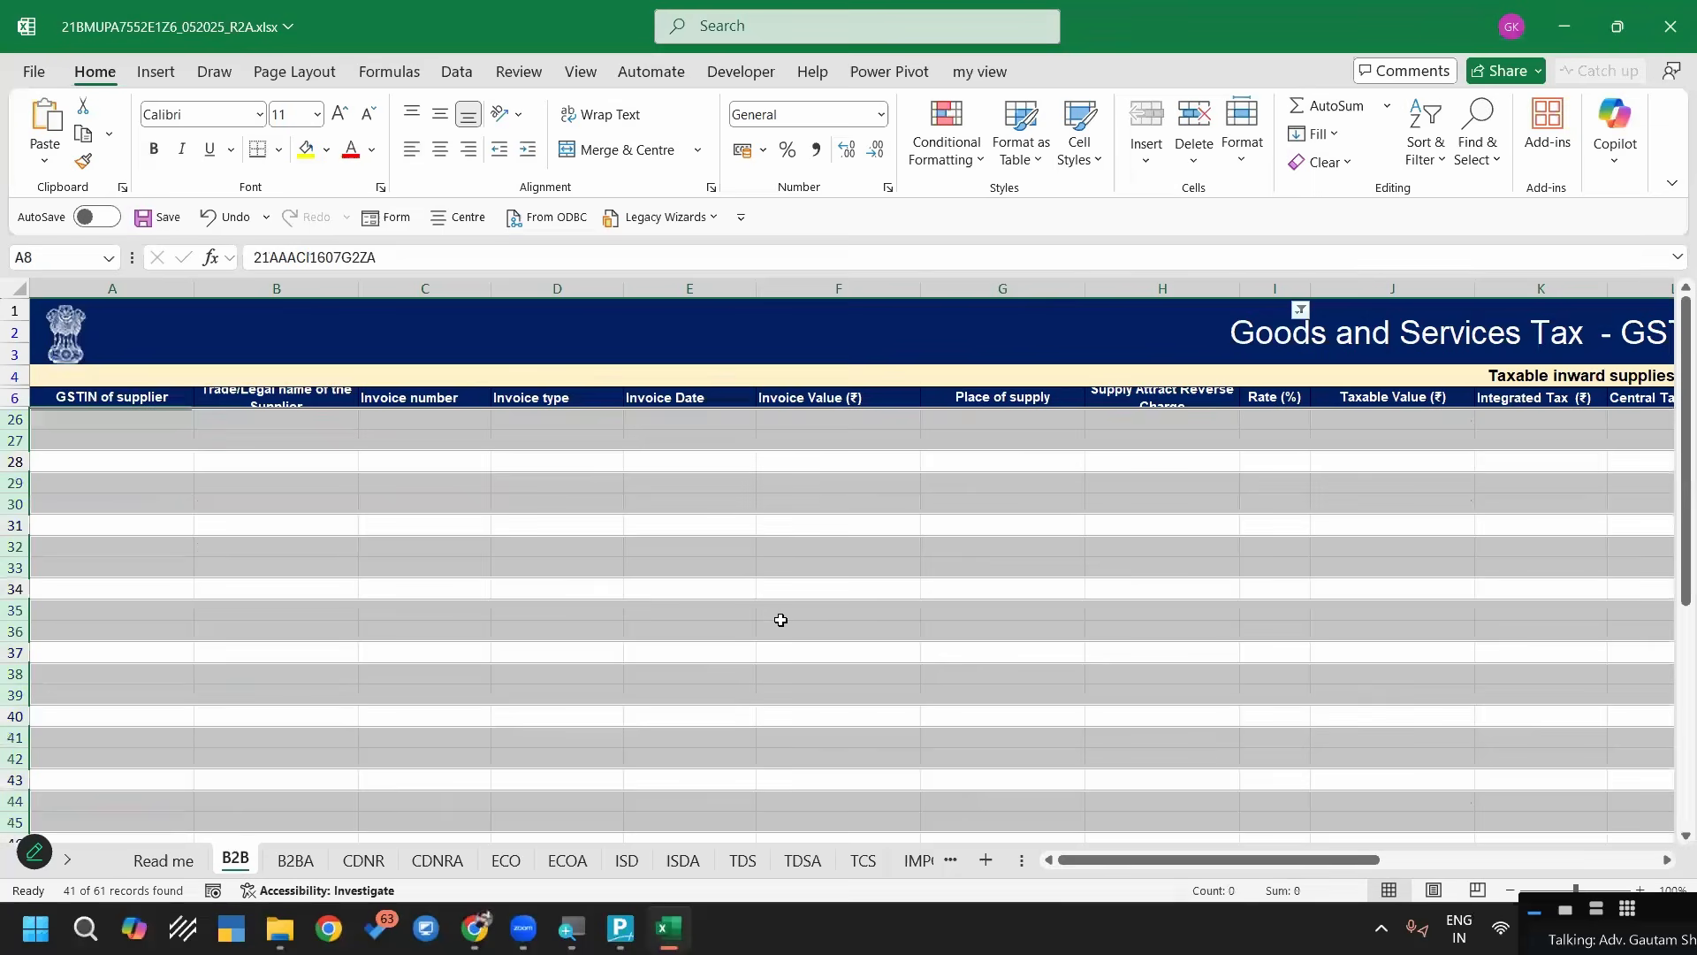
pyautogui.scroll(6, 1038, 572)
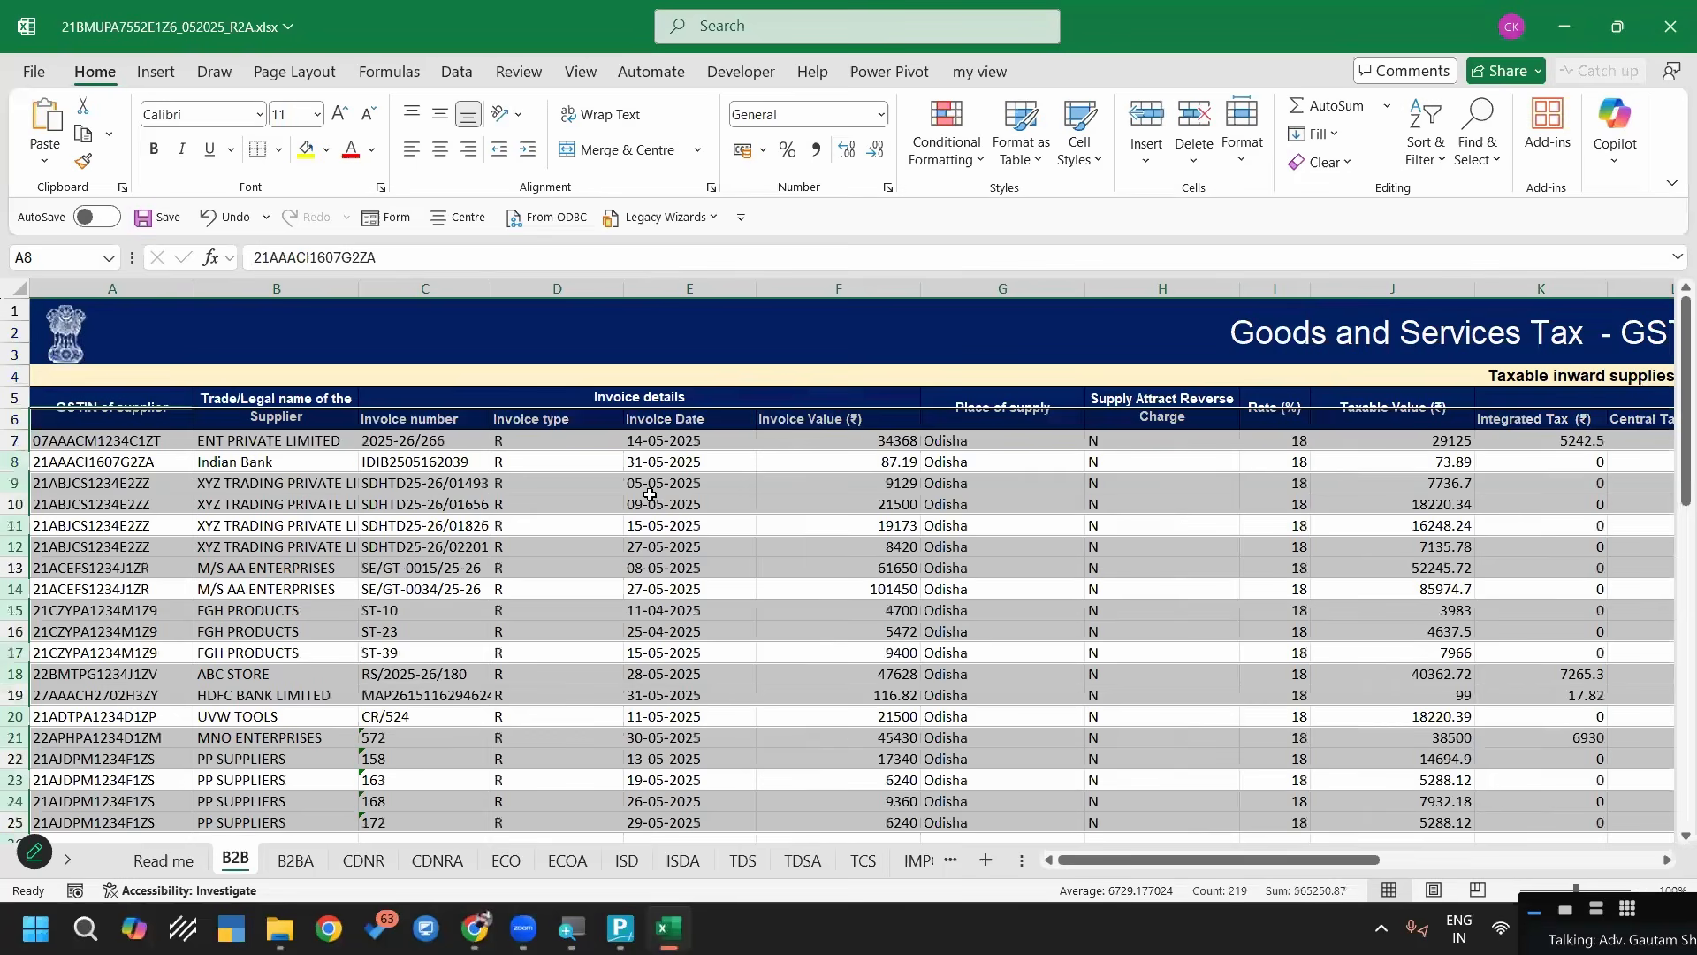
# Check the cleaned invoice rows on the B2B sheet and save the May workbook
pyautogui.click(1016, 566)
pyautogui.scroll(-4, 952, 537)
pyautogui.scroll(4, 952, 537)
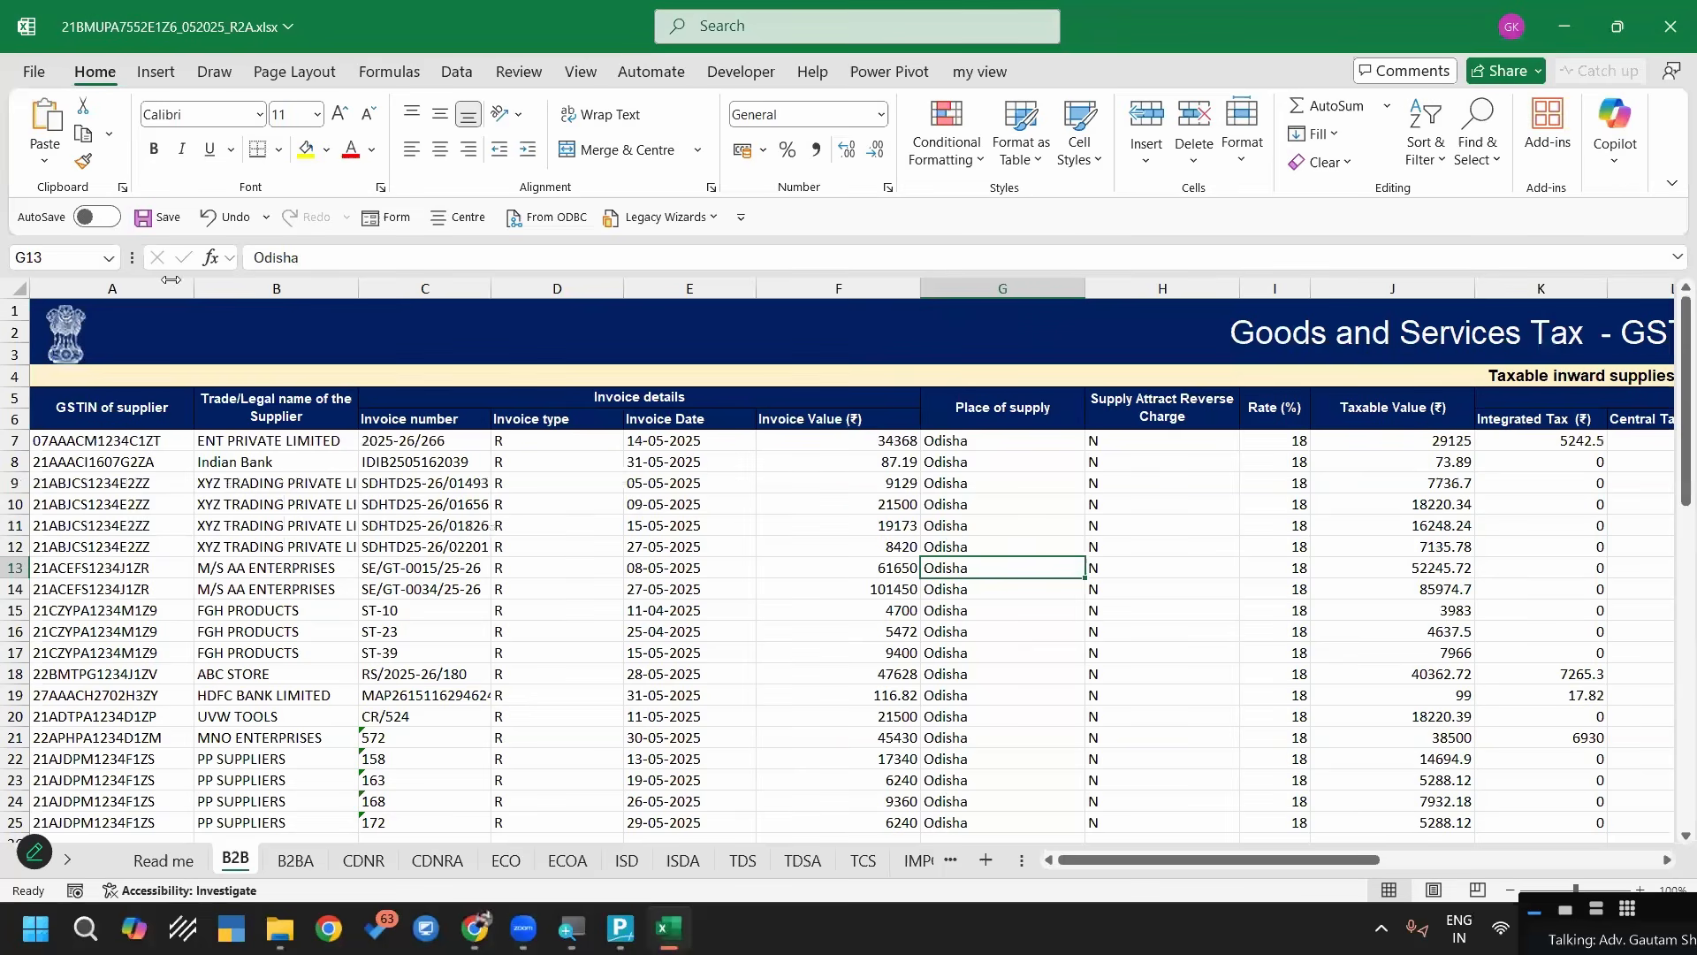
pyautogui.click(167, 218)
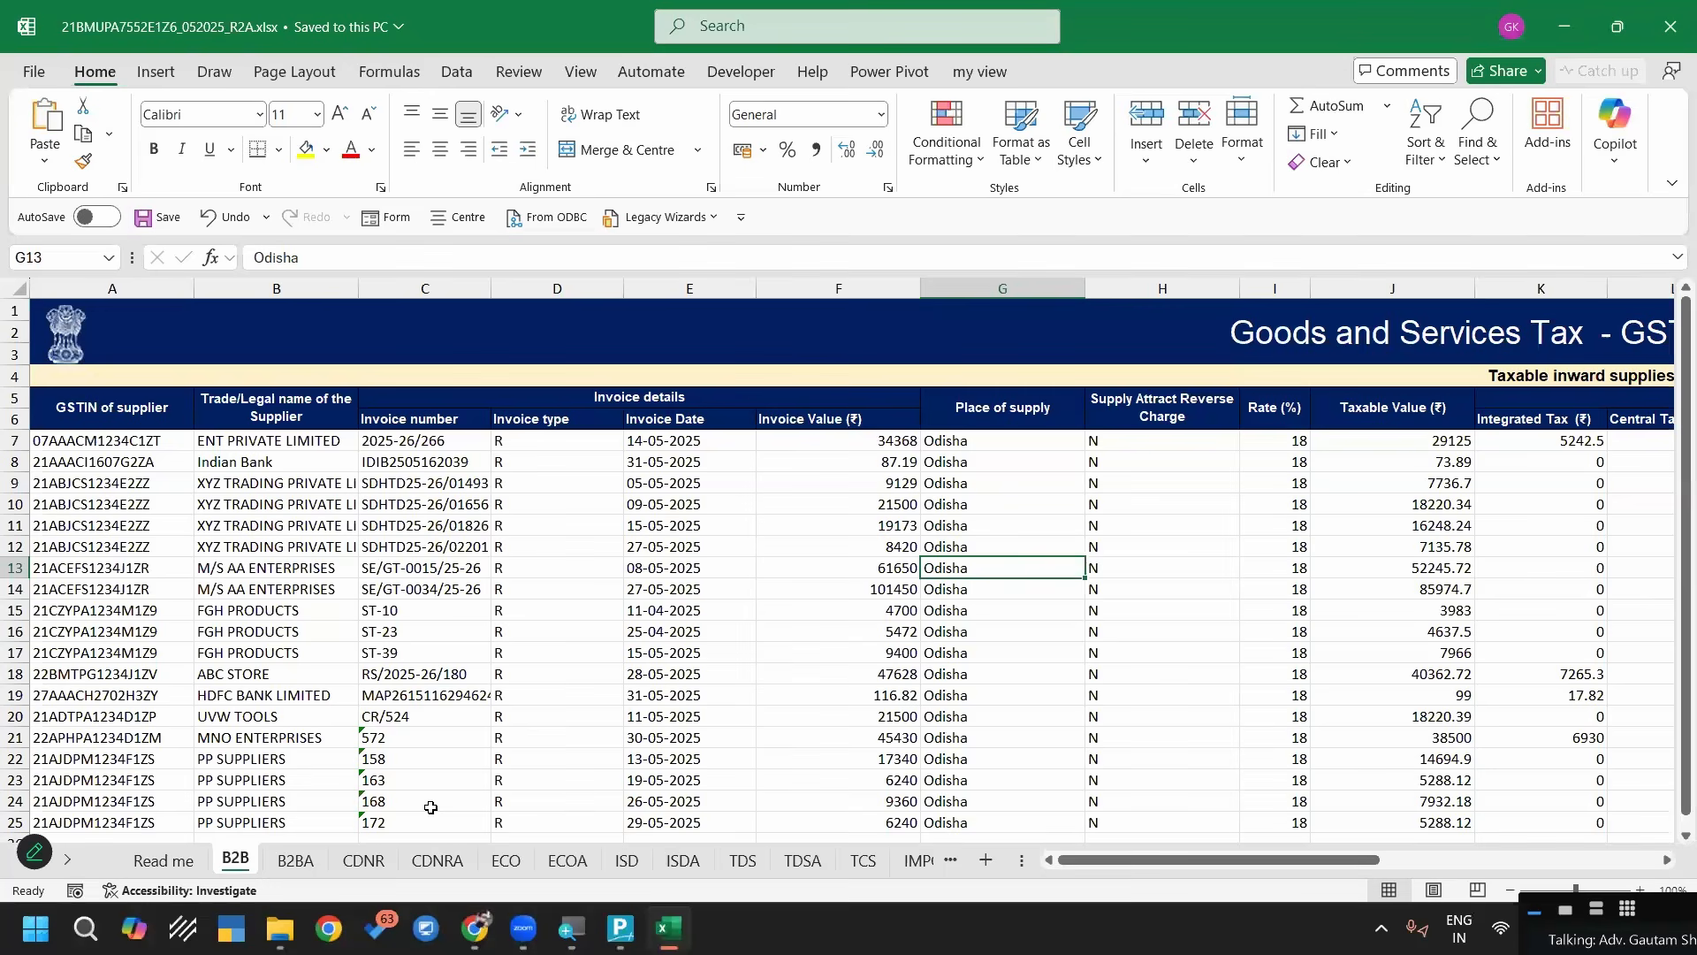
# Examine the supplier trade names in column B and the supplier GSTINs in column A on the B2B sheet
pyautogui.hotkey('alt', 'Tab')
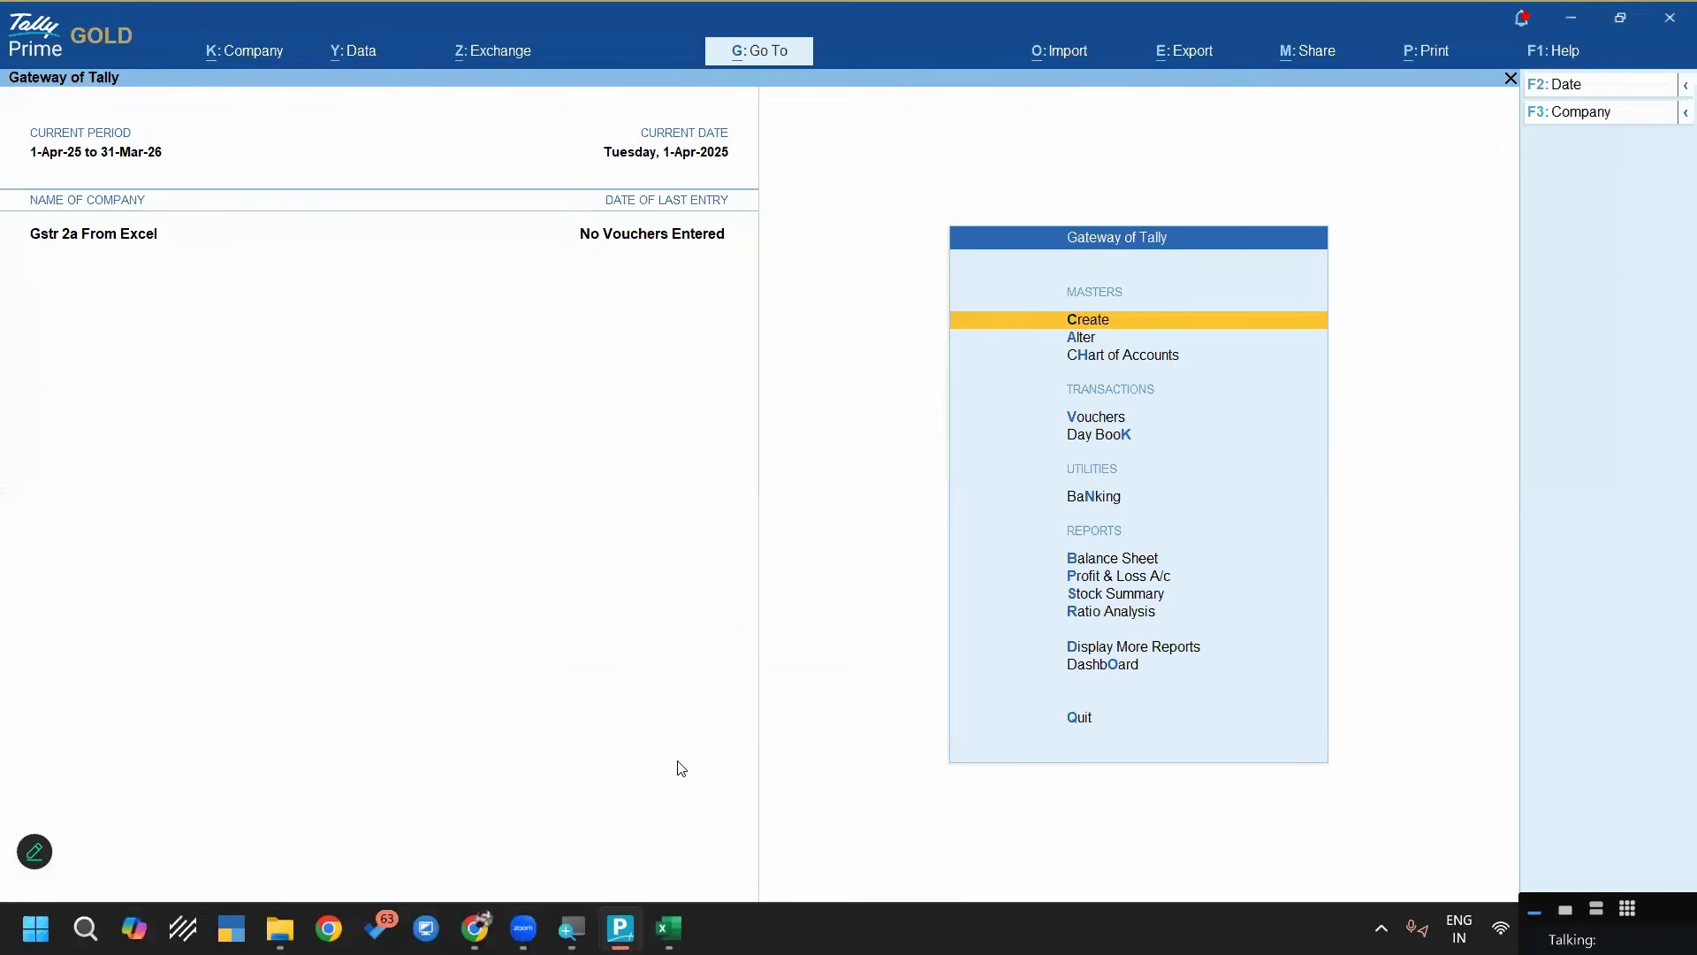
pyautogui.click(654, 916)
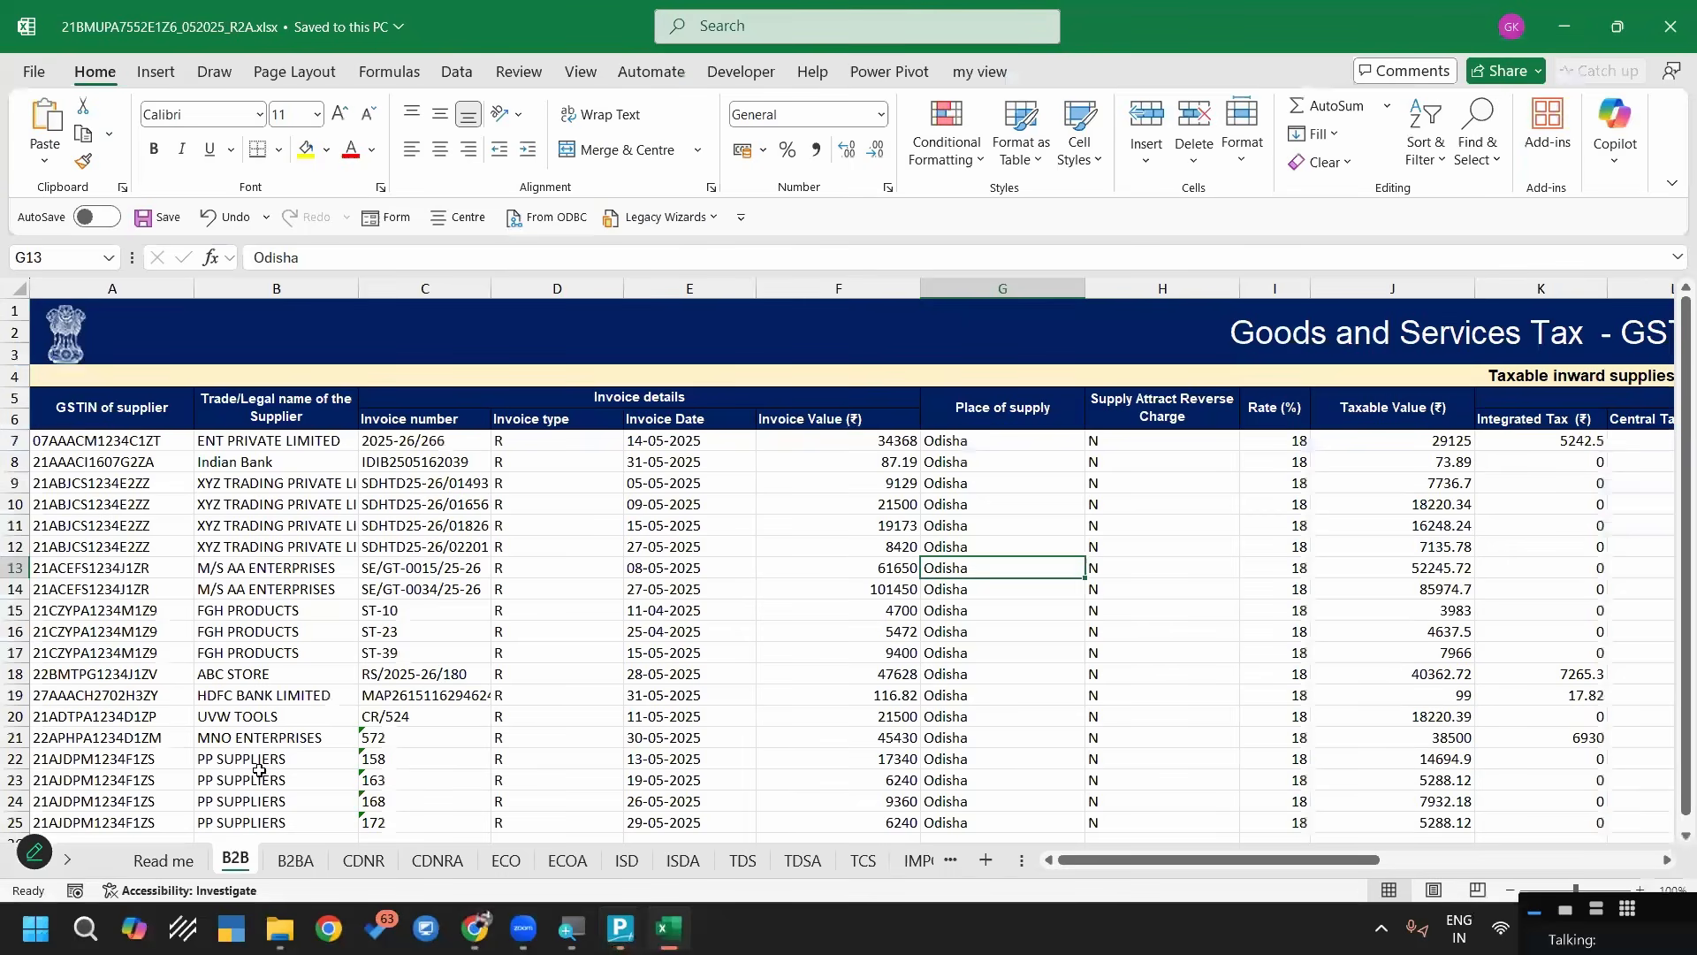
pyautogui.moveTo(241, 441); pyautogui.dragTo(259, 770)
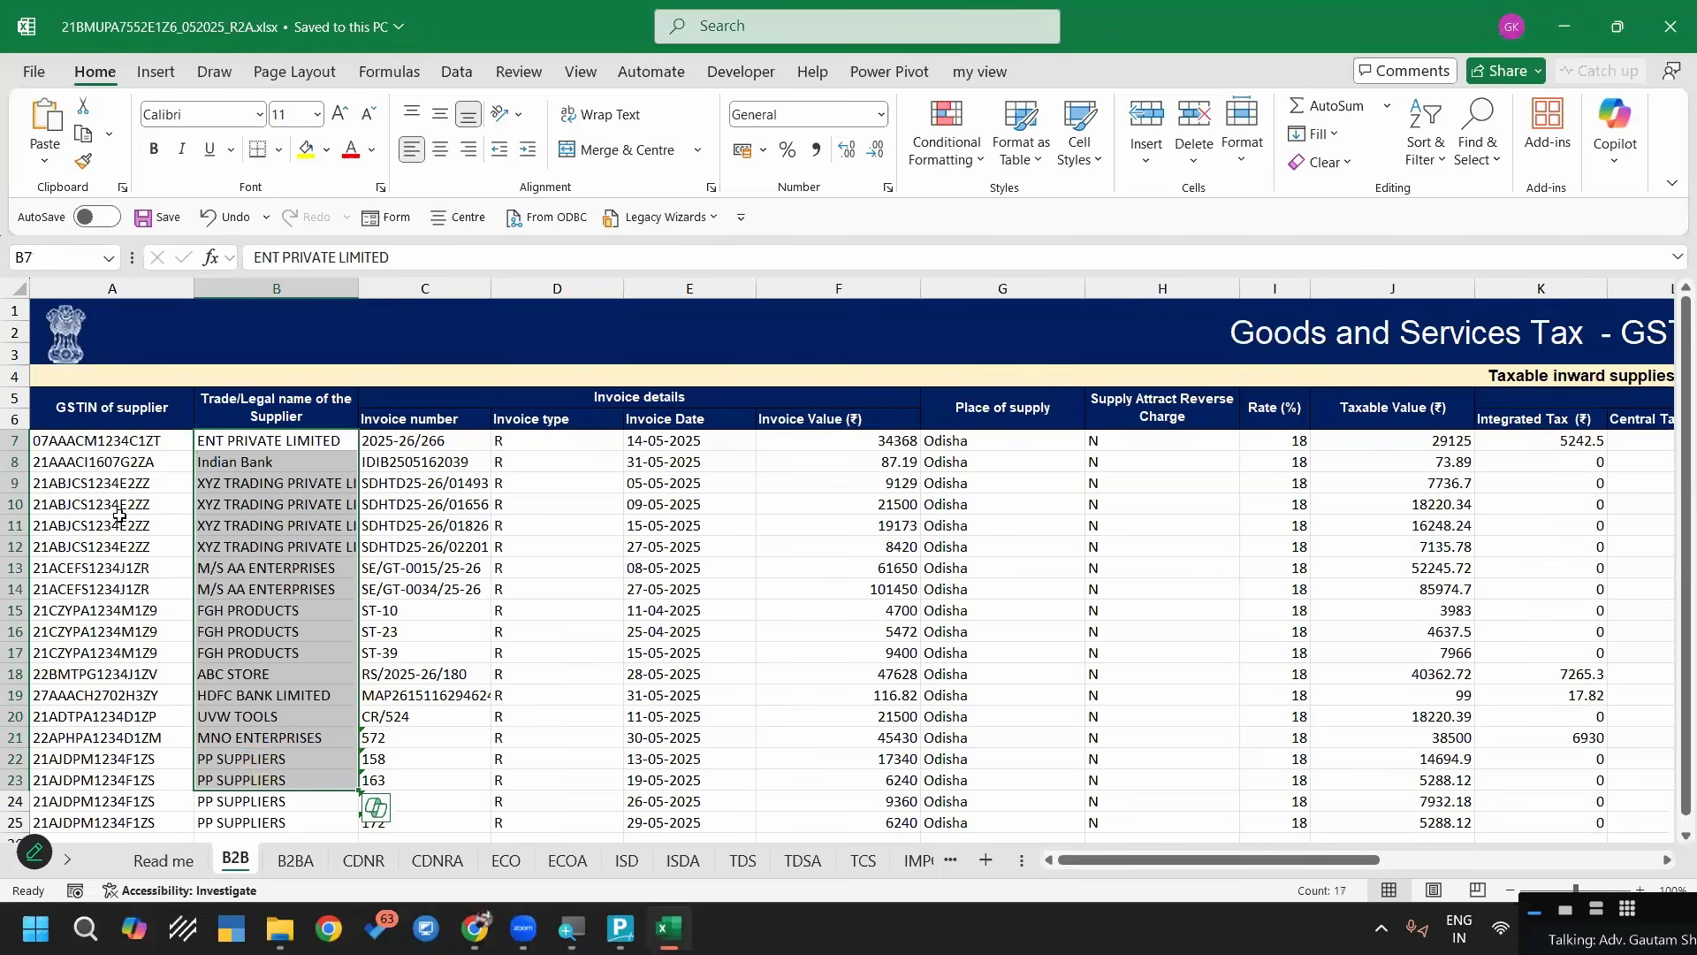
pyautogui.moveTo(115, 440); pyautogui.dragTo(106, 652)
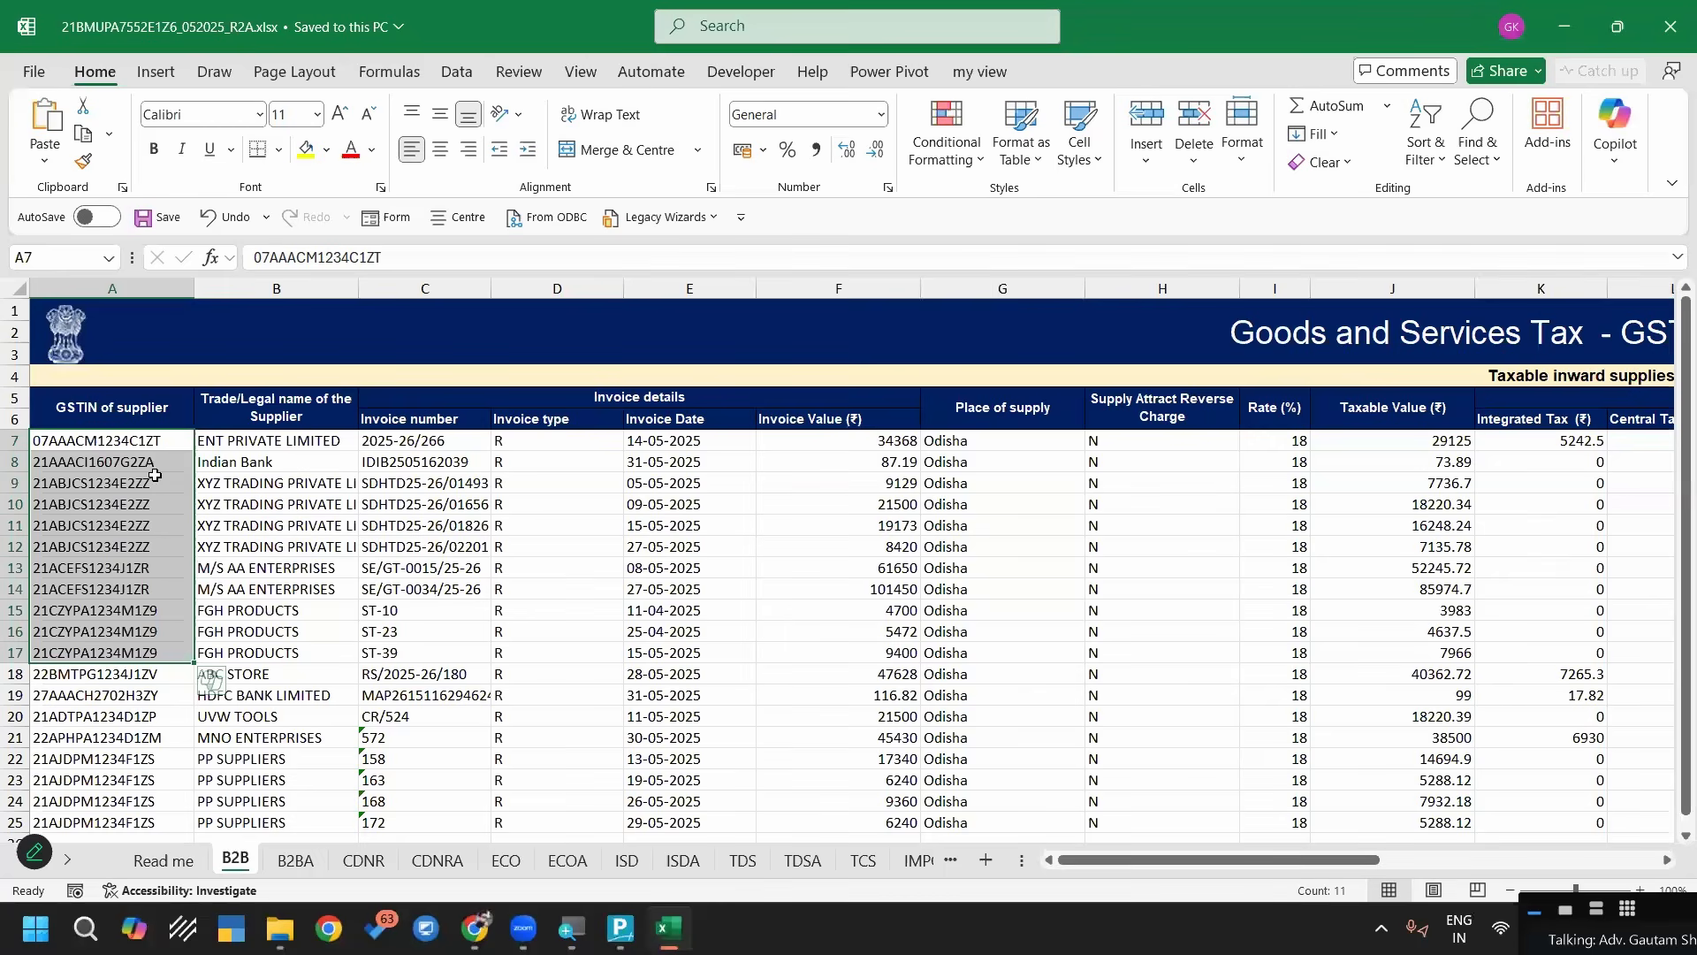
# Switch to TallyPrime and start a Masters import with the file format set to Excel (Spreadsheet)
pyautogui.click(622, 925)
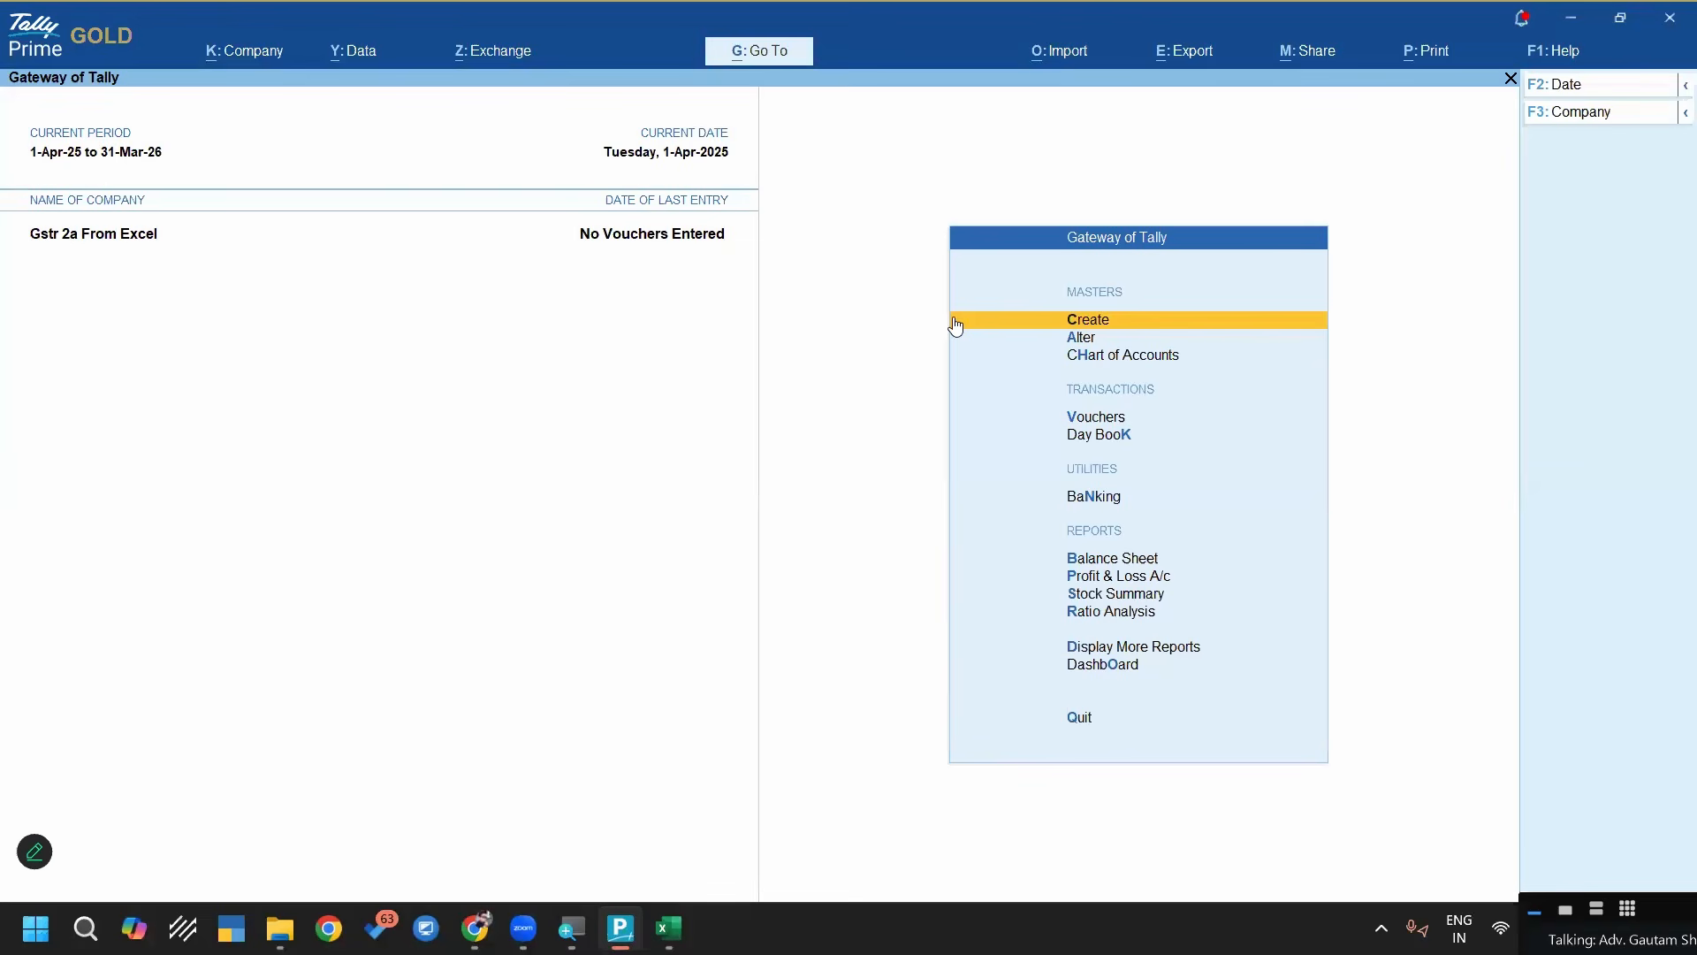
pyautogui.click(1053, 54)
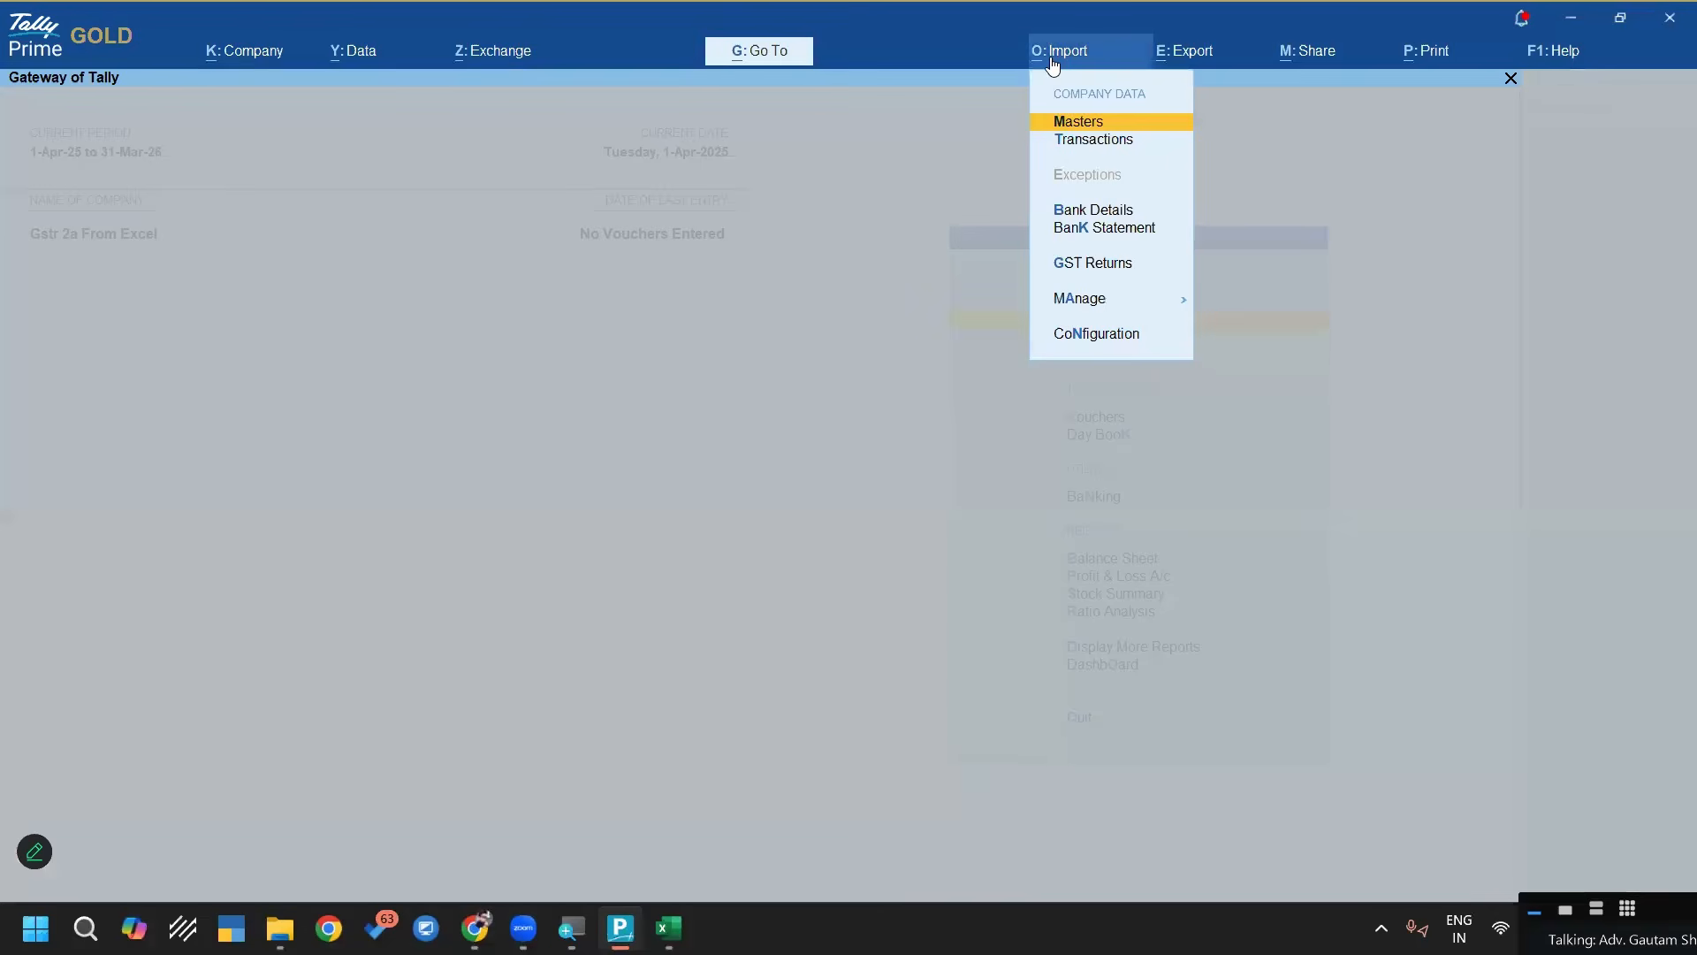
pyautogui.press('Return')
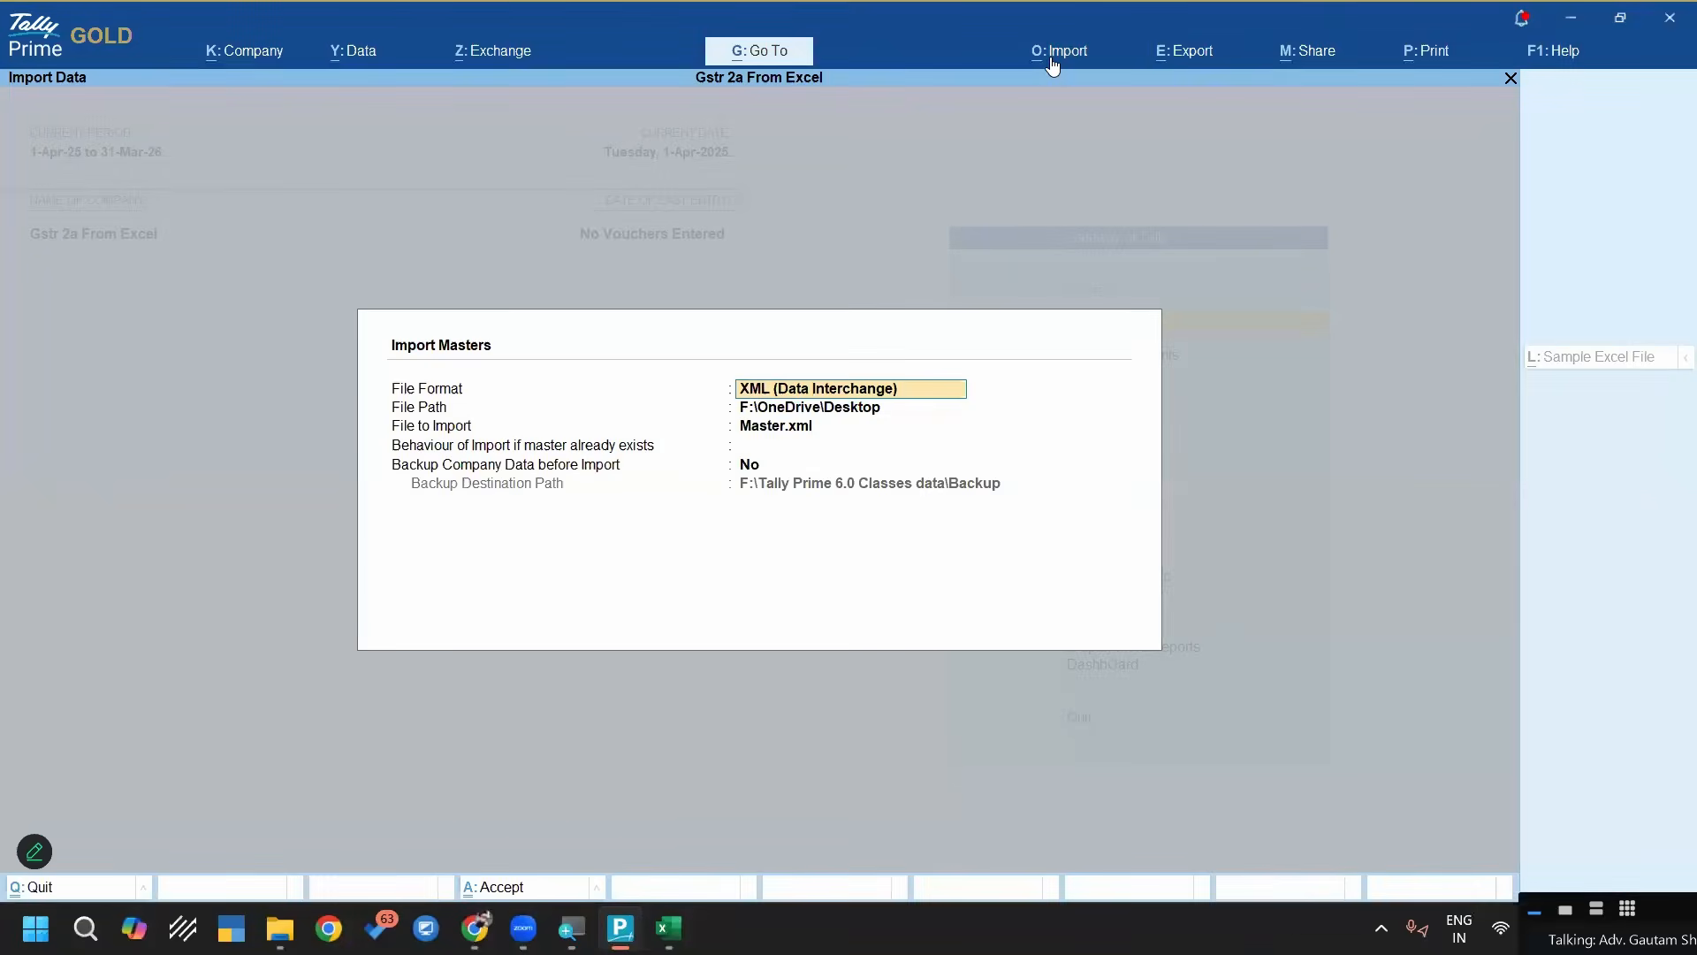
pyautogui.press('BackSpace')
pyautogui.press('Up')
pyautogui.press('Return')
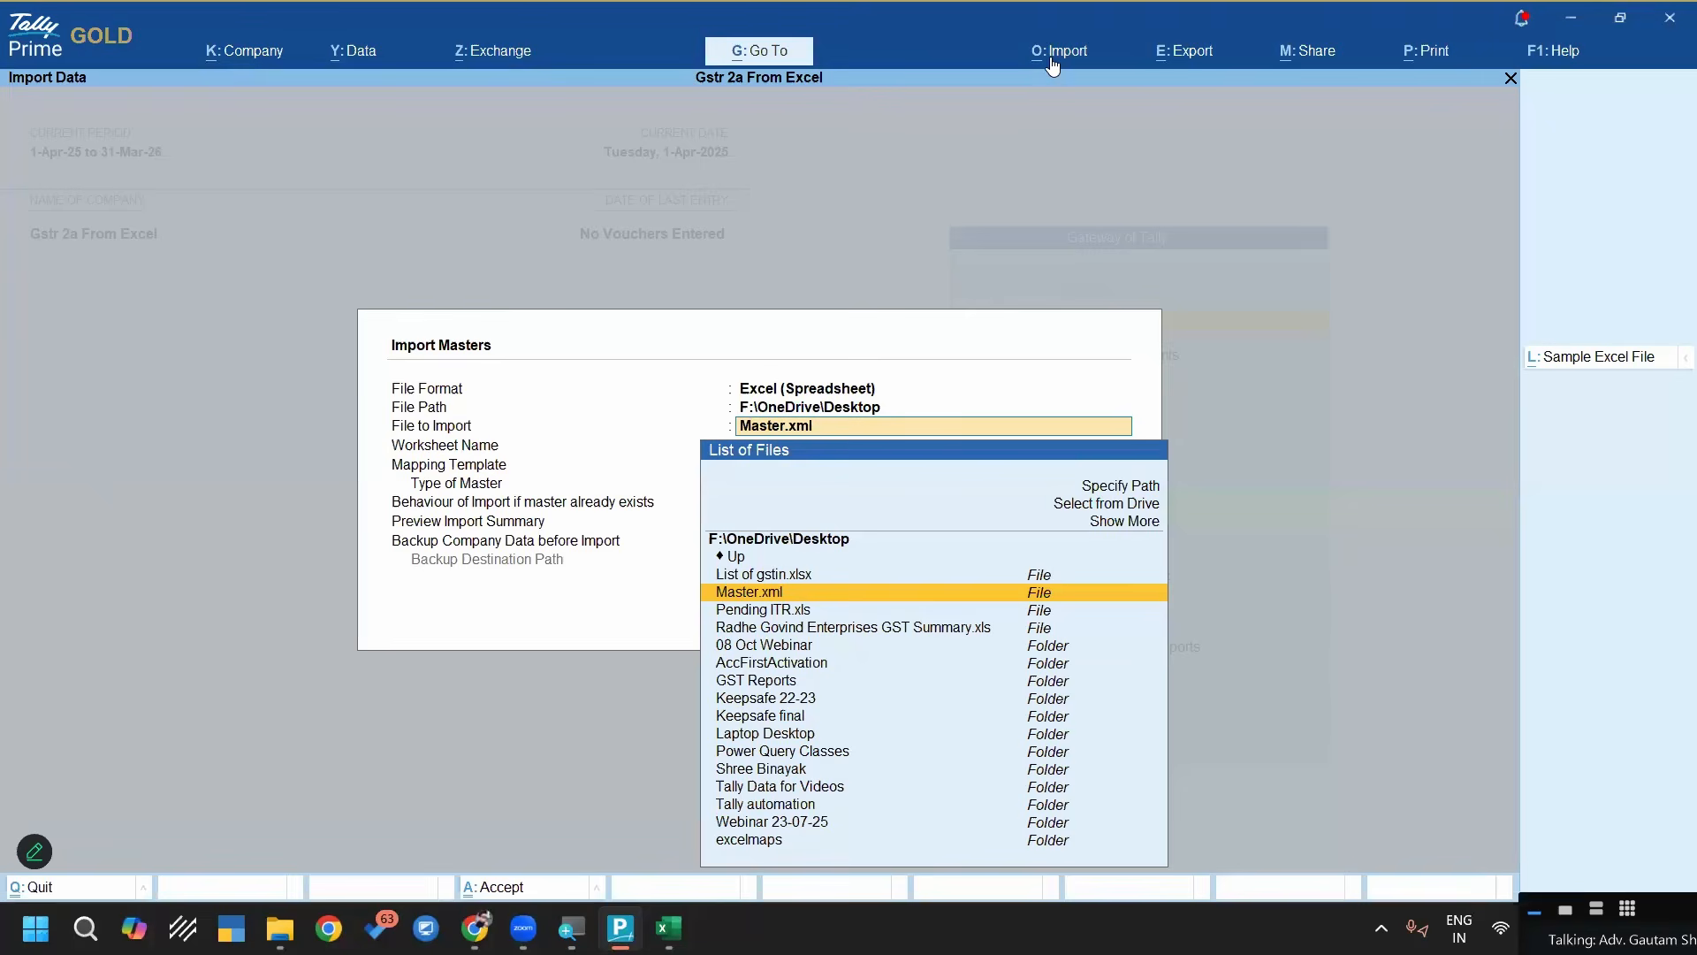
# Set the import file path to the 2a folder inside "2- Monthly GSTR-2A Portal Data Final", copying its path from File Explorer
pyautogui.press('Up')
pyautogui.press('Up')
pyautogui.press('Up')
pyautogui.press('Up')
pyautogui.press('Up')
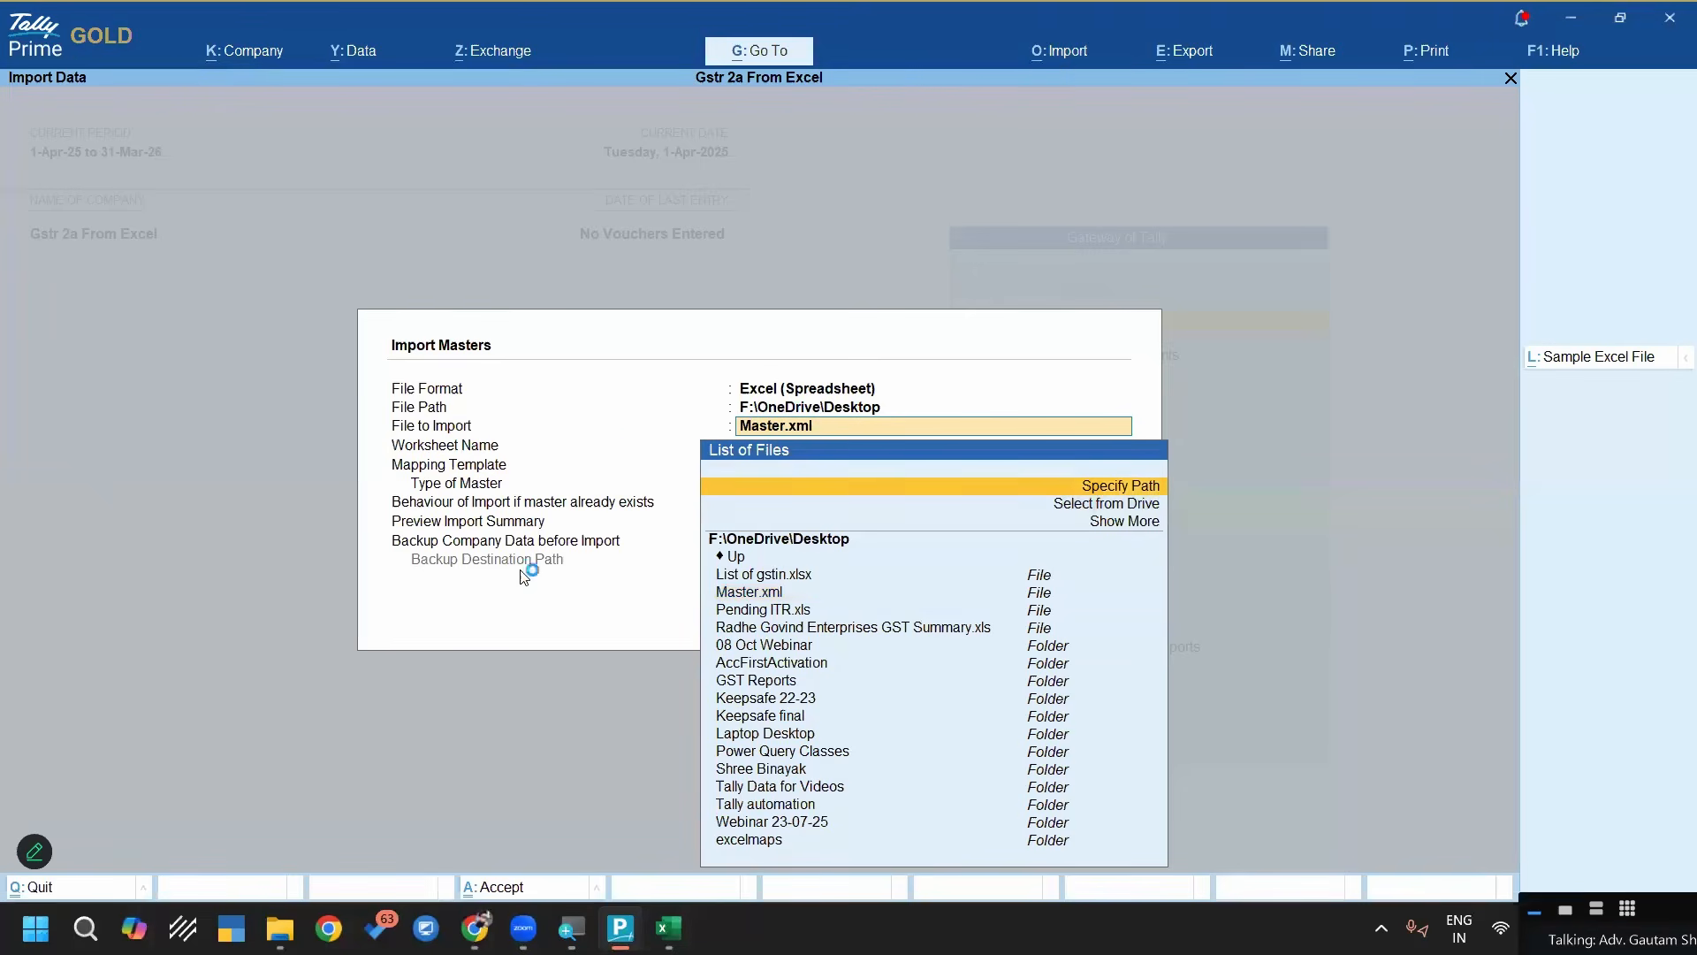
pyautogui.click(279, 928)
pyautogui.click(456, 527)
pyautogui.press('F4')
pyautogui.hotkey('ctrl', 'c')
pyautogui.press('Escape')
pyautogui.hotkey('alt', 'Tab')
pyautogui.write('C:\\Users\\ACCOUNTS FIRST\\Desktop\\08 Oct Webinar\\2- Monthly GSTR-2A Portal Data Final\\2a\\Master.xml')
pyautogui.press('Return')
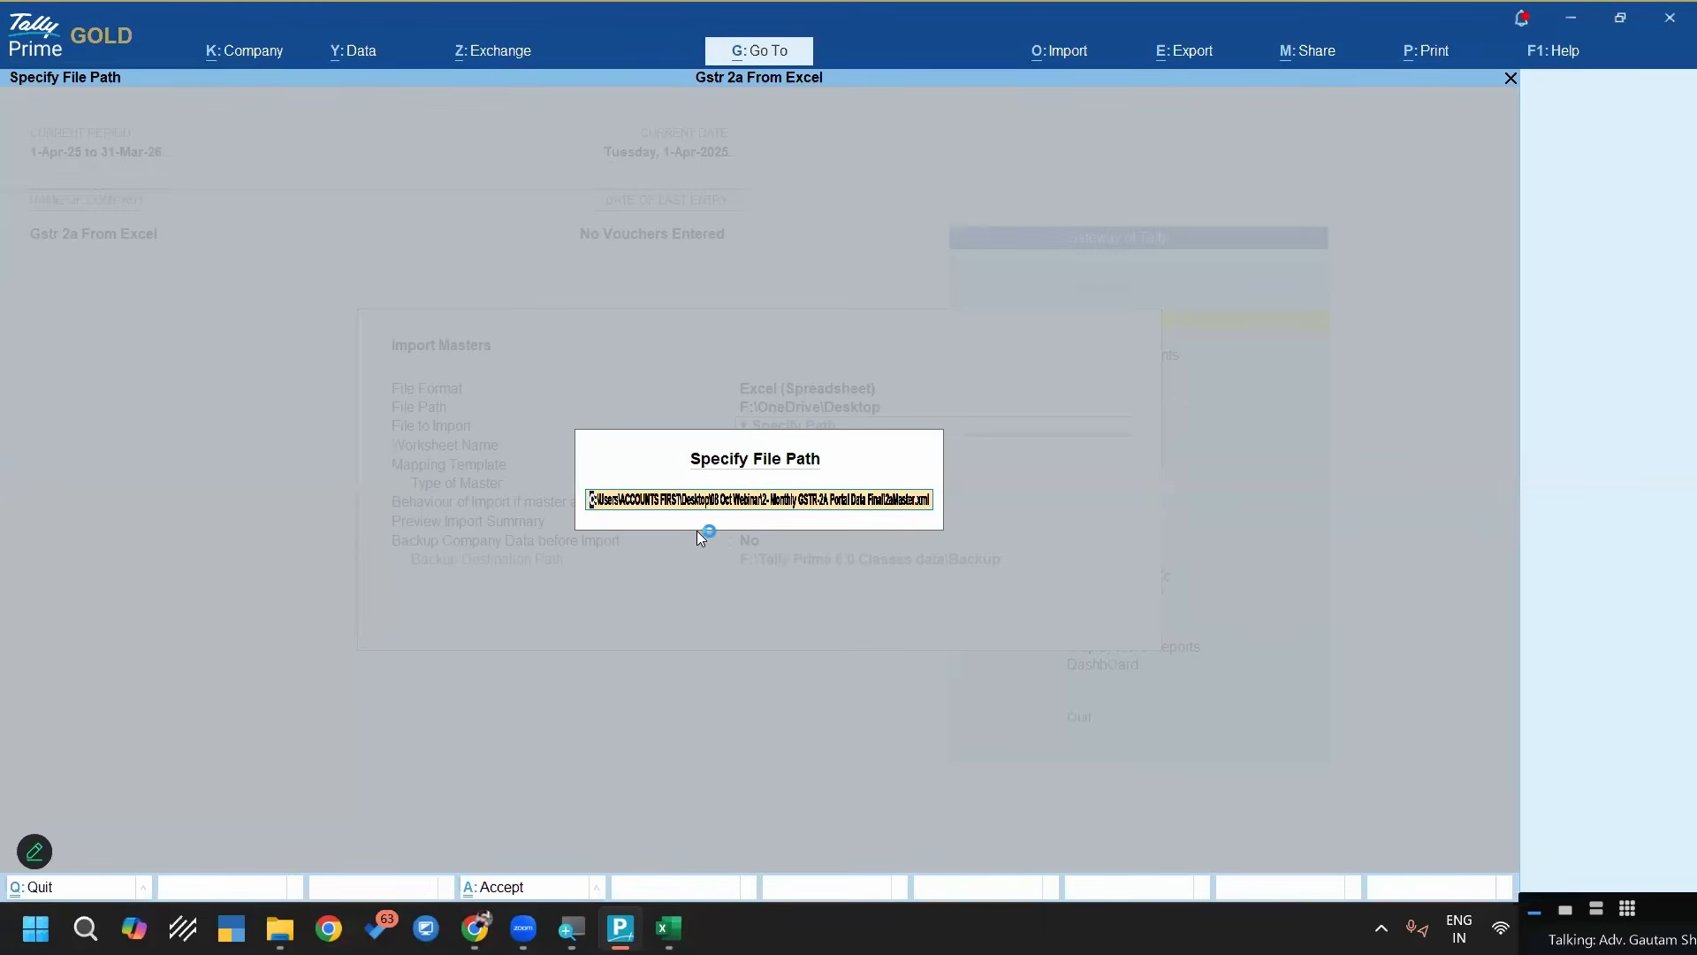
pyautogui.press('Return')
pyautogui.press('BackSpace')
pyautogui.hotkey('ctrl', 'v')
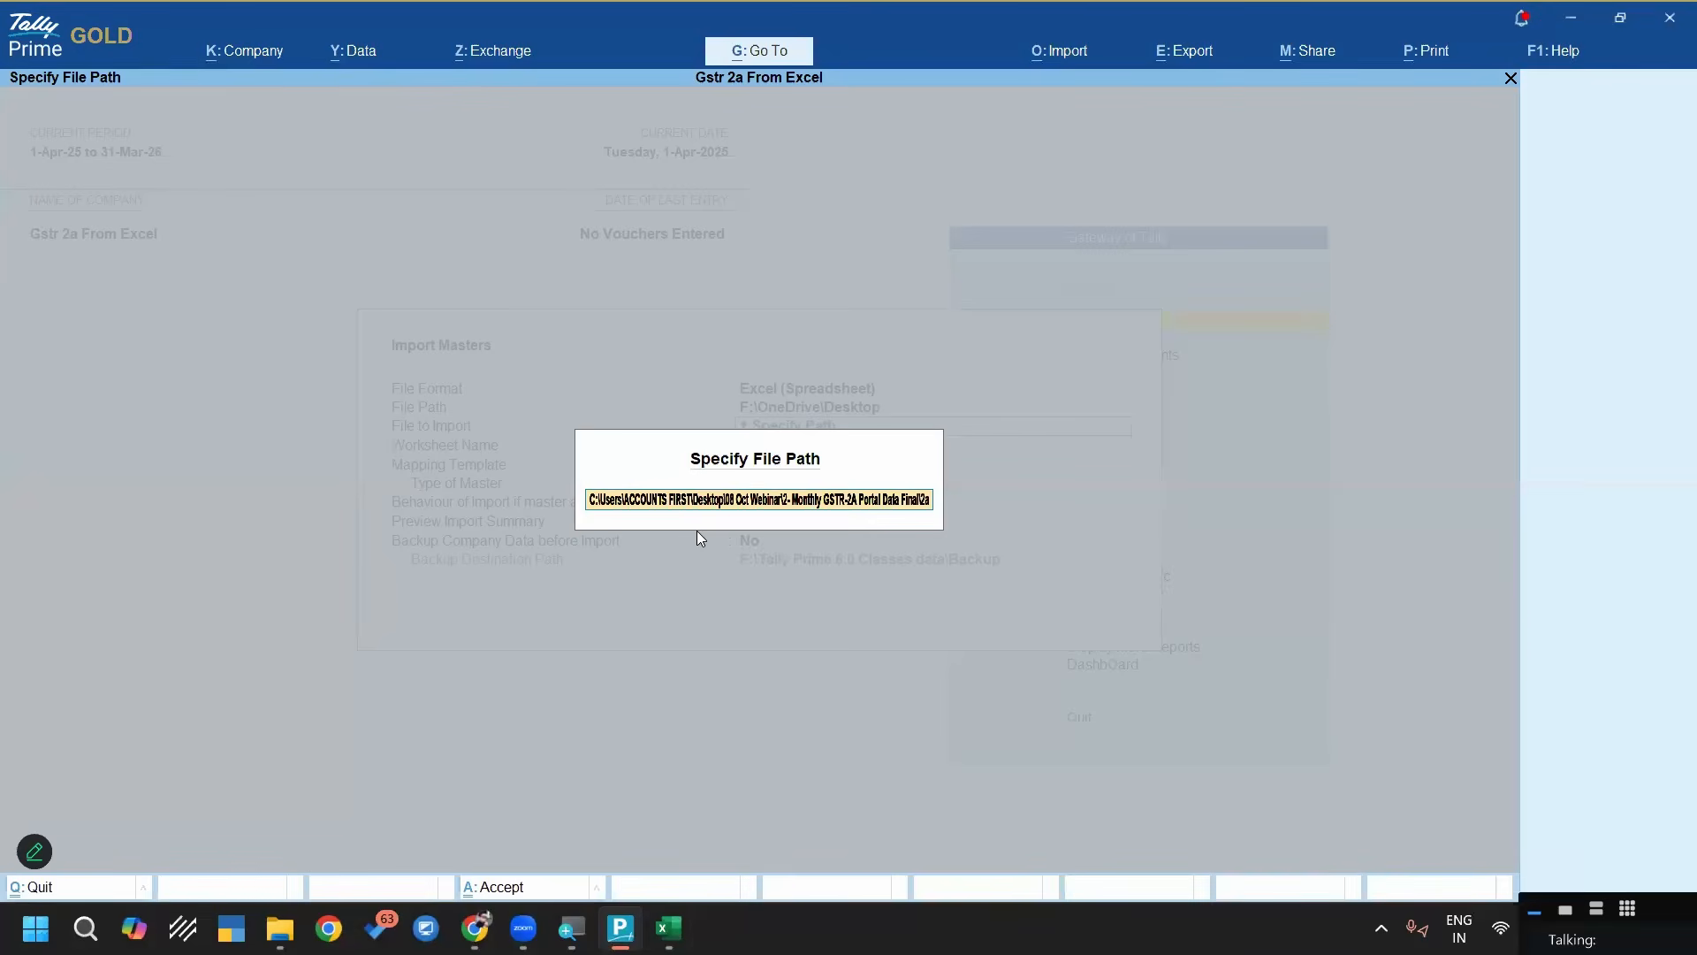
pyautogui.press('Return')
# Choose the April (042025) R2A workbook as the file to import and B2B as its worksheet
pyautogui.press('Down')
pyautogui.press('Up')
pyautogui.press('Down')
pyautogui.press('Up')
pyautogui.press('Return')
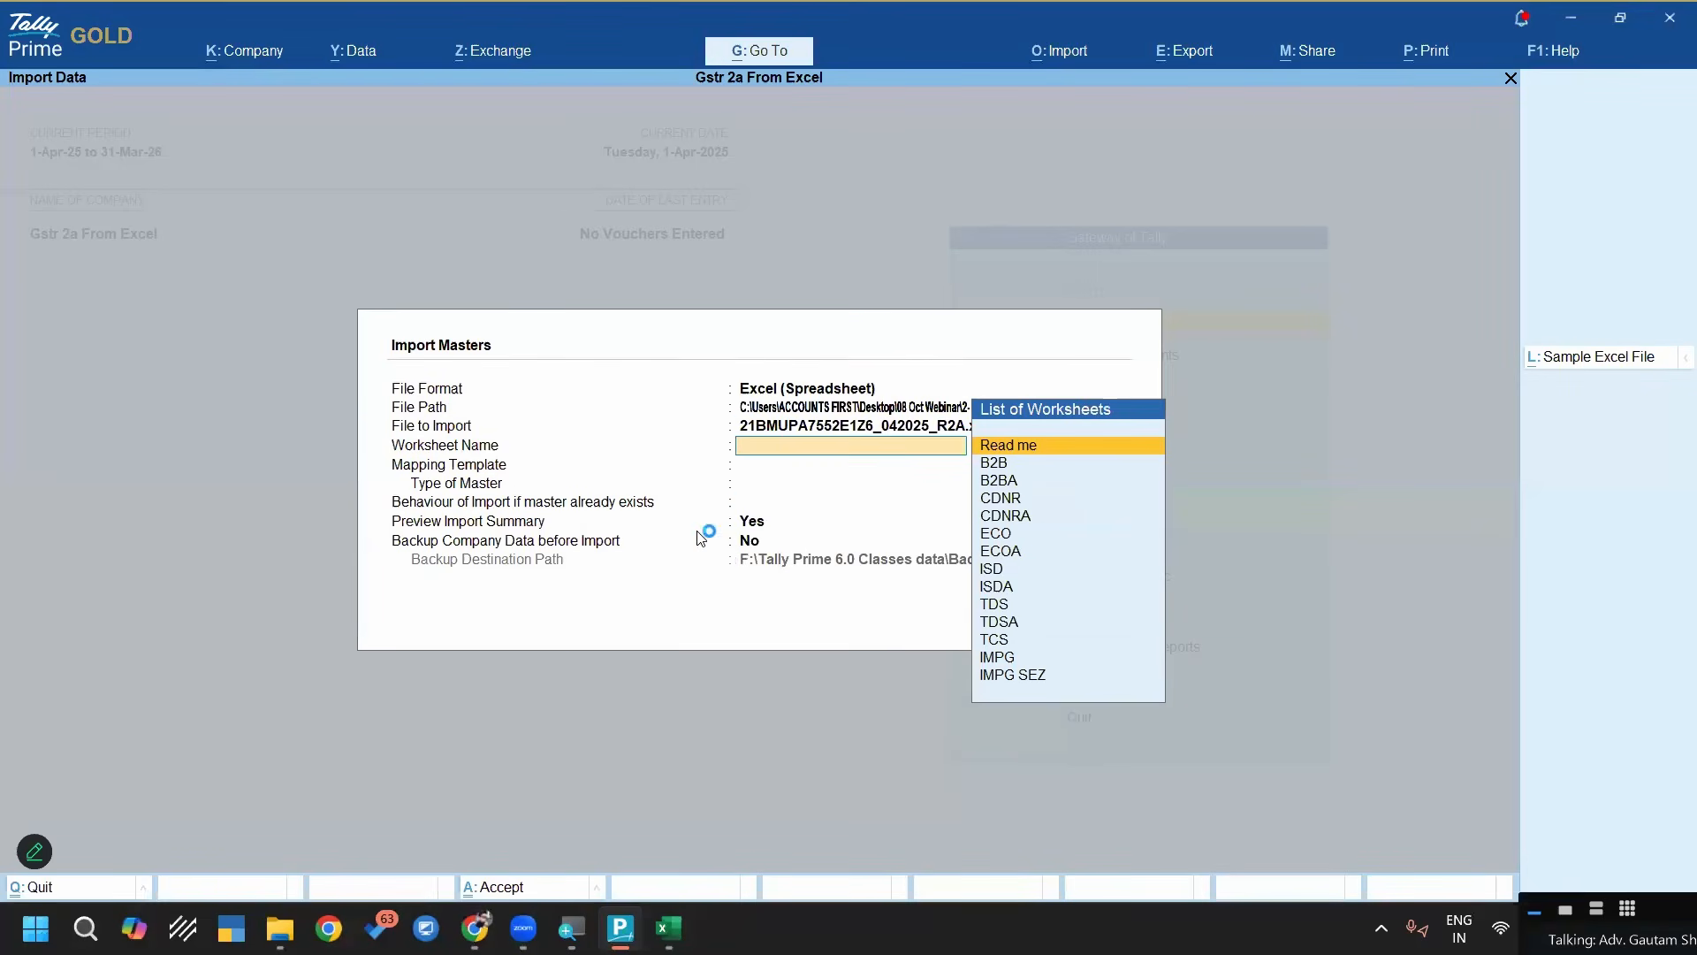
pyautogui.press('Down')
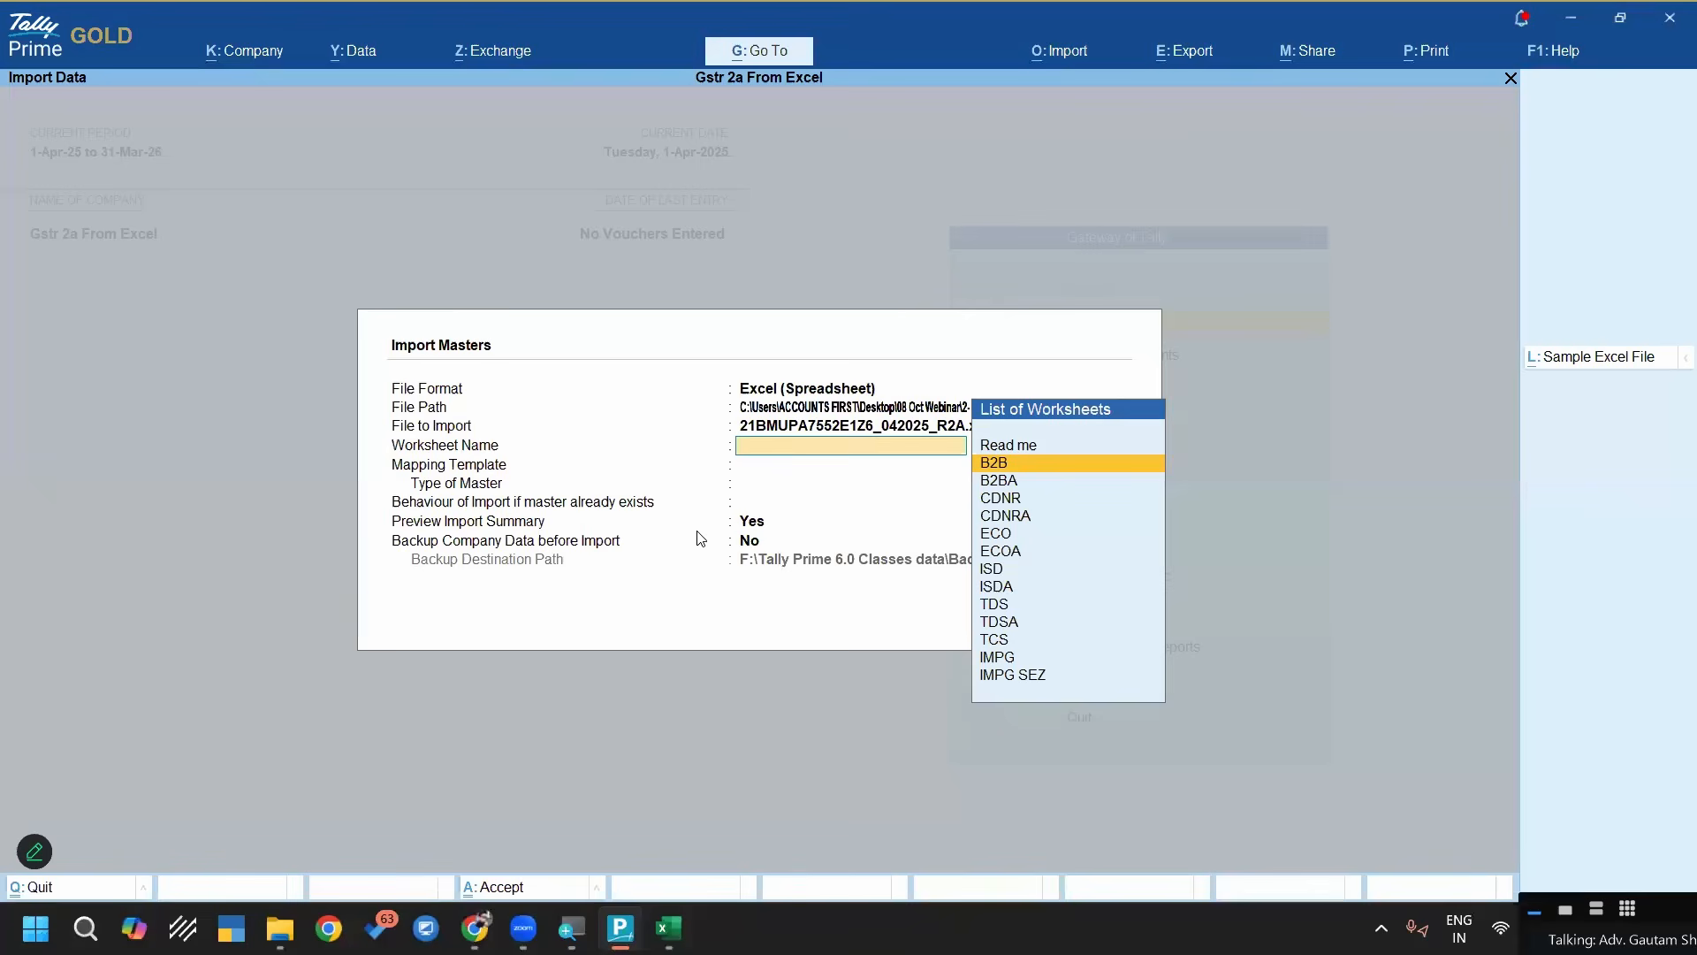
pyautogui.press('Return')
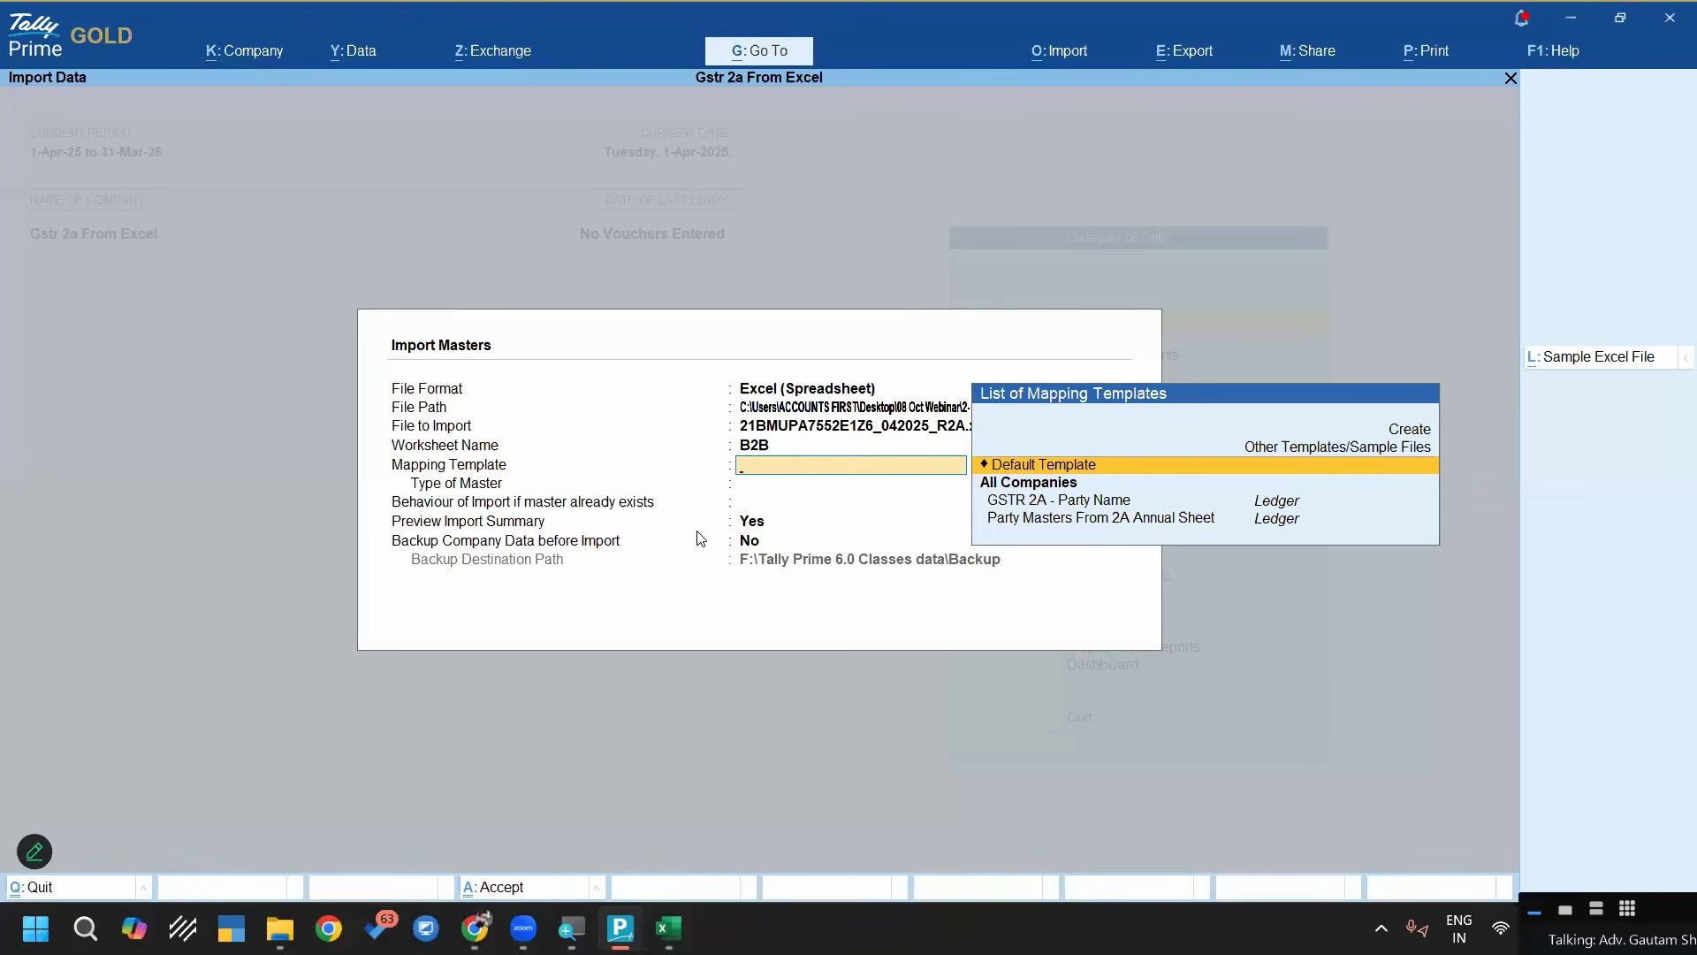
# Create a new mapping template for the masters import, saved for All Companies
pyautogui.press('Down')
pyautogui.press('Down')
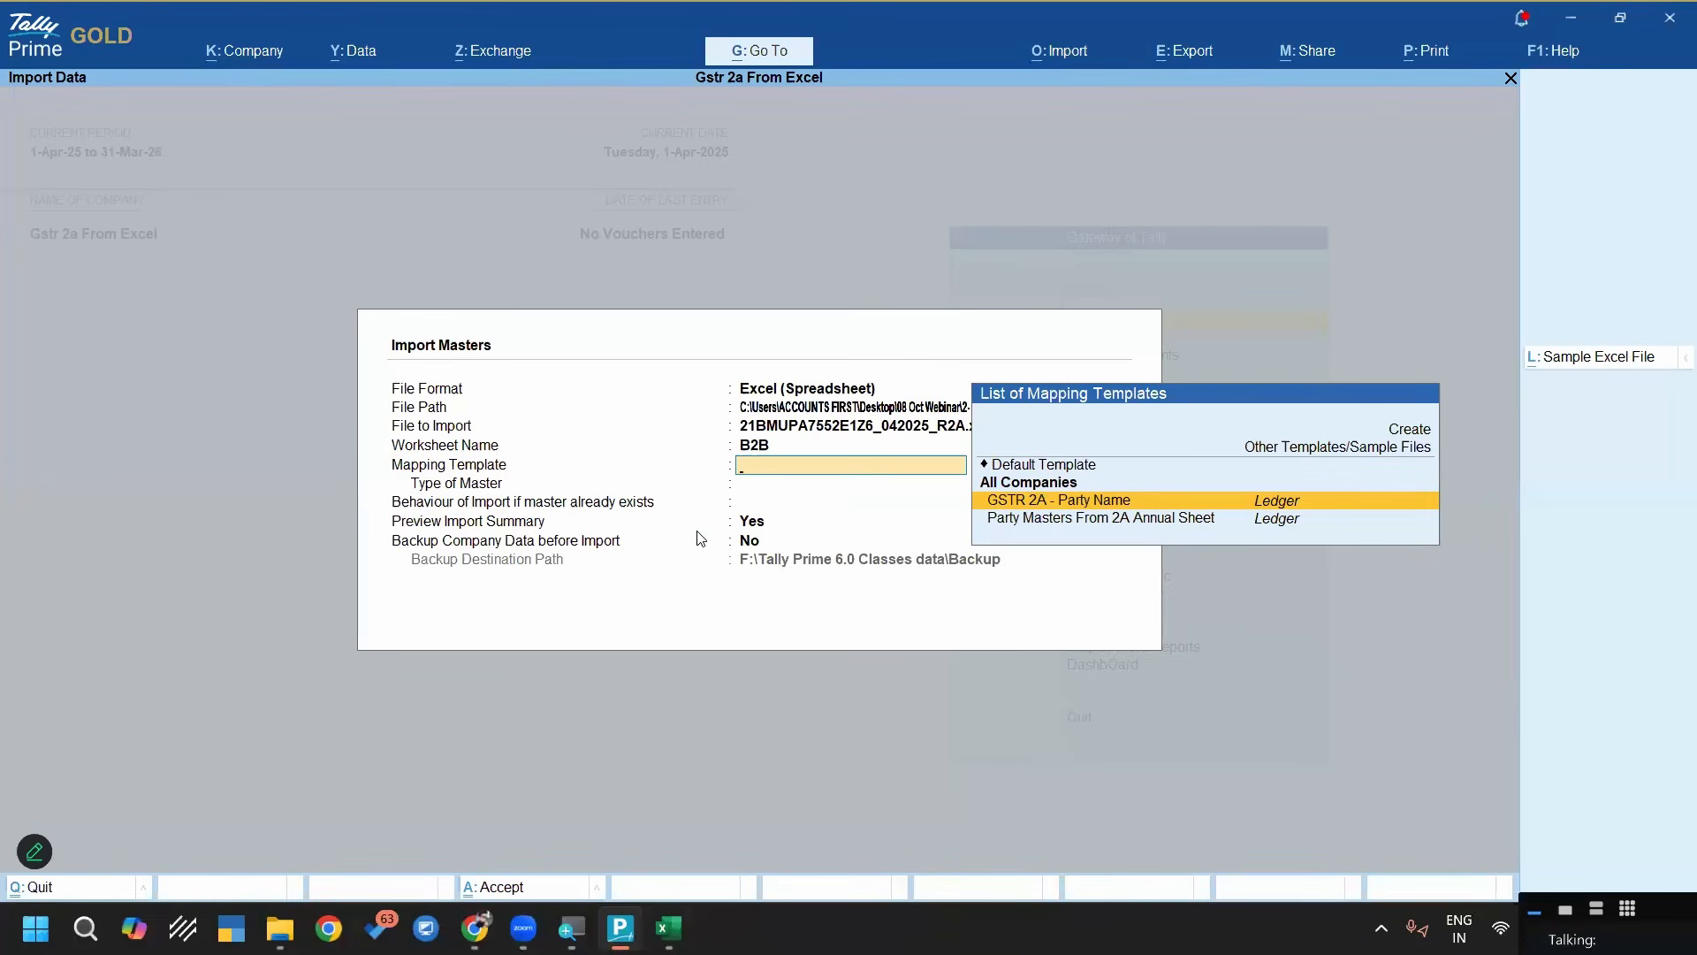
pyautogui.press('Up')
pyautogui.press('Up')
pyautogui.press('Up')
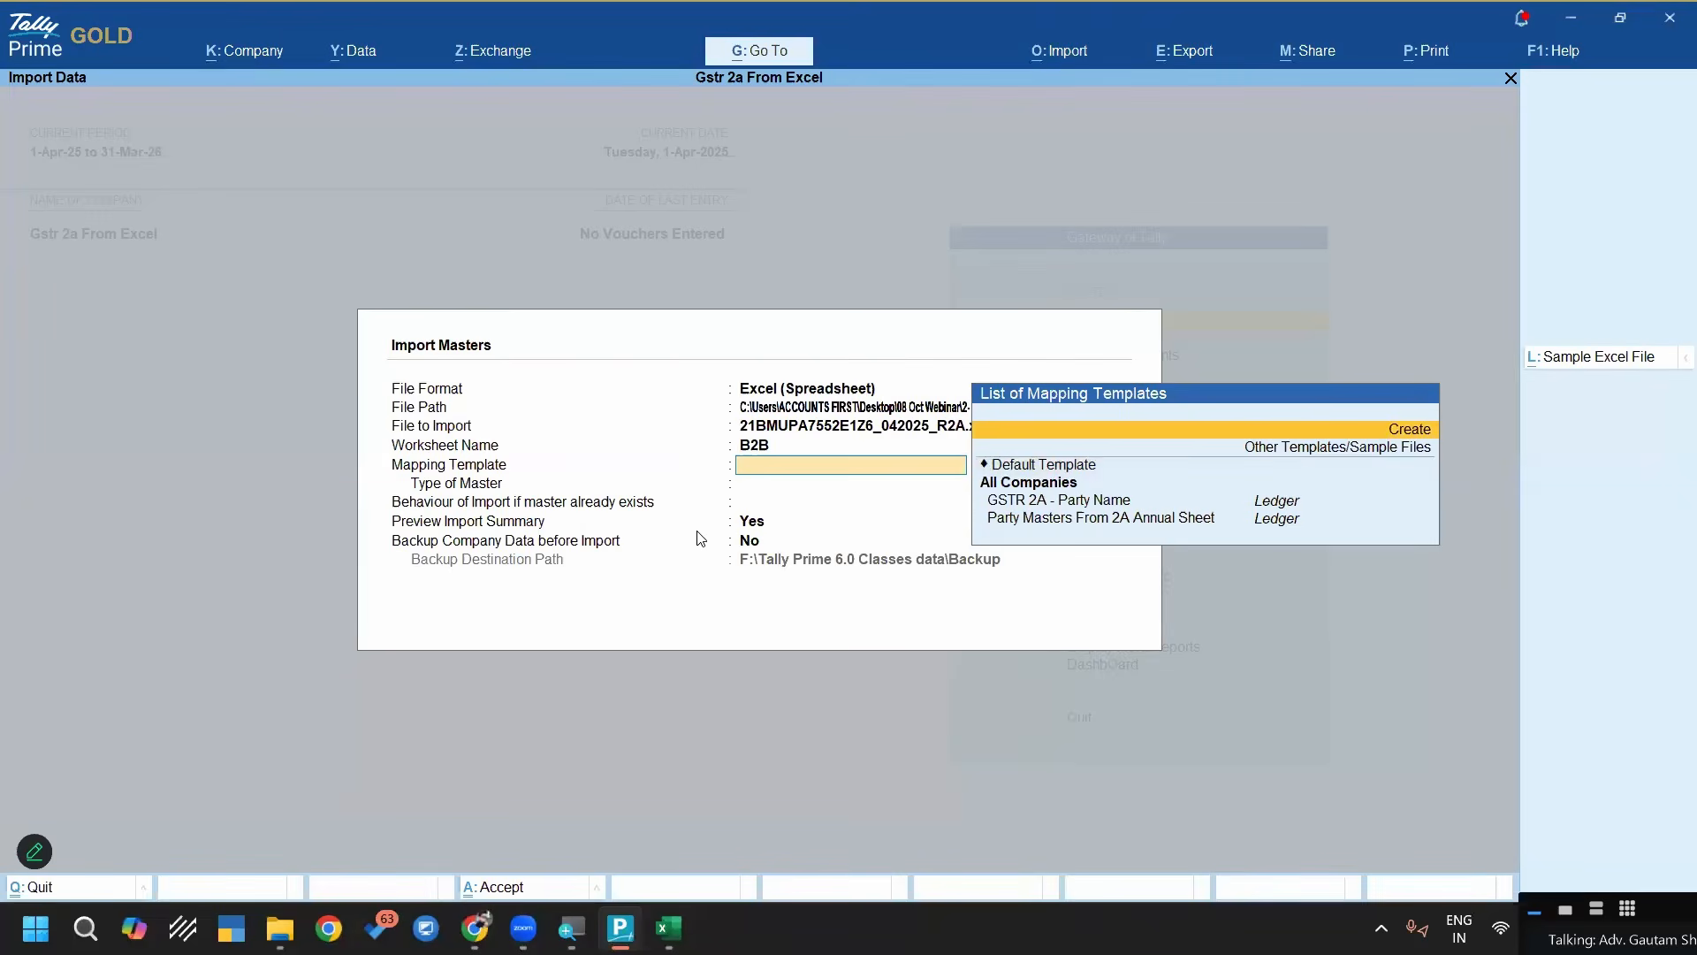
pyautogui.press('Return')
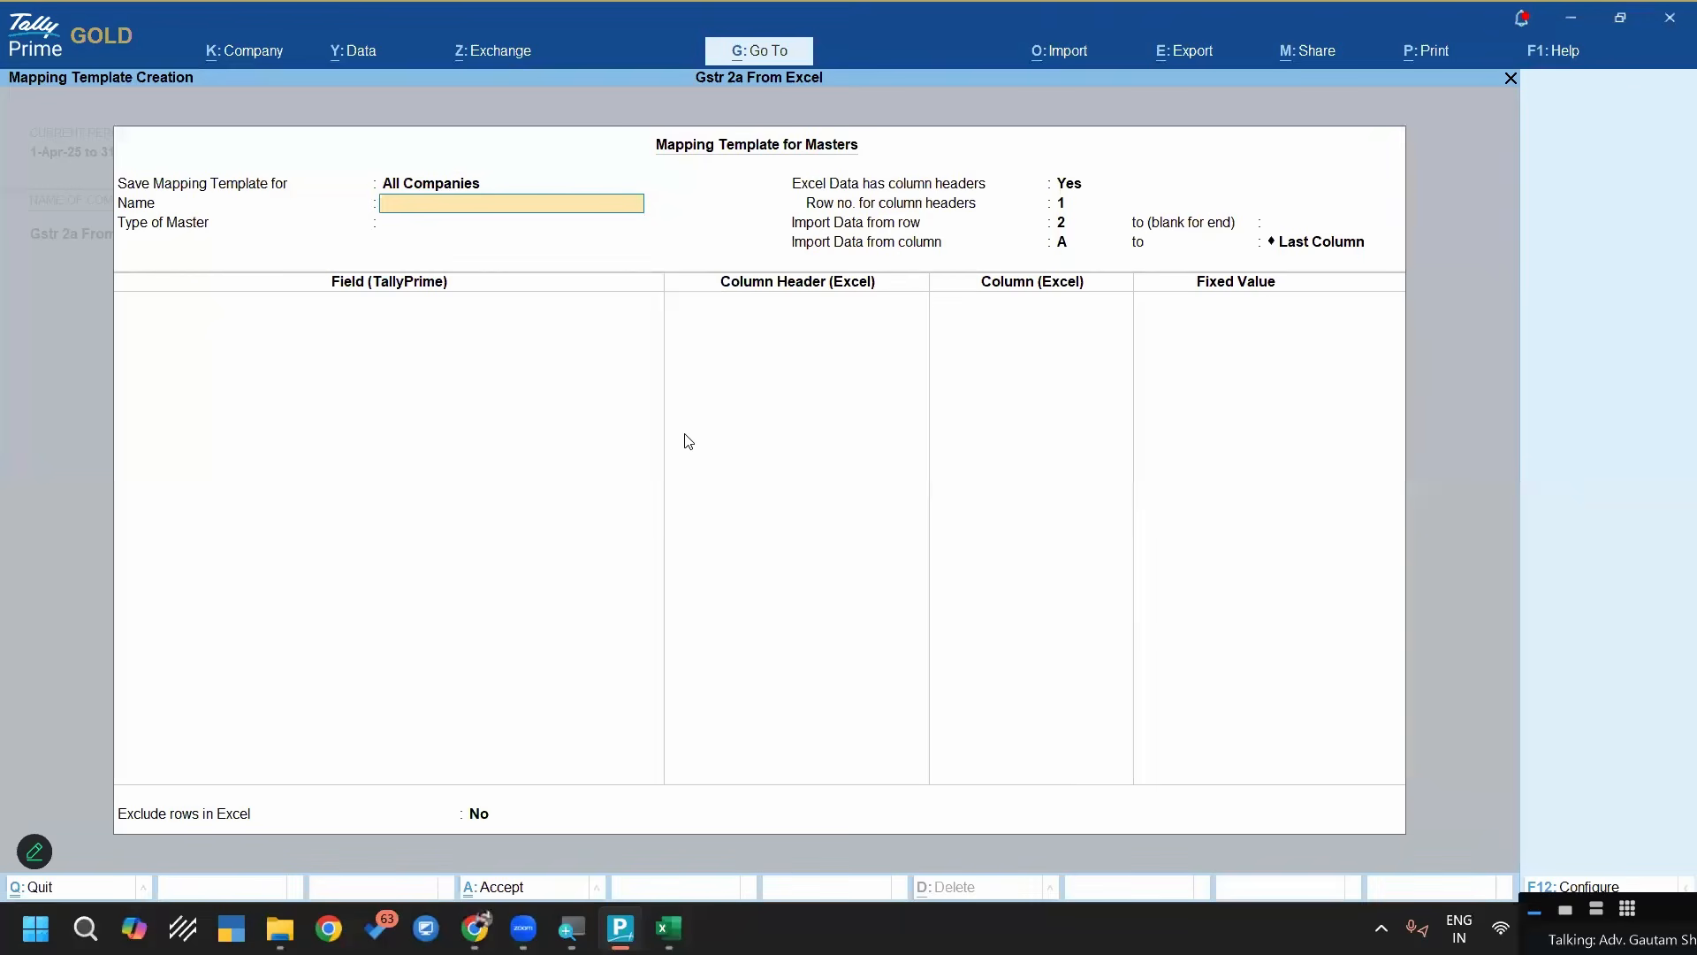
pyautogui.press('BackSpace')
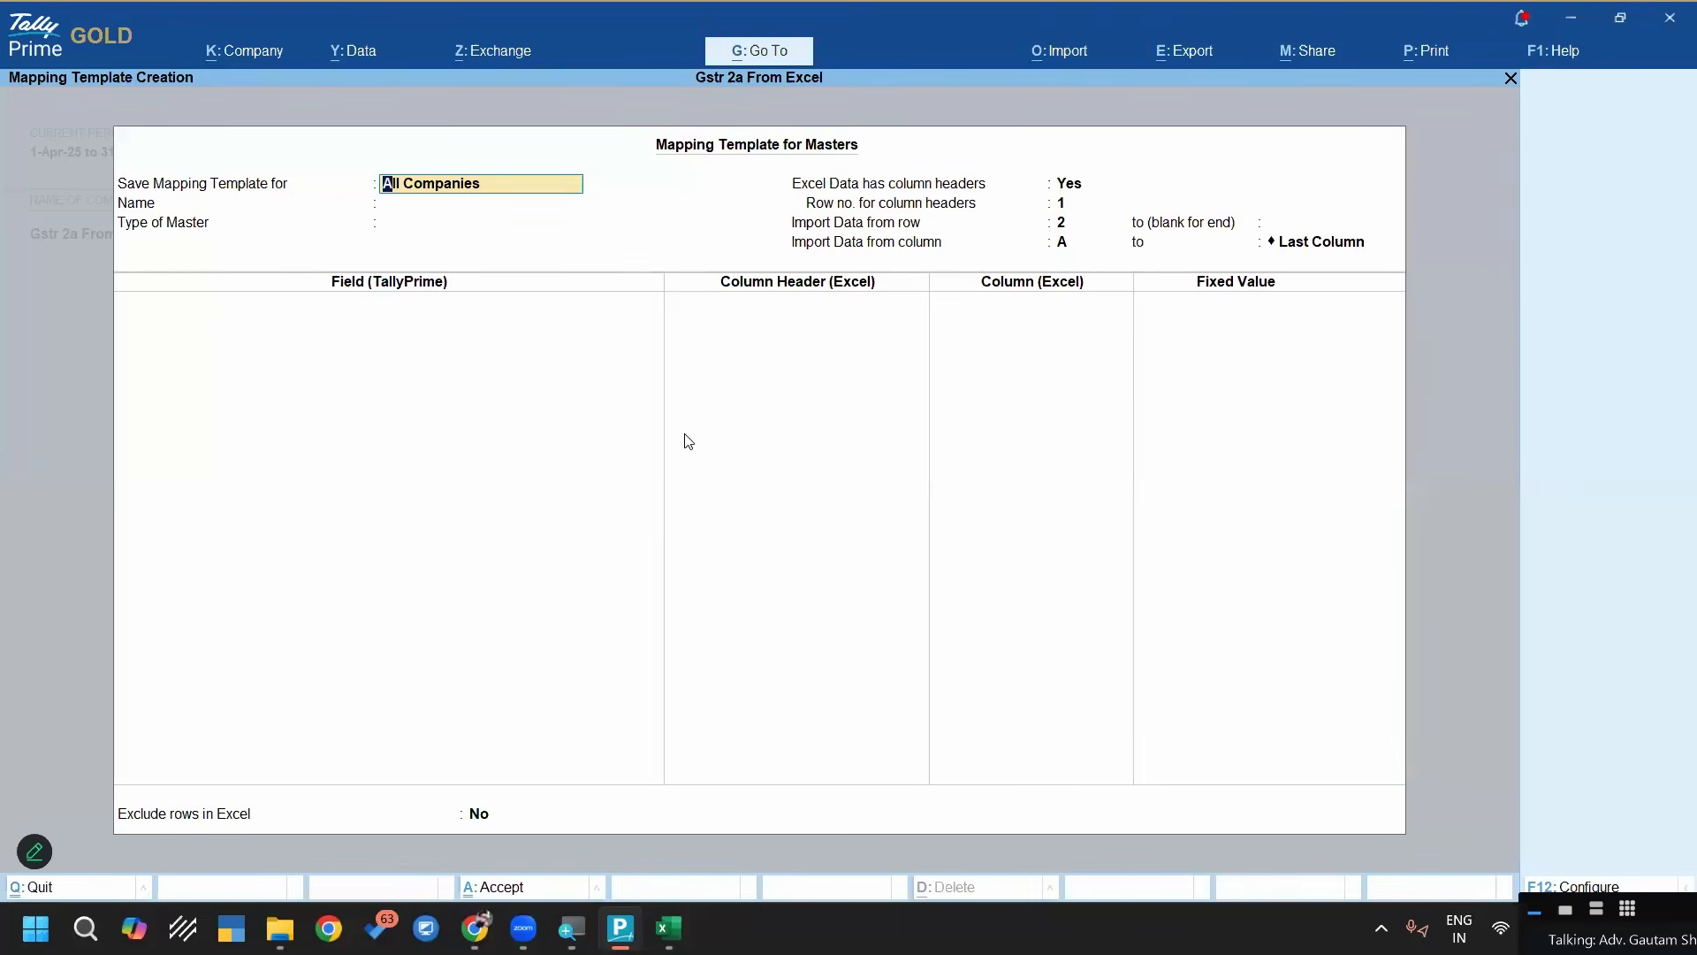
pyautogui.press('BackSpace')
pyautogui.press('Down')
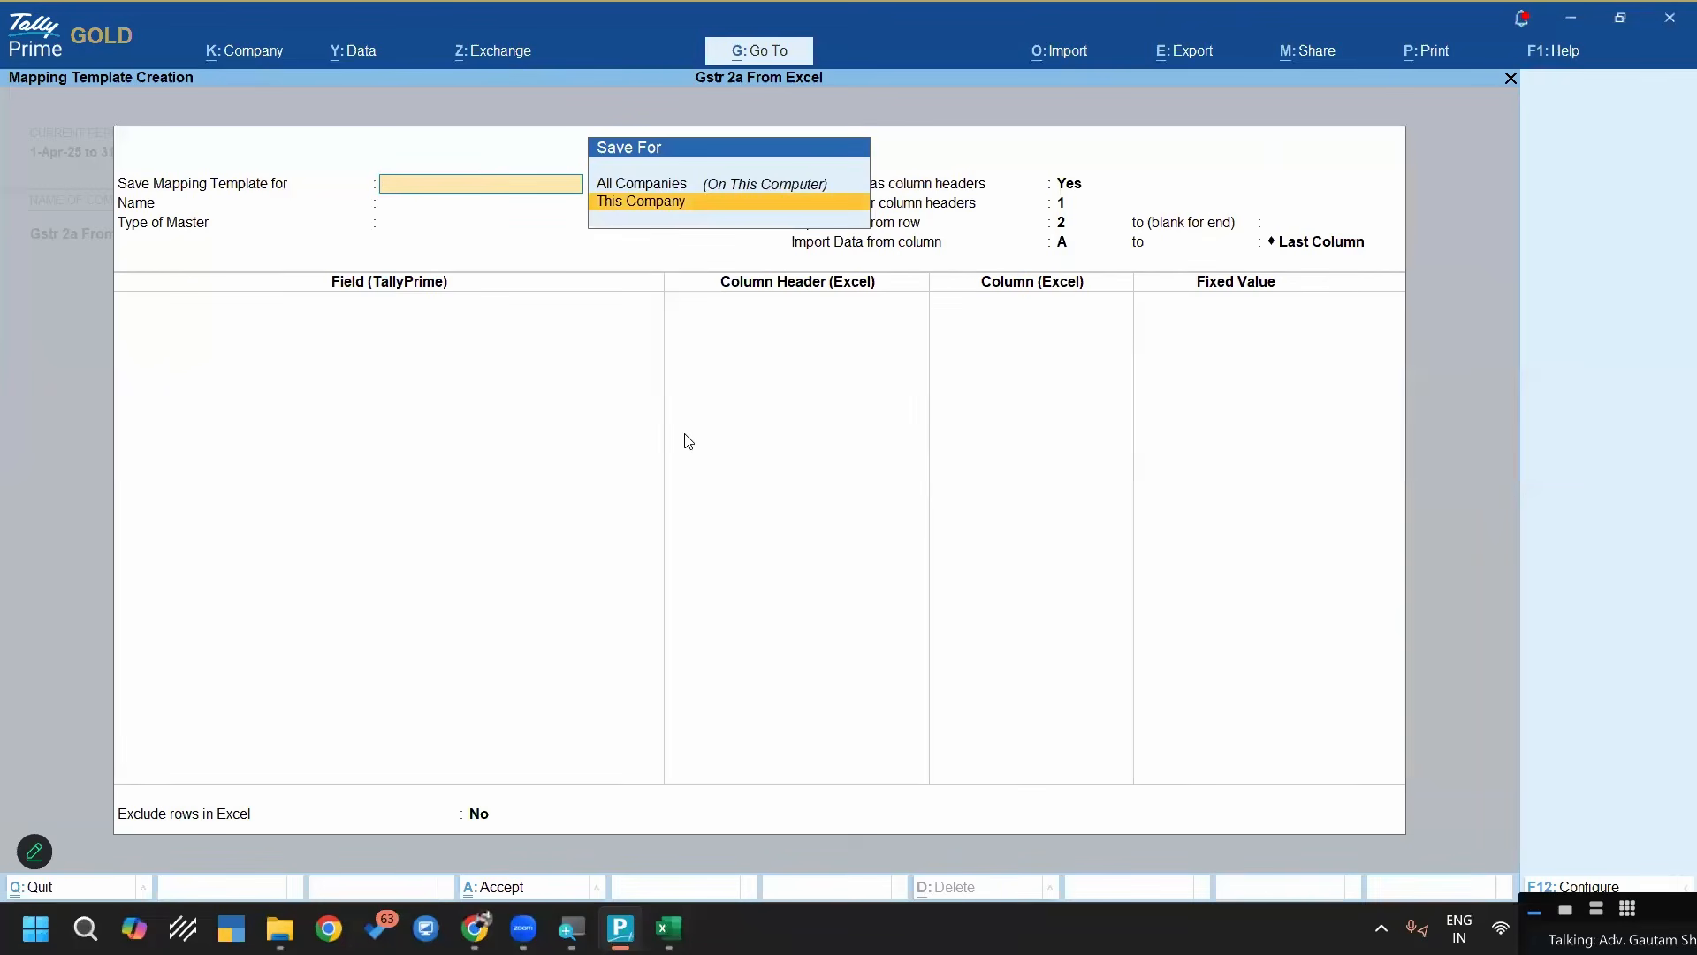
pyautogui.press('Up')
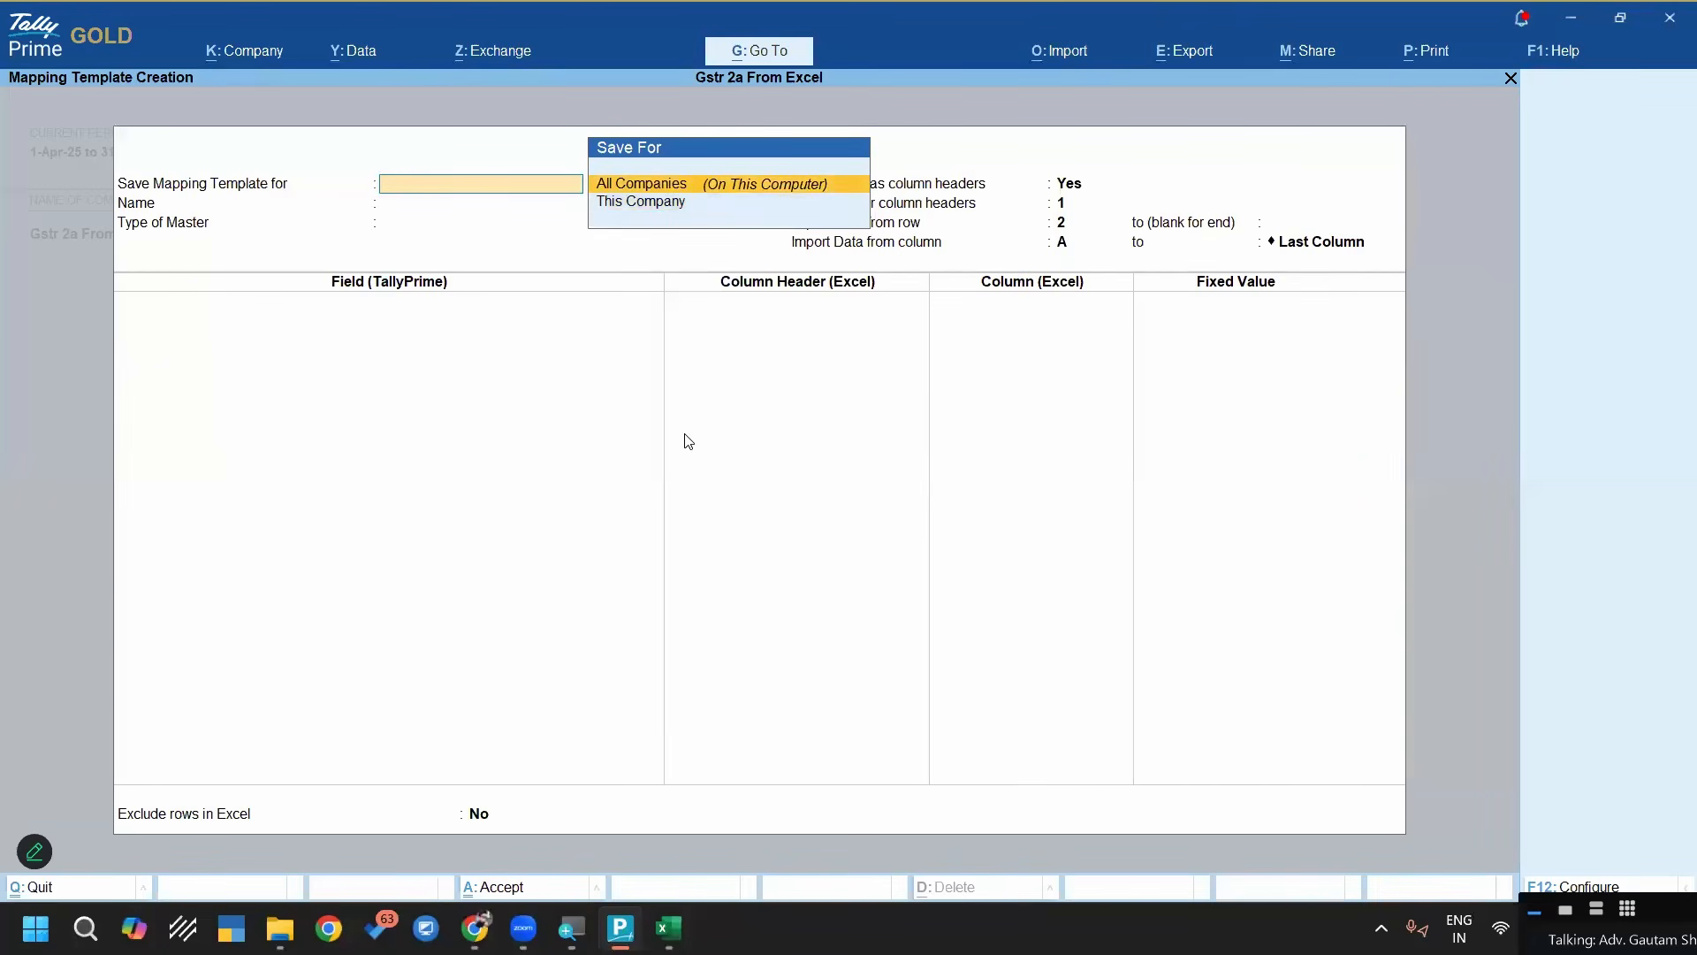
pyautogui.press('Return')
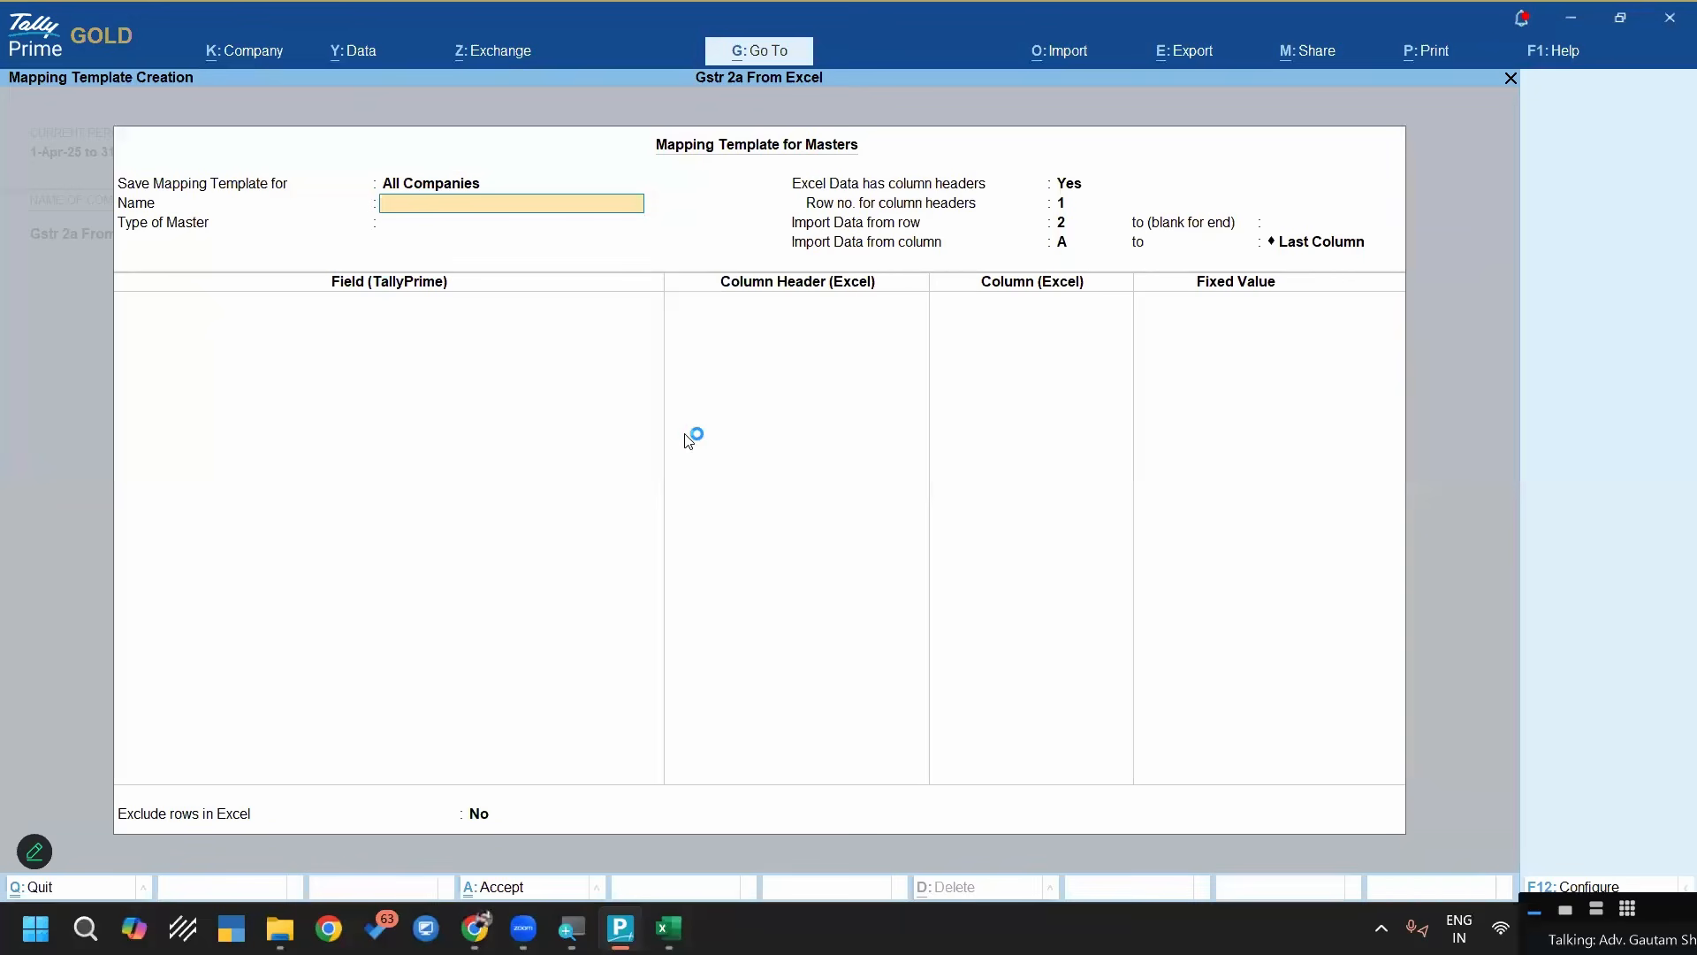
# Name the mapping template "Dummy 2a Masters" and set its type of master to Ledger
pyautogui.write('Dummy 2a Masters')
pyautogui.press('Return')
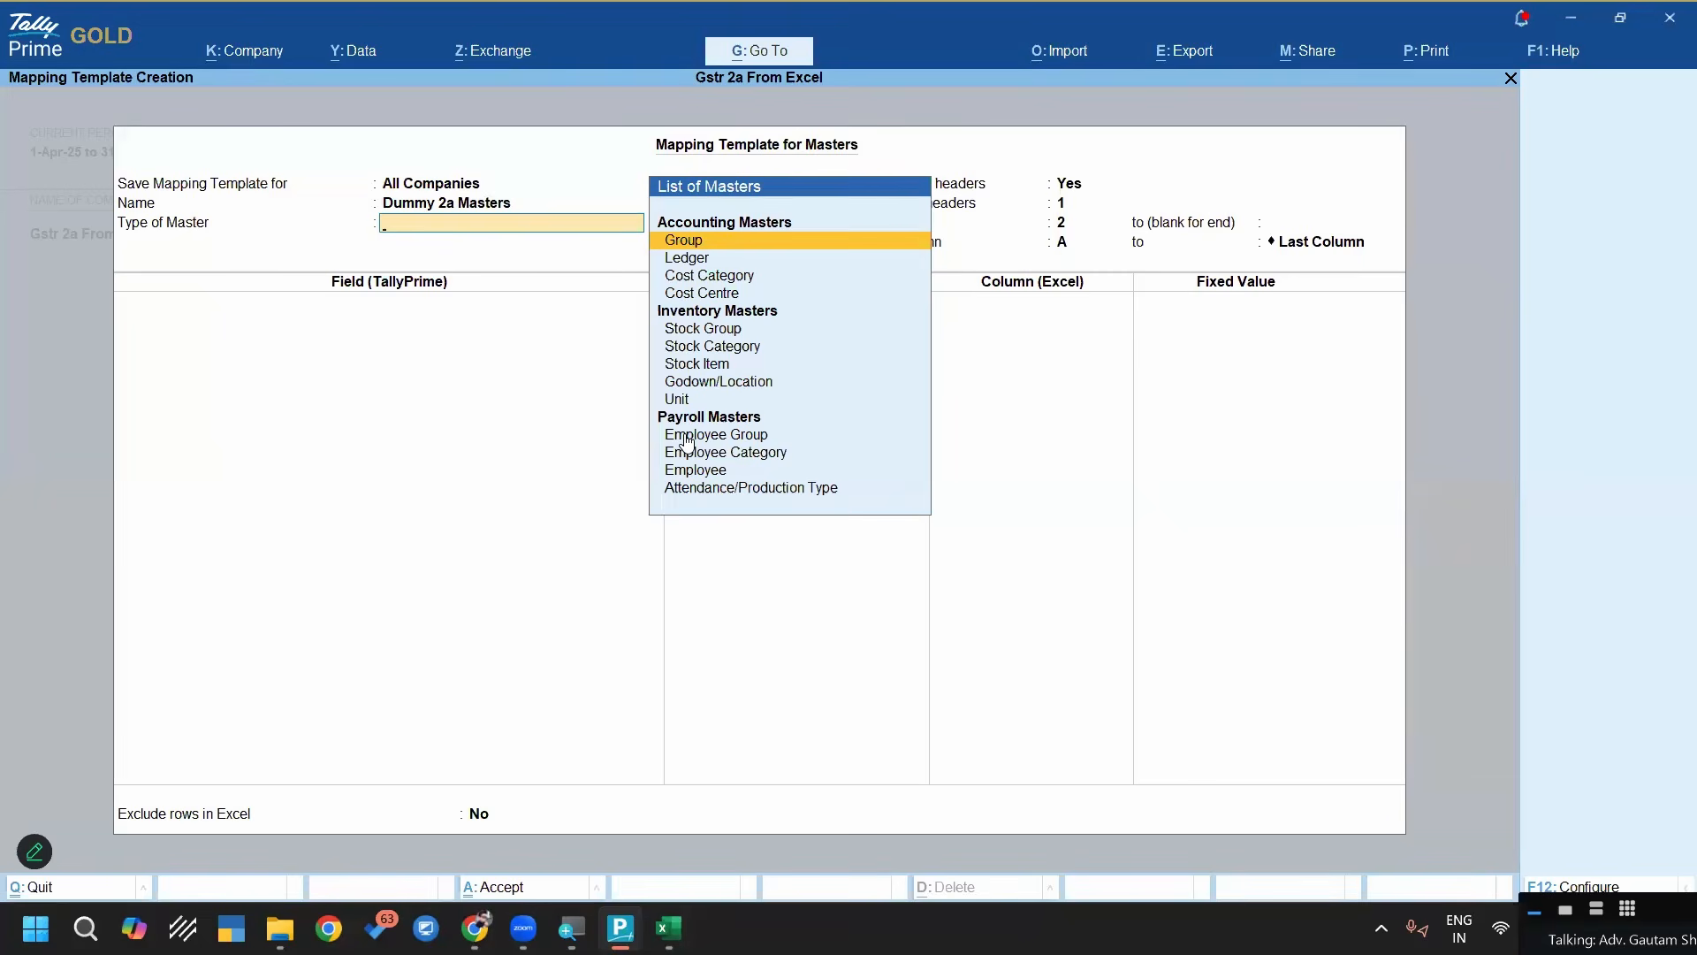
pyautogui.press('Down')
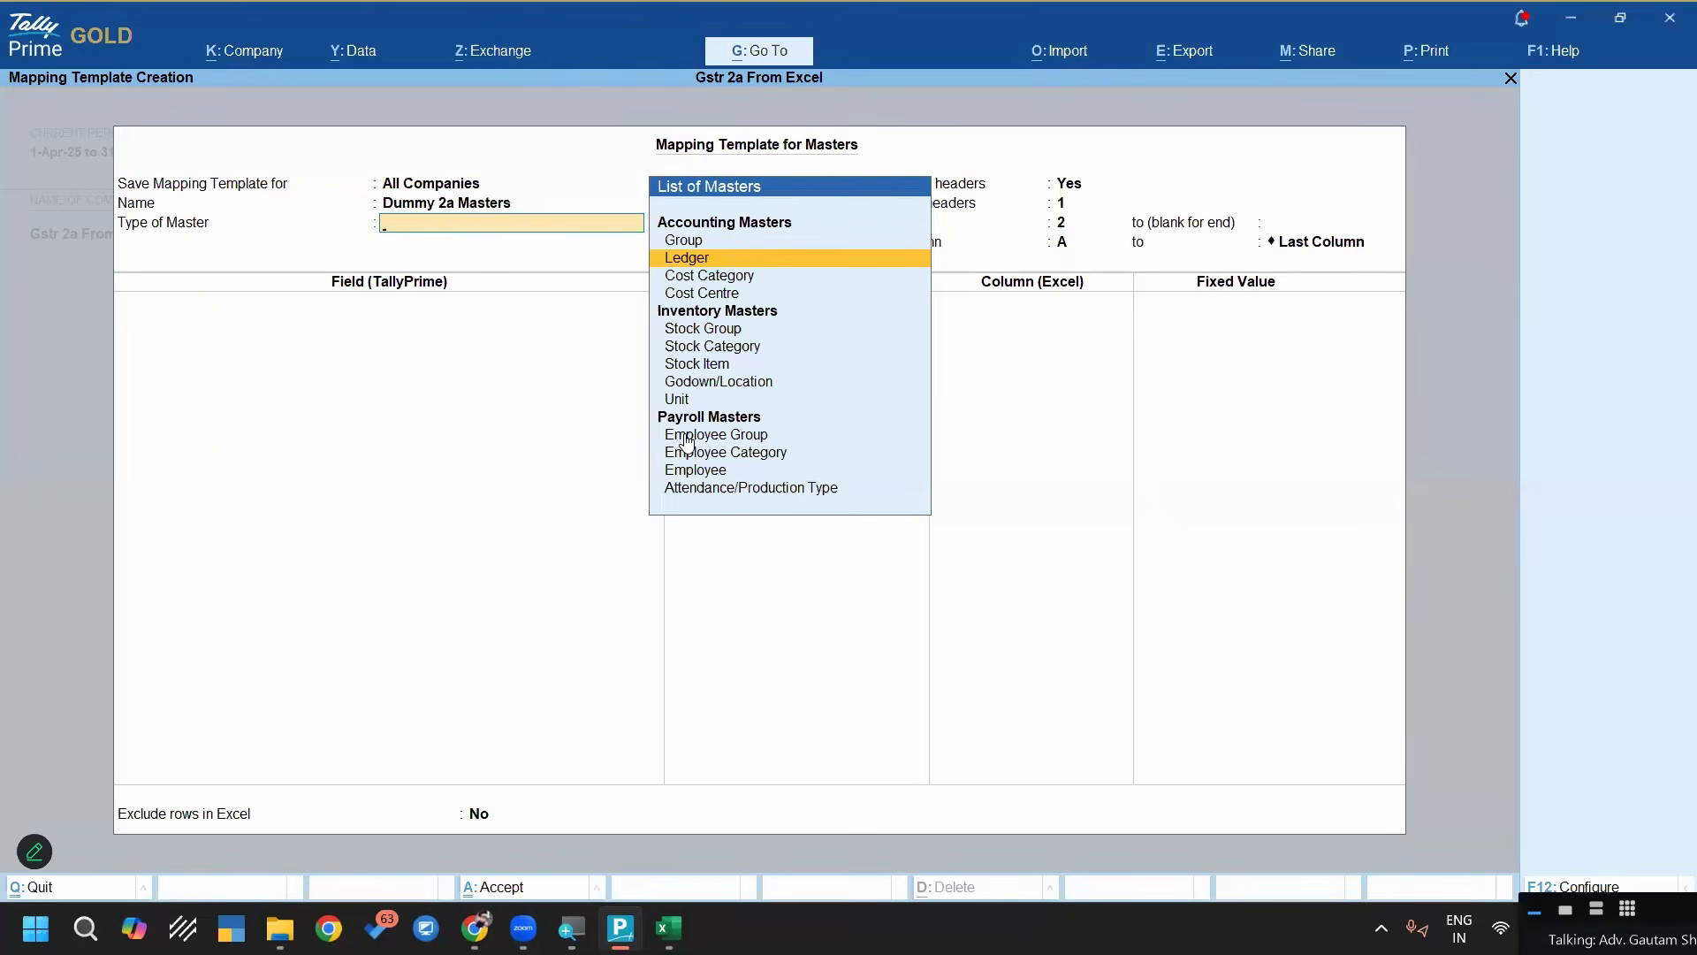
pyautogui.press('Return')
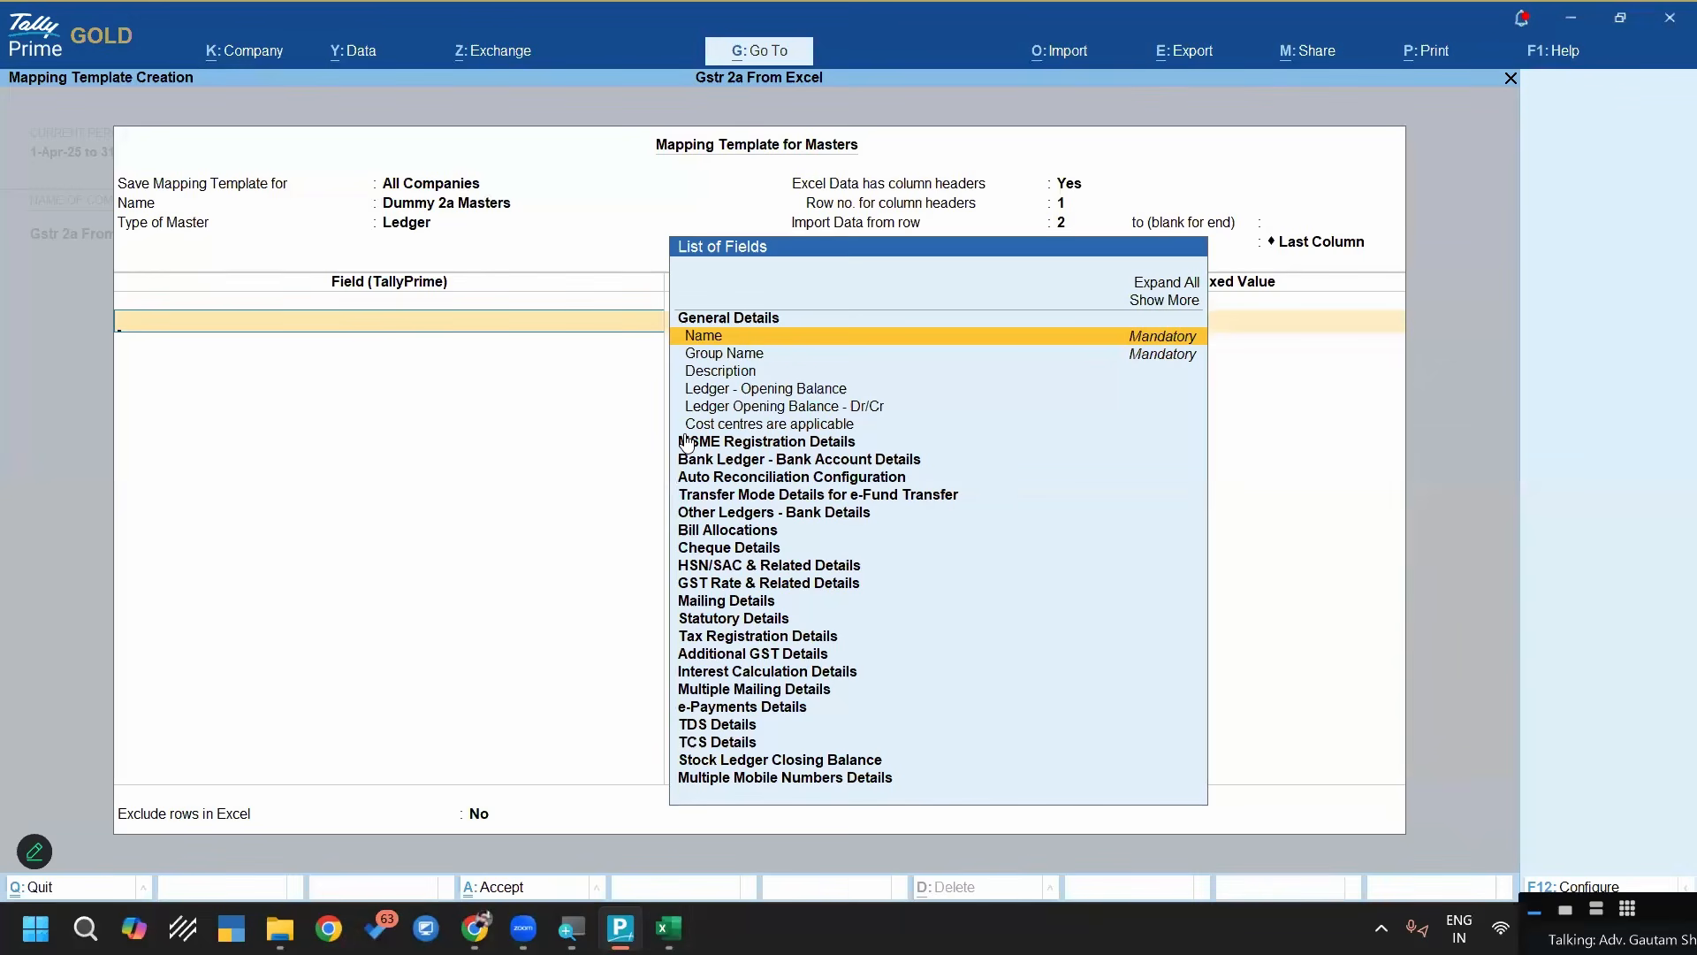
# Add the mandatory Name field from General Details as the first field of the mapping template
pyautogui.press('Down')
pyautogui.press('Up')
pyautogui.press('Down')
pyautogui.press('Up')
pyautogui.press('Return')
# Compare the column header choices offered for Name with the row 1 heading of the B2B sheet in Excel, and return to TallyPrime
pyautogui.press('Up')
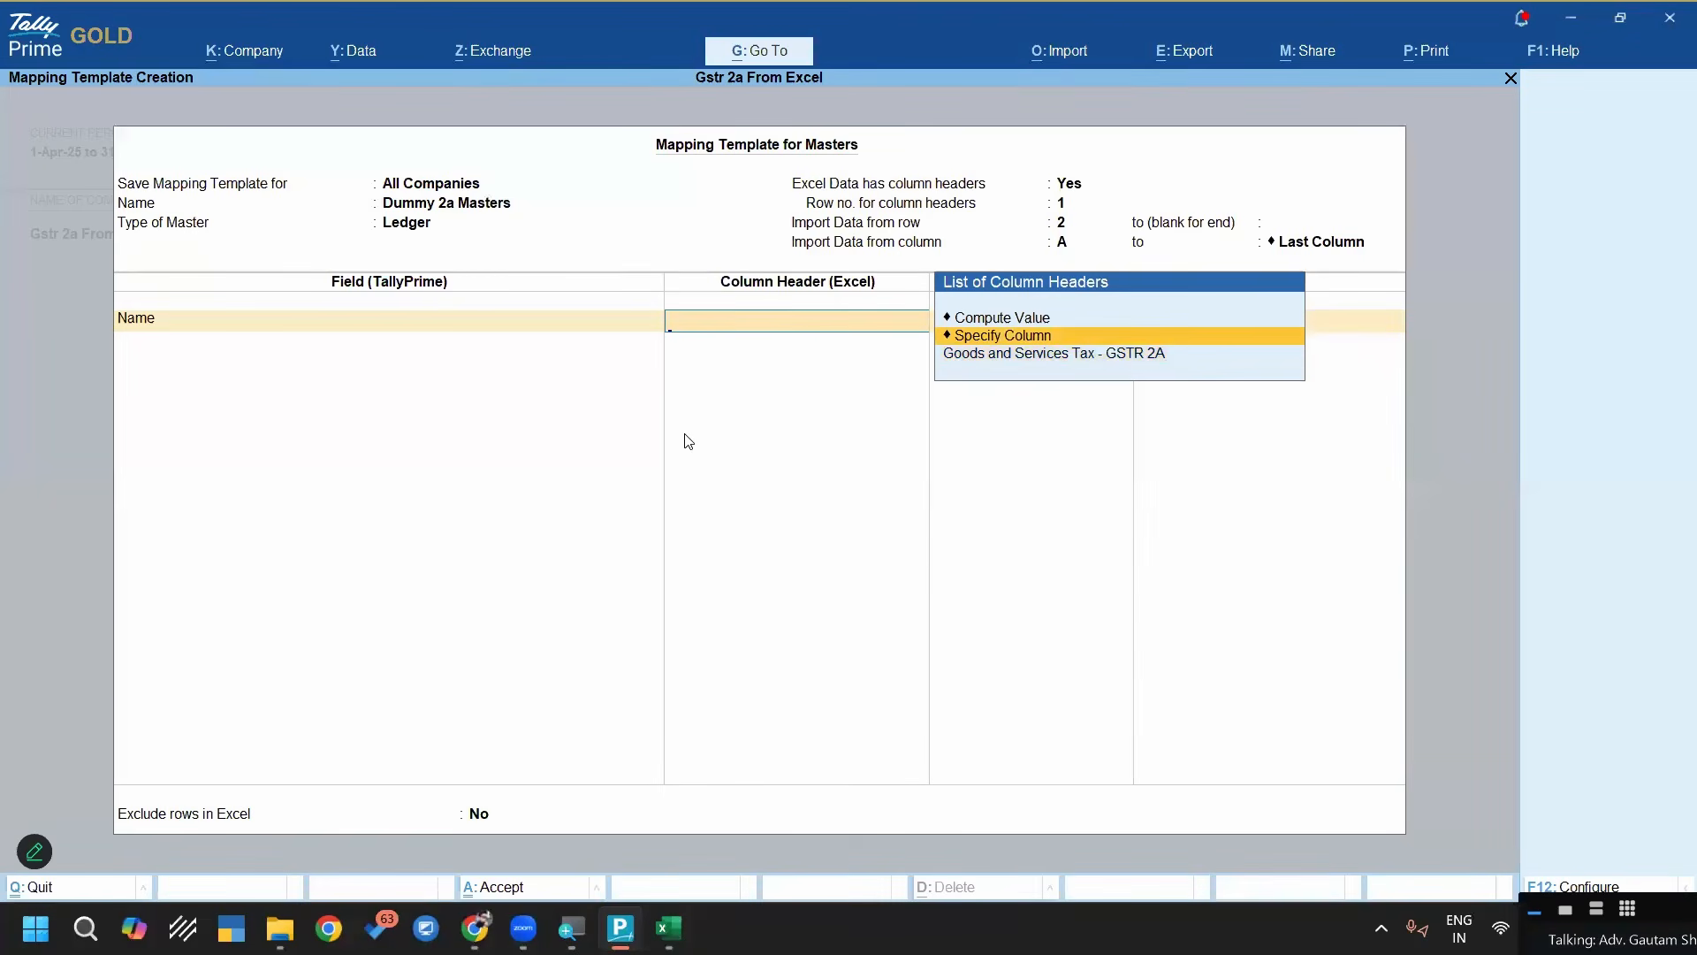
pyautogui.press('Up')
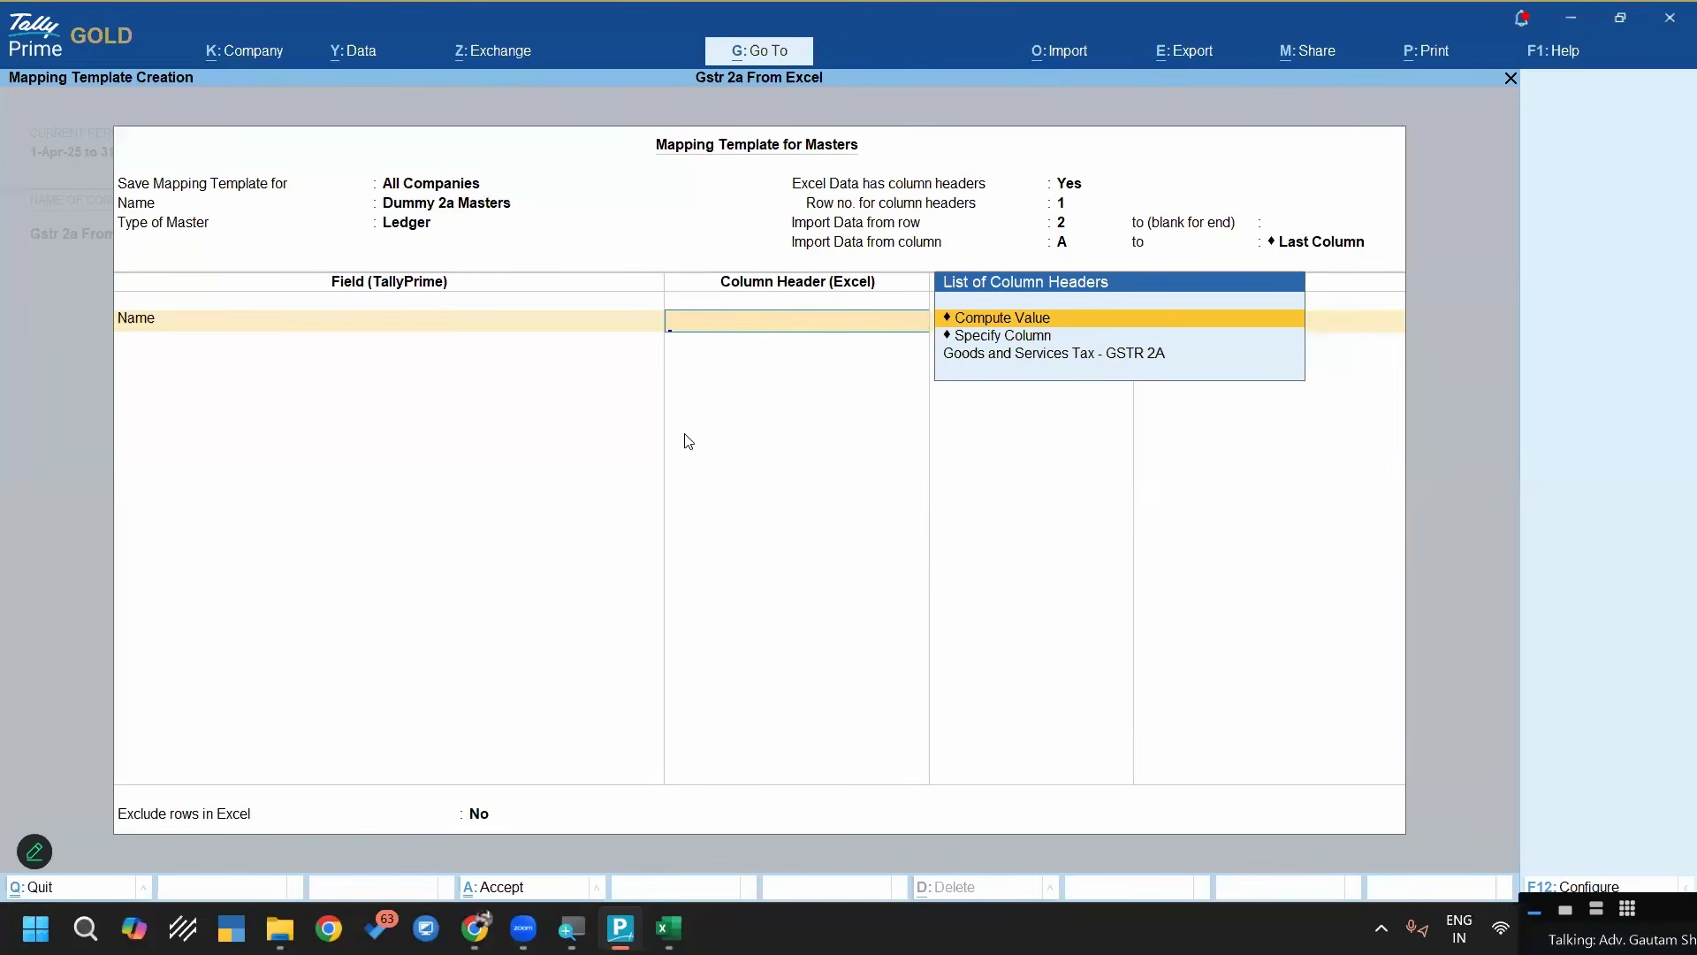
pyautogui.press('Up')
pyautogui.press('Down')
pyautogui.press('Down')
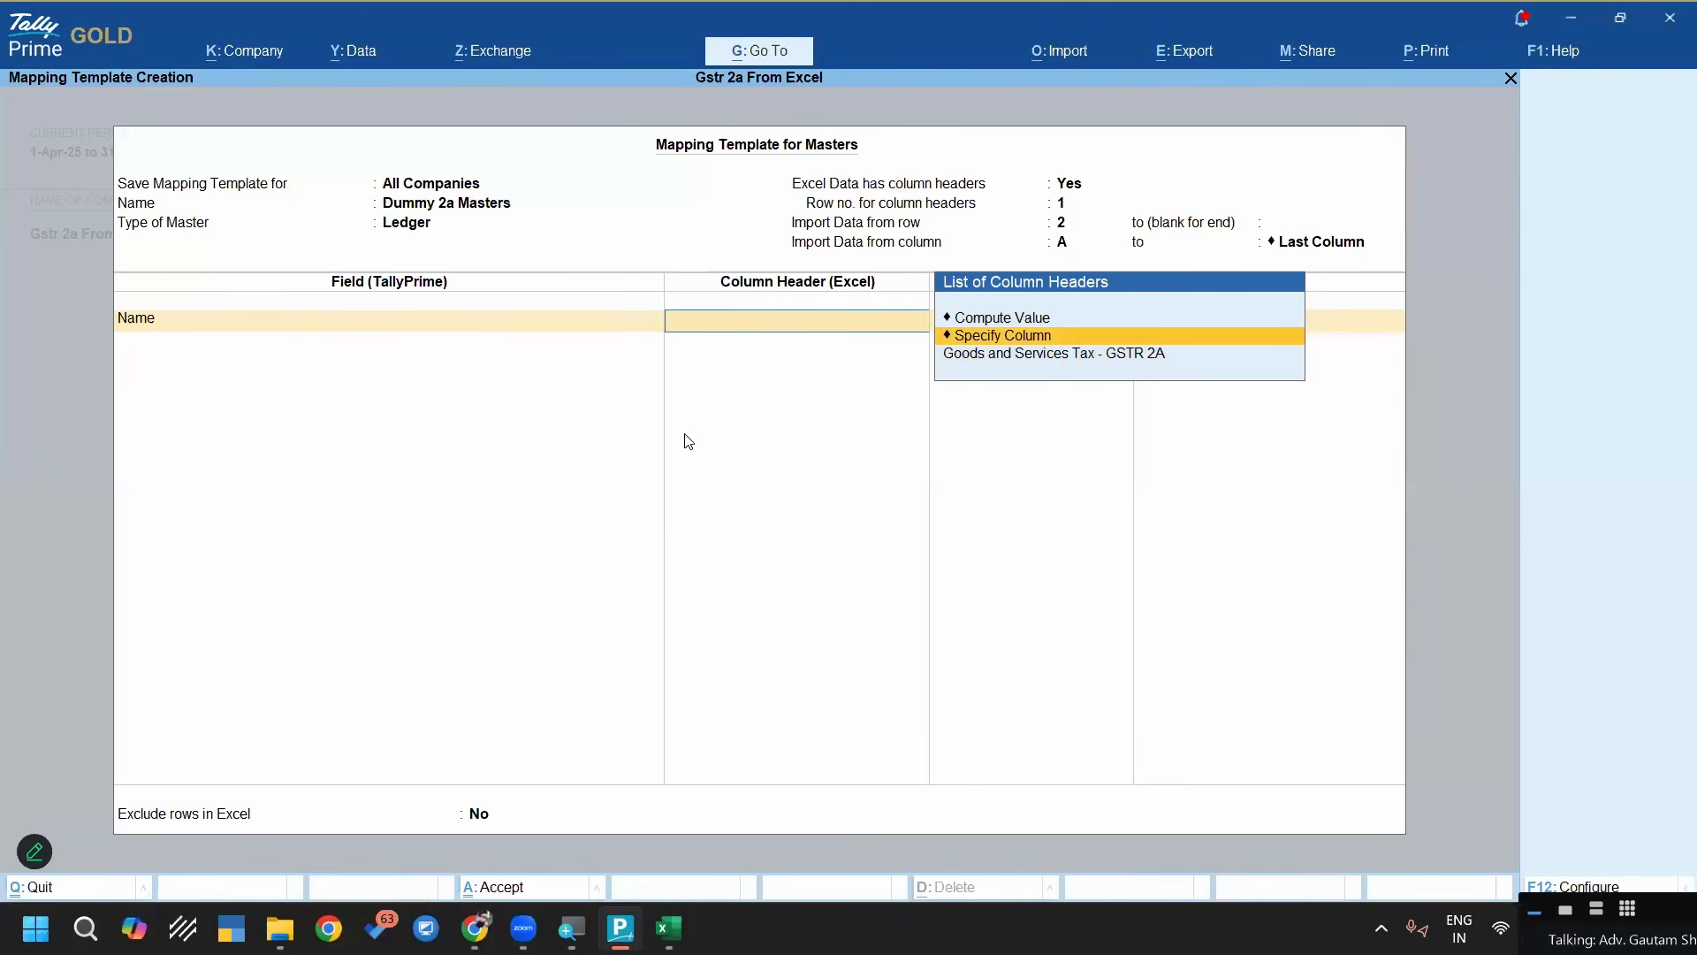
pyautogui.press('Down')
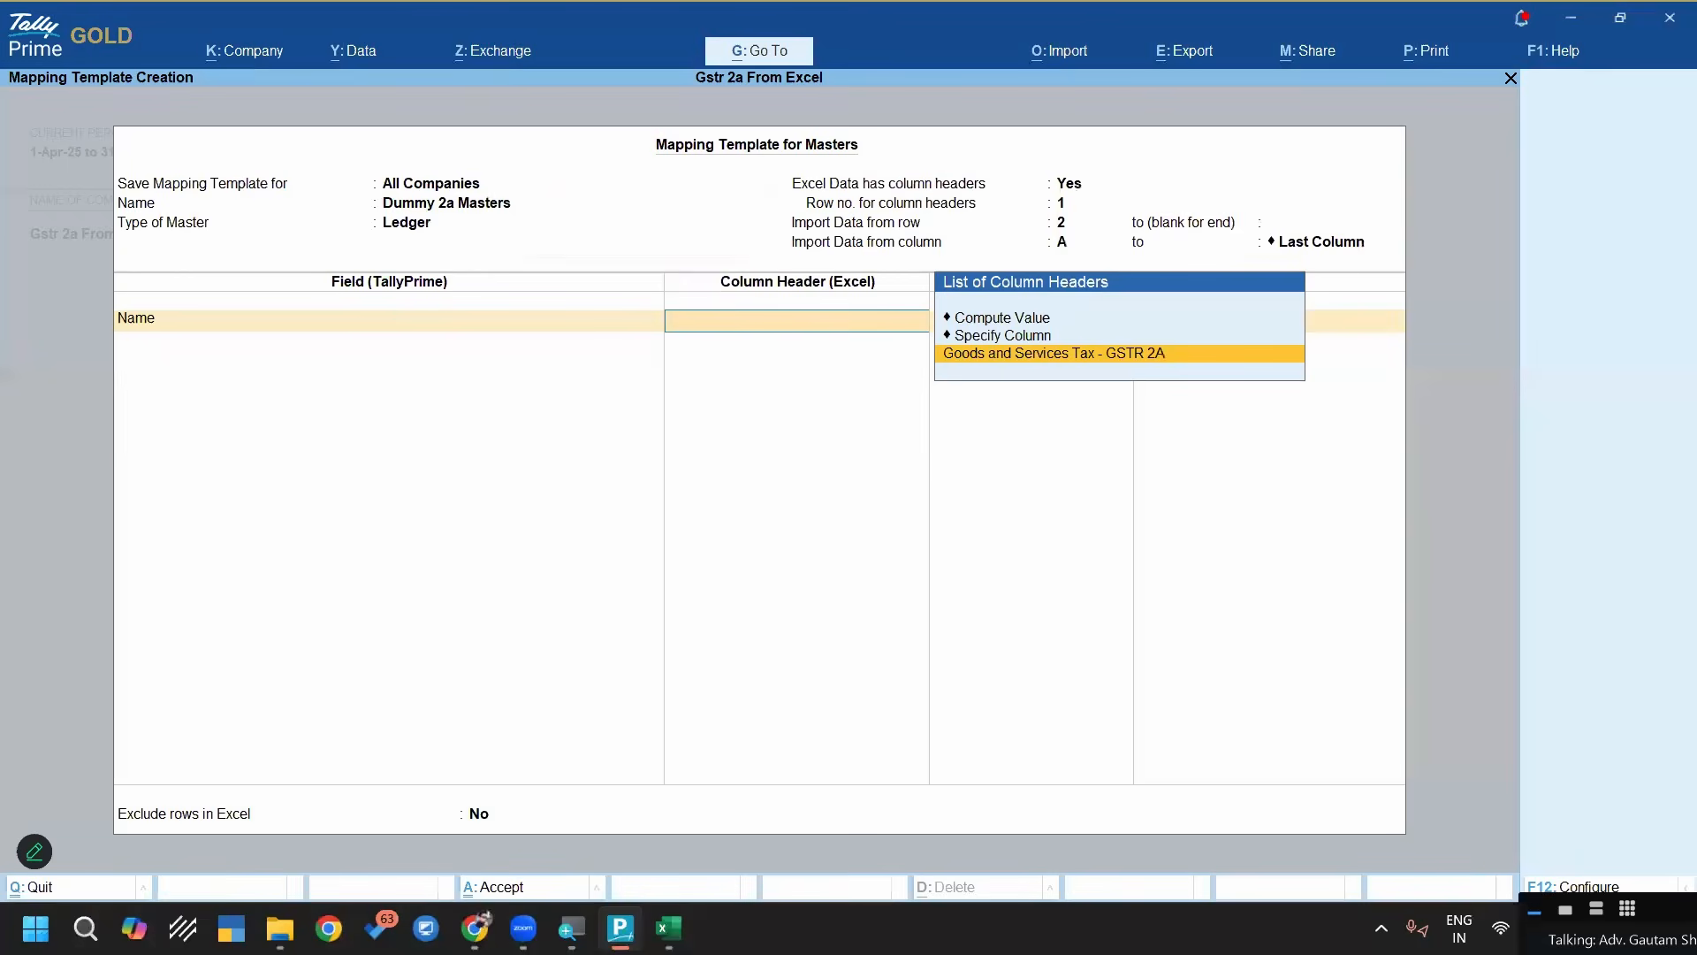
pyautogui.click(674, 921)
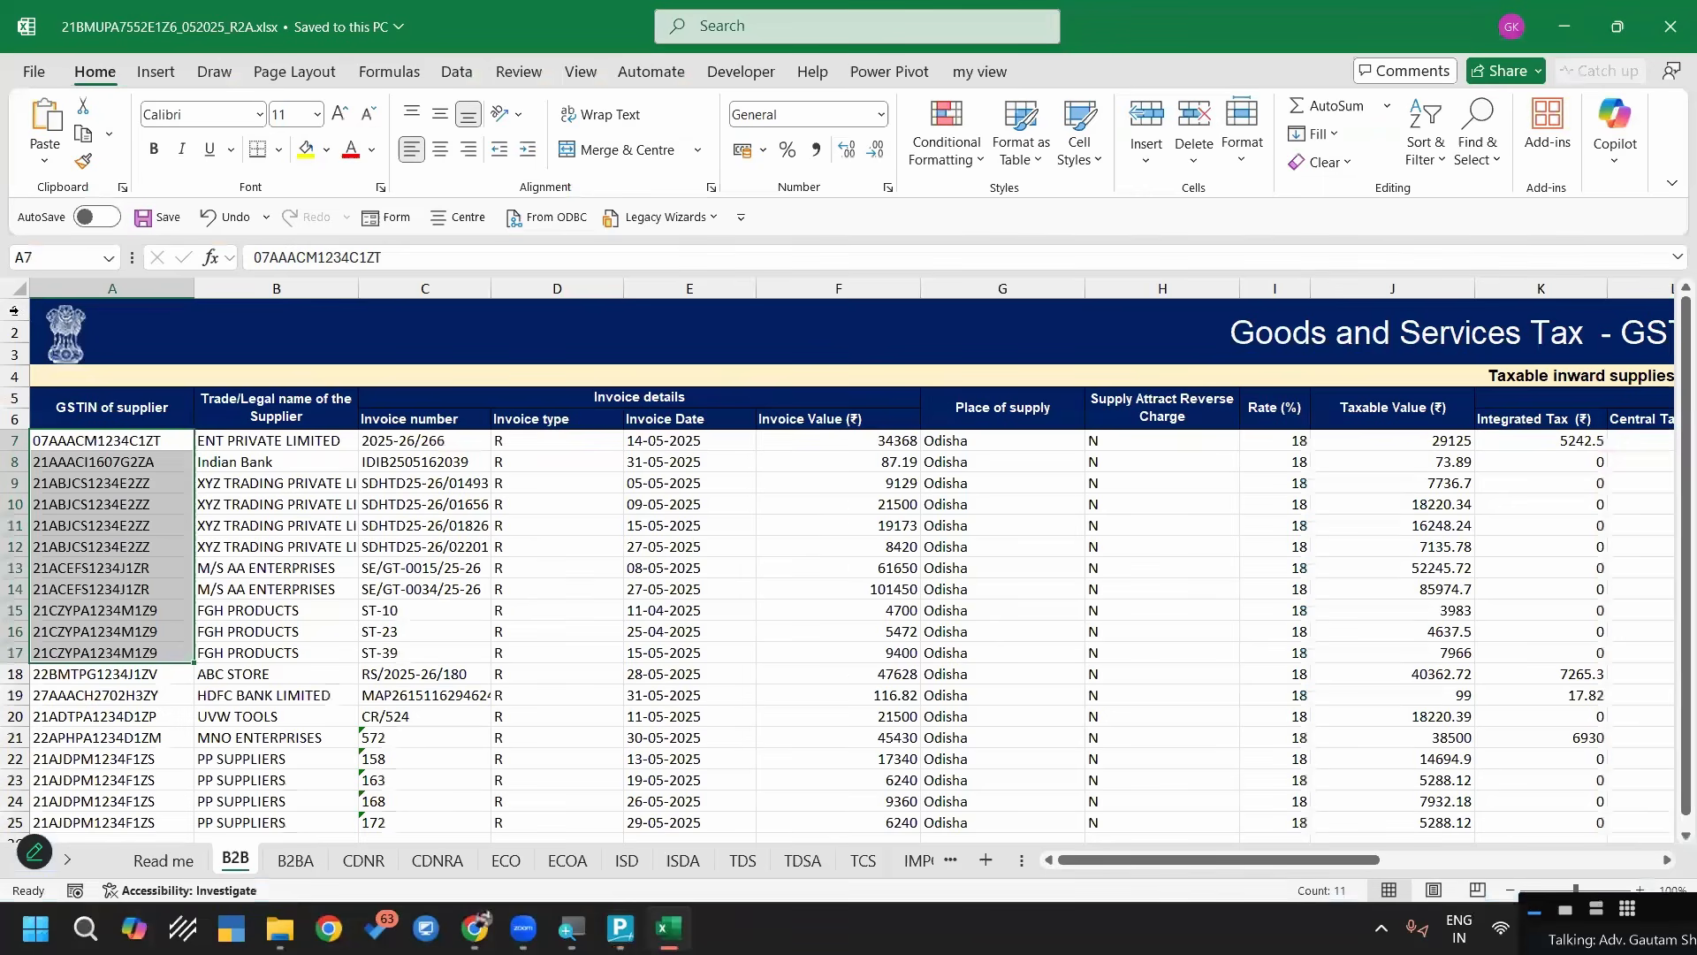
pyautogui.click(15, 310)
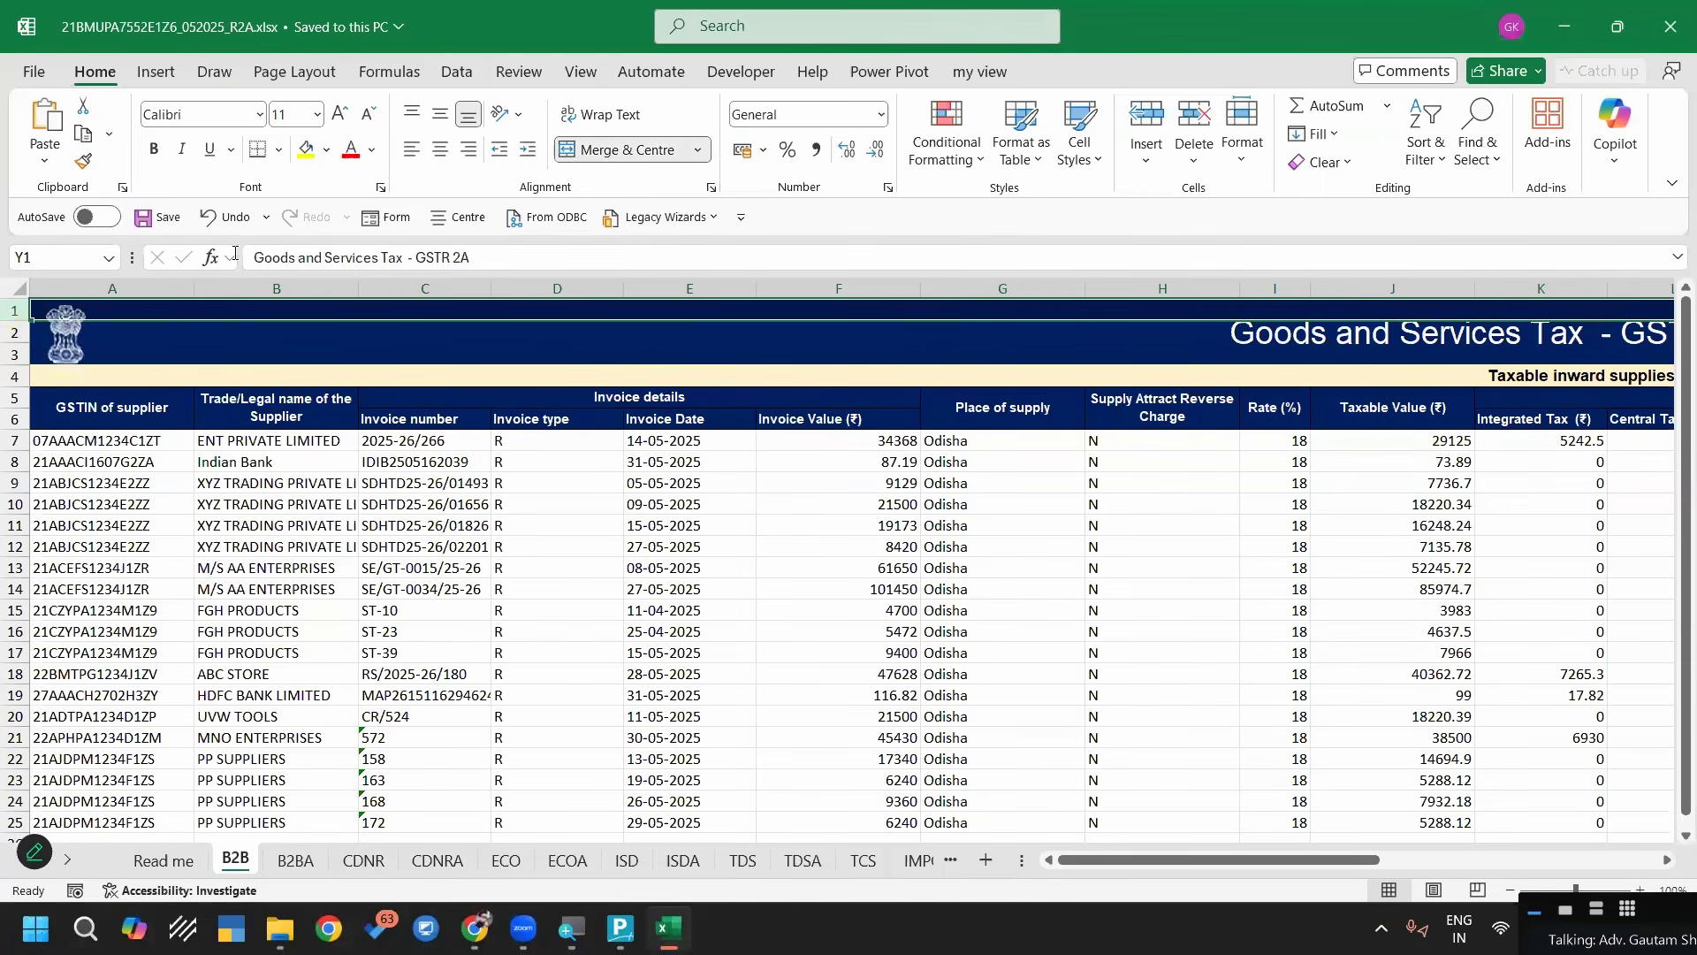
pyautogui.moveTo(479, 257); pyautogui.dragTo(239, 258)
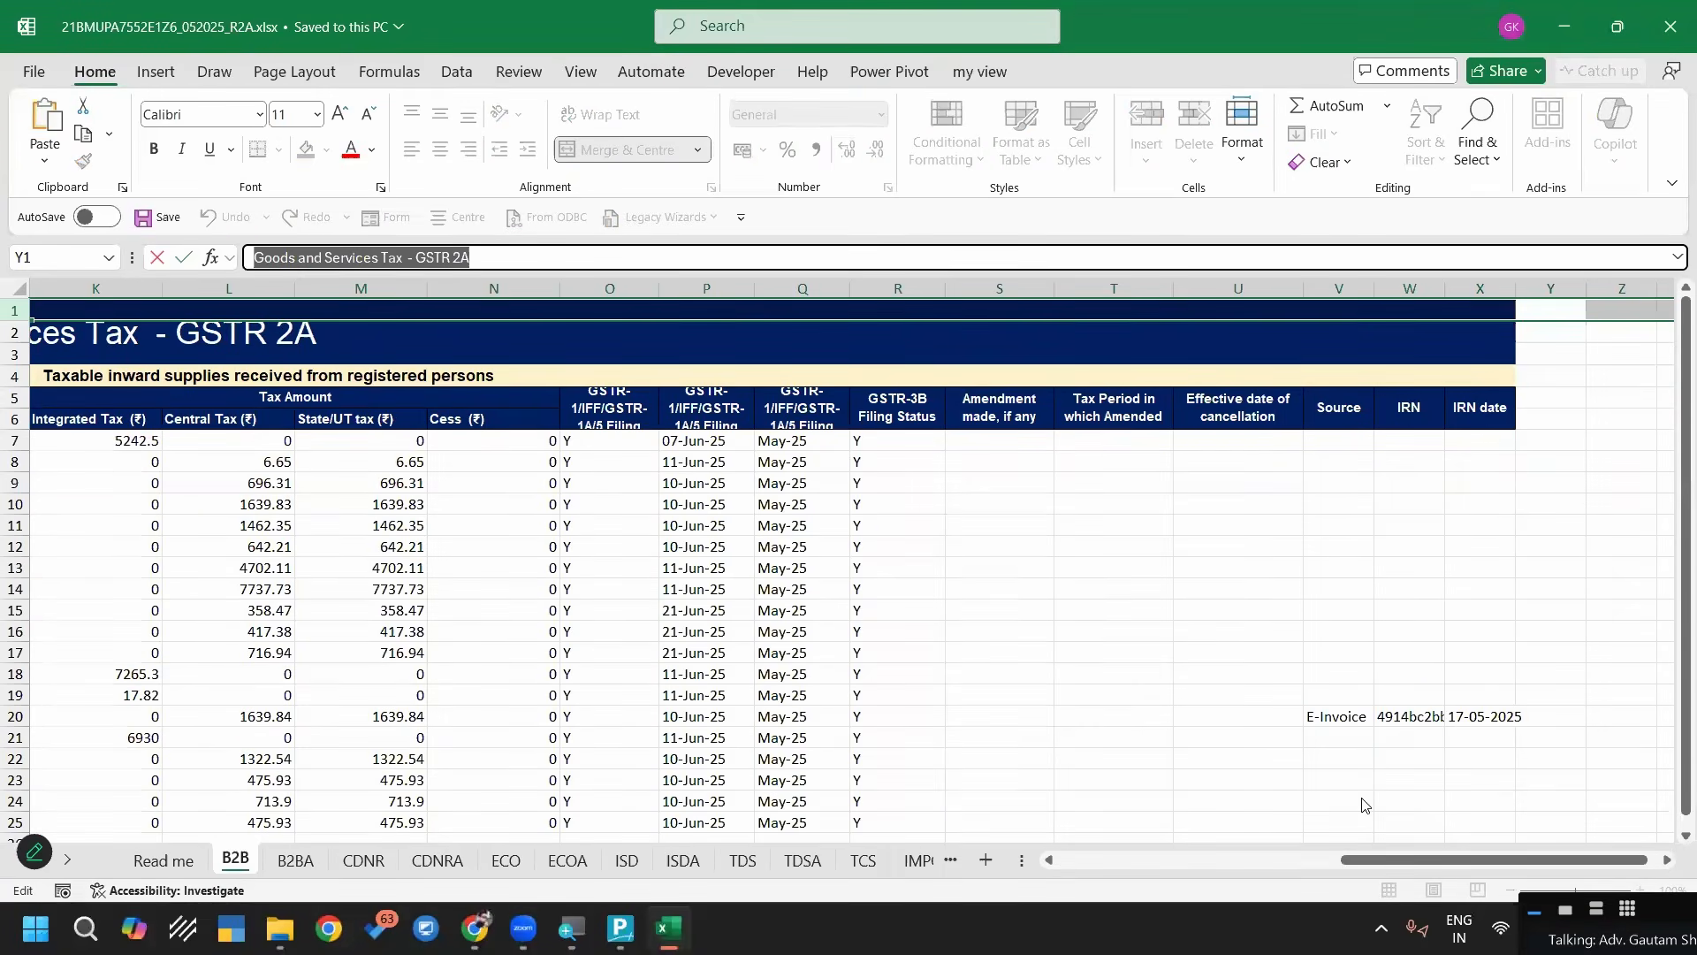
pyautogui.press('Escape')
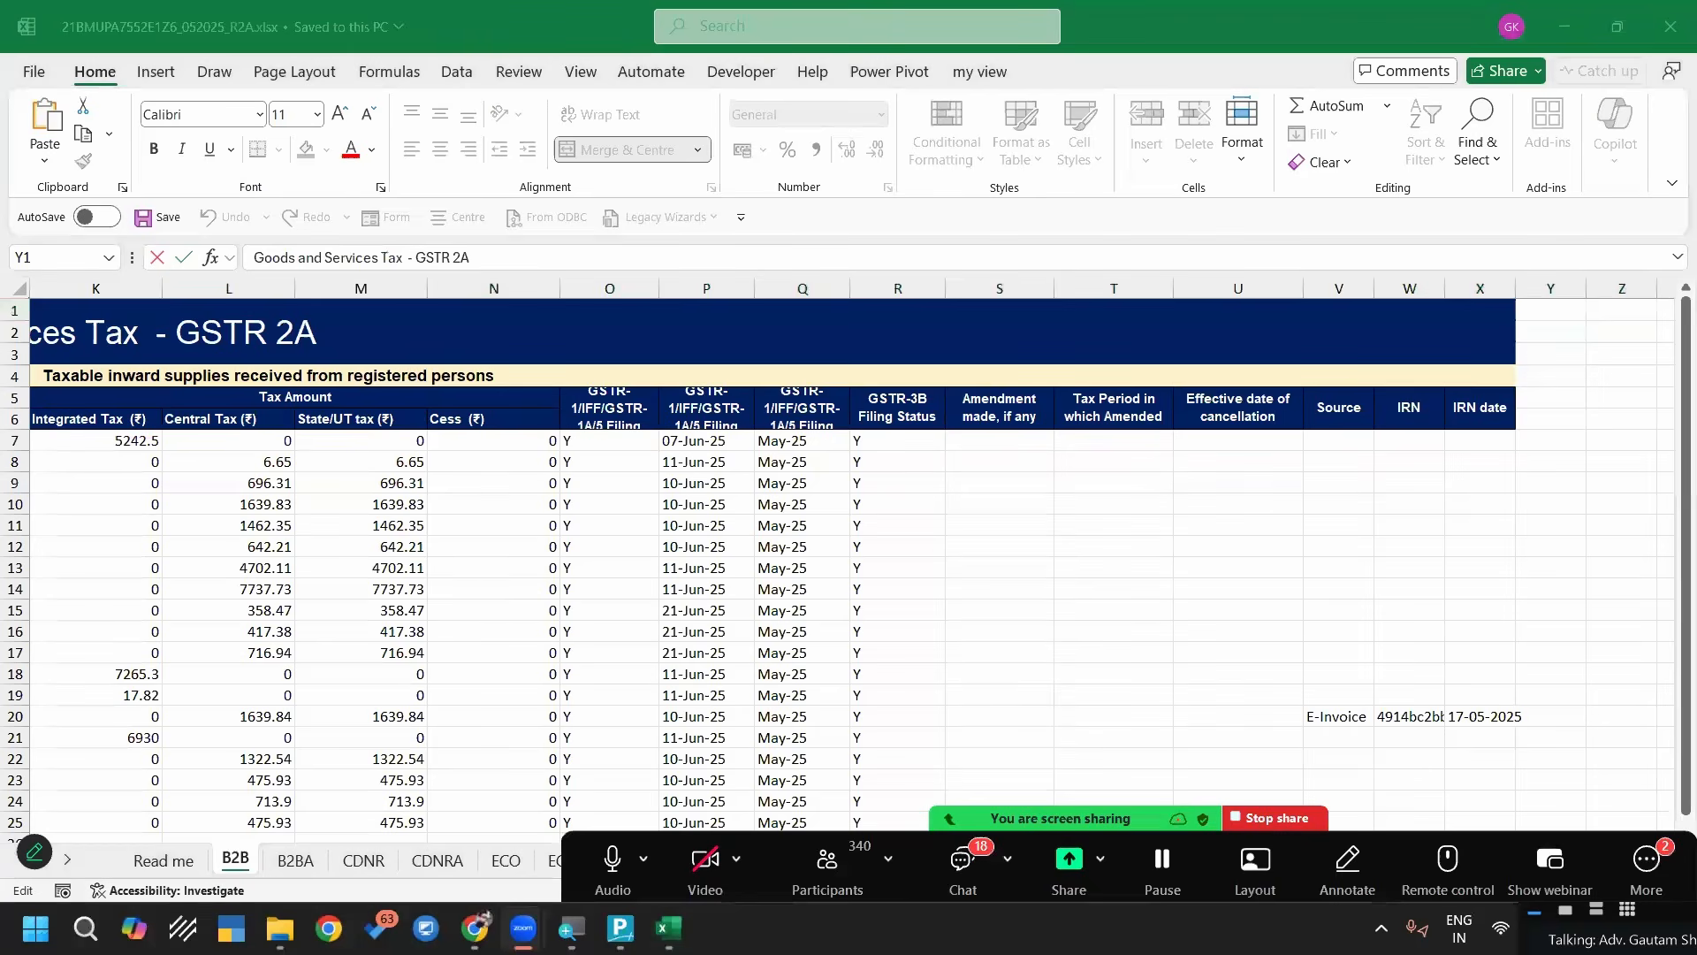
pyautogui.hotkey('alt', 'Tab')
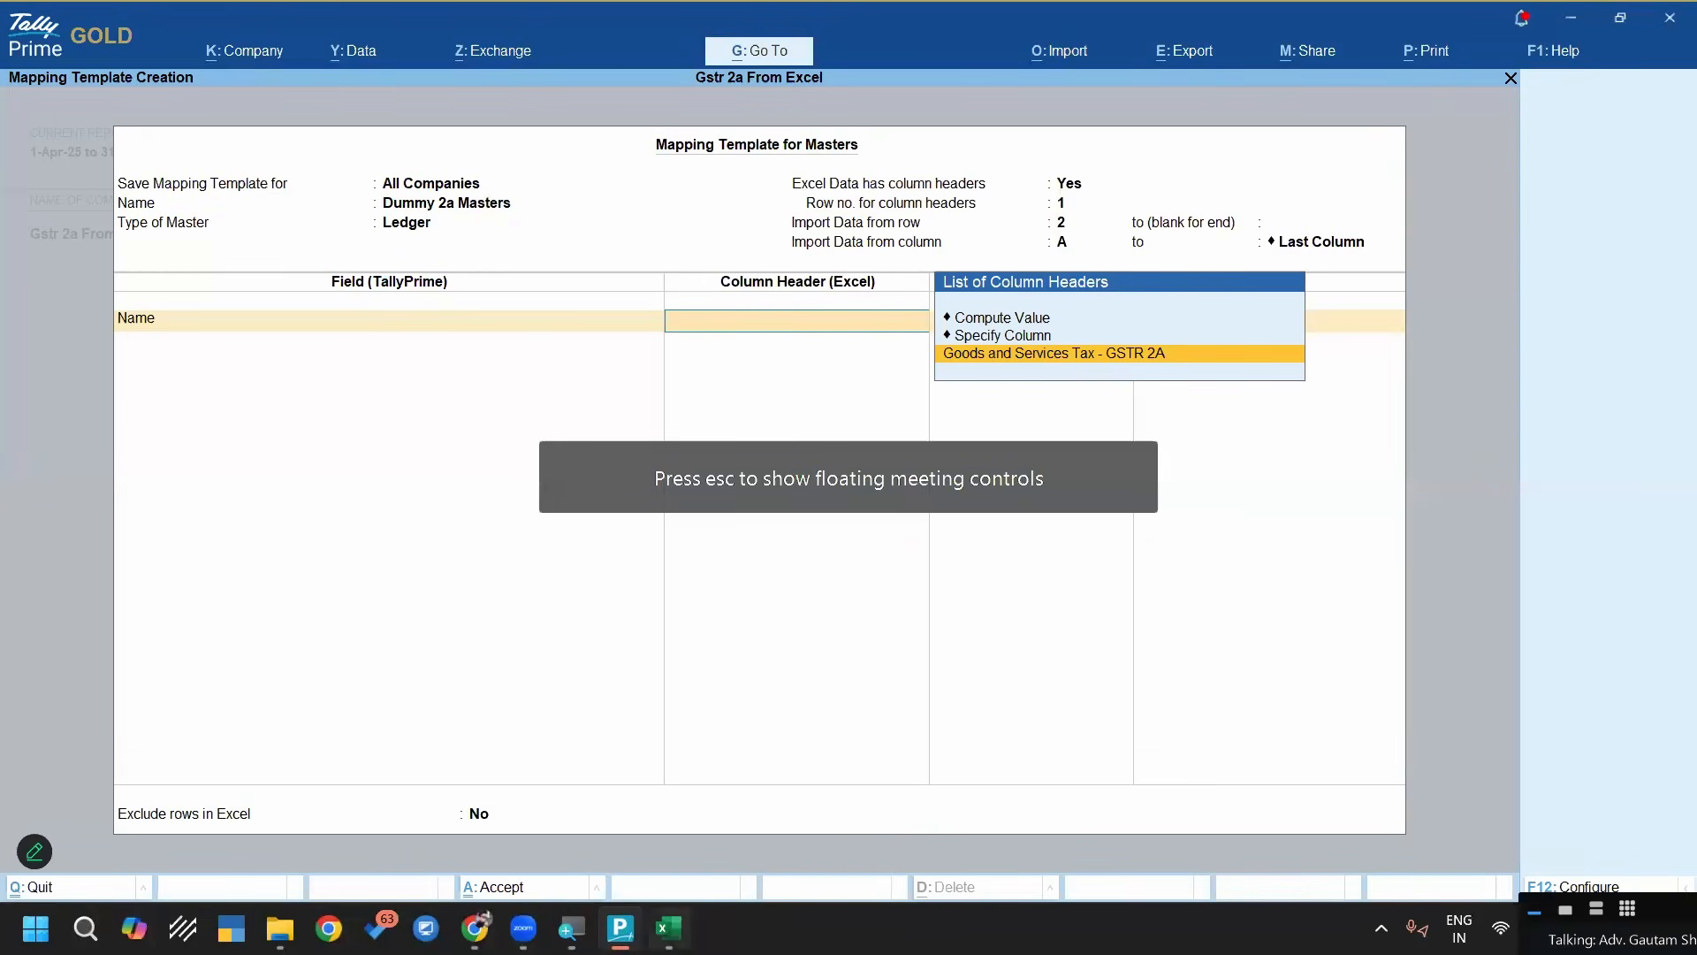
# Locate the column heading row of the B2B sheet in Excel, and set the template's row number for column headers to 5 in TallyPrime
pyautogui.hotkey('alt', 'Tab')
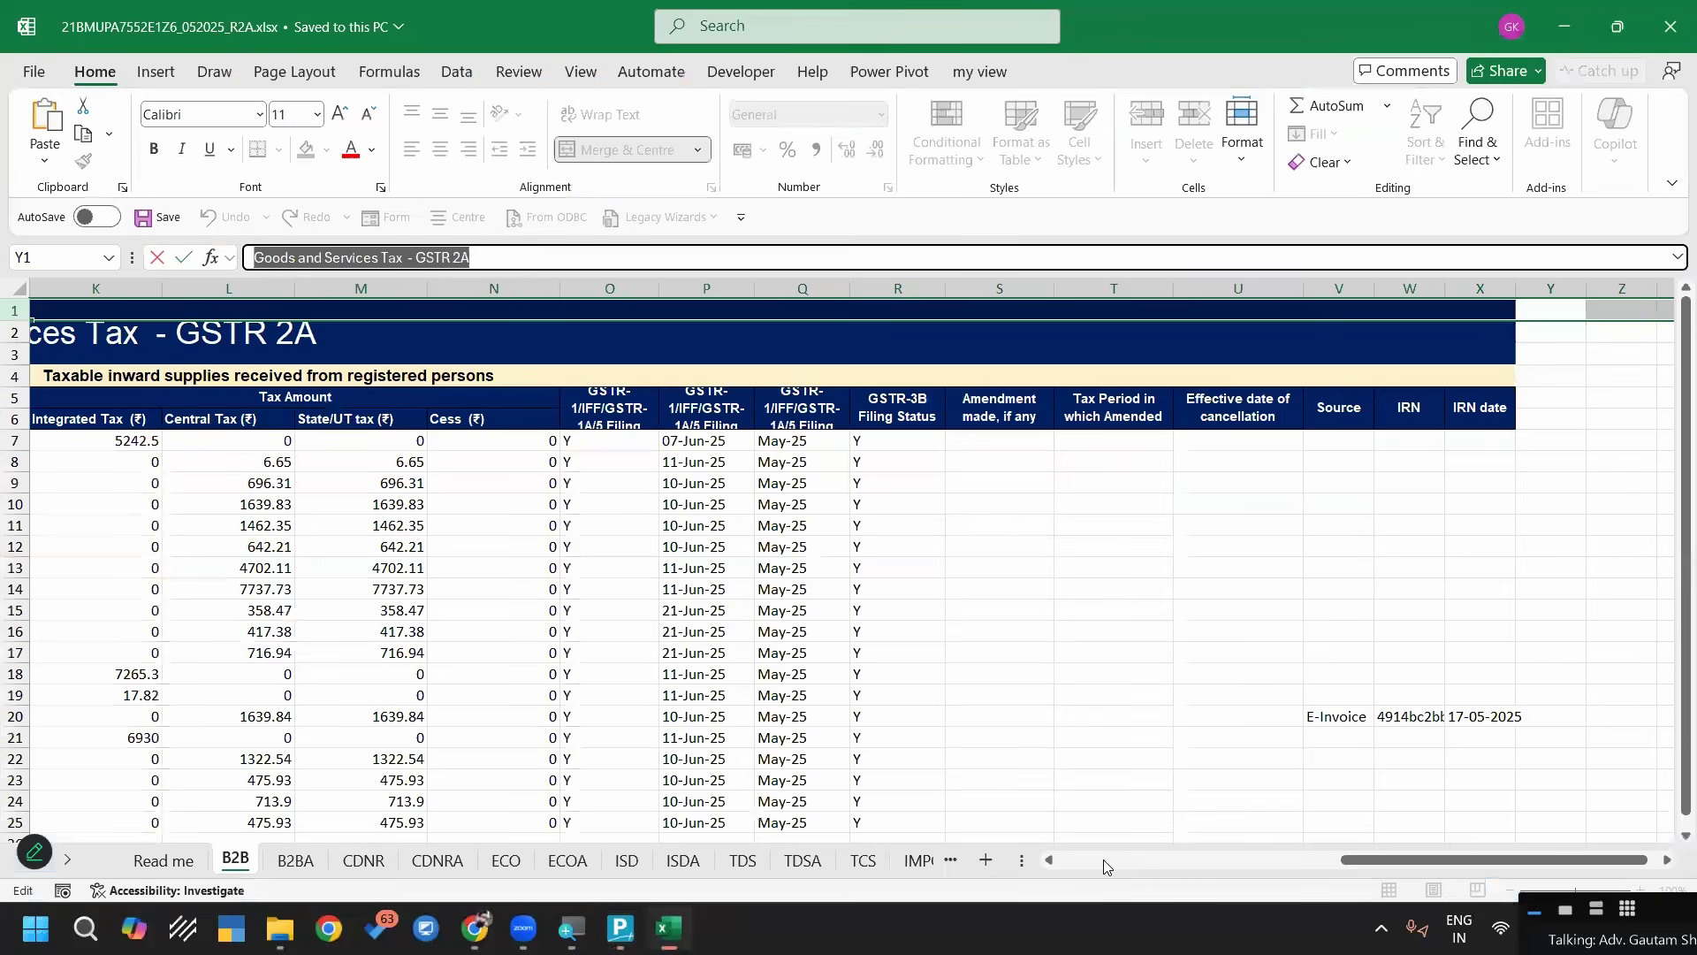
pyautogui.click(1125, 862)
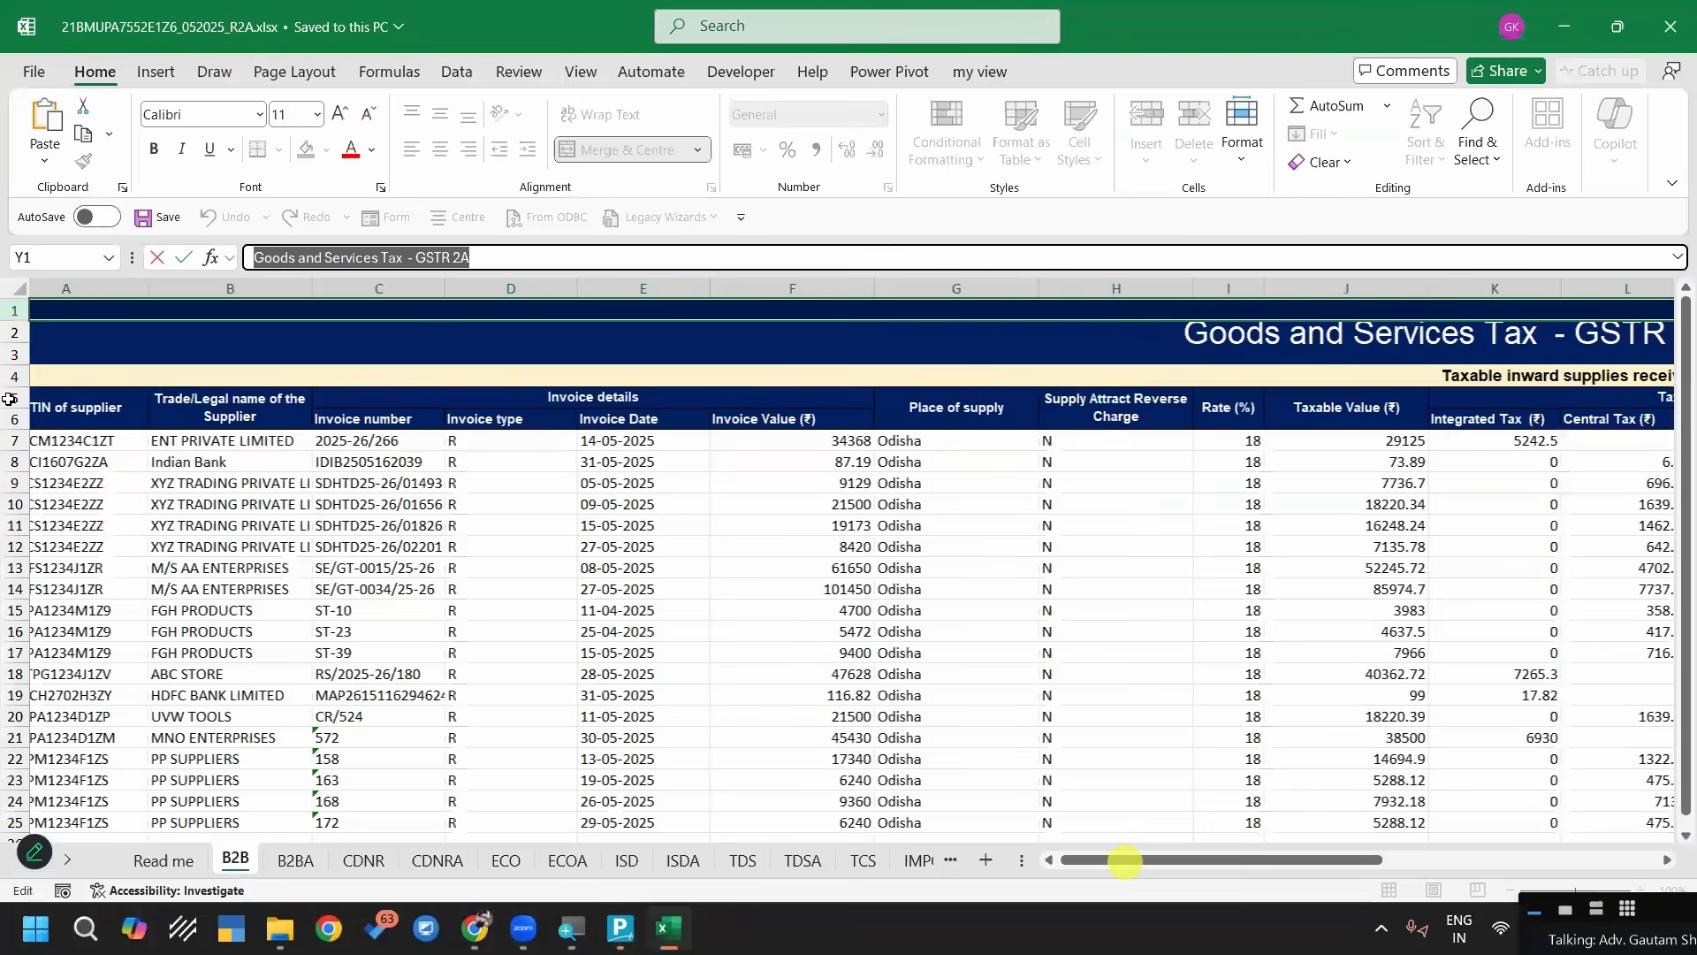
pyautogui.click(9, 399)
pyautogui.click(269, 402)
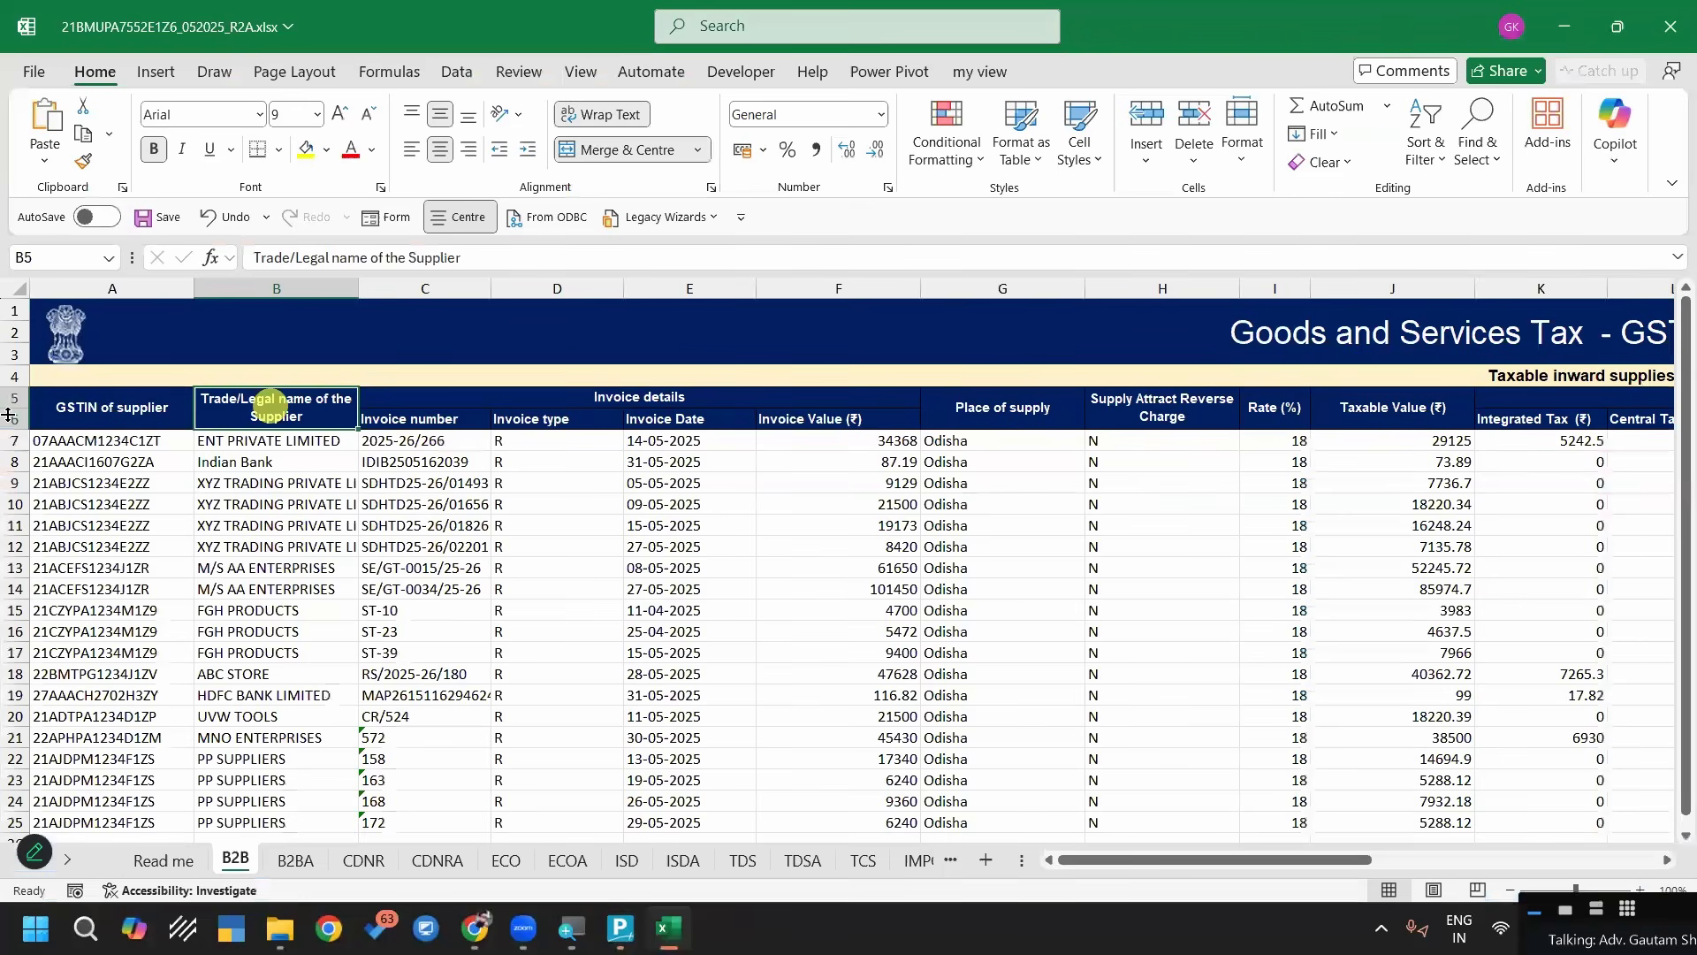
pyautogui.click(13, 399)
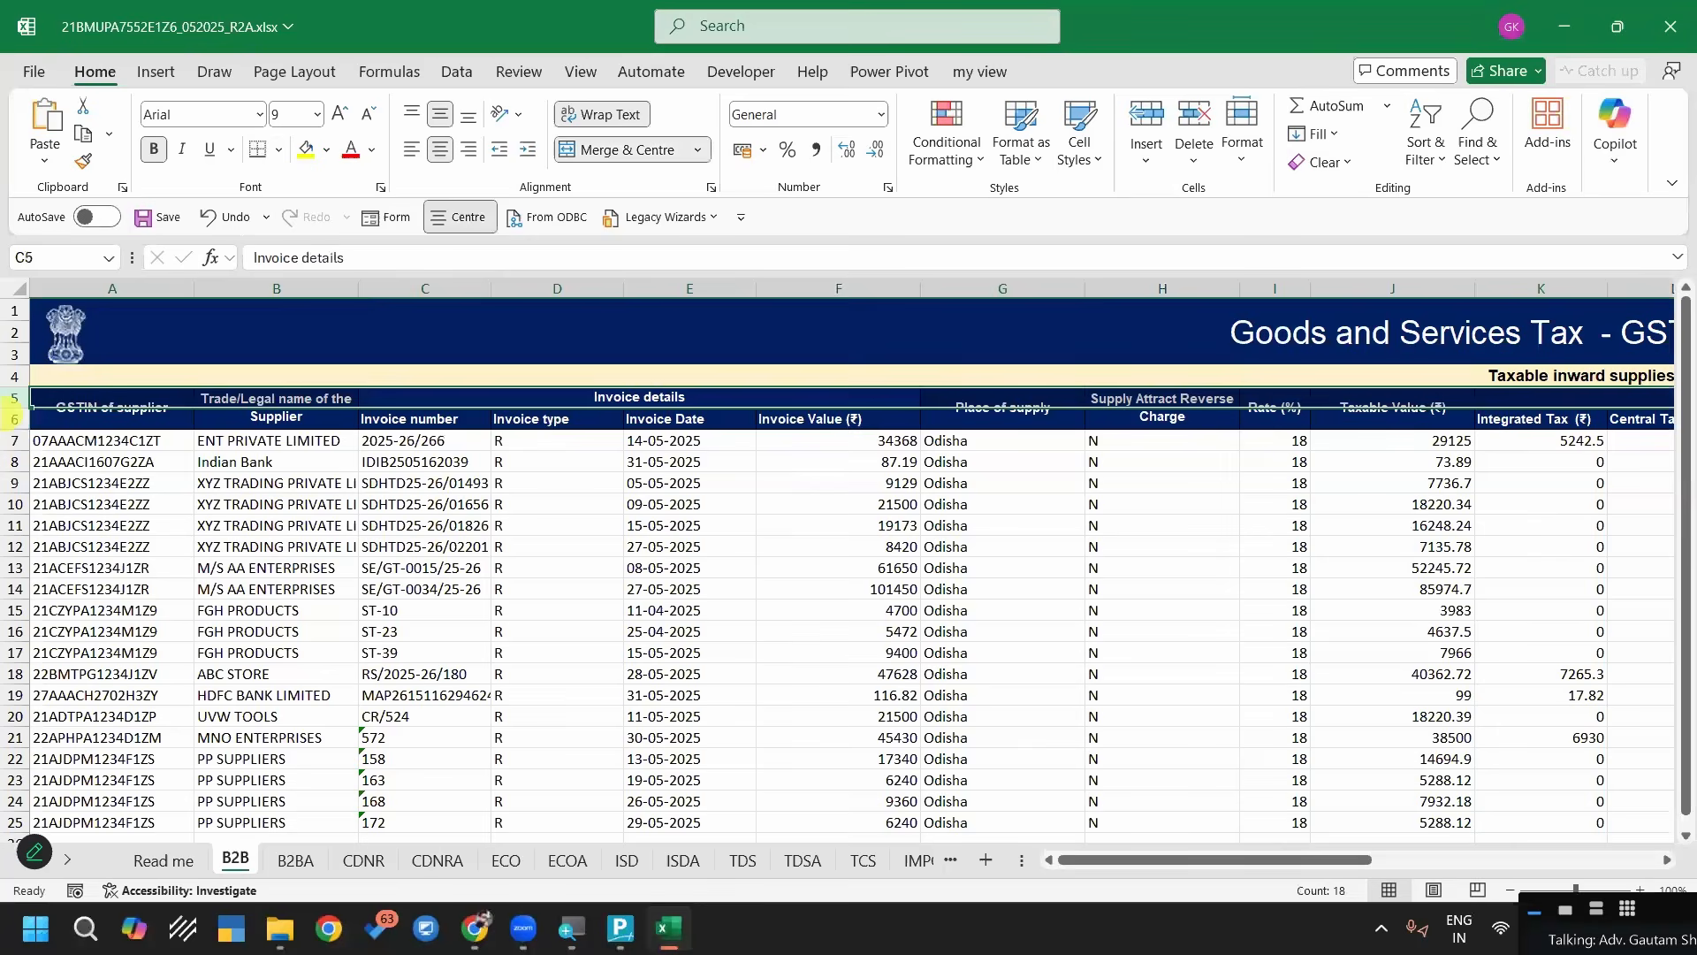
pyautogui.hotkey('alt', 'Tab')
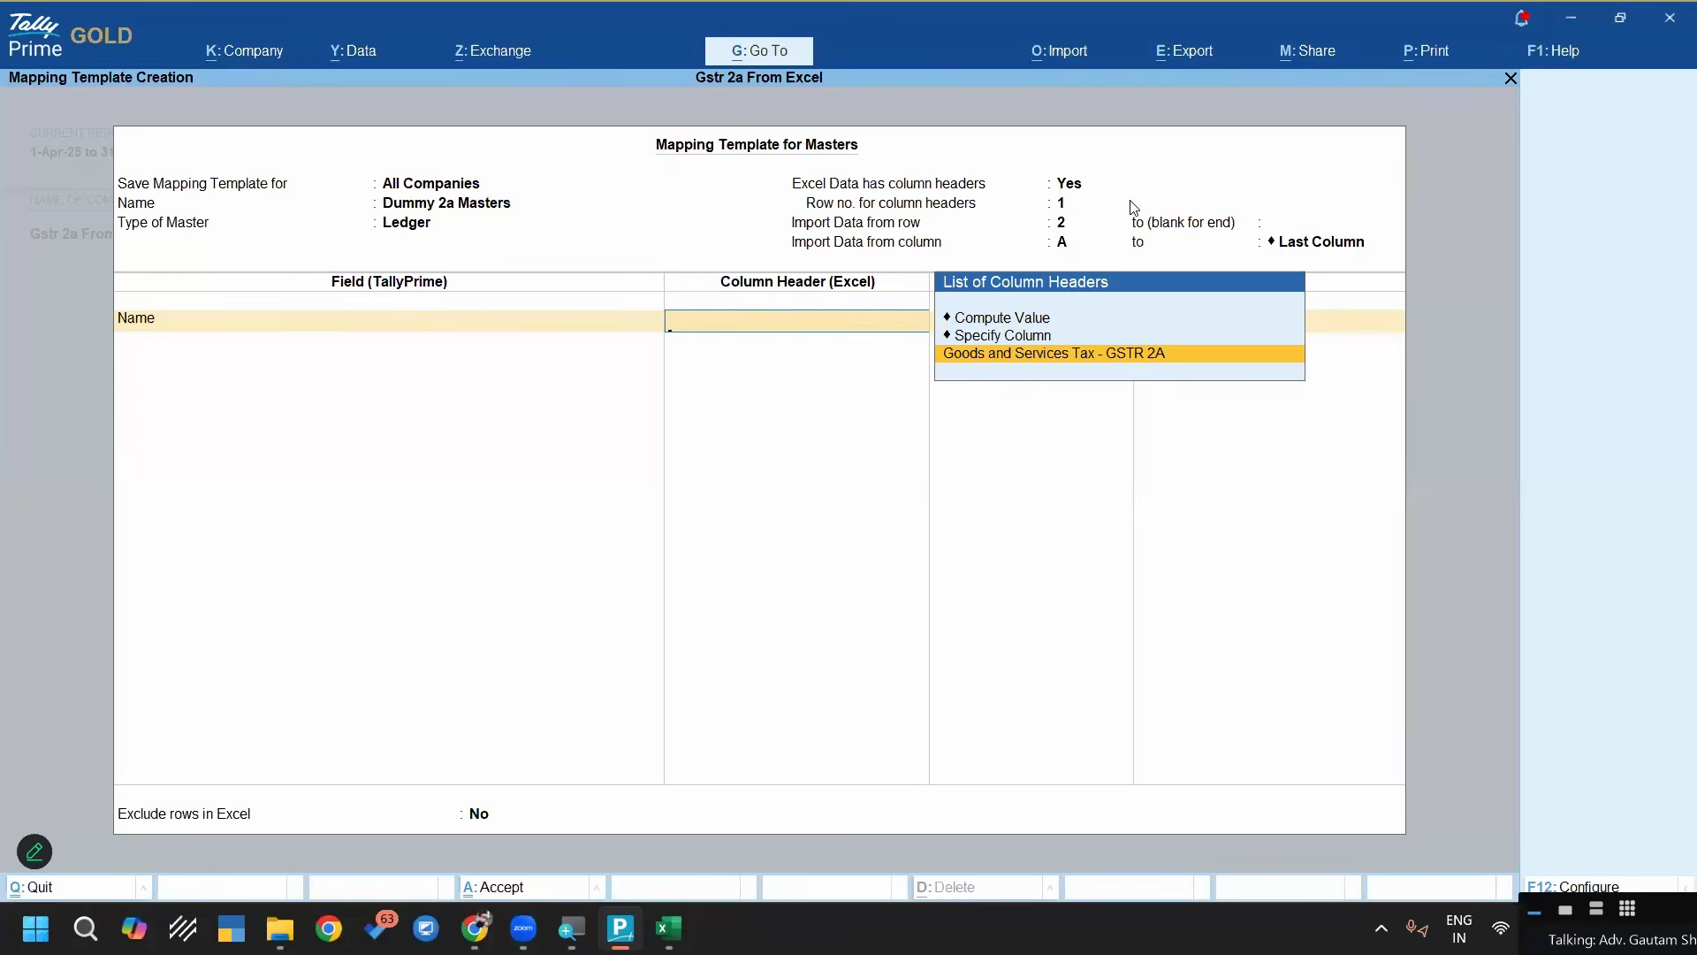
pyautogui.click(1071, 209)
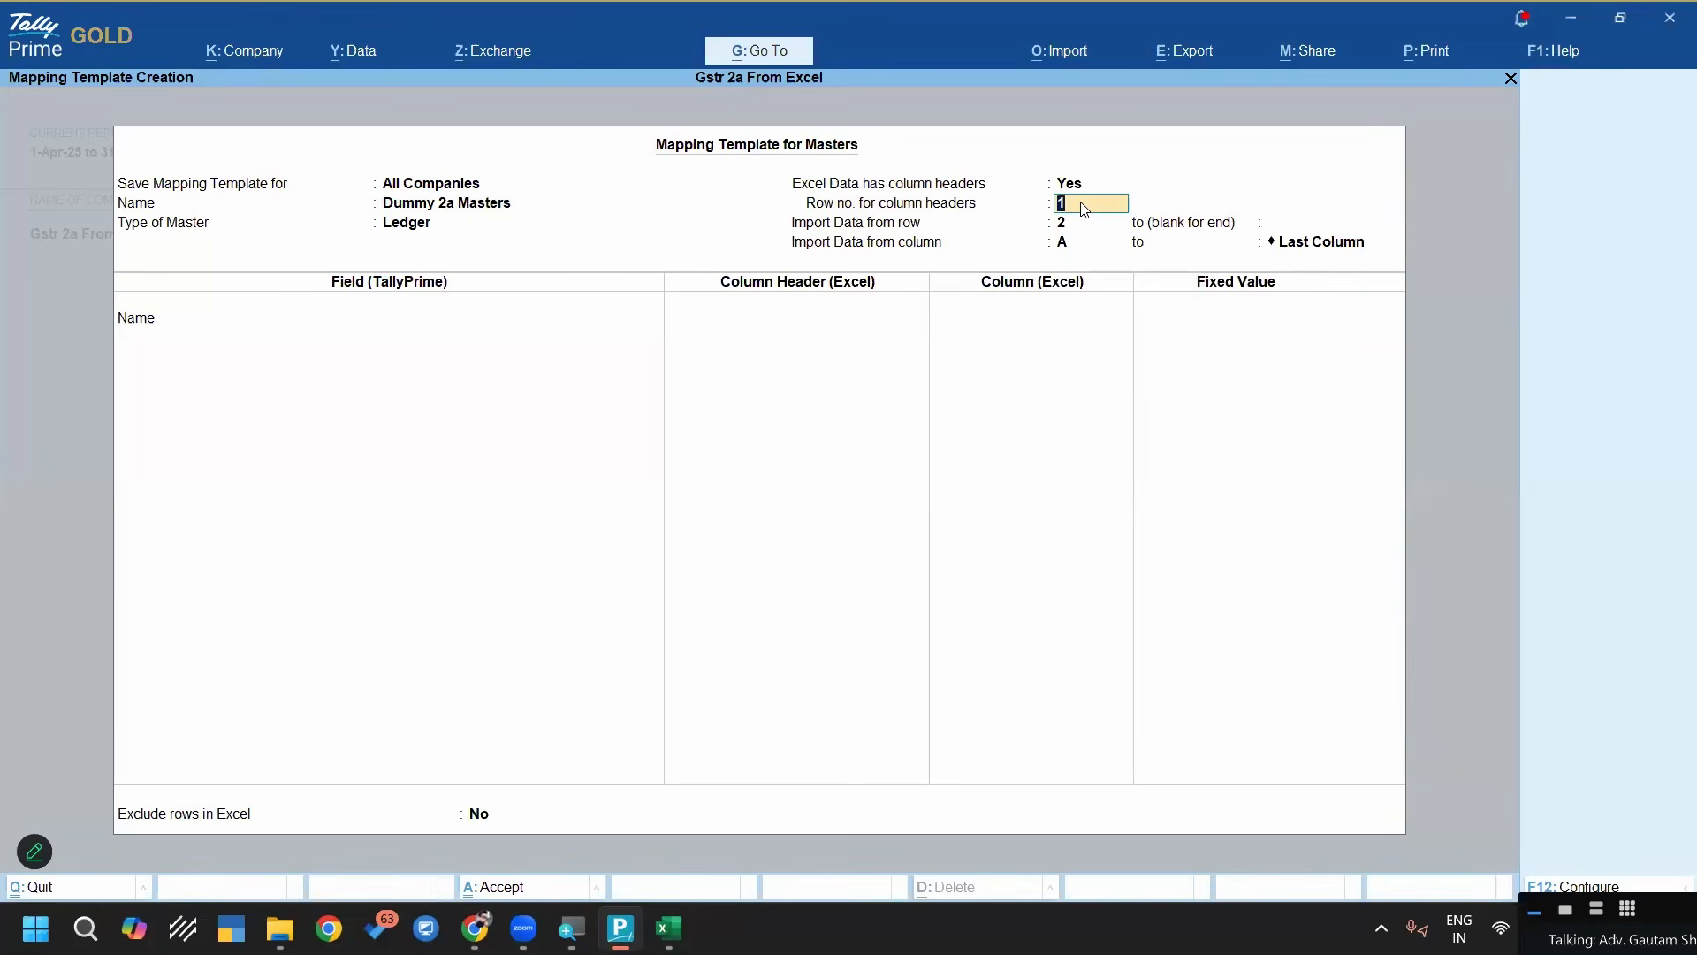
pyautogui.press('BackSpace')
pyautogui.write('5')
pyautogui.press('Return')
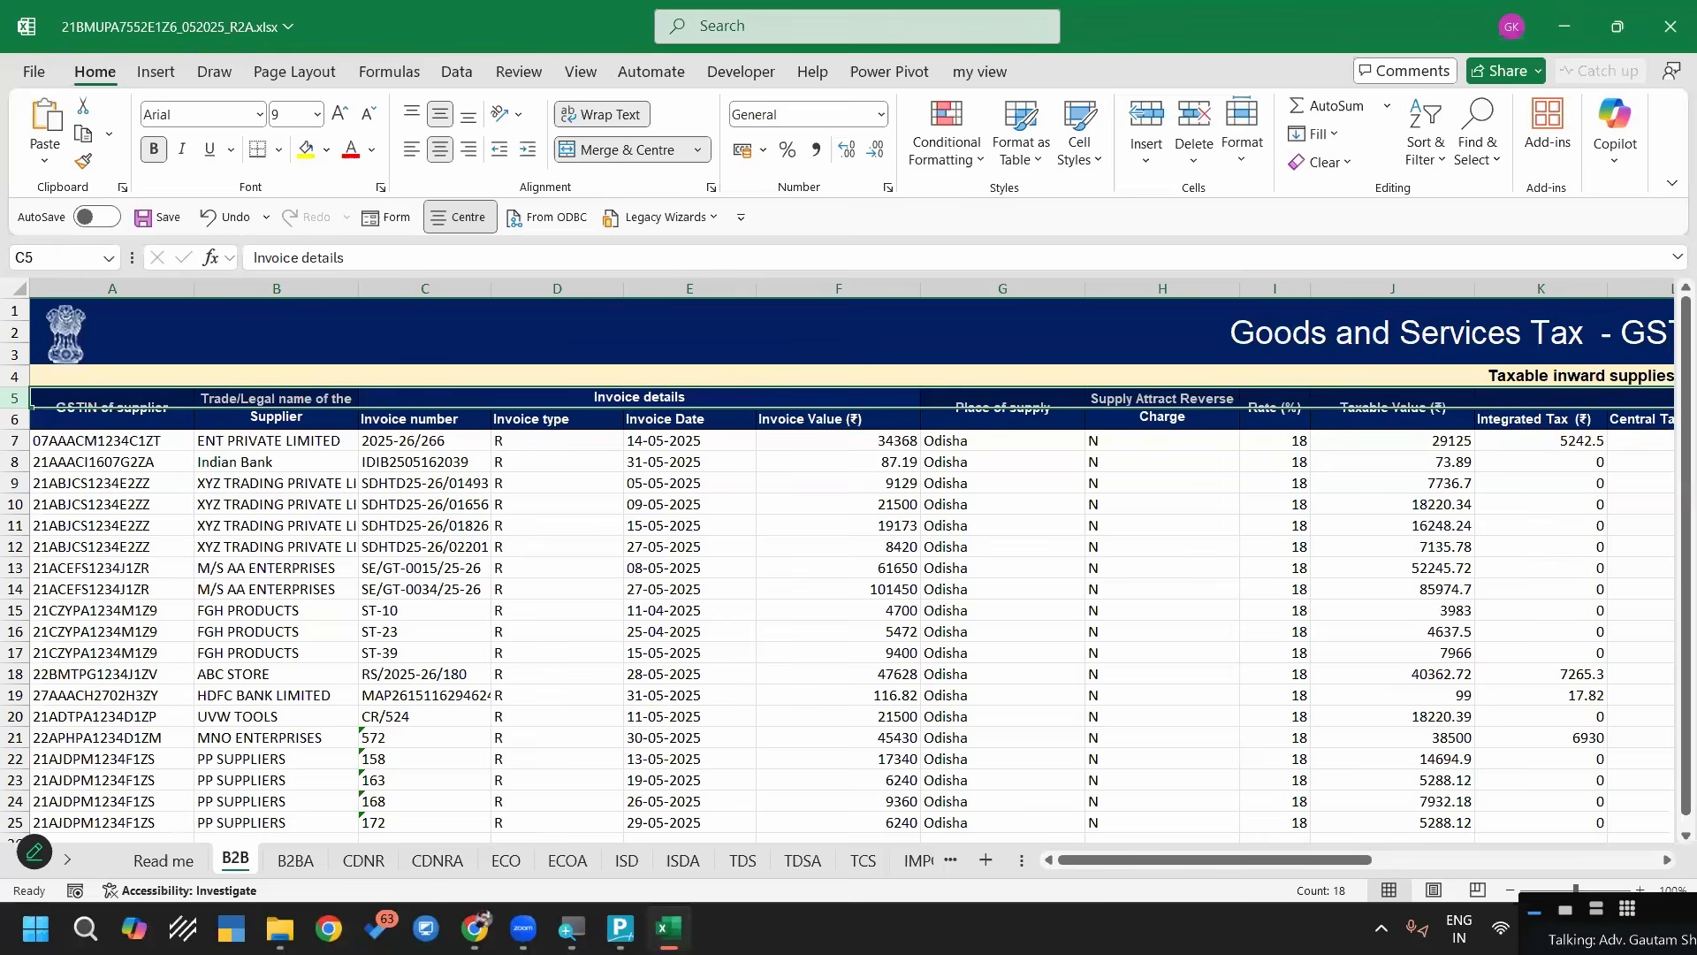
# Check the first data row of the B2B sheet in Excel, and set the template in TallyPrime to import data from row 7
pyautogui.click(15, 440)
pyautogui.click(621, 928)
pyautogui.write('7')
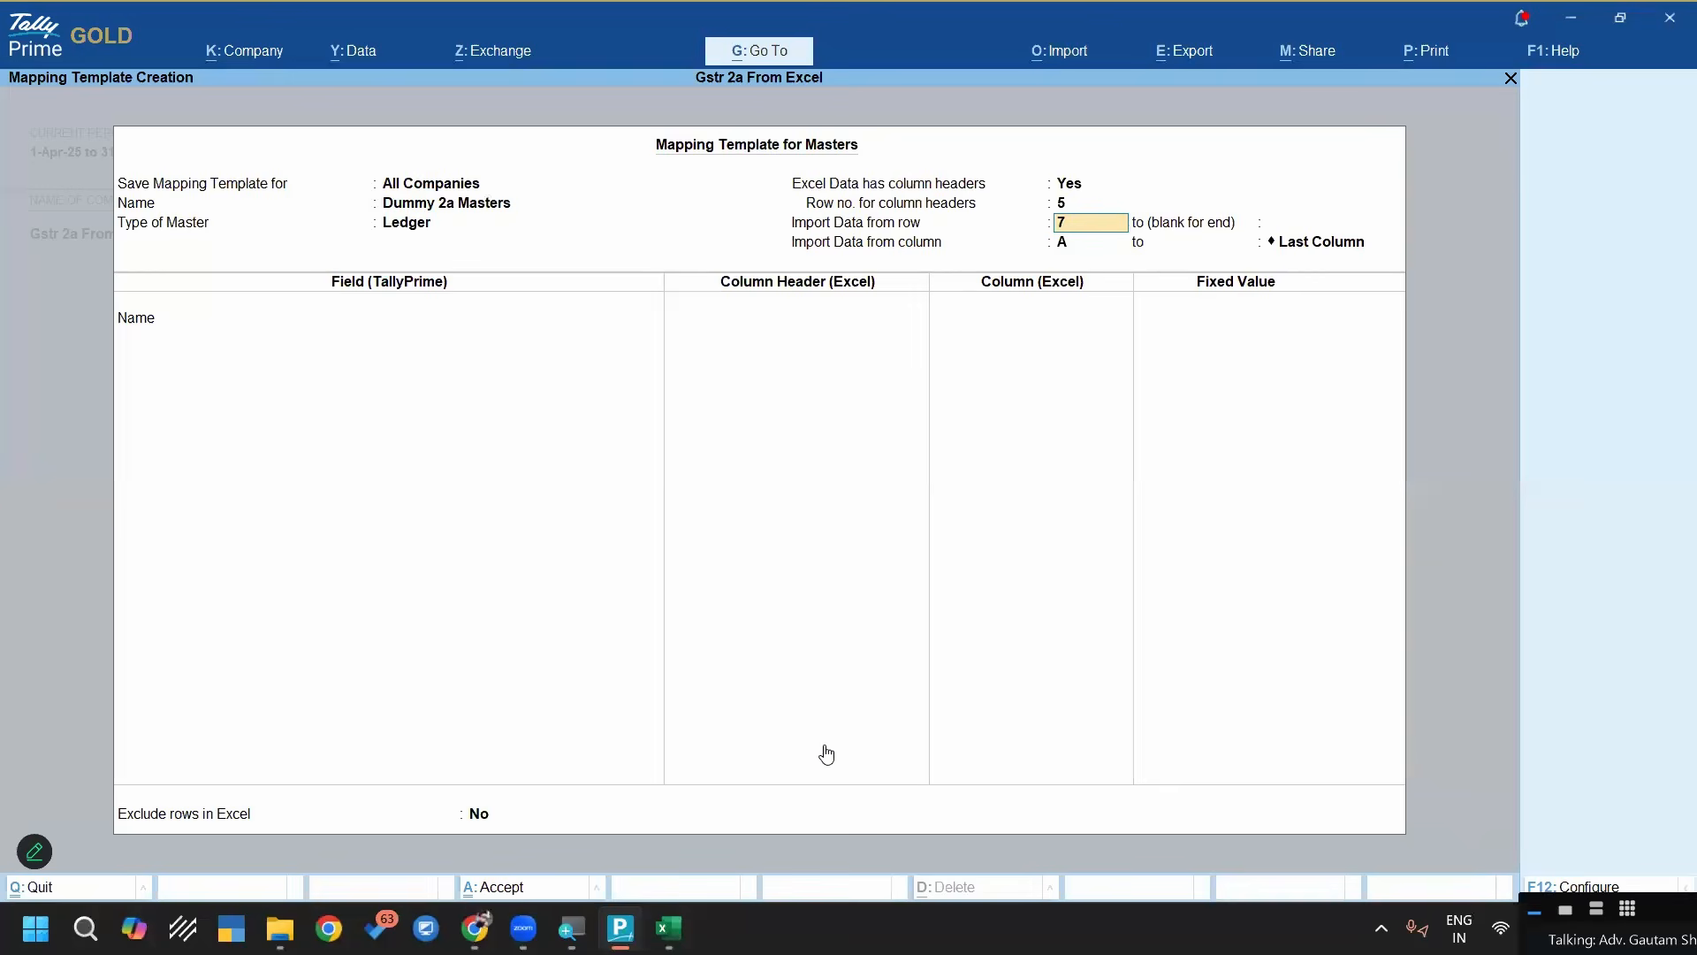
pyautogui.press('Return')
pyautogui.press('Return')
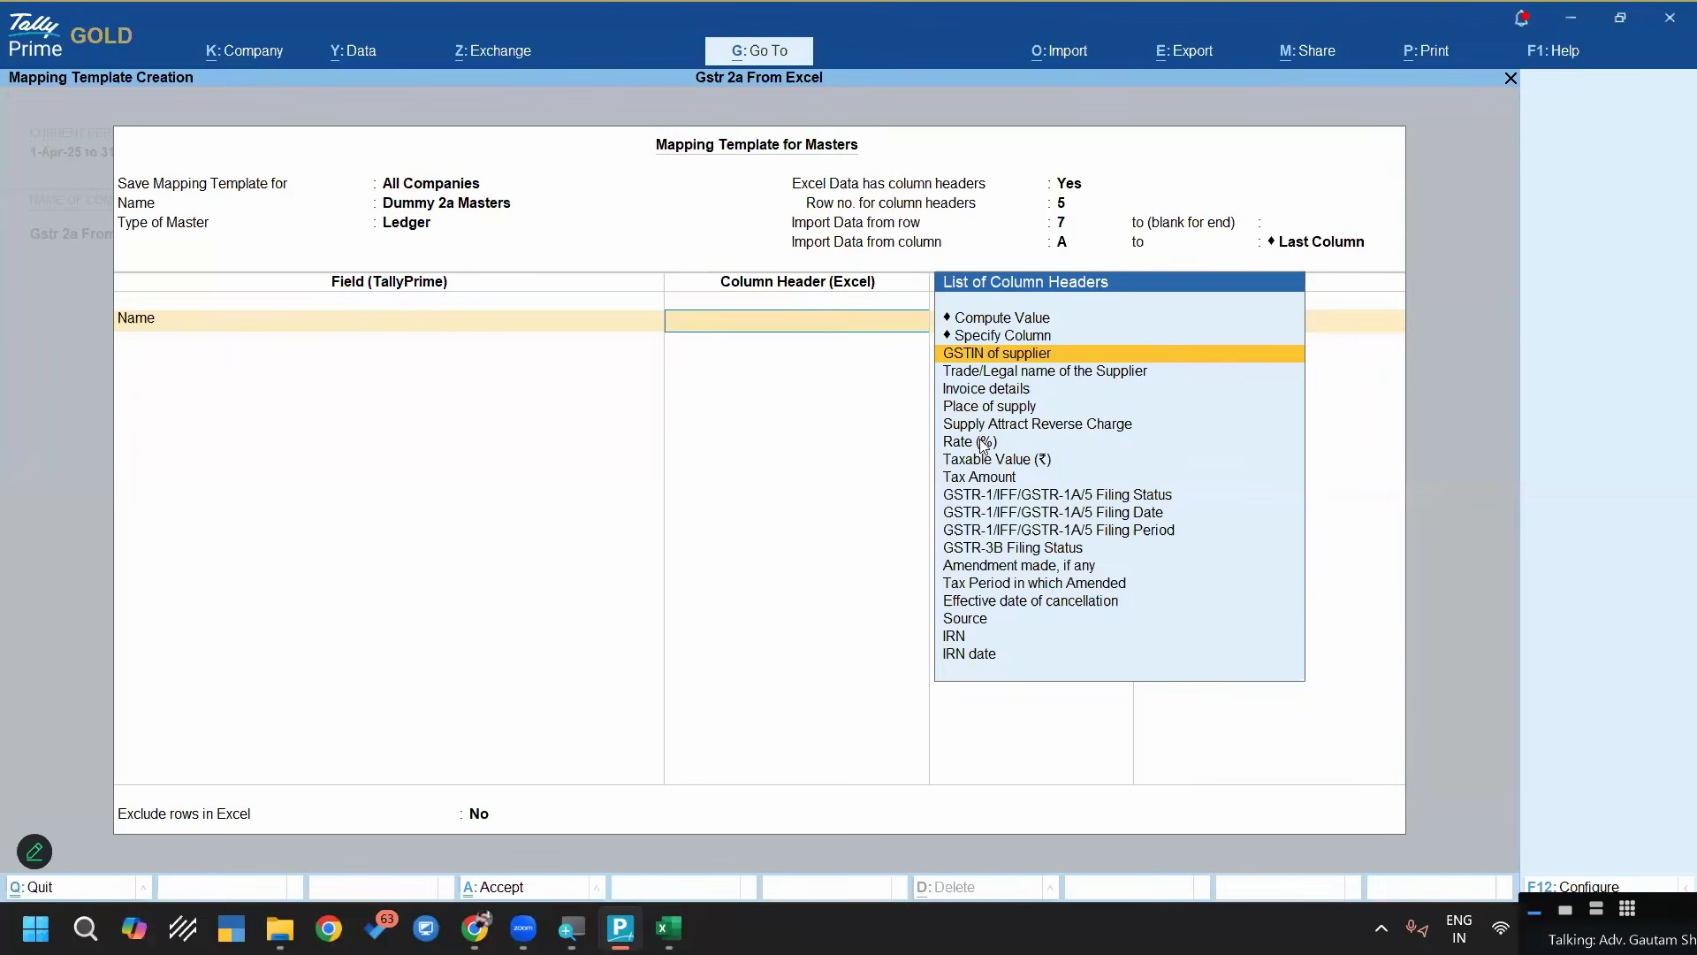
# Set the template's row number for column headers to 6 and bring up the column header choices for the Name field
pyautogui.press('Escape')
pyautogui.press('Up')
pyautogui.write('6')
pyautogui.press('Return')
pyautogui.press('Return')
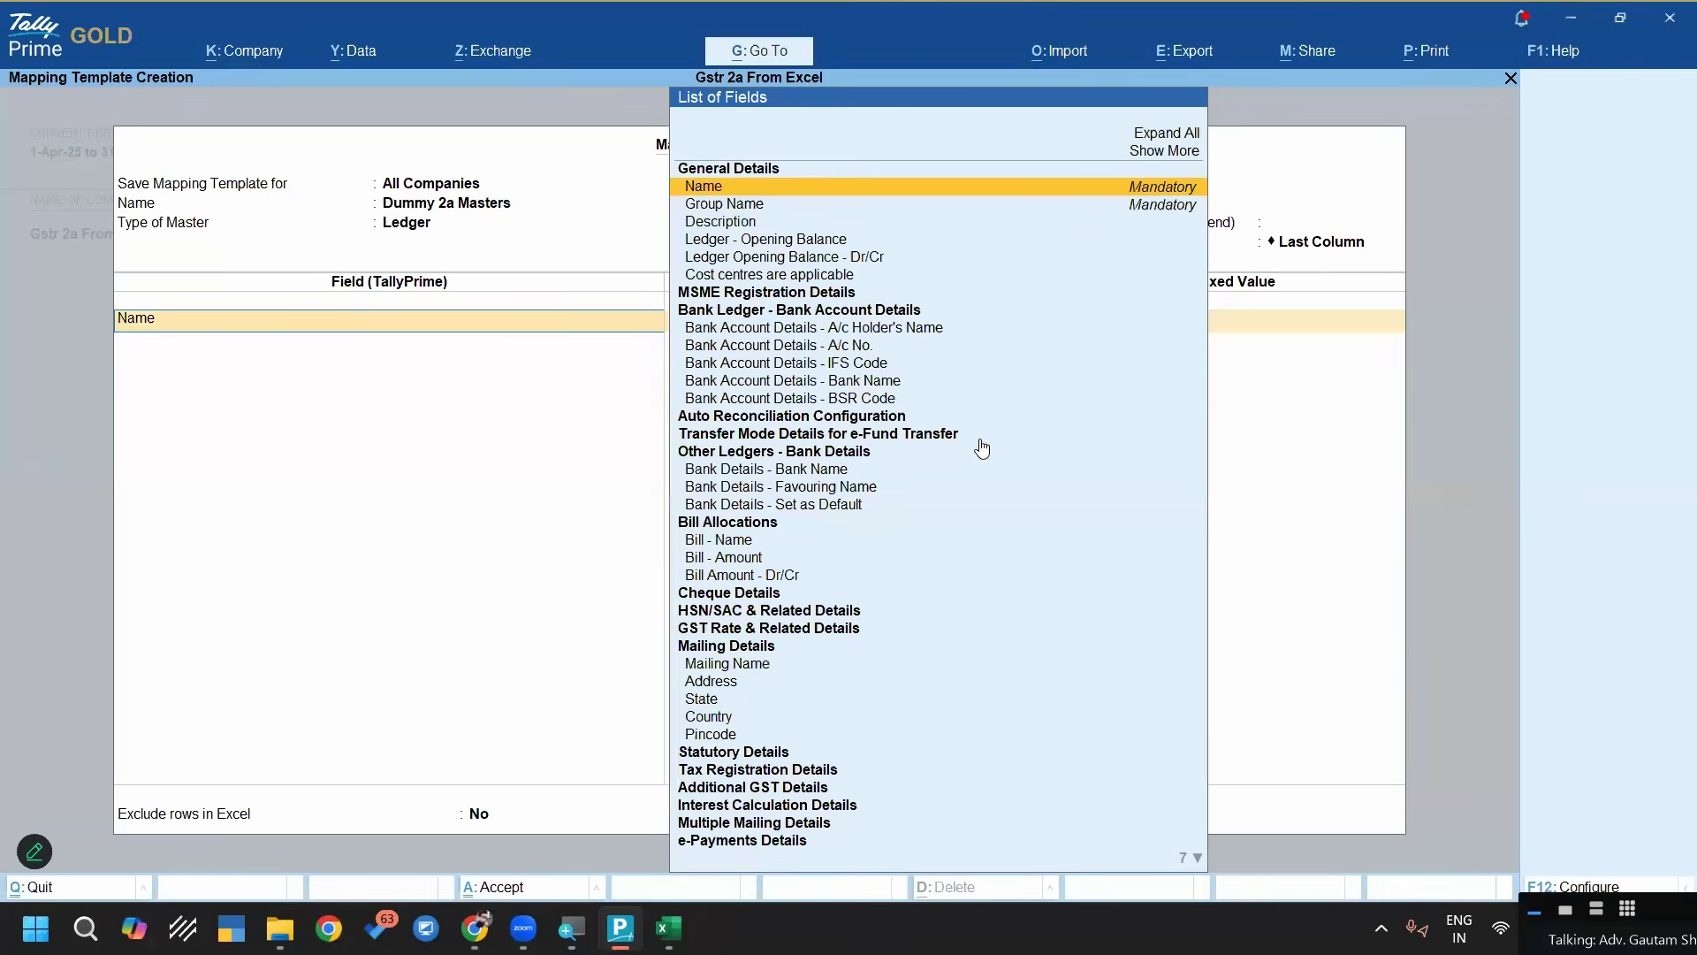
pyautogui.press('Return')
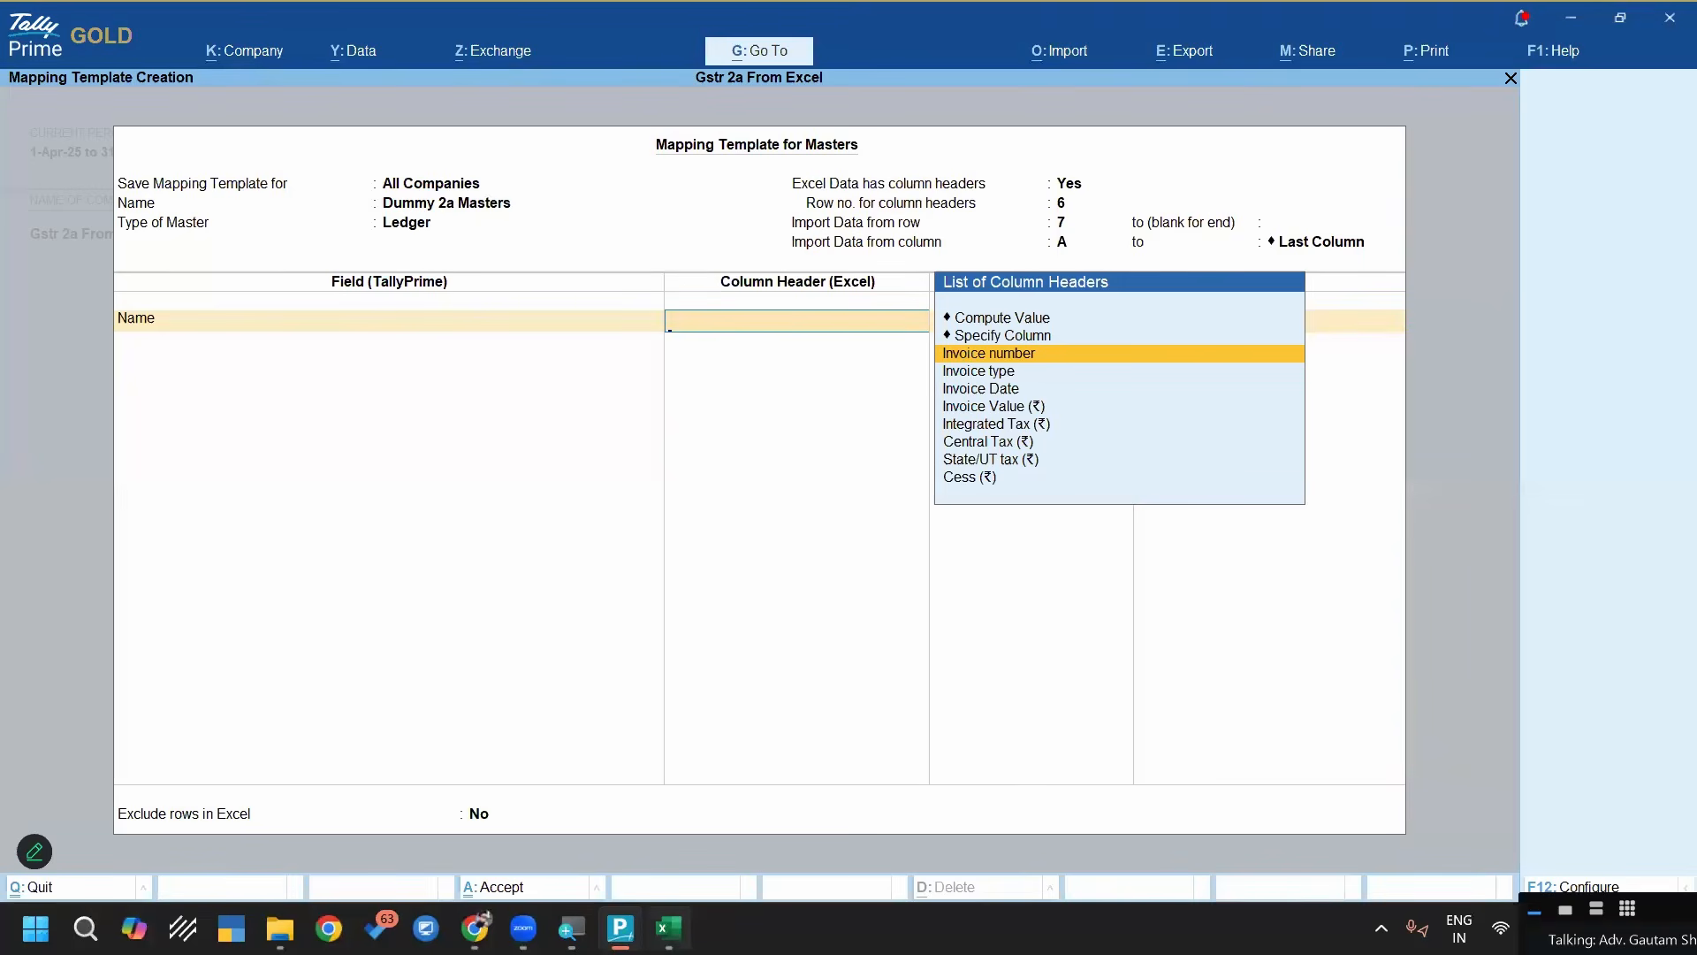
# Check the supplier name column of the B2B sheet in Excel, and map the Name field to column B in TallyPrime
pyautogui.hotkey('alt', 'Tab')
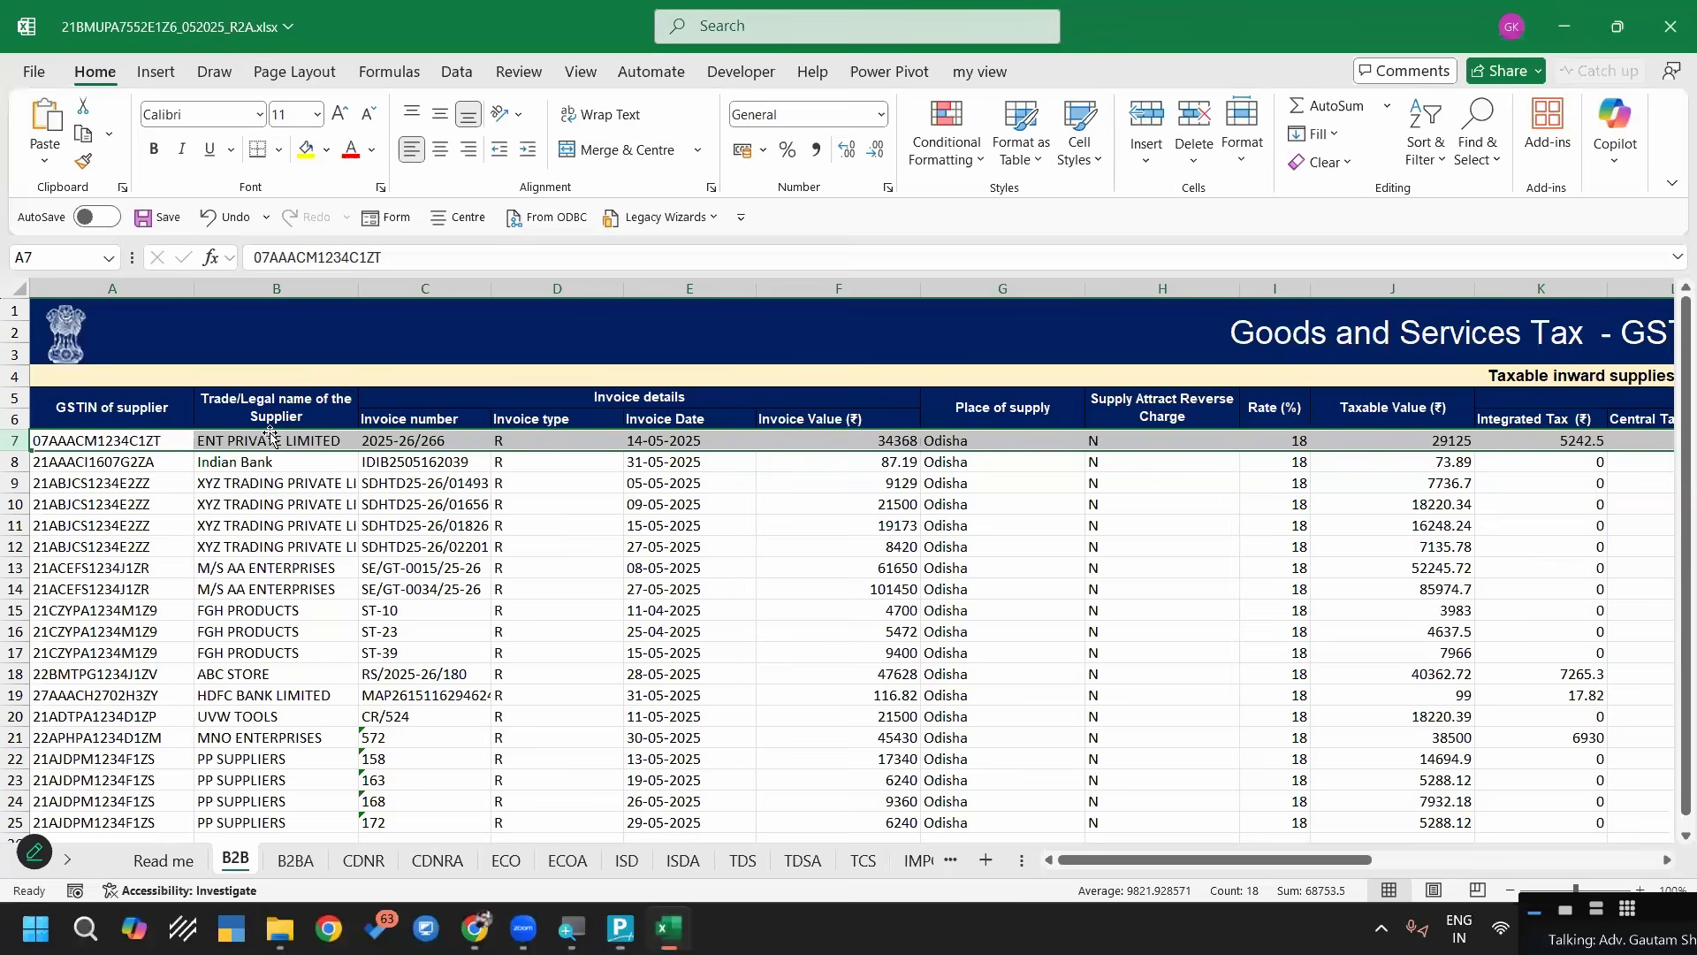
pyautogui.press('Right')
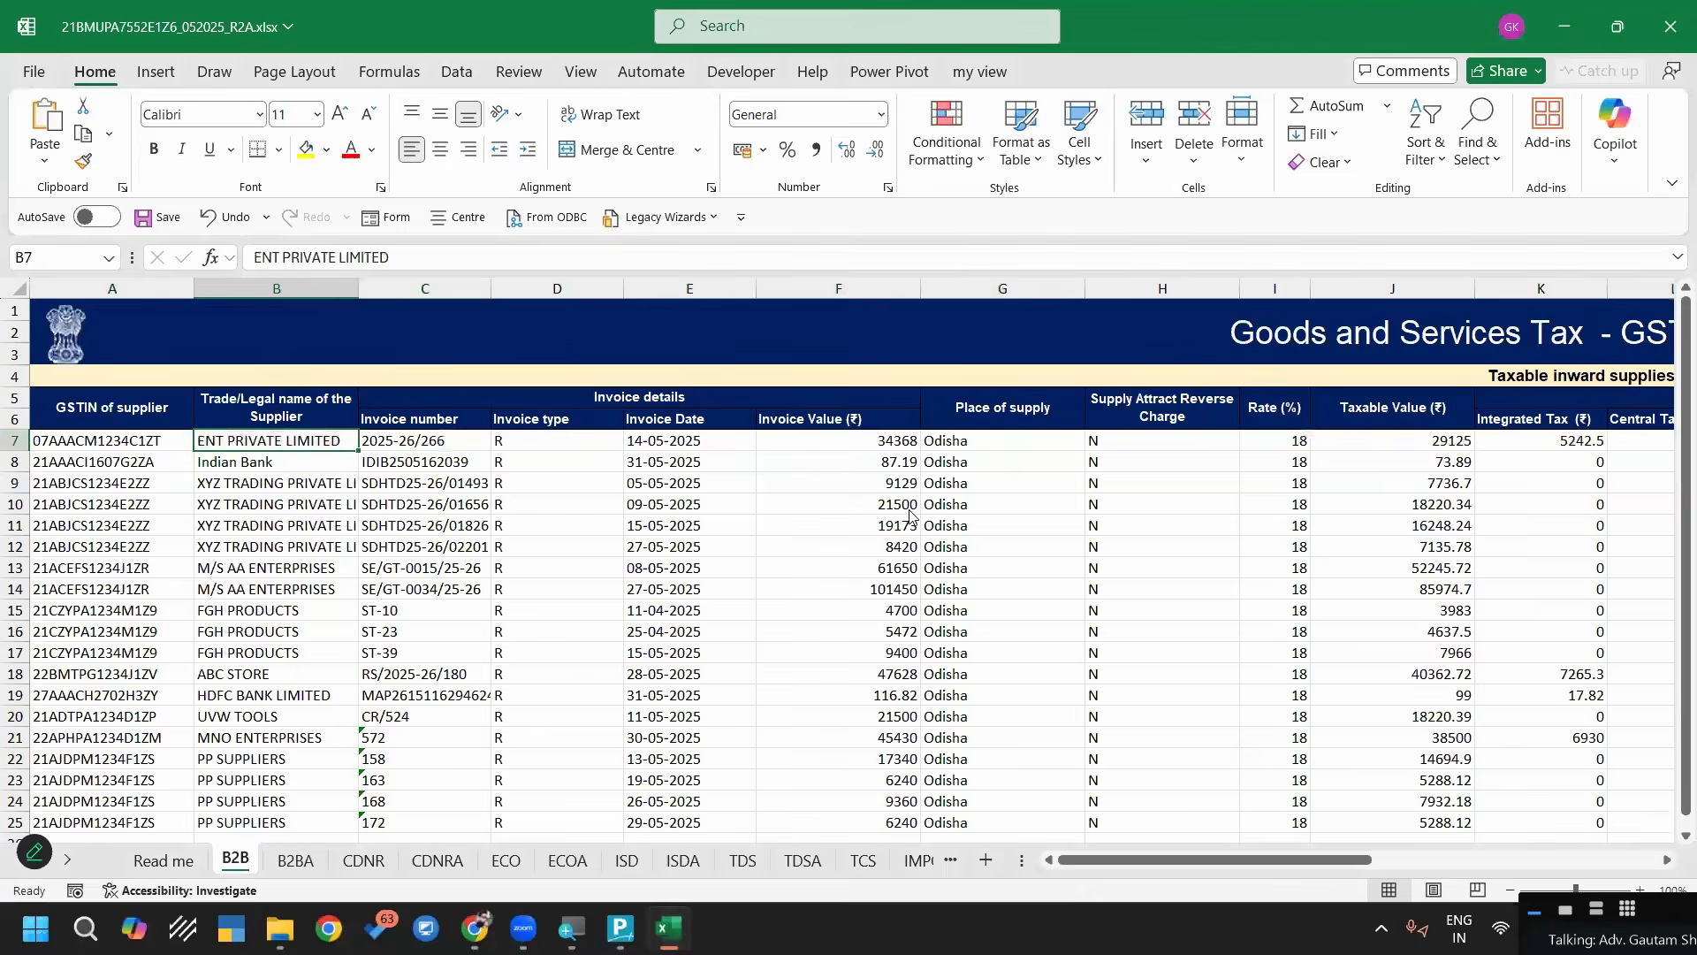
pyautogui.hotkey('alt', 'Tab')
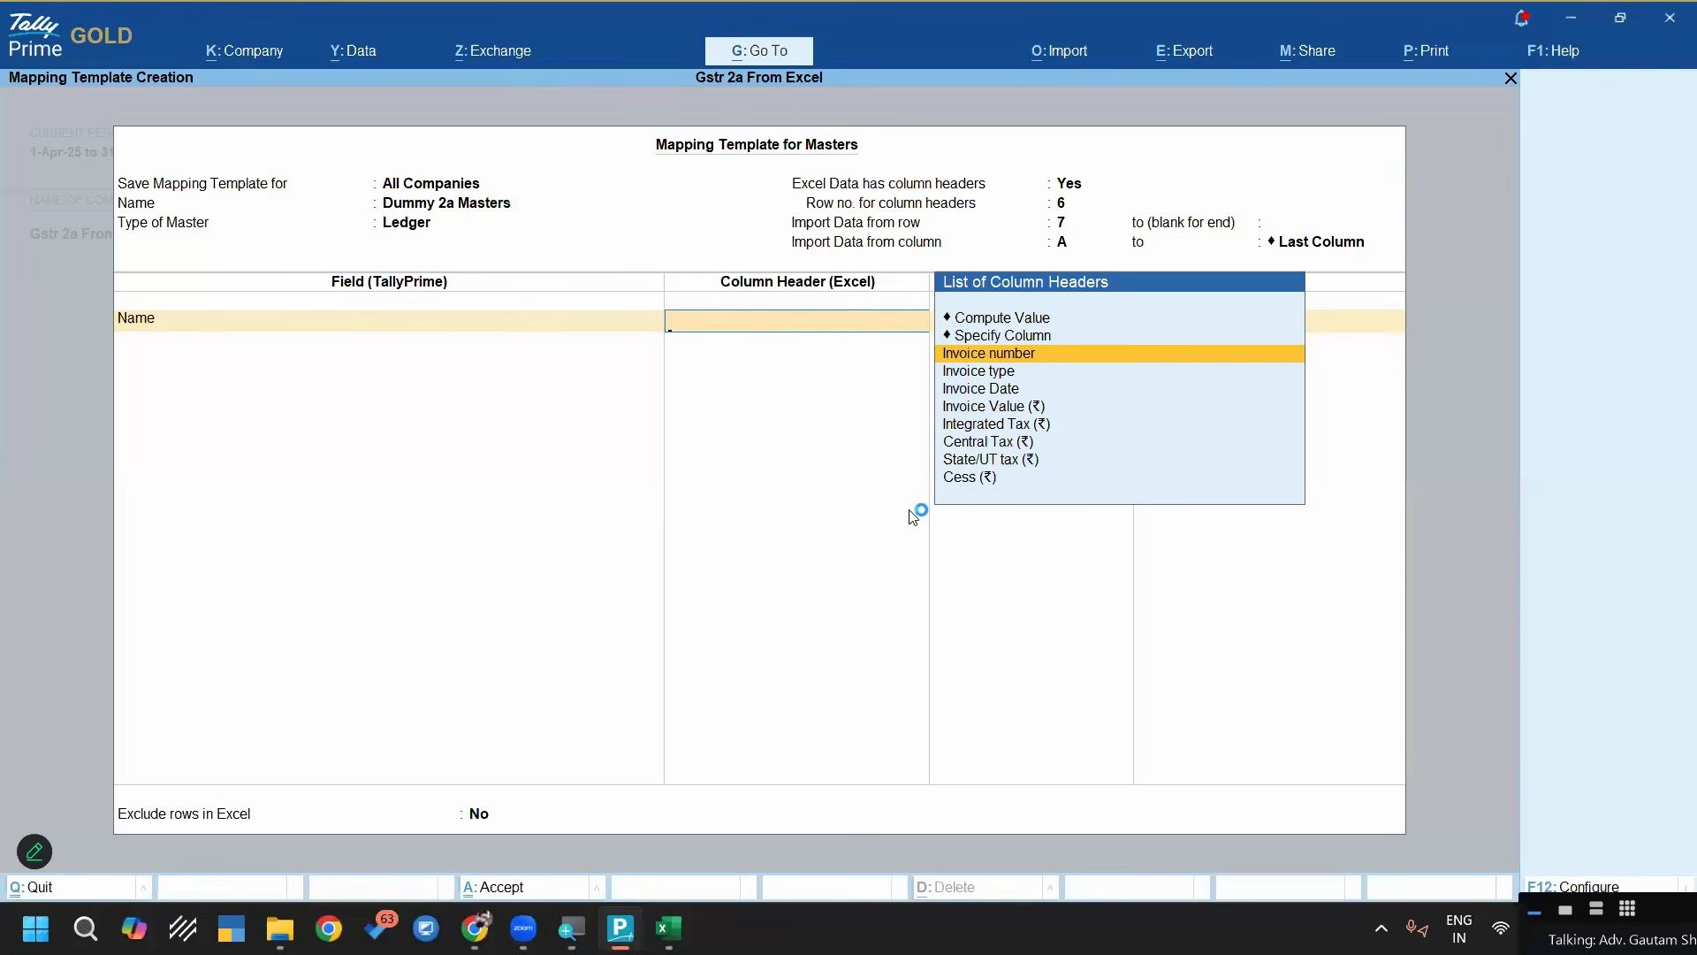
pyautogui.press('Up')
pyautogui.press('Return')
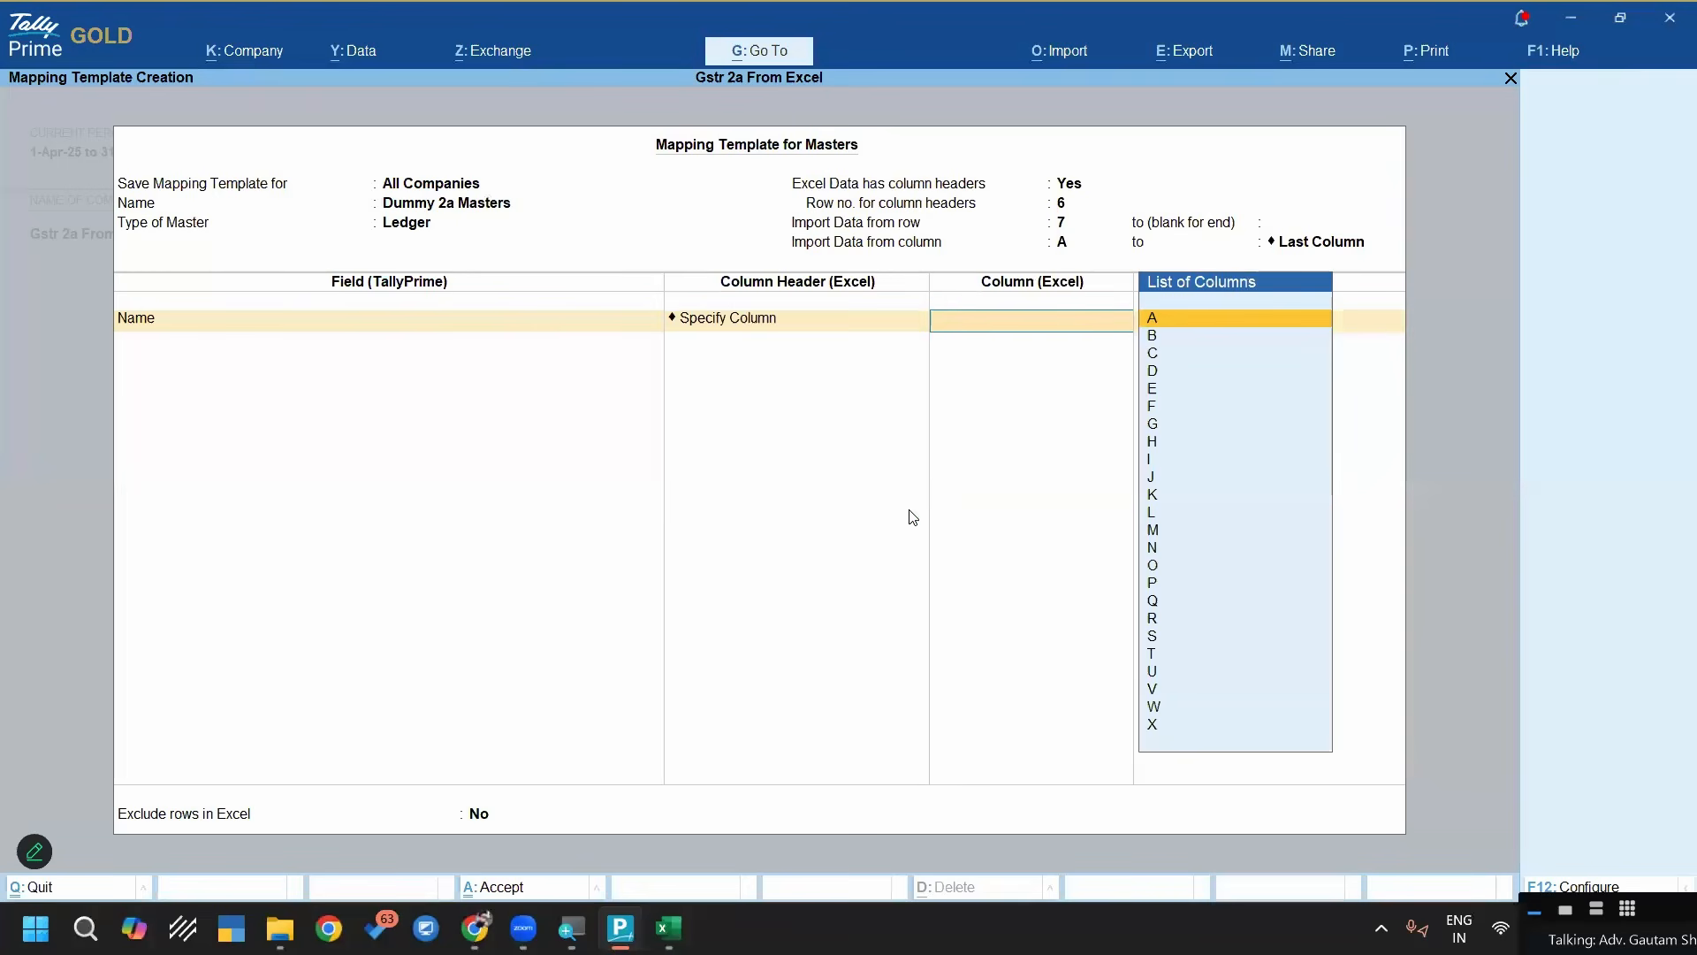
pyautogui.press('Down')
pyautogui.press('Return')
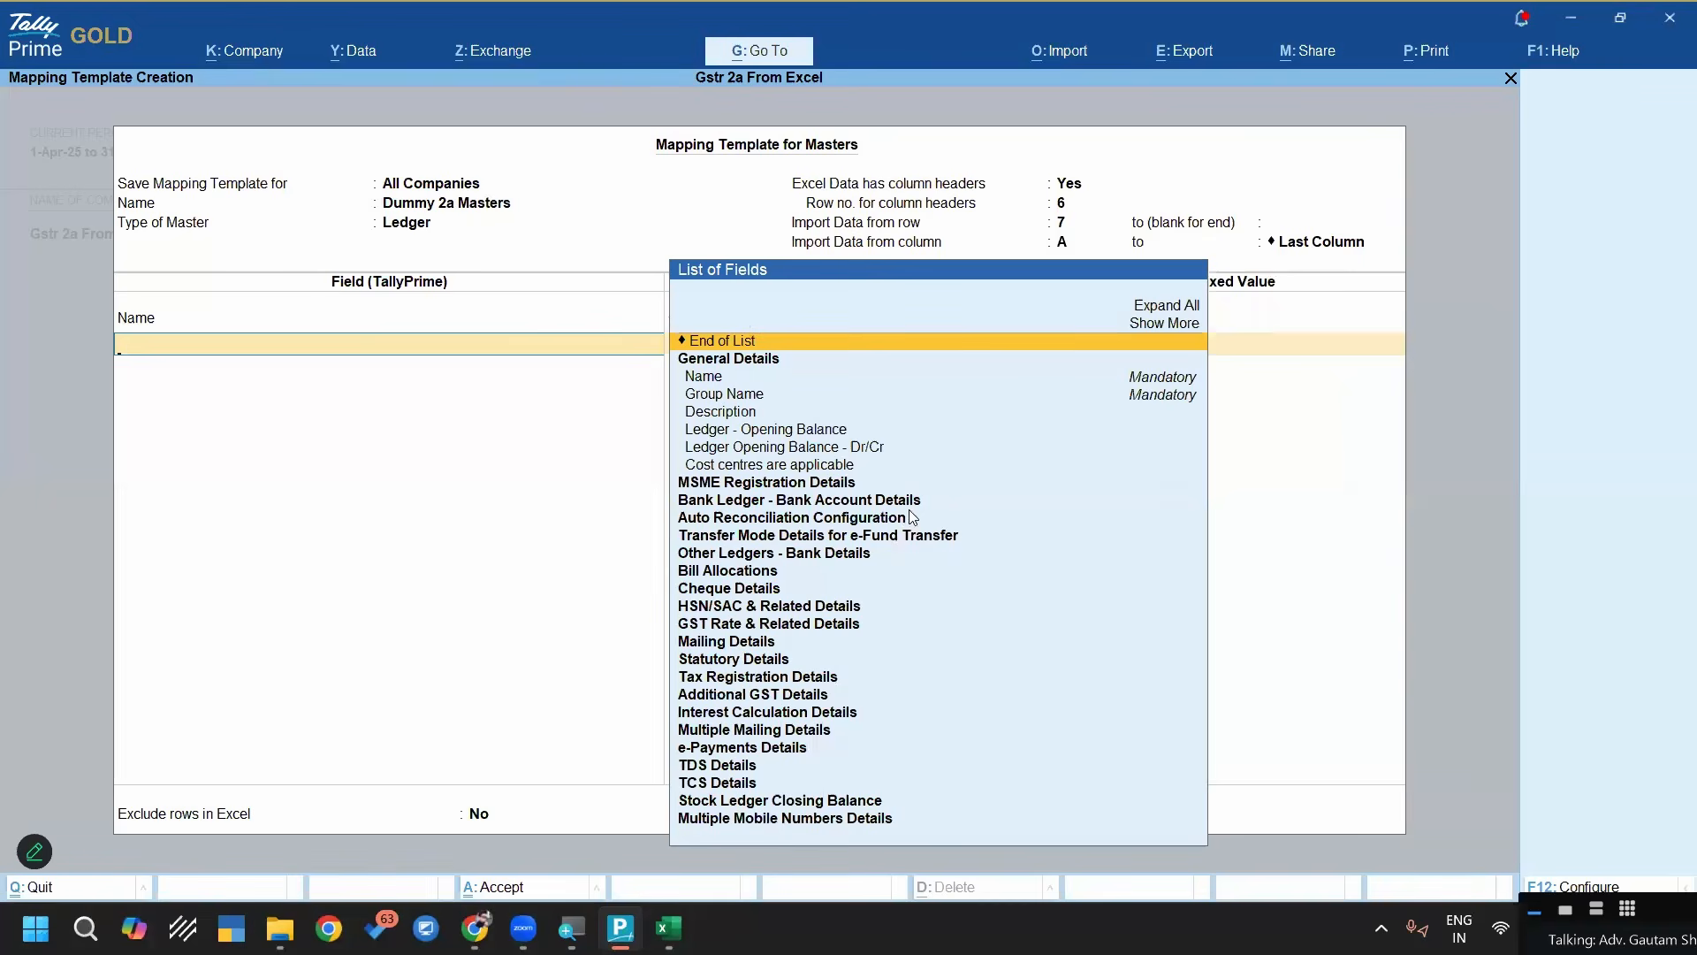
# Add the Group Name field to the mapping template with the fixed value Sundry Creditors
pyautogui.press('Down')
pyautogui.press('Down')
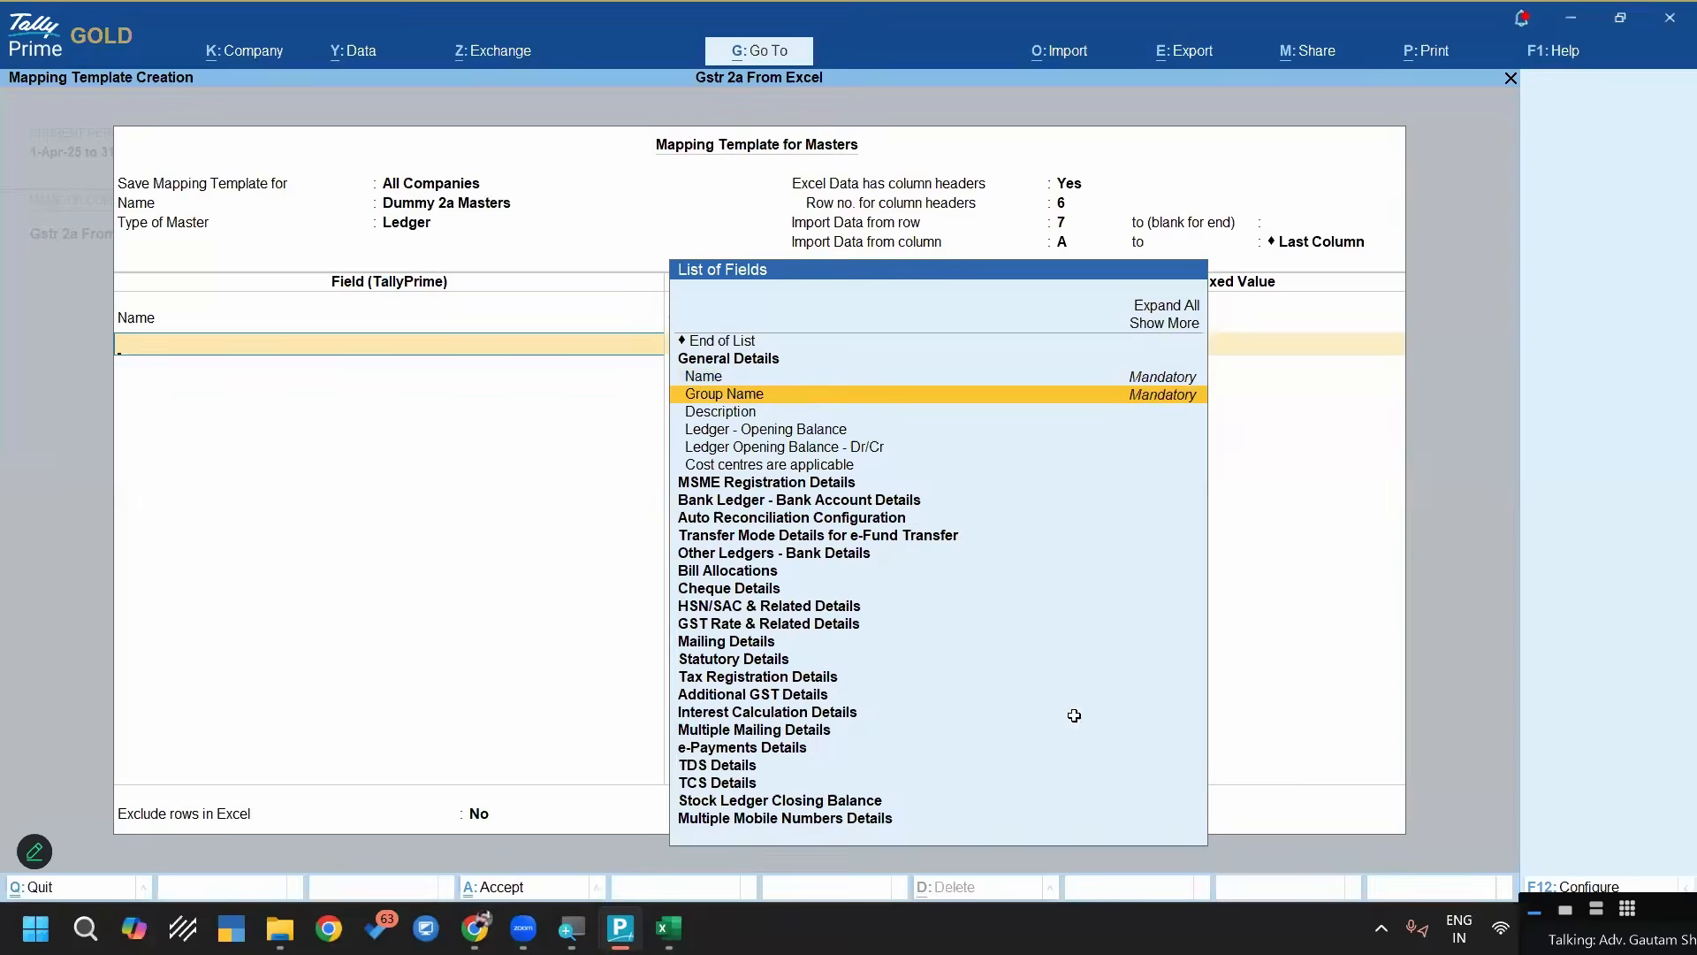
pyautogui.hotkey('alt', 'Tab')
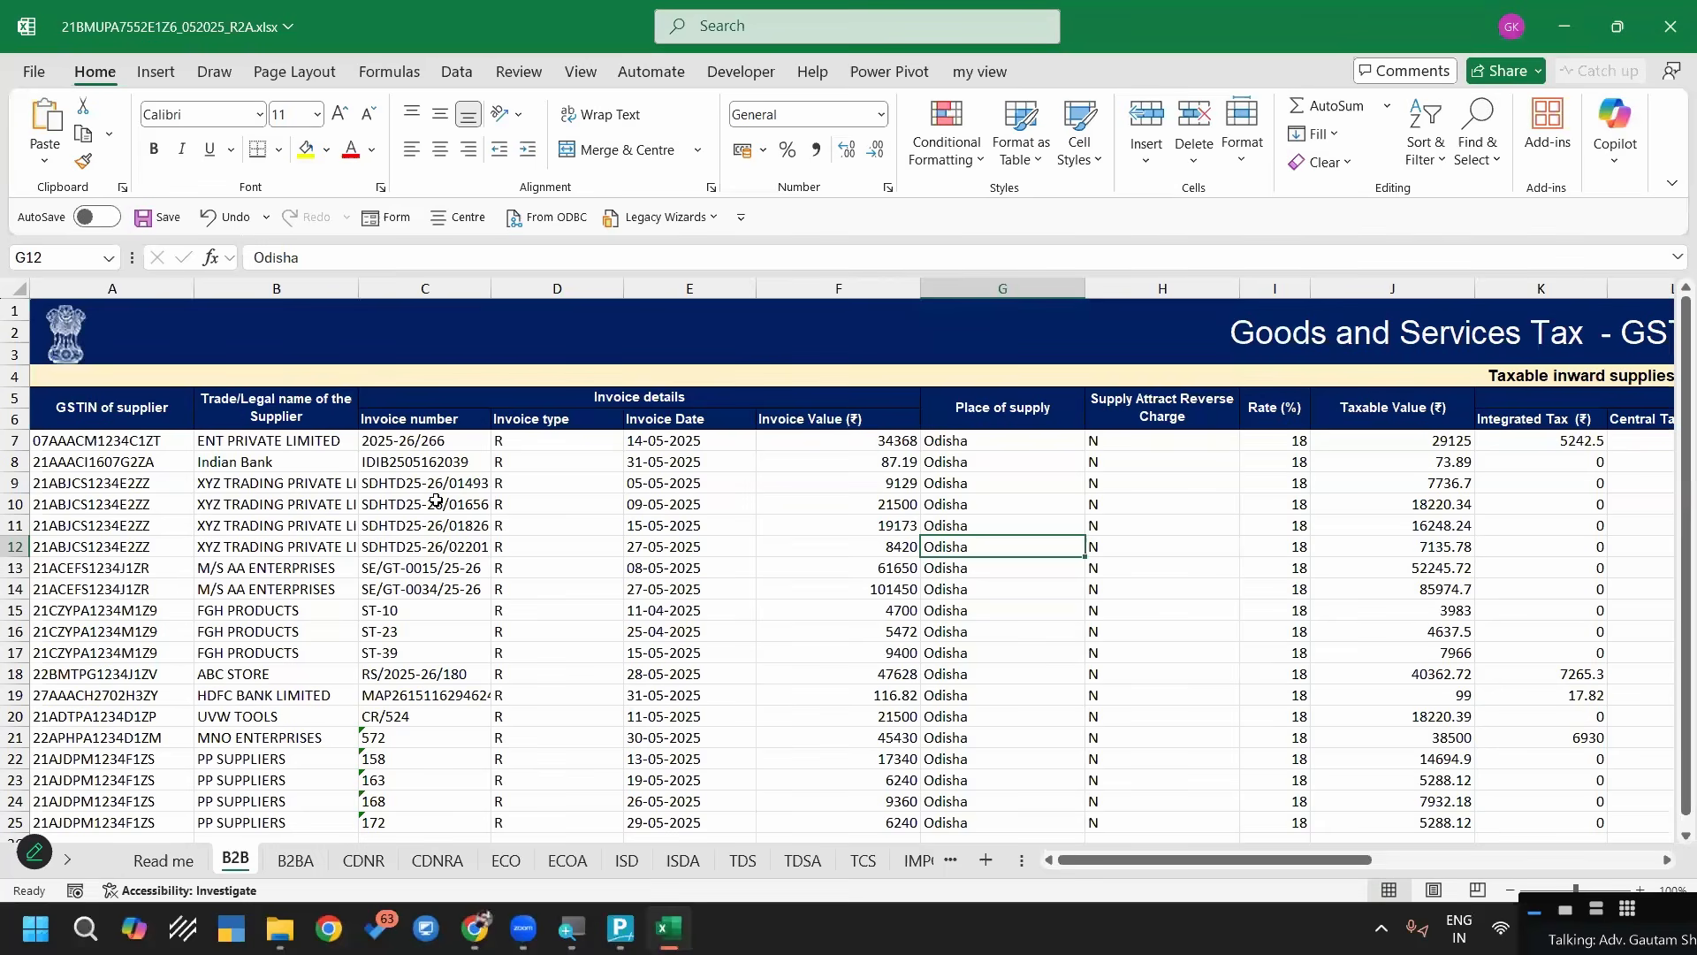
pyautogui.hotkey('alt', 'Tab')
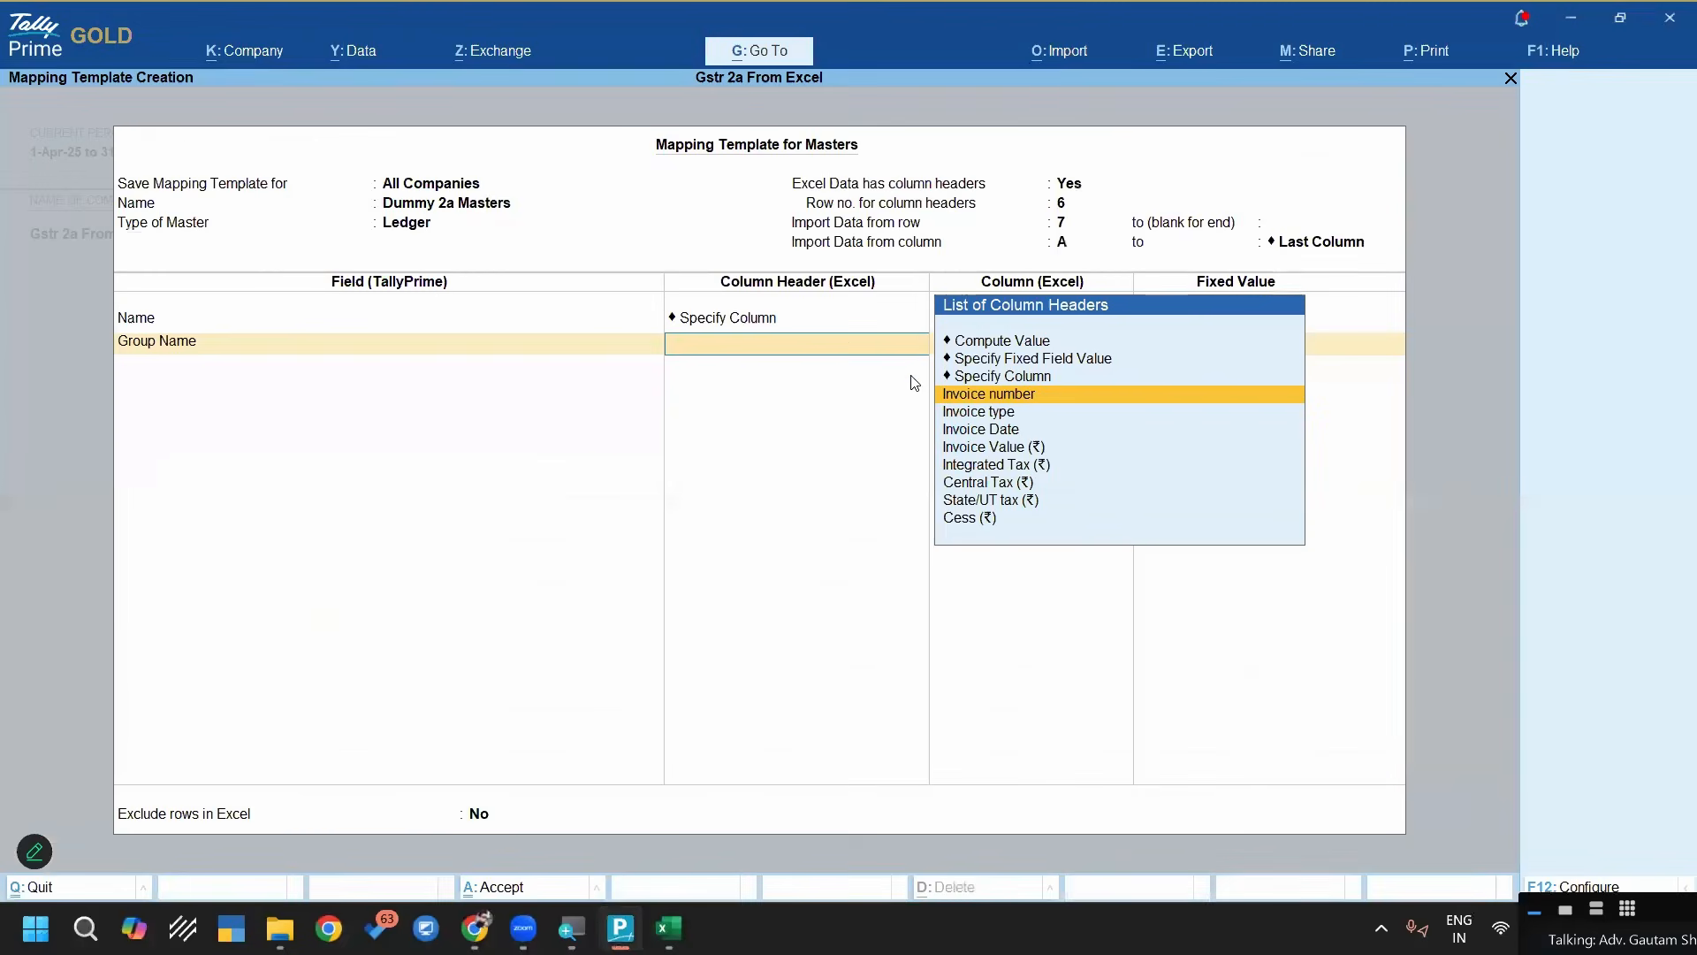
pyautogui.press('Up')
pyautogui.press('Up')
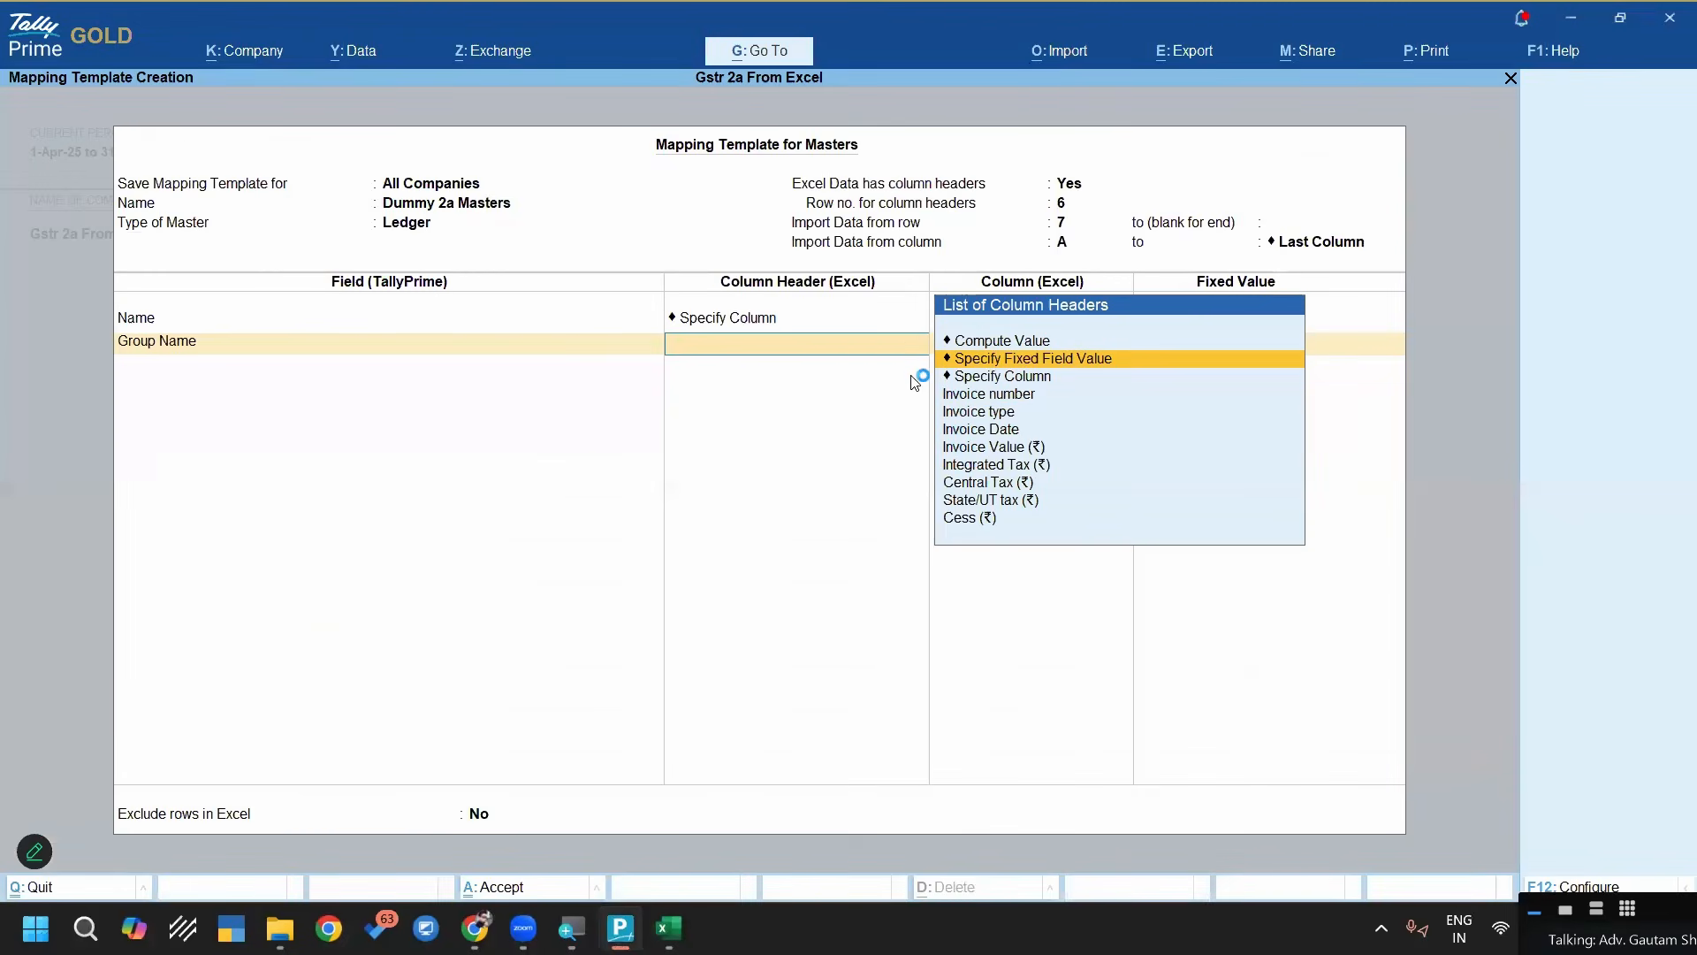
pyautogui.press('Return')
pyautogui.write('Cred')
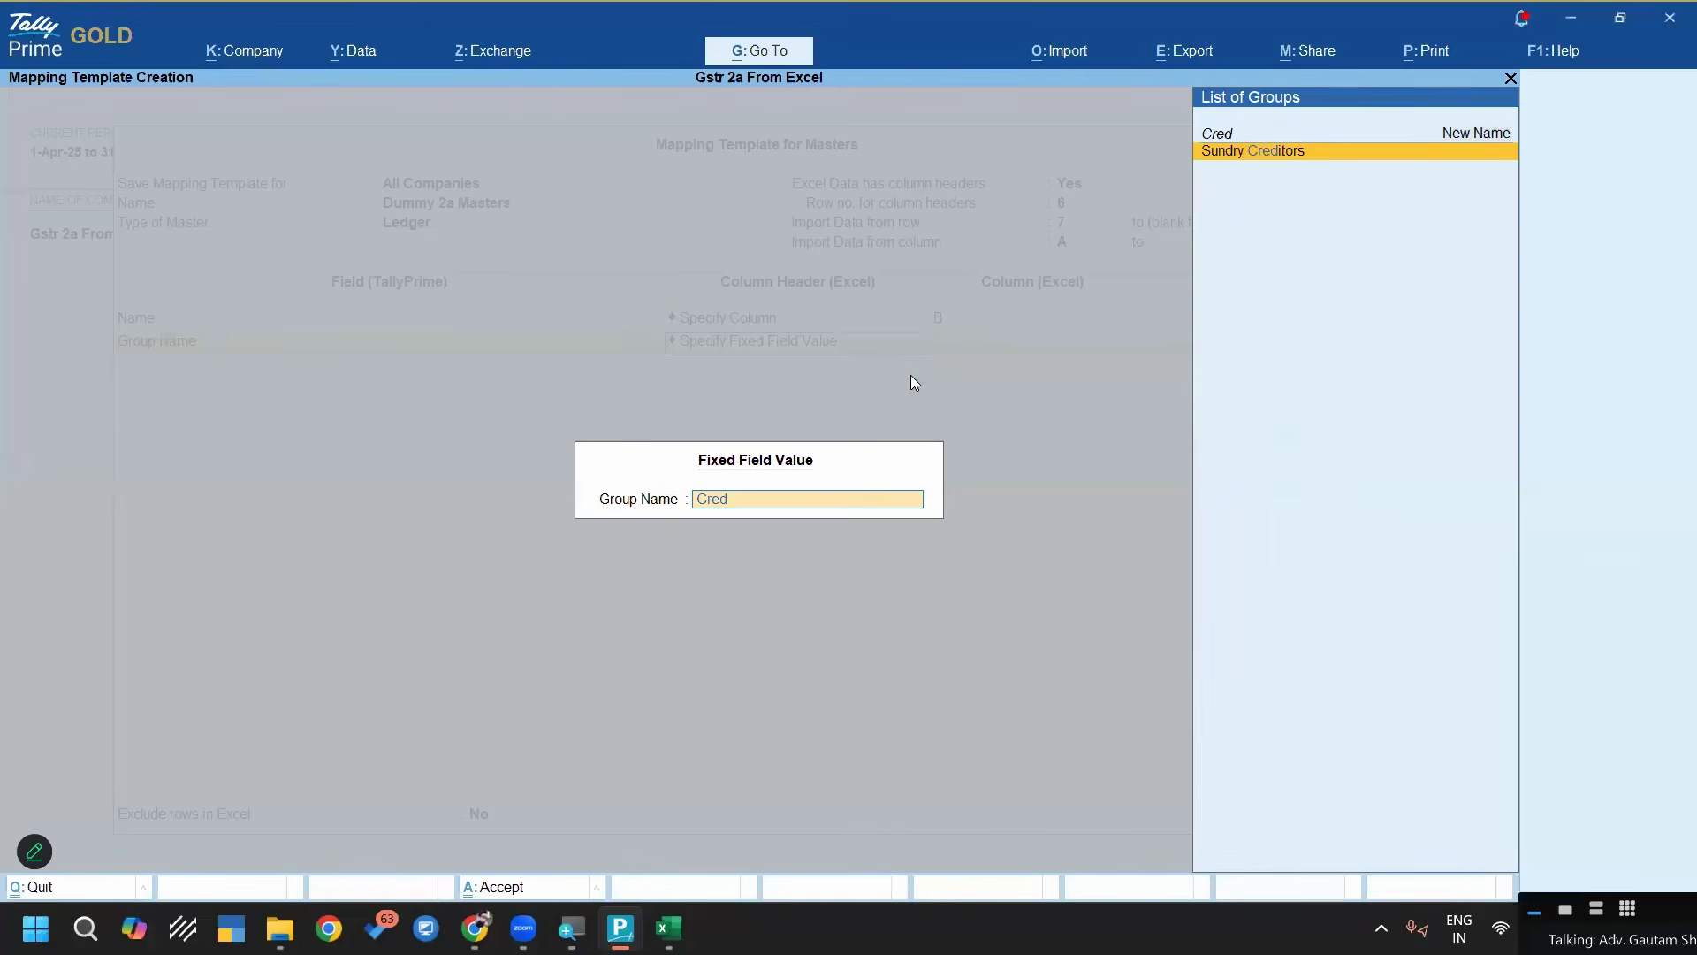
pyautogui.press('Return')
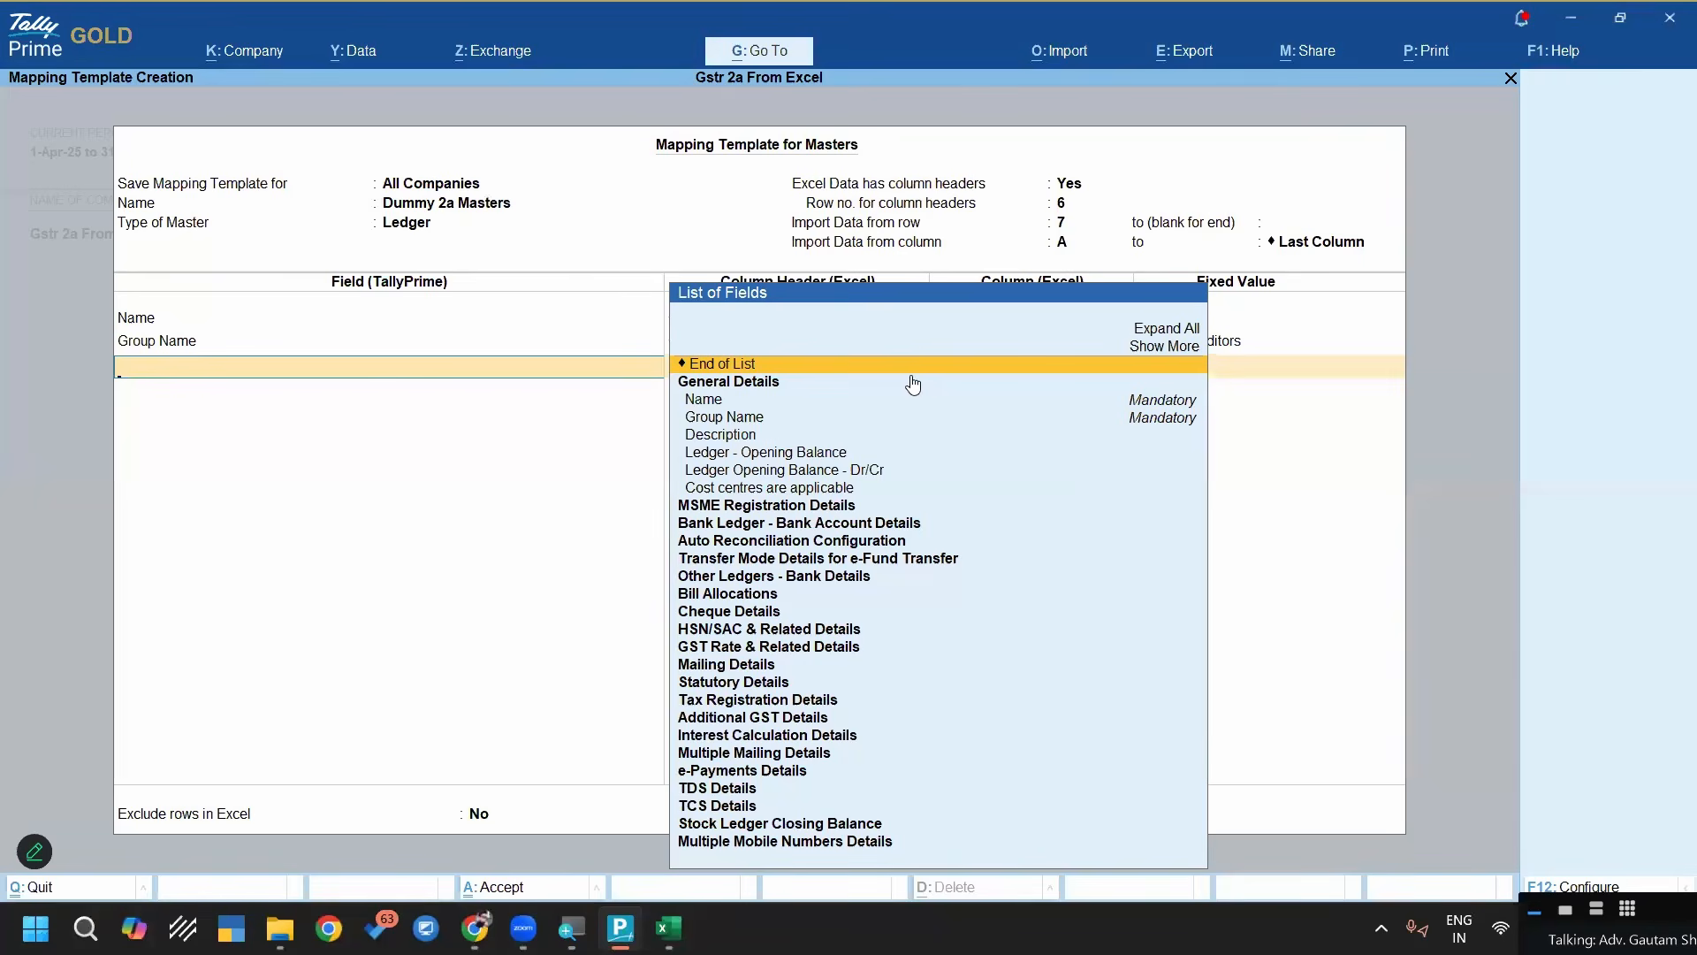
# Add the GST Registration - GSTIN/UIN field from Tax Registration Details to the mapping template
pyautogui.write('Gstin')
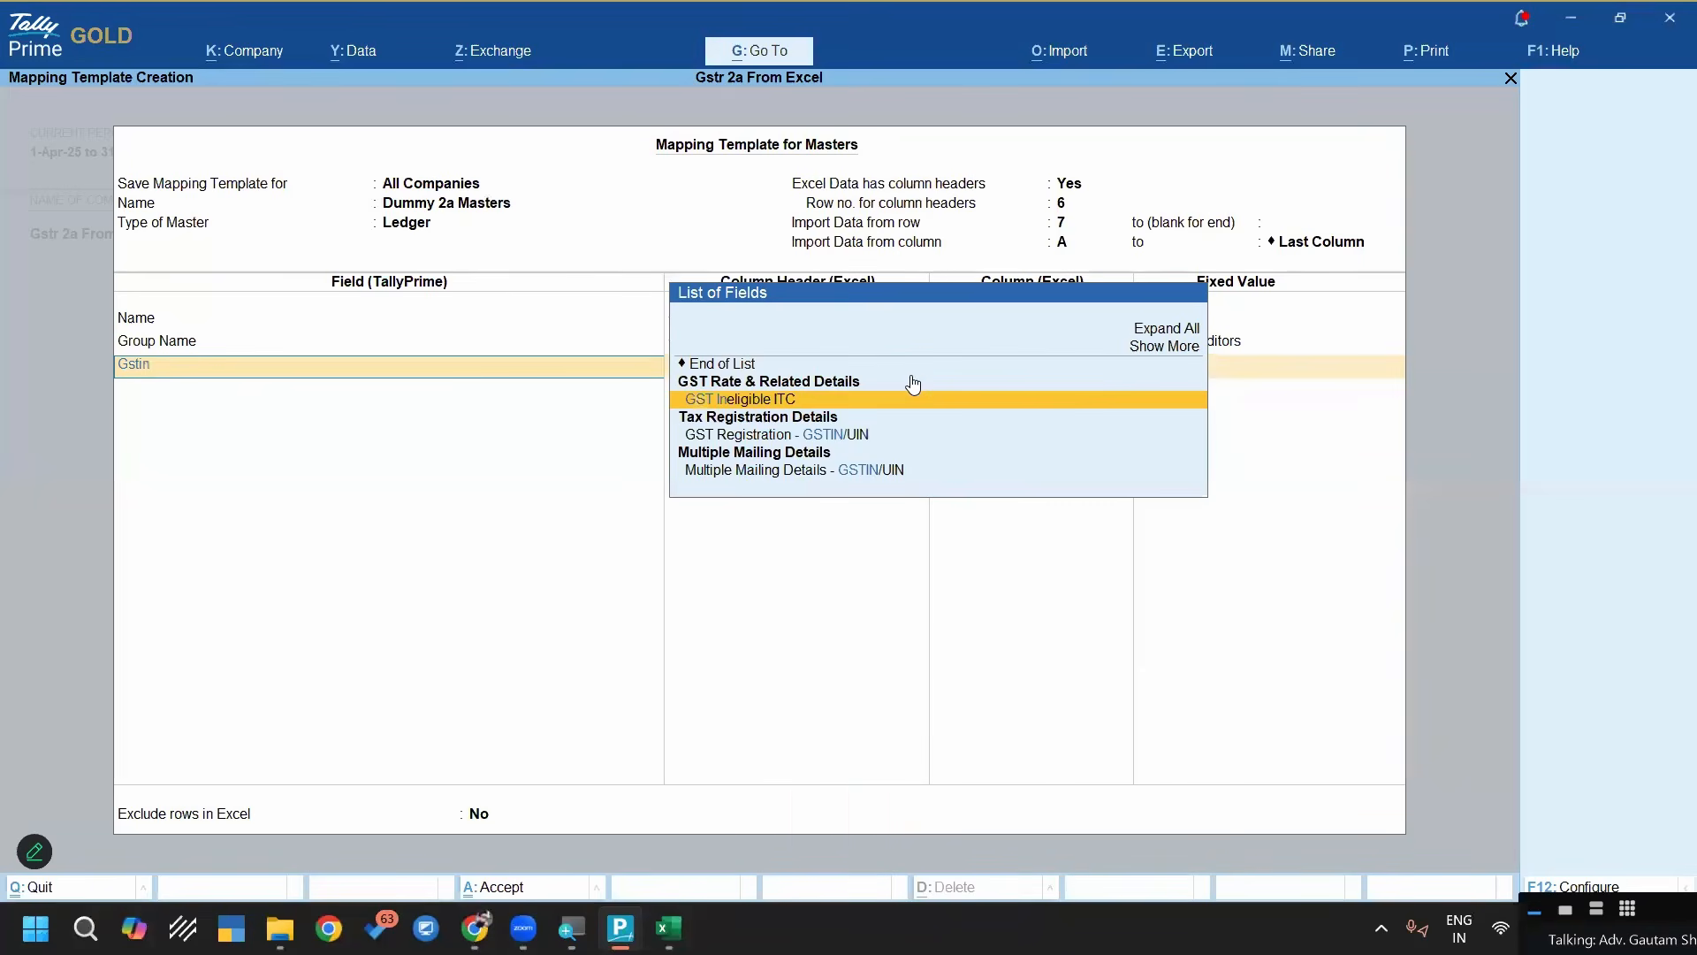
pyautogui.press('Down')
pyautogui.press('Down')
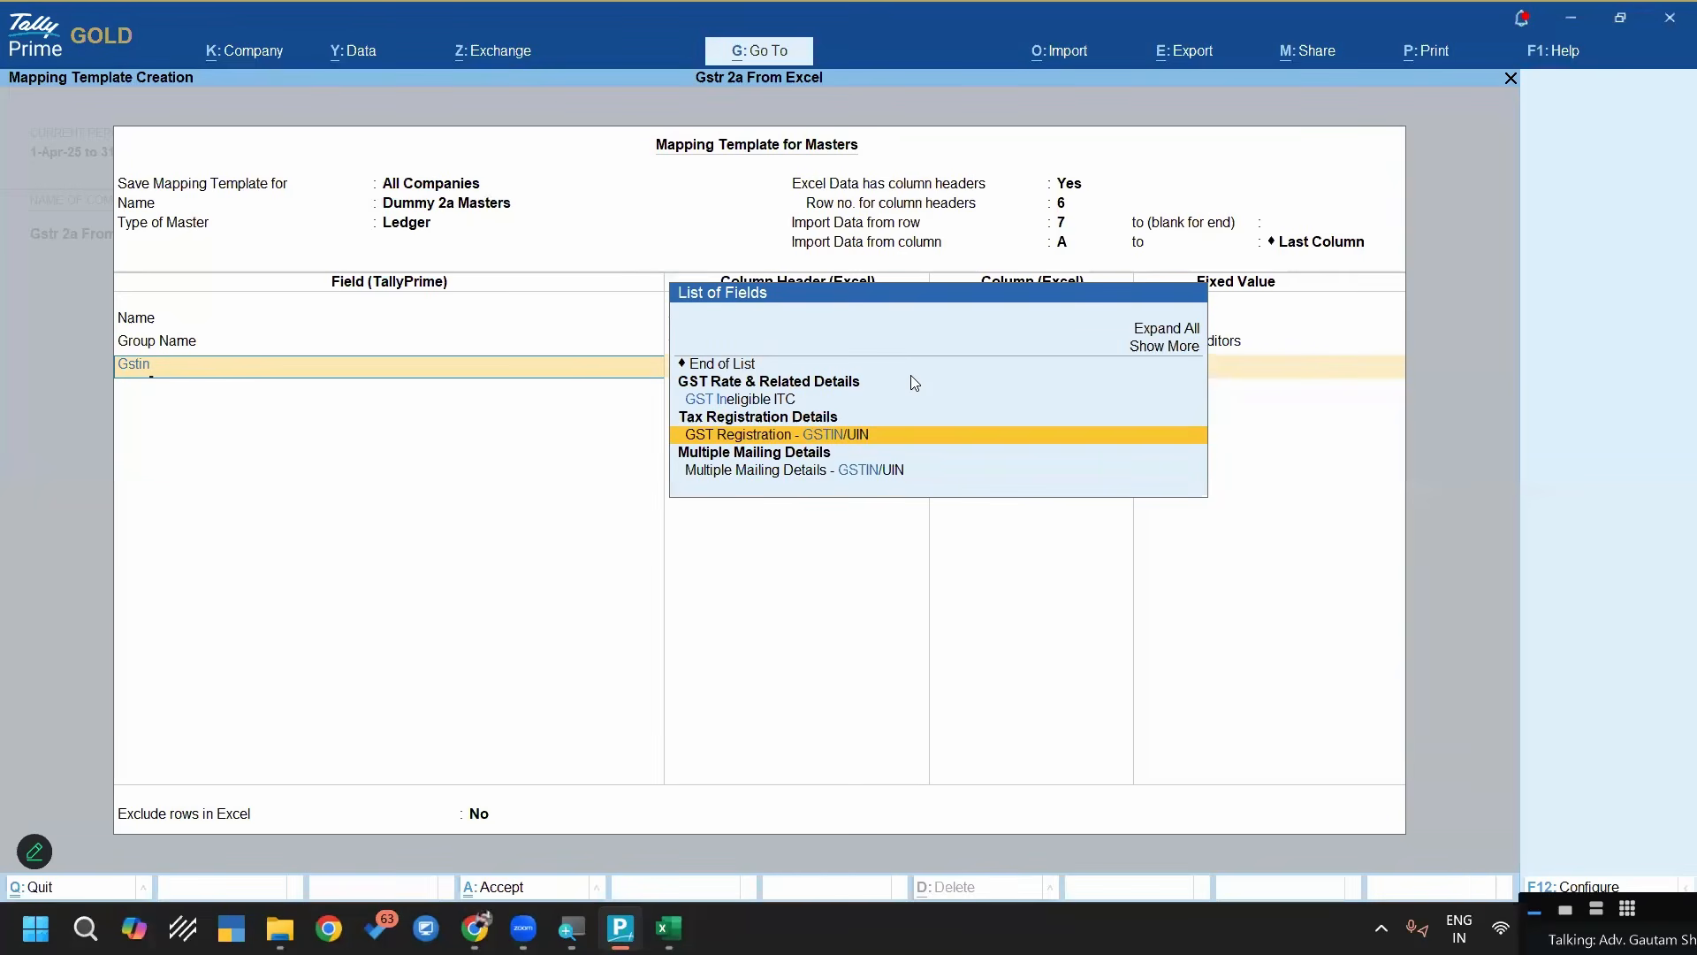
pyautogui.press('Return')
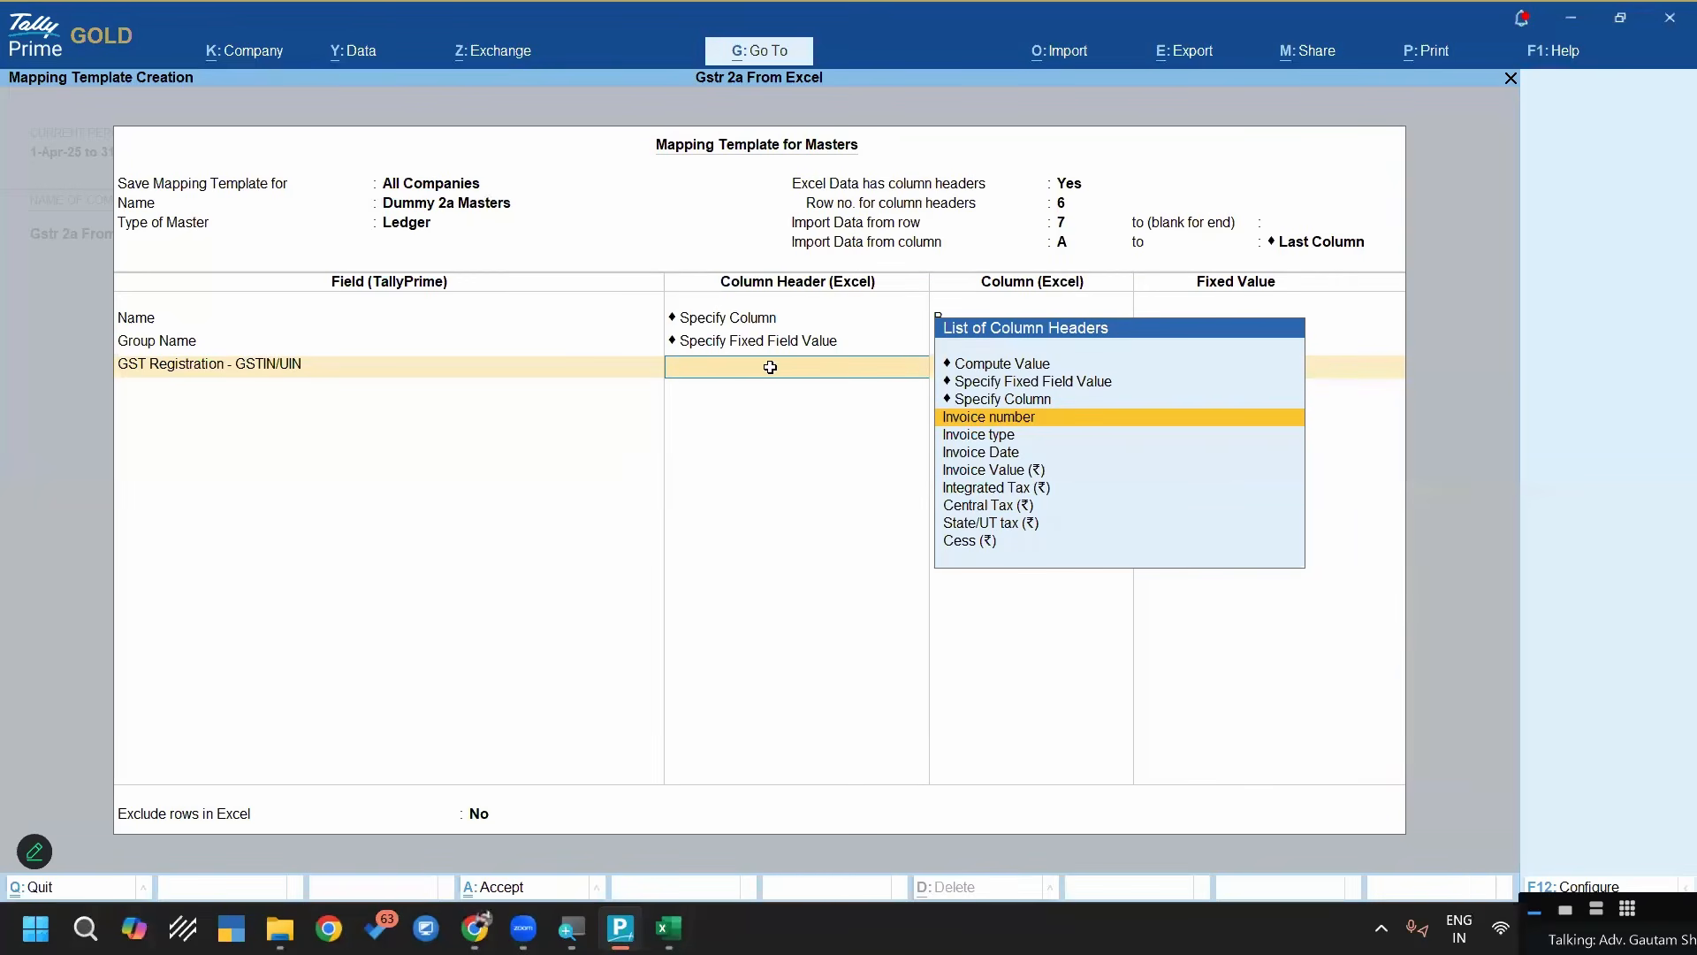
# Check the supplier GSTIN column in Excel, and map the GSTIN/UIN field to column A in TallyPrime
pyautogui.hotkey('alt', 'Tab')
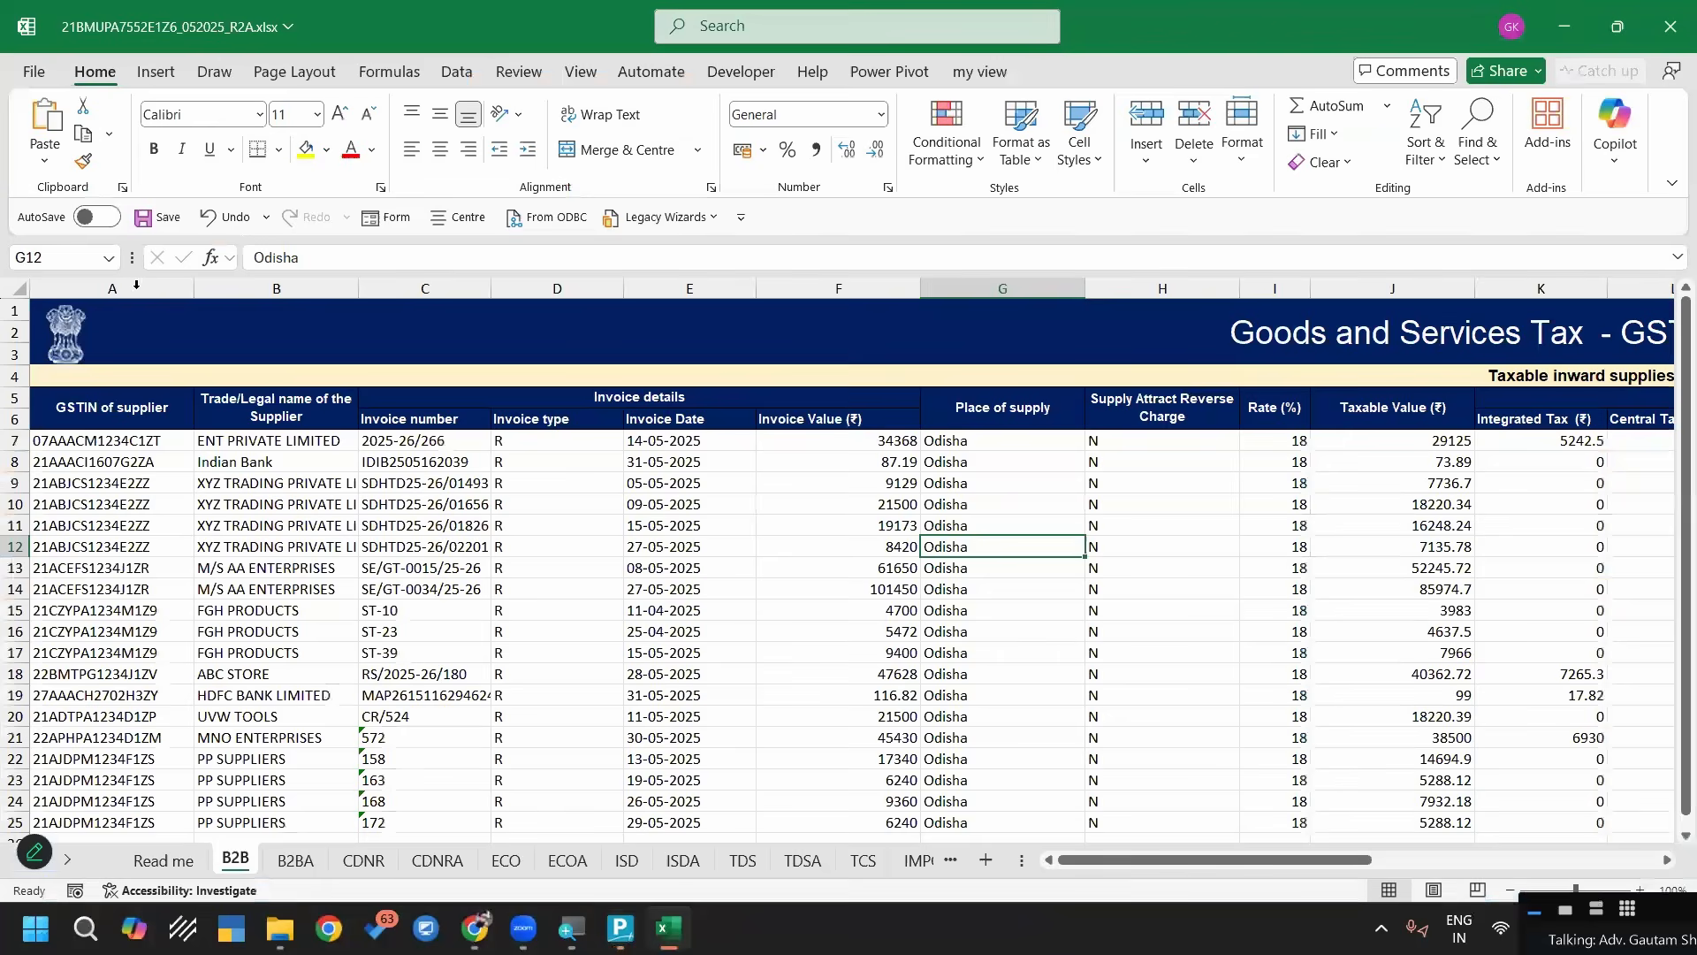
pyautogui.hotkey('alt', 'Tab')
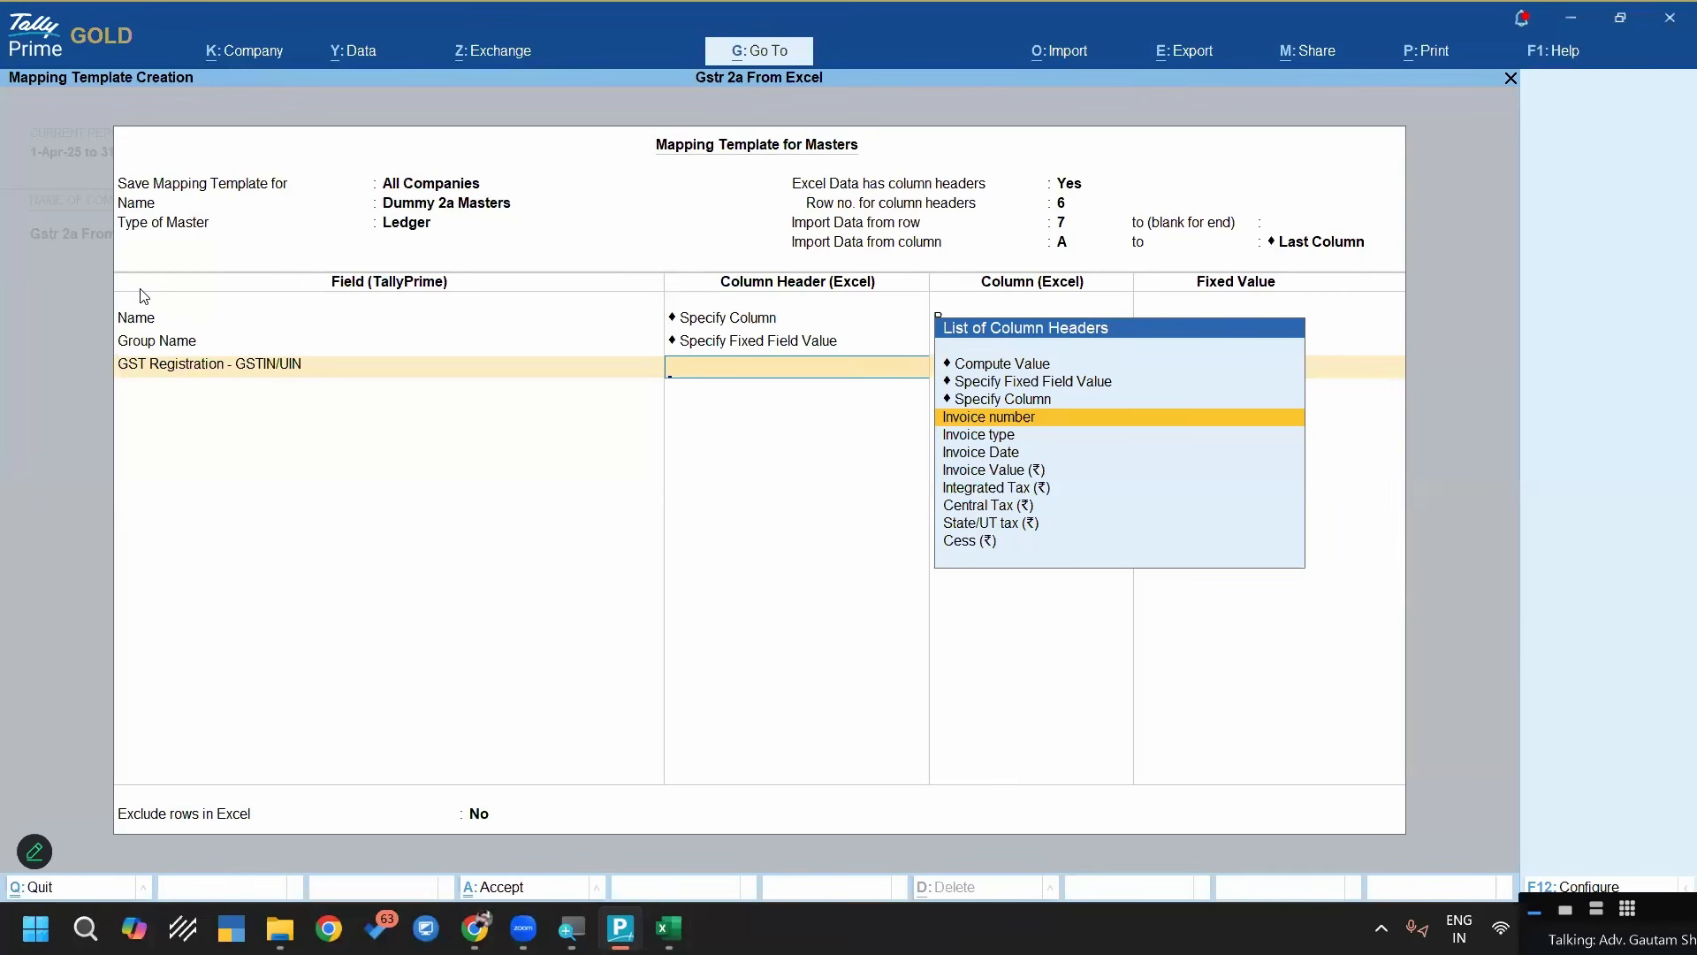
pyautogui.press('Up')
pyautogui.press('Up')
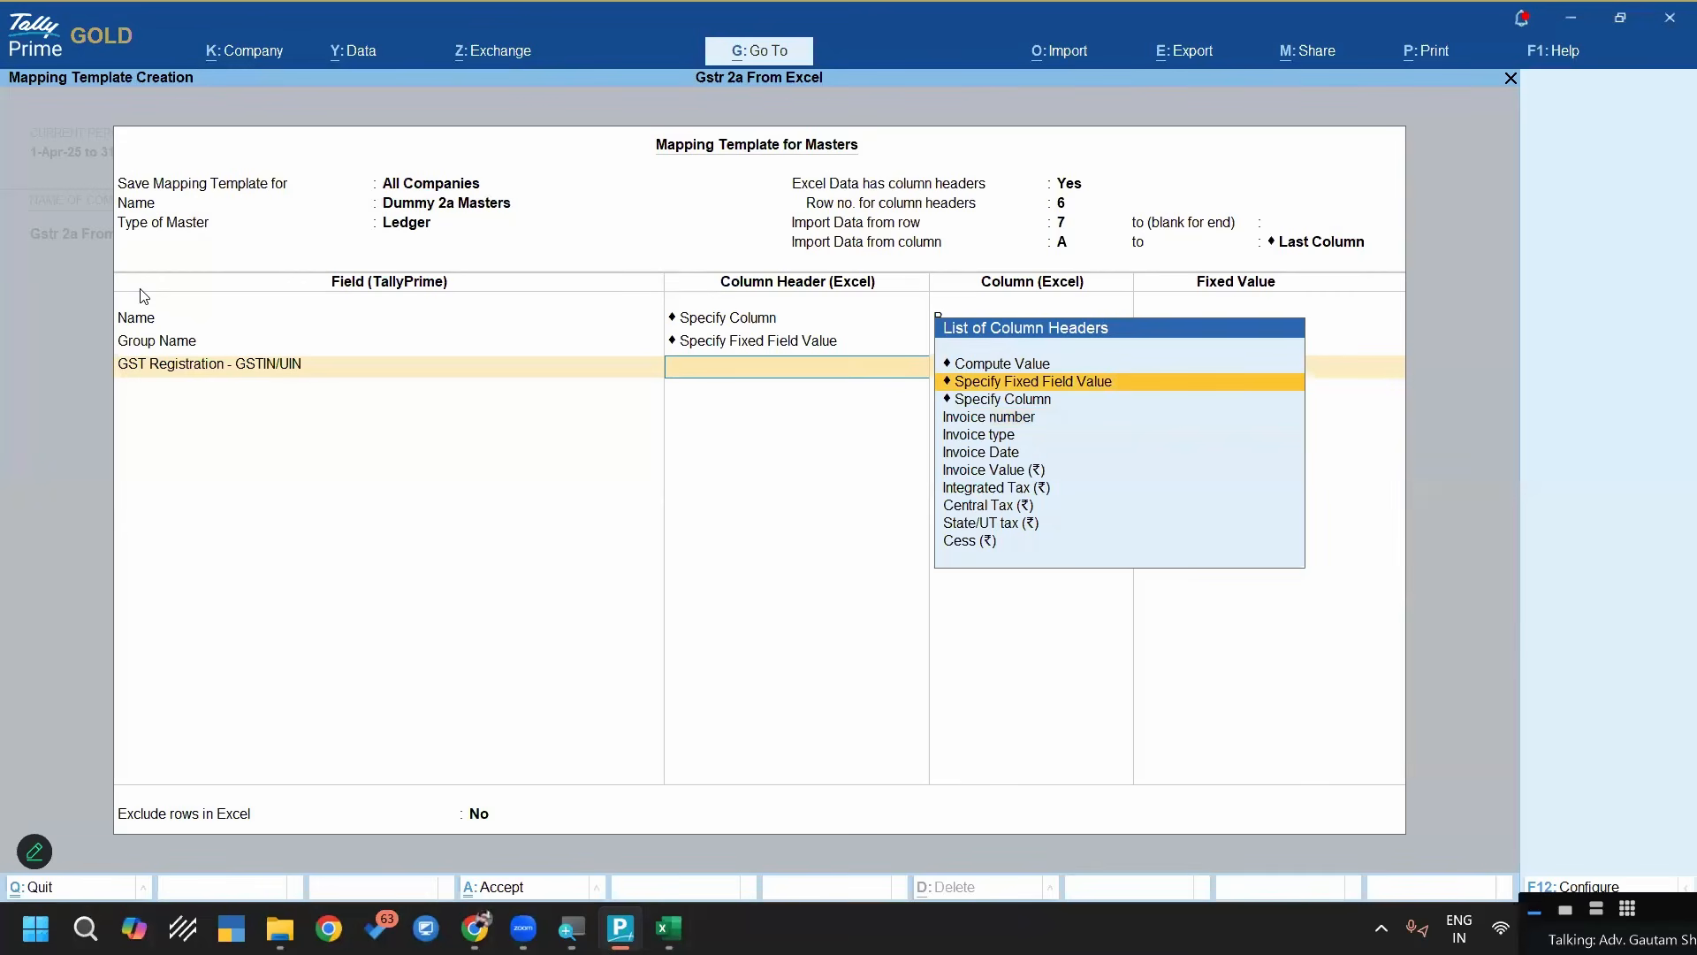
pyautogui.press('Down')
pyautogui.press('Return')
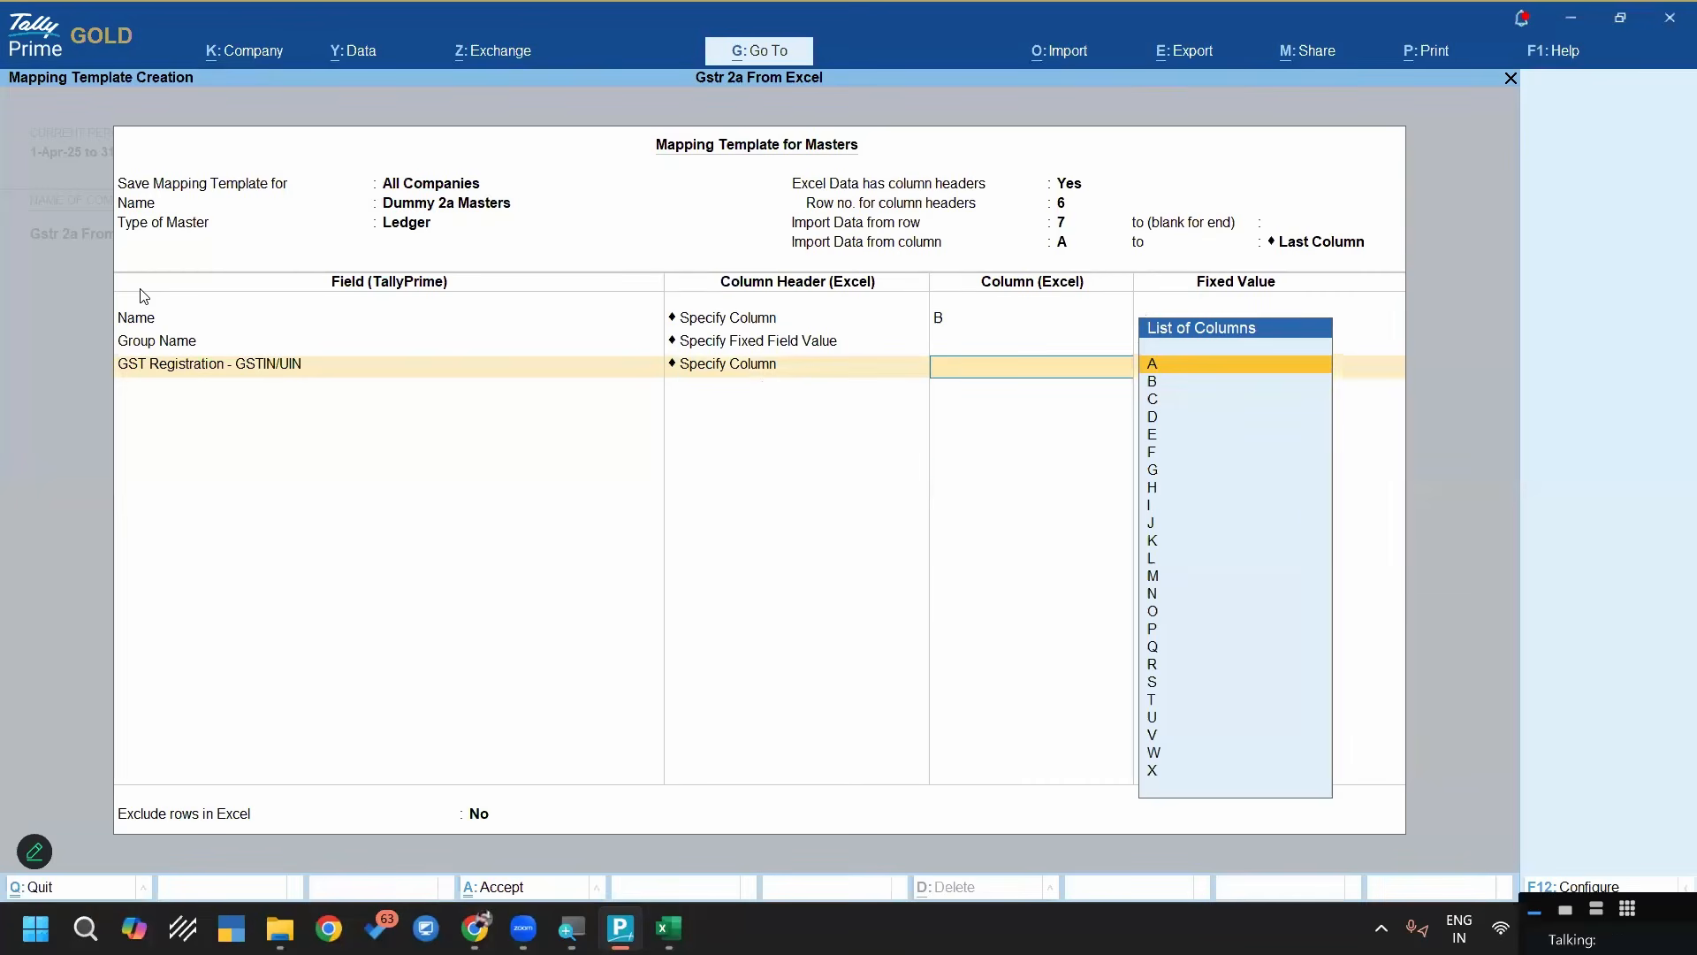
pyautogui.press('Return')
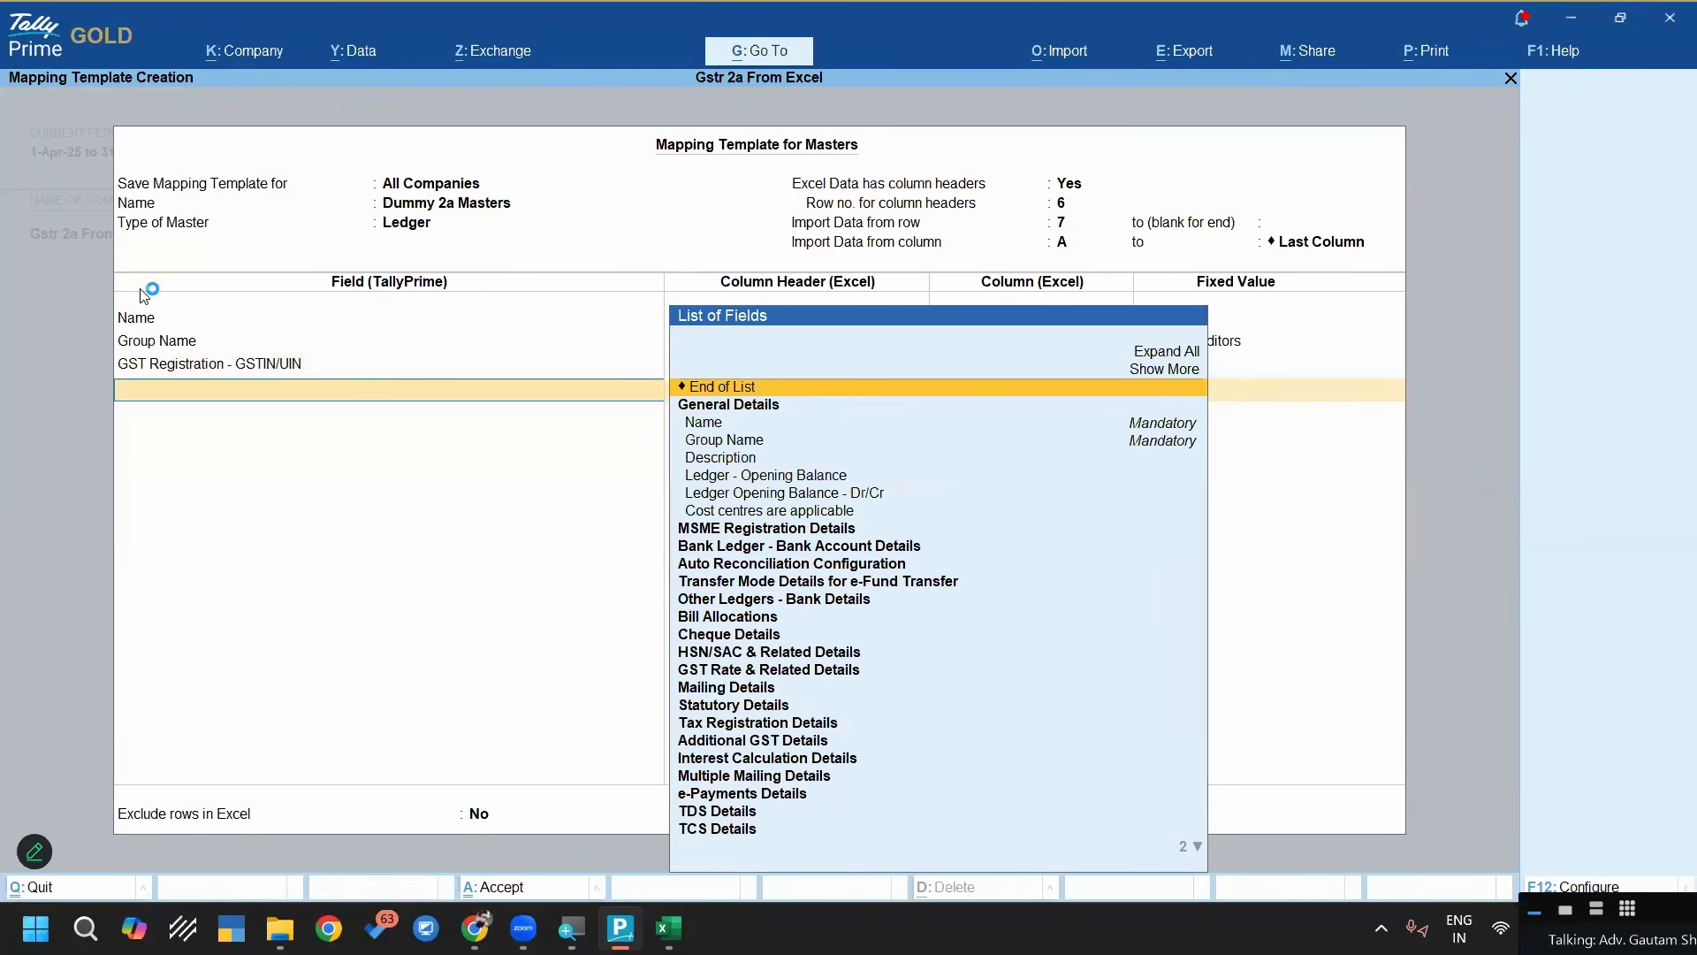
# Add the GST Registration Type field to the mapping template with the fixed value Regular
pyautogui.write('Gst')
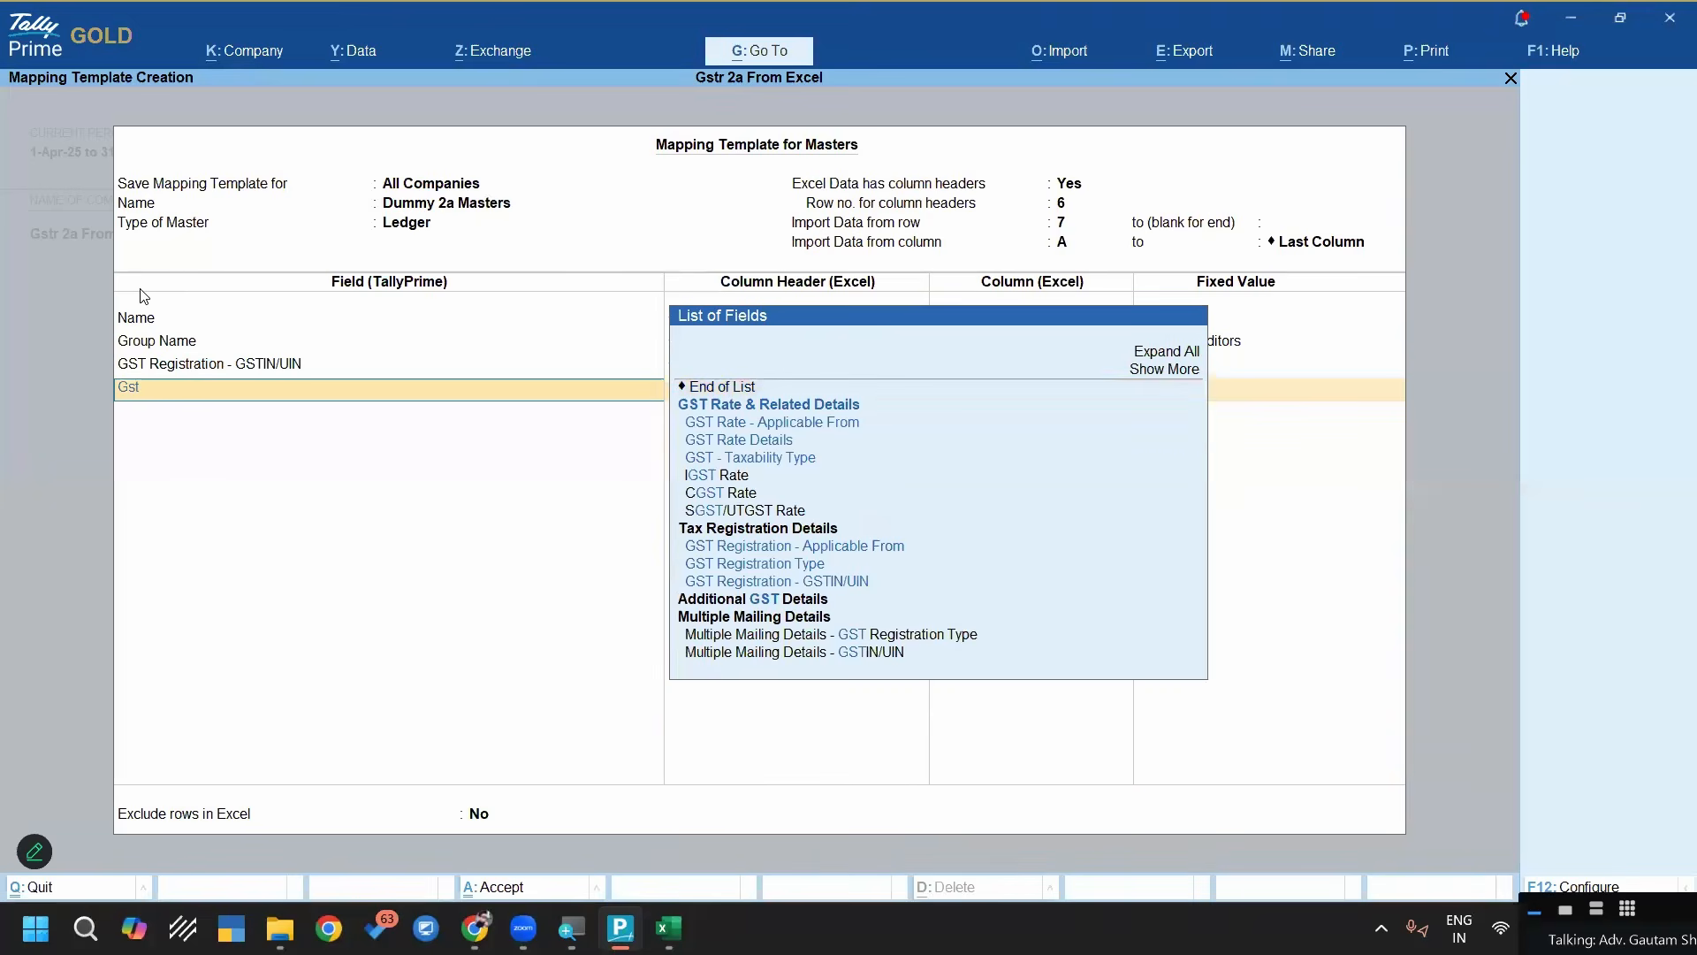
pyautogui.write(' Reg')
pyautogui.press('Down')
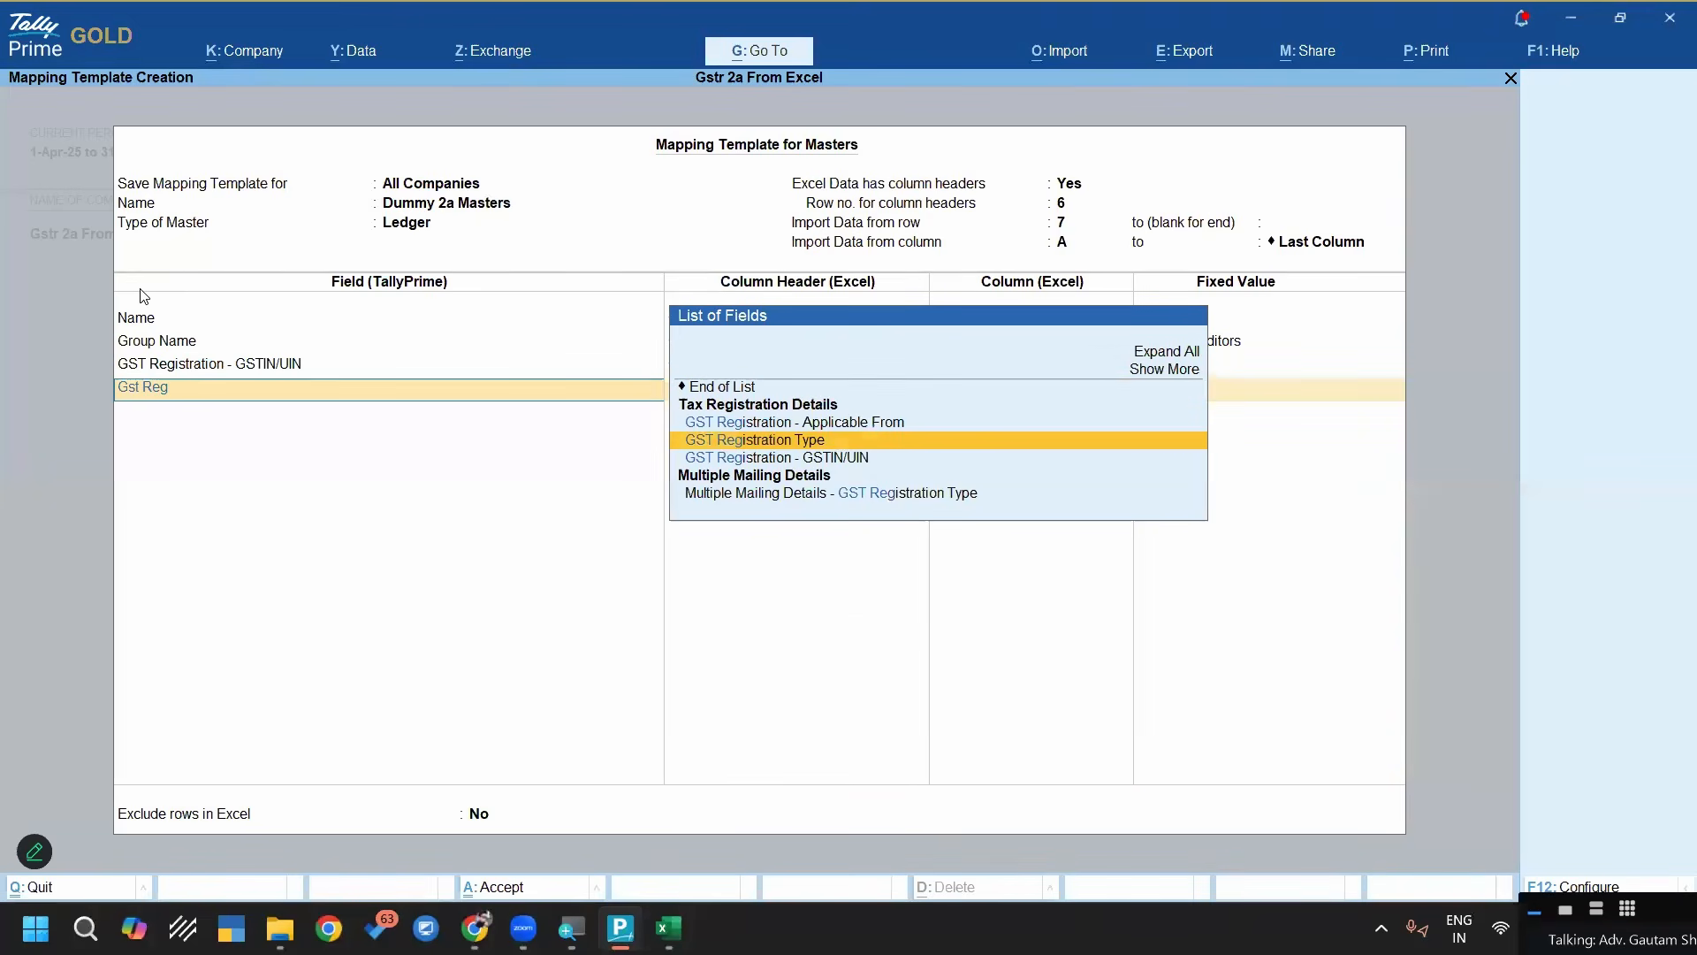
pyautogui.press('Return')
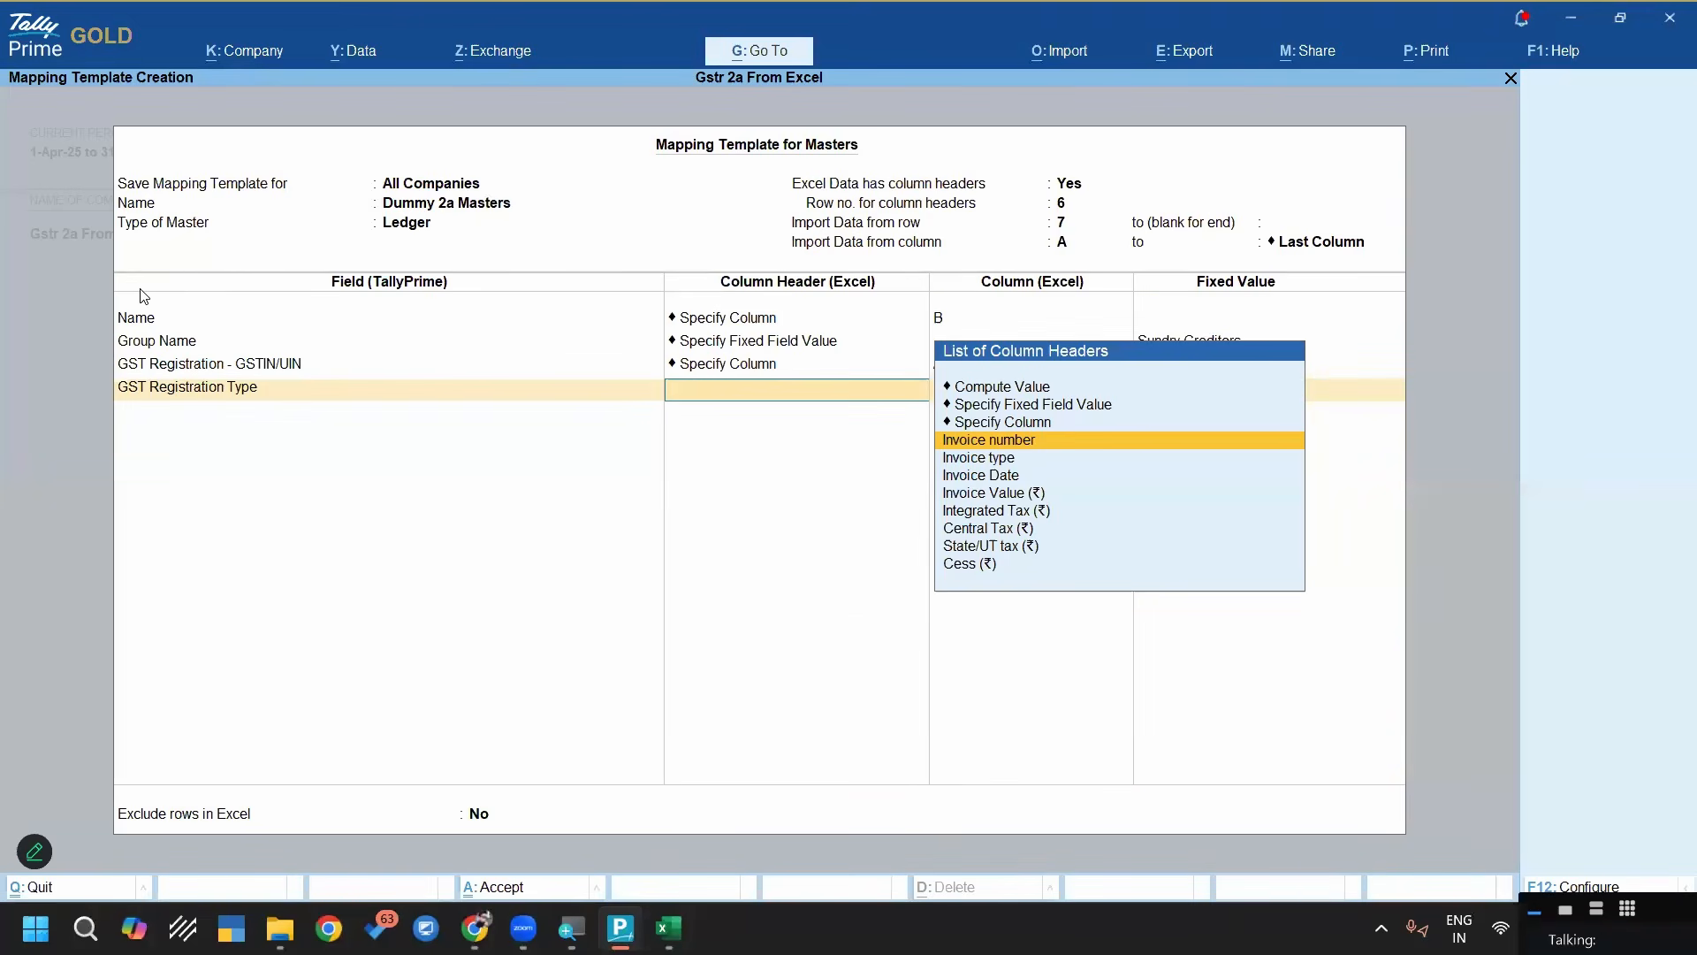
pyautogui.press('Up')
pyautogui.press('Up')
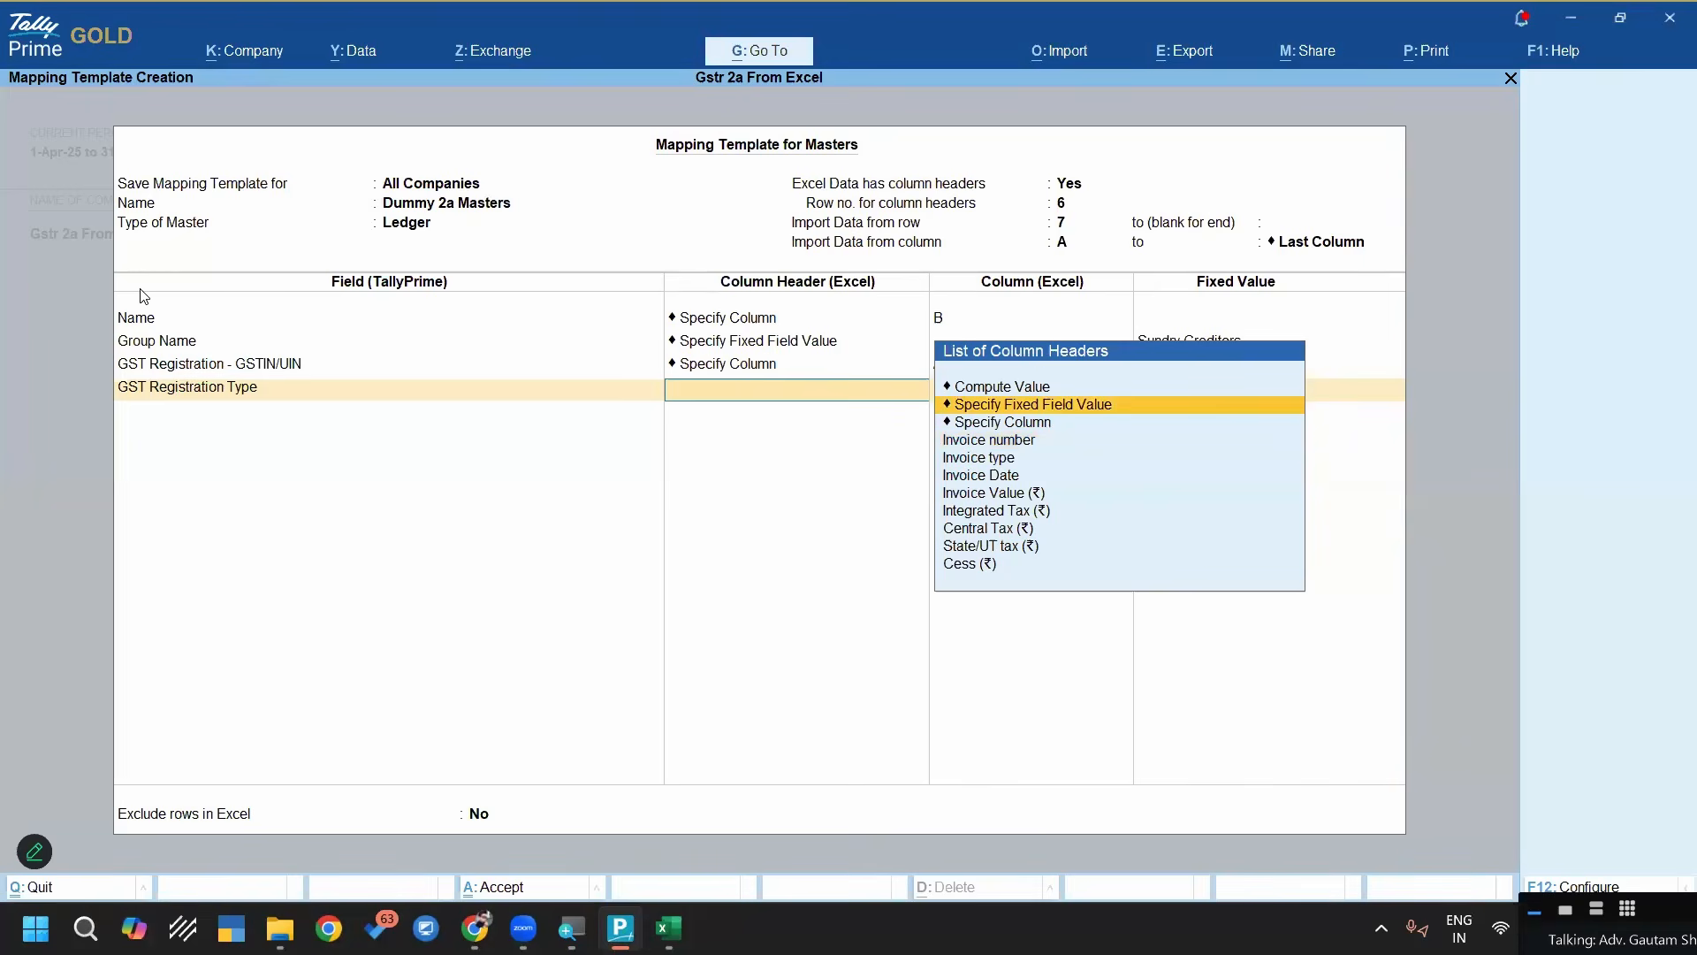
pyautogui.press('Return')
pyautogui.write('Reg')
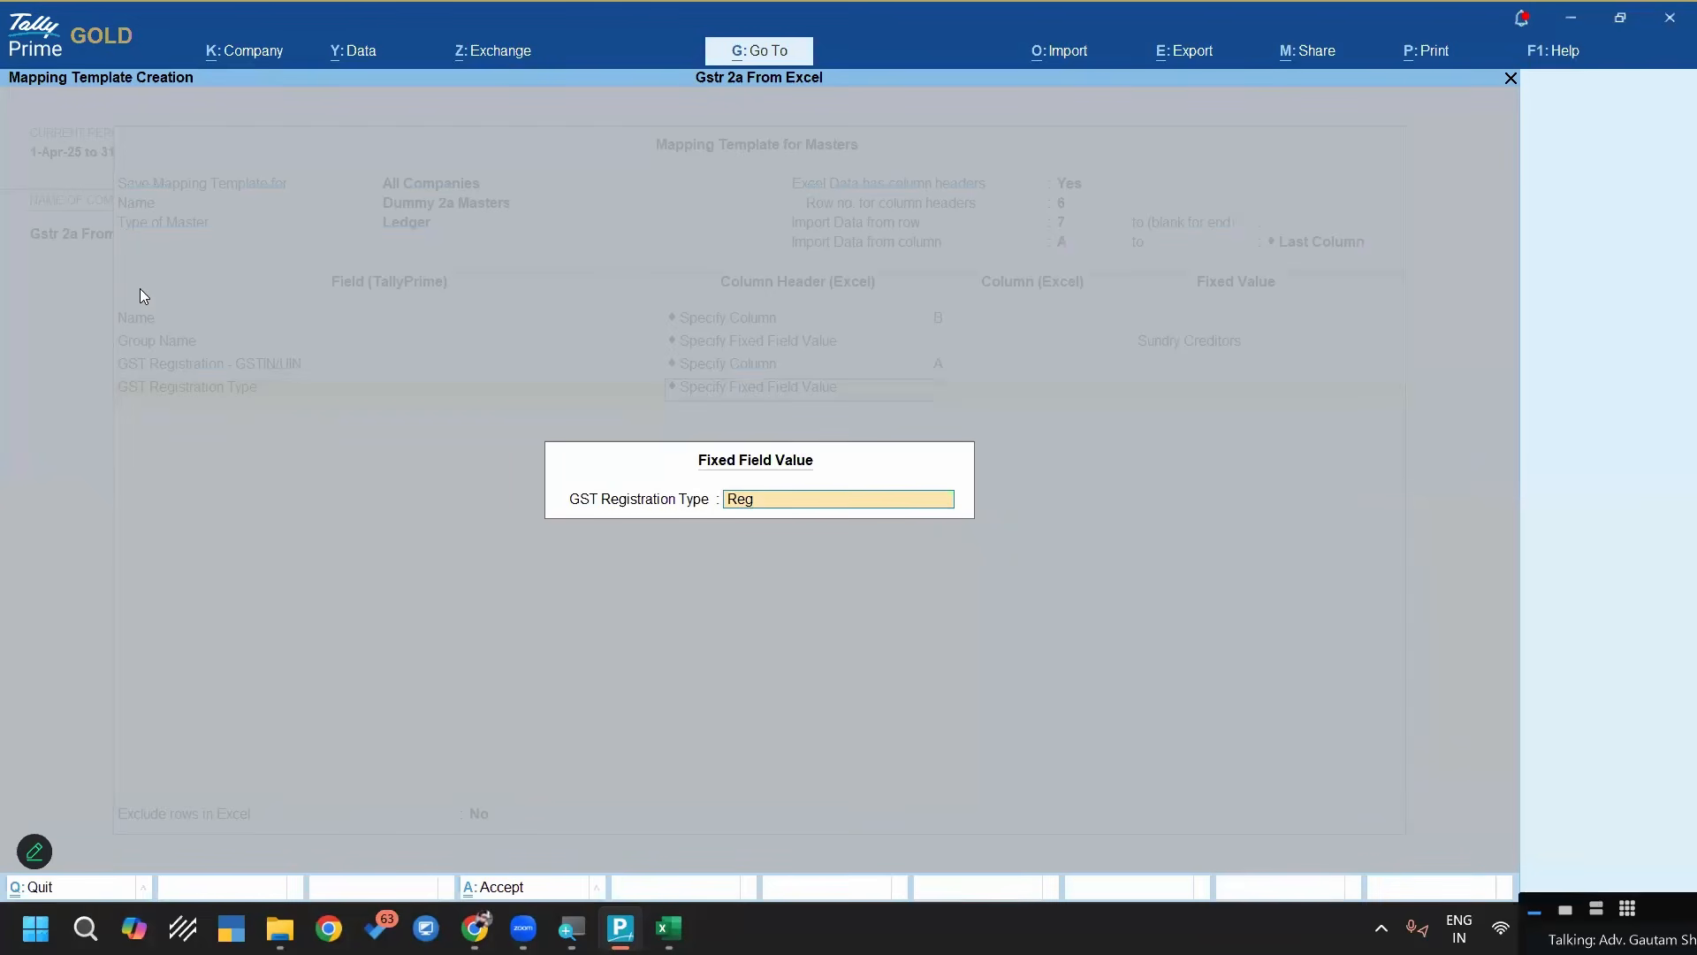
pyautogui.write('ular')
pyautogui.press('Return')
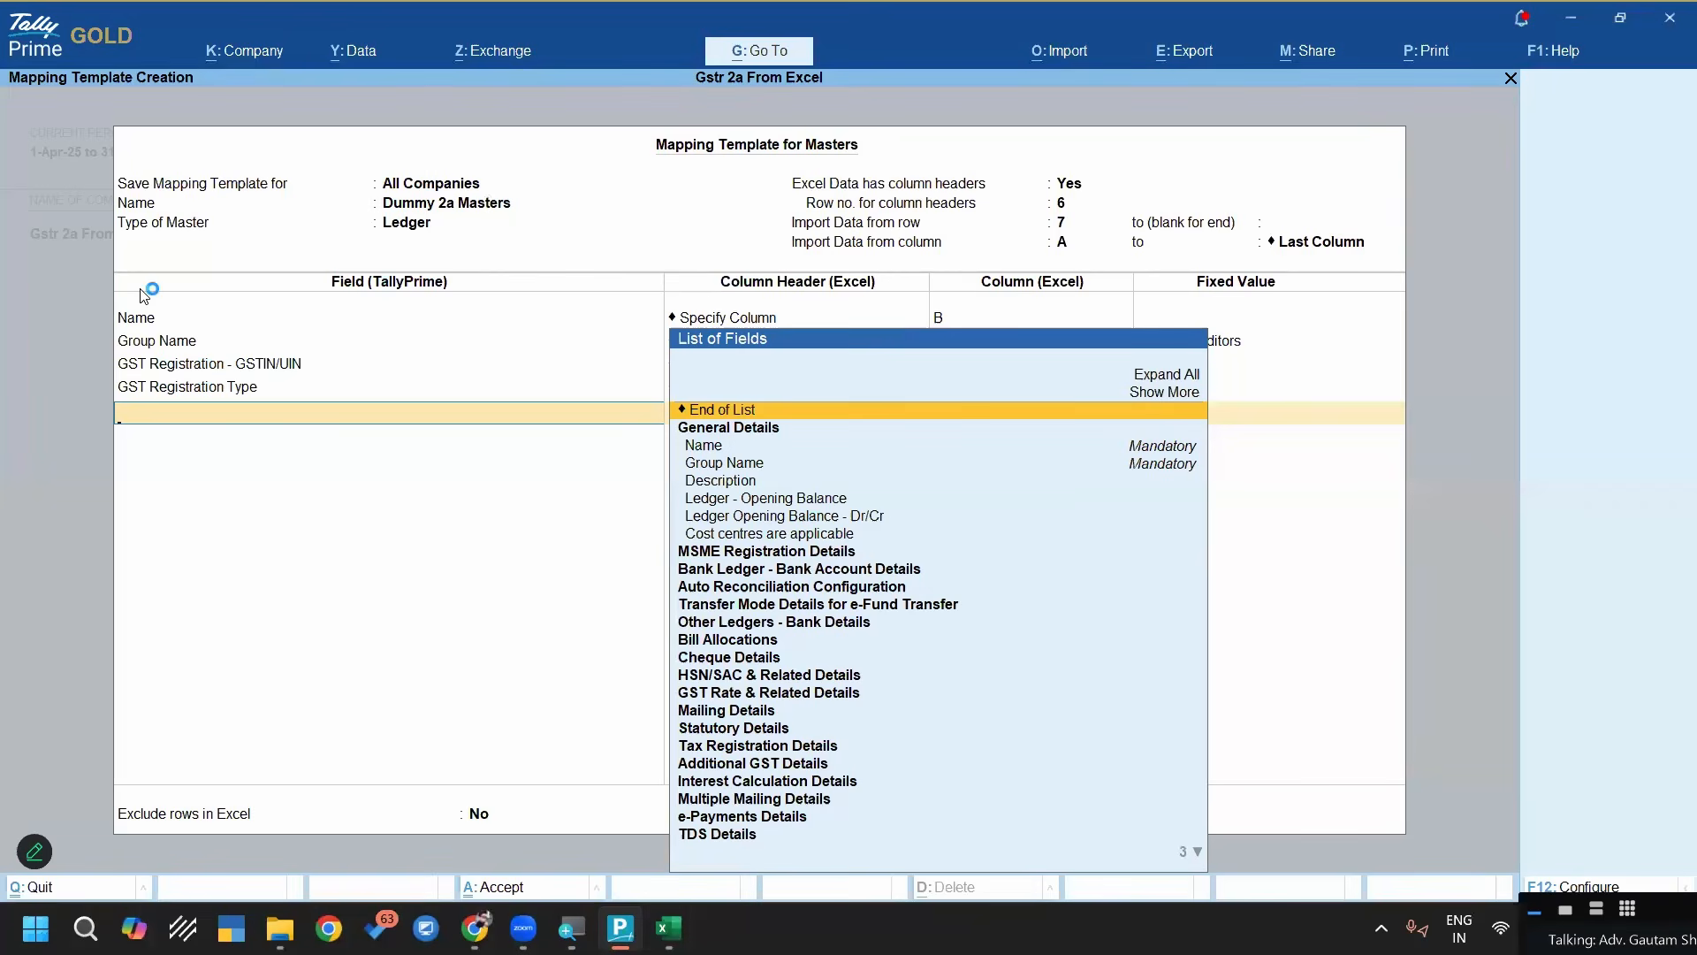
# Add the State field from Mailing Details to the template, and compare the Place of supply column with the supplier GSTINs in Excel
pyautogui.write('State')
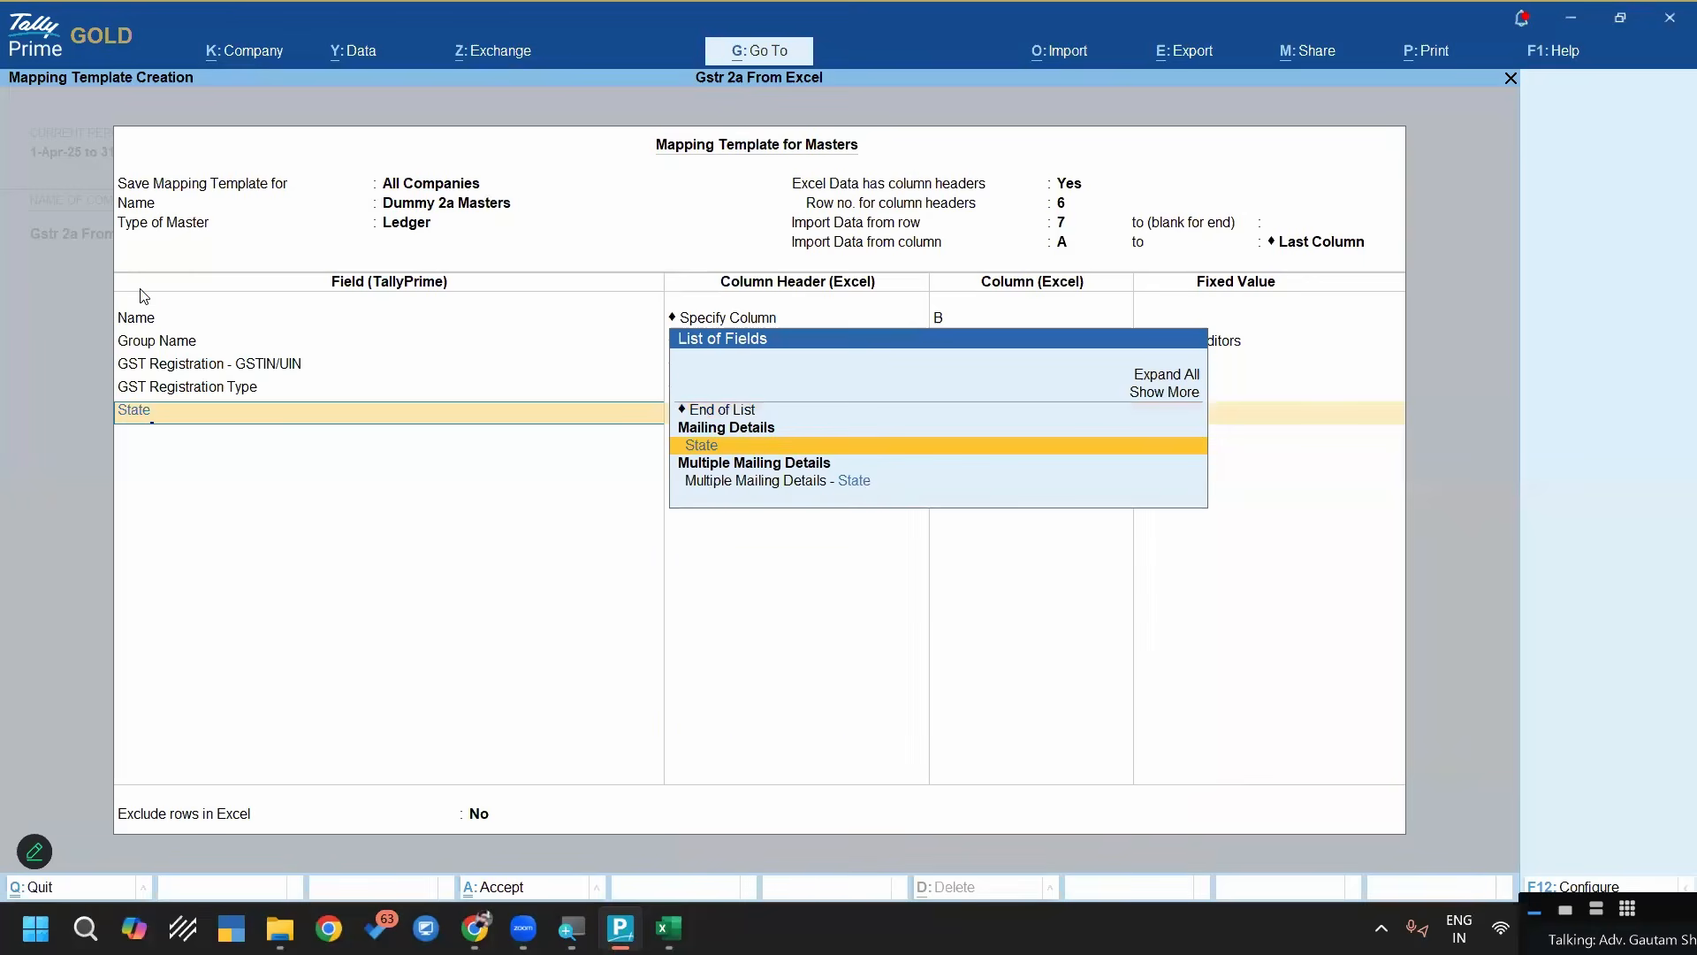
pyautogui.press('Return')
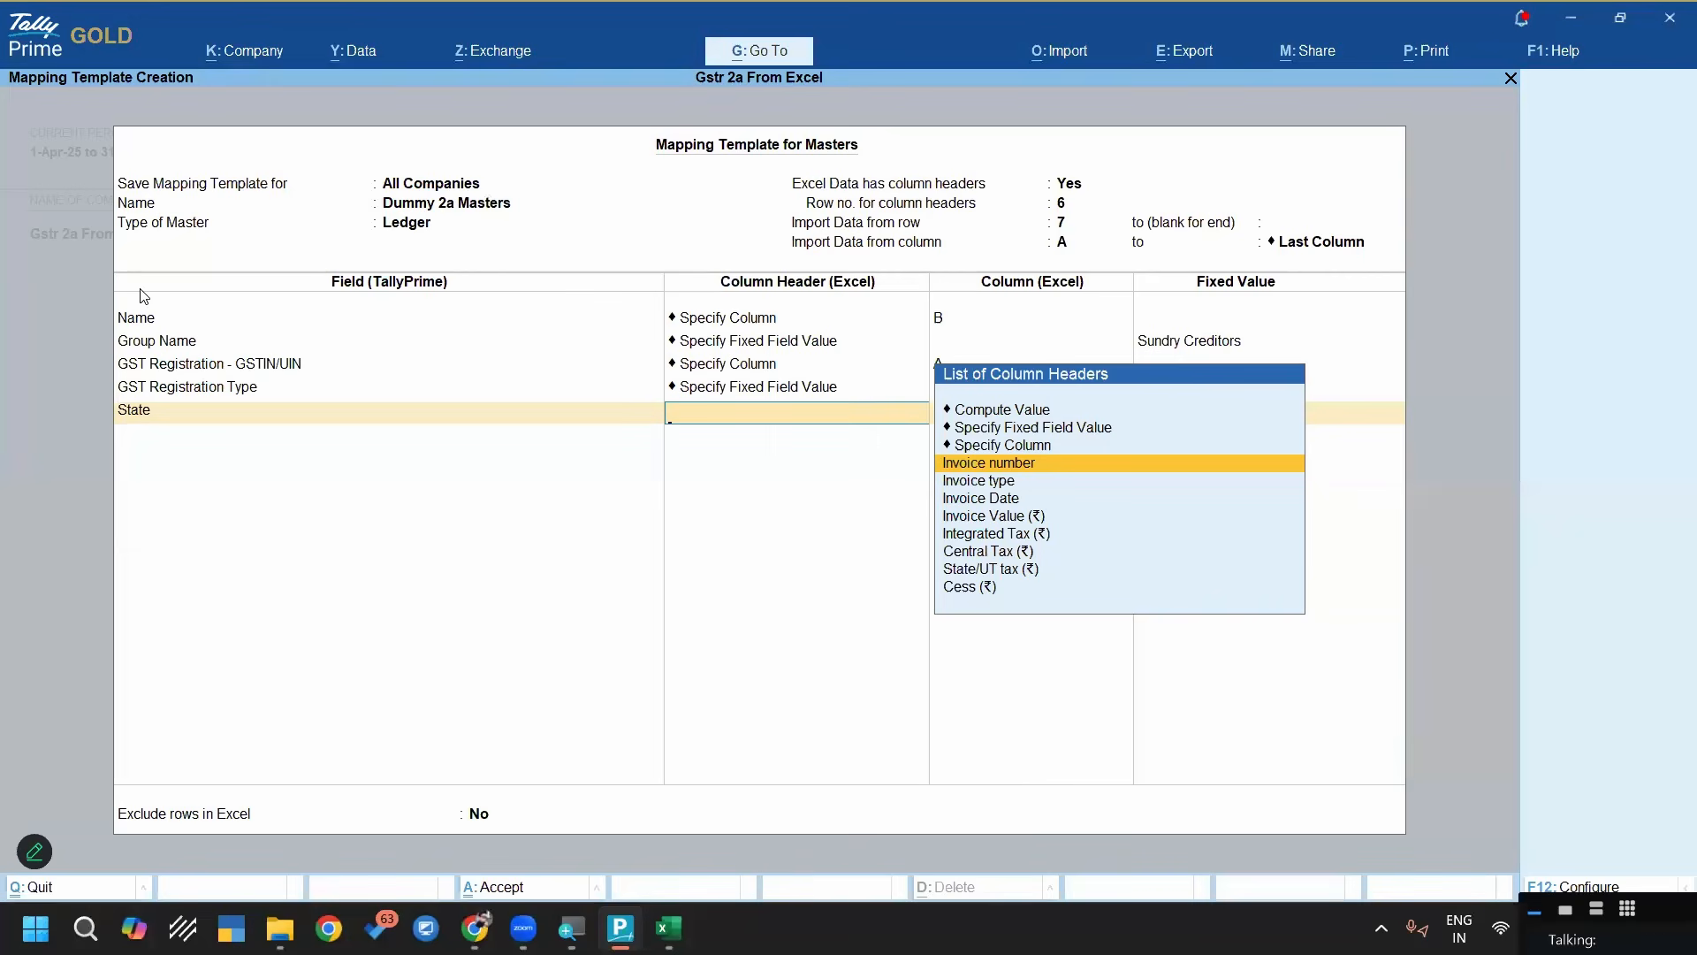
pyautogui.hotkey('alt', 'Tab')
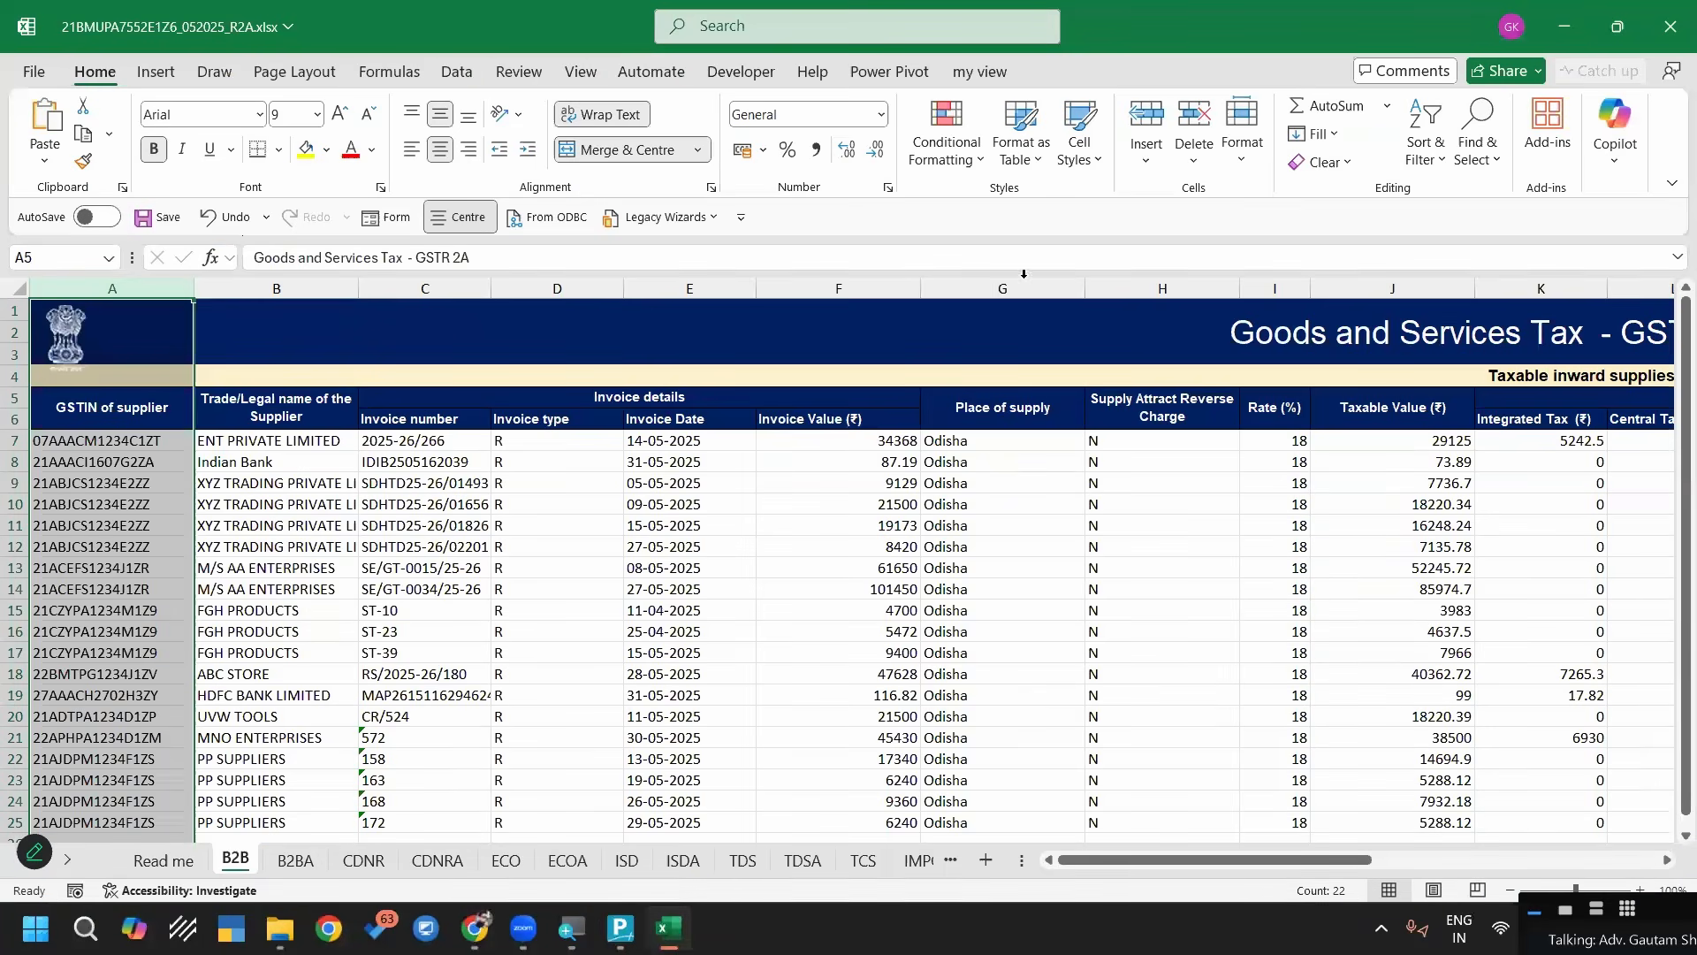
pyautogui.click(1024, 281)
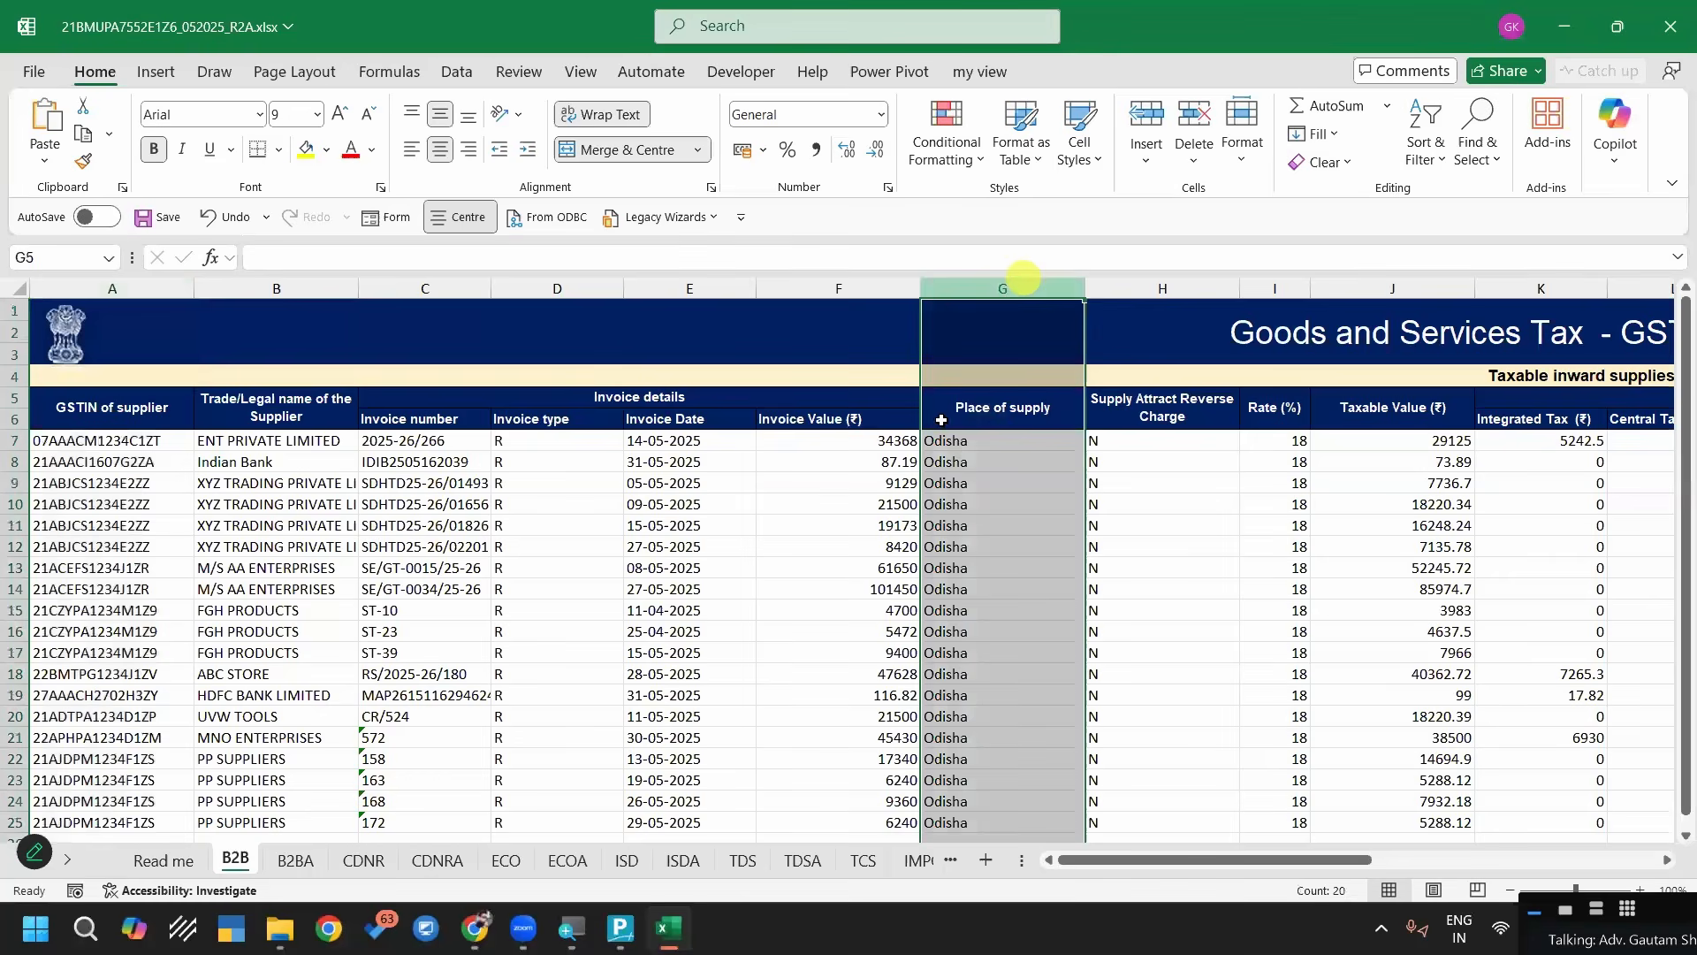
pyautogui.press('Down')
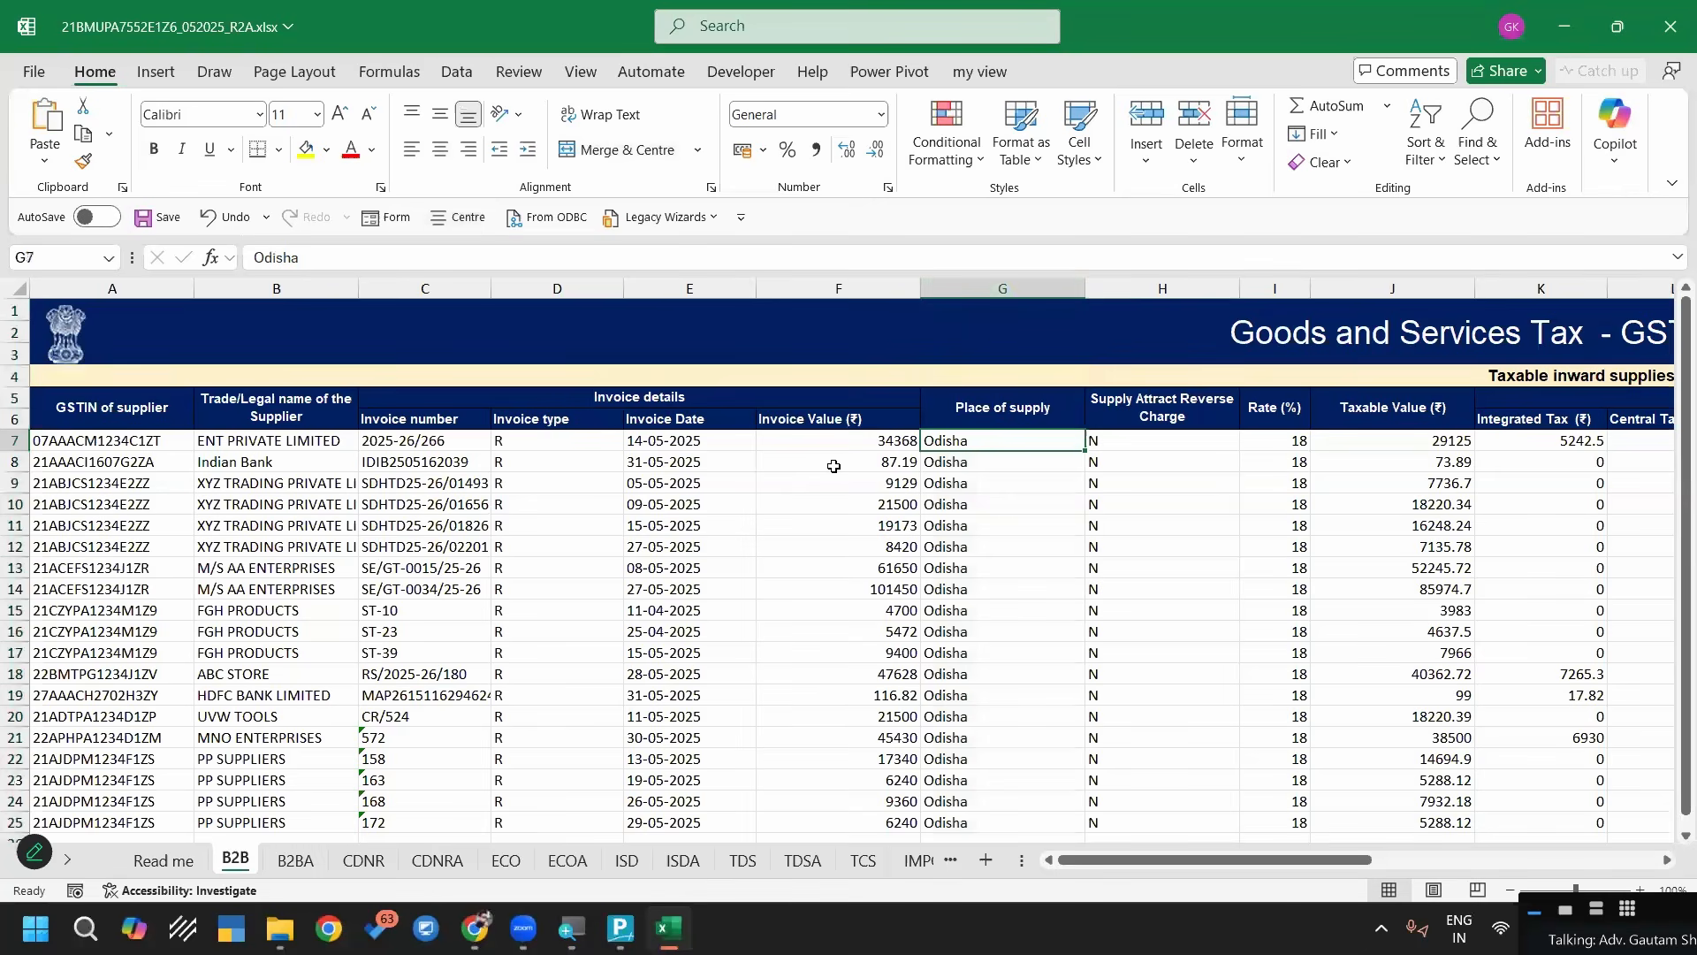
pyautogui.click(75, 440)
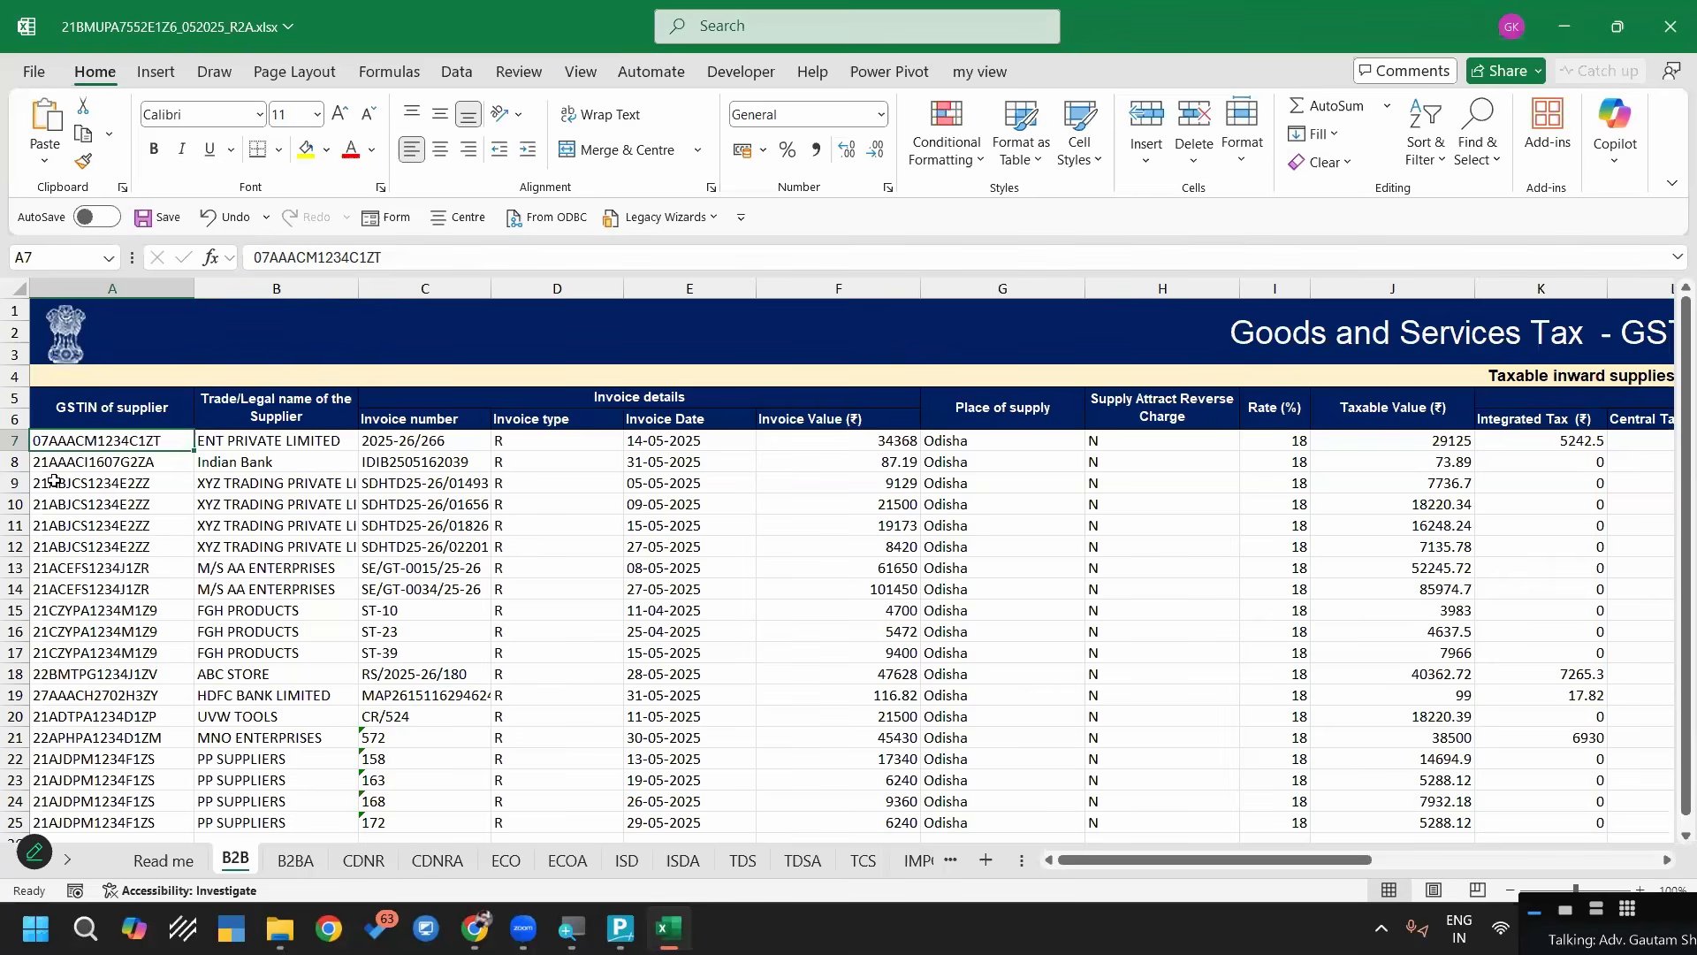
pyautogui.click(109, 671)
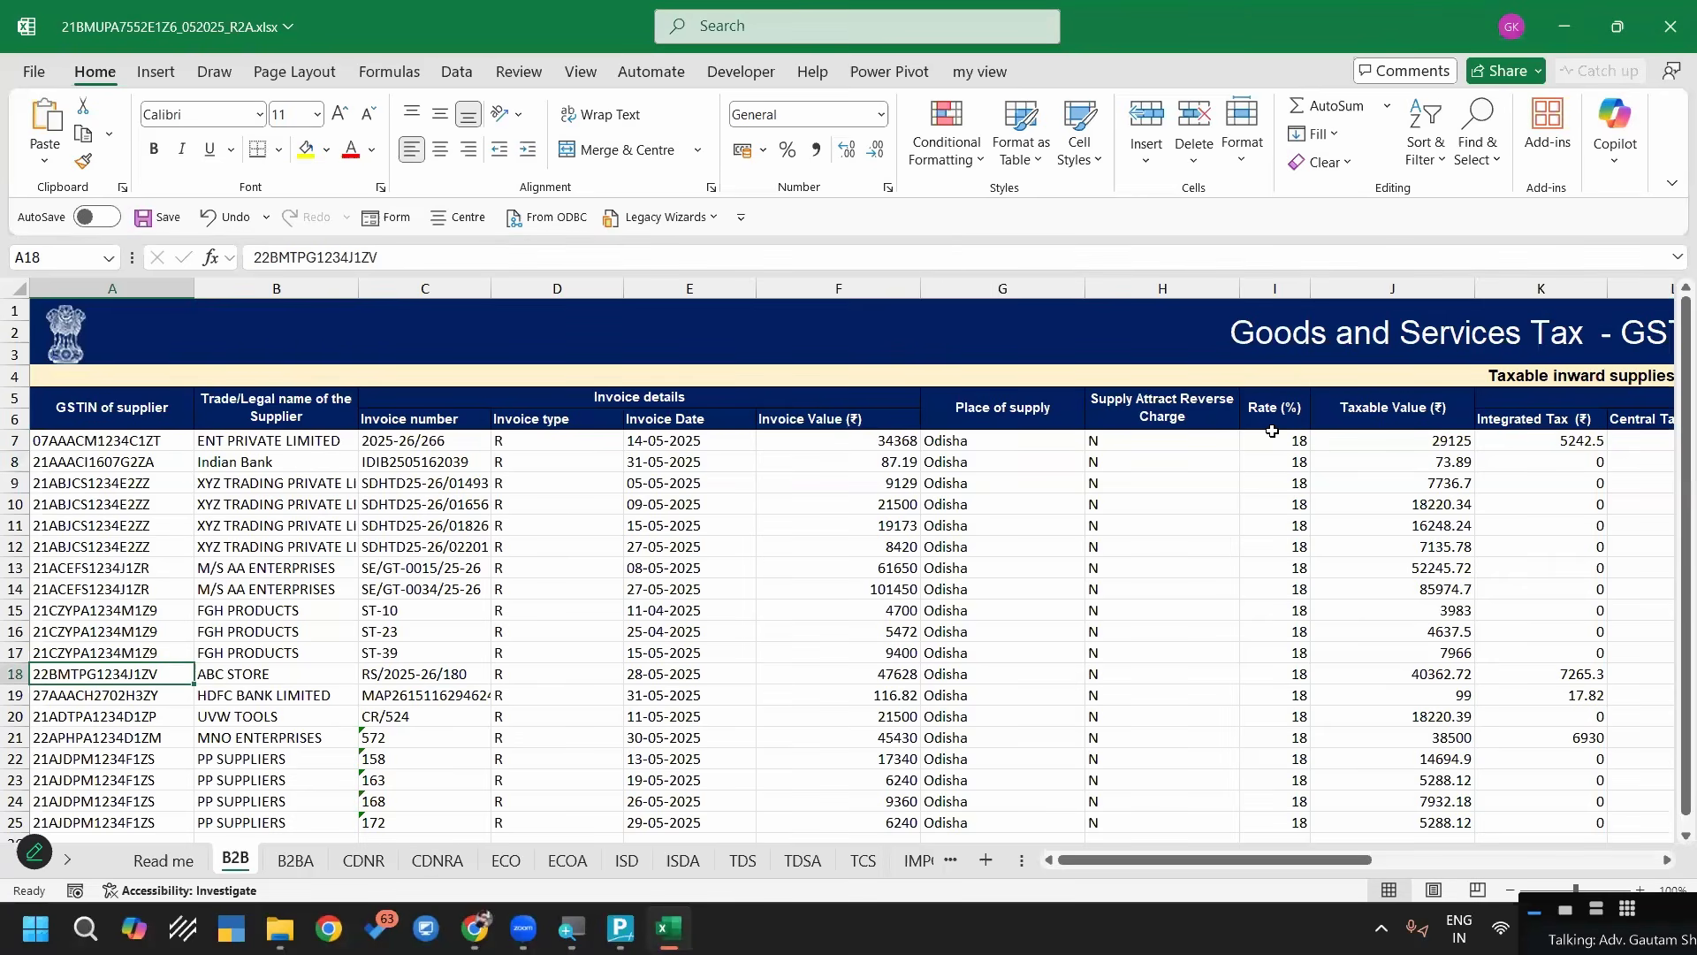
# Enter the sample party states Delhi in cell T7 and Odisha in cell T8 of the B2B sheet
pyautogui.press('Right')
pyautogui.press('Right')
pyautogui.press('Right')
pyautogui.press('Right')
pyautogui.press('Right')
pyautogui.press('Right')
pyautogui.press('Right')
pyautogui.press('Right')
pyautogui.press('Right')
pyautogui.press('Right')
pyautogui.press('Right')
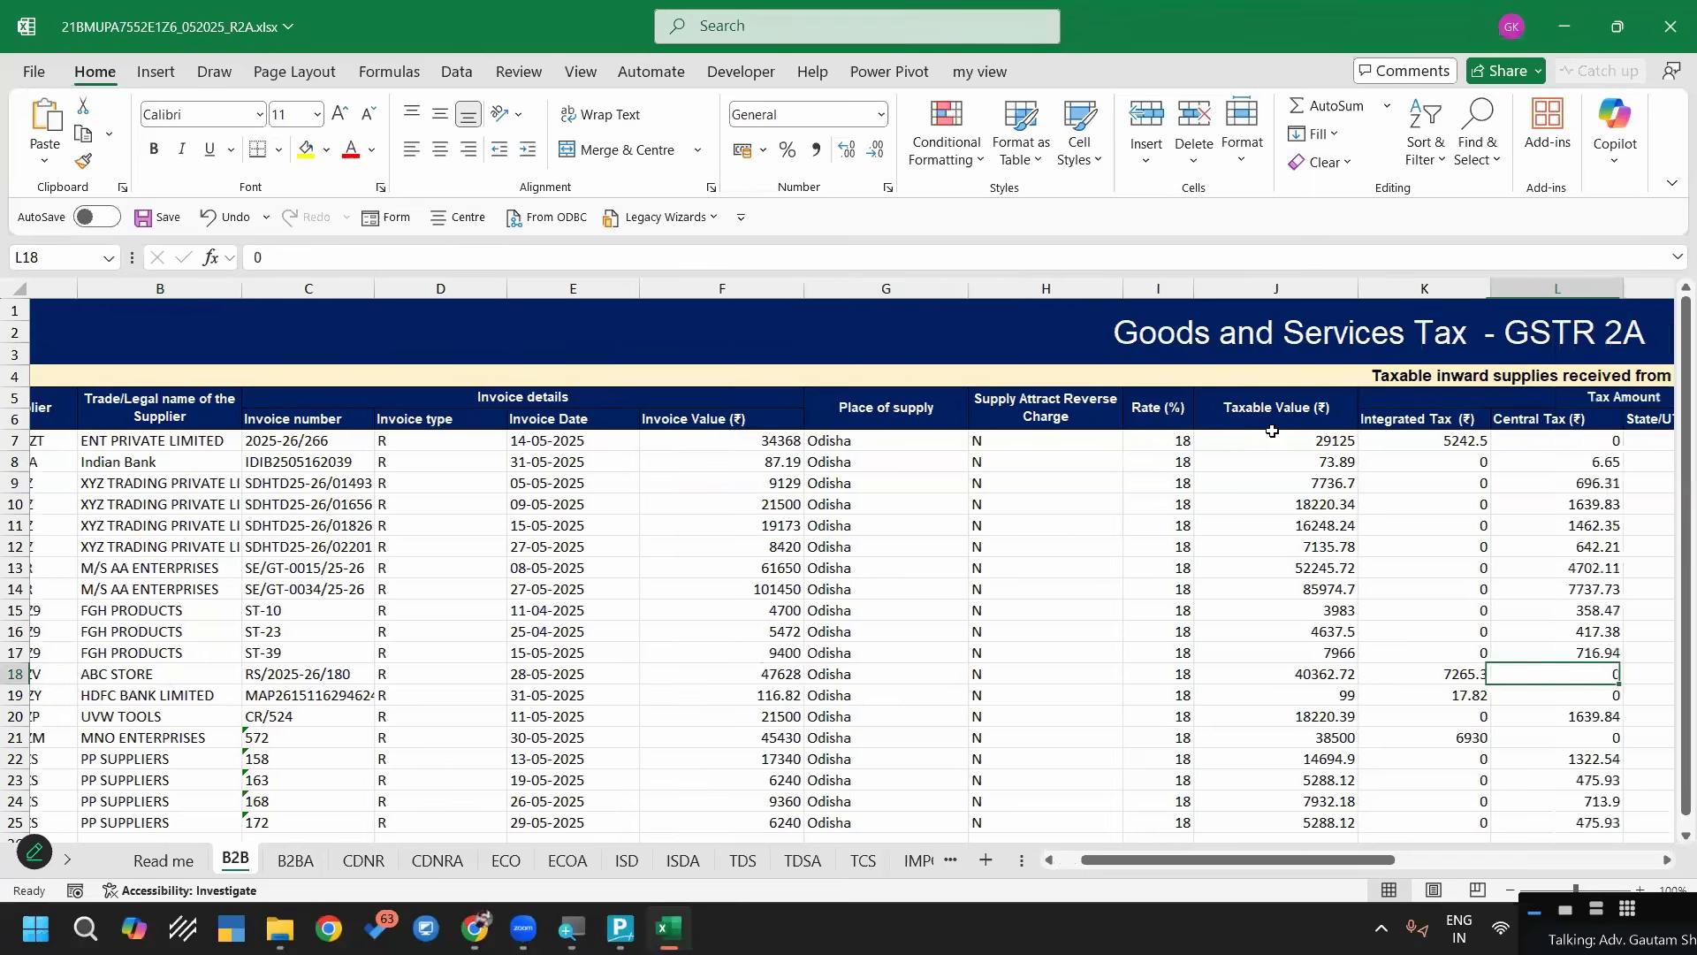
pyautogui.press('Right')
pyautogui.press('Right')
pyautogui.press('Right')
pyautogui.press('Right')
pyautogui.press('Right')
pyautogui.press('Up')
pyautogui.press('Up')
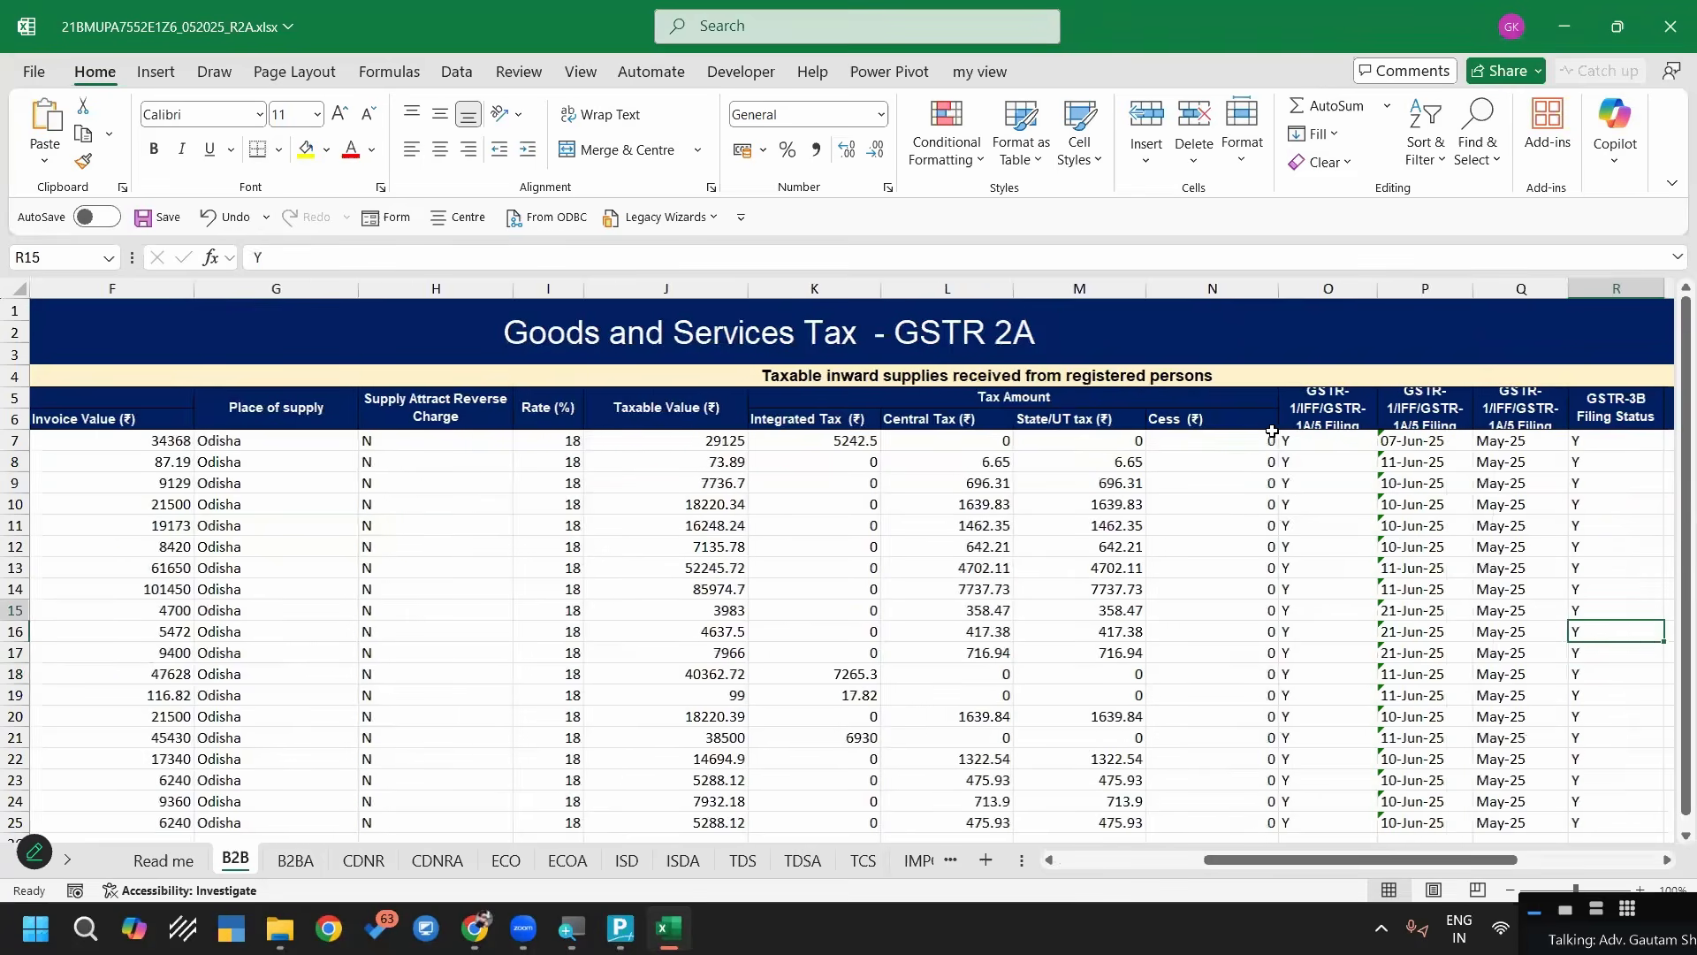
pyautogui.press('Right')
pyautogui.press('Right')
pyautogui.press('Right')
pyautogui.press('Up')
pyautogui.press('Up')
pyautogui.press('Up')
pyautogui.press('Up')
pyautogui.press('Up')
pyautogui.press('Up')
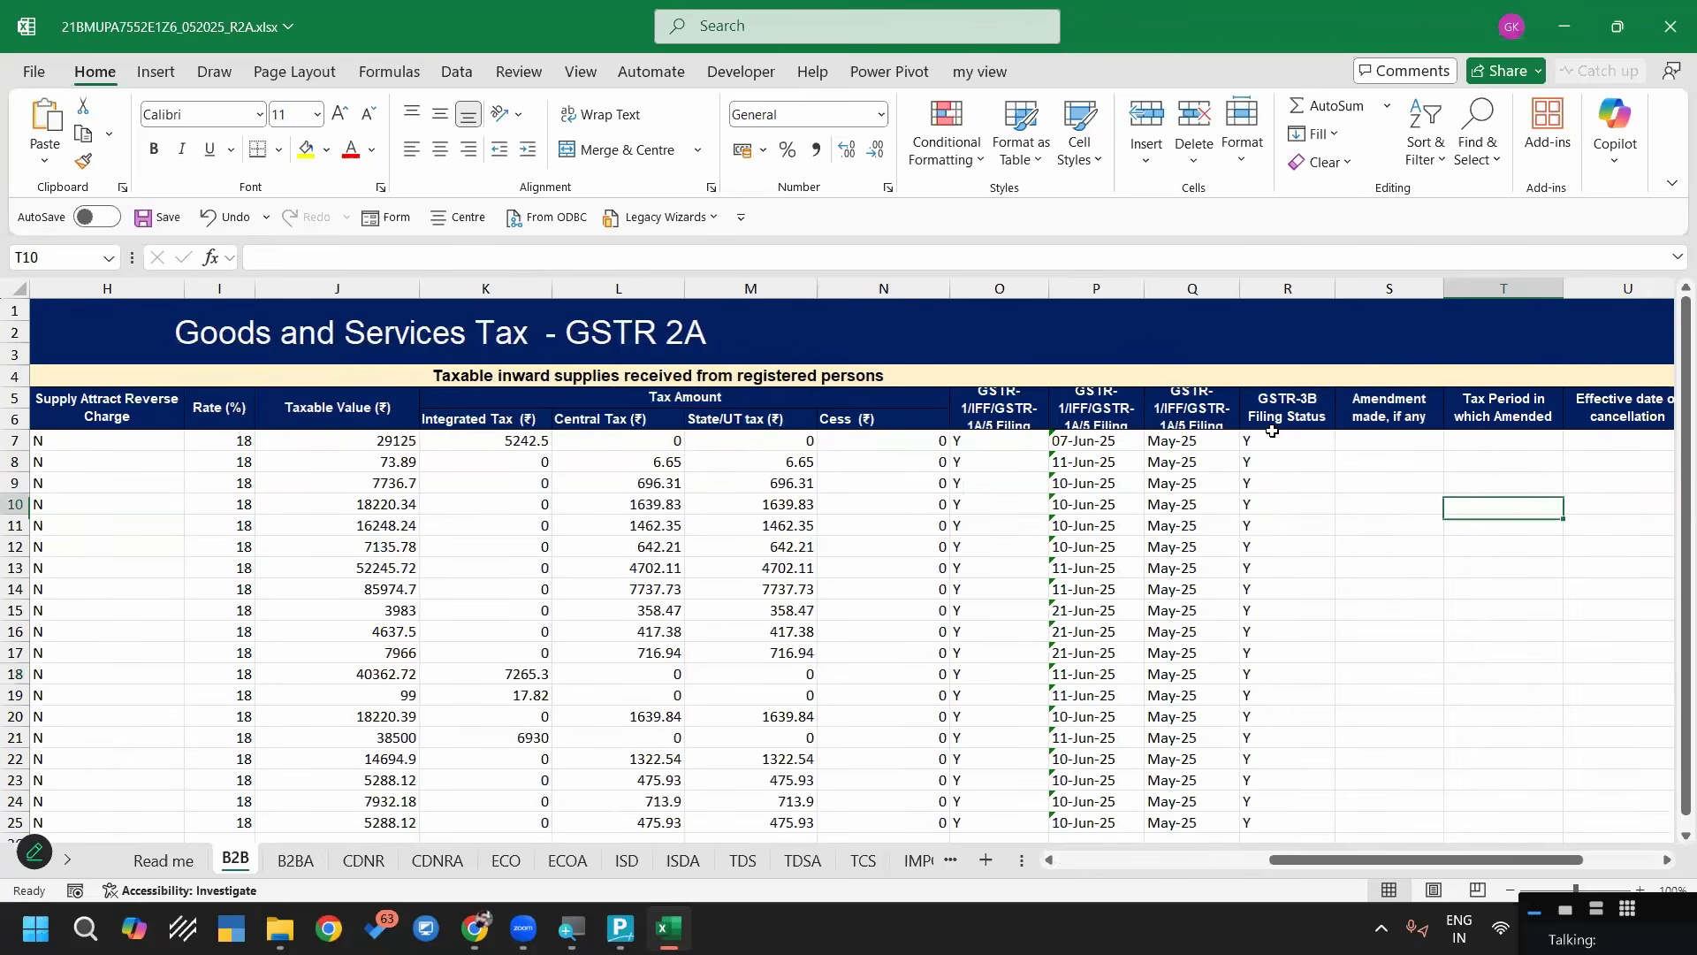
pyautogui.press('Up')
pyautogui.press('Up')
pyautogui.press('Up')
pyautogui.write('Delhi')
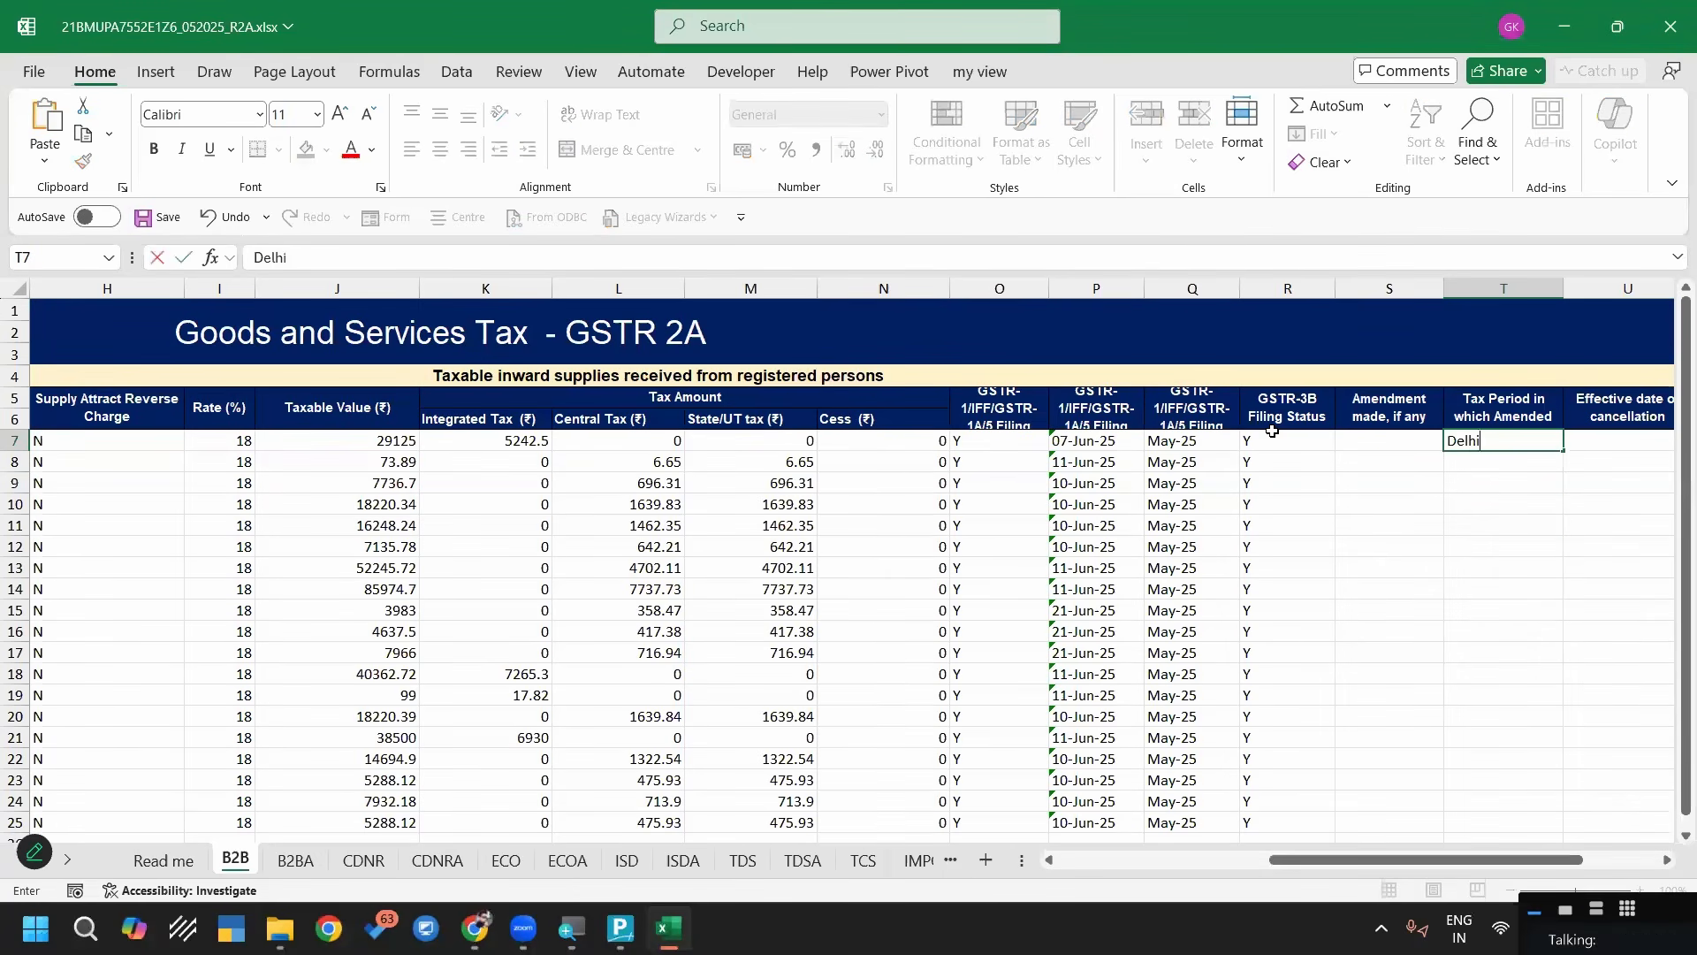
pyautogui.press('Return')
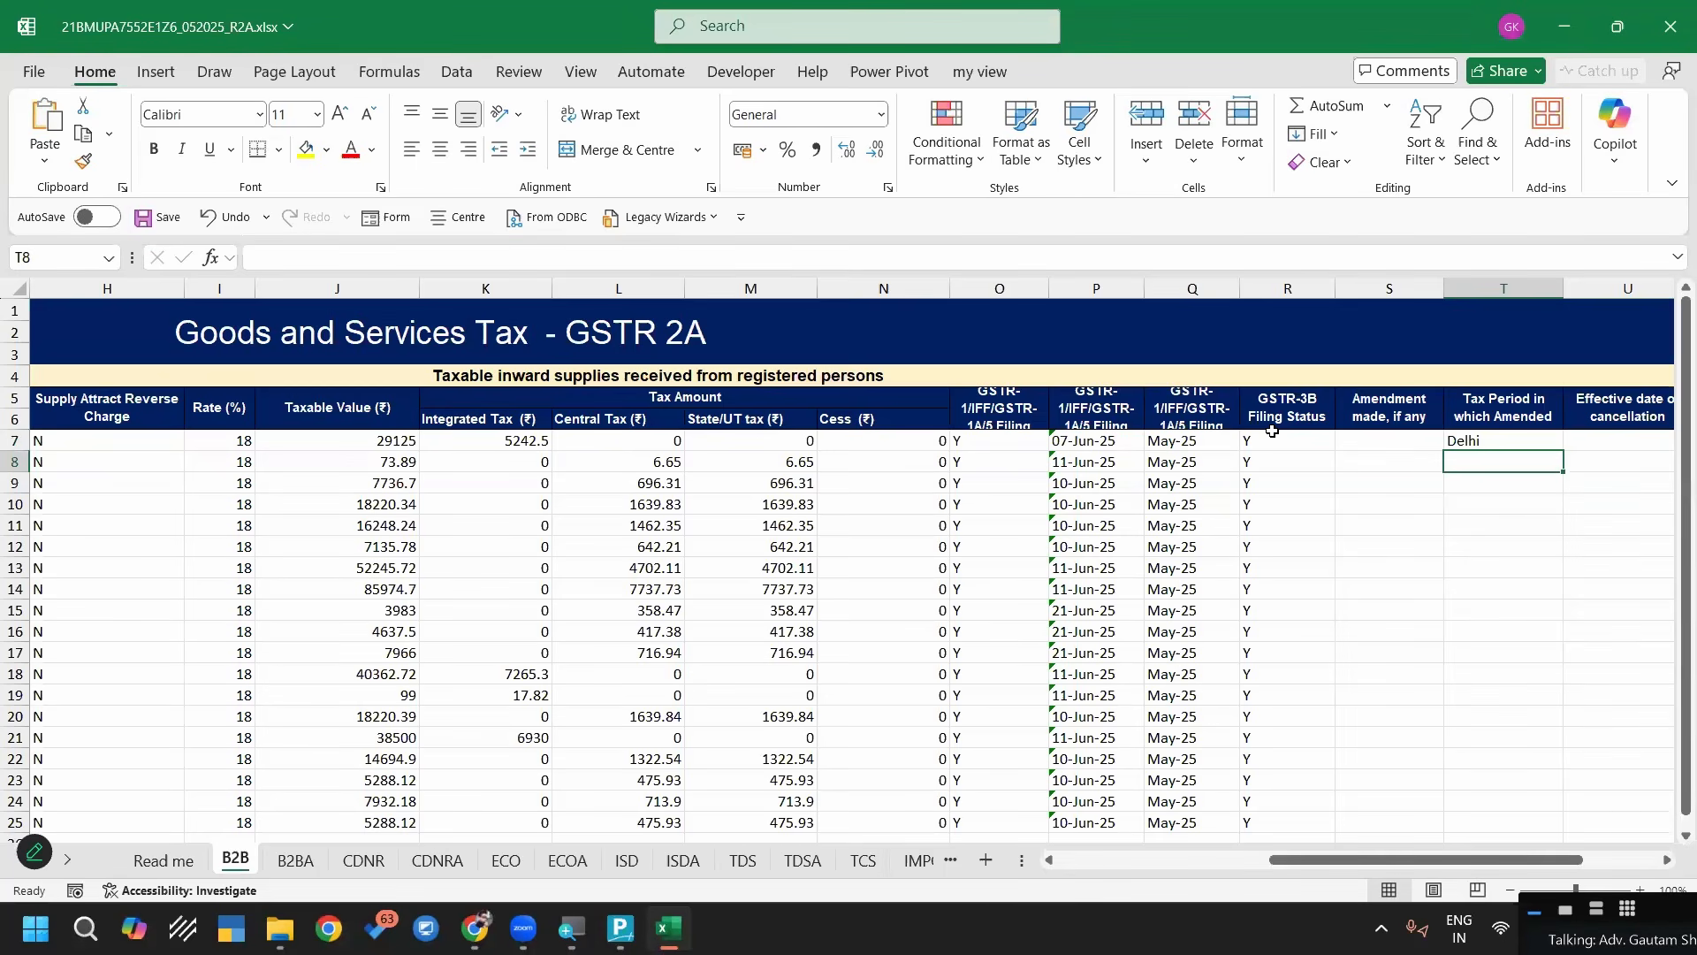
pyautogui.write('Odisha')
# Select column T with the sample states, and check it against the pending State field in TallyPrime's mapping template
pyautogui.press('Up')
pyautogui.hotkey('shift', 'Down')
pyautogui.hotkey('shift', 'Down')
pyautogui.hotkey('shift', 'Down')
pyautogui.hotkey('shift', 'Down')
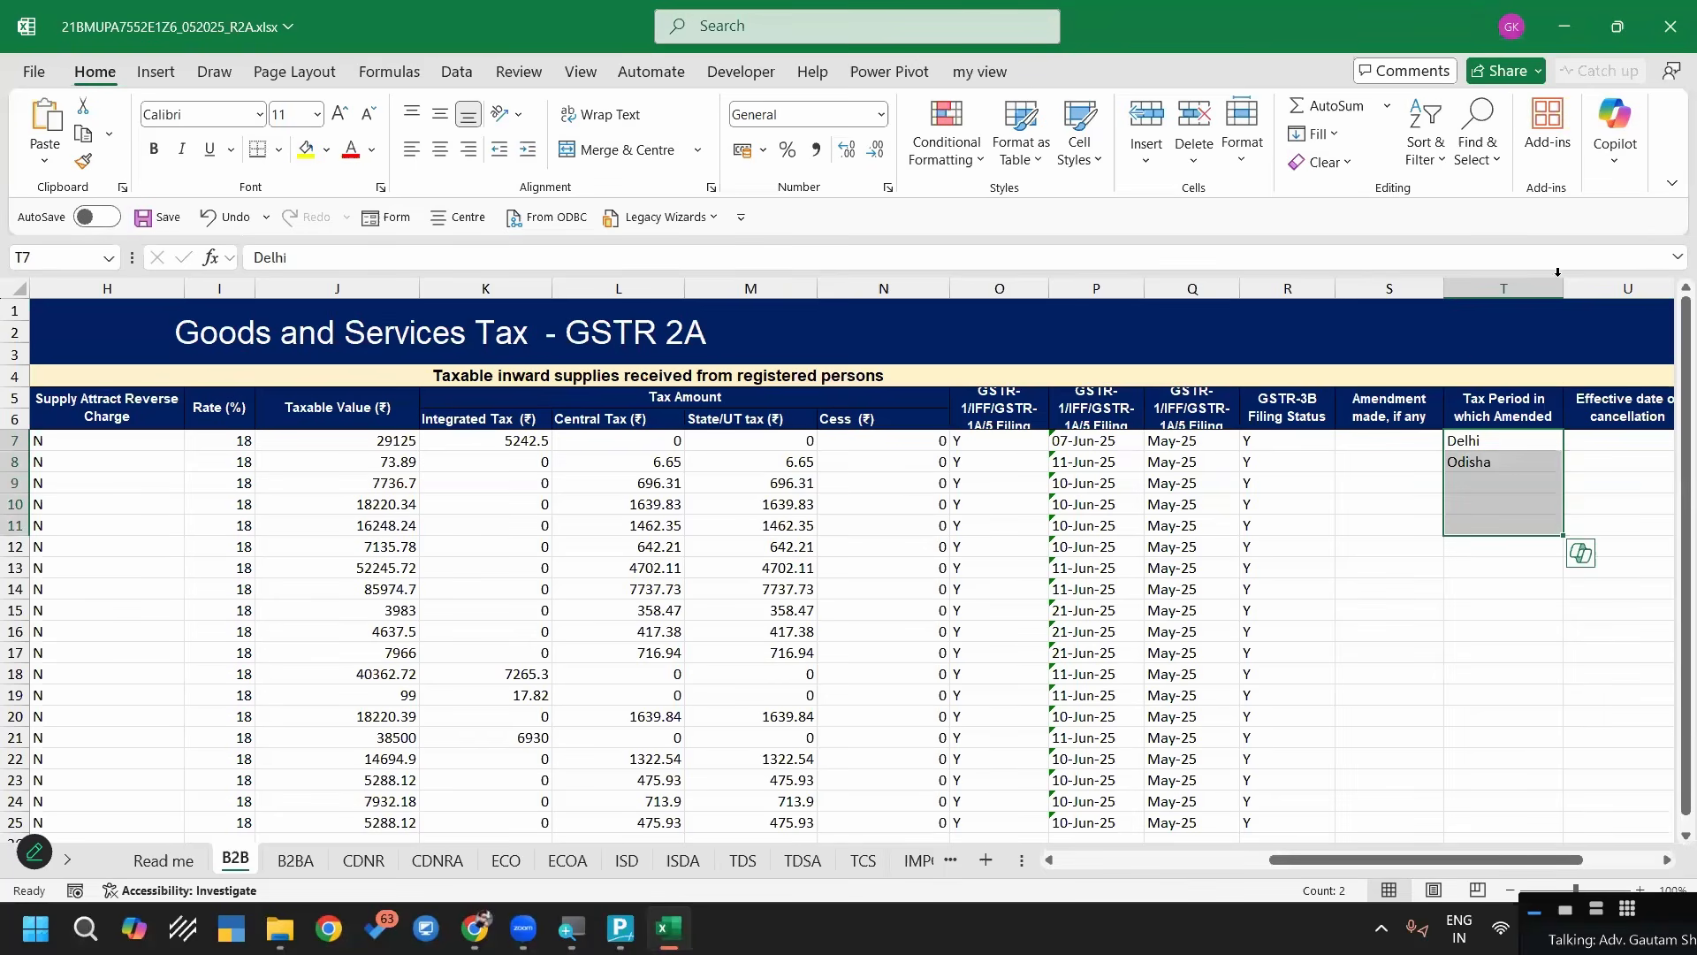
pyautogui.click(1505, 286)
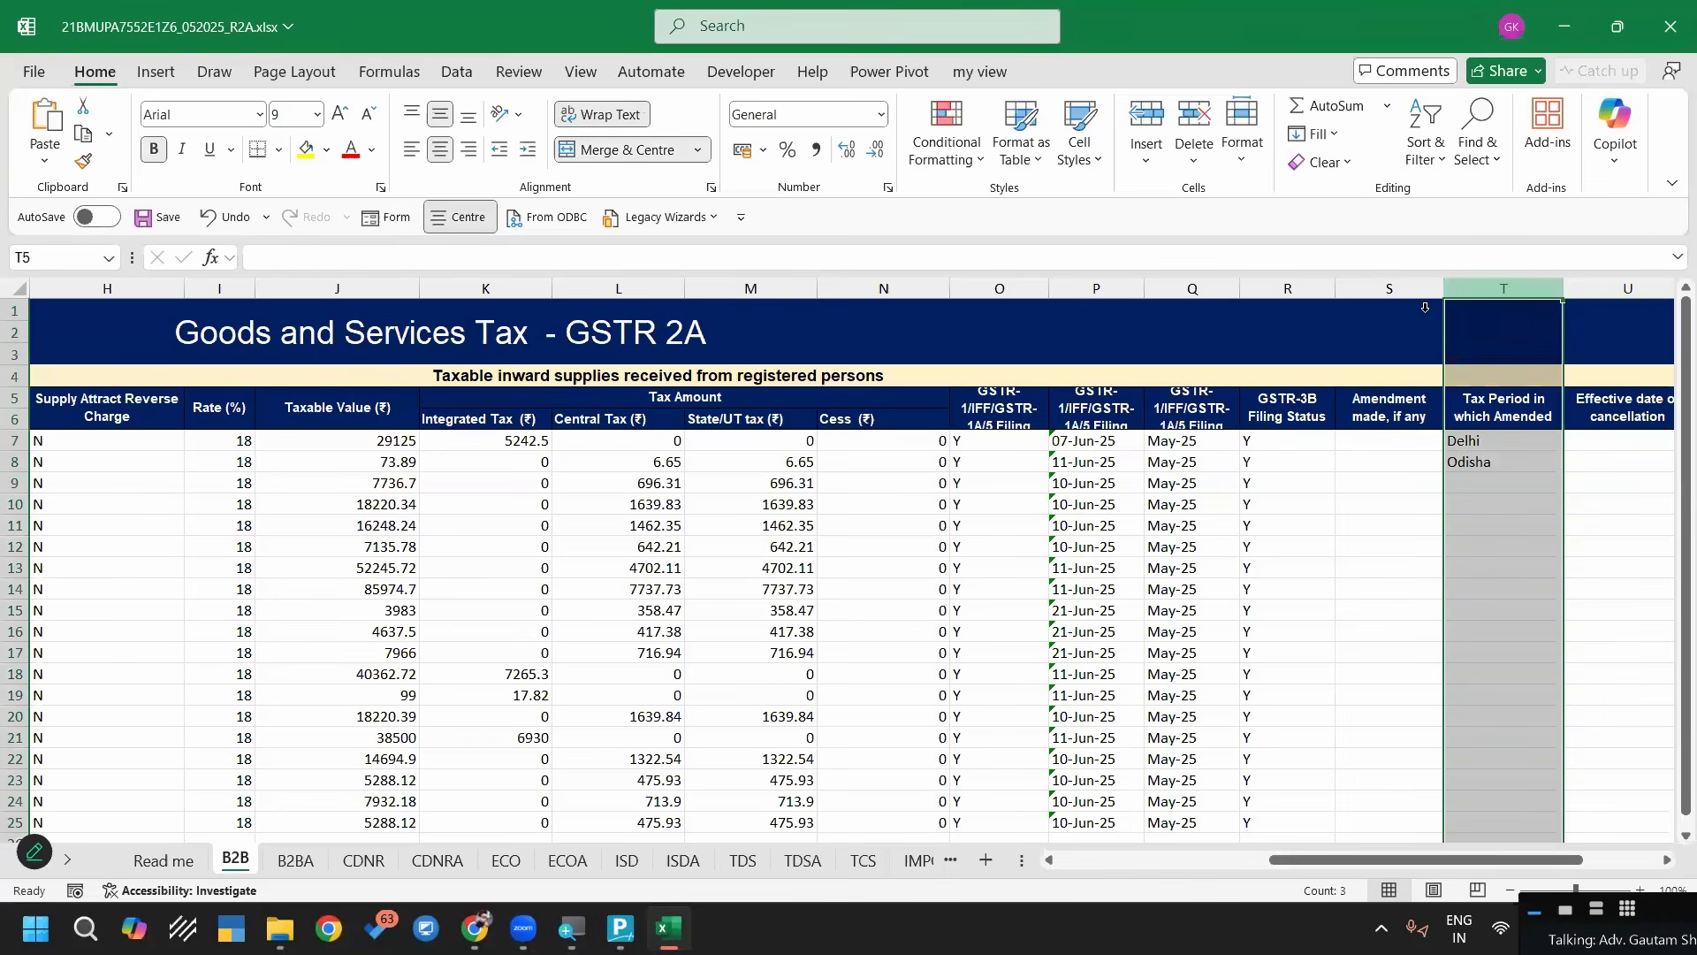
pyautogui.hotkey('alt', 'Tab')
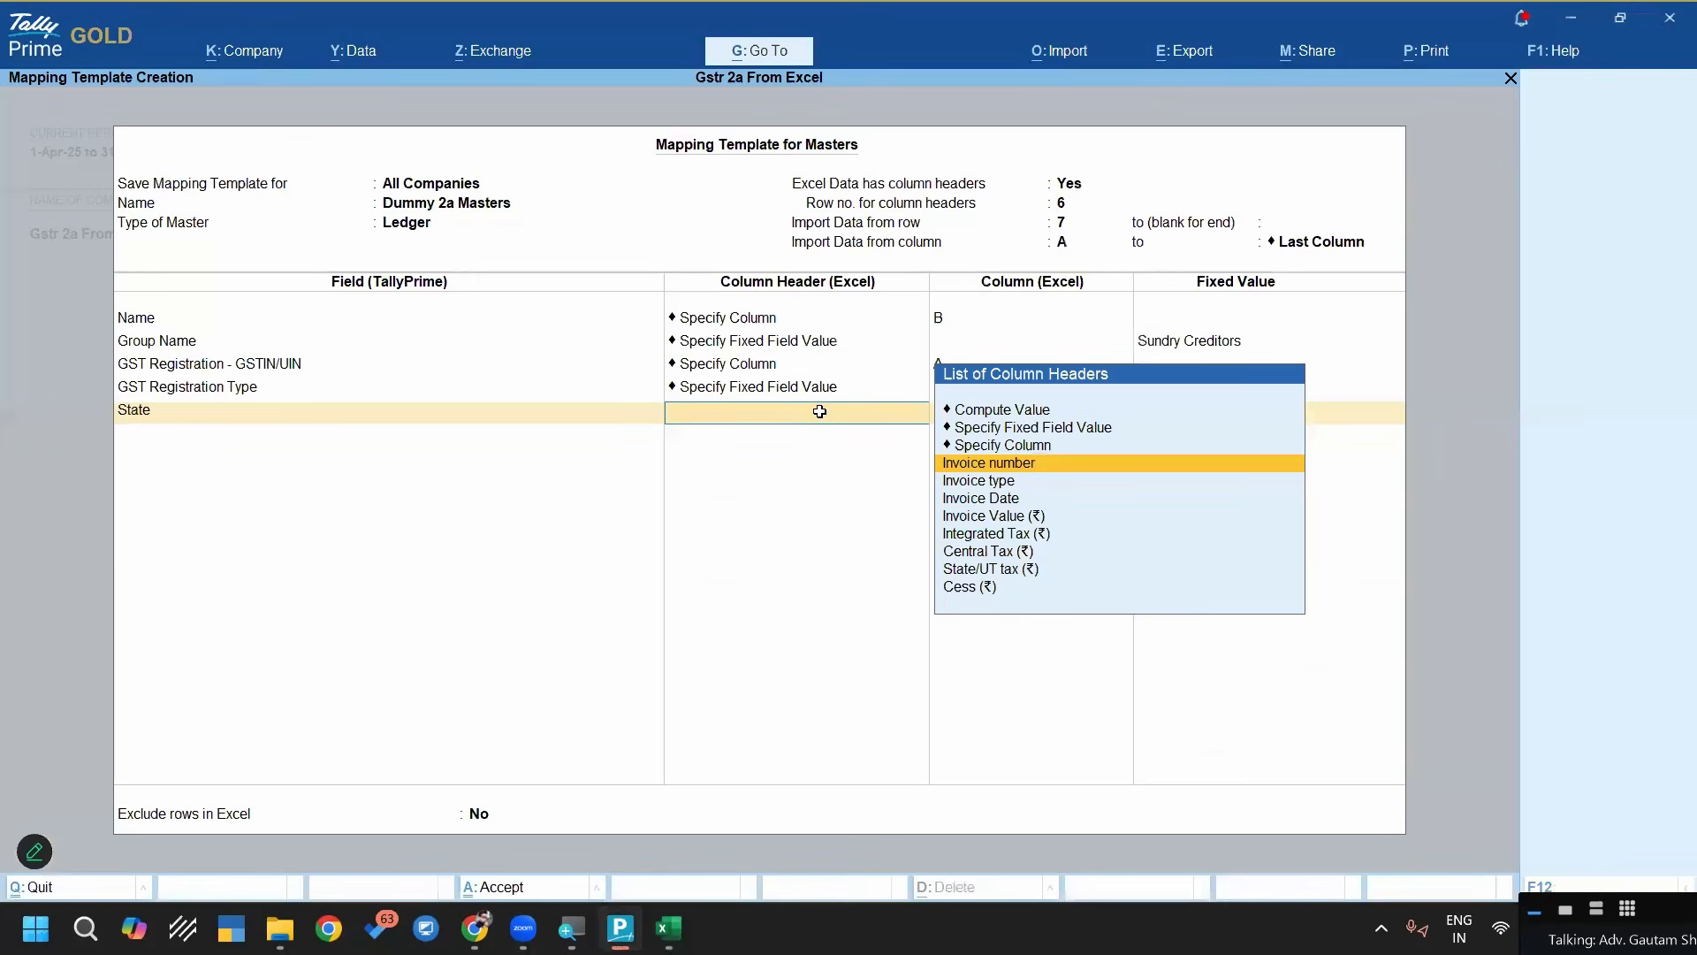
pyautogui.hotkey('alt', 'Tab')
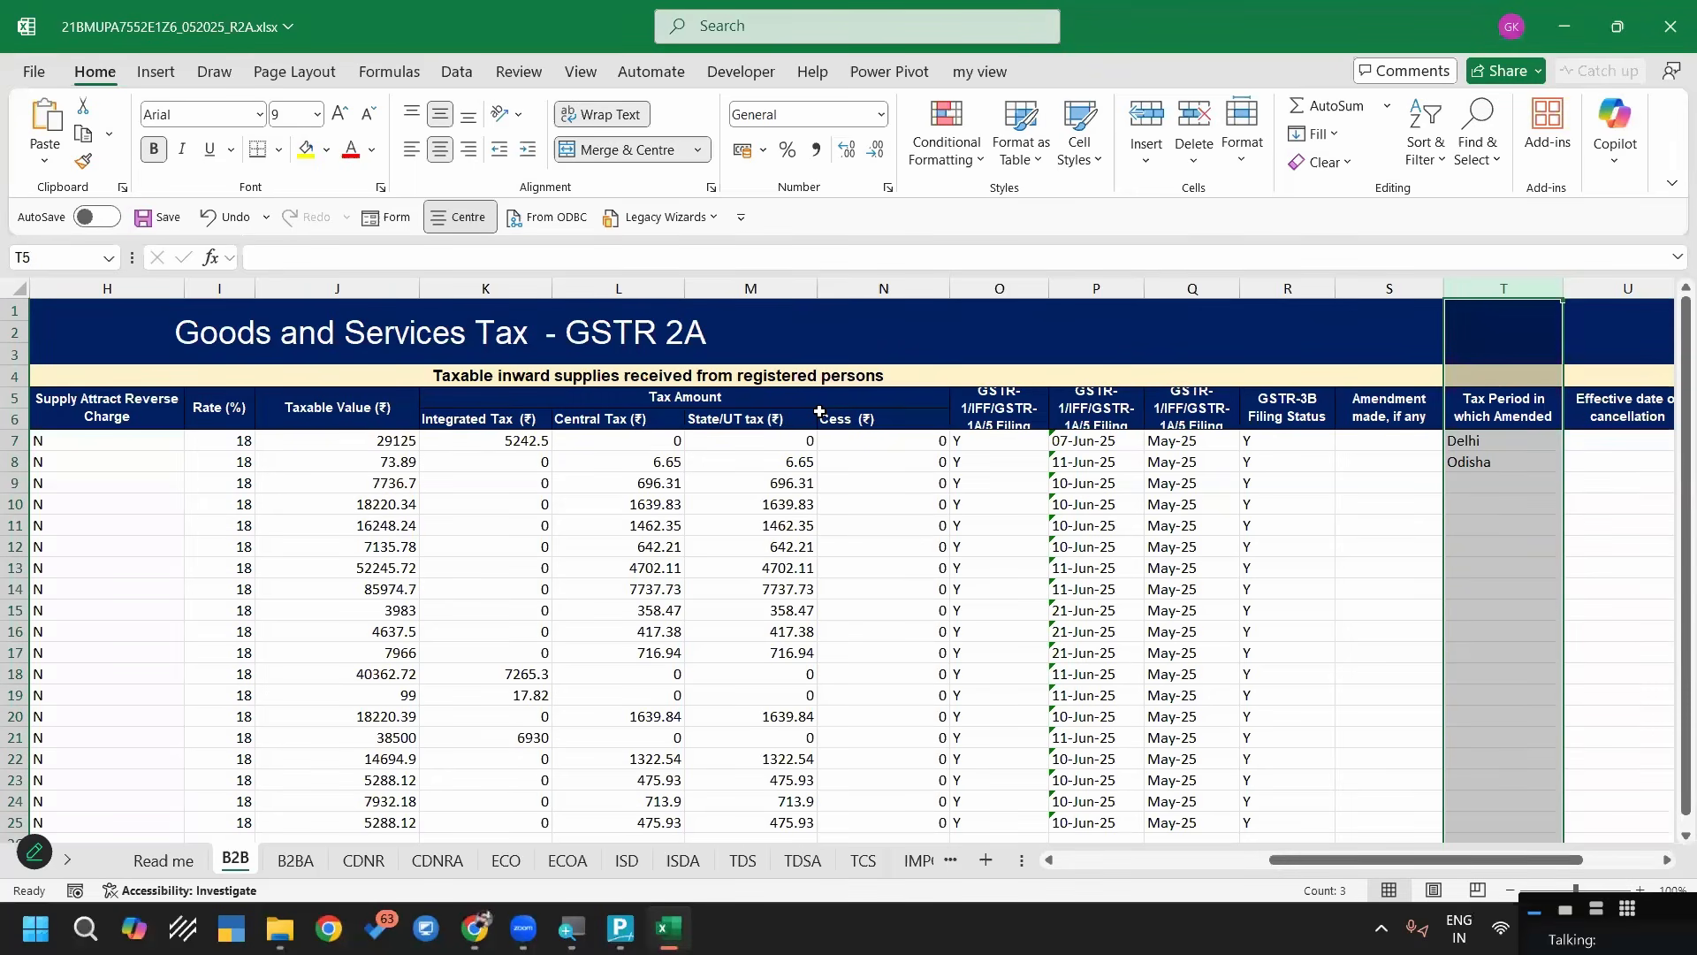
# Select the Place of supply column in Excel, and map the State field to column G in TallyPrime
pyautogui.hotkey('ctrl', 'Home')
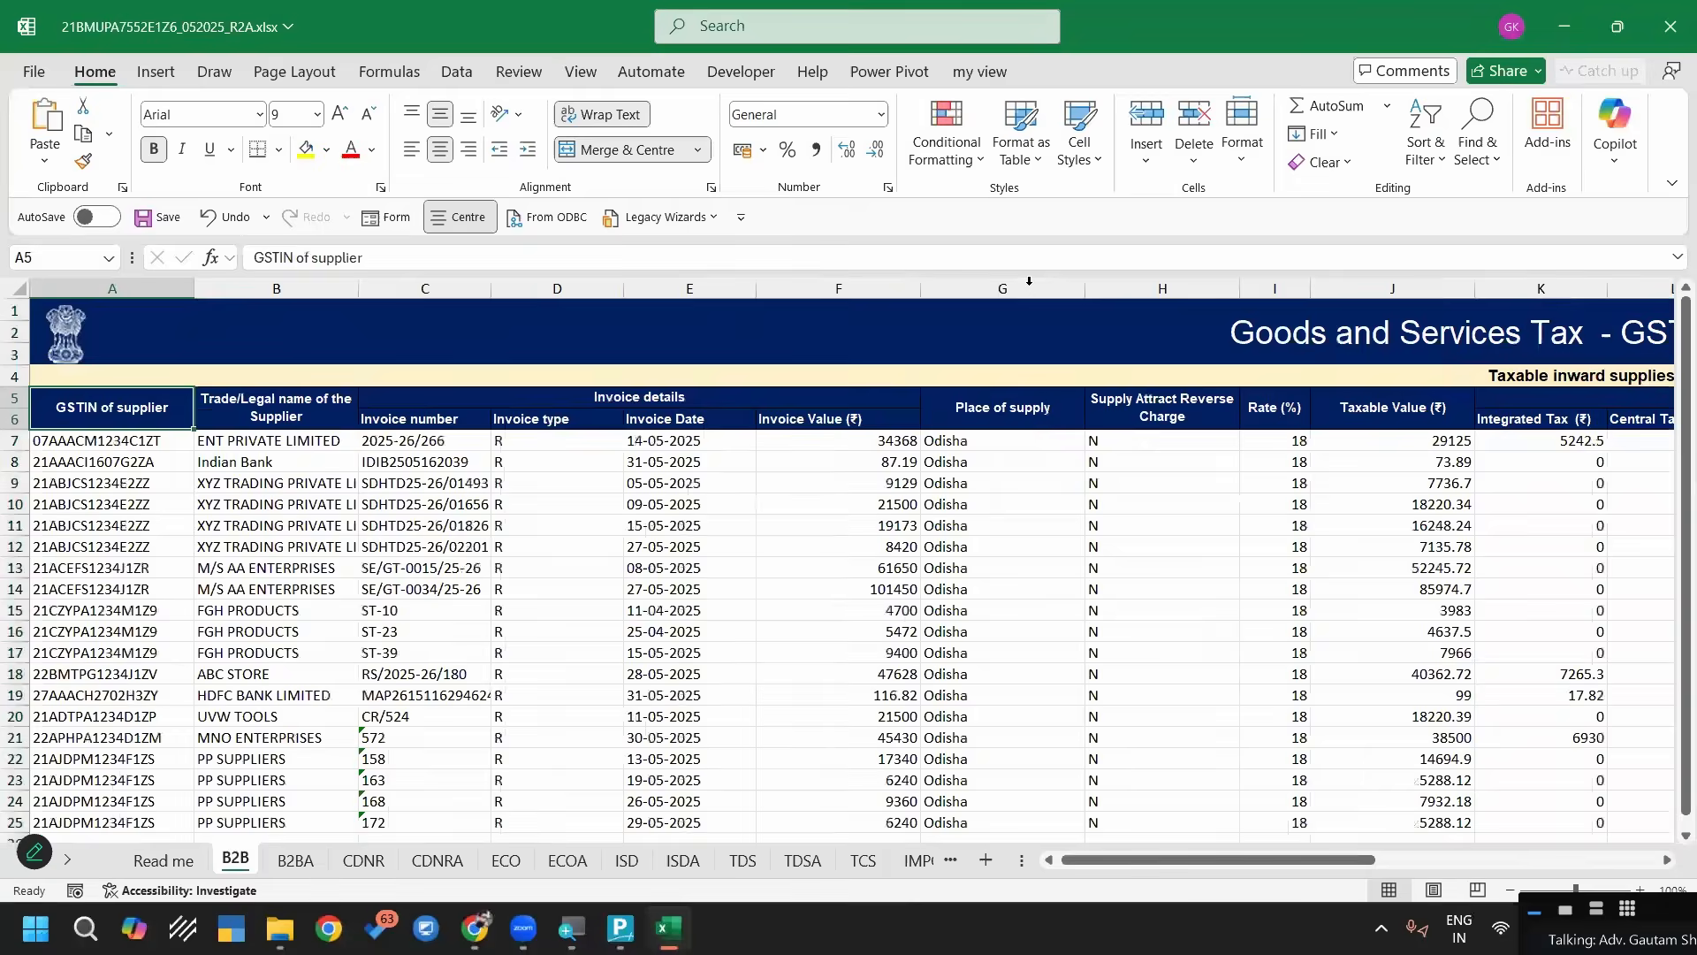
pyautogui.click(1008, 287)
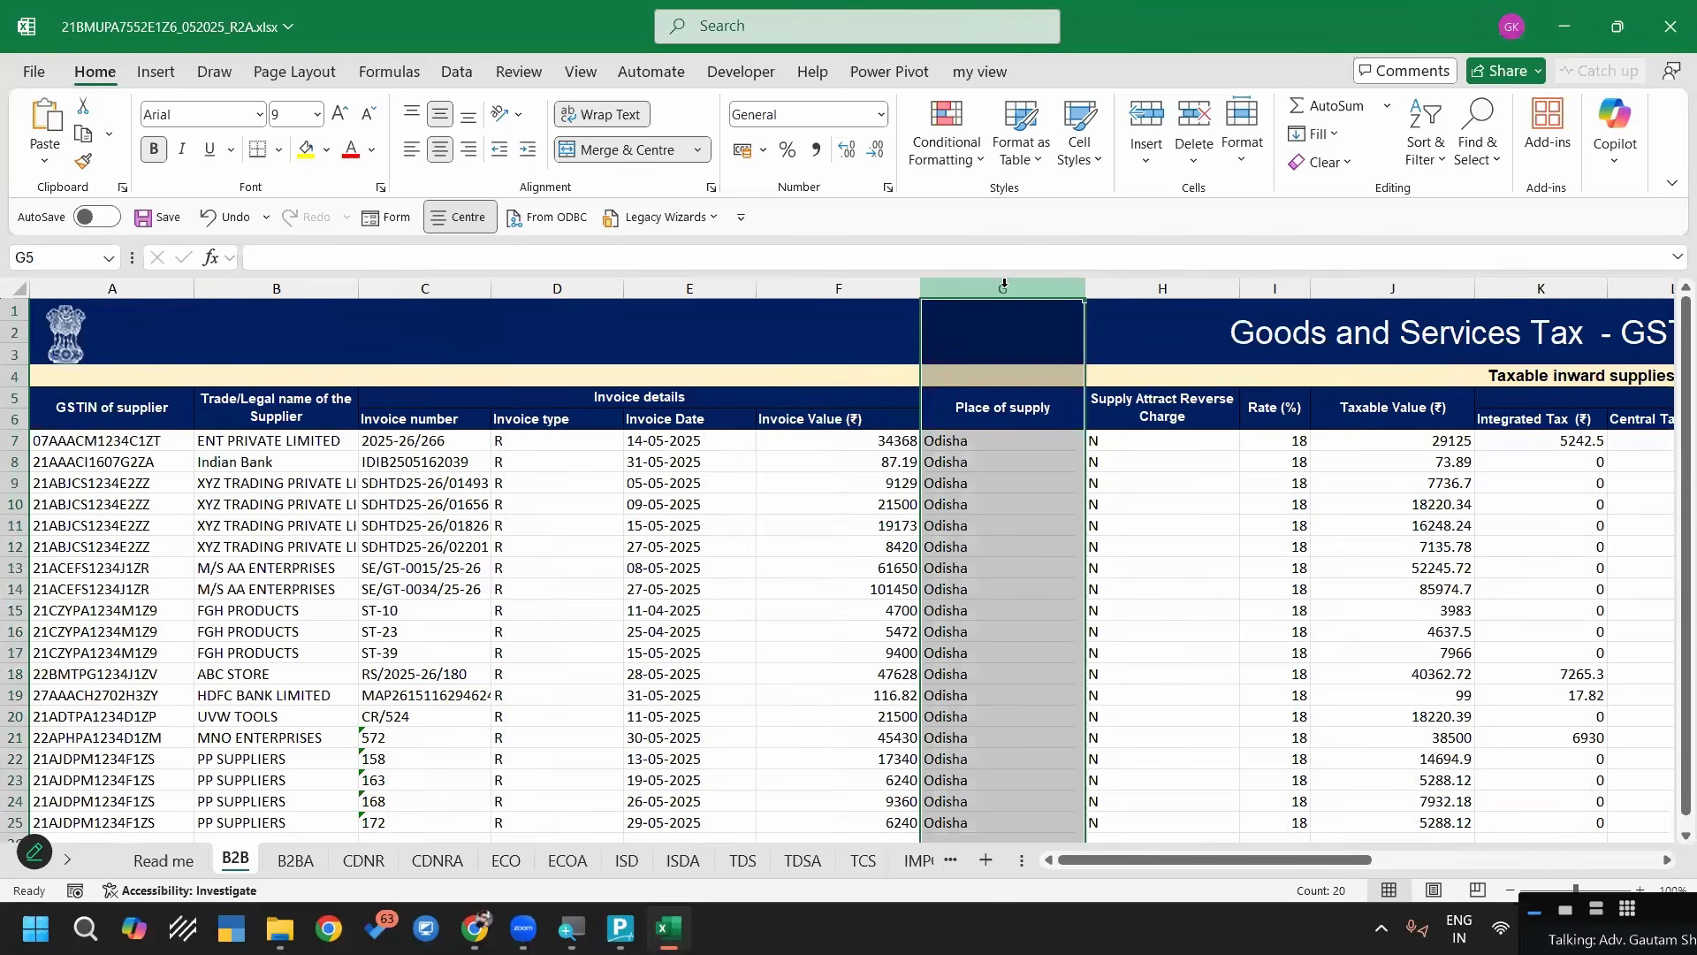
pyautogui.hotkey('alt', 'Tab')
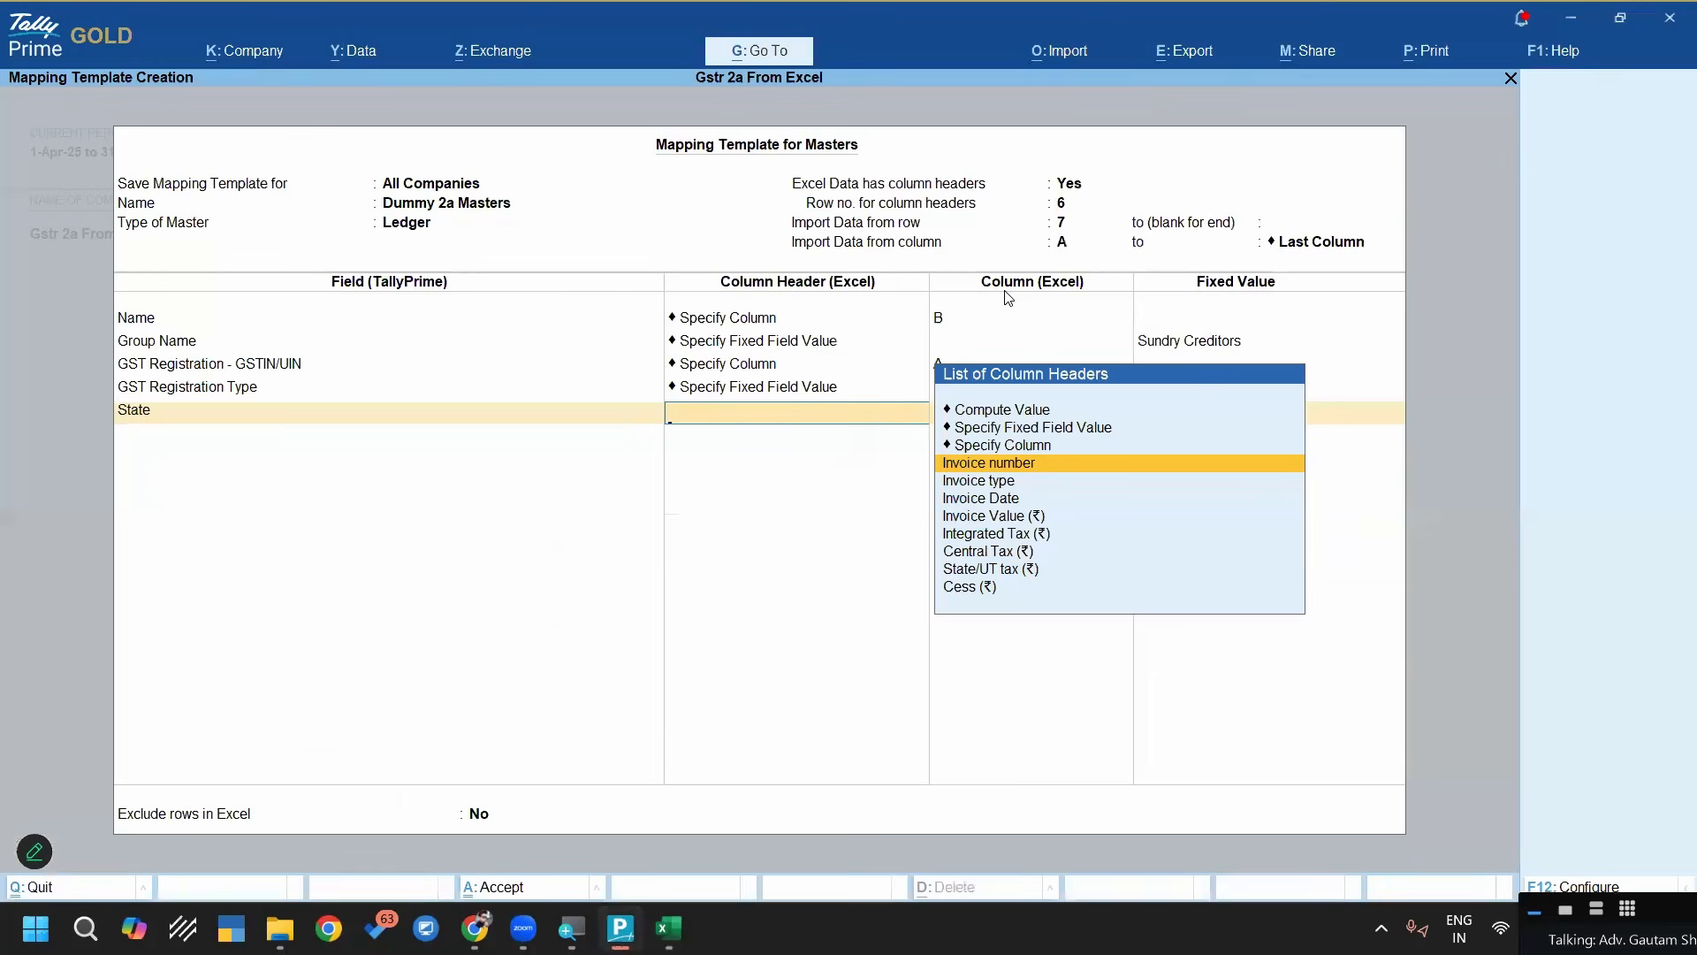
pyautogui.press('Up')
pyautogui.press('Return')
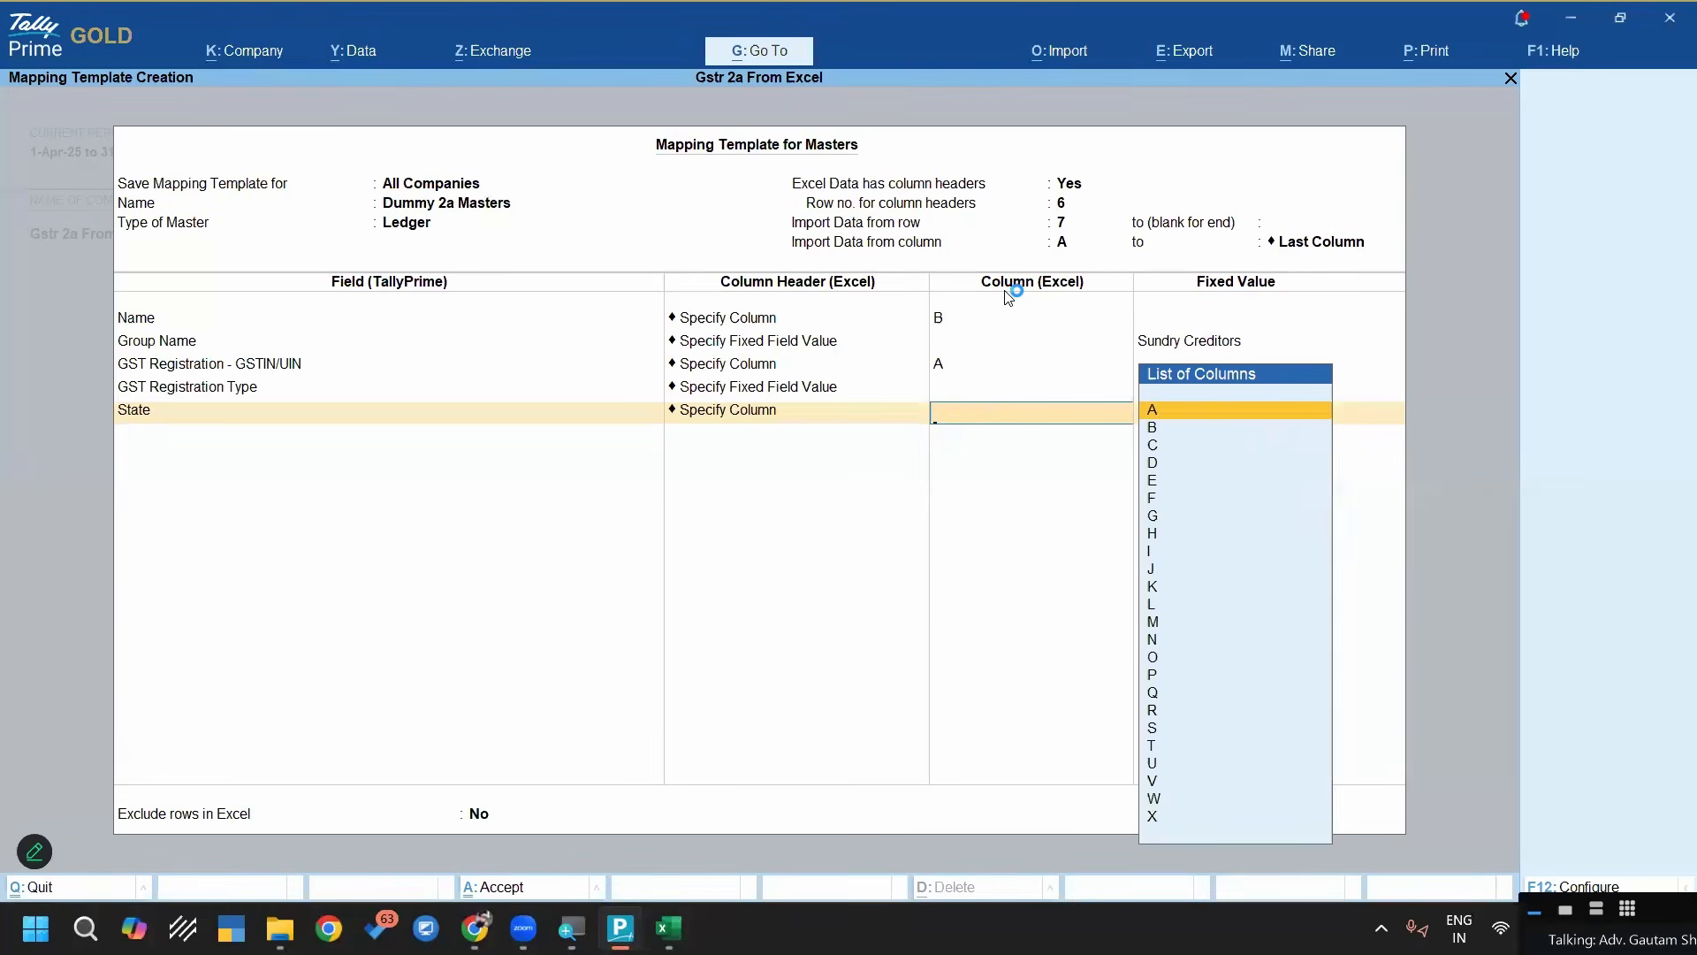
pyautogui.press('Return')
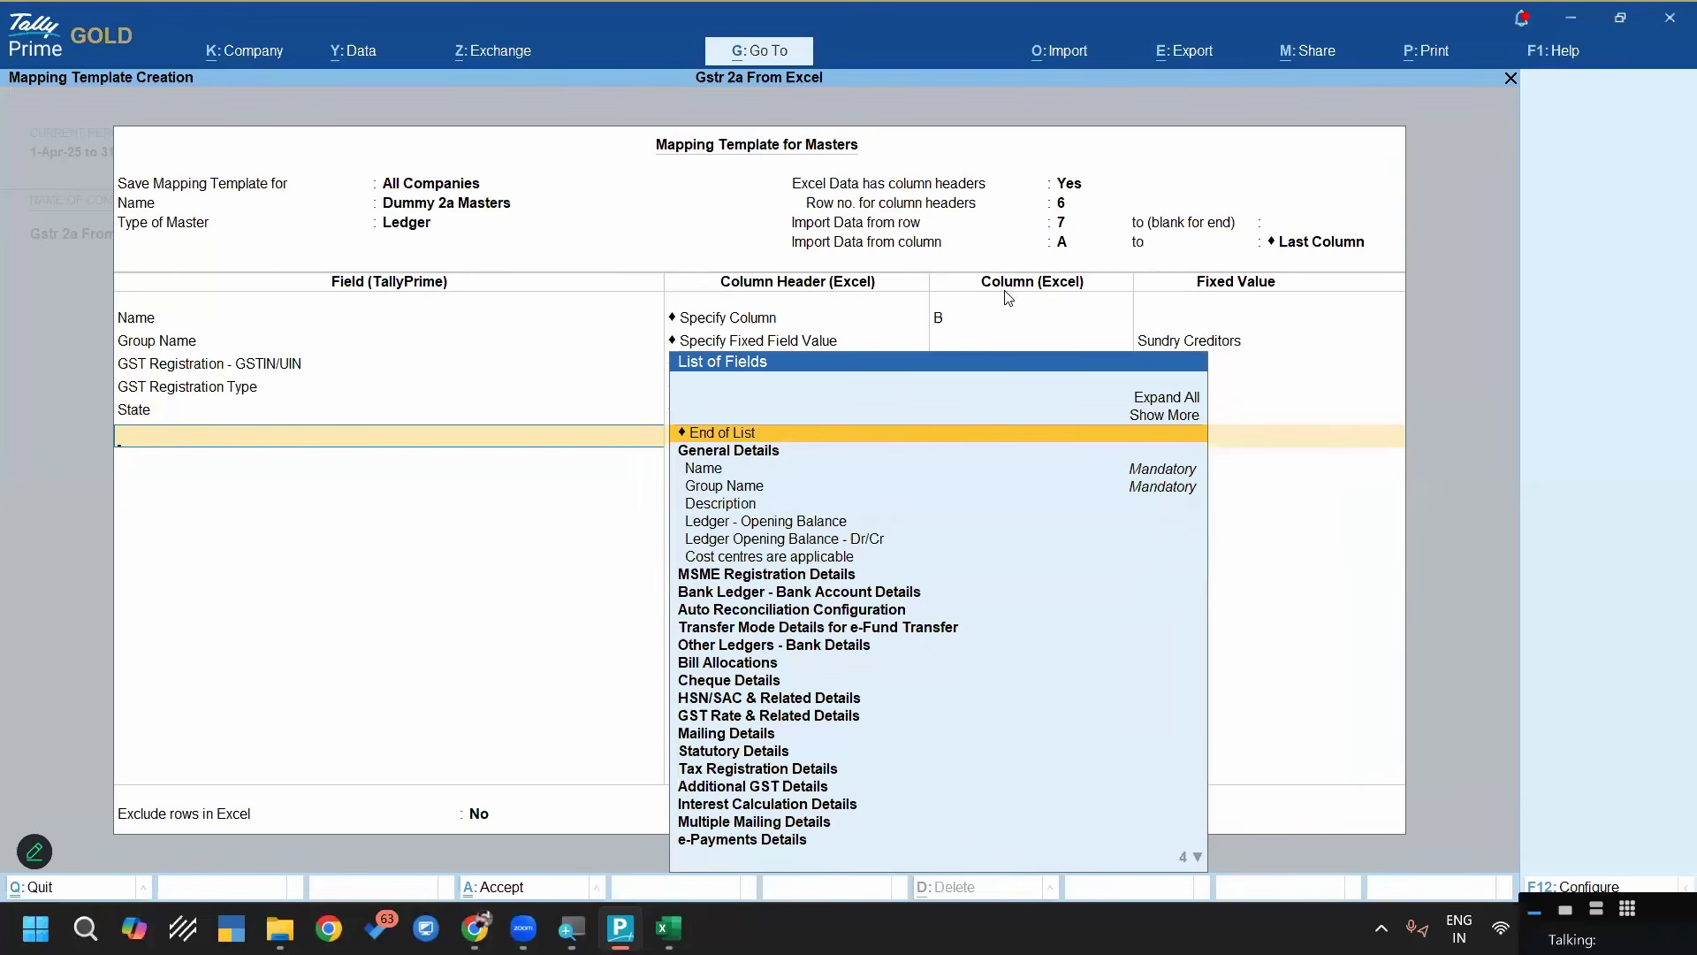
# Add the Country field from Mailing Details to the mapping template with the fixed value India
pyautogui.write('Country')
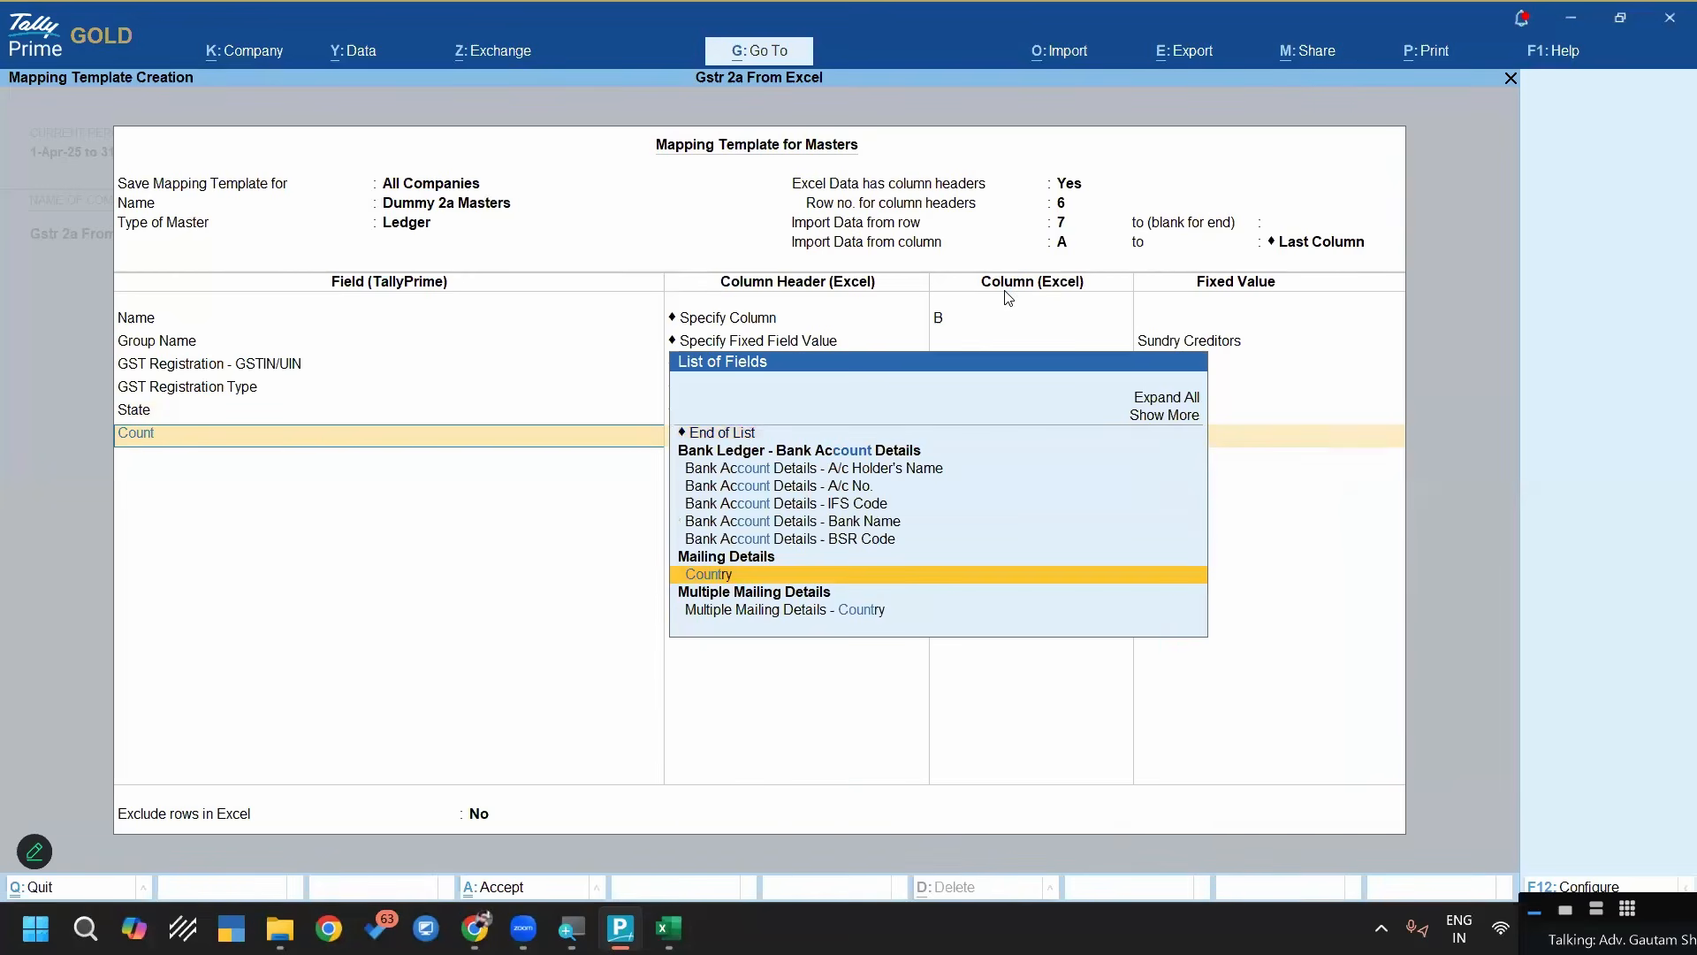
pyautogui.press('Return')
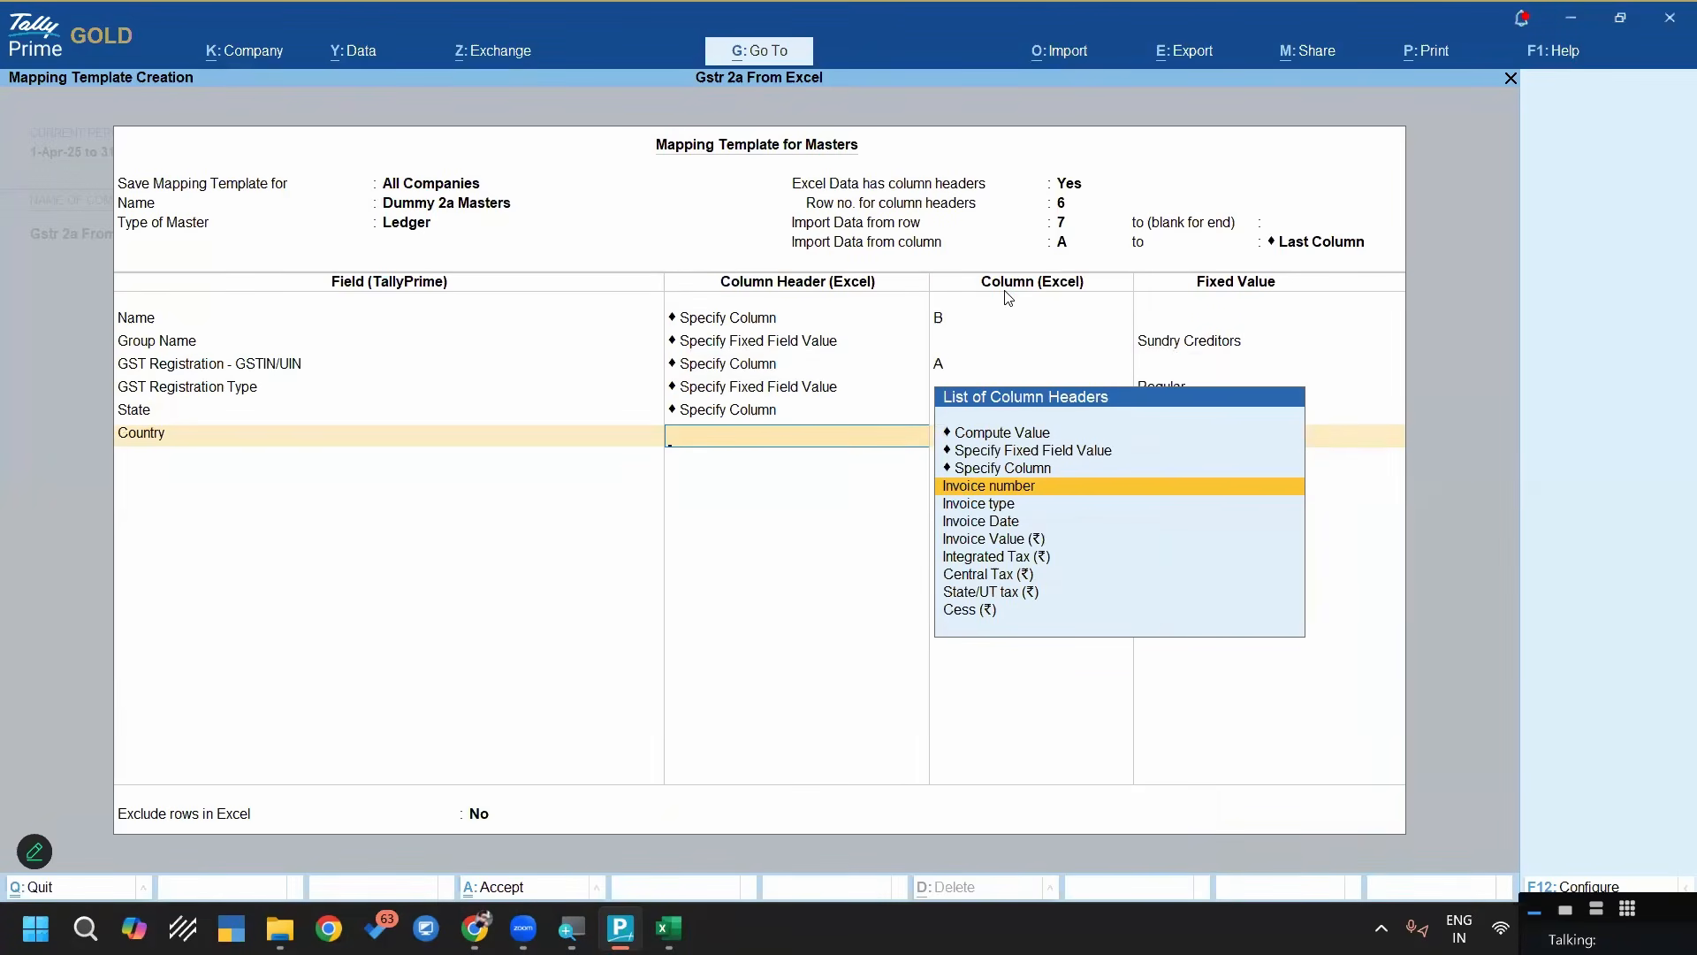
pyautogui.press('Up')
pyautogui.press('Up')
pyautogui.press('Return')
pyautogui.write('Ind')
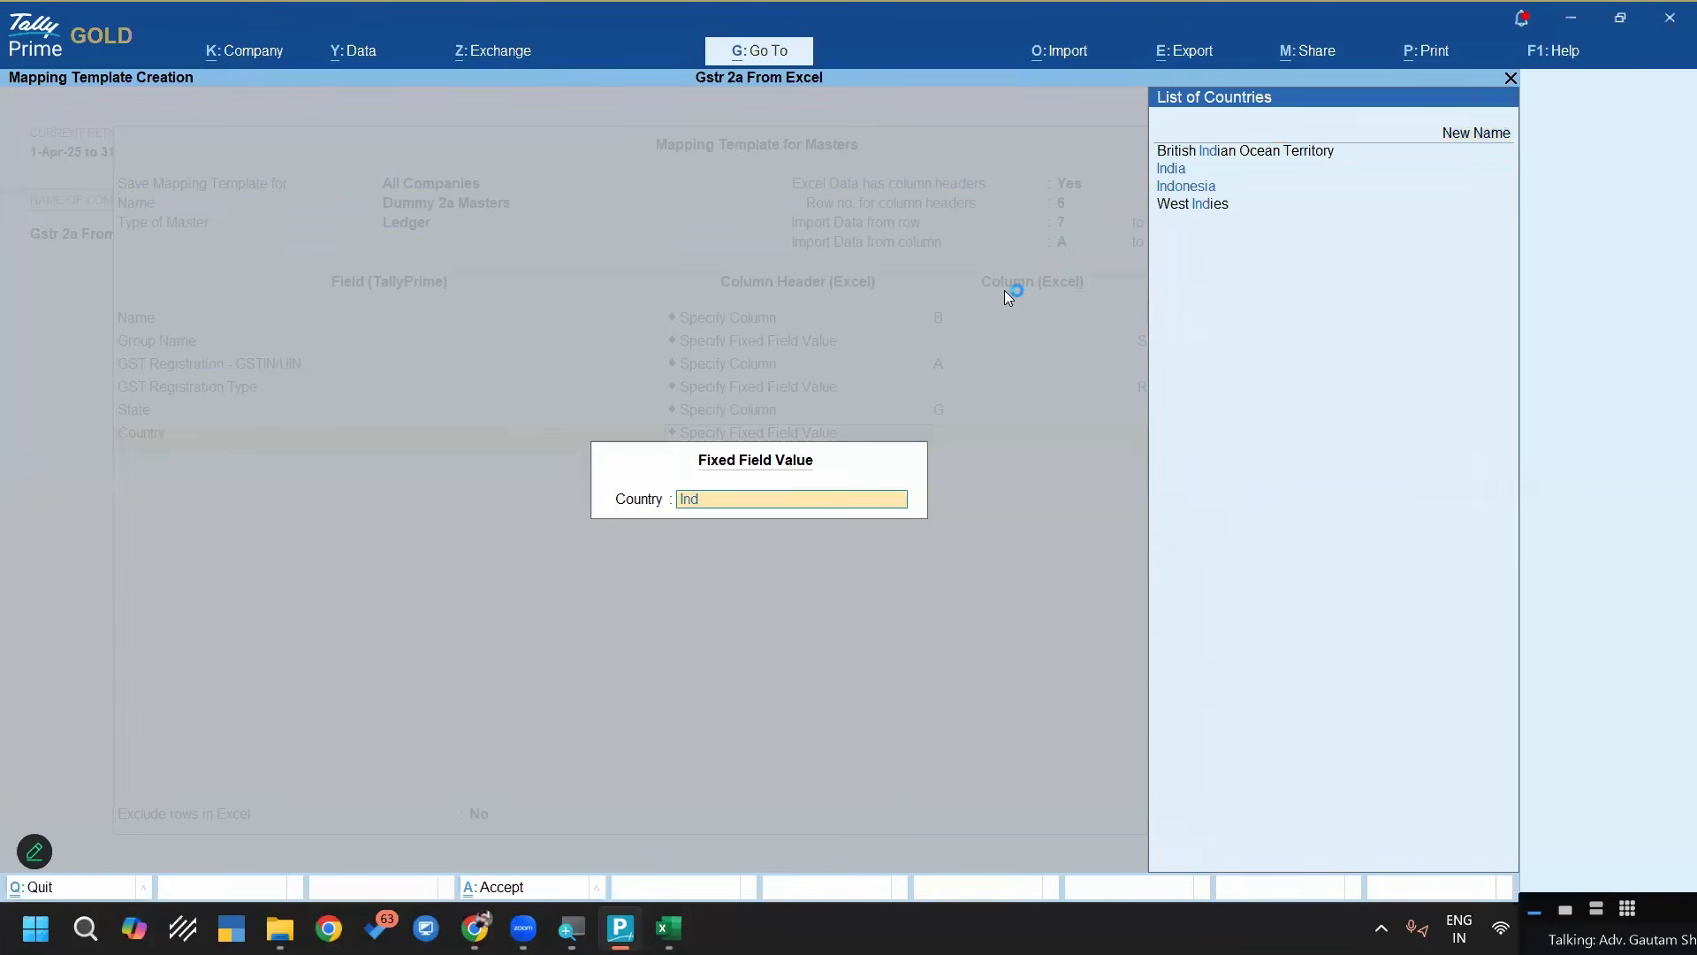
pyautogui.press('Down')
pyautogui.press('Return')
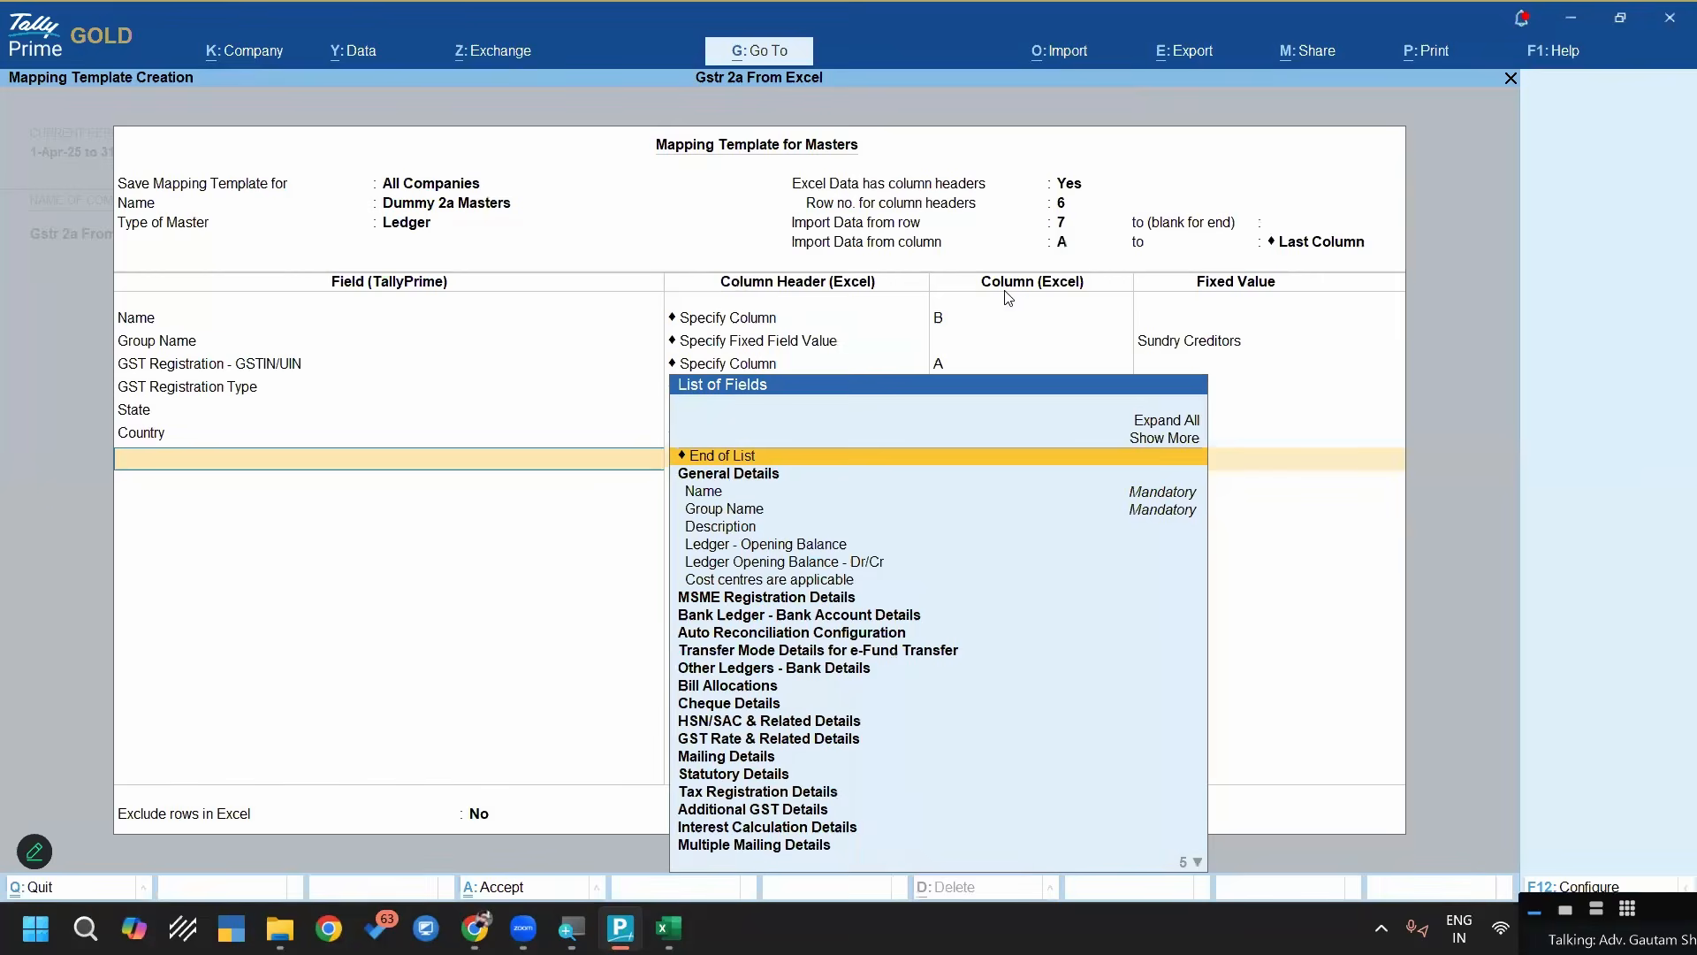
# End the field list and save the mapping template with row exclusion set to No
pyautogui.press('Return')
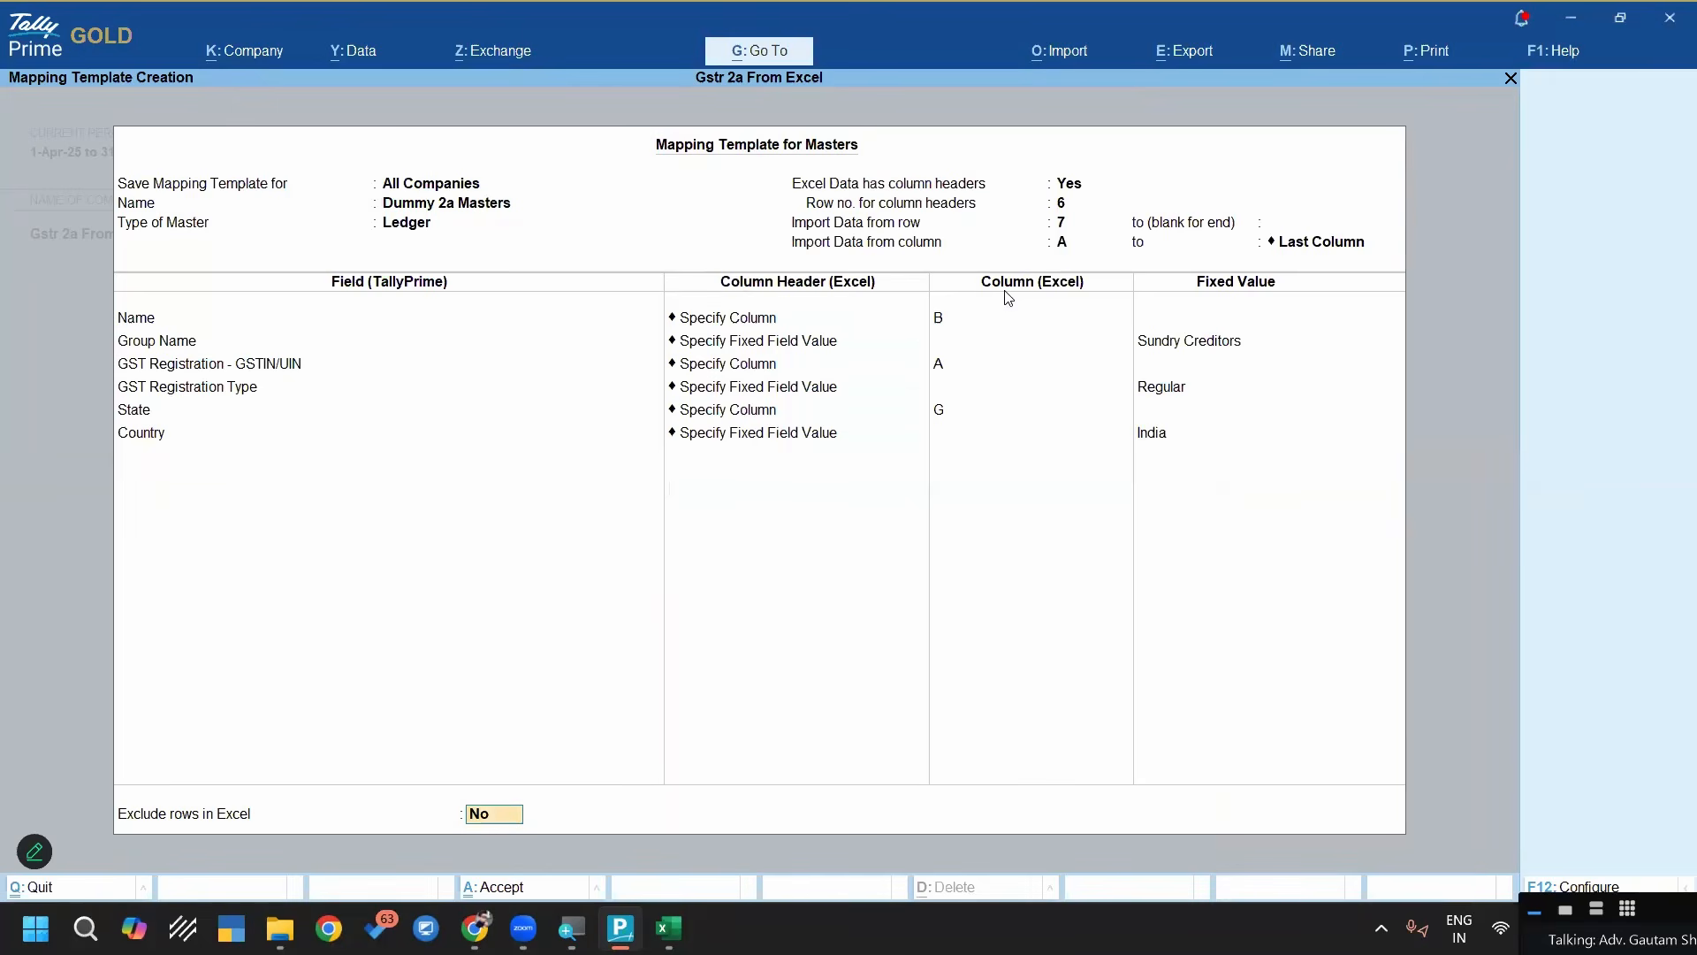
pyautogui.press('Return')
pyautogui.press('Return')
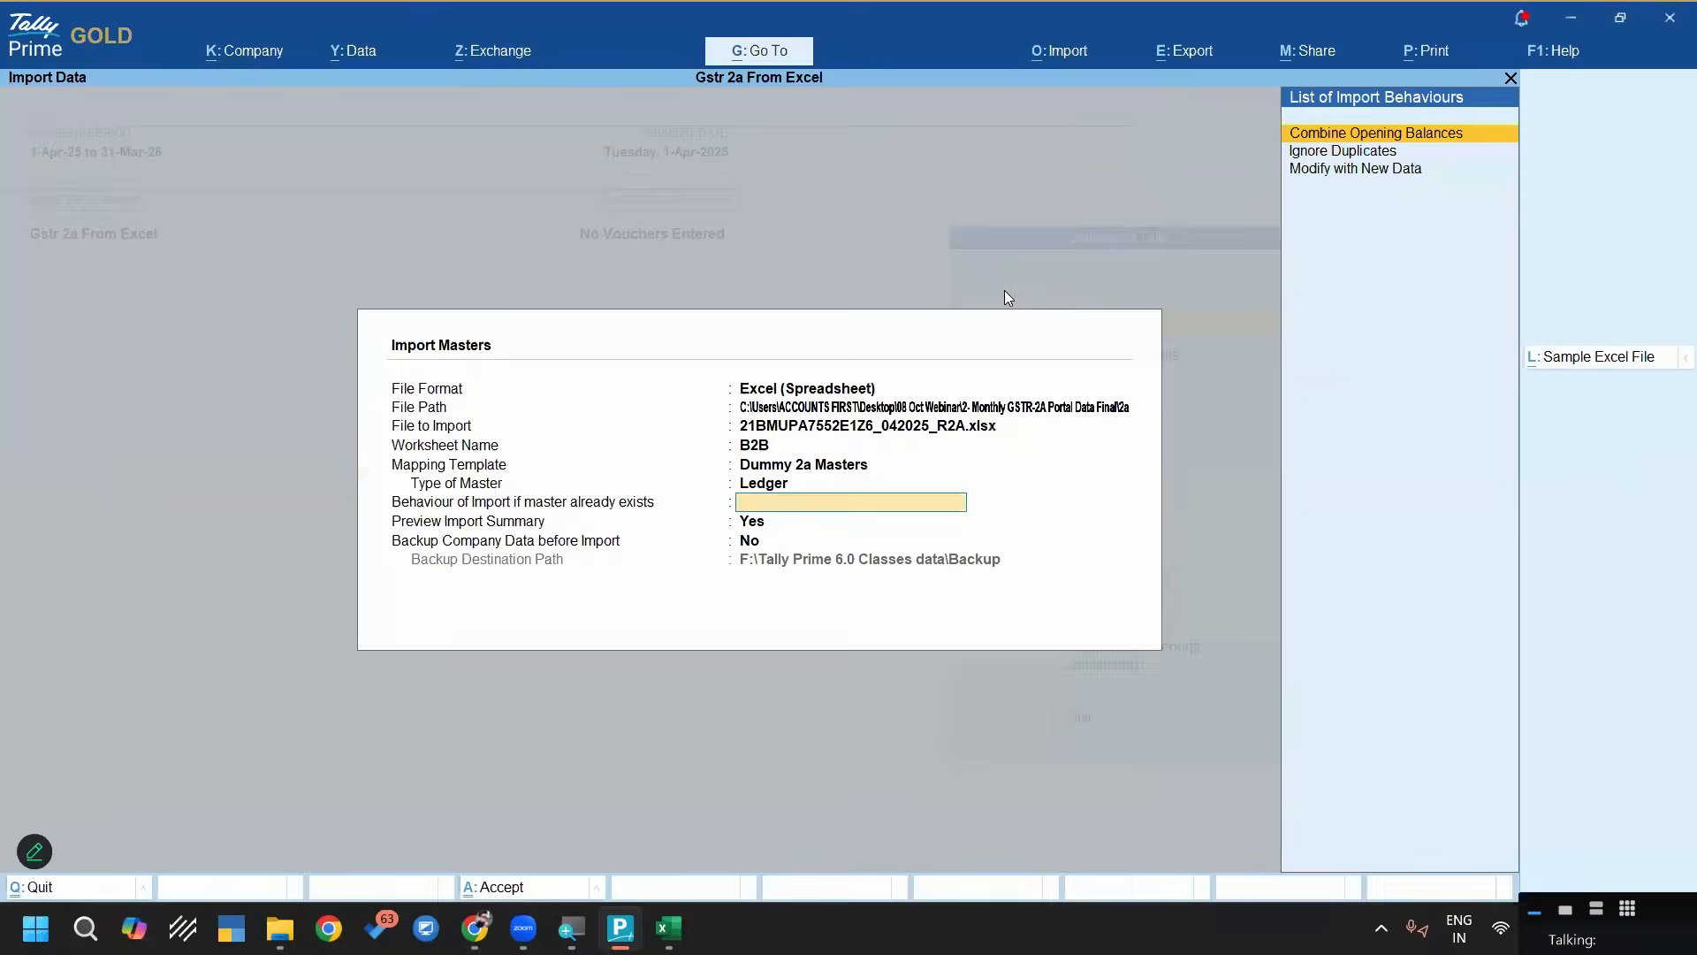
# Set existing masters to Ignore Duplicates, keep the import preview on and backup off, and import the ledgers from the summary
pyautogui.press('Down')
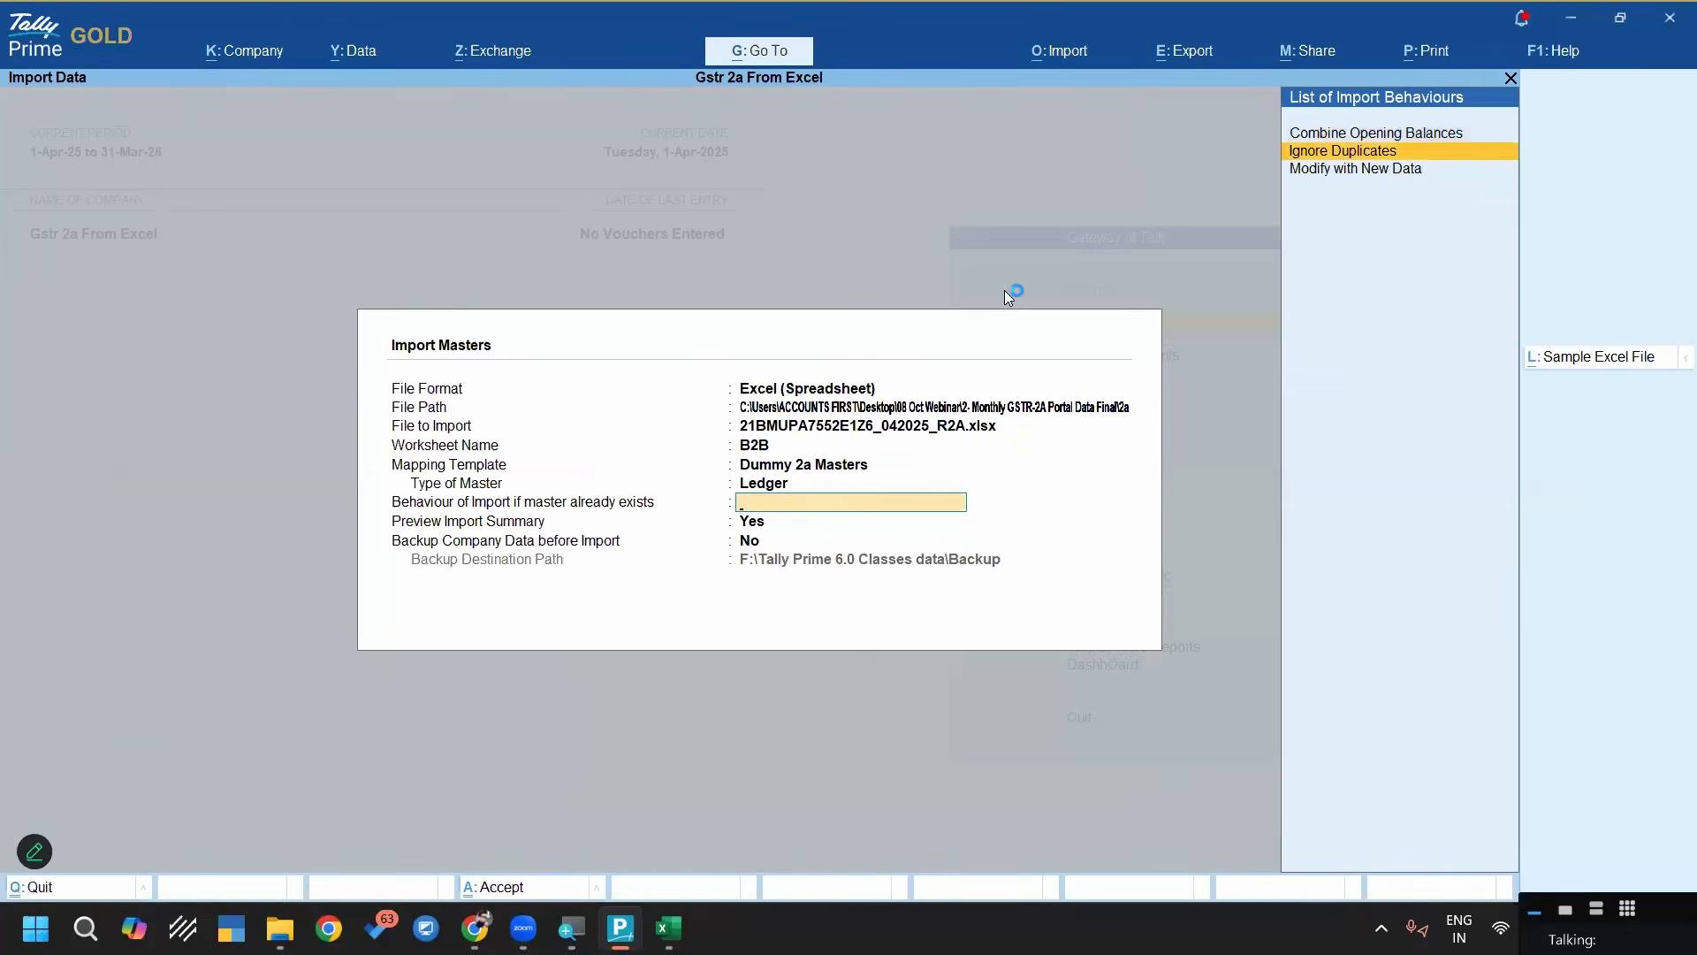
pyautogui.press('Return')
pyautogui.press('Return')
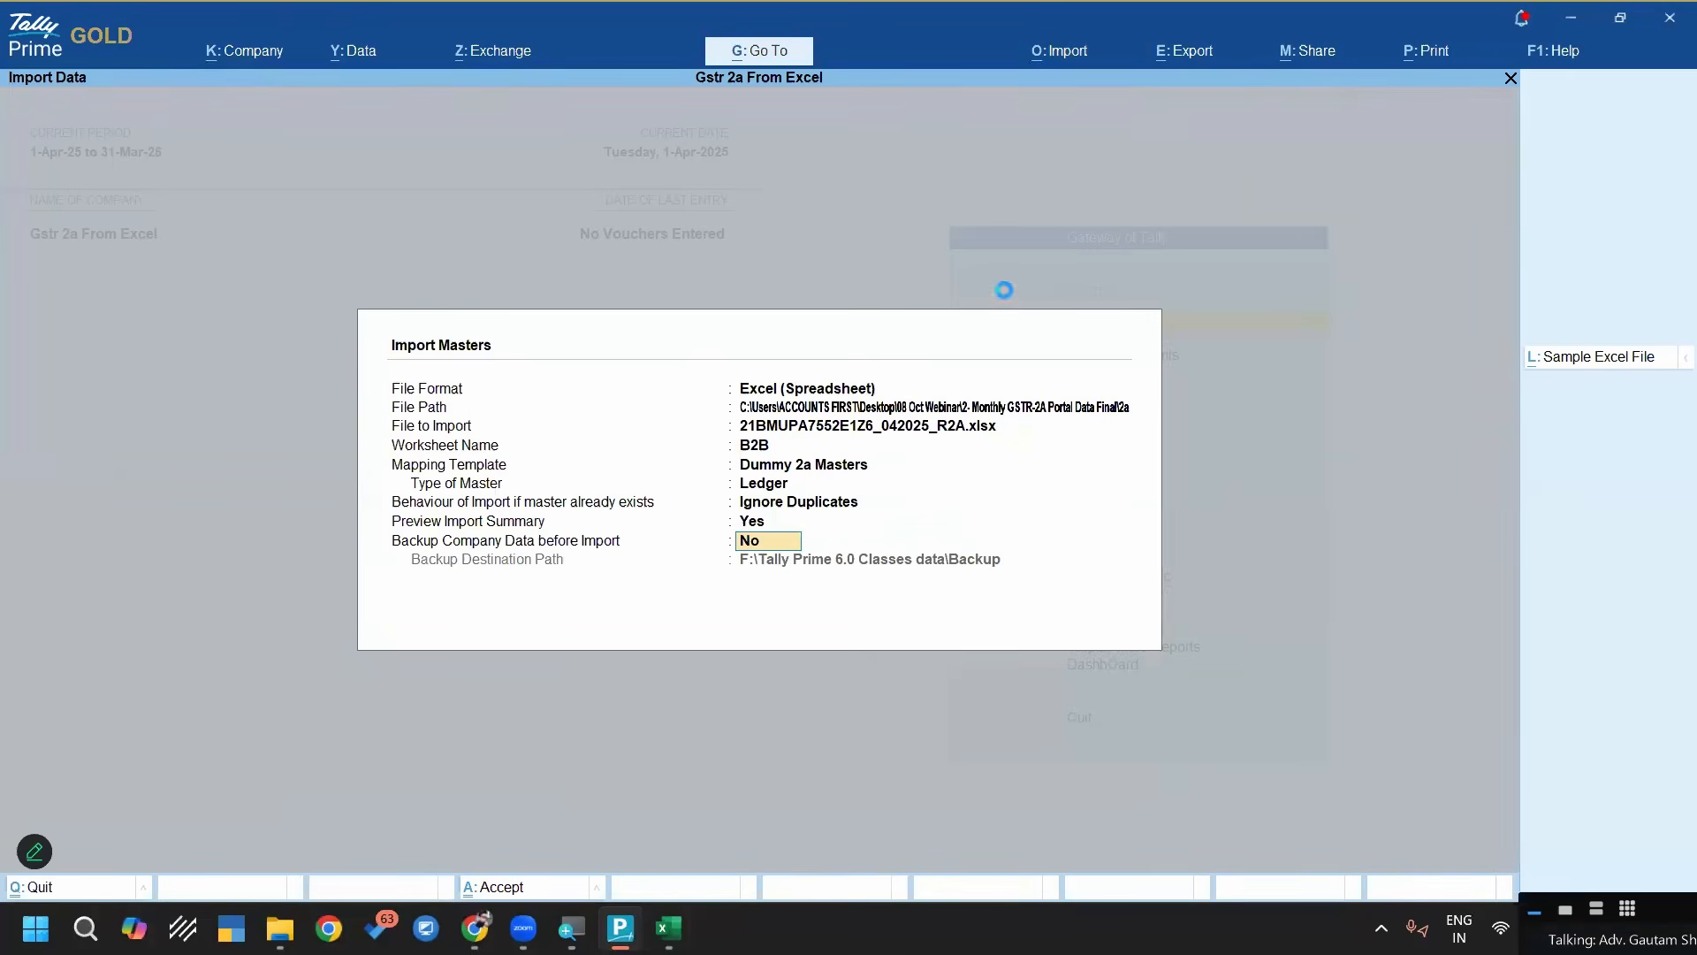
pyautogui.press('Return')
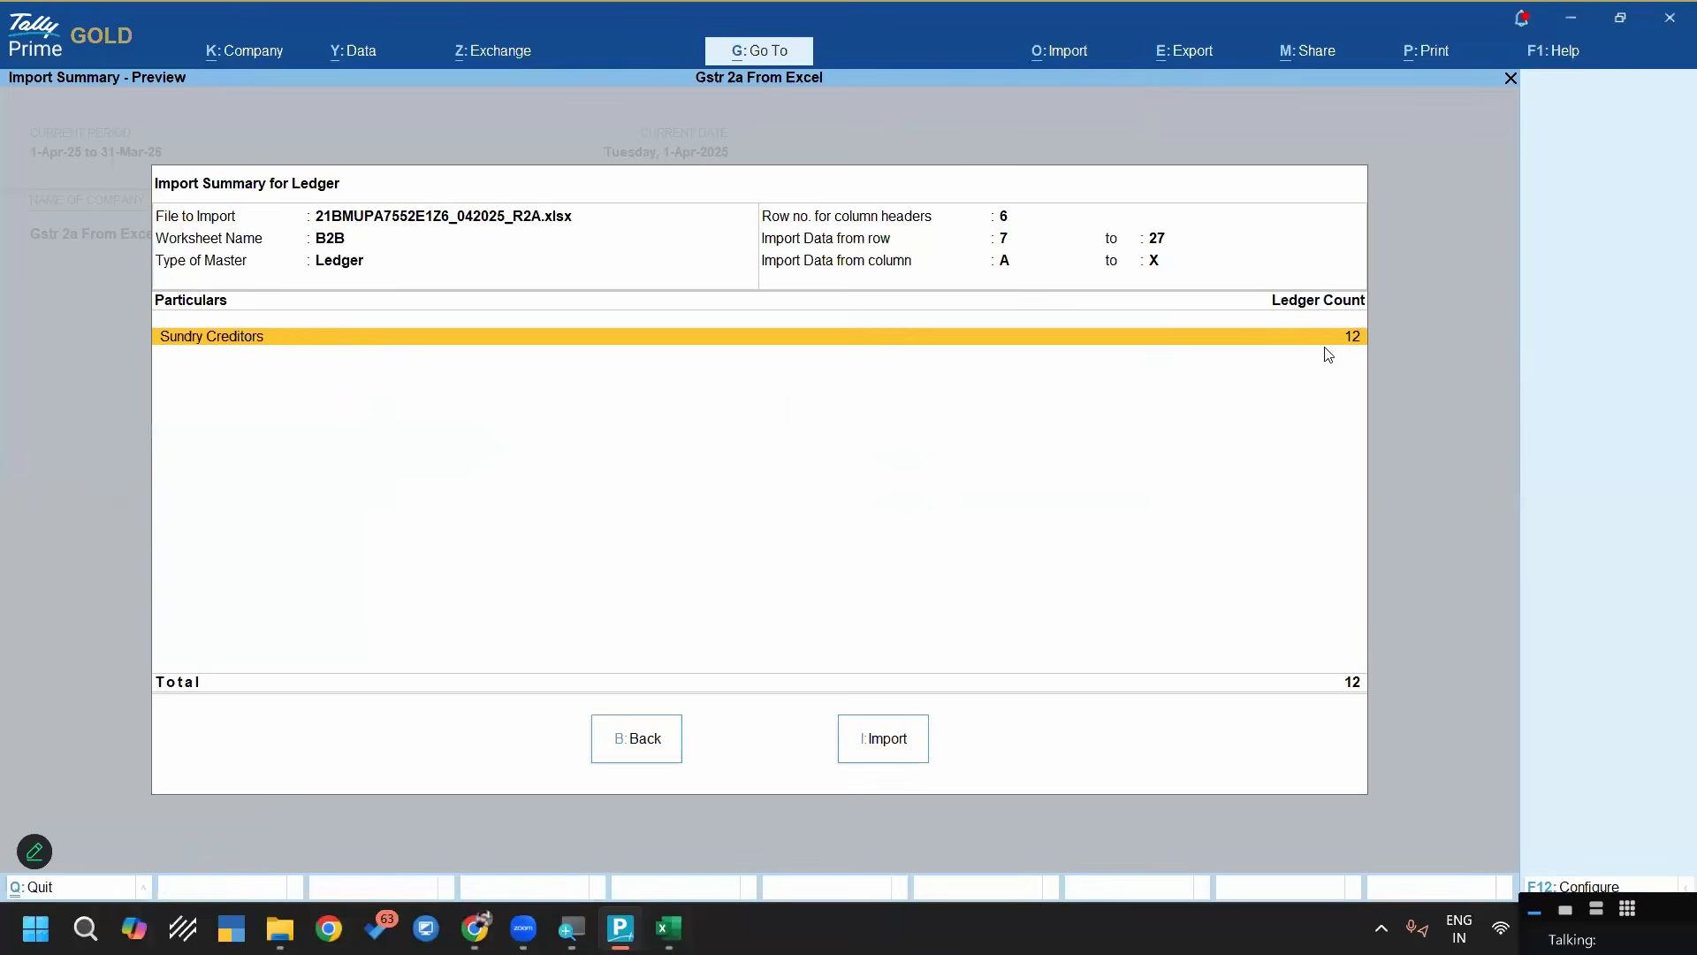
pyautogui.click(884, 741)
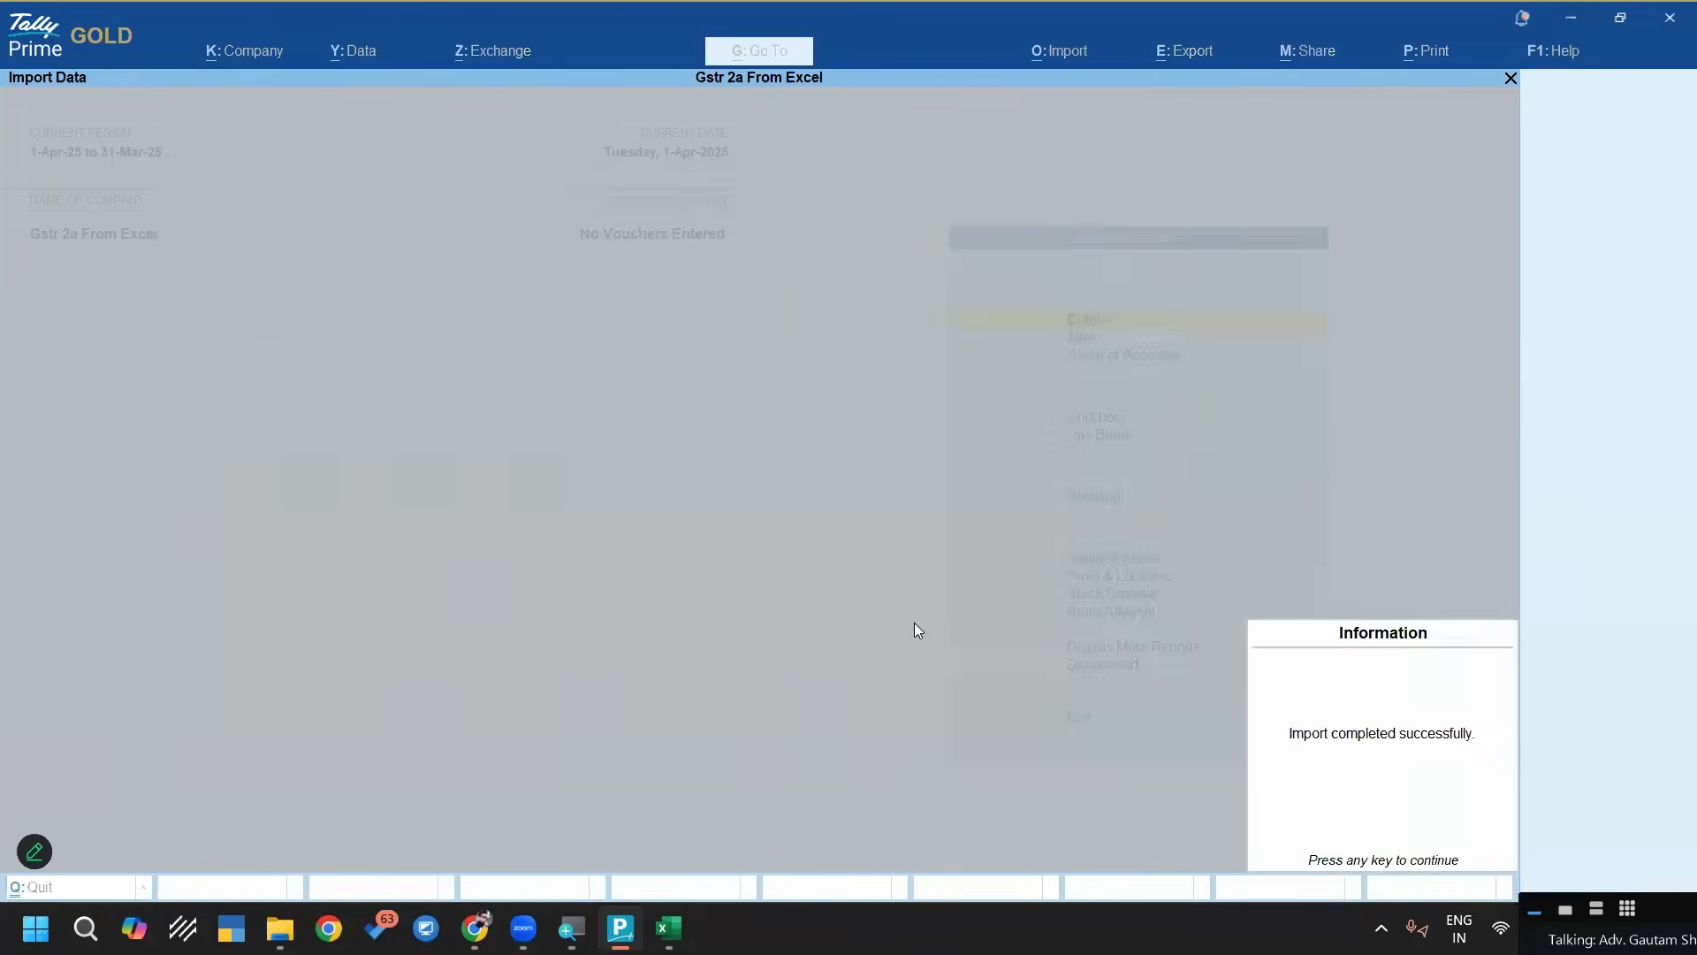
# Dismiss the import message and open the imported ABCD STORE ledger for alteration
pyautogui.press('Return')
pyautogui.press('Down')
pyautogui.press('Return')
pyautogui.press('Down')
pyautogui.press('Return')
pyautogui.press('Down')
pyautogui.press('Up')
pyautogui.press('Return')
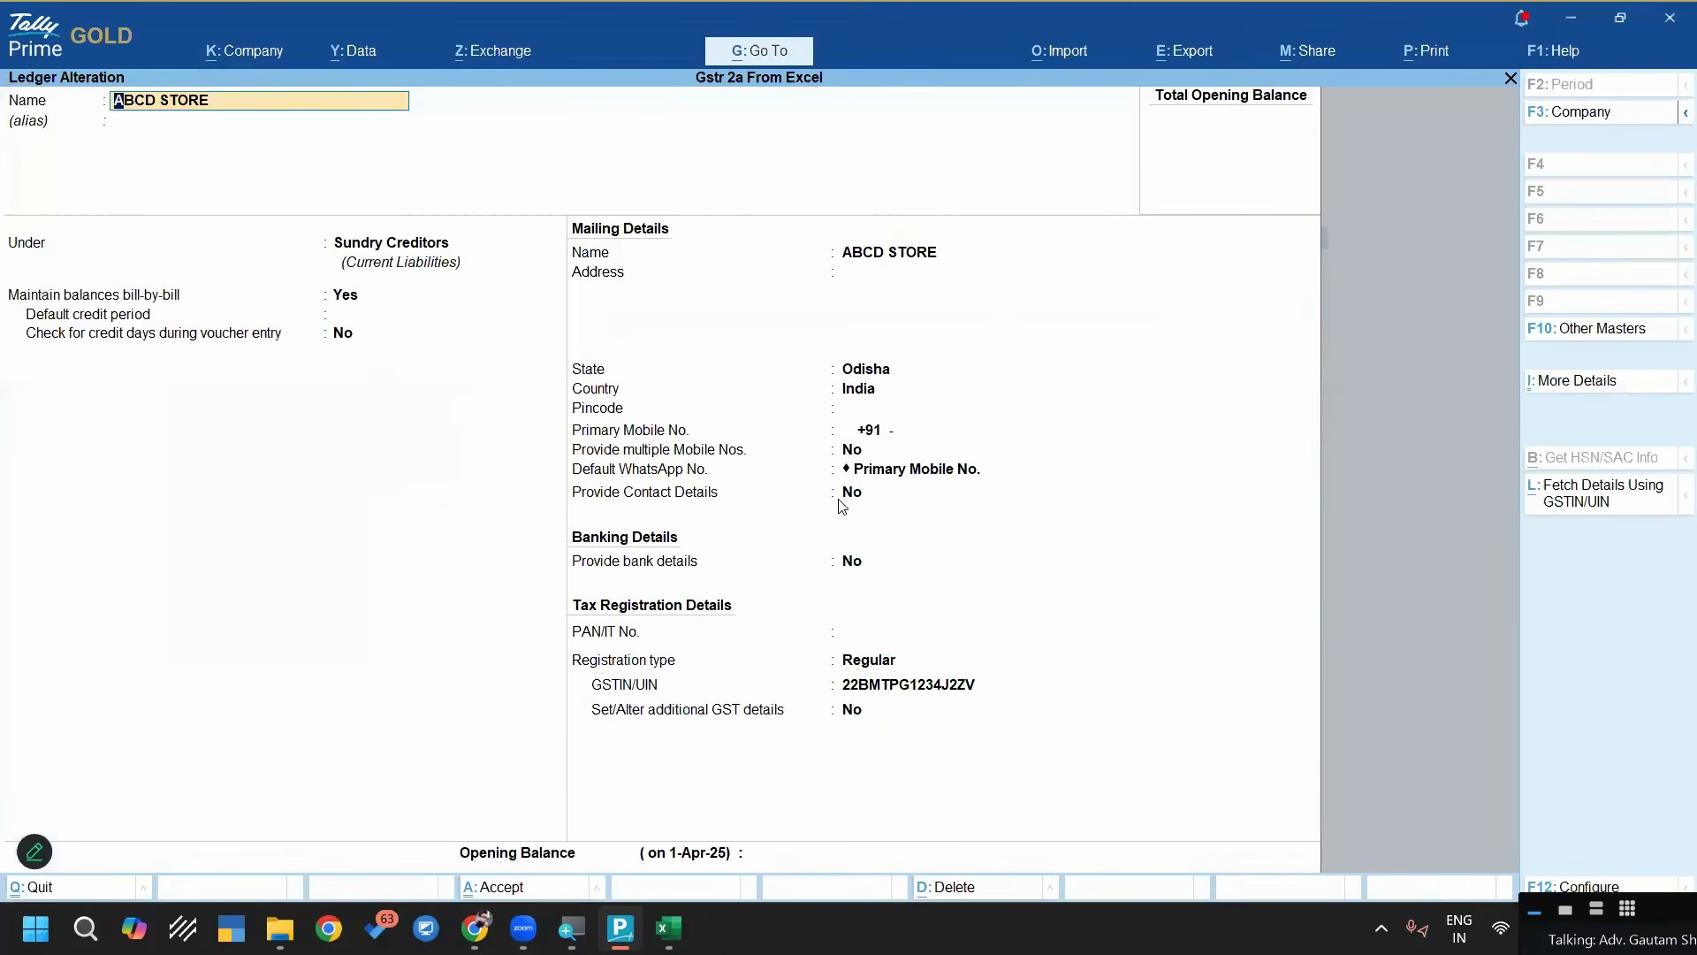
# Check the state, country, registration type and GSTIN/UIN of the ABCD STORE ledger
pyautogui.click(889, 370)
pyautogui.press('Return')
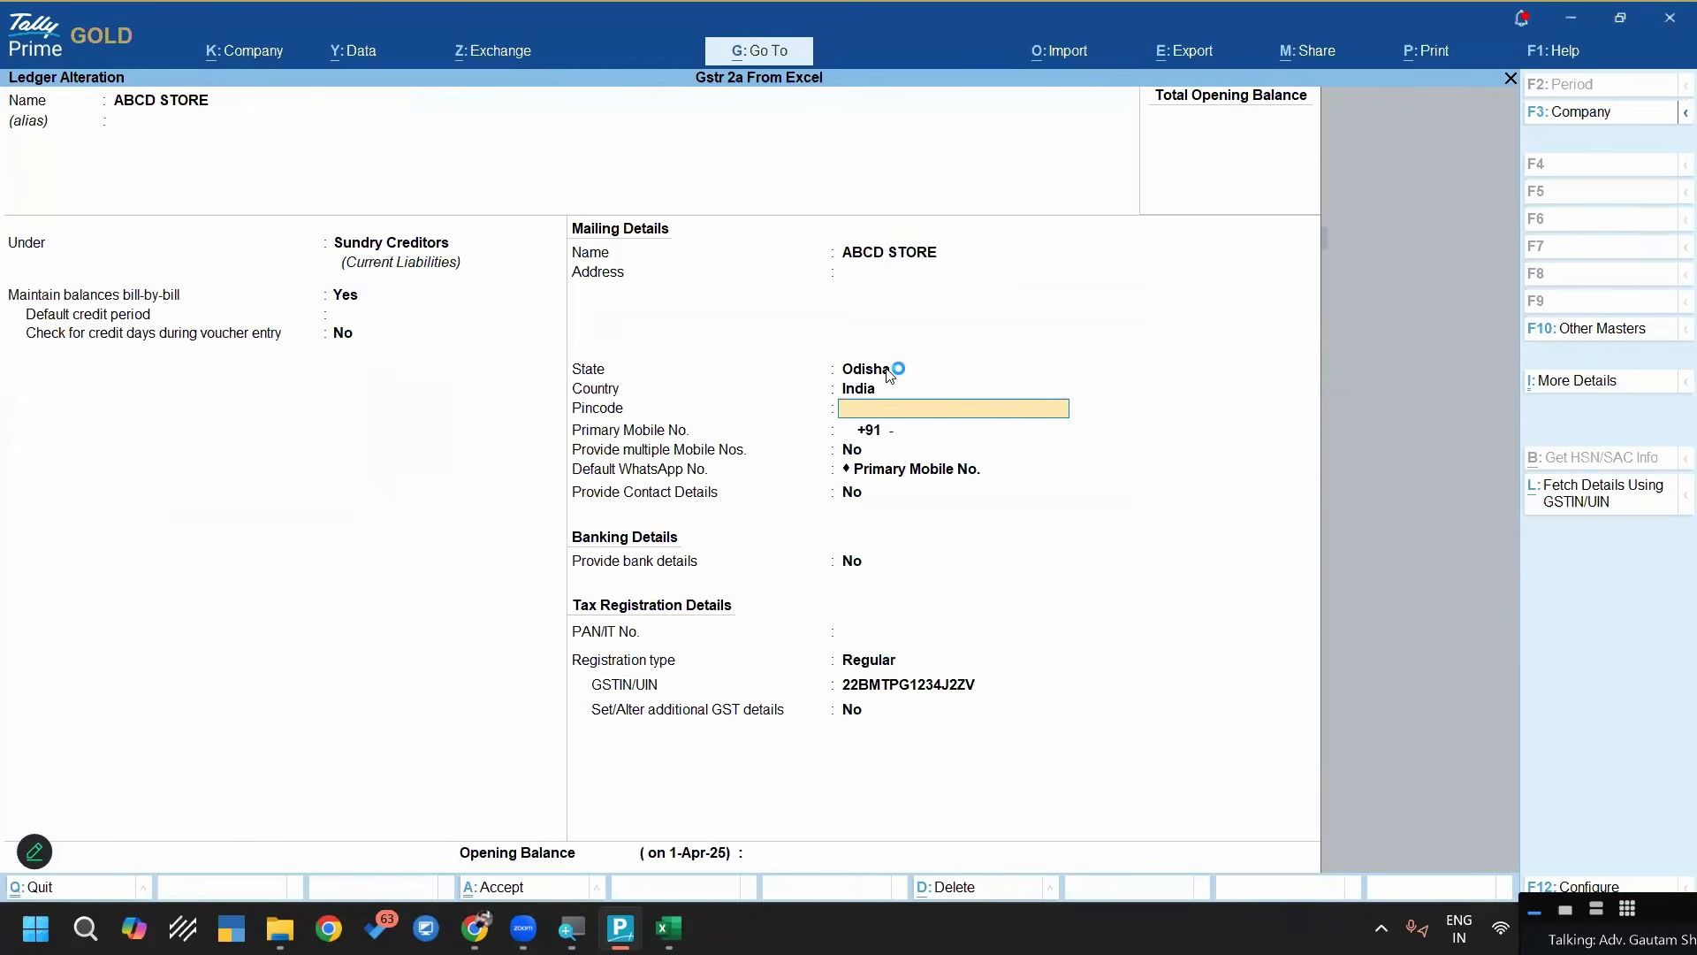
pyautogui.click(880, 689)
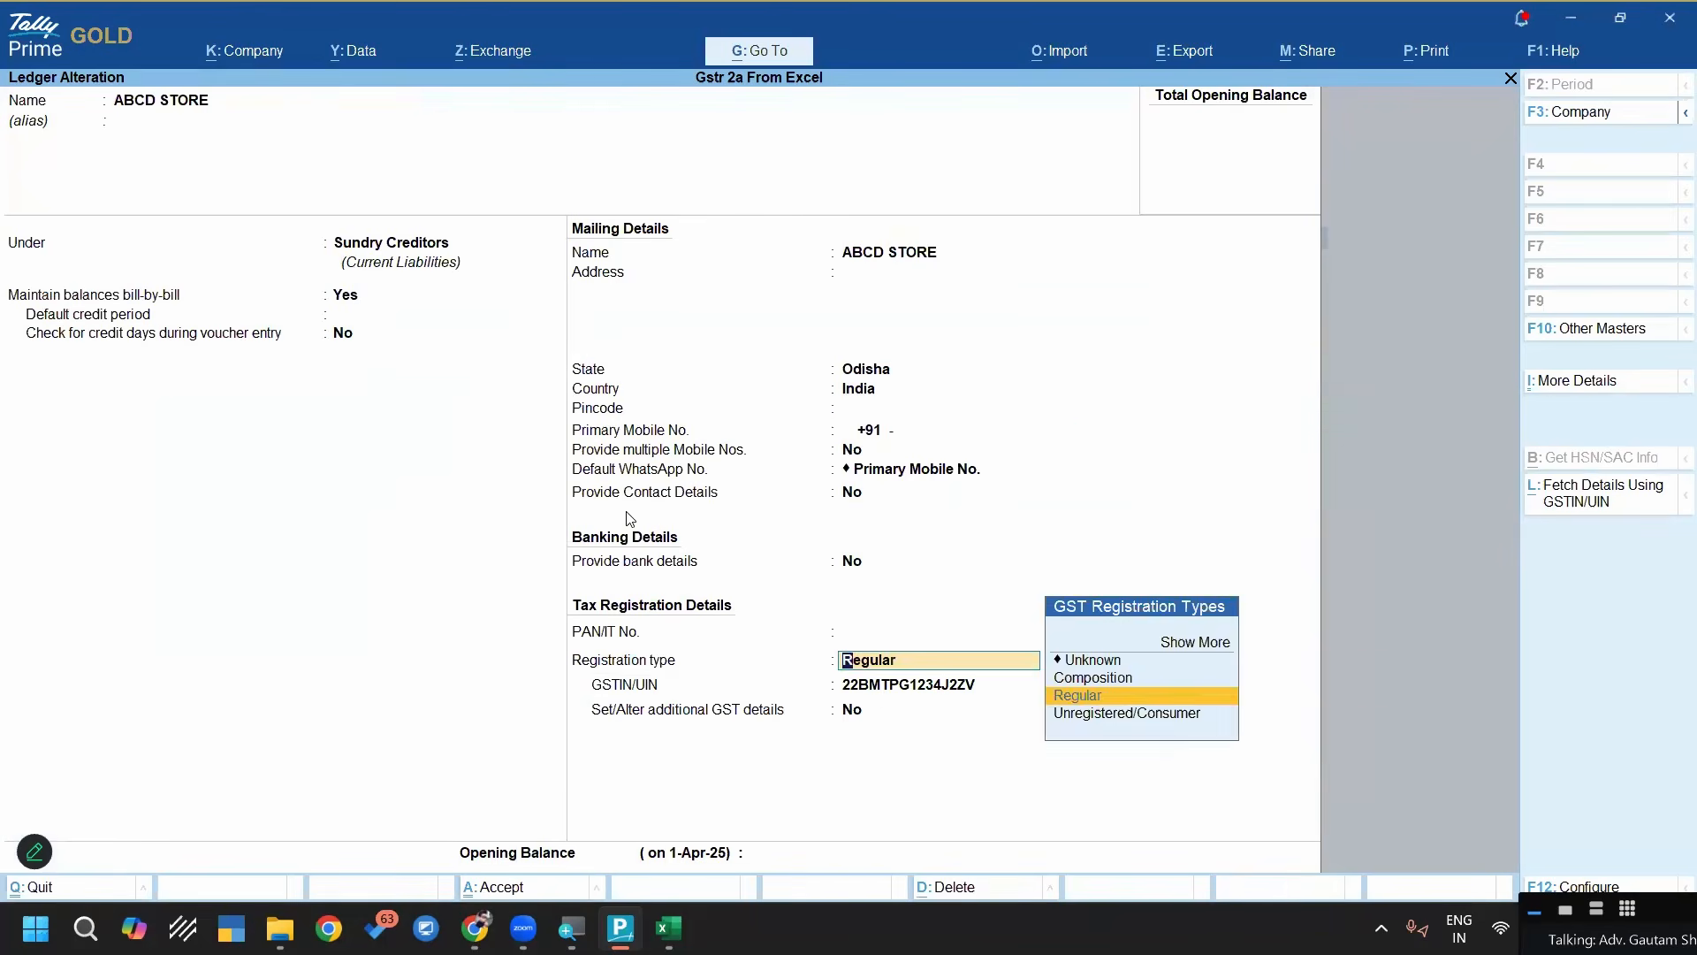
pyautogui.press('Return')
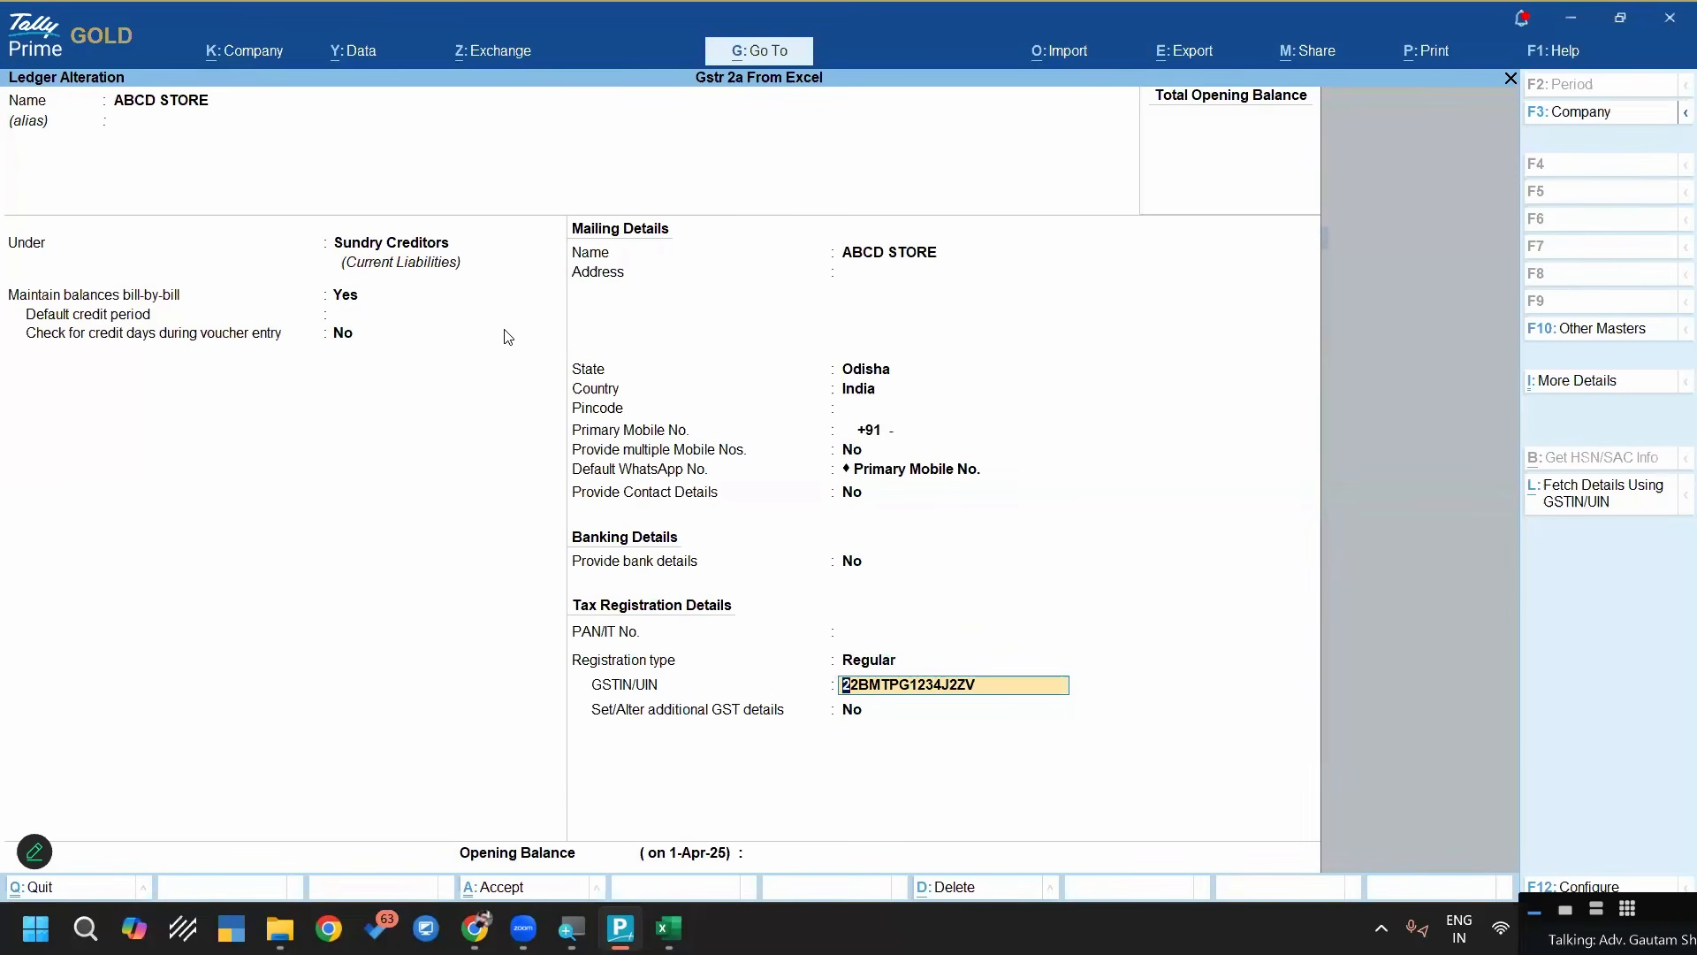
# Leave the ledger without changes and shut the company Gstr 2a From Excel
pyautogui.press('Escape')
pyautogui.press('Escape')
pyautogui.press('Escape')
pyautogui.press('Escape')
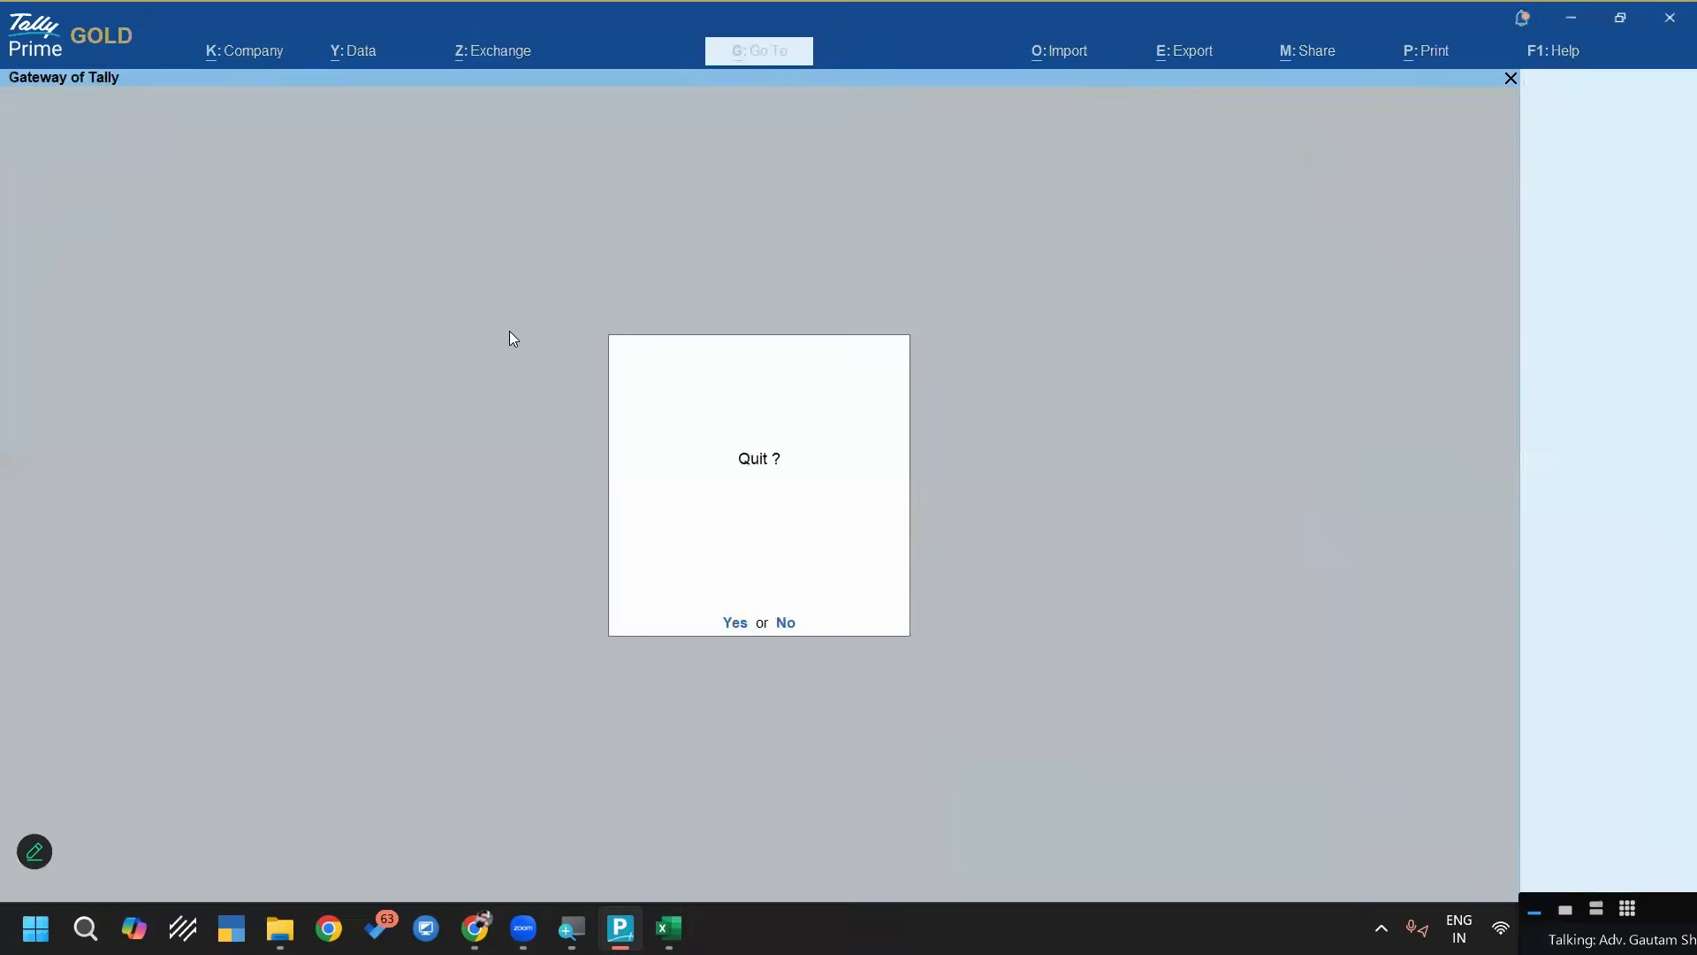
pyautogui.press('Escape')
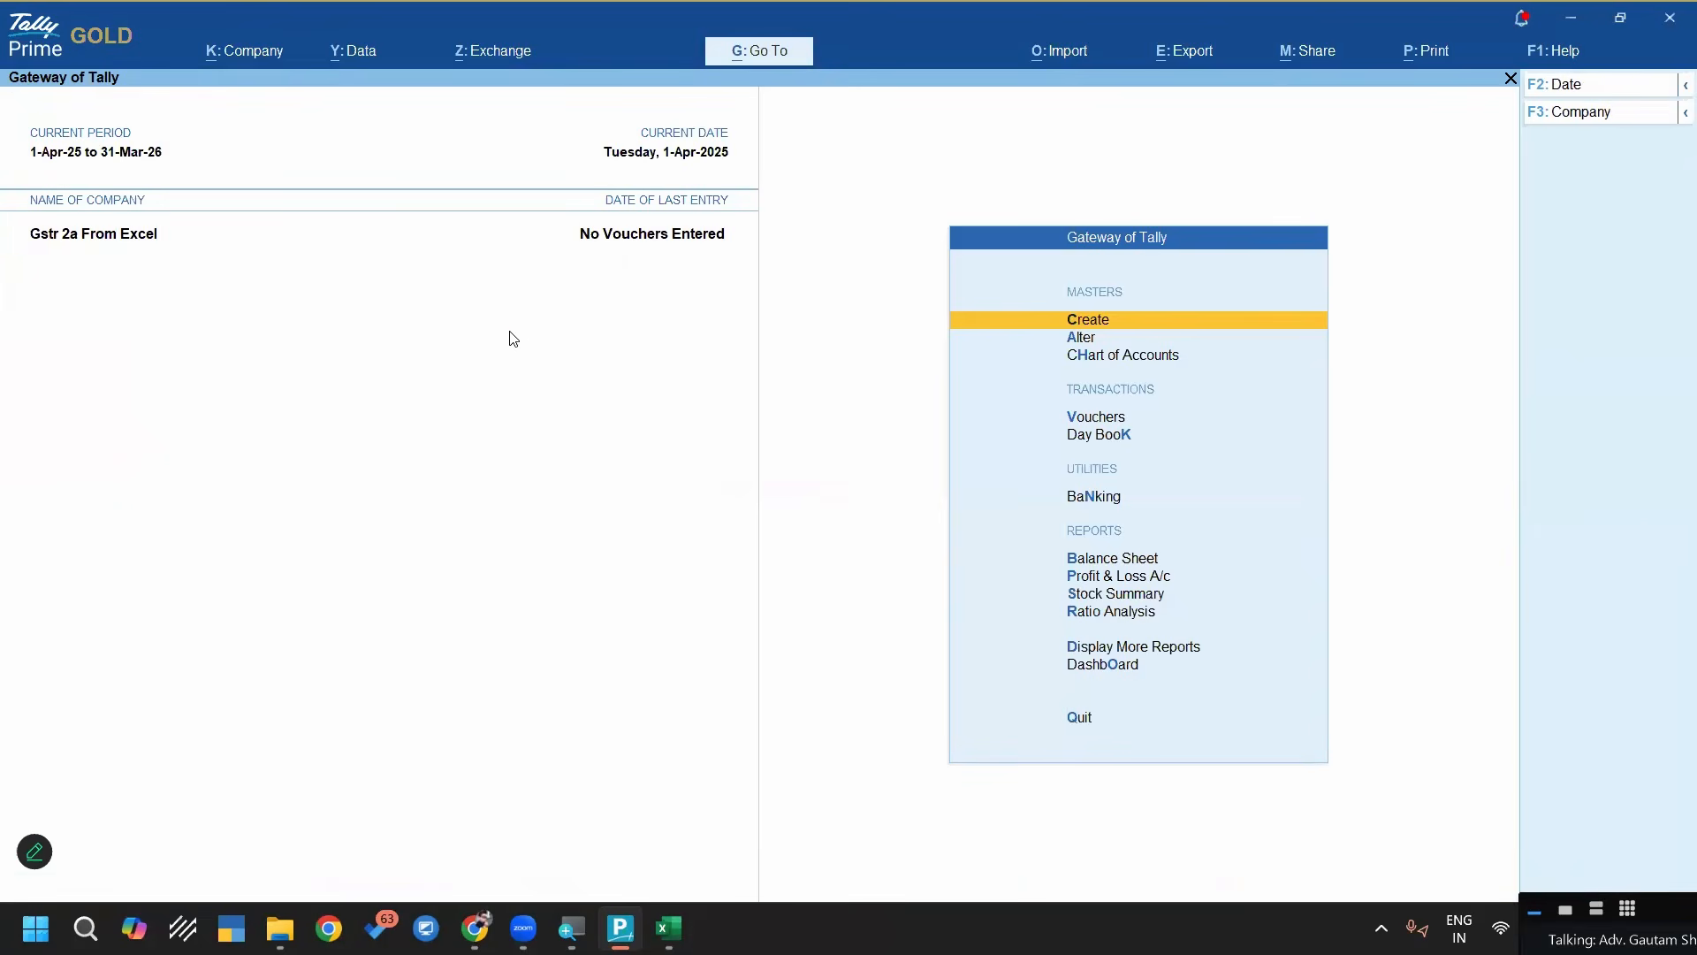
pyautogui.hotkey('ctrl', 'F3')
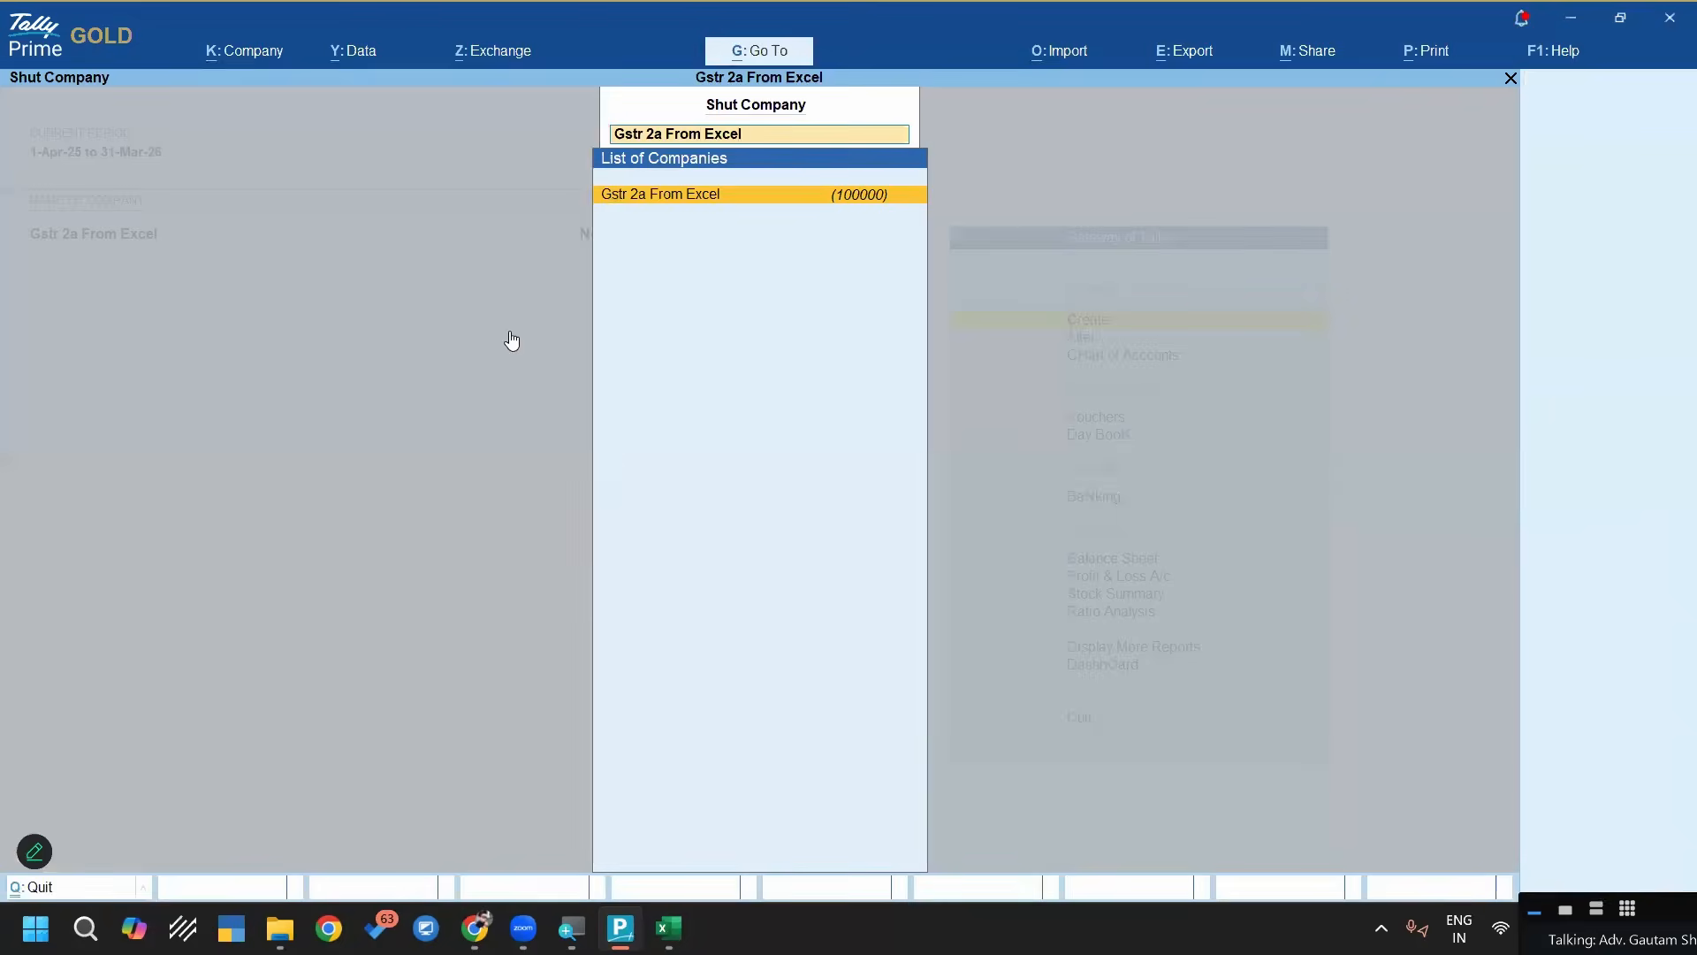
pyautogui.press('Return')
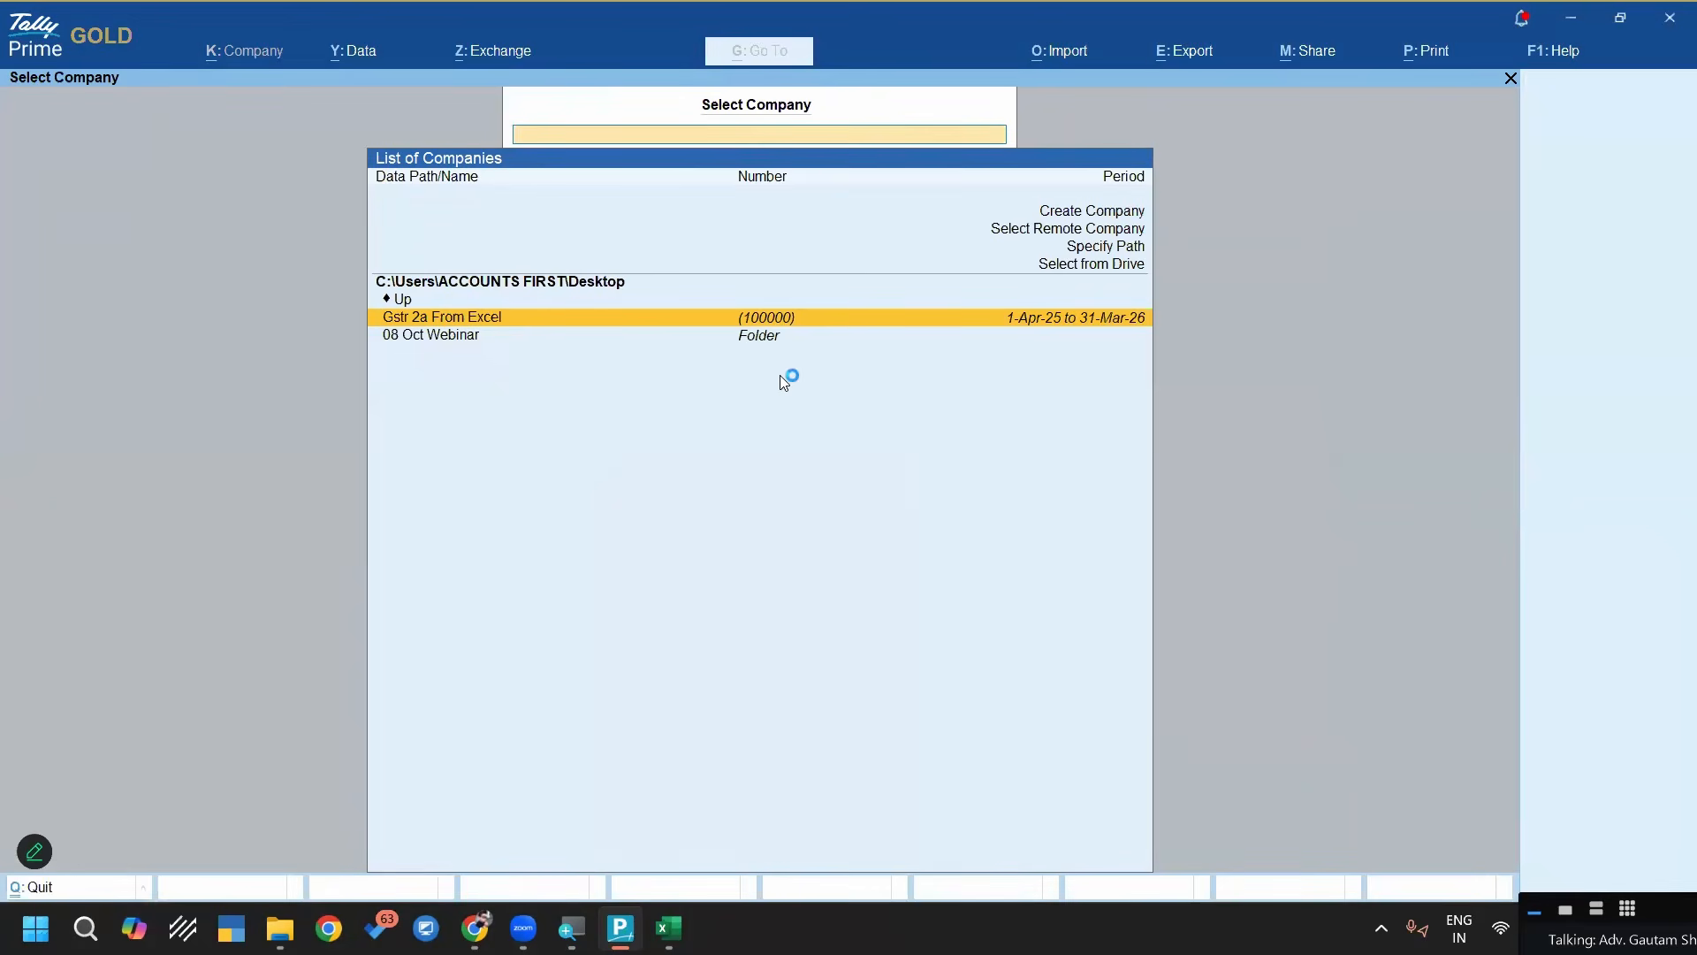
# Open the 08 Oct Webinar folder and close the monthly GSTR-2A workbook in Excel without saving its changes
pyautogui.press('super+d')
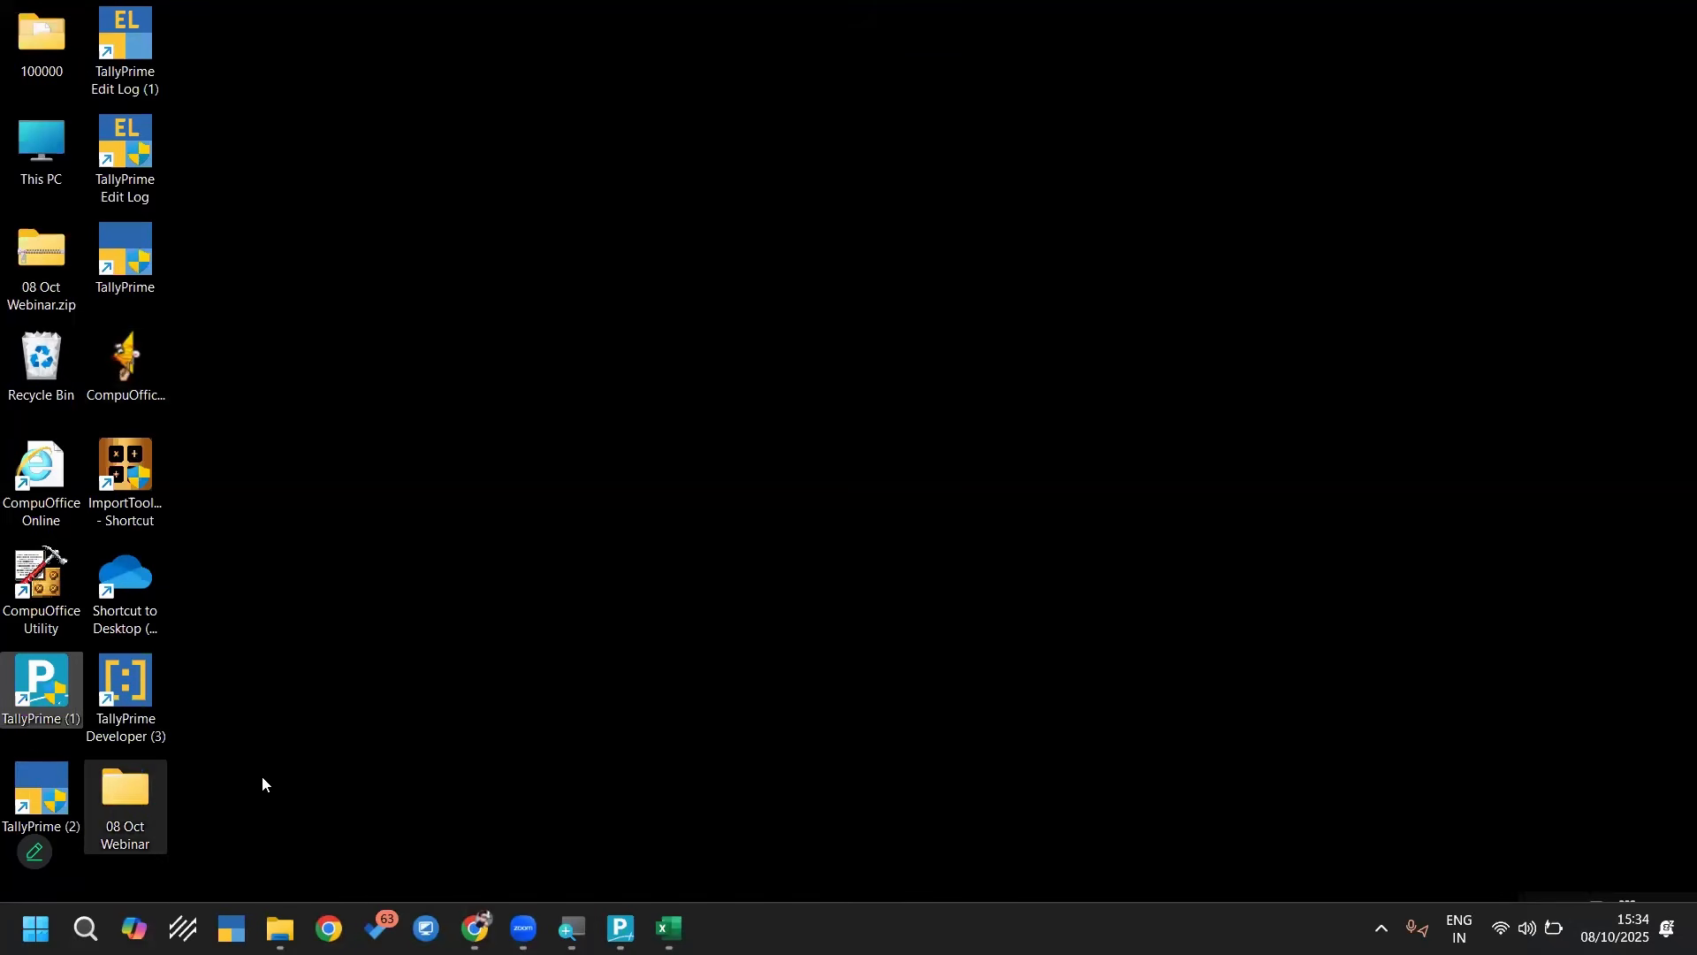
pyautogui.doubleClick(128, 815)
pyautogui.click(669, 929)
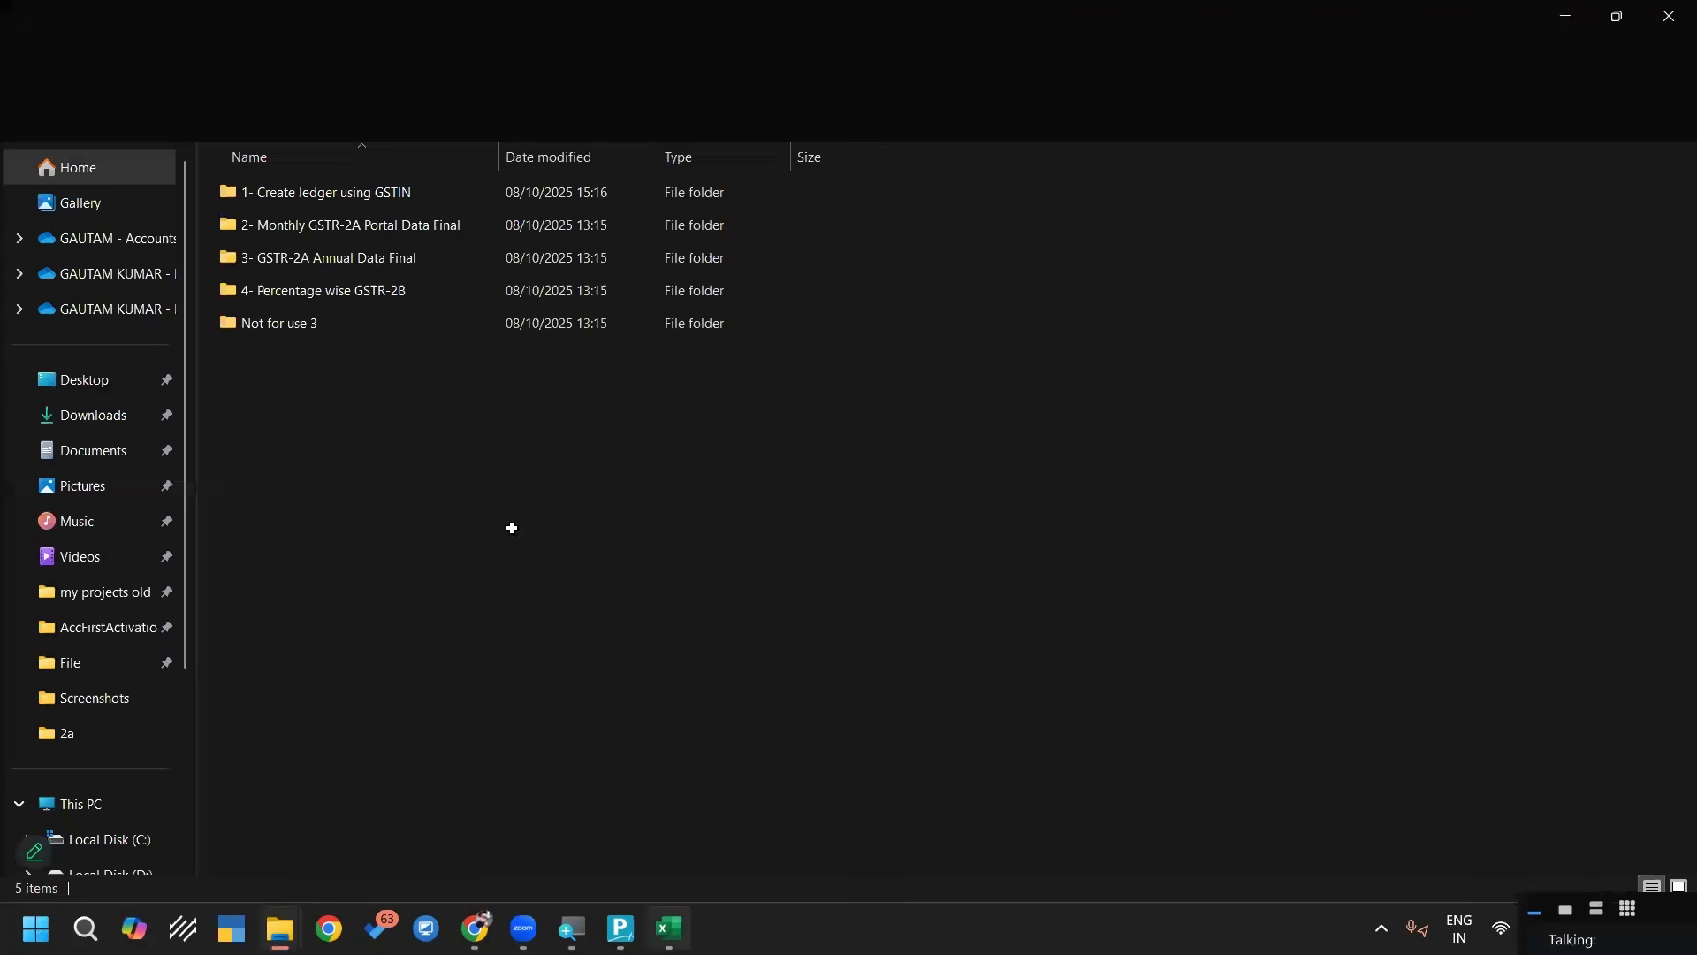
pyautogui.click(1671, 17)
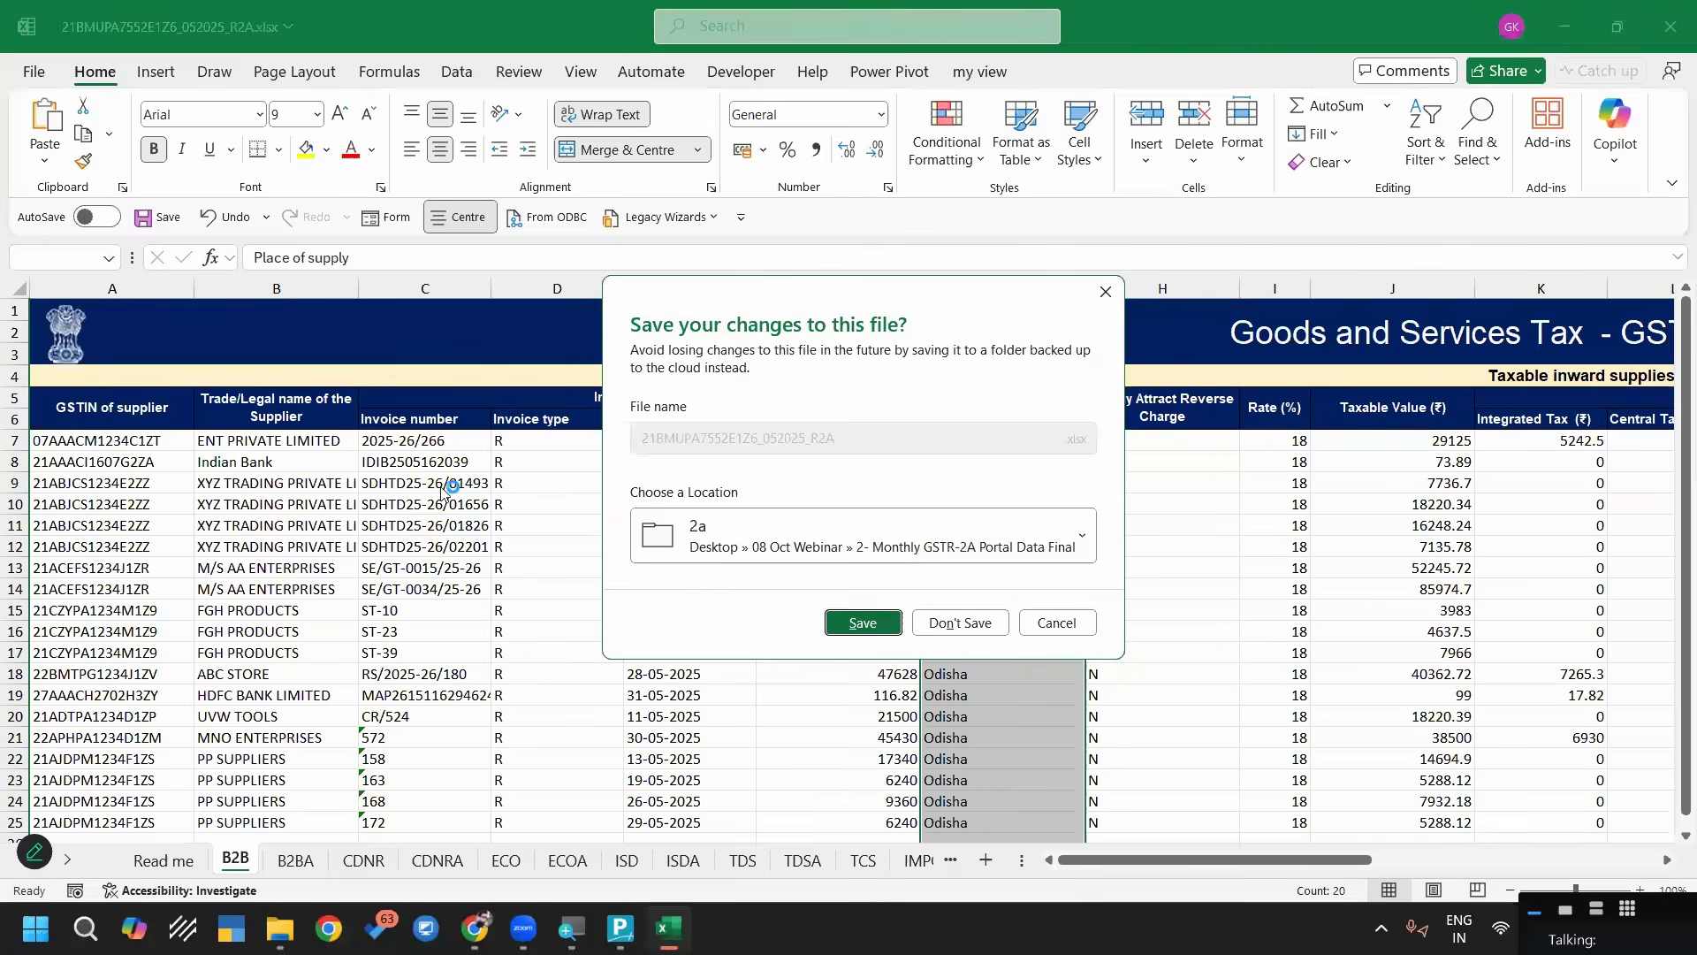
pyautogui.press('n')
pyautogui.click(432, 471)
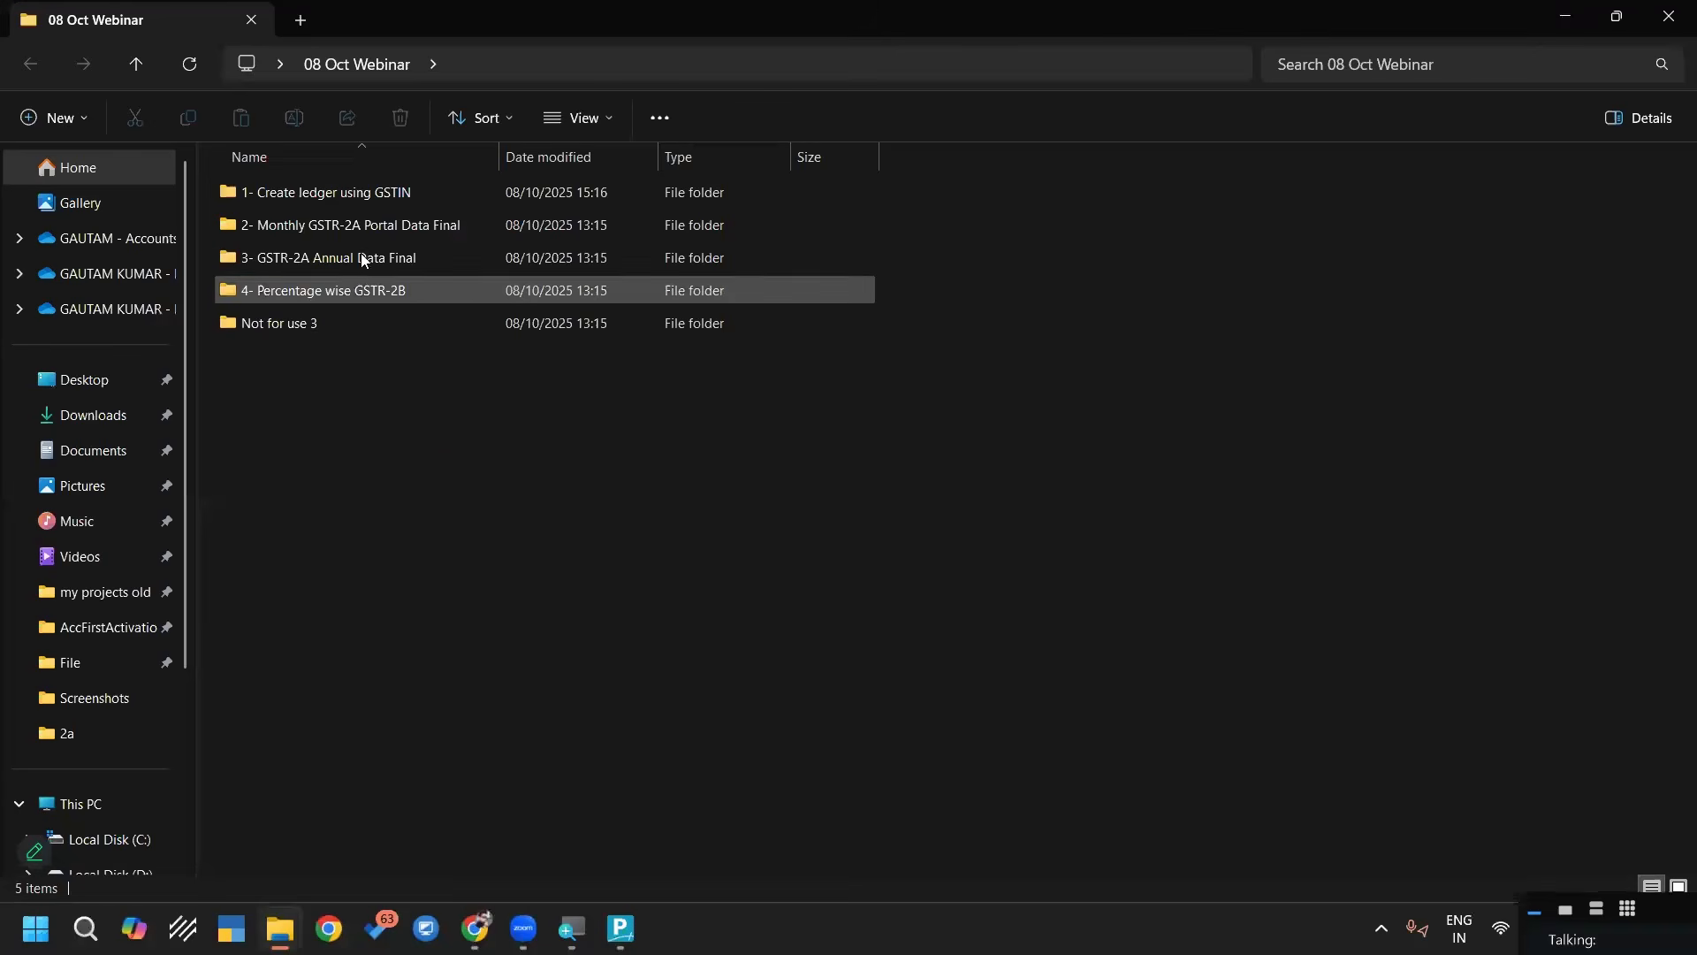
# Copy the path of the GSTR-2A Excel folder inside 3- GSTR-2A Annual Data Final
pyautogui.click(362, 257)
pyautogui.doubleClick(364, 260)
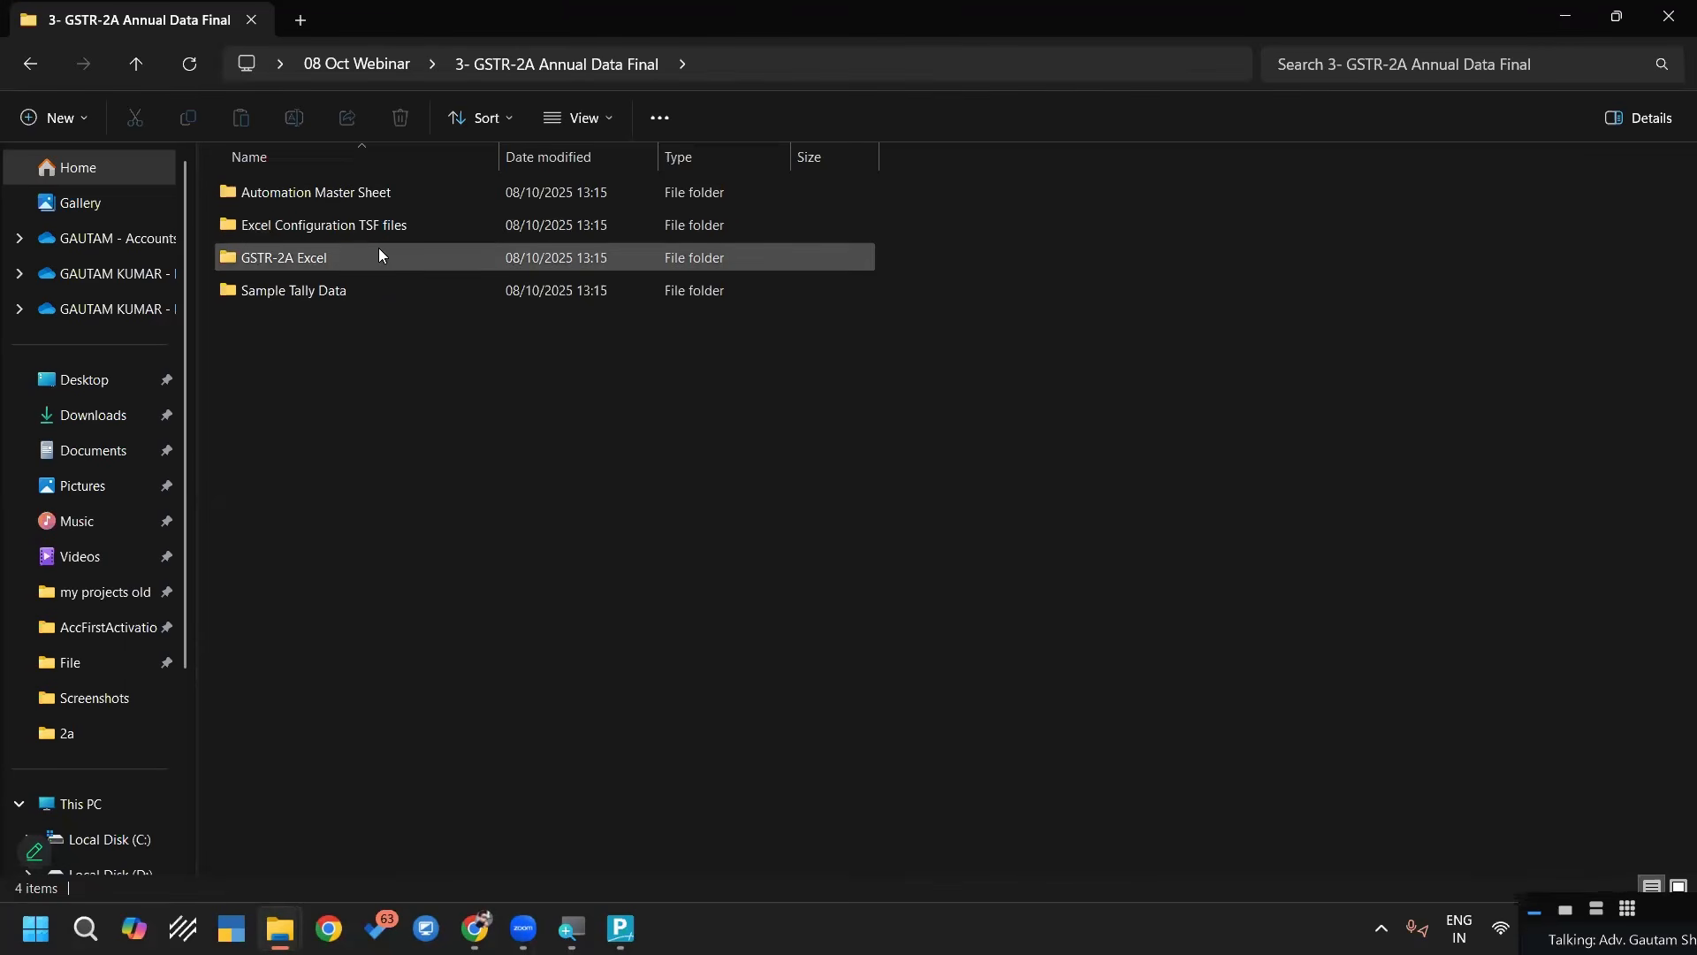
pyautogui.doubleClick(303, 258)
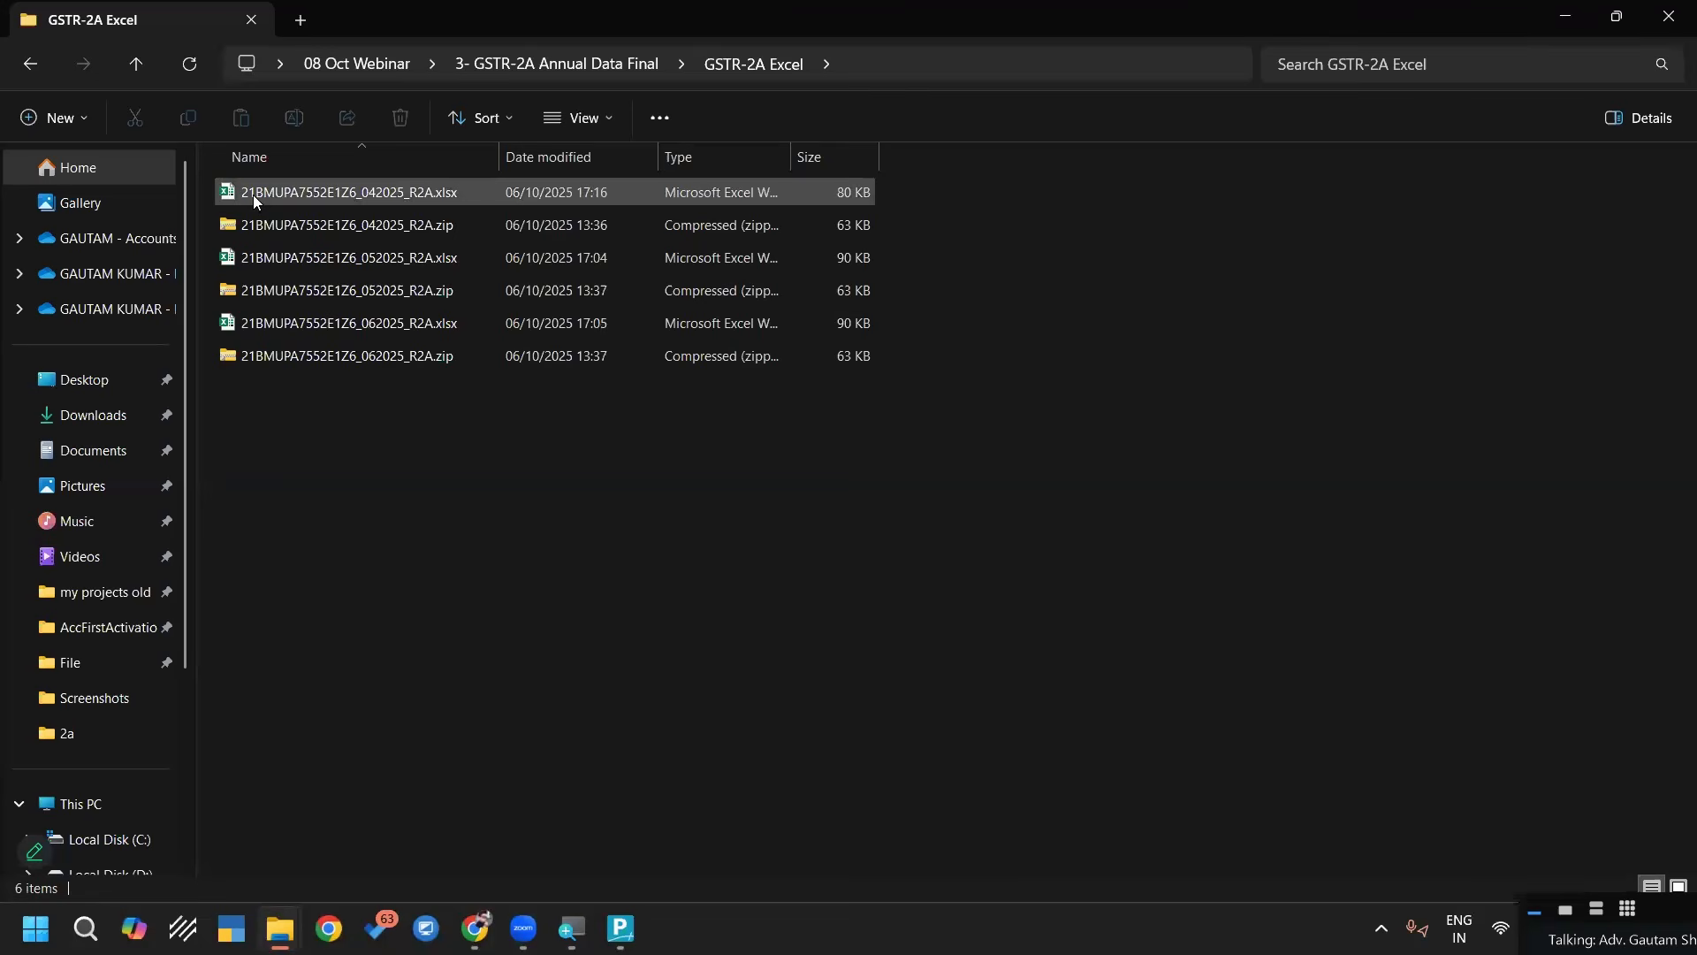
pyautogui.click(260, 232)
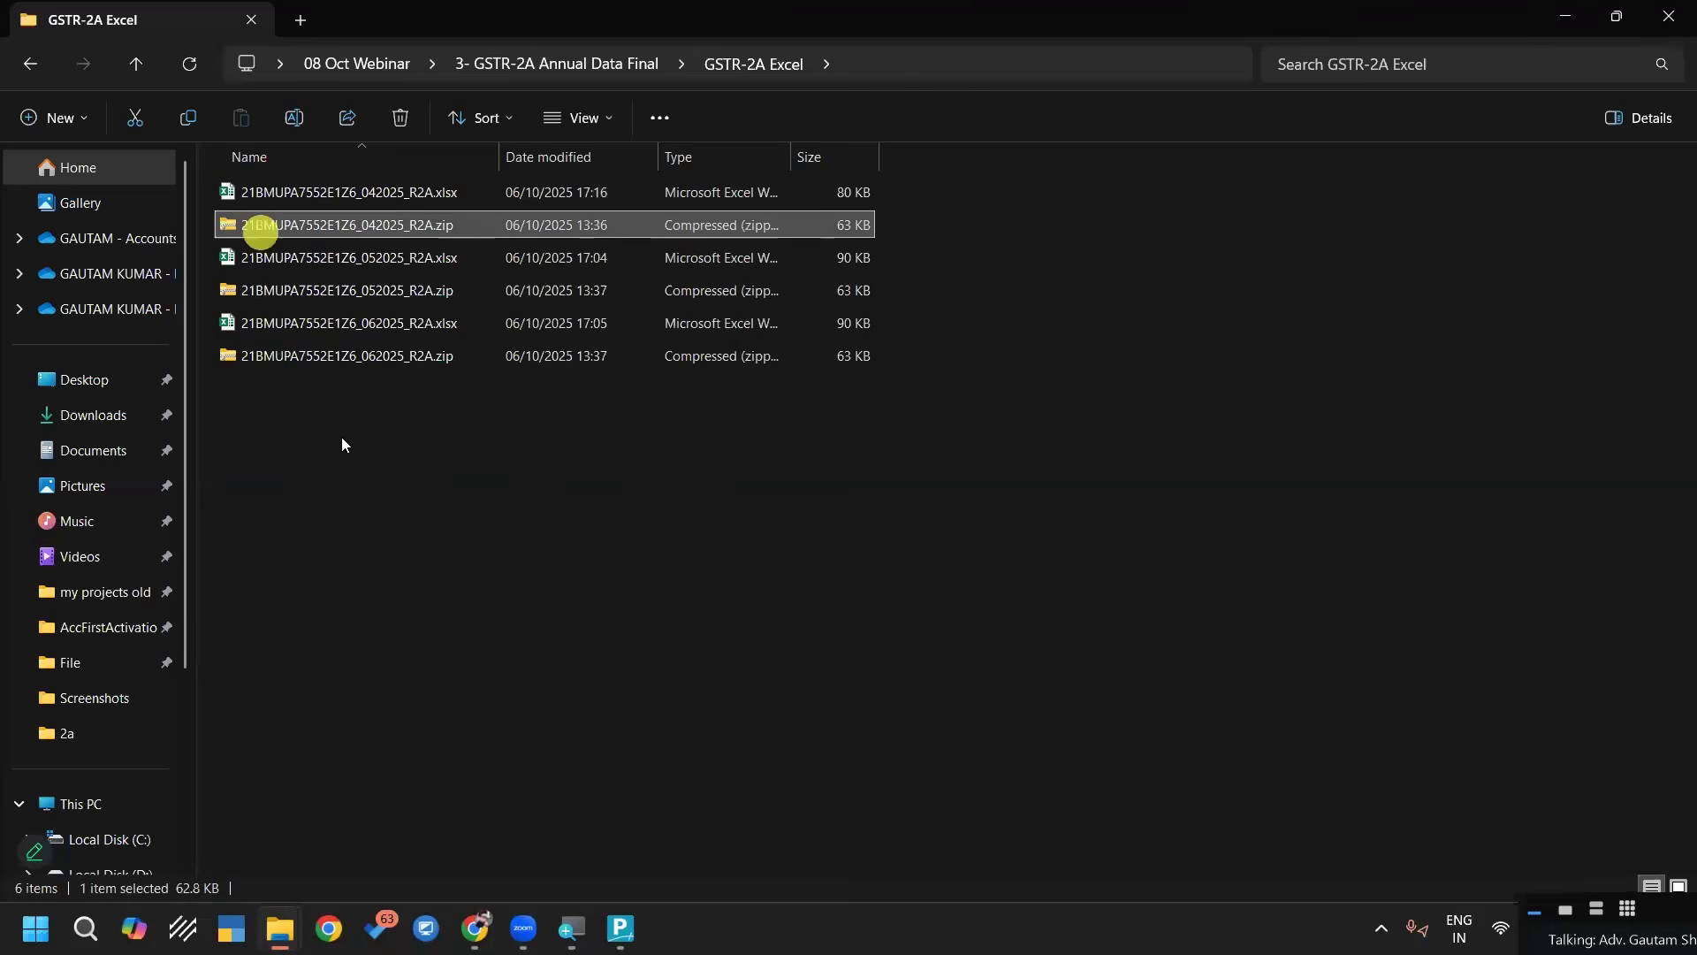
pyautogui.click(851, 74)
pyautogui.hotkey('ctrl', 'c')
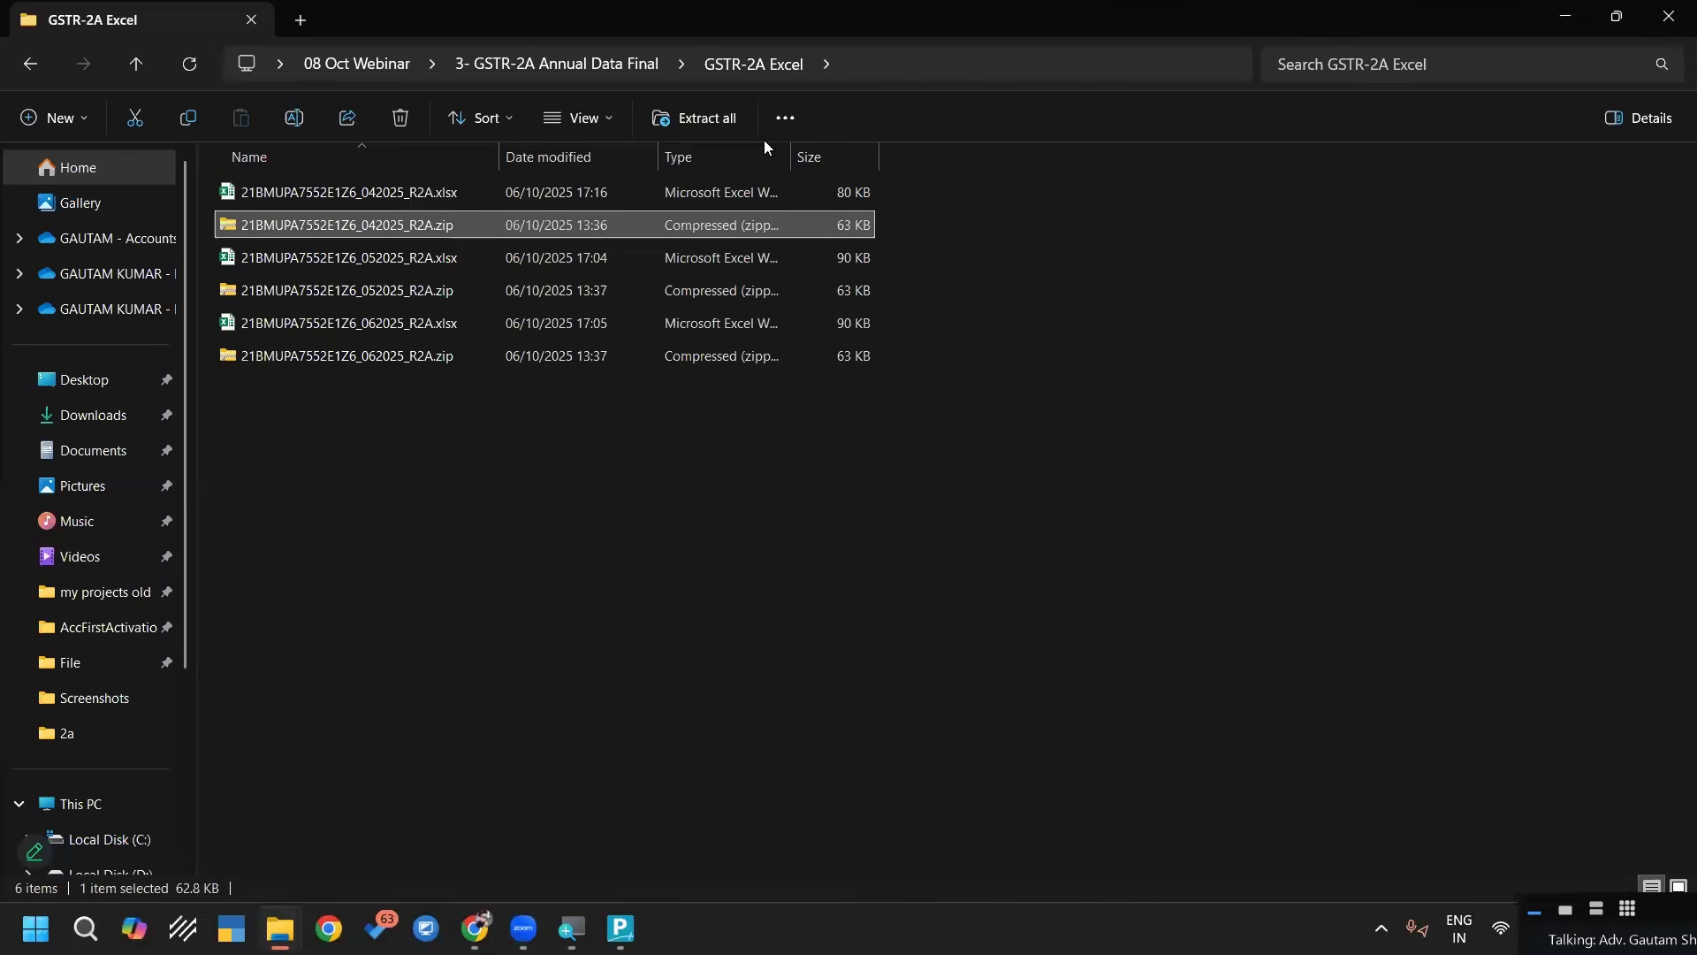
pyautogui.press('Escape')
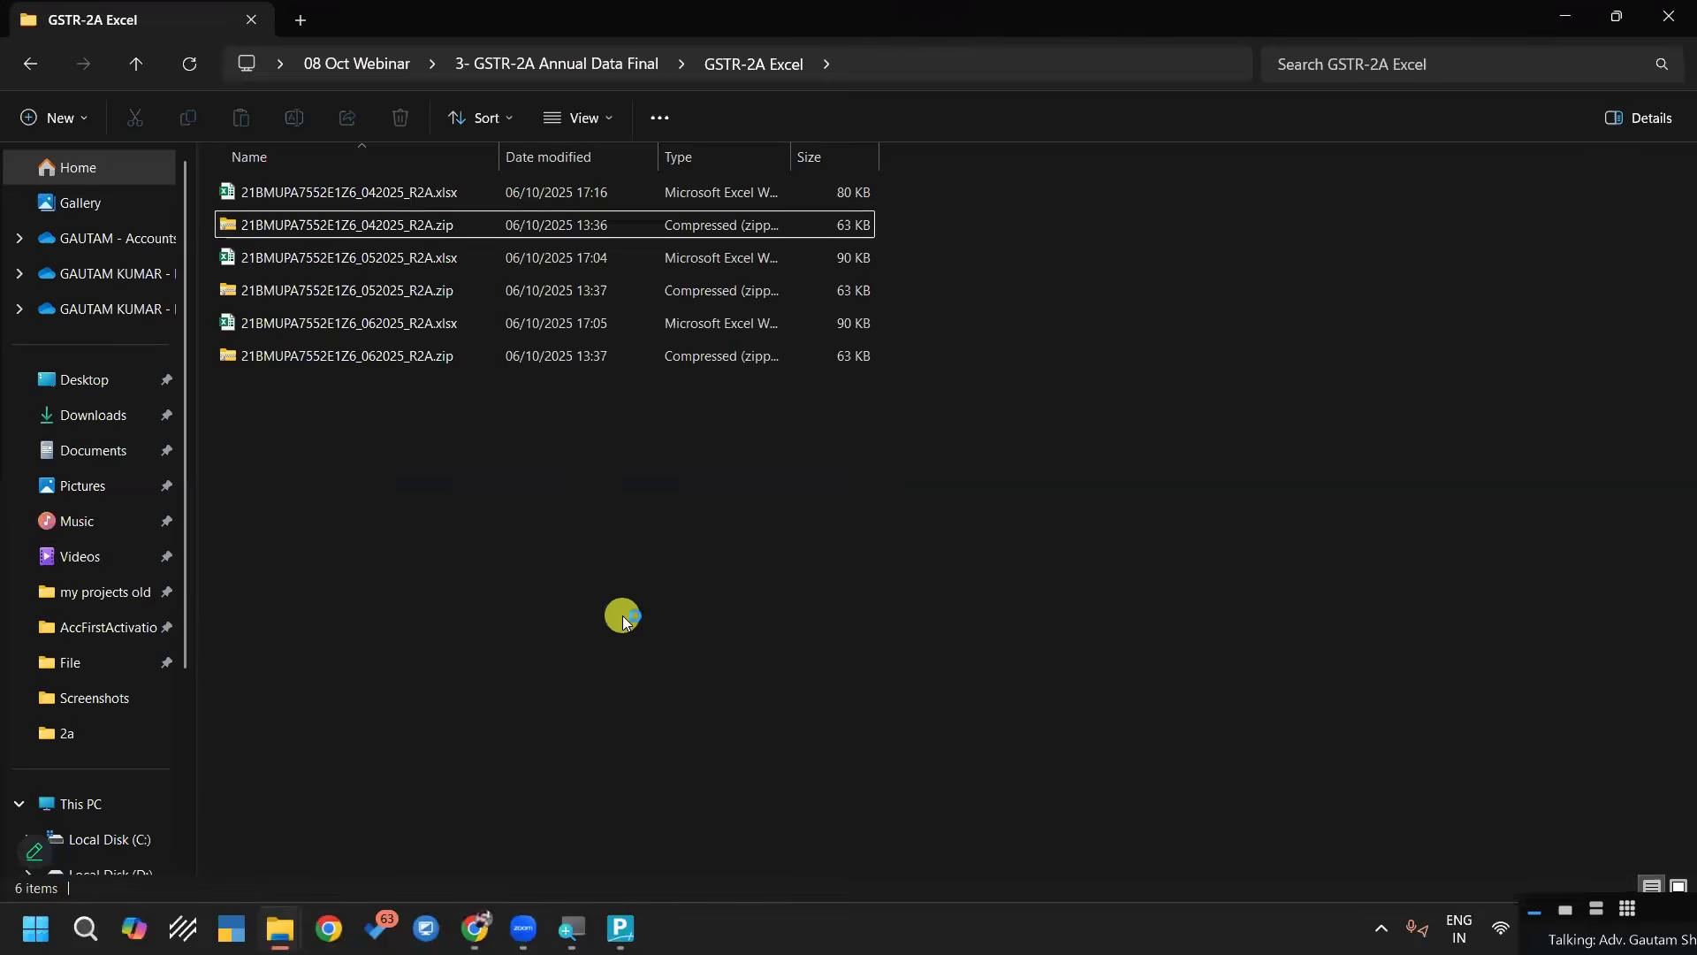
# Open GSTR-2A Annual Summary.xlsx from the Automation Master Sheet folder of 3- GSTR-2A Annual Data Final
pyautogui.hotkey('alt', 'Left')
pyautogui.press('Up')
pyautogui.press('Up')
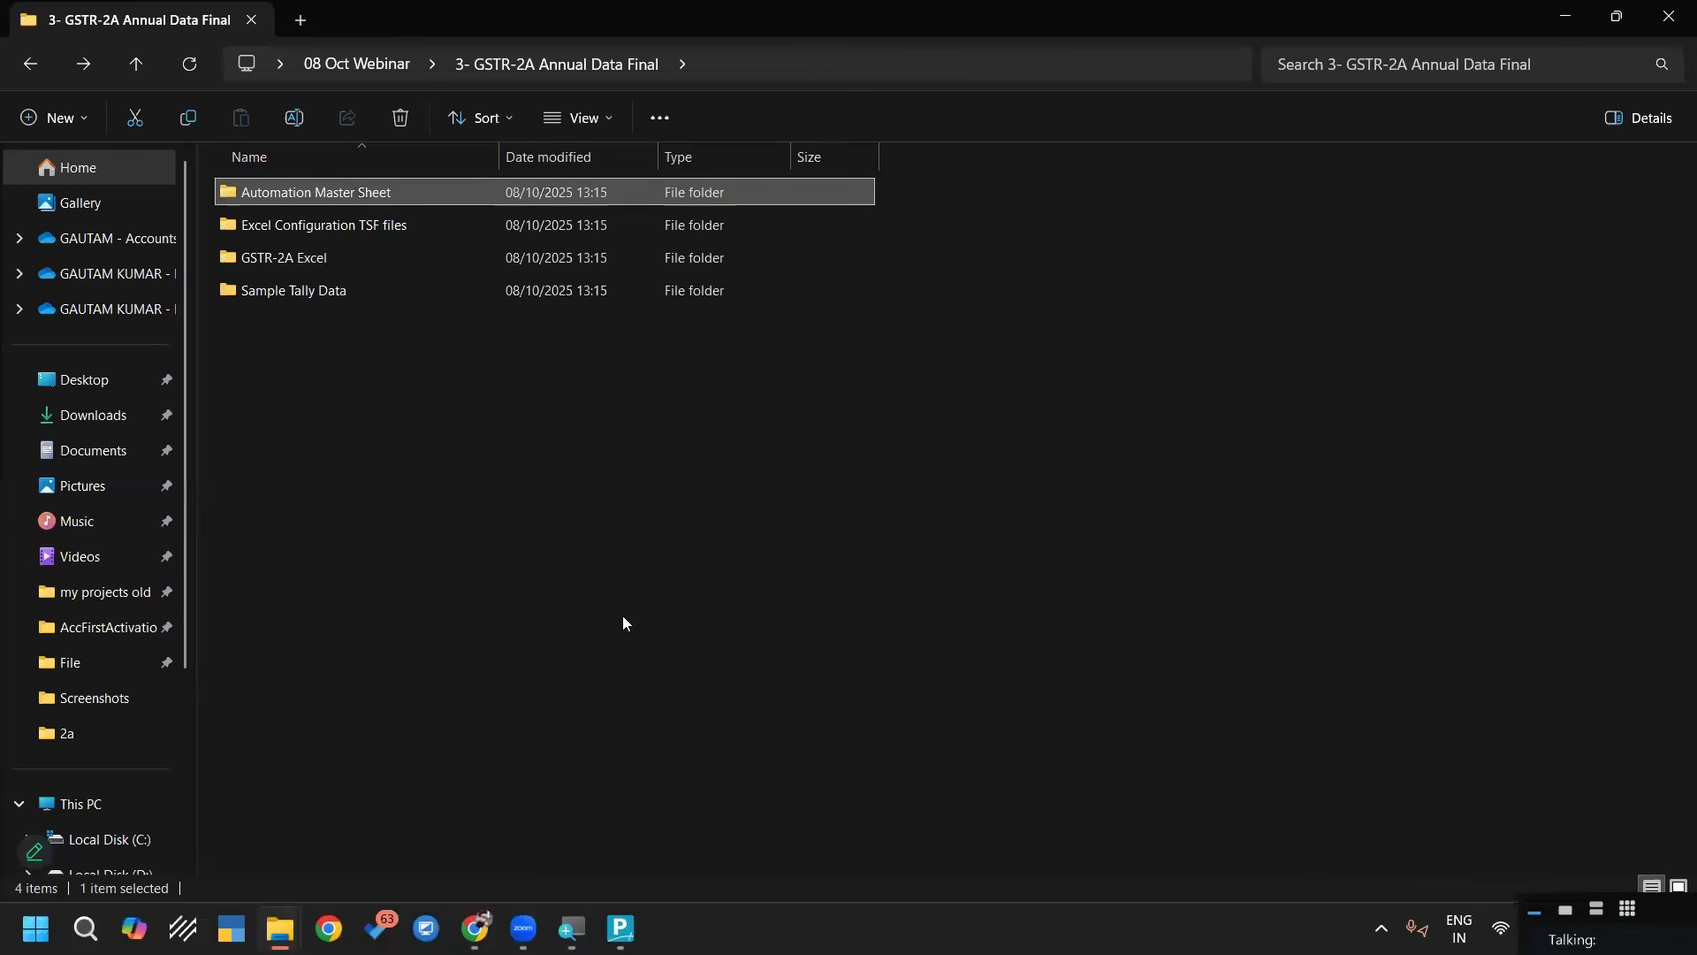
pyautogui.press('Return')
pyautogui.press('Down')
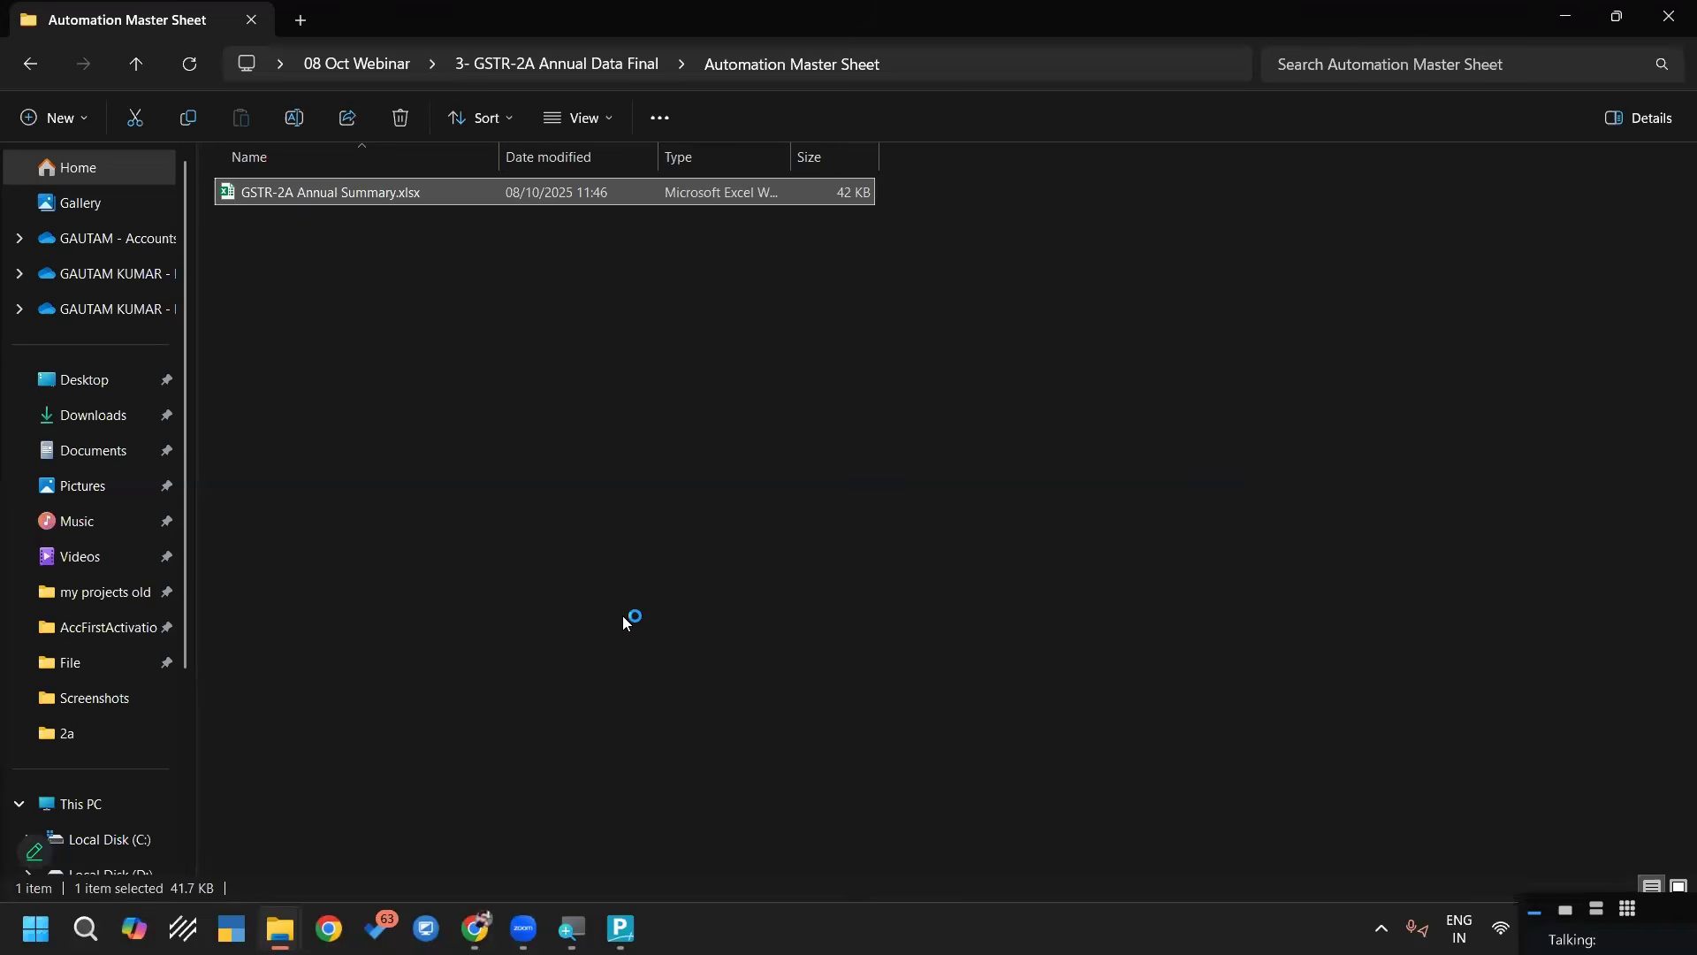
pyautogui.doubleClick(285, 193)
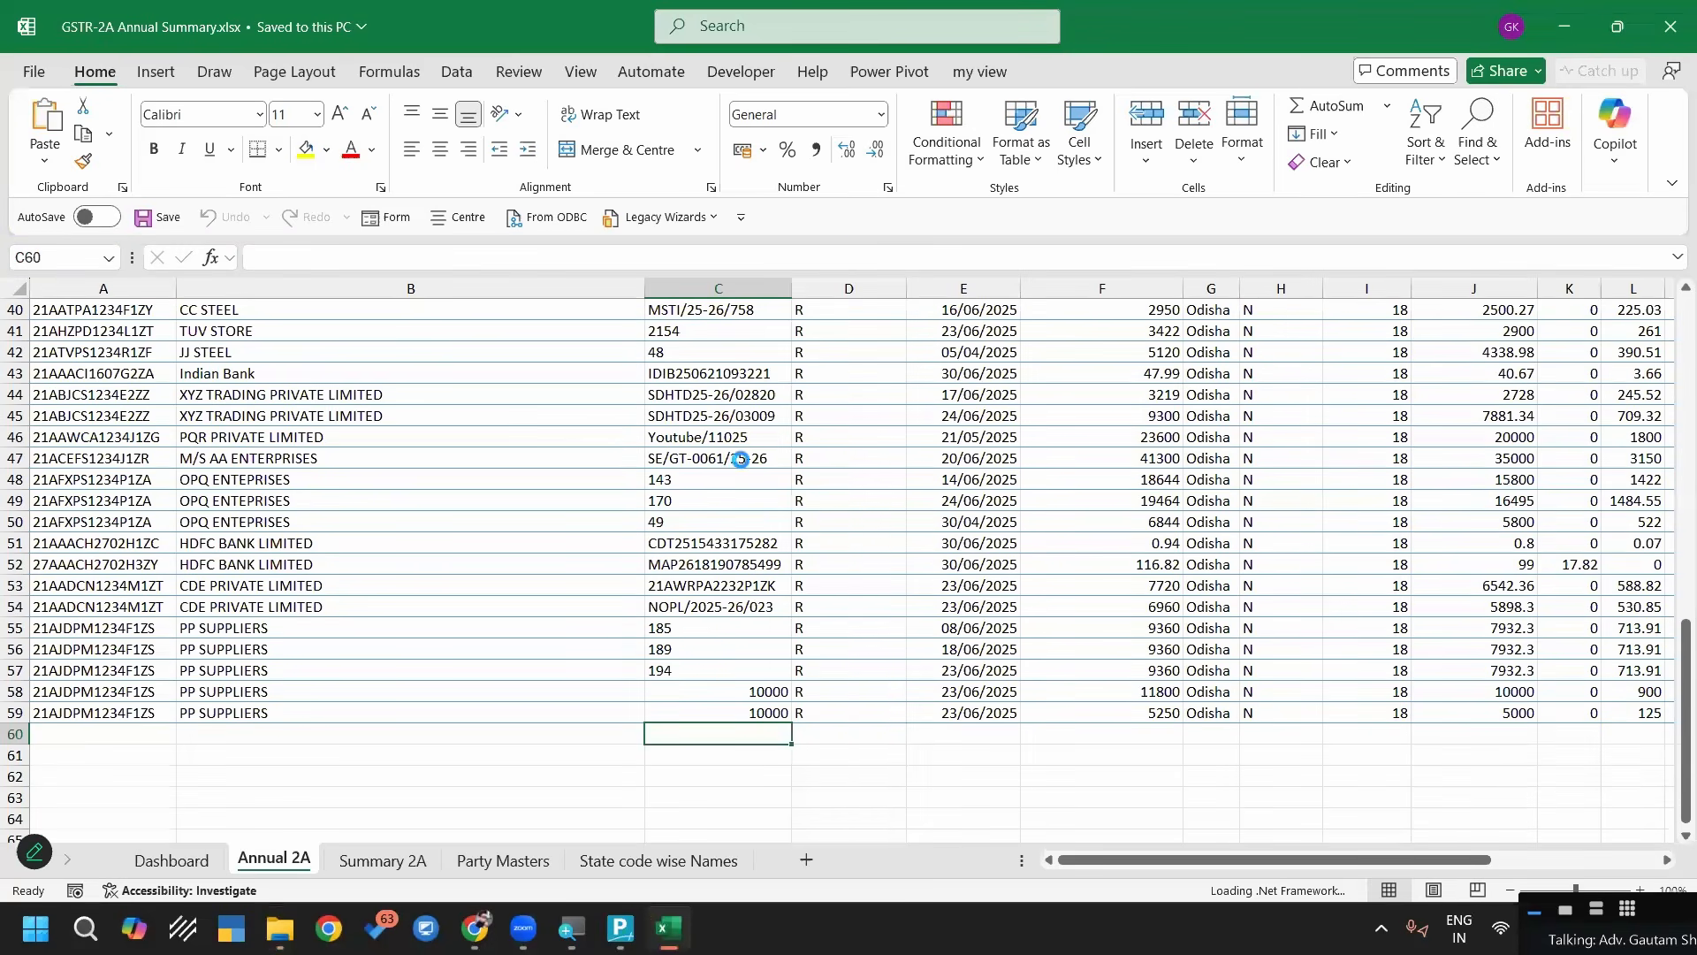
# Clear all invoice rows below the header of the Annual 2A sheet
pyautogui.scroll(13, 871, 513)
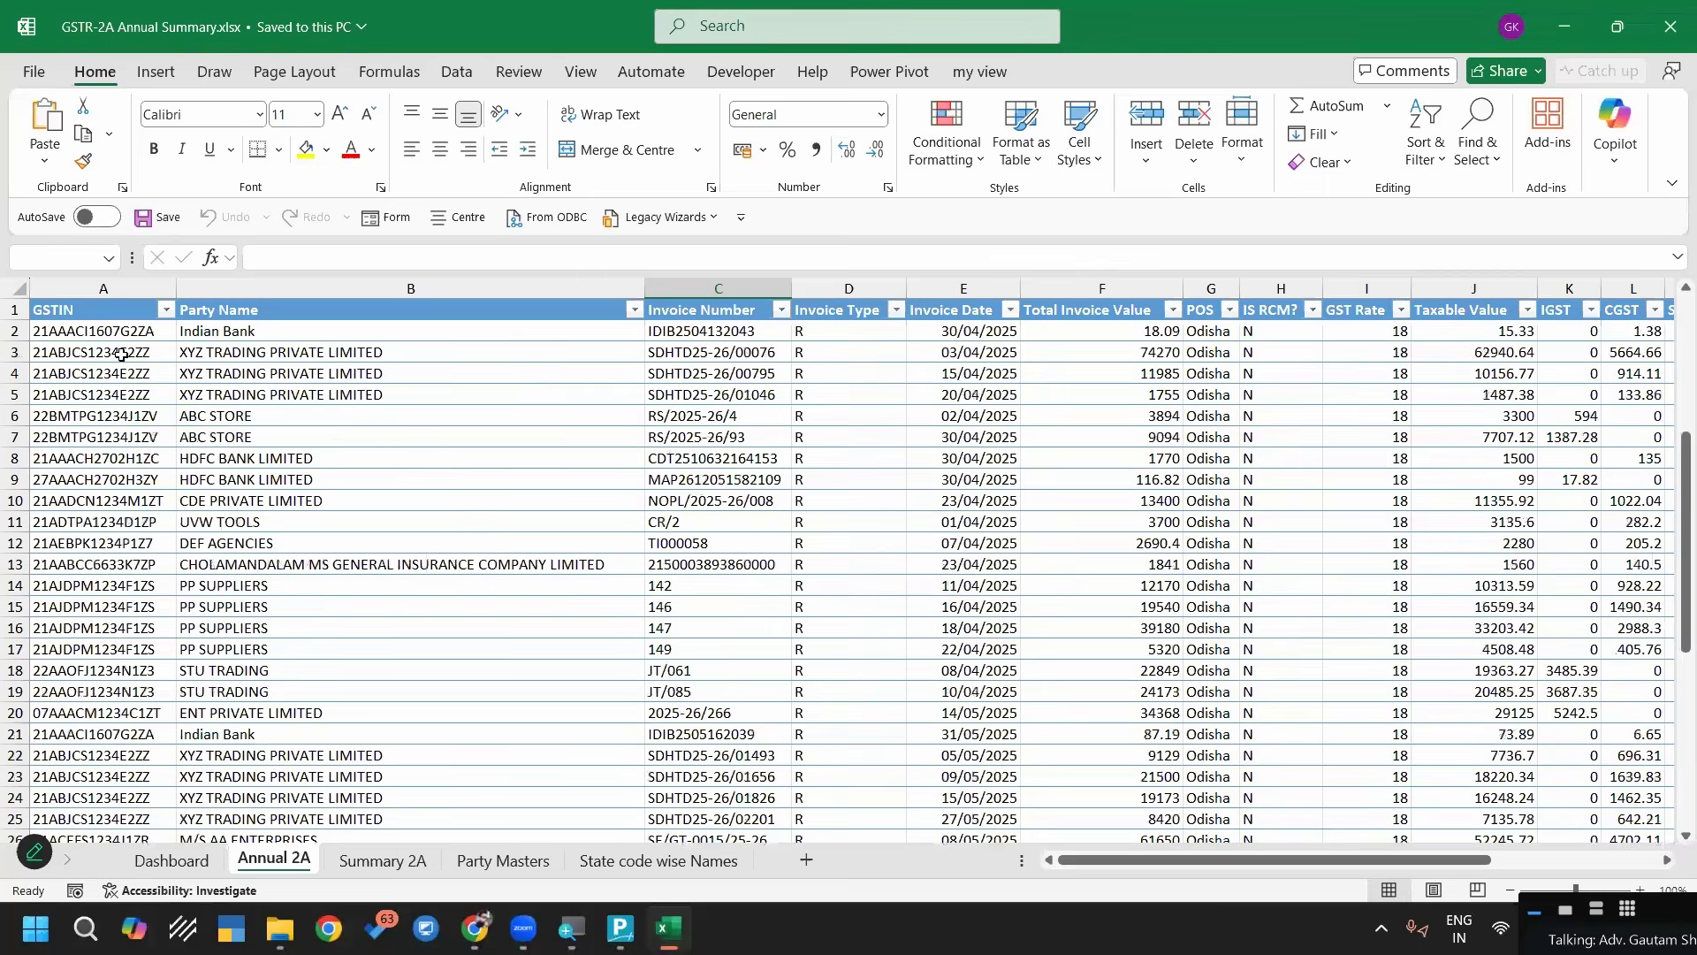
pyautogui.click(14, 331)
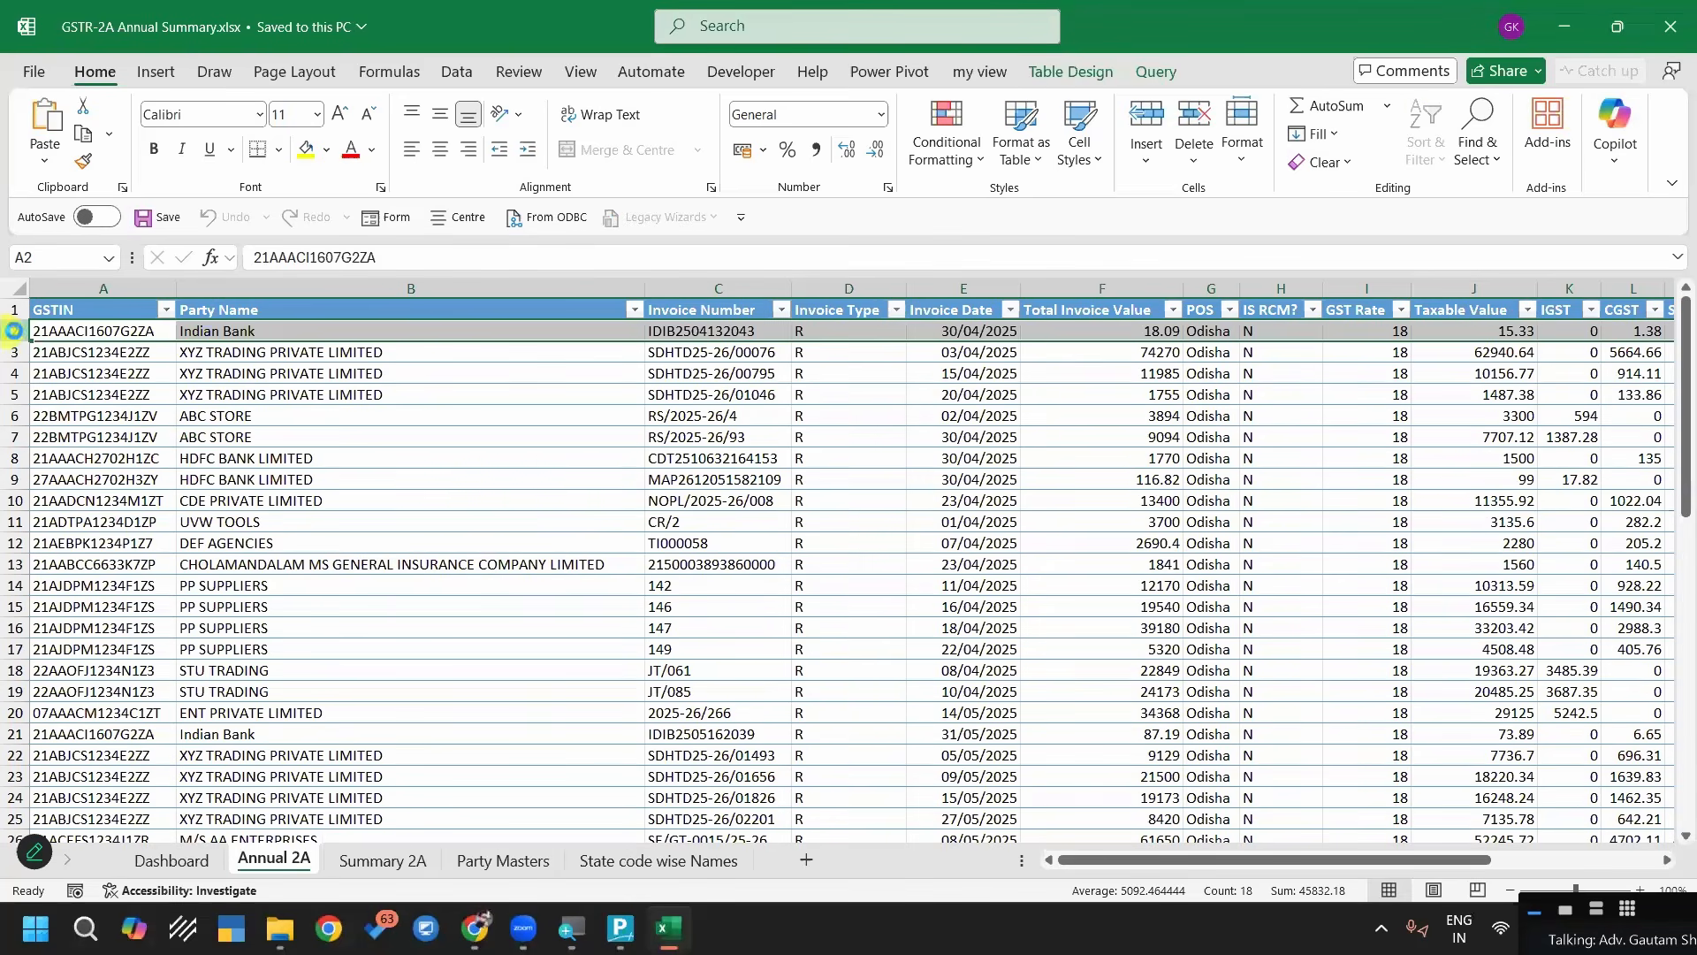
pyautogui.hotkey('ctrl', 'shift', 'Down')
pyautogui.press('Delete')
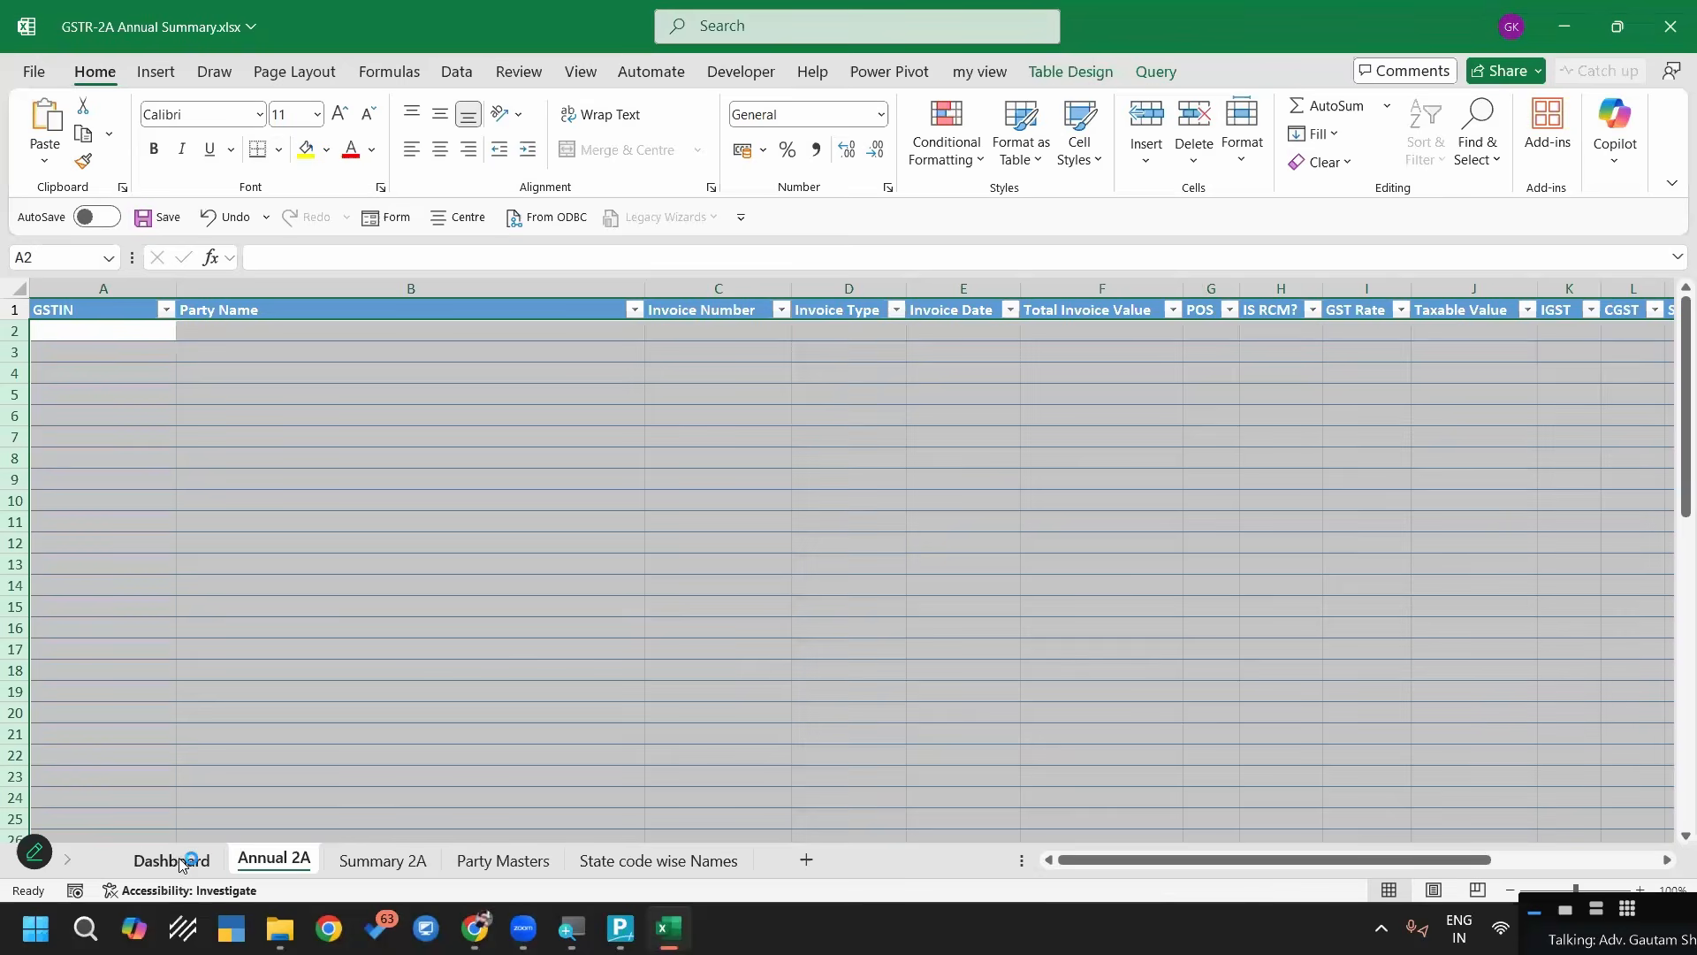
# Replace the Folder Path on the Dashboard sheet with the copied path ending in 3- GSTR-2A Annual Data Final\GSTR-2A Excel
pyautogui.click(172, 857)
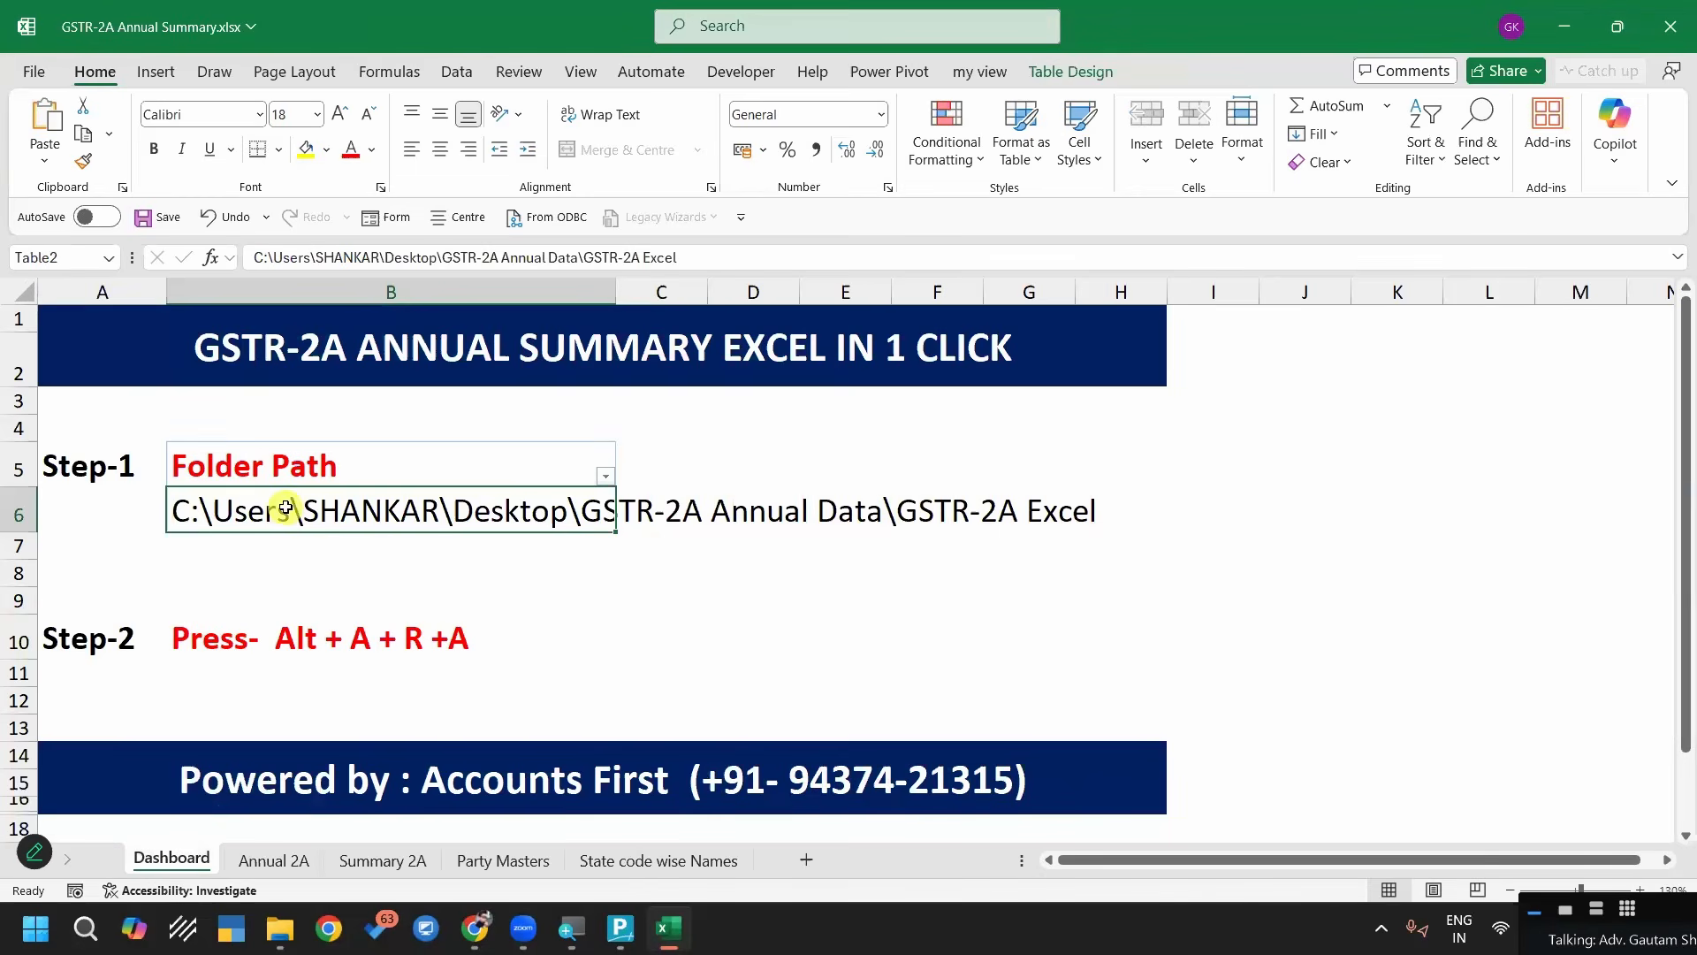
pyautogui.hotkey('ctrl', 'v')
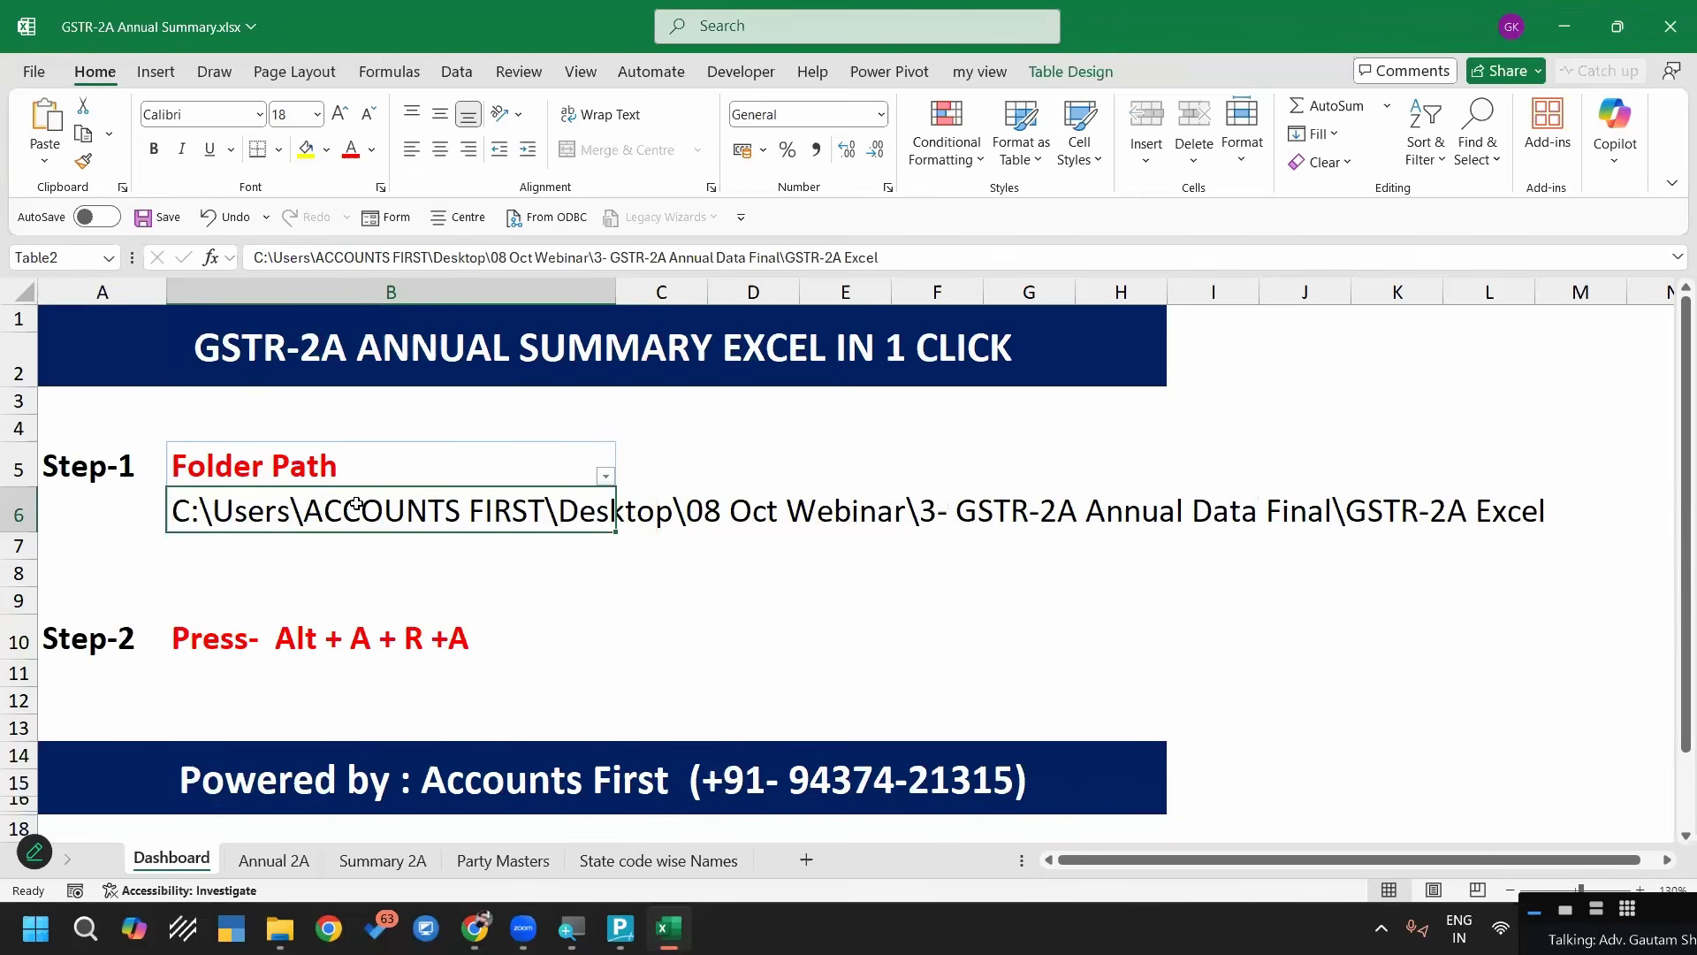
pyautogui.click(524, 557)
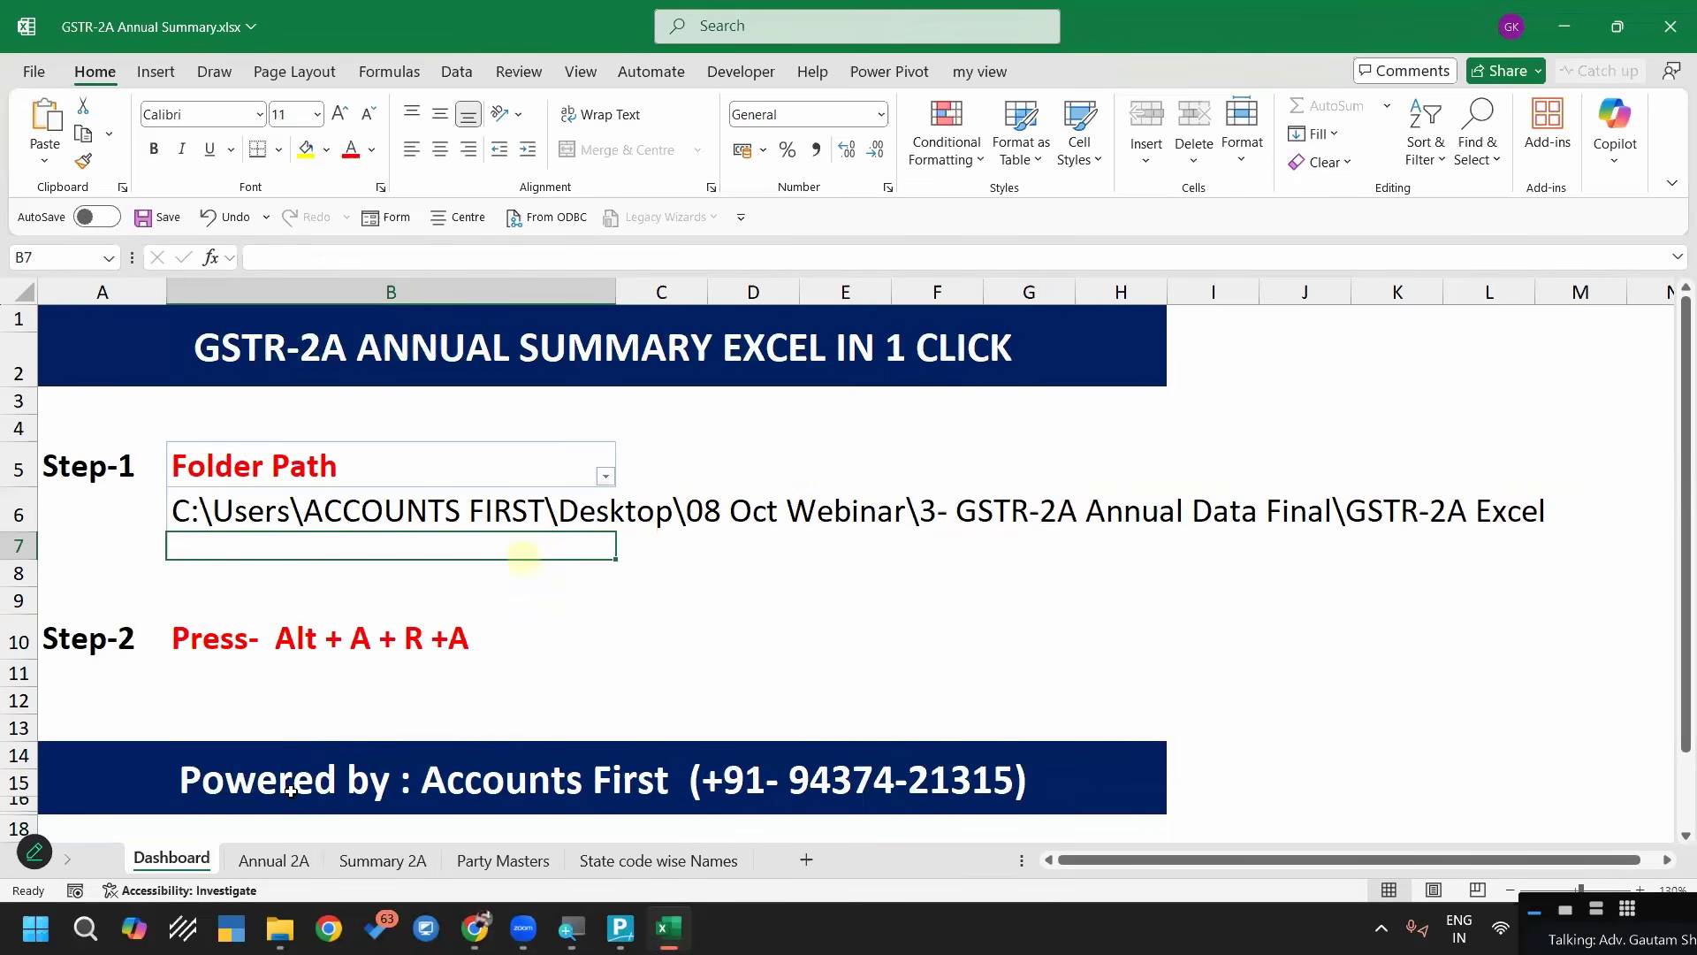
# Refresh all data connections from the Annual 2A sheet to load the invoices from the new folder
pyautogui.click(275, 860)
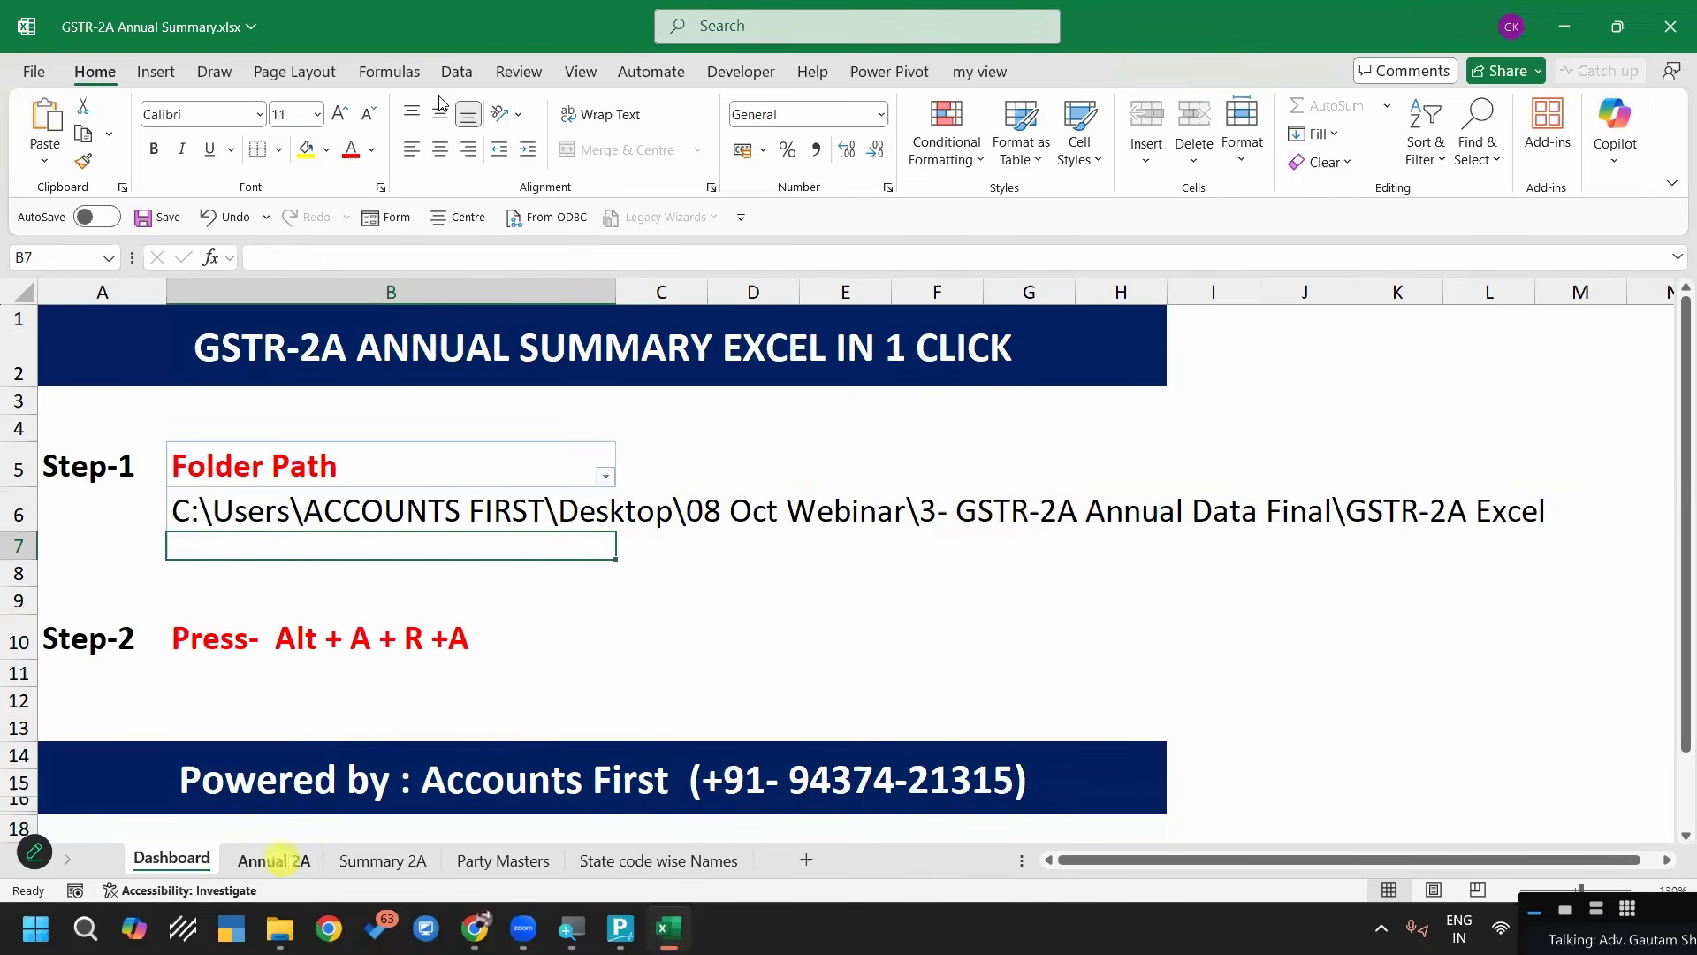
pyautogui.click(458, 71)
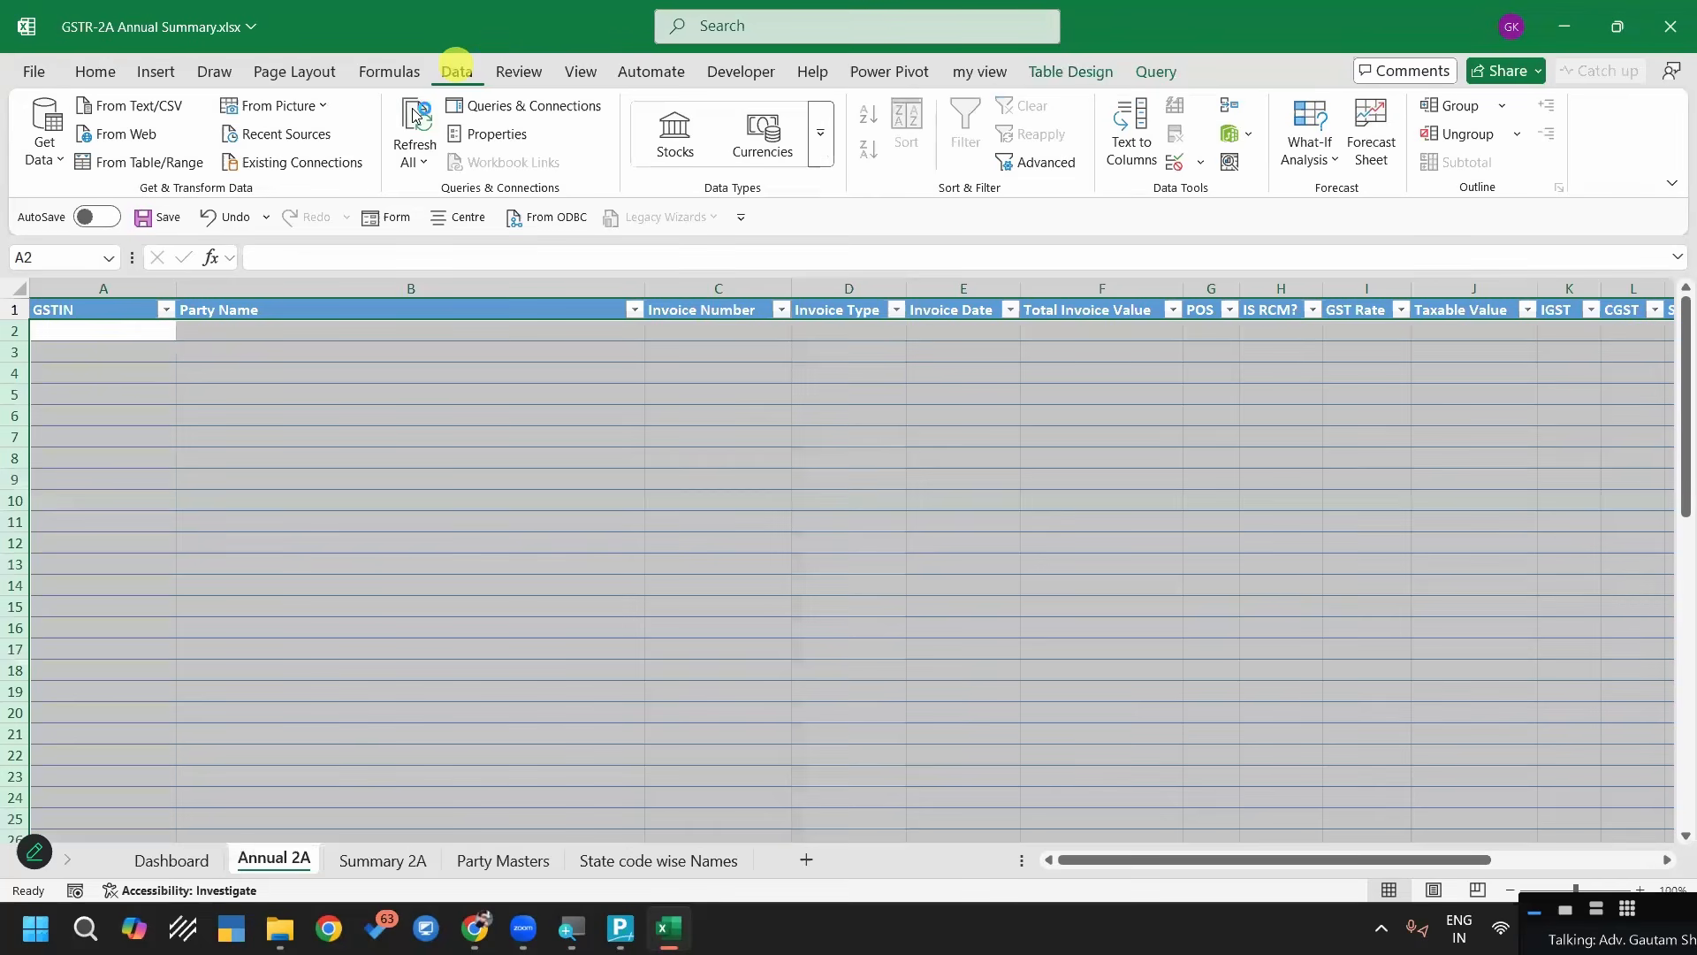
pyautogui.click(415, 113)
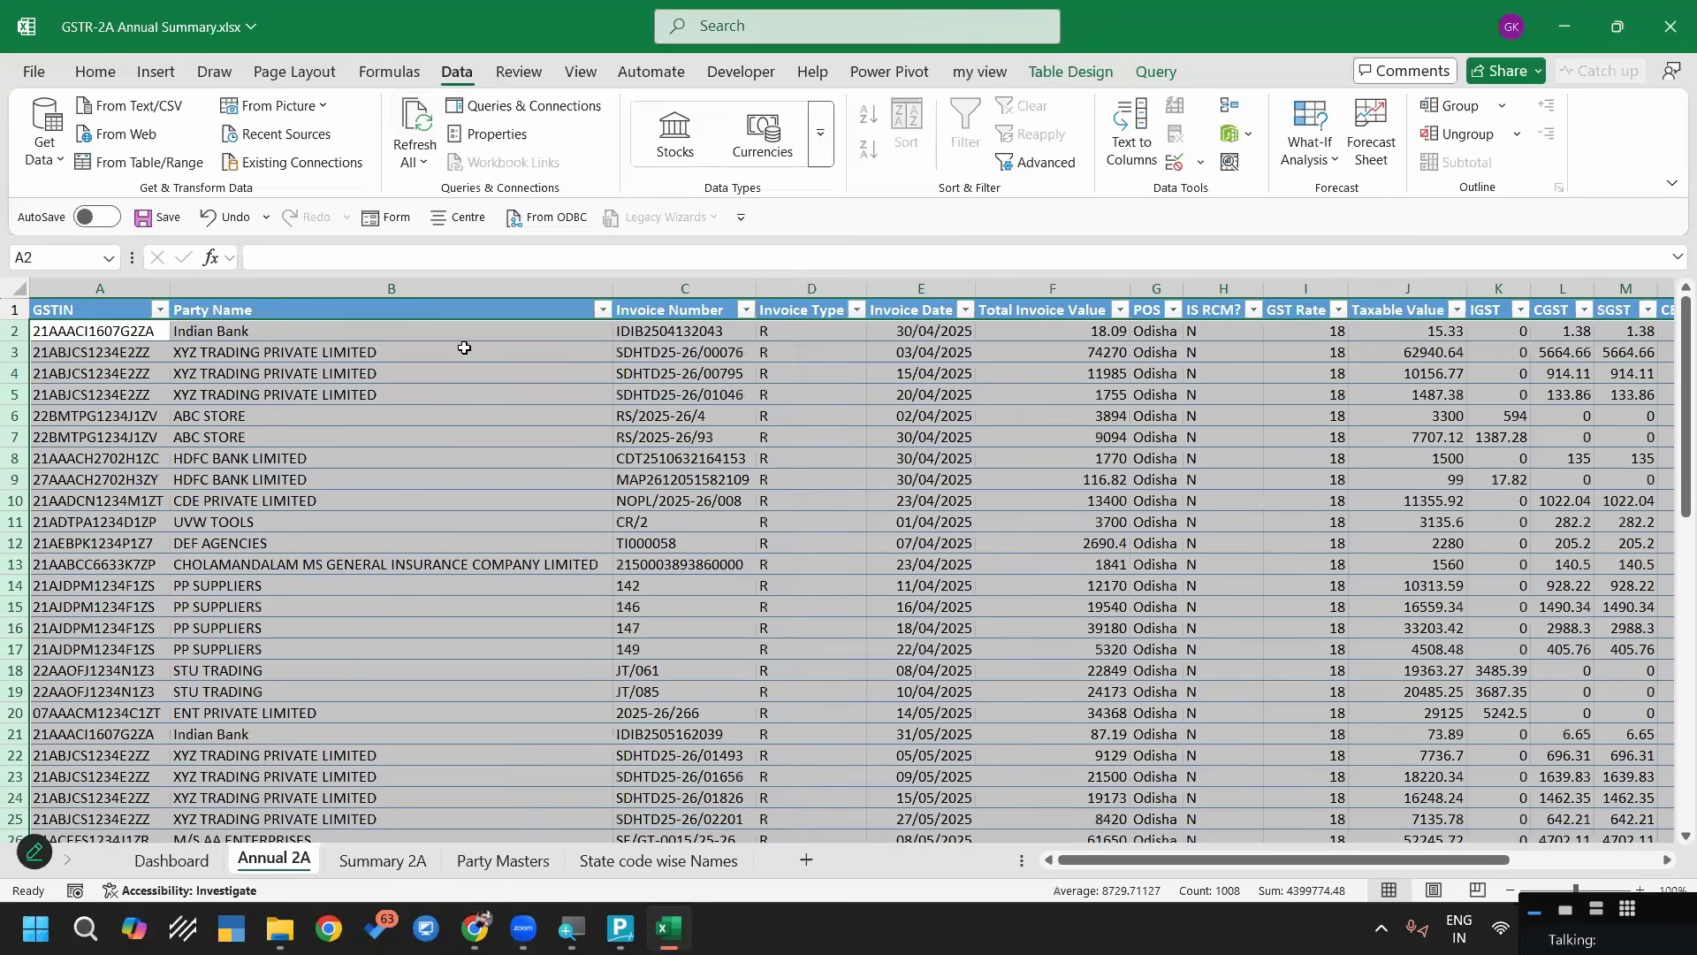
pyautogui.click(570, 453)
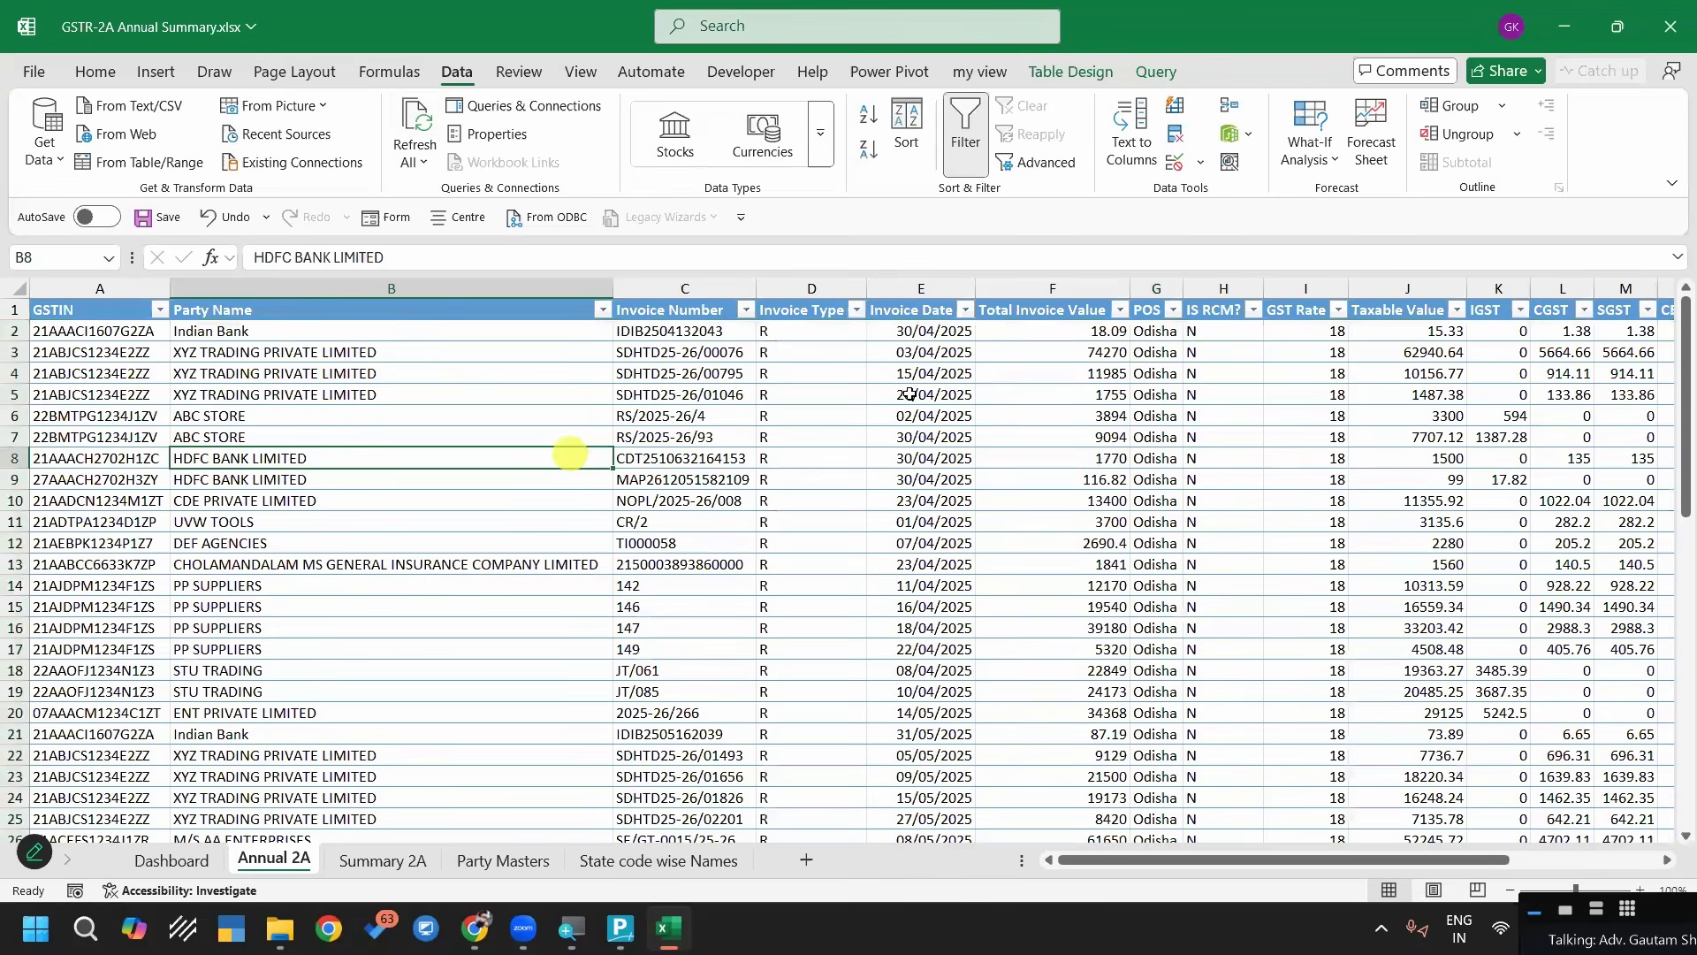
# Examine the GST Rate, Purchase Ledger, State Code and State Name columns of Annual 2A, plus the Party Masters sheet
pyautogui.moveTo(1173, 861); pyautogui.dragTo(1281, 875)
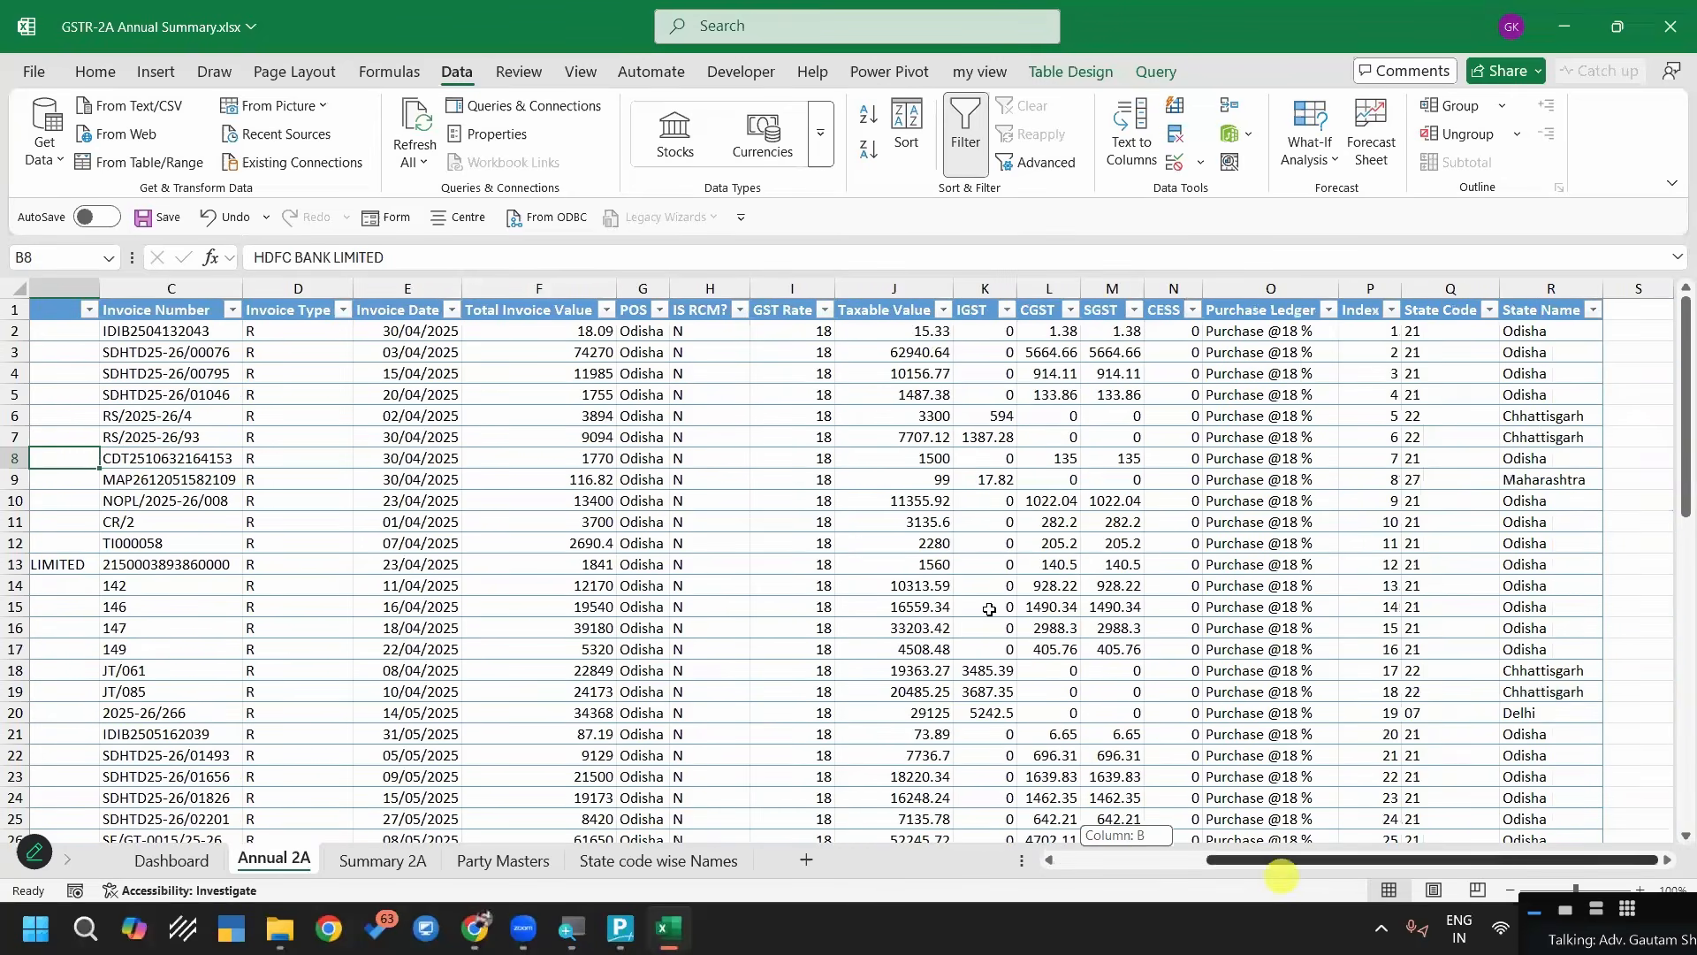
pyautogui.click(796, 288)
pyautogui.click(800, 333)
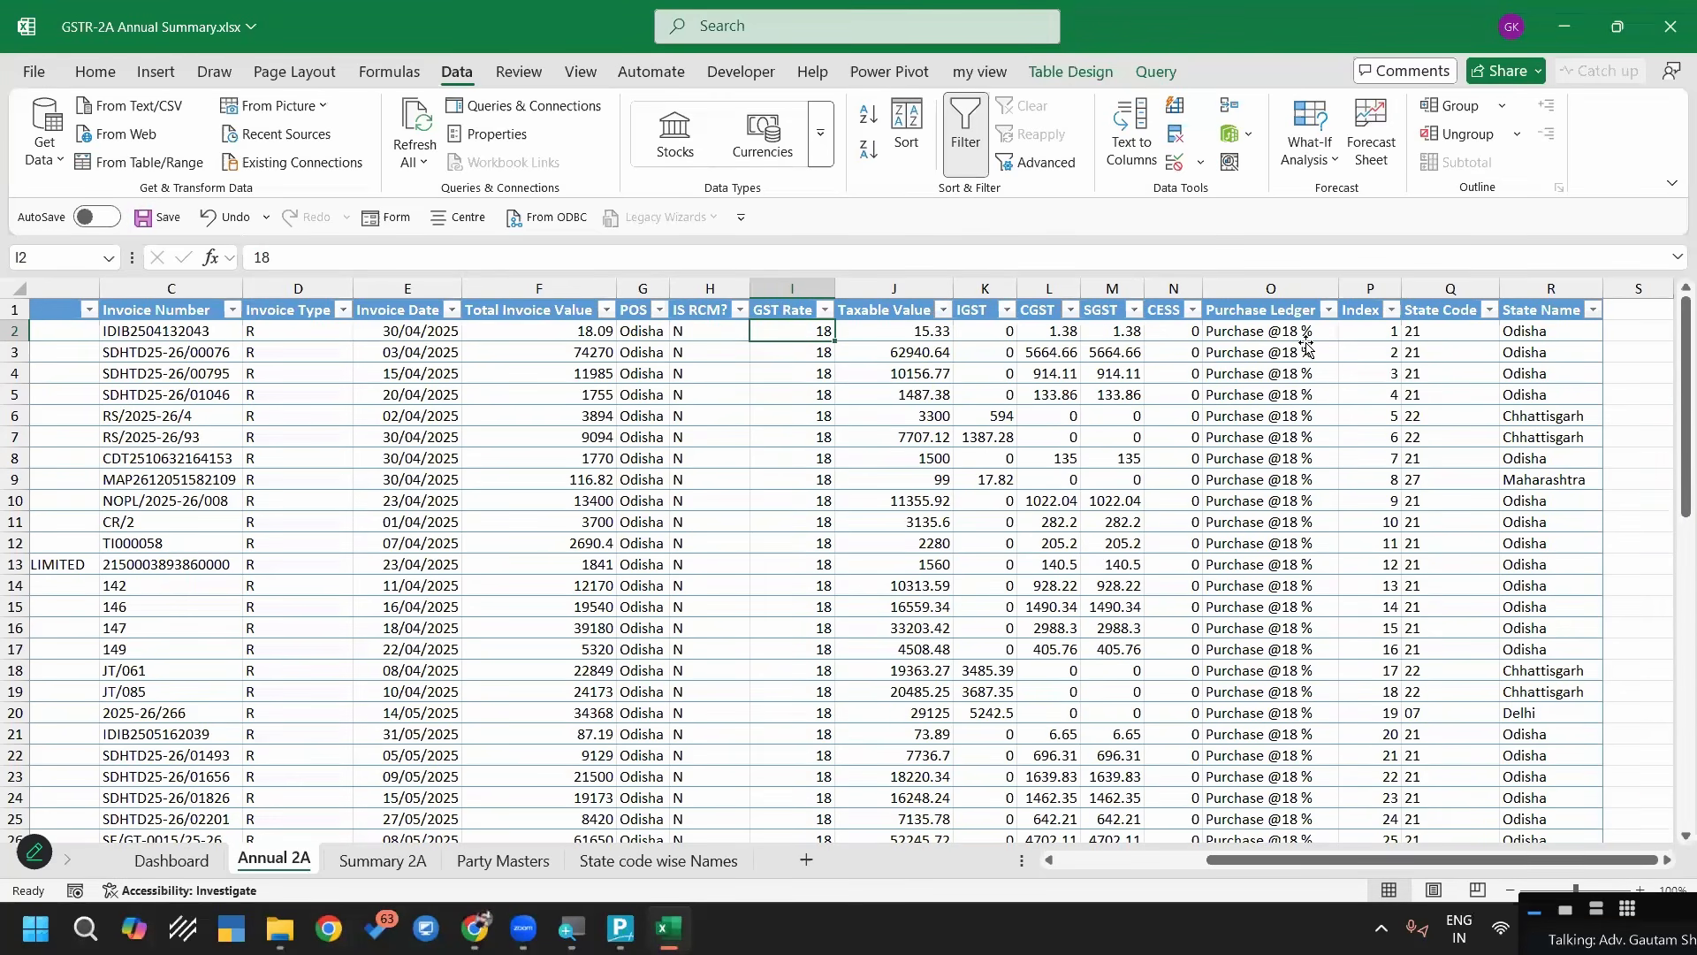
pyautogui.click(1303, 336)
pyautogui.click(1435, 330)
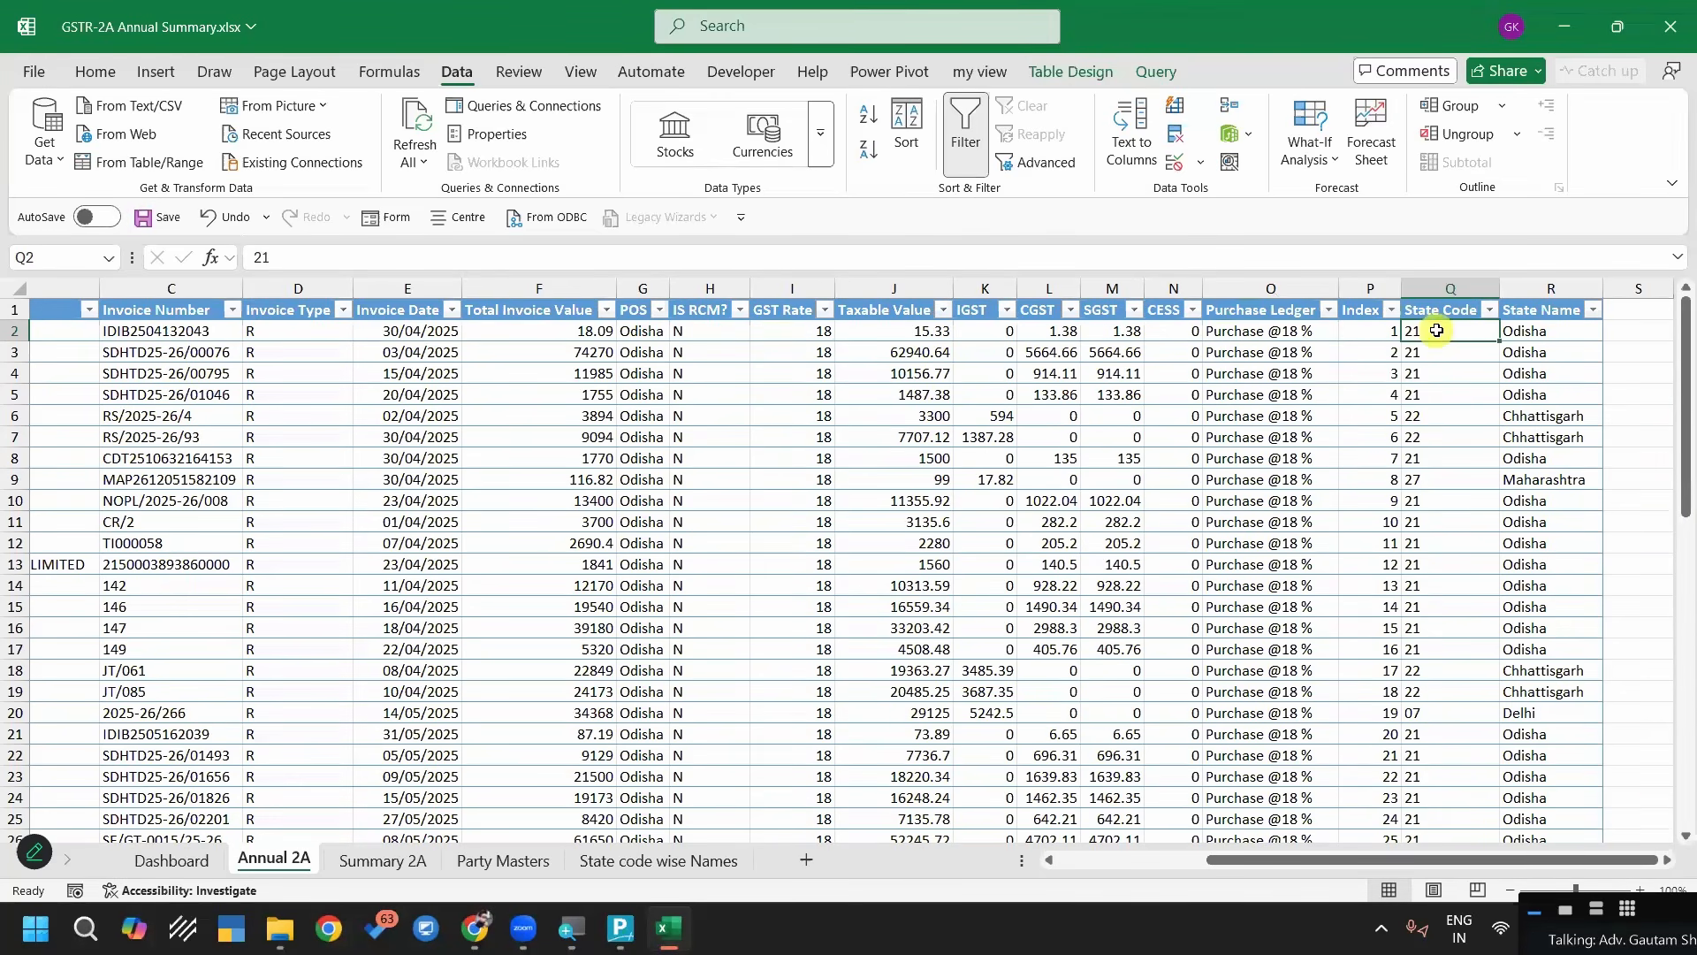
pyautogui.click(1552, 331)
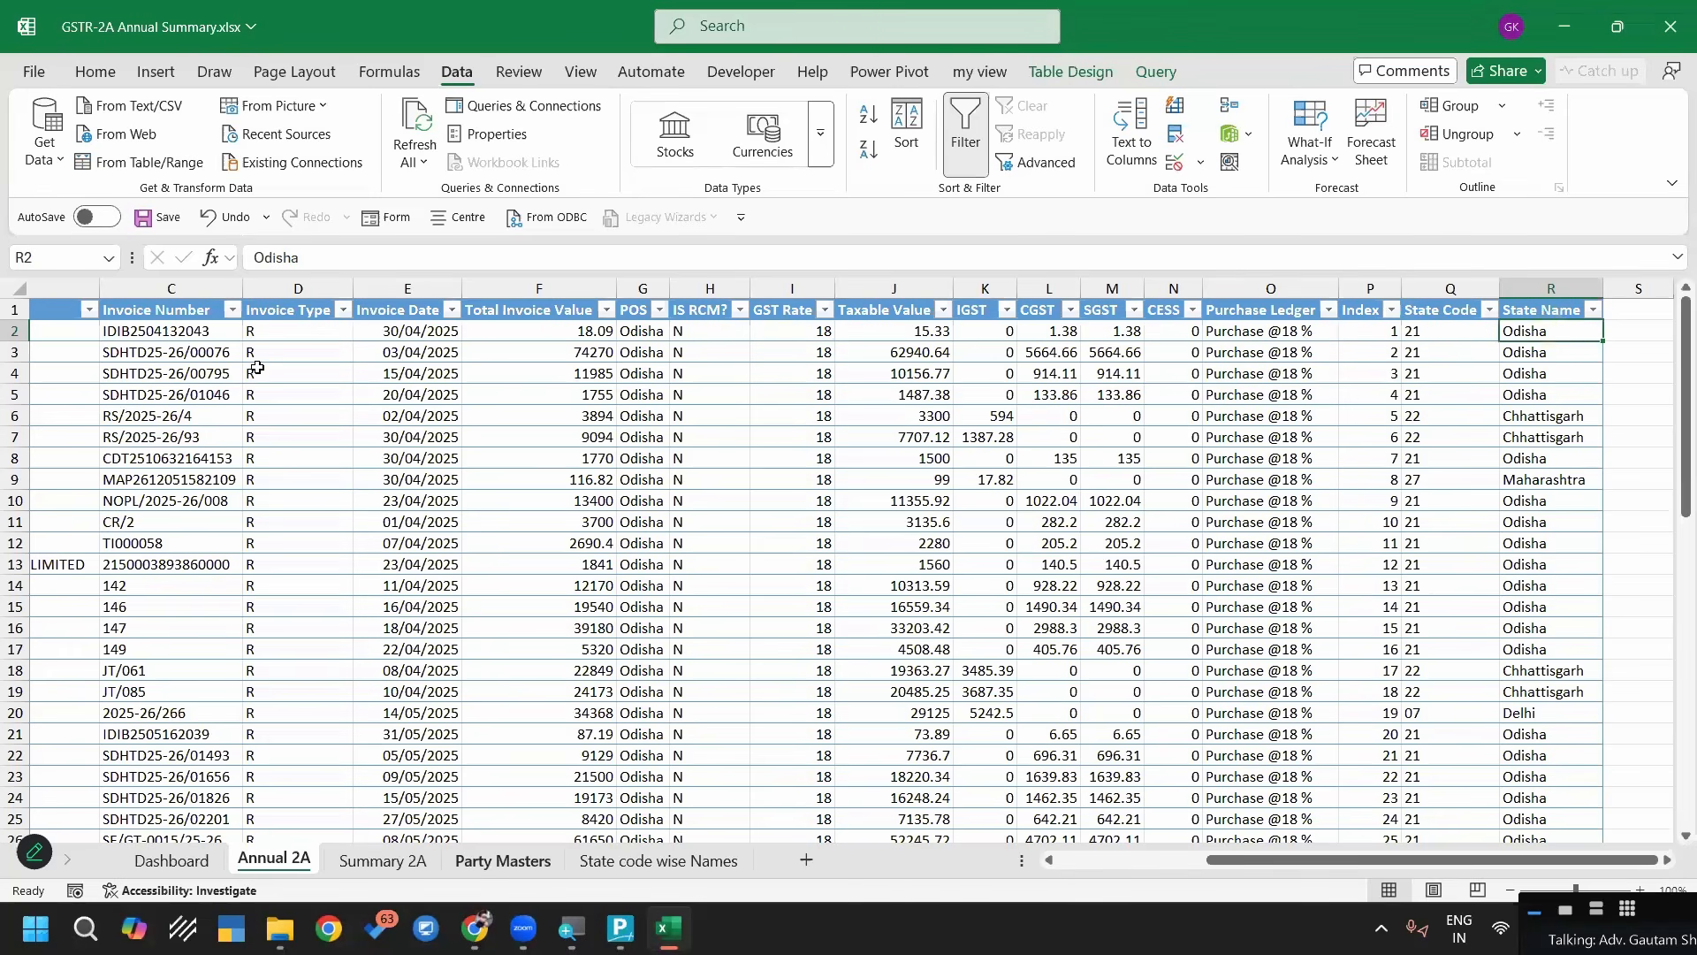
pyautogui.click(537, 864)
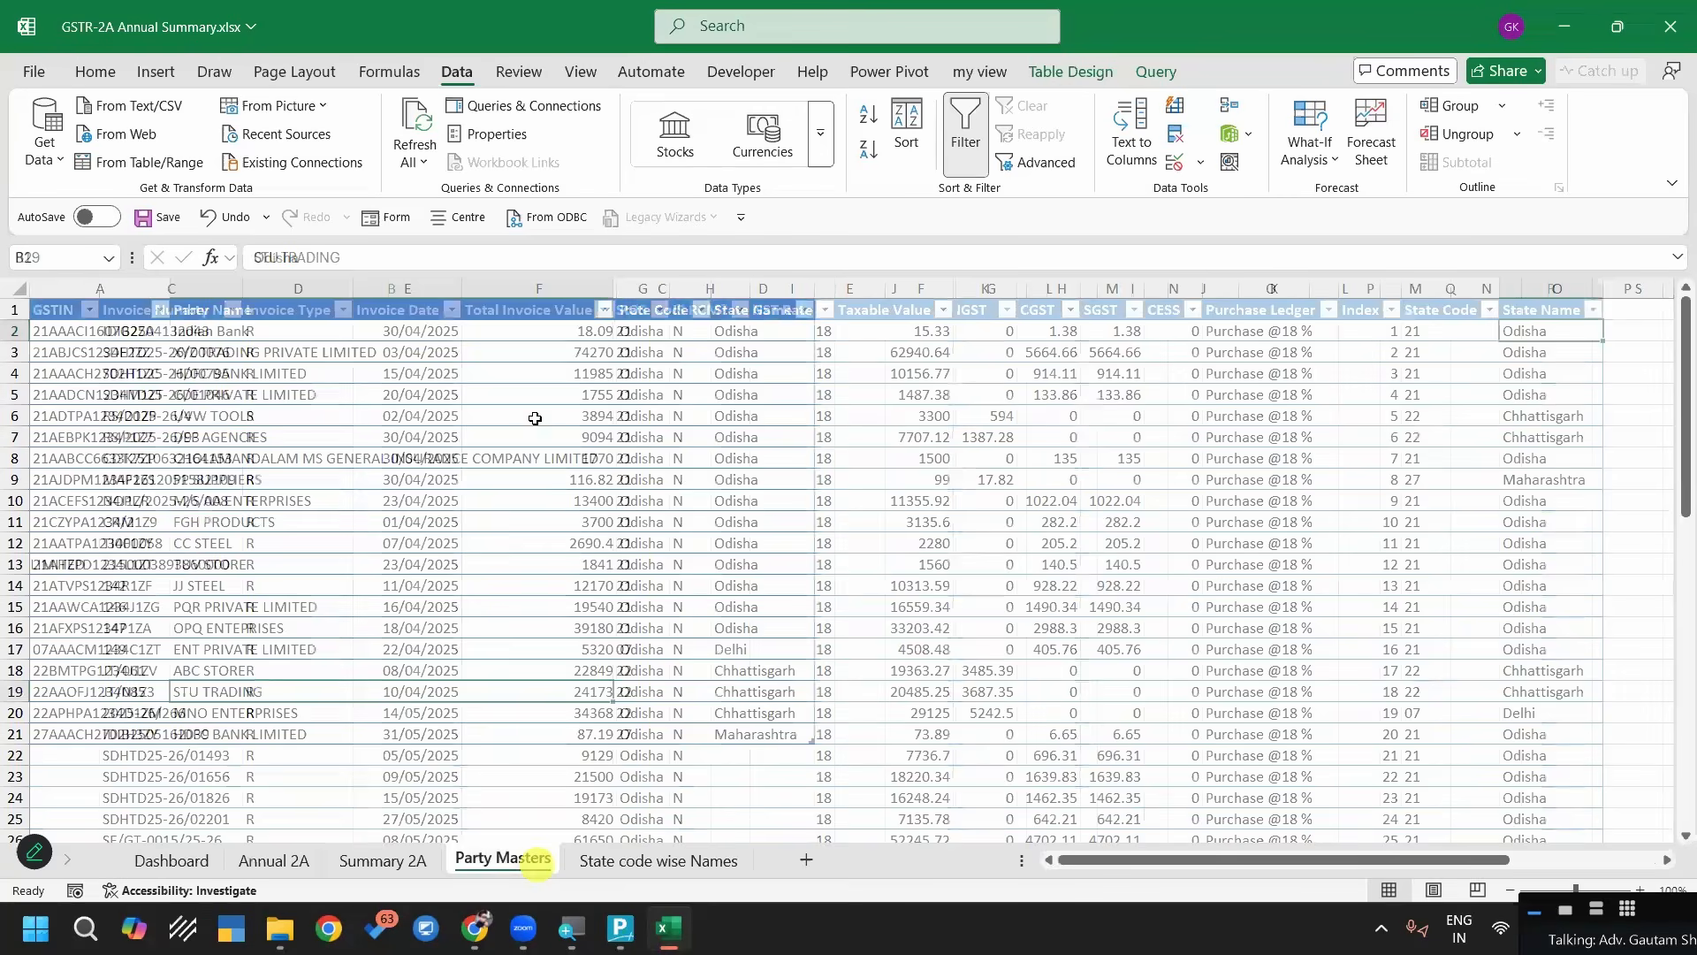
# Refresh the party-wise PivotTable on the Summary 2A sheet
pyautogui.click(382, 862)
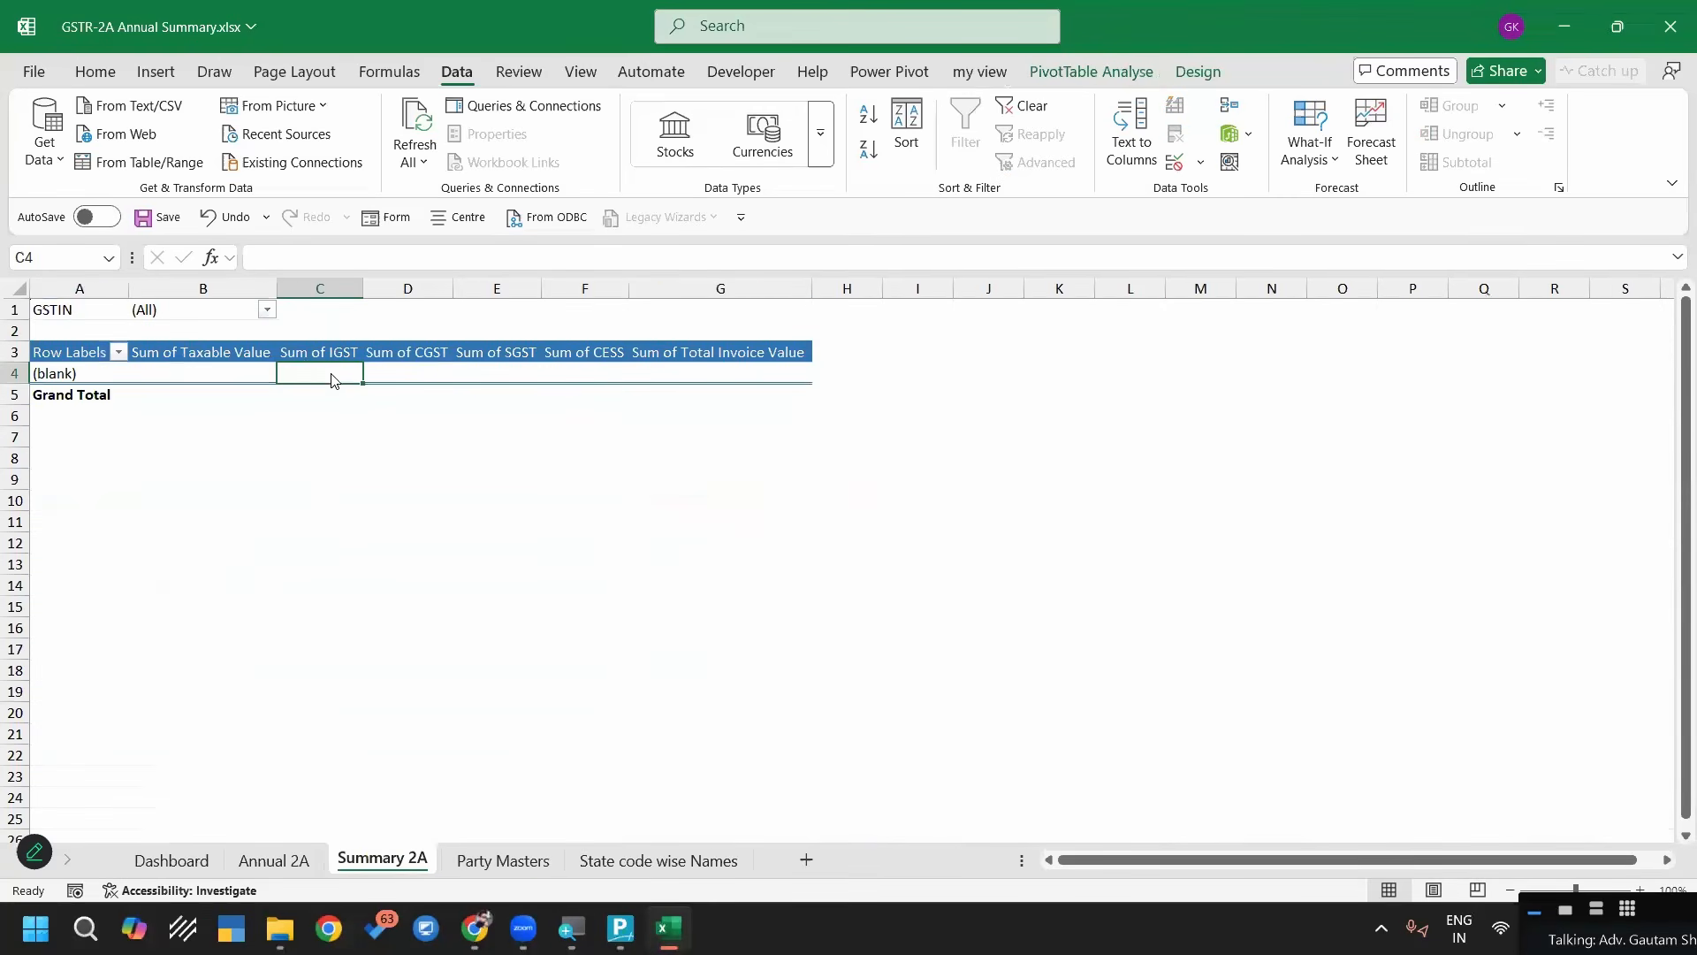
pyautogui.rightClick(333, 374)
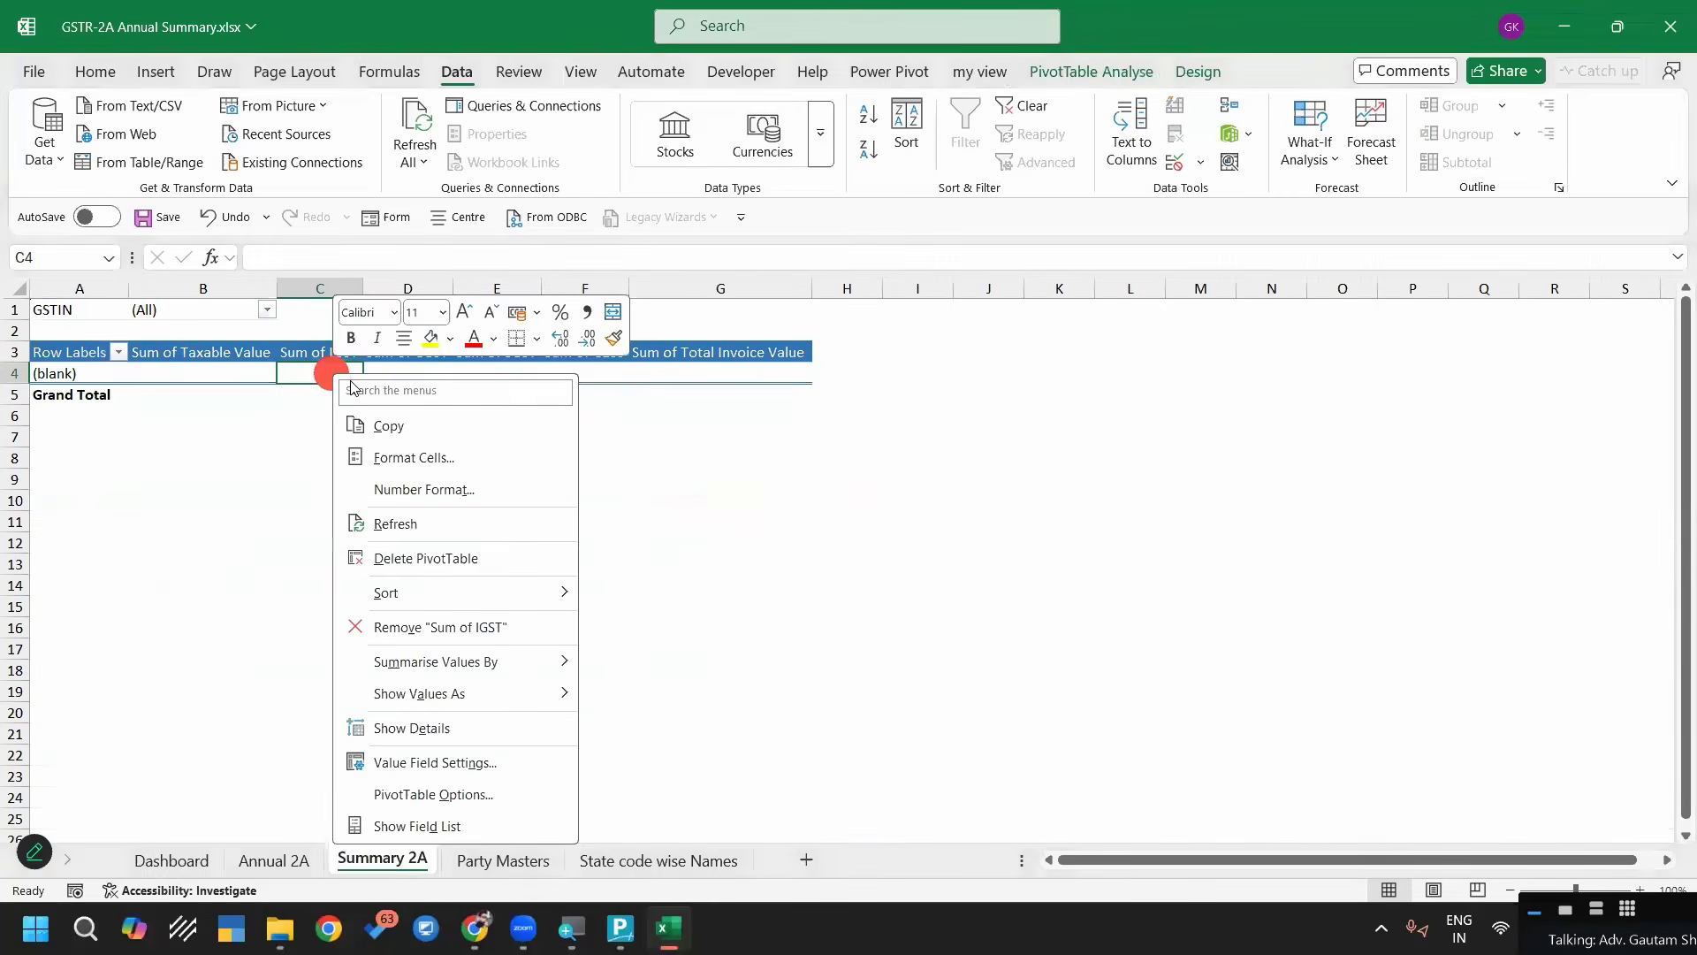
pyautogui.click(378, 527)
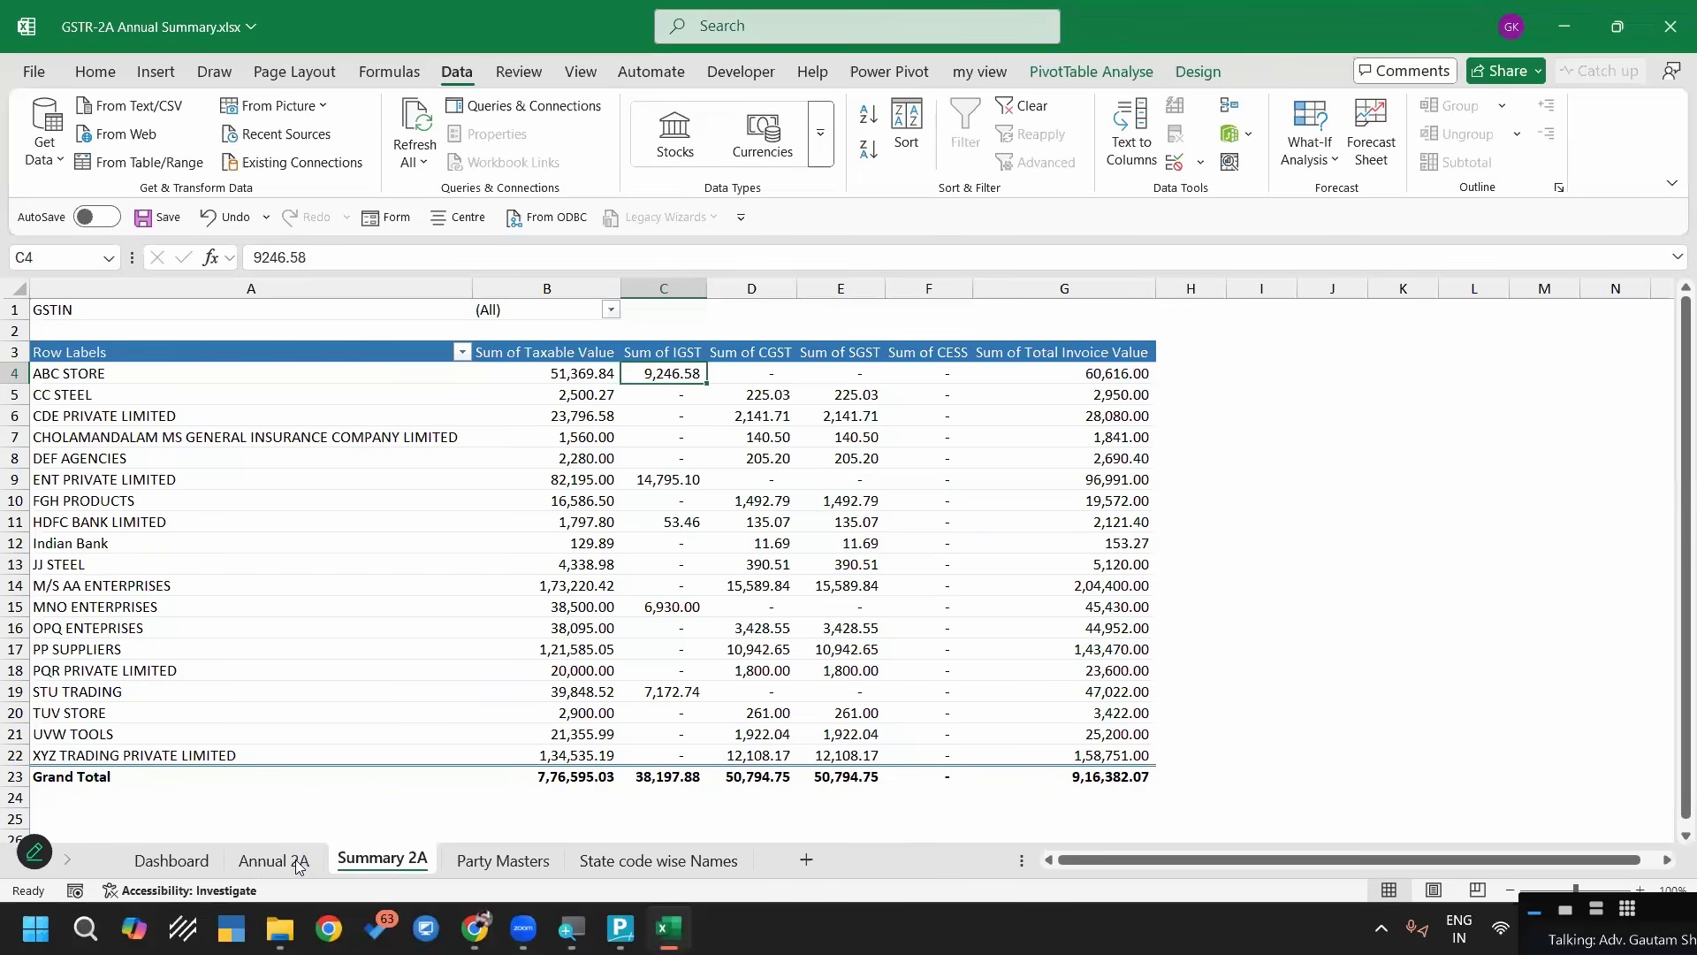
# Return to the first columns of the Annual 2A sheet and save the workbook
pyautogui.click(274, 860)
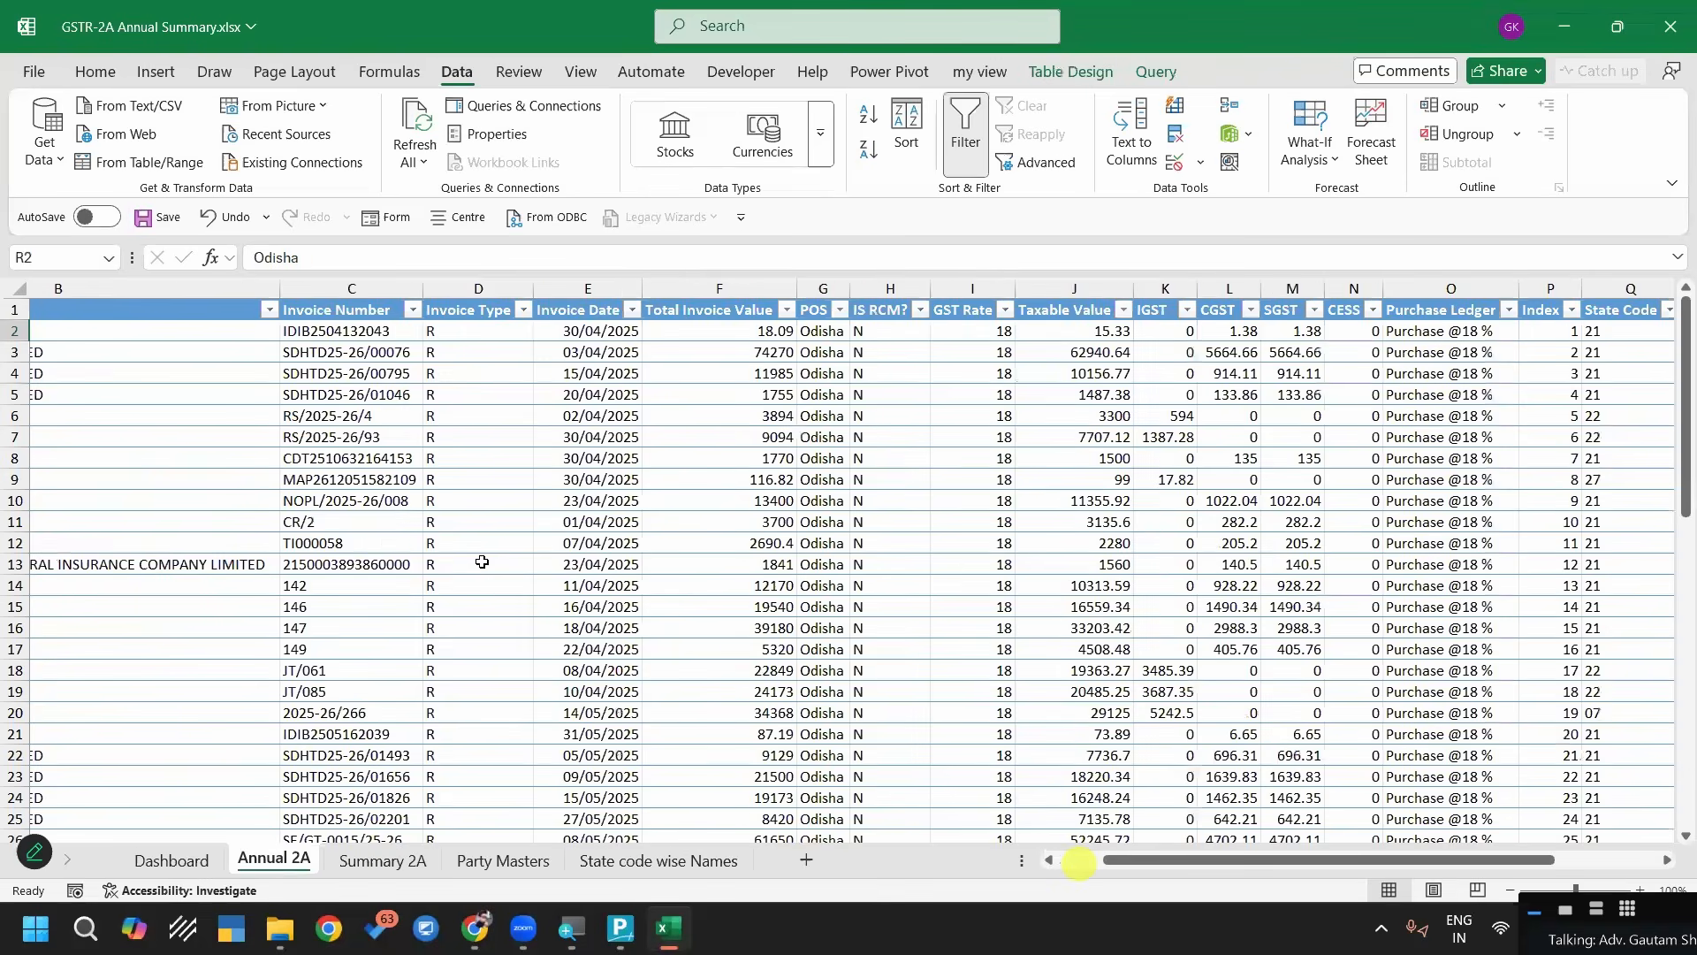
pyautogui.hscroll(-3, 482, 563)
pyautogui.hotkey('ctrl', 's')
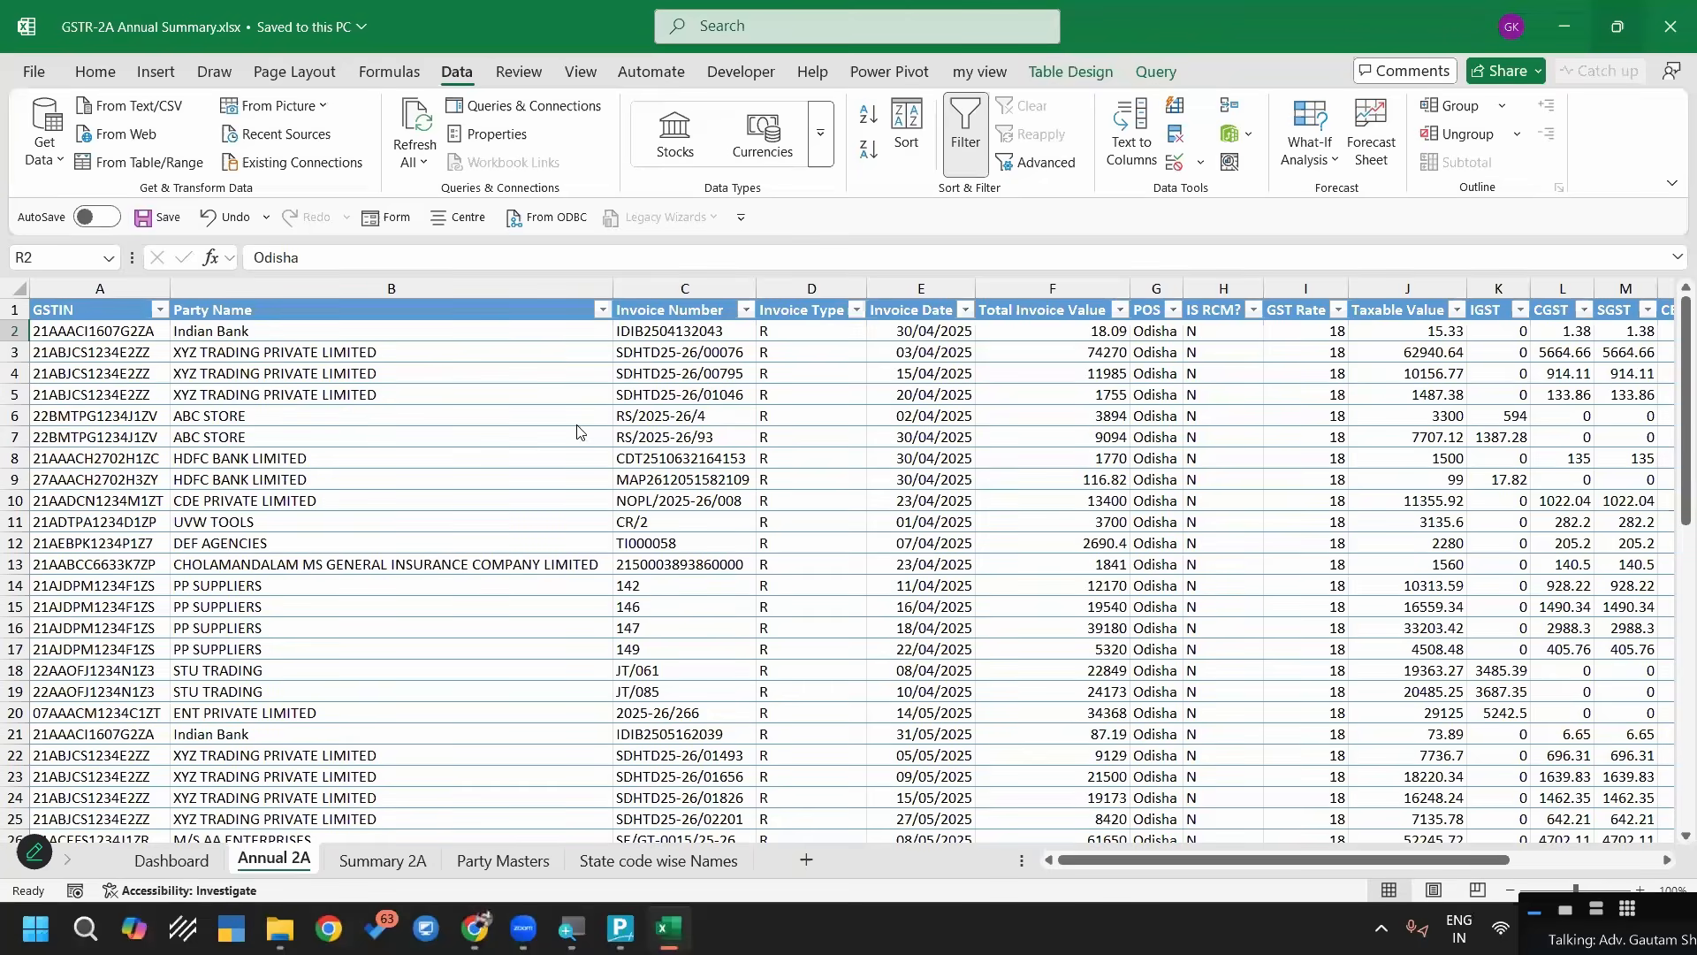
# Switch to TallyPrime and open the creation form for a new company
pyautogui.hotkey('alt', 'Tab')
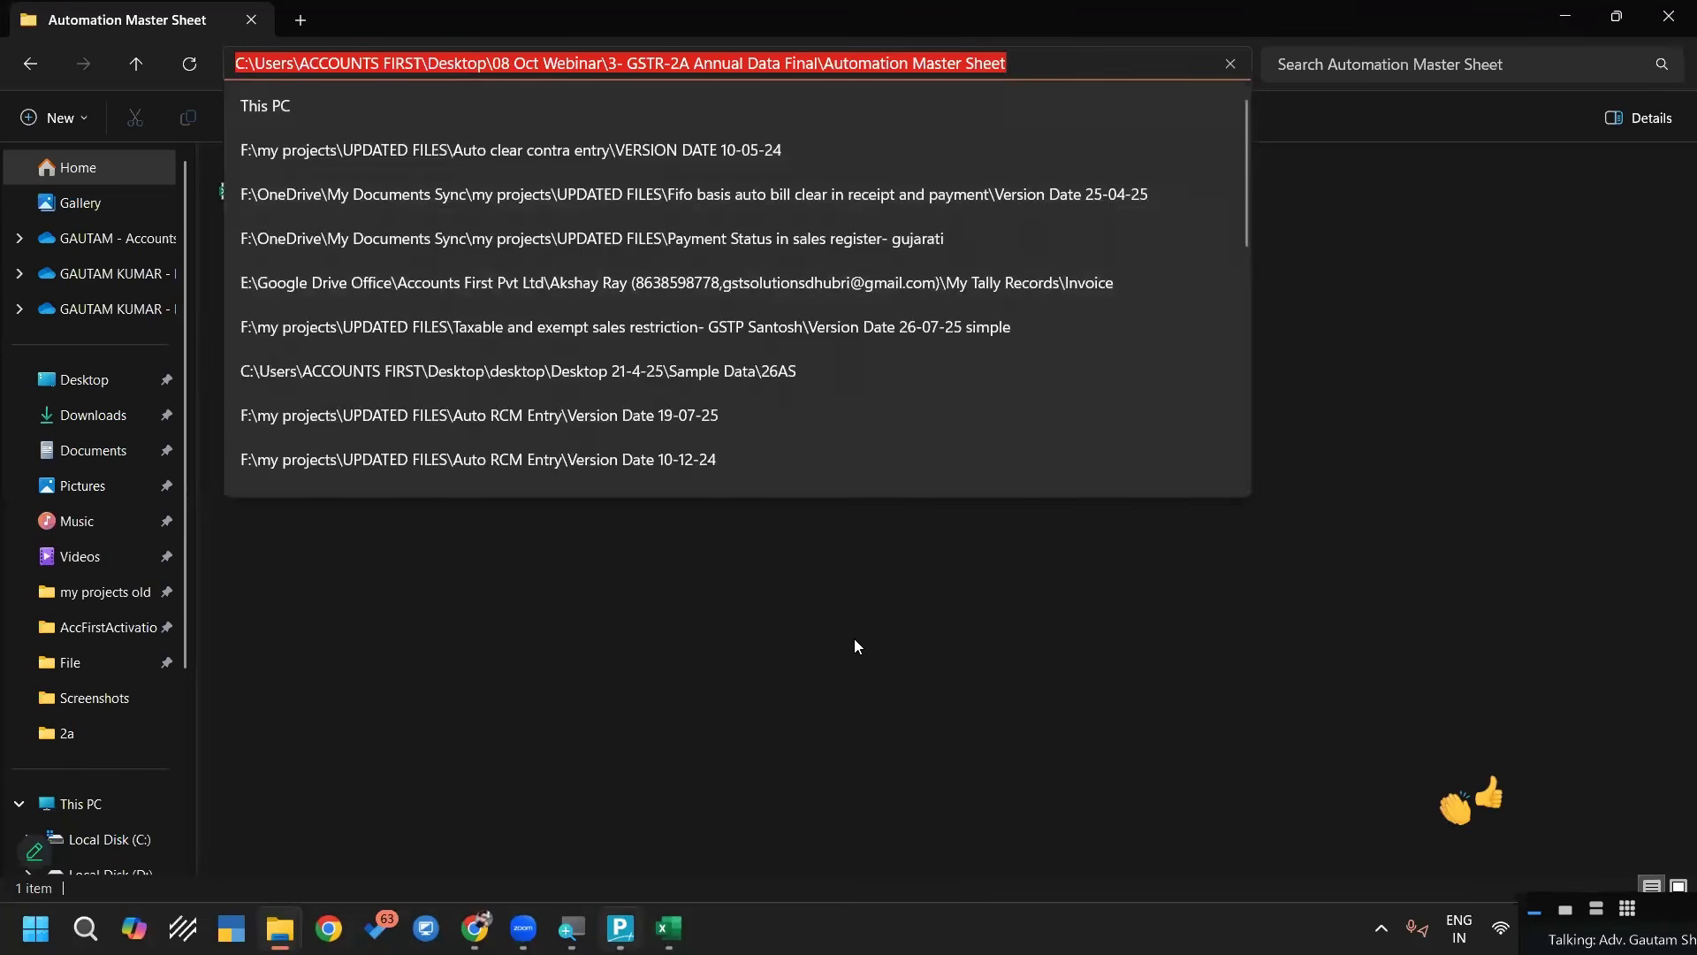
pyautogui.hotkey('alt', 'Tab')
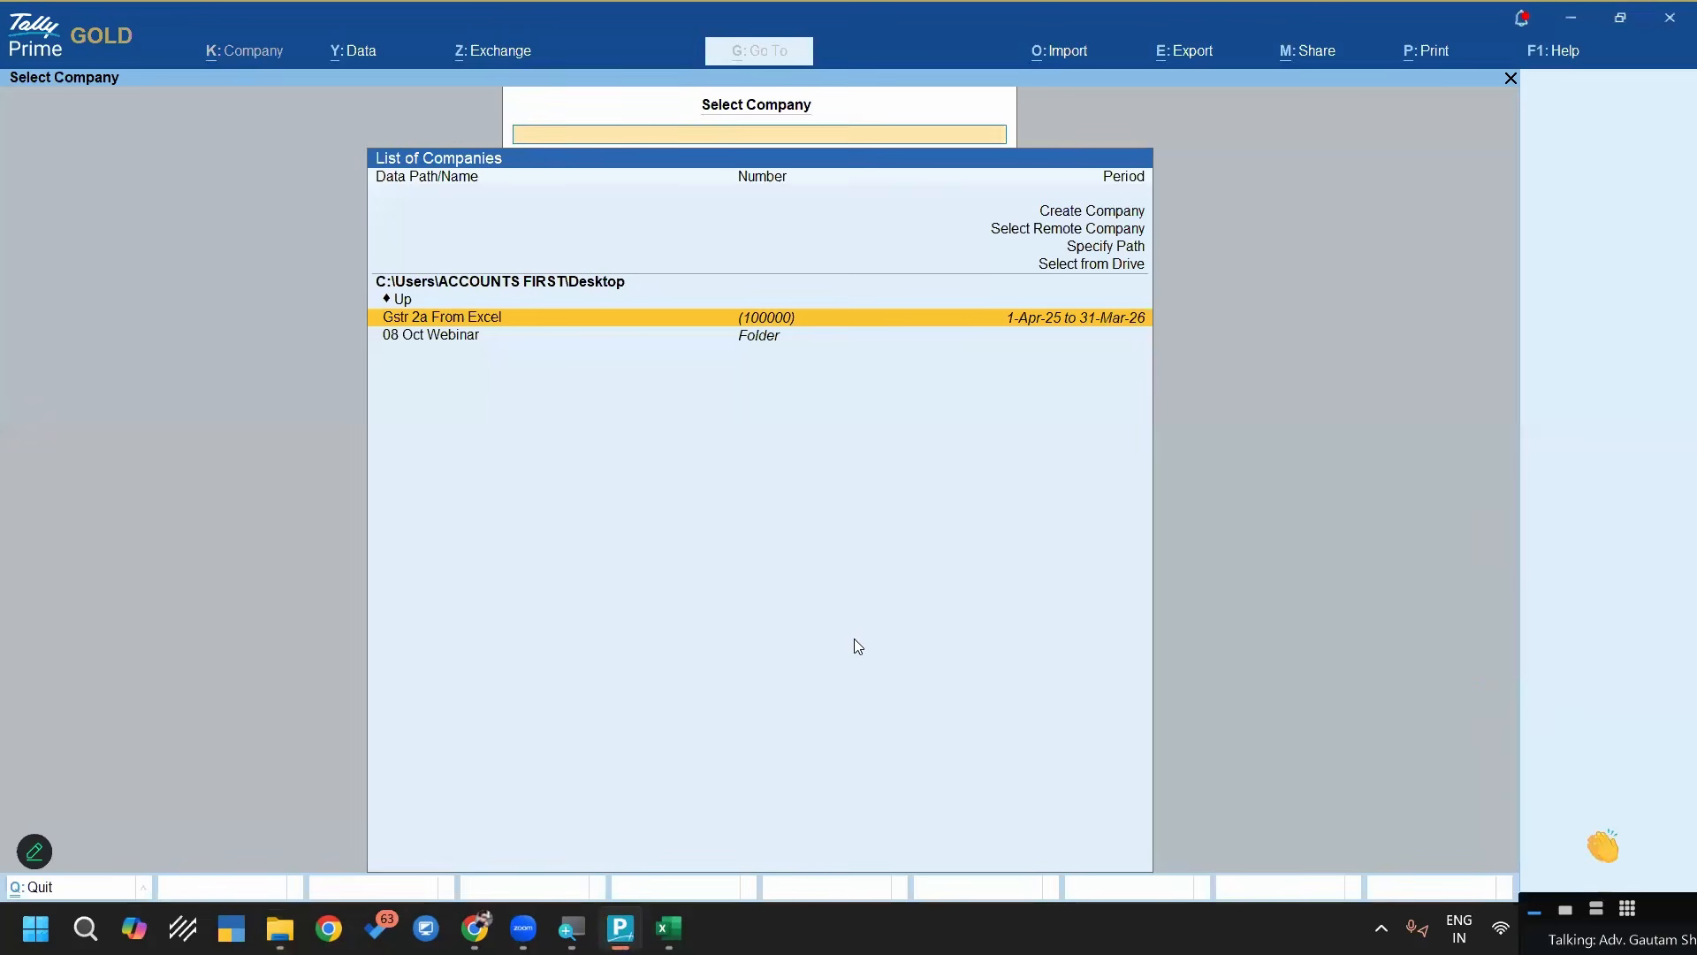
pyautogui.press('Up')
pyautogui.press('Up')
pyautogui.press('Up')
pyautogui.press('Up')
pyautogui.press('Up')
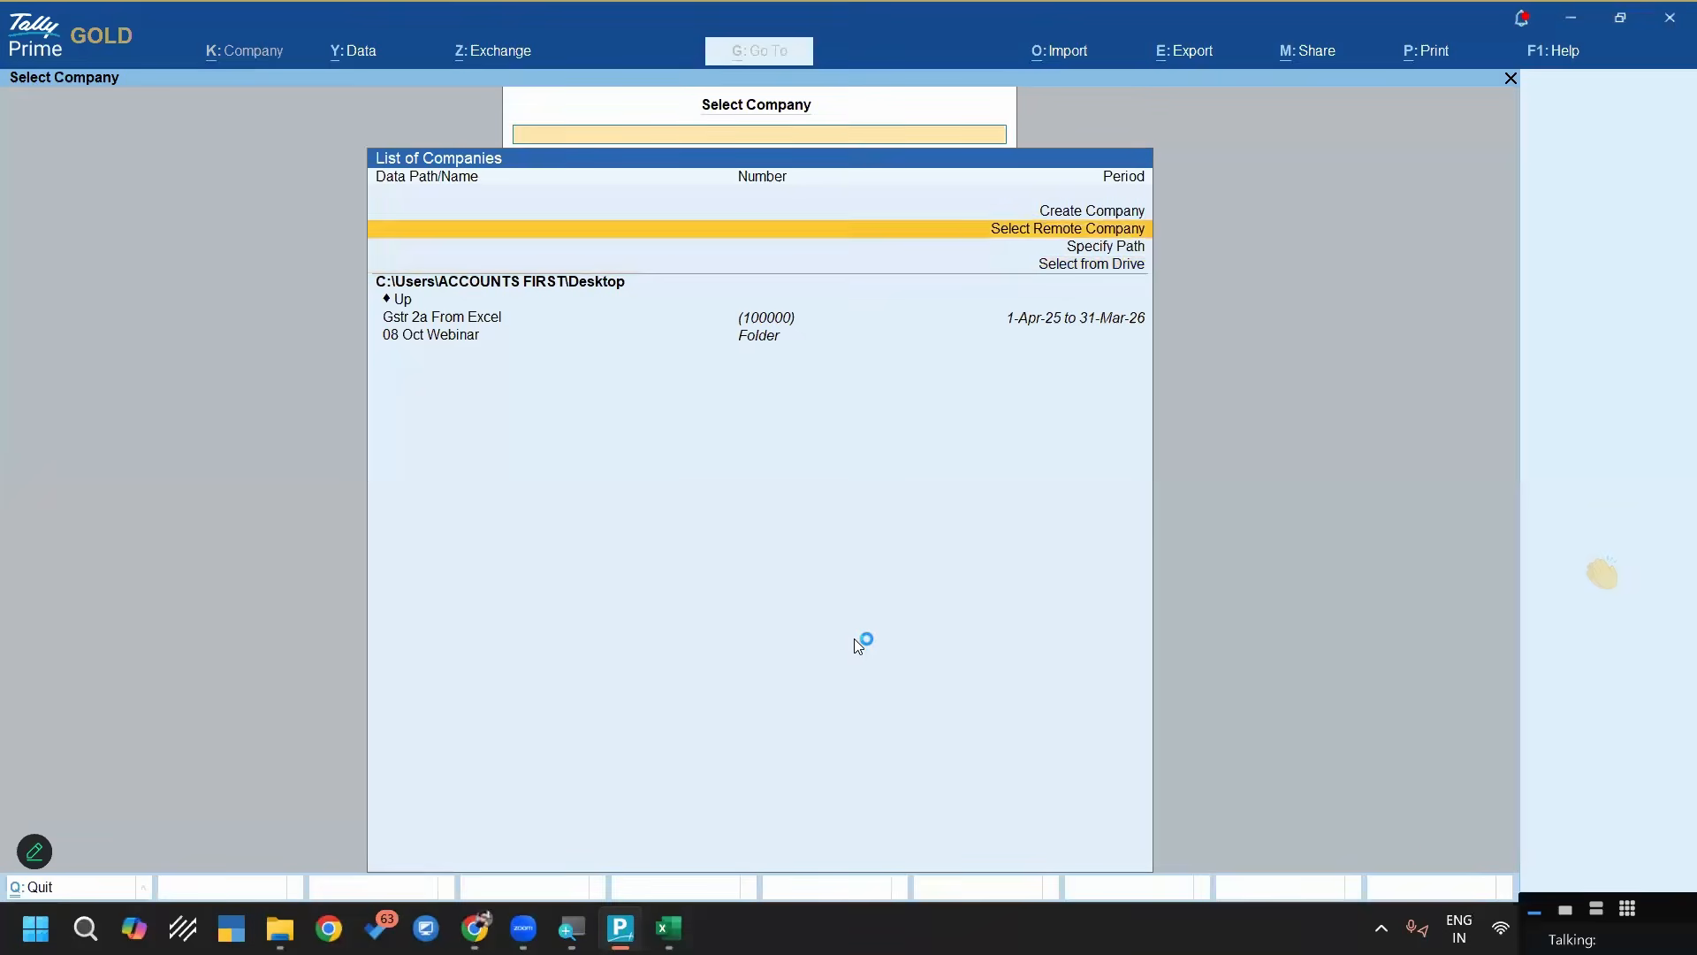
pyautogui.press('Return')
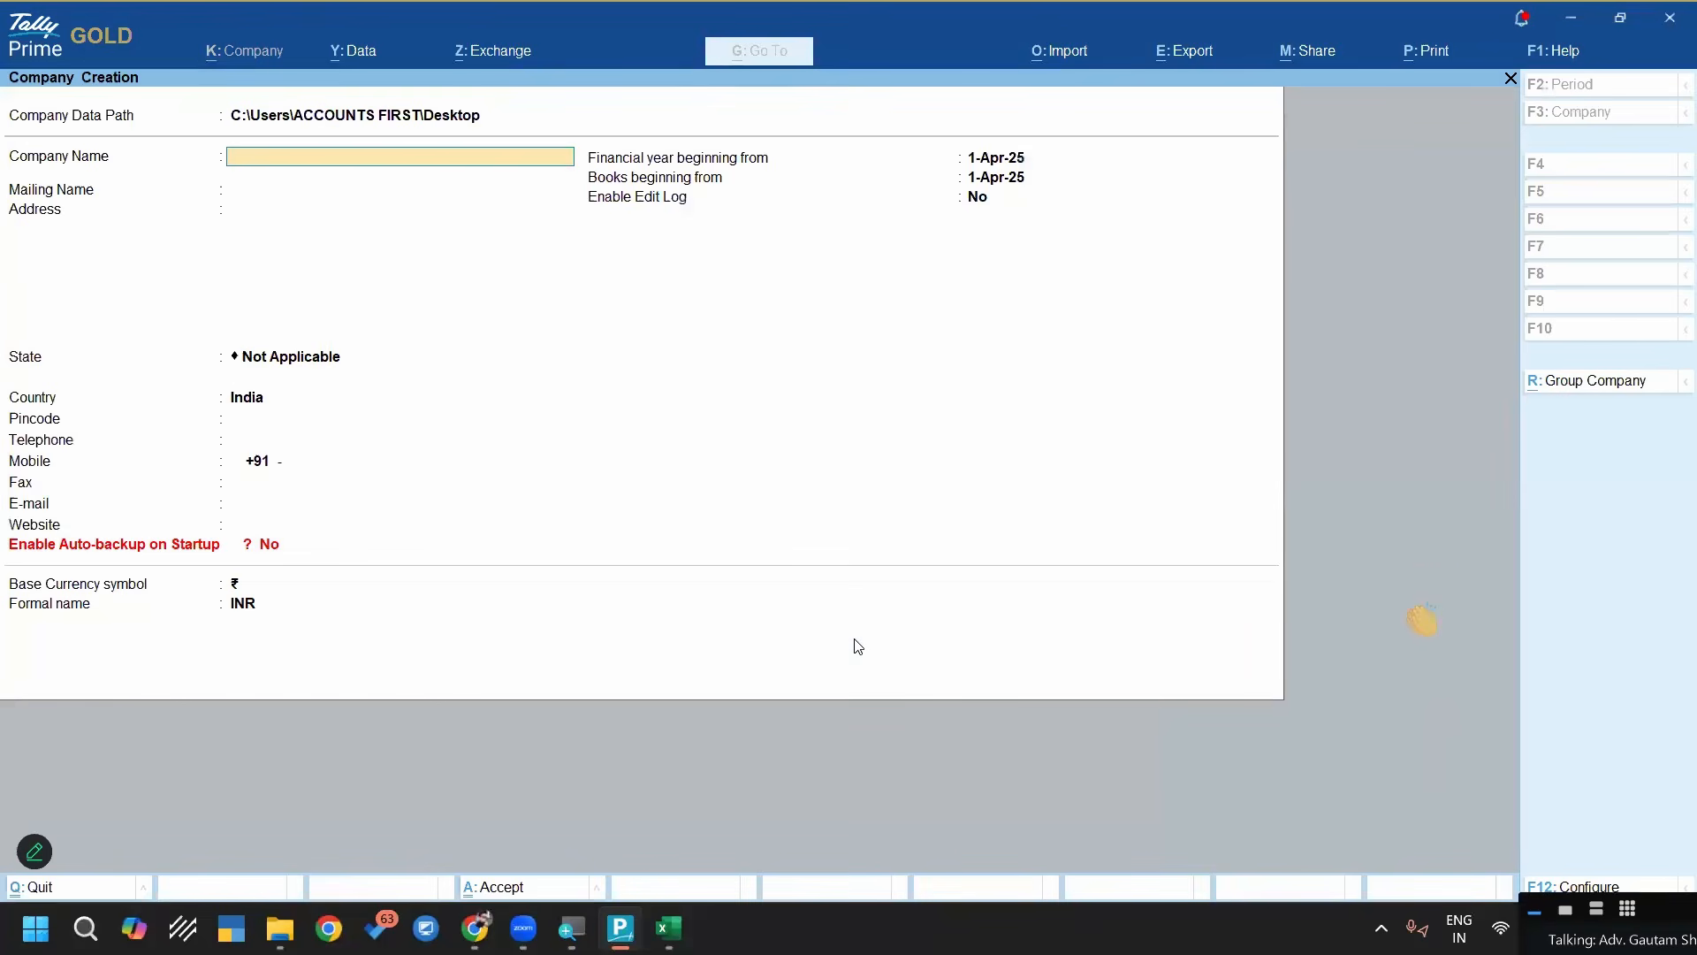
# Create the company "Import Annual Gstr2a" with the state Odisha and the default financial year
pyautogui.write('Import Annual Gstr')
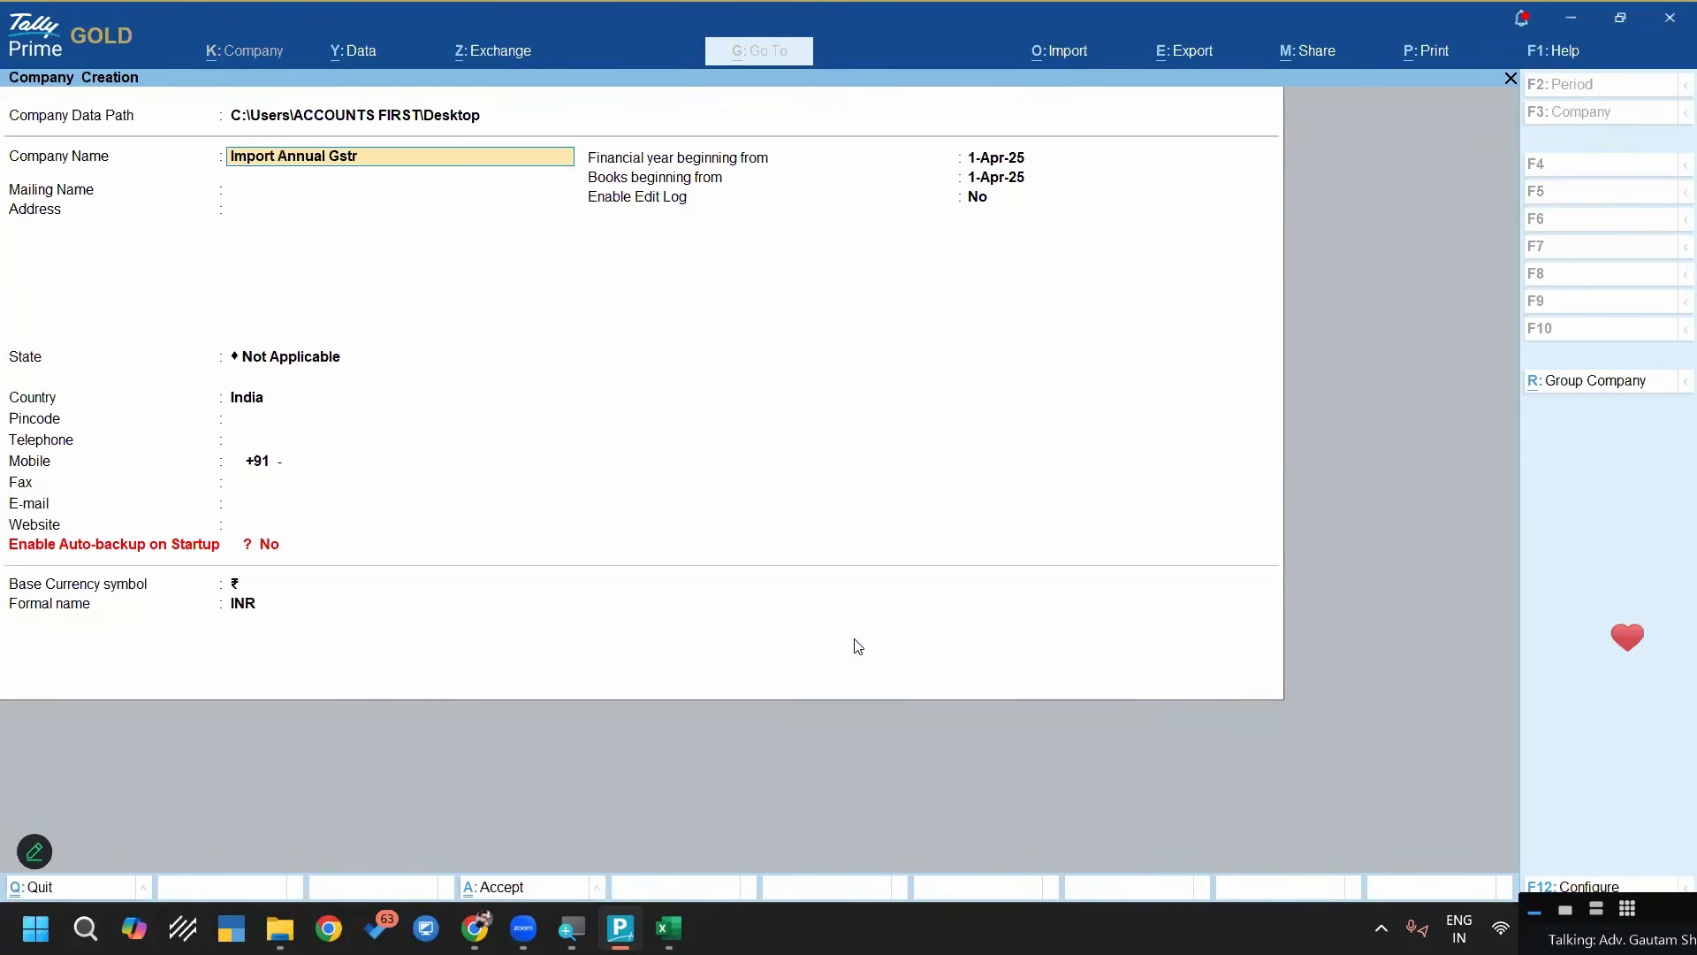
pyautogui.write('2a')
pyautogui.press('Return')
pyautogui.press('Return')
pyautogui.write('Od')
pyautogui.press('Return')
pyautogui.press('Return')
pyautogui.press('Return')
pyautogui.press('Return')
pyautogui.press('Return')
pyautogui.press('Return')
pyautogui.press('Return')
pyautogui.press('Return')
pyautogui.press('Return')
pyautogui.press('Return')
pyautogui.press('Return')
pyautogui.press('Return')
pyautogui.press('Return')
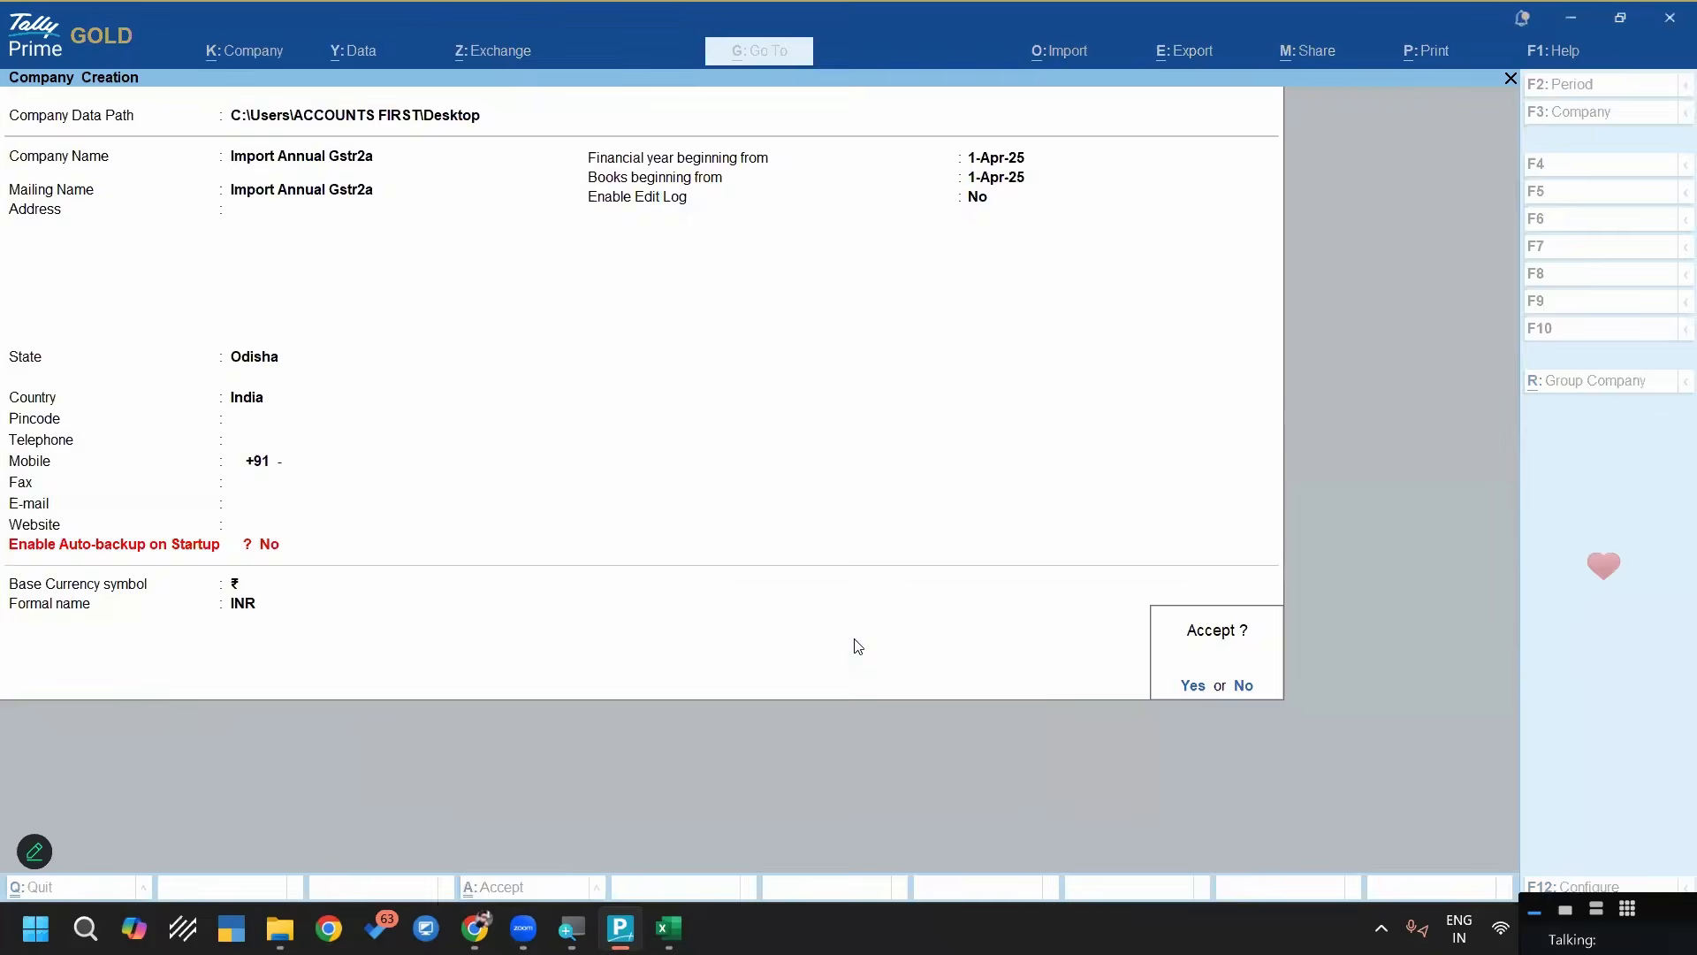
pyautogui.press('Return')
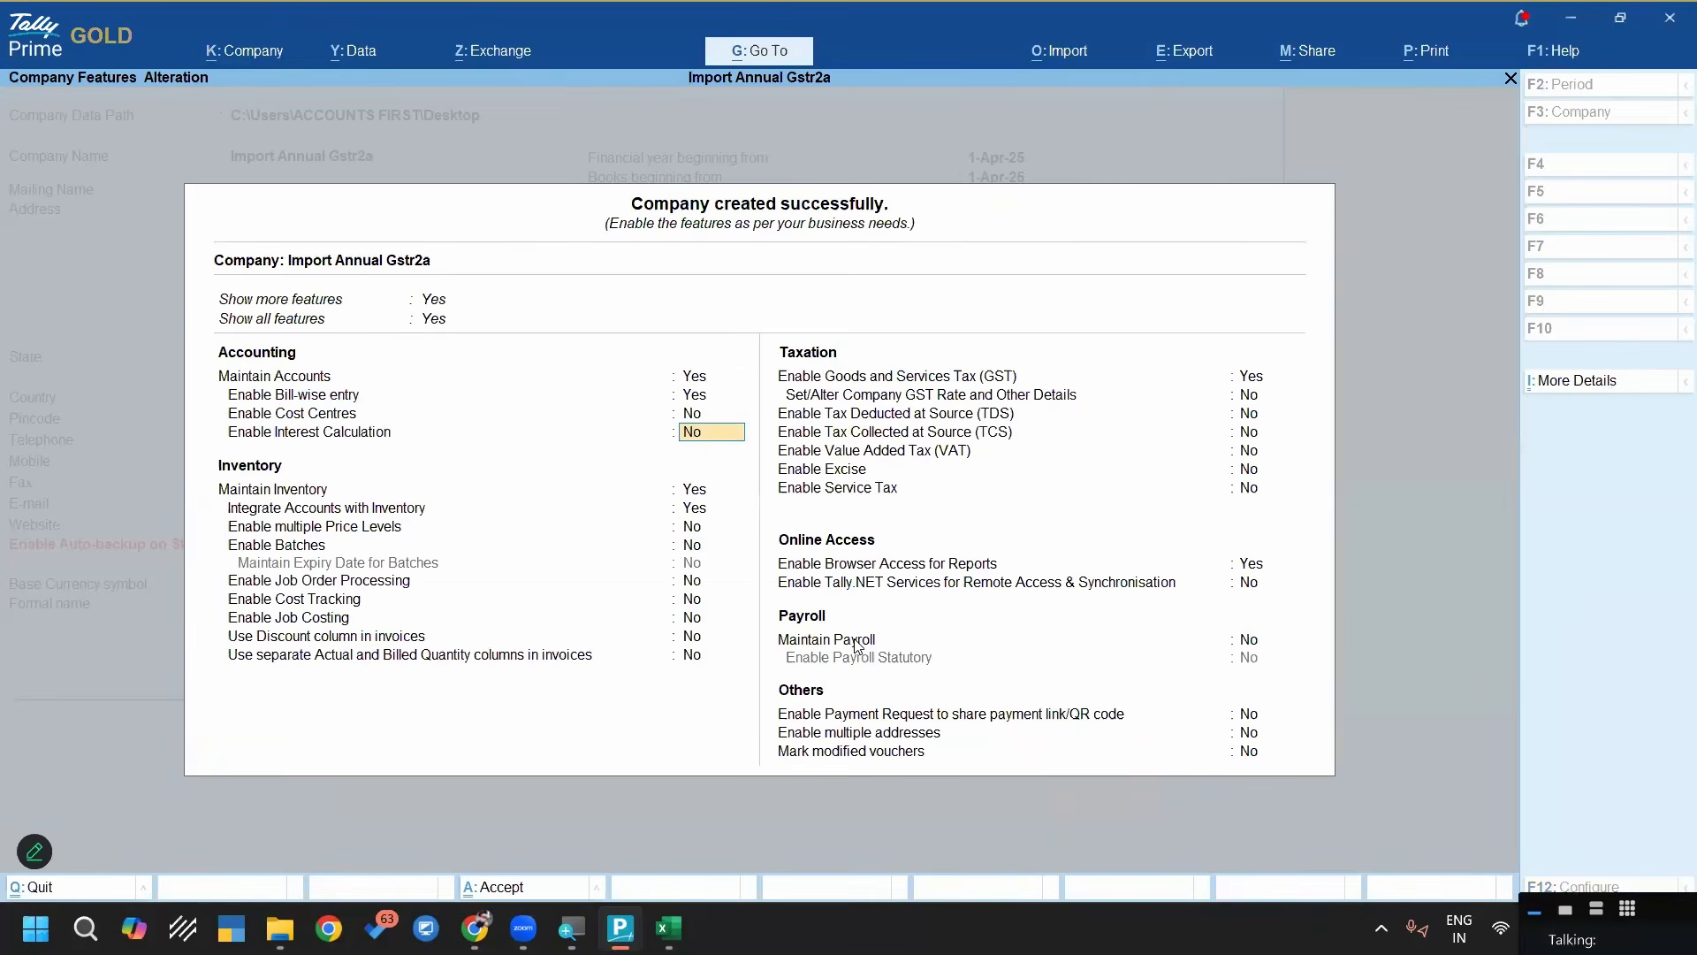
# Enter the company's GSTIN in its Odisha GST registration, then accept the GST details and the company features
pyautogui.press('Return')
pyautogui.press('Return')
pyautogui.press('Return')
pyautogui.press('Return')
pyautogui.press('Return')
pyautogui.press('Return')
pyautogui.press('Return')
pyautogui.press('Return')
pyautogui.press('Return')
pyautogui.press('Return')
pyautogui.press('Return')
pyautogui.press('Return')
pyautogui.press('Return')
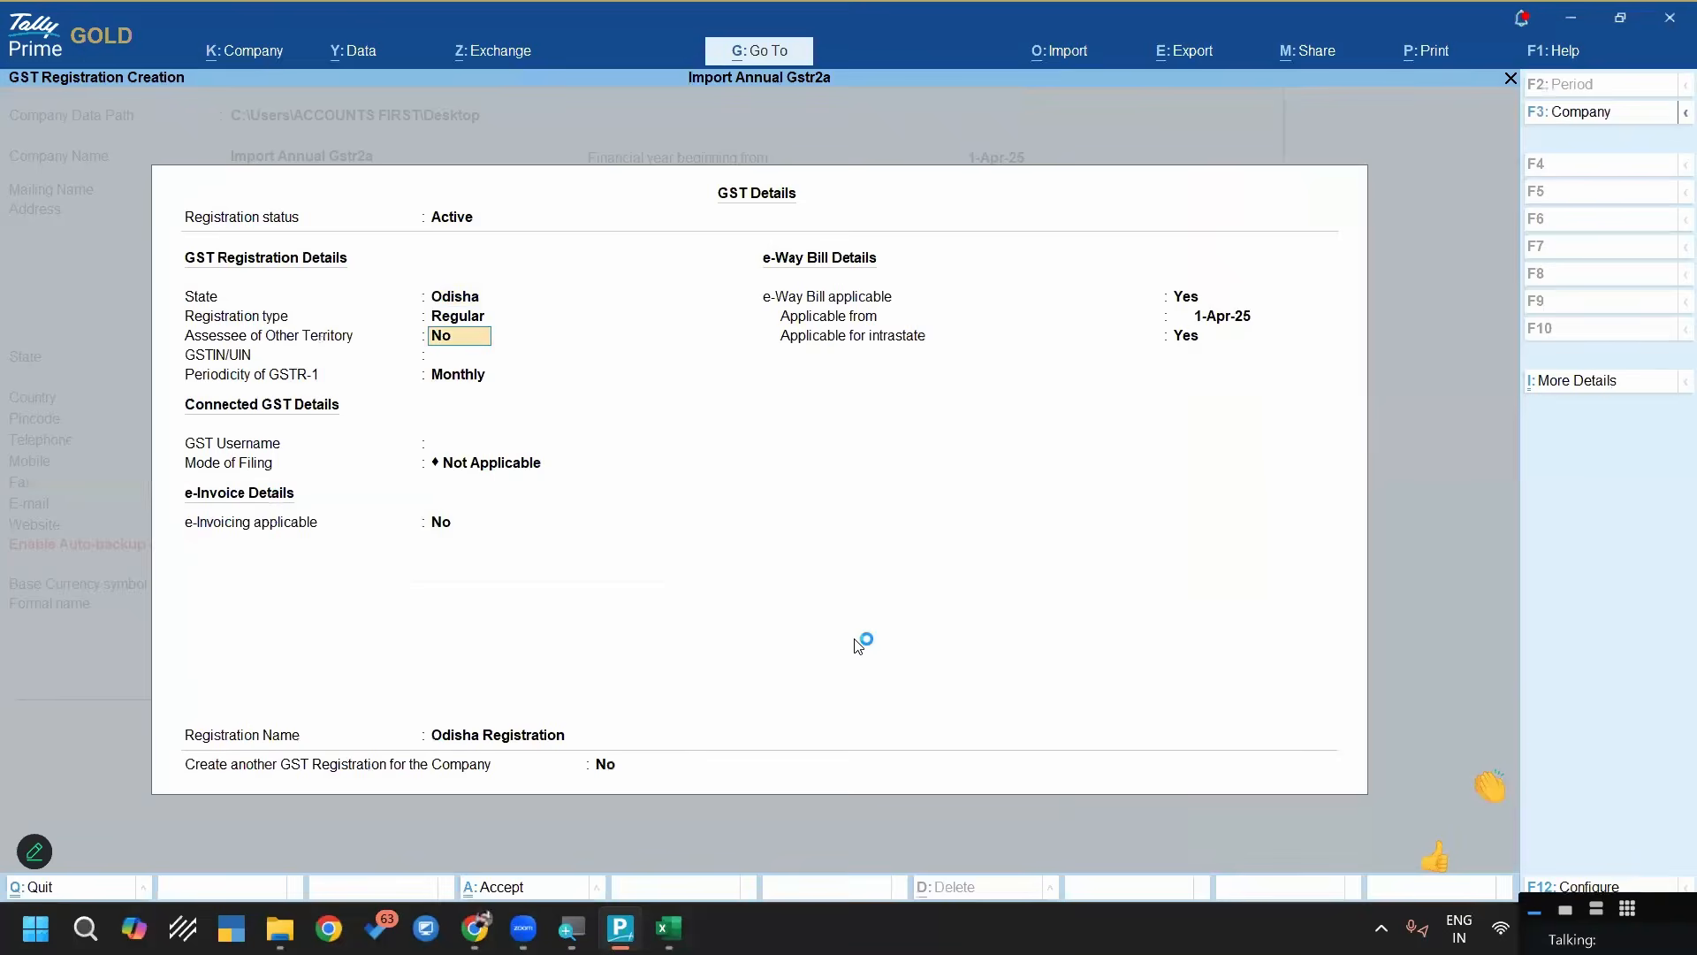
pyautogui.press('Return')
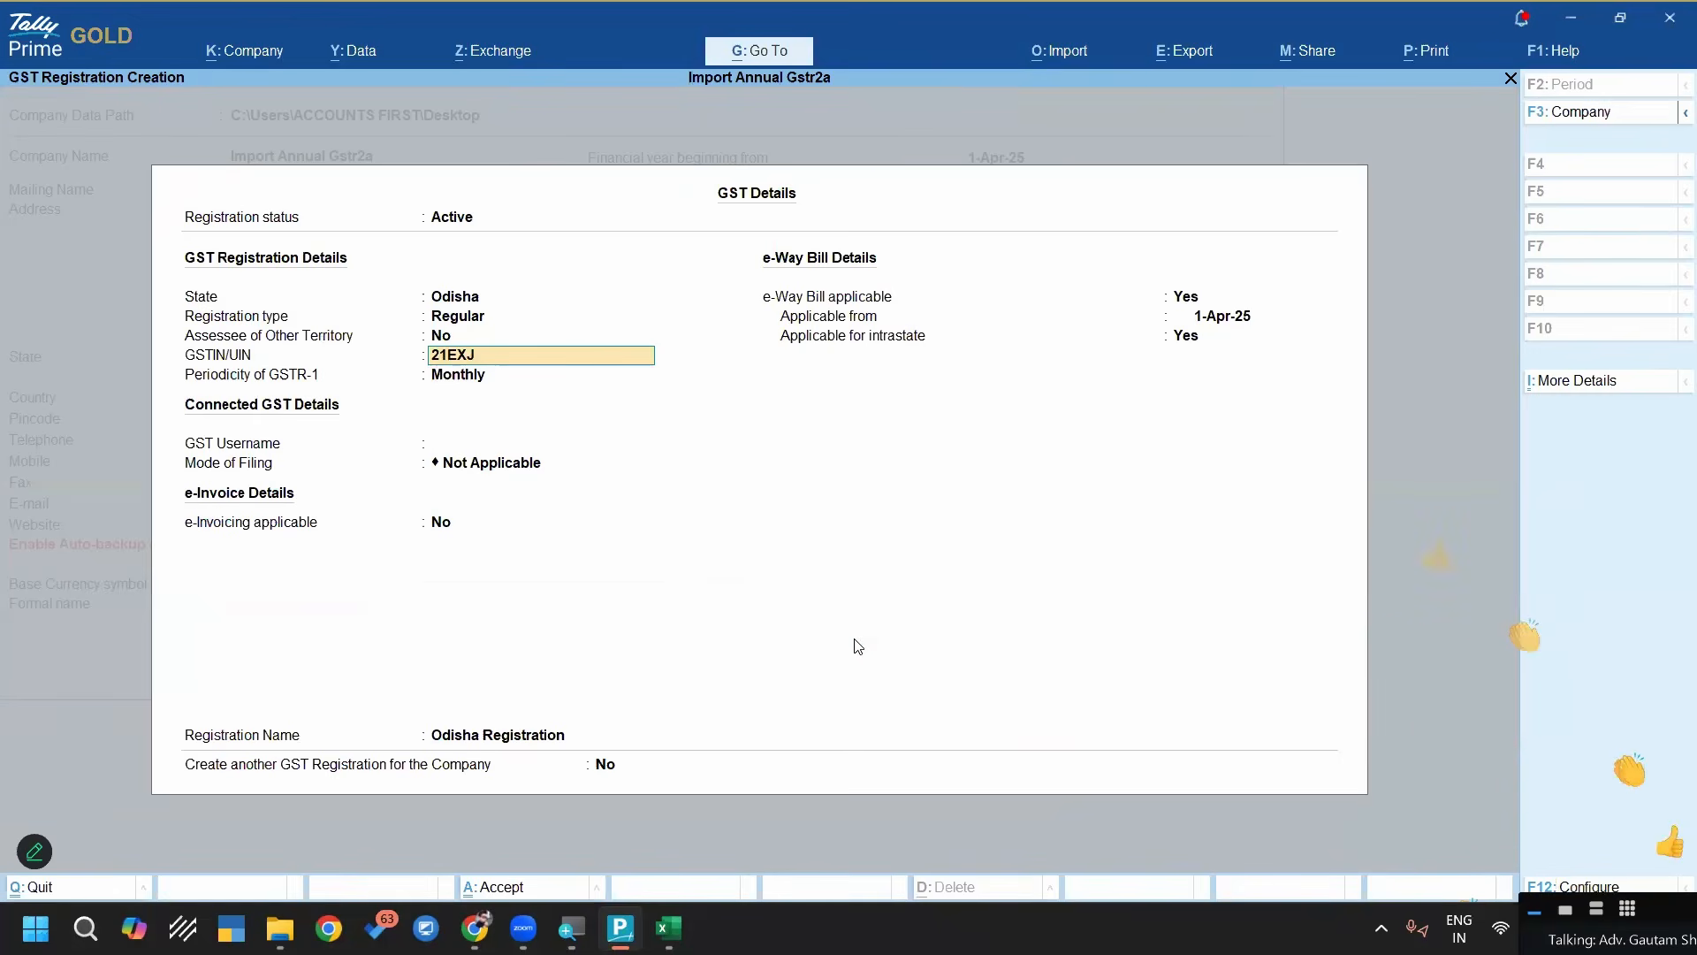
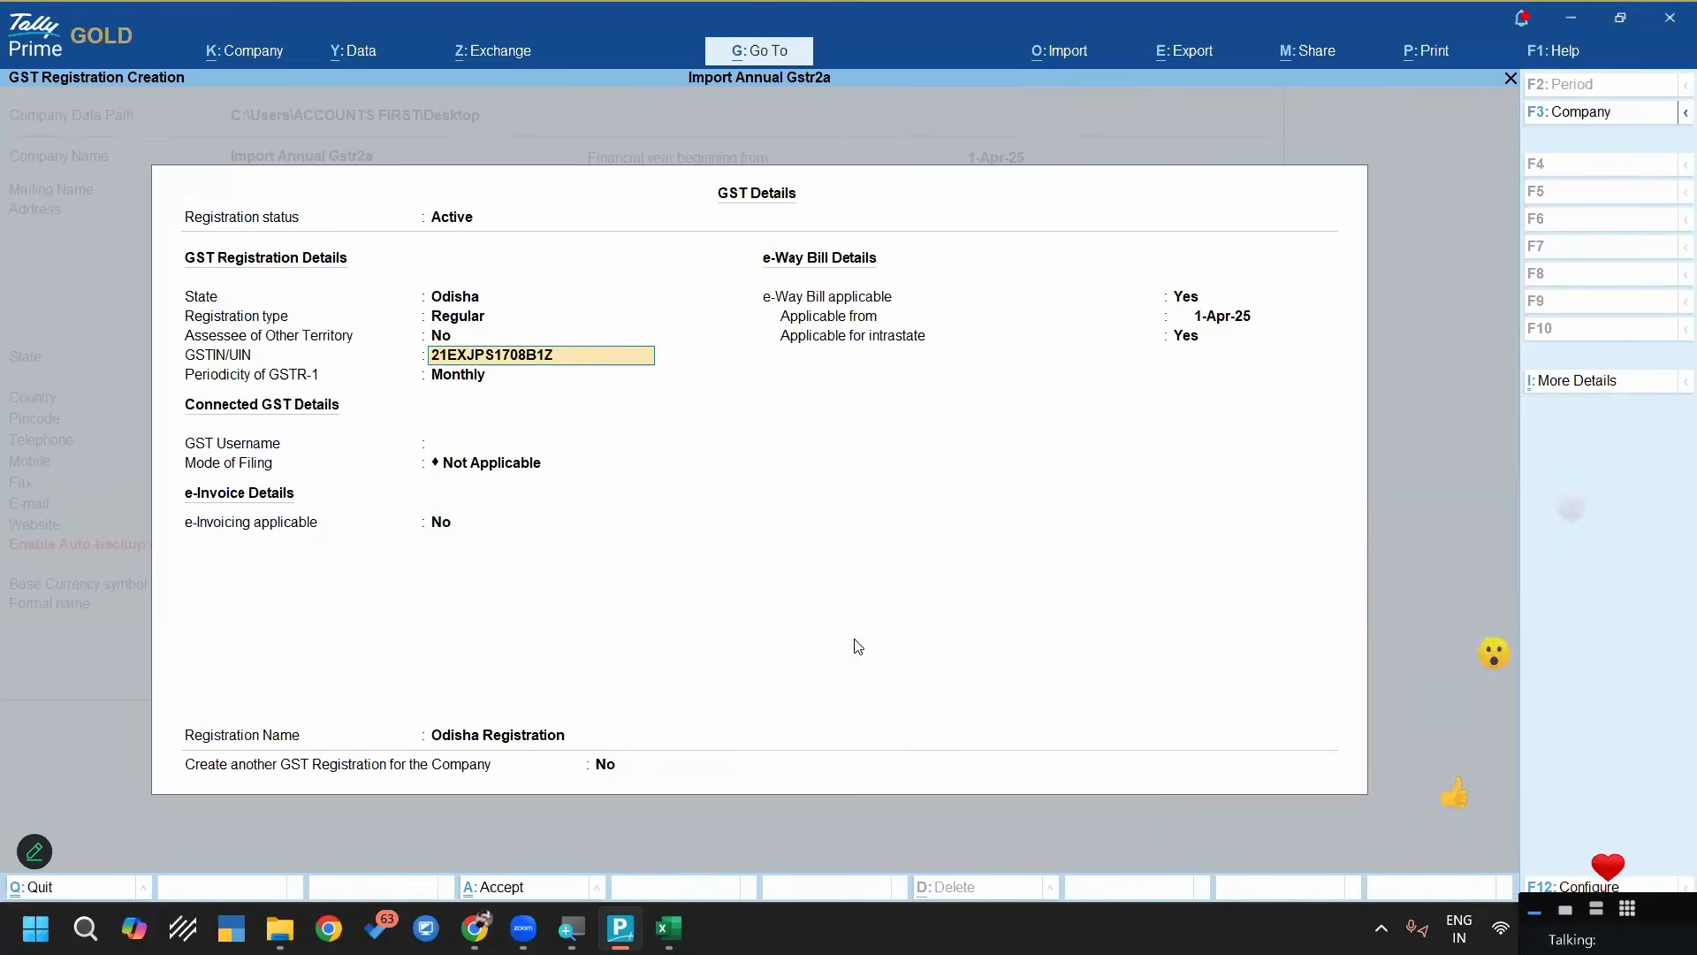
pyautogui.press('Return')
pyautogui.hotkey('ctrl', 'a')
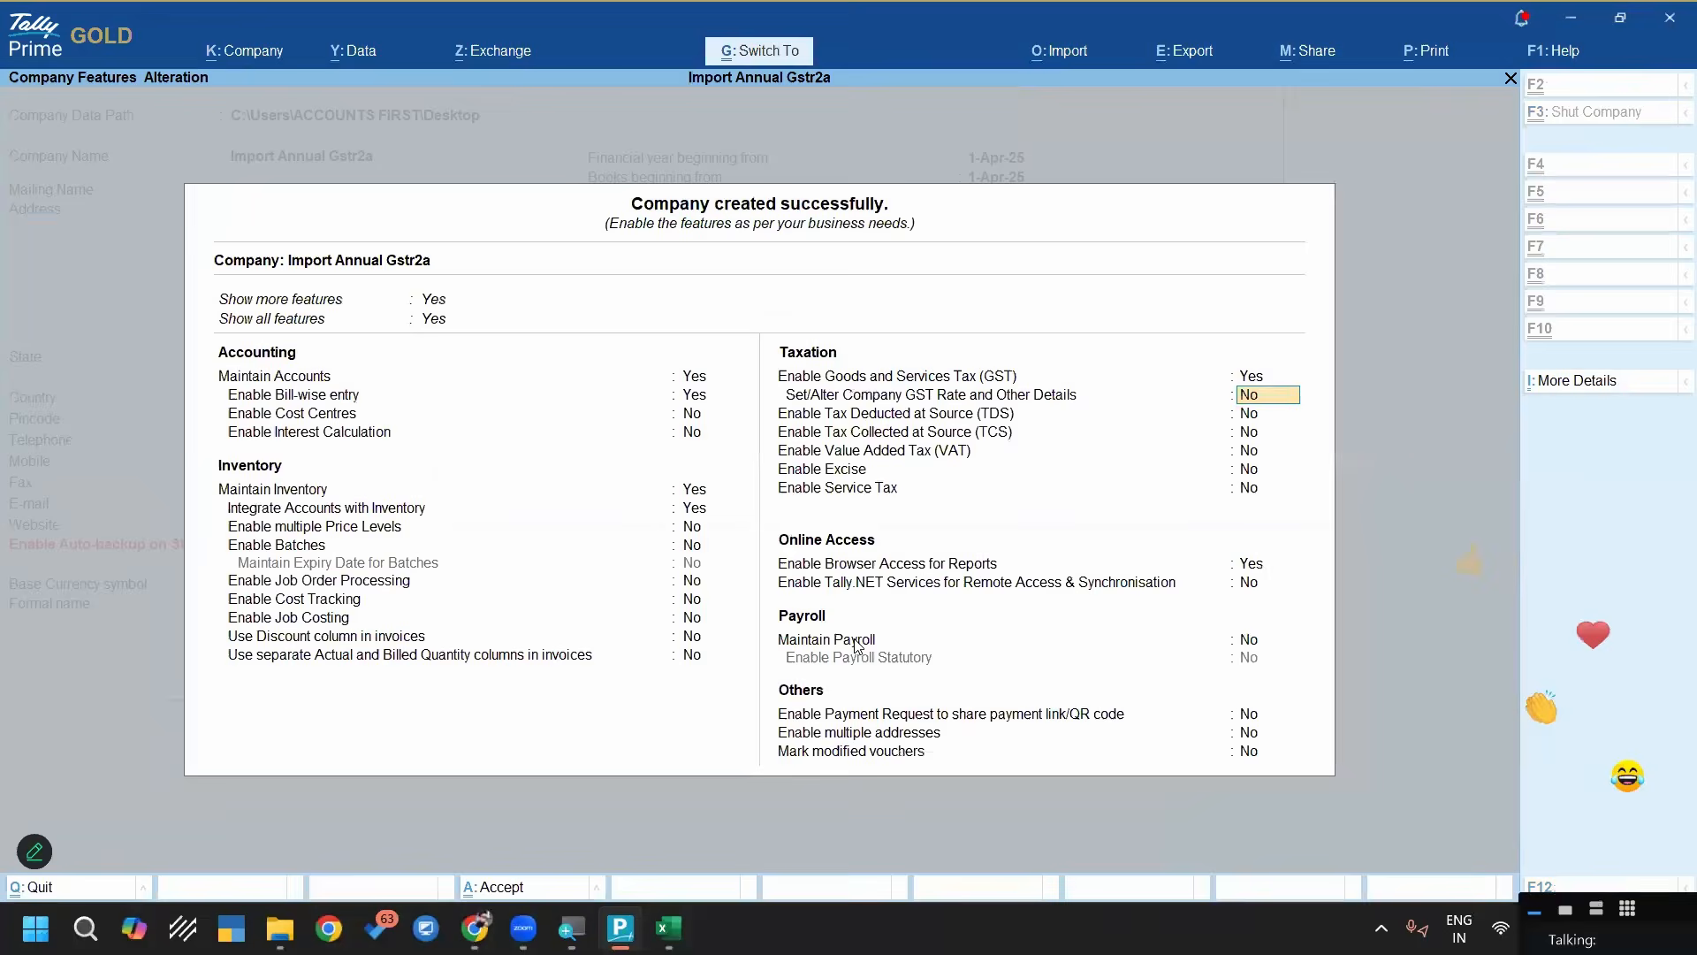
pyautogui.hotkey('ctrl', 'a')
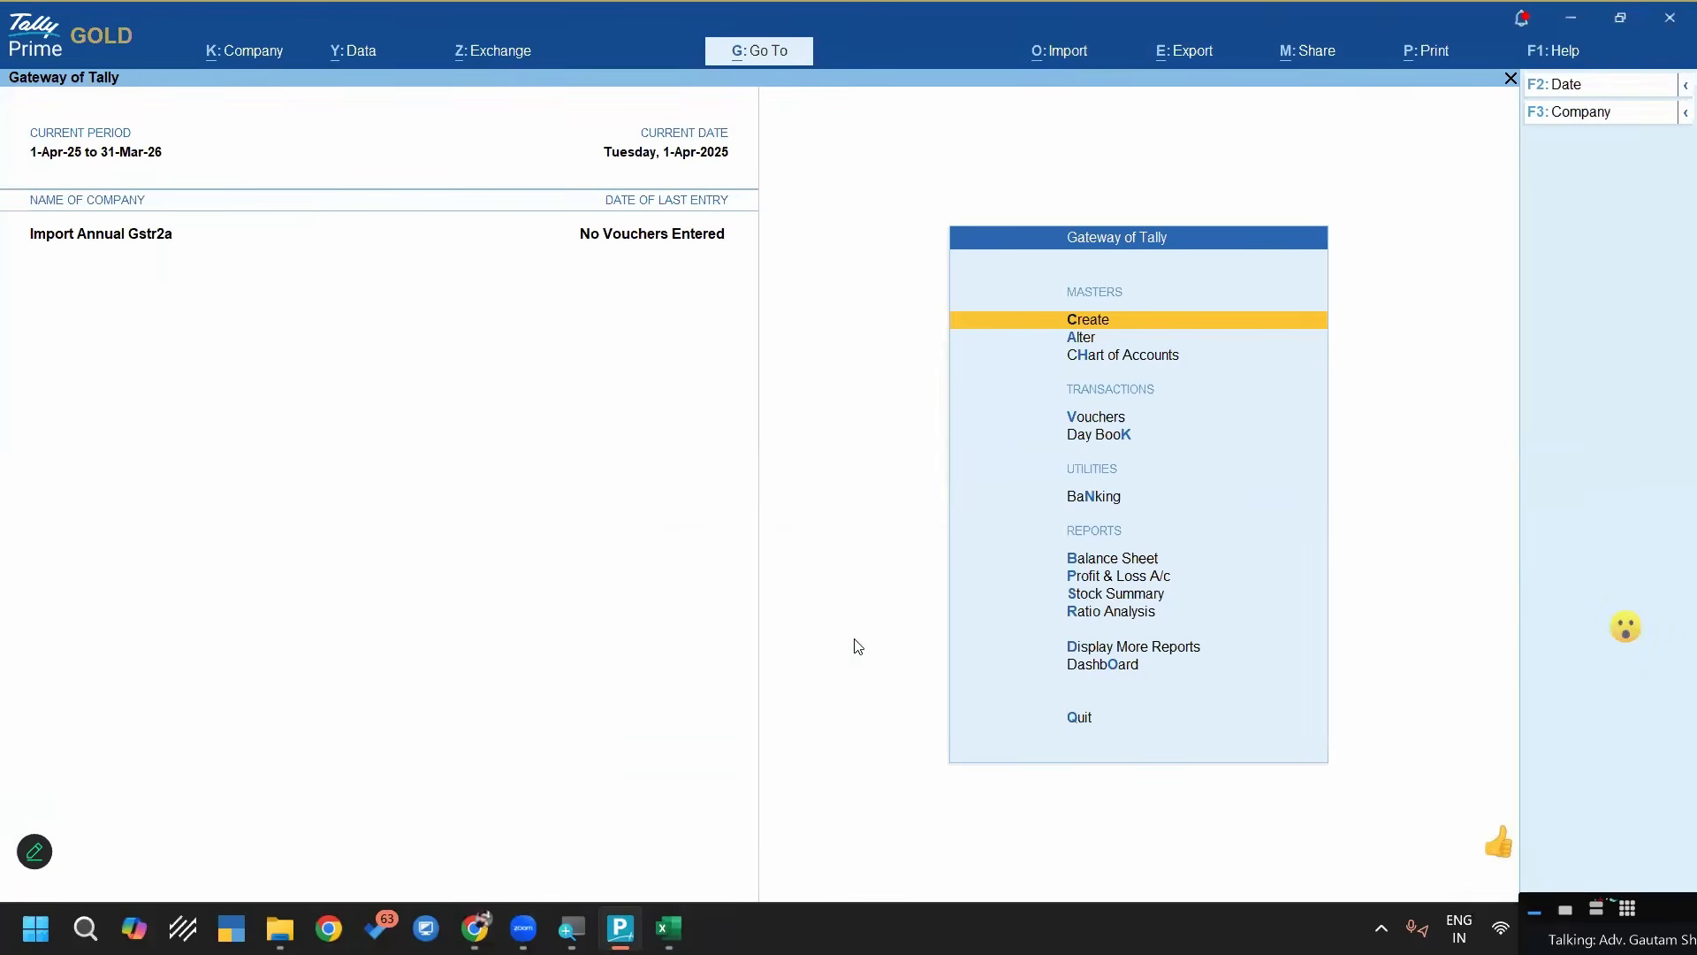
# Start a transaction import and choose GSTR-2A Annual Summary.xlsx from the pasted Automation Master Sheet folder path
pyautogui.click(1064, 59)
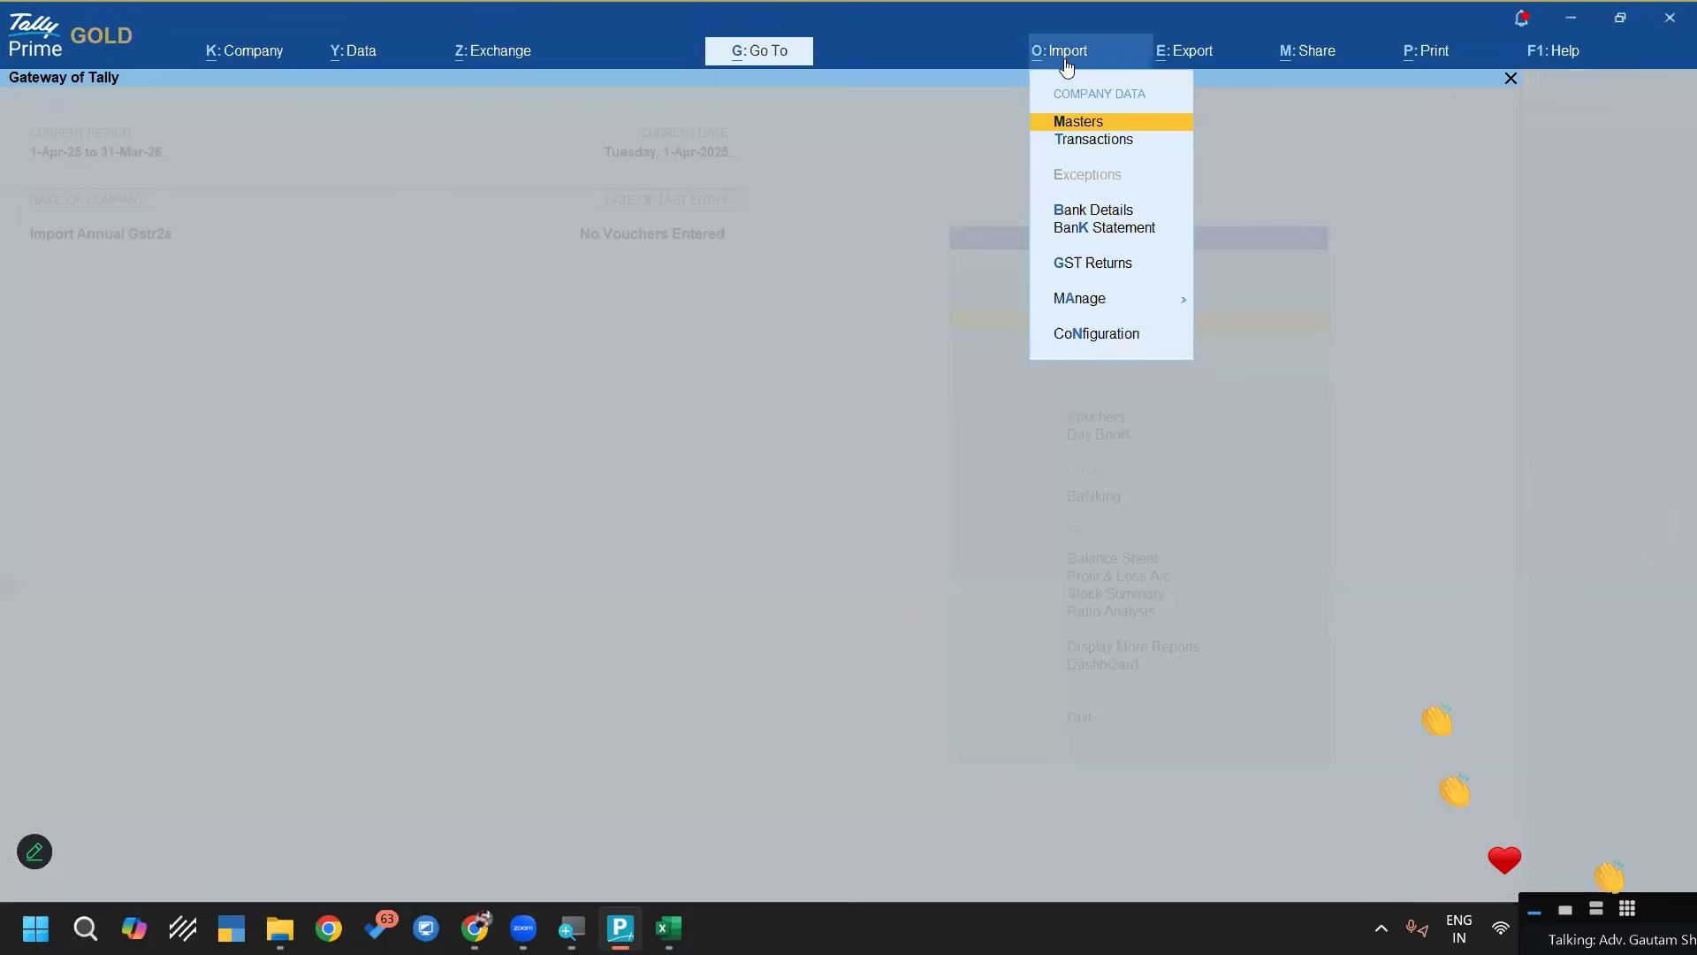
pyautogui.press('Down')
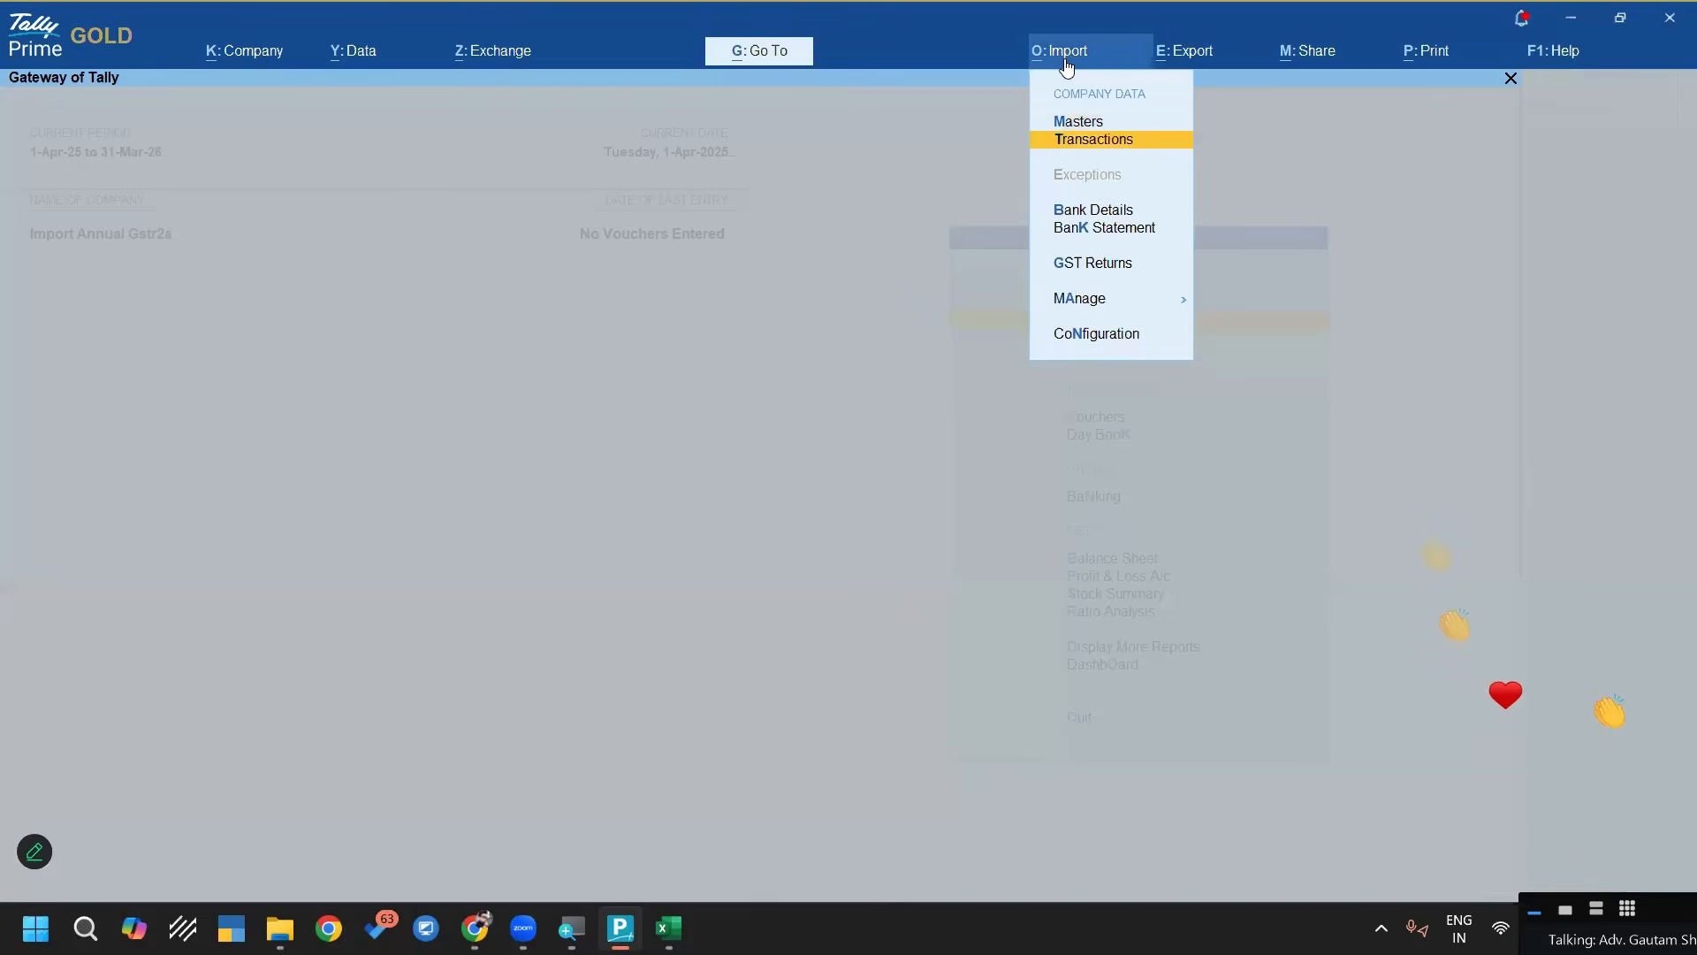
pyautogui.press('Return')
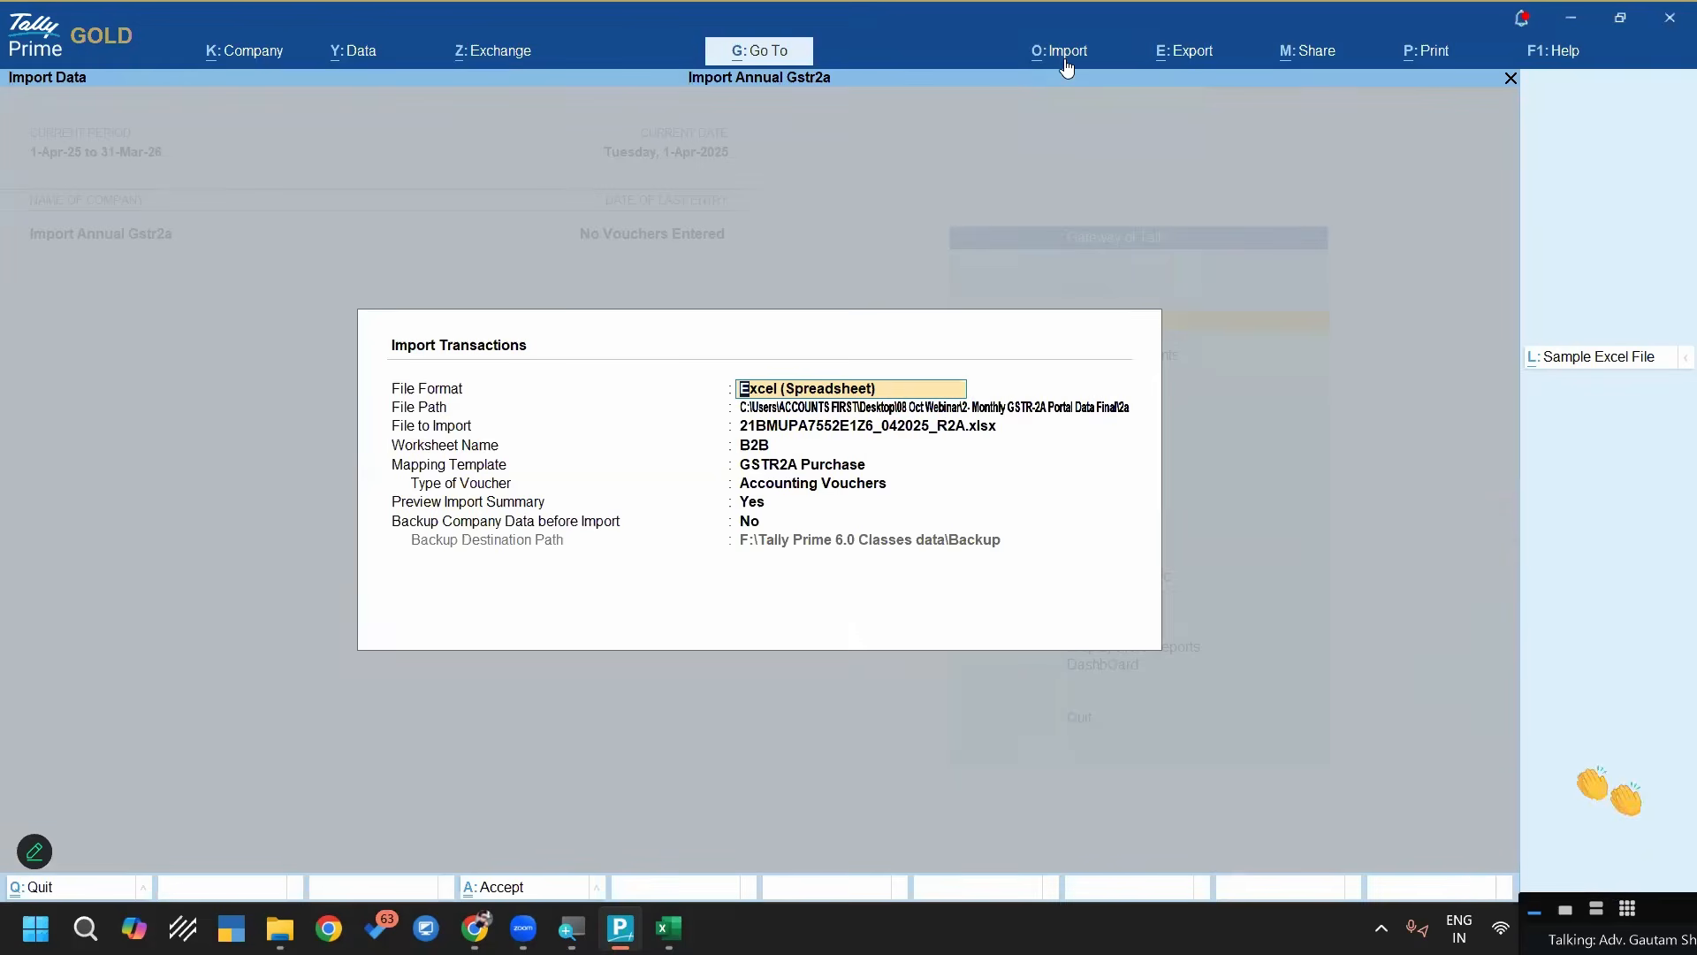
pyautogui.press('Return')
pyautogui.press('Return')
pyautogui.press('Up')
pyautogui.press('Up')
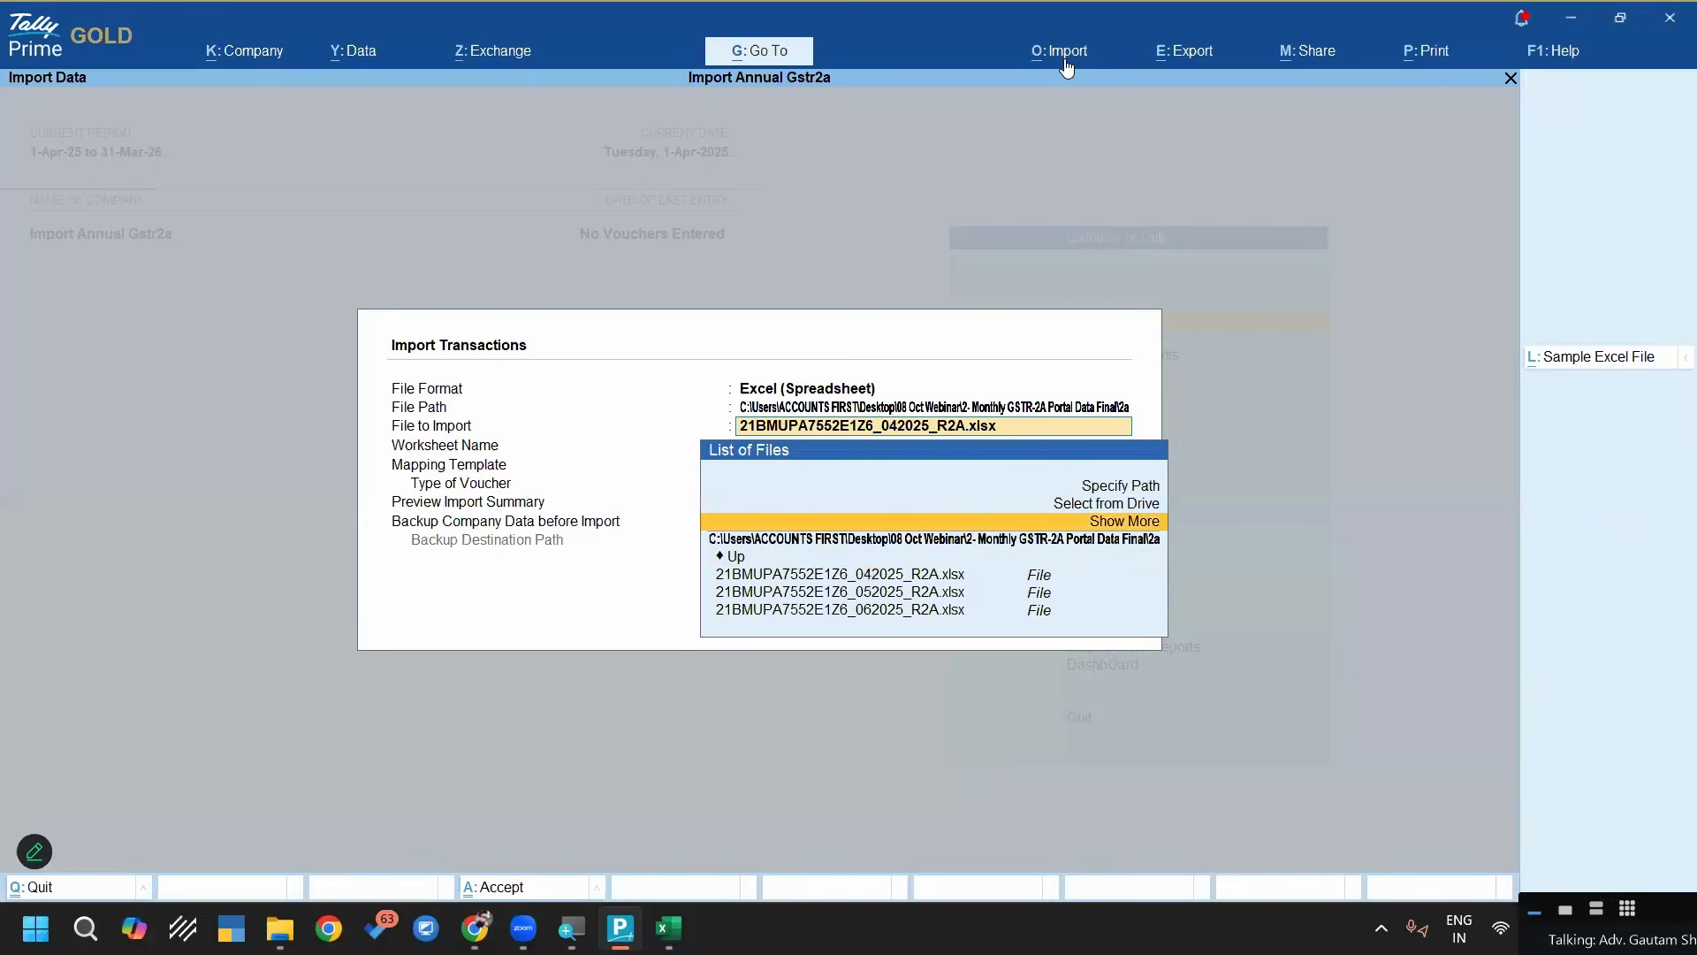
pyautogui.press('Up')
pyautogui.press('Up')
pyautogui.press('Return')
pyautogui.write('C:\\Users\\ACCOUNTS FIRST\\Desktop\\08 Oct Webinar\\3- GSTR-2A Annual Data Final\\Automation Master Sheet')
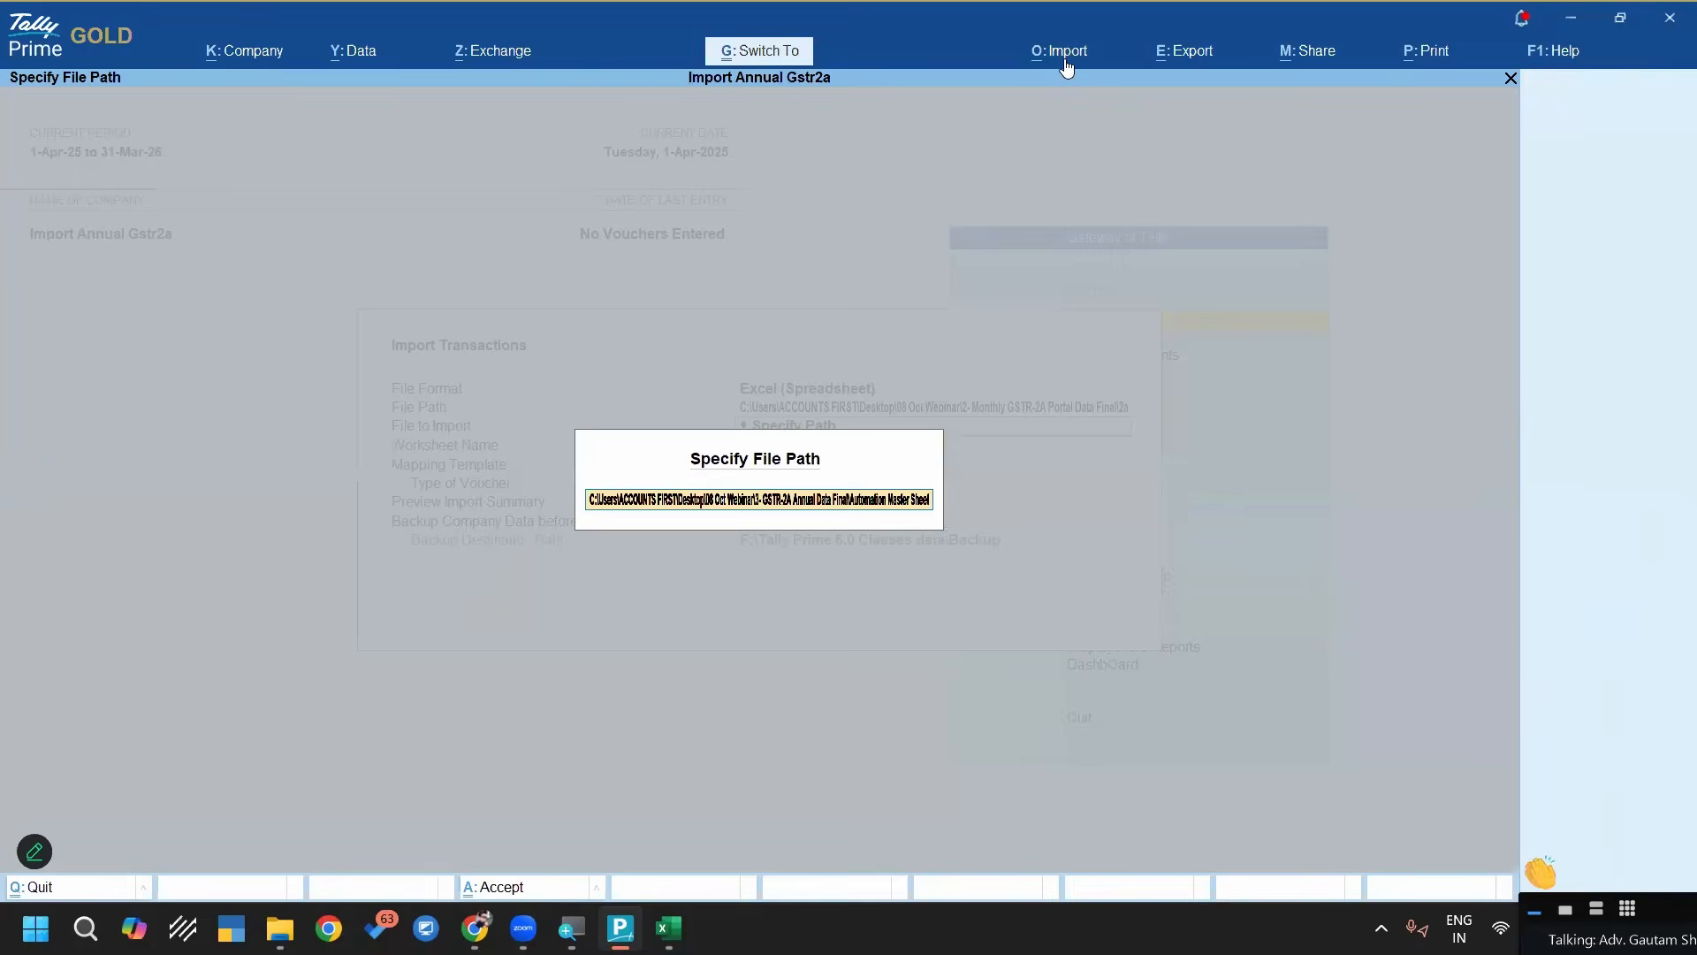
pyautogui.press('Return')
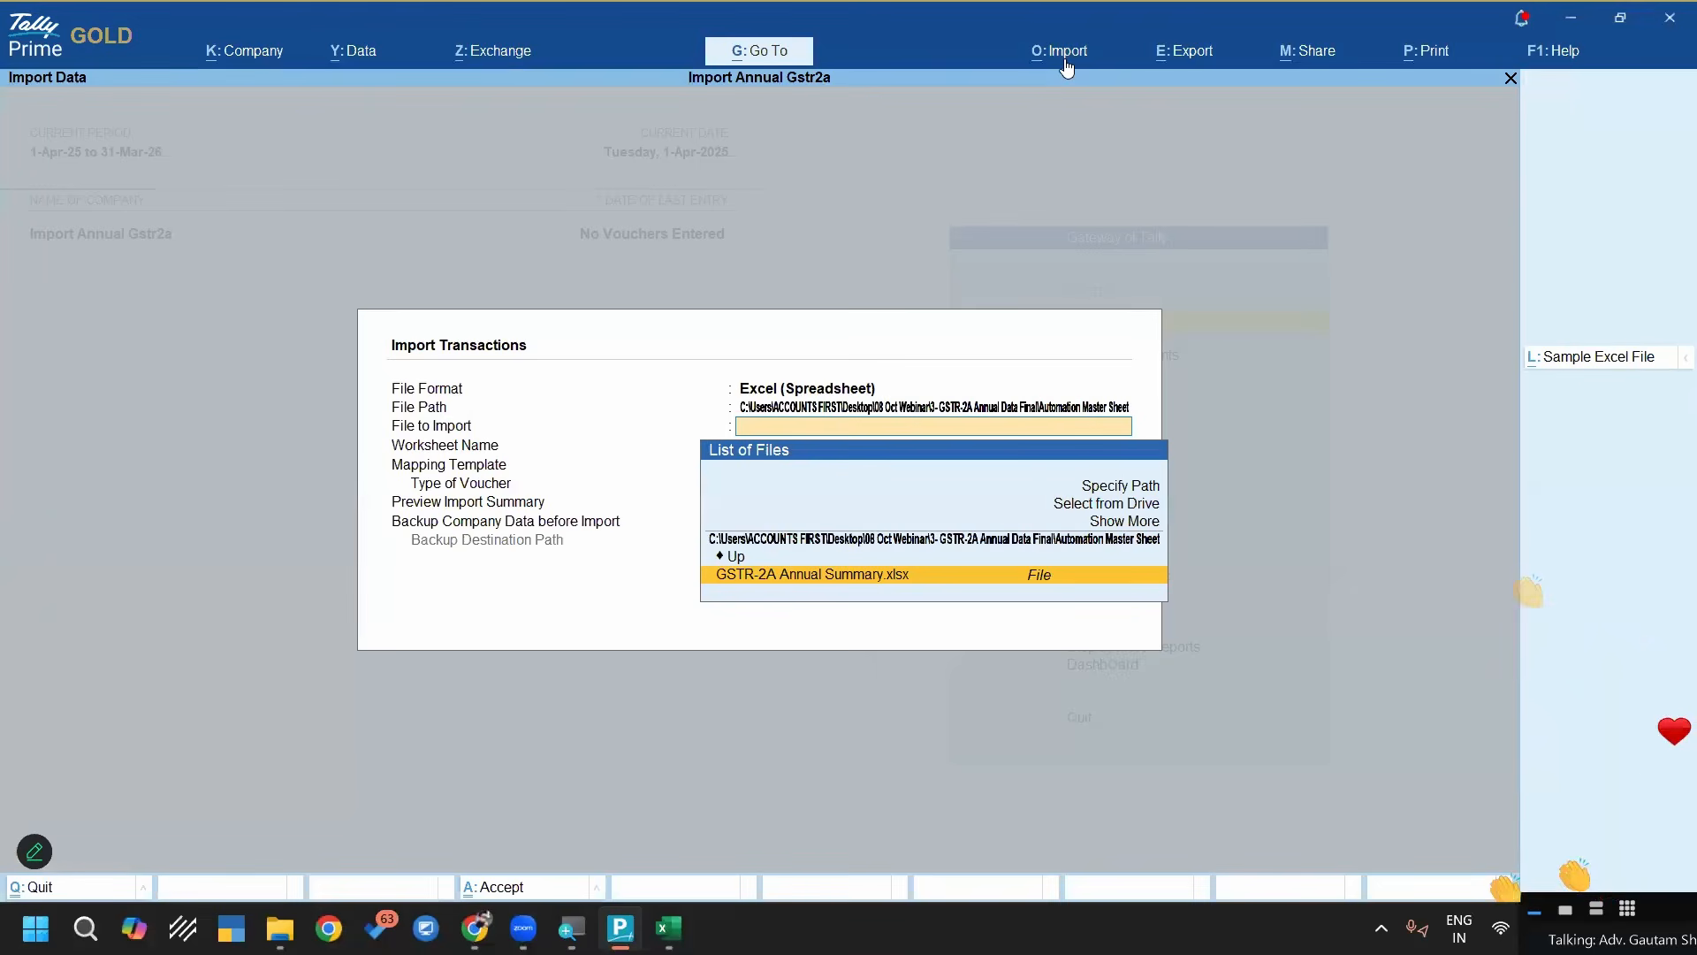
pyautogui.click(882, 578)
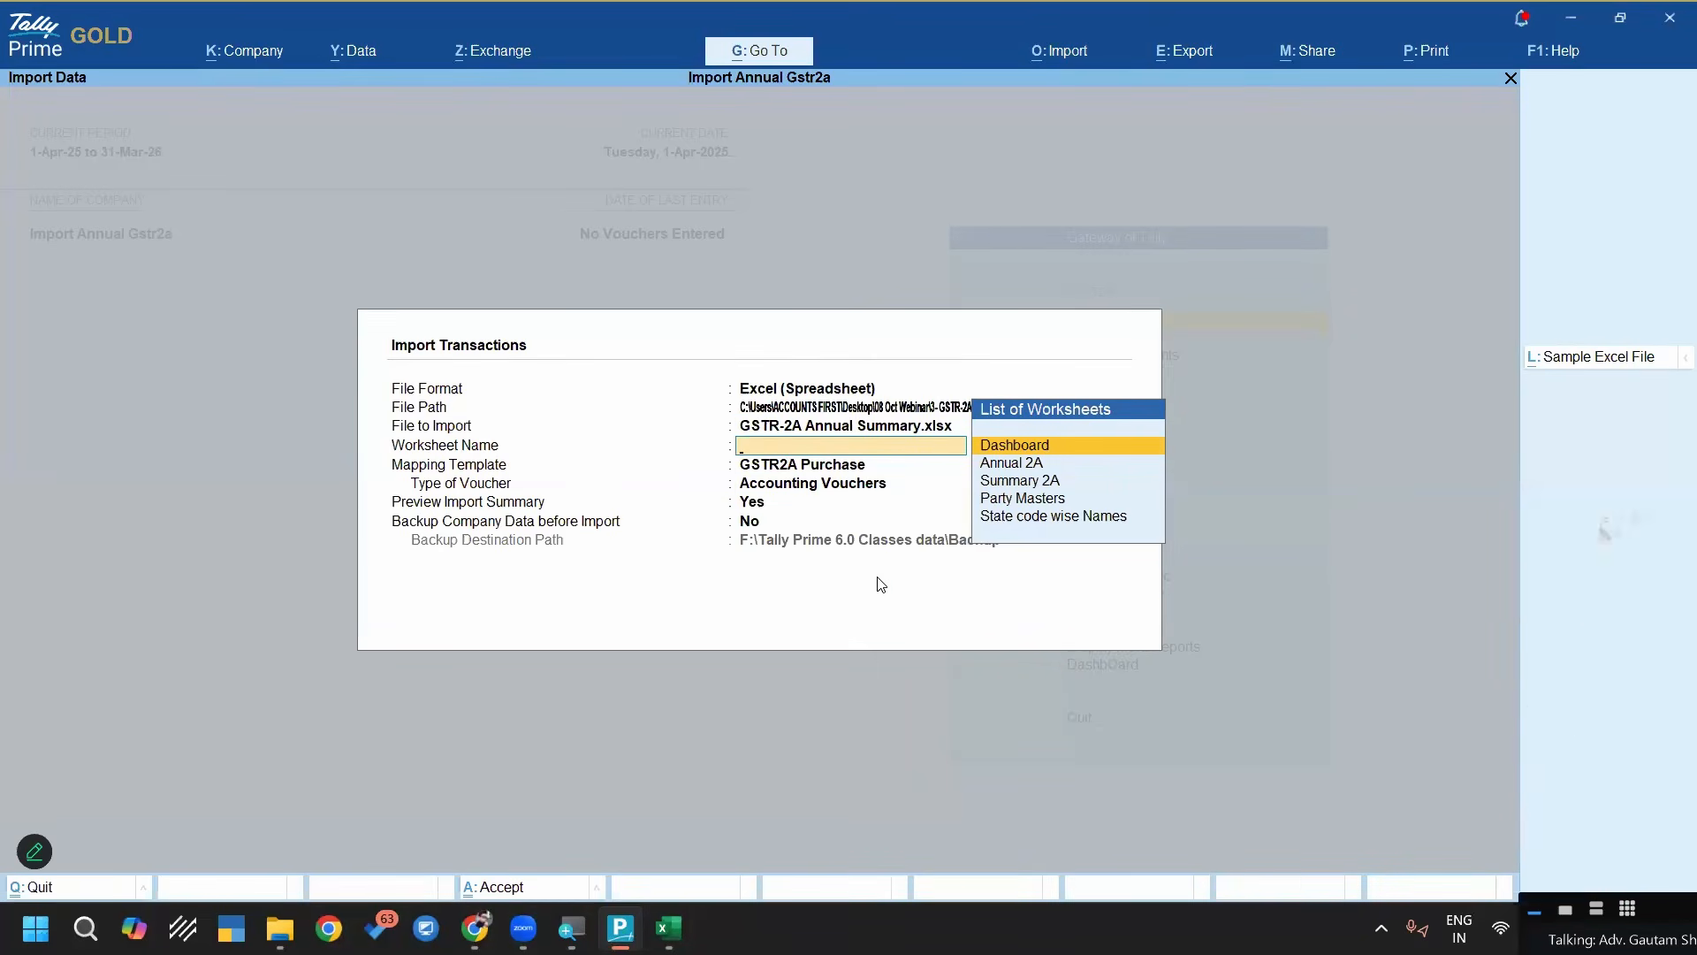
# Select the Annual 2A worksheet for the import and open the creation form for a new mapping template
pyautogui.hotkey('alt', 'Tab')
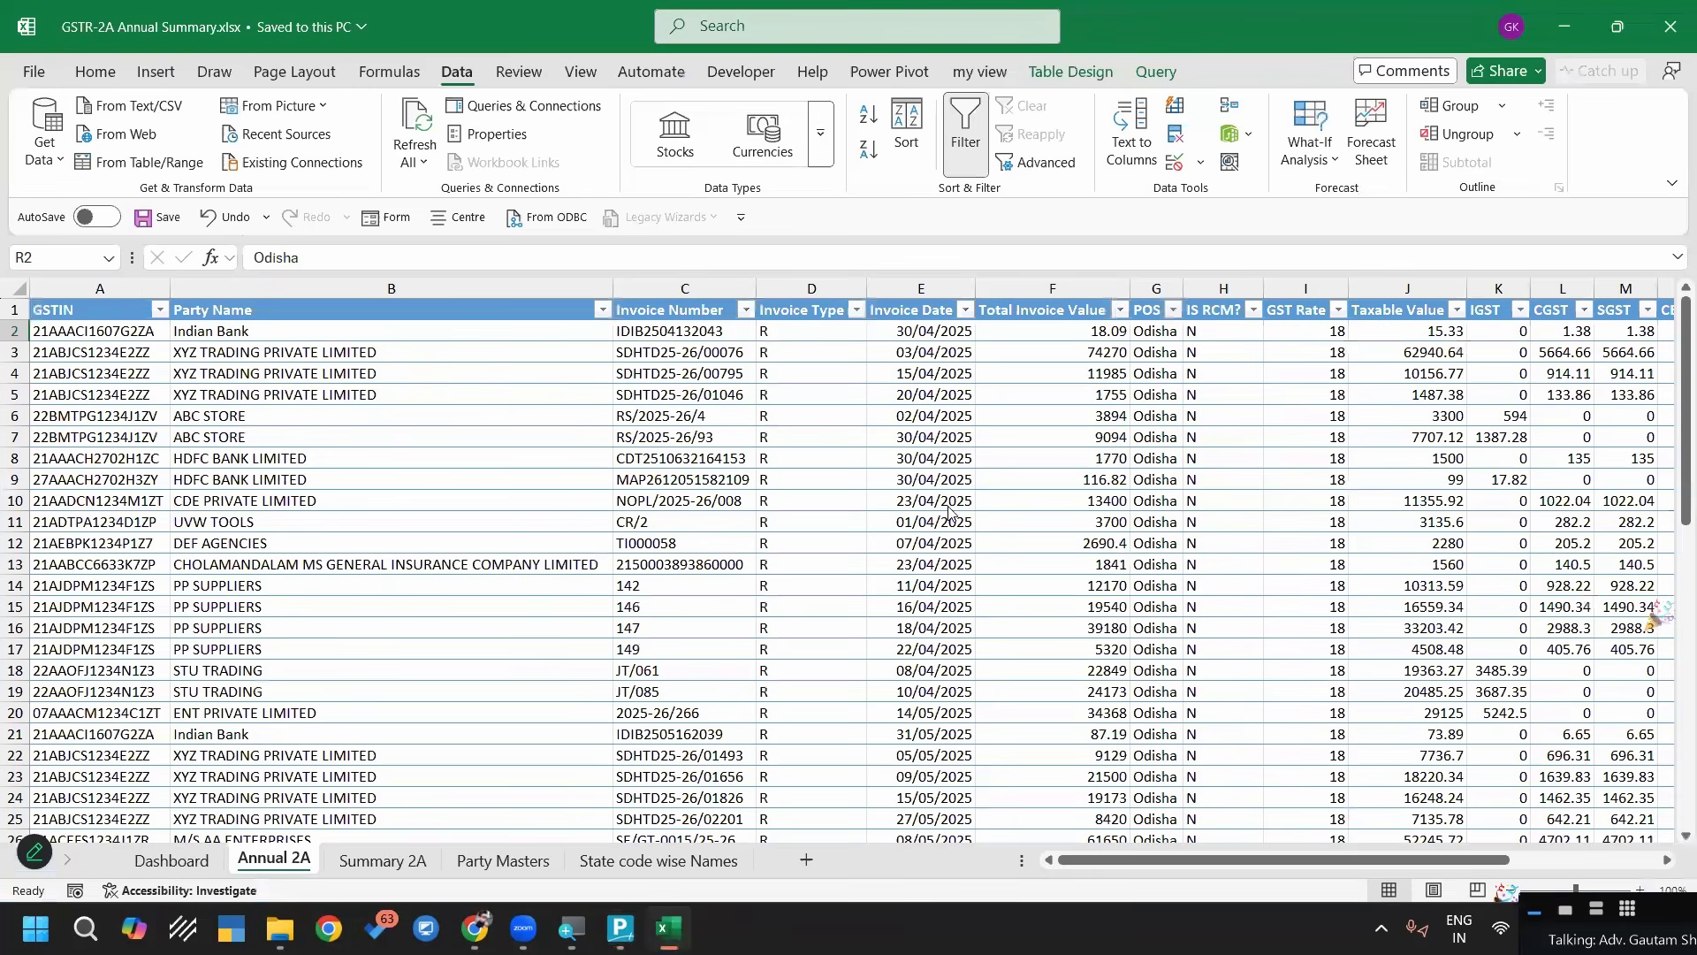
pyautogui.hotkey('alt', 'Tab')
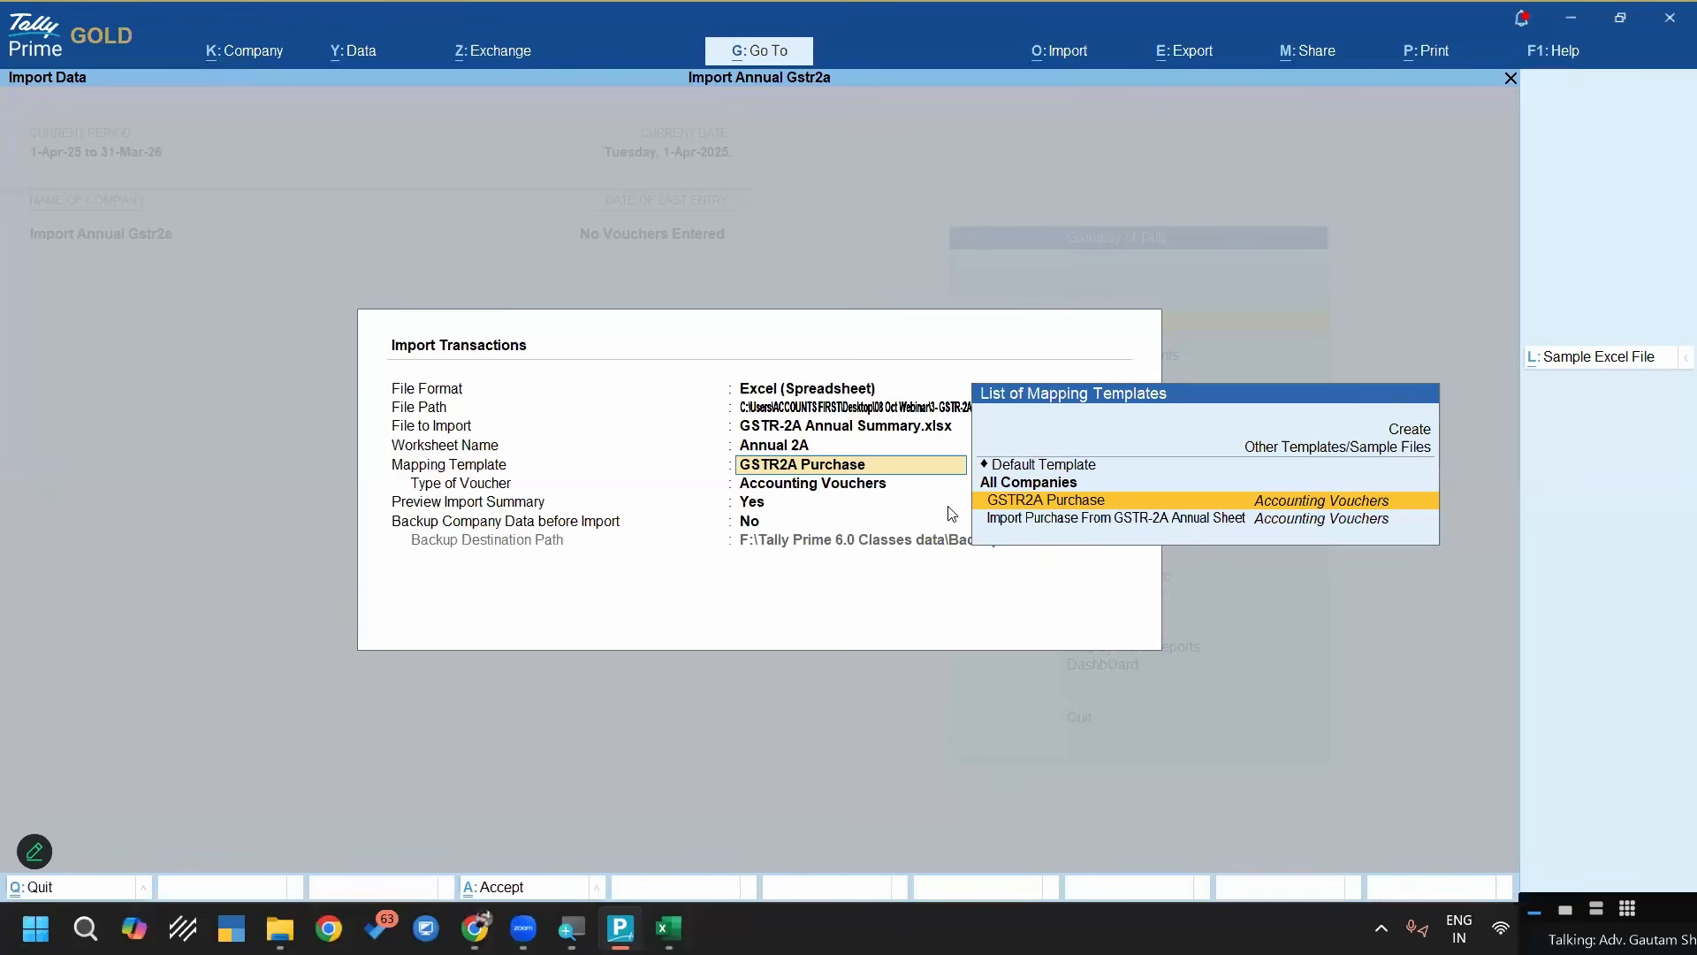
pyautogui.press('Down')
pyautogui.press('Up')
pyautogui.press('Down')
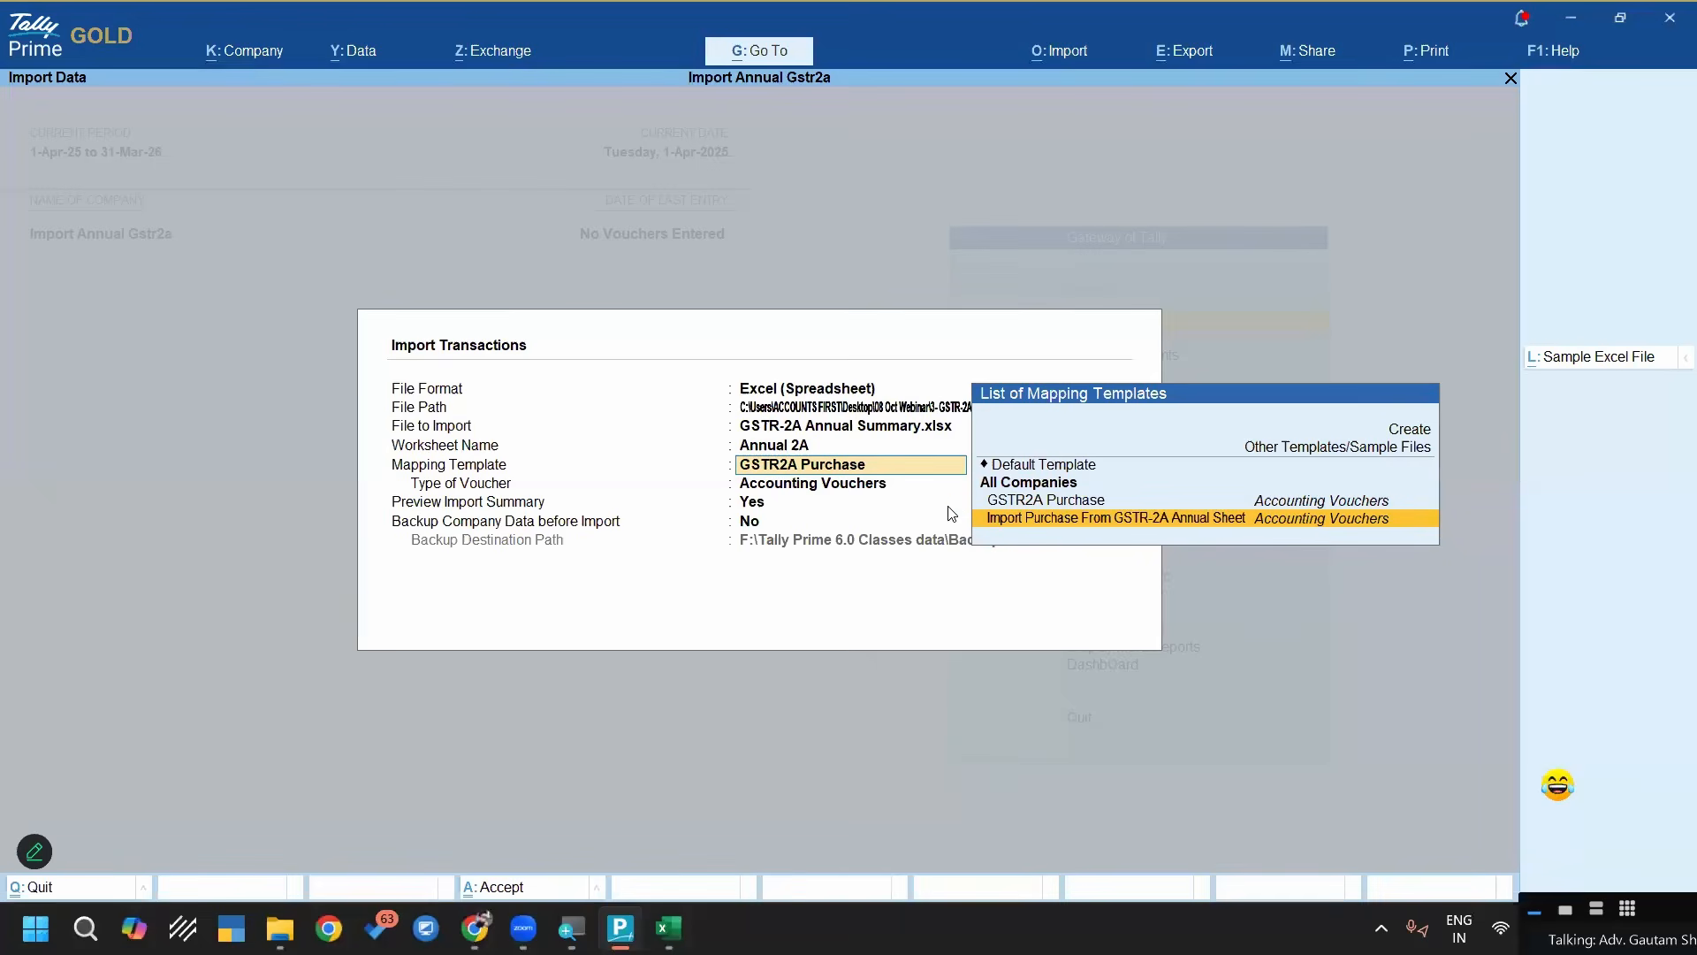
pyautogui.press('Up')
pyautogui.press('Up')
pyautogui.press('Up')
pyautogui.press('Up')
pyautogui.press('Up')
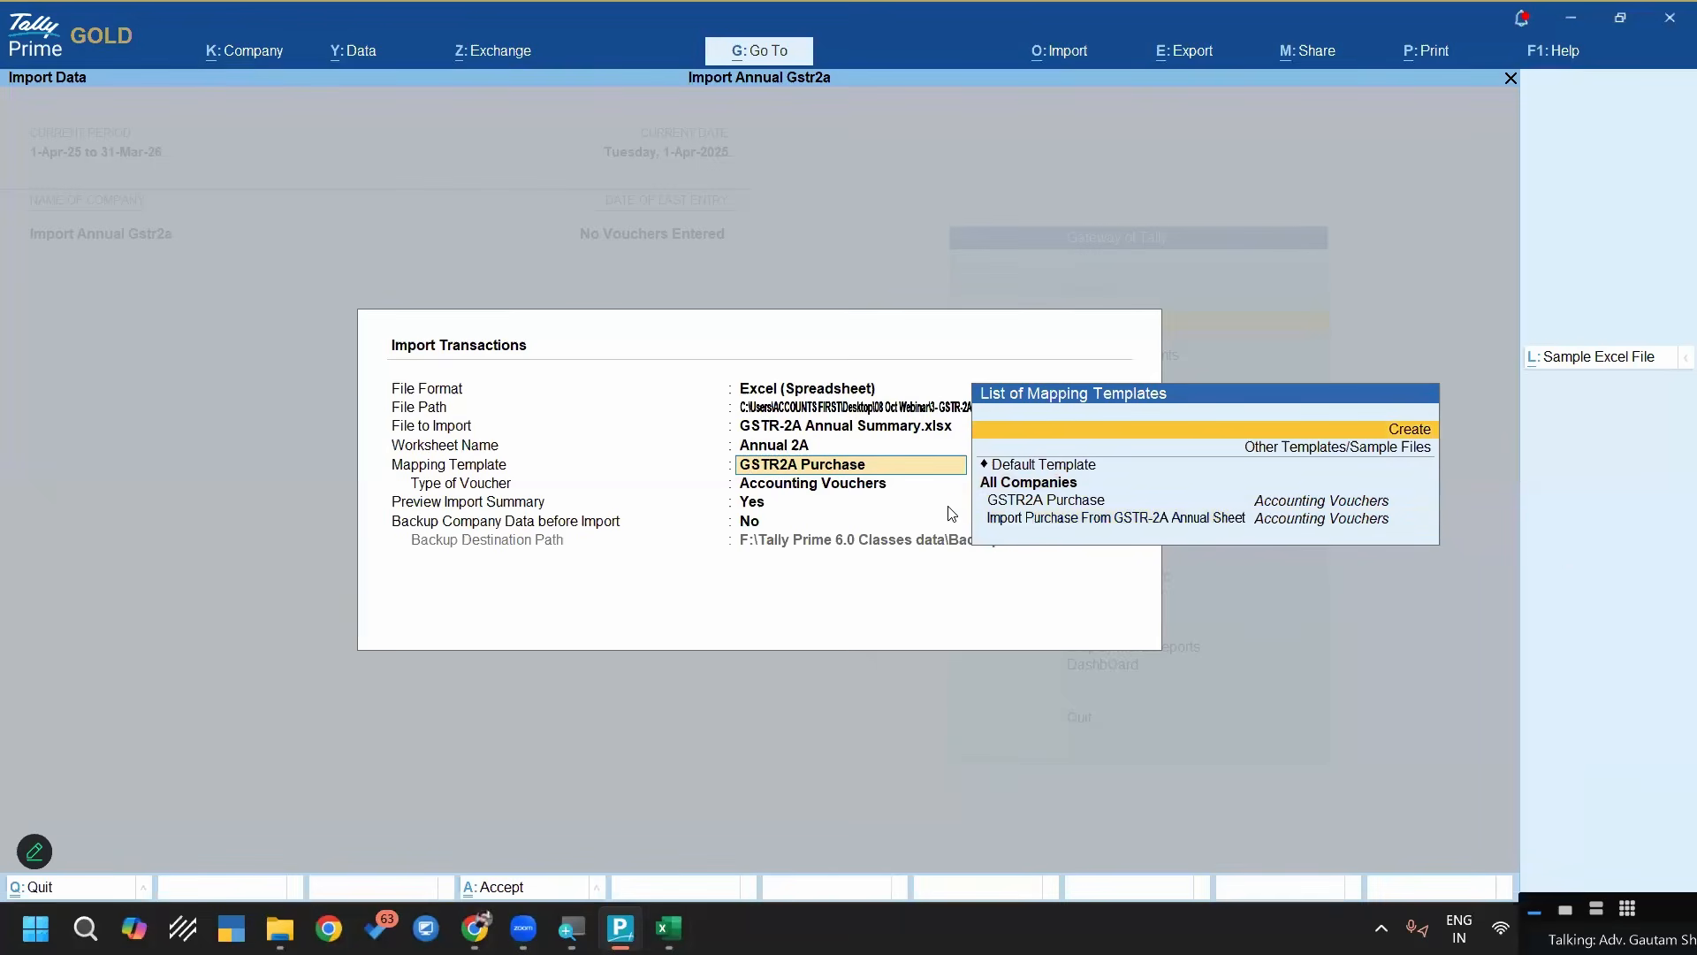
pyautogui.press('Return')
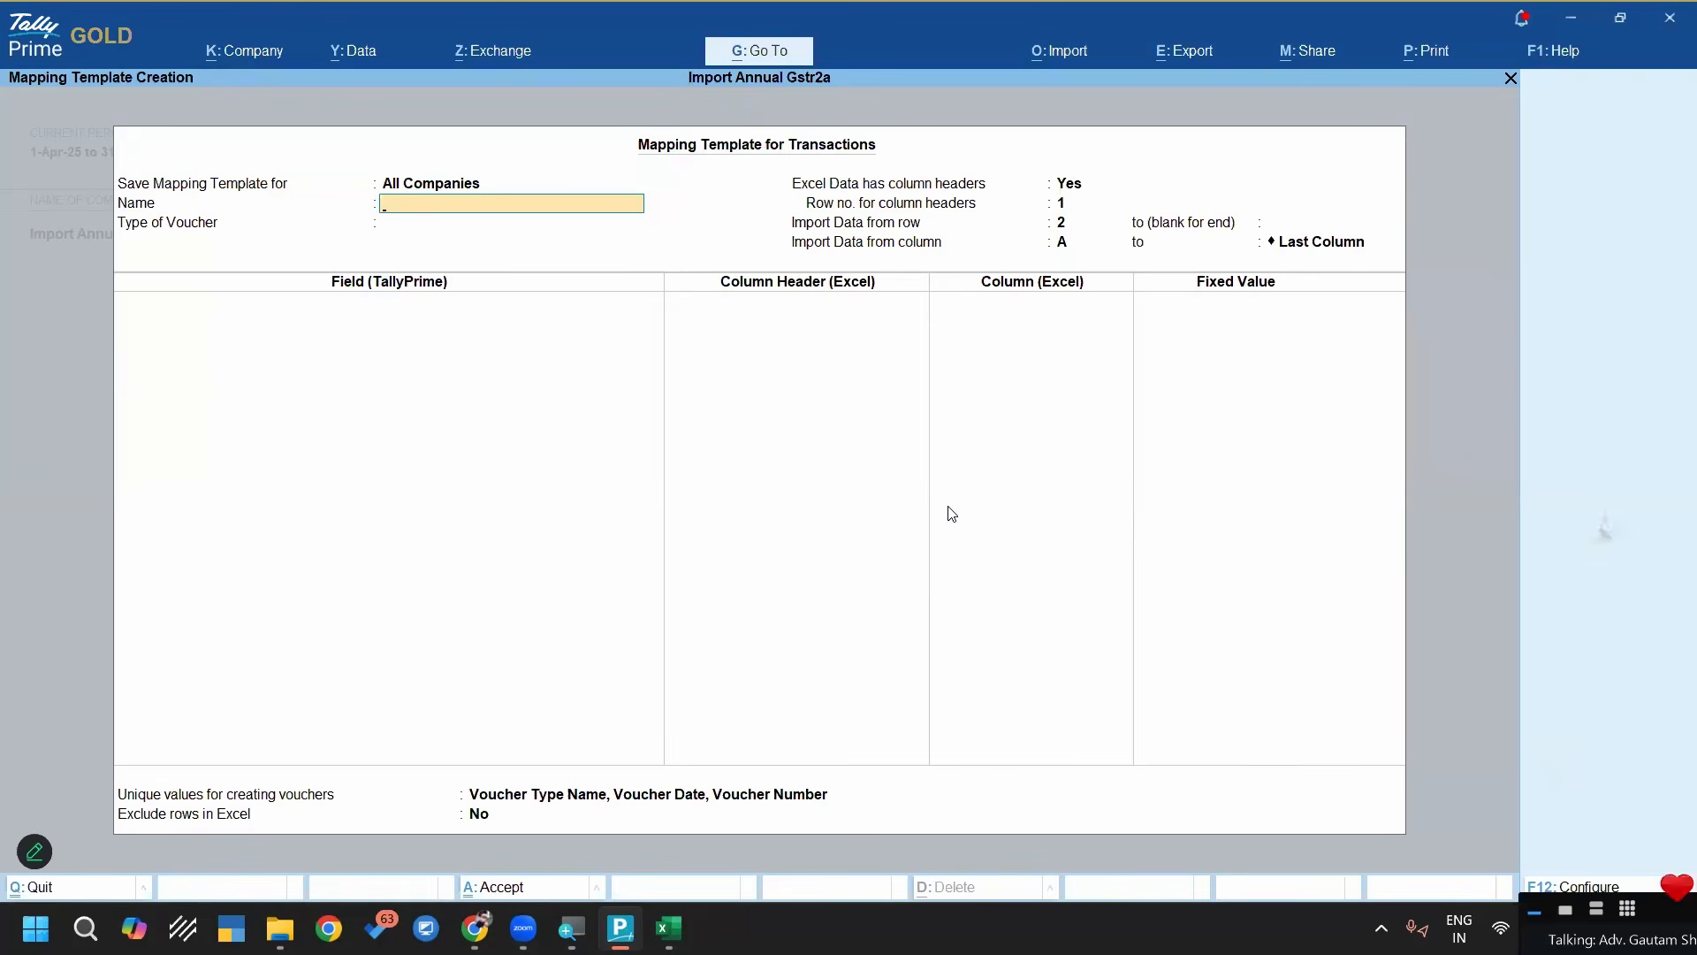
# Name the mapping template "Gstr-2a Annual Import" and set its type of voucher to Accounting Vouchers
pyautogui.write('Gstr')
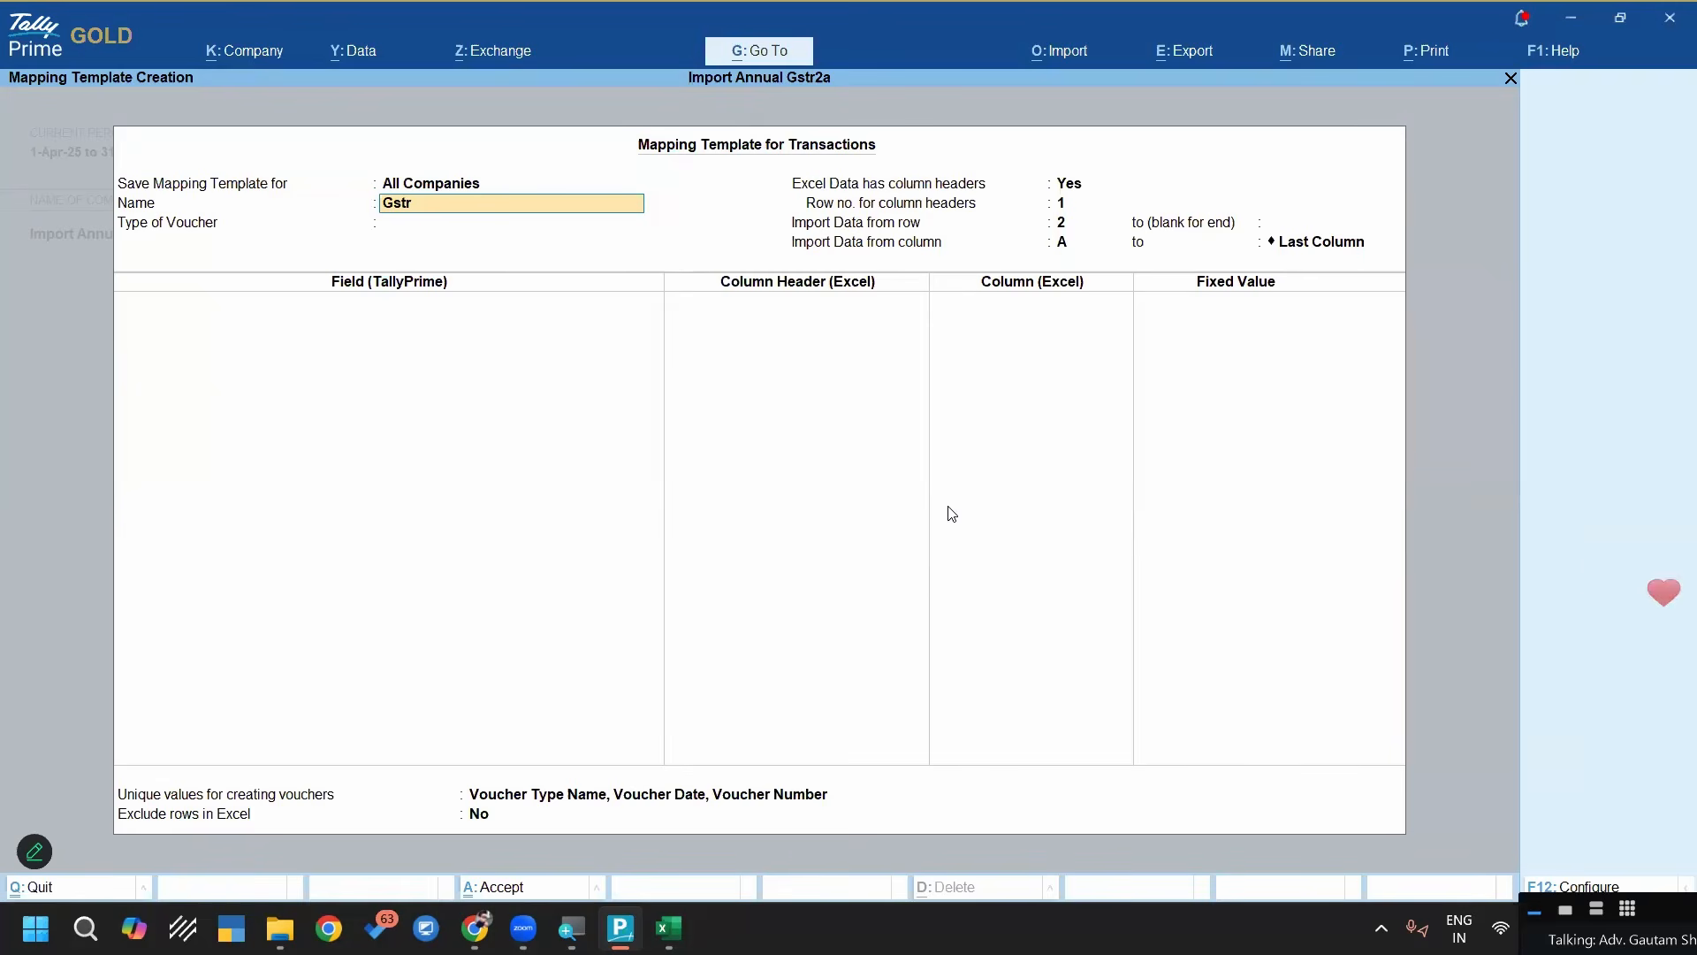
pyautogui.write('-2a Annual Import')
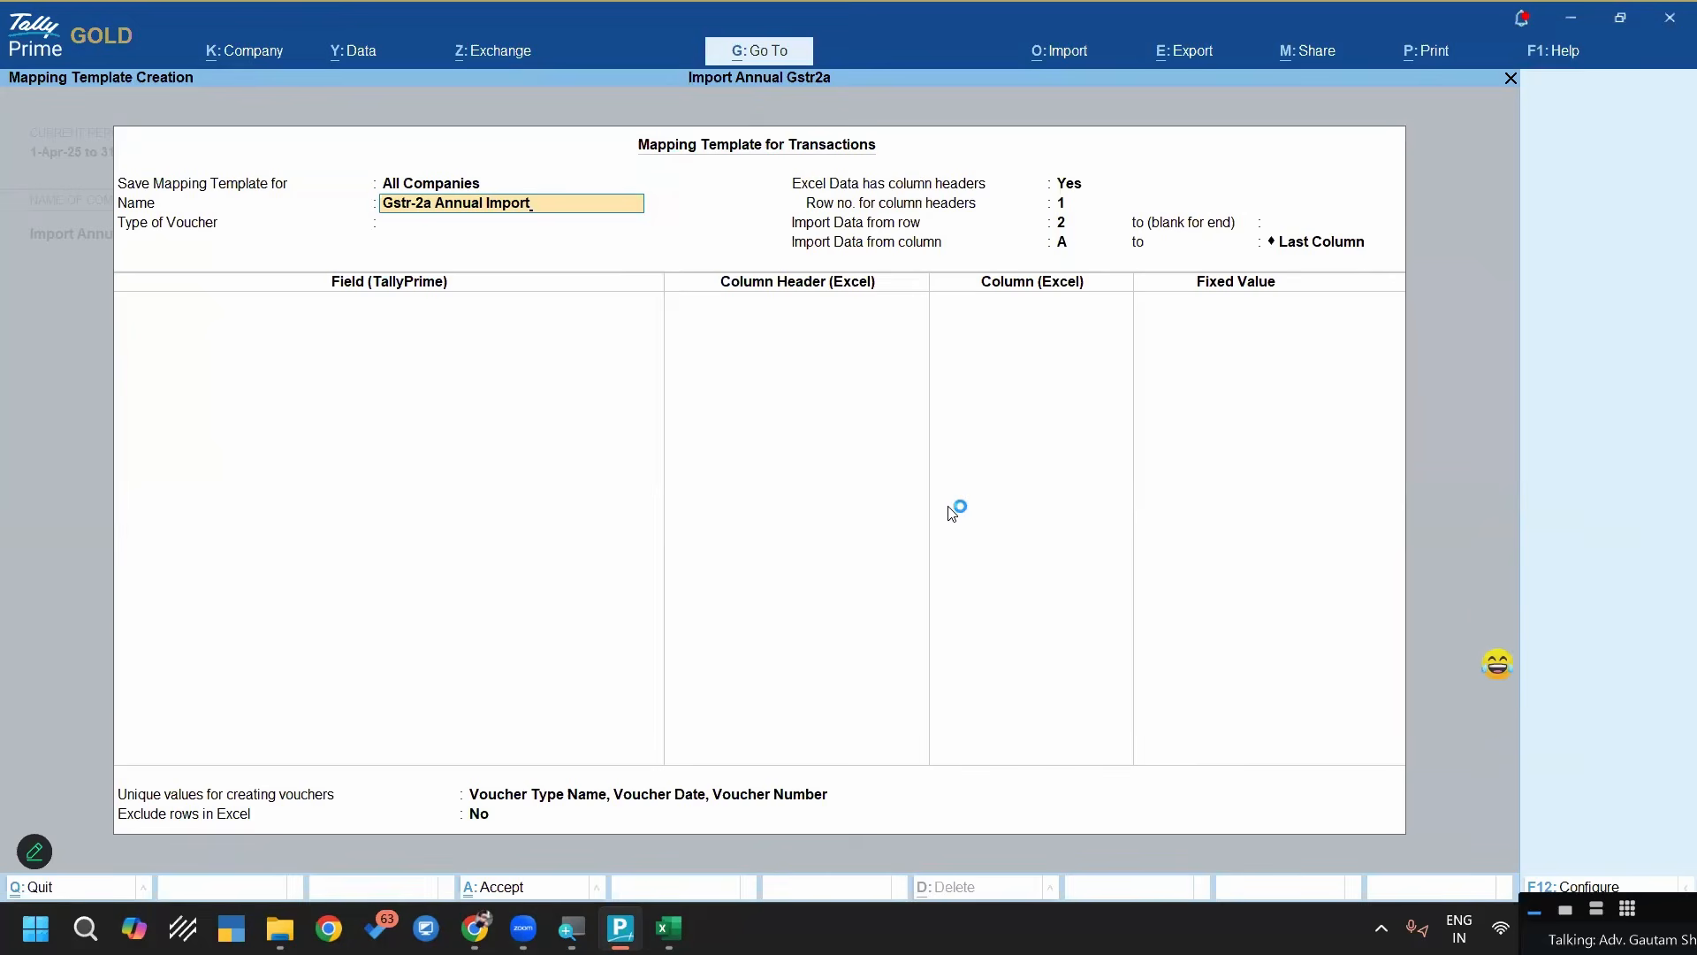
pyautogui.press('Return')
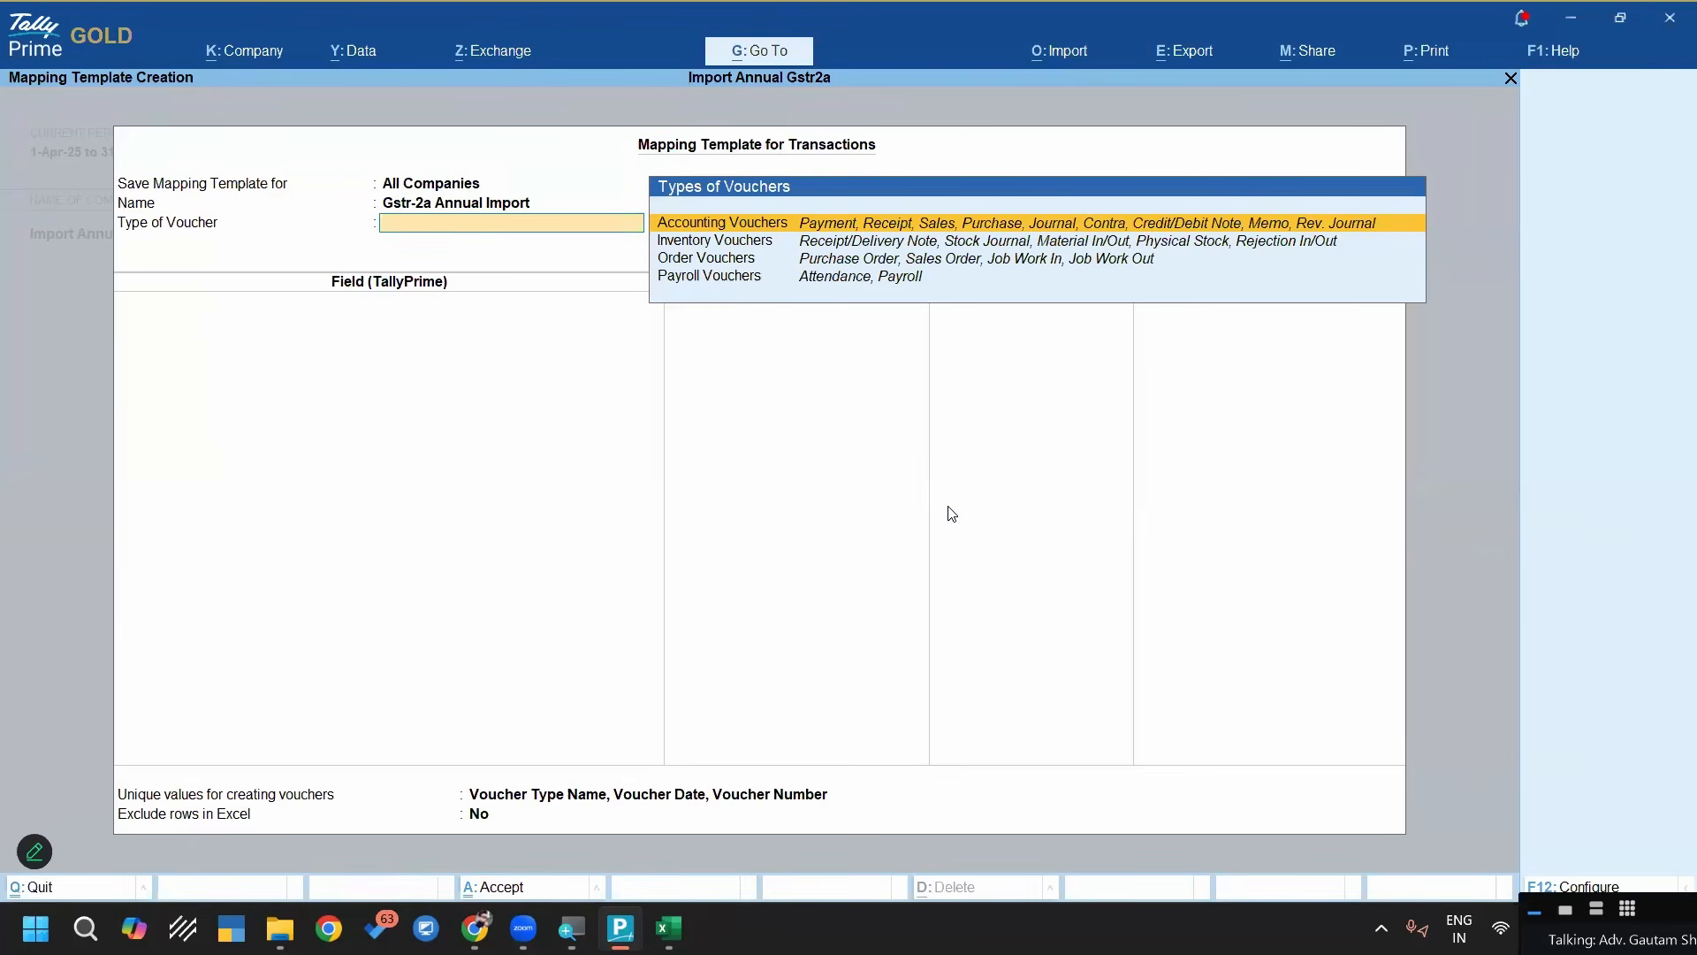
pyautogui.press('Return')
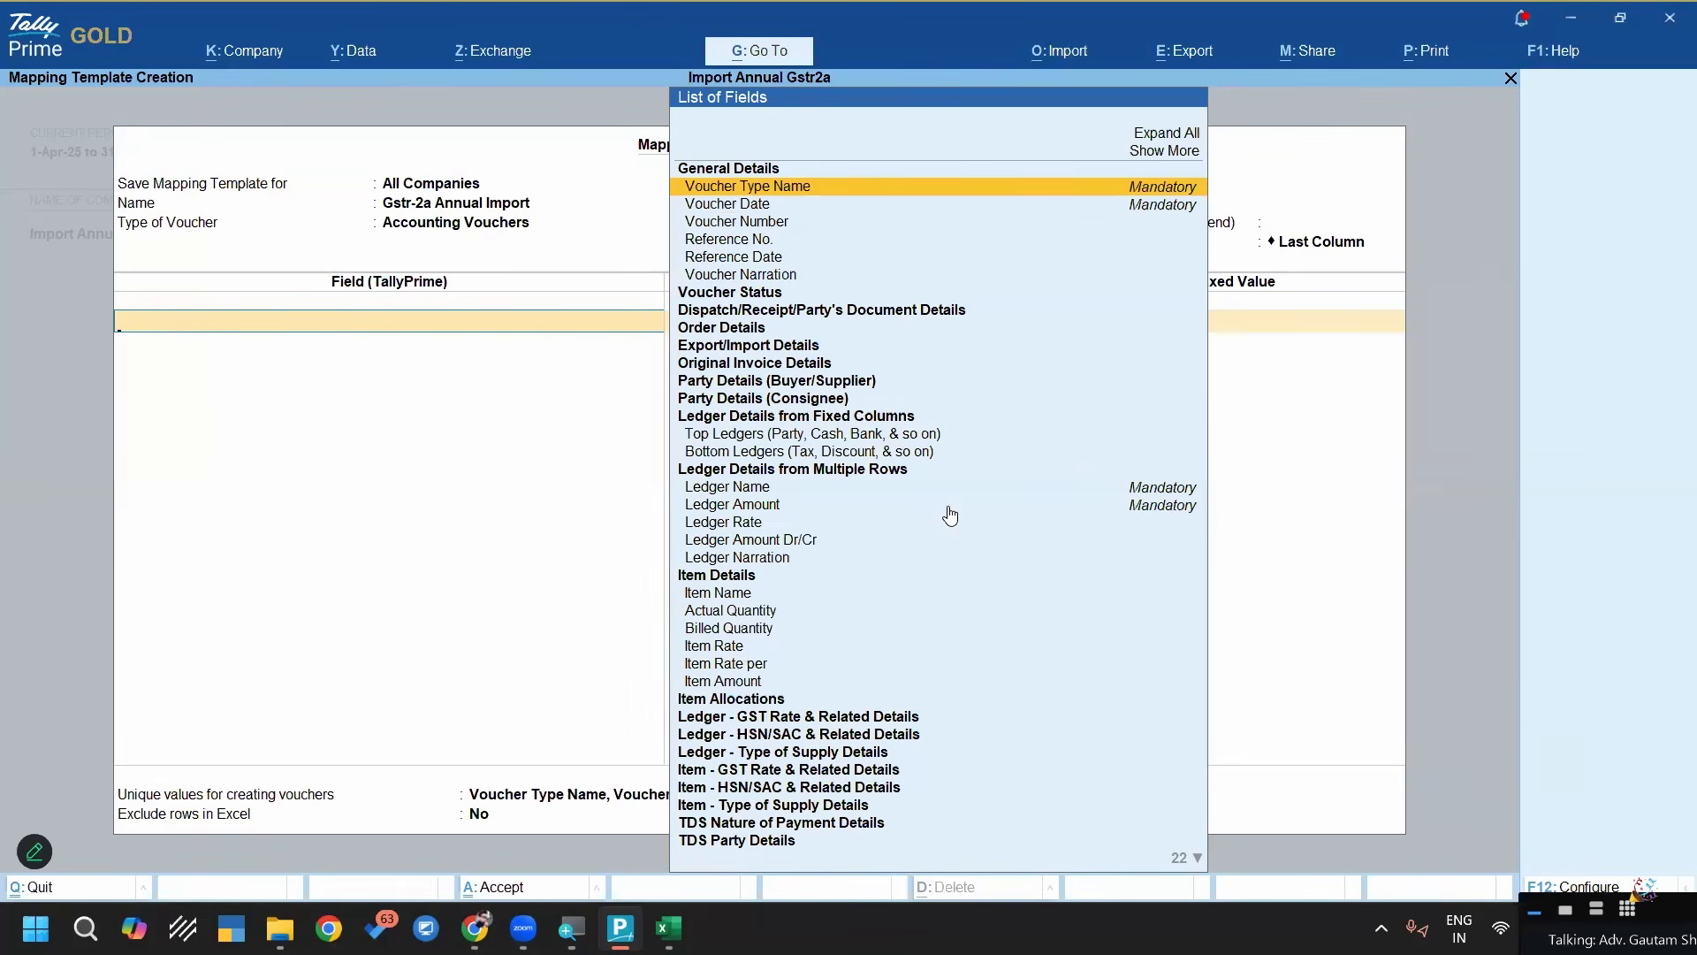
# Map the Voucher Type Name field to the fixed value Purchase
pyautogui.press('Return')
pyautogui.press('Up')
pyautogui.press('Up')
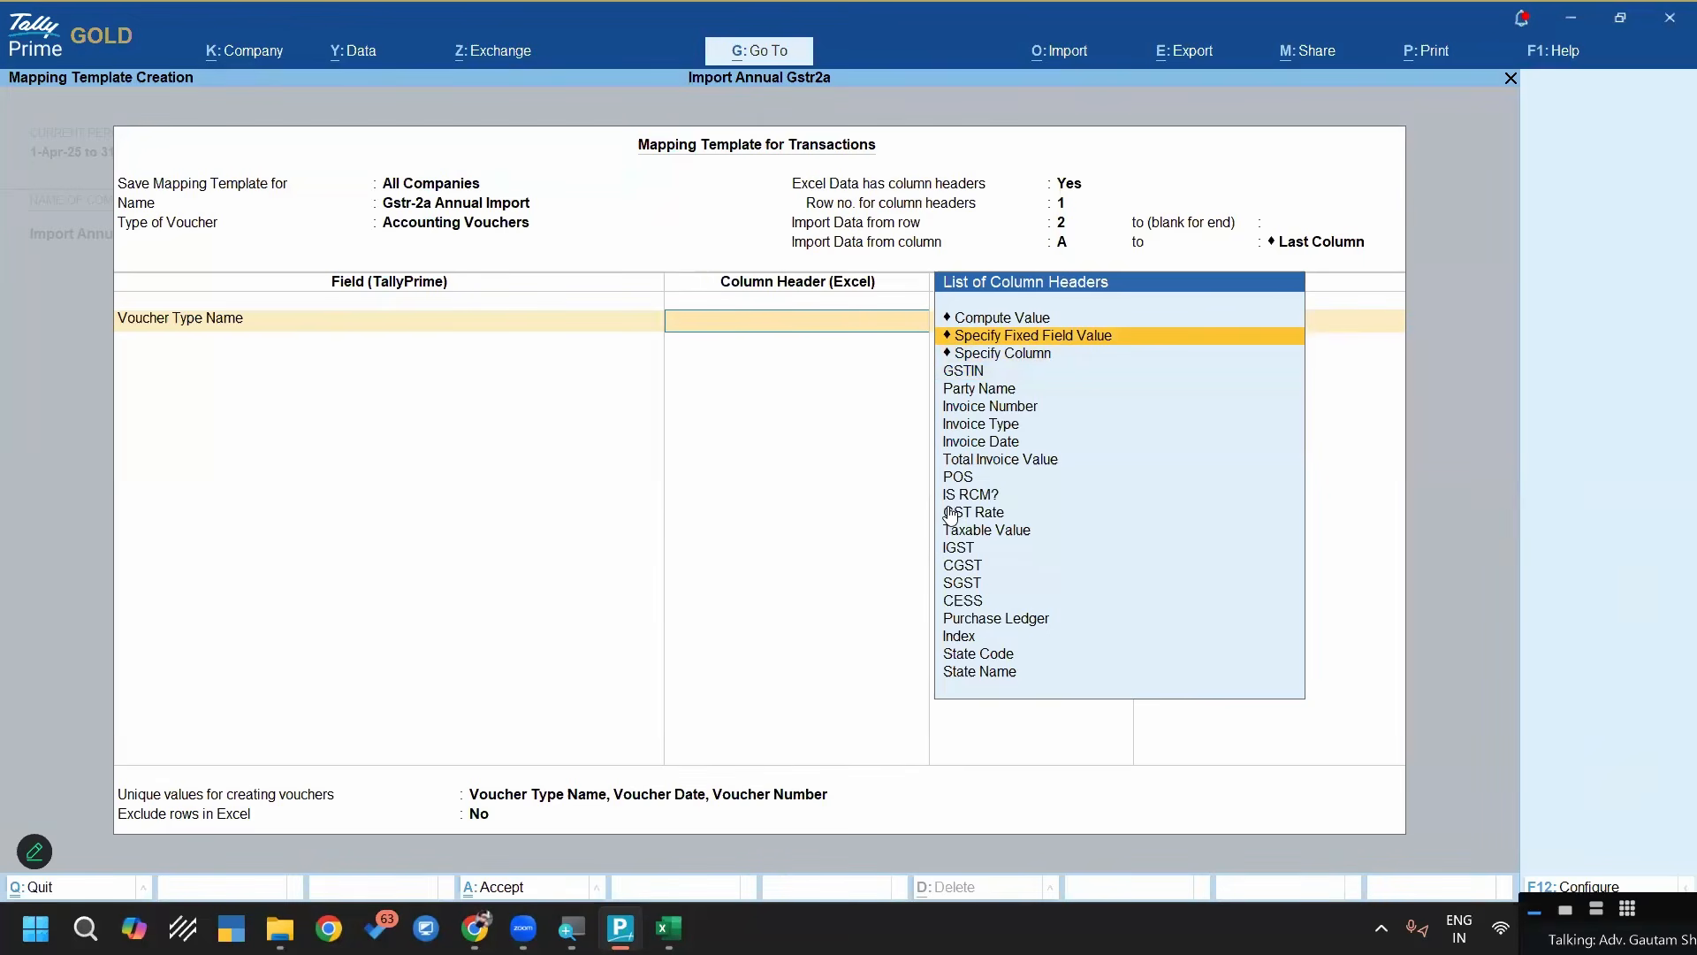
pyautogui.press('Return')
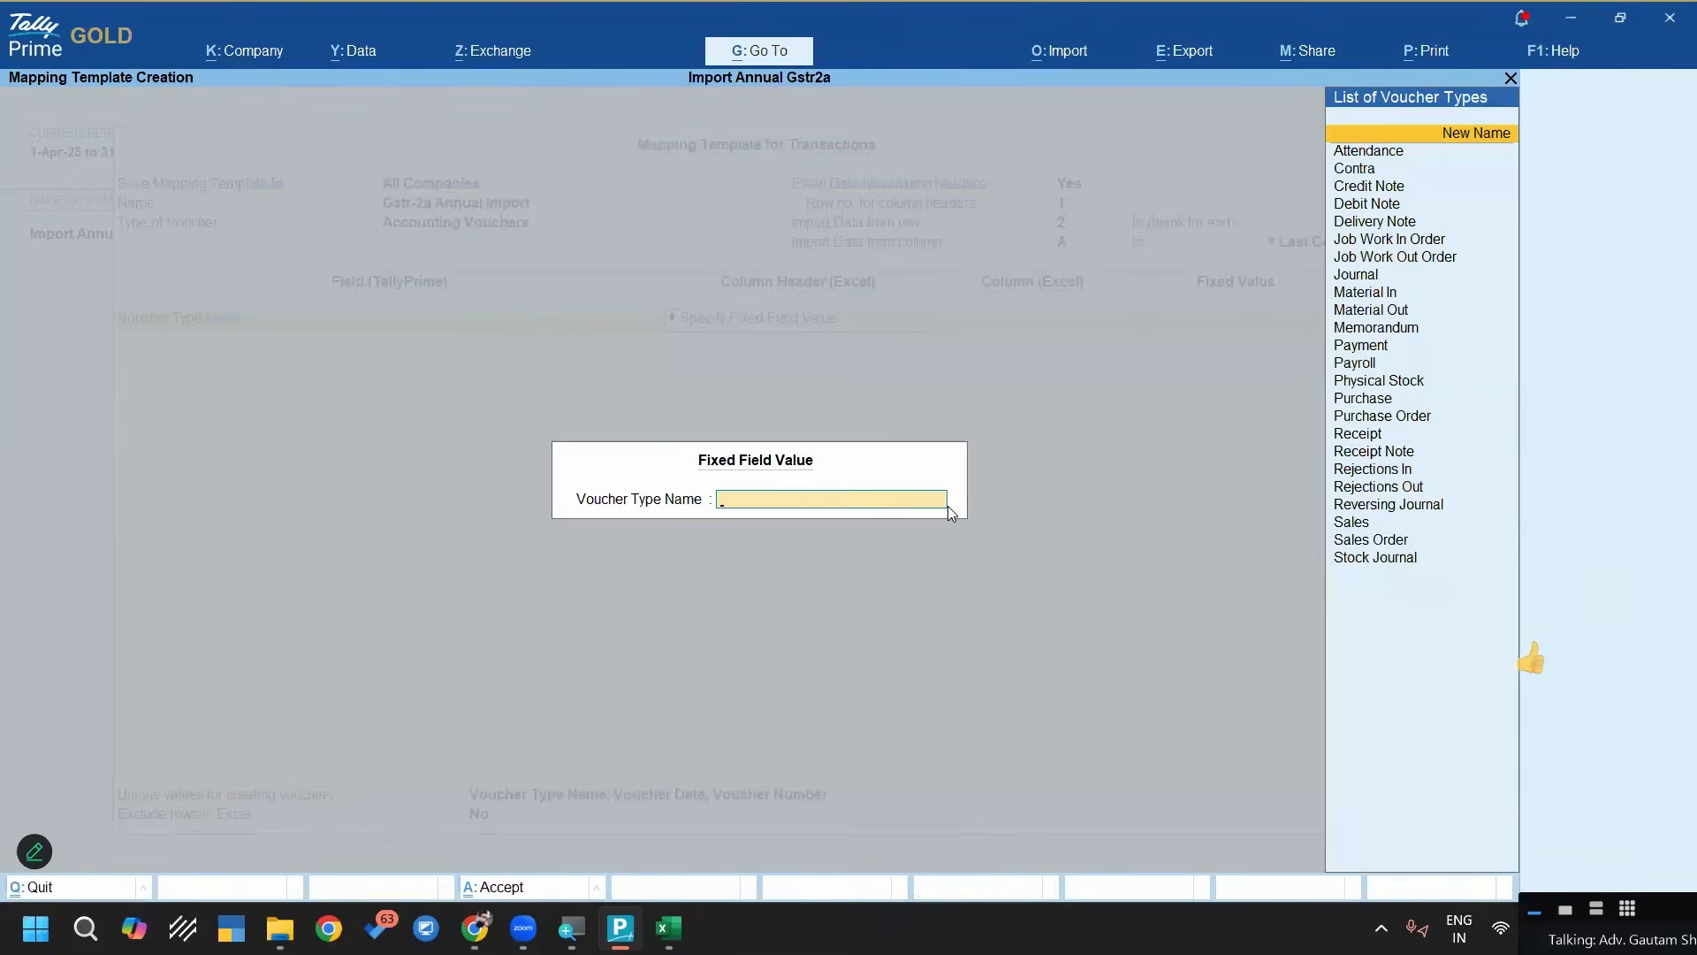
pyautogui.write('Pur')
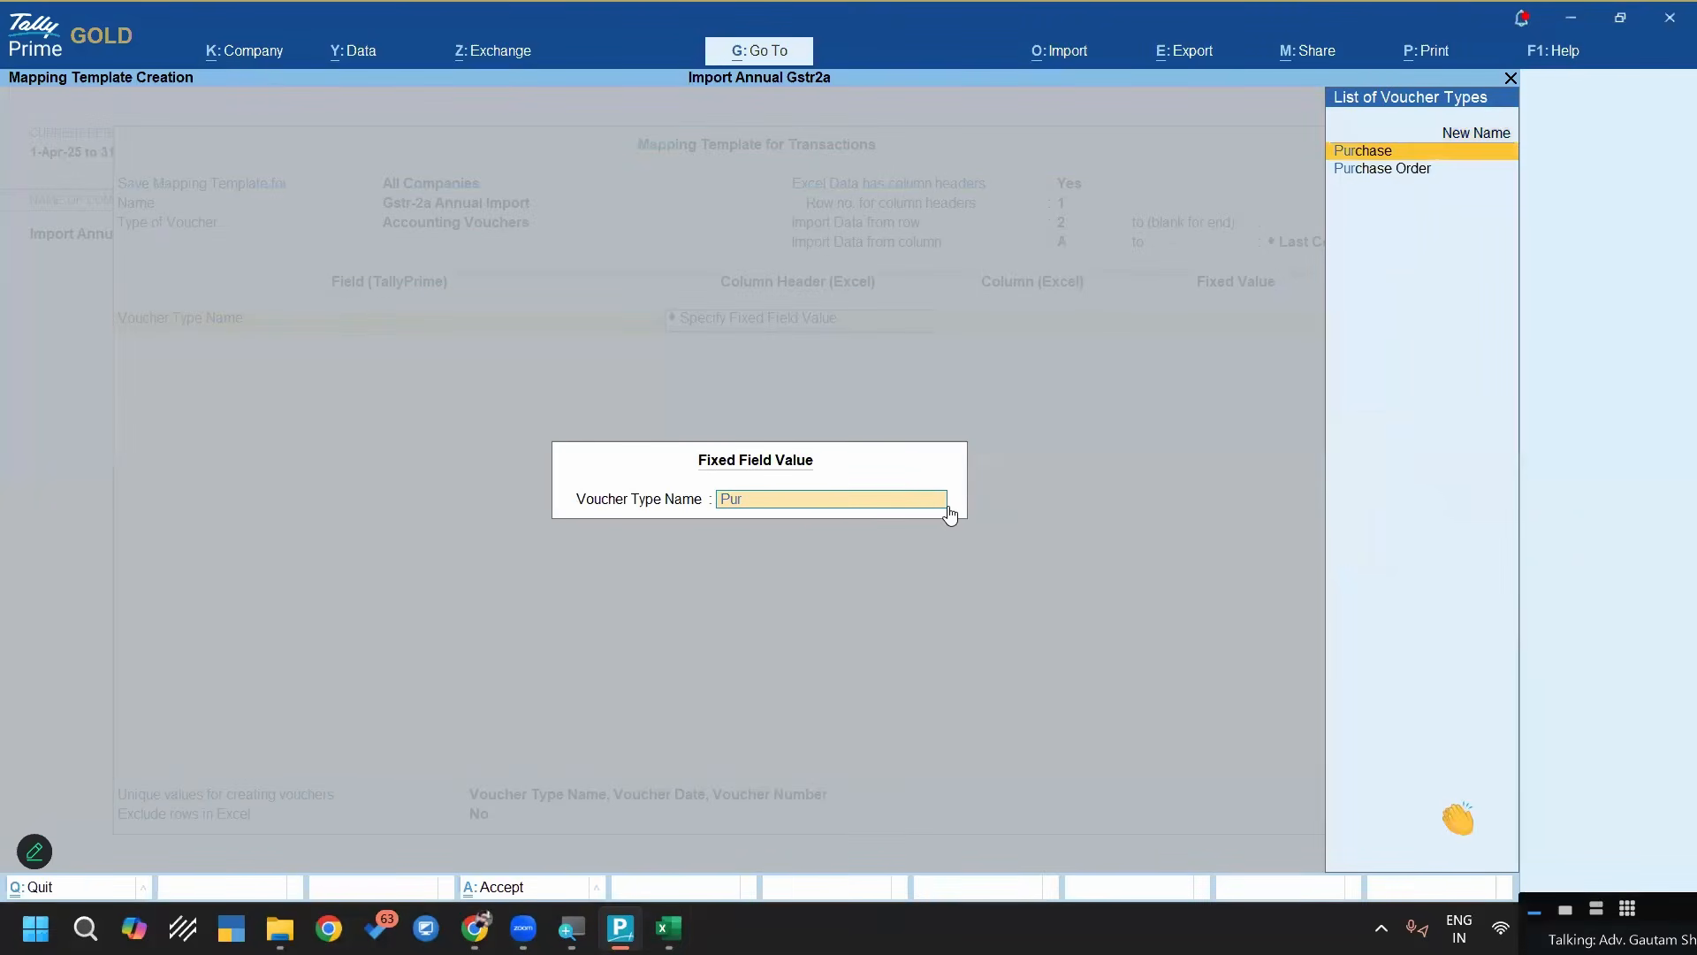
pyautogui.press('Return')
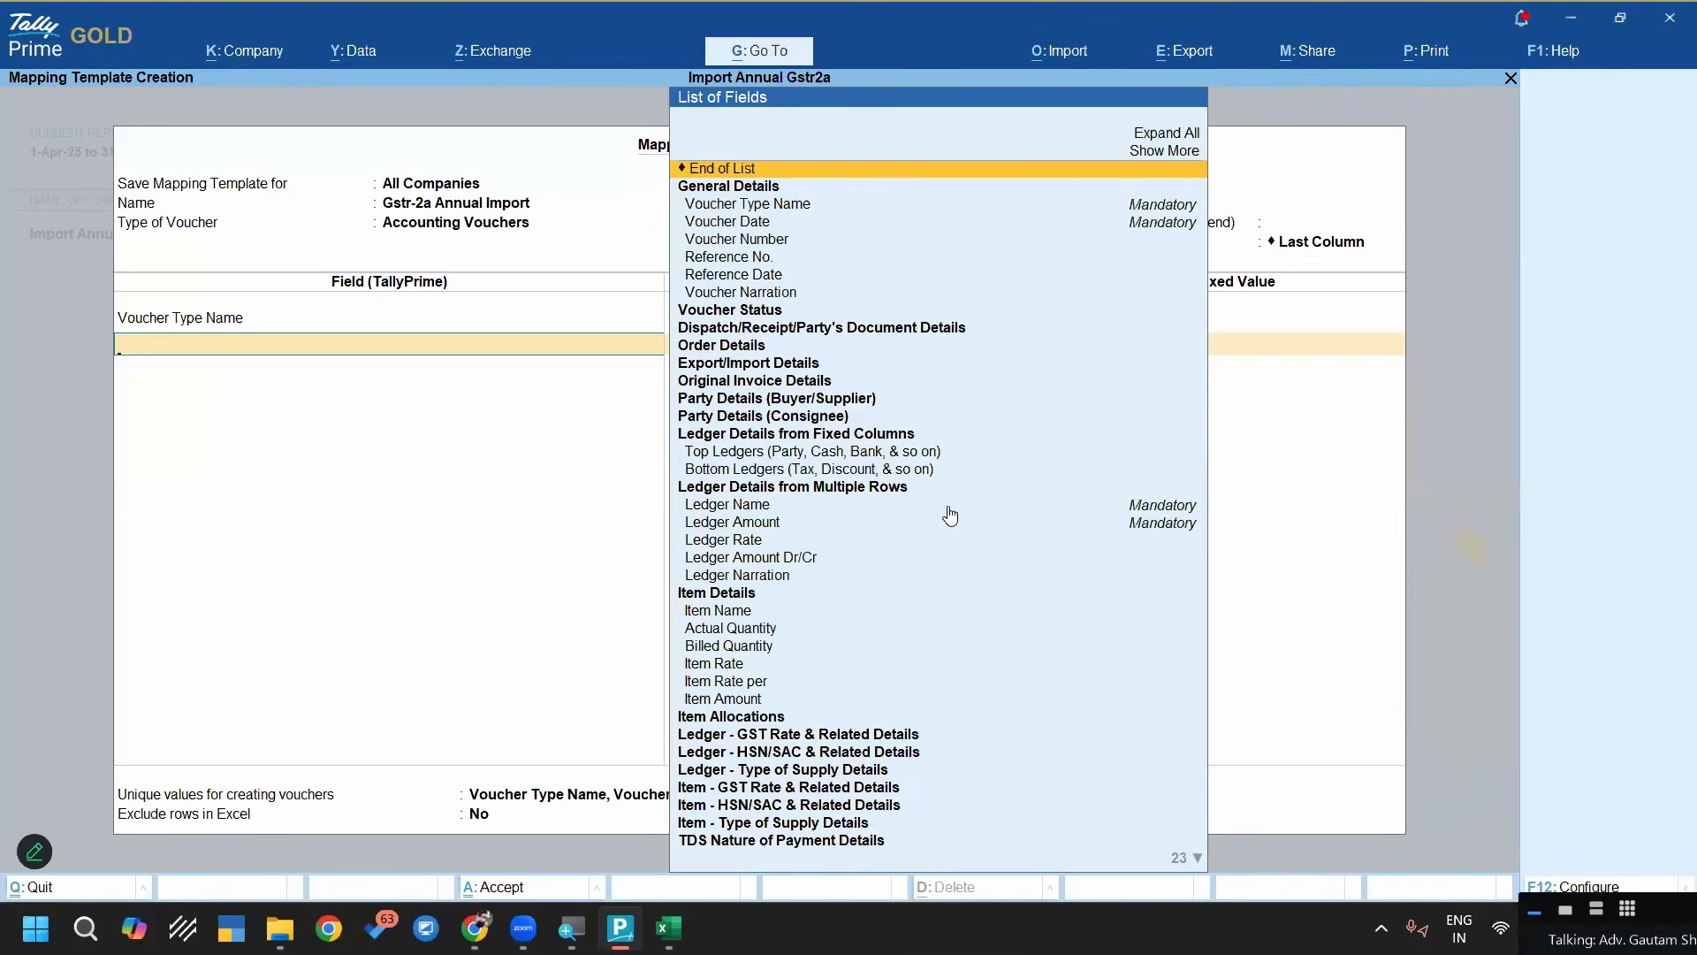
# Add Voucher Date as the next field in the mapping template and browse the column headers for it
pyautogui.write('Voucher Date')
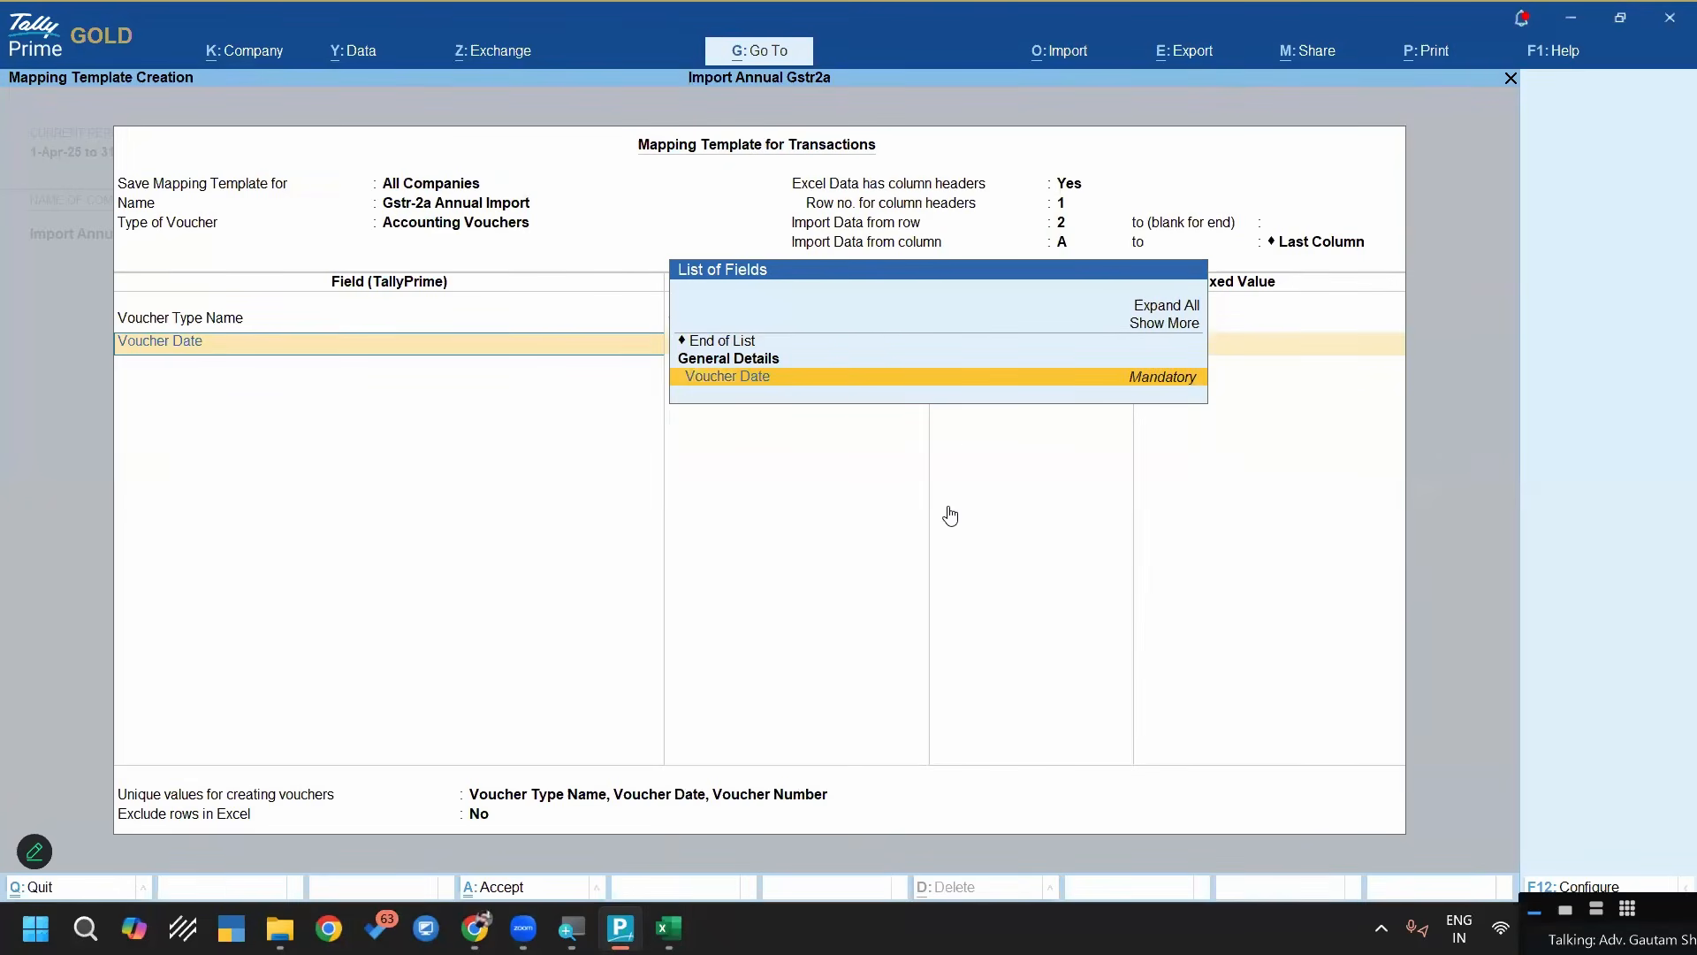
pyautogui.press('Return')
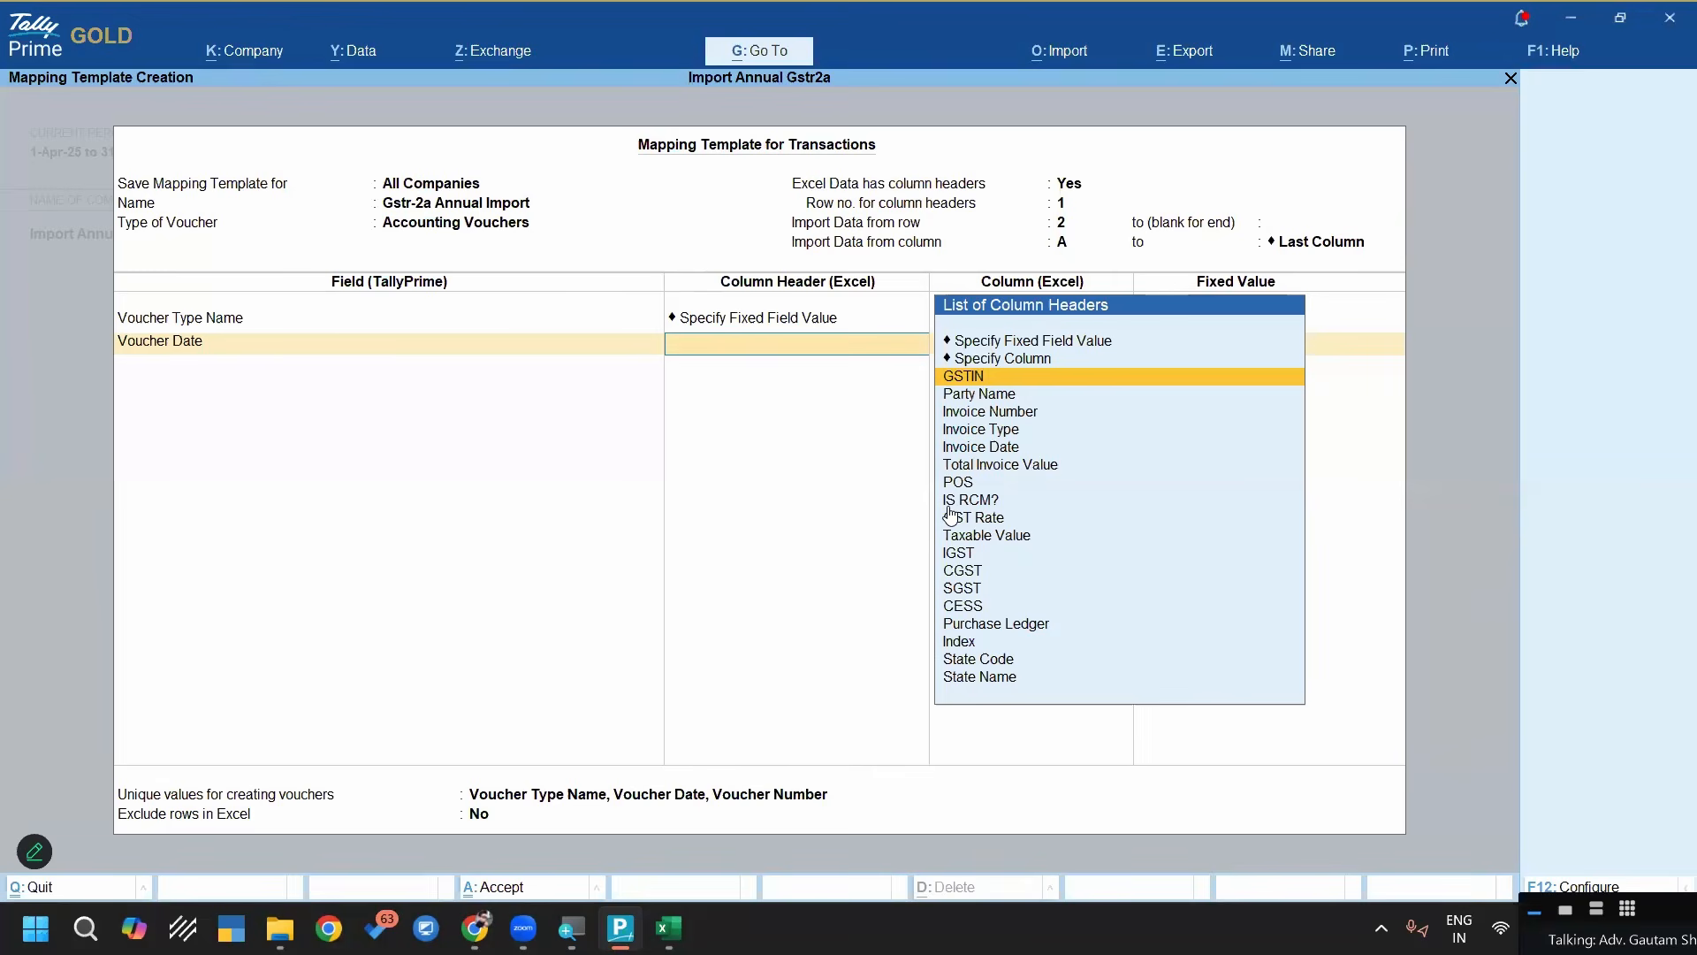
pyautogui.press('Down')
pyautogui.press('Down')
pyautogui.press('Down')
pyautogui.press('Down')
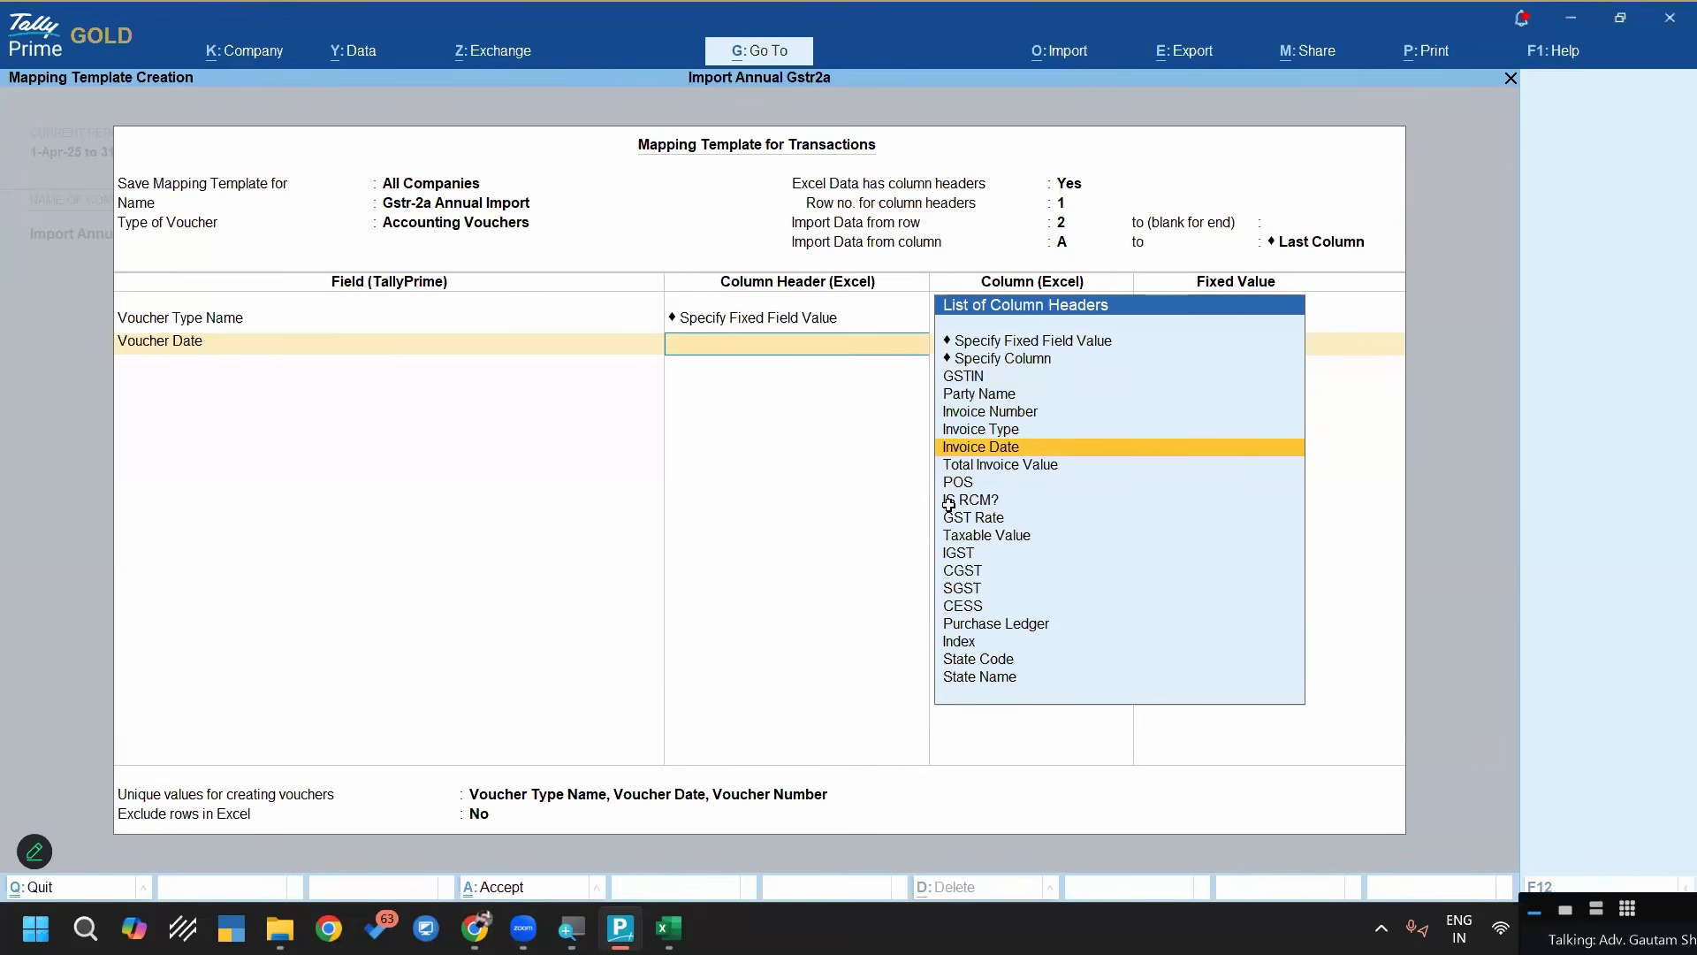
# Switch to Excel to examine the header row and Invoice Date column of the Annual 2A sheet, and return to TallyPrime
pyautogui.hotkey('alt', 'Tab')
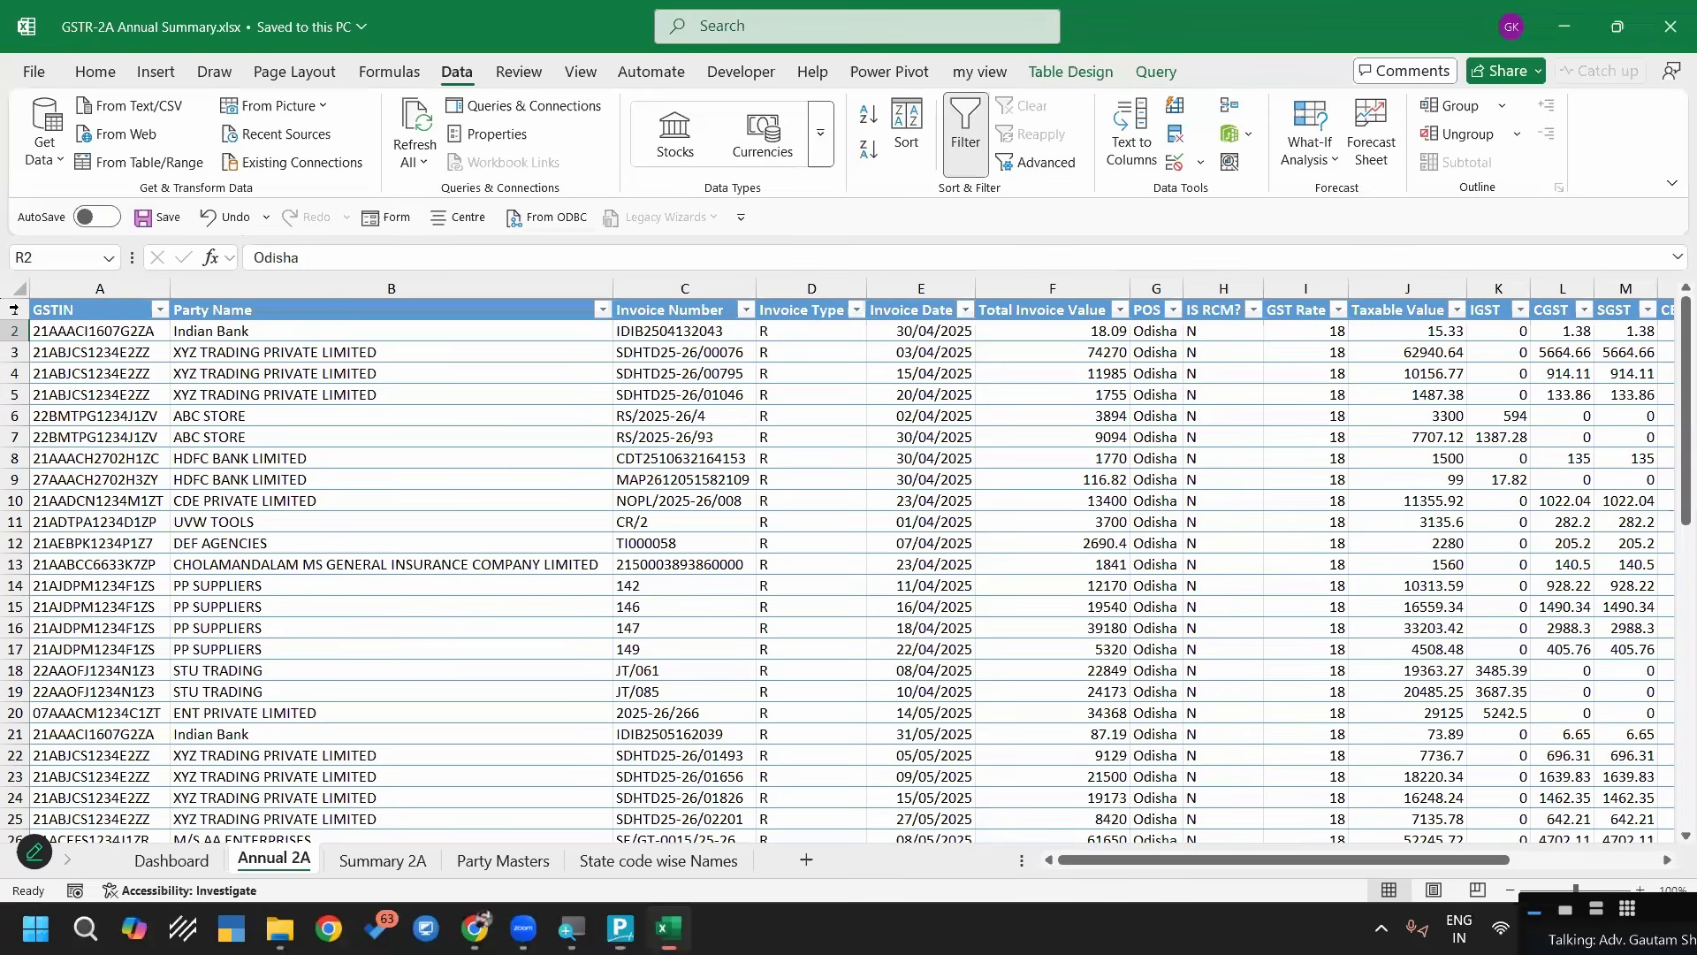
pyautogui.click(15, 309)
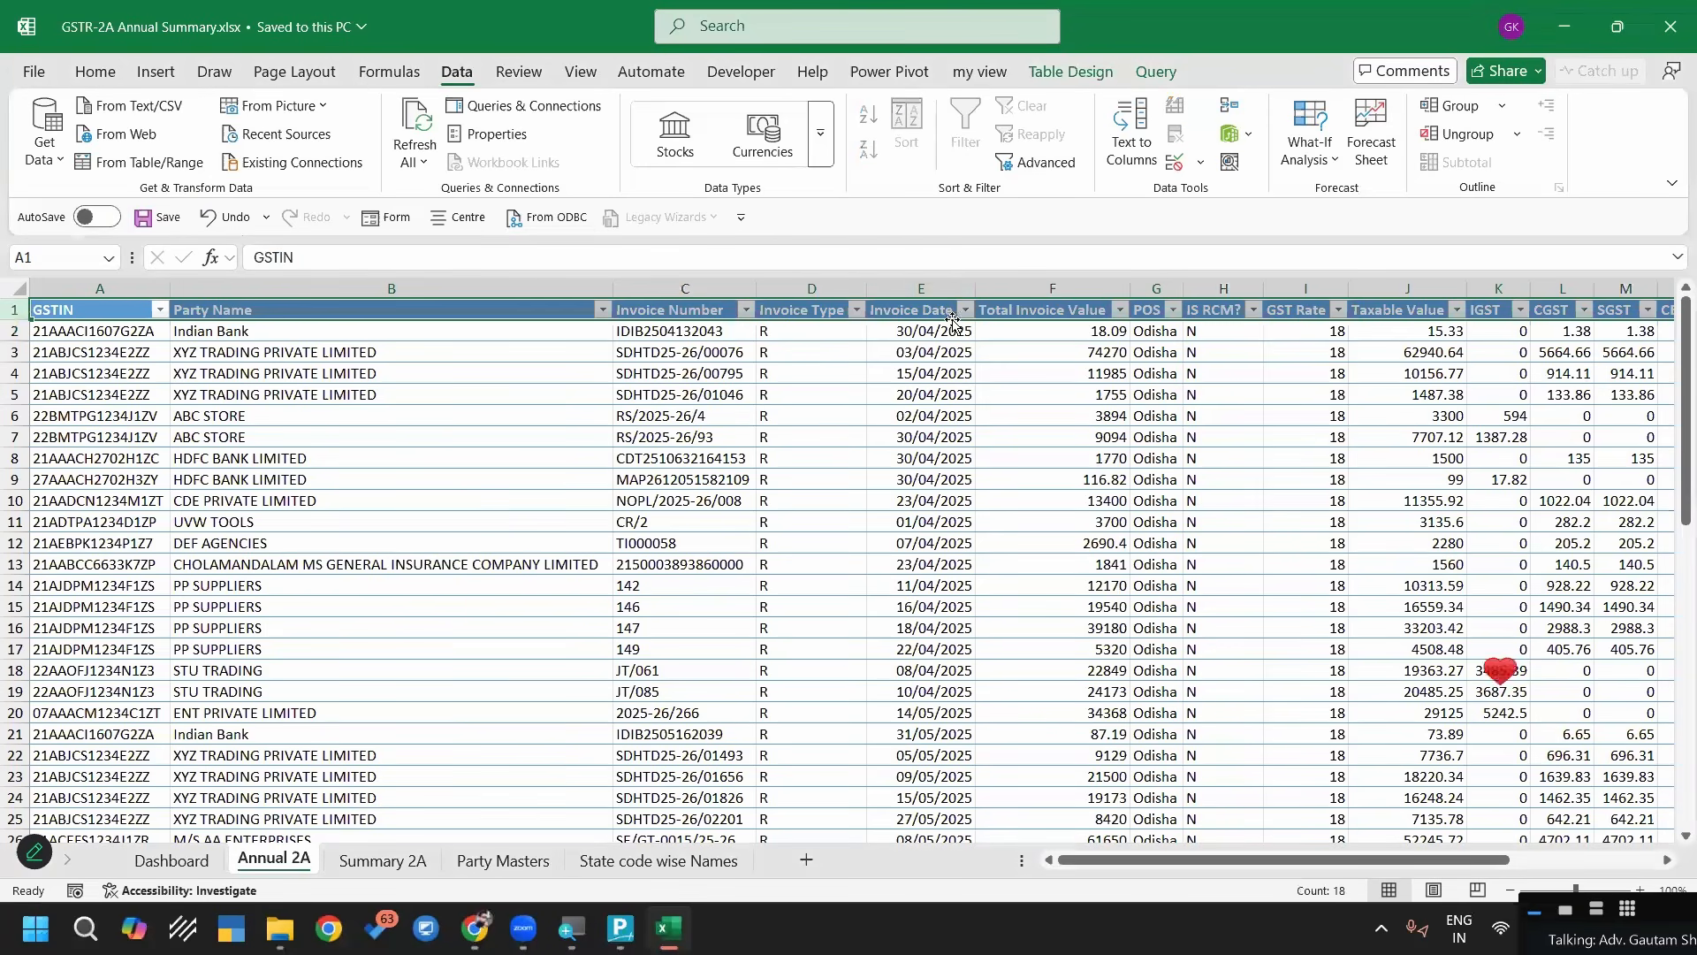
pyautogui.click(919, 289)
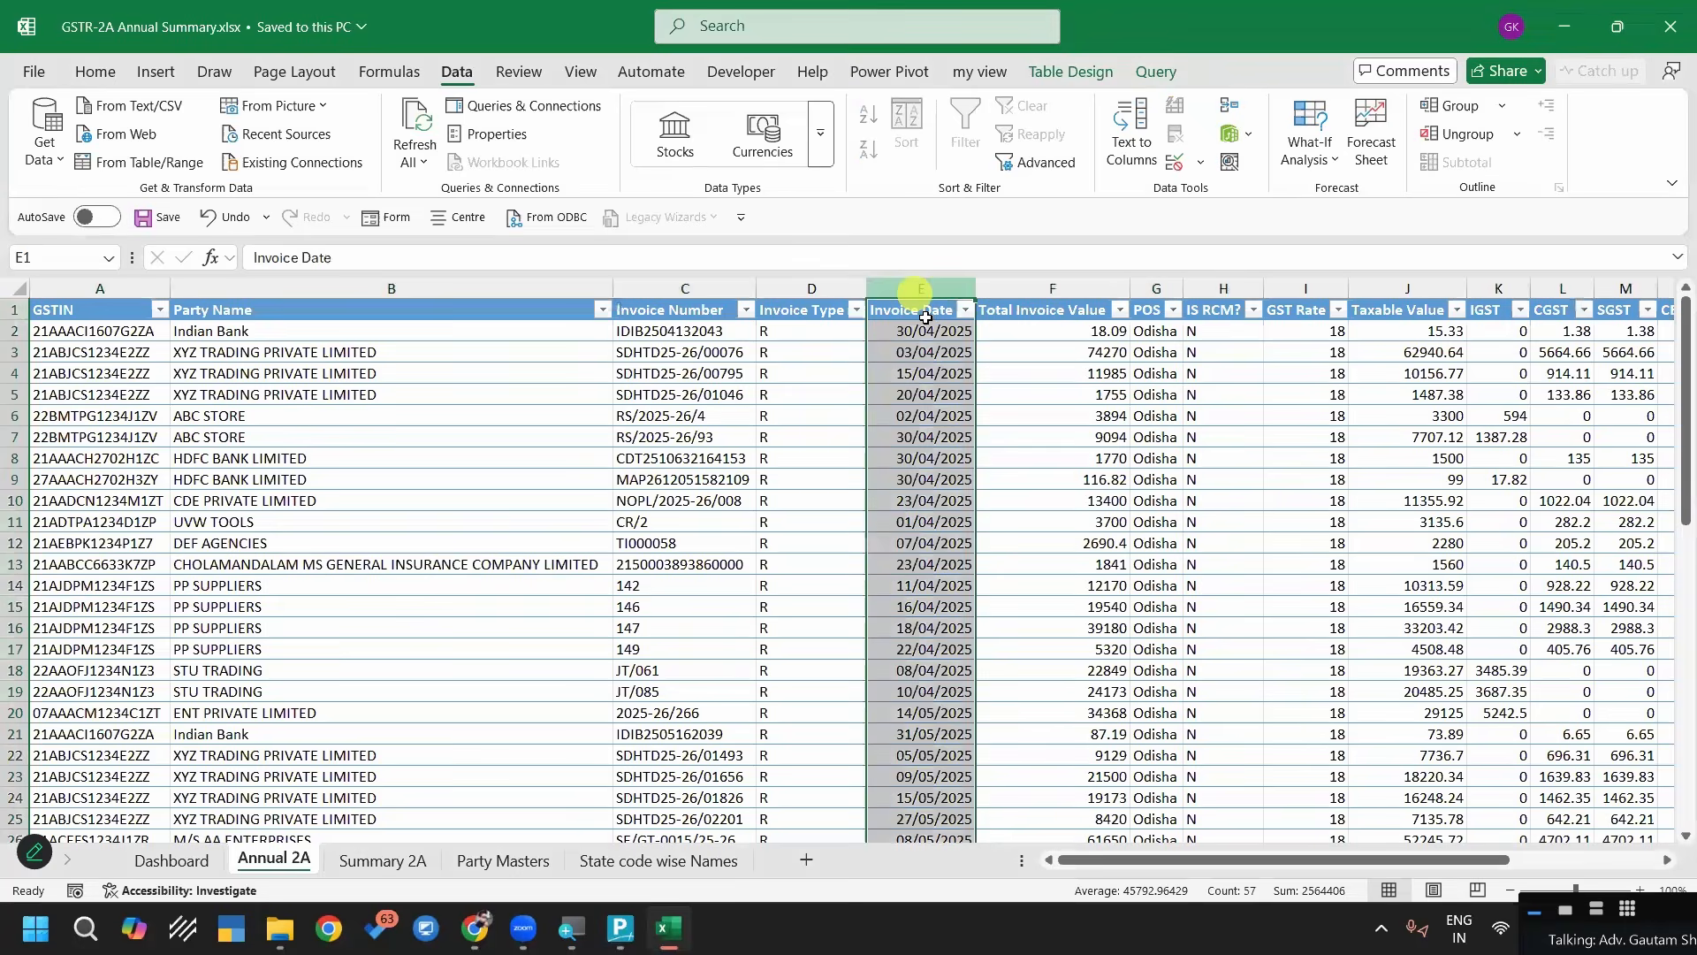
pyautogui.hotkey('alt', 'Tab')
pyautogui.press('Up')
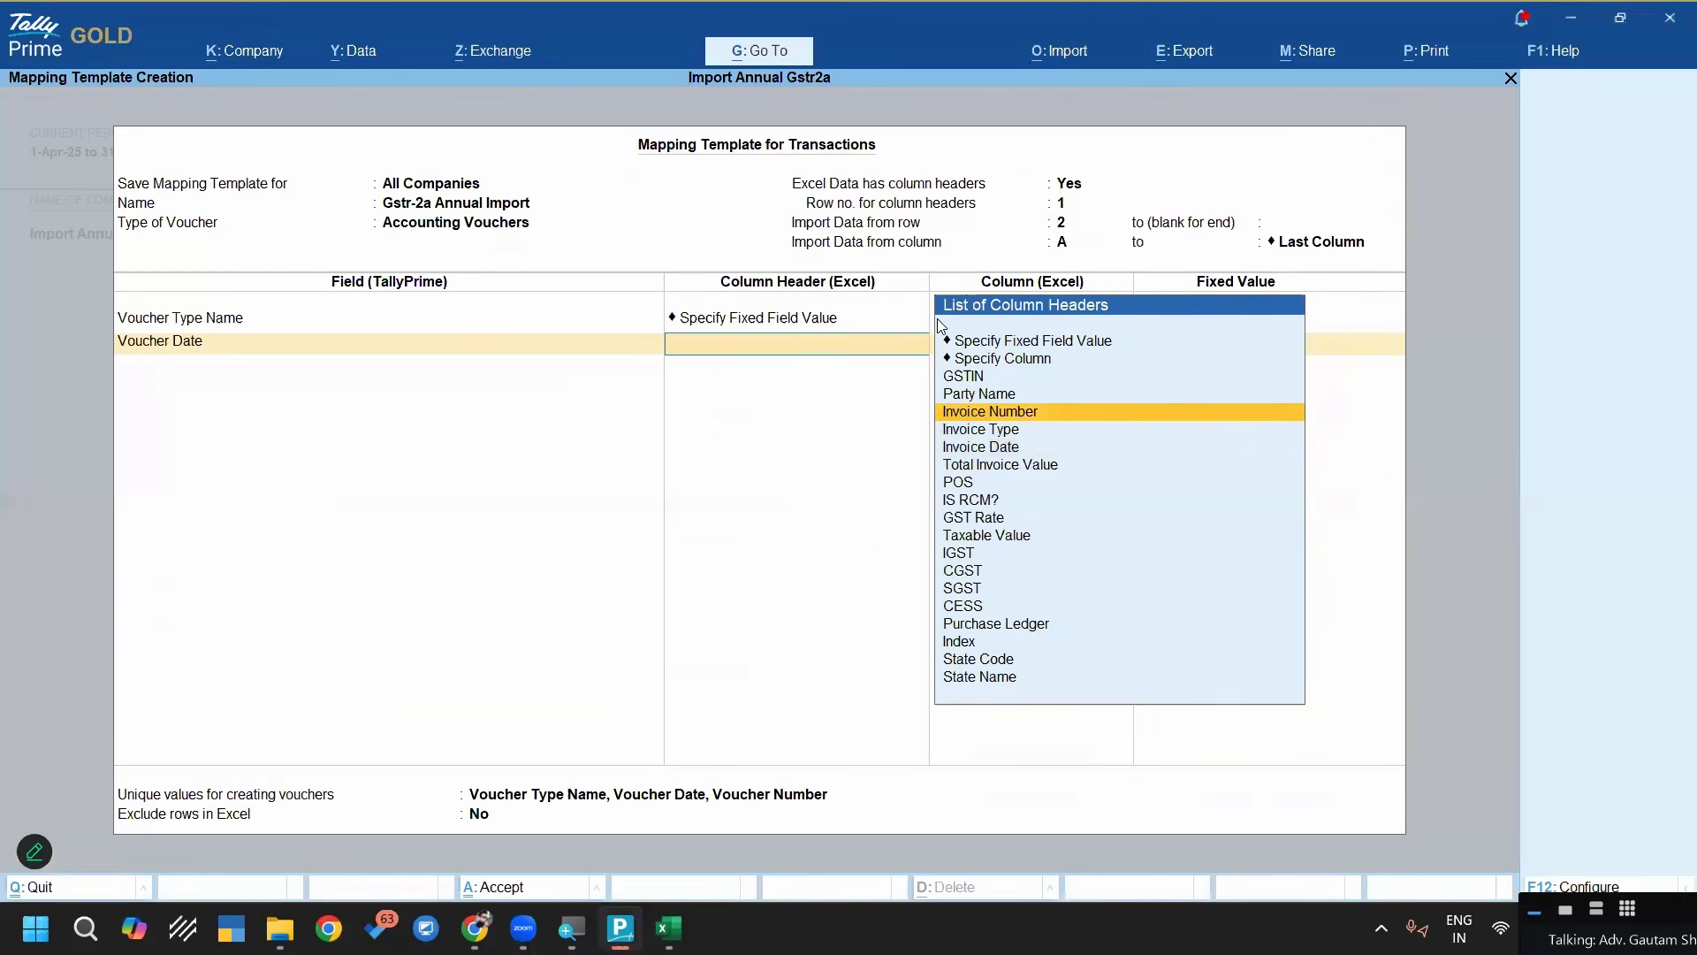
pyautogui.press('Up')
pyautogui.press('Up')
pyautogui.press('Up')
pyautogui.press('Return')
pyautogui.press('Down')
pyautogui.press('Down')
pyautogui.press('Down')
pyautogui.press('Return')
pyautogui.press('BackSpace')
pyautogui.press('BackSpace')
# Map the Voucher Date field to the Invoice Date column header
pyautogui.press('Down')
pyautogui.press('Down')
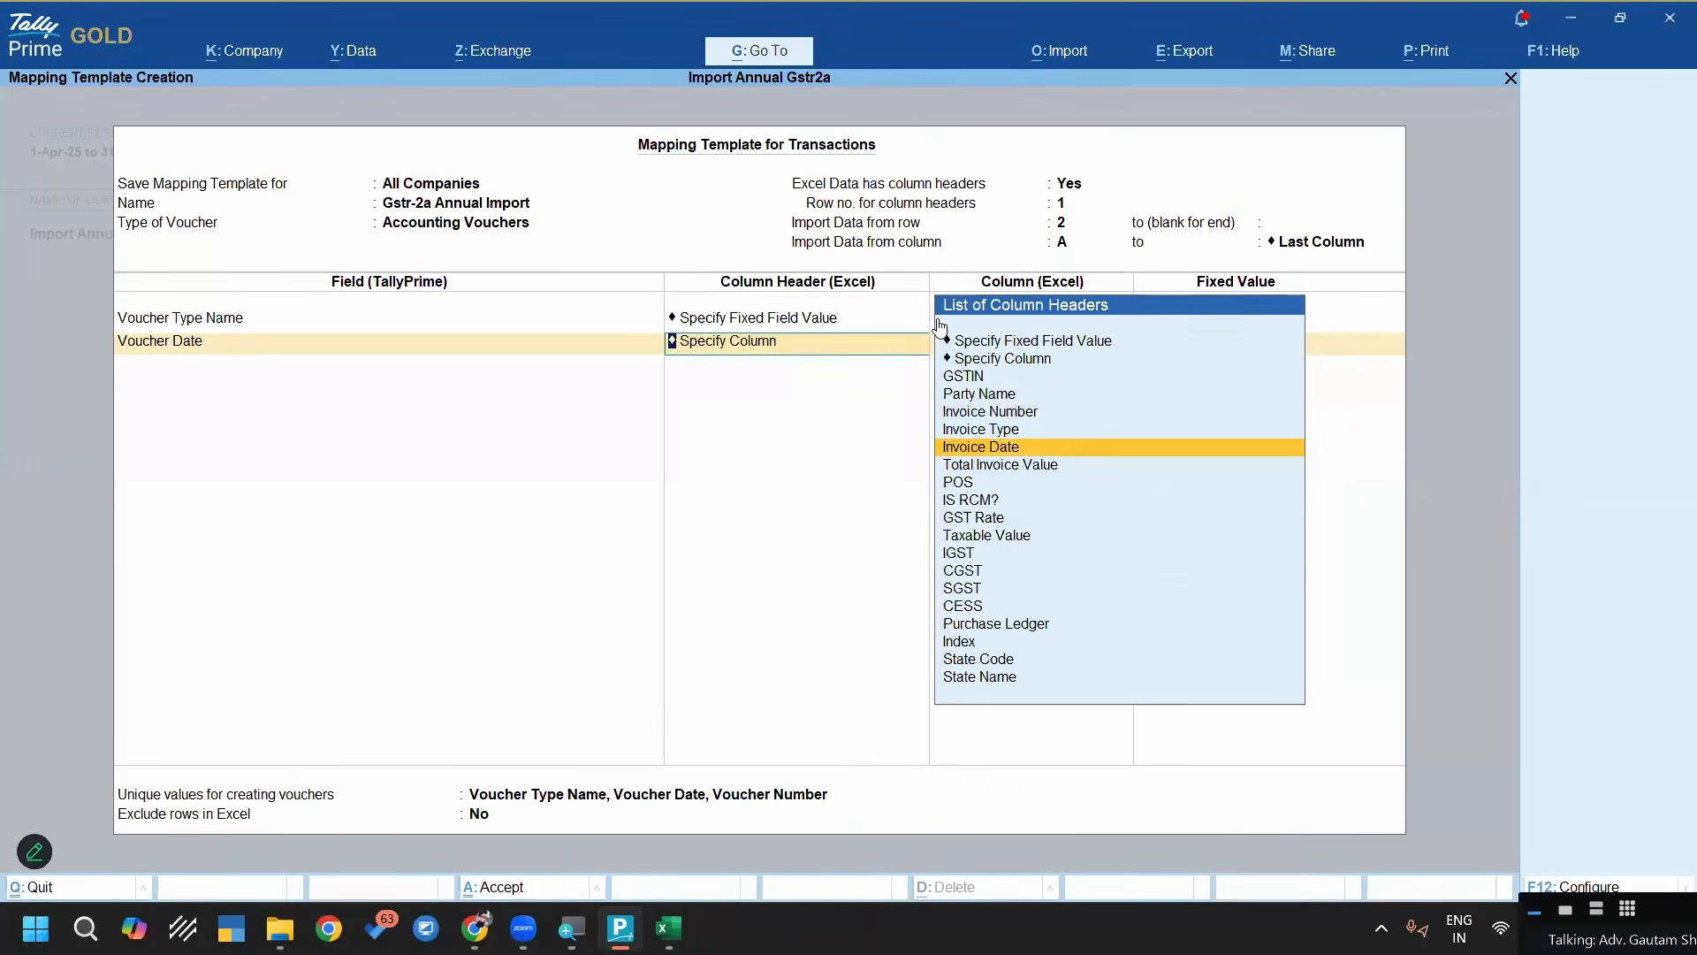
pyautogui.press('Return')
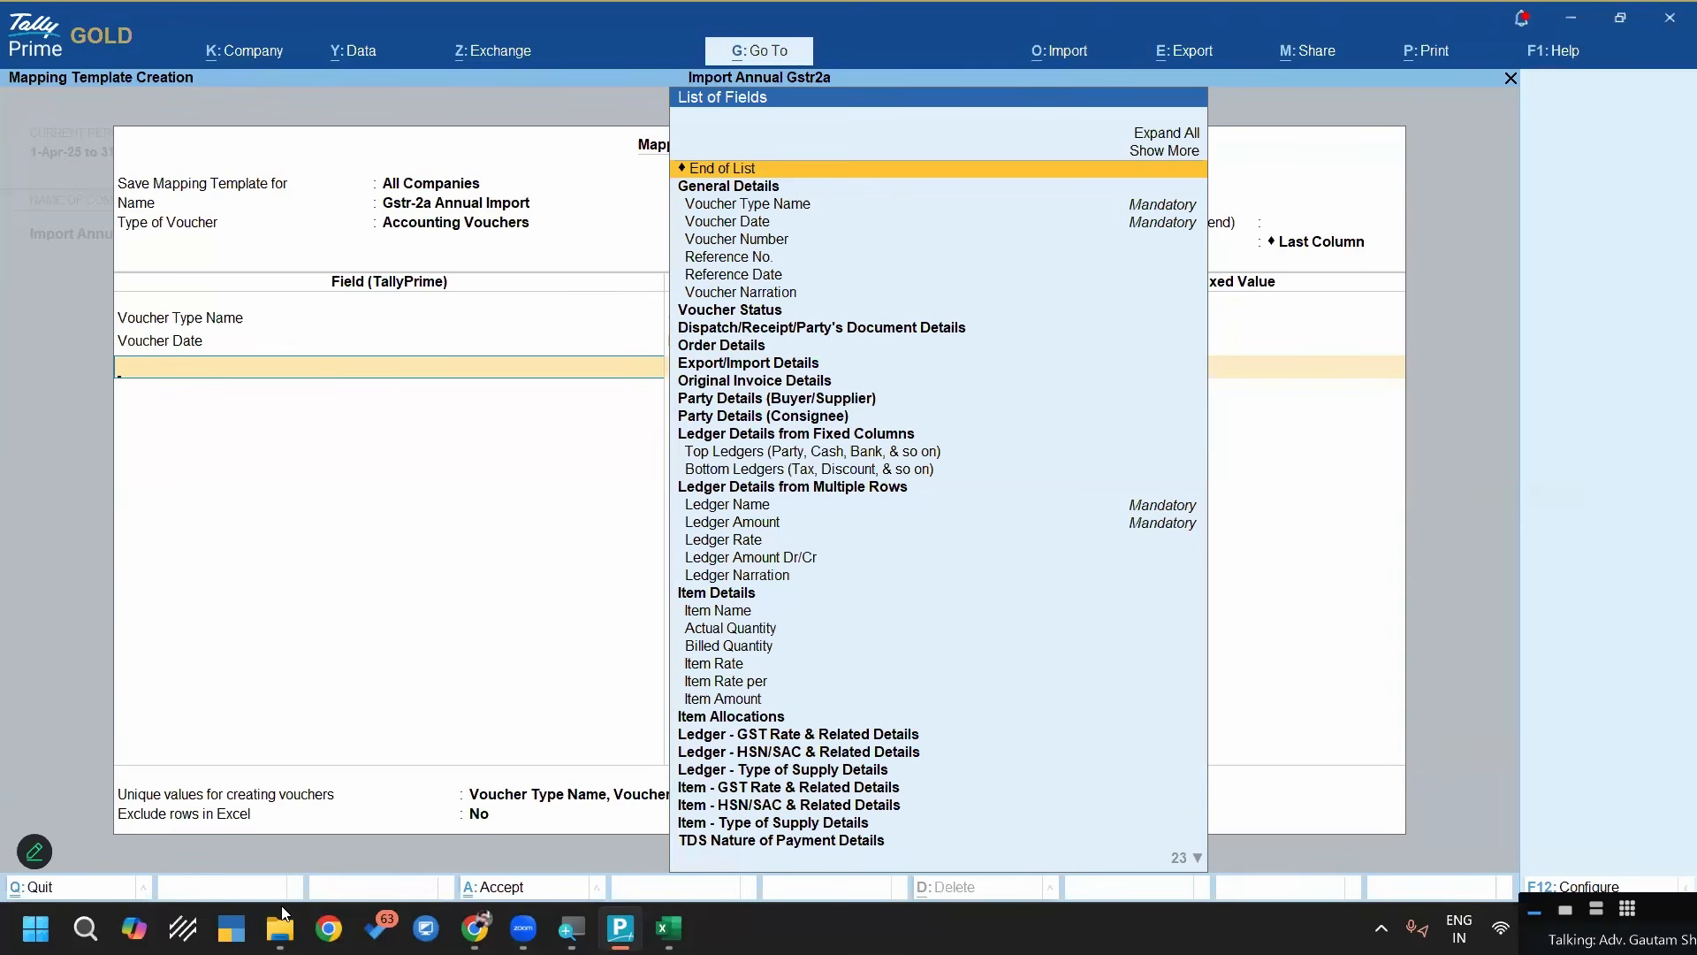
# Launch another TallyPrime instance from the desktop and load the company Gstr 2a From Excel from the Desktop folder
pyautogui.press('super+d')
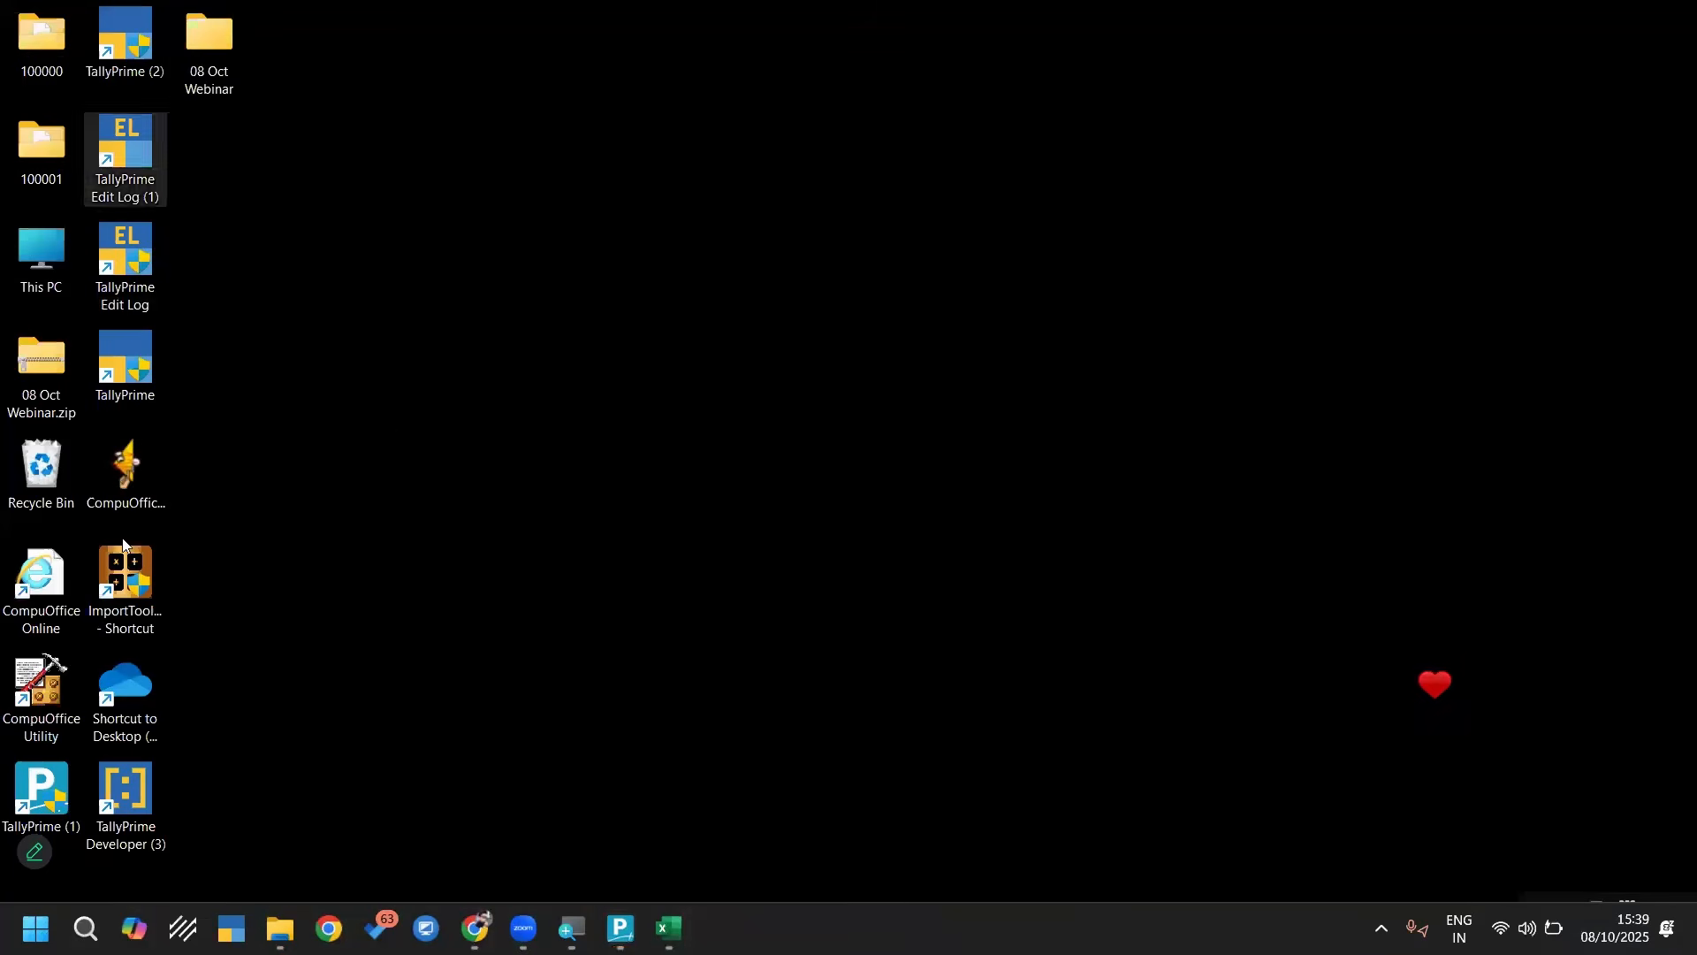
pyautogui.doubleClick(41, 796)
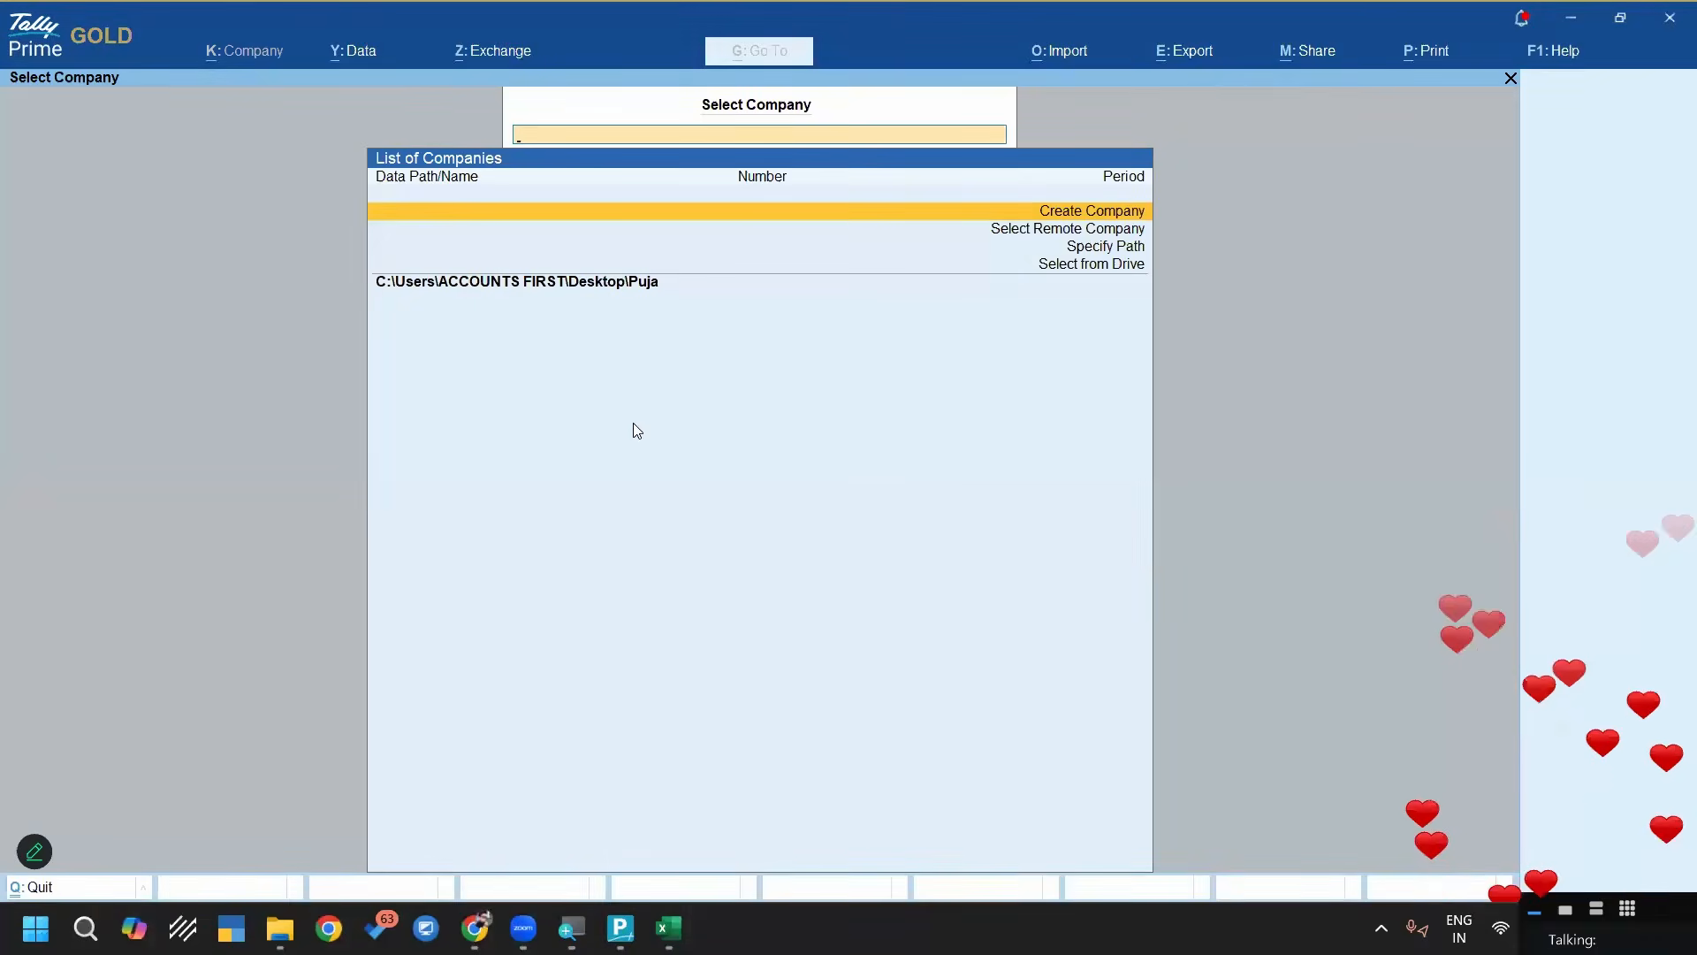
pyautogui.press('Down')
pyautogui.press('Down')
pyautogui.press('Down')
pyautogui.press('Return')
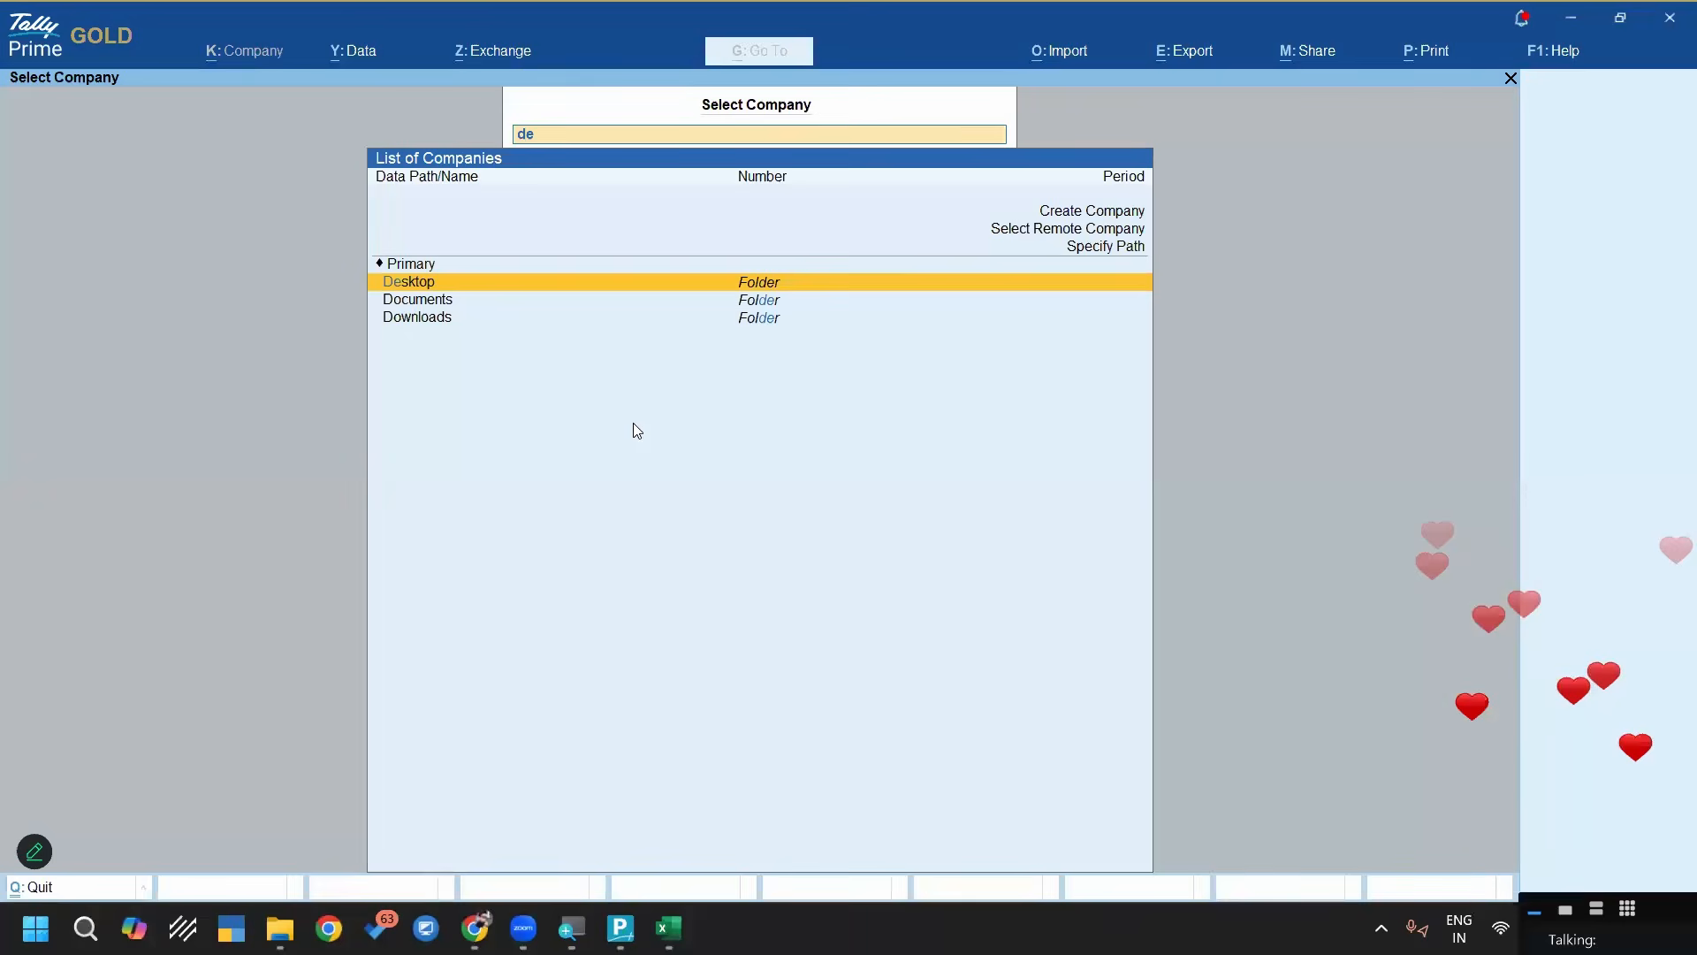
pyautogui.press('Return')
pyautogui.press('Down')
pyautogui.press('Up')
pyautogui.press('Return')
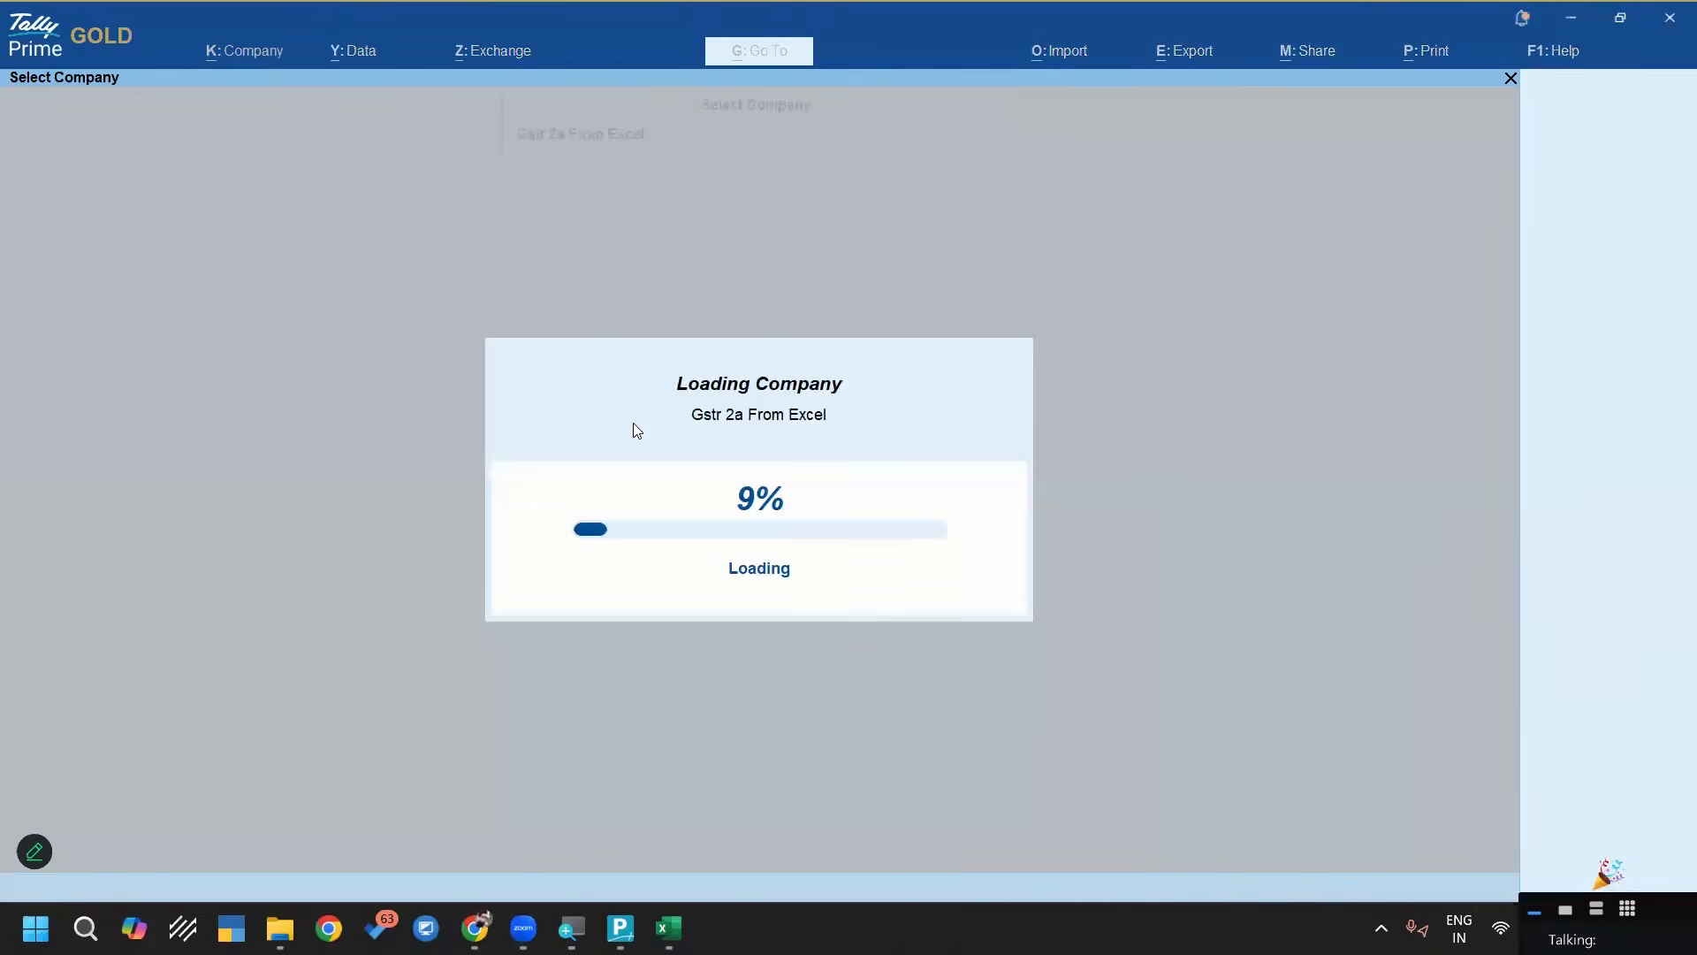
# Start a purchase voucher in the loaded company and change its mode to Accounting Invoice
pyautogui.press('v')
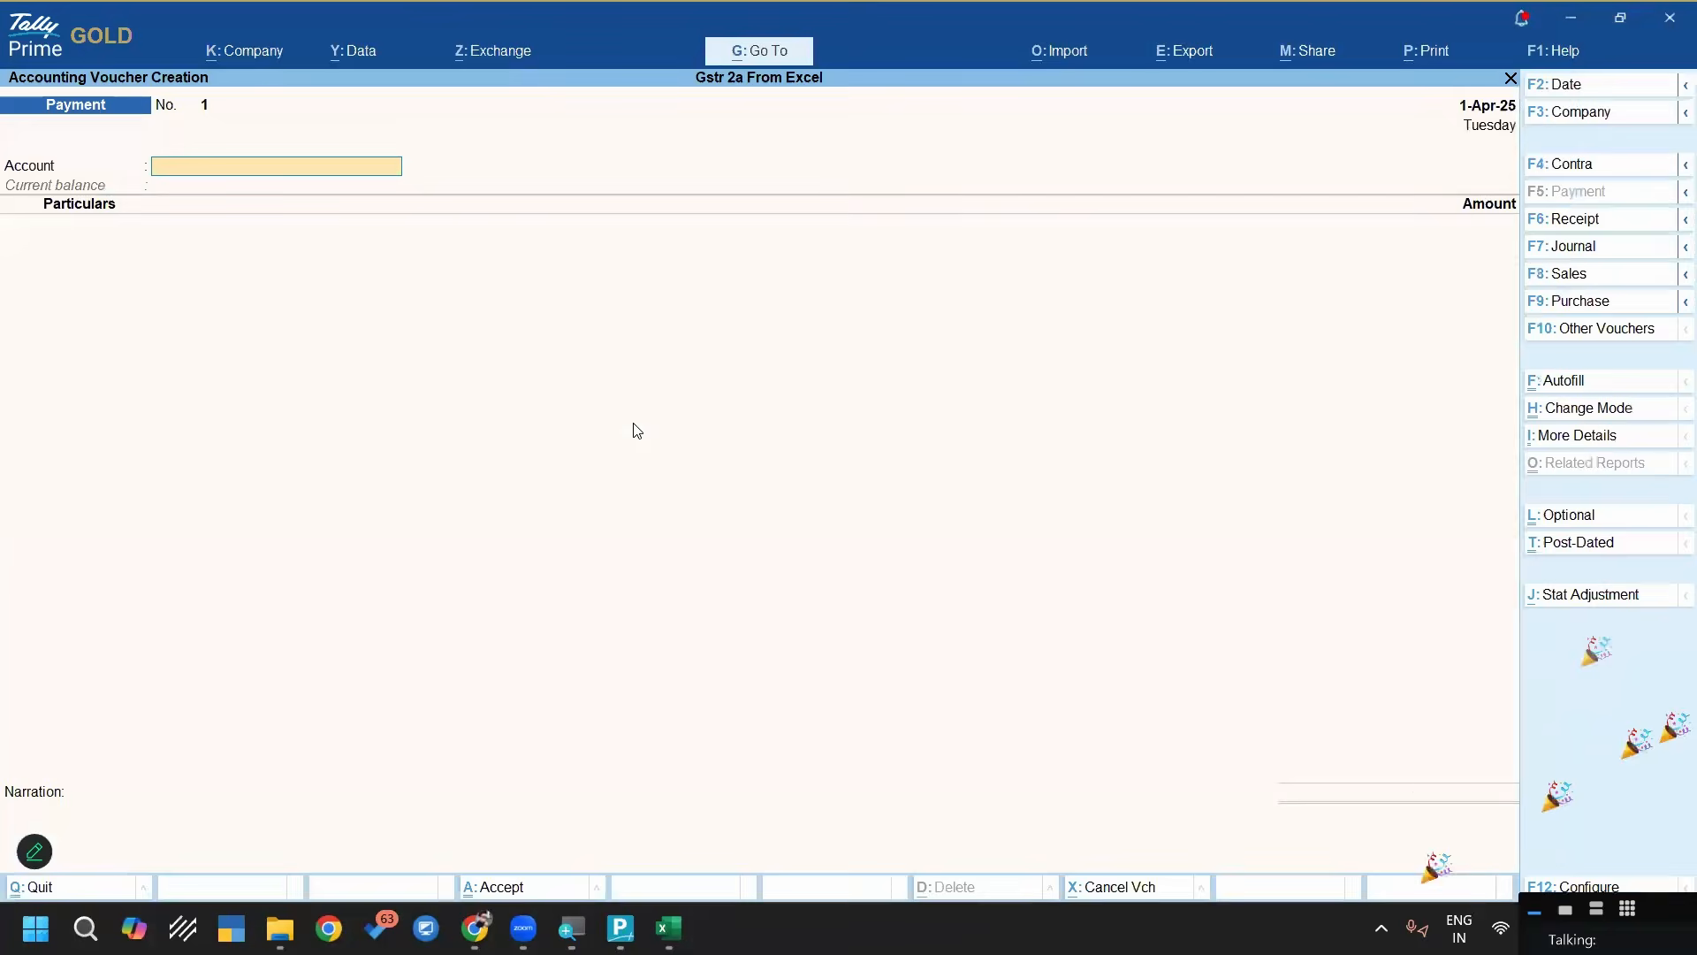
pyautogui.press('F9')
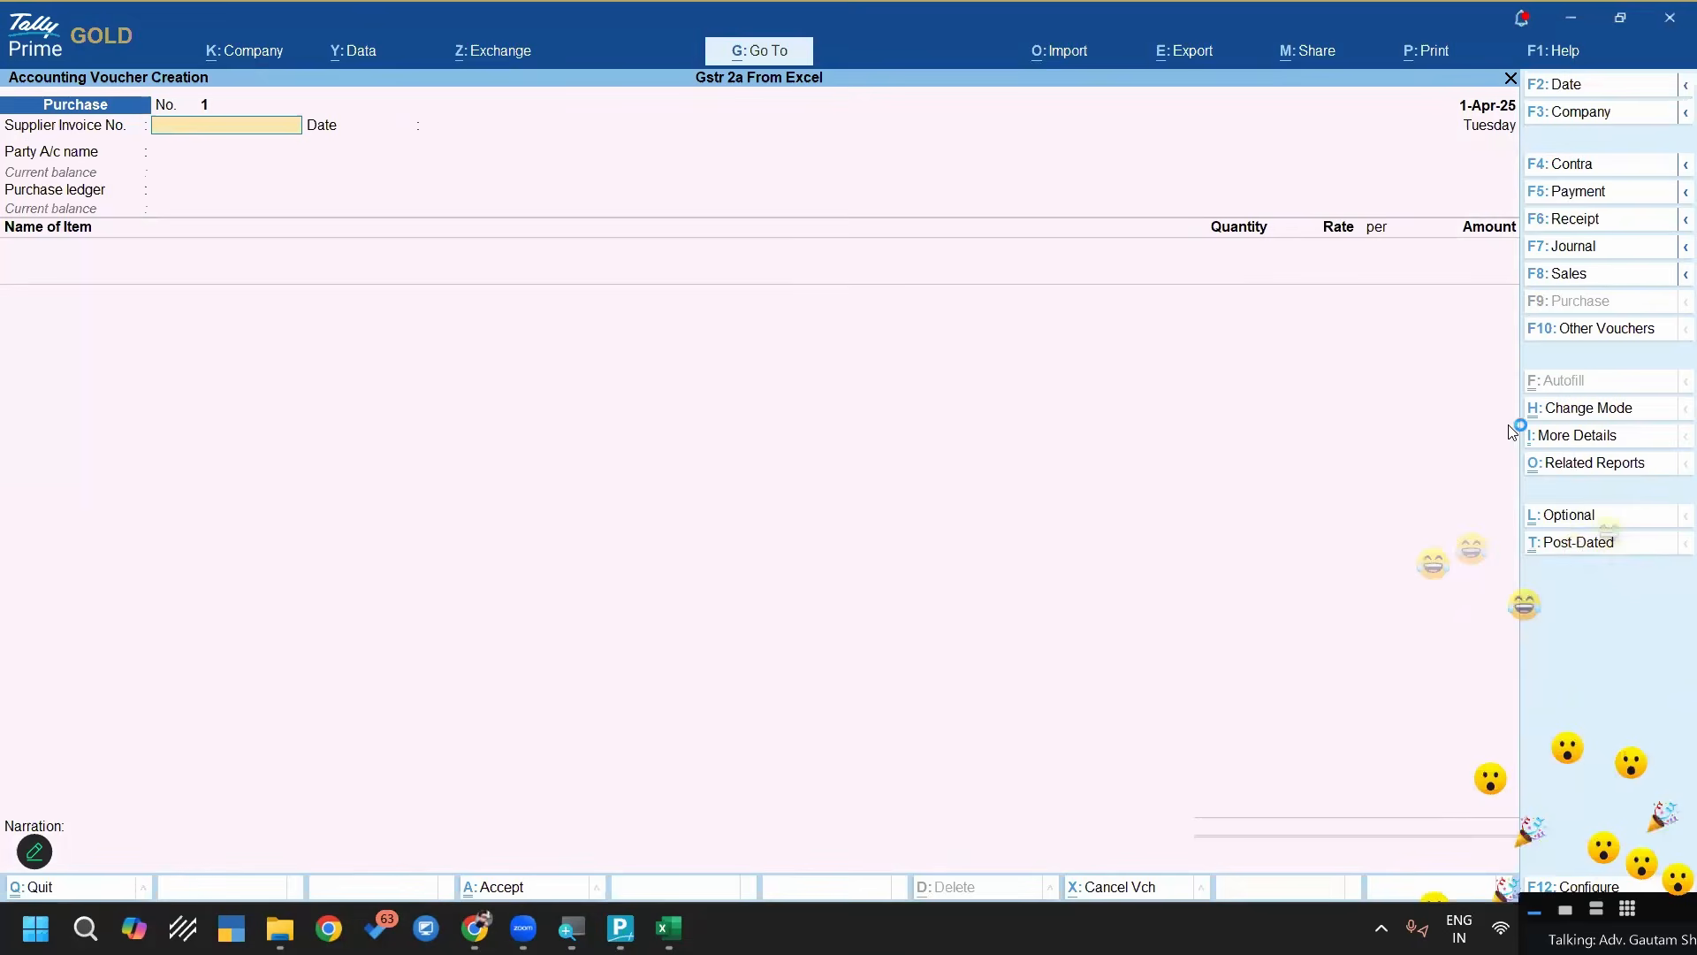
pyautogui.click(1576, 414)
pyautogui.press('Down')
pyautogui.press('Return')
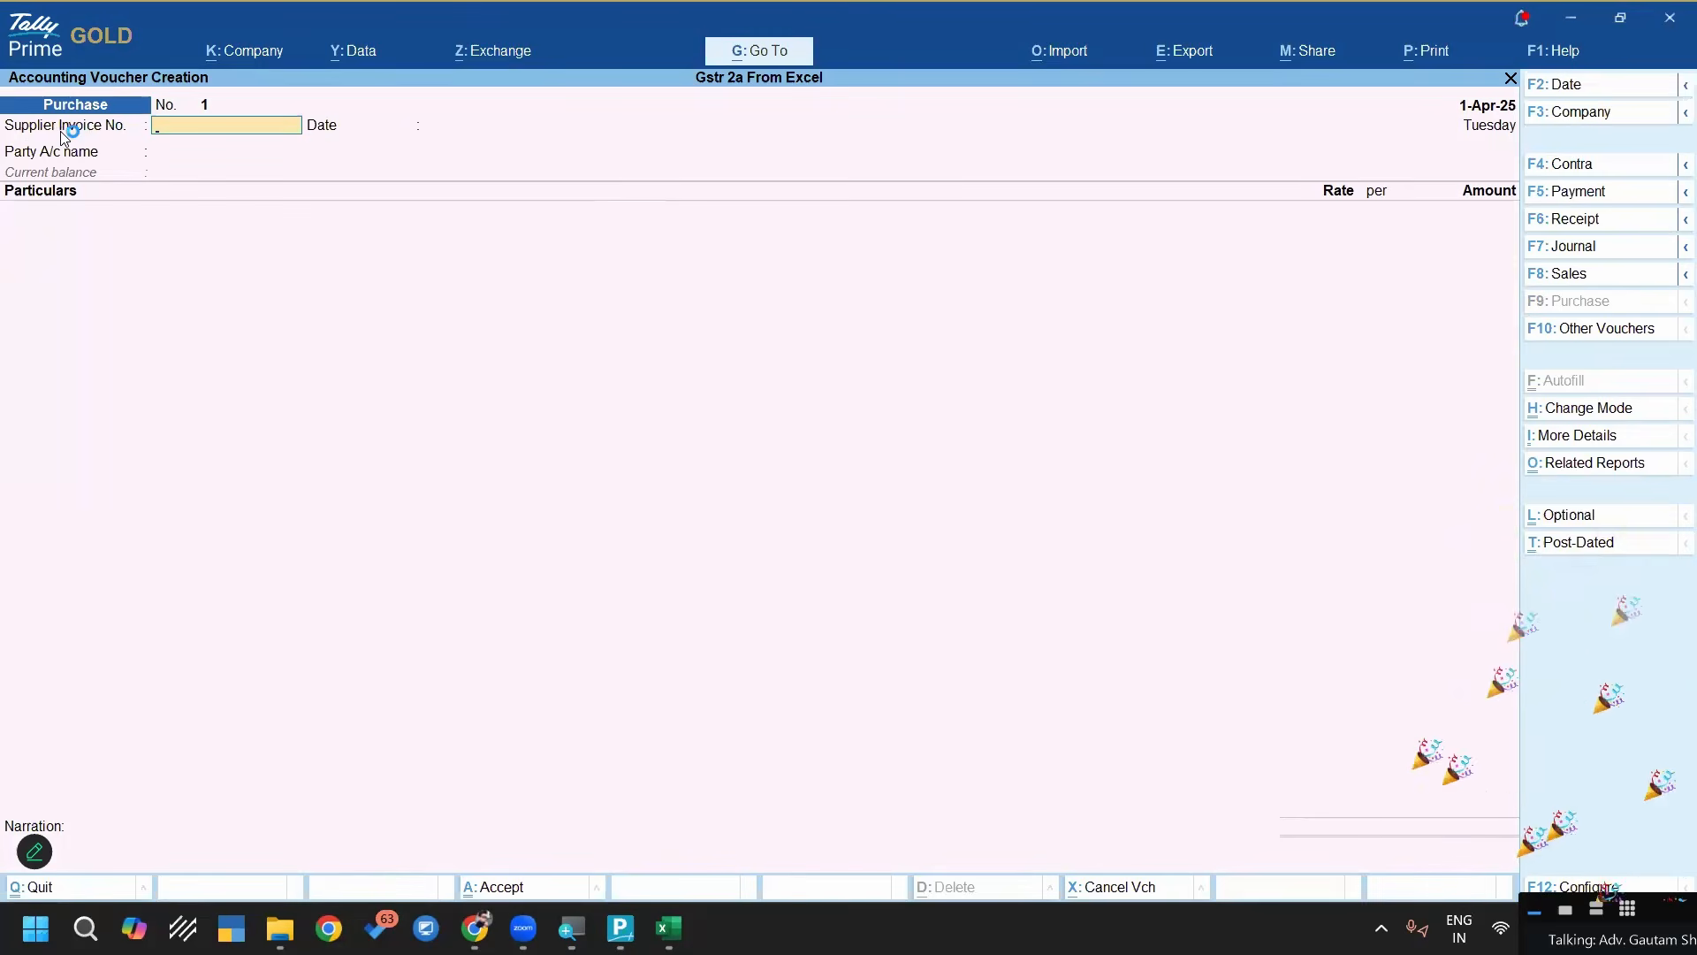
# Enter supplier invoice number 1 dated 1-Apr-25 and party account ABCD STORE, and go back to the supplier invoice date
pyautogui.click(1488, 107)
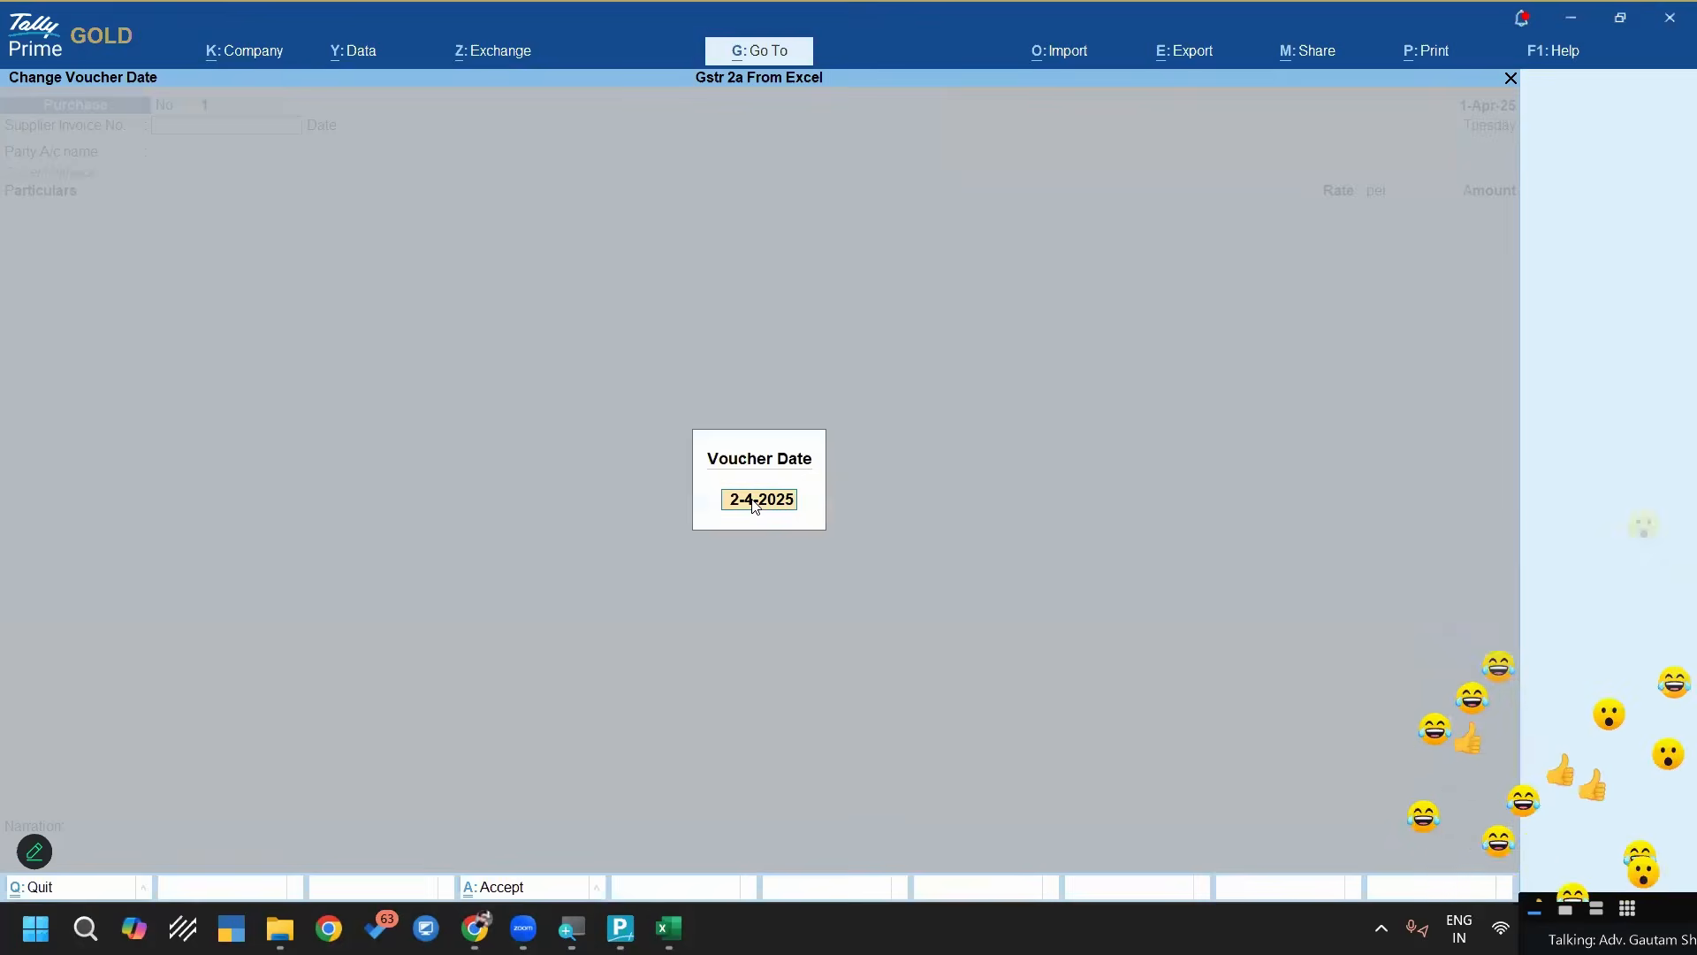
pyautogui.press('Escape')
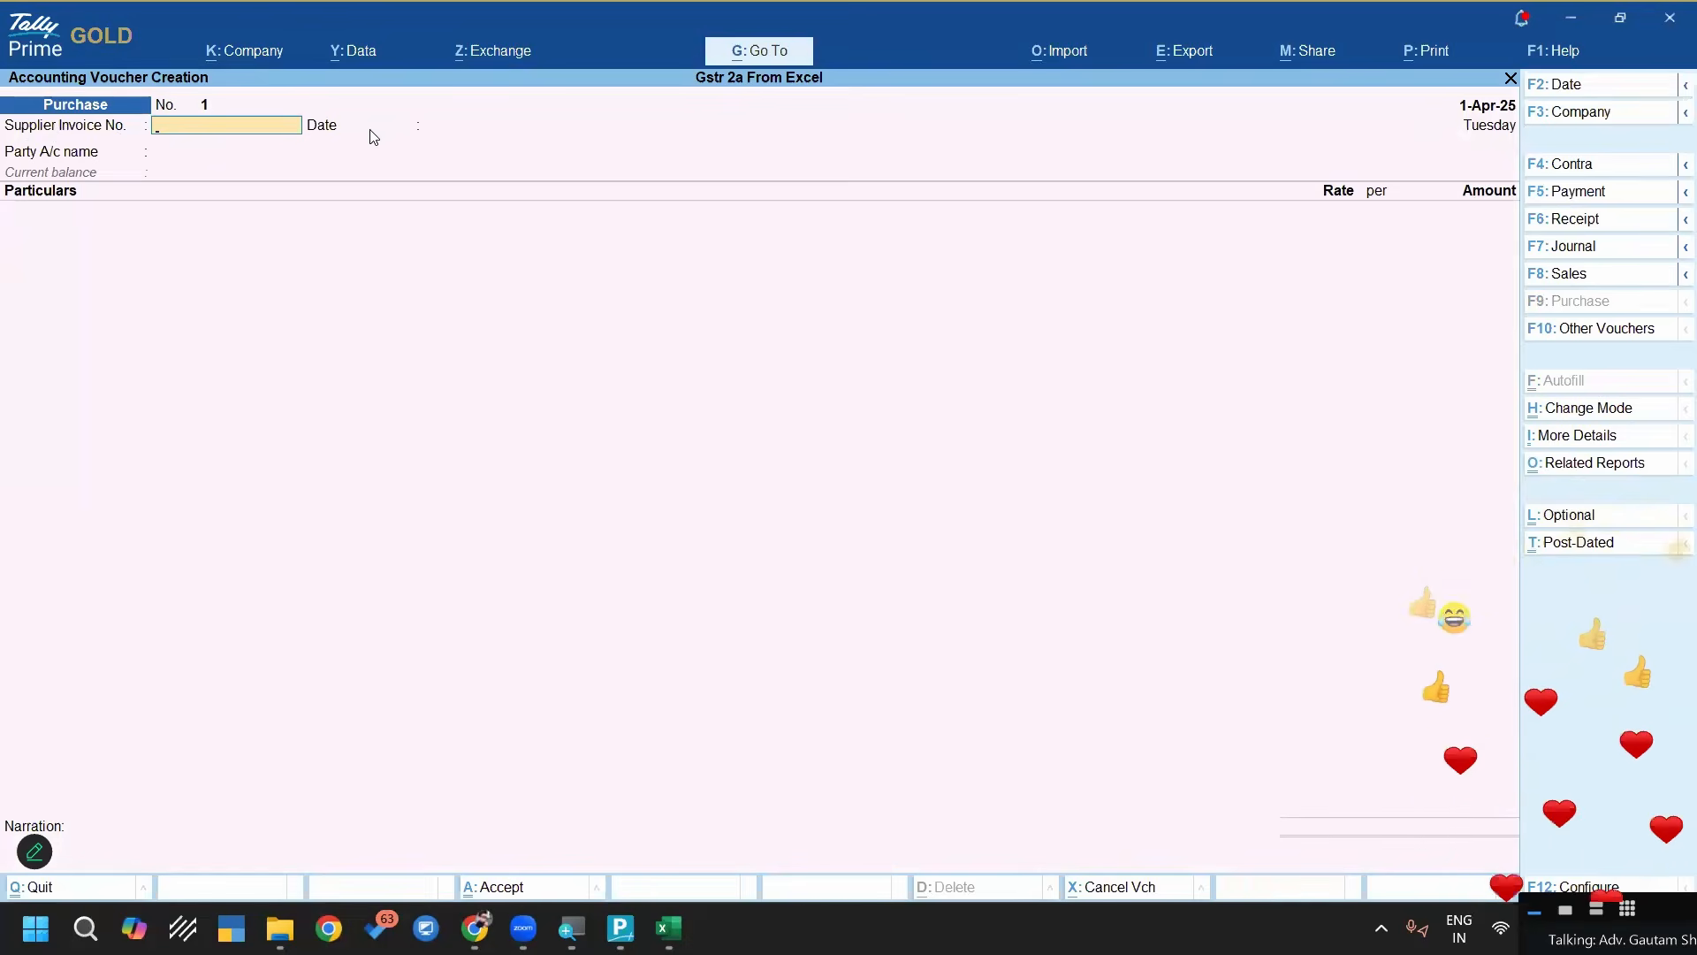
pyautogui.write('1')
pyautogui.press('Return')
pyautogui.press('Return')
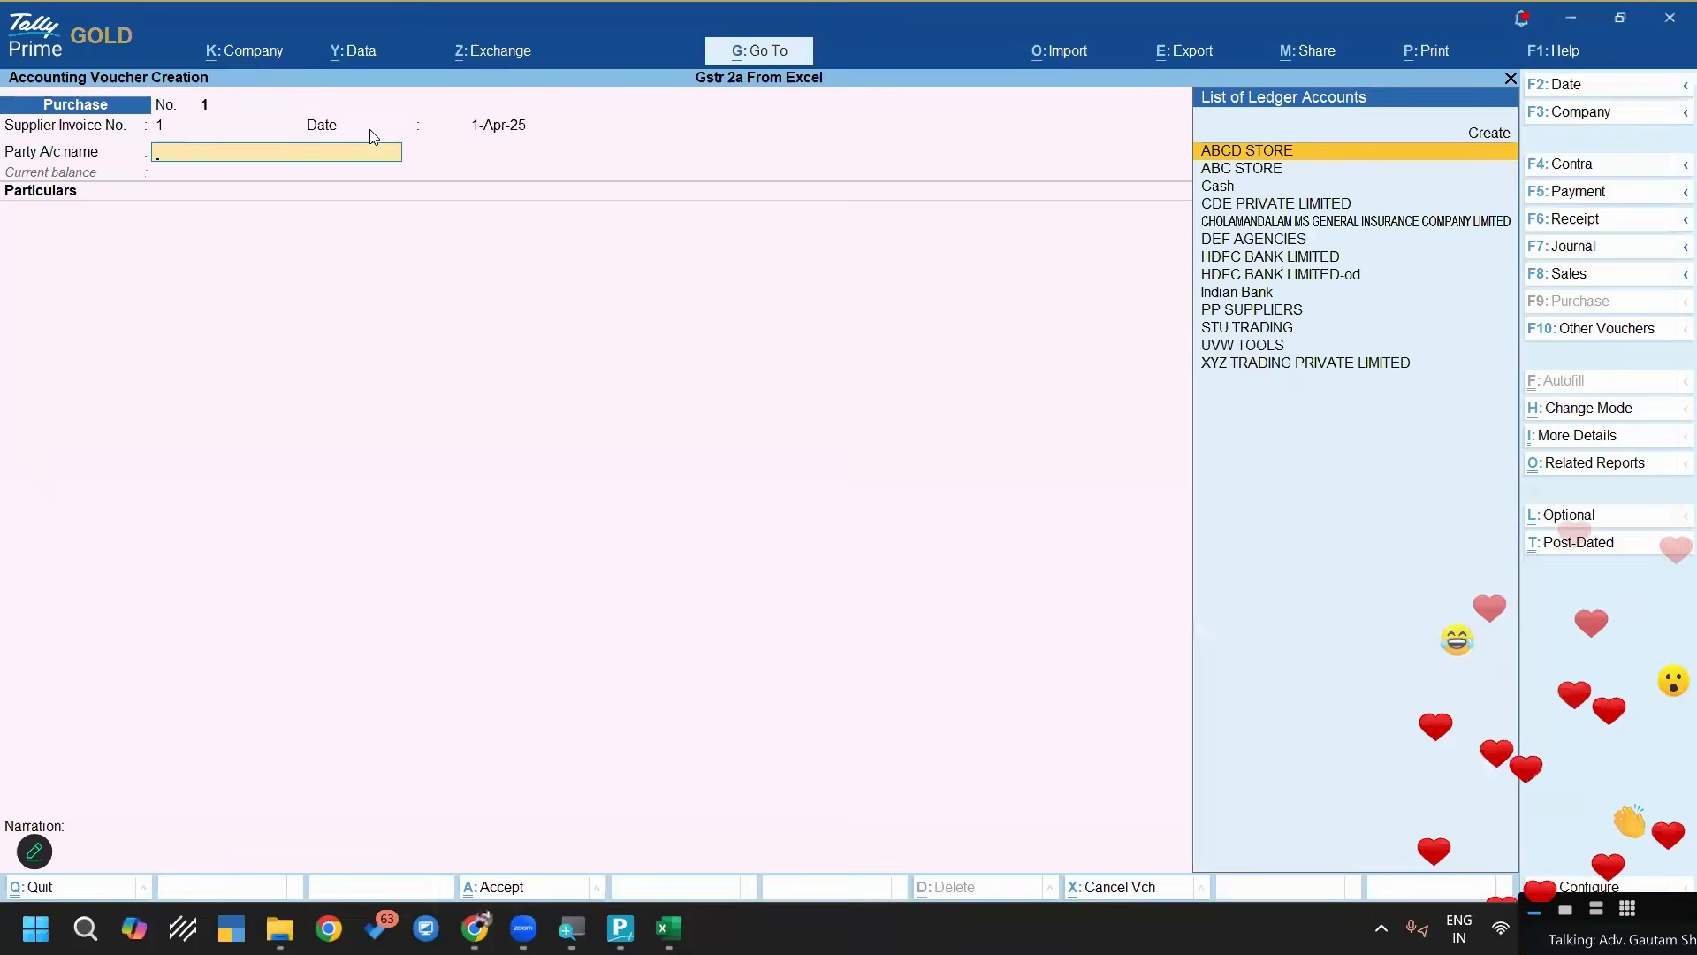
pyautogui.press('Return')
pyautogui.press('BackSpace')
pyautogui.press('BackSpace')
pyautogui.press('BackSpace')
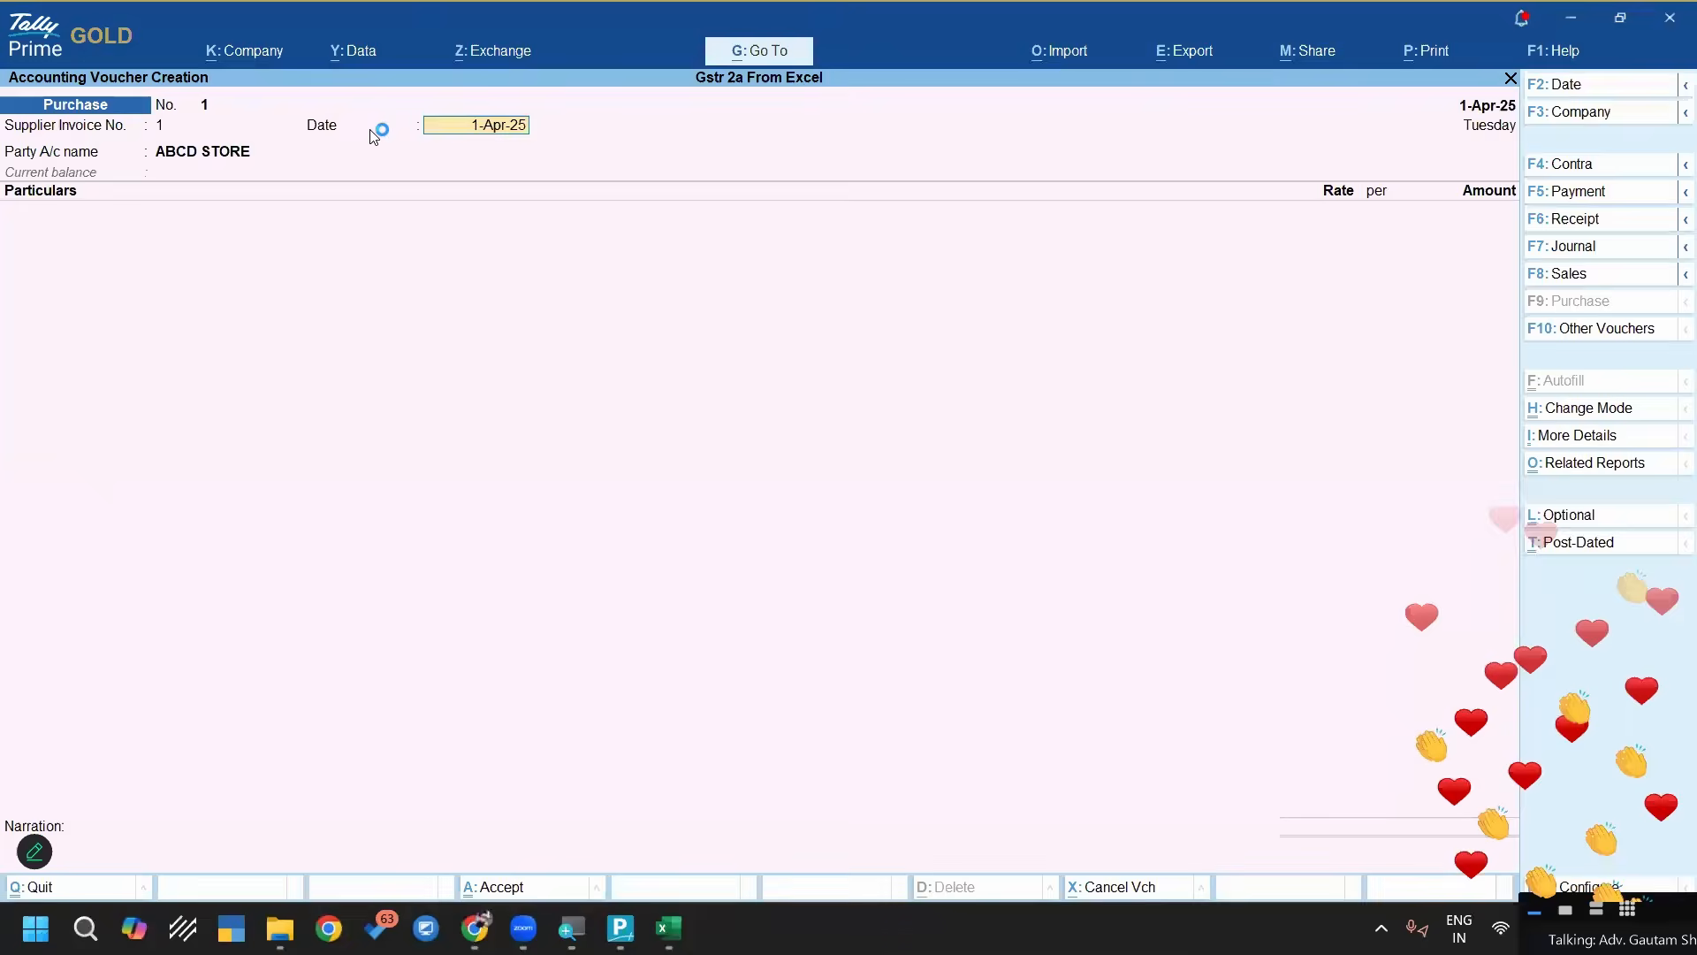
# Switch back to the TallyPrime window with the mapping template and go to the blank row below Voucher Date
pyautogui.press('super+plus')
pyautogui.hotkey('alt', 'Tab')
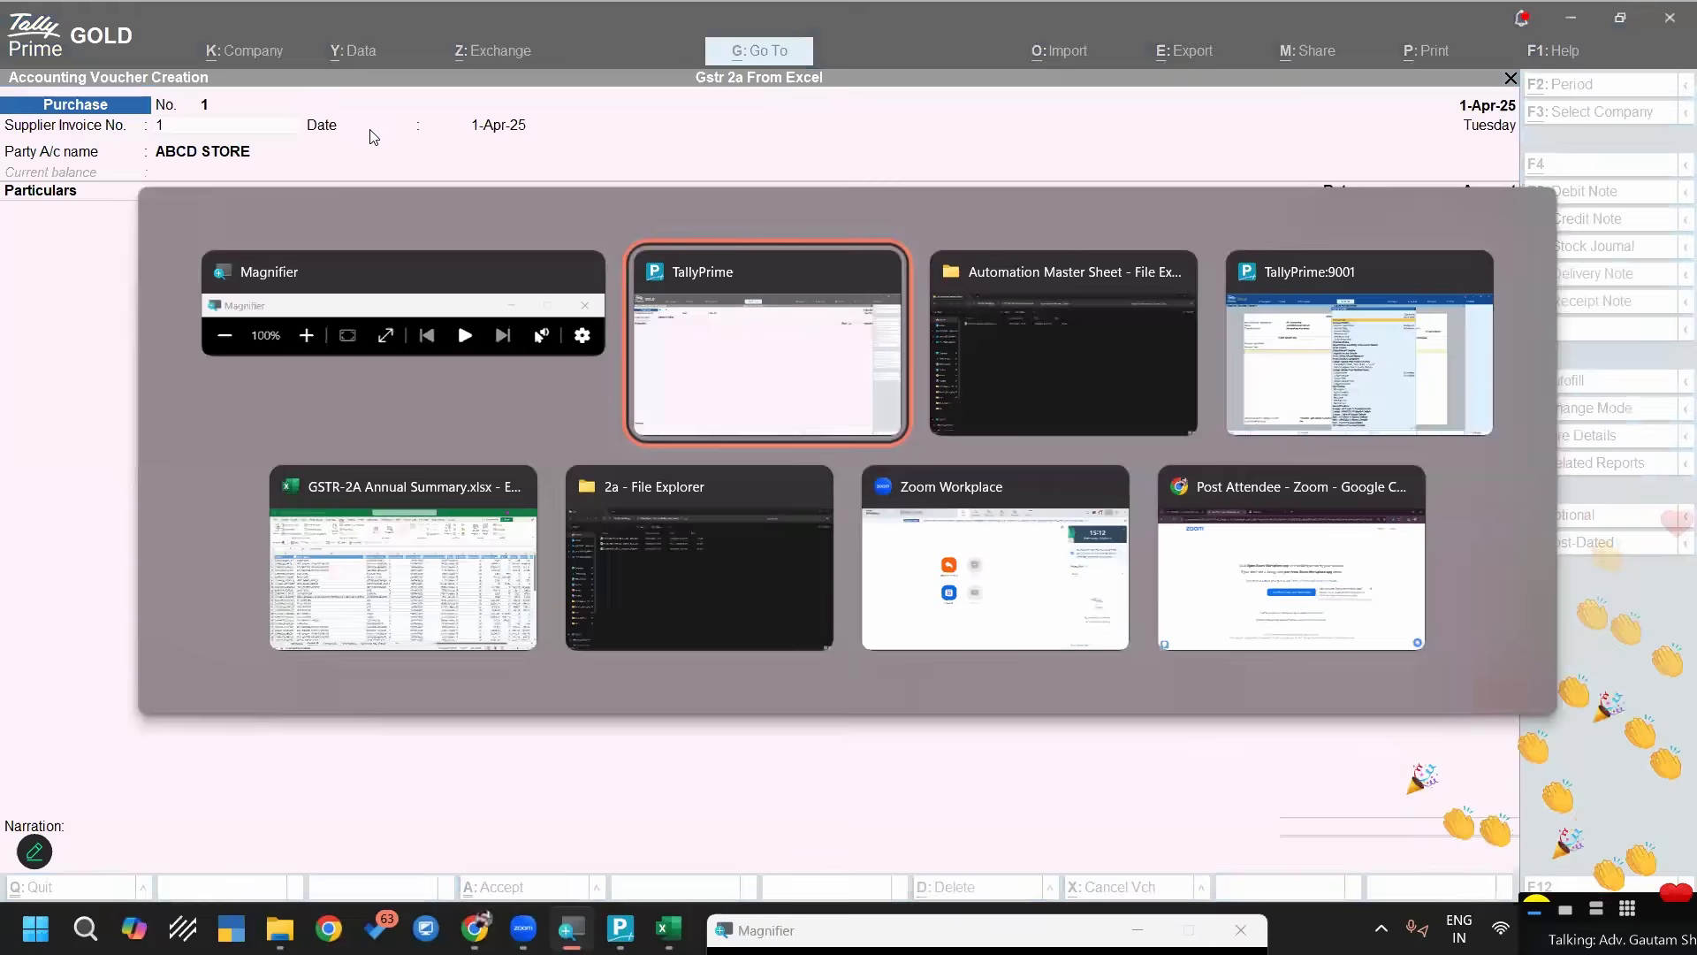
pyautogui.hotkey('alt', 'Tab')
pyautogui.hotkey('alt', 'Tab')
pyautogui.hotkey('alt', 'Tab')
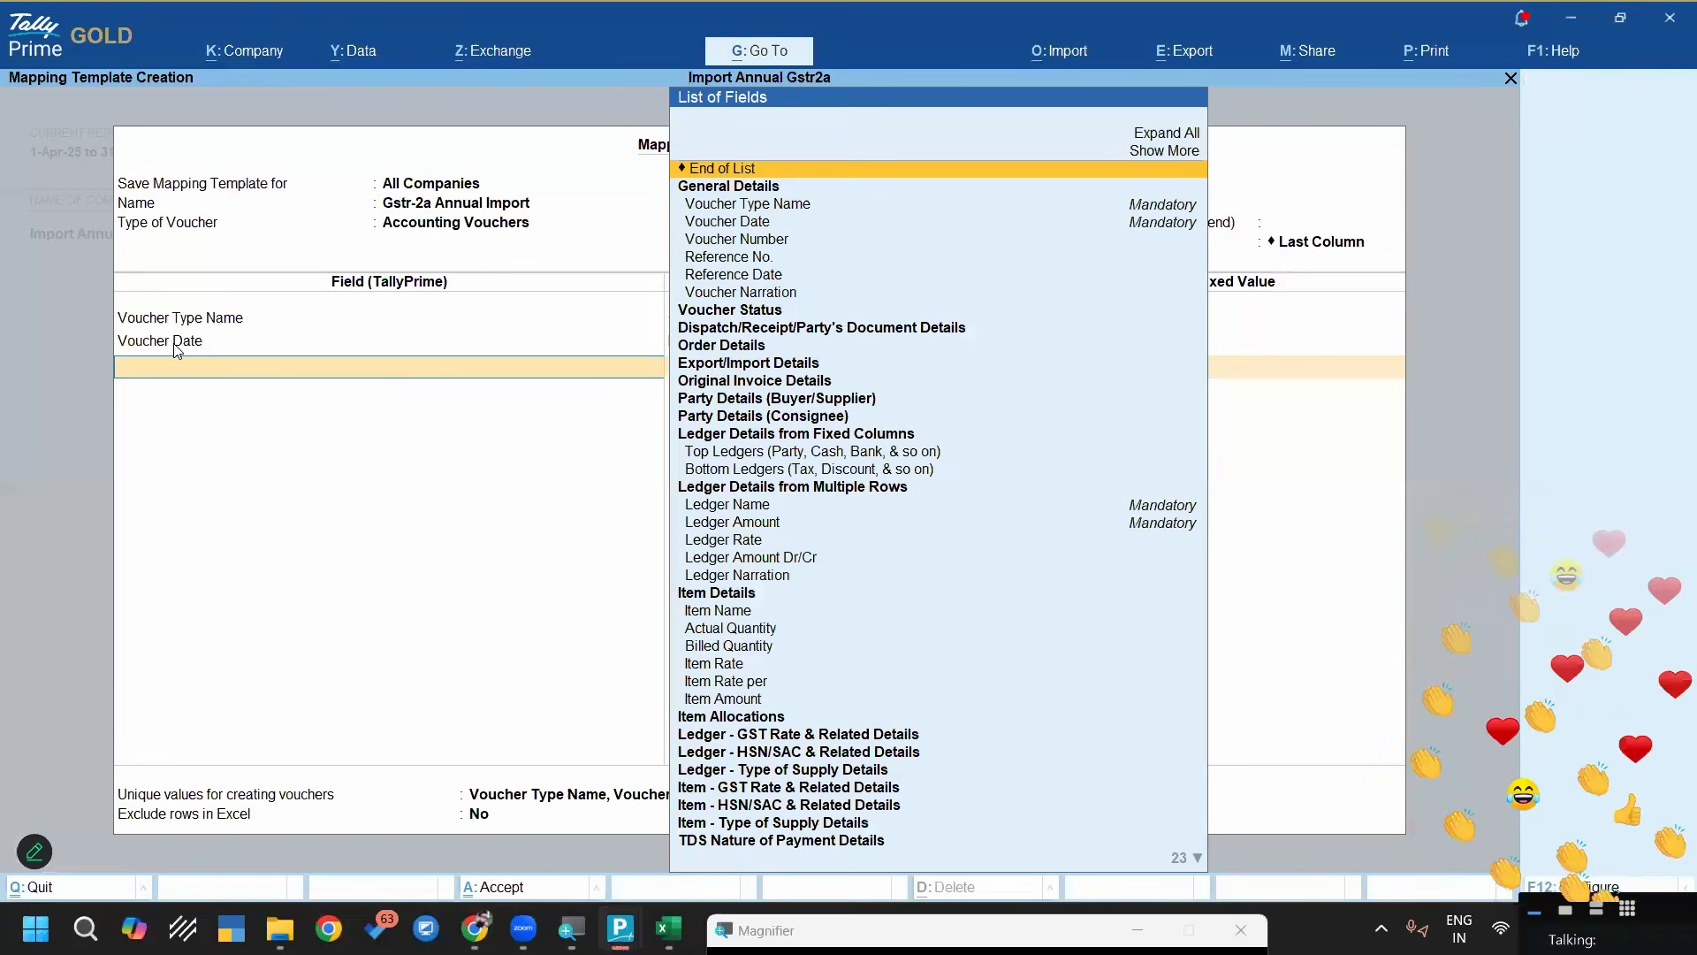
pyautogui.click(187, 344)
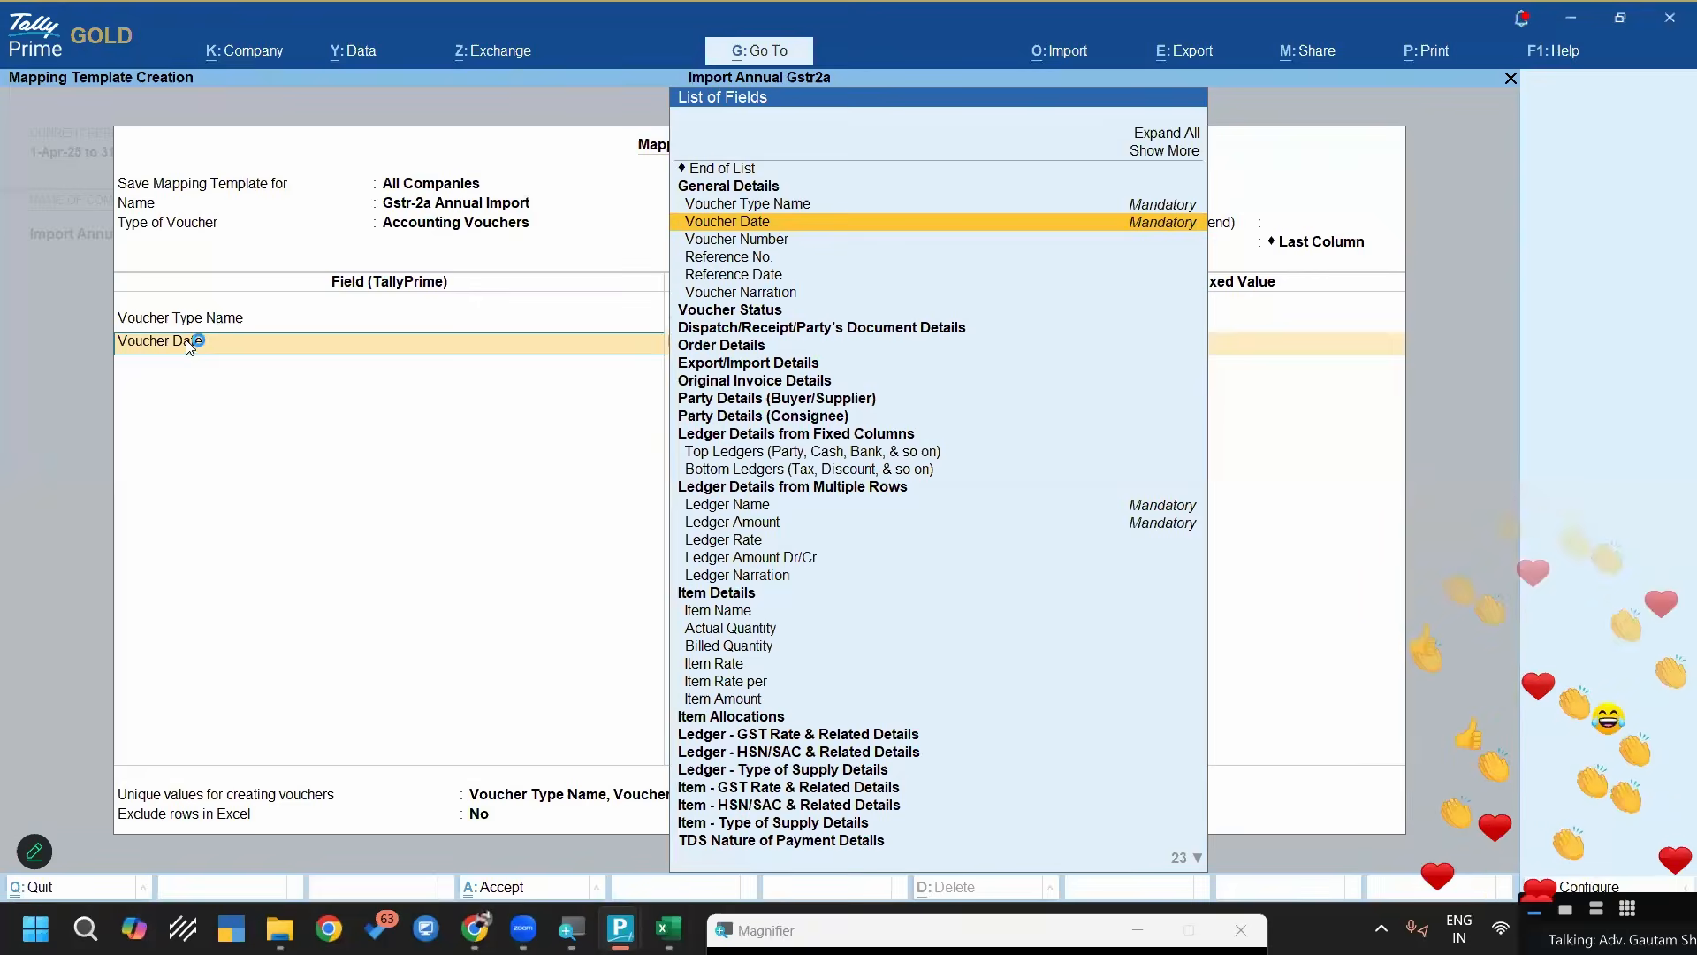
pyautogui.press('Return')
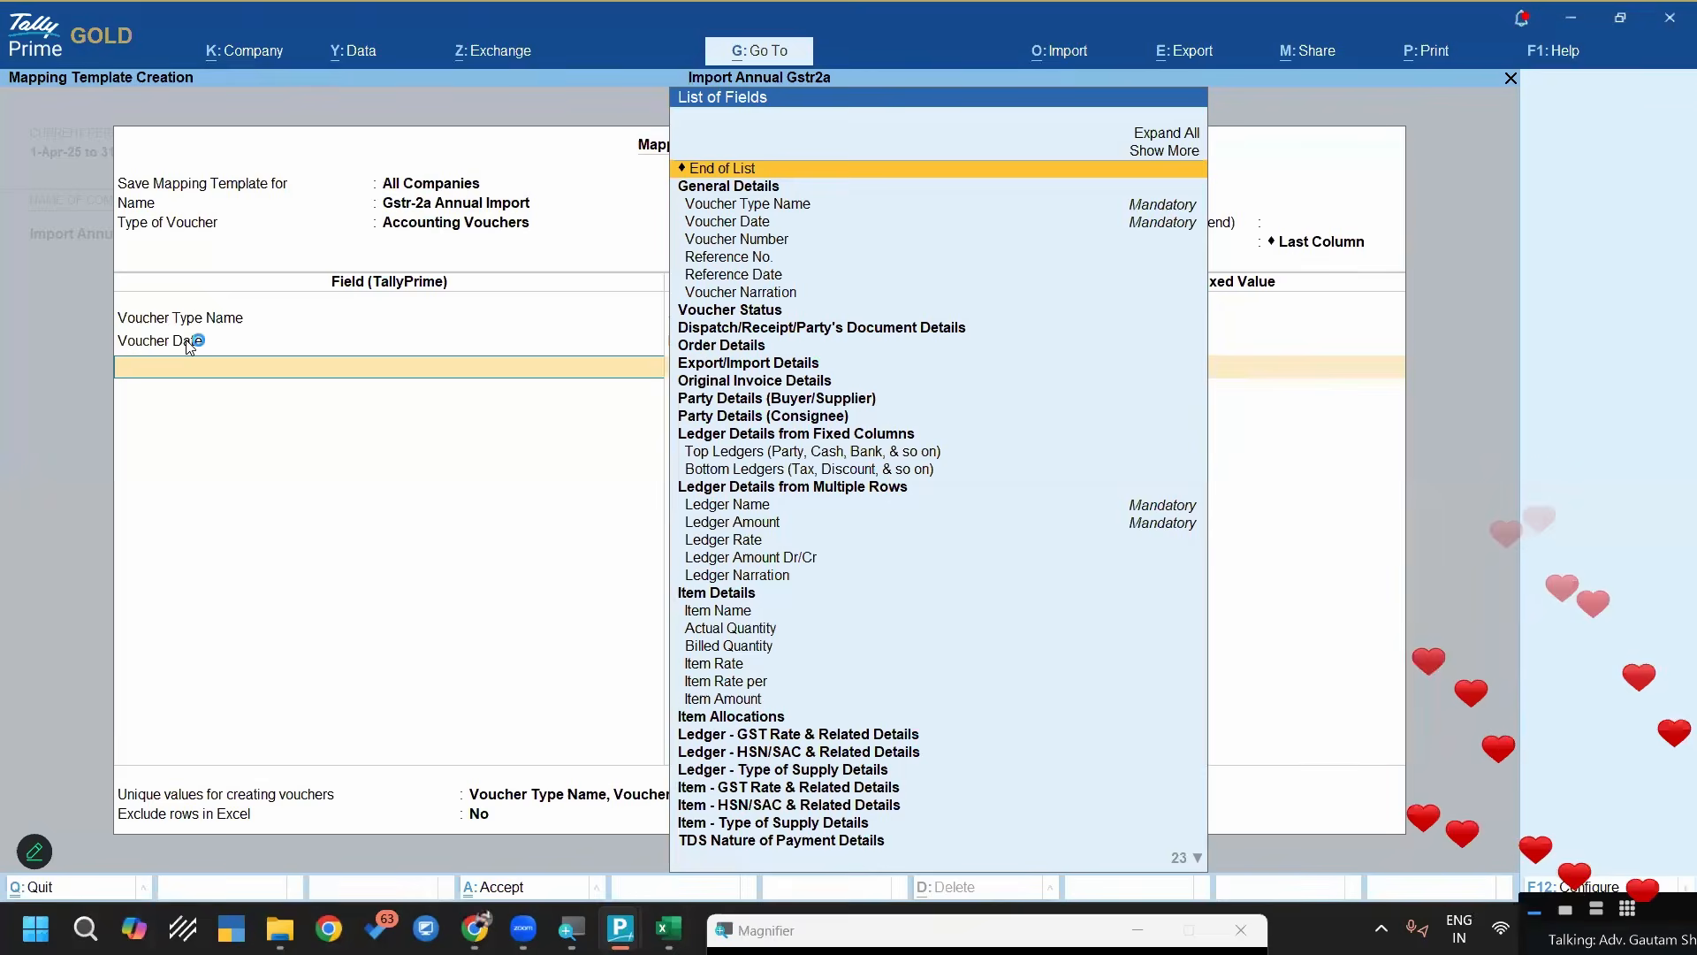
# Add the Supplier Invoice No. field and map it to the Invoice Number column header
pyautogui.write('Suppl')
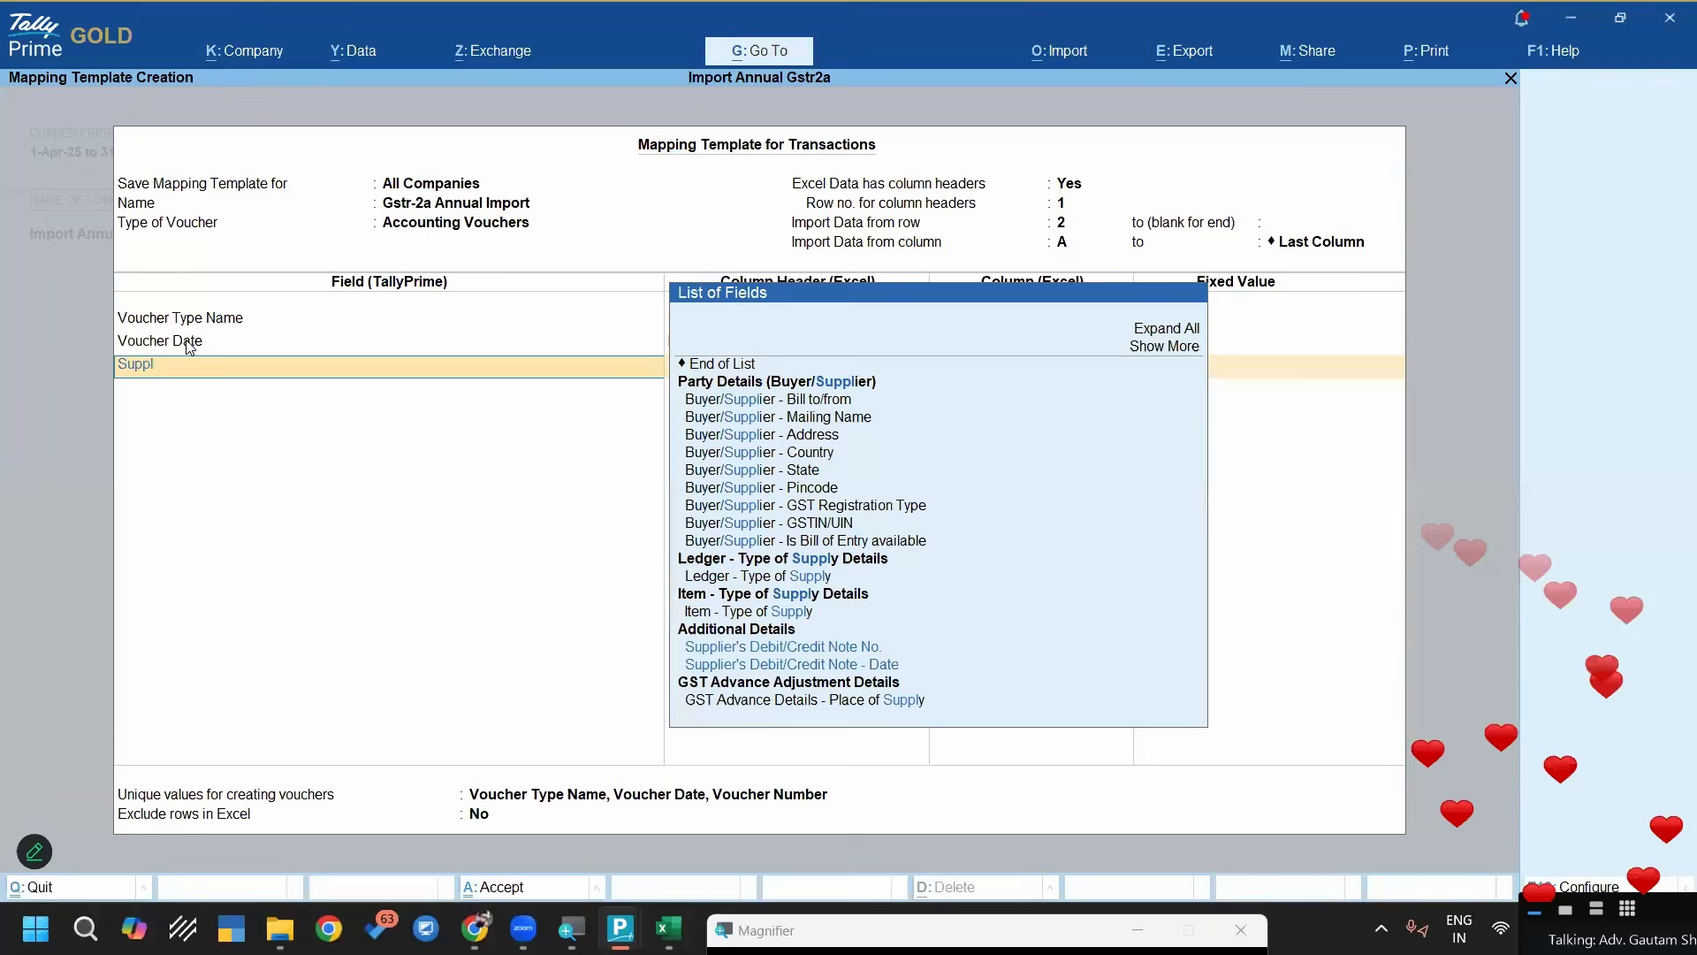
pyautogui.write('ier Inv')
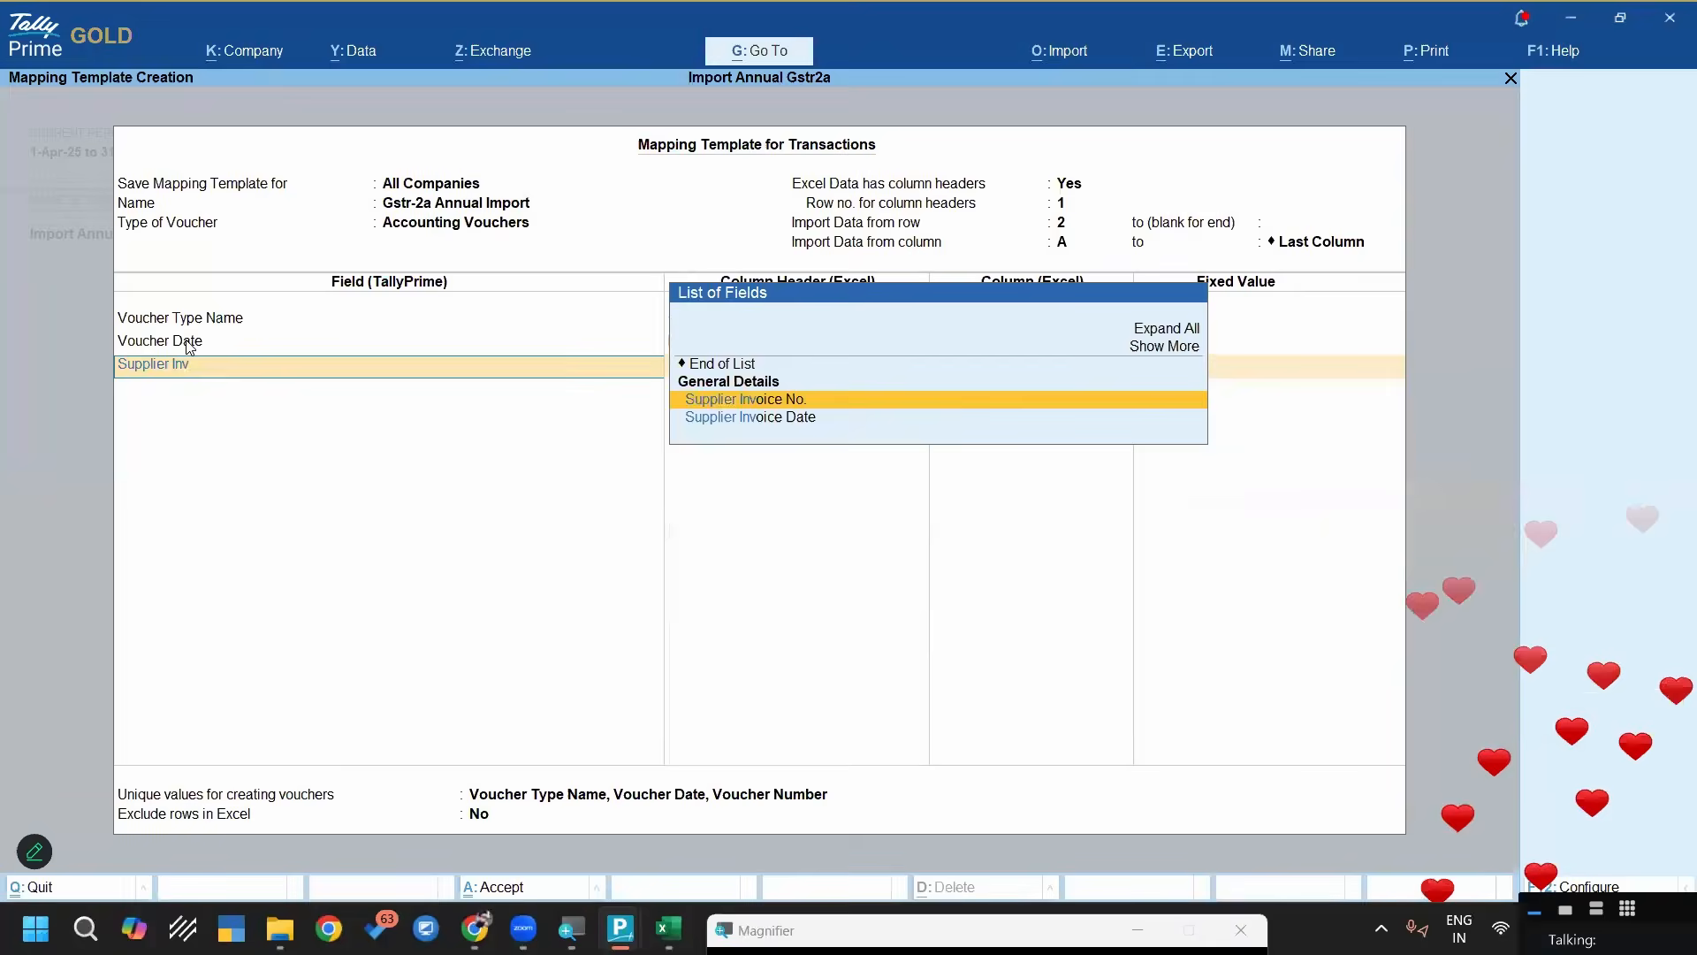
pyautogui.press('Return')
pyautogui.press('Down')
pyautogui.press('Down')
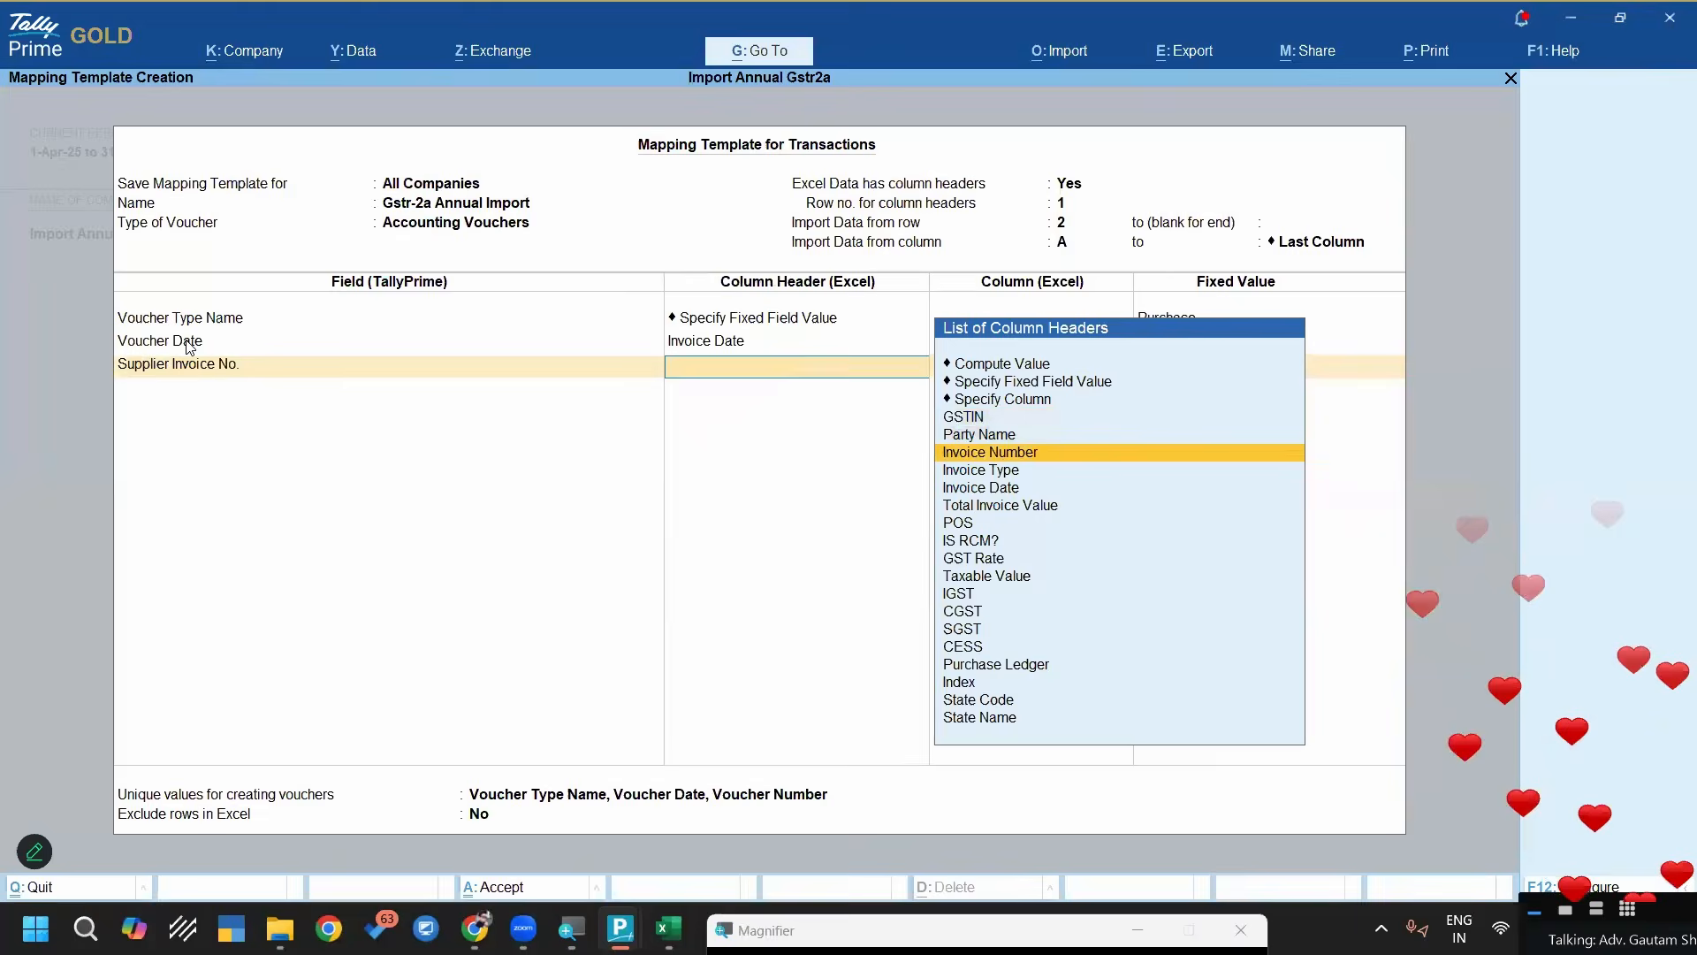
pyautogui.press('Return')
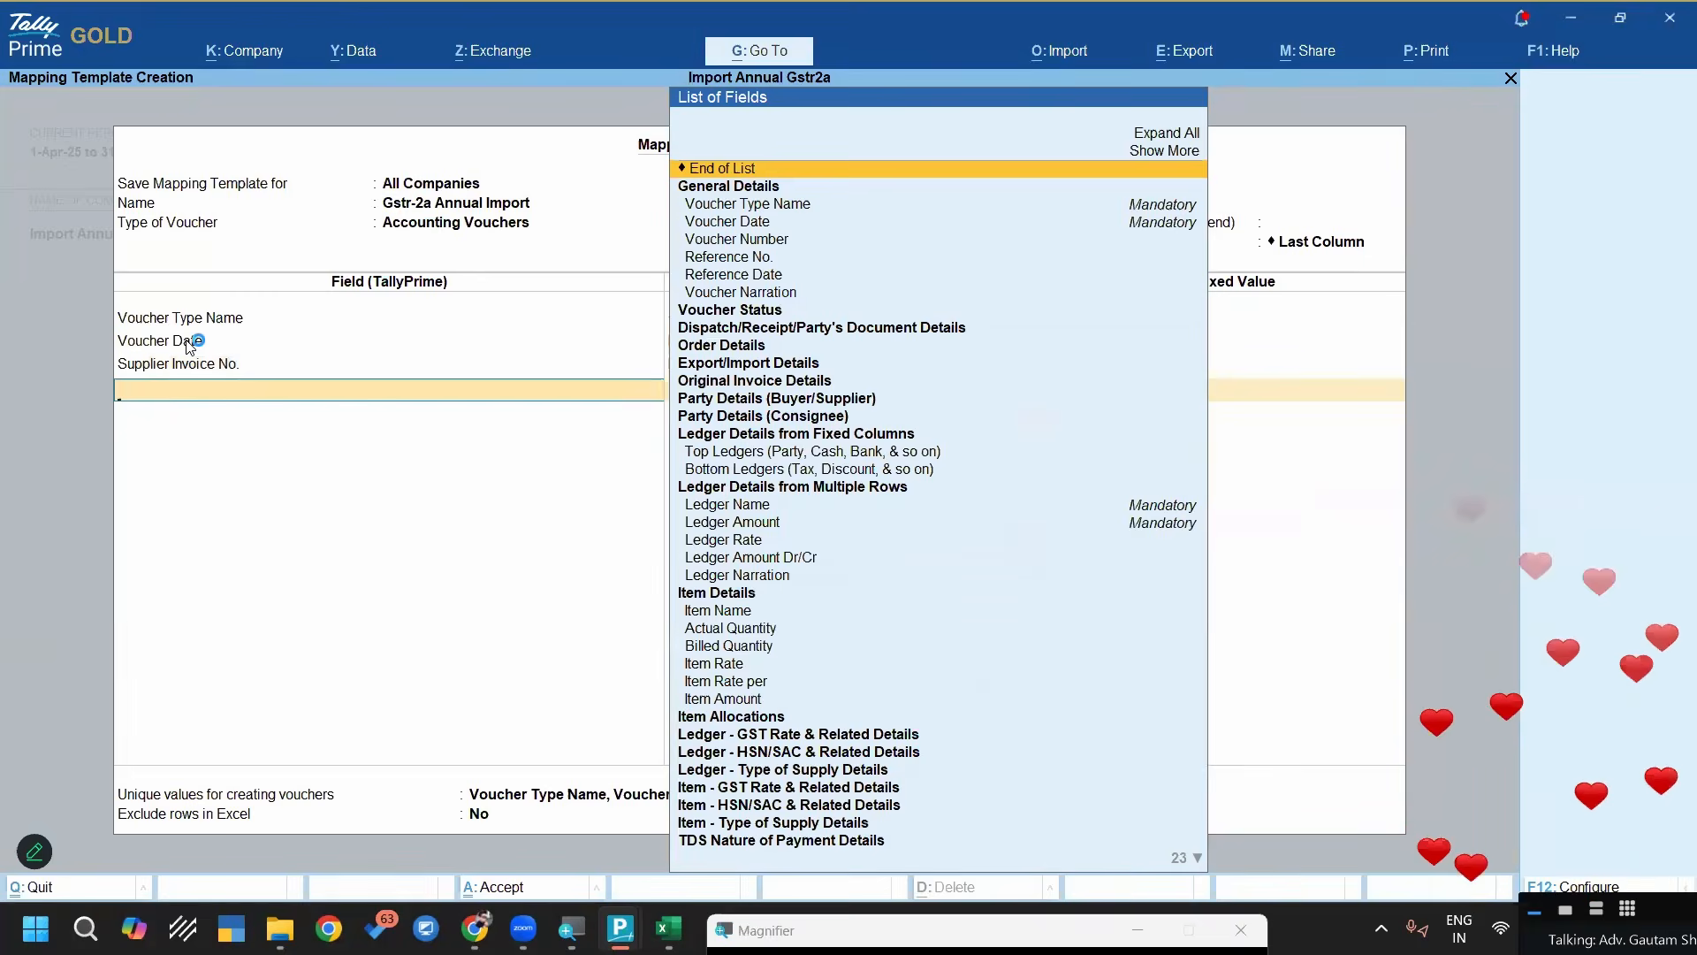
# Add the Supplier Invoice Date field and map it to the Invoice Date column header
pyautogui.write('Suppl')
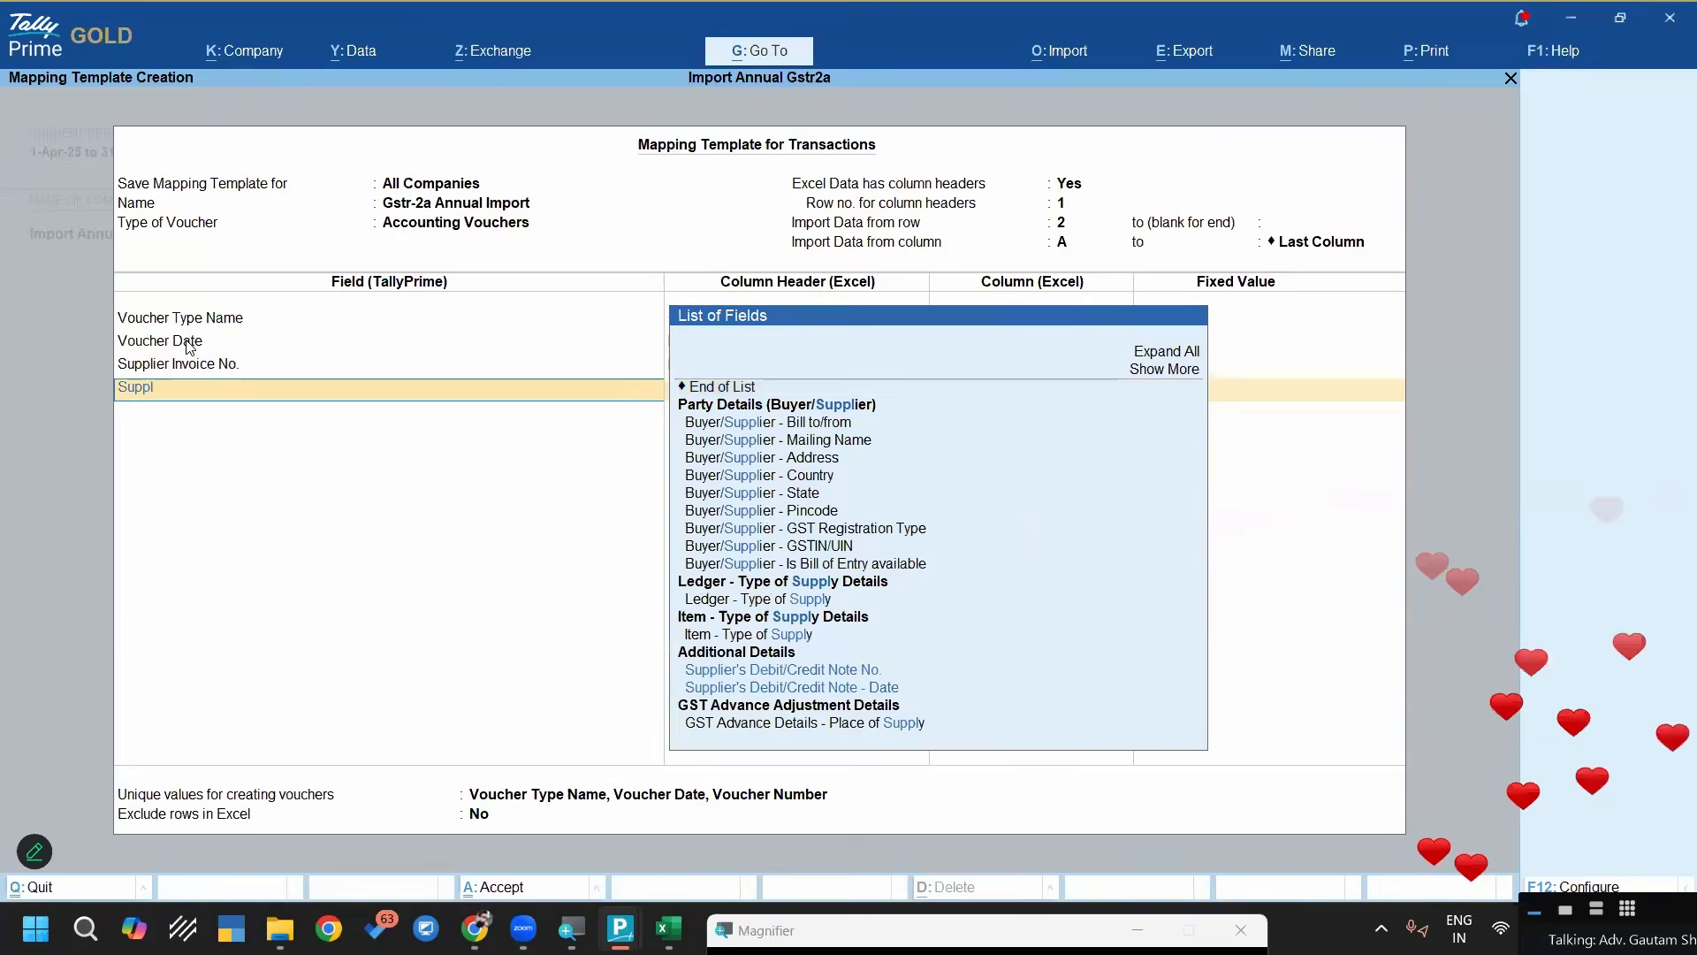
pyautogui.write('ier In')
pyautogui.press('Down')
pyautogui.press('Return')
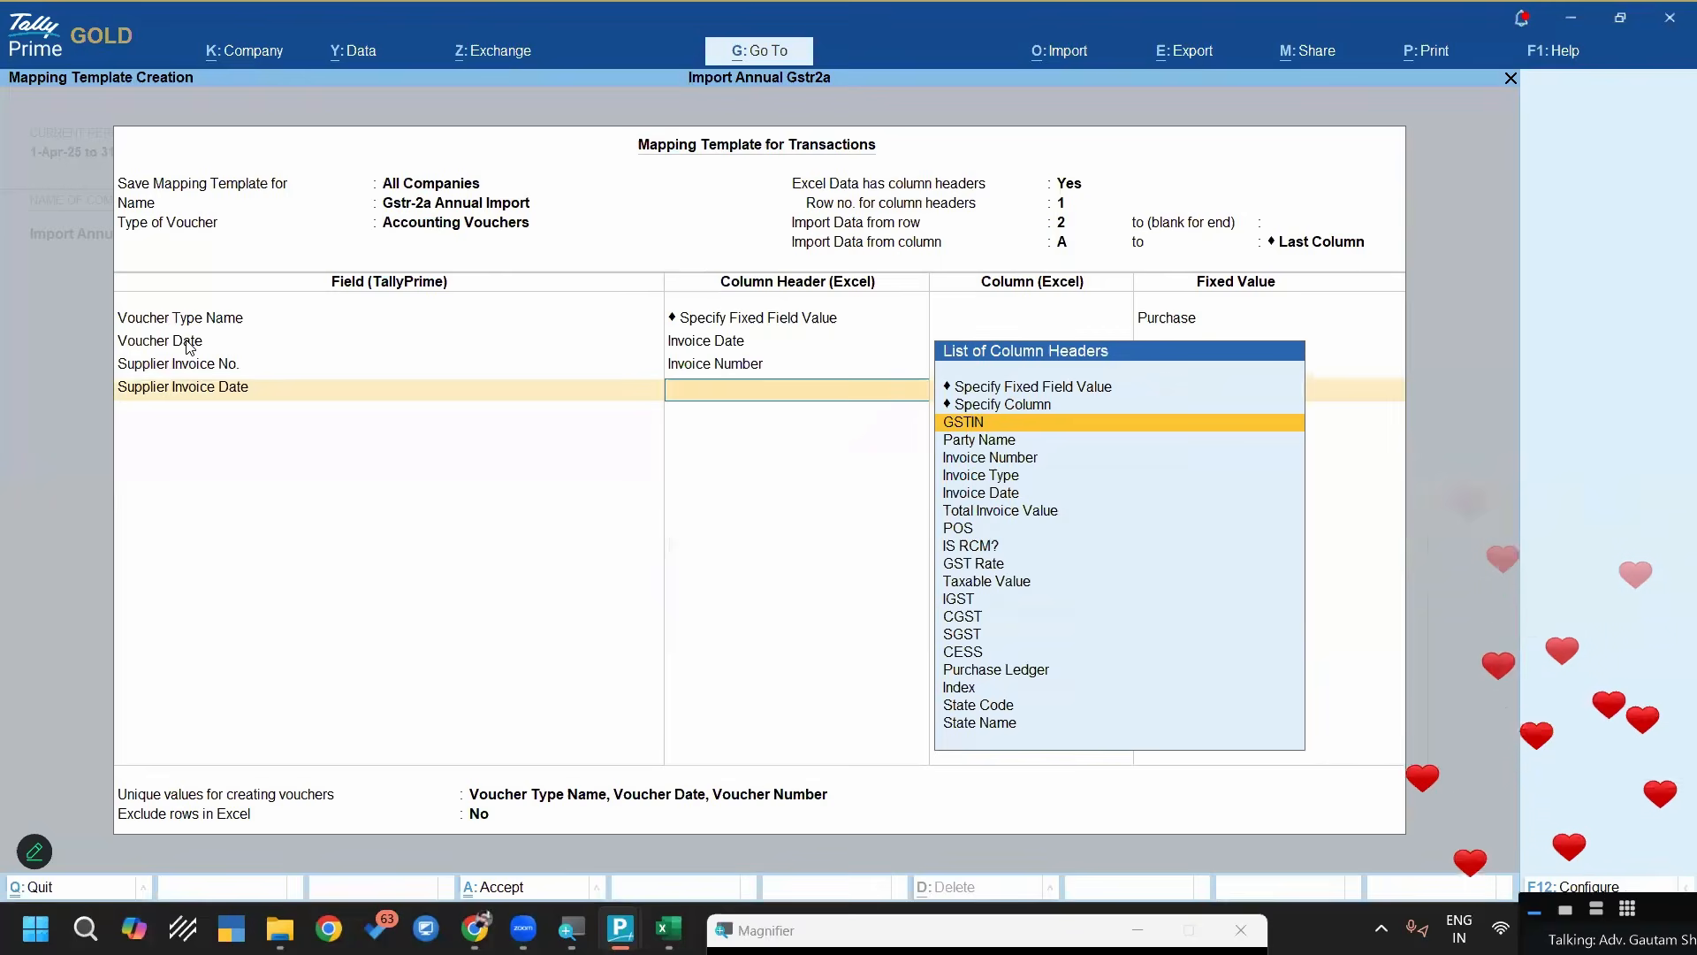
pyautogui.press('Down')
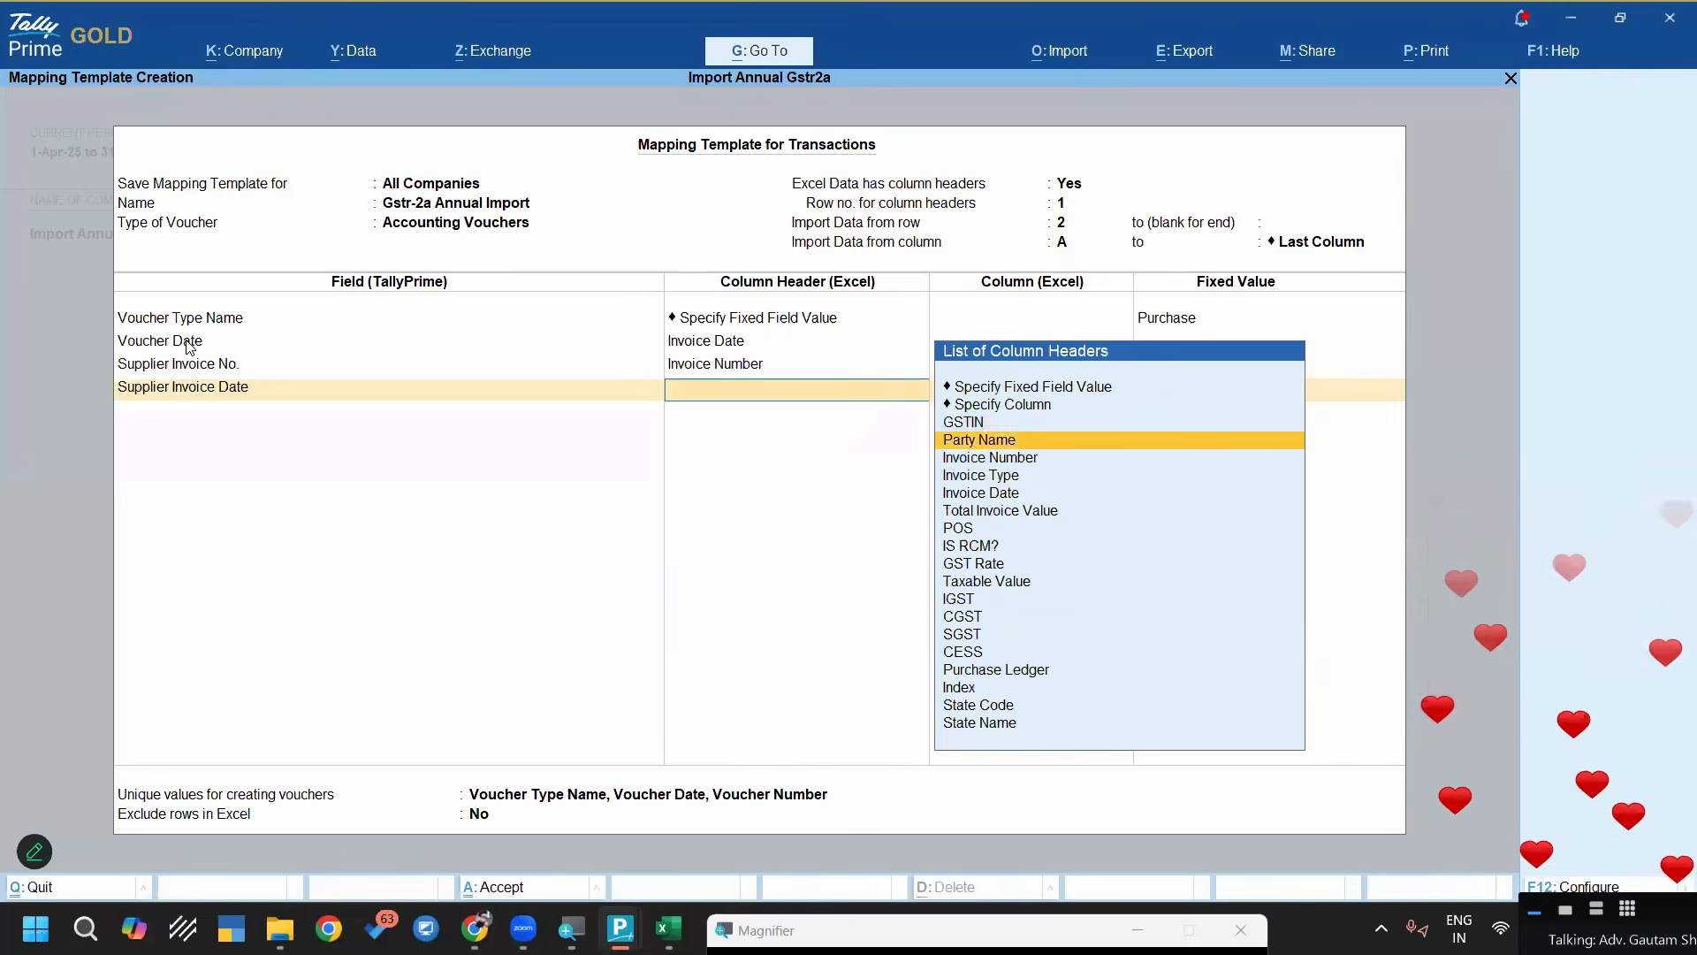
pyautogui.press('Down')
pyautogui.press('Down')
pyautogui.press('Down')
pyautogui.press('Return')
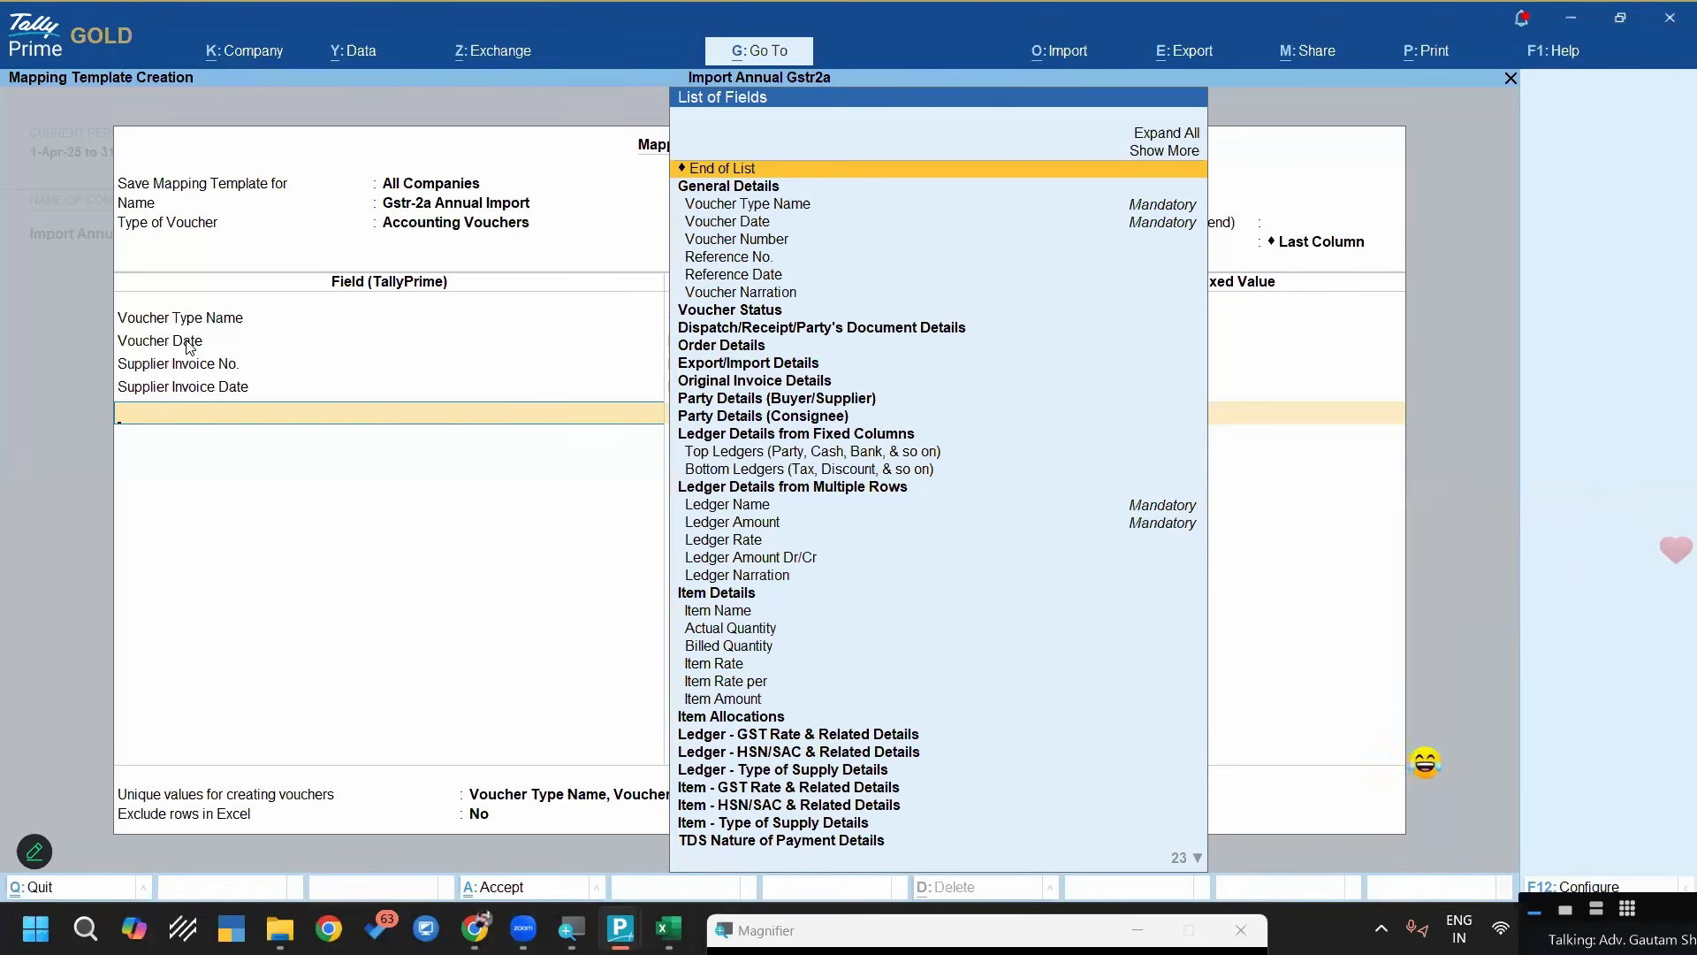
# Add the Ledger Name field and map it to the Party Name column header
pyautogui.write('Led')
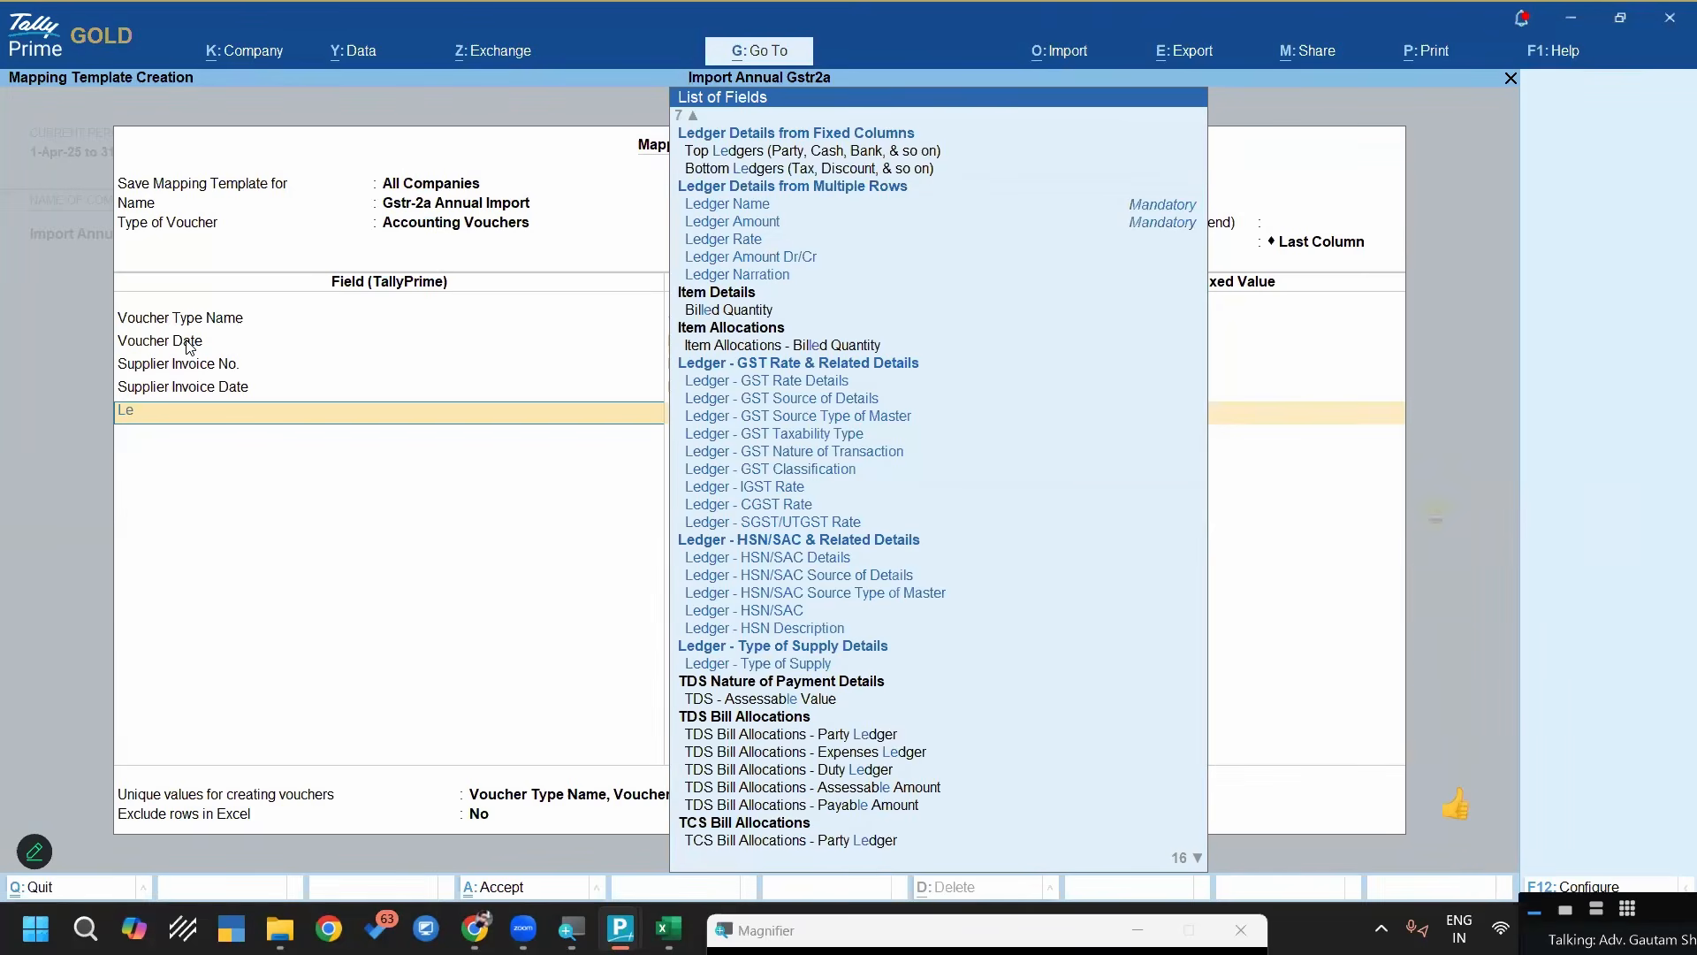
pyautogui.press('Down')
pyautogui.press('Down')
pyautogui.press('Down')
pyautogui.press('Down')
pyautogui.press('Return')
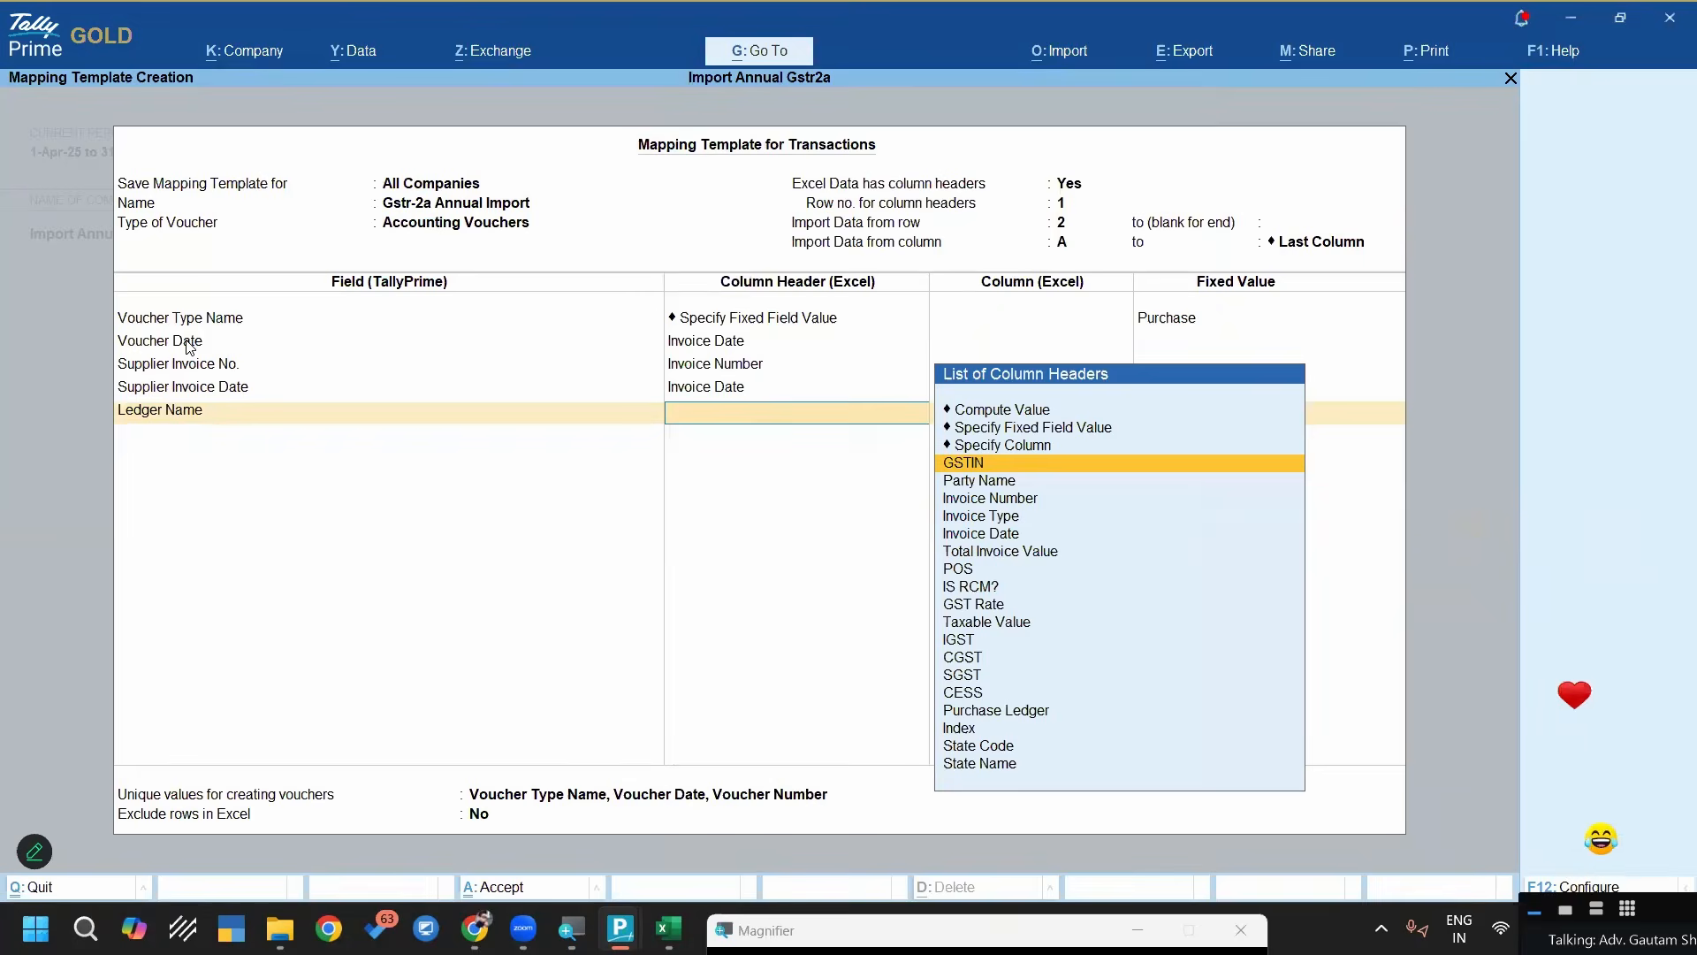
pyautogui.press('Down')
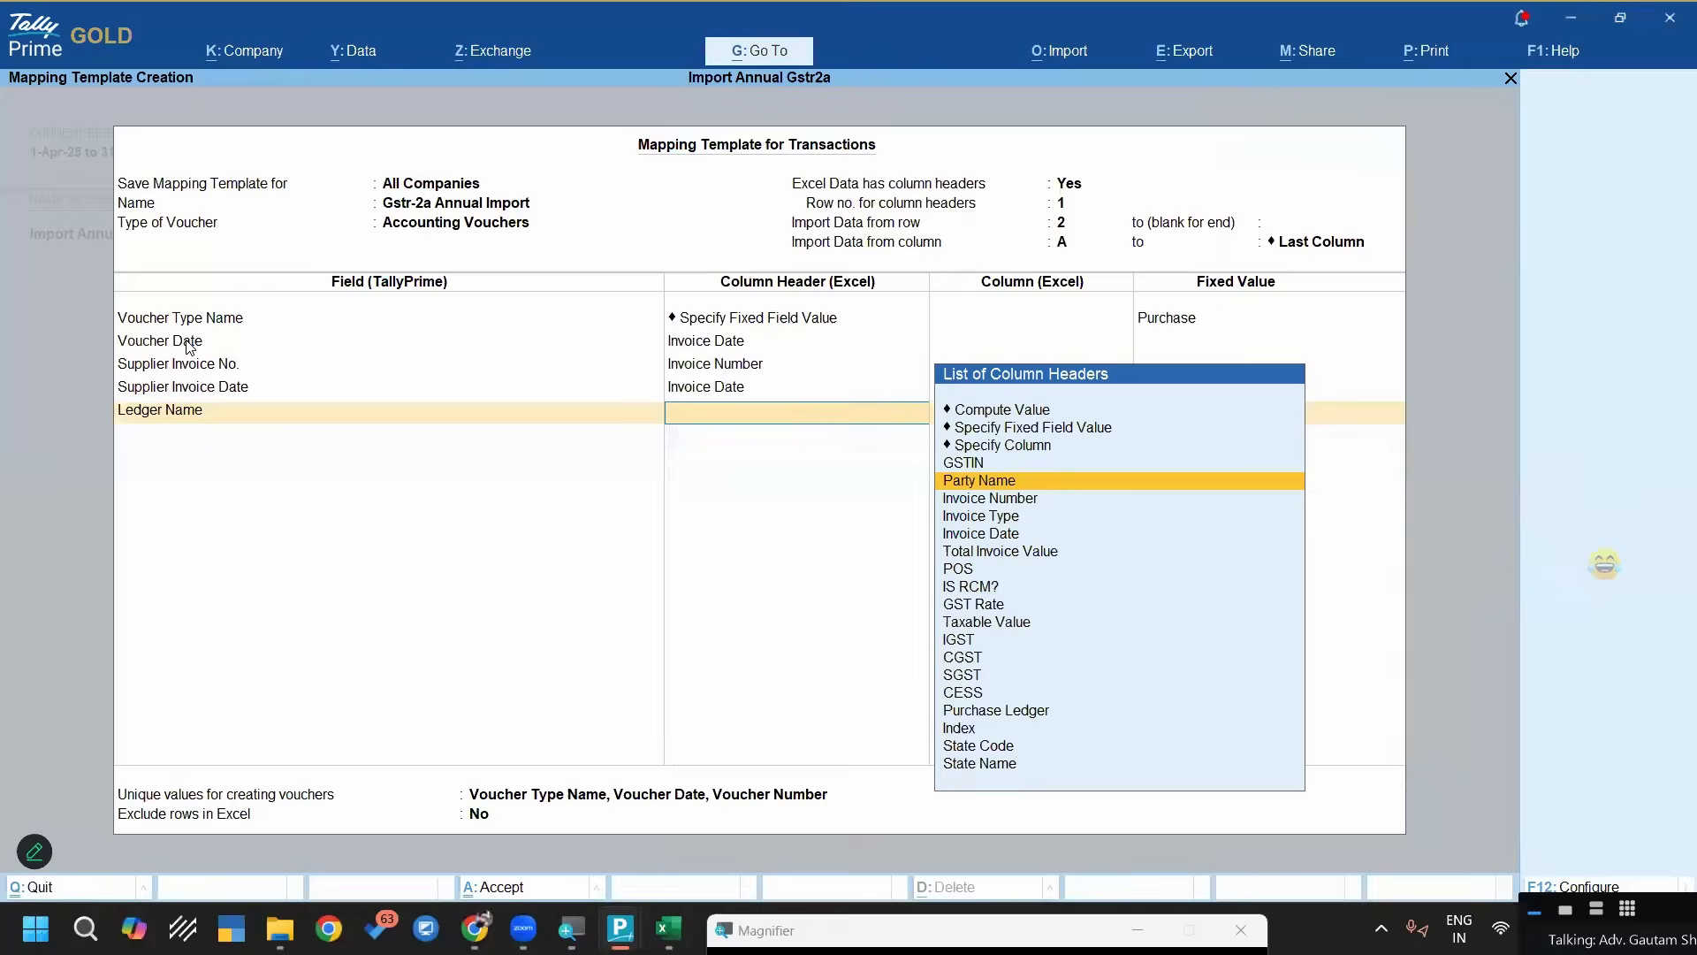
pyautogui.press('Return')
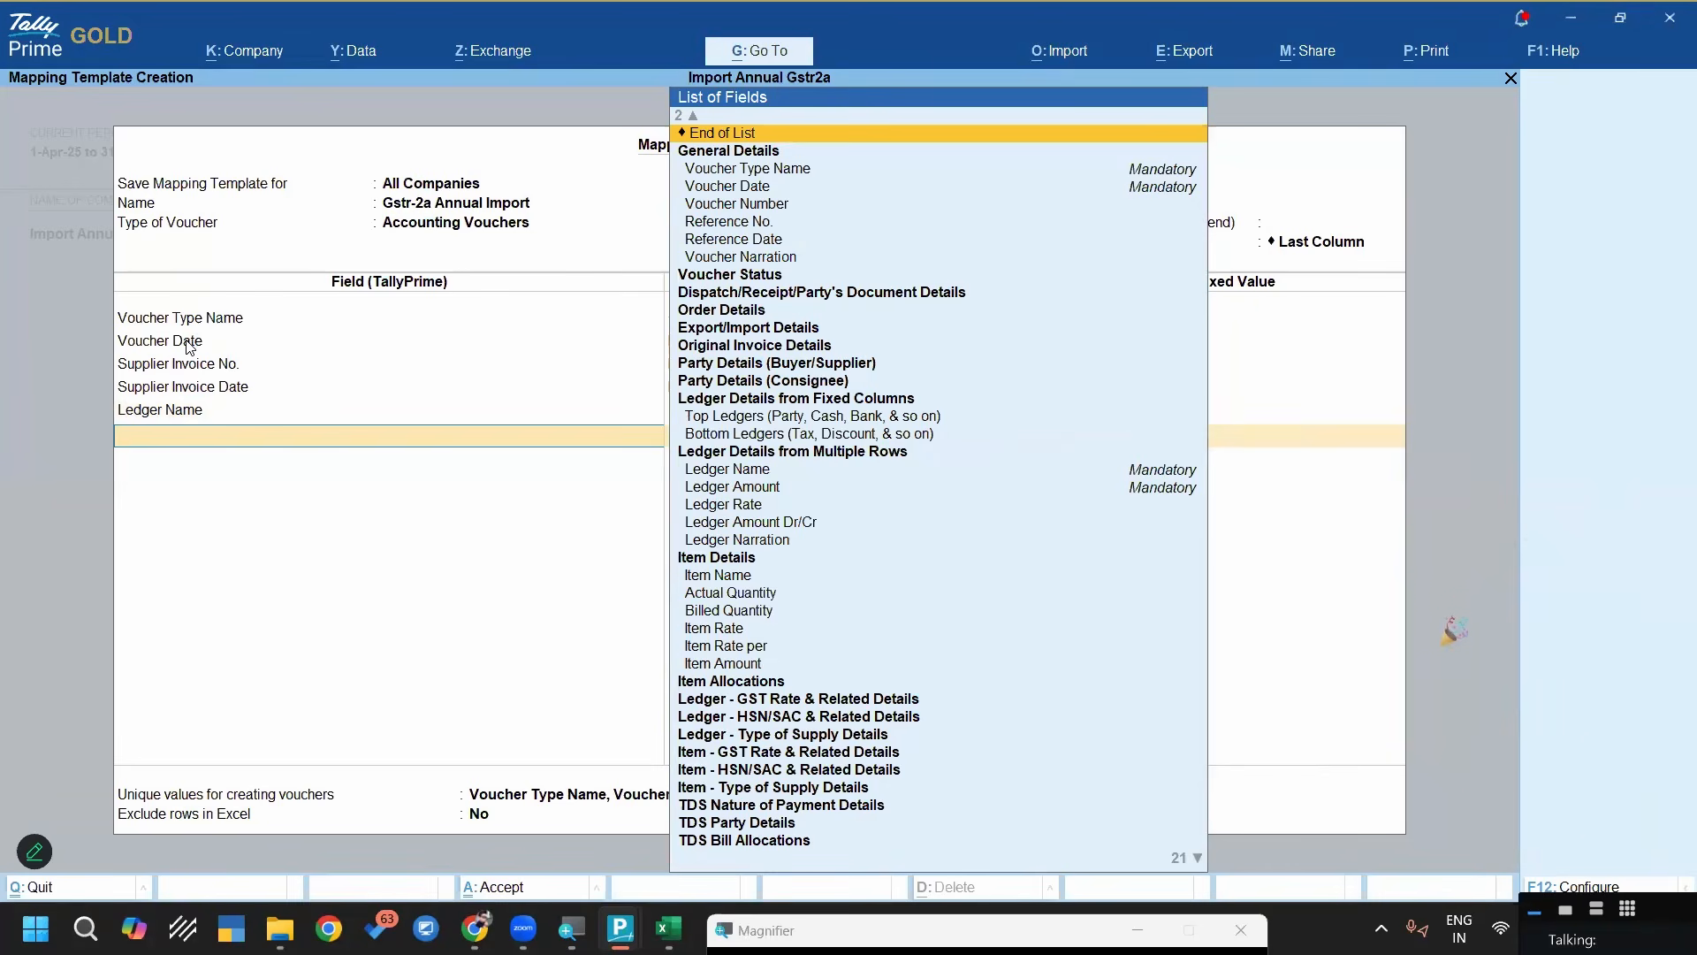
# Add the Ledger Amount field and map it to the Total Invoice Value column header
pyautogui.write('Led')
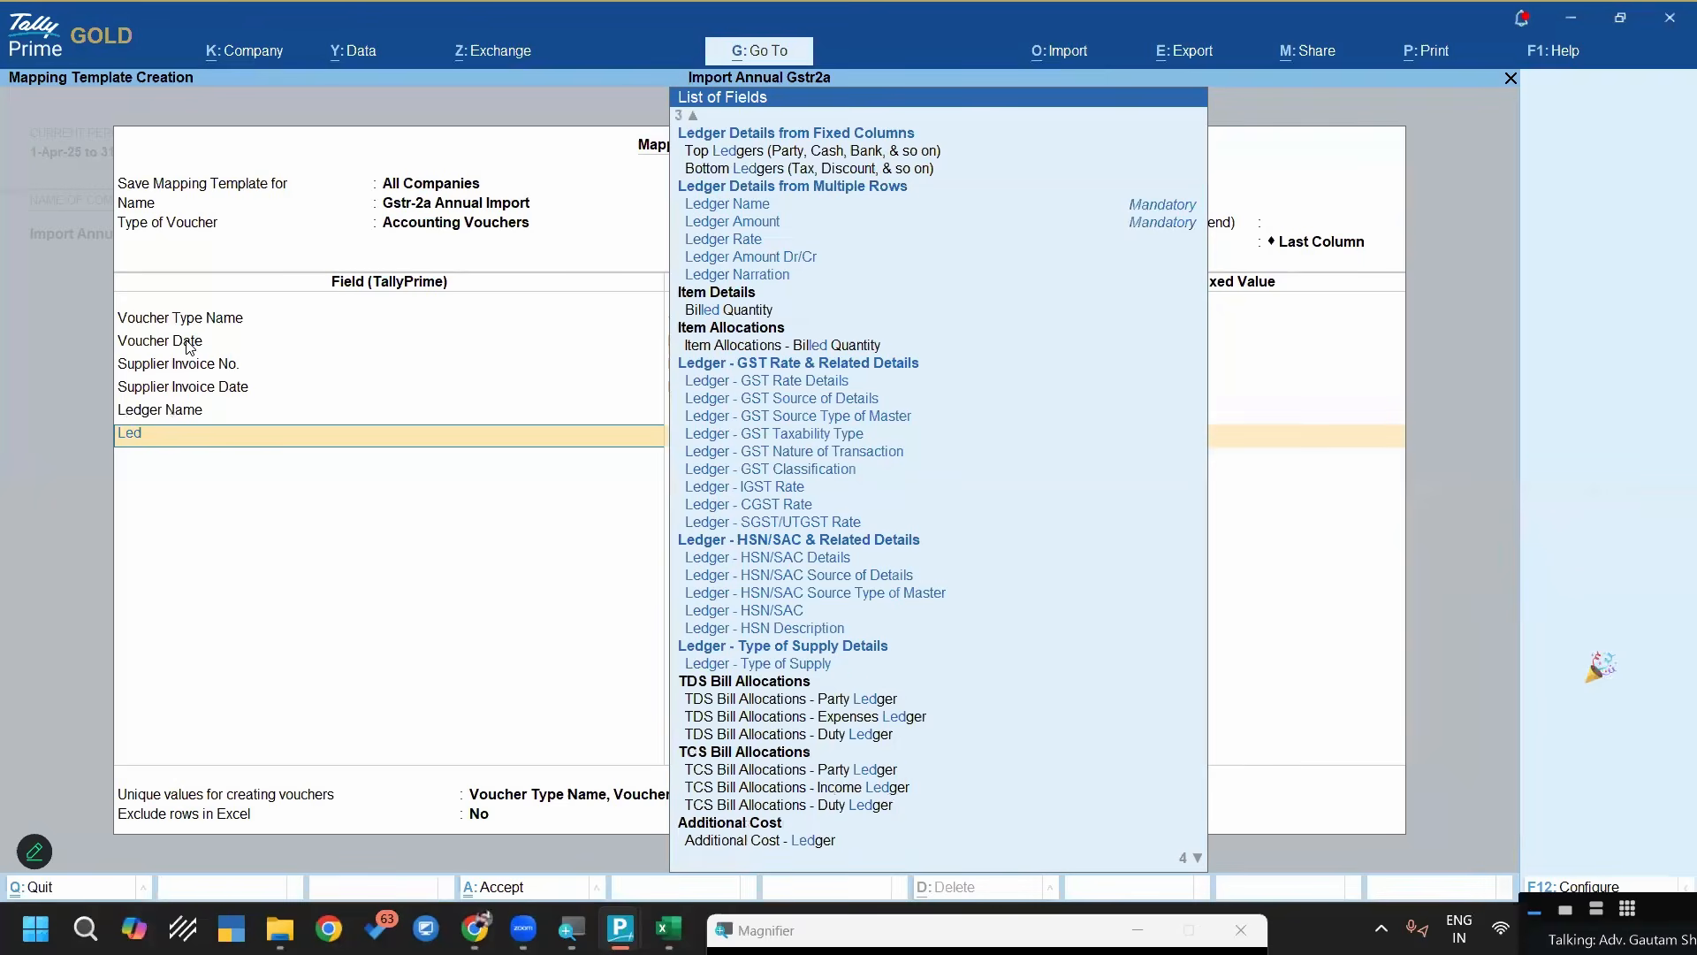
pyautogui.write('ger Amo')
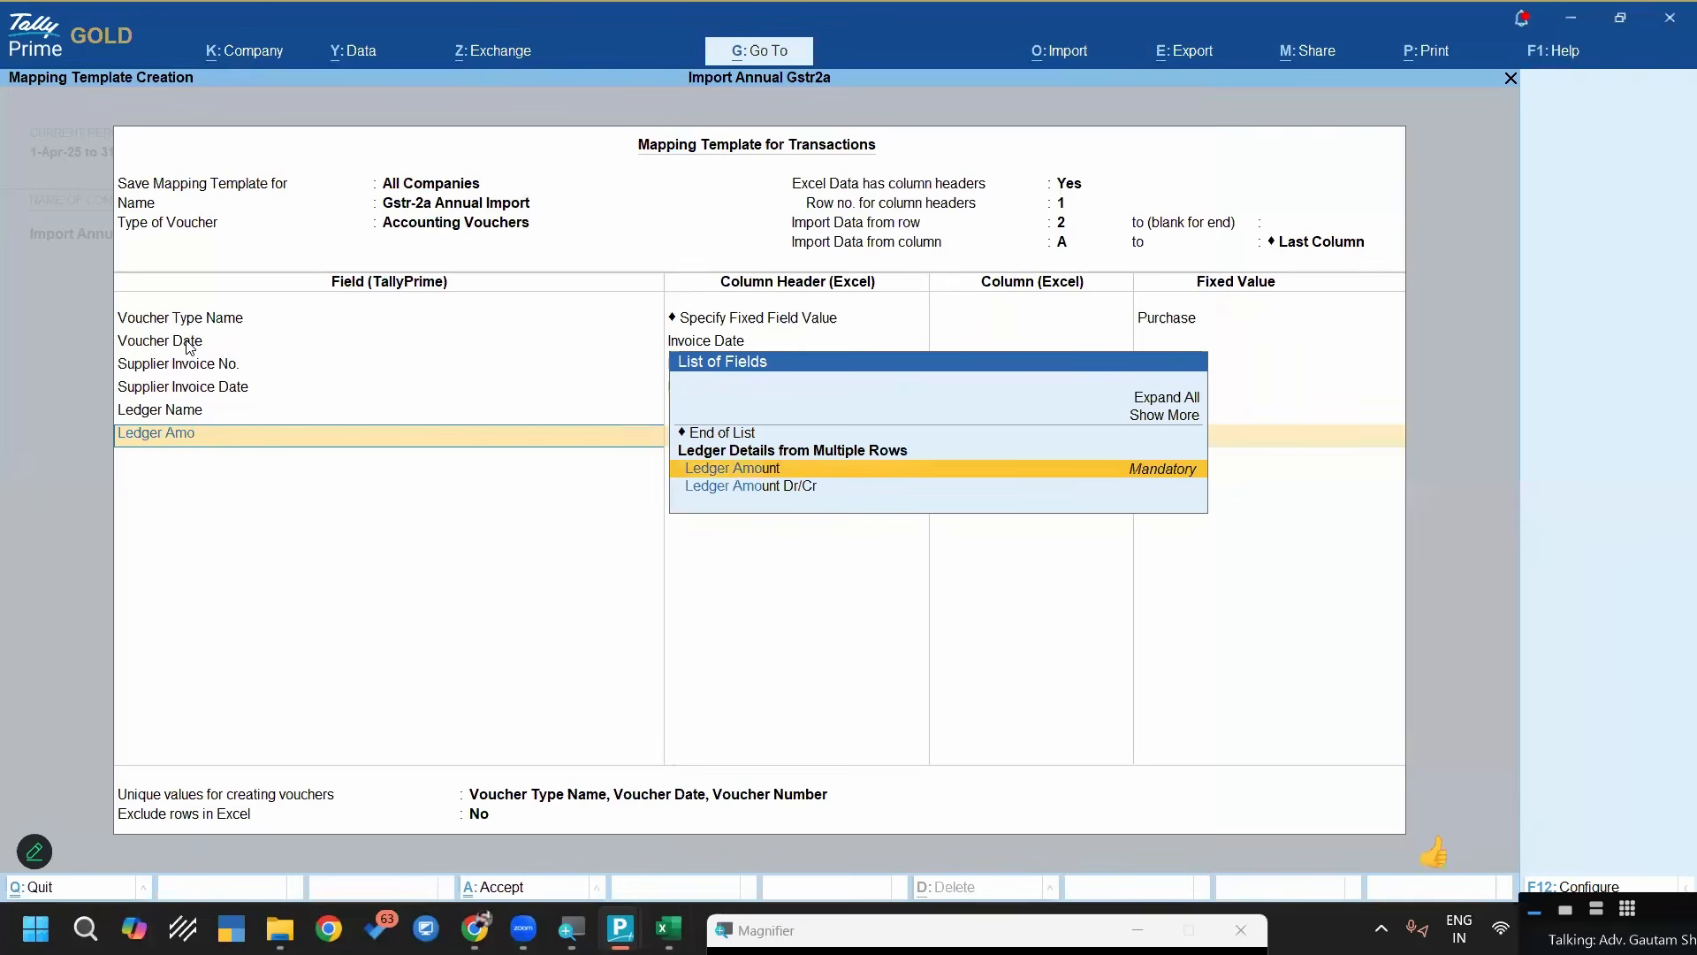
pyautogui.press('Return')
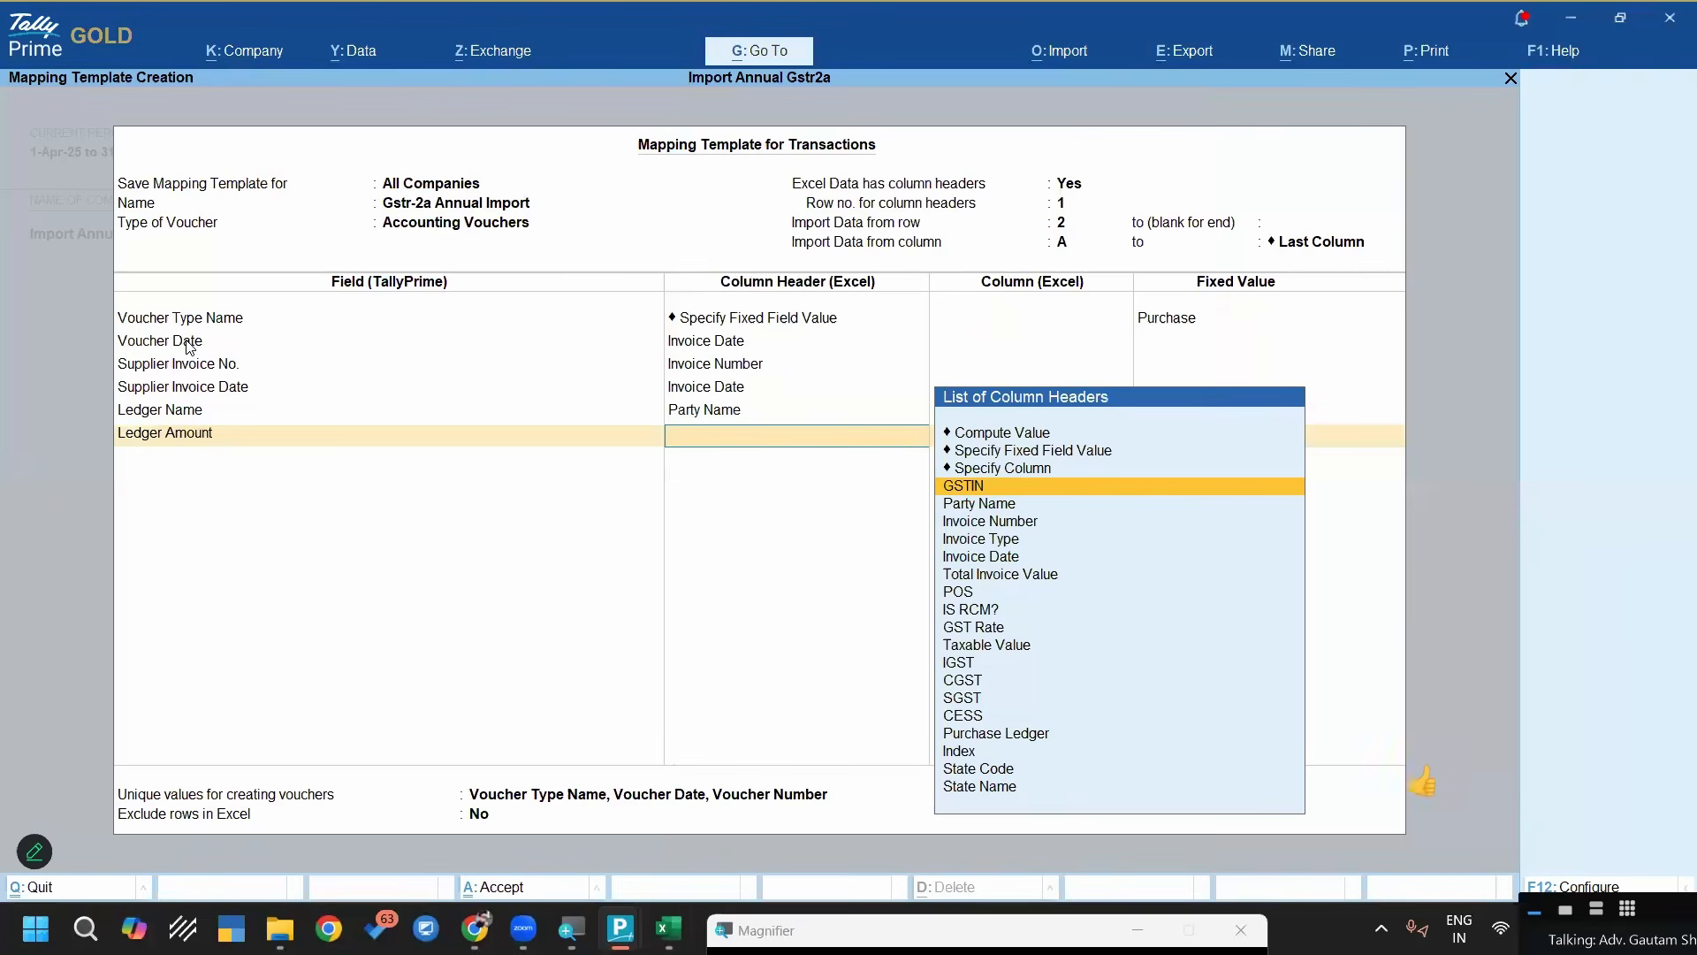
pyautogui.press('Down')
pyautogui.press('Down')
pyautogui.press('Down')
pyautogui.press('Down')
pyautogui.press('Down')
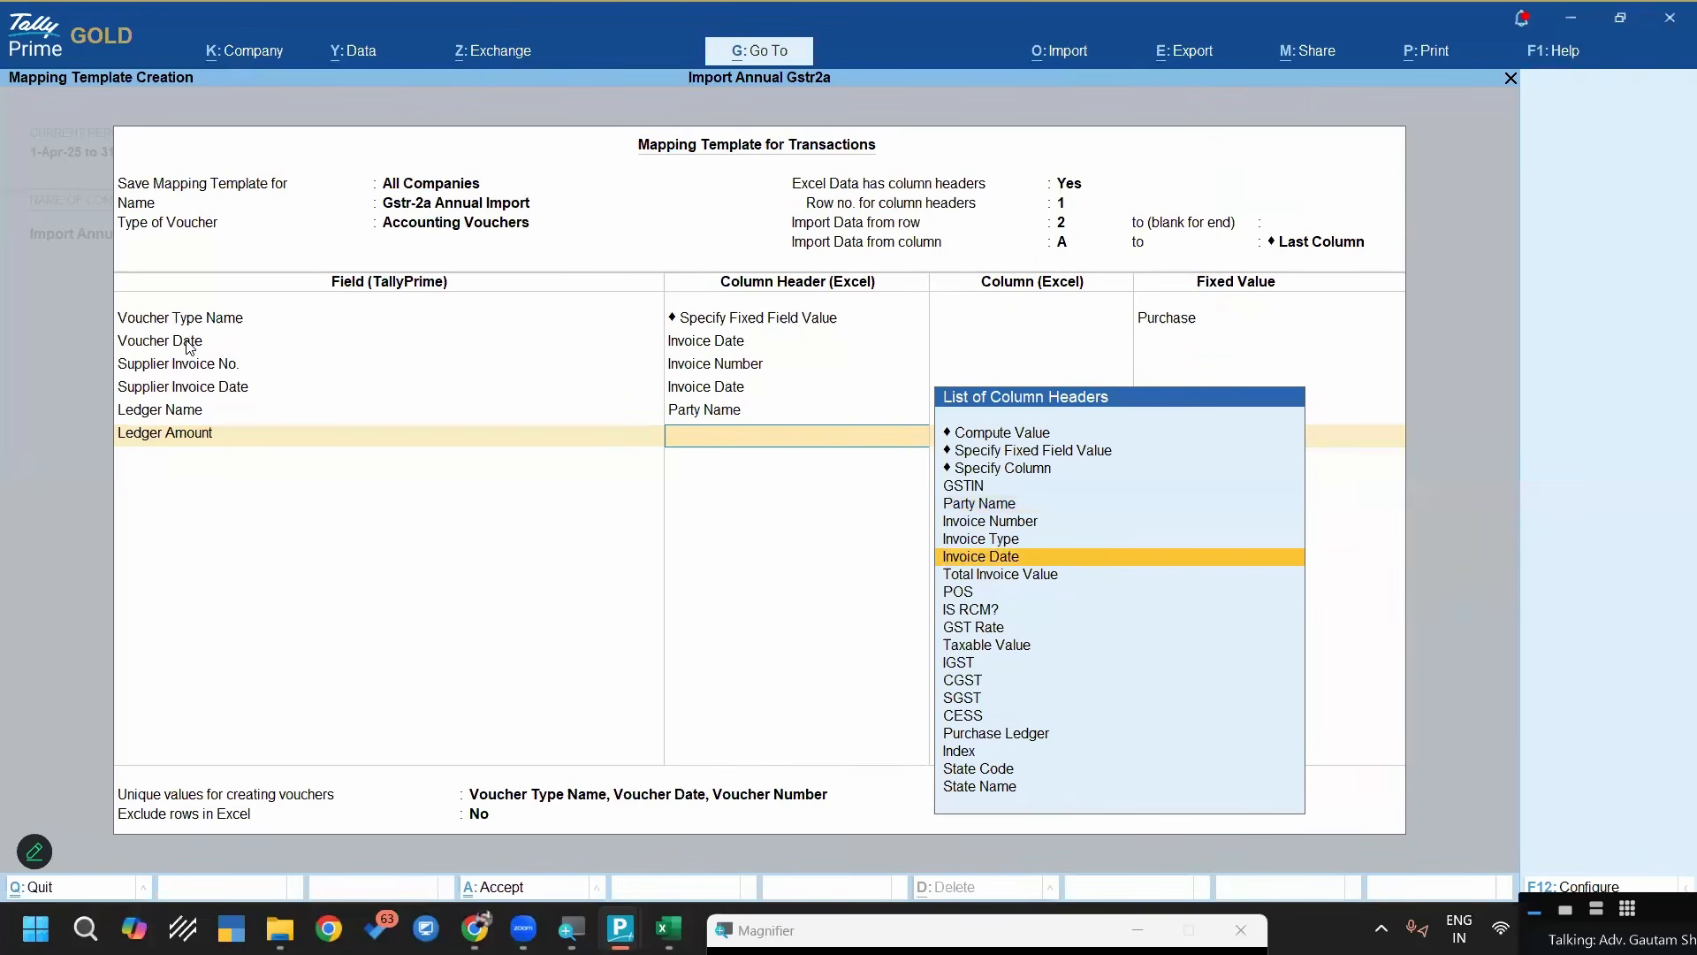
pyautogui.press('Return')
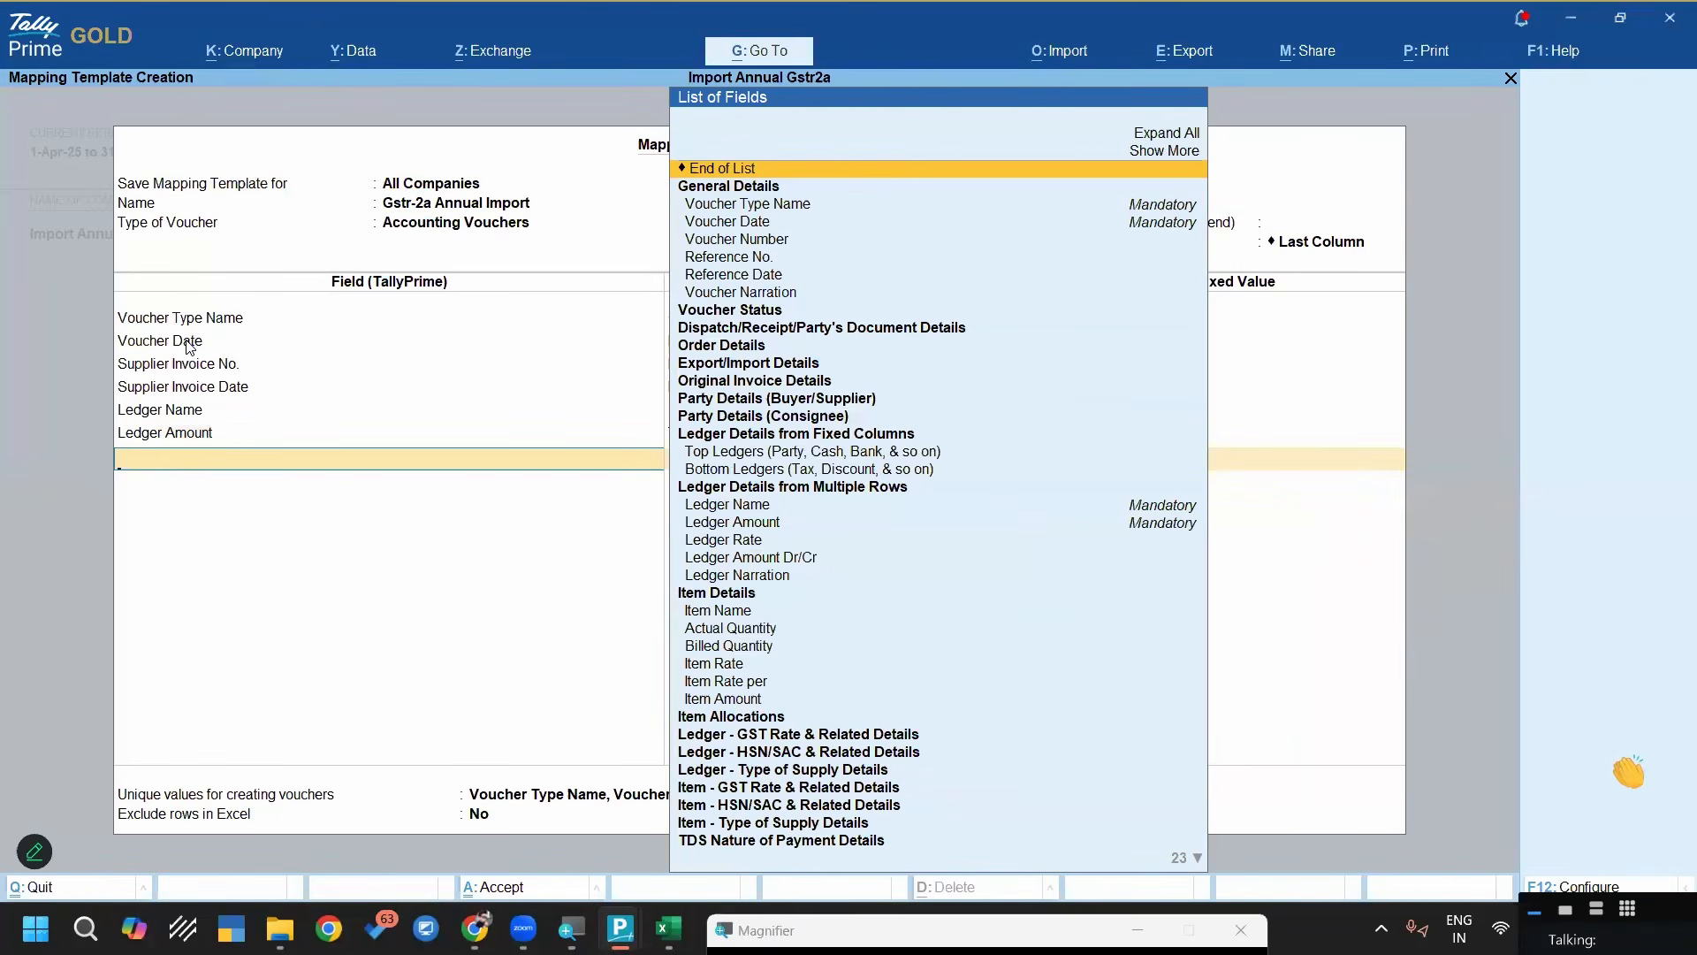
# Add the Ledger Amount Dr/Cr field with the fixed field value Cr
pyautogui.write('Led')
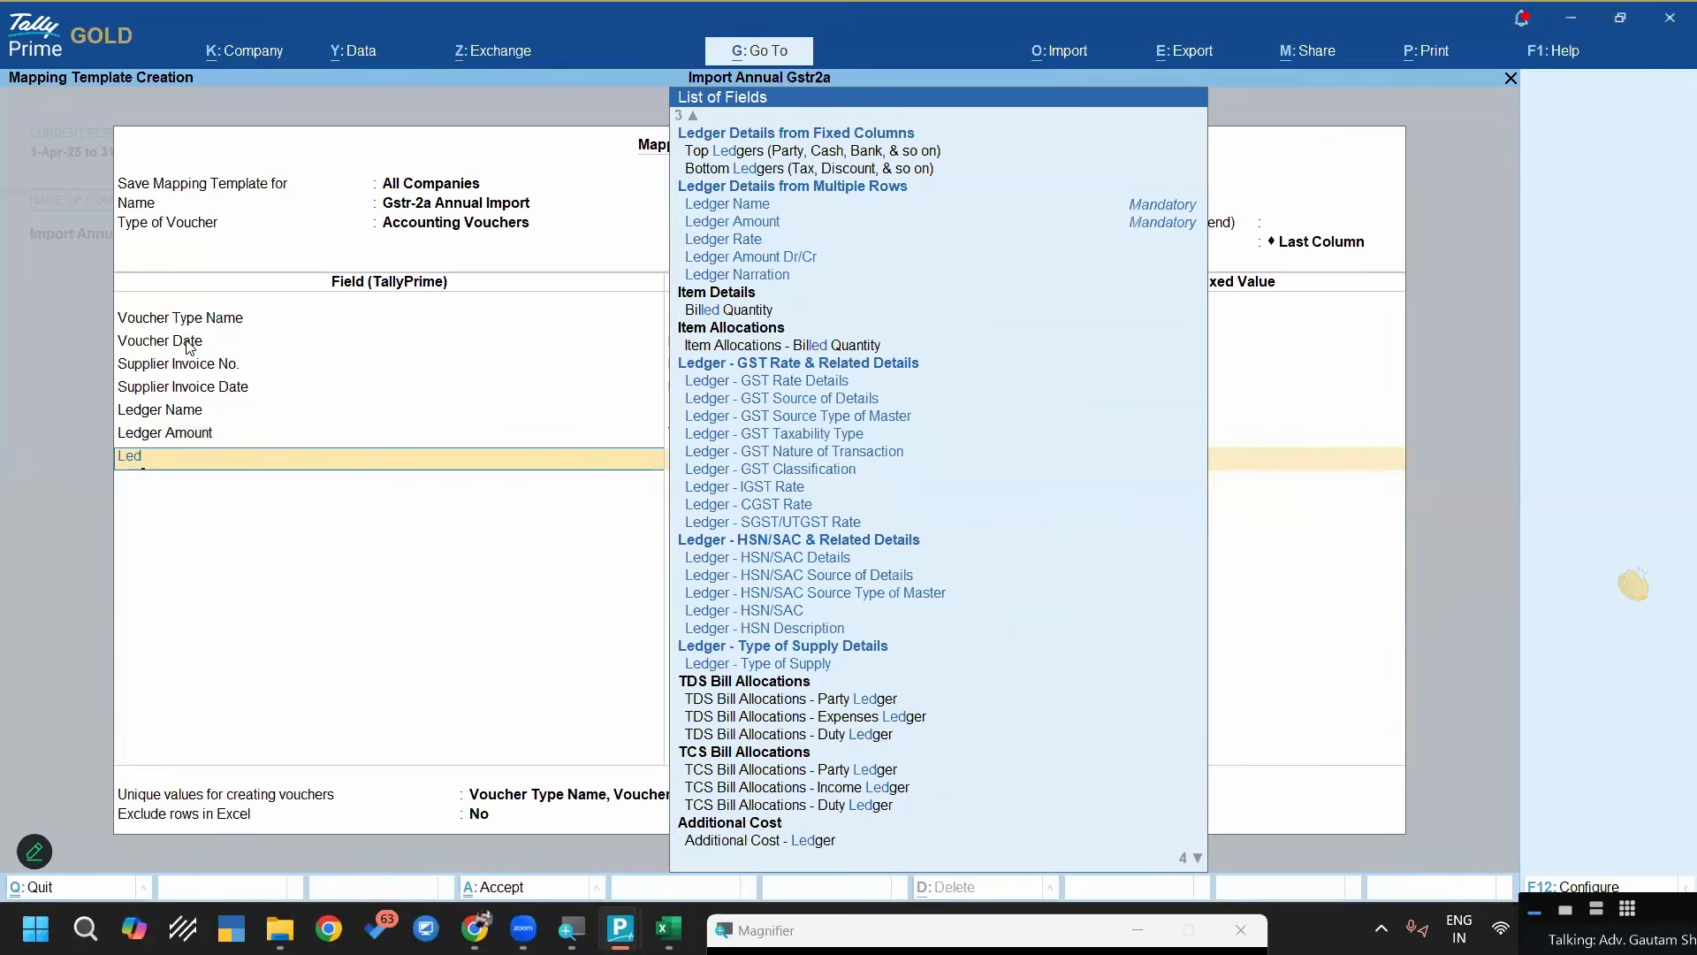
pyautogui.press('Down')
pyautogui.press('Down')
pyautogui.press('Down')
pyautogui.press('Down')
pyautogui.press('Return')
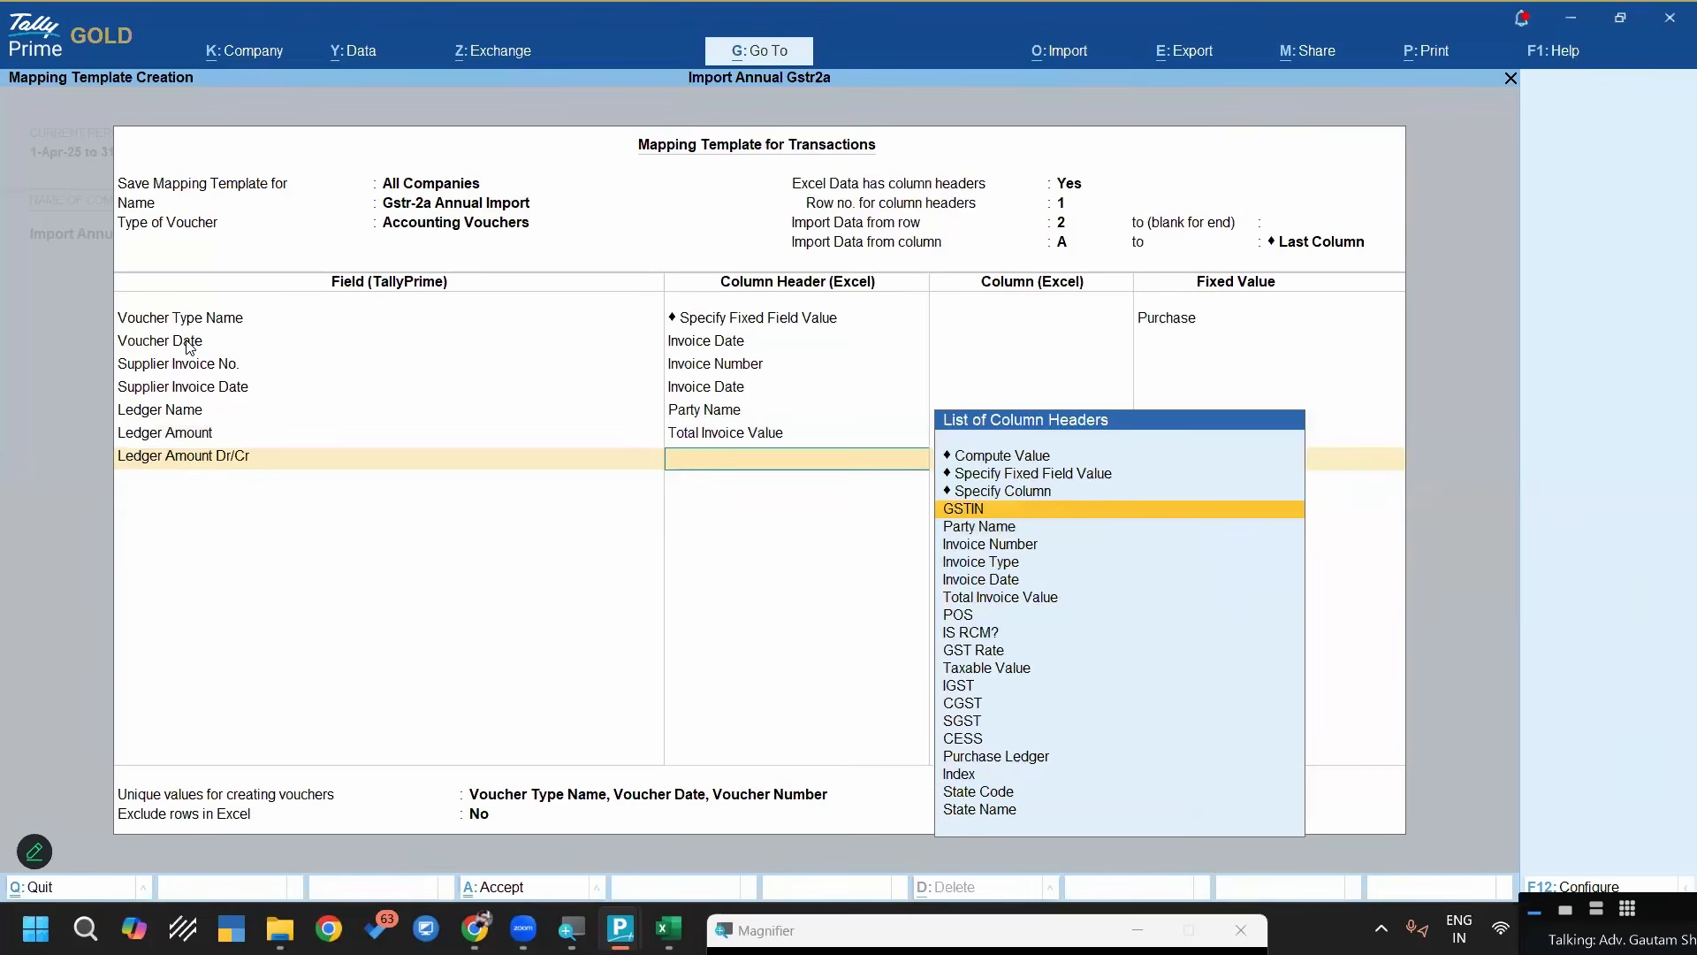
pyautogui.press('Up')
pyautogui.press('Up')
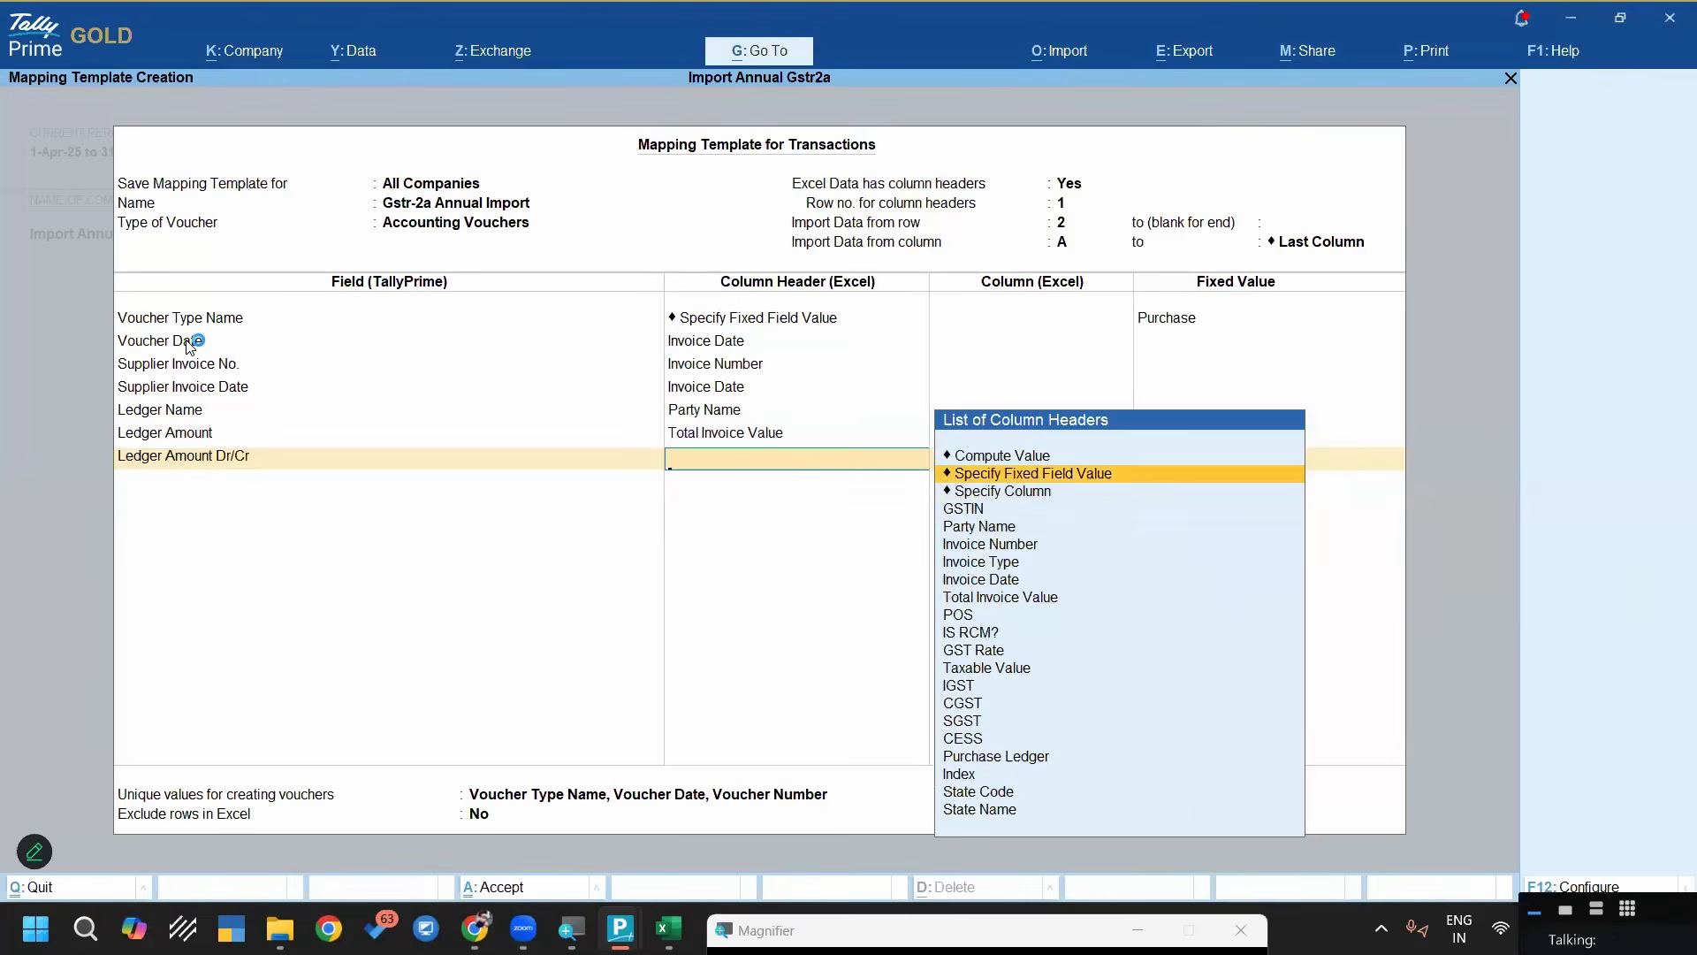
pyautogui.press('Return')
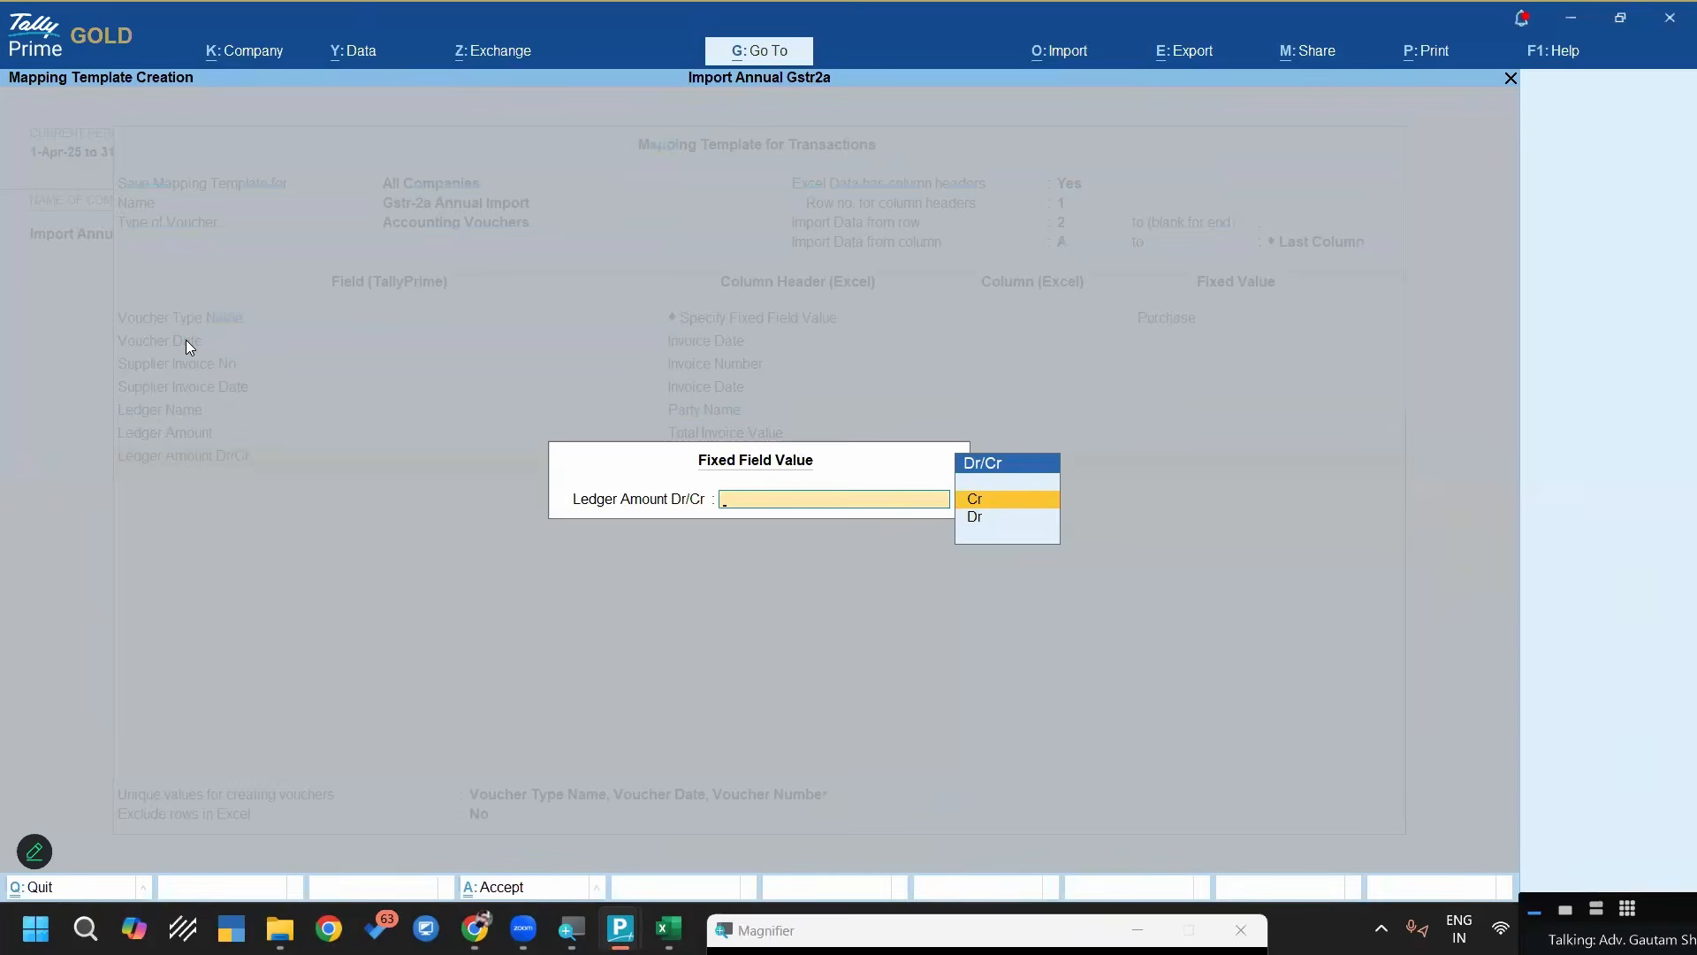
pyautogui.press('Return')
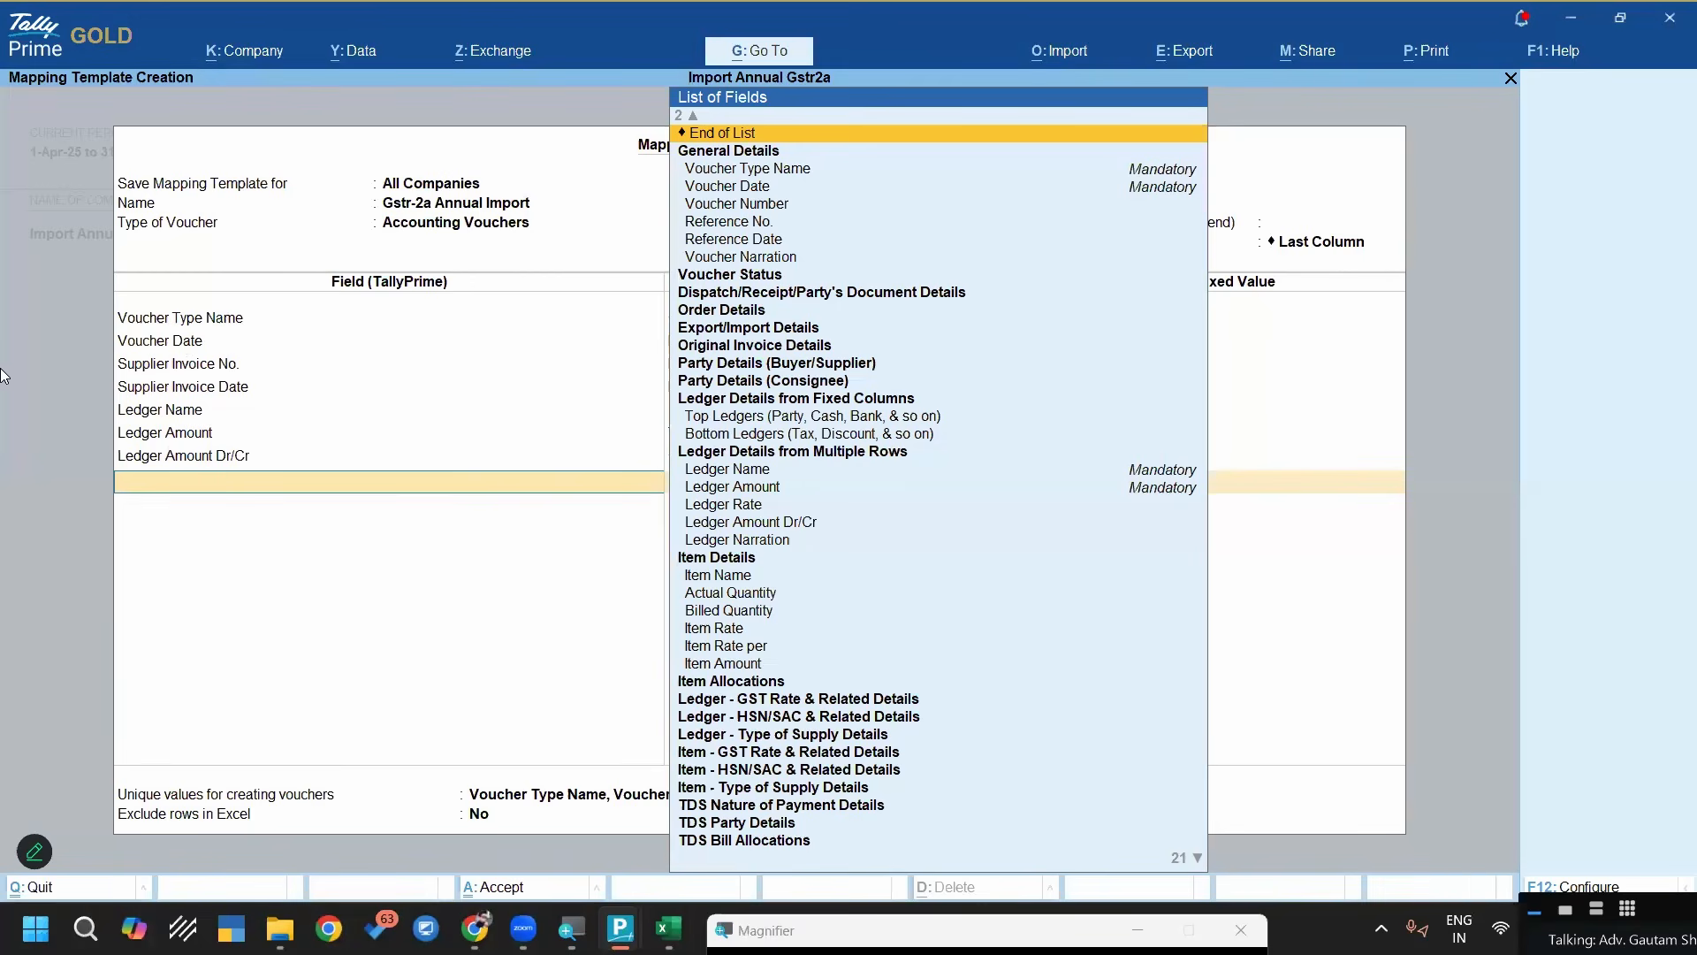
# Switch to the TallyPrime window with the purchase voucher and advance past the party account to the first Particulars line
pyautogui.click(669, 928)
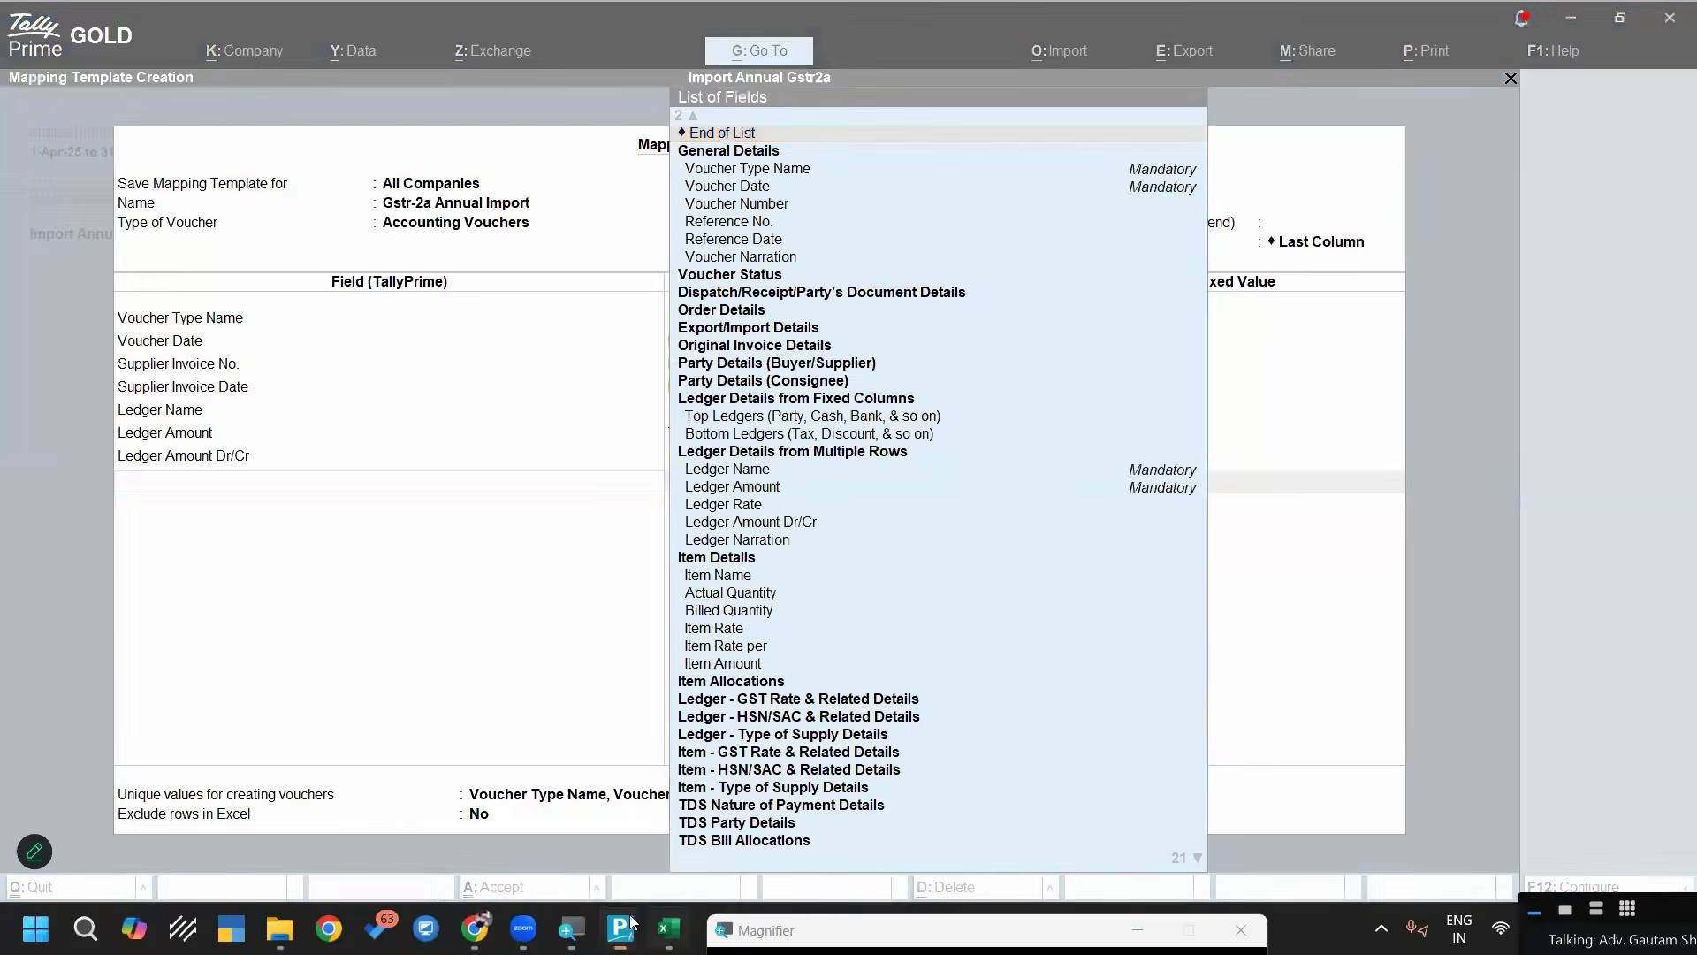
pyautogui.hotkey('alt', 'Tab')
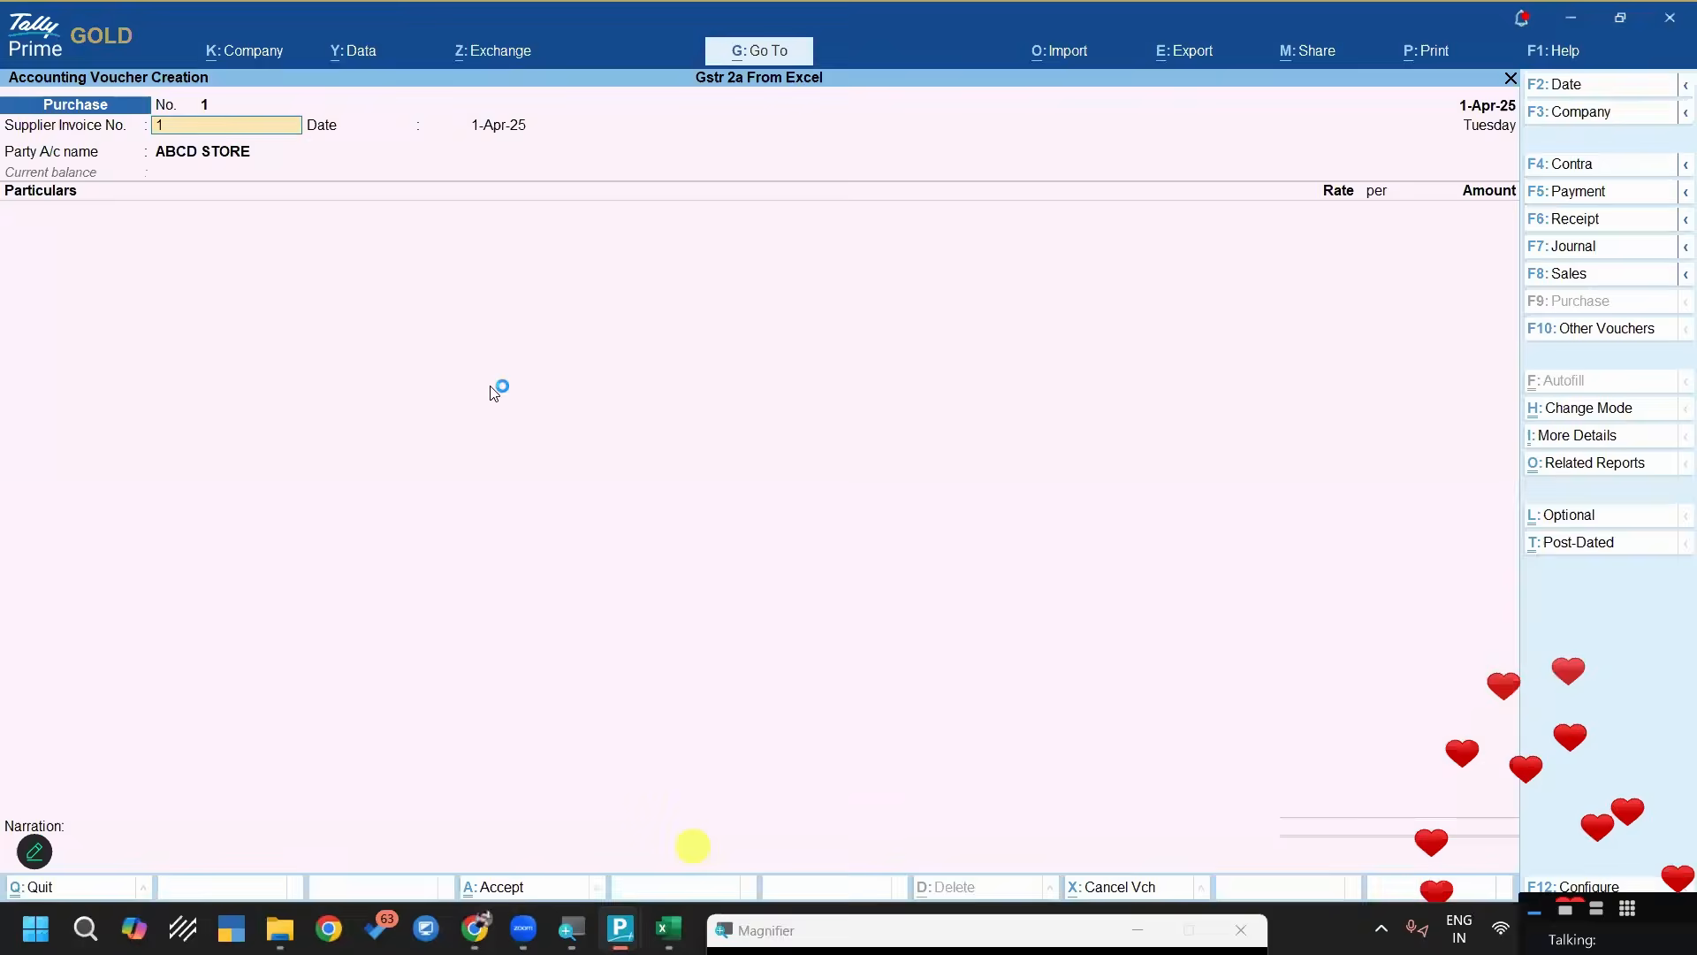
pyautogui.press('Return')
pyautogui.press('Return')
pyautogui.press('space')
pyautogui.press('Return')
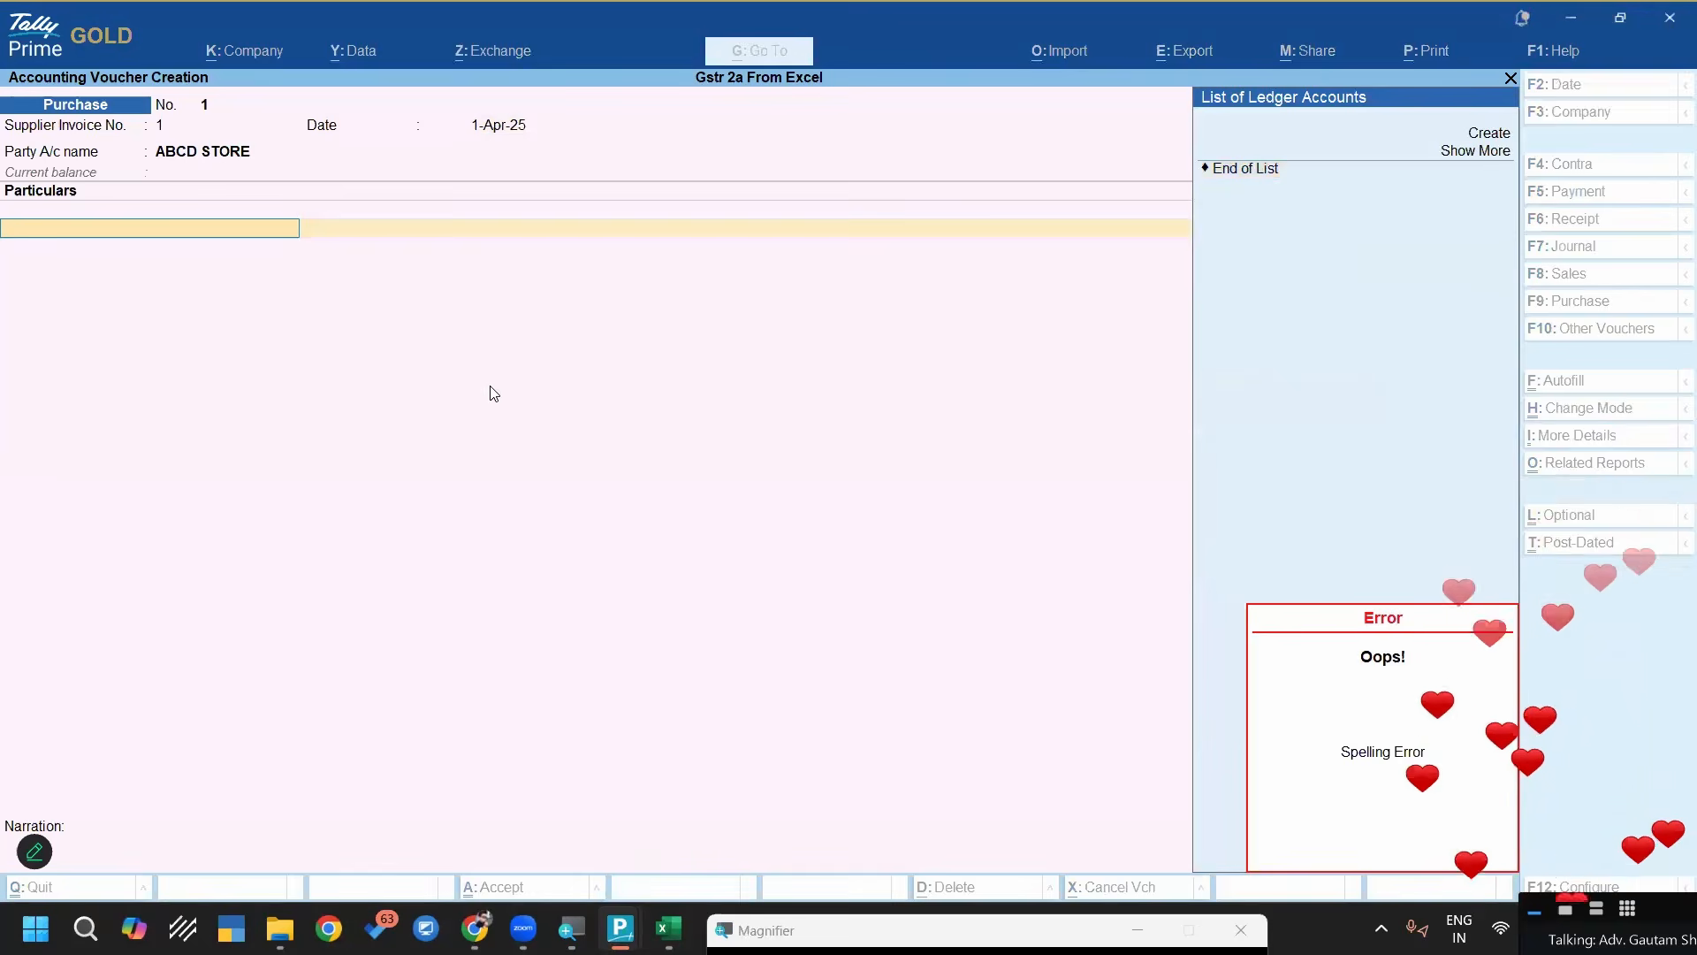
# Return to the mapping template and add the Top Ledgers (Party, Cash, Bank, & so on) field below Ledger Amount Dr/Cr
pyautogui.hotkey('alt', 'Tab')
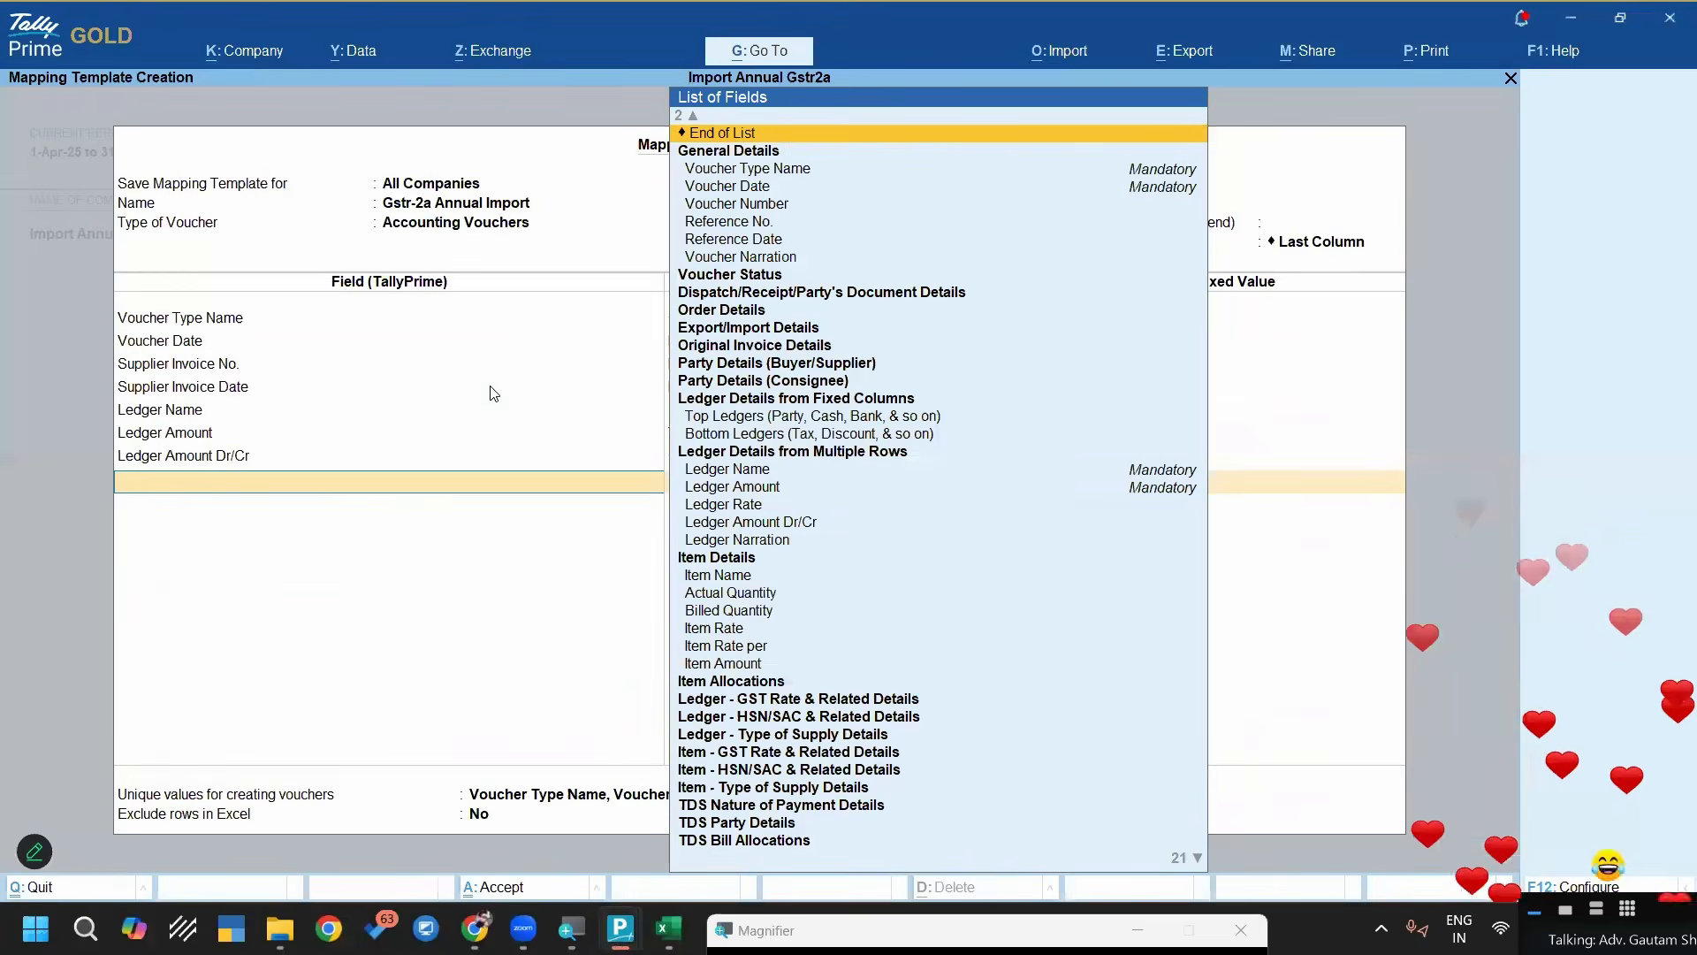
pyautogui.write('Top')
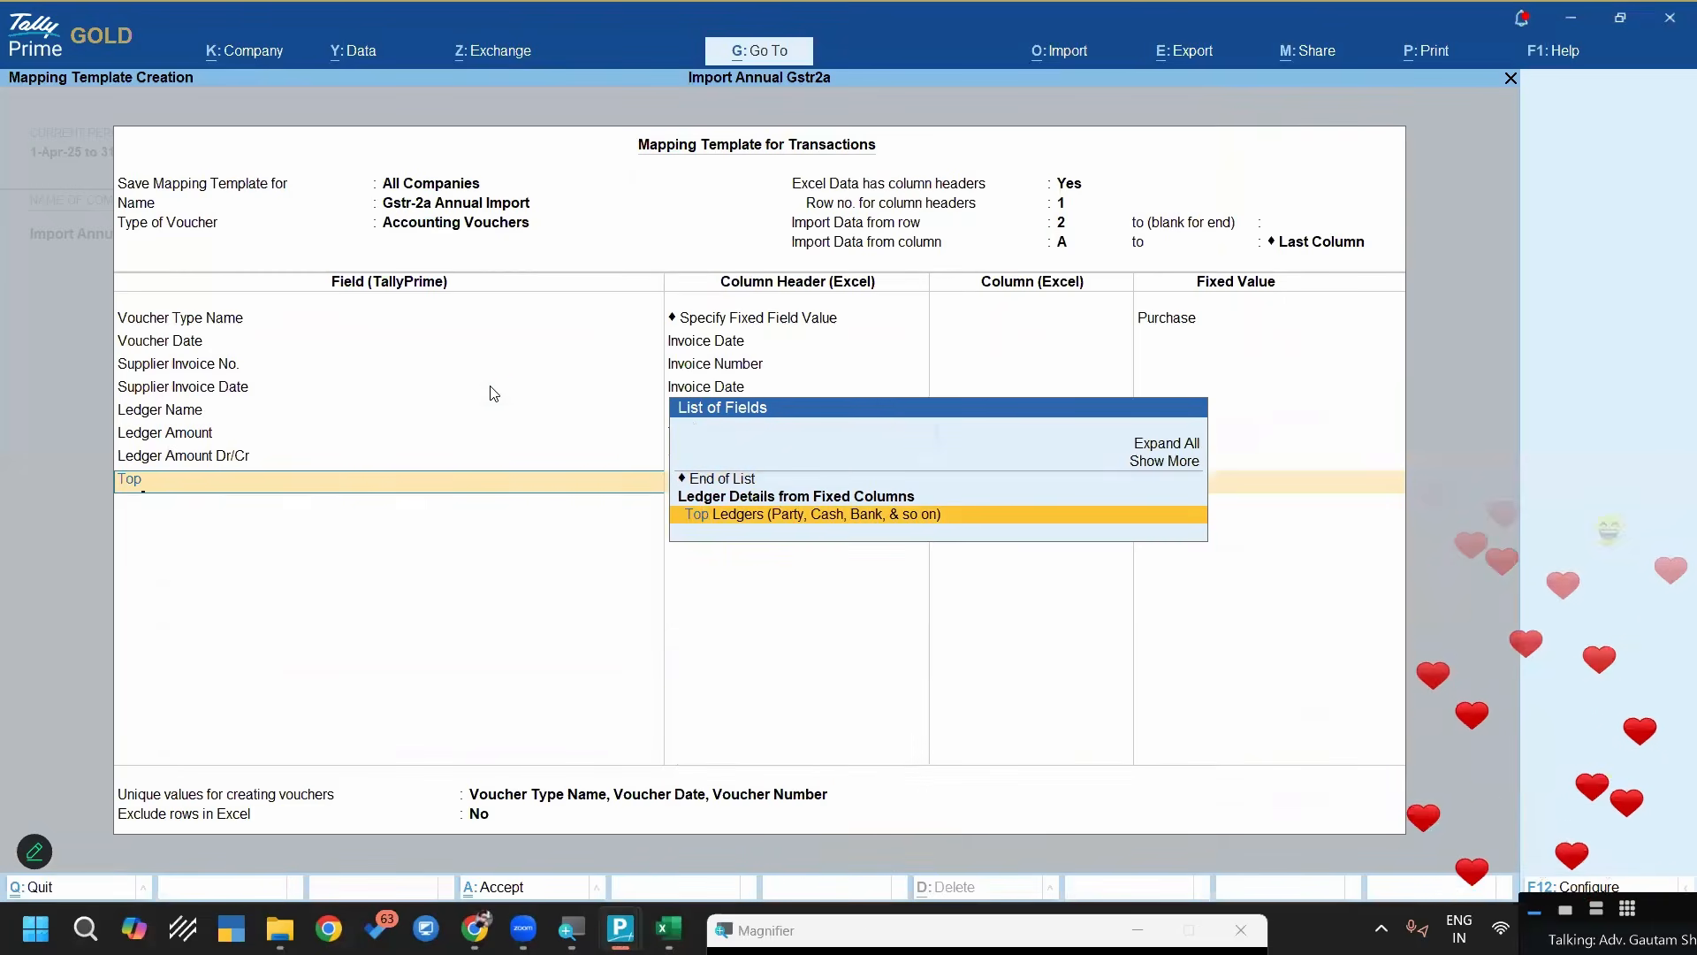
pyautogui.press('Return')
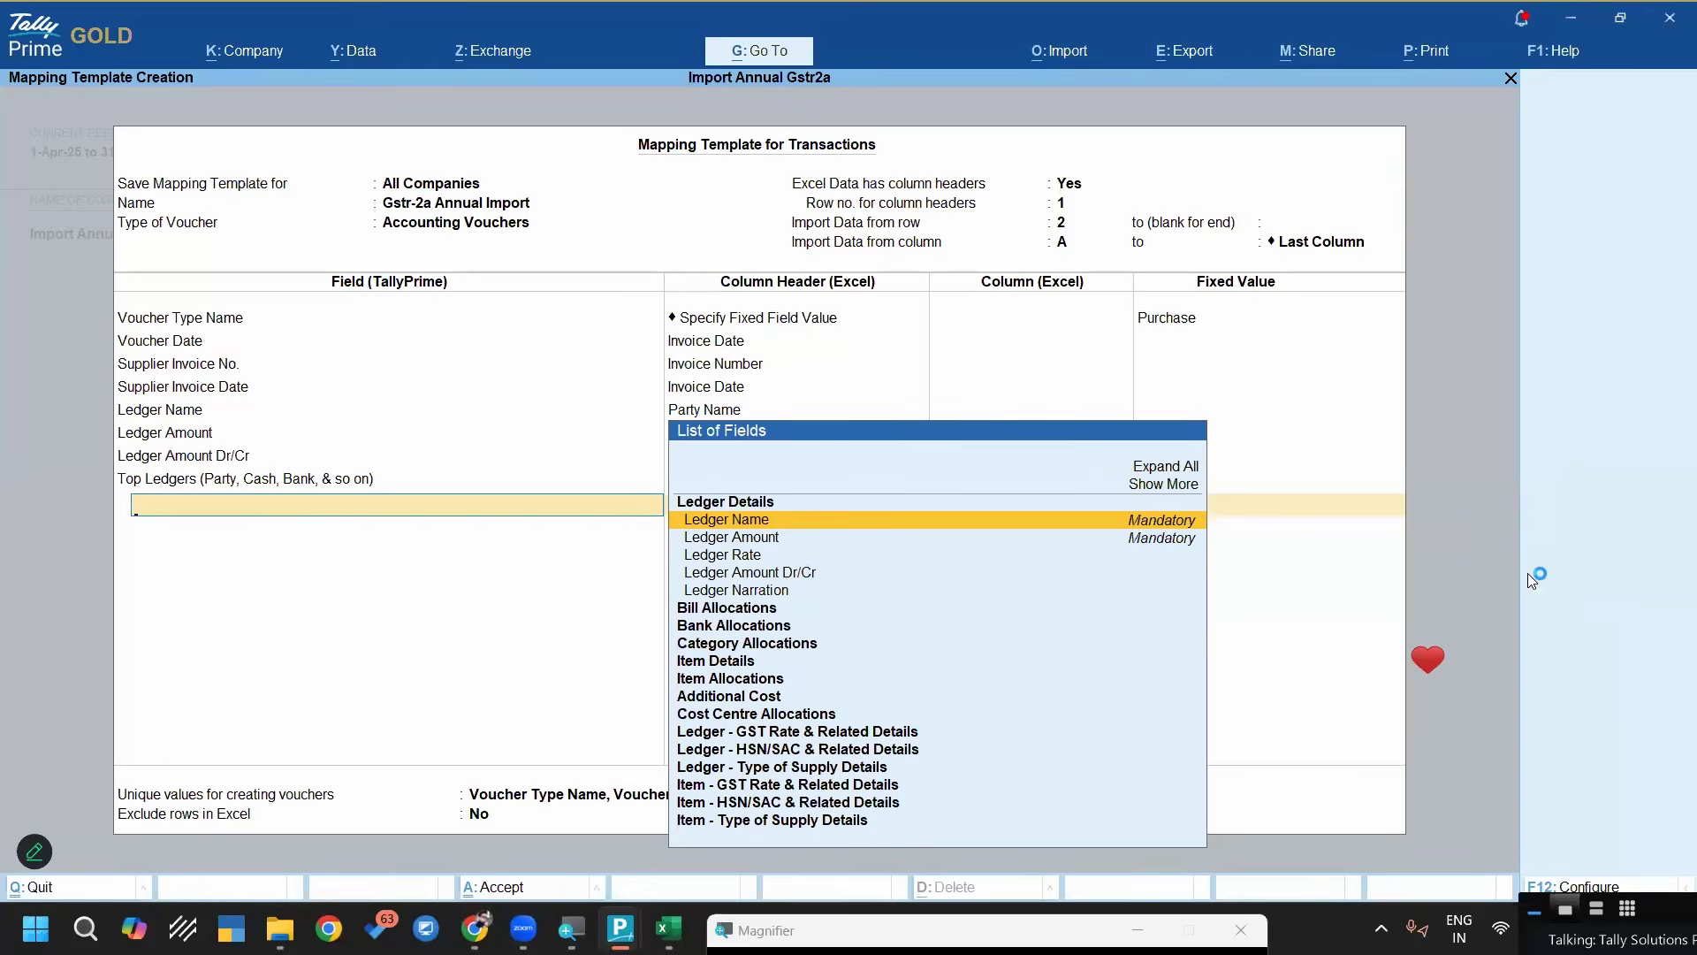
pyautogui.hotkey('alt', 'Tab')
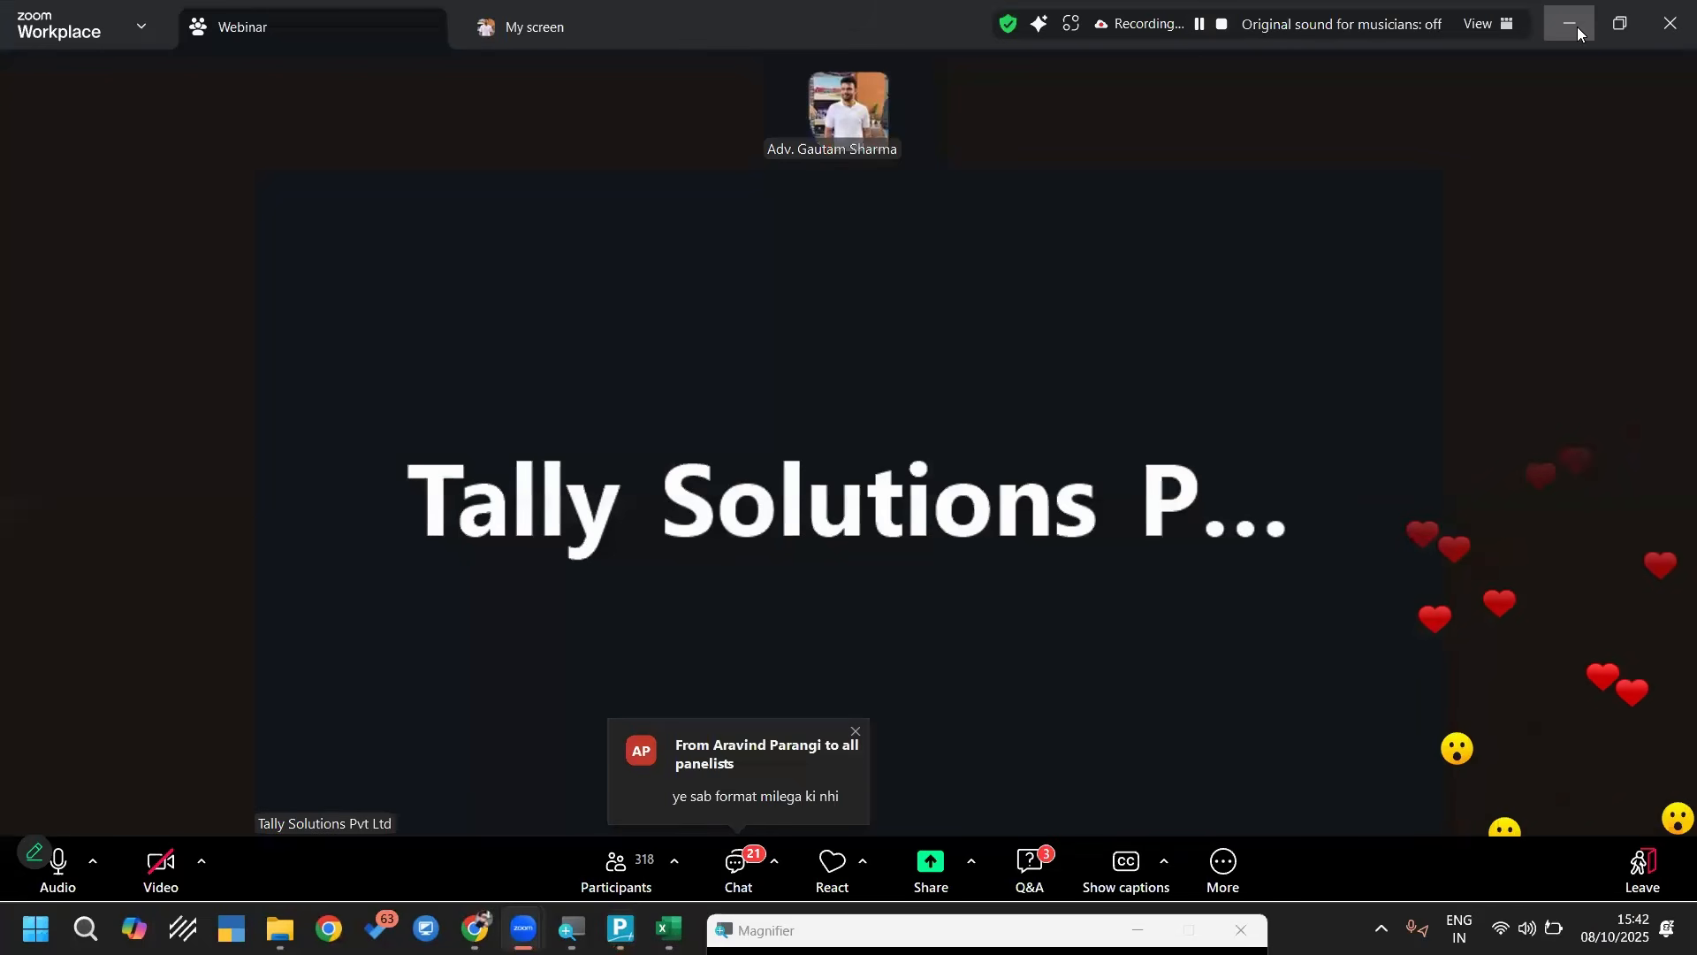
pyautogui.hotkey('alt', 'Tab')
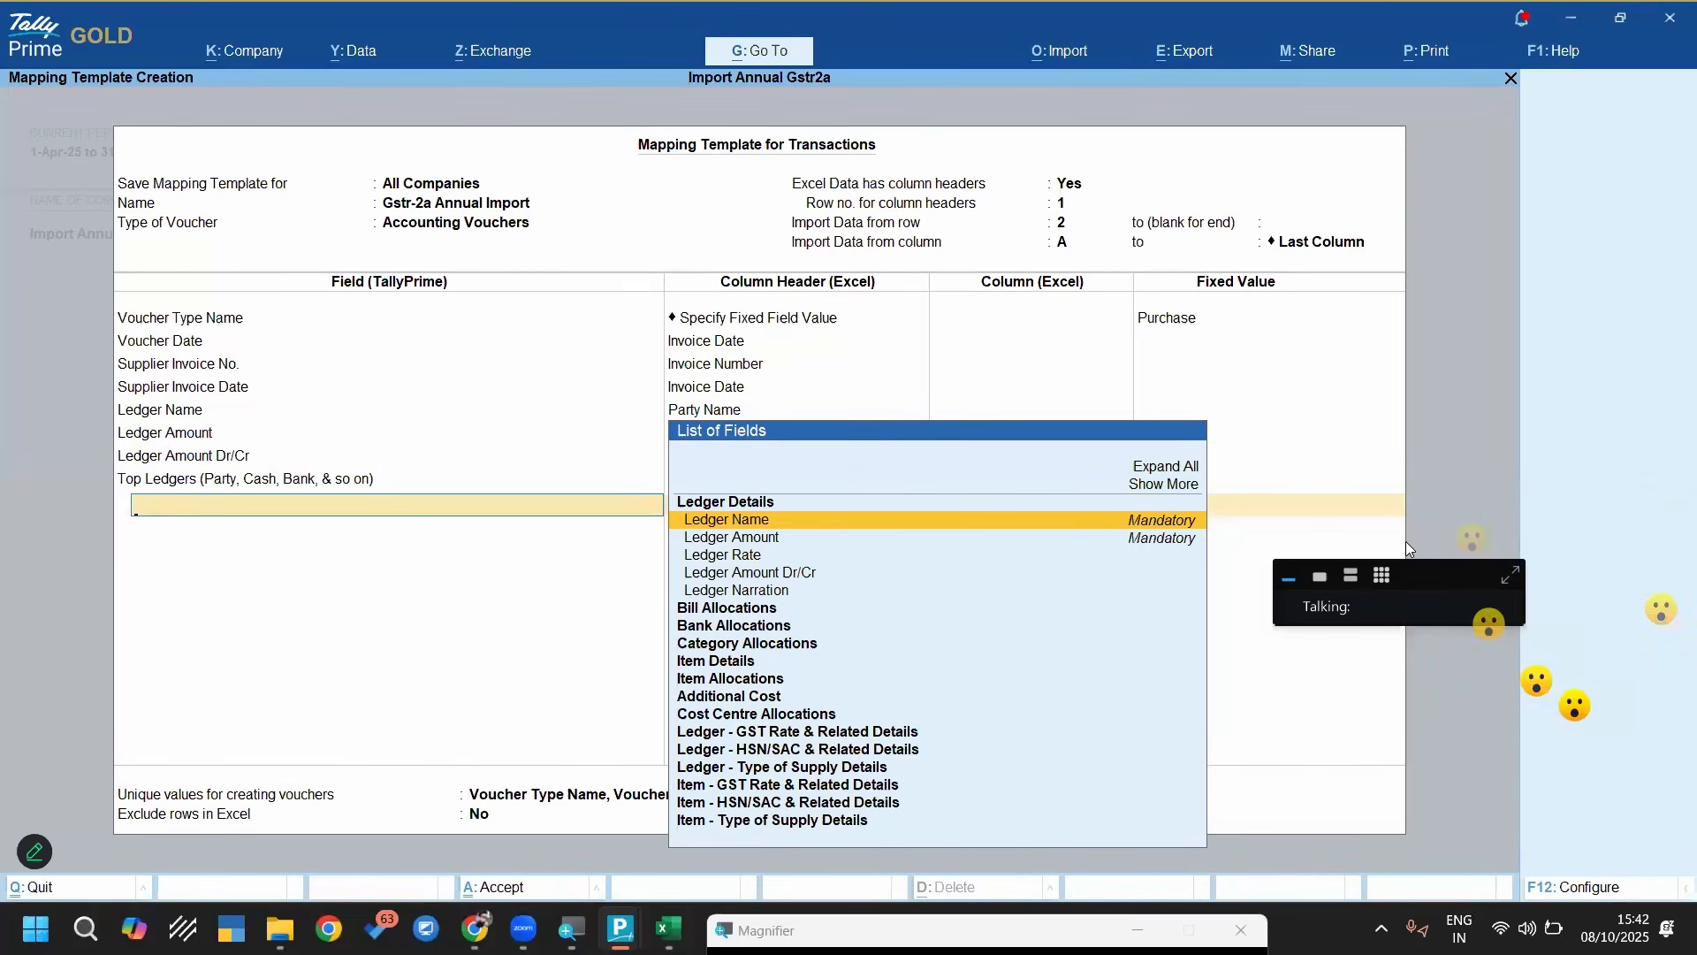
pyautogui.hotkey('alt', 'Tab')
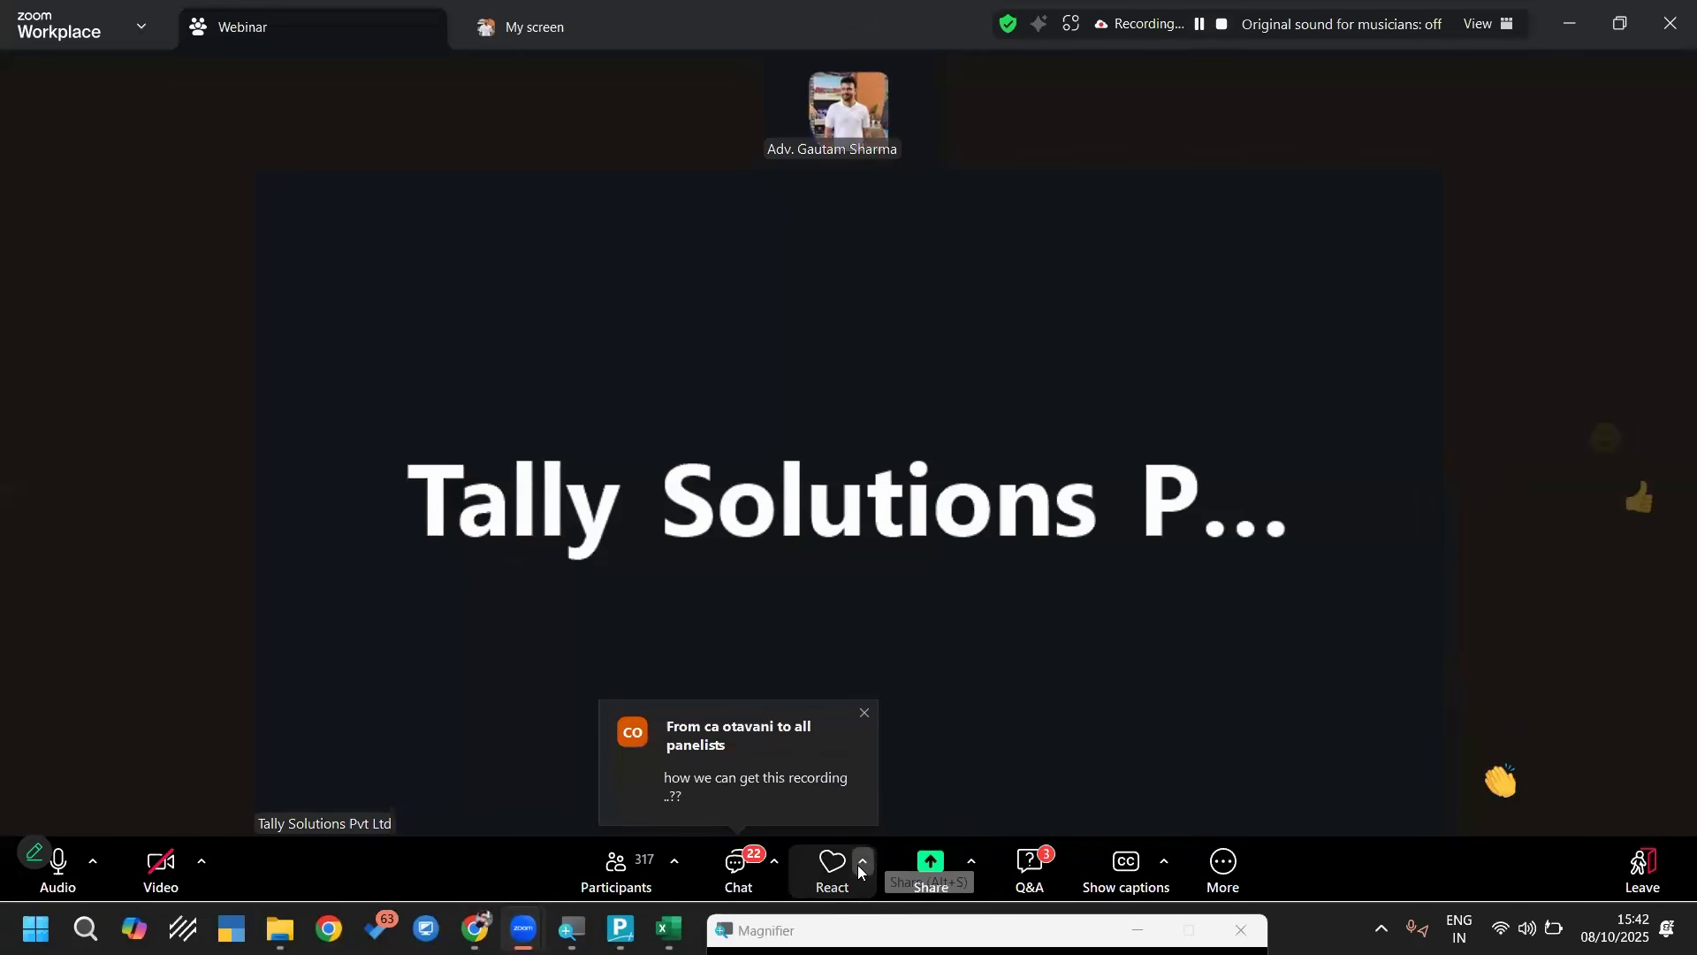
pyautogui.click(858, 864)
pyautogui.click(934, 820)
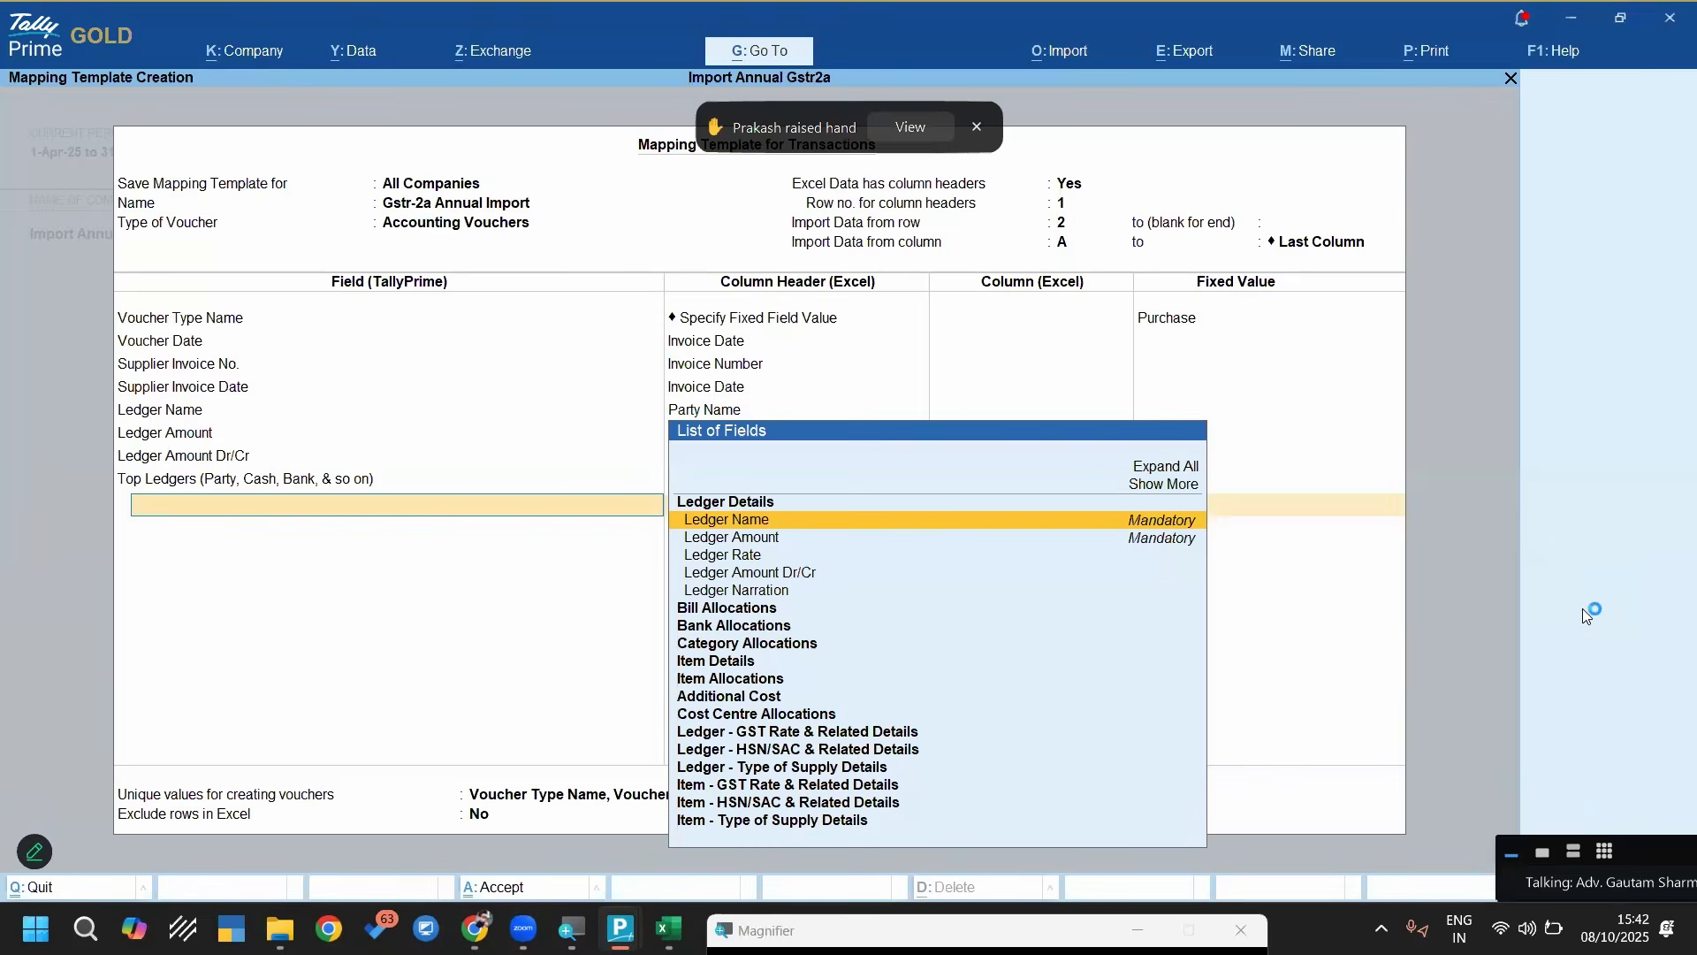
# Add the Ledger Name field under Top Ledgers and look through the available column headers
pyautogui.press('Return')
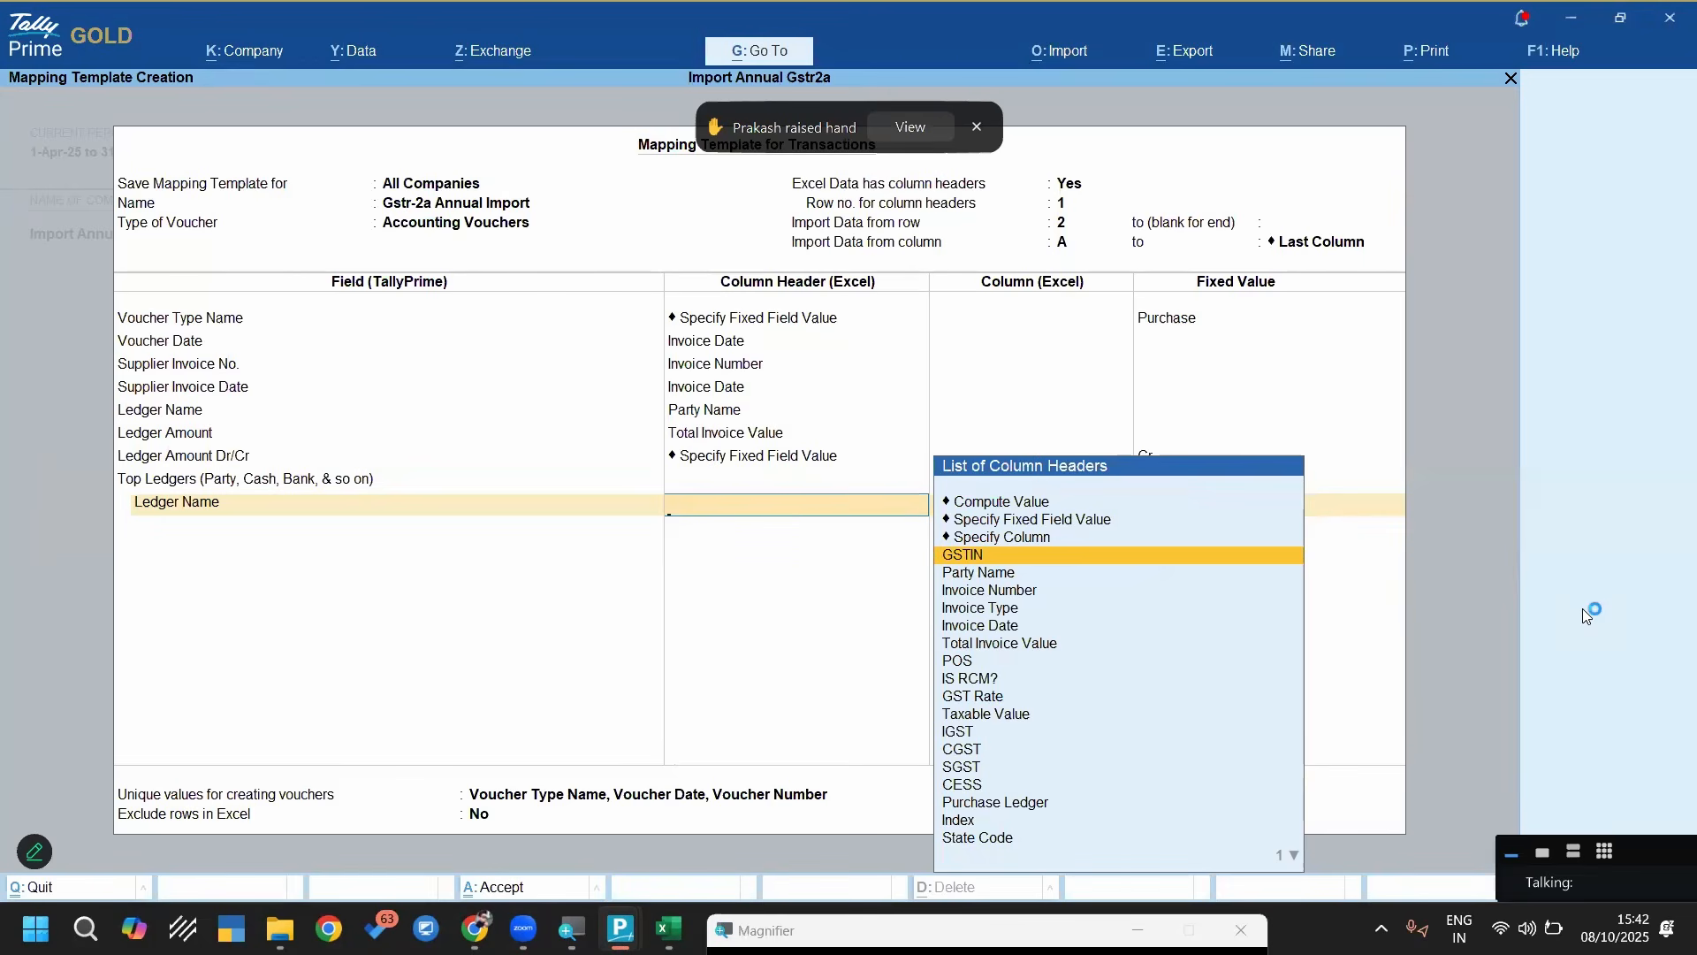
pyautogui.press('Down')
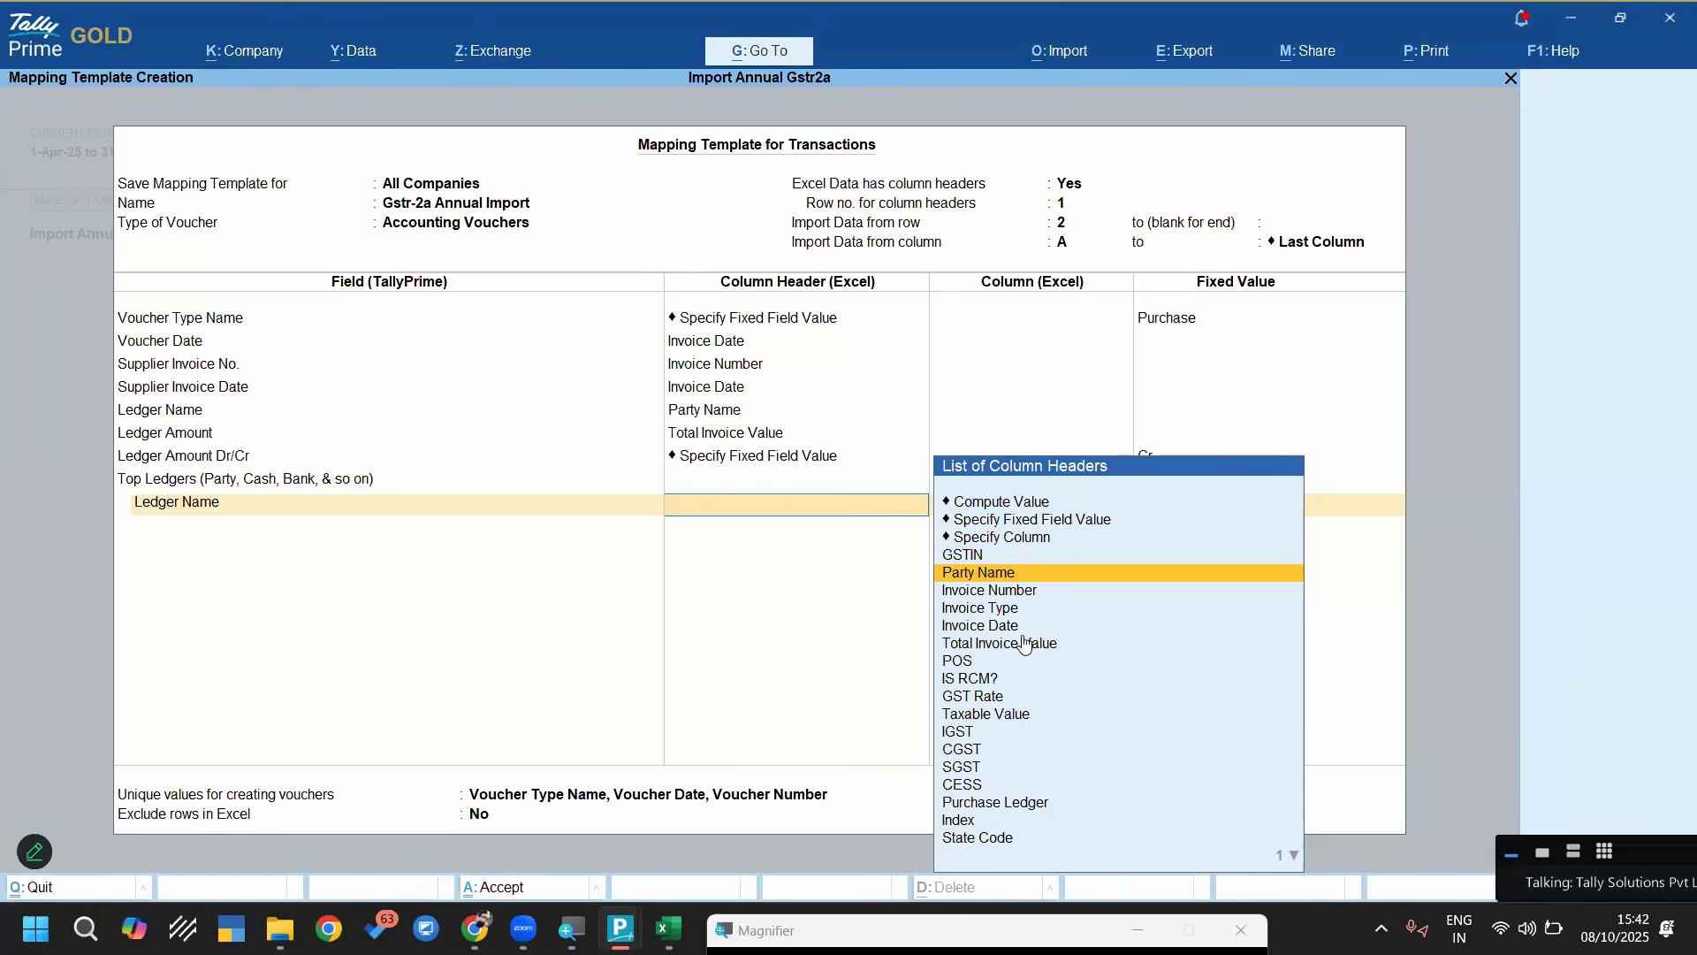
pyautogui.press('Down')
pyautogui.press('Down')
pyautogui.press('Down')
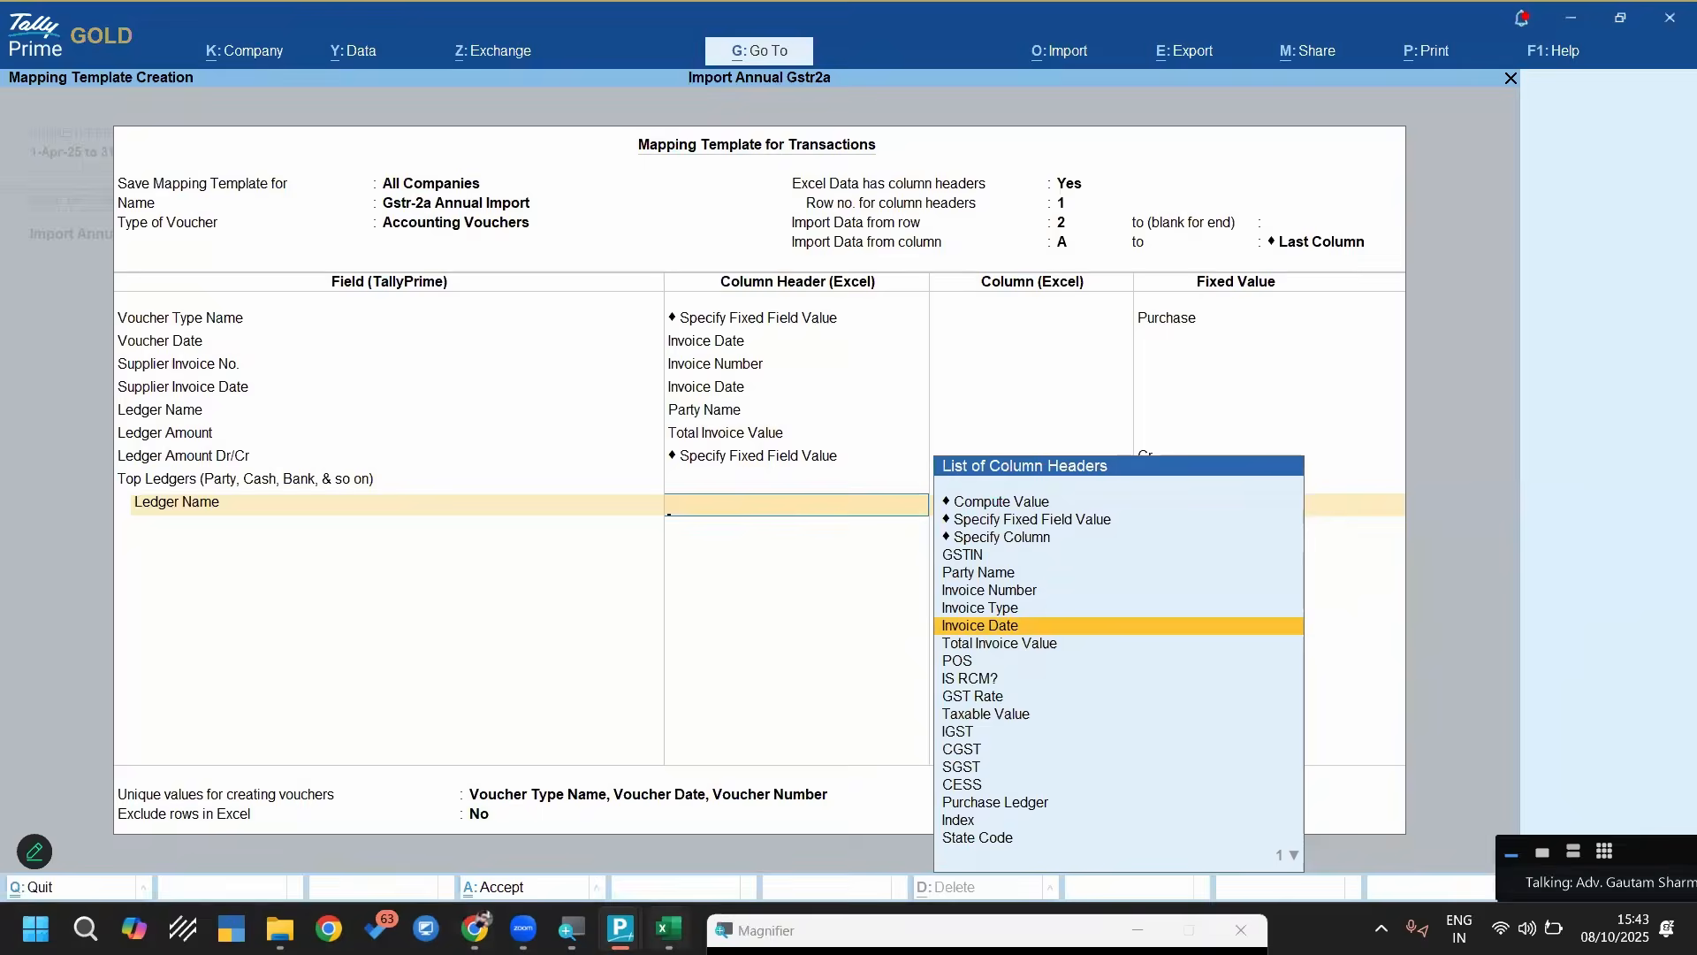
# Switch to the Annual 2A sheet in Excel and check which column letter holds Purchase Ledger
pyautogui.click(669, 929)
pyautogui.click(1062, 412)
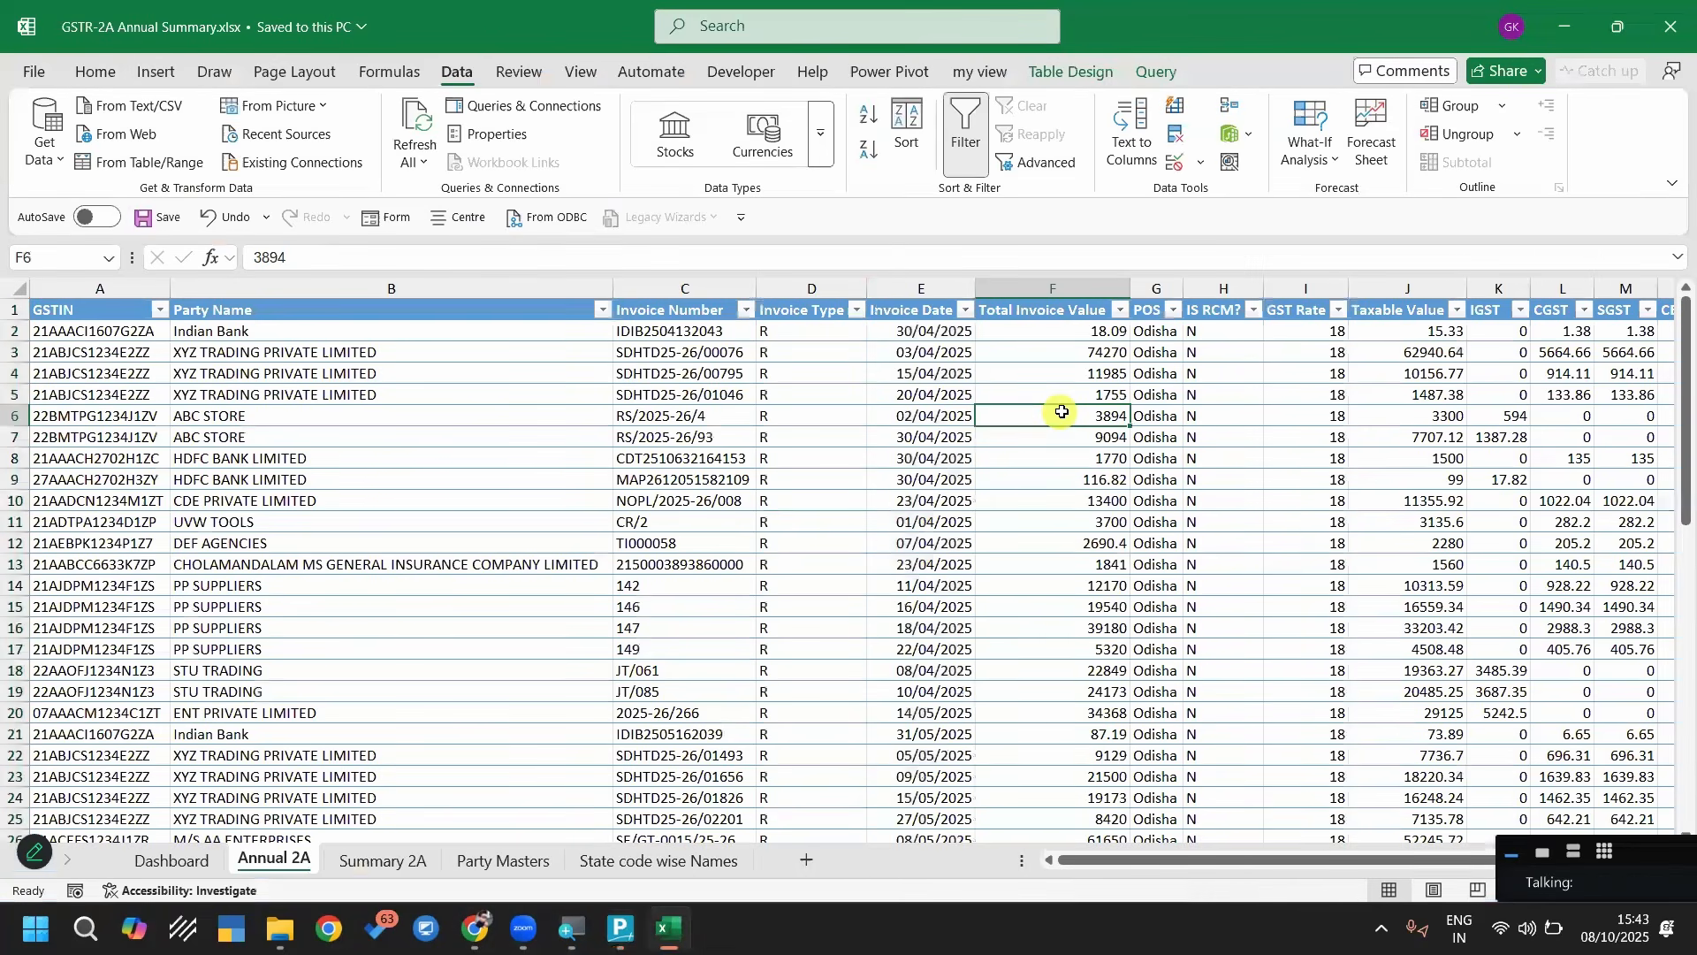
pyautogui.press('Right')
pyautogui.press('Right')
pyautogui.press('Right')
pyautogui.press('Right')
pyautogui.press('Right')
pyautogui.press('Right')
pyautogui.press('Right')
pyautogui.press('Right')
pyautogui.press('Right')
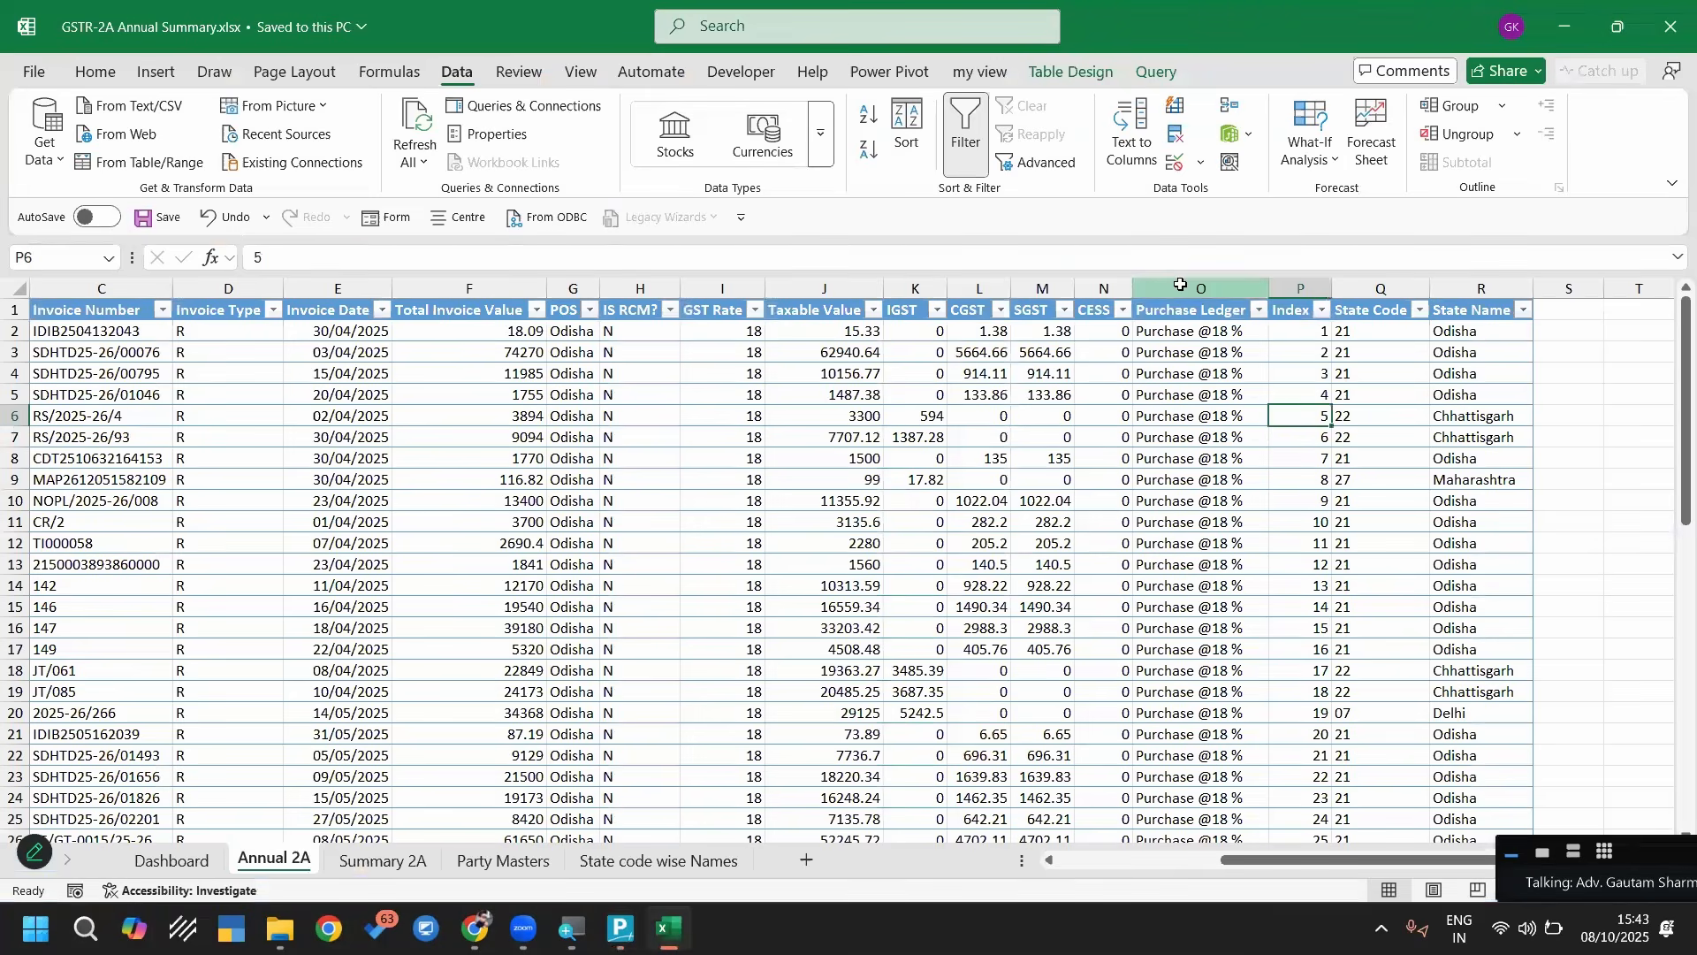
pyautogui.click(1198, 288)
pyautogui.press('super+plus')
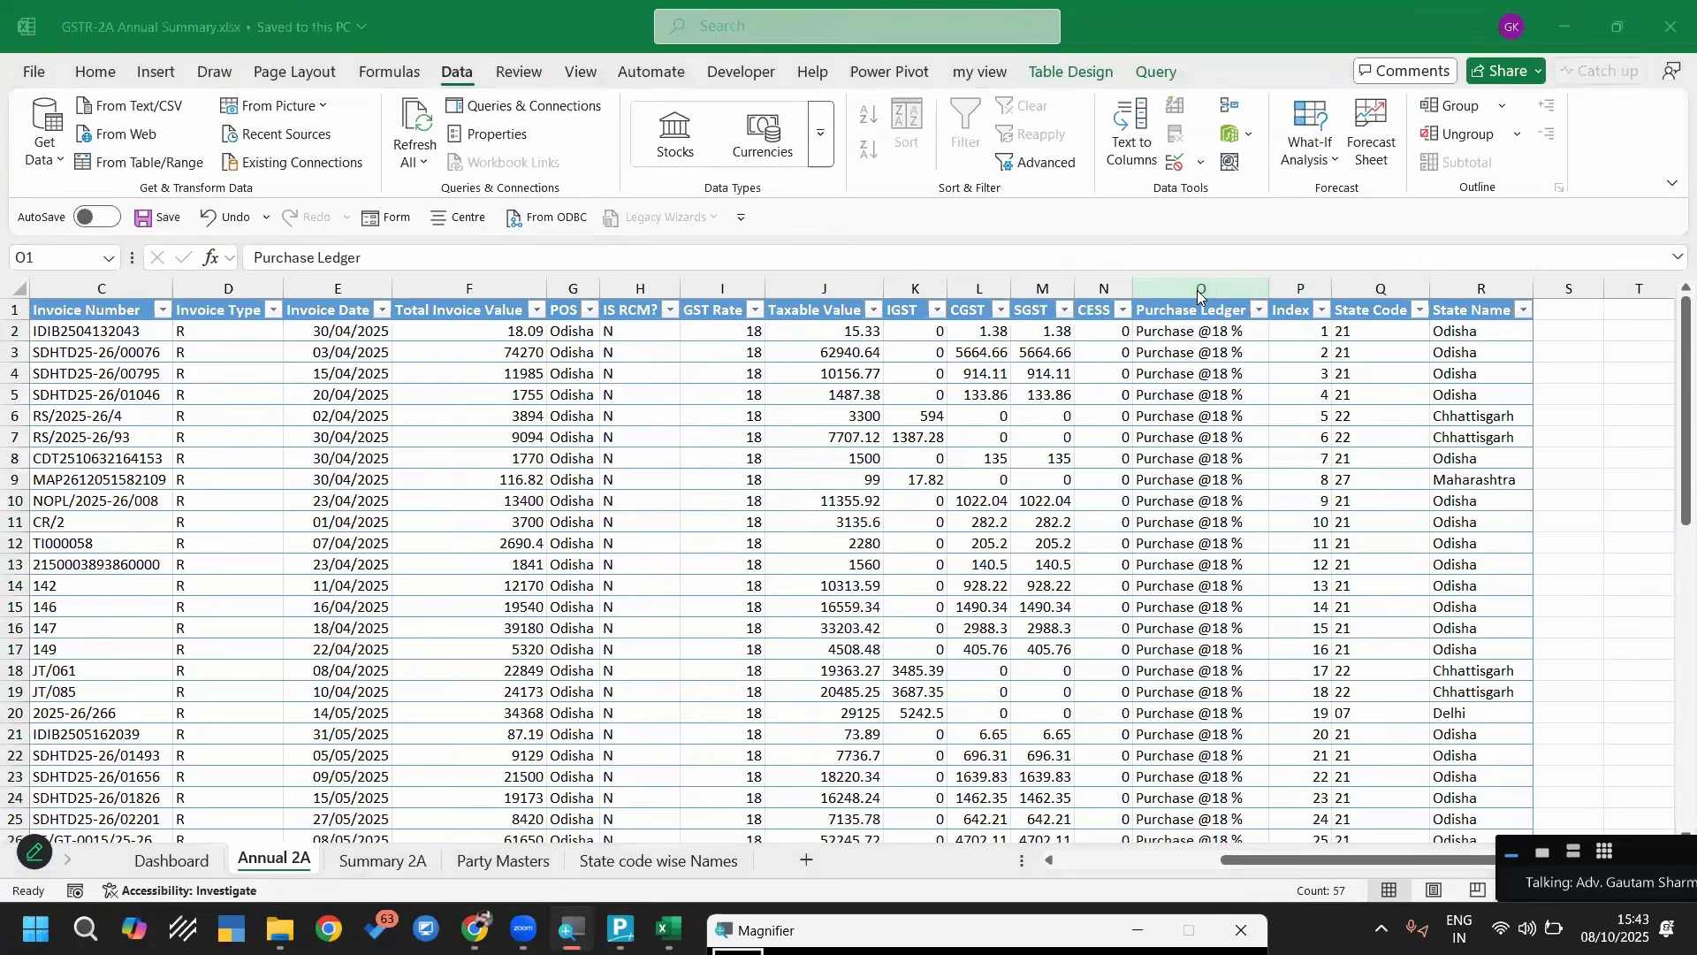
# Switch back to the TallyPrime mapping template and map the Ledger Name under Top Ledgers to Excel column O using Specify Column
pyautogui.hotkey('alt', 'Tab')
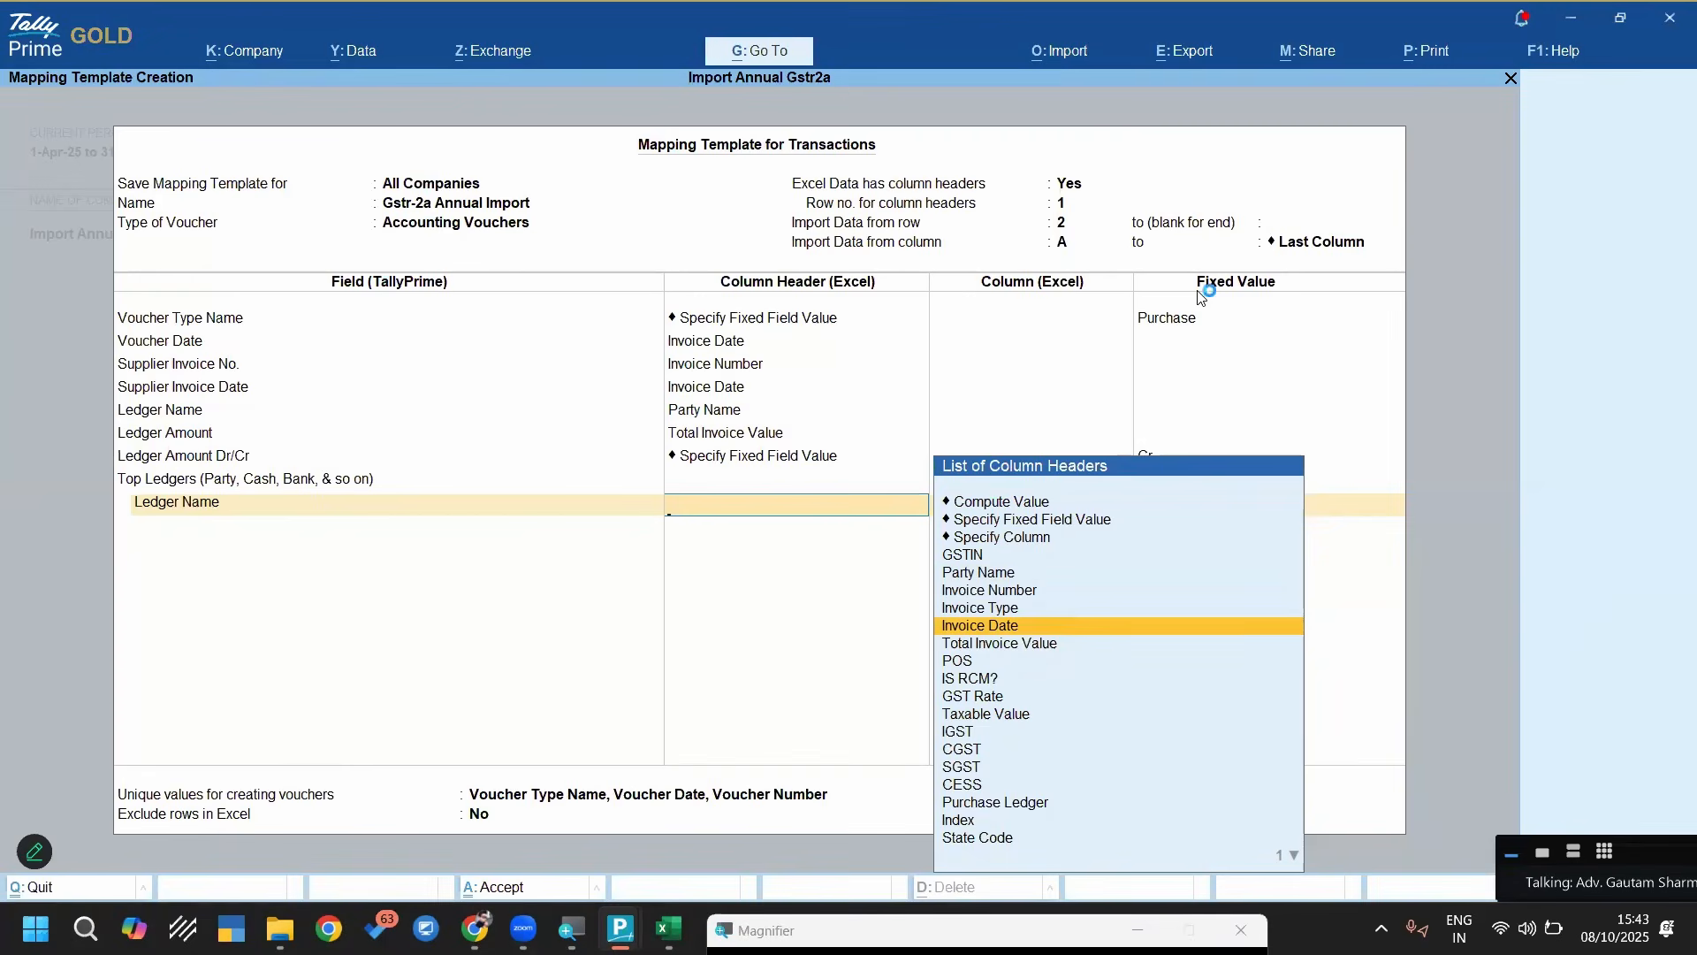
pyautogui.press('Up')
pyautogui.press('Up')
pyautogui.press('Up')
pyautogui.press('Up')
pyautogui.press('Up')
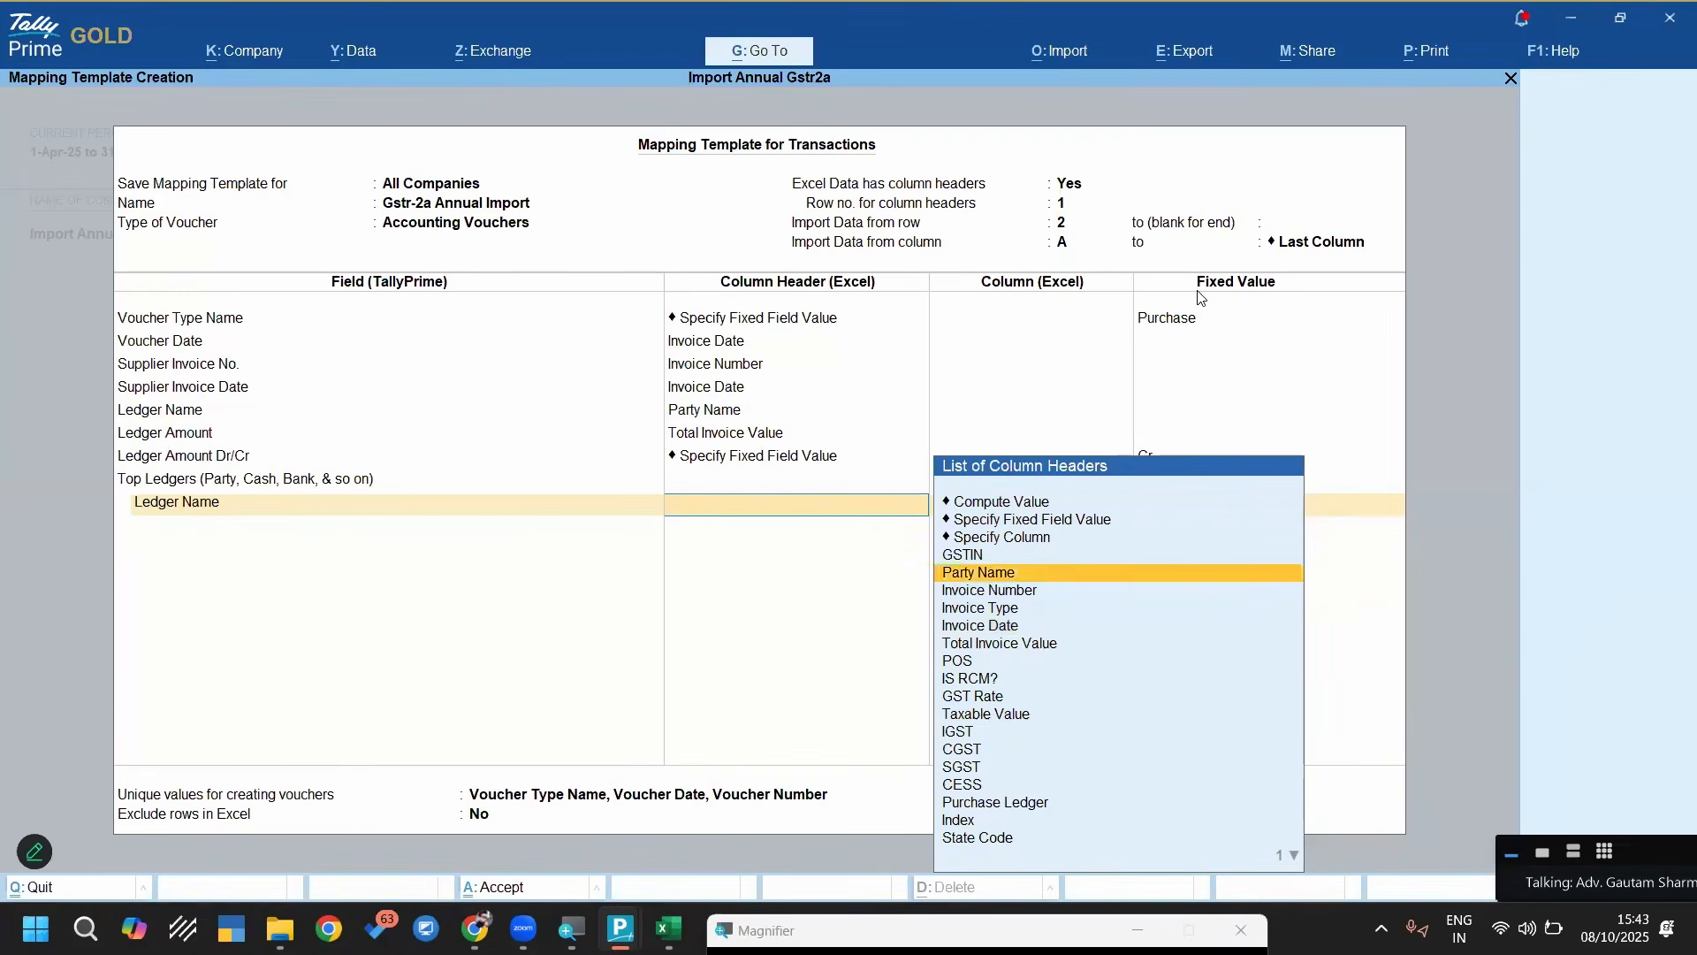
pyautogui.press('Return')
pyautogui.write('O')
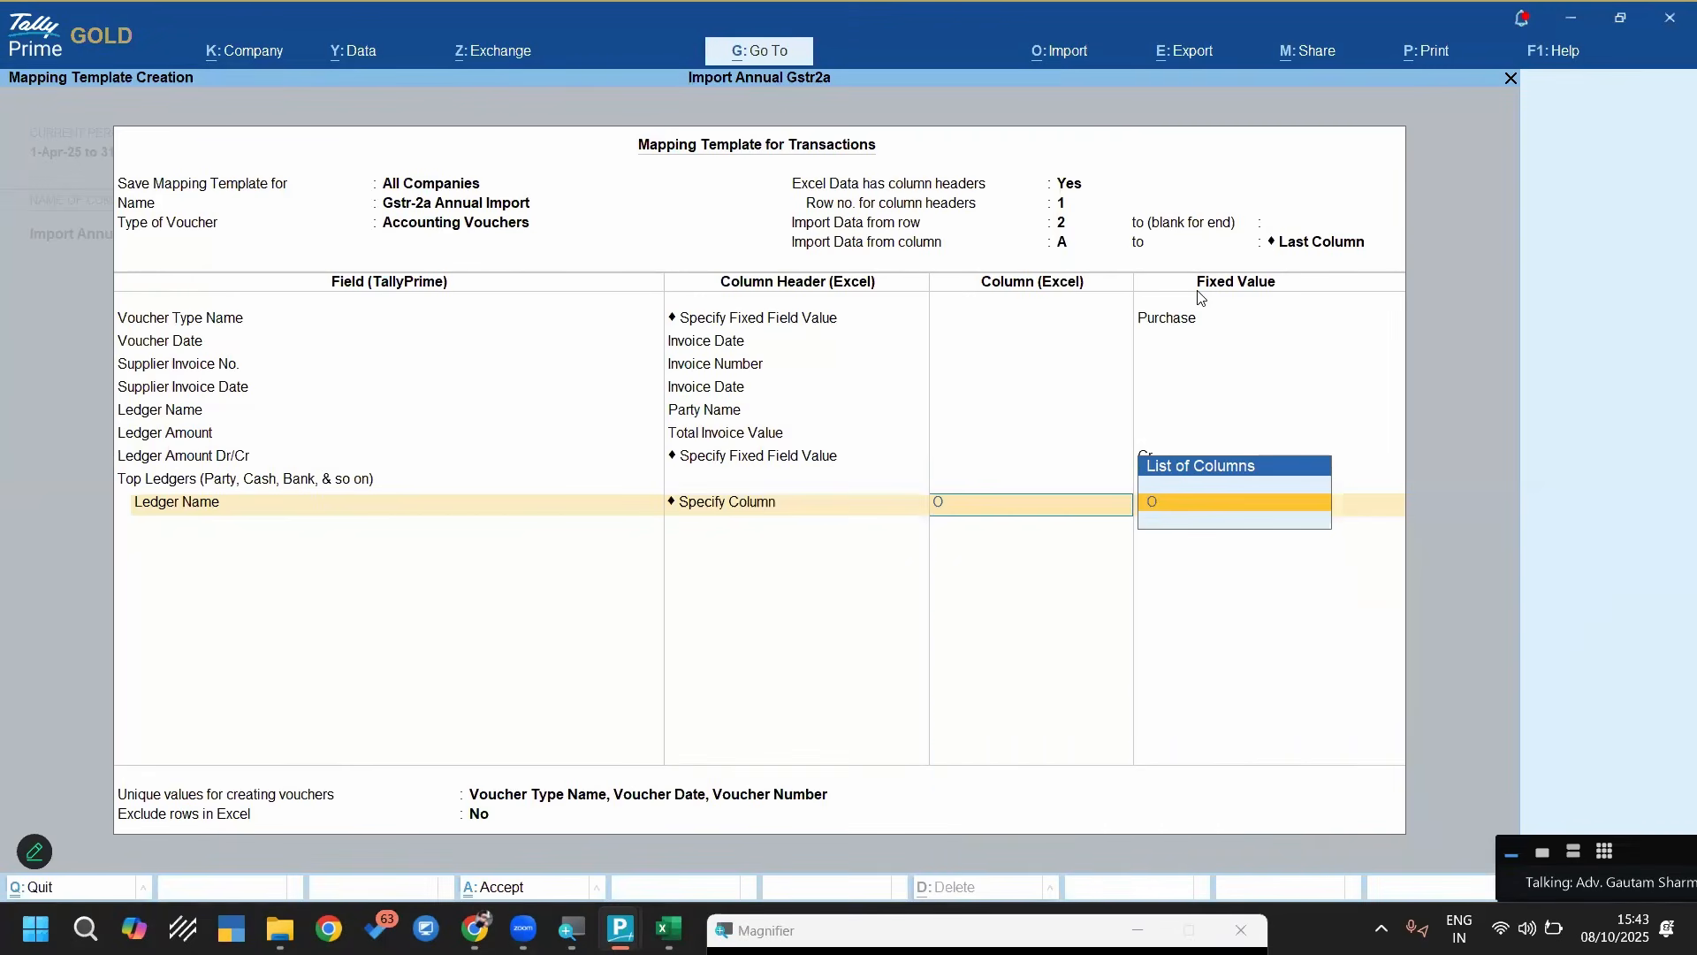
pyautogui.press('Return')
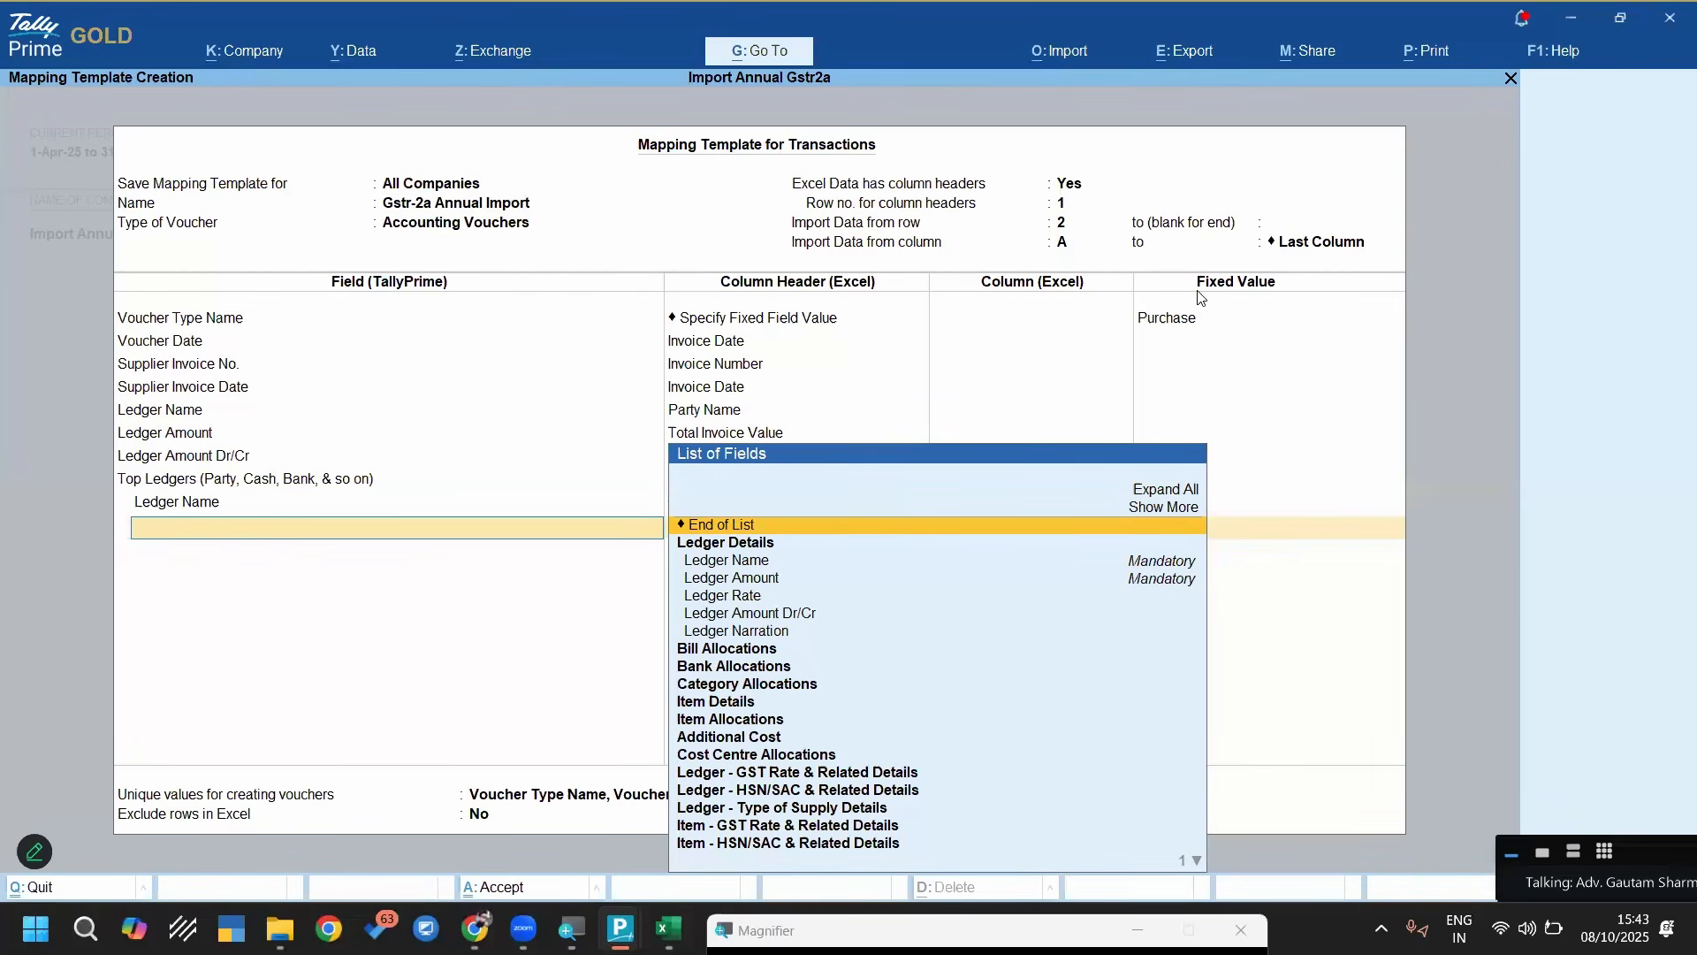
# Add the Ledger Amount field under Top Ledgers in the mapping template
pyautogui.write('Led')
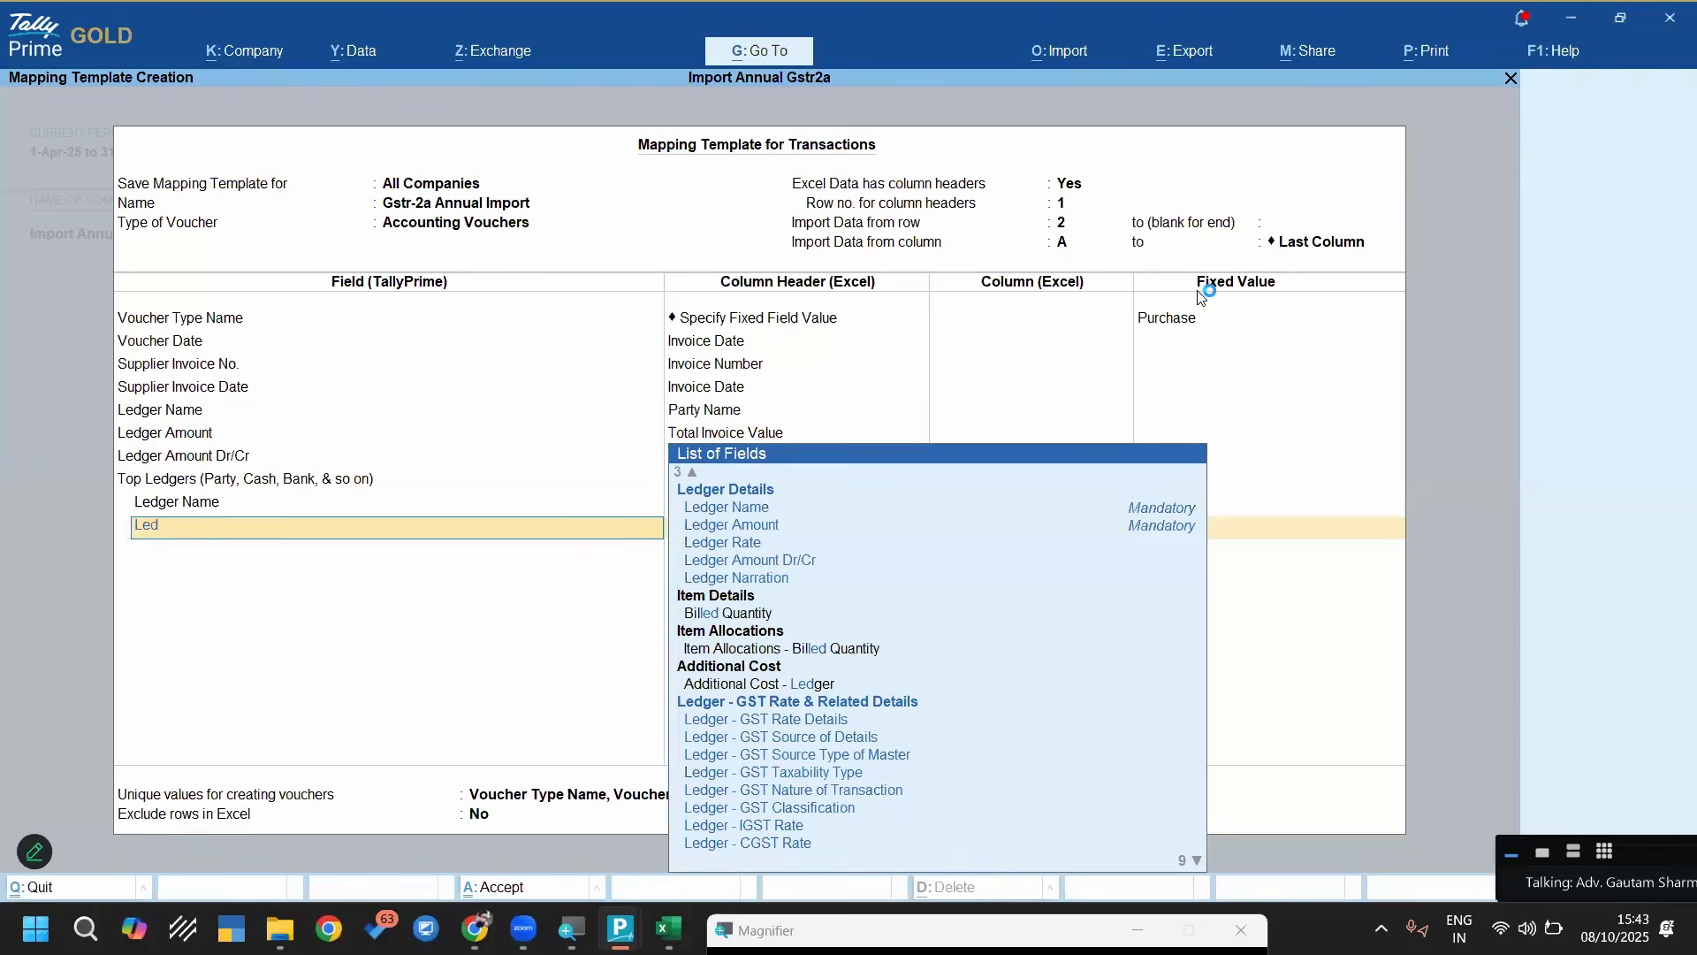
pyautogui.press('Down')
pyautogui.press('Down')
pyautogui.press('Return')
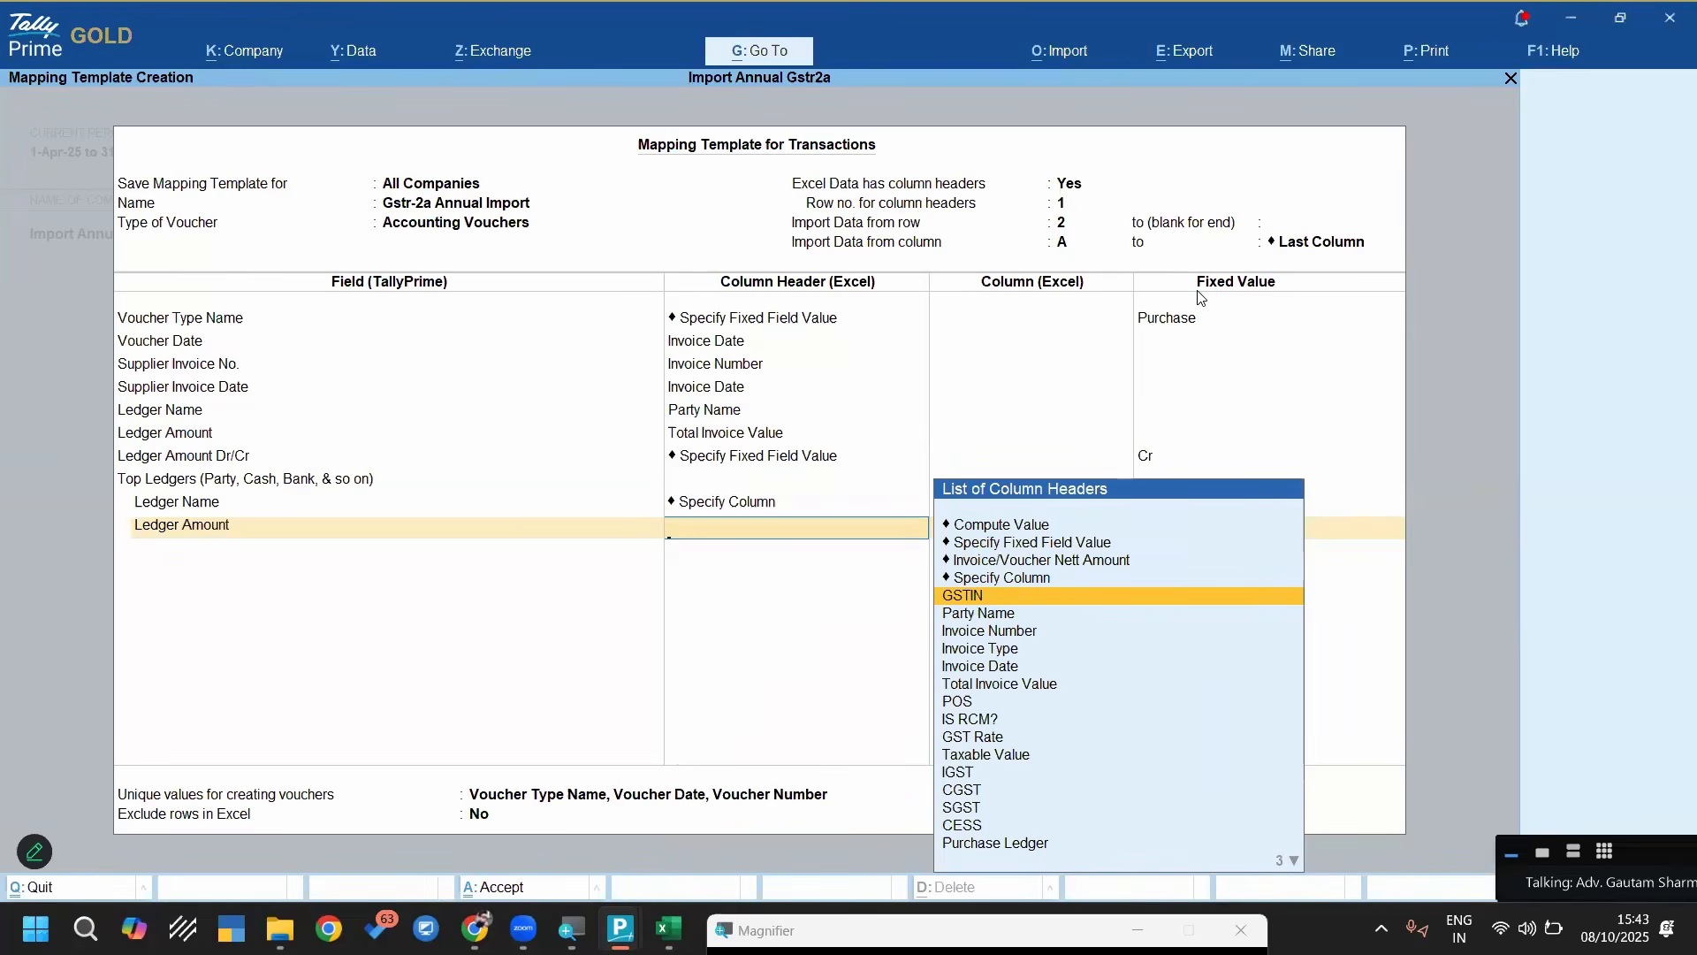
# Check the Taxable Value column letter in the Excel sheet, return to TallyPrime and map the Top Ledgers amount to column J using Specify Column
pyautogui.hotkey('alt', 'Tab')
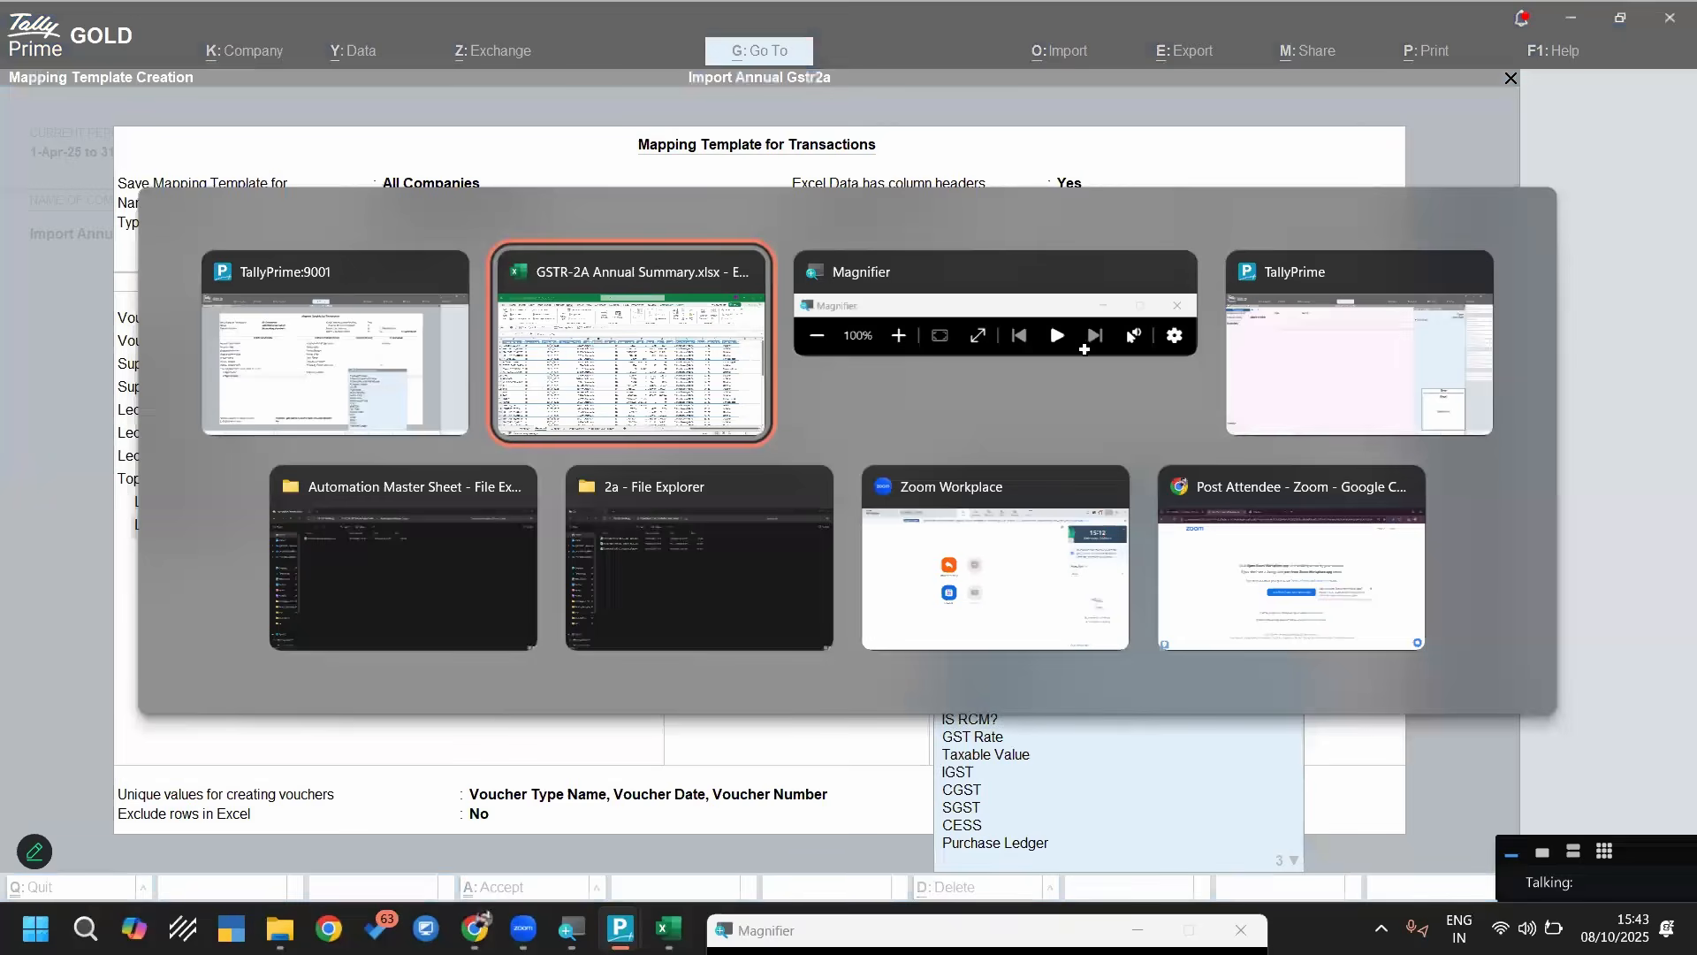
pyautogui.click(817, 294)
pyautogui.hotkey('alt', 'Tab')
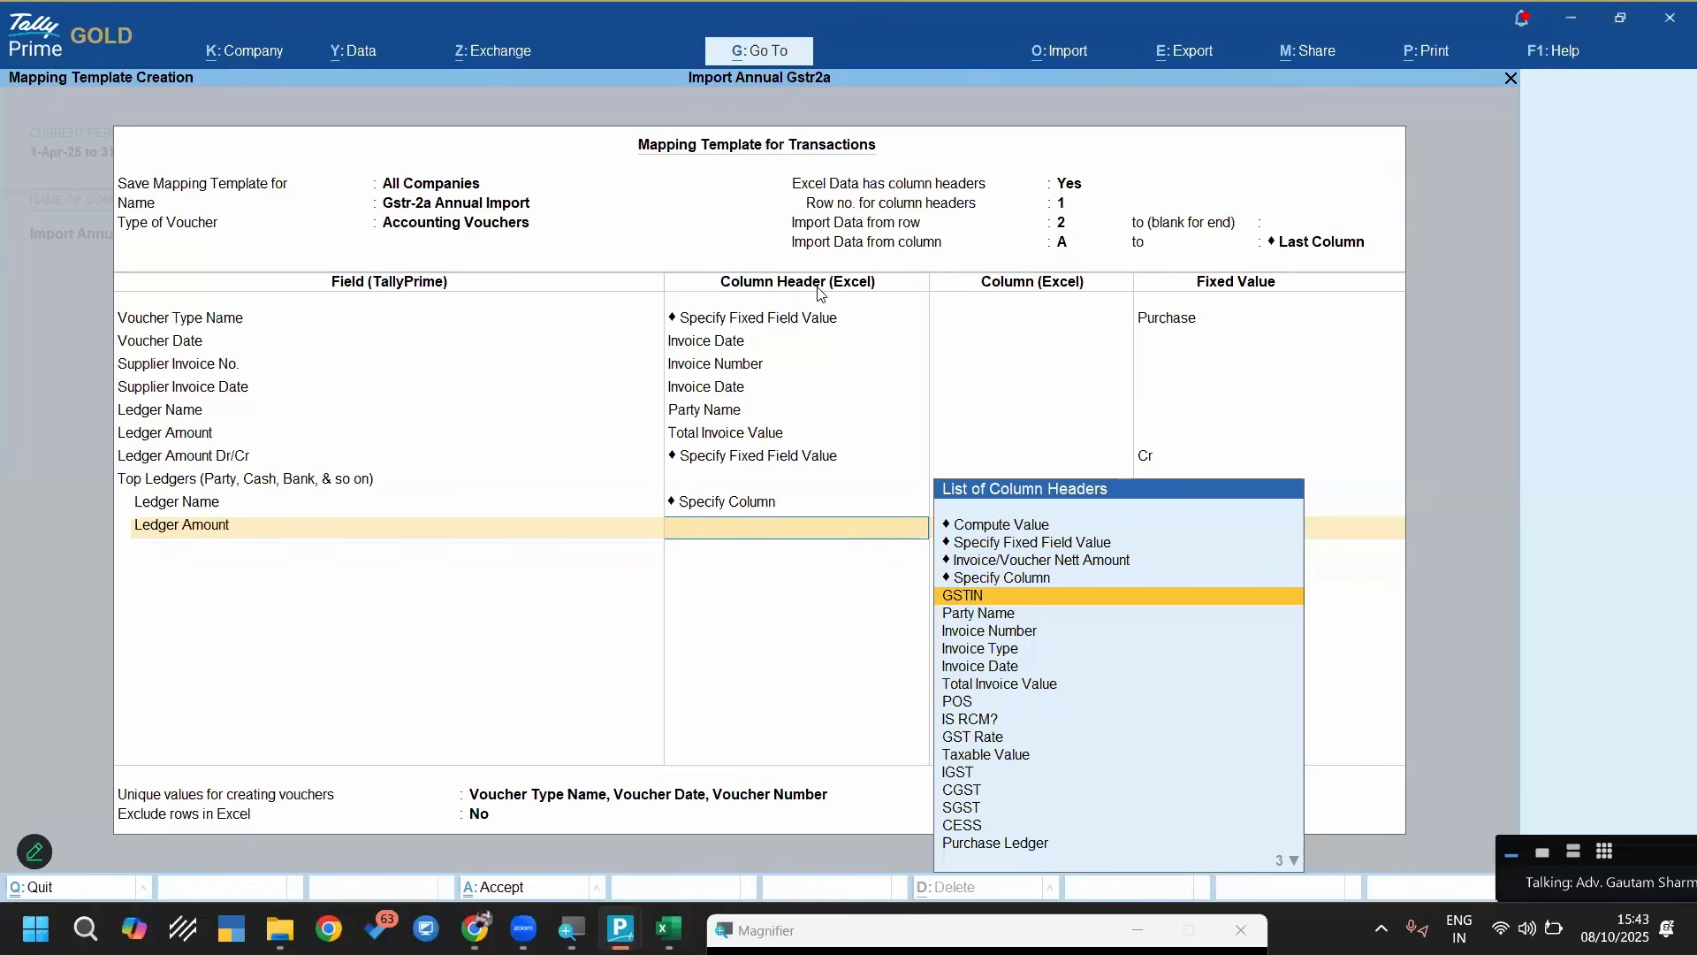
pyautogui.press('Up')
pyautogui.press('Return')
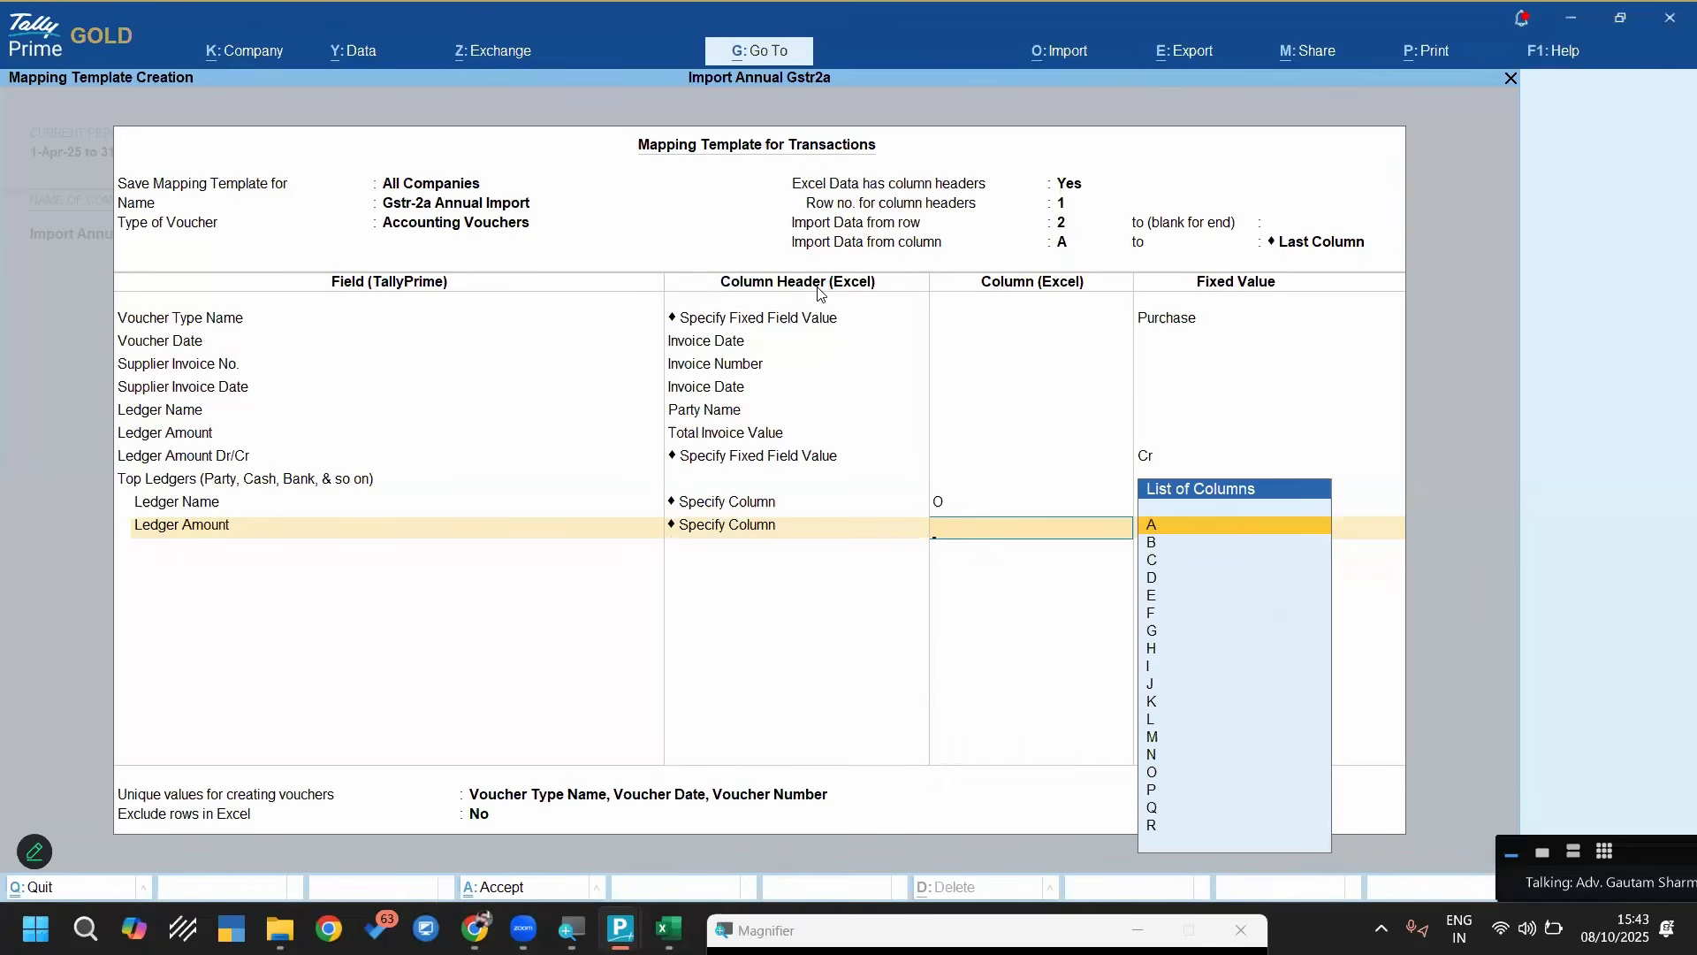
pyautogui.press('Return')
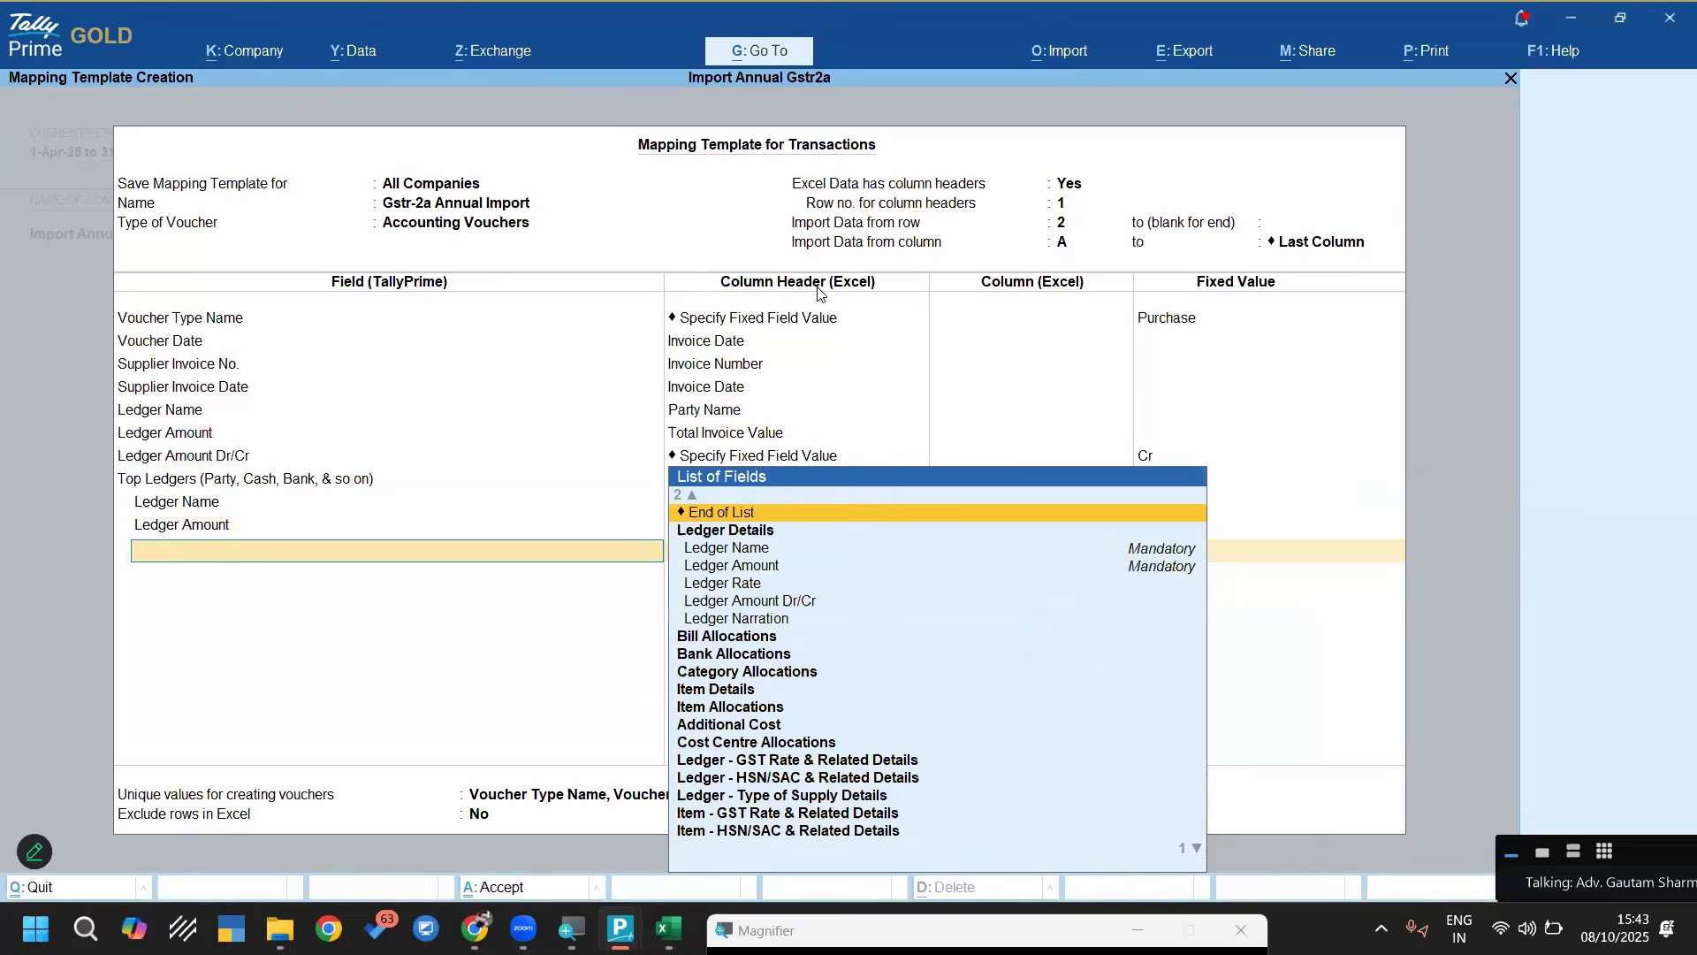
# Add Ledger Amount Dr/Cr under Top Ledgers and give it the fixed value Dr
pyautogui.write('Led')
pyautogui.press('Down')
pyautogui.press('Down')
pyautogui.press('Down')
pyautogui.press('Return')
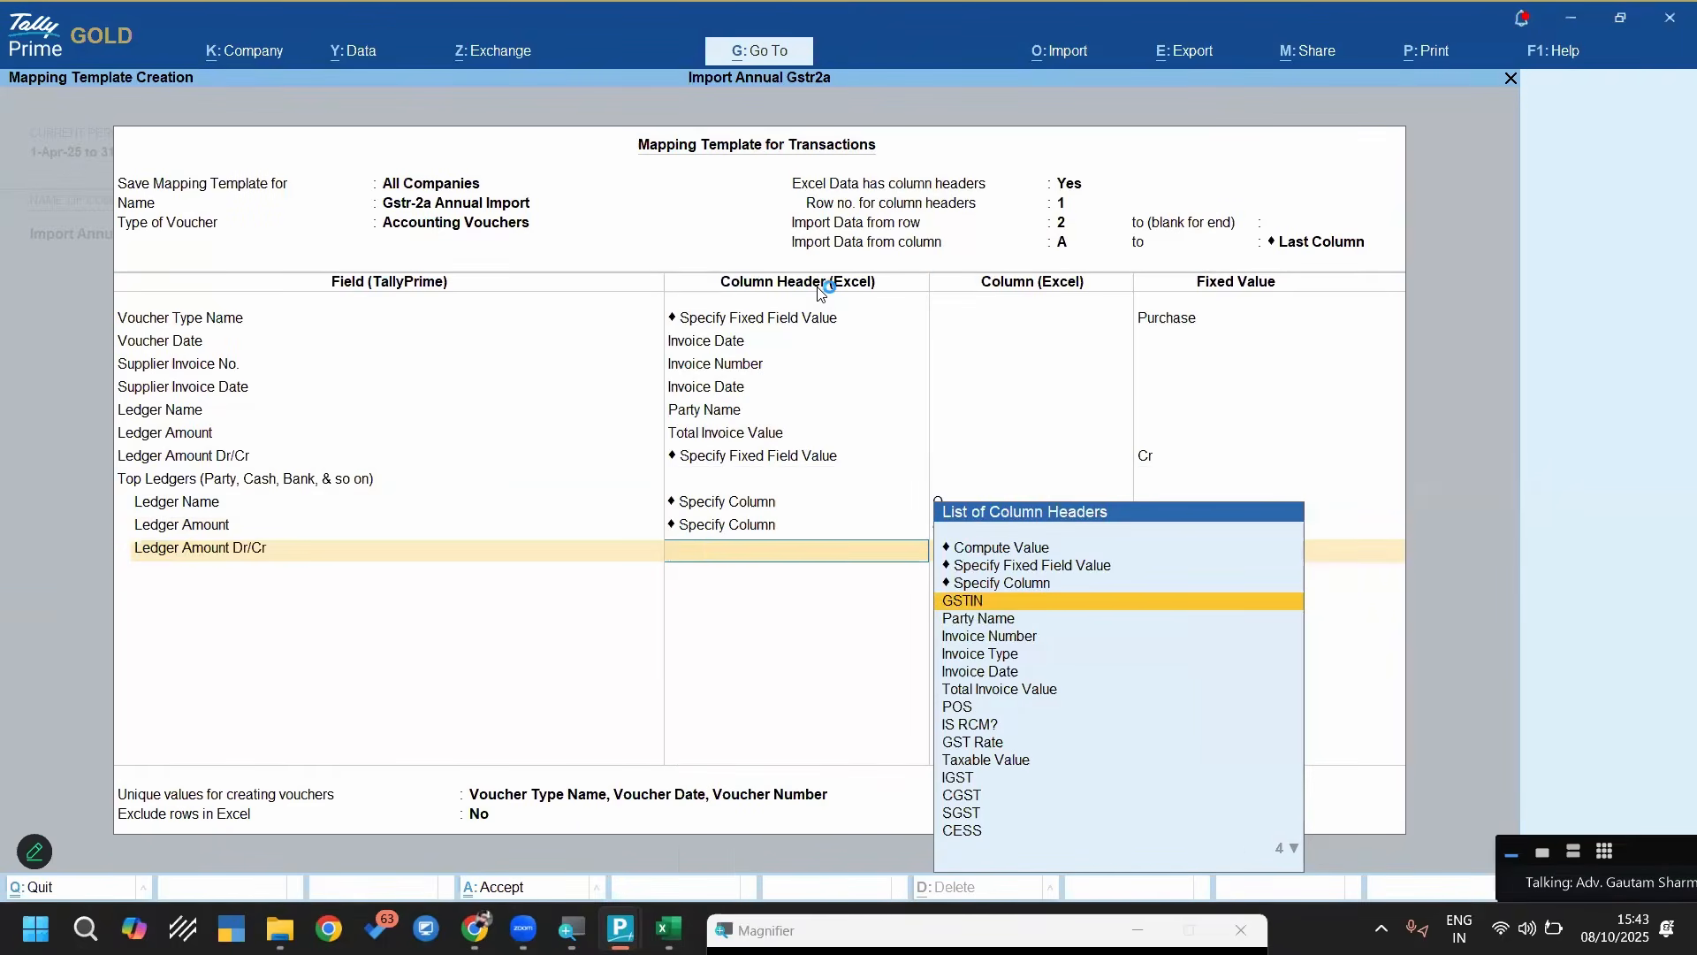
pyautogui.press('Up')
pyautogui.press('Up')
pyautogui.press('Return')
pyautogui.press('Down')
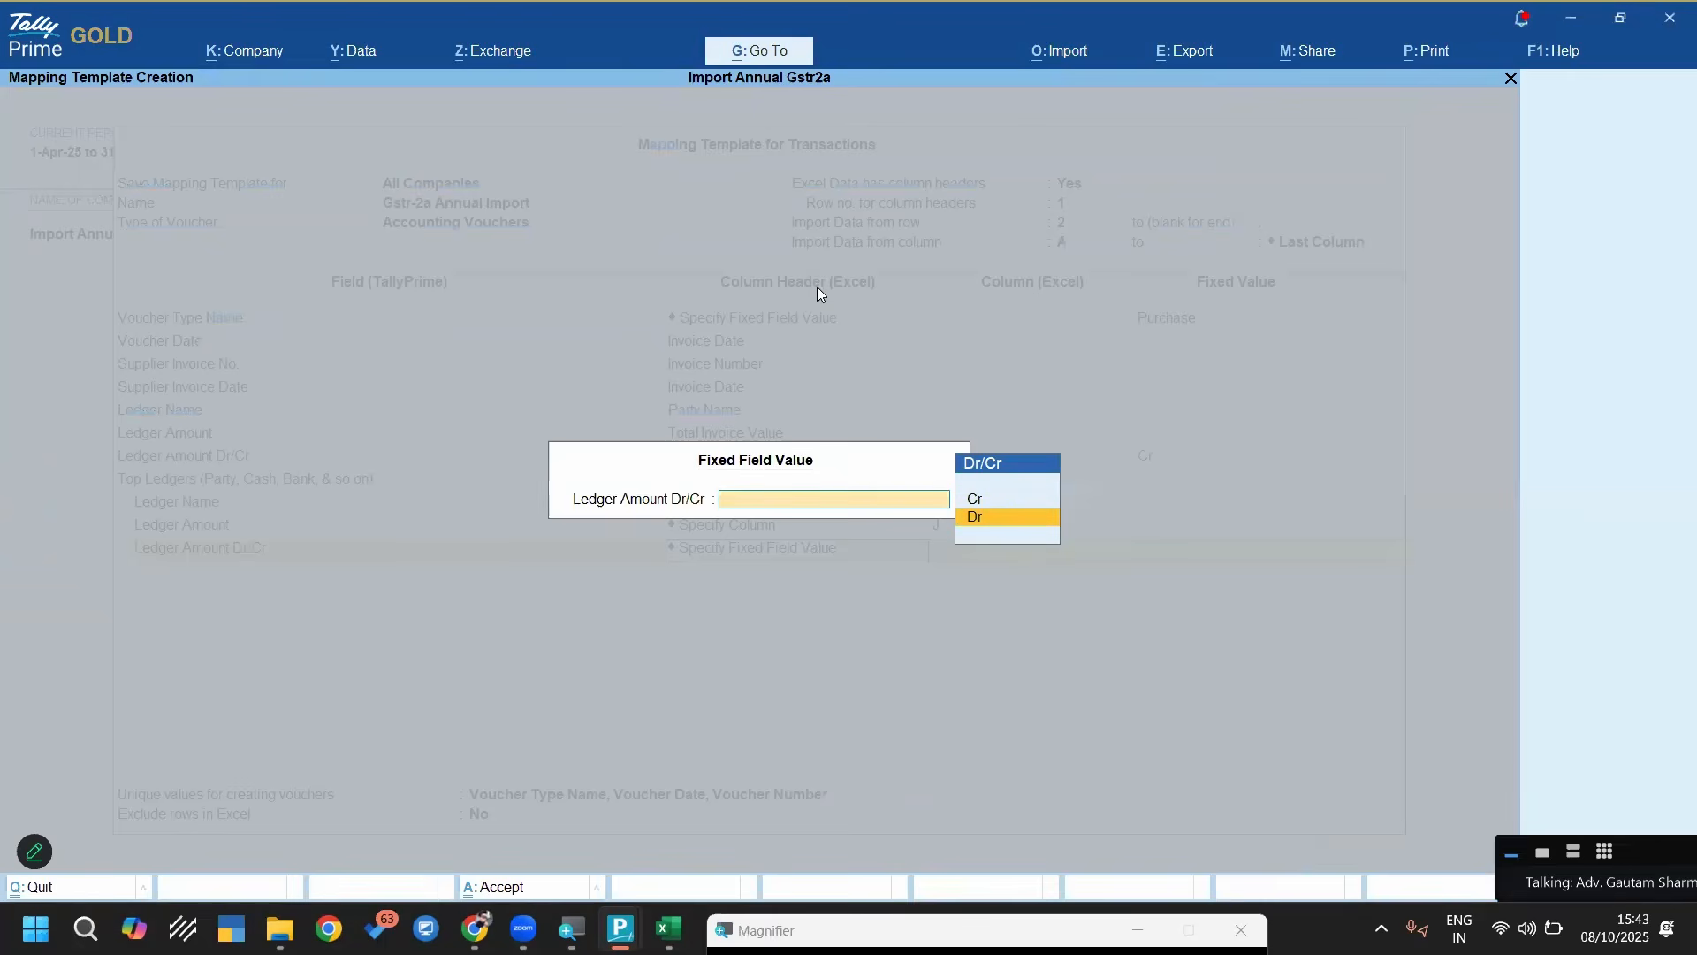
pyautogui.press('Return')
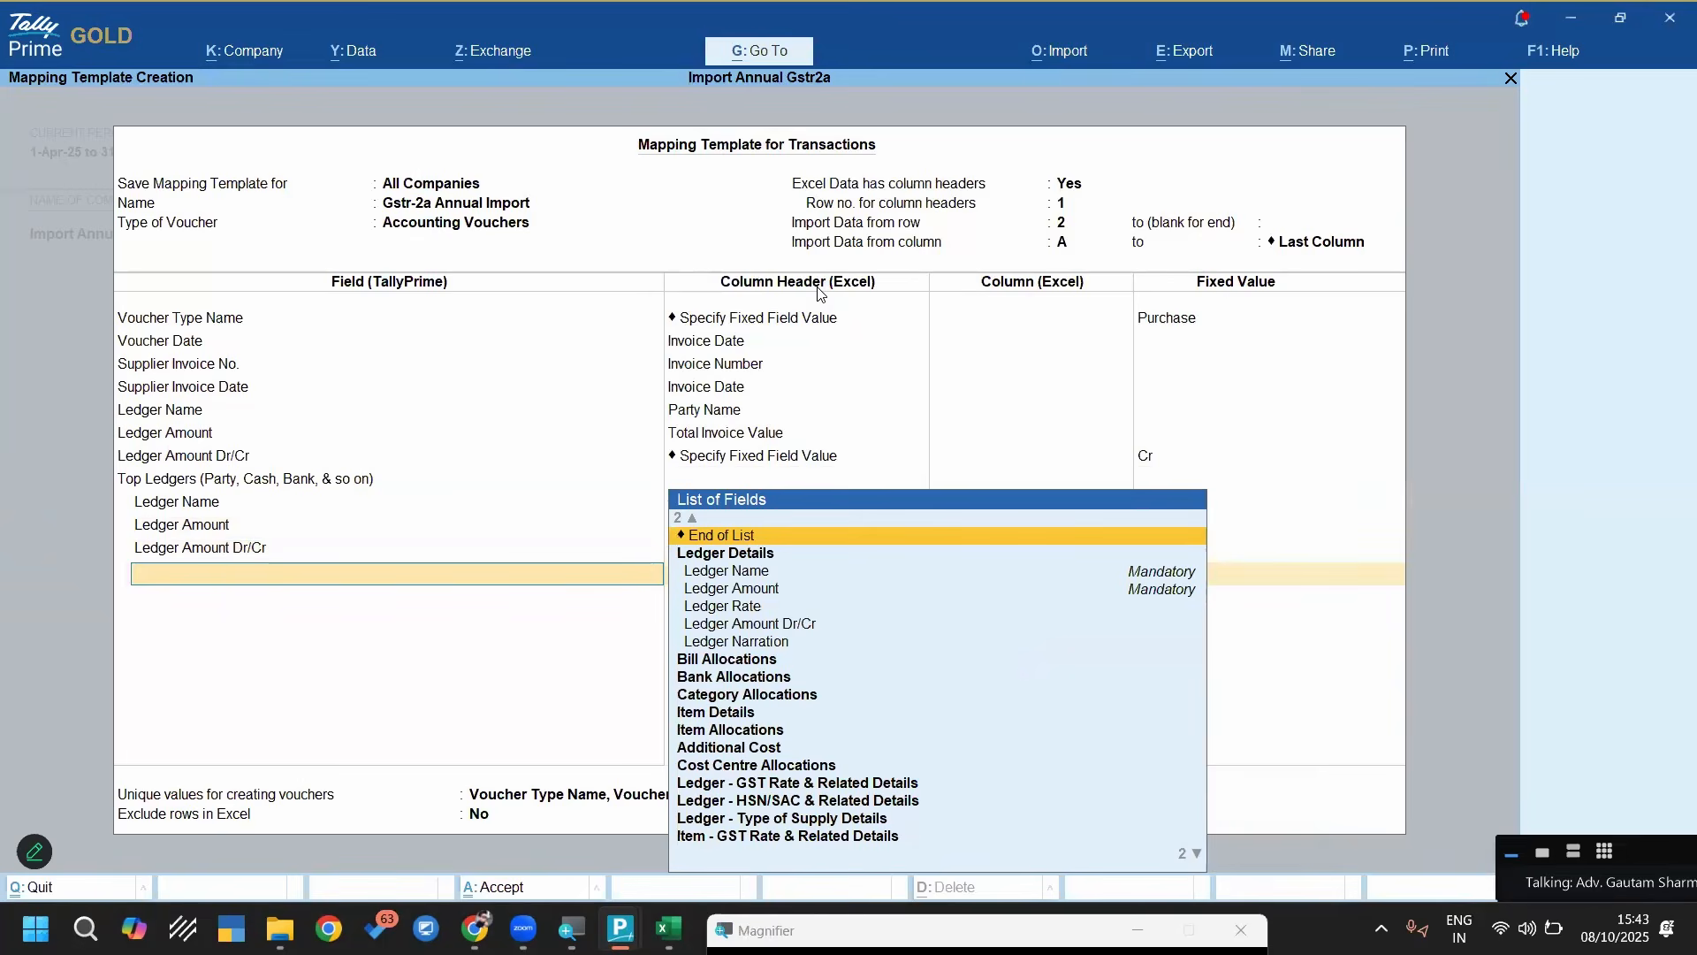
# Finish the Top Ledgers list and add Bottom Ledgers (Tax, Discount, & so on) with a Ledger Name set to Specify Fixed Field Value
pyautogui.press('Return')
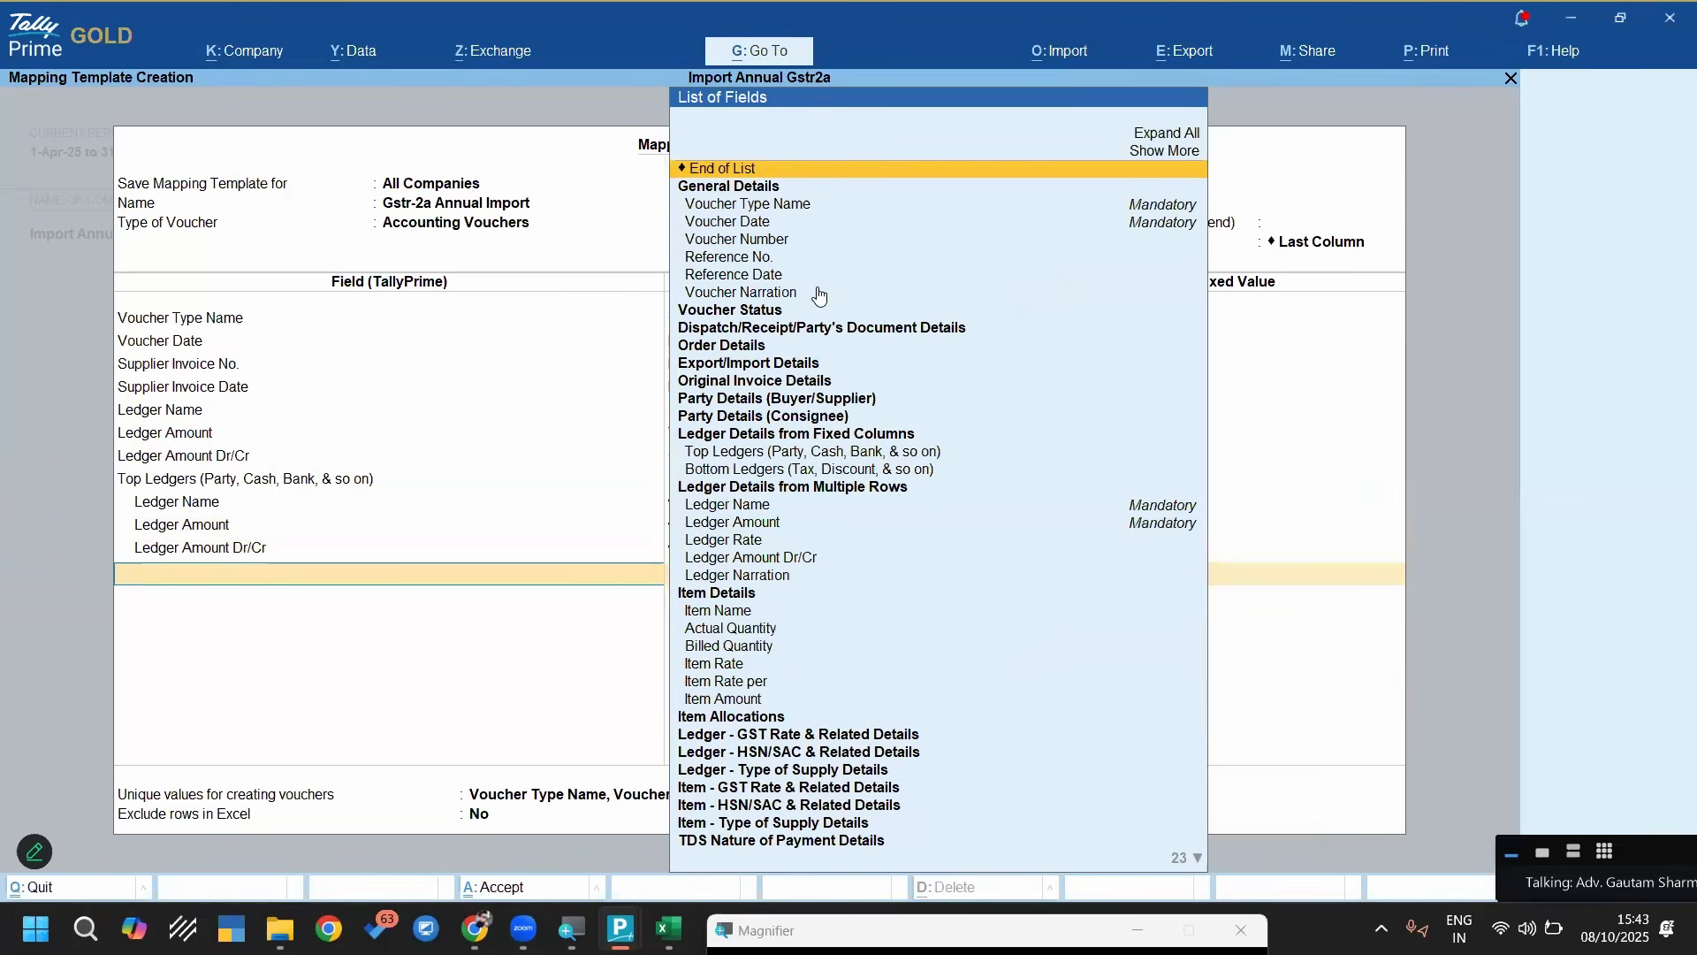
pyautogui.write('Bot')
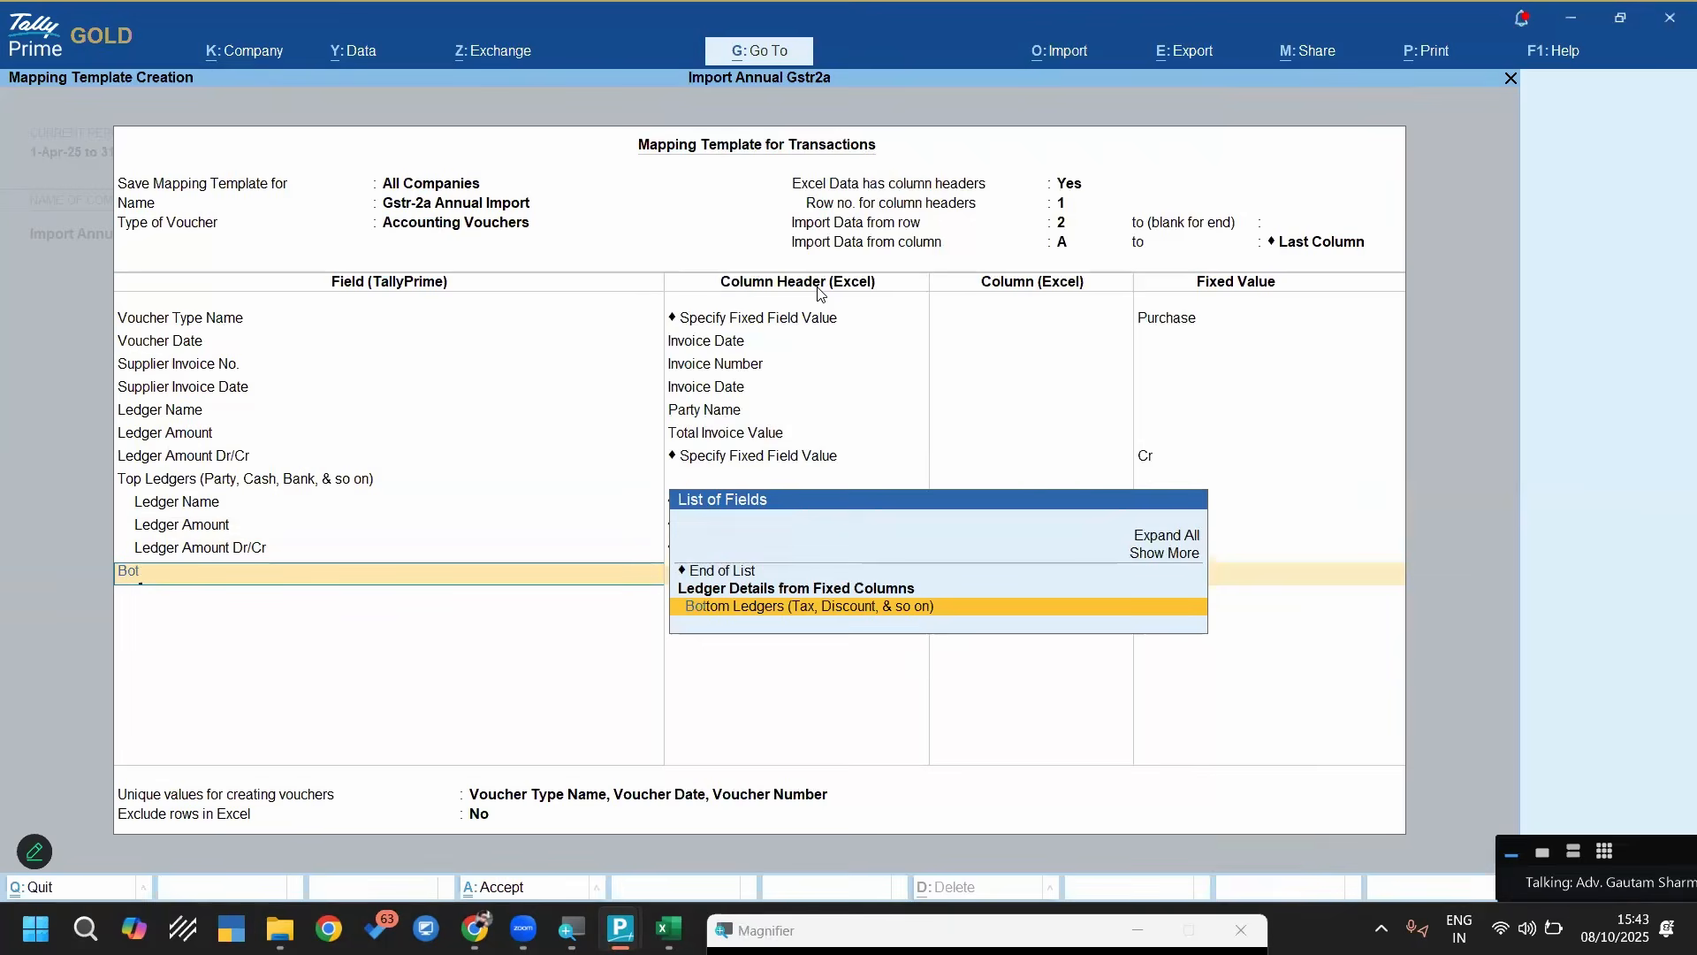
pyautogui.press('Return')
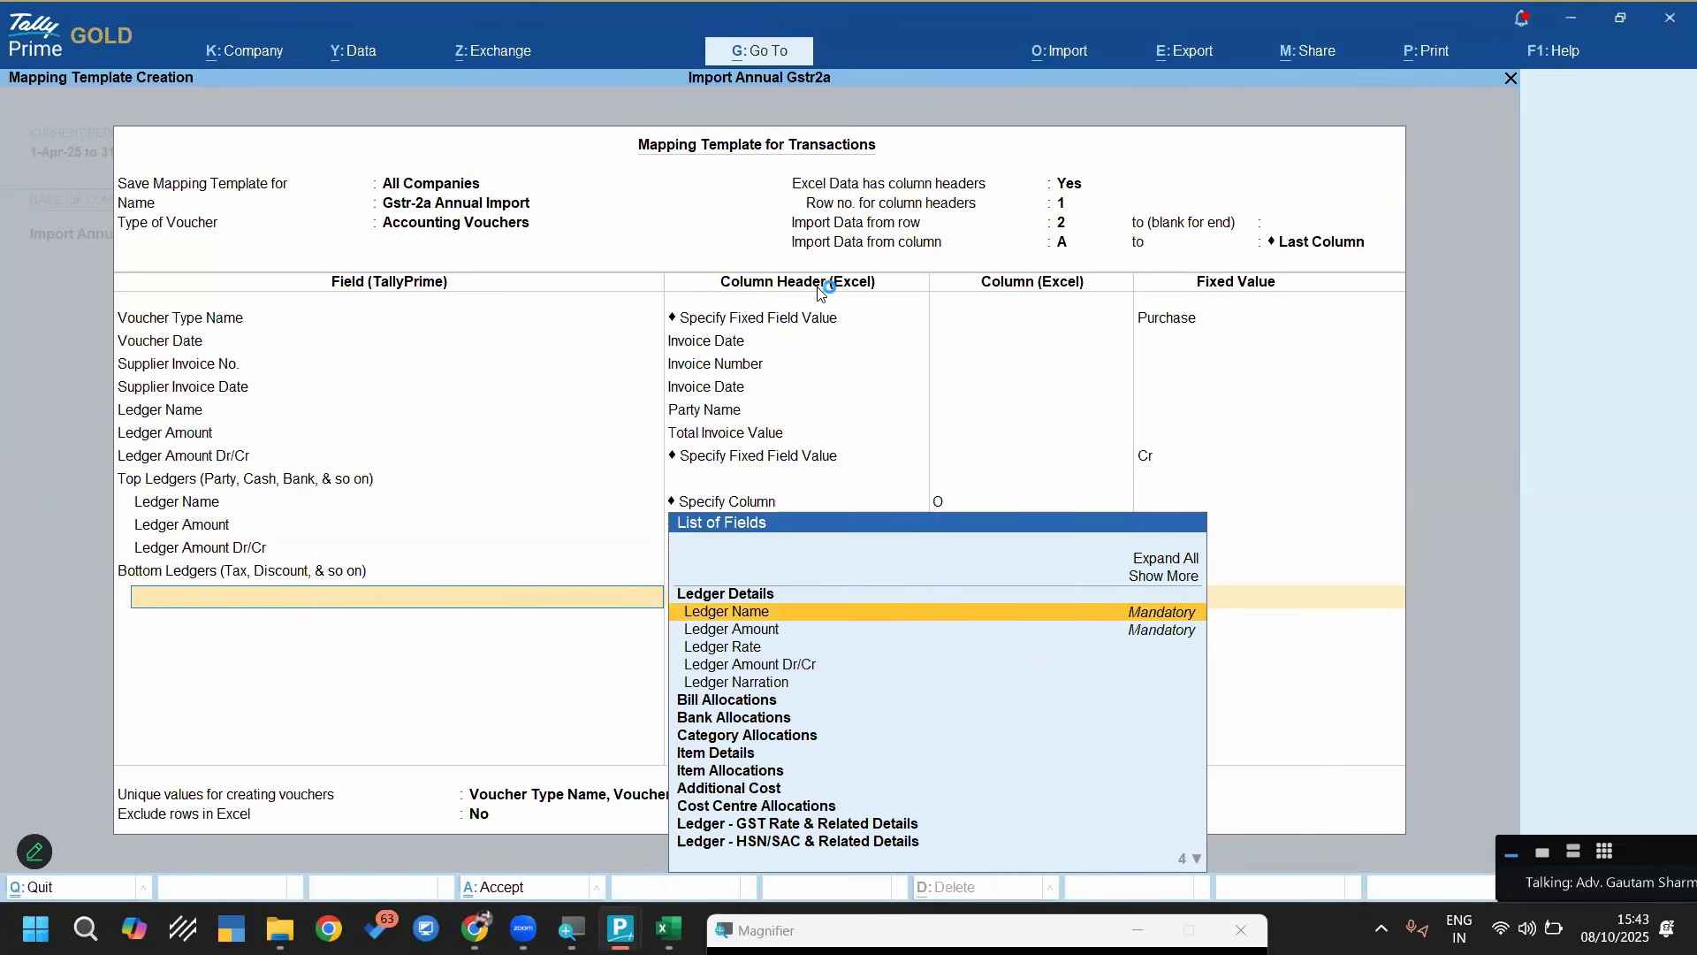
pyautogui.press('Return')
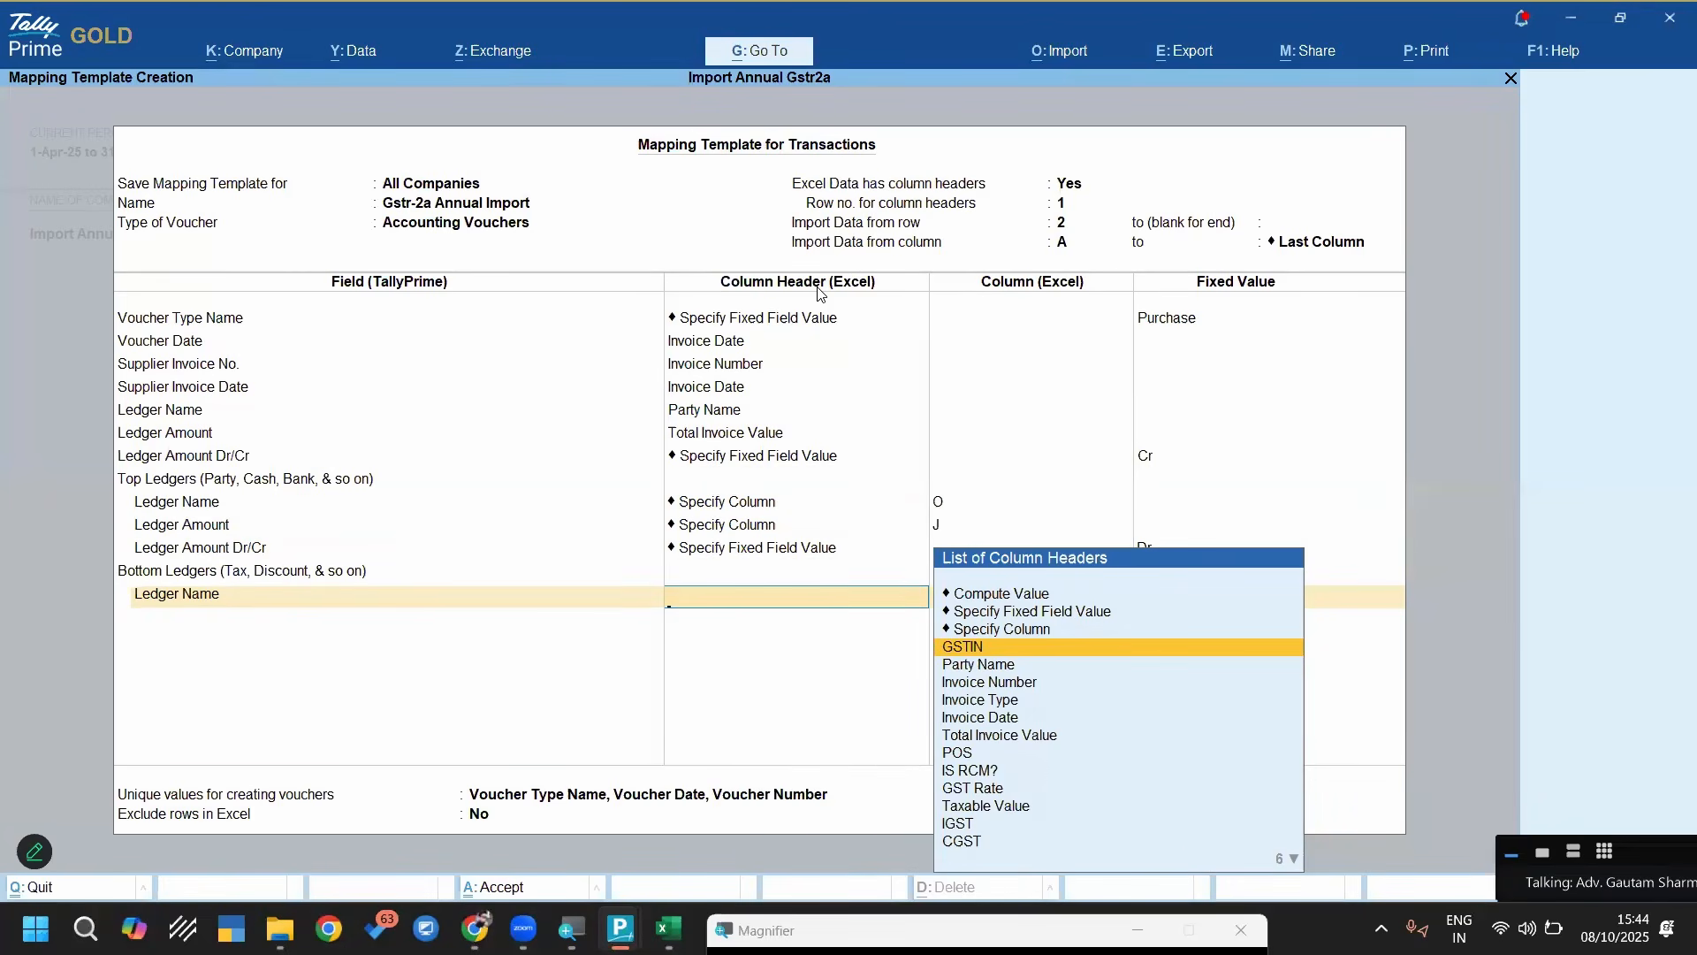
pyautogui.press('Up')
pyautogui.press('Up')
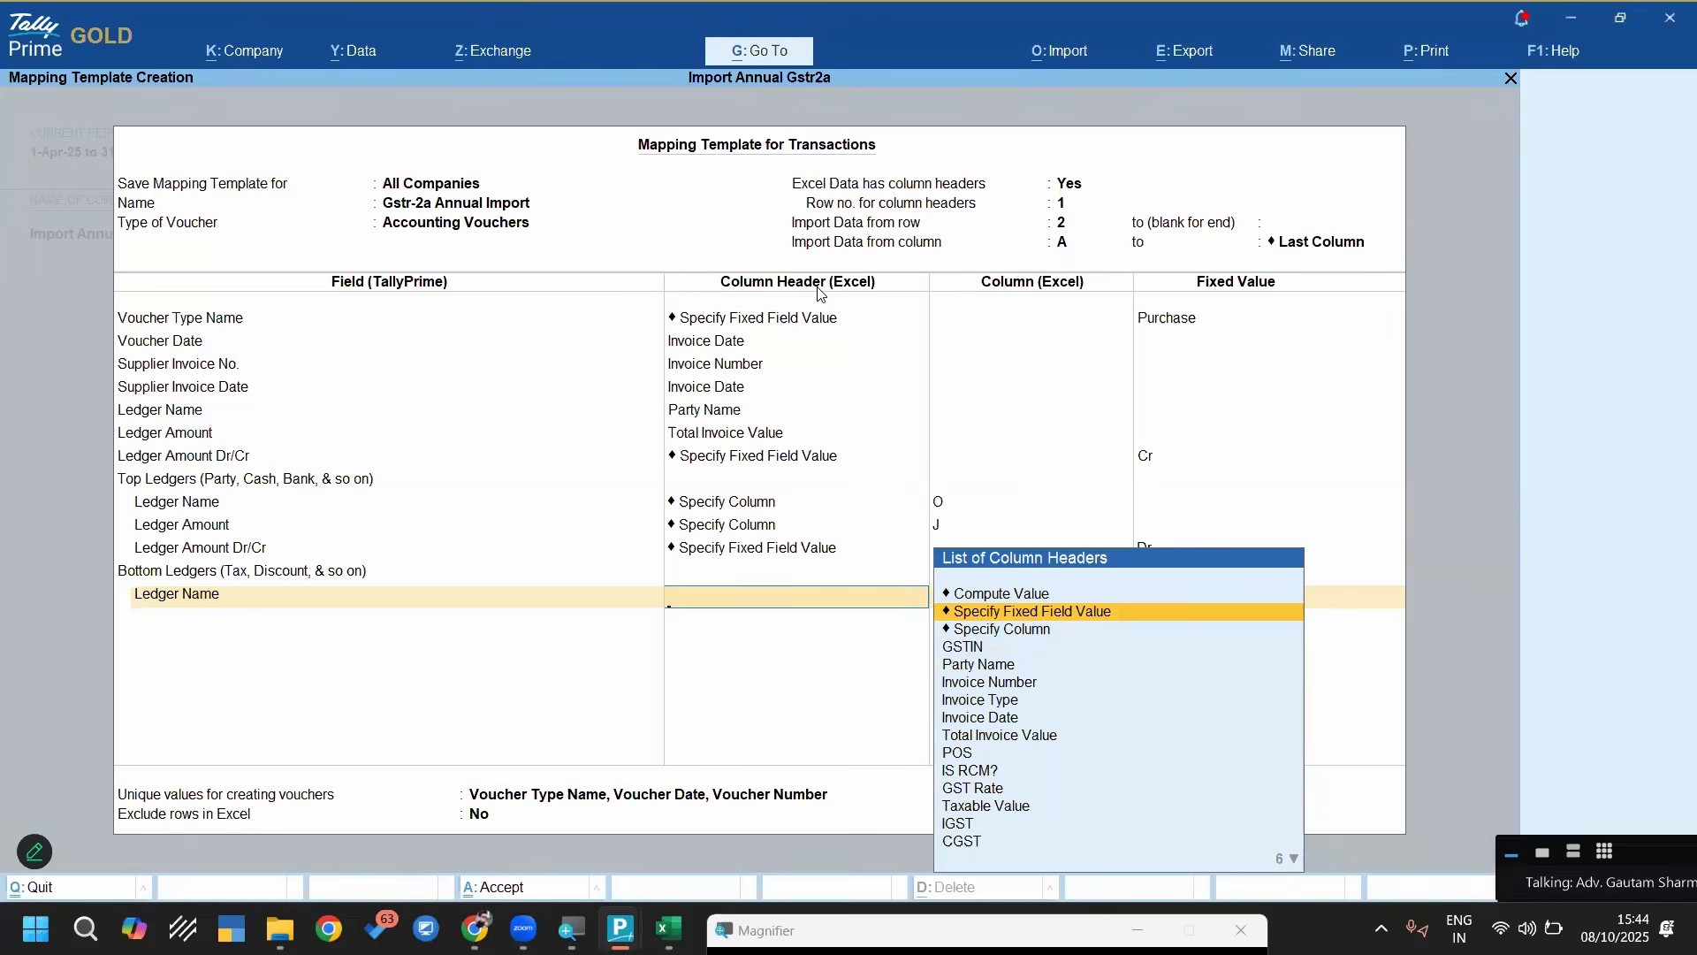
pyautogui.press('Return')
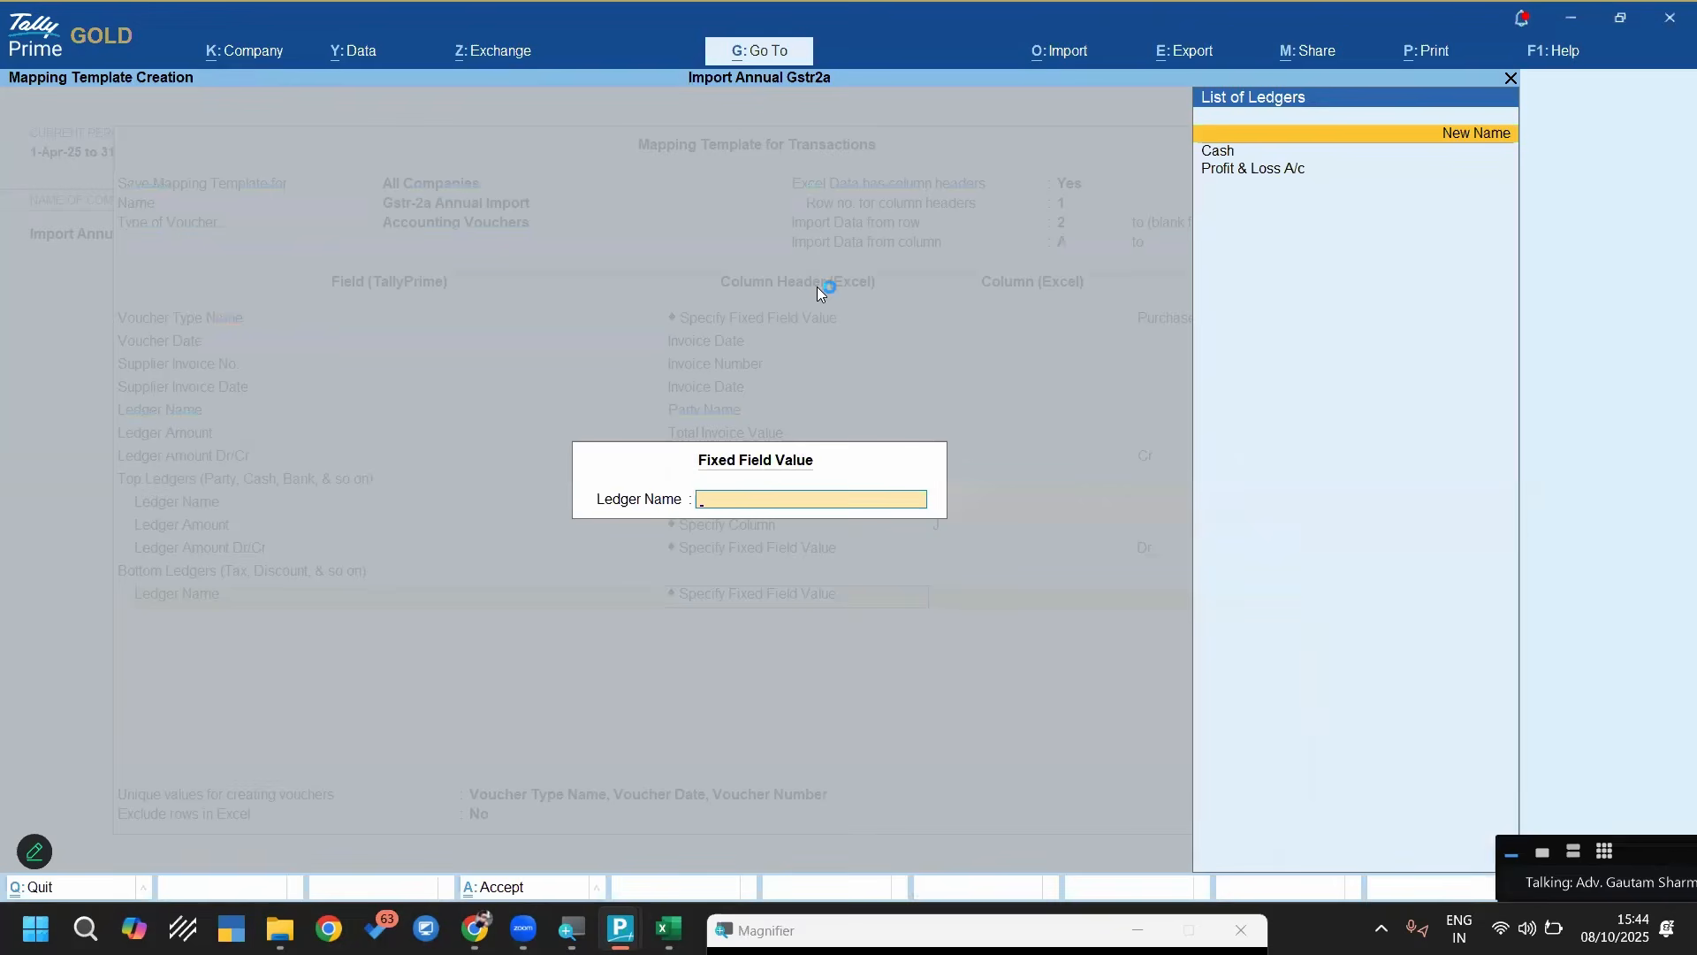
# Open the creation form for a new ledger master without leaving the mapping template
pyautogui.hotkey('alt', 'g')
pyautogui.press('Up')
pyautogui.press('Up')
pyautogui.press('Up')
pyautogui.press('Up')
pyautogui.press('Return')
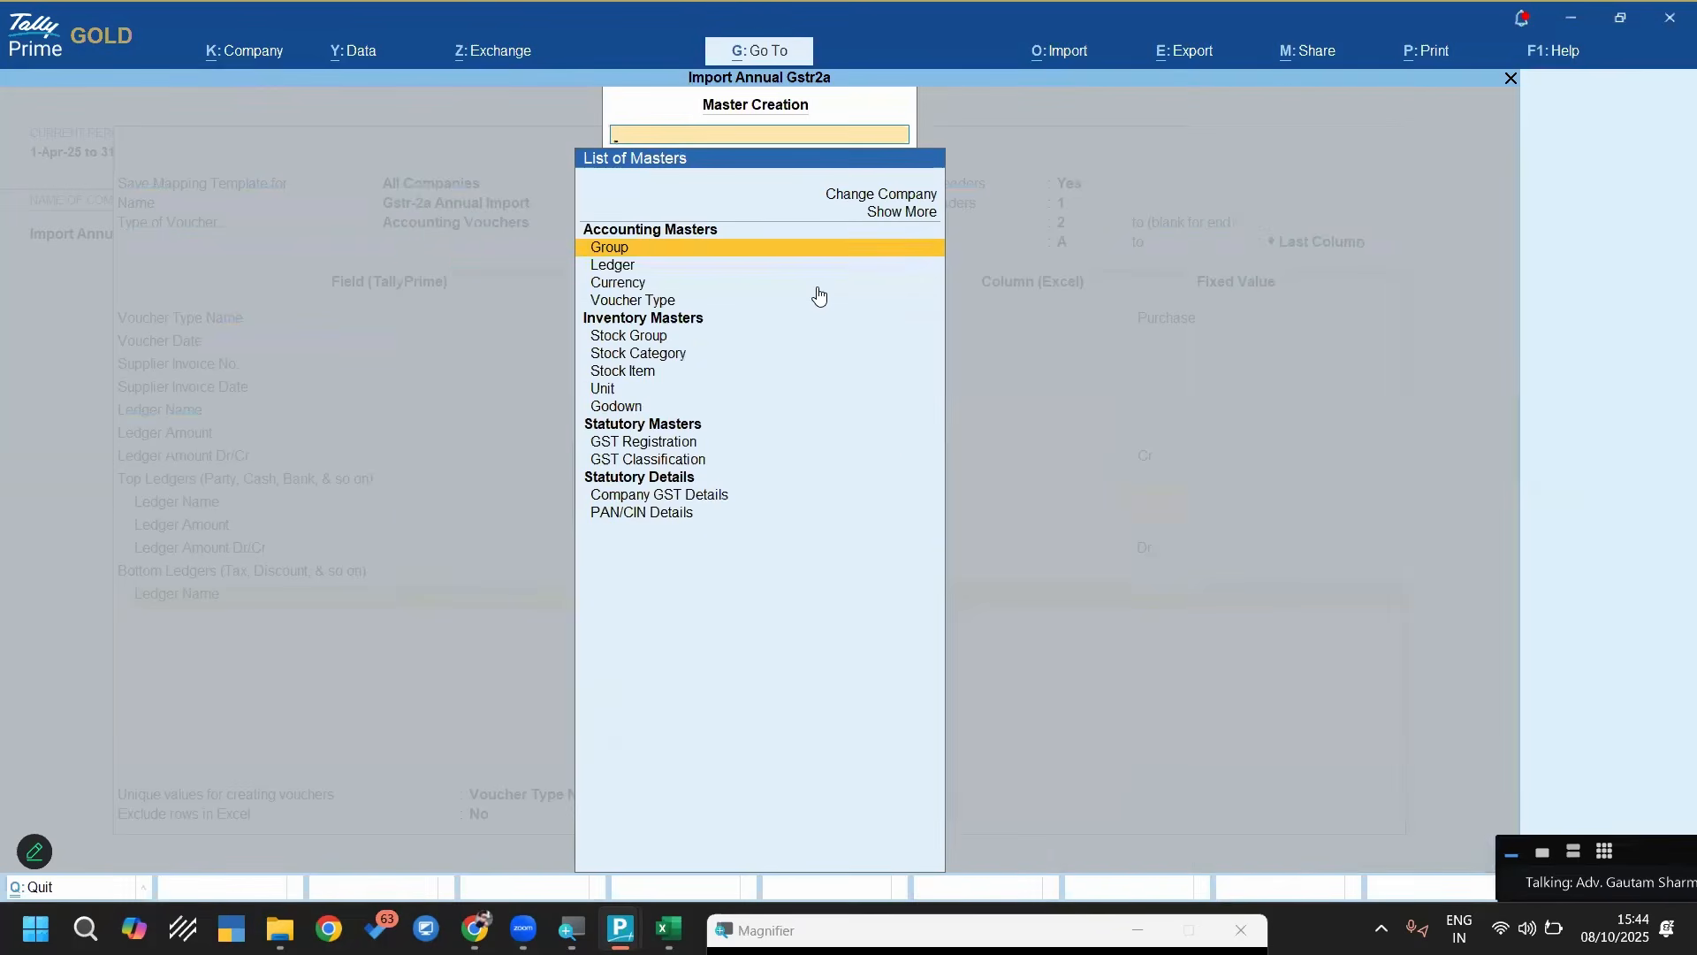
pyautogui.press('Down')
pyautogui.press('Return')
# Create the ledger Cgst under Duties & Taxes with duty type GST and tax type CGST
pyautogui.write('Cgst')
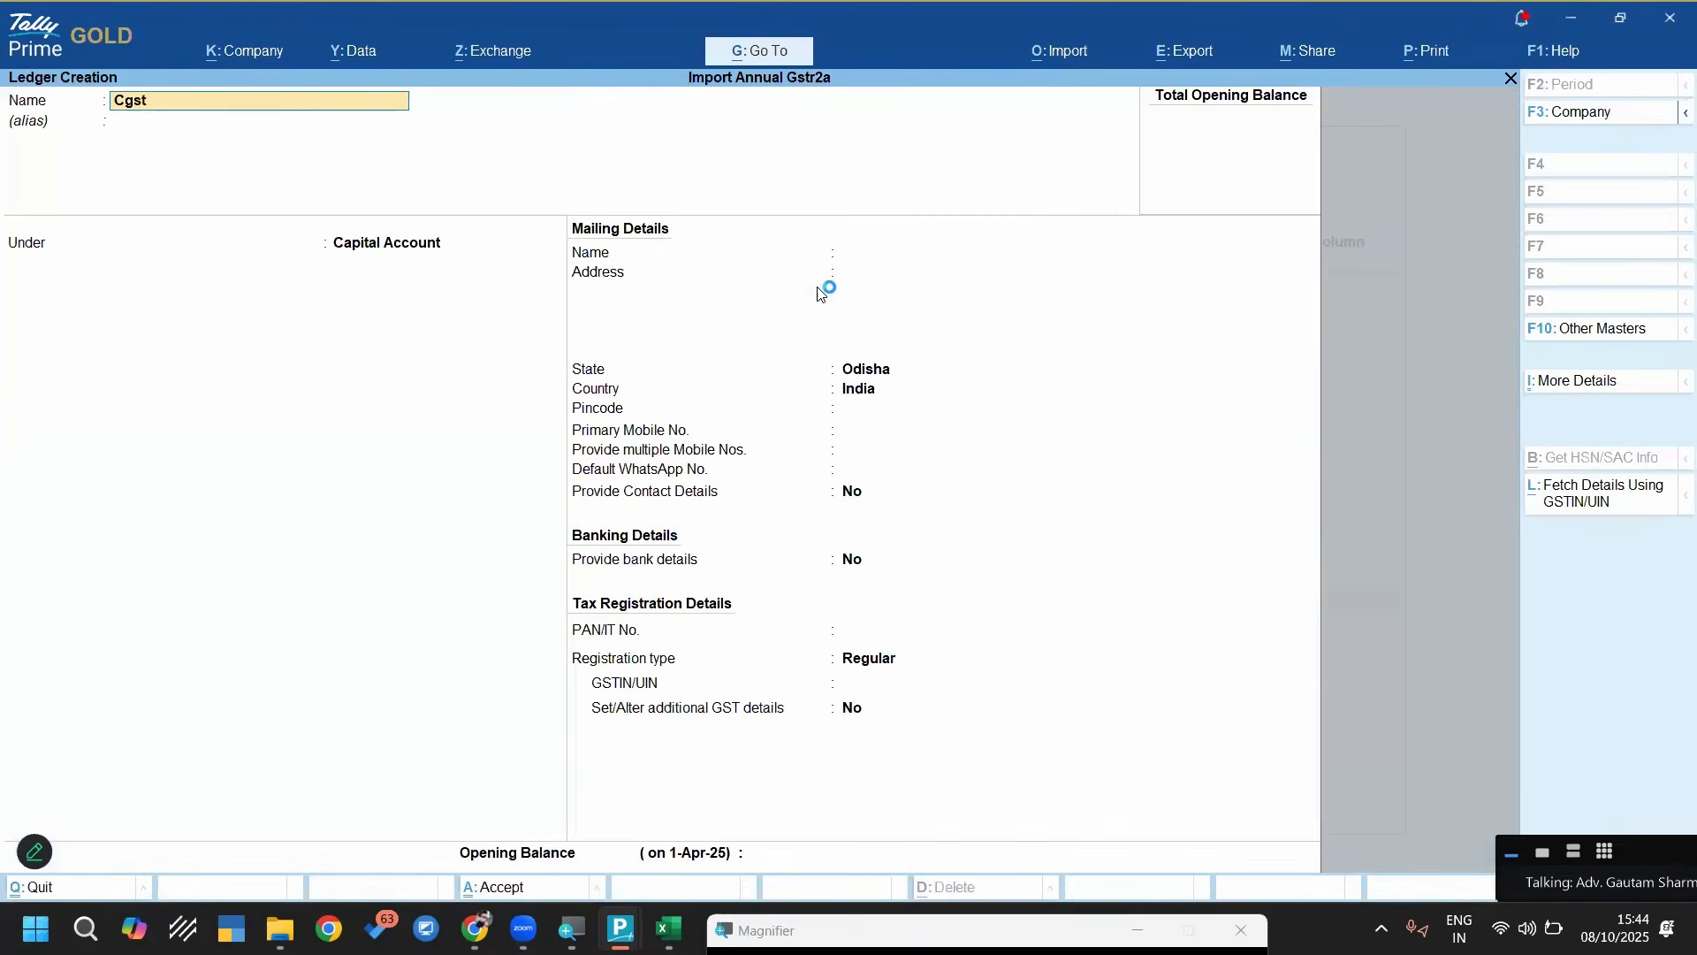
pyautogui.press('Return')
pyautogui.write('Duties & Taxes')
pyautogui.press('Return')
pyautogui.press('Up')
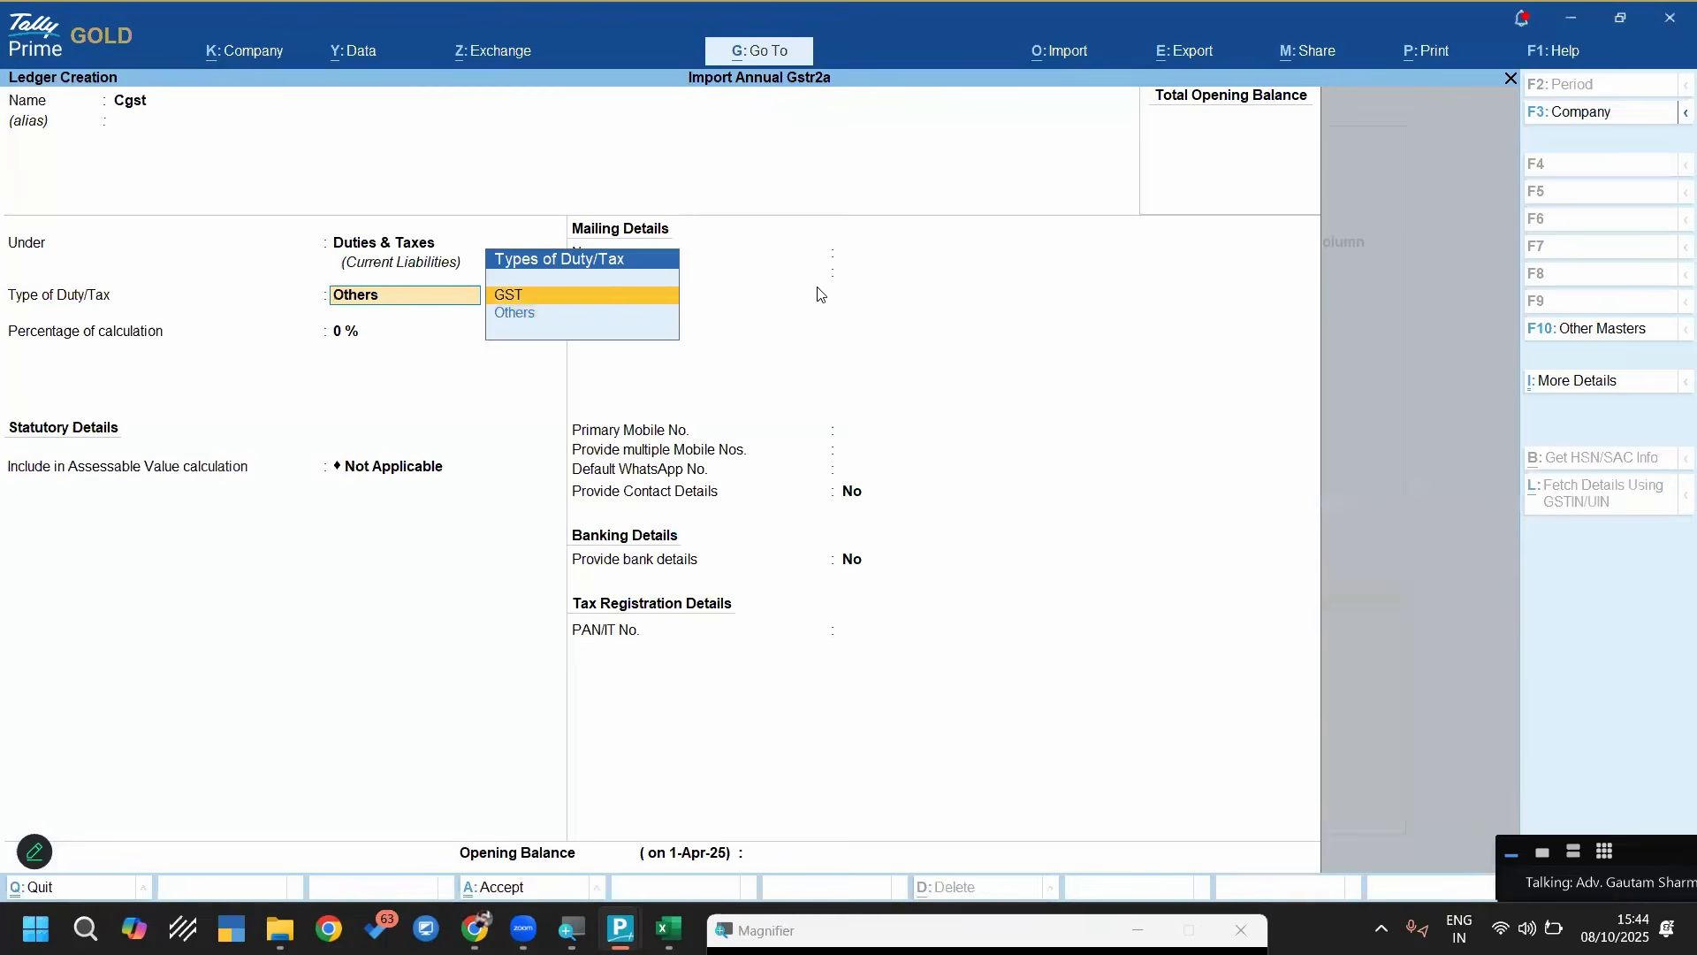
pyautogui.press('Return')
pyautogui.press('Down')
pyautogui.press('Return')
pyautogui.hotkey('ctrl', 'a')
# Create the ledger Sgst under Duties & Taxes with duty type GST and tax type SGST/UTGST
pyautogui.write('Sgst')
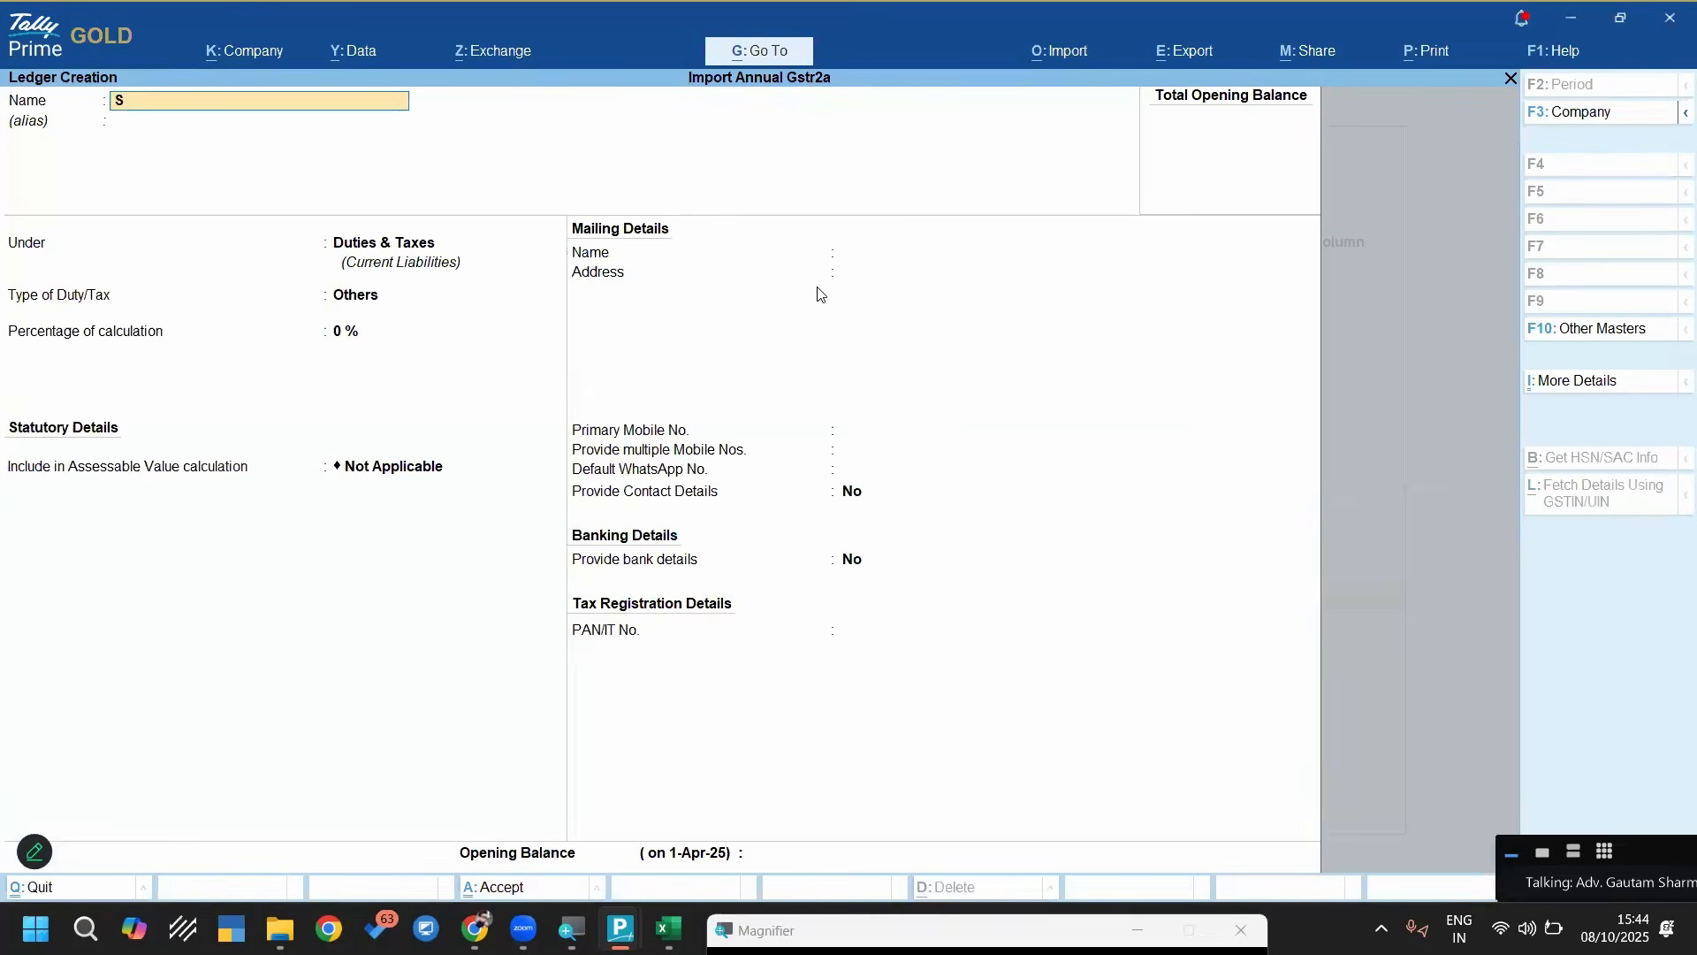
pyautogui.press('Return')
pyautogui.press('Return')
pyautogui.press('Up')
pyautogui.press('Return')
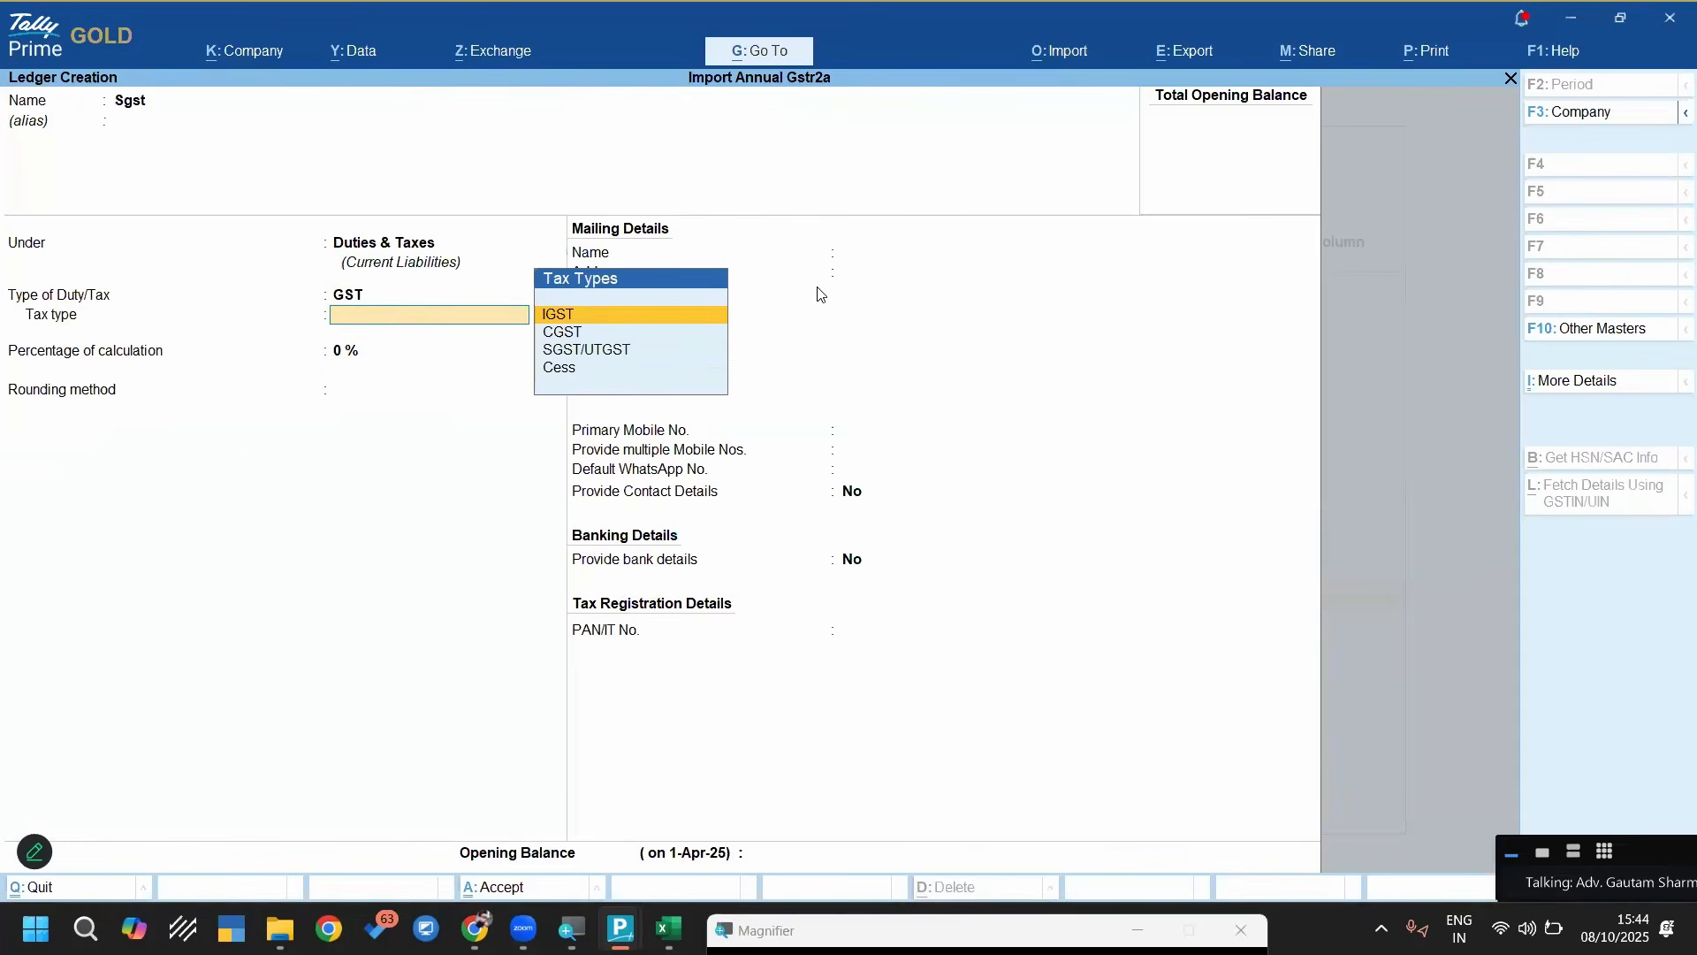
pyautogui.press('Down')
pyautogui.press('Down')
# Create the ledger Igst under Duties & Taxes with duty type GST and tax type IGST
pyautogui.press('Return')
pyautogui.hotkey('ctrl', 'a')
pyautogui.write('Igst')
pyautogui.press('Return')
pyautogui.press('Return')
pyautogui.press('Up')
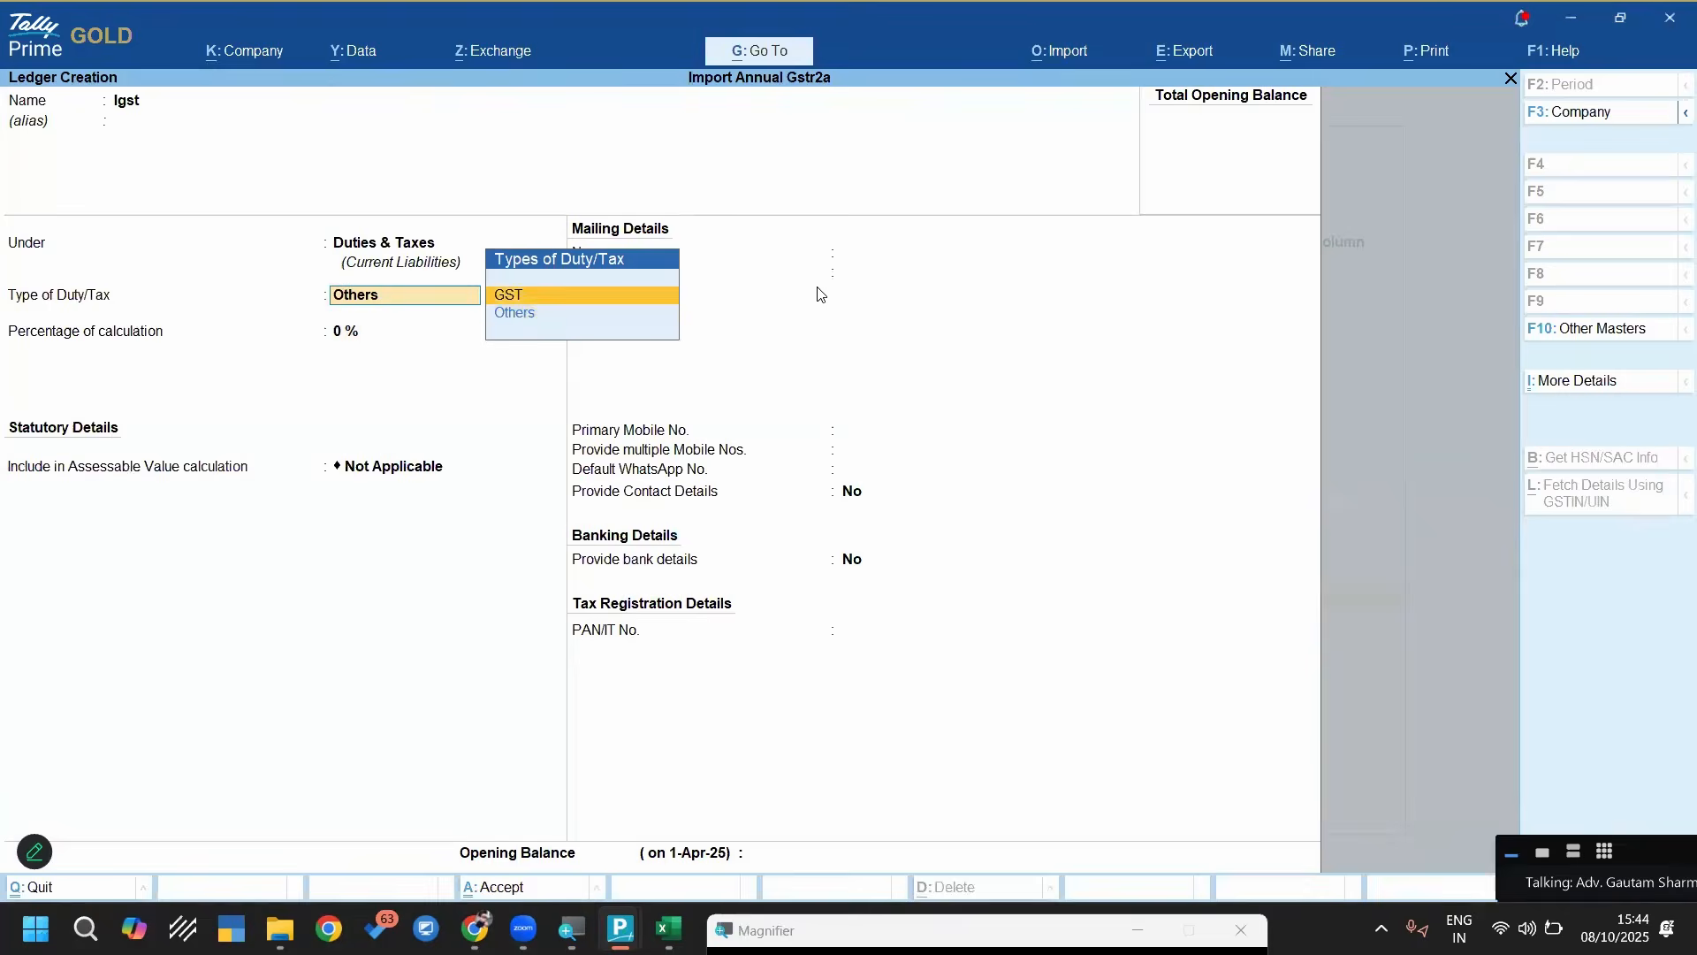
pyautogui.press('Return')
# Create the ledger Round Off under Indirect Expenses with the ledger type Invoice Rounding
pyautogui.press('Return')
pyautogui.hotkey('ctrl', 'a')
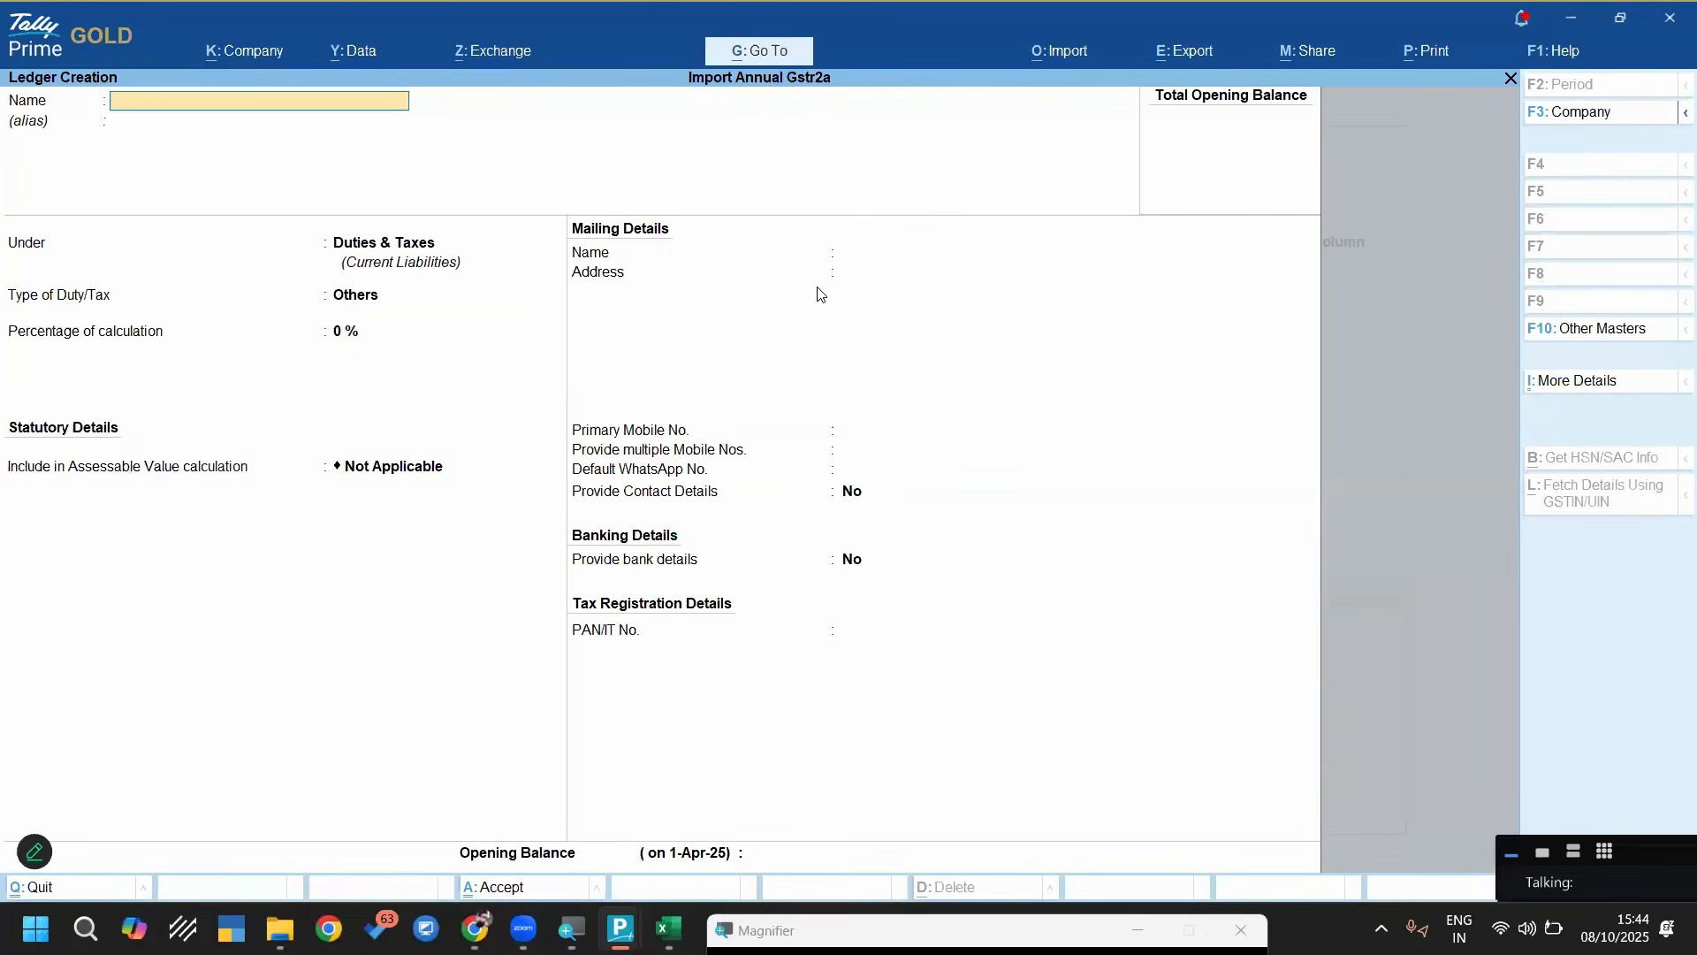
pyautogui.write('Round Off')
pyautogui.press('Return')
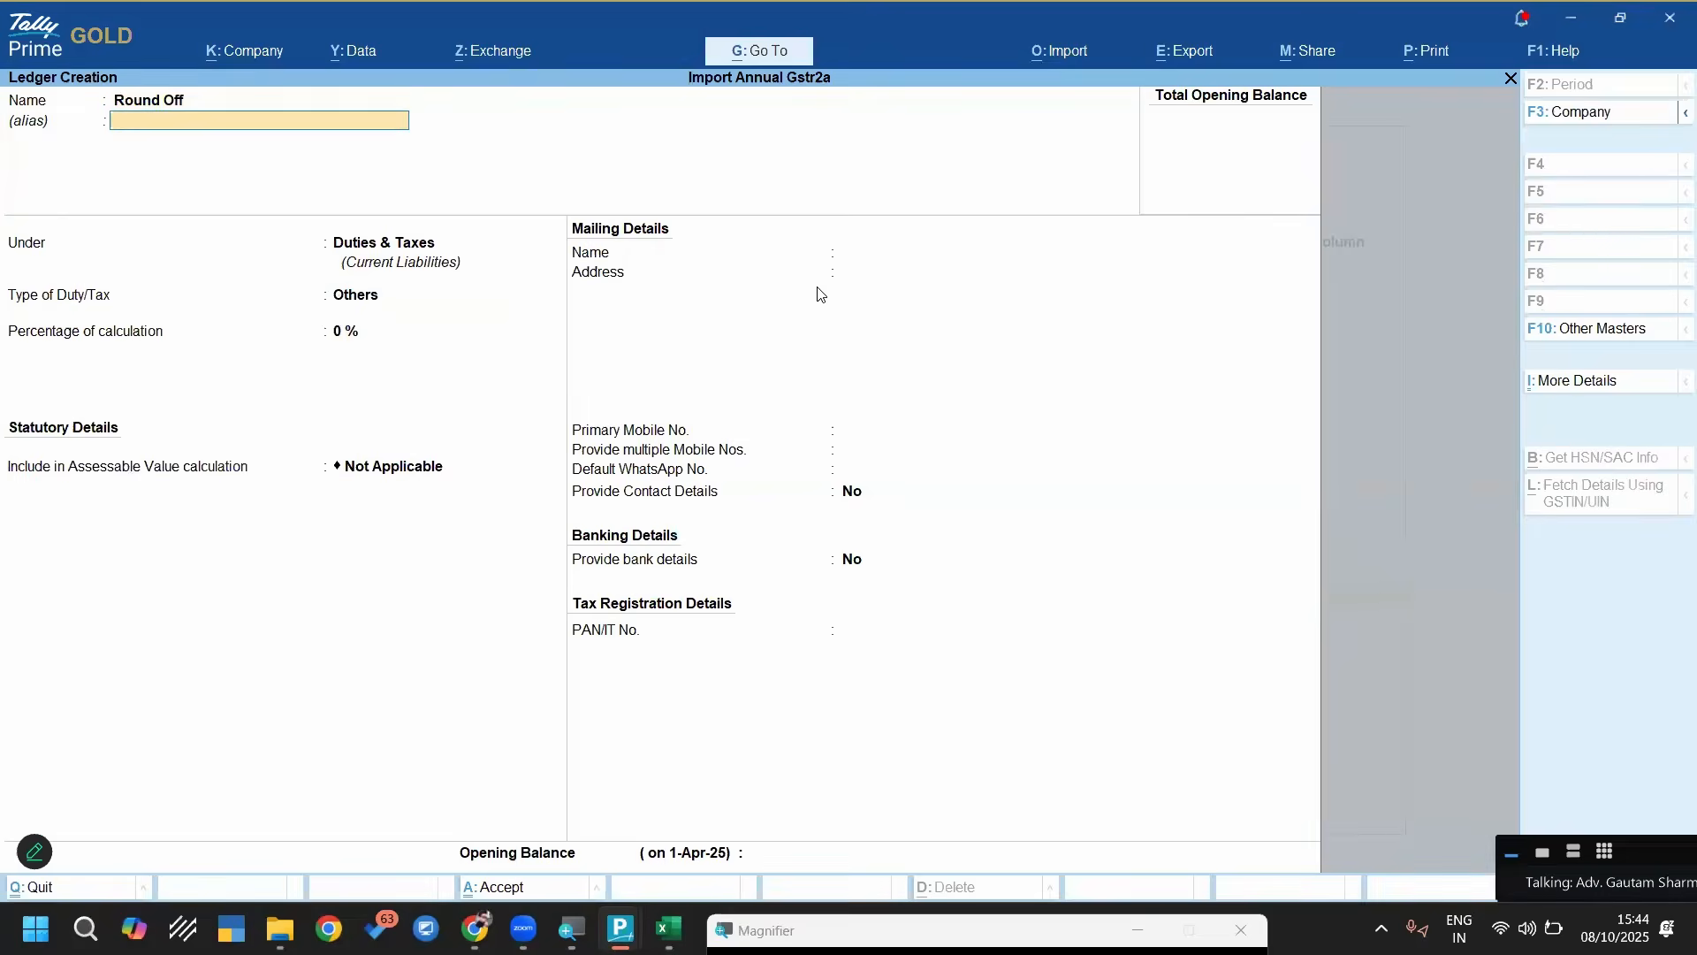
pyautogui.press('Return')
pyautogui.write('Ind')
pyautogui.press('Down')
pyautogui.press('Return')
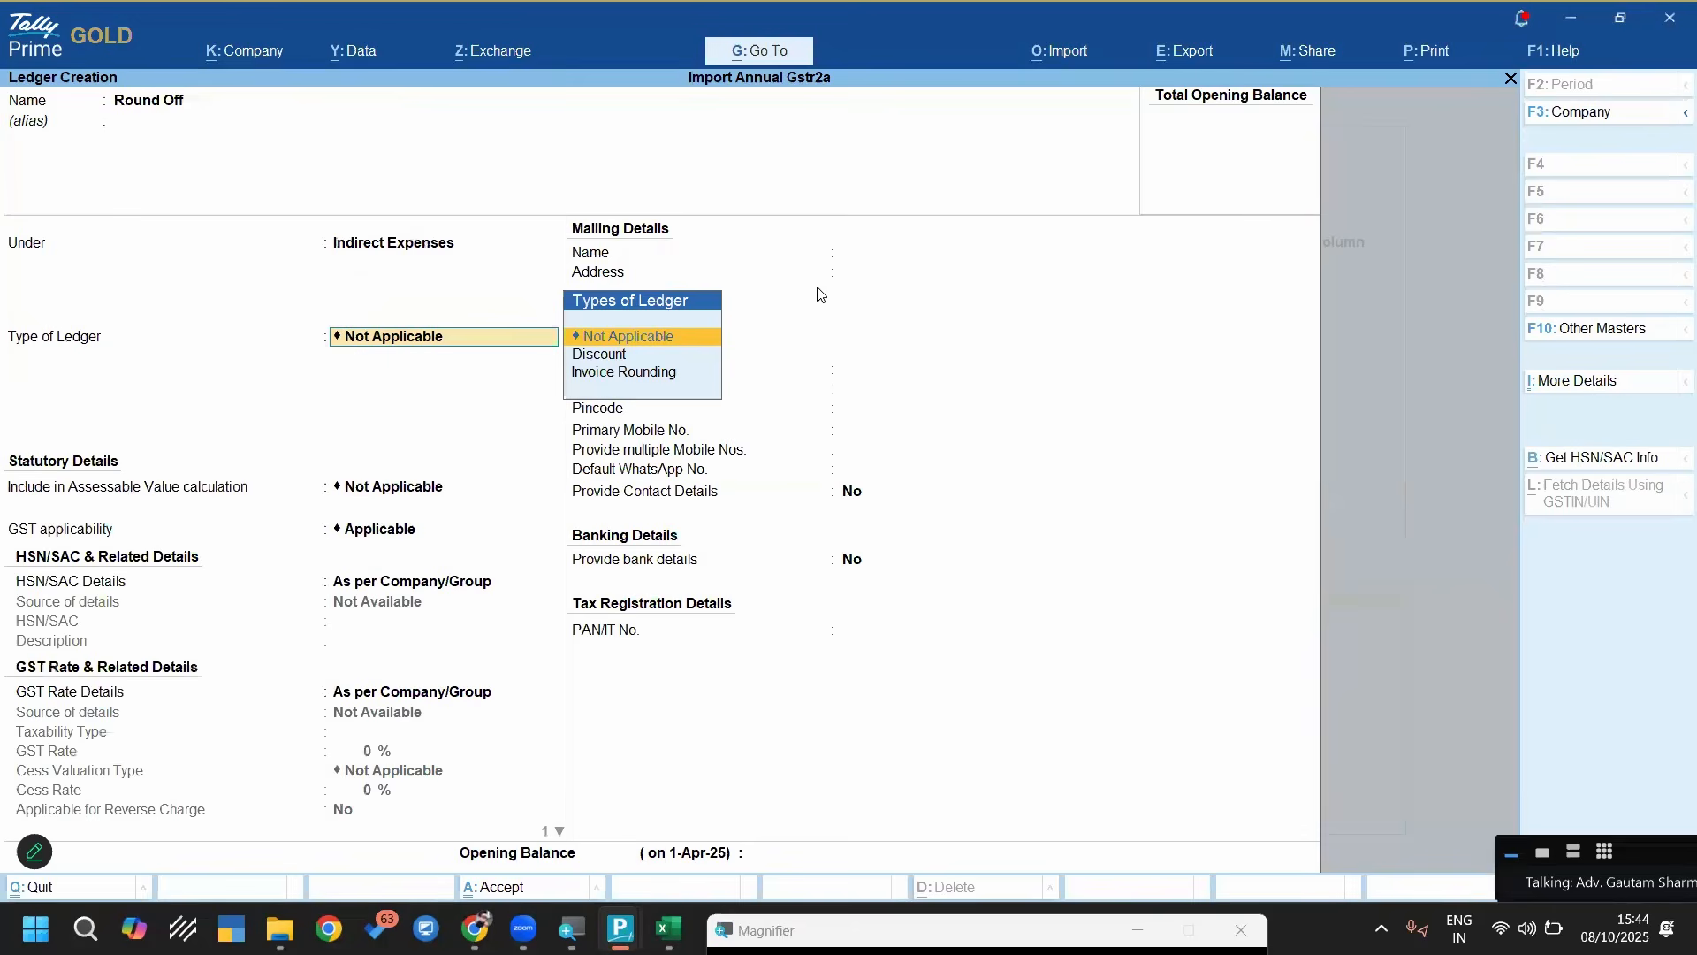
pyautogui.press('Down')
pyautogui.press('Down')
pyautogui.press('Return')
pyautogui.press('Return')
pyautogui.hotkey('ctrl', 'a')
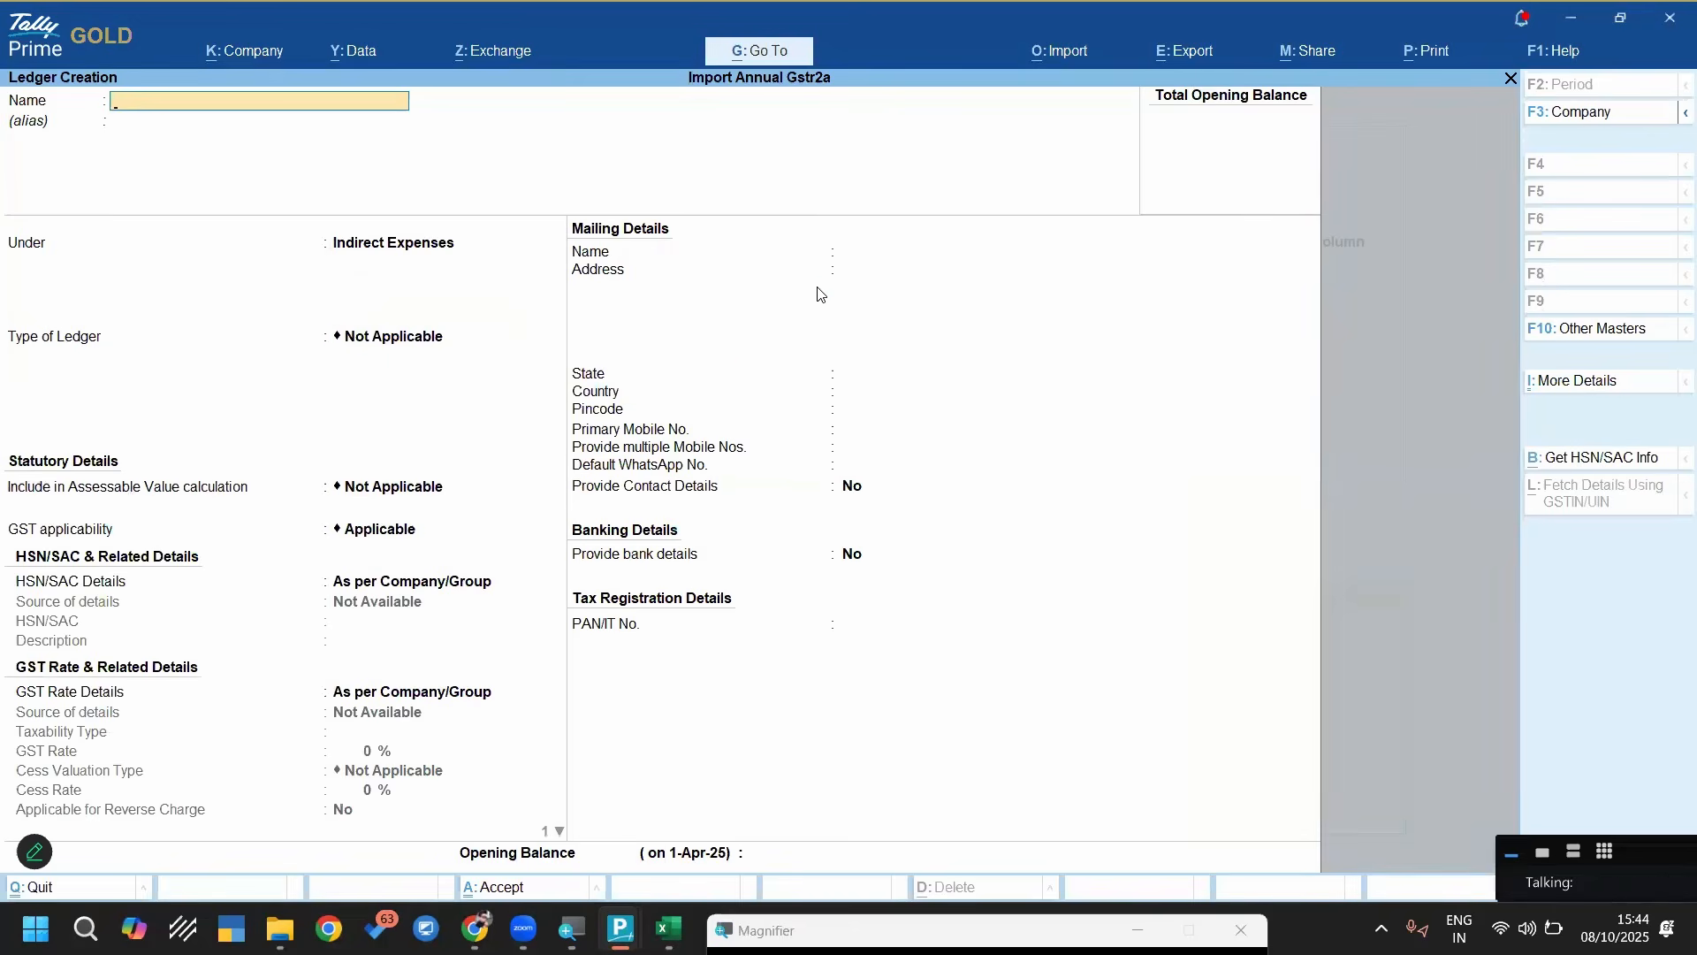
# Leave ledger creation and set the fixed Ledger Name under Bottom Ledgers to Cgst
pyautogui.press('Escape')
pyautogui.press('Escape')
pyautogui.press('Down')
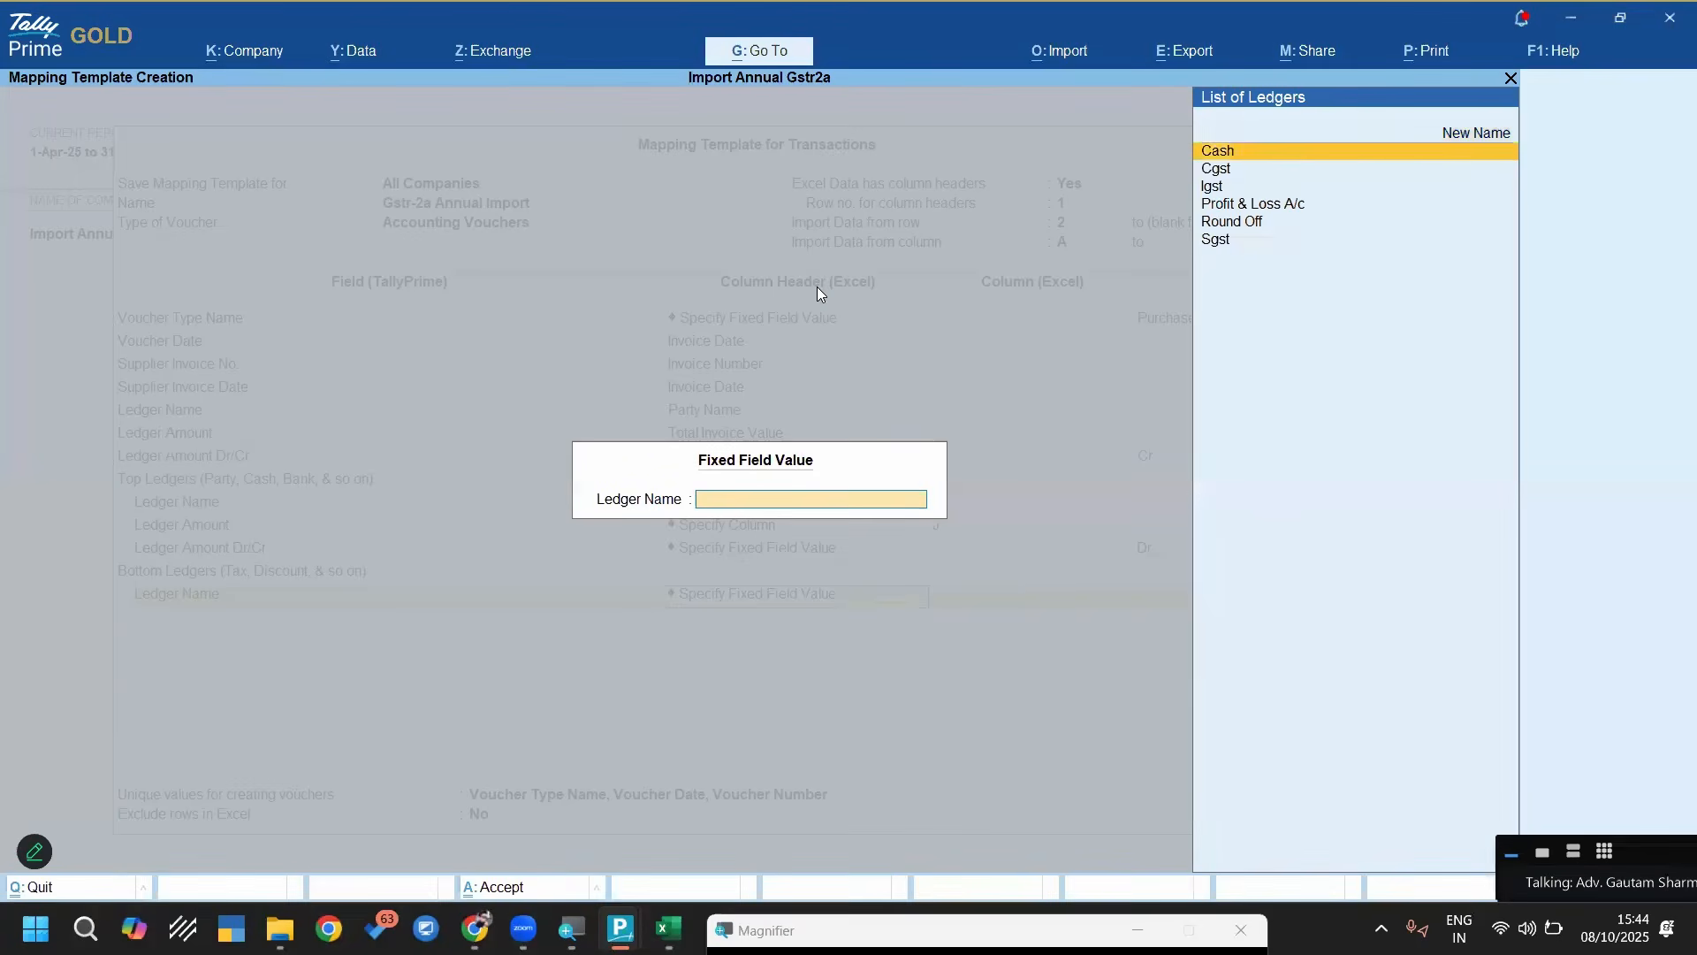
pyautogui.press('Down')
pyautogui.press('Return')
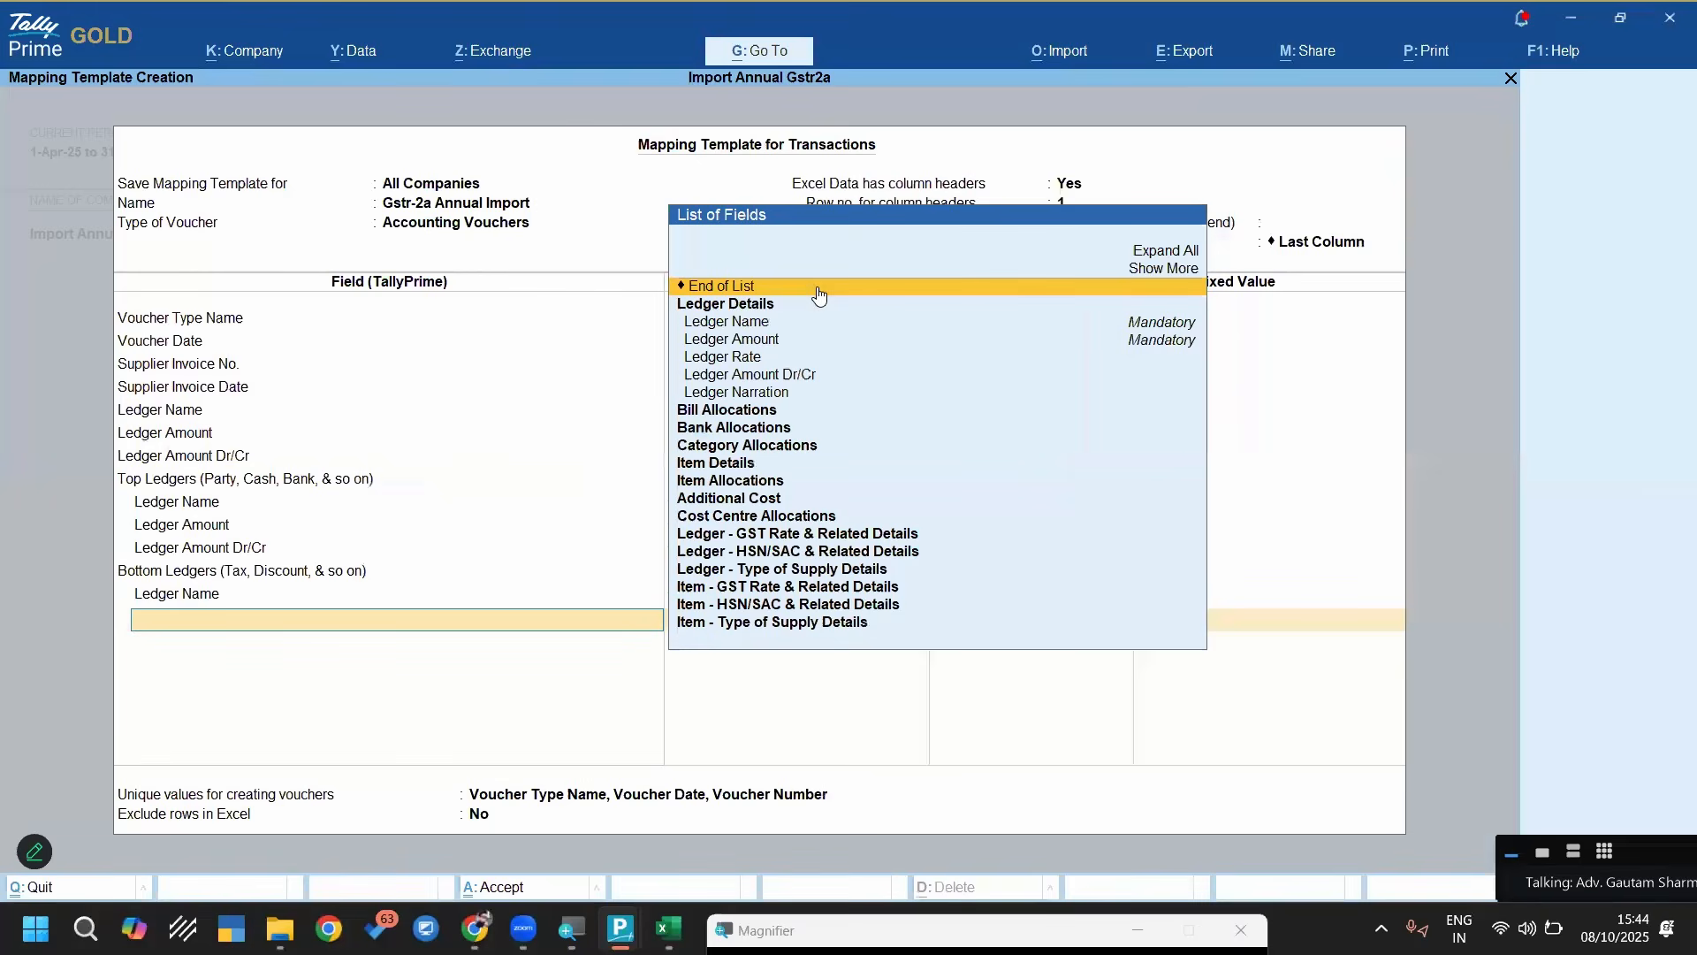
pyautogui.press('BackSpace')
pyautogui.press('Return')
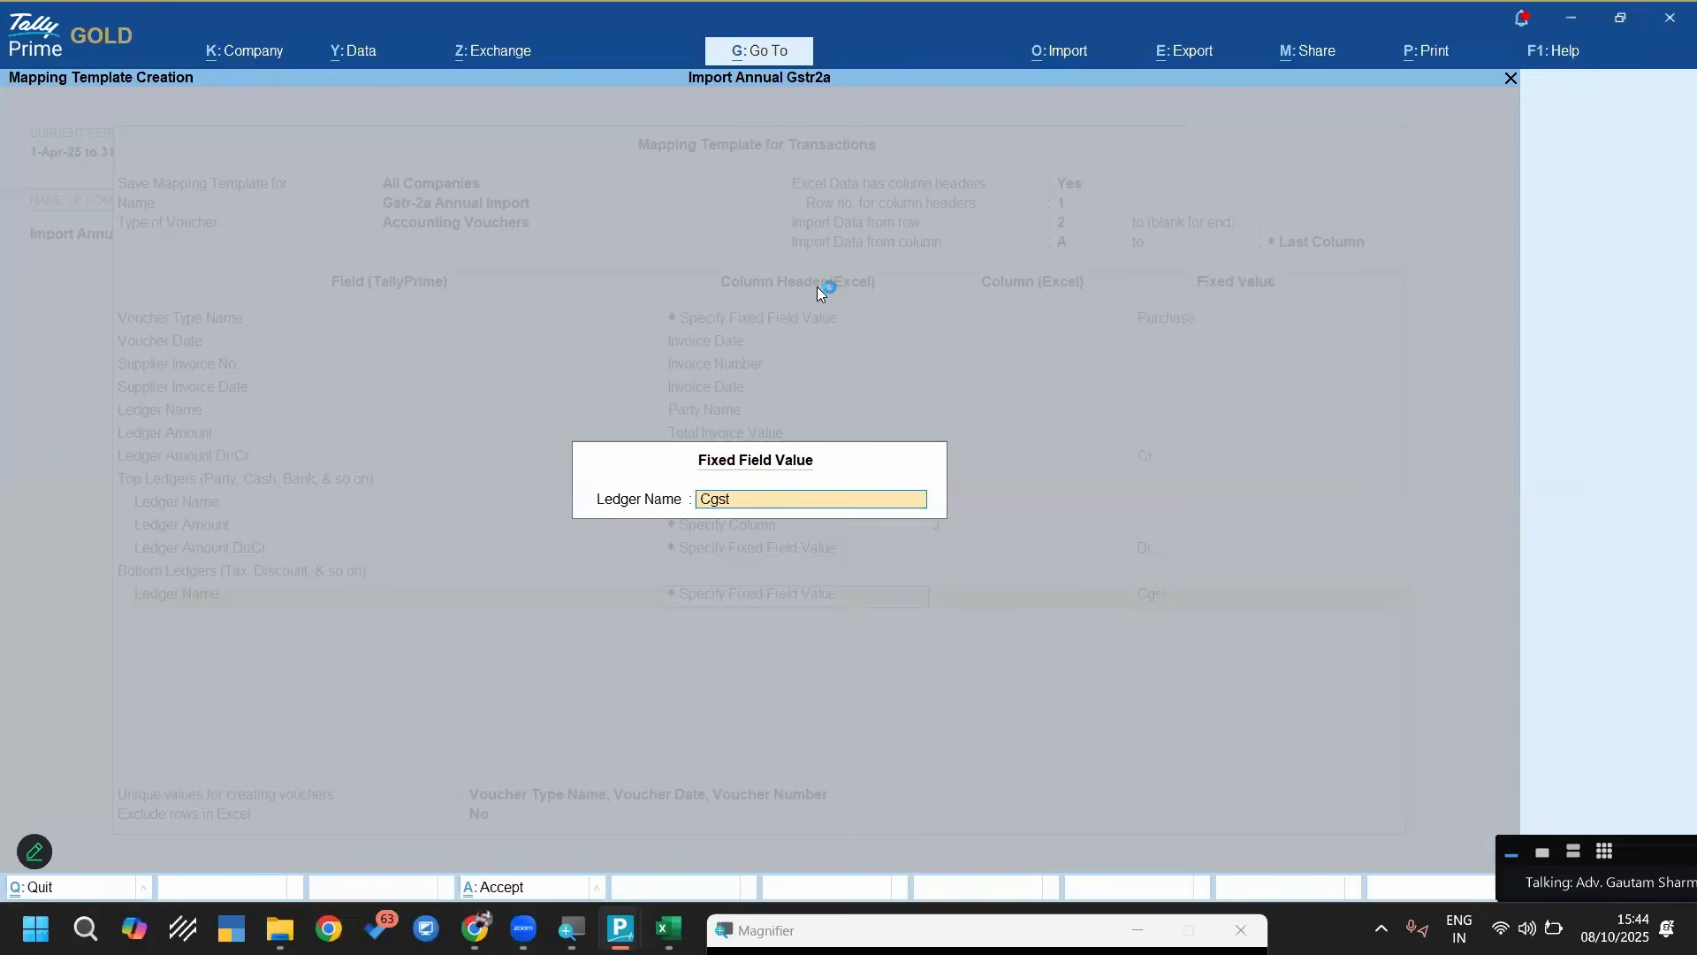
pyautogui.press('Return')
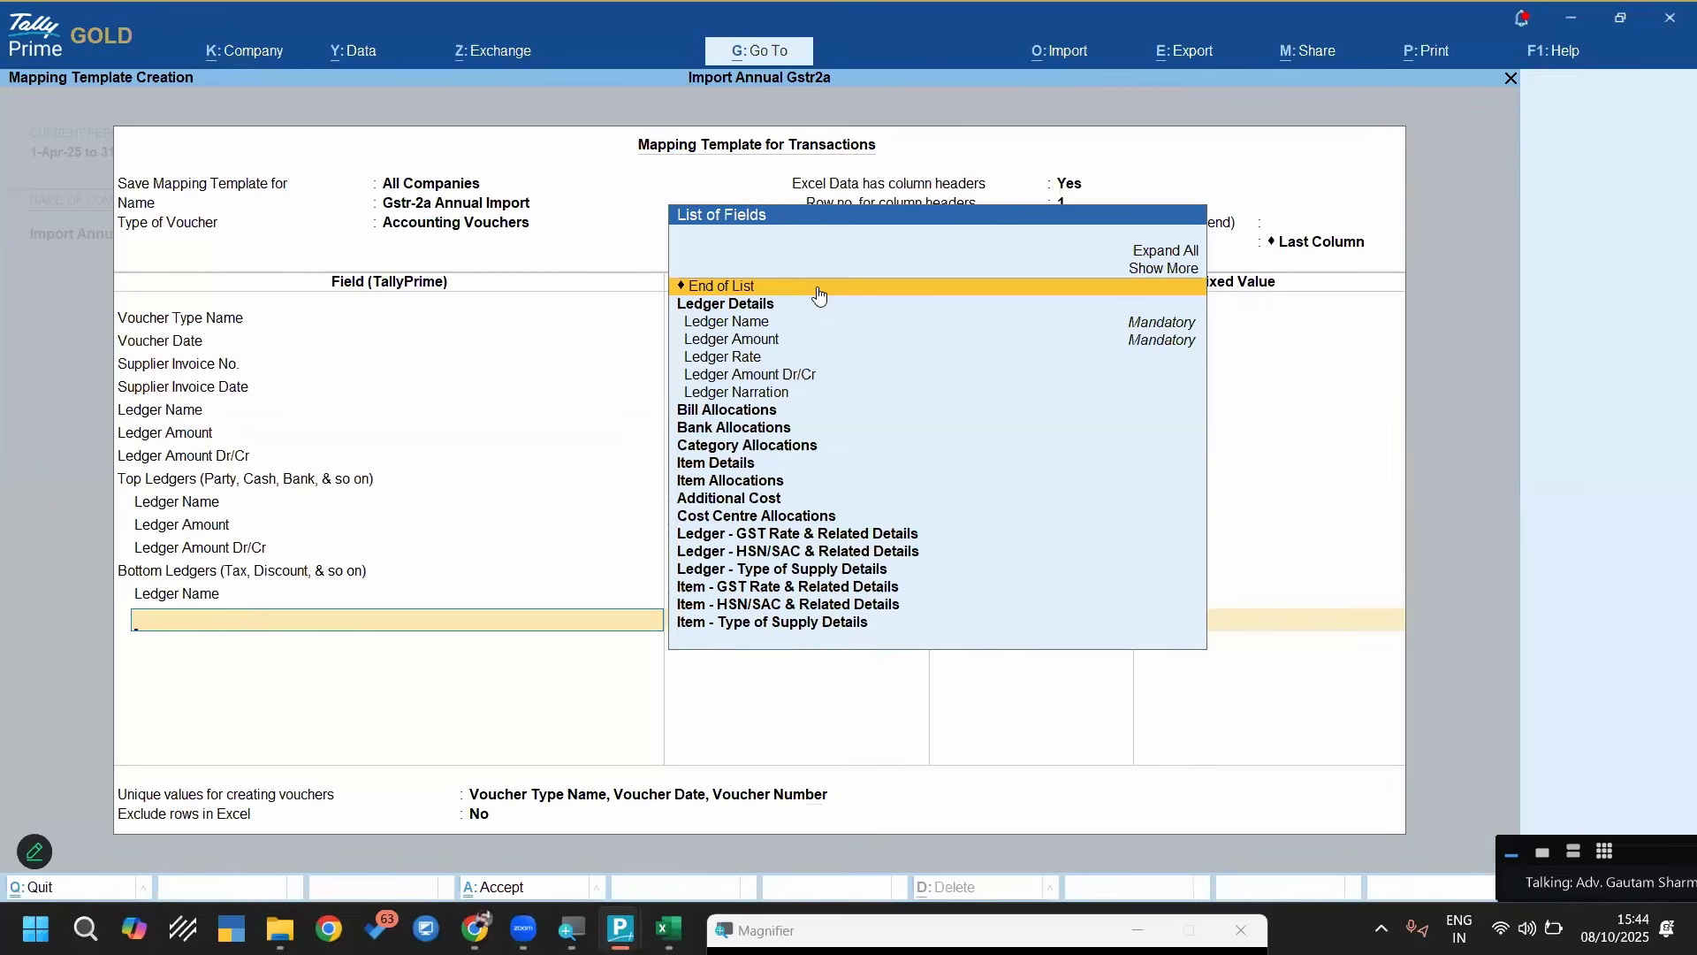
# Add the Ledger Amount field under Bottom Ledgers for the Cgst ledger
pyautogui.write('Led')
pyautogui.press('Down')
pyautogui.press('Down')
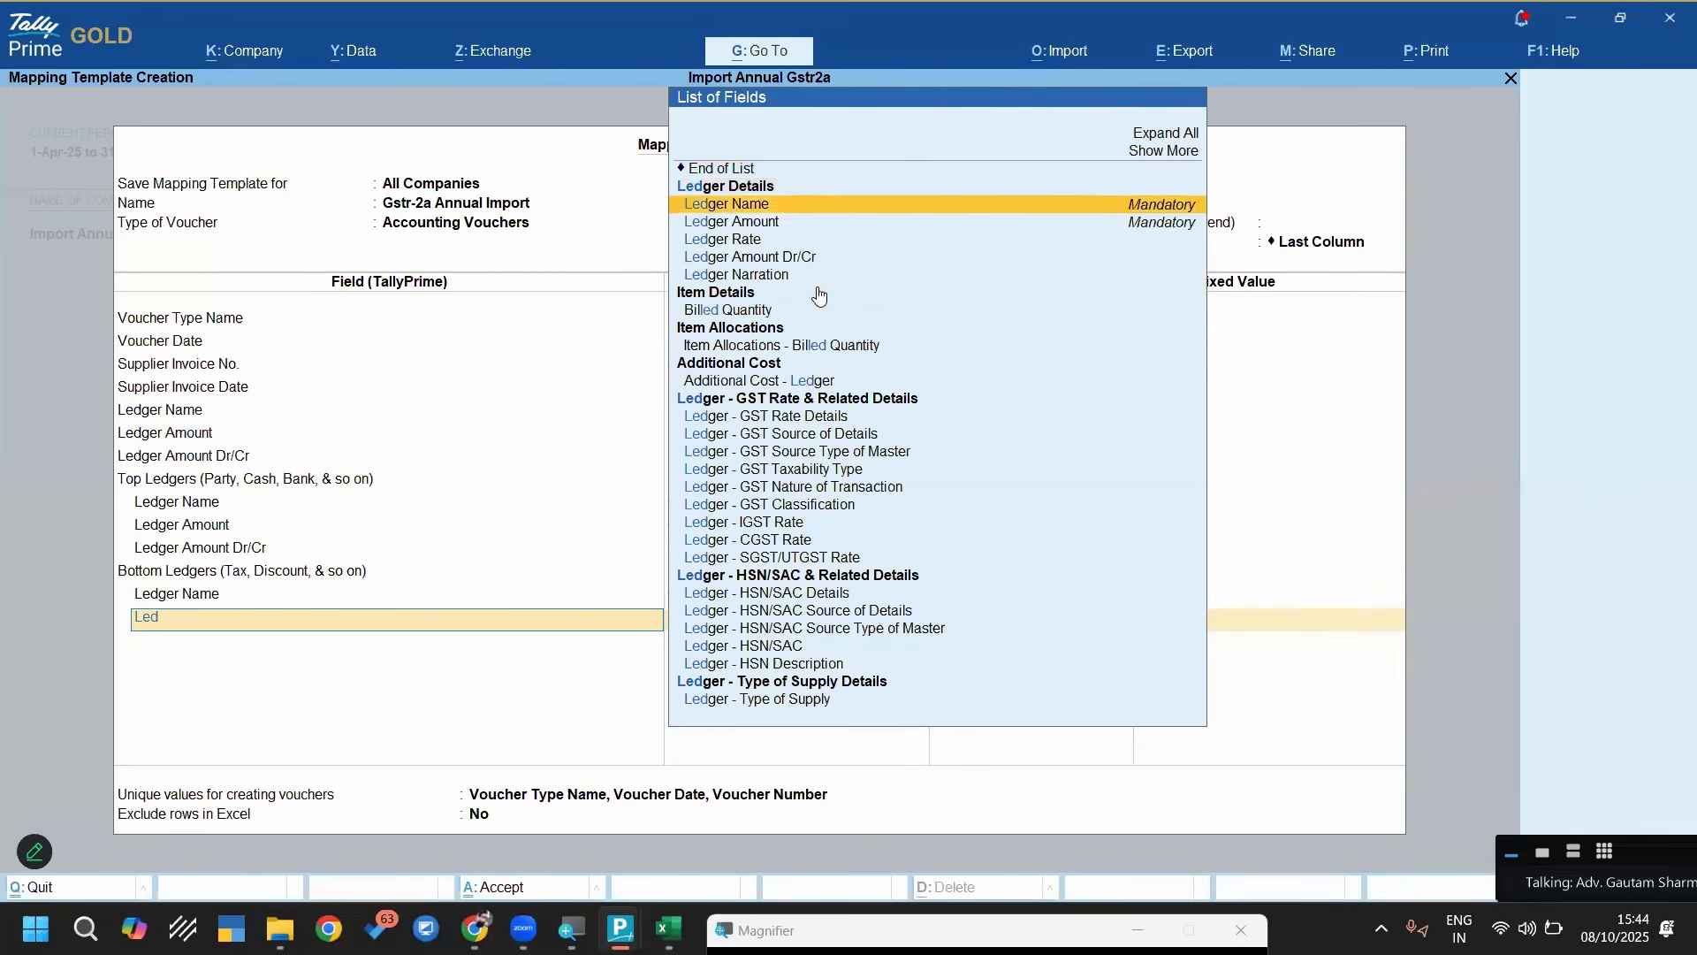
pyautogui.press('Return')
# Check the CGST column letter in the Excel sheet, return to TallyPrime and map the Cgst ledger's amount to column L using Specify Column
pyautogui.hotkey('alt', 'Tab')
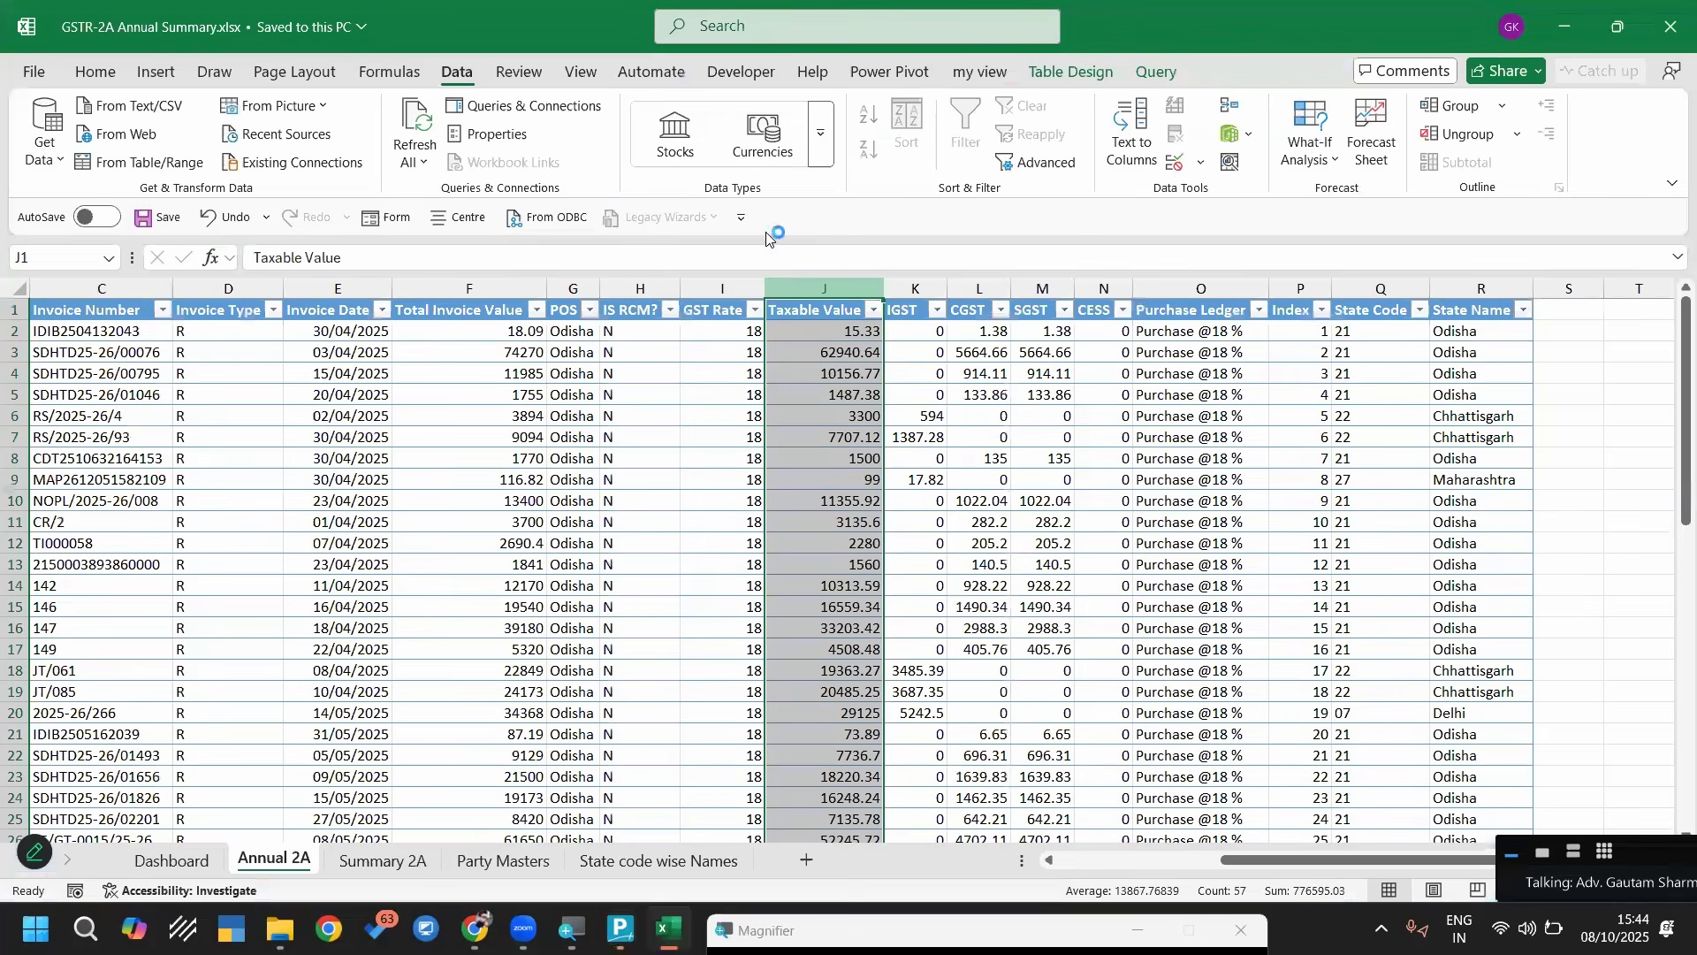
pyautogui.click(979, 283)
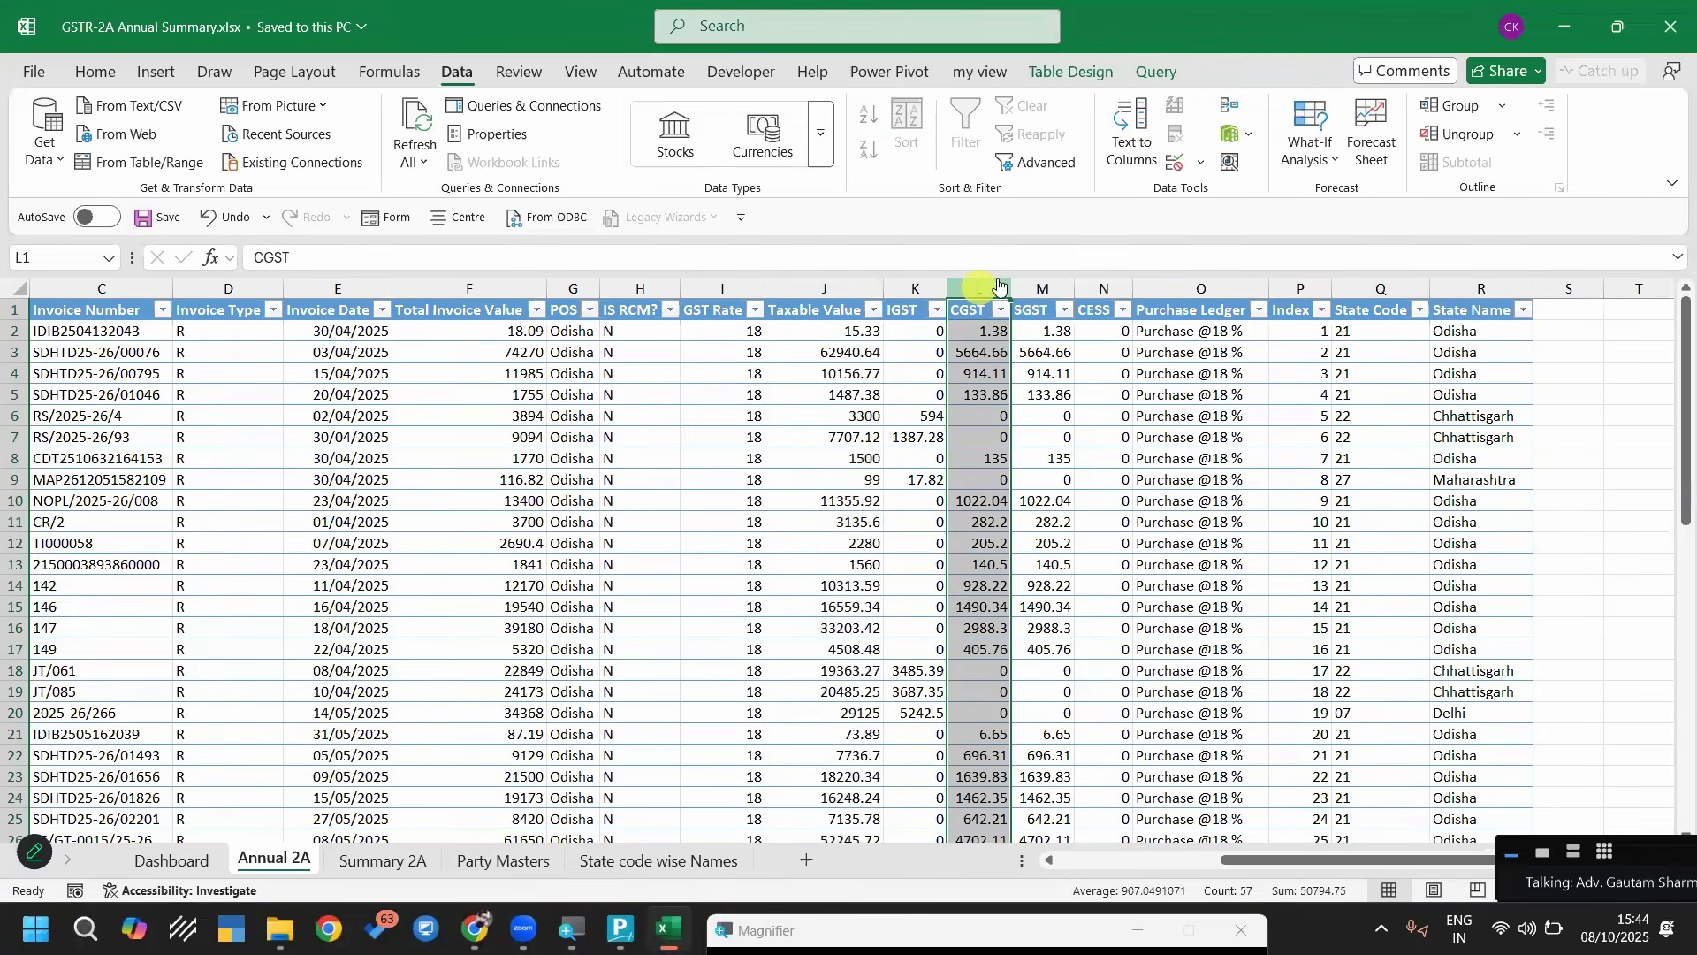
pyautogui.hotkey('alt', 'Tab')
pyautogui.press('Up')
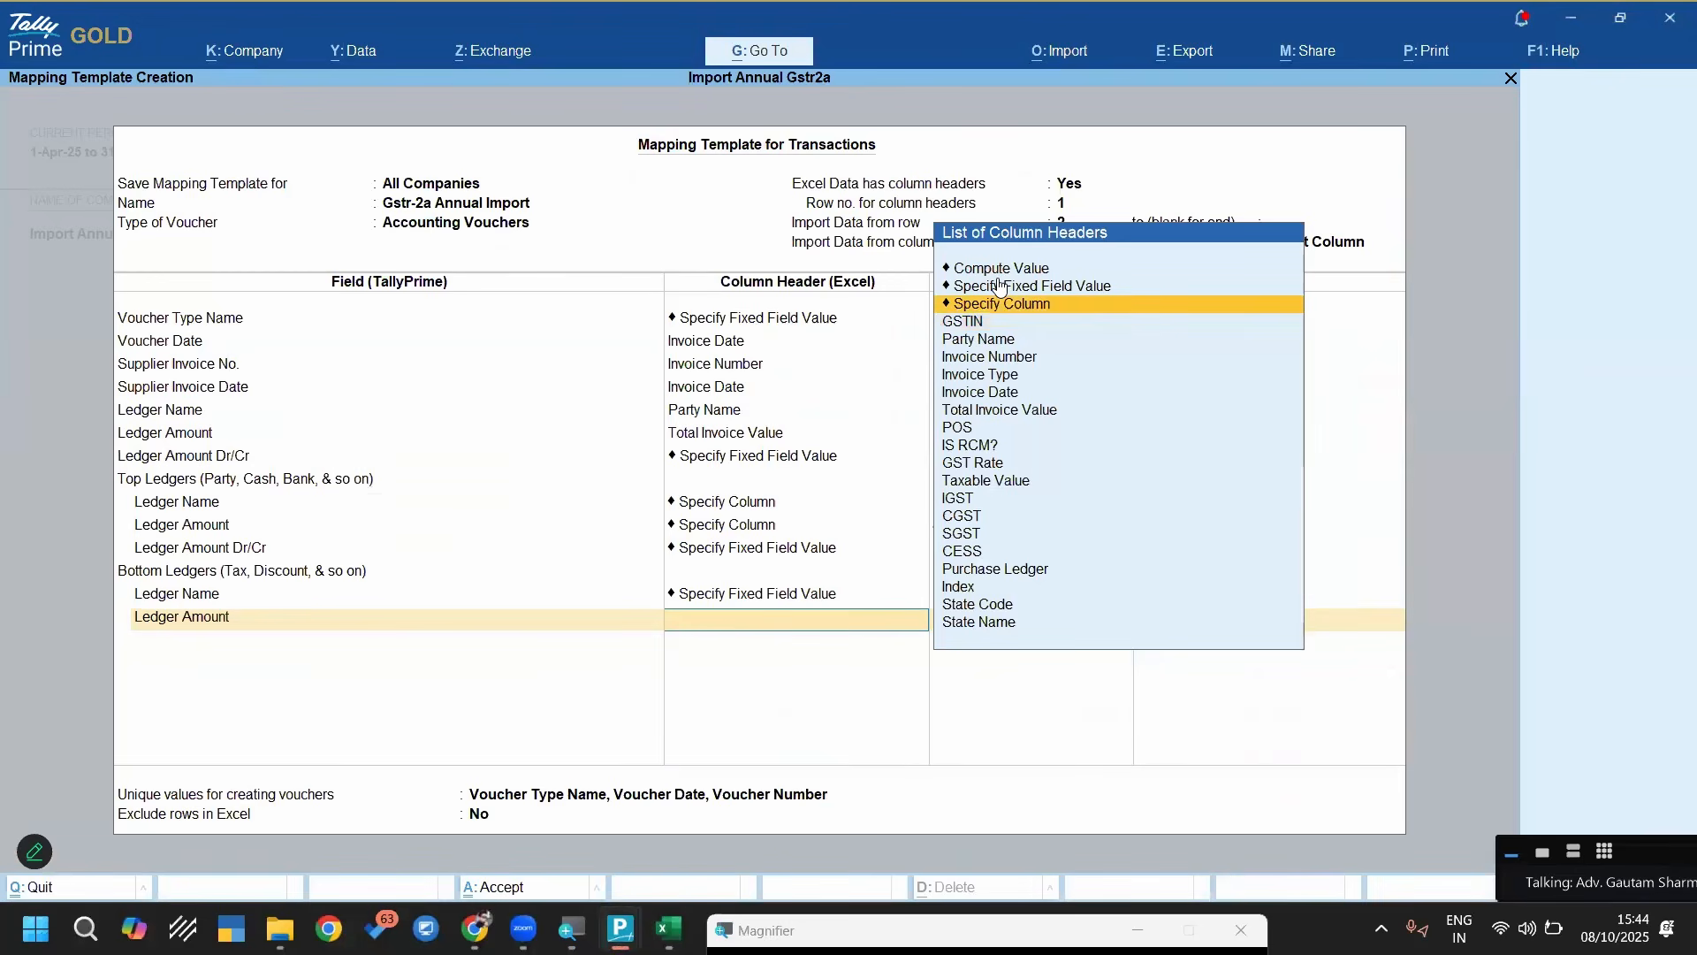
pyautogui.press('Return')
pyautogui.write('L')
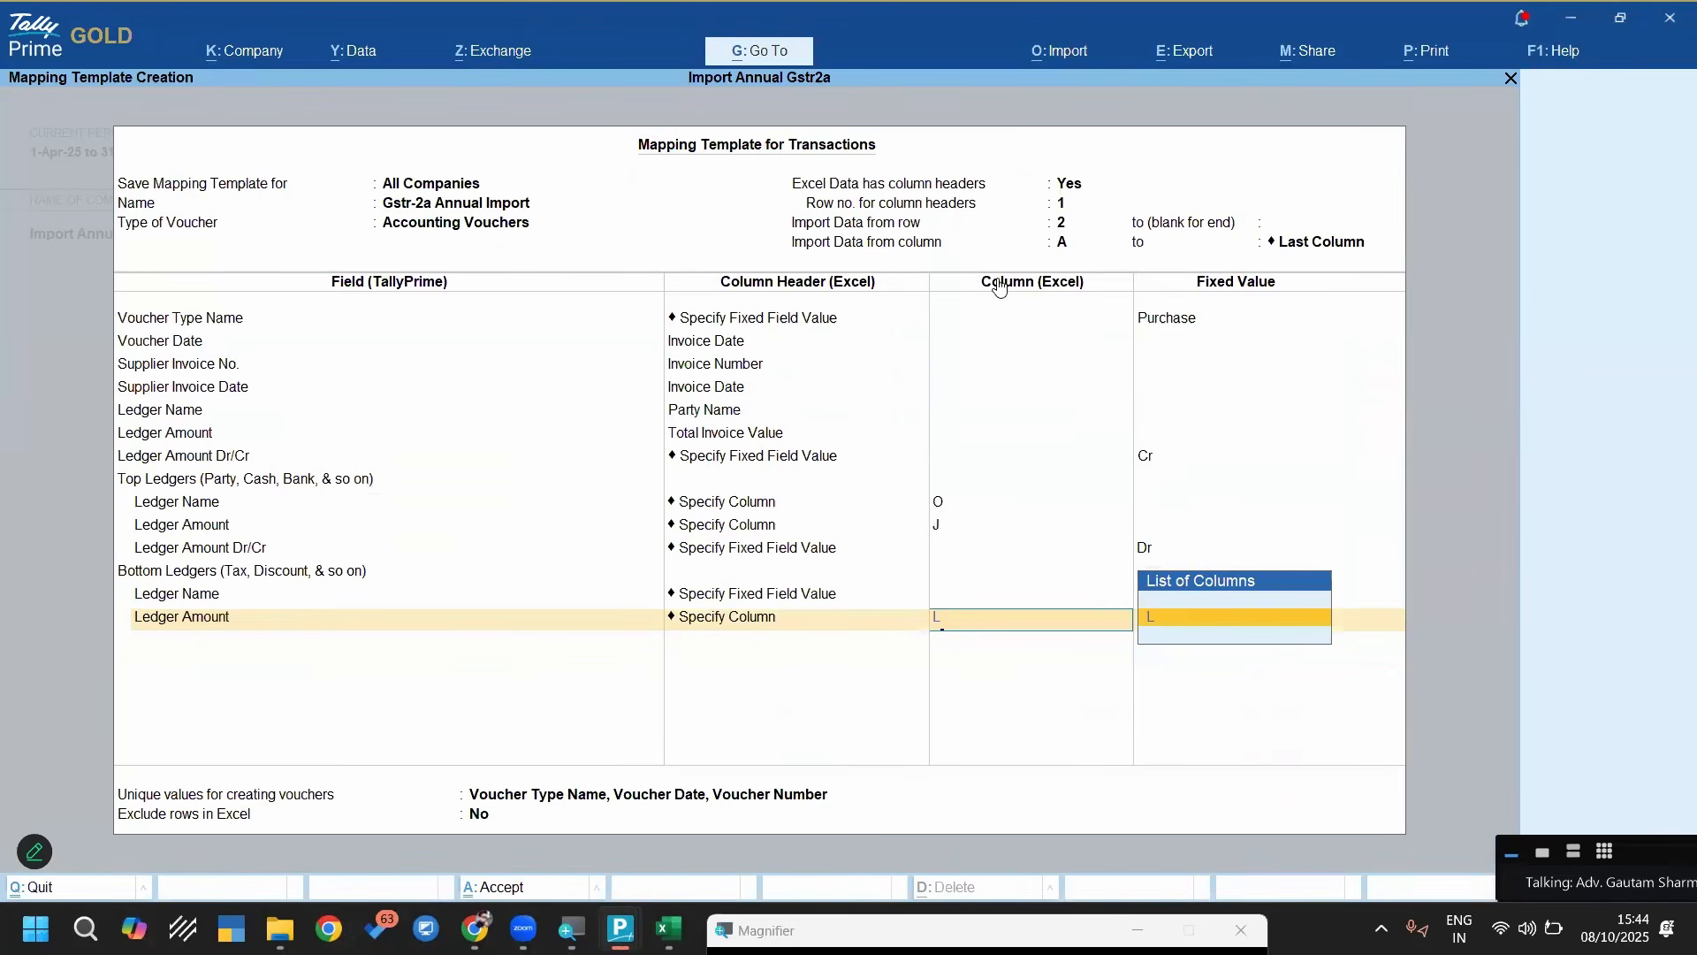
pyautogui.press('Return')
# Add the Ledger Amount Dr/Cr field for the Cgst ledger with the fixed value Dr
pyautogui.press('Down')
pyautogui.press('Down')
pyautogui.press('Down')
pyautogui.press('Down')
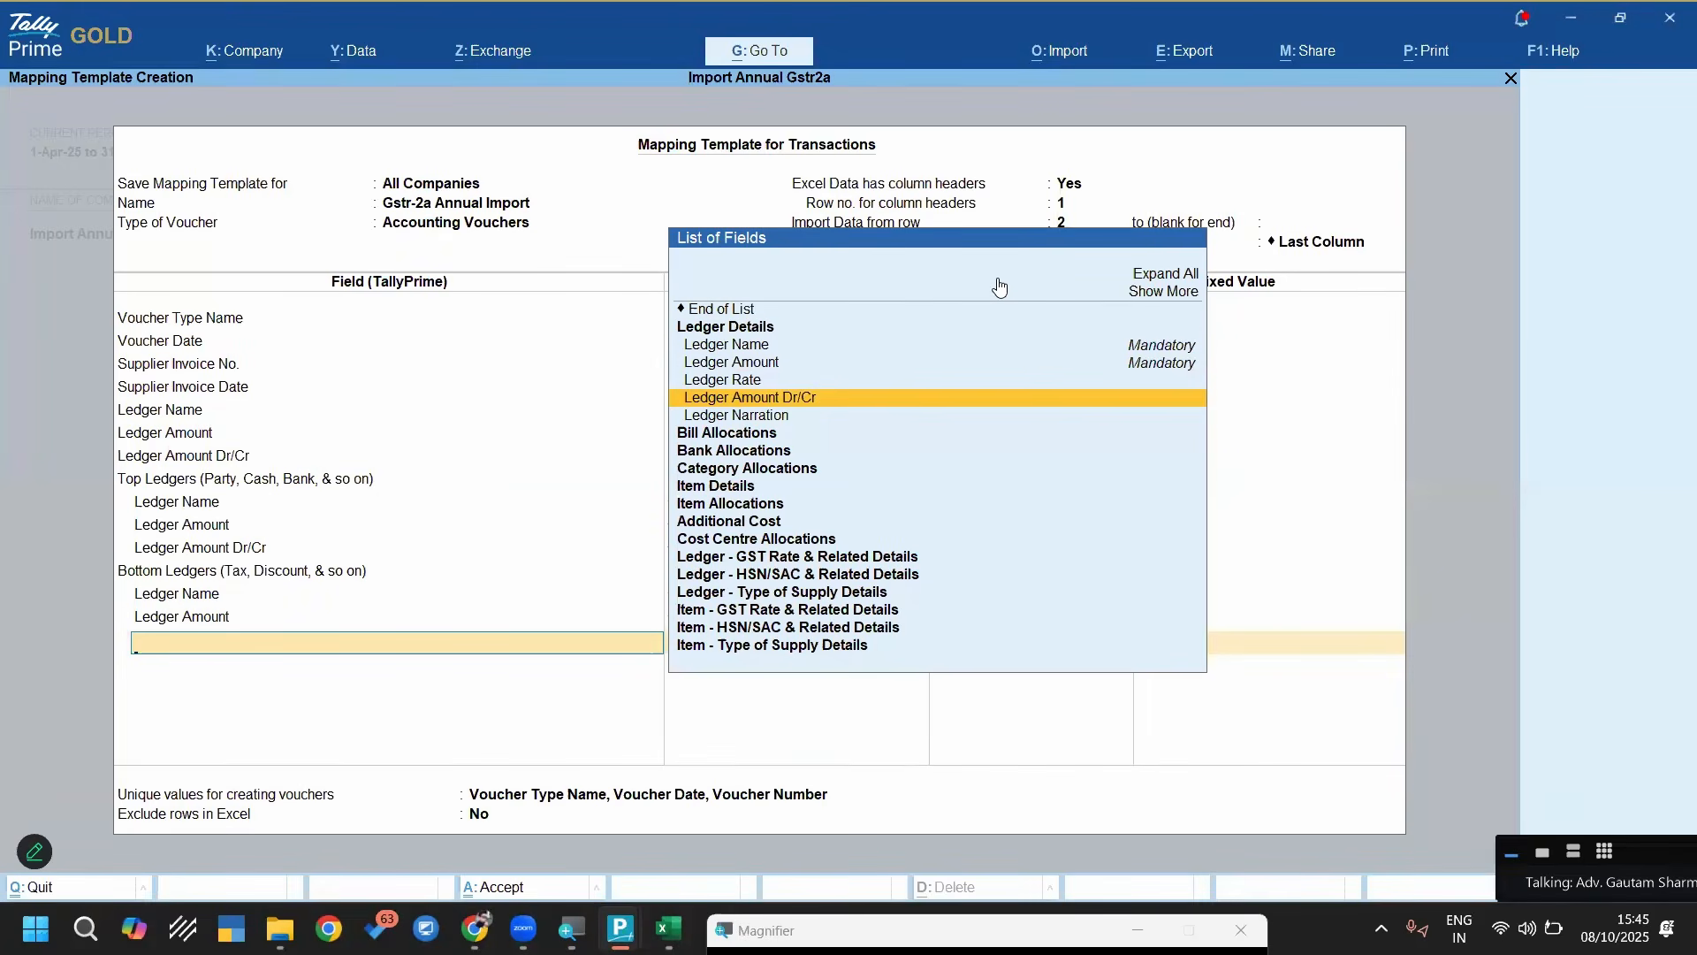
pyautogui.press('Return')
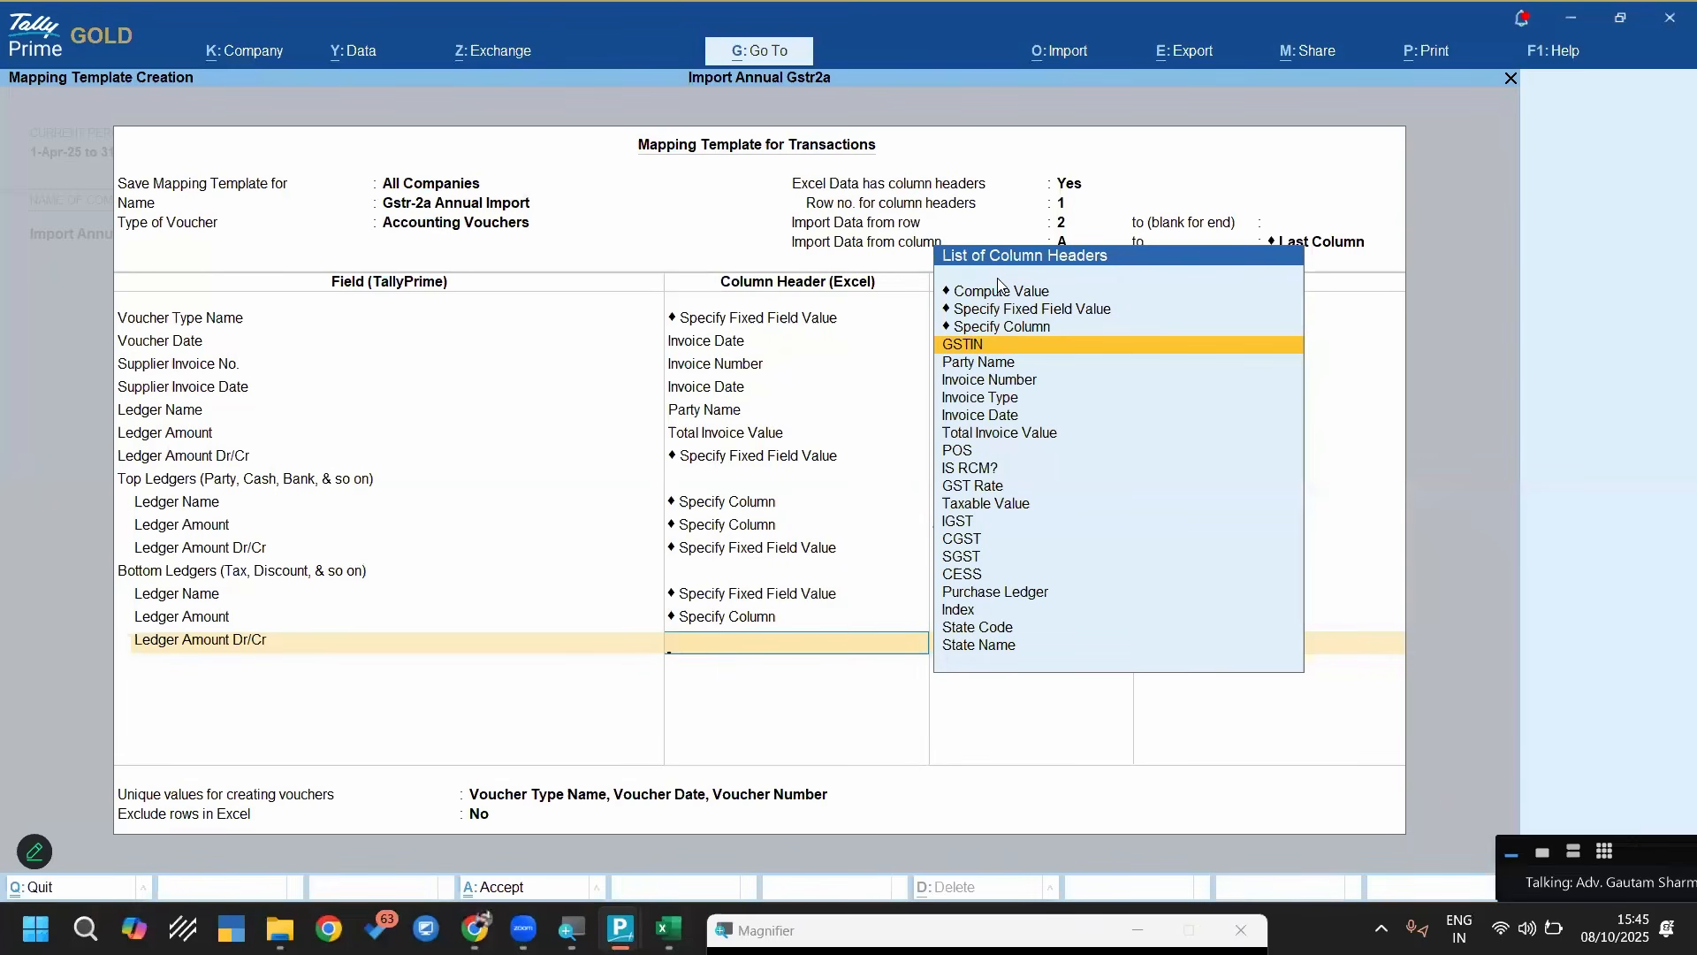
pyautogui.press('Up')
pyautogui.press('Up')
pyautogui.press('Return')
# End the Cgst ledger's field list and add a second Bottom Ledgers section to the template
pyautogui.press('Return')
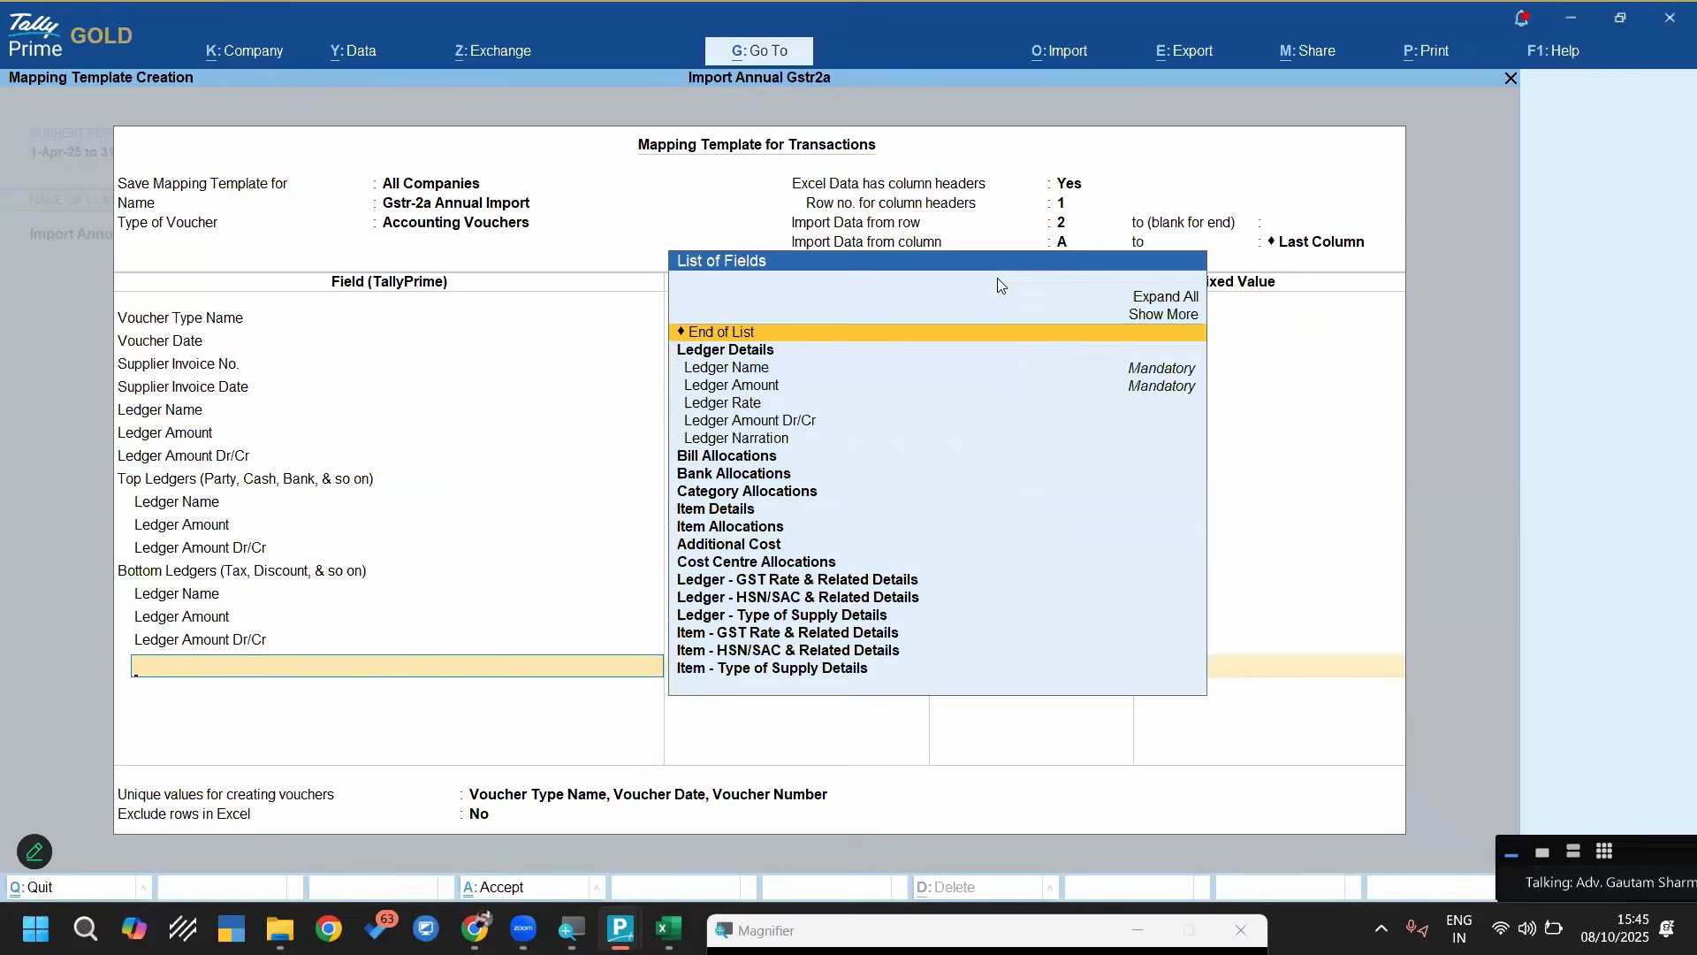
pyautogui.press('Return')
pyautogui.write('Bot')
# Add Ledger Name under the second Bottom Ledgers section with the fixed value Sgst
pyautogui.press('Return')
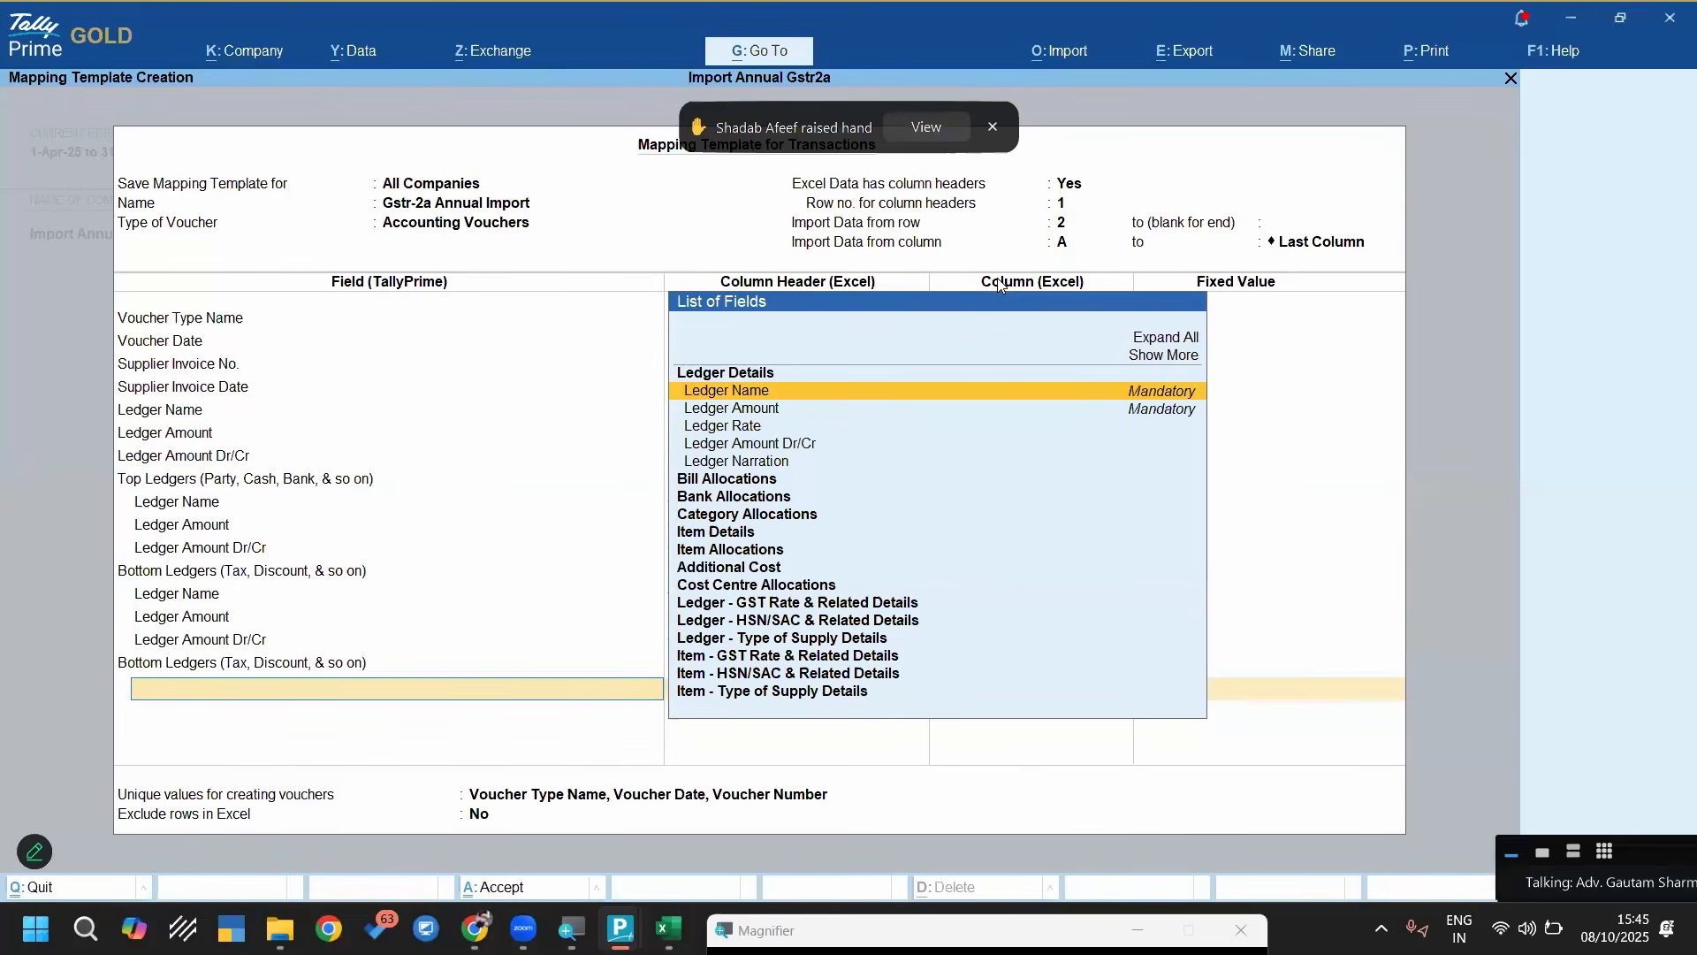
pyautogui.press('Return')
pyautogui.write('Sgs')
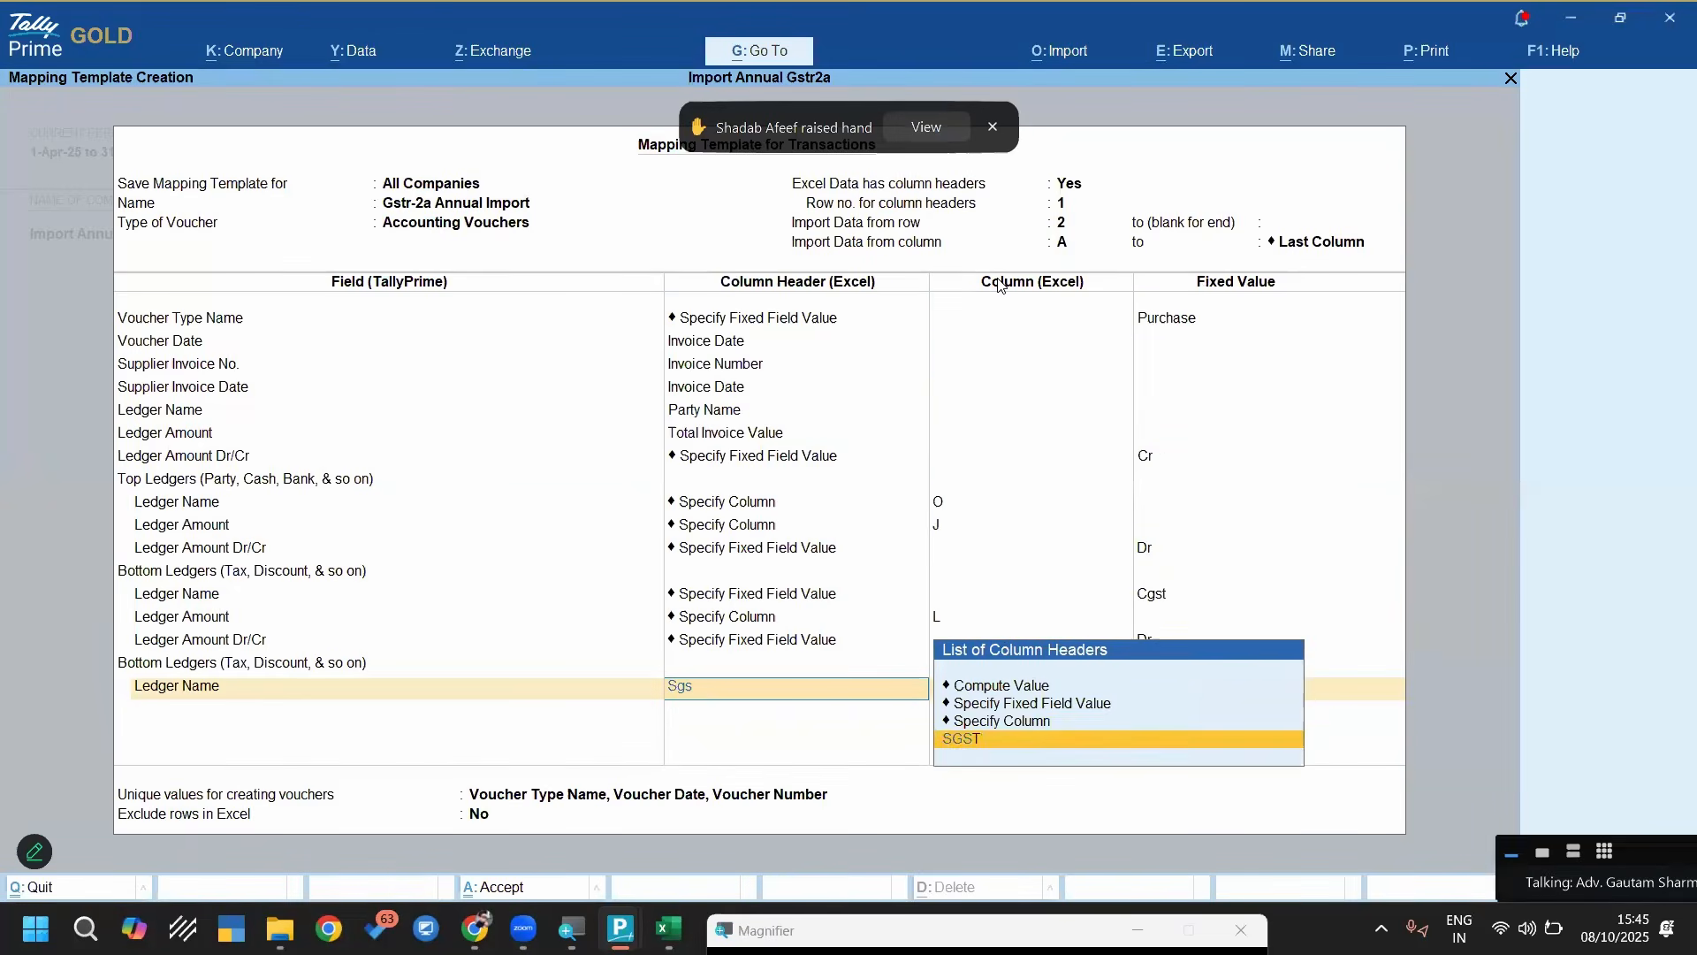
pyautogui.press('Up')
pyautogui.press('Up')
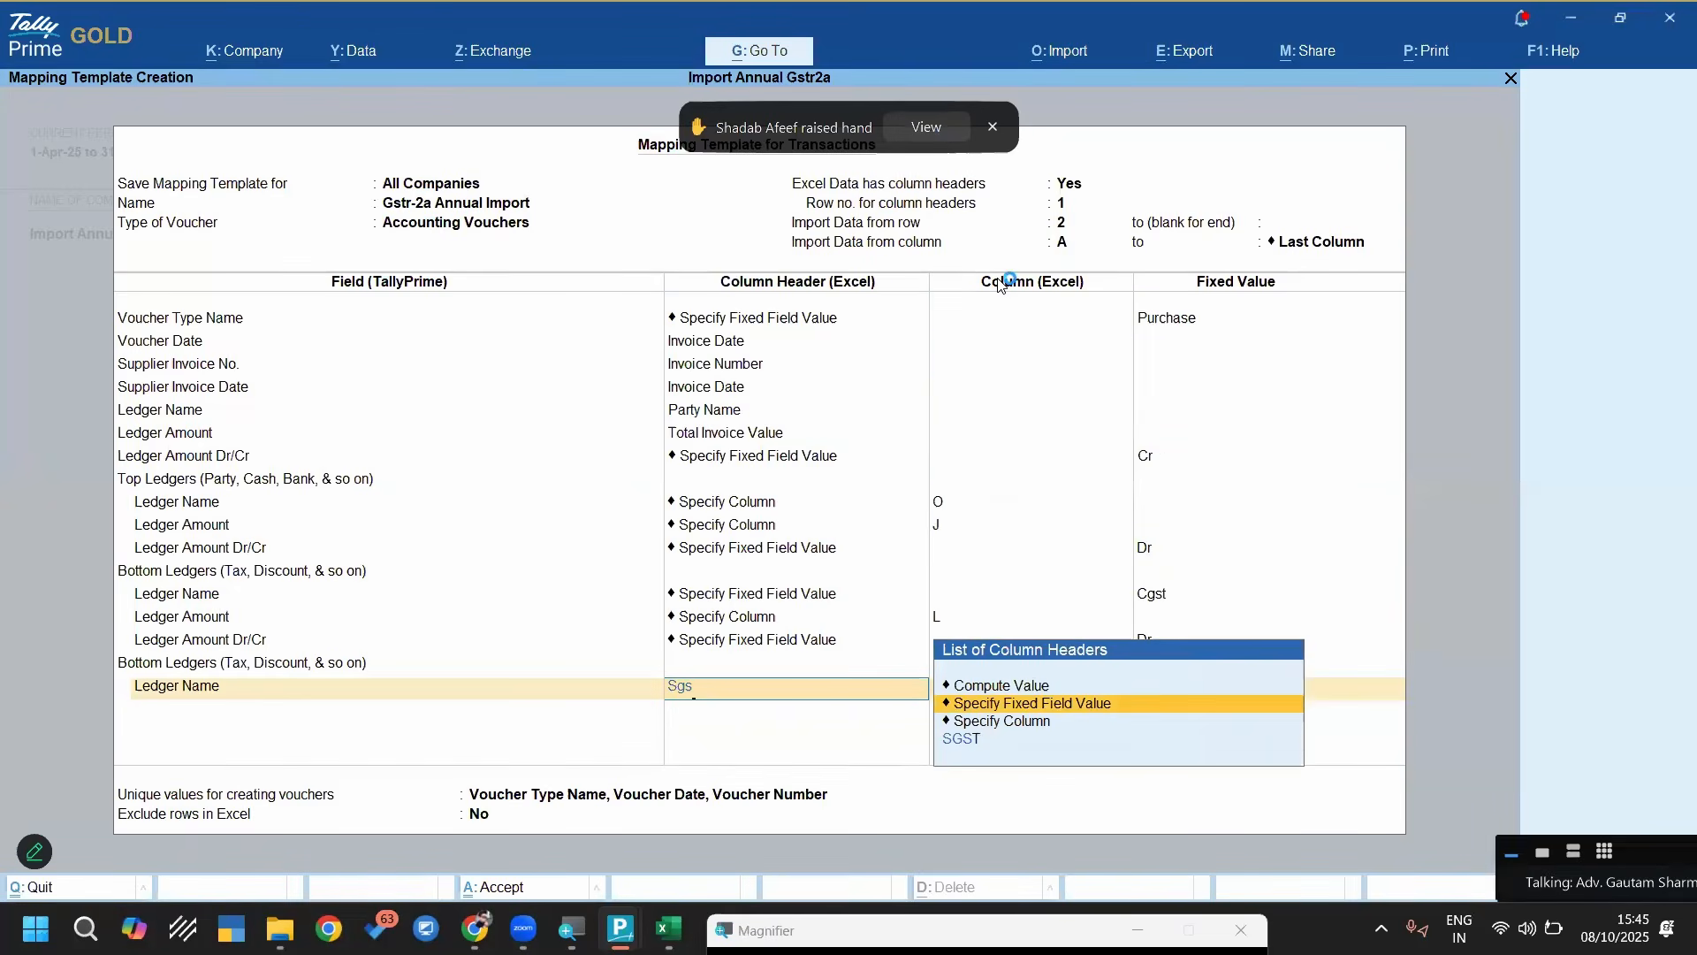
pyautogui.press('Return')
pyautogui.press('Down')
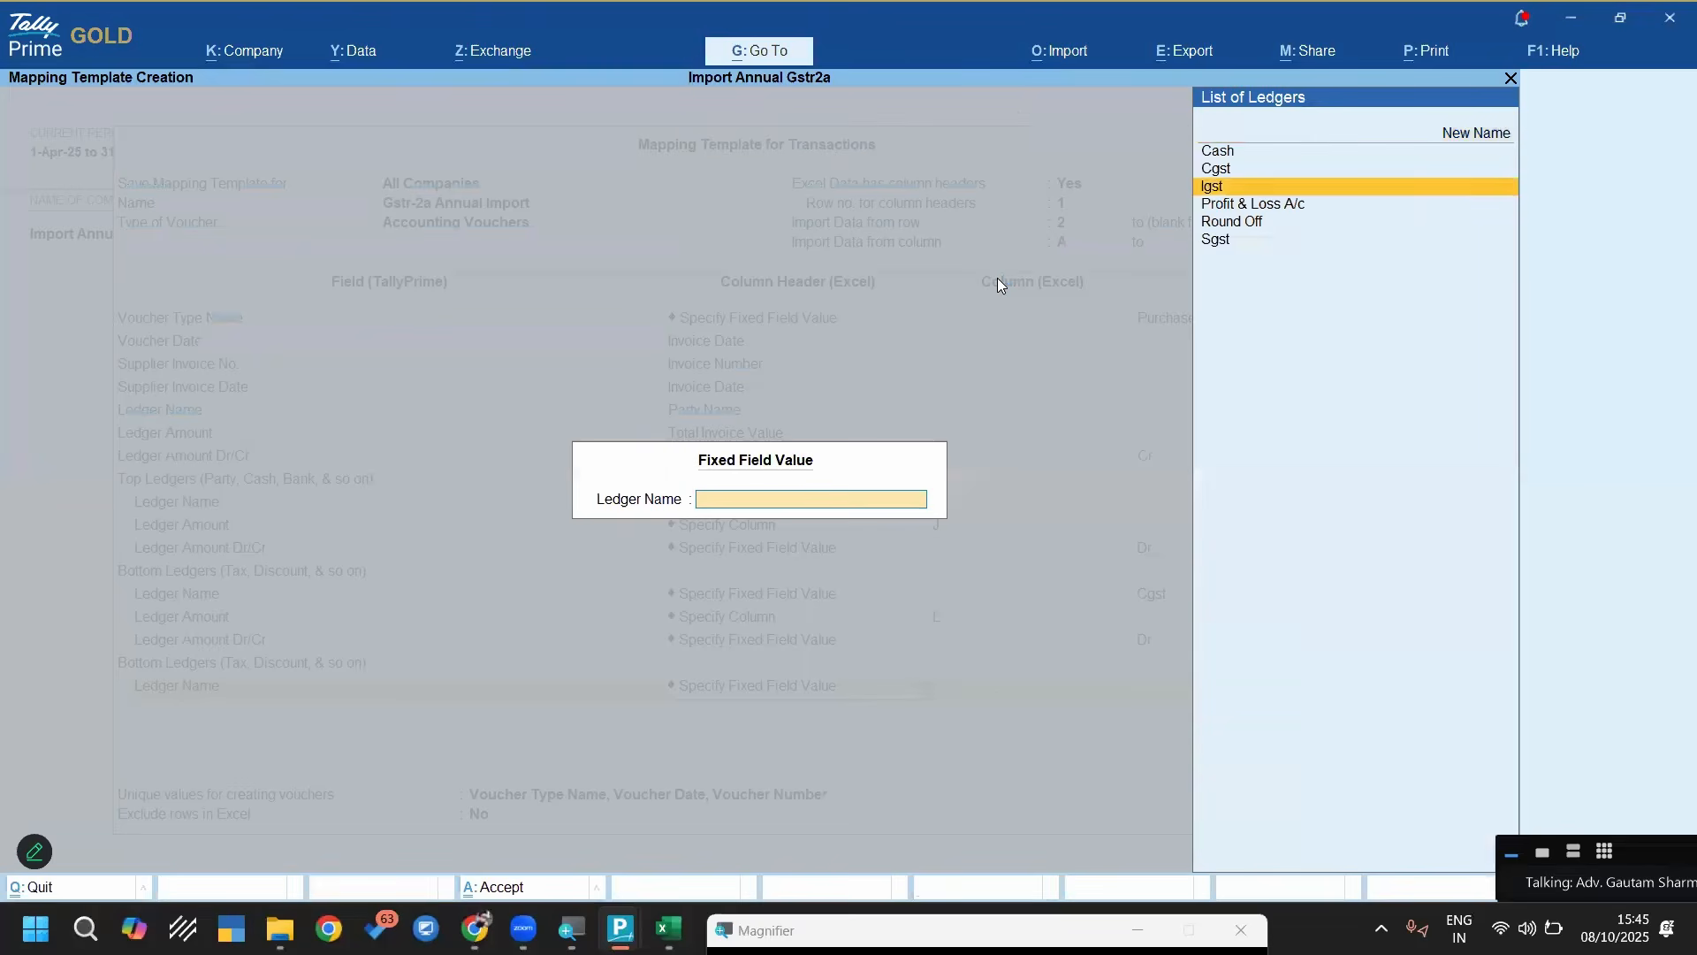
pyautogui.press('Down')
pyautogui.press('Down')
pyautogui.press('Down')
pyautogui.press('Return')
# Add Ledger Amount for the Sgst ledger, check the SGST column letter in the Excel sheet, and map the amount to column M using Specify Column
pyautogui.write('Led')
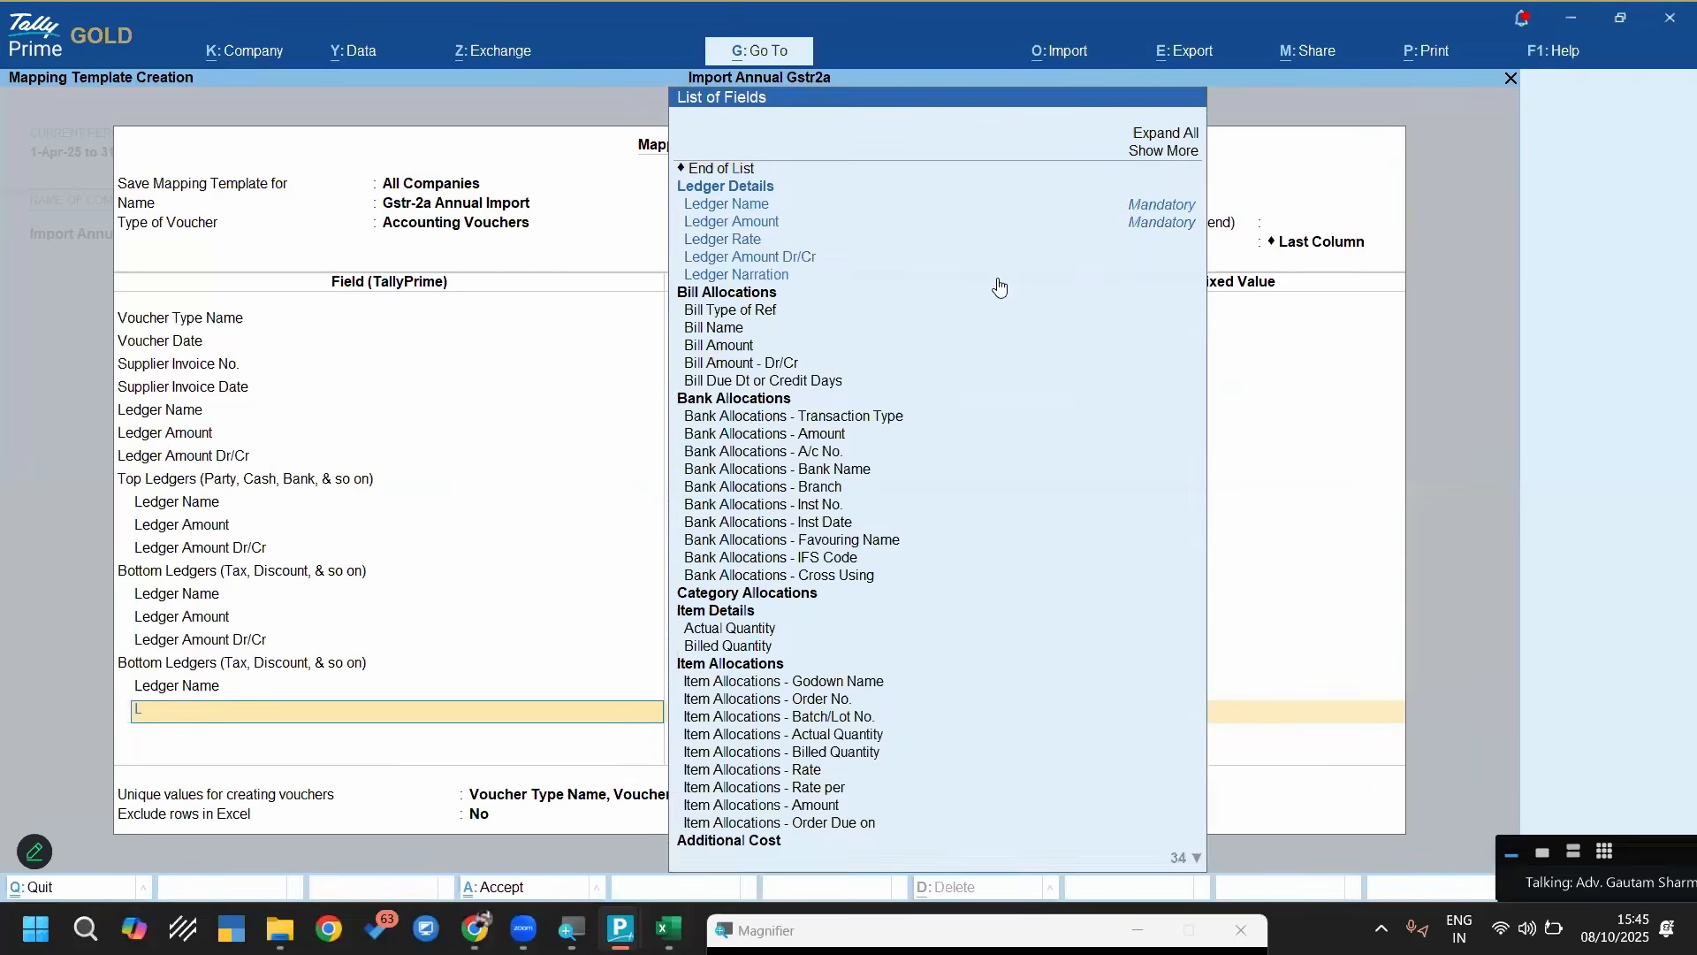
pyautogui.press('Down')
pyautogui.press('Down')
pyautogui.press('Return')
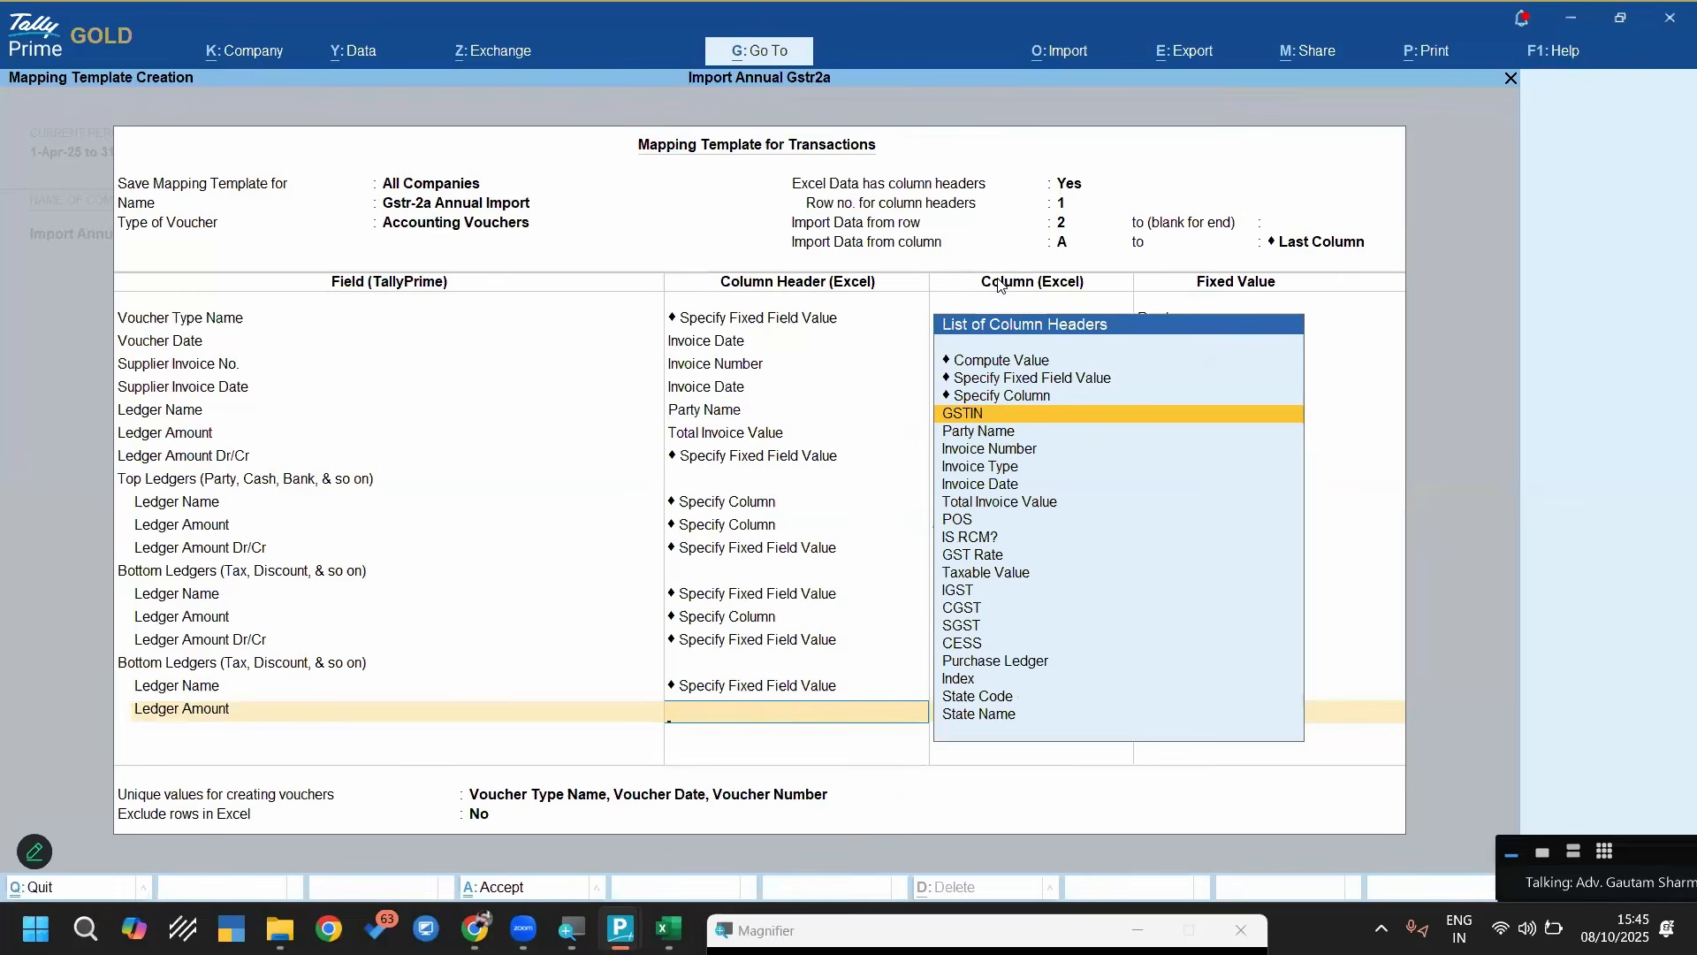
pyautogui.hotkey('alt', 'Tab')
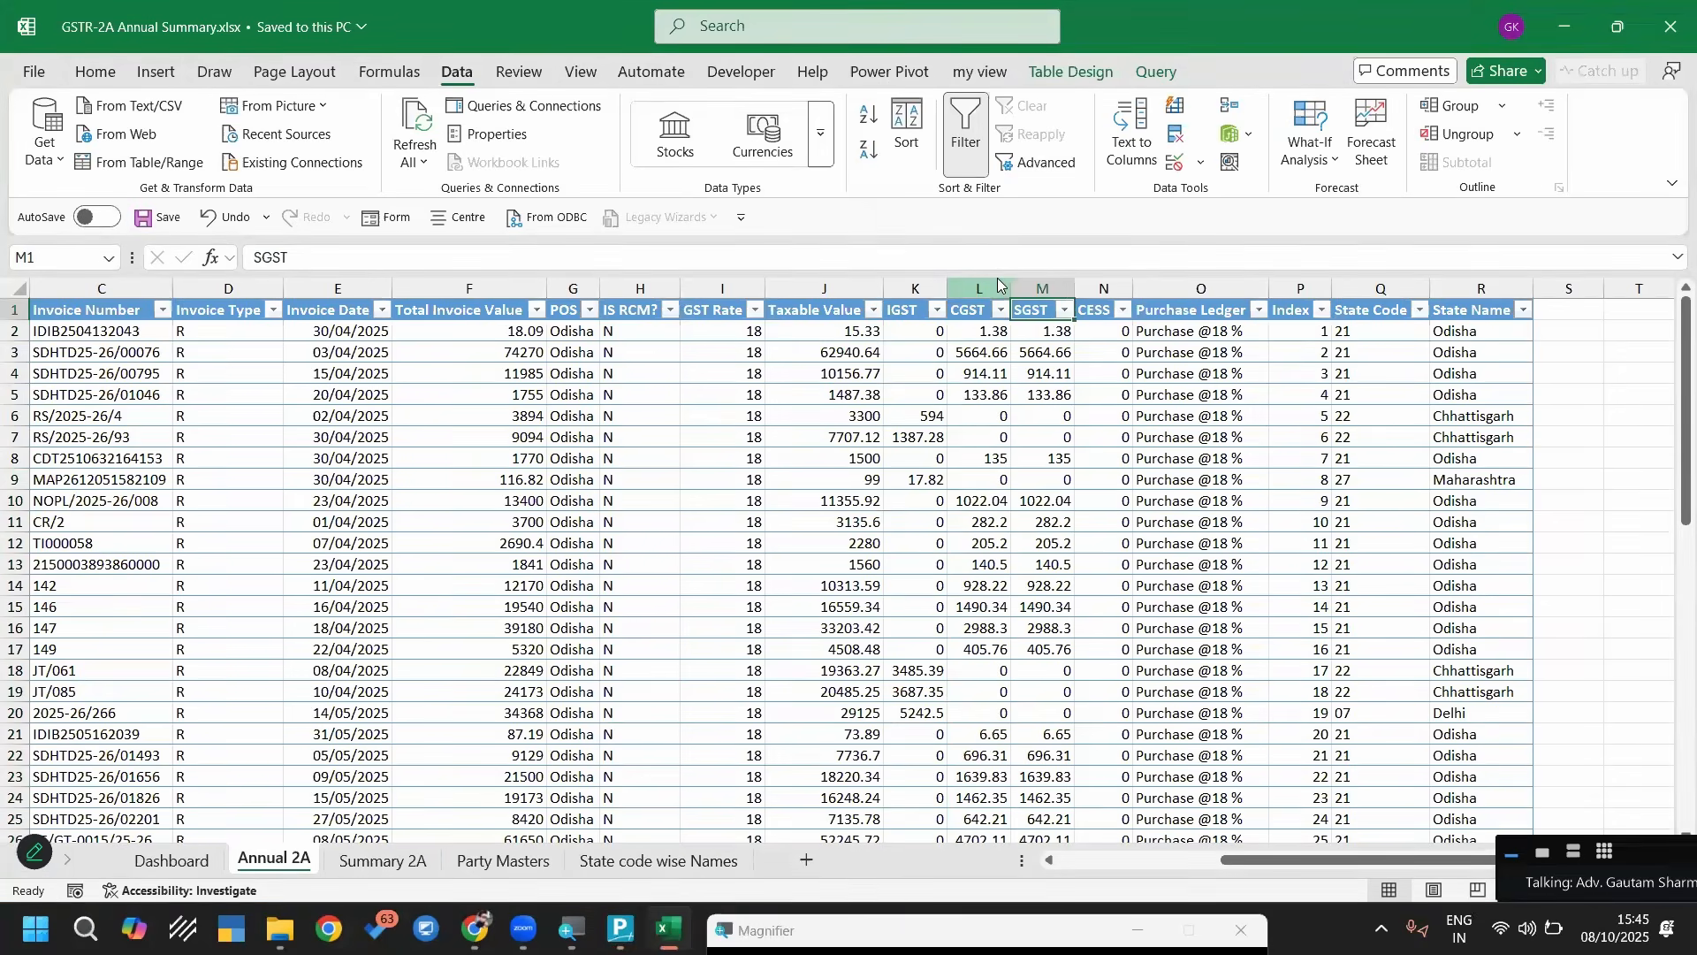
pyautogui.hotkey('alt', 'Tab')
pyautogui.press('Return')
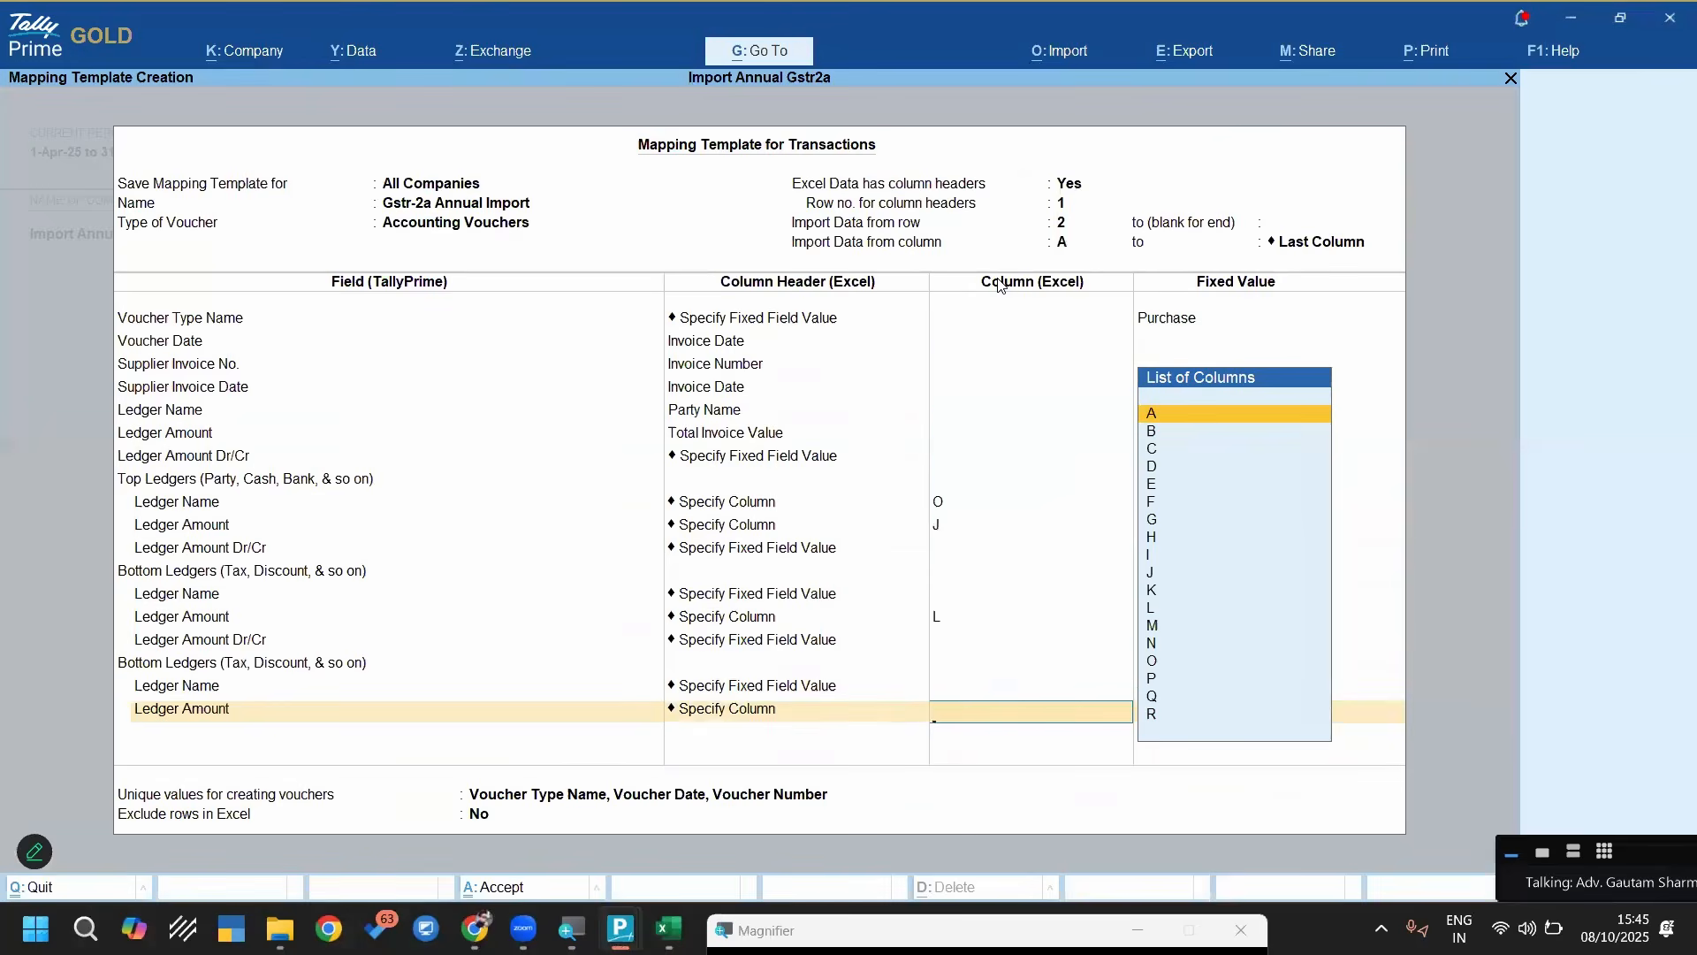
pyautogui.write('m')
pyautogui.press('Return')
# Add the Ledger Amount Dr/Cr field for the Sgst ledger with the fixed value Dr
pyautogui.press('Down')
pyautogui.press('Down')
pyautogui.press('Down')
pyautogui.press('Down')
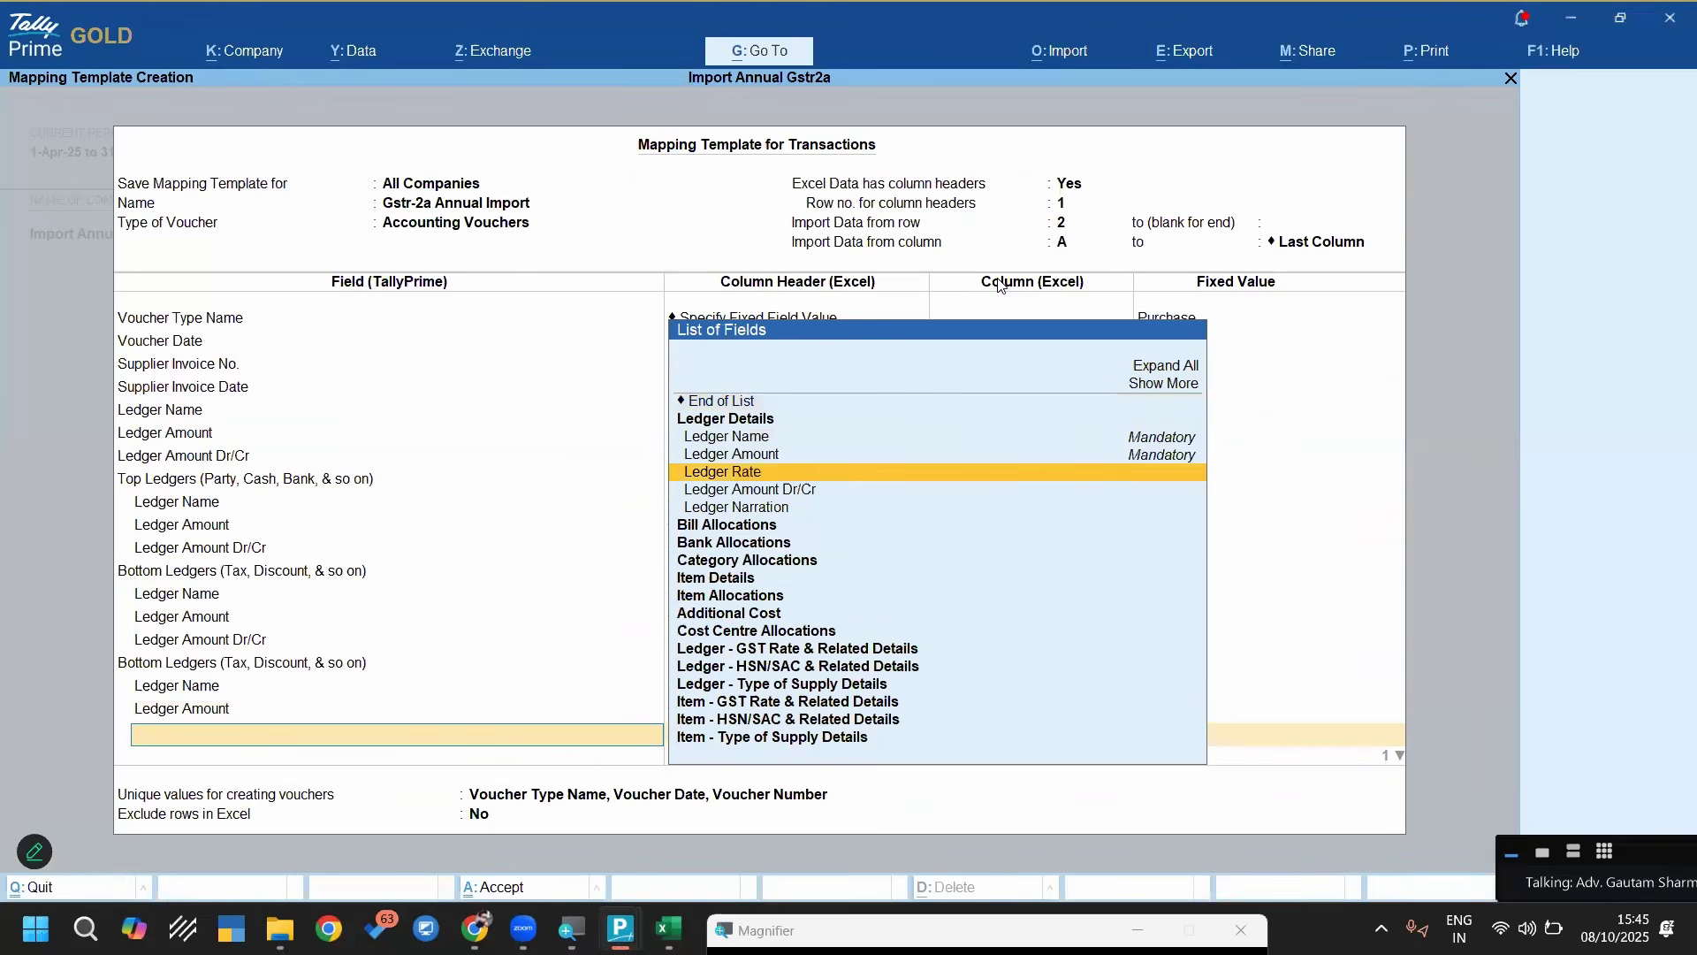
pyautogui.press('Return')
pyautogui.press('Up')
pyautogui.press('Up')
pyautogui.press('Return')
pyautogui.press('Down')
pyautogui.press('Return')
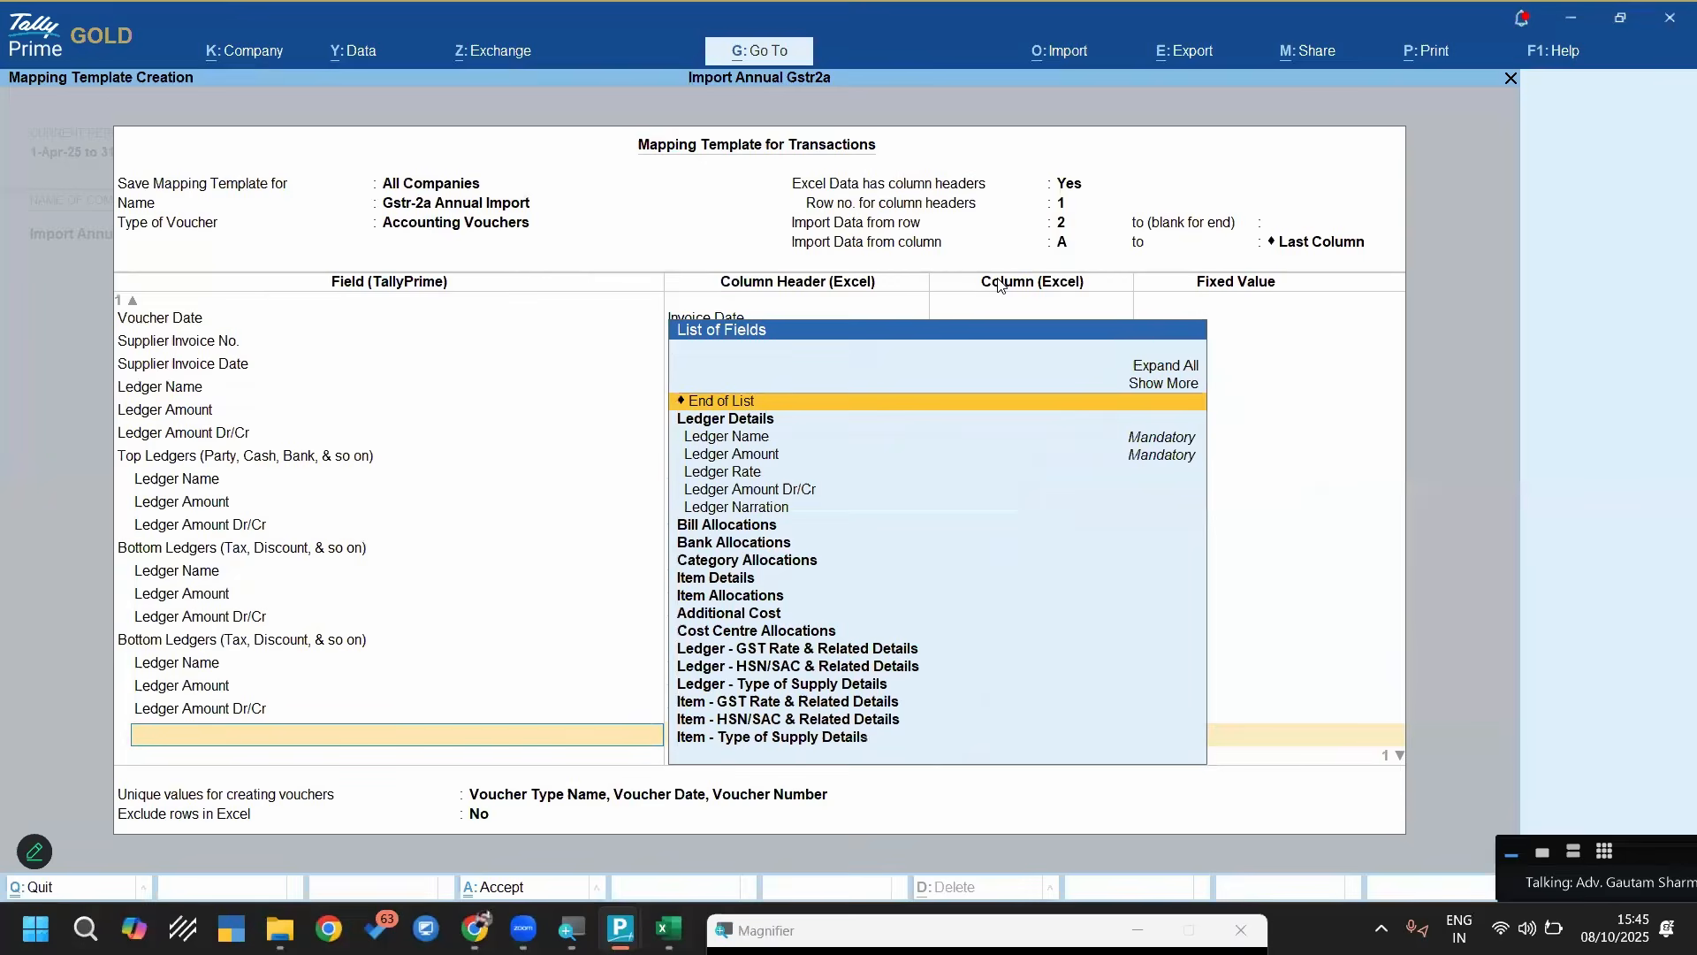
# Add a third Bottom Ledgers section and set its Ledger Name to the fixed value Igst
pyautogui.press('Return')
pyautogui.write('Bot')
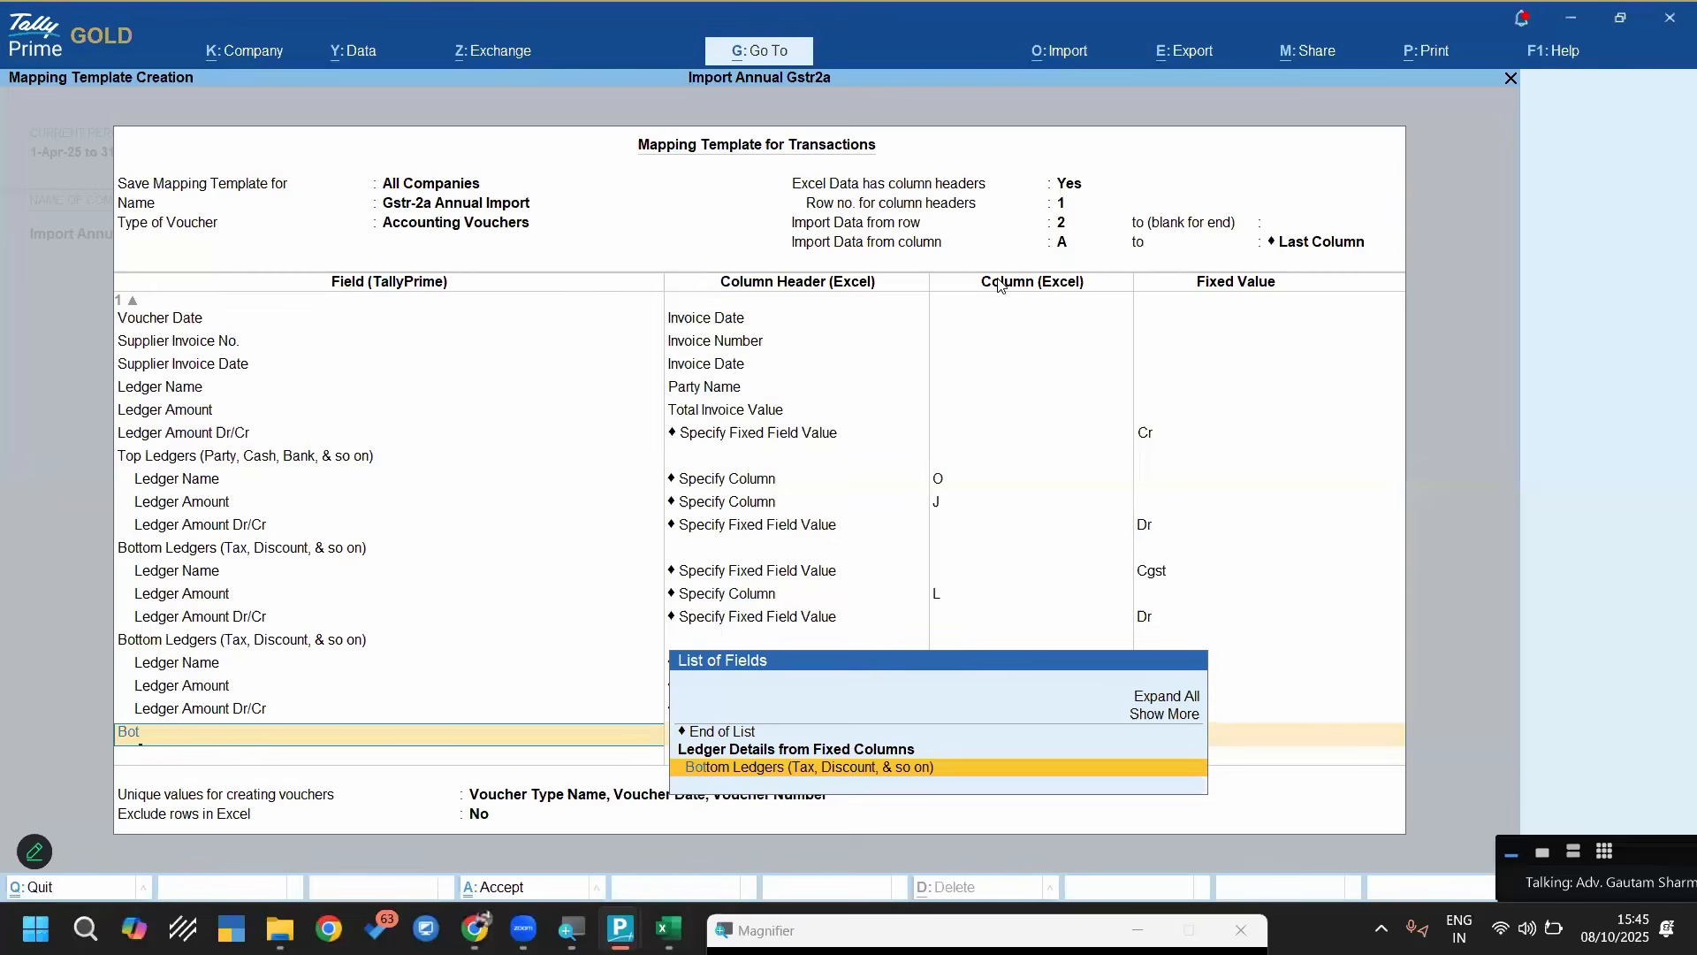
pyautogui.press('Return')
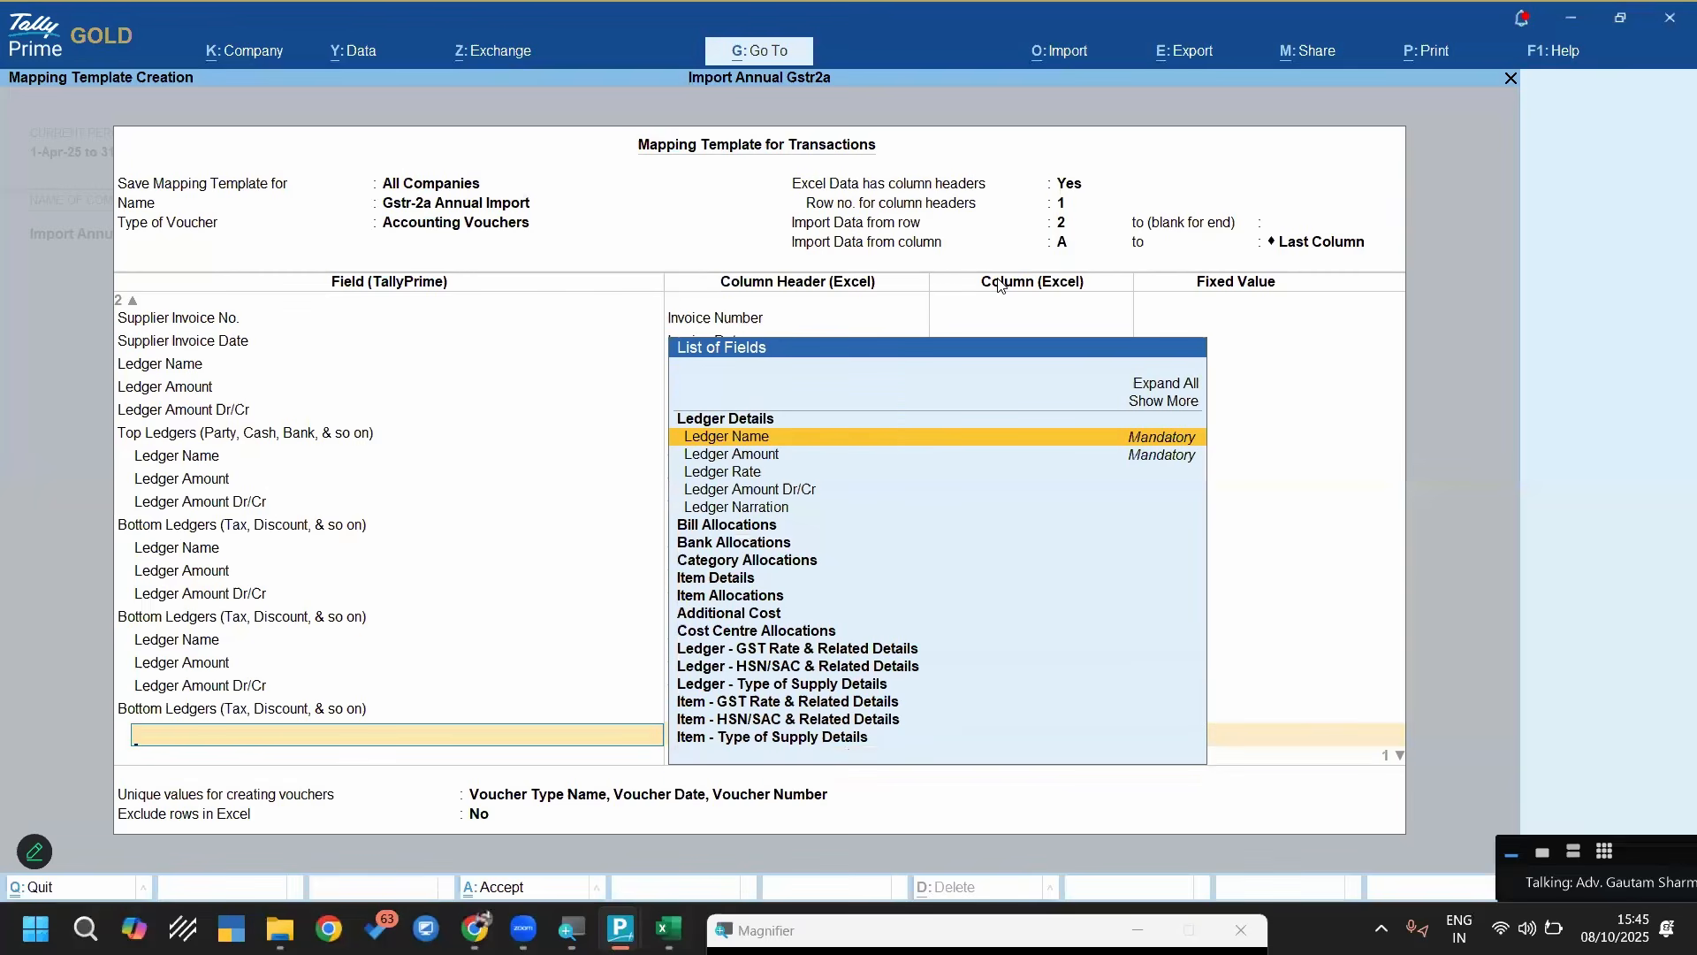
pyautogui.press('Return')
pyautogui.press('Up')
pyautogui.press('Up')
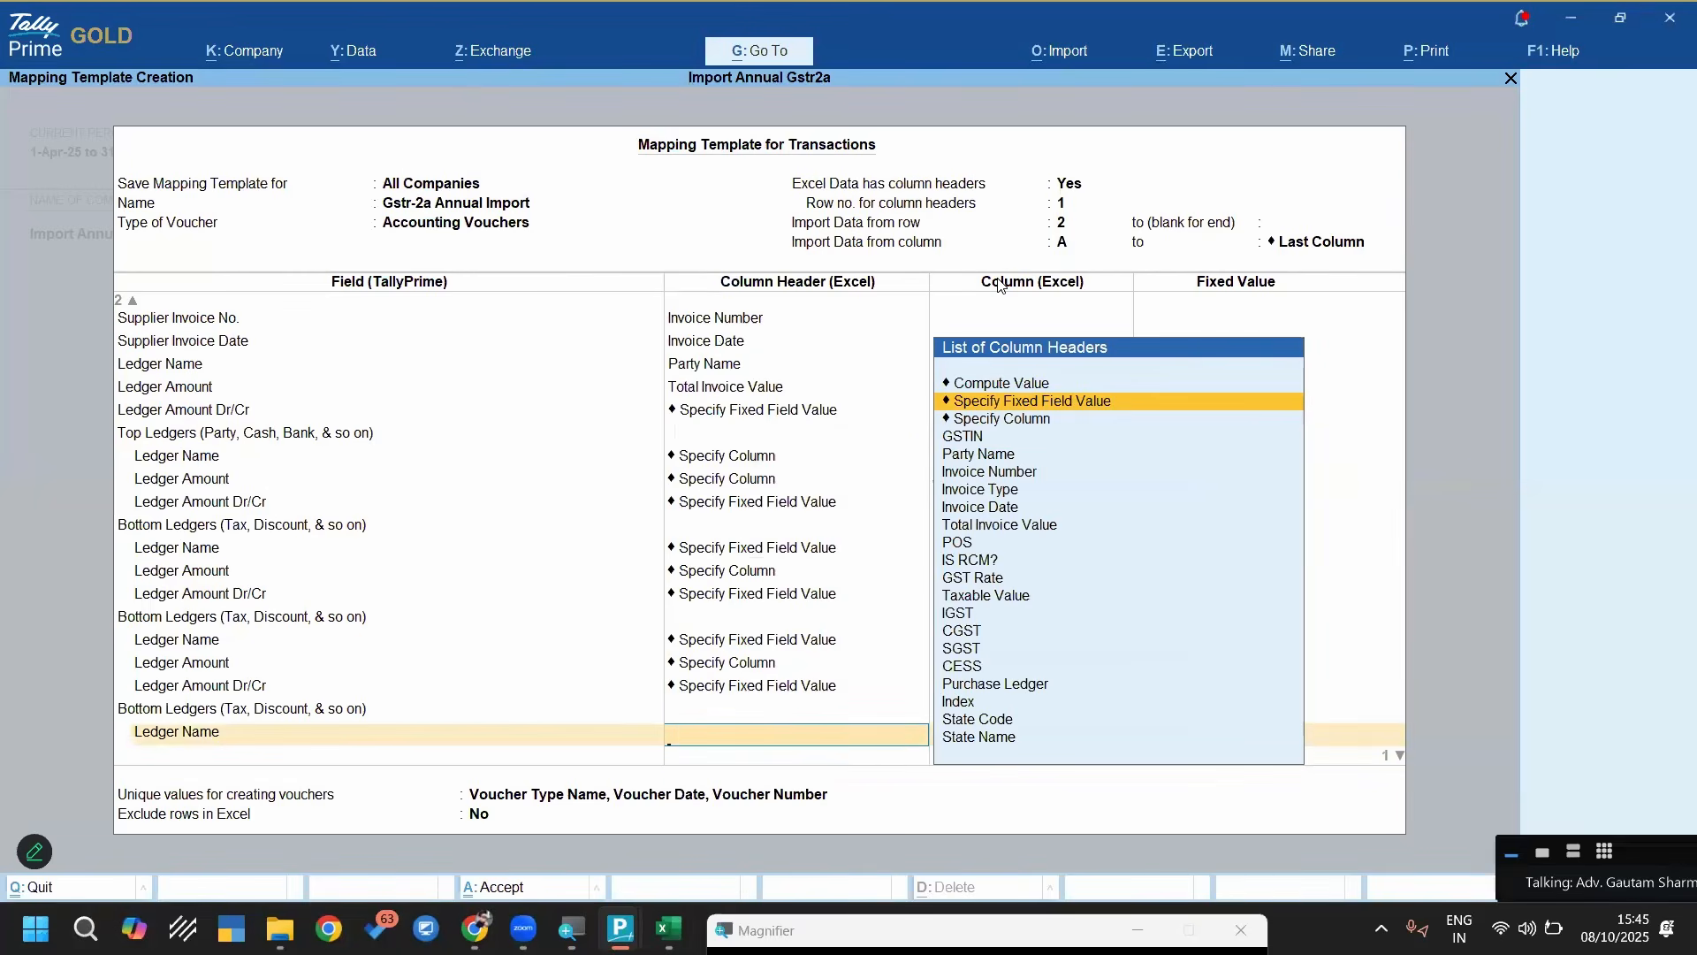
pyautogui.press('Return')
pyautogui.write('sg')
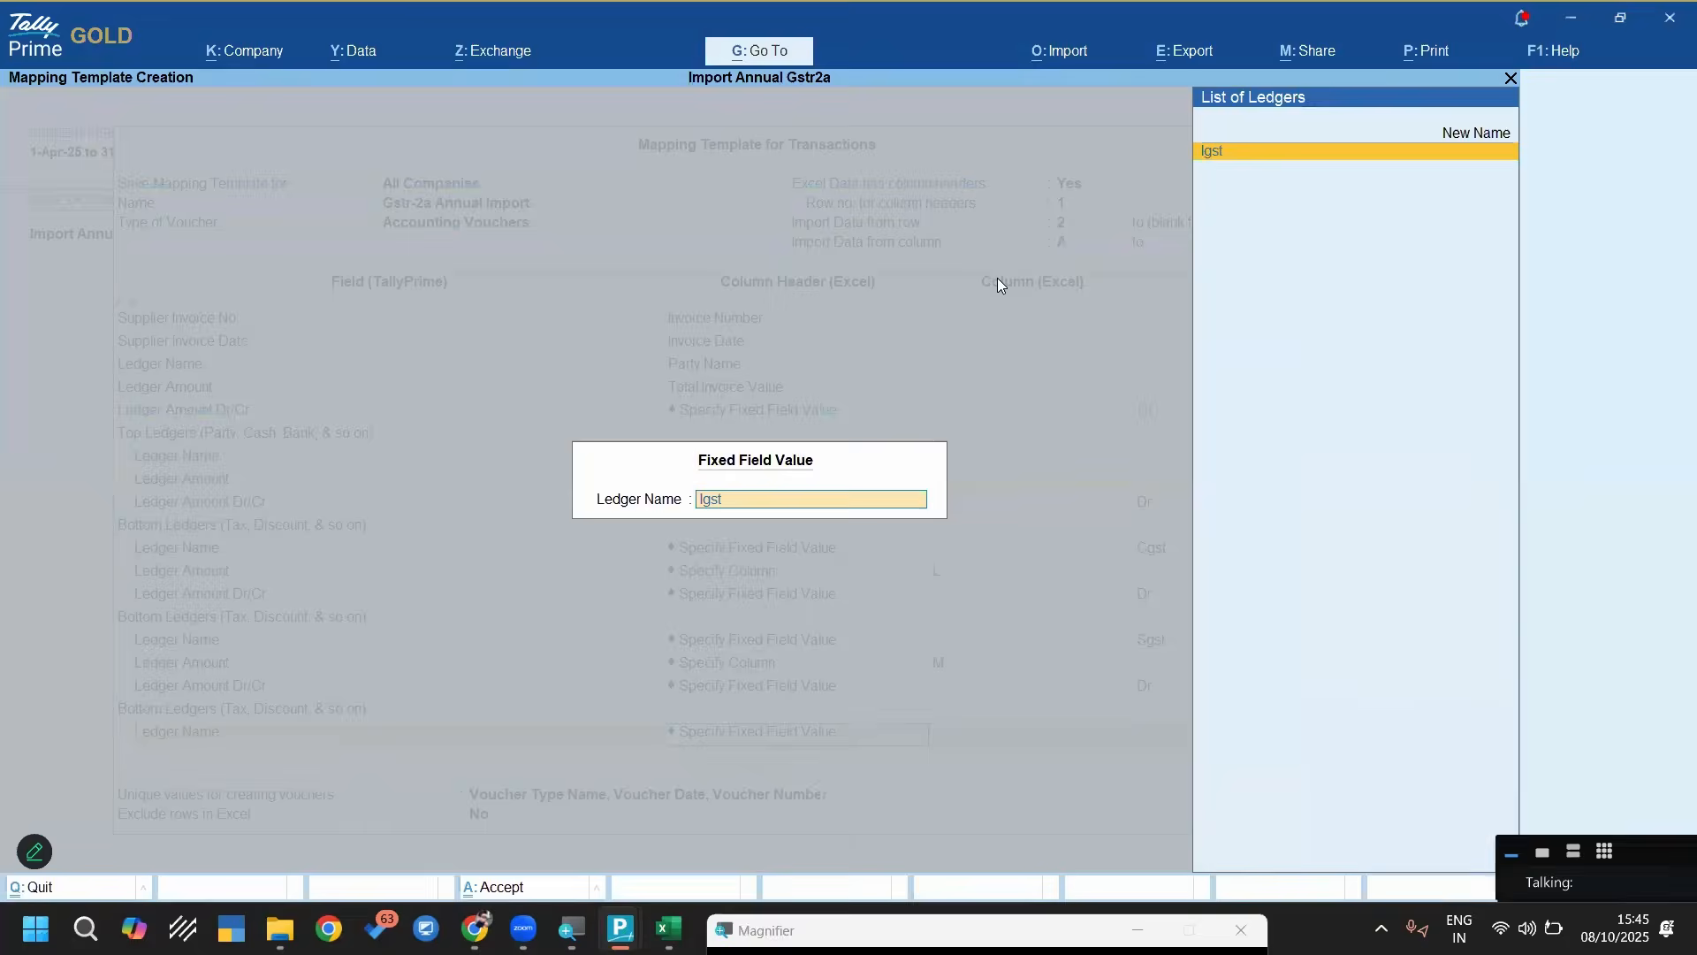
pyautogui.press('Return')
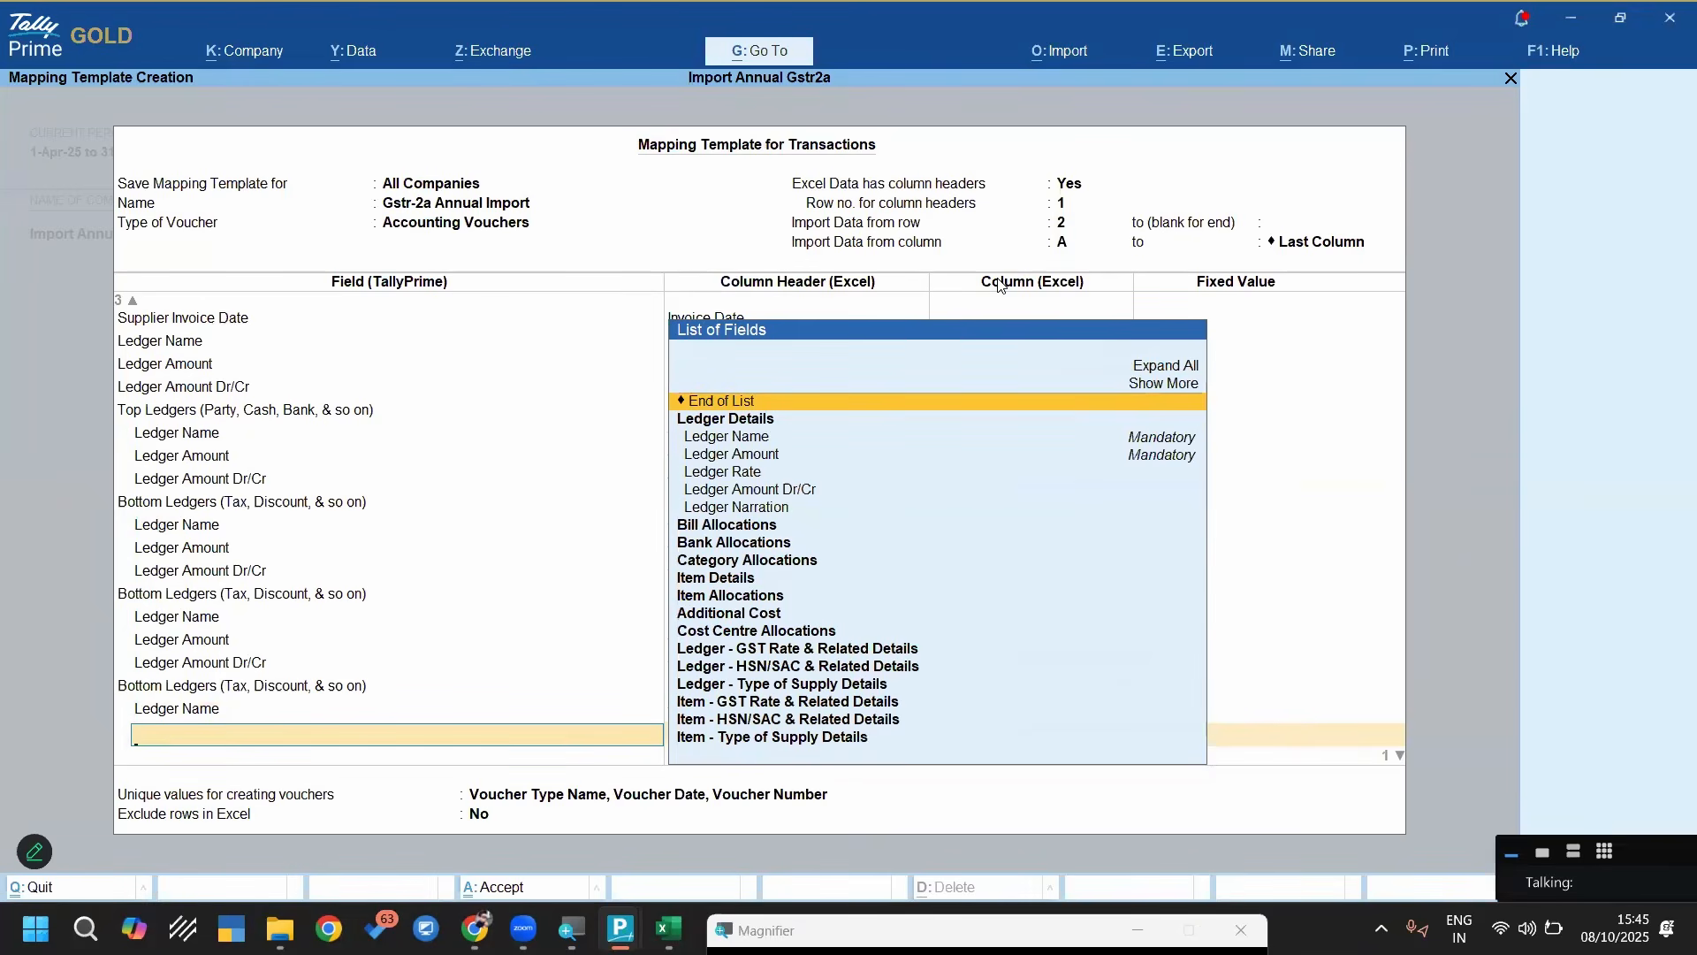
# Add Ledger Amount for the Igst ledger, check the IGST column letter in the Excel sheet, and map the amount to column K using Specify Column
pyautogui.press('Down')
pyautogui.press('Down')
pyautogui.press('Return')
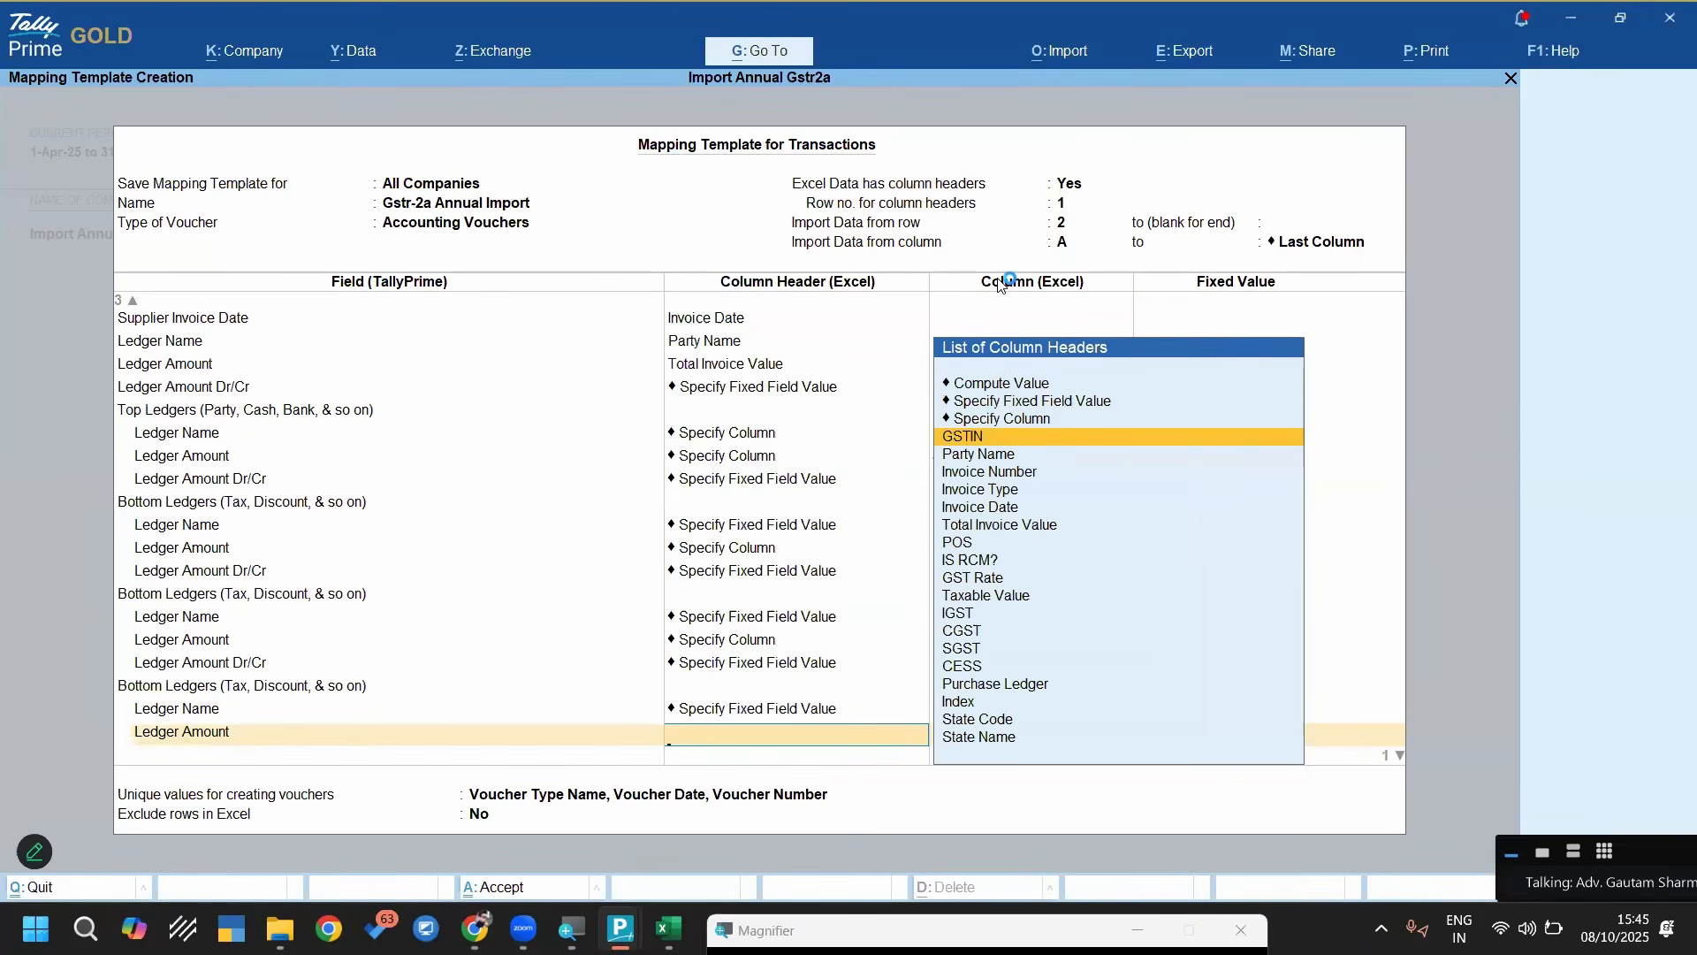
pyautogui.press('Up')
pyautogui.press('Up')
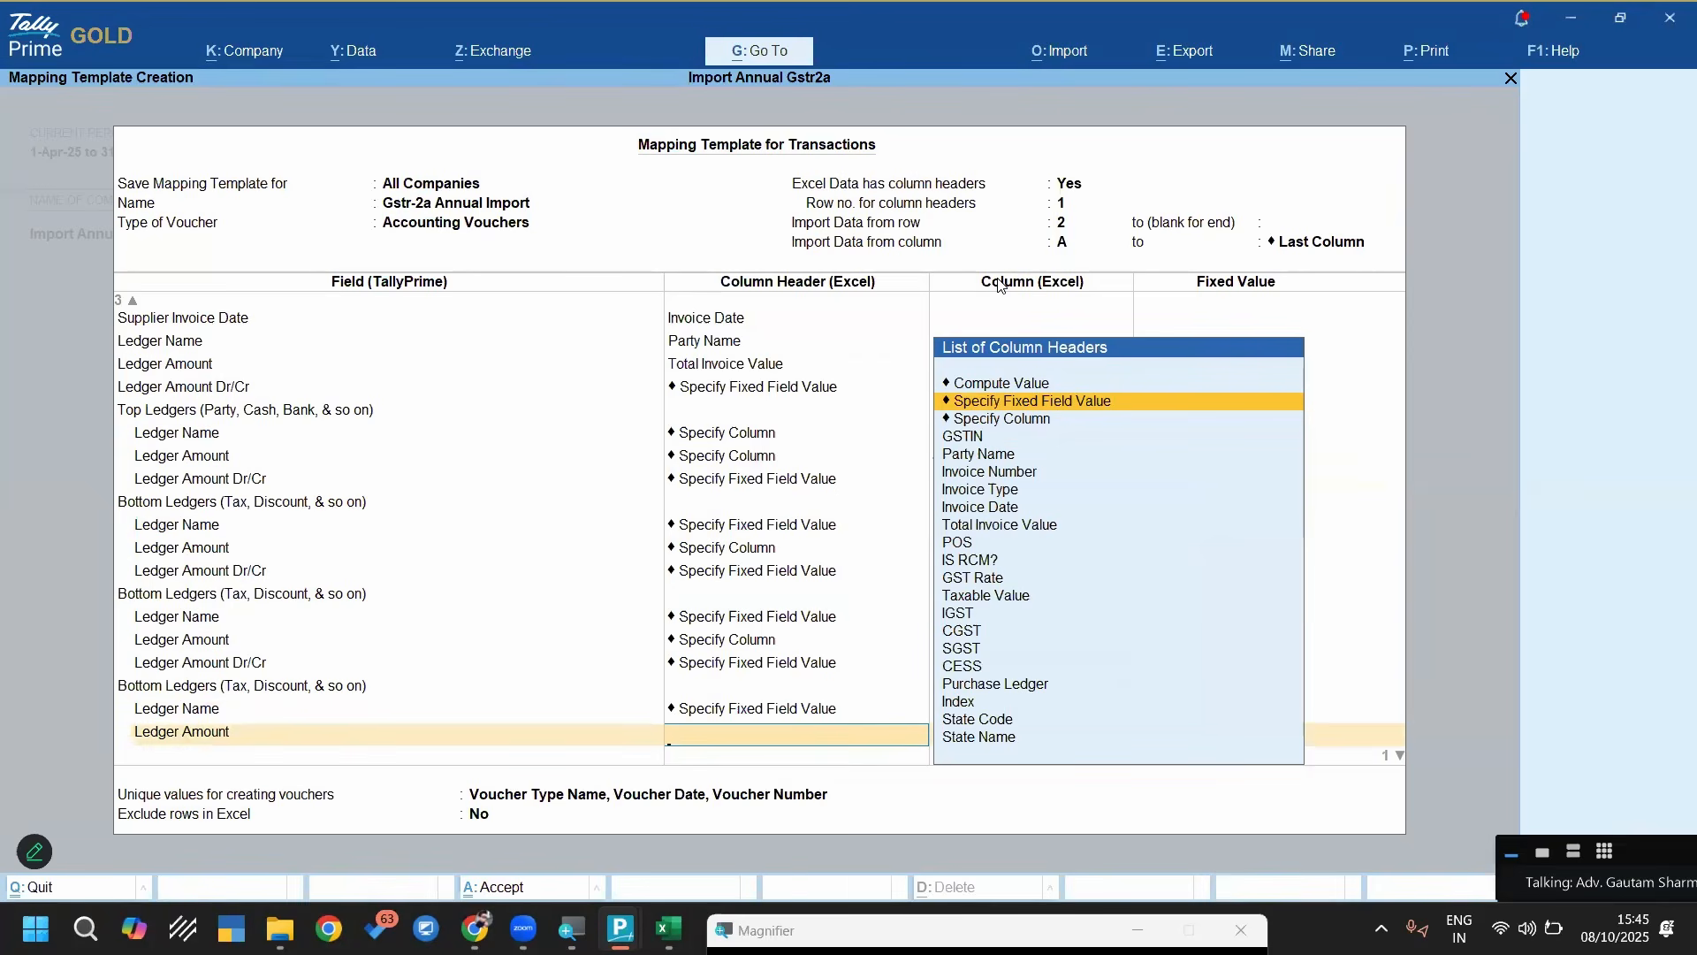
pyautogui.press('Down')
pyautogui.press('Return')
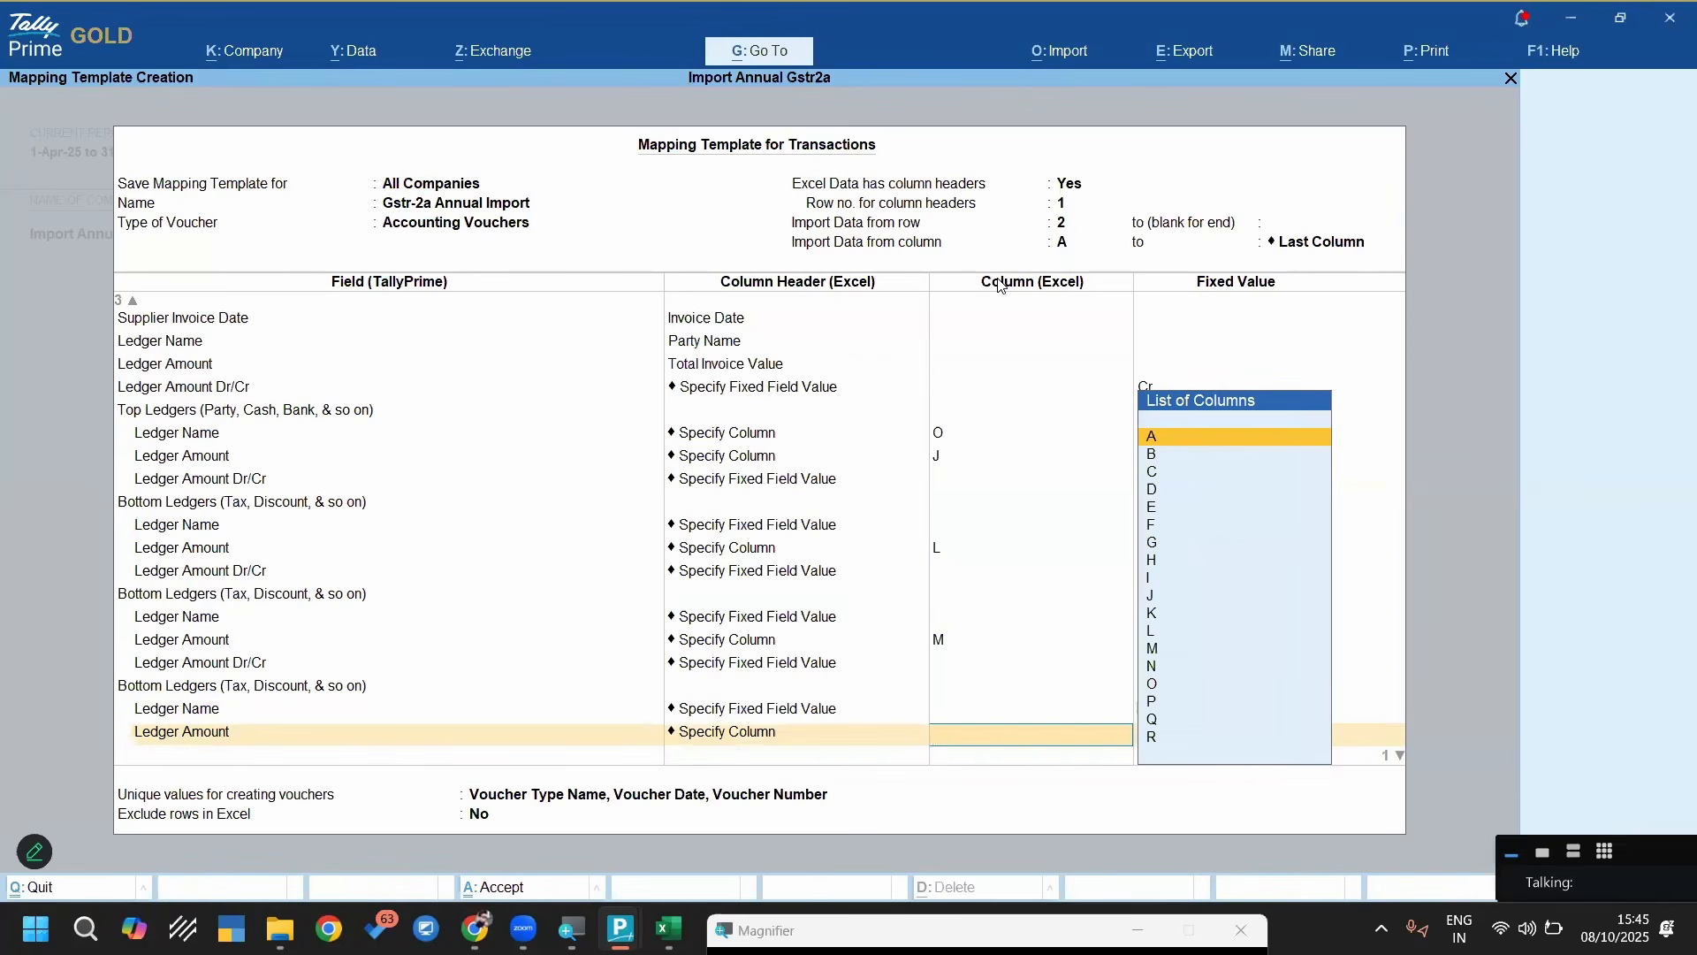
pyautogui.hotkey('alt', 'Tab')
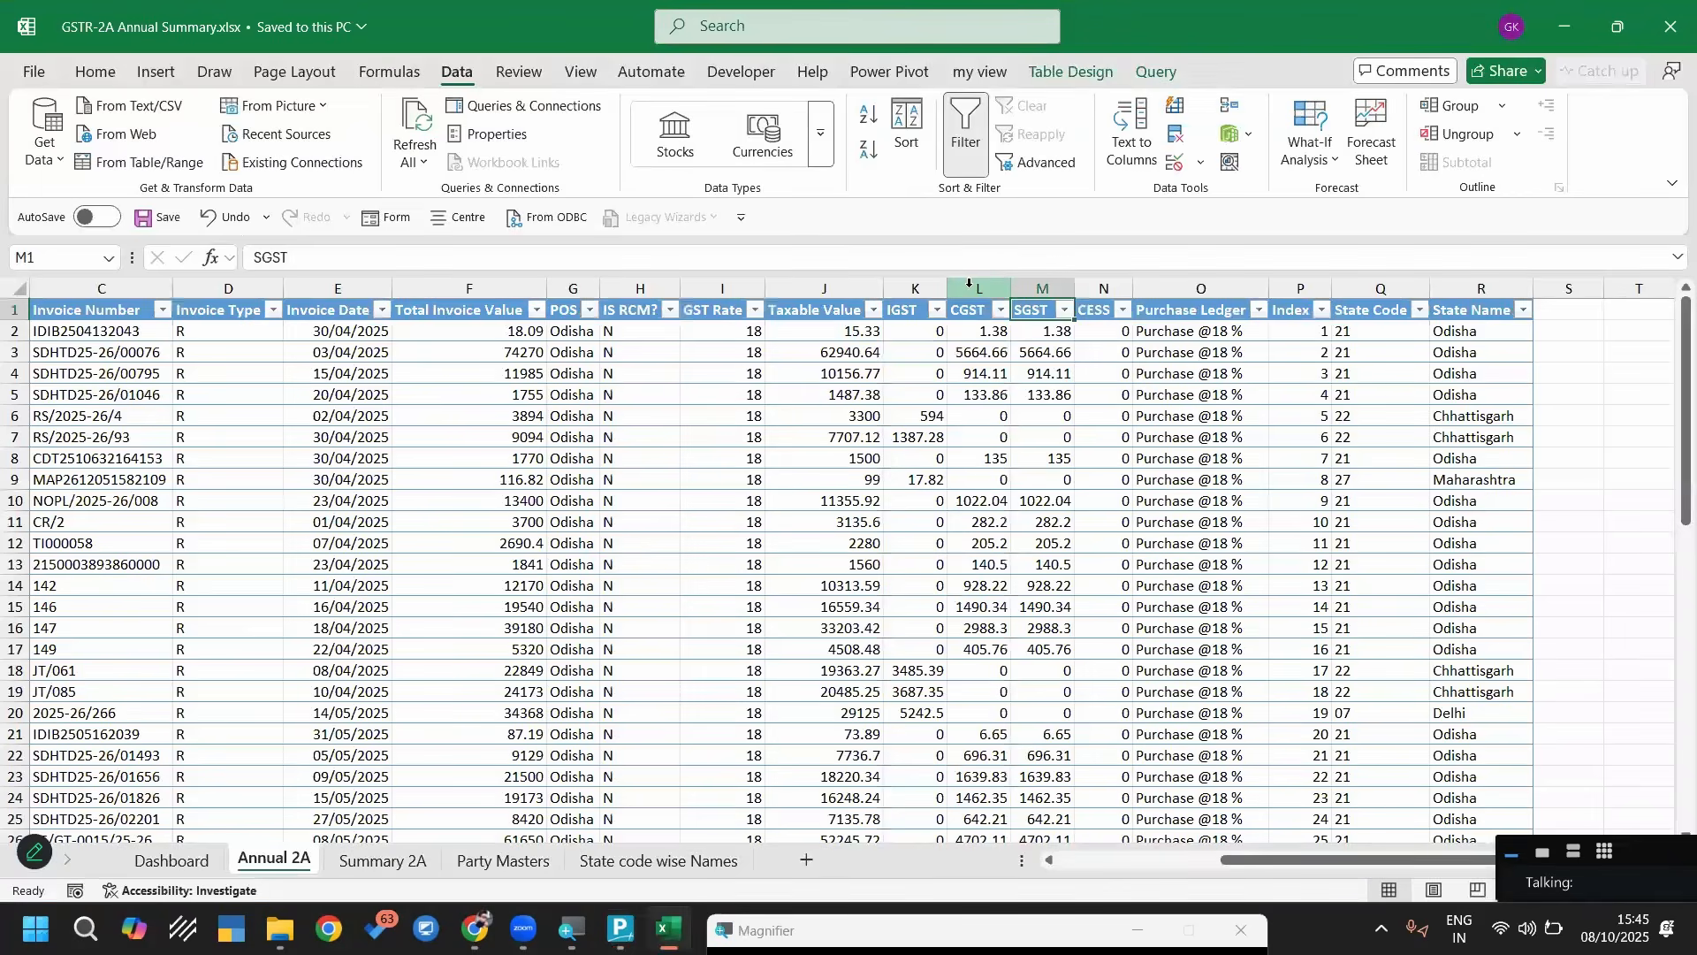
pyautogui.click(915, 281)
pyautogui.hotkey('alt', 'Tab')
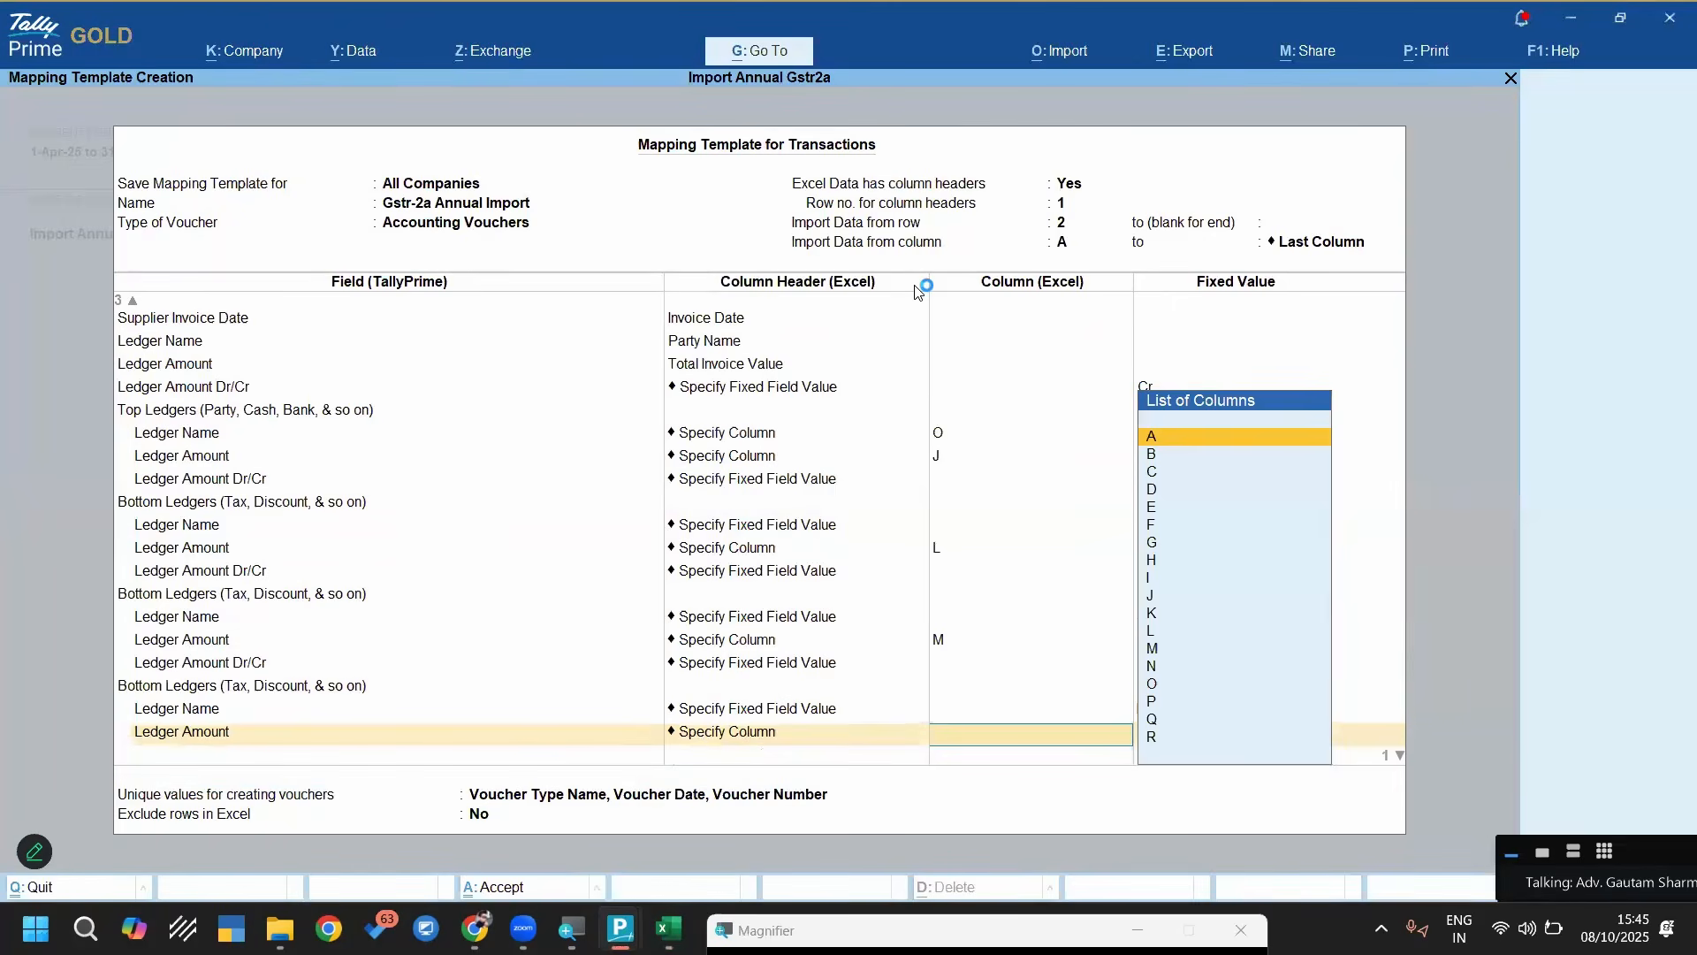
pyautogui.write('K')
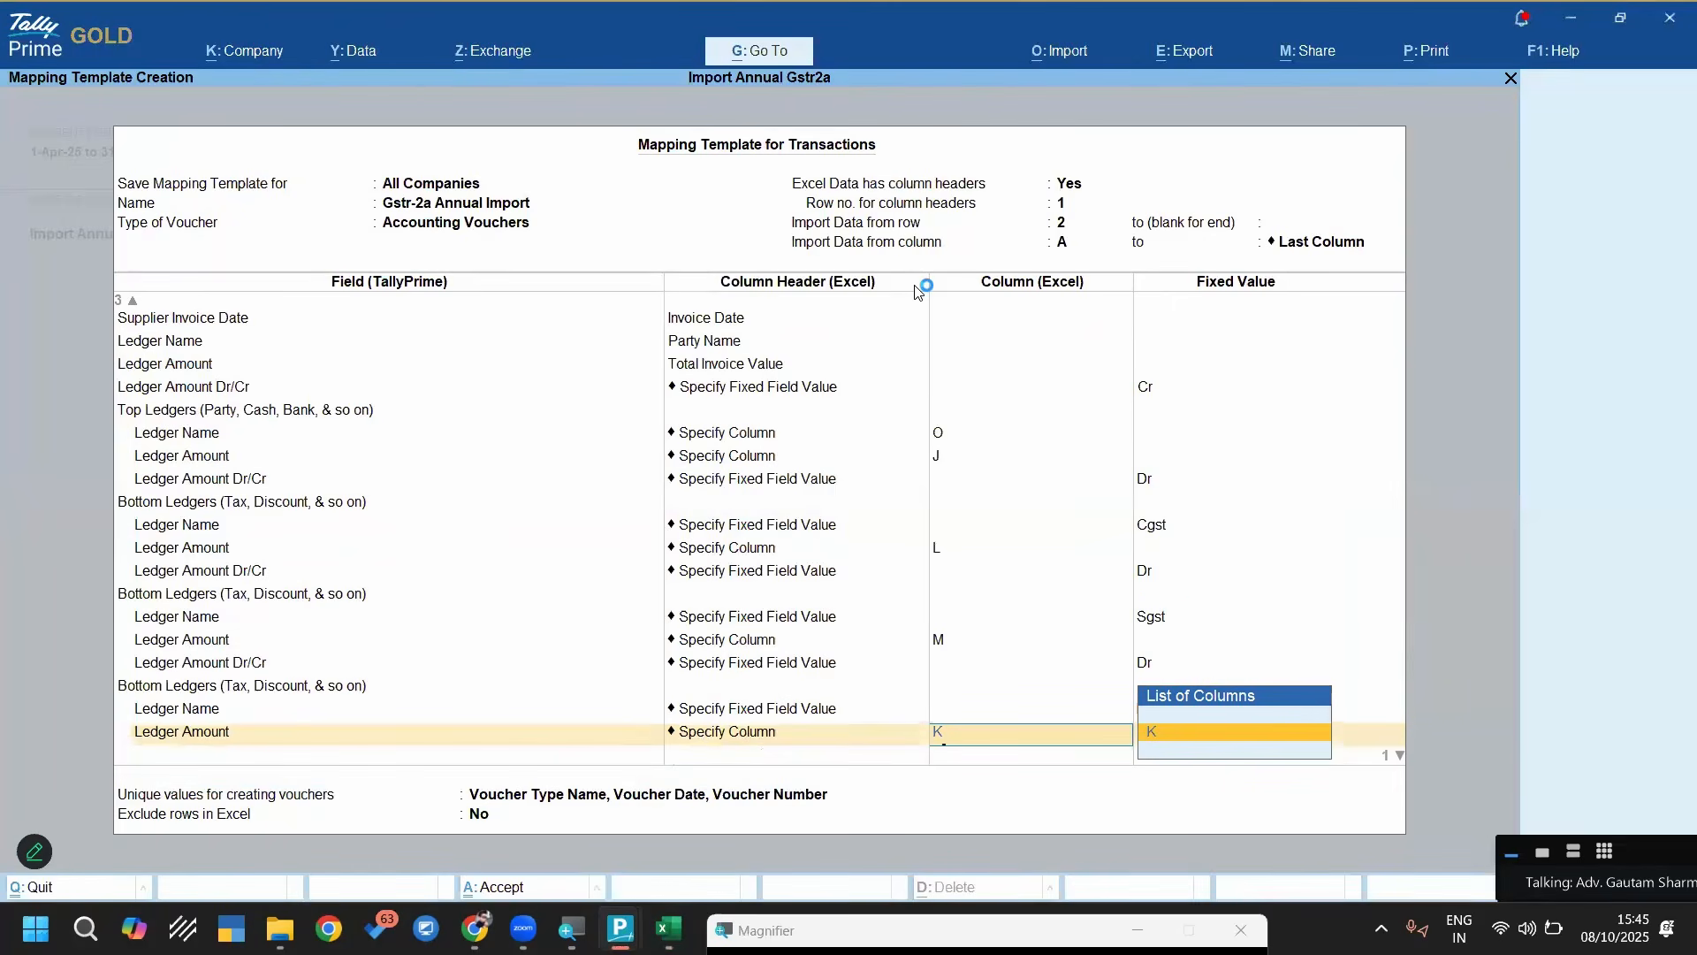
pyautogui.press('Return')
# Add the Ledger Amount Dr/Cr field under the Igst ledger's Bottom Ledgers section
pyautogui.press('Down')
pyautogui.press('Down')
pyautogui.press('Down')
pyautogui.press('Down')
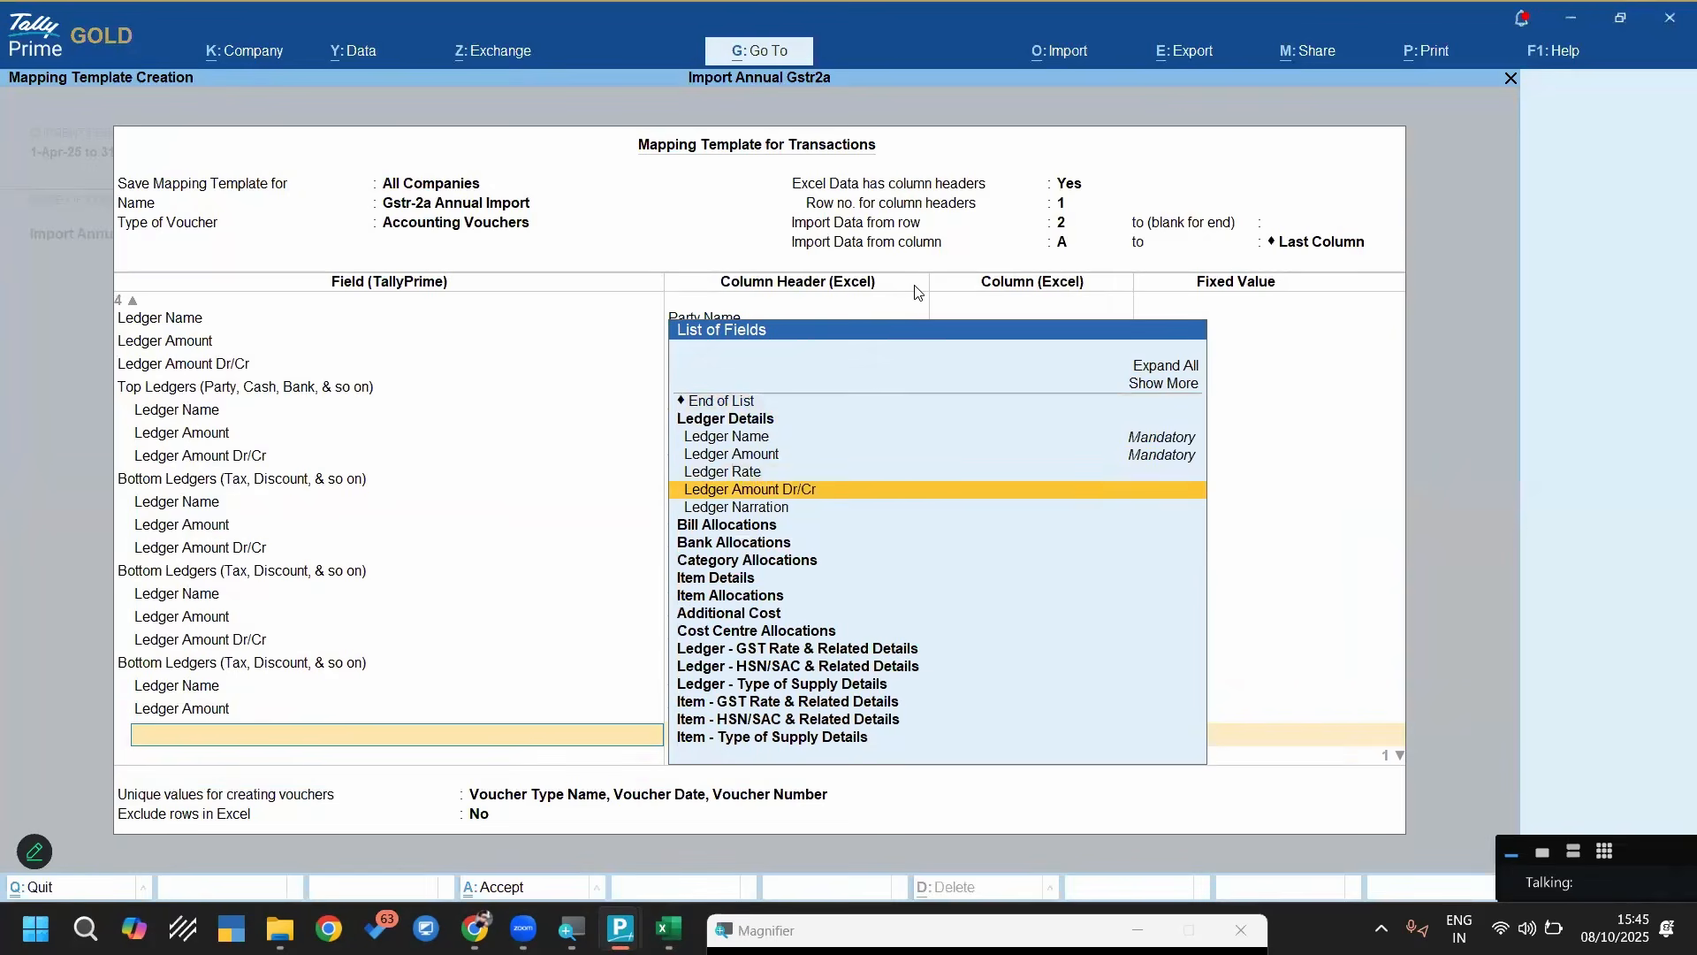
pyautogui.press('Return')
pyautogui.press('Up')
pyautogui.press('Return')
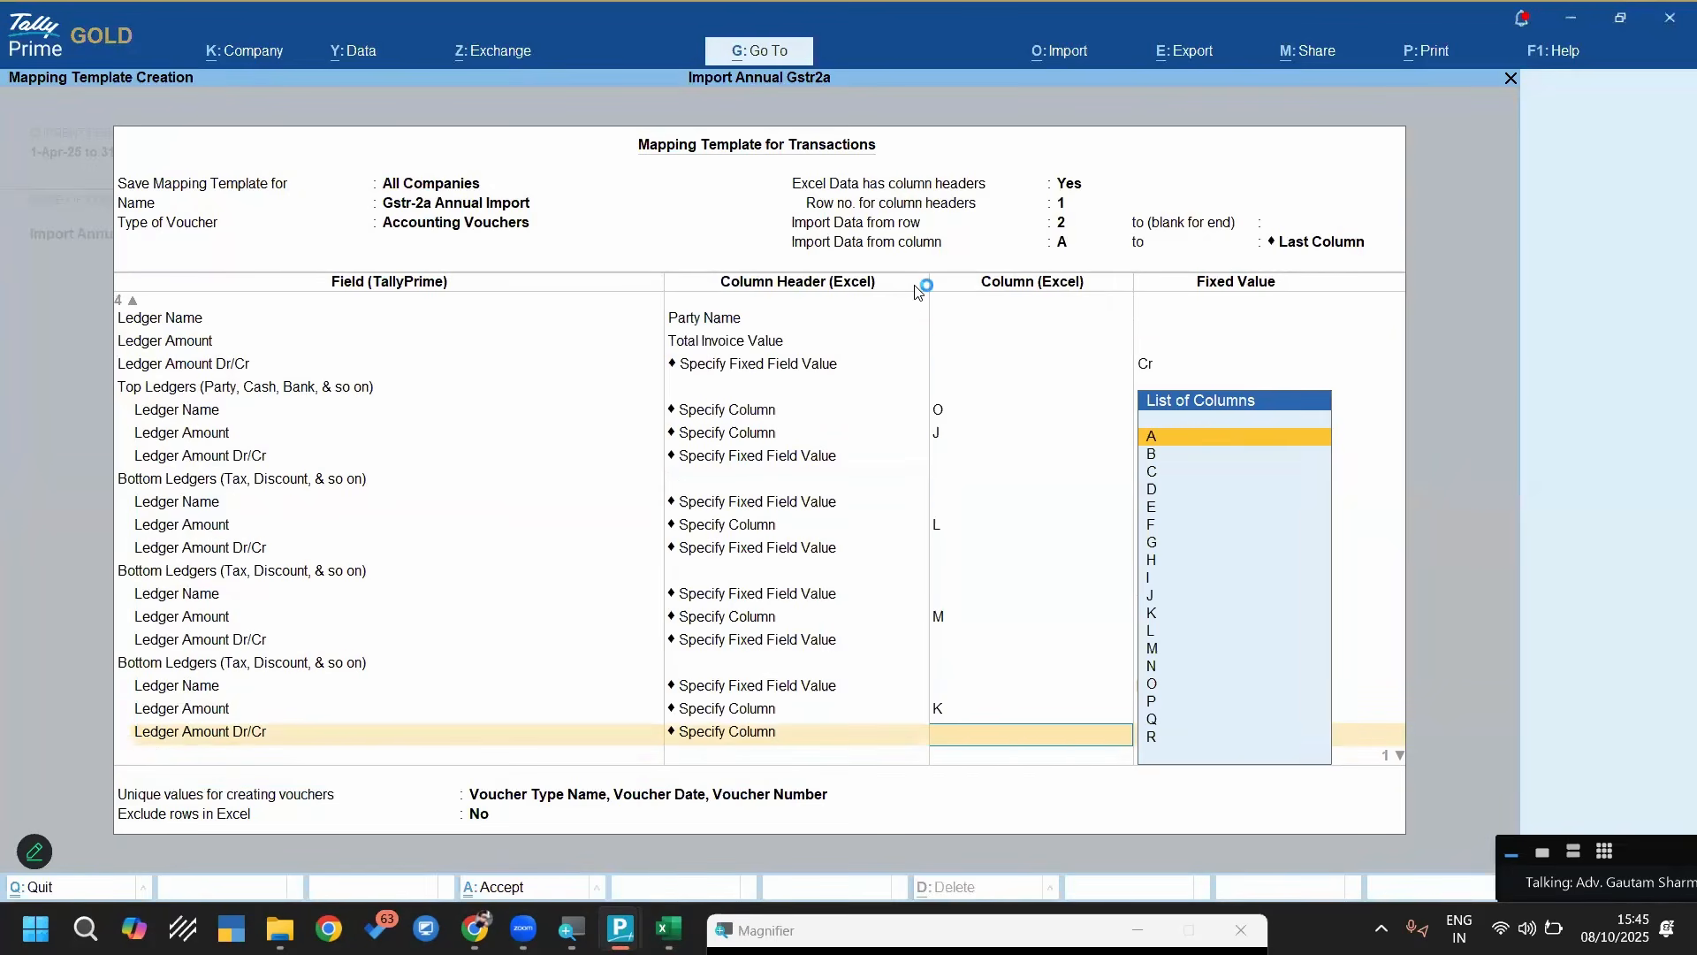
pyautogui.press('BackSpace')
pyautogui.press('Up')
pyautogui.press('Down')
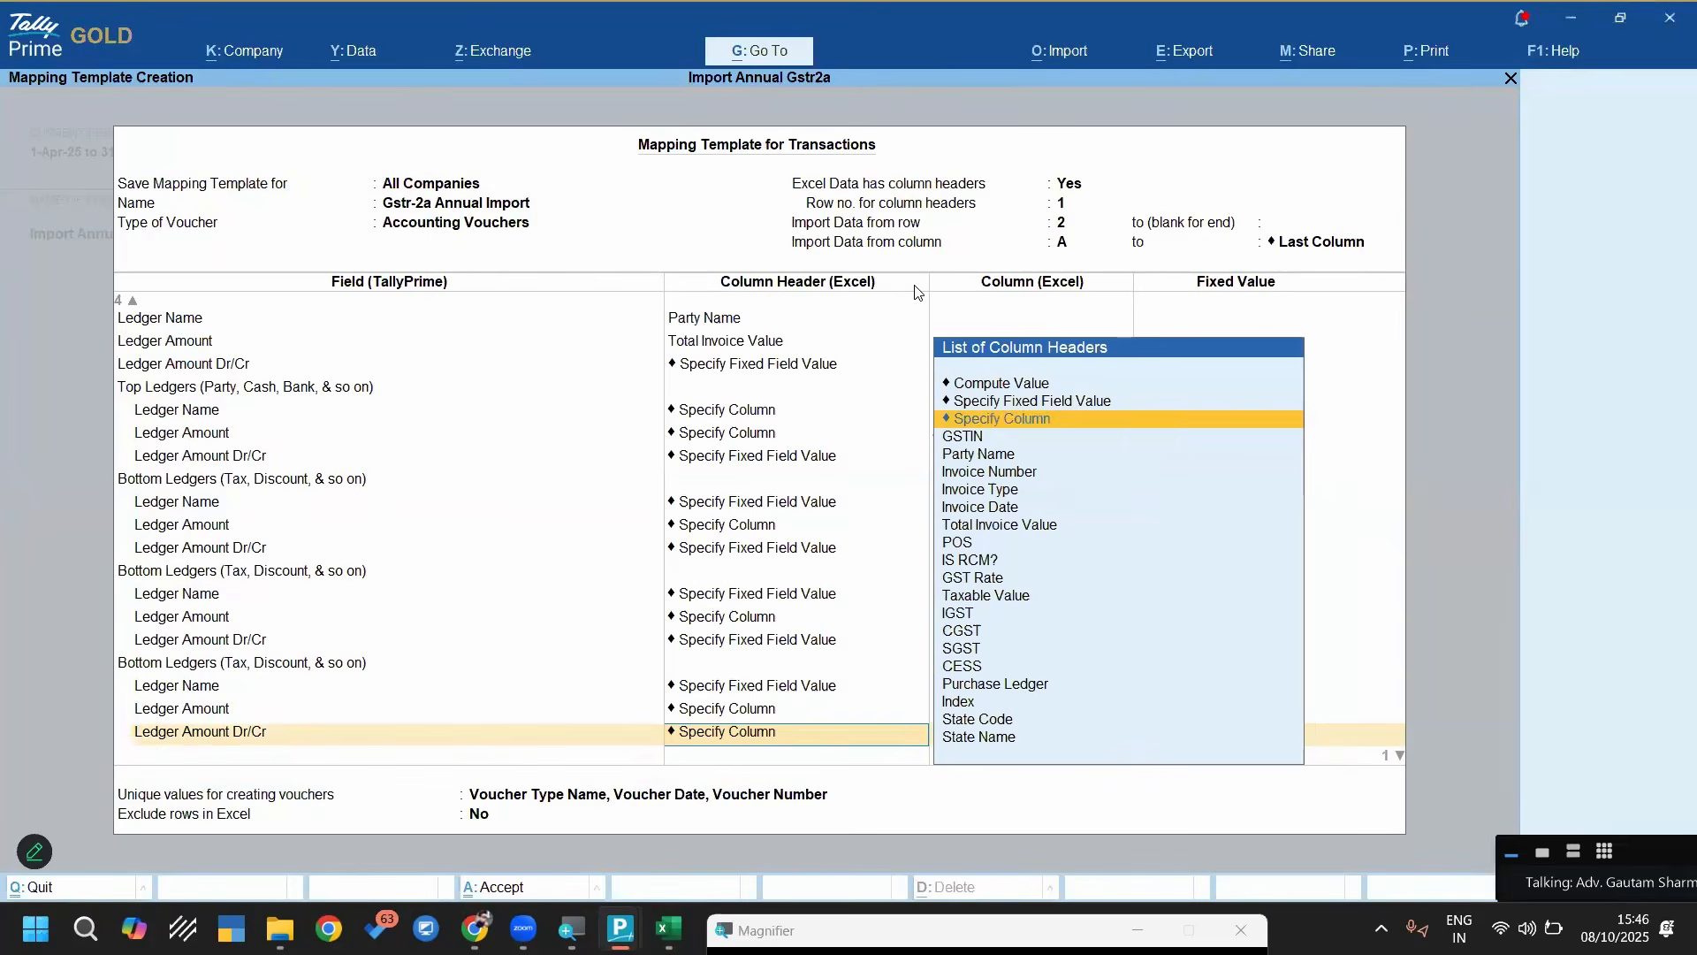
# Map the Igst ledger's Ledger Amount Dr/Cr to the fixed field value Dr
pyautogui.press('Up')
pyautogui.press('Return')
pyautogui.press('Down')
pyautogui.press('Return')
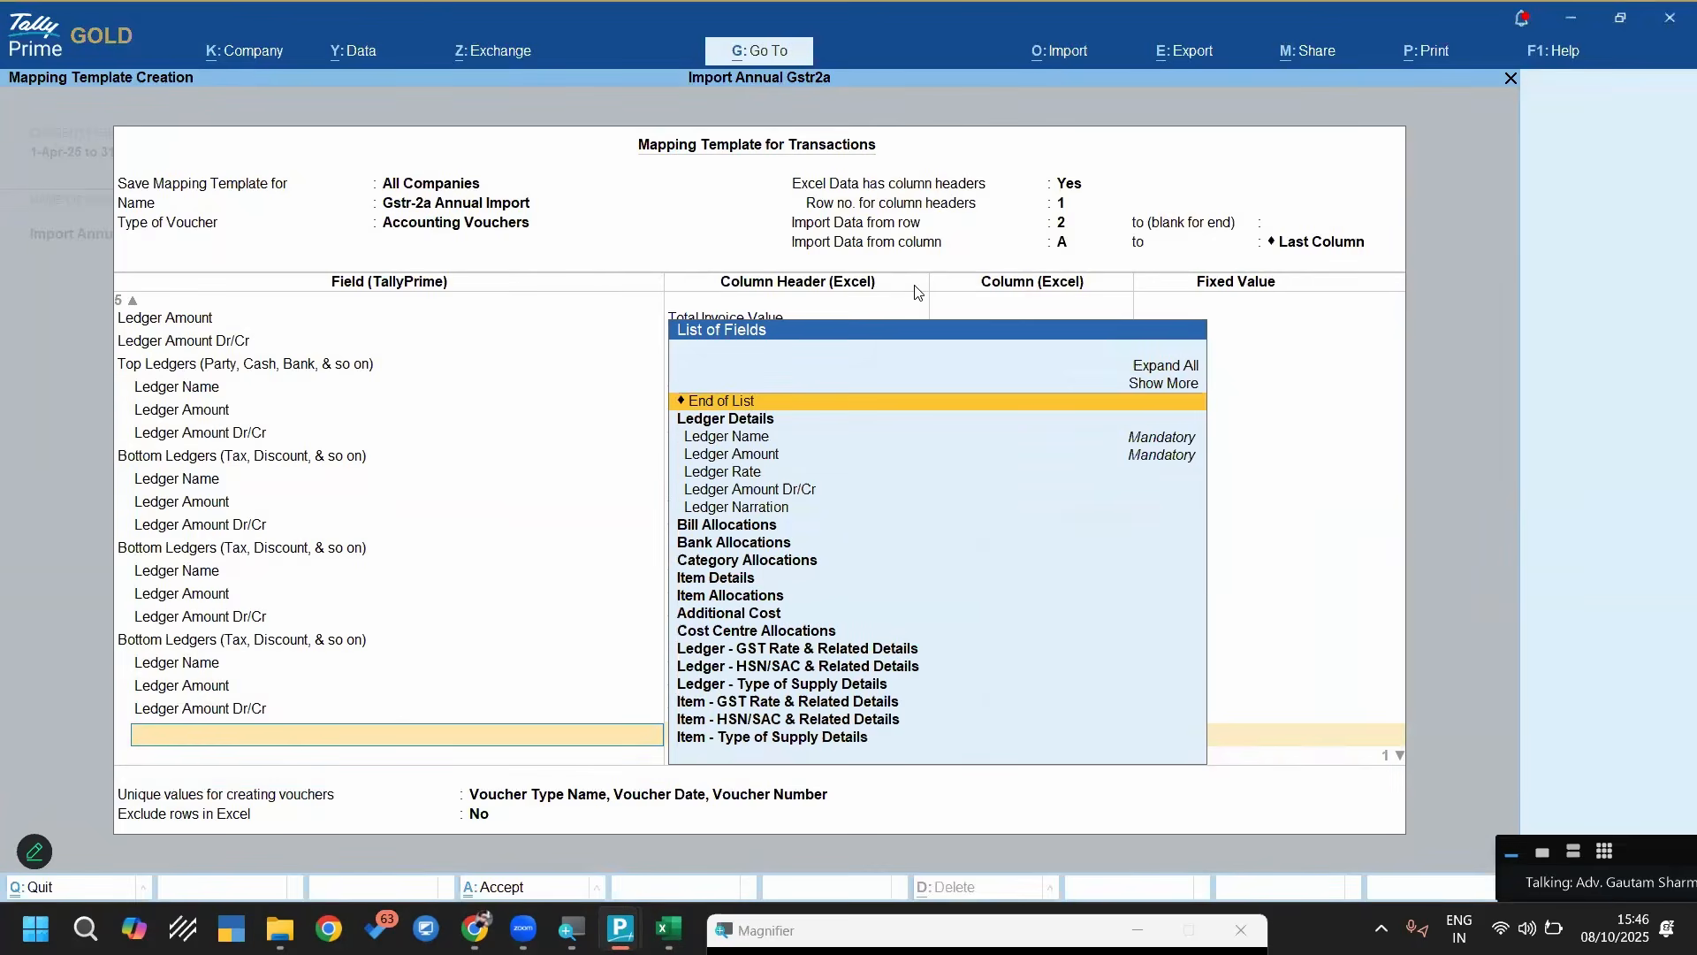
# Add a fourth Bottom Ledgers section and set its Ledger Name to the fixed value Round Off
pyautogui.press('Return')
pyautogui.write('Bo')
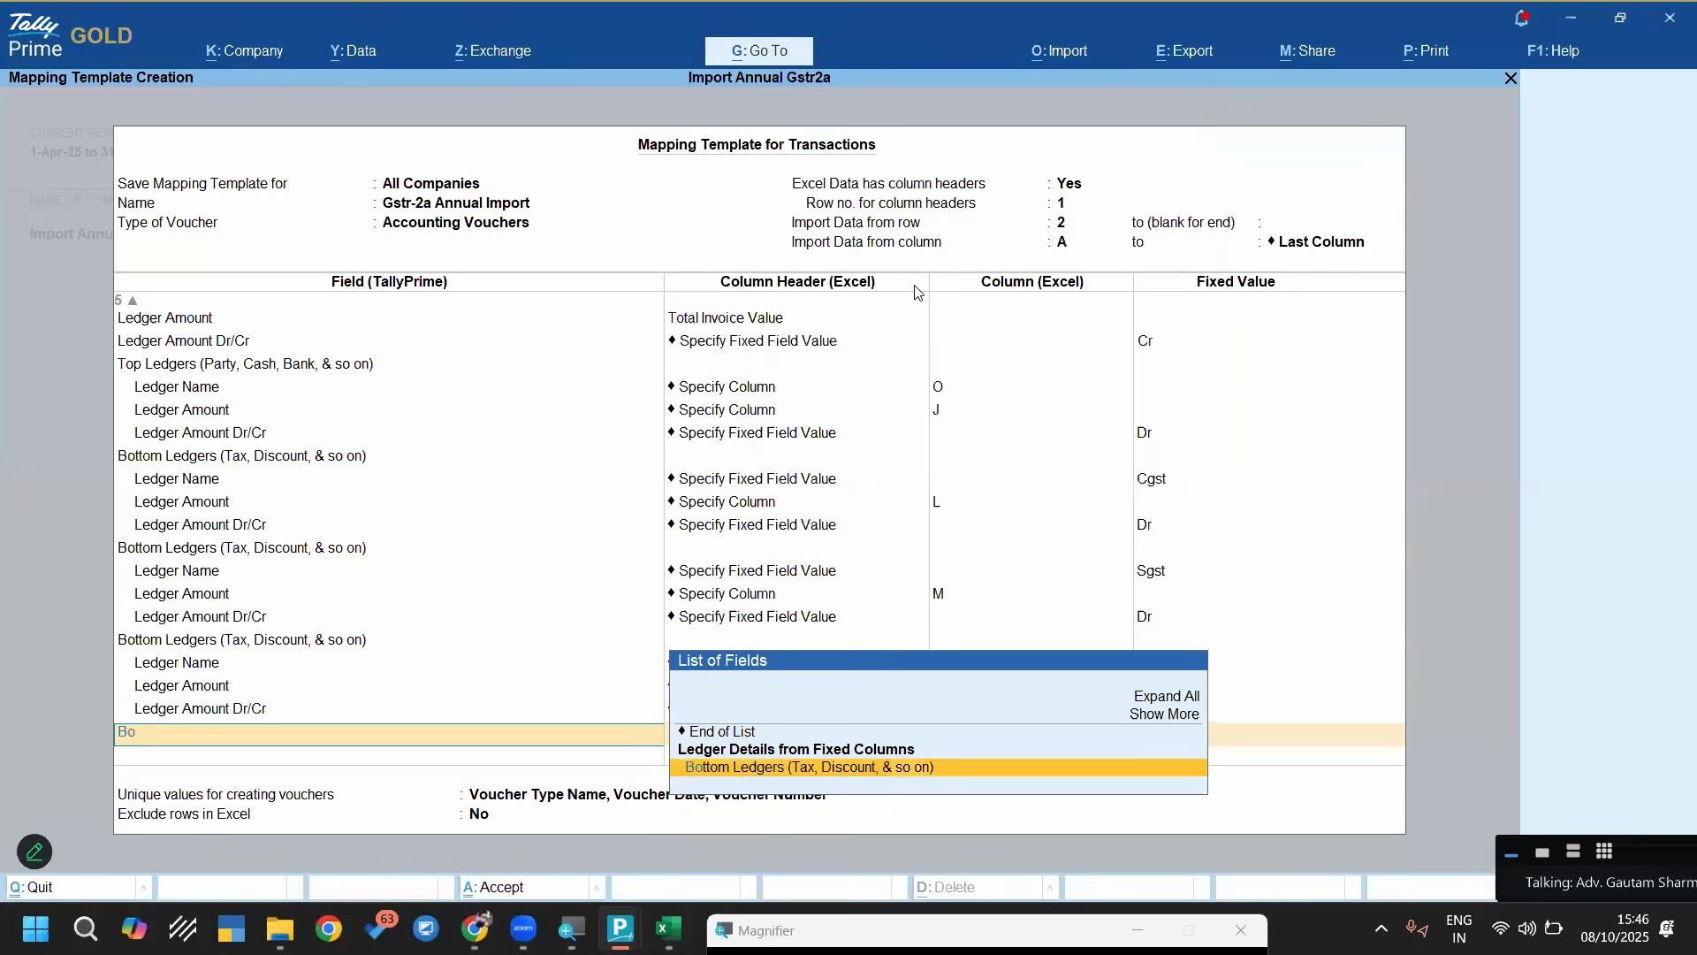
pyautogui.press('Return')
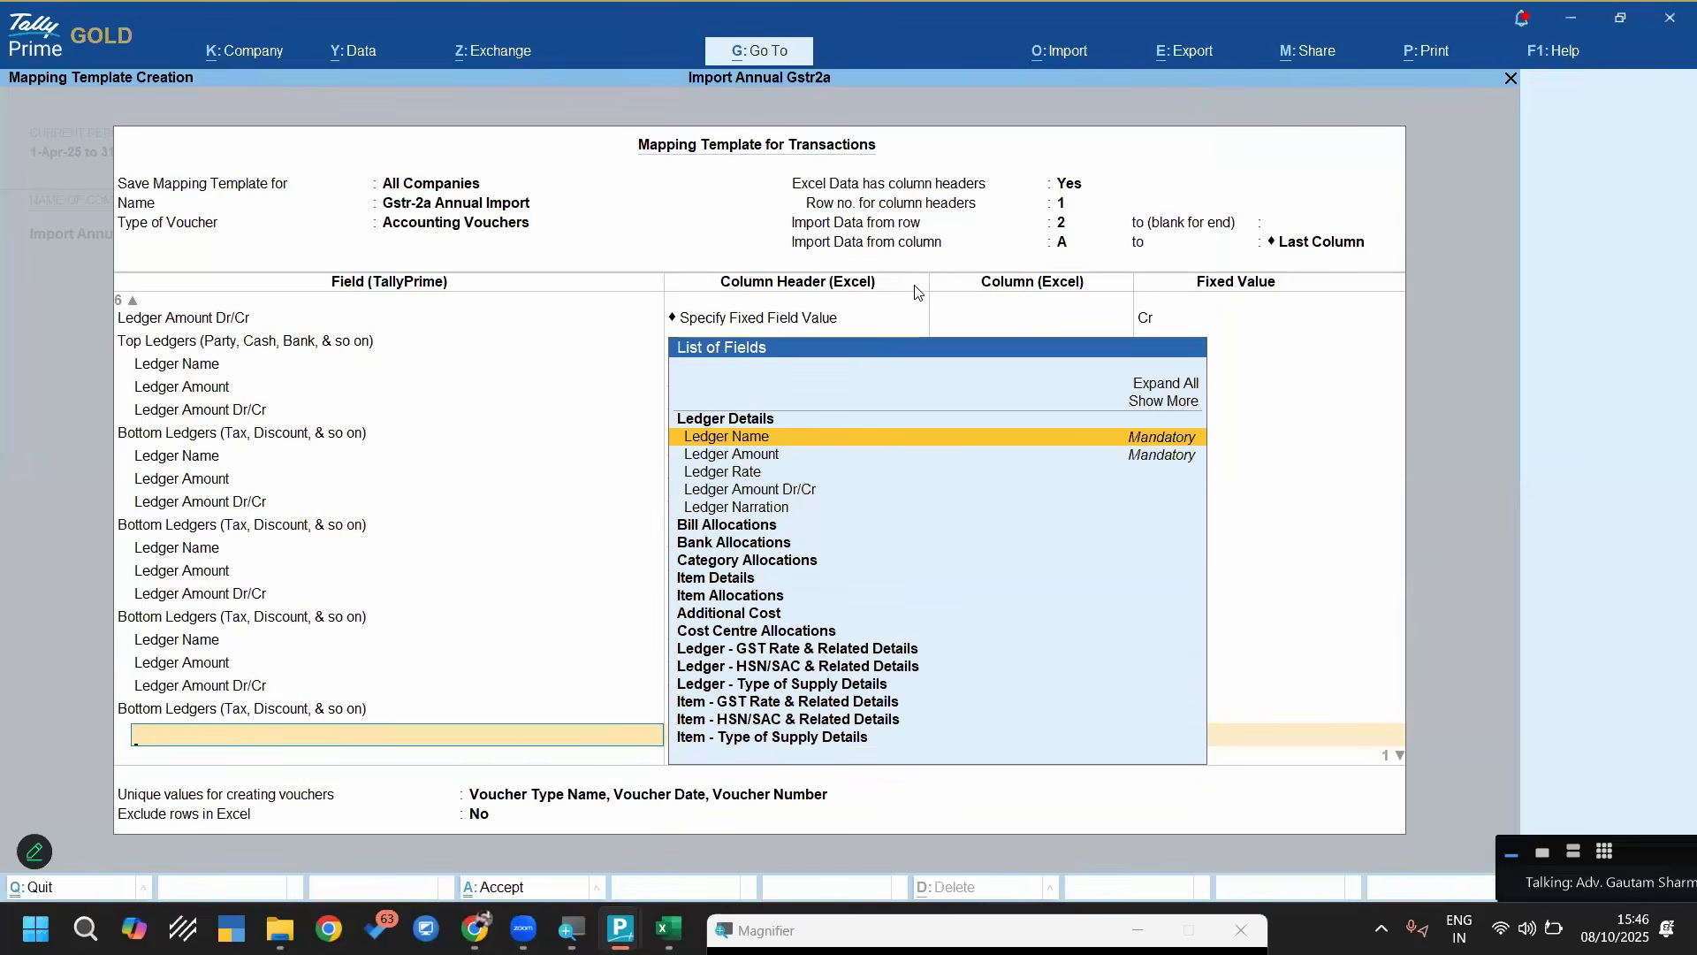
pyautogui.press('Return')
pyautogui.press('Up')
pyautogui.press('Up')
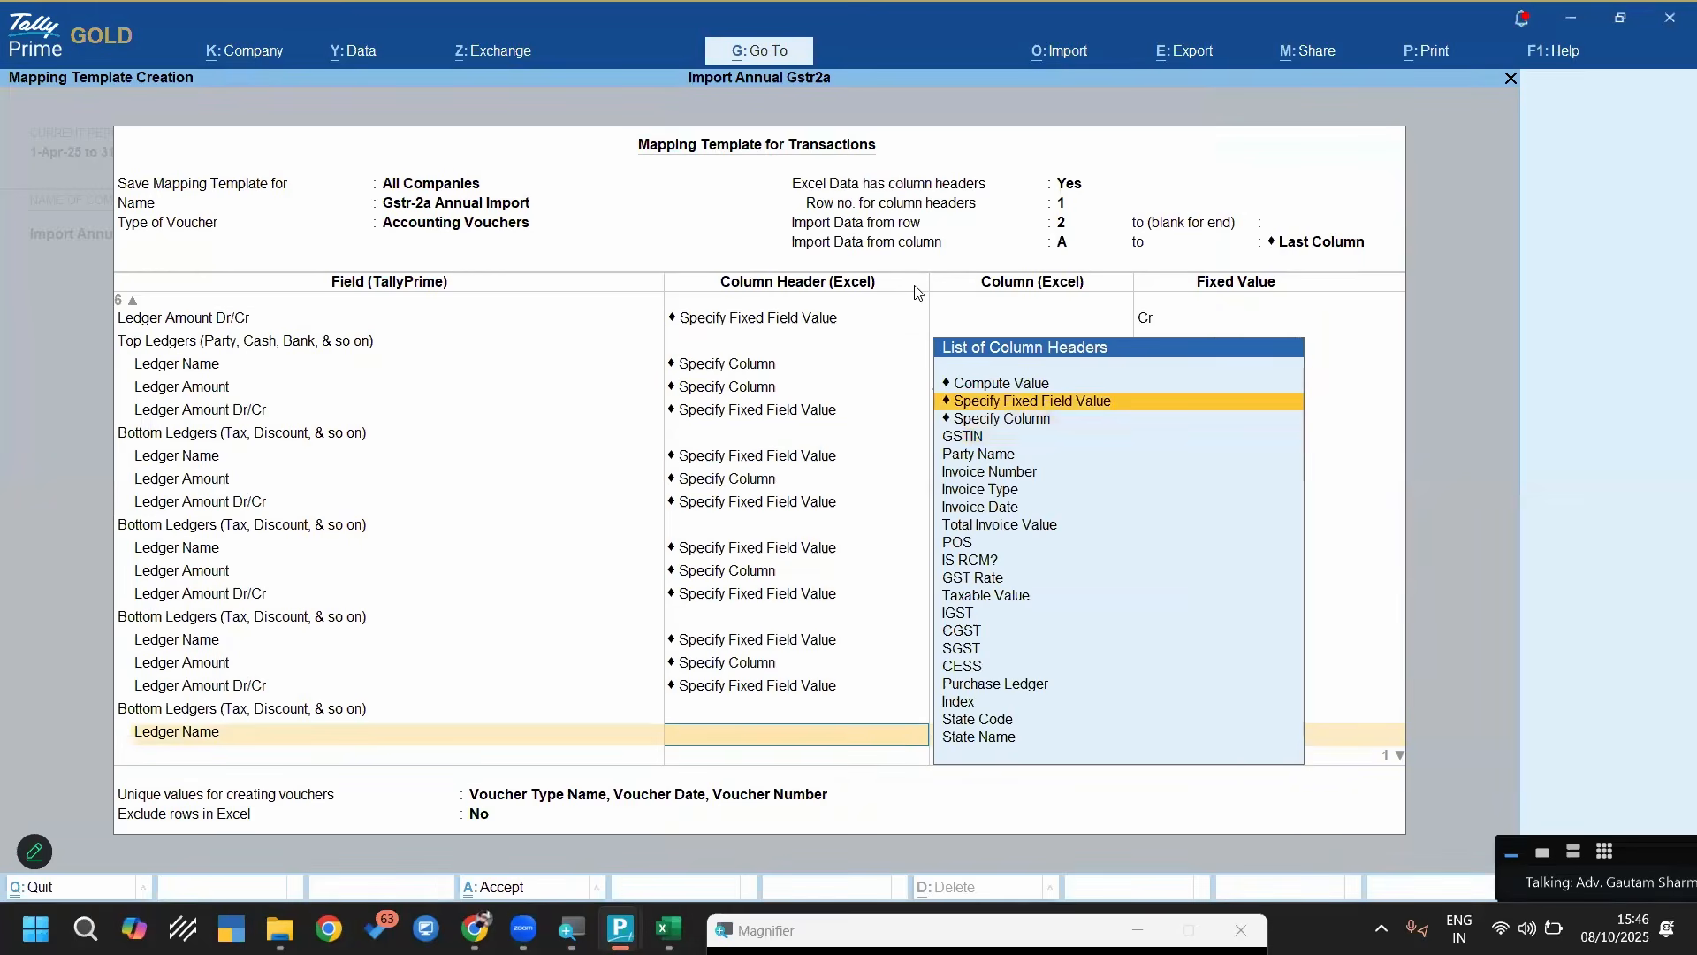
pyautogui.press('Return')
pyautogui.write('Rou')
pyautogui.press('Return')
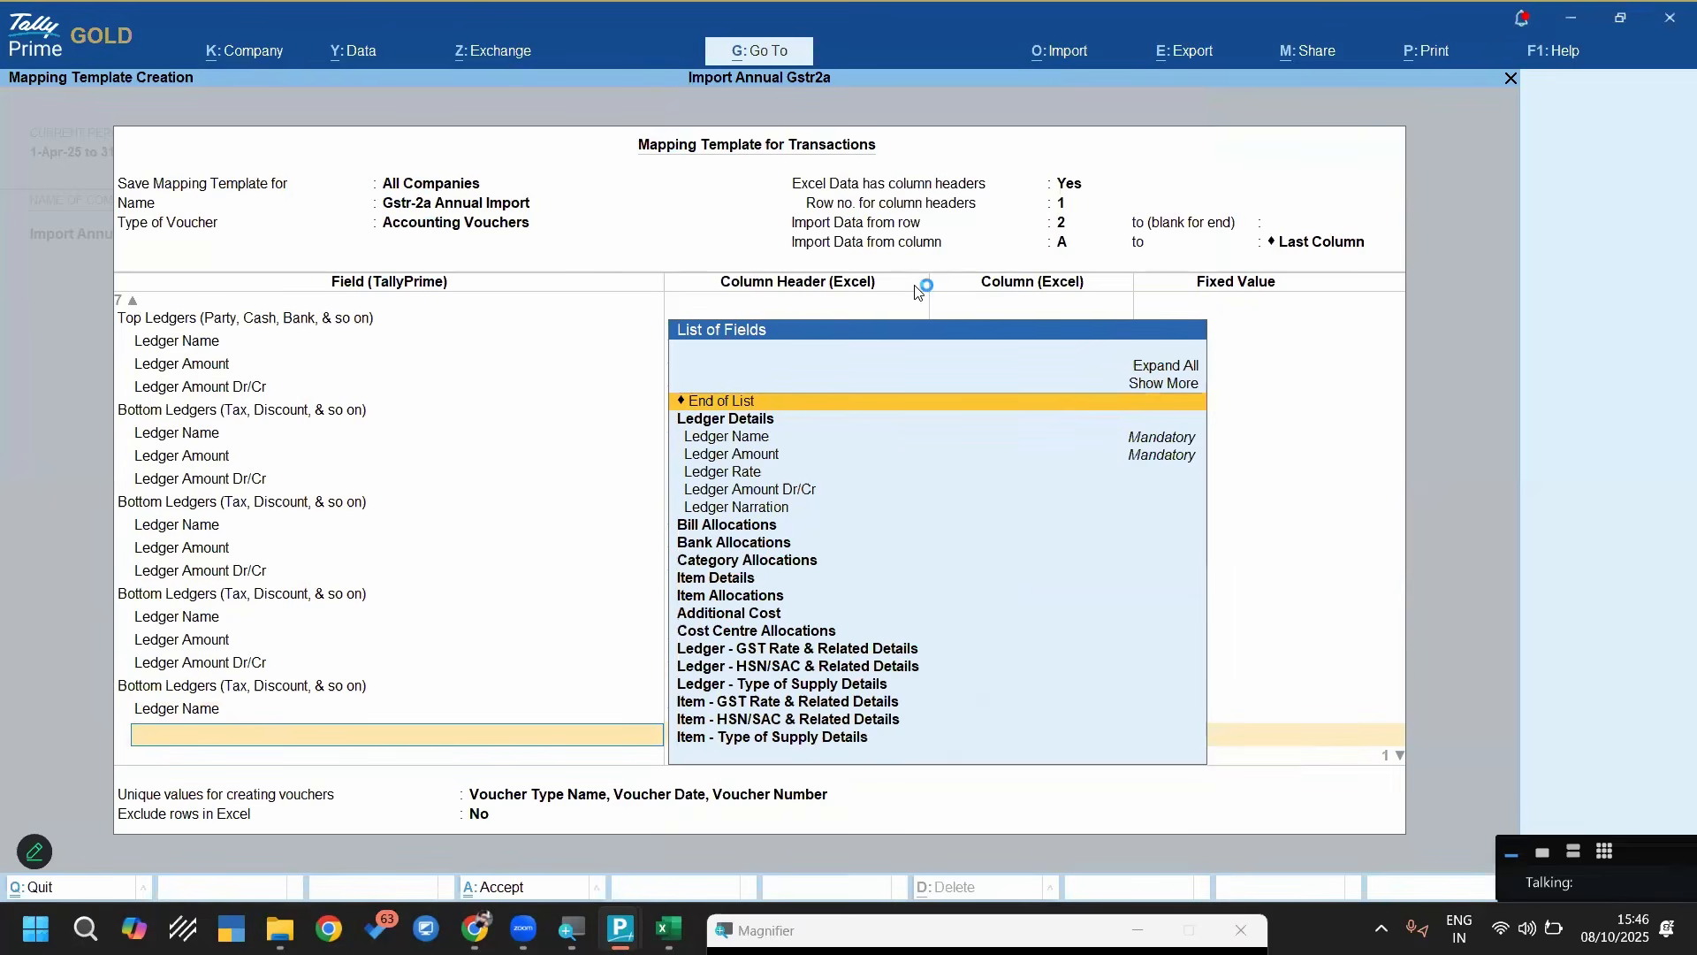
# Add the Ledger Amount field for the Round Off ledger and choose Compute Value as its source
pyautogui.press('Down')
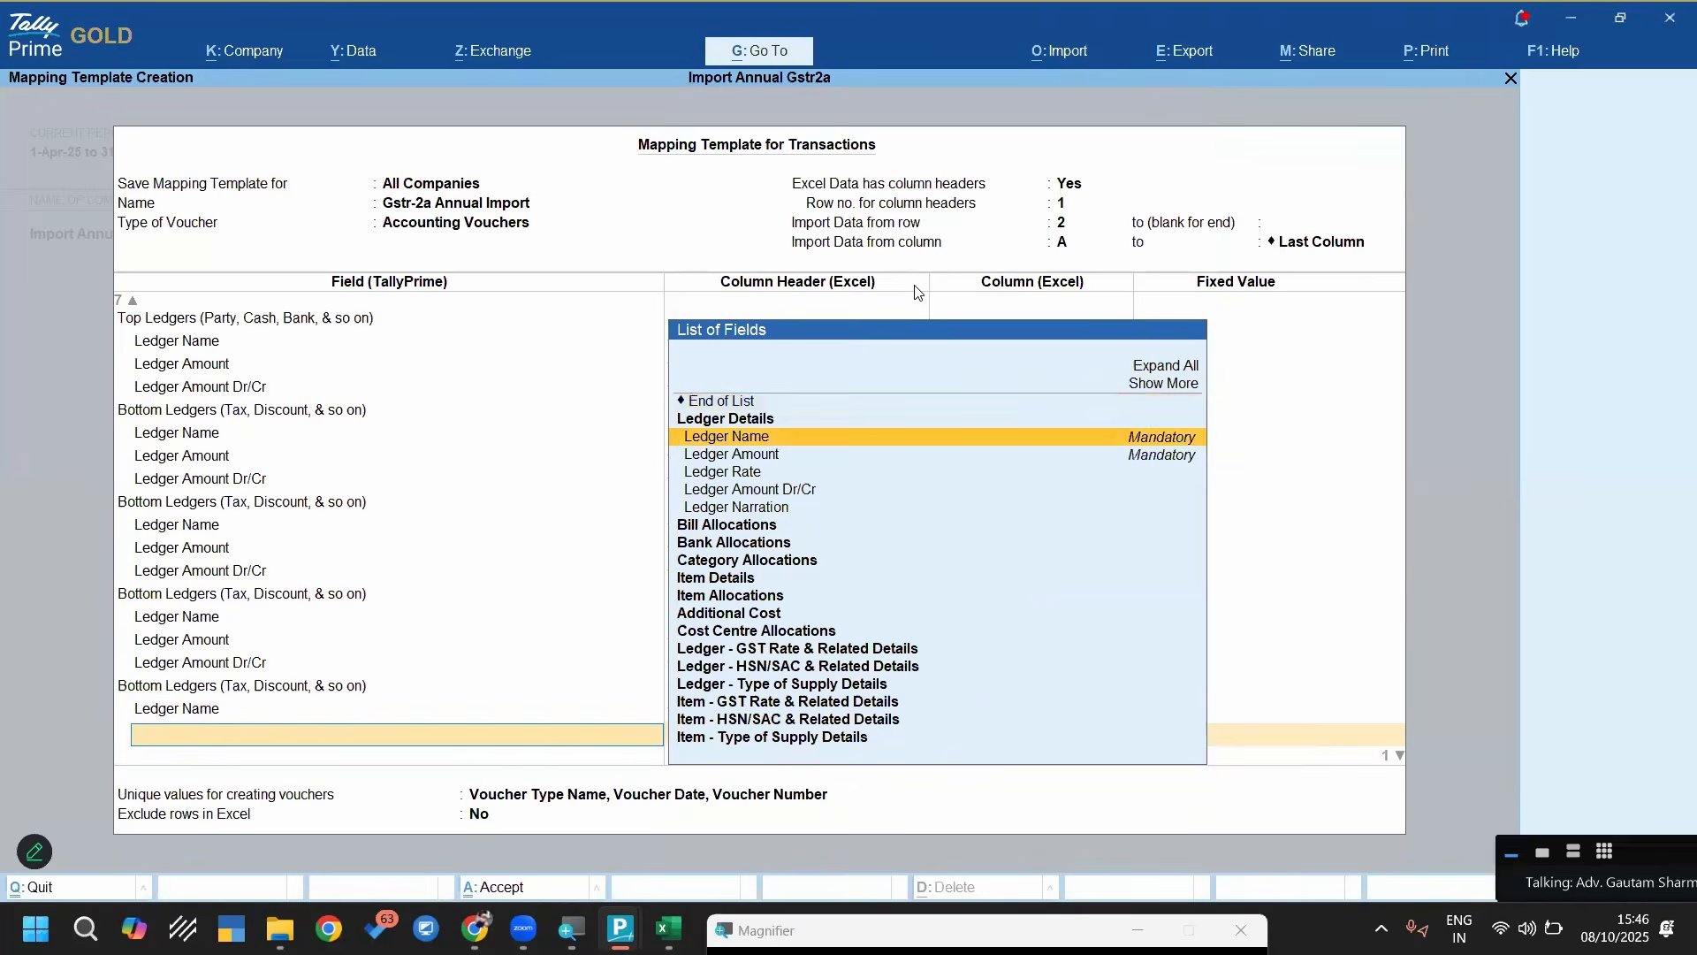
pyautogui.press('Down')
pyautogui.press('Return')
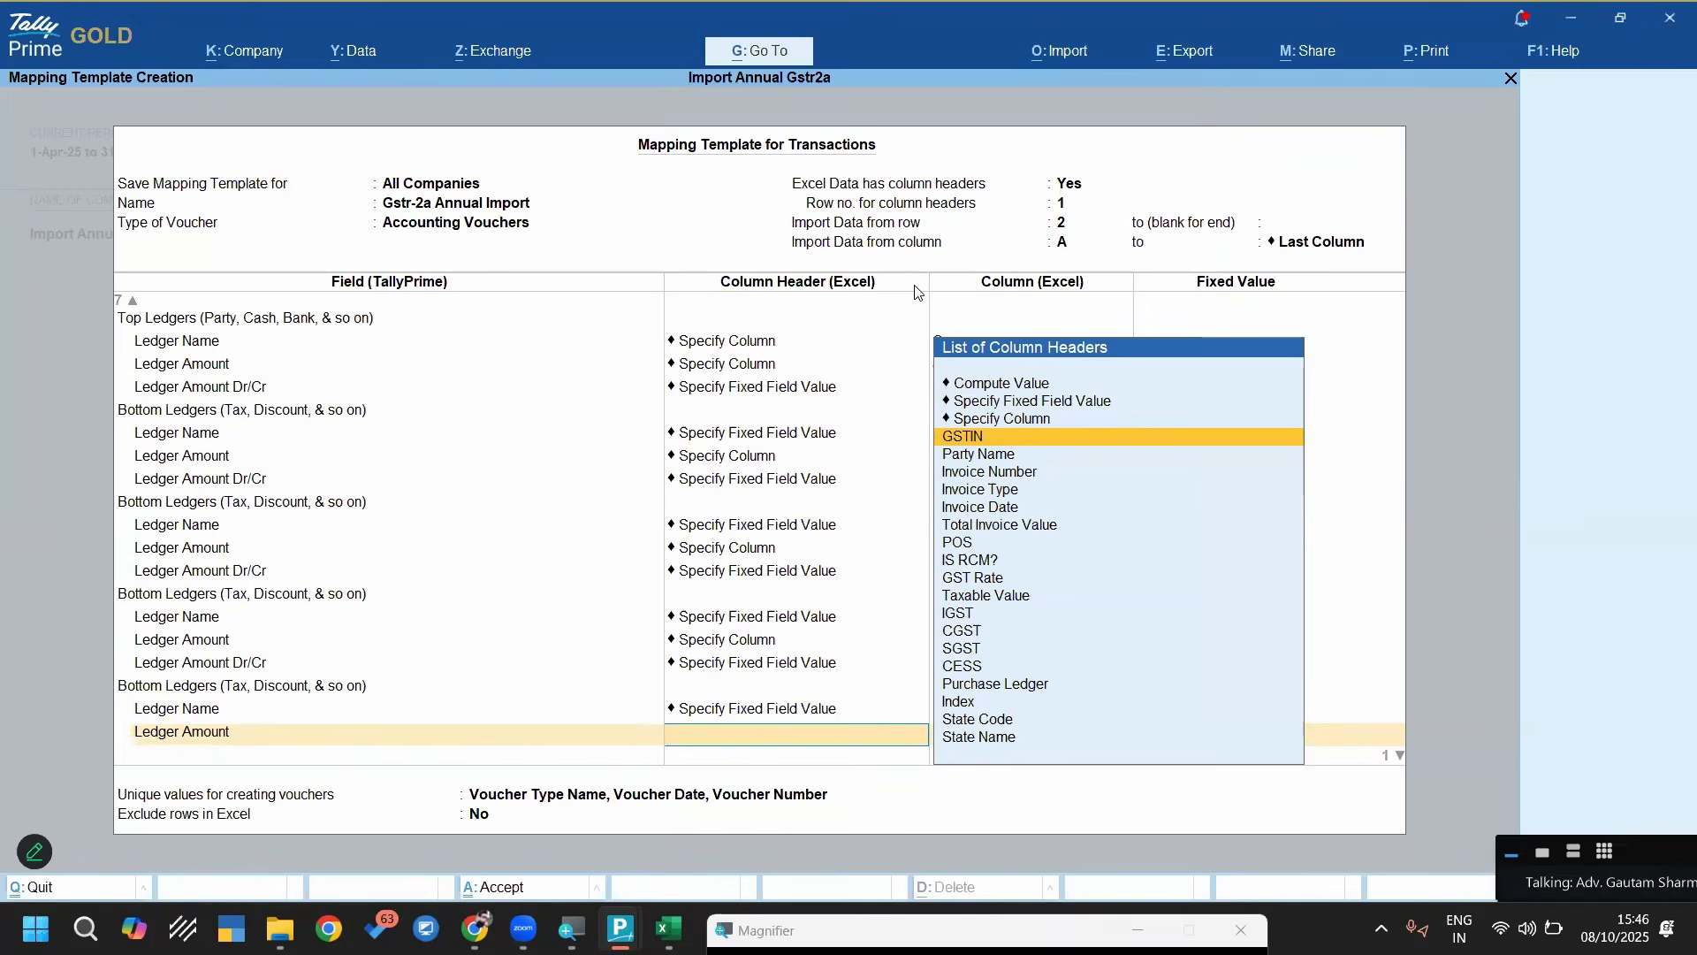
pyautogui.press('Up')
pyautogui.press('Up')
pyautogui.press('Up')
pyautogui.press('Return')
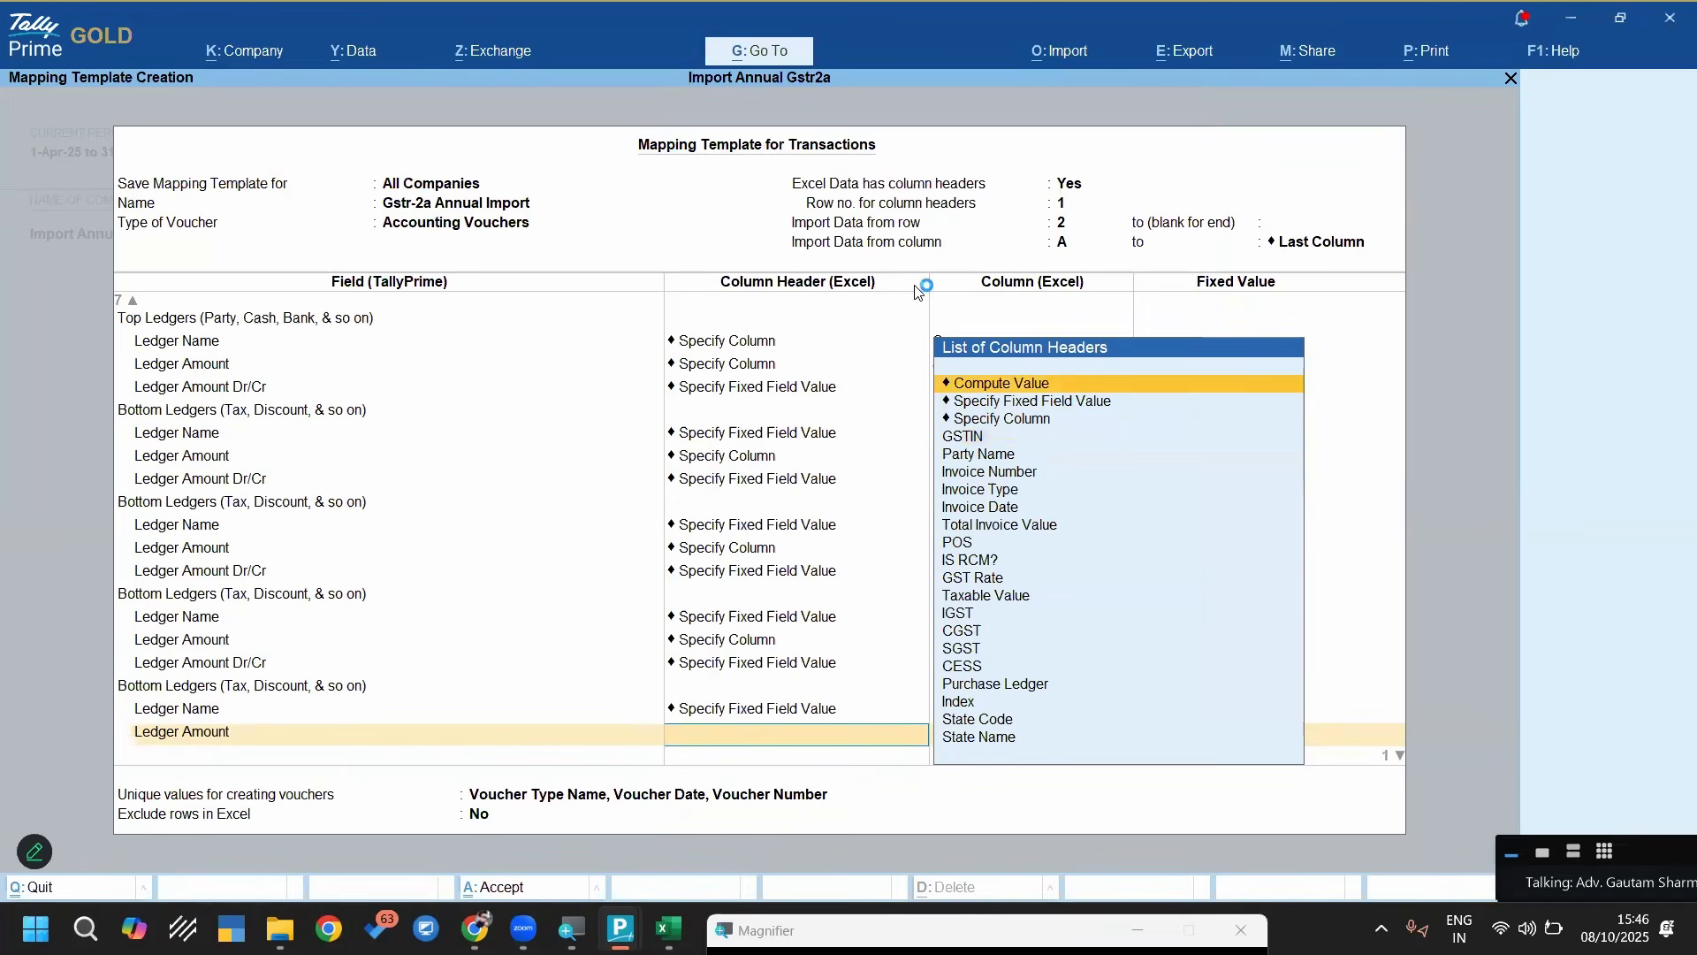
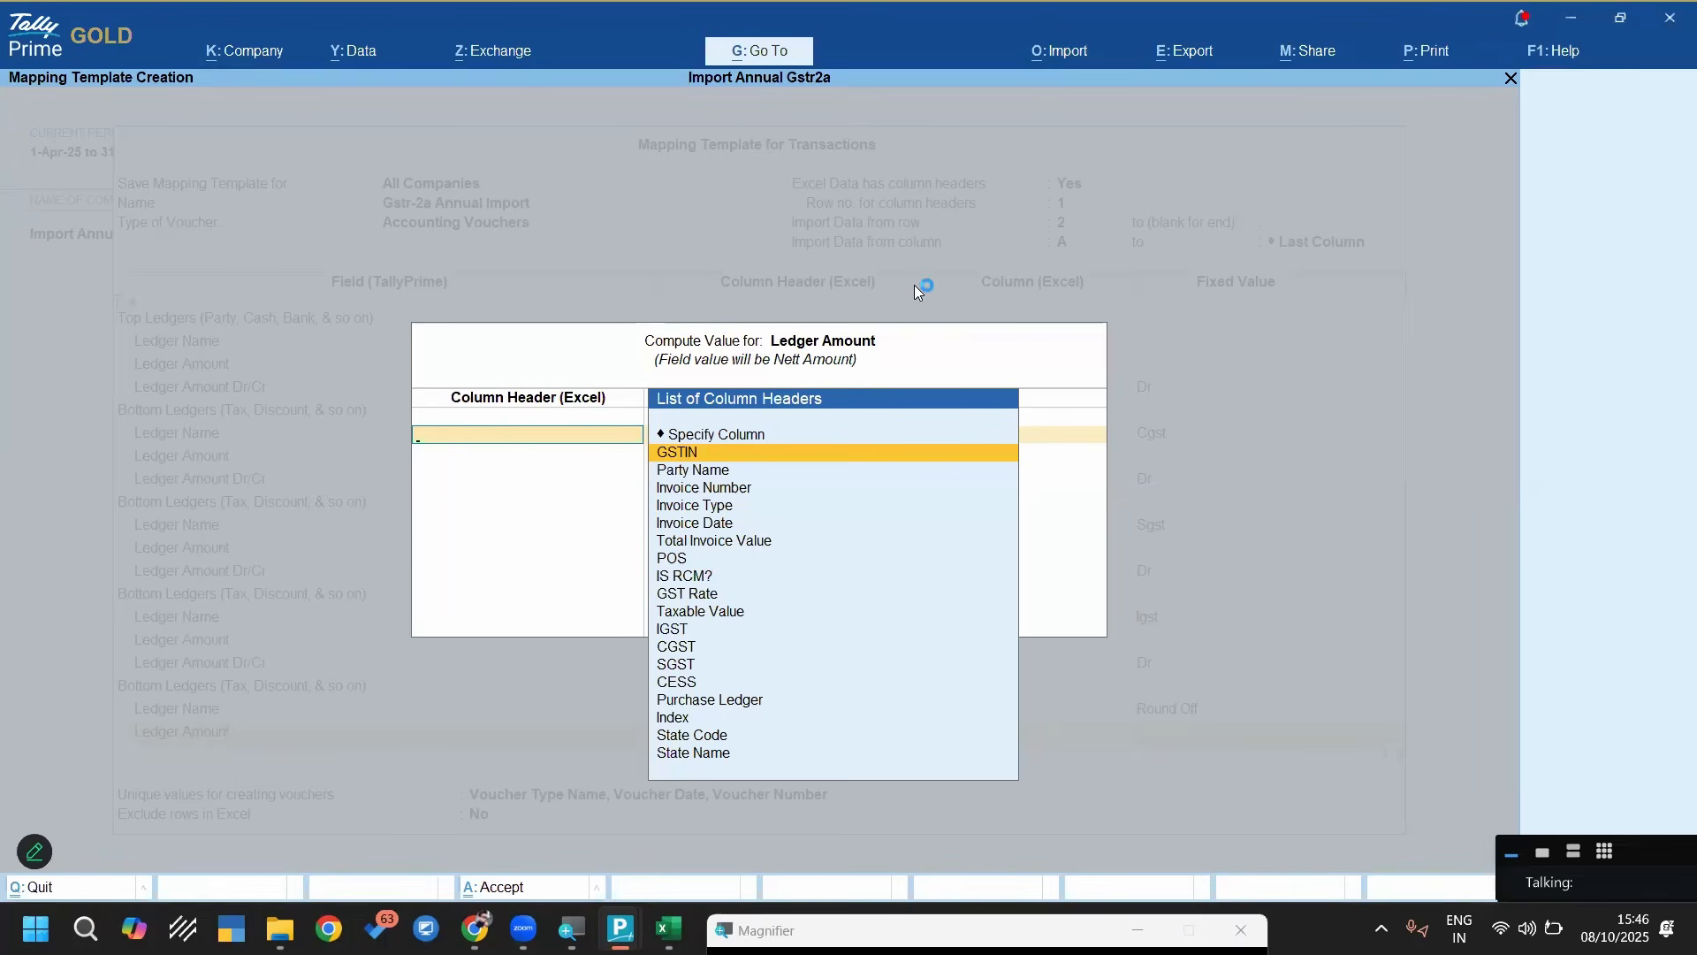
# Add Party Name as the first column in the Round Off ledger amount computation, with its Dr/Cr set to Dr
pyautogui.press('Down')
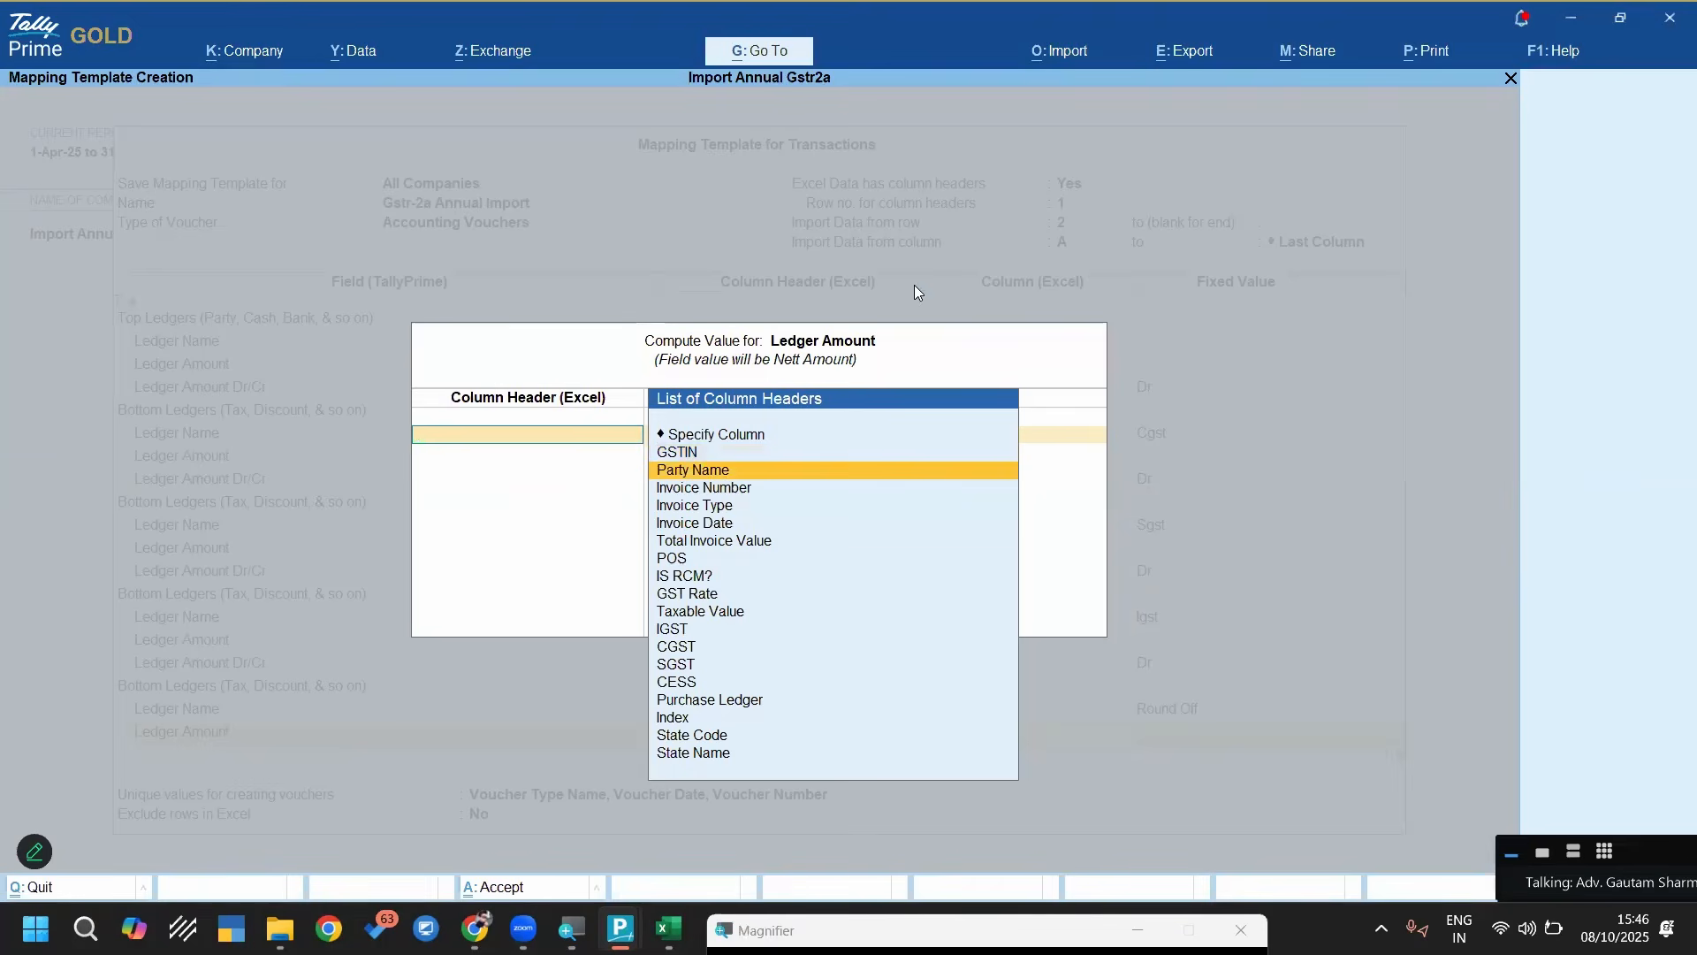
pyautogui.press('Return')
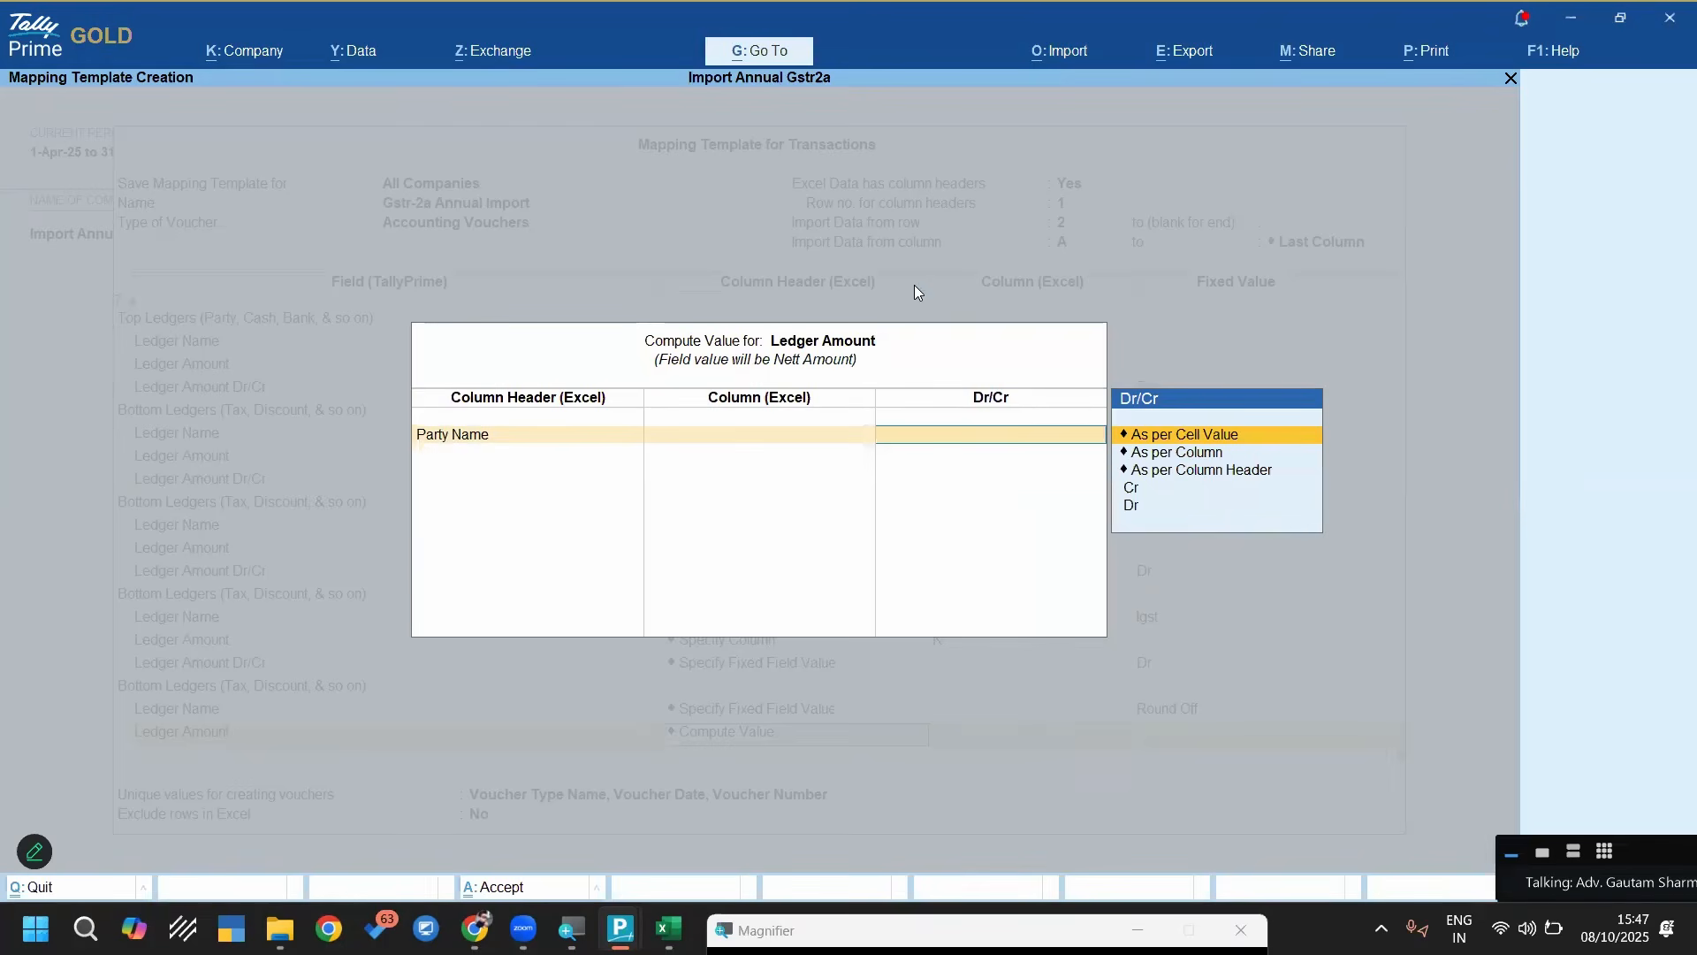
pyautogui.press('Down')
pyautogui.press('Down')
pyautogui.press('Down')
pyautogui.press('Down')
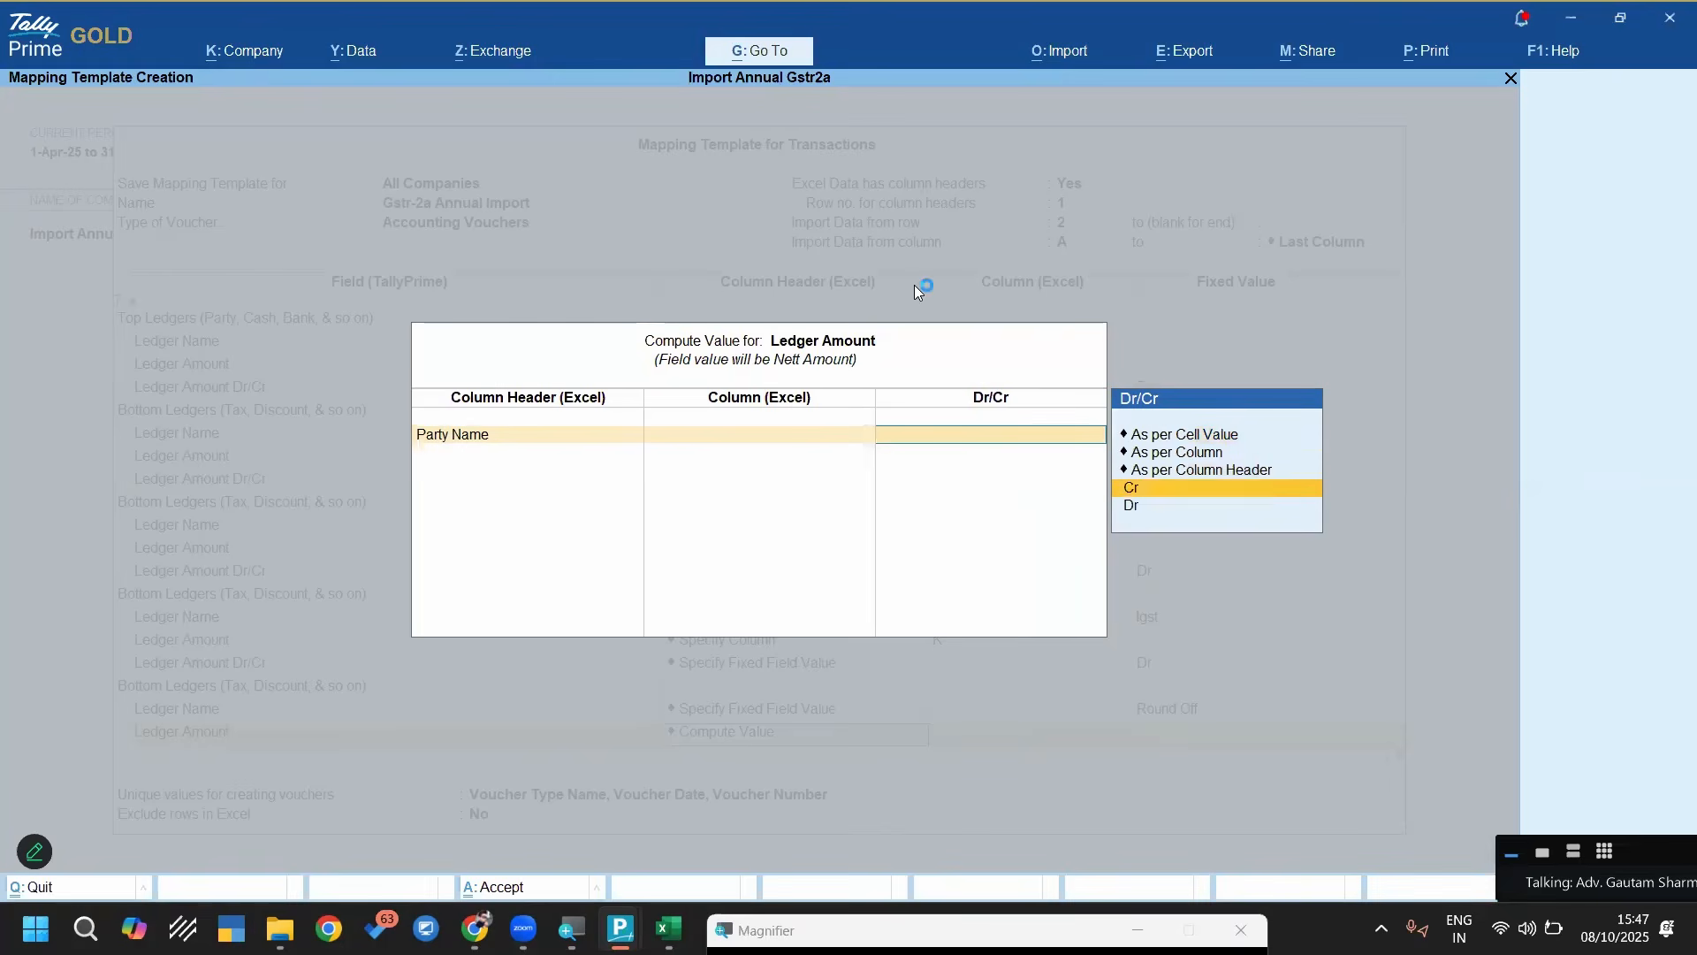
pyautogui.press('Return')
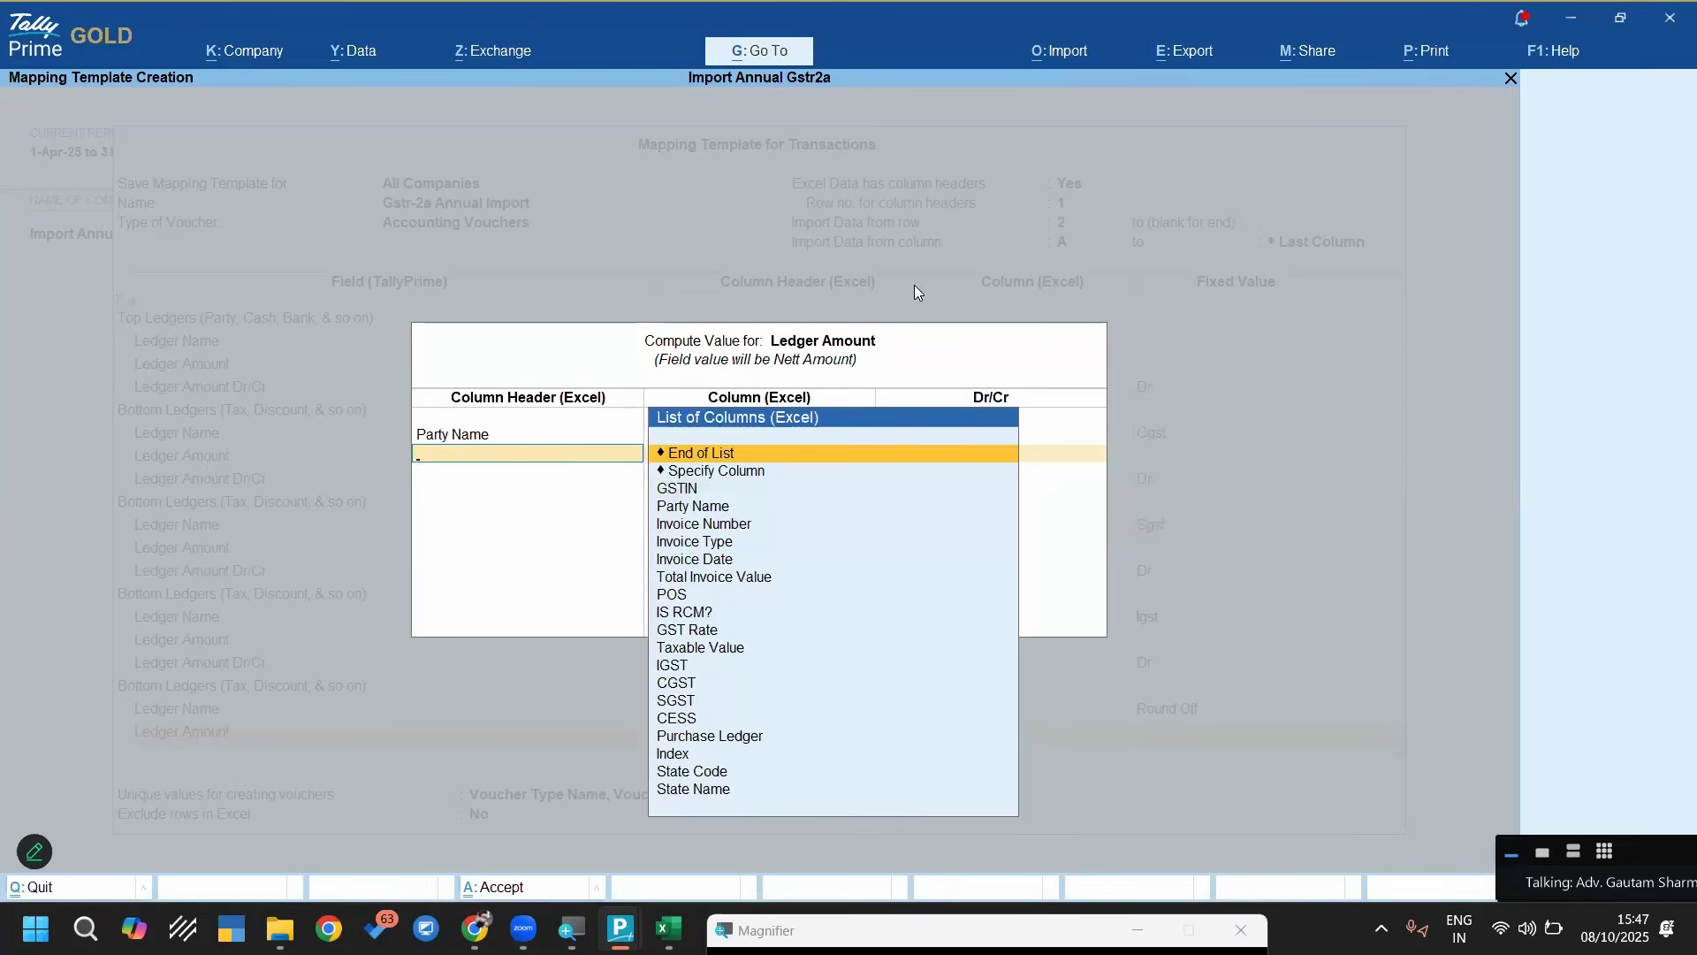
# Add the CGST column to the Round Off amount computation as Cr
pyautogui.write('cgs')
pyautogui.press('Return')
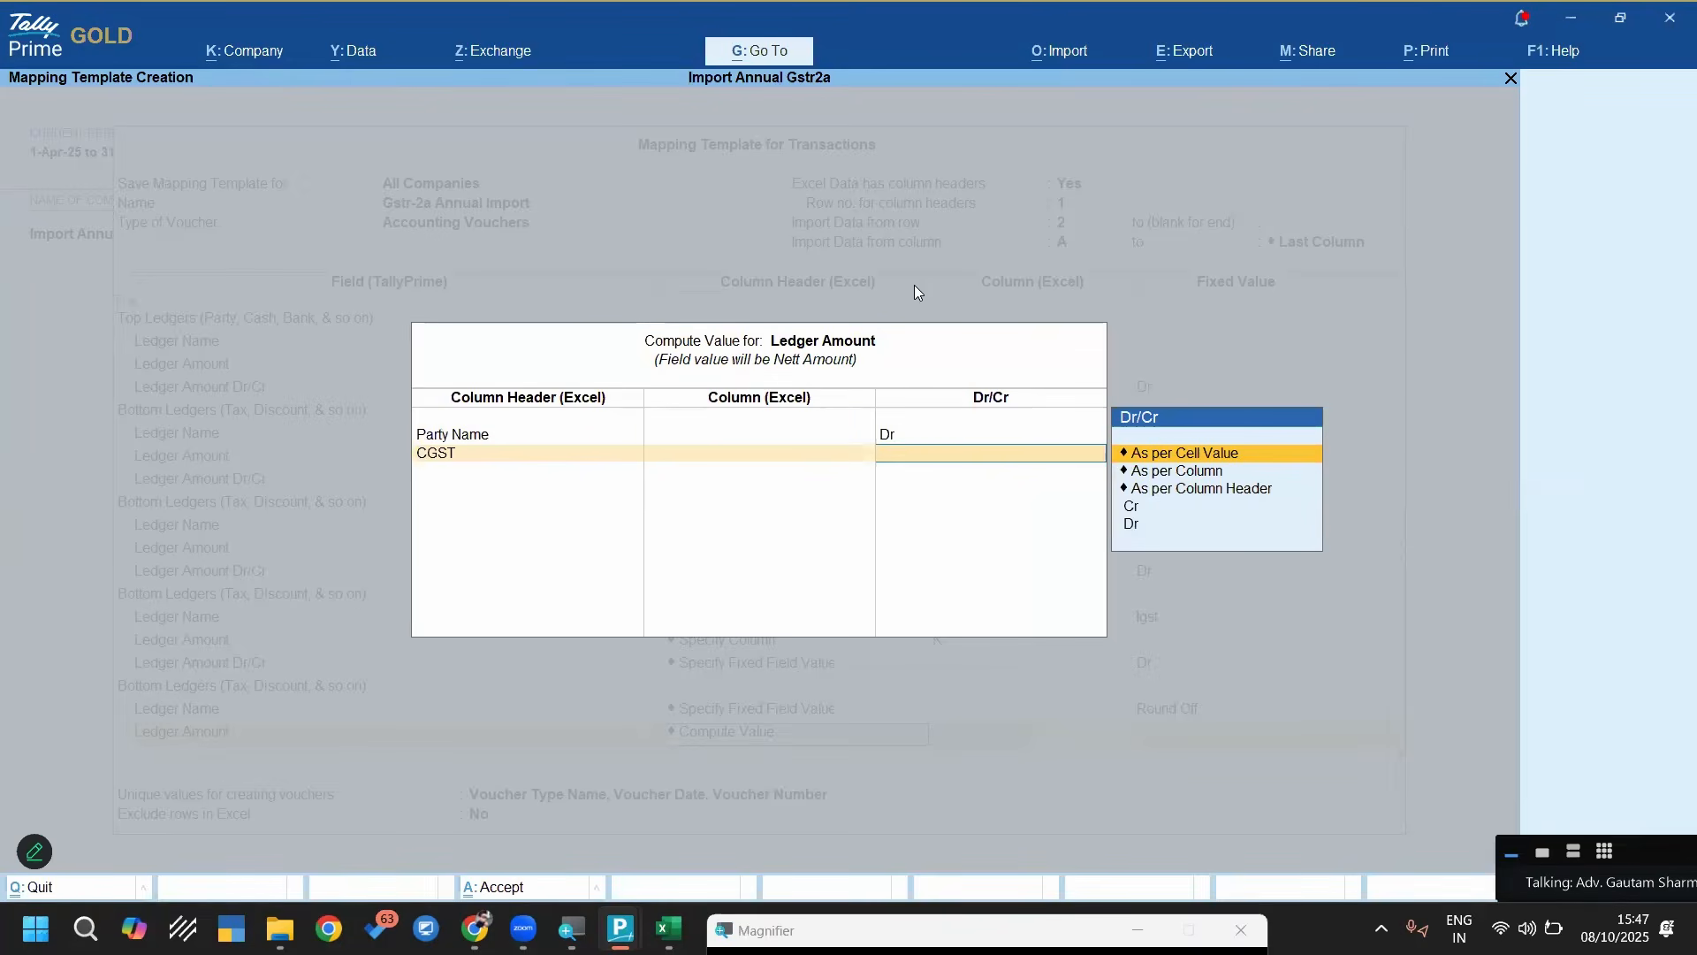
pyautogui.press('Down')
pyautogui.press('Down')
pyautogui.press('Down')
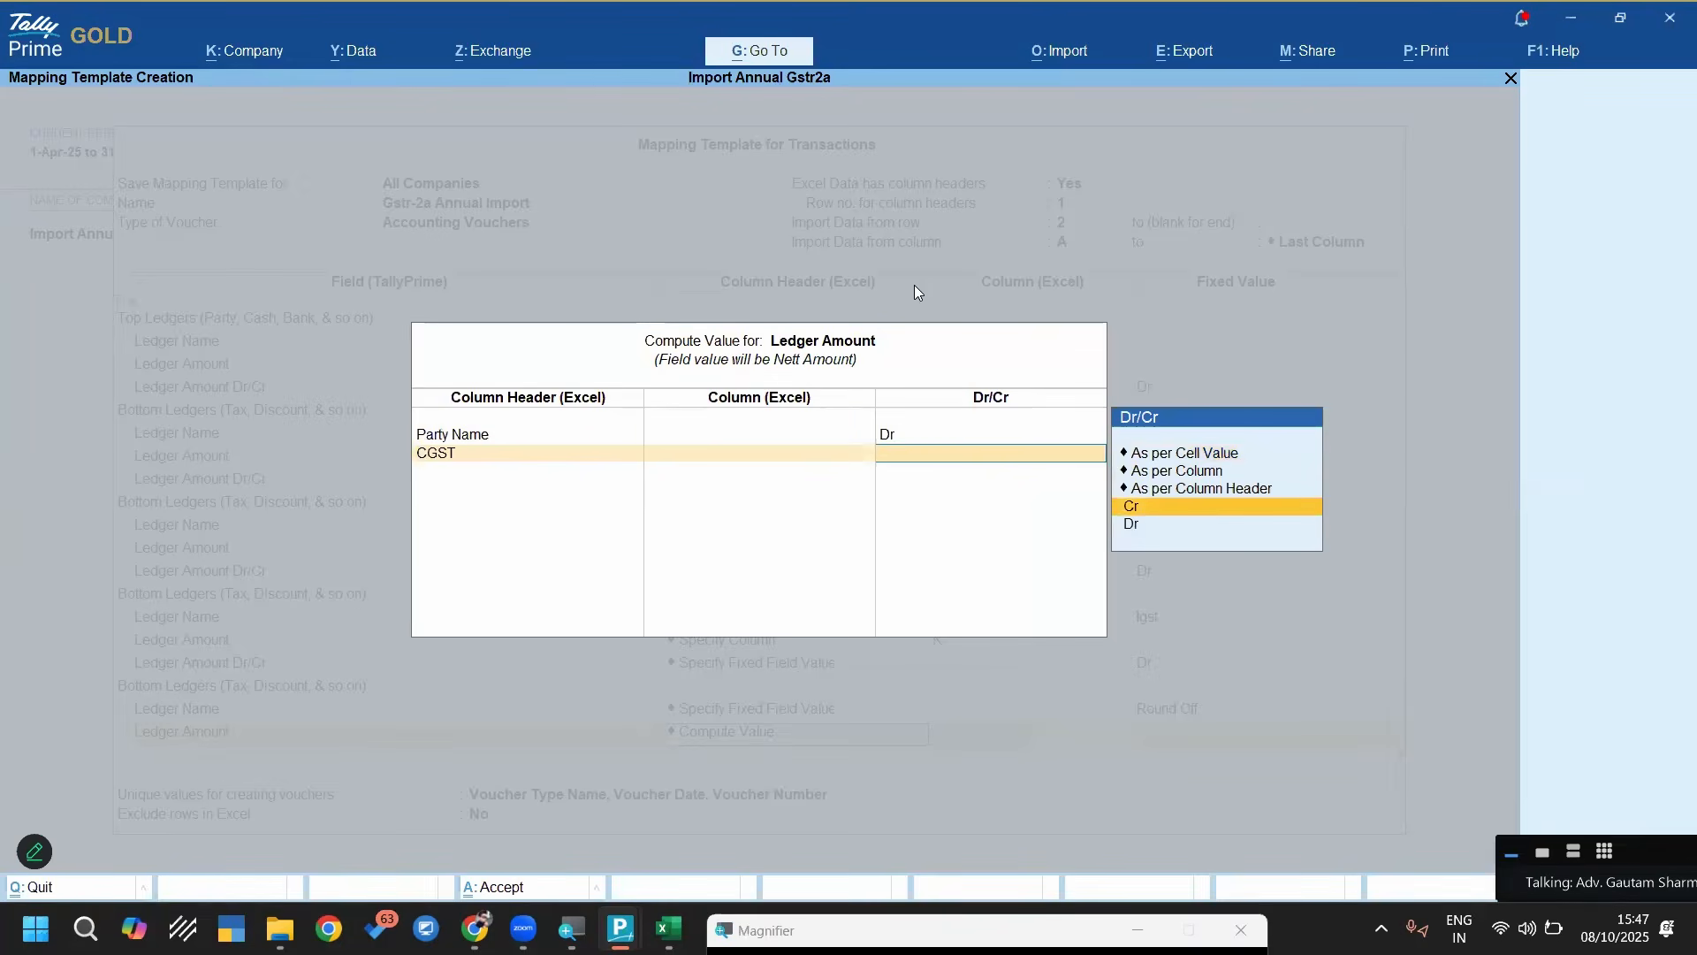
pyautogui.press('Return')
# Add the SGST column to the Round Off amount computation as Cr
pyautogui.write('sgs')
pyautogui.press('Return')
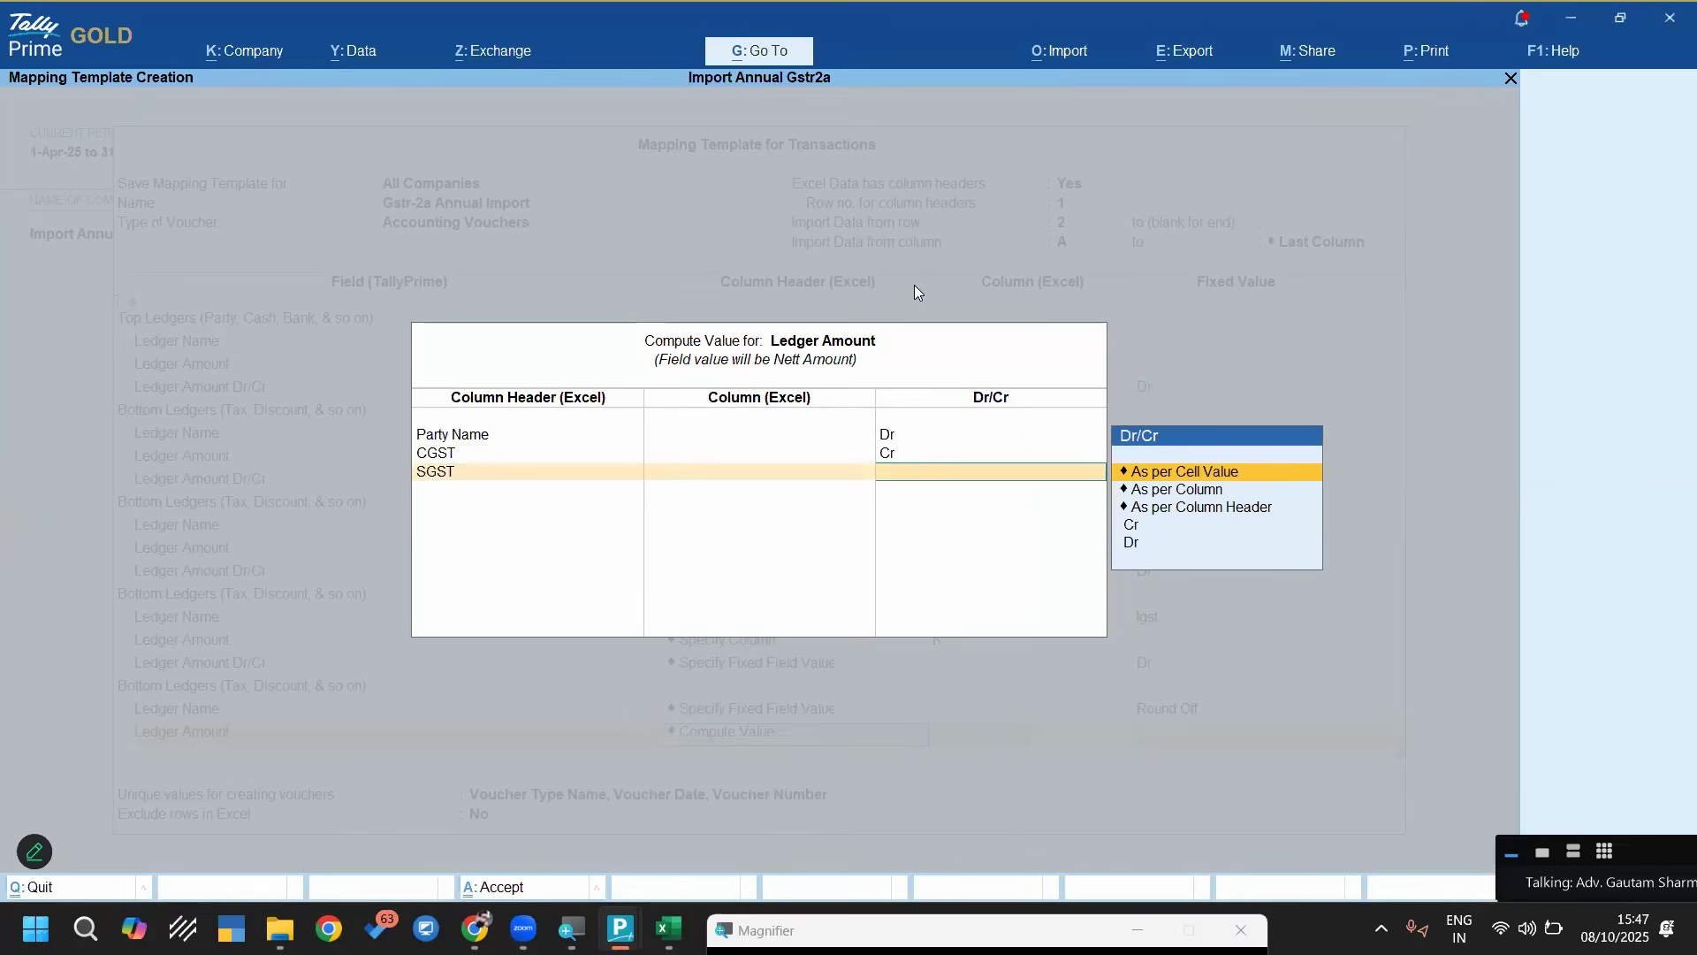
pyautogui.press('Down')
pyautogui.press('Down')
pyautogui.press('Down')
pyautogui.press('Return')
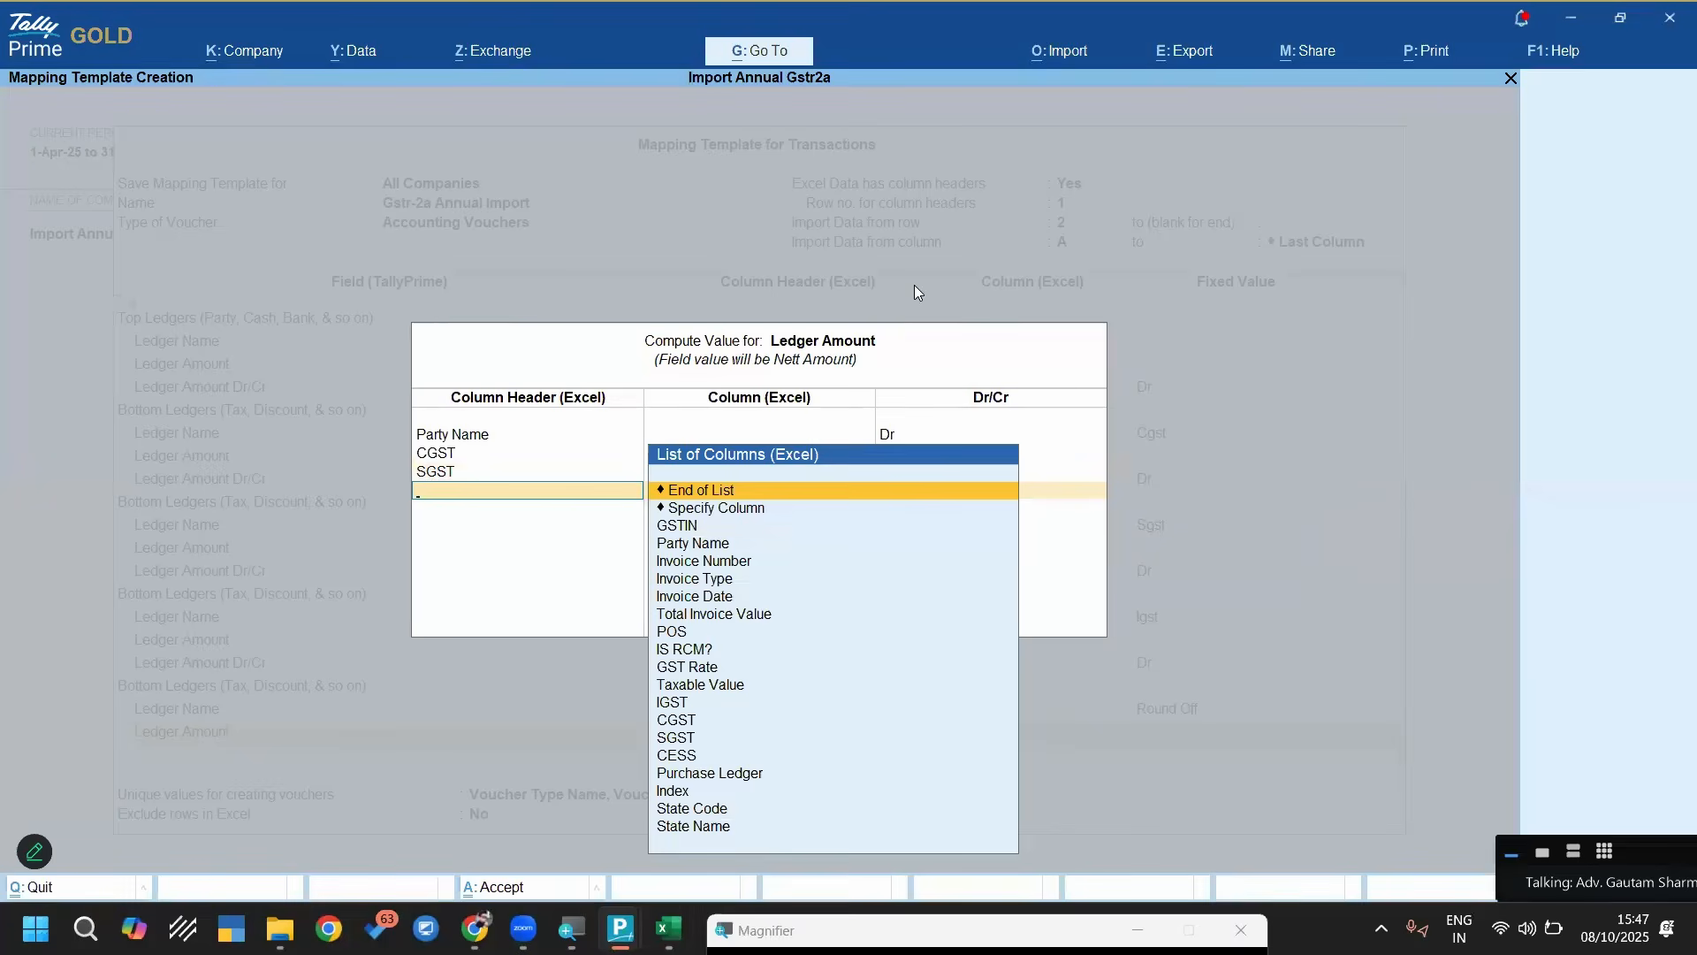
# Add the IGST column to the Round Off amount computation as Cr and close the computation list
pyautogui.write('igs')
pyautogui.press('Return')
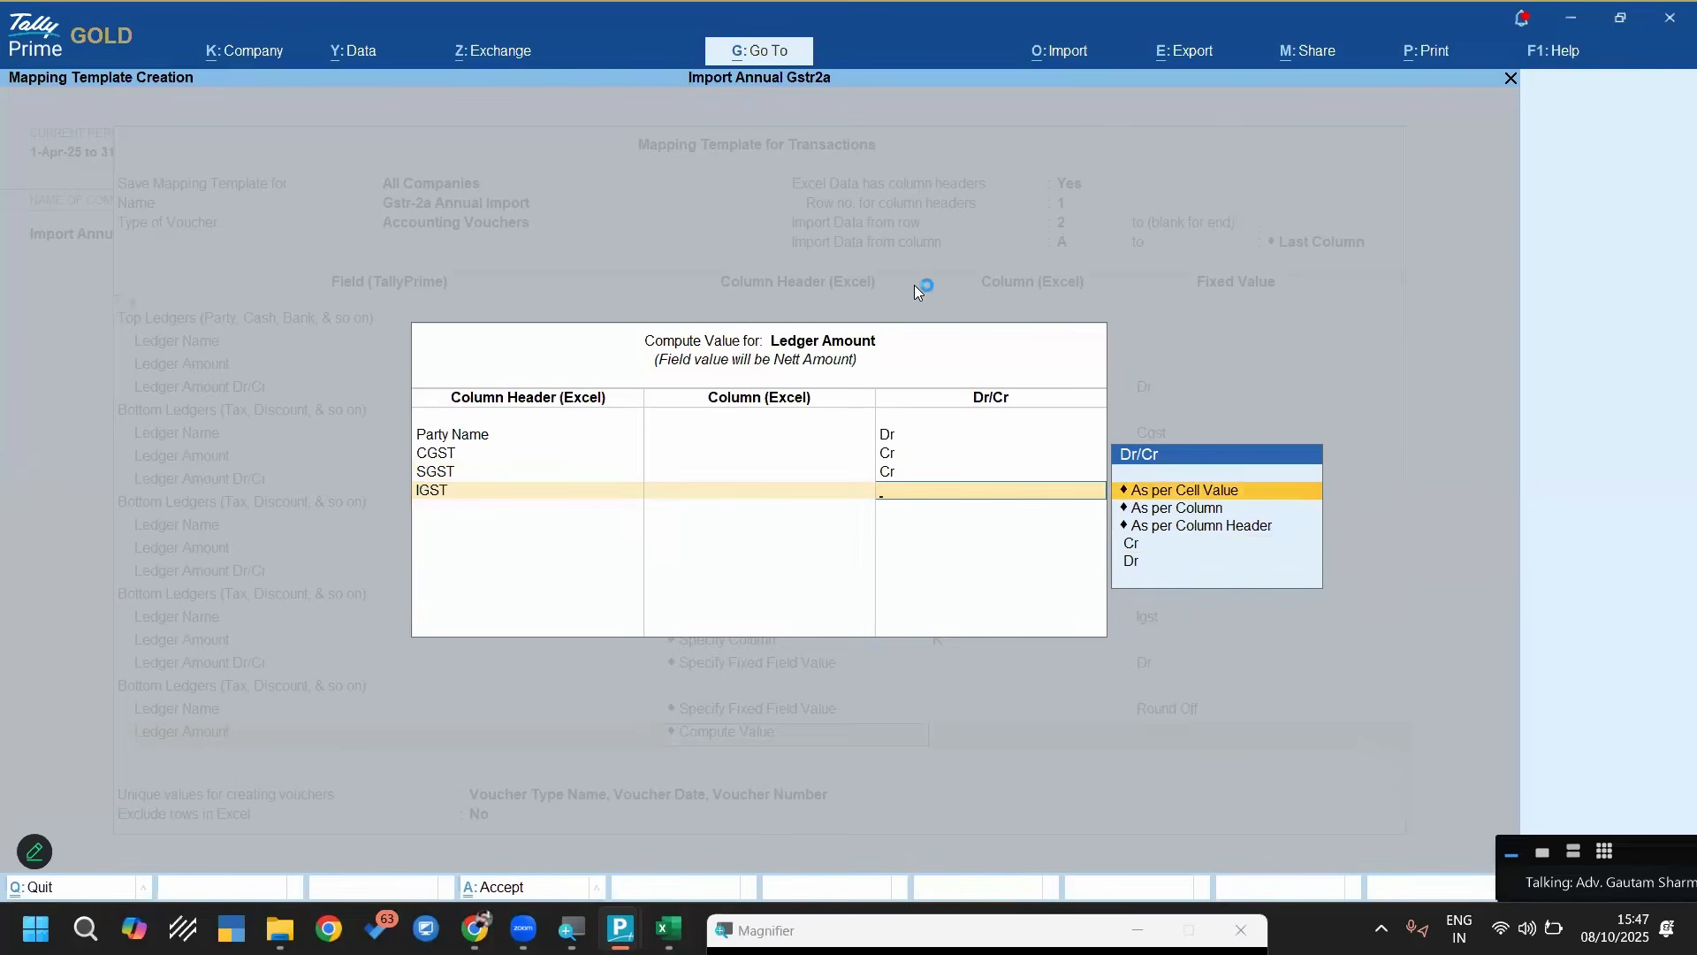
pyautogui.press('Down')
pyautogui.press('Down')
pyautogui.press('Down')
pyautogui.press('Return')
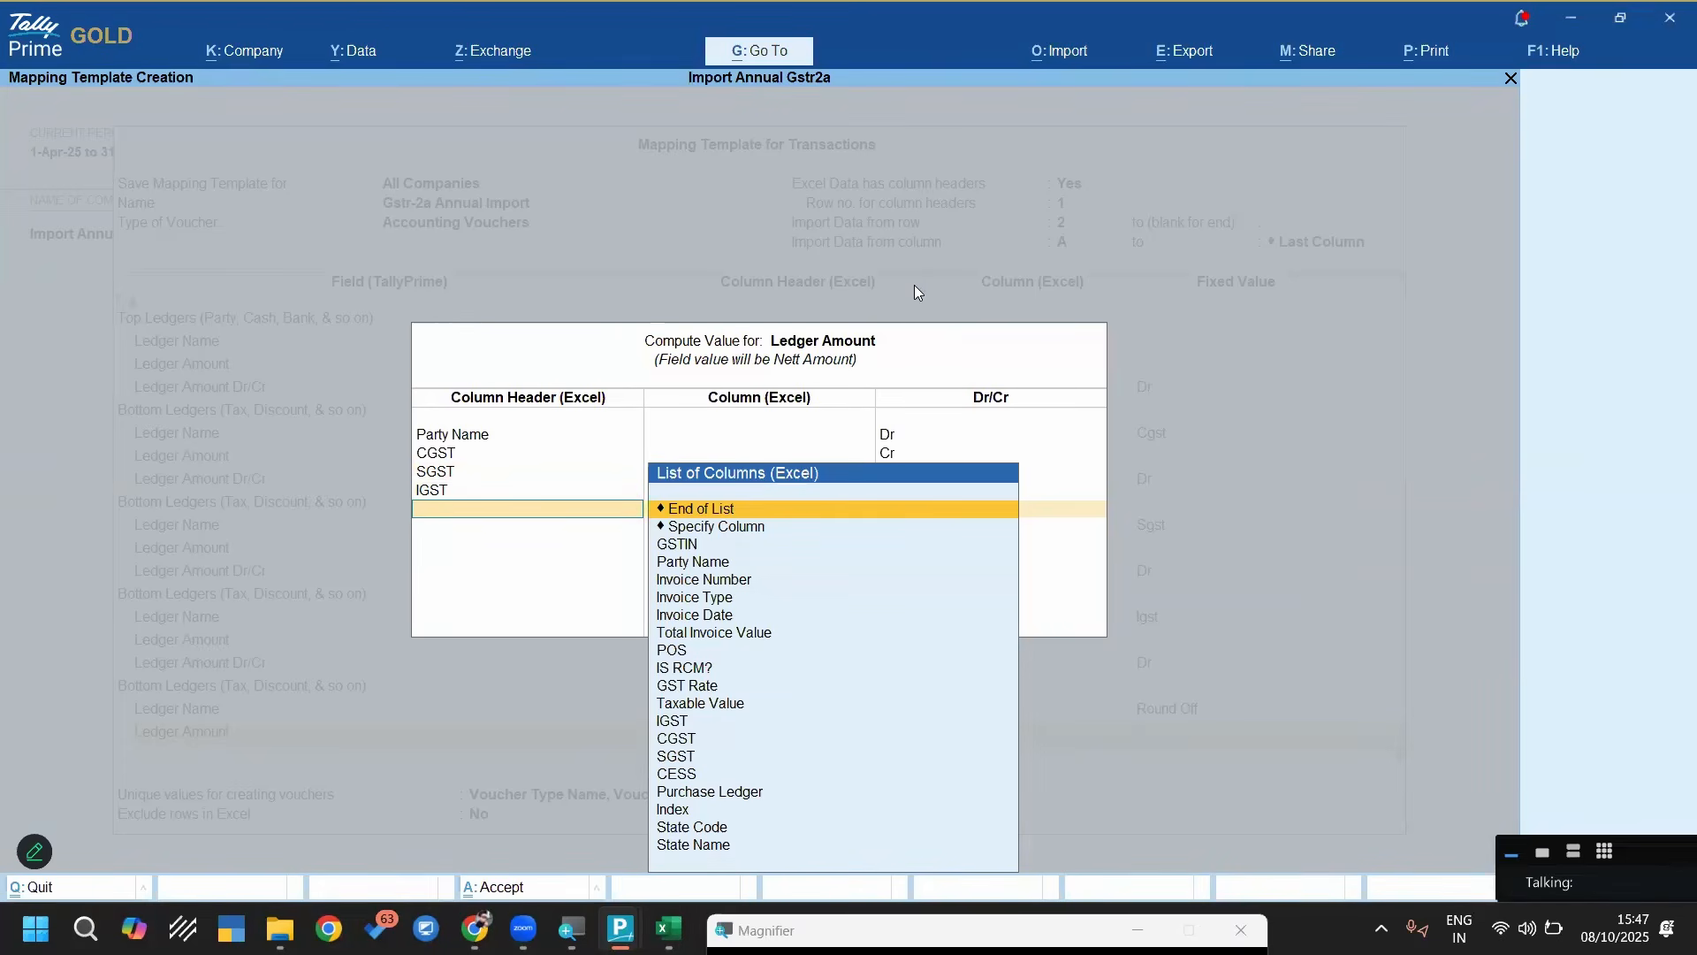
pyautogui.press('Return')
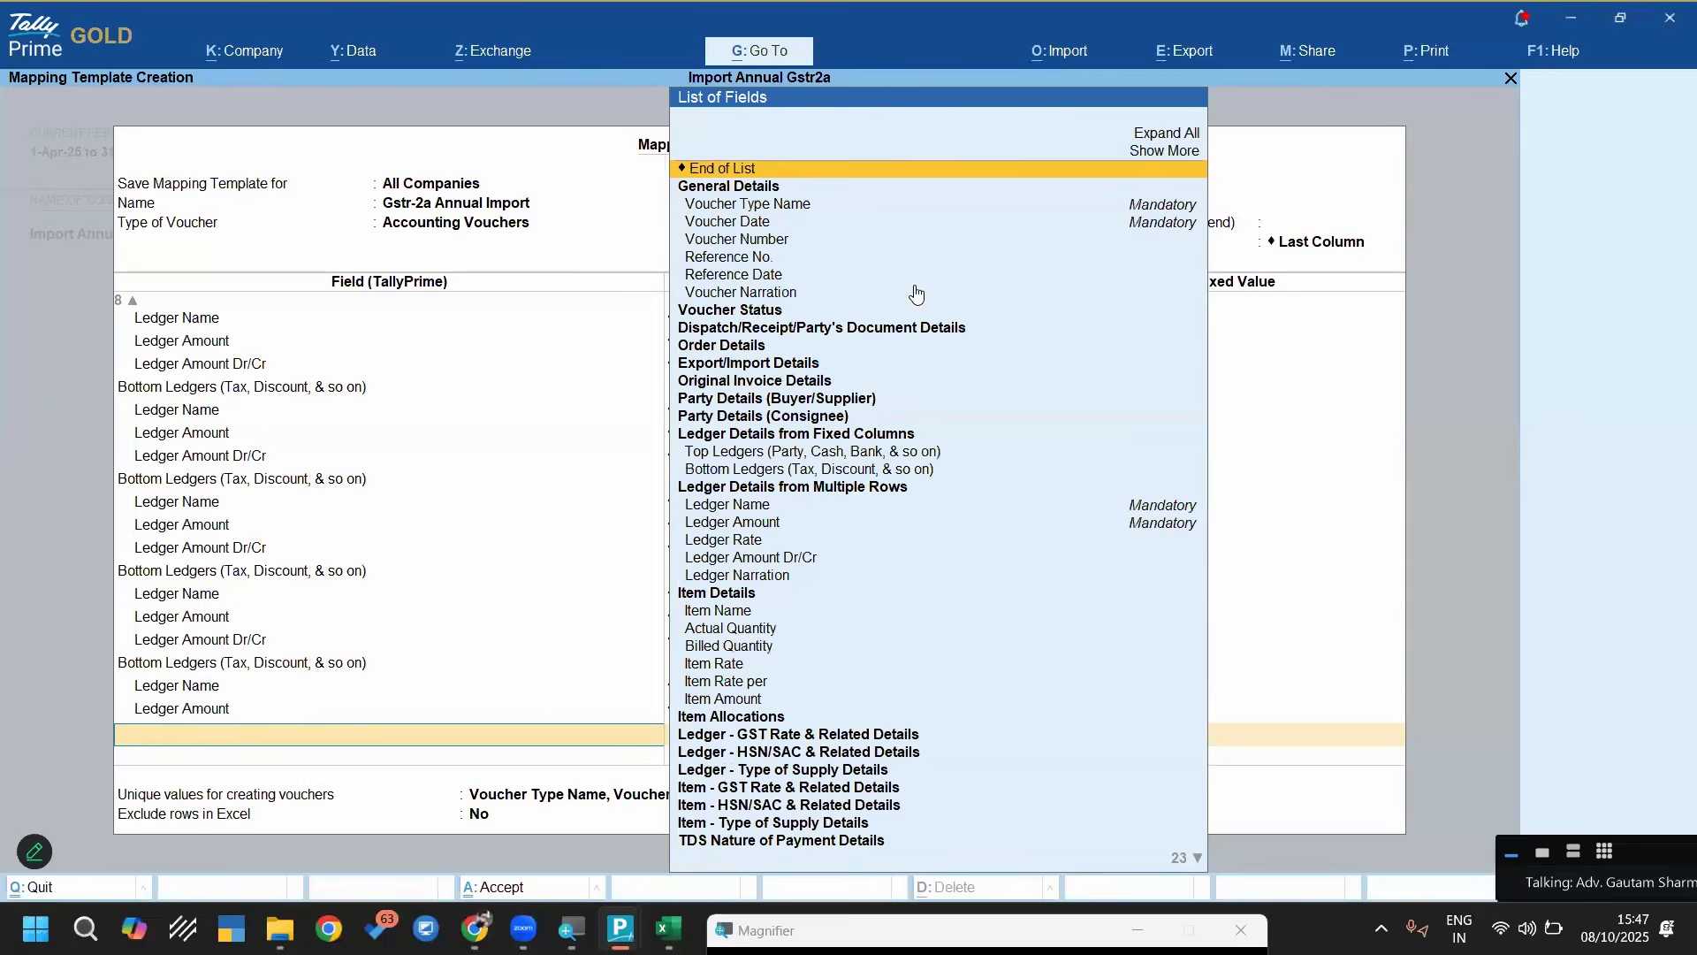
# End the field list and save the Gstr-2a Annual Import template without excluding any Excel rows
pyautogui.press('Return')
pyautogui.press('Return')
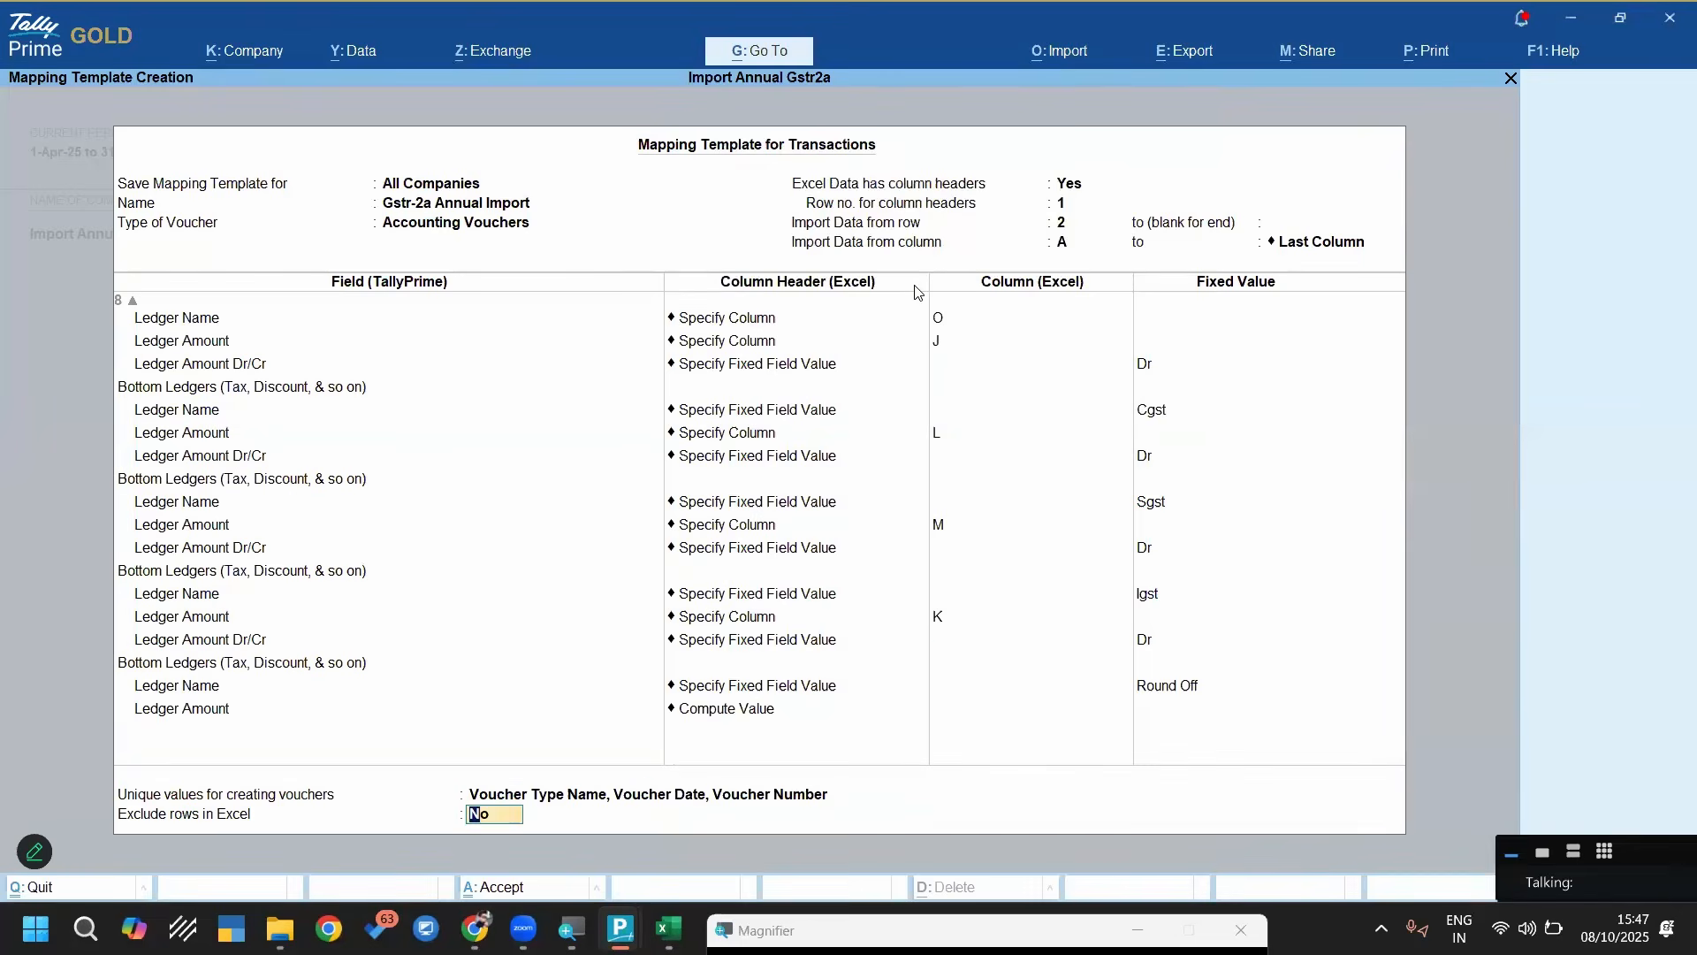
pyautogui.press('Return')
# Preview the import summary with the Gstr-2a Annual Import template and import the purchase vouchers
pyautogui.press('Return')
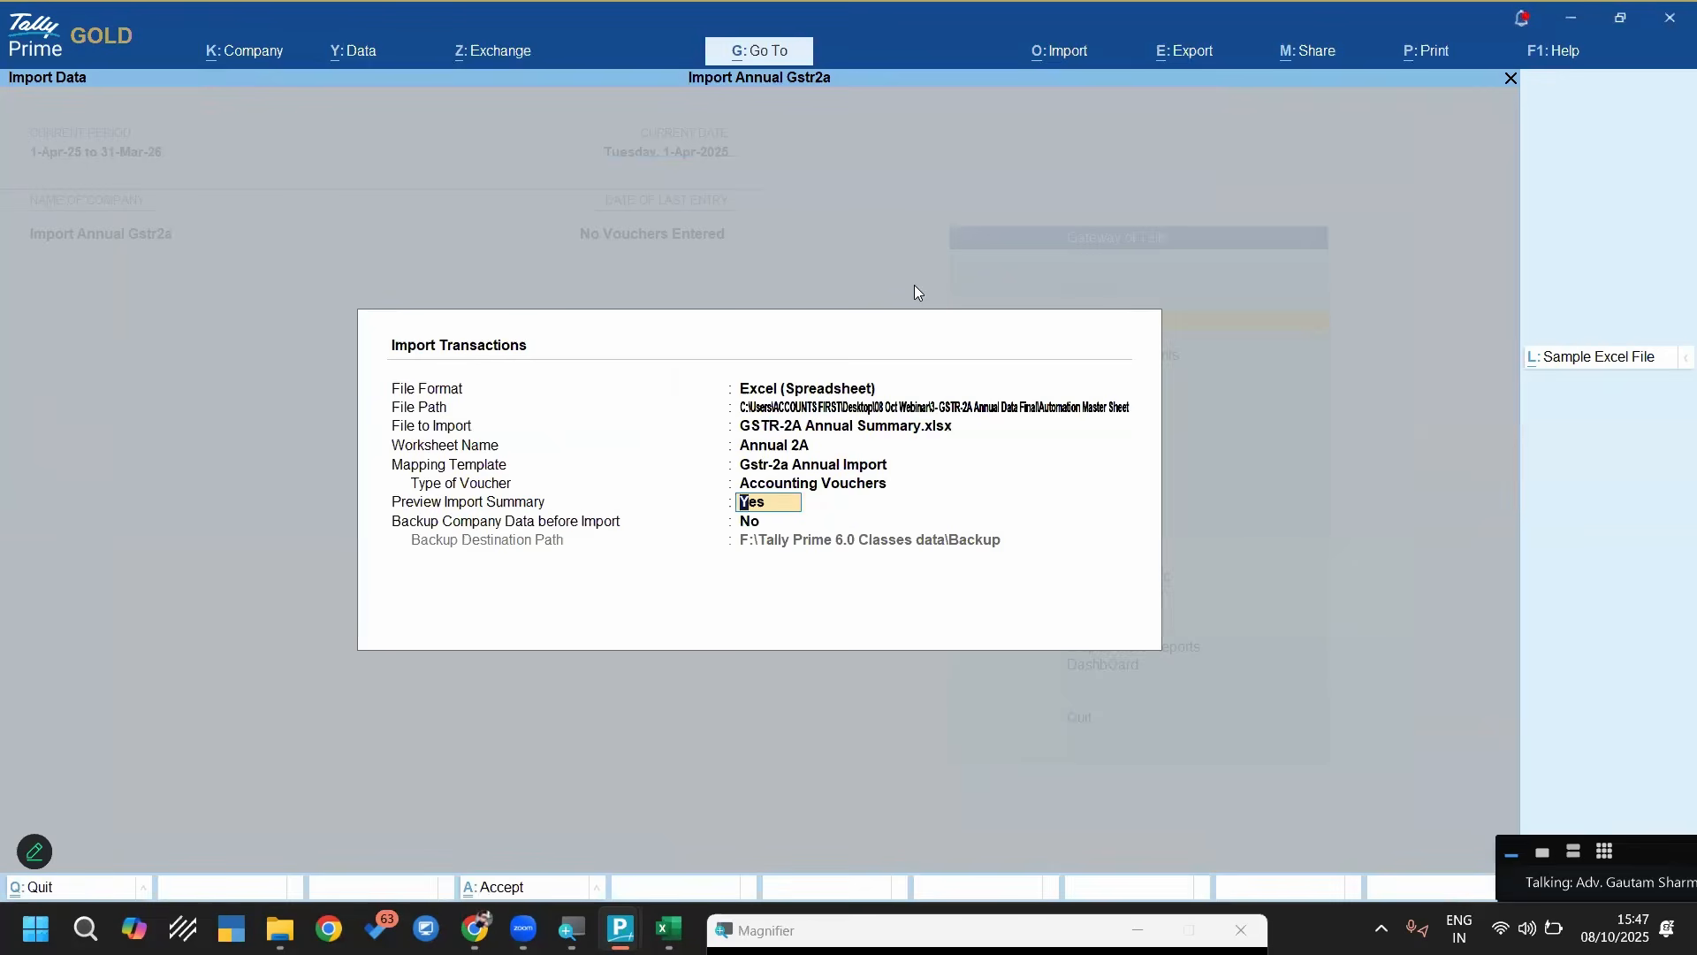
pyautogui.press('Return')
pyautogui.press('Return')
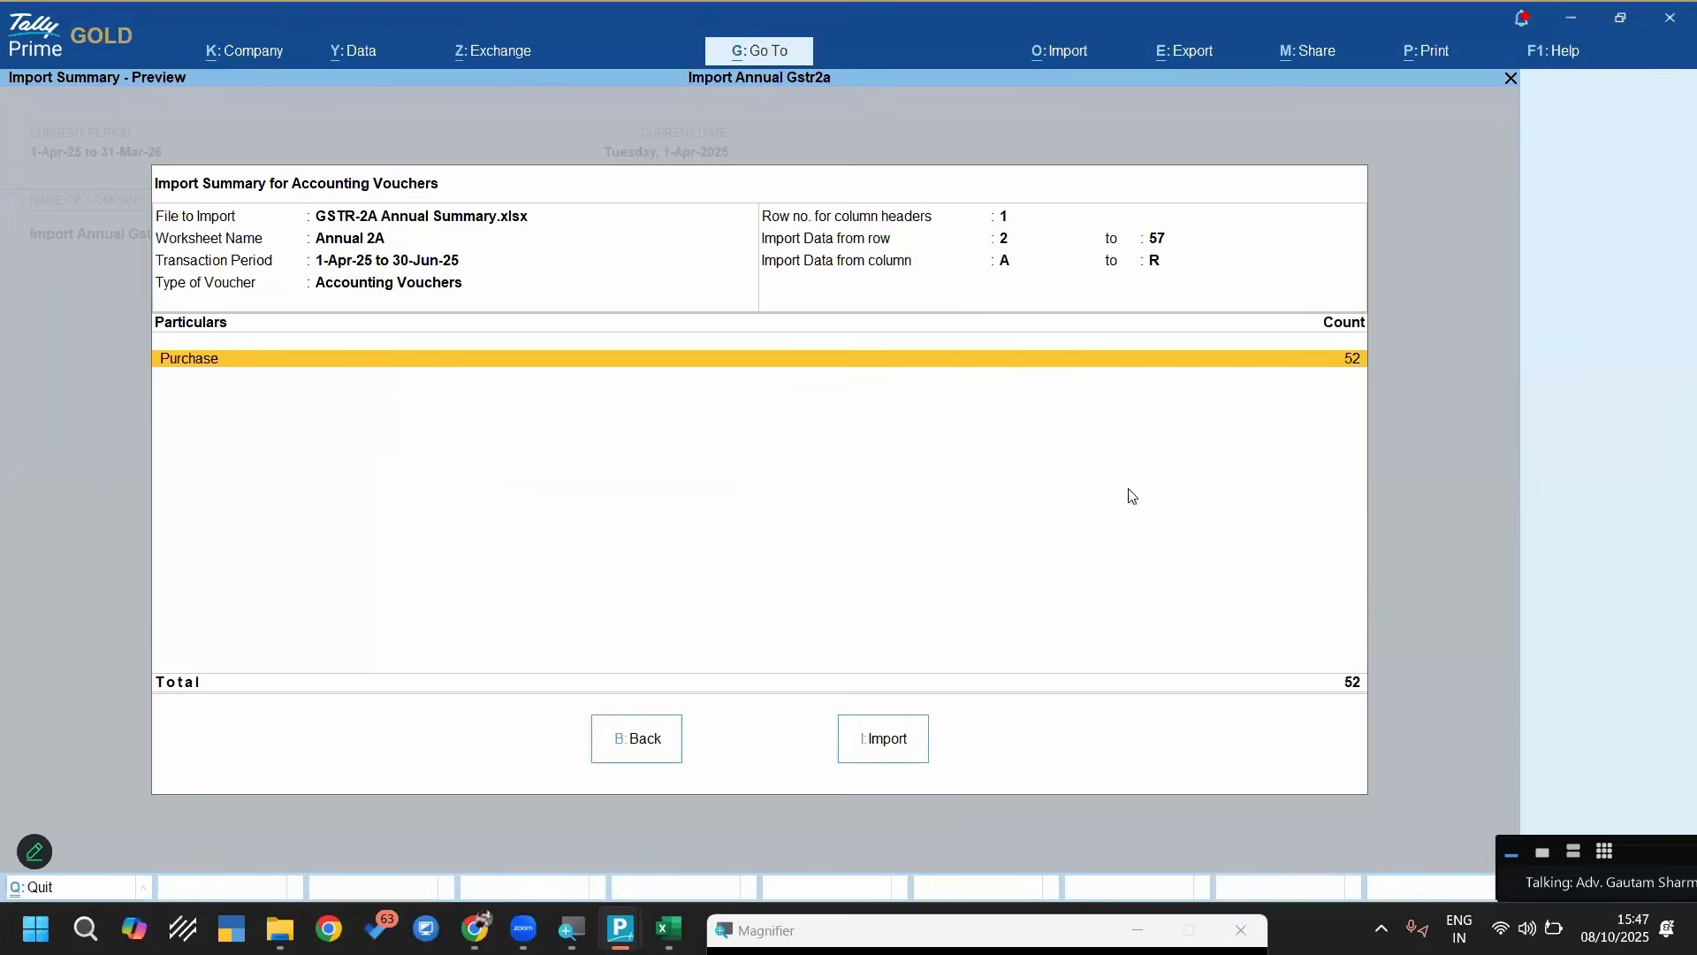
pyautogui.click(899, 745)
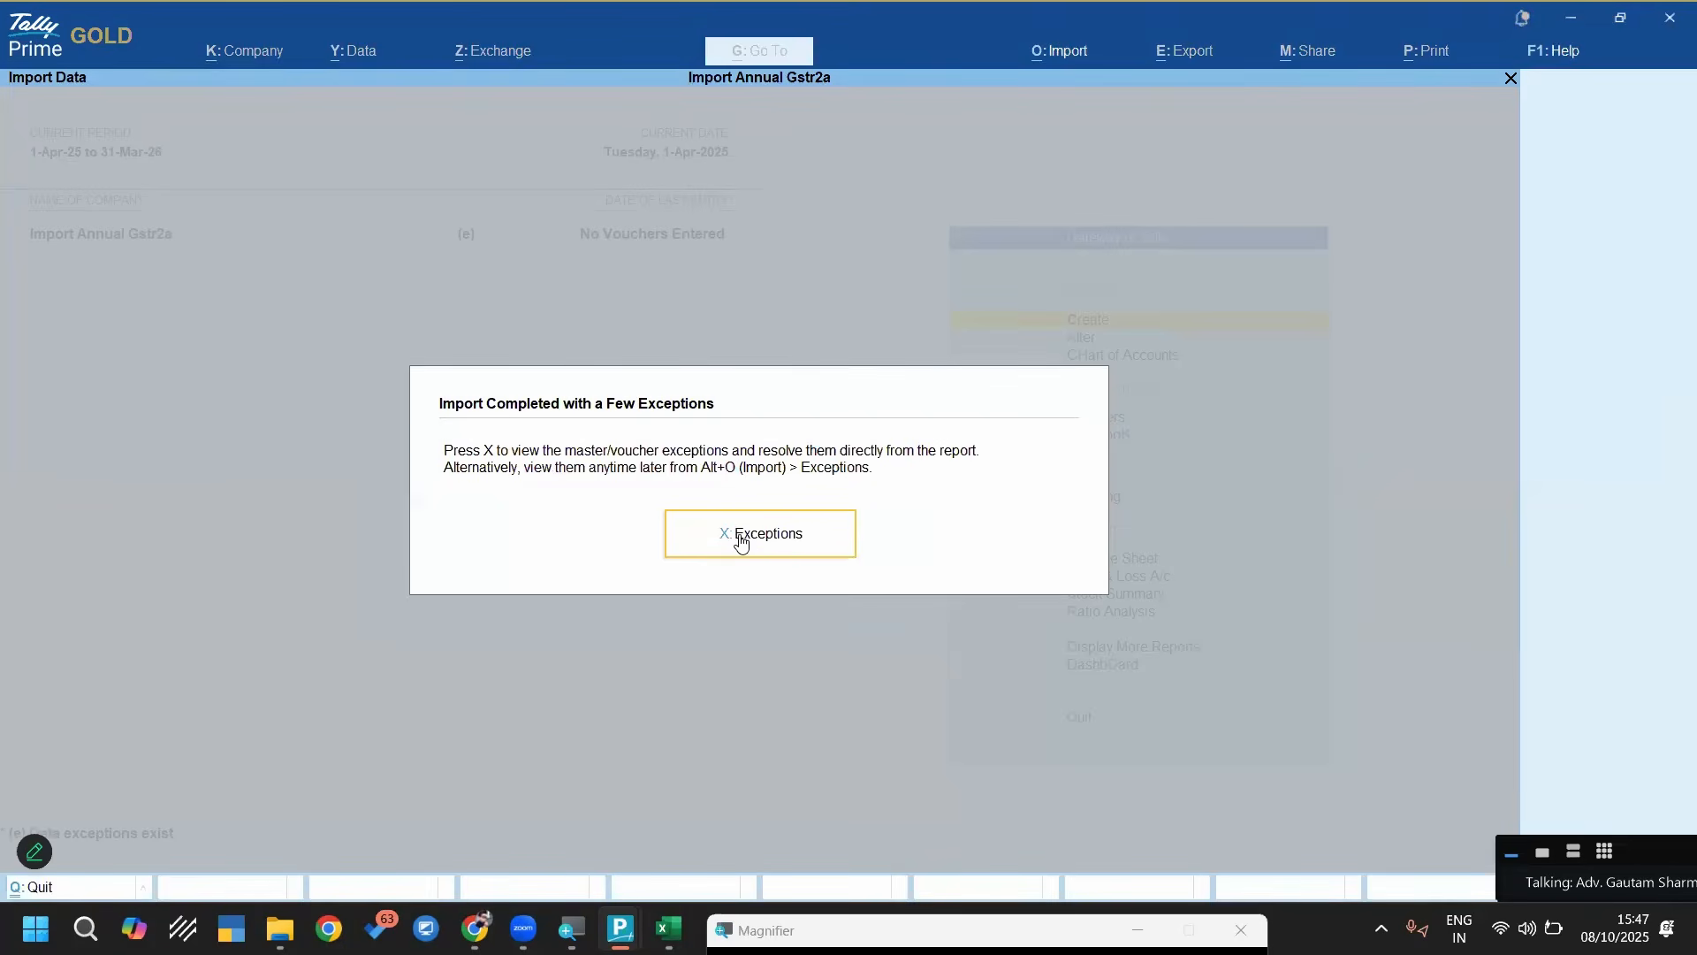
pyautogui.click(741, 538)
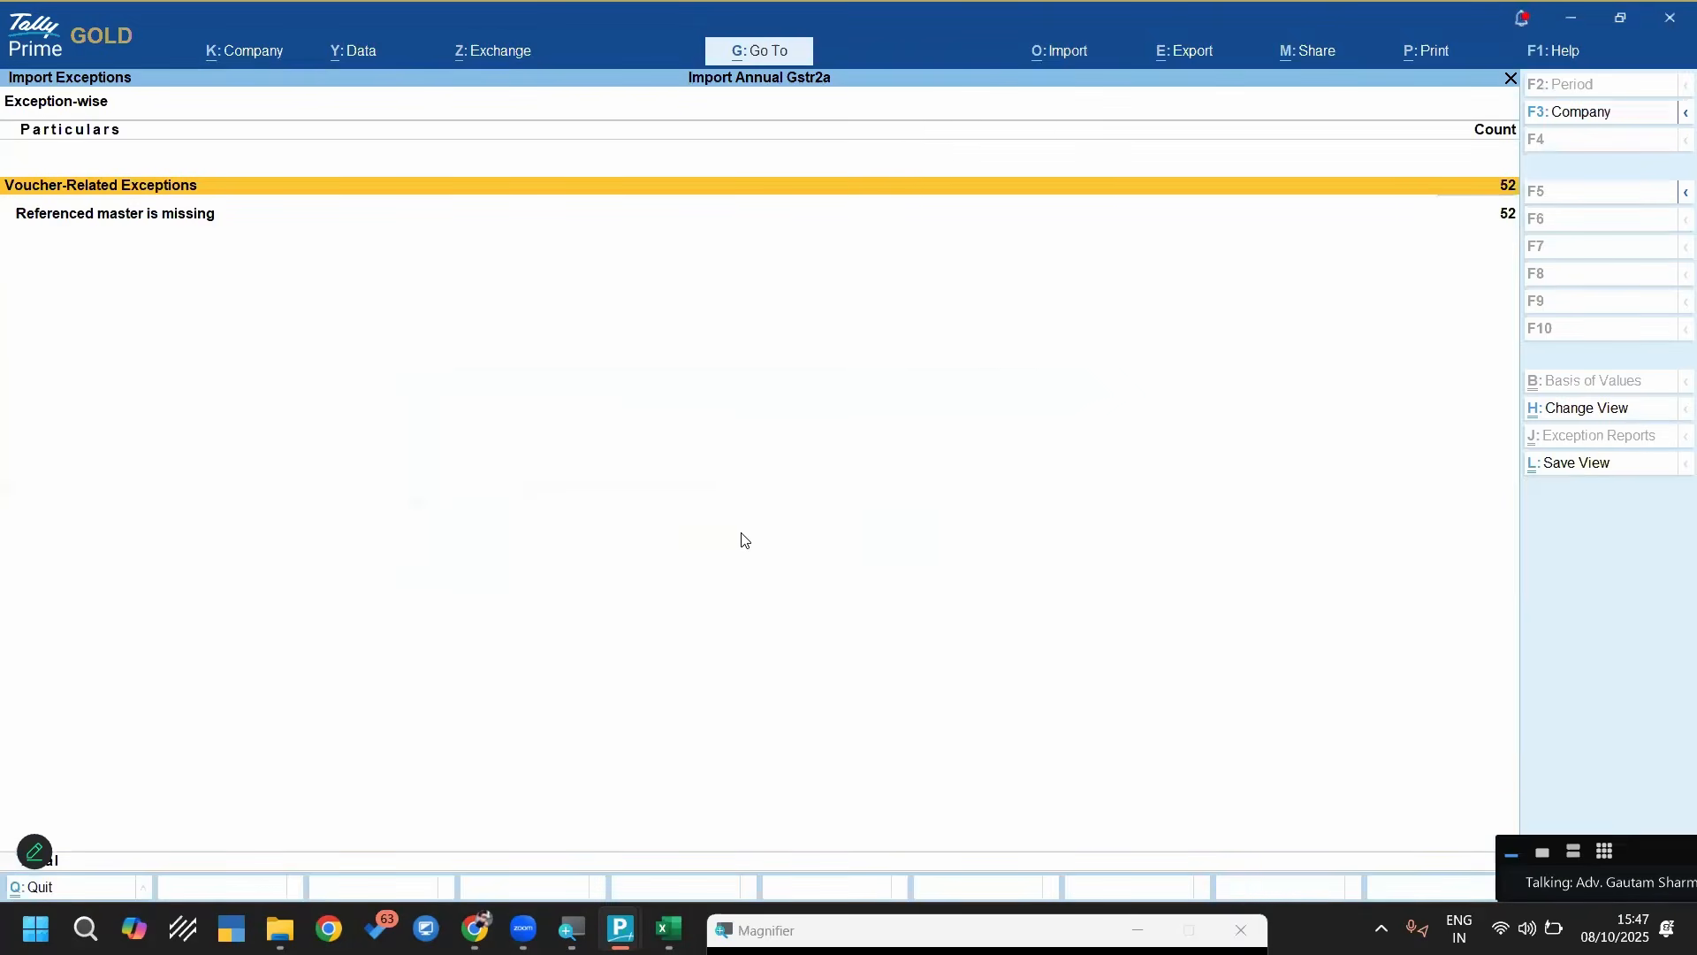
pyautogui.press('Down')
pyautogui.press('Return')
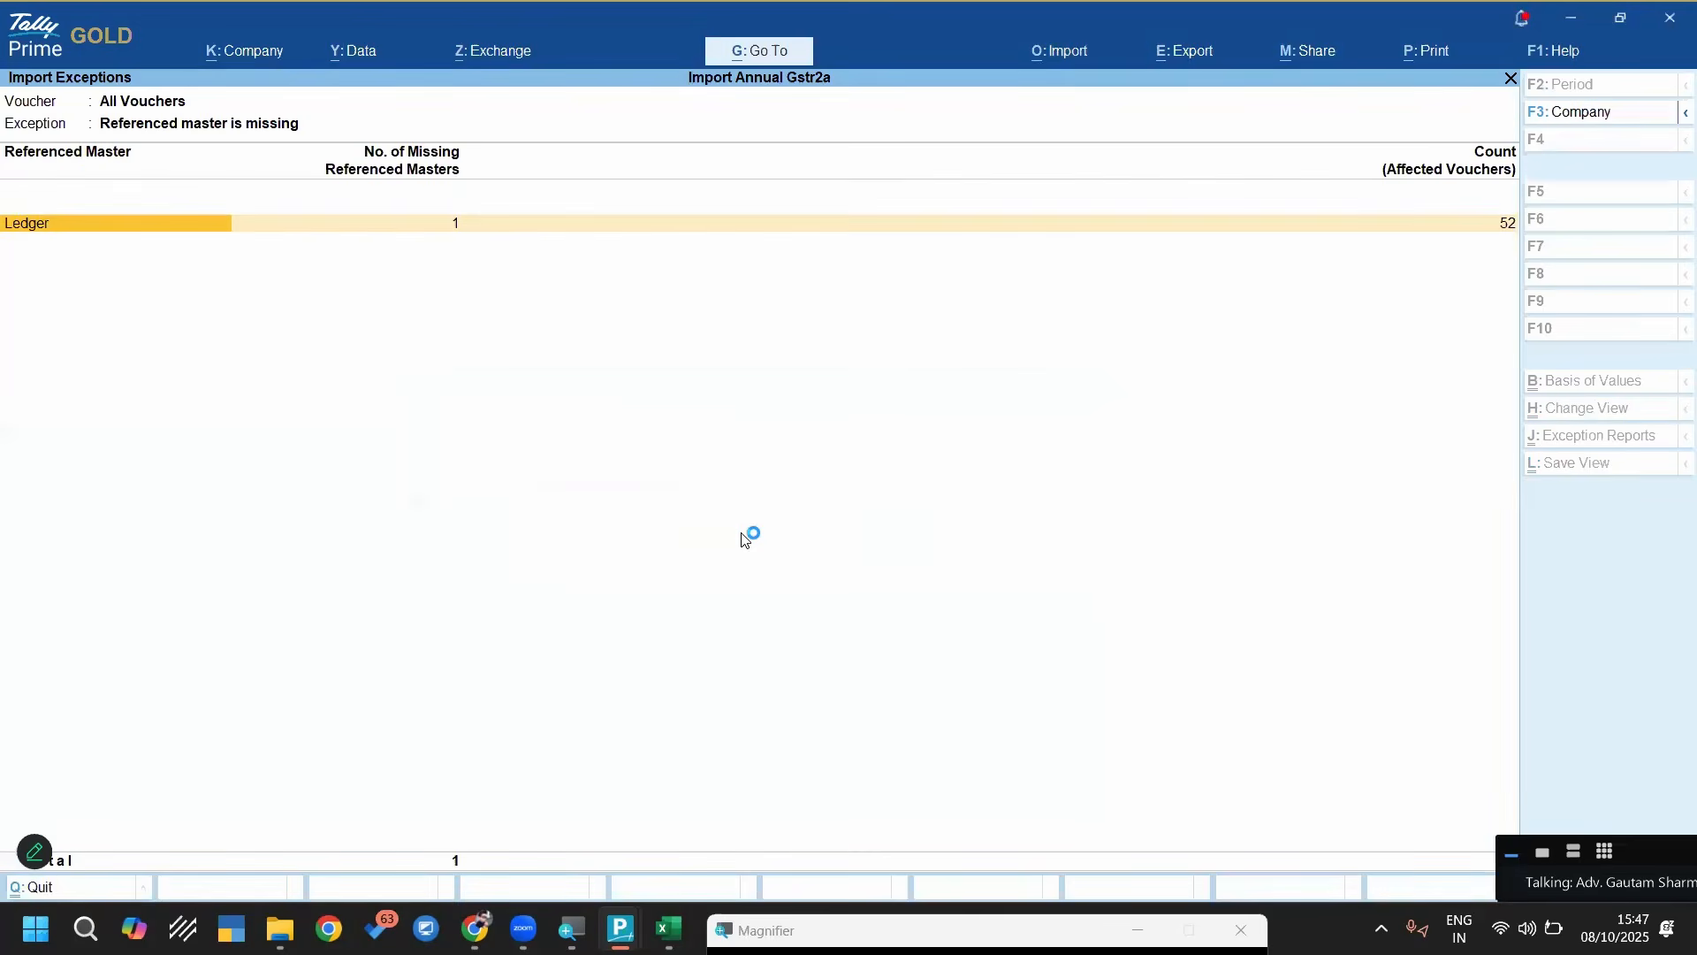
pyautogui.press('Return')
pyautogui.press('Return')
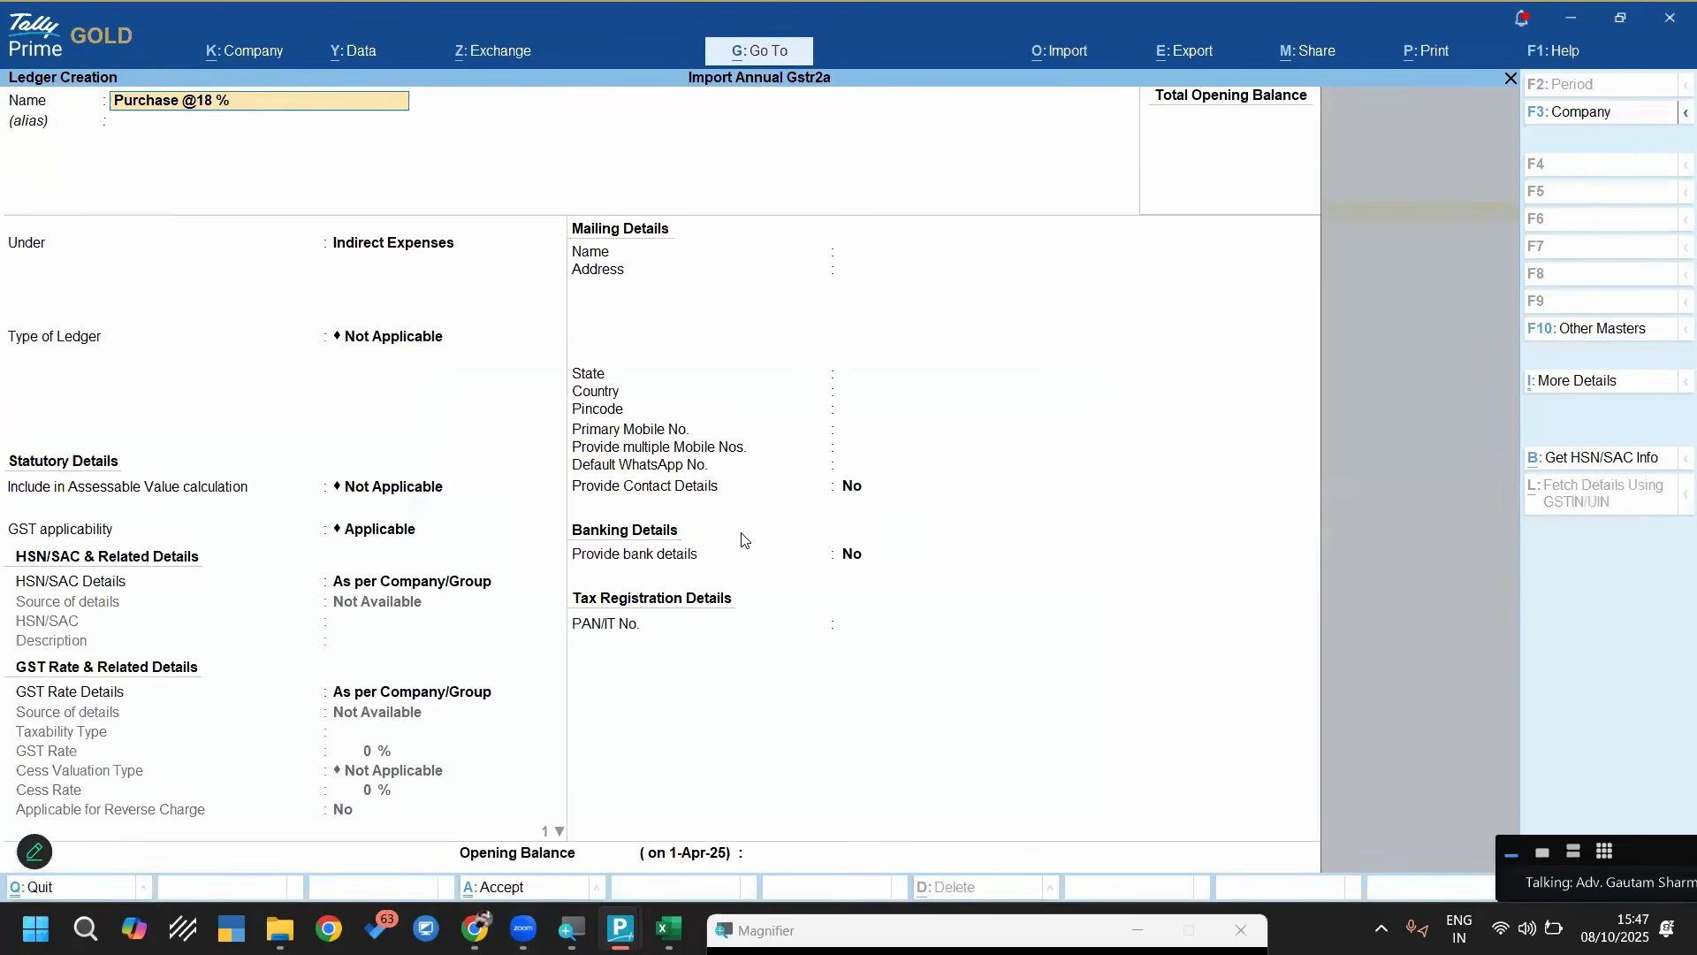
pyautogui.press('Return')
pyautogui.press('Return')
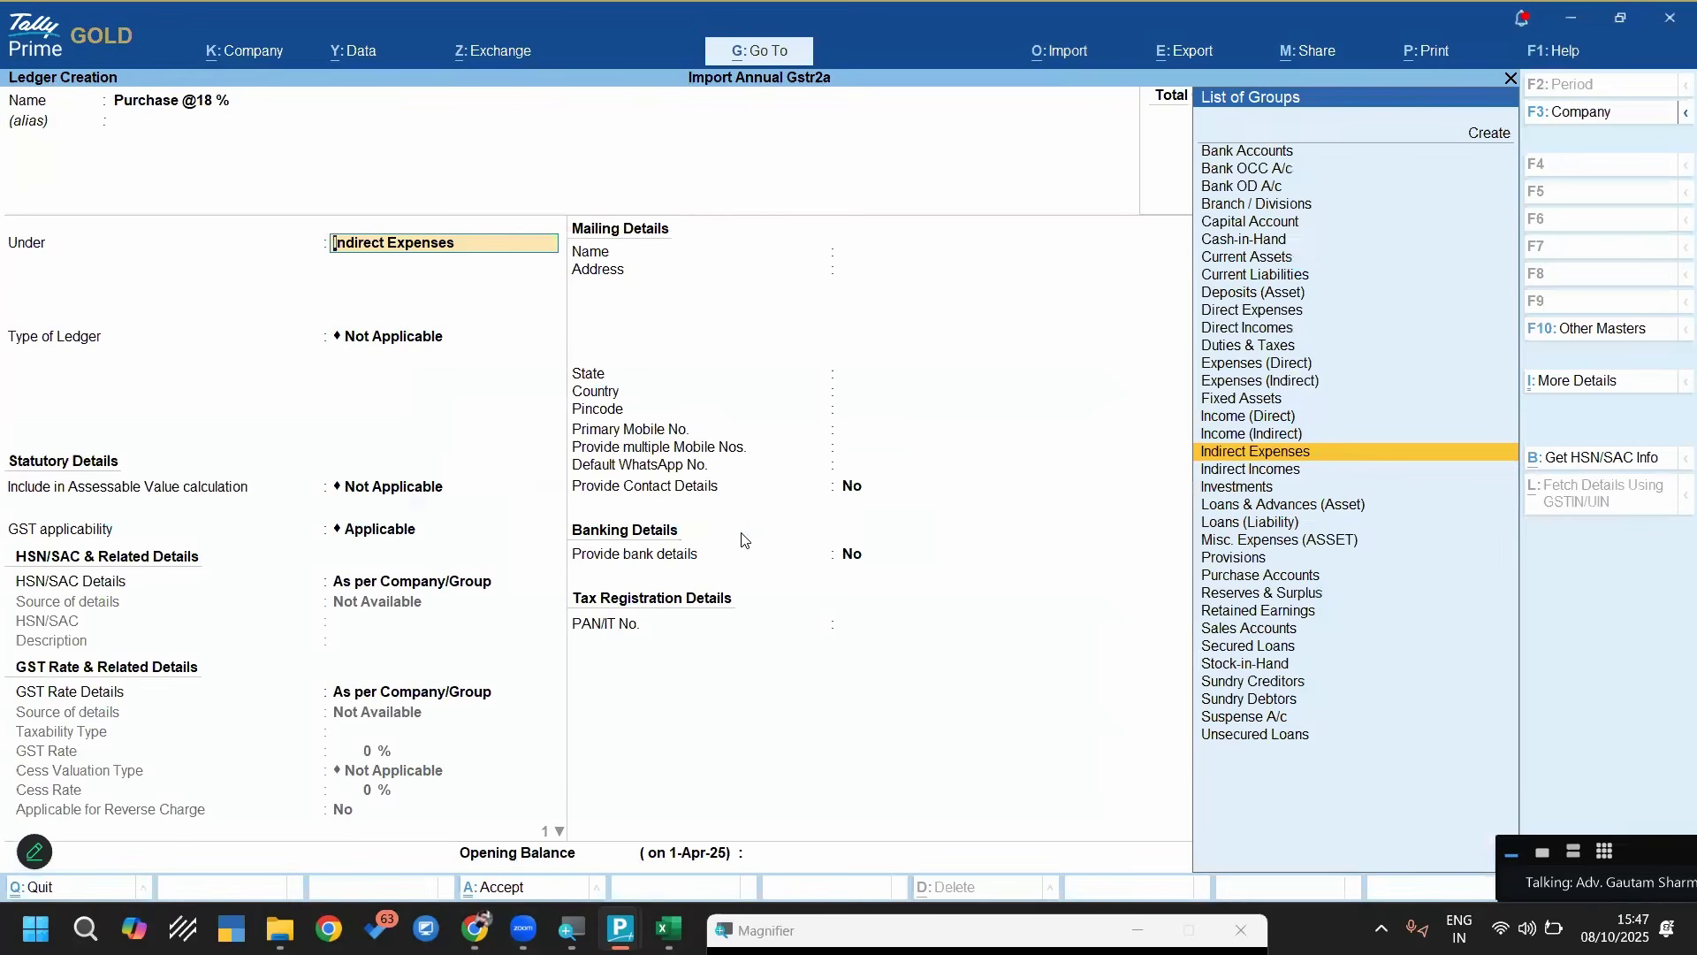
pyautogui.write('Pur')
pyautogui.press('Return')
pyautogui.press('Return')
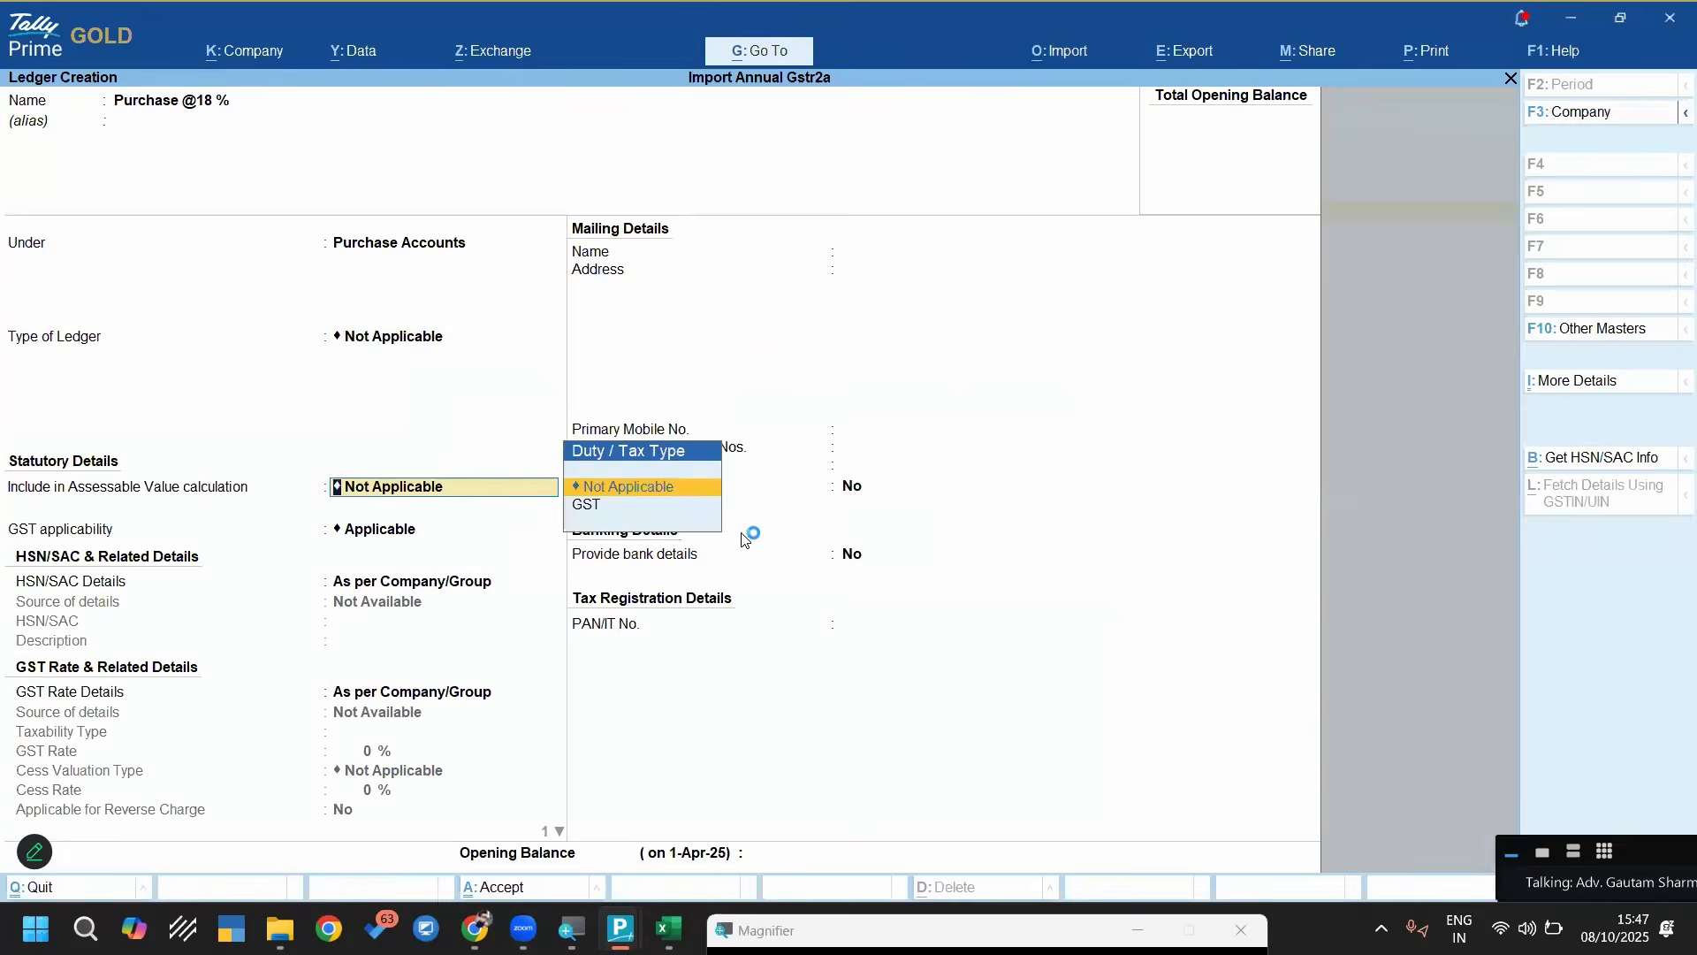
pyautogui.press('Return')
pyautogui.press('Return')
pyautogui.press('Return')
pyautogui.press('Down')
pyautogui.press('Return')
pyautogui.press('Return')
pyautogui.write('19')
pyautogui.press('Return')
pyautogui.press('BackSpace')
pyautogui.press('Return')
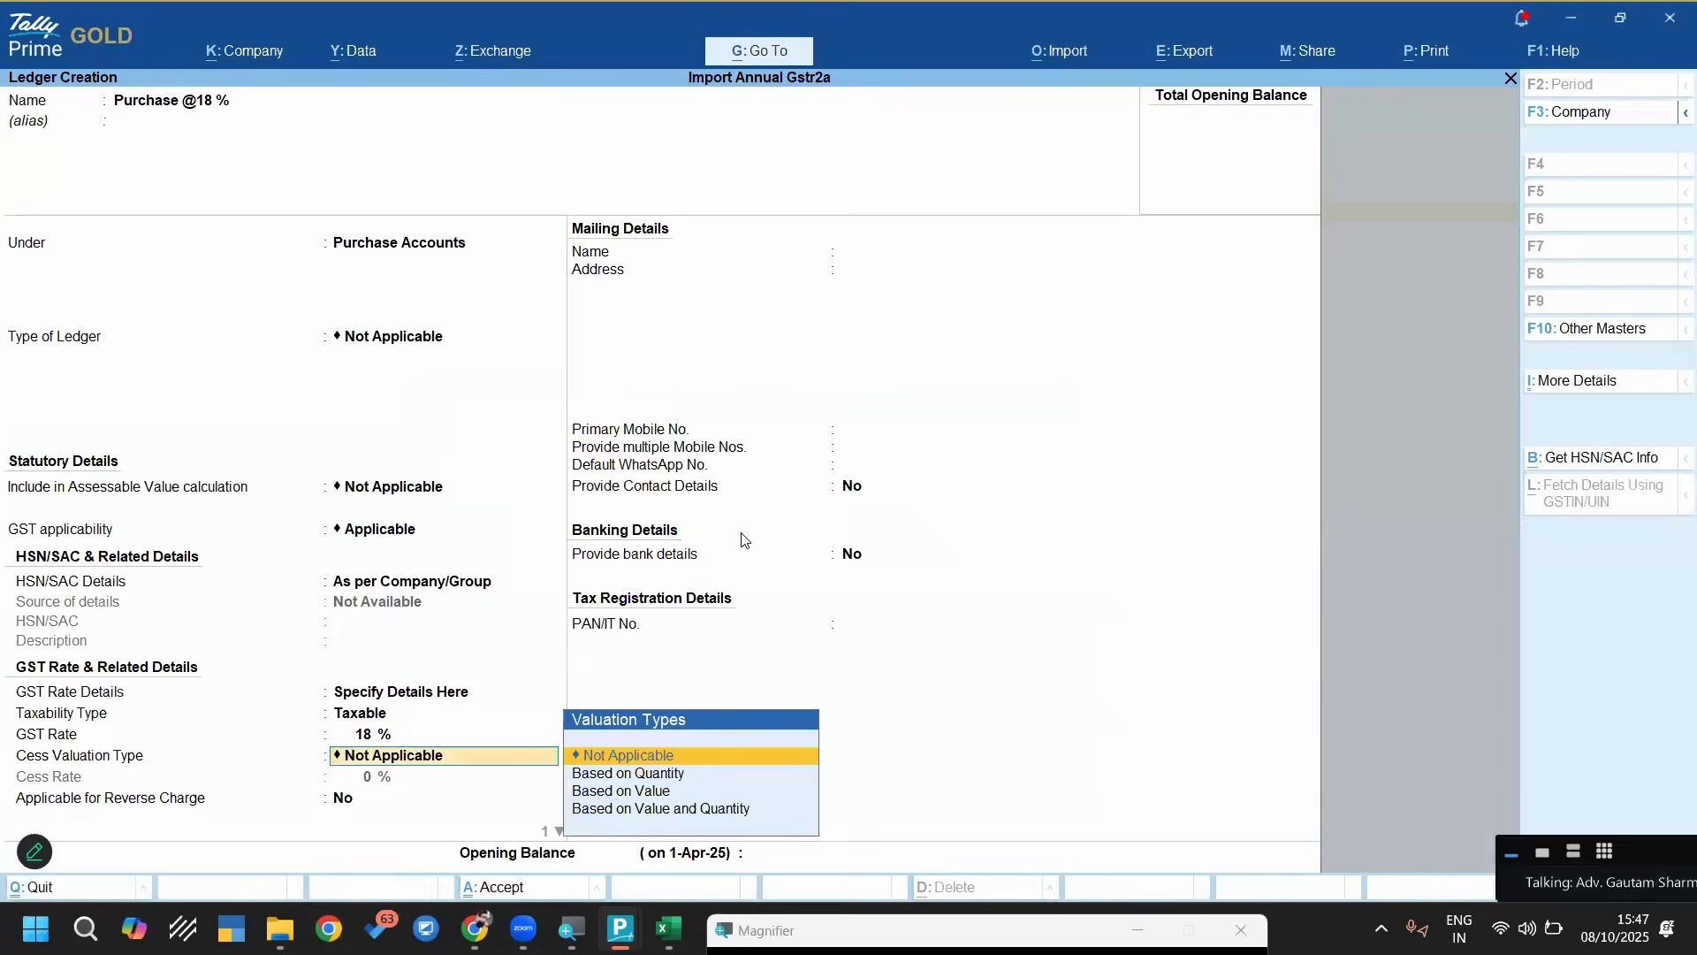
pyautogui.hotkey('ctrl', 'a')
# Review the party ledgers listed as missing in the import exceptions and return to the Gateway of Tally
pyautogui.press('Up')
pyautogui.press('Up')
pyautogui.press('Up')
pyautogui.press('Up')
pyautogui.press('Up')
pyautogui.press('Up')
pyautogui.press('Up')
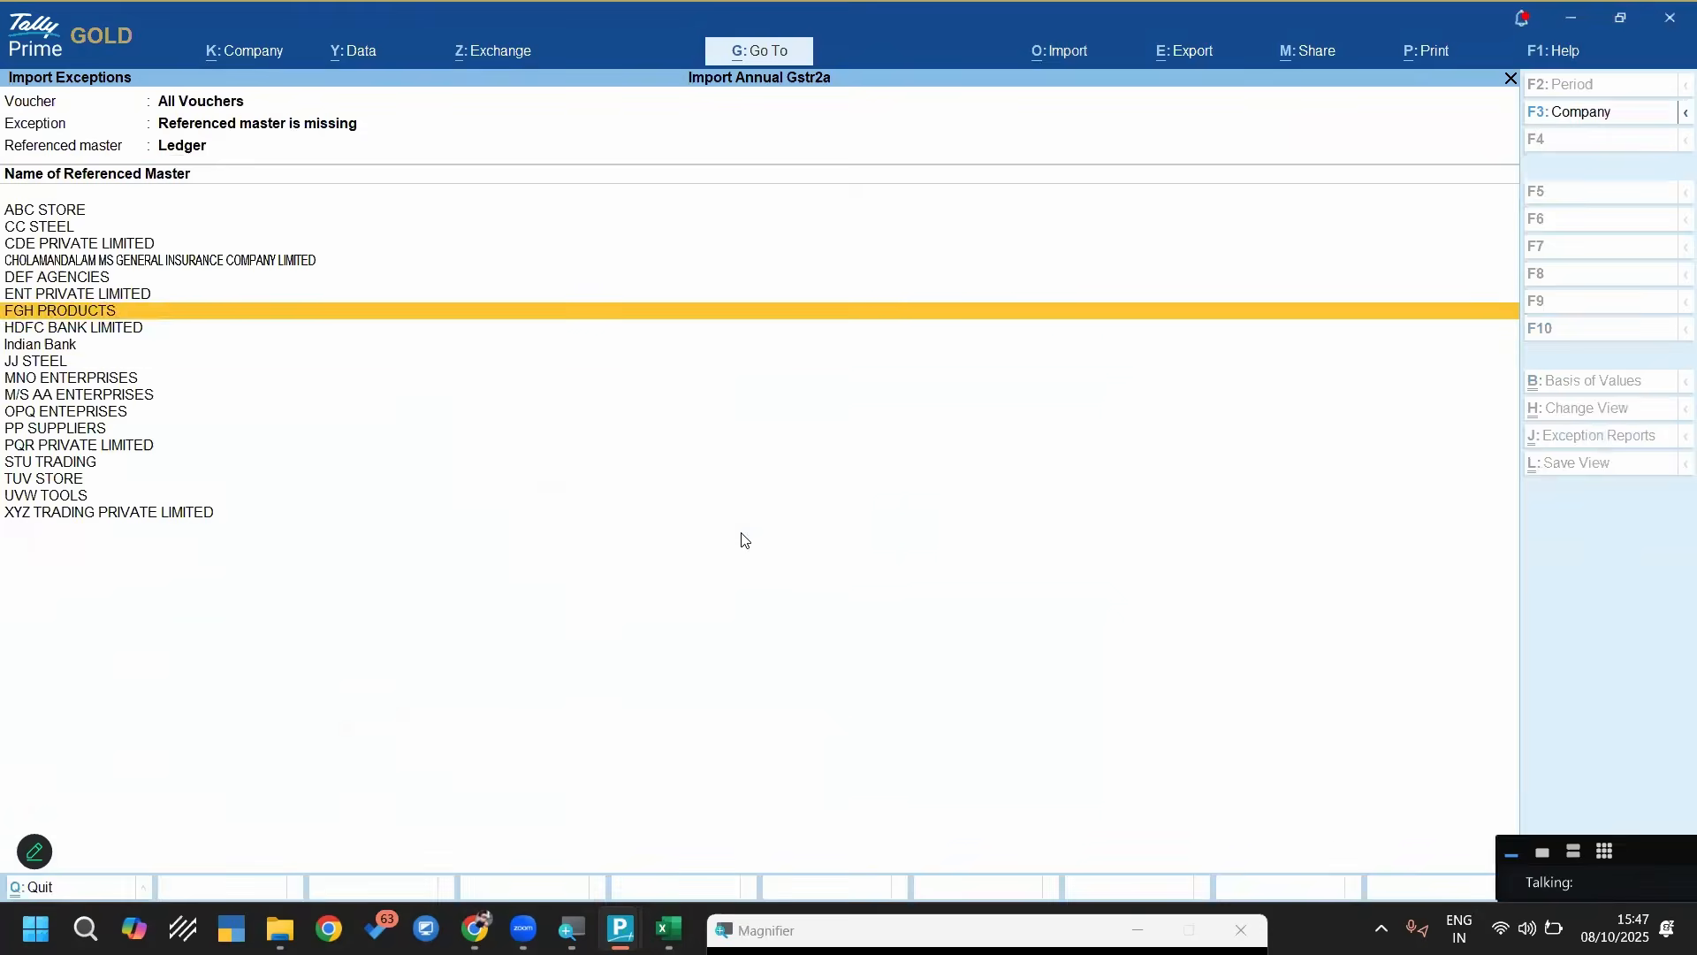
pyautogui.press('Down')
pyautogui.press('Down')
pyautogui.press('Down')
pyautogui.press('Down')
pyautogui.press('Down')
pyautogui.press('Escape')
pyautogui.press('Escape')
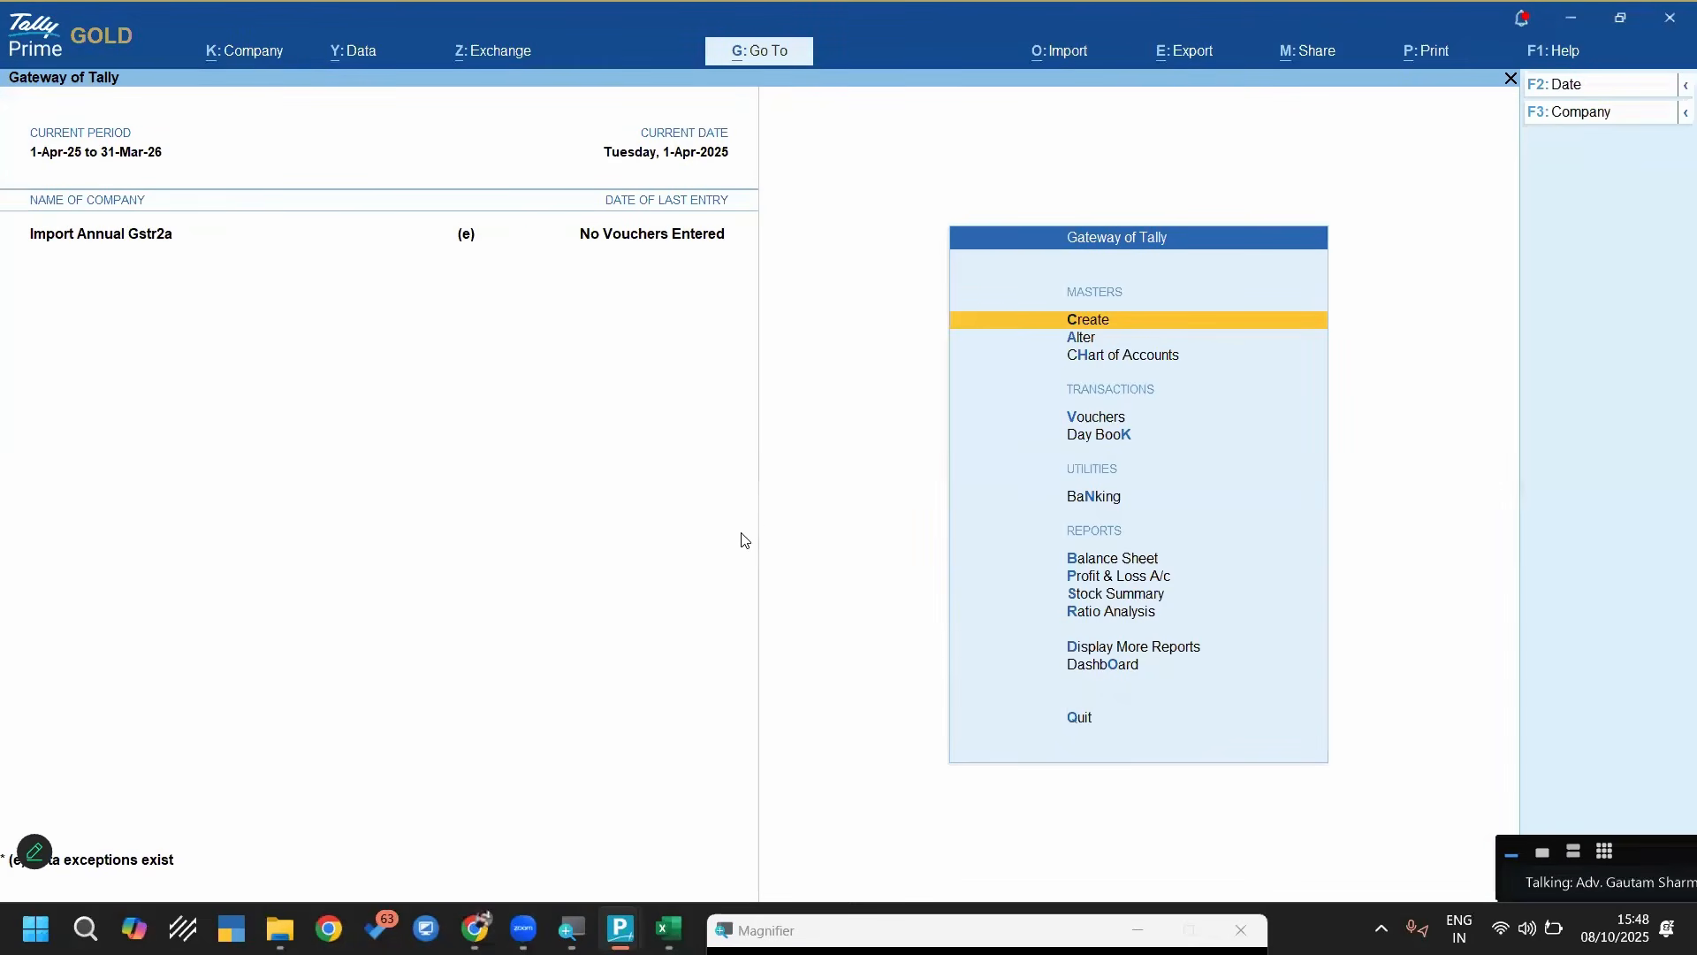
# Start an Excel masters import and set its file path to the Automation Master Sheet folder under 3- GSTR-2A Annual Data Final
pyautogui.hotkey('alt', 'o')
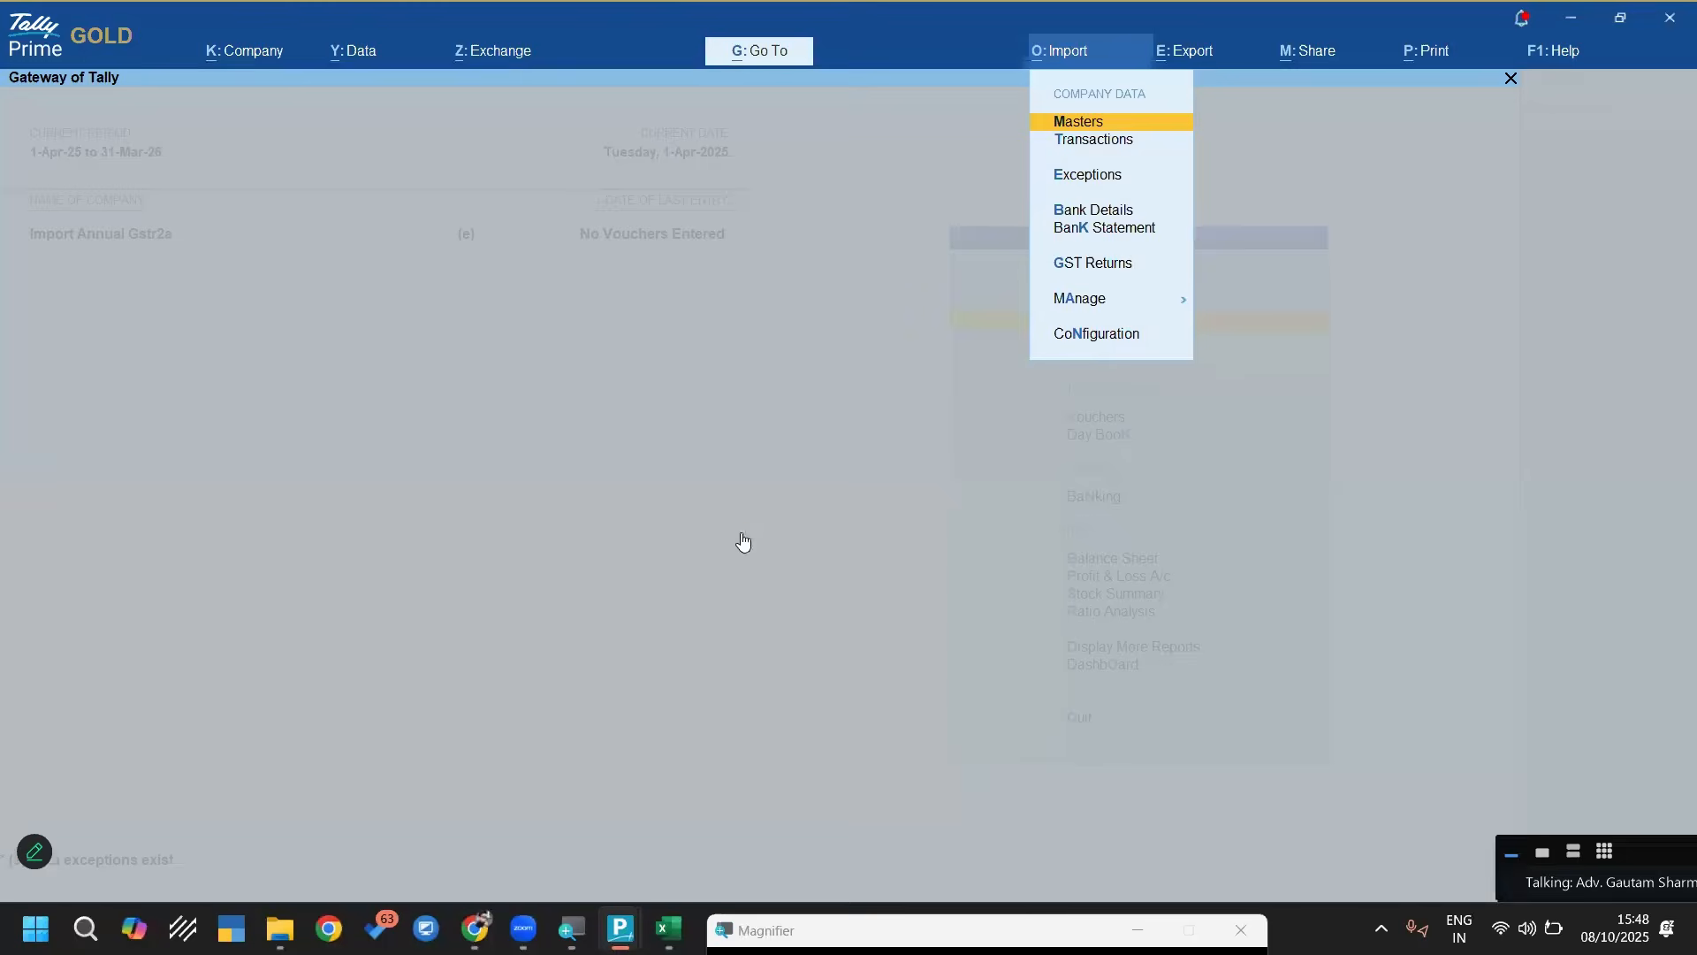
pyautogui.press('Return')
pyautogui.press('Return')
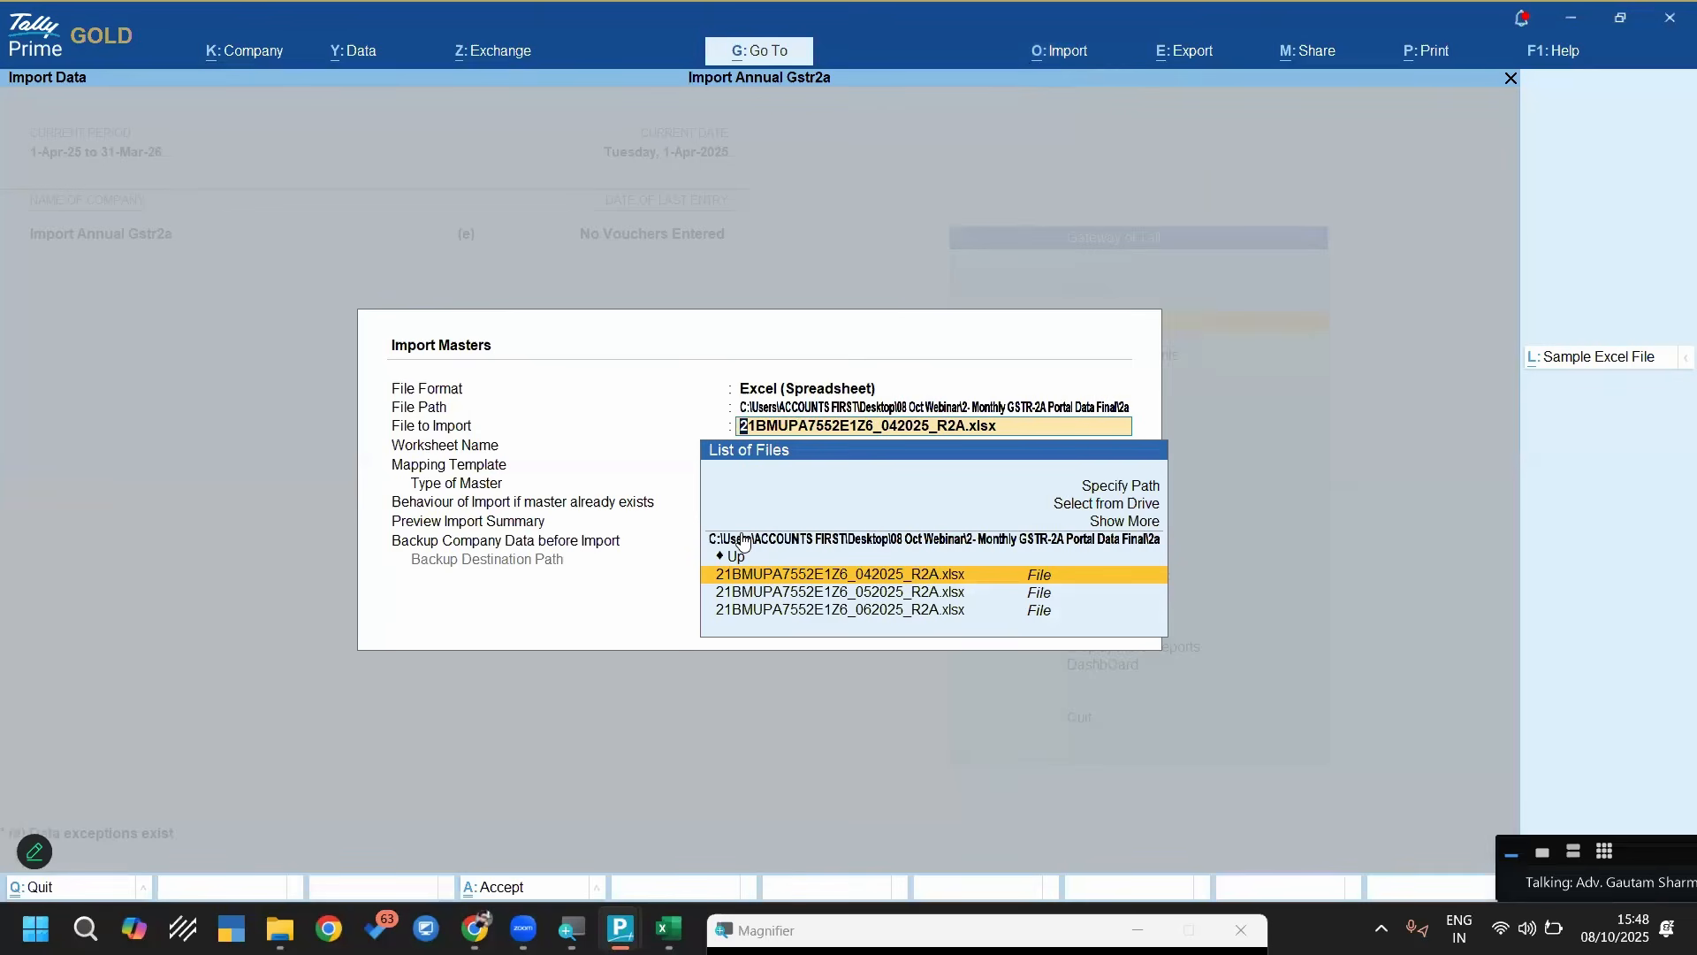
pyautogui.press('Up')
pyautogui.press('Up')
pyautogui.press('Up')
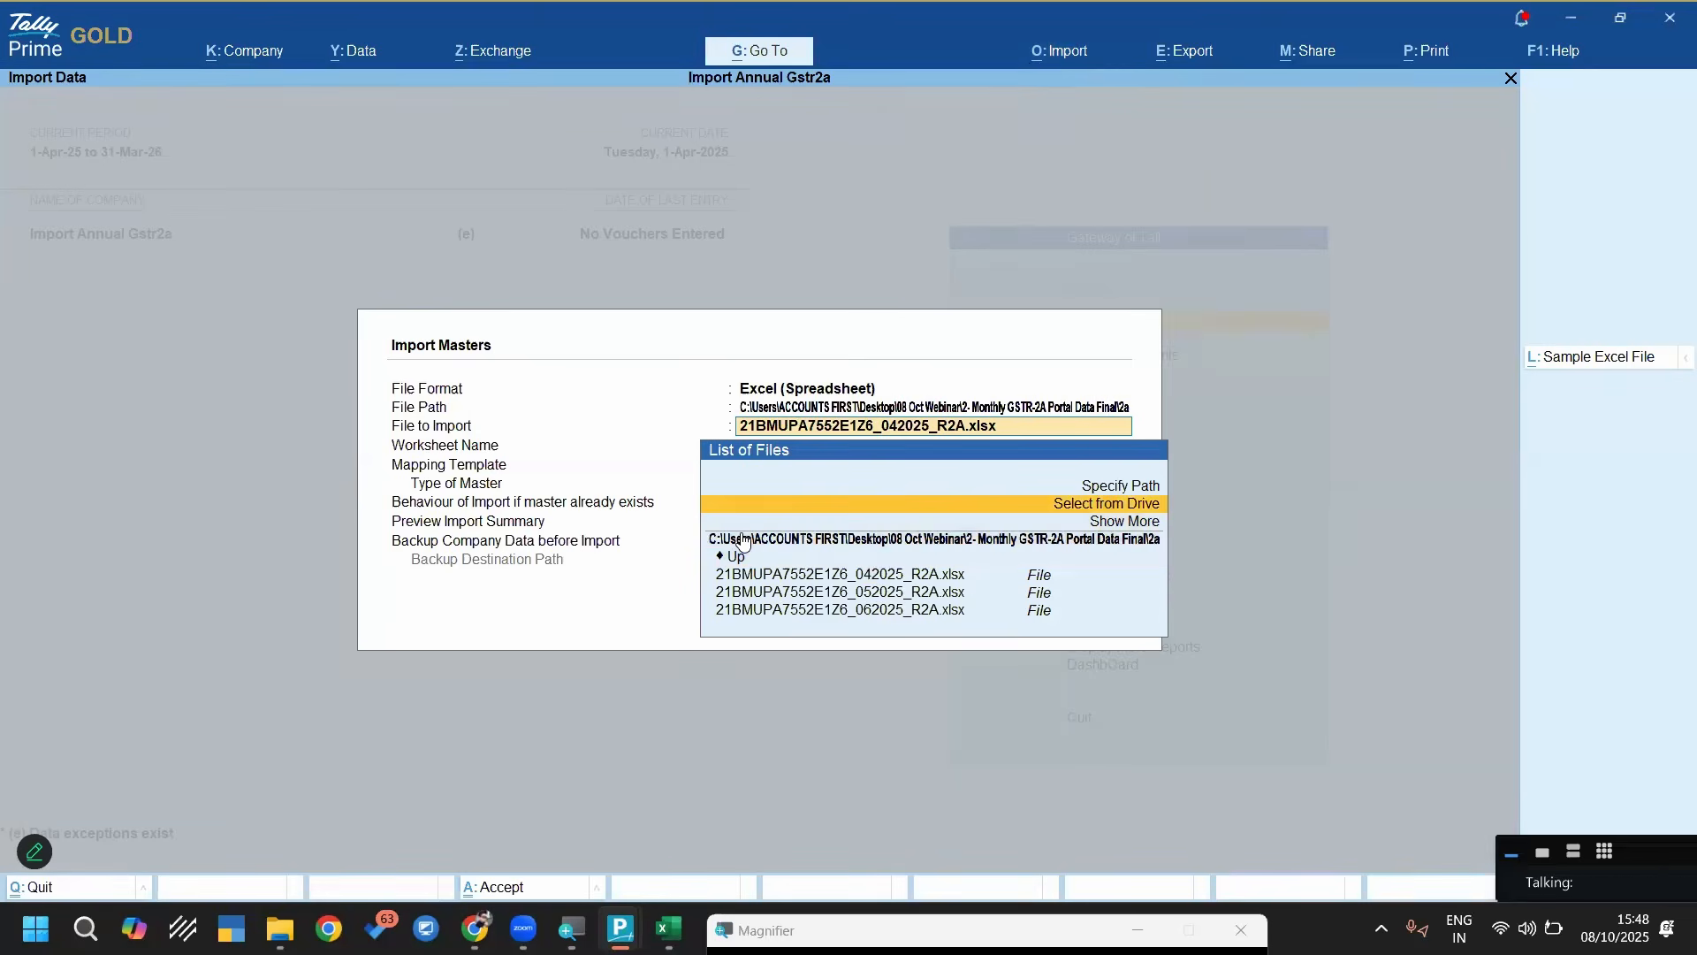
pyautogui.press('Up')
pyautogui.press('Return')
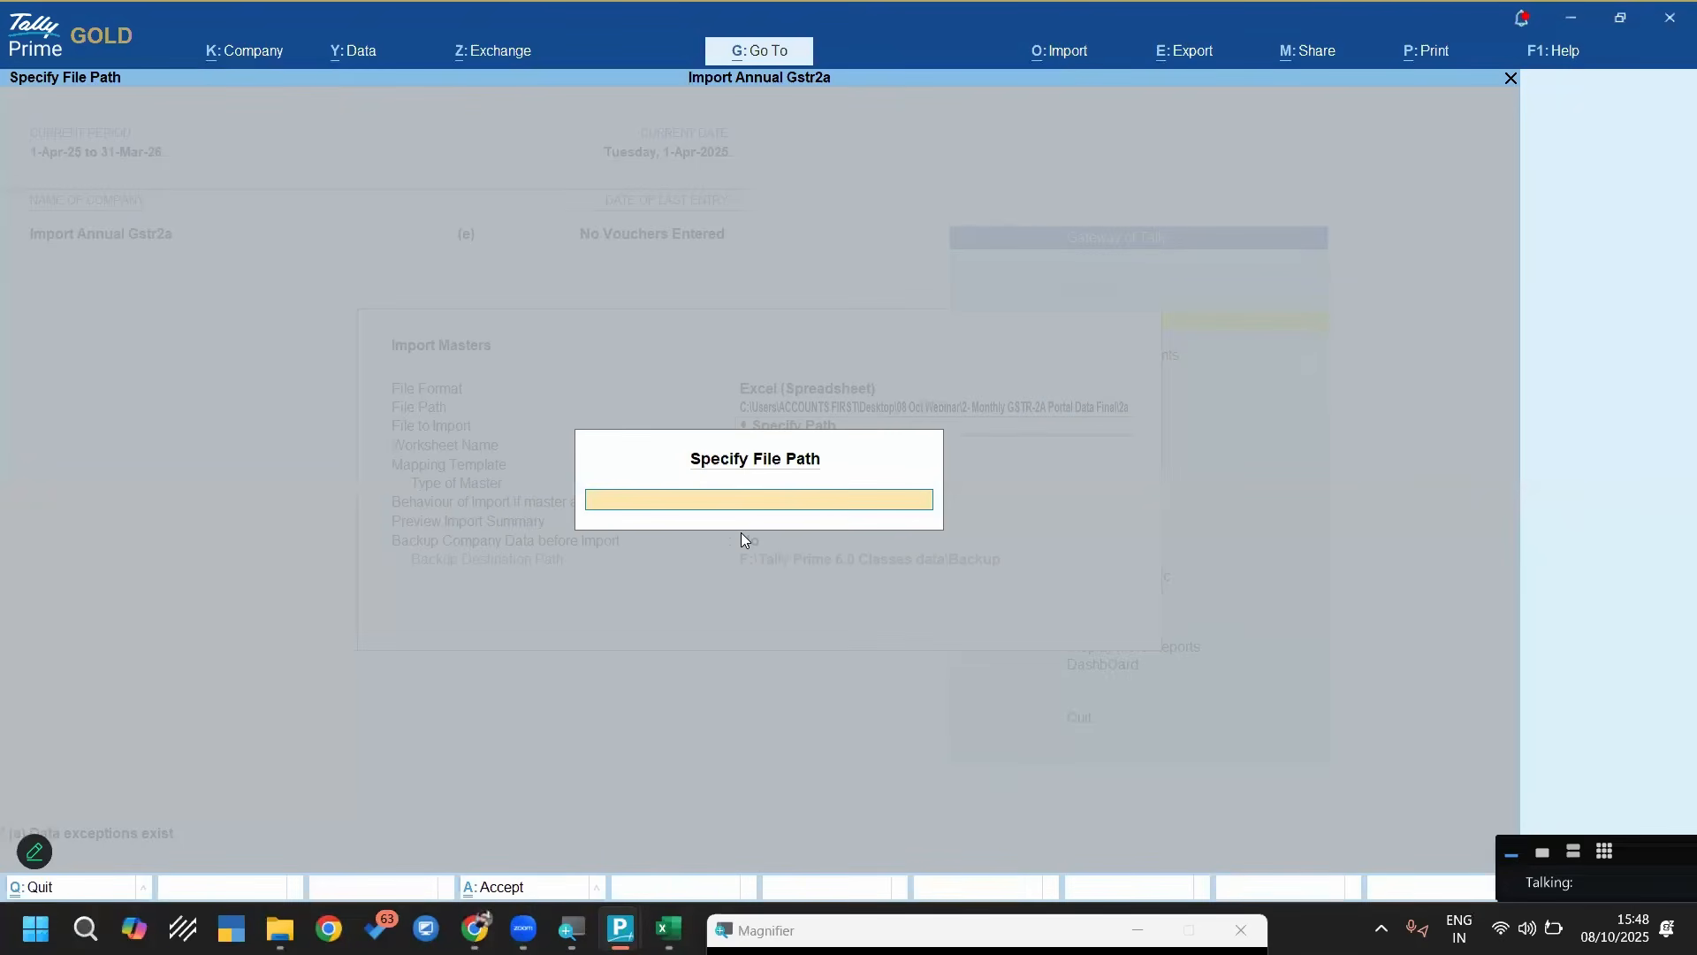
pyautogui.press('super+v')
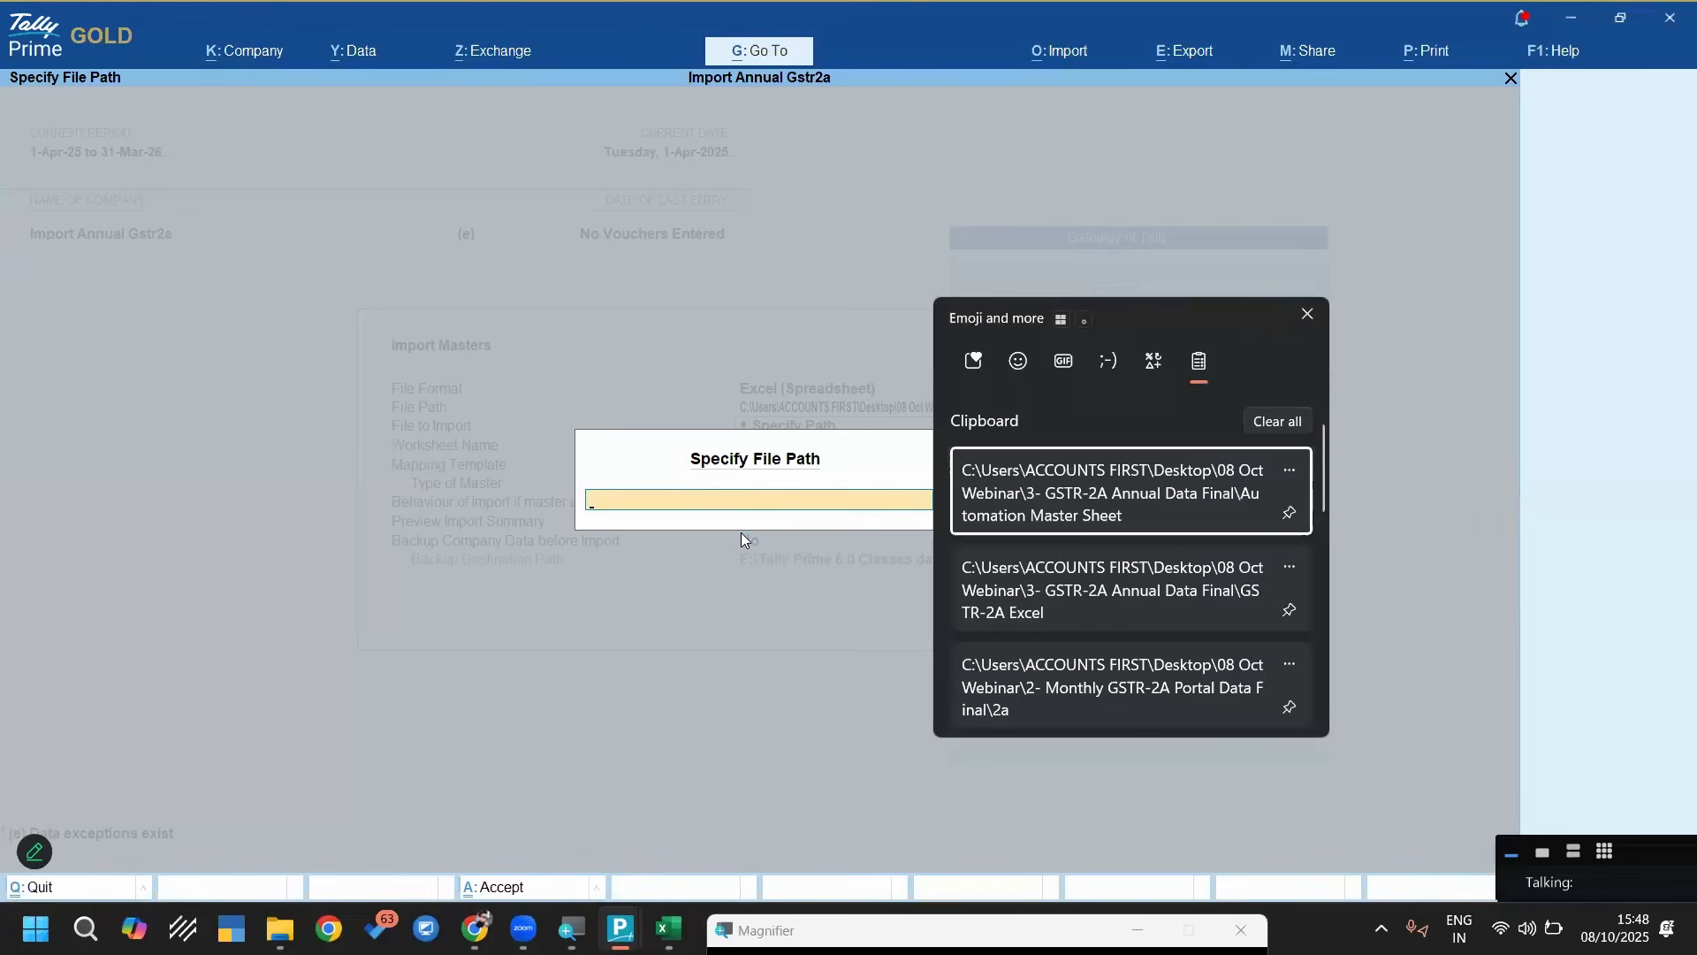
pyautogui.press('Return')
# Choose GSTR-2A Annual Summary.xlsx and its Party Masters worksheet as the source for the masters import
pyautogui.press('Return')
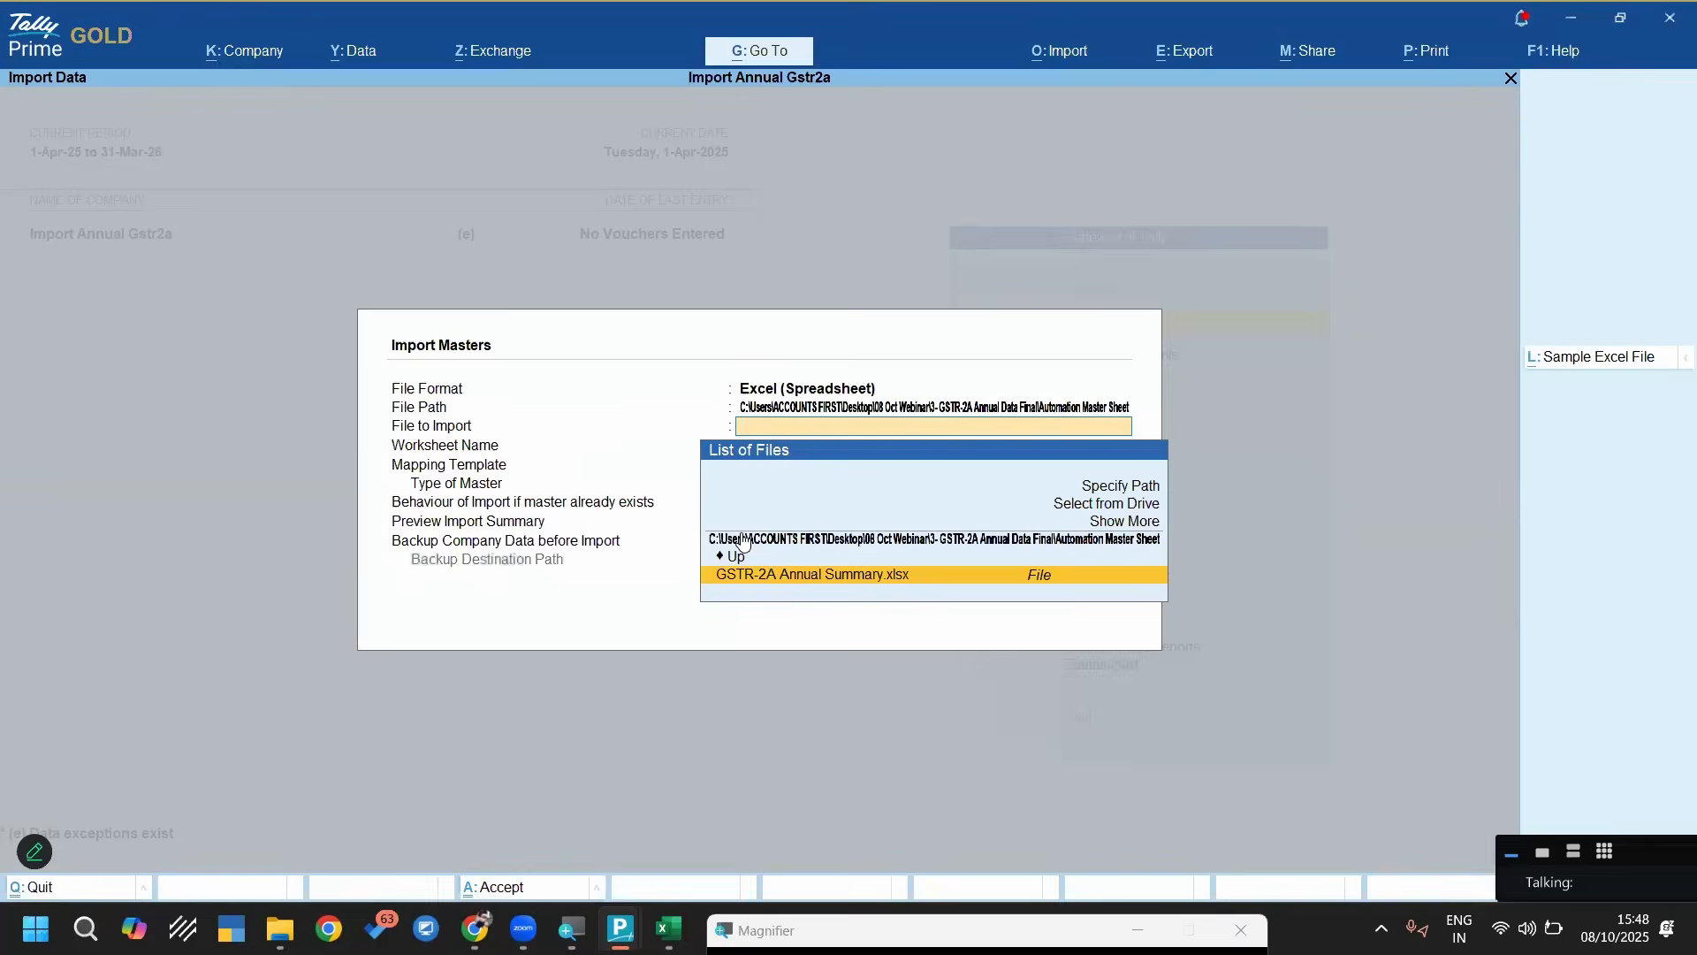
pyautogui.press('Return')
pyautogui.press('Down')
pyautogui.press('Down')
pyautogui.press('Down')
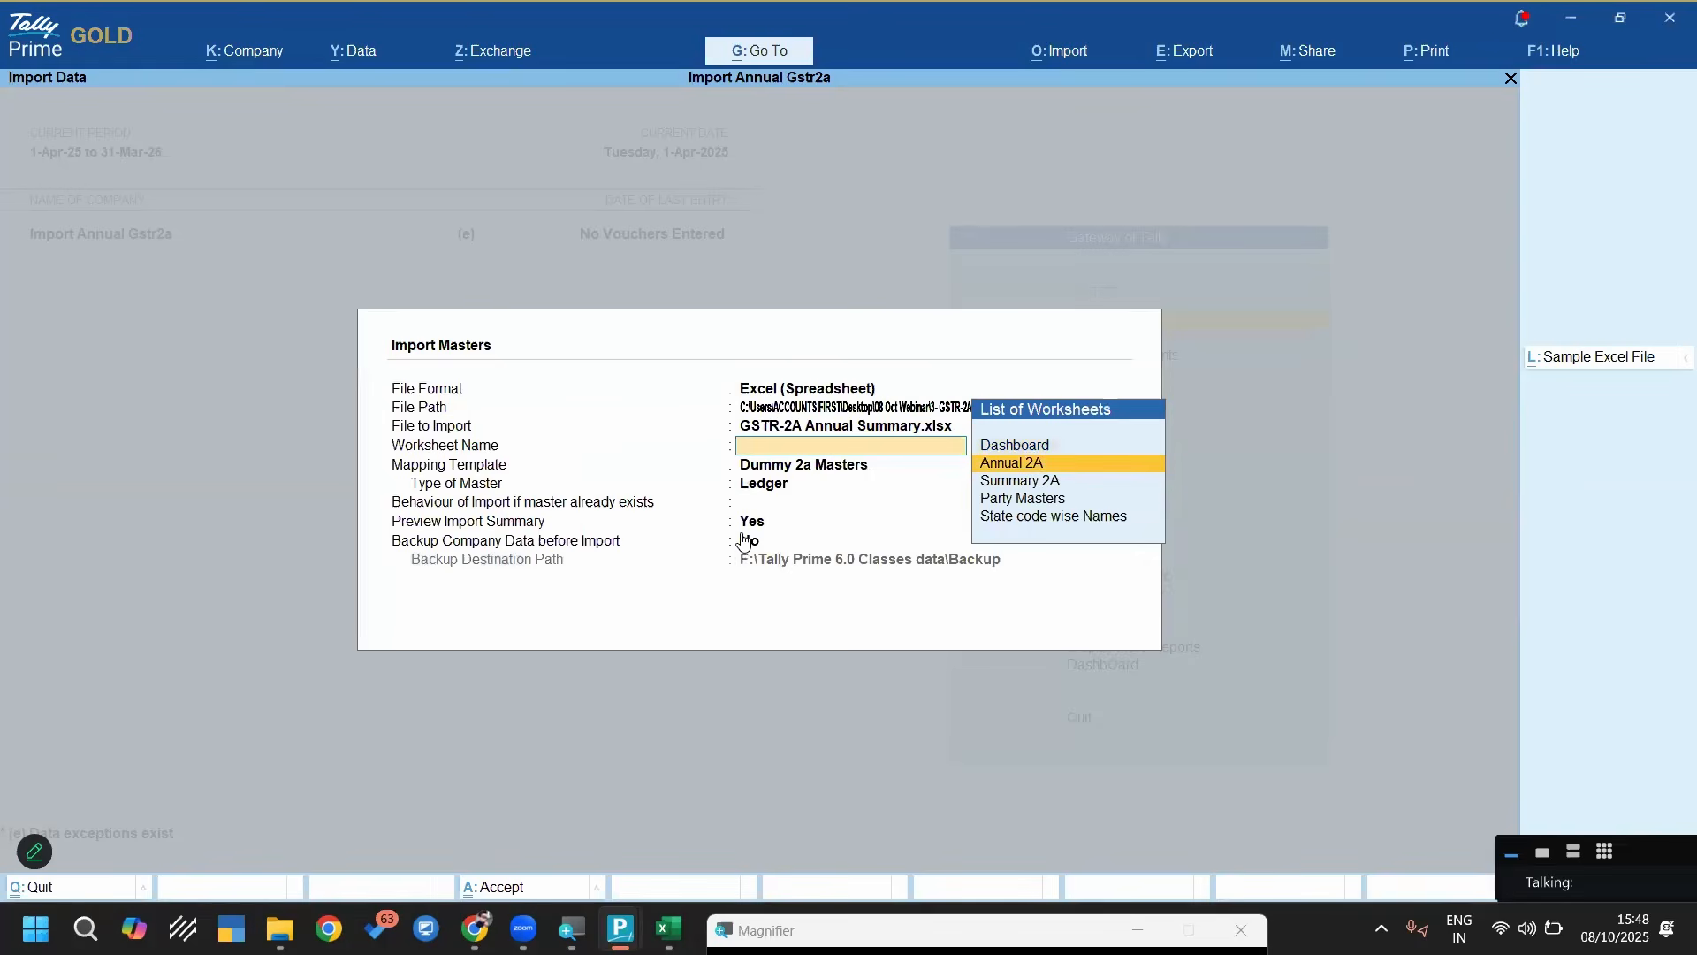
pyautogui.press('Return')
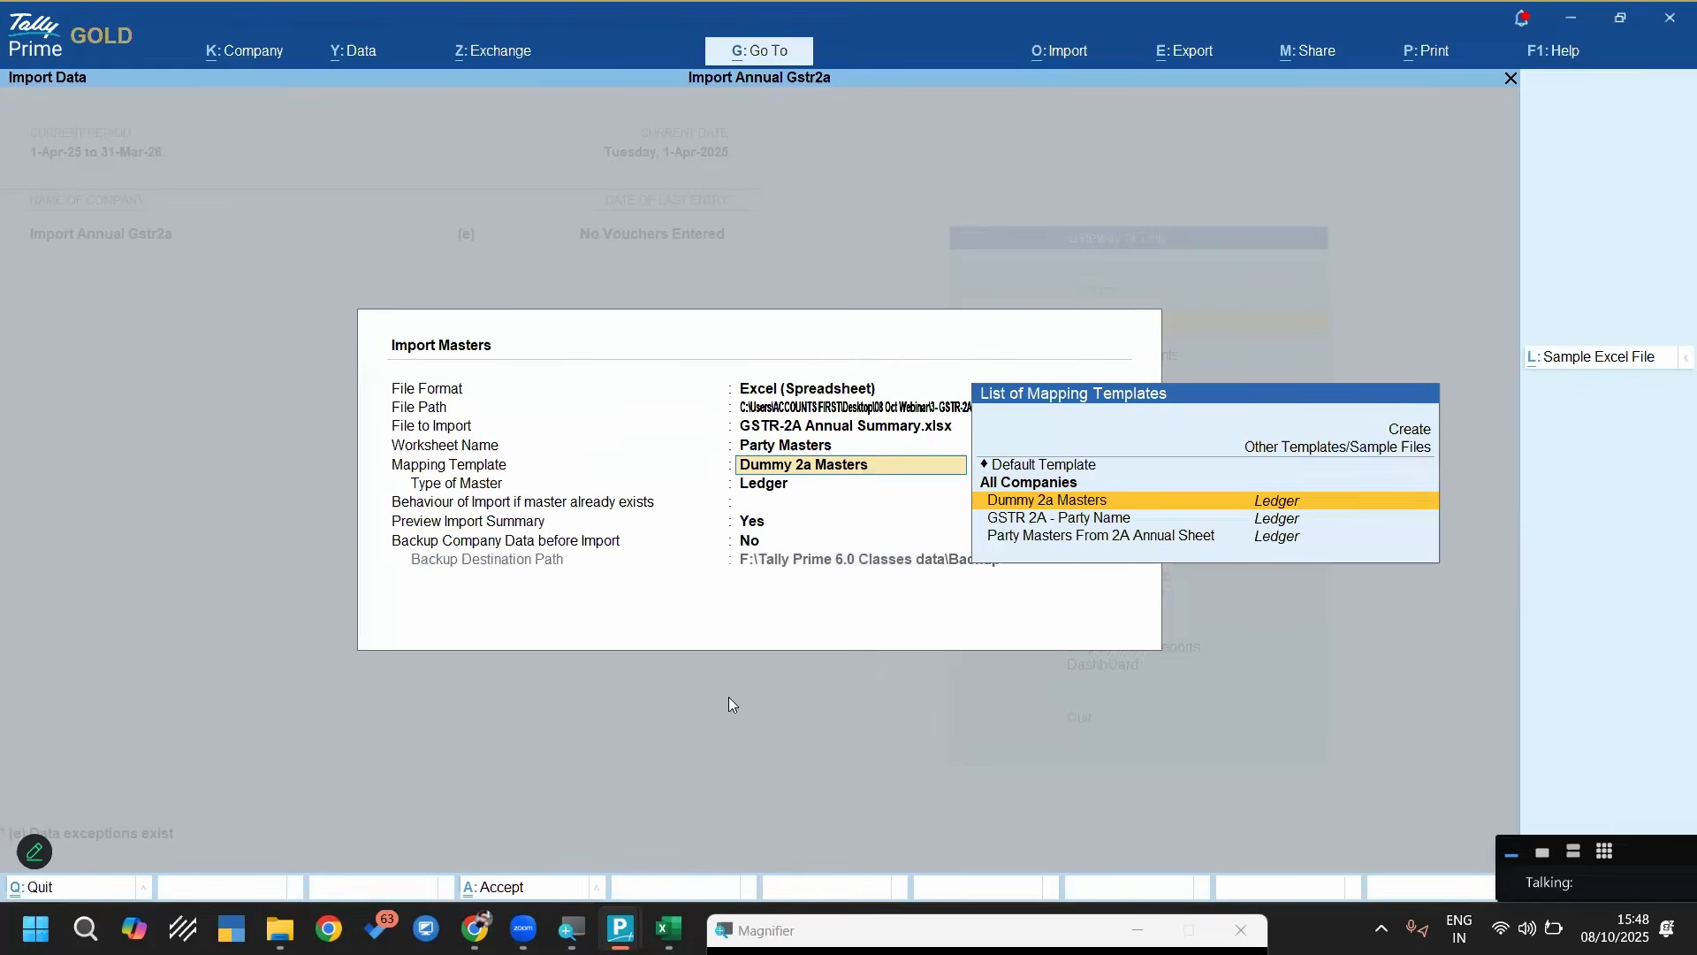
# Examine the GSTIN, Party Name, State Code and State Name columns of the Party Masters worksheet in Excel and return to TallyPrime
pyautogui.click(667, 922)
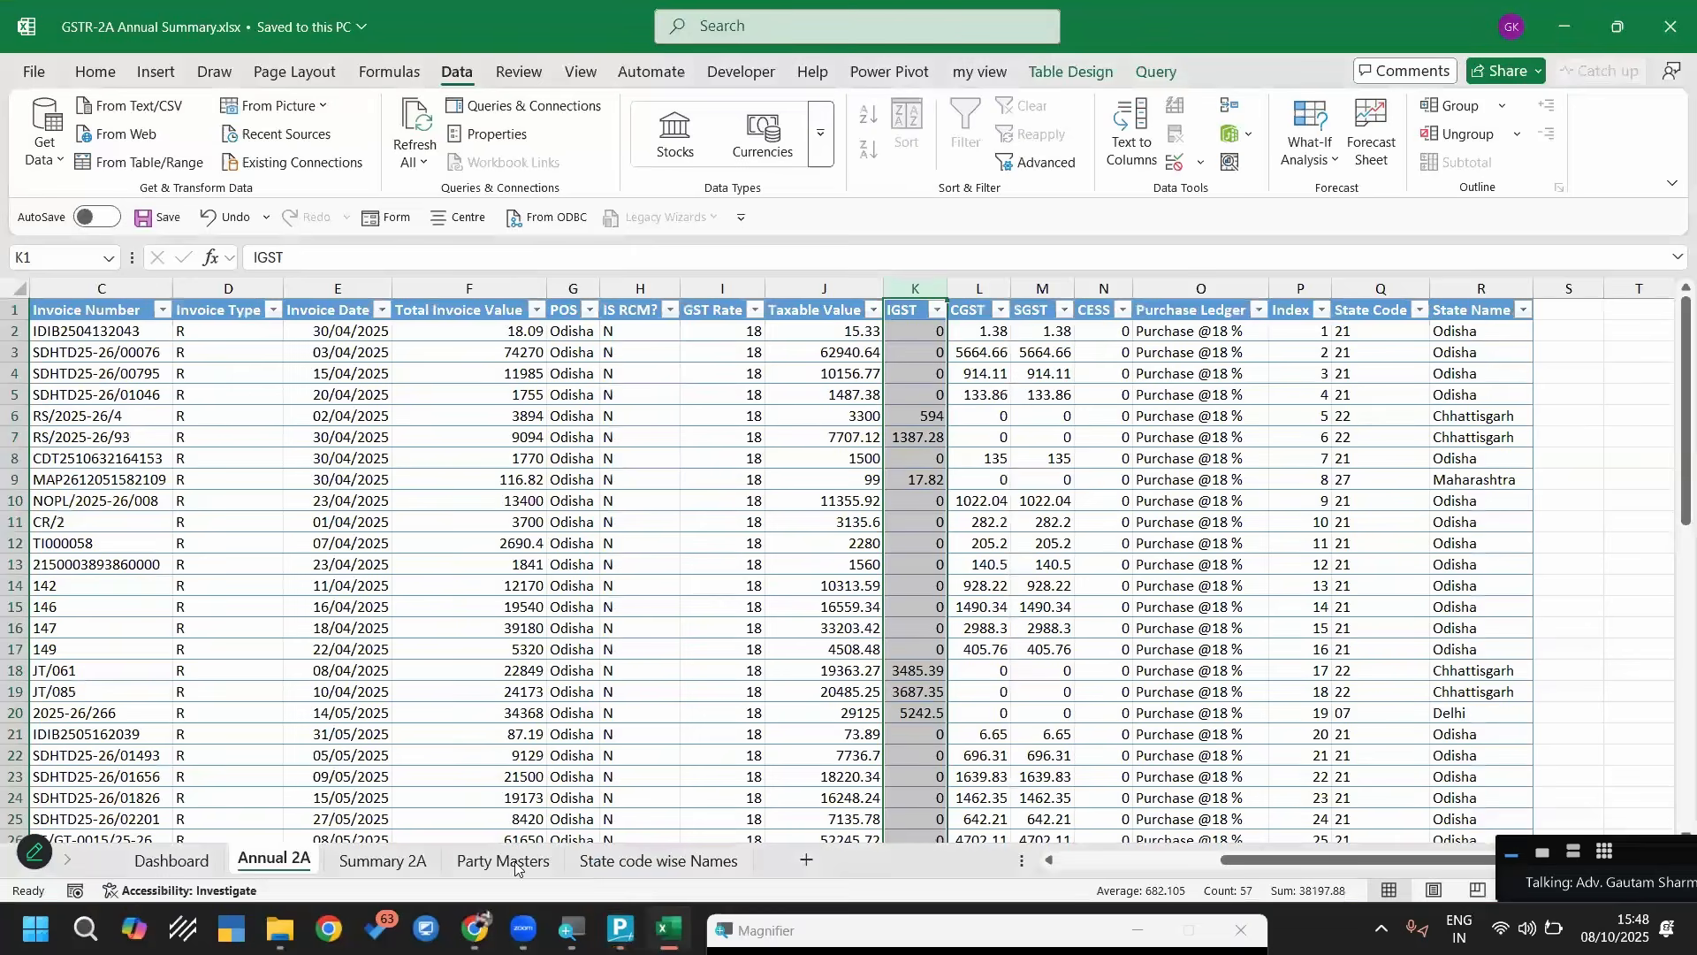
pyautogui.click(513, 858)
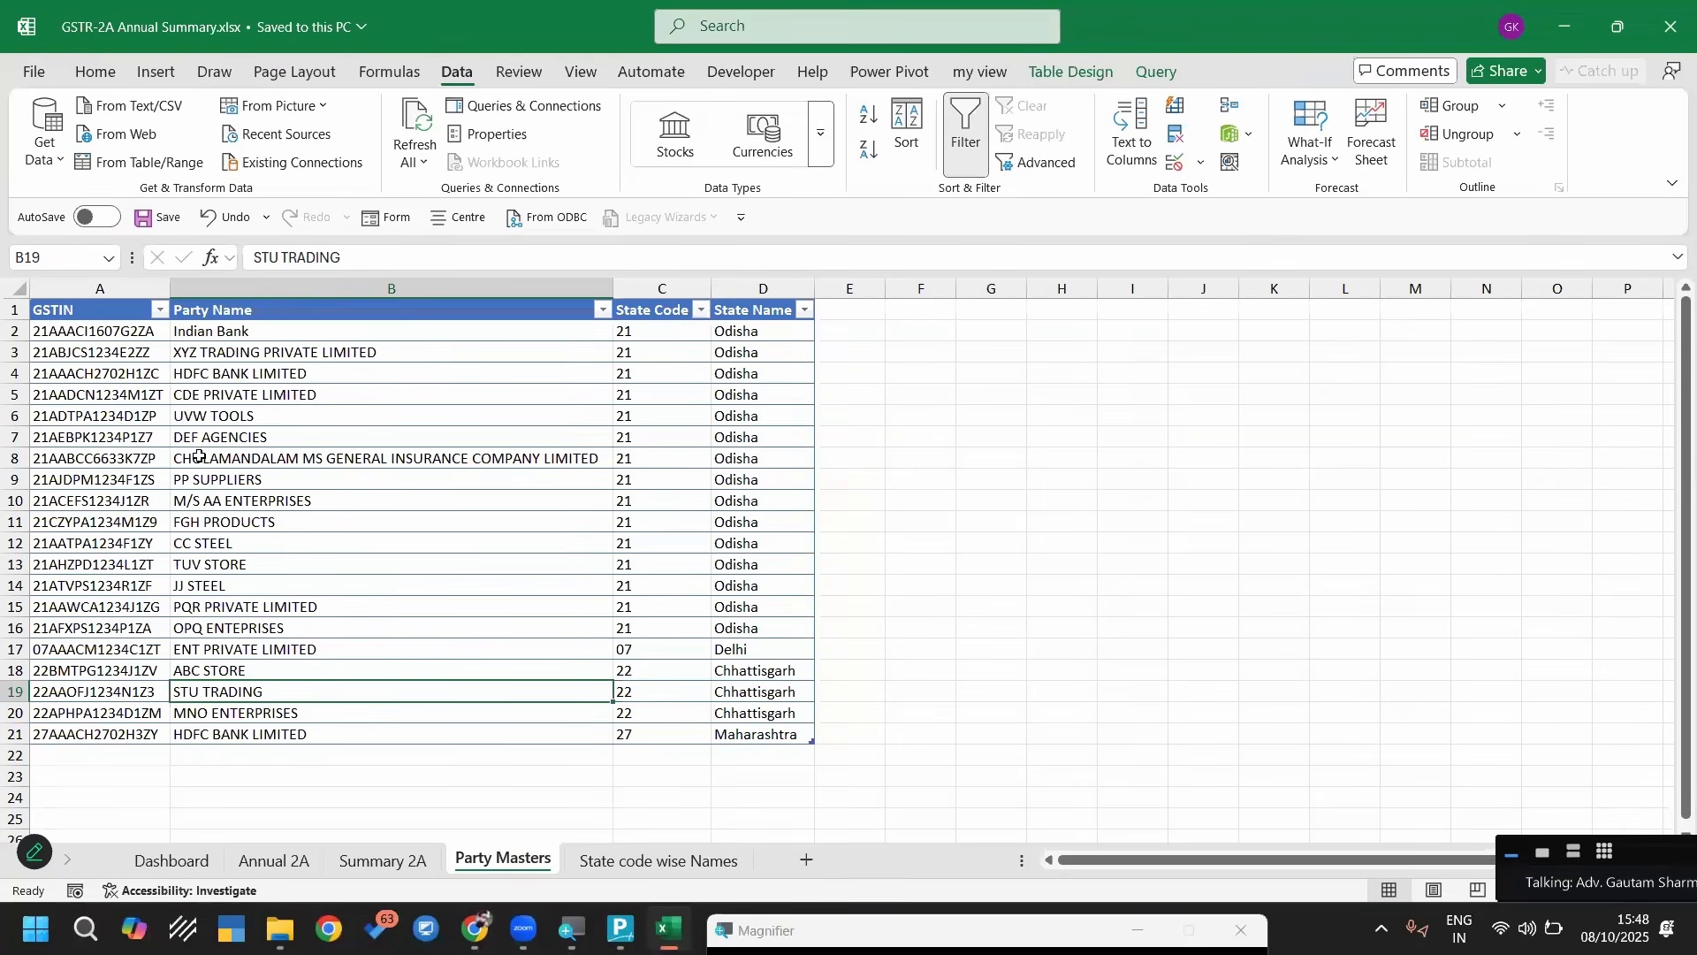
pyautogui.click(88, 287)
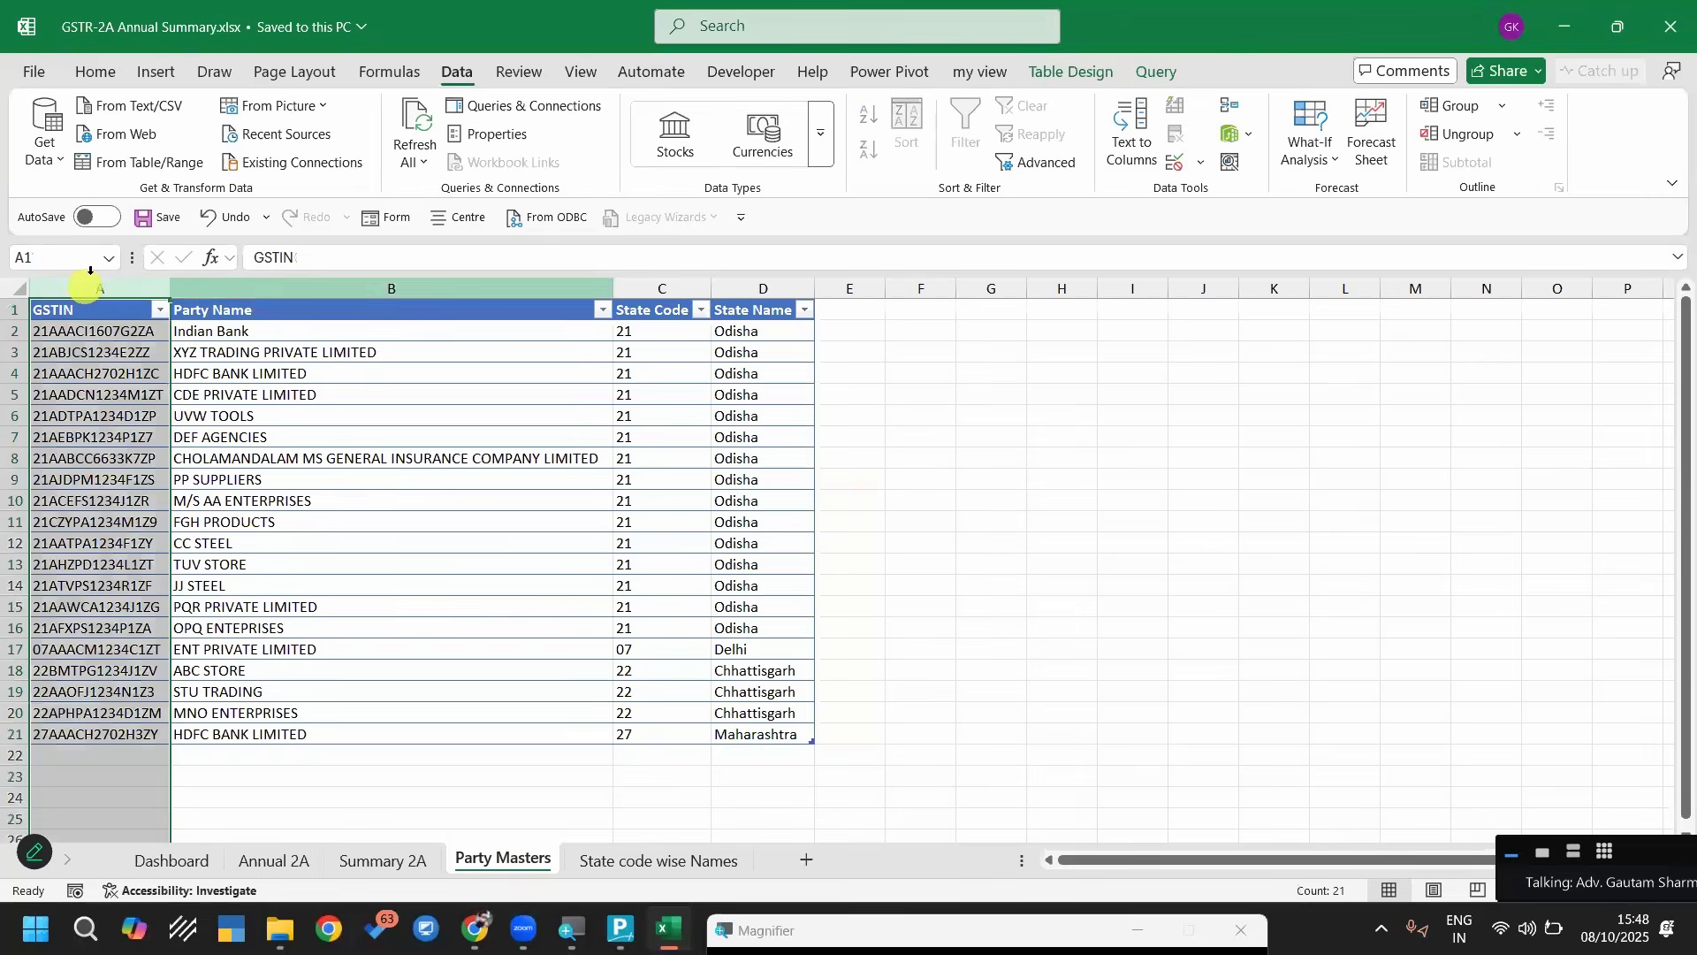
pyautogui.click(256, 289)
pyautogui.click(652, 283)
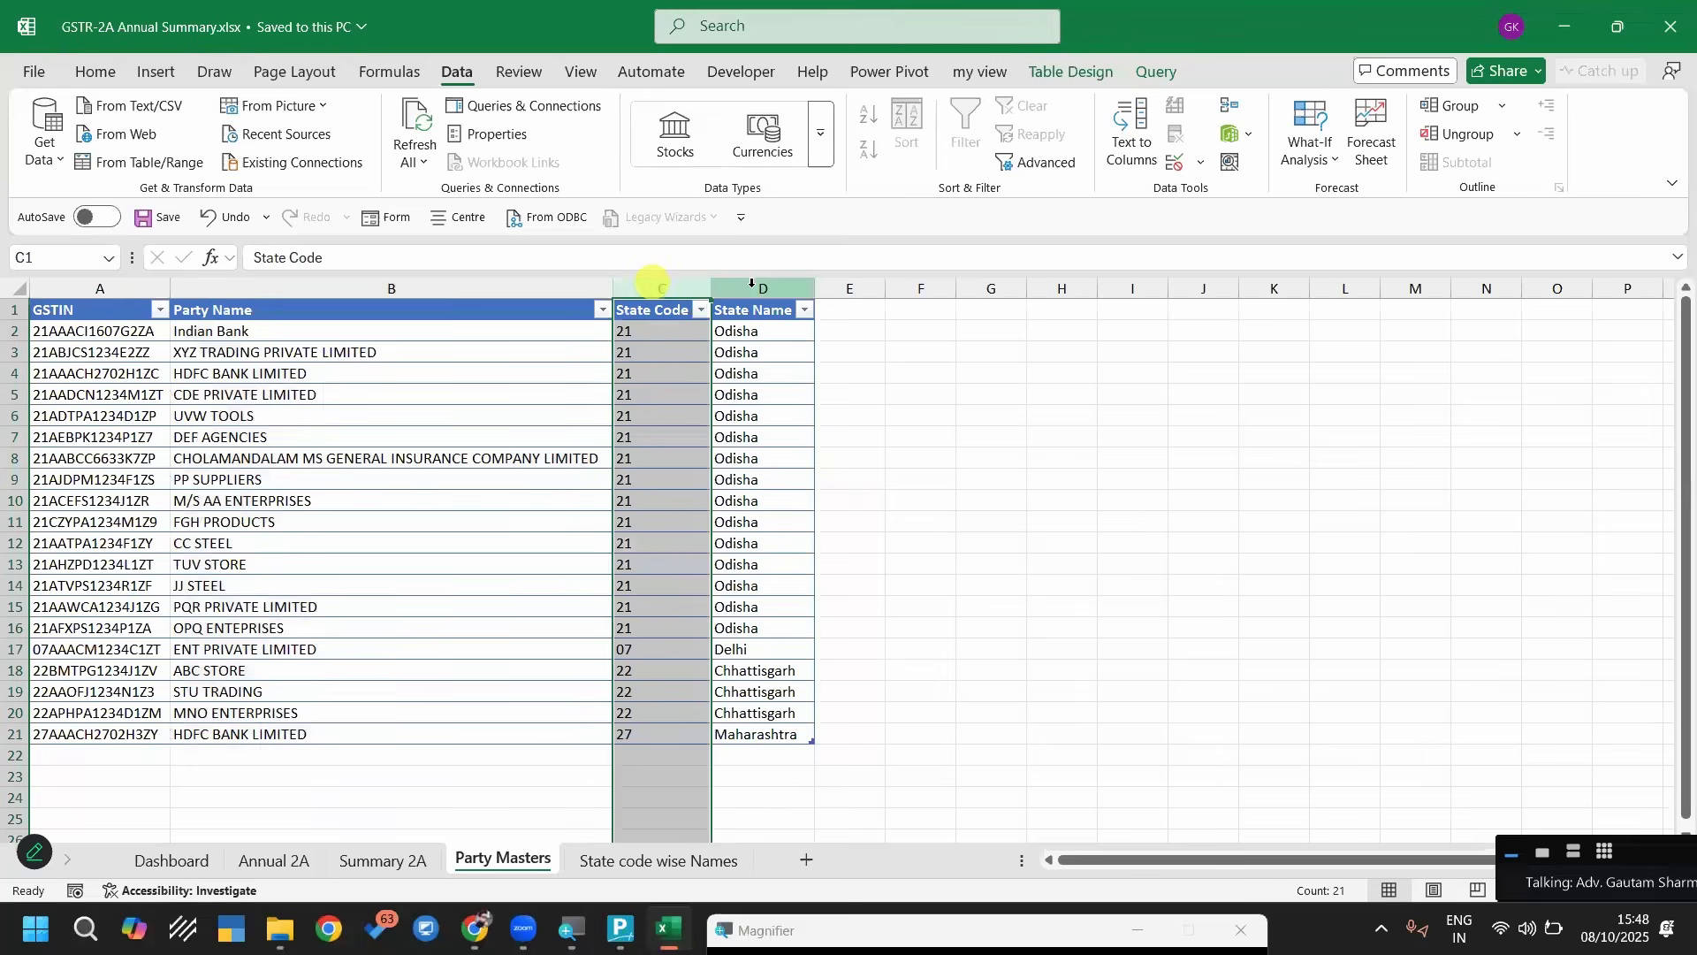
pyautogui.click(752, 283)
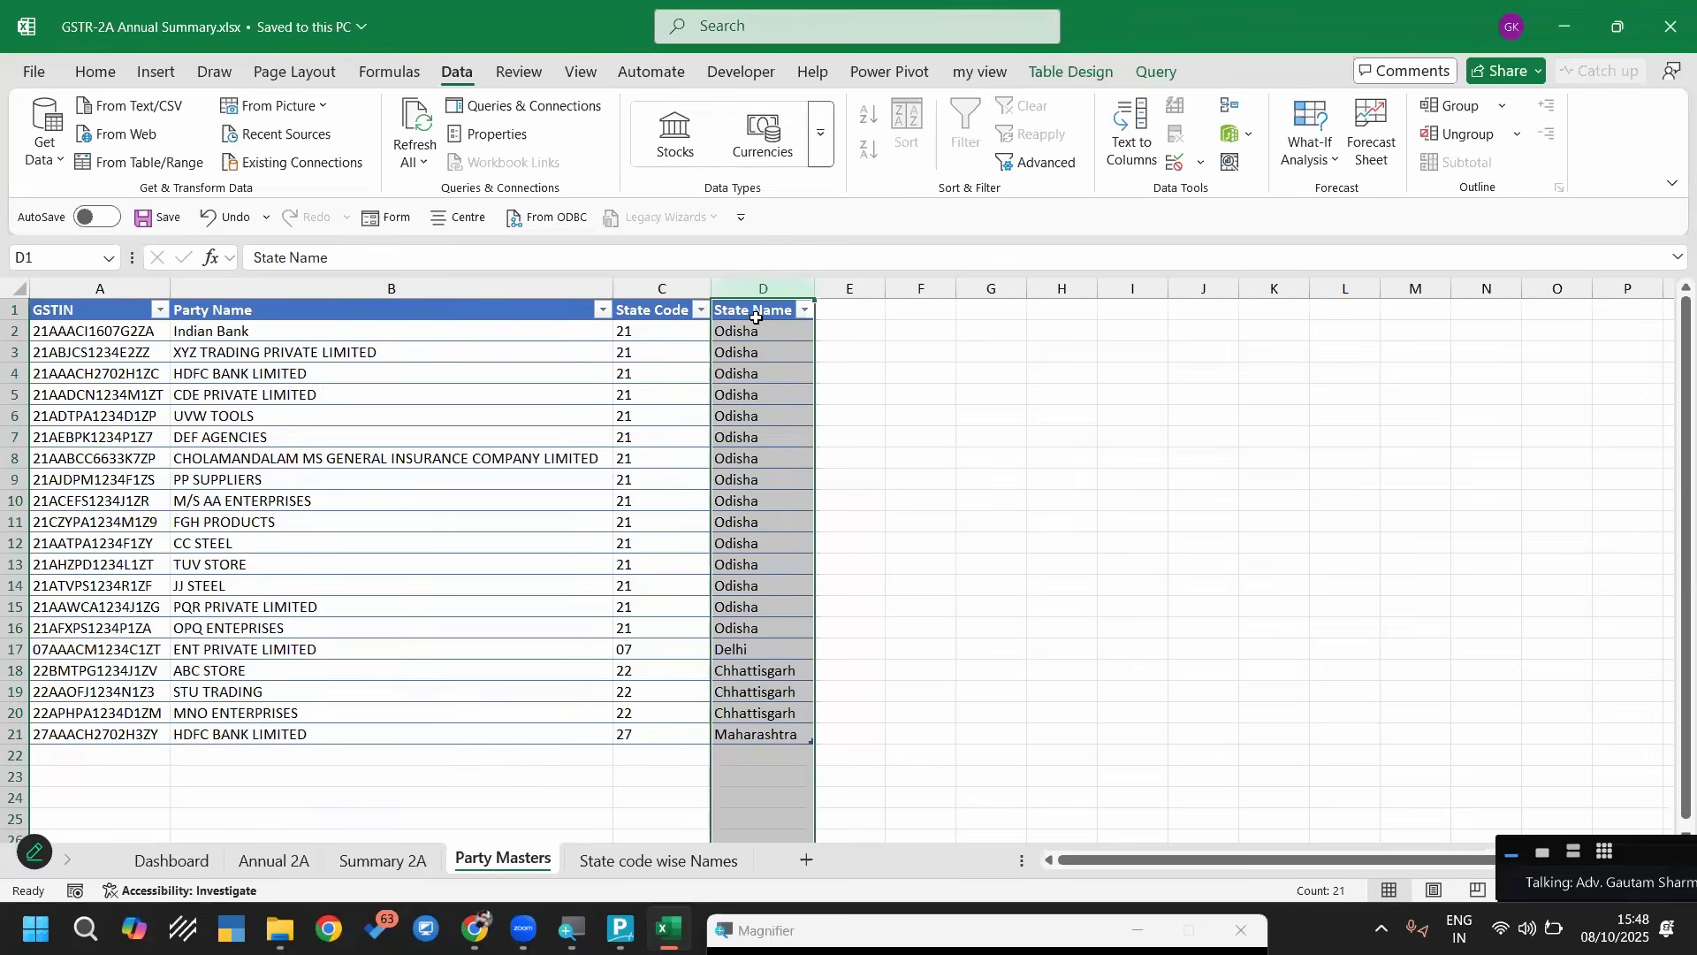
pyautogui.hotkey('alt', 'Tab')
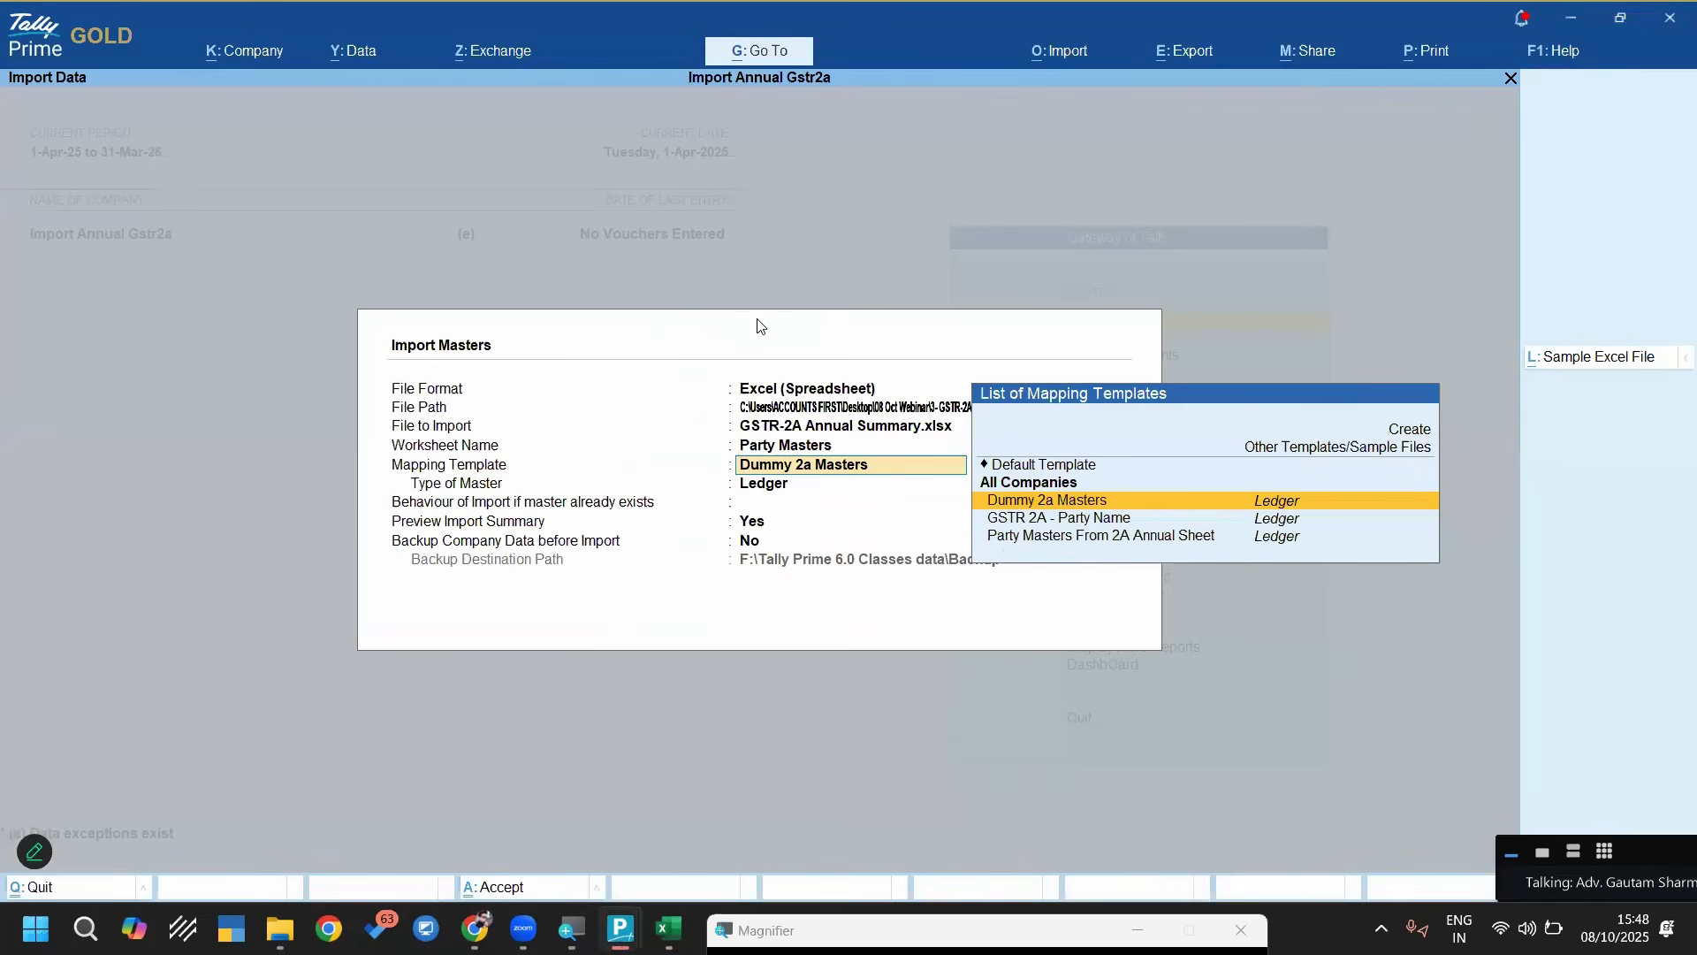
# Open the Dummy 2a Masters mapping template for alteration from the masters import settings
pyautogui.press('Down')
pyautogui.press('Down')
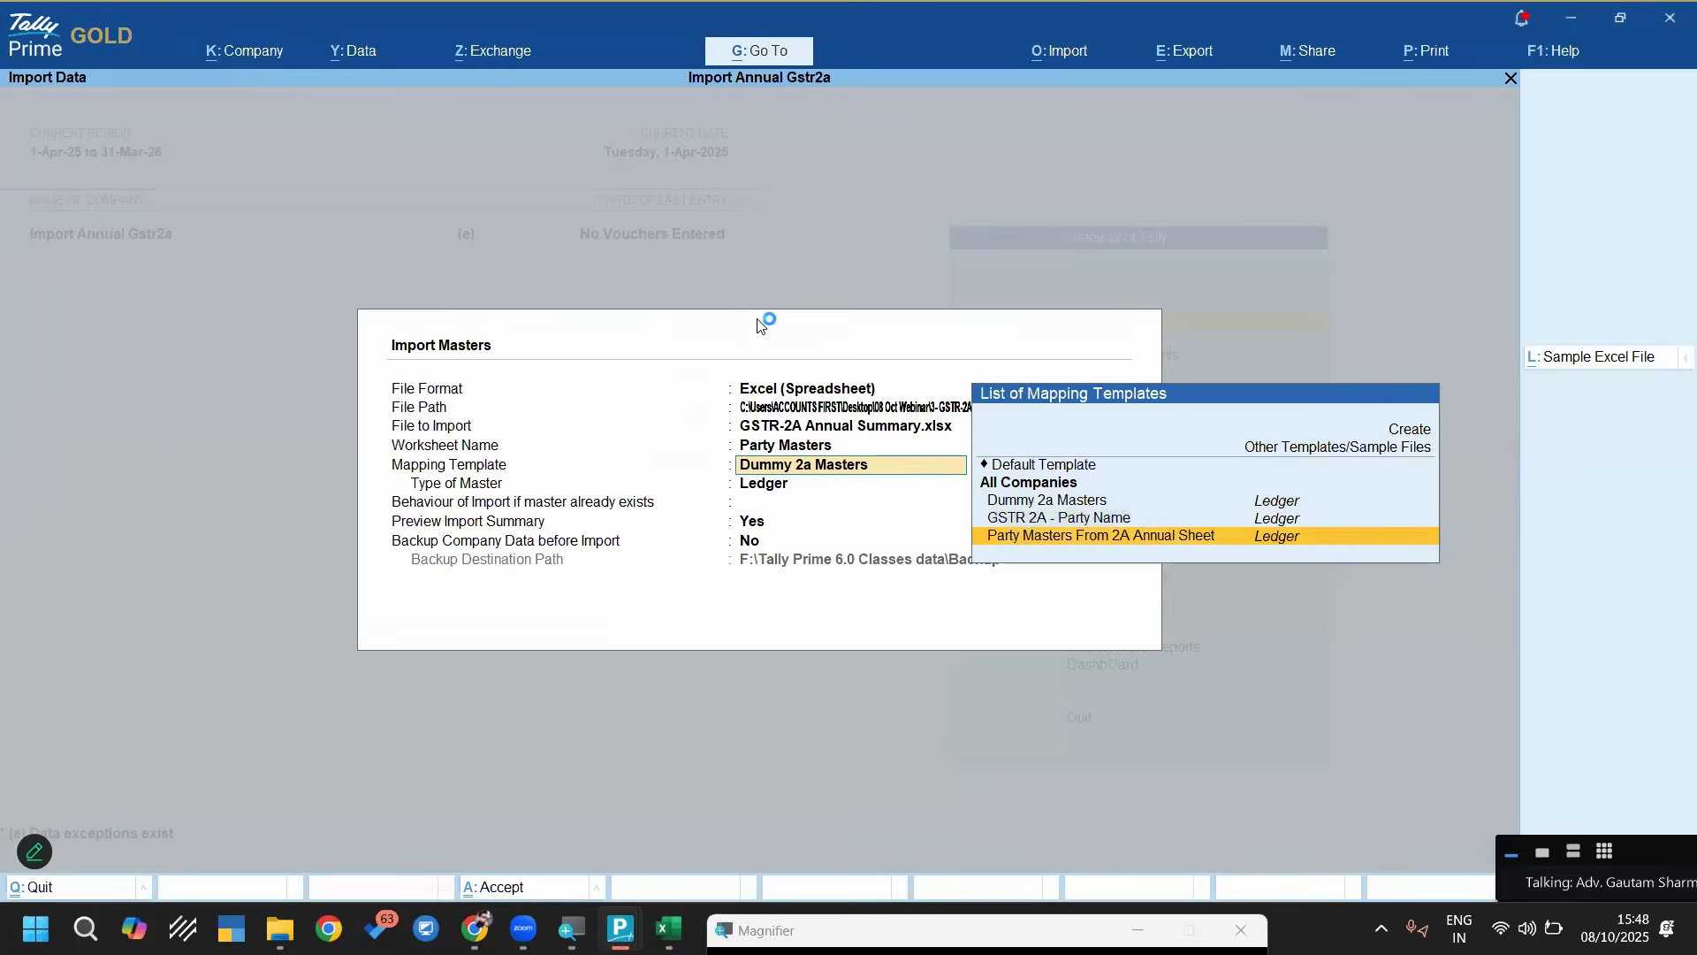
pyautogui.press('Return')
pyautogui.press('BackSpace')
pyautogui.hotkey('ctrl', 'Return')
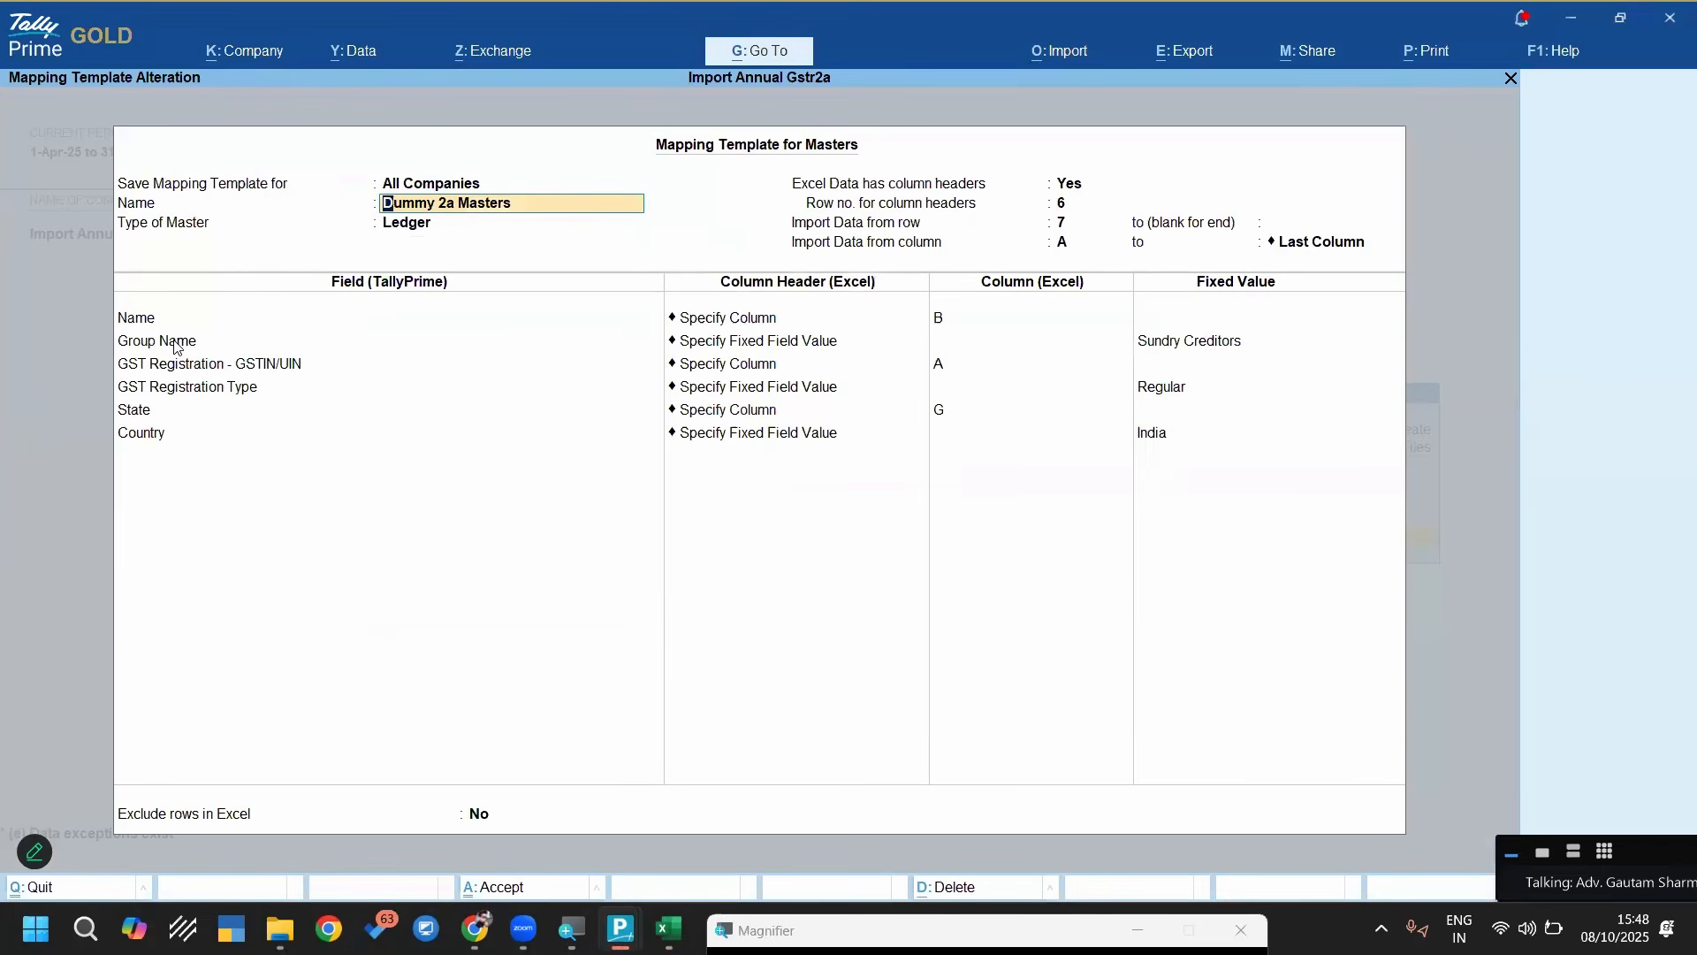
# Check the template's Name, Group Name and GSTIN/UIN mappings against the columns of the Party Masters worksheet in Excel
pyautogui.click(263, 328)
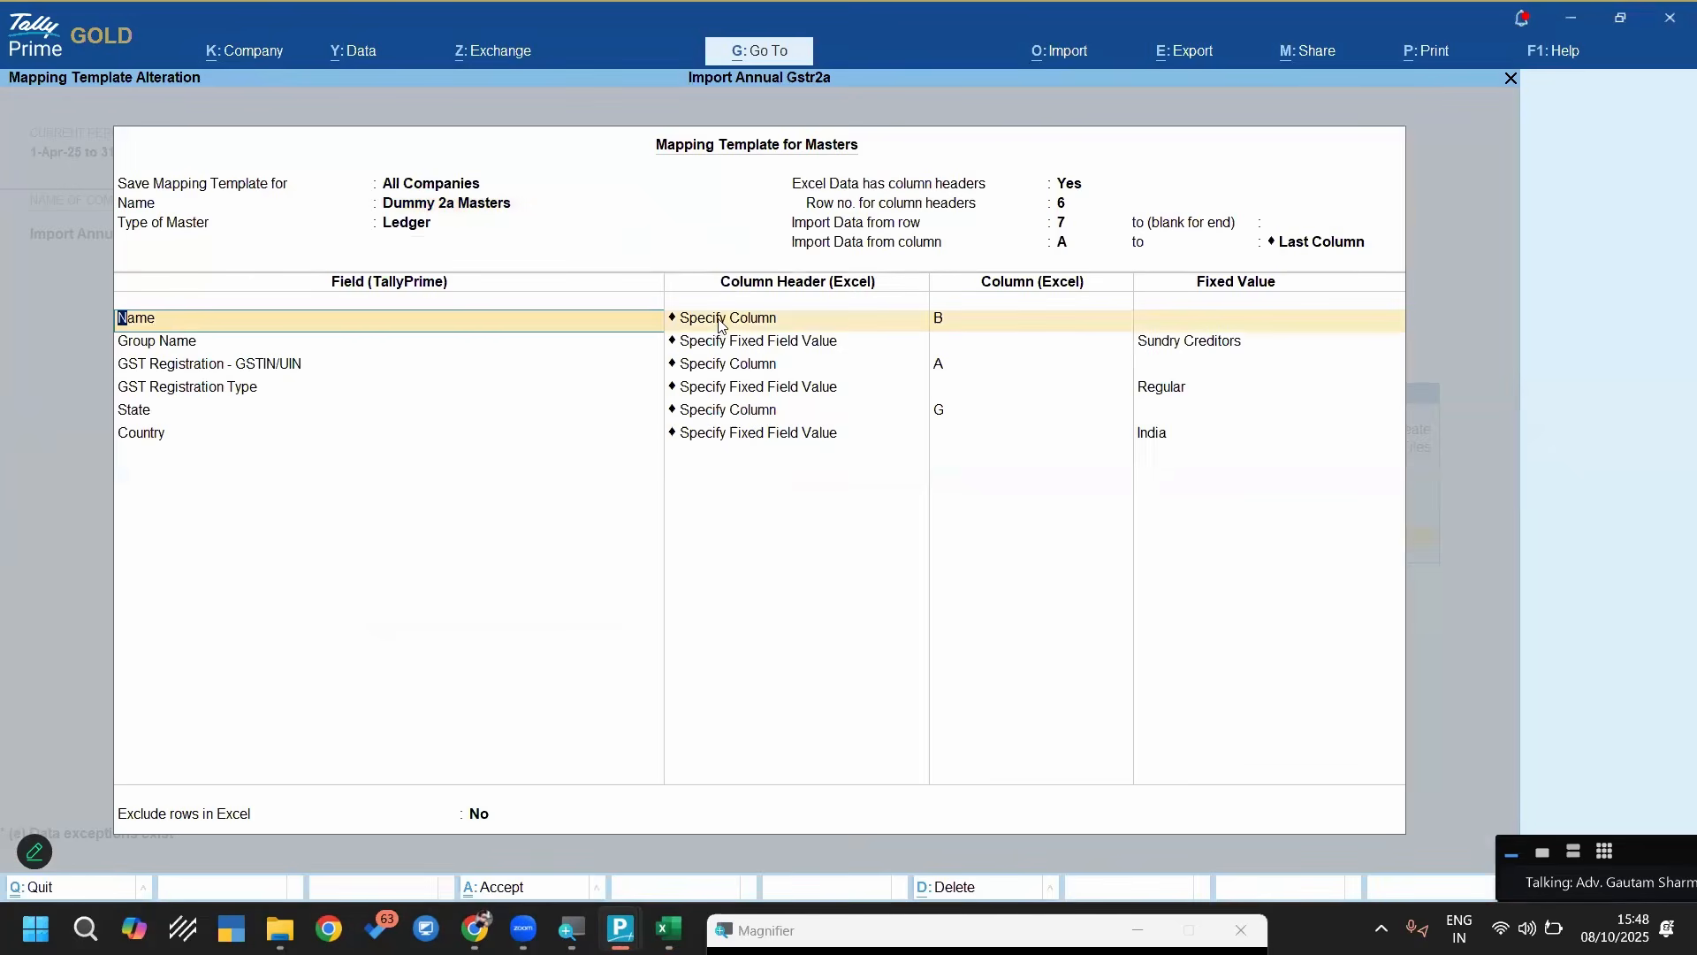
pyautogui.click(809, 319)
pyautogui.click(963, 321)
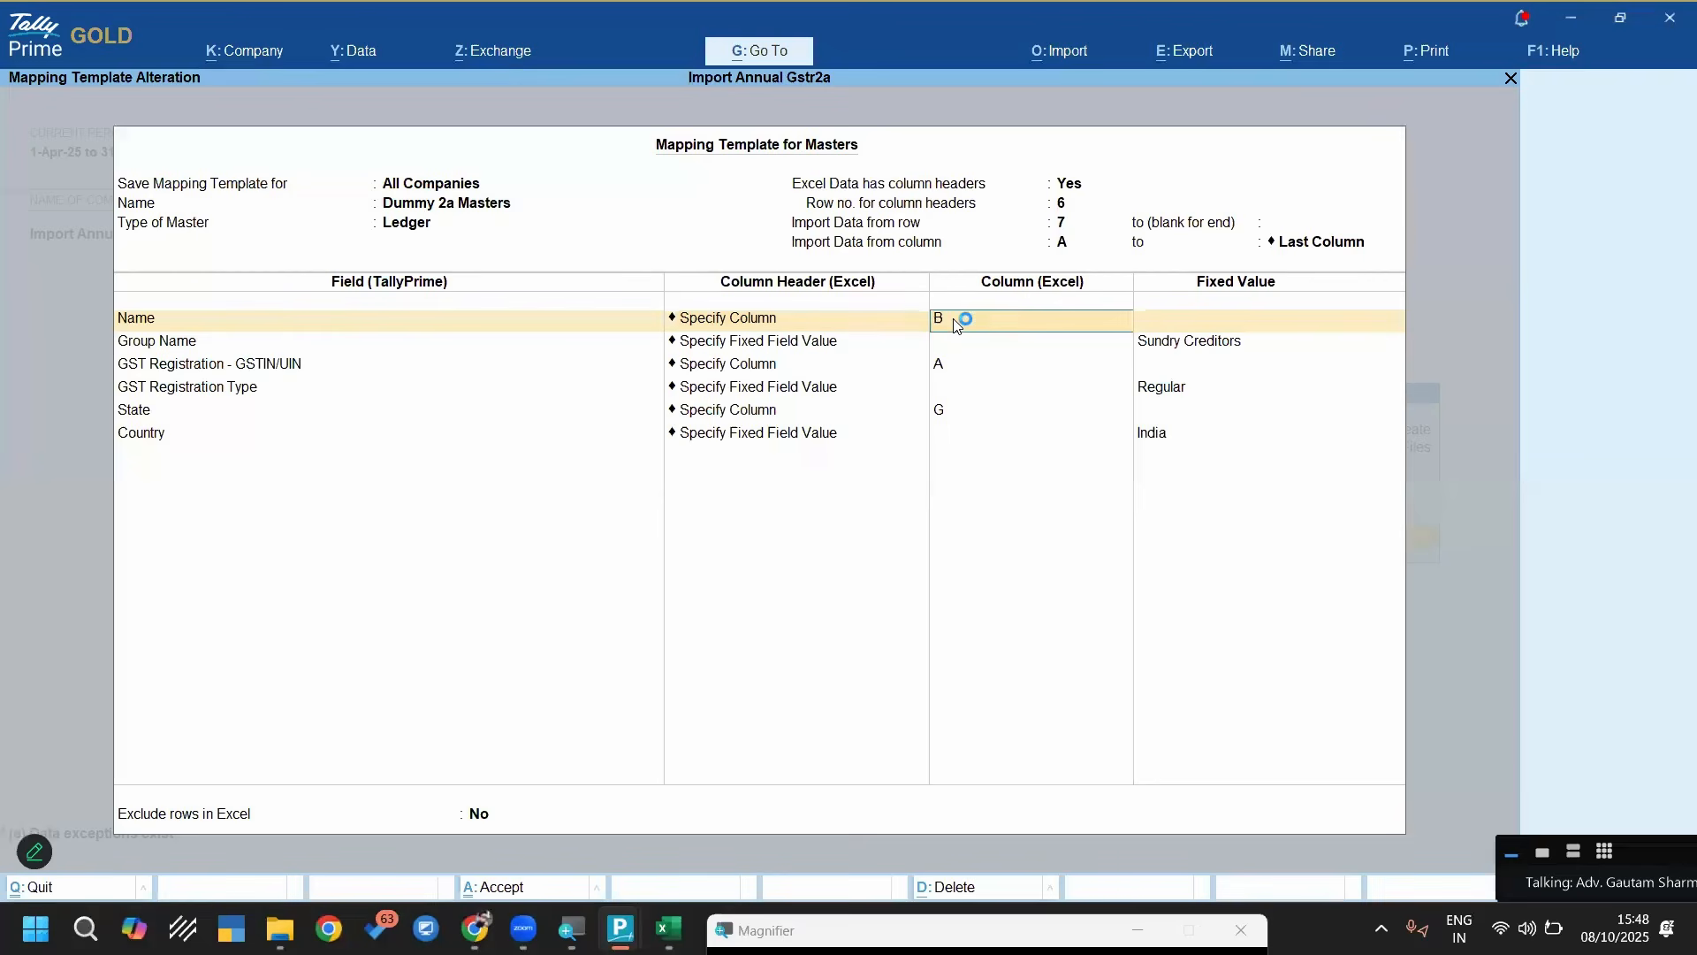
pyautogui.click(249, 343)
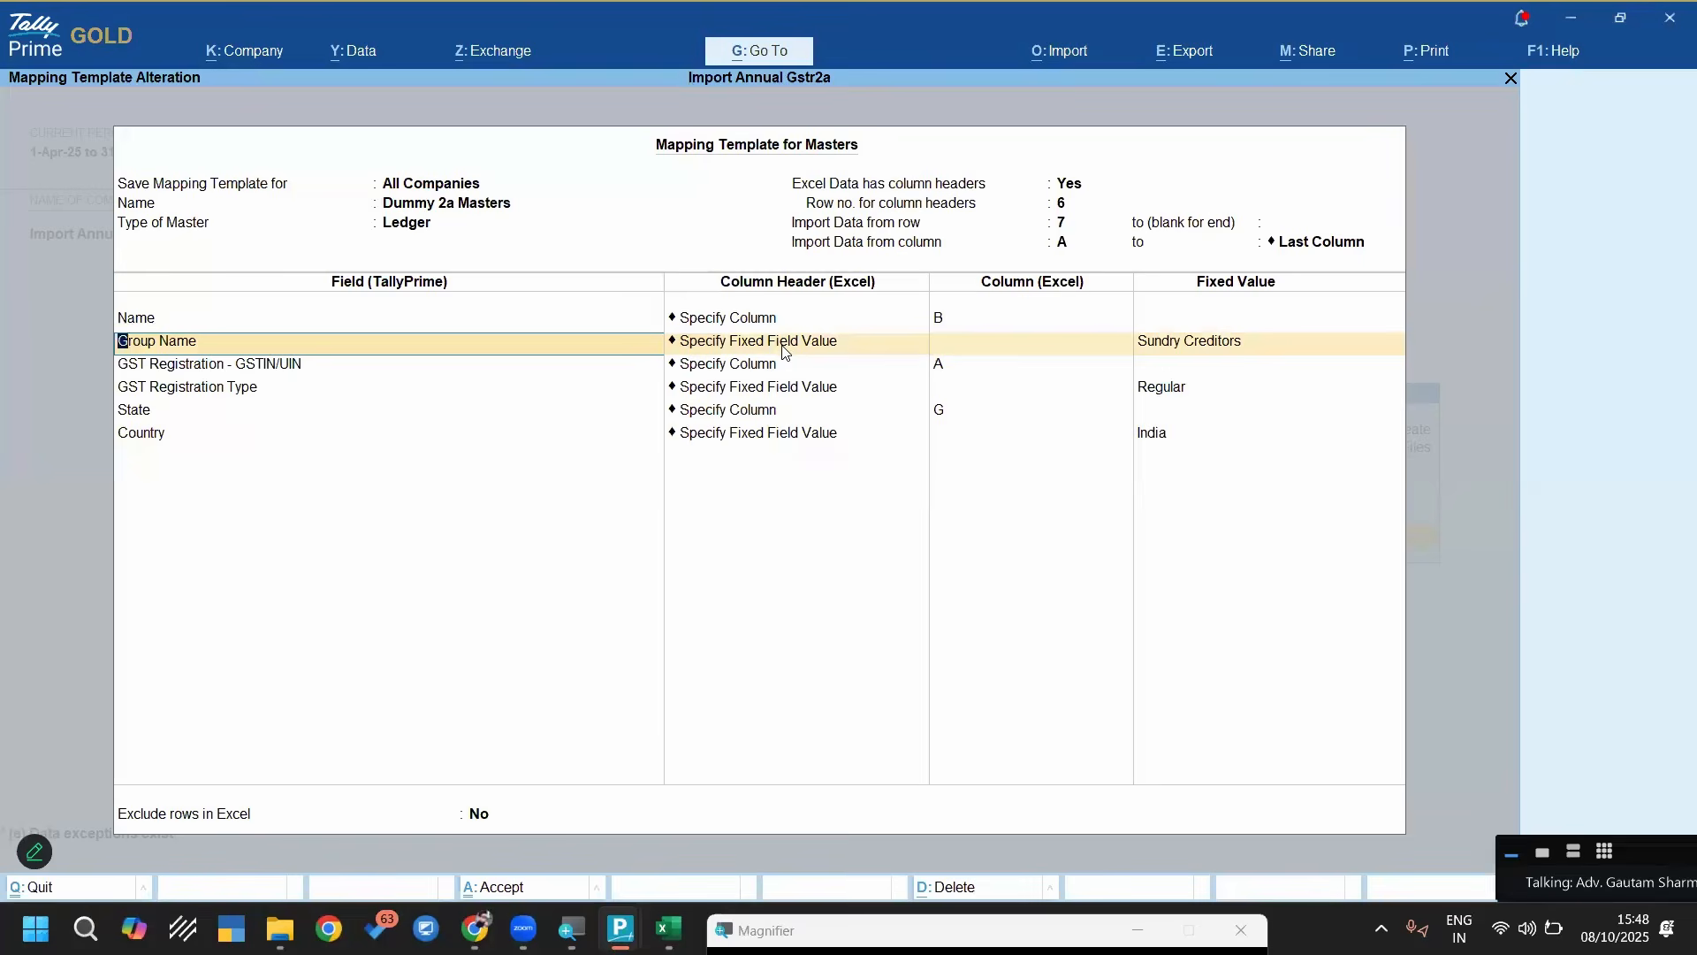
pyautogui.click(783, 349)
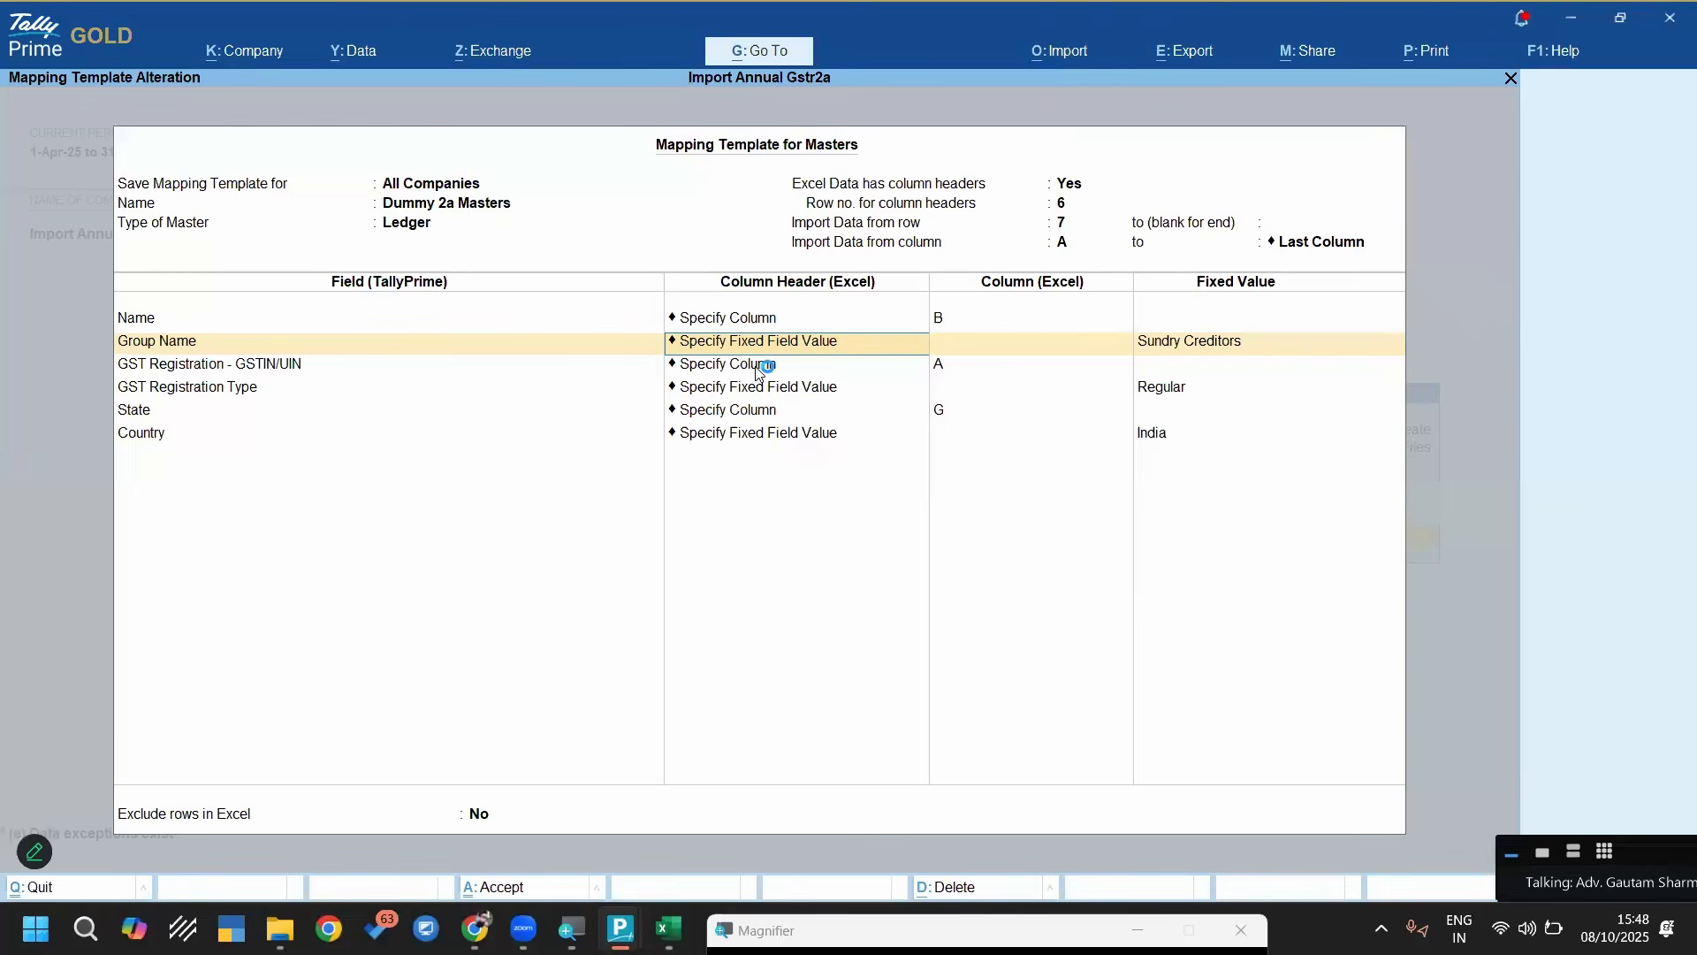
pyautogui.click(669, 928)
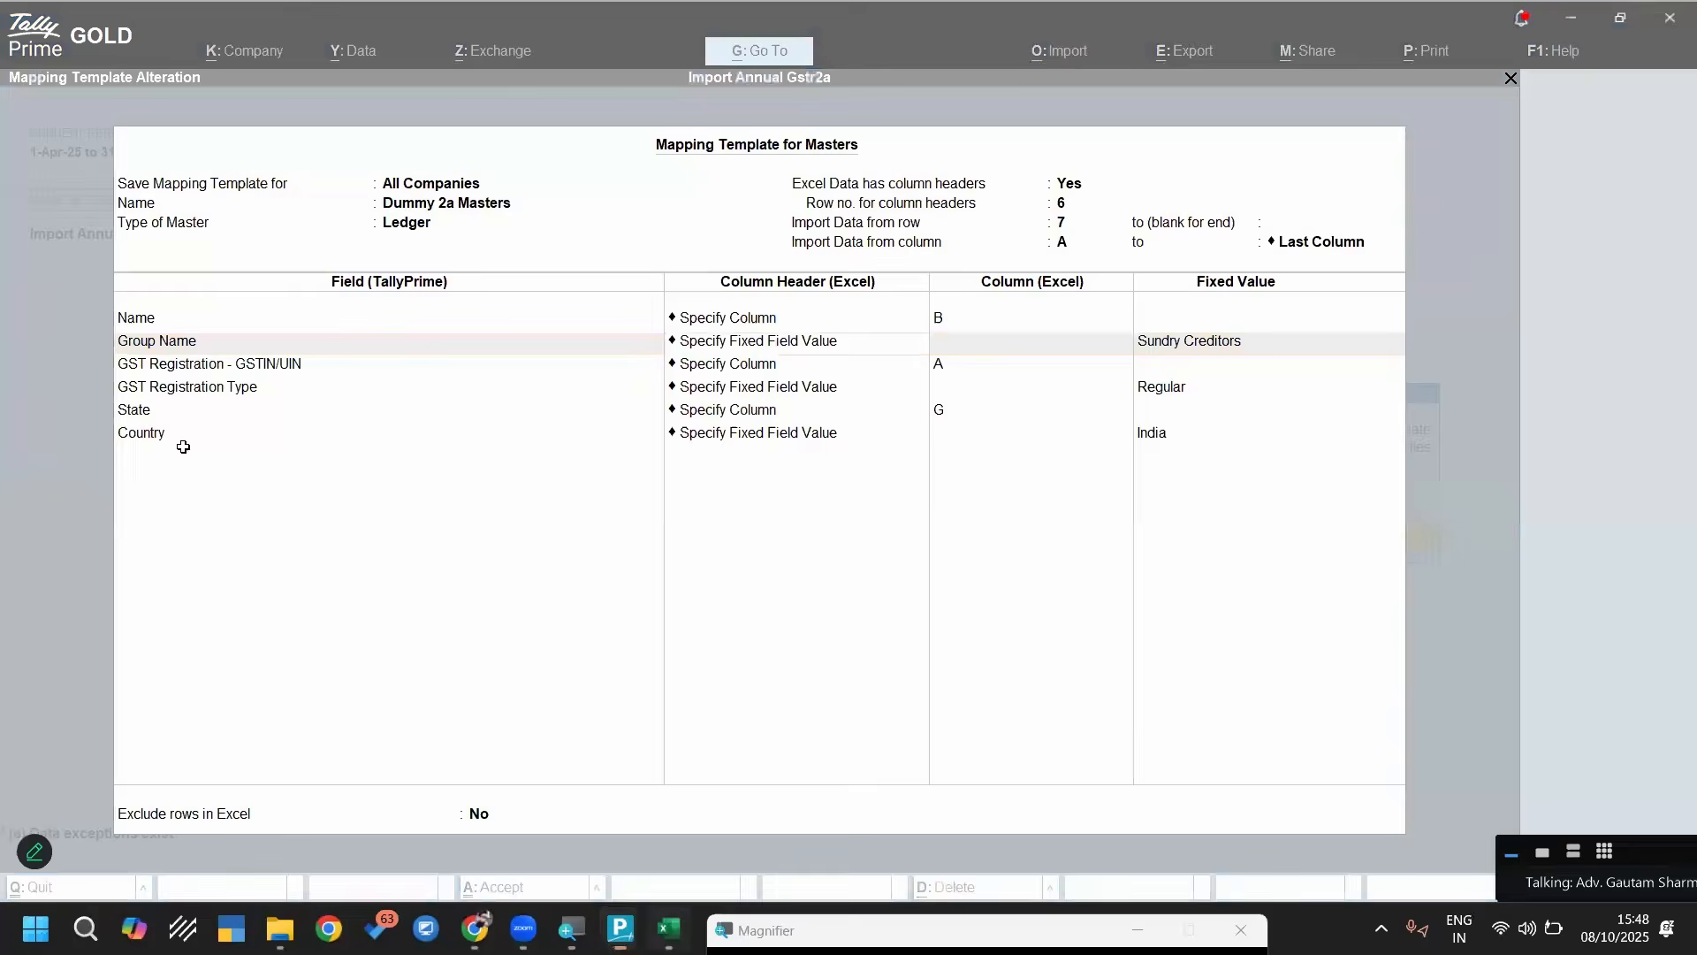
pyautogui.click(124, 284)
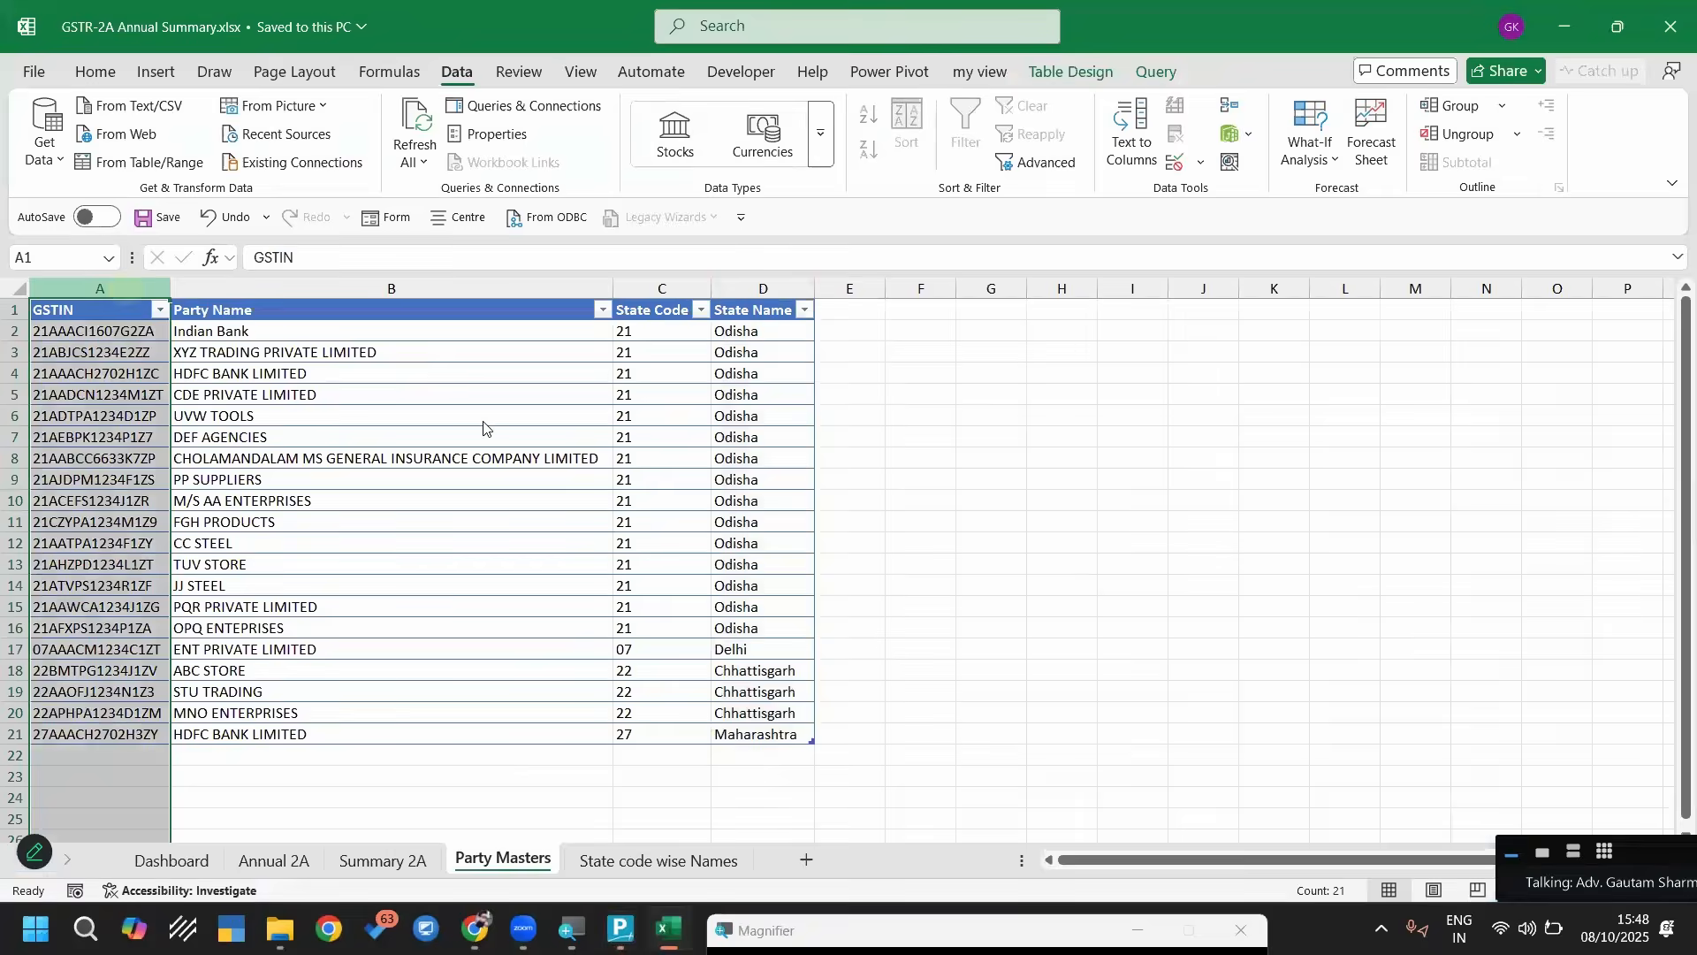
pyautogui.hotkey('alt', 'Tab')
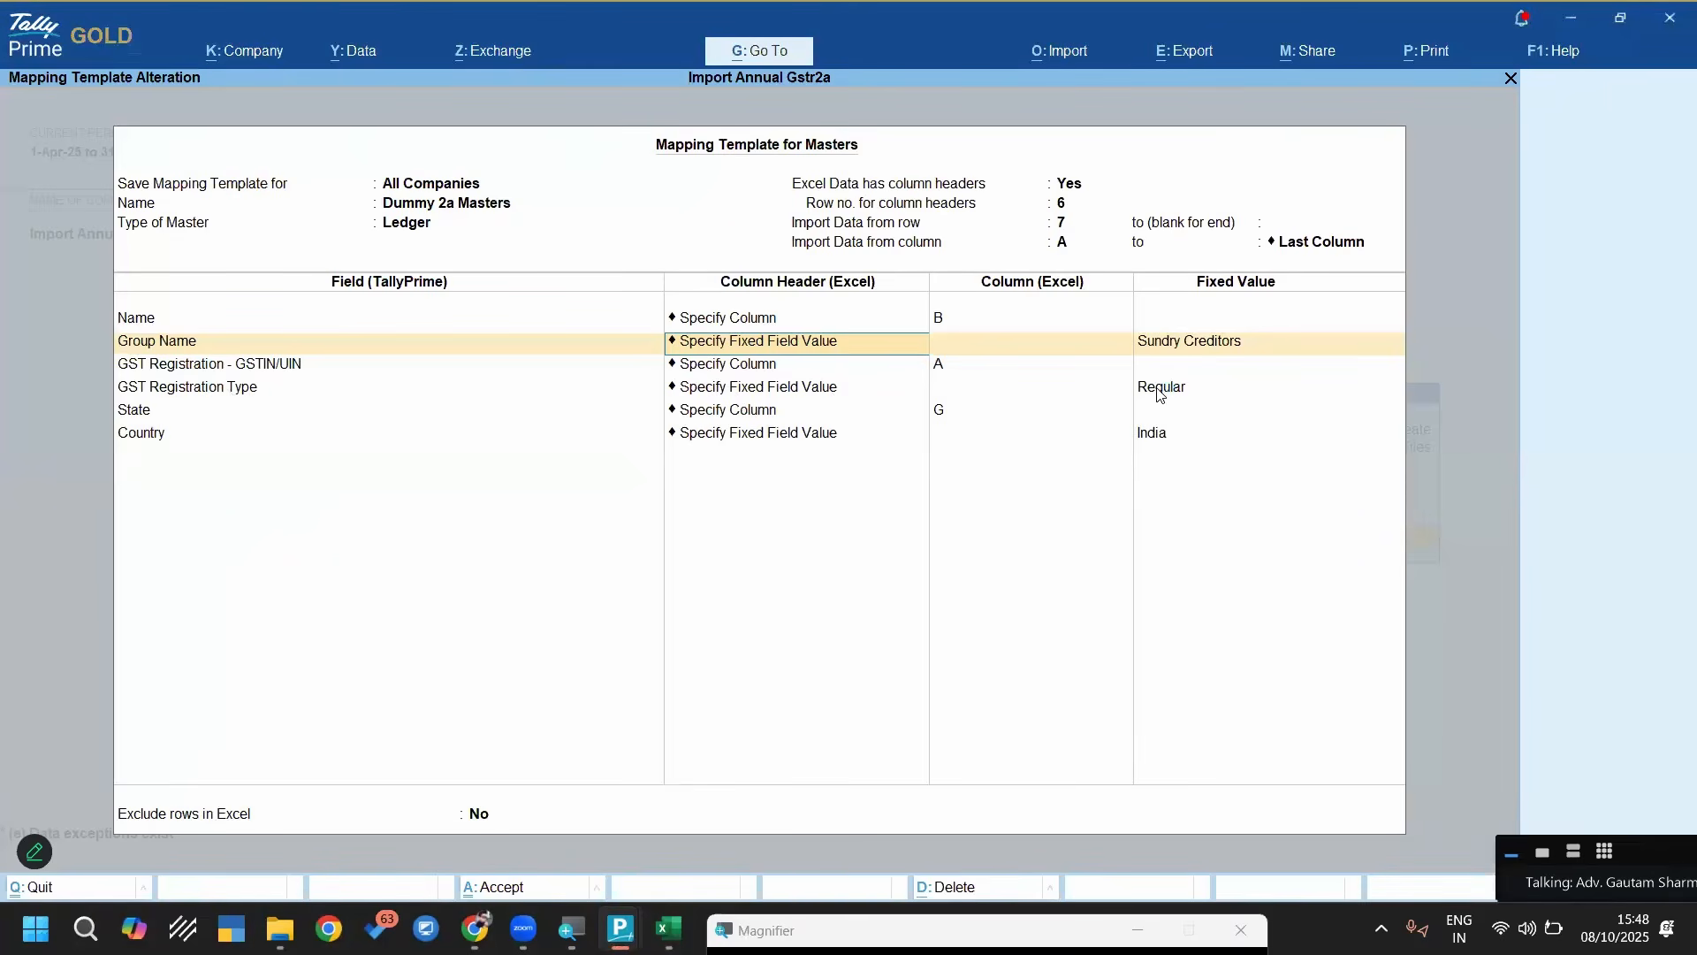
# Map the State field to Excel column D, matching the worksheet's State Name column, and save the mapping template
pyautogui.click(749, 414)
pyautogui.hotkey('alt', 'Tab')
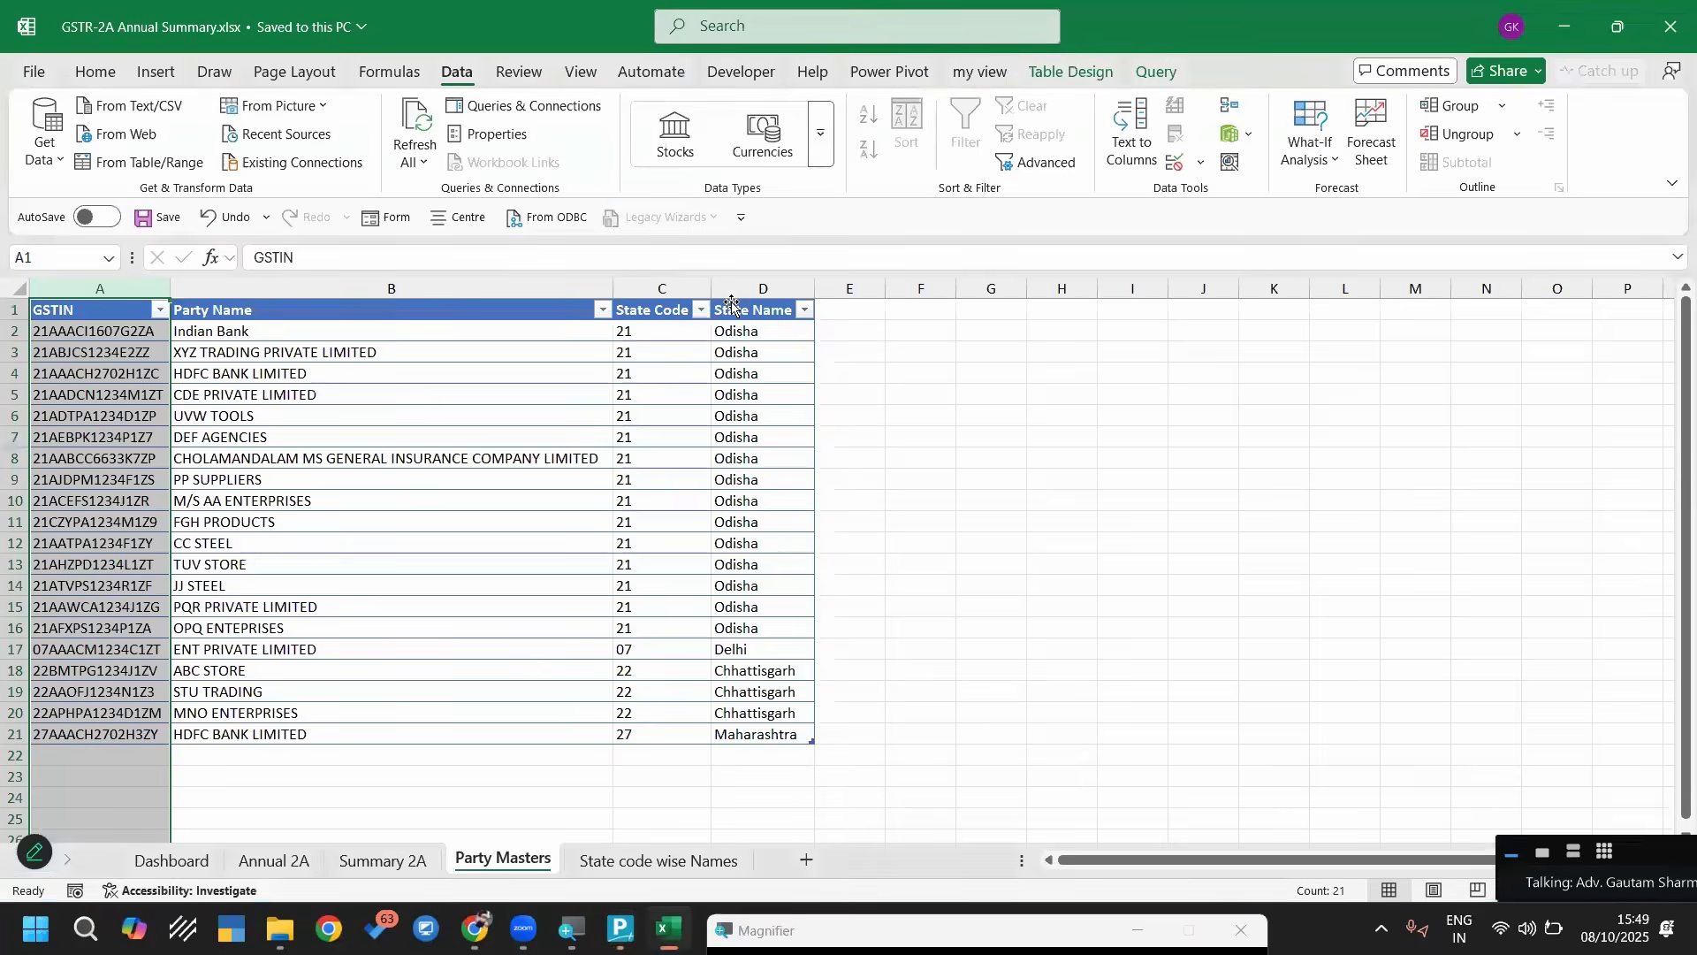
pyautogui.click(742, 290)
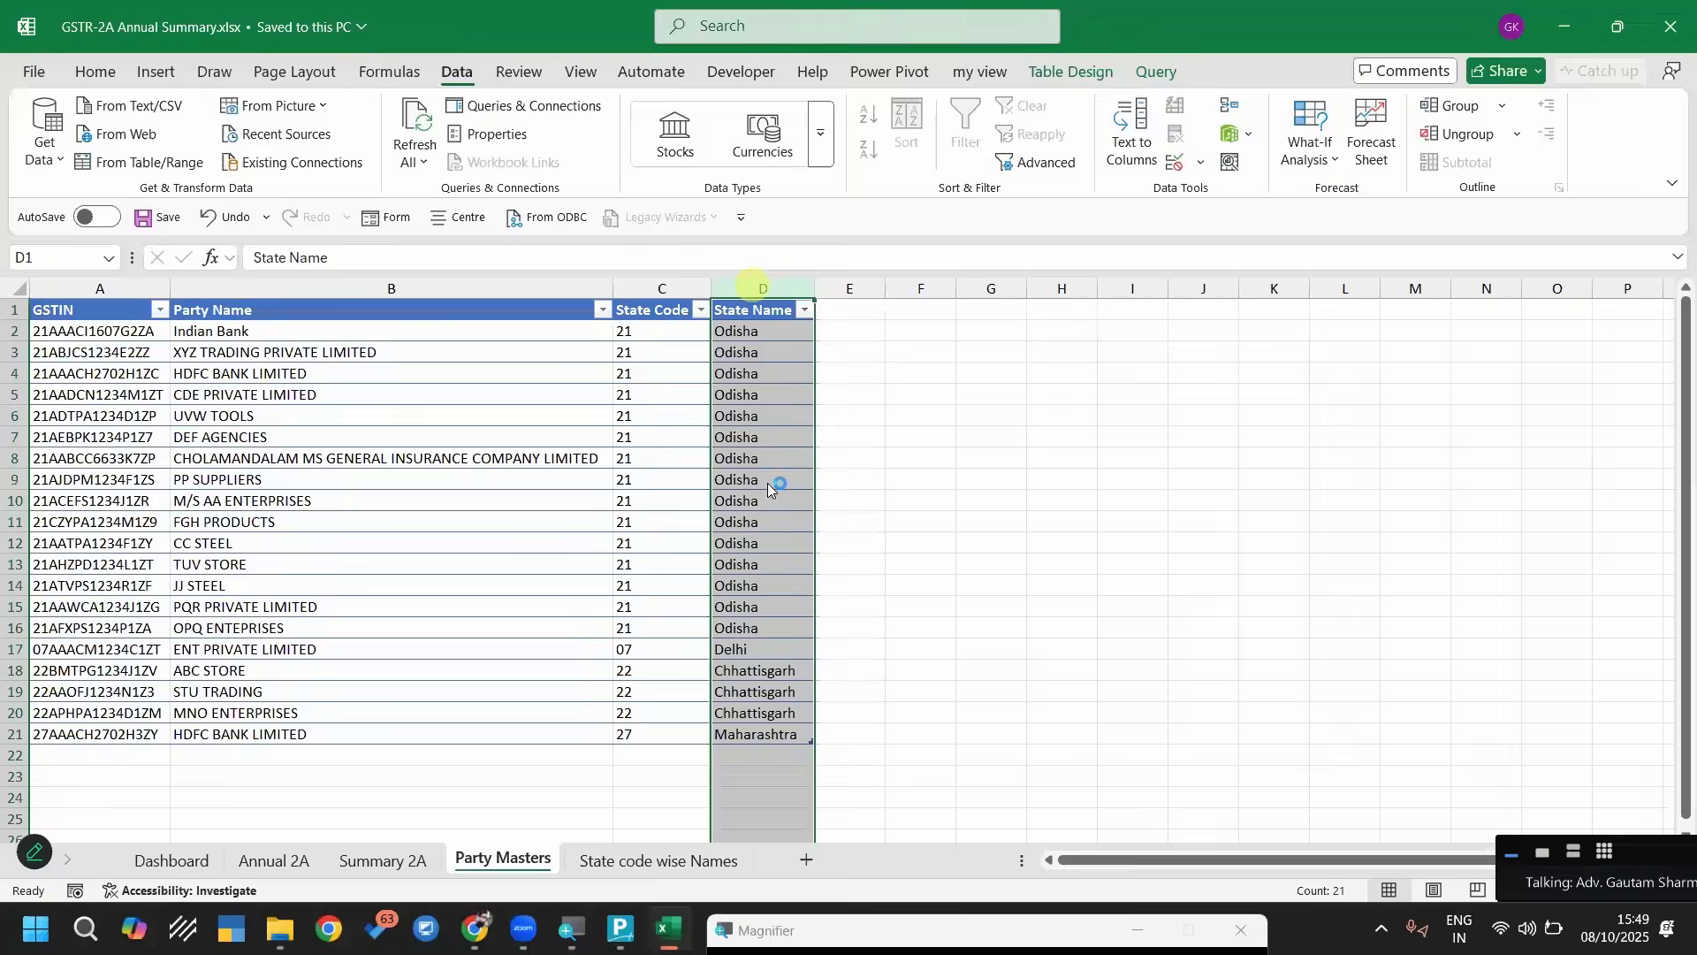
pyautogui.hotkey('alt', 'Tab')
pyautogui.press('Return')
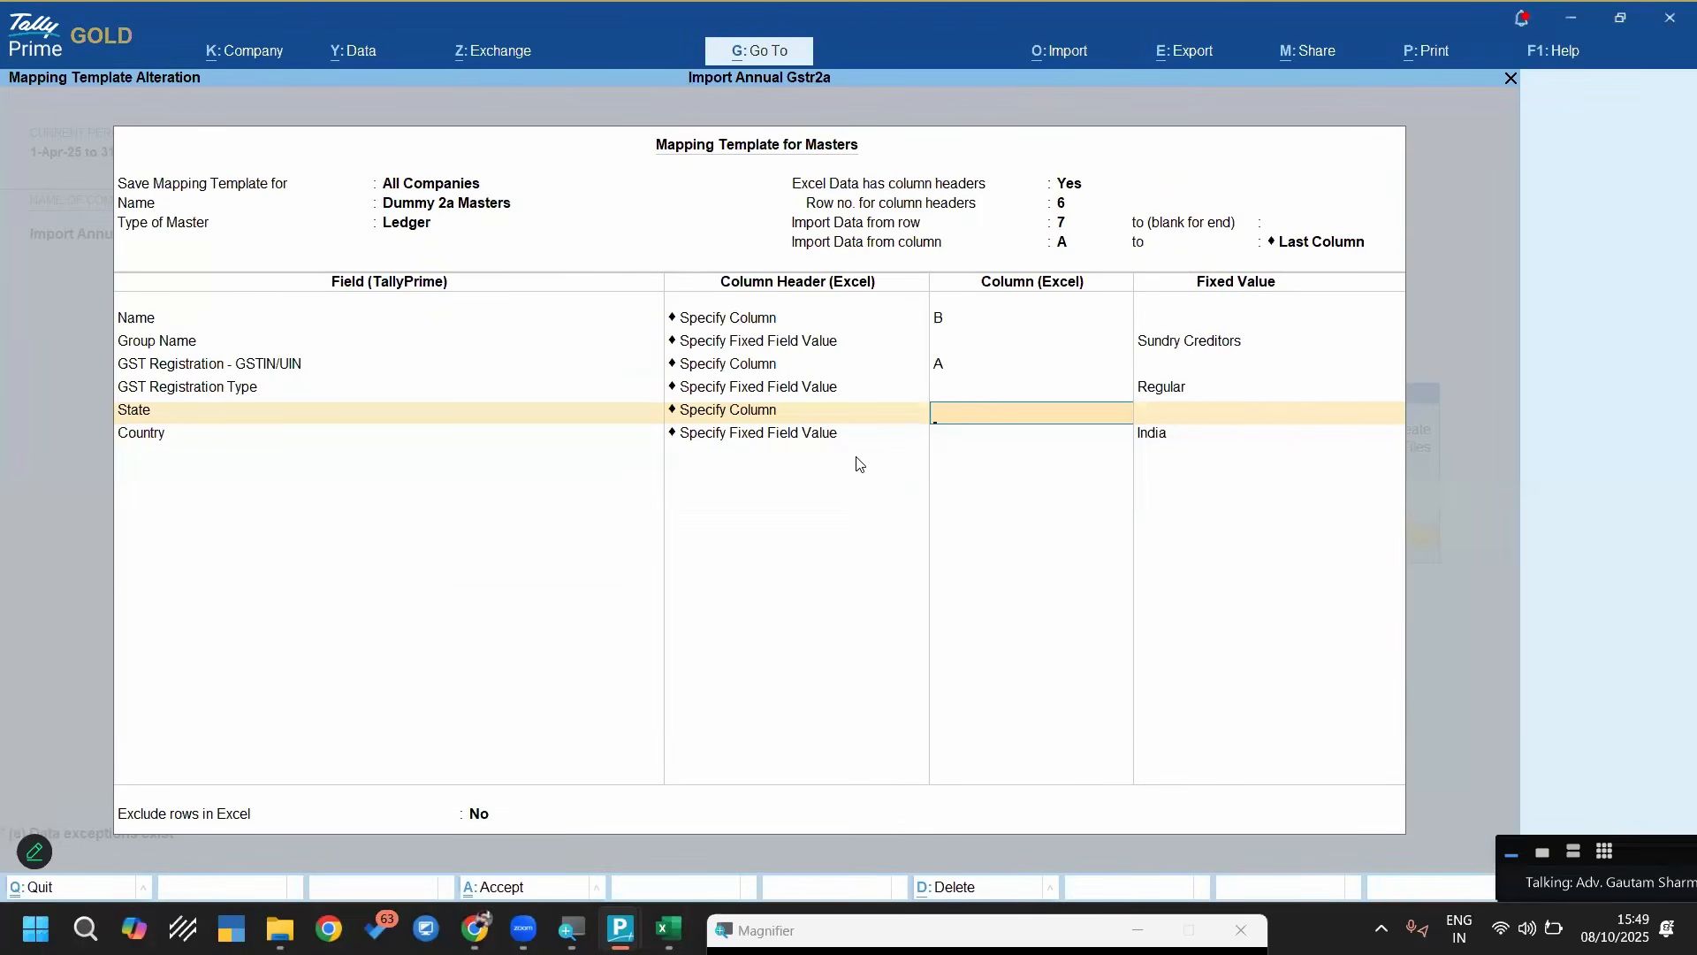
pyautogui.write('D')
pyautogui.press('Return')
pyautogui.press('Return')
pyautogui.press('Return')
pyautogui.press('Return')
pyautogui.press('Return')
# Set the import behaviour for existing masters to Ignore Duplicates, keep the preview on and backup off, and import the party ledgers
pyautogui.press('Return')
pyautogui.press('Return')
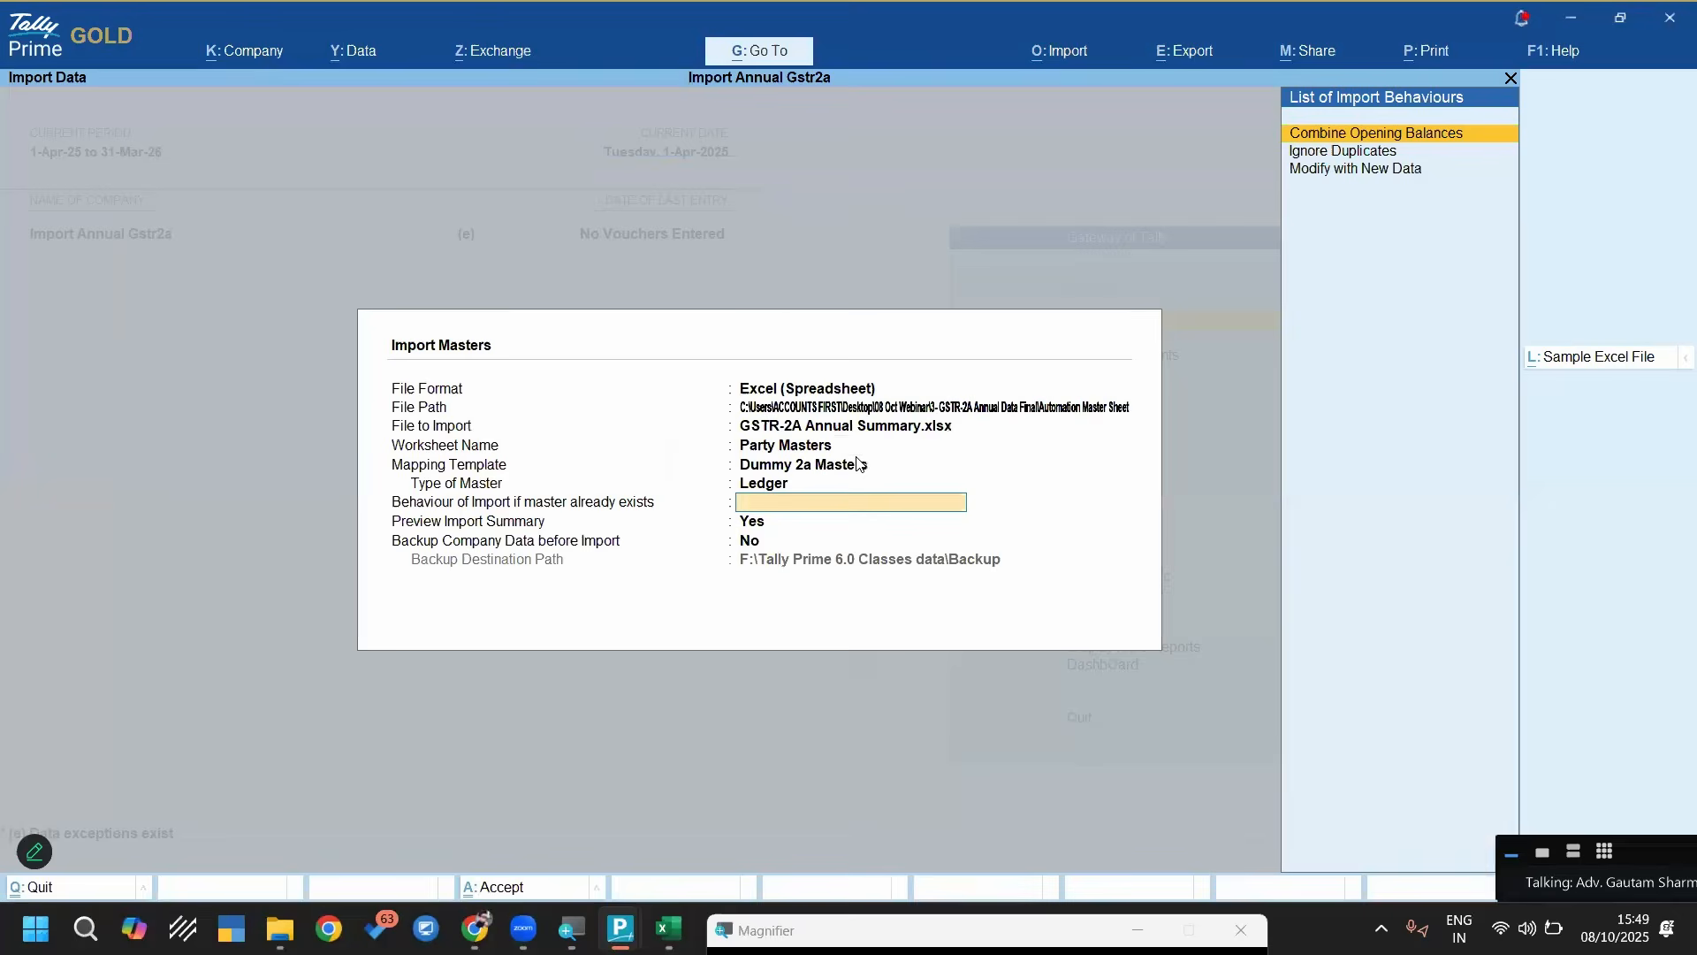
pyautogui.press('Down')
pyautogui.press('Return')
pyautogui.press('Return')
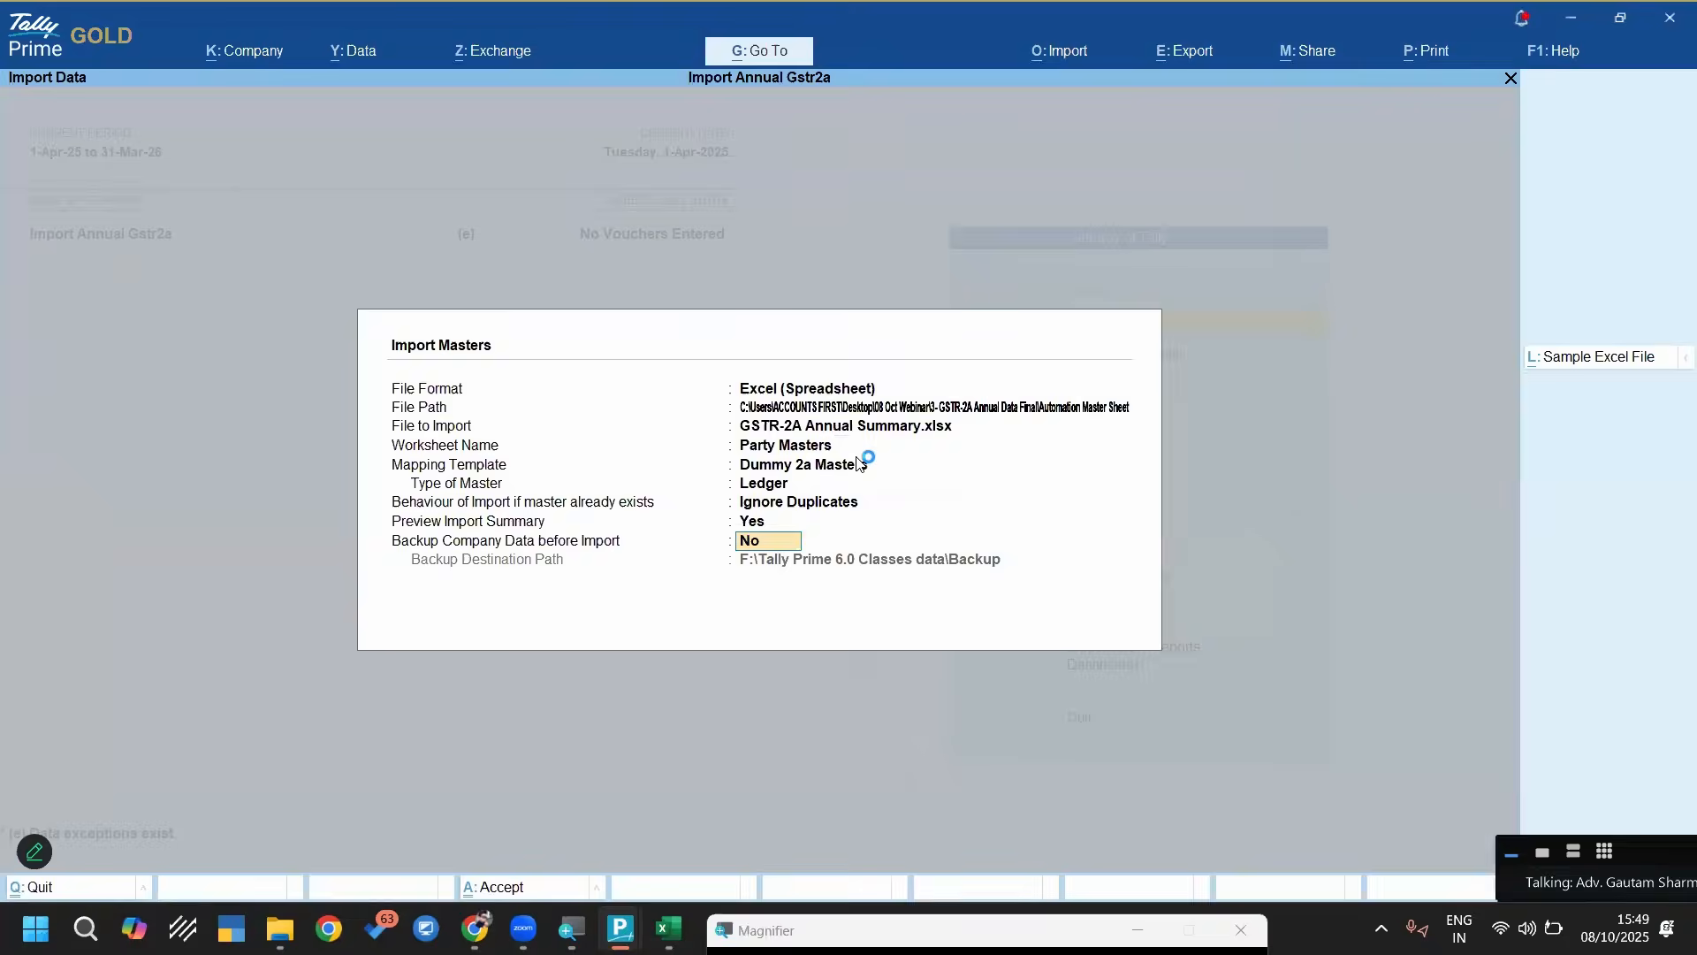
pyautogui.press('Return')
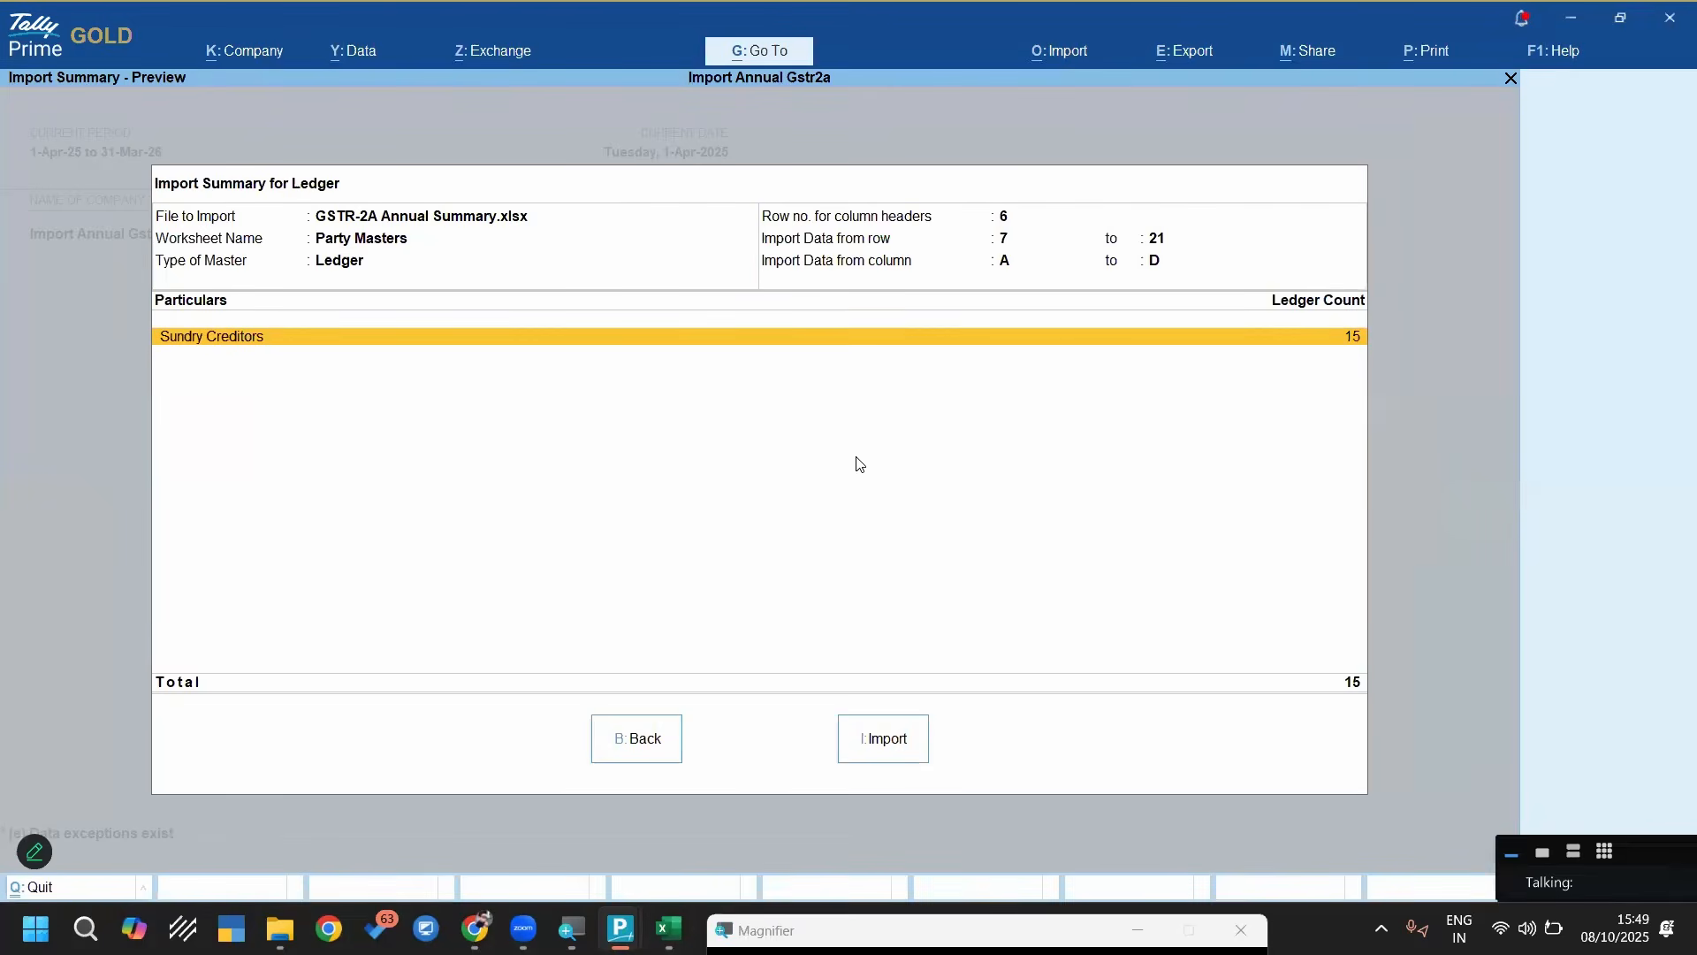
pyautogui.press('i')
pyautogui.press('Return')
# Browse the company's ledgers in the master alteration list and return to the Gateway of Tally
pyautogui.press('a')
pyautogui.press('Return')
pyautogui.press('Down')
pyautogui.press('Down')
pyautogui.press('Down')
pyautogui.press('Down')
pyautogui.press('Escape')
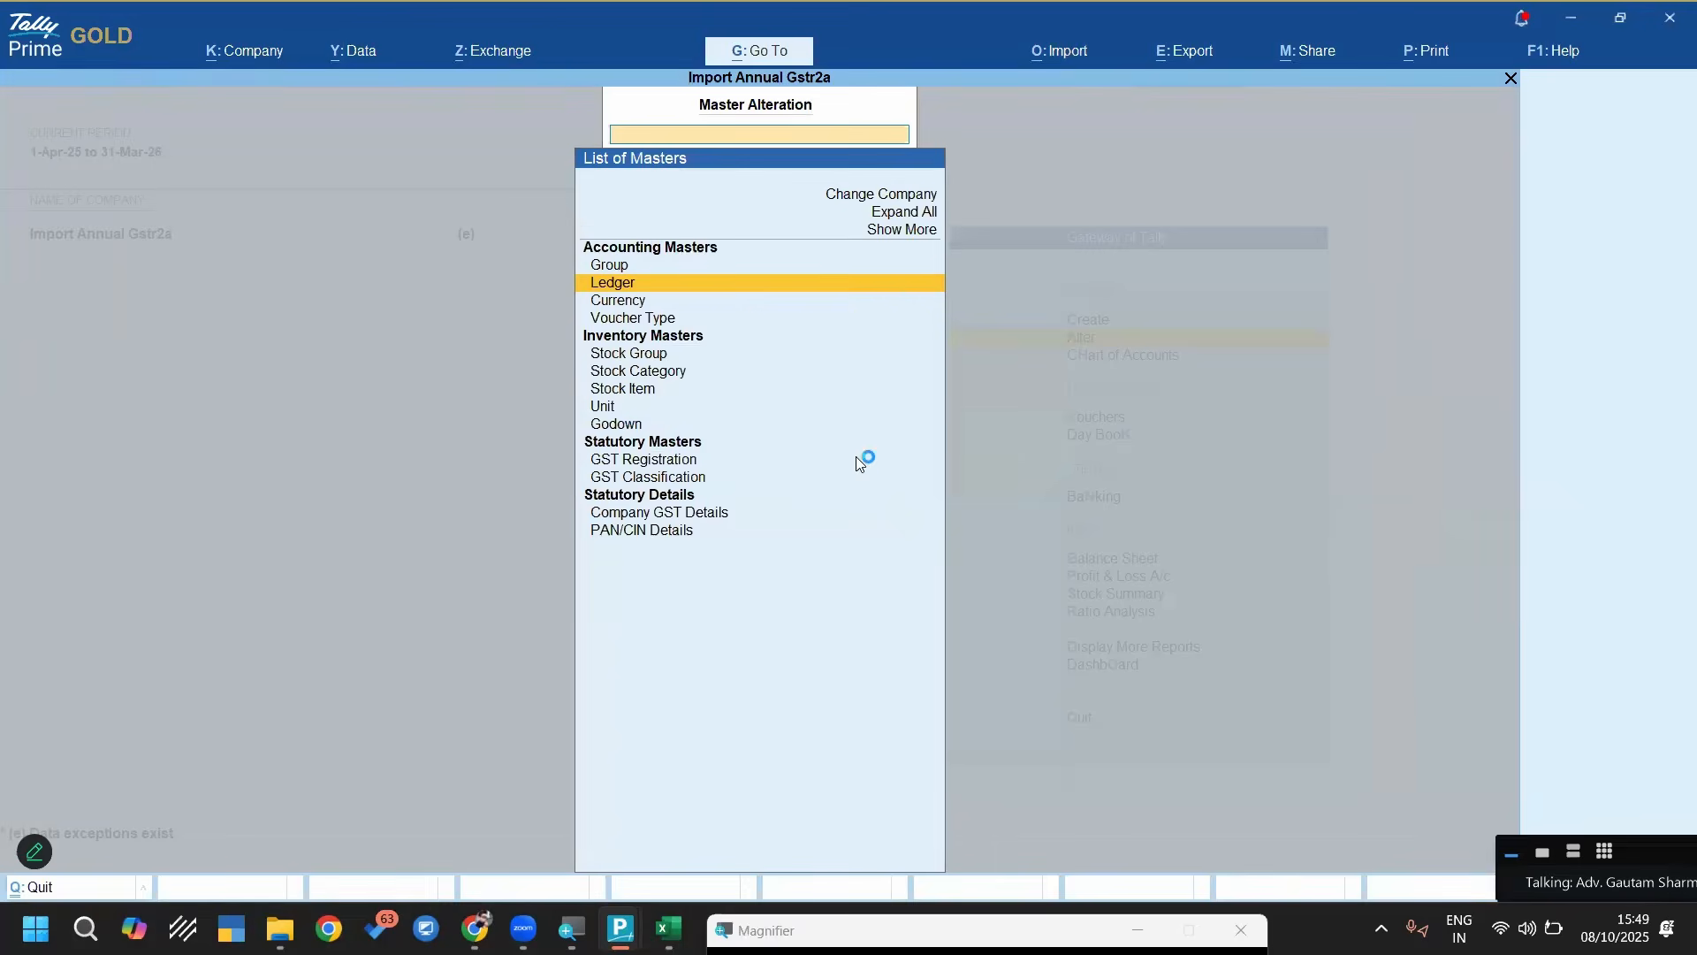
pyautogui.press('Escape')
pyautogui.press('Escape')
pyautogui.press('Escape')
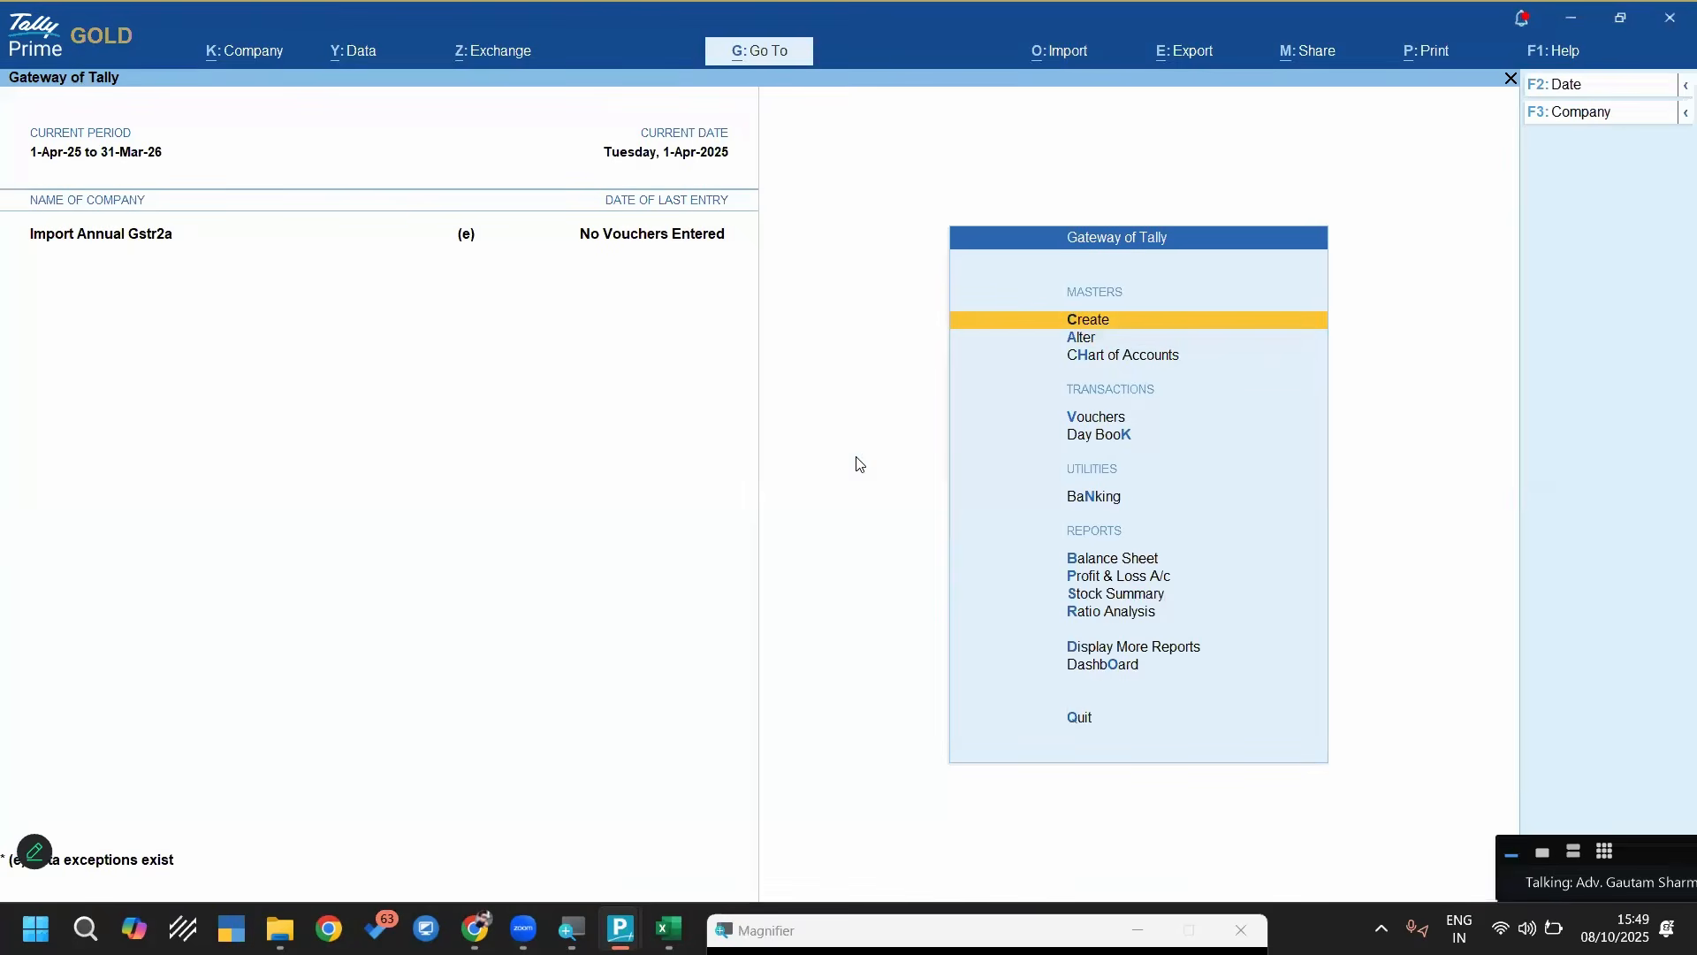
pyautogui.press('d')
pyautogui.press('d')
pyautogui.press('Escape')
# Import the Annual 2A worksheet of GSTR-2A Annual Summary.xlsx as Accounting Vouchers using the Gstr-2a Annual Import template
pyautogui.hotkey('alt', 'o')
pyautogui.press('t')
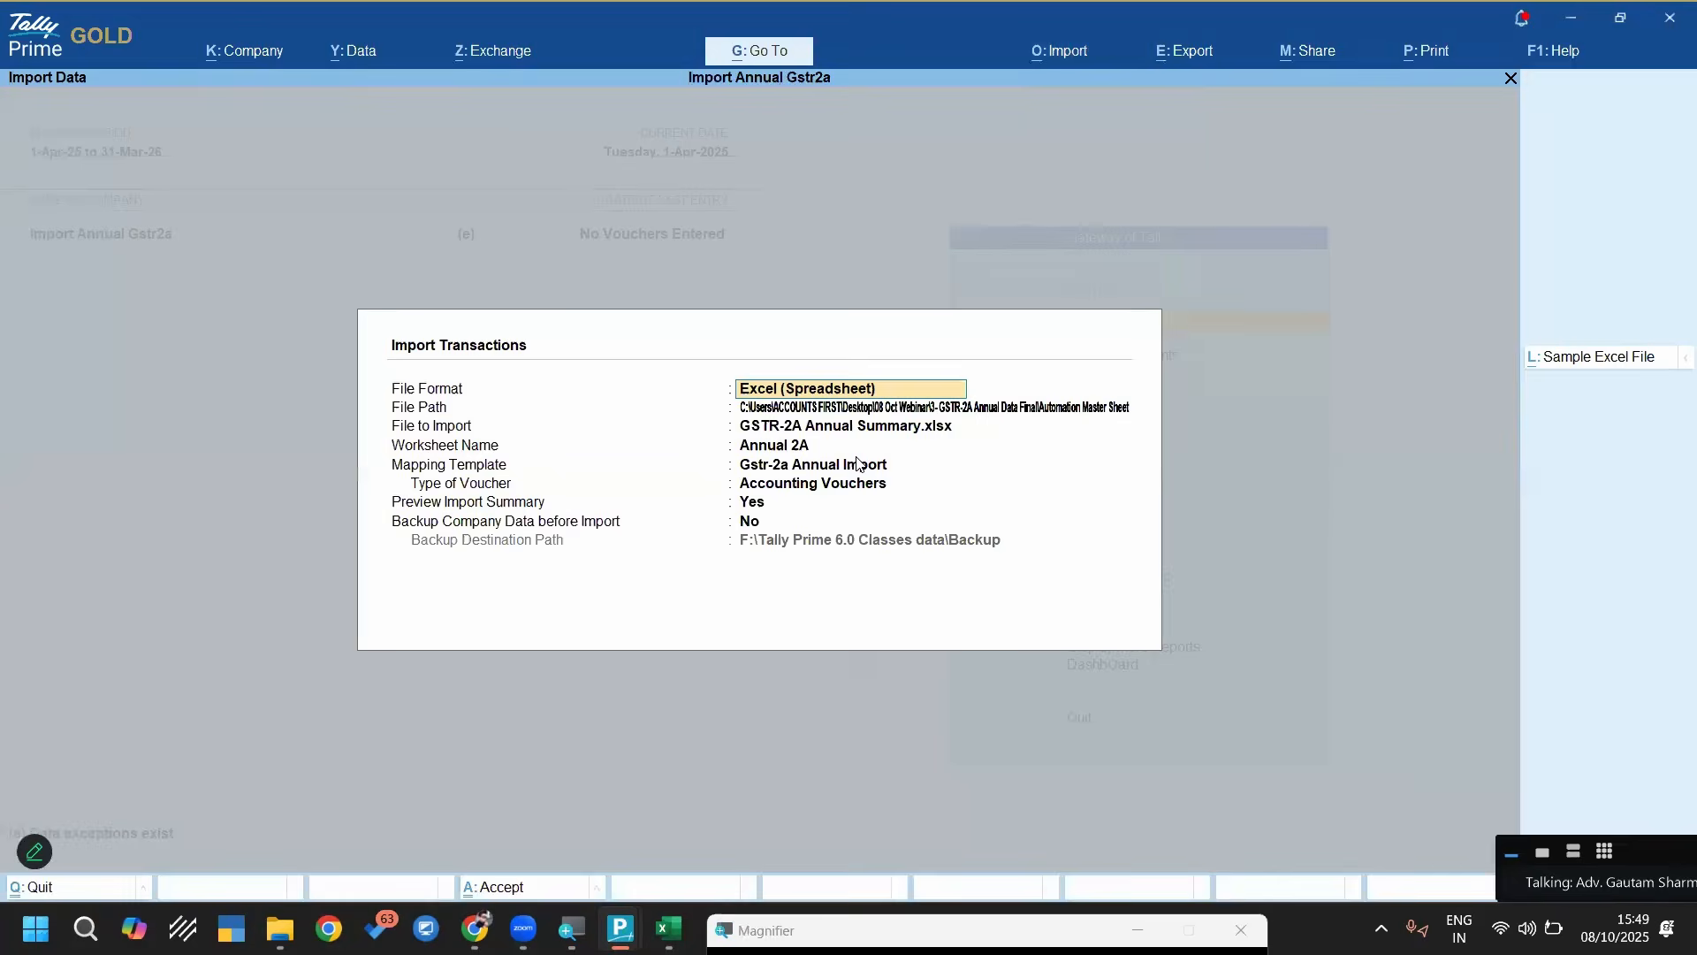
pyautogui.press('Return')
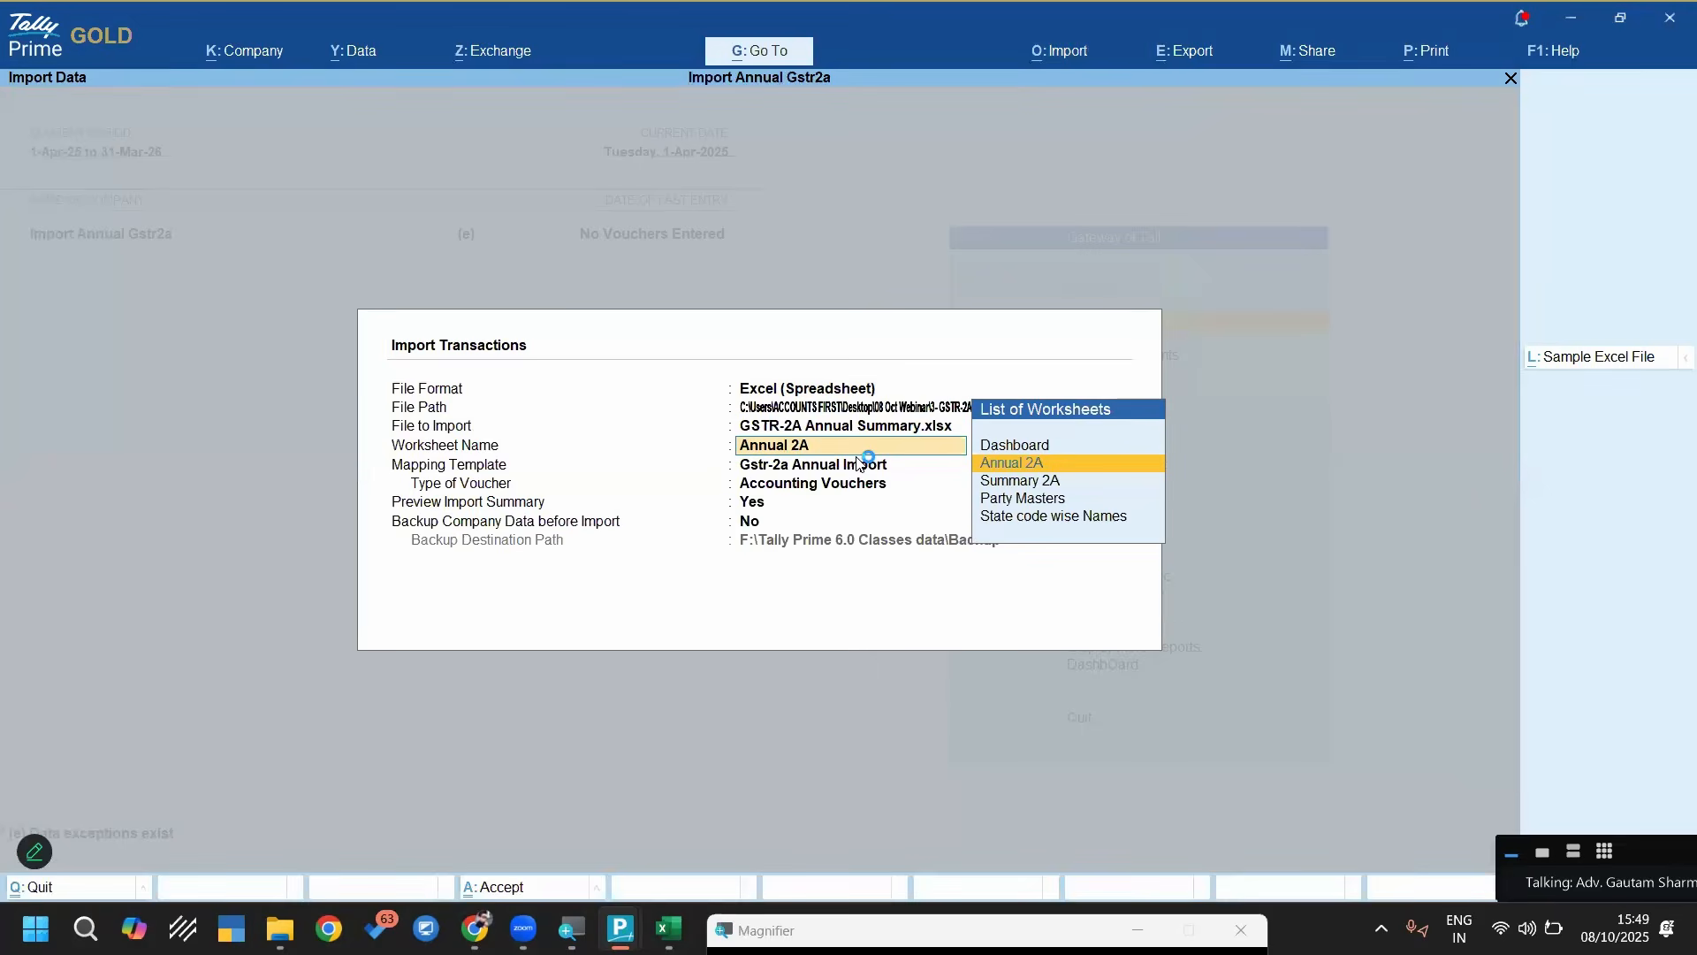
pyautogui.press('Return')
pyautogui.press('Down')
pyautogui.press('Down')
pyautogui.press('Up')
pyautogui.press('Up')
pyautogui.press('Return')
pyautogui.press('Return')
pyautogui.press('Return')
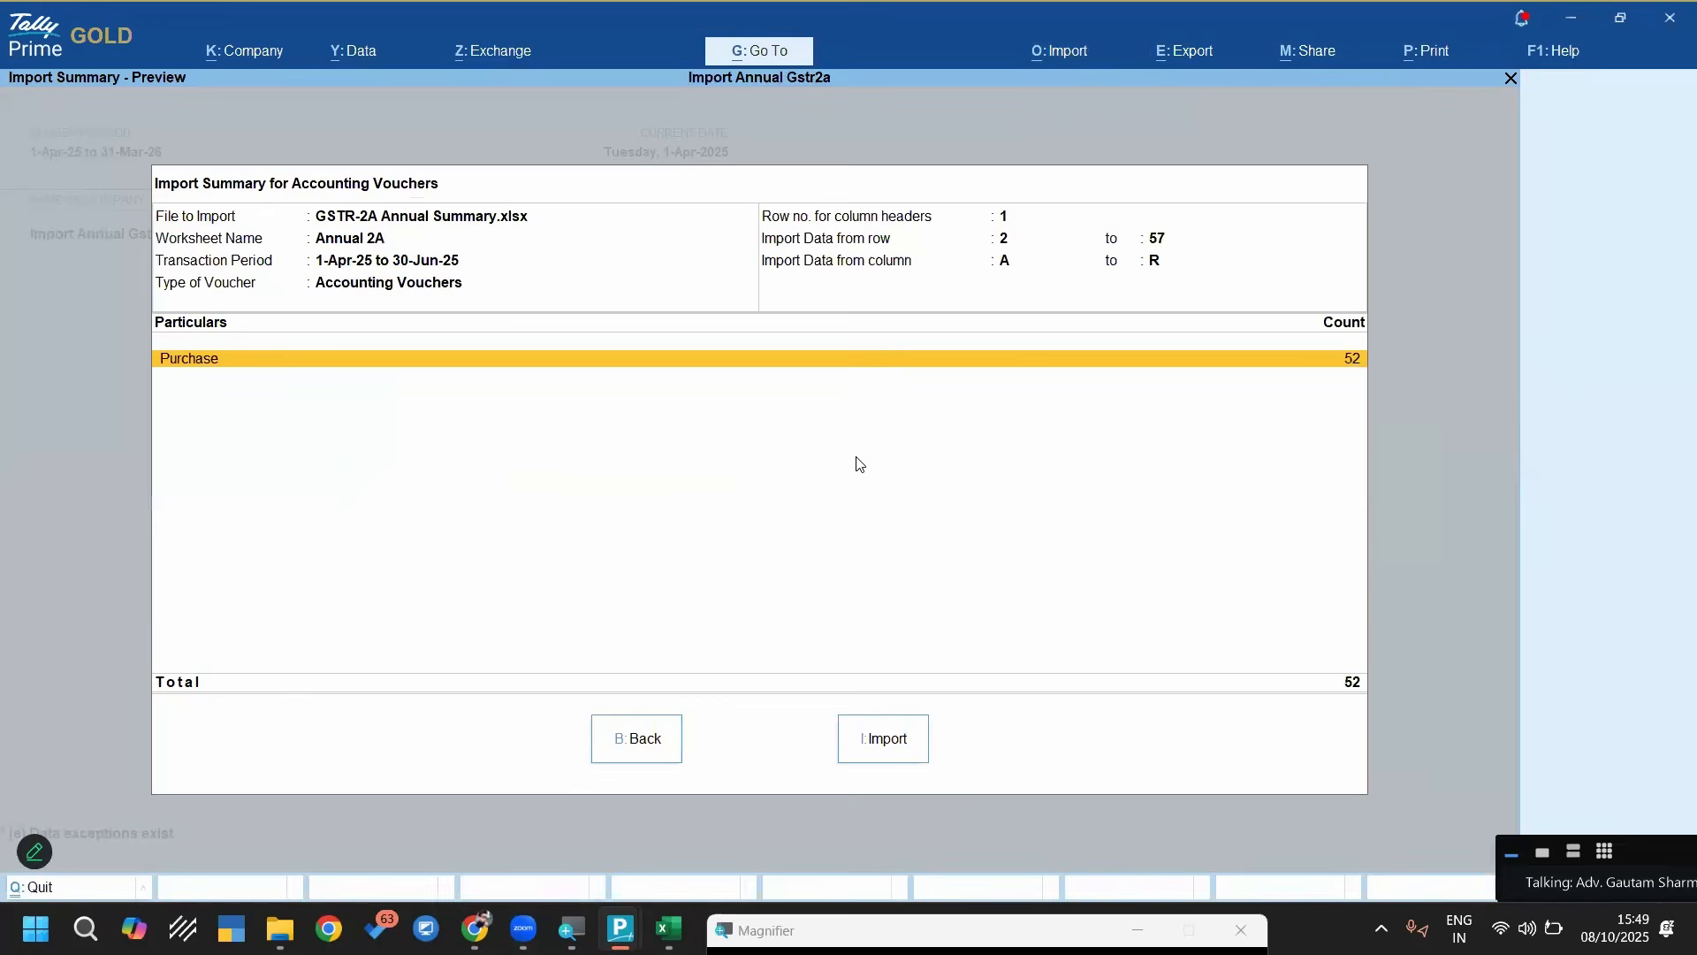
pyautogui.press('i')
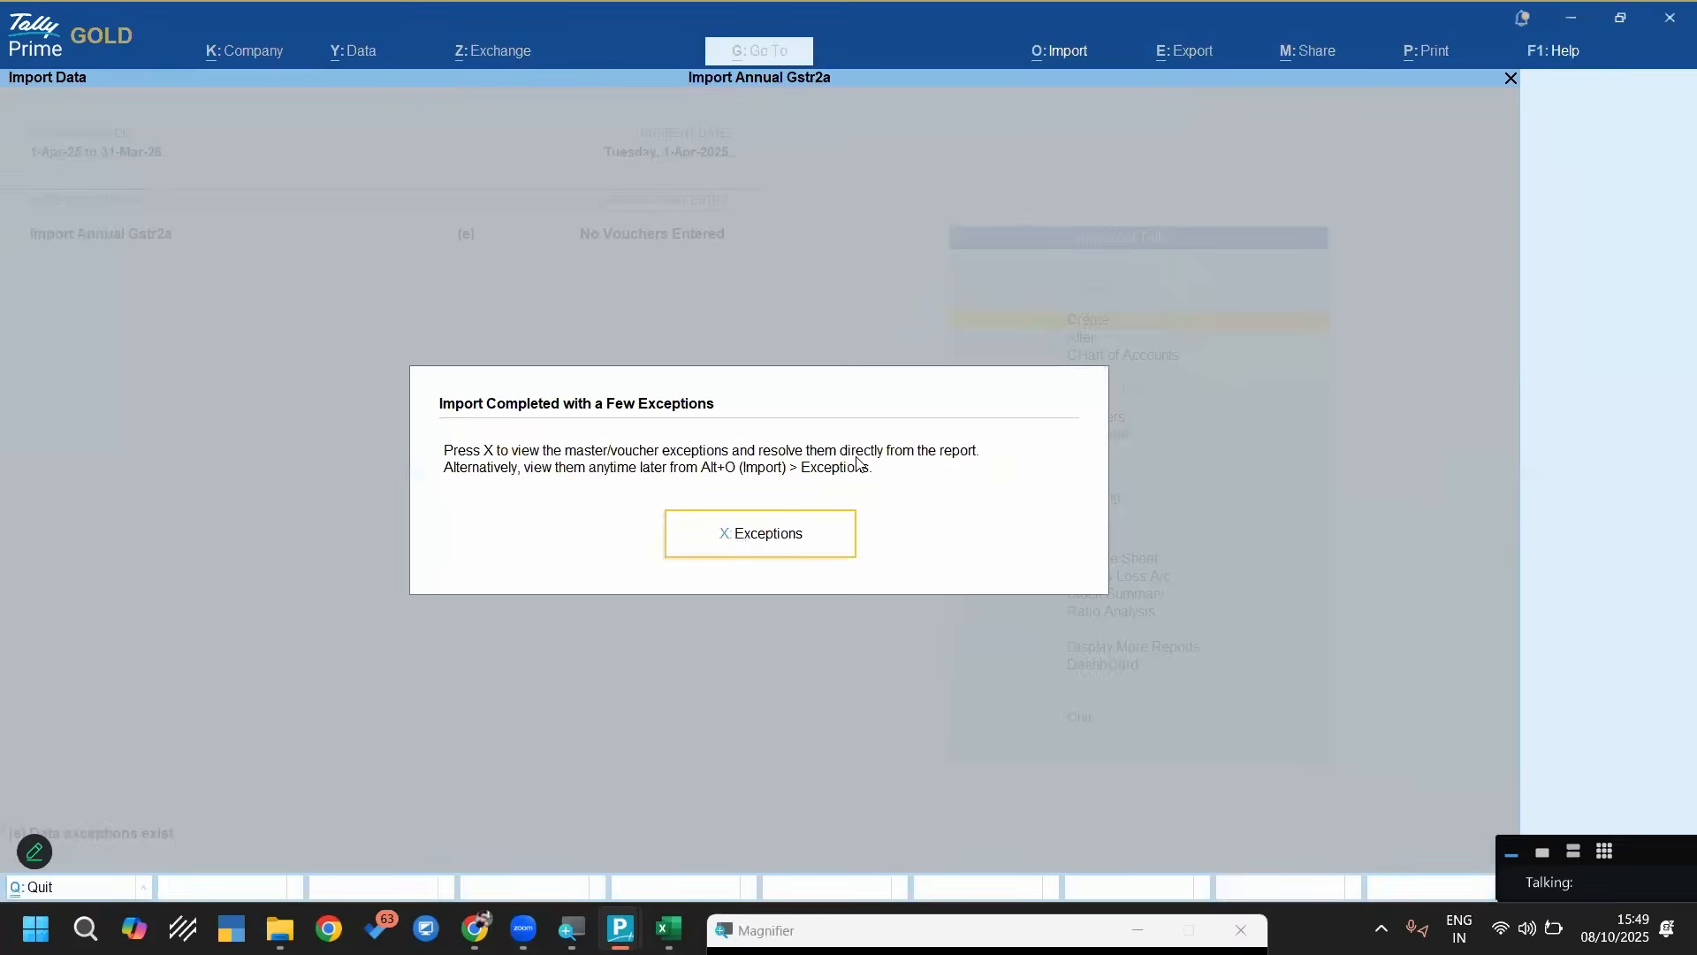
# Dismiss the import message, look for the imported vouchers in the purchase register and return to the Gateway of Tally
pyautogui.press('Escape')
pyautogui.press('d')
pyautogui.press('a')
pyautogui.press('p')
pyautogui.press('Escape')
pyautogui.press('Escape')
pyautogui.press('Escape')
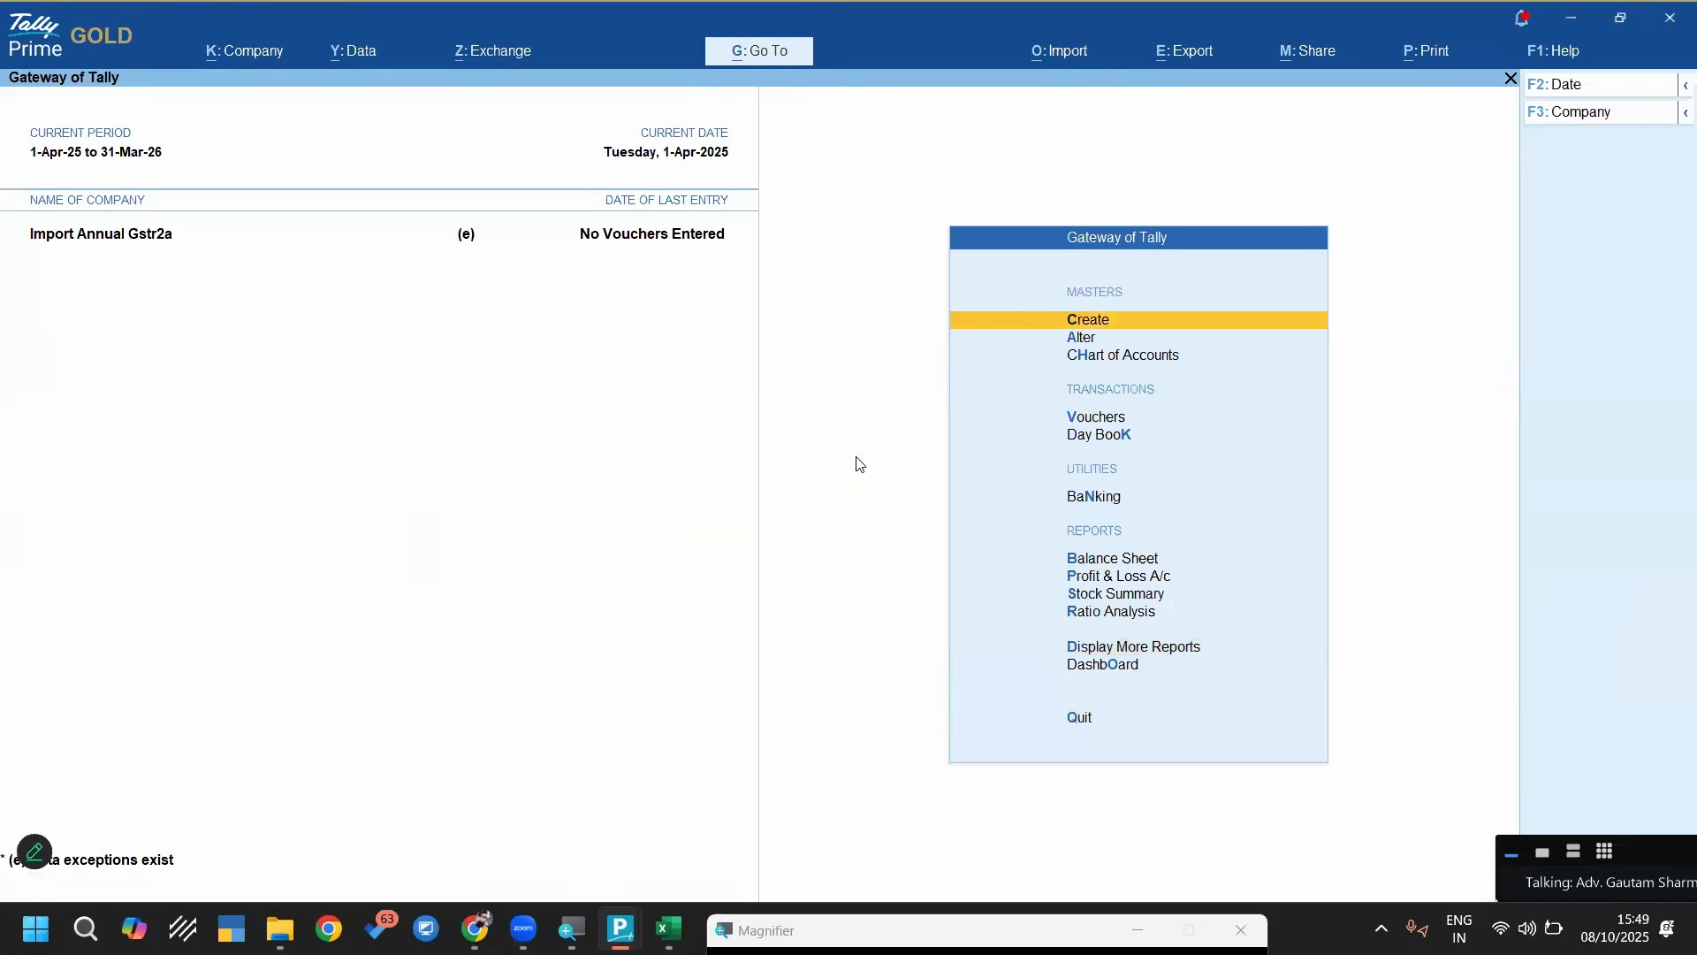
# Open the import exceptions report and drill down to the ledgers listed under Referenced master is missing
pyautogui.hotkey('alt', 'y')
pyautogui.press('Down')
pyautogui.press('Down')
pyautogui.press('Down')
pyautogui.press('Down')
pyautogui.press('Down')
pyautogui.press('Return')
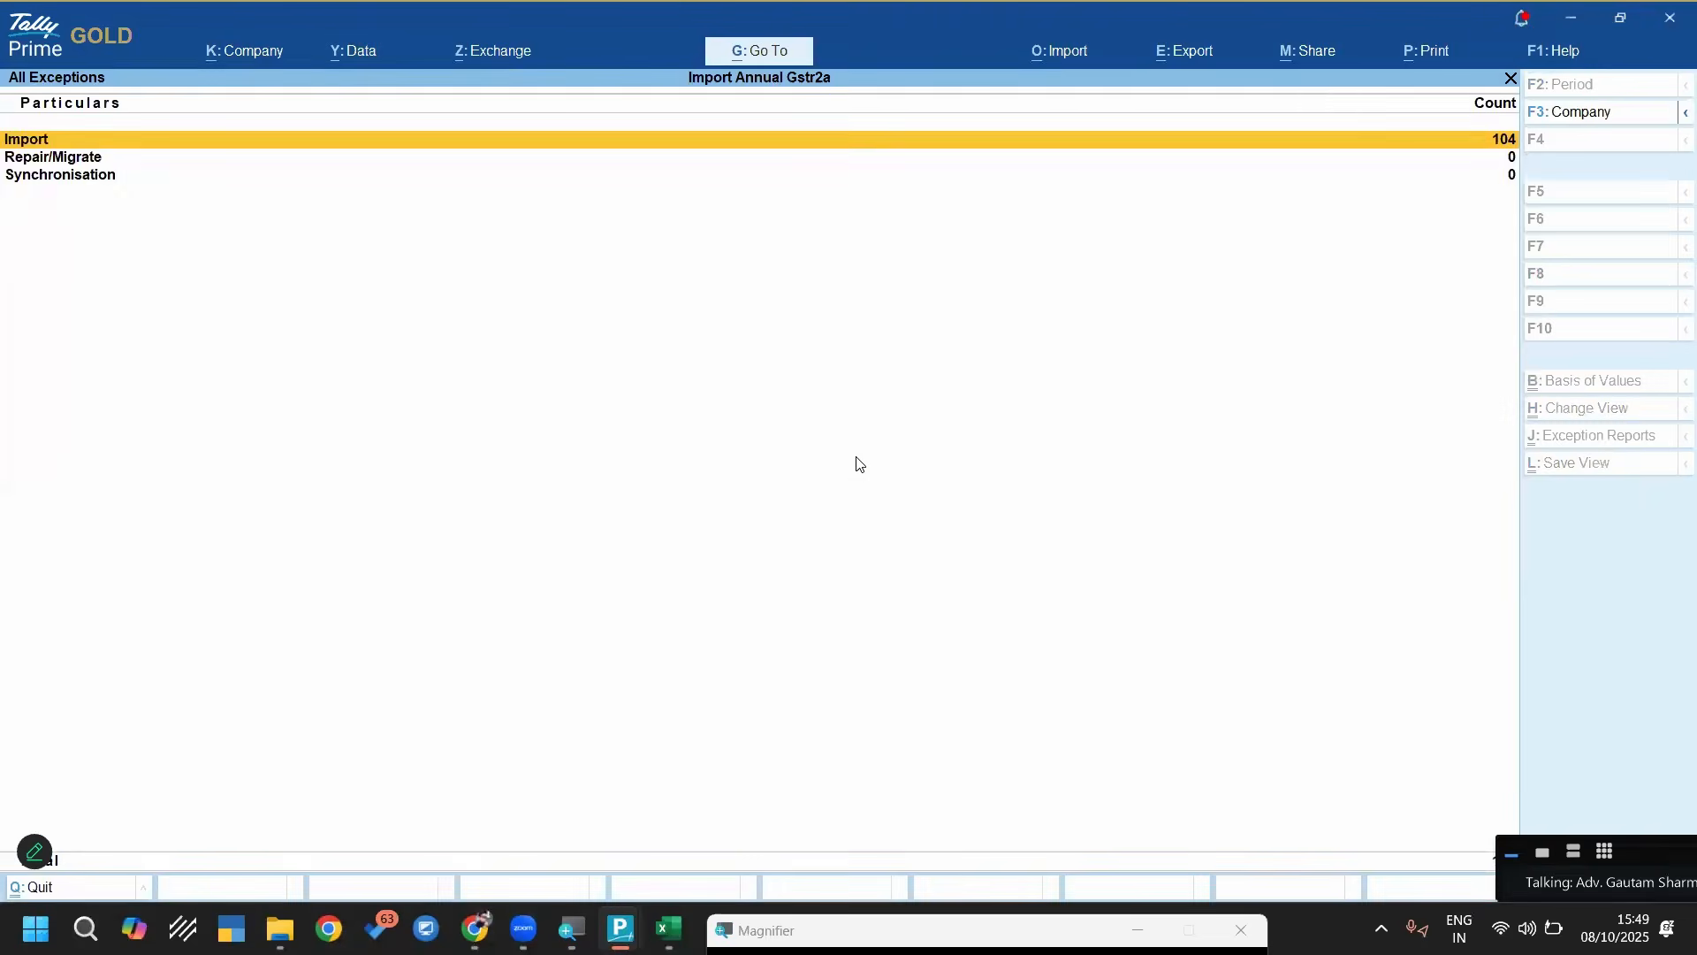
pyautogui.press('Return')
pyautogui.press('Down')
pyautogui.press('Down')
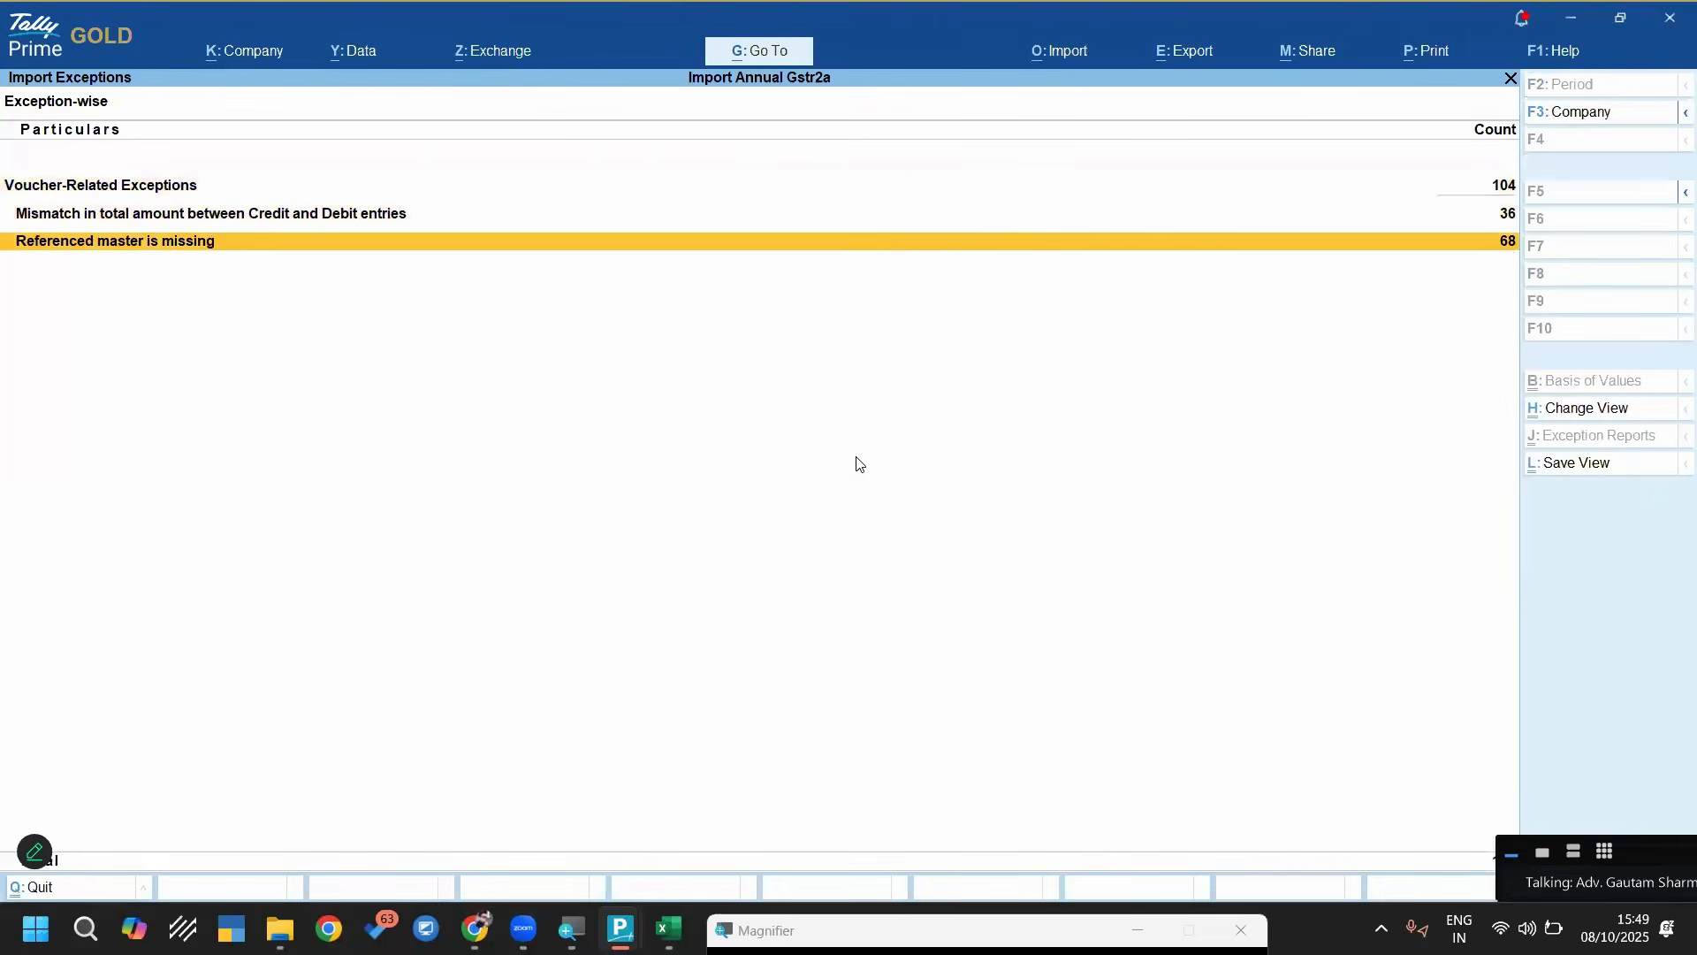
pyautogui.press('Return')
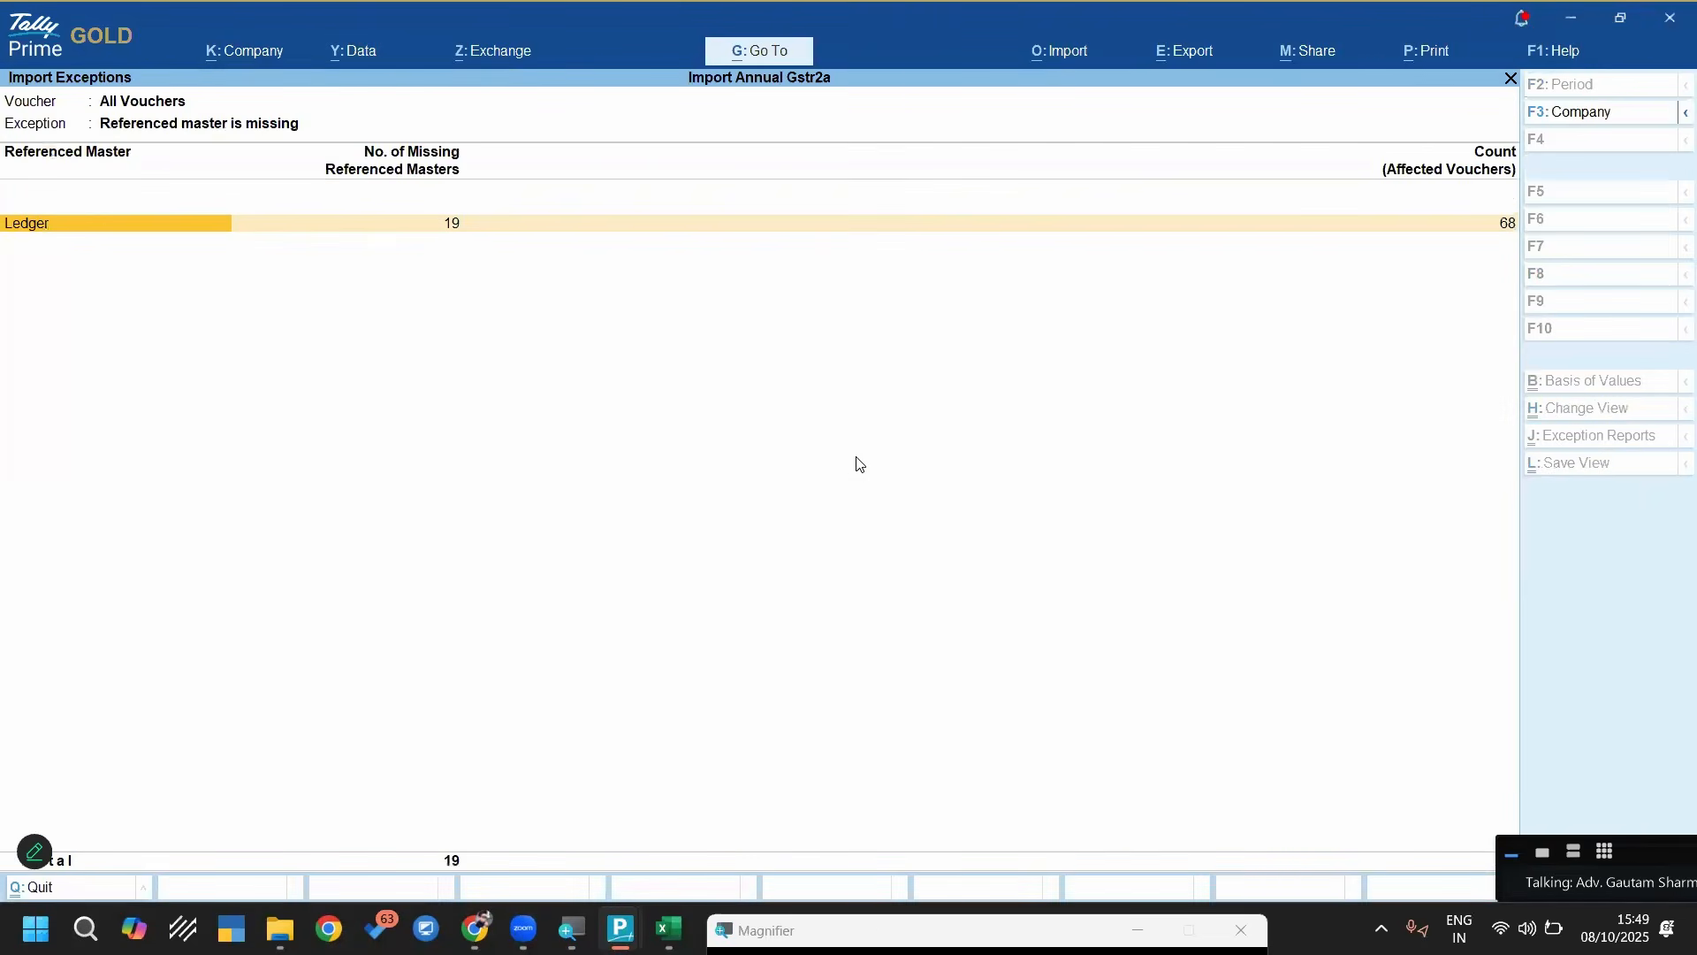
pyautogui.press('Return')
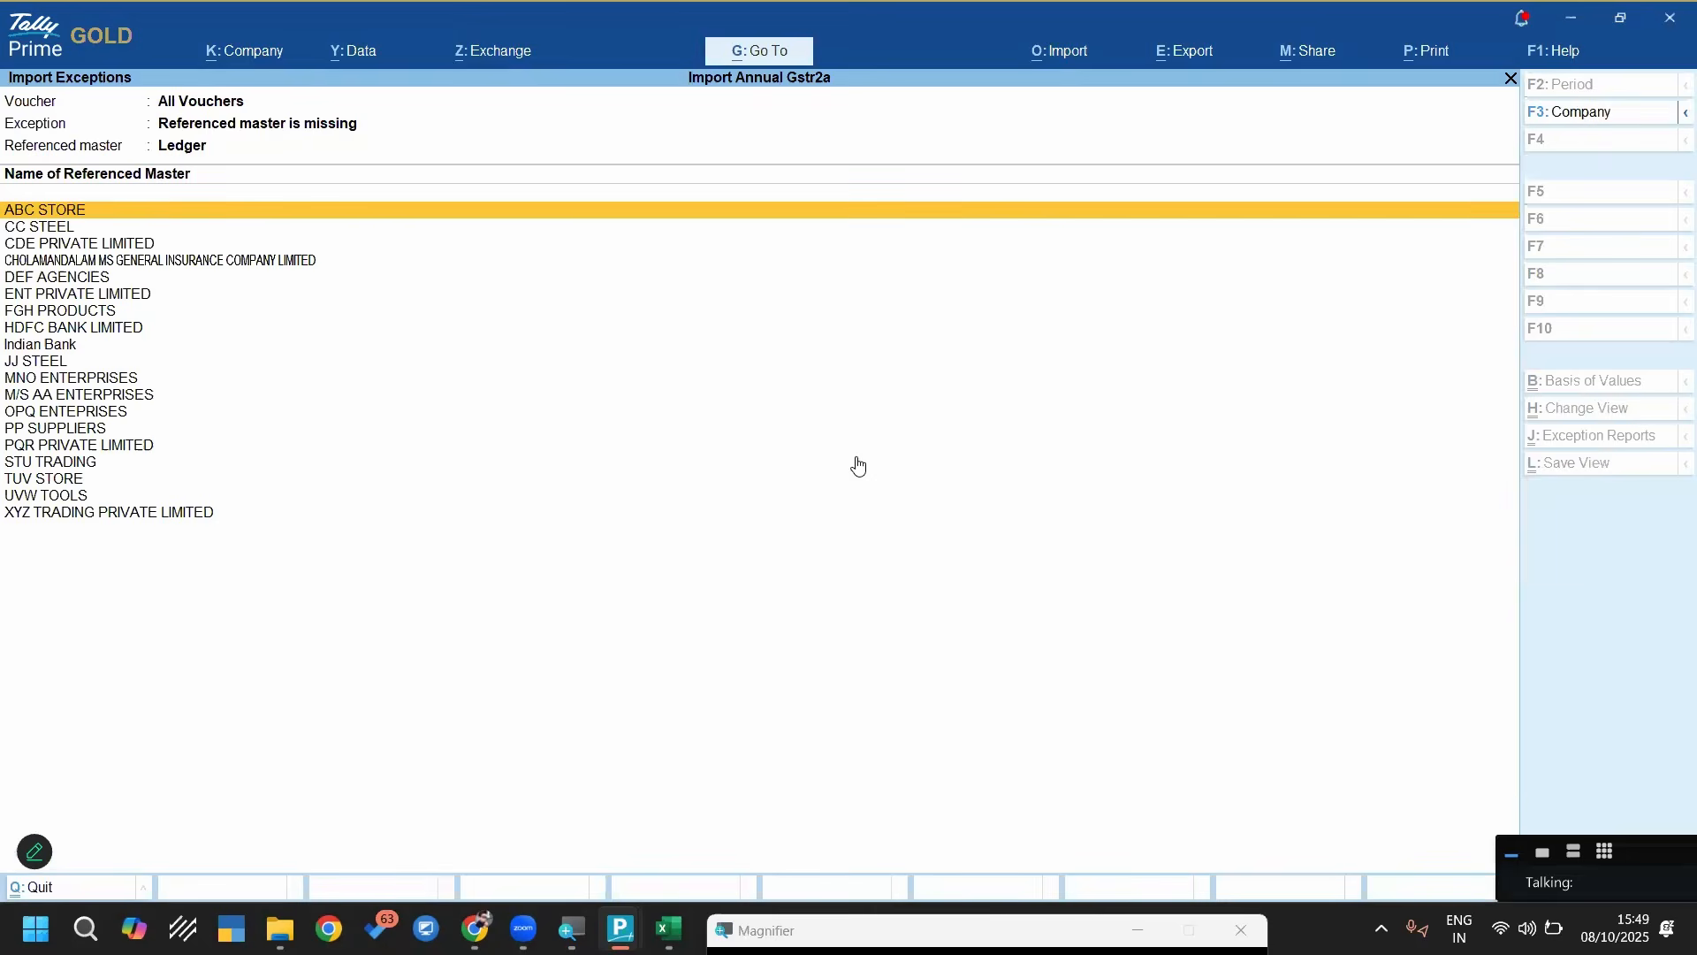
# Create the missing CDE PRIVATE LIMITED ledger under Purchase Accounts from the import exceptions
pyautogui.press('Return')
pyautogui.press('Return')
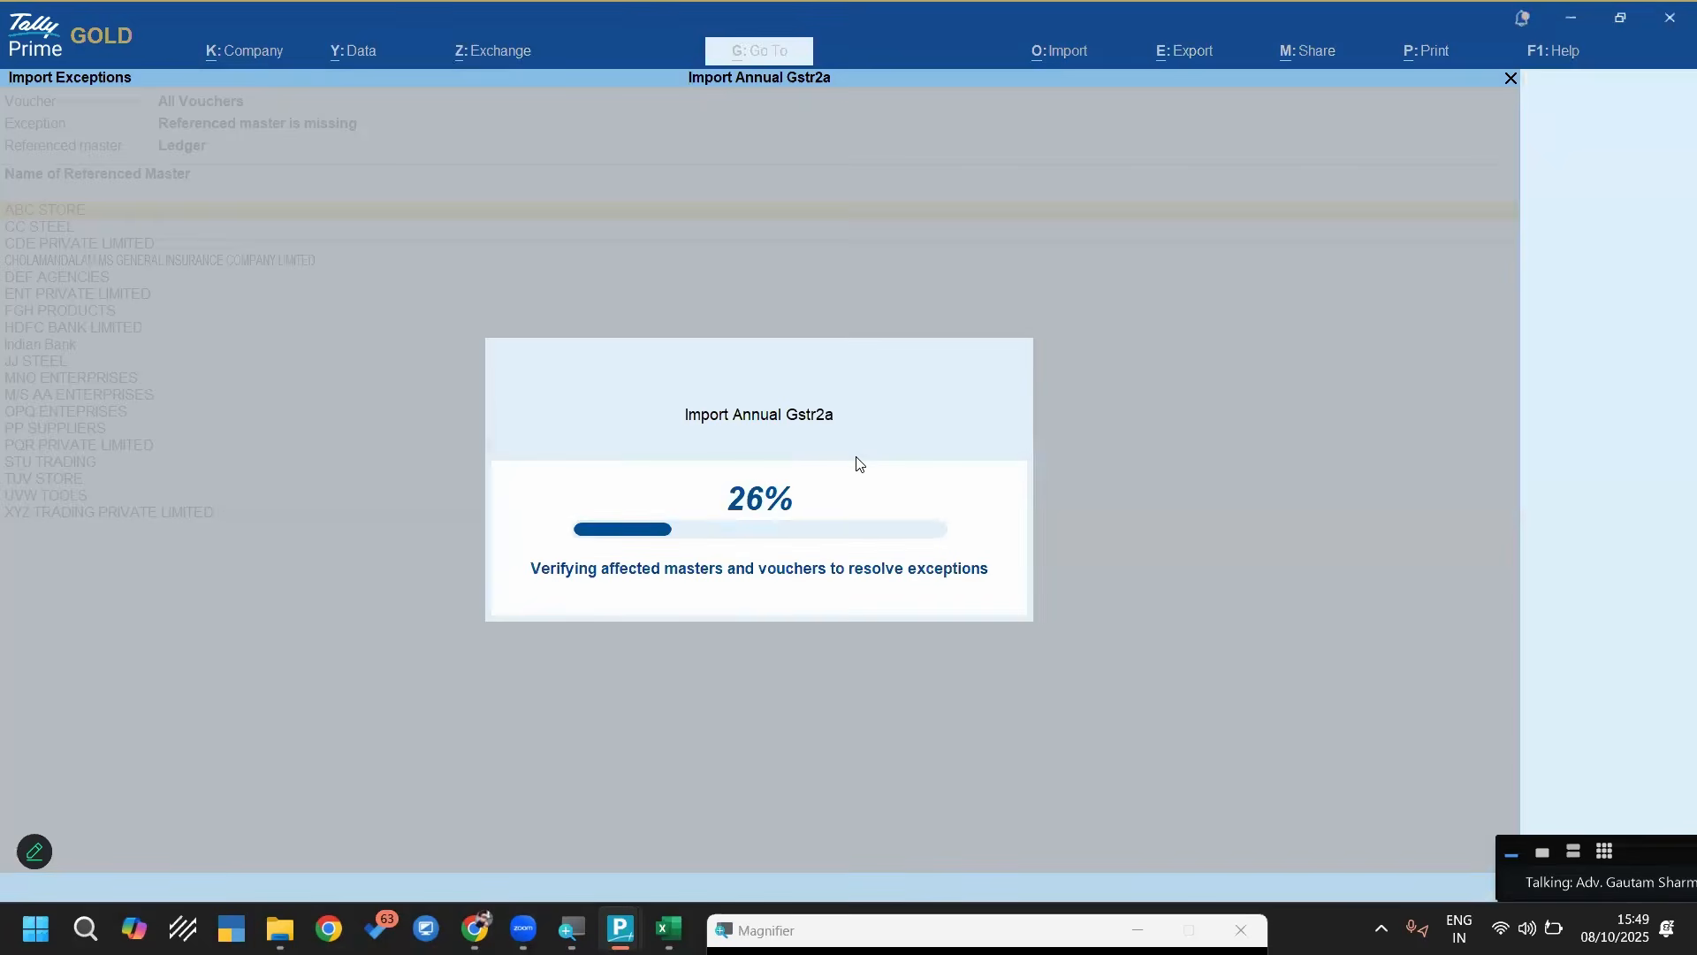
pyautogui.press('Return')
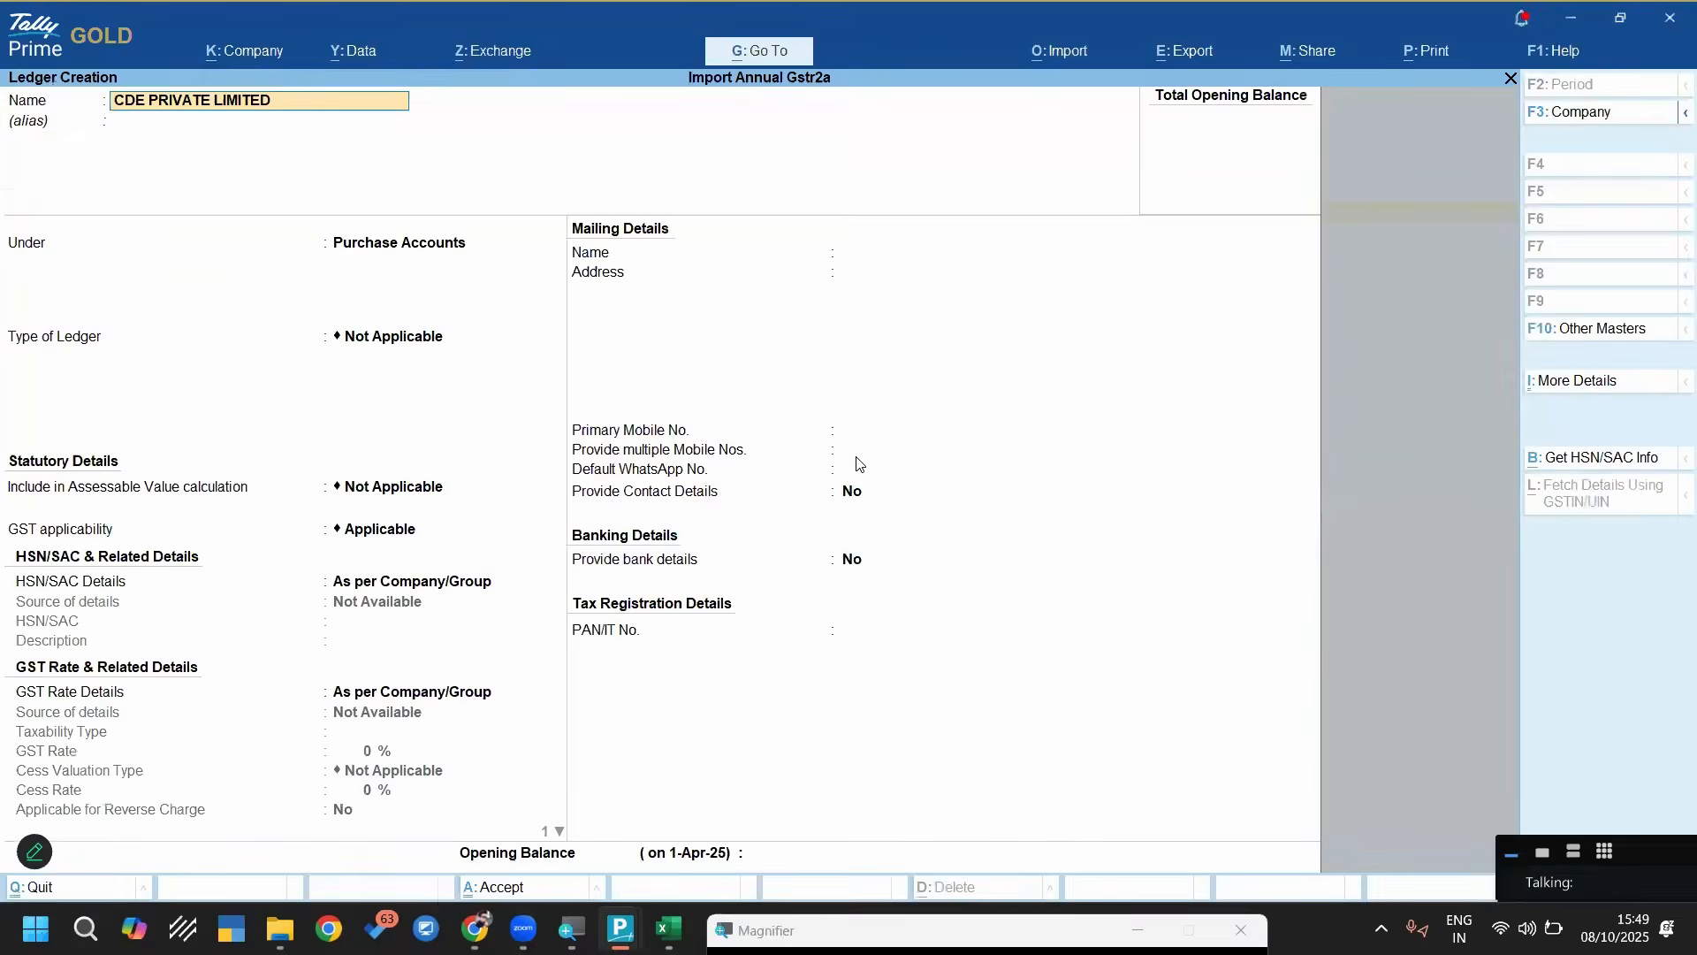
pyautogui.hotkey('ctrl', 'a')
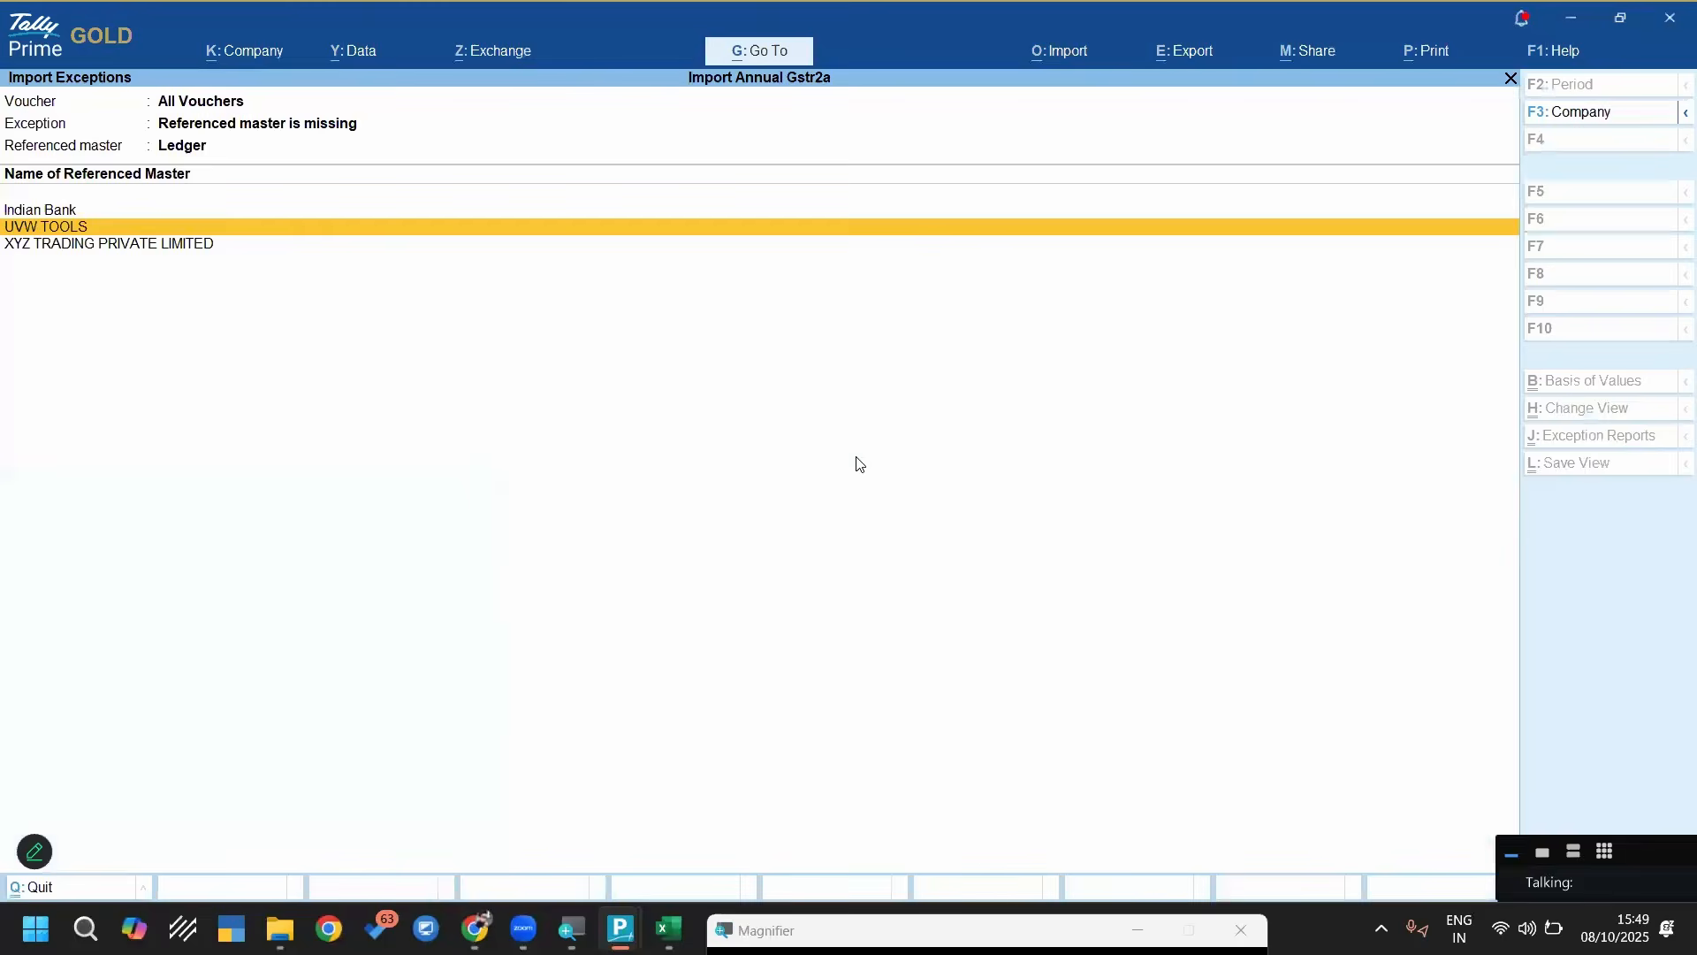
# Create the missing UVW TOOLS ledger under Sundry Creditors from the import exceptions
pyautogui.press('Return')
pyautogui.press('Return')
pyautogui.write('Cre')
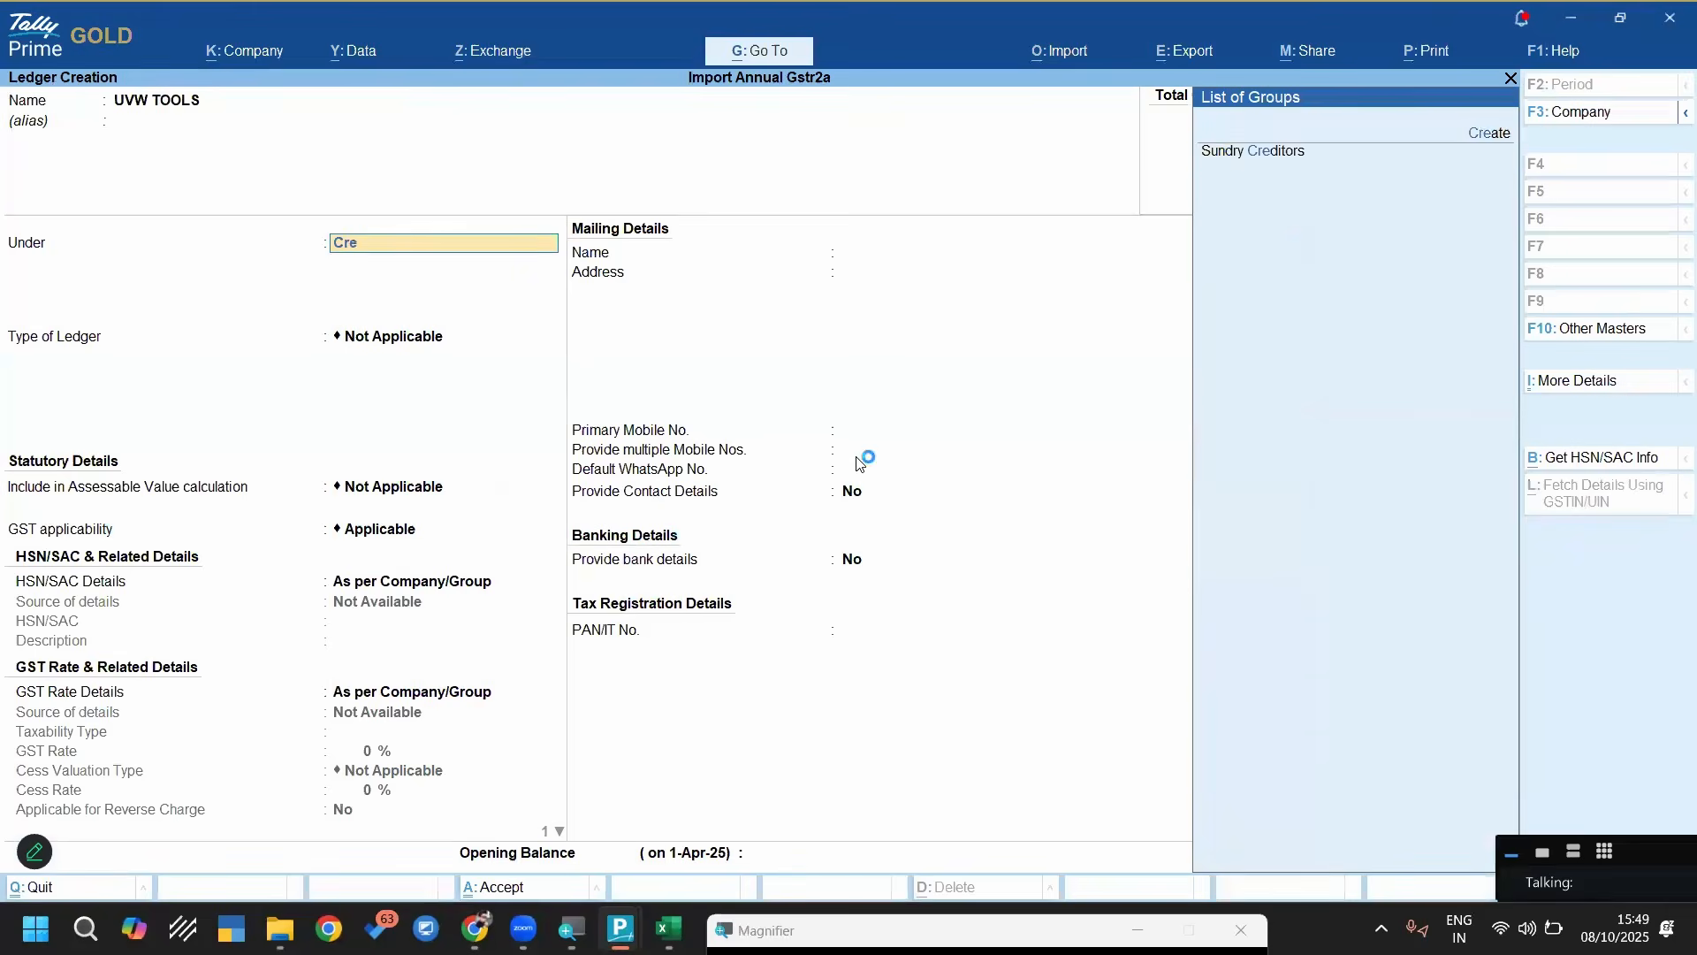
pyautogui.press('Return')
pyautogui.hotkey('ctrl', 'a')
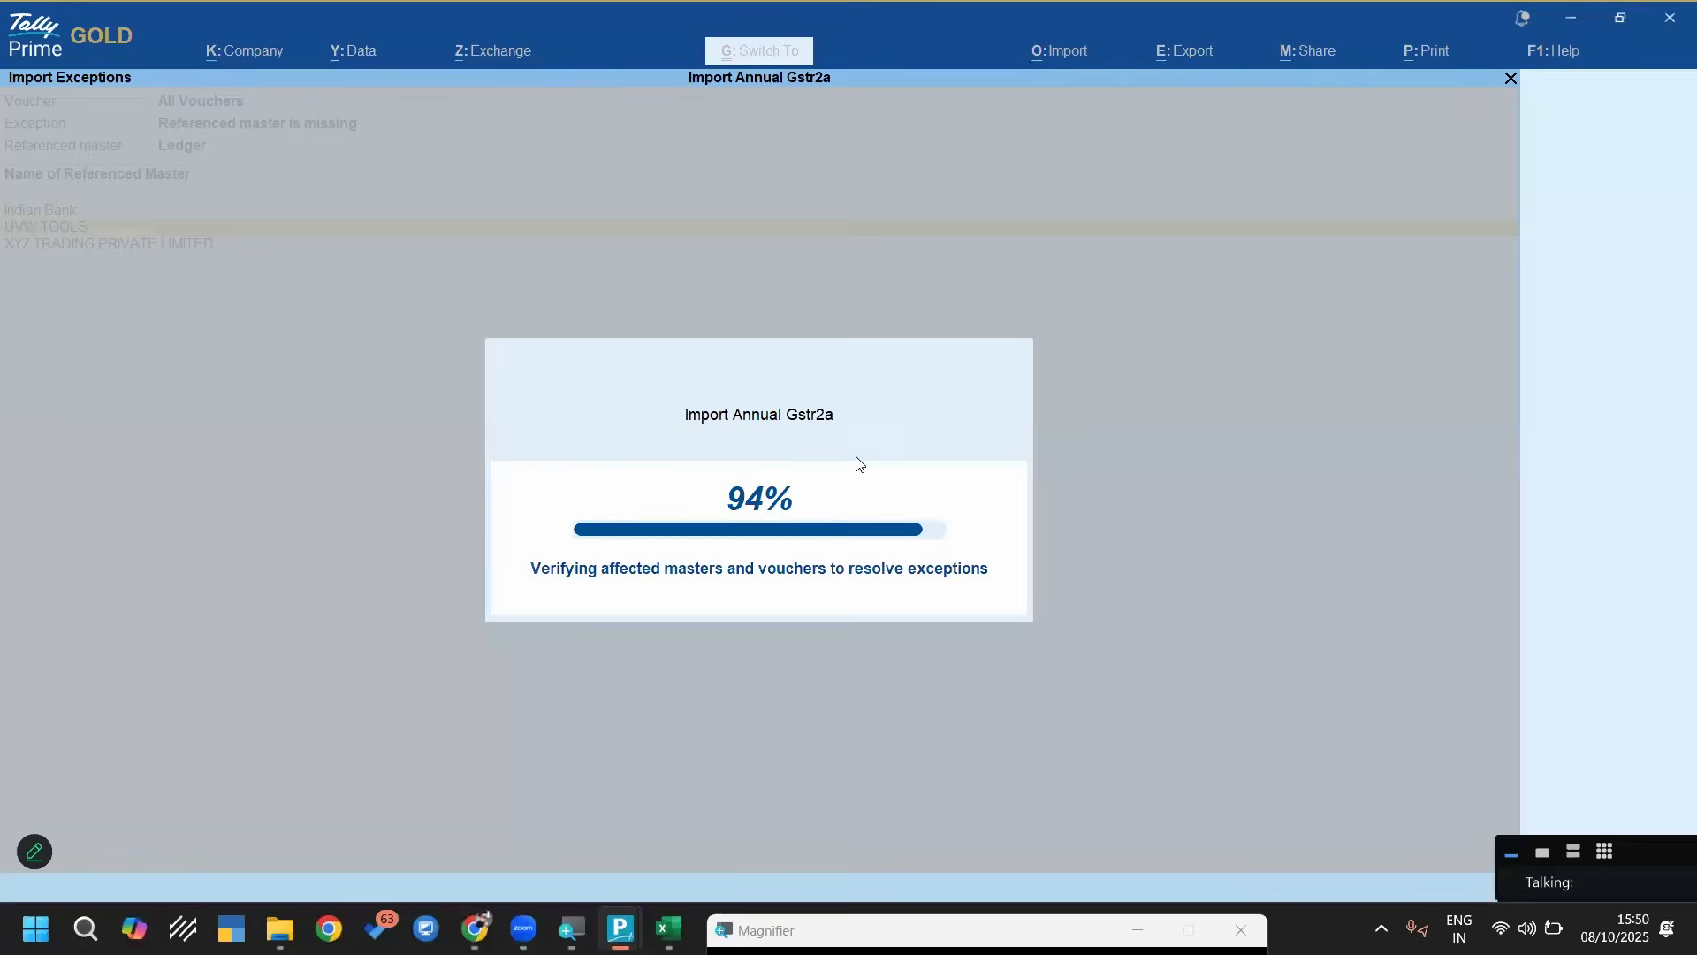
# Create the missing Indian Bank and XYZ TRADING PRIVATE LIMITED ledgers under Sundry Creditors
pyautogui.press('Return')
pyautogui.press('Return')
pyautogui.press('Return')
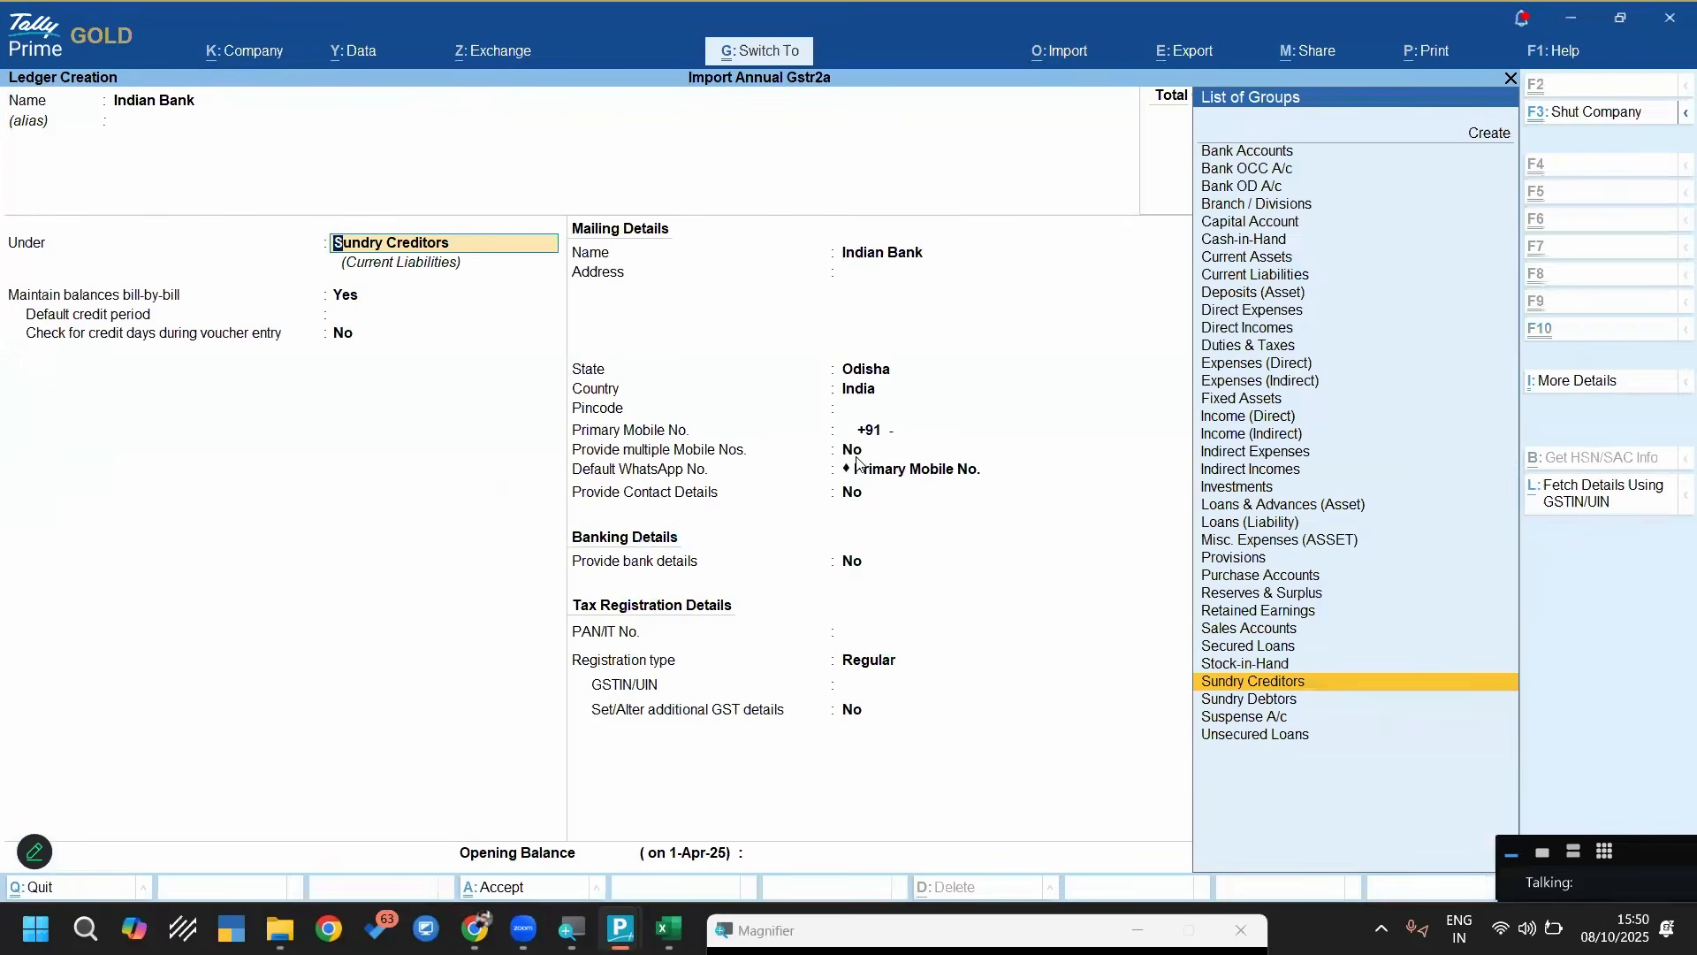
pyautogui.hotkey('ctrl', 'a')
pyautogui.press('Return')
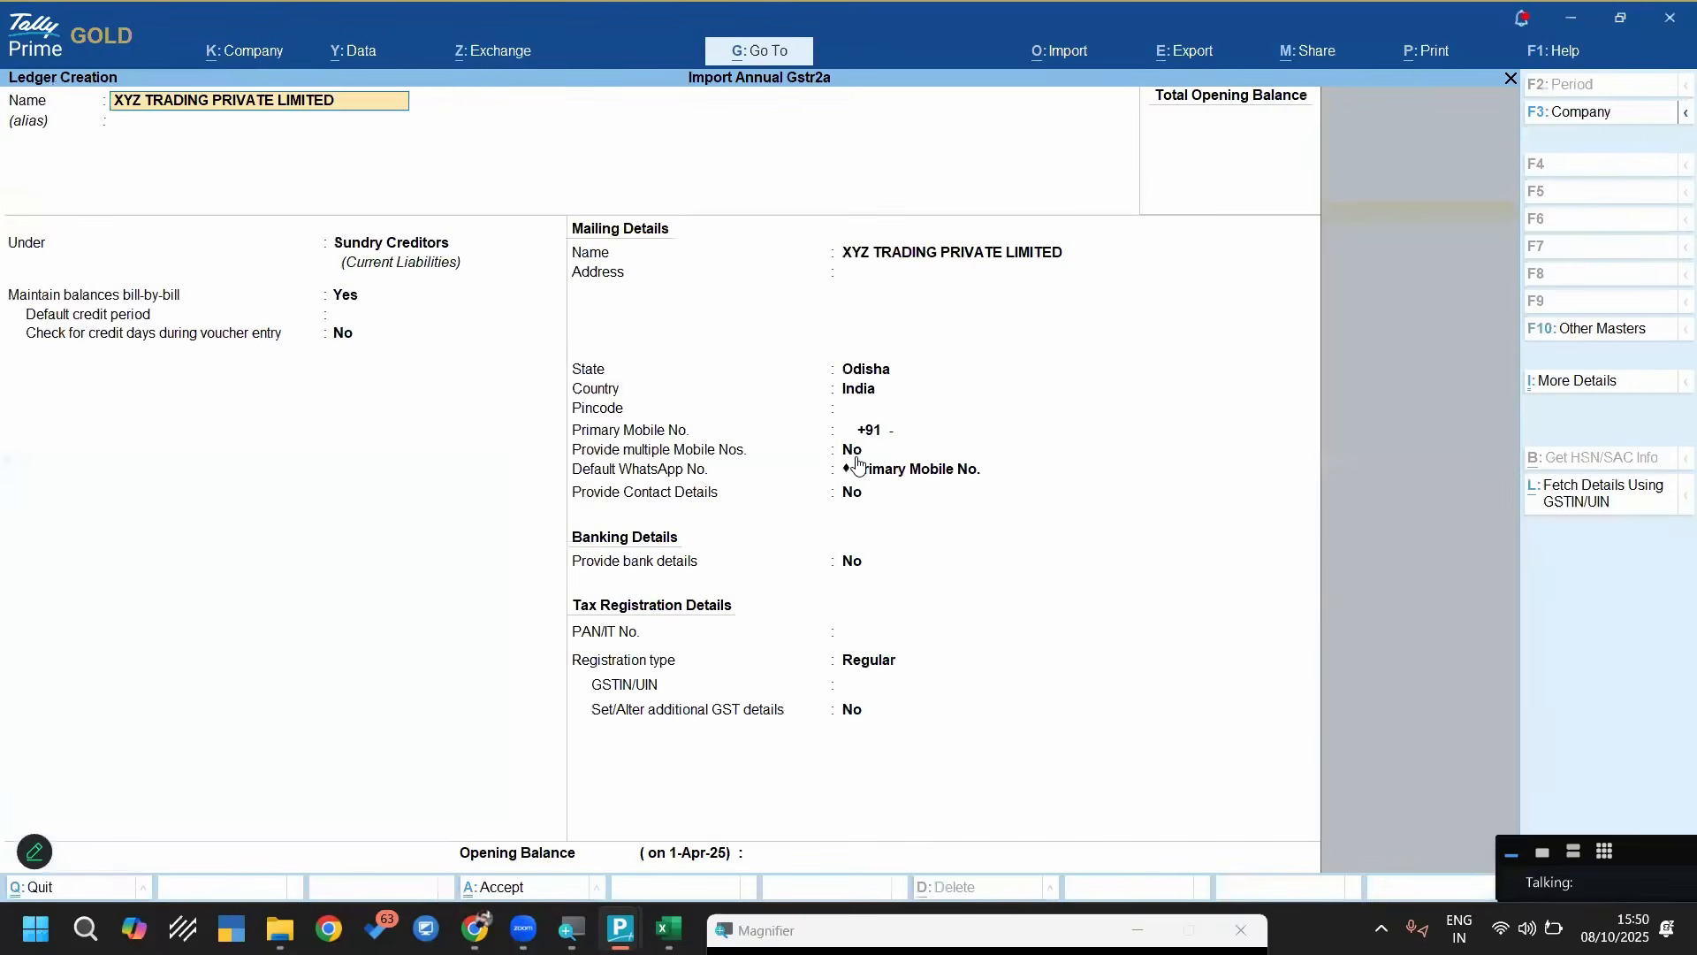
pyautogui.hotkey('ctrl', 'a')
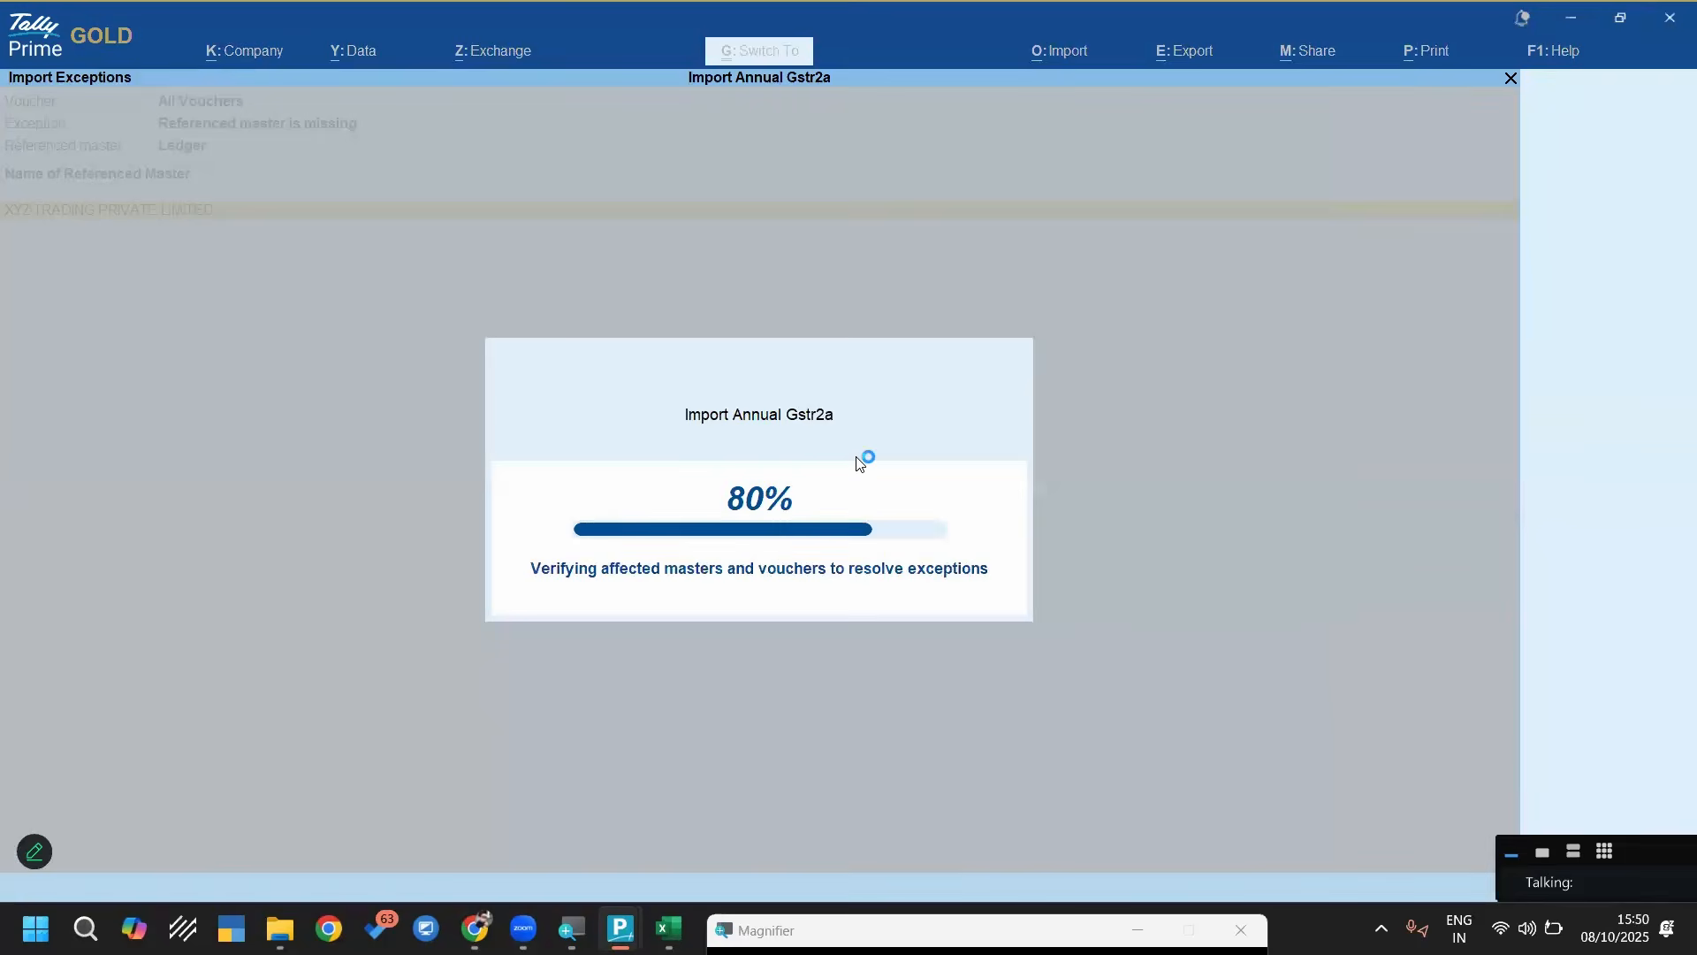
# Check the remaining voucher exceptions for mismatched credit and debit totals, then return to the Gateway of Tally
pyautogui.press('Escape')
pyautogui.press('Escape')
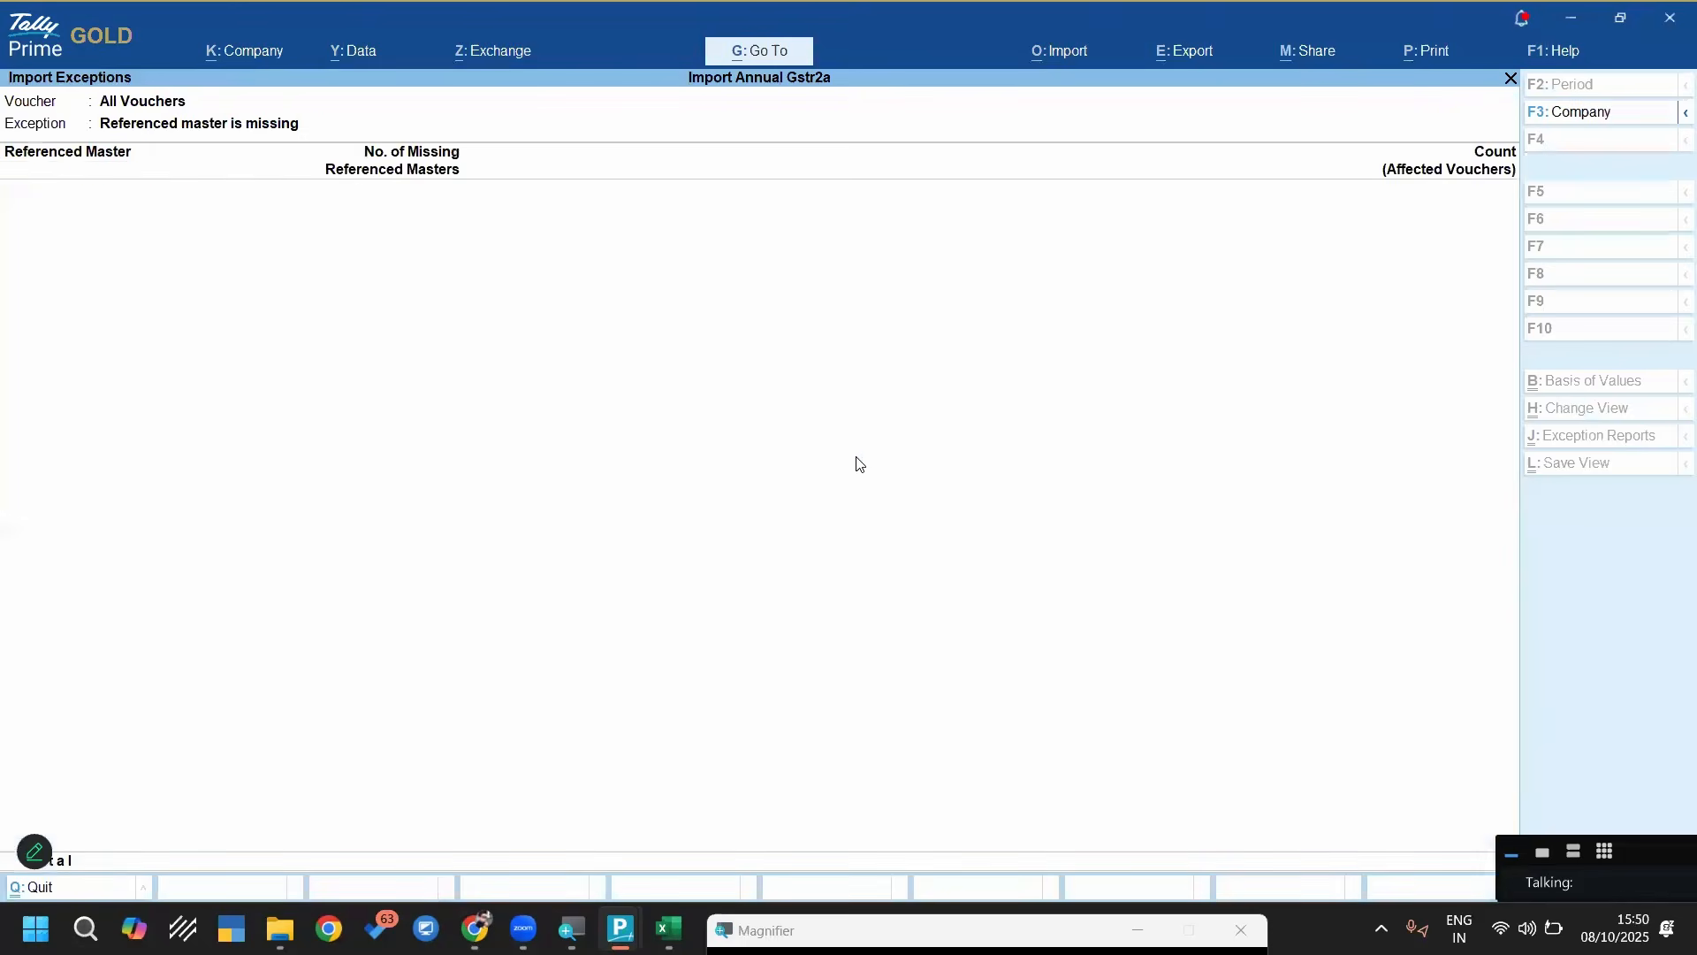
pyautogui.press('Down')
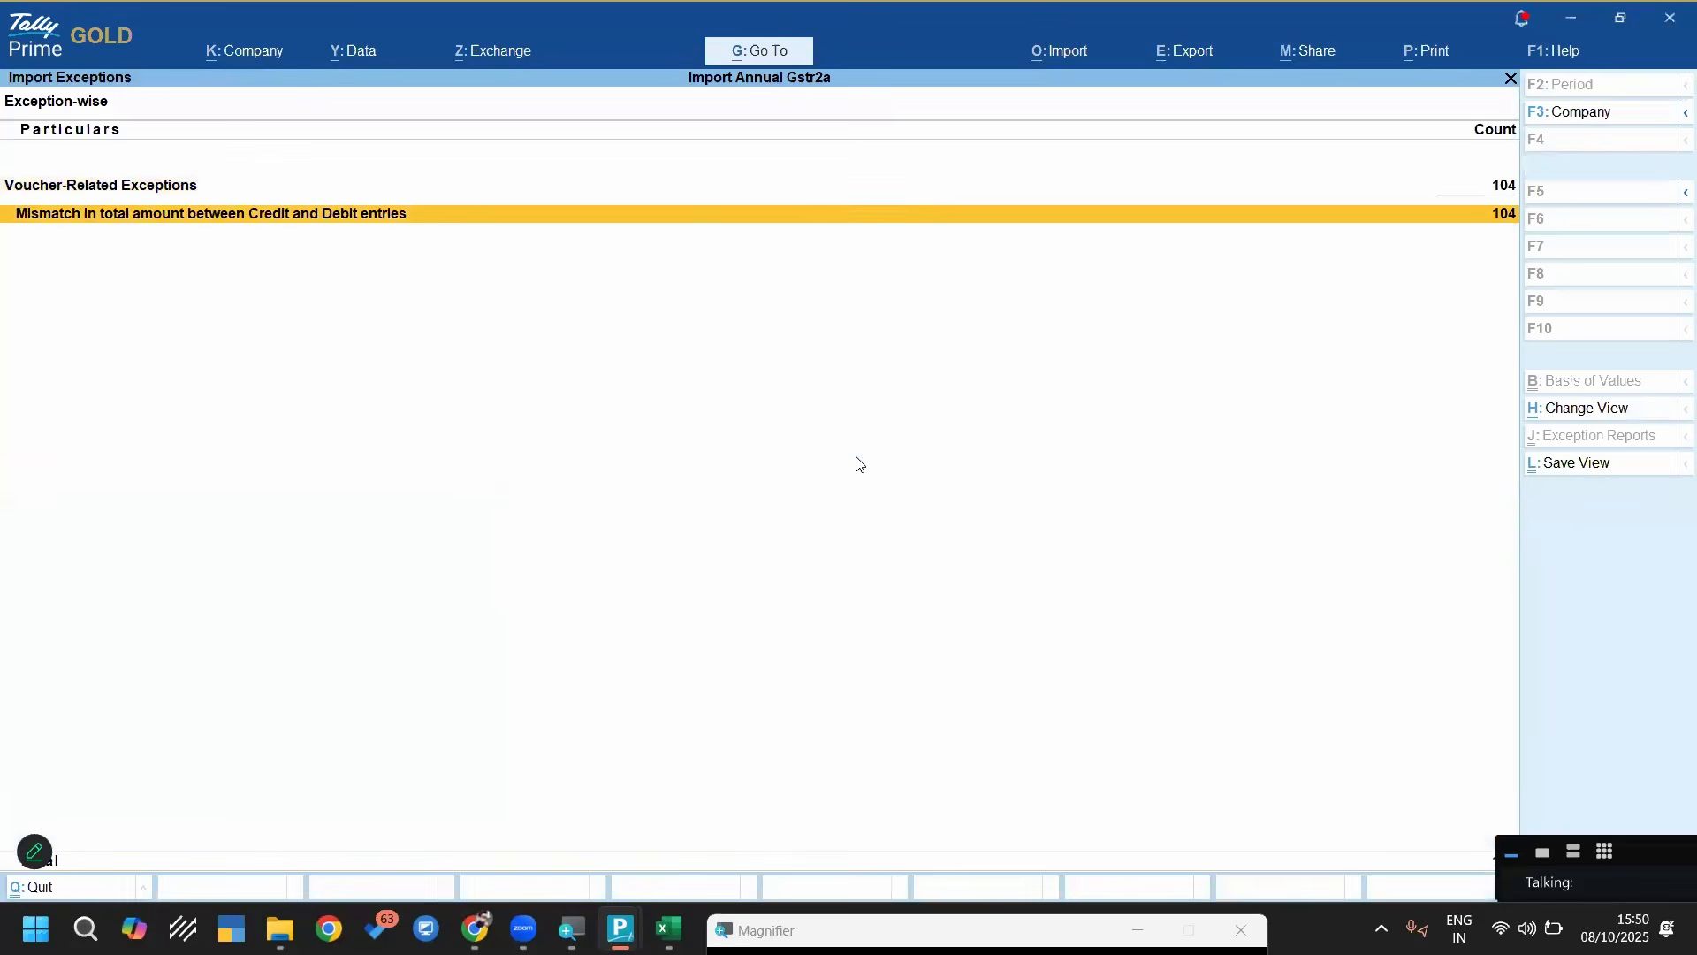
pyautogui.press('Return')
pyautogui.press('Return')
pyautogui.press('Escape')
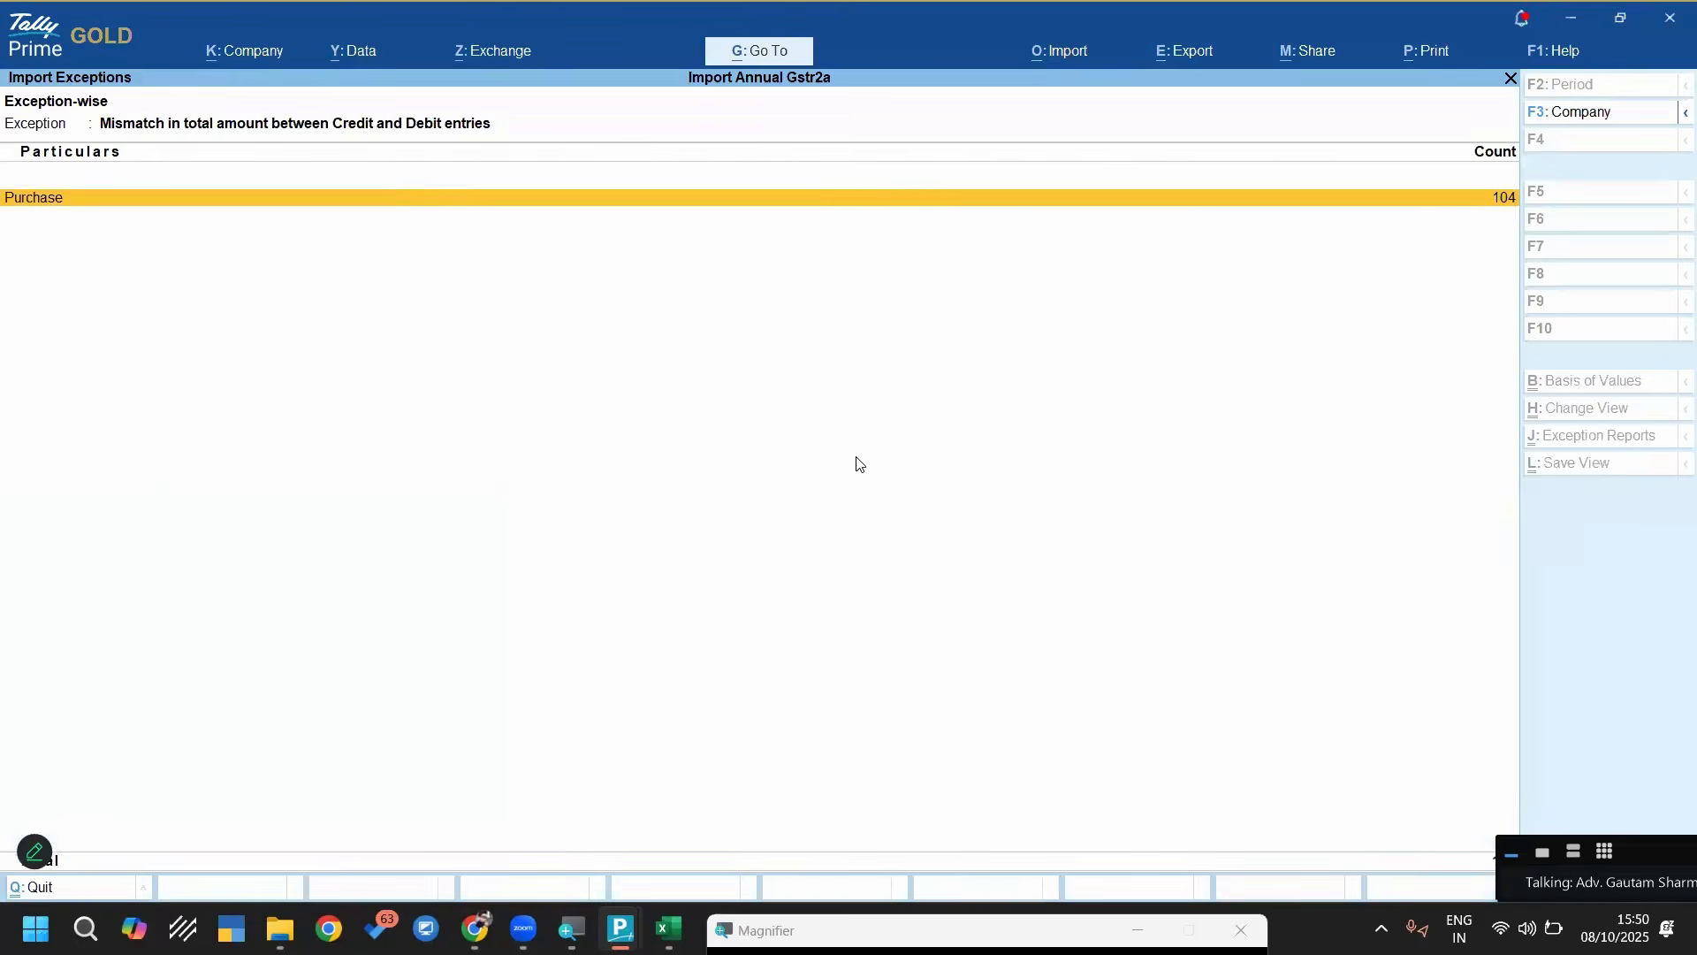
pyautogui.press('Escape')
pyautogui.press('Escape')
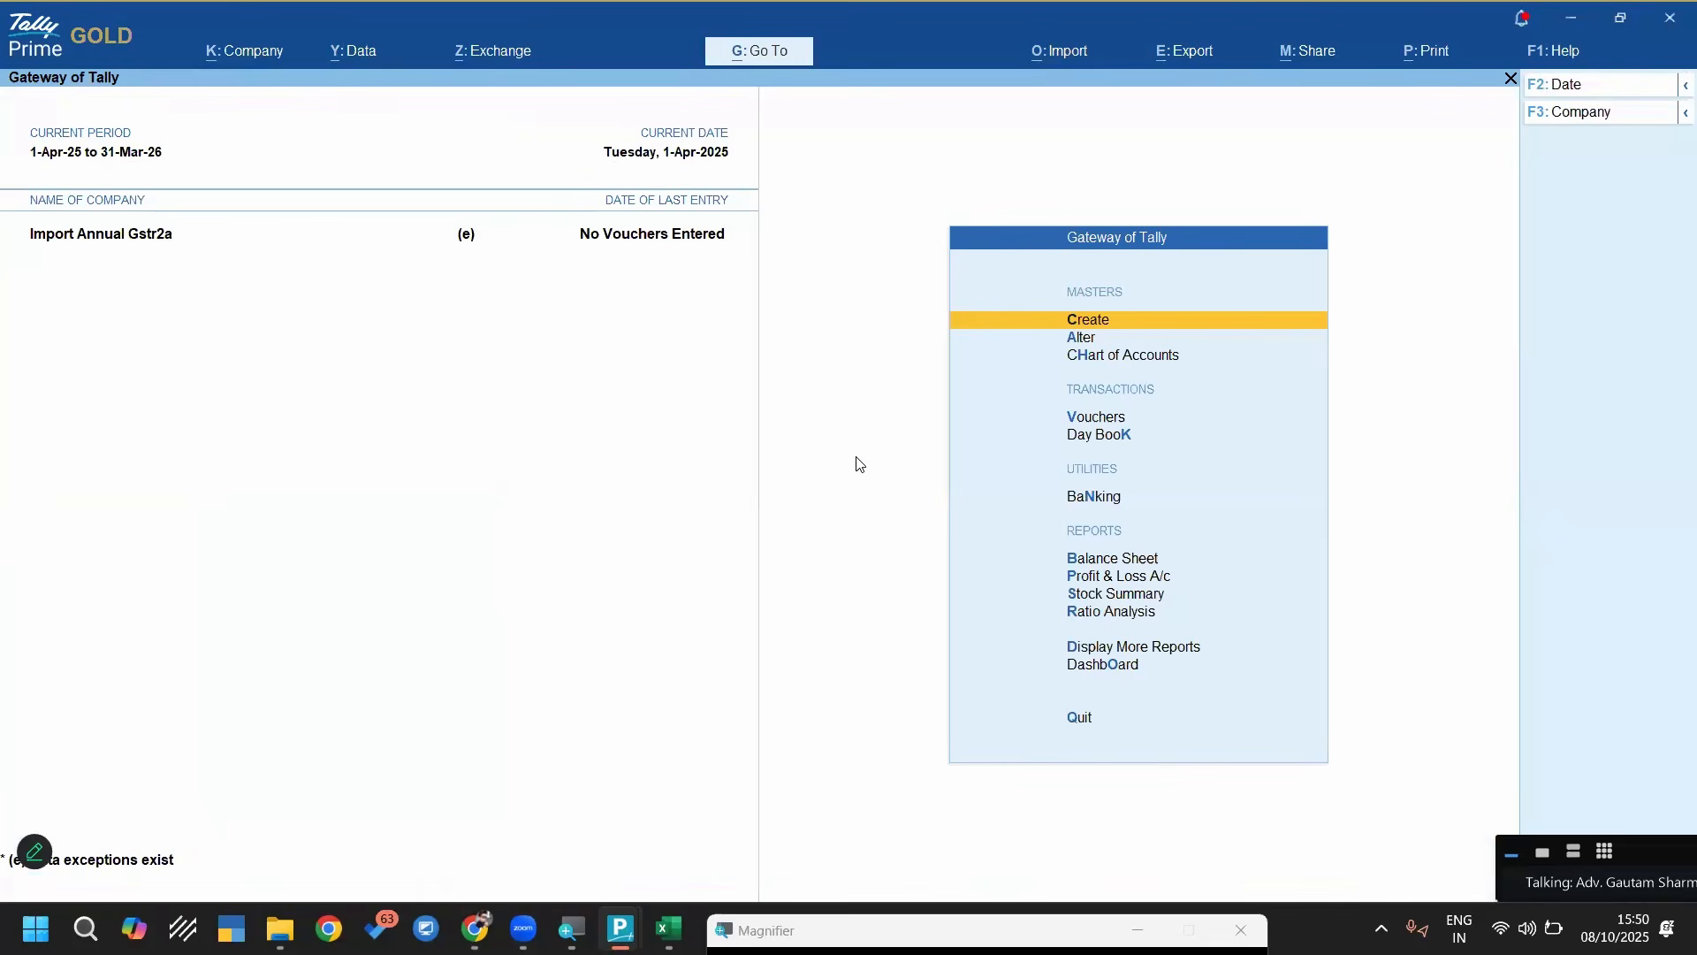
pyautogui.press('F1')
pyautogui.press('Up')
pyautogui.press('Up')
pyautogui.press('Up')
pyautogui.press('Up')
pyautogui.press('Up')
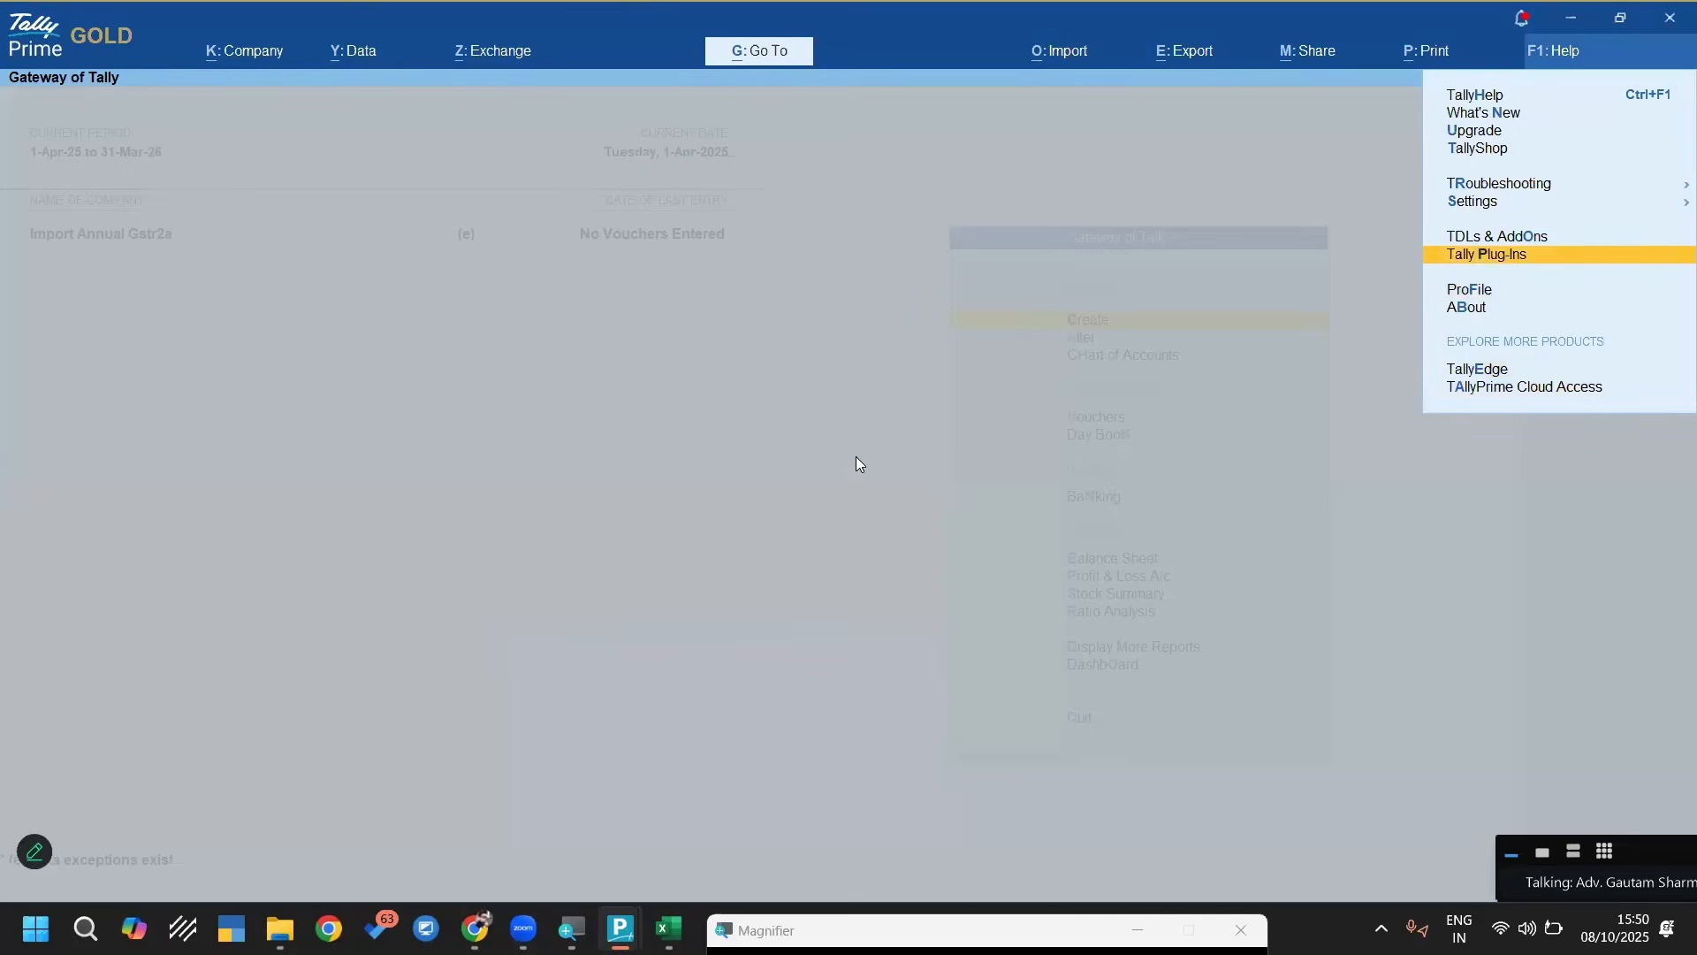
pyautogui.press('Up')
pyautogui.press('Return')
pyautogui.press('Escape')
pyautogui.press('Up')
pyautogui.press('Return')
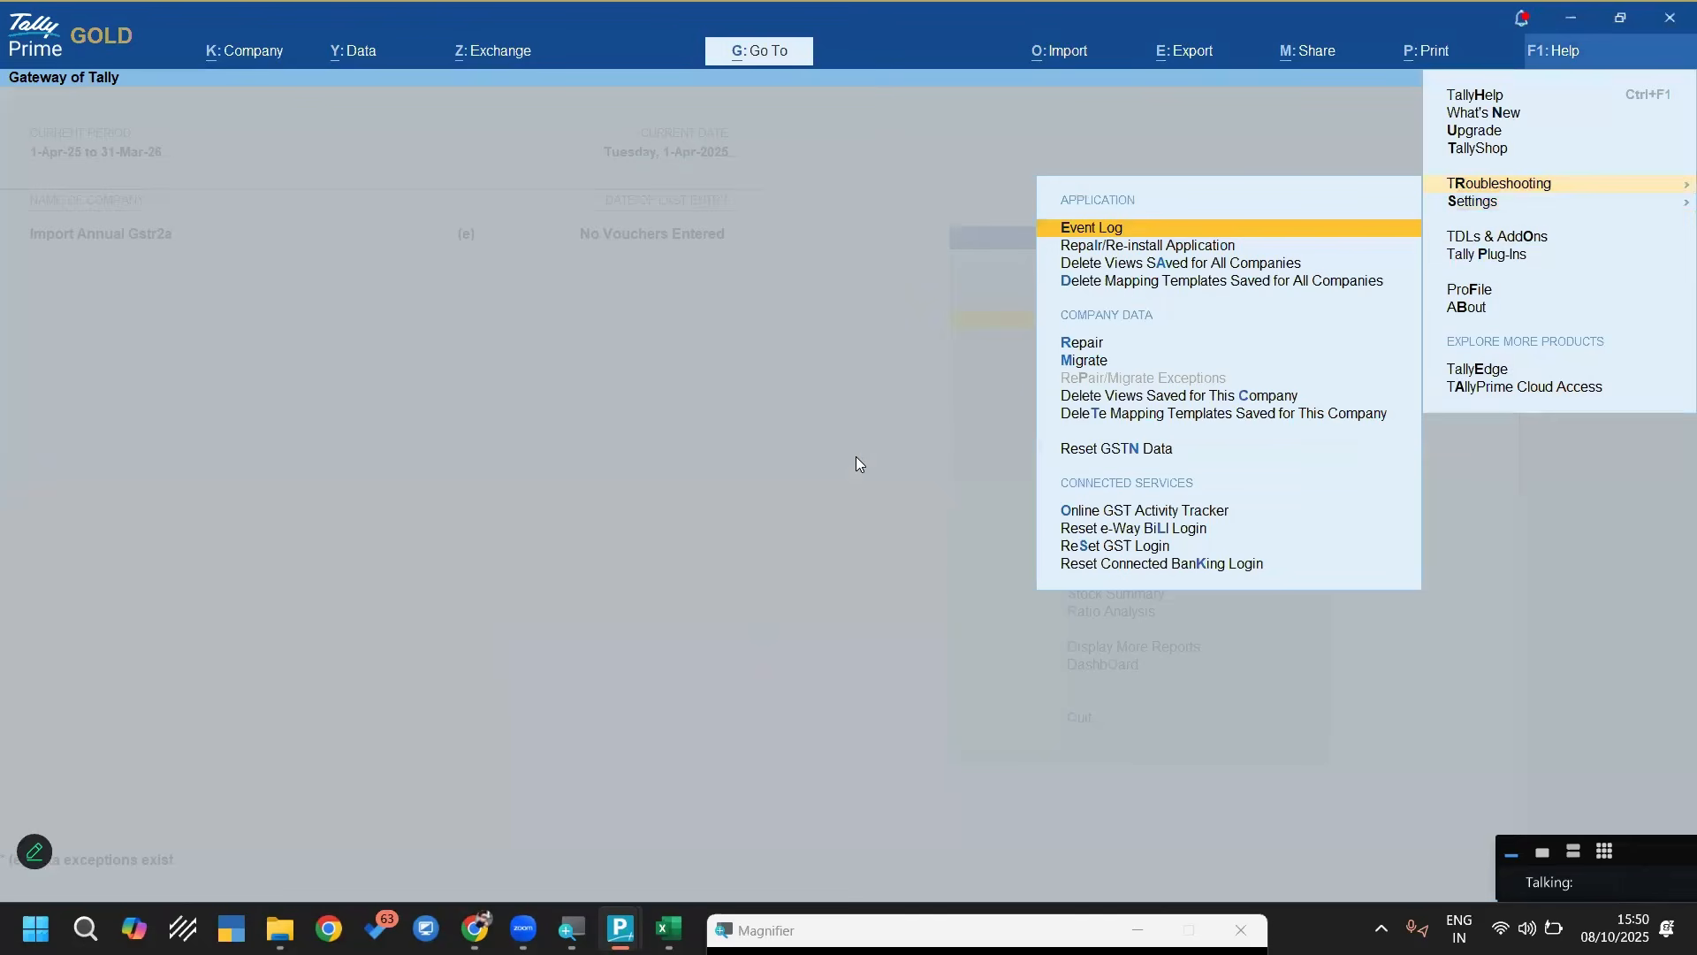
pyautogui.press('Up')
pyautogui.press('Up')
pyautogui.press('Up')
pyautogui.press('Up')
pyautogui.press('Up')
pyautogui.press('Up')
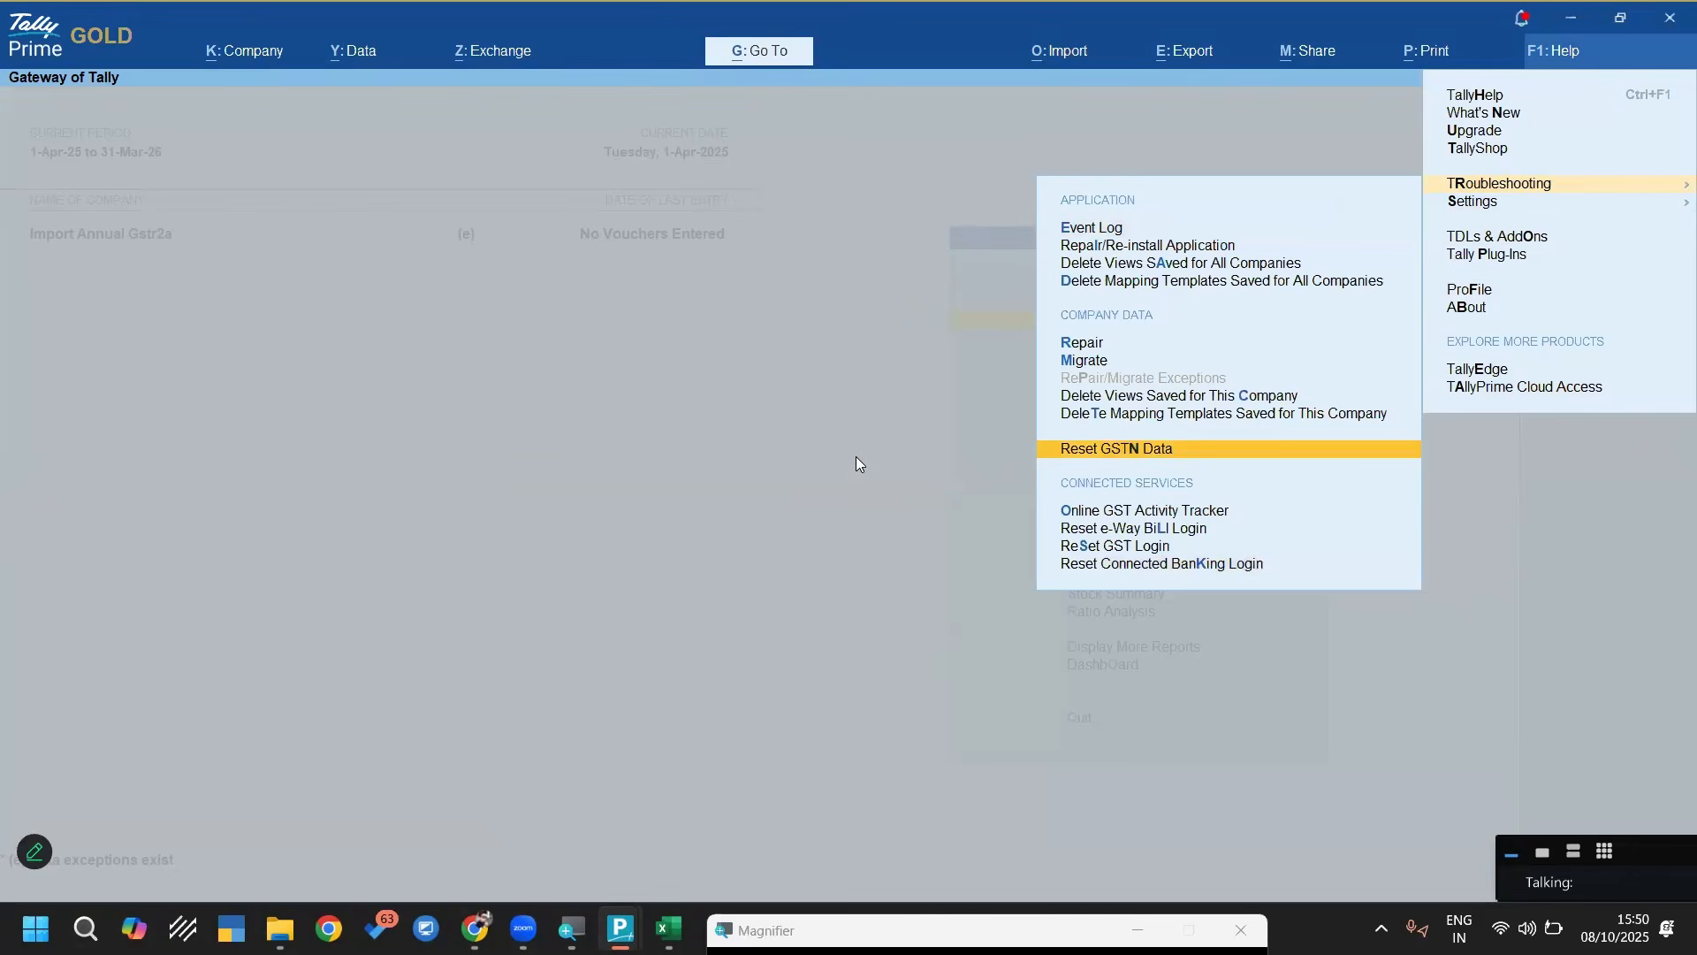
pyautogui.press('Down')
pyautogui.press('Down')
pyautogui.press('Down')
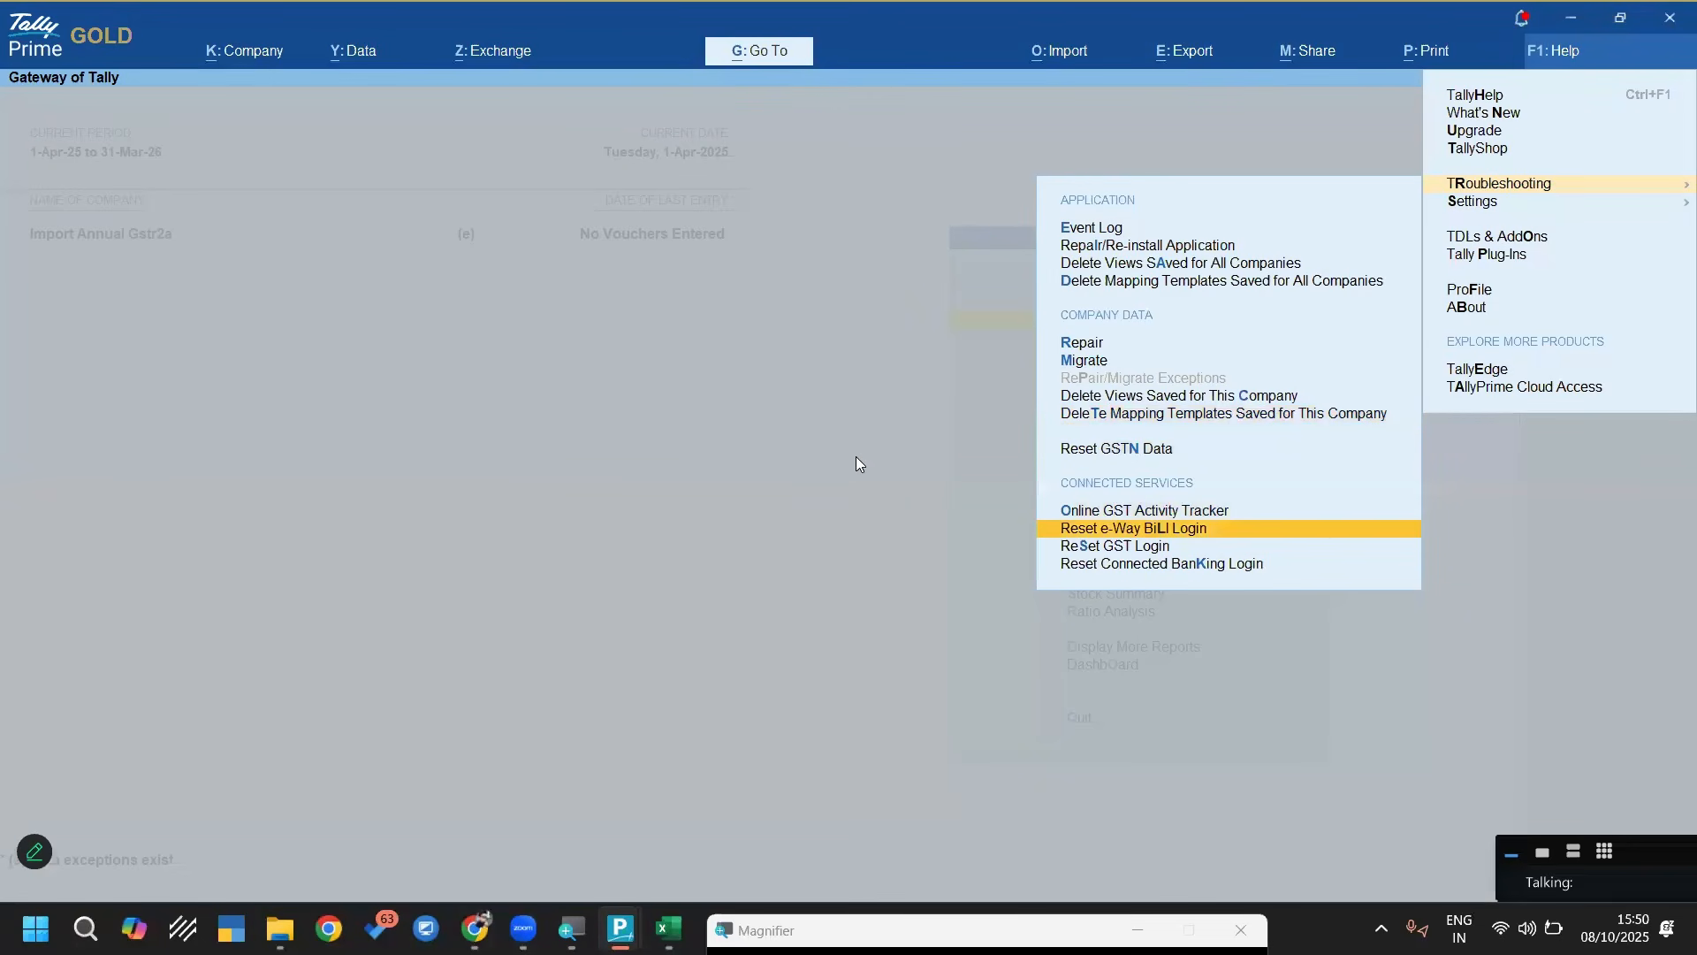
pyautogui.press('Down')
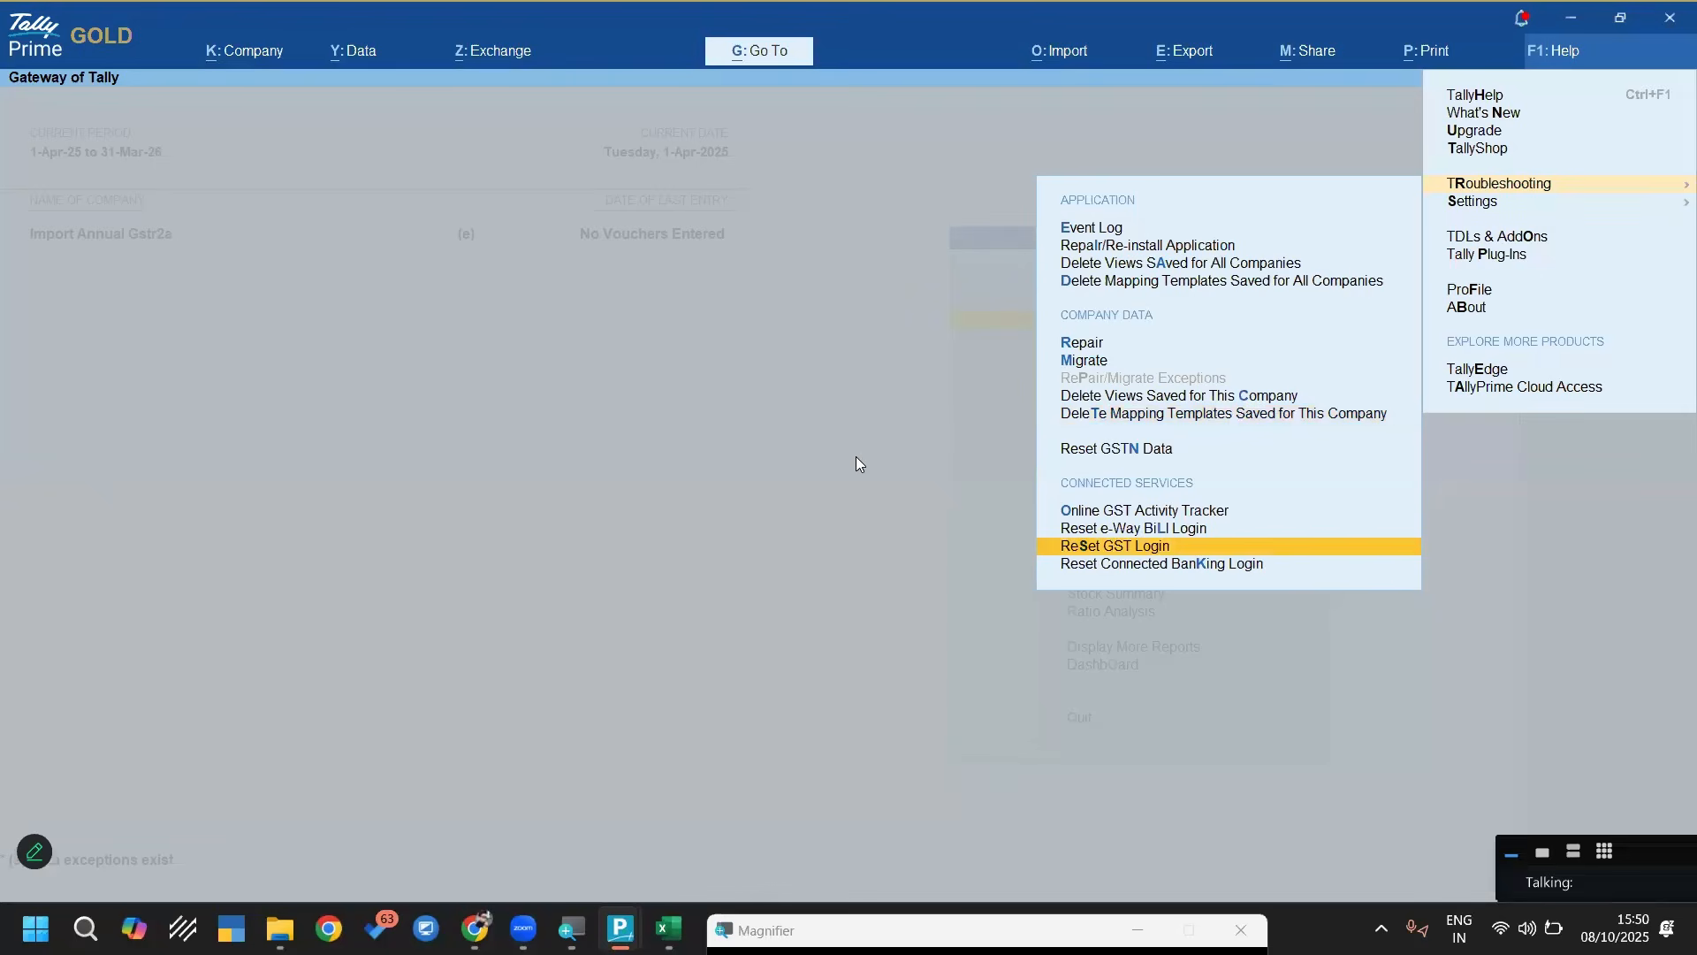
pyautogui.press('Up')
pyautogui.press('Up')
pyautogui.press('Up')
pyautogui.press('Up')
pyautogui.press('Up')
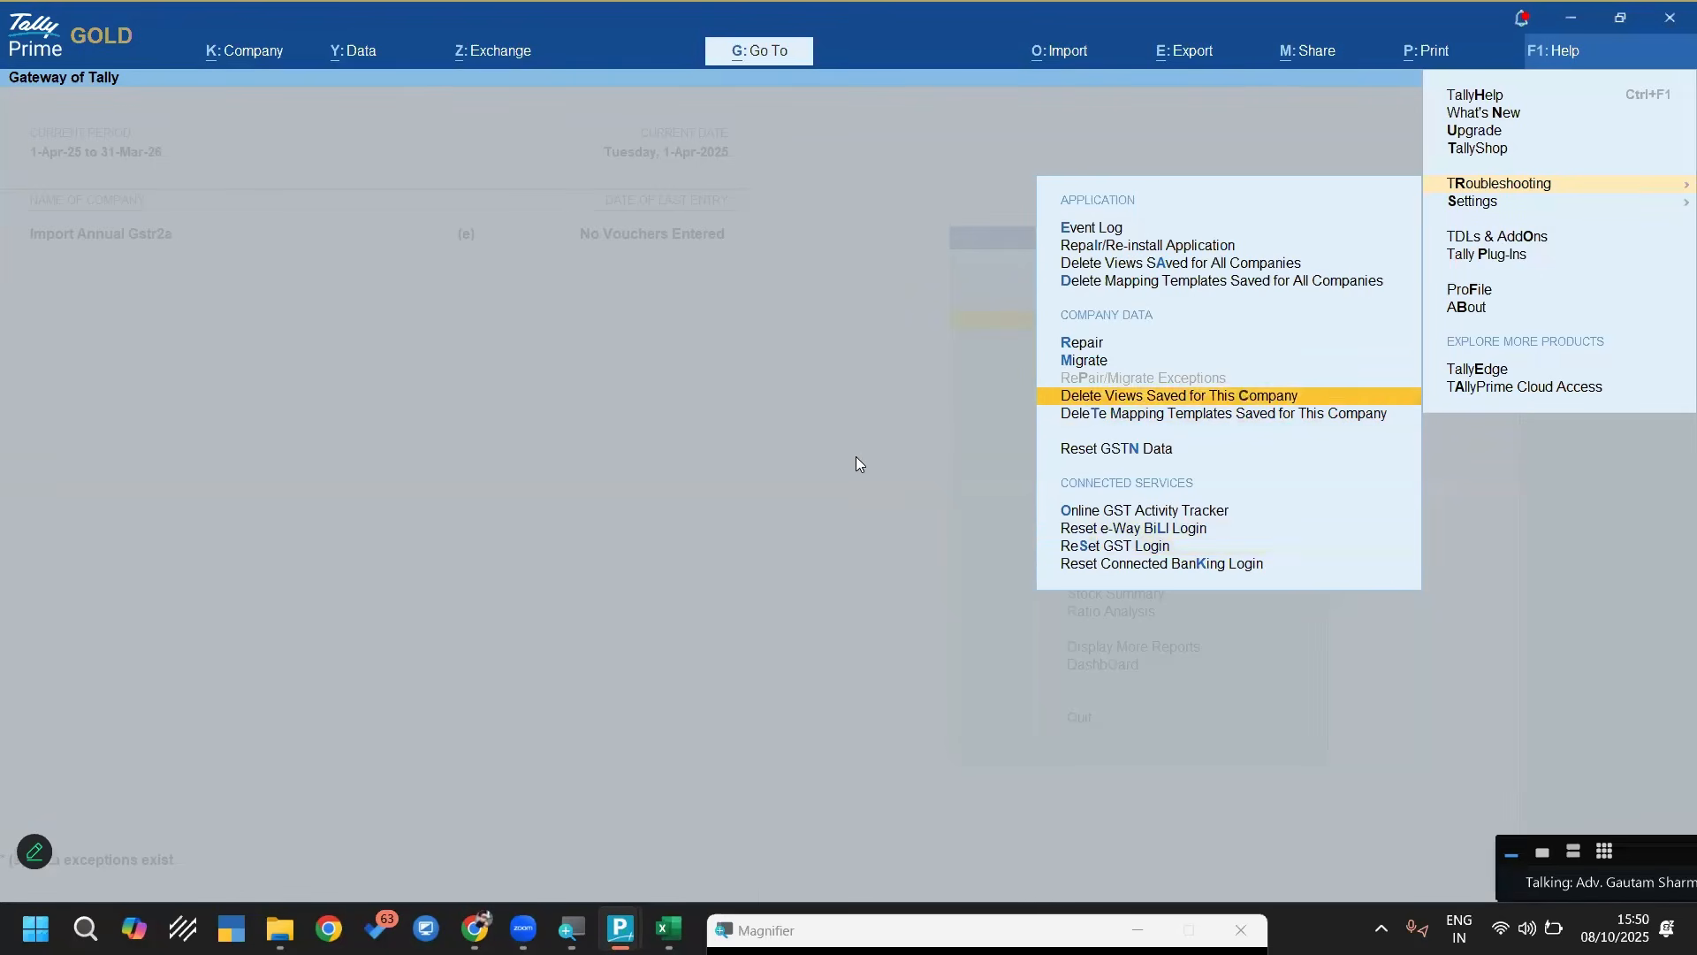
pyautogui.press('Escape')
# Shut the Import Annual Gstr2a company and open the Gstr 2a From Excel company
pyautogui.press('F3')
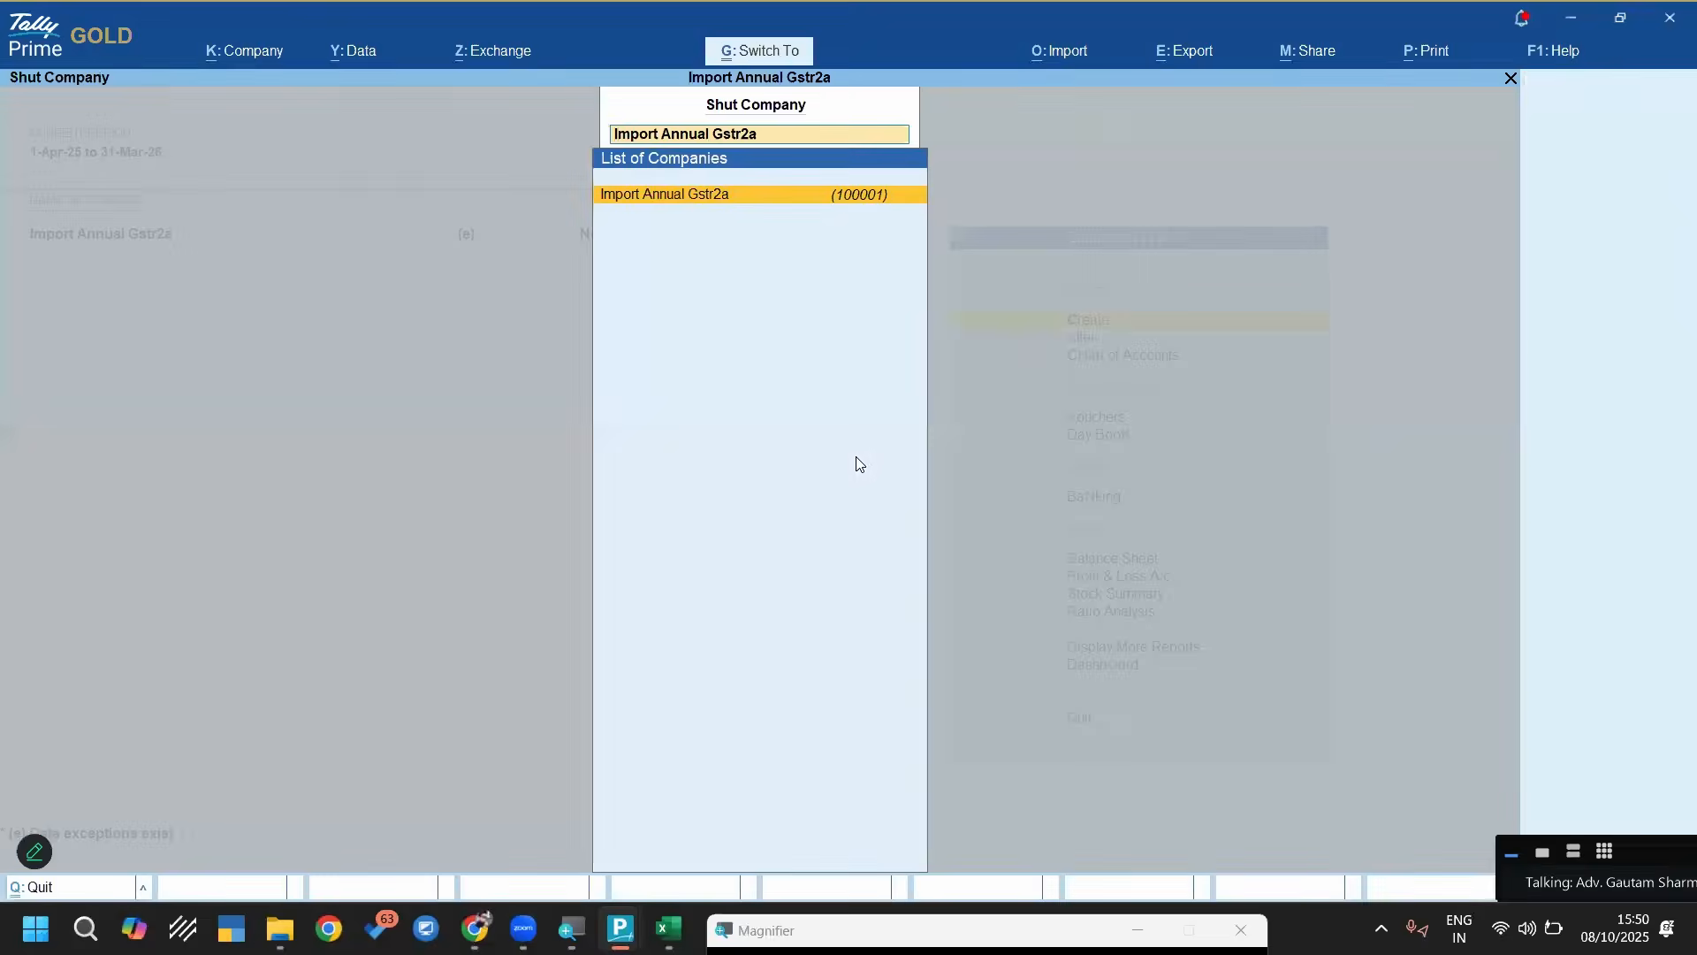
pyautogui.press('Down')
pyautogui.press('Up')
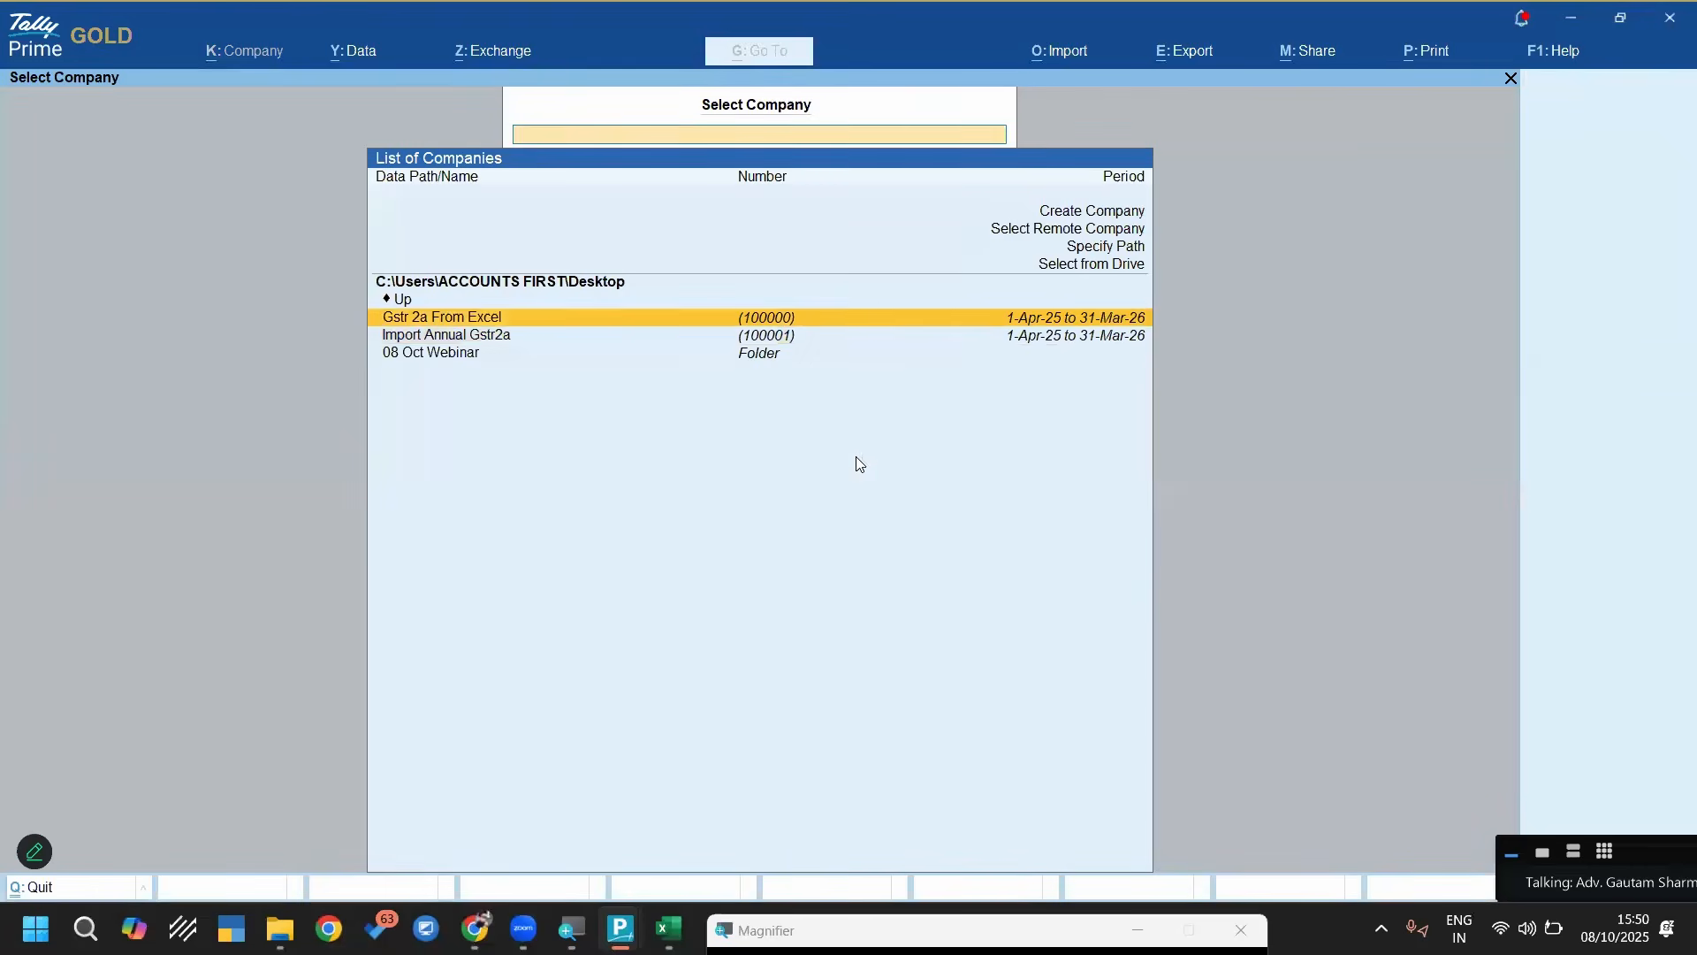
pyautogui.press('Return')
# Set up a masters import from the Party Masters worksheet of GSTR-2A Annual Summary.xlsx with the Party Masters From 2A Annual Sheet template
pyautogui.hotkey('alt', 'o')
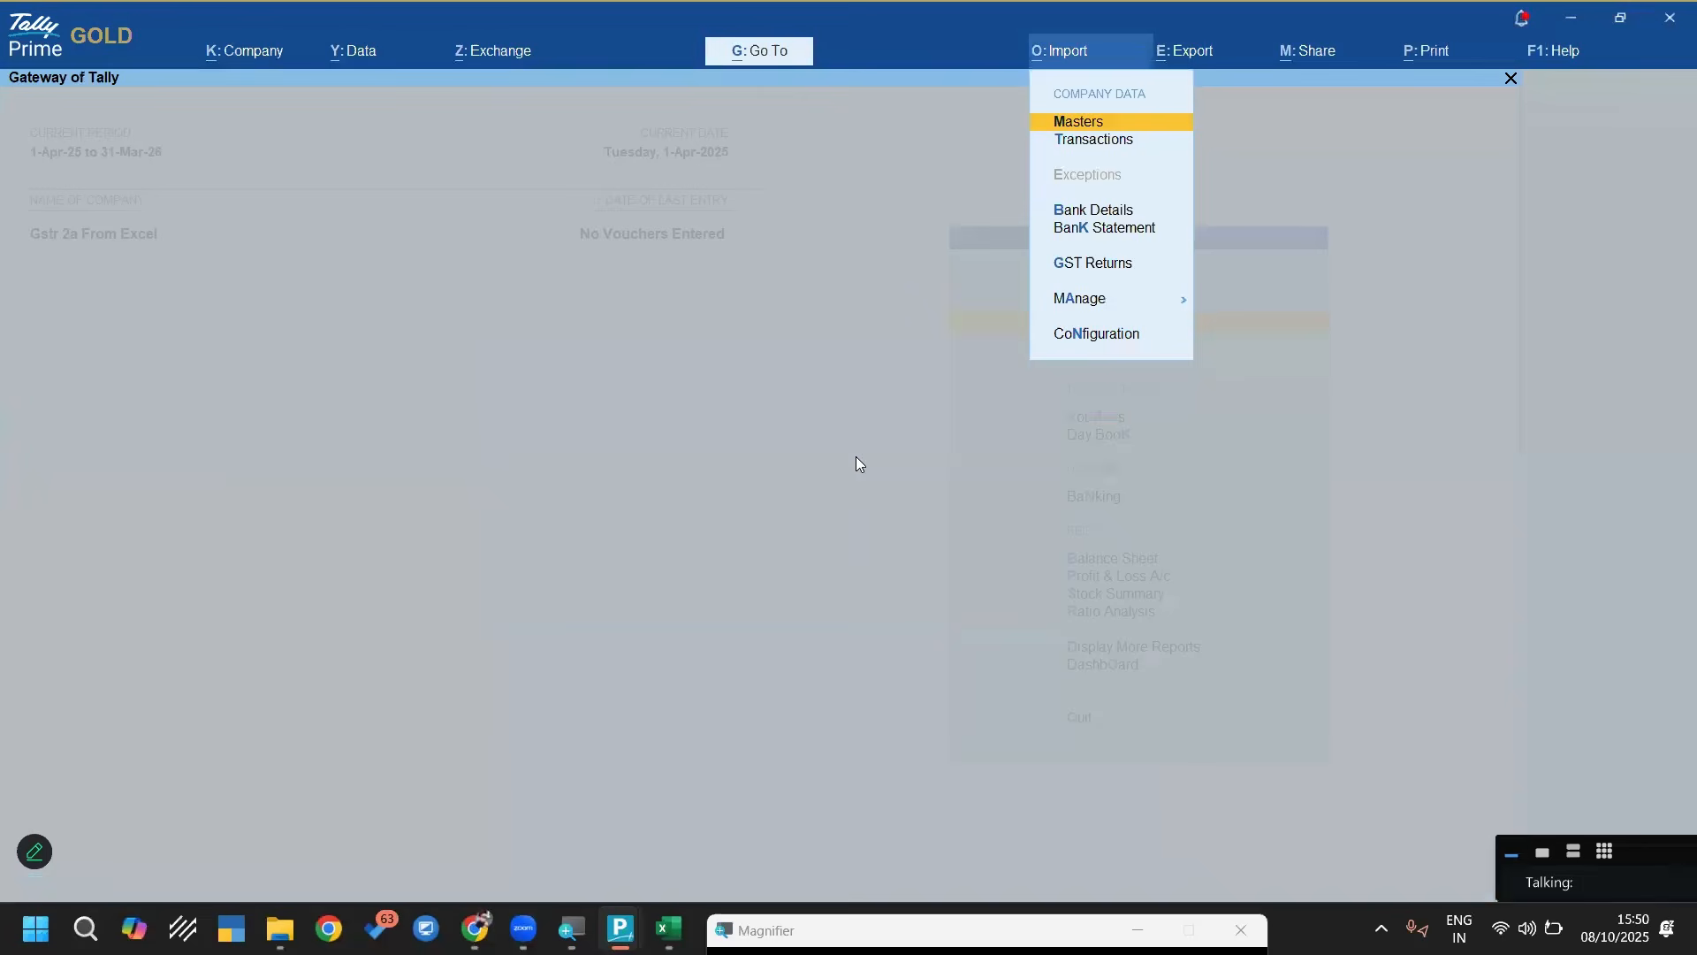
pyautogui.press('Return')
pyautogui.press('Return')
pyautogui.press('Return')
pyautogui.press('Return')
pyautogui.press('Return')
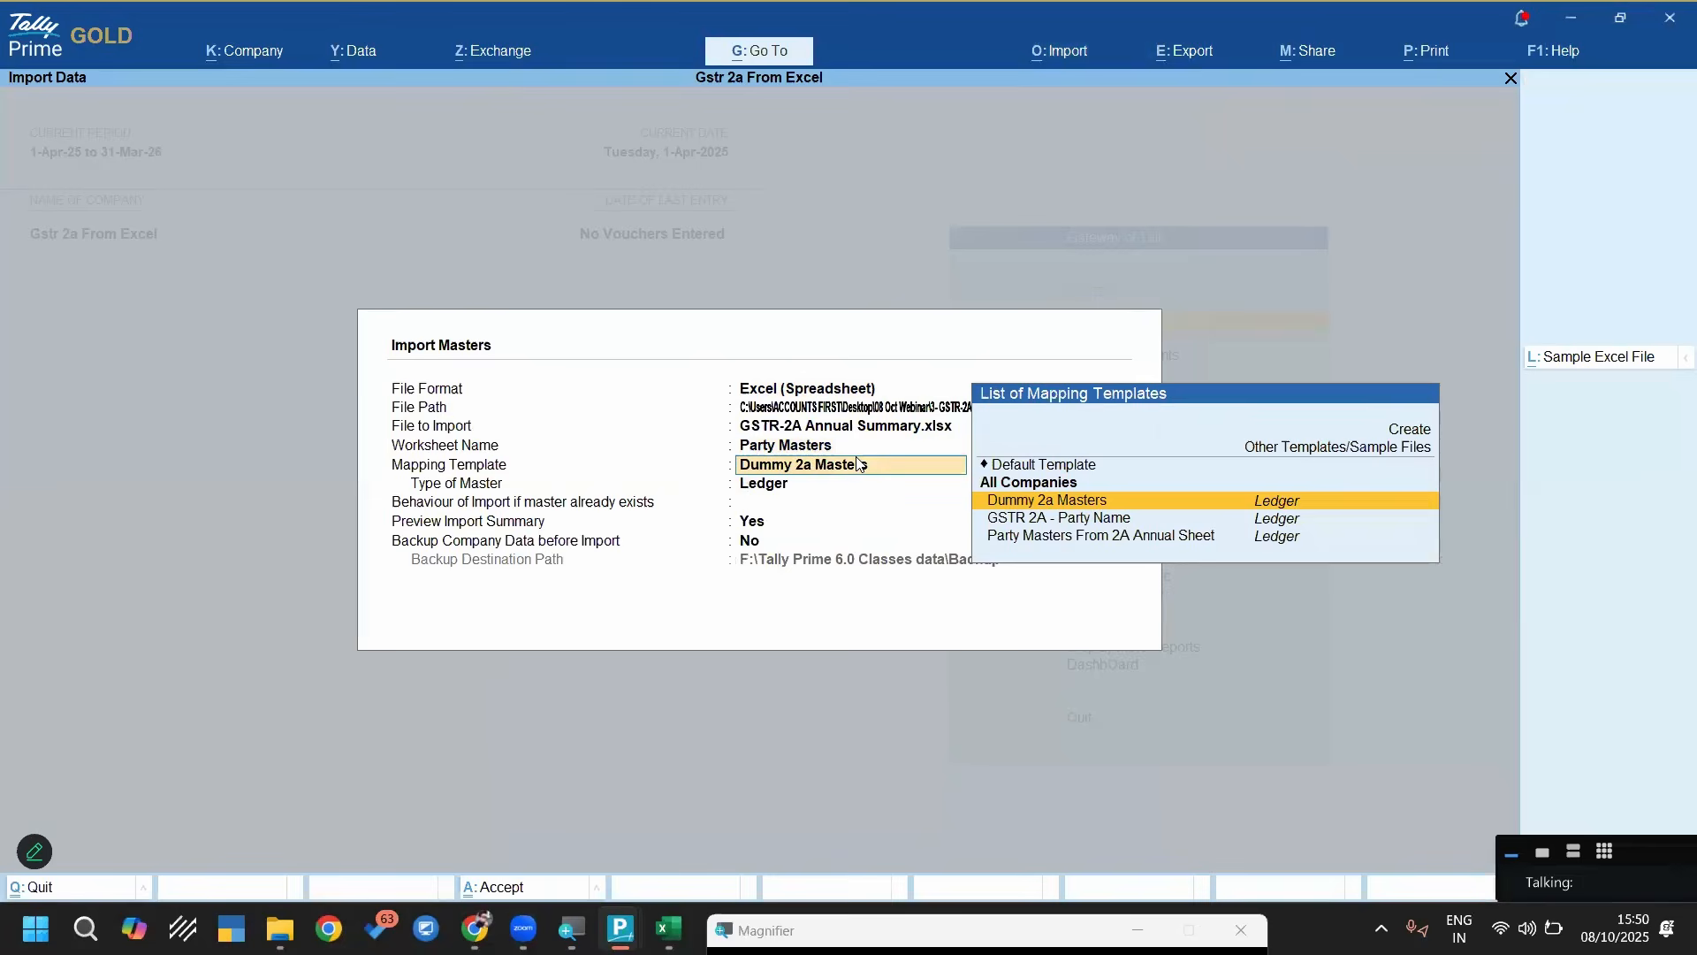
pyautogui.press('Down')
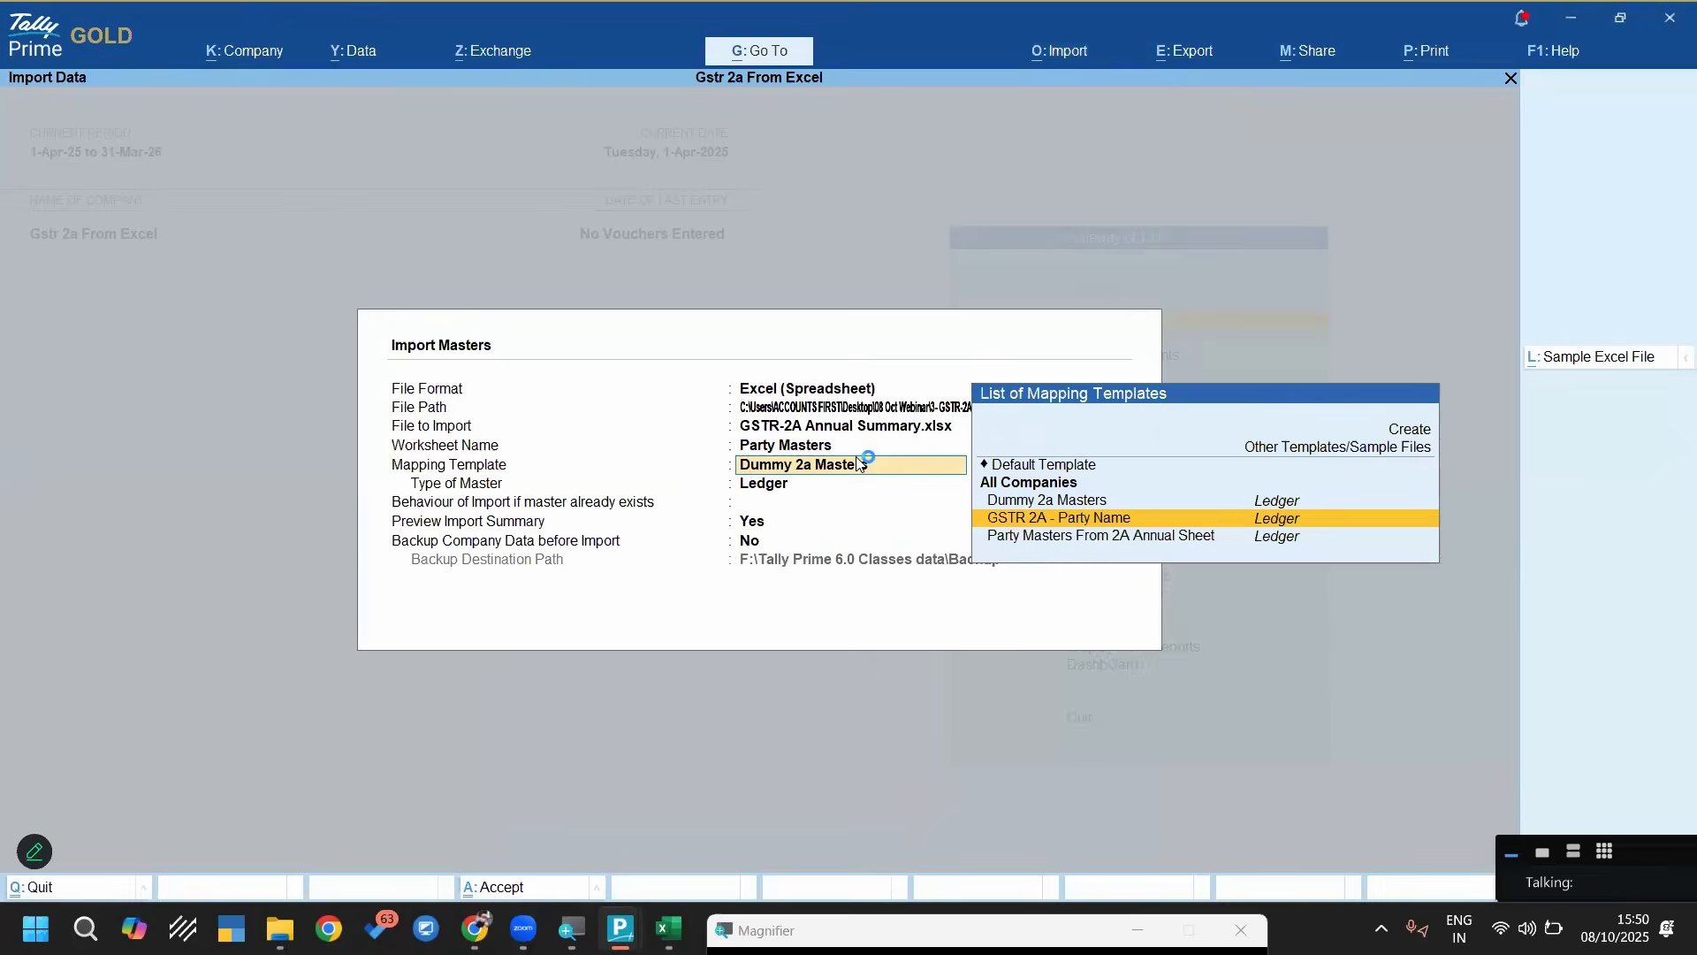
pyautogui.press('Down')
pyautogui.press('Return')
# Set existing masters to Ignore Duplicates and import the Sundry Creditors ledgers from the import preview
pyautogui.press('Down')
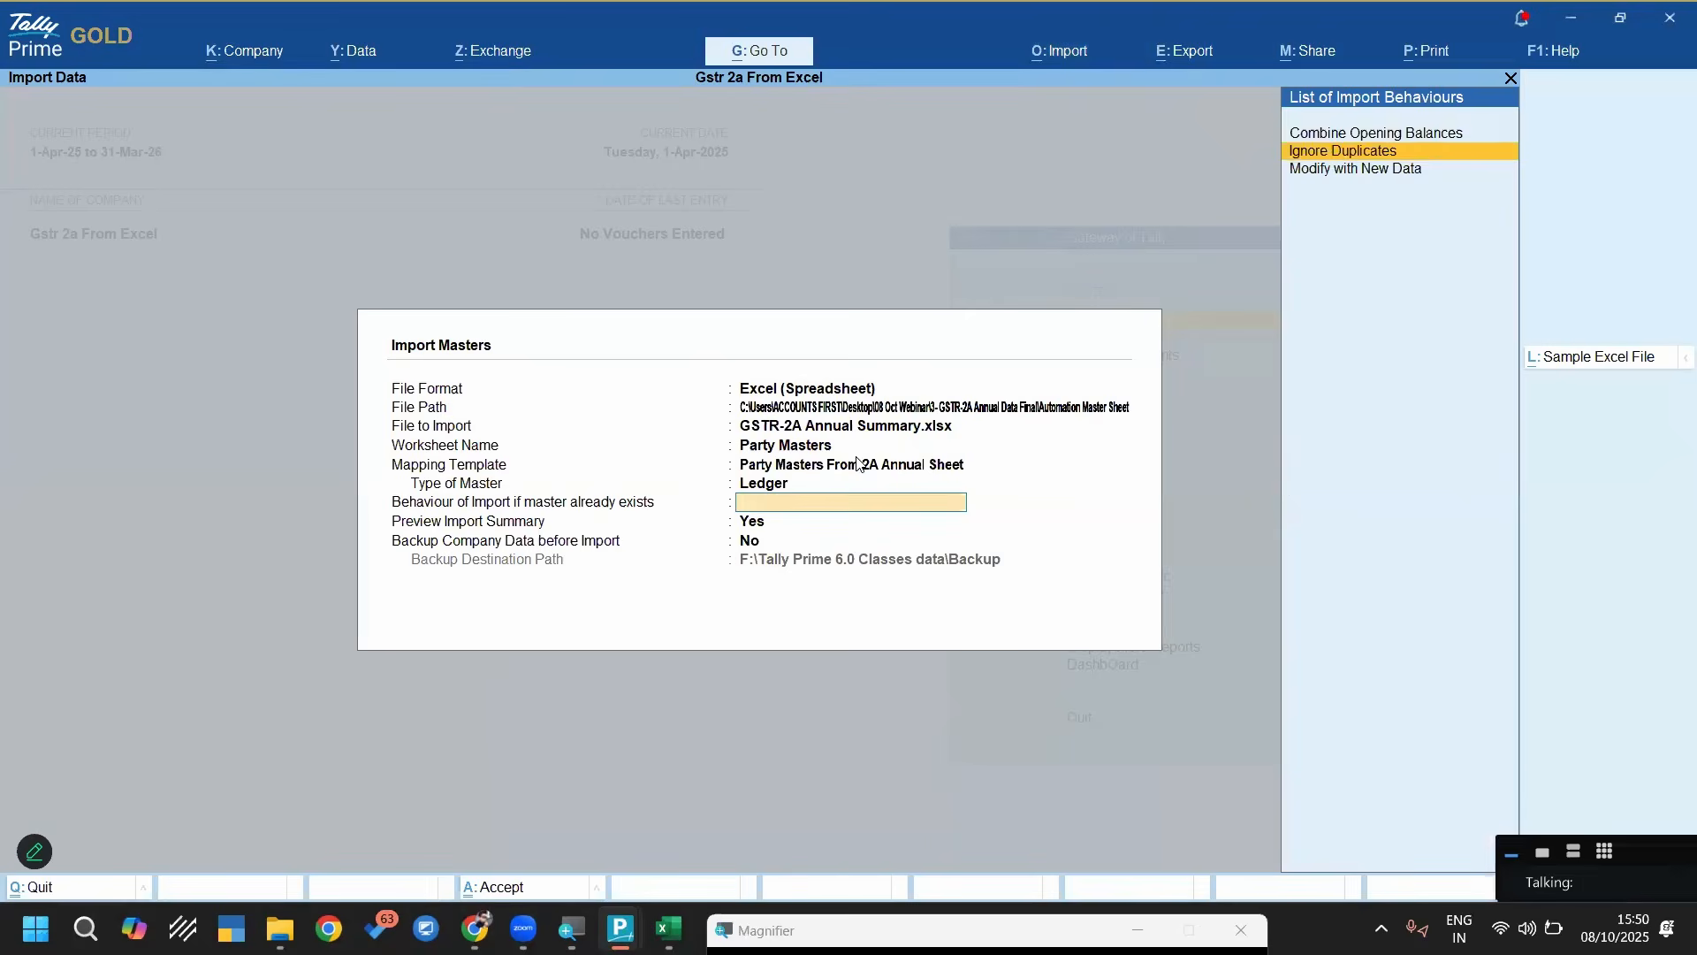
pyautogui.press('Return')
pyautogui.press('Return')
pyautogui.press('Return')
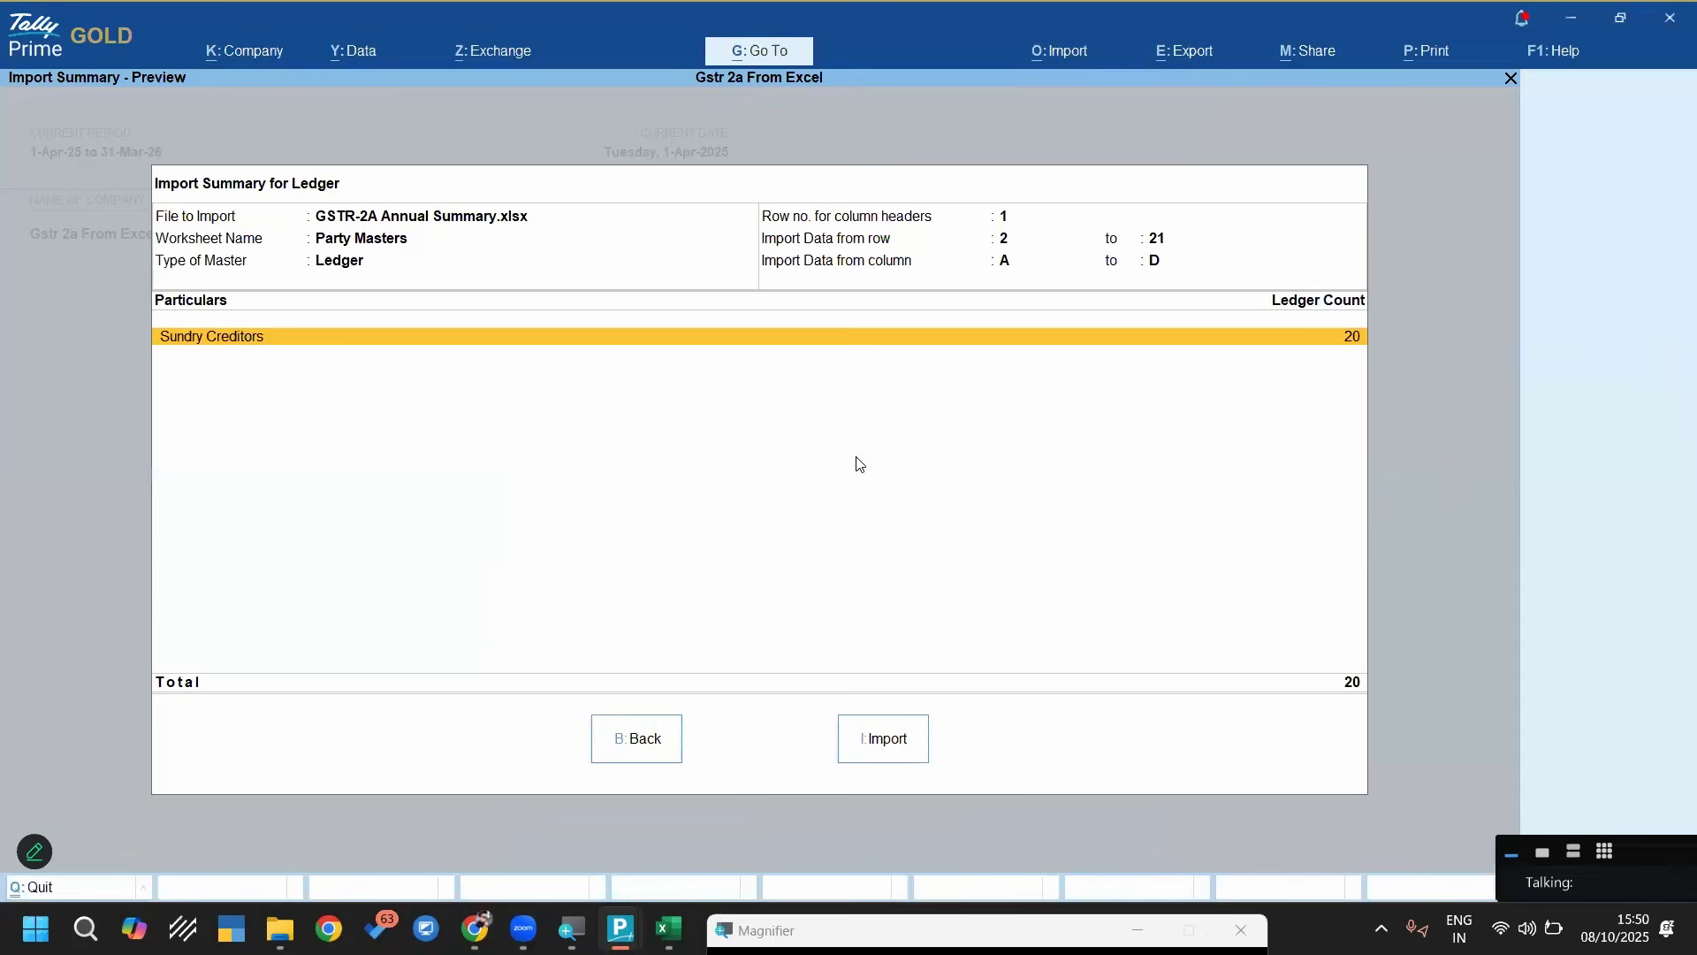
pyautogui.press('i')
# Set up a transactions import of the Annual 2A worksheet from GSTR-2A Annual Summary.xlsx with the Gstr-2a Annual Import template
pyautogui.press('Return')
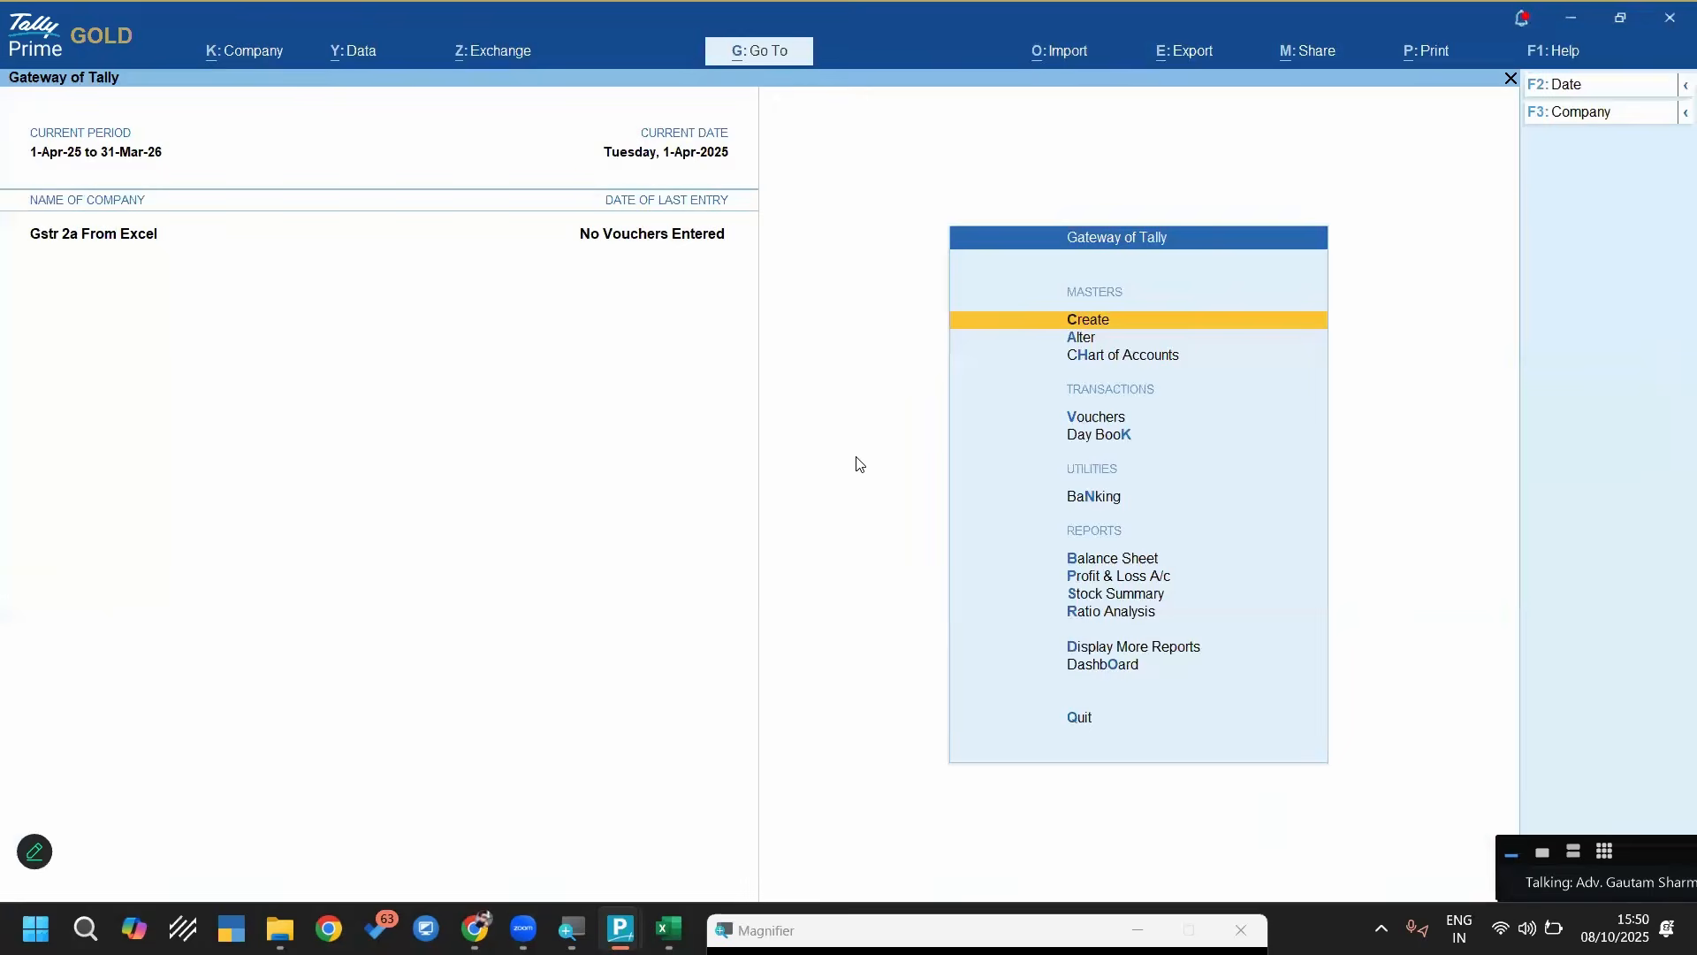
pyautogui.hotkey('alt', 'o')
pyautogui.press('Down')
pyautogui.press('Return')
pyautogui.press('Return')
pyautogui.press('Return')
pyautogui.press('Return')
pyautogui.press('Return')
pyautogui.press('Return')
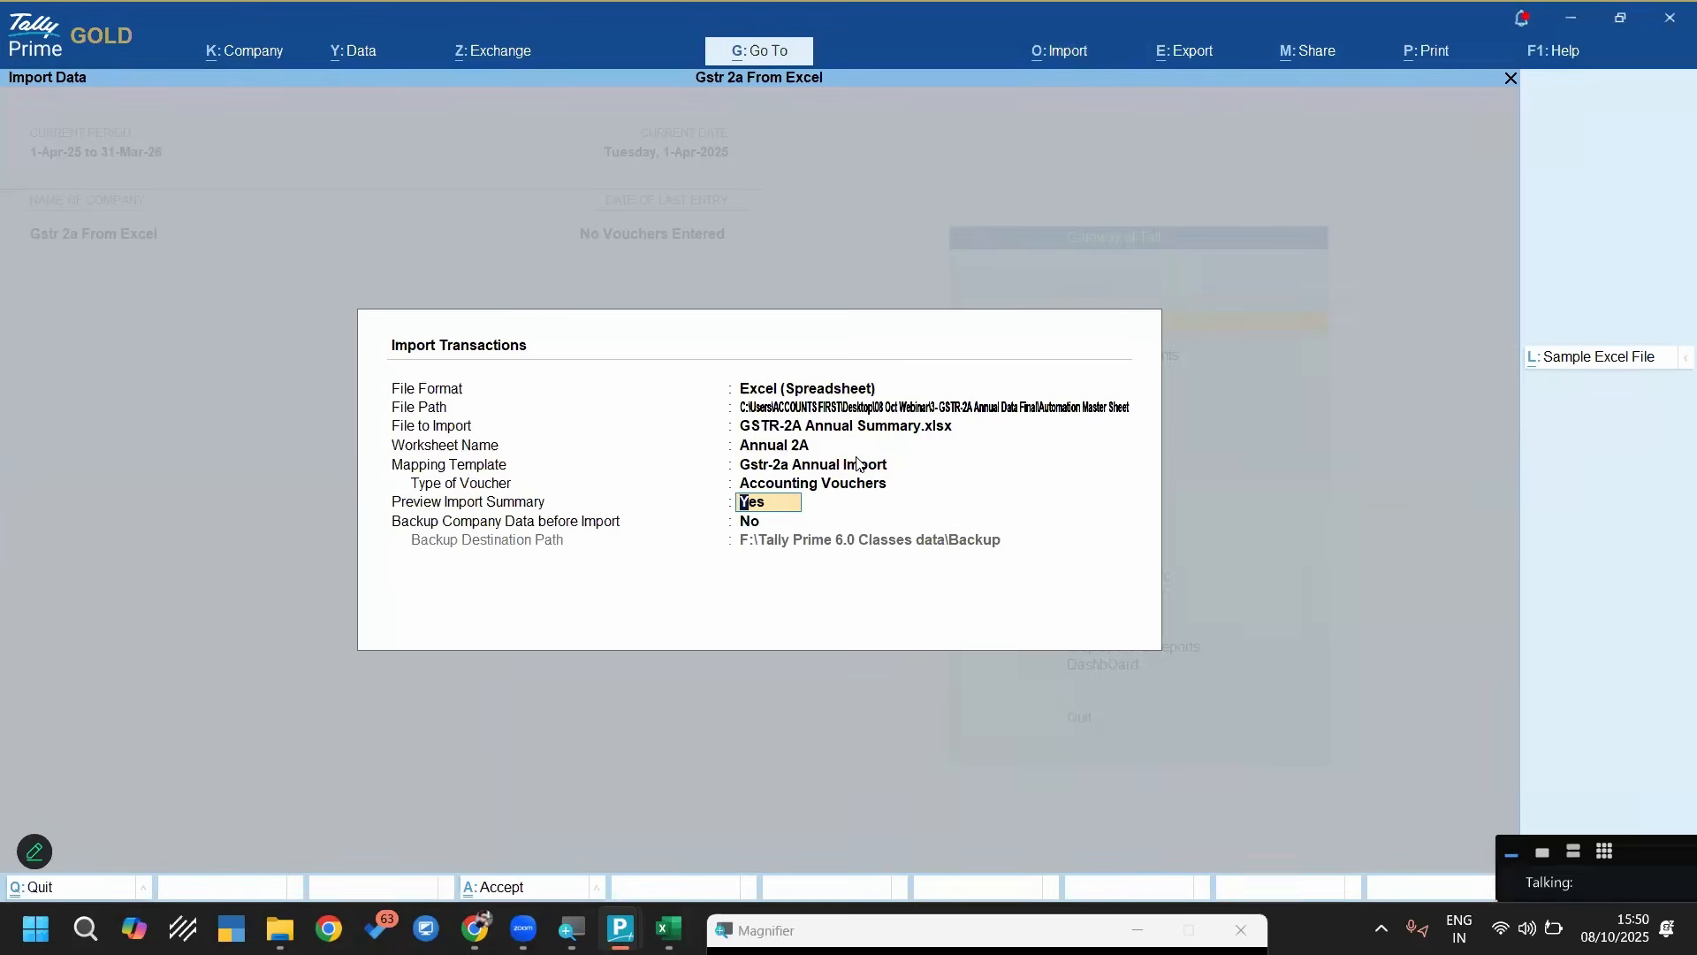
# Keep Accounting Vouchers as the voucher type, preview the import summary and import the purchase vouchers
pyautogui.press('BackSpace')
pyautogui.press('Down')
pyautogui.press('Up')
pyautogui.press('Return')
pyautogui.press('Return')
pyautogui.press('Return')
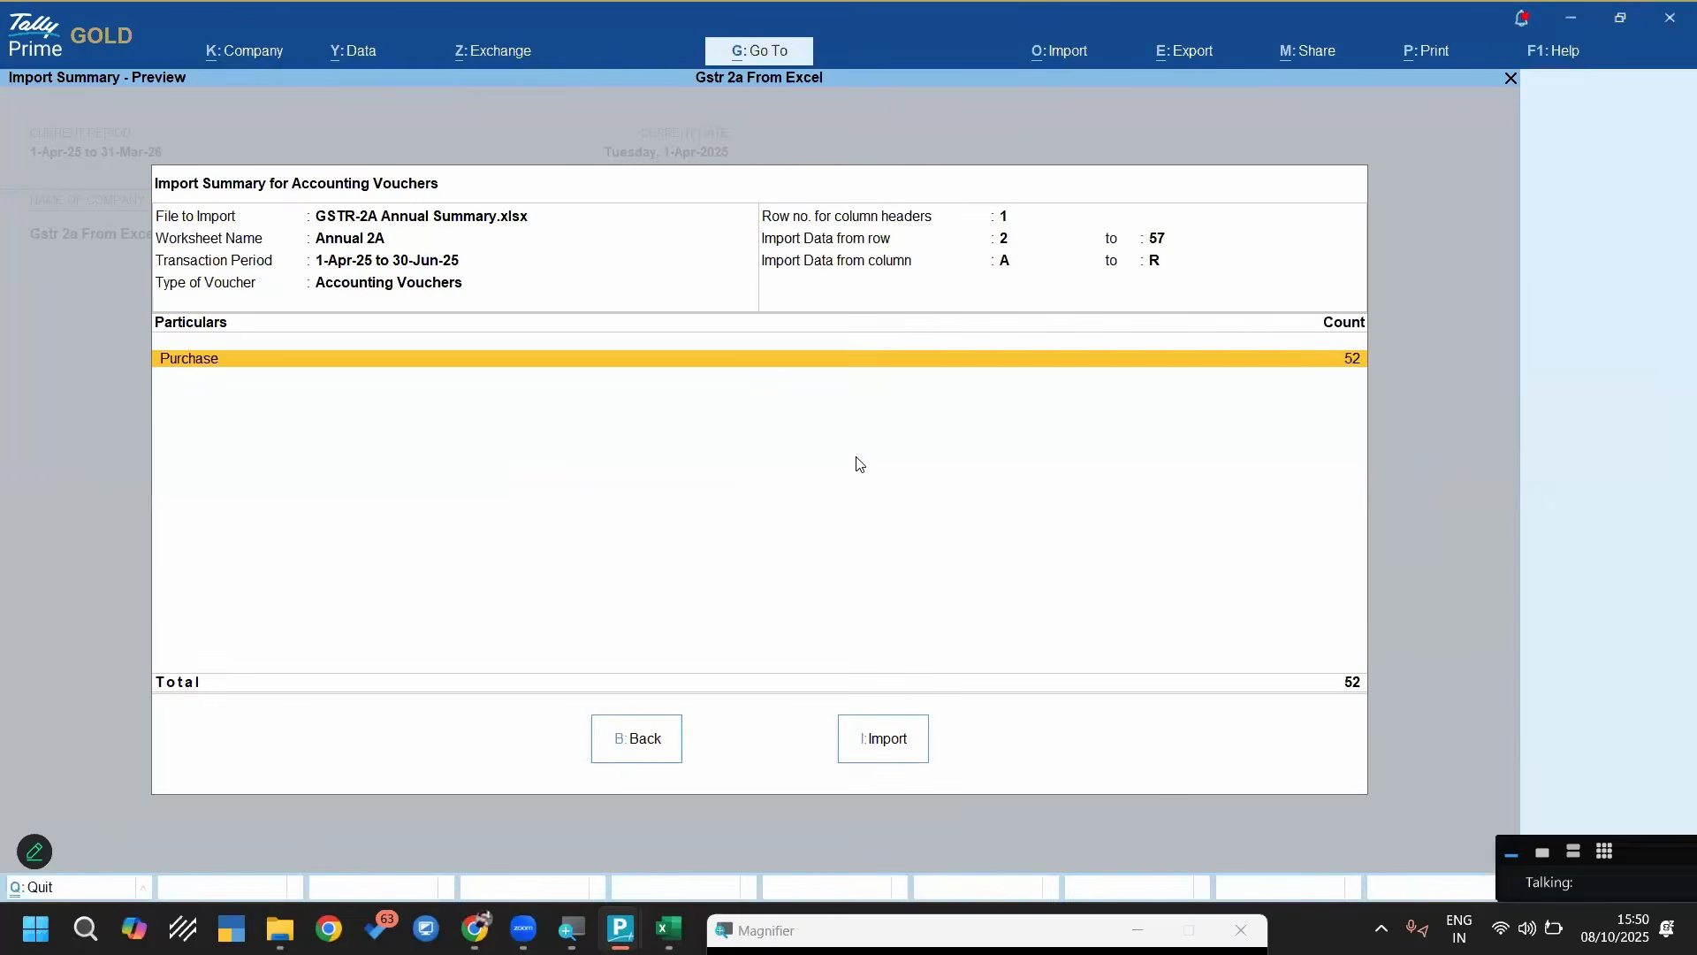
pyautogui.press('i')
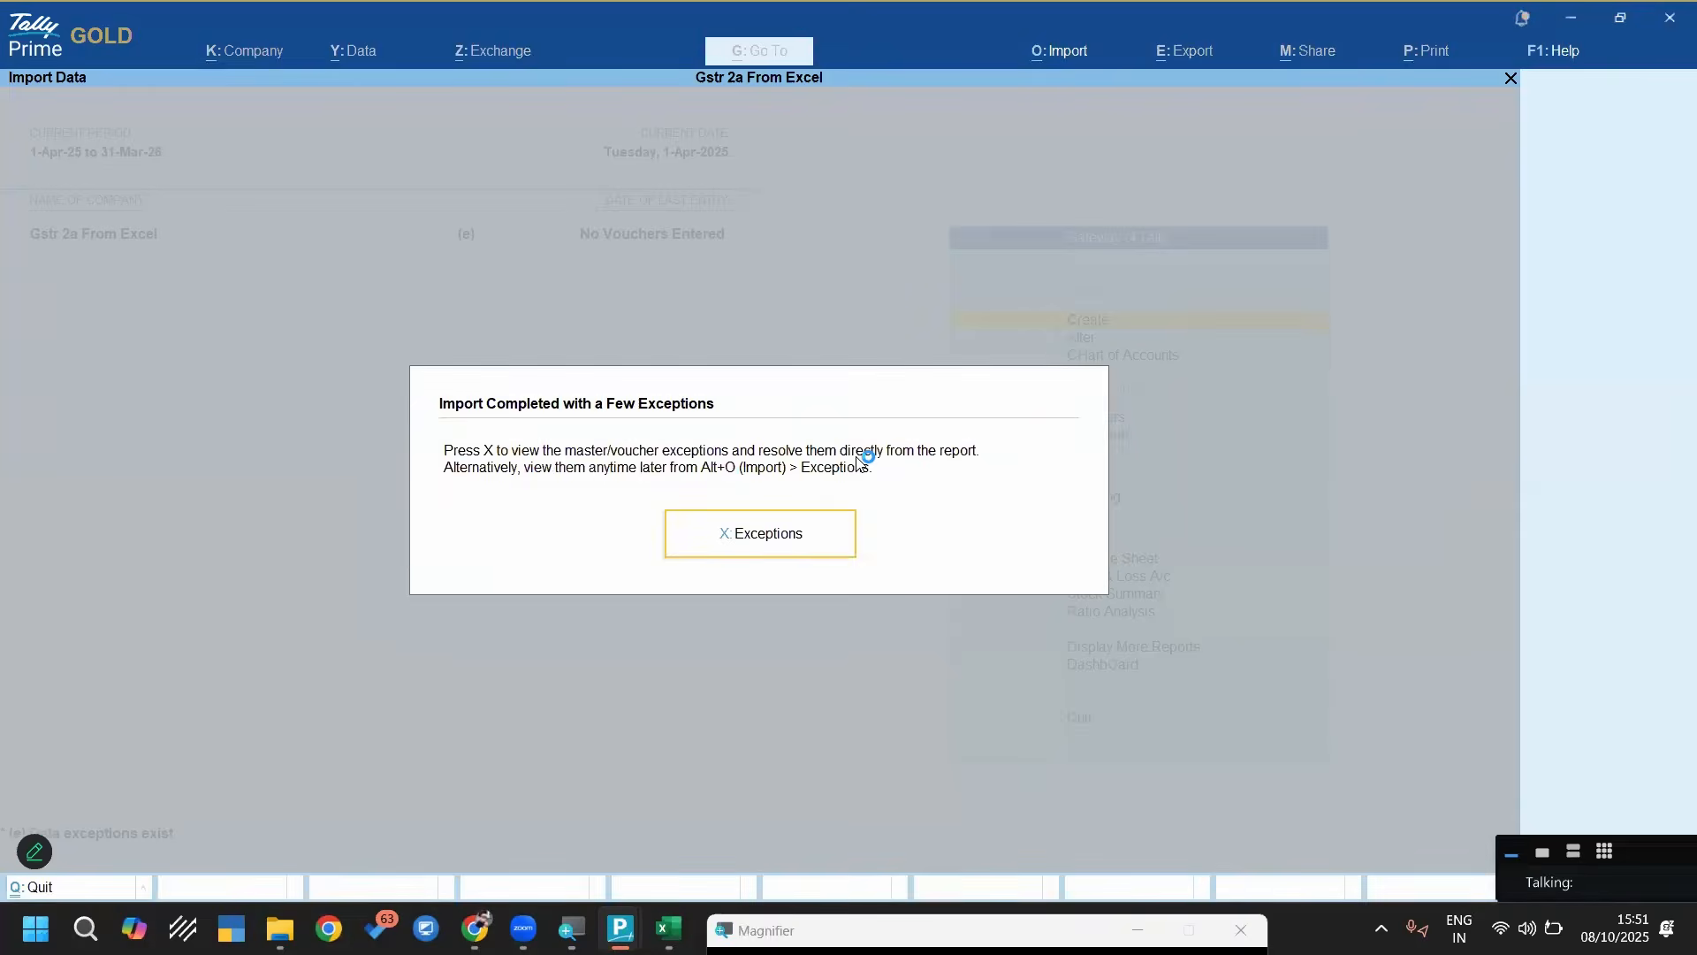
# Open the import exceptions and drill down to the missing ledgers under Referenced master is missing
pyautogui.press('x')
pyautogui.press('Down')
pyautogui.press('Return')
pyautogui.press('Return')
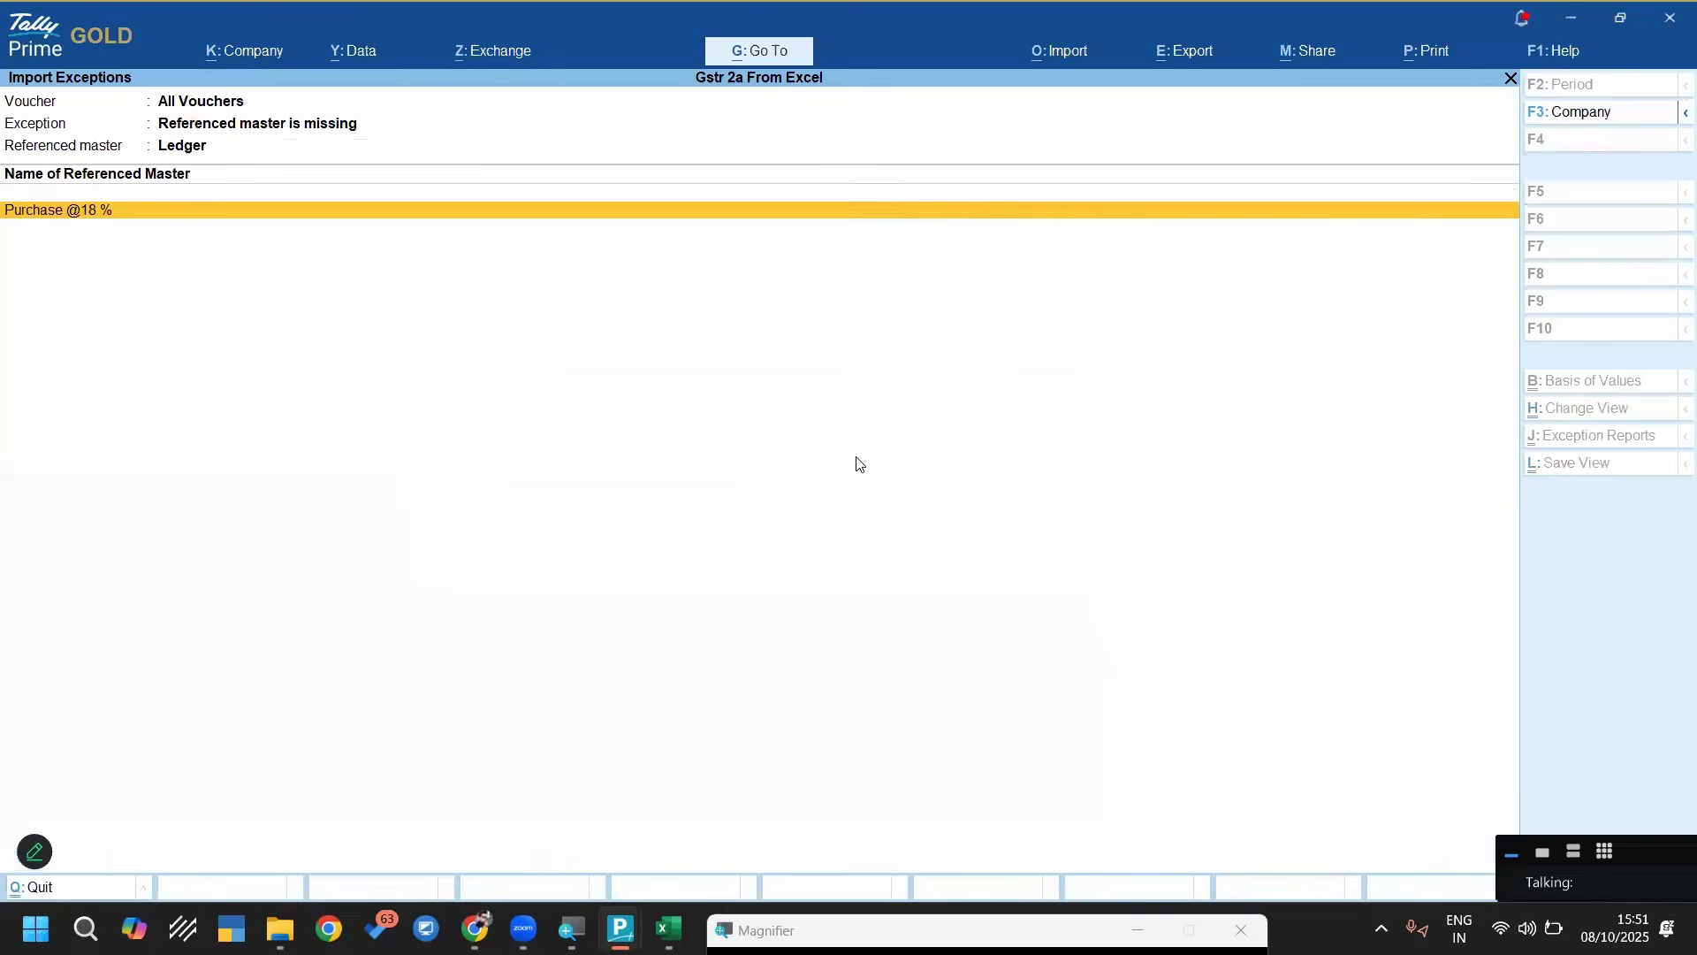
pyautogui.press('Return')
pyautogui.press('Return')
pyautogui.write('Pu')
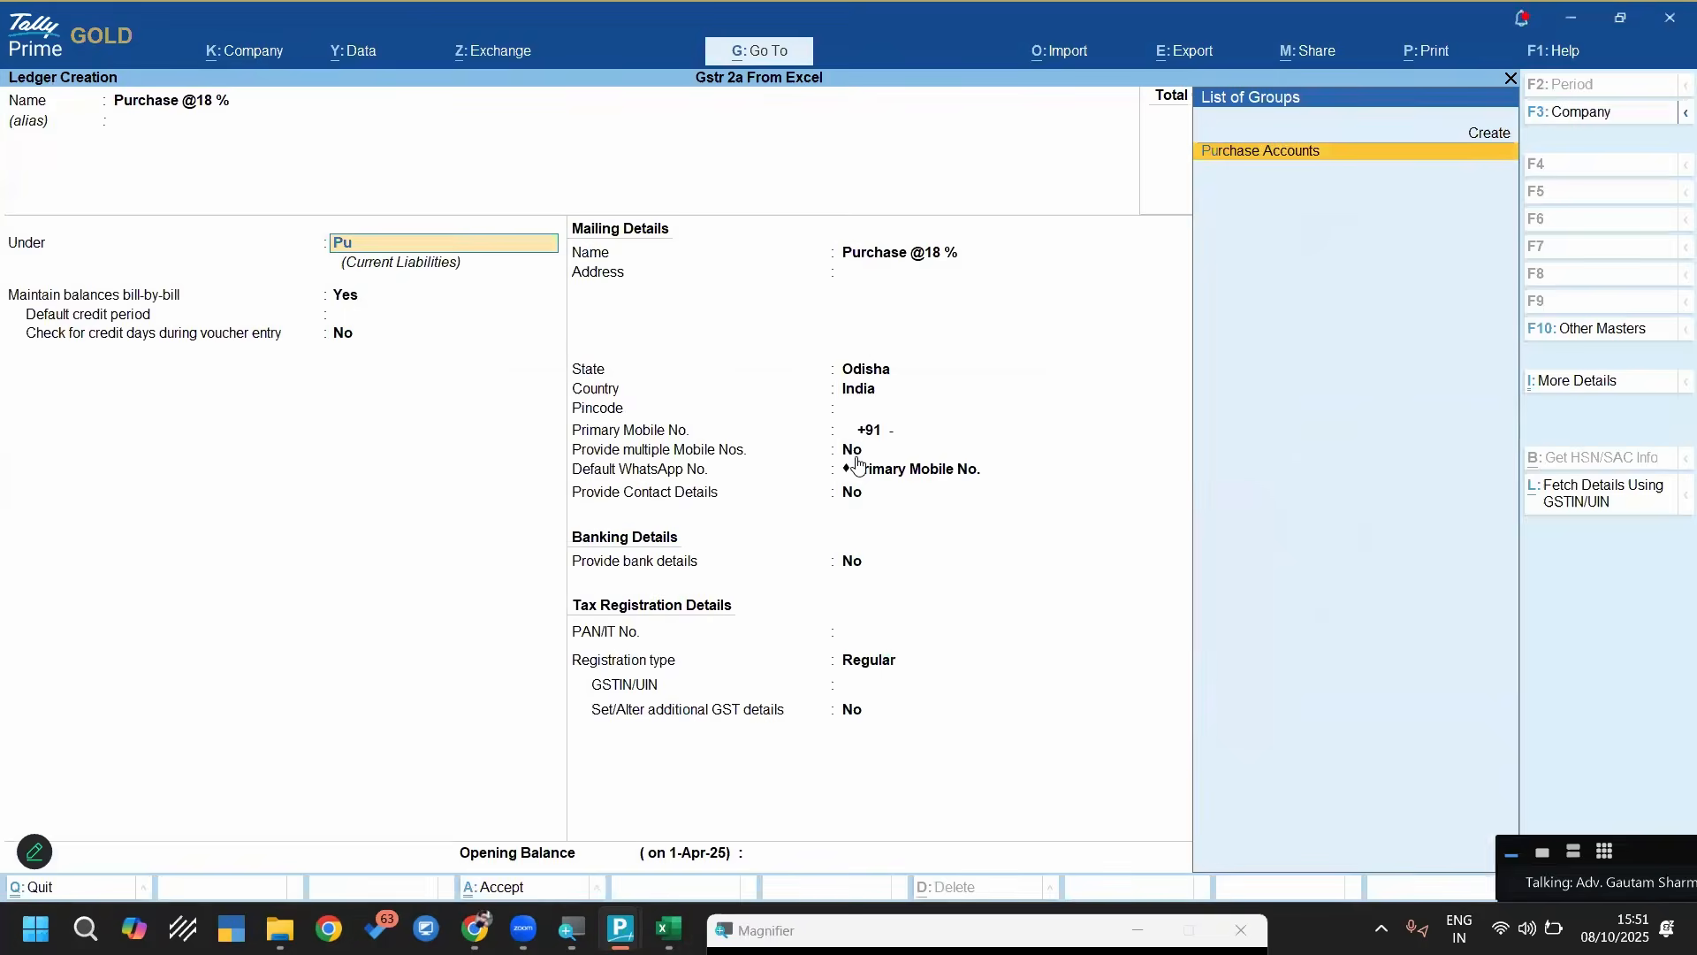
pyautogui.press('Return')
pyautogui.press('Return')
pyautogui.press('Return')
pyautogui.press('Return')
pyautogui.press('Down')
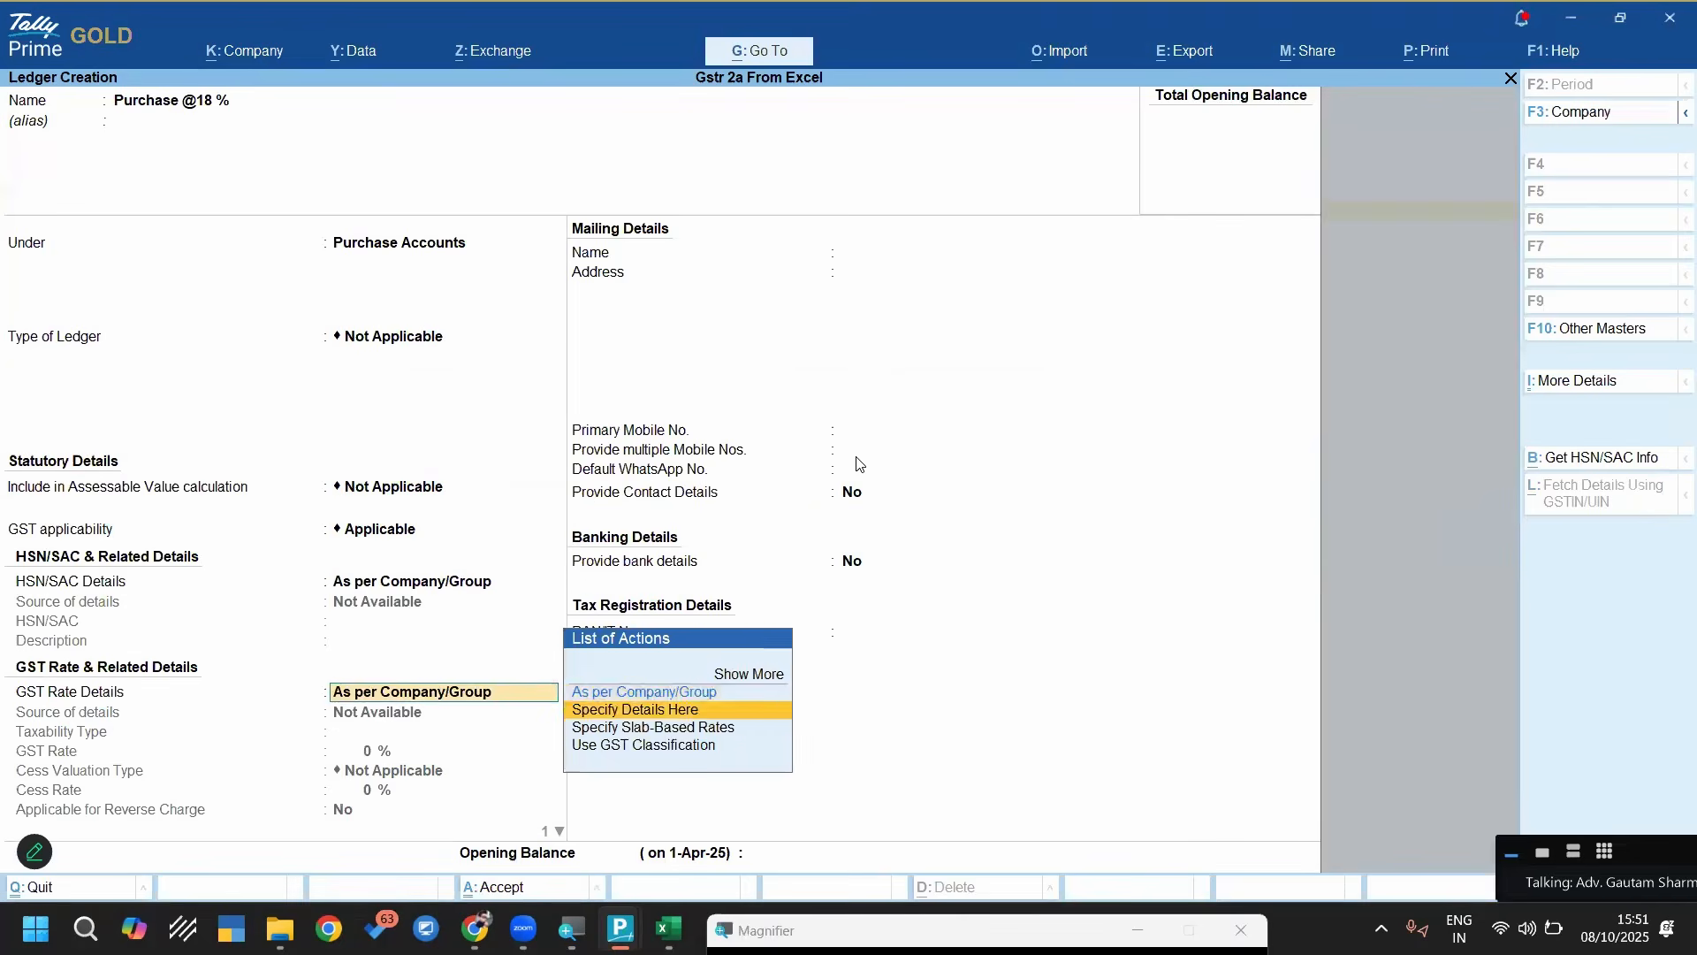
pyautogui.press('Return')
# Create the missing Cgst ledger under Duties & Taxes with GST as the type of duty/tax
pyautogui.press('Return')
pyautogui.press('Return')
pyautogui.hotkey('ctrl', 'a')
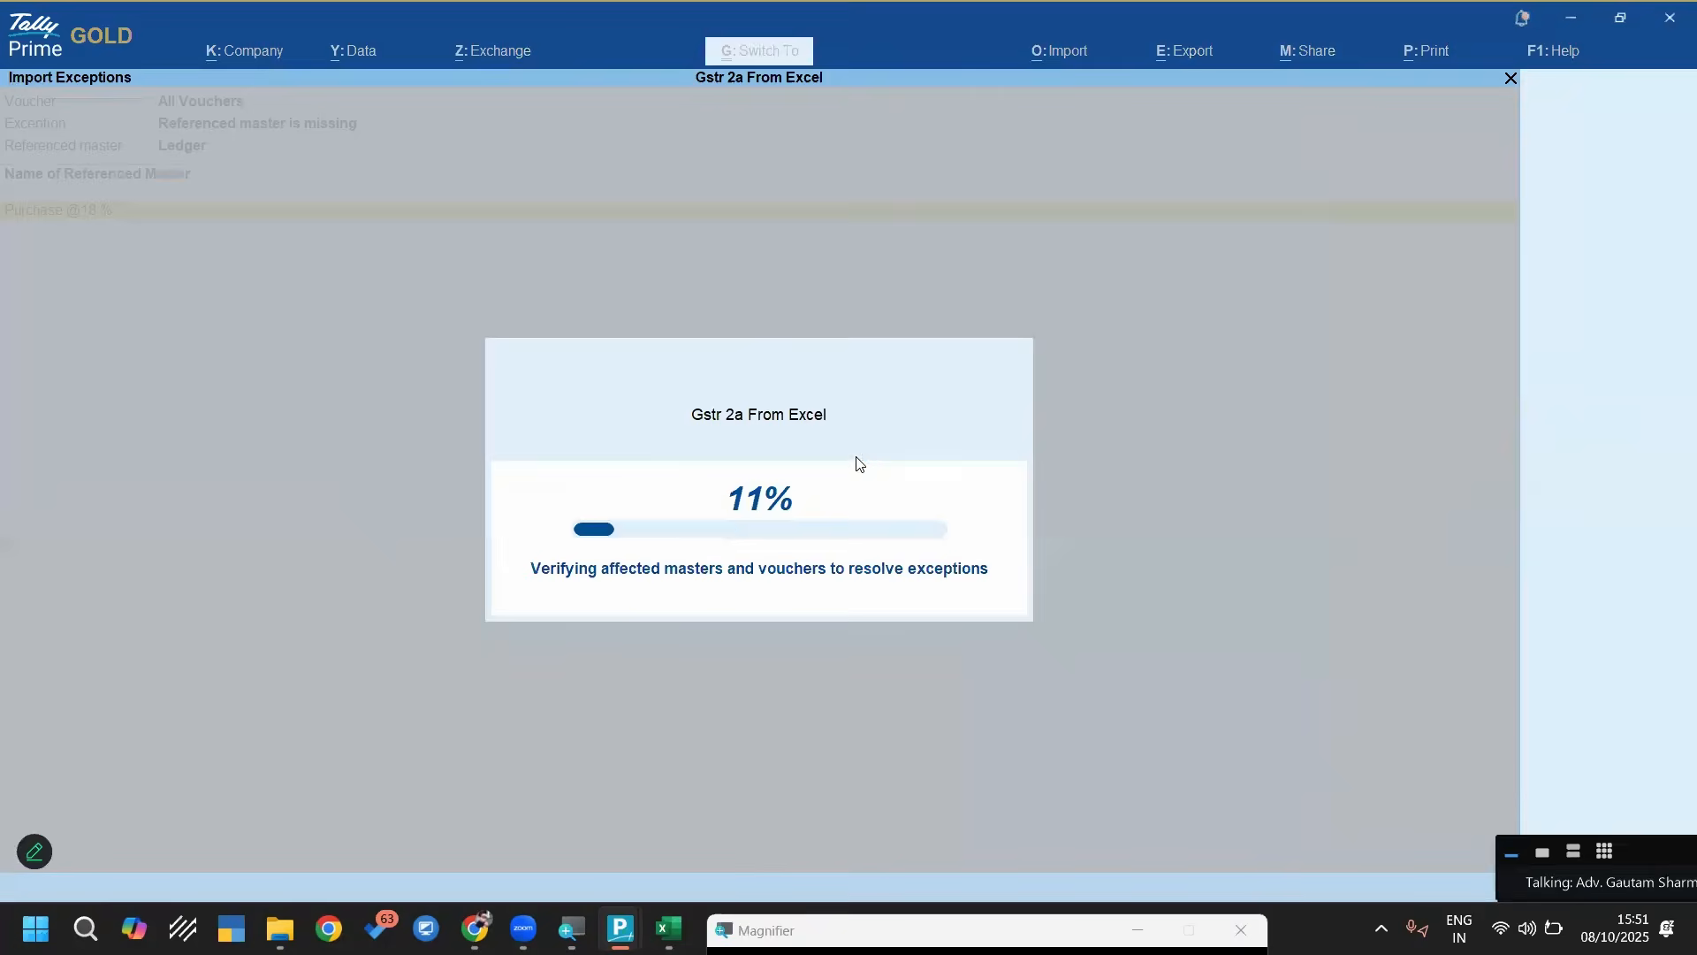
pyautogui.press('Return')
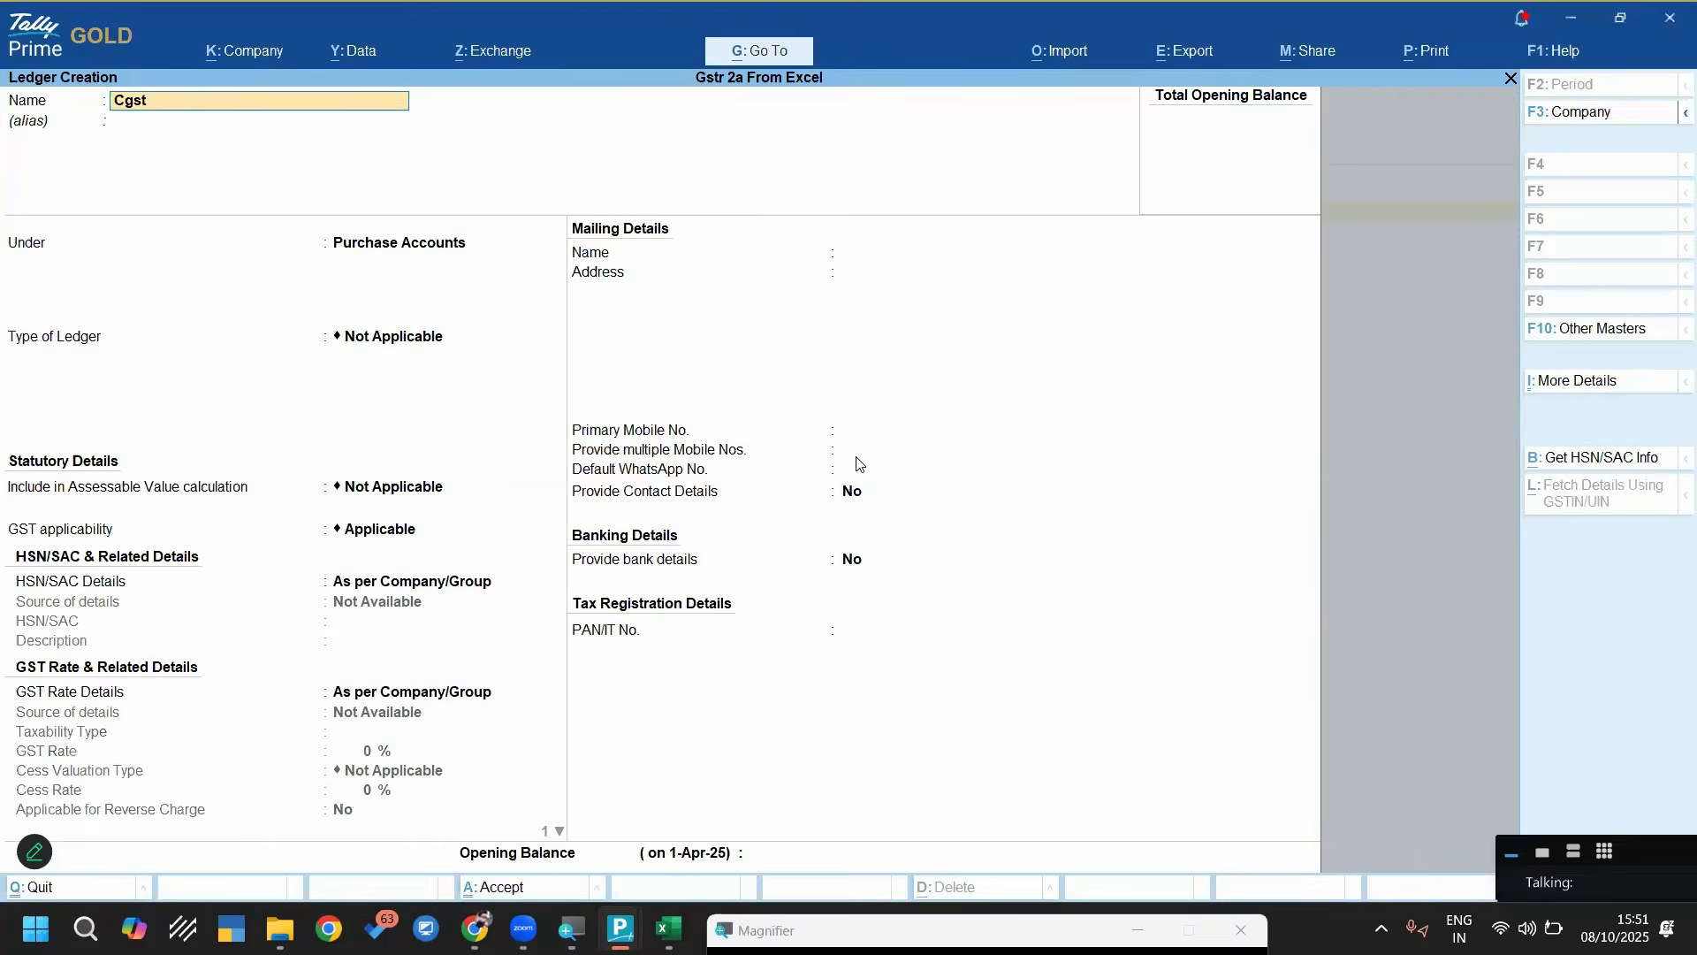
pyautogui.press('Return')
pyautogui.press('Return')
pyautogui.write('Duties & Taxes')
pyautogui.press('Return')
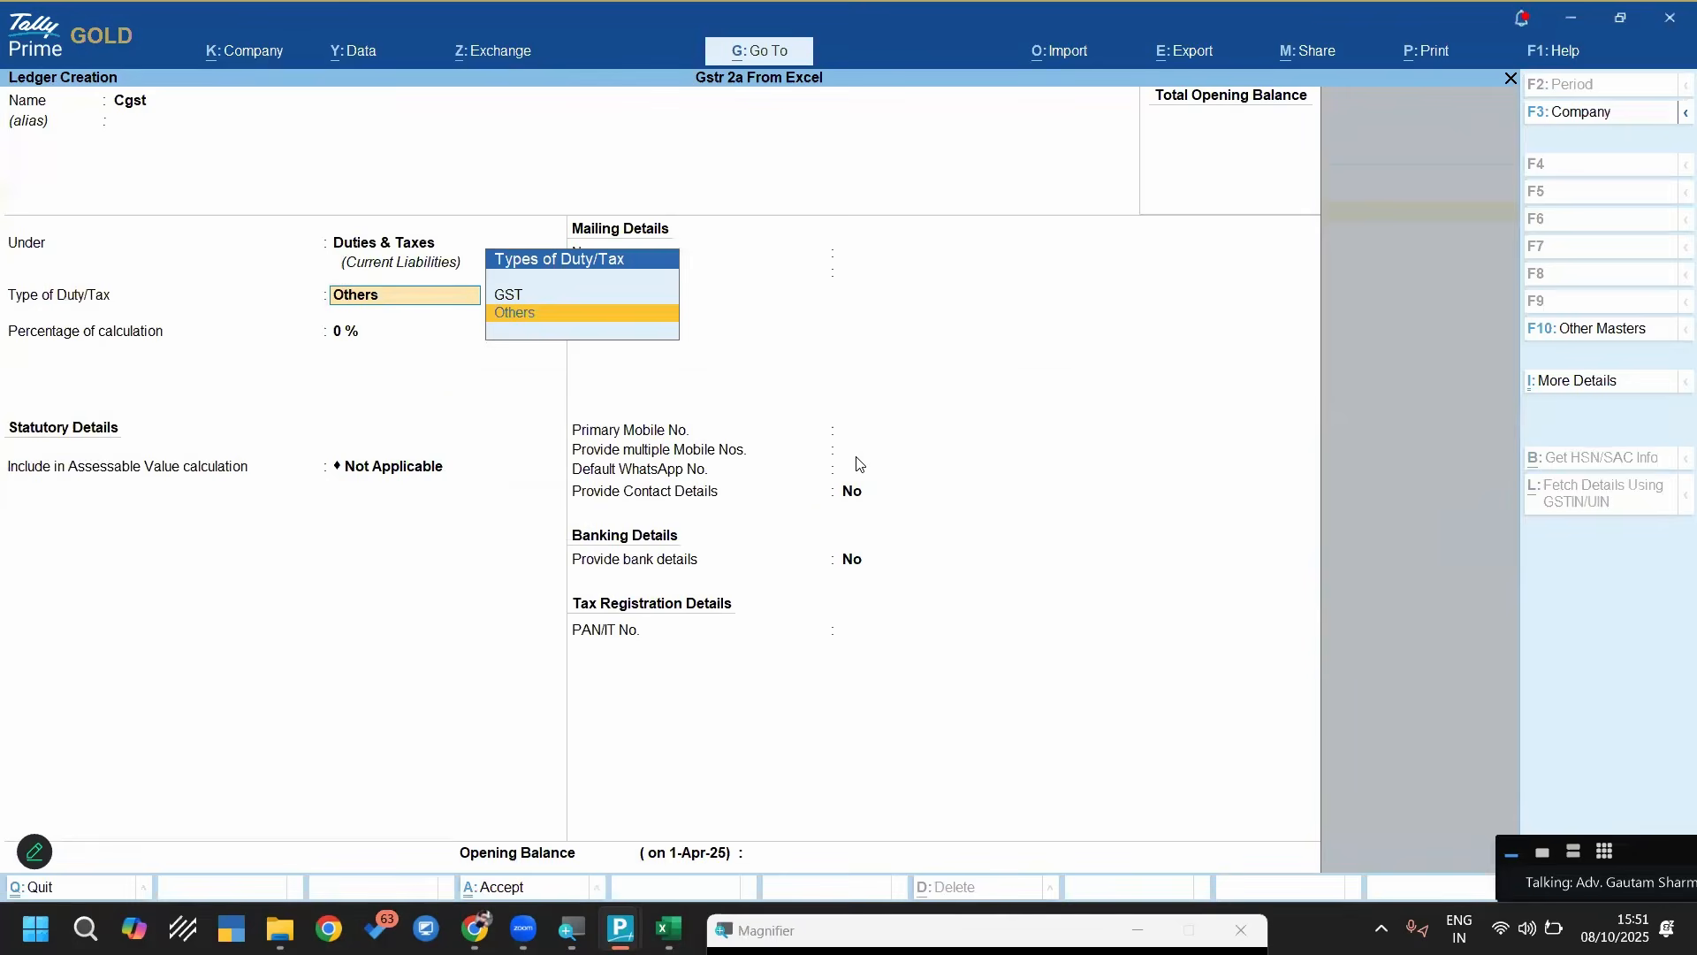
pyautogui.press('Up')
pyautogui.press('Return')
pyautogui.press('Down')
# Create the missing Sgst ledger under Duties & Taxes with GST as the type of duty/tax
pyautogui.press('Return')
pyautogui.hotkey('ctrl', 'a')
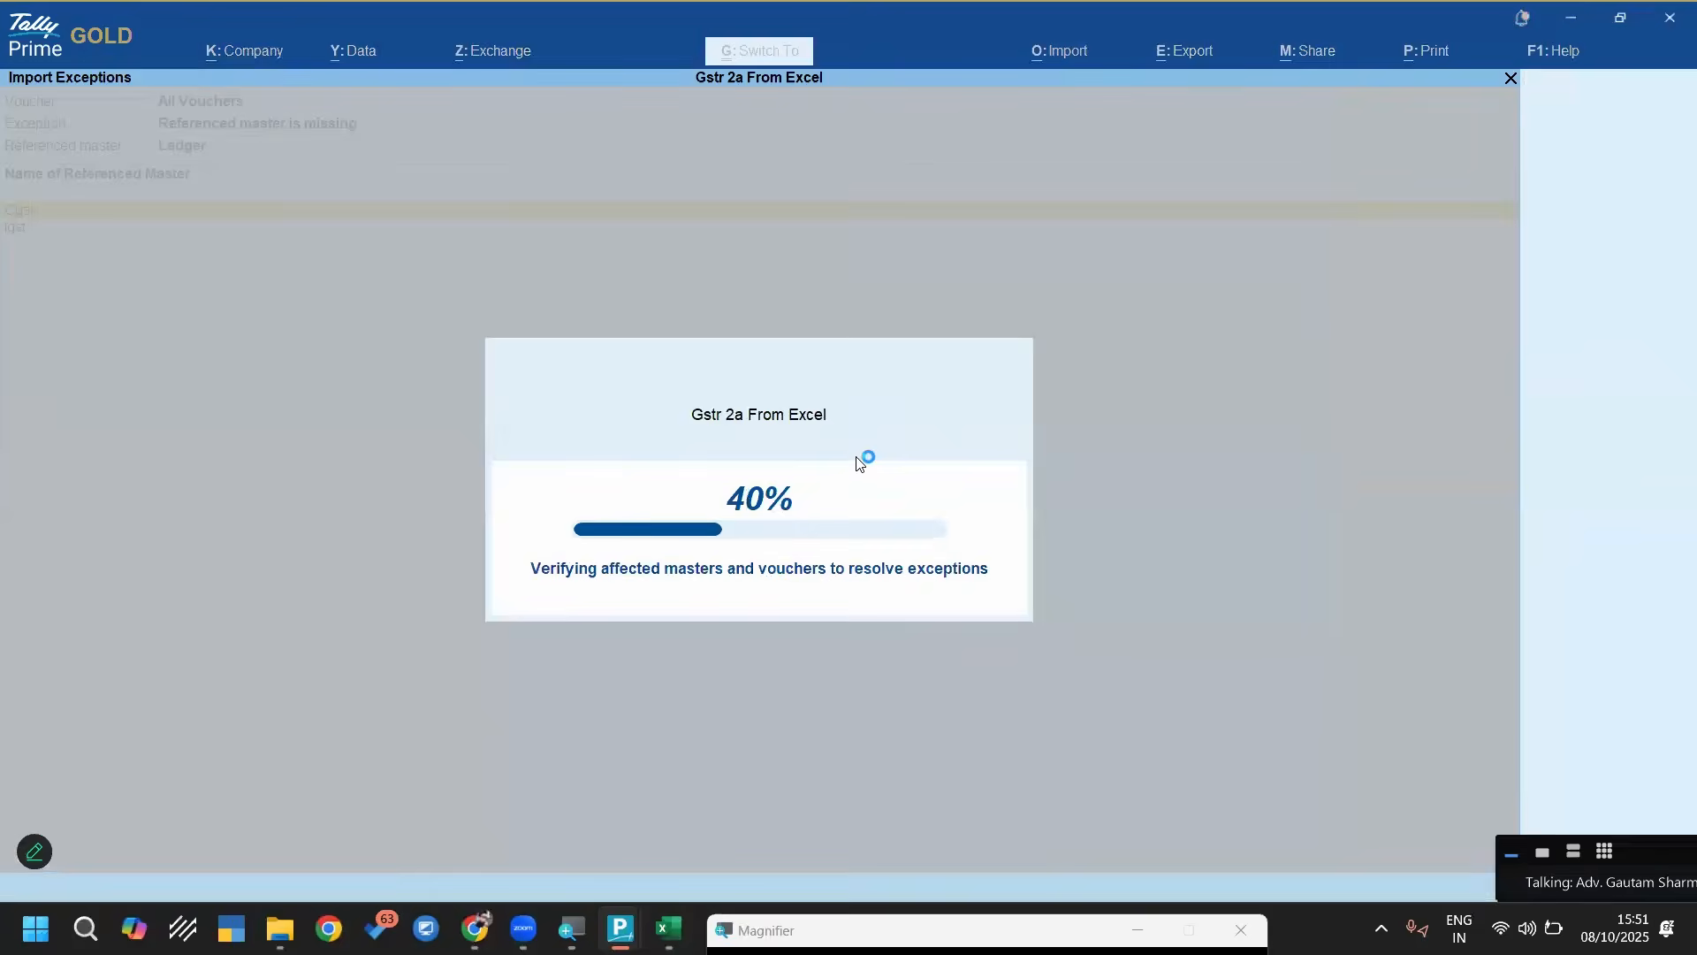
pyautogui.press('Return')
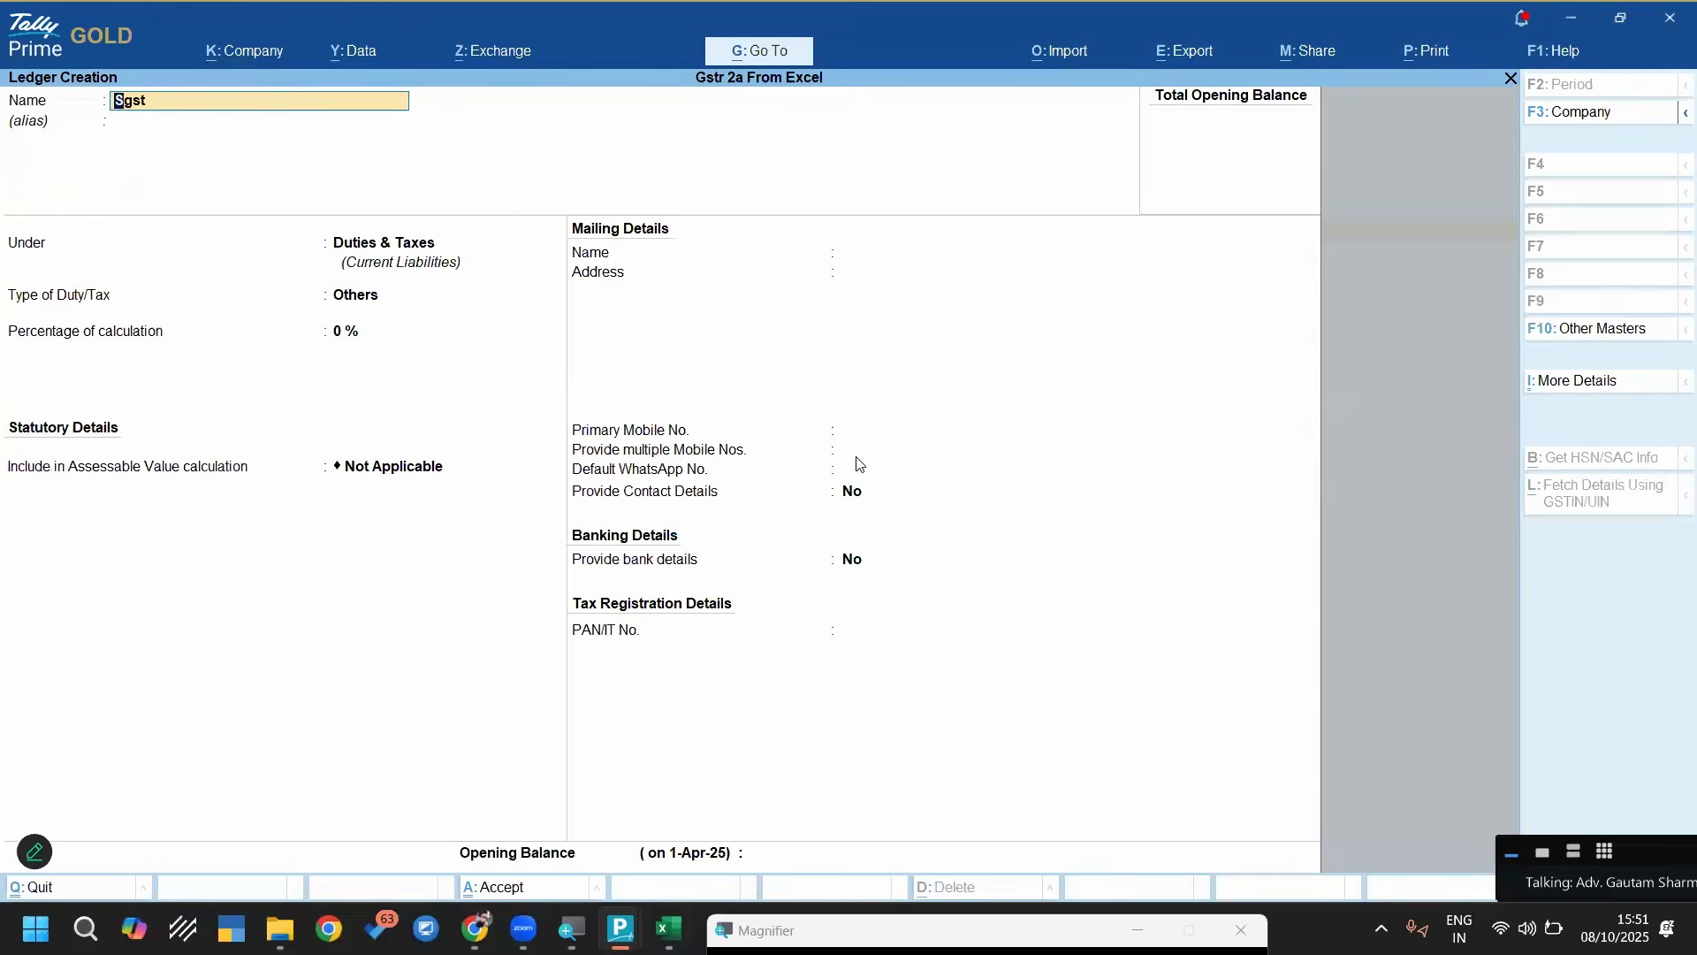
pyautogui.press('Return')
pyautogui.press('Return')
pyautogui.press('Return')
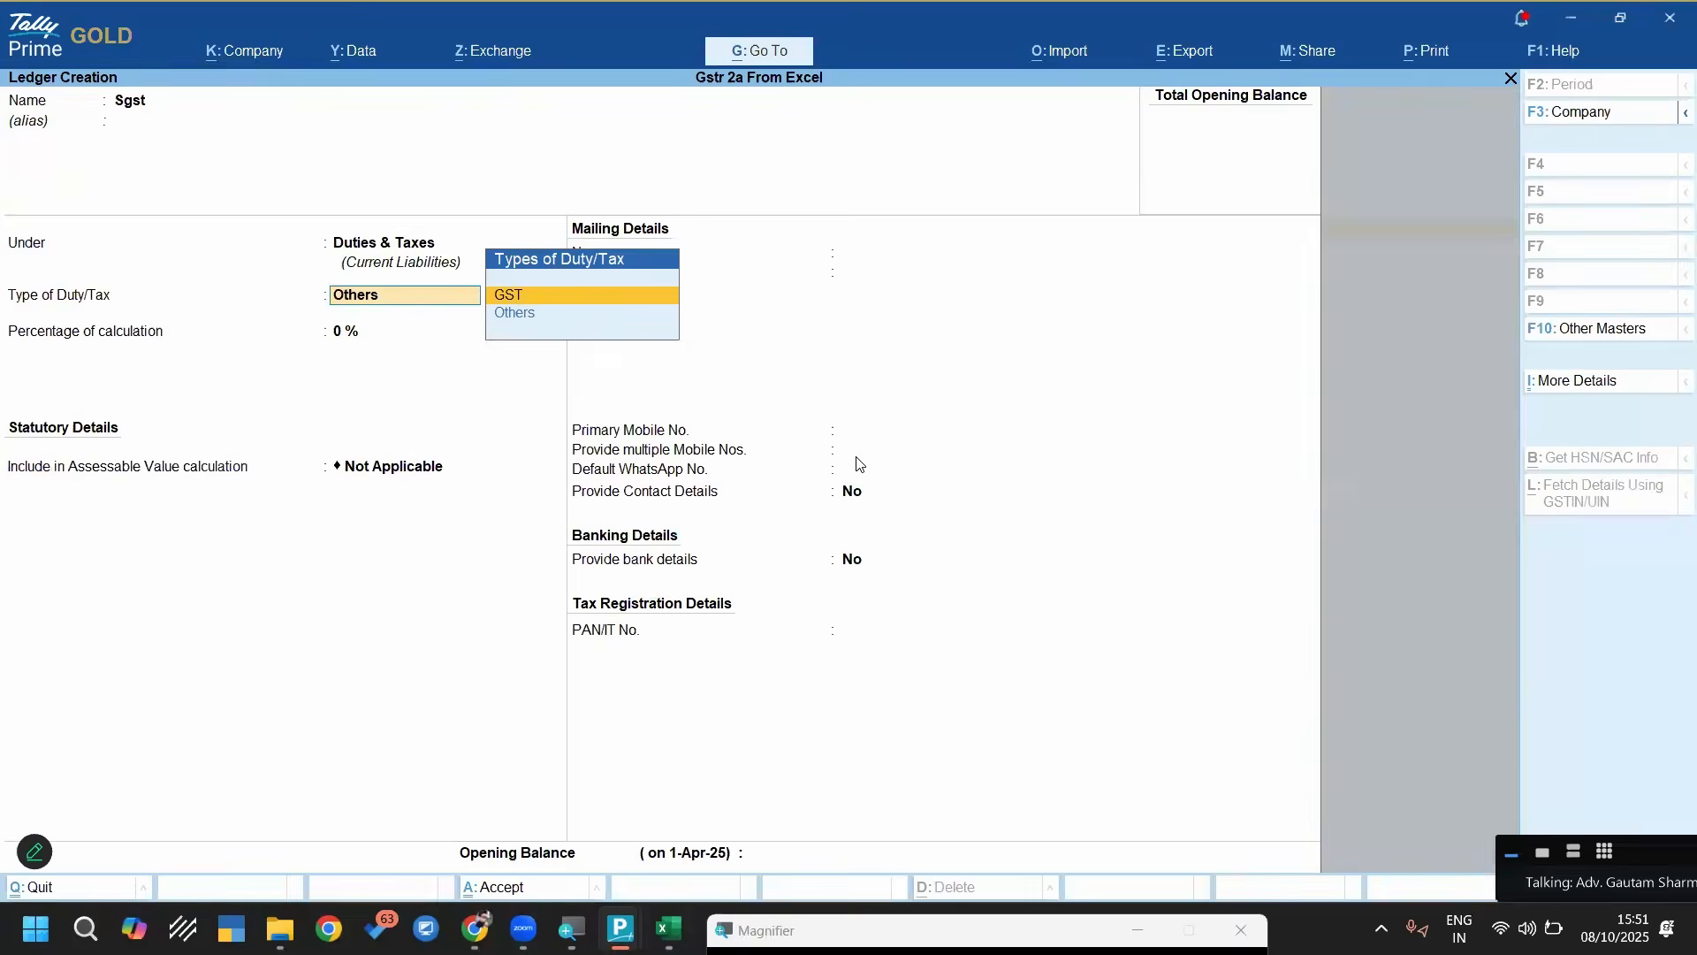
pyautogui.press('Return')
# Create the missing Igst ledger under Duties & Taxes with GST as the type of duty/tax
pyautogui.press('Return')
pyautogui.hotkey('ctrl', 'a')
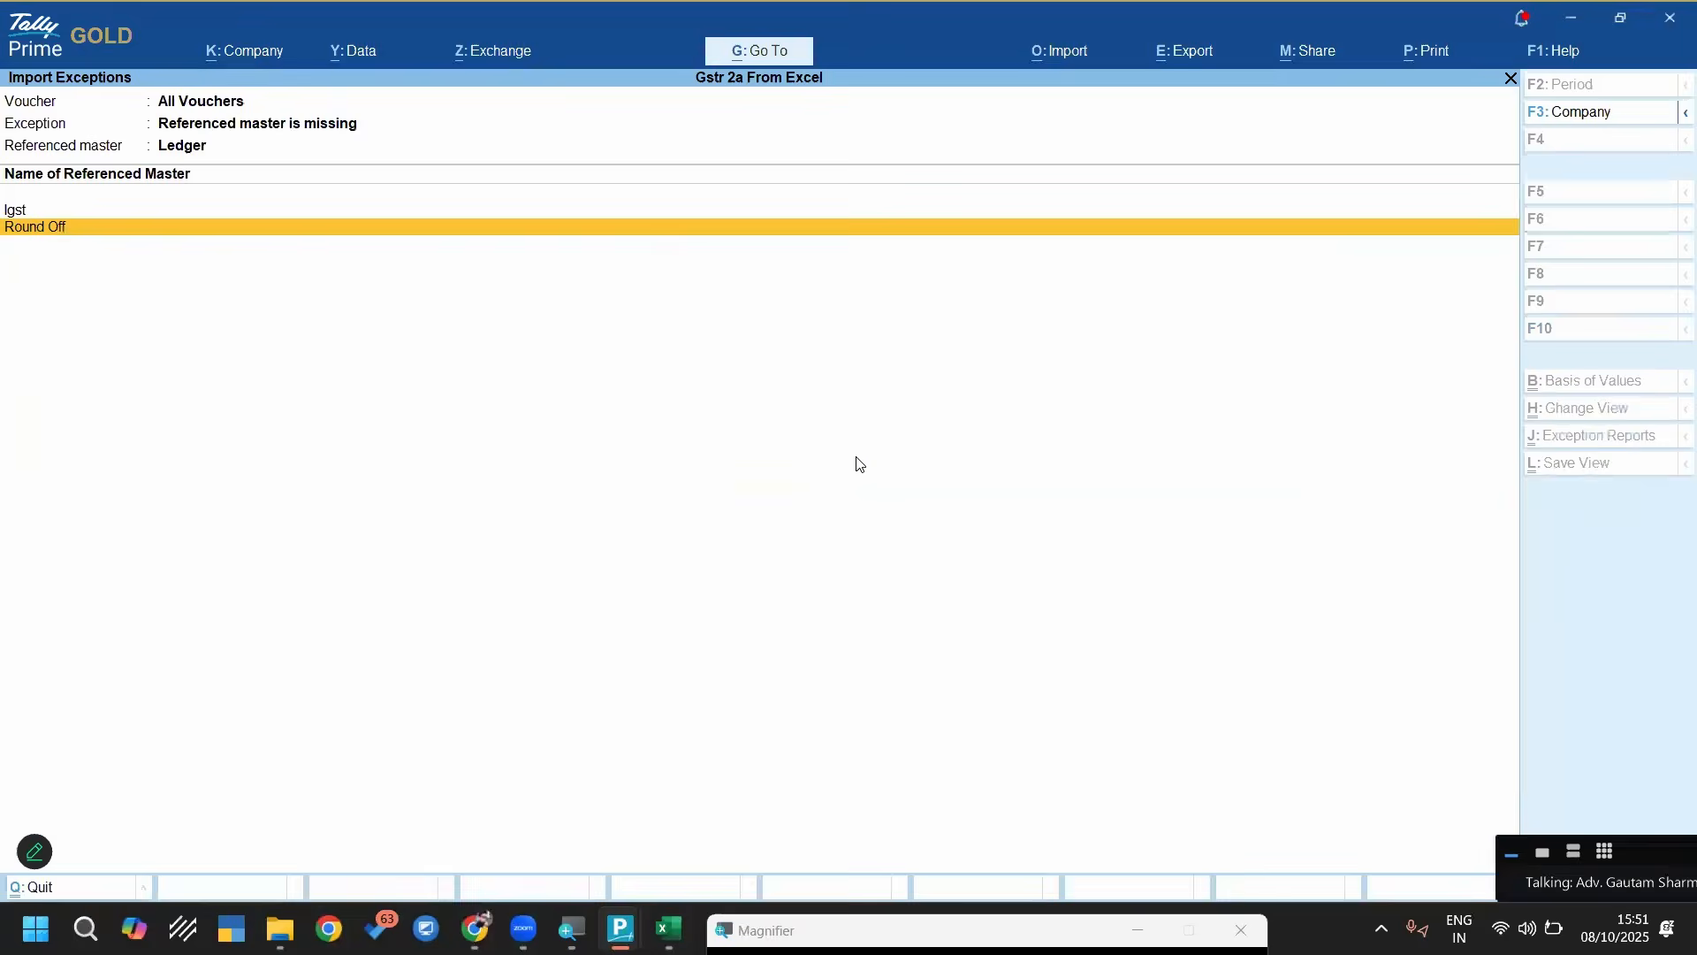
pyautogui.press('Up')
pyautogui.press('Return')
pyautogui.press('Return')
pyautogui.press('Return')
pyautogui.press('Up')
pyautogui.press('Return')
pyautogui.press('Down')
pyautogui.press('Up')
# Create the missing Round Off ledger under Indirect Expenses as Invoice Rounding with Normal Rounding, and return to the Gateway of Tally
pyautogui.press('Return')
pyautogui.hotkey('ctrl', 'a')
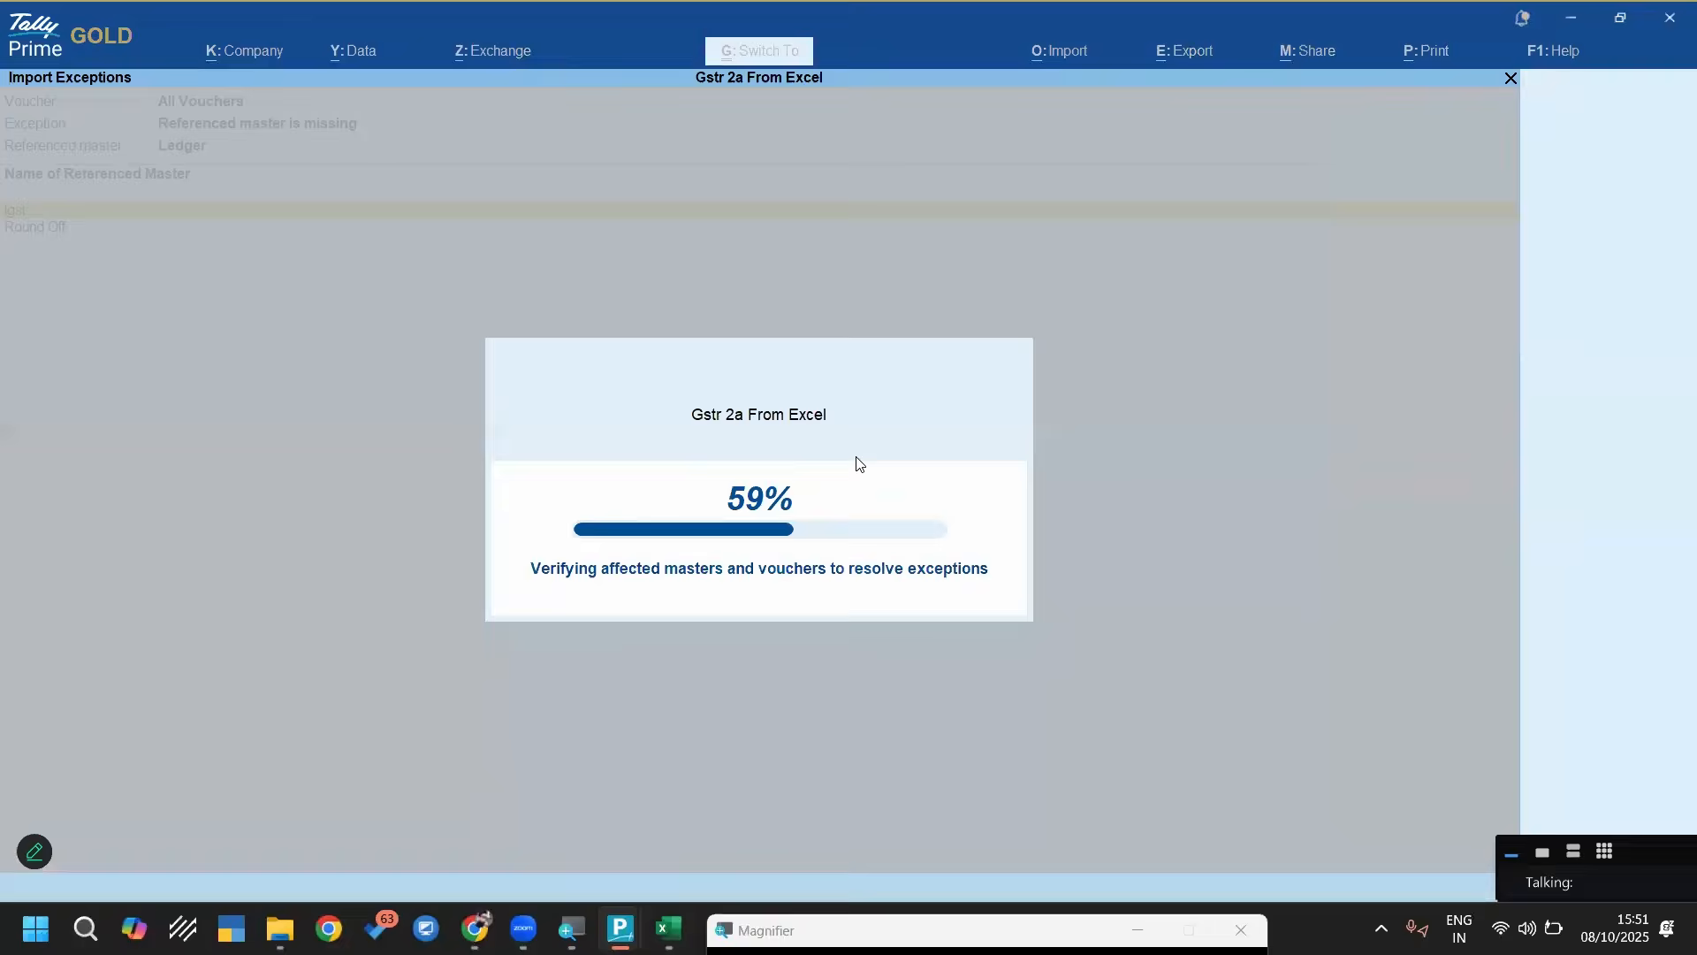
pyautogui.press('Return')
pyautogui.press('Return')
pyautogui.write('ind')
pyautogui.press('Down')
pyautogui.press('Down')
pyautogui.press('Return')
pyautogui.press('Down')
pyautogui.press('Down')
pyautogui.press('Return')
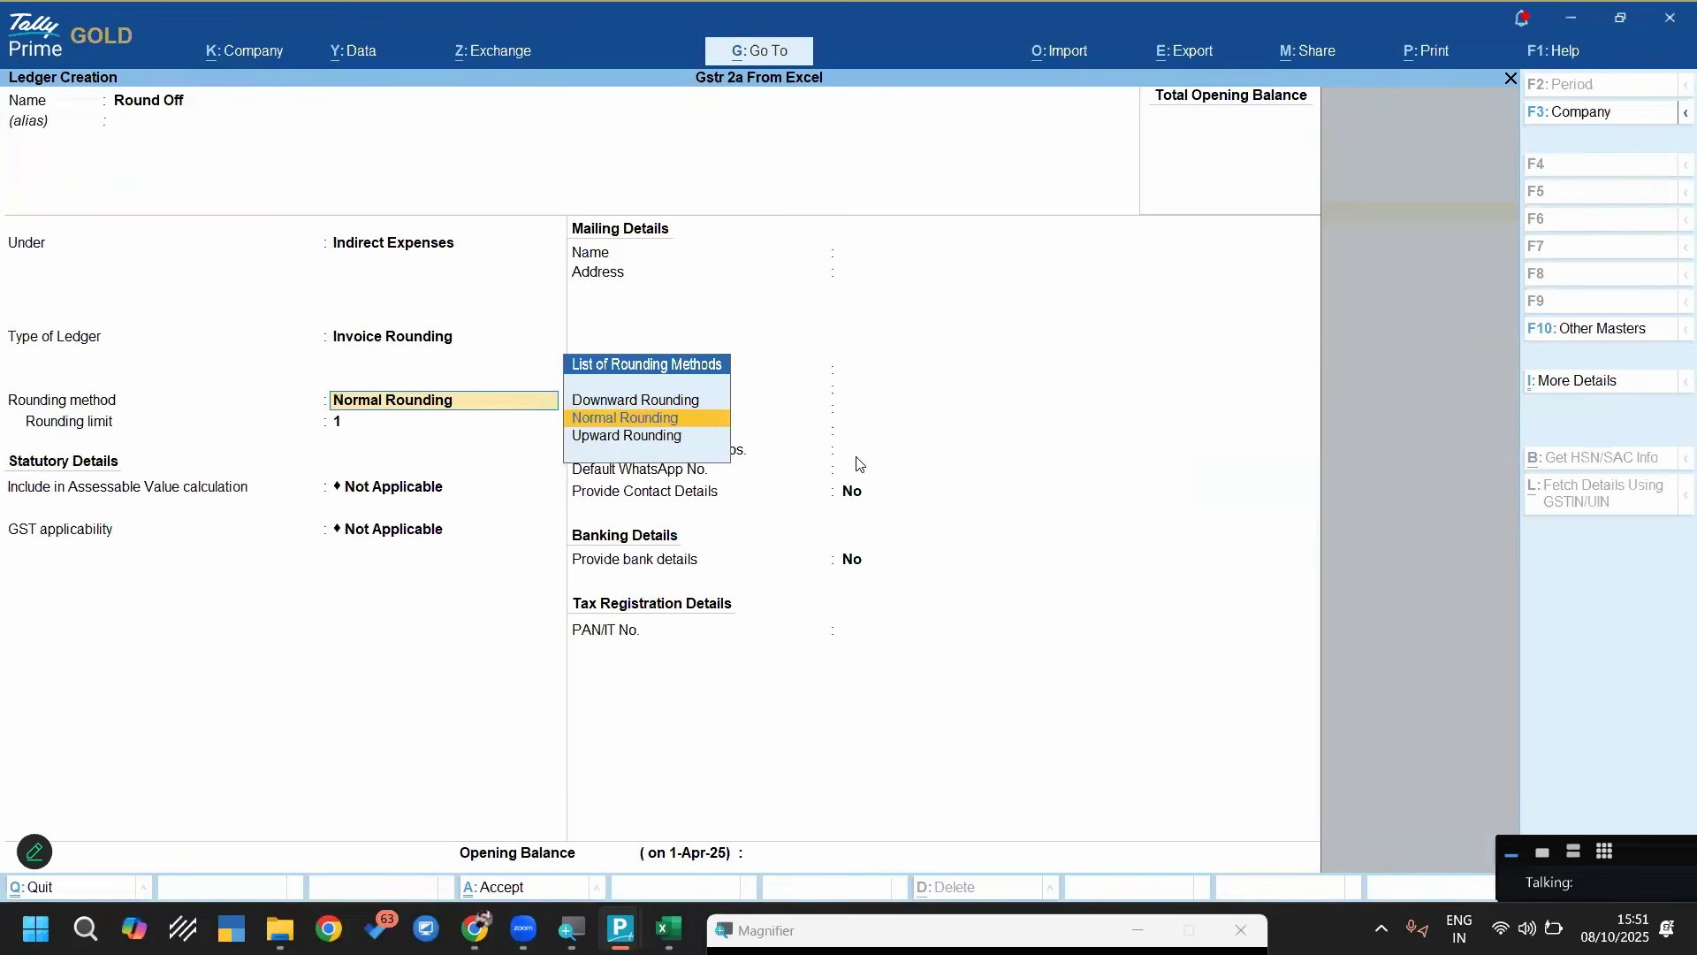
pyautogui.press('Return')
pyautogui.hotkey('ctrl', 'a')
pyautogui.press('Escape')
pyautogui.press('Escape')
pyautogui.press('Escape')
pyautogui.press('Escape')
pyautogui.press('Escape')
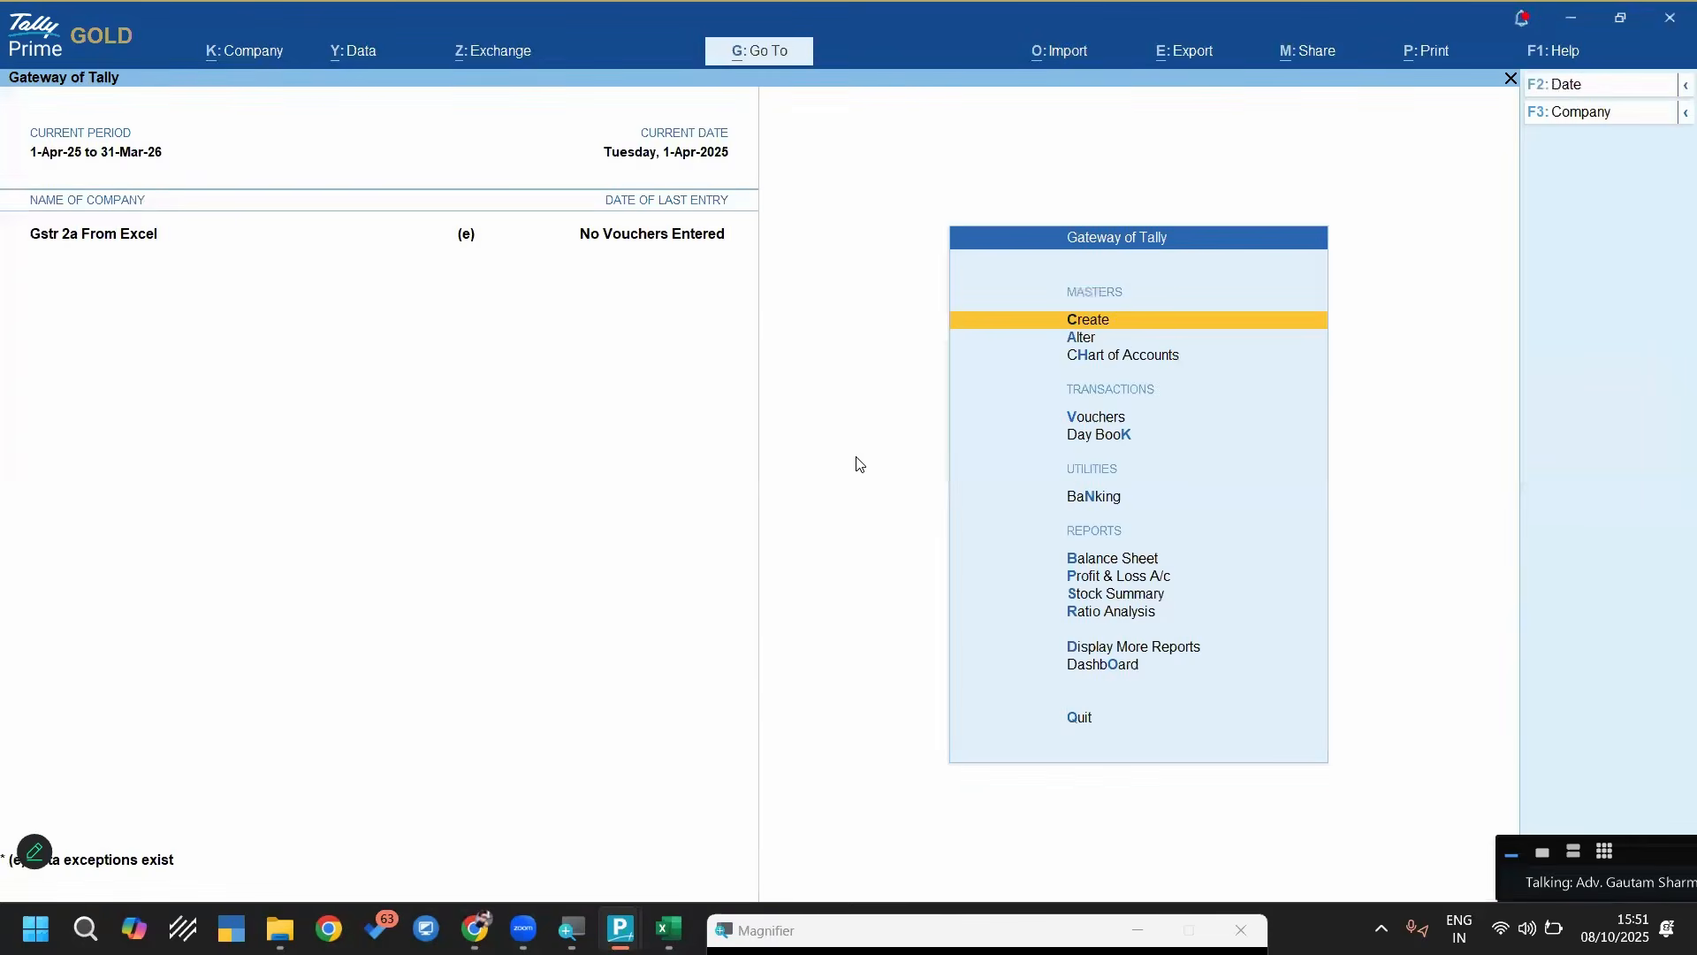
pyautogui.hotkey('alt', 'y')
pyautogui.press('Down')
pyautogui.press('Down')
pyautogui.press('Down')
pyautogui.press('Down')
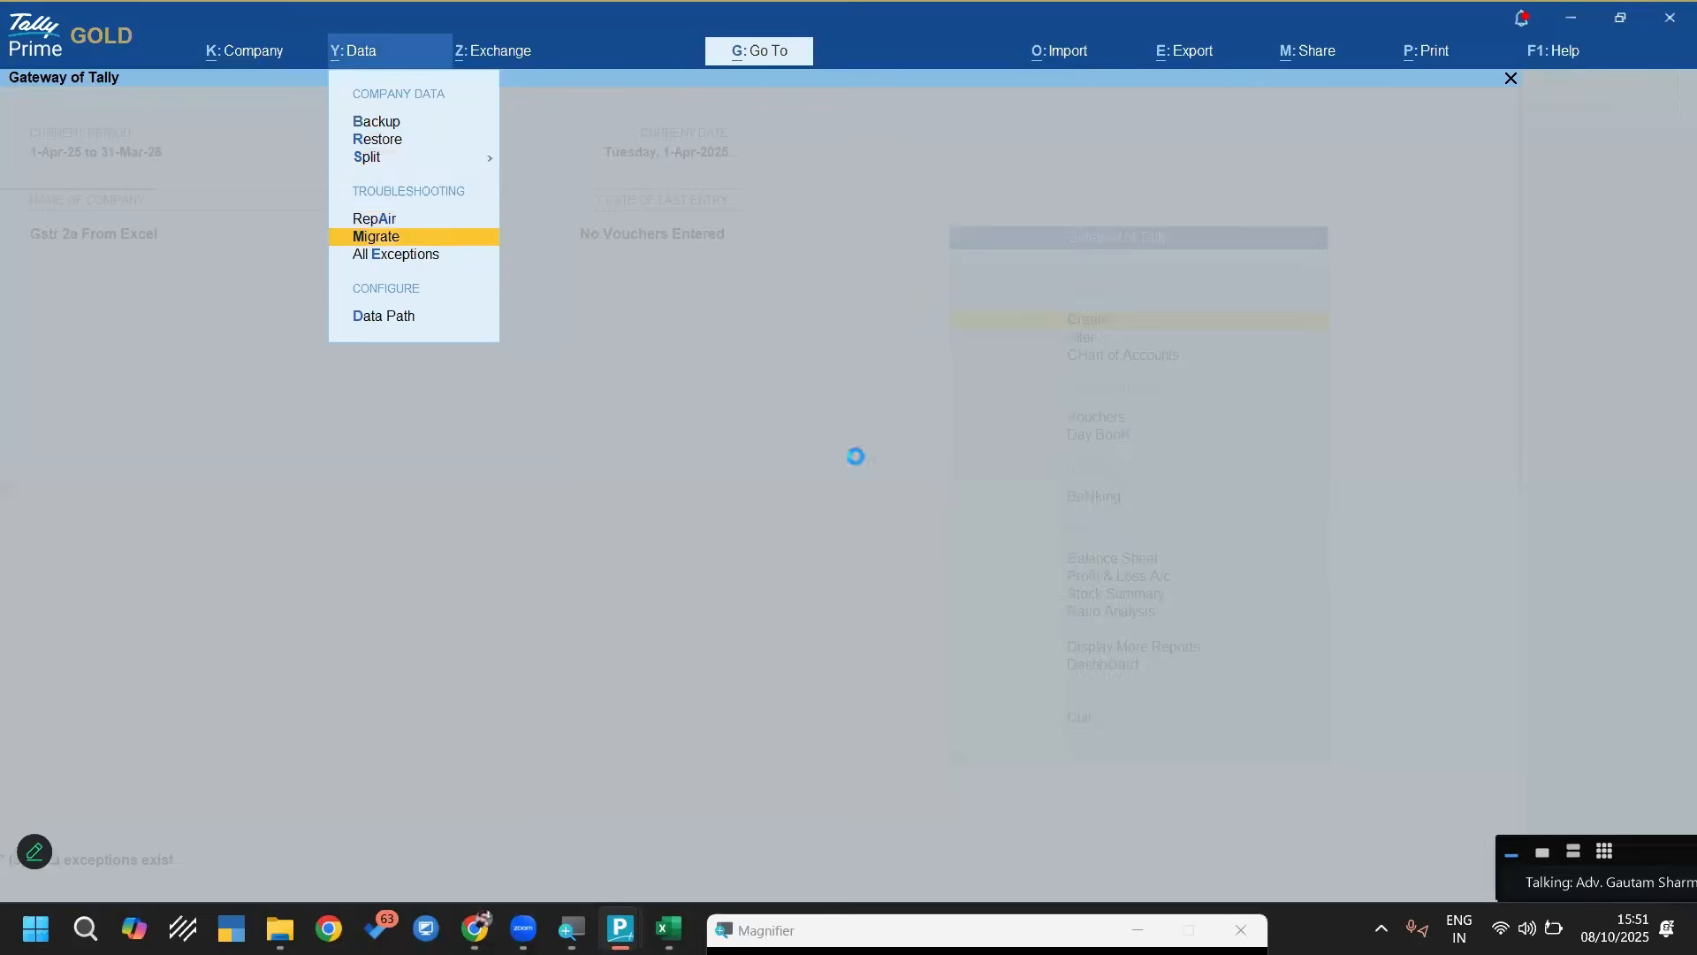
pyautogui.press('Return')
pyautogui.press('Escape')
# Open the import exceptions and drill down to the Purchase vouchers under Mismatch in total amount between Credit and Debit entries
pyautogui.hotkey('alt', 'y')
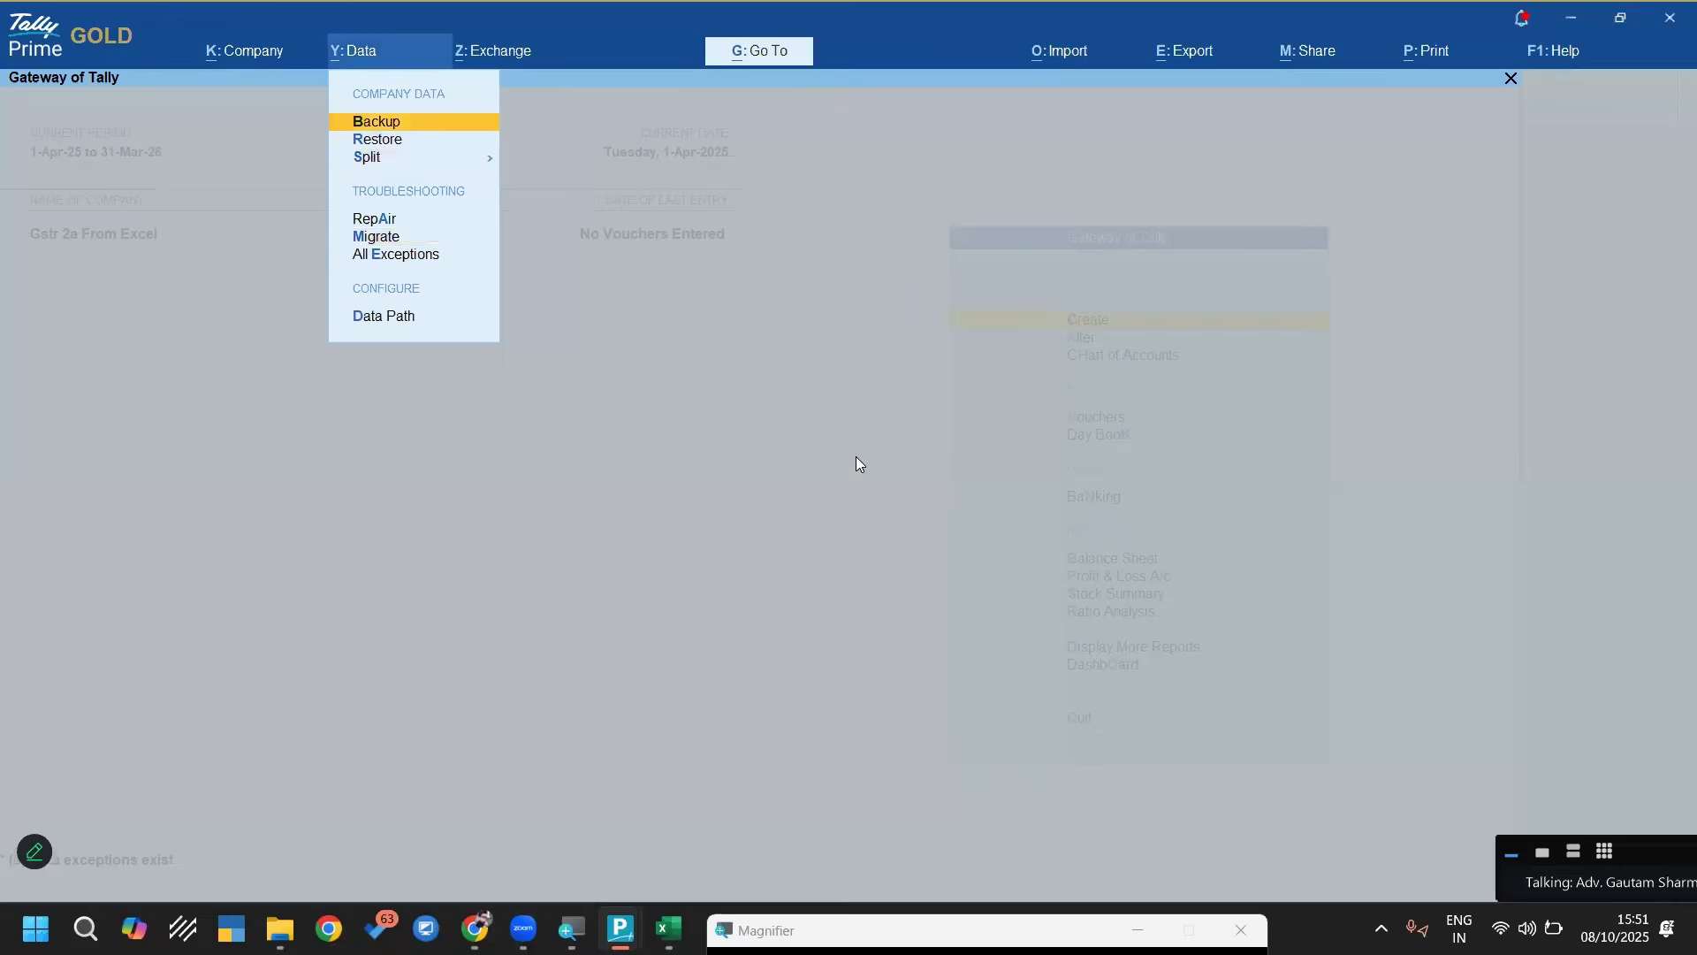
pyautogui.press('Down')
pyautogui.press('Down')
pyautogui.press('Down')
pyautogui.press('Down')
pyautogui.press('Down')
pyautogui.press('Return')
pyautogui.press('Up')
pyautogui.press('Return')
pyautogui.press('Down')
pyautogui.press('Return')
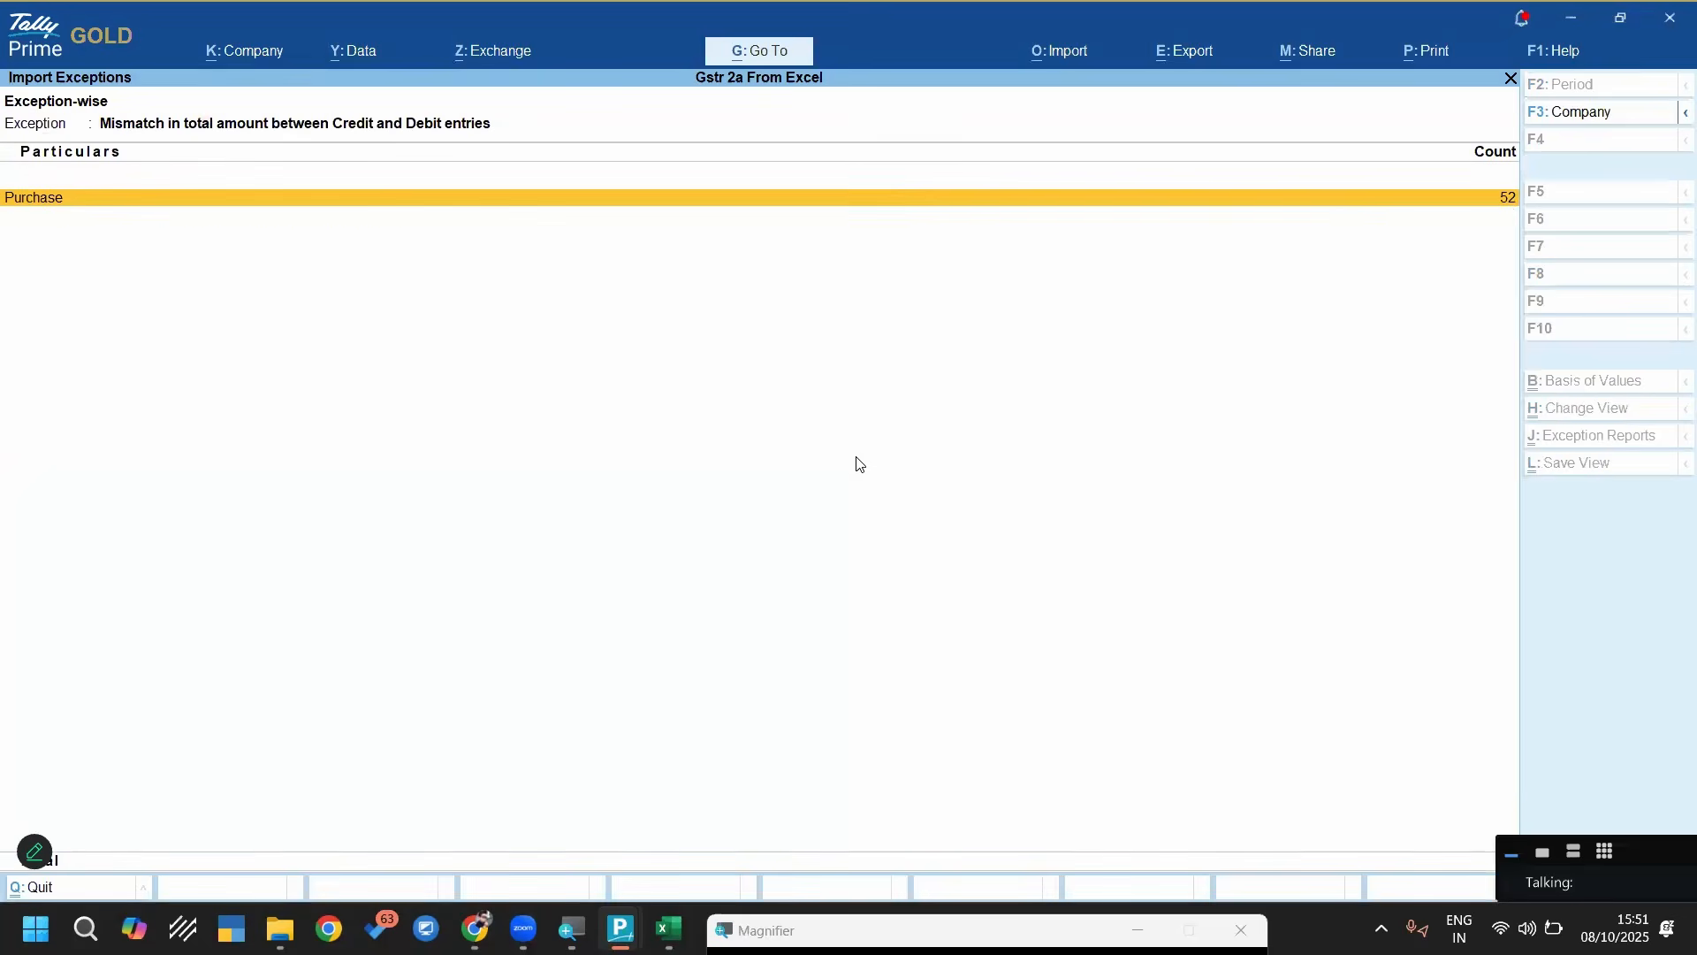
pyautogui.press('Return')
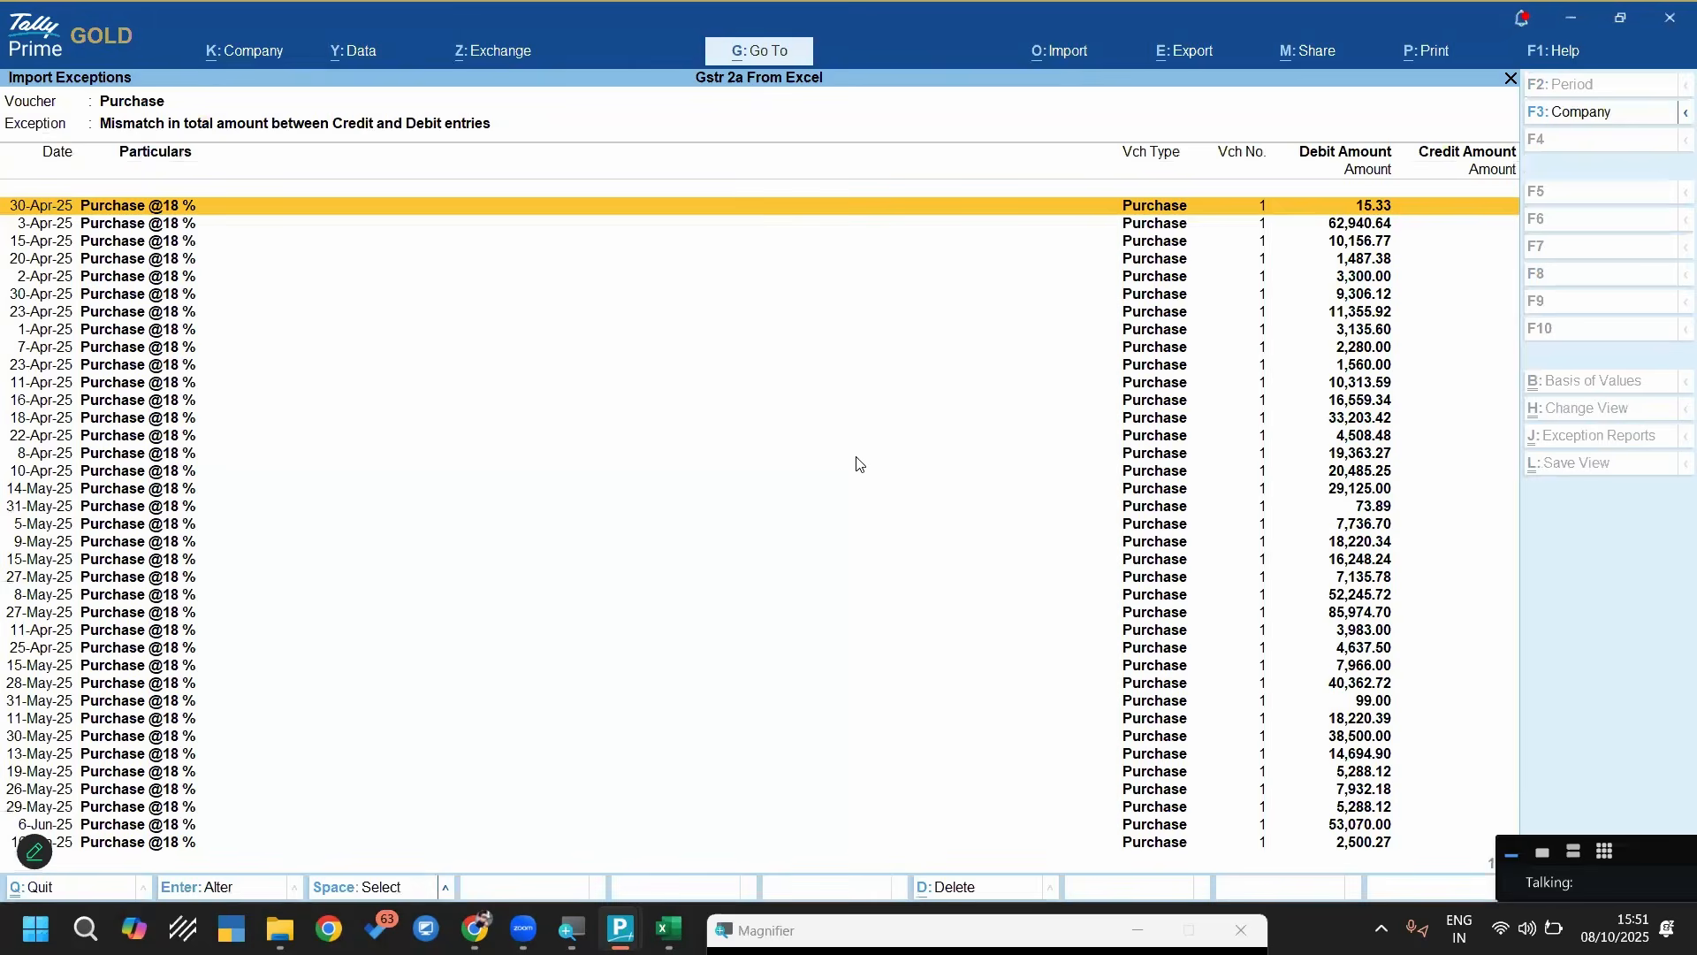
# Inspect the debit and credit entries of the first mismatched purchase voucher, dated 30-Apr-25, and quit it without changes
pyautogui.press('Return')
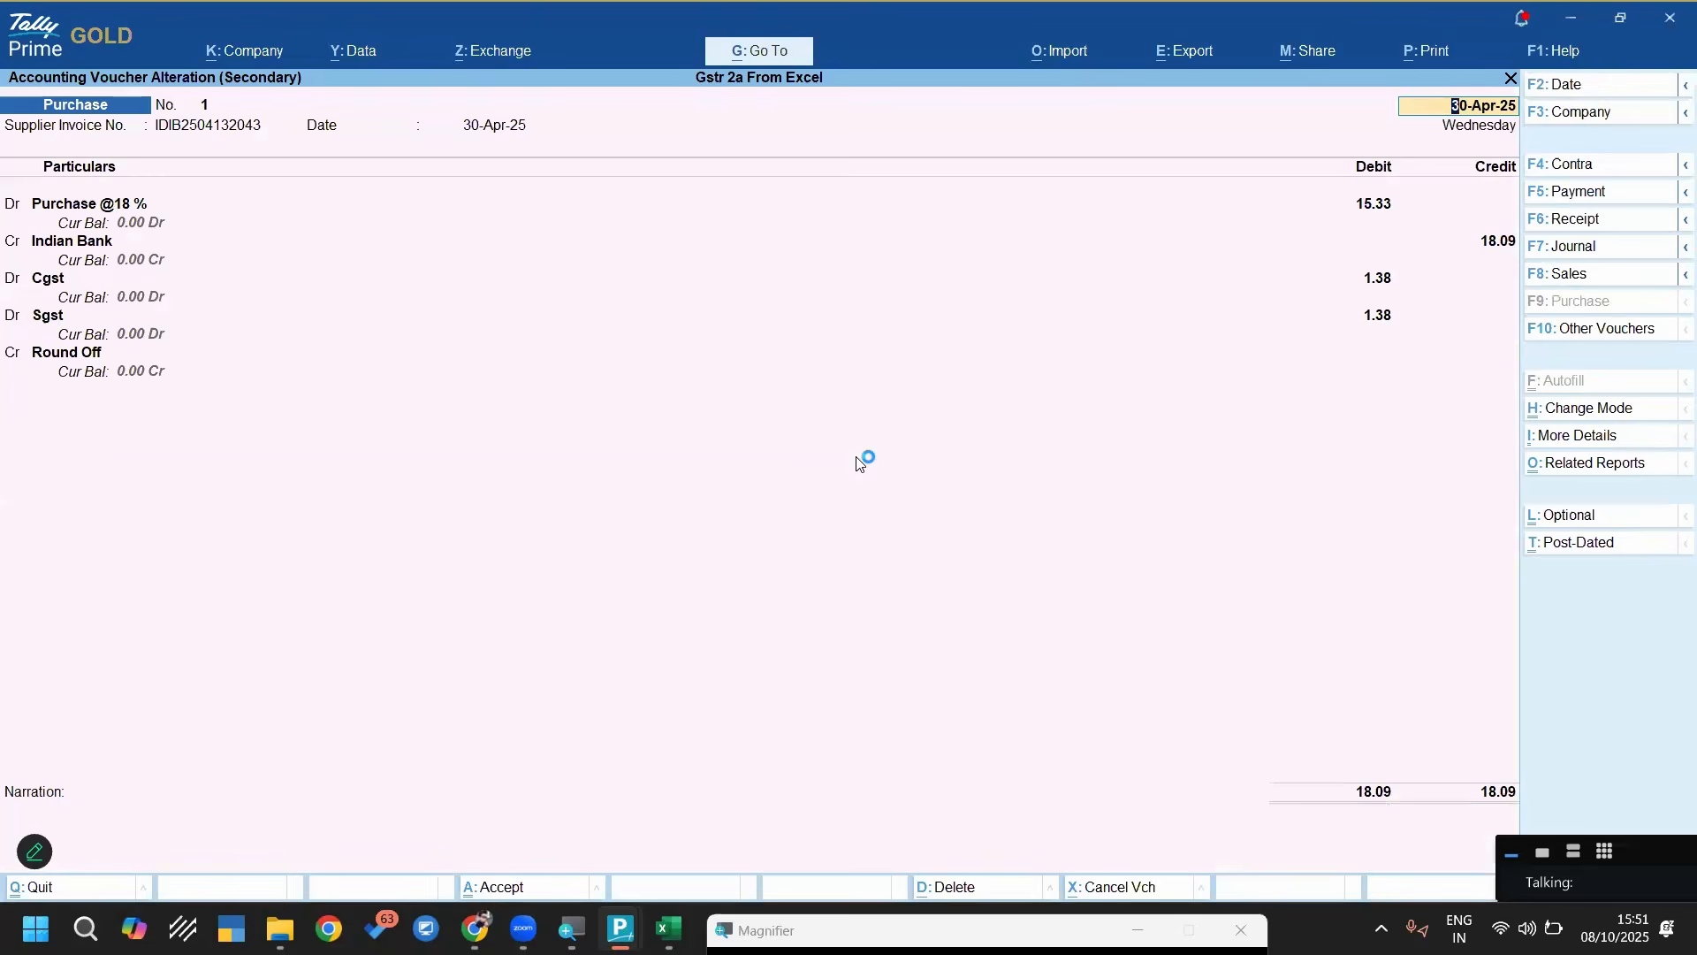
pyautogui.press('Escape')
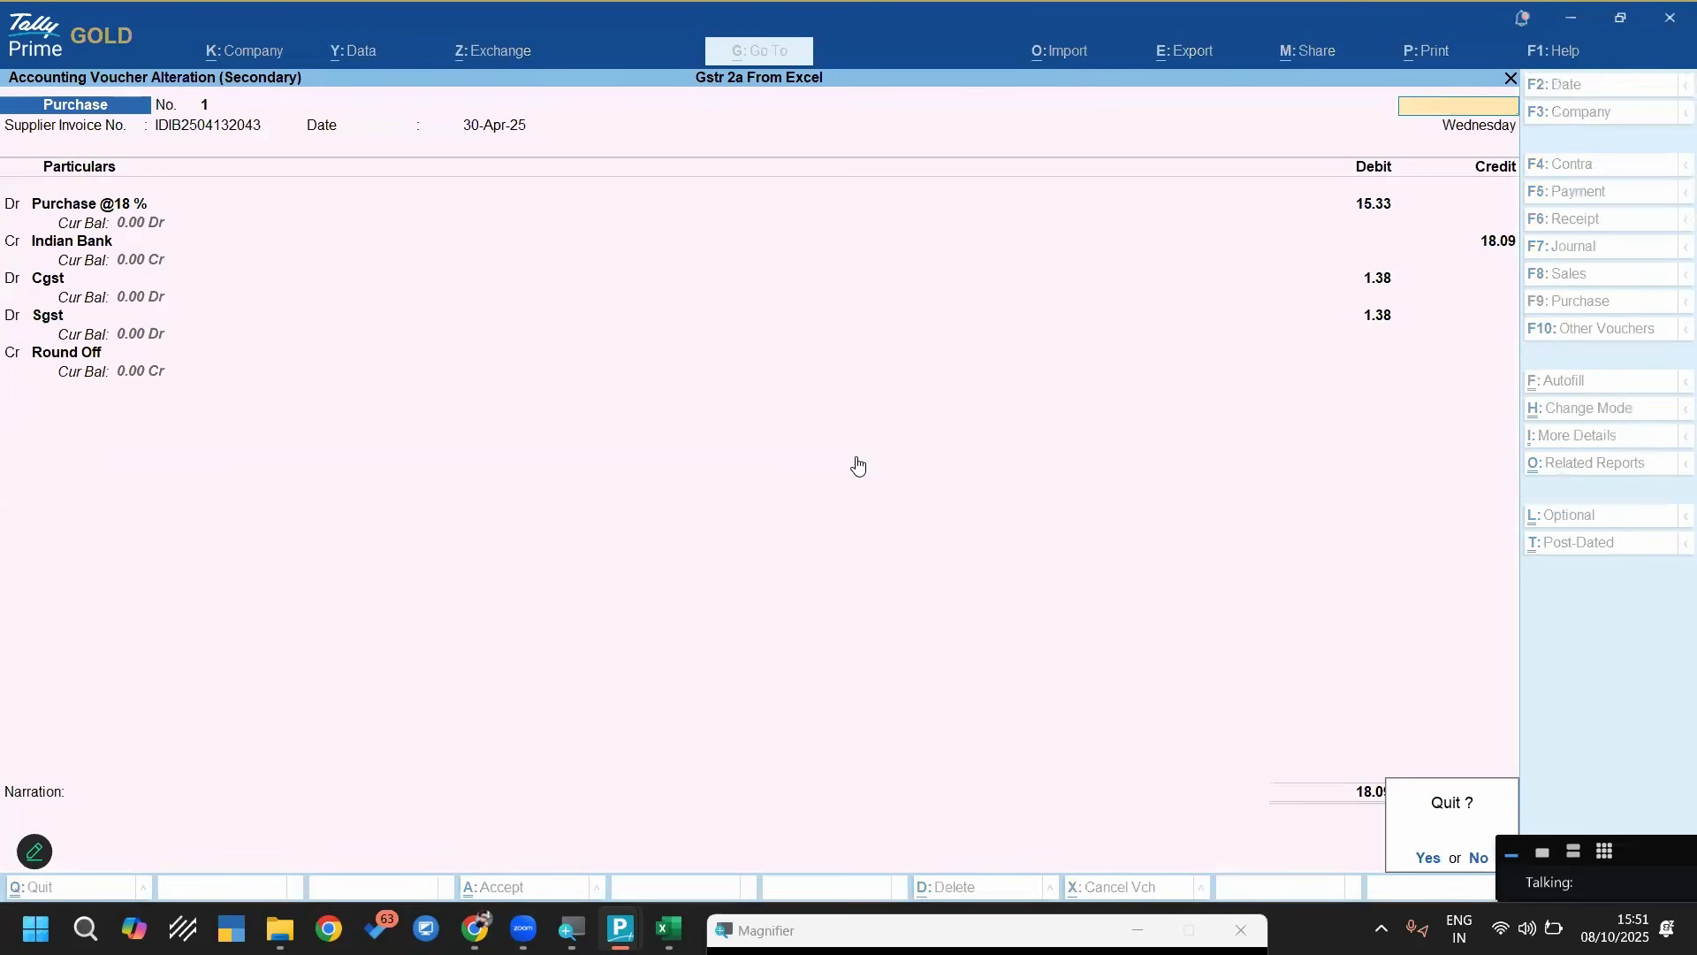
pyautogui.press('y')
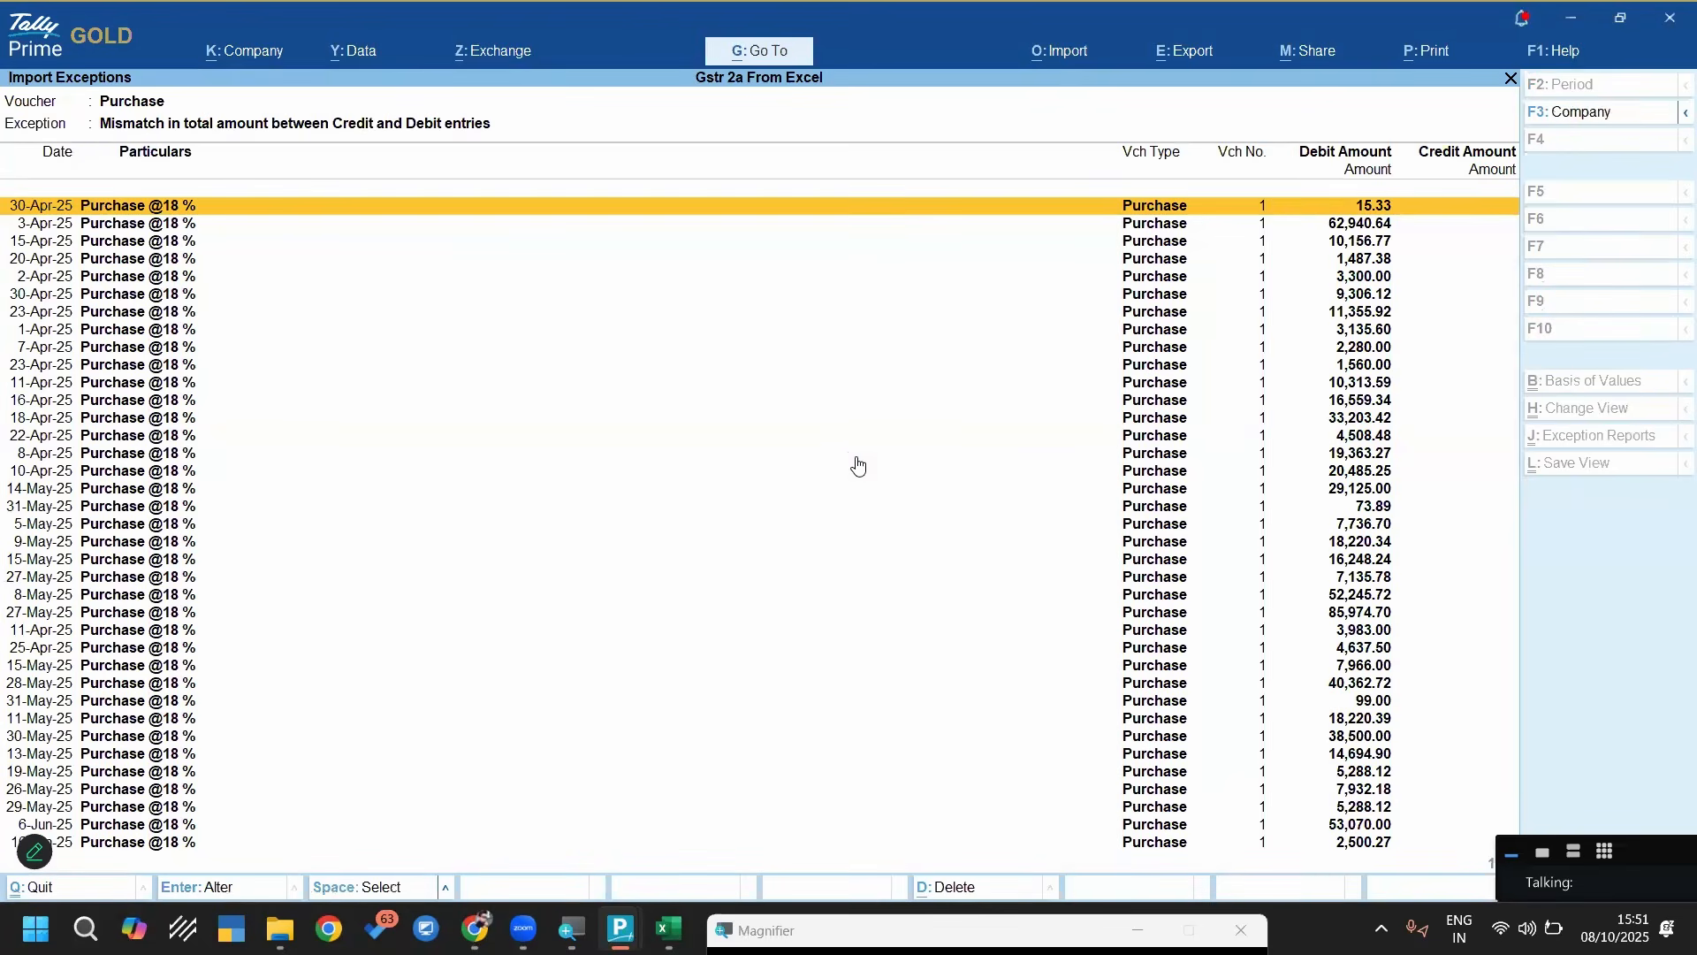
# Delete the 30-Apr-25 purchase voucher from the mismatch exceptions and return to the Gateway of Tally
pyautogui.press('Return')
pyautogui.hotkey('alt', 'd')
pyautogui.press('y')
pyautogui.press('Escape')
pyautogui.press('Escape')
pyautogui.press('Escape')
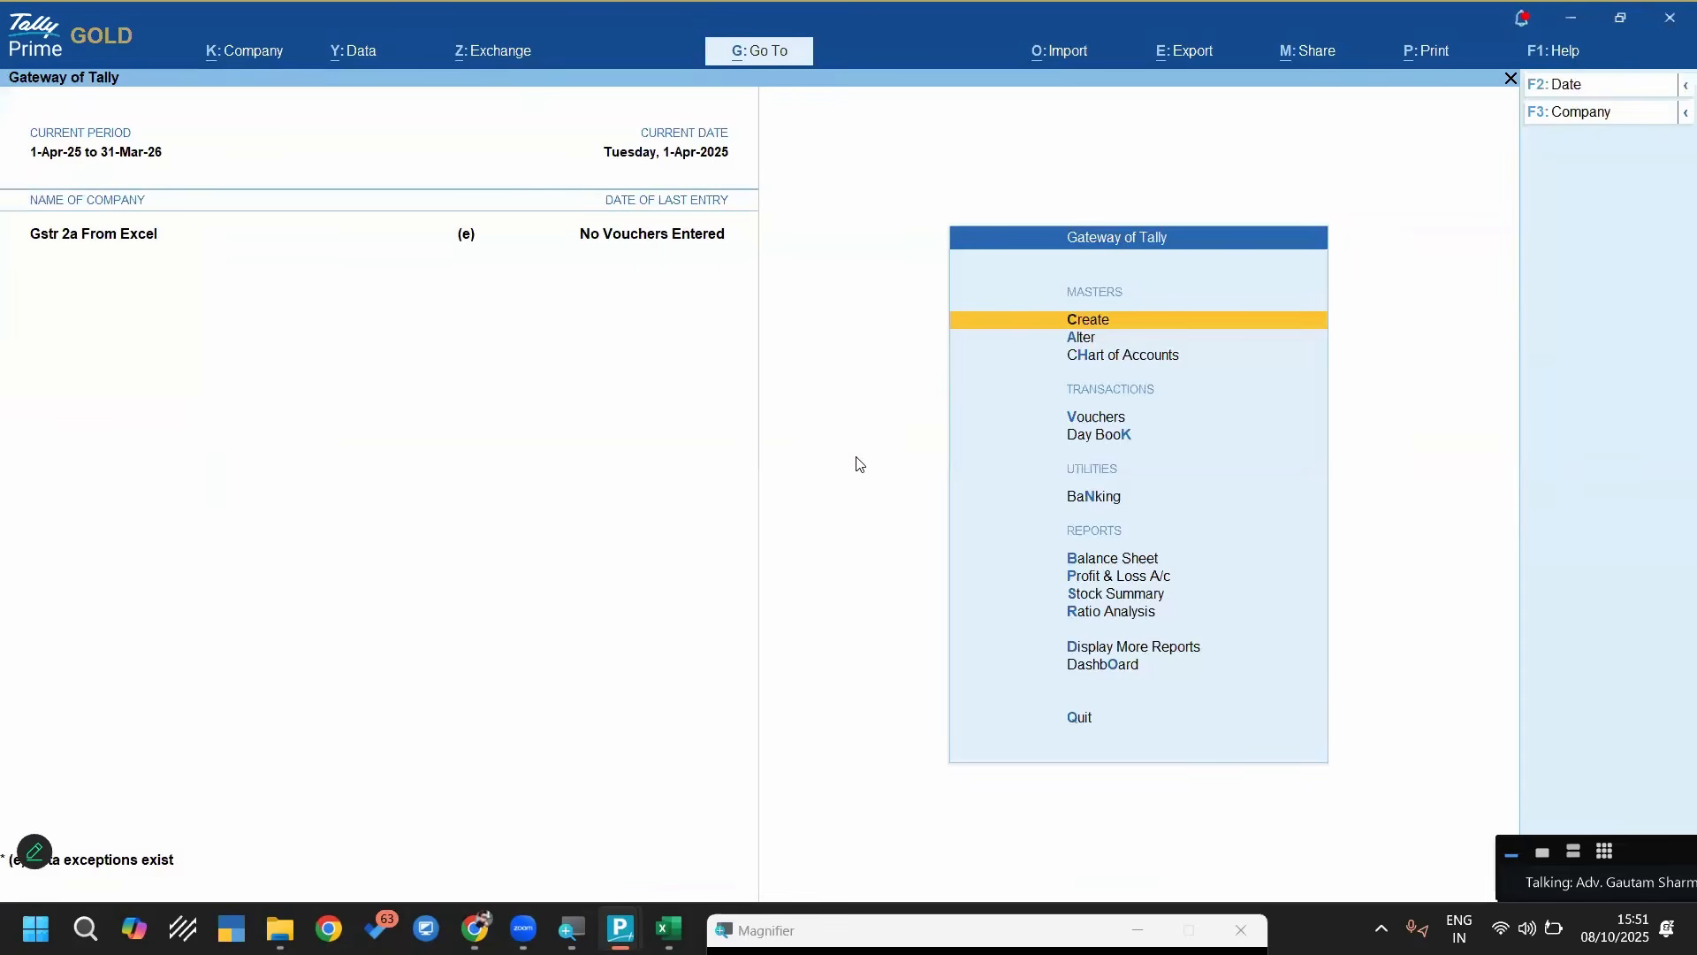
# Start a transaction import from the Annual 2A worksheet of GSTR-2A Annual Summary.xlsx and open the Gstr-2a Annual Import mapping template for alteration
pyautogui.hotkey('alt', 'o')
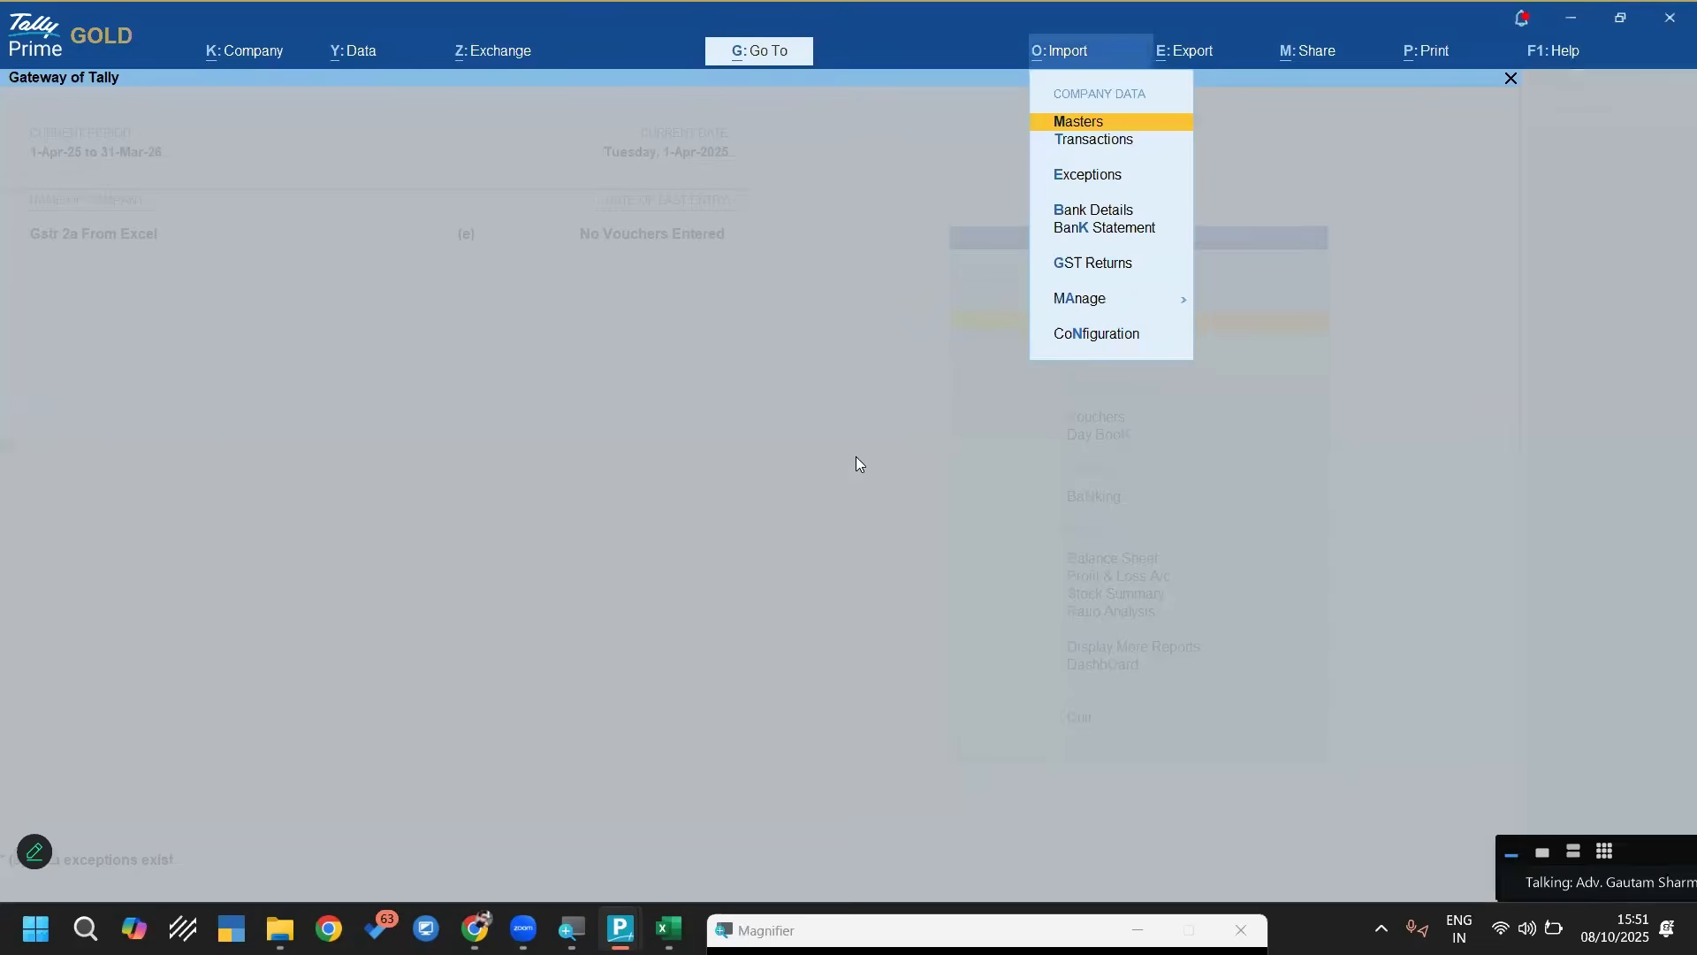
pyautogui.press('Down')
pyautogui.press('Return')
pyautogui.press('Return')
pyautogui.press('Return')
pyautogui.press('Return')
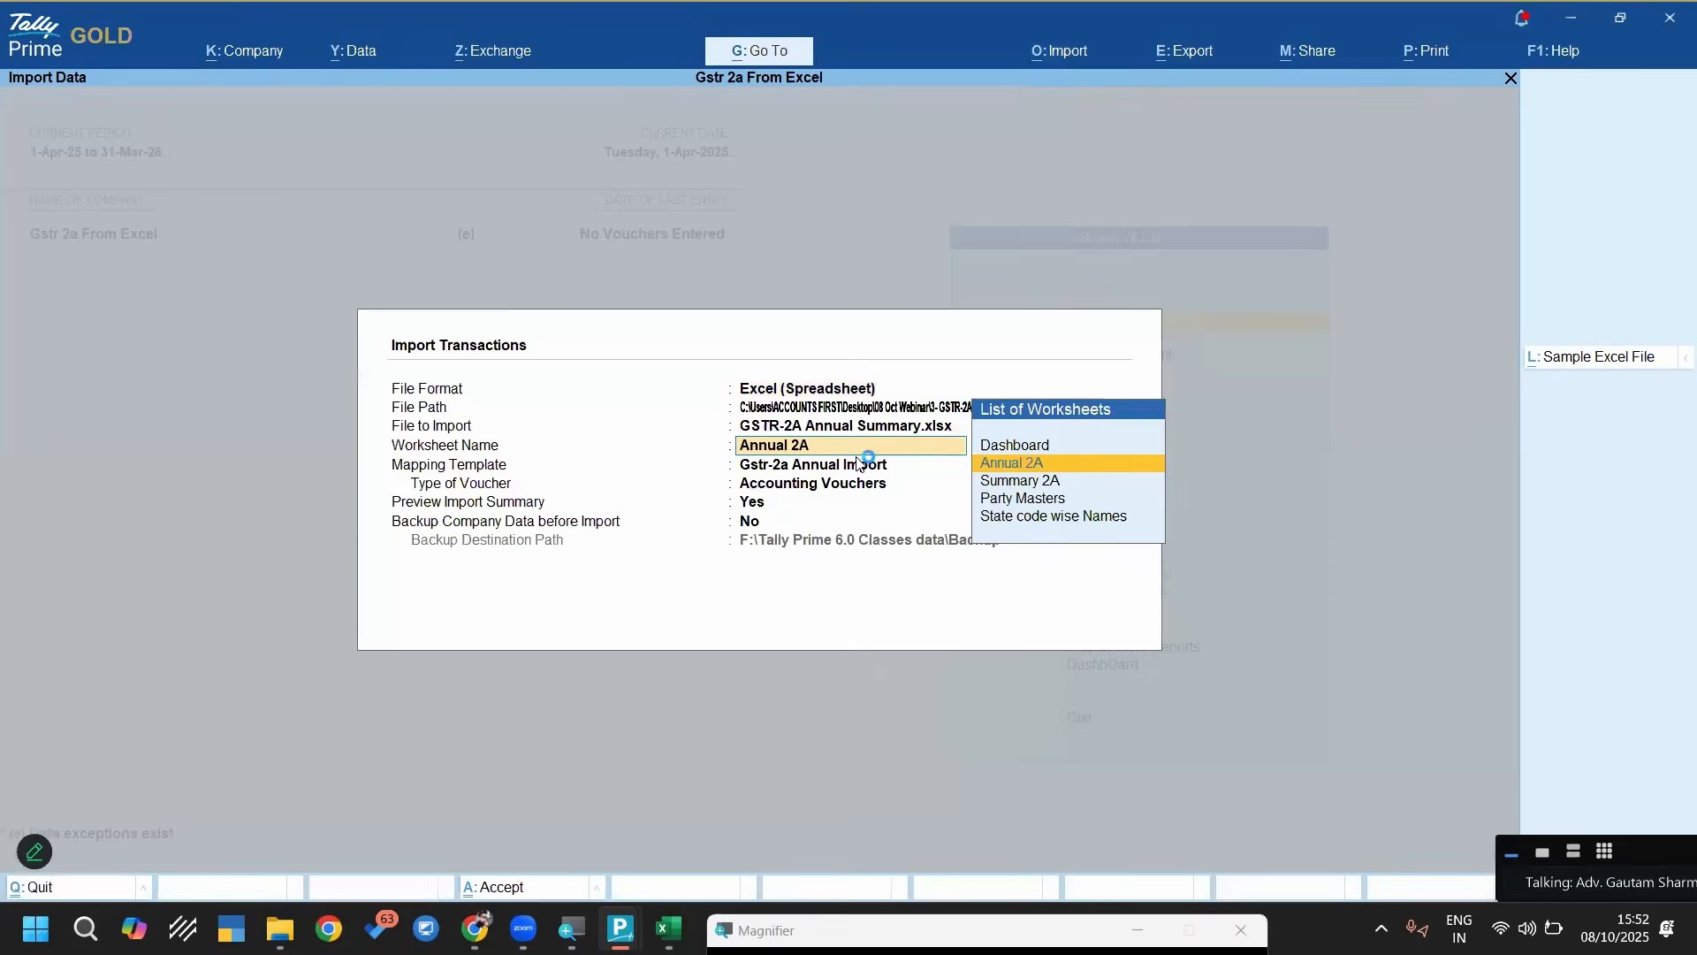
pyautogui.press('Return')
pyautogui.press('Down')
pyautogui.press('Down')
pyautogui.hotkey('ctrl', 'Return')
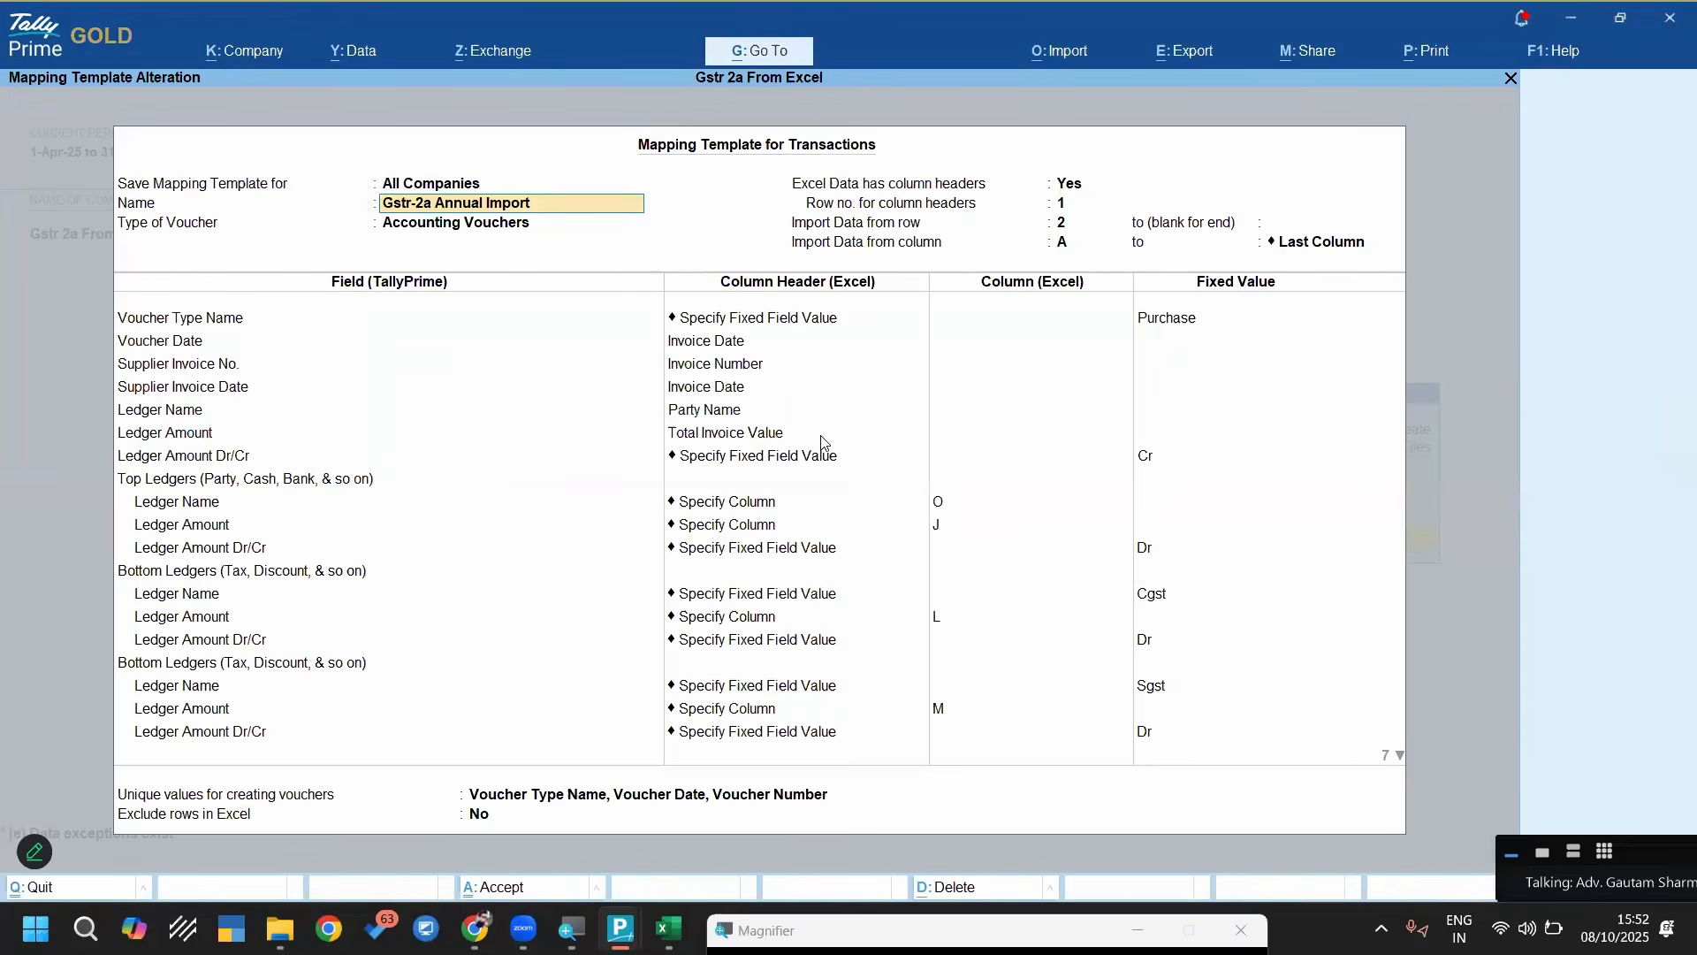
# Review the template's header settings and its mappings for voucher type, voucher date and supplier invoice number and date
pyautogui.press('Return')
pyautogui.press('Return')
pyautogui.press('Return')
pyautogui.press('Return')
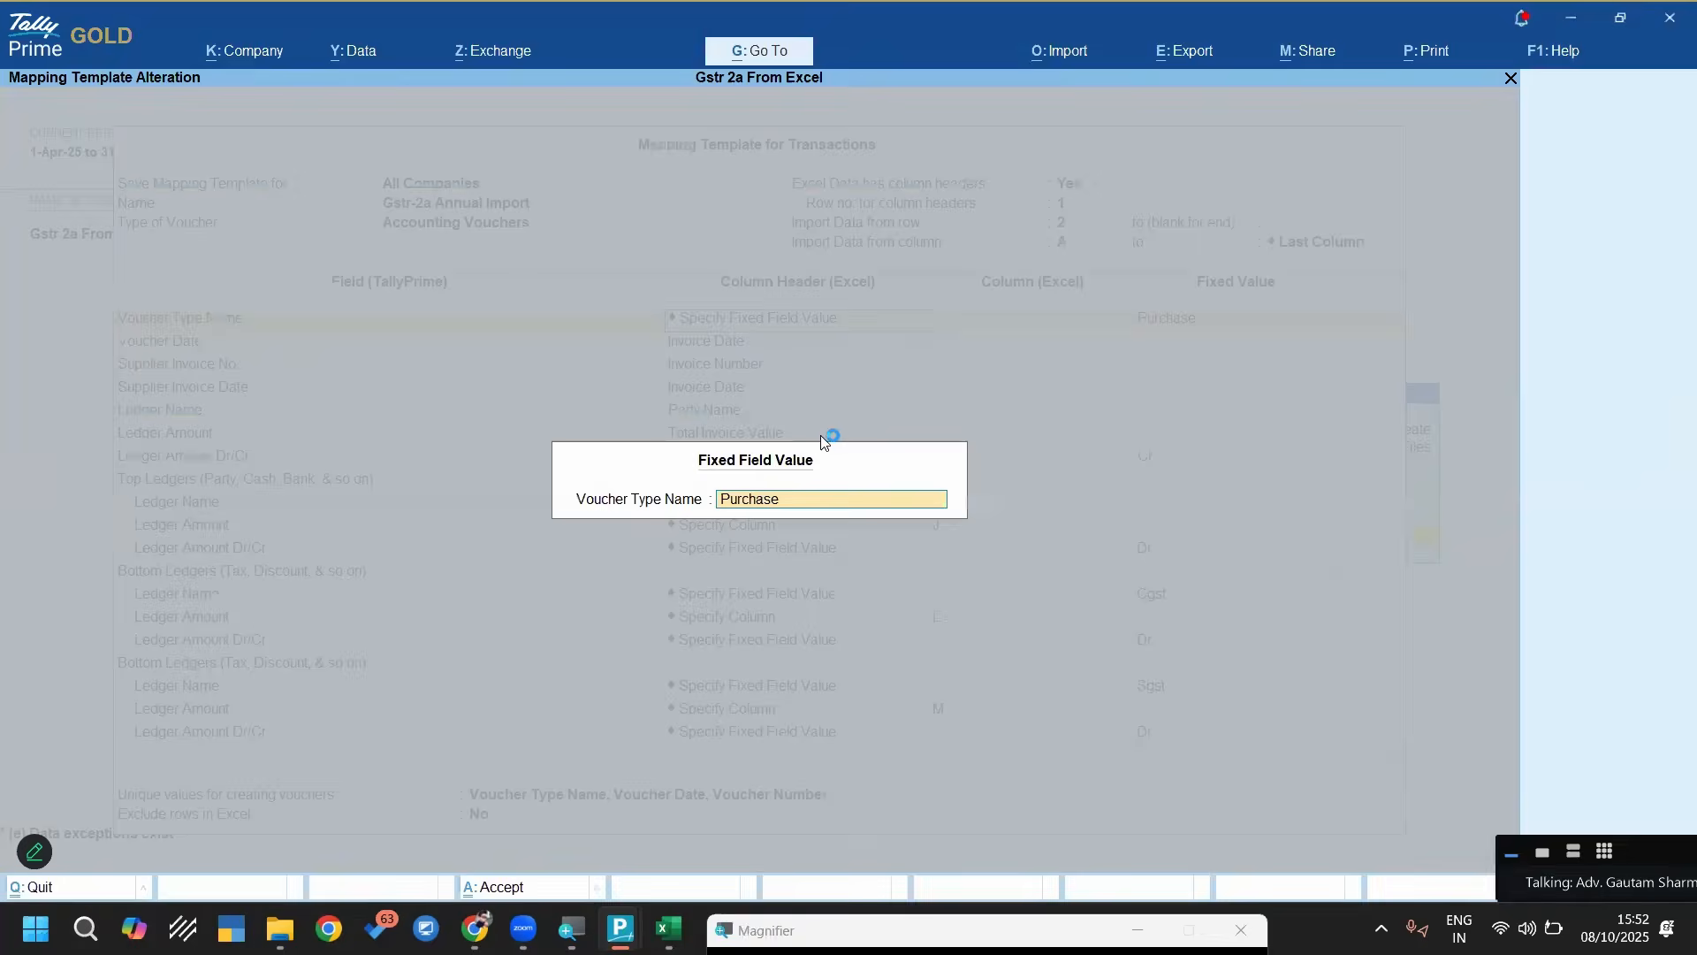
pyautogui.press('Up')
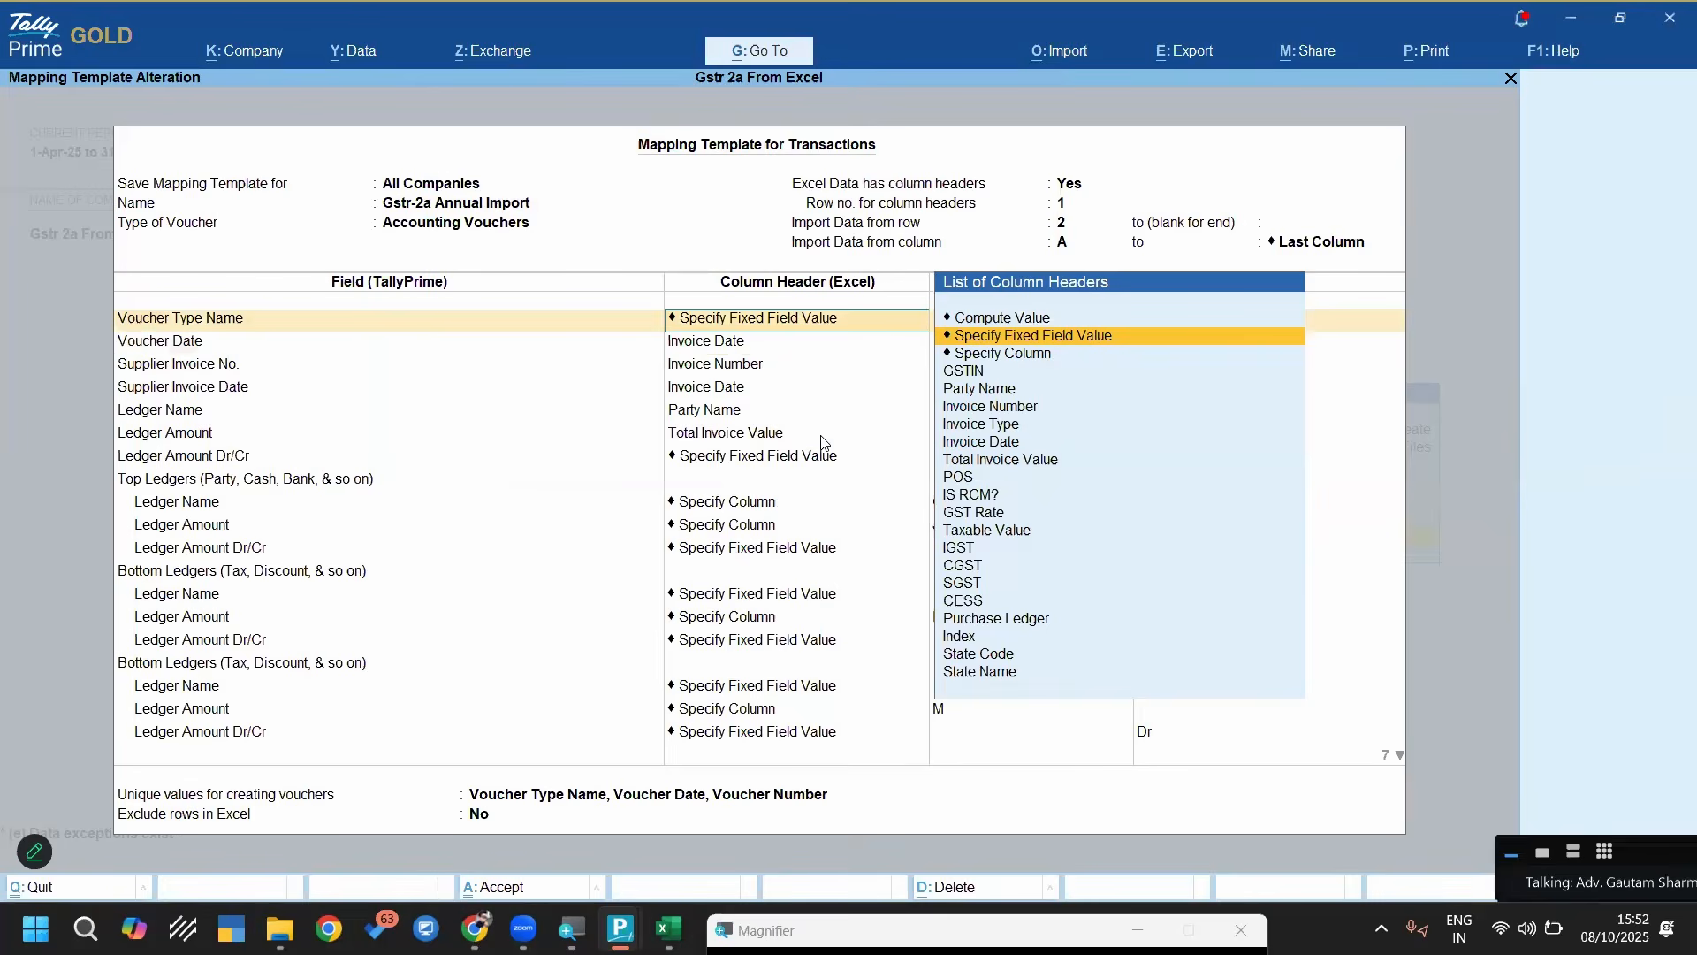
pyautogui.press('Return')
pyautogui.press('Return')
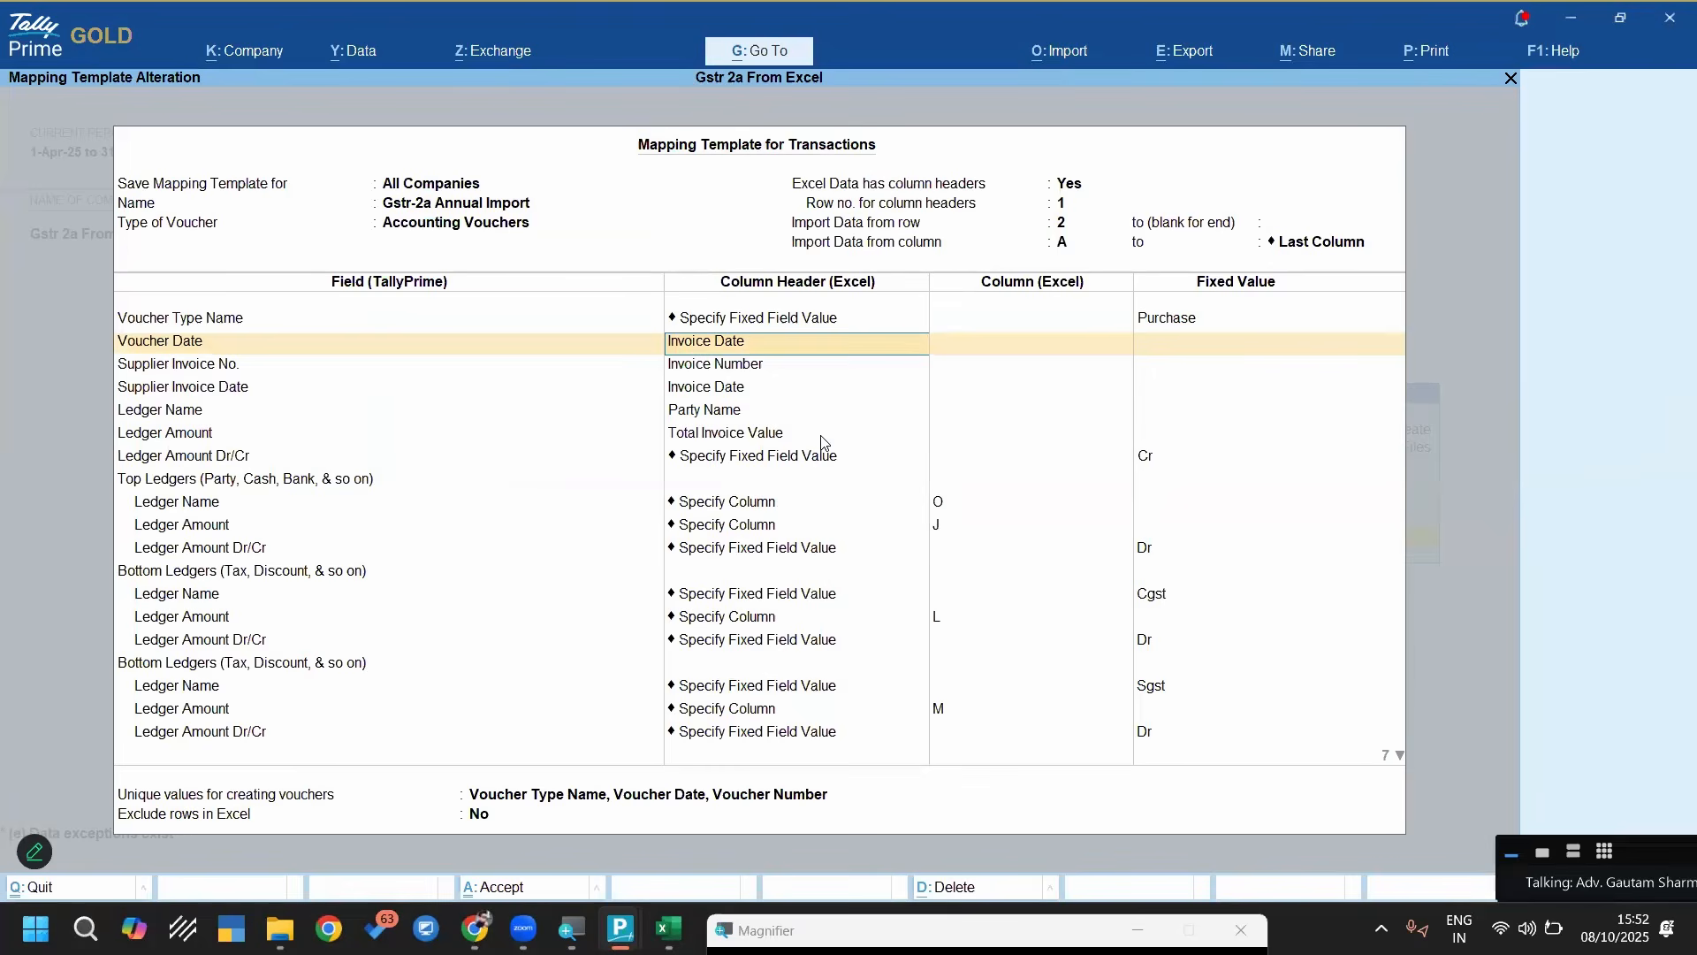
pyautogui.press('Return')
pyautogui.press('Return')
pyautogui.press('Return')
pyautogui.press('Return')
pyautogui.press('Return')
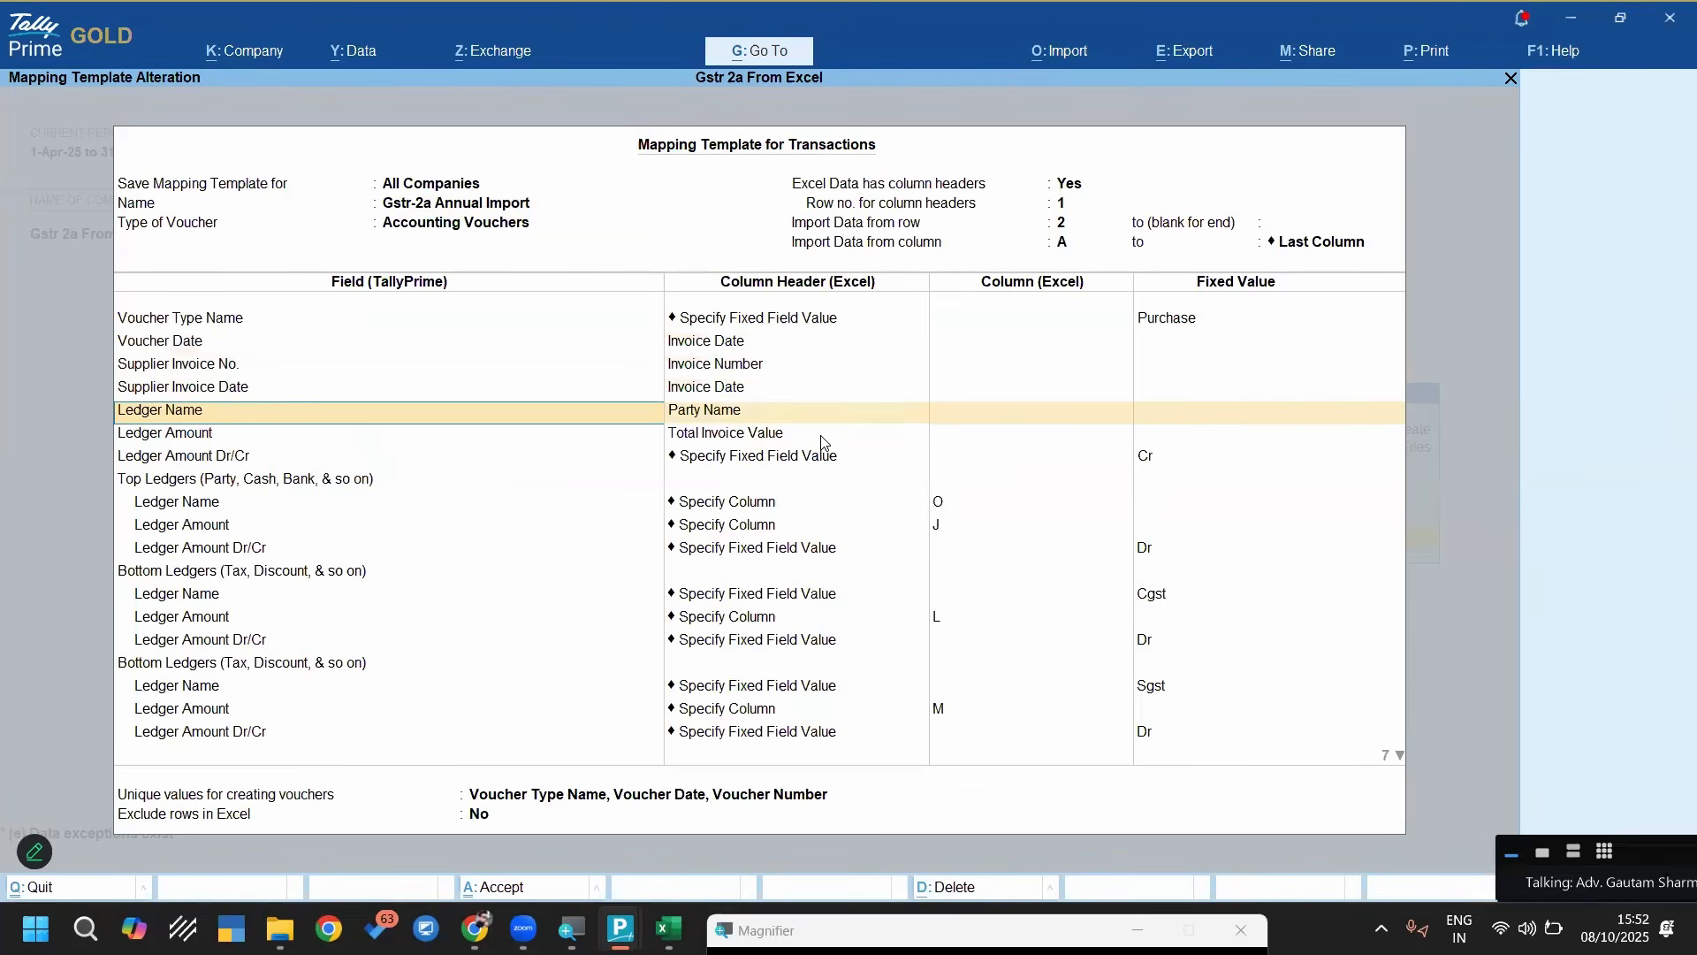
pyautogui.press('BackSpace')
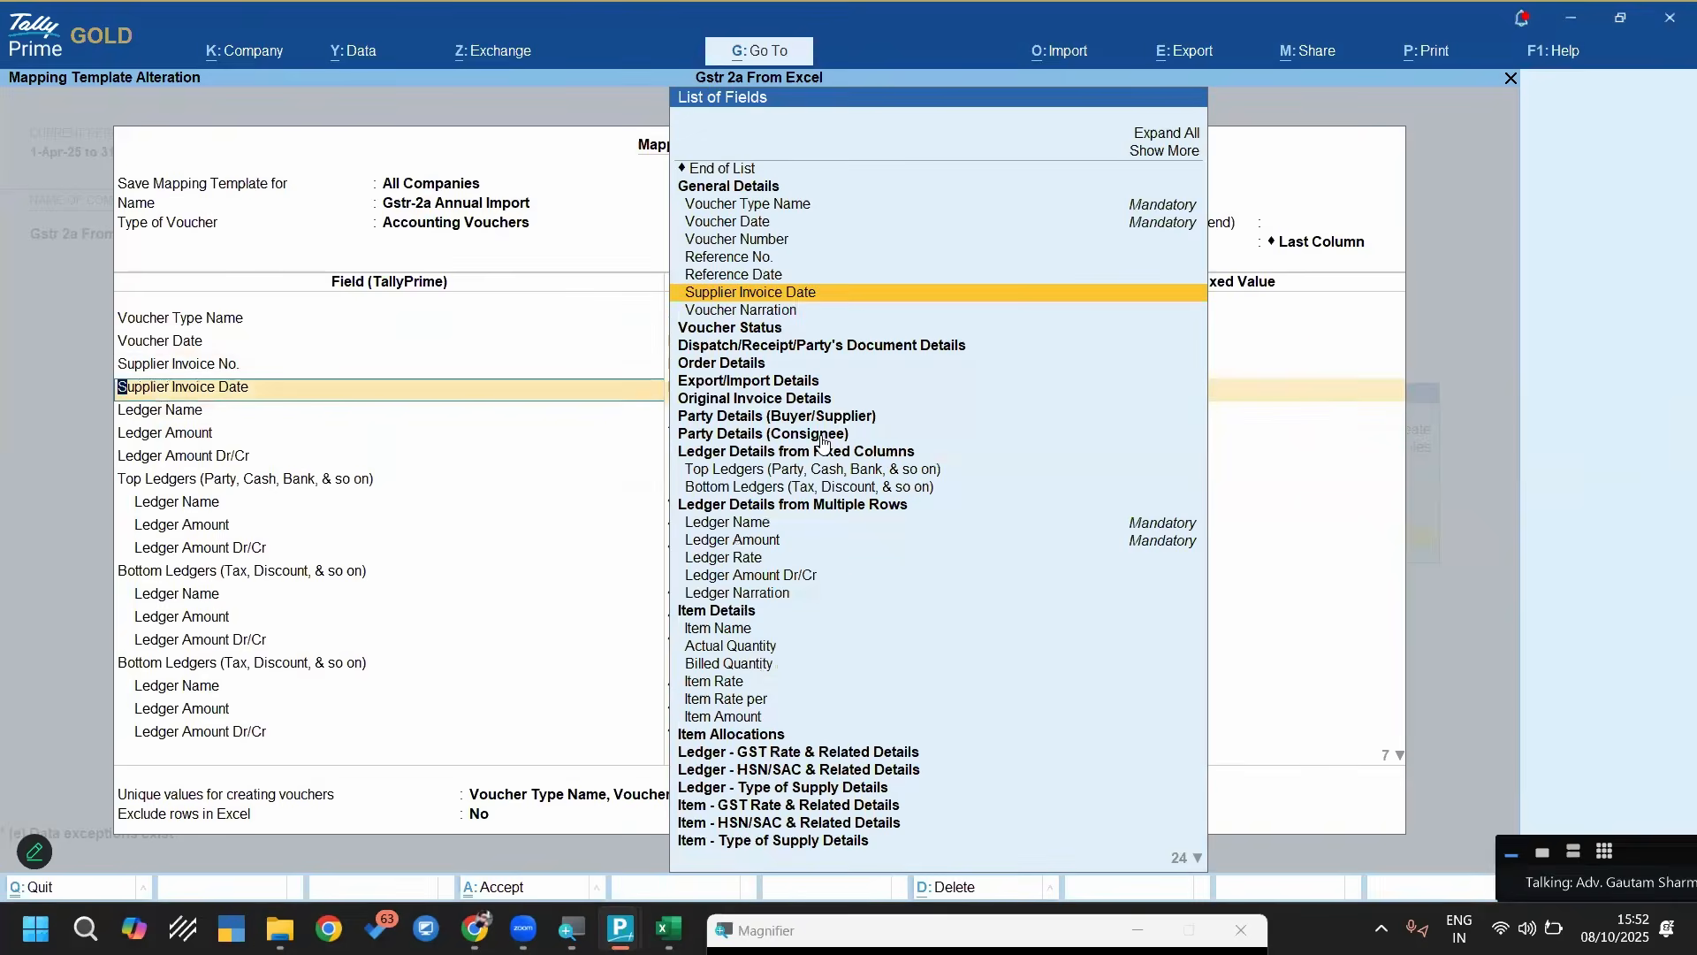
pyautogui.press('Return')
pyautogui.press('Return')
pyautogui.press('Return')
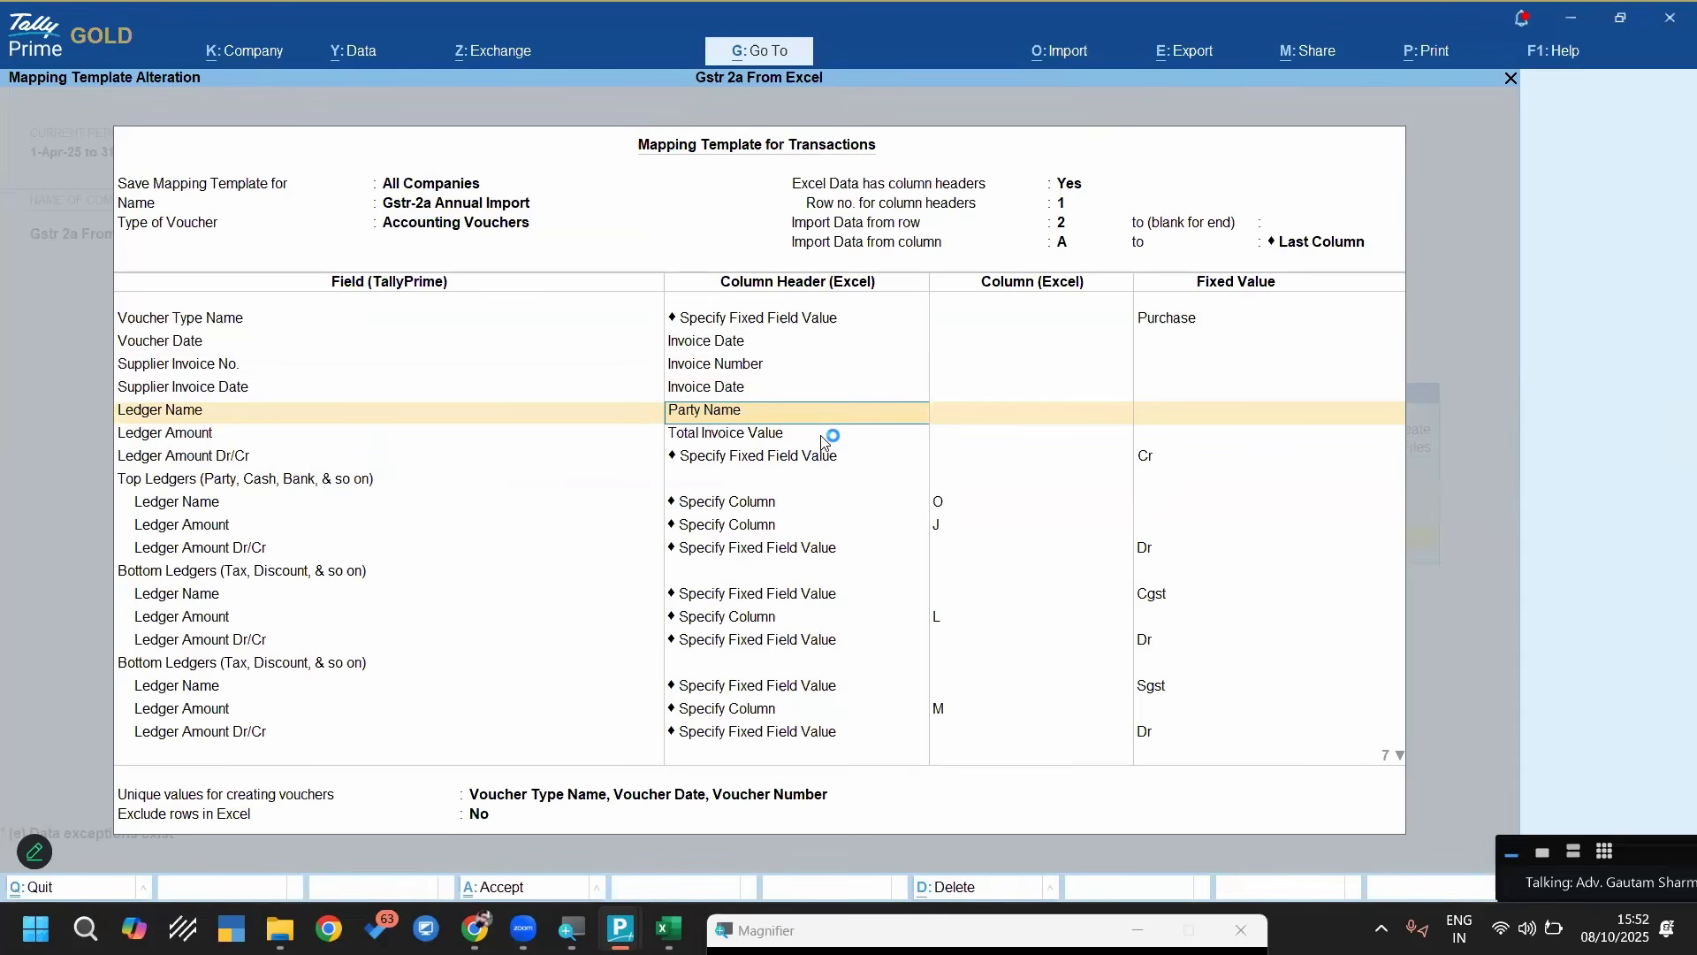
# Check the mappings of the party ledger's name, amount and Dr/Cr and of the Top Ledgers block
pyautogui.press('Return')
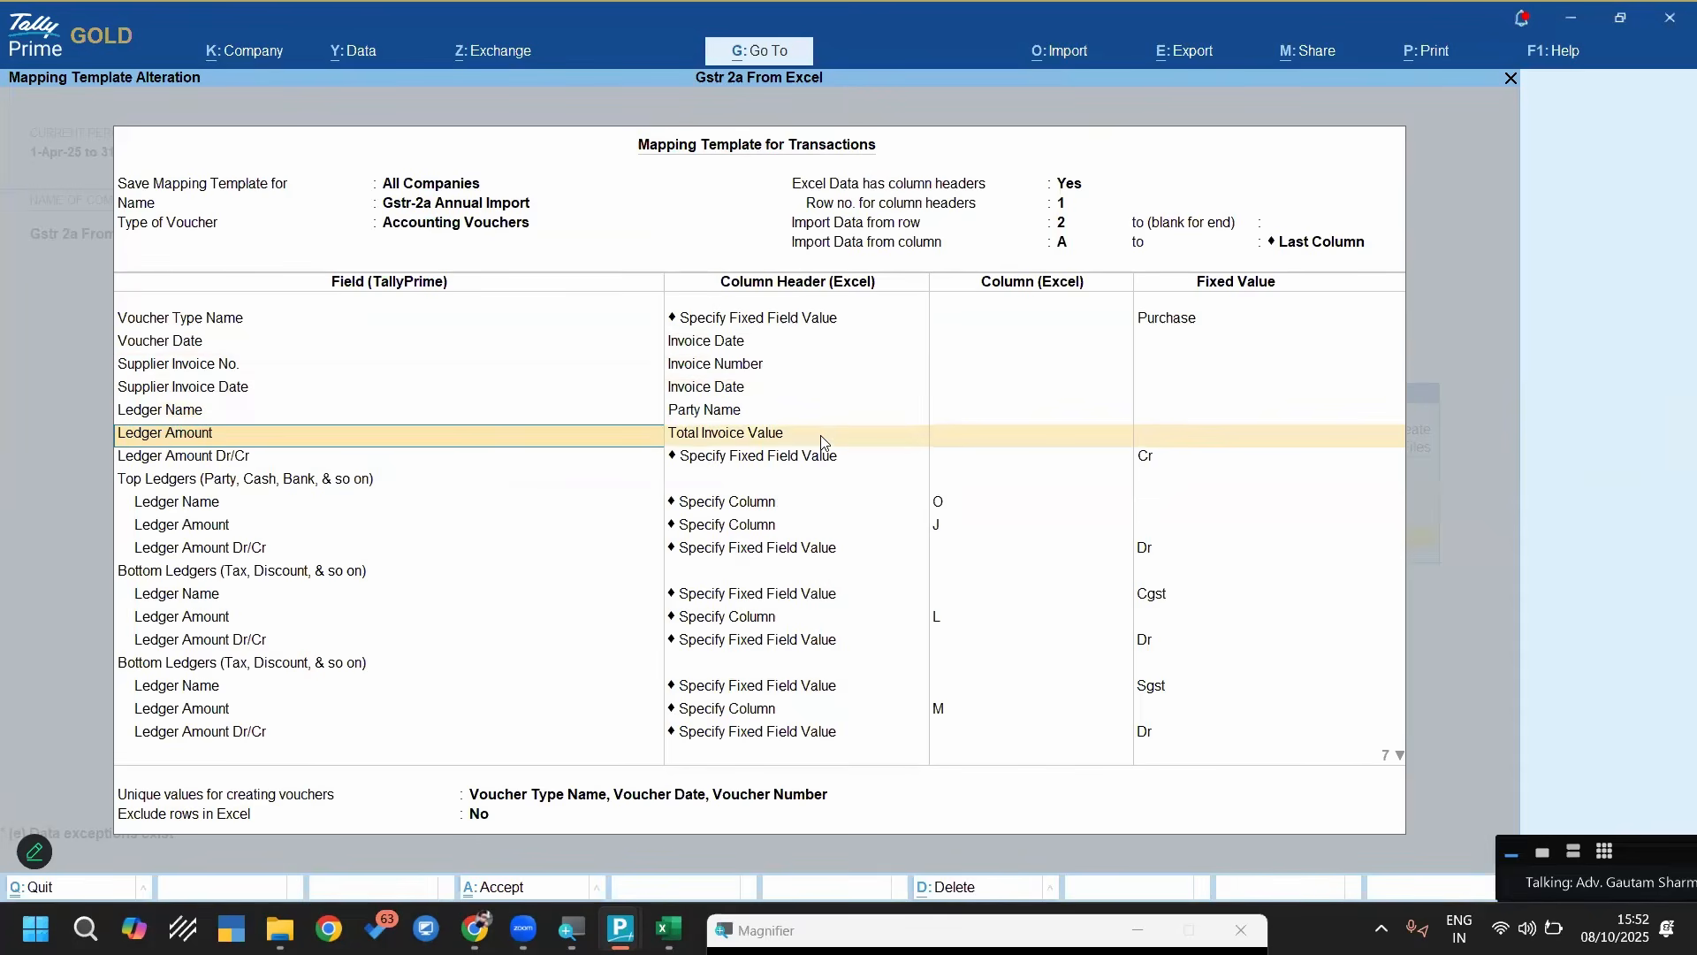
pyautogui.press('Return')
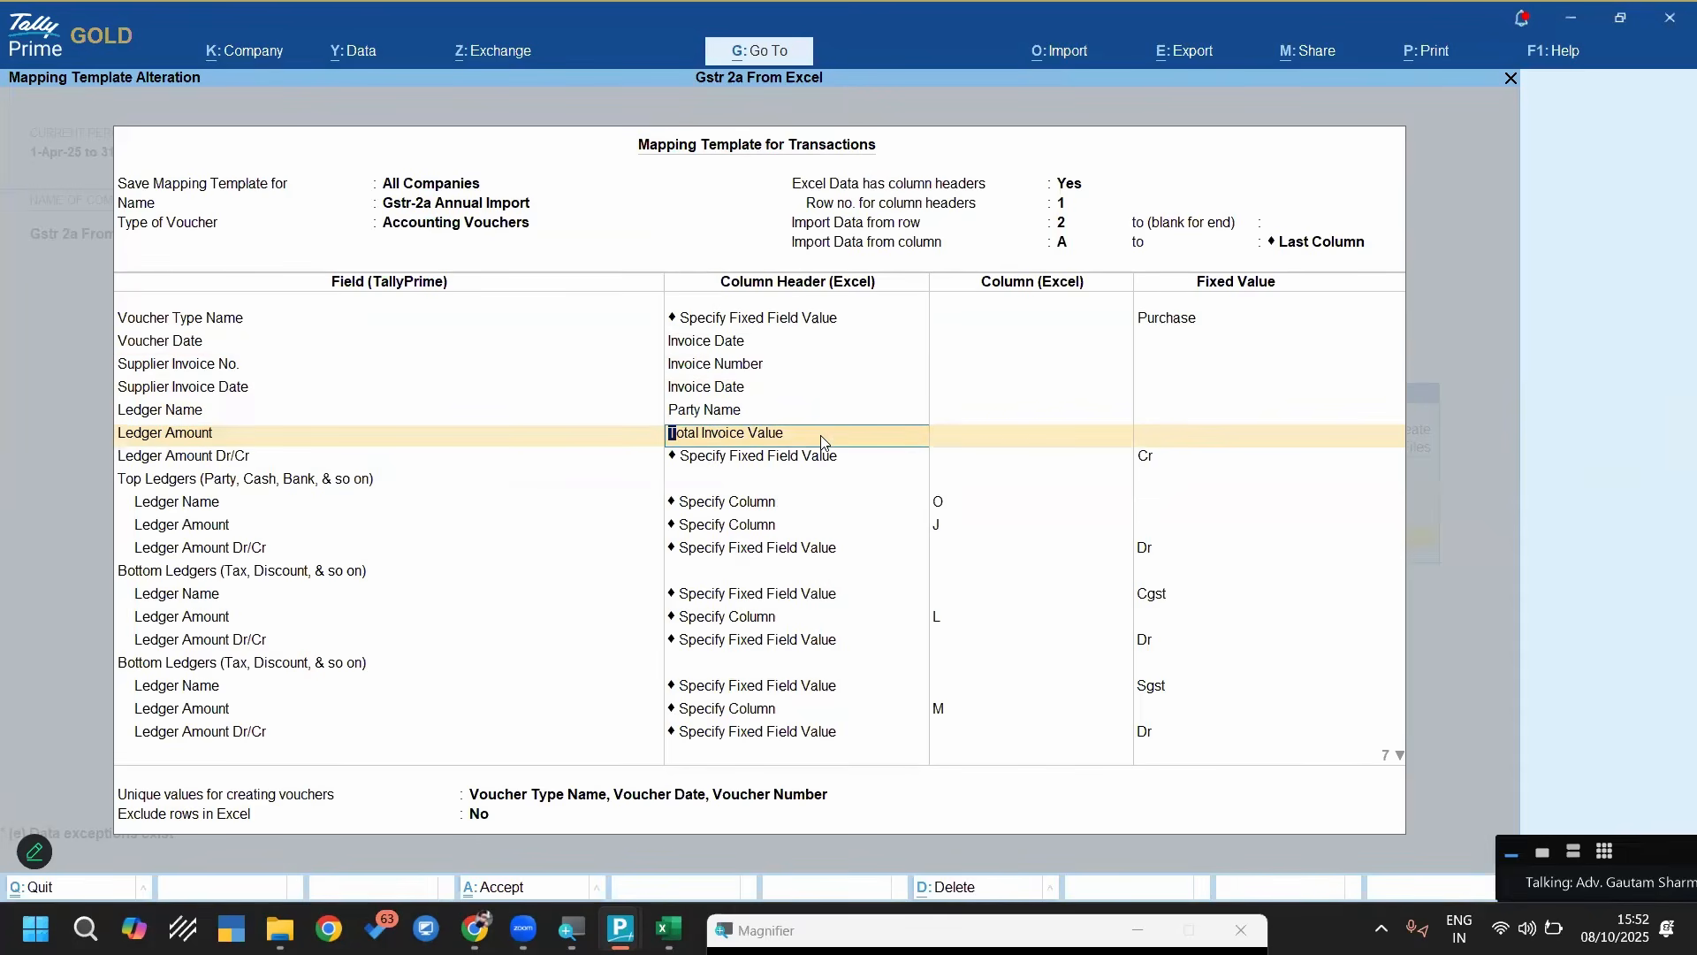
pyautogui.press('Return')
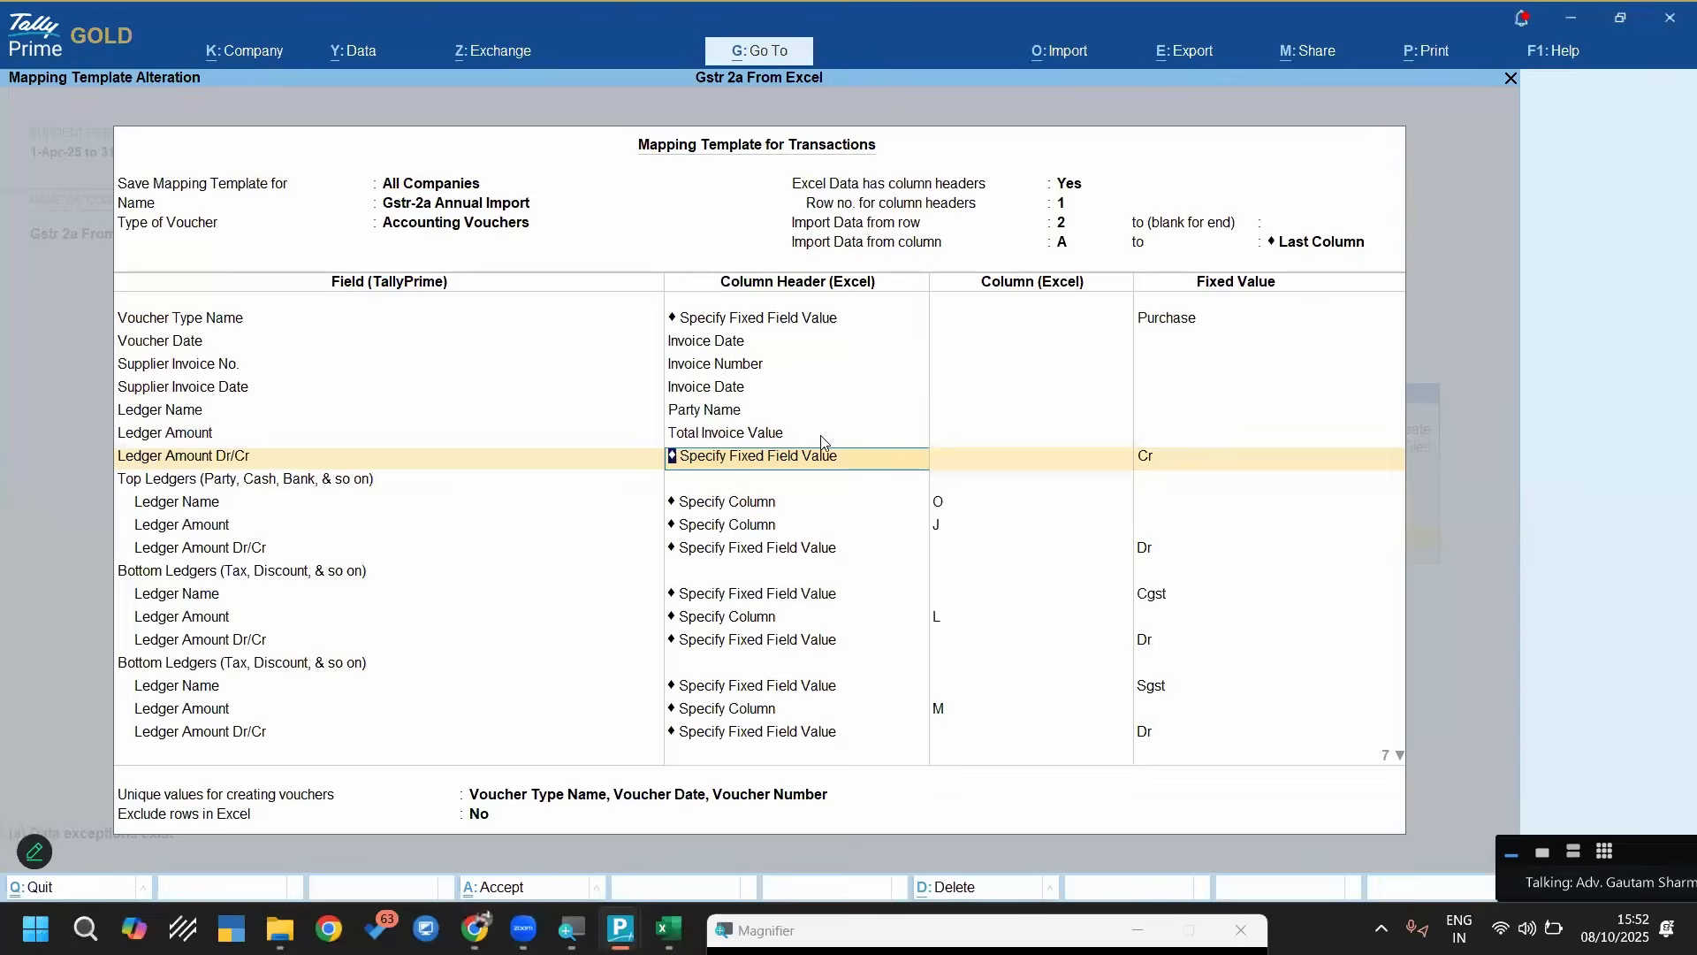
pyautogui.press('Return')
pyautogui.press('Return')
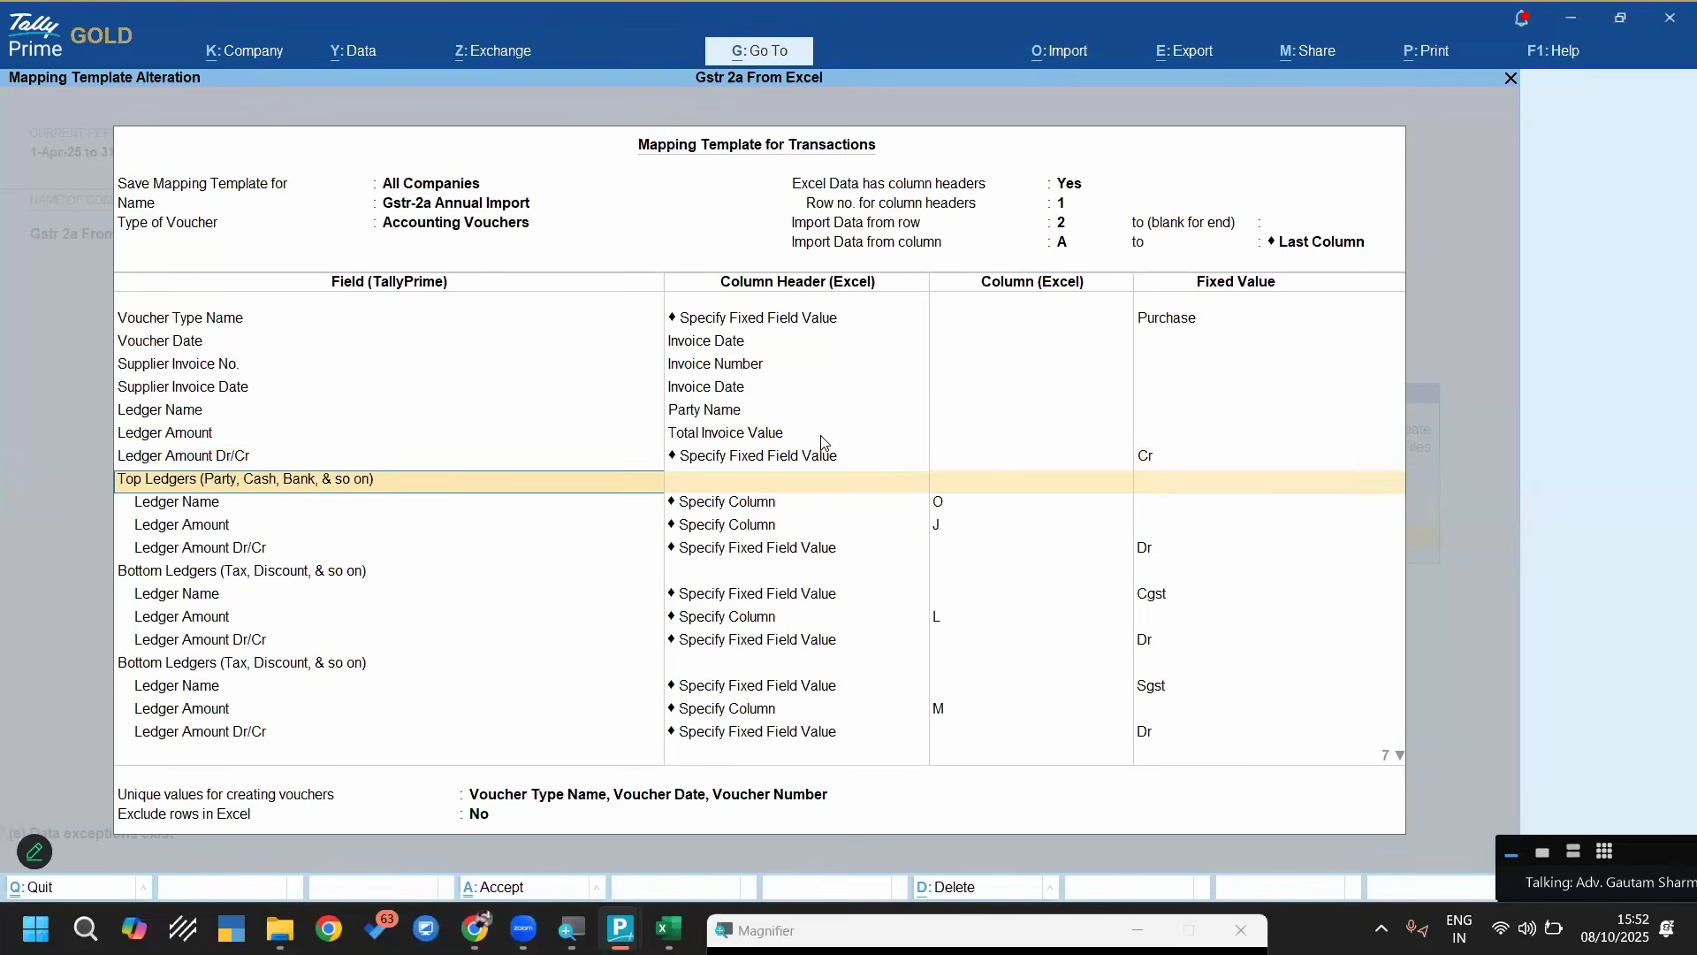
pyautogui.press('Return')
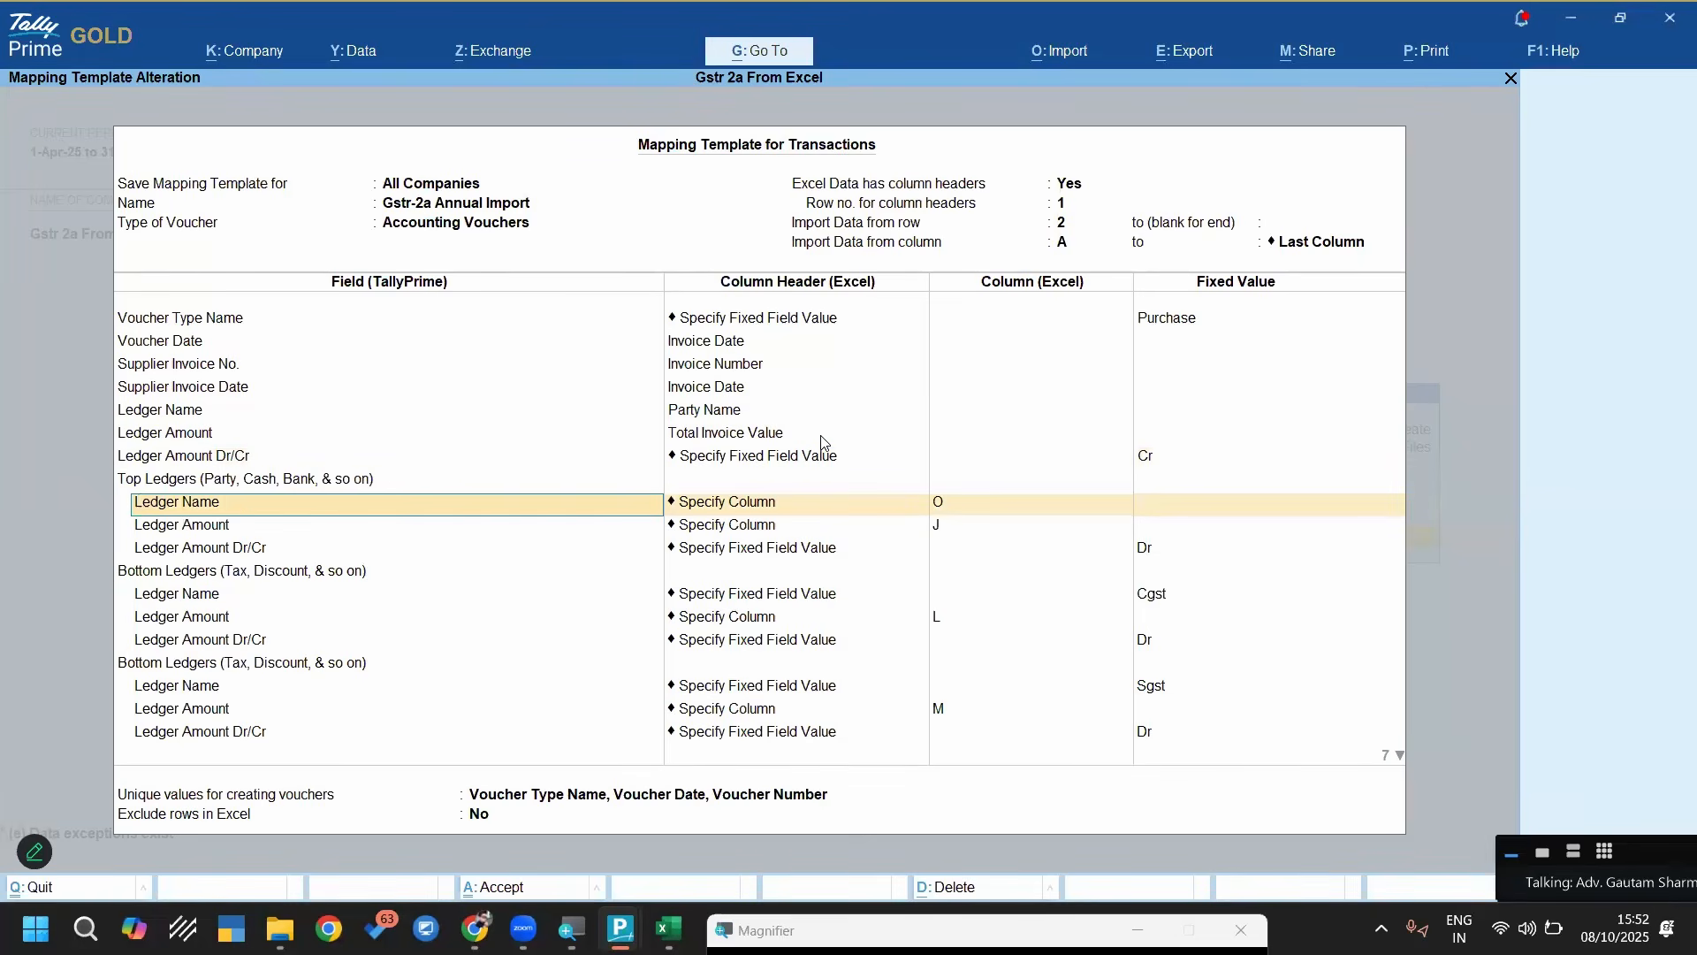
pyautogui.press('Return')
pyautogui.press('Return')
pyautogui.press('Return')
pyautogui.press('Return')
# Check the ledger name, amount column and Dr/Cr mappings of the Cgst, Sgst and Igst Bottom Ledgers
pyautogui.press('Return')
pyautogui.press('Return')
pyautogui.press('Return')
pyautogui.press('Return')
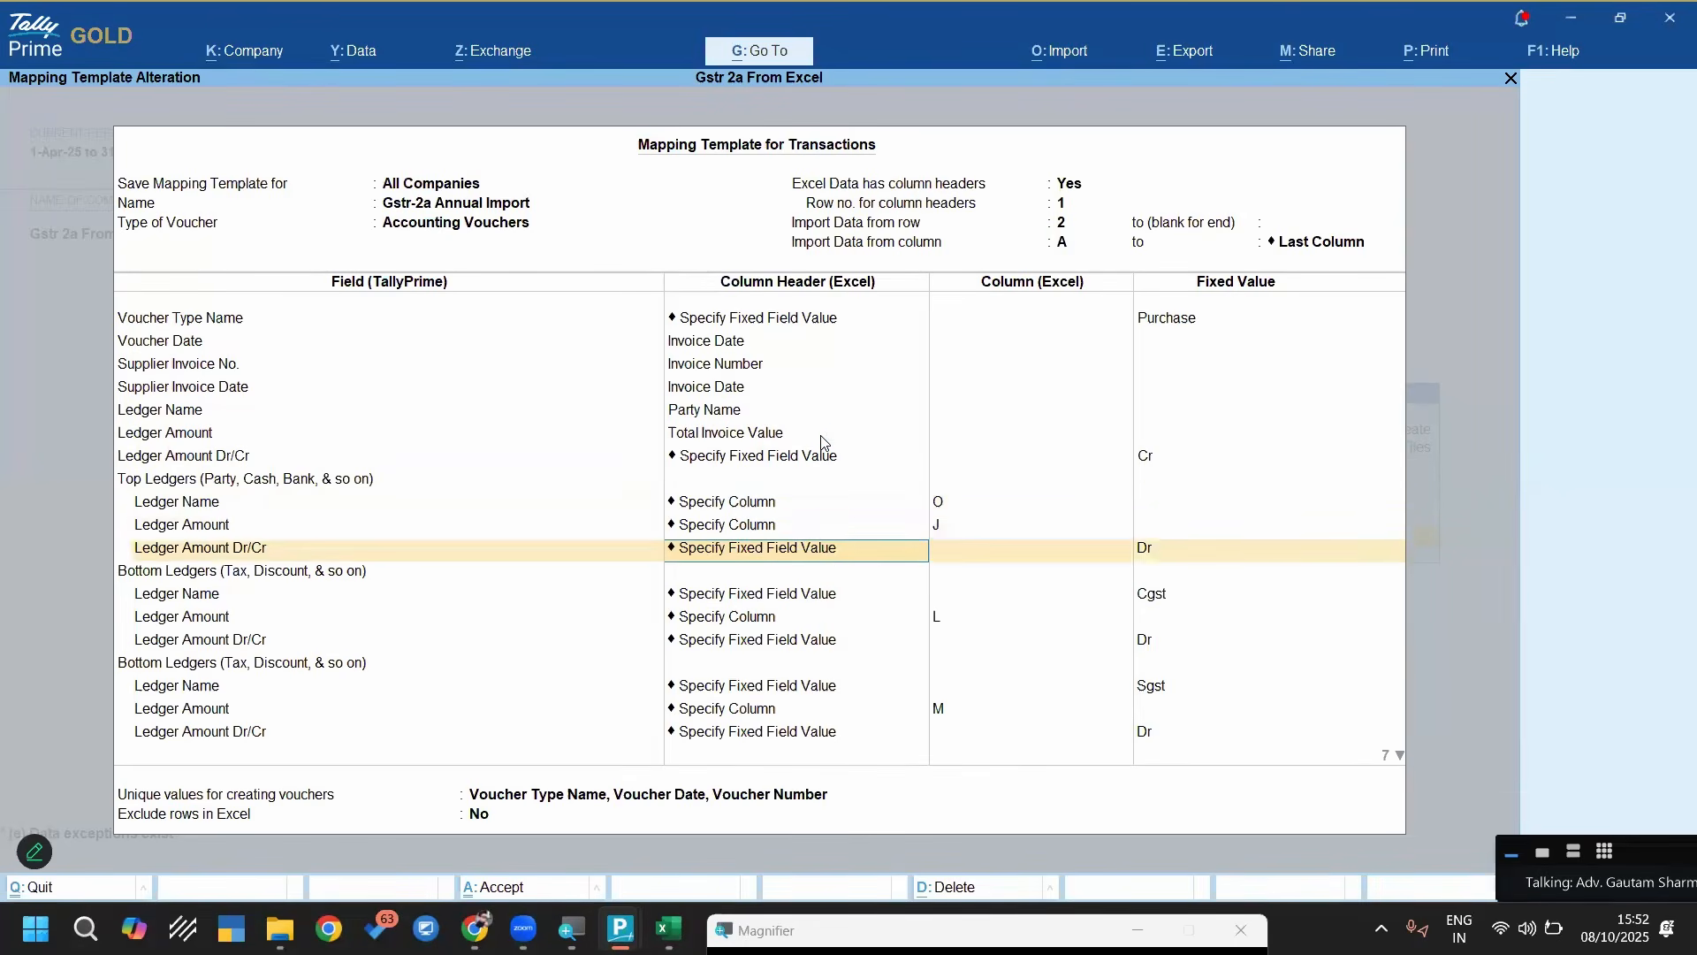
pyautogui.press('Return')
pyautogui.press('Return')
pyautogui.press('Return')
pyautogui.press('Return')
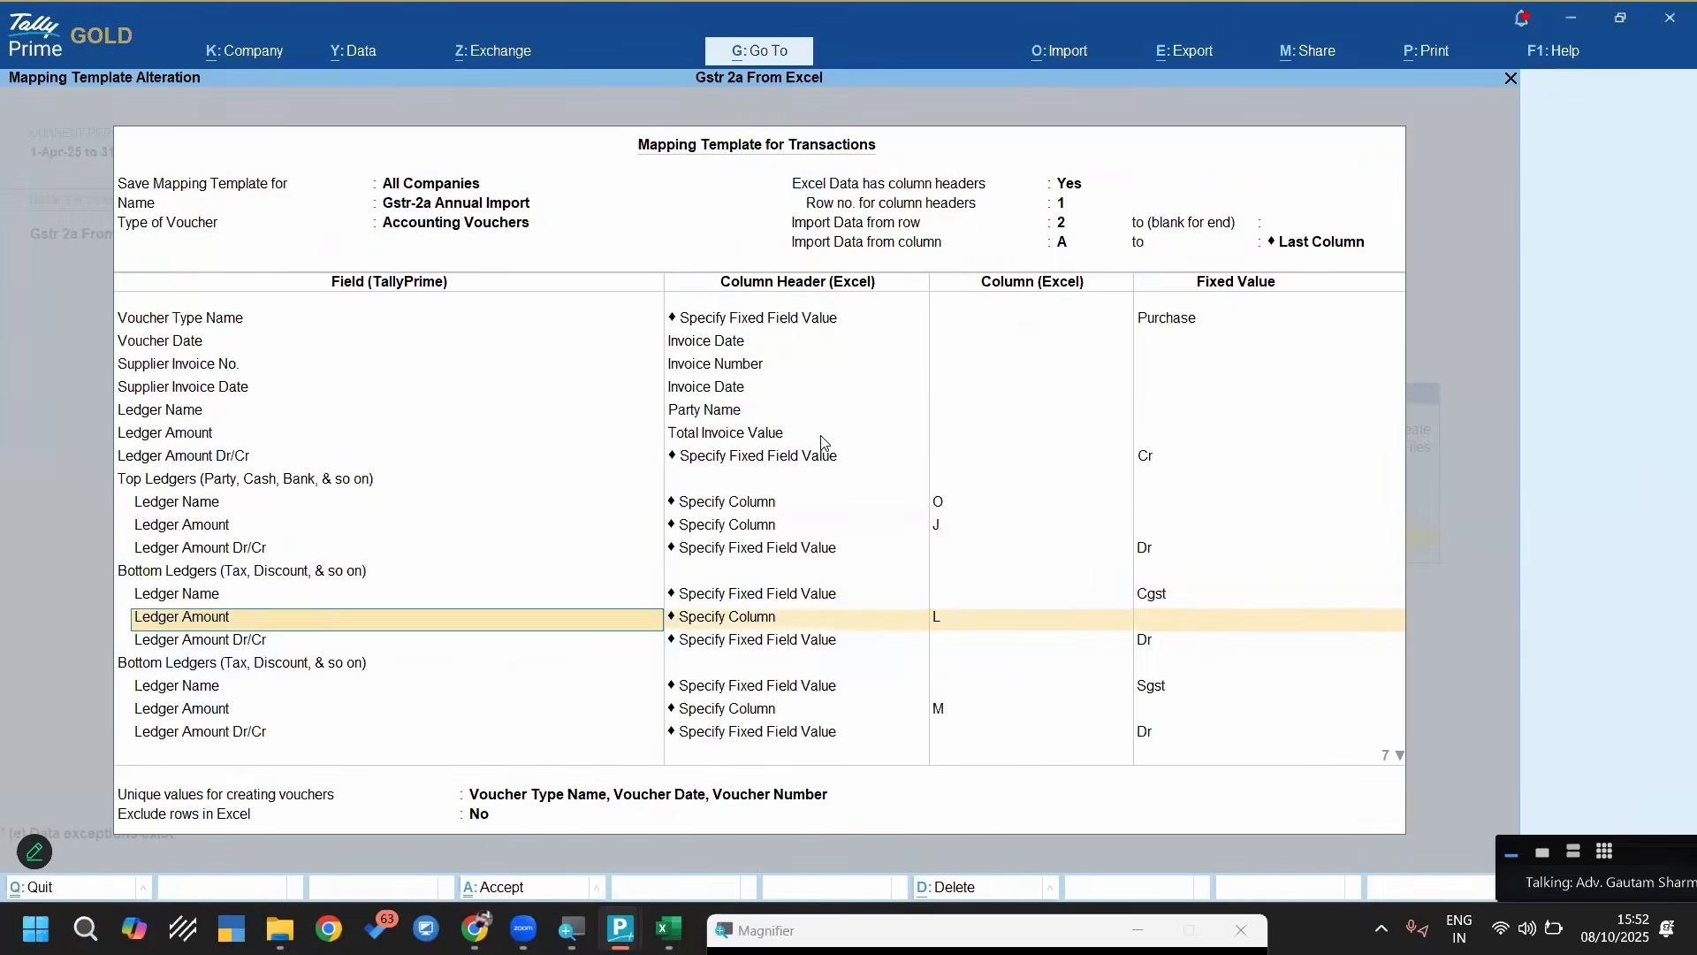
pyautogui.press('Return')
pyautogui.press('Return')
pyautogui.press('Return')
pyautogui.press('Return')
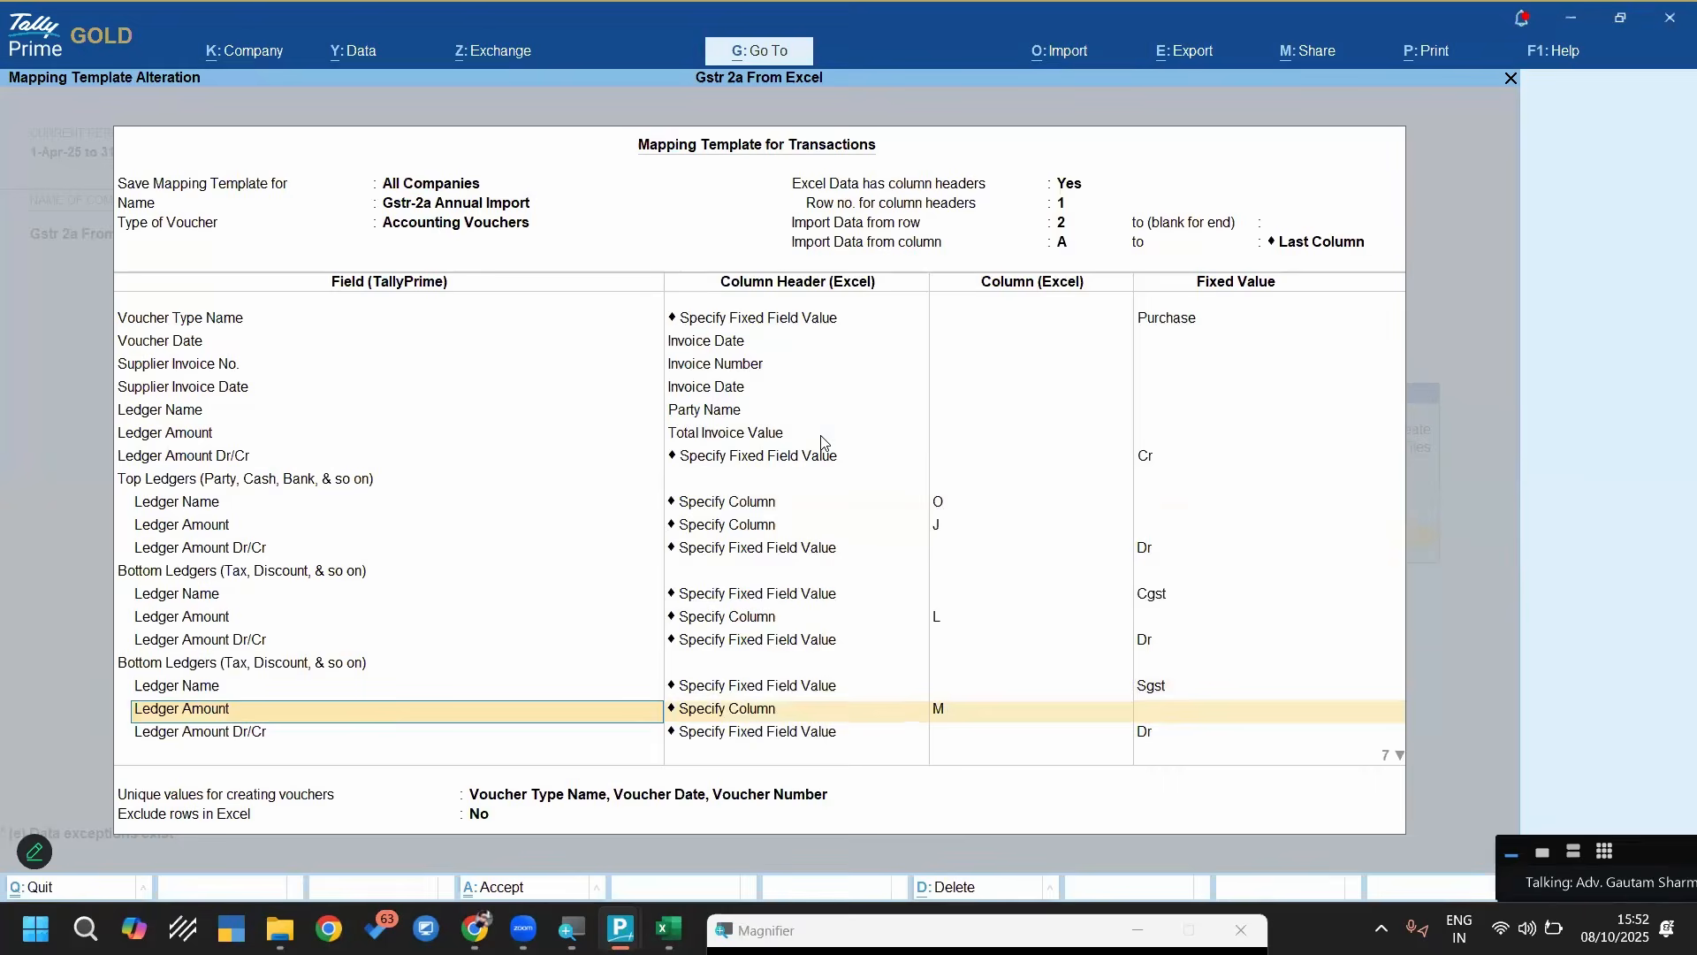
pyautogui.press('Return')
pyautogui.press('Return')
pyautogui.press('Return')
pyautogui.press('Return')
pyautogui.press('Return')
pyautogui.press('Return')
pyautogui.press('Return')
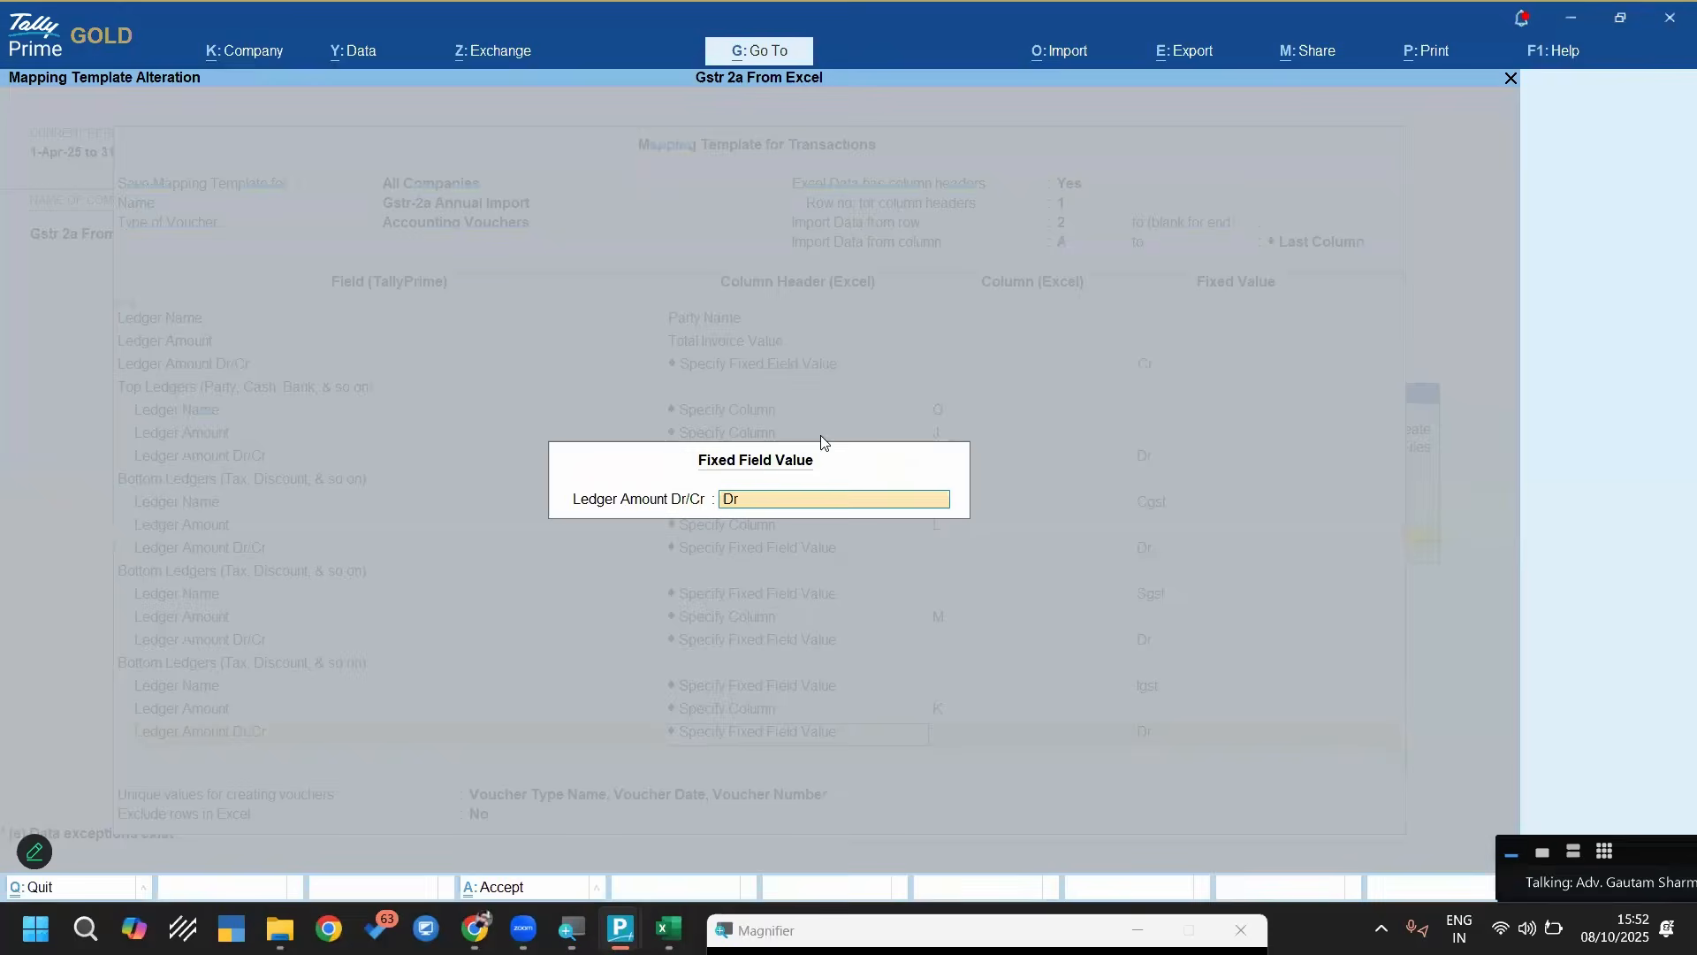
pyautogui.press('Return')
pyautogui.press('Return')
pyautogui.press('Return')
pyautogui.press('Return')
# Review the Round Off ledger mapping and the columns and Dr/Cr settings in its Compute Value for Ledger Amount
pyautogui.press('Return')
pyautogui.press('Return')
pyautogui.press('Return')
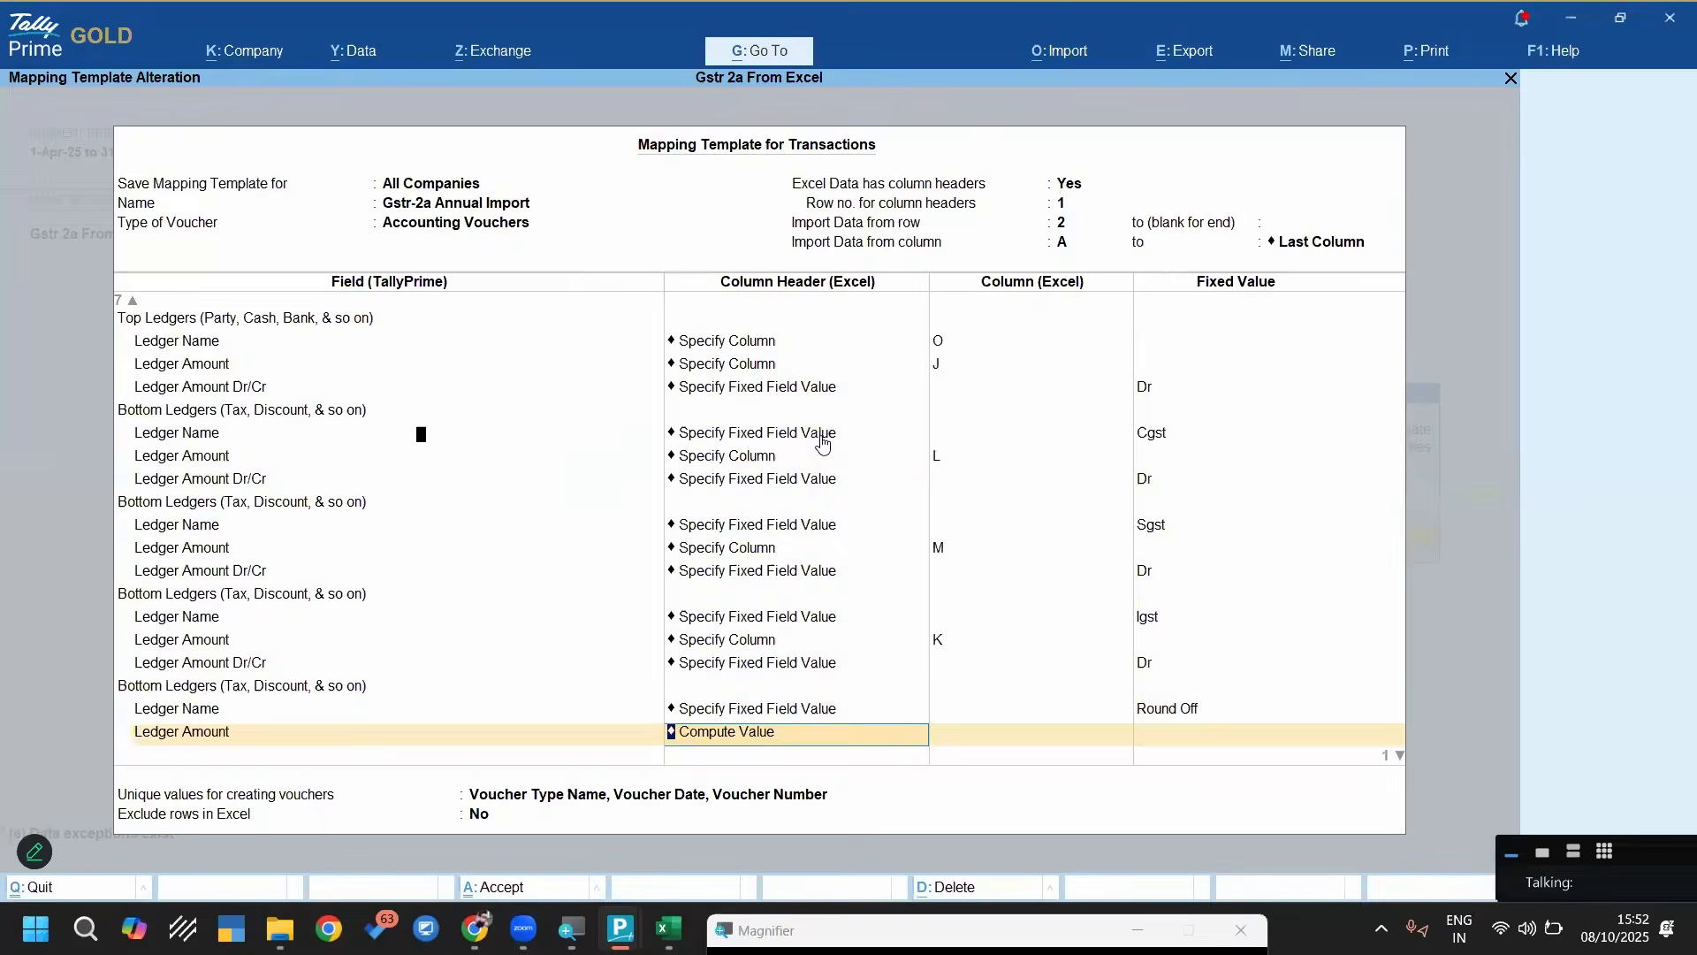
pyautogui.press('Return')
pyautogui.press('Return')
pyautogui.press('Return')
pyautogui.press('Return')
pyautogui.press('Return')
pyautogui.press('Return')
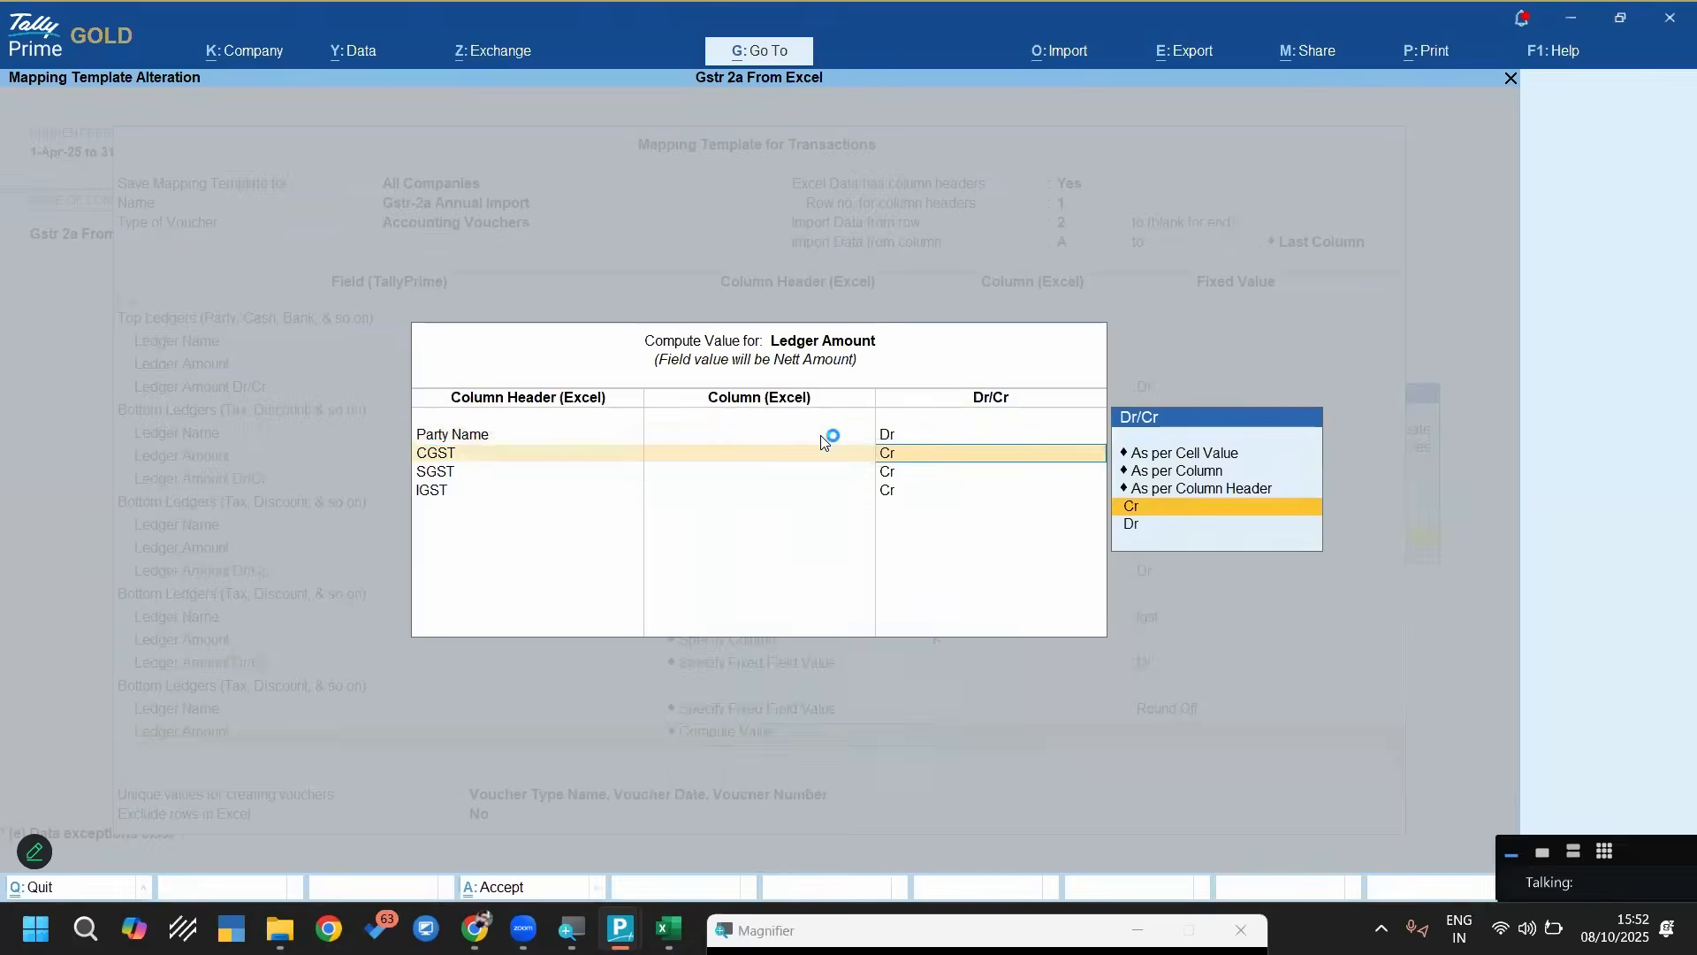
# End the field list and save the Gstr-2a Annual Import mapping template
pyautogui.press('Return')
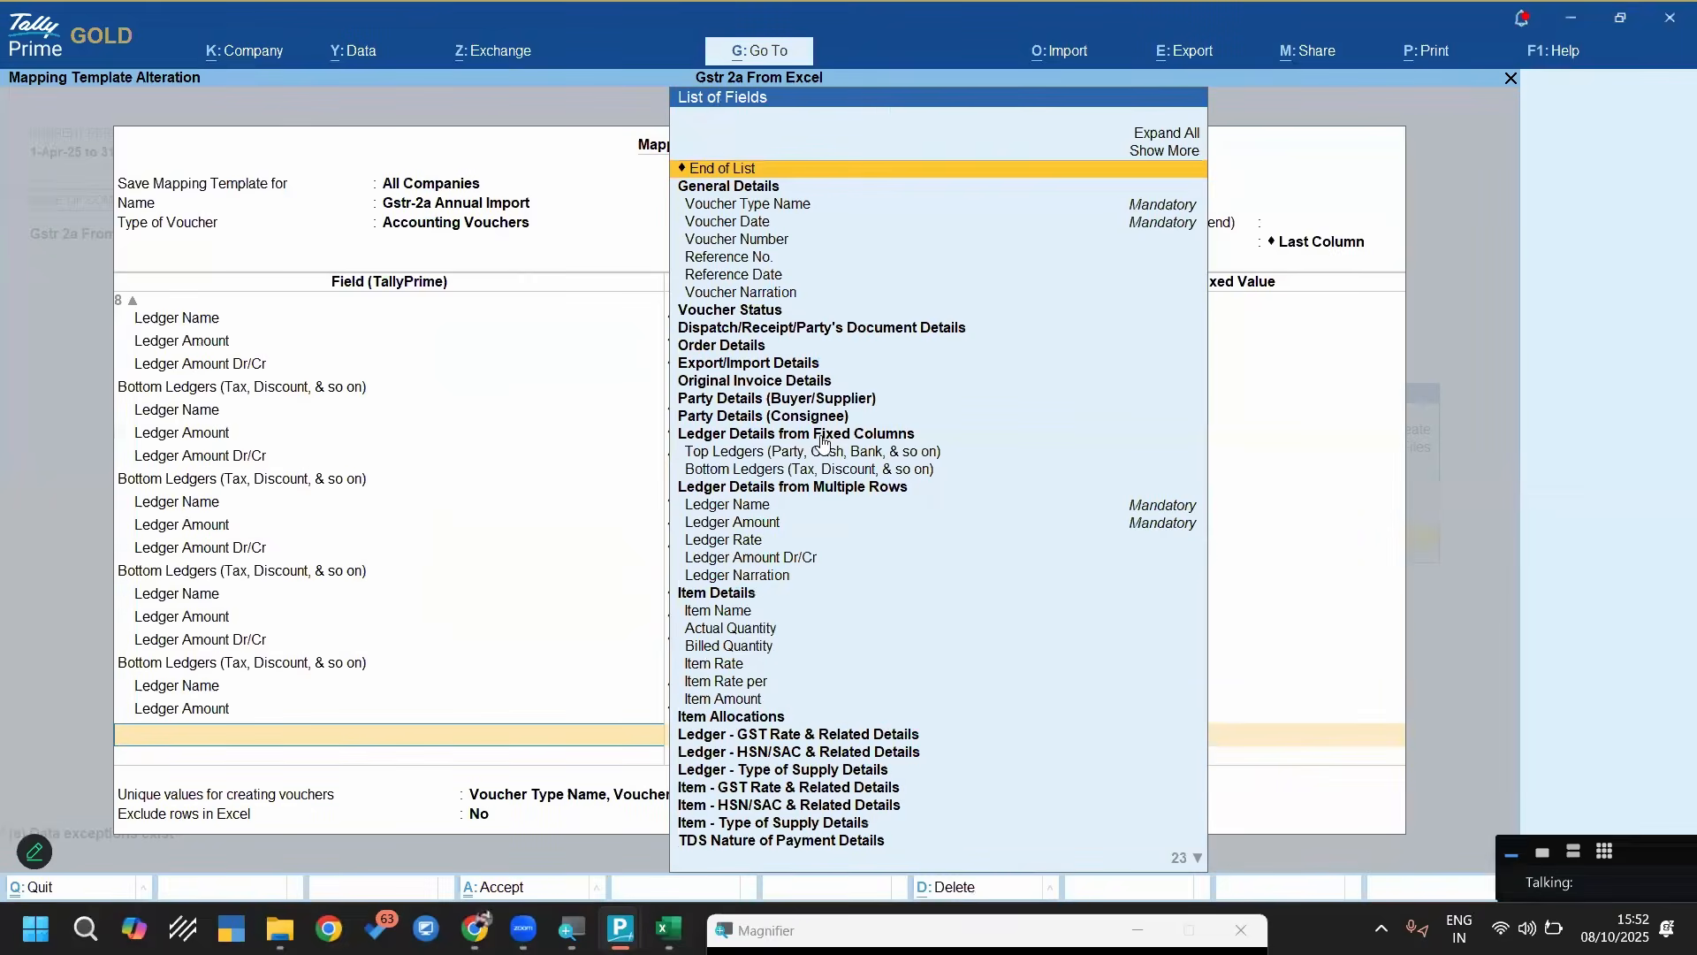
pyautogui.press('Return')
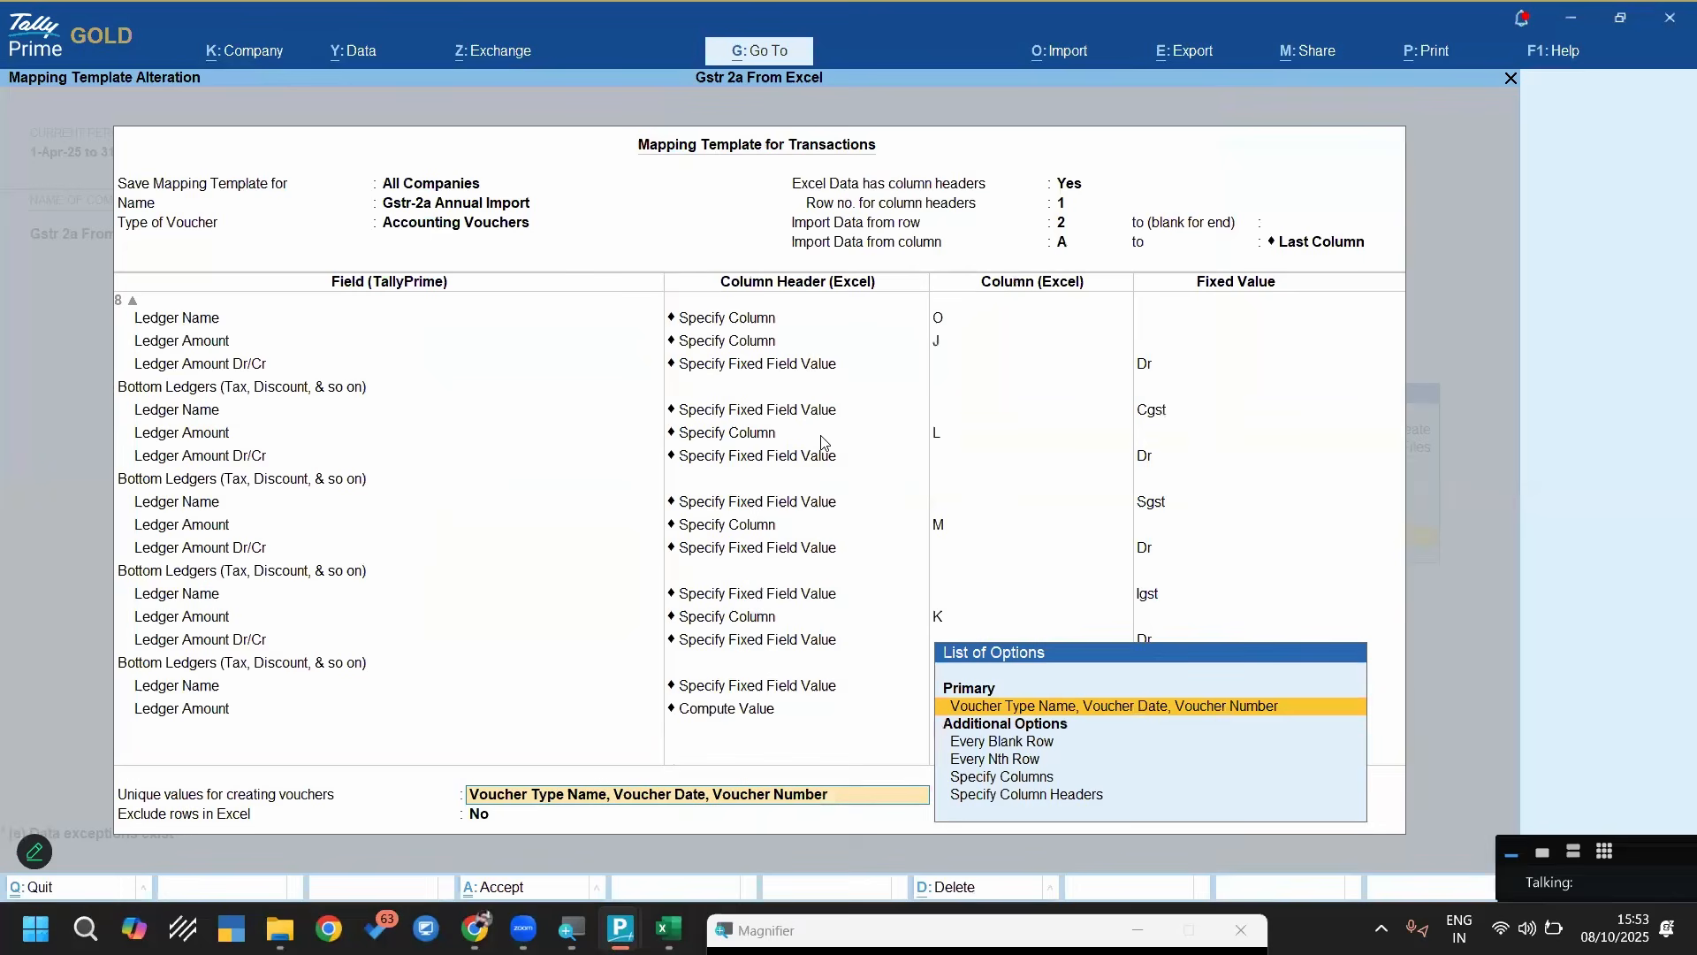
pyautogui.press('Return')
pyautogui.press('Return')
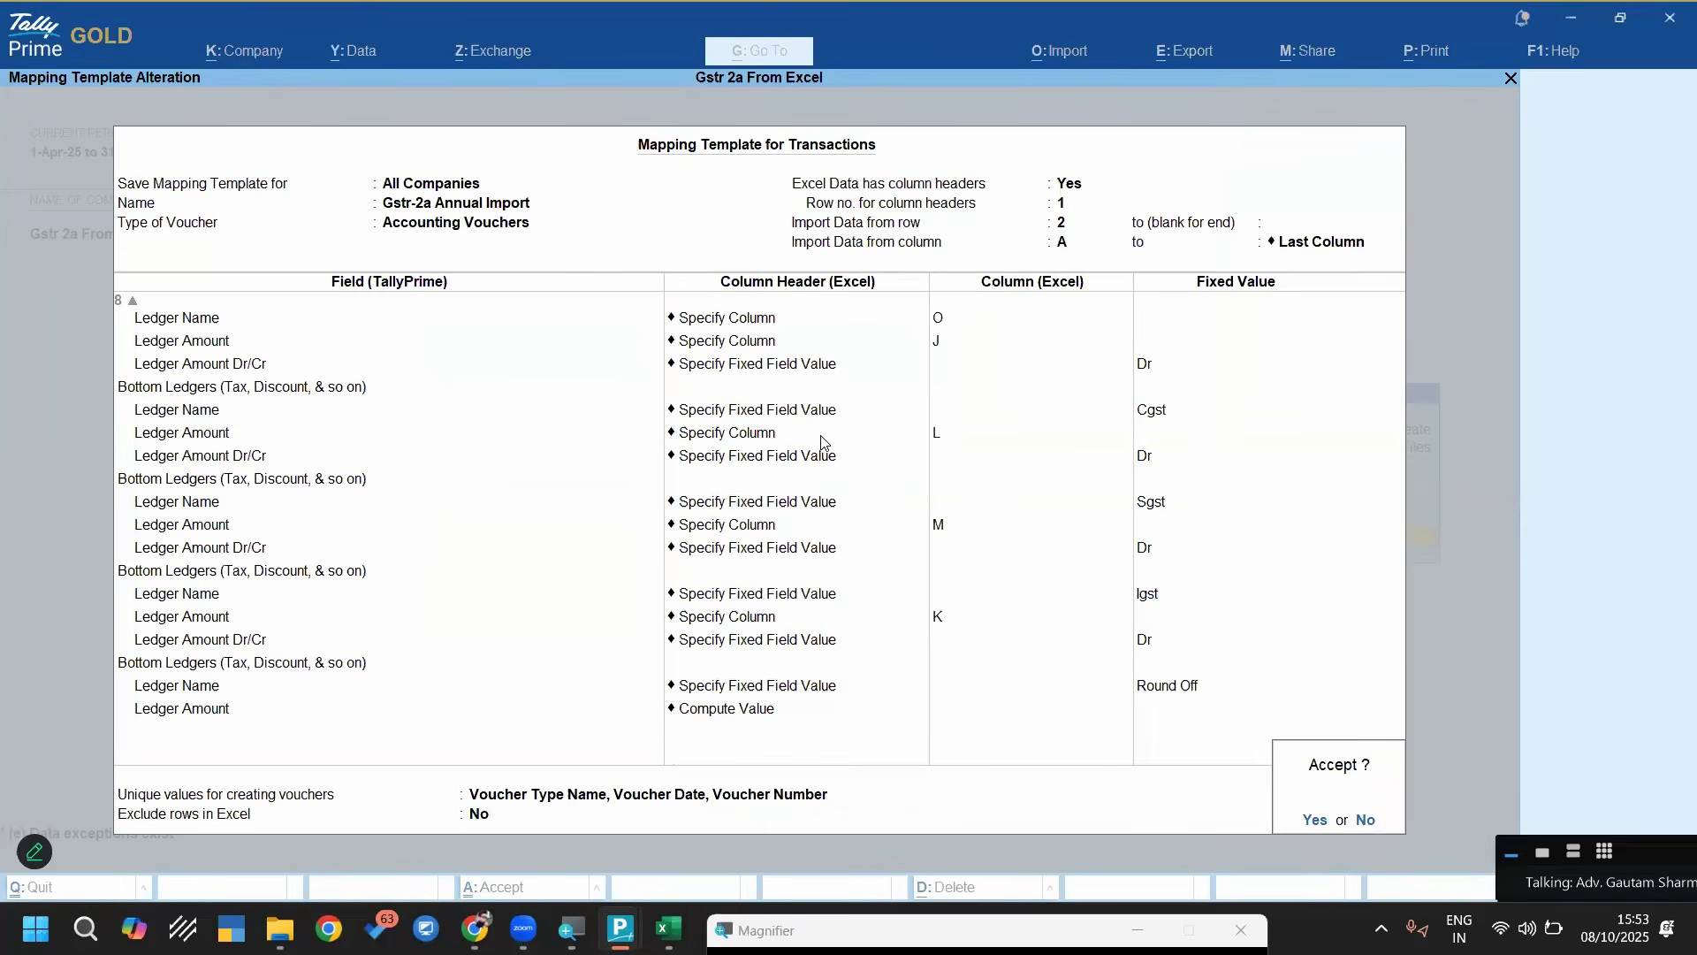
pyautogui.press('Return')
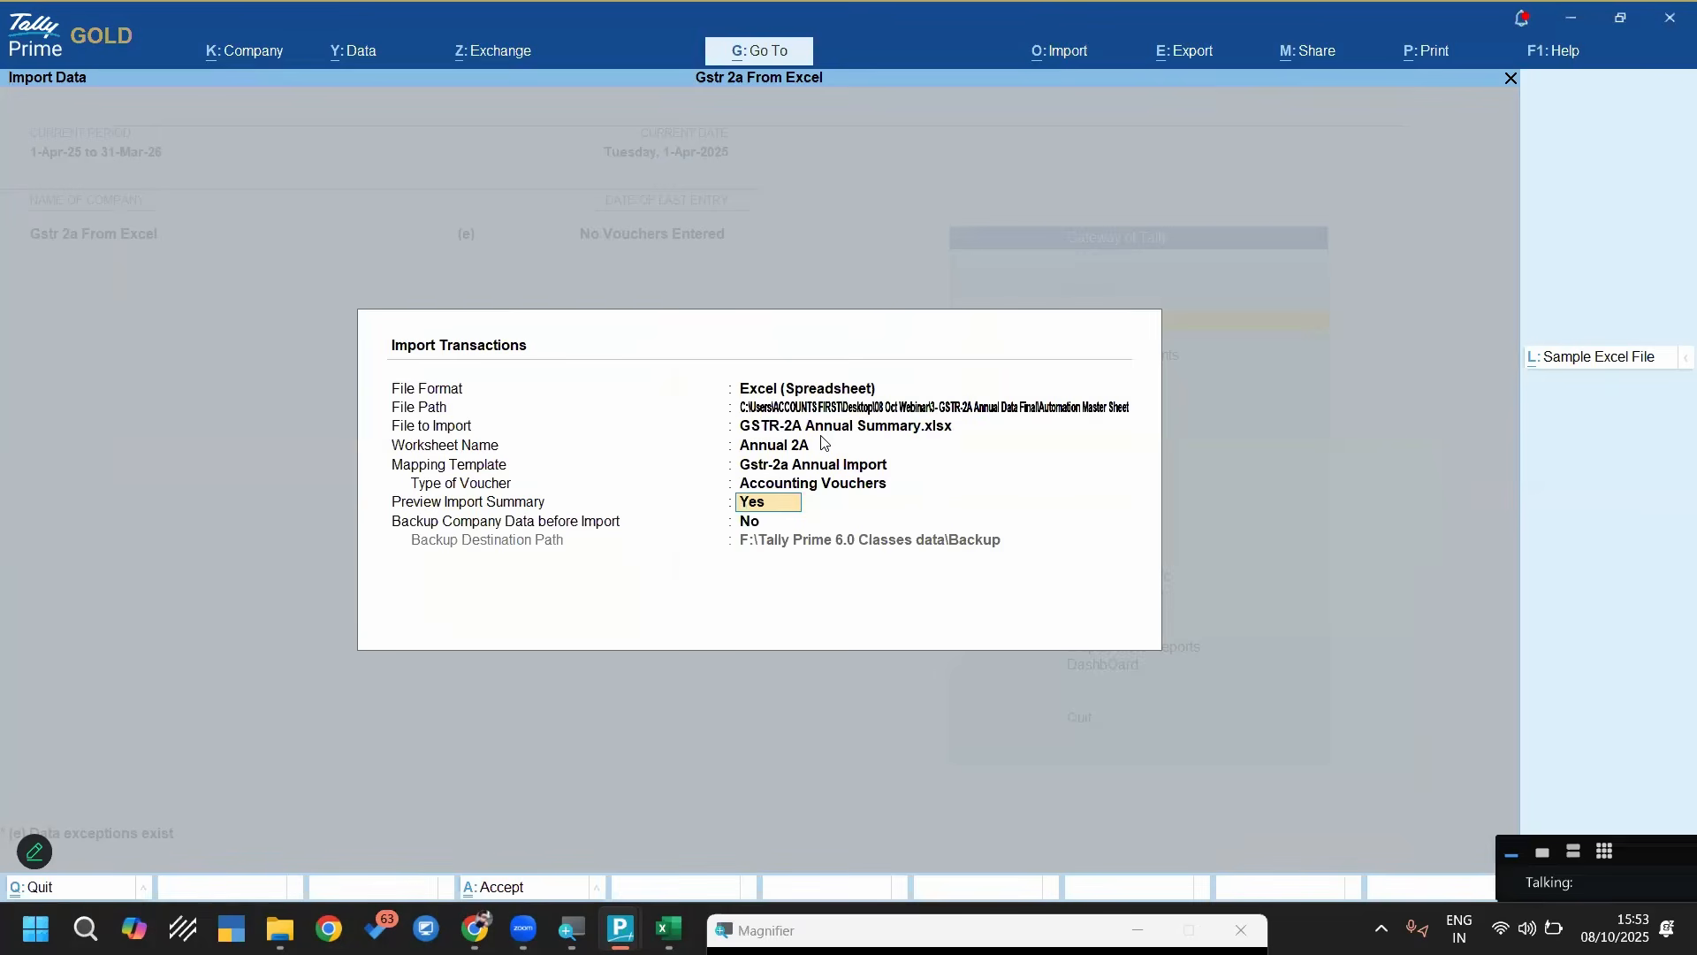
# Recheck the ledger mappings in the Gstr-2a Annual Import template and preview the import summary for the Annual 2A worksheet
pyautogui.press('BackSpace')
pyautogui.press('Down')
pyautogui.press('Down')
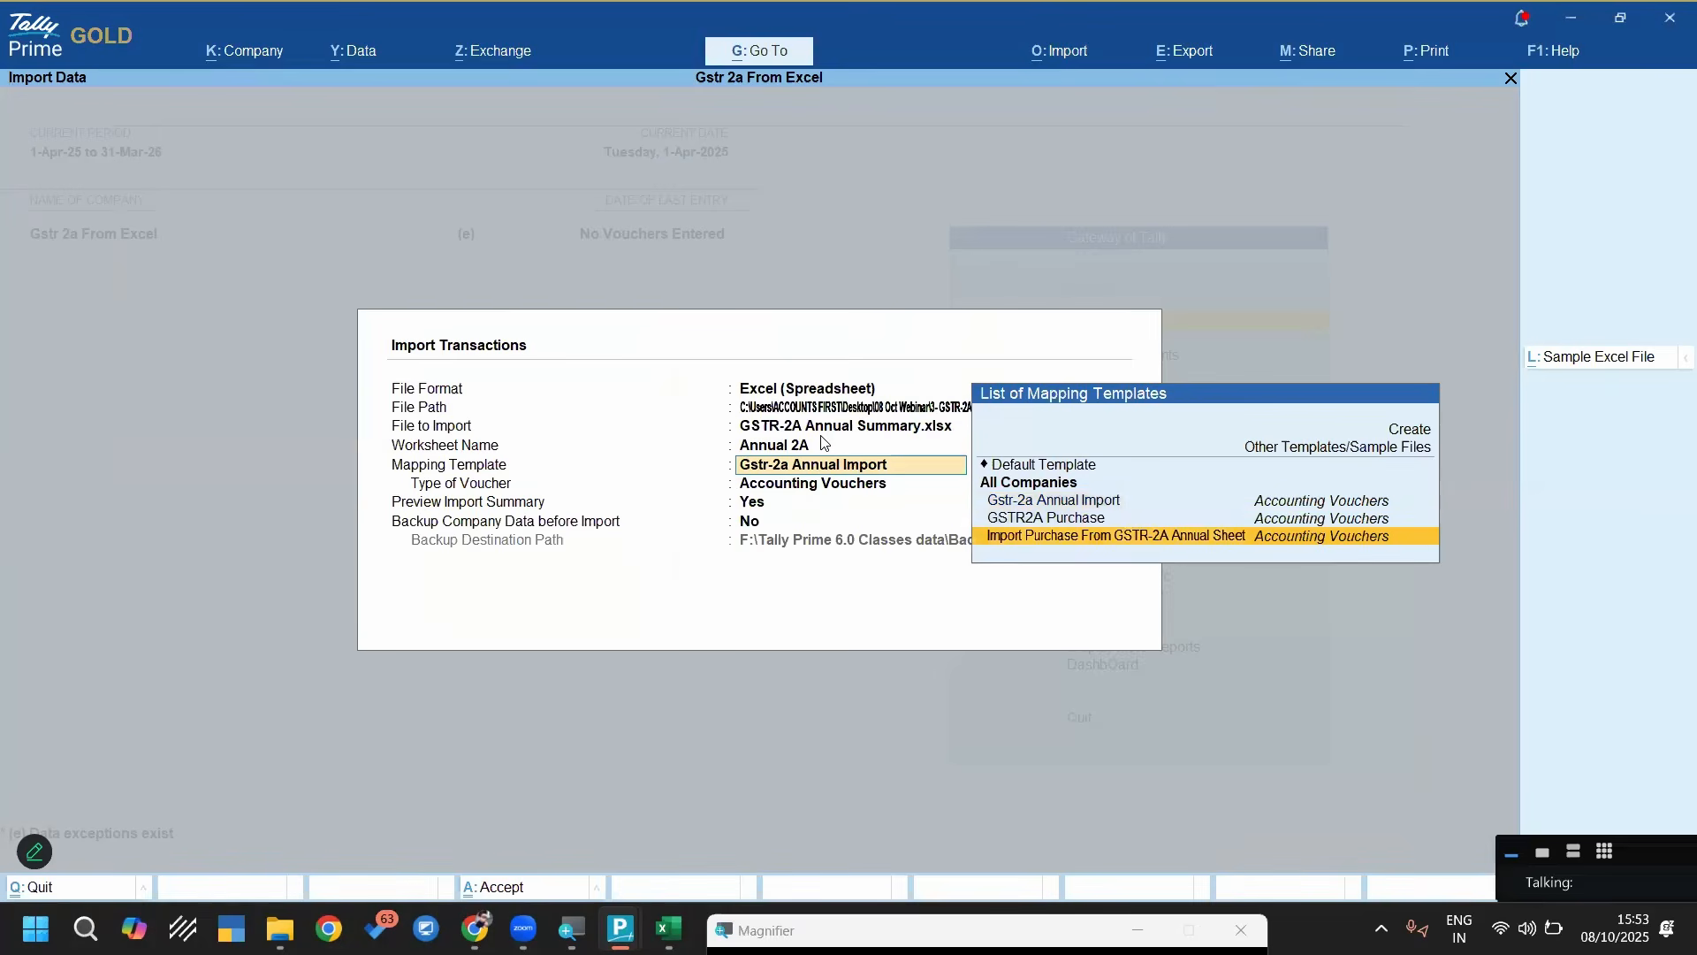
pyautogui.hotkey('ctrl', 'Return')
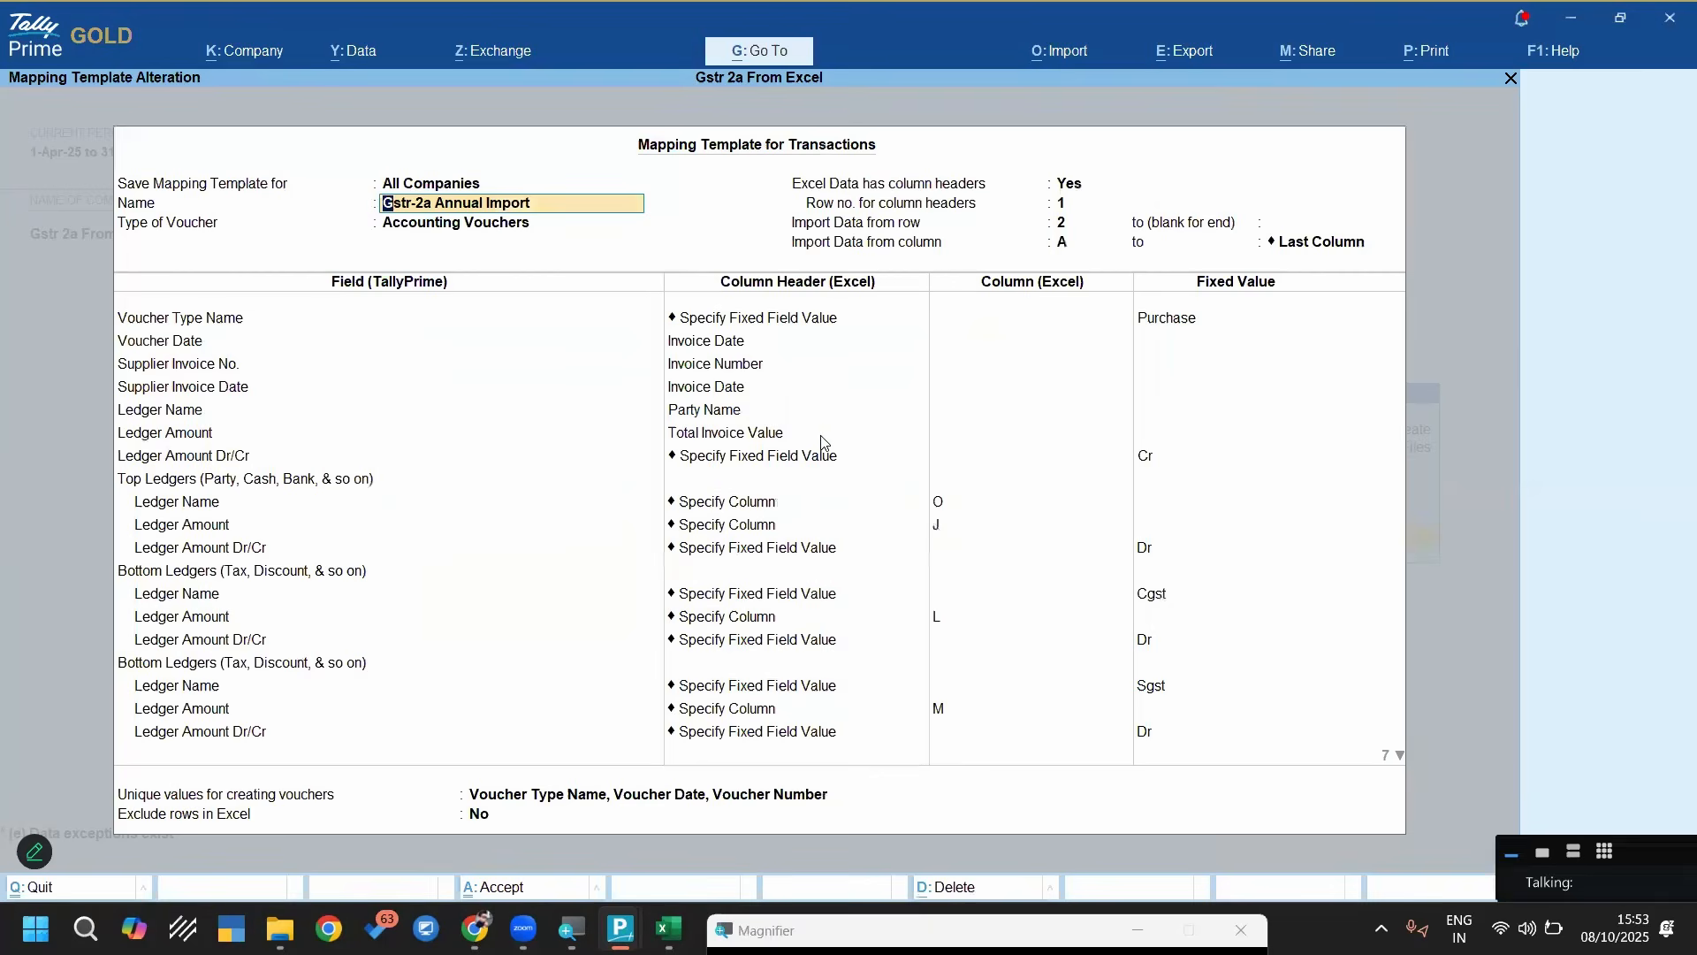
pyautogui.press('Return')
pyautogui.press('Down')
pyautogui.press('Down')
pyautogui.press('Down')
pyautogui.press('Down')
pyautogui.press('Down')
pyautogui.press('Down')
pyautogui.press('Down')
pyautogui.press('Down')
pyautogui.press('Down')
pyautogui.press('Down')
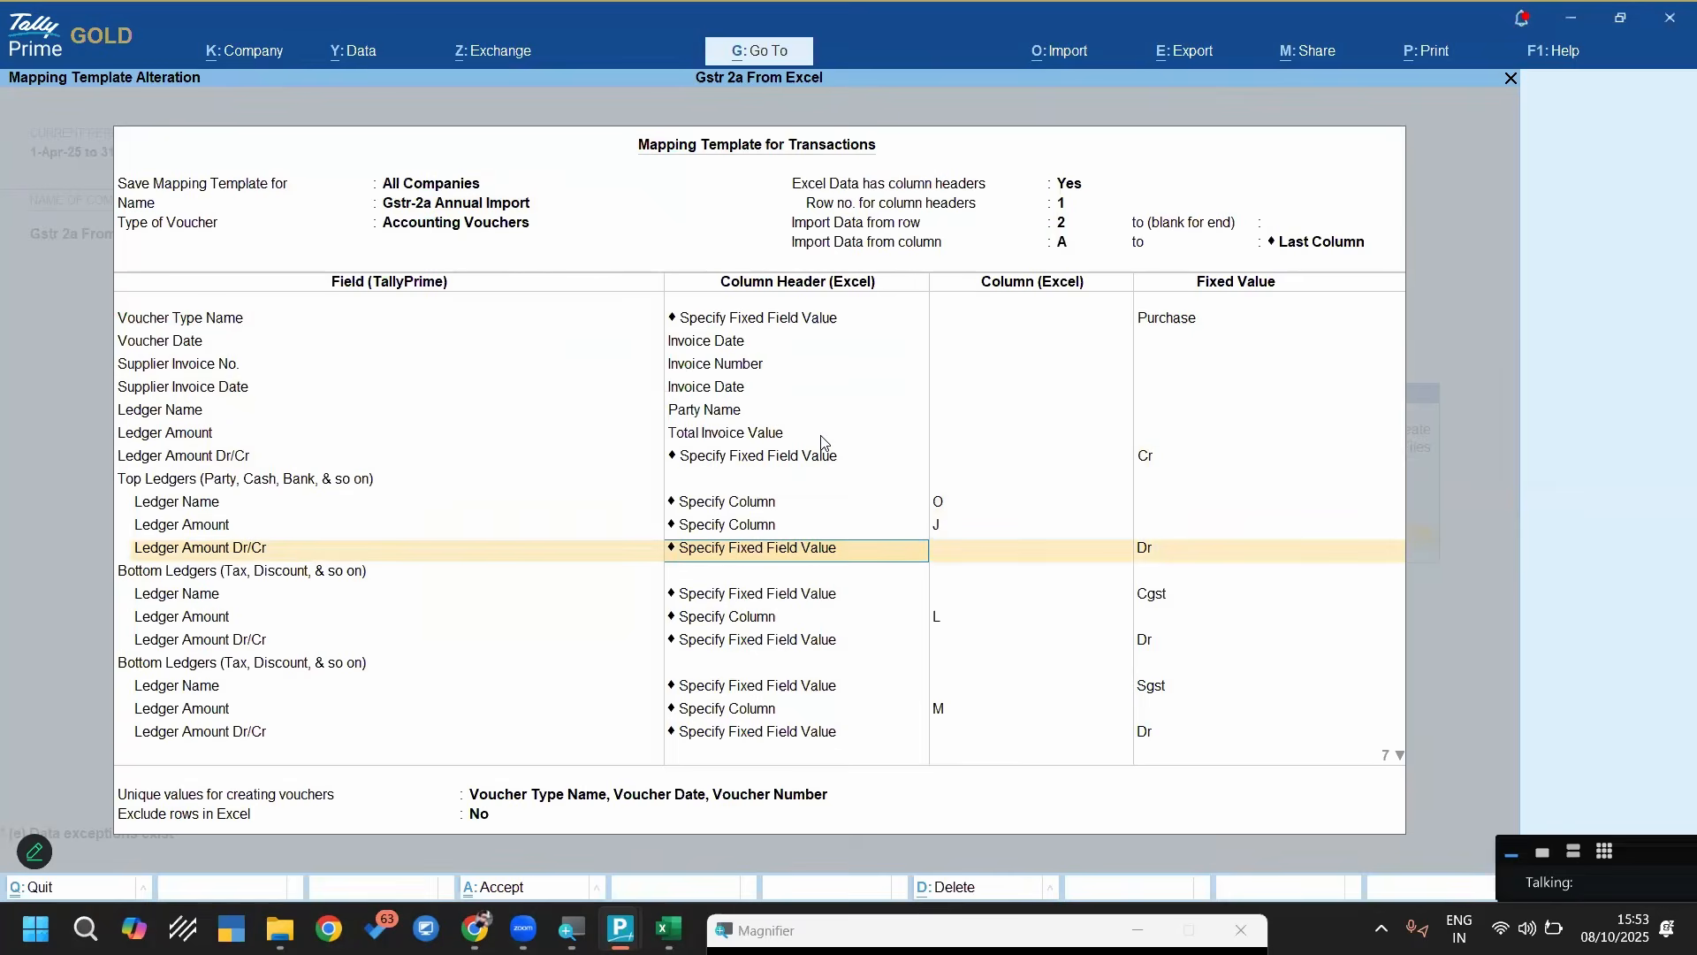
pyautogui.hotkey('ctrl', 'a')
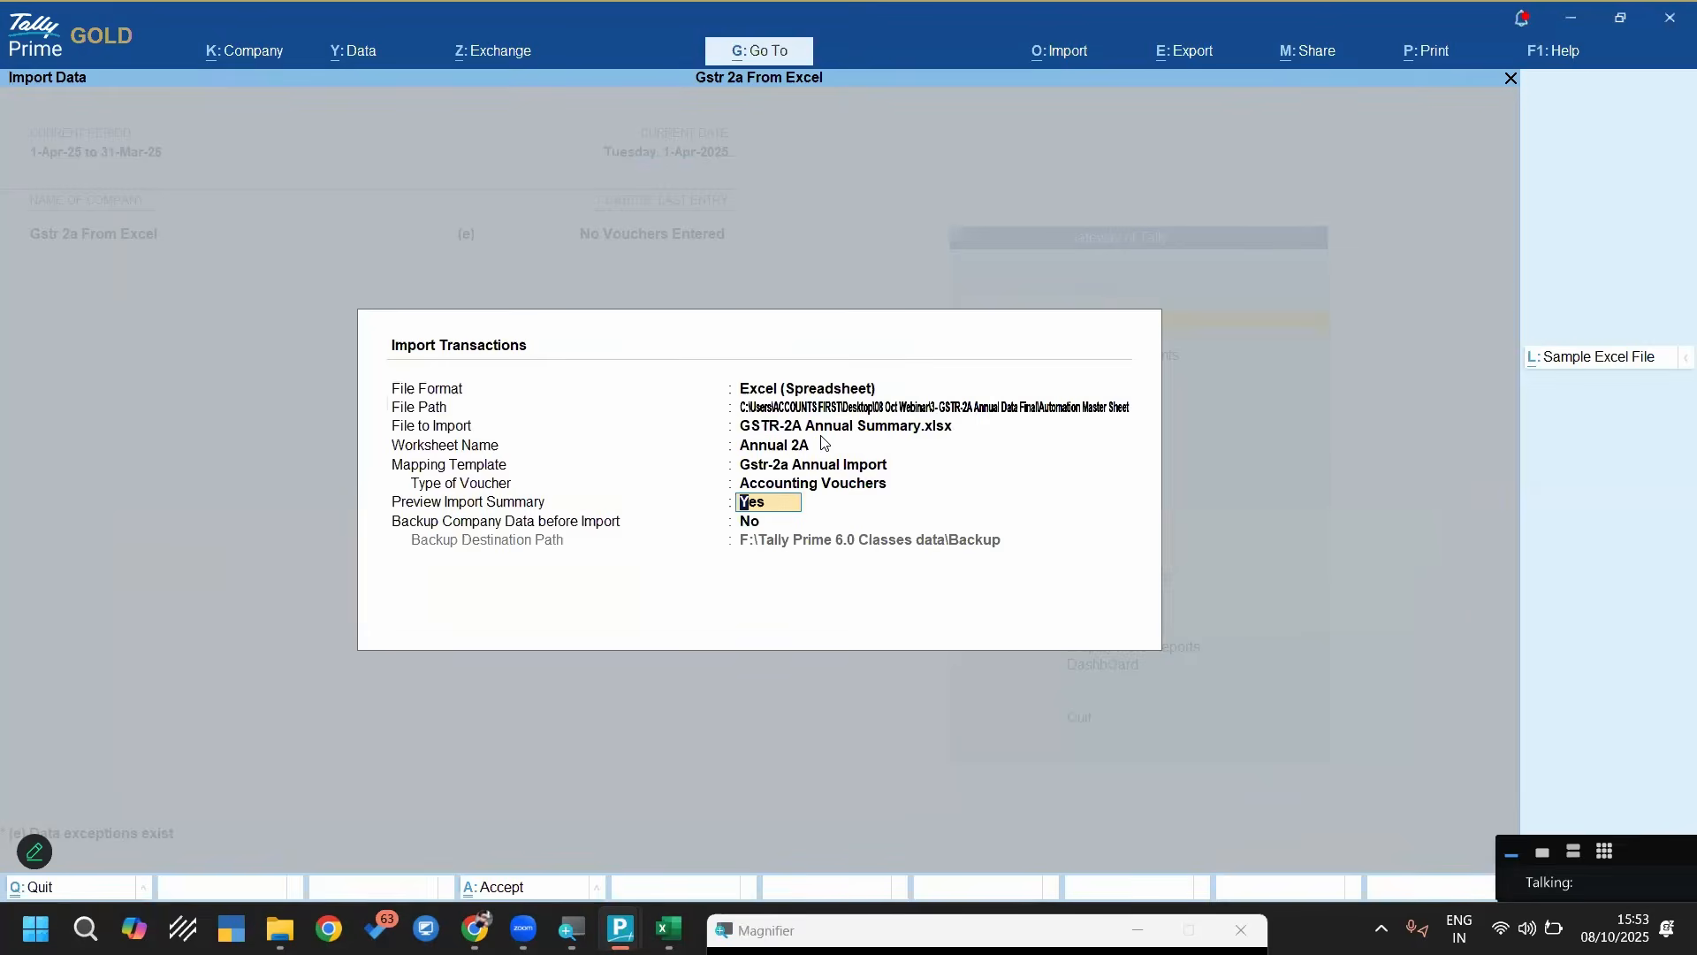
pyautogui.hotkey('ctrl', 'a')
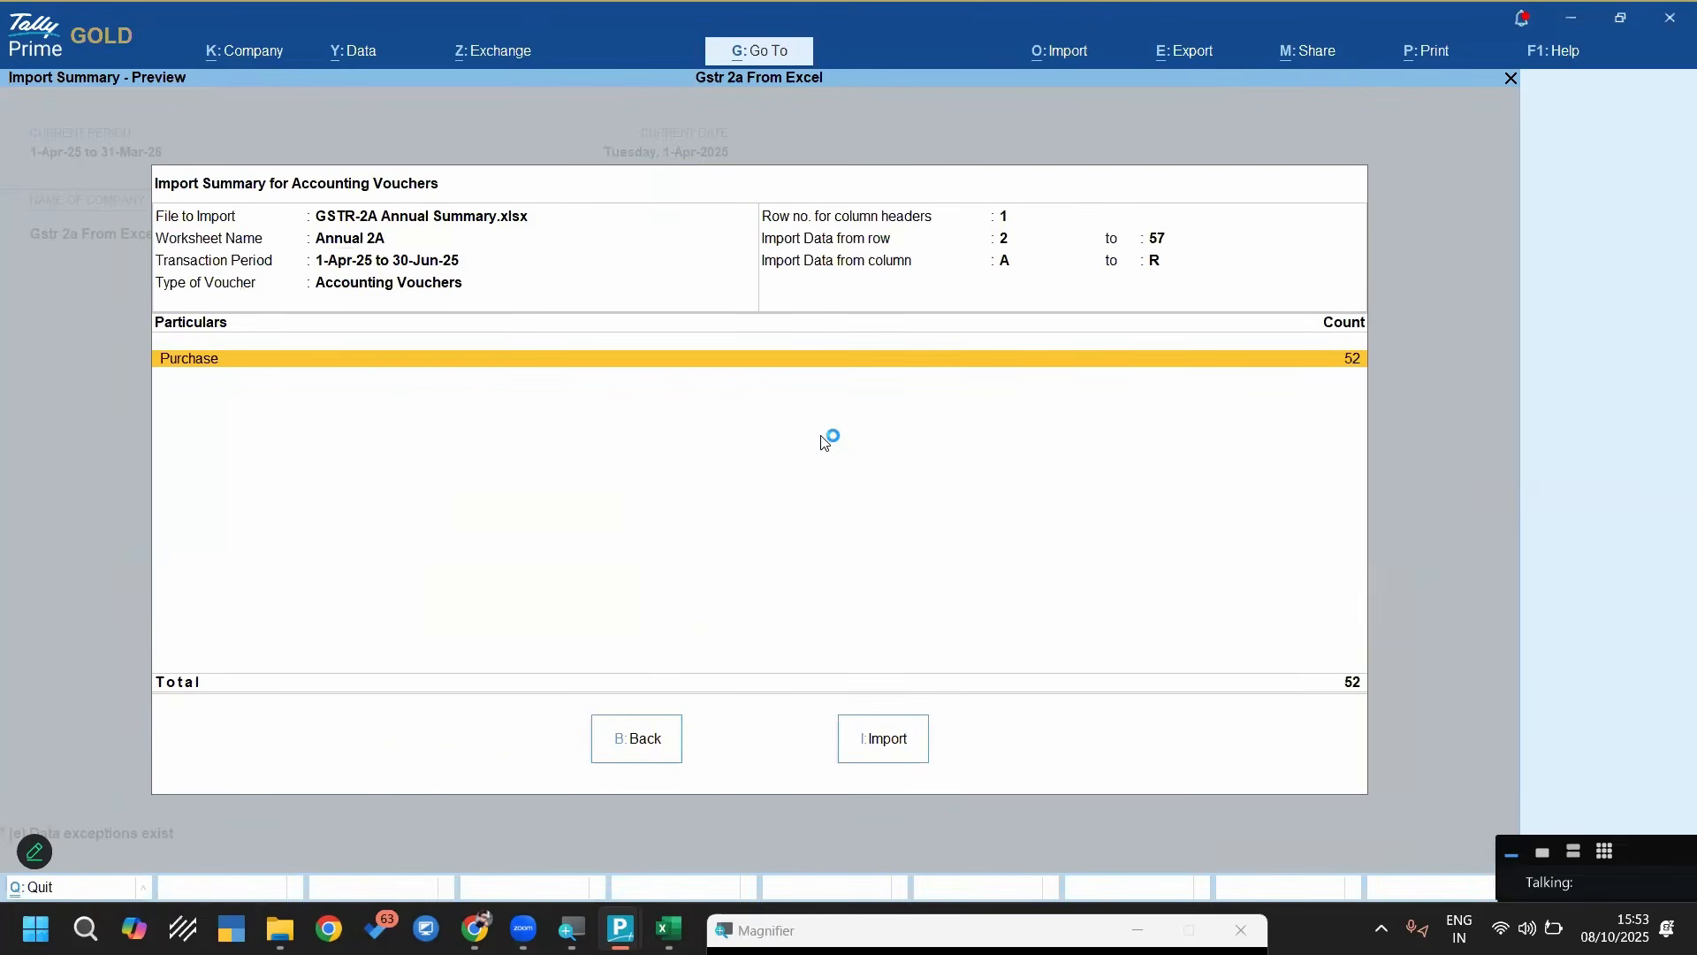
pyautogui.press('Escape')
# Import the Annual 2A worksheet's accounting vouchers with the Import Purchase From GSTR-2A Annual Sheet mapping template
pyautogui.press('Return')
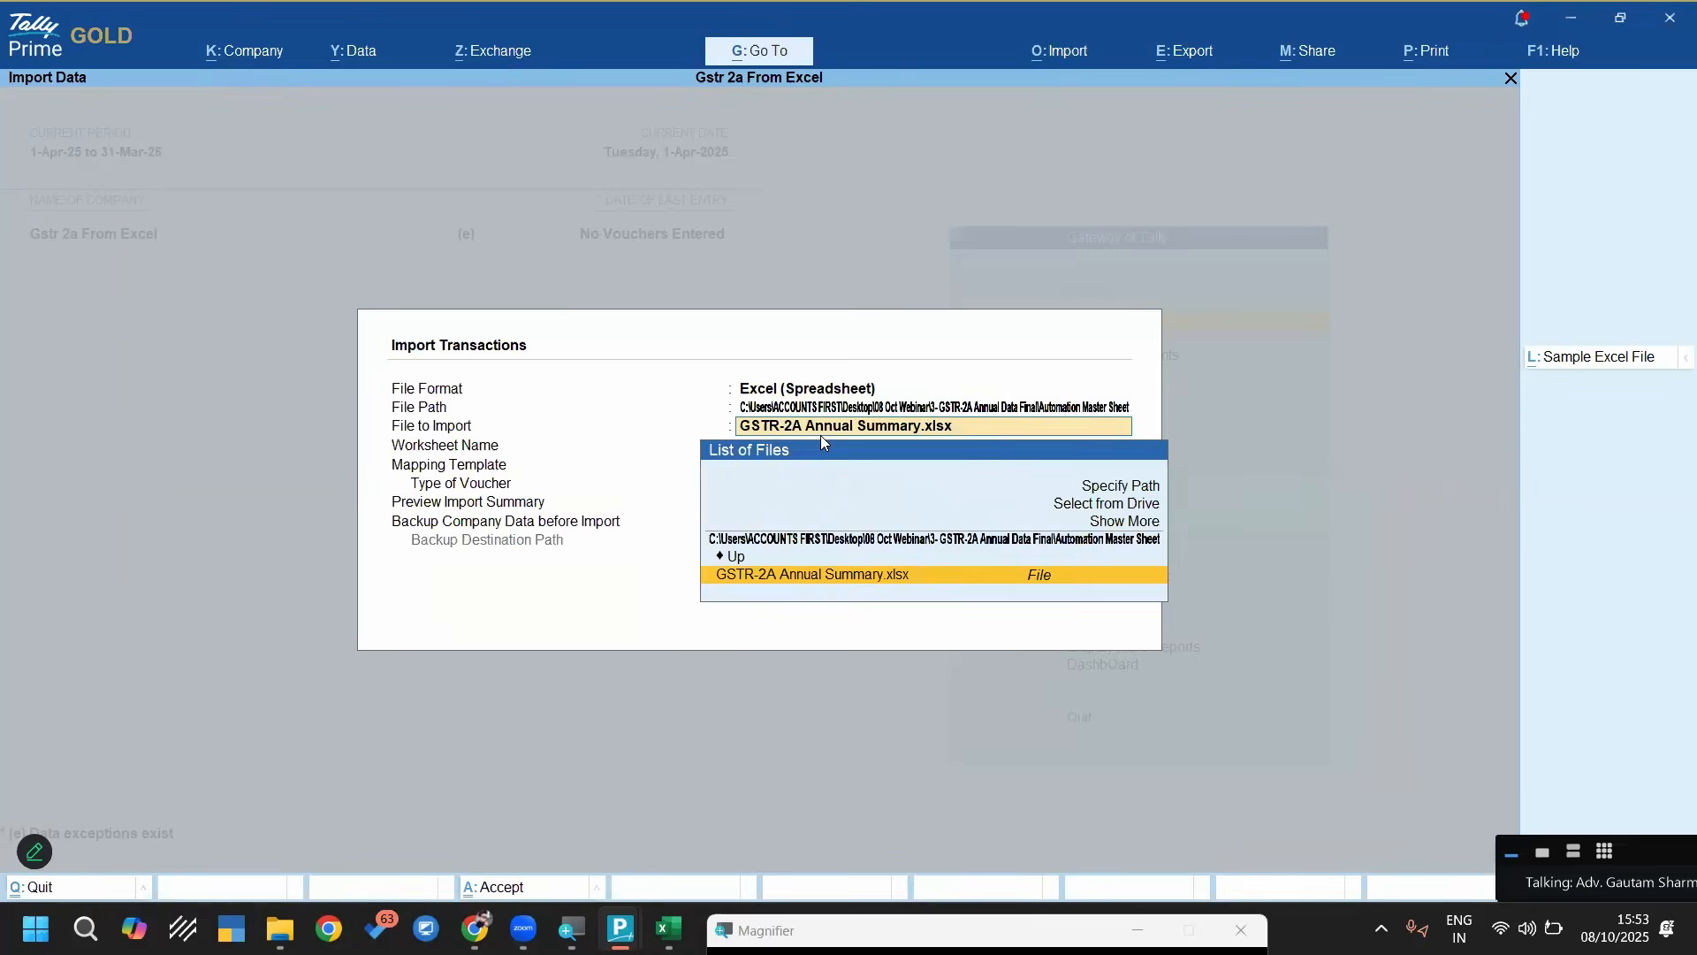
pyautogui.press('Return')
pyautogui.press('Return')
pyautogui.press('Down')
pyautogui.press('Down')
pyautogui.press('Return')
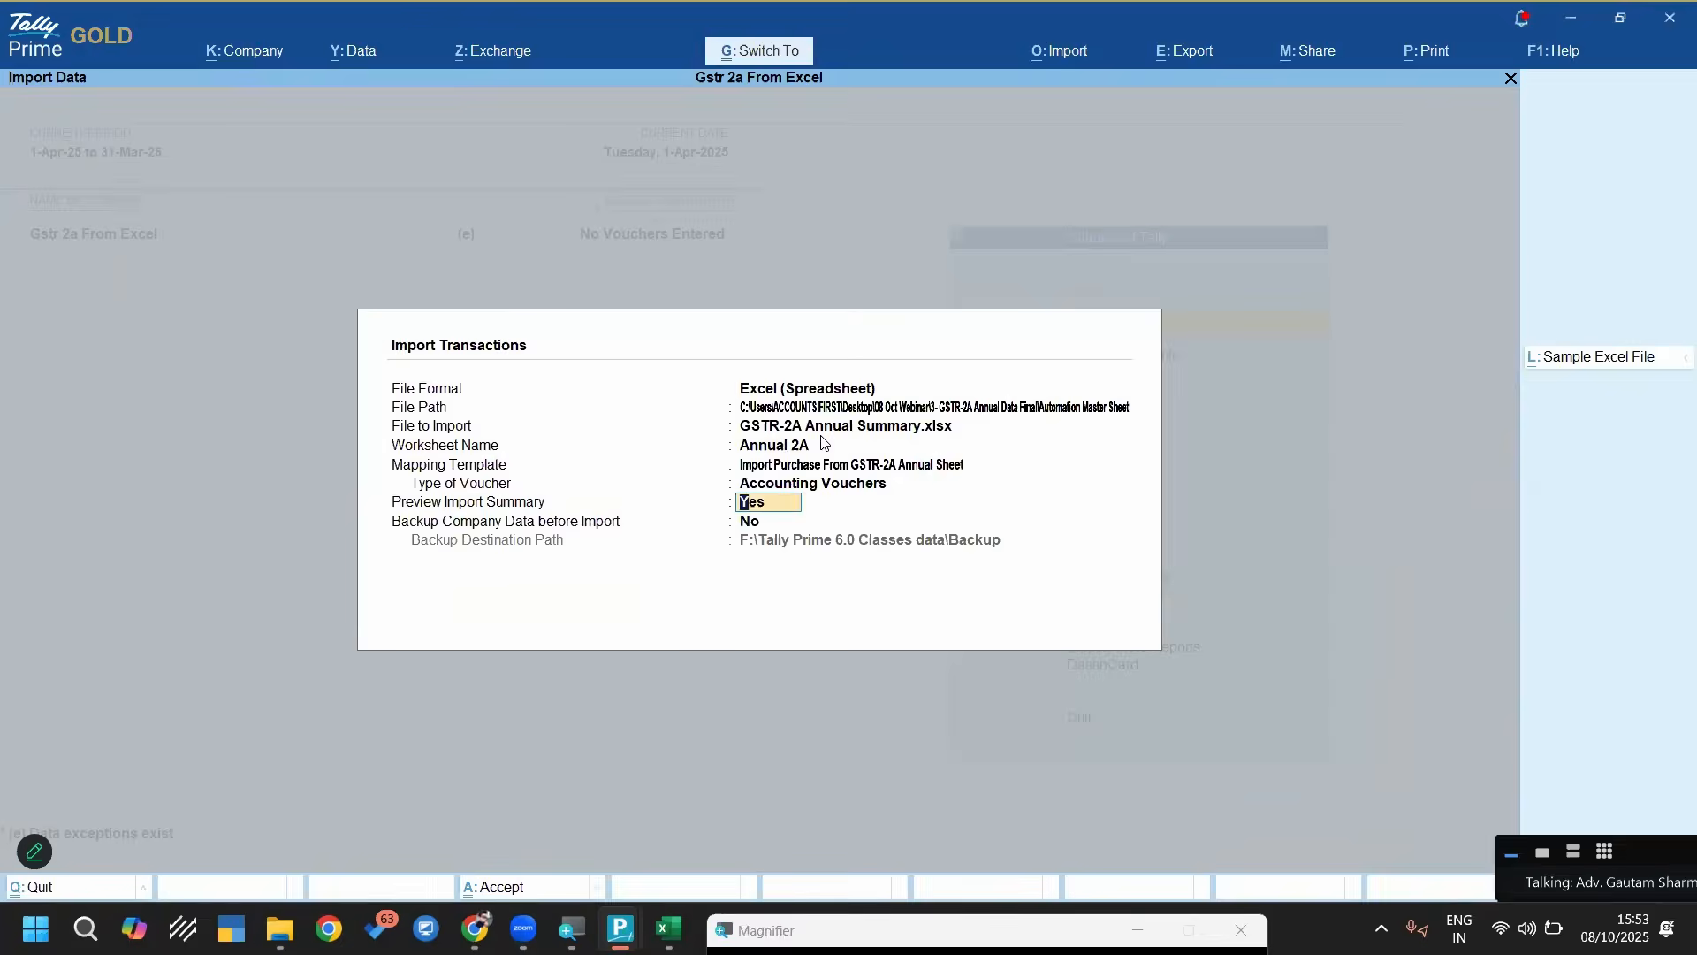
pyautogui.hotkey('ctrl', 'a')
pyautogui.press('i')
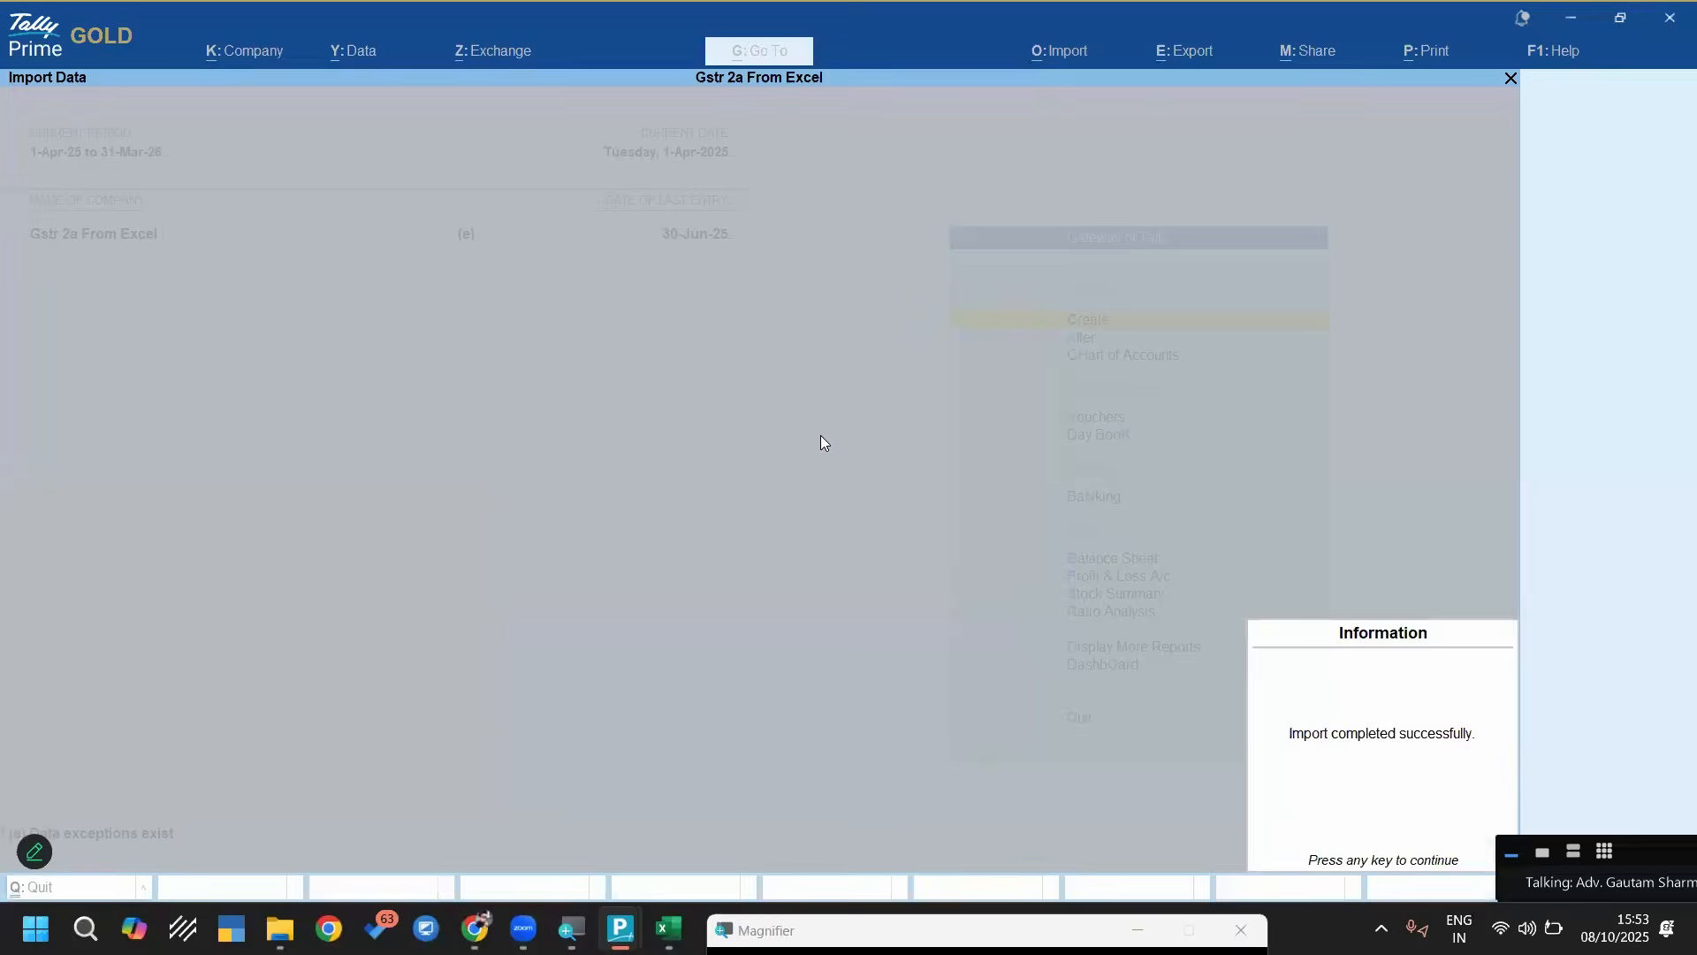
pyautogui.press('Return')
# Open the Purchase Register and list all purchase vouchers from 1-Apr-25 to 30-Jun-25
pyautogui.press('d')
pyautogui.press('a')
pyautogui.press('p')
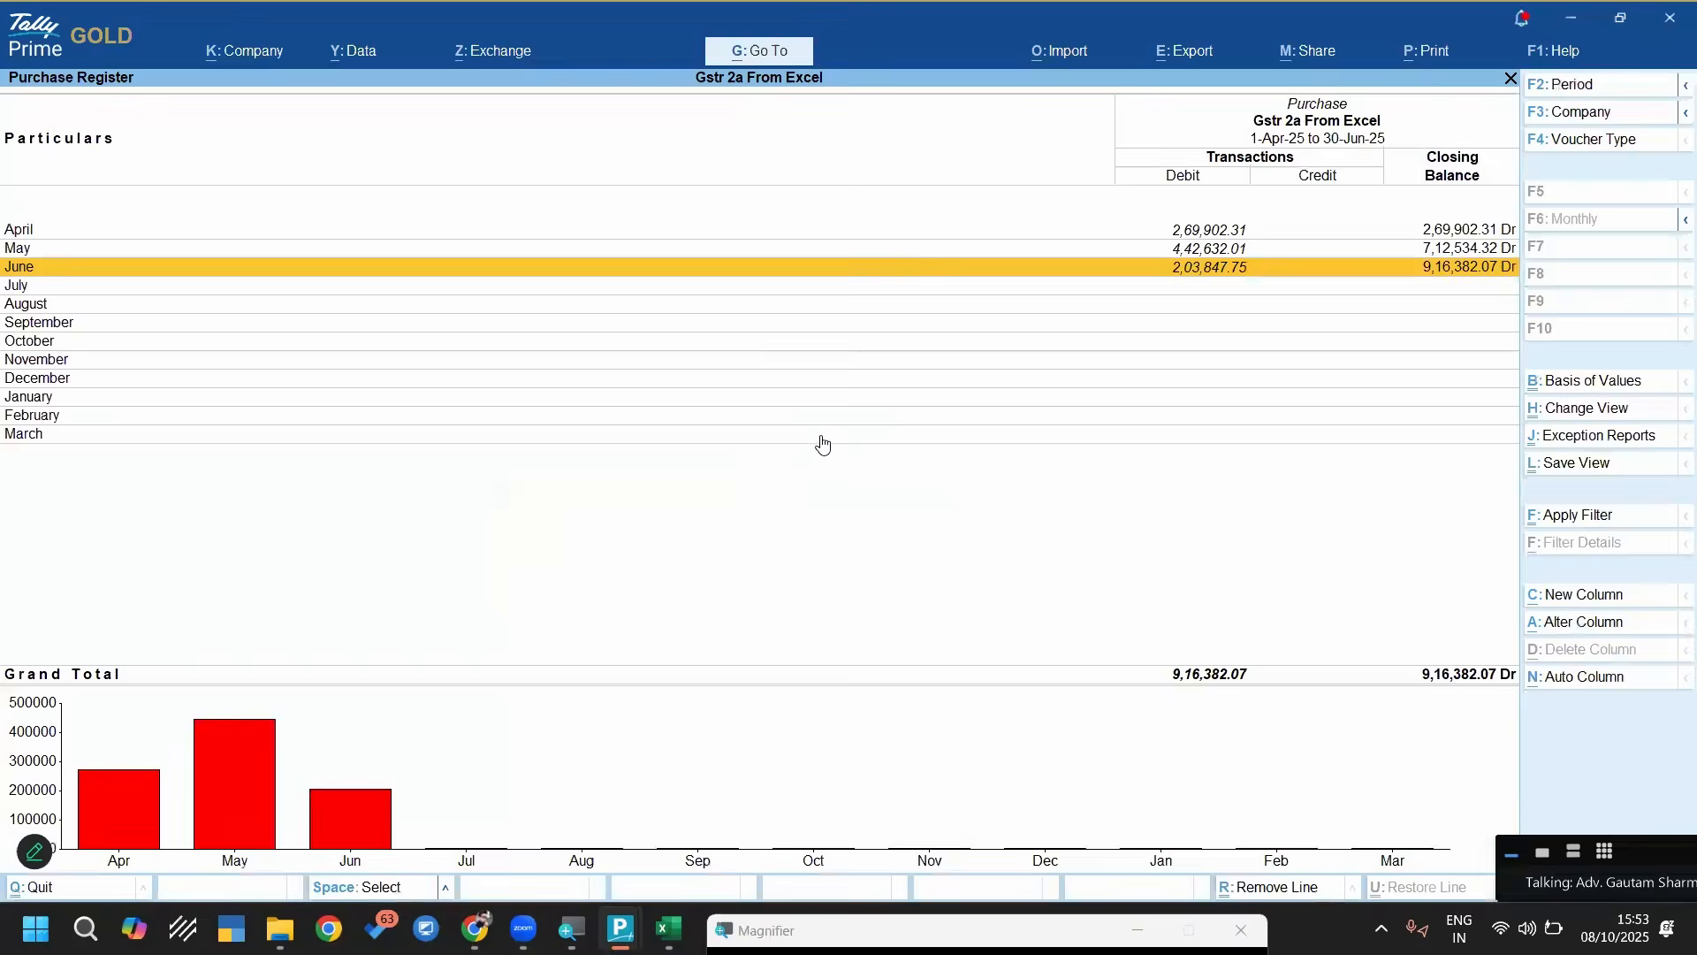
pyautogui.press('Return')
pyautogui.press('F3')
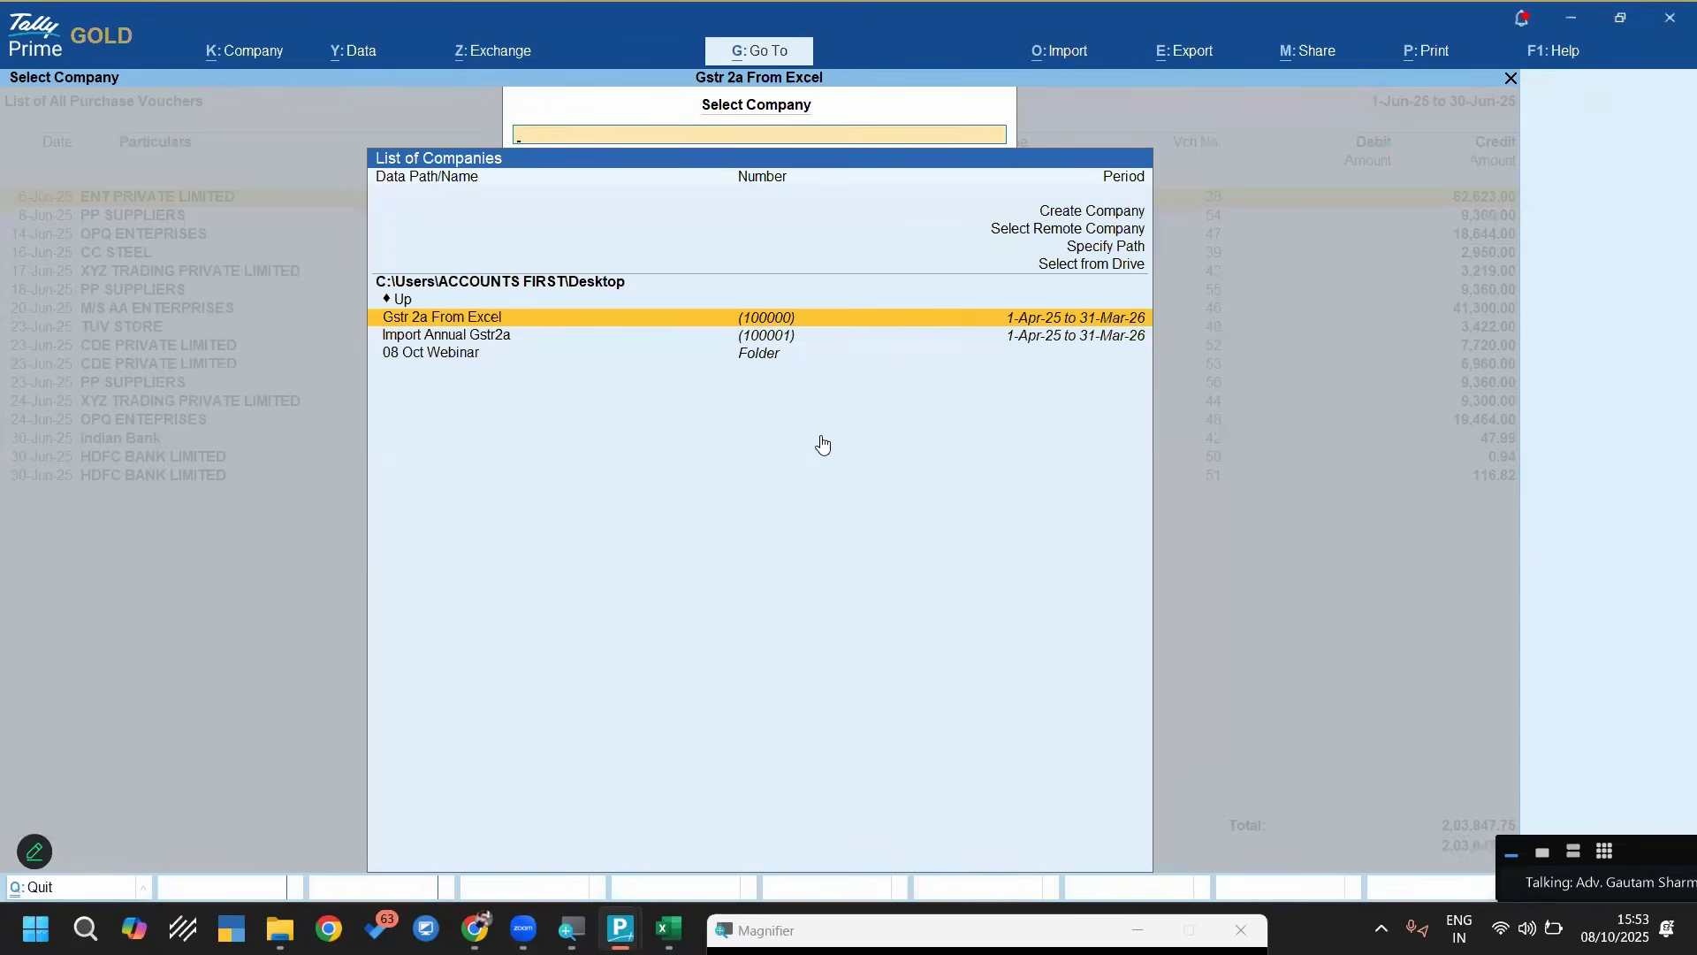
pyautogui.press('Escape')
pyautogui.press('F2')
pyautogui.press('Return')
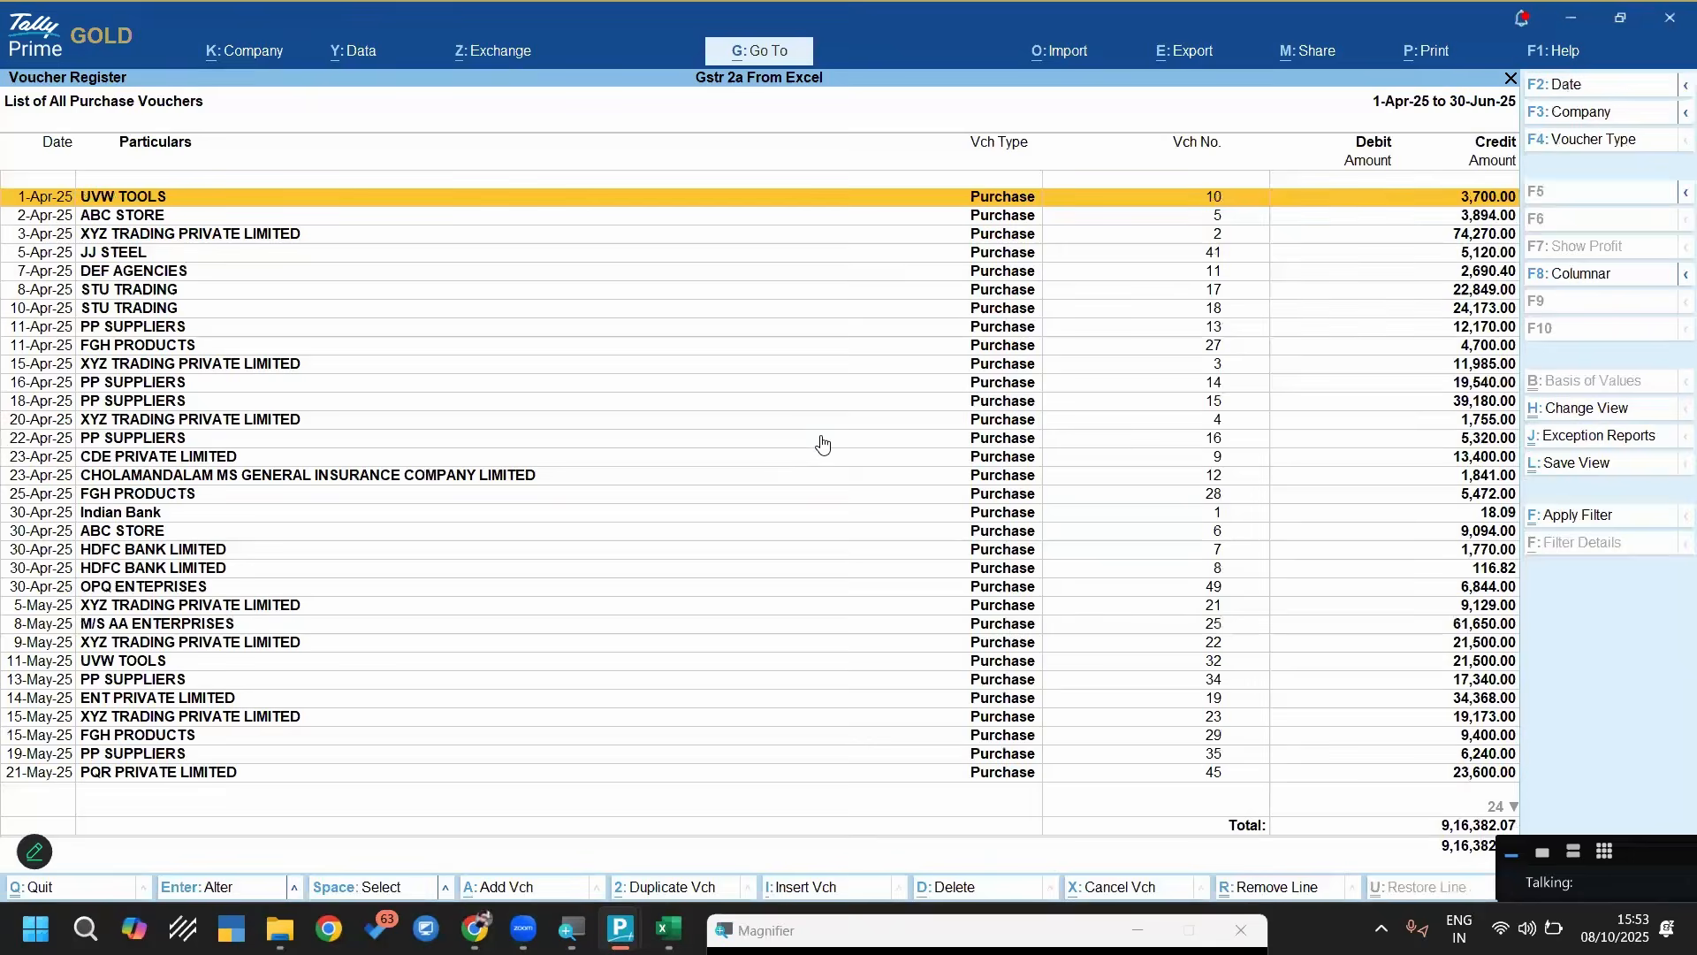
# Inspect several imported April purchase vouchers for their party, purchase, tax and round-off entries
pyautogui.press('Return')
pyautogui.press('pagedown')
pyautogui.press('pagedown')
pyautogui.press('pagedown')
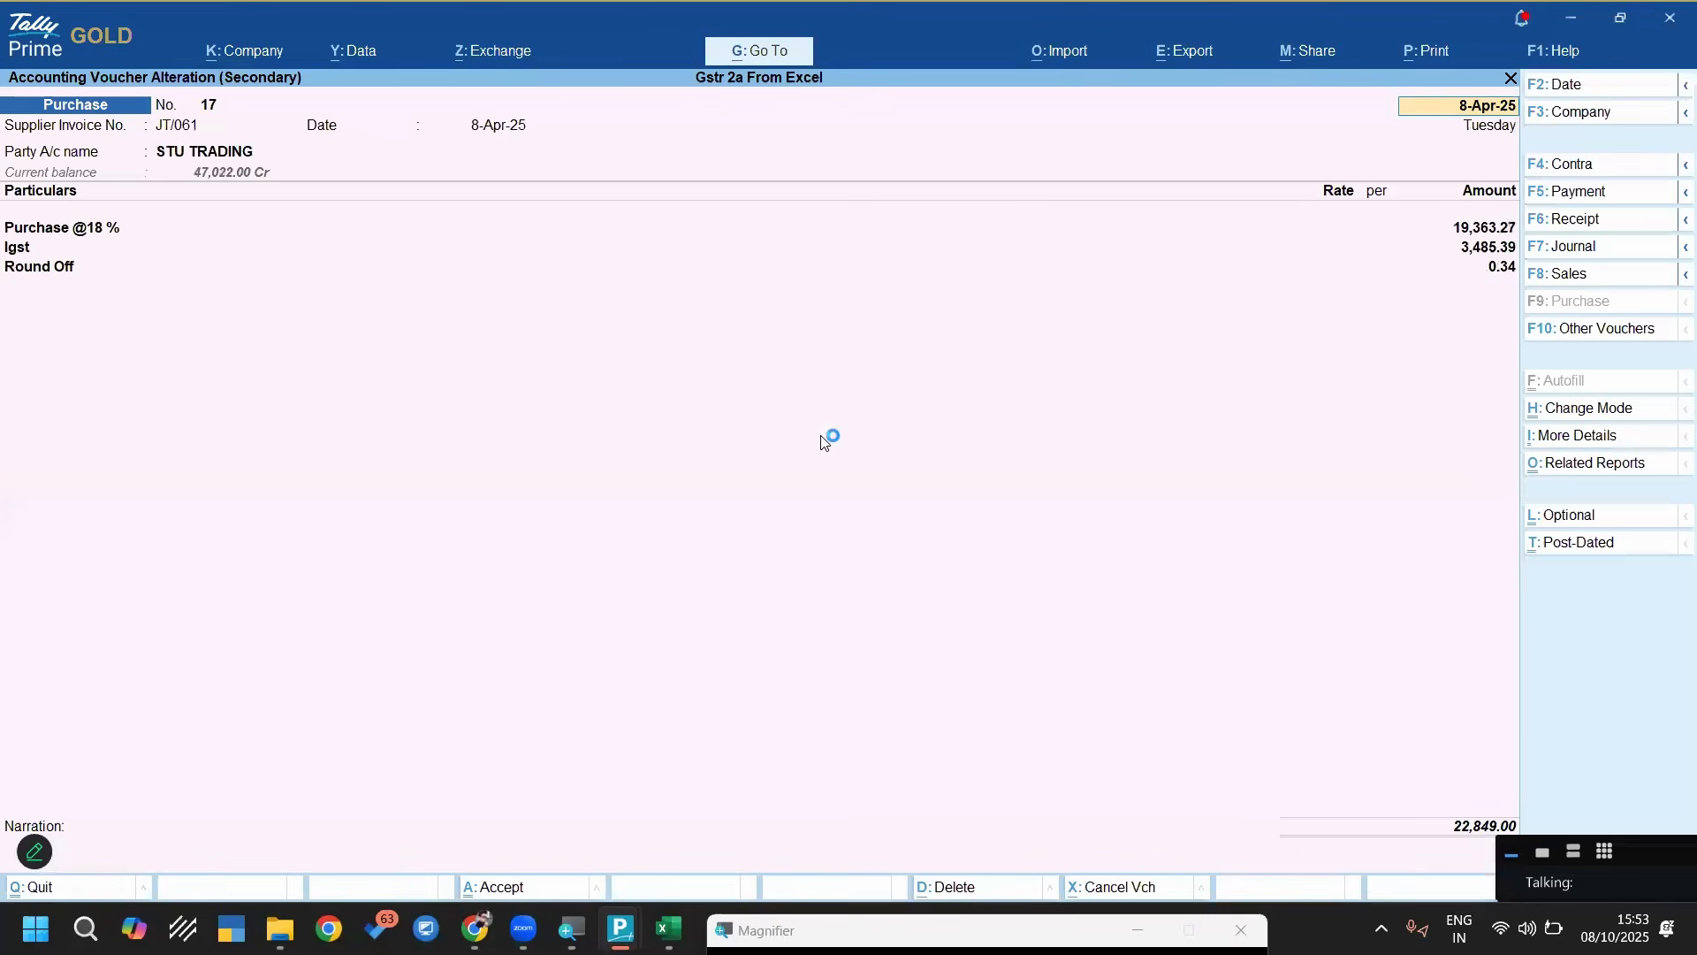
pyautogui.press('Escape')
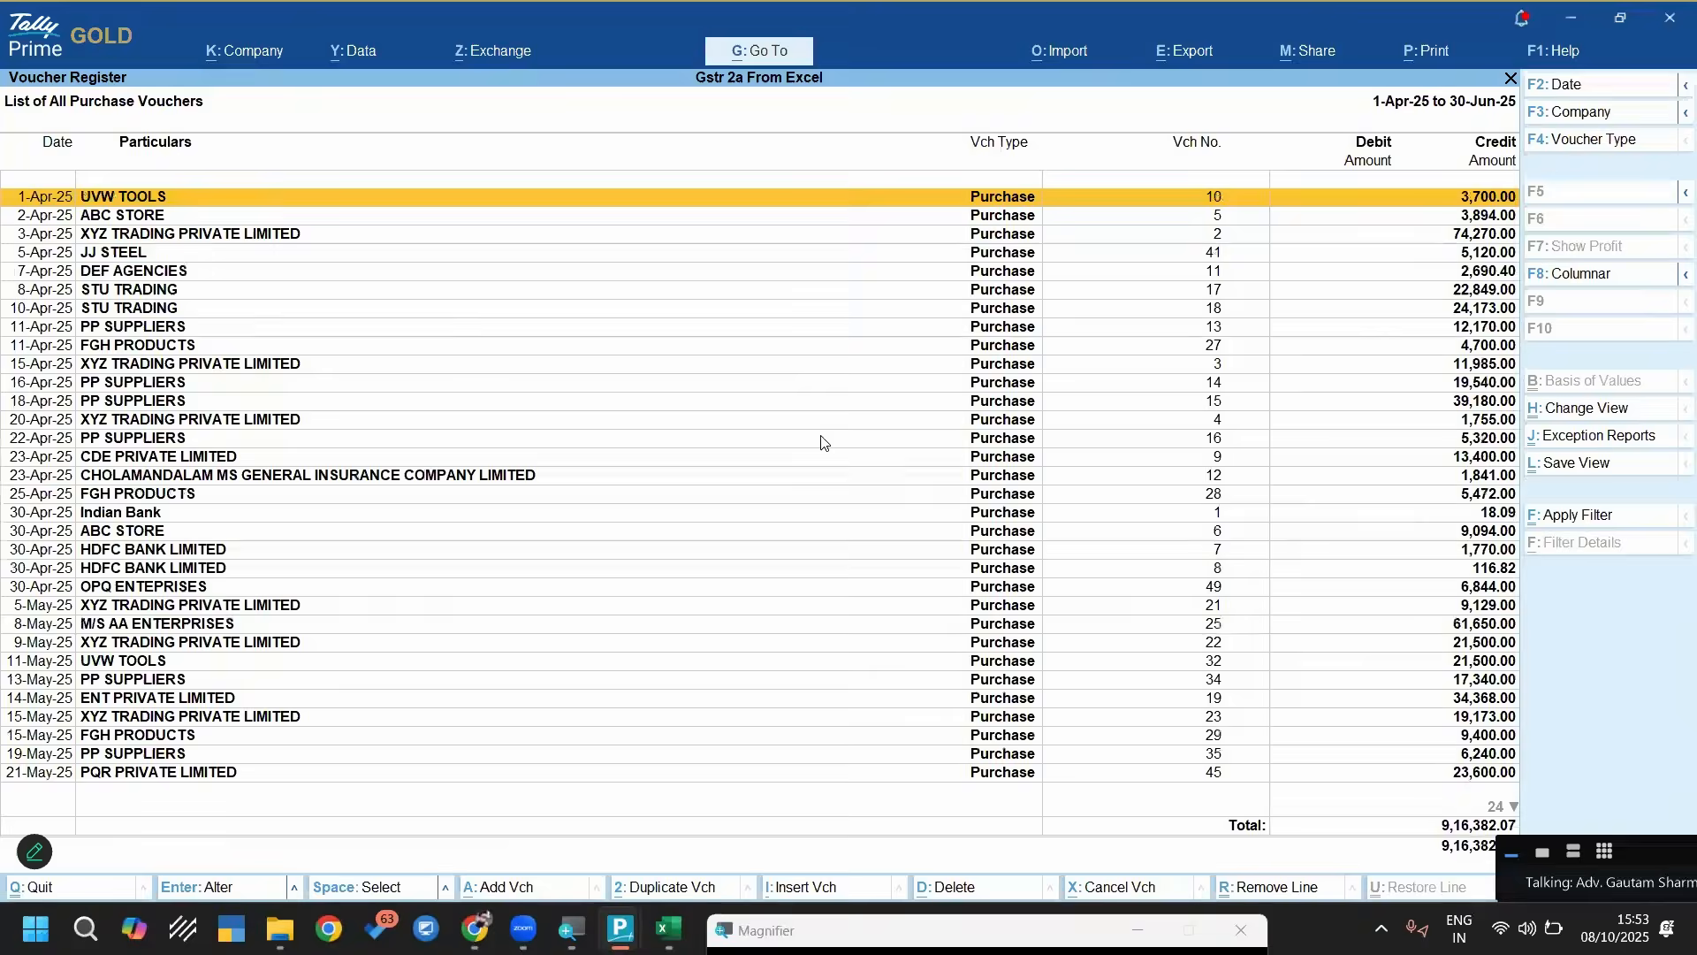
# Leave the purchase reports and shut the Gstr 2a From Excel company
pyautogui.press('Escape')
pyautogui.press('Escape')
pyautogui.press('Escape')
pyautogui.press('Escape')
pyautogui.press('Escape')
pyautogui.press('F3')
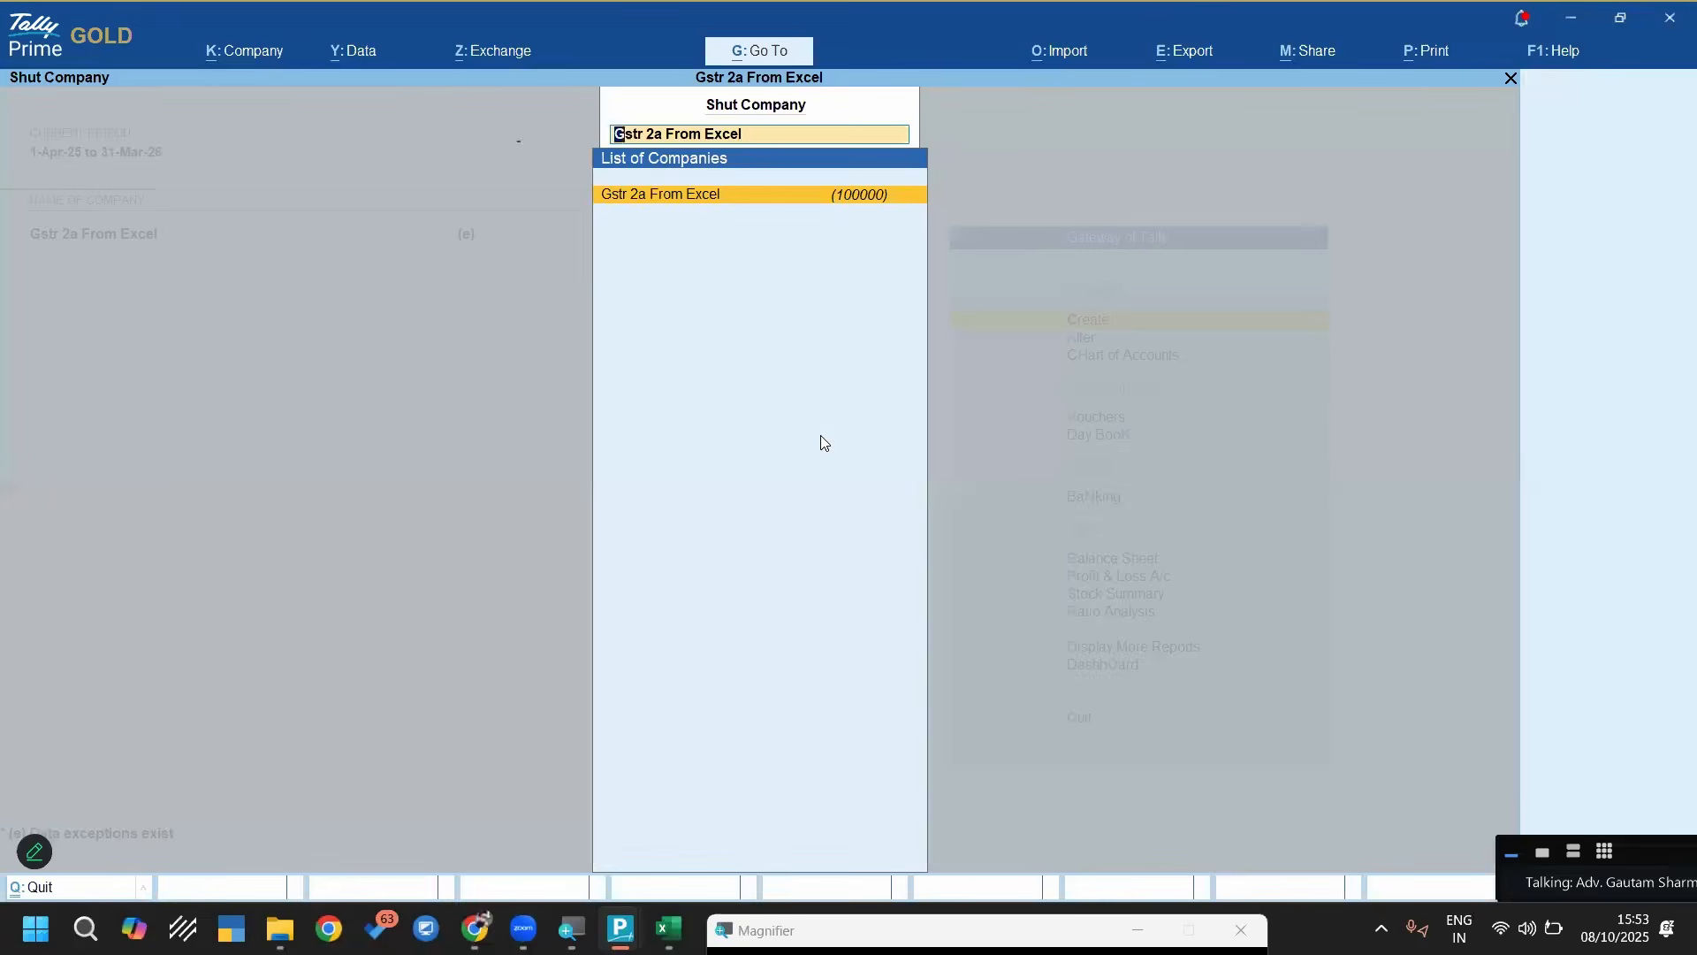
pyautogui.press('Return')
# Create a company named Gstr2a with Odisha as its state and the remaining details at their defaults
pyautogui.press('Up')
pyautogui.press('Up')
pyautogui.press('Up')
pyautogui.press('Up')
pyautogui.press('Up')
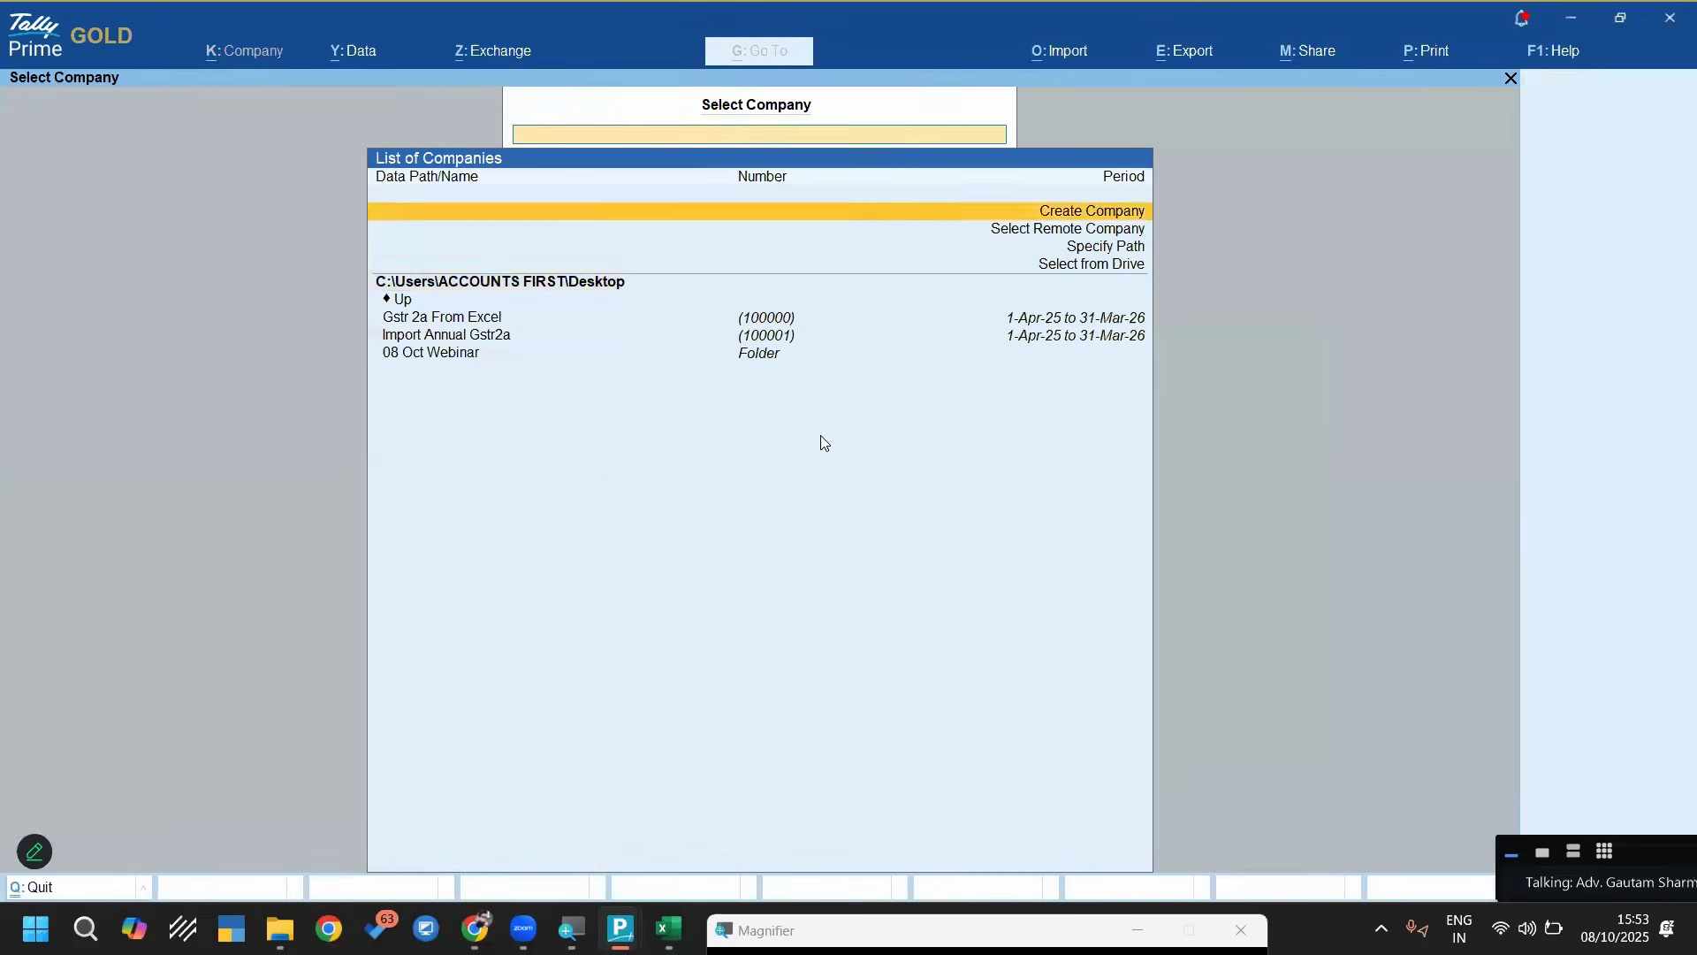
pyautogui.press('Return')
pyautogui.write('Gstr2a')
pyautogui.press('Return')
pyautogui.press('Return')
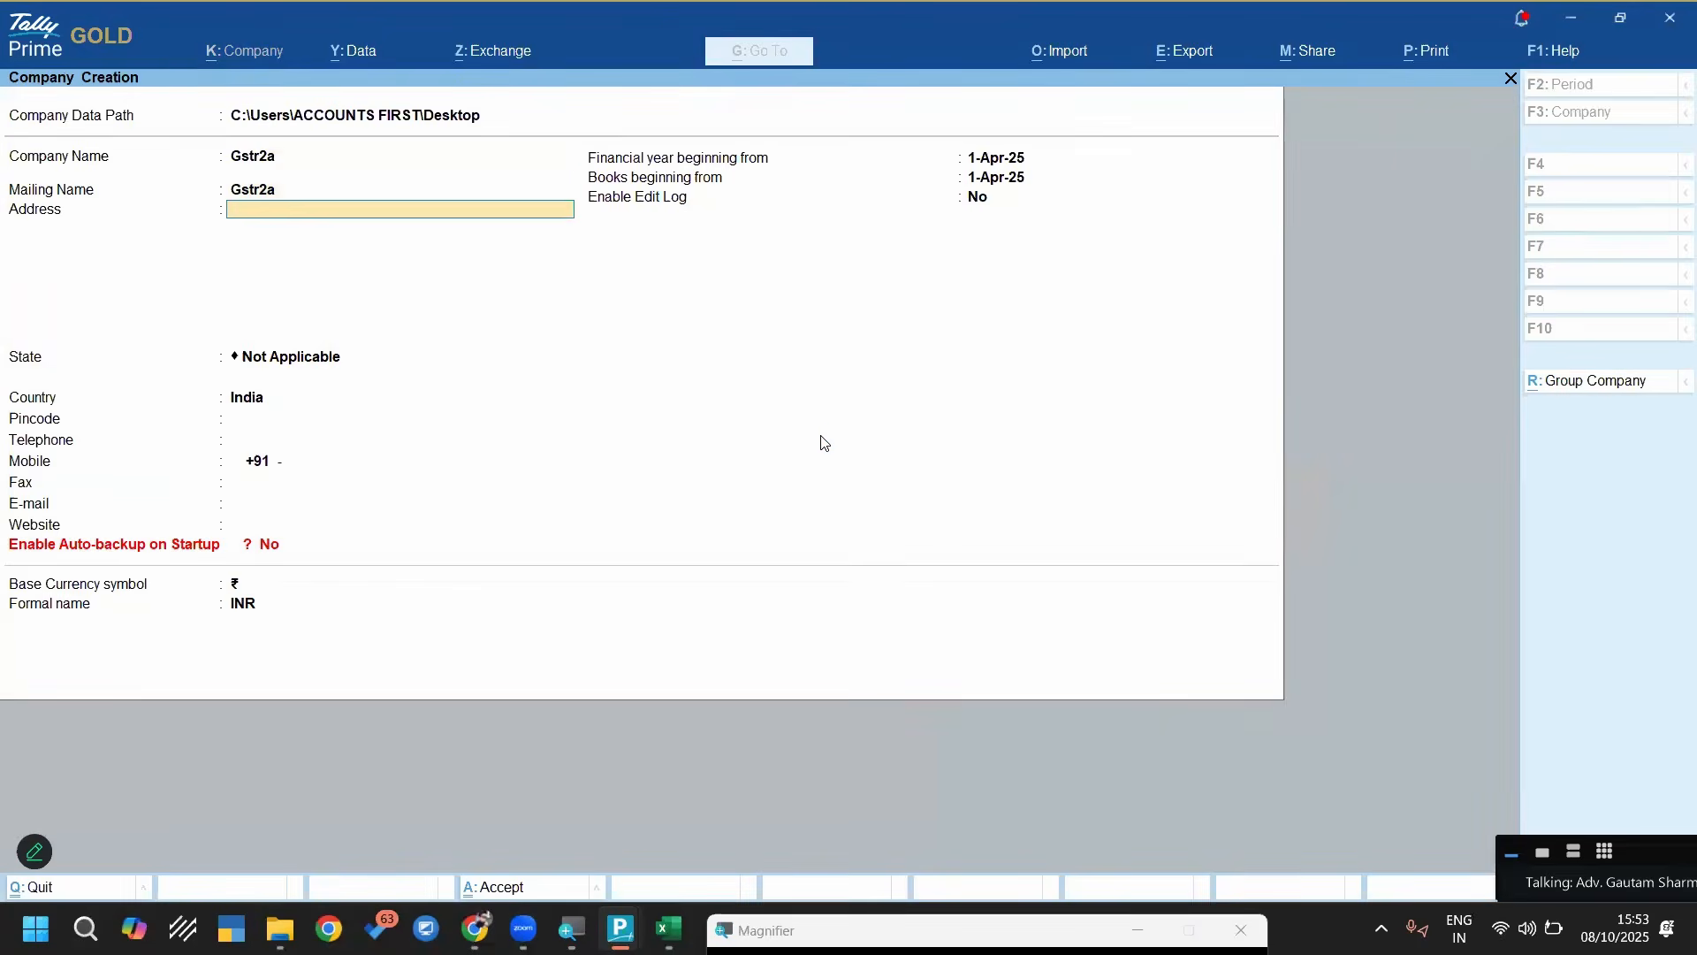
pyautogui.press('Return')
pyautogui.write('O')
pyautogui.press('Return')
pyautogui.press('Return')
pyautogui.press('Return')
pyautogui.press('Return')
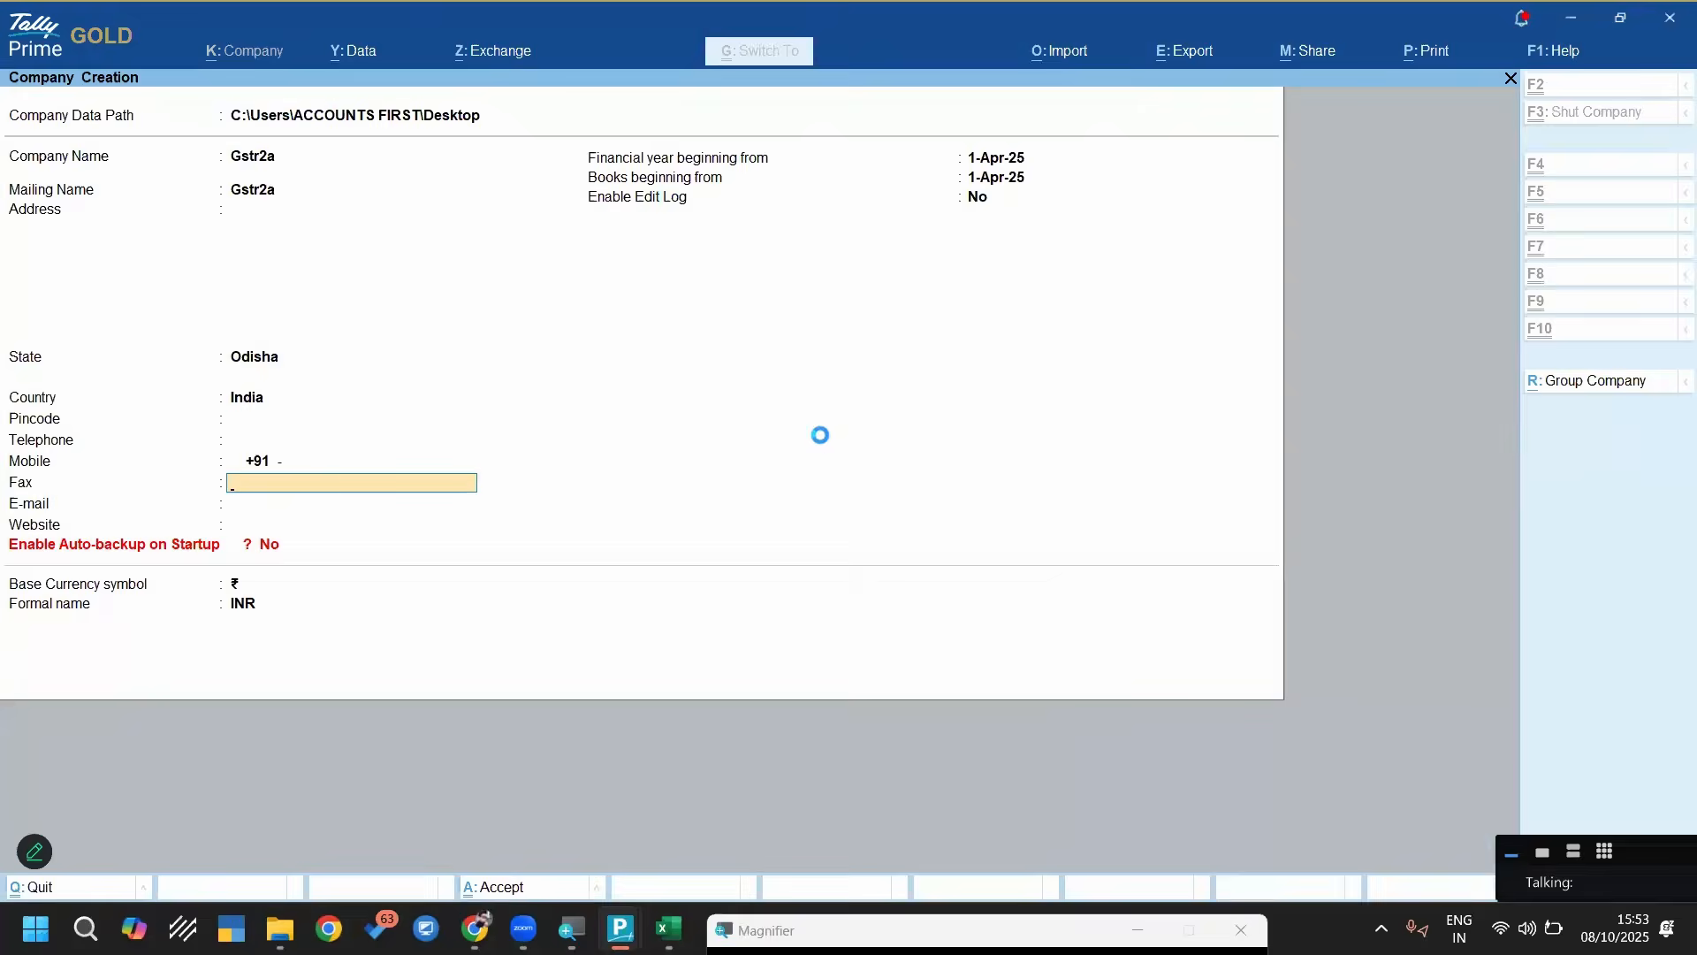
pyautogui.press('Return')
pyautogui.press('Return')
pyautogui.press('Return')
pyautogui.press('Return')
pyautogui.press('Return')
pyautogui.press('Return')
pyautogui.press('Return')
pyautogui.press('Return')
pyautogui.press('Return')
pyautogui.press('Return')
pyautogui.press('Return')
pyautogui.press('Return')
pyautogui.press('Return')
pyautogui.press('Return')
pyautogui.press('Return')
# Enter the company's GSTIN in its GST details with monthly GSTR-1 periodicity and save the registration
pyautogui.press('Return')
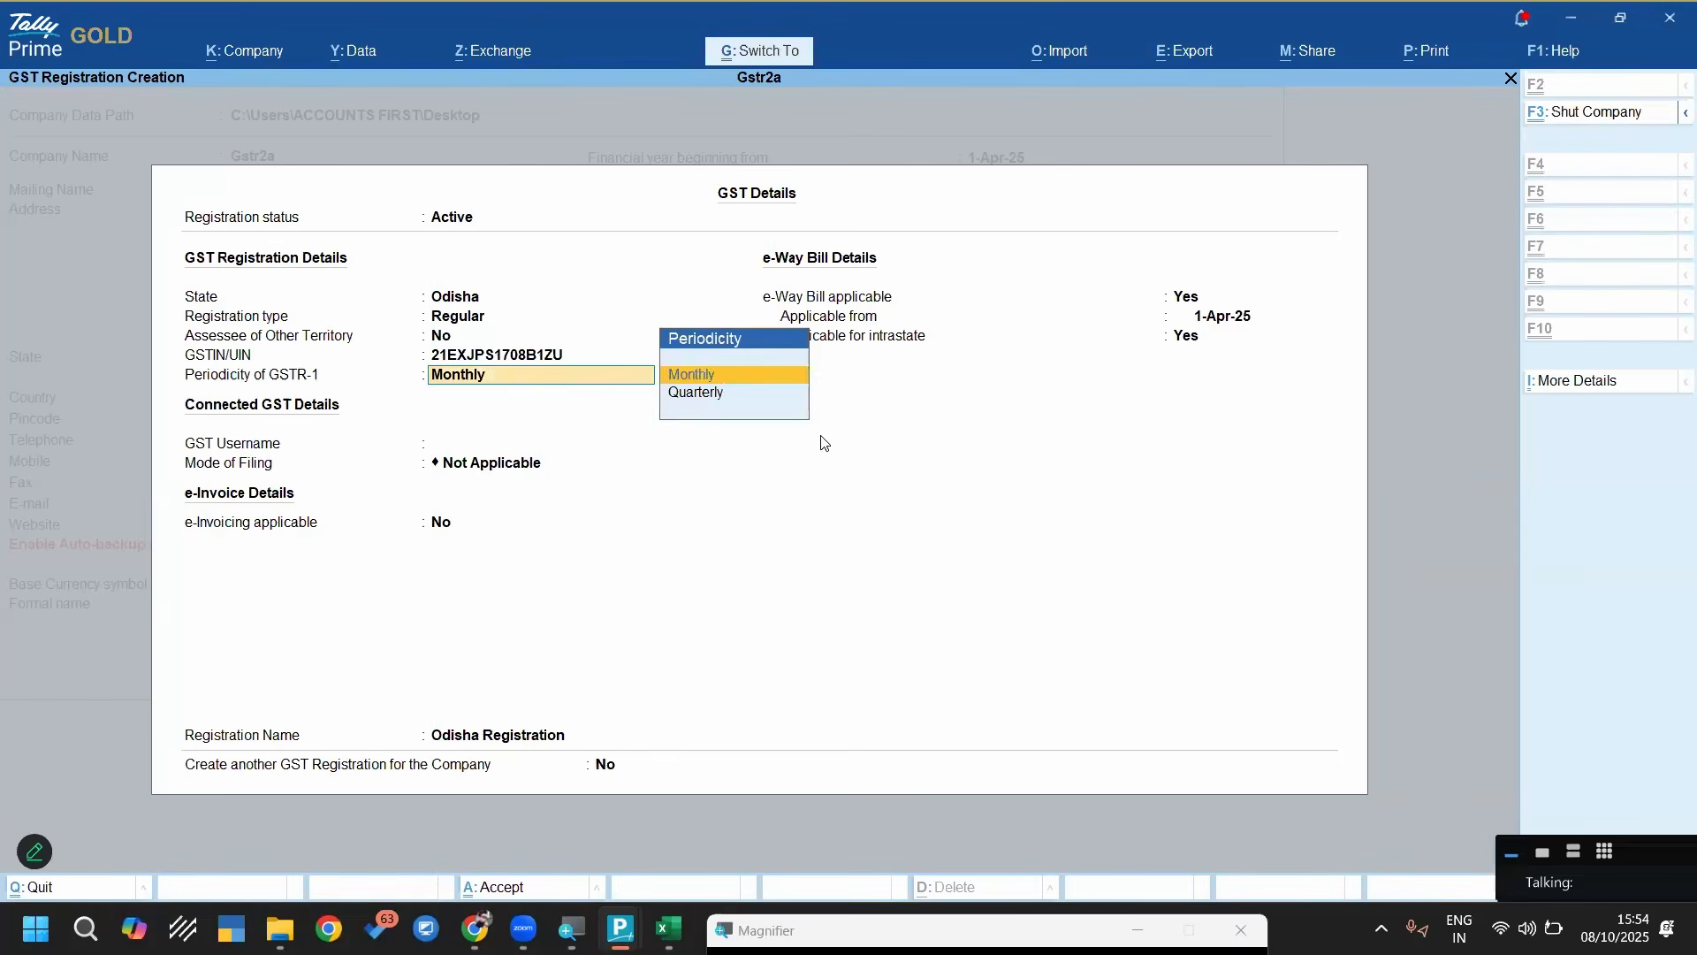
pyautogui.hotkey('ctrl', 'a')
pyautogui.hotkey('ctrl', 'a')
pyautogui.press('Escape')
pyautogui.press('Escape')
# Set up a masters import from the Party Masters worksheet with the Party Masters From 2A Annual Sheet template
pyautogui.hotkey('alt', 'o')
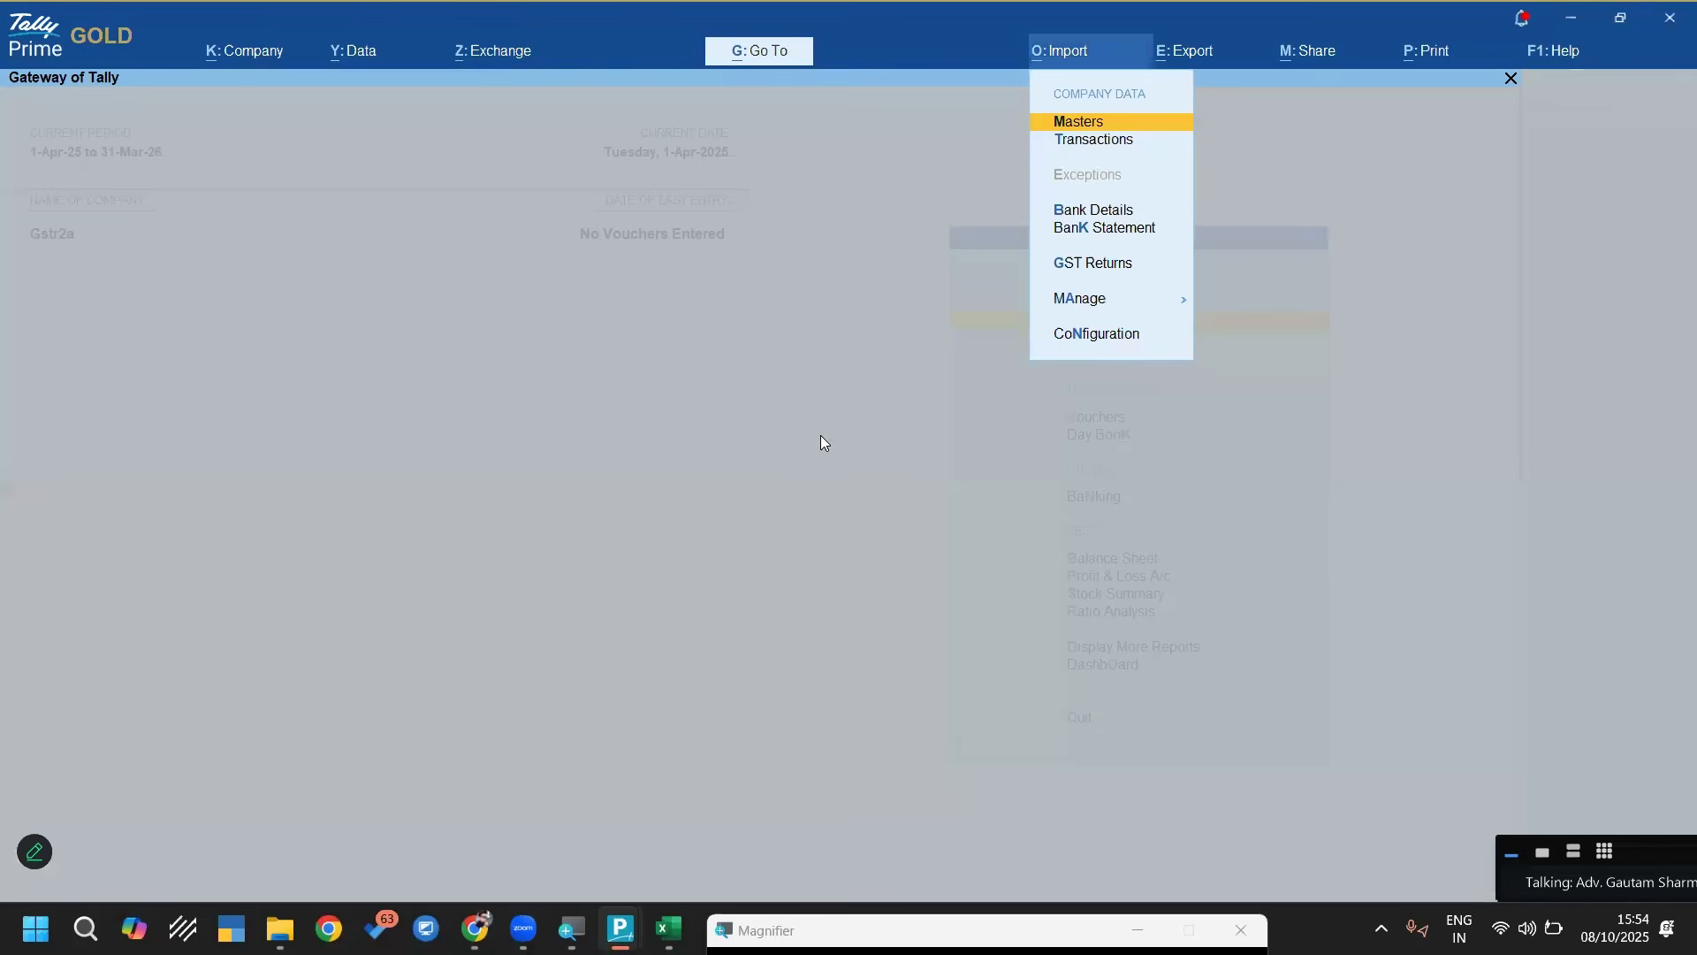
pyautogui.press('Return')
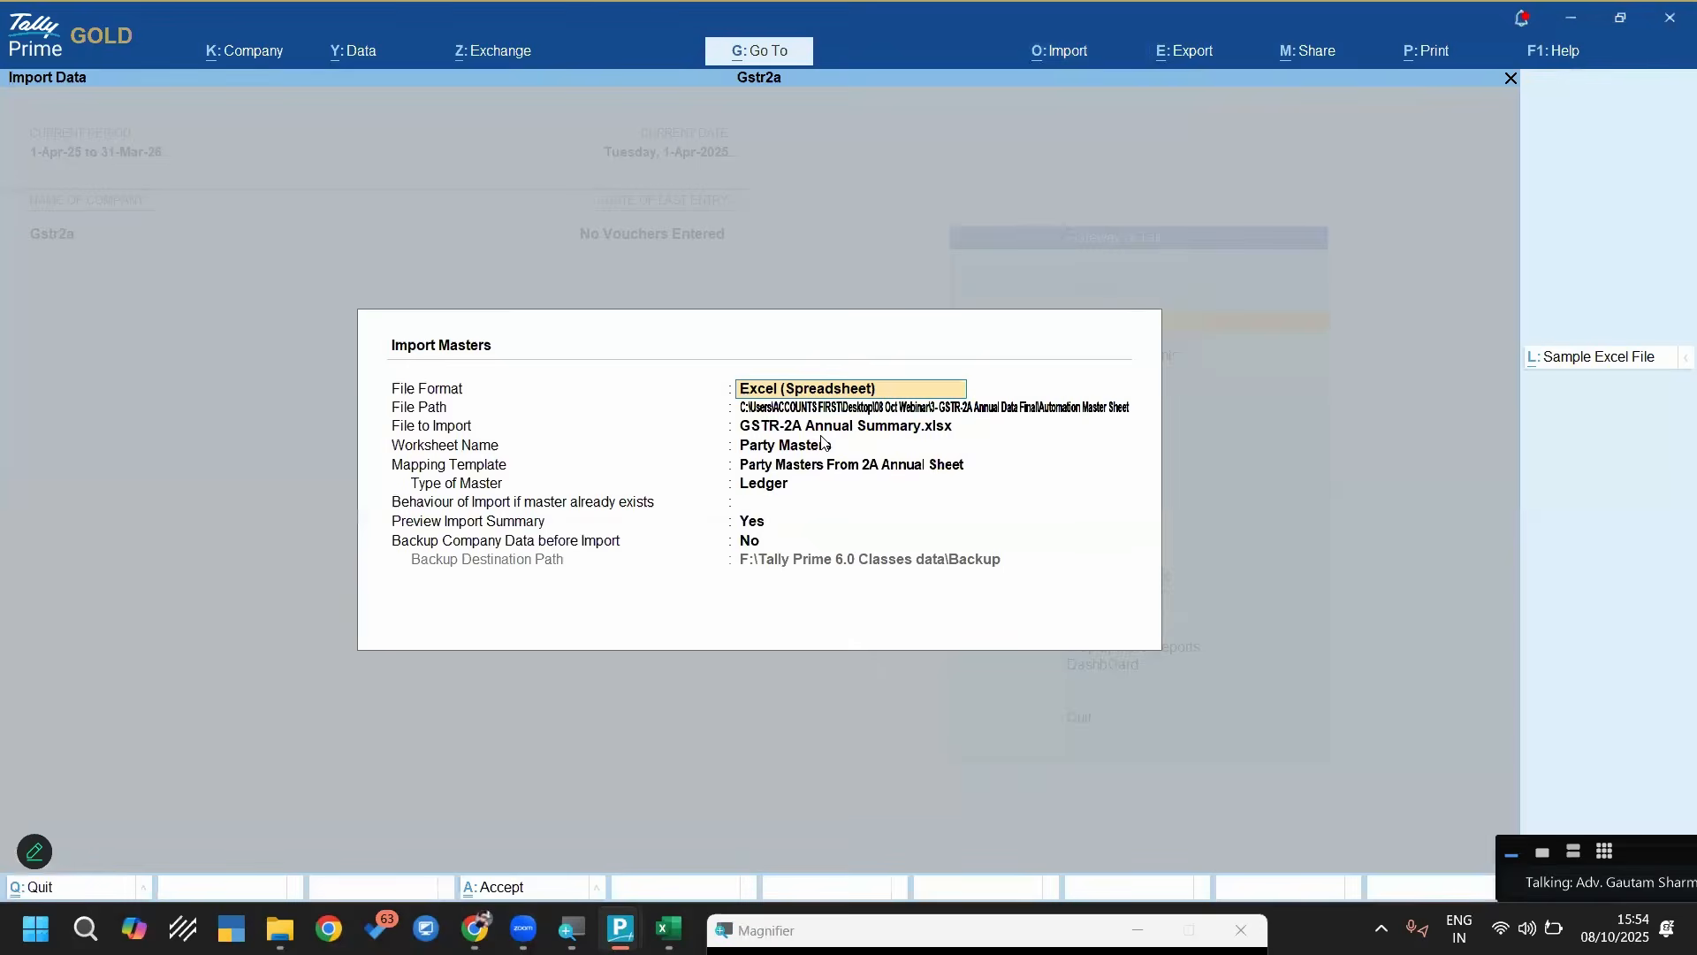
pyautogui.press('Return')
pyautogui.press('Return')
pyautogui.press('Return')
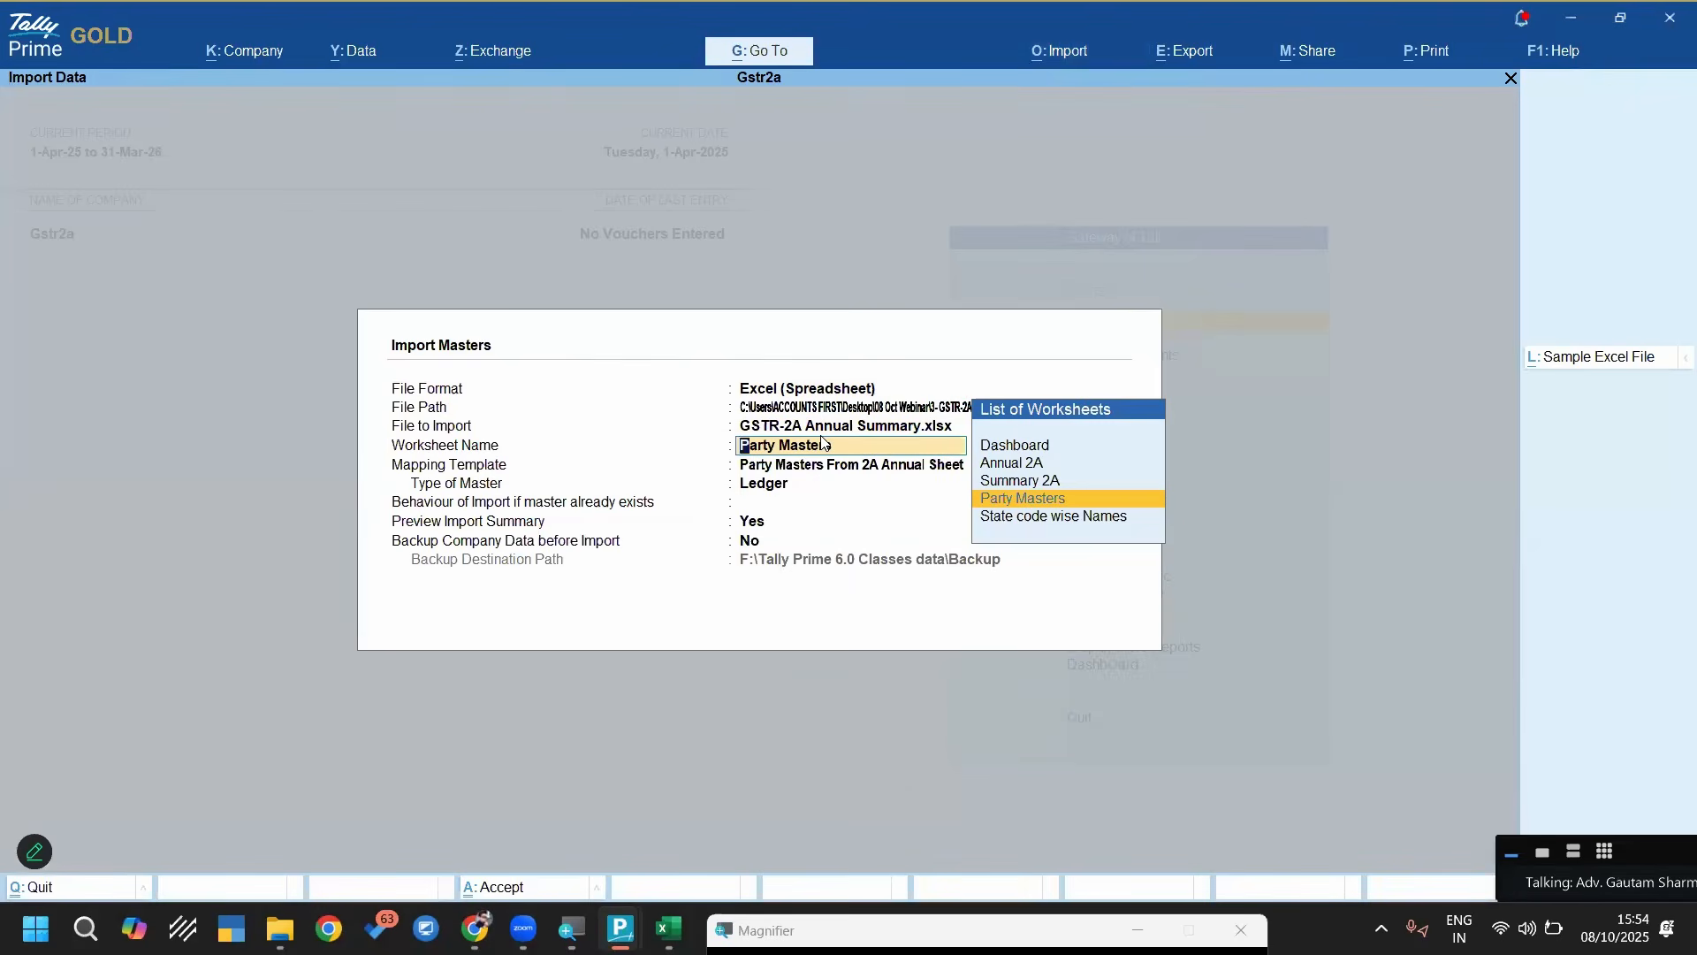
# Set the import behaviour to Ignore Duplicates and import the Sundry Creditors ledgers
pyautogui.press('Return')
pyautogui.press('Return')
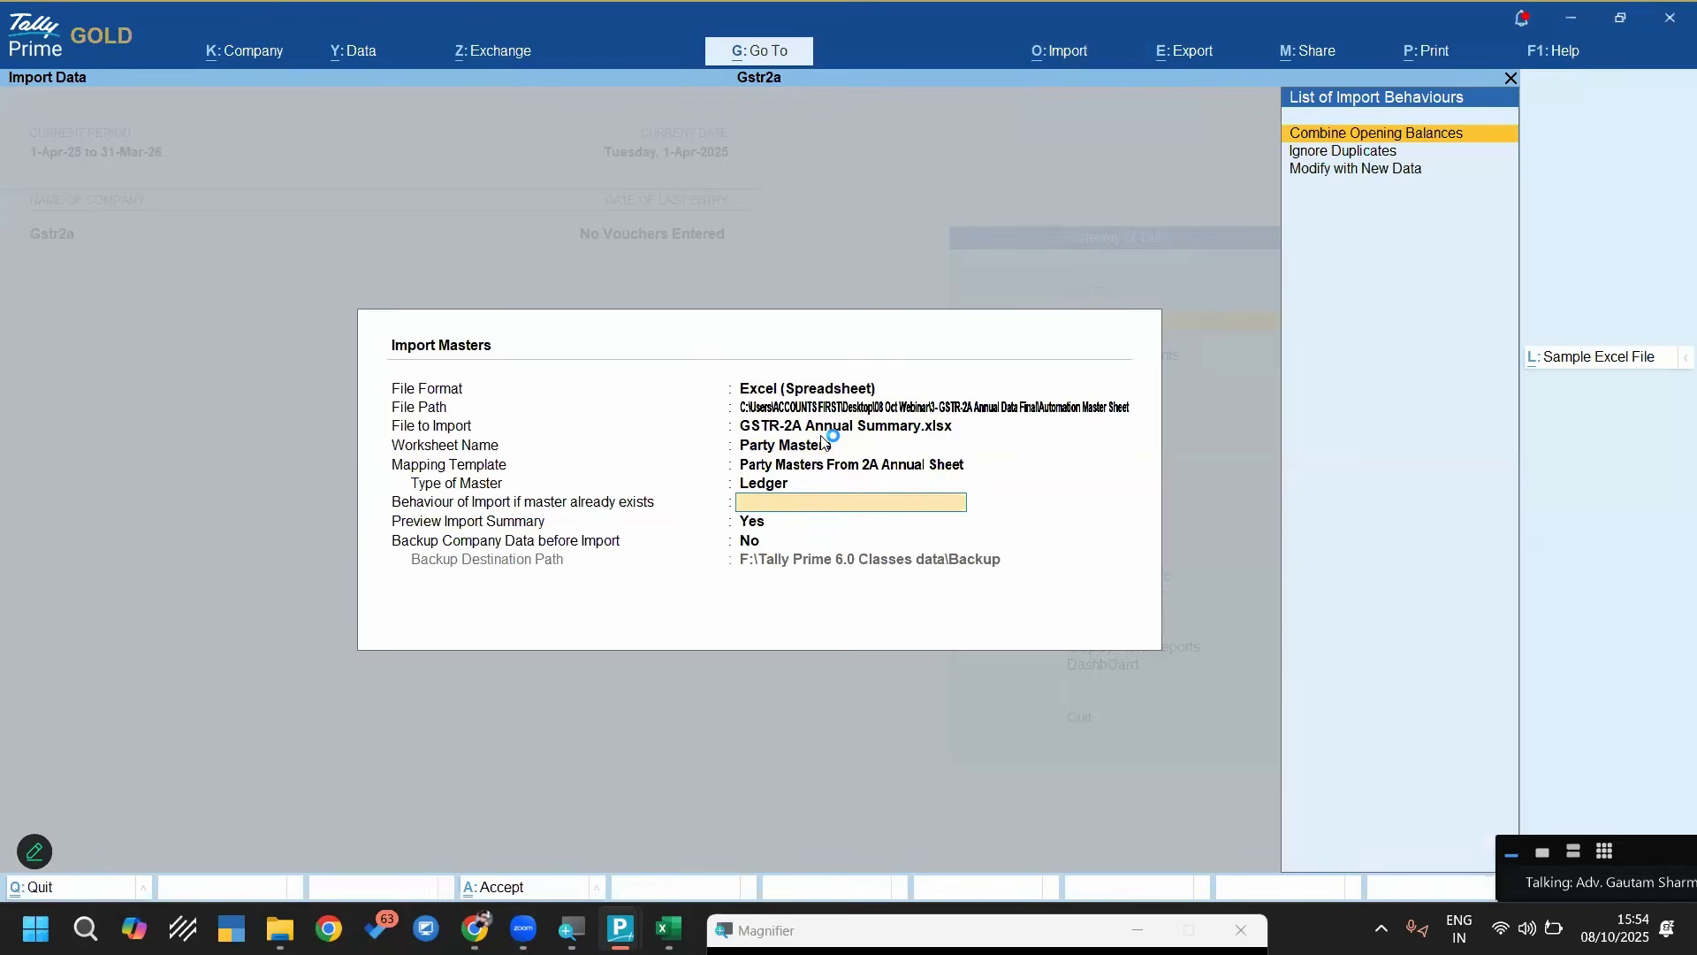
pyautogui.press('Down')
pyautogui.press('Return')
pyautogui.press('Return')
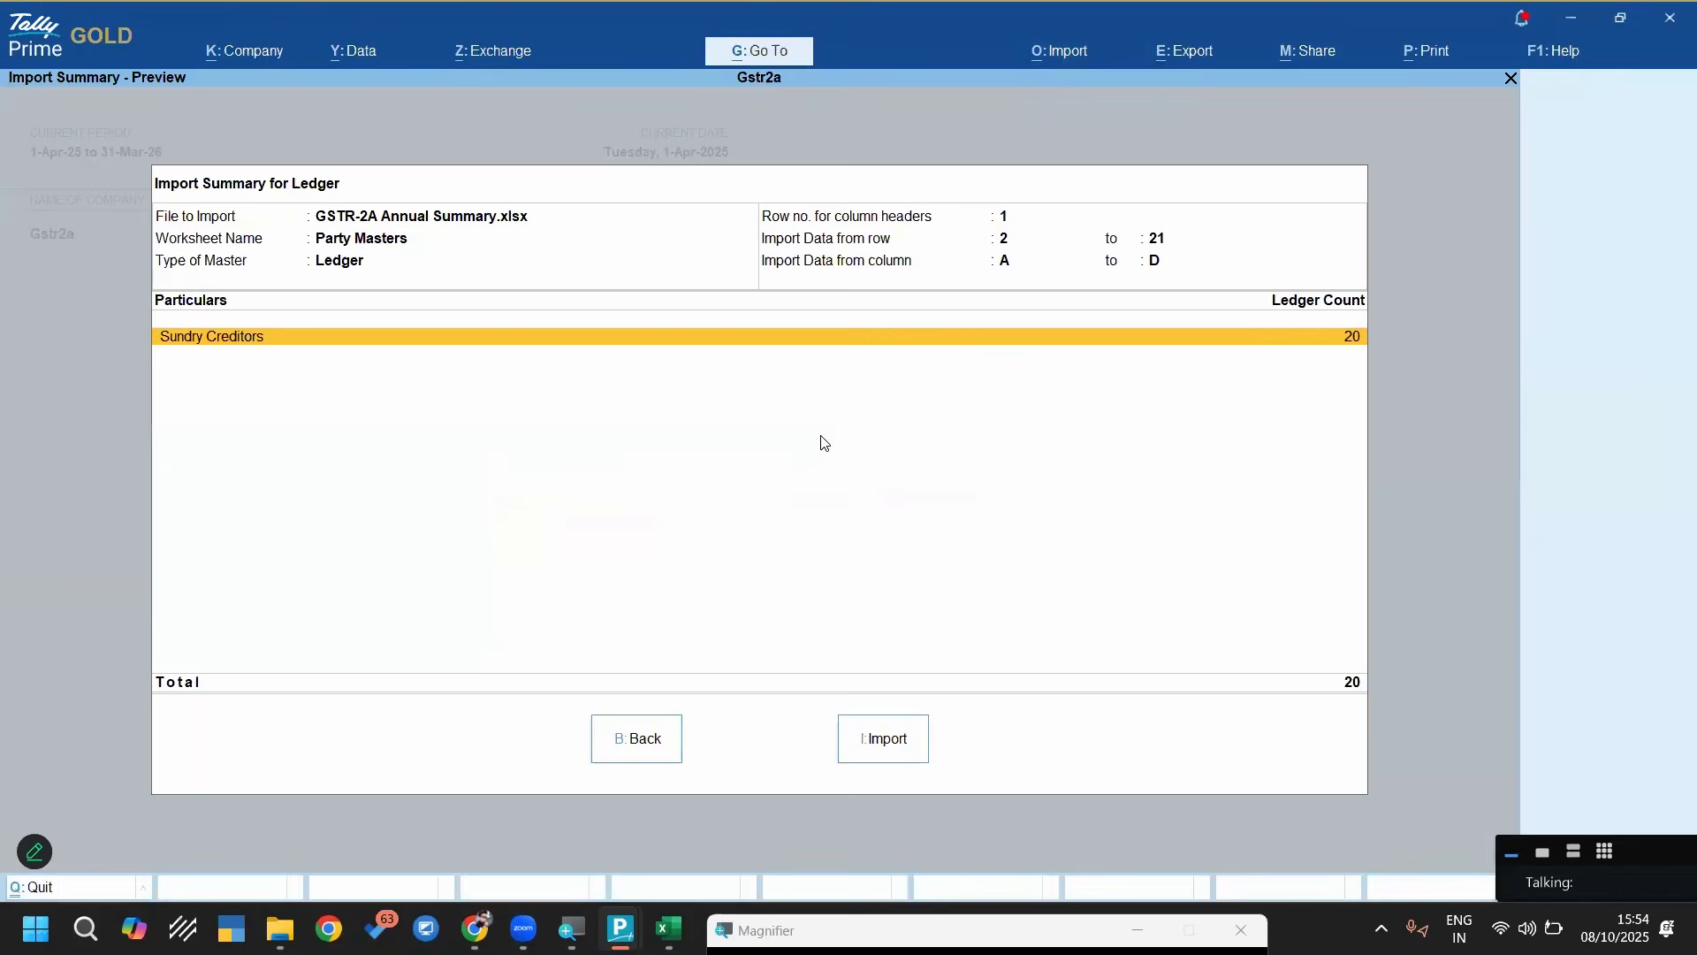
pyautogui.press('i')
pyautogui.press('Return')
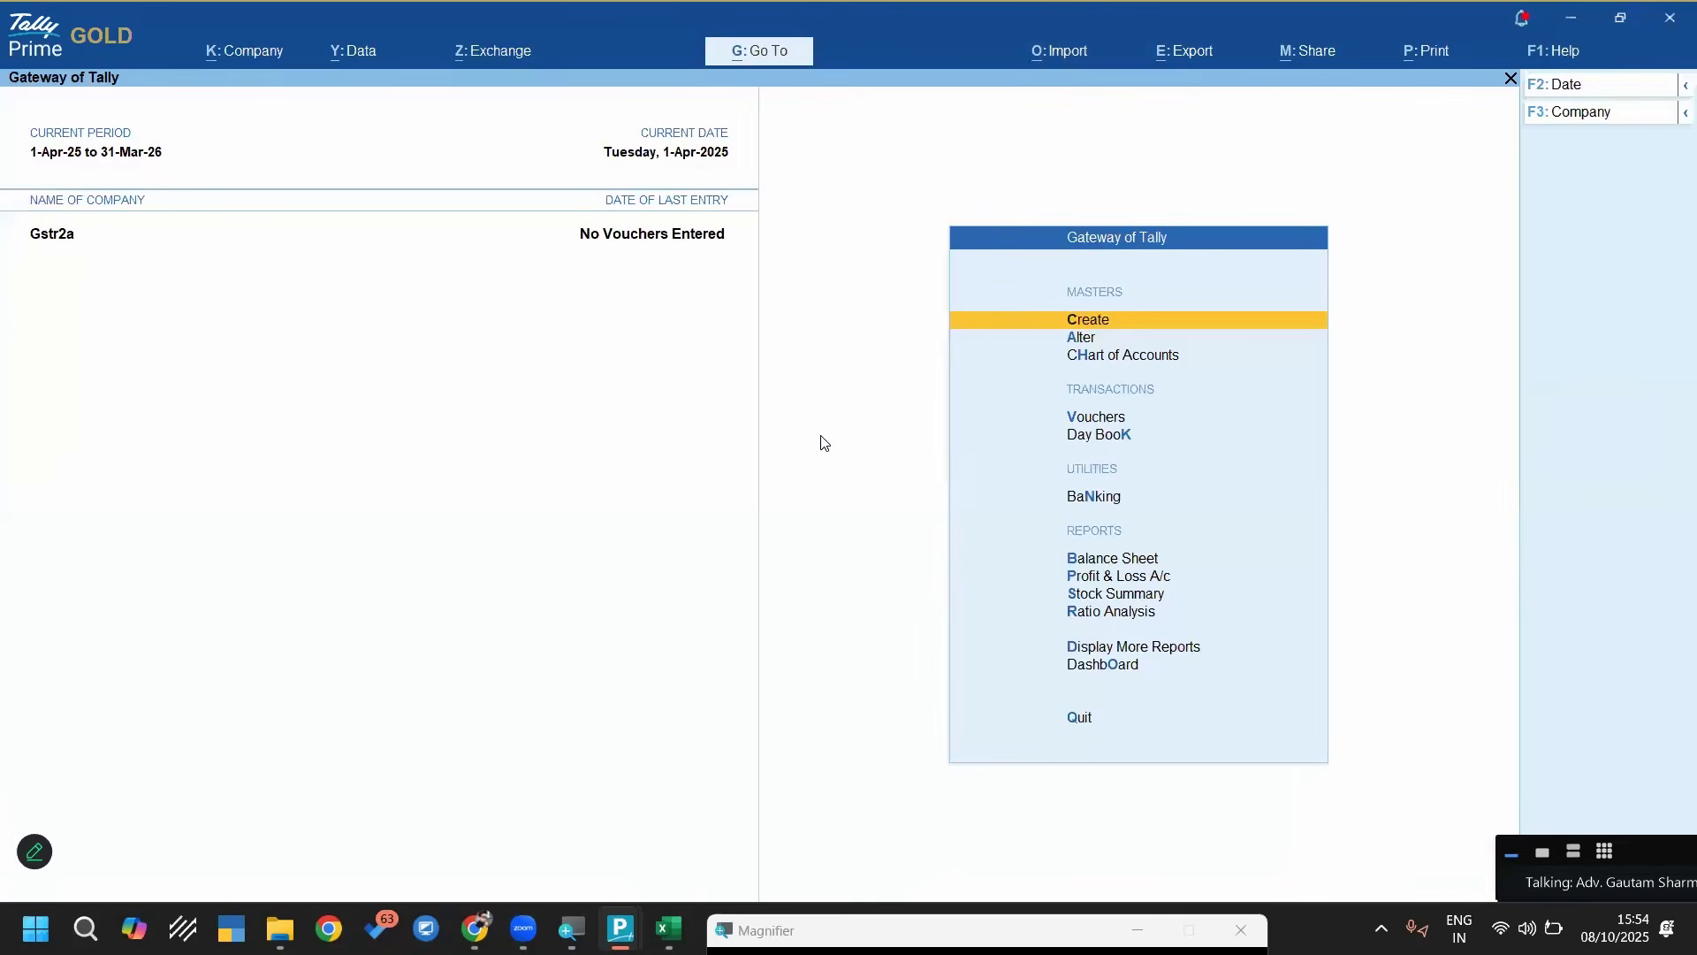
# Set up a transactions import from the Annual 2A worksheet and open the Import Purchase From GSTR-2A Annual Sheet template for alteration
pyautogui.hotkey('alt', 'o')
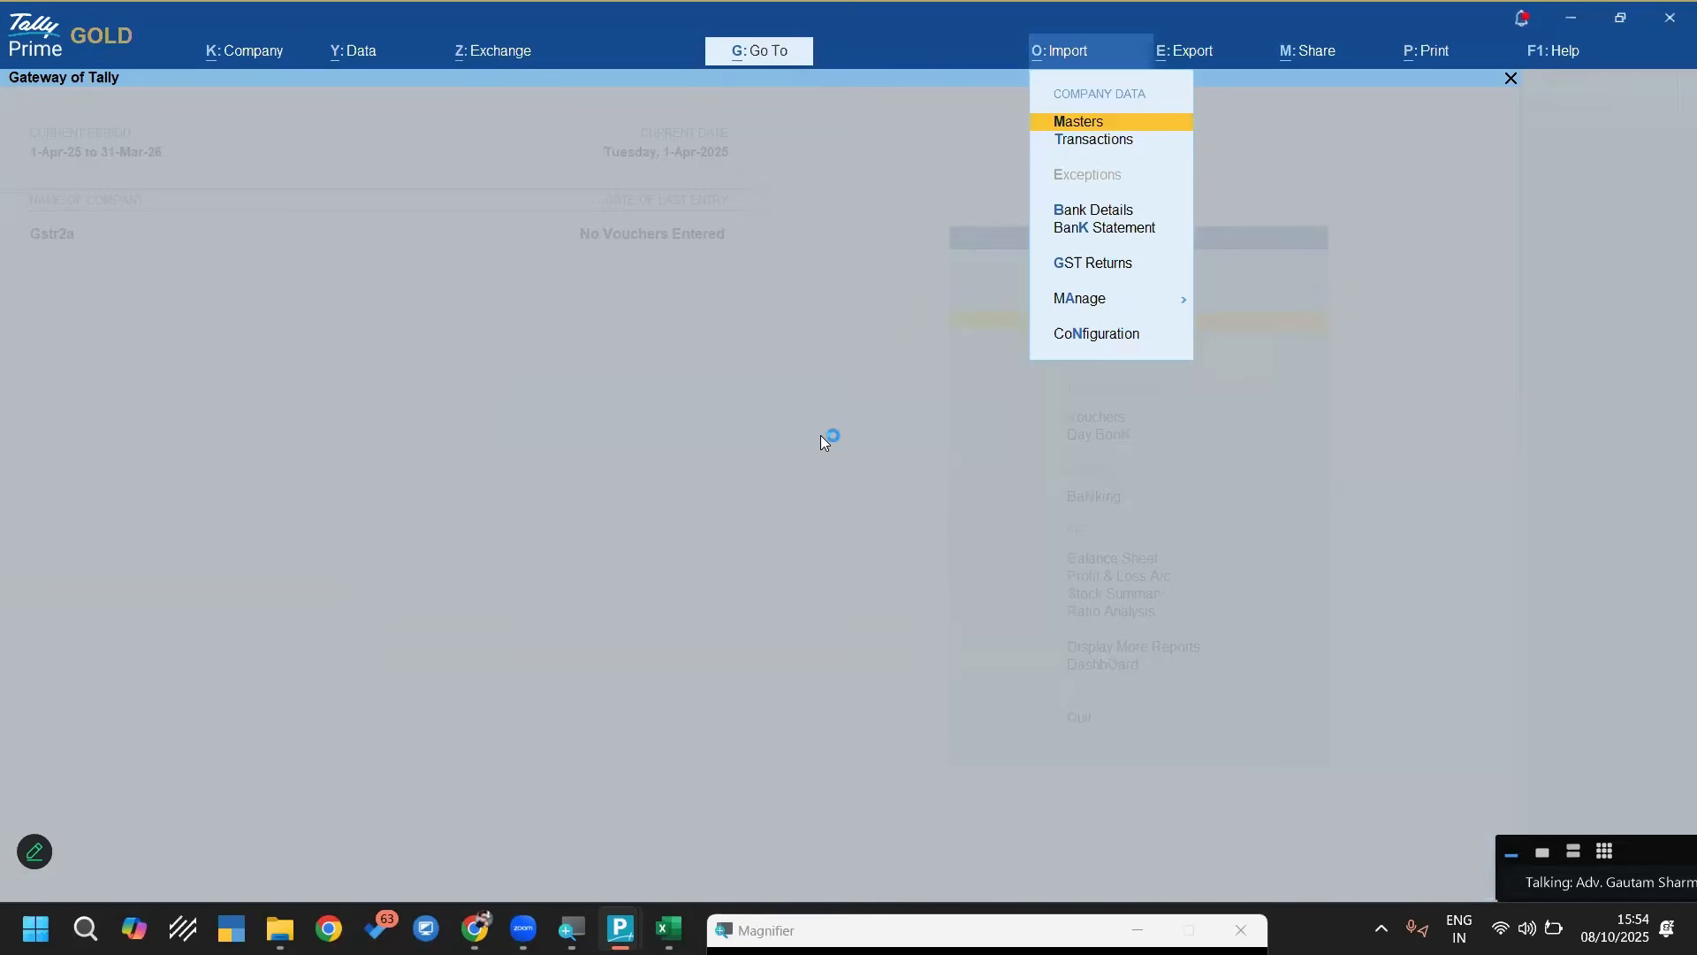
pyautogui.press('Down')
pyautogui.press('Return')
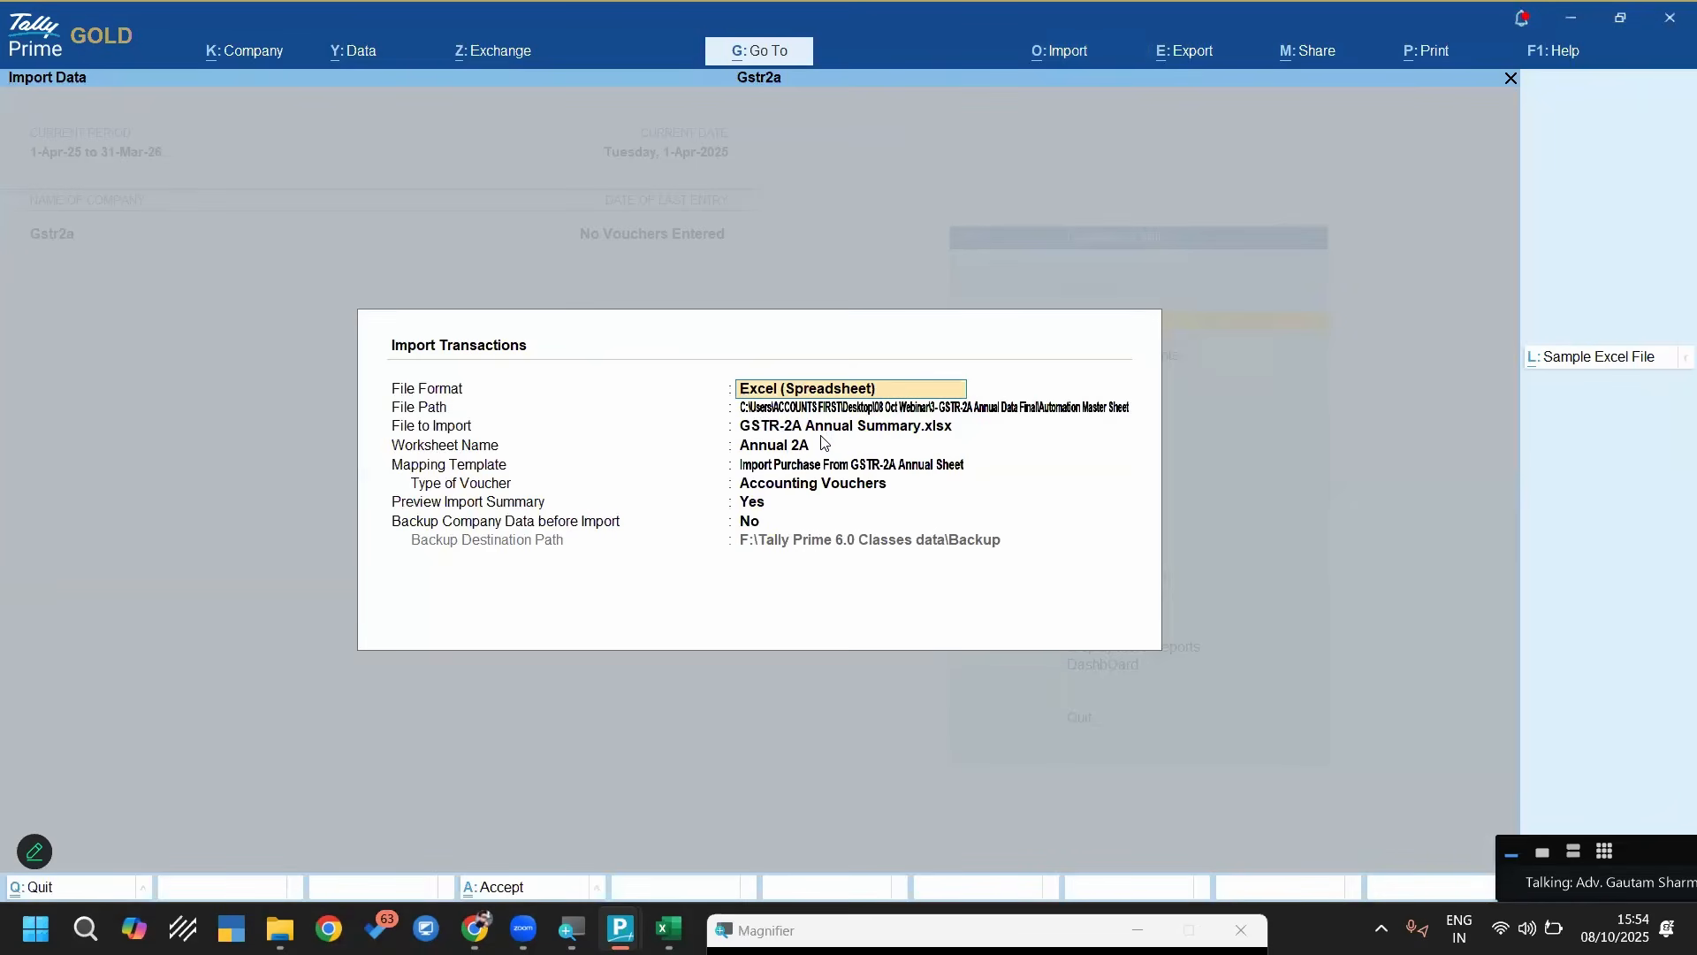
pyautogui.press('Return')
pyautogui.press('Return')
pyautogui.press('Return')
pyautogui.press('Return')
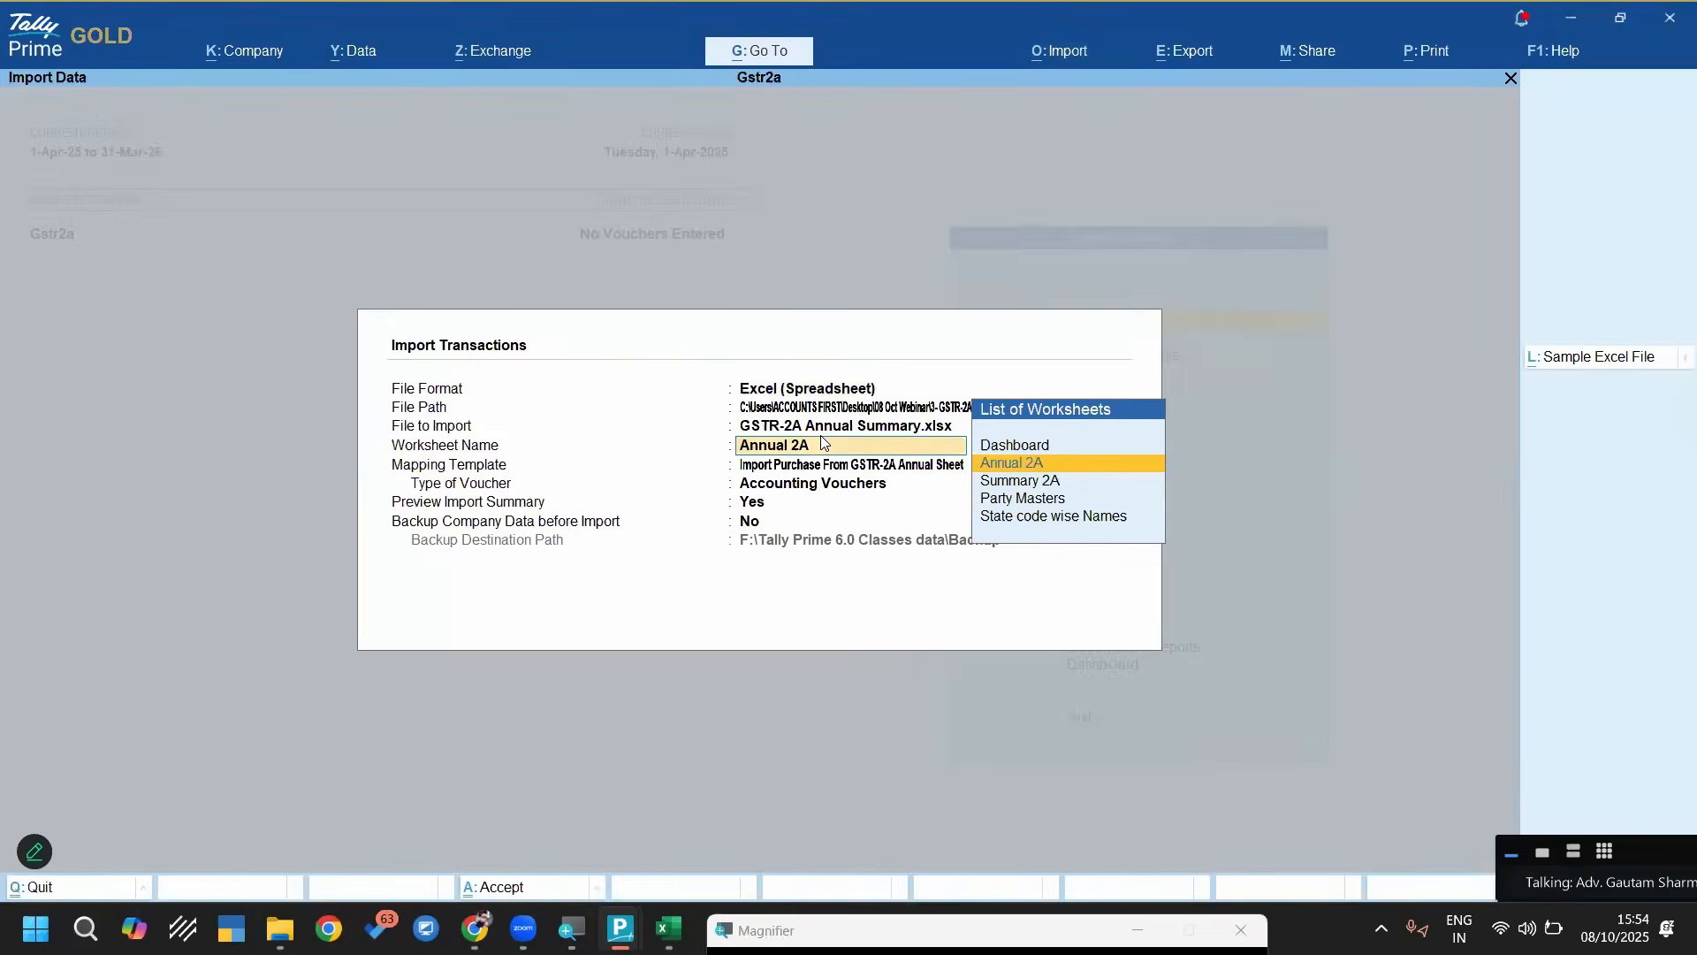
pyautogui.hotkey('ctrl', 'Return')
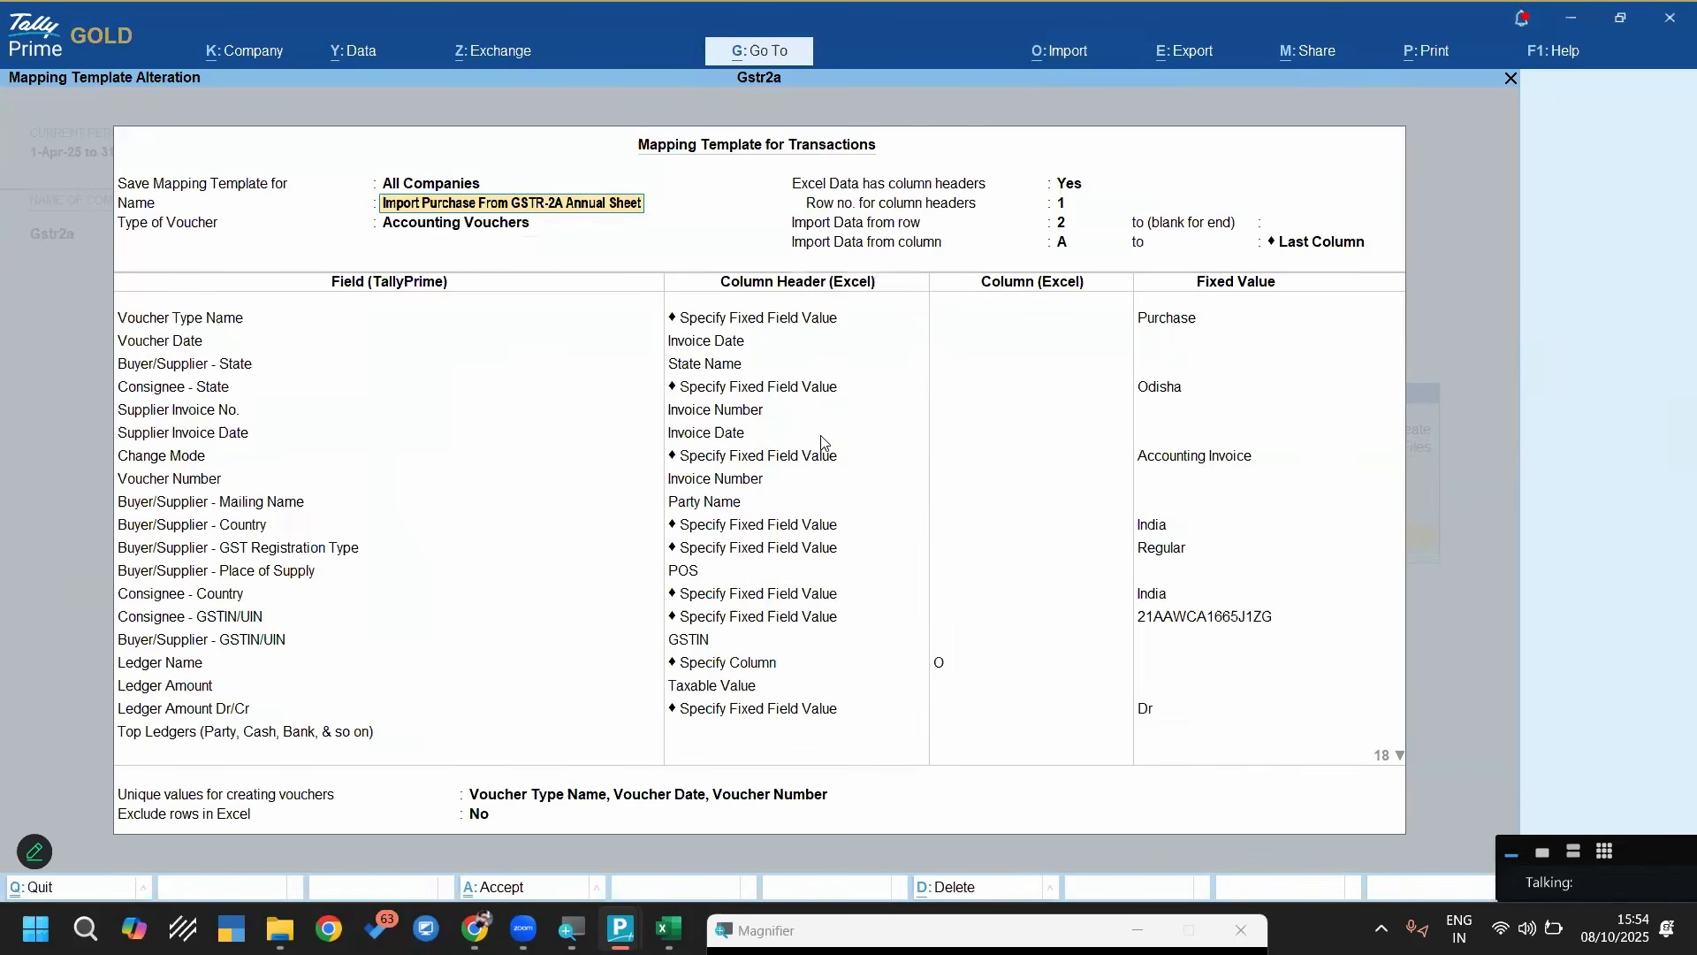
# Reselect Accounting Vouchers as the template's type of voucher and keep Voucher Type Name fixed to Purchase
pyautogui.press('Return')
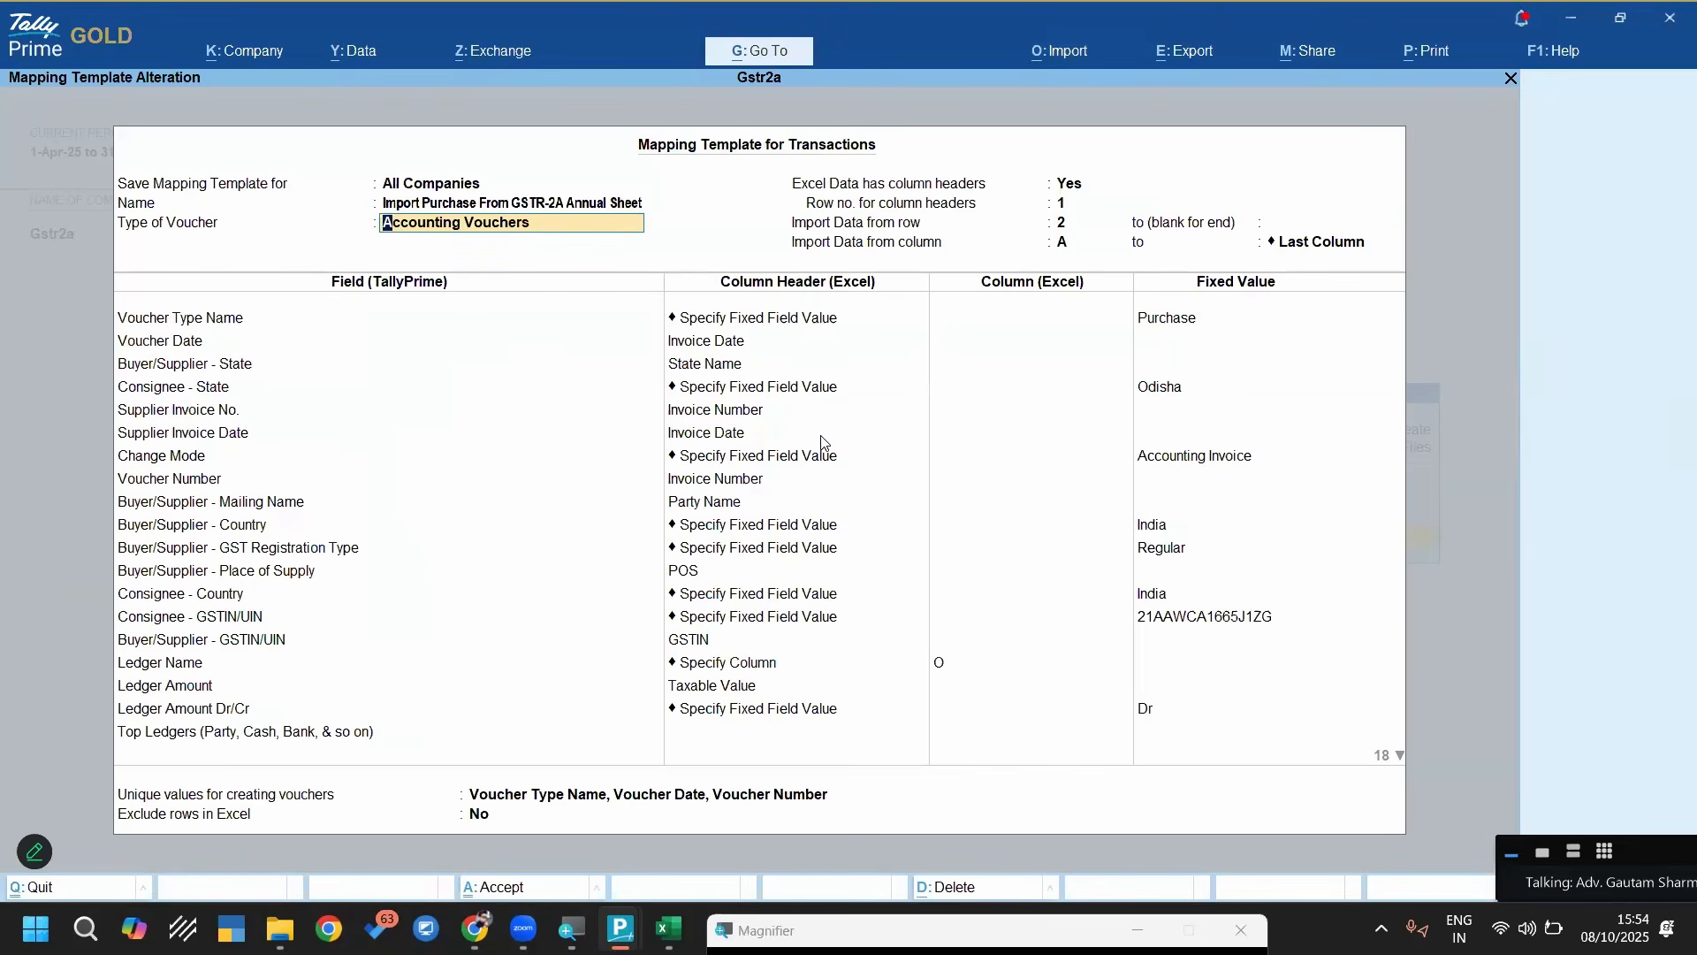
pyautogui.press('BackSpace')
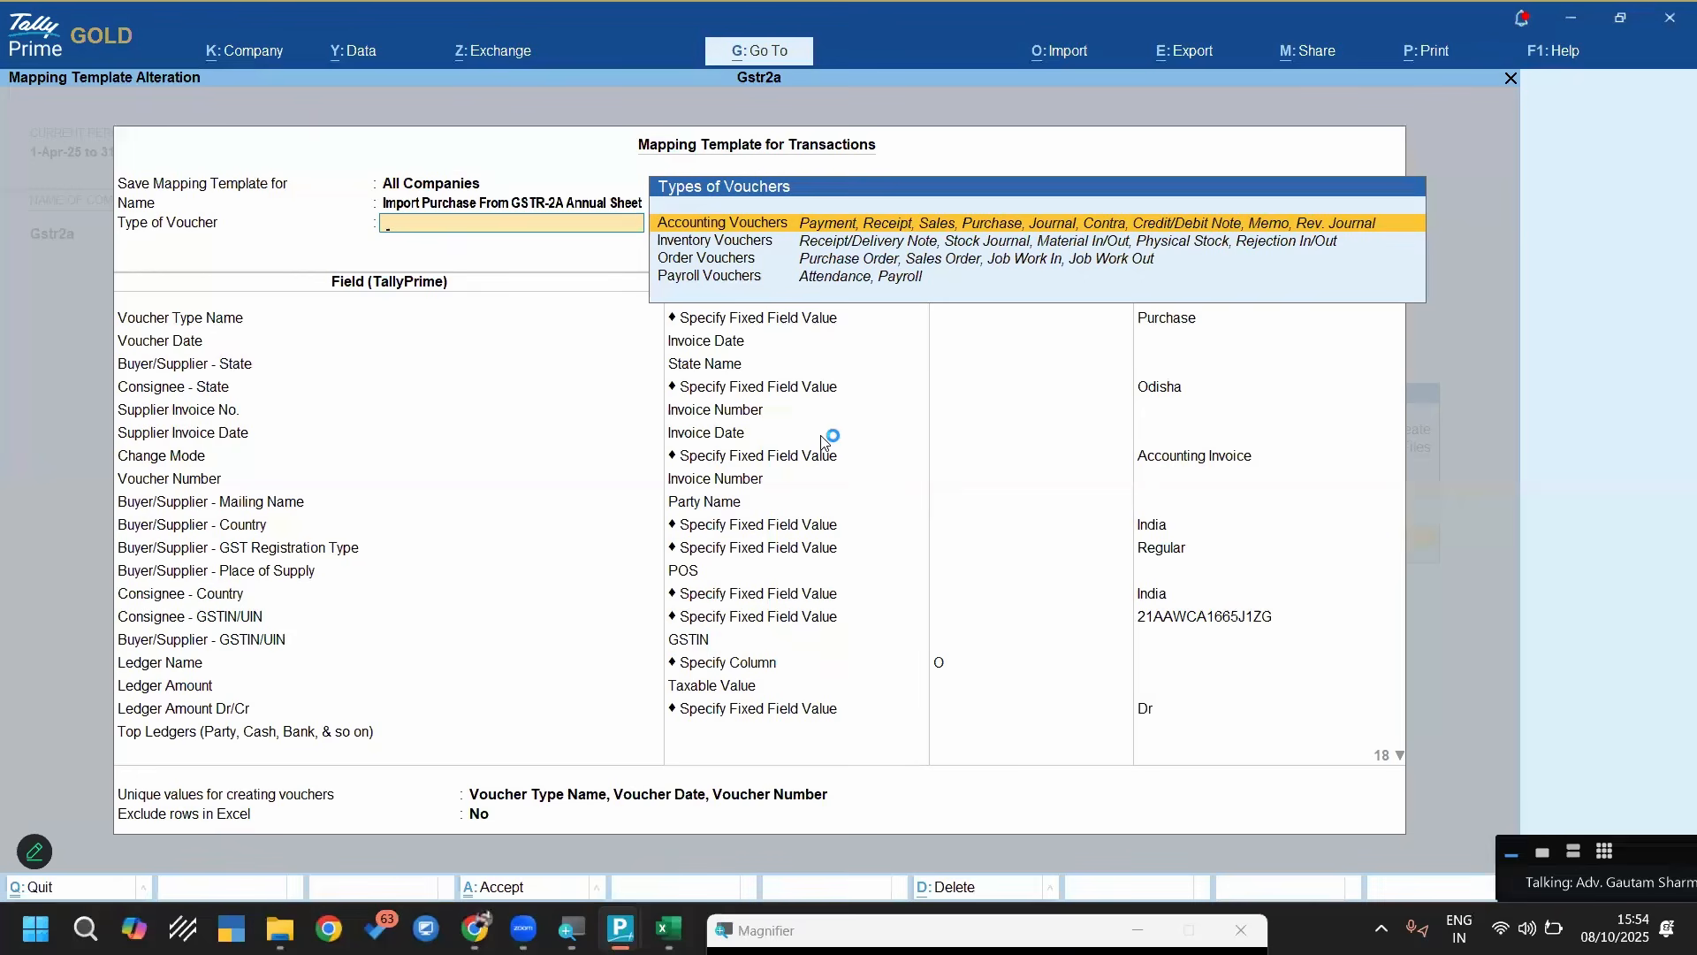
pyautogui.press('Return')
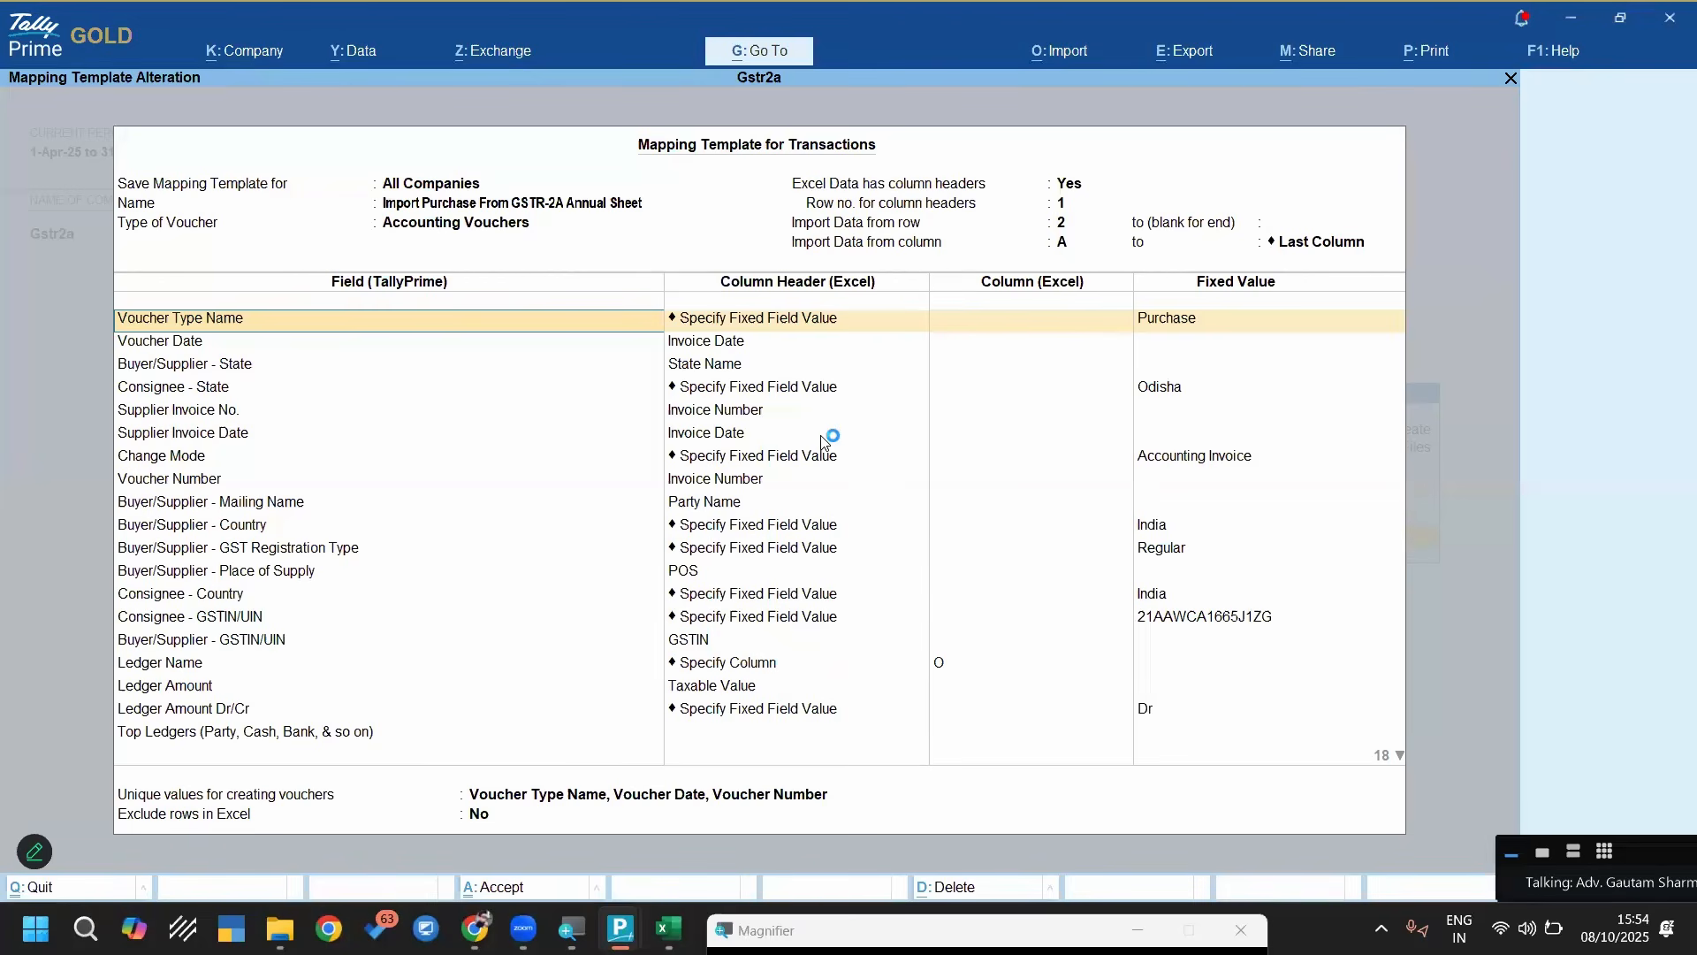
pyautogui.press('Return')
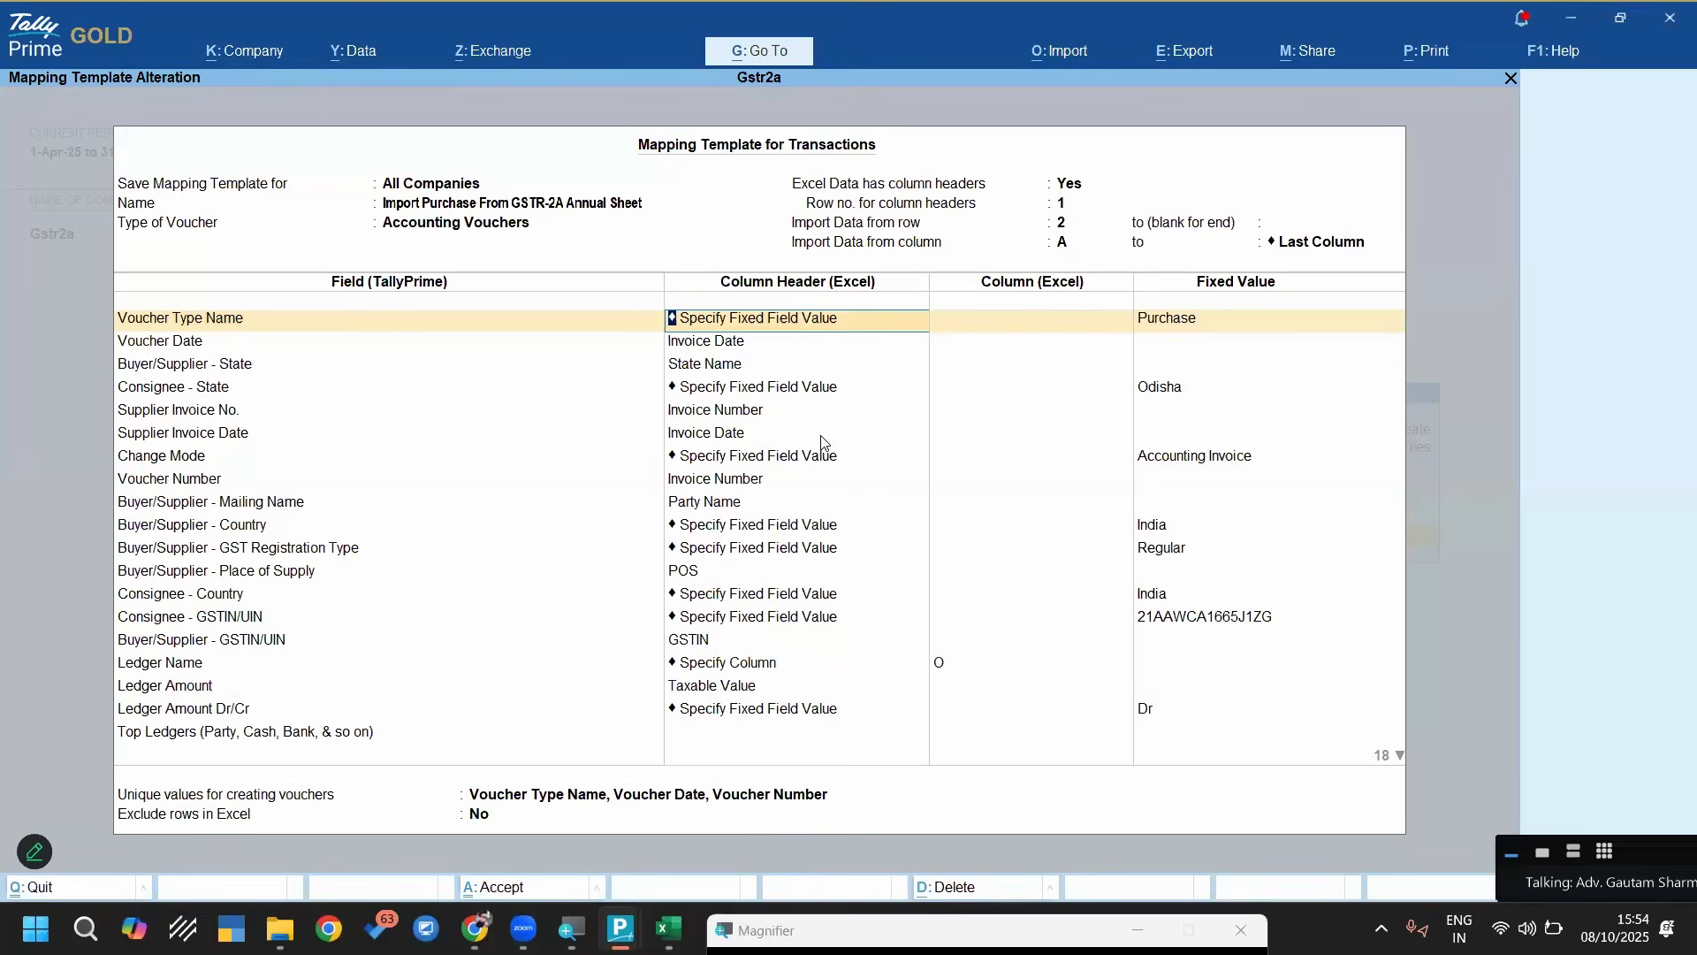
pyautogui.press('Return')
pyautogui.press('Return')
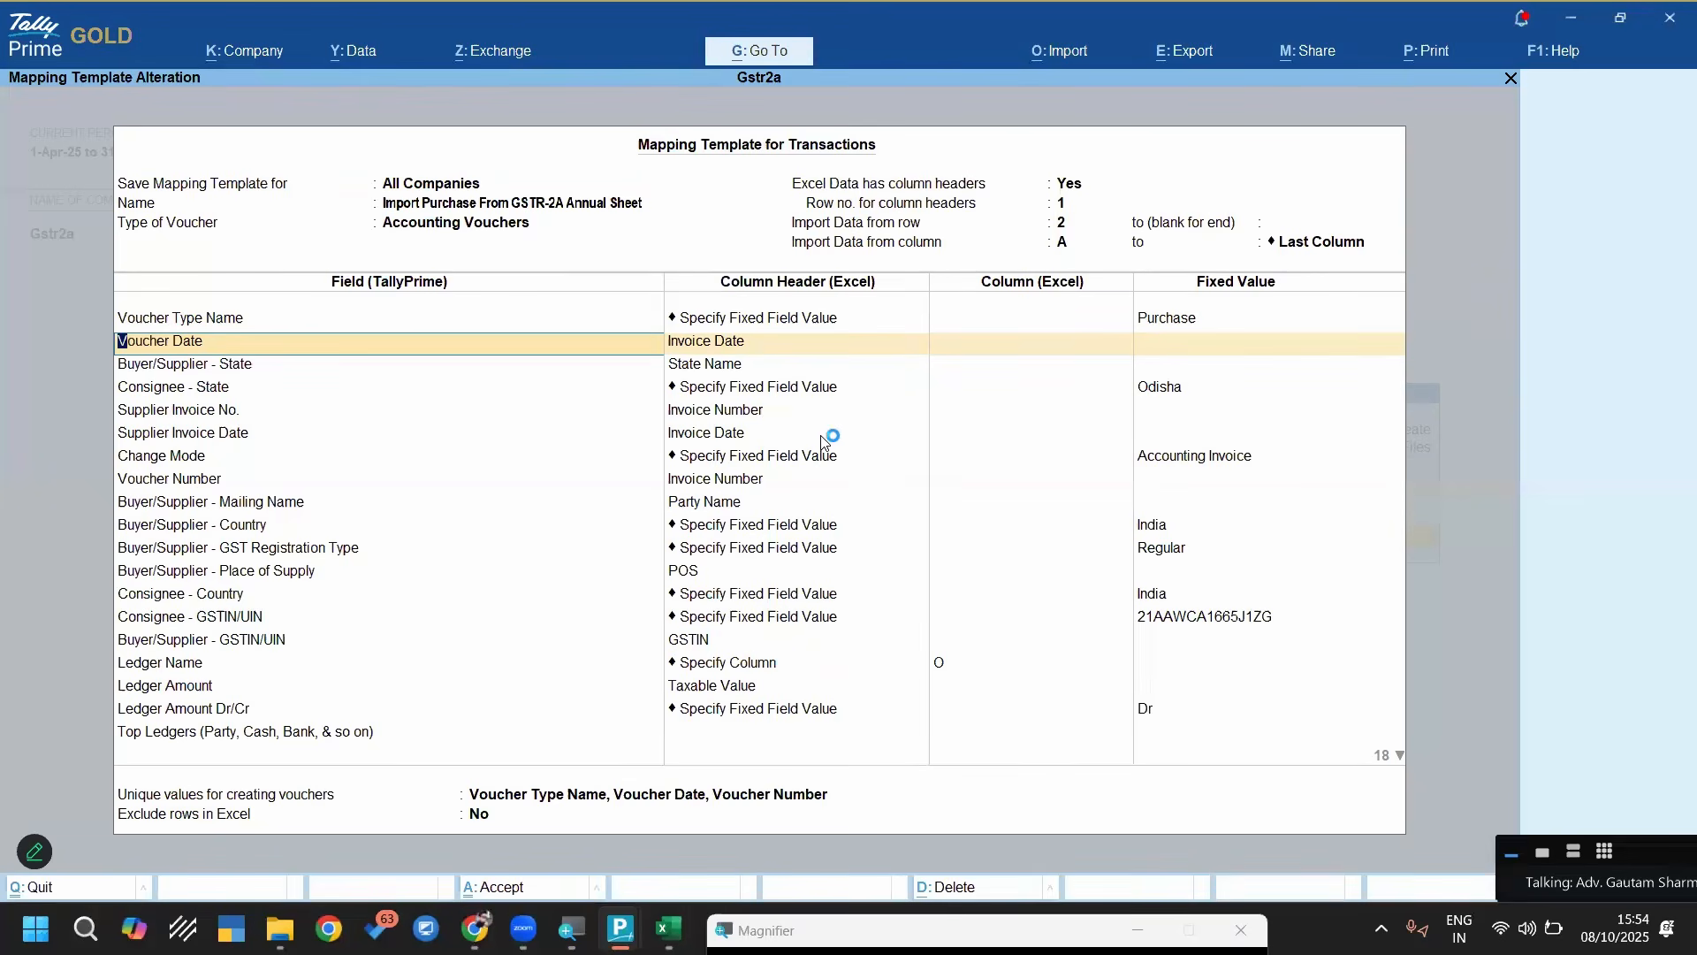
# Check the Invoice Date column in the Annual 2A worksheet in Excel and return to the Voucher Date mapping in TallyPrime
pyautogui.hotkey('alt', 'Tab')
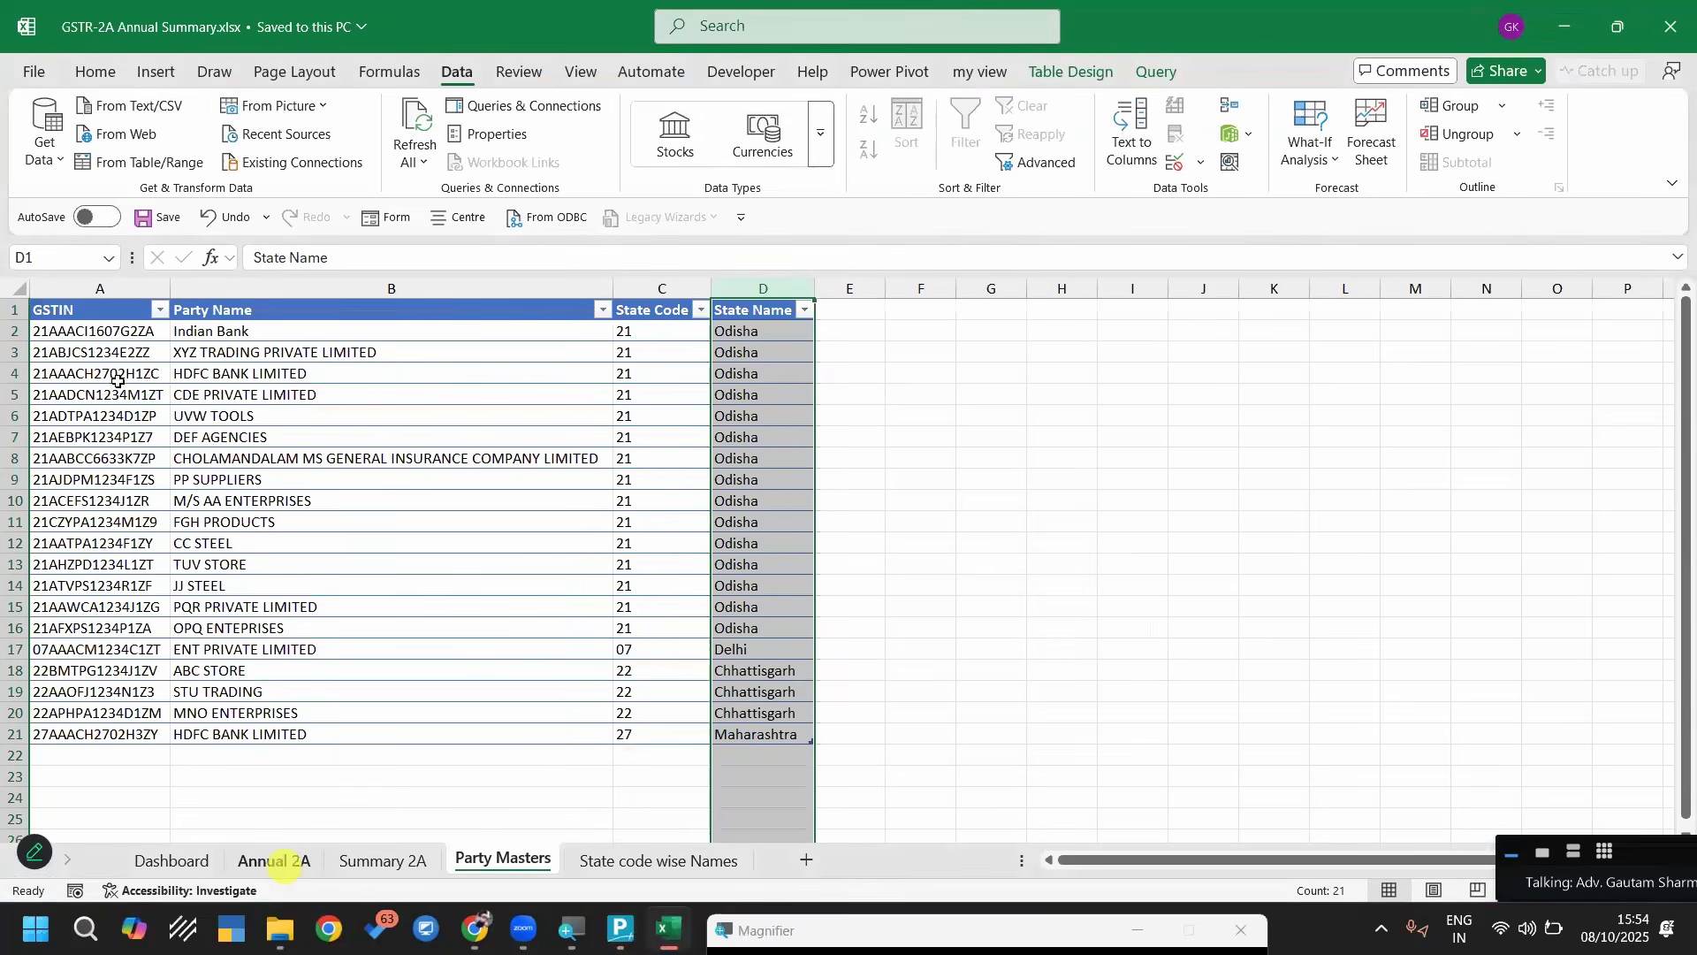
pyautogui.click(274, 861)
pyautogui.click(340, 289)
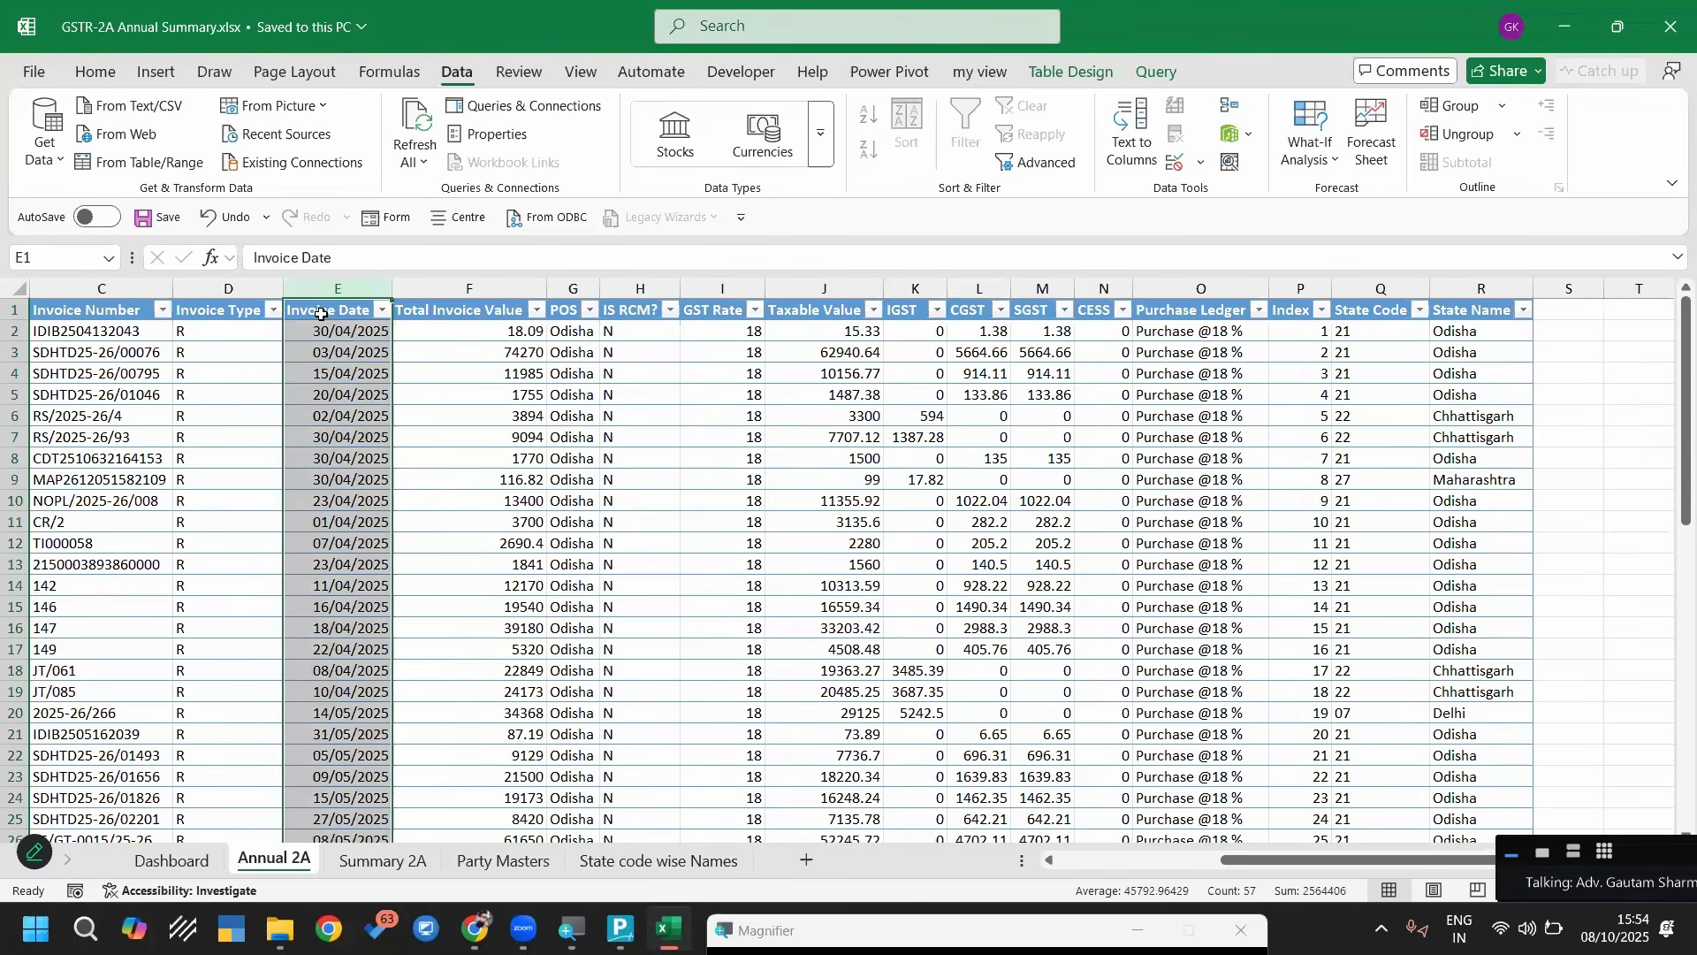
pyautogui.click(321, 314)
pyautogui.hotkey('alt', 'Tab')
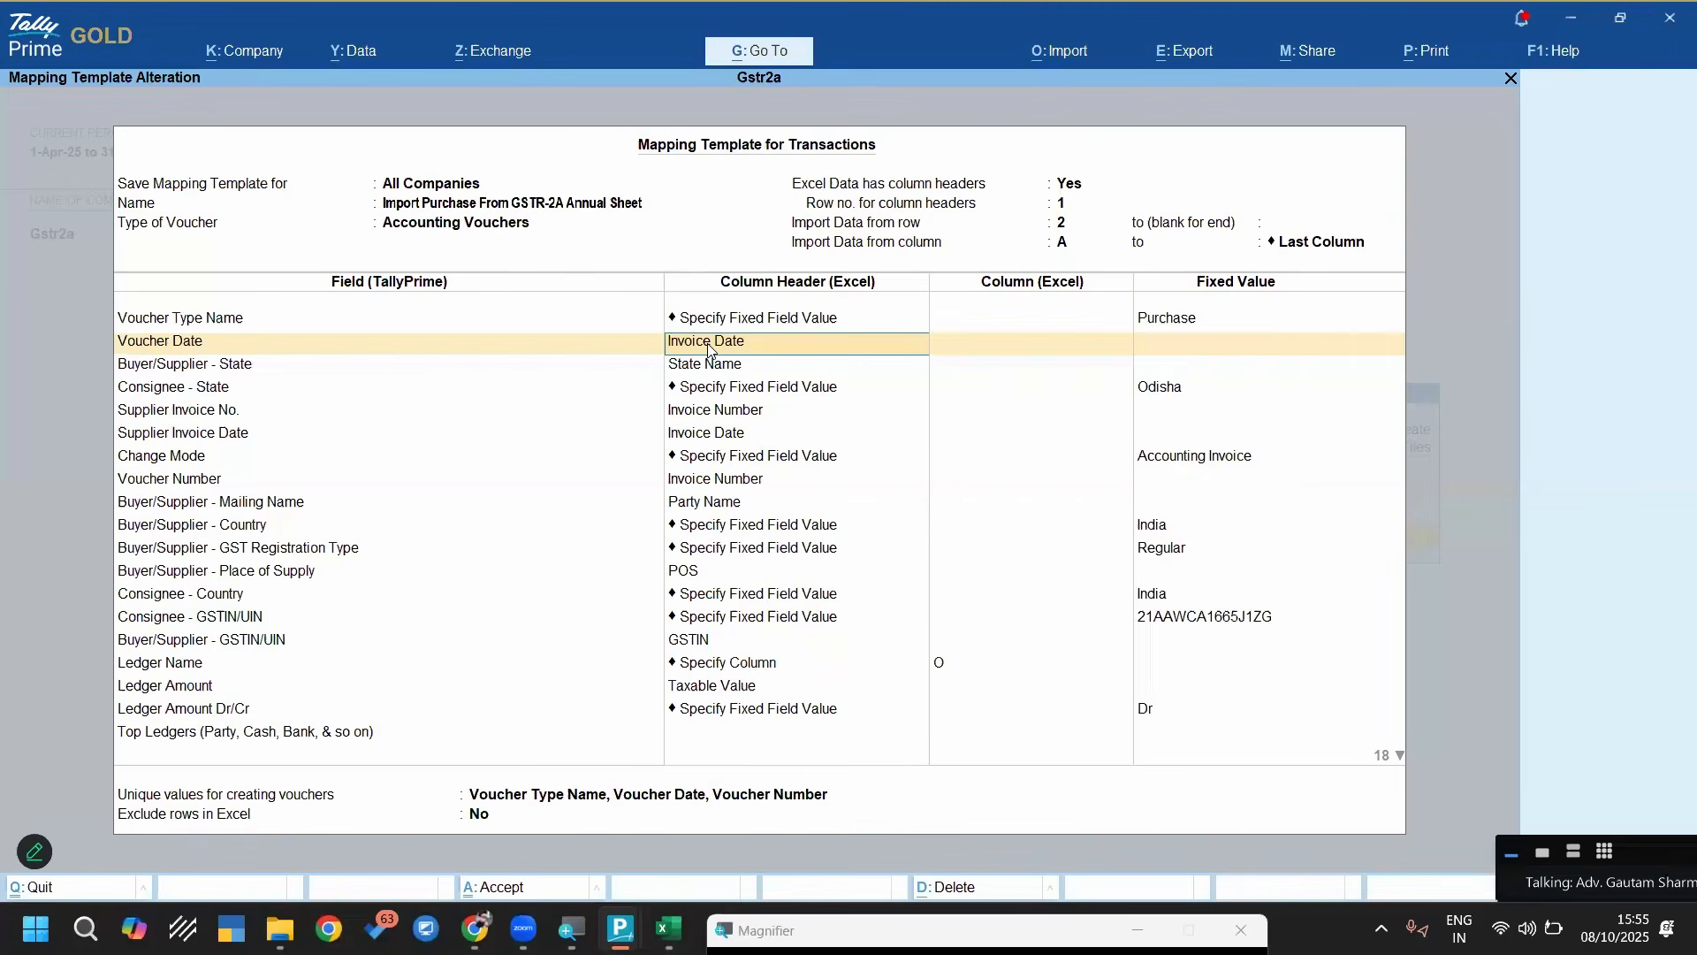
# Try mapping the Voucher Date field with Specify Column instead of a column header
pyautogui.press('space')
pyautogui.press('Up')
pyautogui.press('Up')
pyautogui.press('Up')
pyautogui.press('Up')
pyautogui.press('Up')
pyautogui.press('Up')
pyautogui.press('Up')
pyautogui.press('Up')
pyautogui.press('Up')
pyautogui.press('Up')
pyautogui.press('Up')
pyautogui.press('Up')
pyautogui.press('Up')
pyautogui.press('Up')
pyautogui.press('Up')
pyautogui.press('Up')
pyautogui.press('Up')
pyautogui.press('Up')
pyautogui.press('Up')
pyautogui.press('Up')
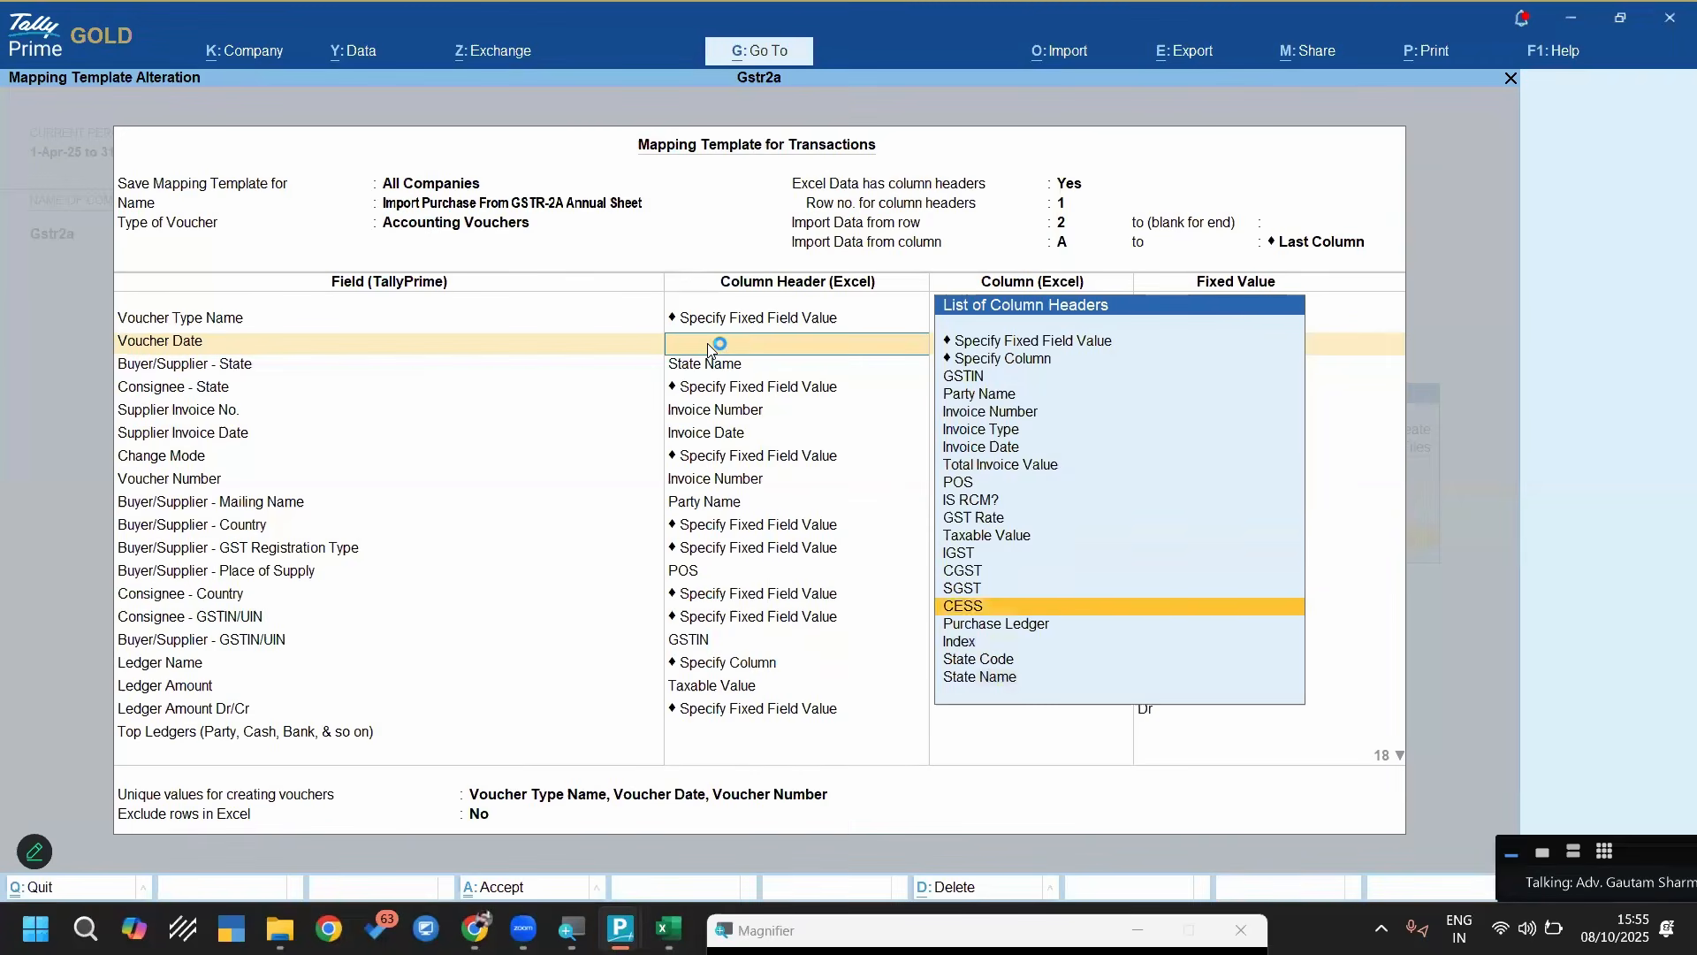
pyautogui.press('Down')
pyautogui.press('Return')
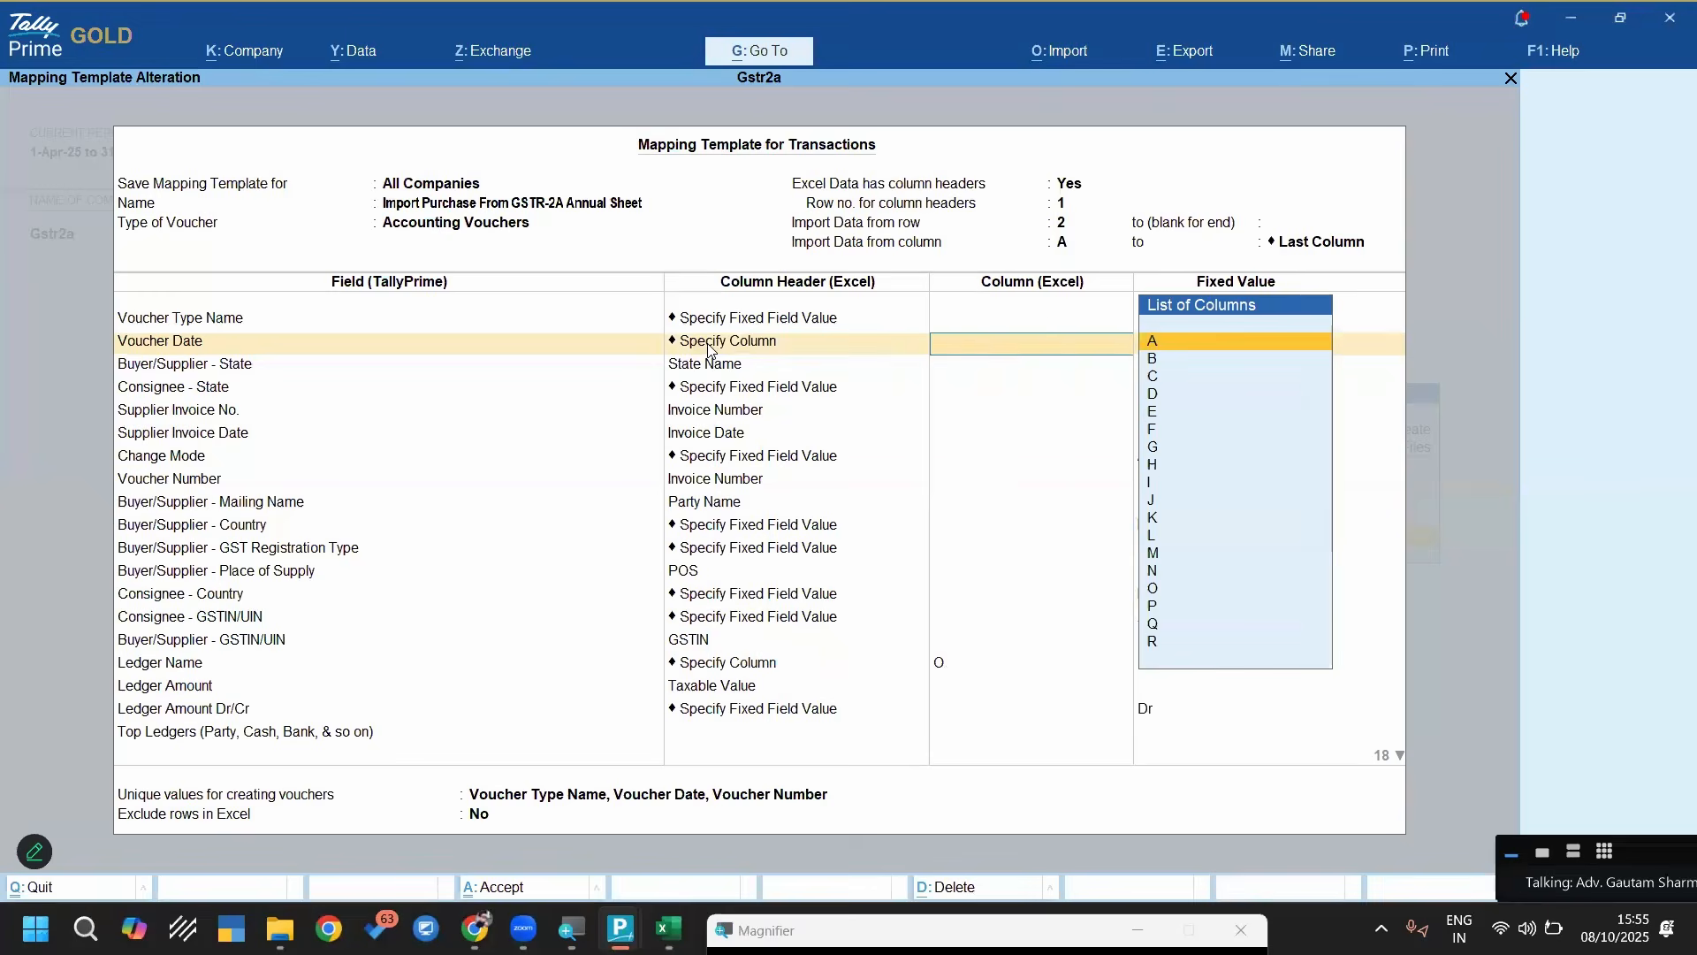
pyautogui.press('Down')
# Map the Voucher Date field to the Invoice Date column header
pyautogui.press('BackSpace')
pyautogui.press('Down')
pyautogui.press('Down')
pyautogui.press('Down')
pyautogui.press('Down')
pyautogui.press('Down')
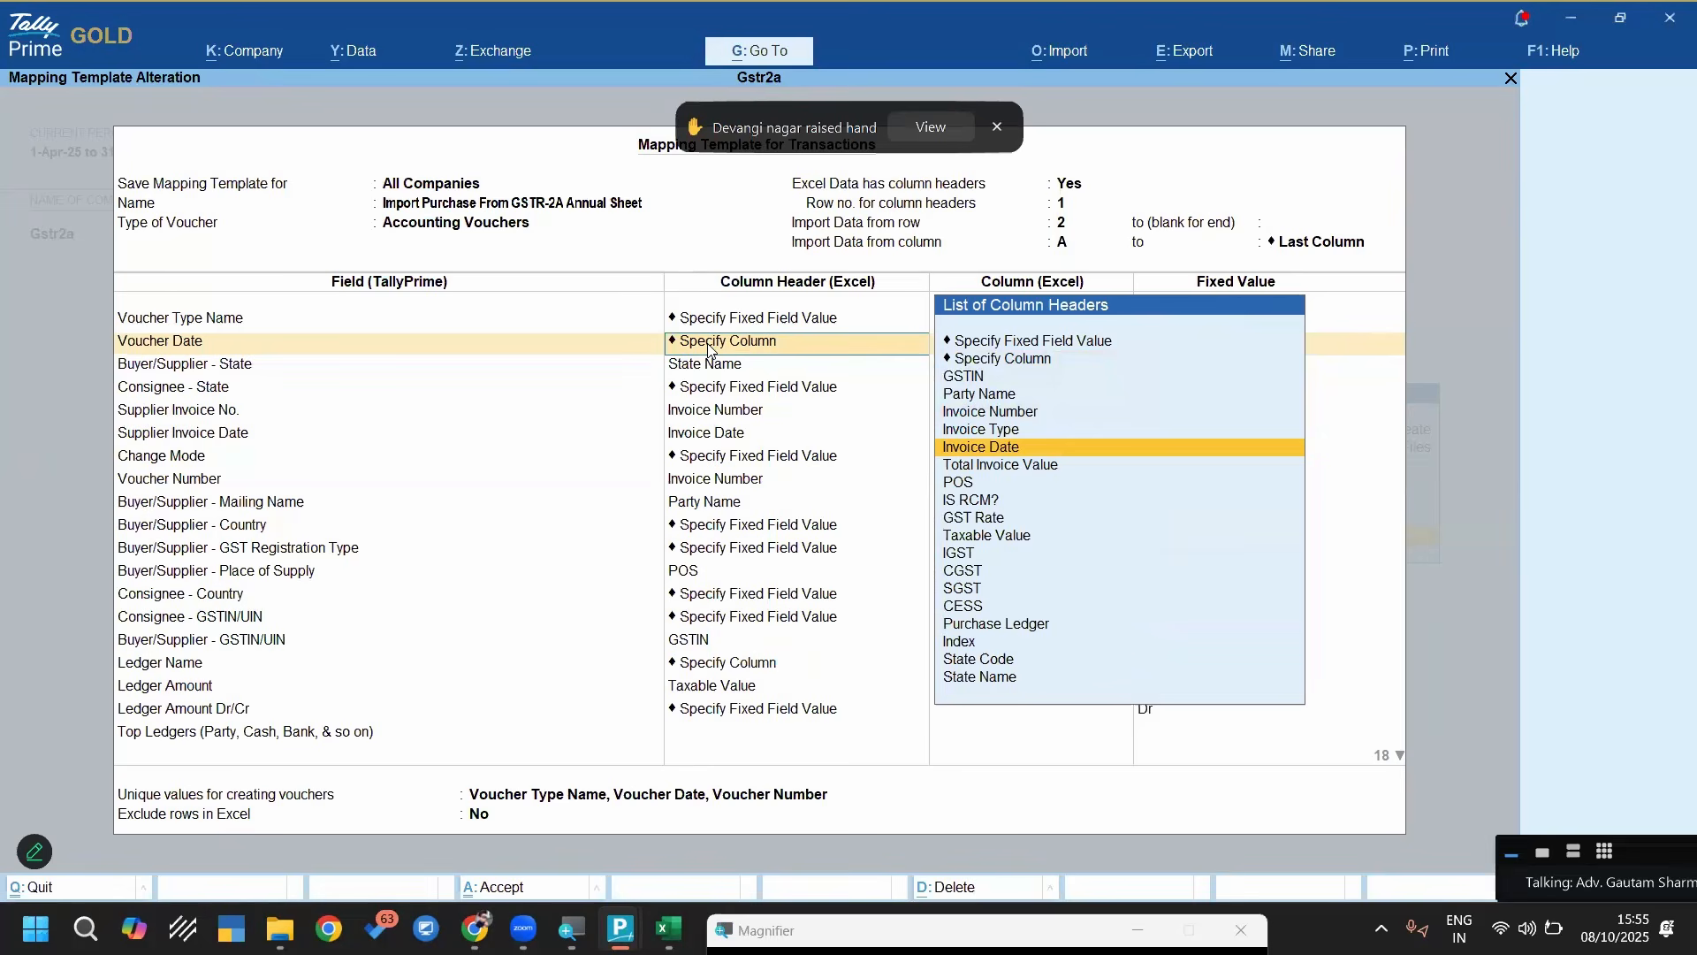
pyautogui.press('Return')
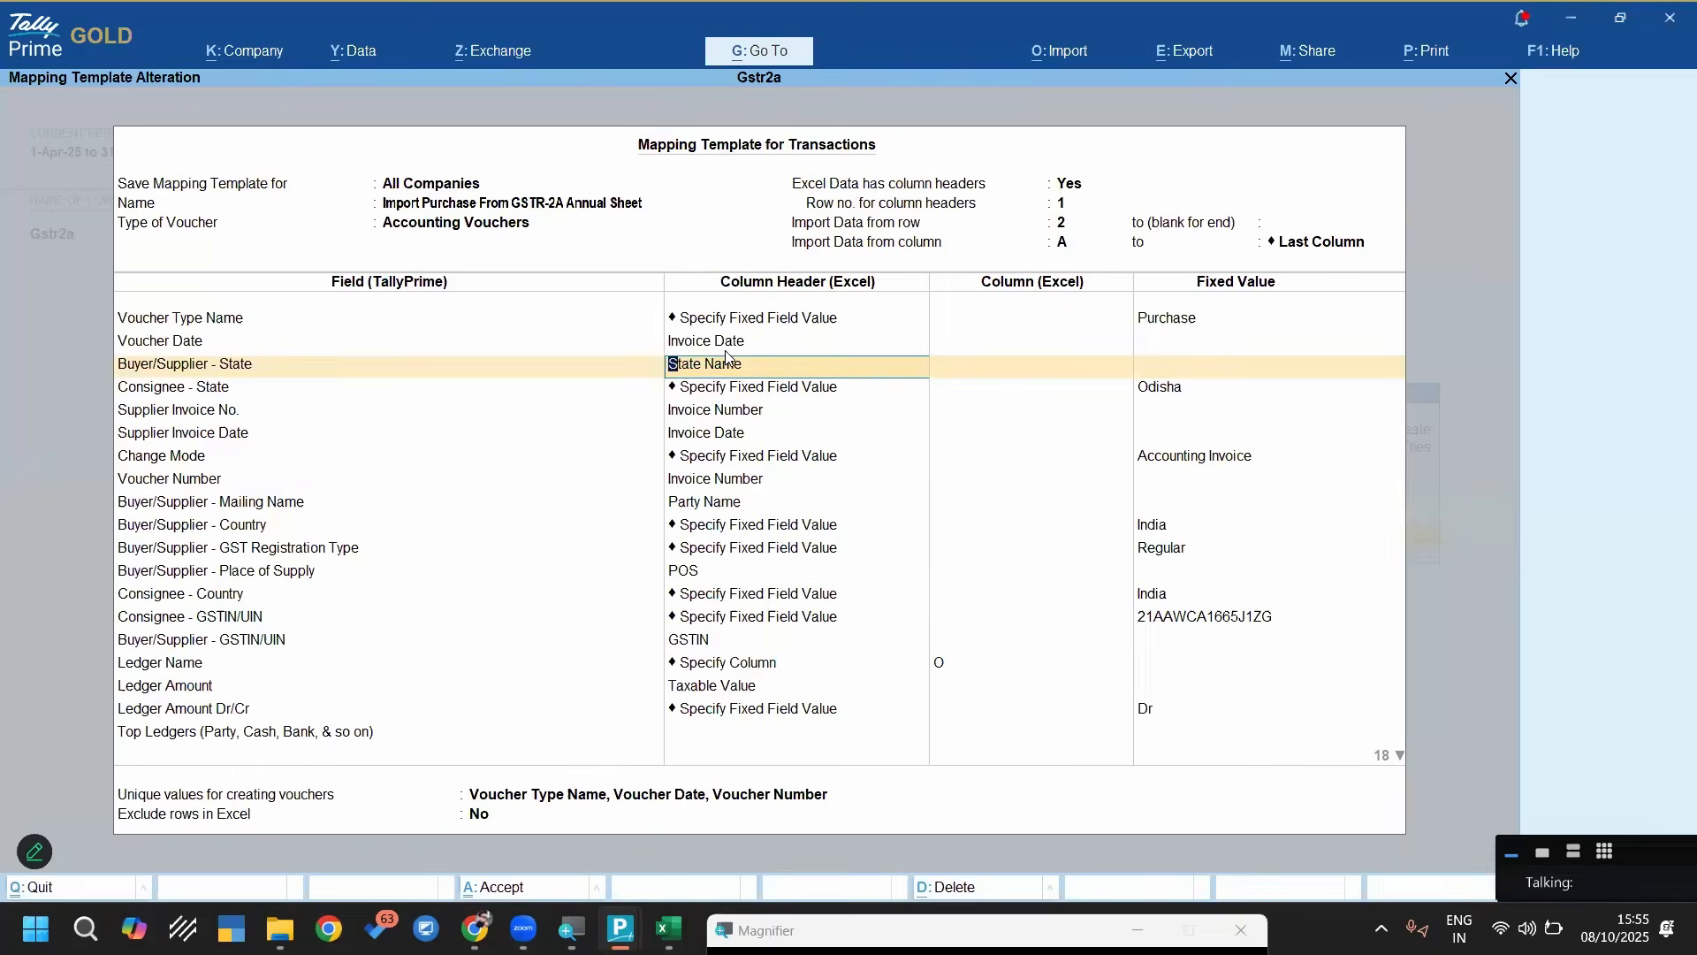
# Check the supplier state mapping against the State Name column in Excel's Annual 2A sheet, and review the fixed consignee state in TallyPrime
pyautogui.hotkey('alt', 'Tab')
pyautogui.click(1488, 284)
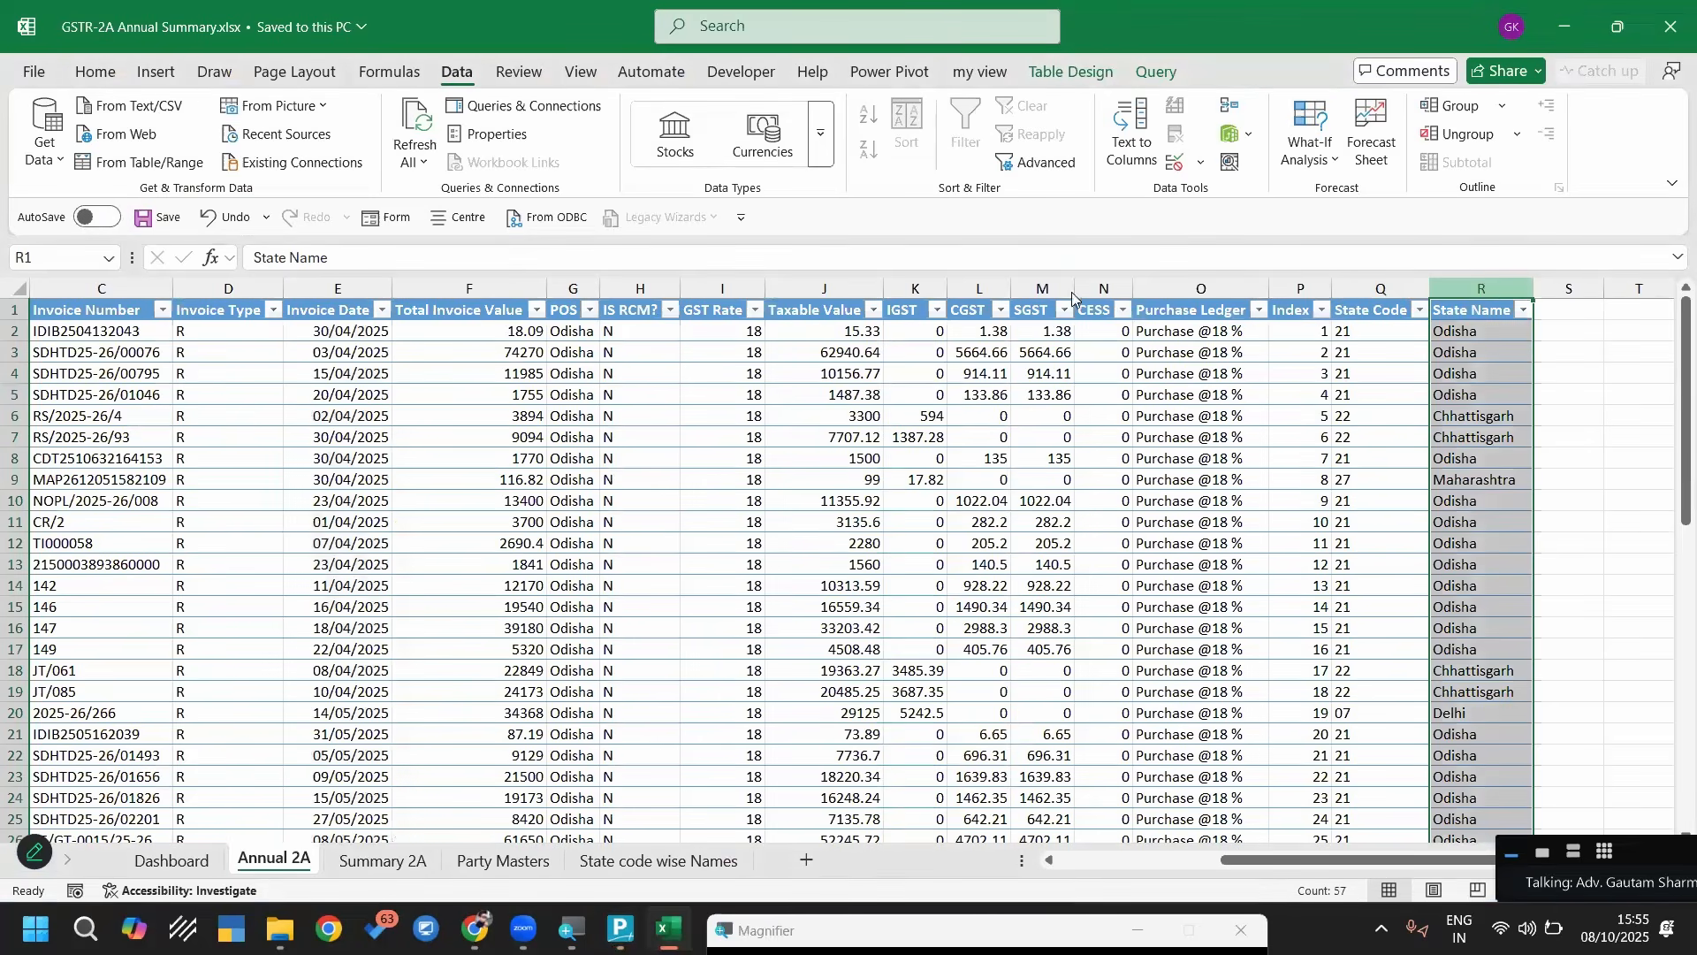
pyautogui.hotkey('alt', 'Tab')
pyautogui.press('Return')
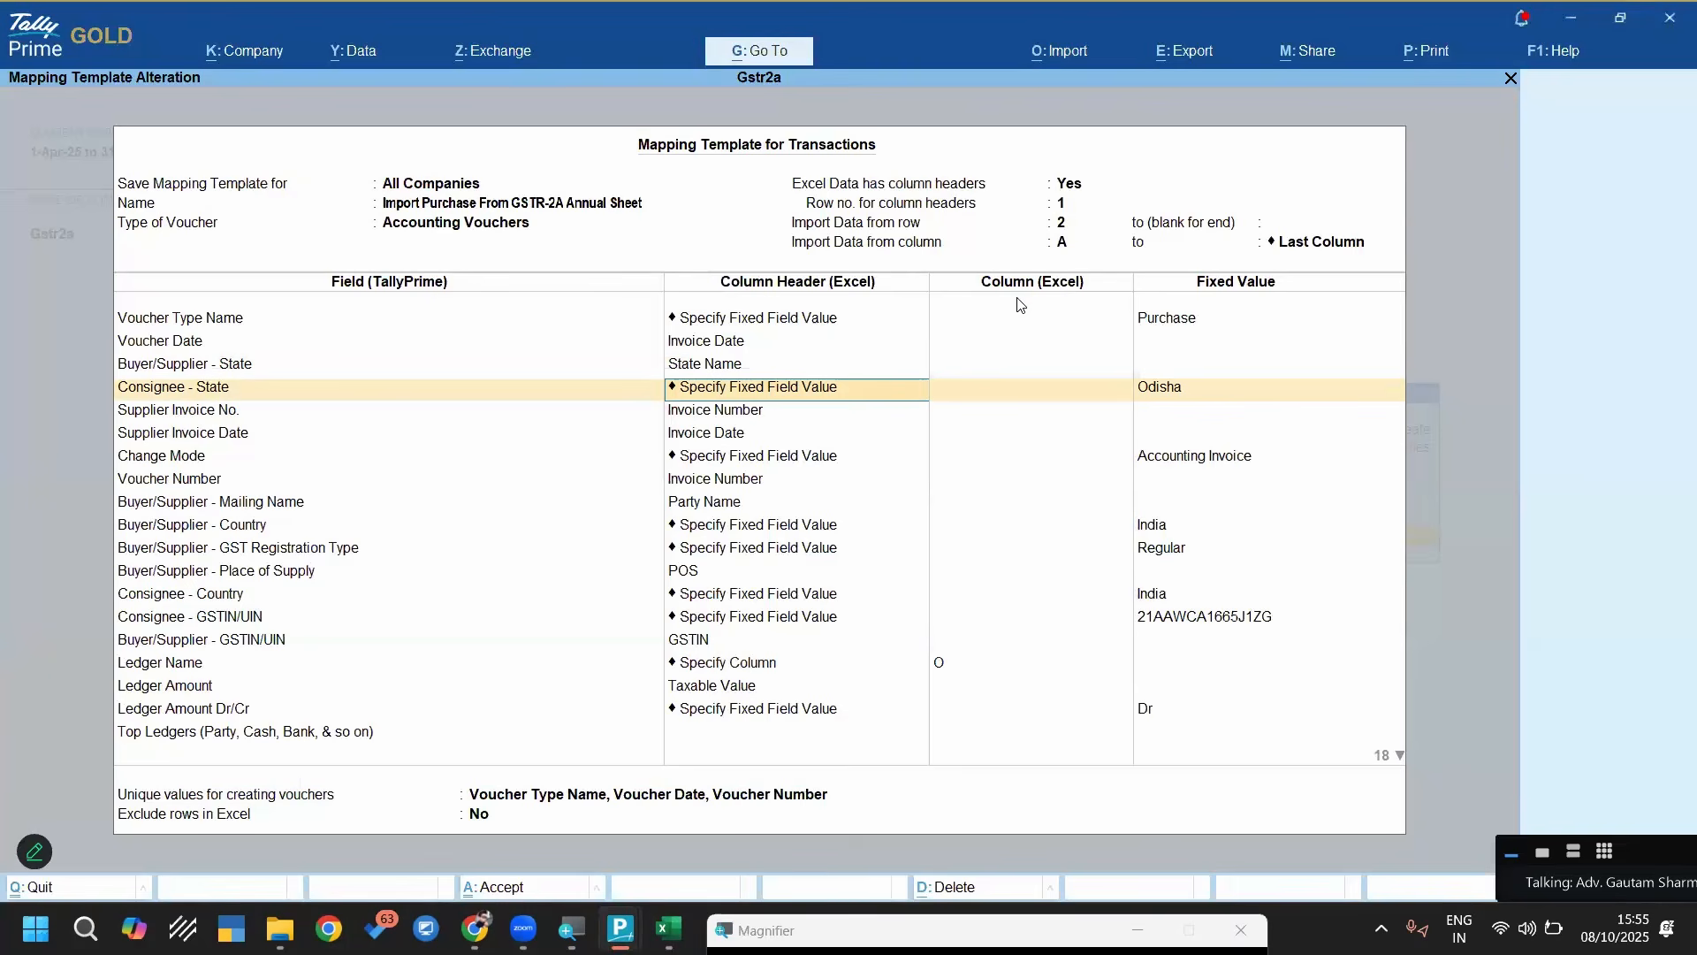
pyautogui.press('Return')
pyautogui.press('Return')
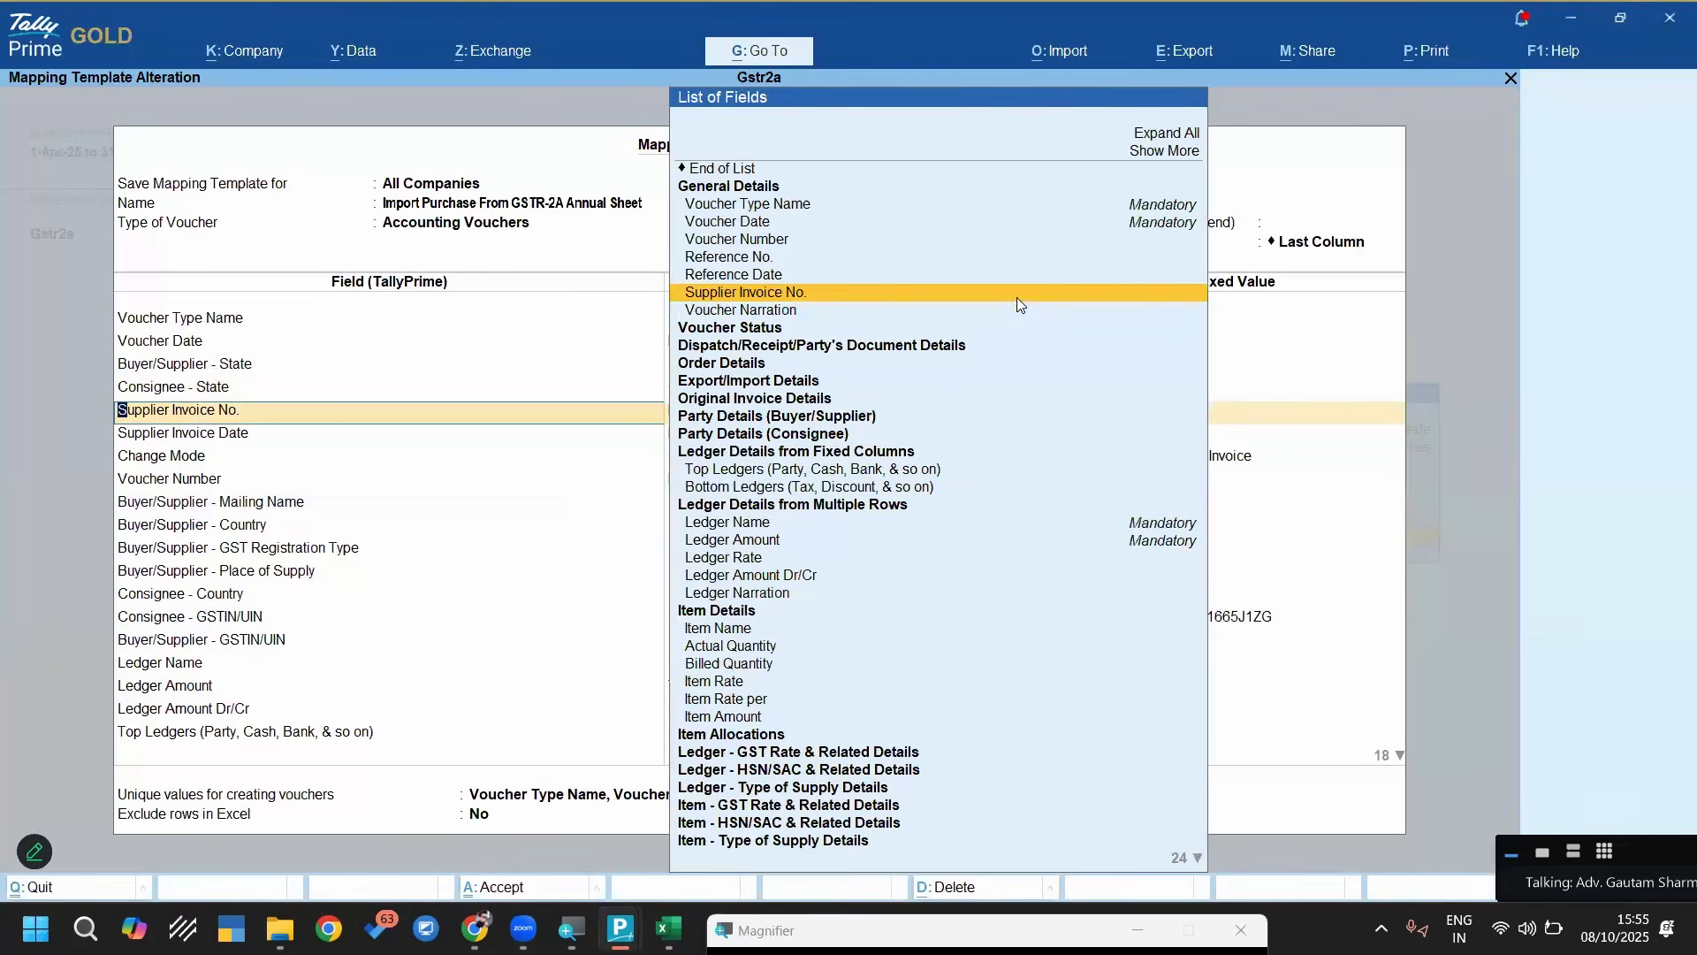
# Compare the Supplier Invoice No. and Supplier Invoice Date mappings with the invoice columns in the Excel sheet
pyautogui.press('Return')
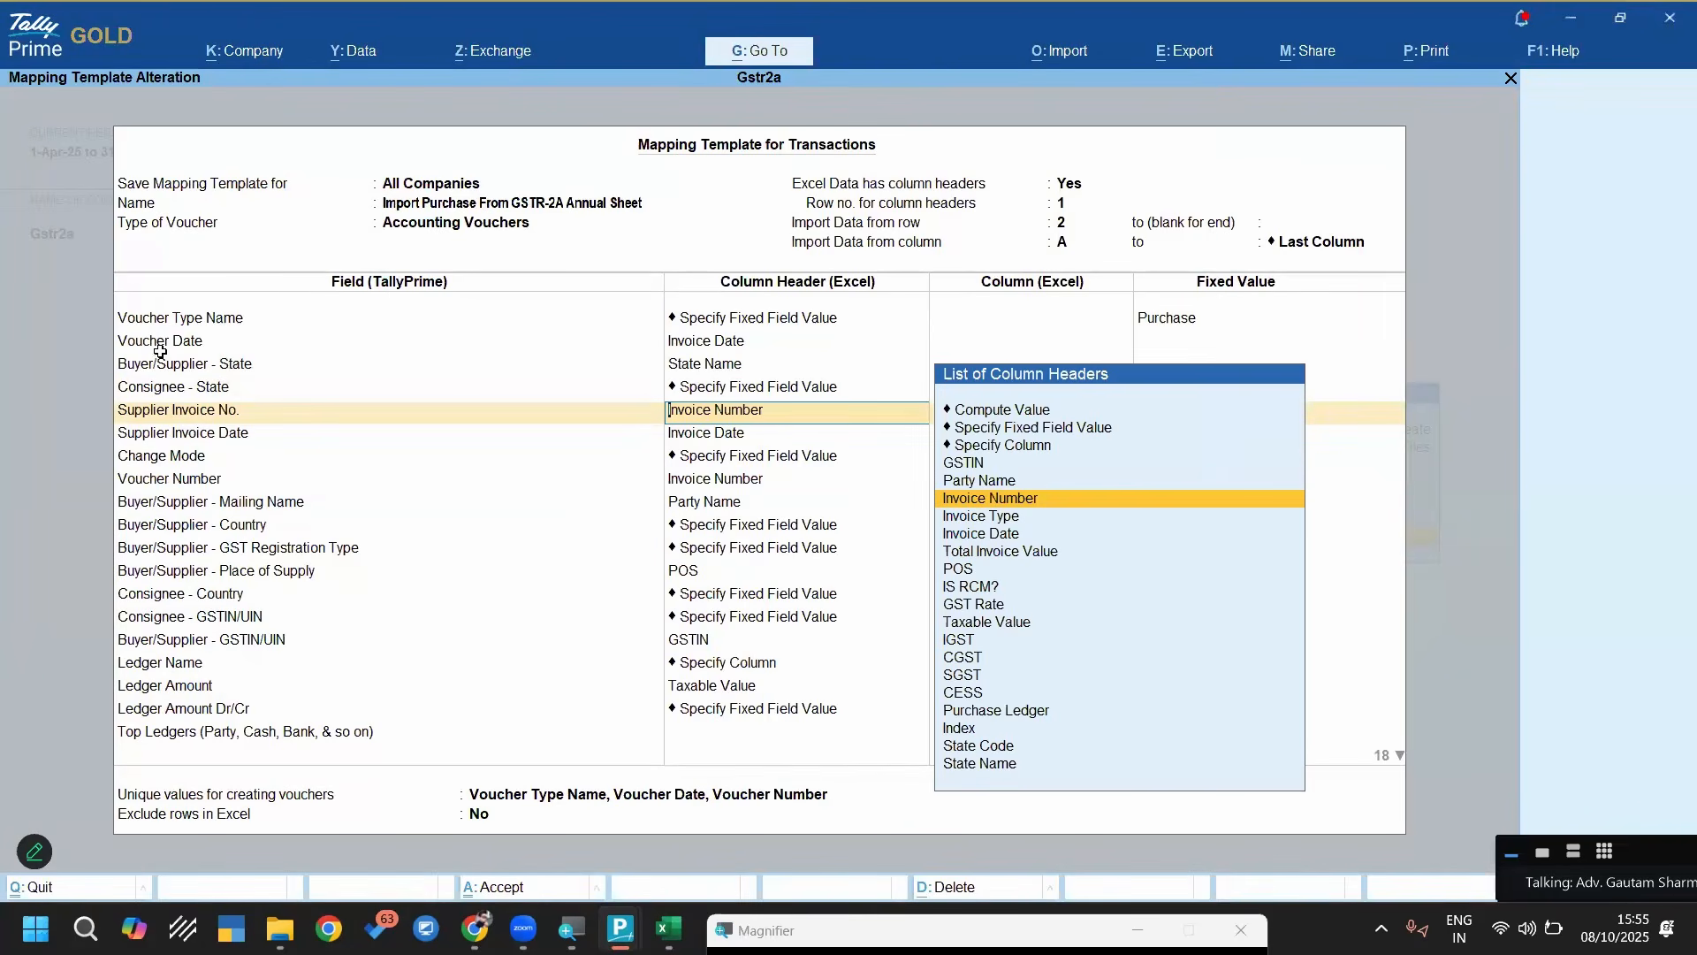
pyautogui.hotkey('alt', 'Tab')
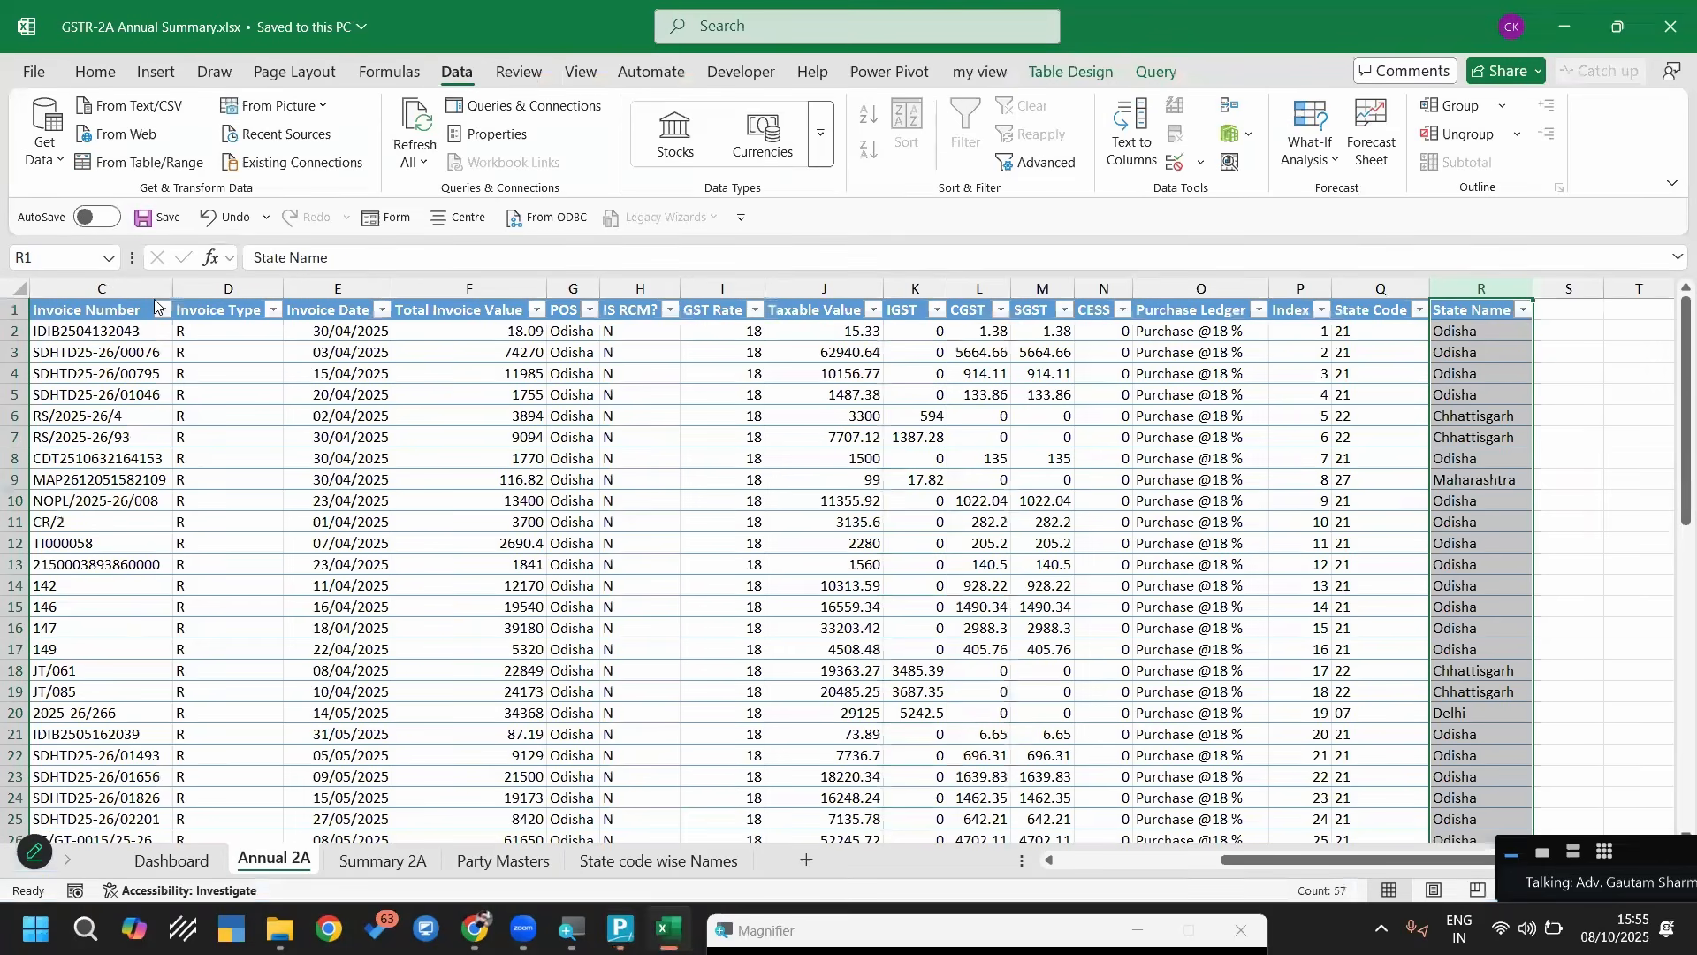
pyautogui.hotkey('alt', 'Tab')
pyautogui.press('Return')
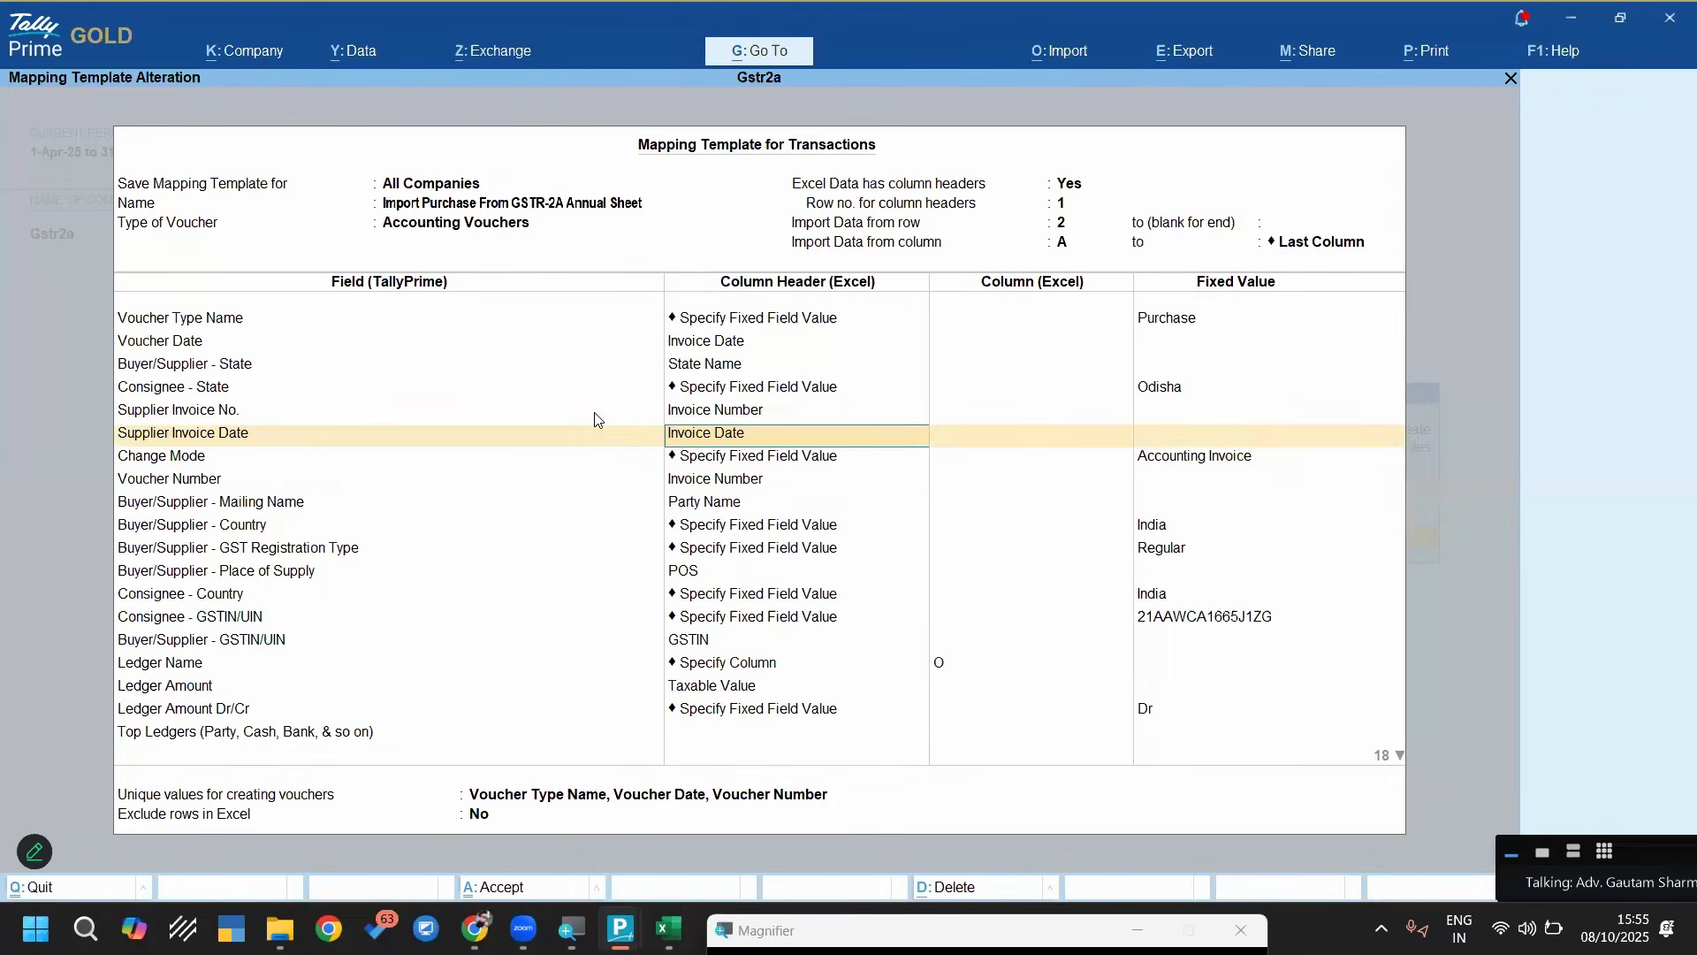
pyautogui.press('Return')
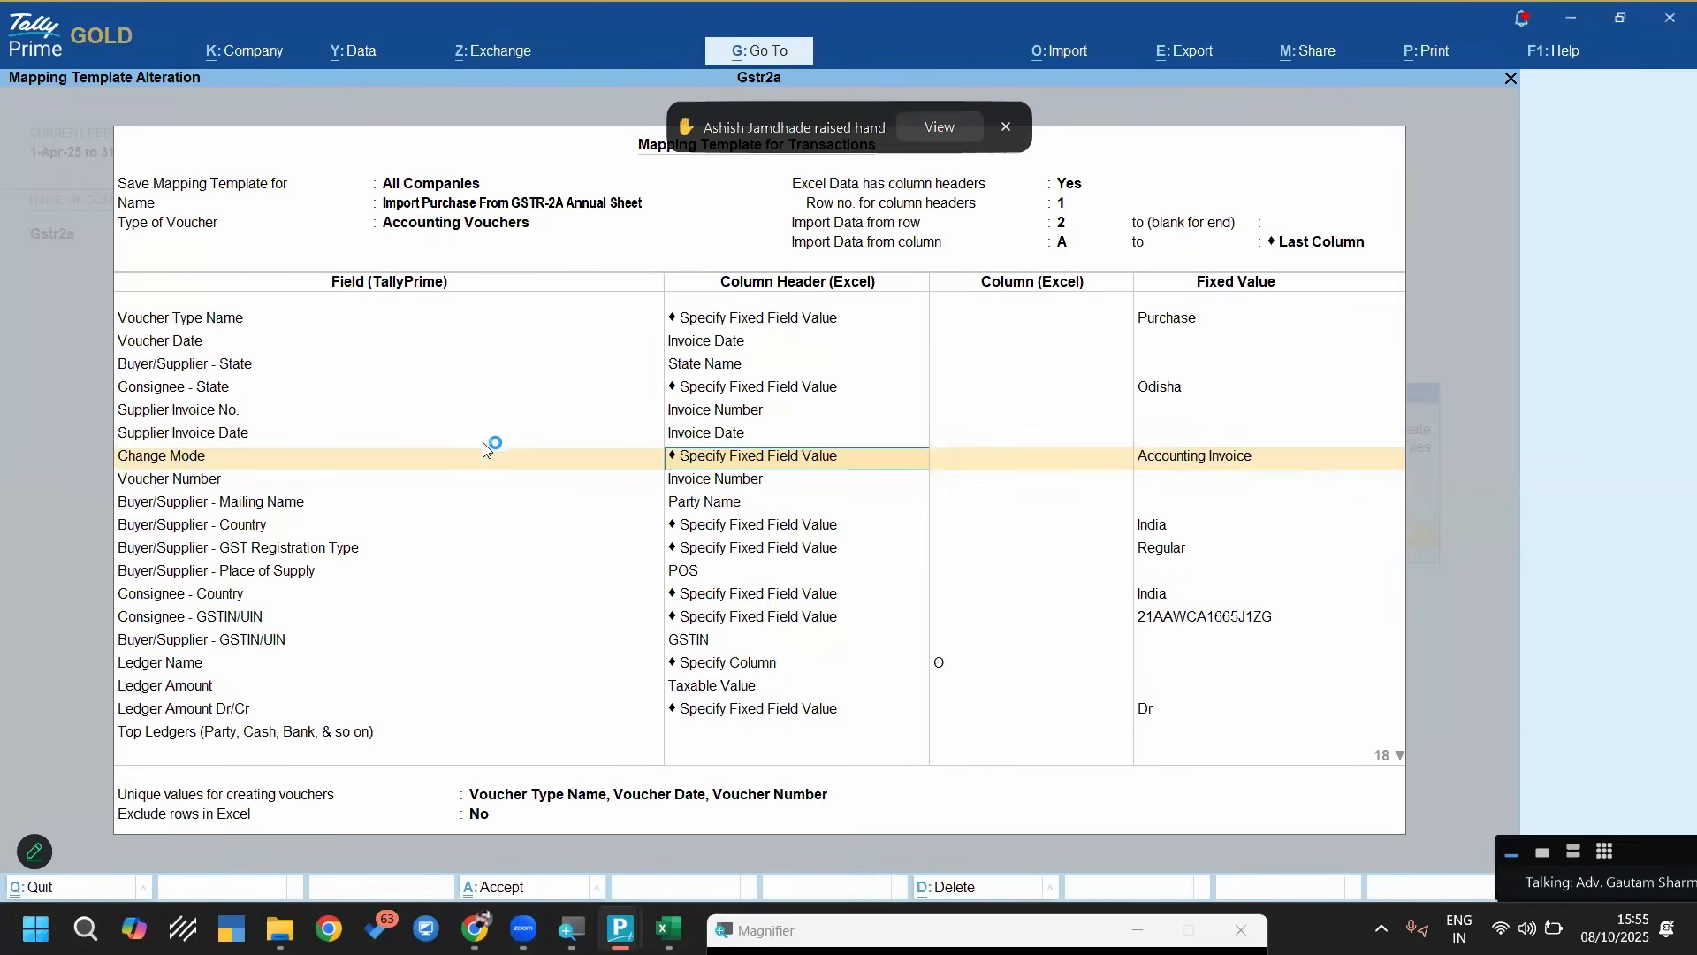
# Review the Change Mode field's fixed value Accounting Invoice and the Voucher Number field's mapping to Invoice Number
pyautogui.click(162, 458)
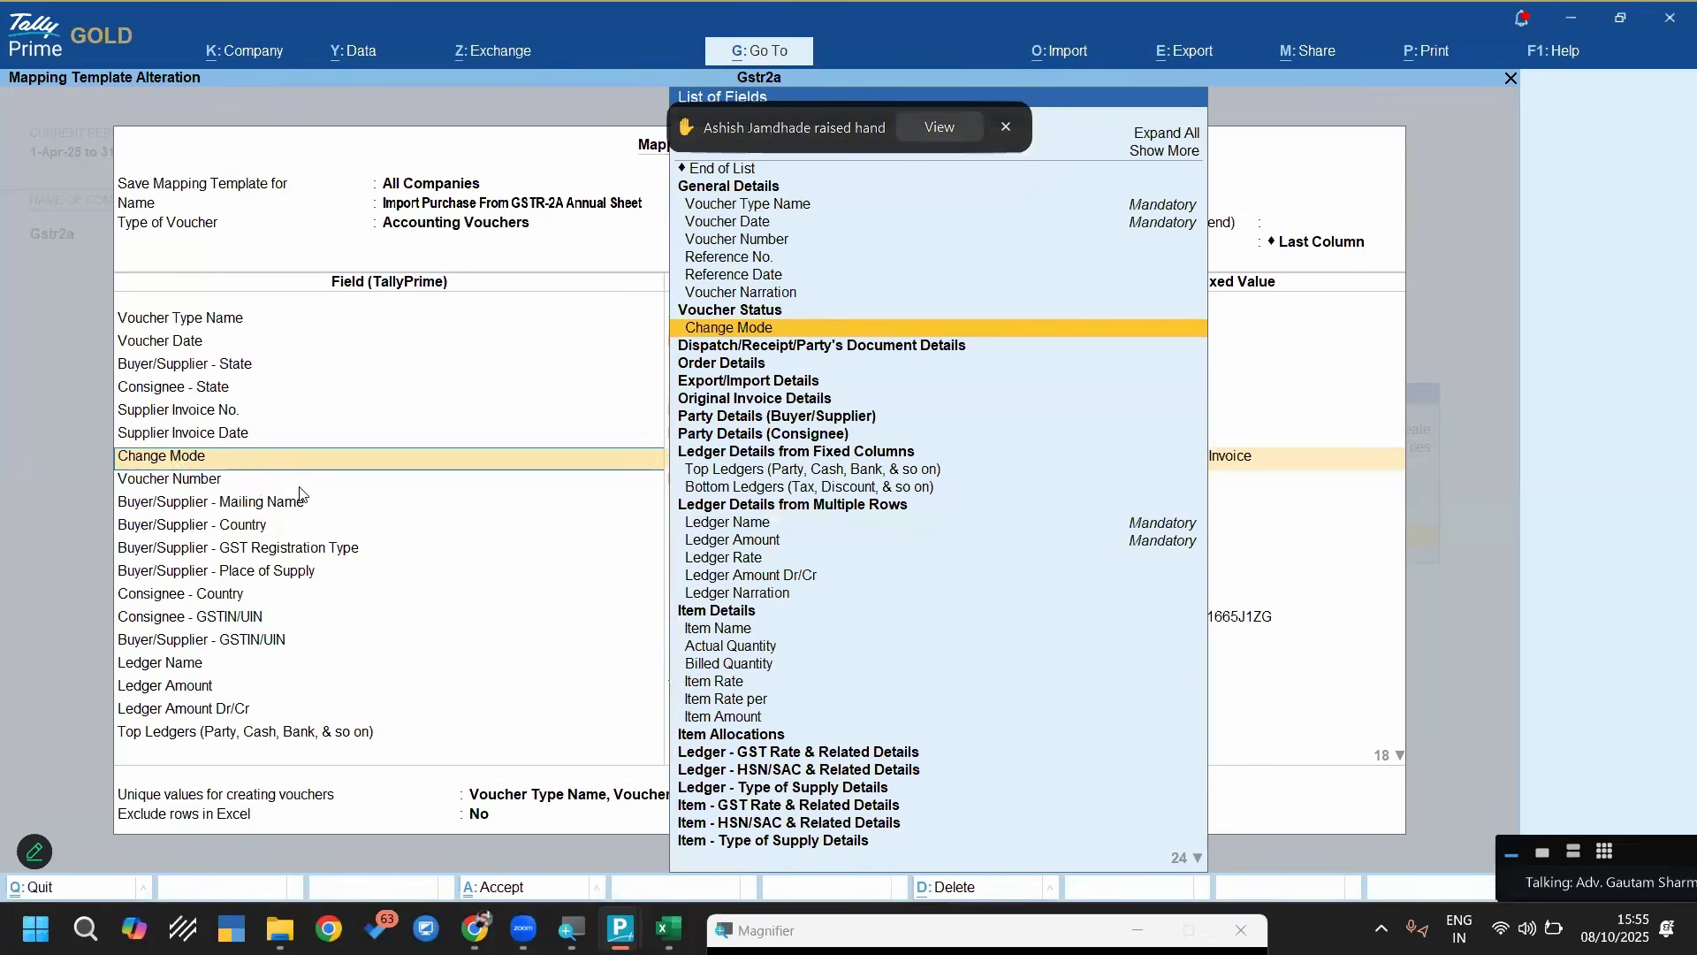
pyautogui.press('Return')
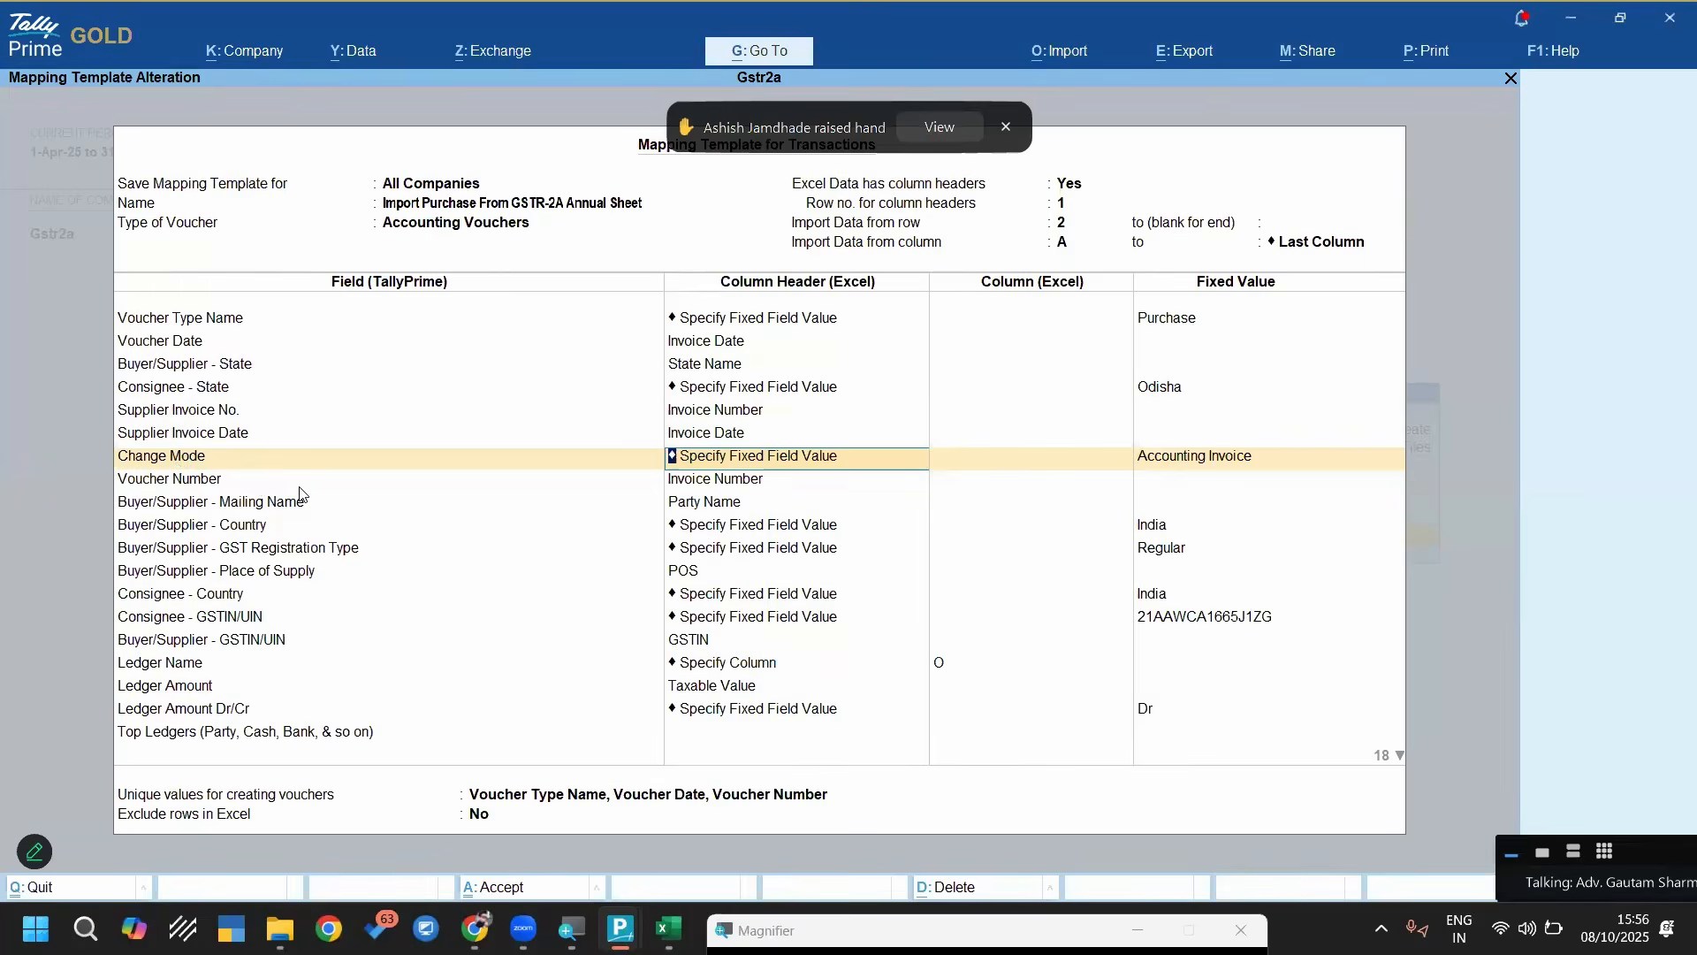
pyautogui.press('Down')
pyautogui.press('Return')
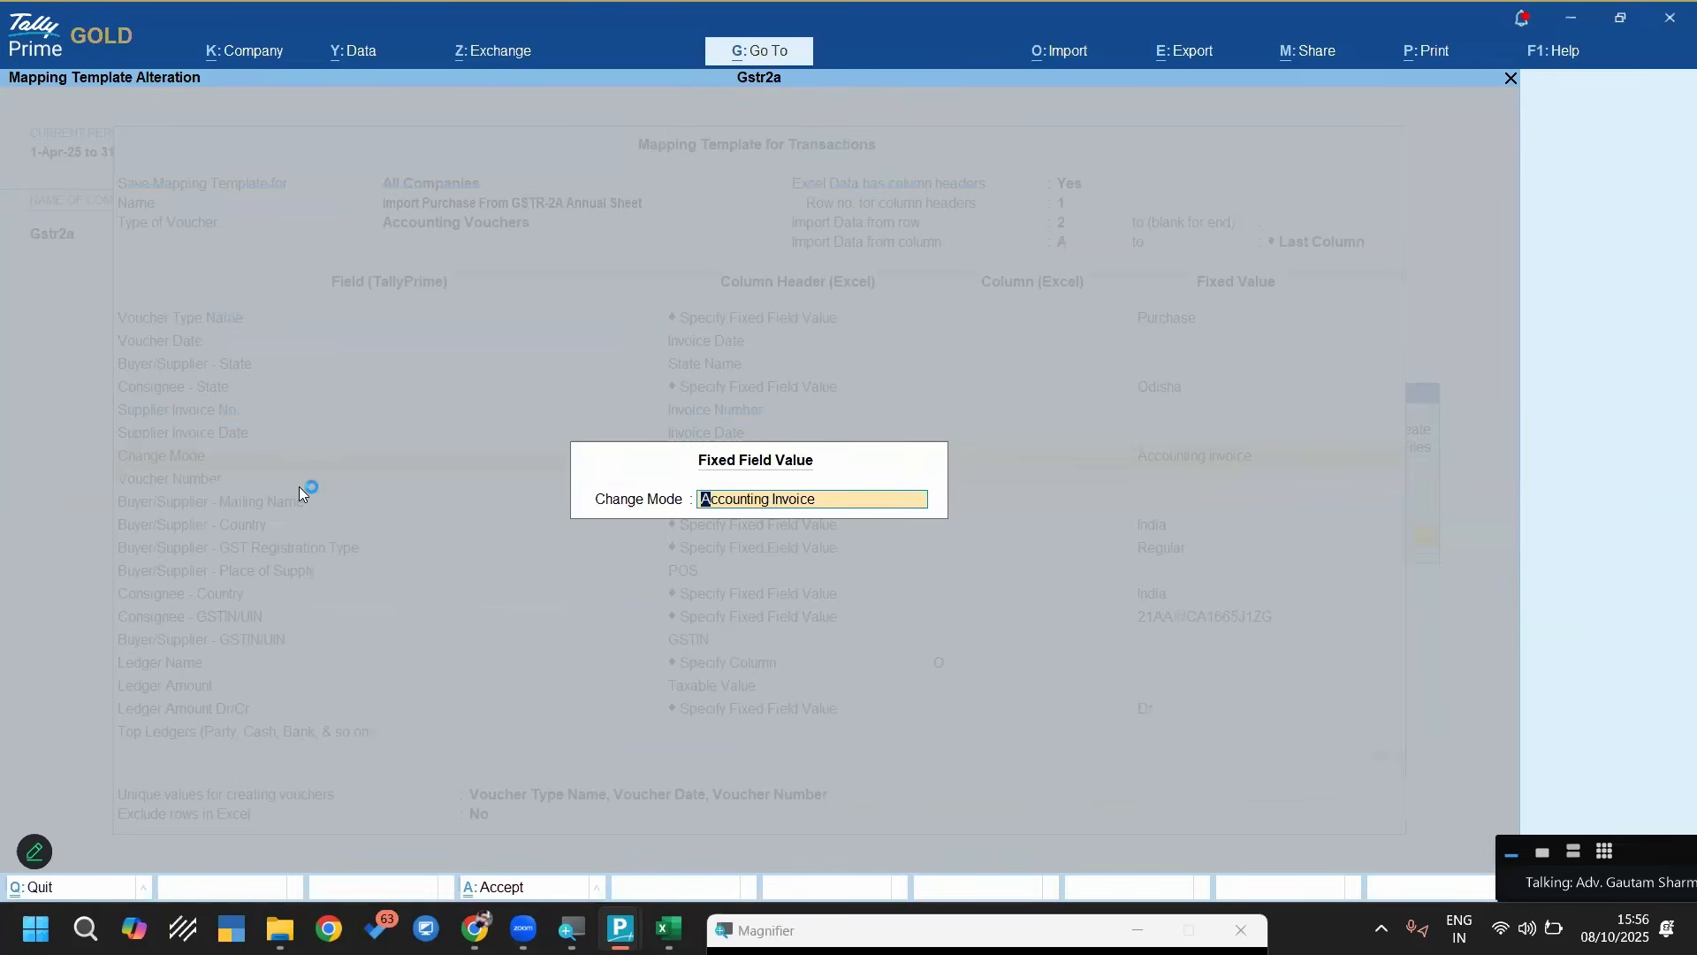
pyautogui.press('Return')
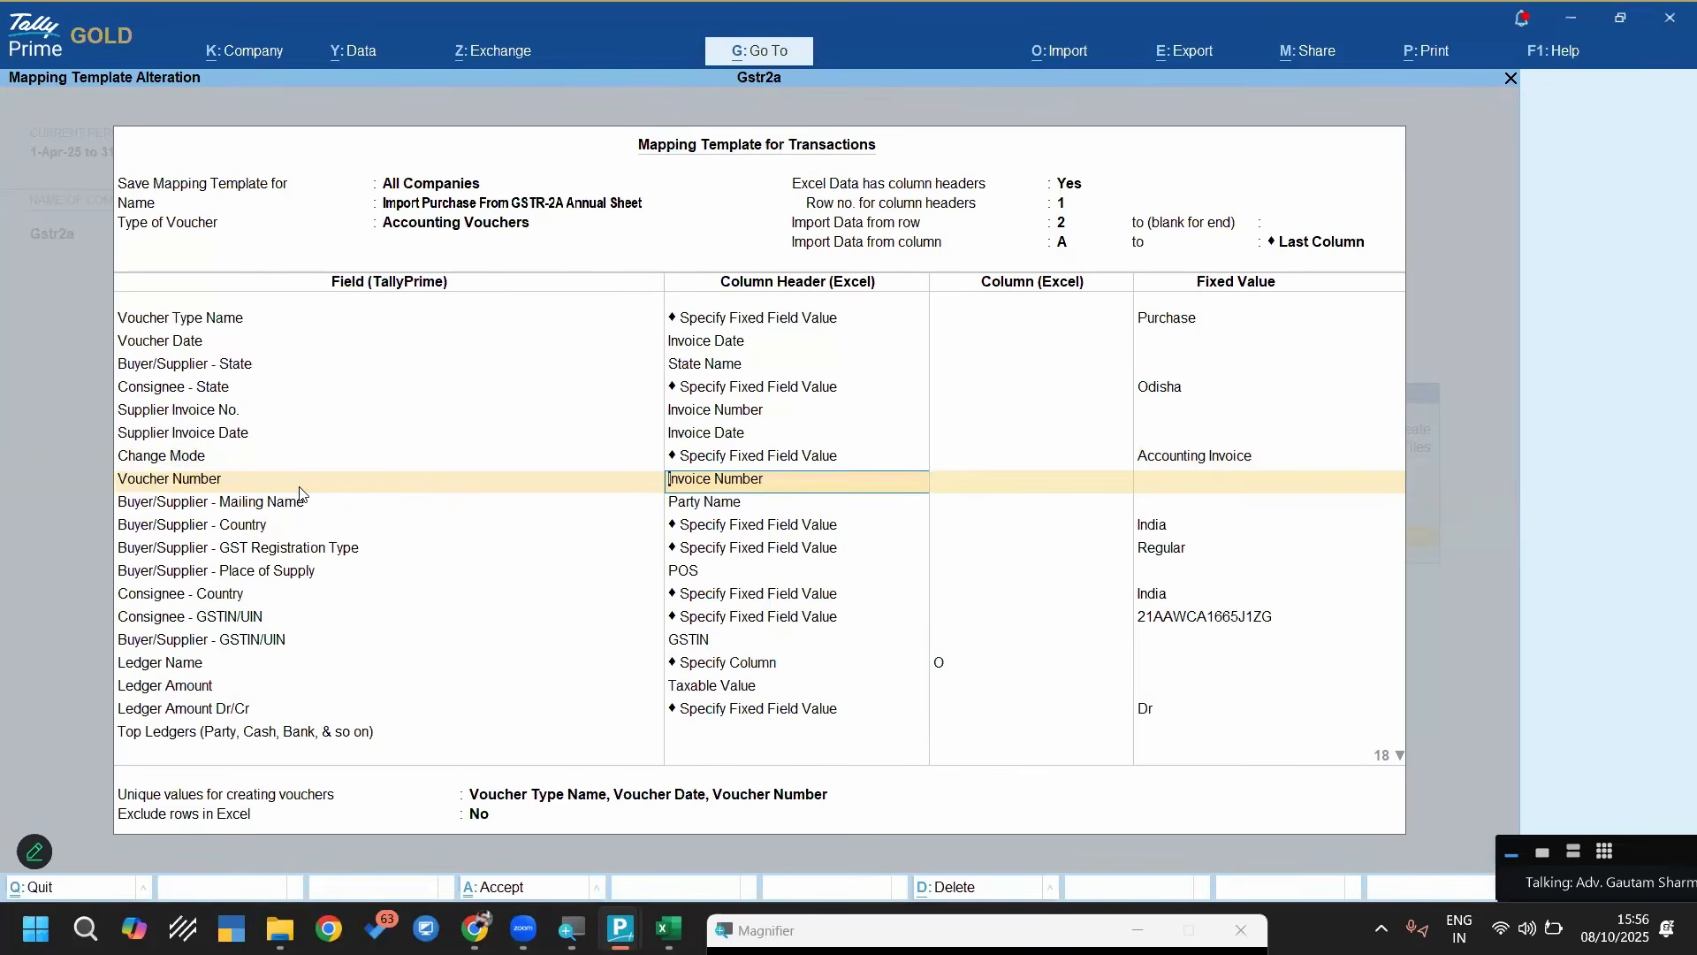
pyautogui.press('Return')
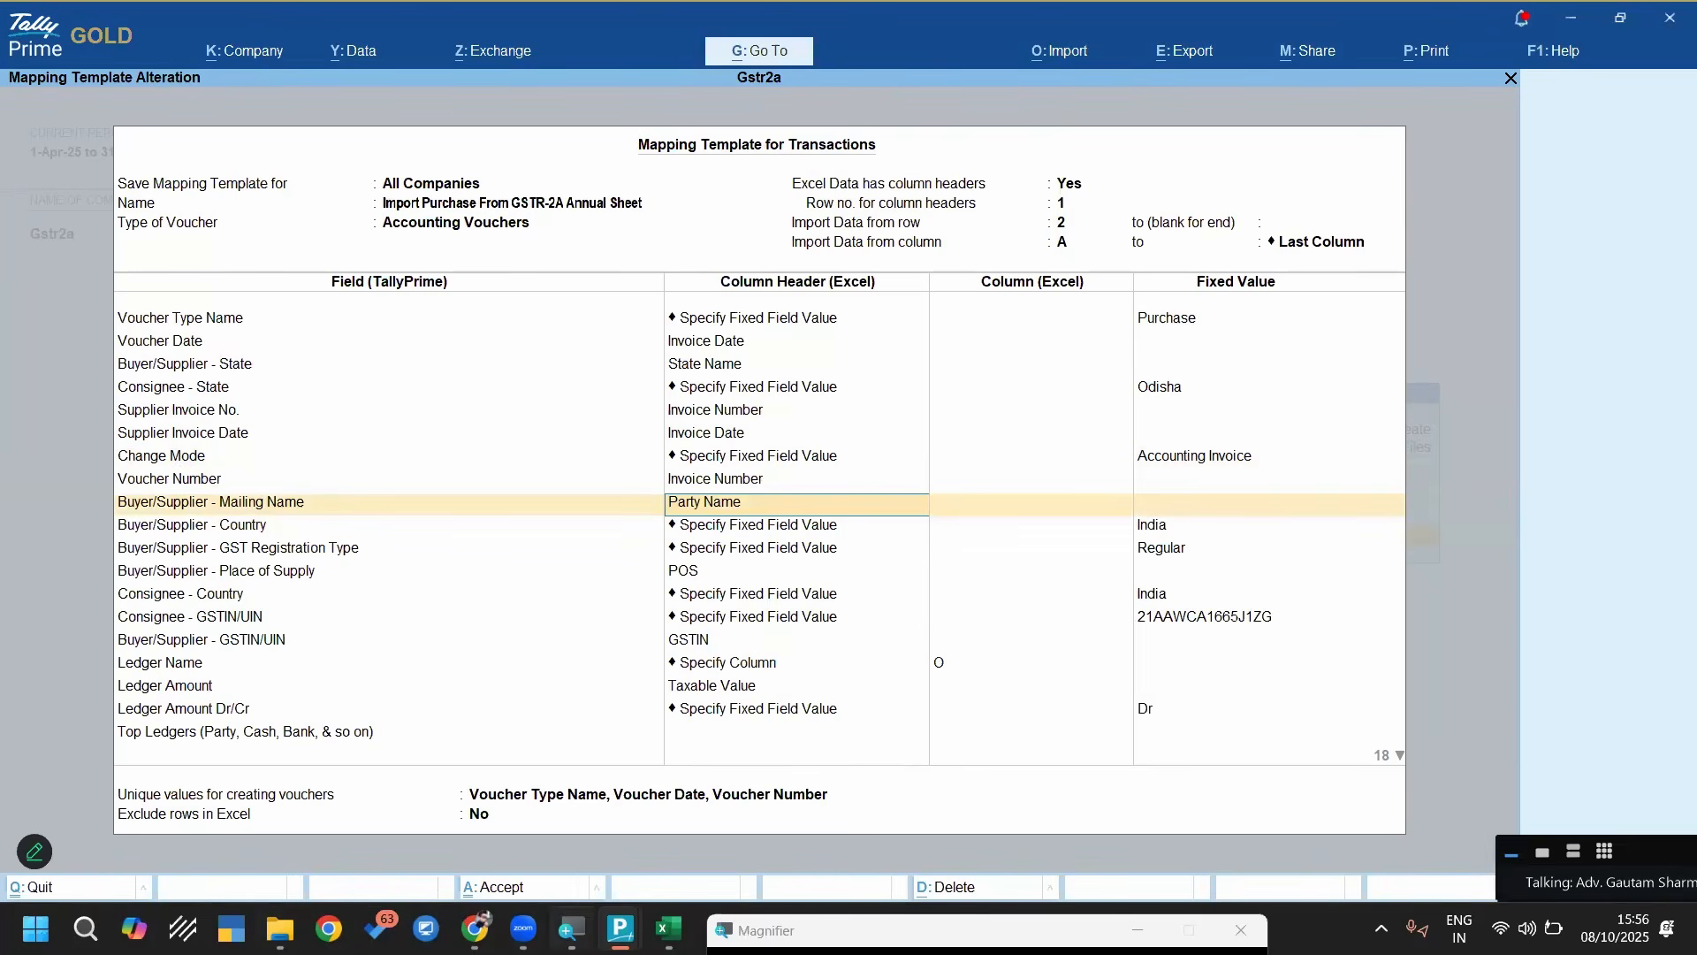
# Switch to the TallyPrime window of the Gstr 2a From Excel company and reopen the purchase voucher's party entry for ABCD STORE
pyautogui.click(704, 838)
pyautogui.press('Escape')
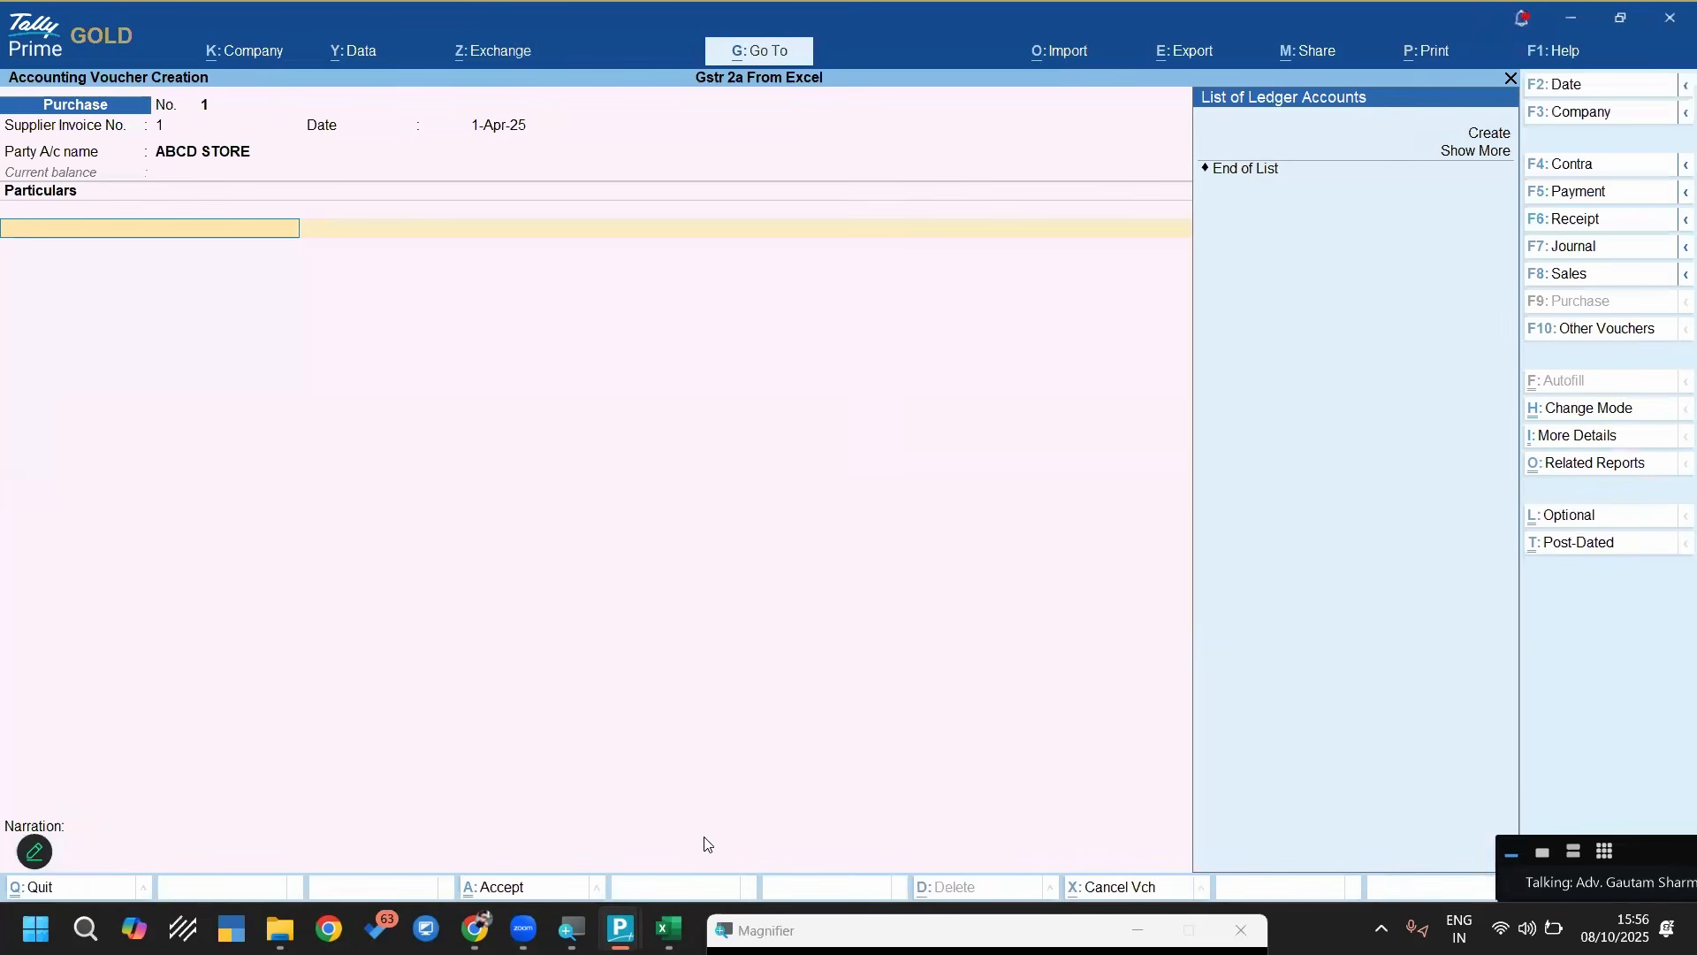
pyautogui.press('BackSpace')
pyautogui.press('Return')
pyautogui.press('BackSpace')
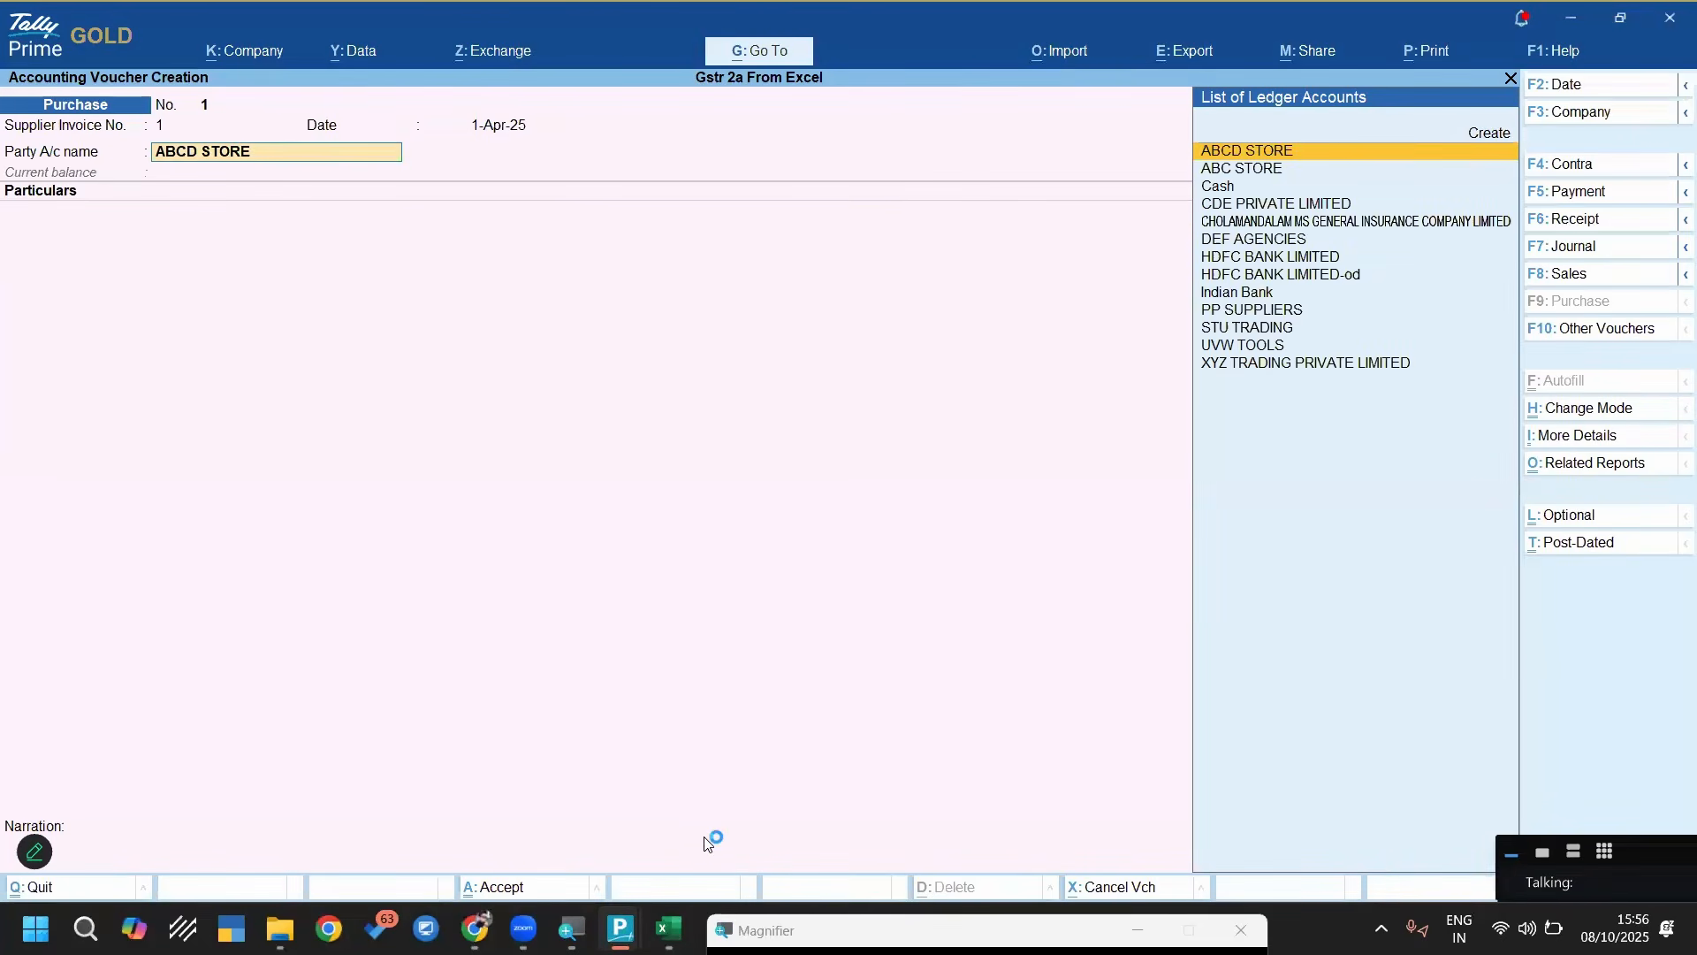
pyautogui.press('F12')
pyautogui.press('Down')
pyautogui.press('Down')
pyautogui.press('Escape')
pyautogui.press('Return')
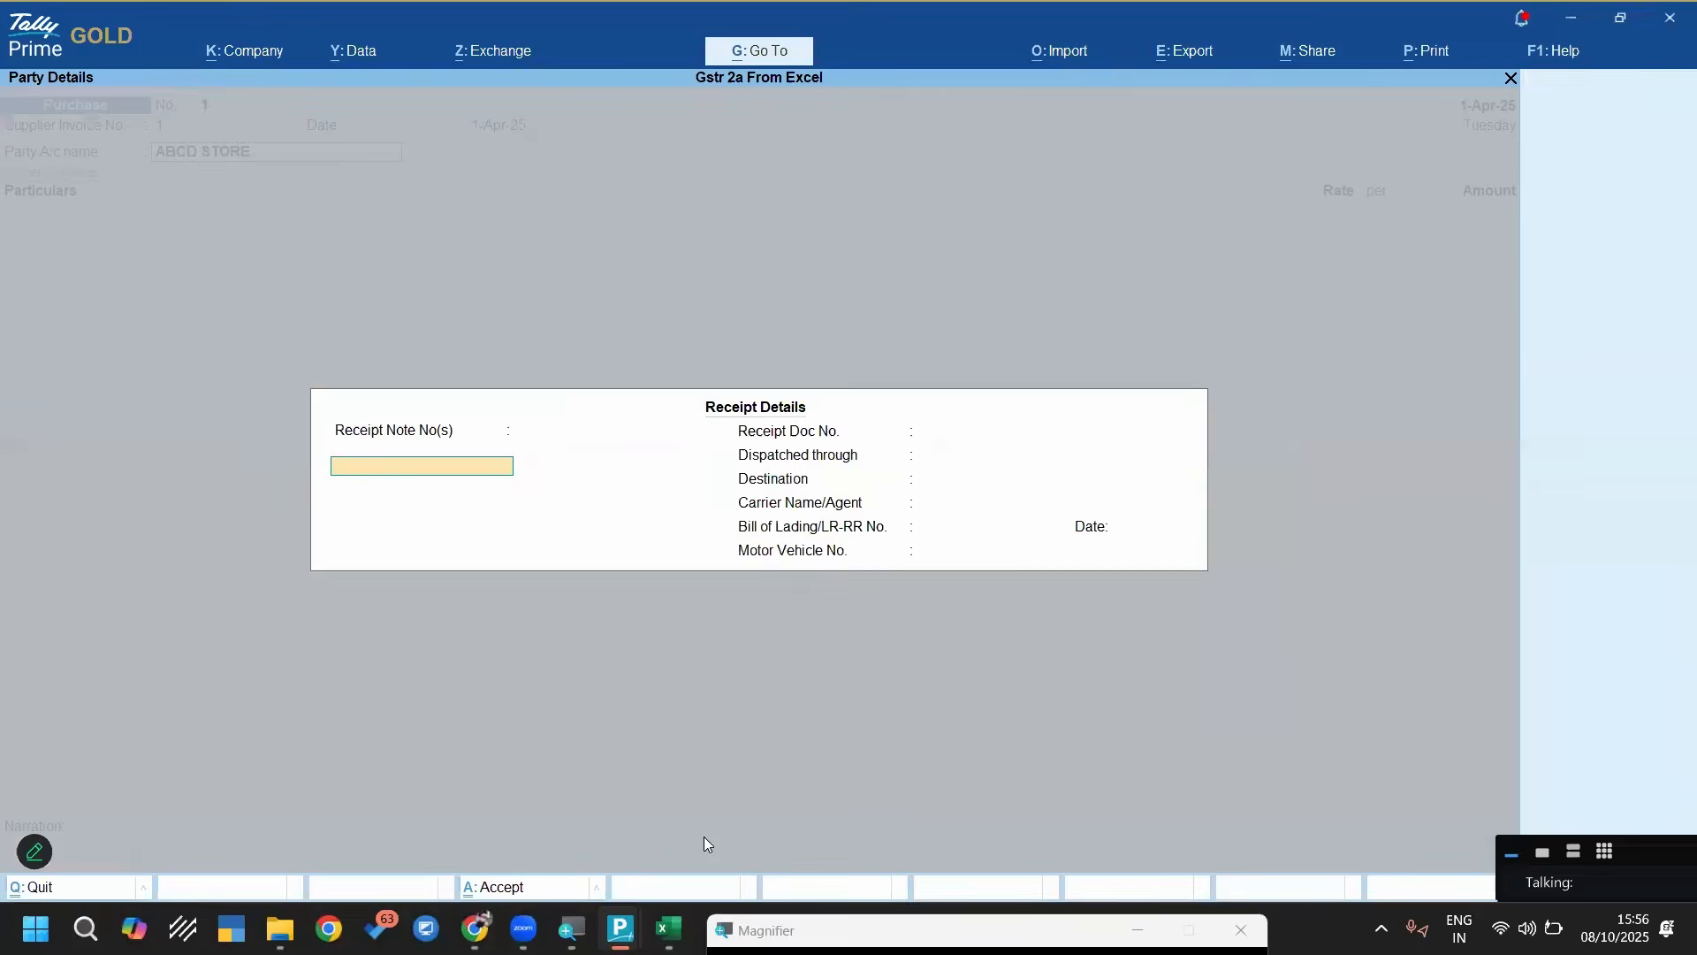
# Examine the supplier's mailing name, state, country and GST registration type in Party Details, and return to the mapping template window
pyautogui.hotkey('ctrl', 'a')
pyautogui.press('Return')
pyautogui.press('Return')
pyautogui.press('Return')
pyautogui.press('Return')
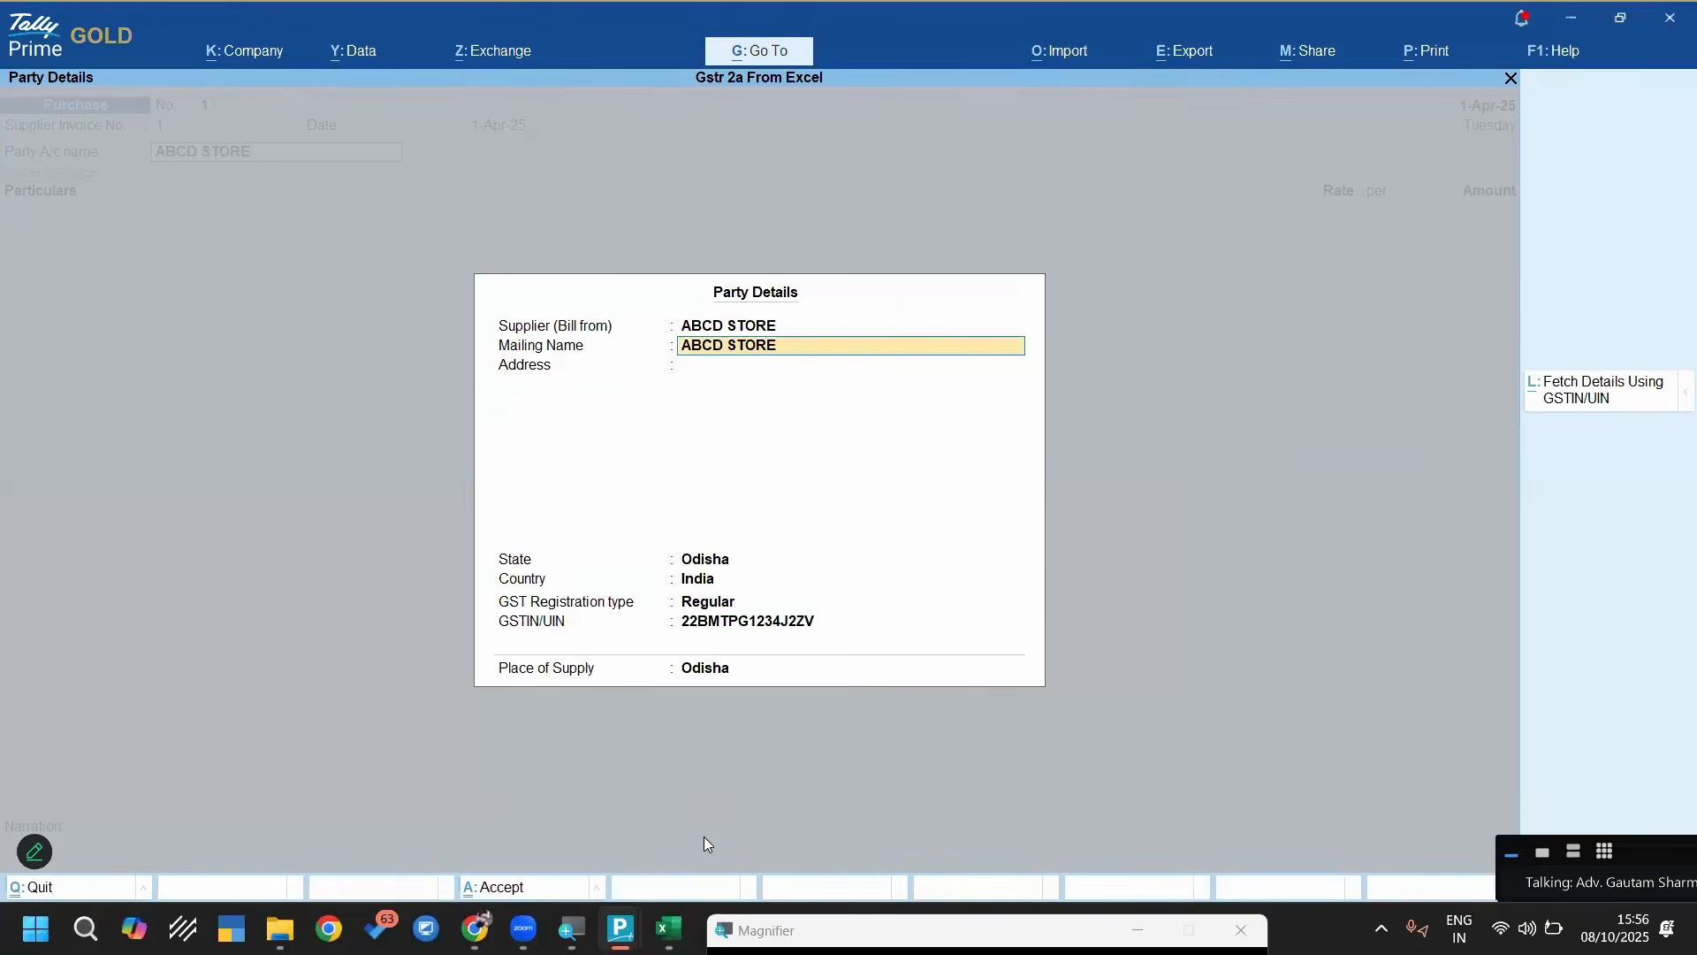
pyautogui.press('BackSpace')
pyautogui.press('BackSpace')
pyautogui.press('Return')
pyautogui.press('Return')
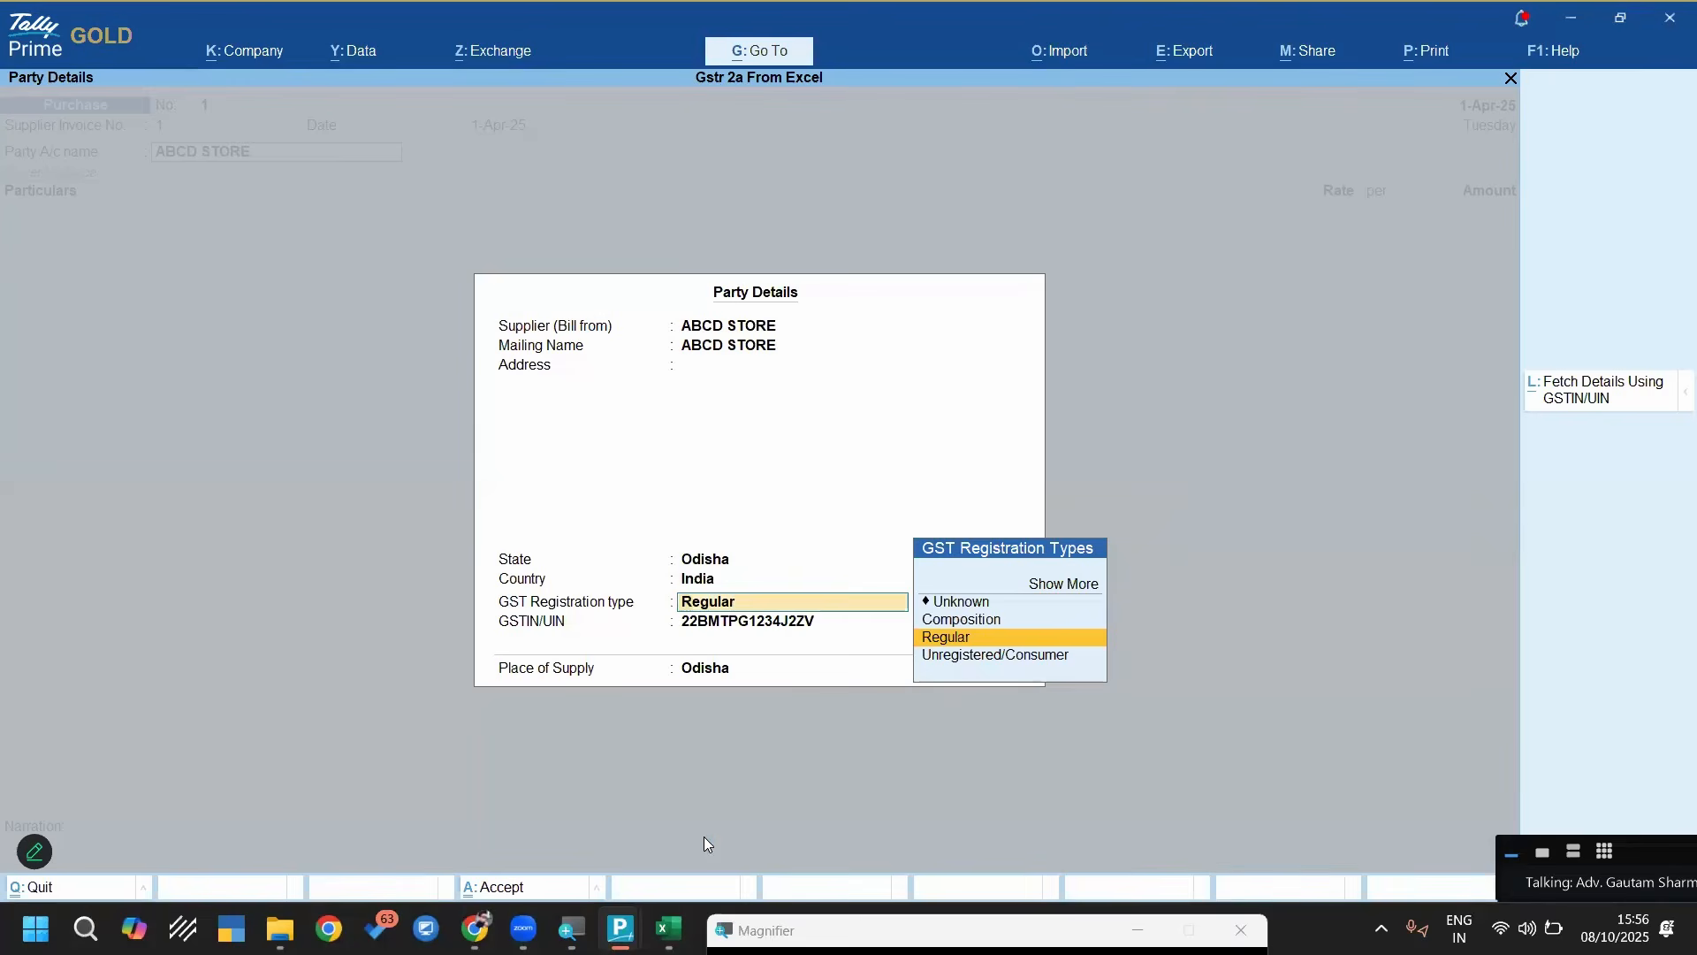
pyautogui.press('Return')
pyautogui.hotkey('alt', 'Tab')
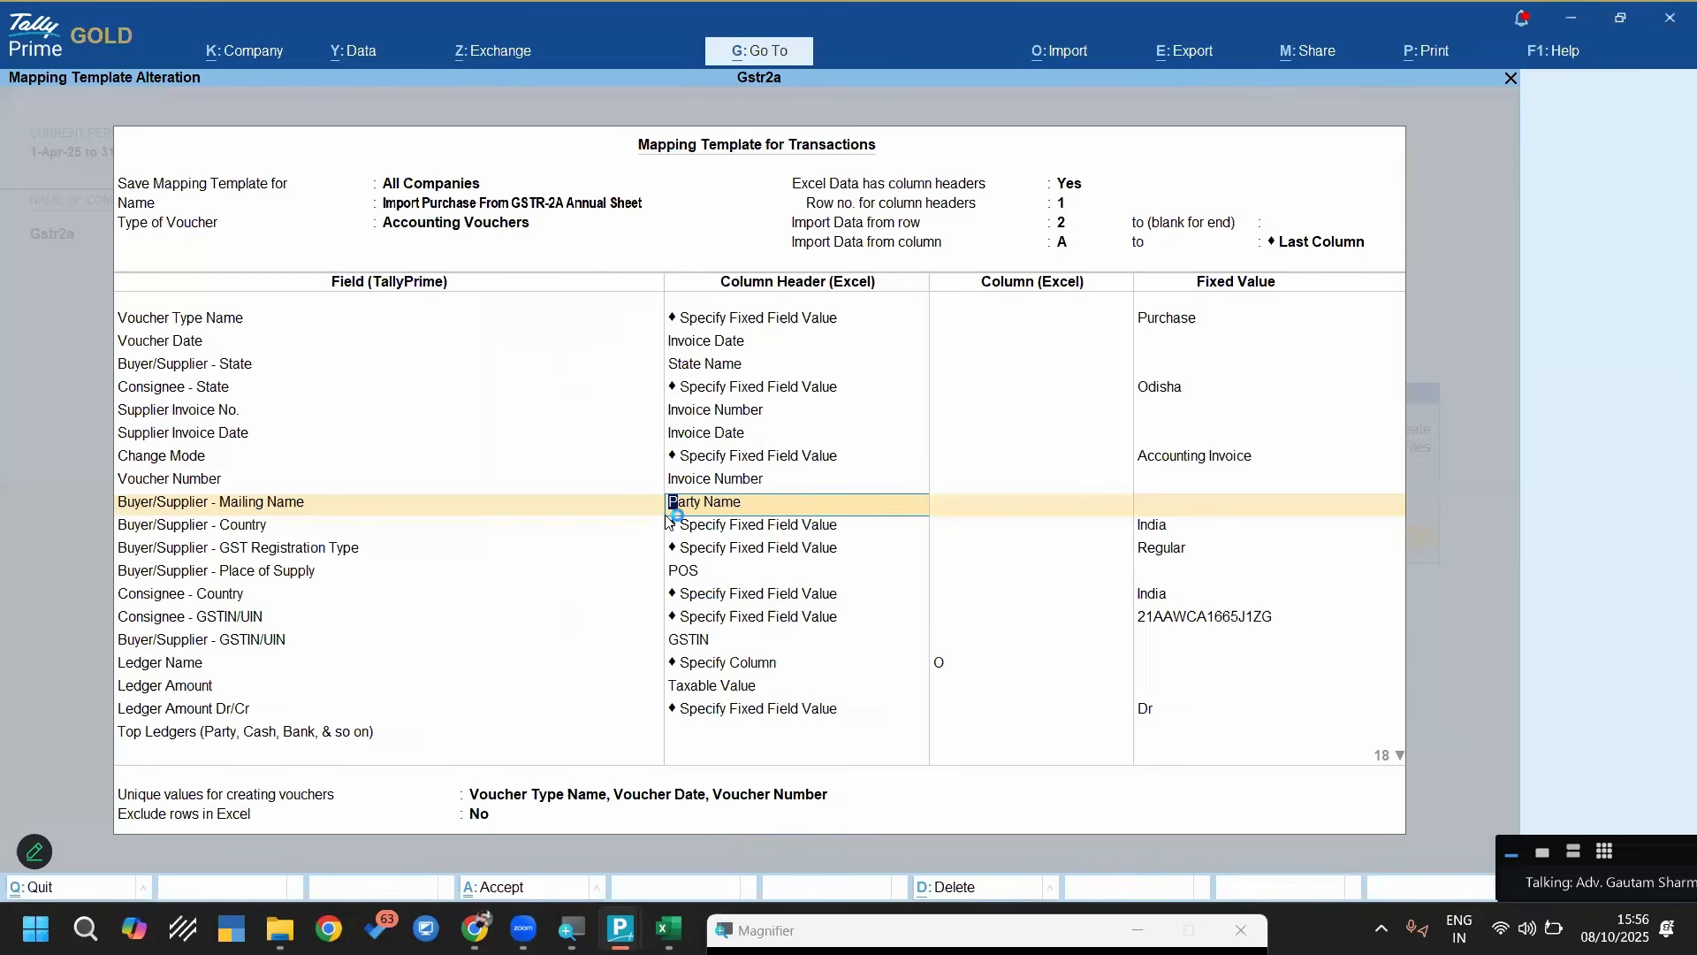
# Review the supplier mailing name mapping and the fixed values for supplier country and GST registration type
pyautogui.press('Return')
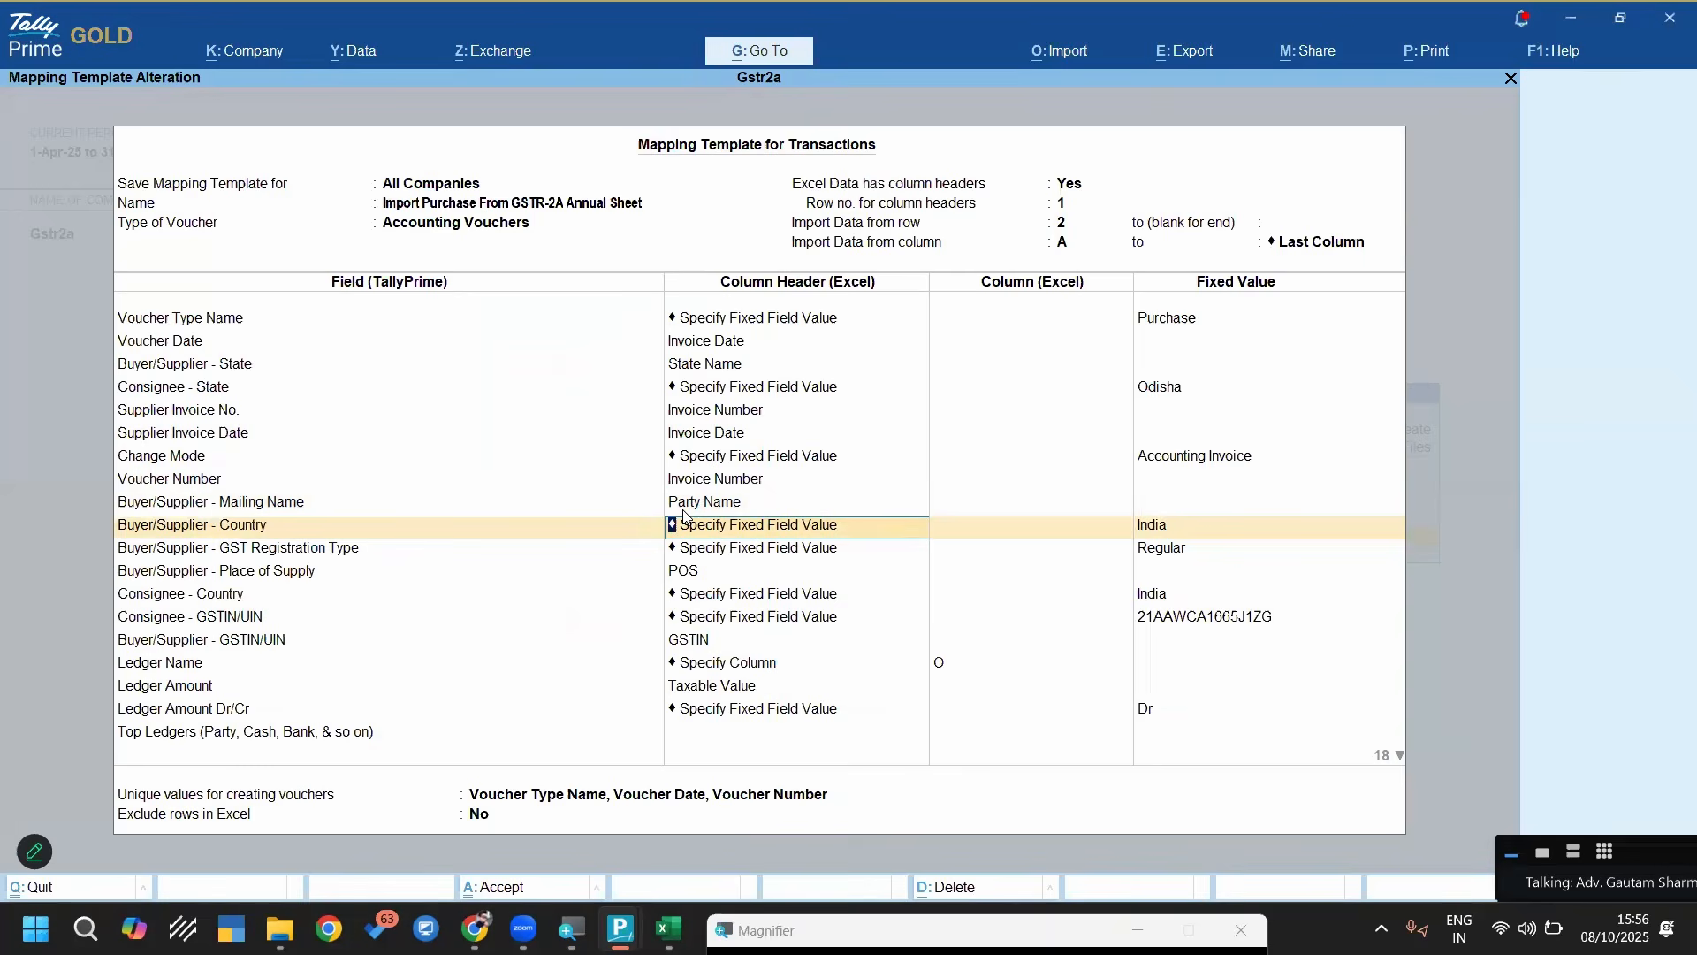
pyautogui.press('Return')
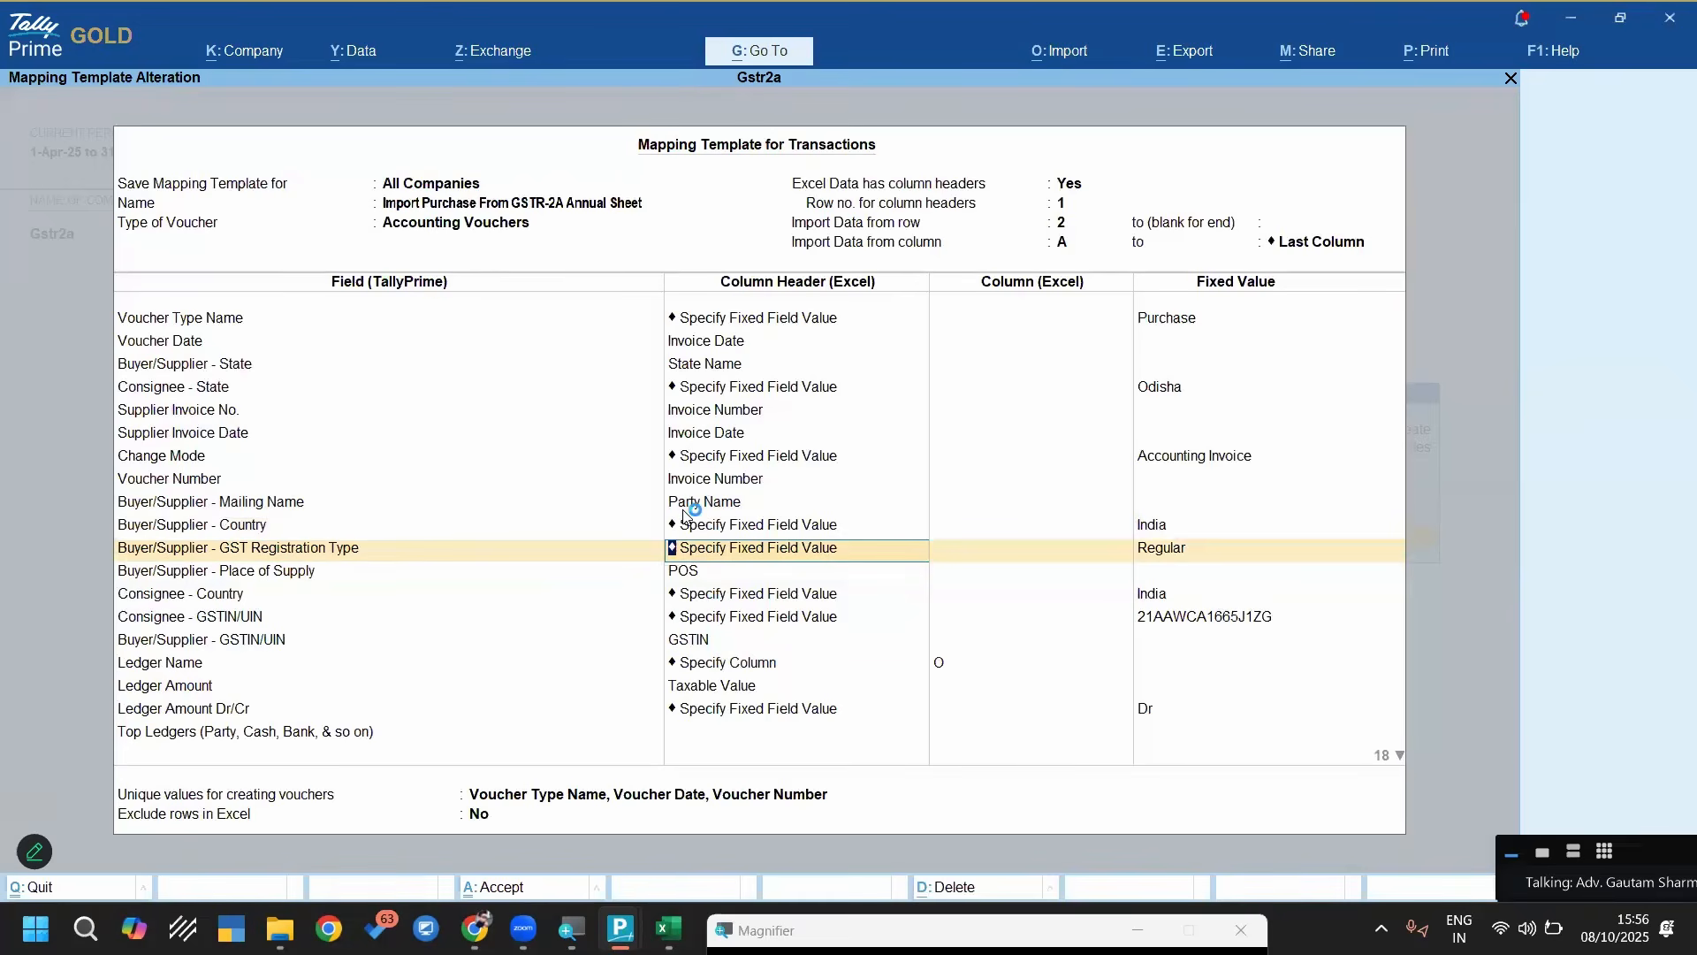
pyautogui.press('Return')
pyautogui.press('Return')
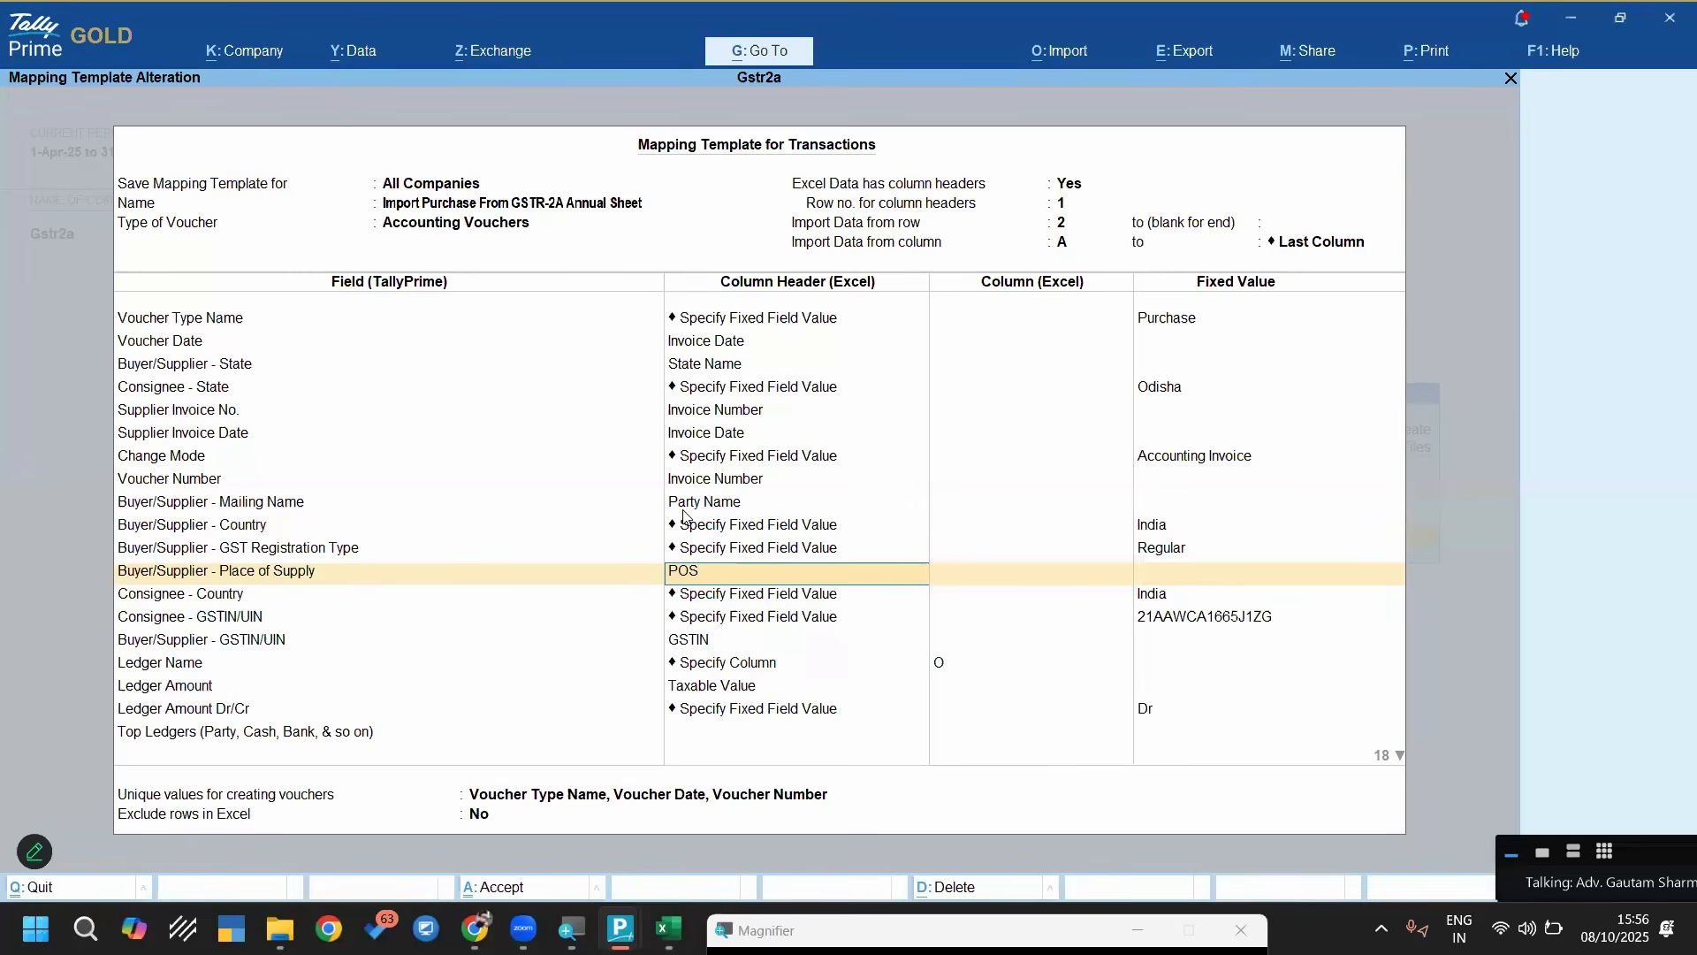
# Check the POS column in the Excel sheet against the supplier's Place of Supply mapping and move on to the consignee country in TallyPrime
pyautogui.hotkey('alt', 'Tab')
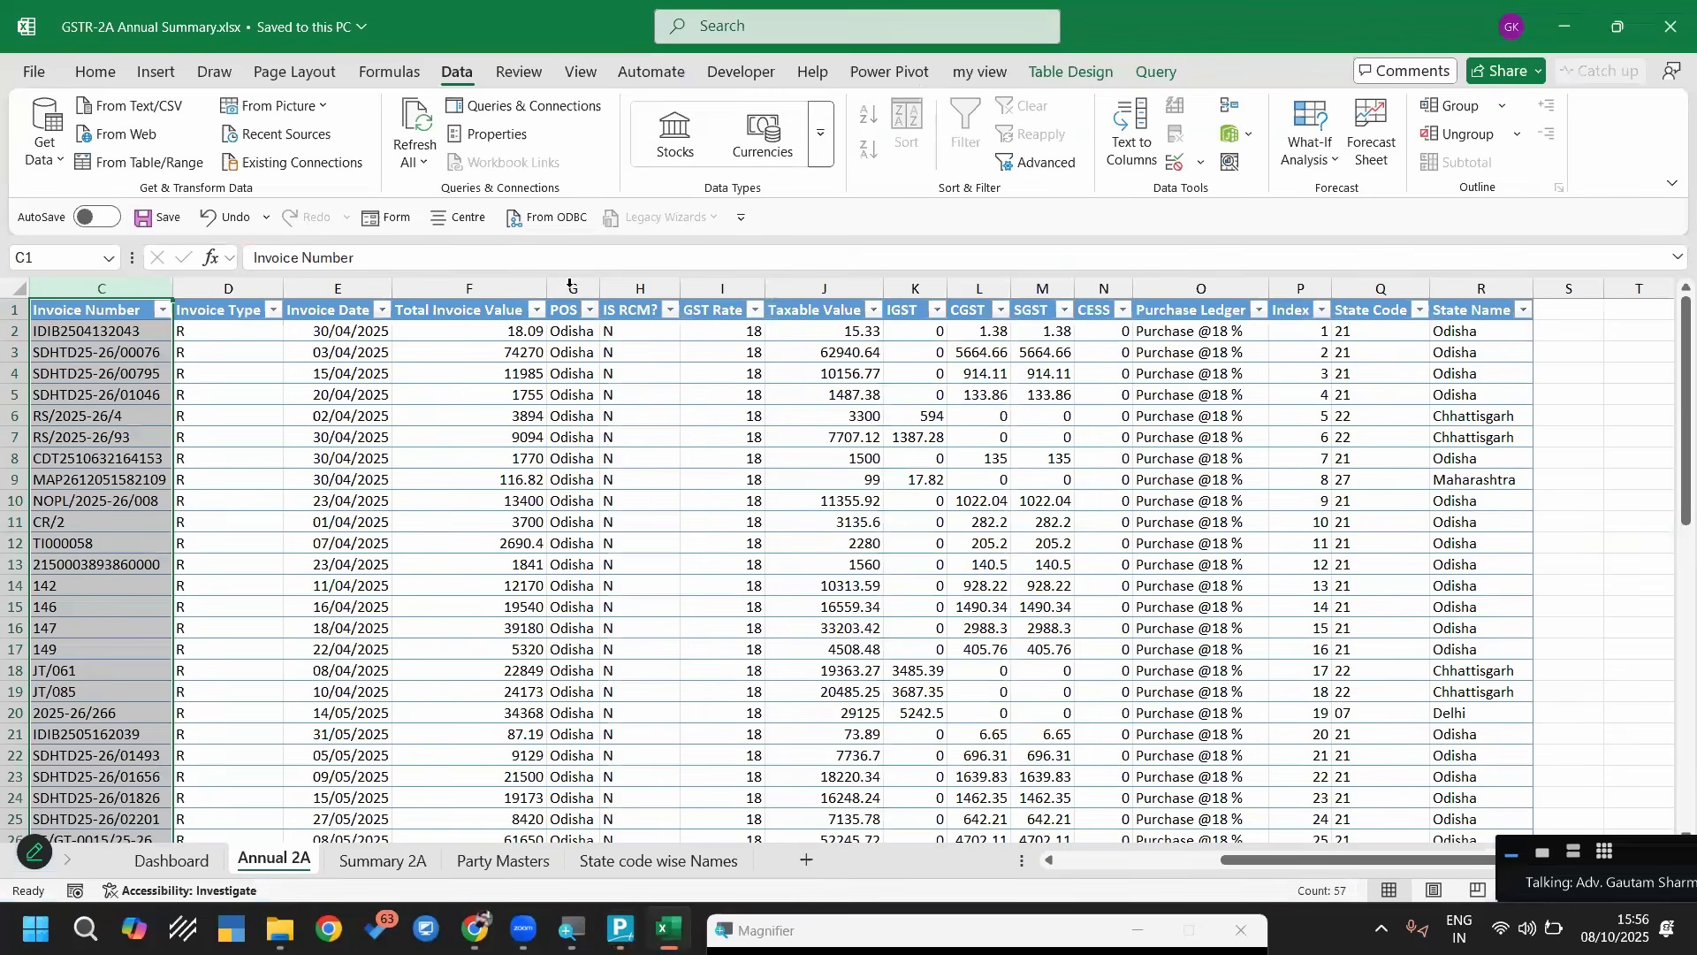
pyautogui.click(570, 284)
pyautogui.hotkey('alt', 'Tab')
pyautogui.press('Return')
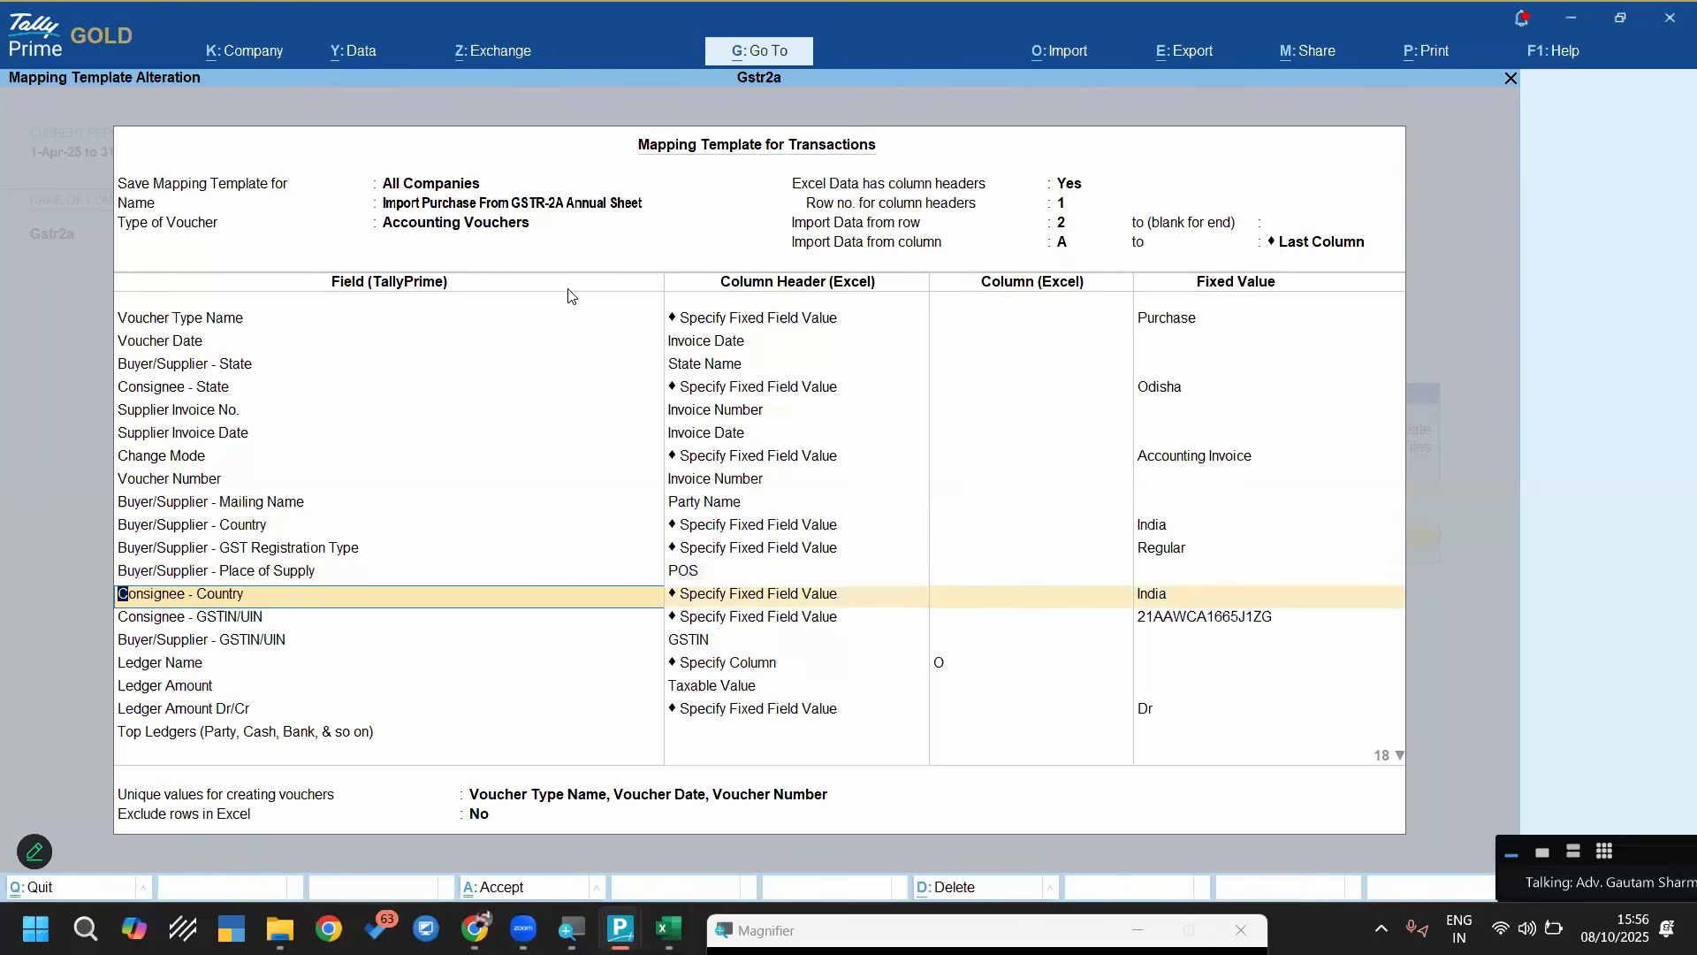
# Review the fixed values for the consignee country and consignee GSTIN/UIN in the mapping template
pyautogui.press('Return')
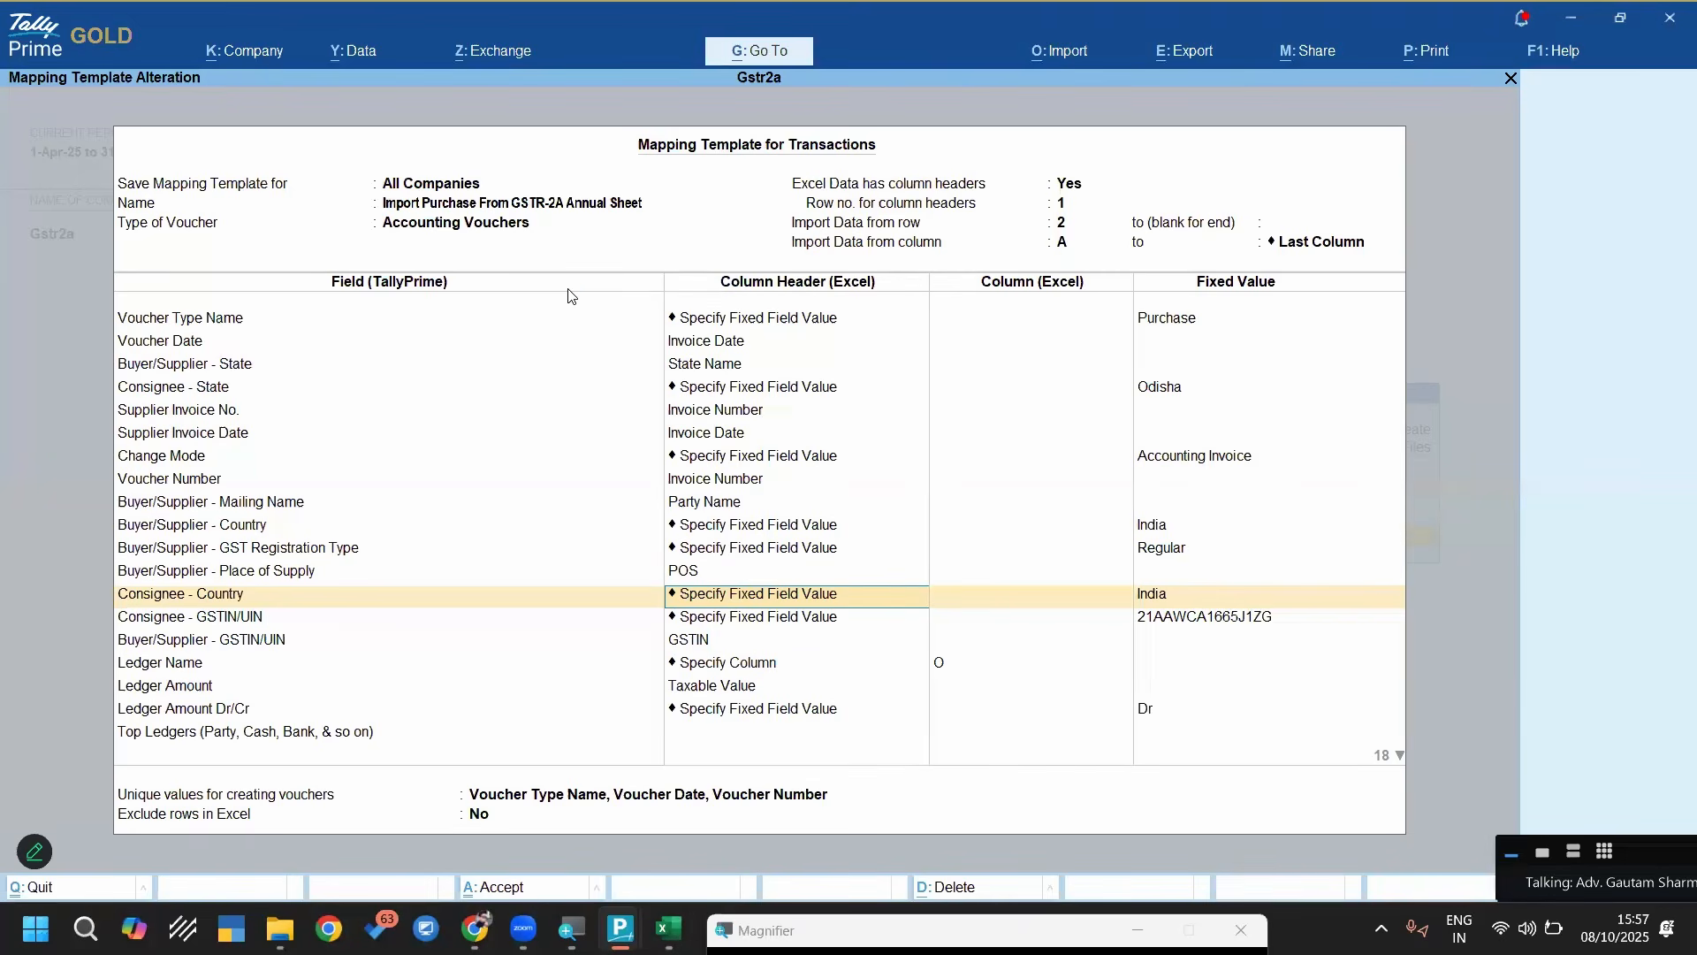
pyautogui.press('Return')
pyautogui.press('Return')
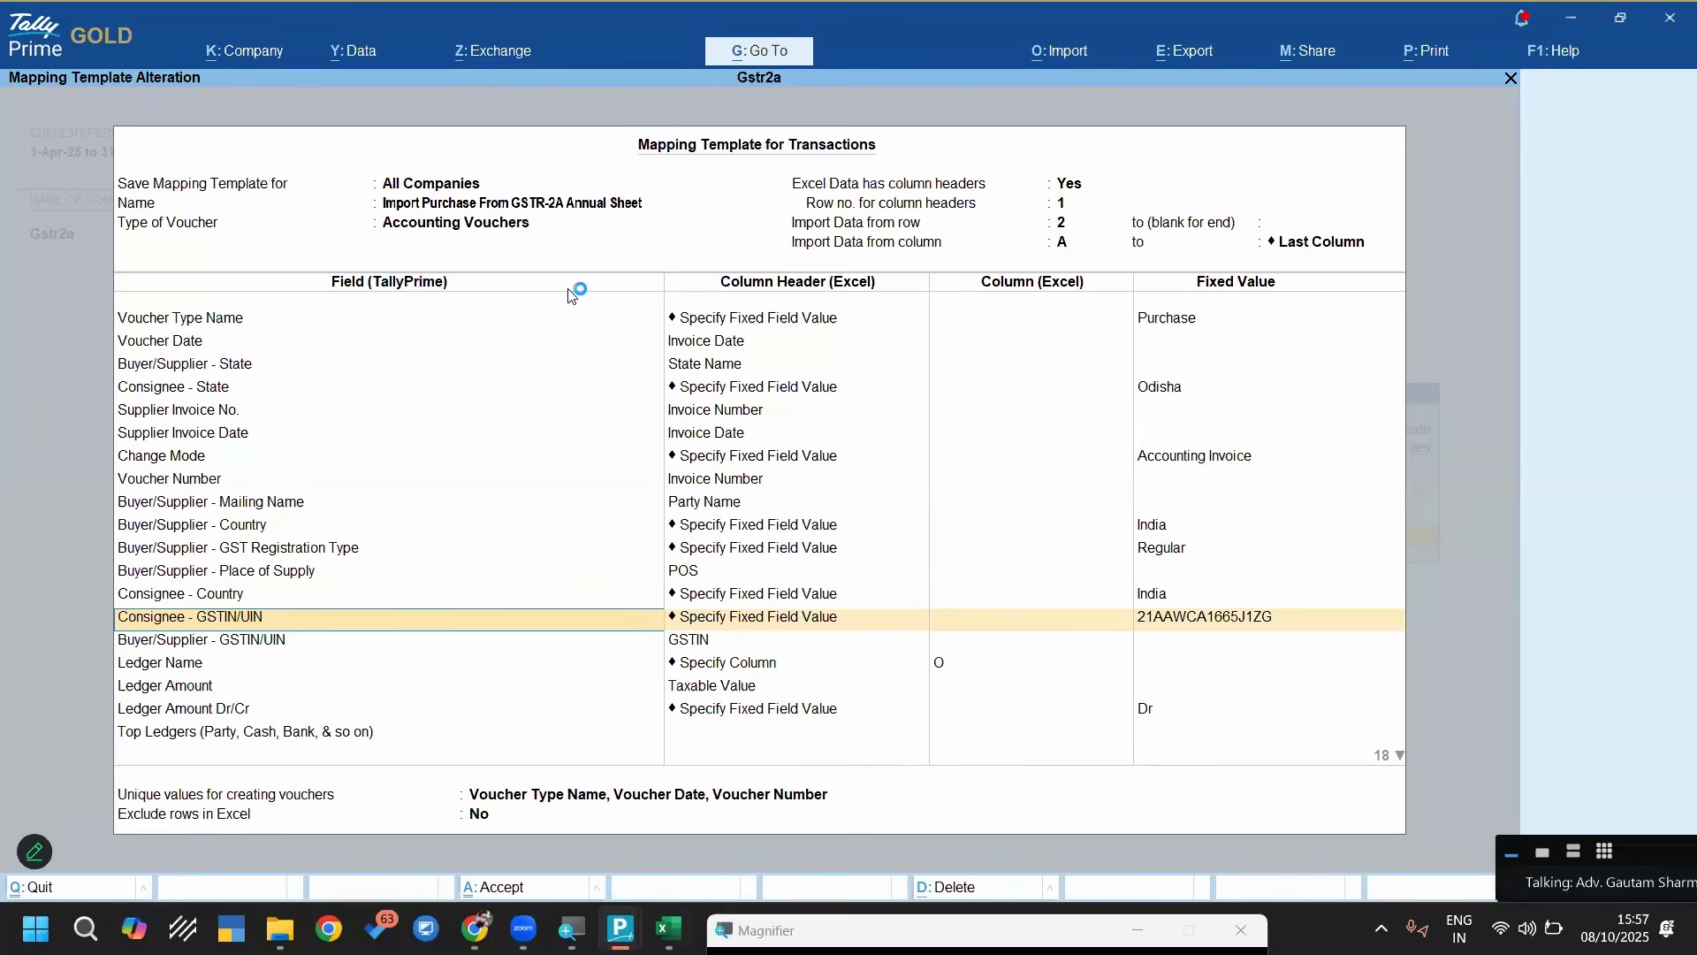
pyautogui.press('Return')
pyautogui.press('Return')
pyautogui.press('Return')
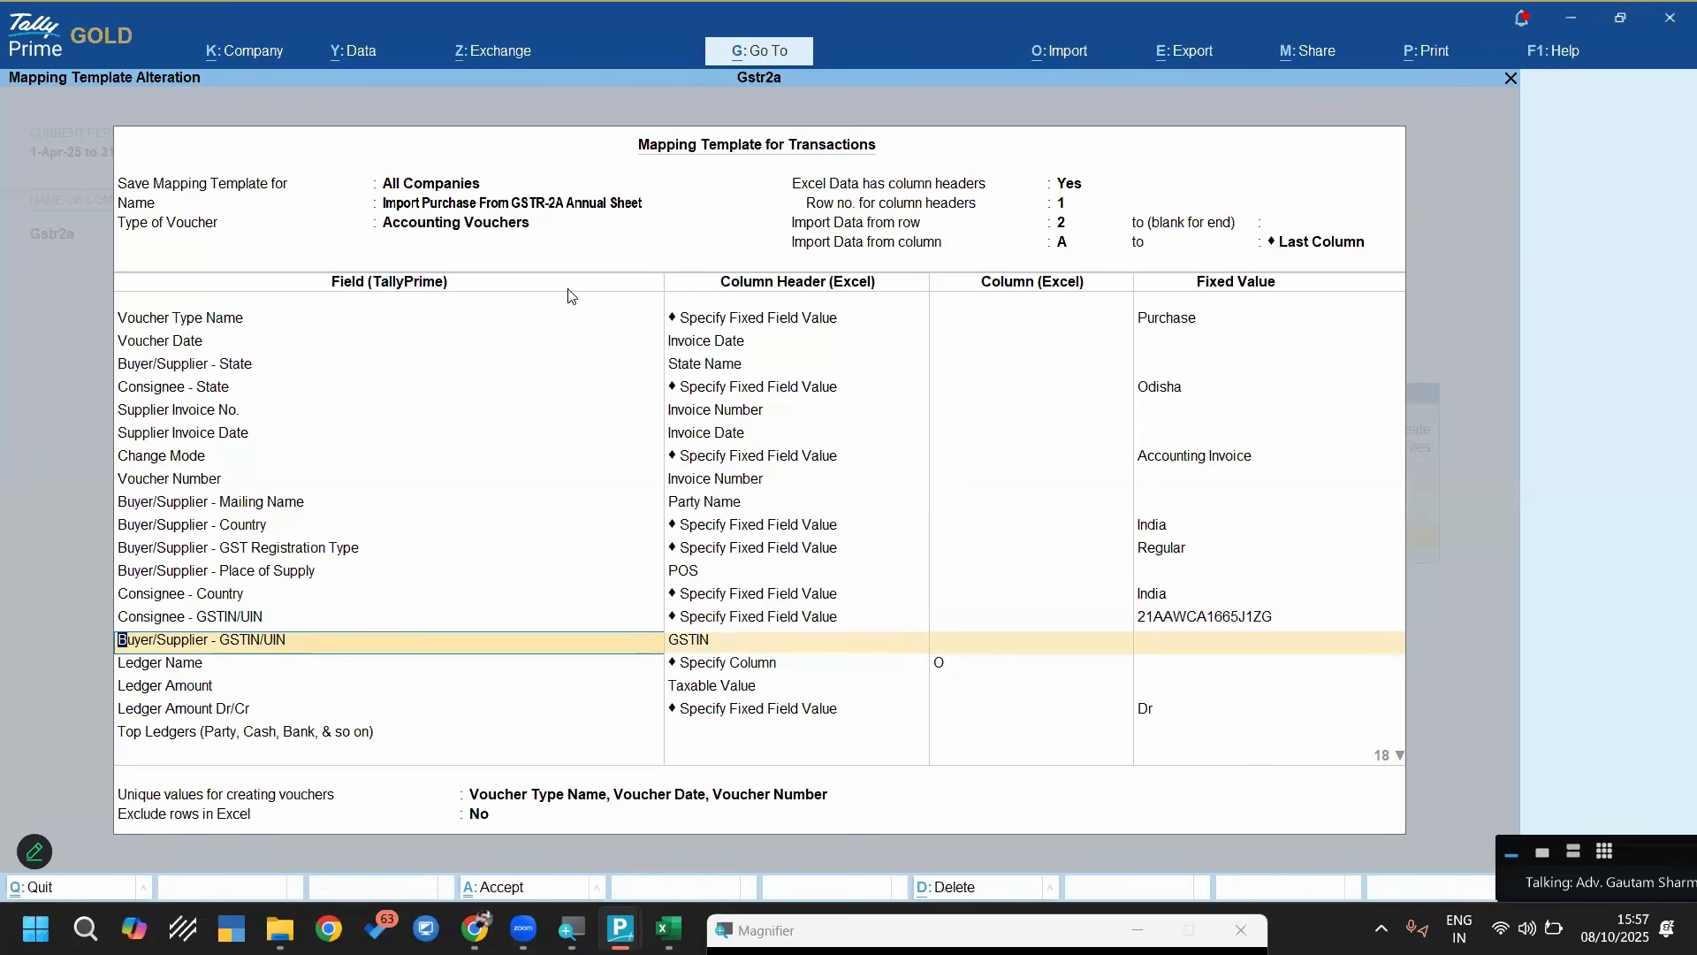
# Check the GSTIN column in the Excel sheet against the supplier's GSTIN/UIN mapping and return to the template
pyautogui.press('Return')
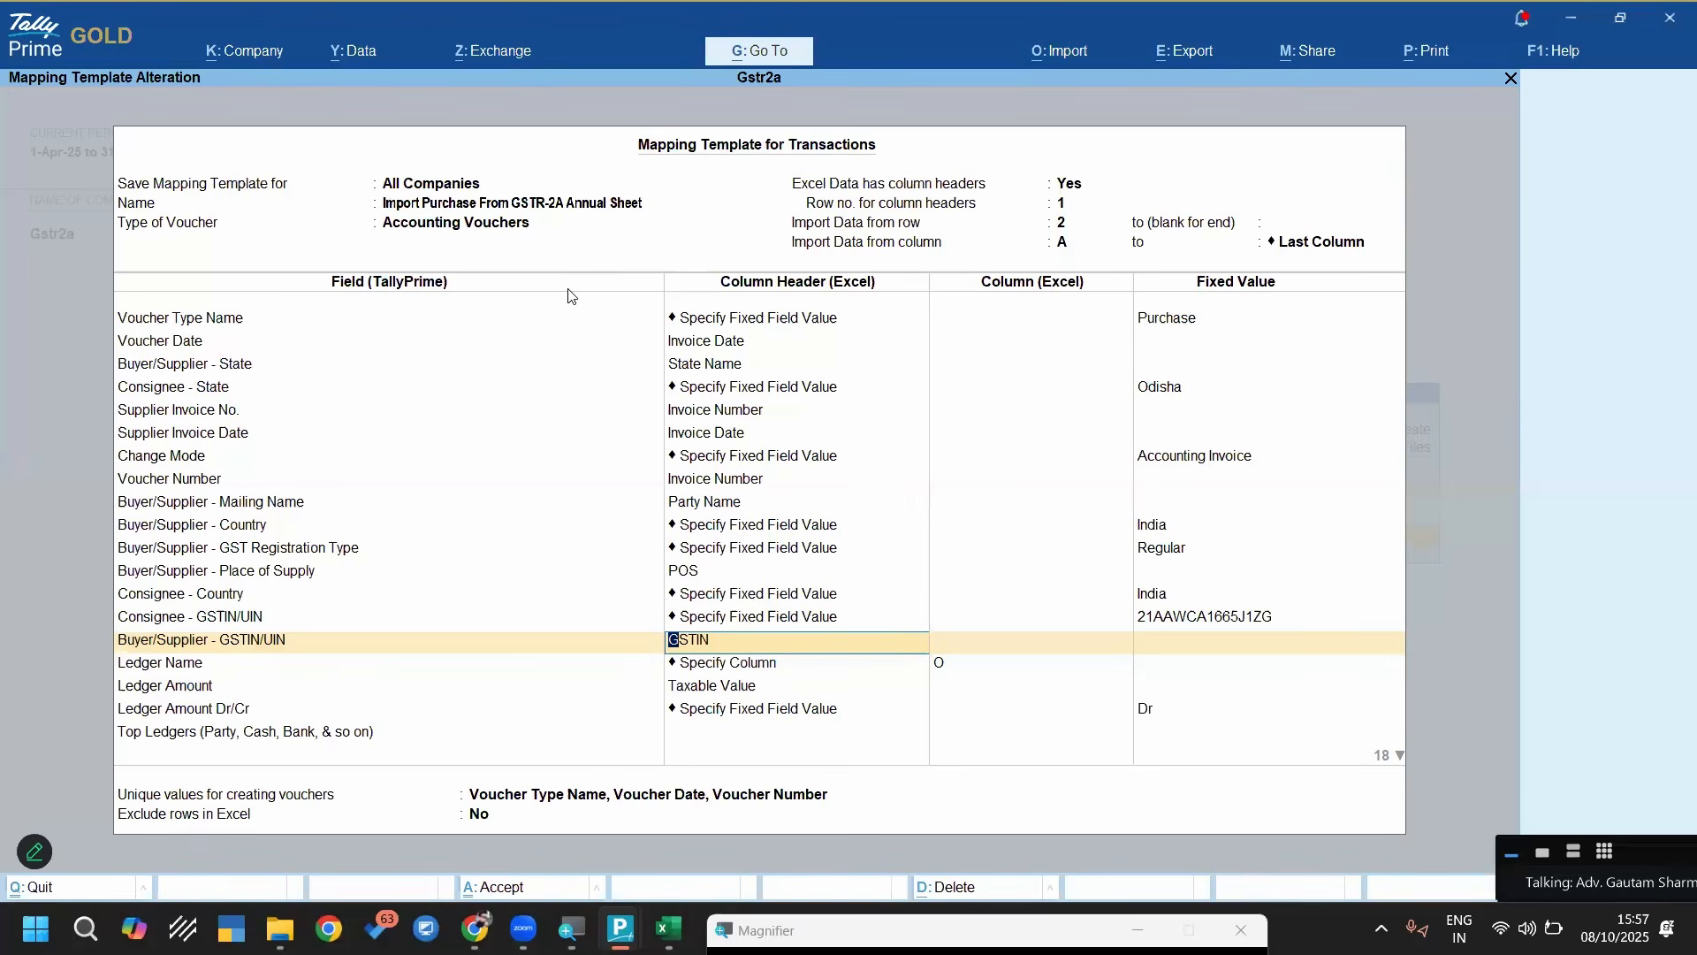
pyautogui.hotkey('alt', 'Tab')
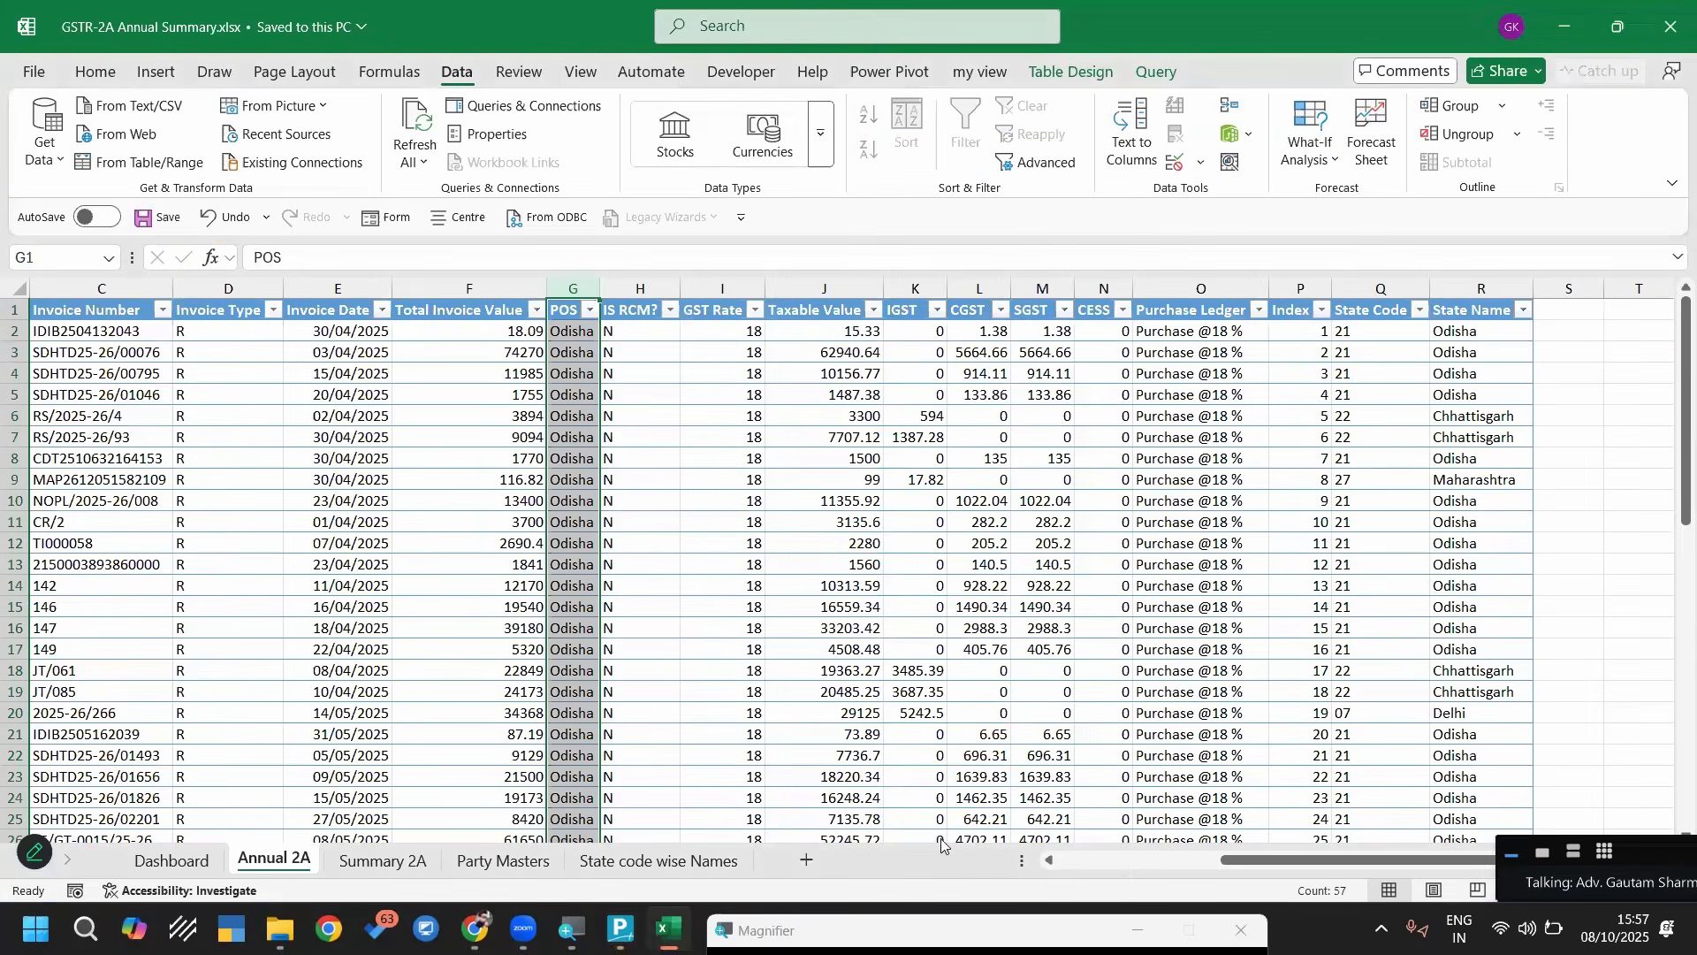
pyautogui.click(1067, 857)
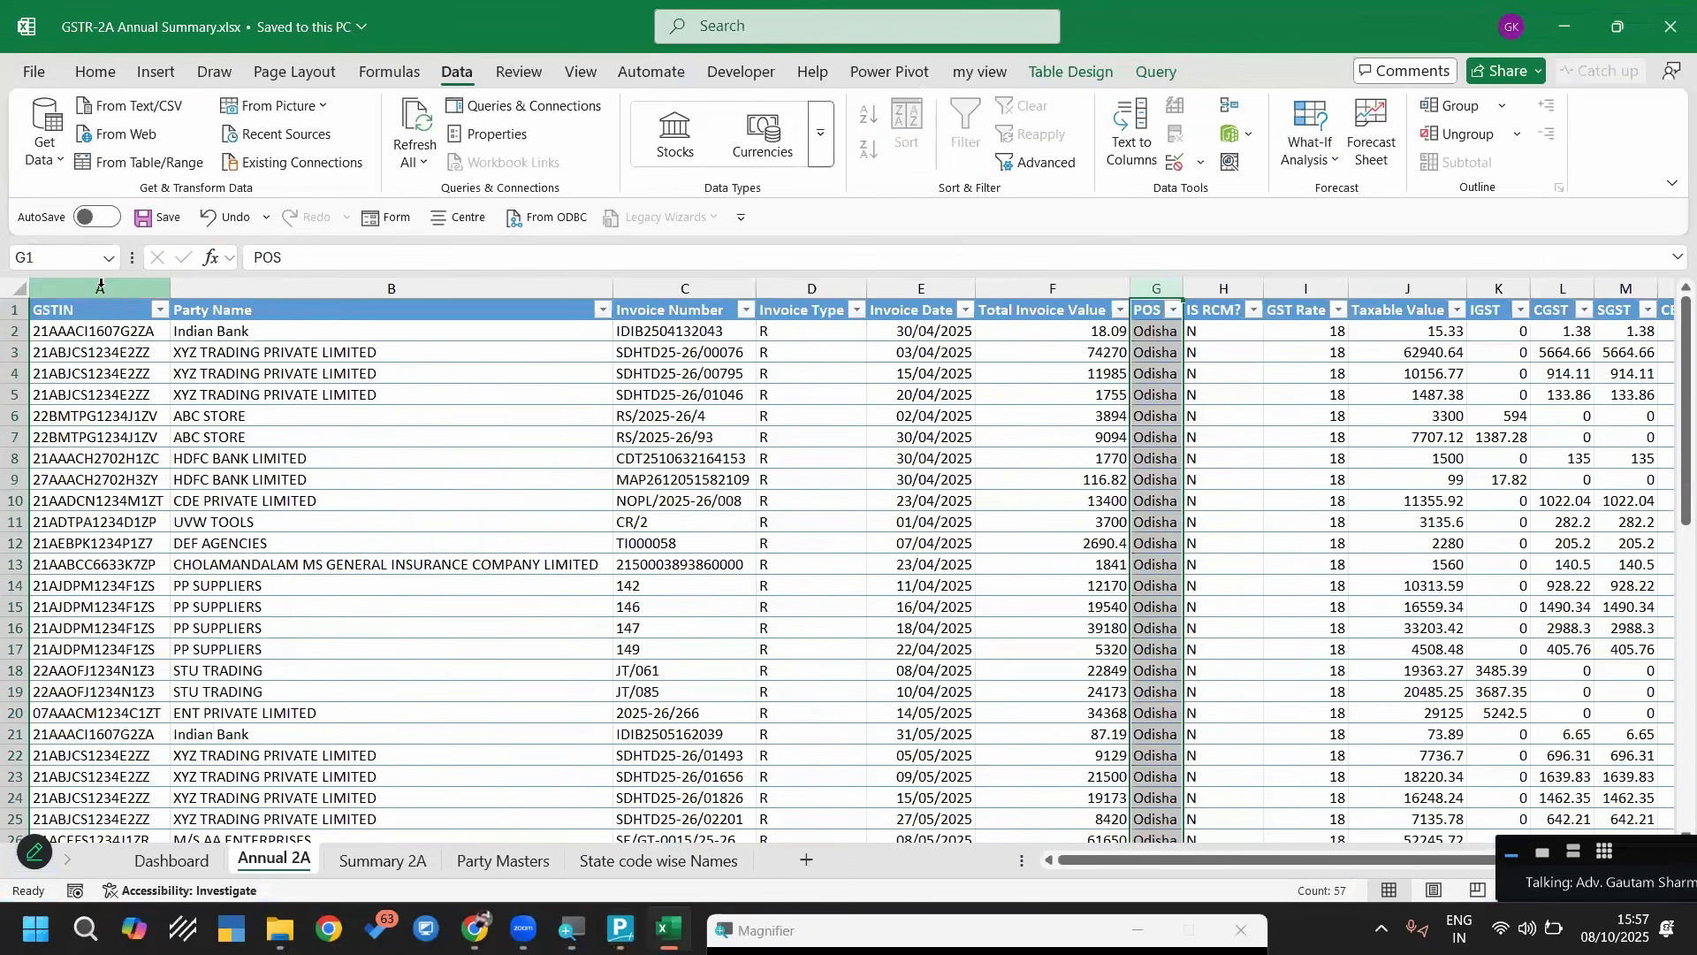
pyautogui.click(100, 286)
pyautogui.hotkey('alt', 'Tab')
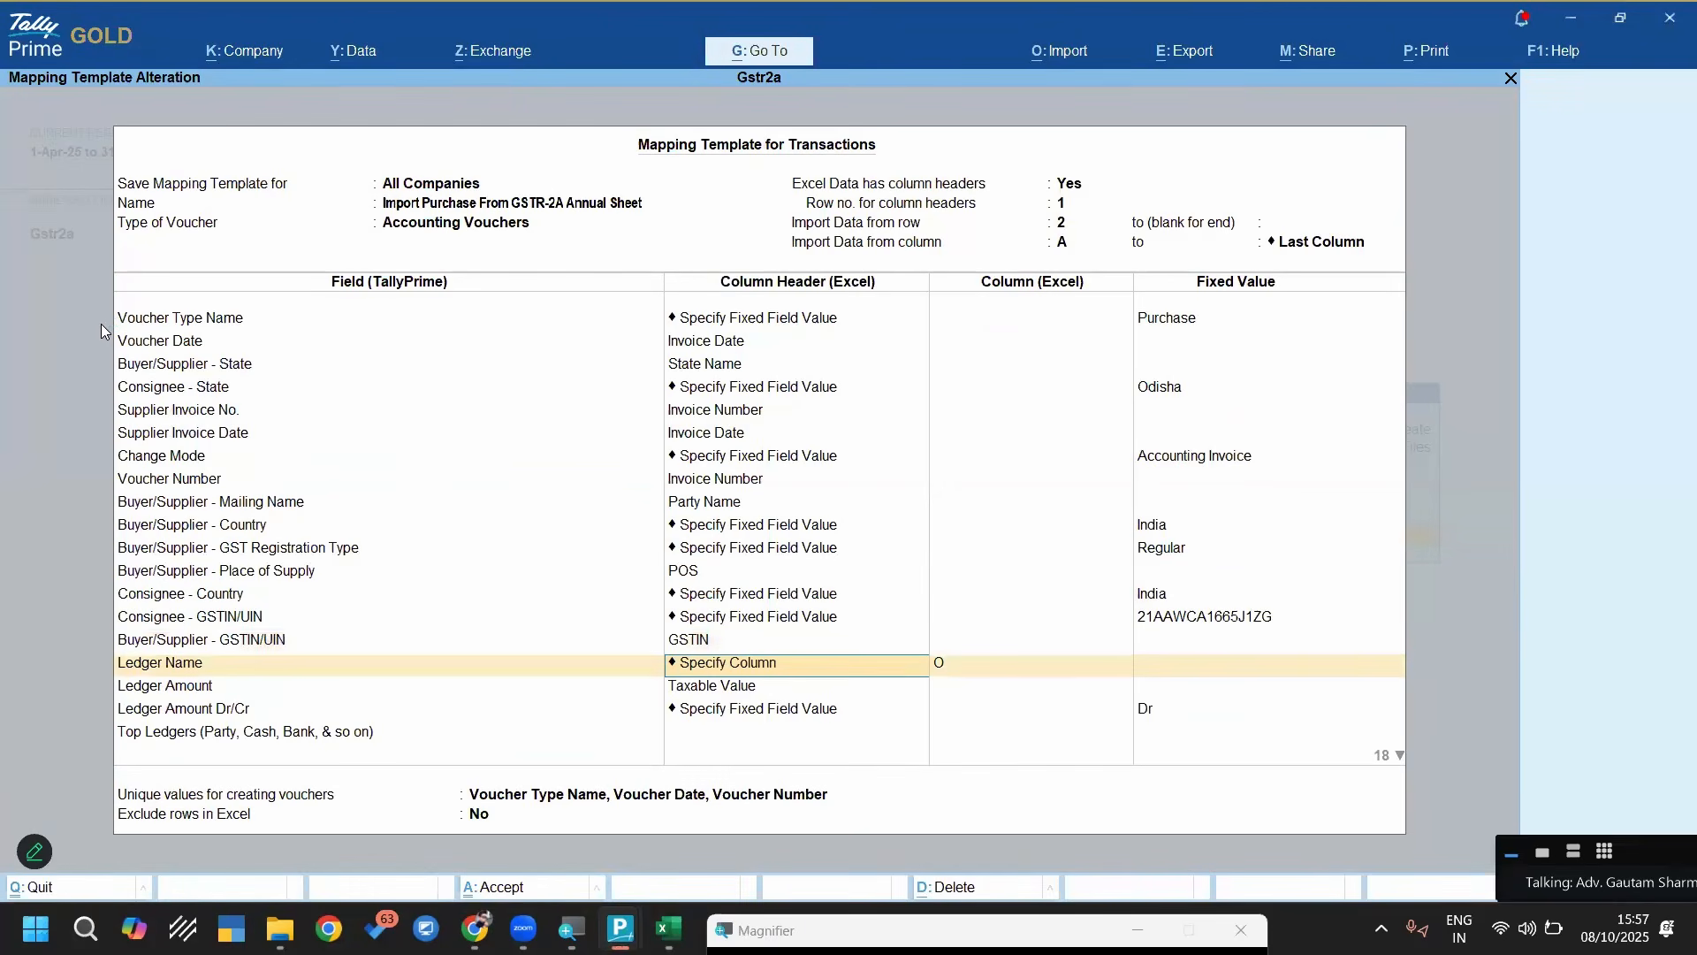
# Check the Purchase Ledger column in the Excel sheet and enter column O for the Ledger Name mapping
pyautogui.press('Return')
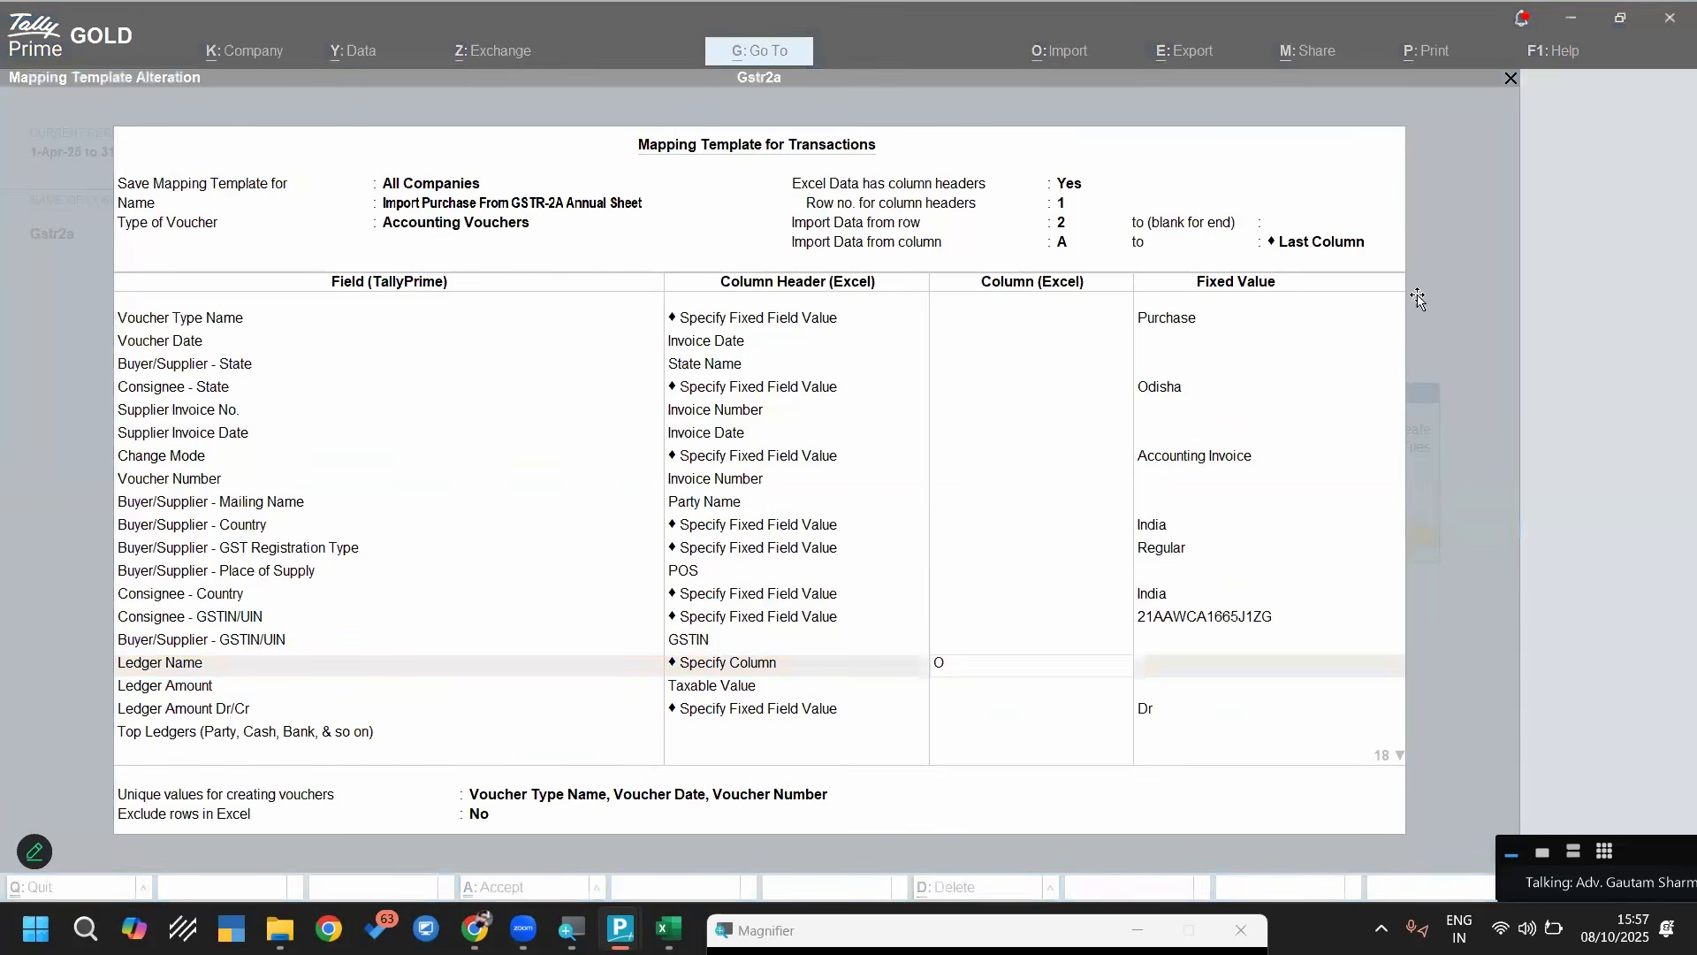
pyautogui.hotkey('alt', 'Tab')
pyautogui.click(1530, 330)
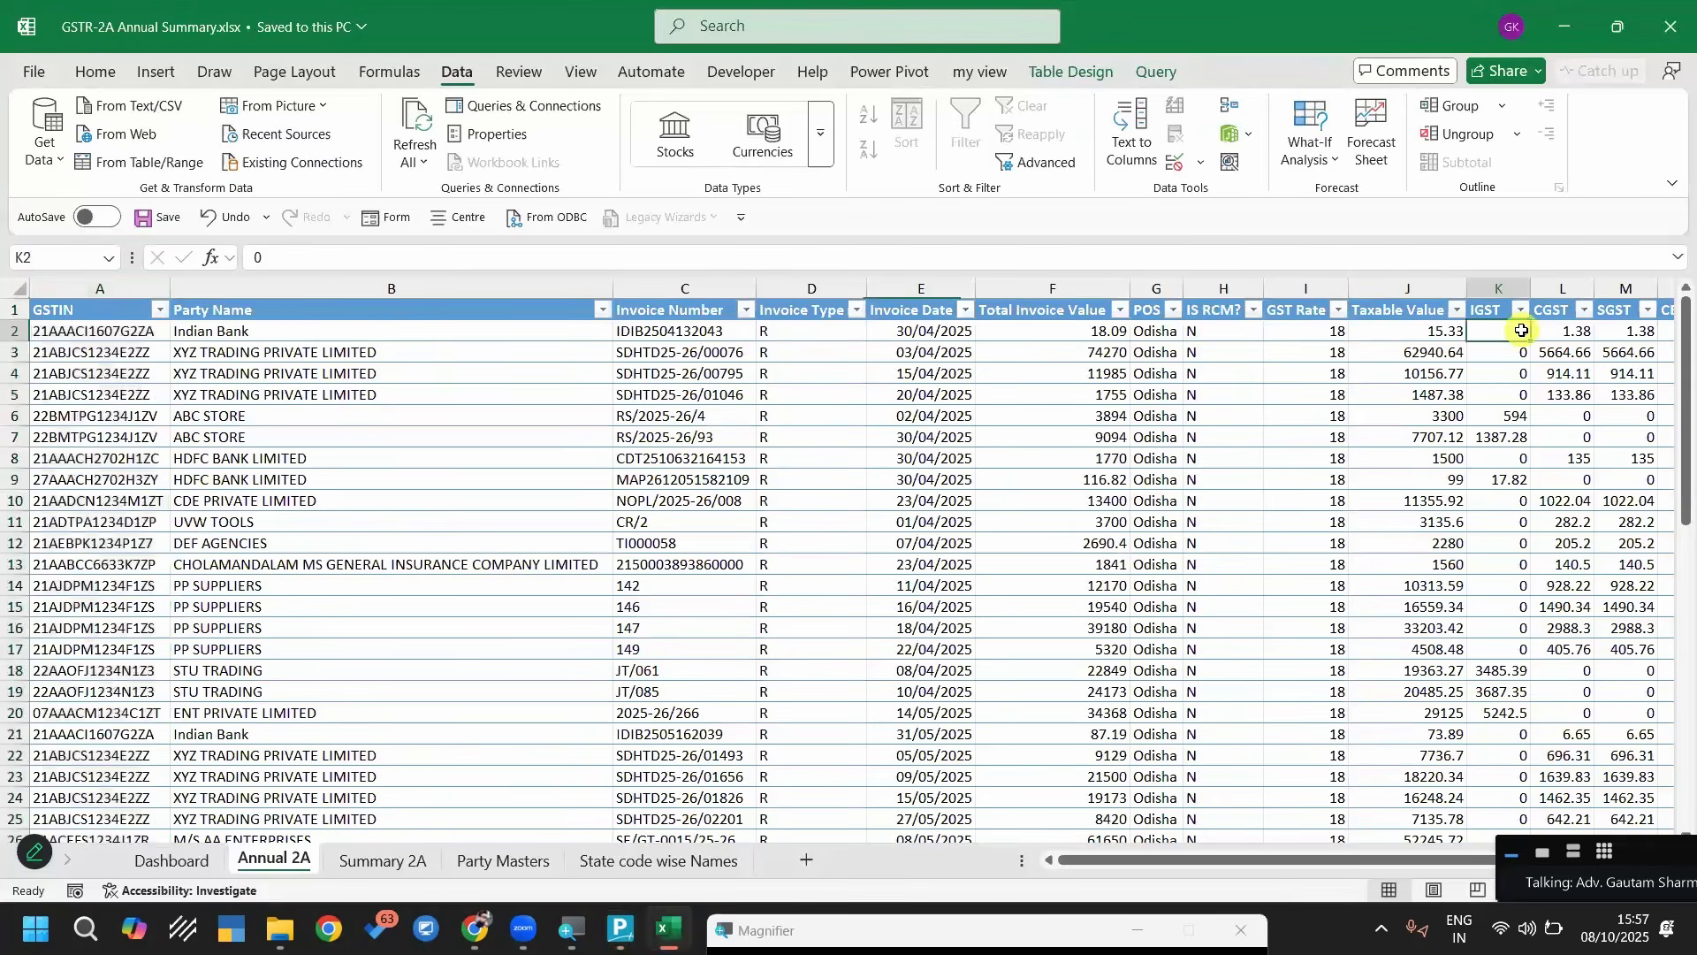
pyautogui.press('Right')
pyautogui.press('Right')
pyautogui.press('Right')
pyautogui.press('Right')
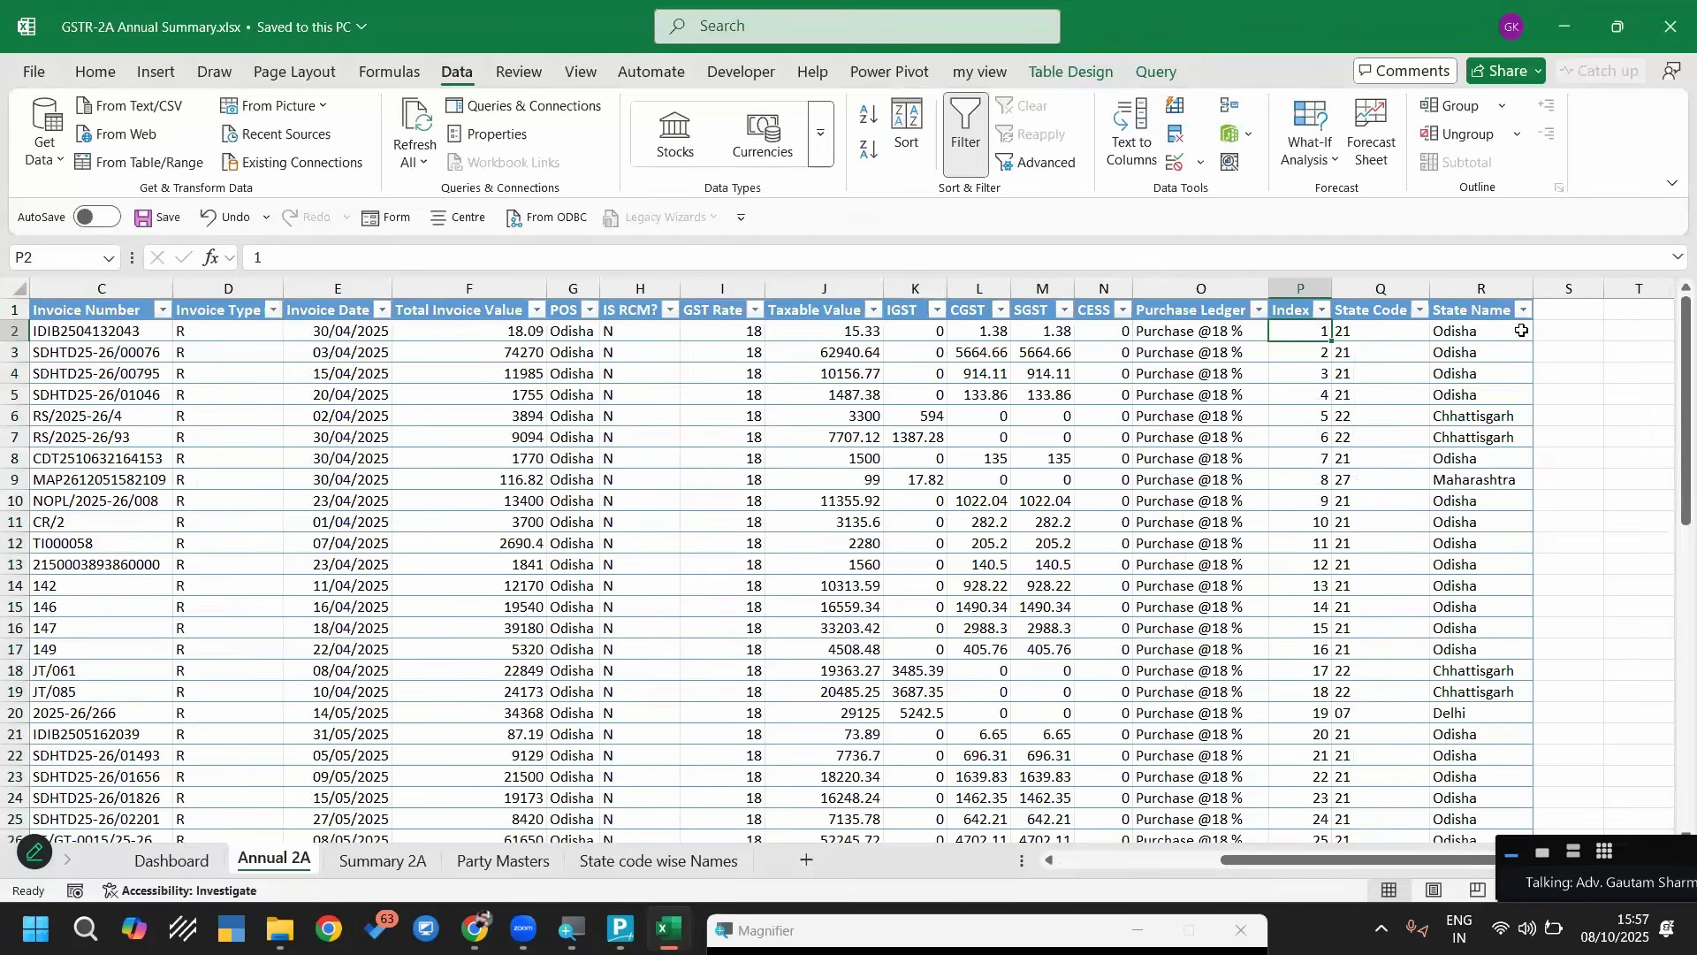
pyautogui.click(1240, 286)
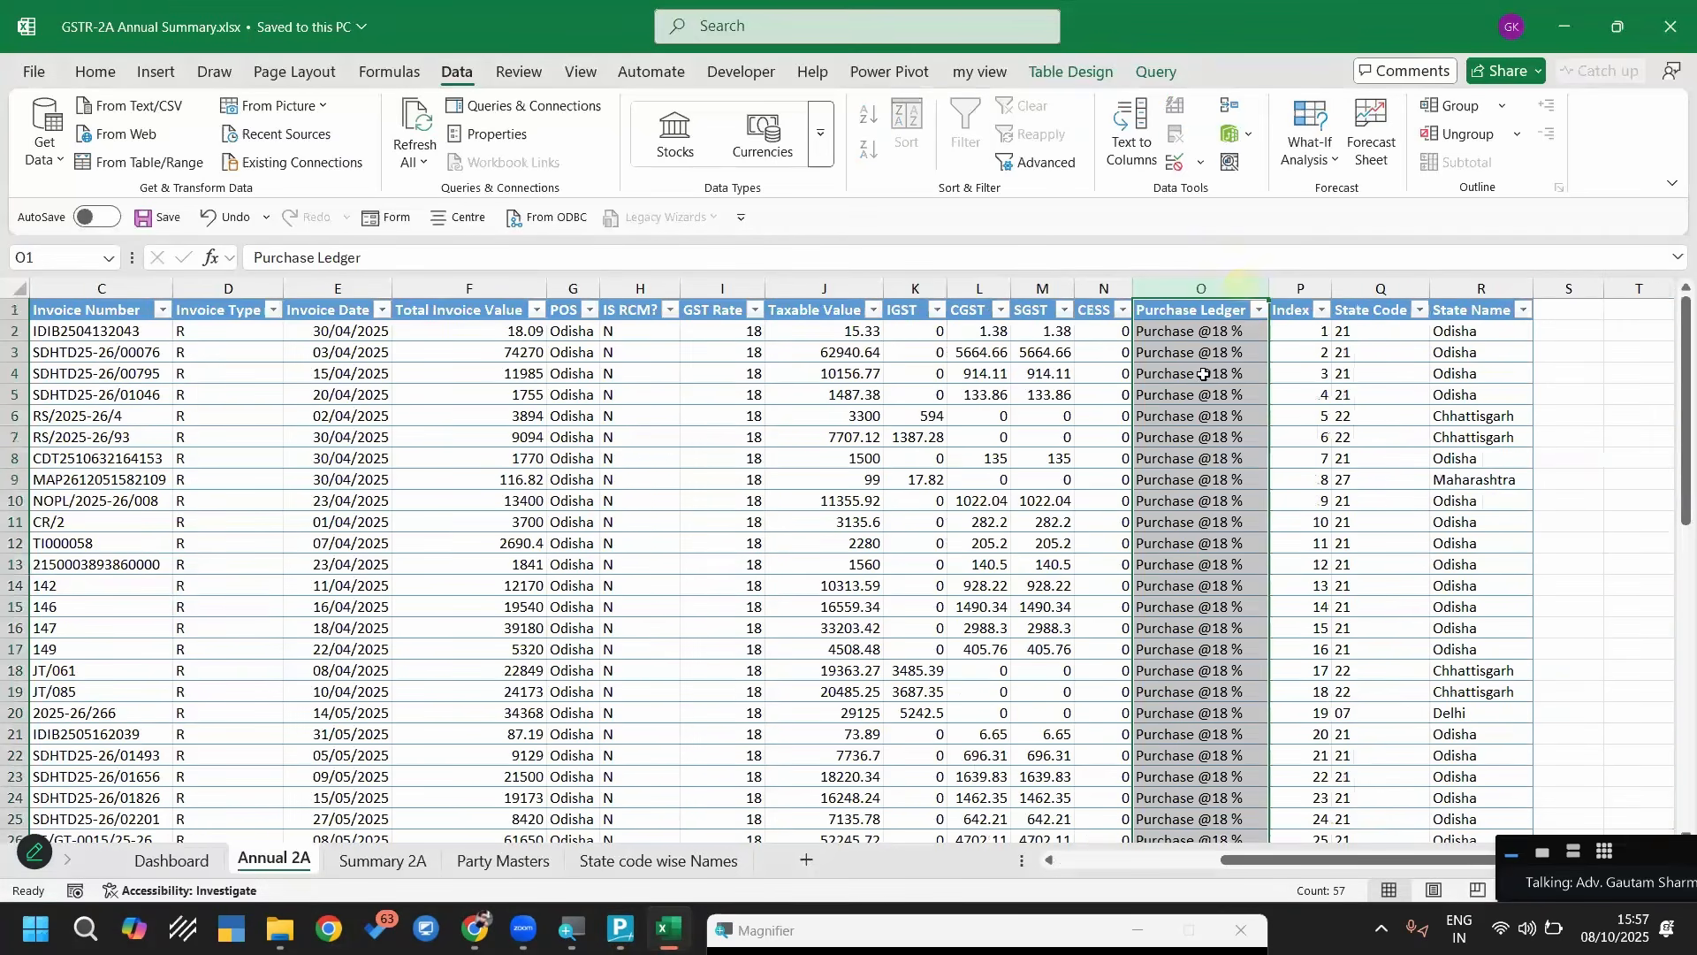
pyautogui.hotkey('alt', 'Tab')
pyautogui.write('O')
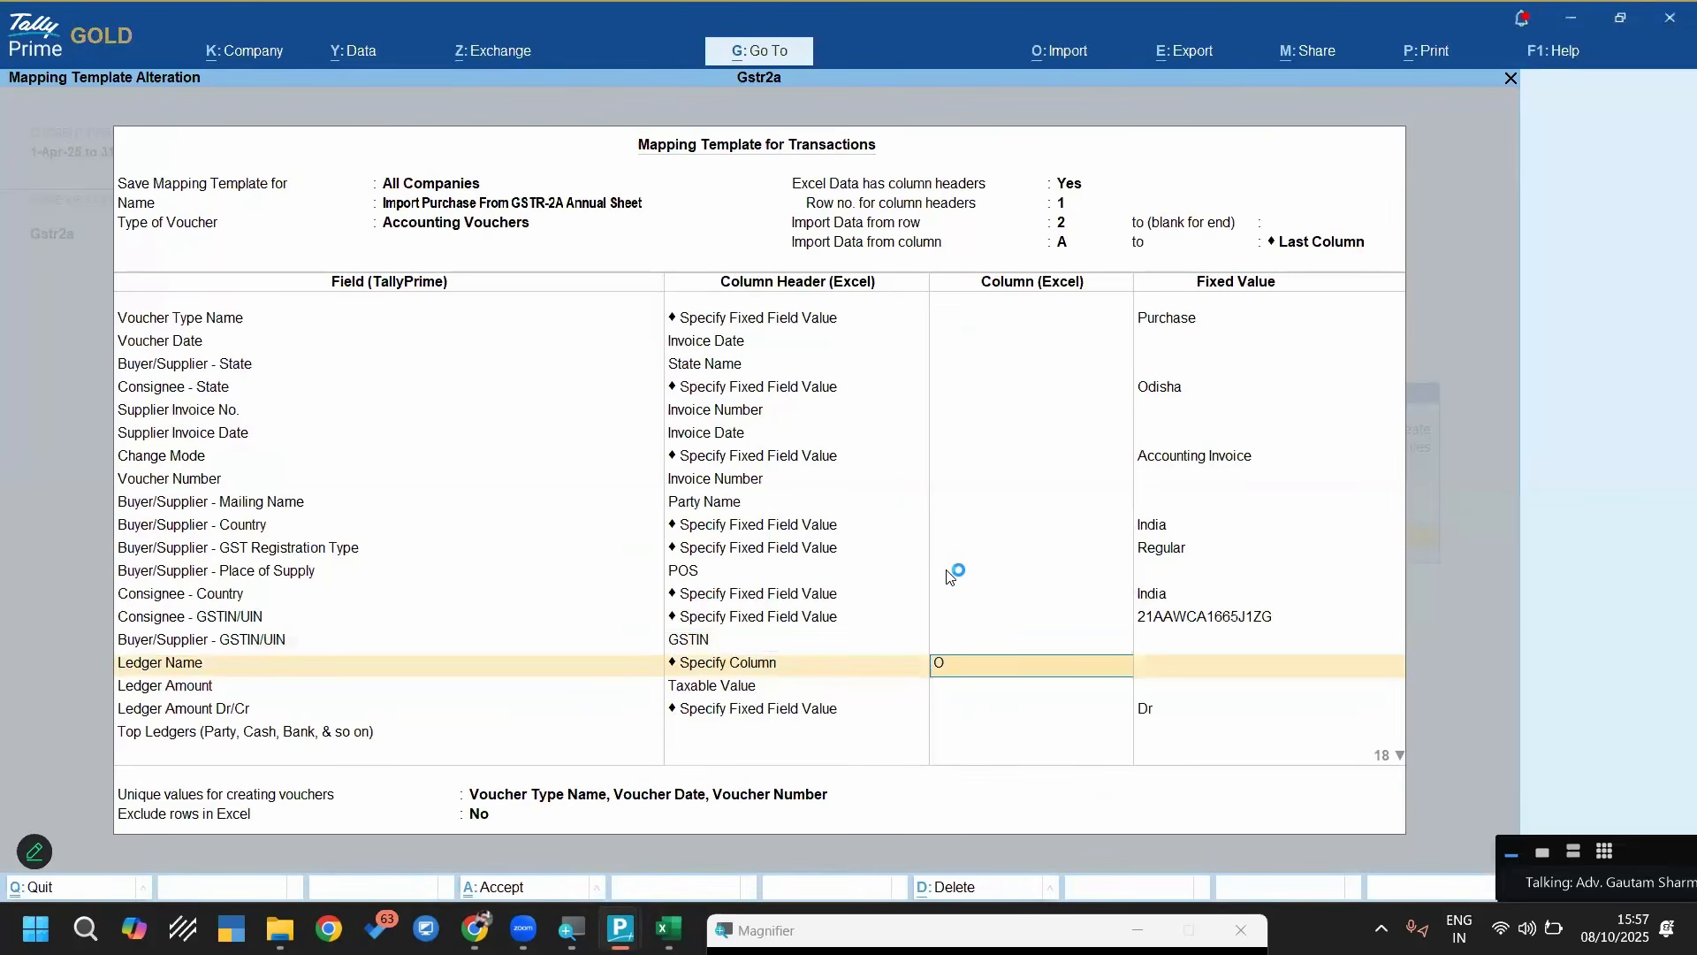
pyautogui.press('Return')
pyautogui.press('Return')
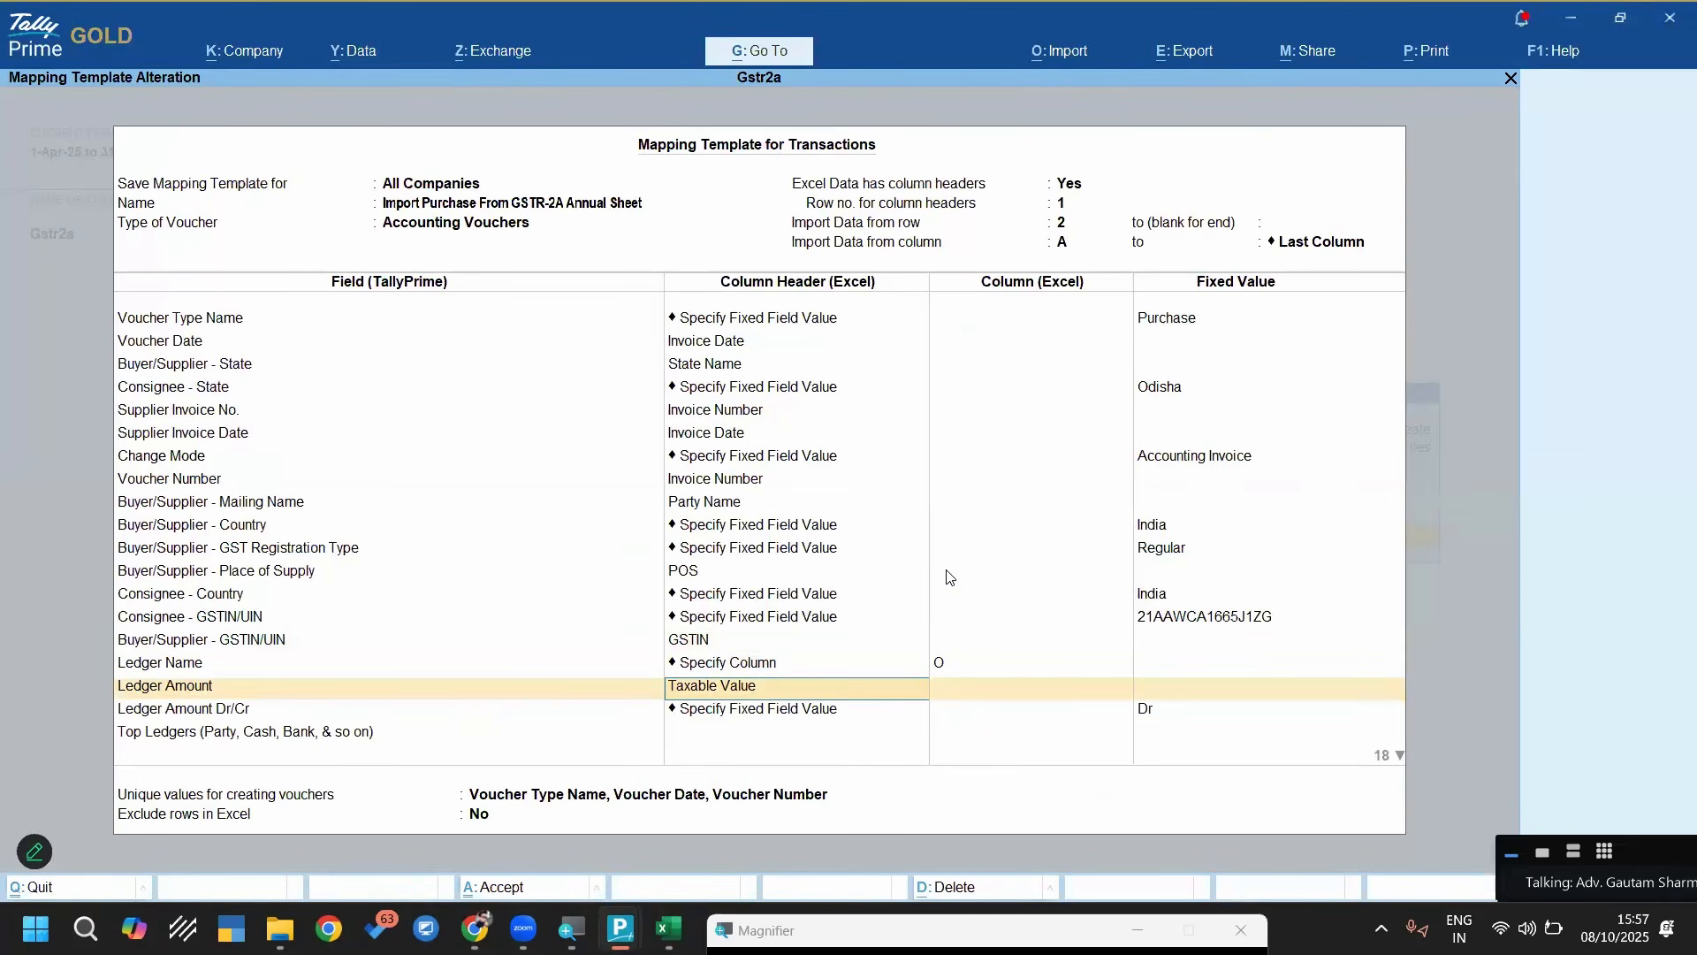
# Review the purchase ledger's amount mapping and its fixed Dr/Cr value
pyautogui.press('Return')
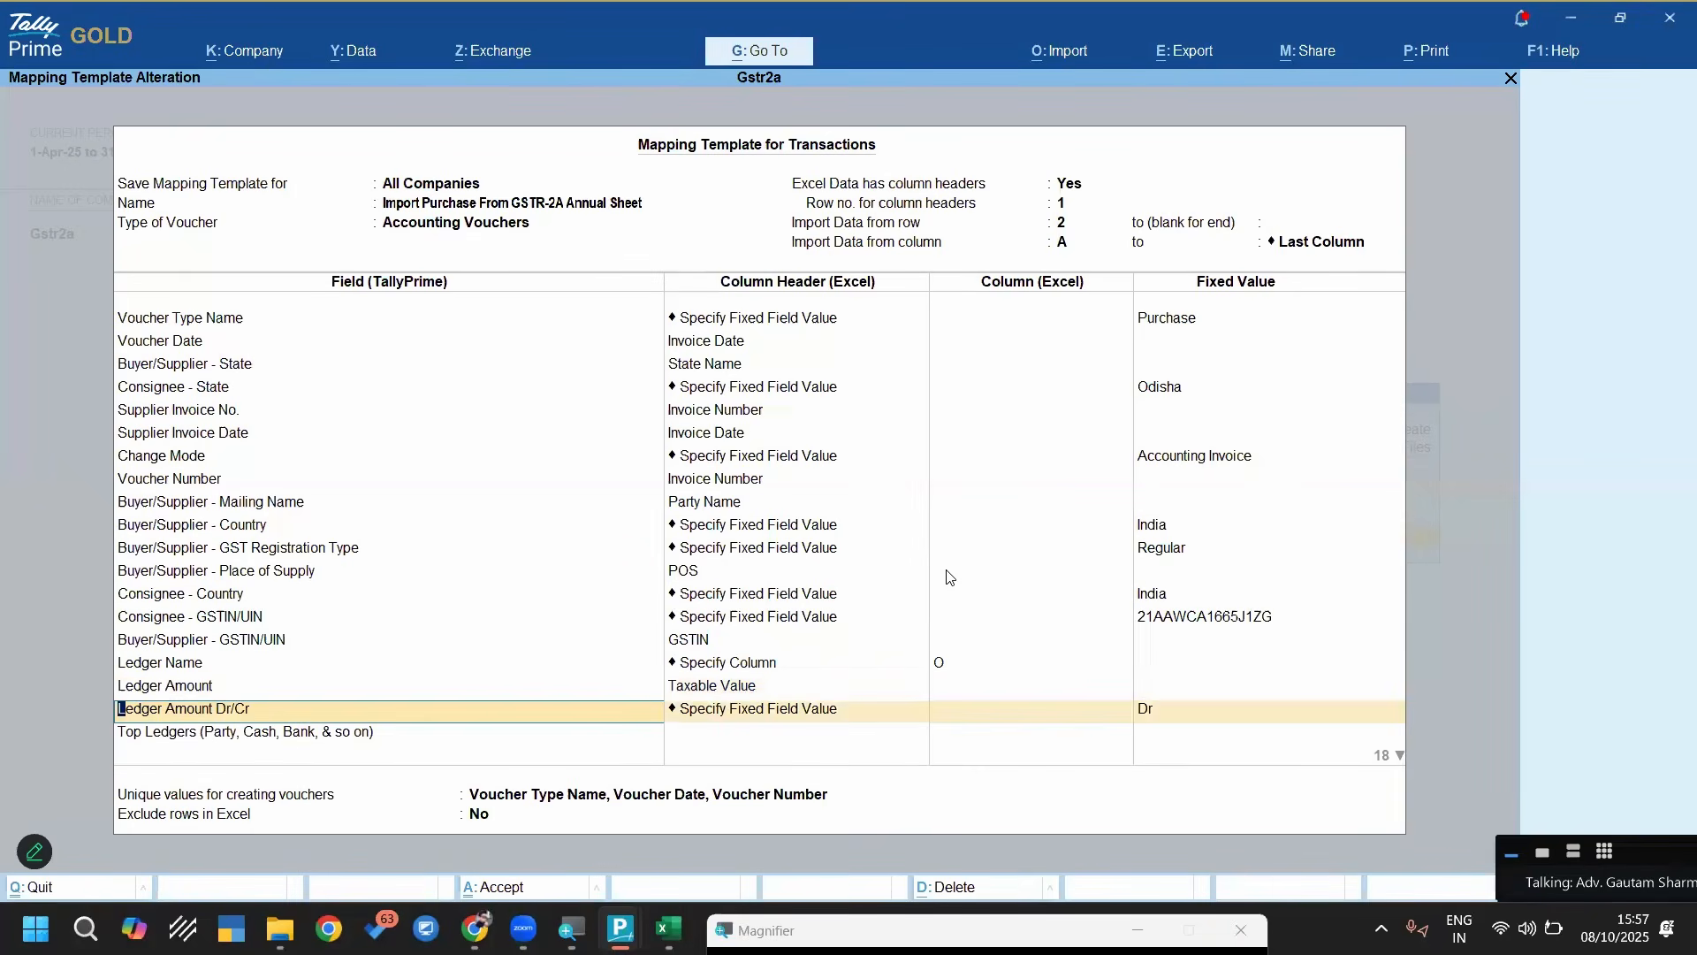
pyautogui.press('Return')
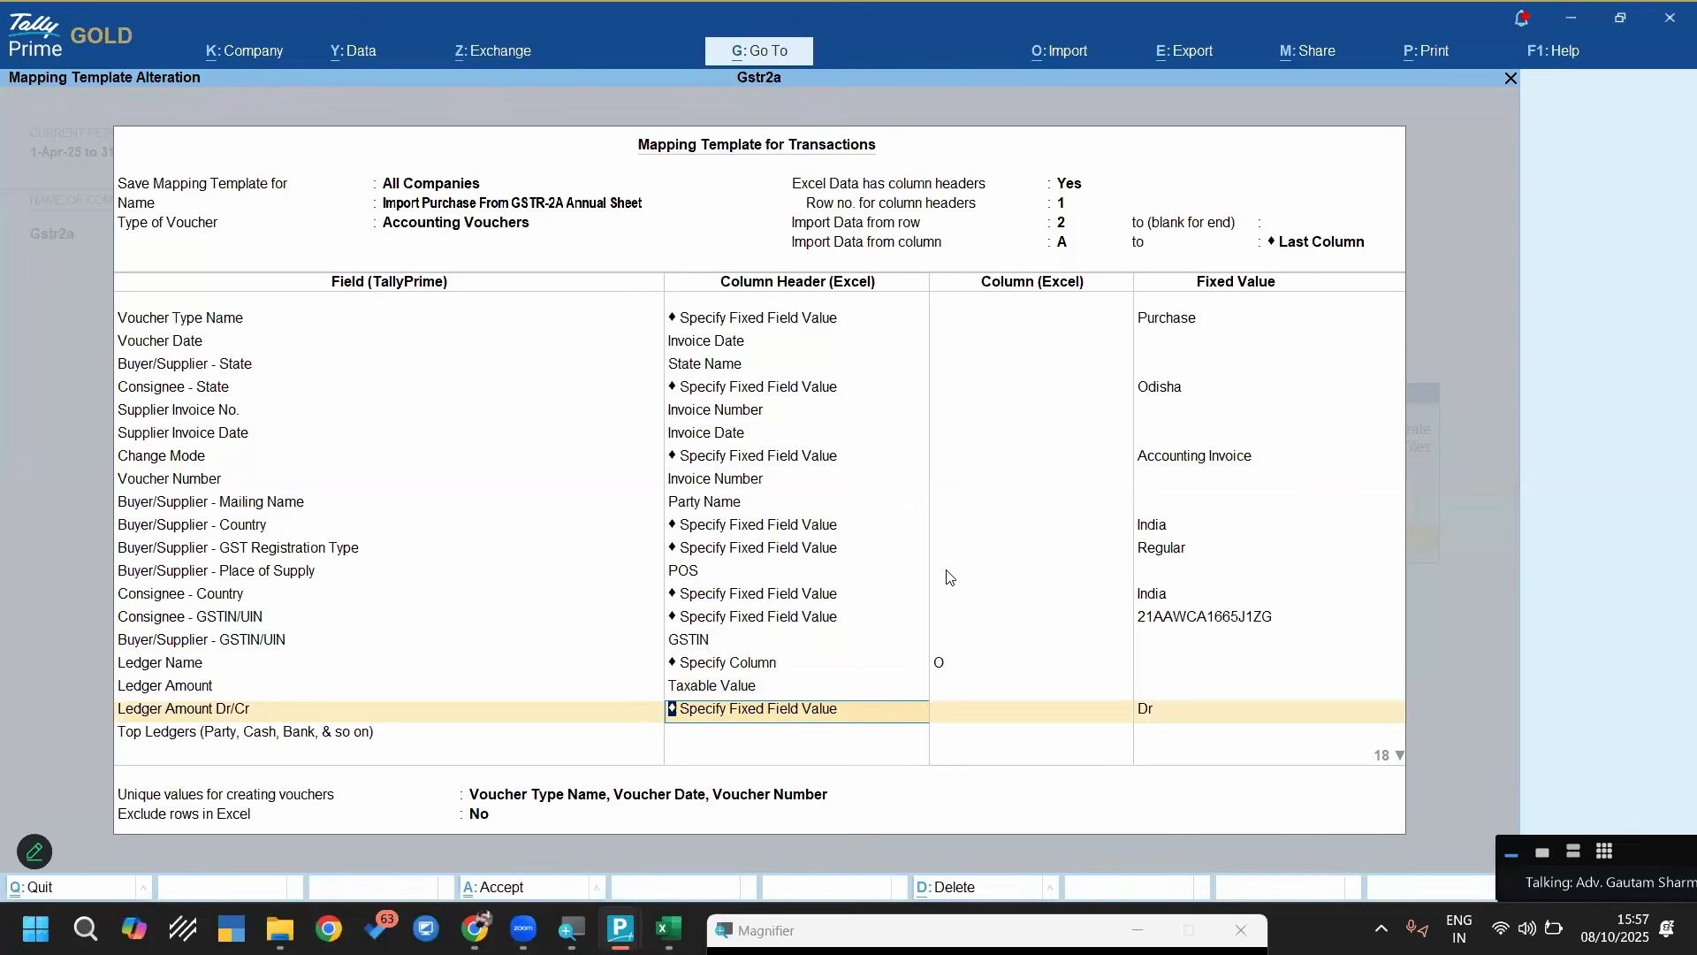
pyautogui.press('Return')
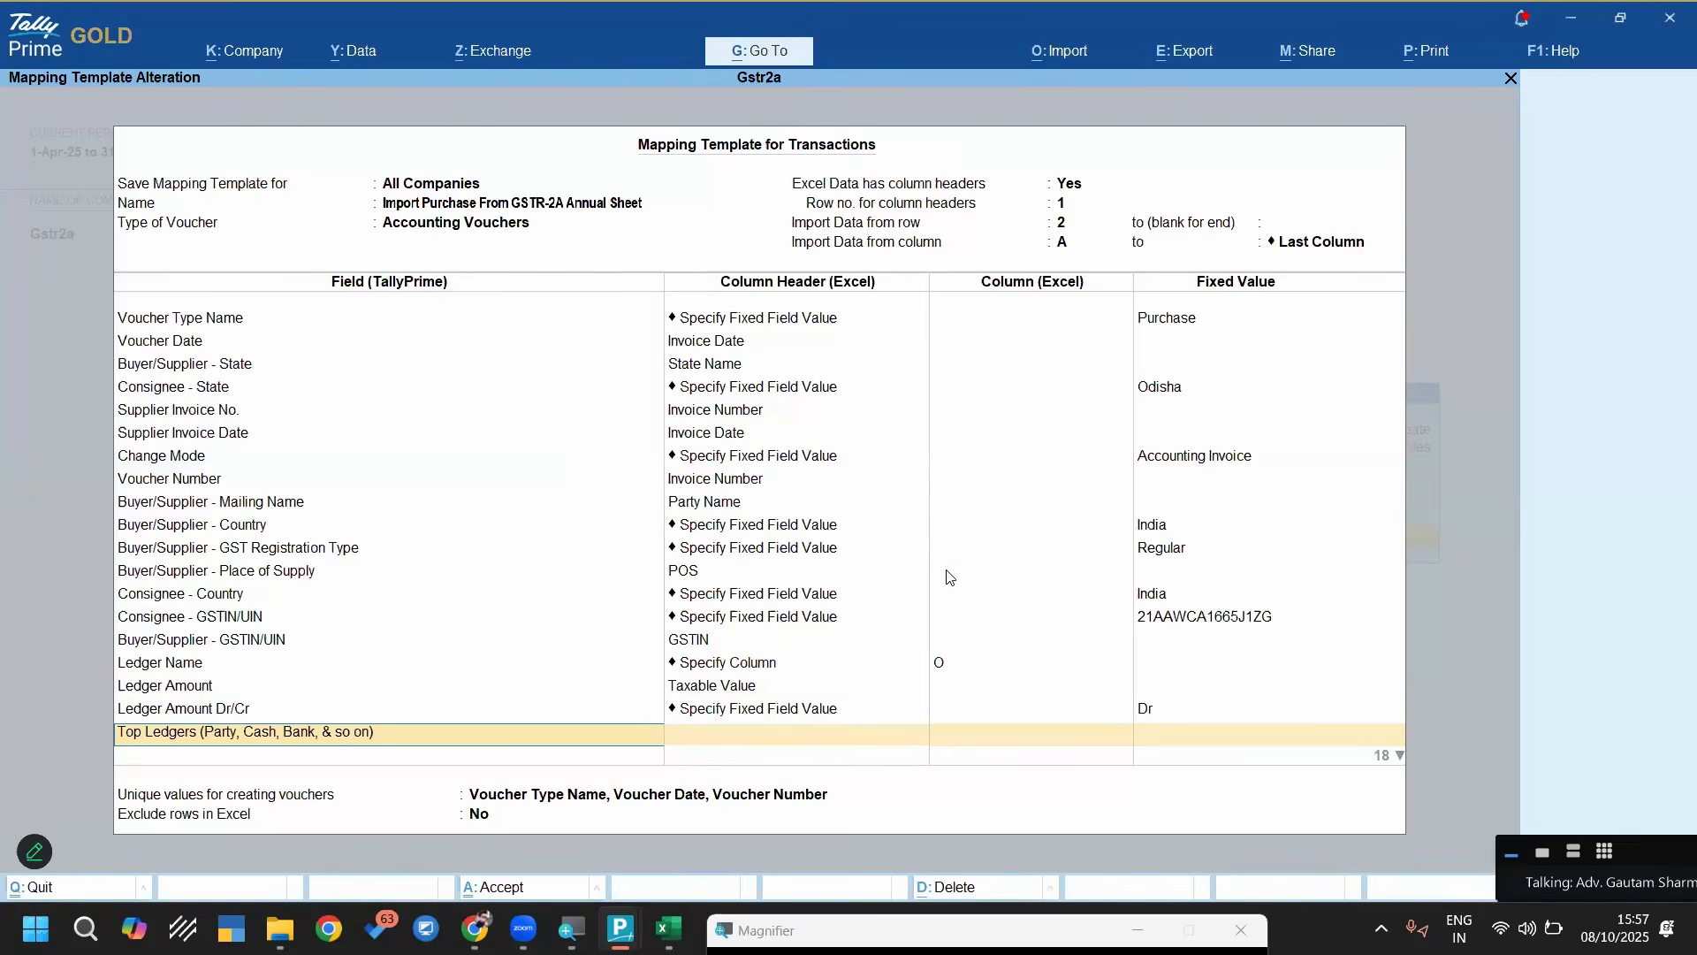
# Review the party Ledger Name column under Top Ledgers and move on to the column set for its Ledger Amount
pyautogui.press('Return')
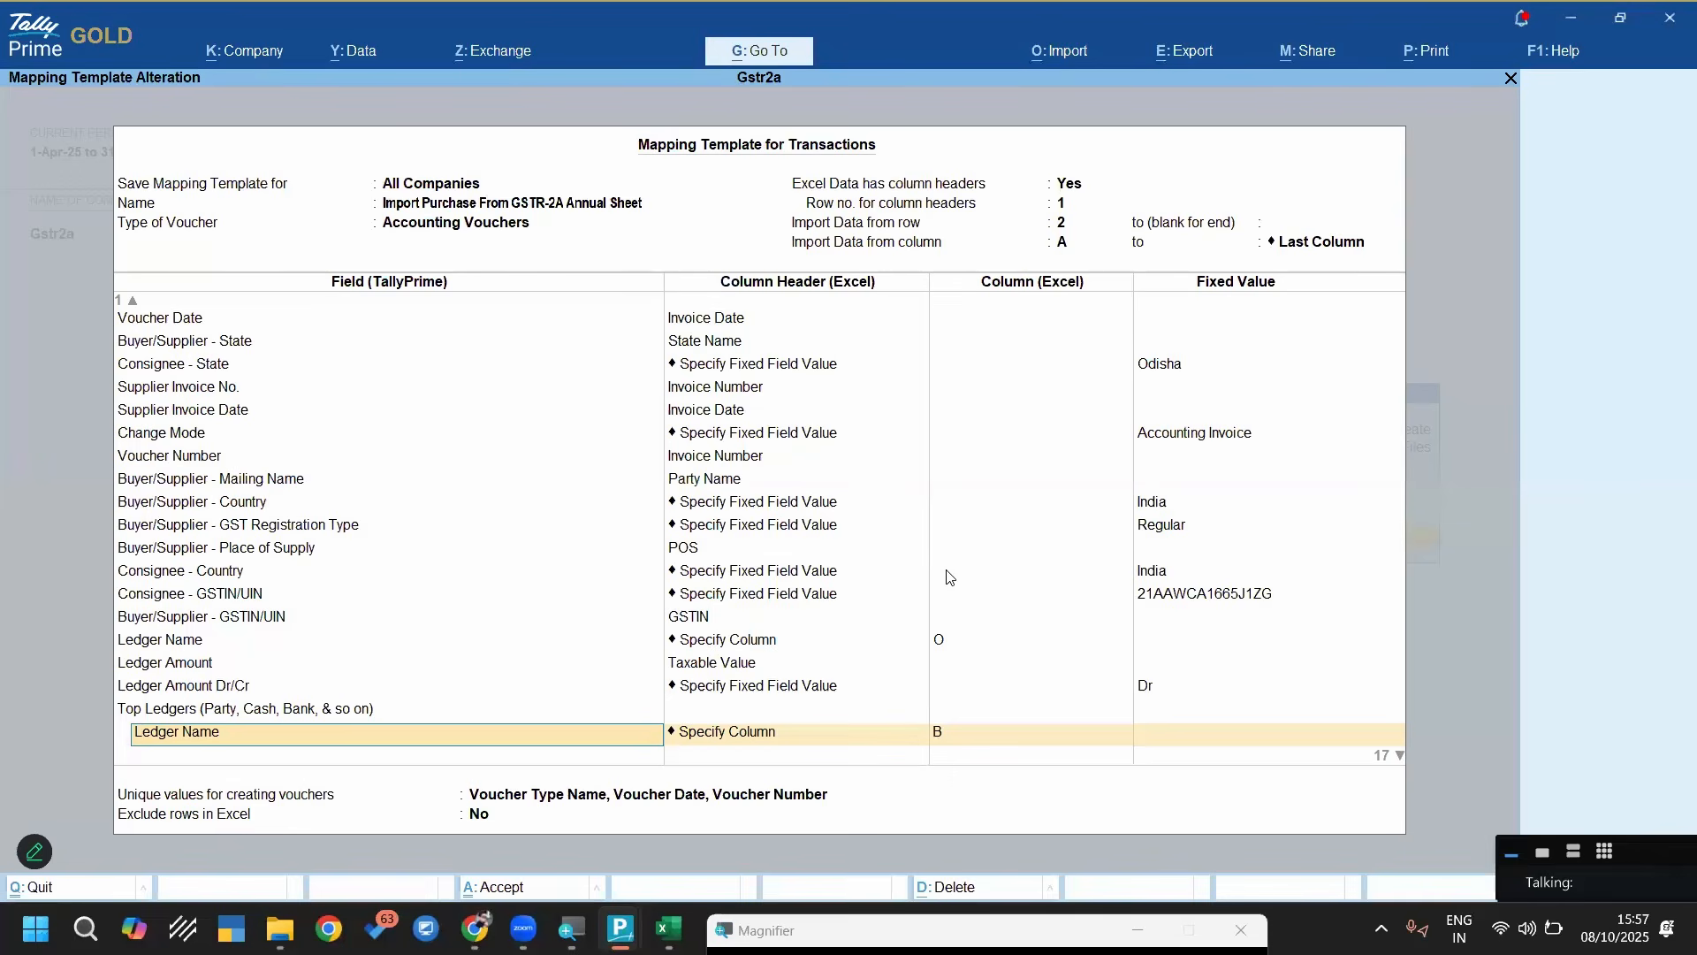
pyautogui.press('Return')
pyautogui.press('Return')
pyautogui.press('Return')
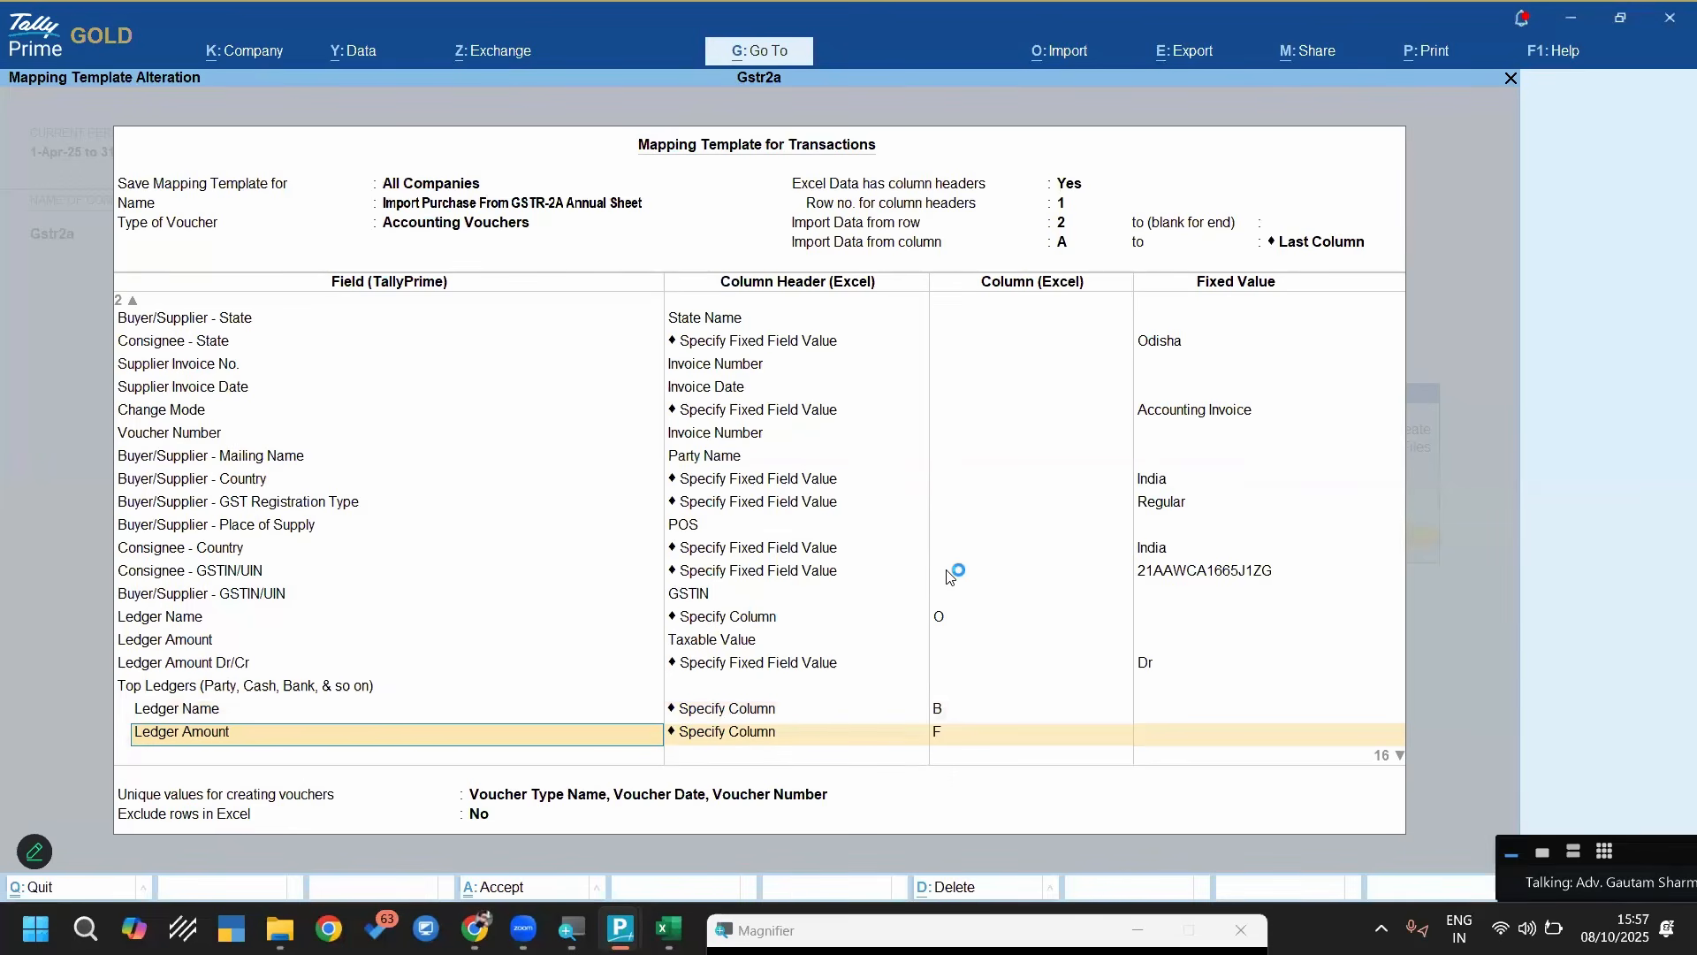
pyautogui.press('Return')
pyautogui.press('Return')
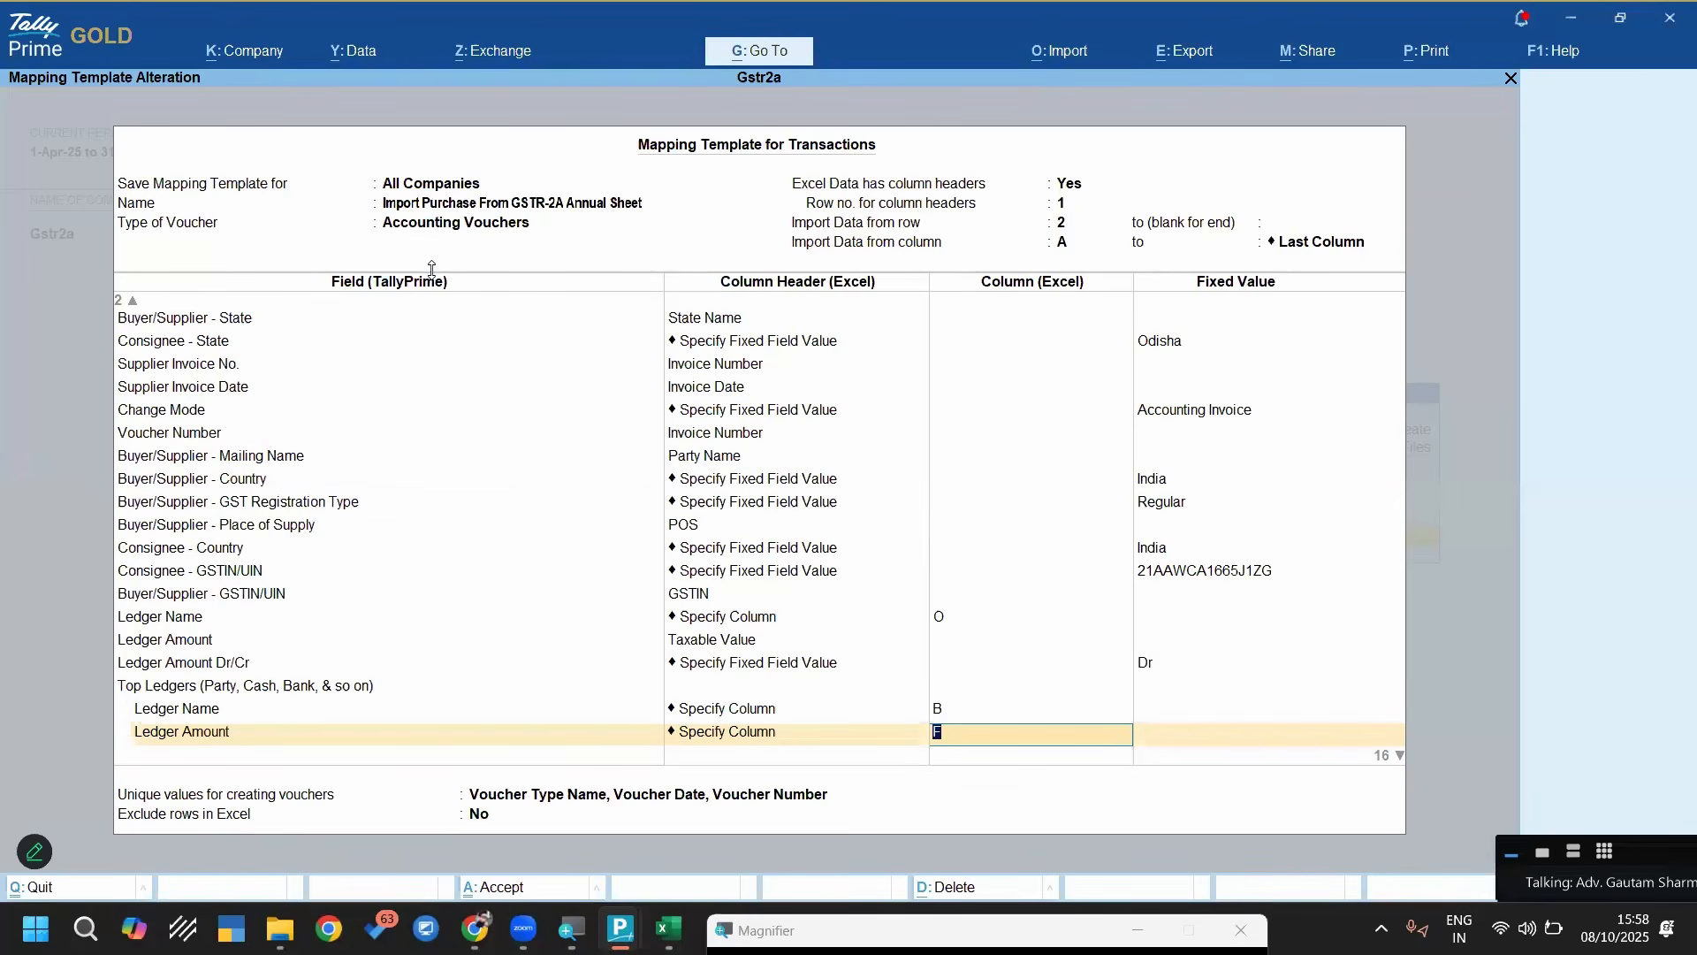
# Check the Total Invoice Value column in the Excel sheet against the party Ledger Amount mapping, and review its Dr/Cr value
pyautogui.hotkey('alt', 'Tab')
pyautogui.click(489, 310)
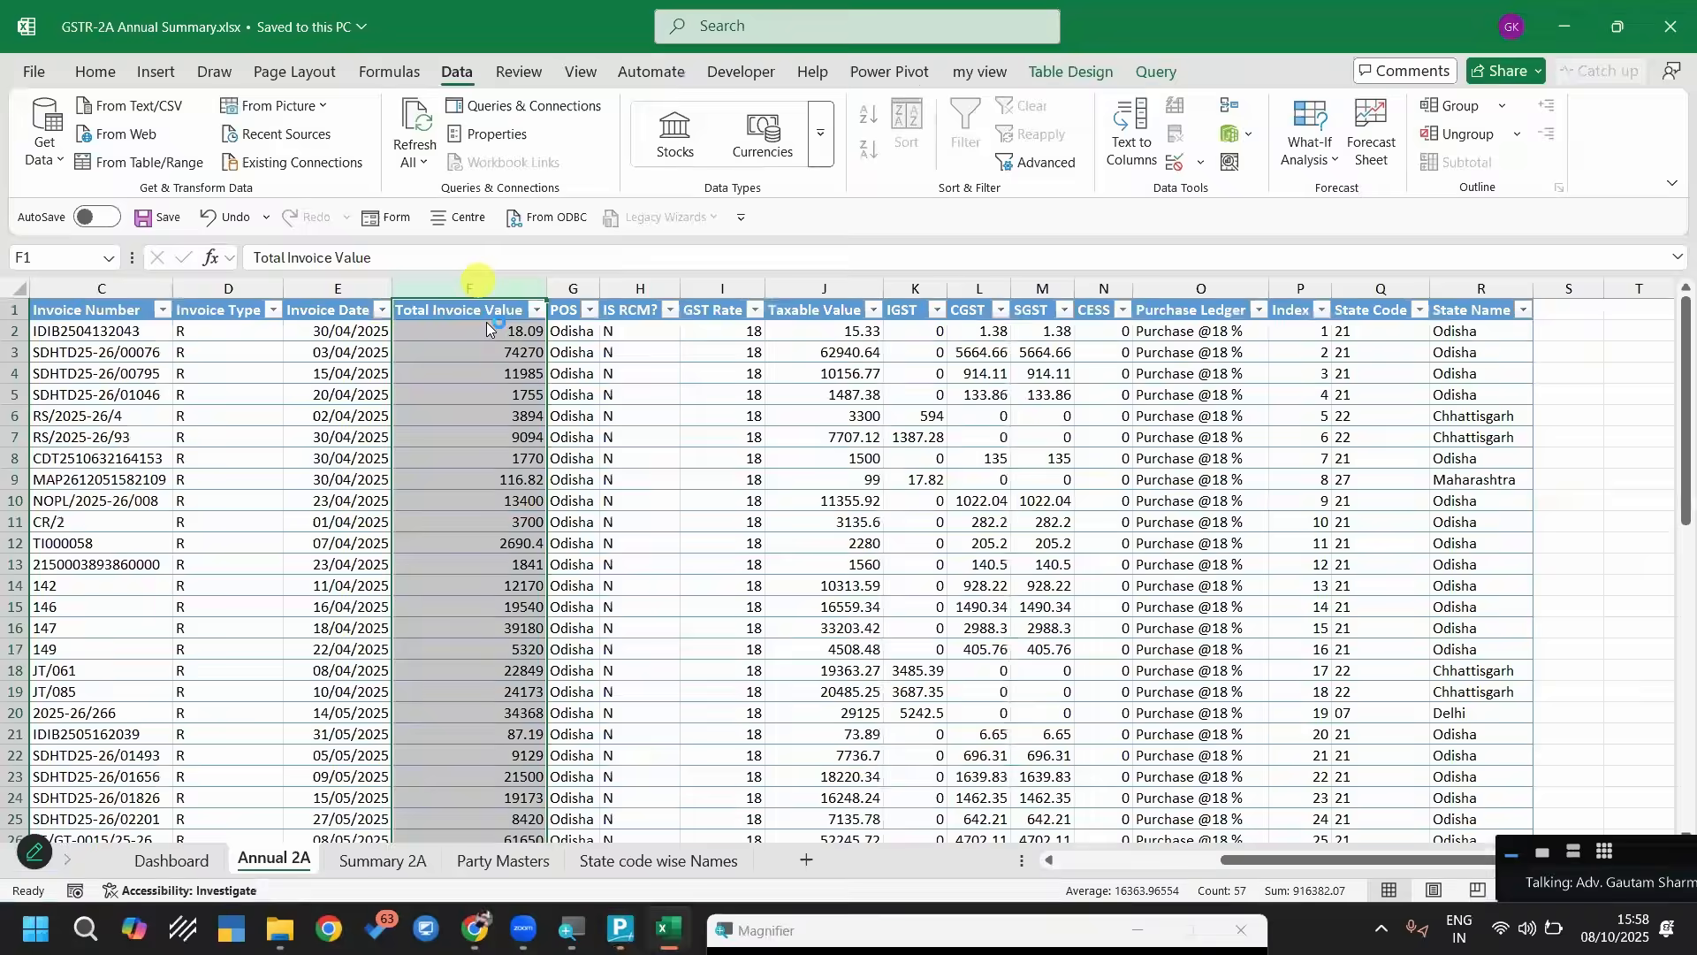
pyautogui.hotkey('alt', 'Tab')
pyautogui.press('Return')
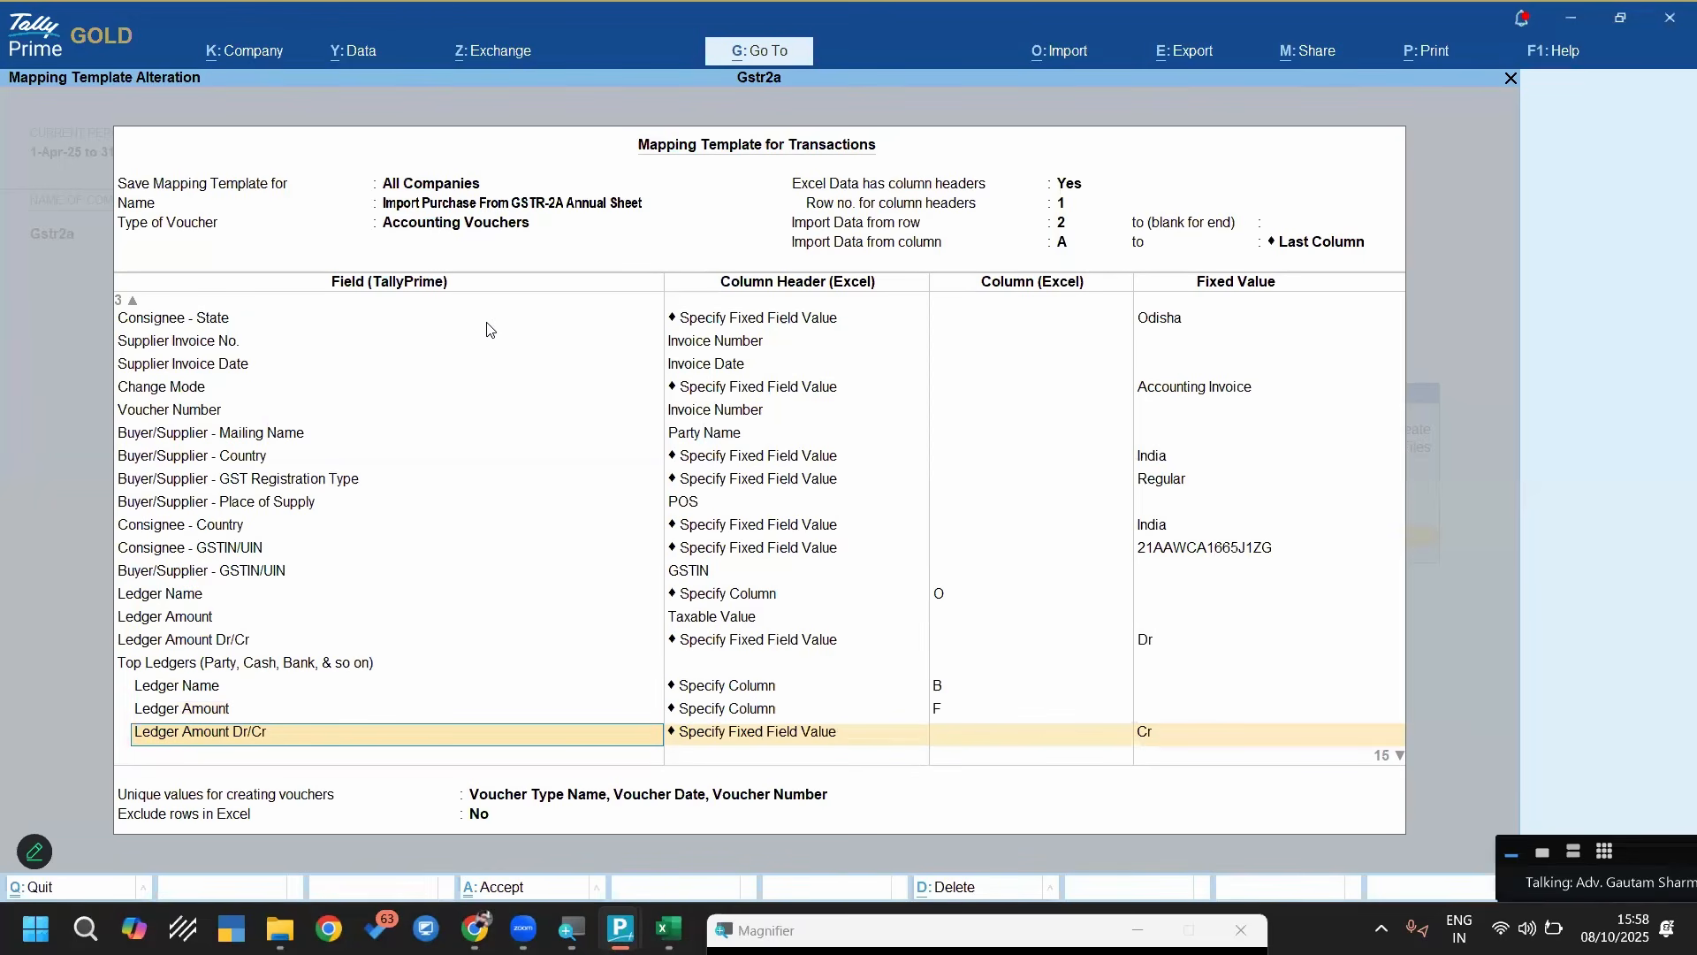
pyautogui.press('Return')
# Review the ledger name, amount and Dr/Cr mappings of the Cgst, Sgst and Igst entries under Bottom Ledgers
pyautogui.press('Return')
pyautogui.press('Return')
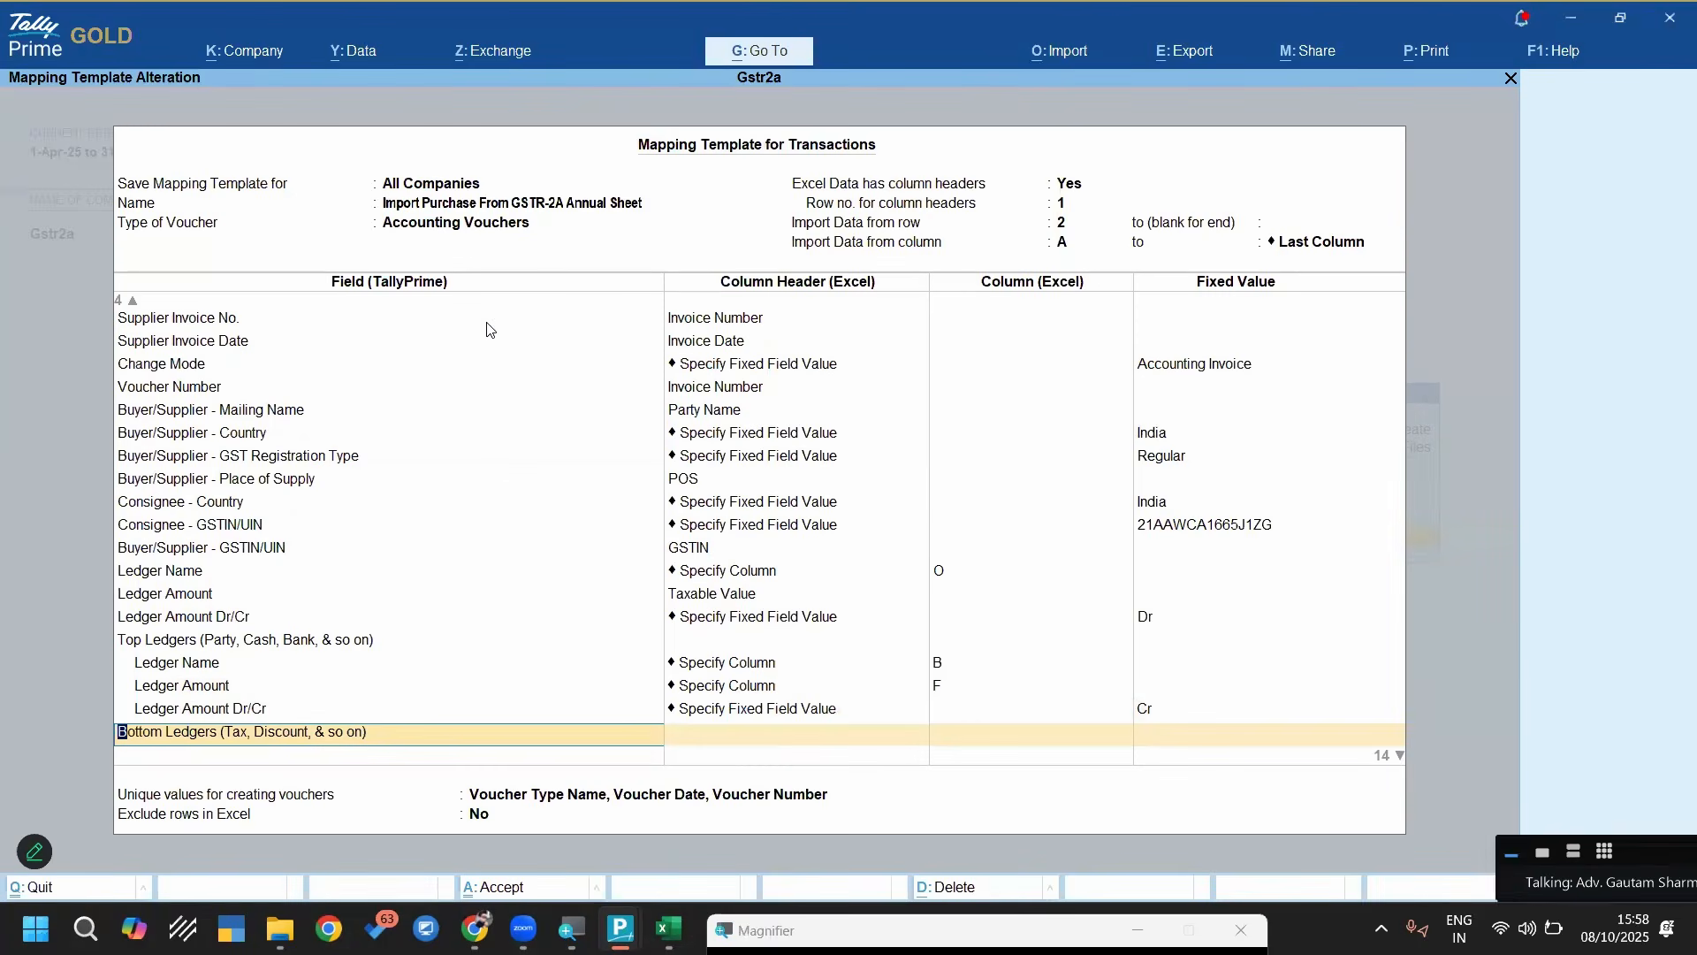
pyautogui.press('Return')
pyautogui.press('Return')
pyautogui.press('Return')
pyautogui.press('Return')
pyautogui.press('Return')
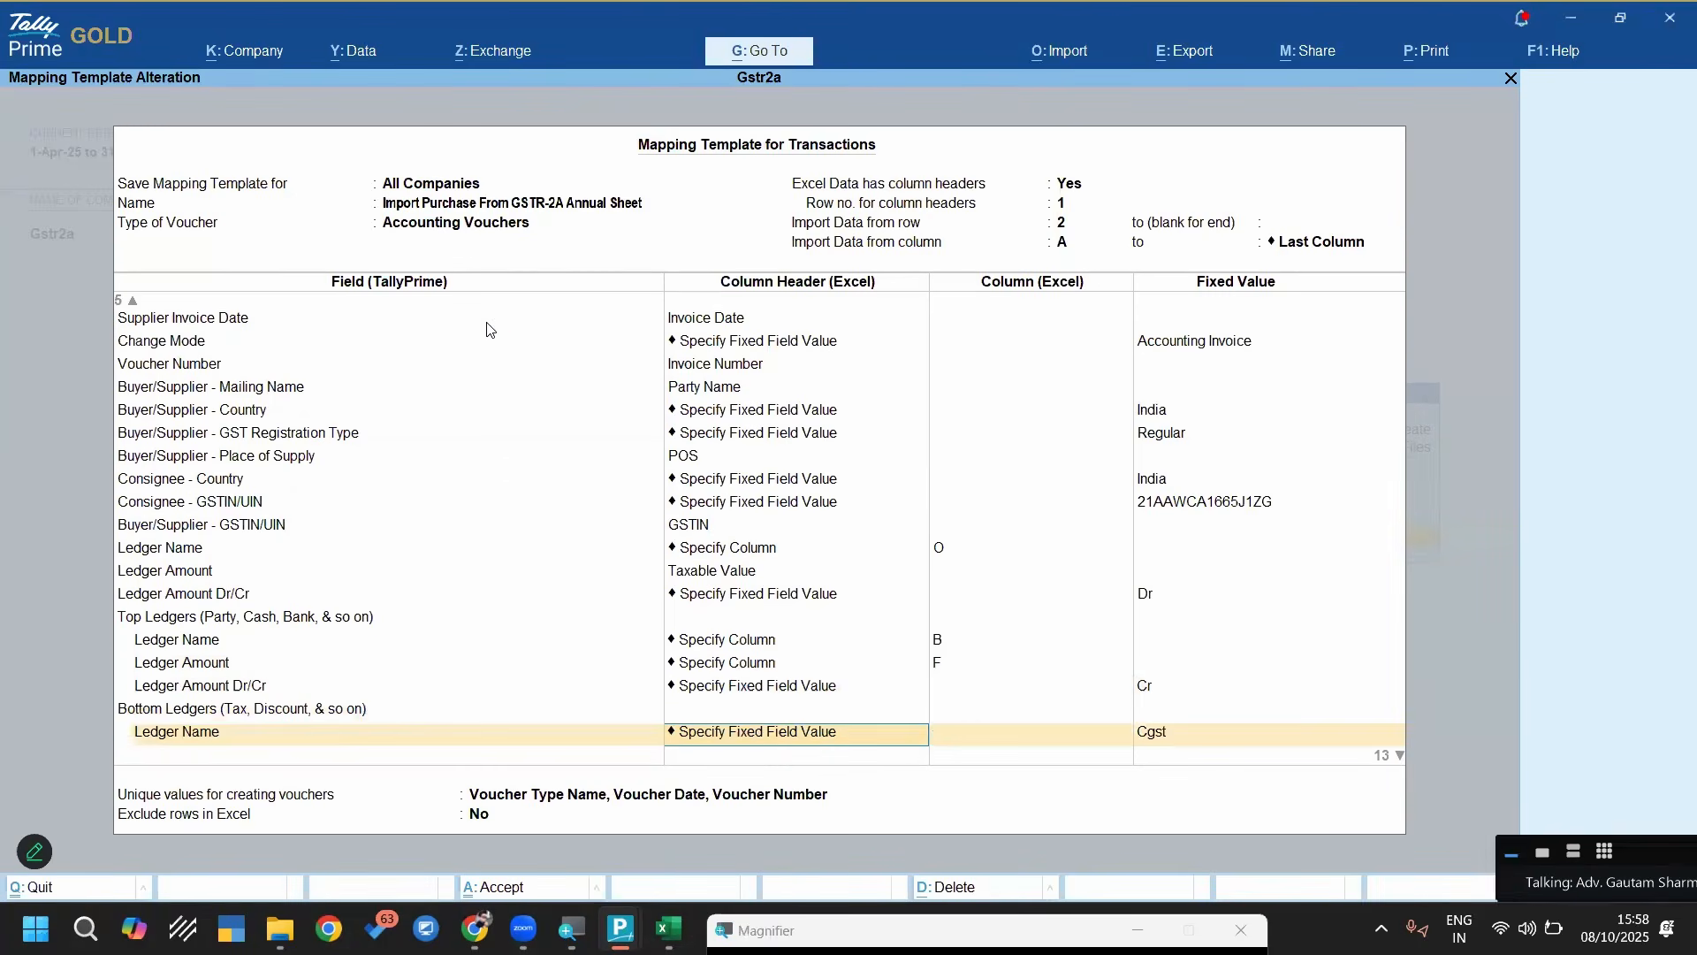
pyautogui.press('Return')
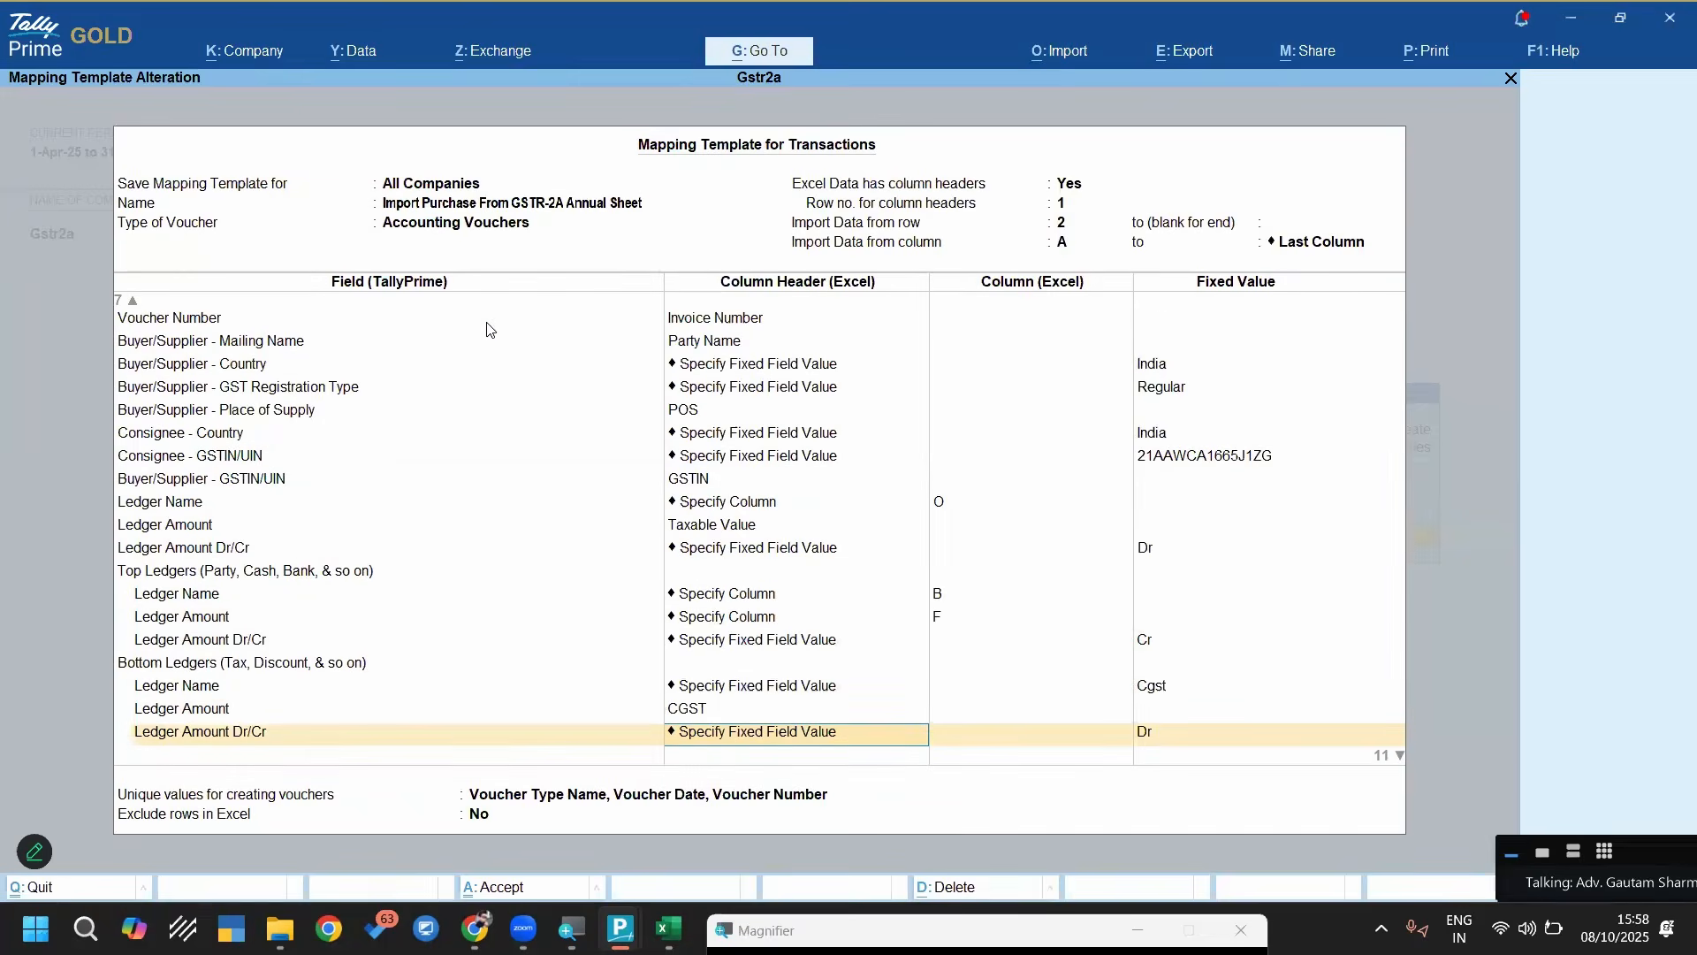
pyautogui.press('Return')
pyautogui.press('Return')
pyautogui.press('Return')
pyautogui.press('Return')
pyautogui.press('Return')
pyautogui.press('Return')
pyautogui.press('Return')
pyautogui.press('Return')
pyautogui.press('Return')
pyautogui.press('Return')
pyautogui.press('Return')
pyautogui.press('Return')
pyautogui.press('Return')
pyautogui.press('Return')
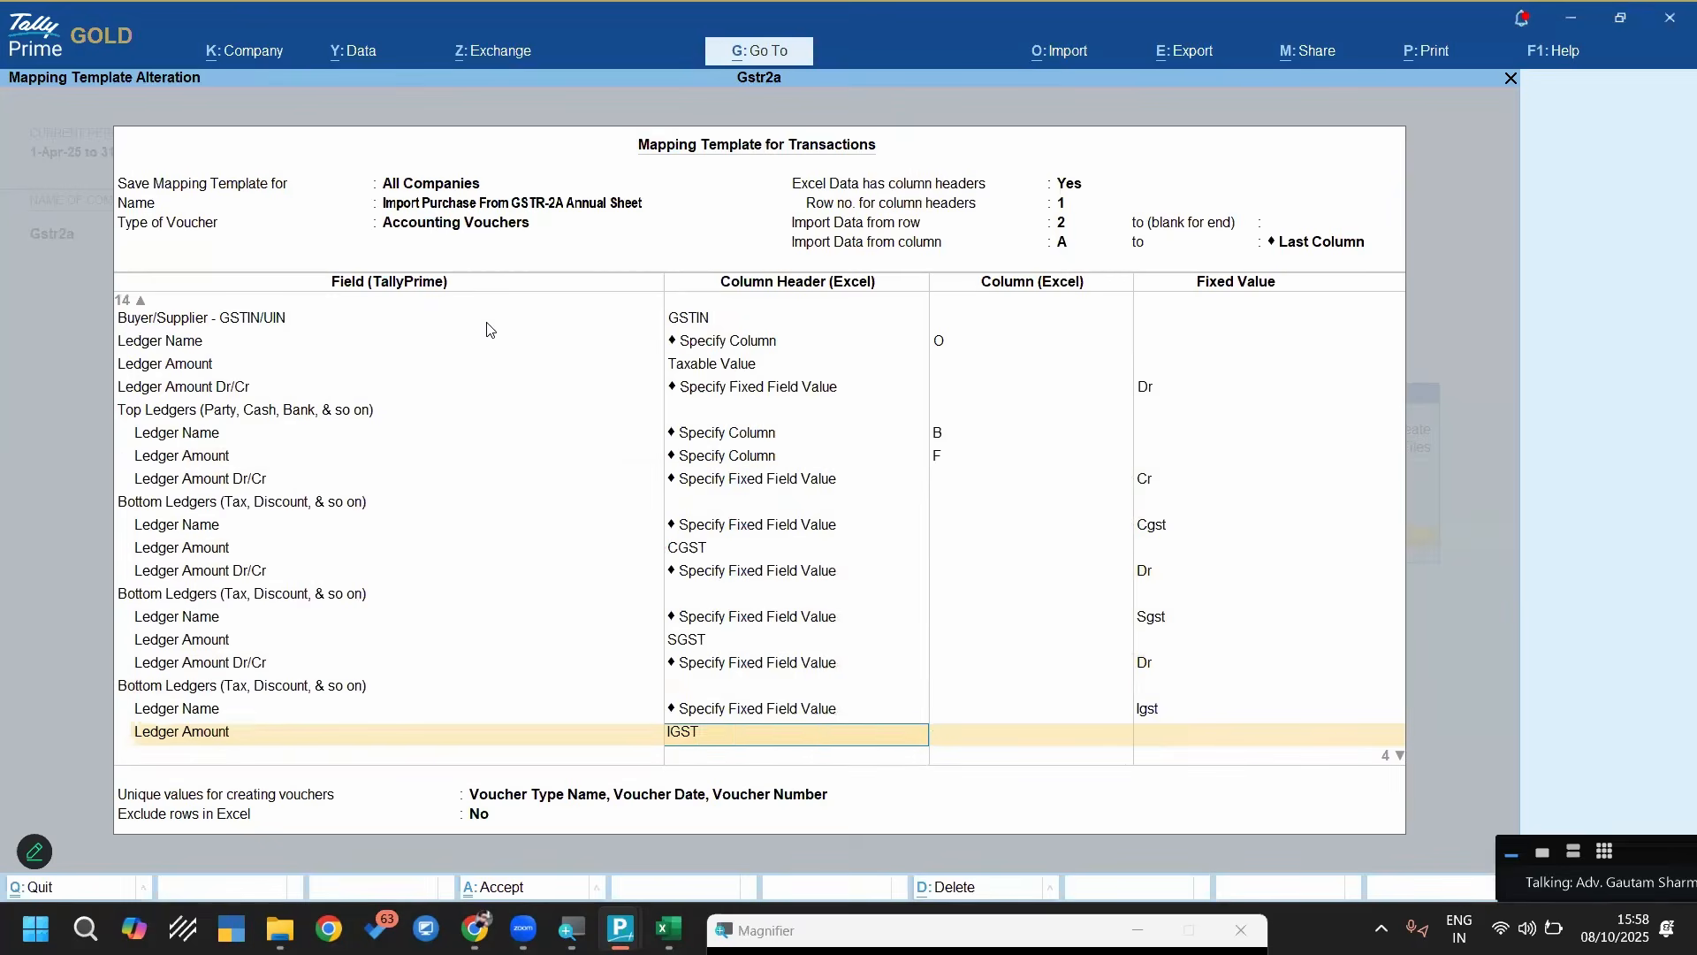
pyautogui.press('Return')
# Review the Round Off ledger entry under Bottom Ledgers and open the Compute Value details of its Ledger Amount
pyautogui.press('Return')
pyautogui.press('Return')
pyautogui.press('Return')
pyautogui.press('Return')
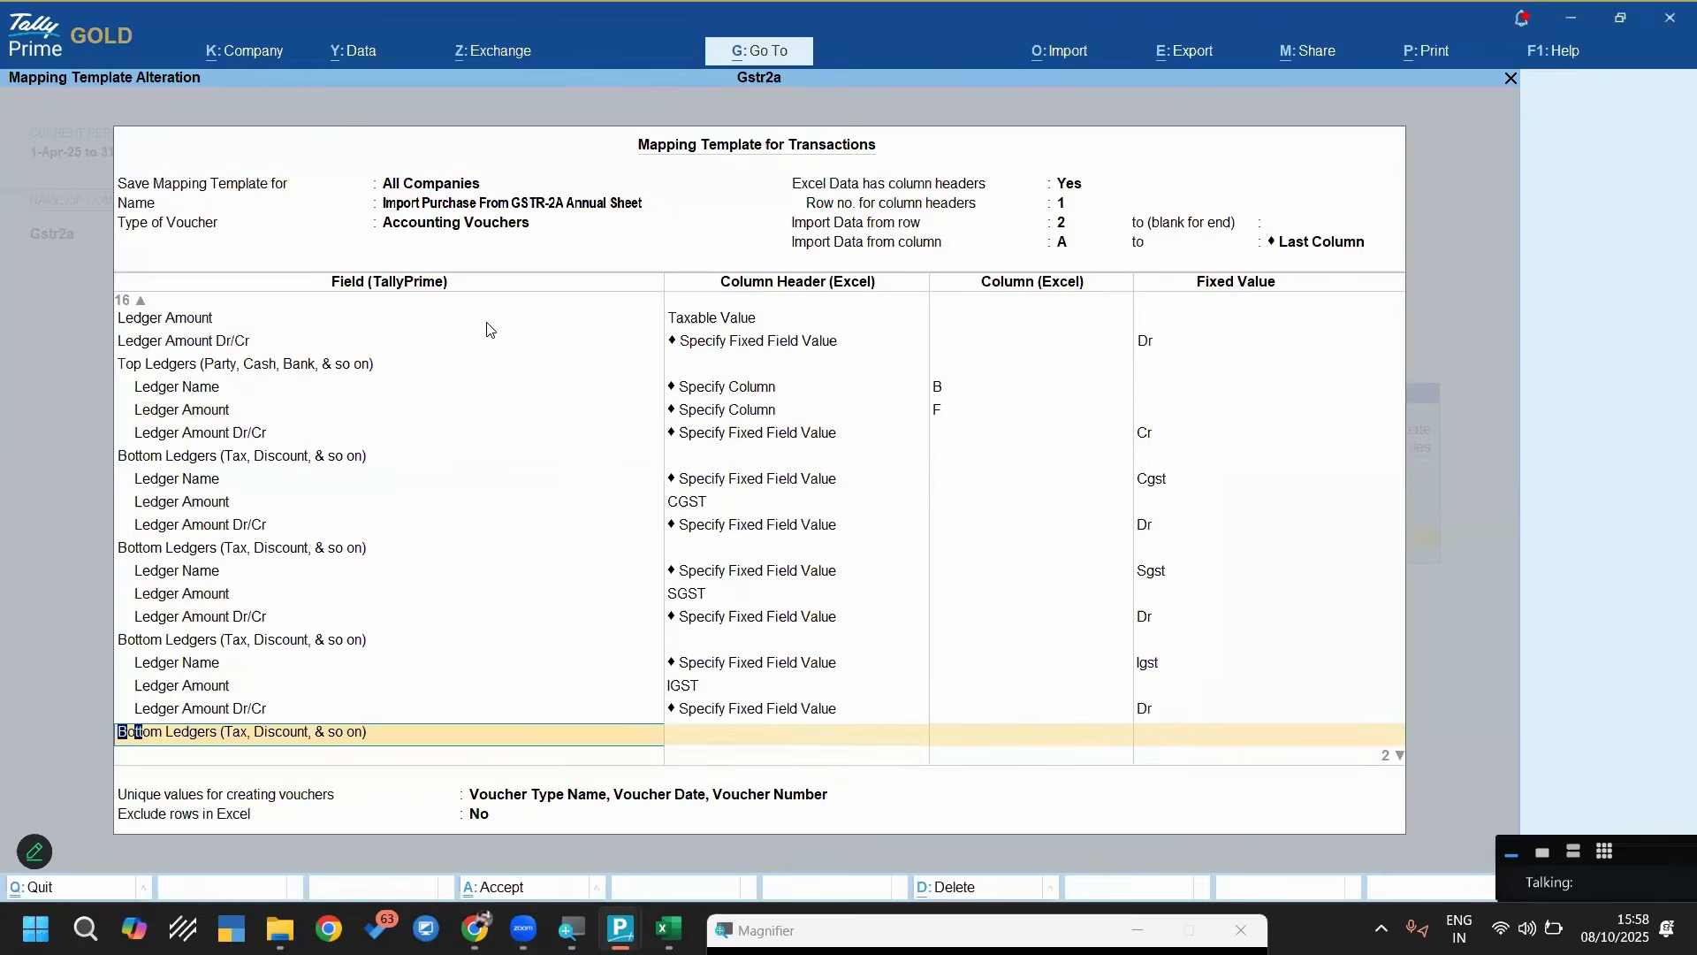
pyautogui.press('Return')
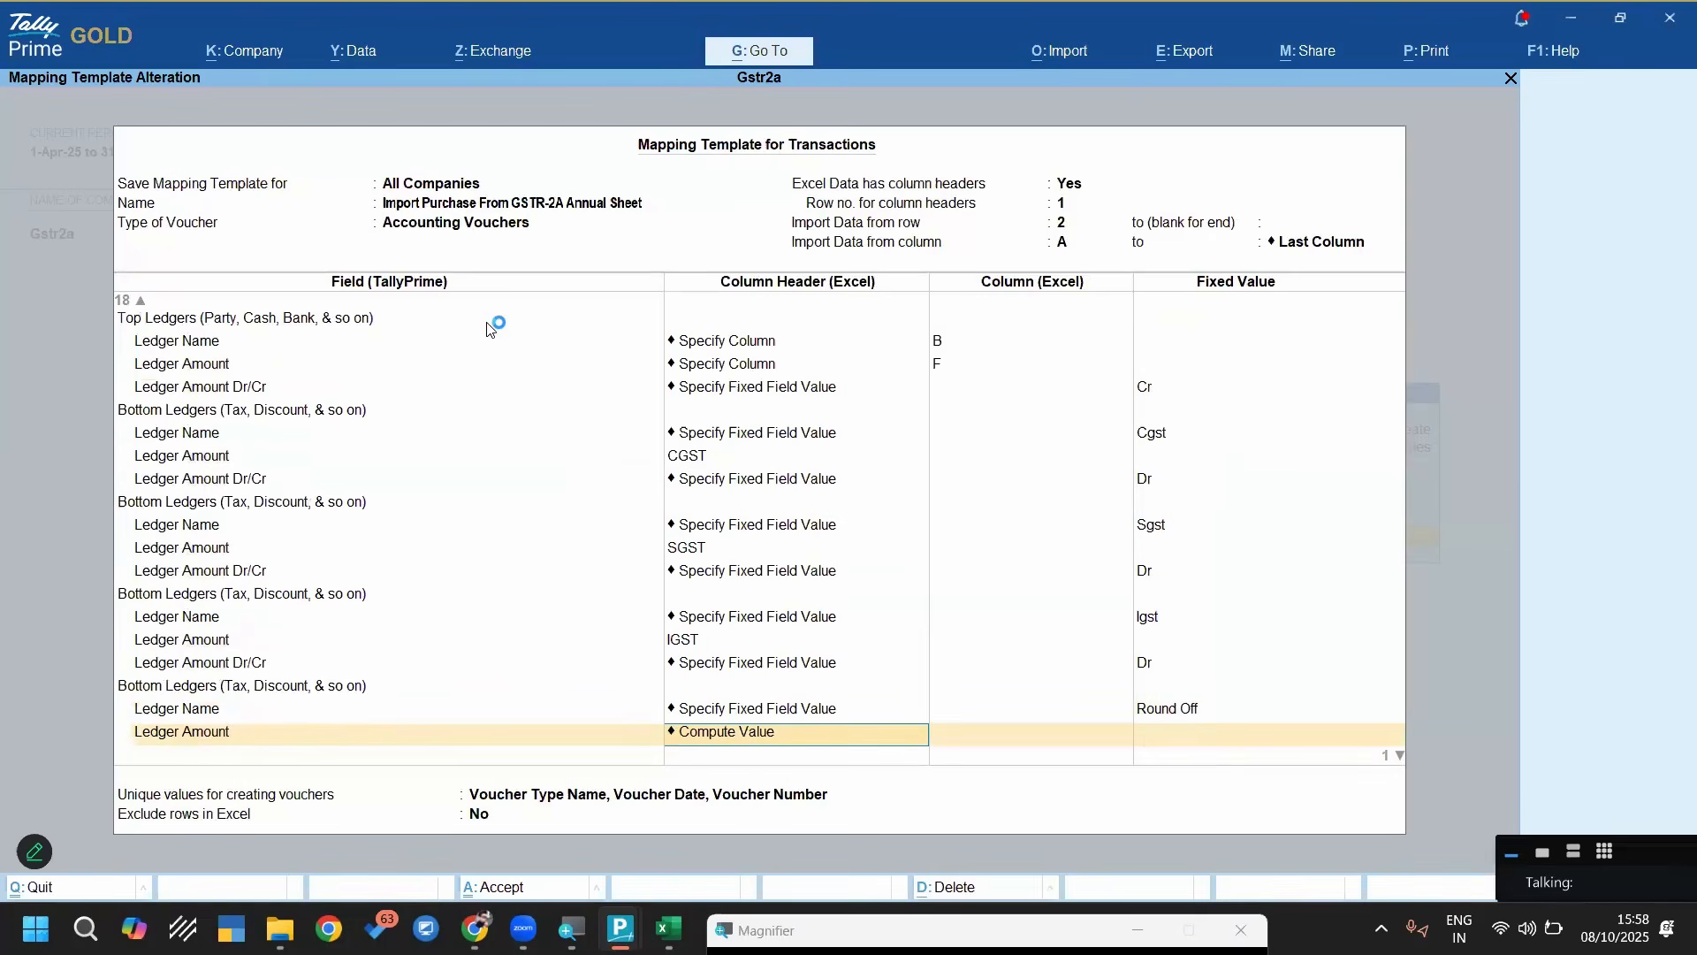
pyautogui.press('BackSpace')
pyautogui.press('BackSpace')
pyautogui.press('Return')
pyautogui.press('Return')
pyautogui.press('Return')
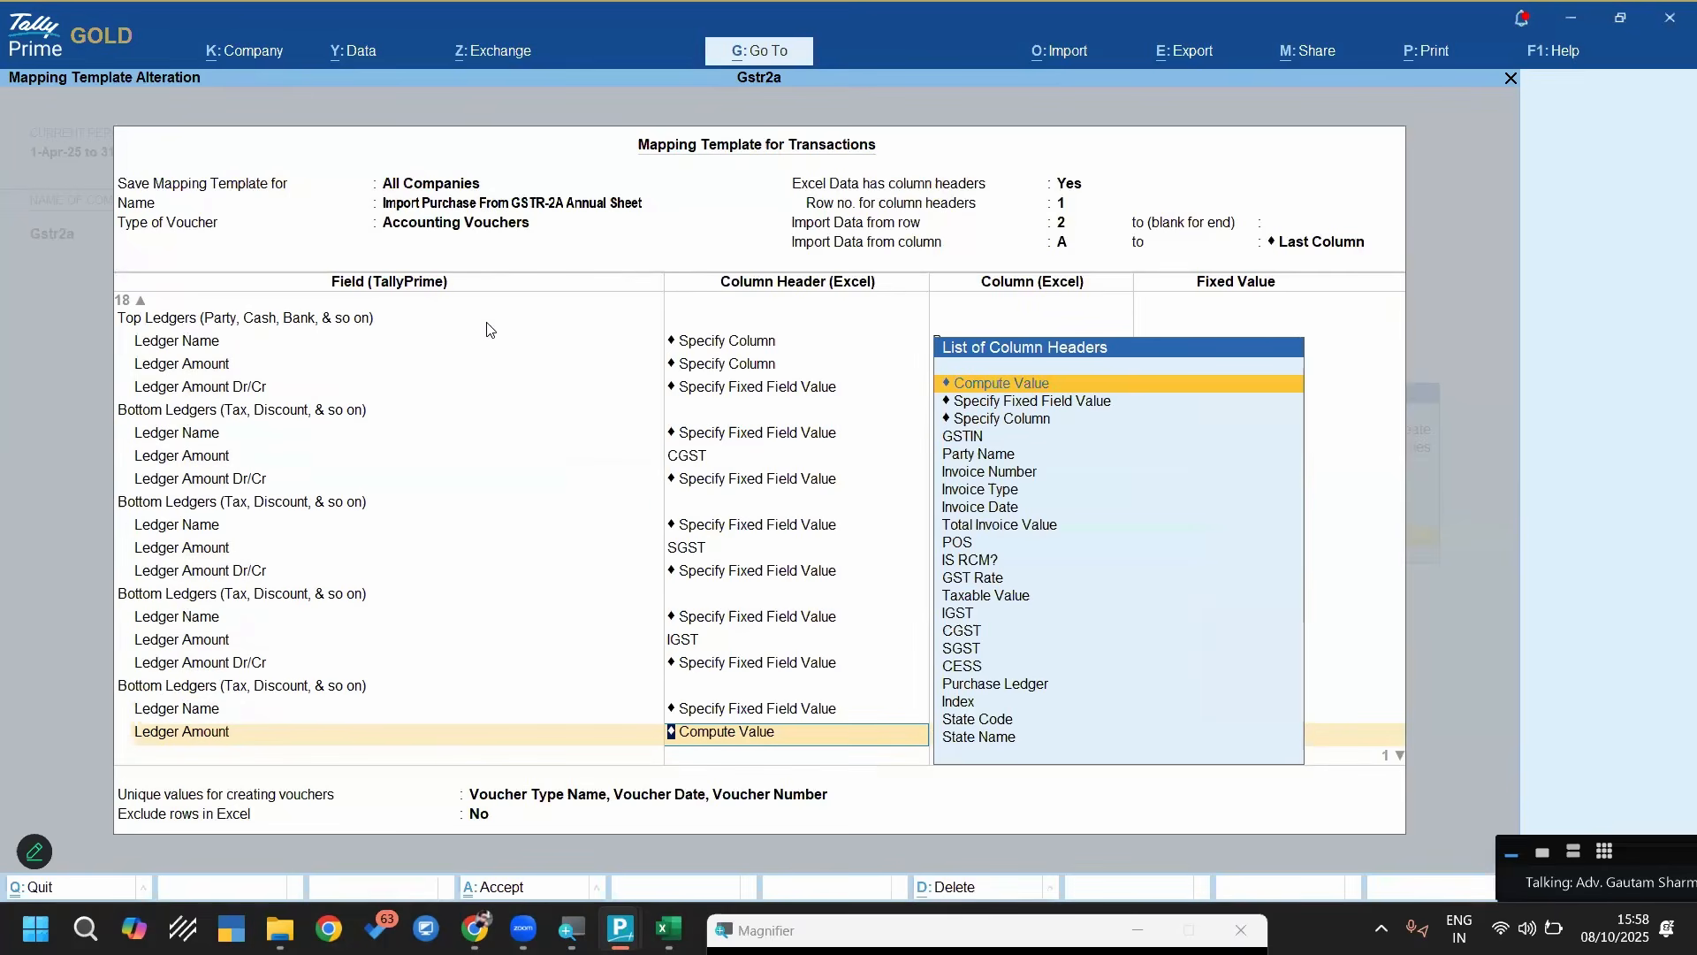
pyautogui.press('Return')
pyautogui.press('Return')
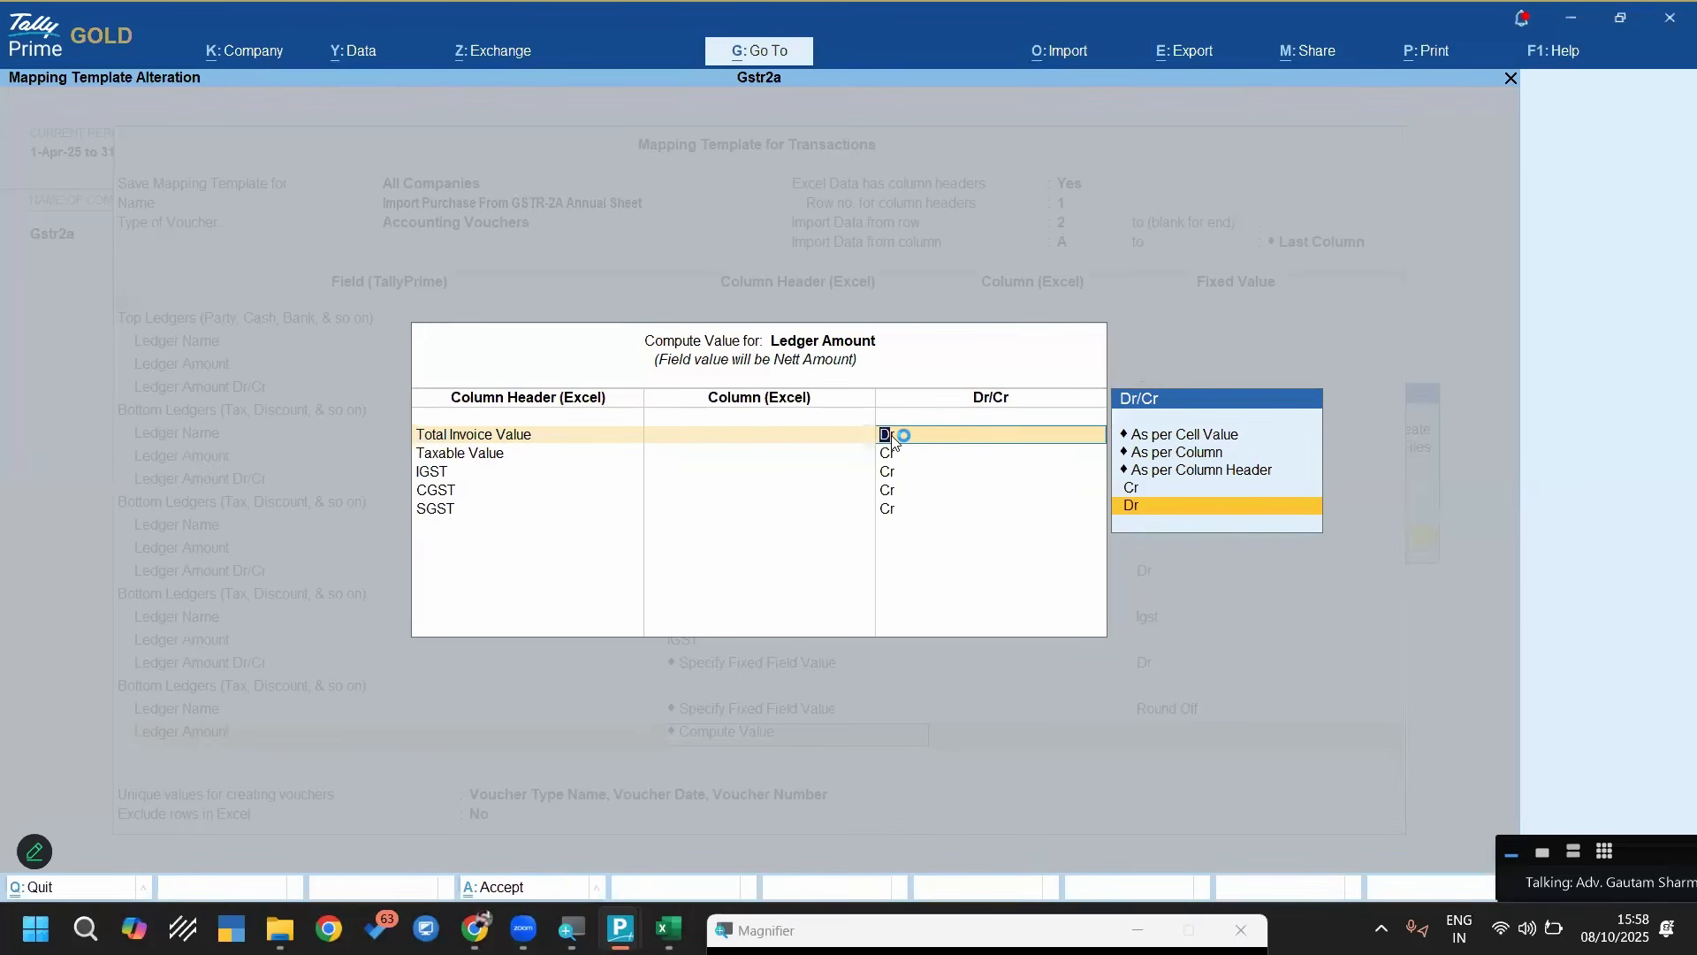
# Examine the columns and Dr/Cr sides used to compute the Round Off amount, and accept the computation as it is
pyautogui.press('Return')
pyautogui.press('Return')
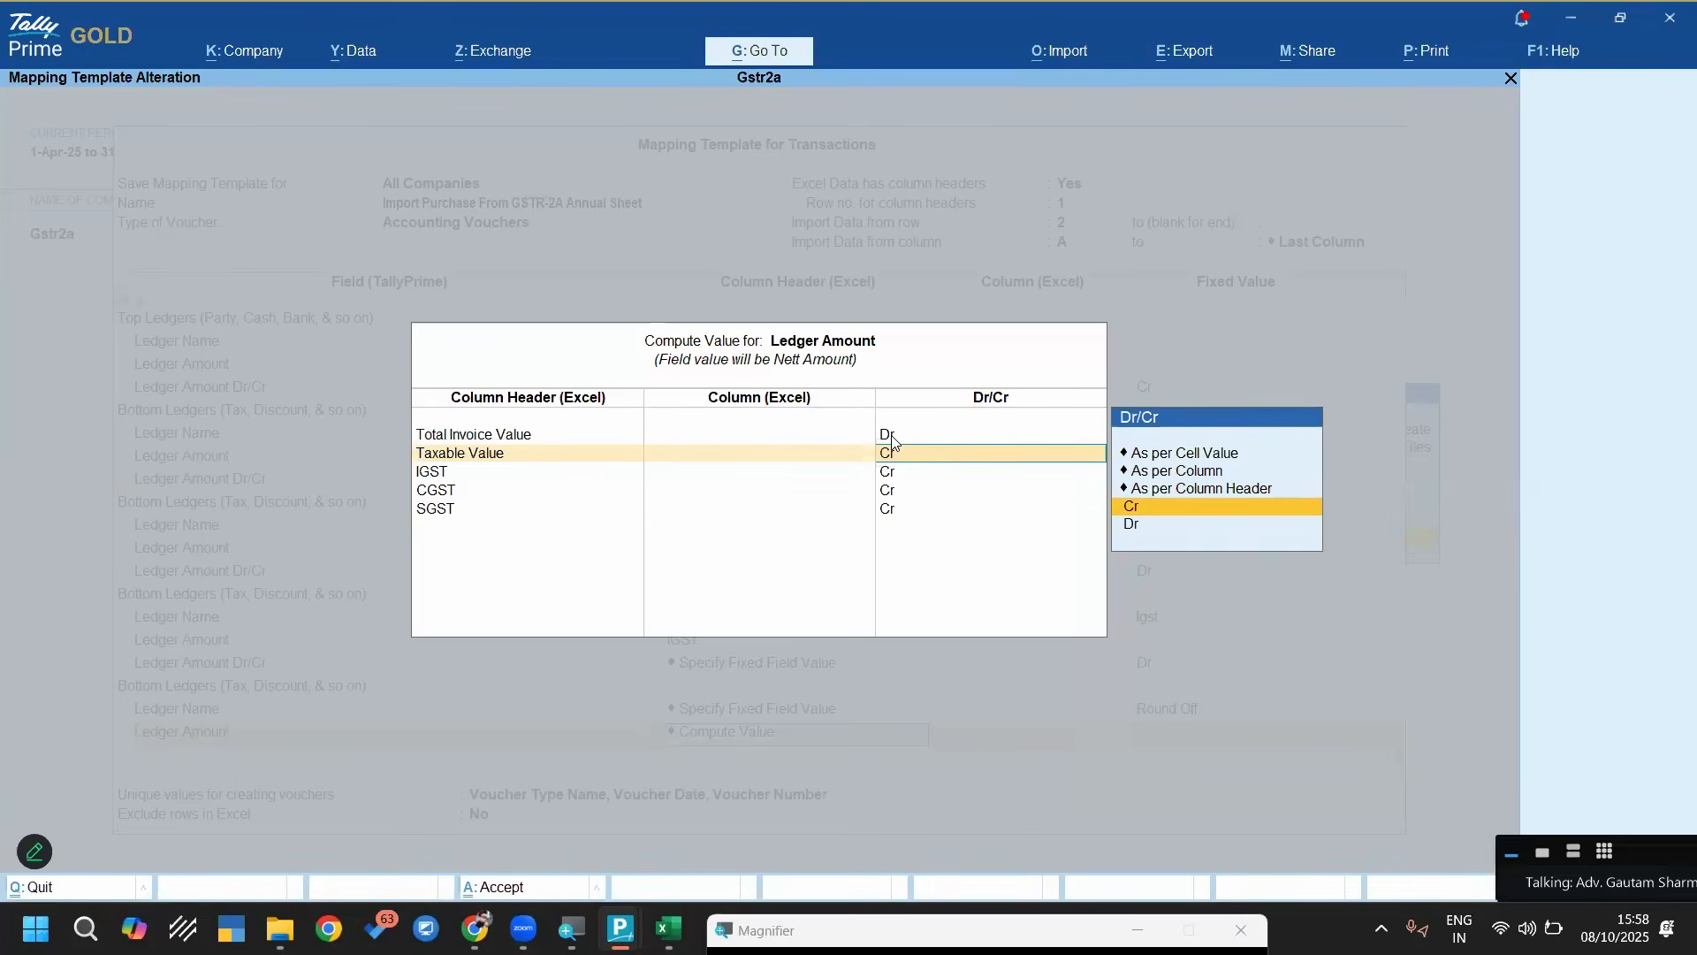
pyautogui.press('Return')
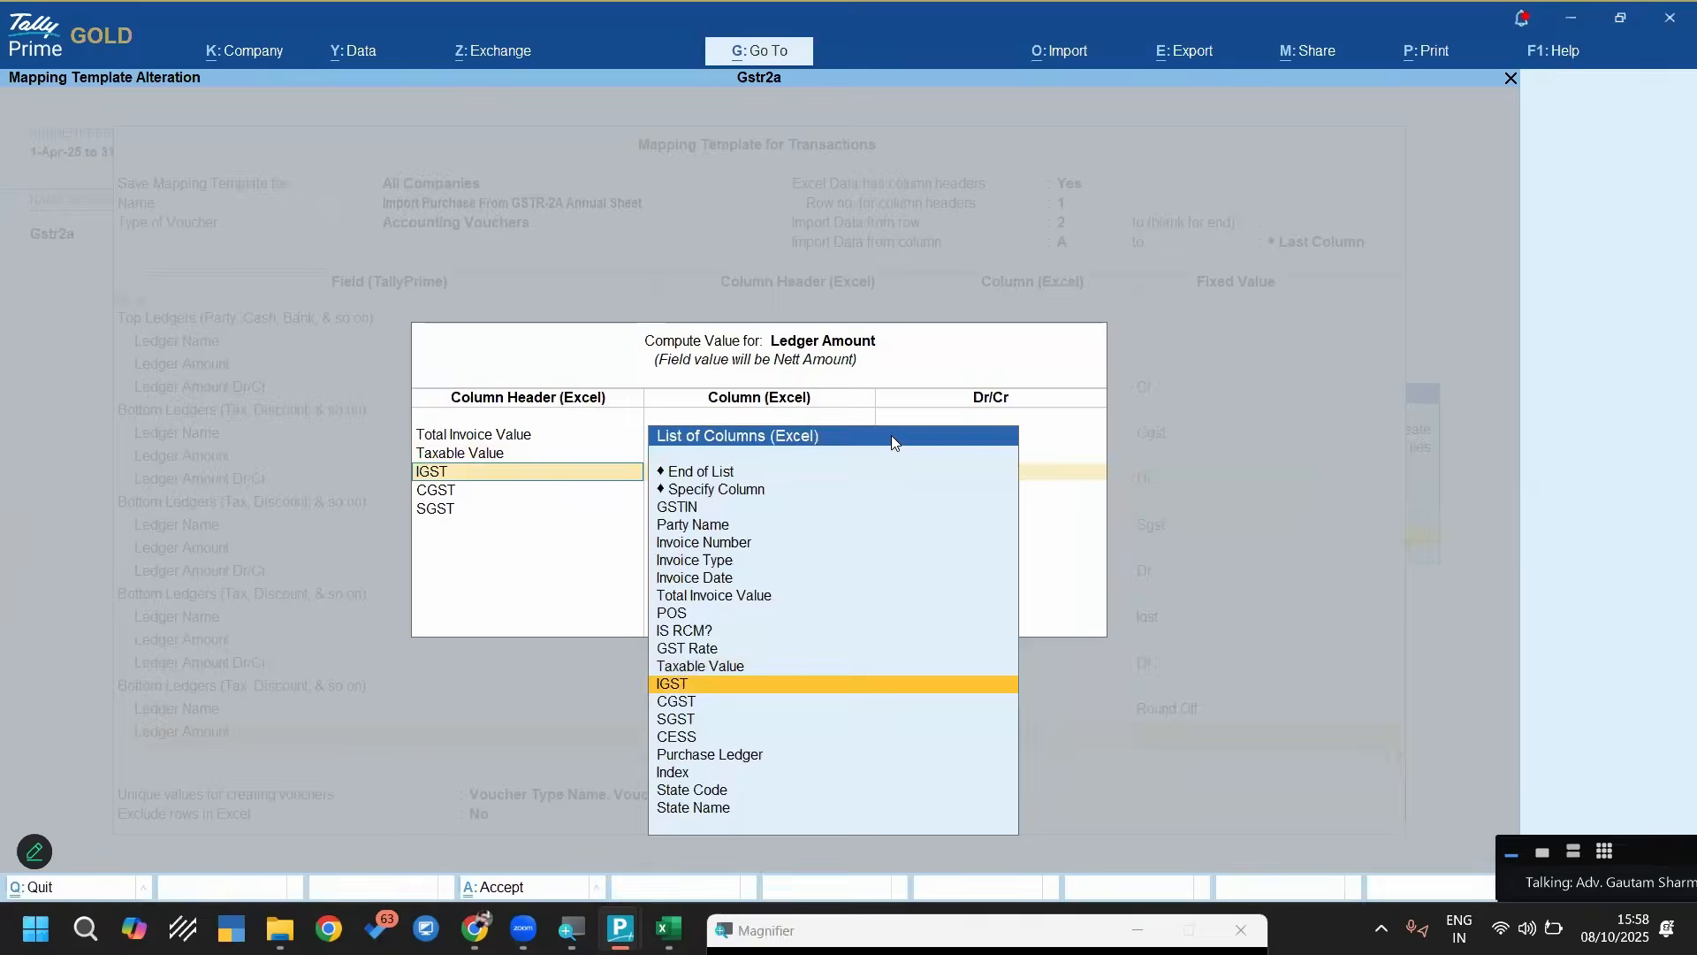
pyautogui.press('Return')
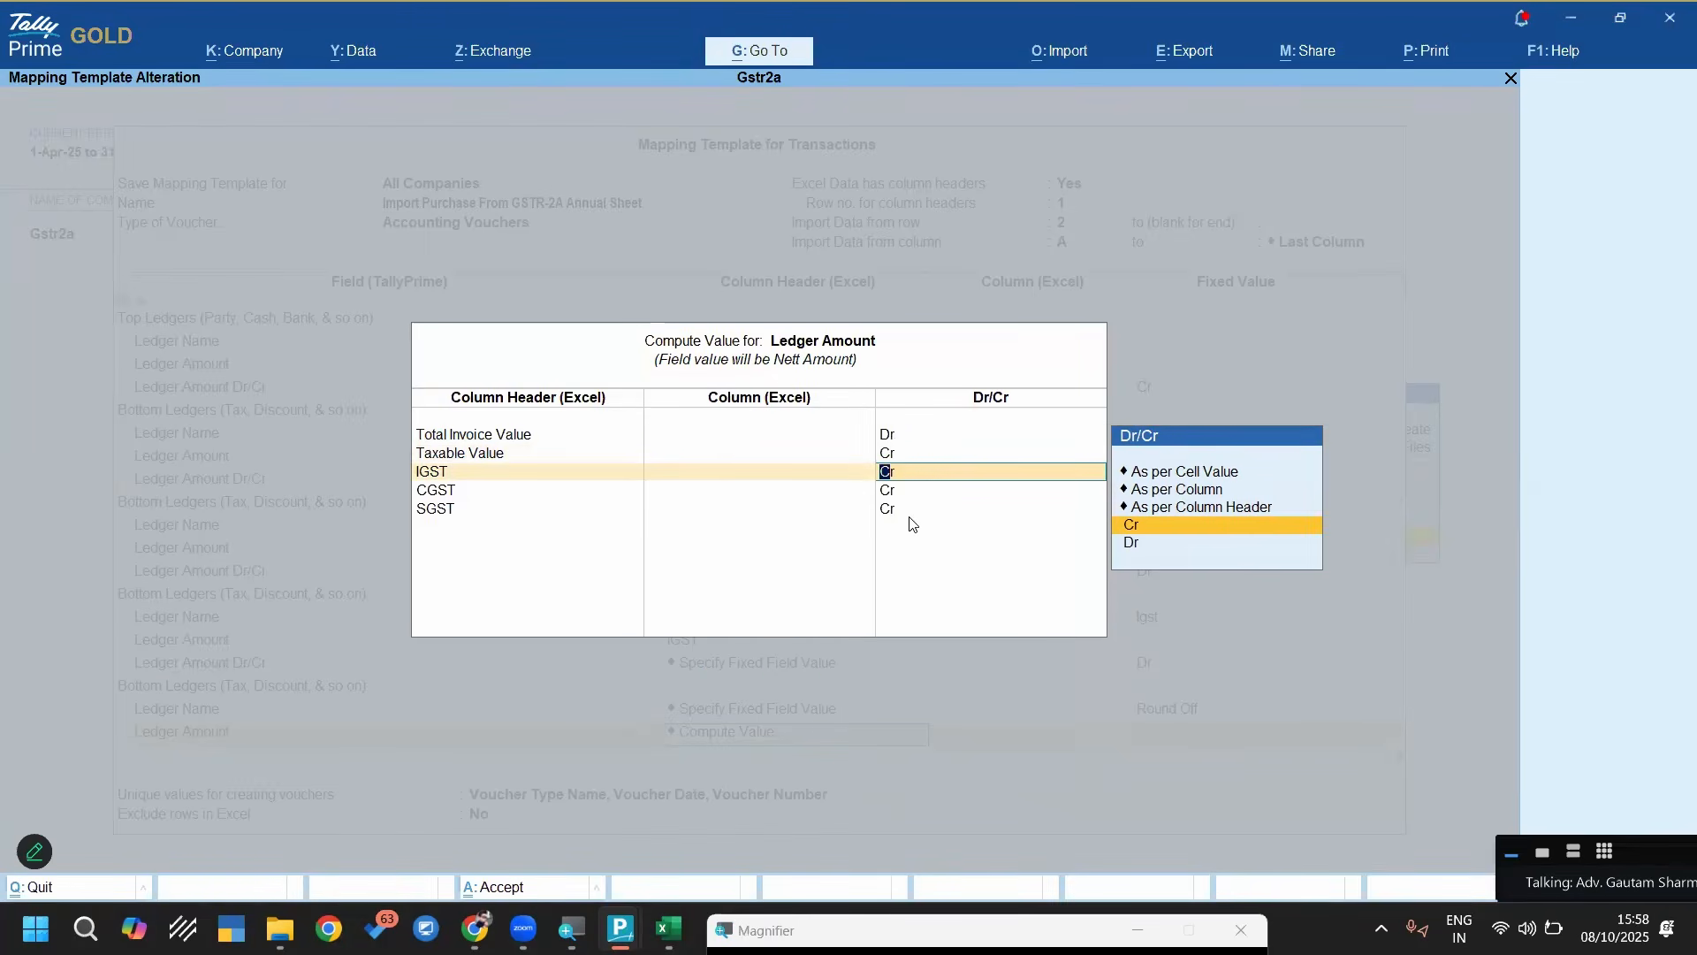
pyautogui.hotkey('ctrl', 'a')
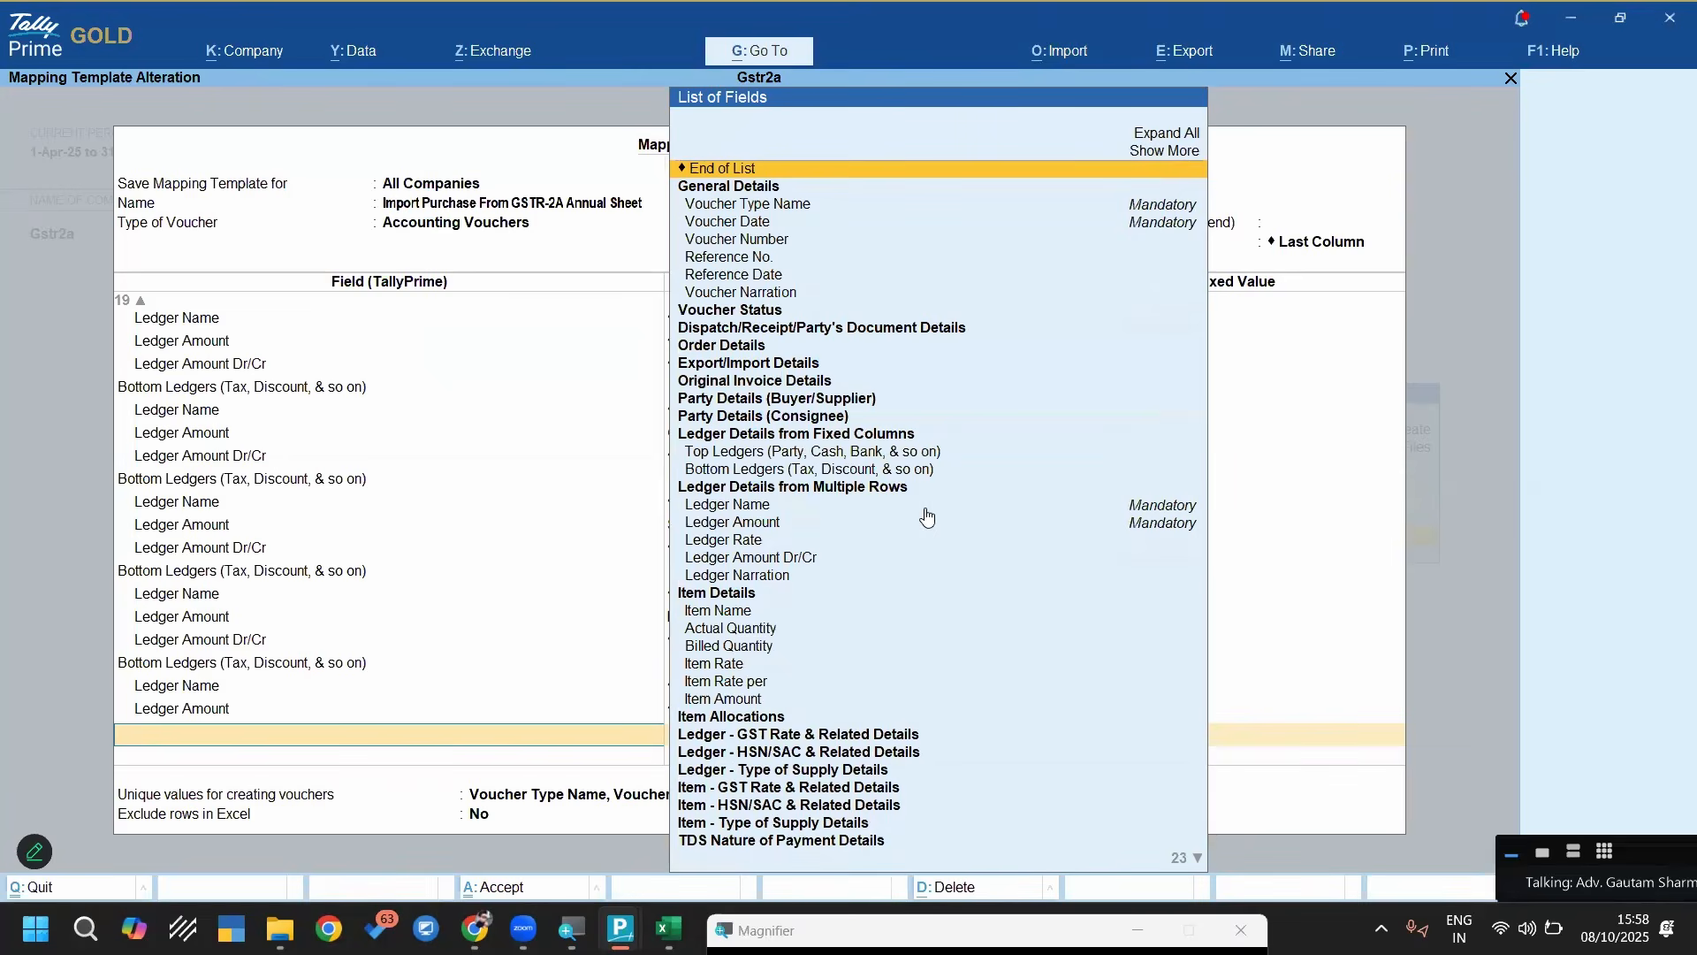
# End the field list, keep Voucher Type Name, Voucher Date, Voucher Number as unique values with no excluded rows, and save the mapping template
pyautogui.press('Return')
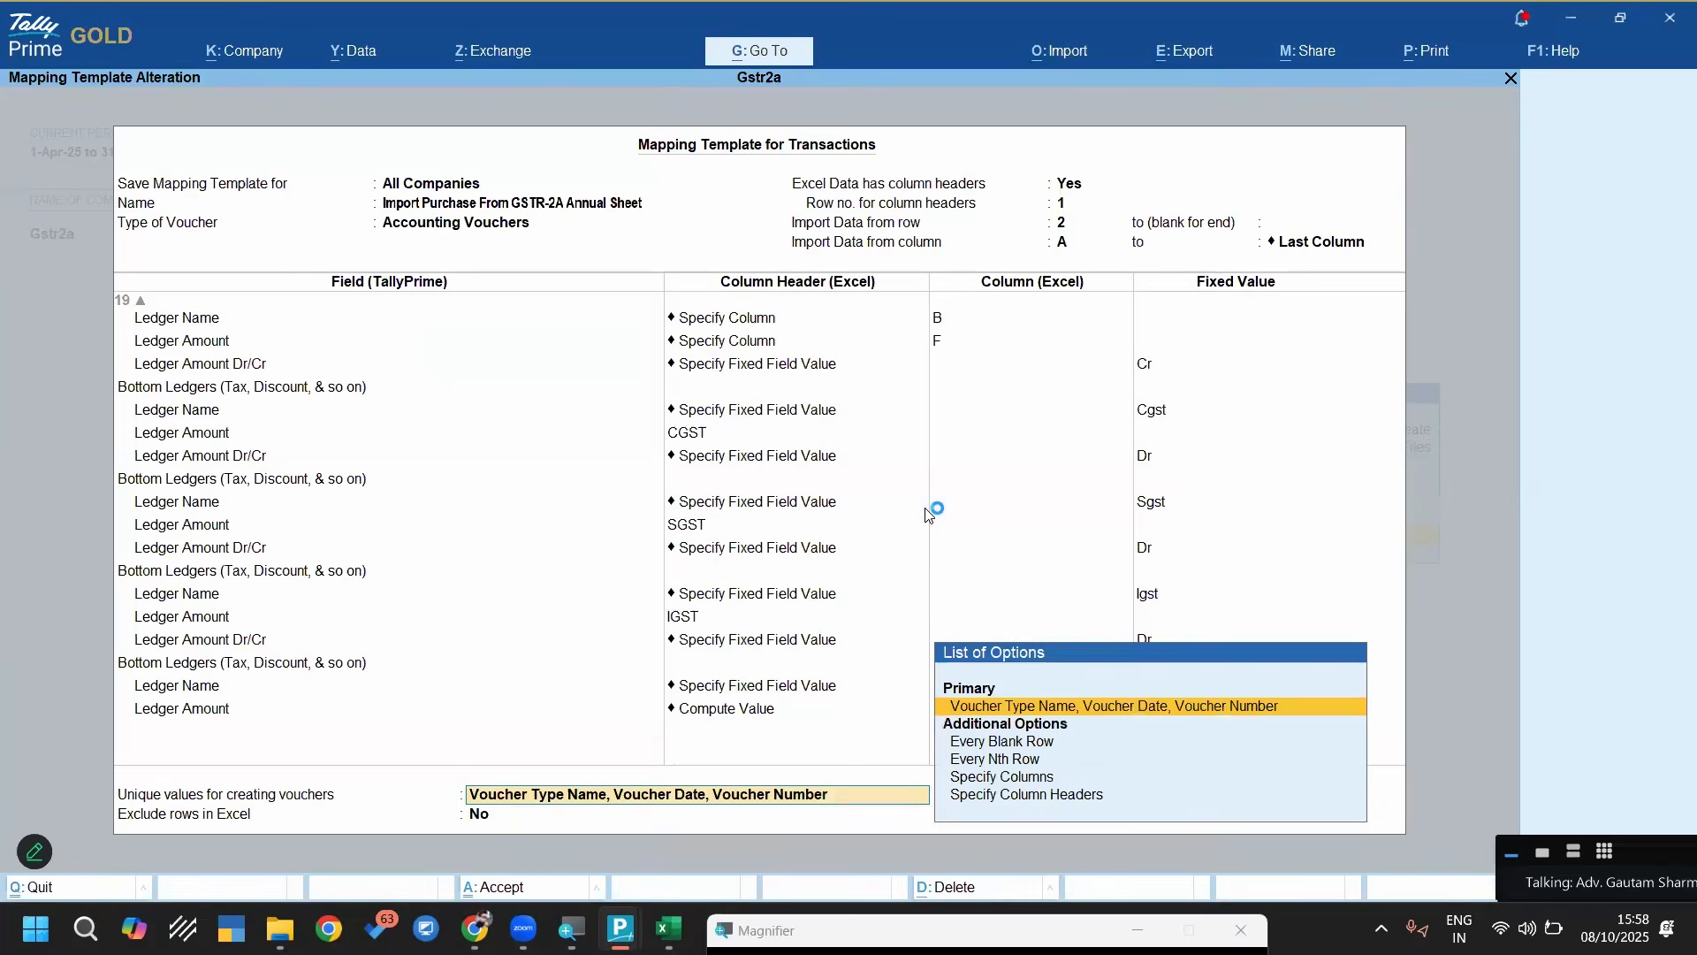
pyautogui.press('Return')
pyautogui.press('Return')
pyautogui.press('Return')
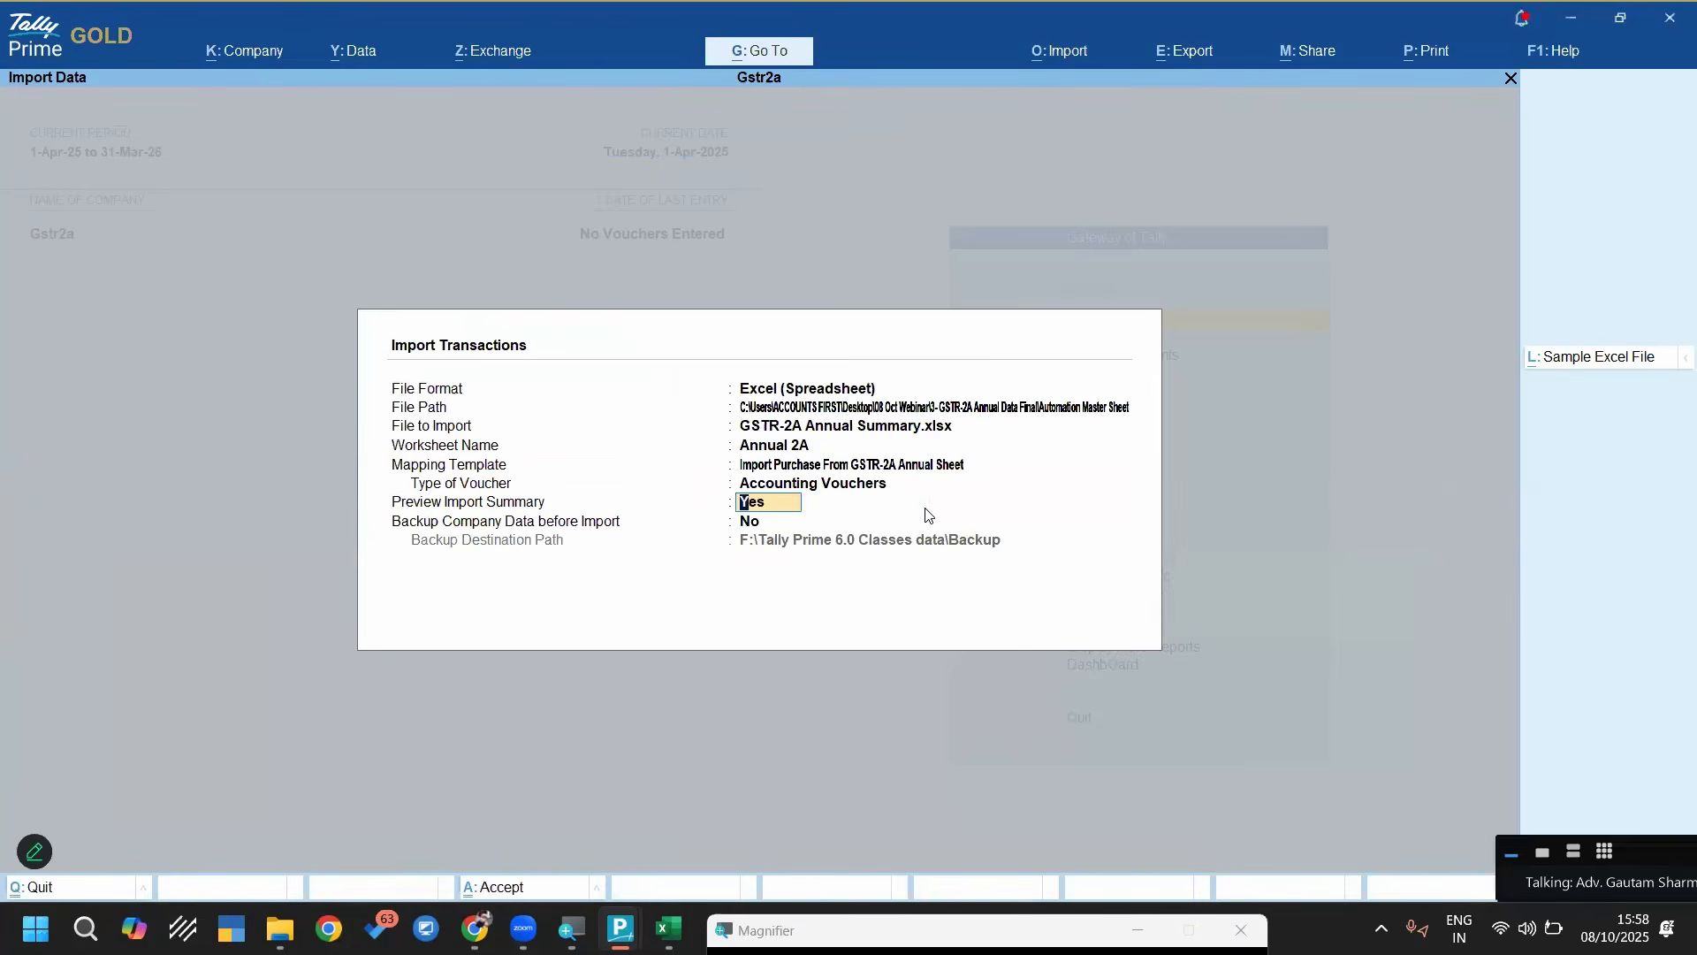
# Import the Annual 2A purchase vouchers with the import summary preview and no company backup, and open the import exceptions
pyautogui.press('Return')
pyautogui.press('Return')
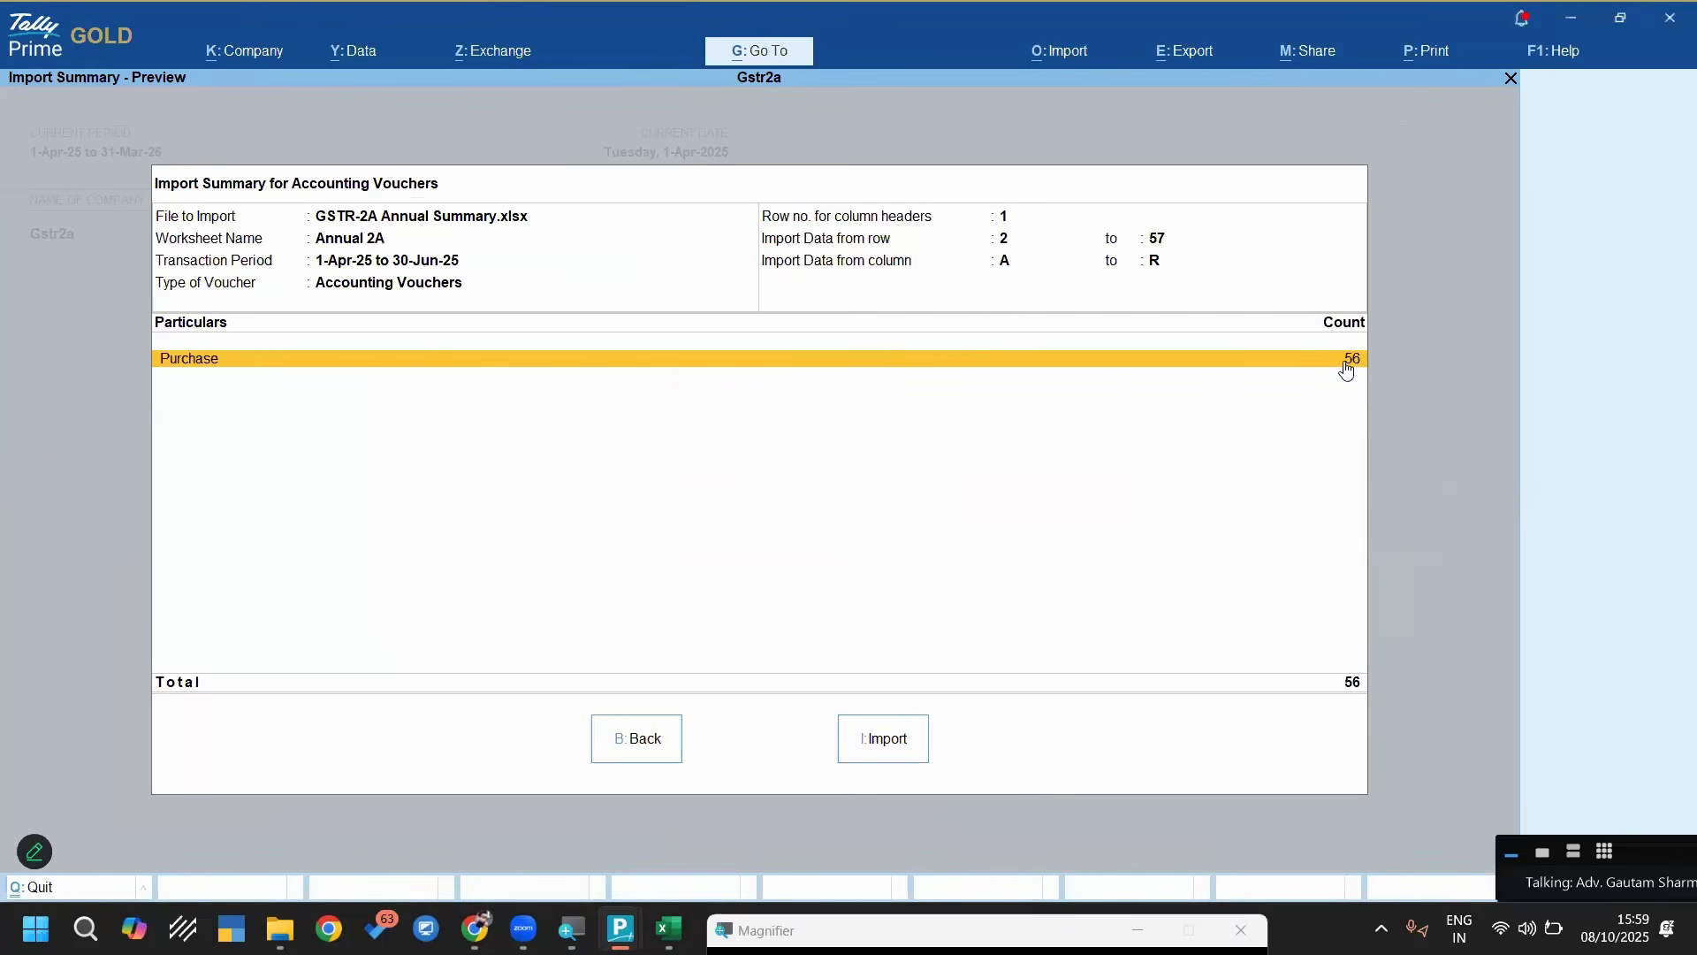
pyautogui.click(876, 740)
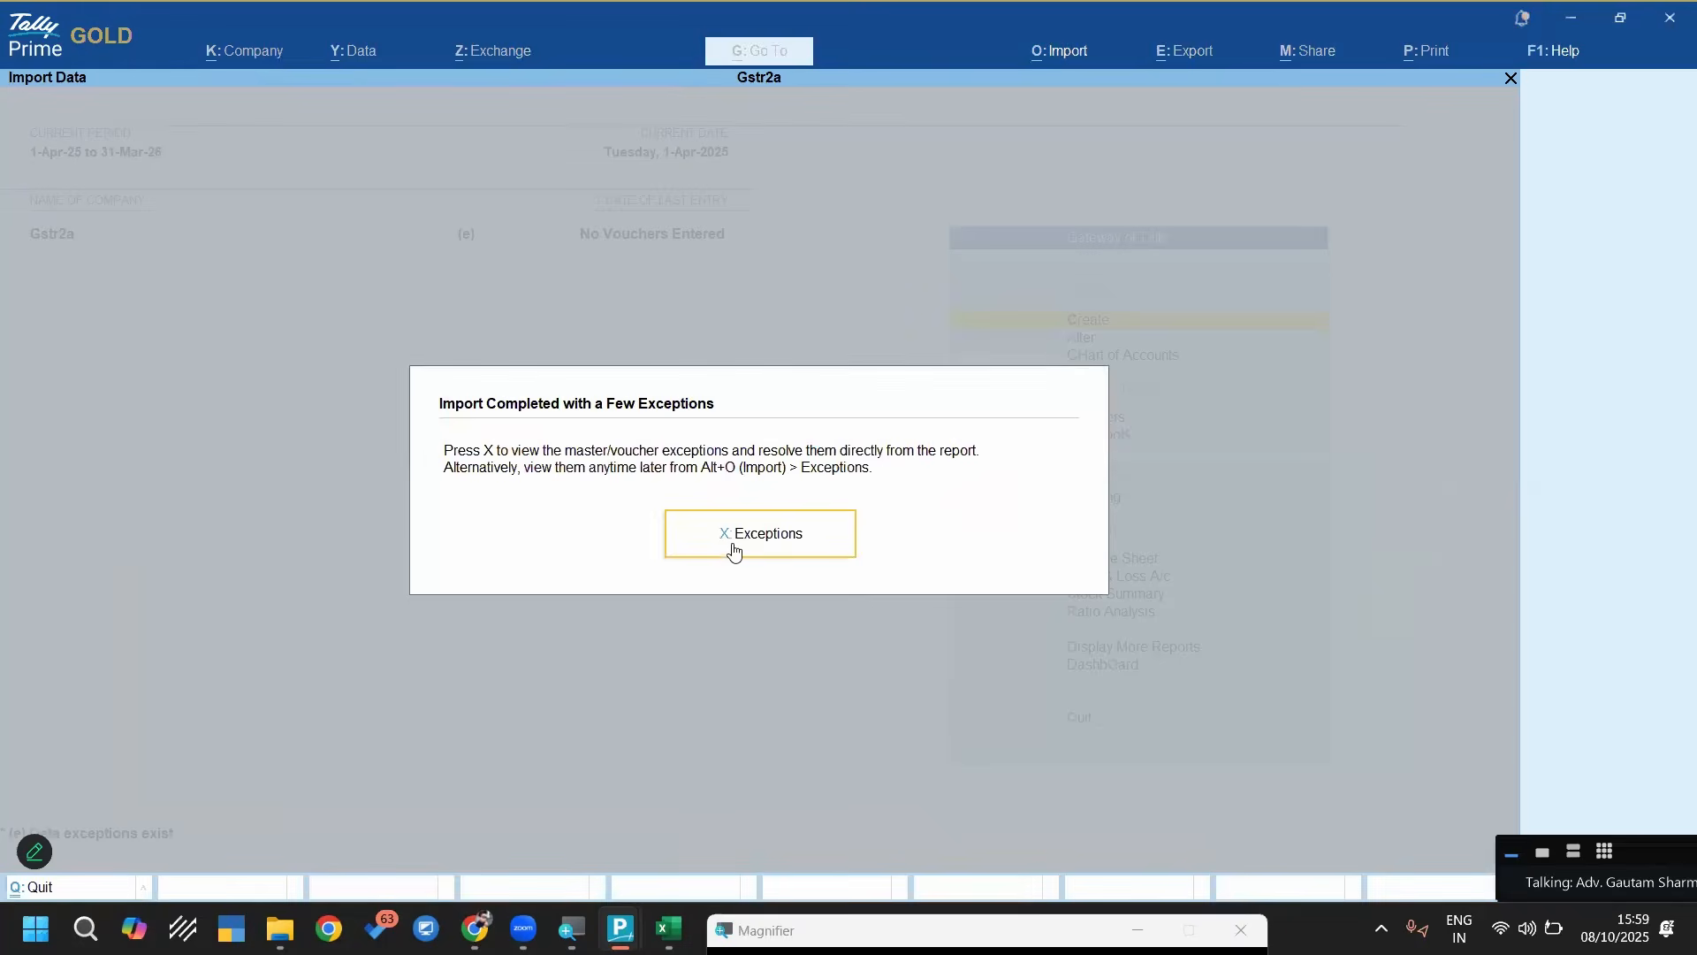
pyautogui.click(733, 550)
pyautogui.press('Down')
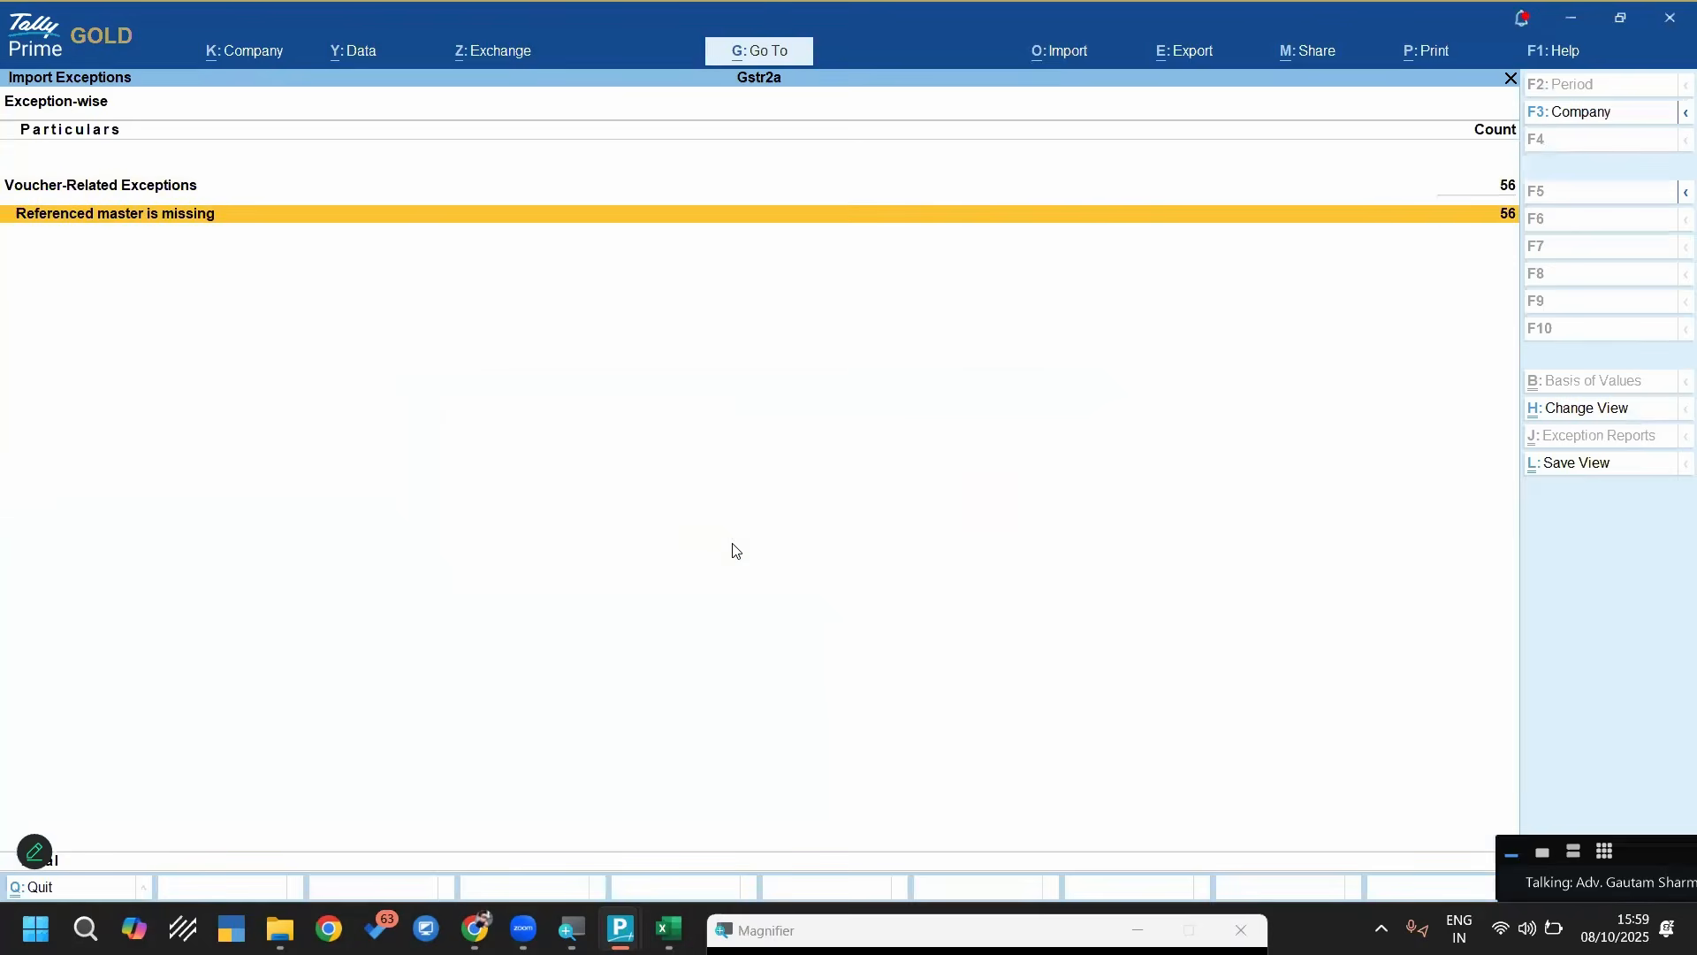
pyautogui.press('Return')
pyautogui.press('Return')
pyautogui.press('Return')
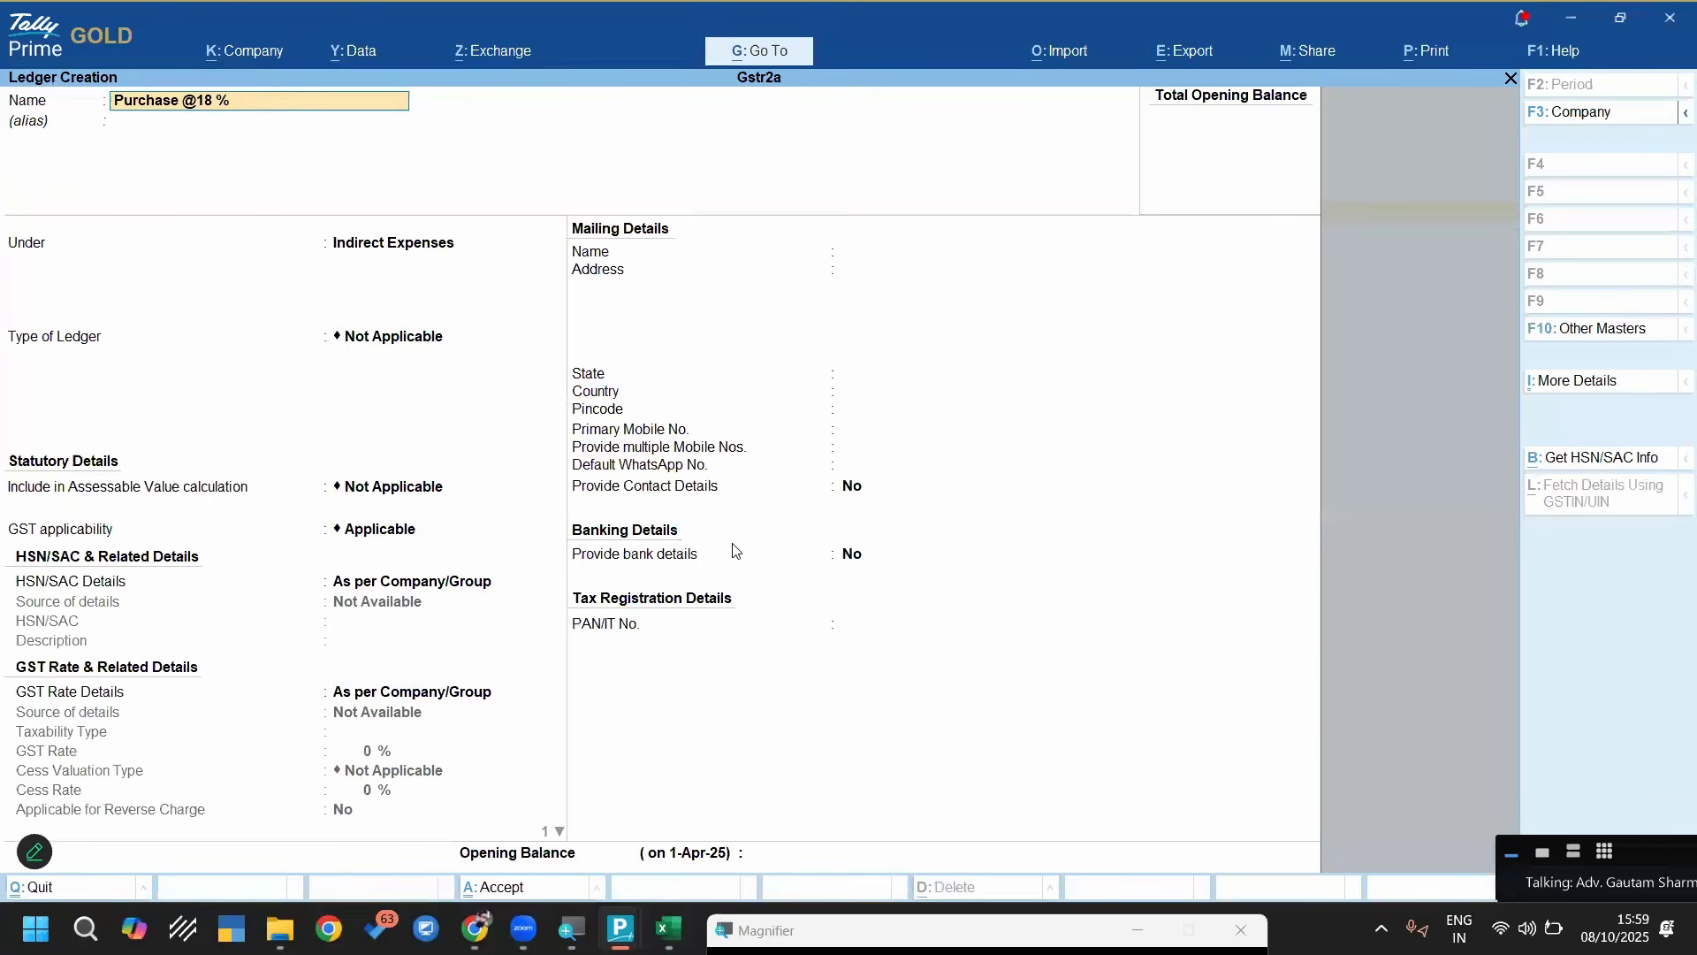
pyautogui.press('Return')
pyautogui.write('Pu')
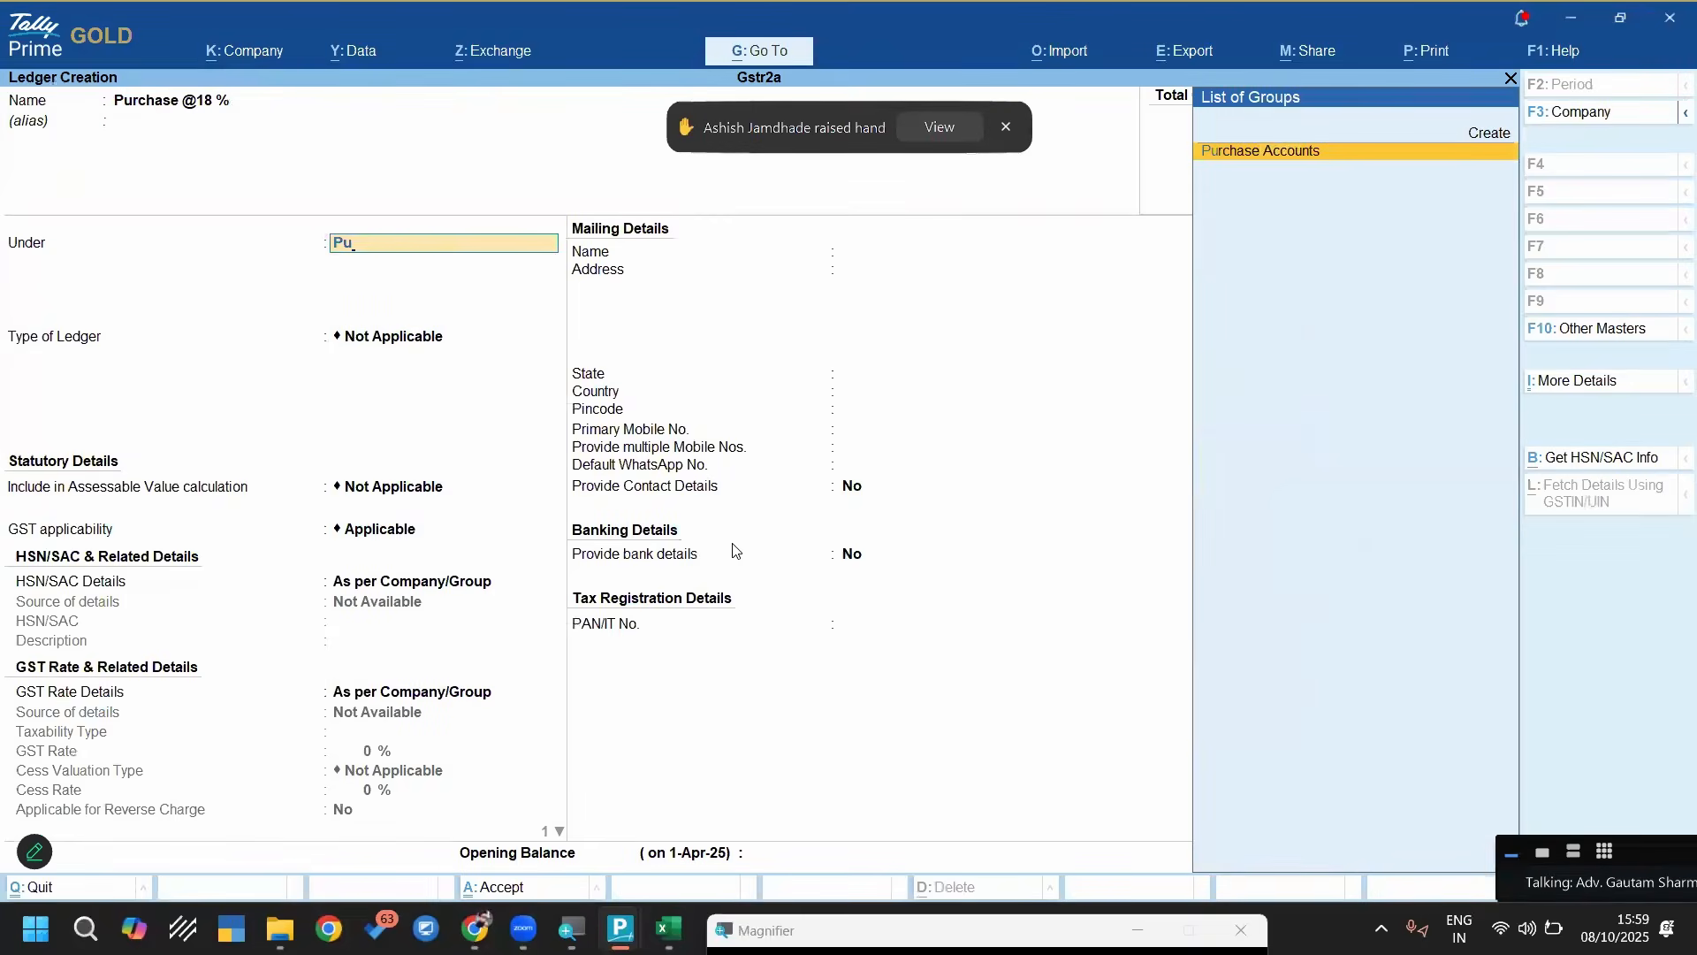
pyautogui.press('Return')
pyautogui.press('Return')
pyautogui.press('Return')
pyautogui.press('Return')
pyautogui.press('Return')
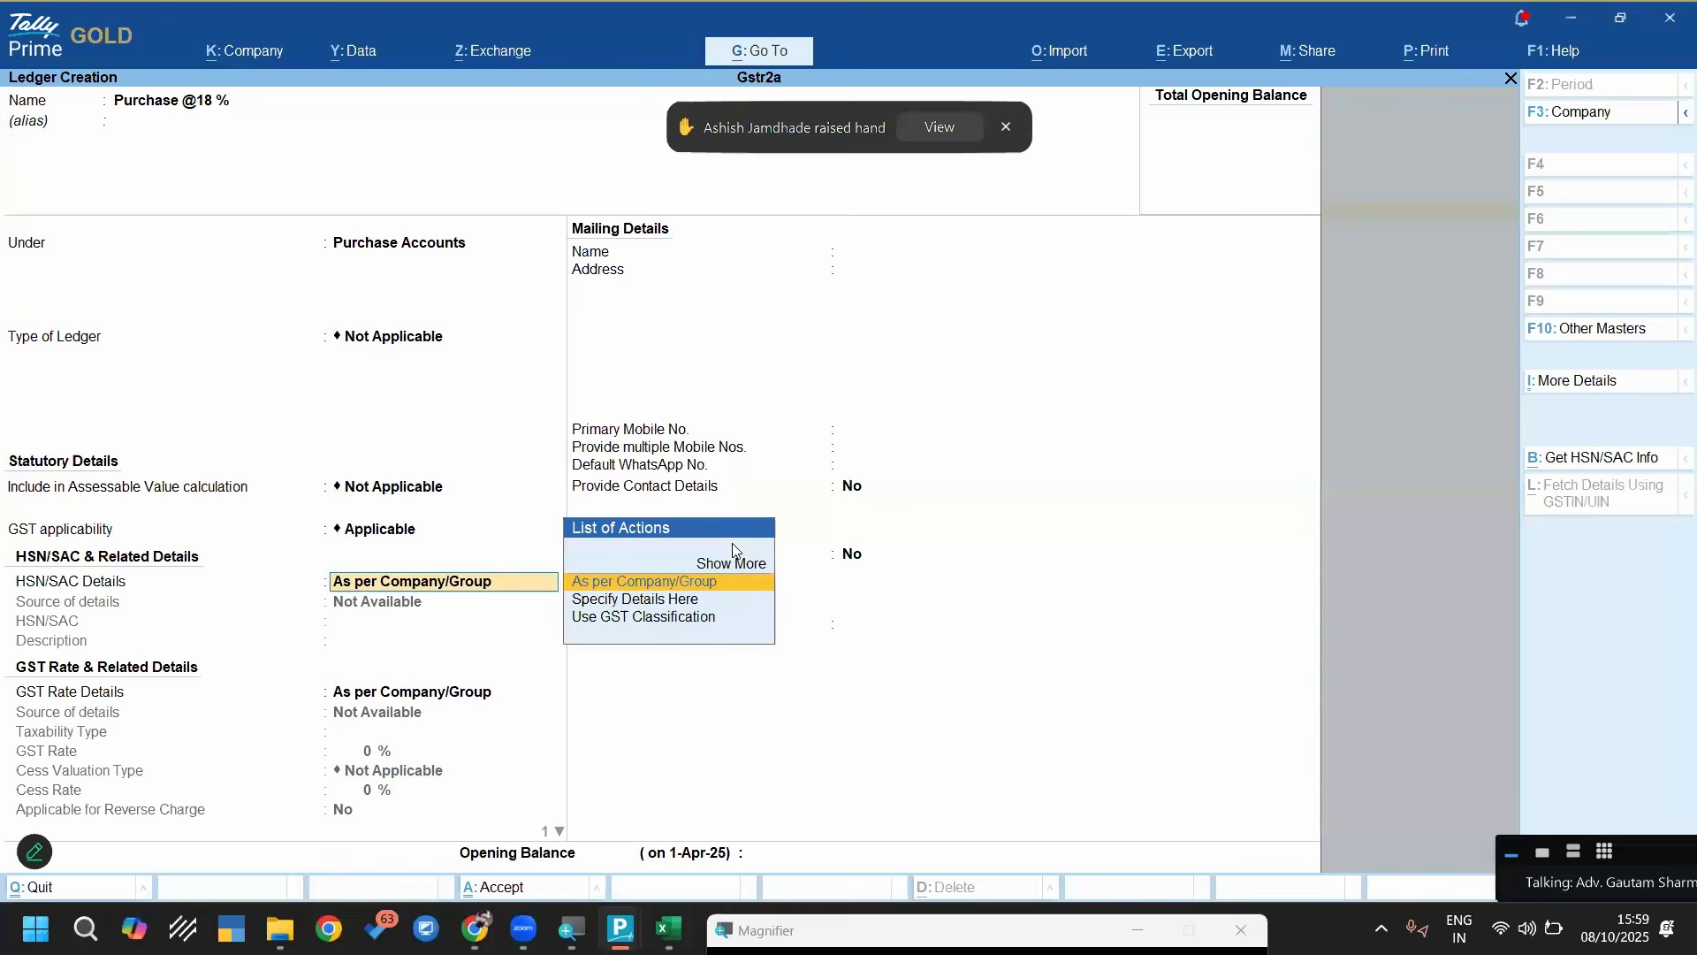
pyautogui.press('Down')
pyautogui.press('Return')
pyautogui.press('Return')
pyautogui.write('18')
pyautogui.press('Return')
pyautogui.hotkey('ctrl', 'a')
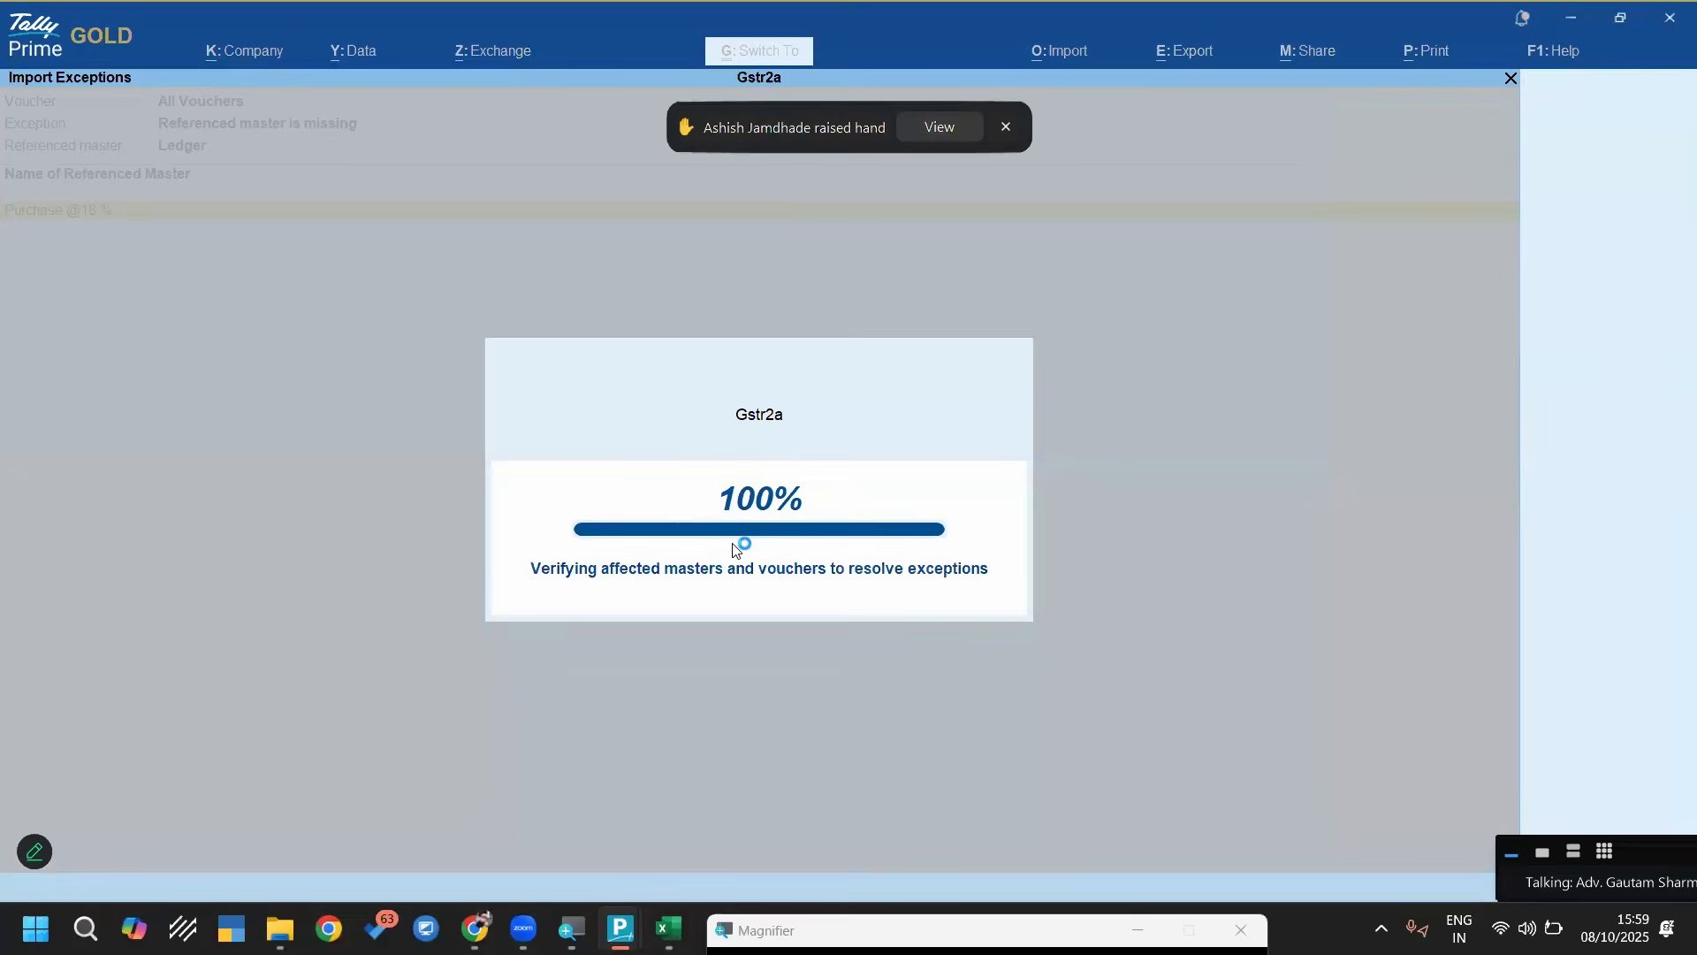
# Create the missing Cgst ledger under Duties & Taxes with duty type GST and tax type CGST
pyautogui.press('Return')
pyautogui.press('Return')
pyautogui.press('Return')
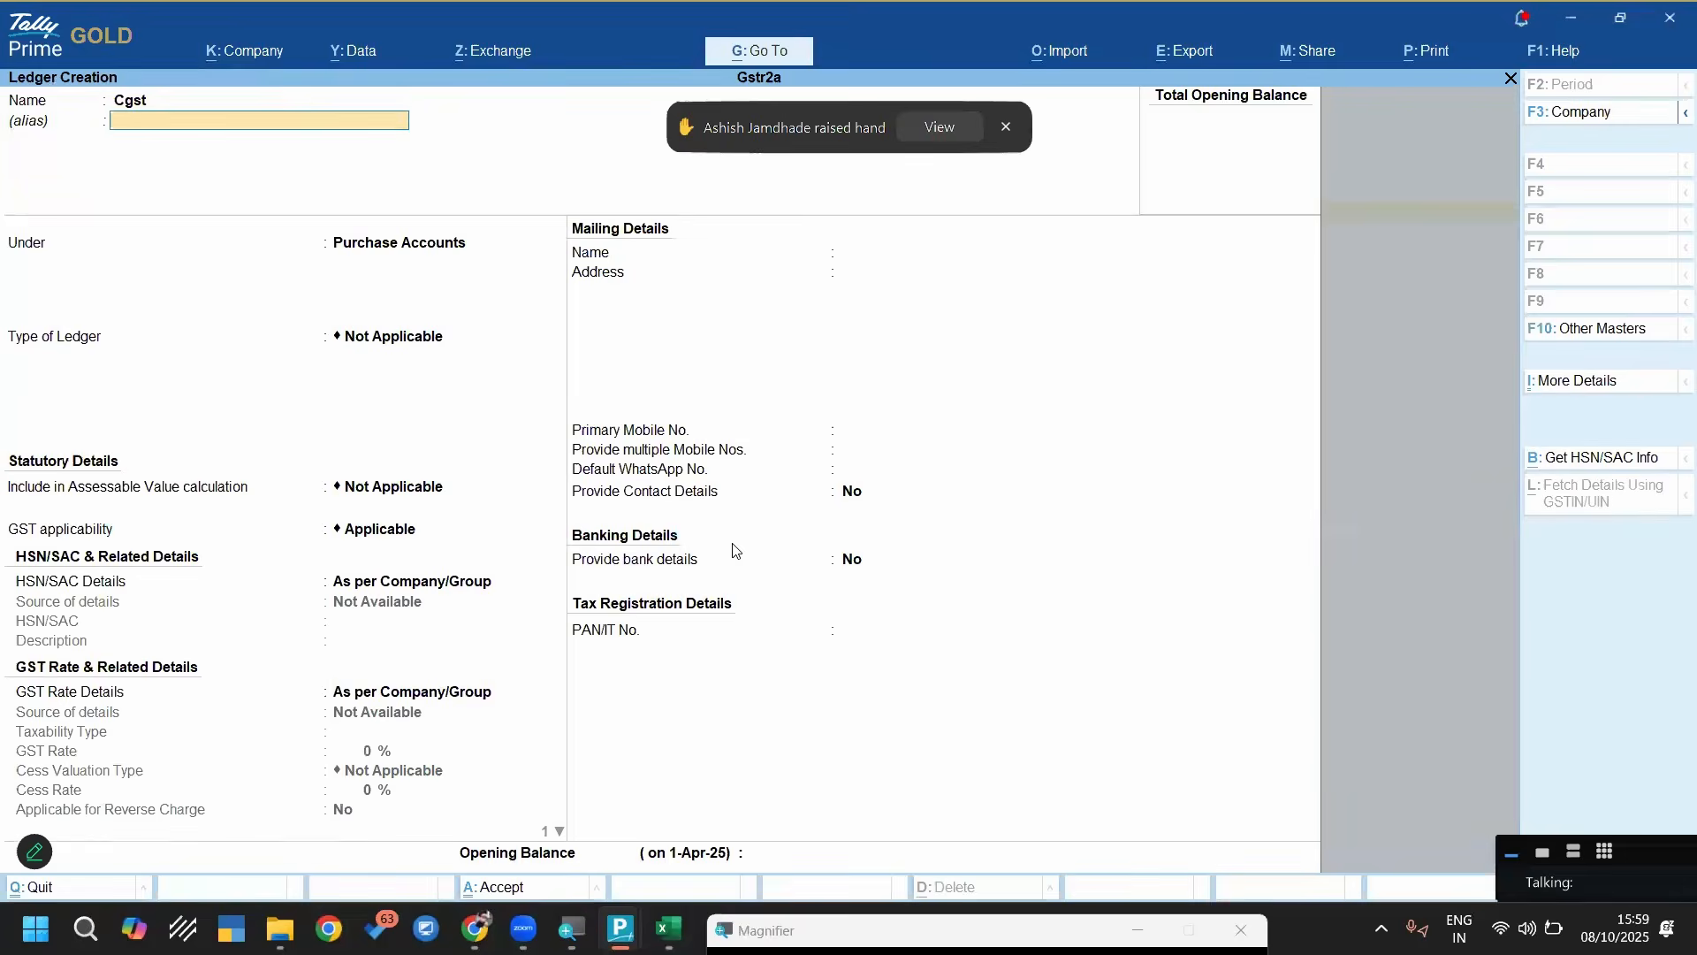
pyautogui.write('D')
pyautogui.press('Return')
pyautogui.press('Up')
pyautogui.press('Return')
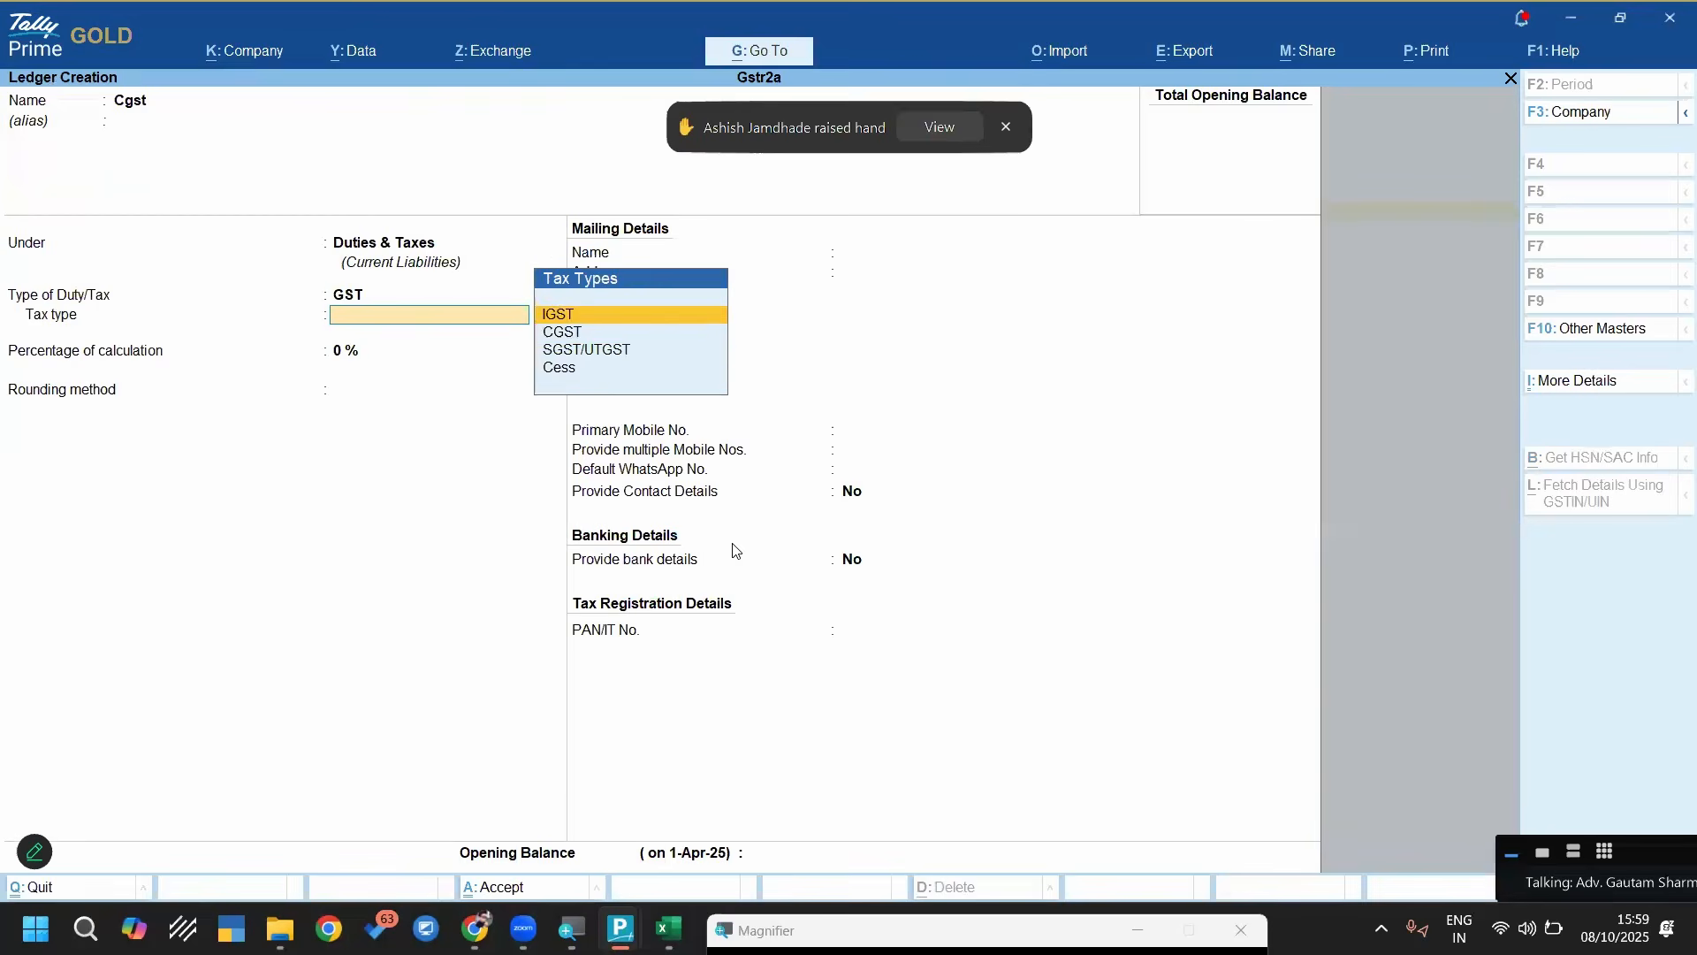
pyautogui.press('Down')
# Create the missing Sgst ledger under Duties & Taxes with duty type GST and tax type SGST/UTGST
pyautogui.press('Return')
pyautogui.hotkey('ctrl', 'a')
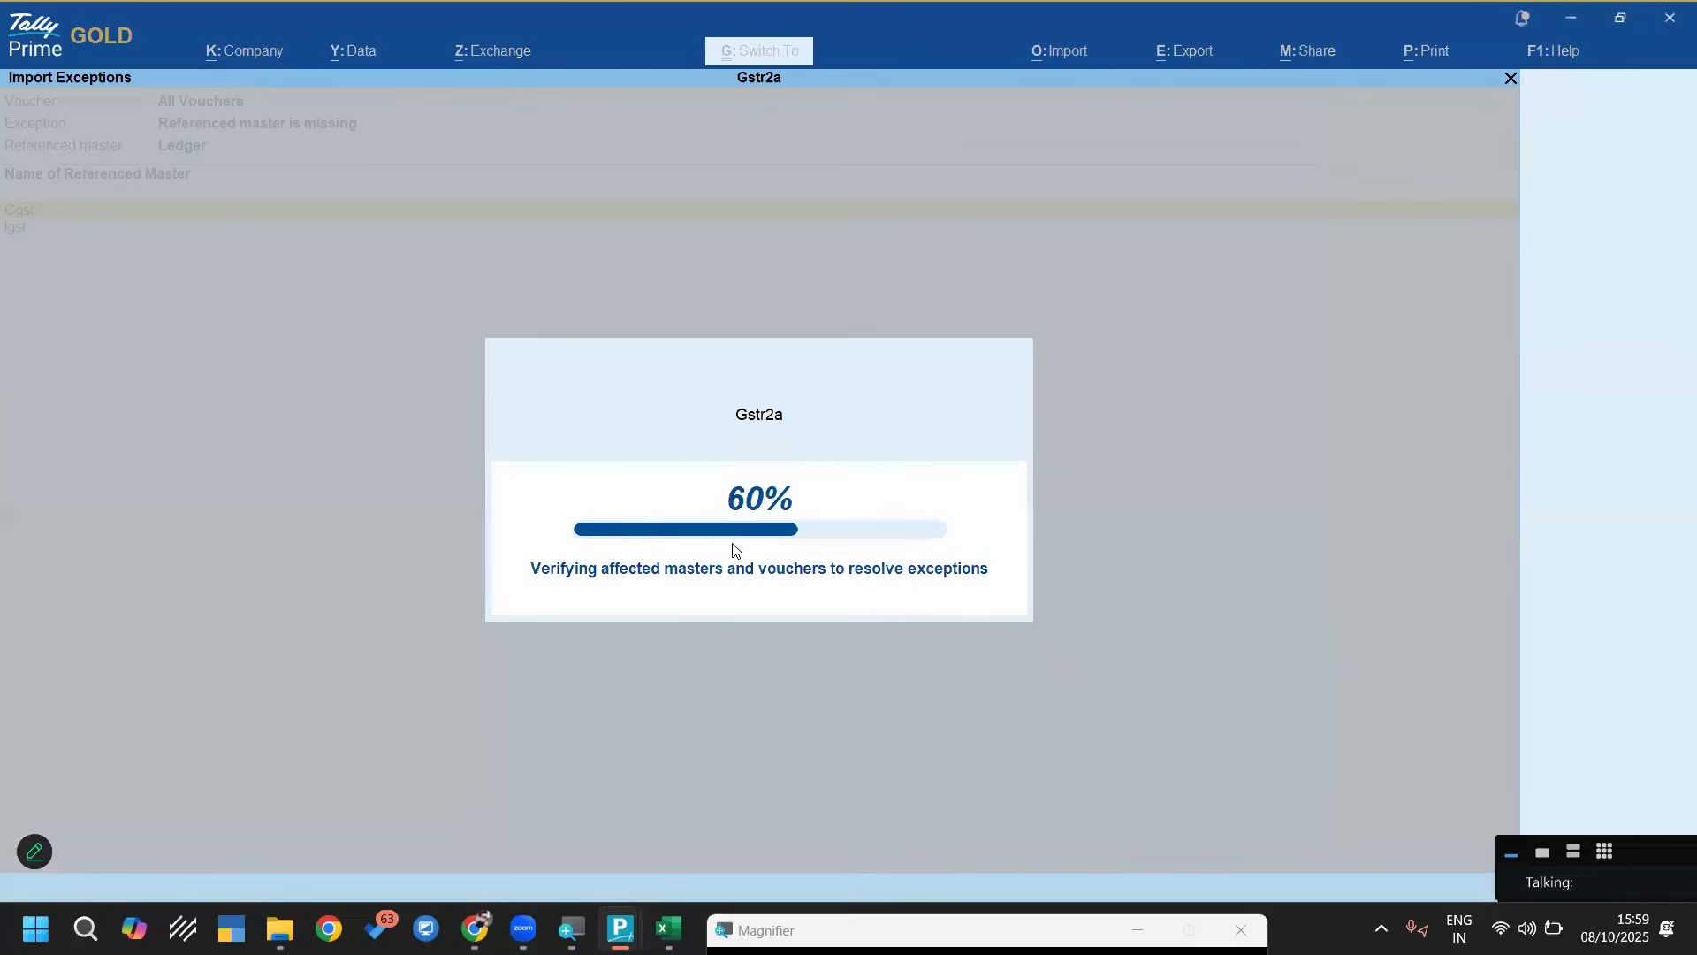
pyautogui.press('Return')
pyautogui.press('Return')
pyautogui.press('Return')
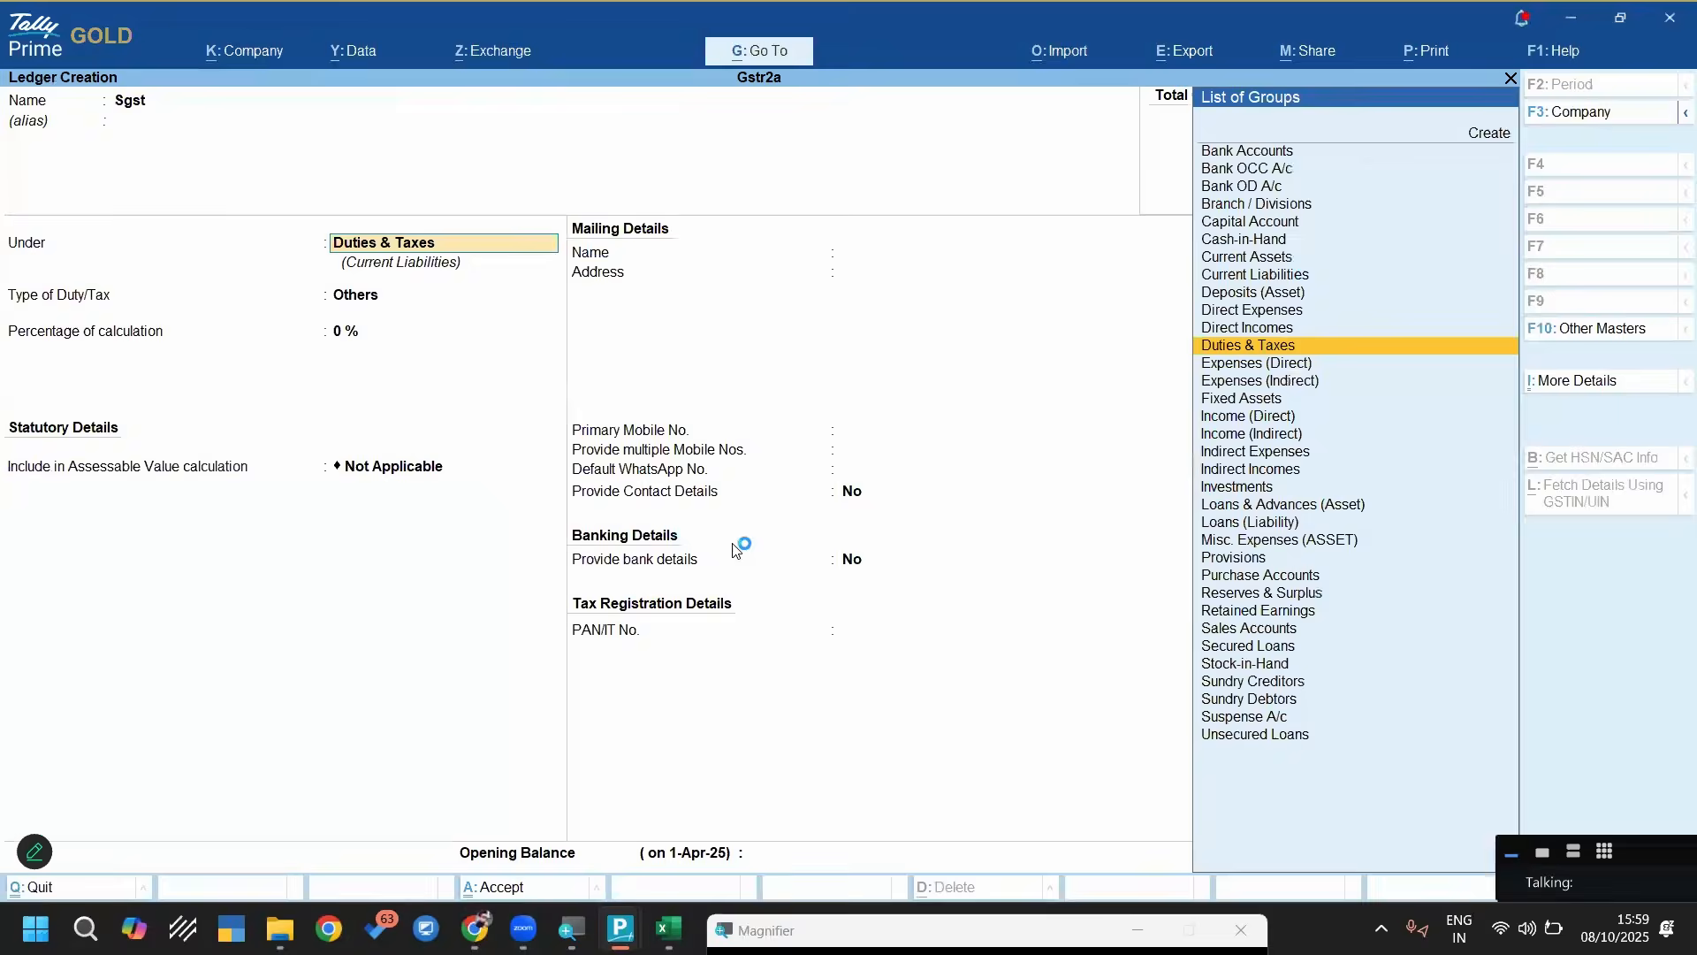
pyautogui.press('Return')
pyautogui.press('Up')
pyautogui.press('Return')
pyautogui.hotkey('ctrl', 'a')
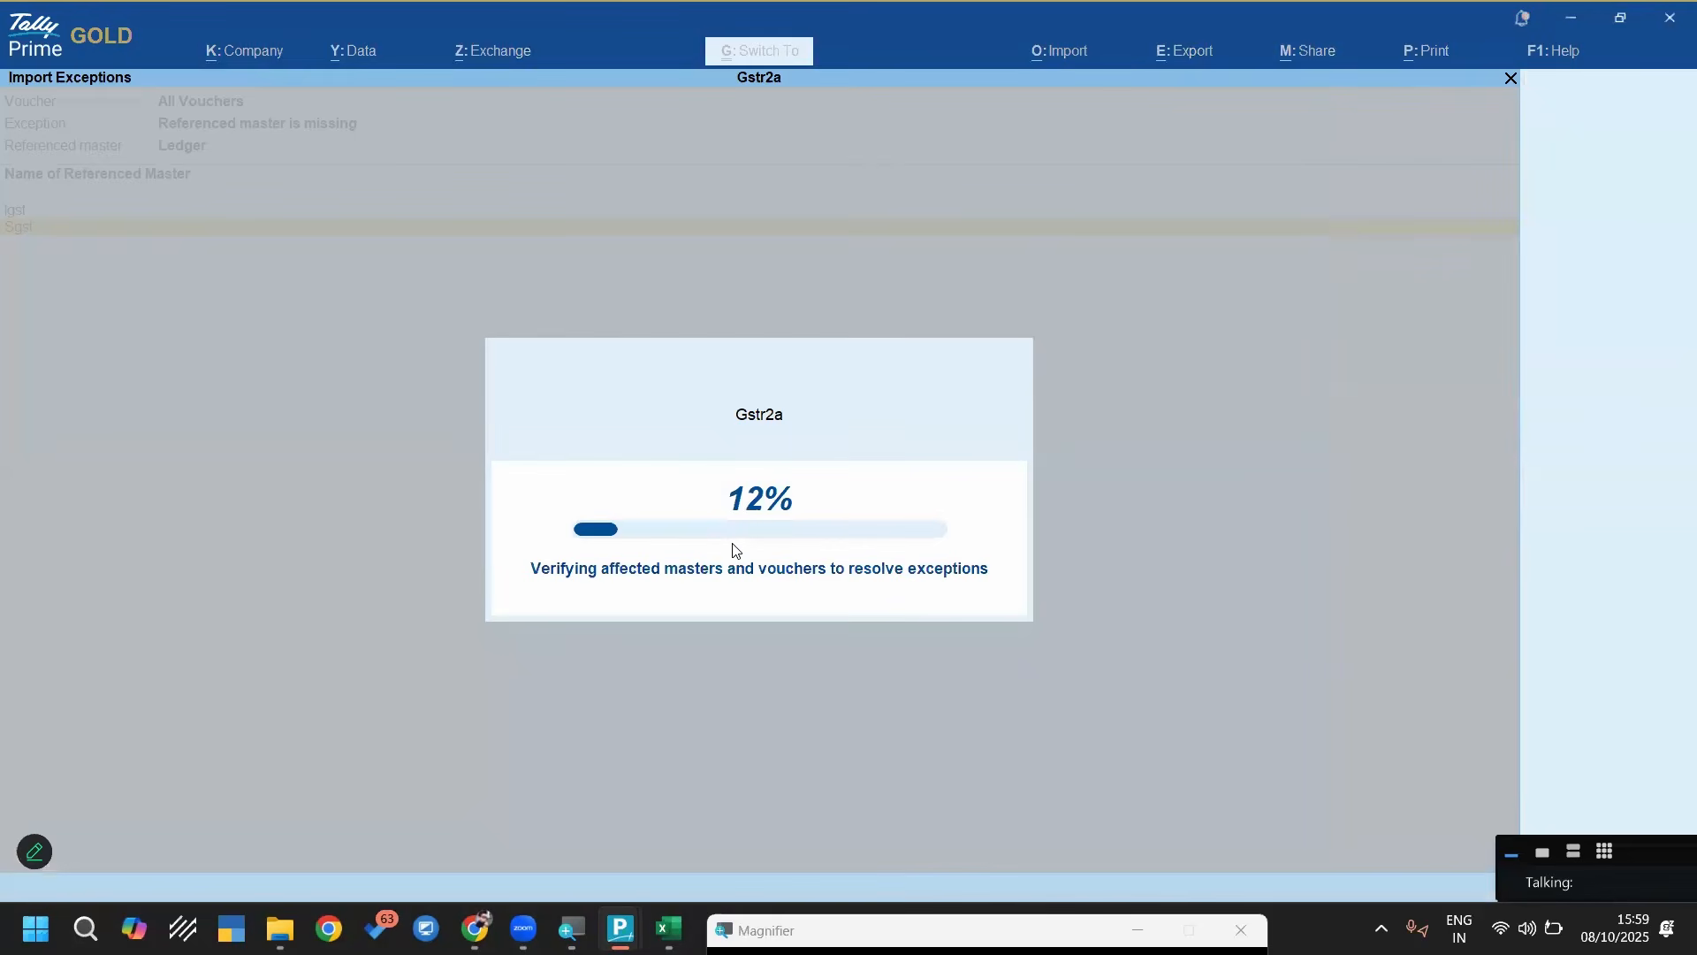
# Create the missing Igst ledger under Duties & Taxes with duty type GST and tax type IGST
pyautogui.press('Up')
pyautogui.press('Return')
pyautogui.press('Return')
pyautogui.press('Return')
pyautogui.press('Return')
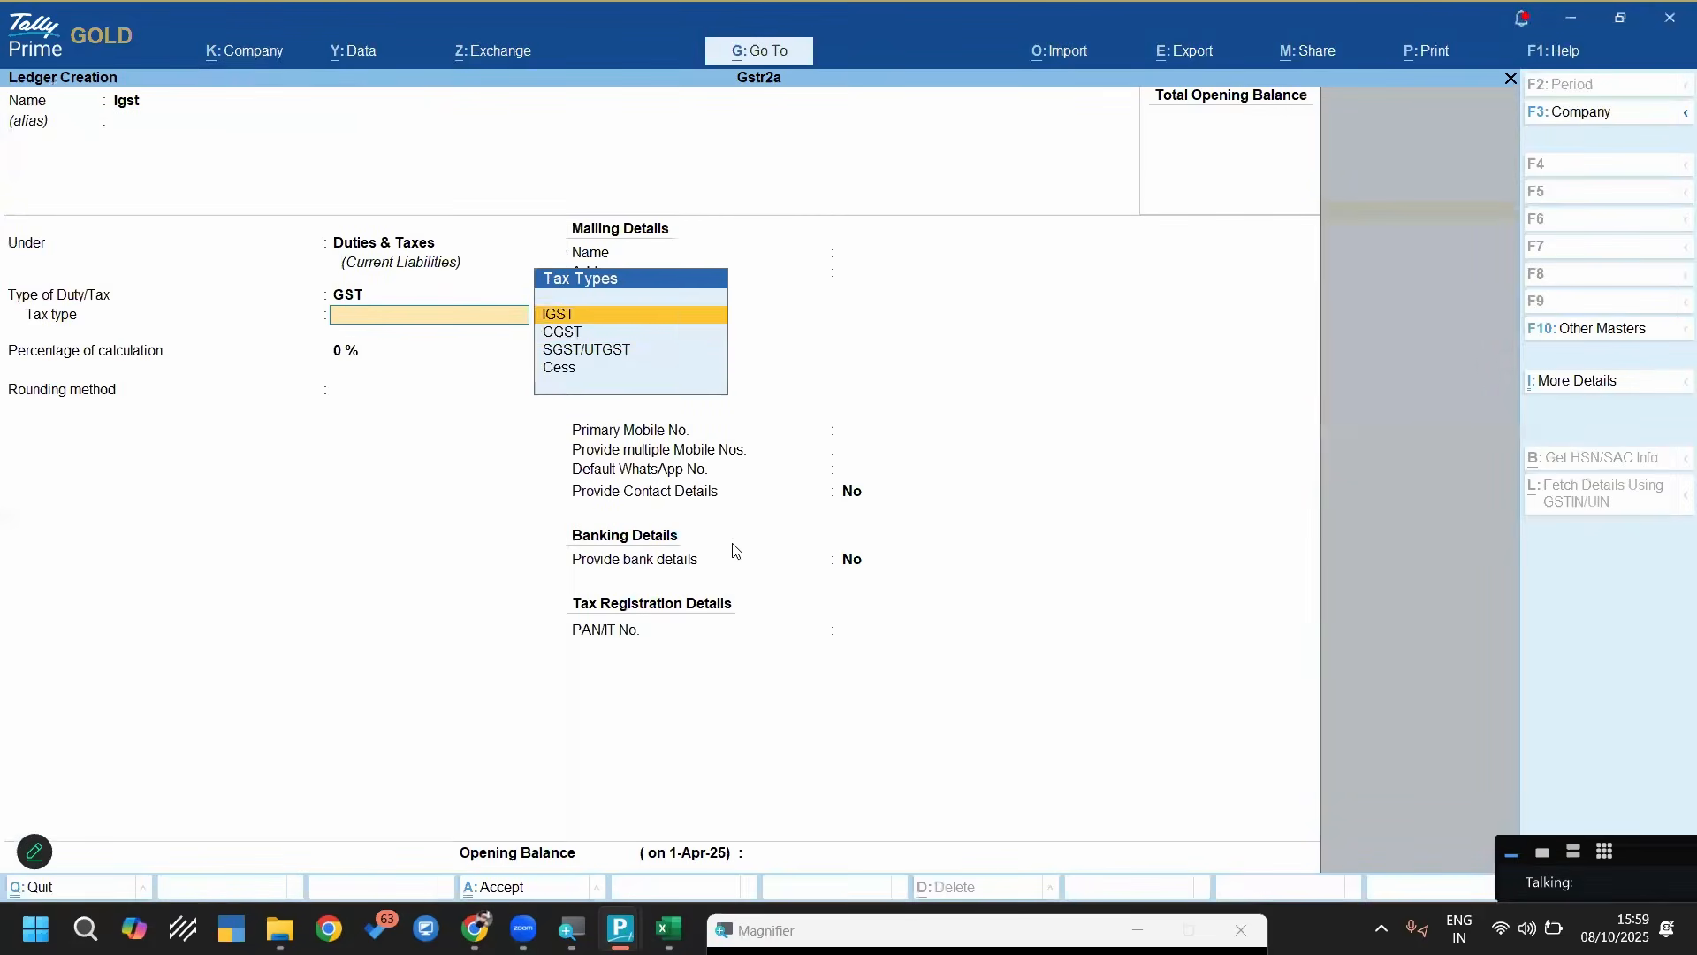
# Start creating the missing Round Off ledger and place it under Indirect Expenses
pyautogui.press('Return')
pyautogui.hotkey('ctrl', 'a')
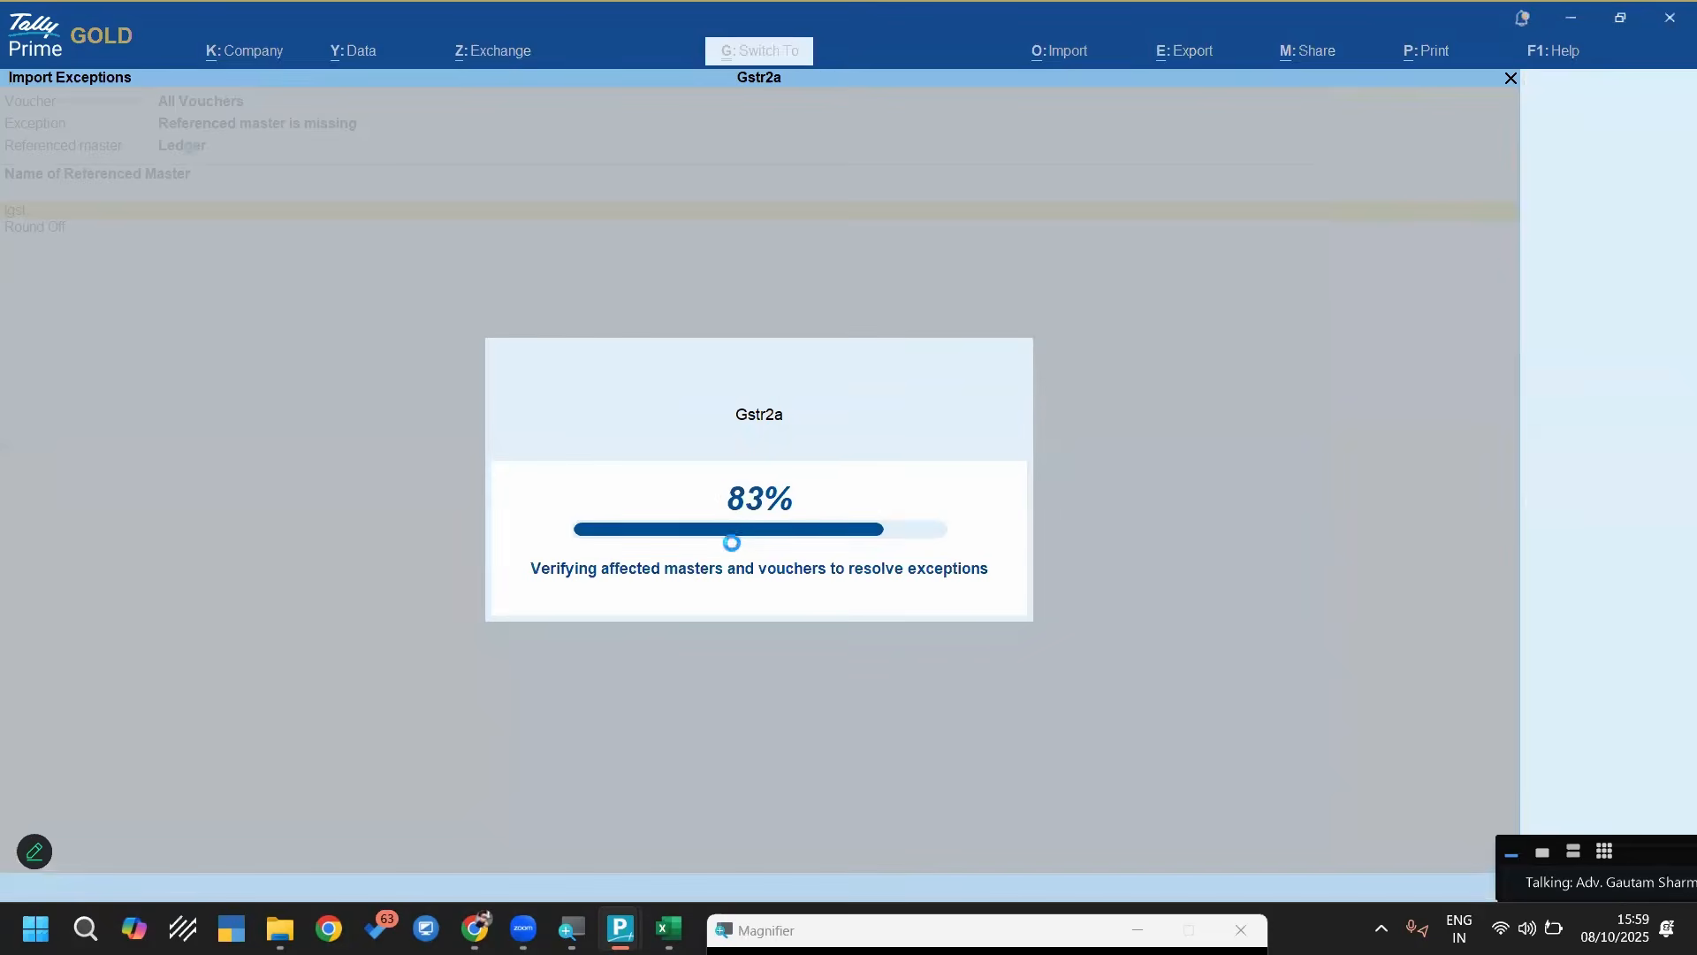
pyautogui.press('Return')
pyautogui.press('Return')
pyautogui.press('Return')
pyautogui.press('BackSpace')
pyautogui.write('Ind')
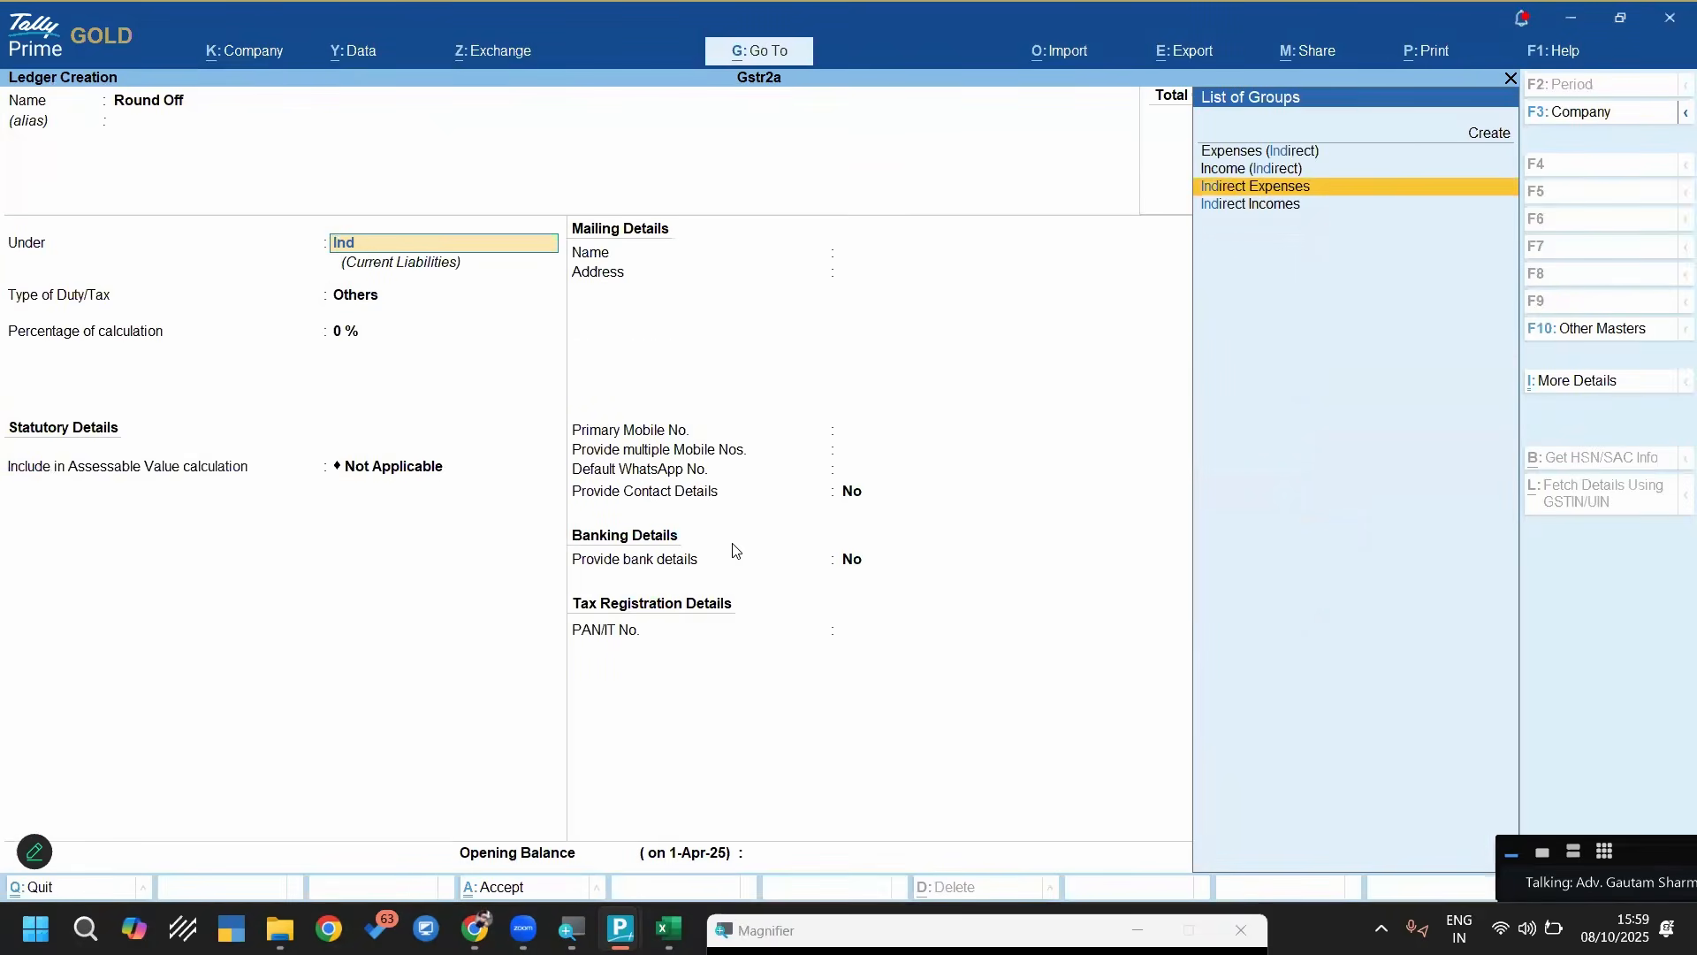
pyautogui.press('Return')
# Set the Round Off ledger's type to Invoice Rounding and save the ledger
pyautogui.press('Down')
pyautogui.press('Return')
pyautogui.press('BackSpace')
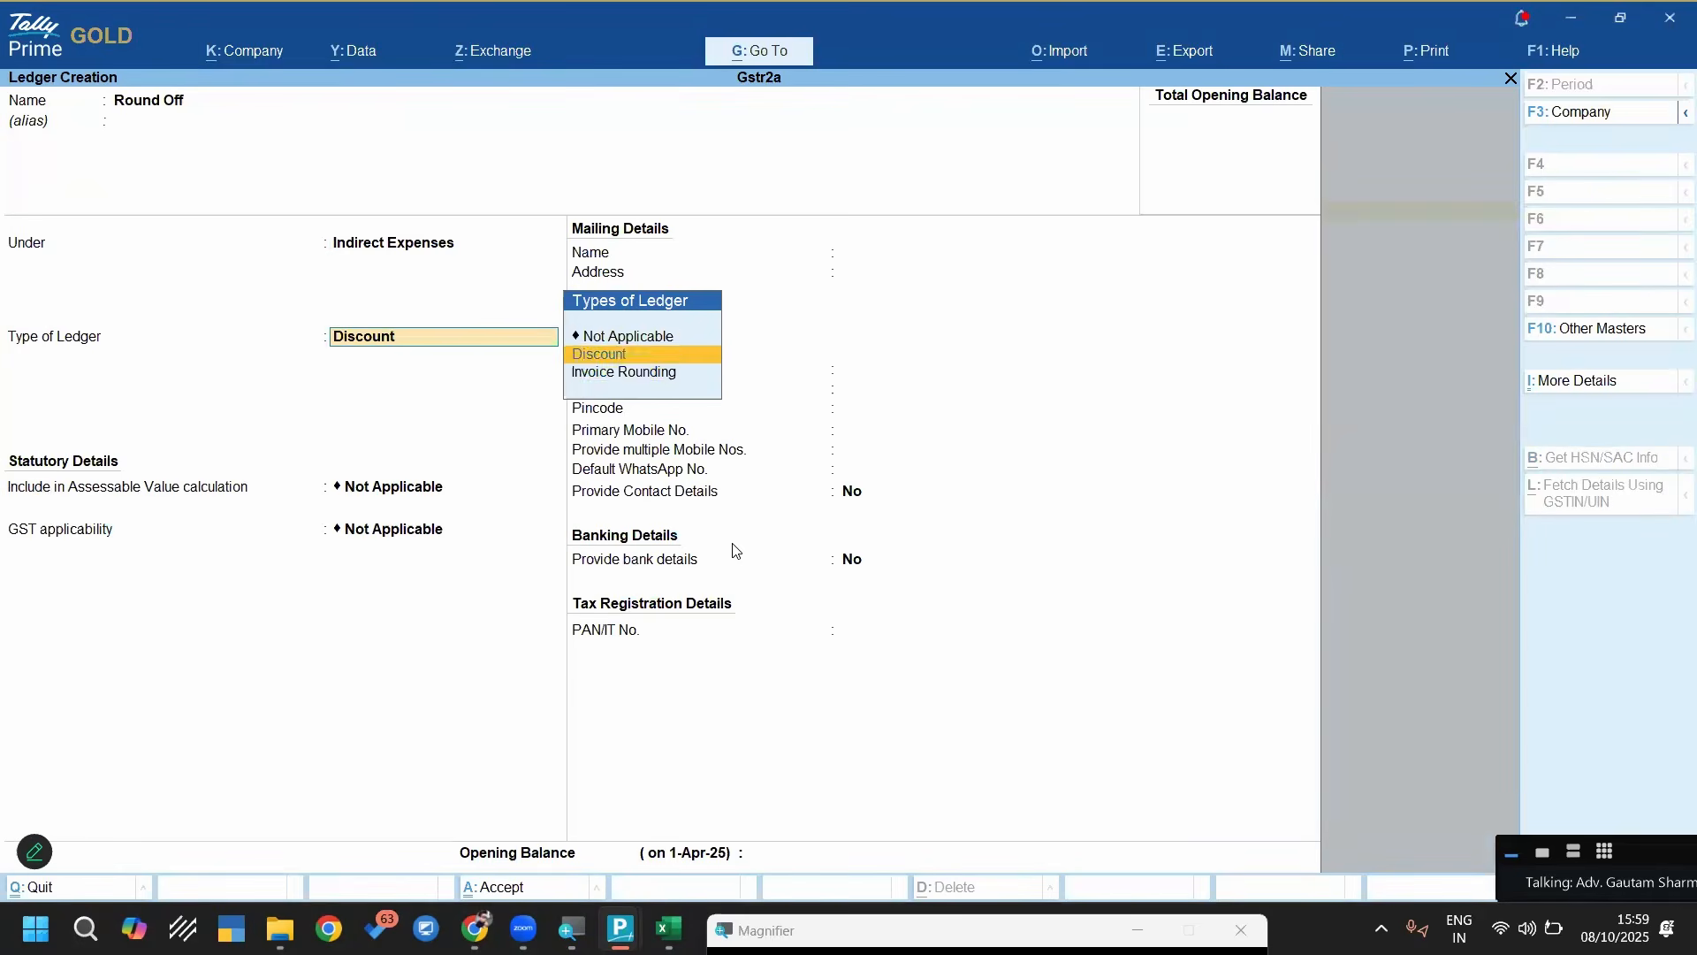
pyautogui.press('Down')
pyautogui.press('Return')
pyautogui.press('Return')
pyautogui.hotkey('ctrl', 'a')
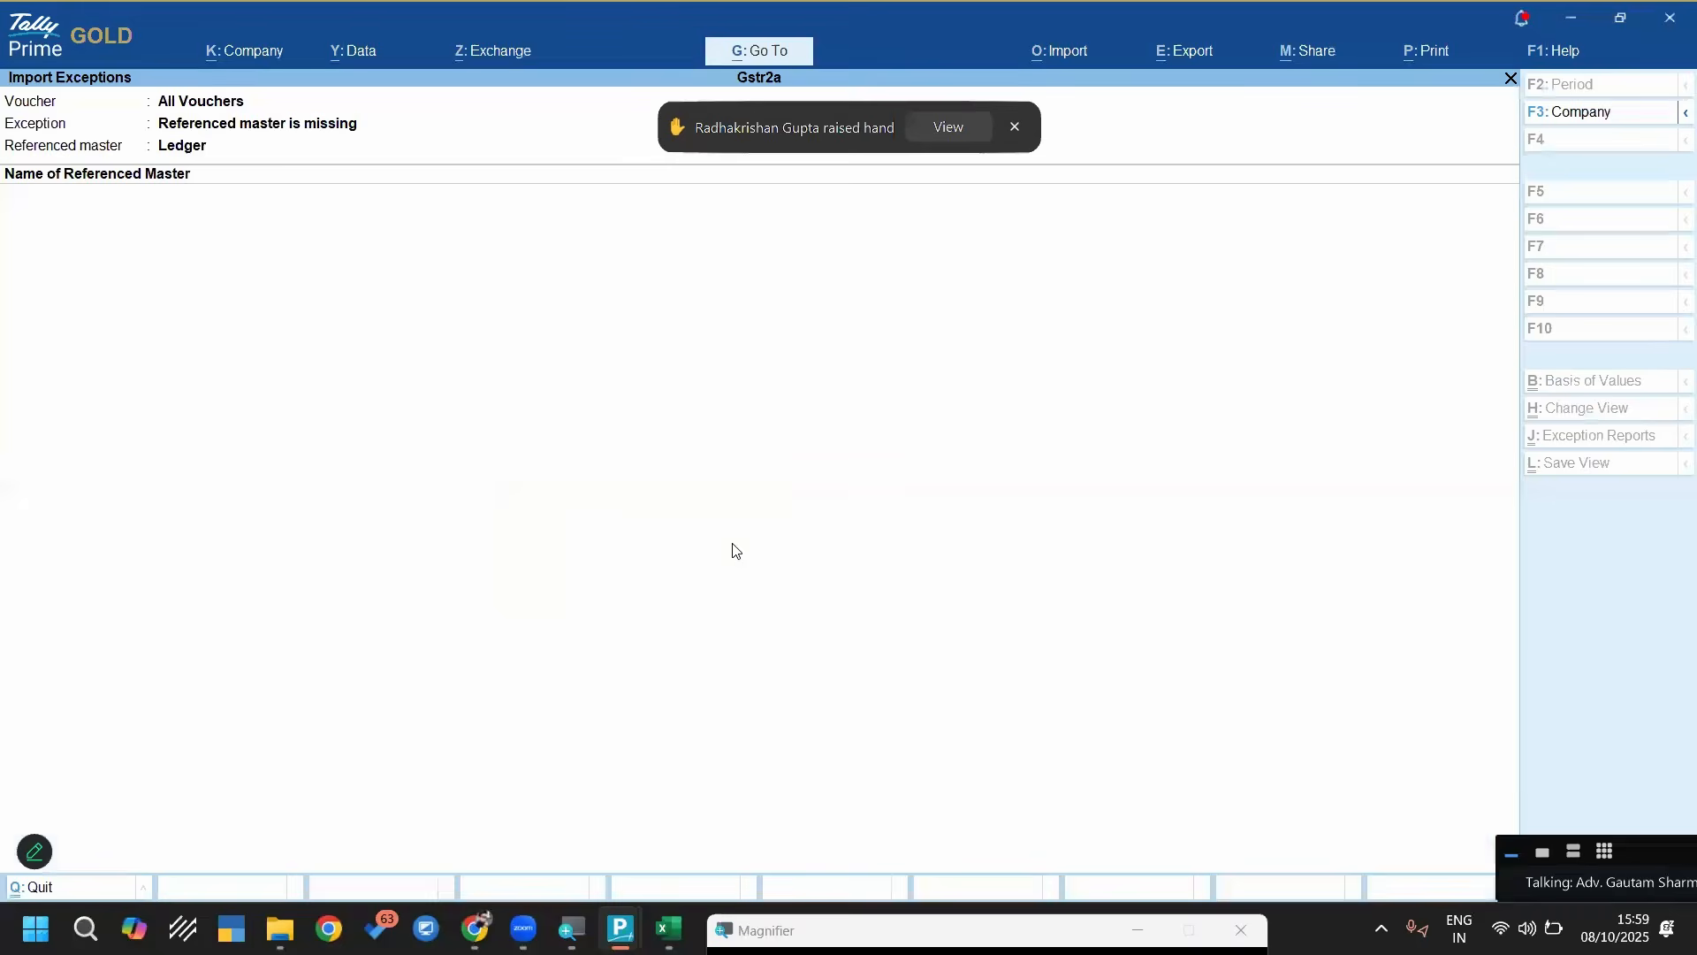
# Leave the import exceptions and open the June list of purchase vouchers from the Purchase Register
pyautogui.press('Escape')
pyautogui.press('Escape')
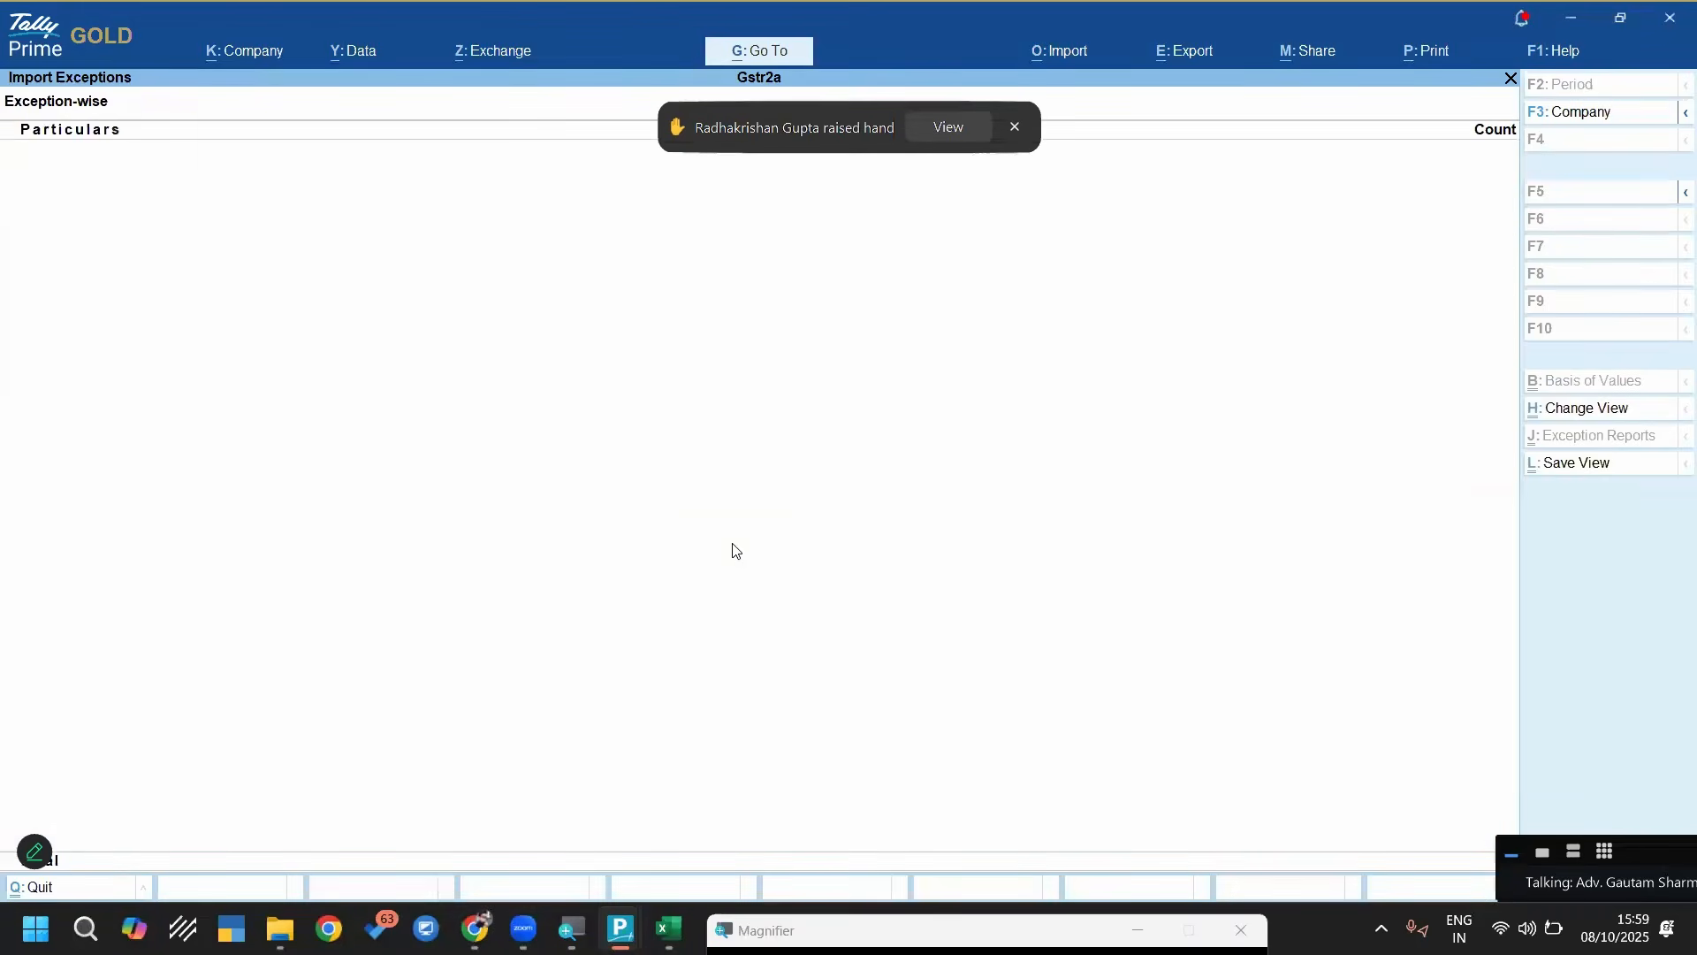
pyautogui.press('Escape')
pyautogui.press('Escape')
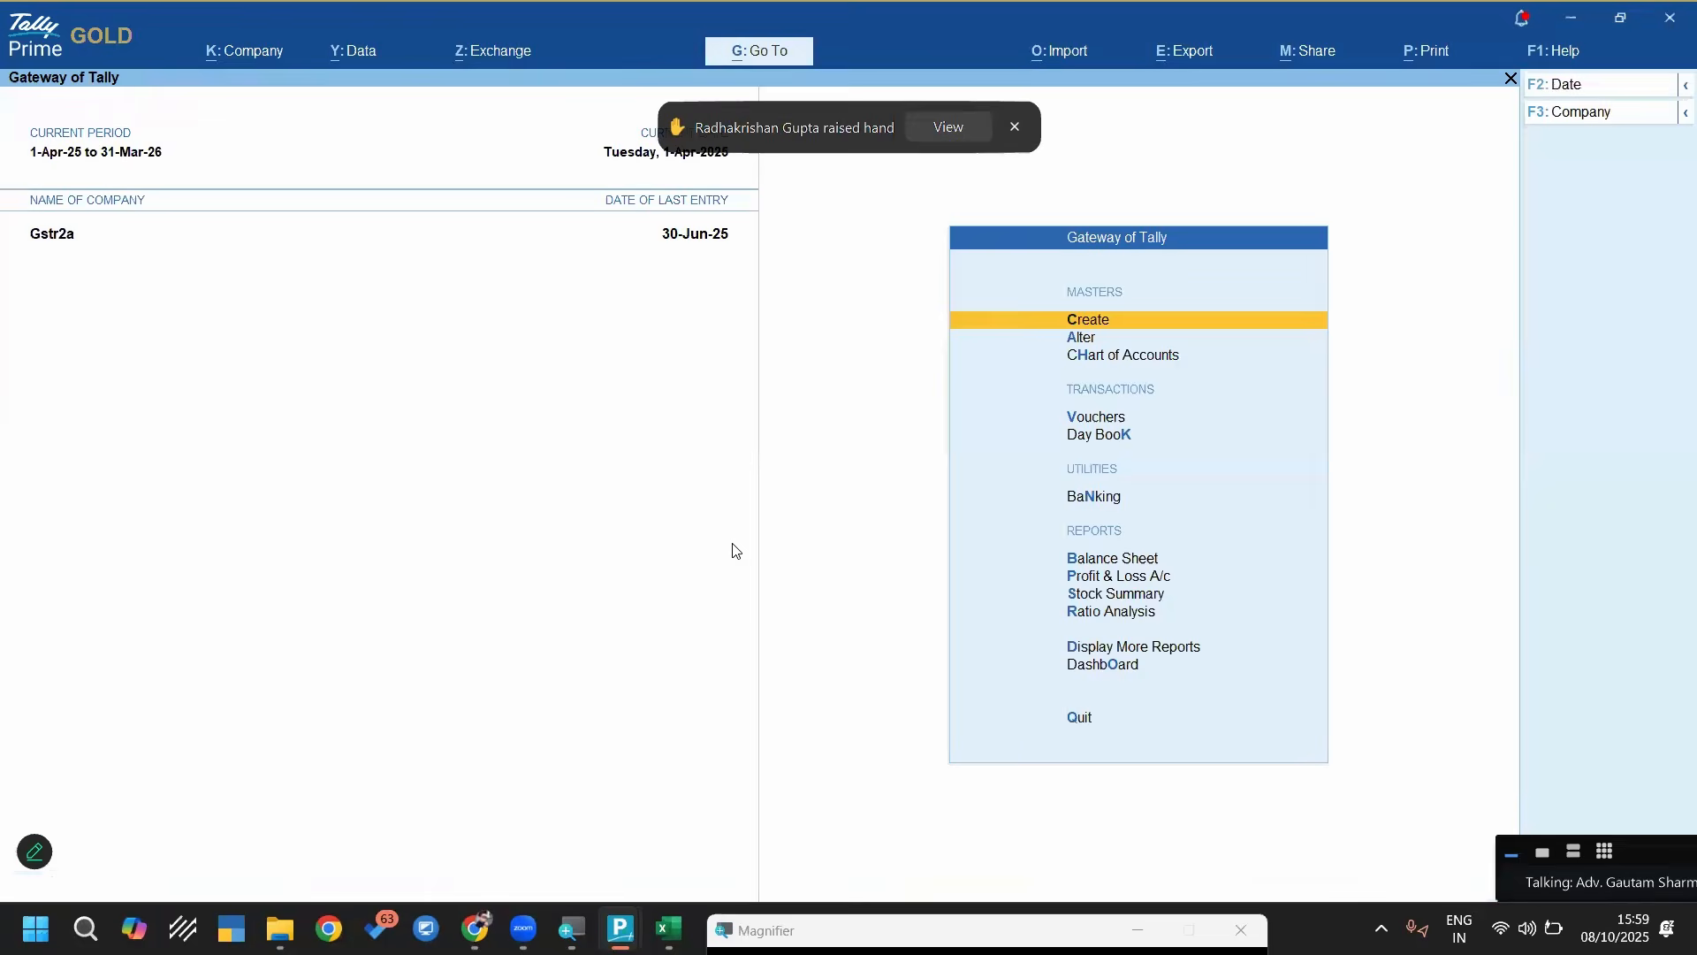
pyautogui.press('d')
pyautogui.press('a')
pyautogui.press('p')
pyautogui.press('Return')
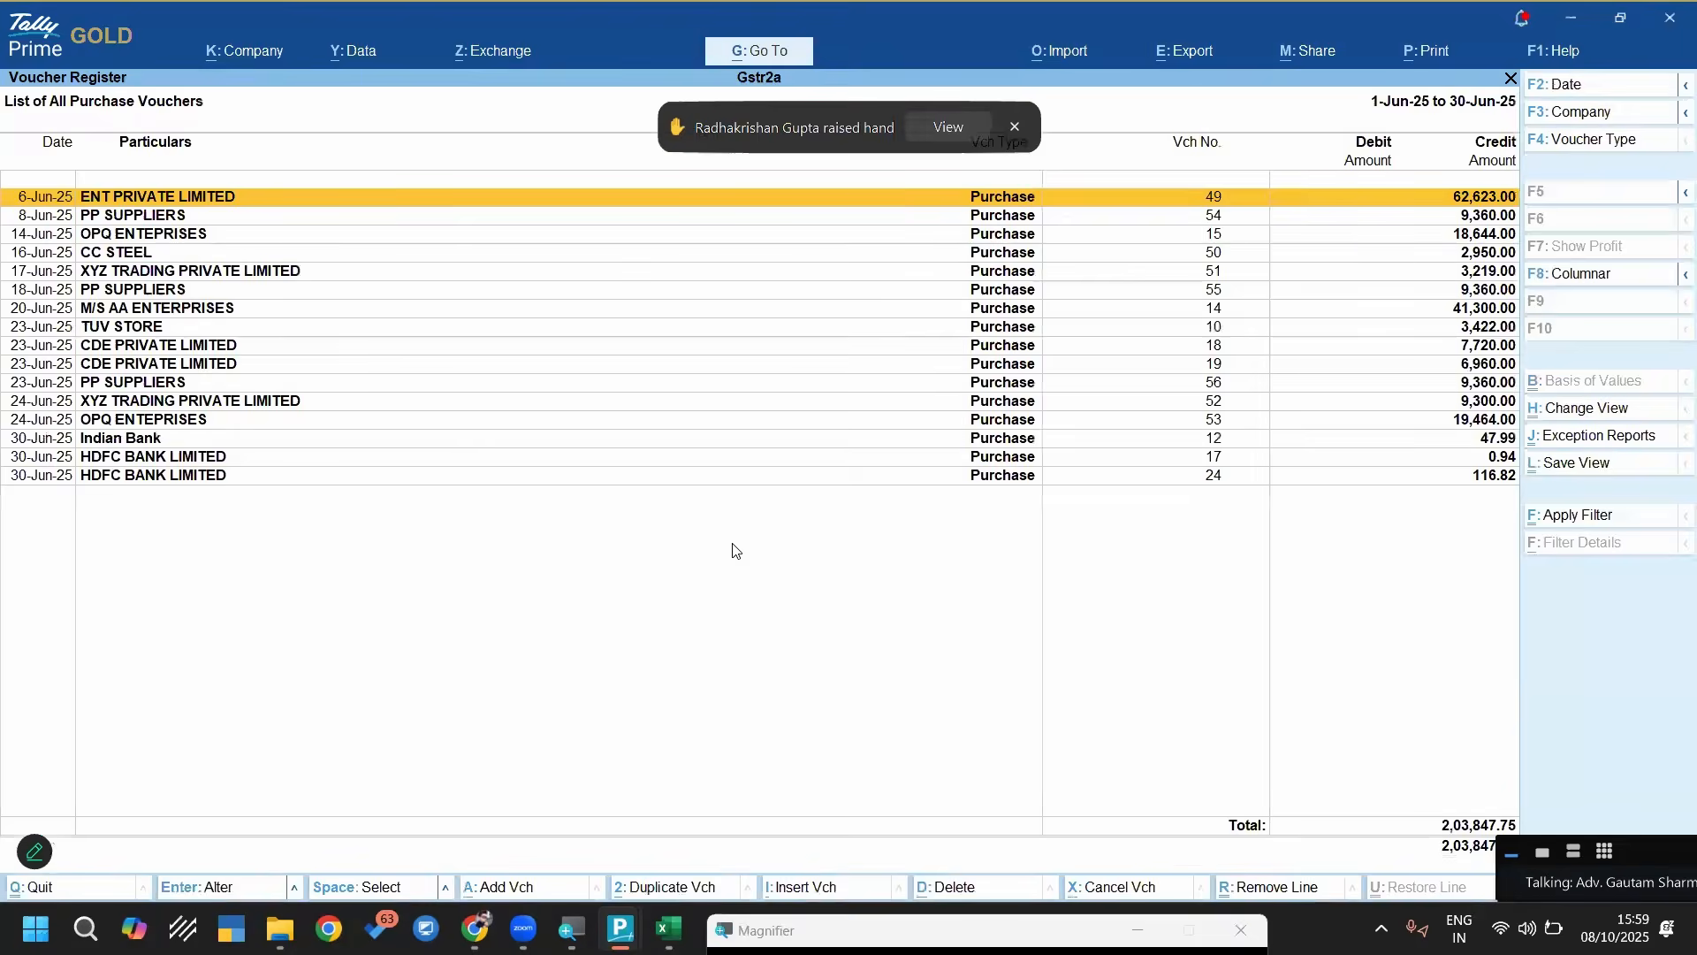
# Change the purchase voucher register's period to start on 1-Apr-25 and end on 30-Jun-25
pyautogui.press('F2')
pyautogui.write('1-4')
pyautogui.press('Return')
pyautogui.press('Return')
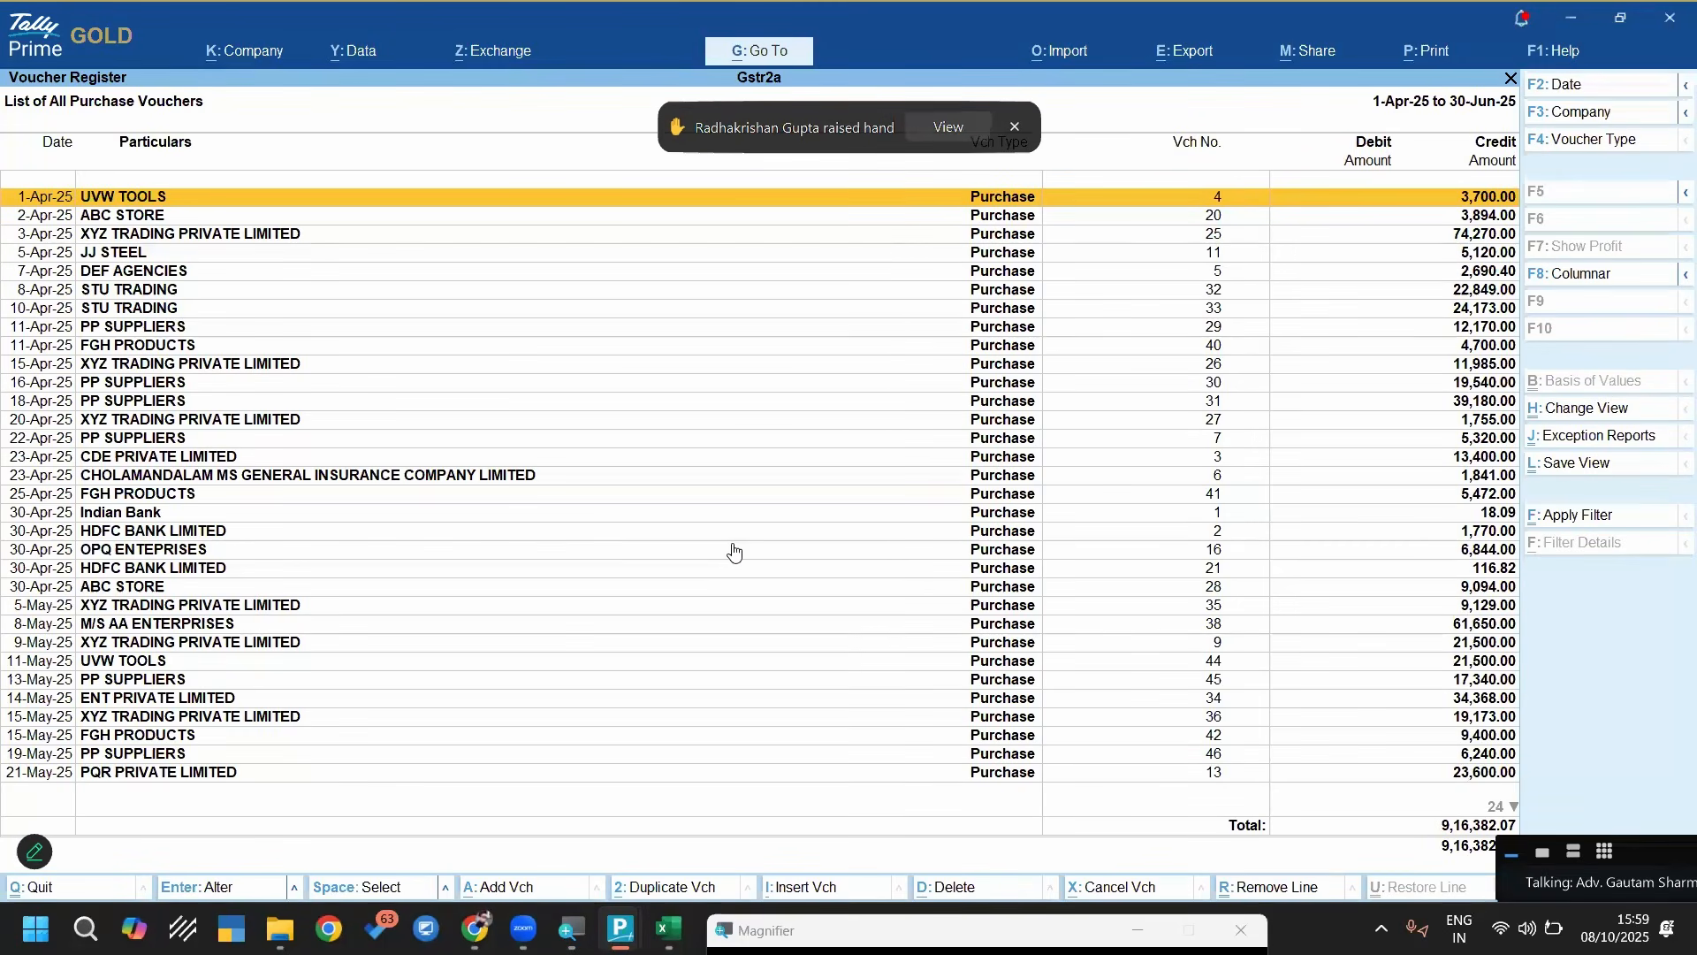
# Open the 1-Apr-25 UVW TOOLS purchase voucher and enable supplier details and receipt note, order and import details in its configuration
pyautogui.press('Return')
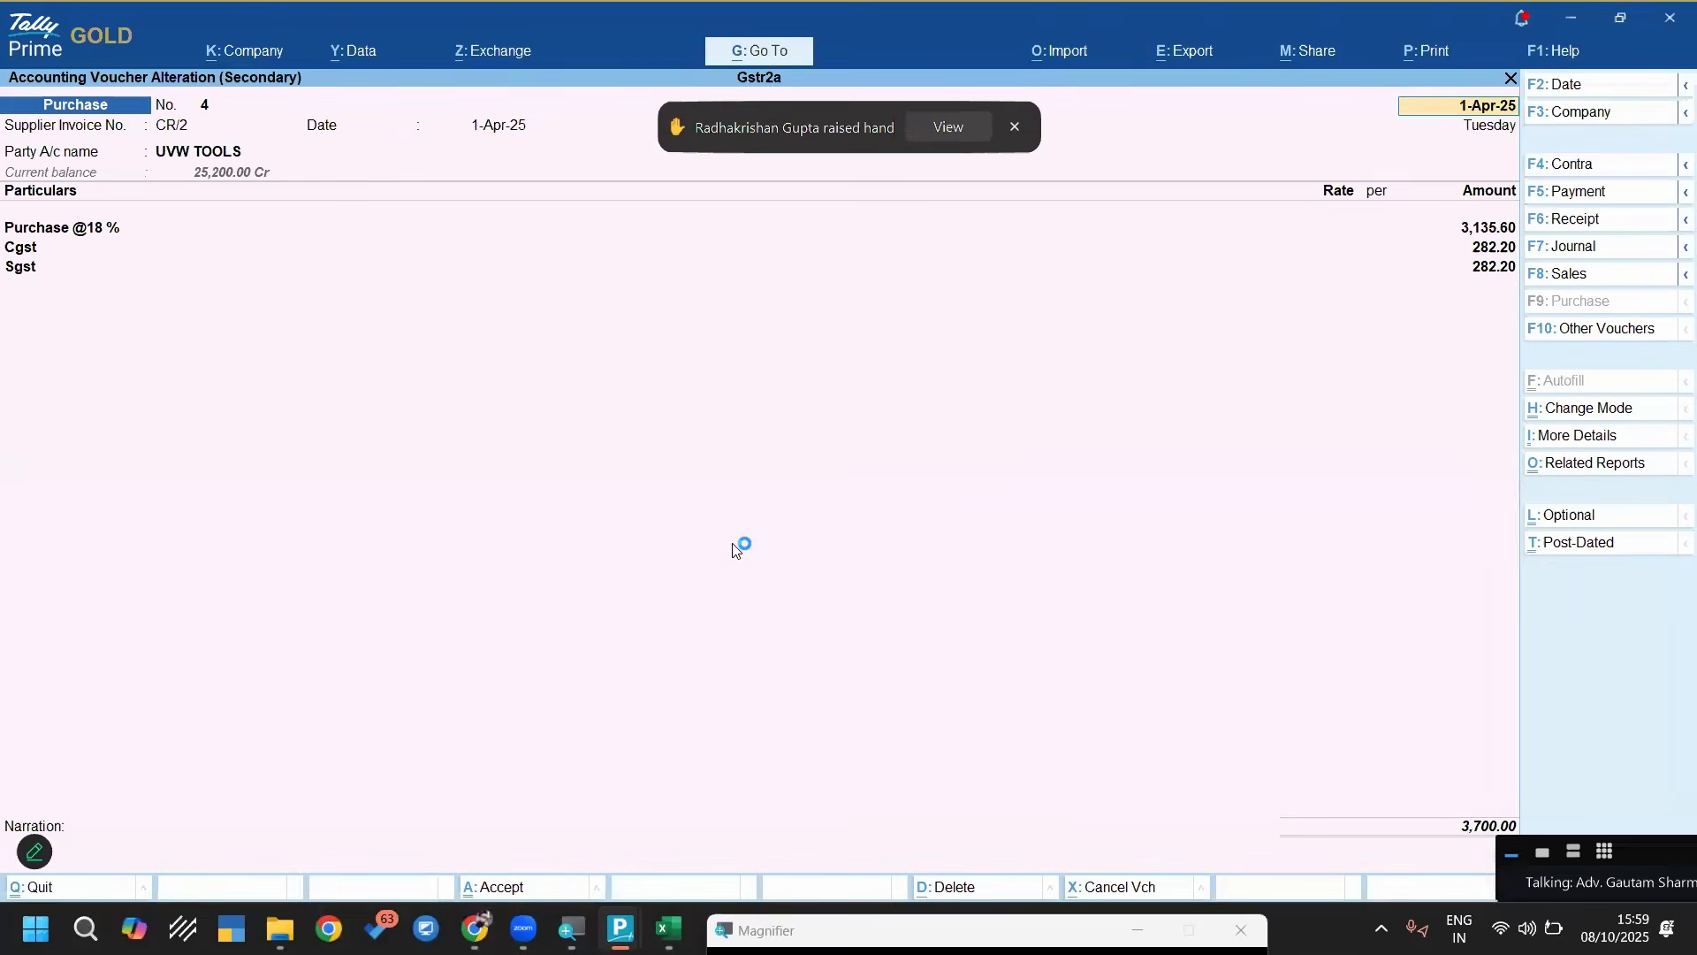
pyautogui.press('Return')
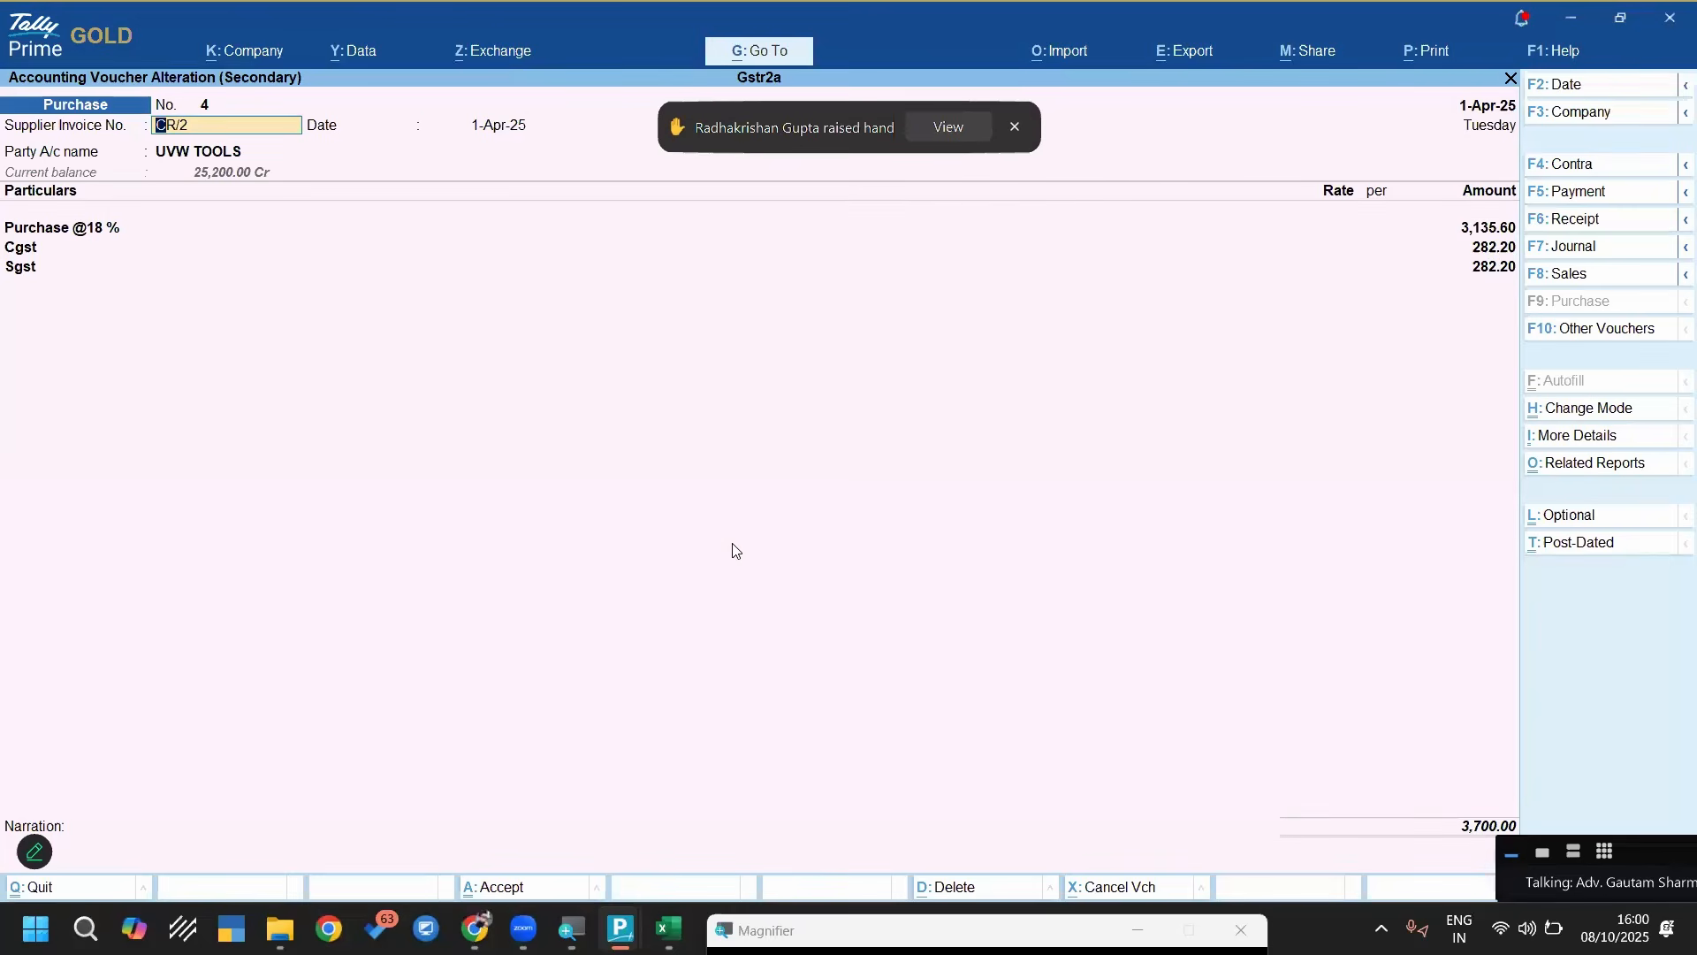
pyautogui.press('Return')
pyautogui.press('Return')
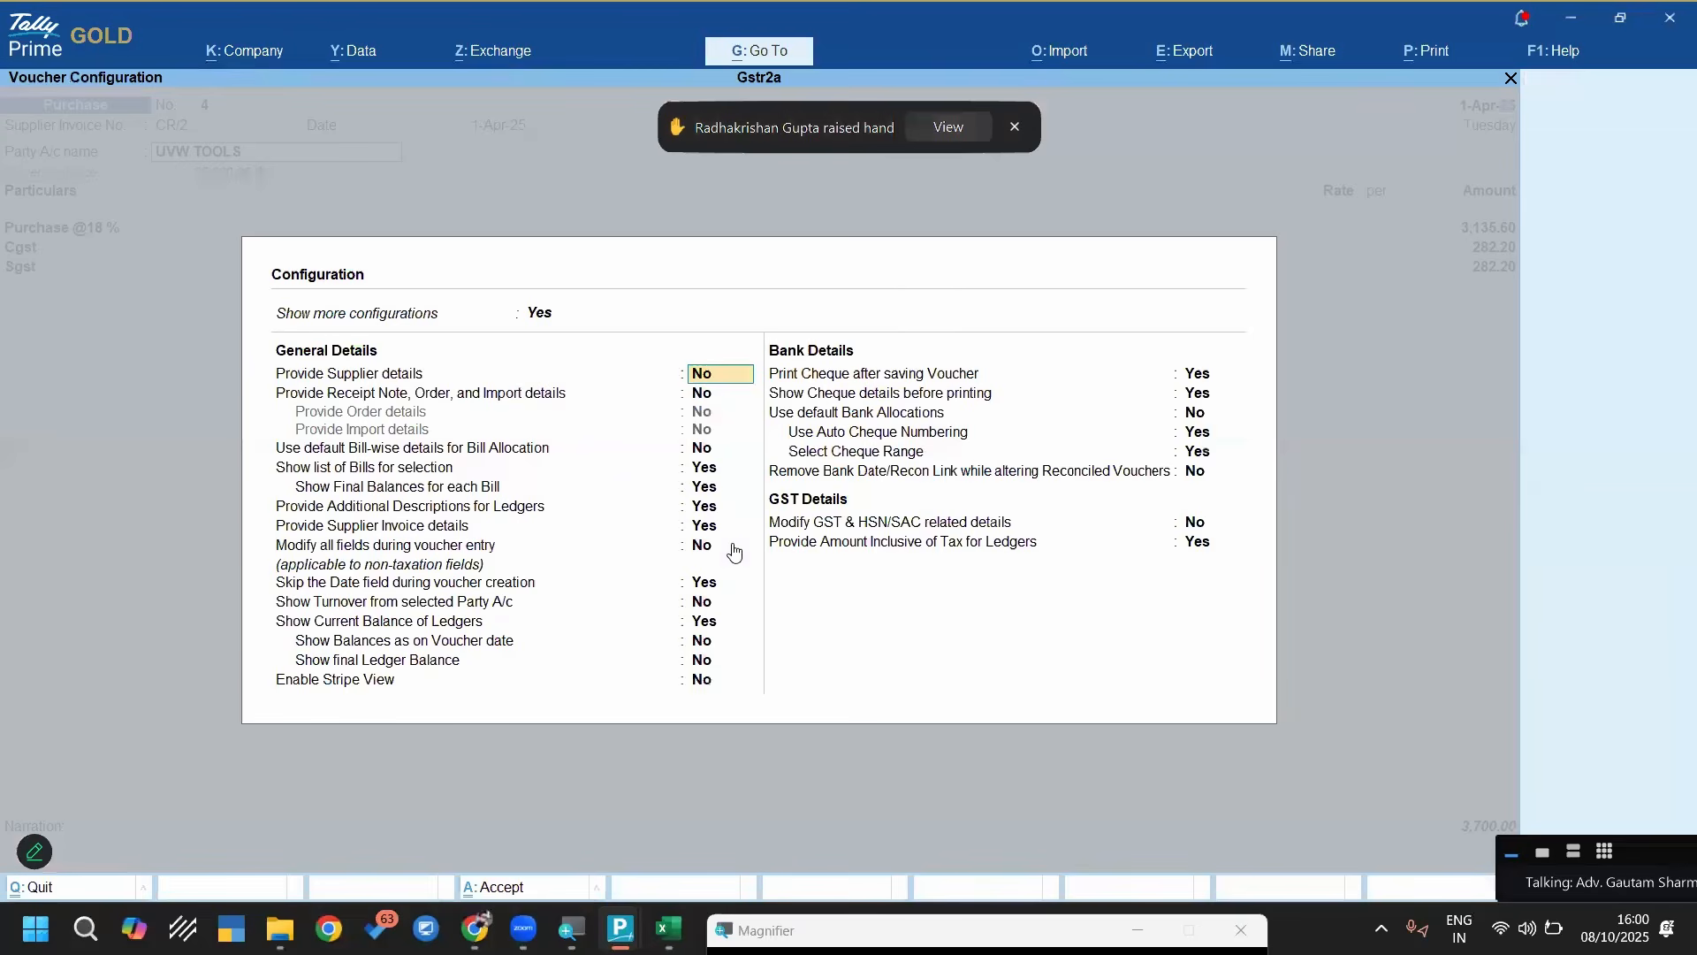
pyautogui.press('F12')
pyautogui.write('y')
pyautogui.press('Return')
pyautogui.write('y')
pyautogui.press('Return')
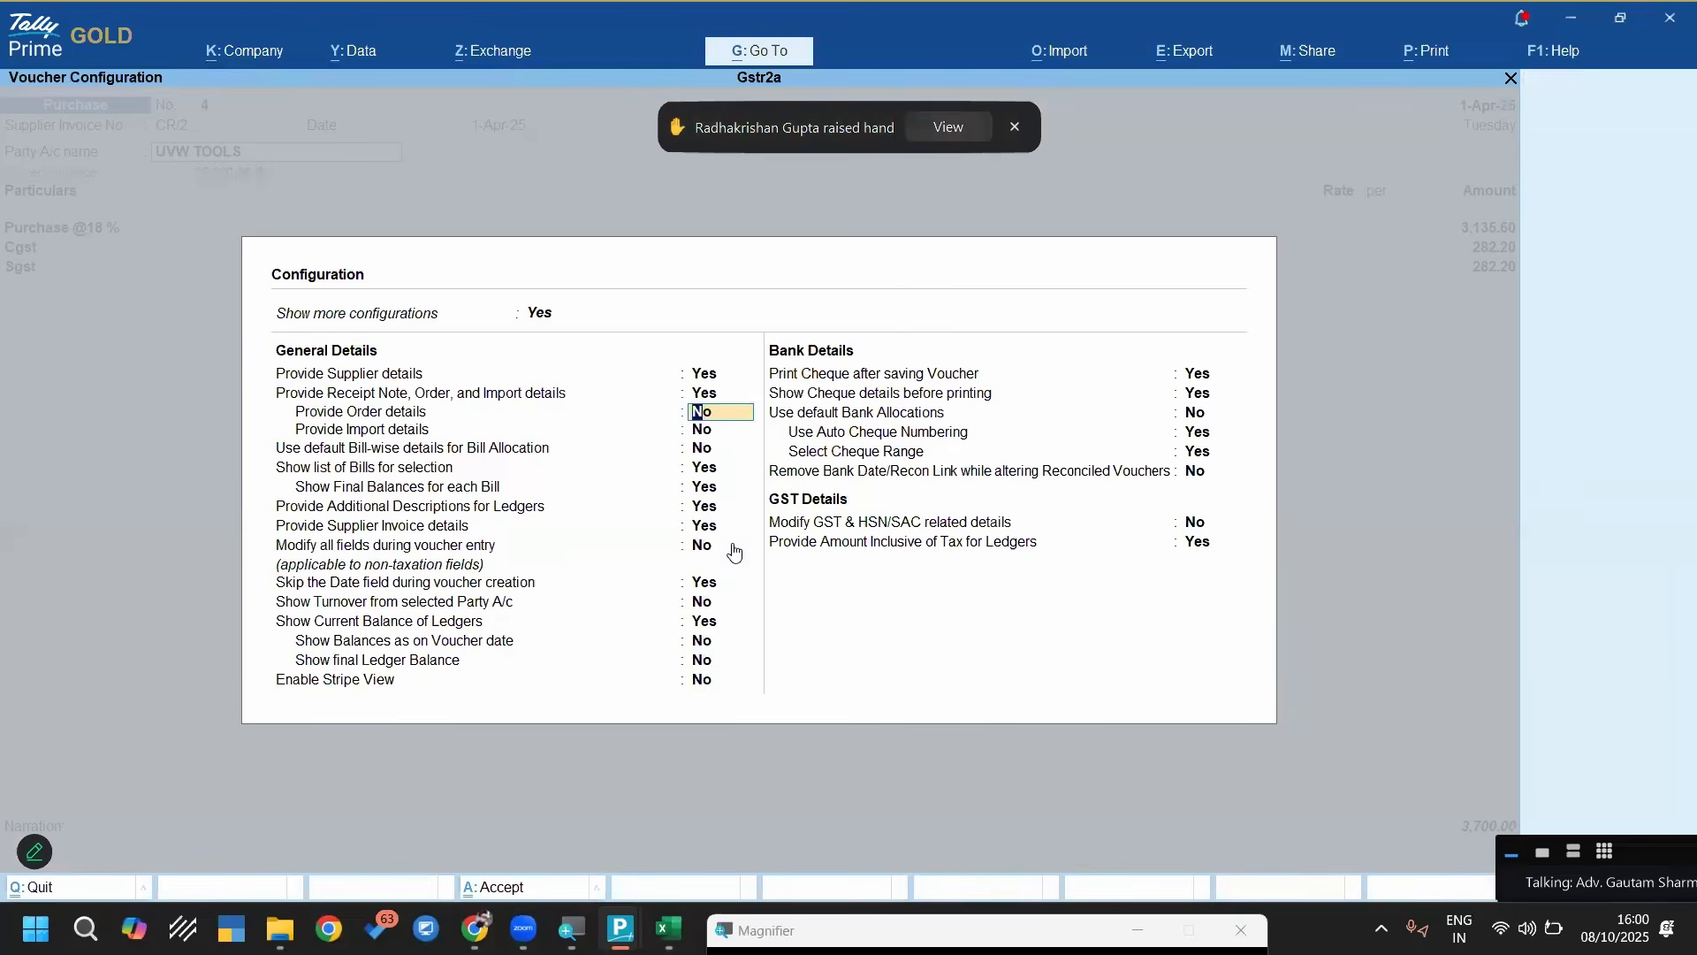
pyautogui.hotkey('ctrl', 'a')
# Enable separate Buyer and Consignee details in the configuration of the voucher's Party Details
pyautogui.press('Return')
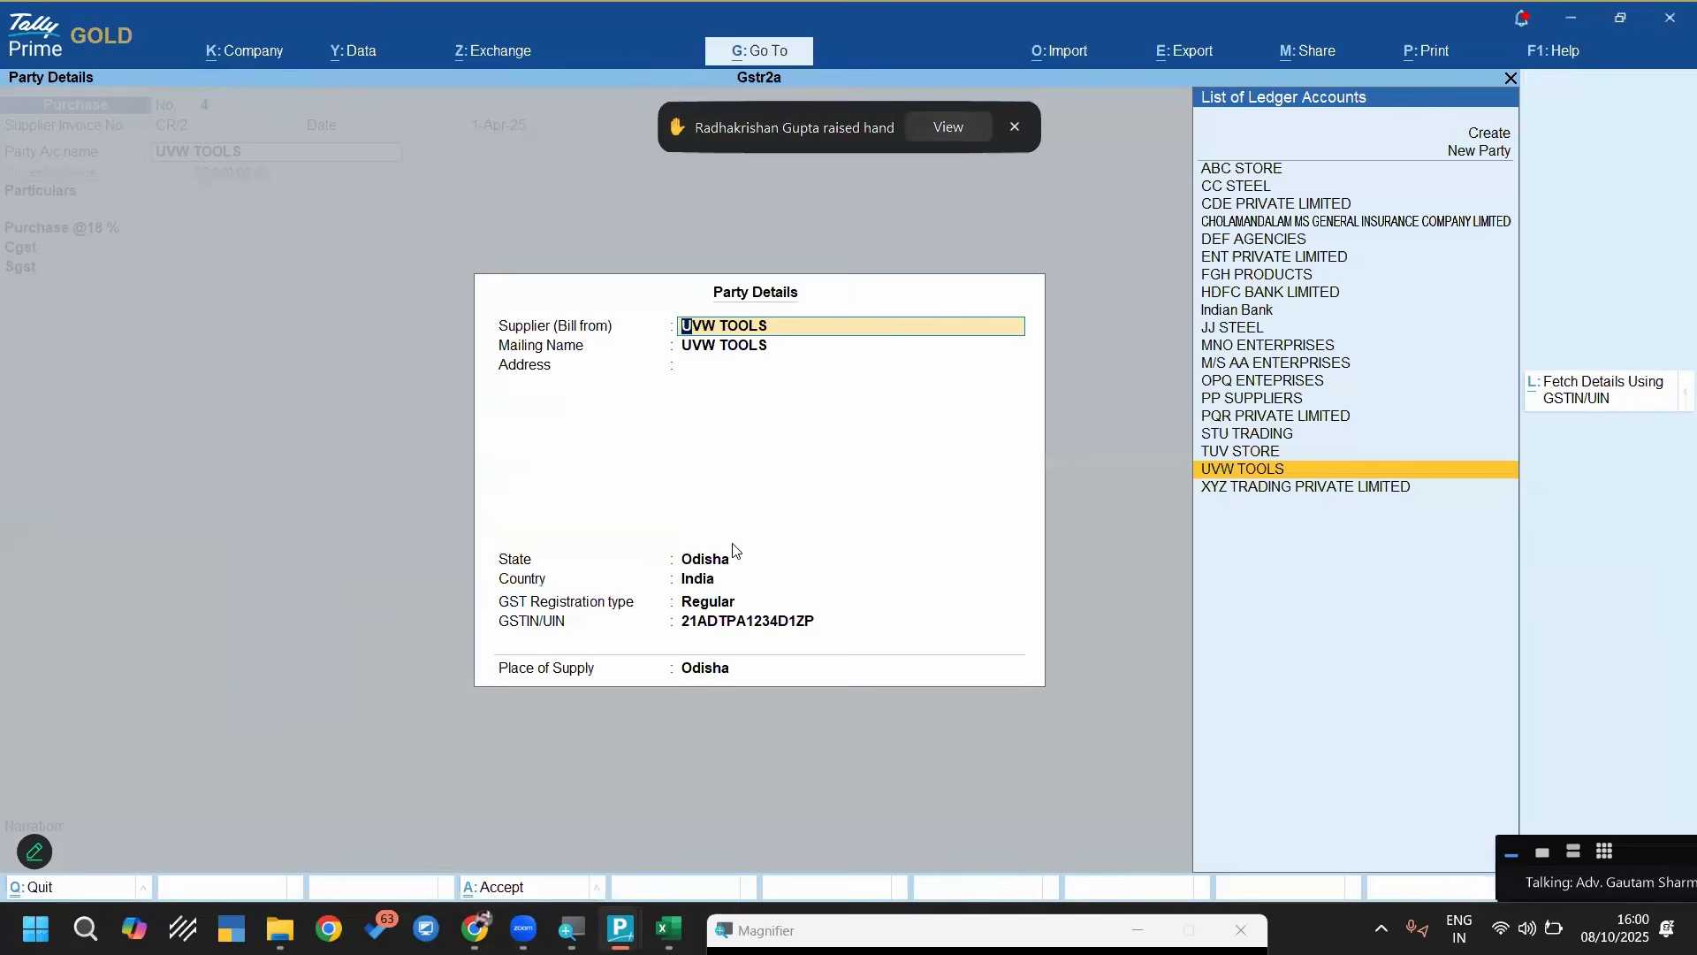
pyautogui.press('Return')
pyautogui.press('Return')
pyautogui.press('Return')
pyautogui.press('Return')
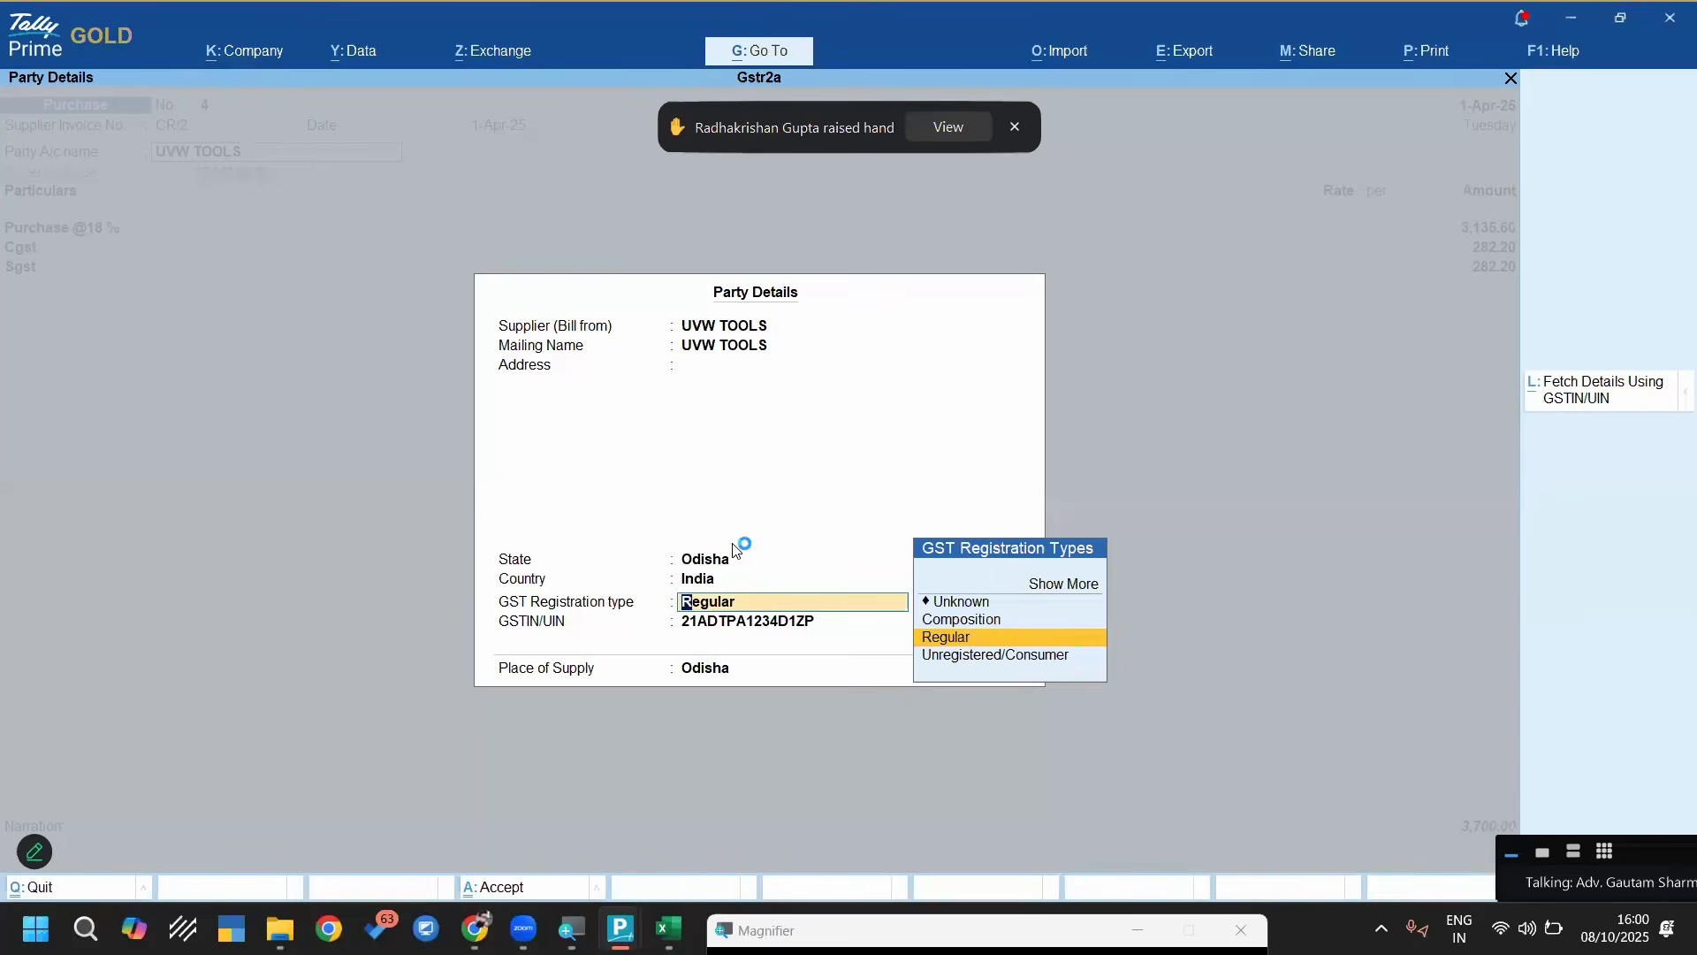
pyautogui.press('F12')
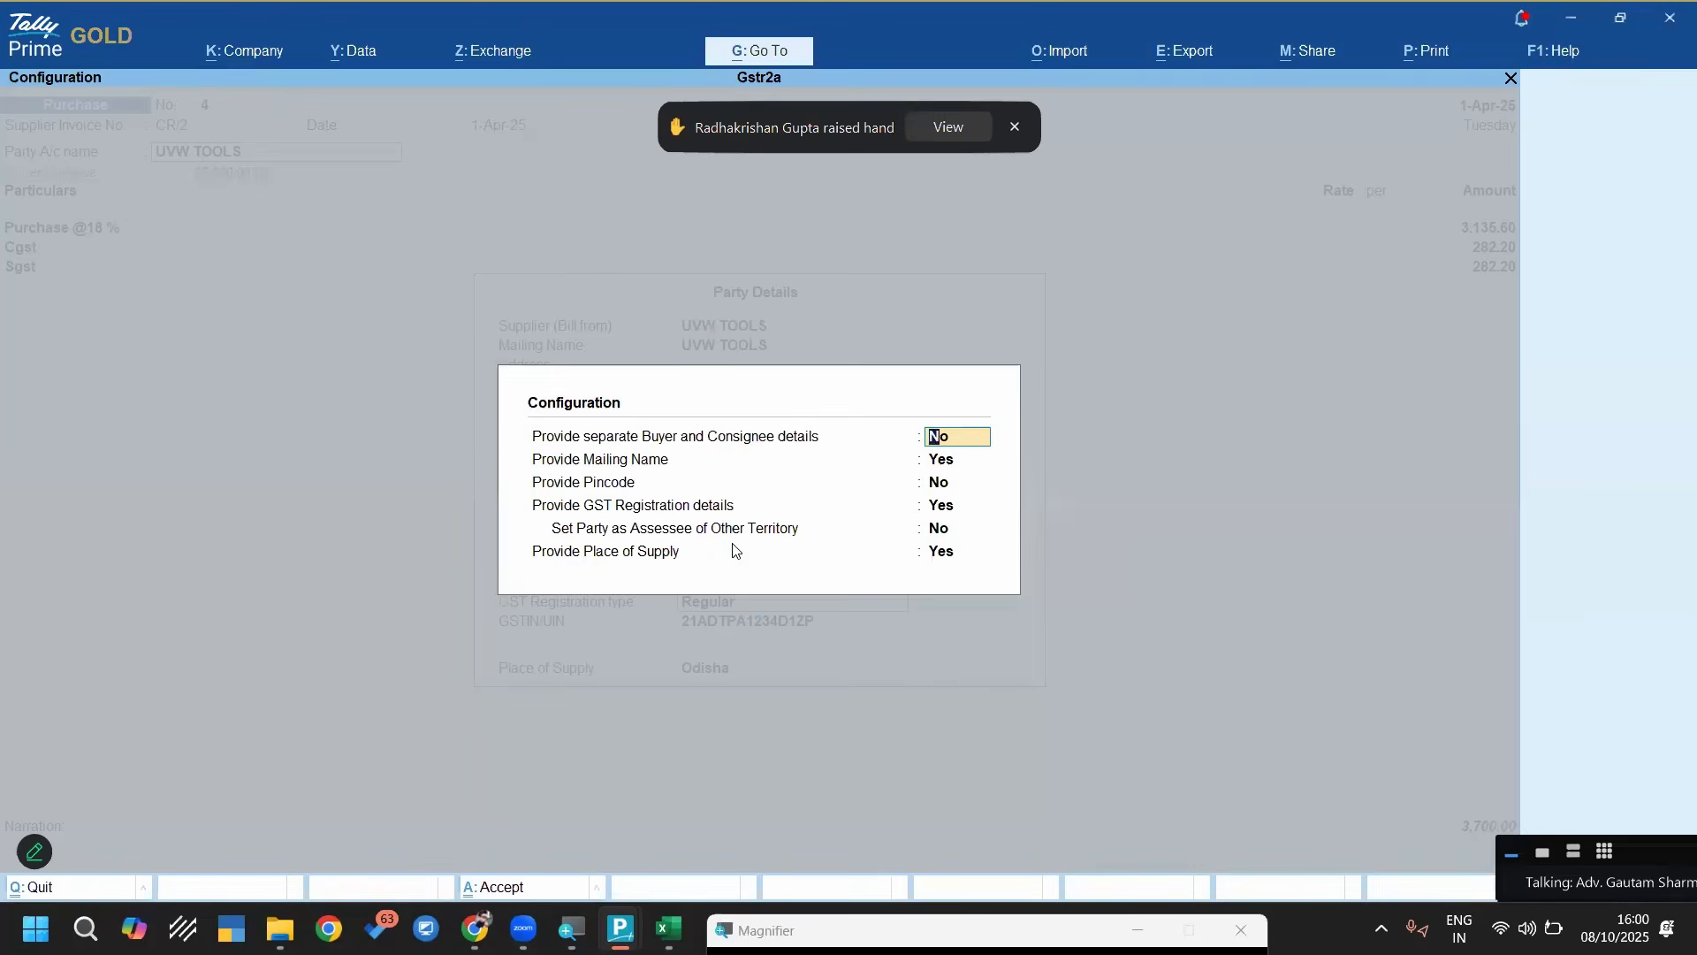
pyautogui.write('y')
pyautogui.press('Return')
pyautogui.hotkey('ctrl', 'a')
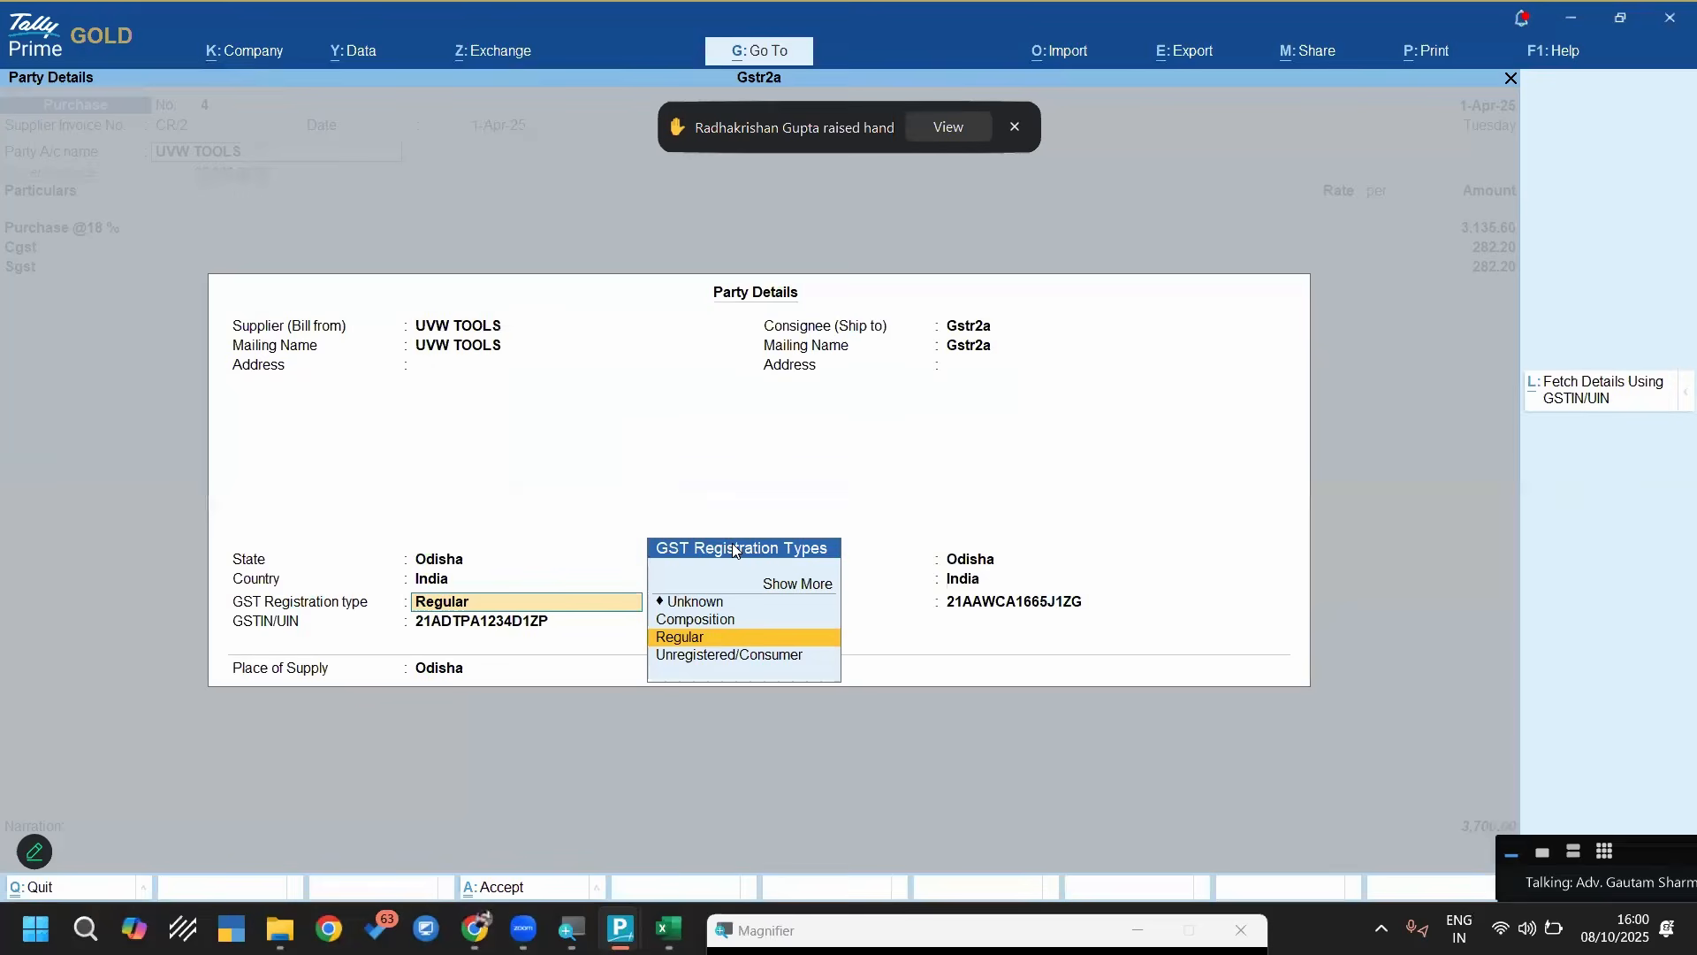
# Review the consignee name, state and GSTIN in Party Details, keep the values, and save the UVW TOOLS voucher
pyautogui.press('BackSpace')
pyautogui.press('Return')
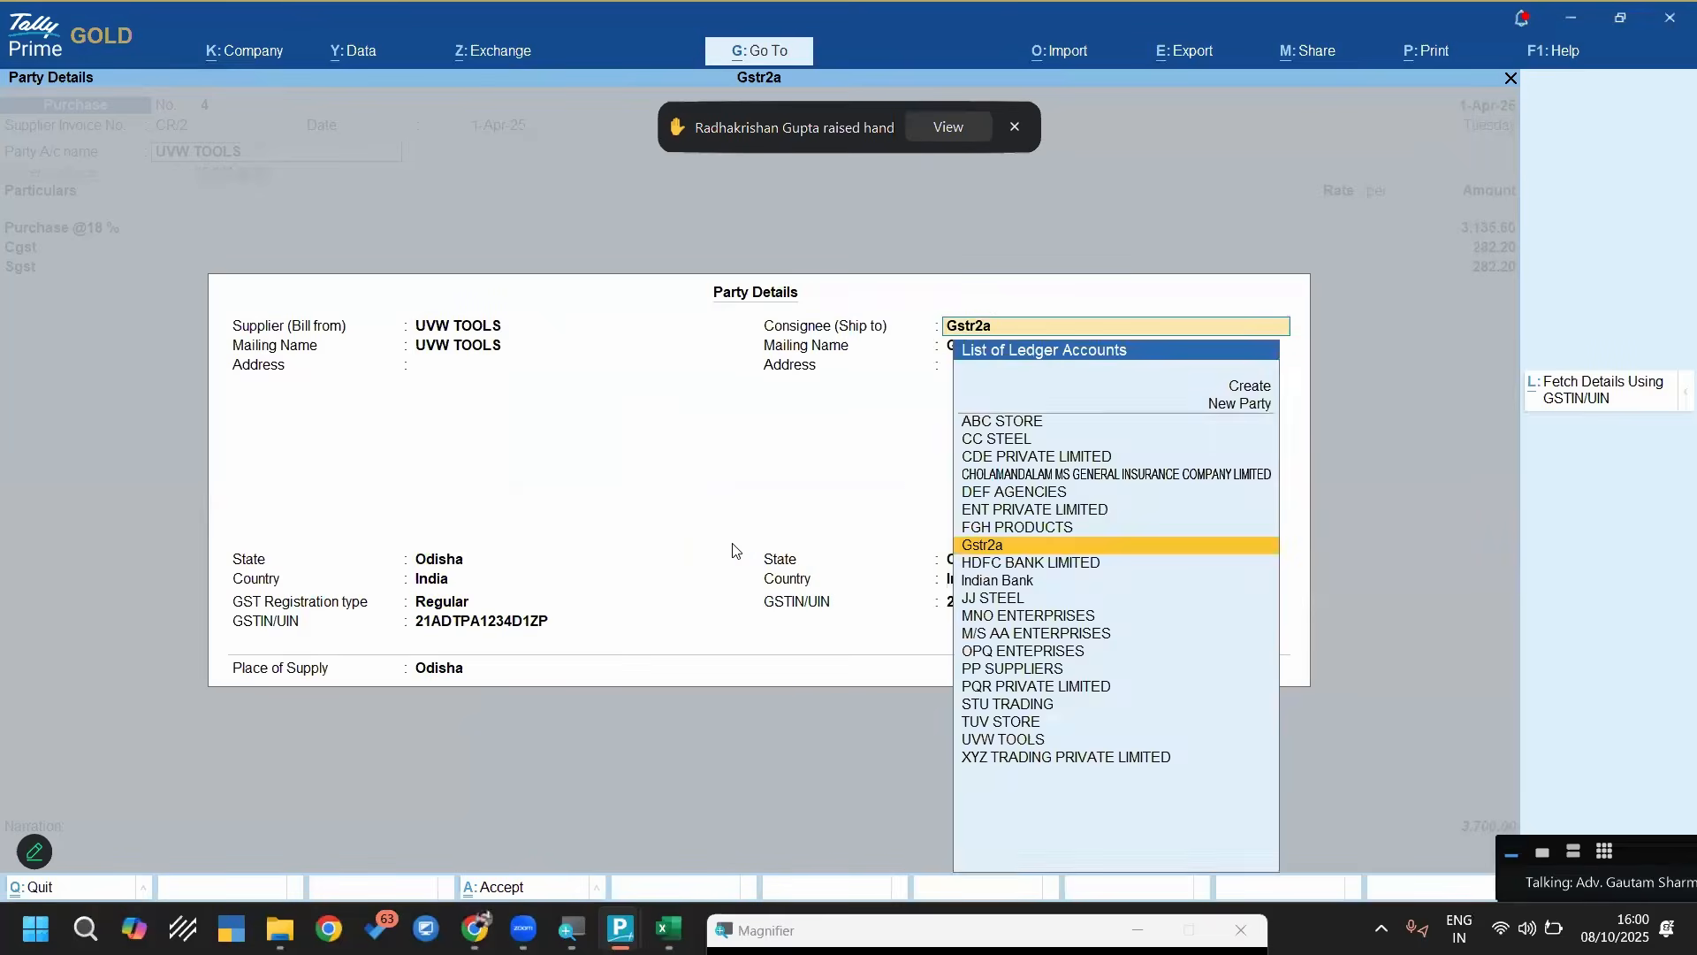
pyautogui.press('Return')
pyautogui.press('Return')
pyautogui.press('Return')
pyautogui.press('Return')
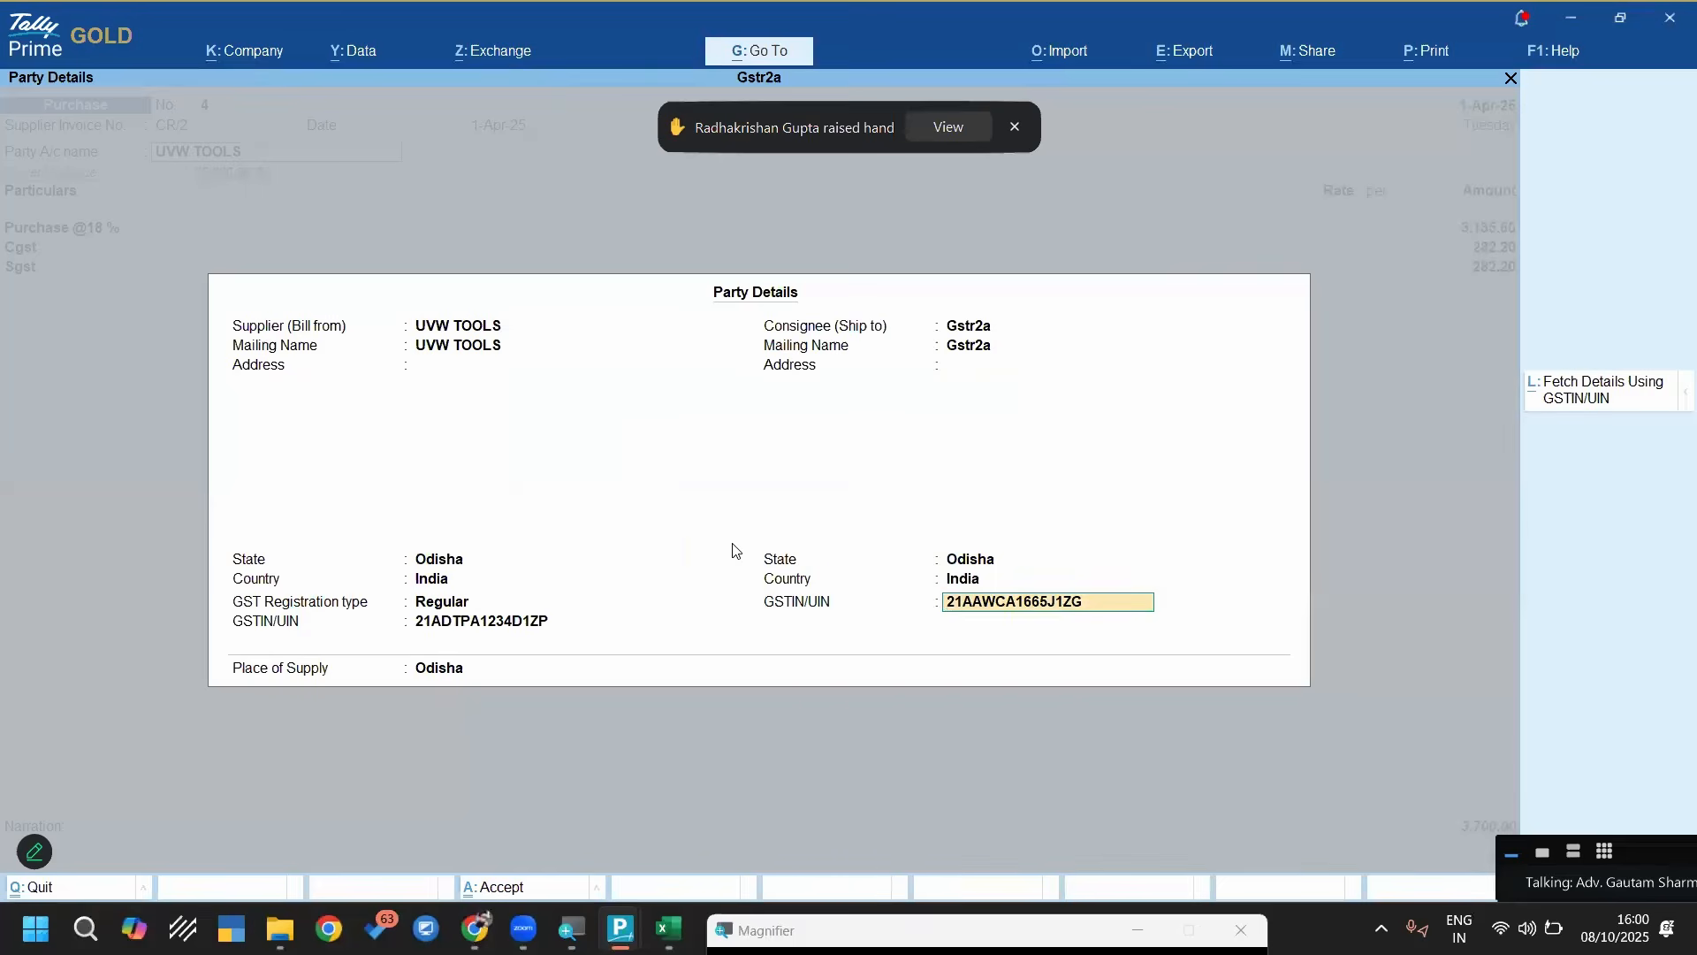
pyautogui.press('Return')
pyautogui.press('Return')
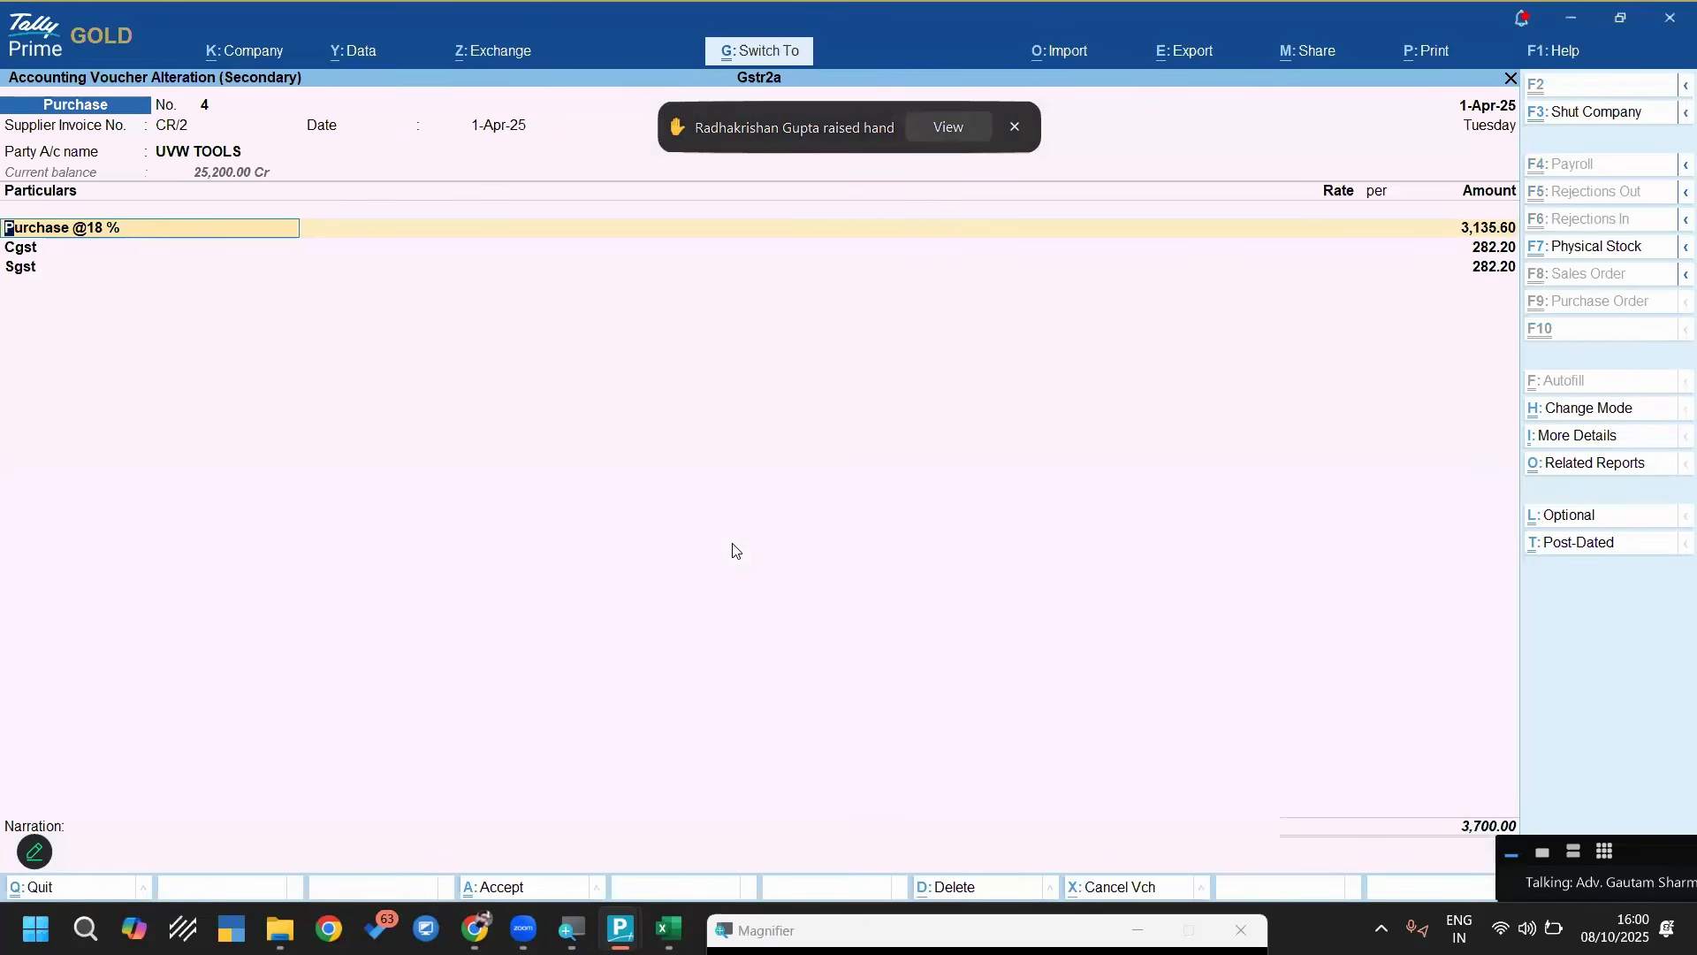
pyautogui.hotkey('ctrl', 'a')
# Look through the April purchase vouchers in the register and return to the Gateway of Tally
pyautogui.press('Down')
pyautogui.press('Down')
pyautogui.press('Down')
pyautogui.press('Down')
pyautogui.press('Down')
pyautogui.press('Down')
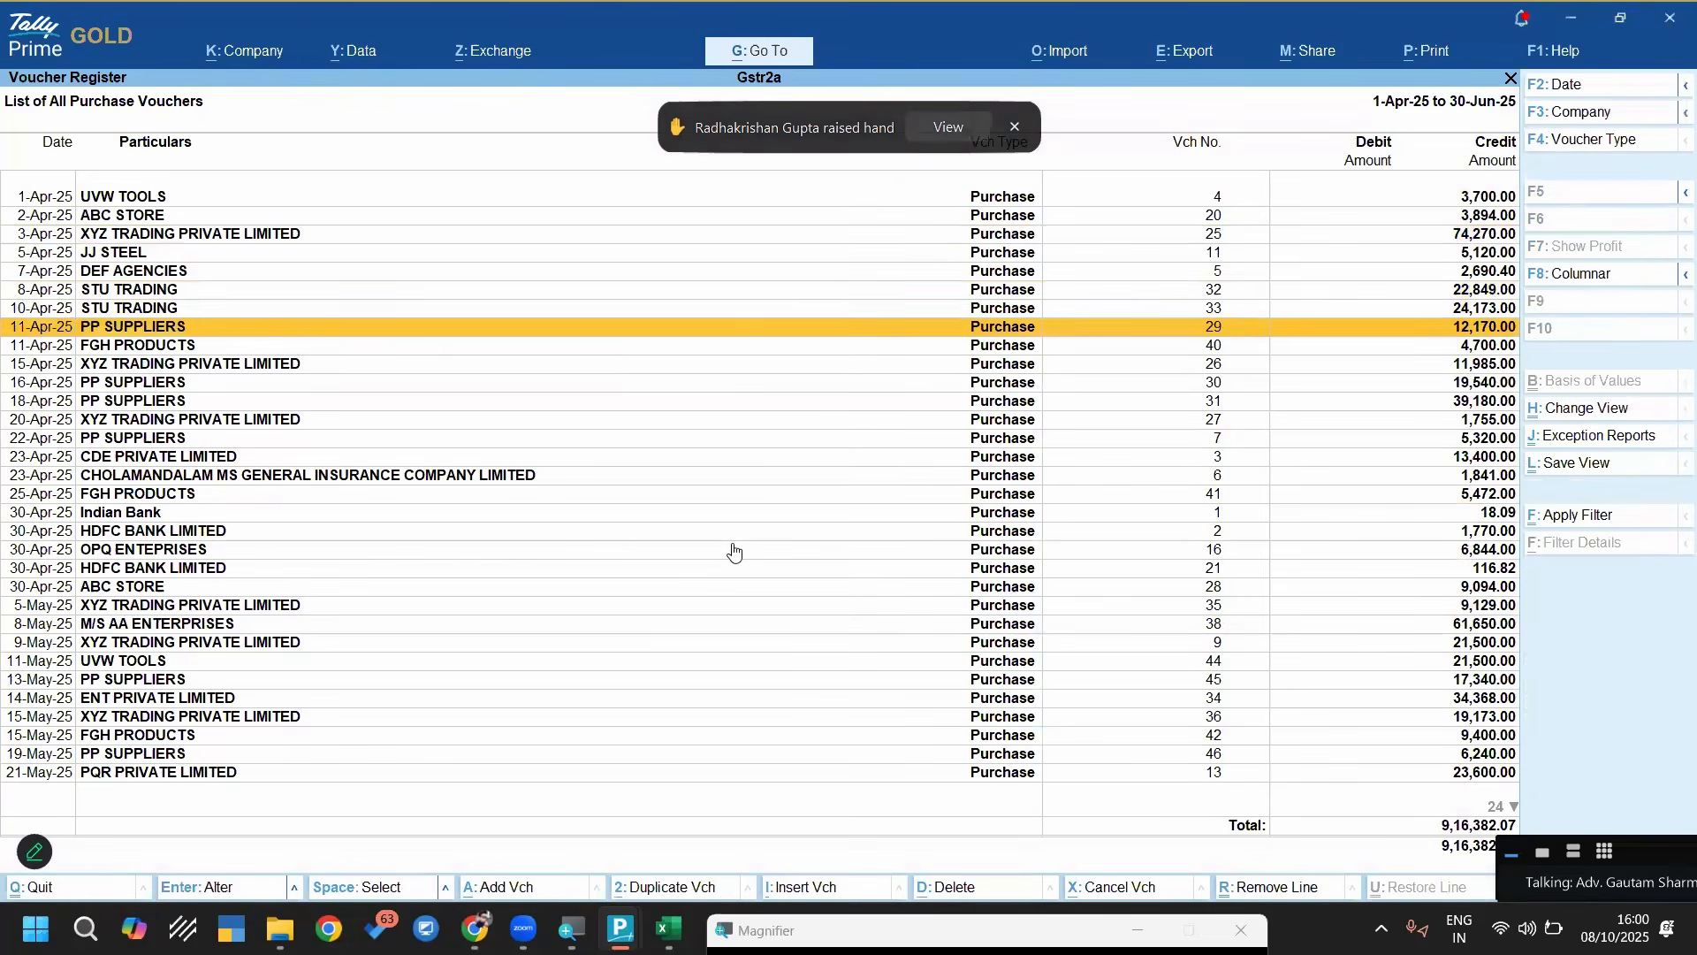
pyautogui.press('Down')
pyautogui.press('Down')
pyautogui.press('Down')
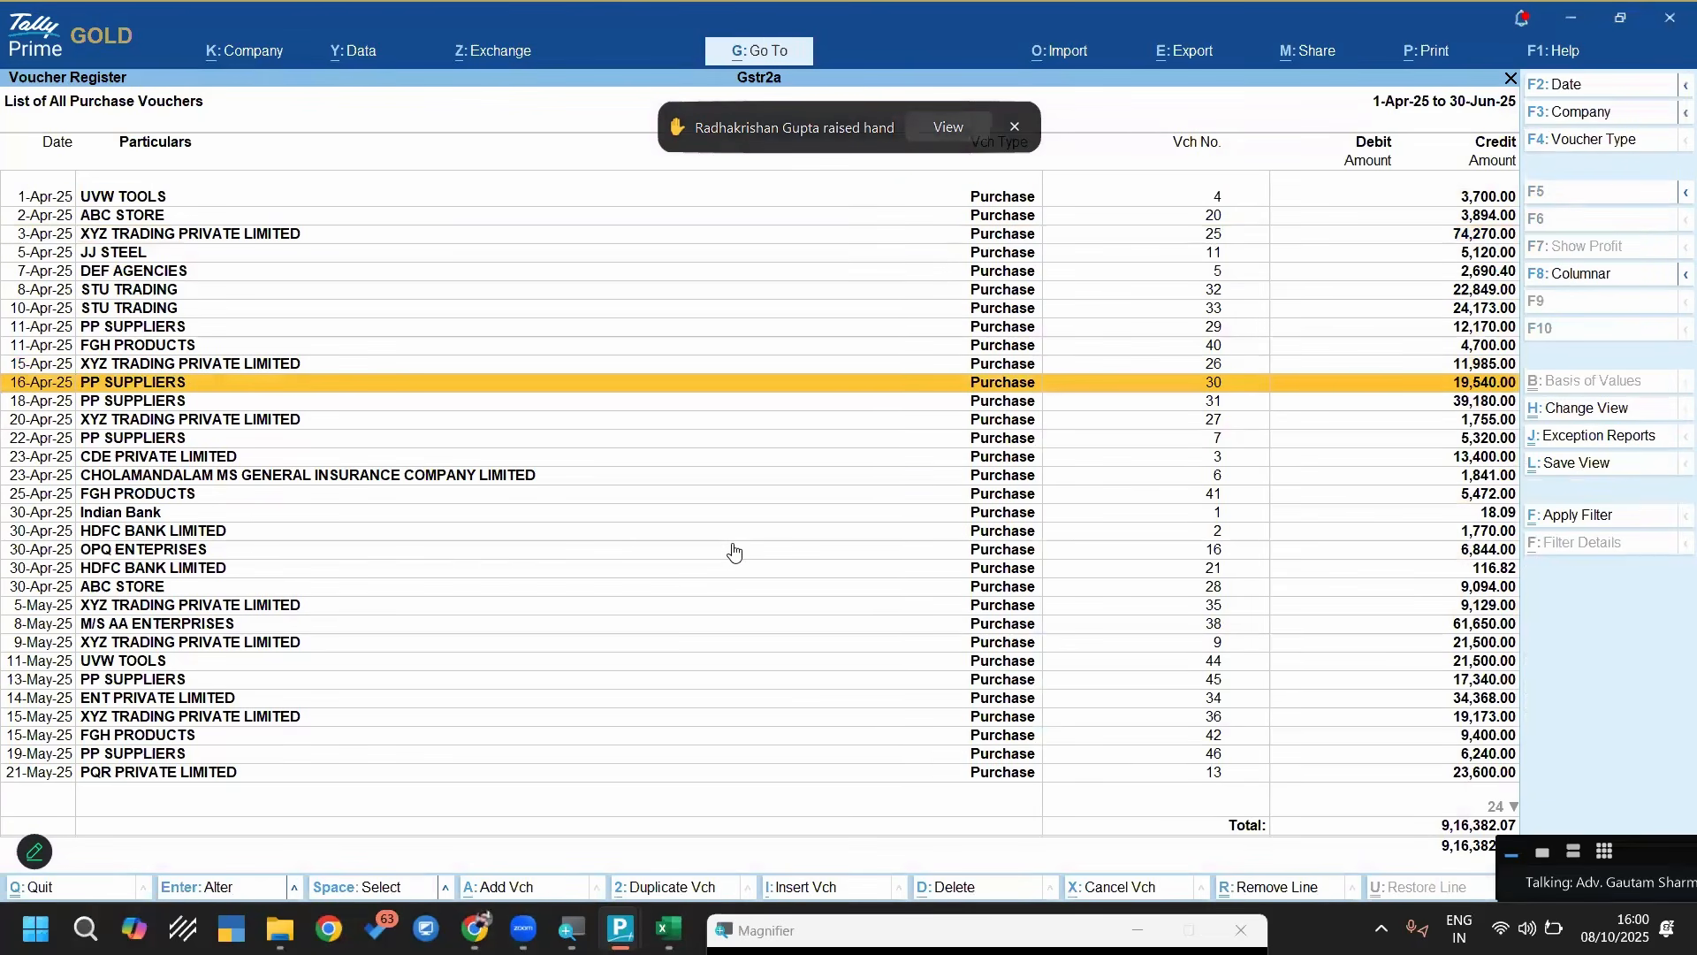
pyautogui.press('Escape')
pyautogui.press('Escape')
pyautogui.press('Escape')
pyautogui.press('Escape')
pyautogui.press('Escape')
pyautogui.press('Escape')
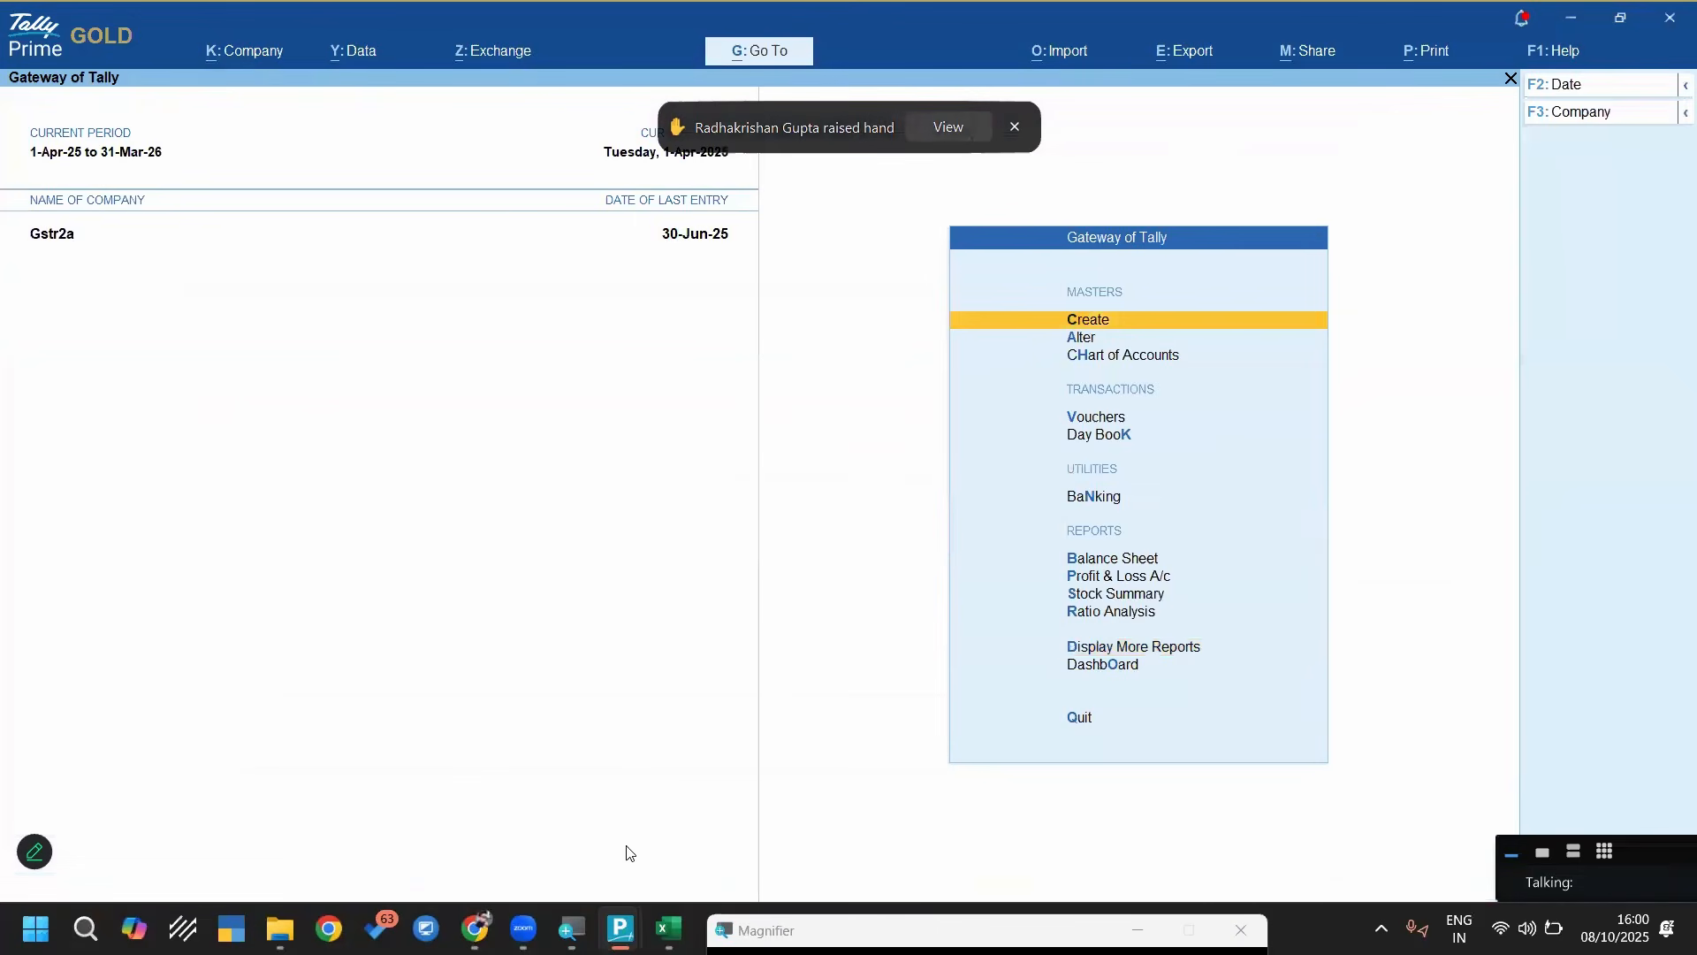
# Switch to the Zoom webinar and read the attendees' open questions in the Q&A list
pyautogui.moveTo(620, 928)
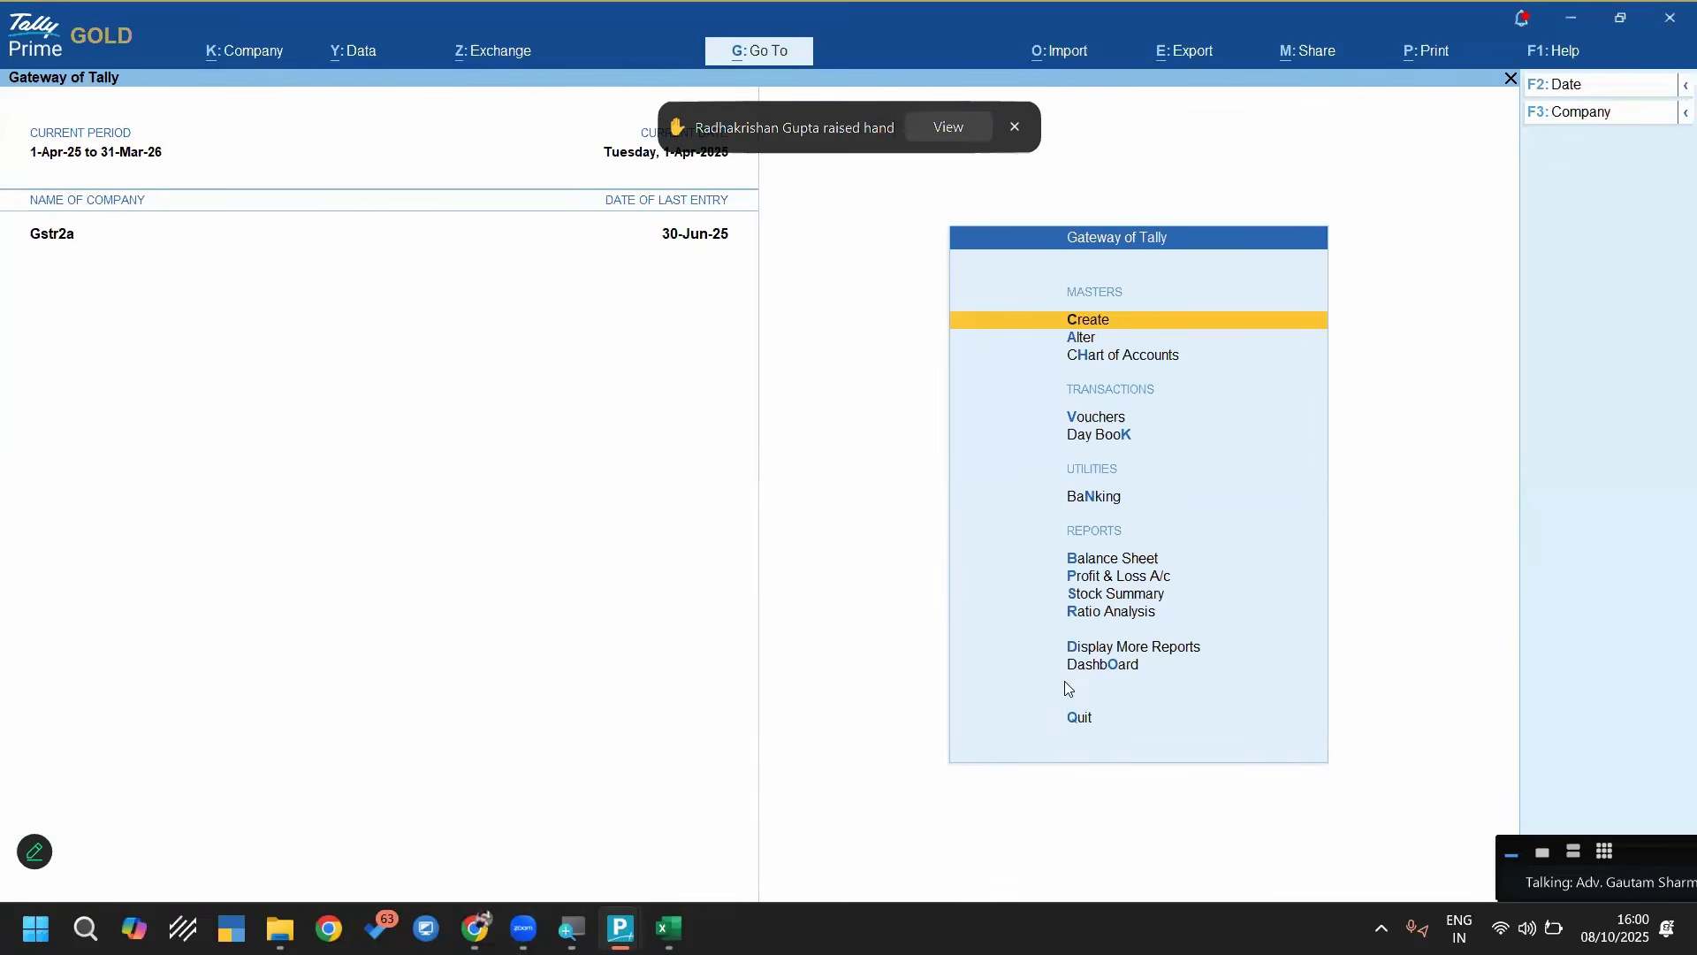
pyautogui.hotkey('alt', 'Tab')
pyautogui.click(733, 871)
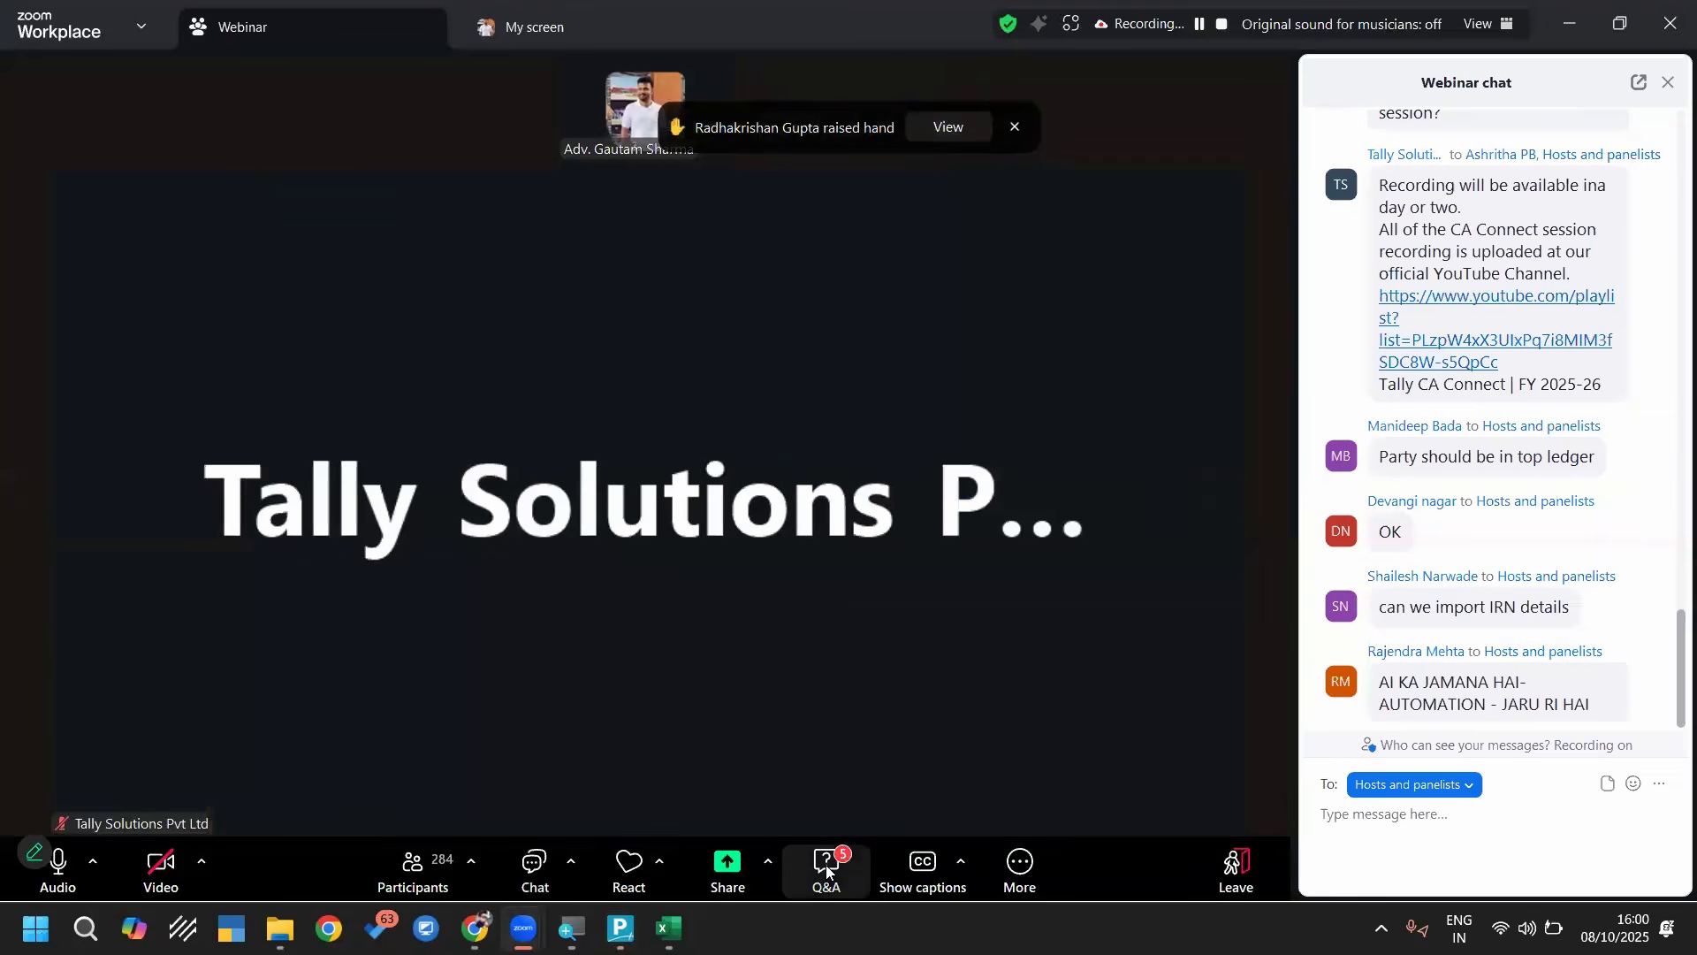
pyautogui.click(827, 872)
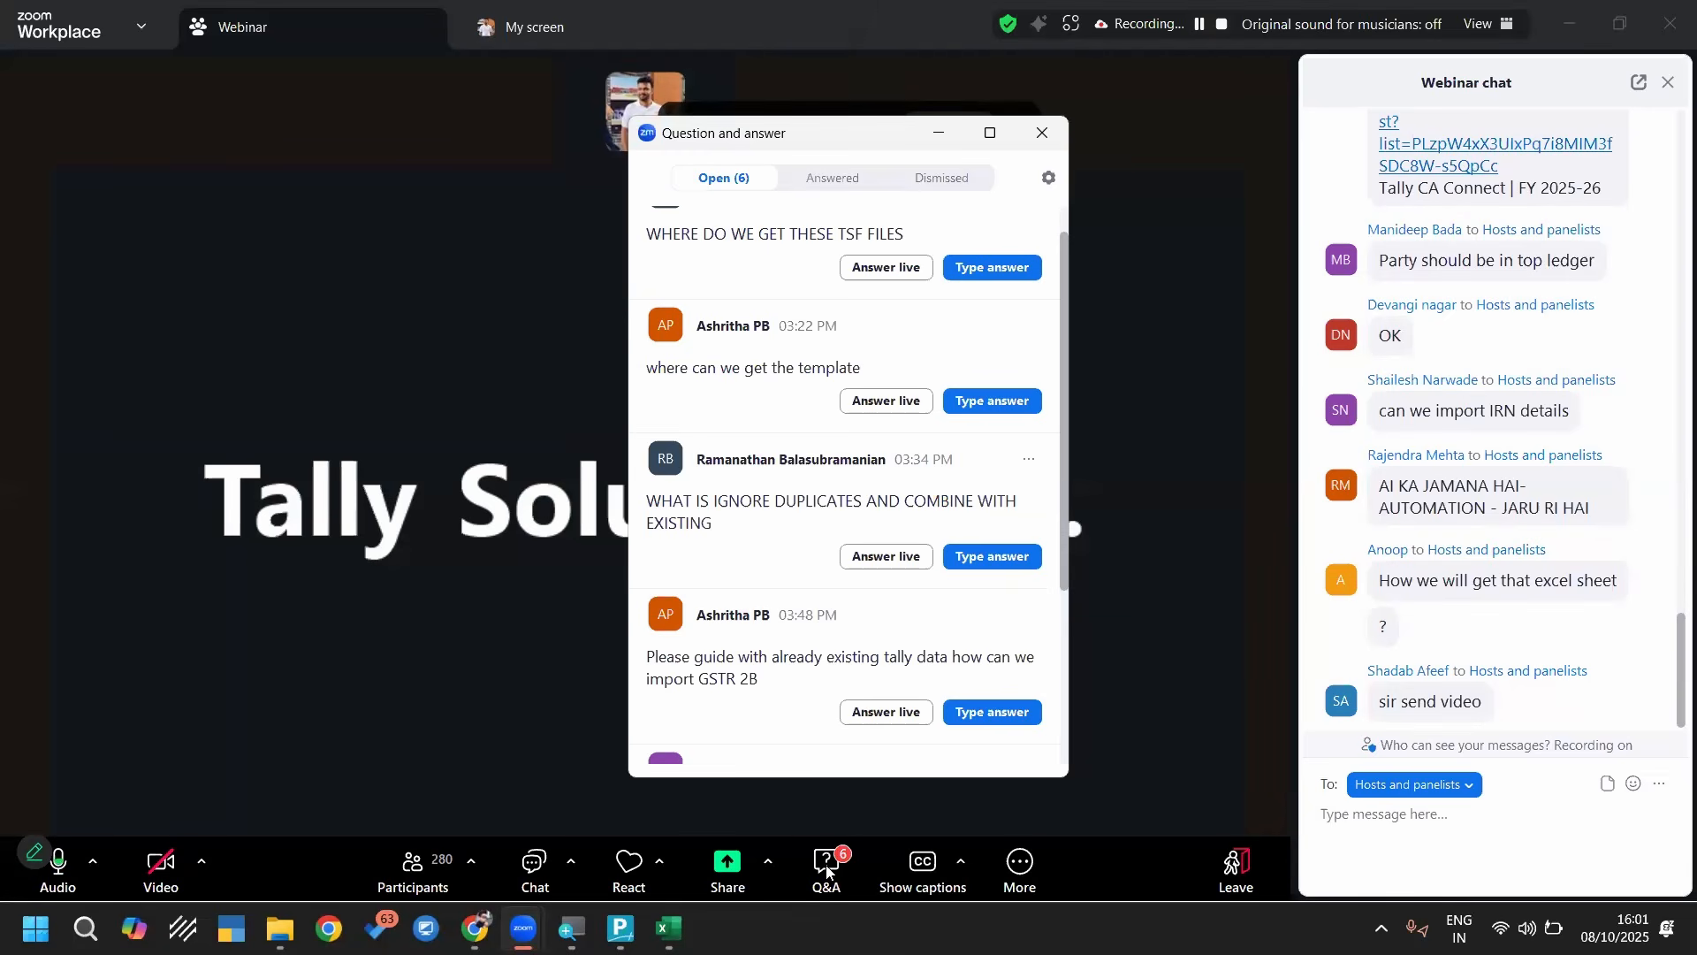
pyautogui.scroll(-1, 845, 548)
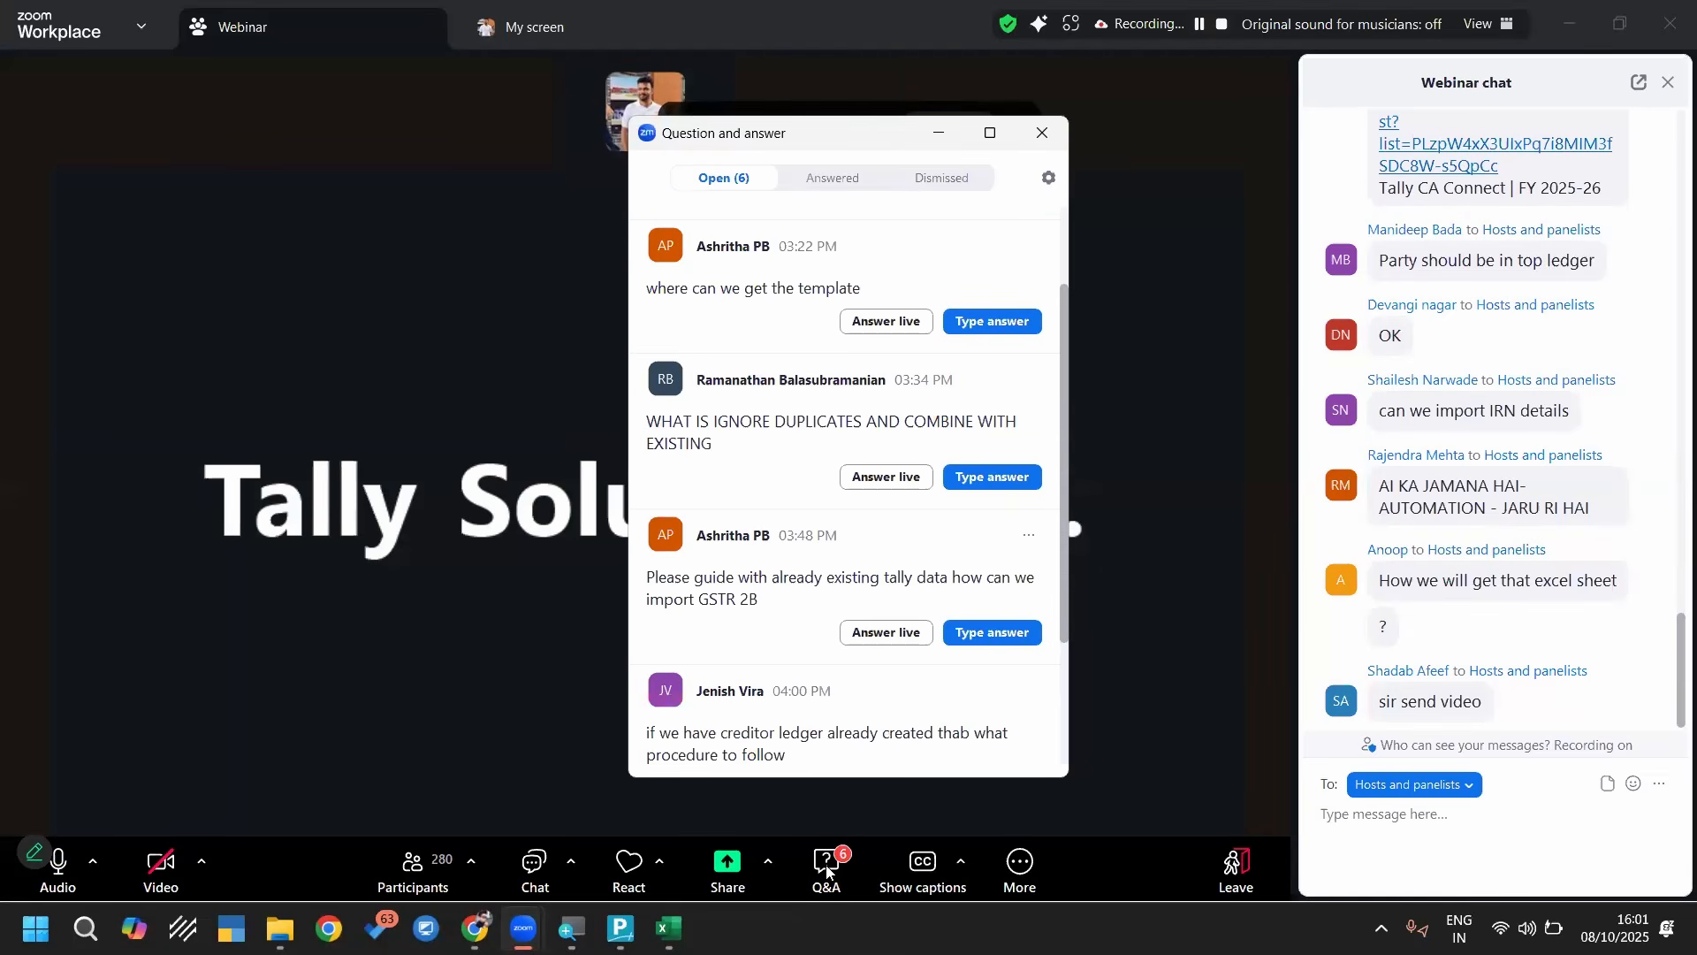
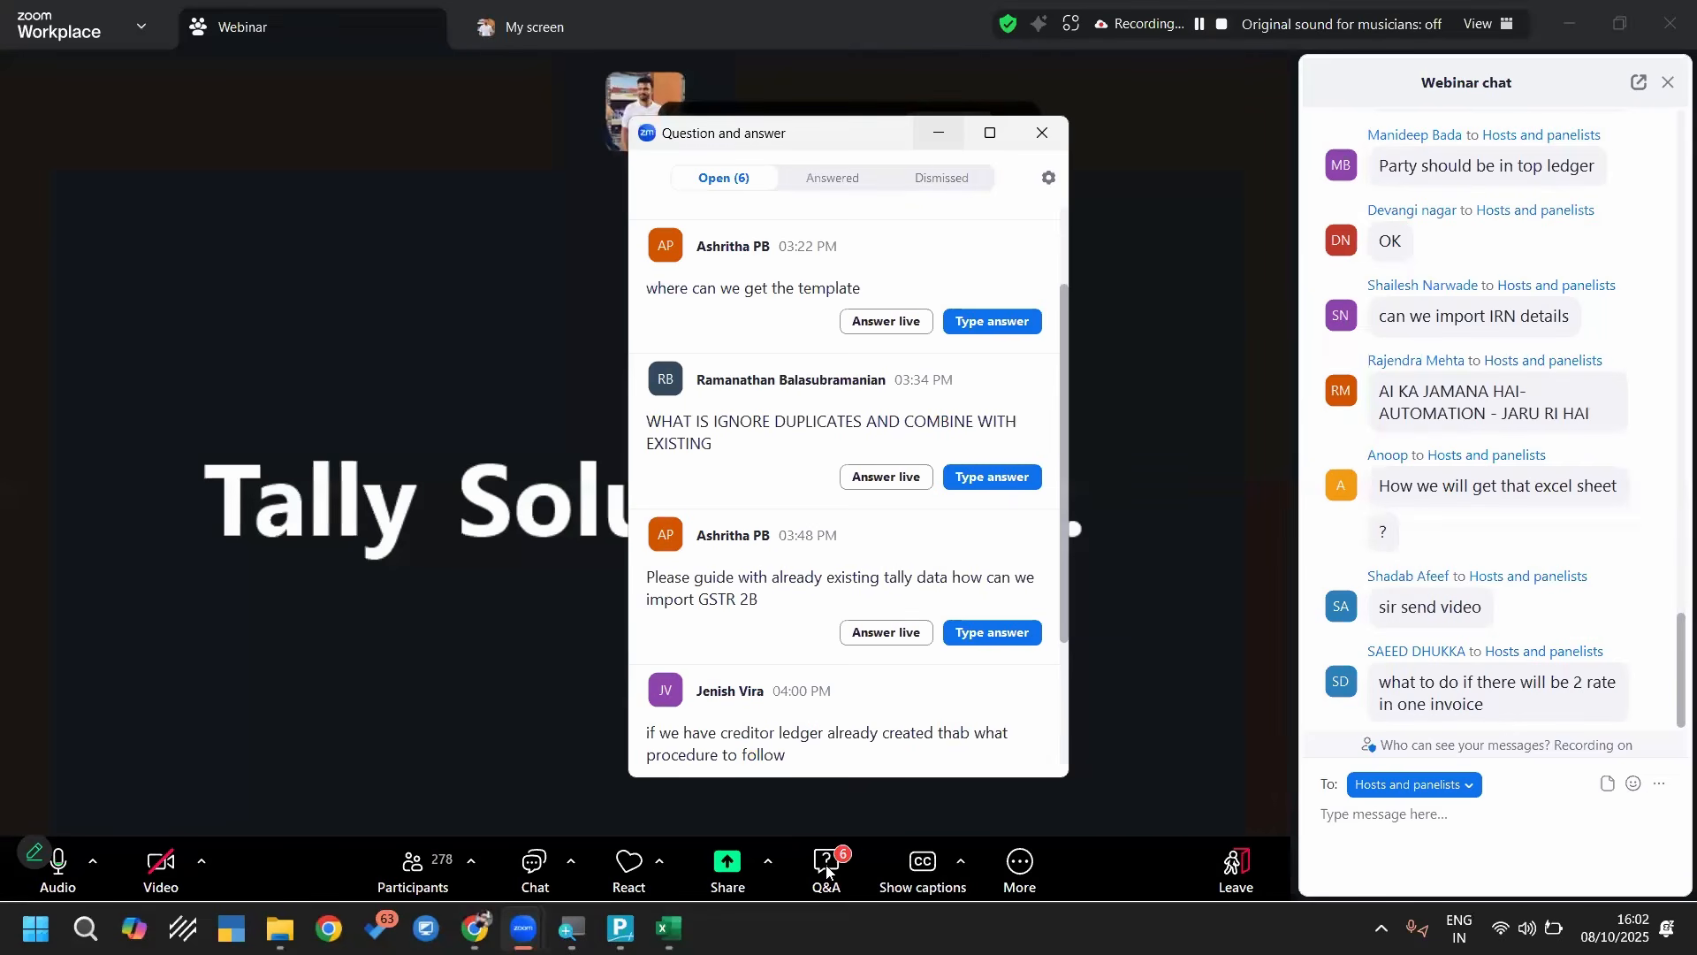
# Read the remaining open attendee questions in the webinar Q&A, including the multiple-rates question, and close the list
pyautogui.scroll(-1, 884, 521)
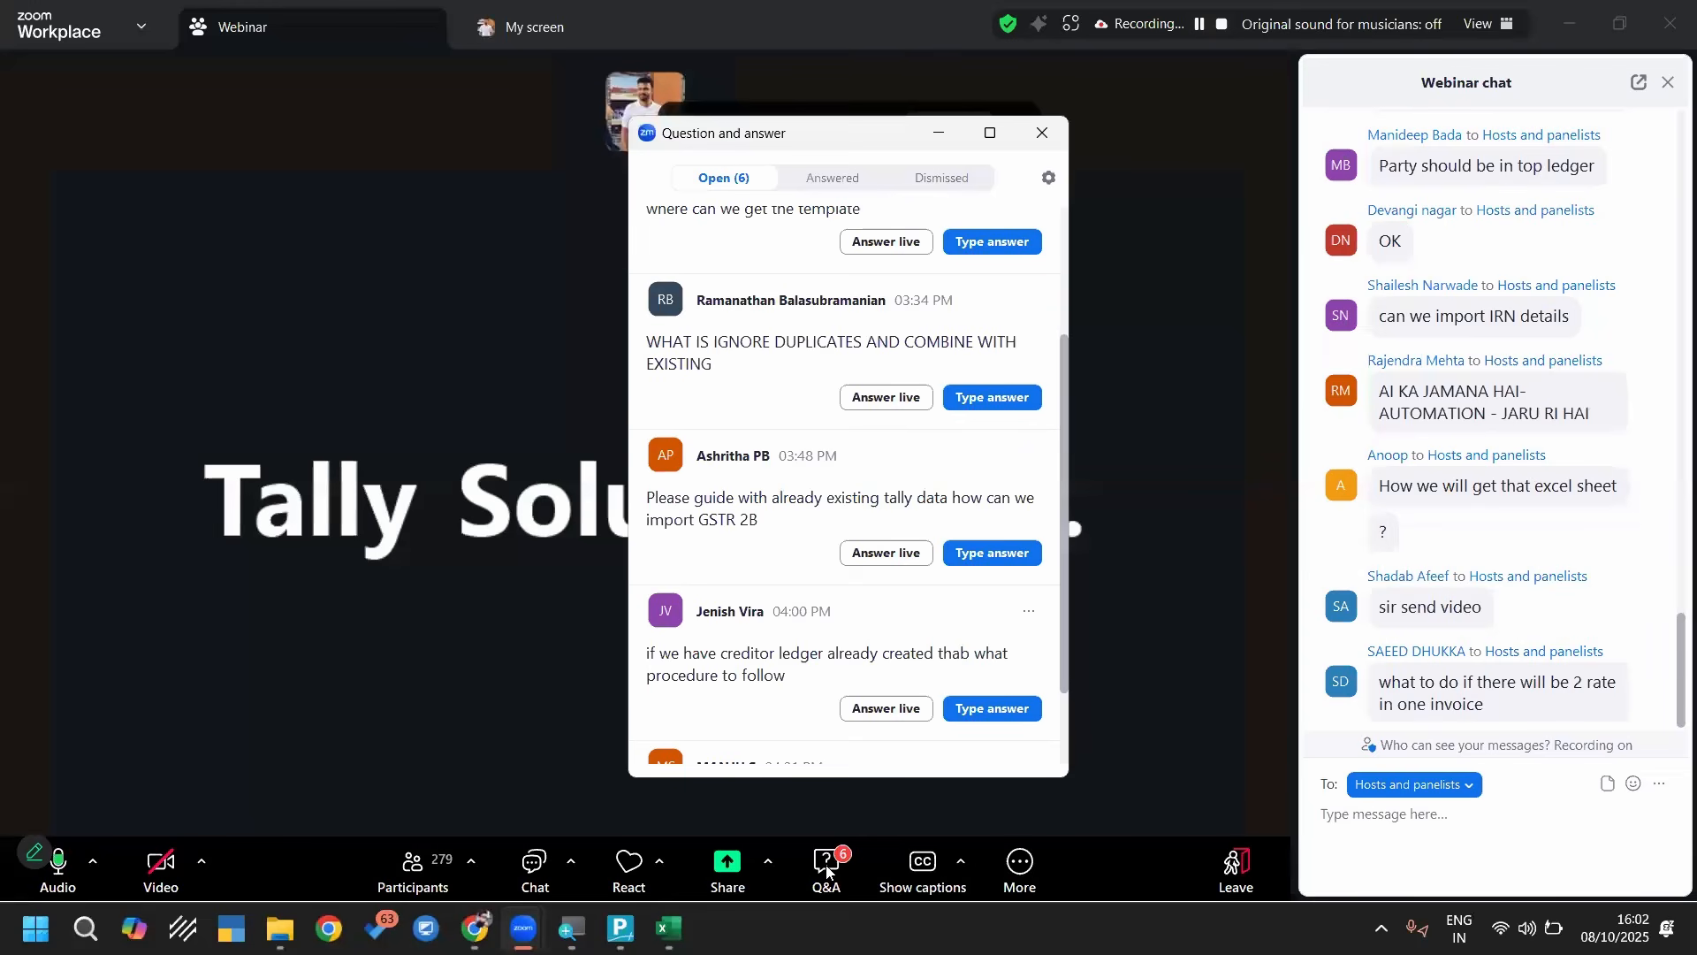
pyautogui.scroll(-1, 844, 619)
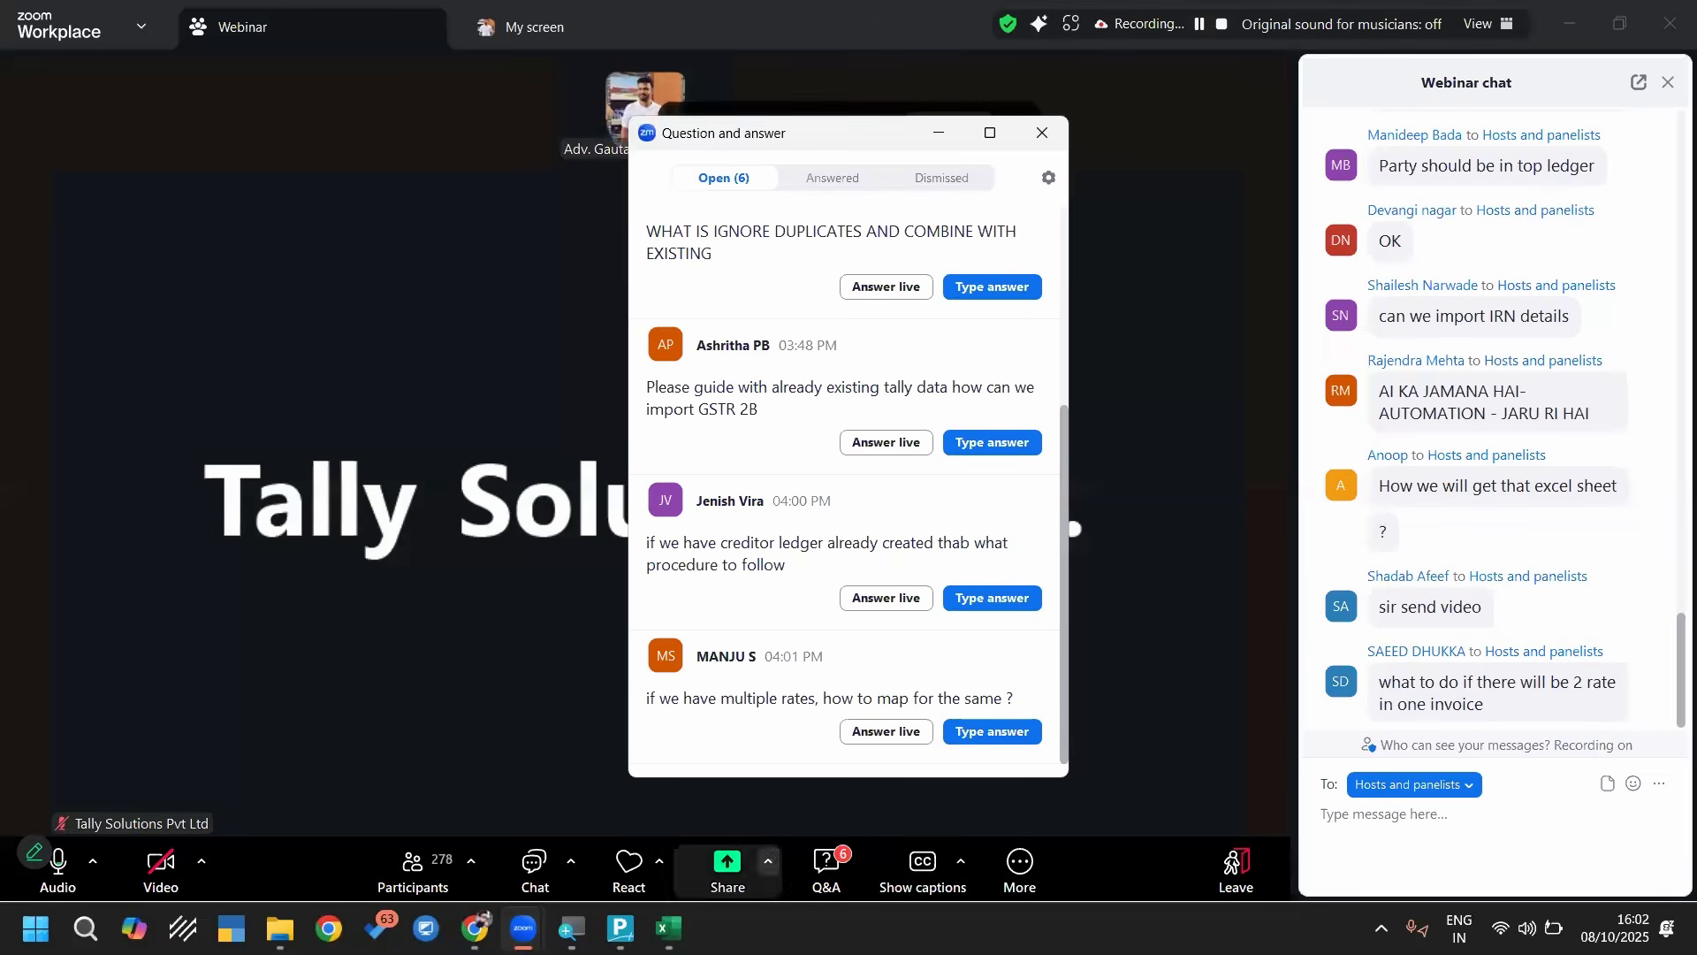
pyautogui.hotkey('alt', 'Tab')
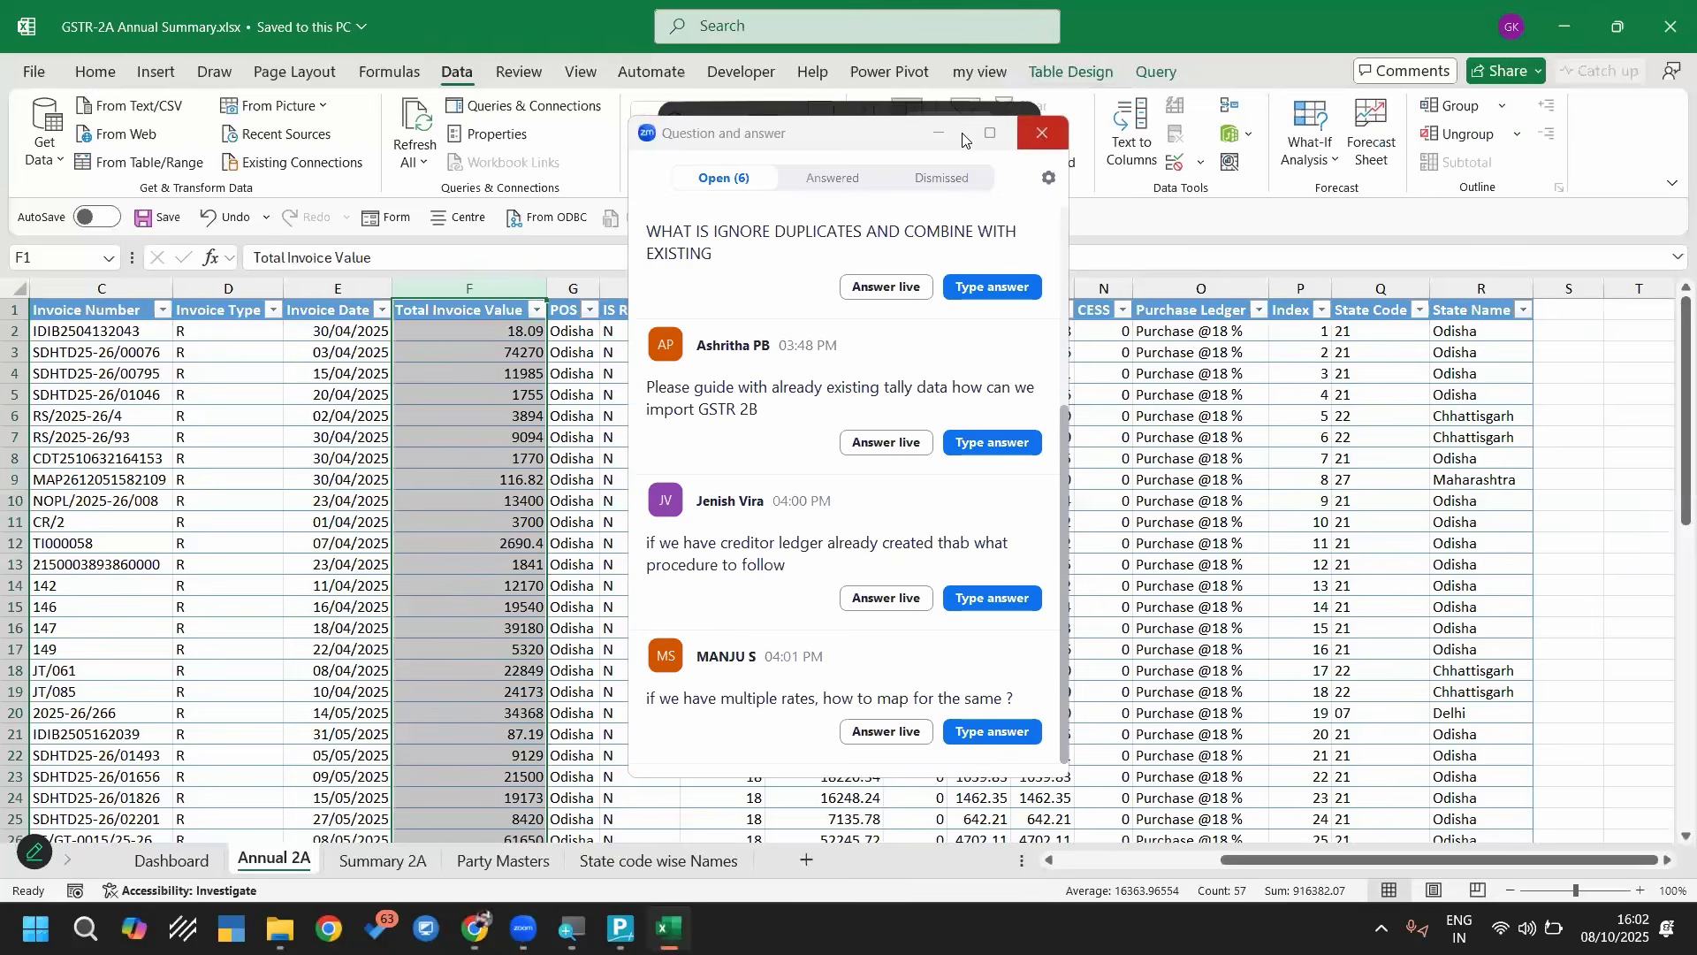
pyautogui.click(1037, 135)
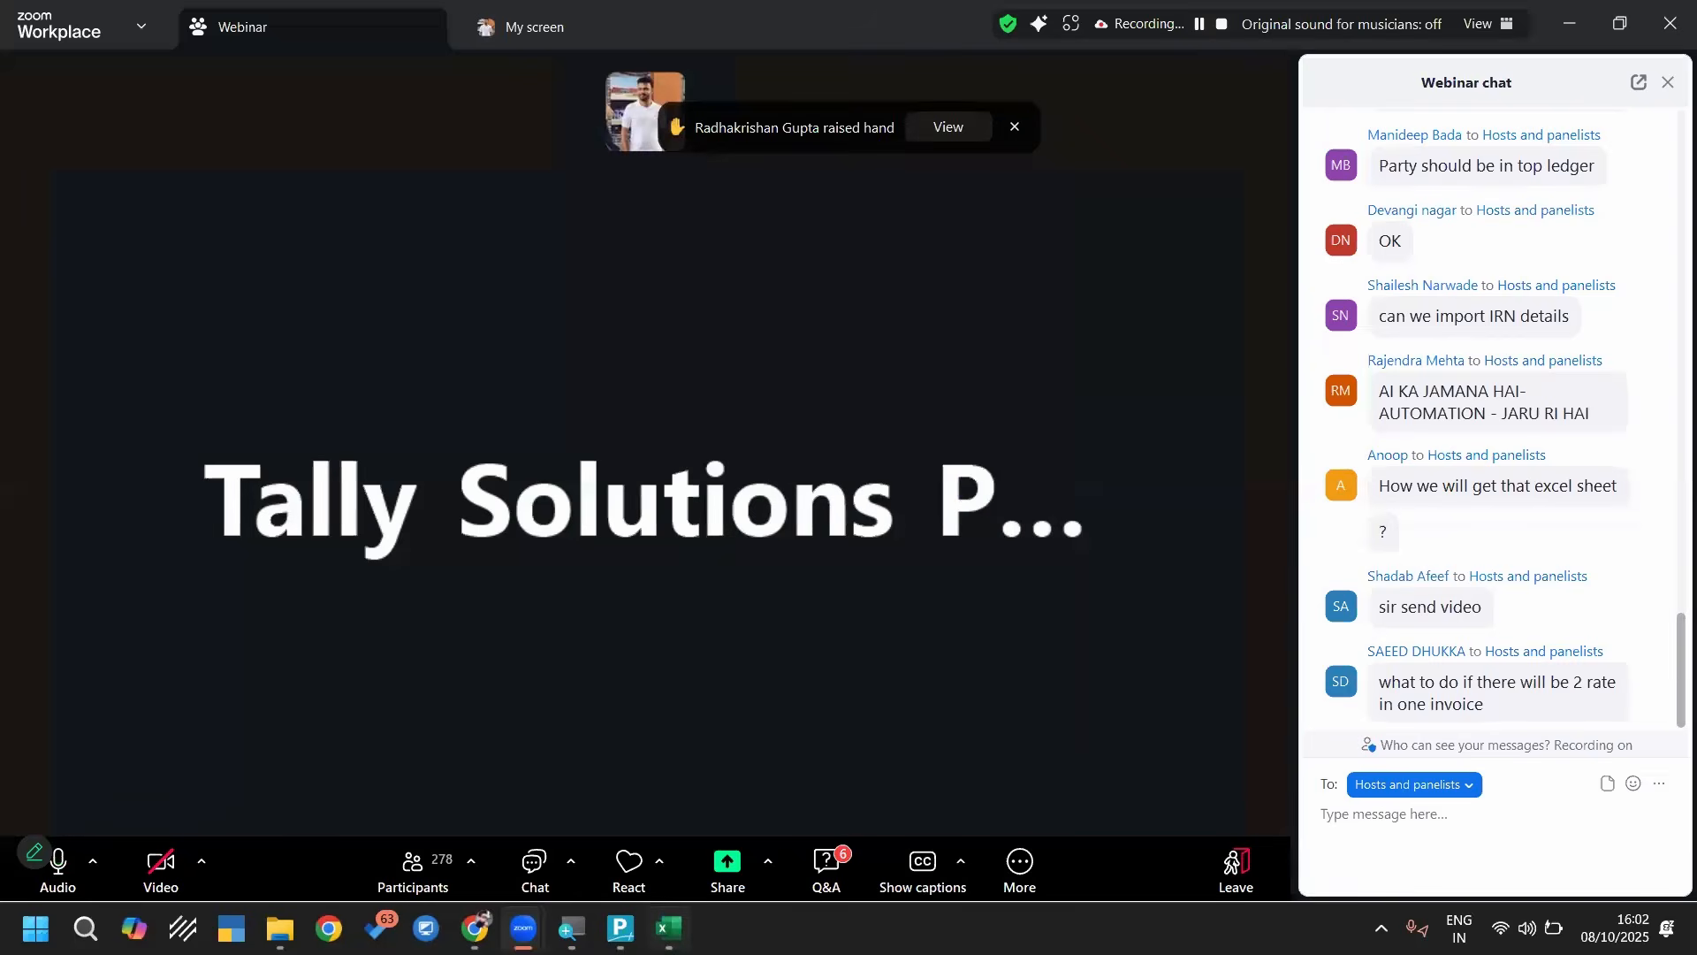
# Switch to the GSTR-2A Annual Summary workbook in Excel and check the GST Rate column down to the last invoice row
pyautogui.click(667, 935)
pyautogui.click(723, 288)
pyautogui.click(725, 351)
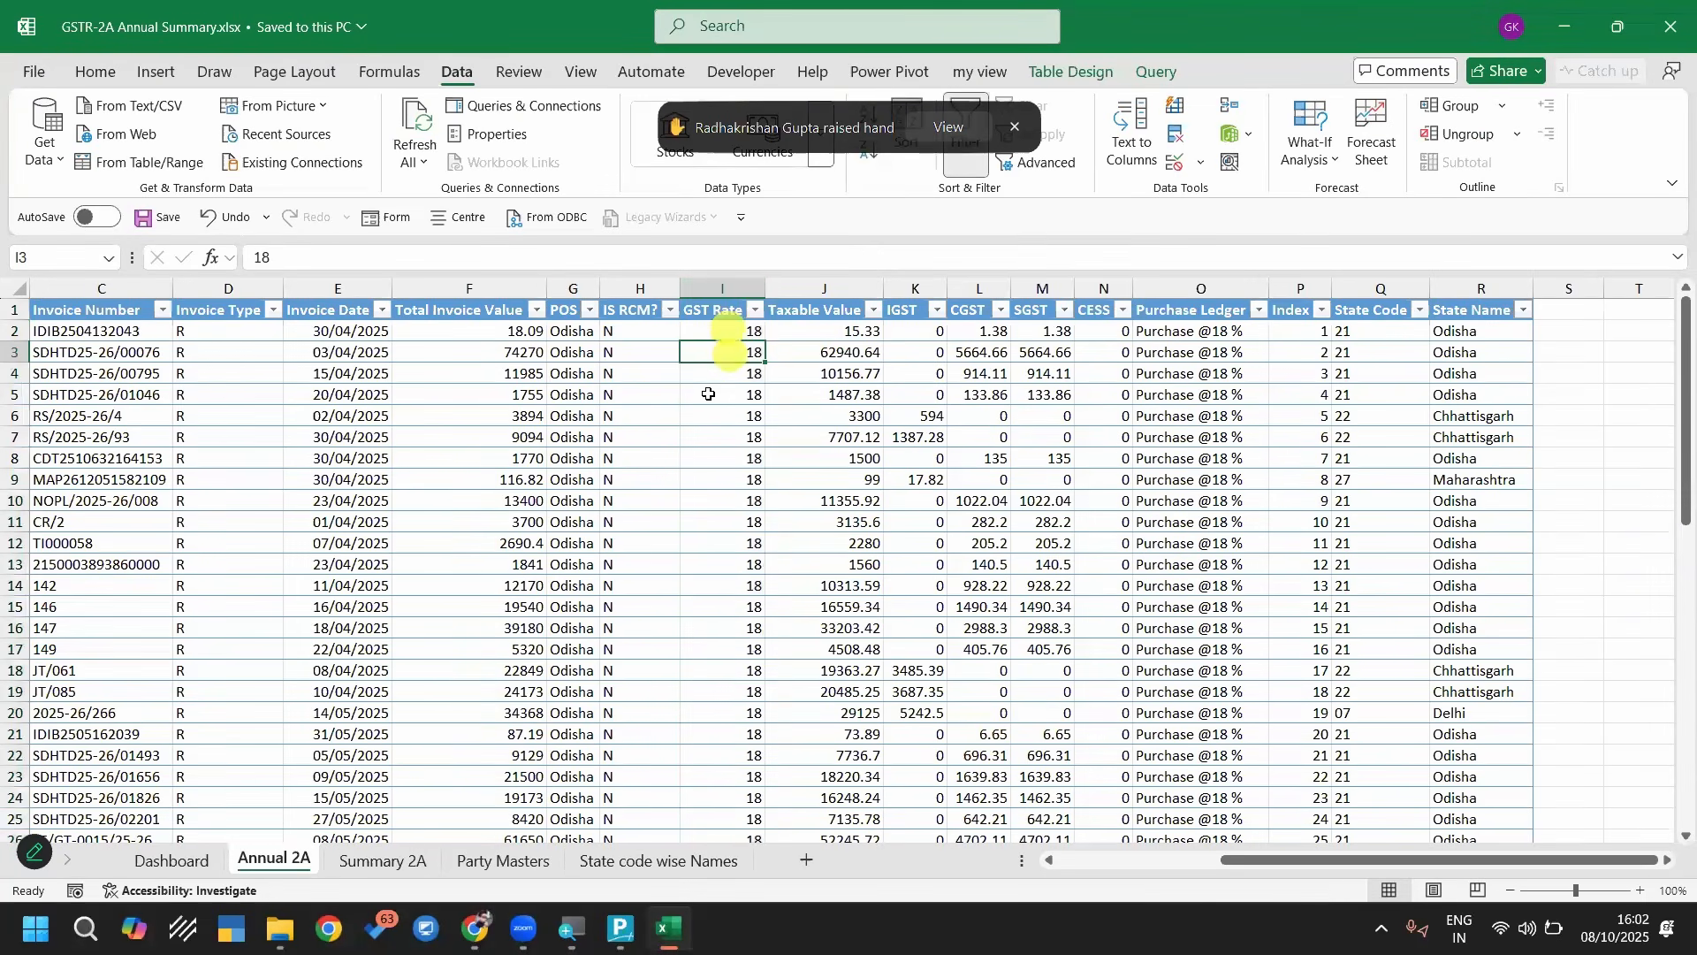
pyautogui.hotkey('ctrl', 'Down')
pyautogui.press('Left')
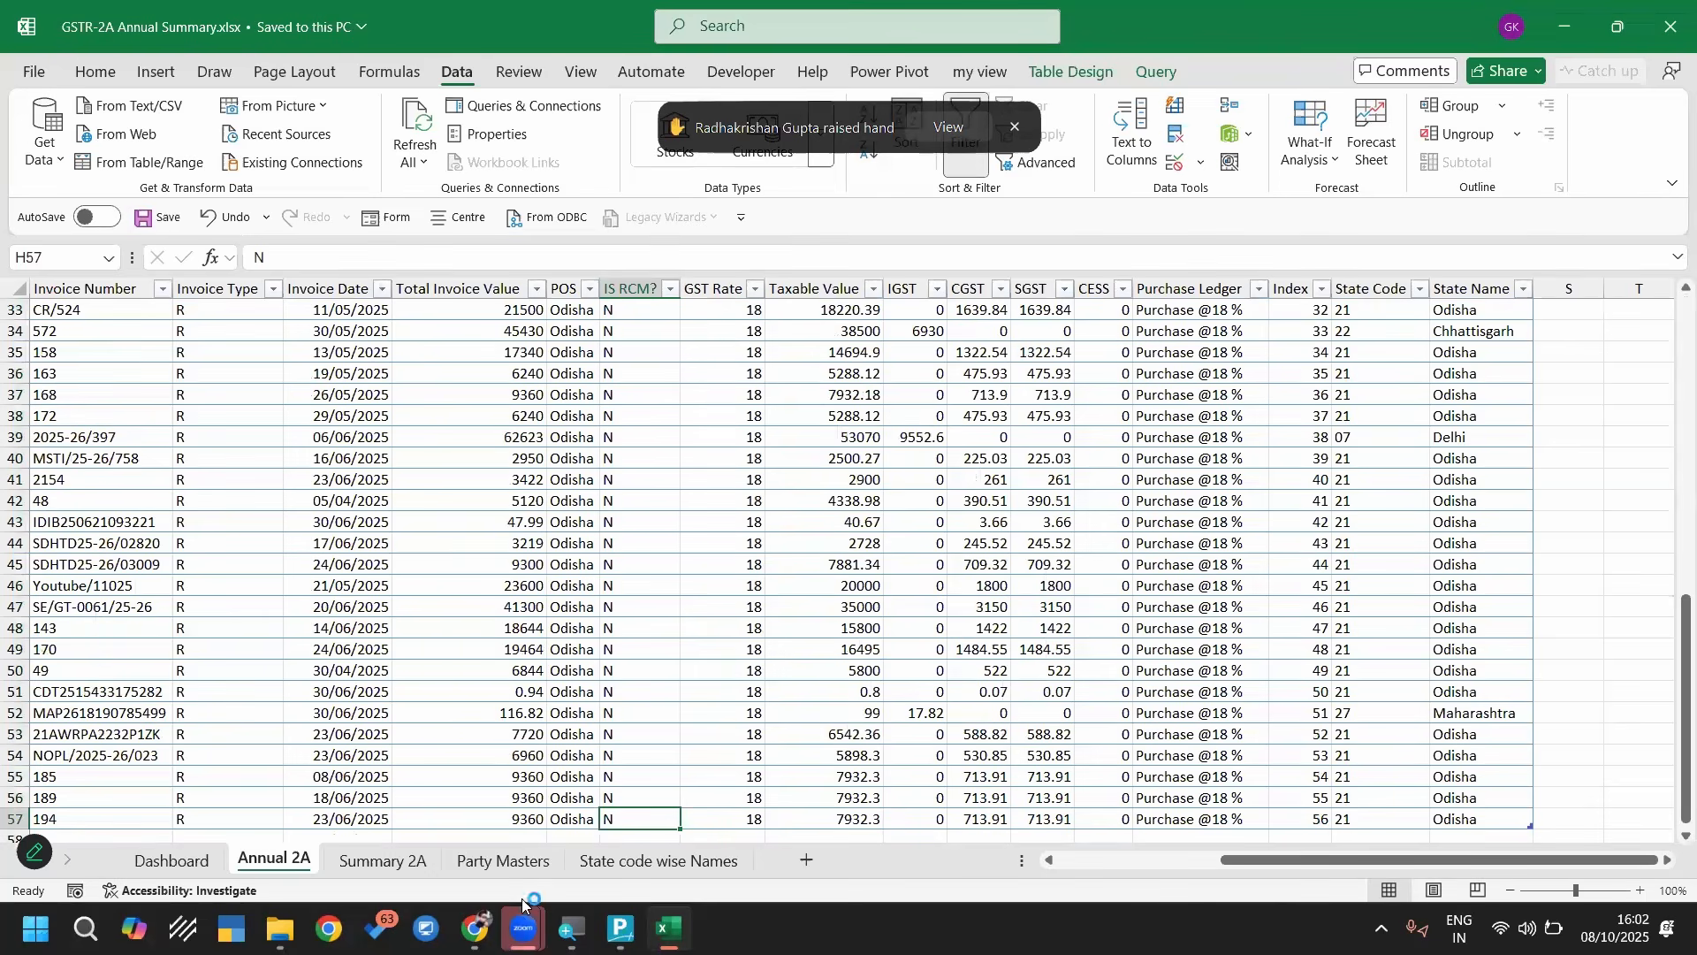
# Switch to TallyPrime and open the voucher register of all June purchase vouchers
pyautogui.click(641, 772)
pyautogui.press('d')
pyautogui.press('a')
pyautogui.press('p')
pyautogui.press('Return')
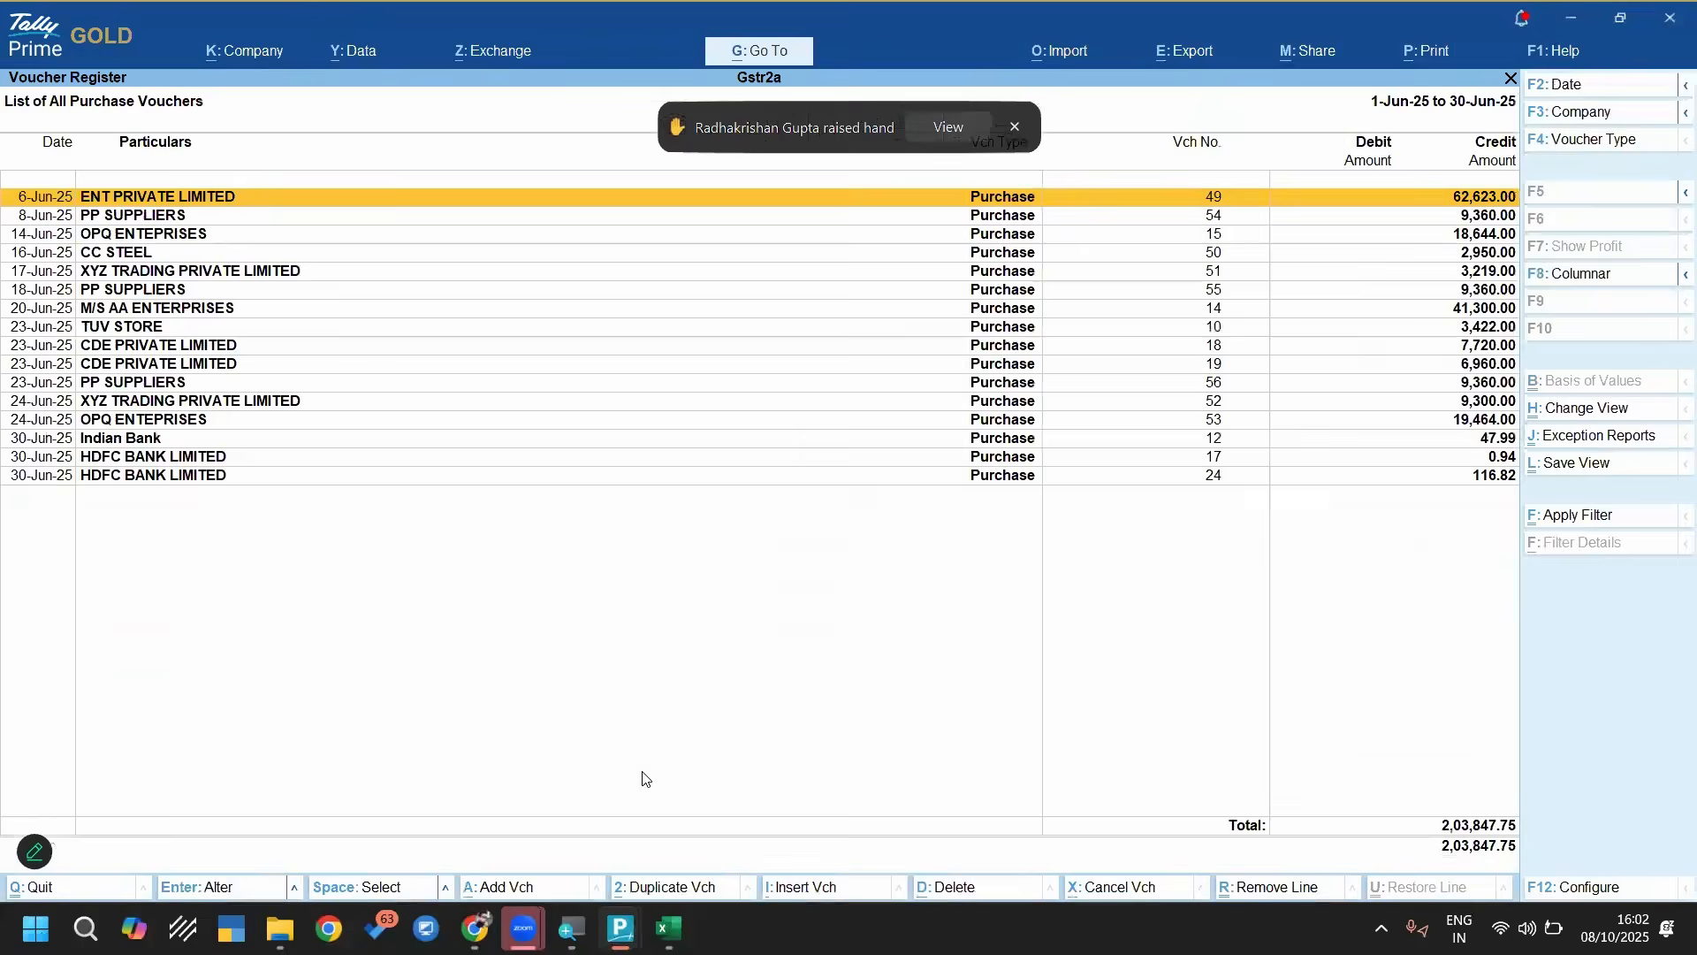
# Set the purchase register's period to 1-Apr-25 to 30-Jun-25 and delete all the listed vouchers
pyautogui.hotkey('alt', 'F3')
pyautogui.press('Escape')
pyautogui.press('alt')
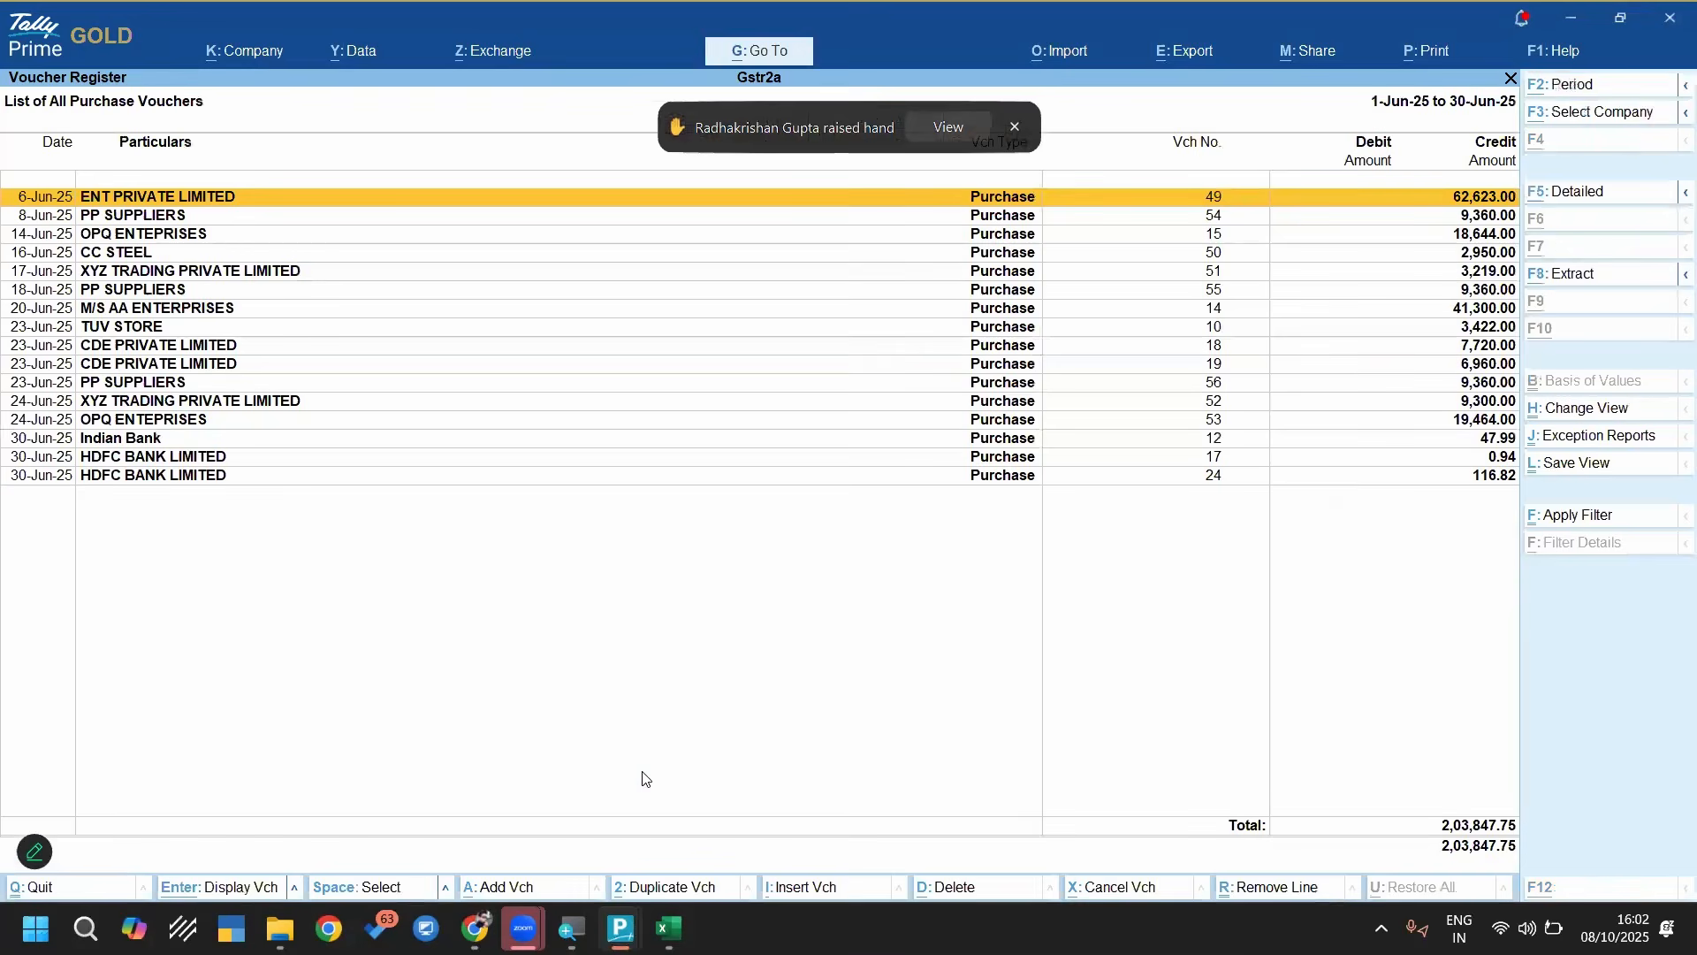
pyautogui.hotkey('alt', 'F2')
pyautogui.write('1-4')
pyautogui.press('Return')
pyautogui.press('Return')
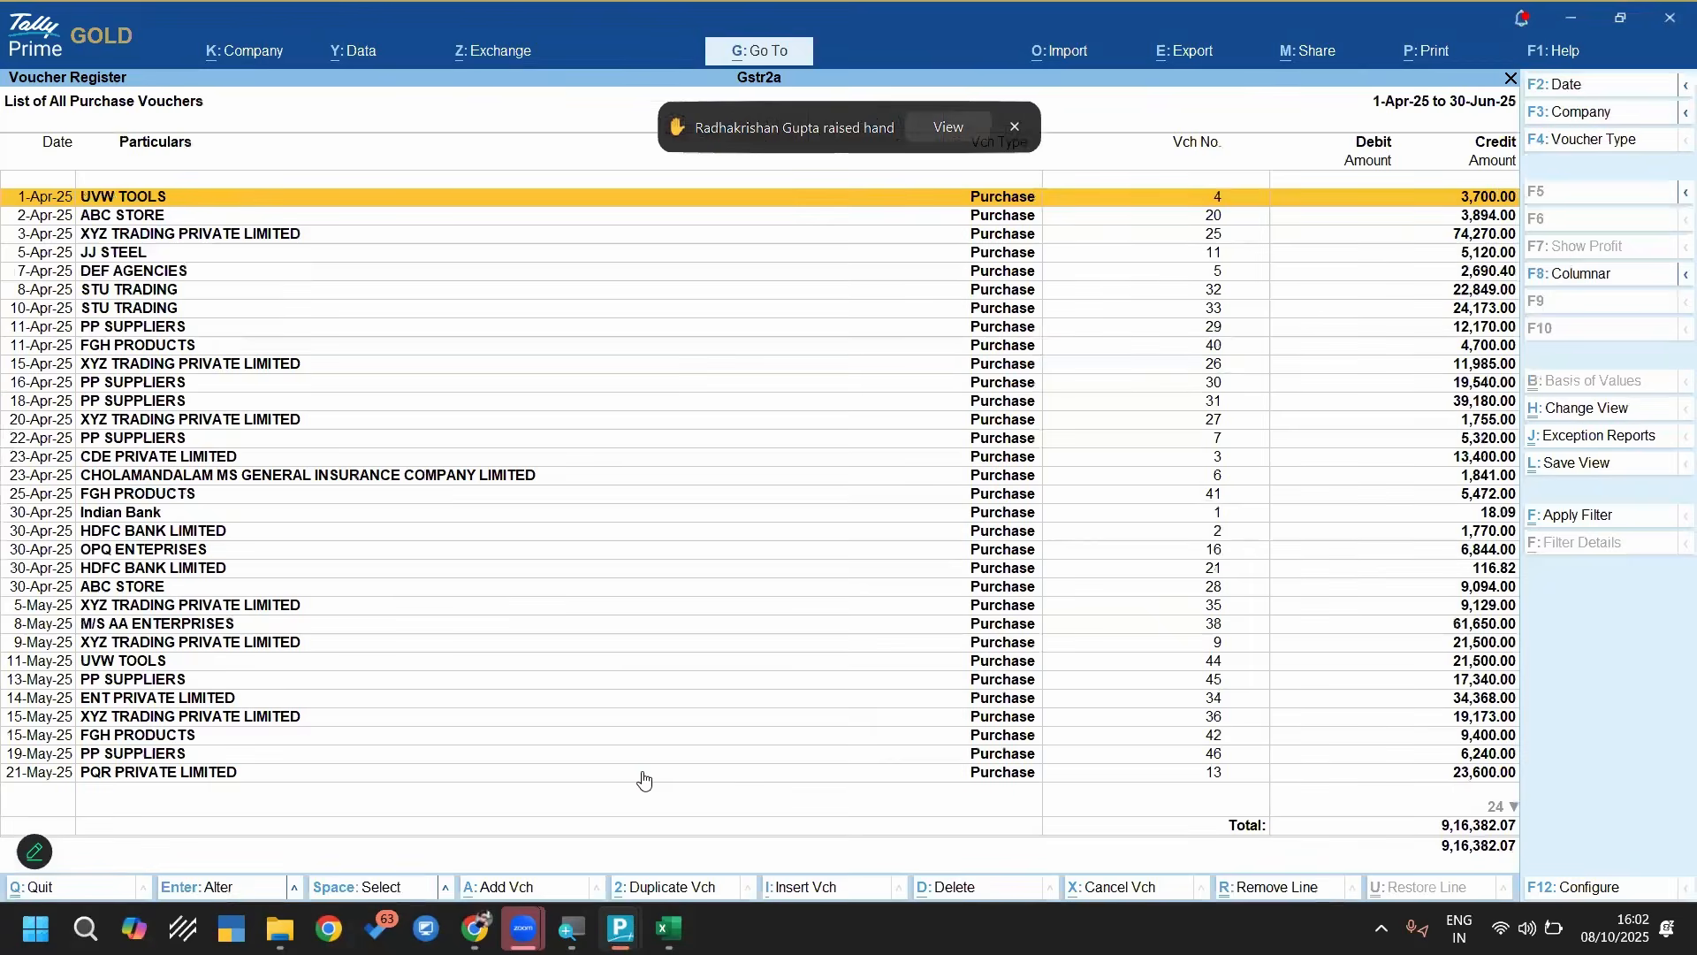
pyautogui.hotkey('ctrl', 'space')
pyautogui.hotkey('alt', 'd')
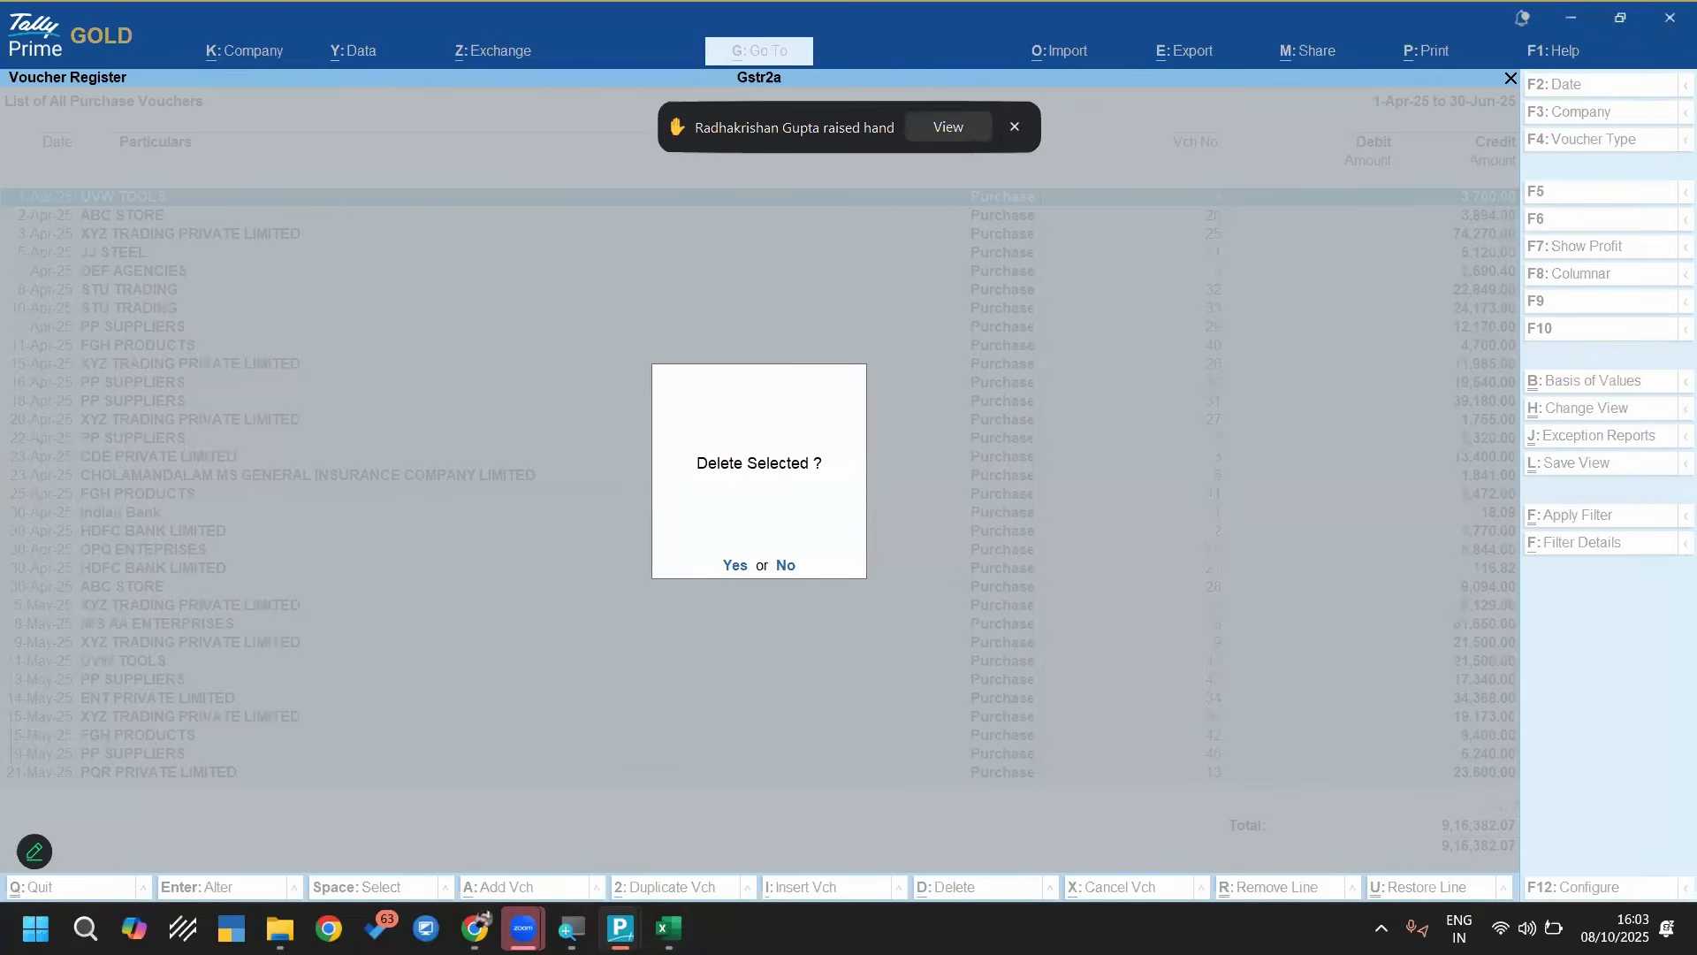
# In Excel's Annual 2A sheet, copy the last two PP SUPPLIERS rows (56 and 57) into rows 58 and 59
pyautogui.hotkey('alt', 'Tab')
pyautogui.scroll(-3, 1153, 867)
pyautogui.click(1154, 862)
pyautogui.click(114, 607)
pyautogui.moveTo(196, 613); pyautogui.dragTo(1477, 628)
pyautogui.hotkey('ctrl', 'c')
pyautogui.press('Down')
pyautogui.press('Down')
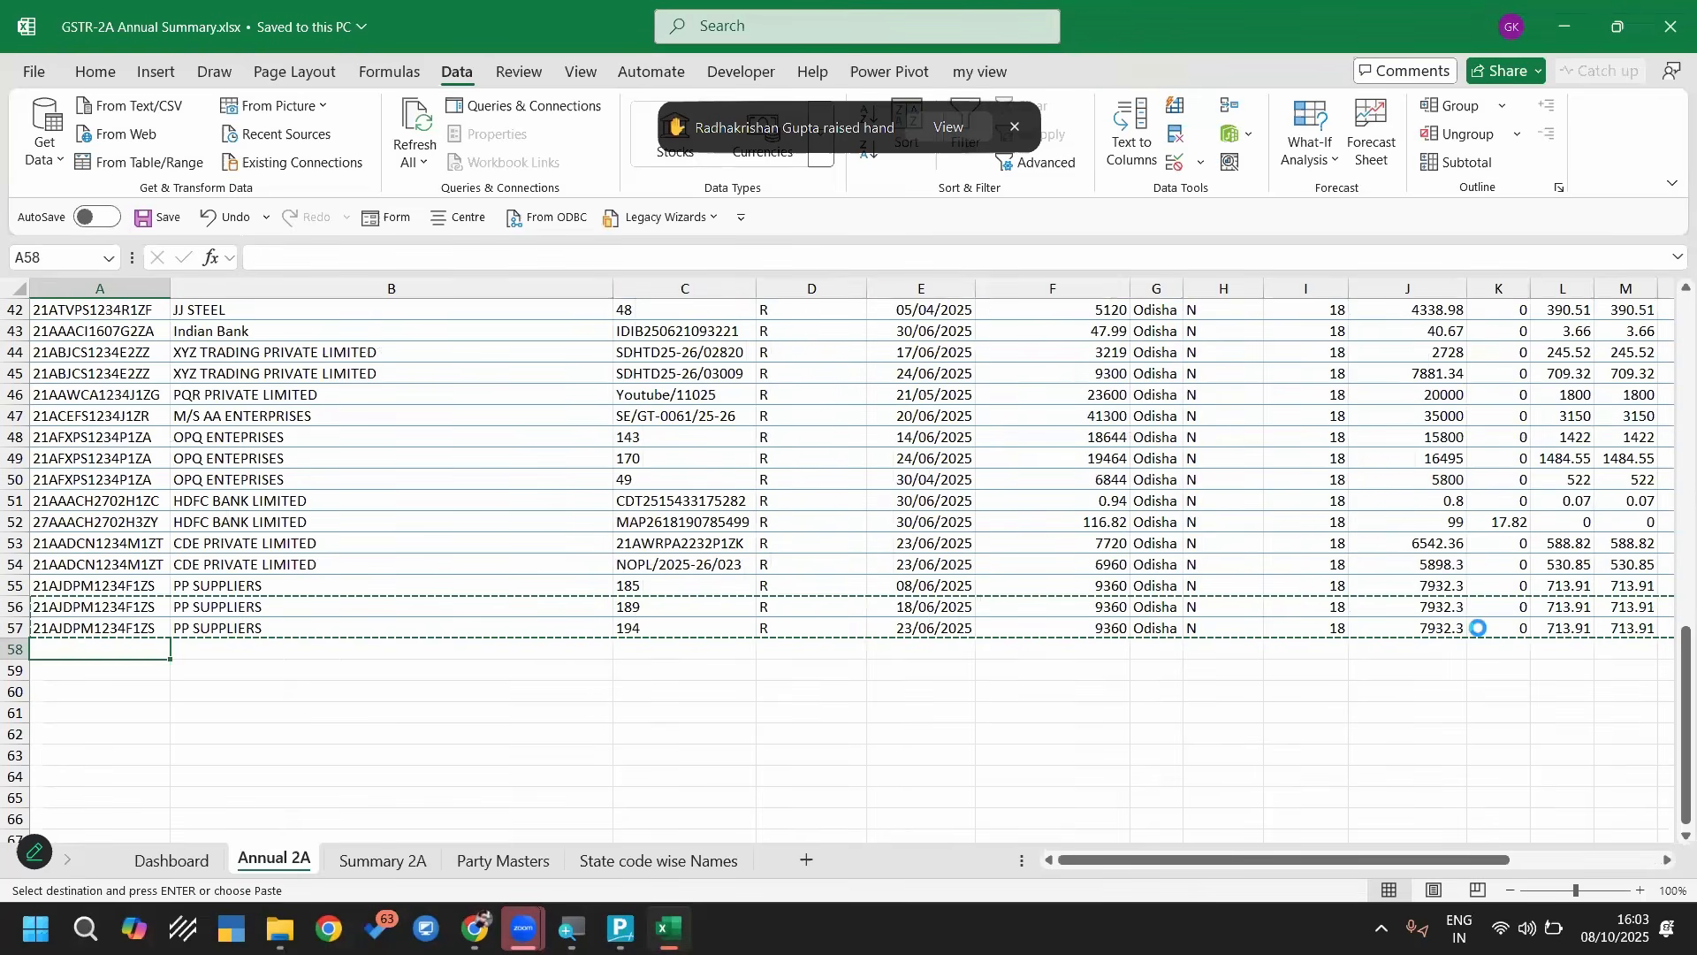
pyautogui.hotkey('ctrl', 'v')
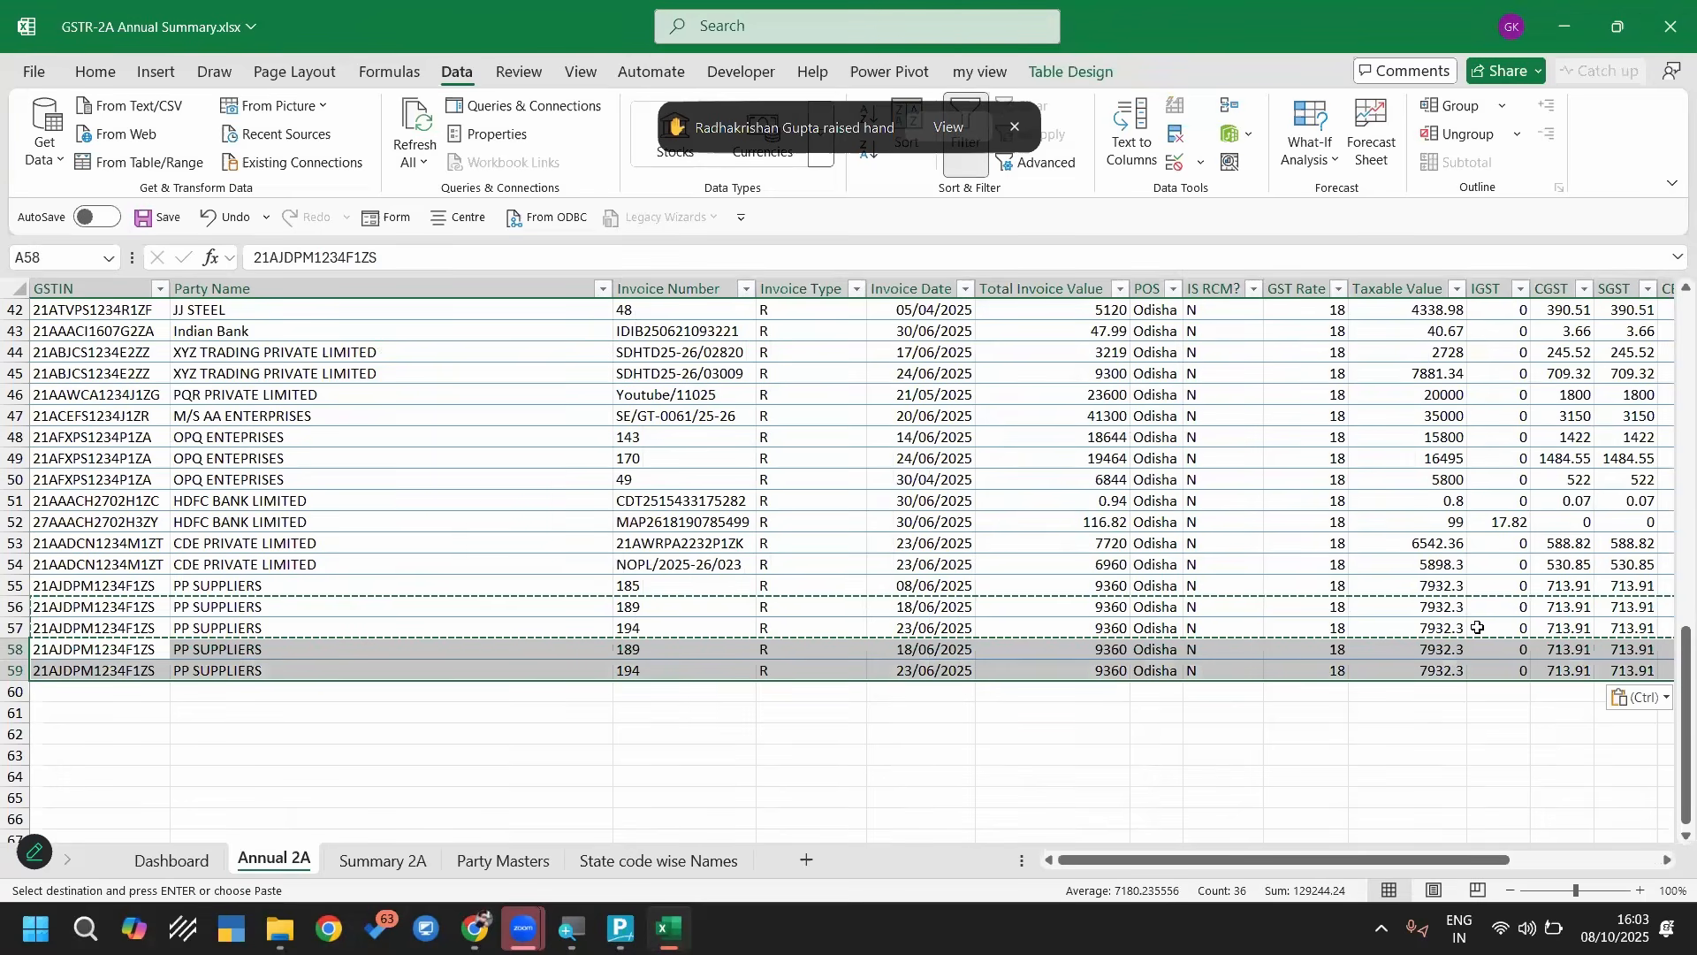
pyautogui.press('Escape')
# Set the Invoice Number of both copied PP SUPPLIERS rows, 58 and 59, to 10000
pyautogui.press('Right')
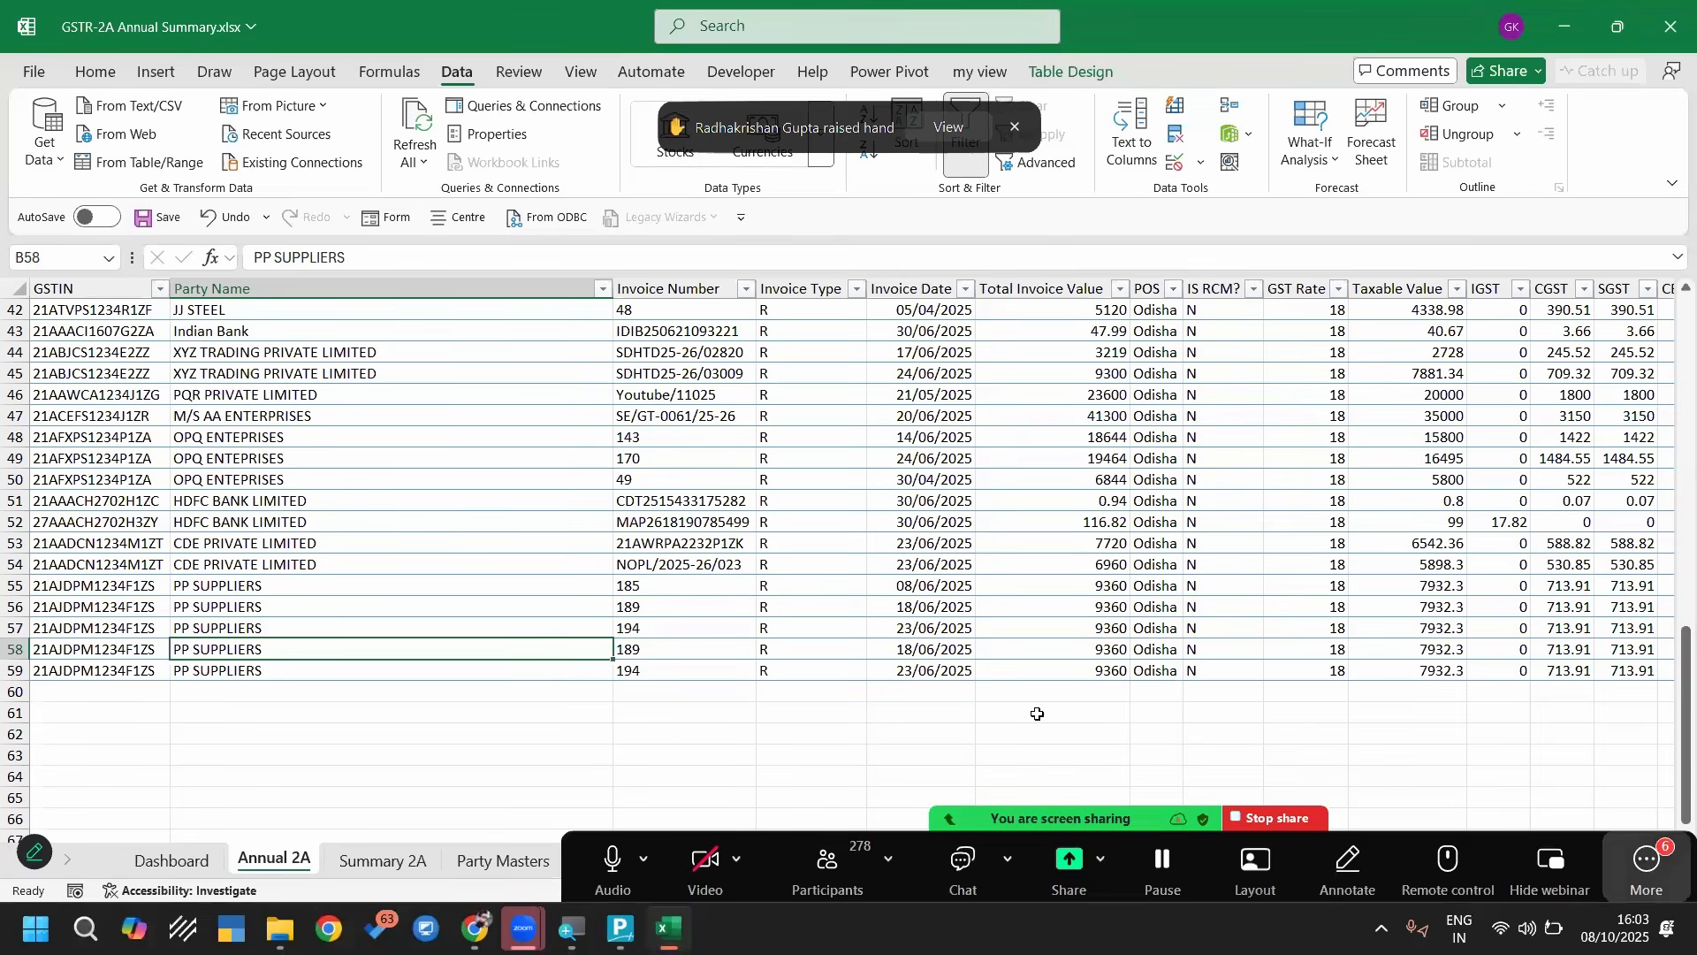
pyautogui.click(665, 645)
pyautogui.doubleClick(673, 647)
pyautogui.press('Delete')
pyautogui.press('Delete')
pyautogui.write('0000')
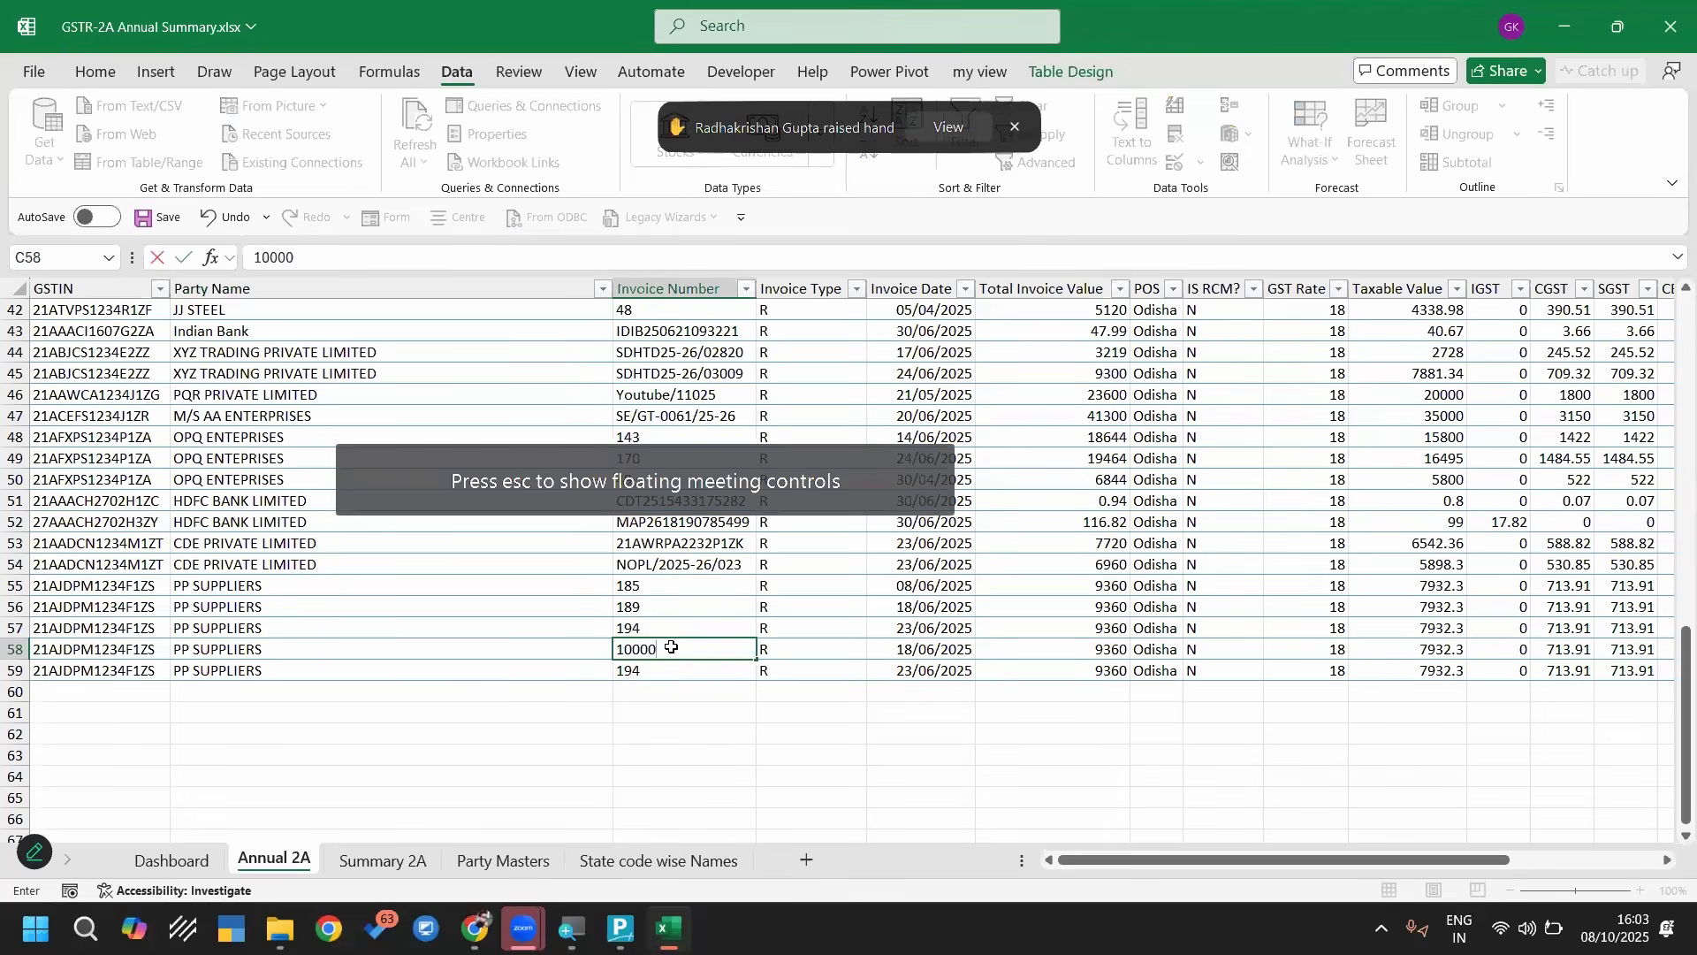
pyautogui.press('Return')
pyautogui.write('1000')
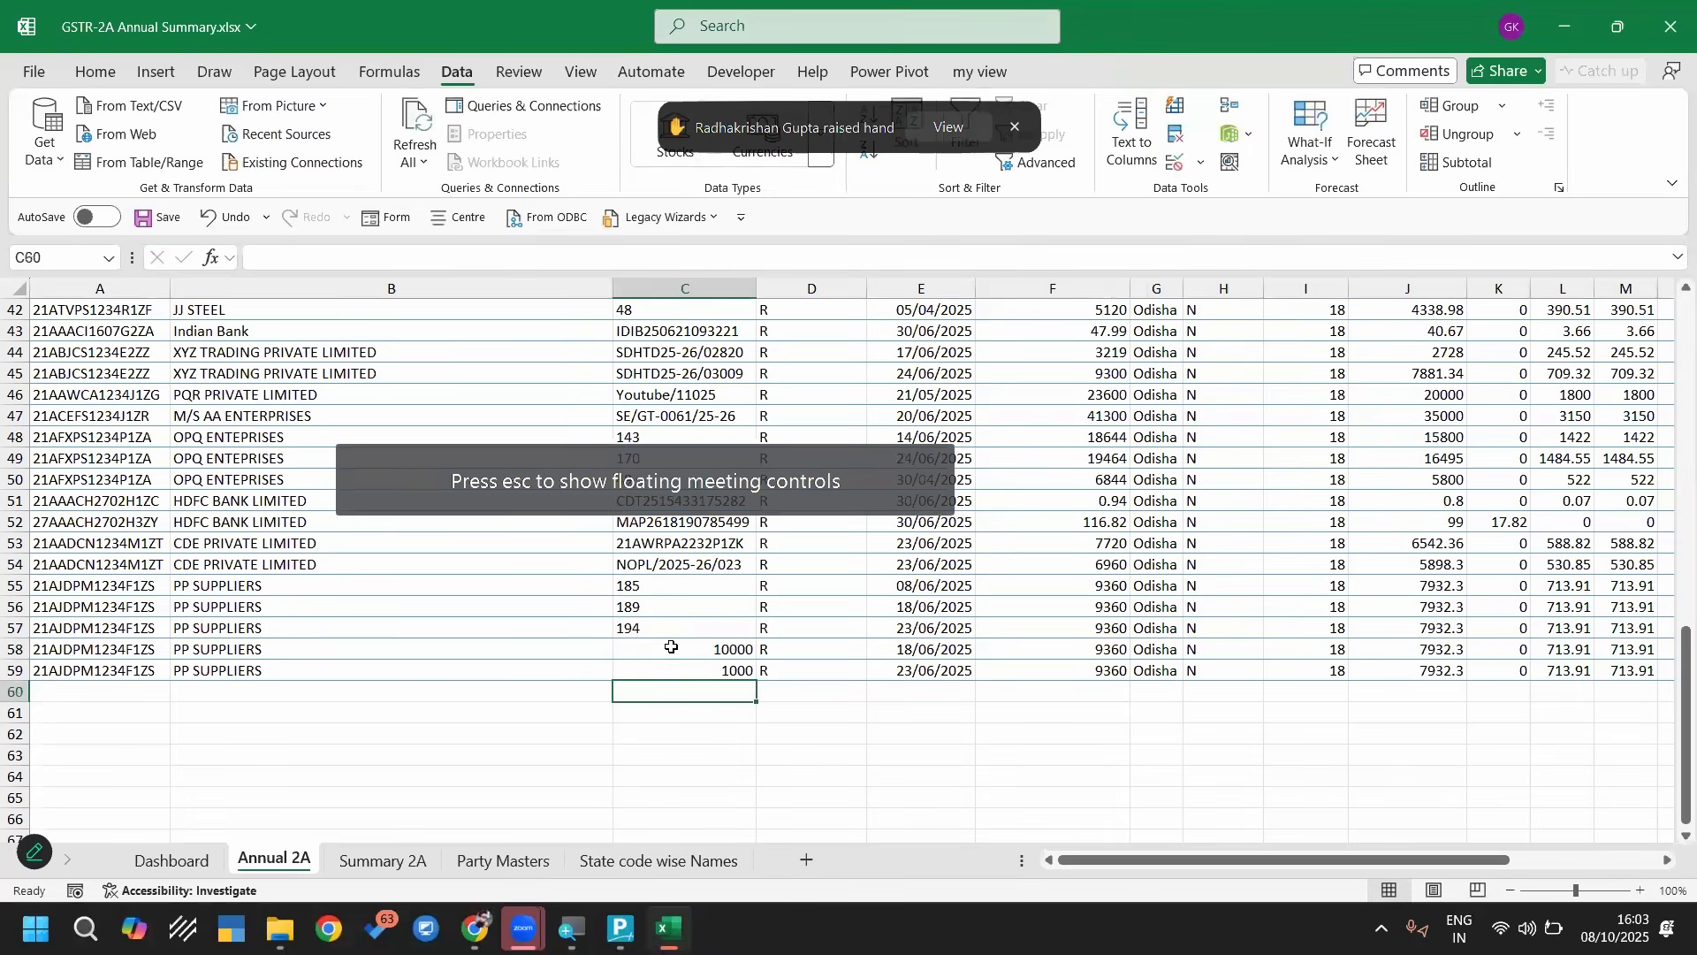
pyautogui.hotkey('ctrl', 'Return')
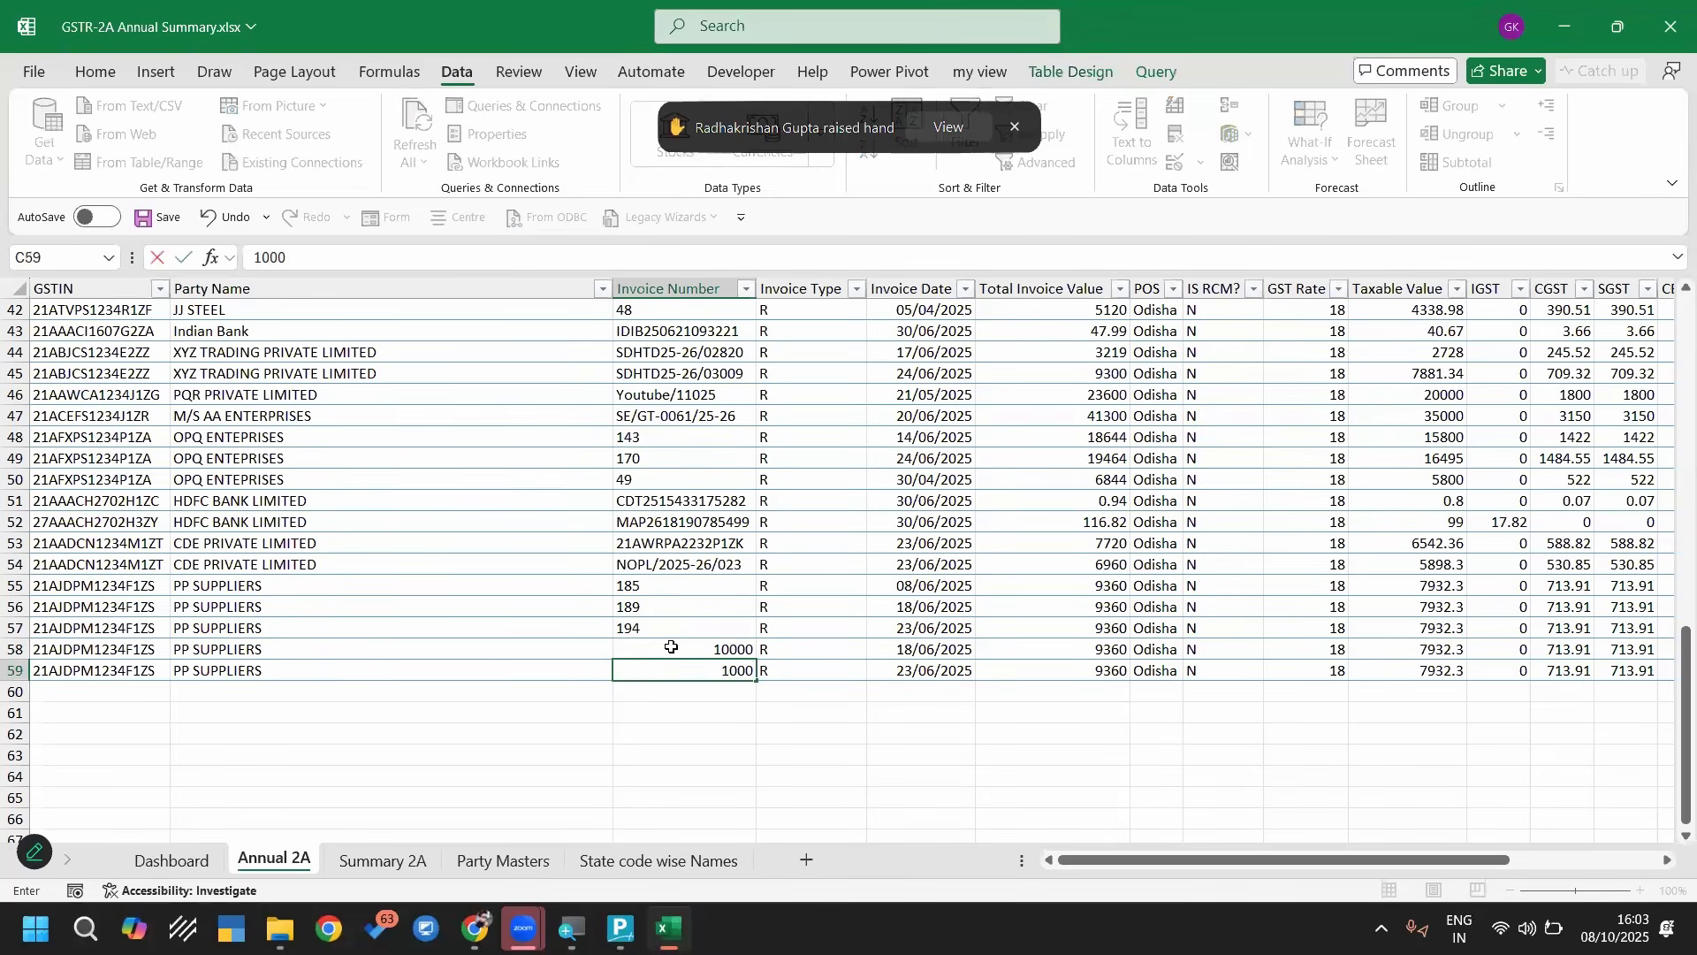
pyautogui.write('0')
pyautogui.hotkey('ctrl', 'Return')
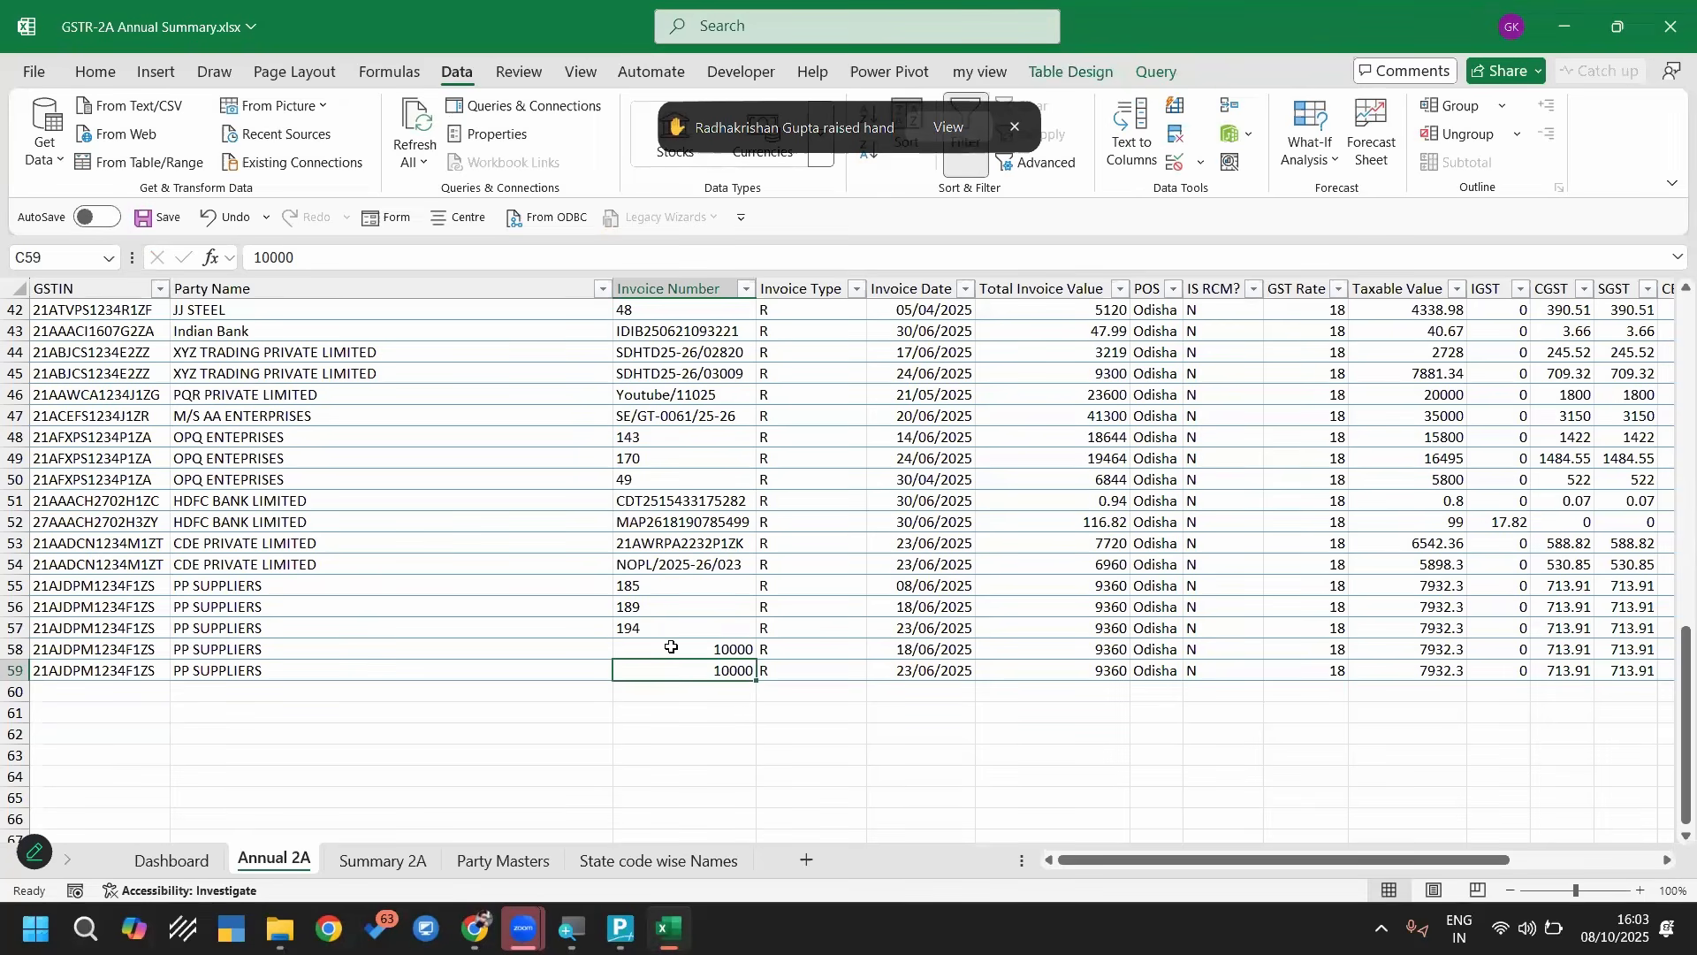
# Set the Taxable Value to 10000 in row 58 and 5000 in row 59
pyautogui.press('Up')
pyautogui.press('Right')
pyautogui.press('Right')
pyautogui.press('Right')
pyautogui.press('Right')
pyautogui.press('Right')
pyautogui.press('Right')
pyautogui.press('Right')
pyautogui.press('Right')
pyautogui.press('Up')
pyautogui.press('Left')
pyautogui.press('Down')
pyautogui.write('10')
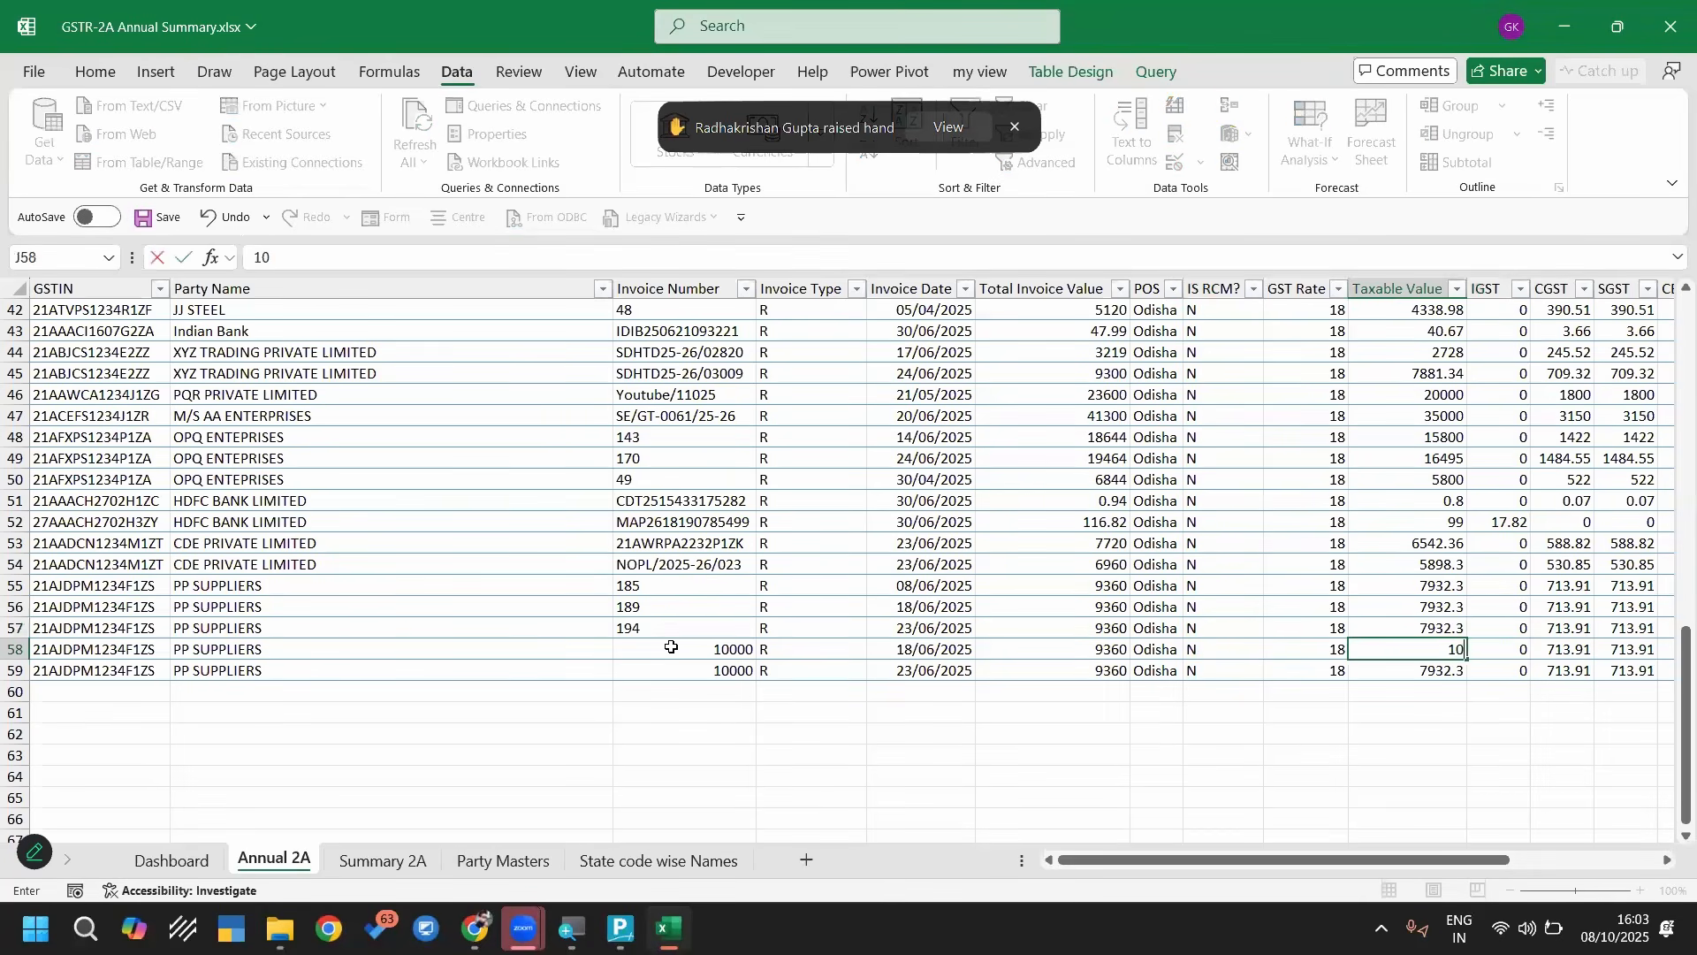
pyautogui.write('0000')
pyautogui.press('Return')
pyautogui.write('5000')
pyautogui.press('Return')
# Set the GST Rate of the second line of invoice 10000, row 59, to 5
pyautogui.press('Up')
pyautogui.press('Left')
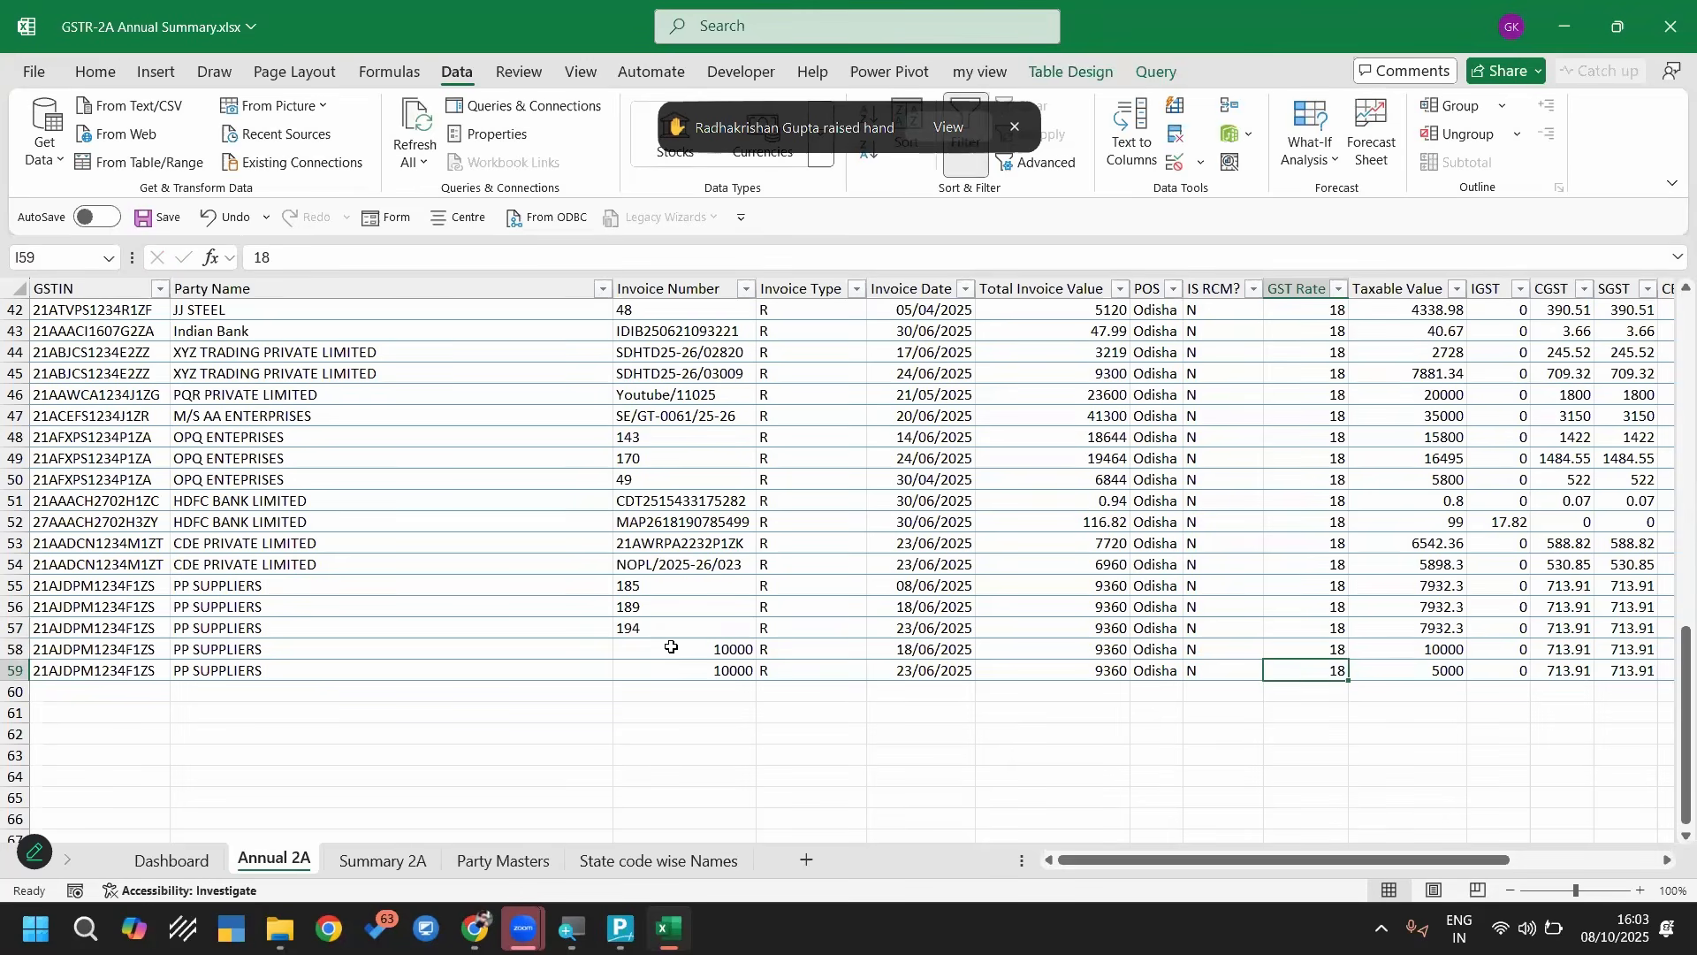
pyautogui.write('5')
pyautogui.press('Return')
# Enter CGST and SGST of 900 each in row 58 and 125 each in row 59
pyautogui.press('Up')
pyautogui.press('Right')
pyautogui.press('Up')
pyautogui.press('Right')
pyautogui.press('Right')
pyautogui.write('900')
pyautogui.press('Right')
pyautogui.write('900')
pyautogui.press('Return')
pyautogui.press('Left')
pyautogui.write('125')
pyautogui.press('Right')
pyautogui.write('125')
pyautogui.press('Return')
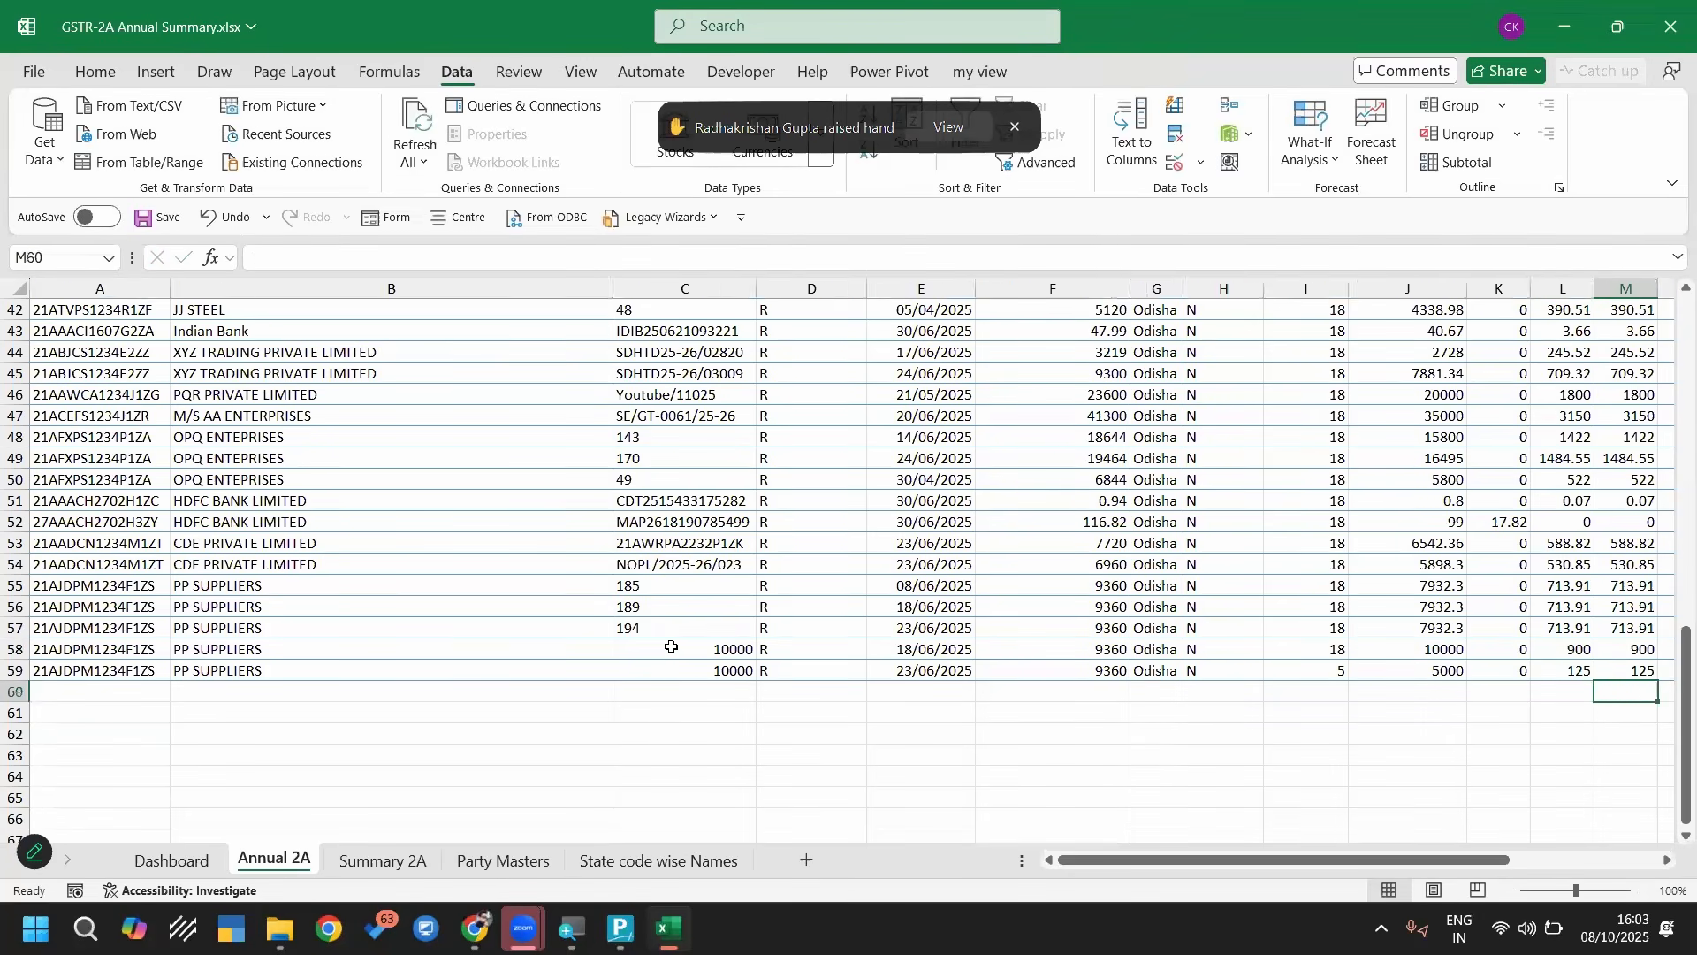
# Set the Total Invoice Value to 11800 in row 58 and 5250 in row 59
pyautogui.press('Up')
pyautogui.press('Left')
pyautogui.press('Left')
pyautogui.press('Left')
pyautogui.press('Left')
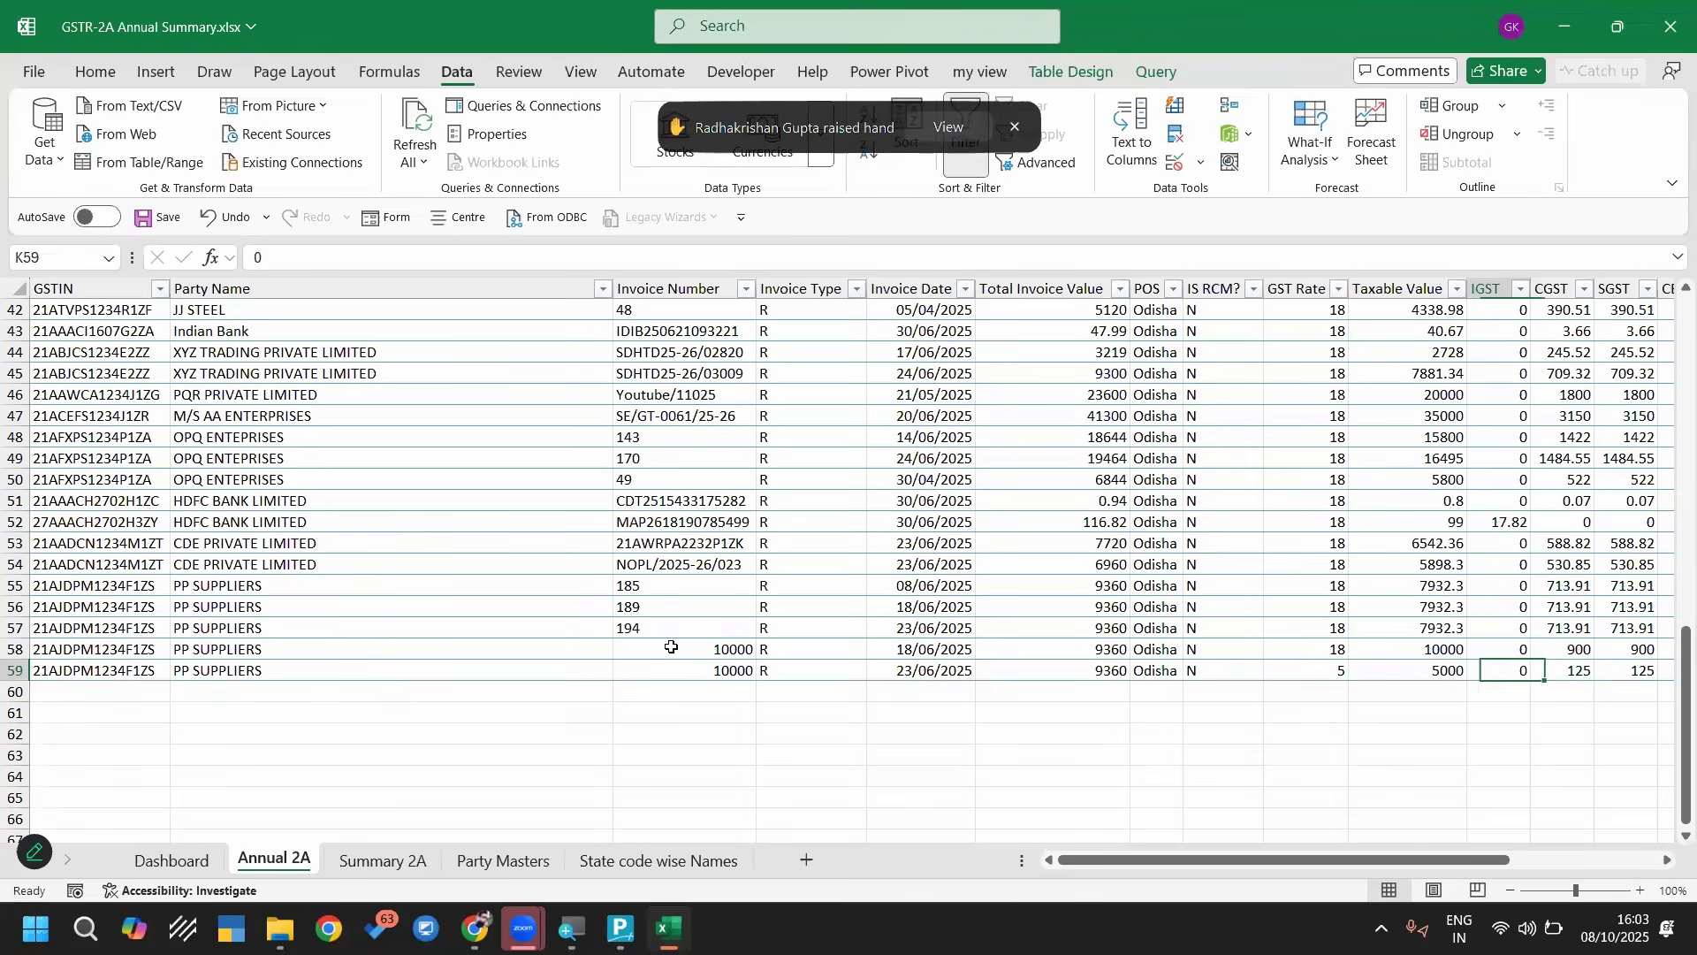
pyautogui.press('Left')
pyautogui.press('Left')
pyautogui.press('Left')
pyautogui.press('Up')
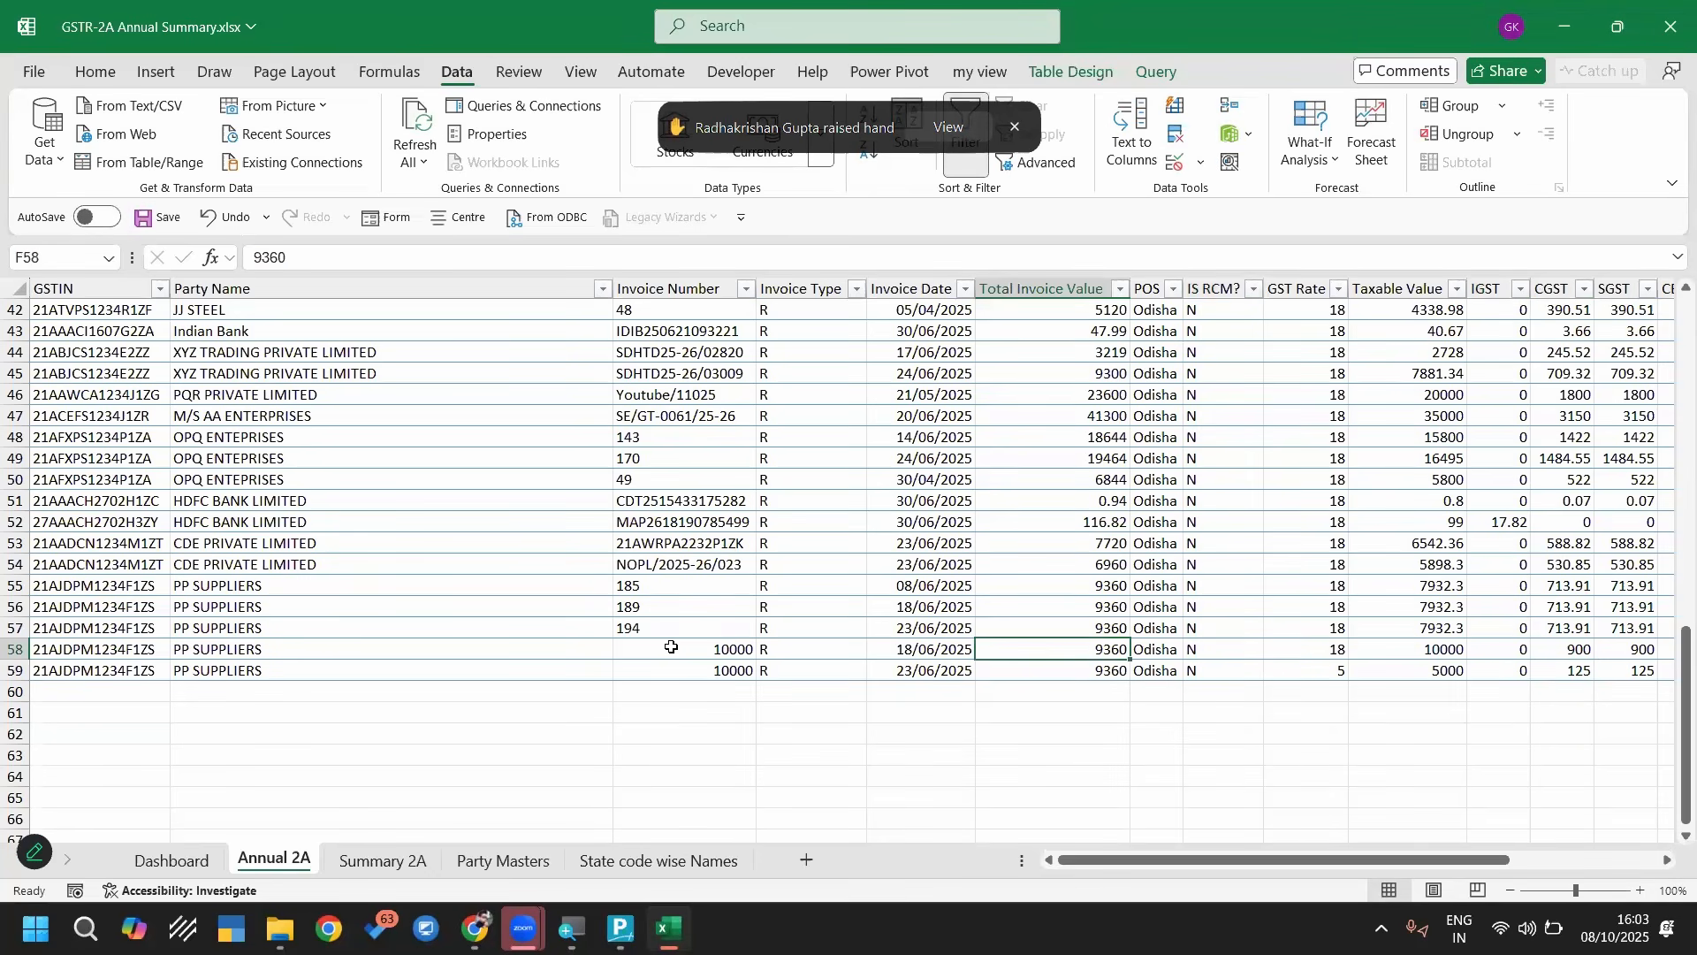
pyautogui.write('11800')
pyautogui.press('Return')
pyautogui.write('5250')
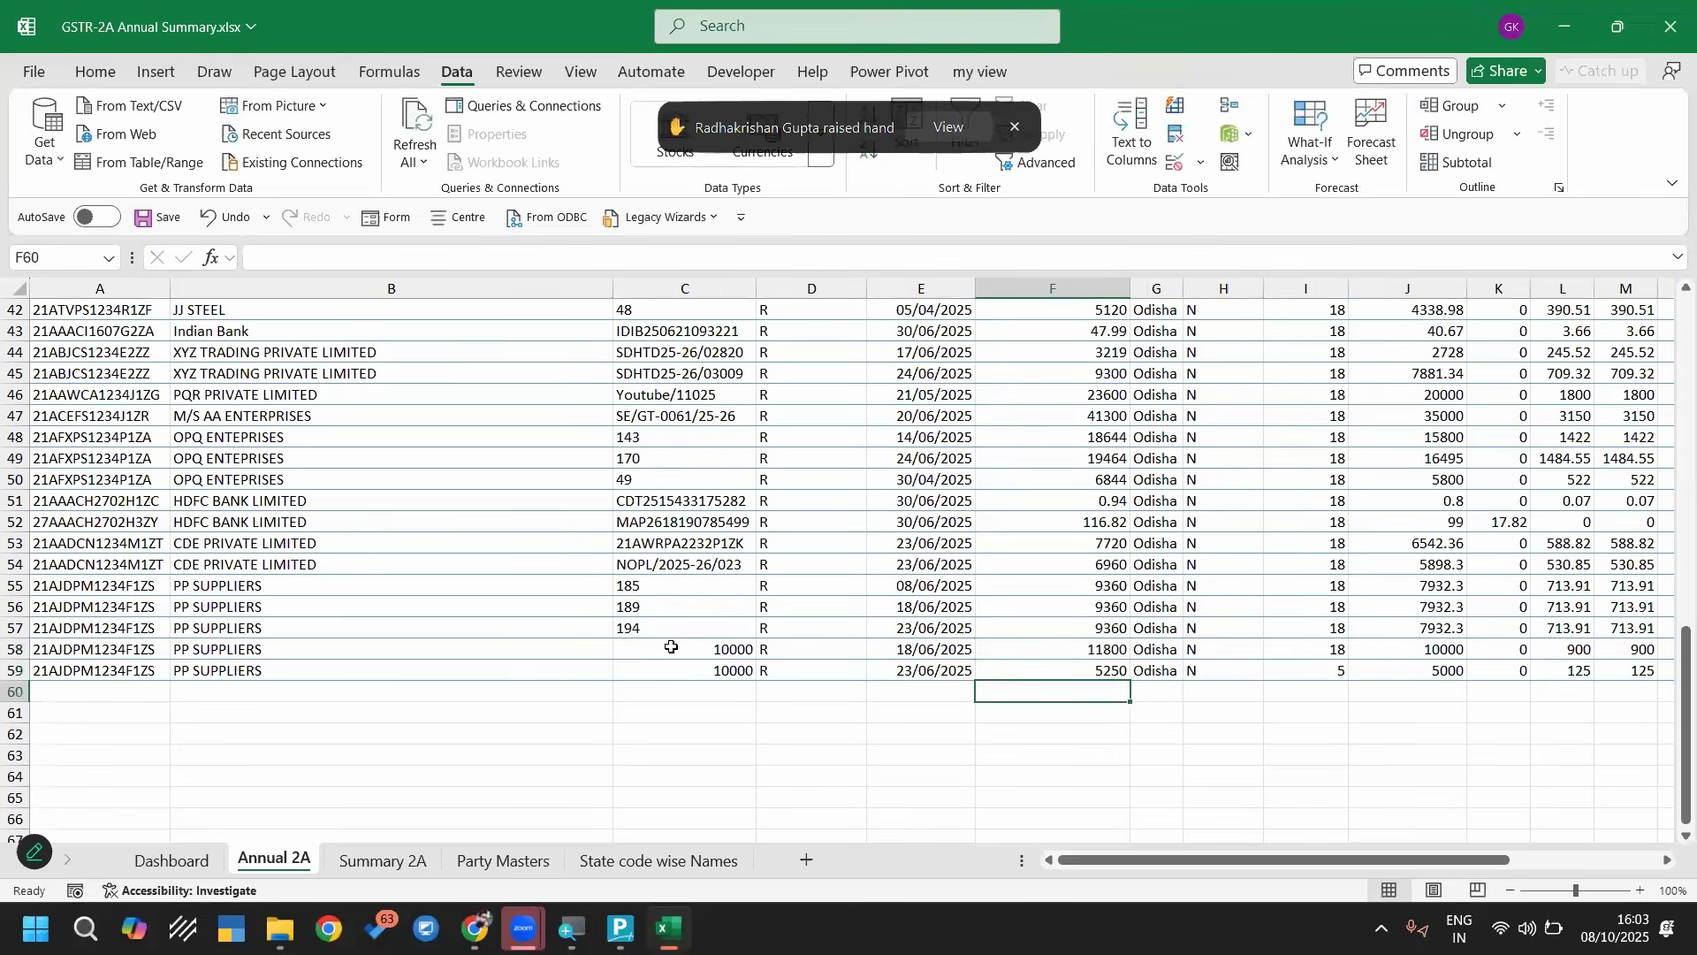
# Change the Purchase Ledger in row 59 to Purchase @5%
pyautogui.press('Right')
pyautogui.press('Right')
pyautogui.press('Right')
pyautogui.press('Right')
pyautogui.press('Right')
pyautogui.press('Right')
pyautogui.press('Right')
pyautogui.press('Right')
pyautogui.press('Right')
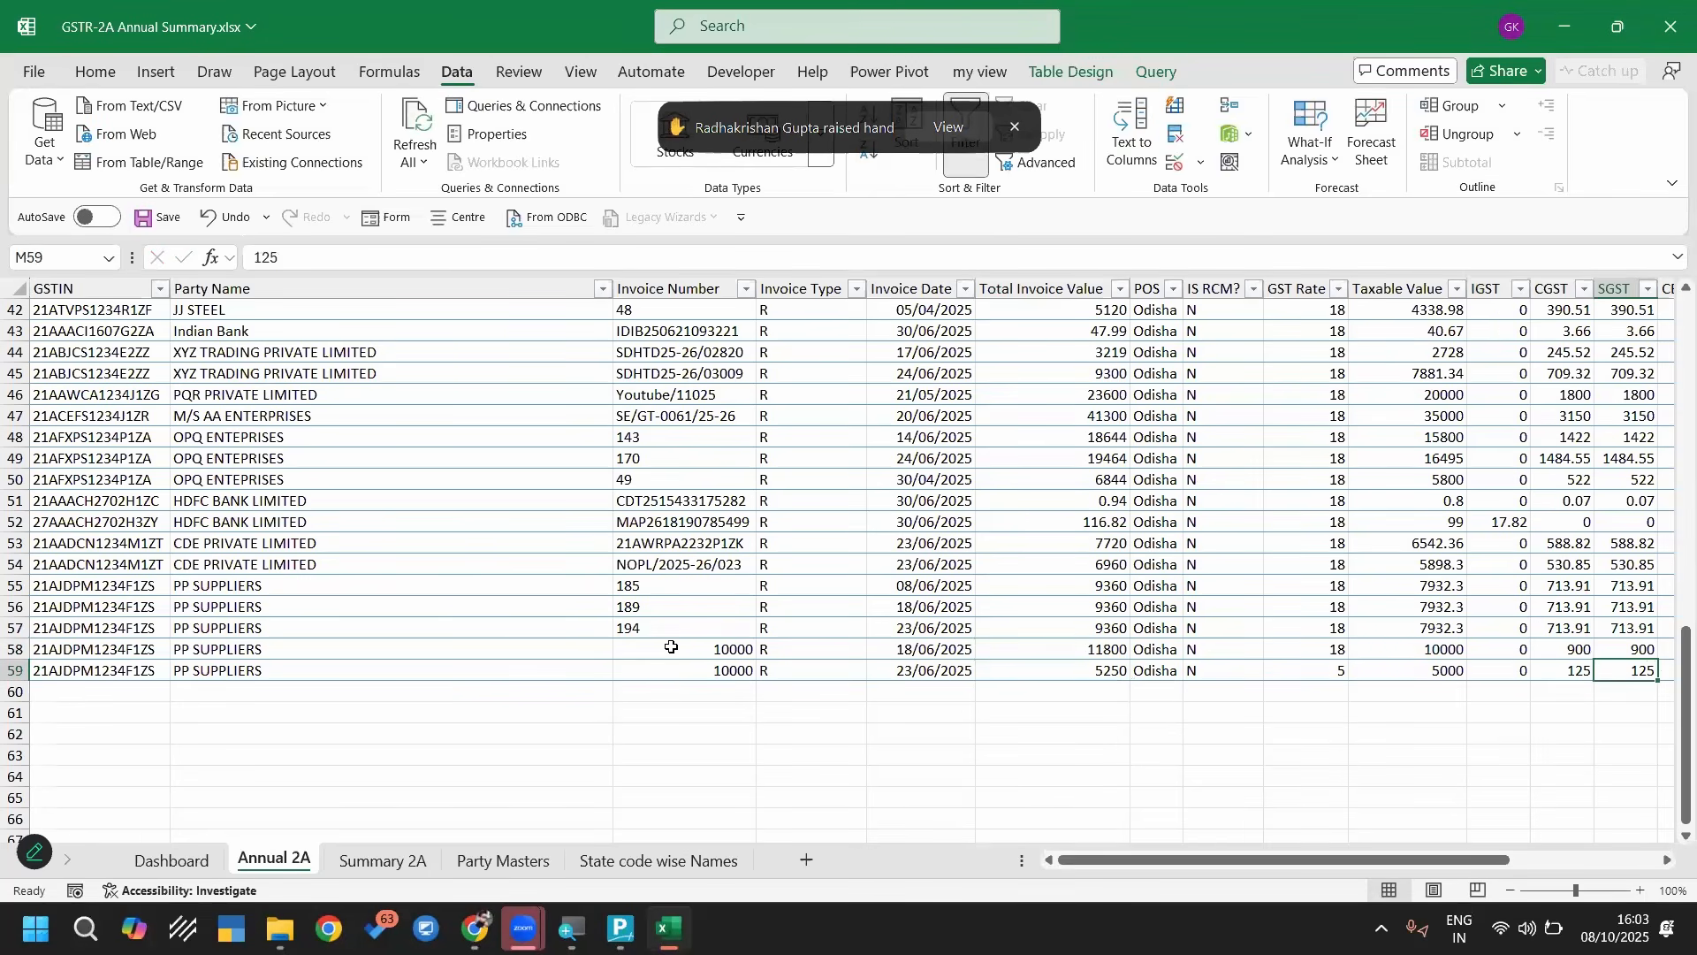
pyautogui.press('Down')
pyautogui.press('Up')
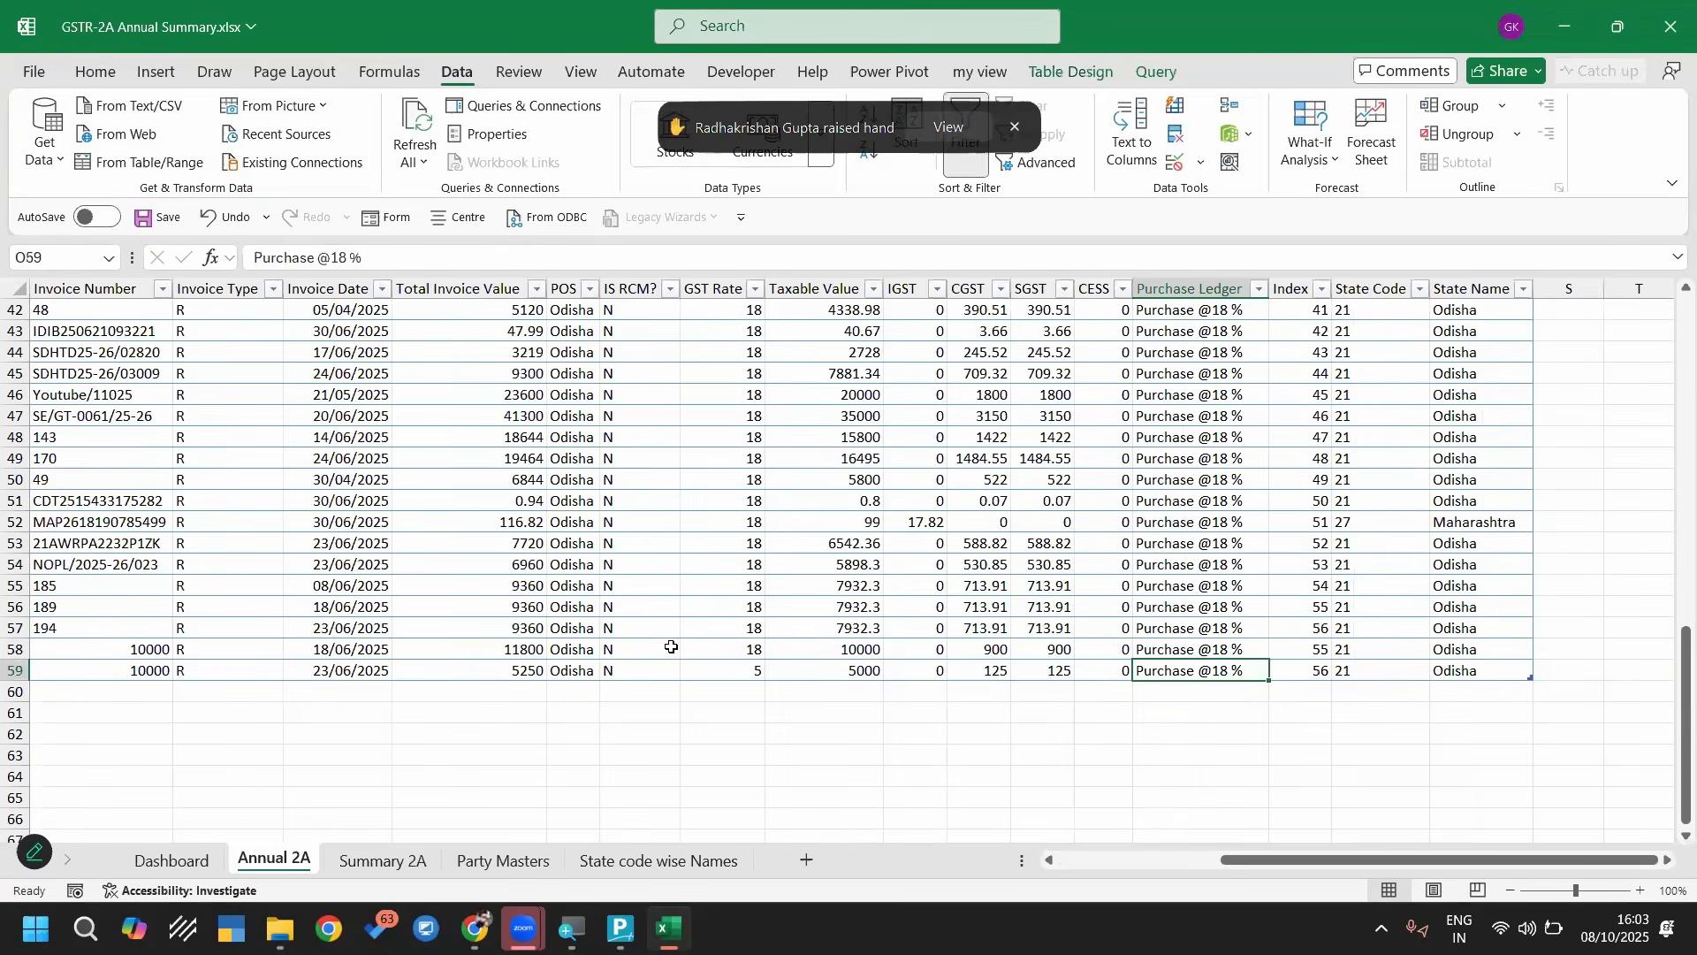
pyautogui.press('F2')
pyautogui.press('BackSpace')
pyautogui.press('BackSpace')
pyautogui.press('BackSpace')
pyautogui.press('BackSpace')
pyautogui.write('5')
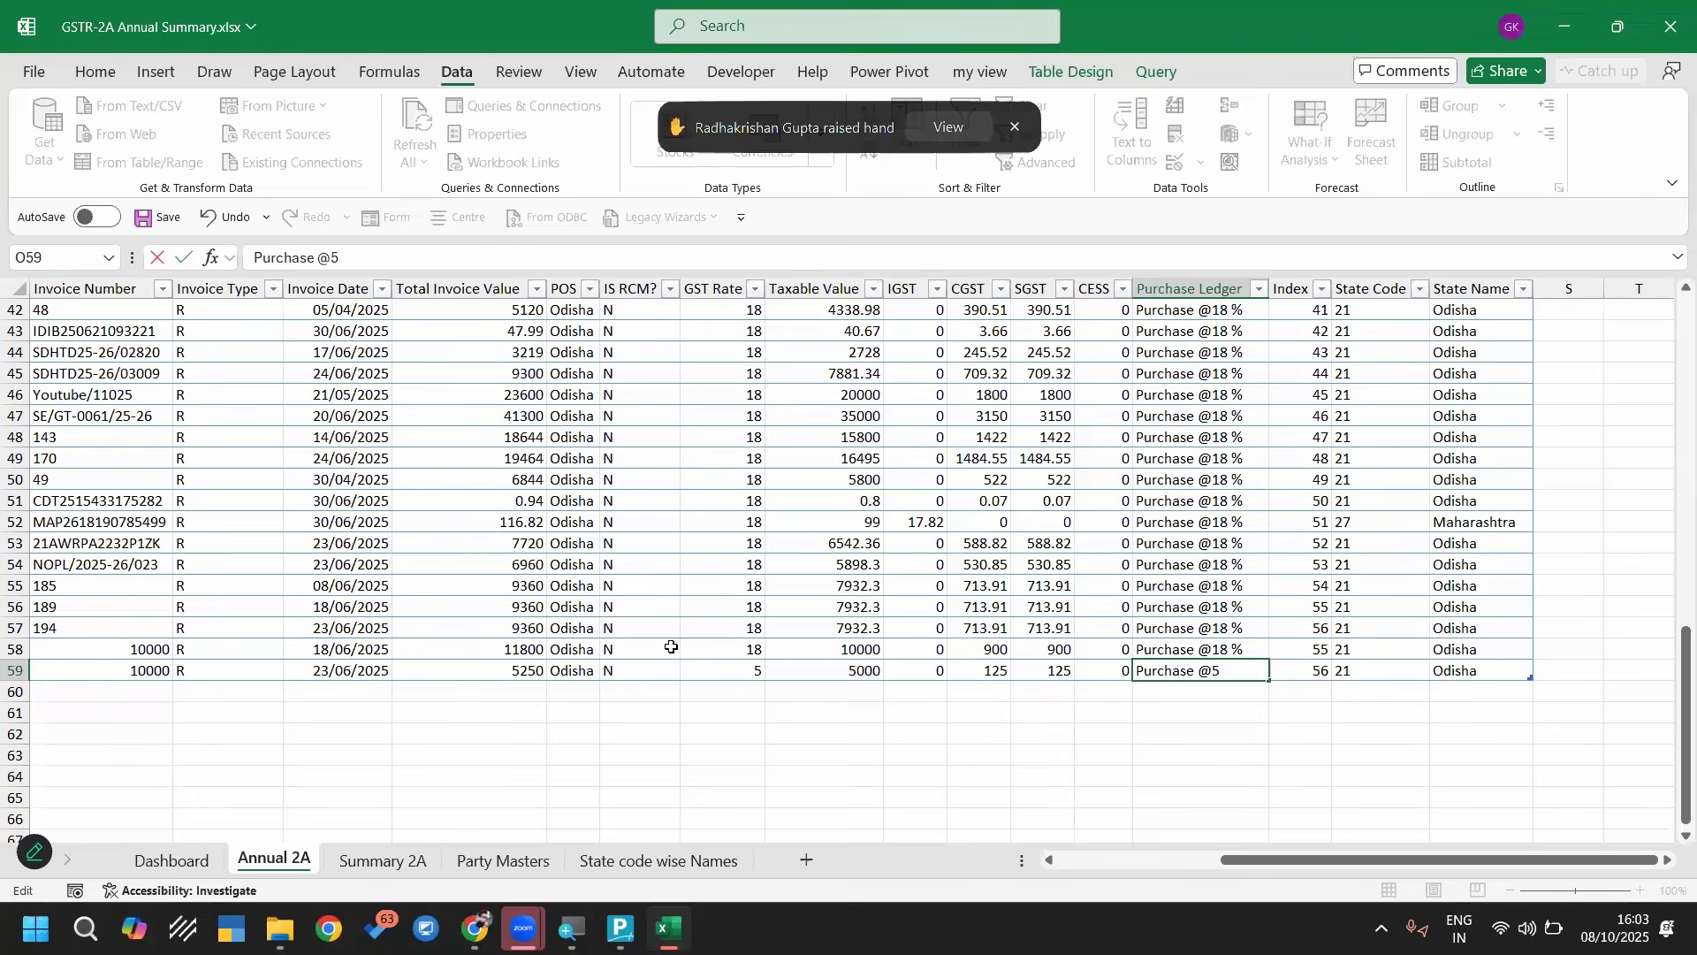
pyautogui.write('%')
pyautogui.press('Return')
# Set the Index to 57 in row 58 and 58 in row 59, and save the workbook
pyautogui.press('Up')
pyautogui.press('Up')
pyautogui.press('Right')
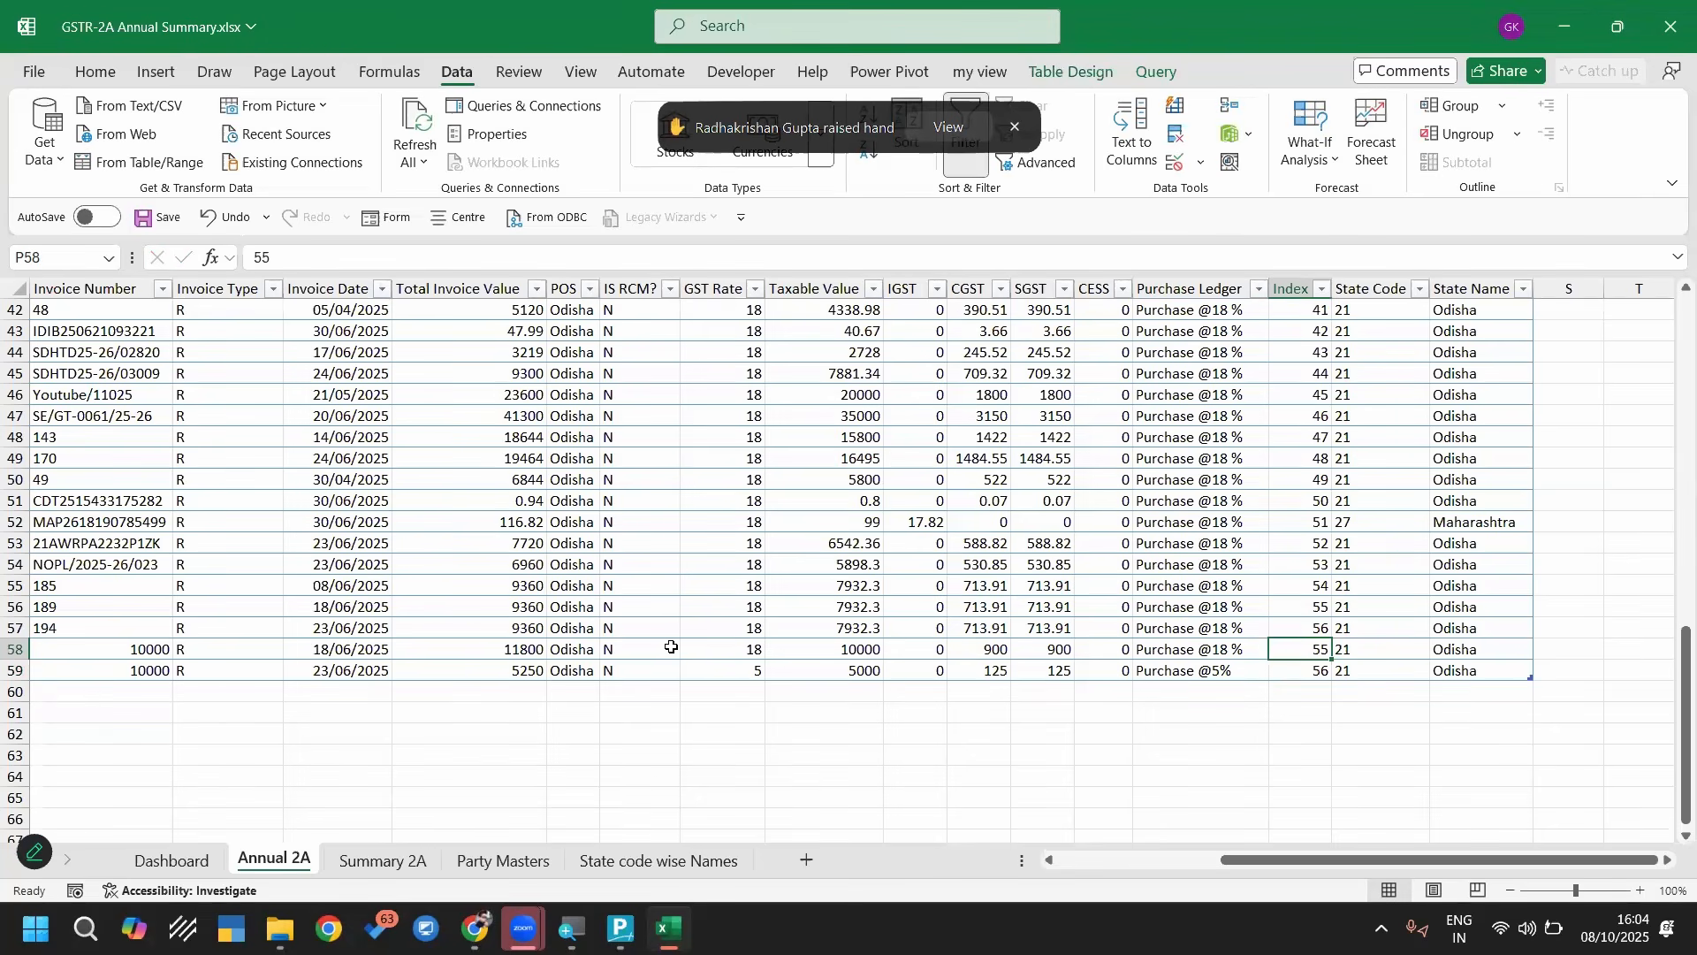
pyautogui.write('57')
pyautogui.press('Return')
pyautogui.press('Return')
pyautogui.hotkey('ctrl', 's')
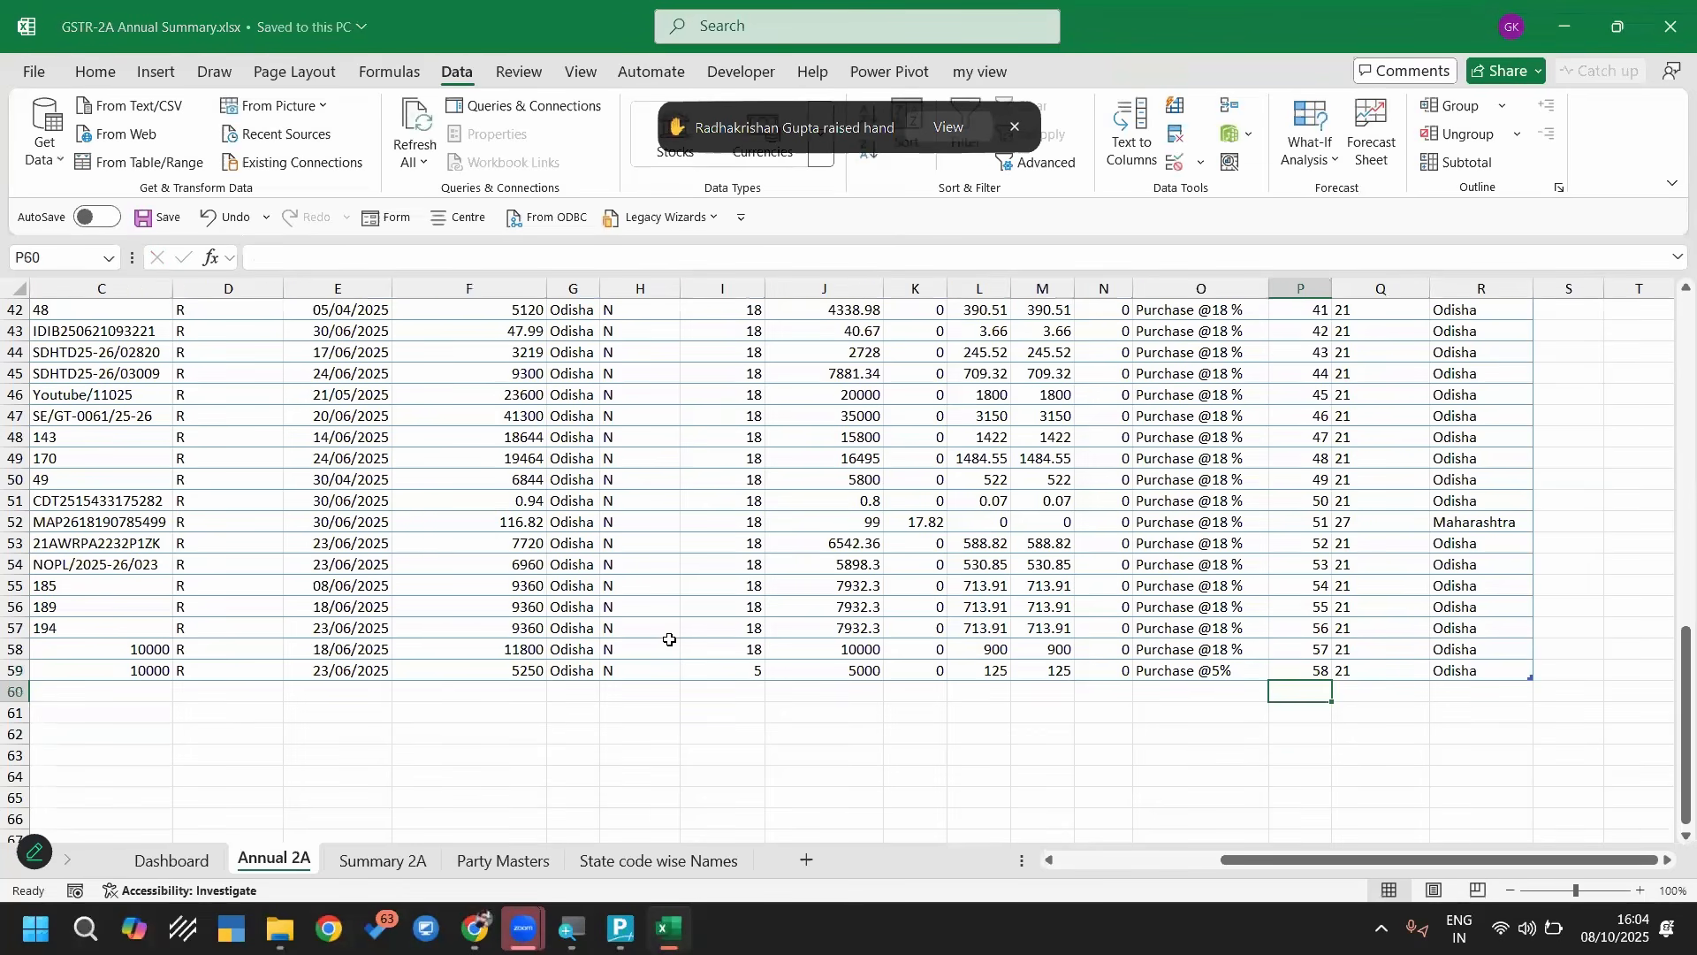
# Review the shared invoice number and the GST rates in the two new rows
pyautogui.click(1094, 862)
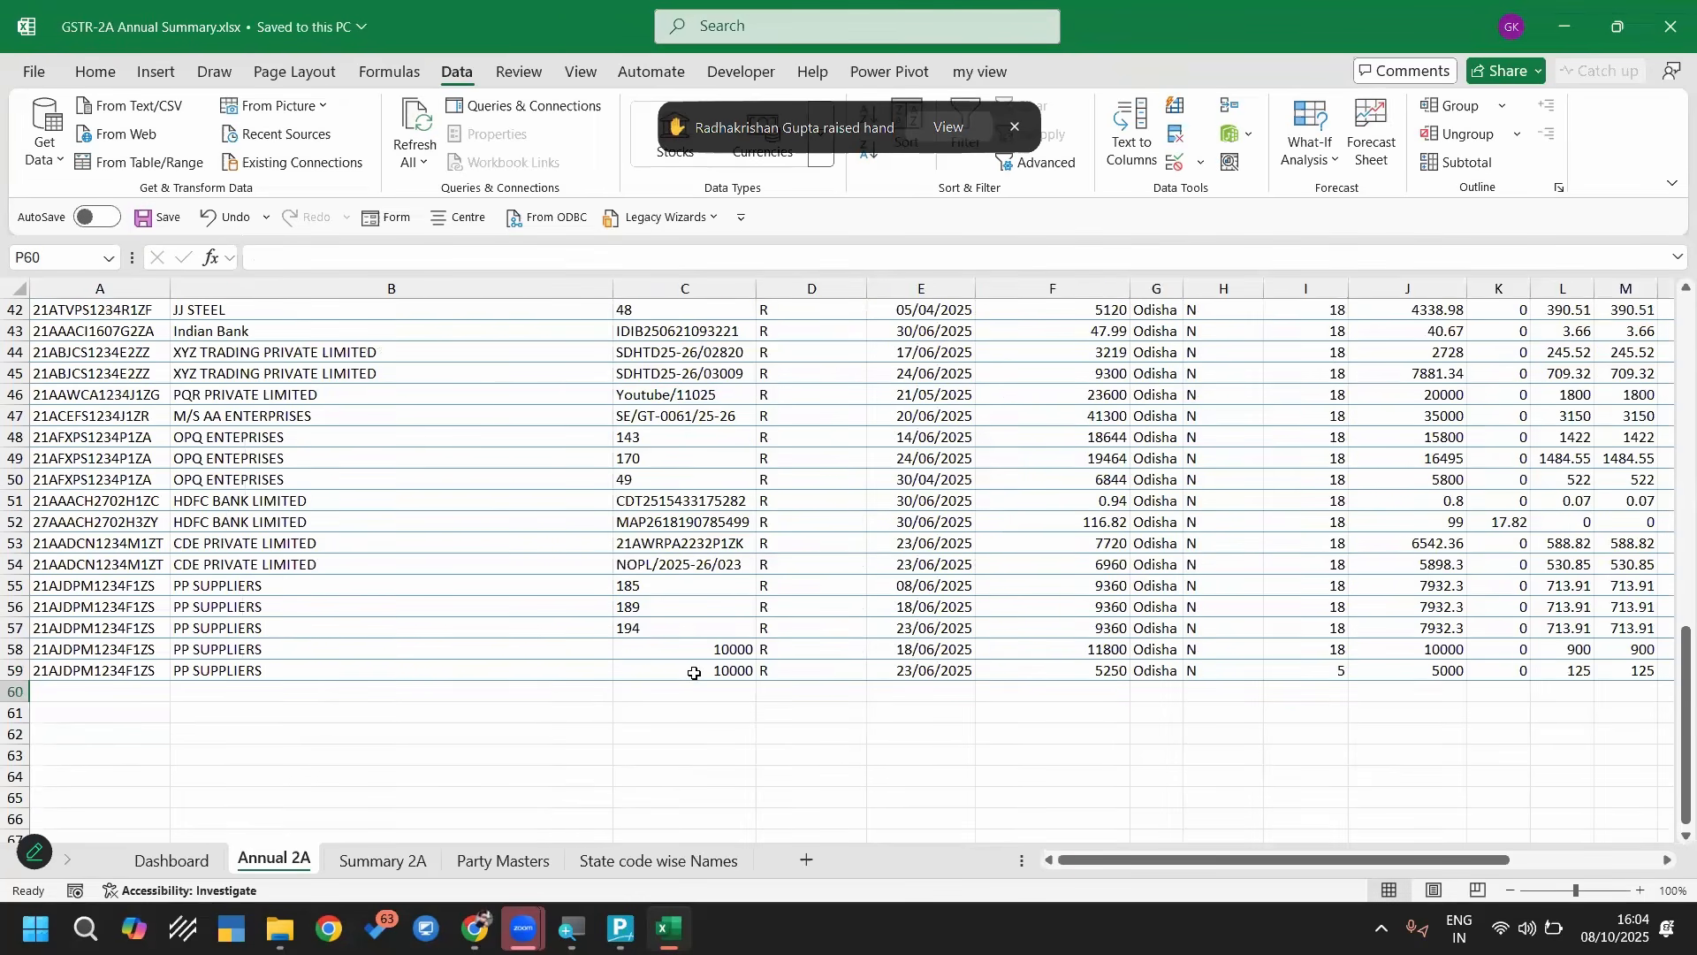
pyautogui.moveTo(688, 653)
pyautogui.mouseDown()
pyautogui.moveTo(694, 672)
pyautogui.moveTo(697, 653)
pyautogui.mouseUp()
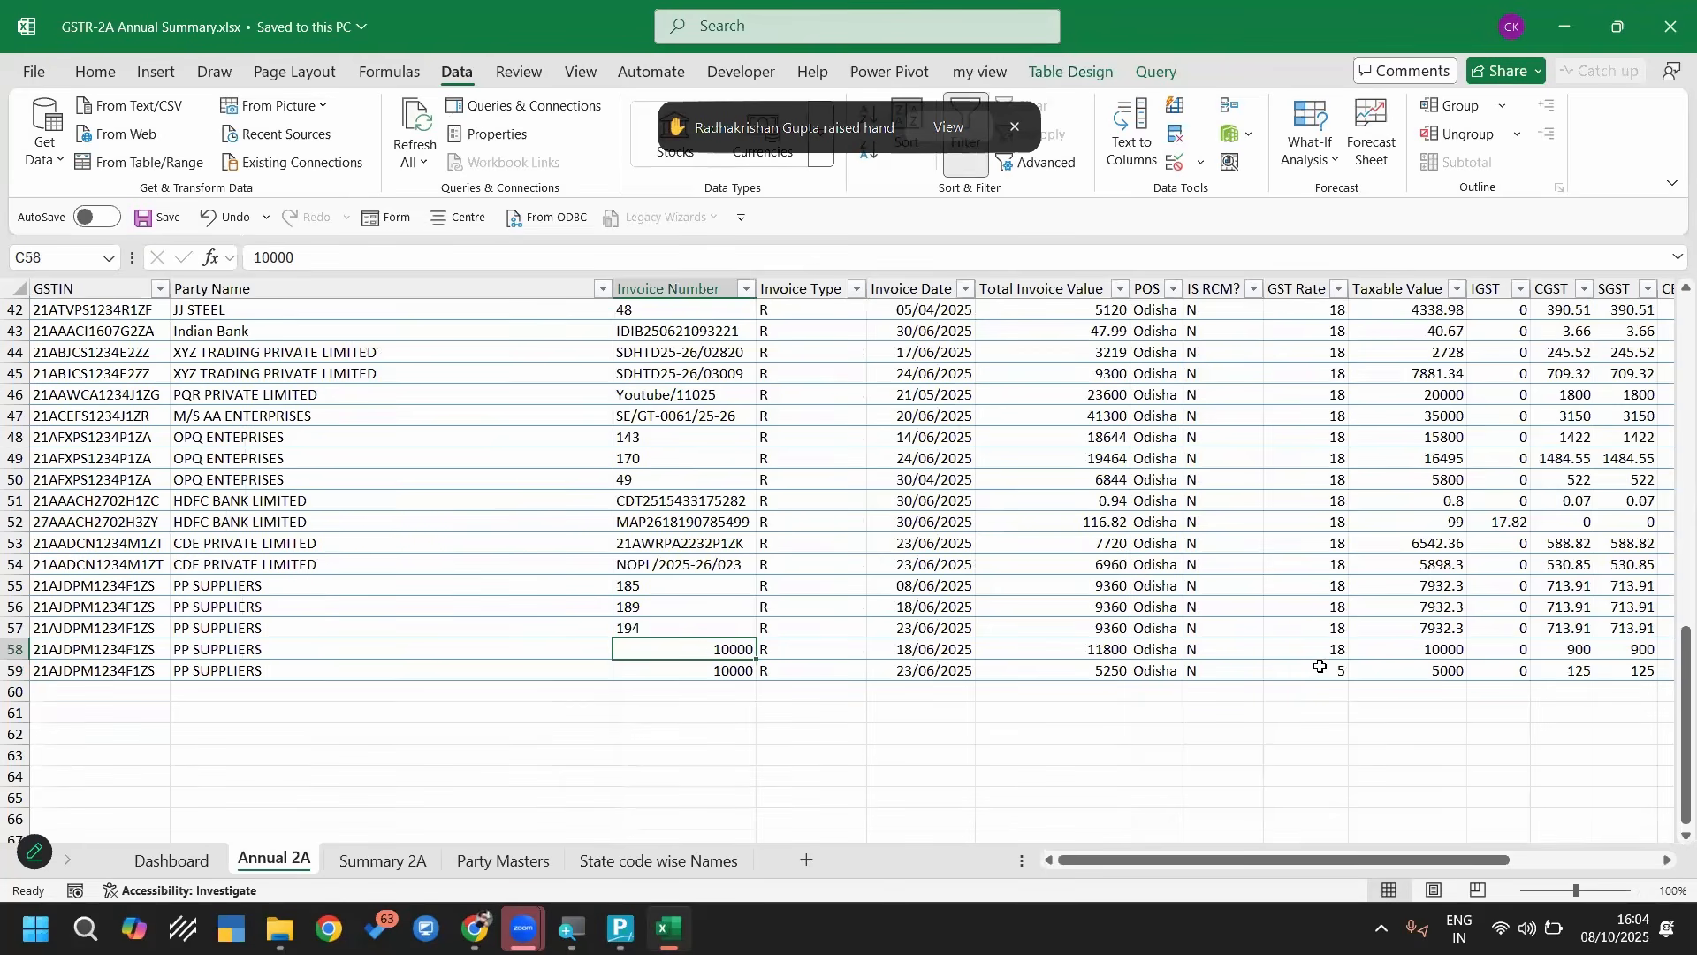
pyautogui.moveTo(1321, 654); pyautogui.dragTo(1330, 670)
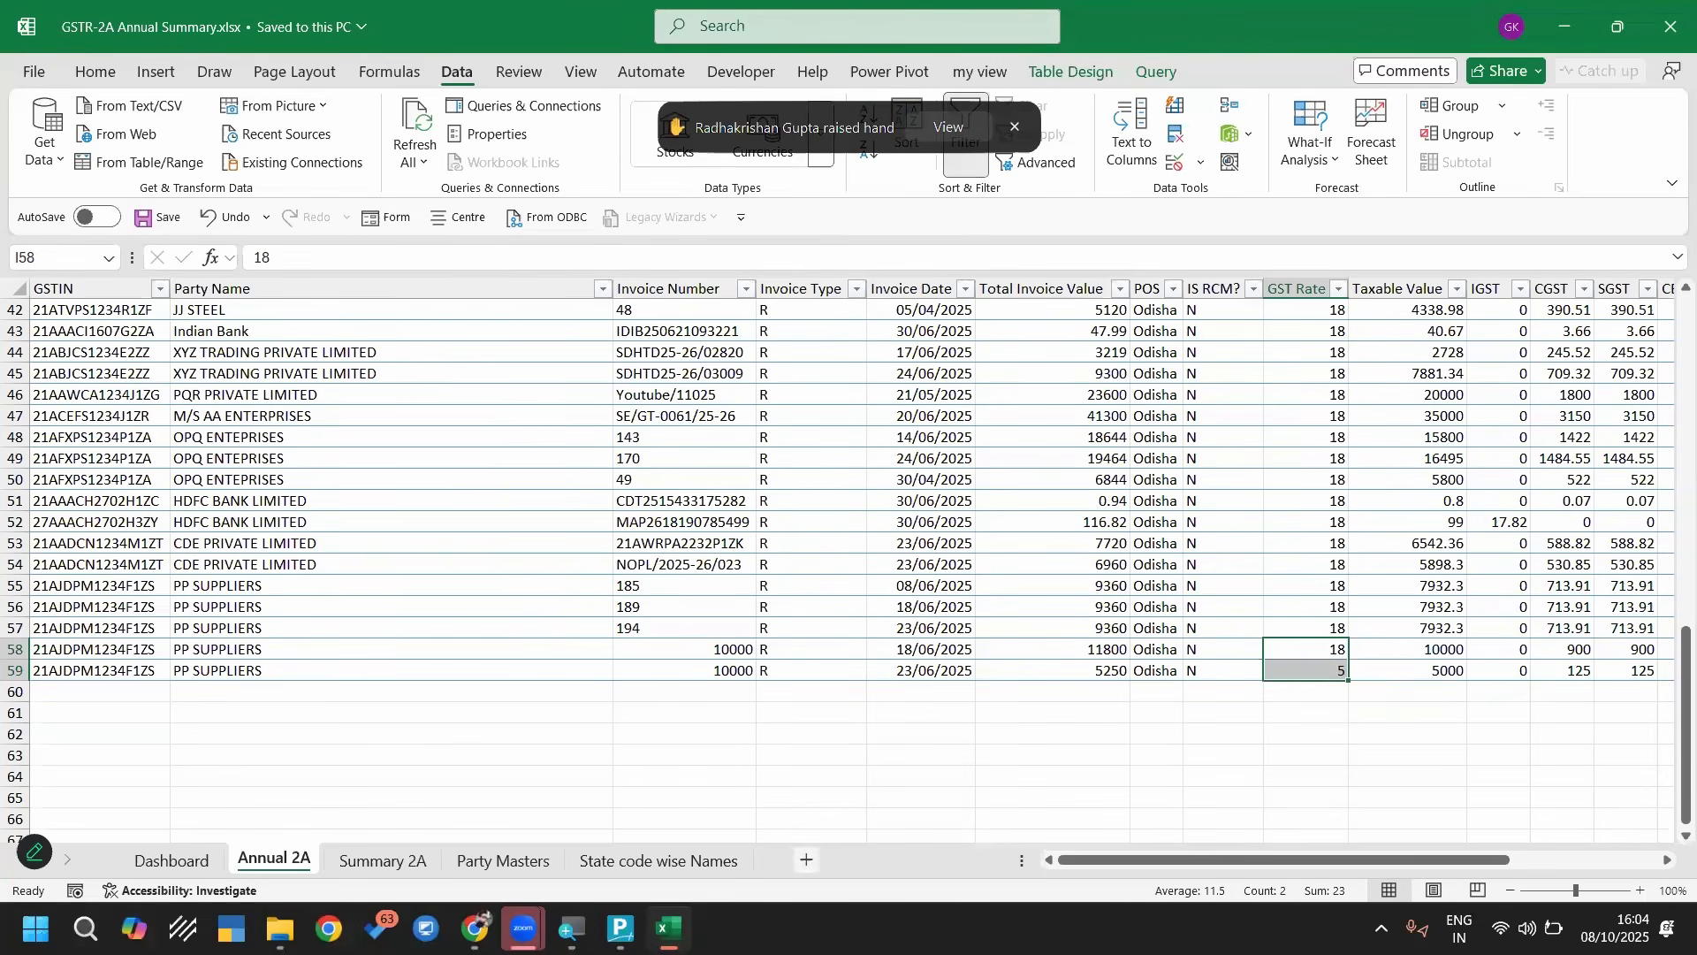
# In TallyPrime, return to the Gateway and start importing transactions from GSTR-2A Annual Summary.xlsx, worksheet Annual 2A, up to the import summary preview
pyautogui.click(621, 928)
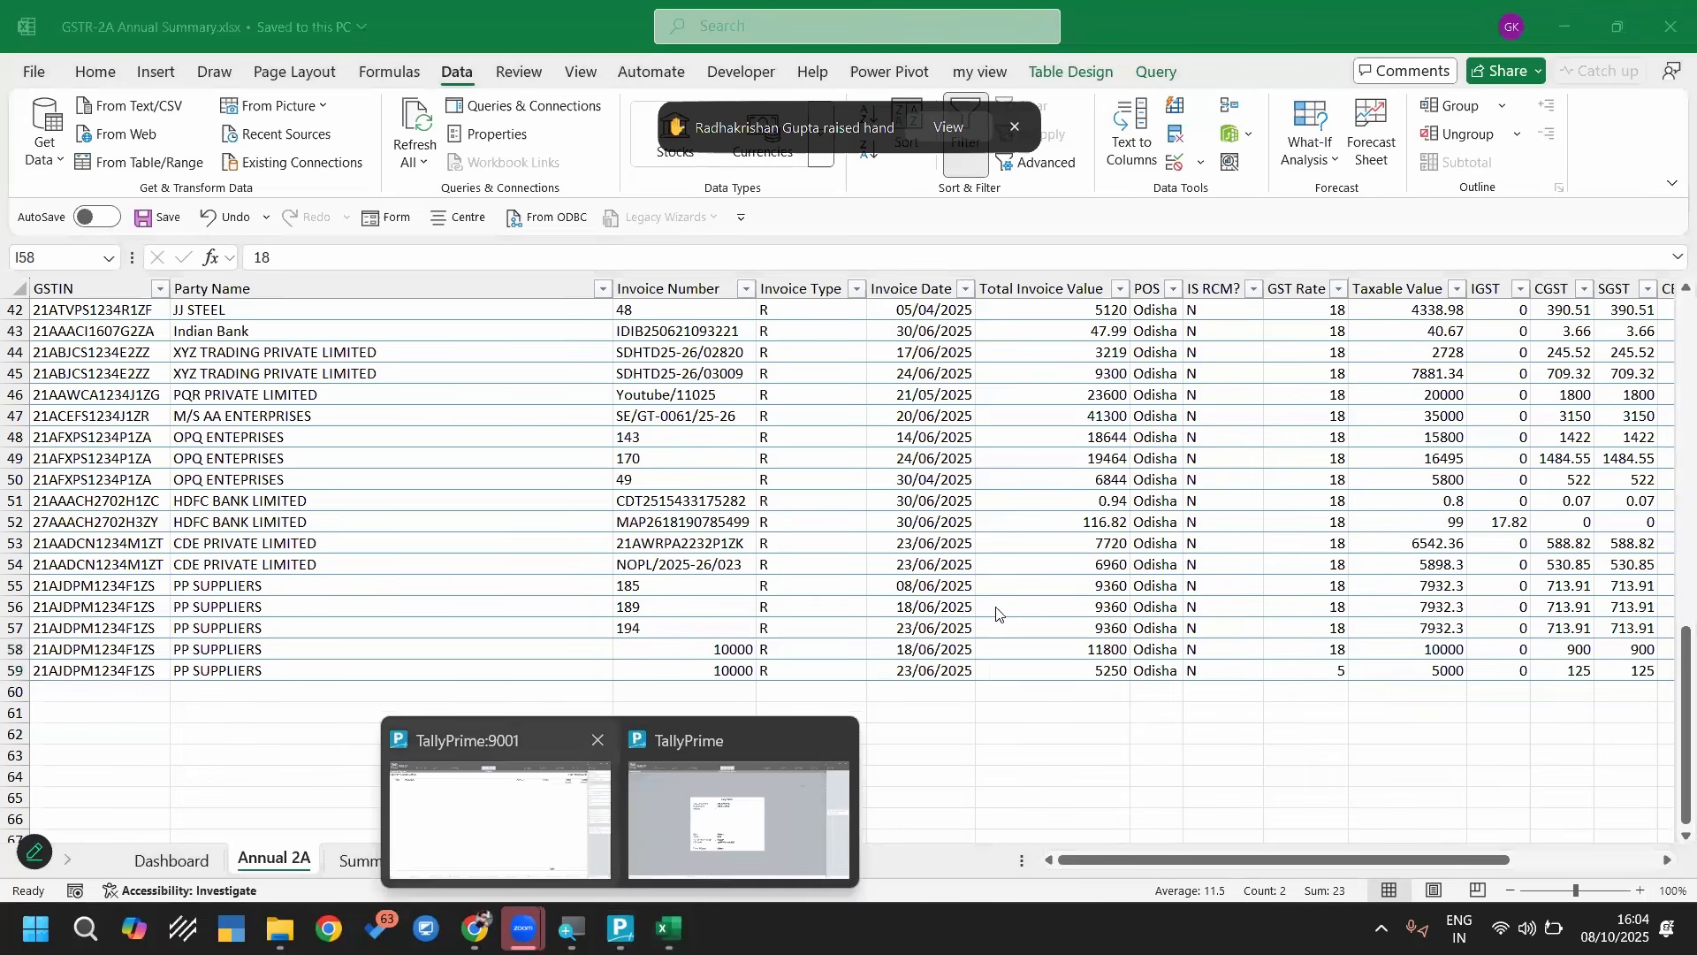
pyautogui.press('Escape')
pyautogui.press('Escape')
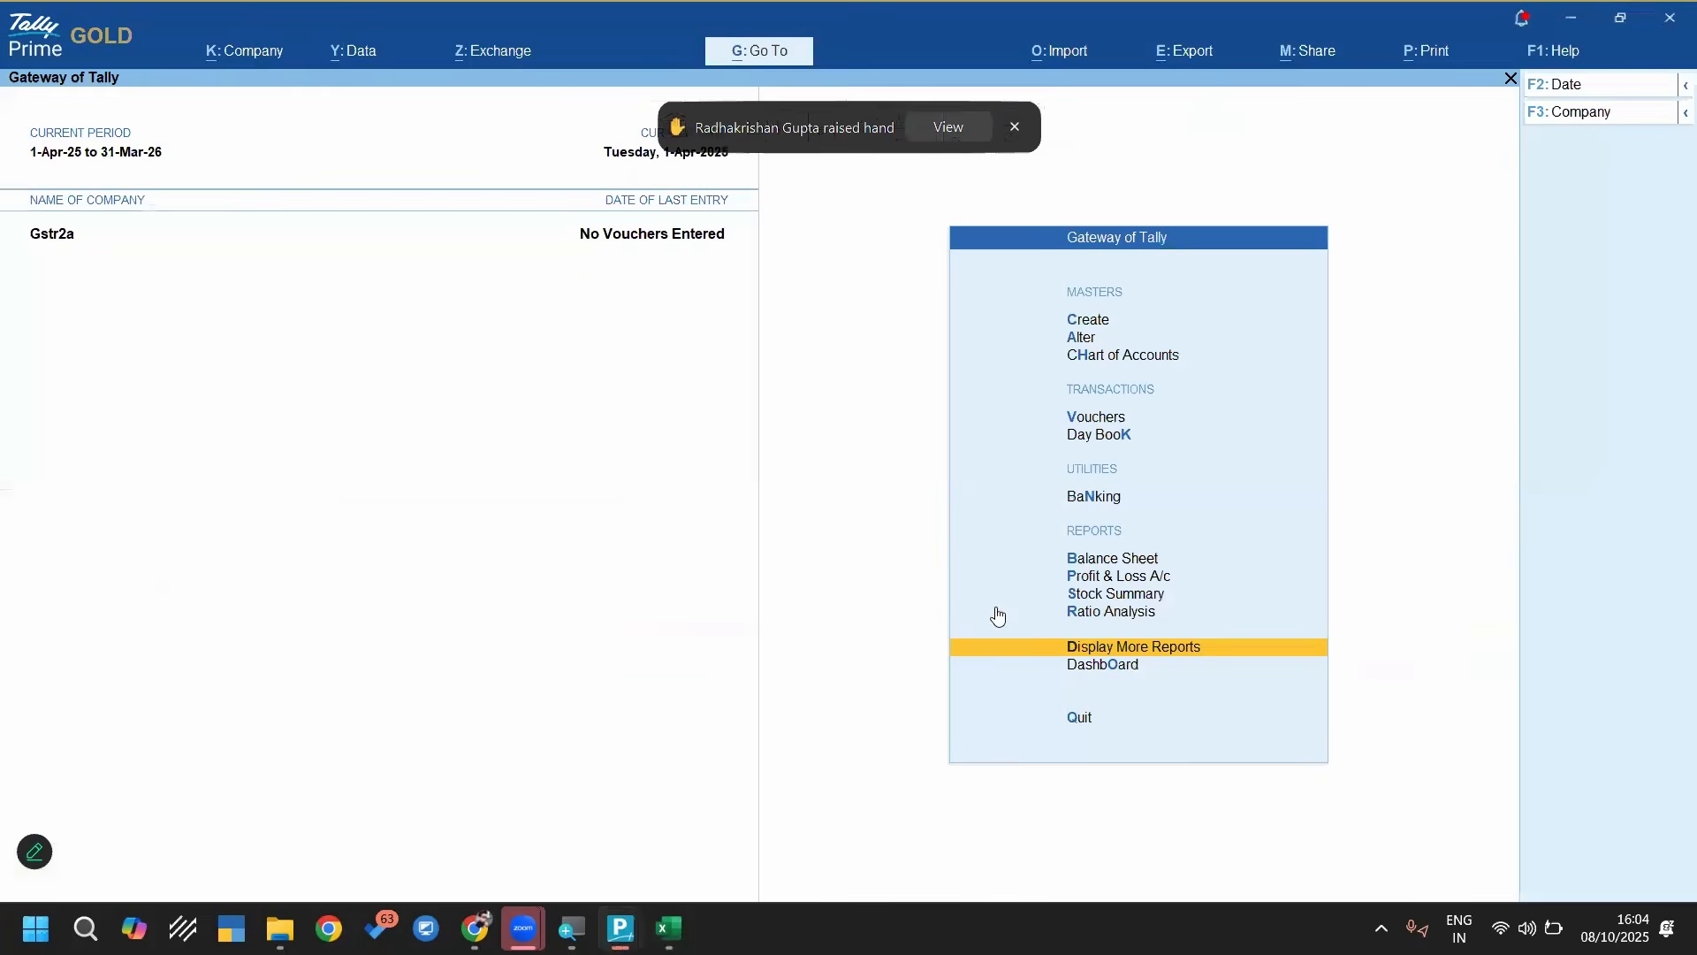
pyautogui.press('Home')
pyautogui.hotkey('alt', 'o')
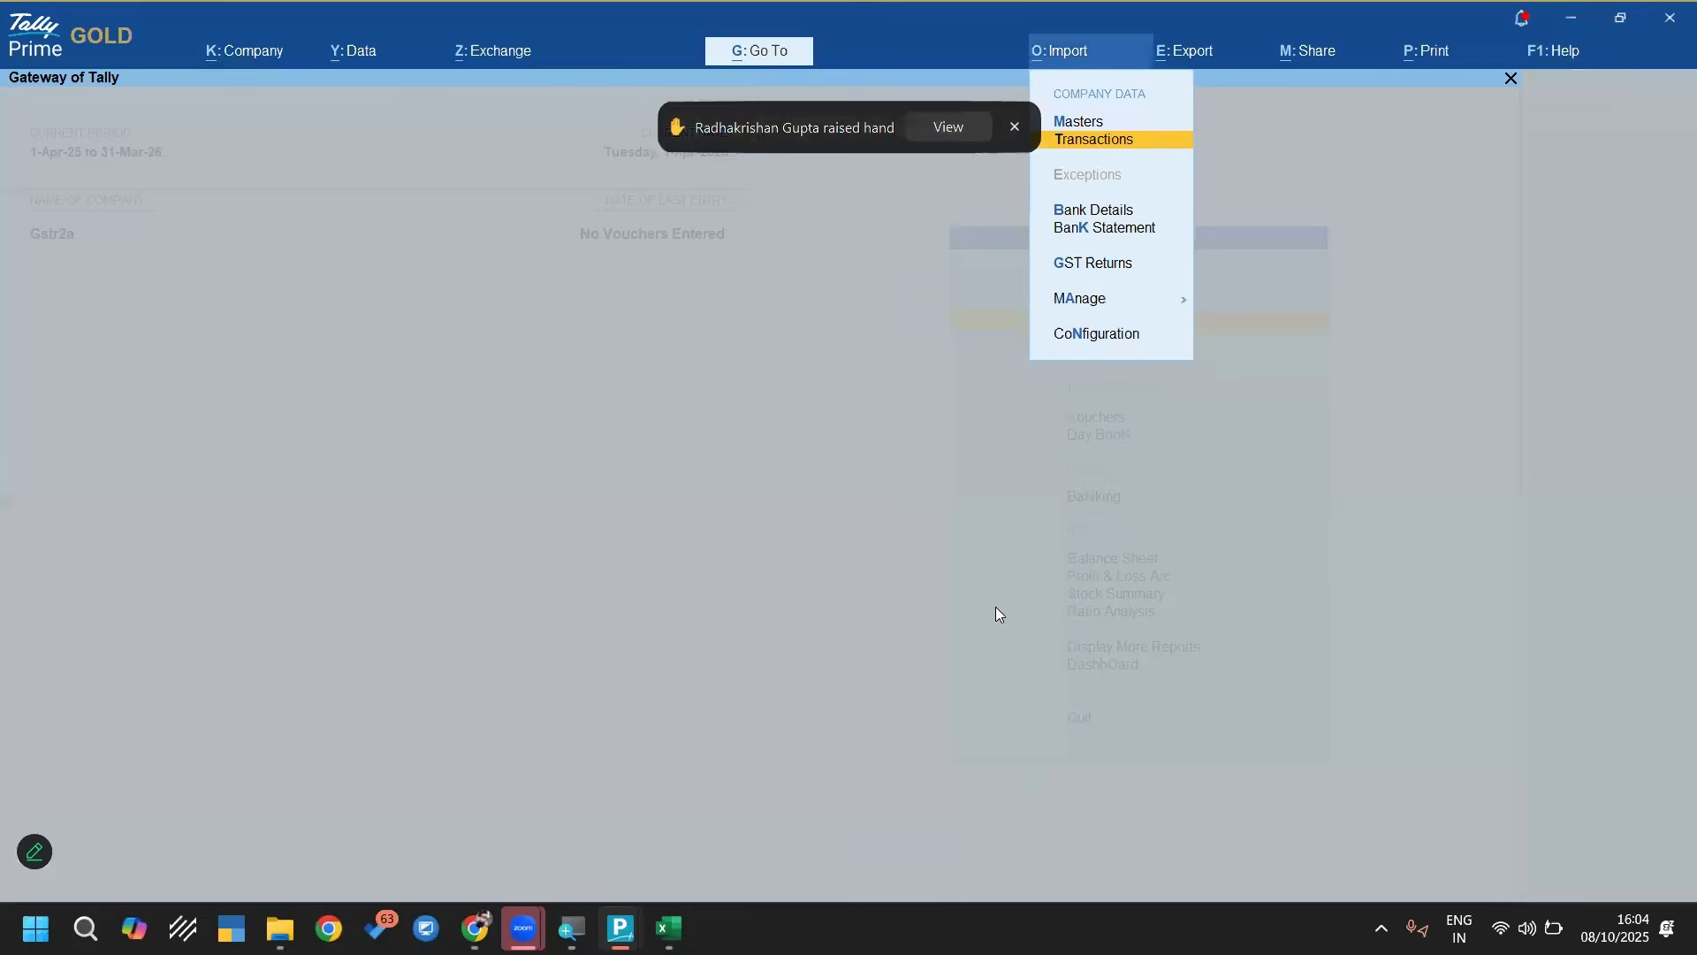
pyautogui.press('Return')
pyautogui.press('Return')
pyautogui.press('Return')
pyautogui.press('Return')
pyautogui.press('Return')
pyautogui.press('Return')
pyautogui.press('Return')
pyautogui.press('Return')
pyautogui.press('Return')
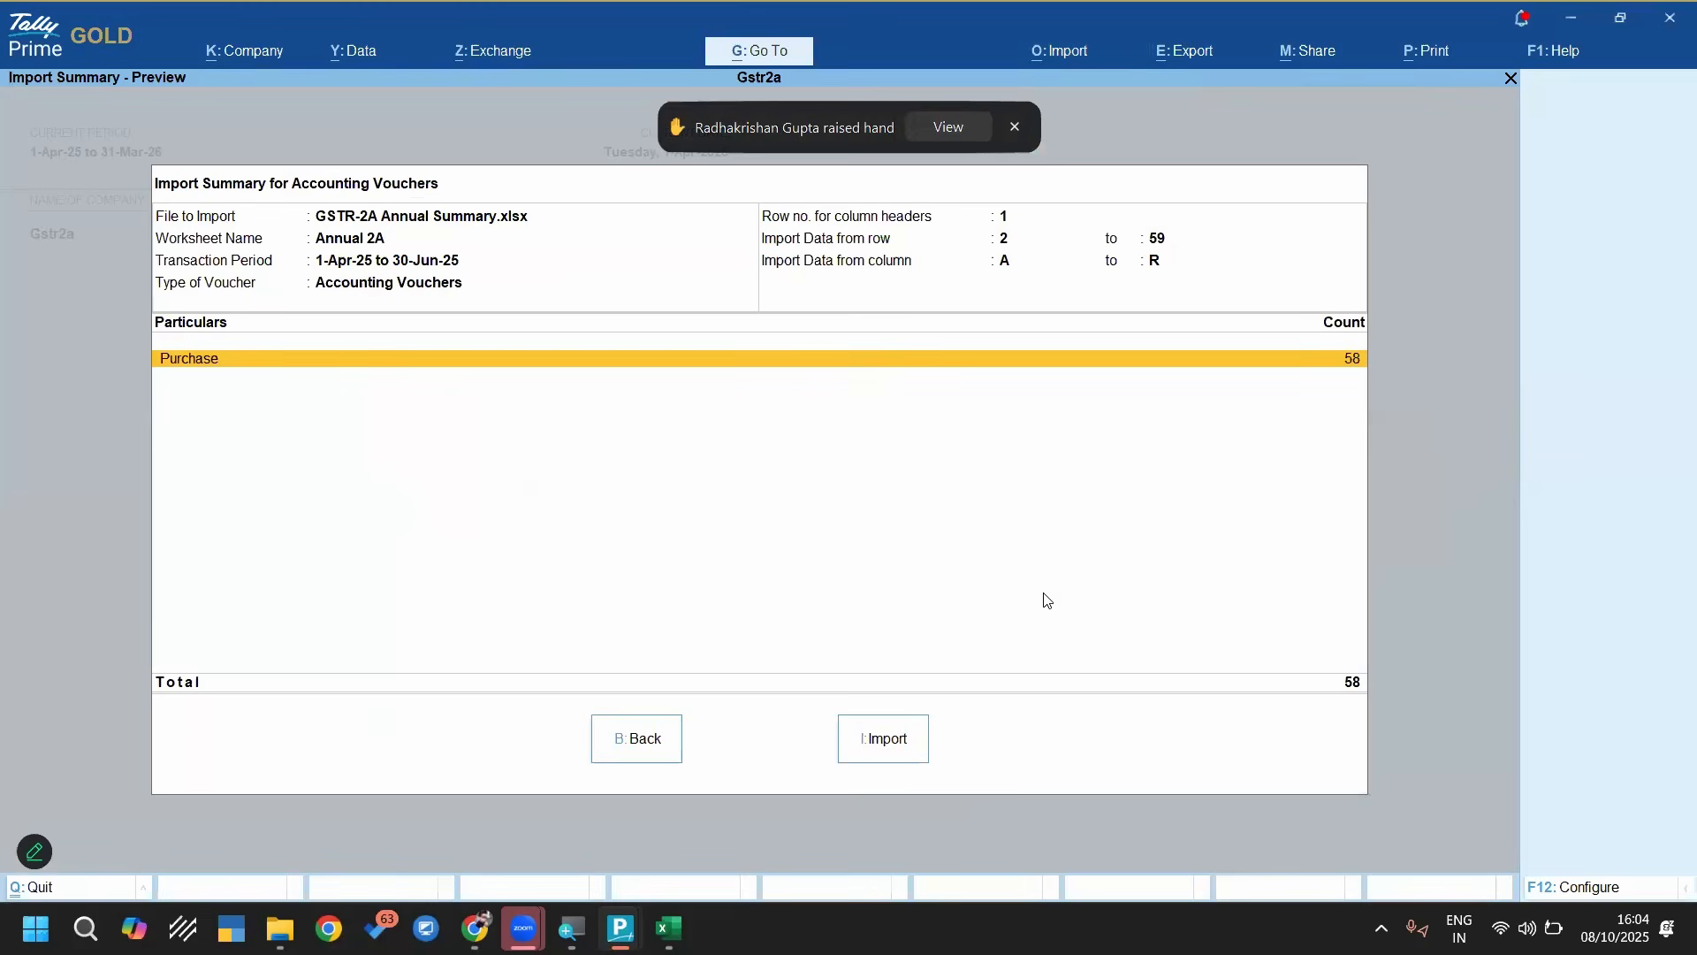
# Import the previewed purchase vouchers, and open the import exceptions for the missing referenced ledger
pyautogui.click(885, 740)
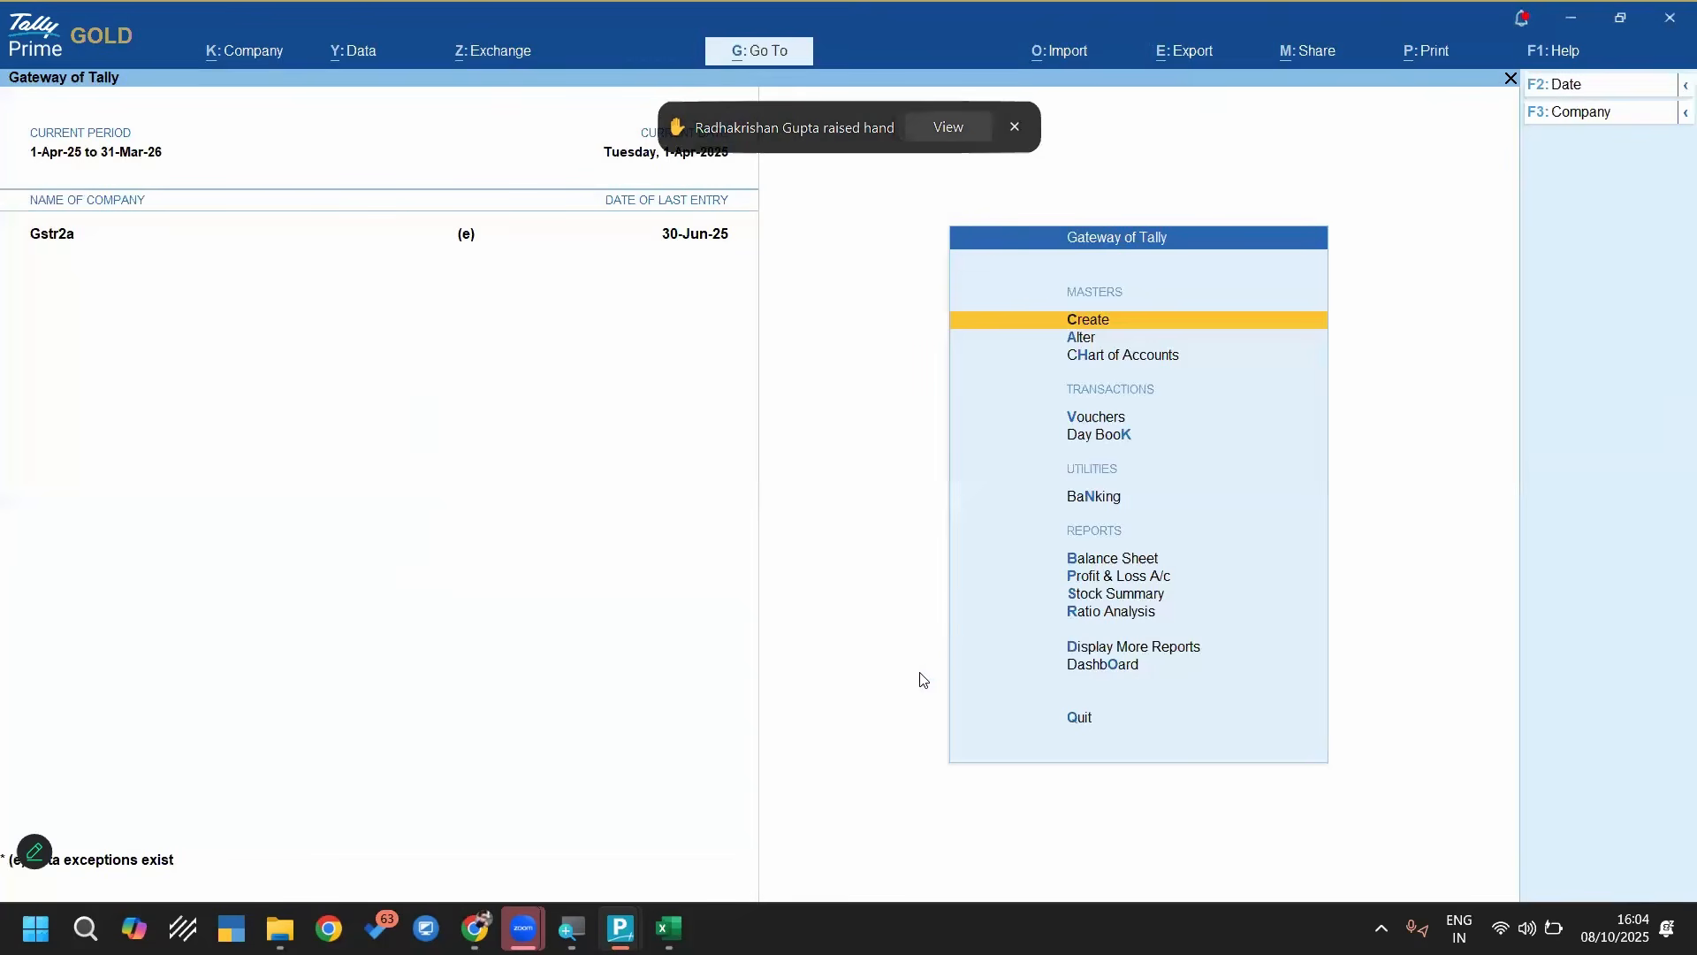
pyautogui.press('Down')
pyautogui.hotkey('alt', 'y')
pyautogui.press('Down')
pyautogui.press('Down')
pyautogui.press('Down')
pyautogui.press('Down')
pyautogui.press('Down')
pyautogui.press('Return')
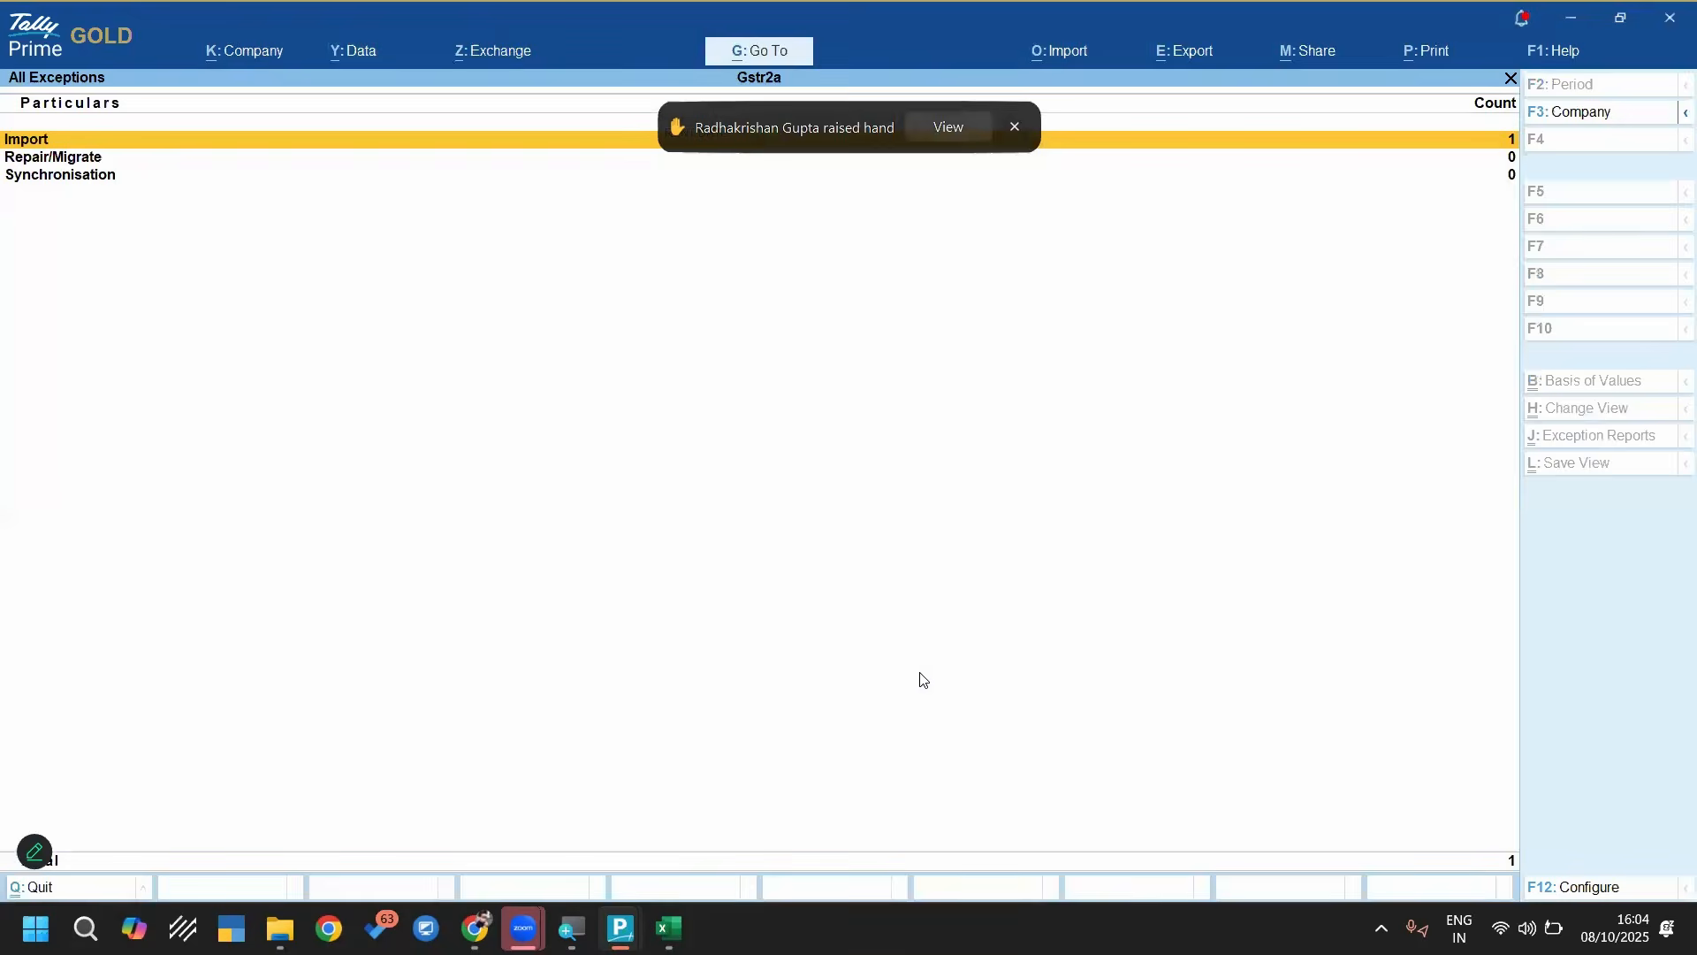
pyautogui.press('Return')
# Create the missing ledger Purchase @5% under Purchase Accounts, with GST rate details specified as Taxable at 5%, and return to the Gateway
pyautogui.press('Return')
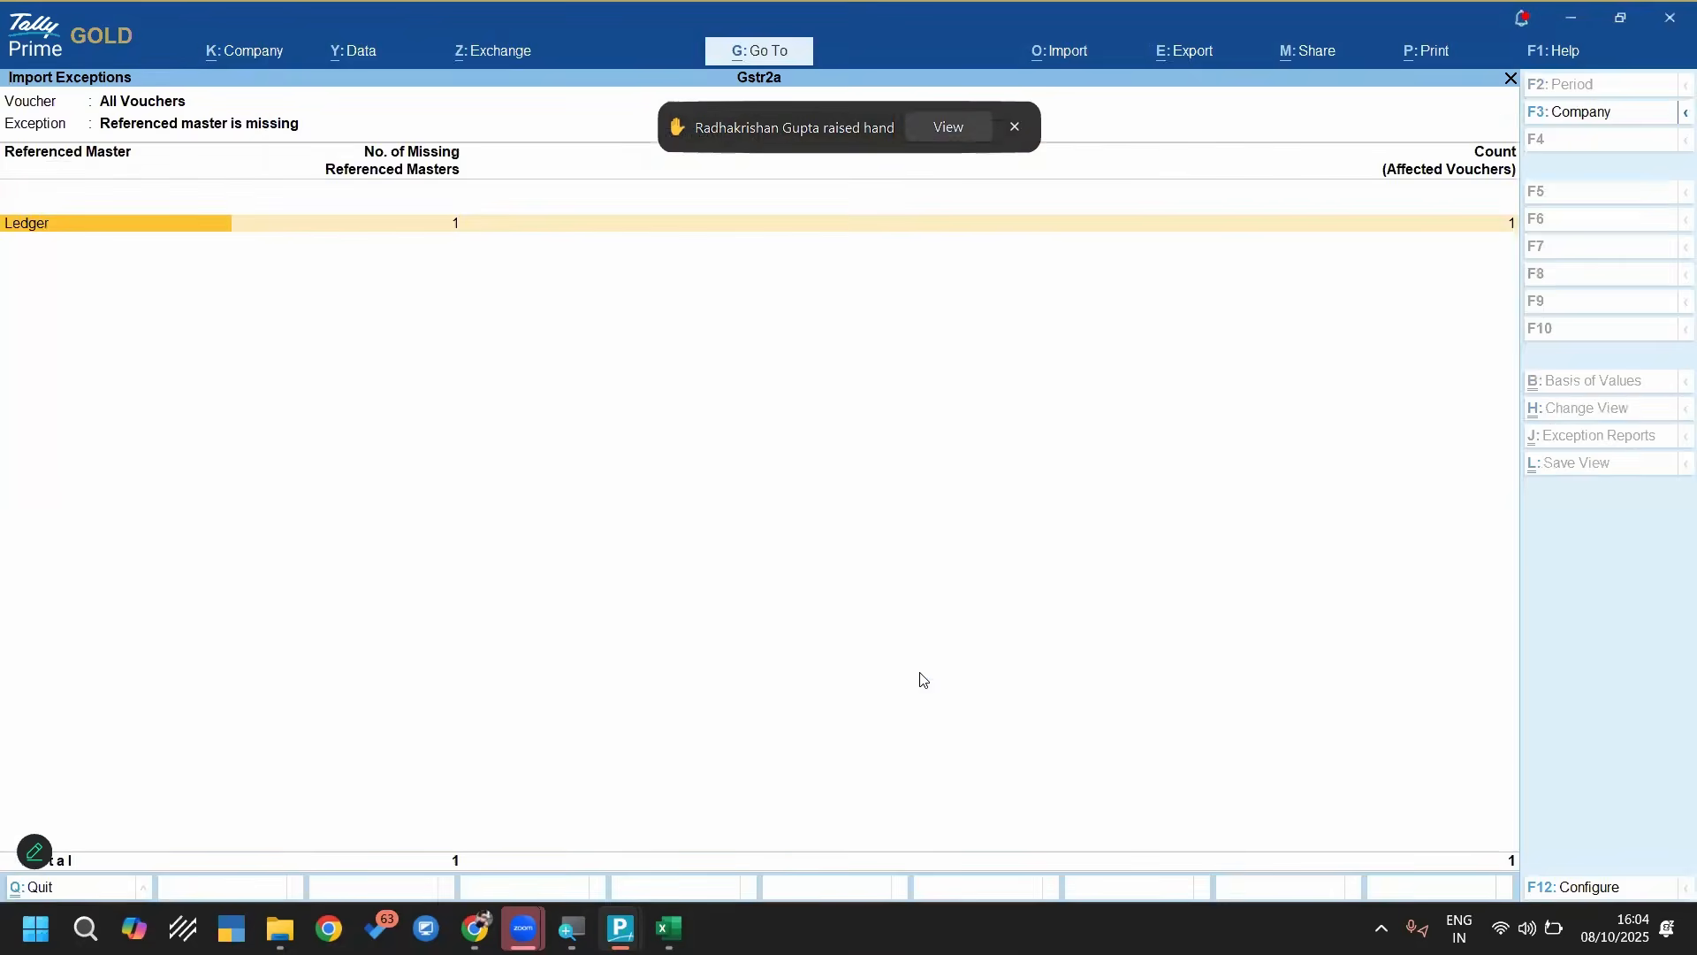
pyautogui.press('Return')
pyautogui.press('Return')
pyautogui.press('Return')
pyautogui.write('Pu')
pyautogui.press('Return')
pyautogui.press('Return')
pyautogui.press('Return')
pyautogui.press('Return')
pyautogui.press('Return')
pyautogui.press('Down')
pyautogui.press('Return')
pyautogui.press('Return')
pyautogui.write('5')
pyautogui.press('Return')
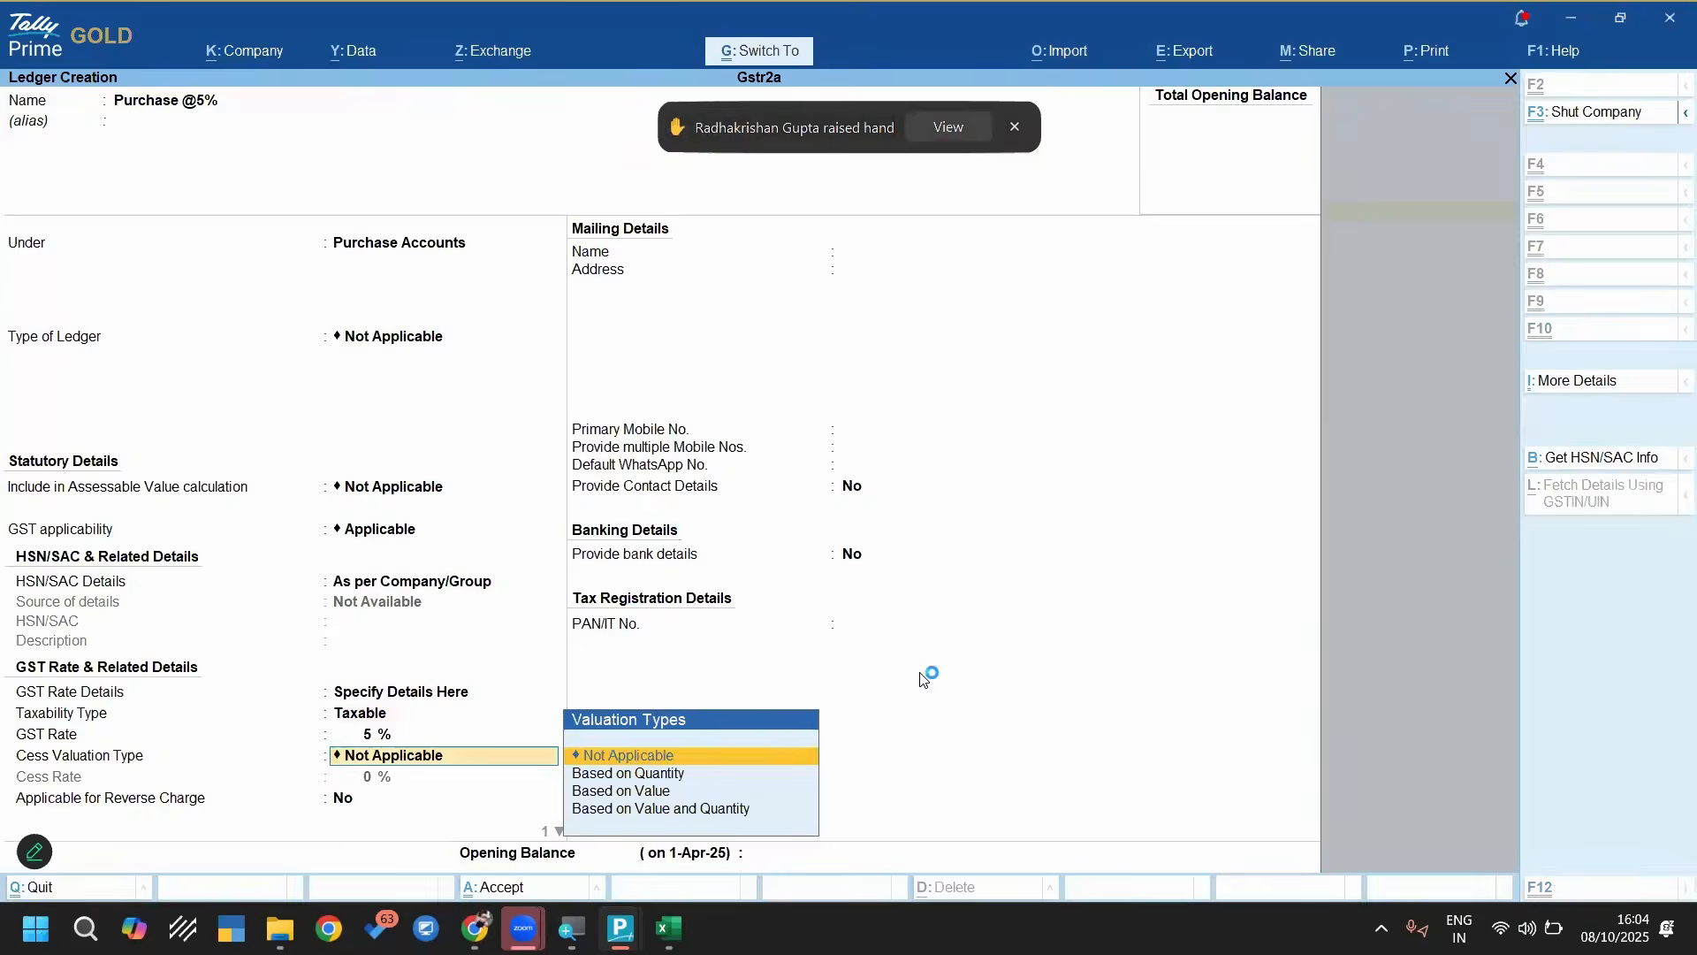
pyautogui.hotkey('ctrl', 'a')
pyautogui.press('Escape')
pyautogui.press('Escape')
pyautogui.press('Escape')
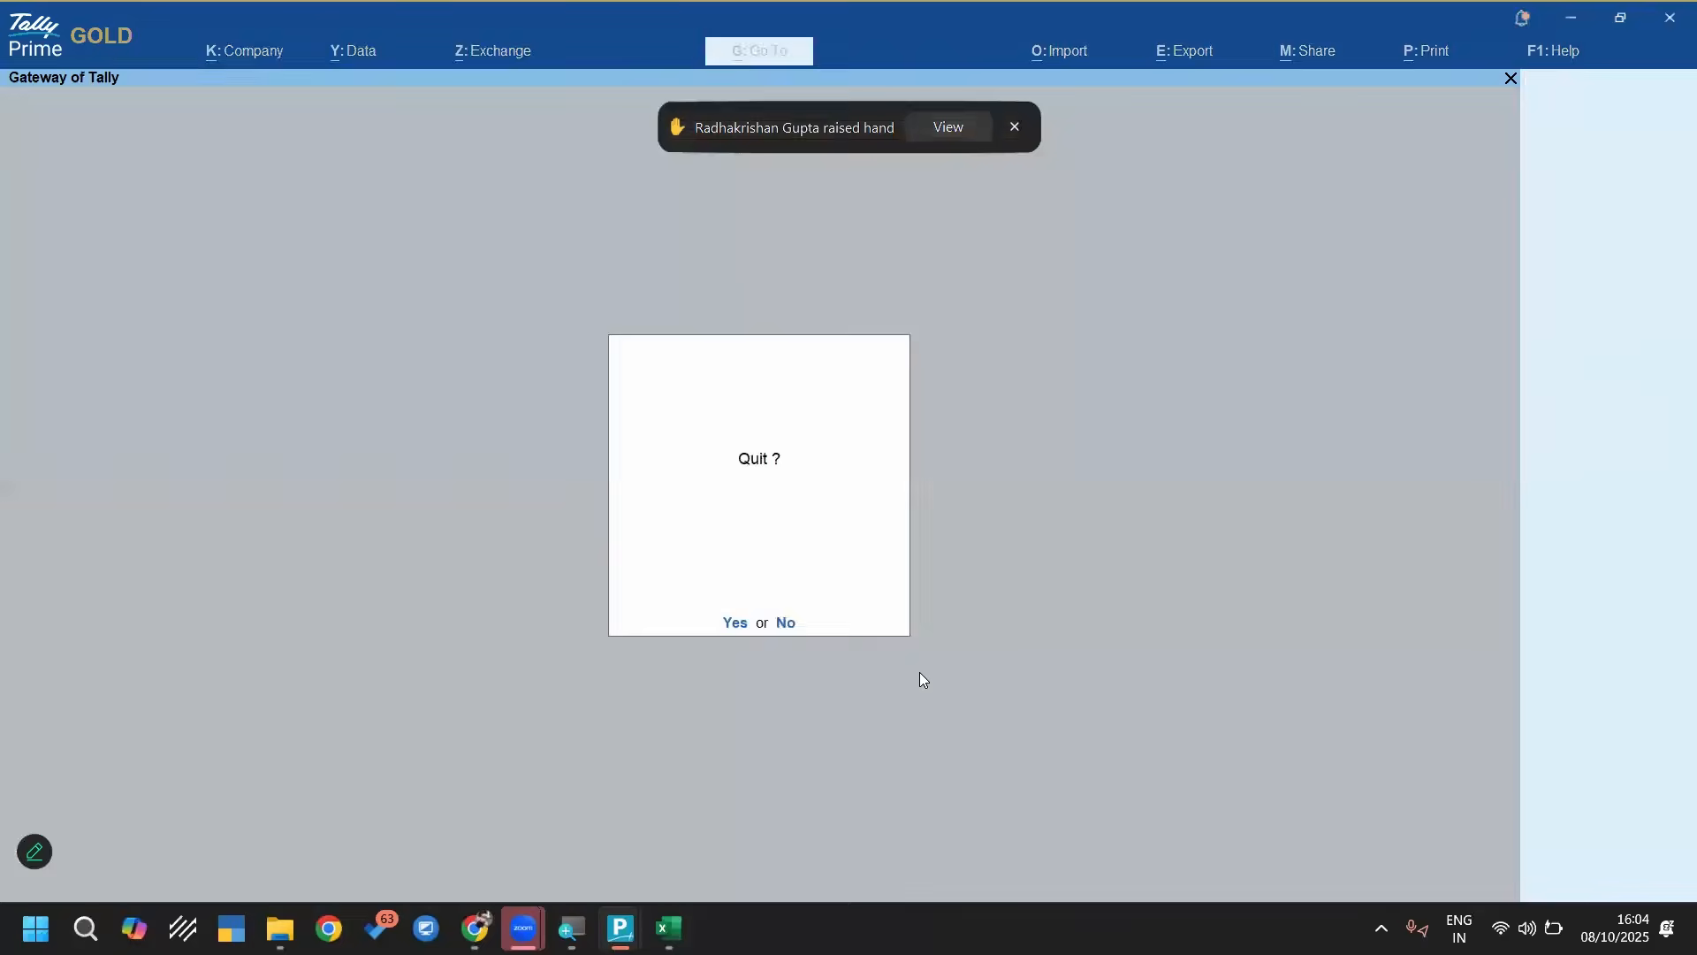
# Open the June purchase vouchers from the Purchase Register
pyautogui.press('d')
pyautogui.press('a')
pyautogui.press('p')
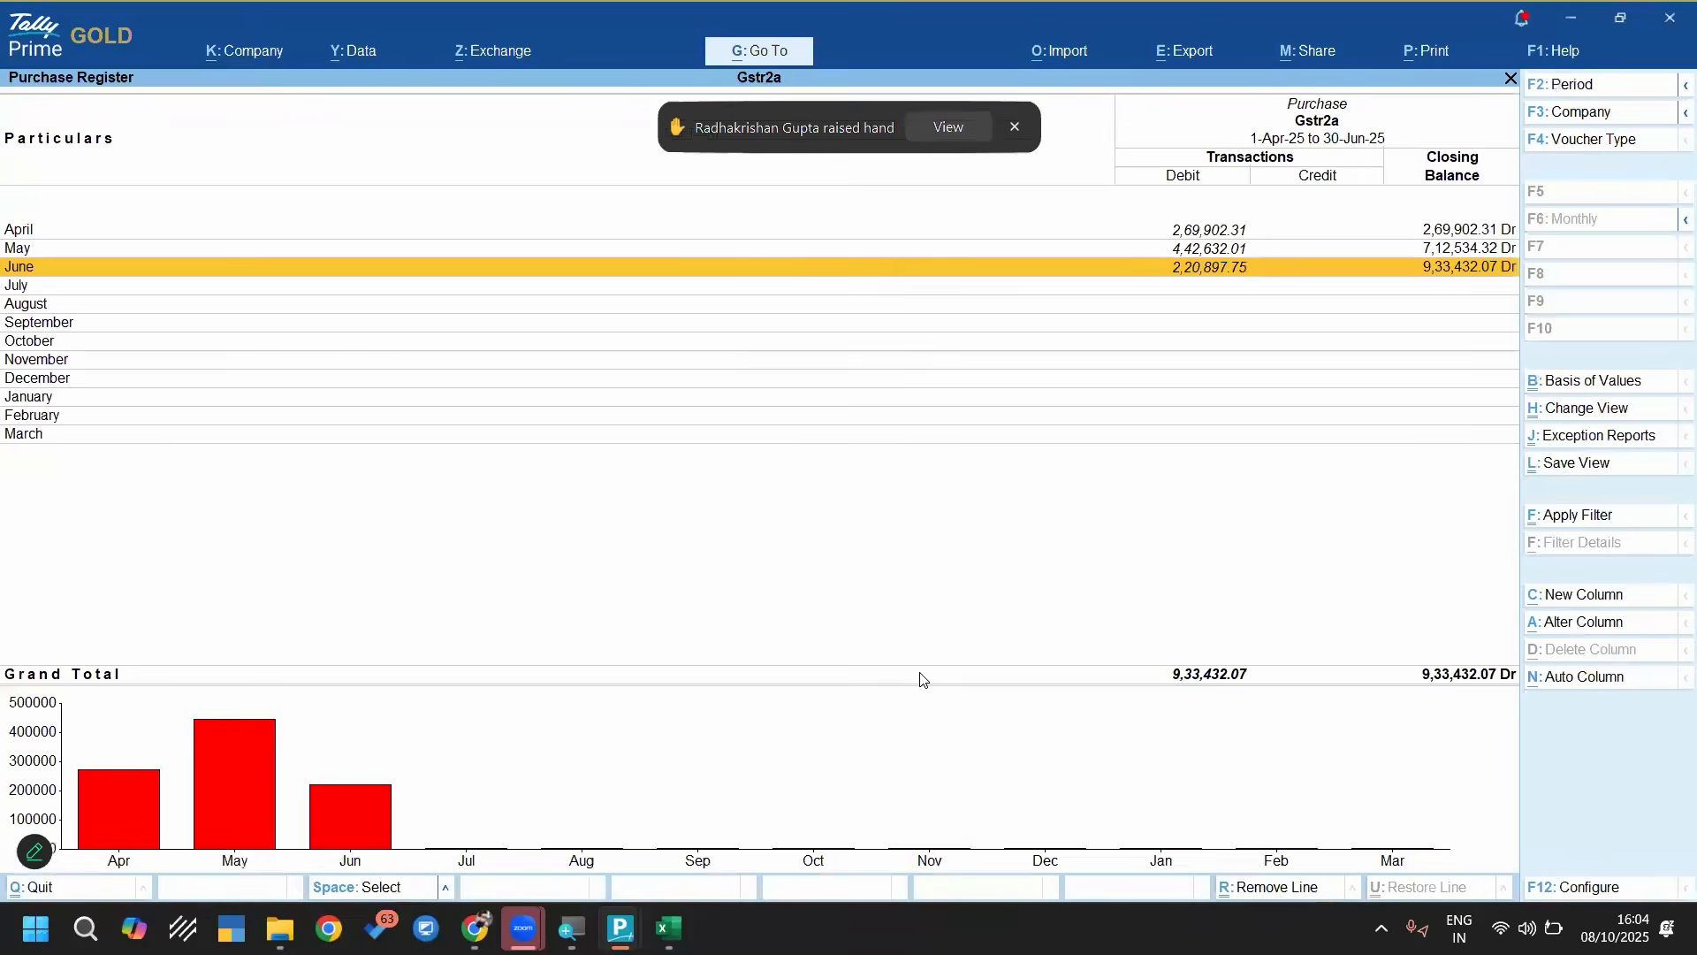
pyautogui.press('Return')
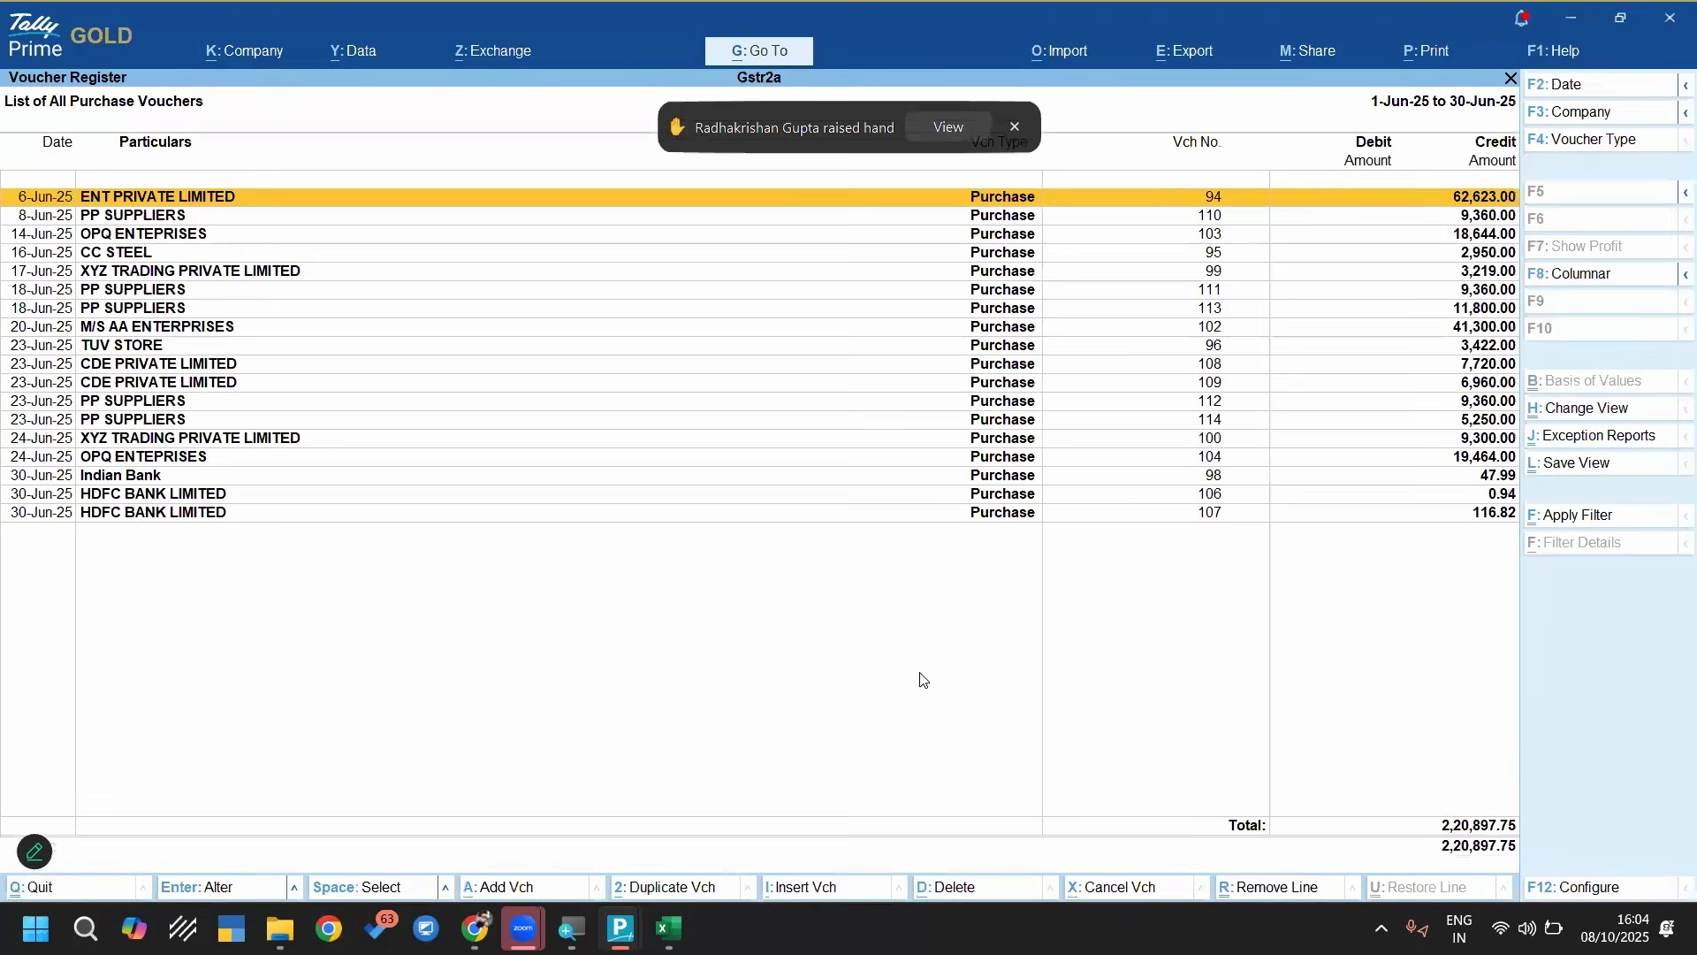
# Examine the separate PP SUPPLIERS vouchers of 18-Jun-25 (No. 113) and 23-Jun-25 (No. 114)
pyautogui.press('Down')
pyautogui.press('Down')
pyautogui.press('Down')
pyautogui.press('Down')
pyautogui.press('Down')
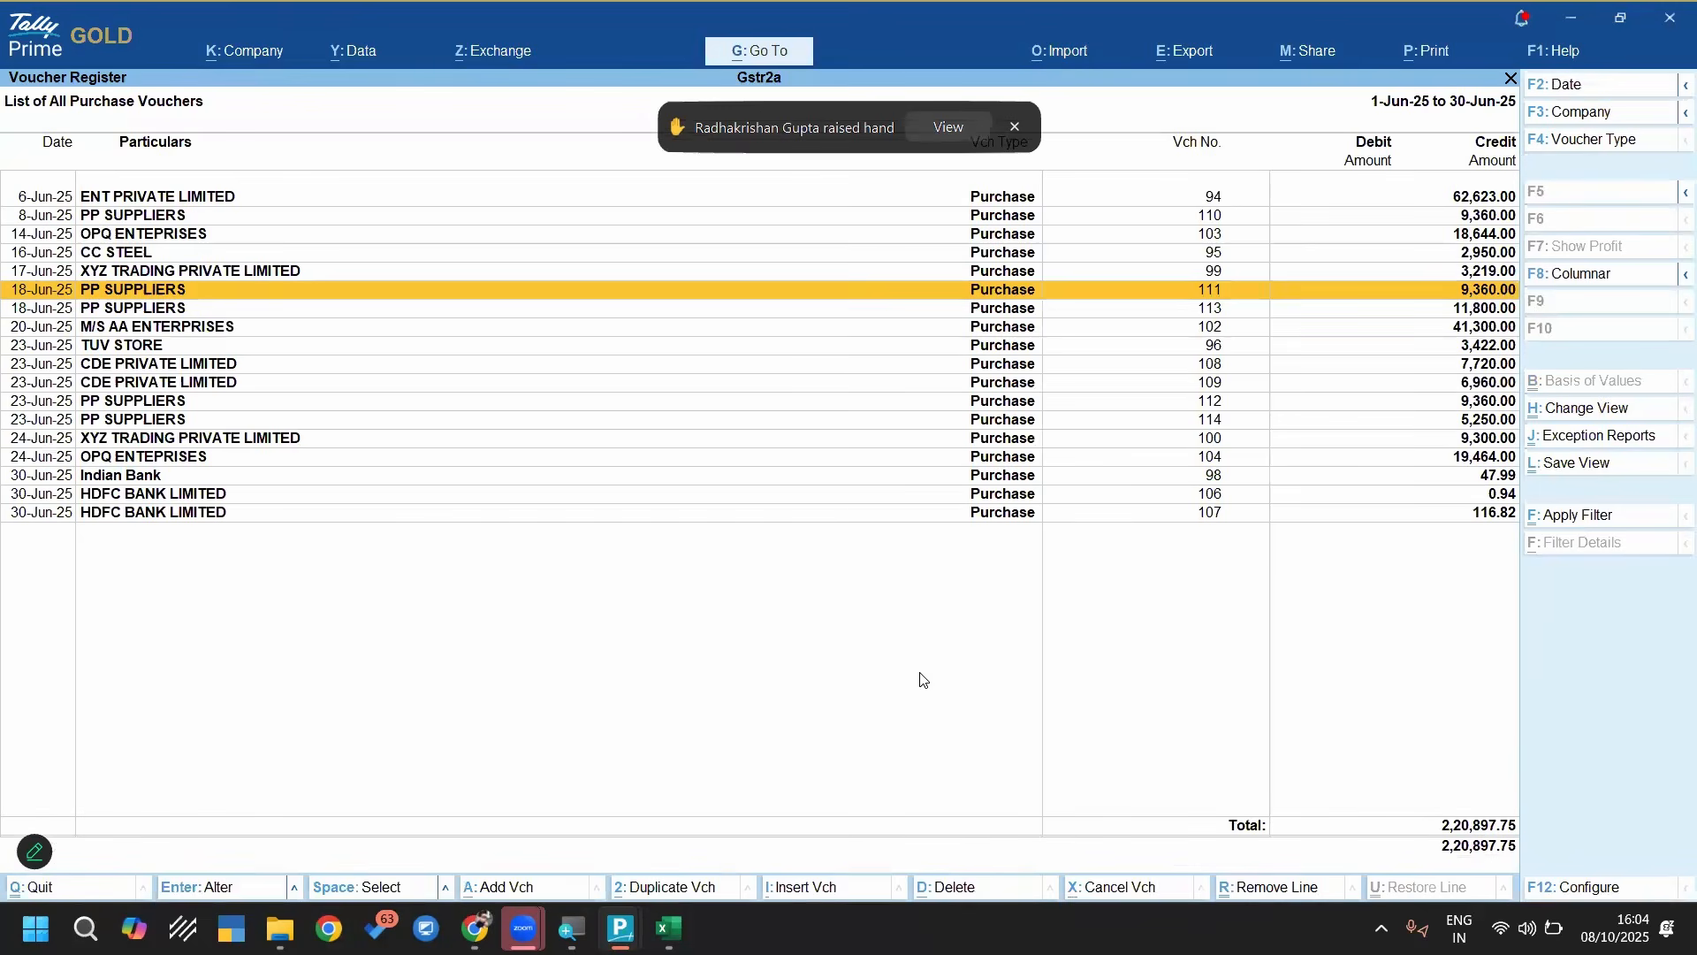
pyautogui.press('Down')
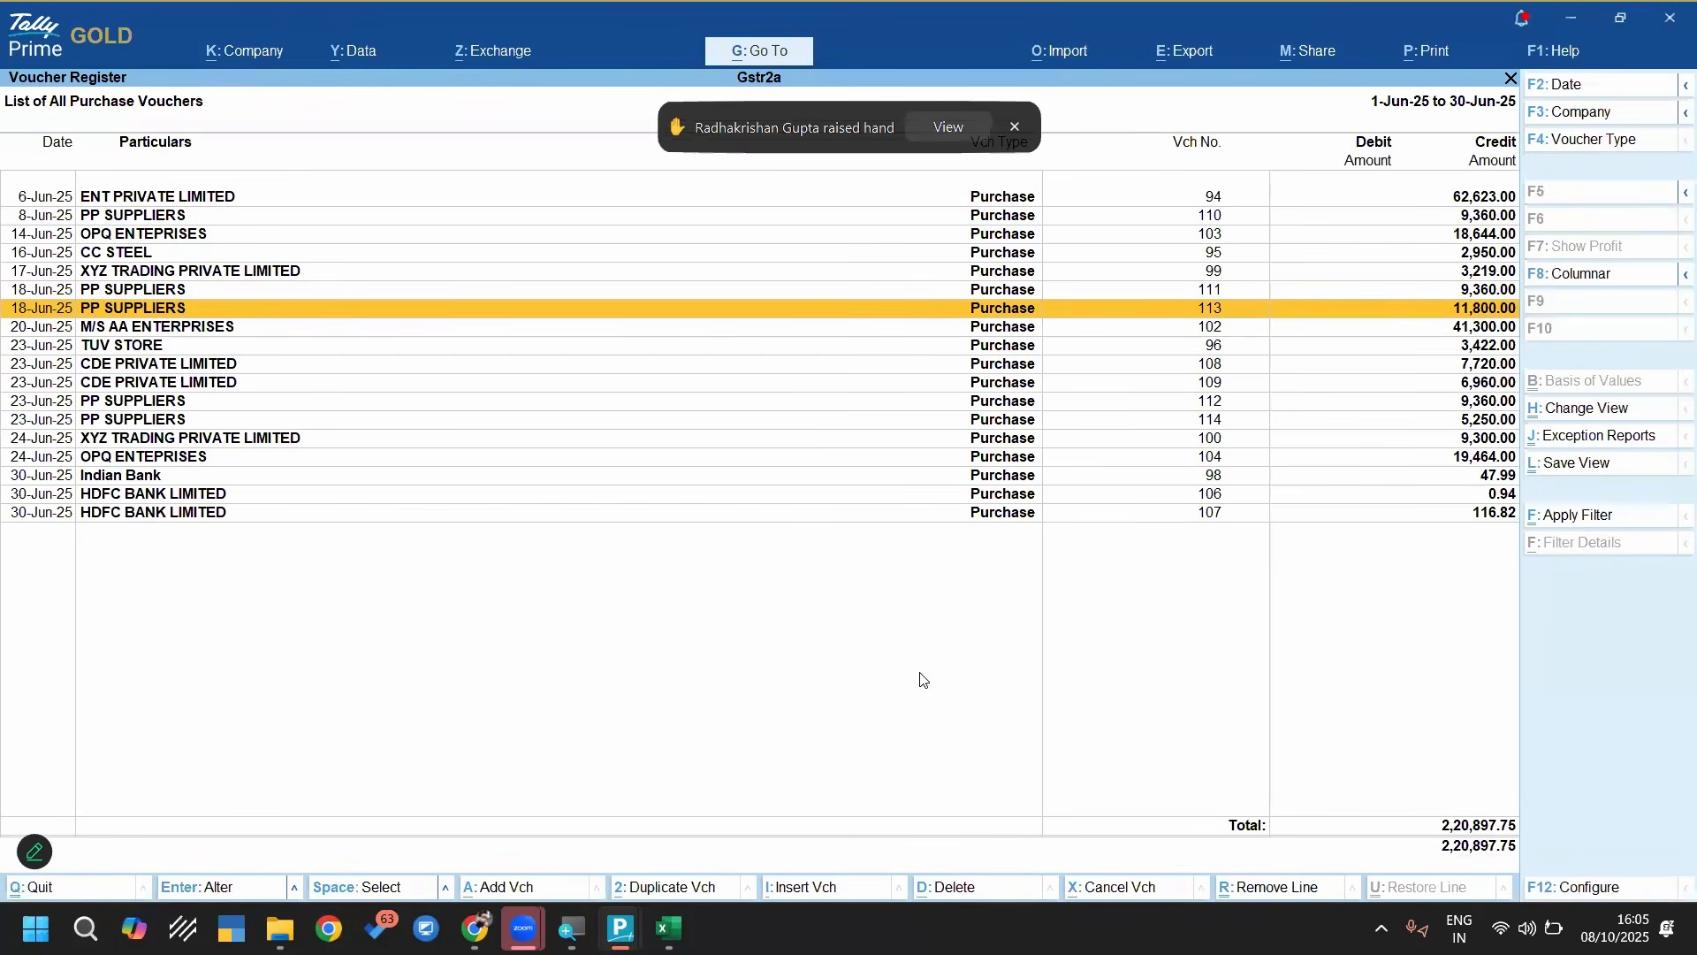
pyautogui.press('Return')
pyautogui.hotkey('ctrl', 'a')
pyautogui.press('Down')
pyautogui.press('Down')
pyautogui.press('Down')
pyautogui.press('Down')
pyautogui.press('Down')
pyautogui.press('Down')
pyautogui.press('Return')
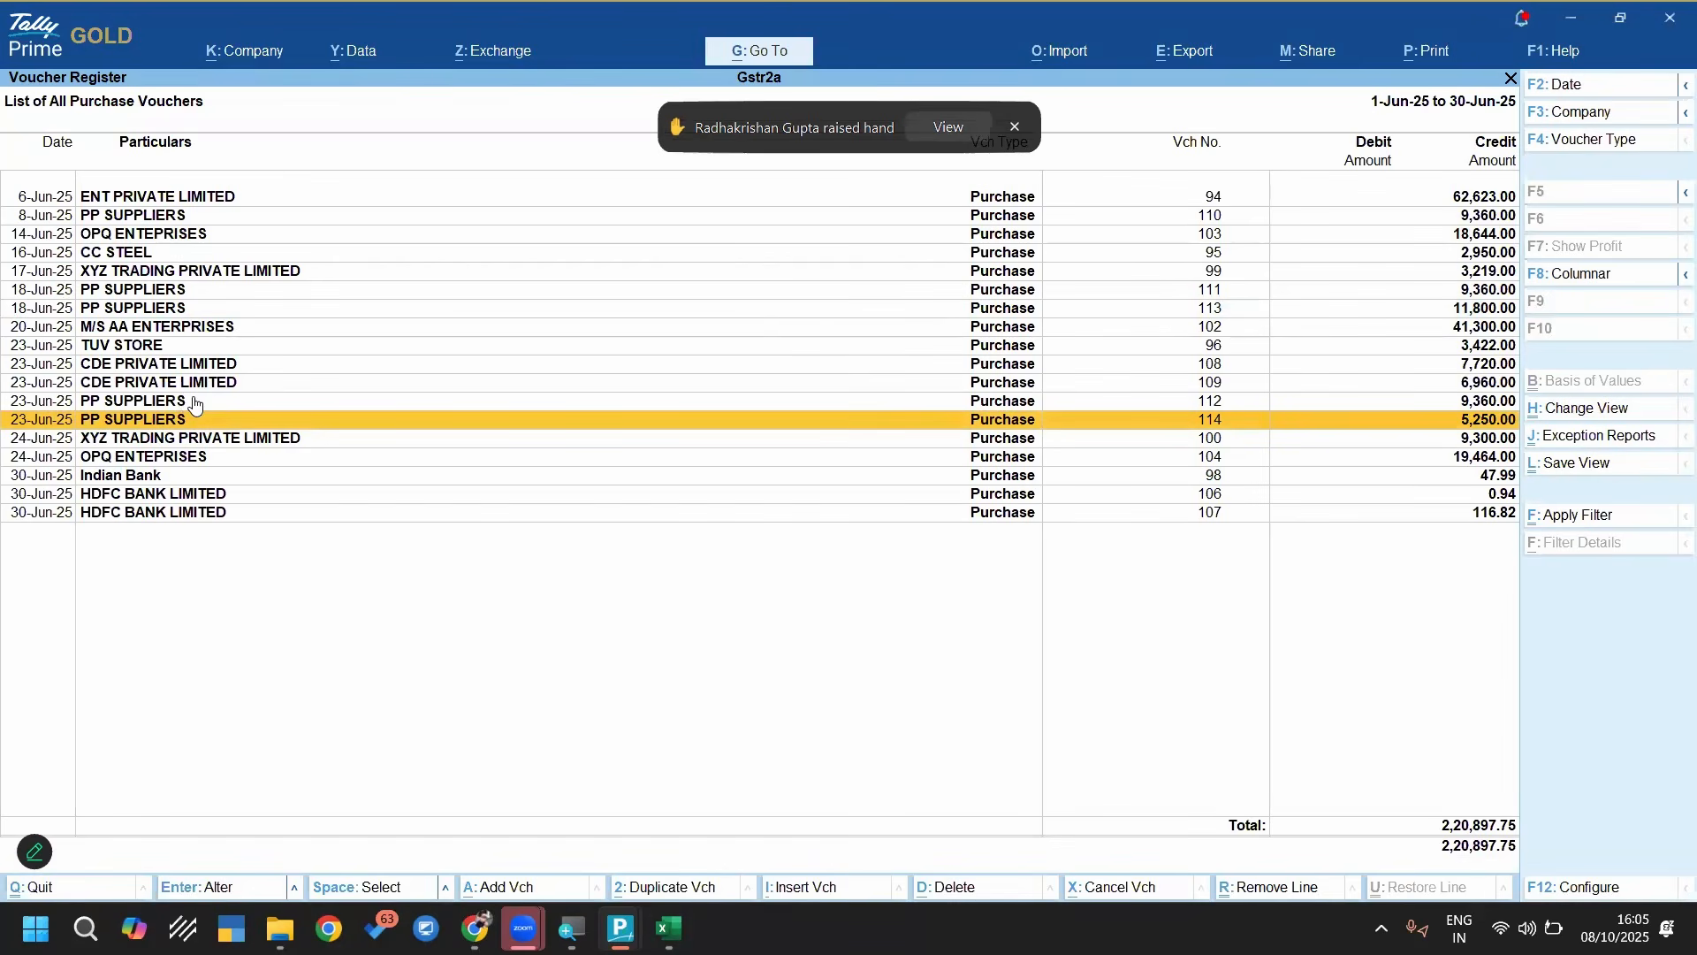
pyautogui.press('Down')
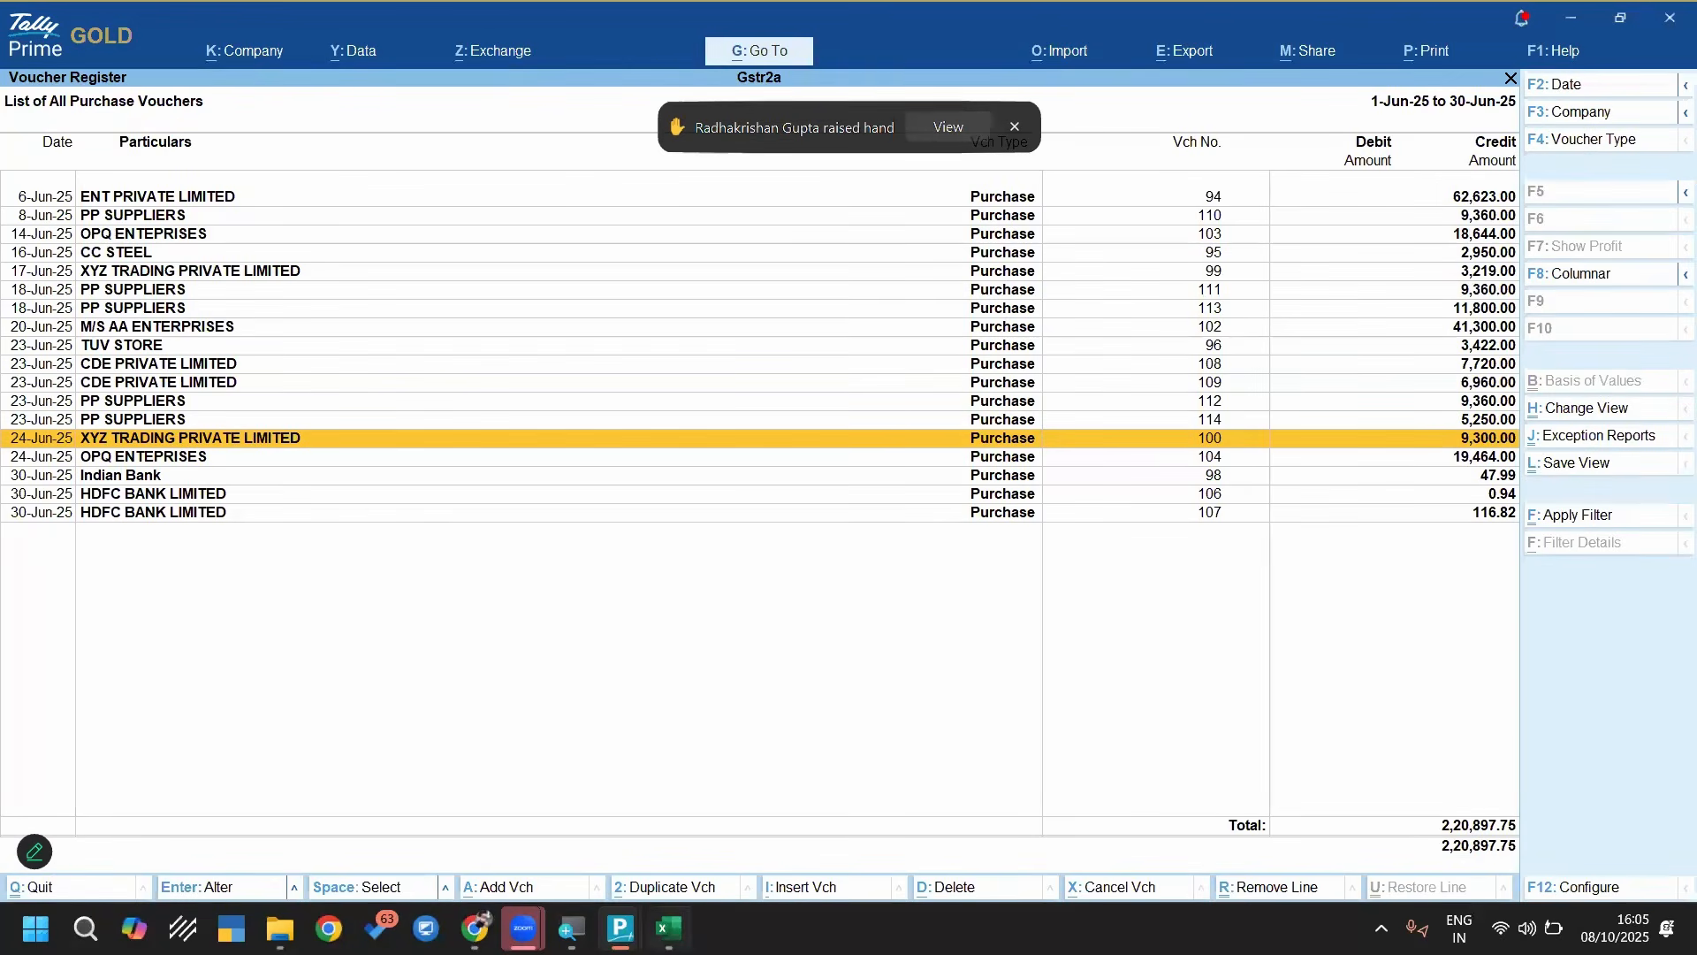
# In the Excel workbook, copy the invoice date 18/06/2025 from row 58 to row 59
pyautogui.hotkey('alt', 'Tab')
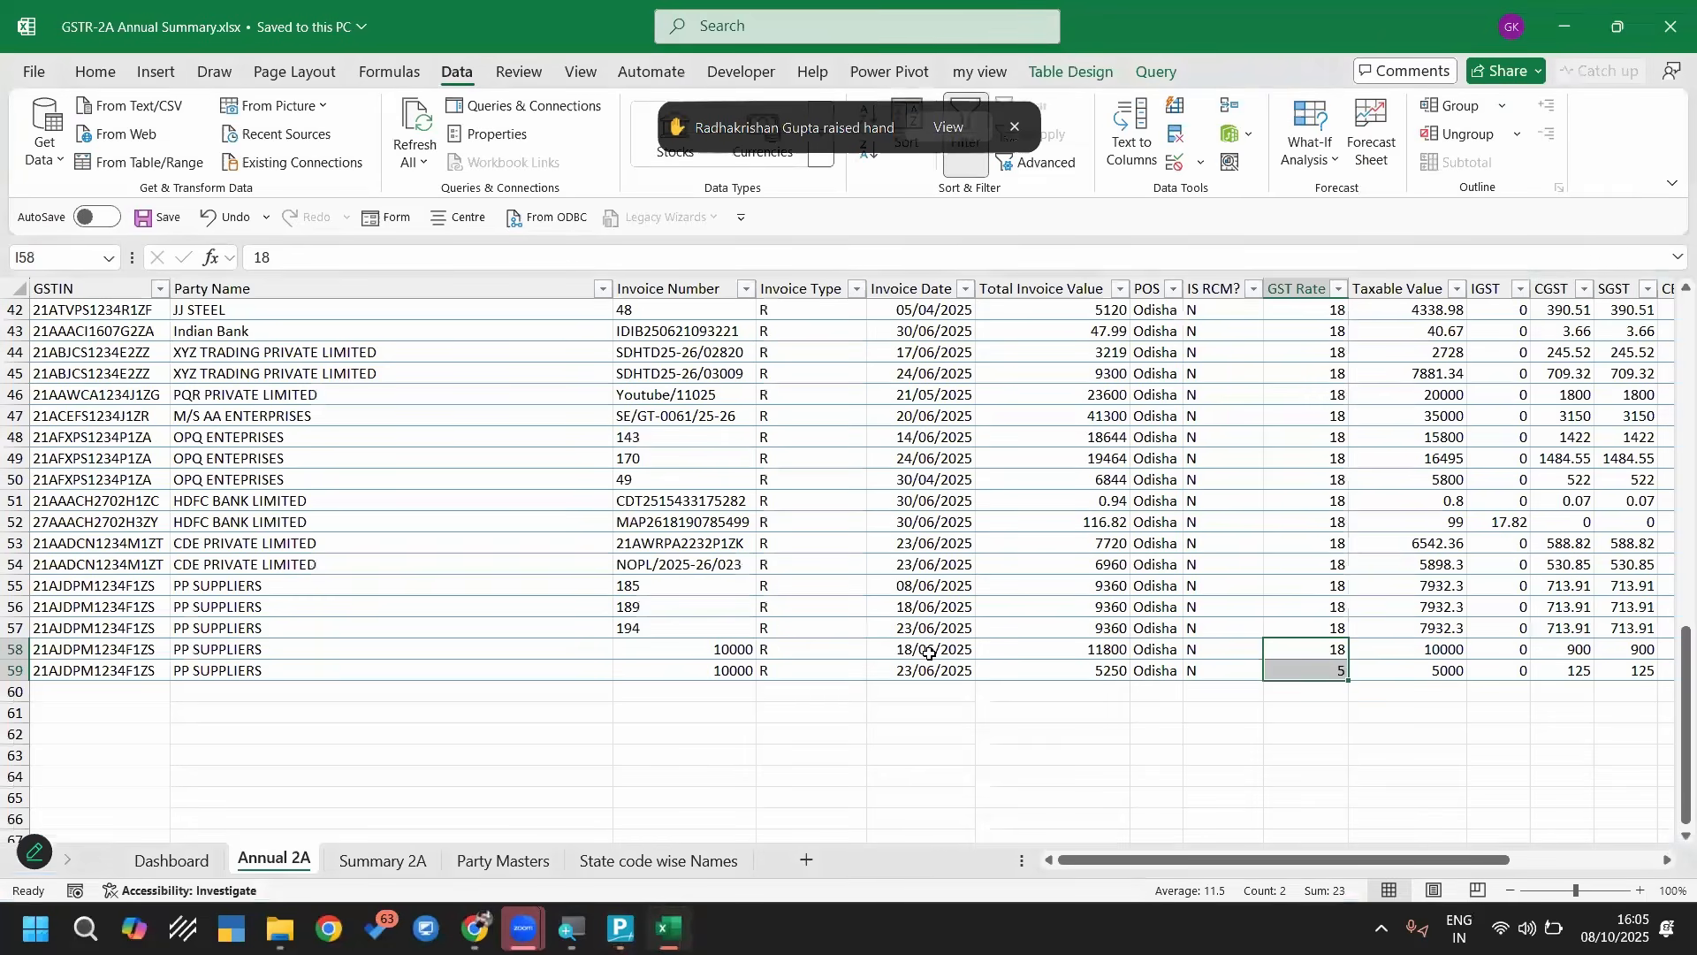
pyautogui.click(918, 648)
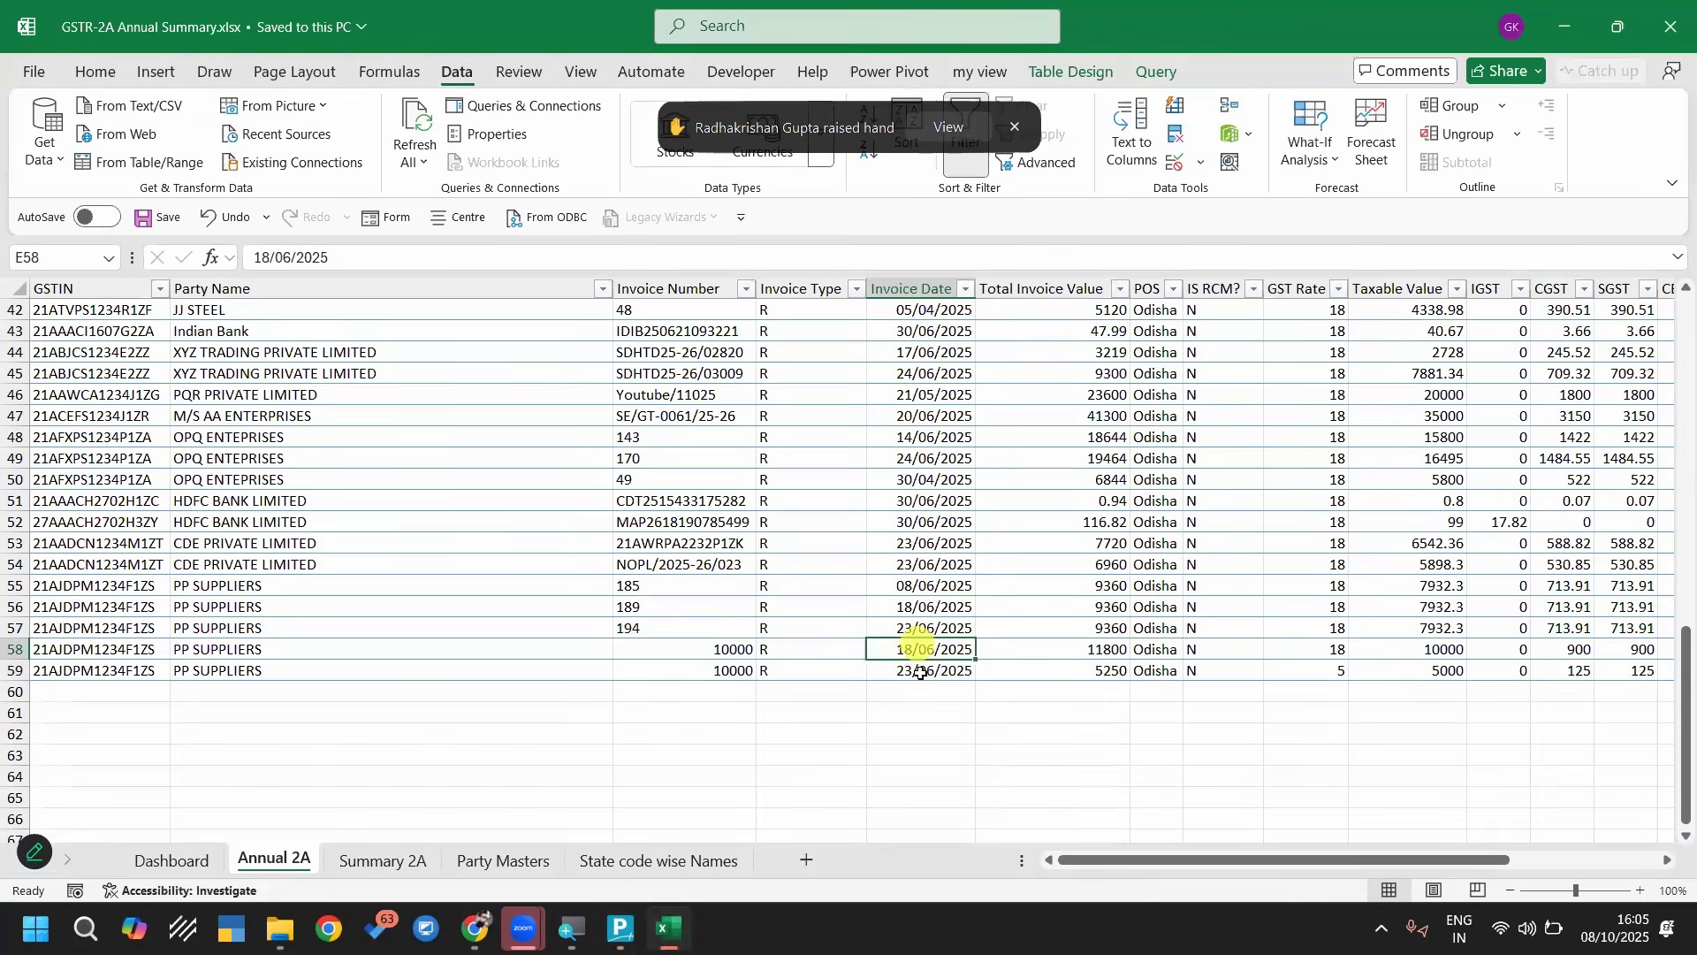
pyautogui.click(920, 669)
pyautogui.press('Up')
pyautogui.hotkey('ctrl', 'c')
pyautogui.press('Down')
pyautogui.hotkey('ctrl', 'v')
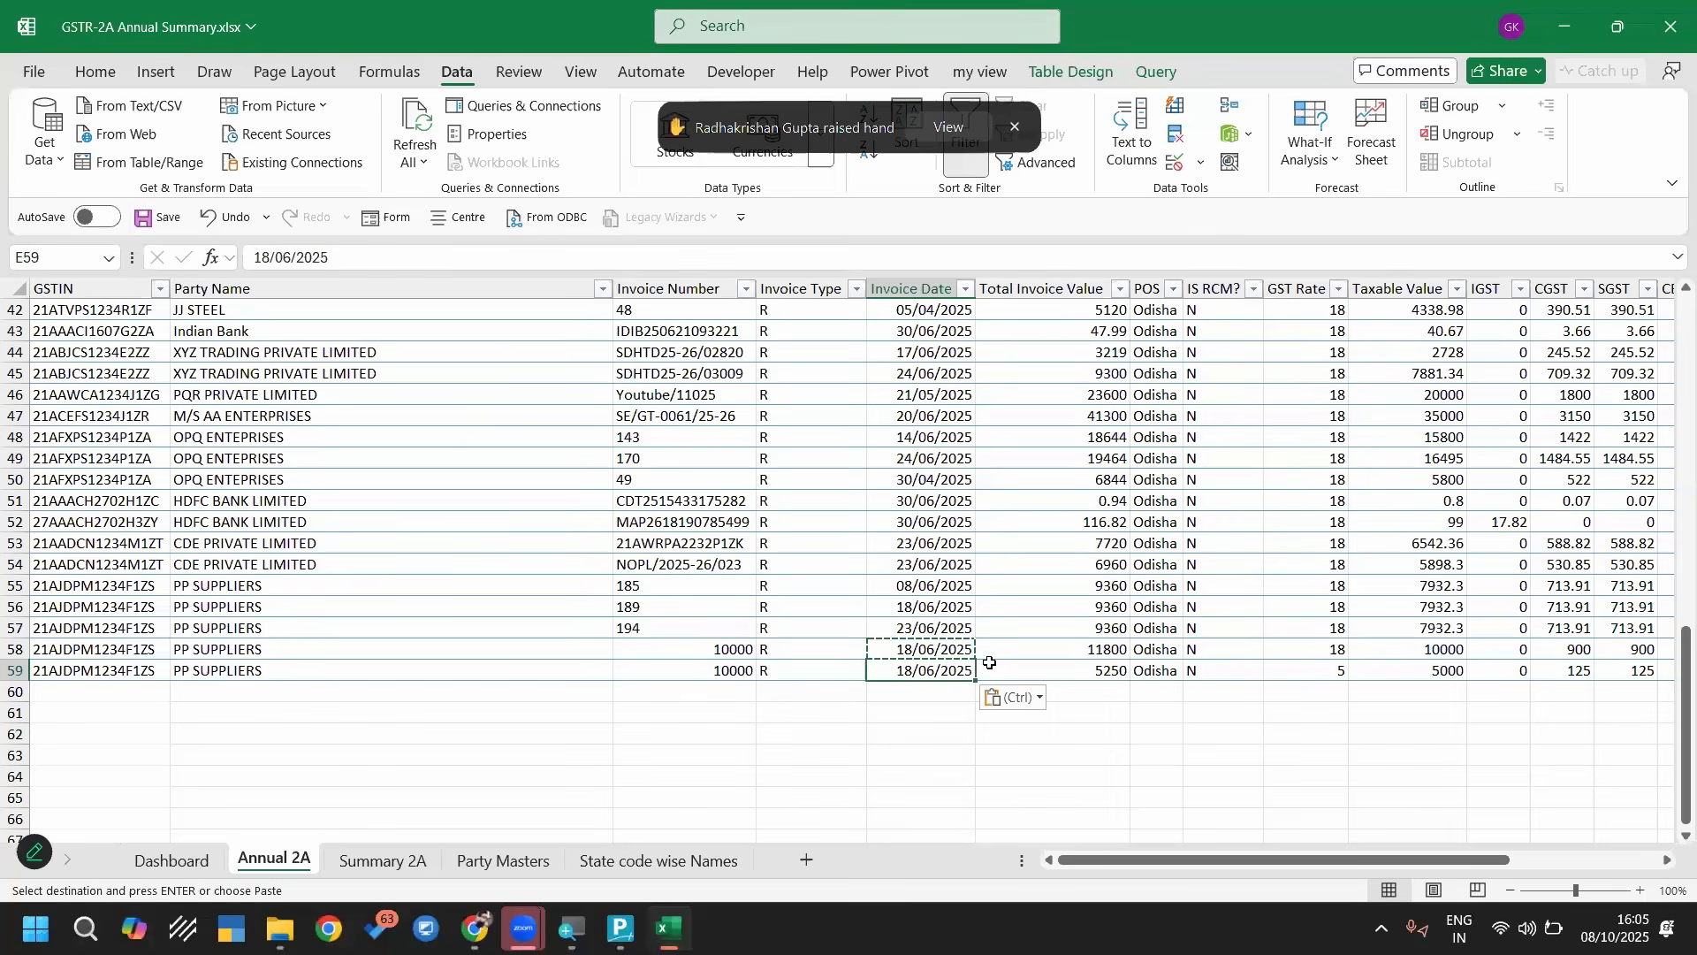
pyautogui.press('Escape')
pyautogui.press('Up')
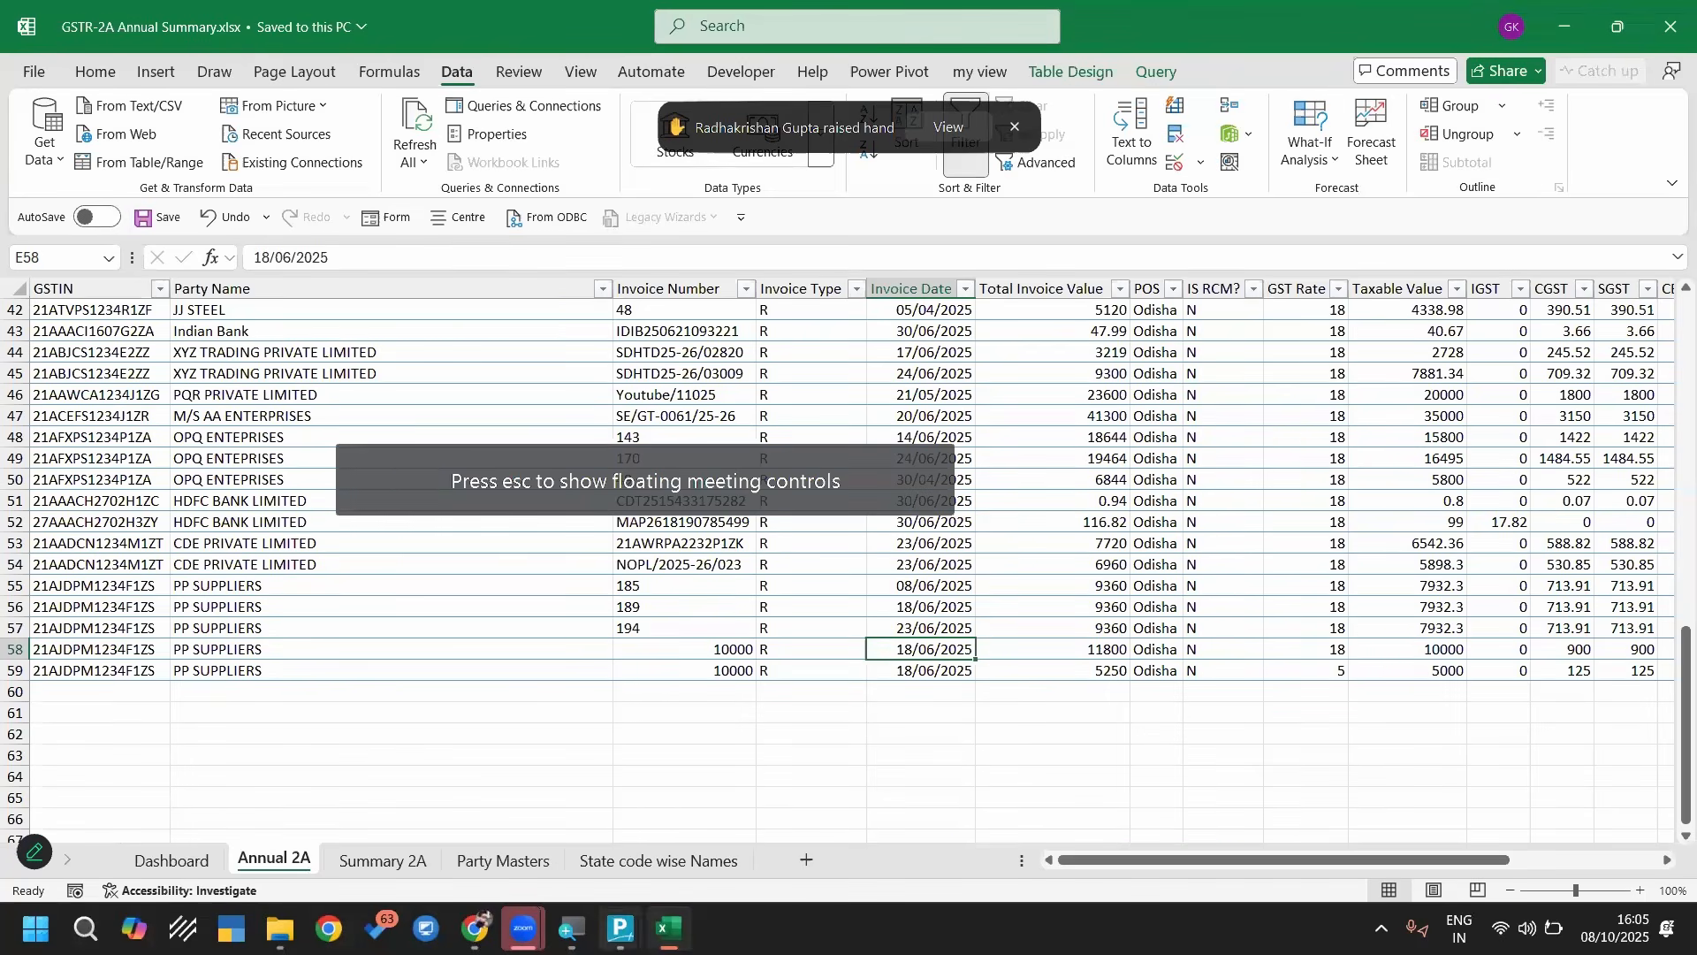
# In TallyPrime, delete all purchase vouchers from 1-Apr-25 to 30-Jun-25 and return to the Gateway
pyautogui.moveTo(622, 929)
pyautogui.click(544, 822)
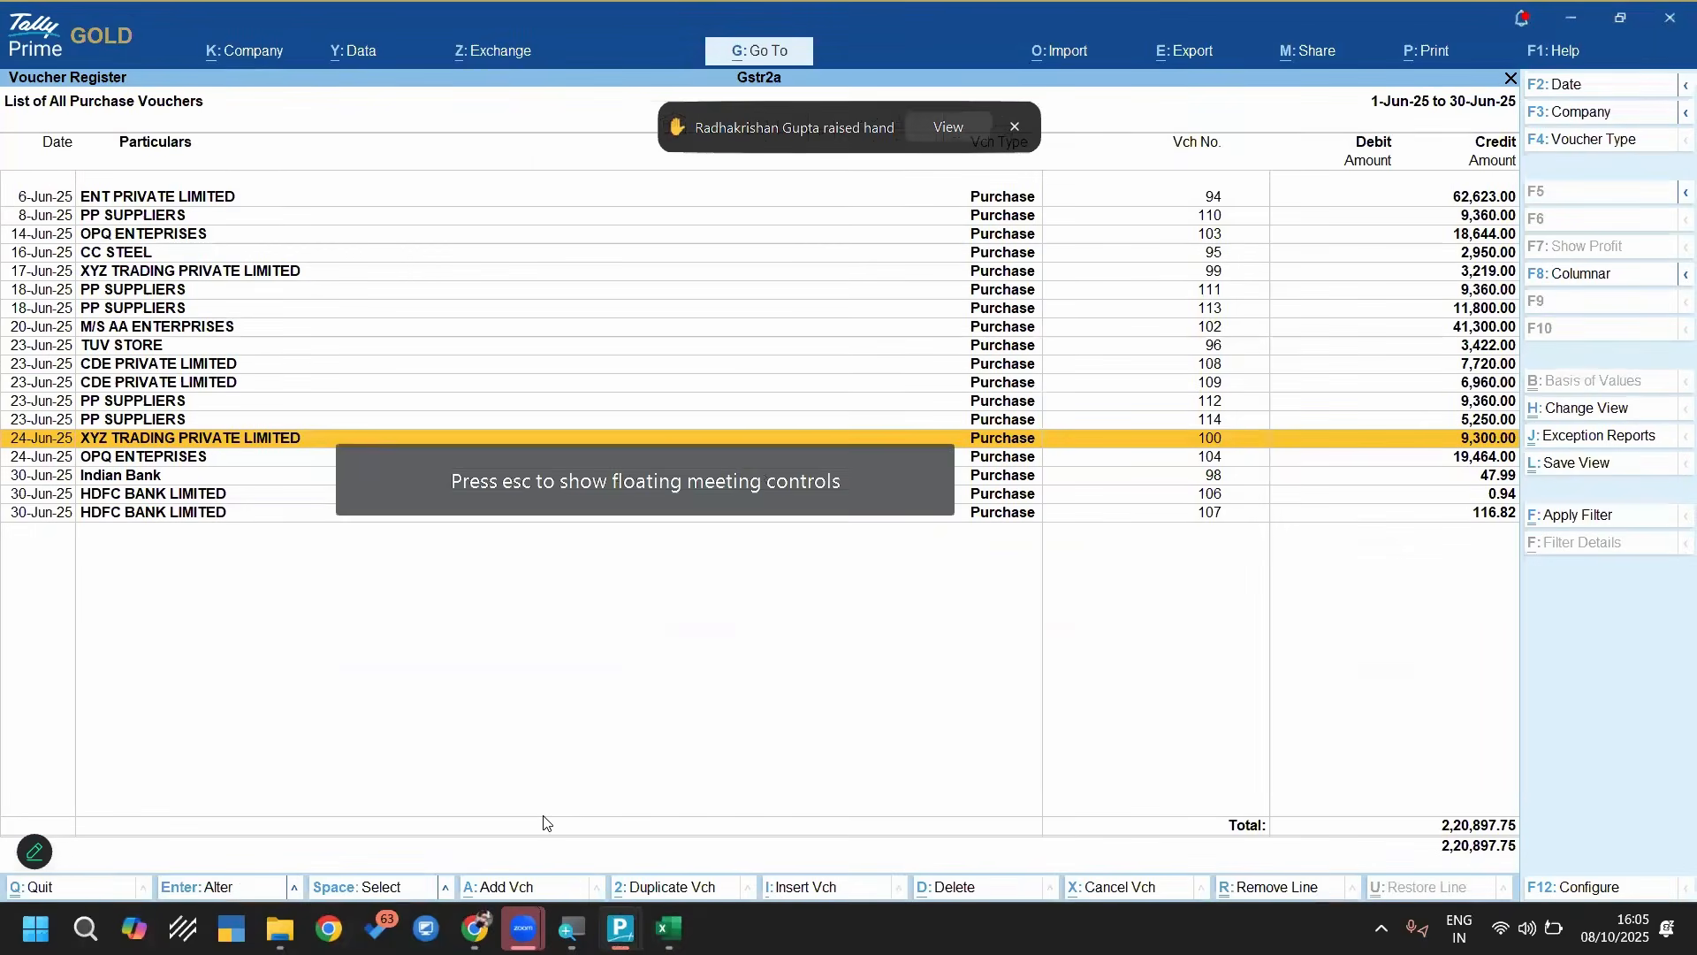
pyautogui.press('Escape')
pyautogui.press('Return')
pyautogui.hotkey('alt', 'F2')
pyautogui.press('Return')
pyautogui.press('Return')
pyautogui.hotkey('ctrl', 'space')
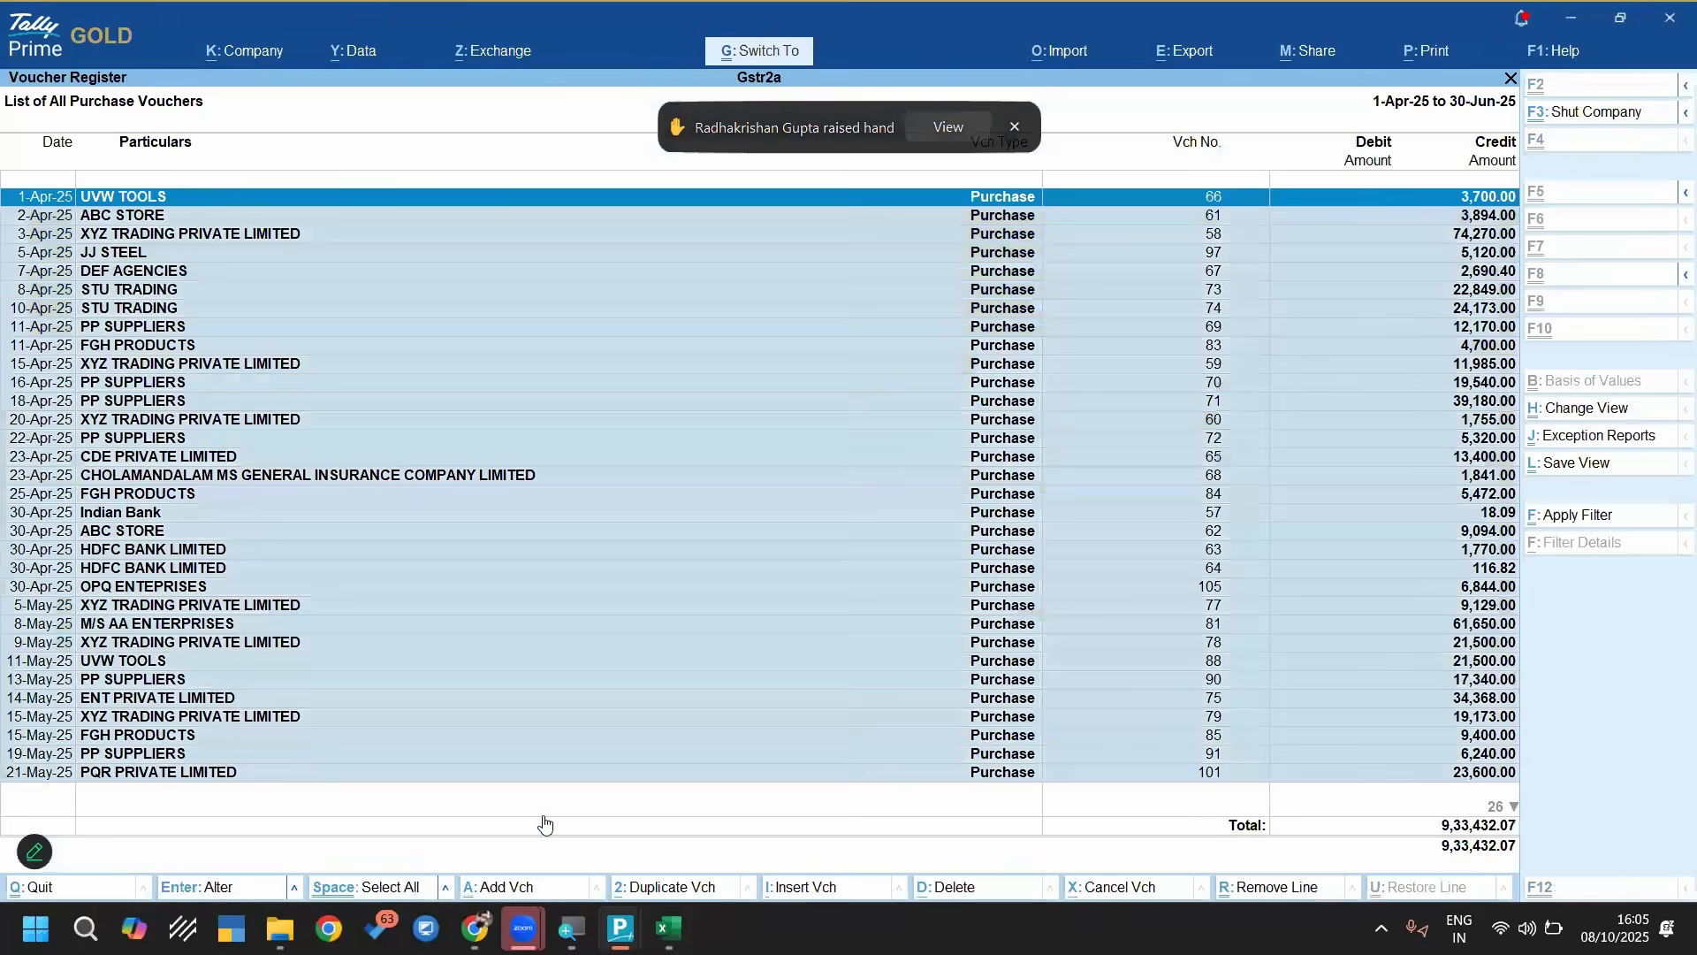
pyautogui.hotkey('alt', 'd')
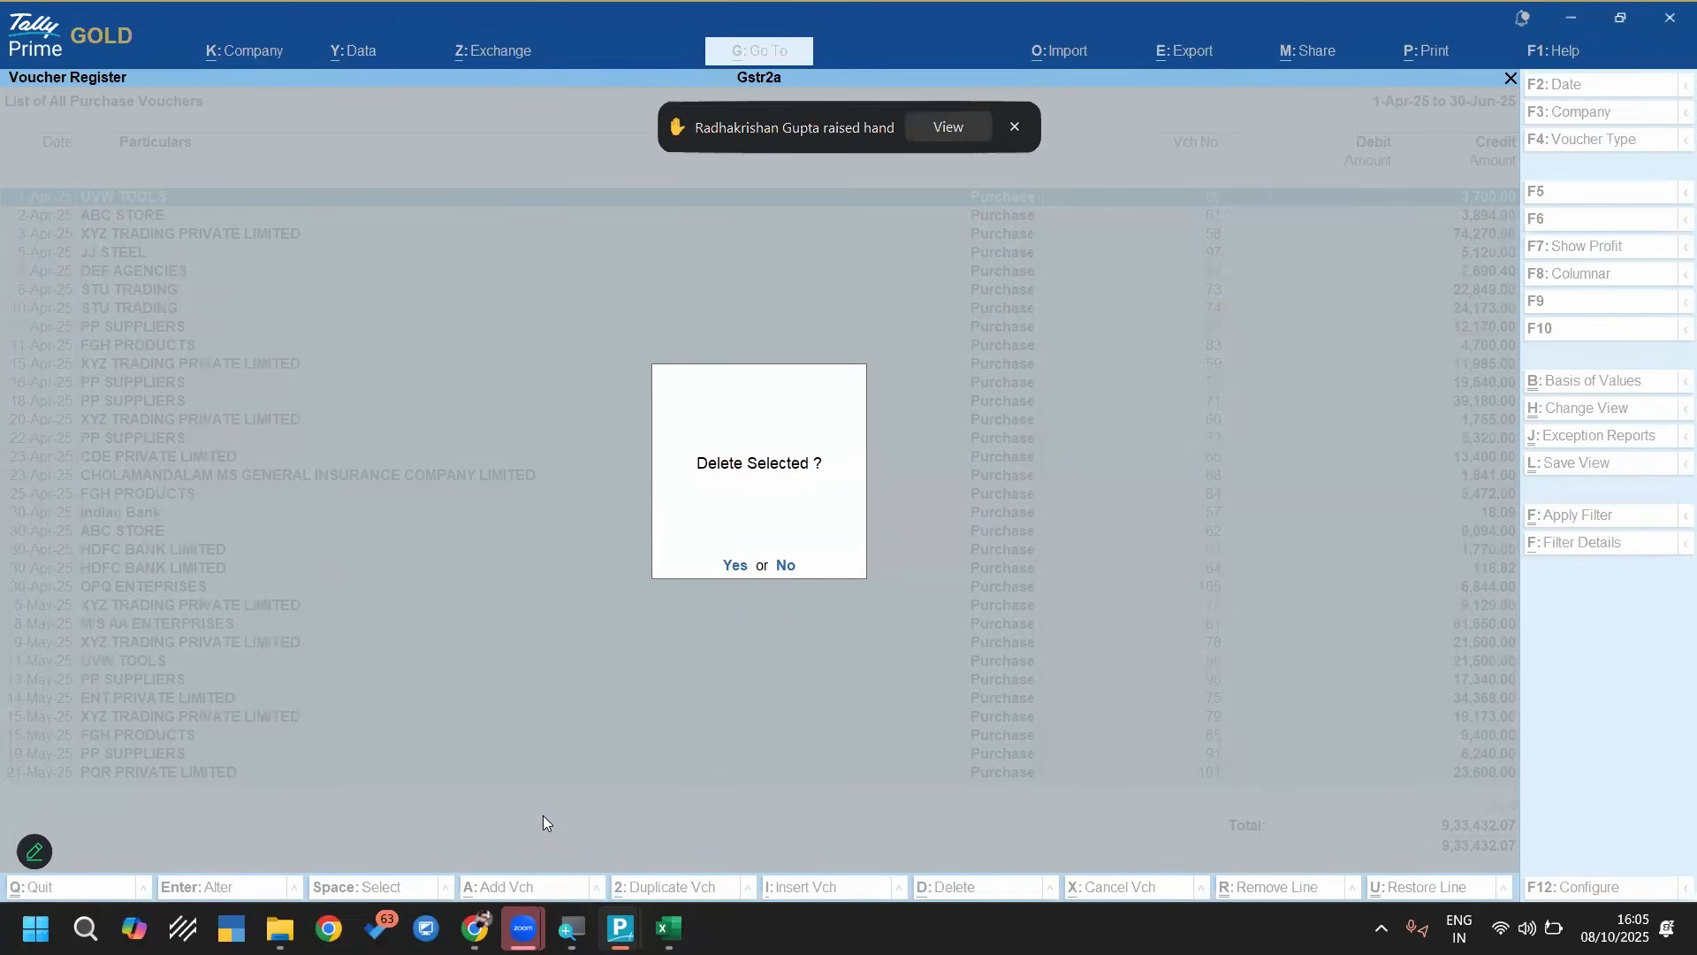
pyautogui.press('Return')
pyautogui.press('Escape')
pyautogui.press('Escape')
pyautogui.press('Escape')
pyautogui.press('Escape')
# Import the accounting vouchers again from worksheet Annual 2A of GSTR-2A Annual Summary.xlsx, using the template Import Purchase From GSTR-2A Annual Sheet
pyautogui.press('c')
pyautogui.hotkey('alt', 'o')
pyautogui.press('Down')
pyautogui.press('Return')
pyautogui.press('Return')
pyautogui.press('Return')
pyautogui.press('Return')
pyautogui.press('Return')
pyautogui.press('Return')
pyautogui.press('Return')
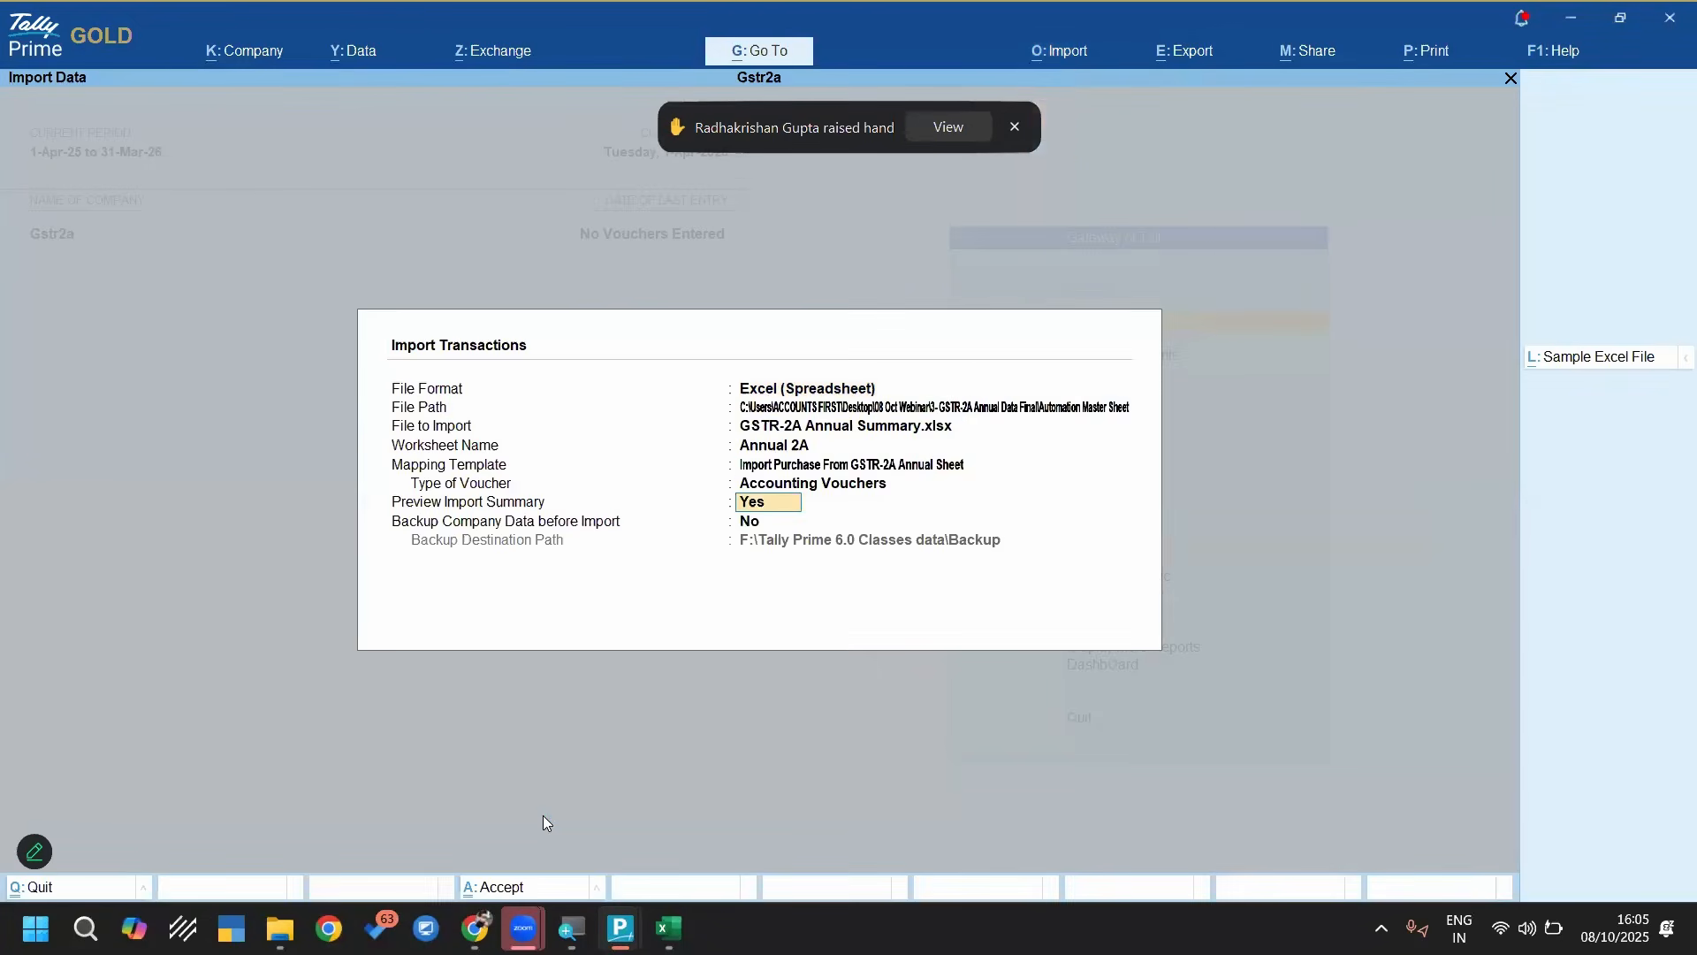
pyautogui.press('Return')
pyautogui.press('Return')
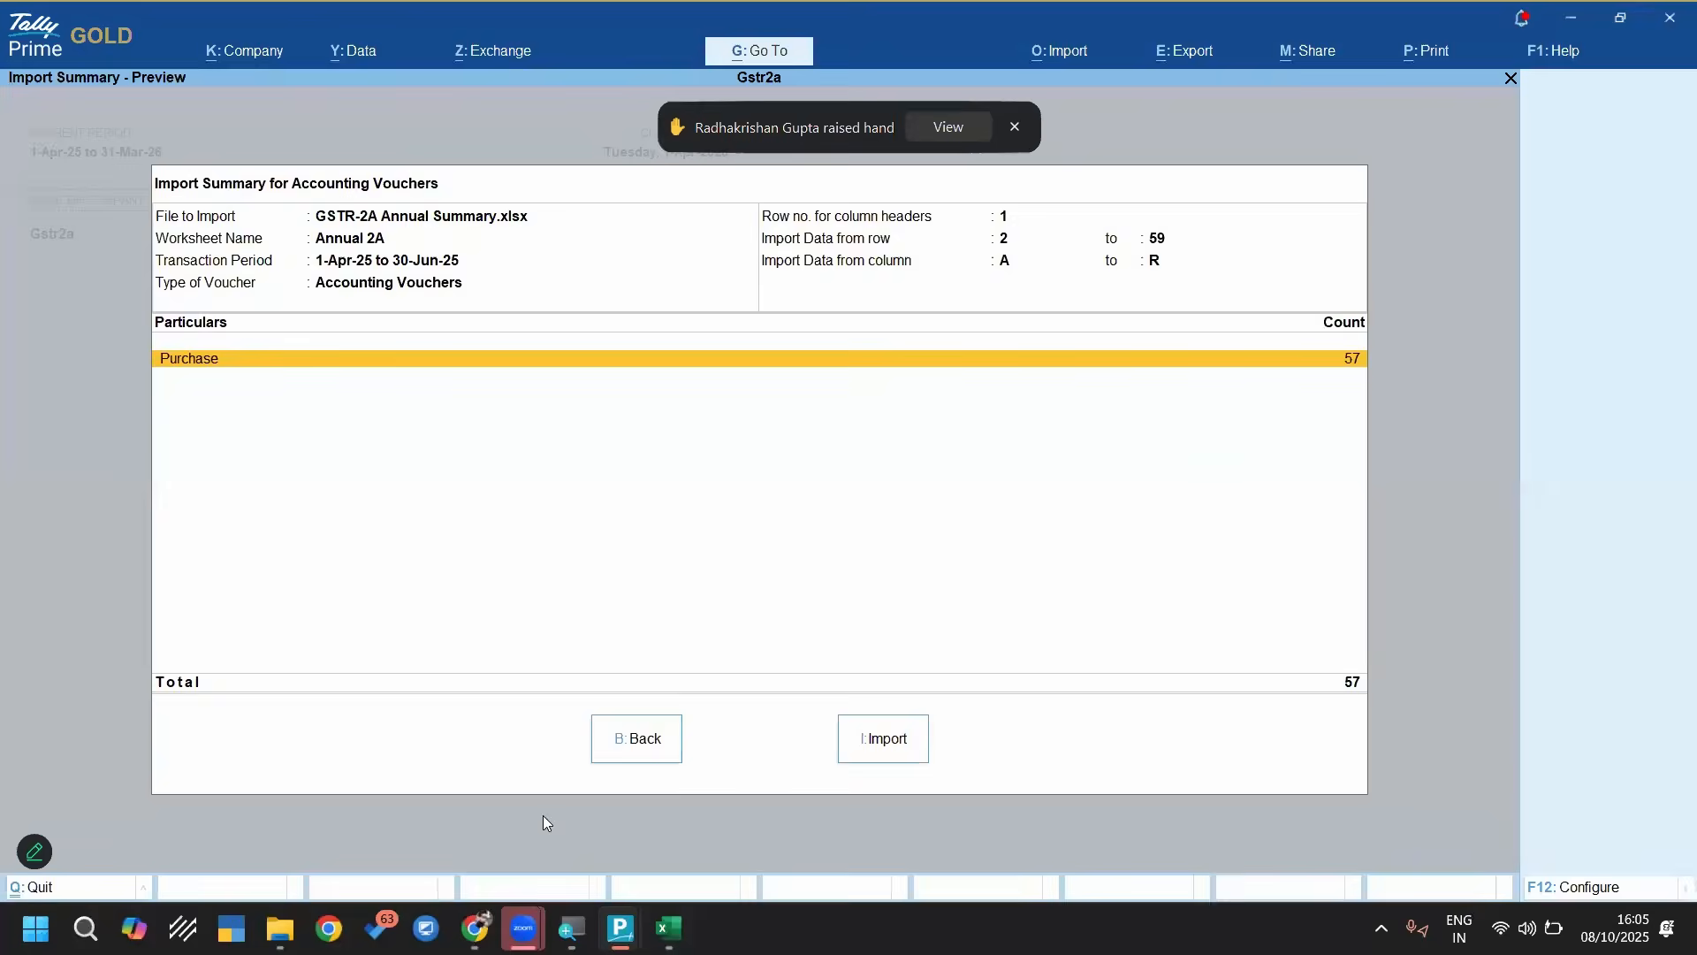
pyautogui.press('i')
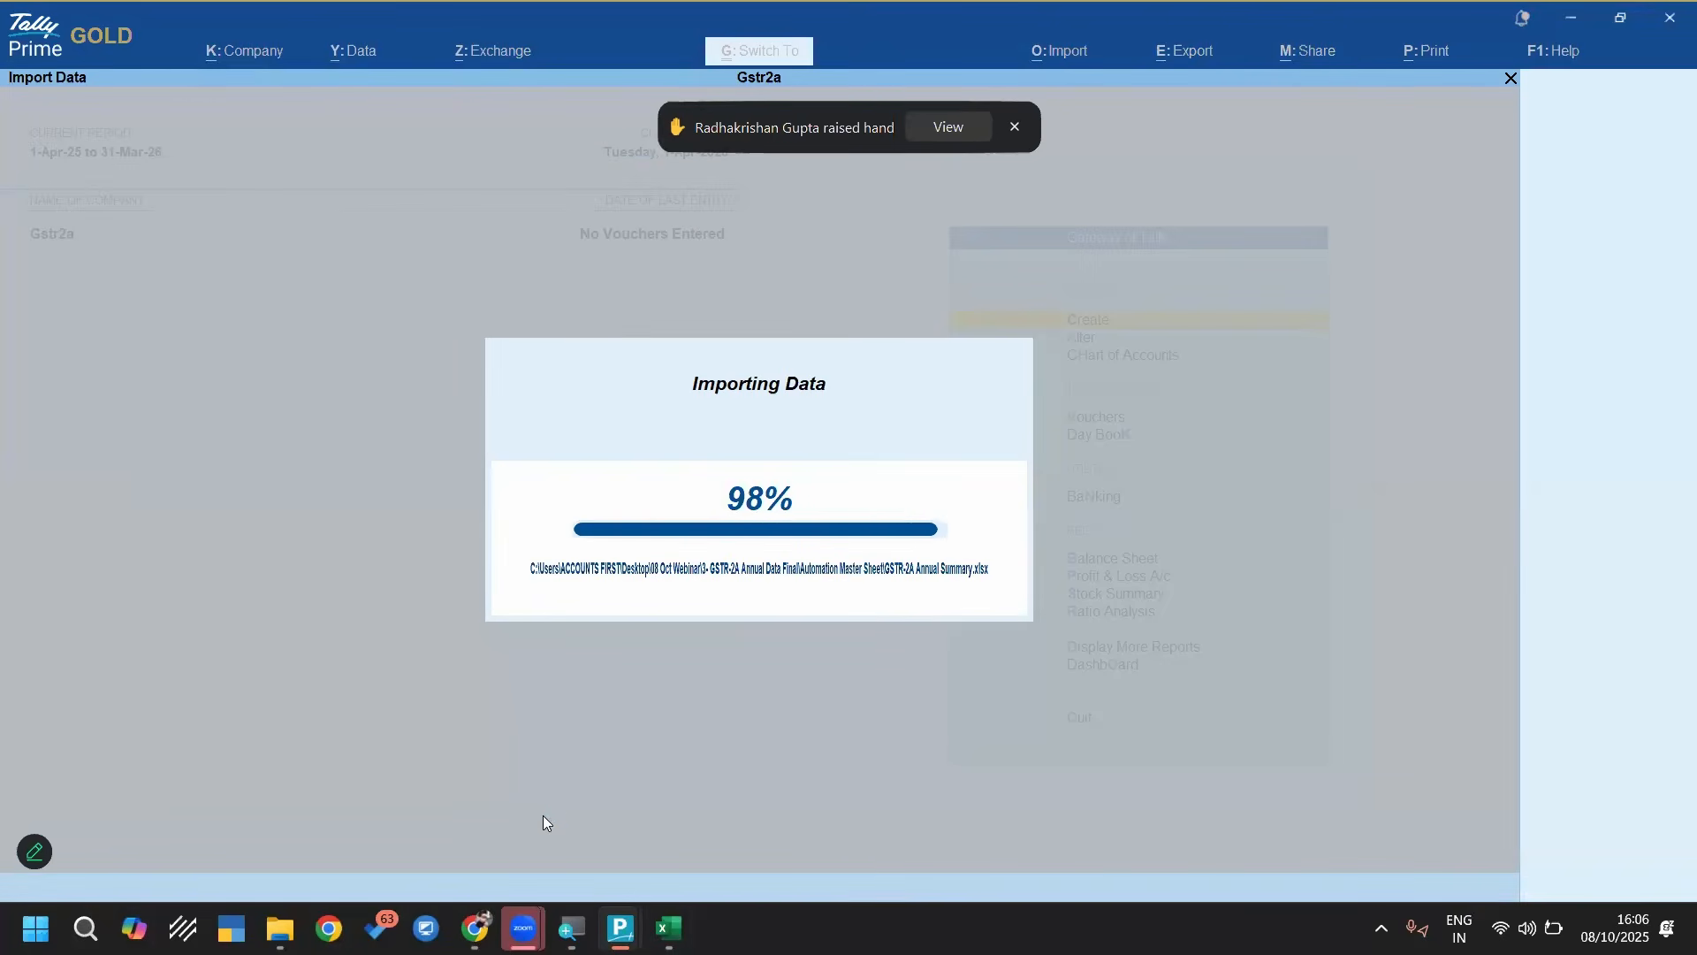
# Open the June vouchers of the PP SUPPLIERS ledger, and open purchase voucher No. 171 of 18-Jun-25
pyautogui.press('d')
pyautogui.press('a')
pyautogui.press('l')
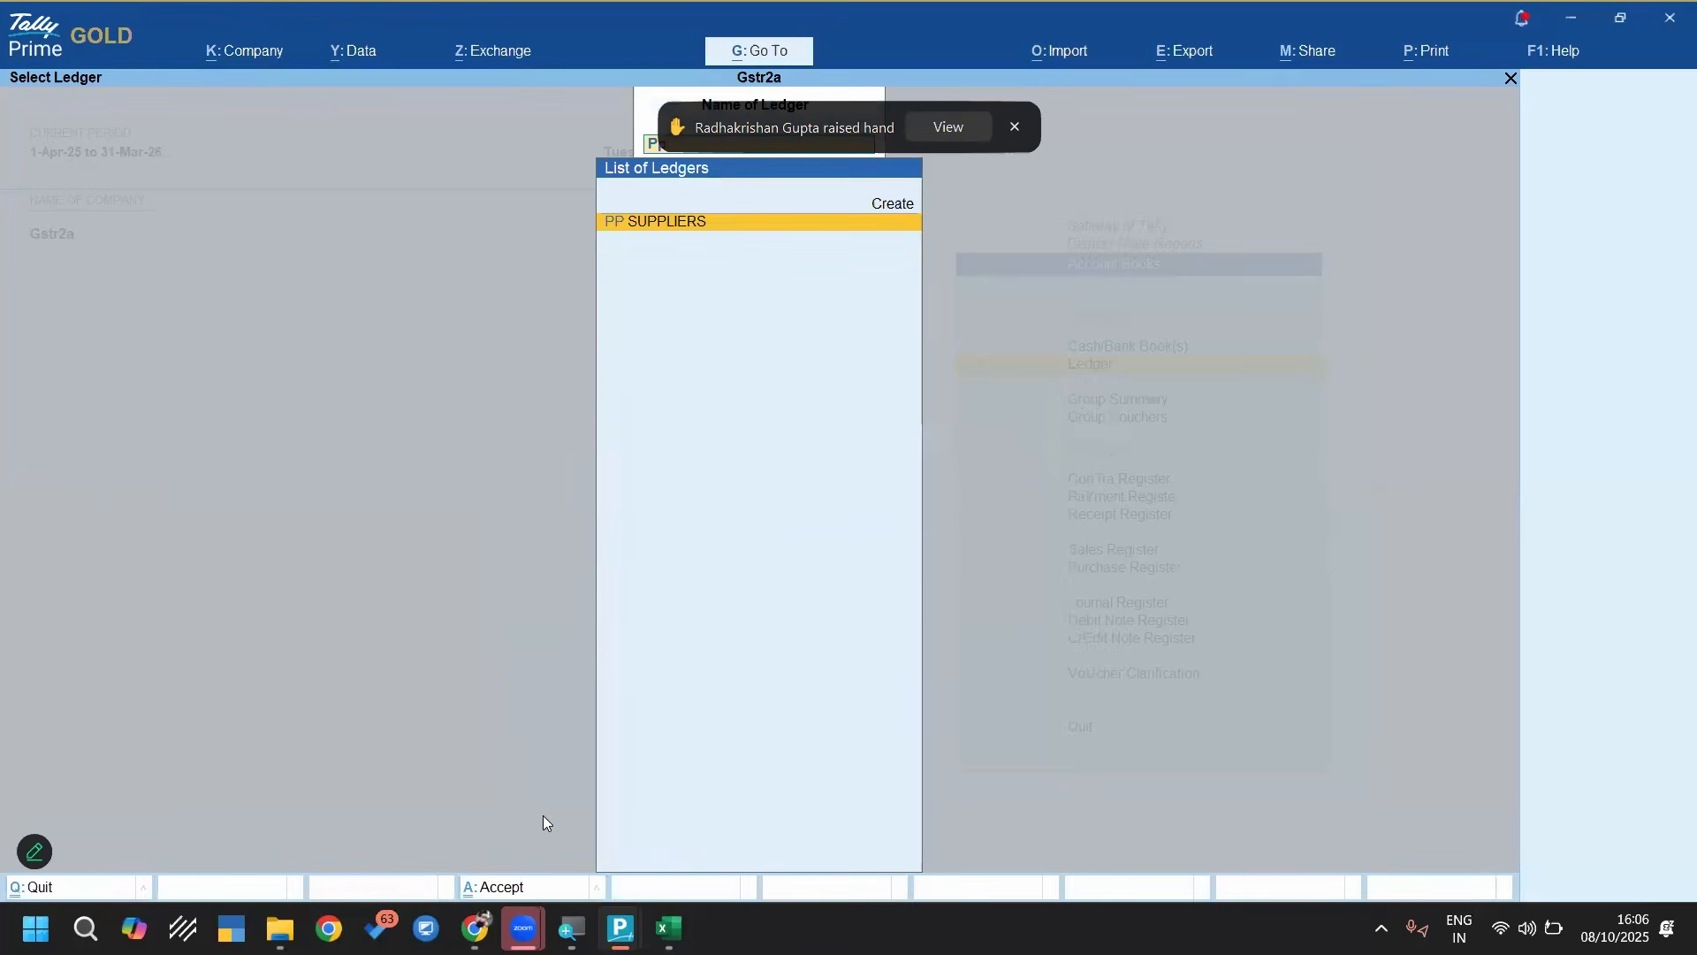
pyautogui.press('Return')
pyautogui.press('Down')
pyautogui.press('Down')
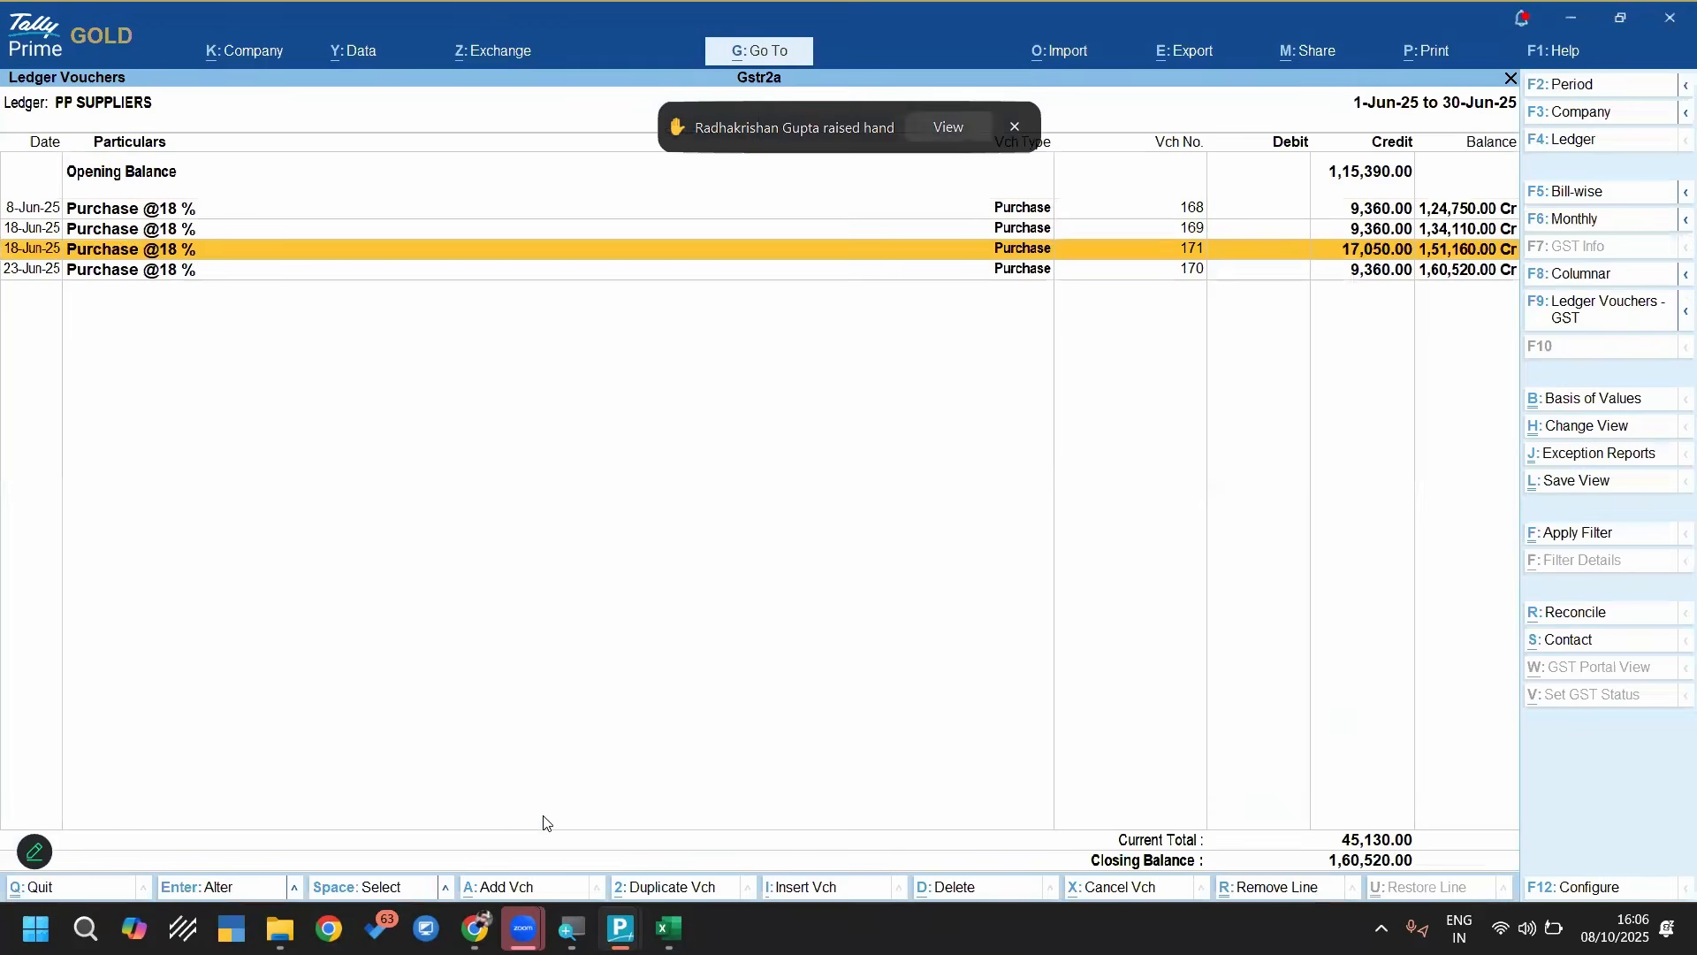
pyautogui.press('Return')
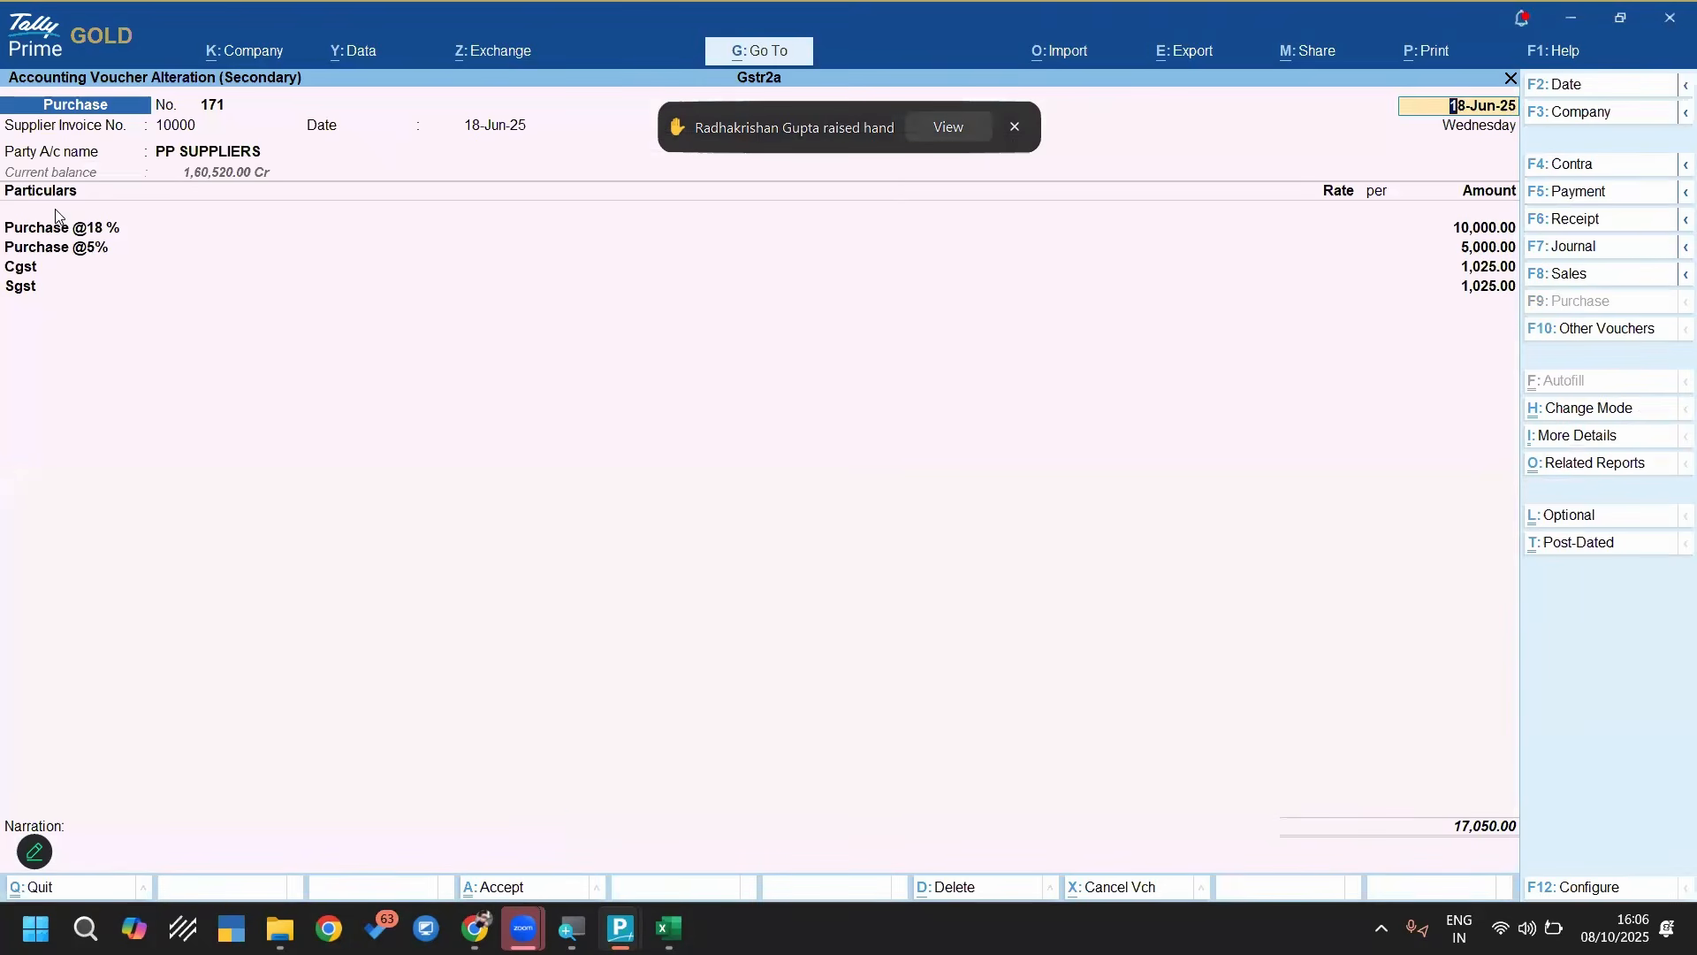
pyautogui.click(86, 235)
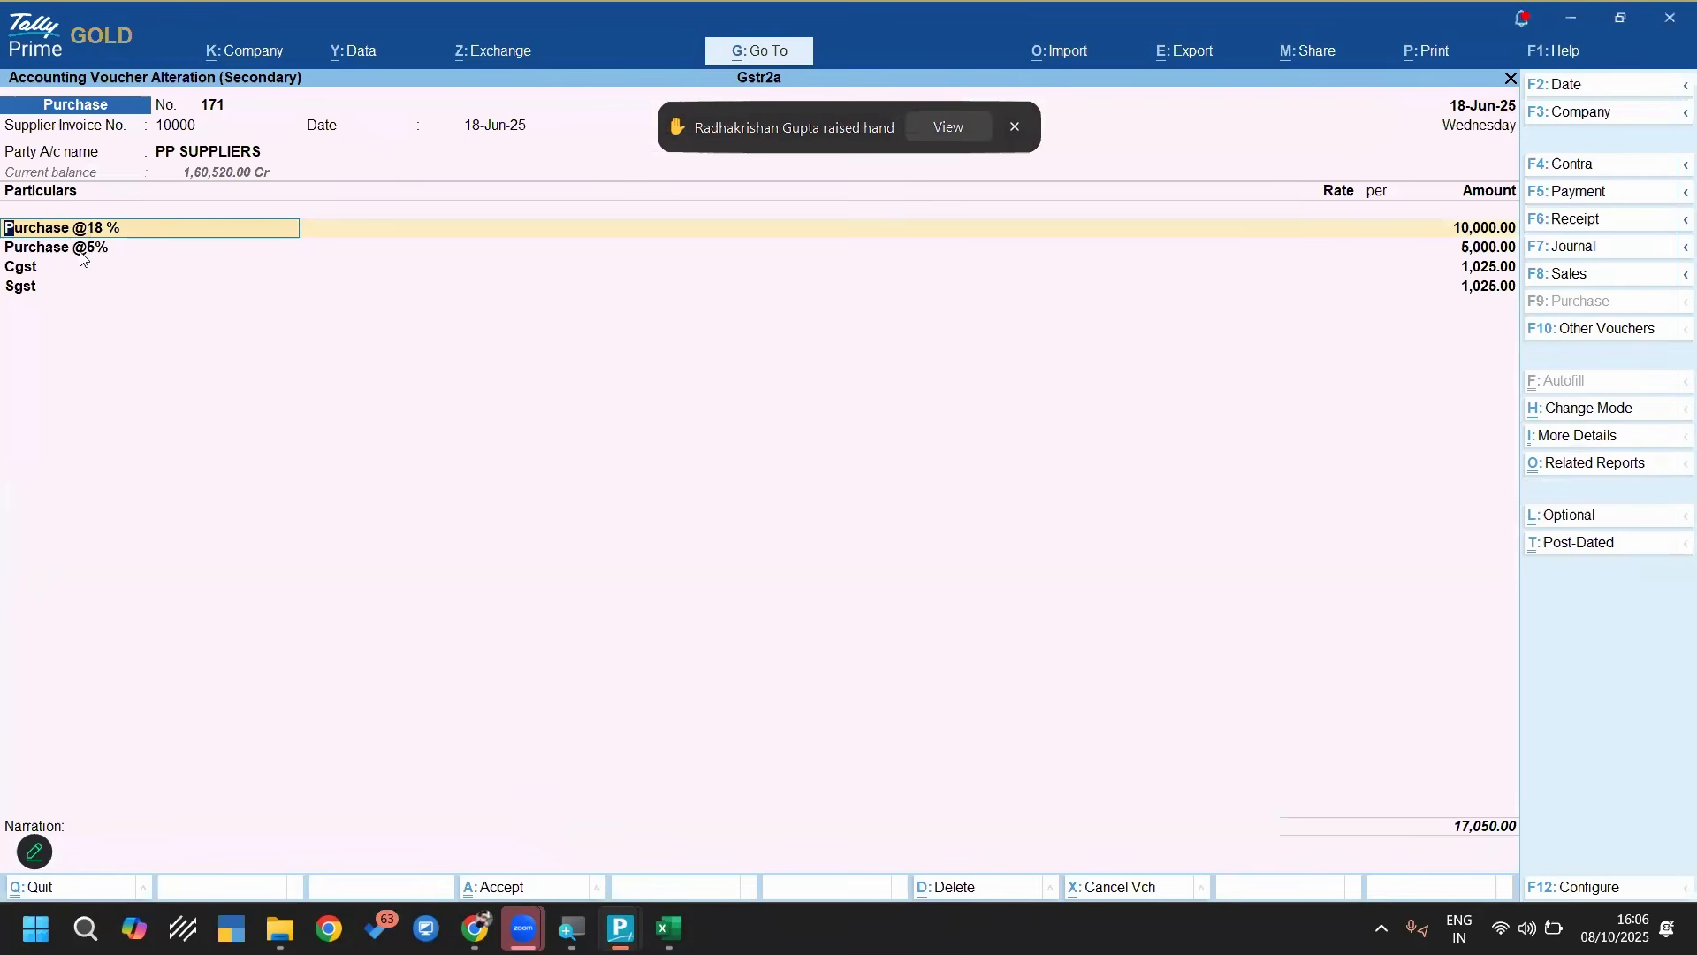
pyautogui.click(1483, 231)
pyautogui.press('Down')
pyautogui.press('Down')
pyautogui.press('Down')
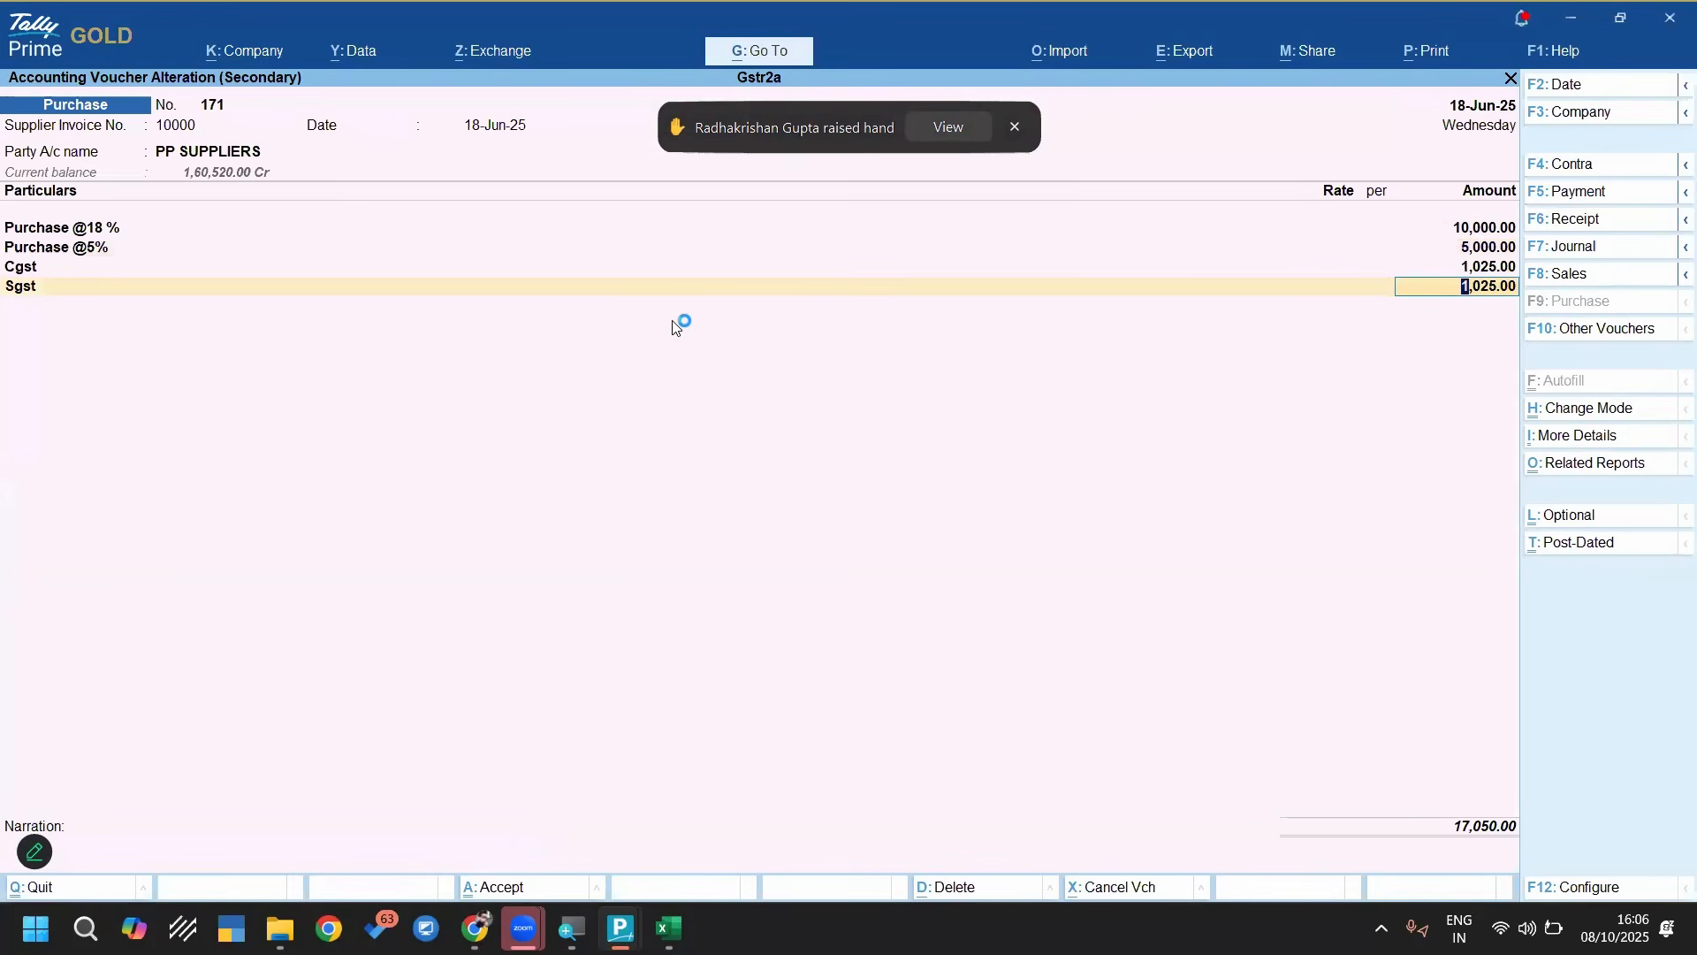
pyautogui.press('BackSpace')
pyautogui.press('BackSpace')
pyautogui.press('BackSpace')
pyautogui.press('BackSpace')
pyautogui.press('BackSpace')
pyautogui.press('BackSpace')
pyautogui.press('BackSpace')
pyautogui.press('BackSpace')
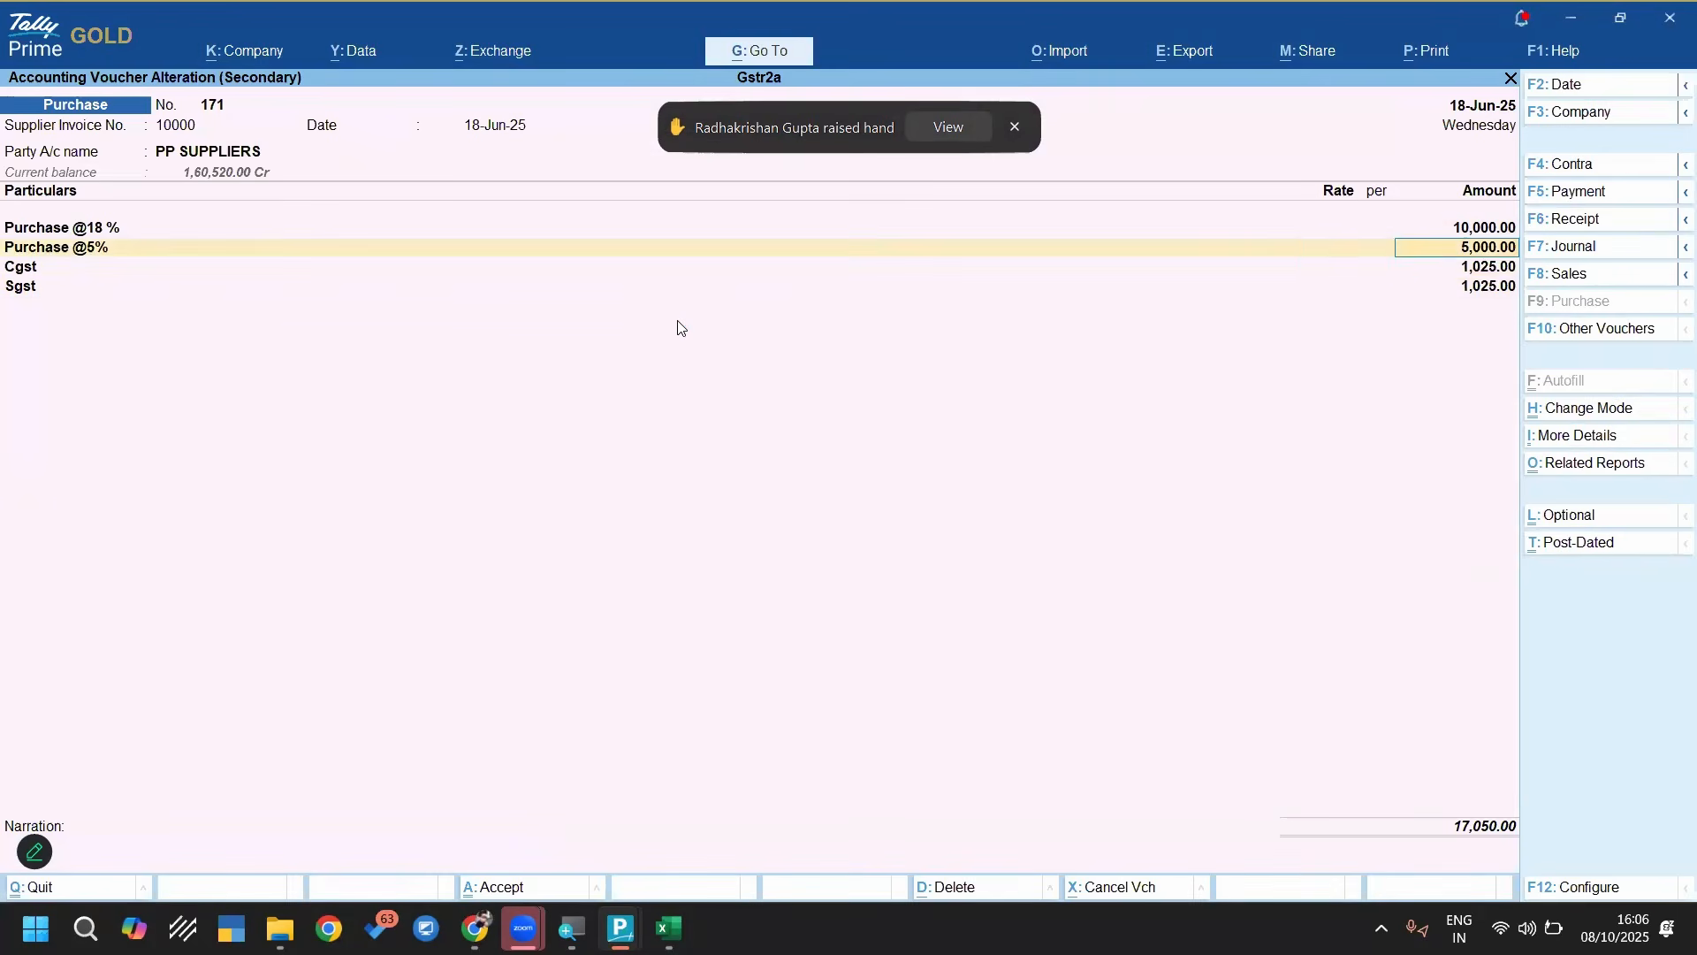
pyautogui.press('BackSpace')
# Review the voucher's receipt and party details, and accept the voucher
pyautogui.press('Return')
pyautogui.press('Return')
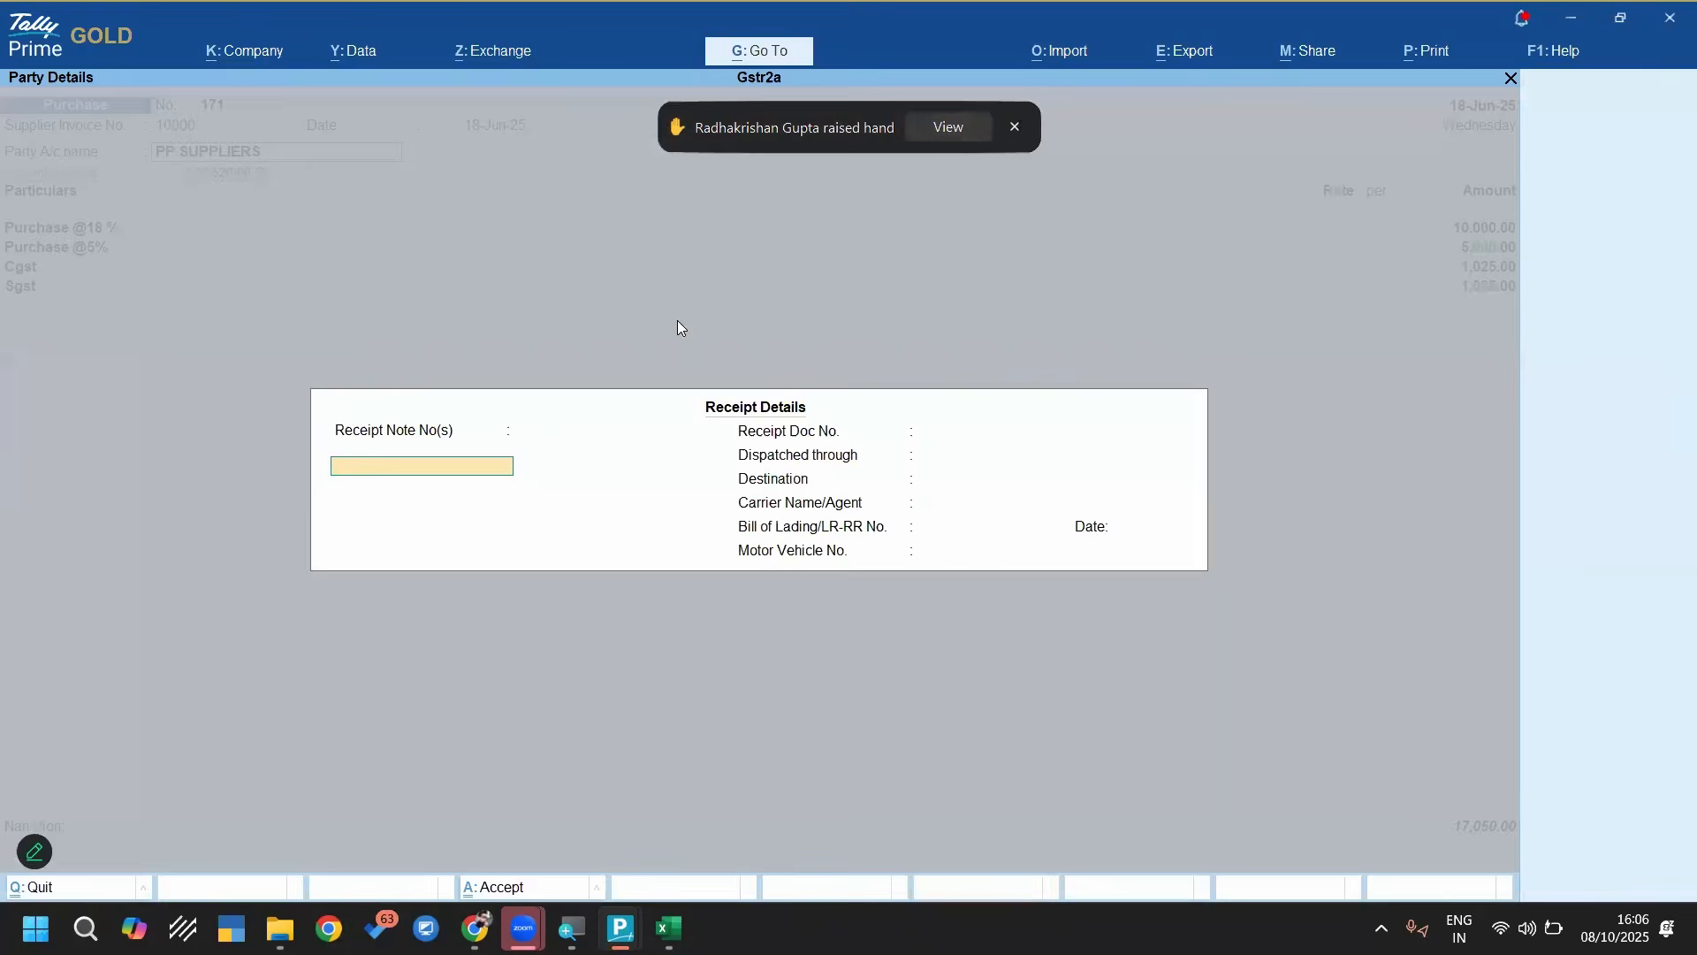
pyautogui.hotkey('ctrl', 'a')
pyautogui.press('Return')
pyautogui.press('Return')
pyautogui.press('Return')
pyautogui.press('Return')
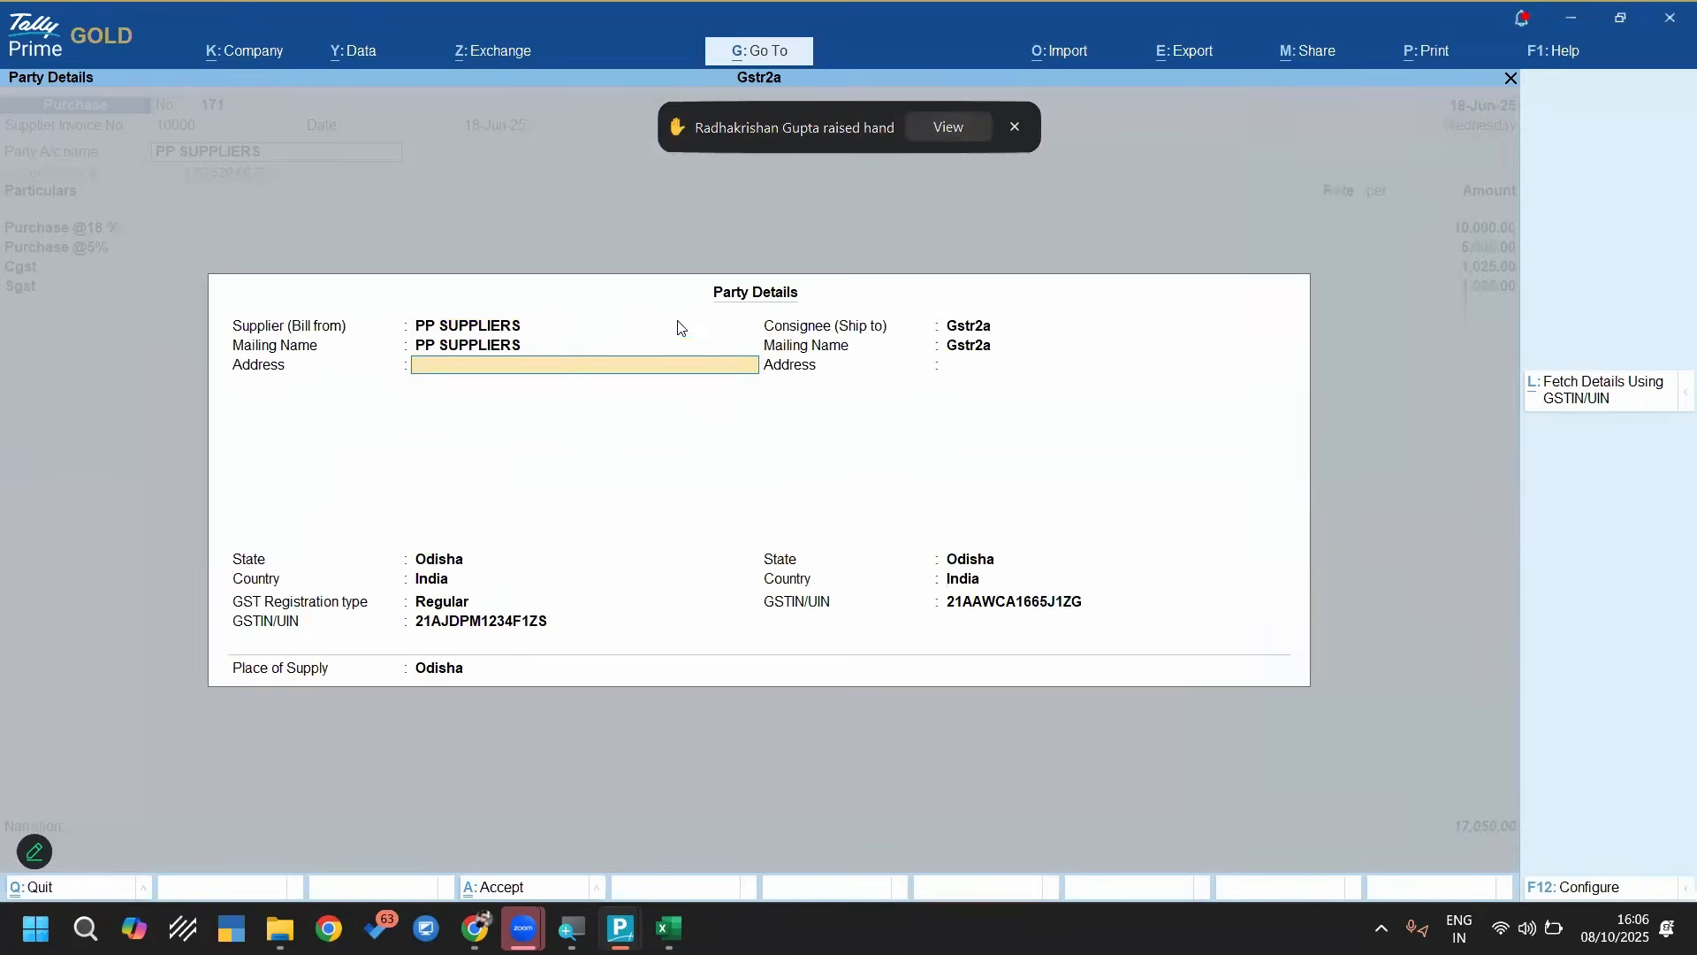
pyautogui.hotkey('ctrl', 'a')
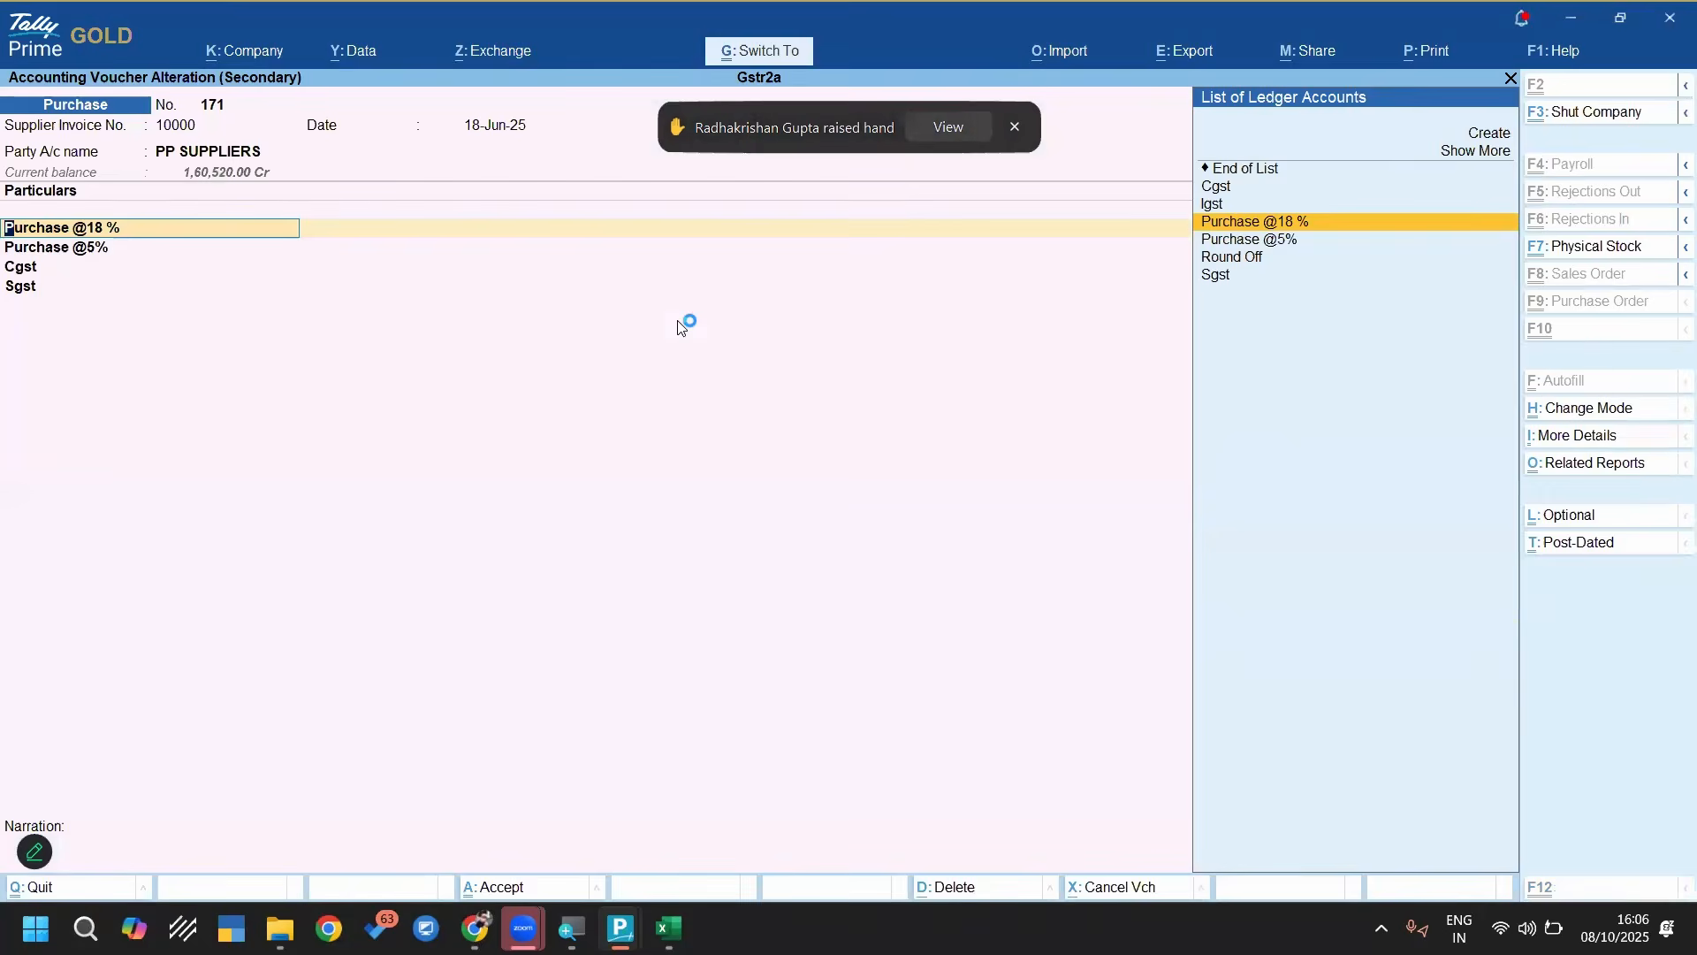
pyautogui.hotkey('ctrl', 'a')
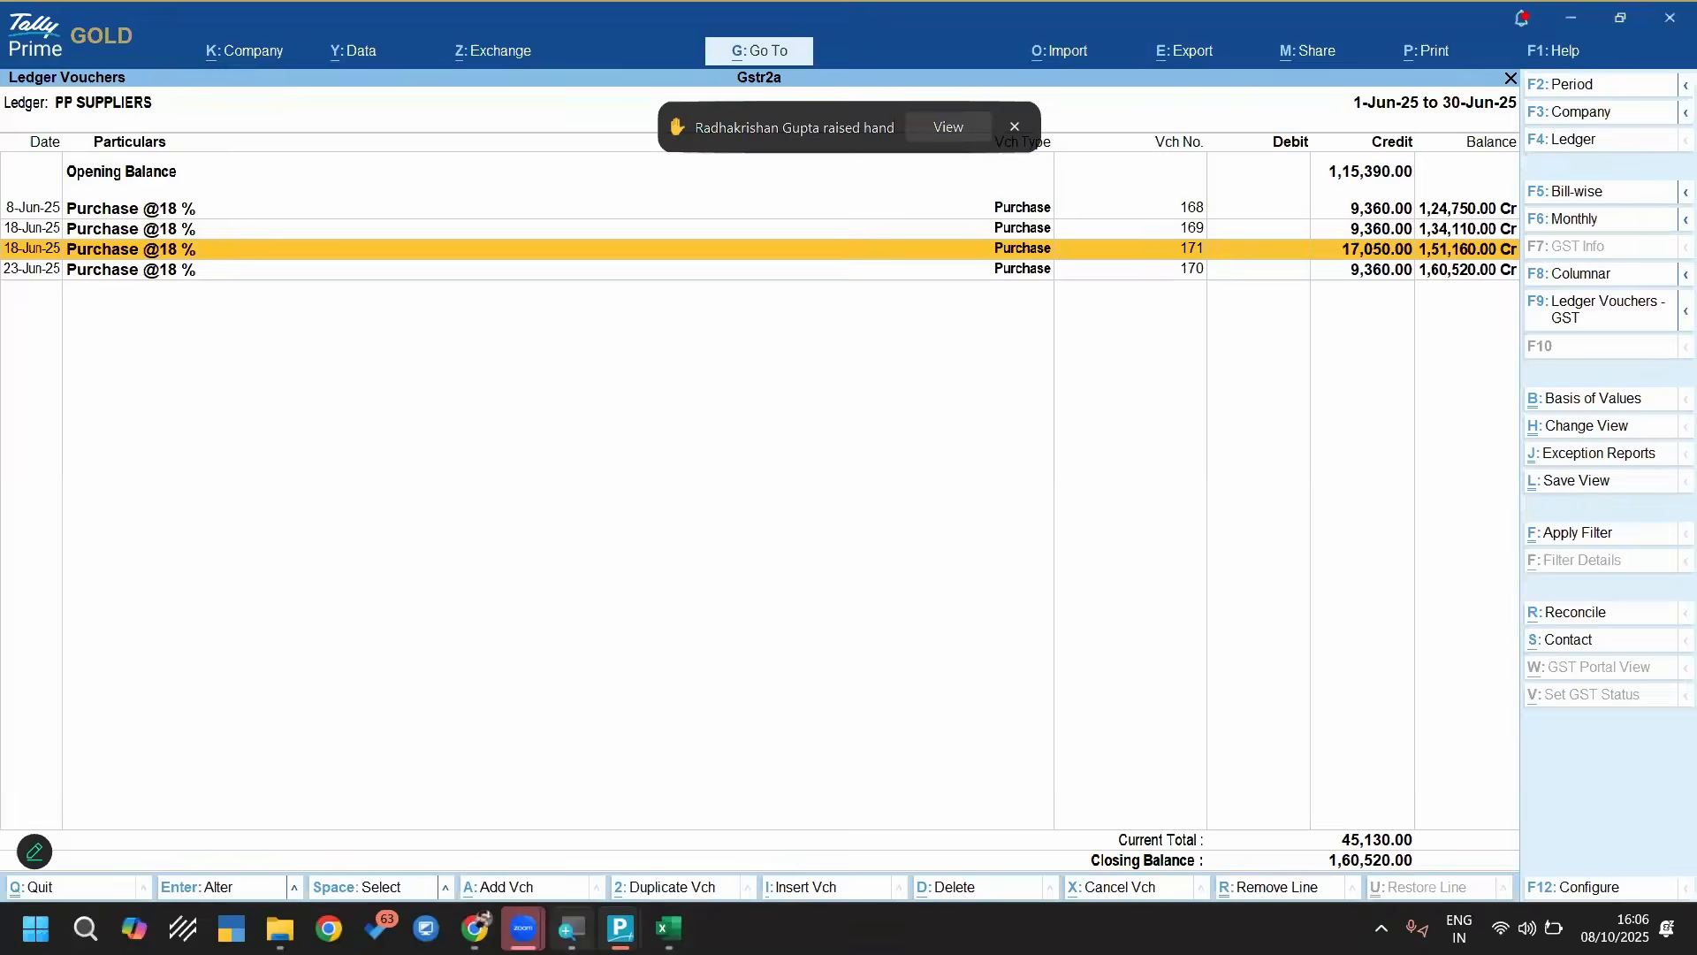
# Check the new invoice rows in the Excel workbook, switch to Zoom to read the webinar chat questions, and minimize the meeting window
pyautogui.moveTo(670, 928)
pyautogui.click(668, 818)
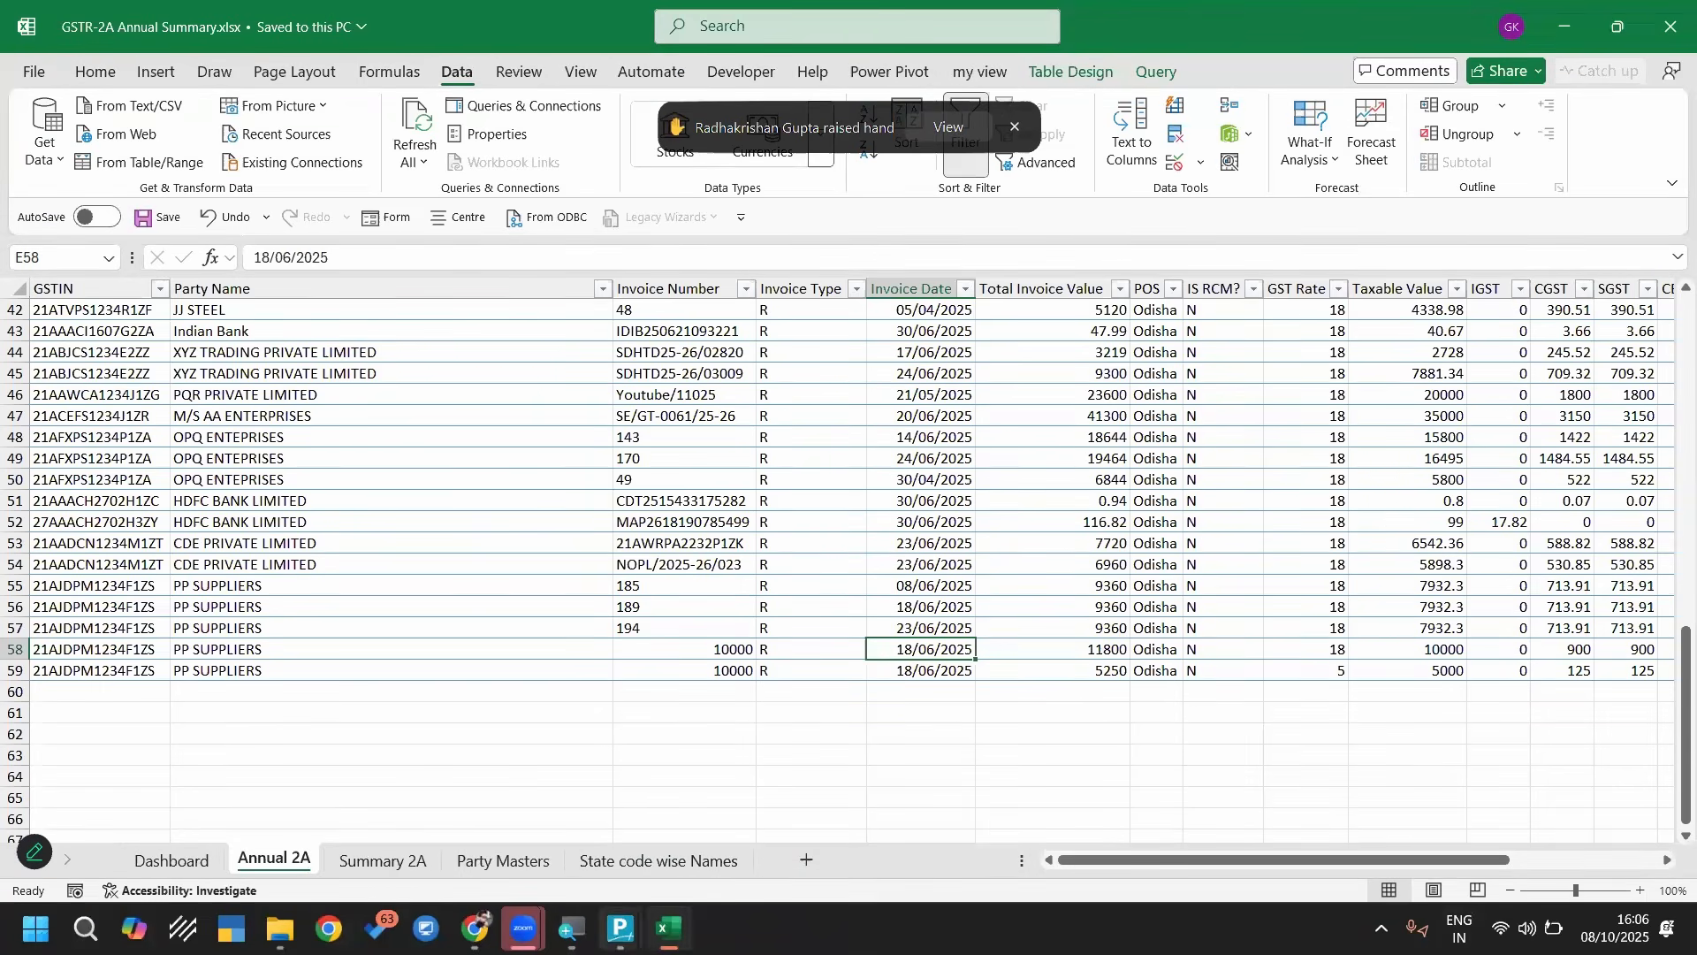
pyautogui.moveTo(620, 928)
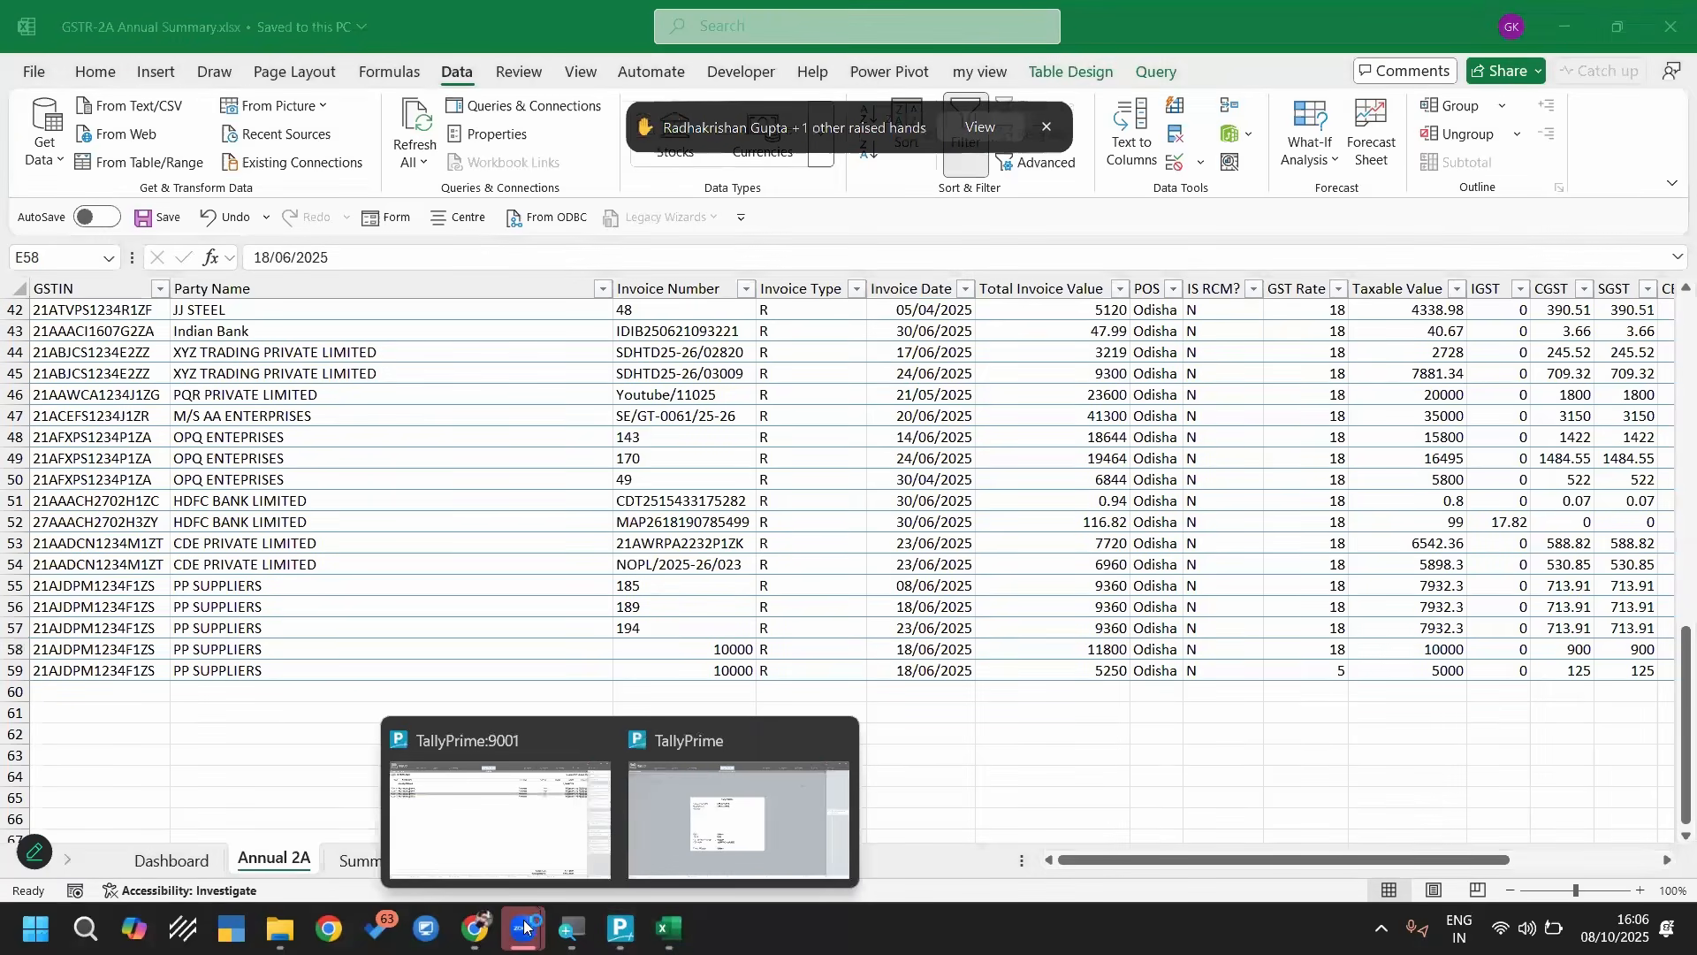
pyautogui.moveTo(524, 928)
pyautogui.click(638, 831)
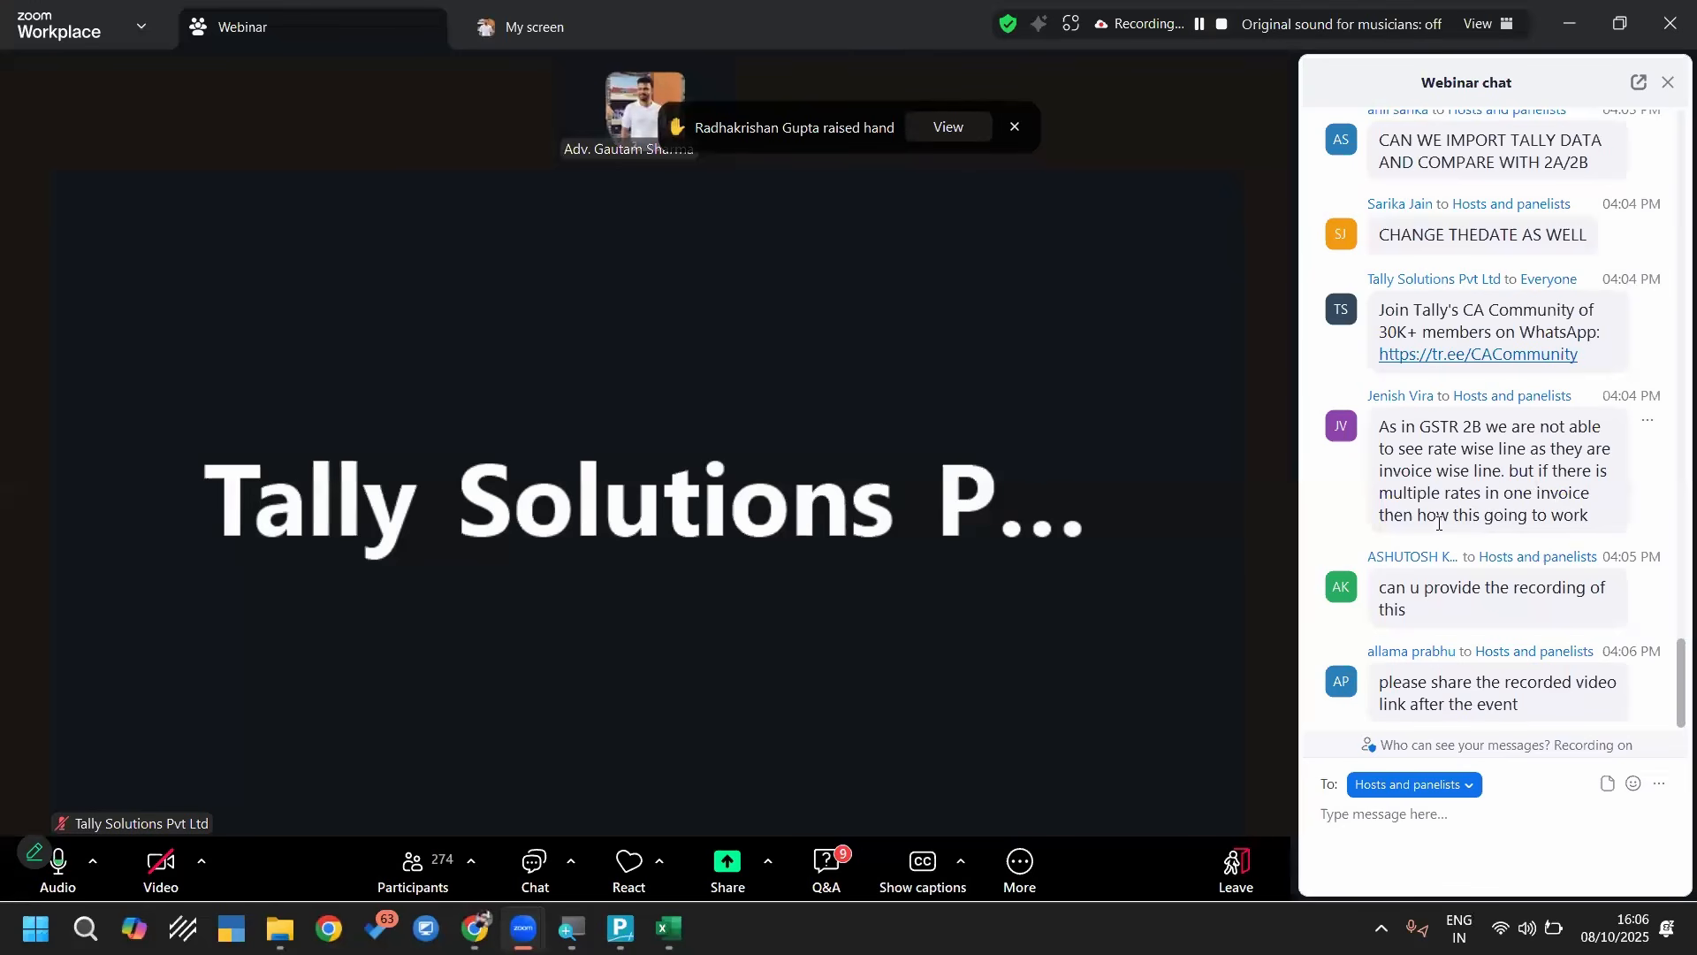
pyautogui.click(1579, 28)
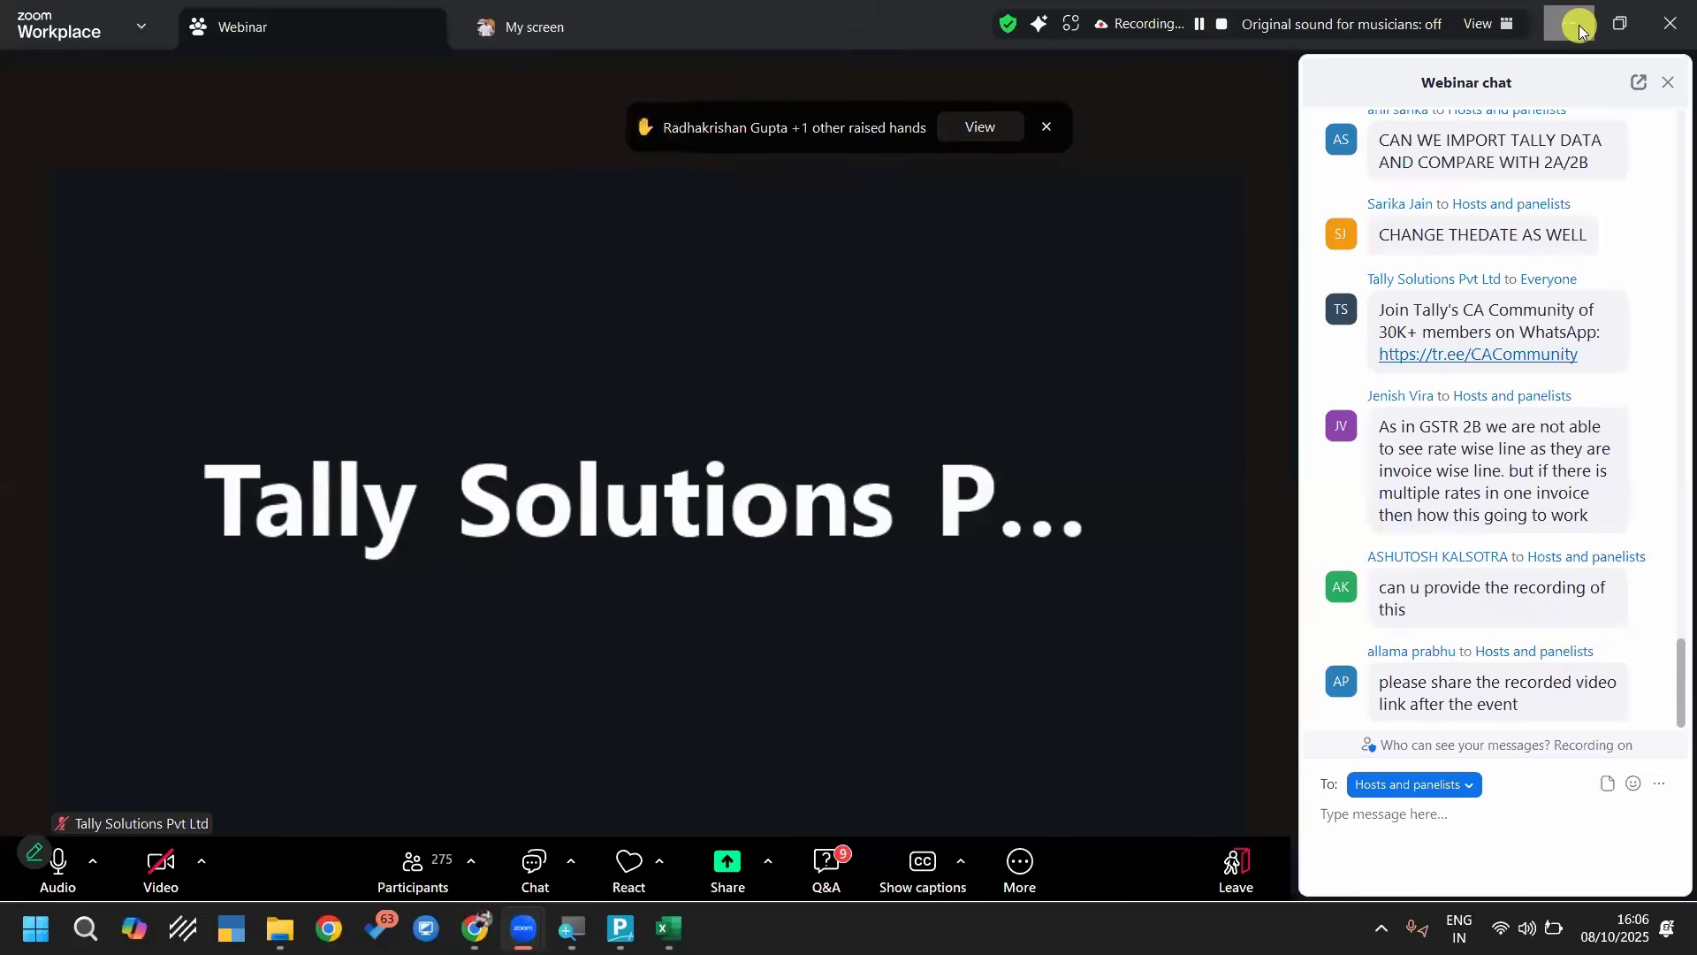
# Close the Excel workbook and return TallyPrime from the PP SUPPLIERS ledger vouchers to the Gateway of Tally
pyautogui.click(1673, 19)
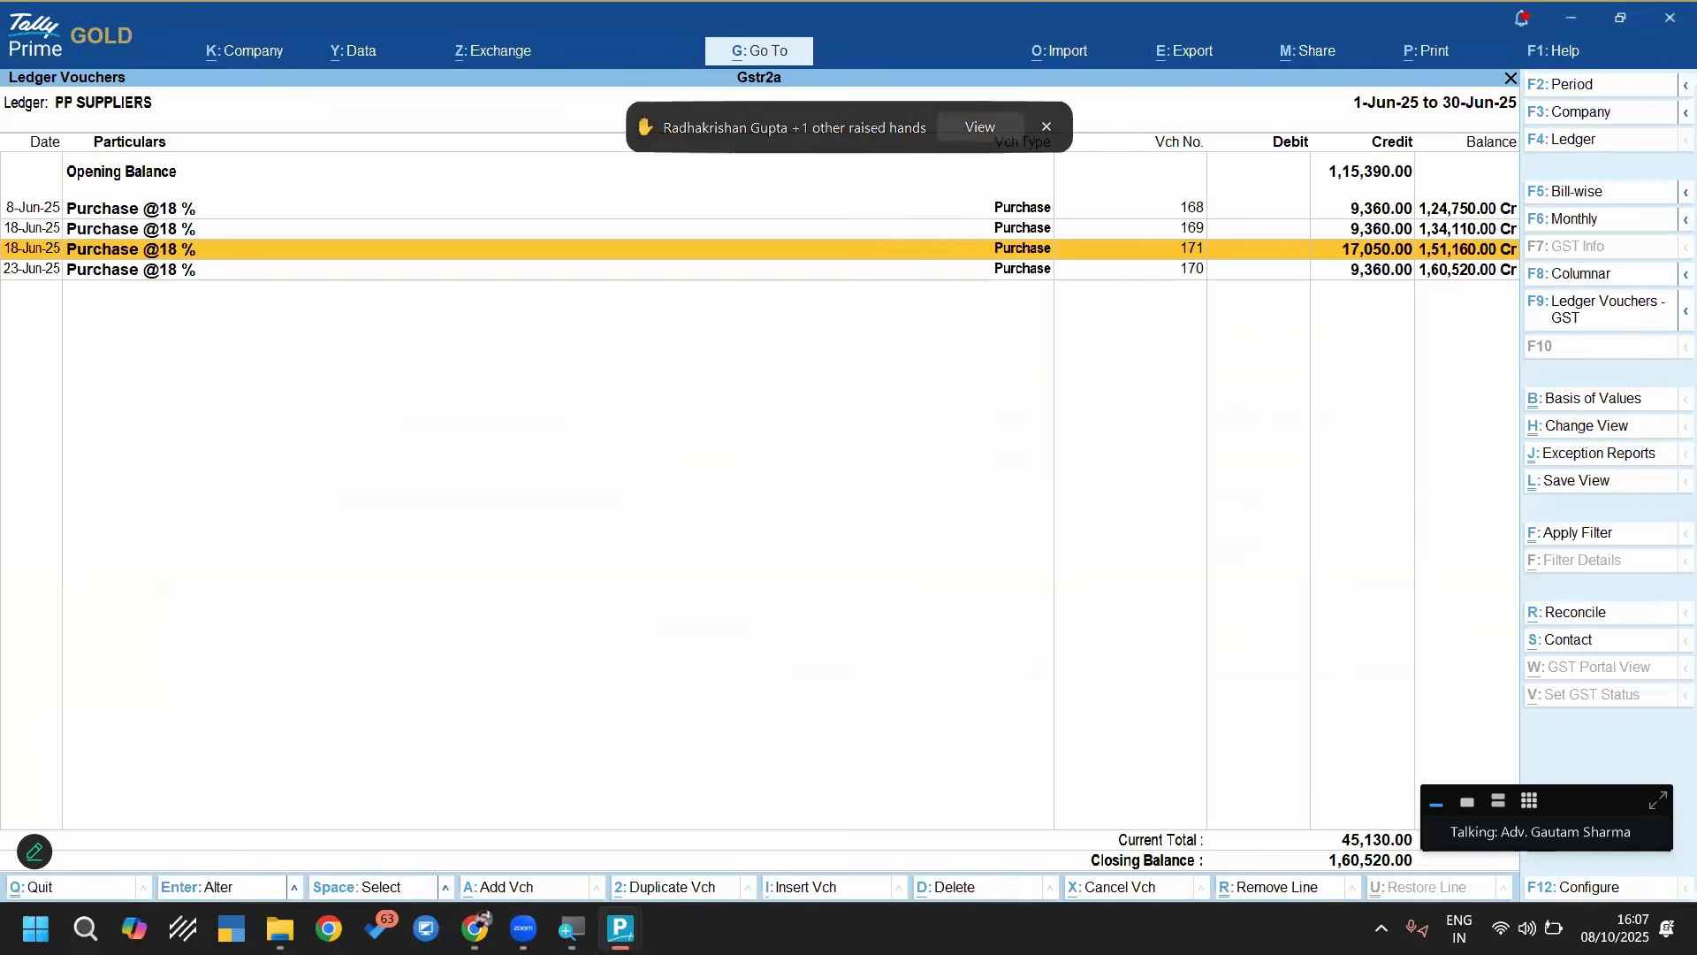
pyautogui.press('Escape')
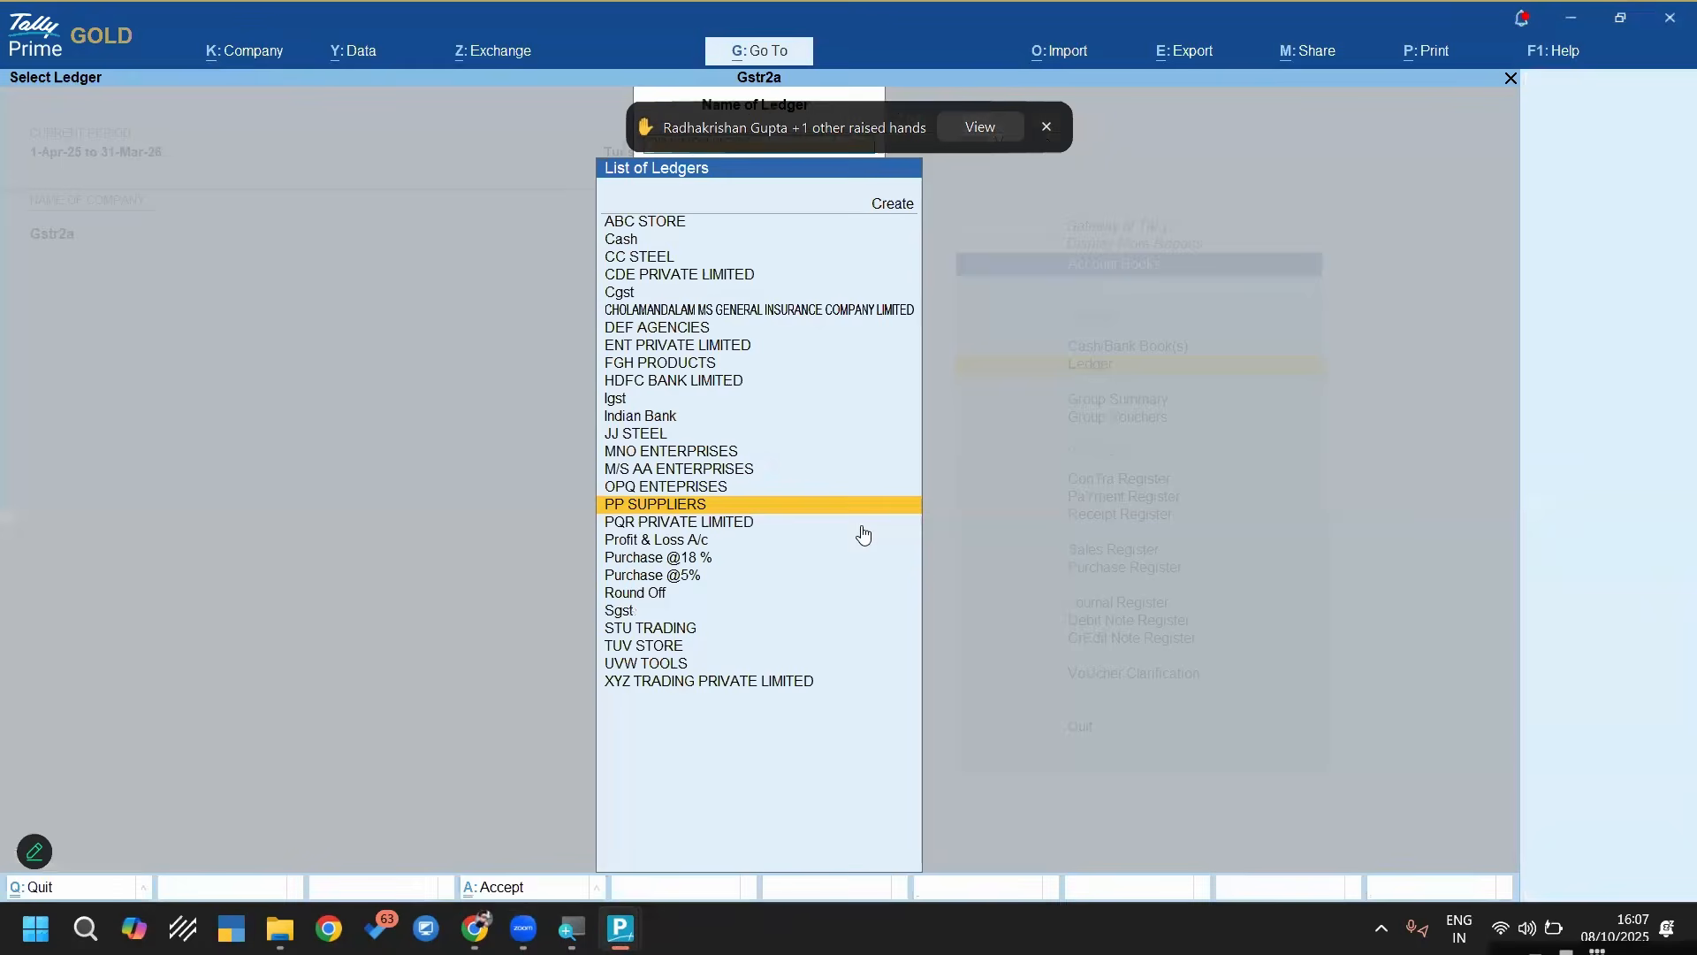
pyautogui.press('Escape')
pyautogui.press('Escape')
pyautogui.press('Escape')
pyautogui.press('Escape')
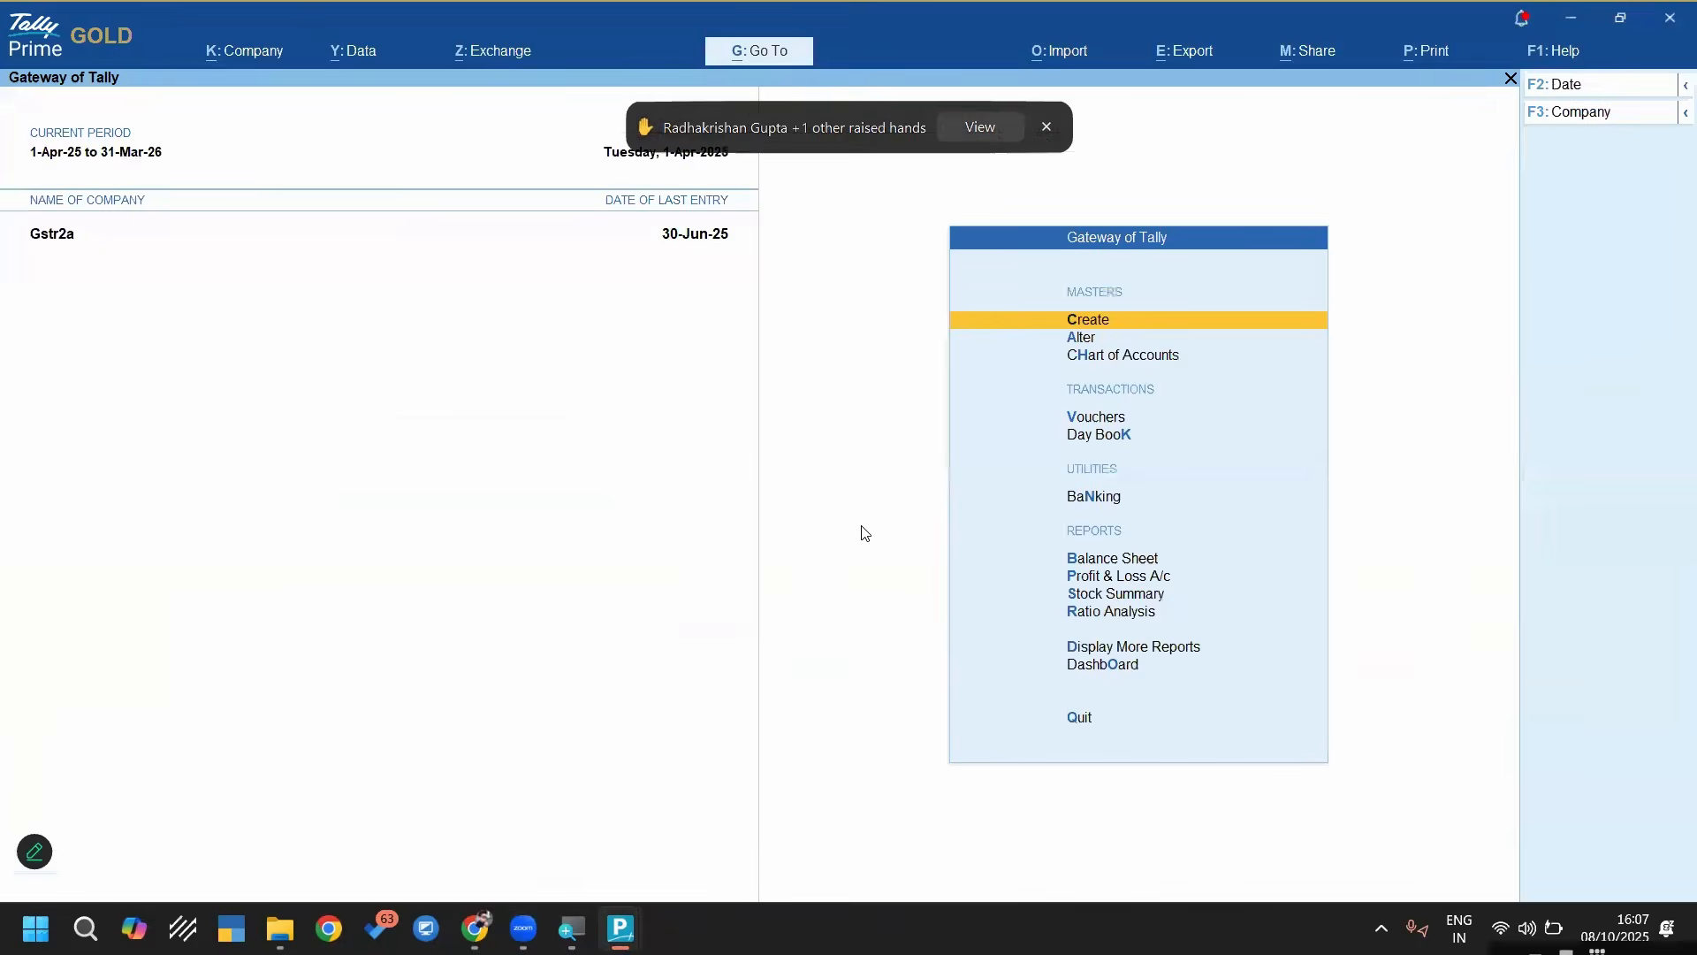
# Open the desktop folder 08 Oct Webinar and view the 2A- Excel and 2B- Excel subfolders of 4- Percentage wise GSTR-2B
pyautogui.press('super+d')
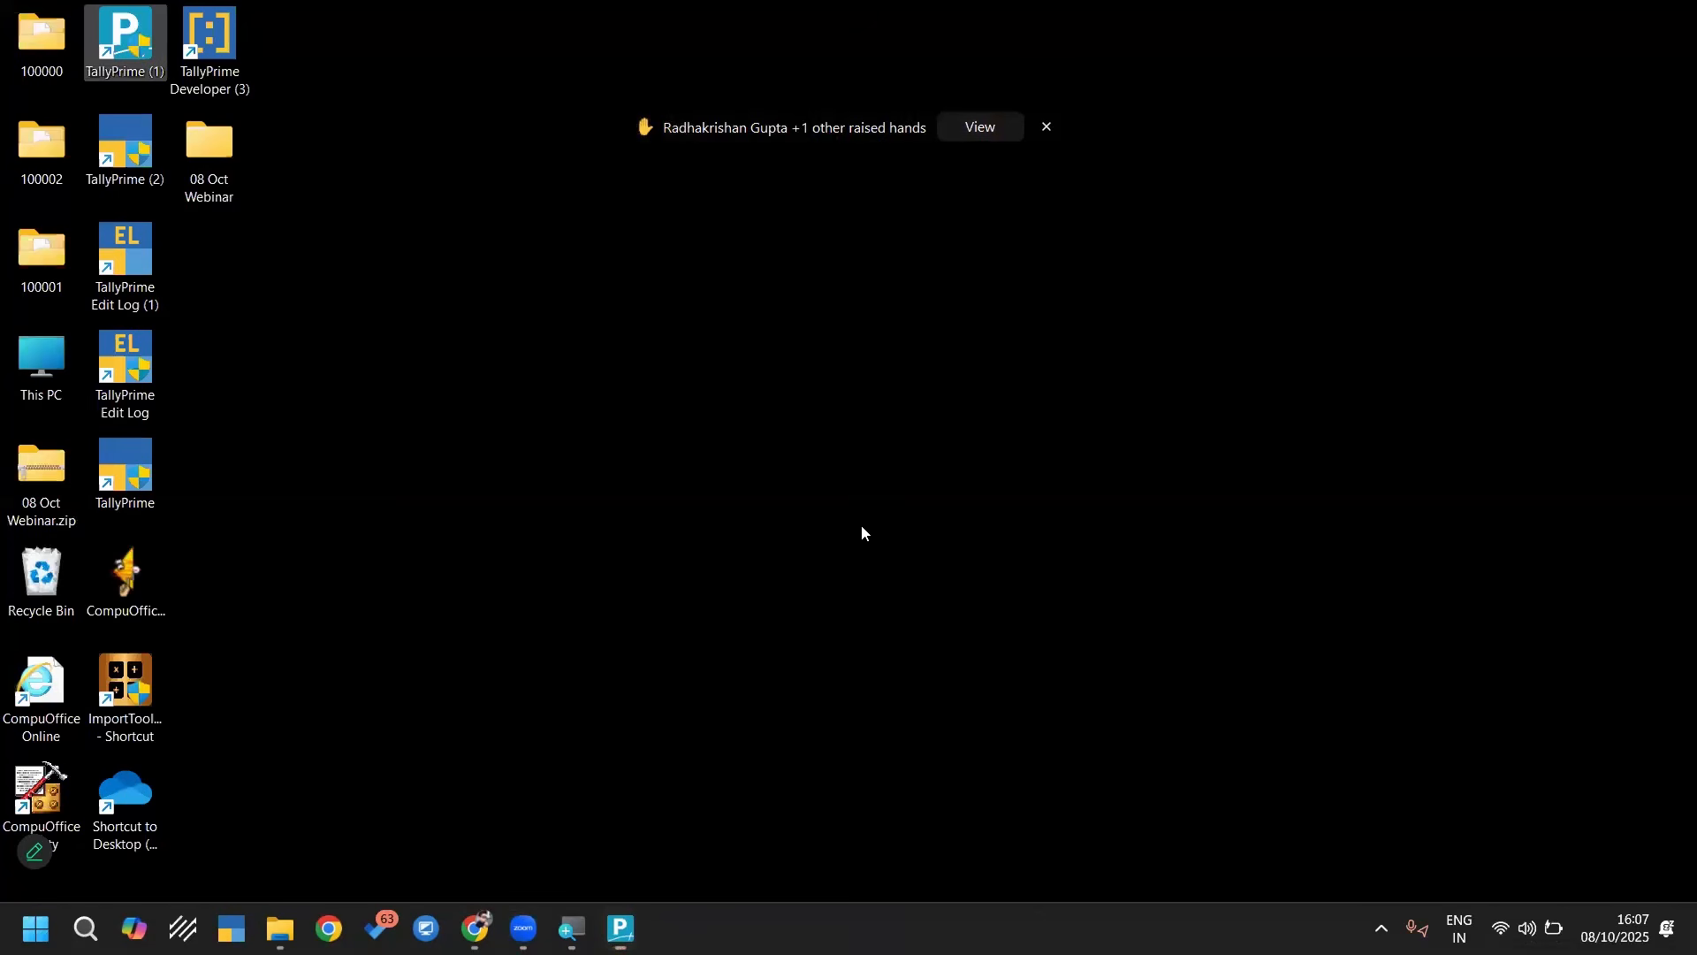
pyautogui.click(263, 189)
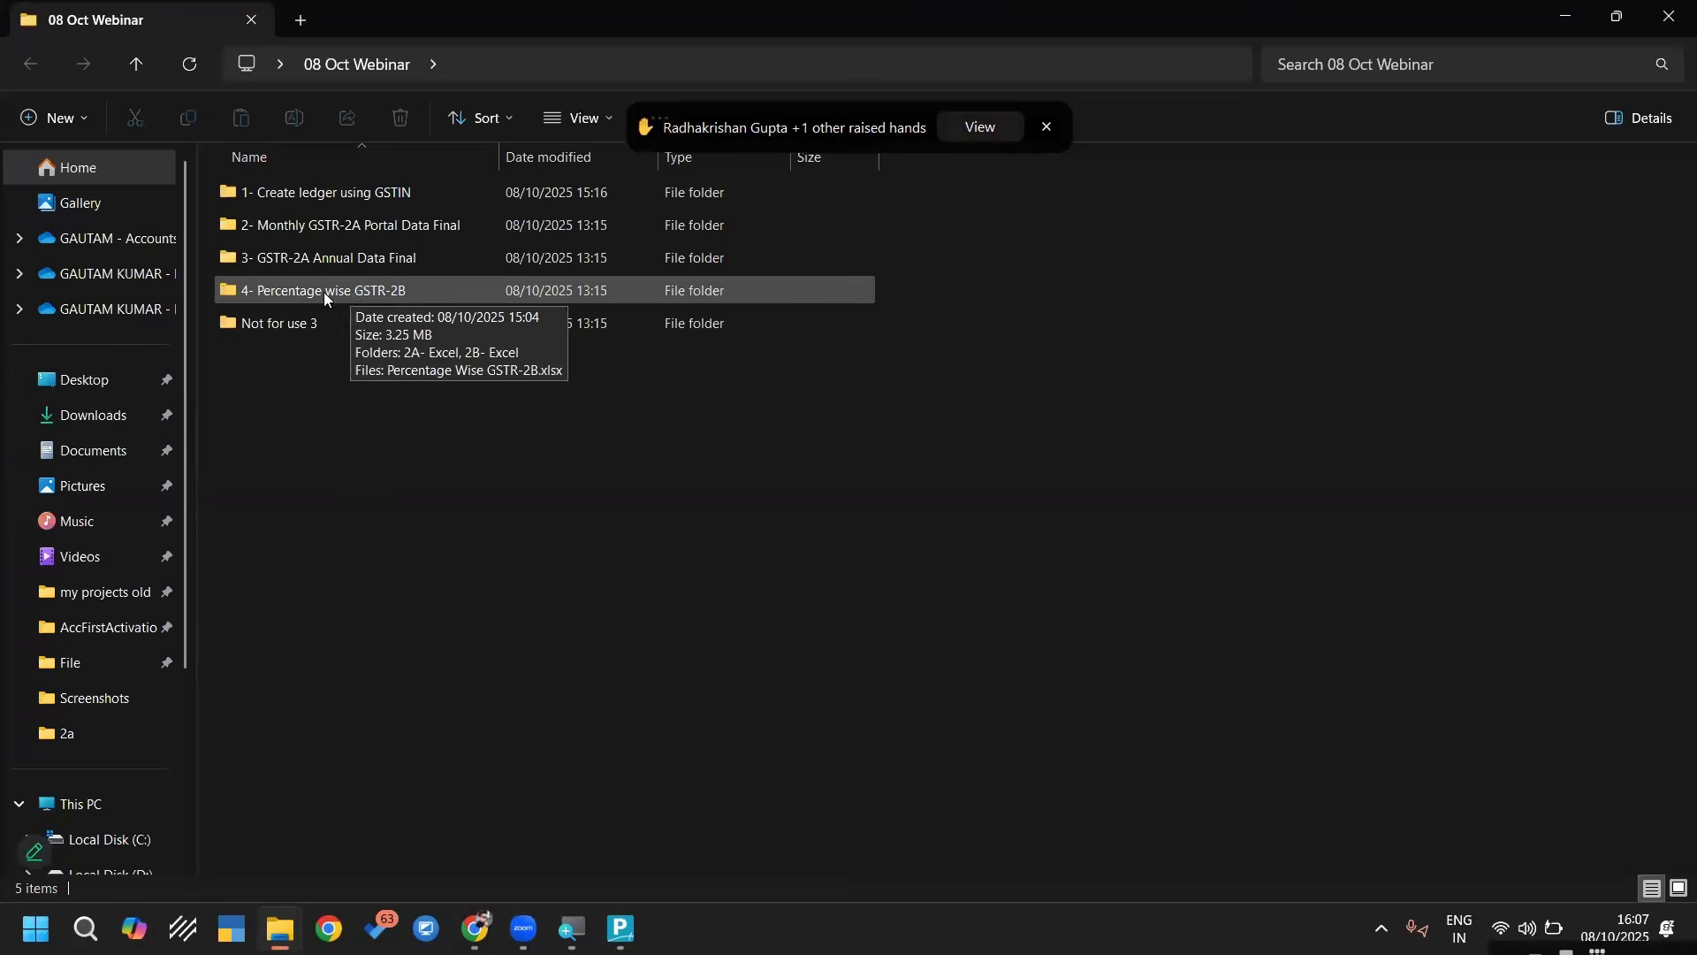
pyautogui.doubleClick(332, 292)
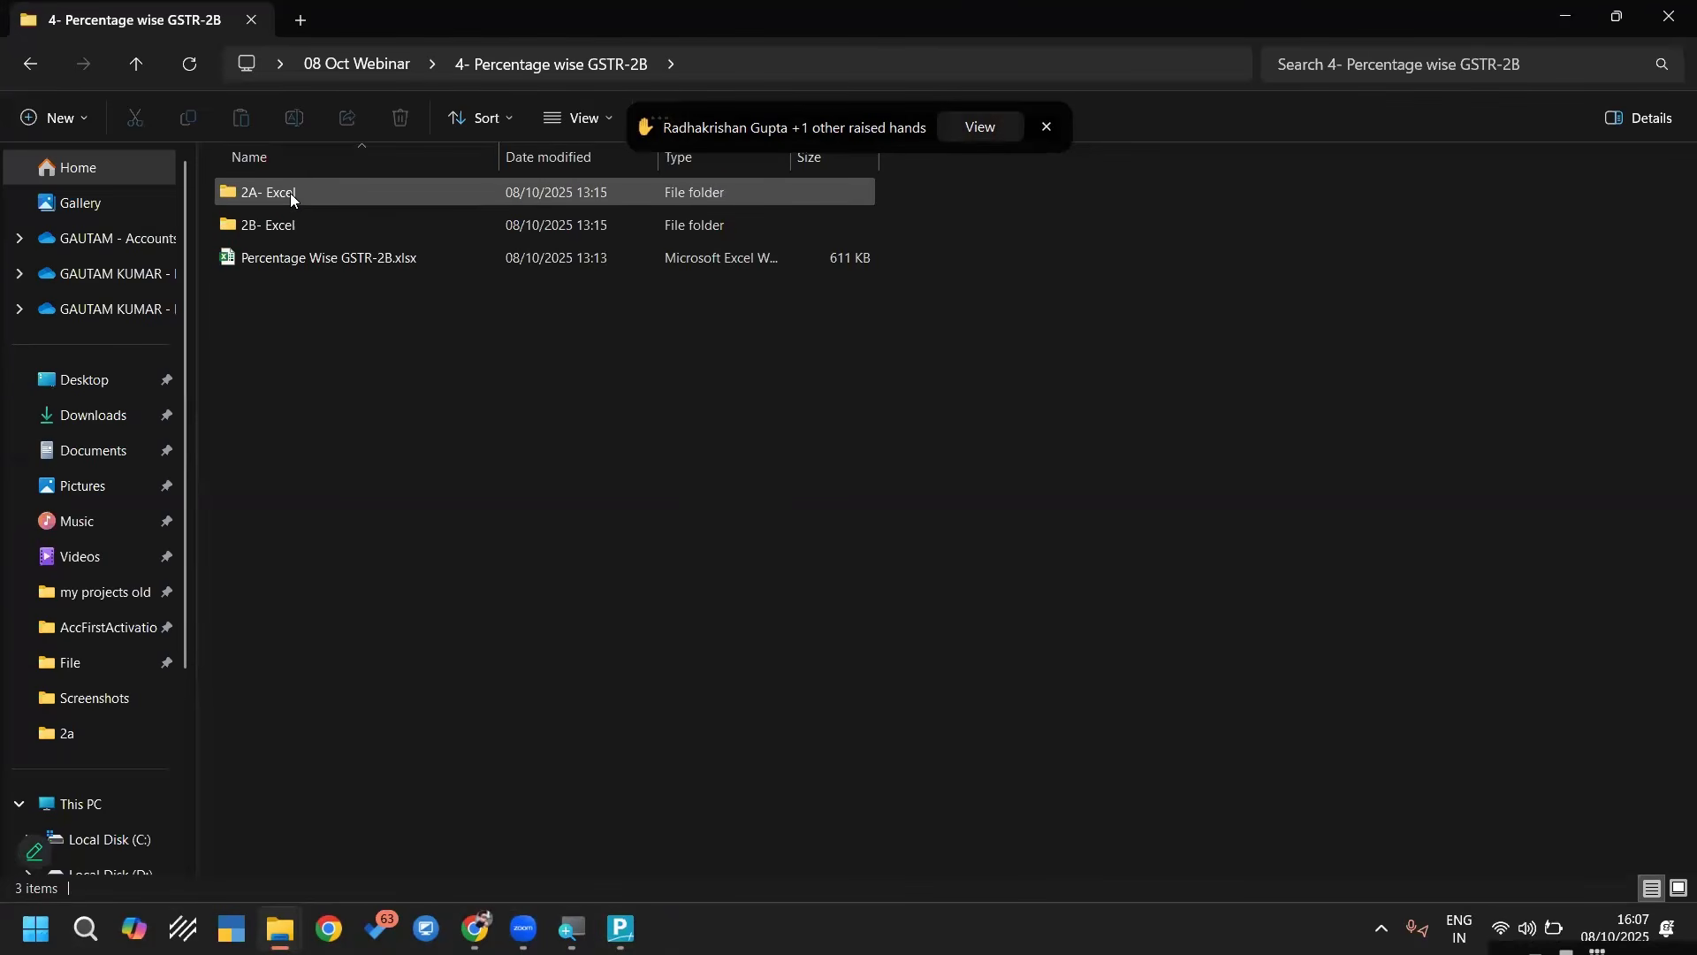
pyautogui.doubleClick(305, 190)
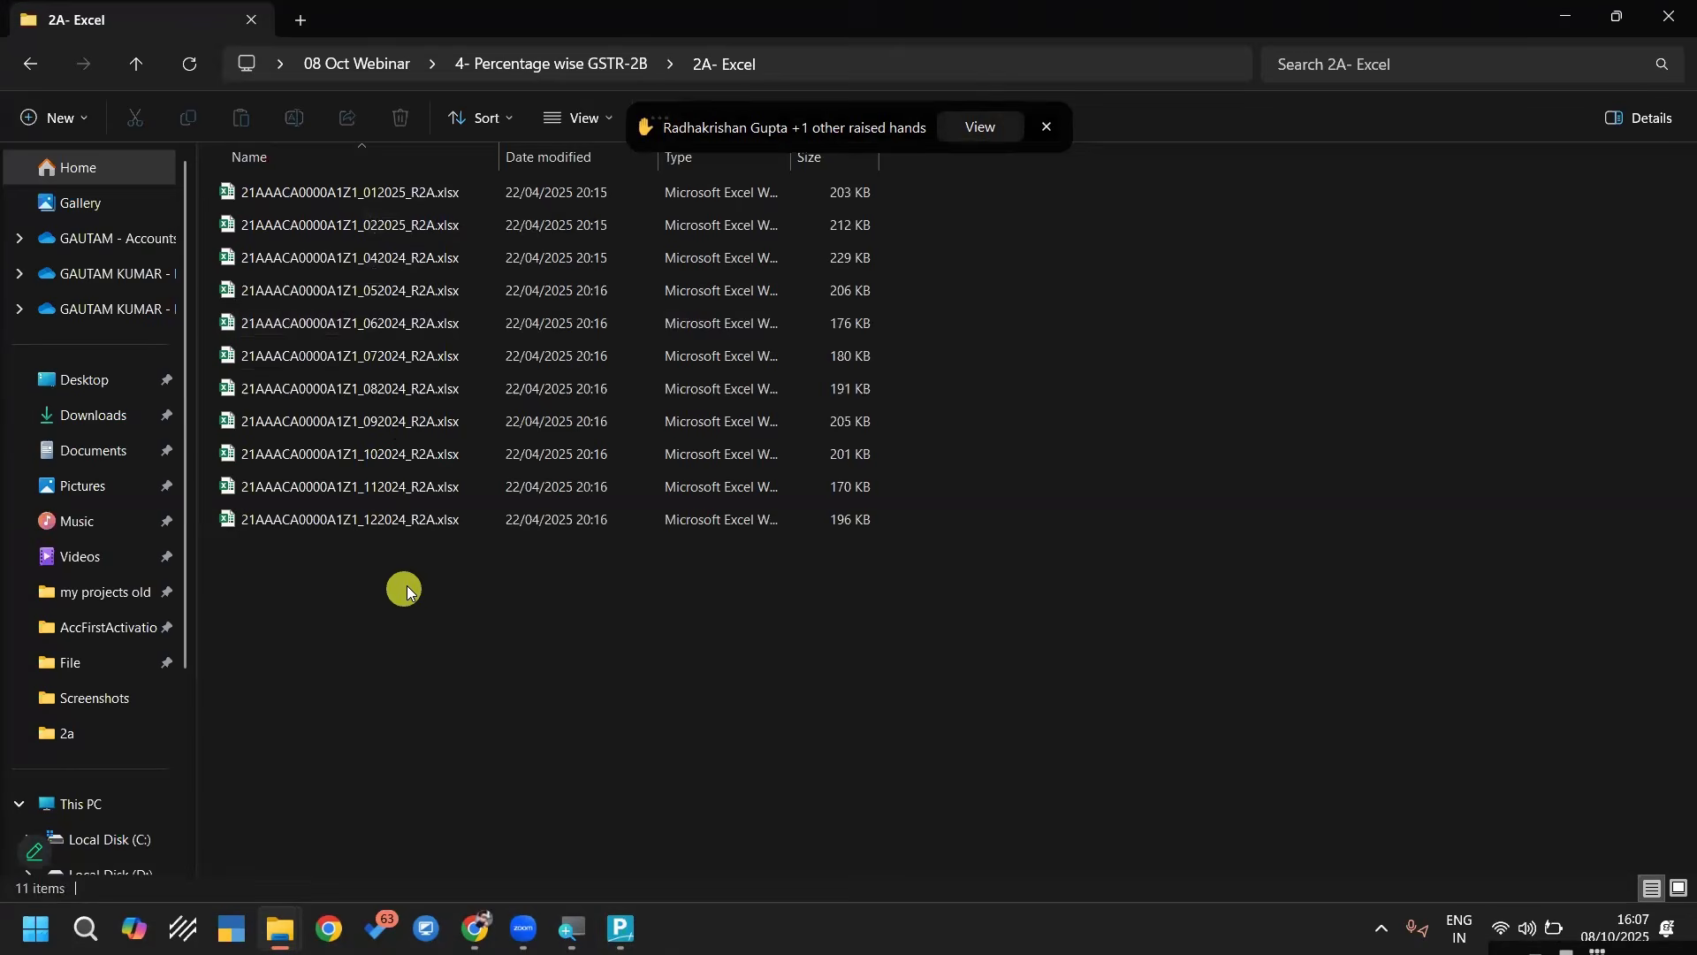
pyautogui.hotkey('alt', 'Left')
pyautogui.press('Down')
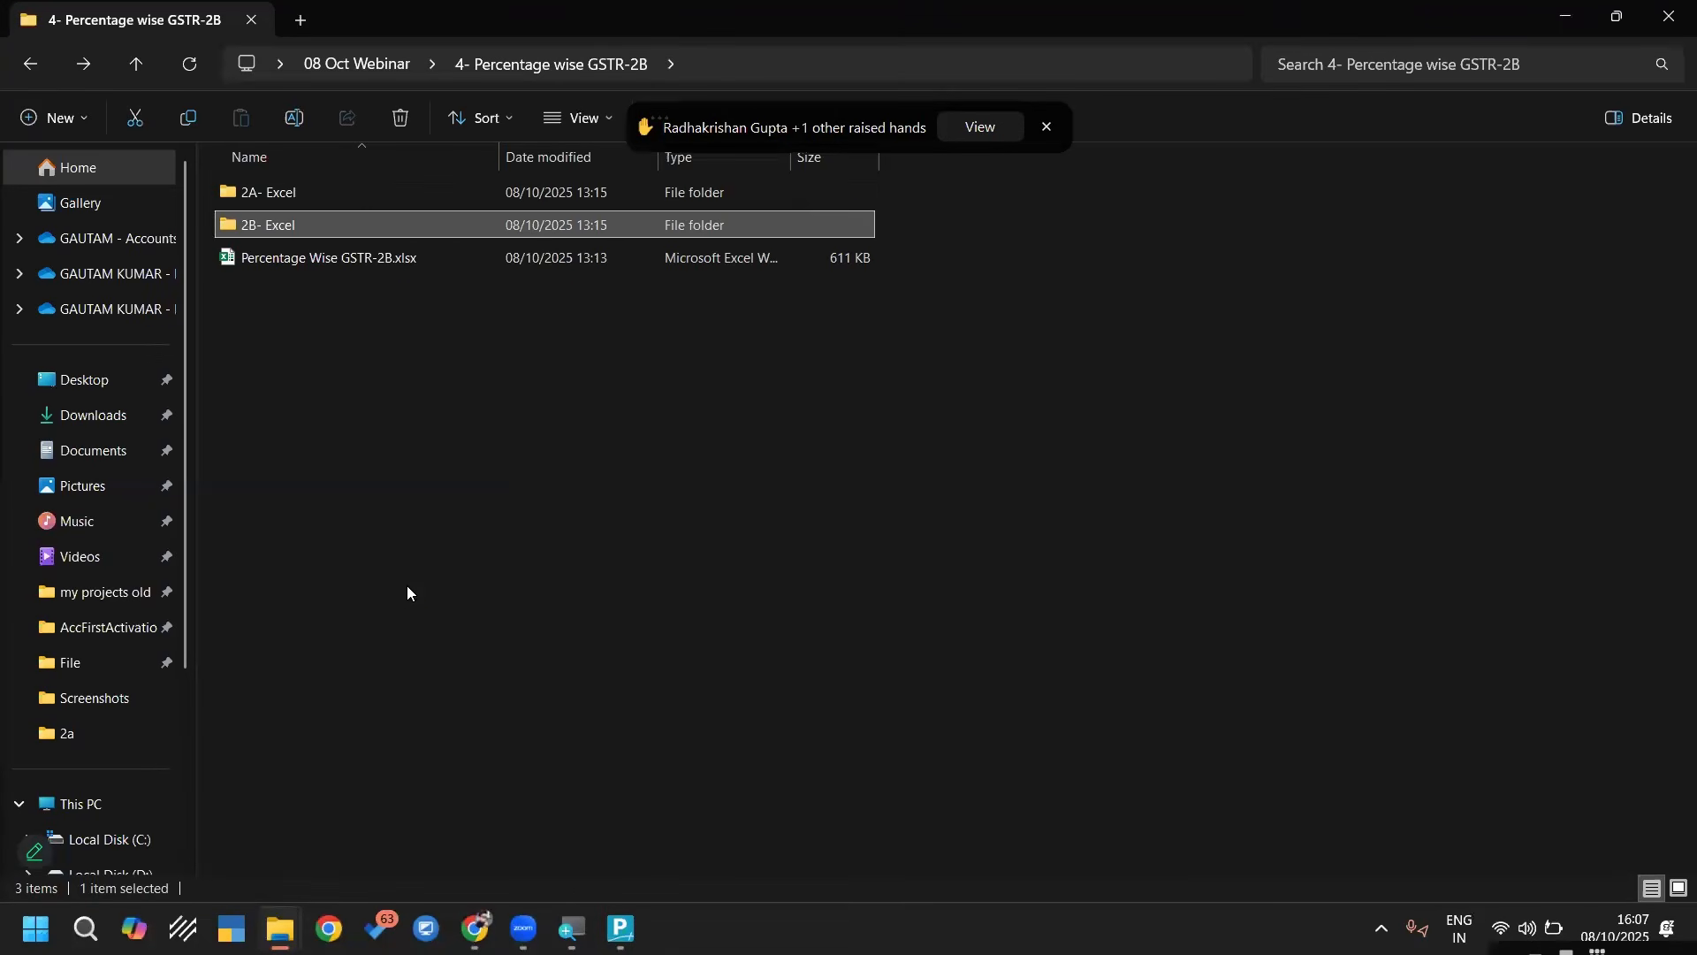
pyautogui.press('Return')
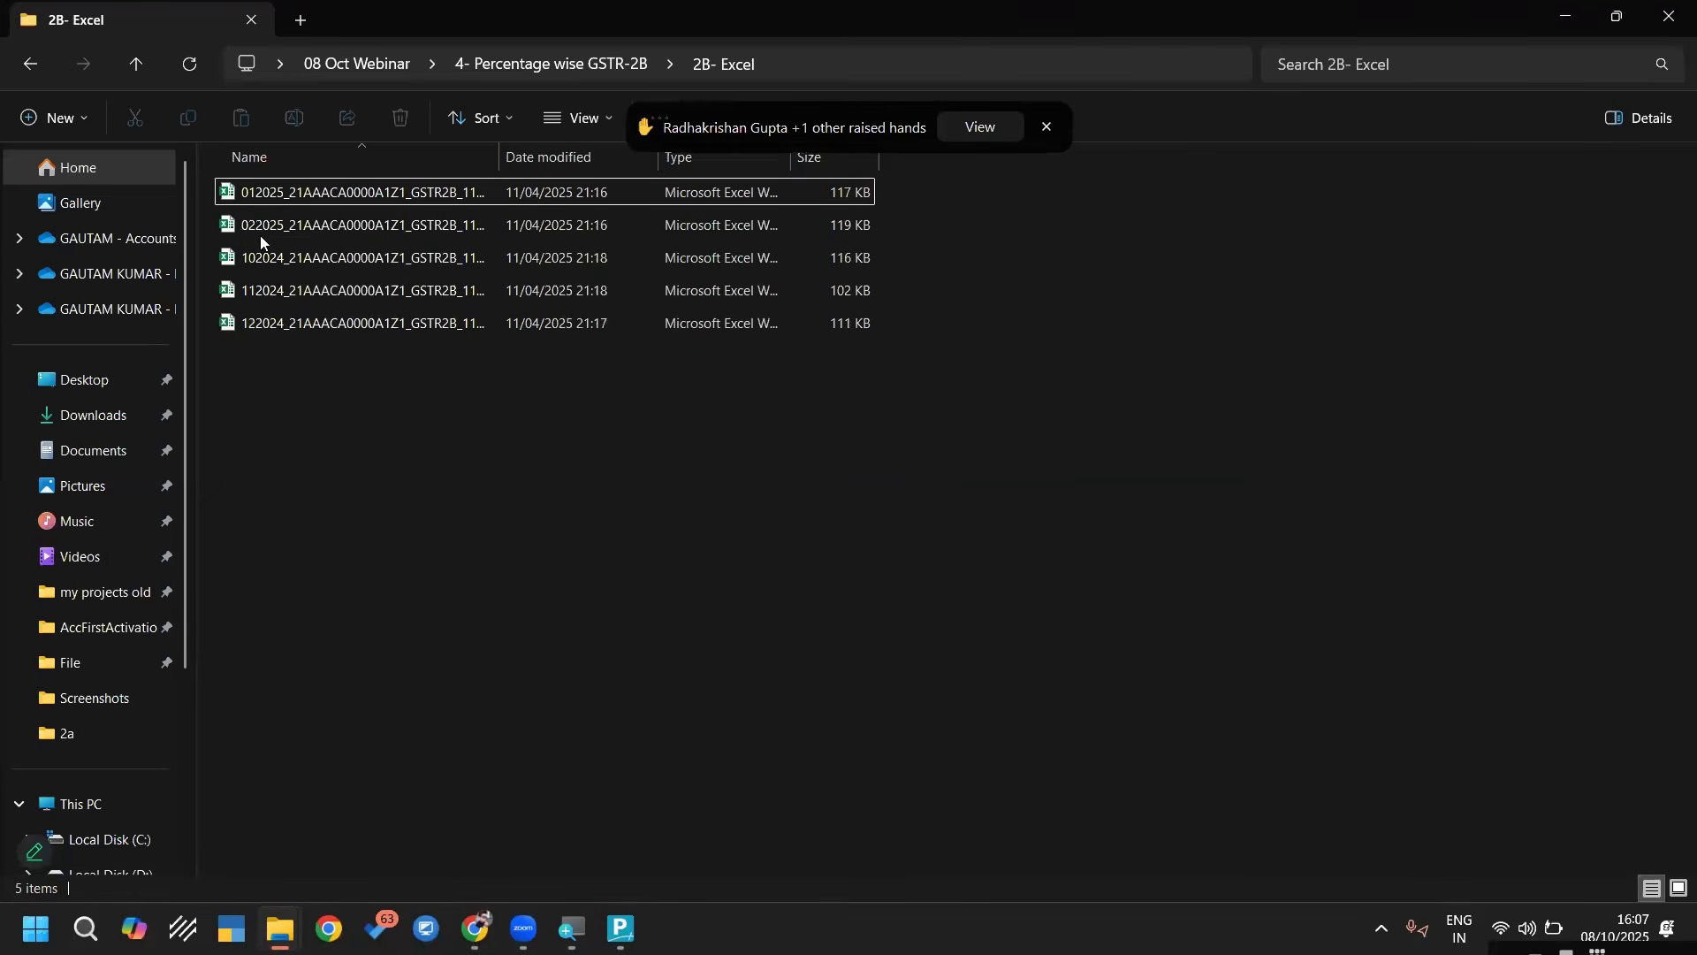
# Open the 102024 GSTR-2B workbook in a maximized window and show its B2B sheet
pyautogui.click(255, 258)
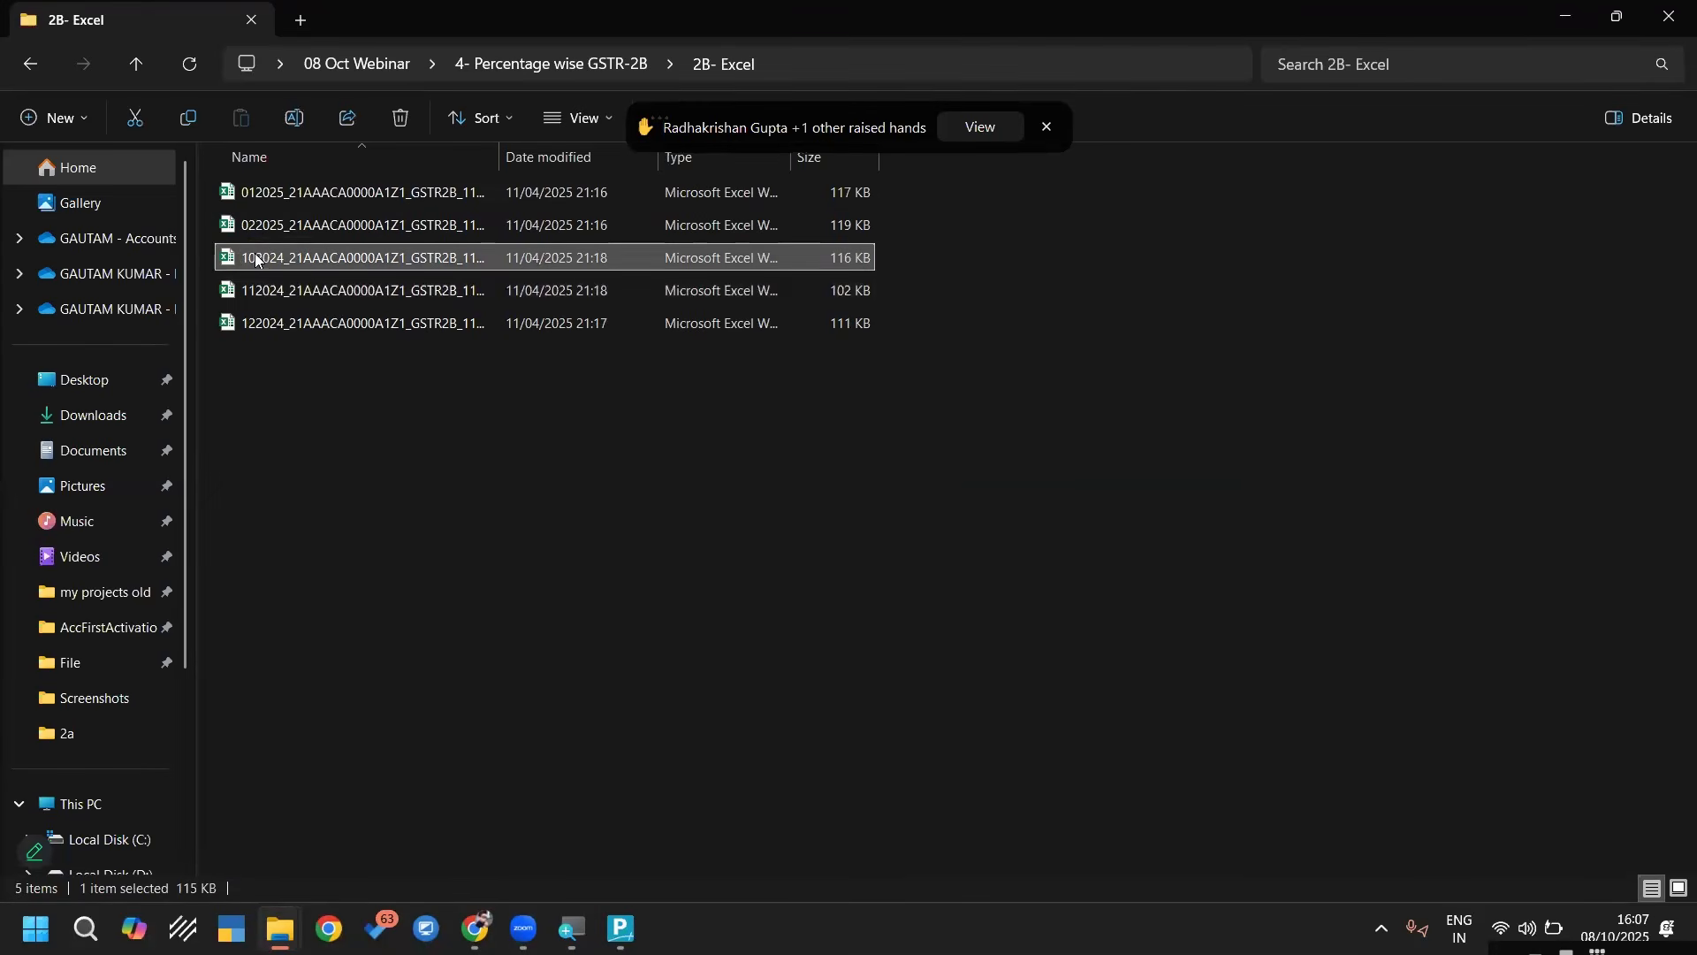
pyautogui.doubleClick(318, 258)
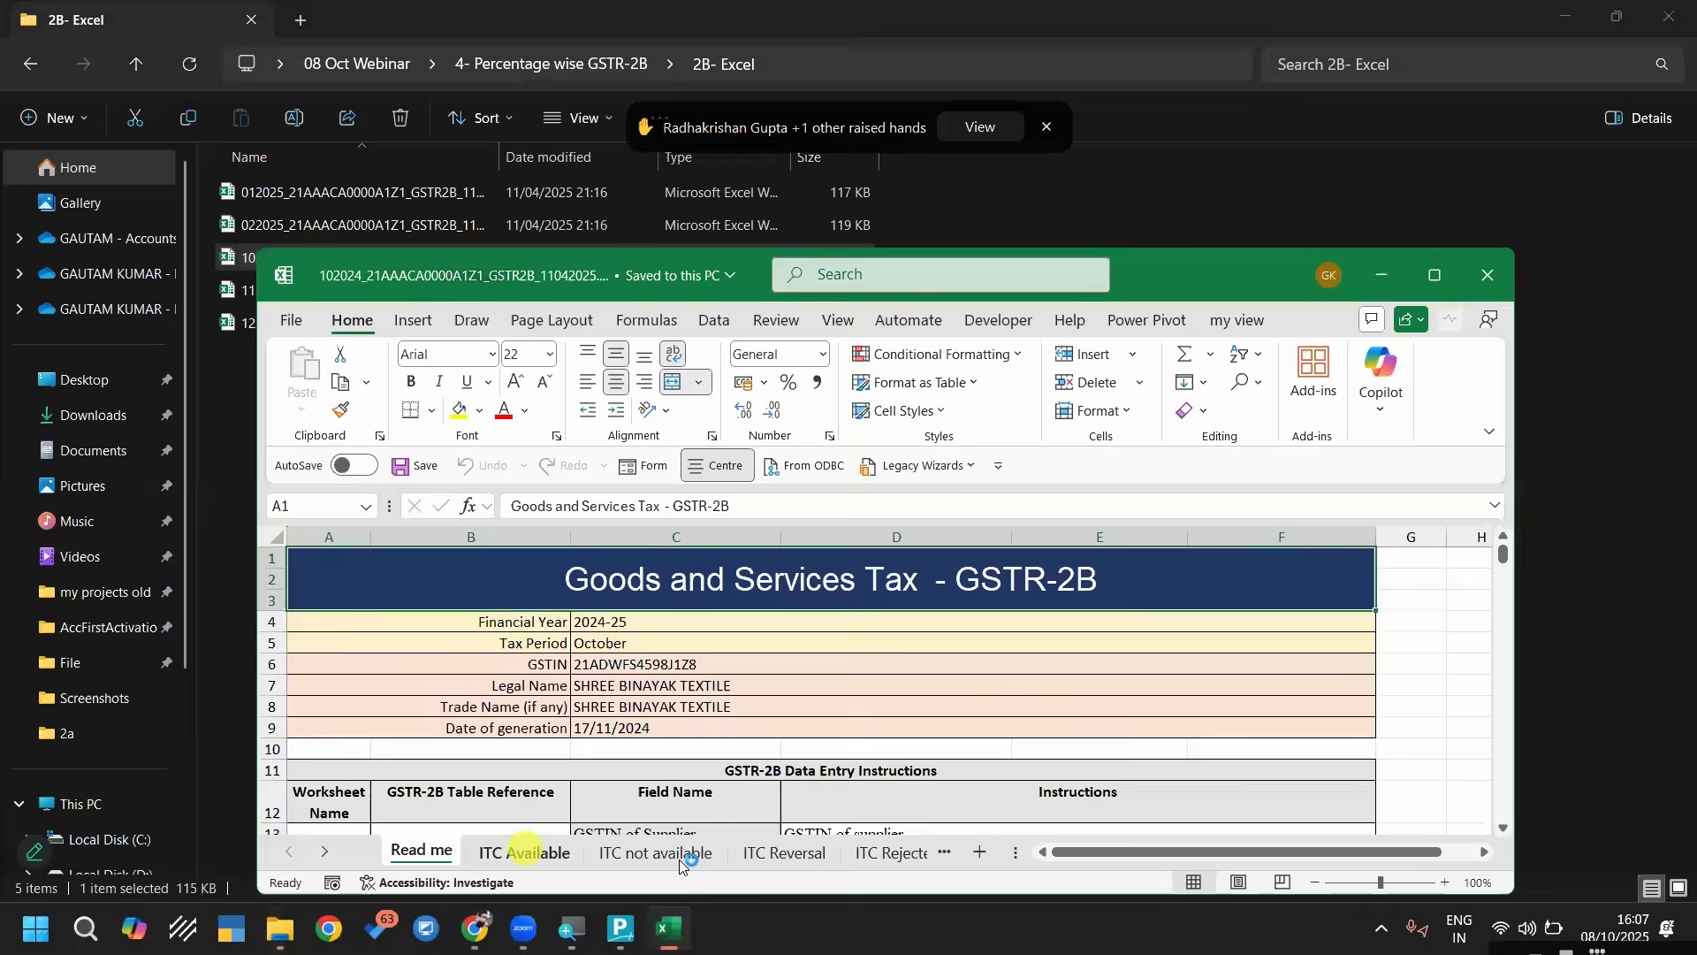
pyautogui.click(525, 850)
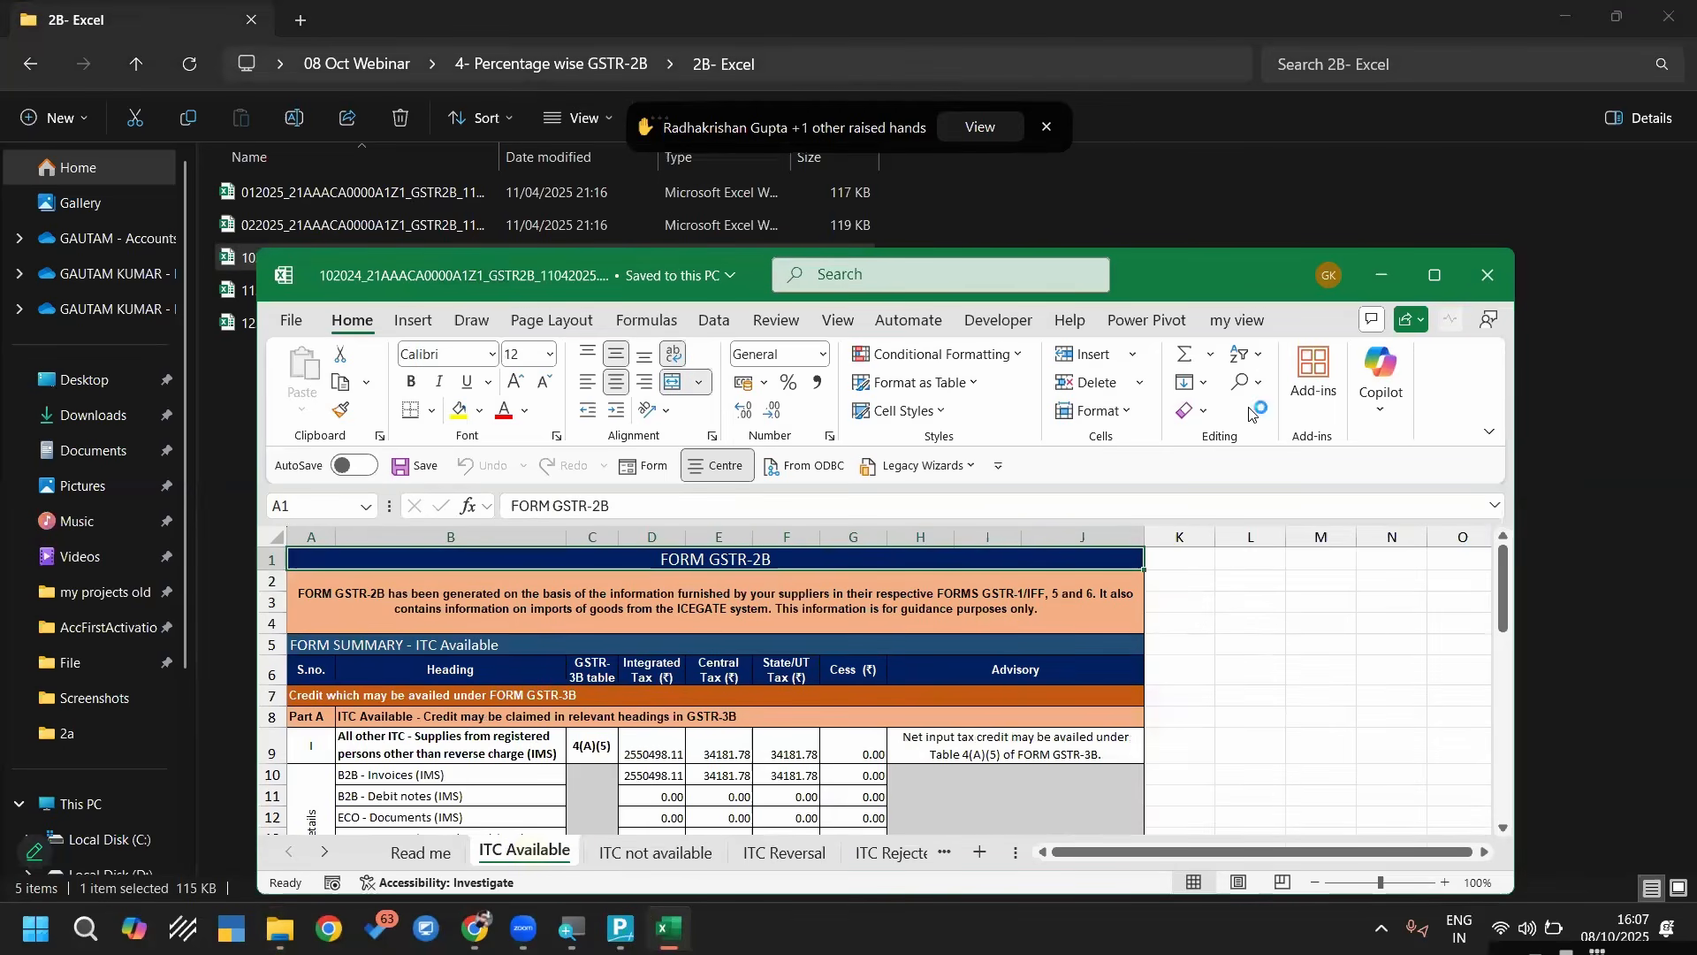
pyautogui.click(1436, 275)
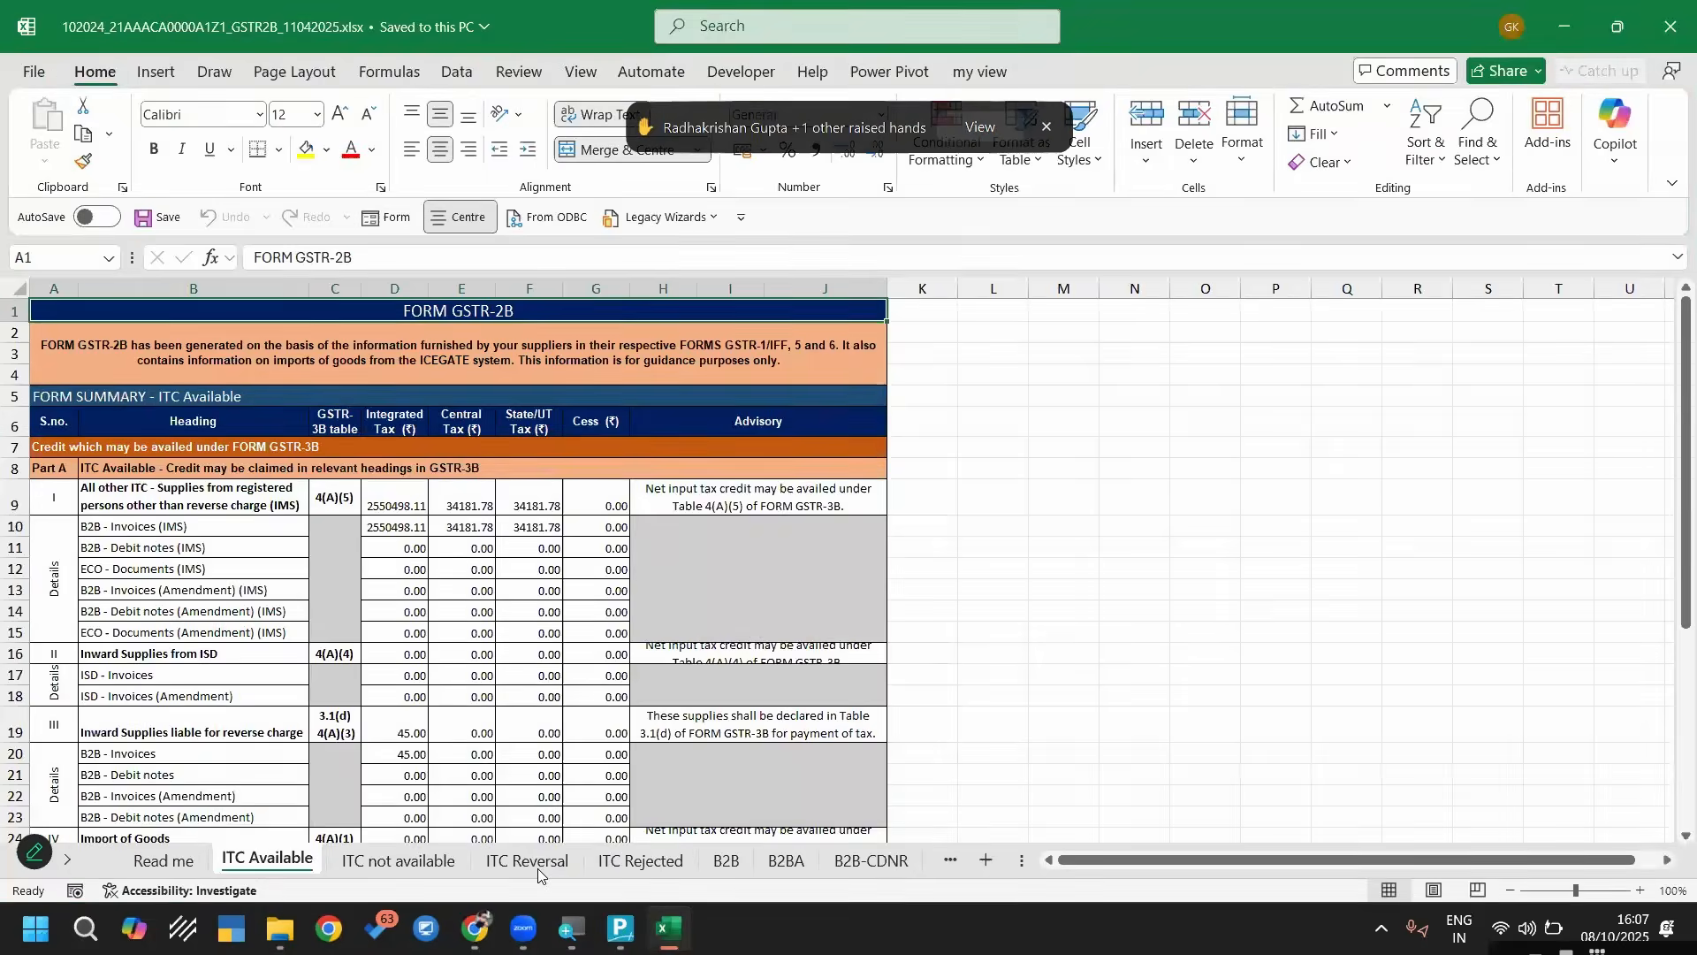
pyautogui.click(530, 860)
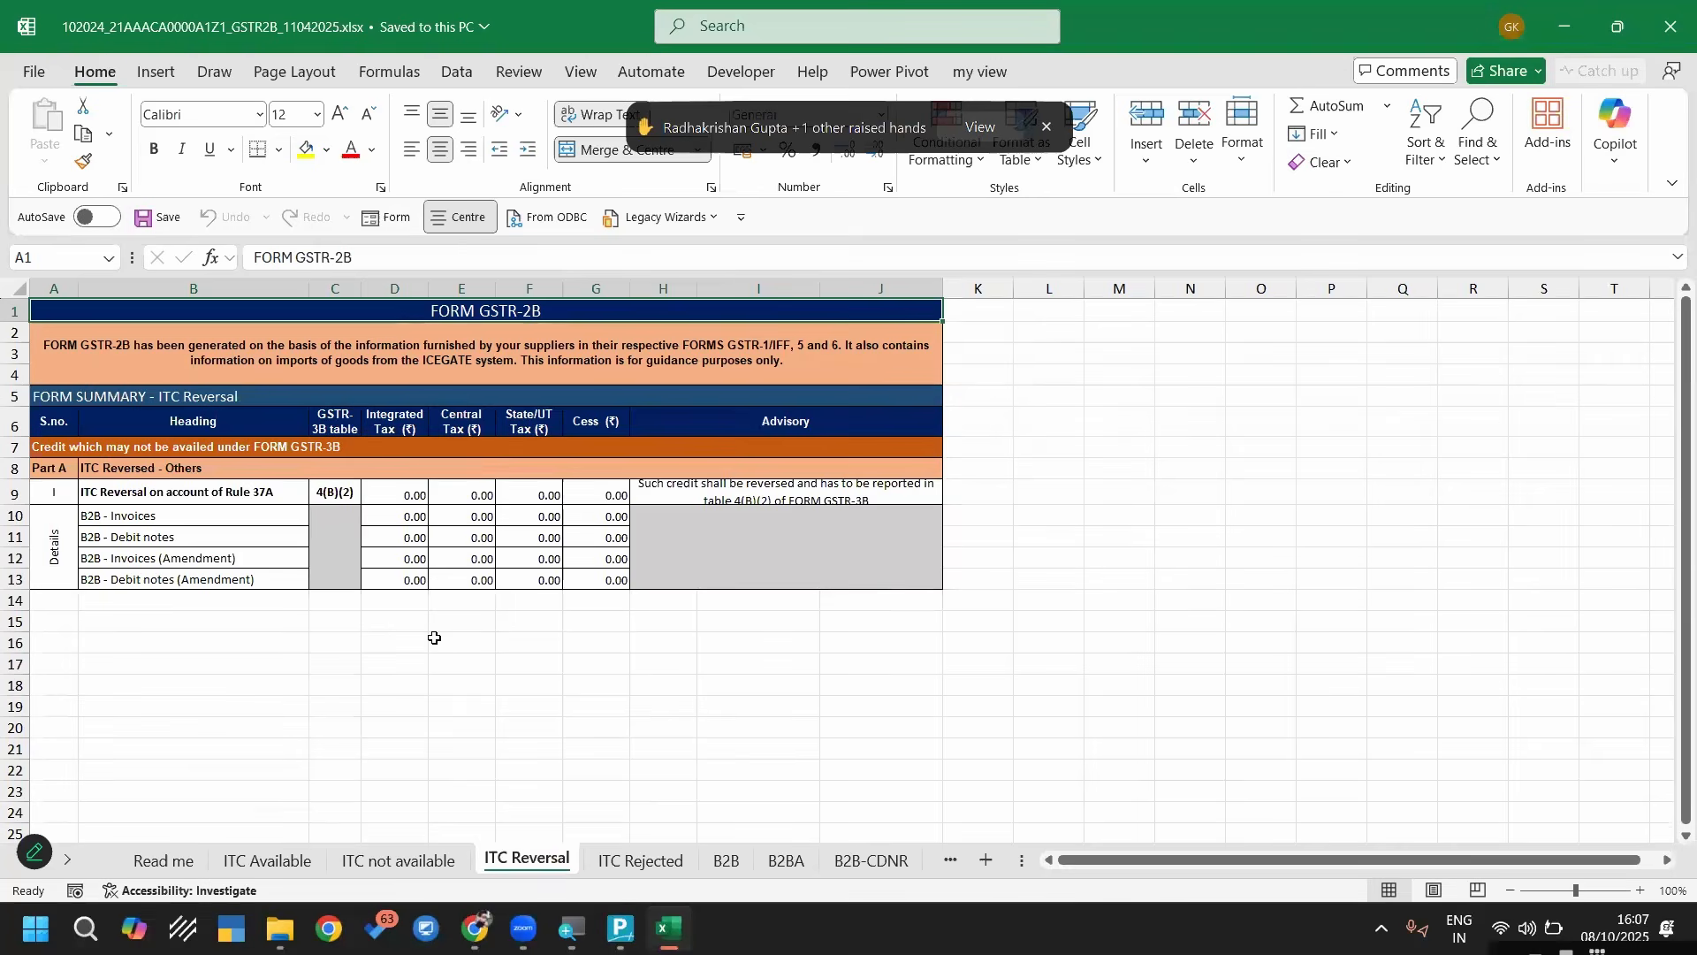
pyautogui.click(725, 861)
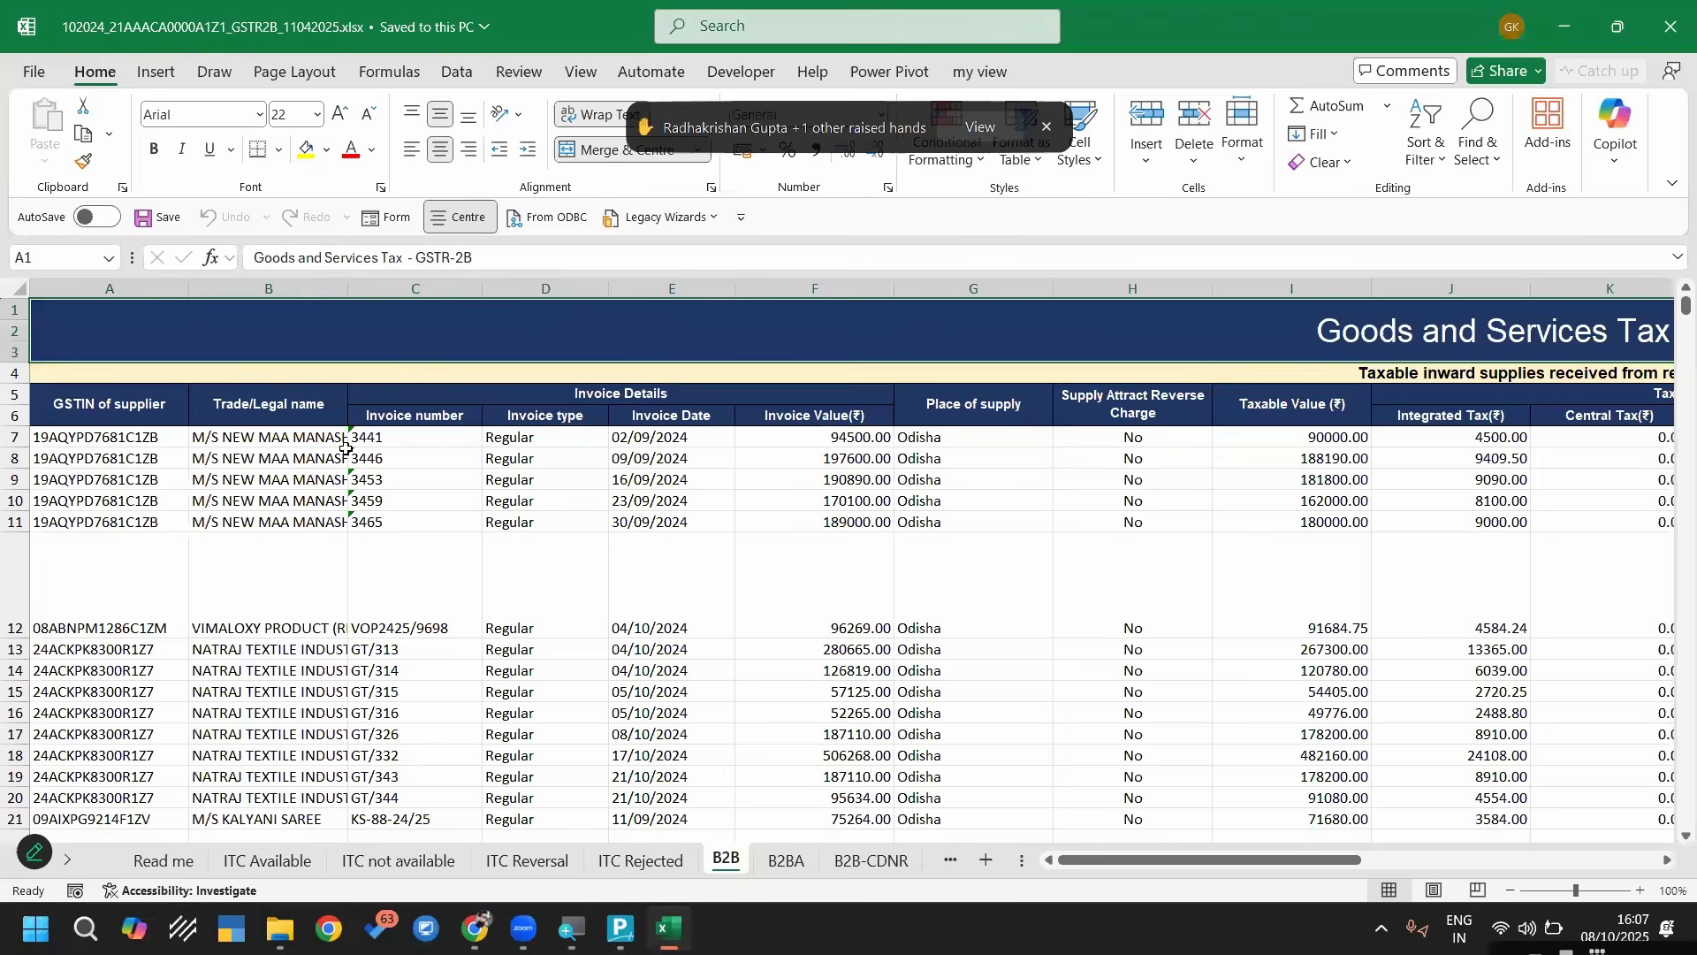
# Examine the B2B sheet's columns from Supply Attract Reverse Charge through IRN Date for rate information, and close the workbook
pyautogui.moveTo(1196, 290); pyautogui.dragTo(1470, 285)
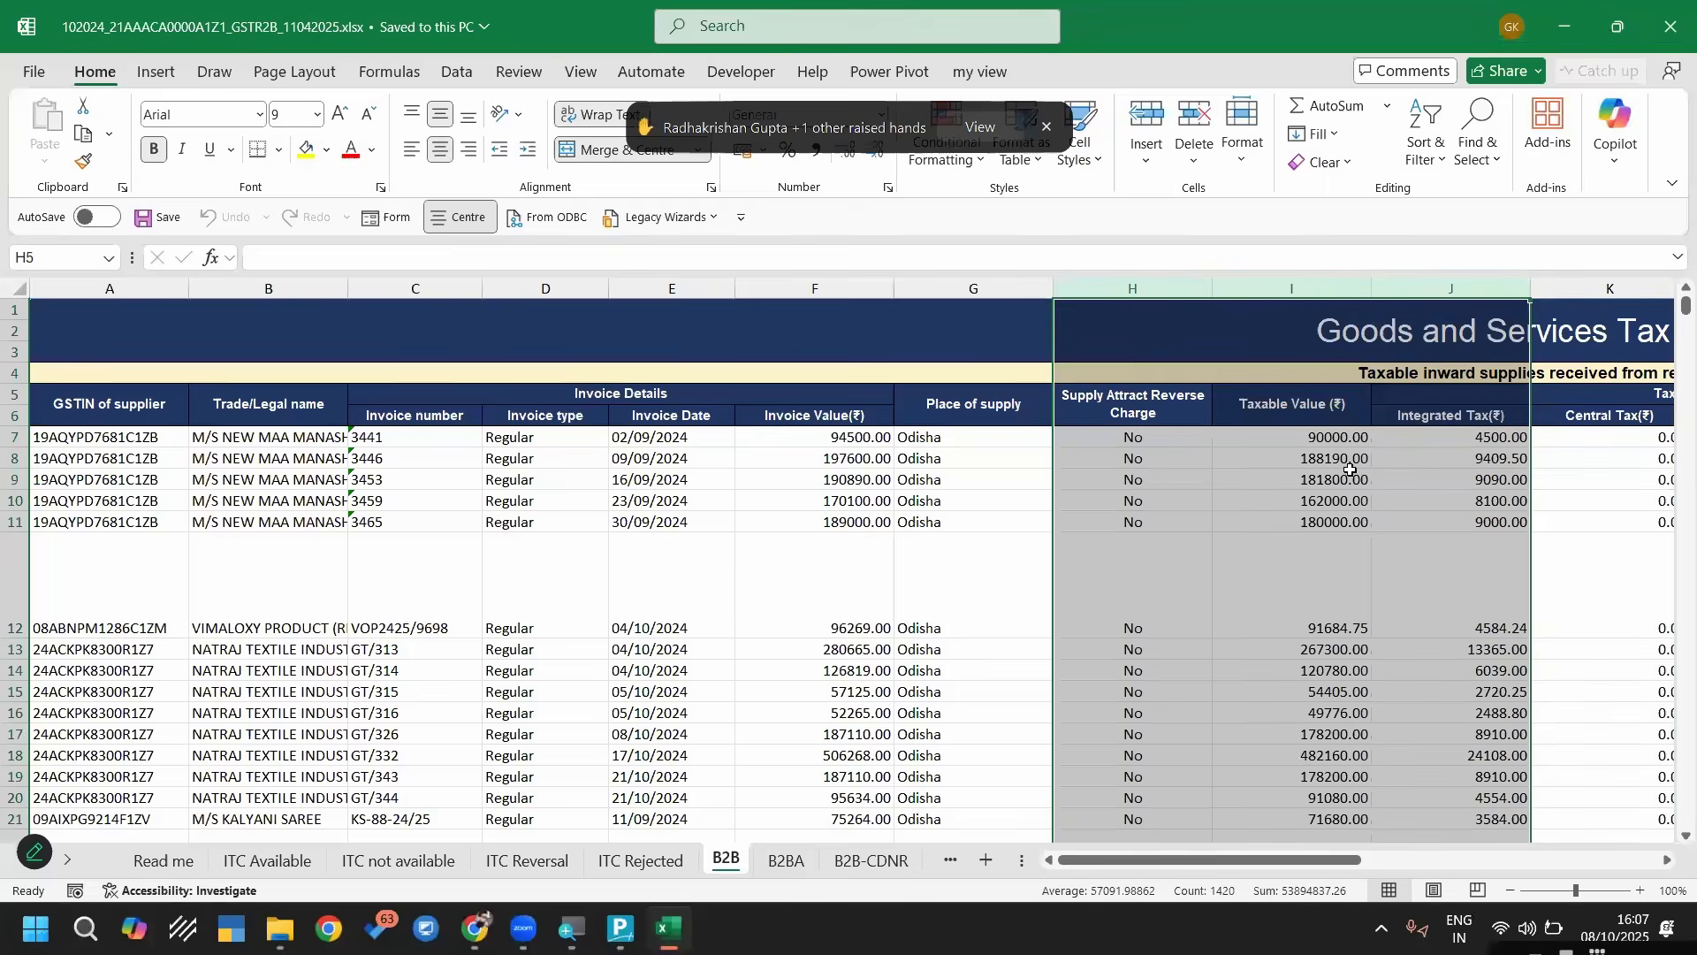
pyautogui.press('Right')
pyautogui.press('Right')
pyautogui.press('Right')
pyautogui.press('Right')
pyautogui.press('Right')
pyautogui.press('Right')
pyautogui.press('Right')
pyautogui.press('Right')
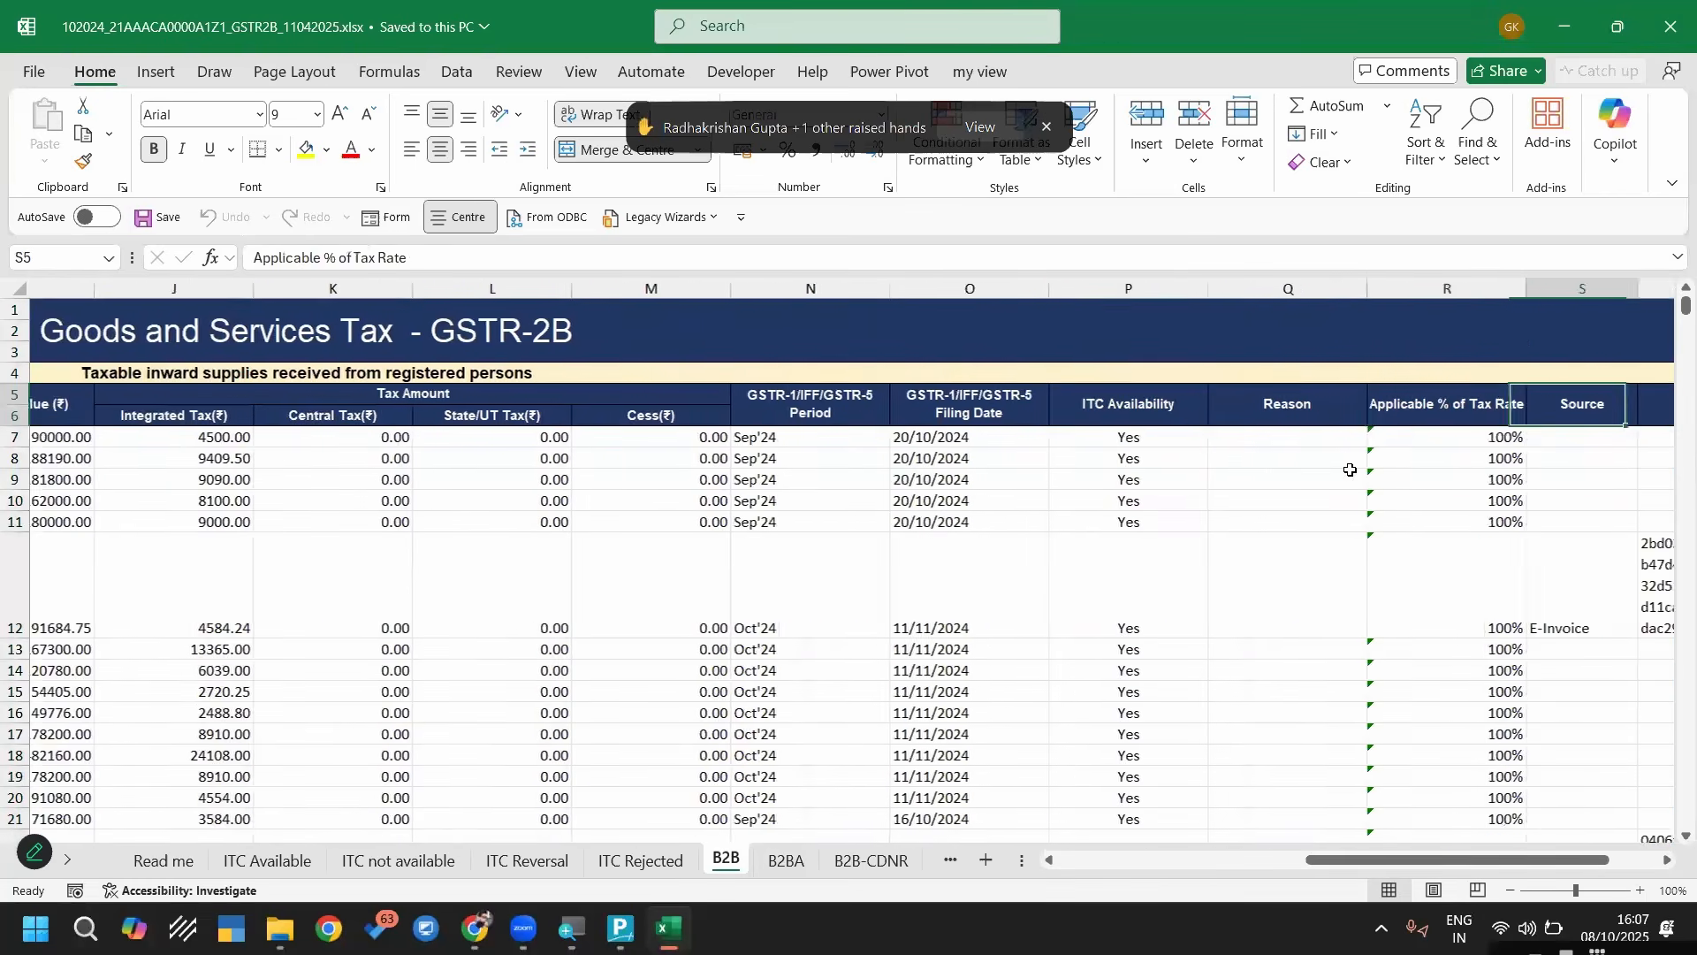
pyautogui.press('Right')
pyautogui.press('Right')
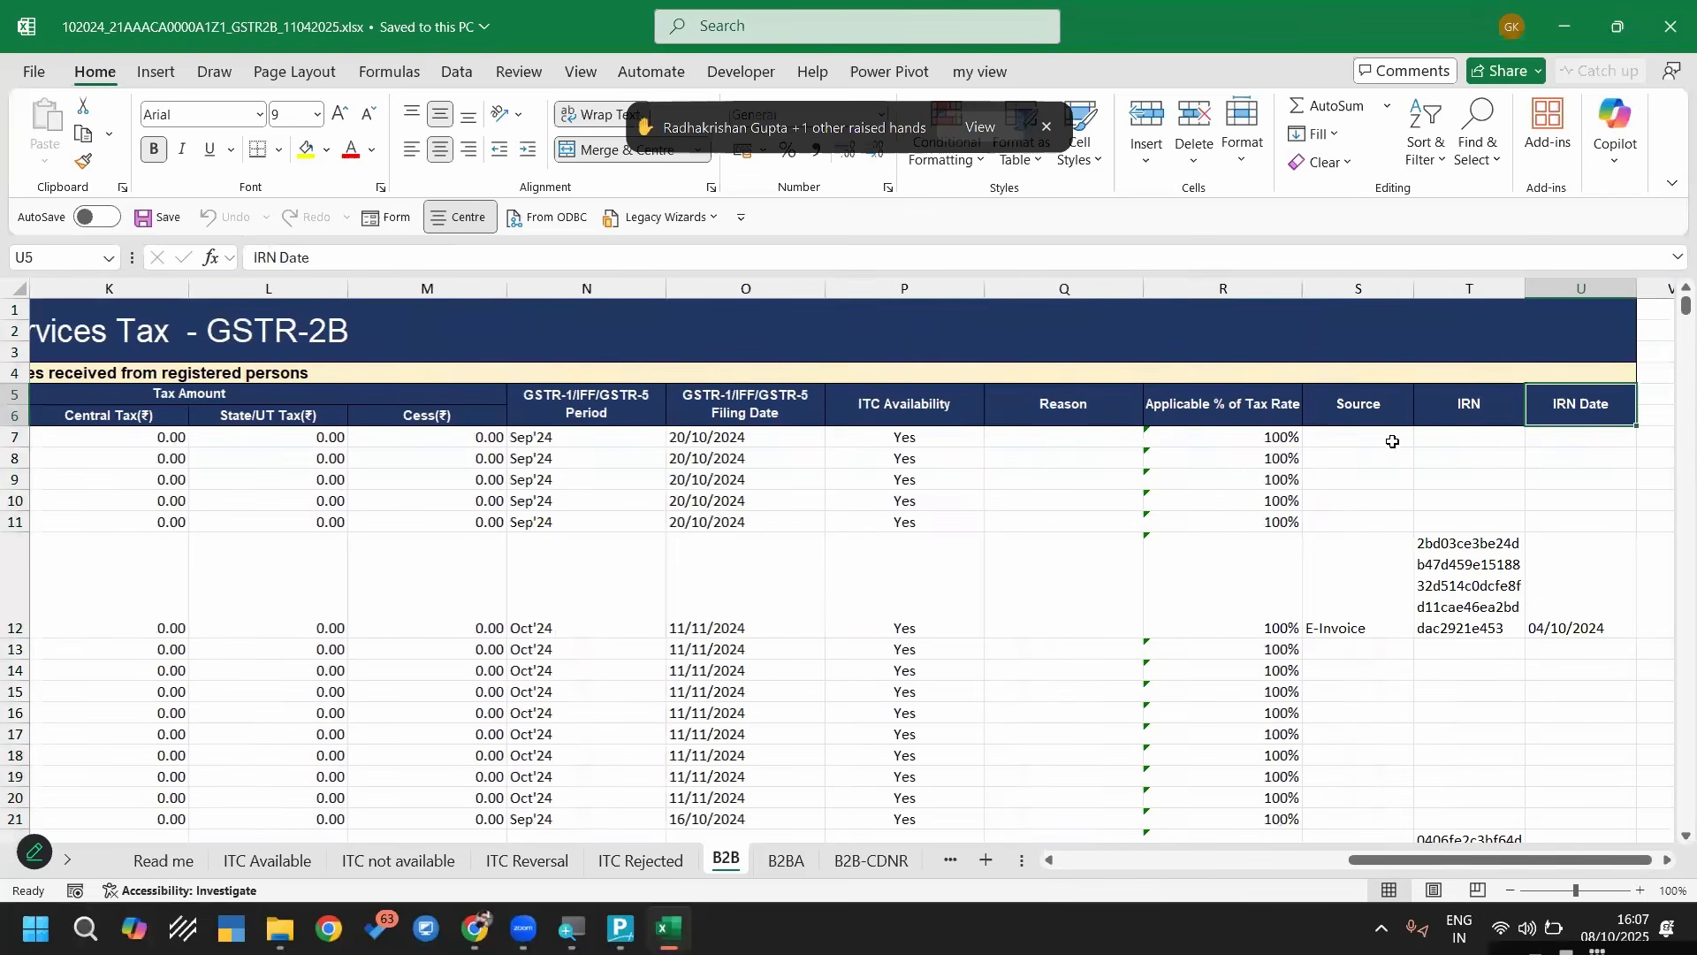
pyautogui.click(1675, 27)
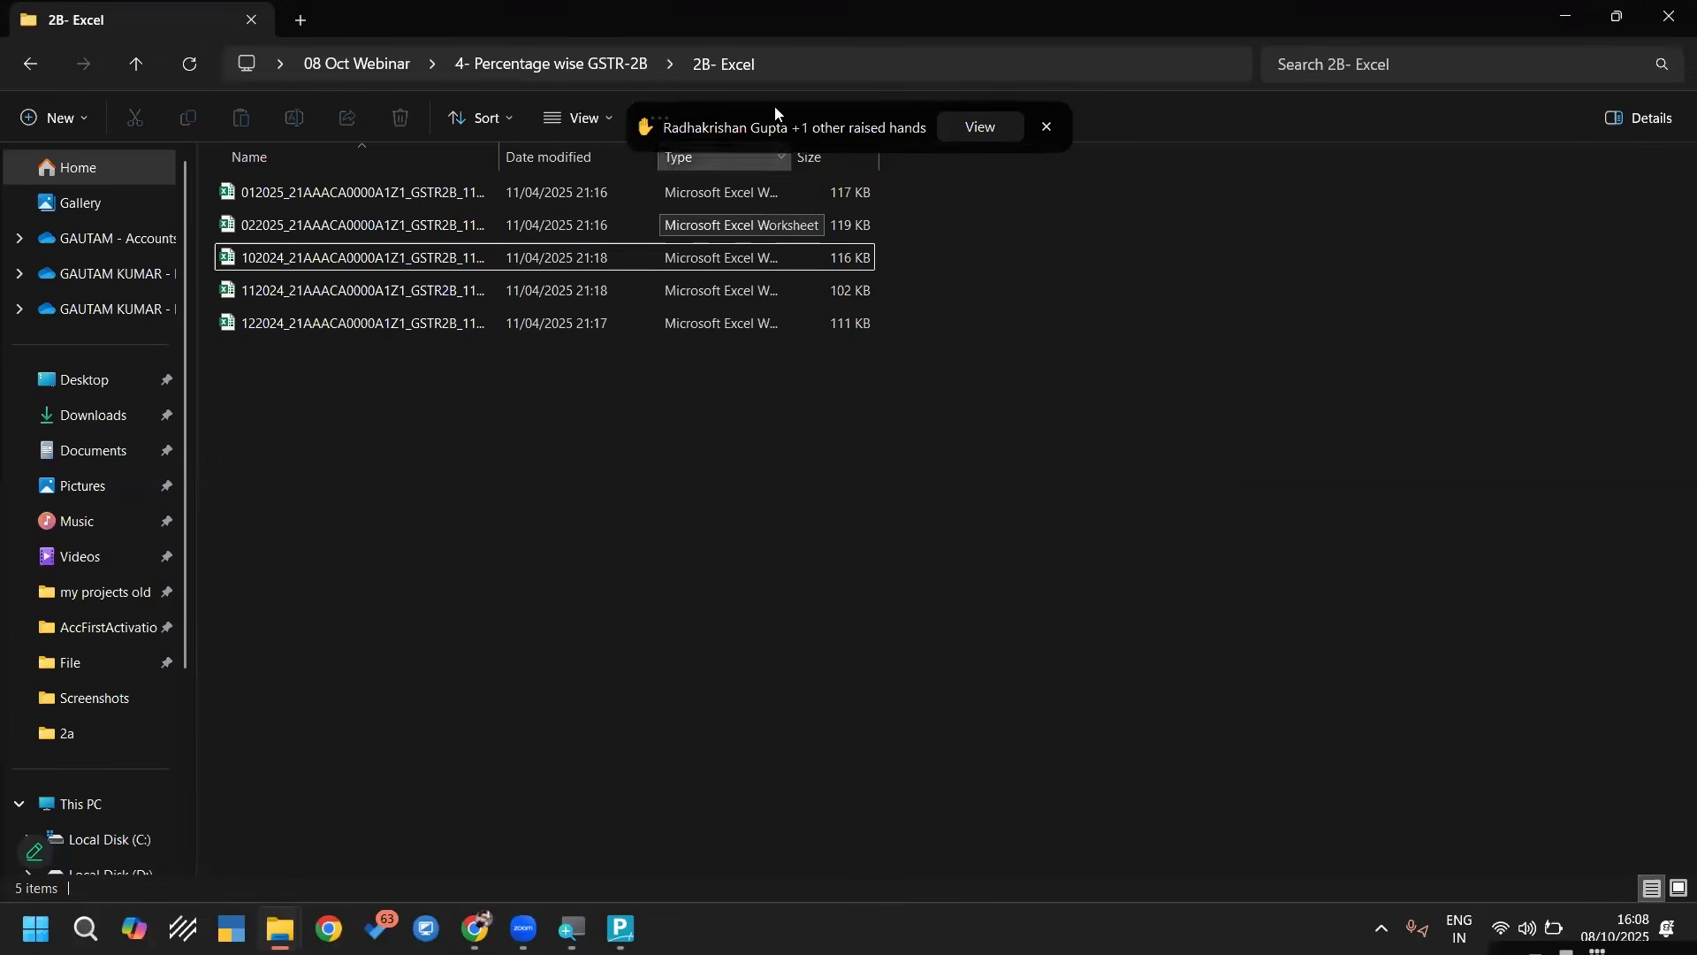
# Copy the full path of the 2B- Excel folder and return to the 4- Percentage wise GSTR-2B folder
pyautogui.click(785, 63)
pyautogui.hotkey('ctrl', 'c')
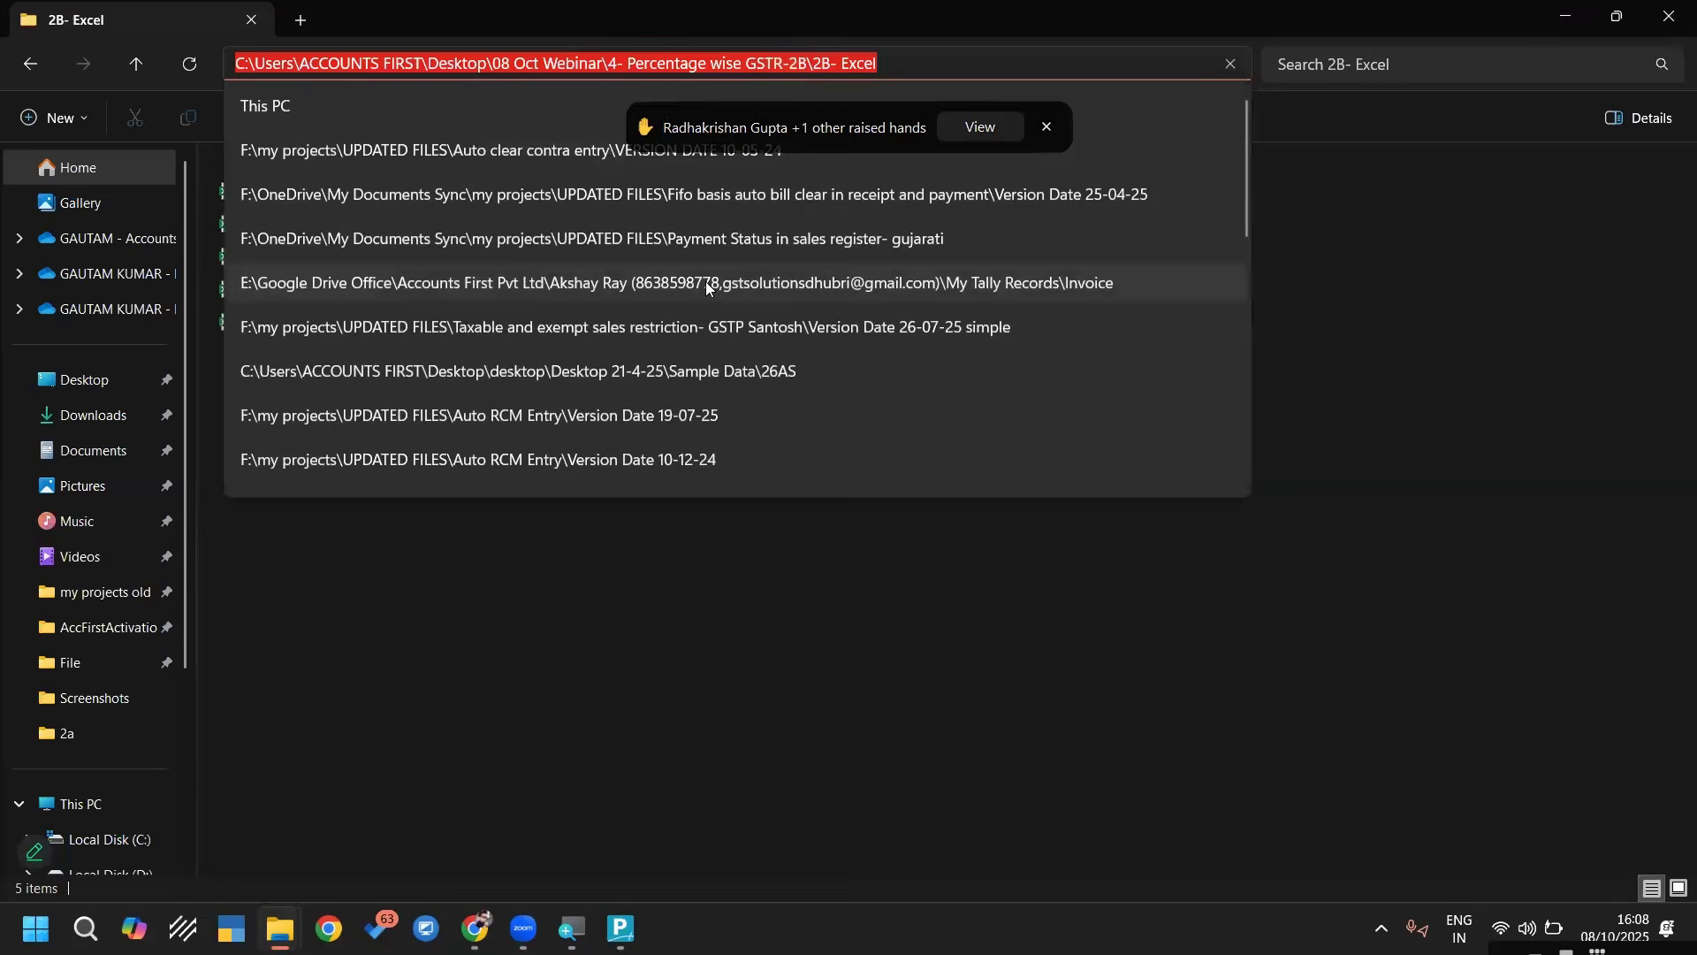
pyautogui.click(665, 635)
pyautogui.press('BackSpace')
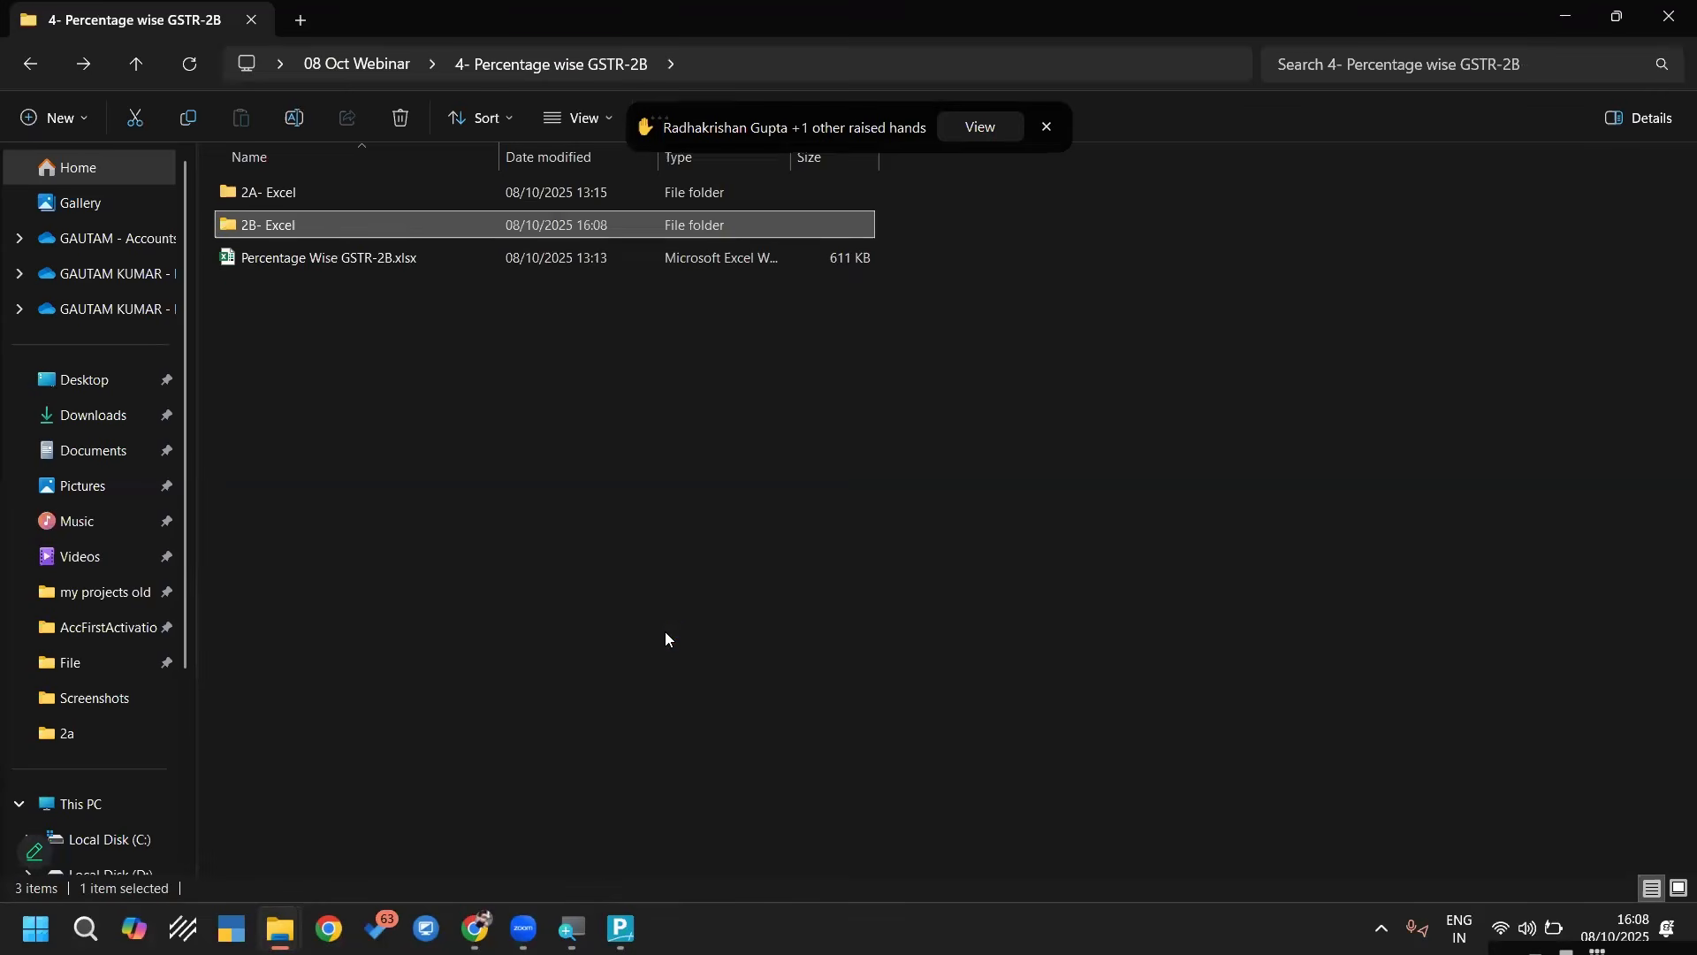
# Open Percentage Wise GSTR-2B.xlsx and paste the copied 2B- Excel folder path into cell B9 of the Dashboard sheet
pyautogui.press('Down')
pyautogui.press('Return')
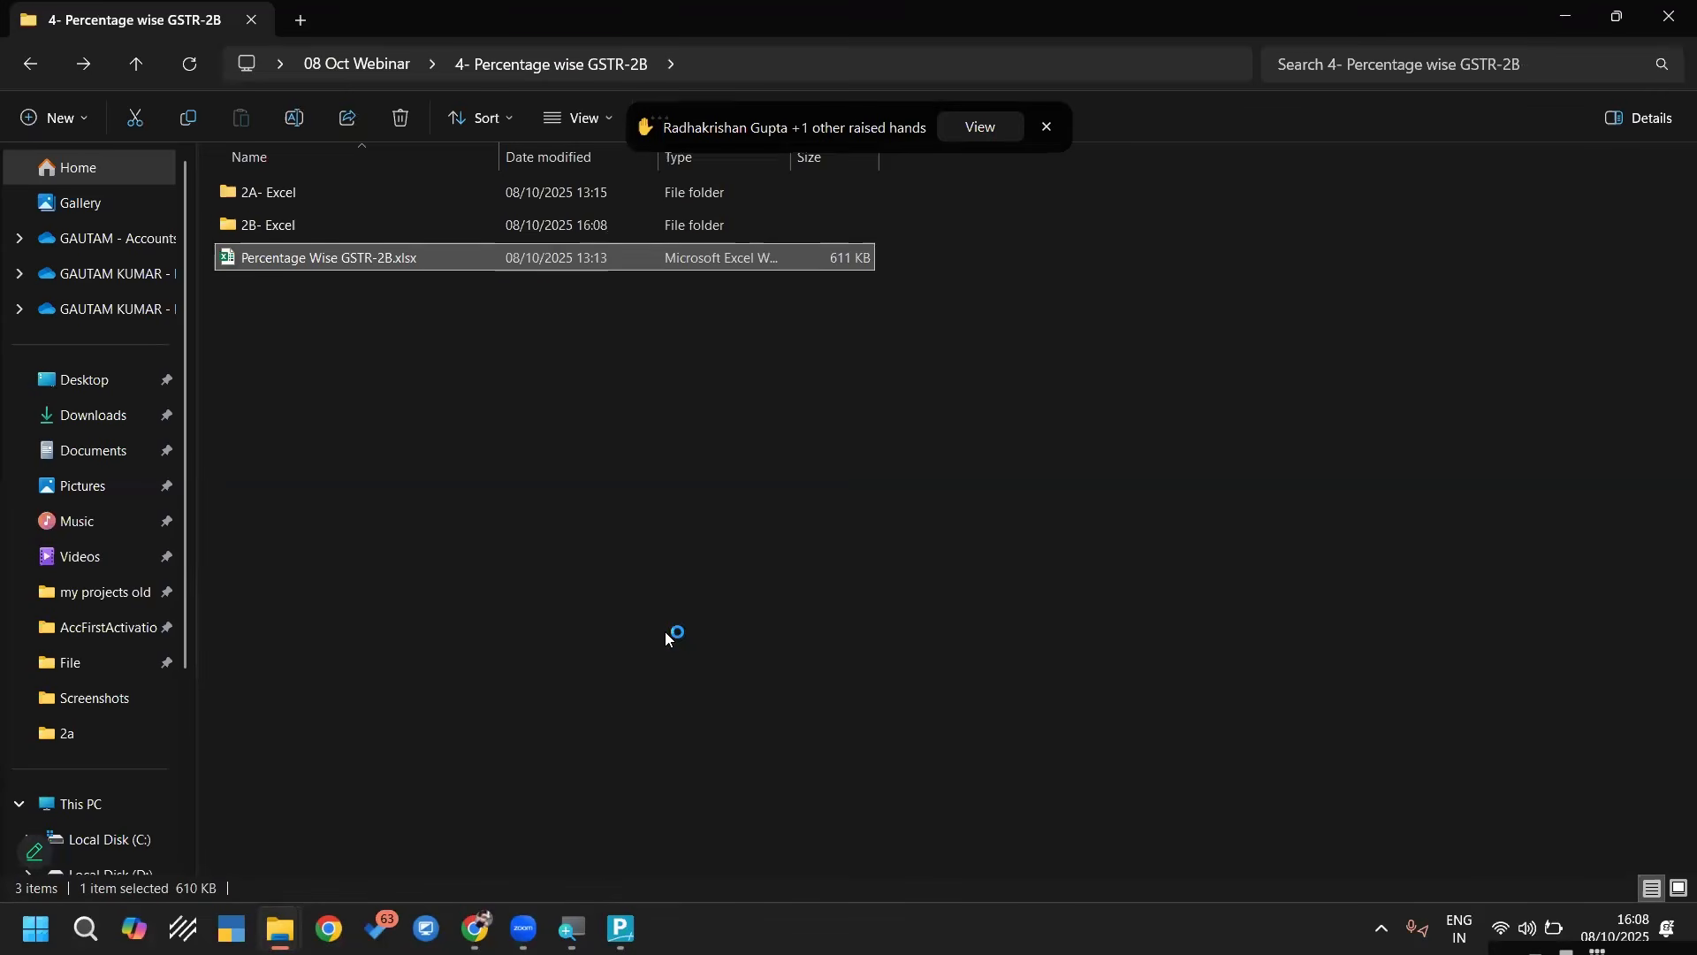
pyautogui.doubleClick(337, 258)
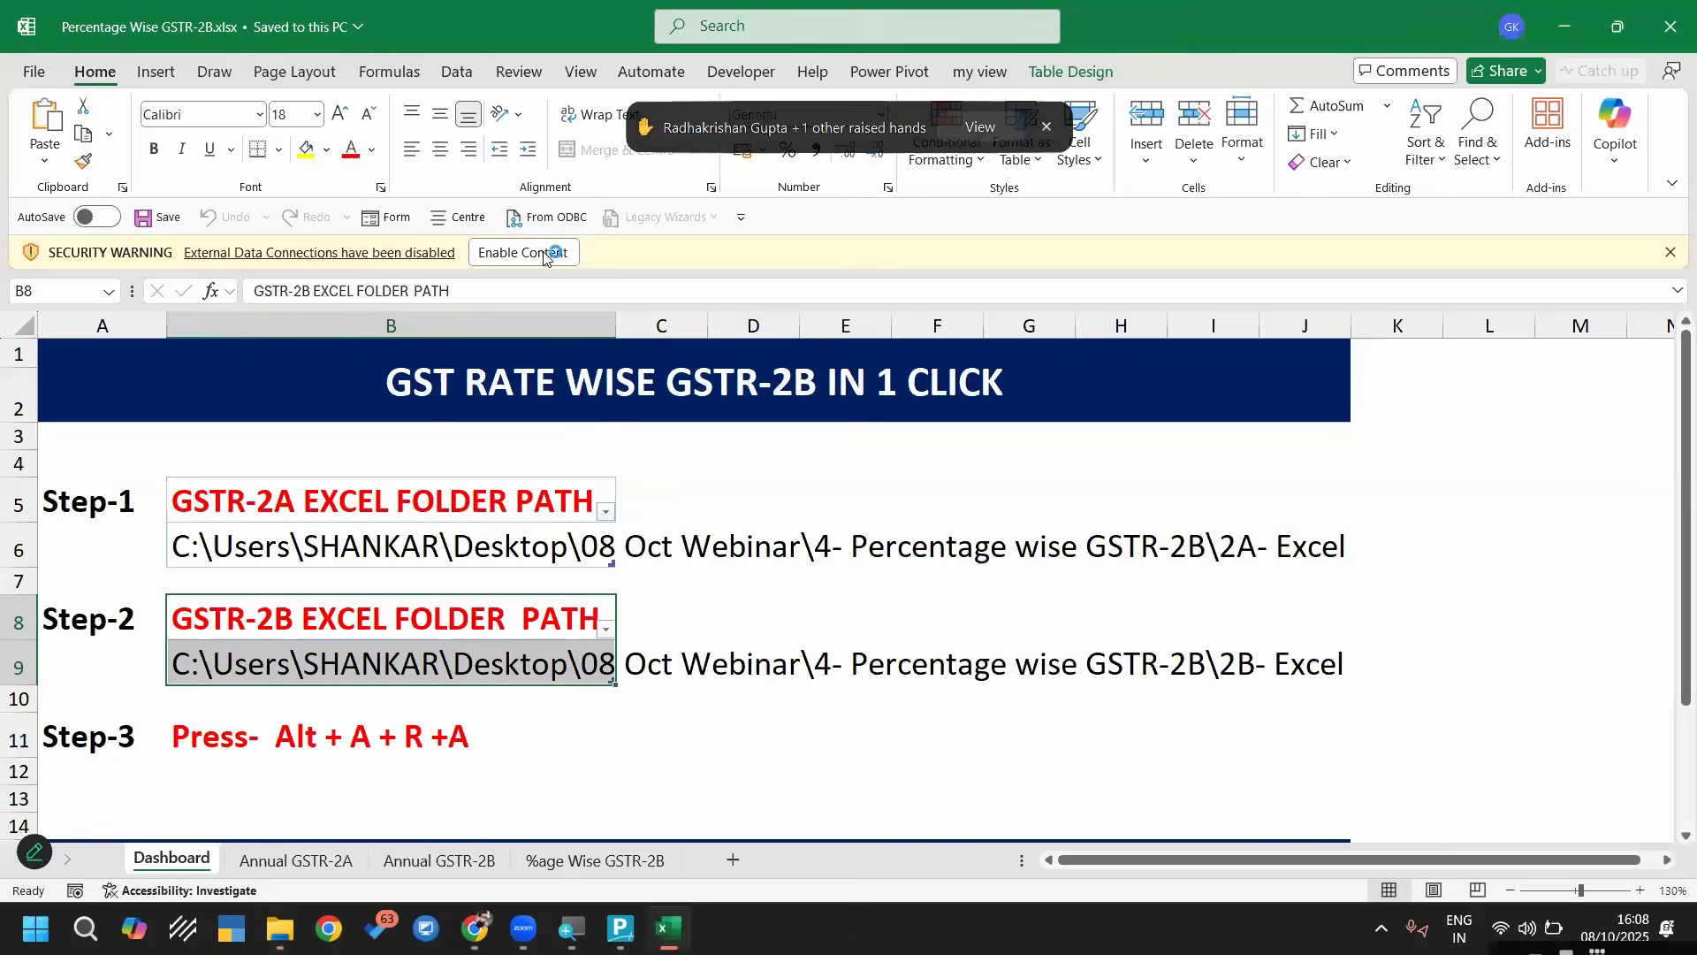
pyautogui.click(551, 254)
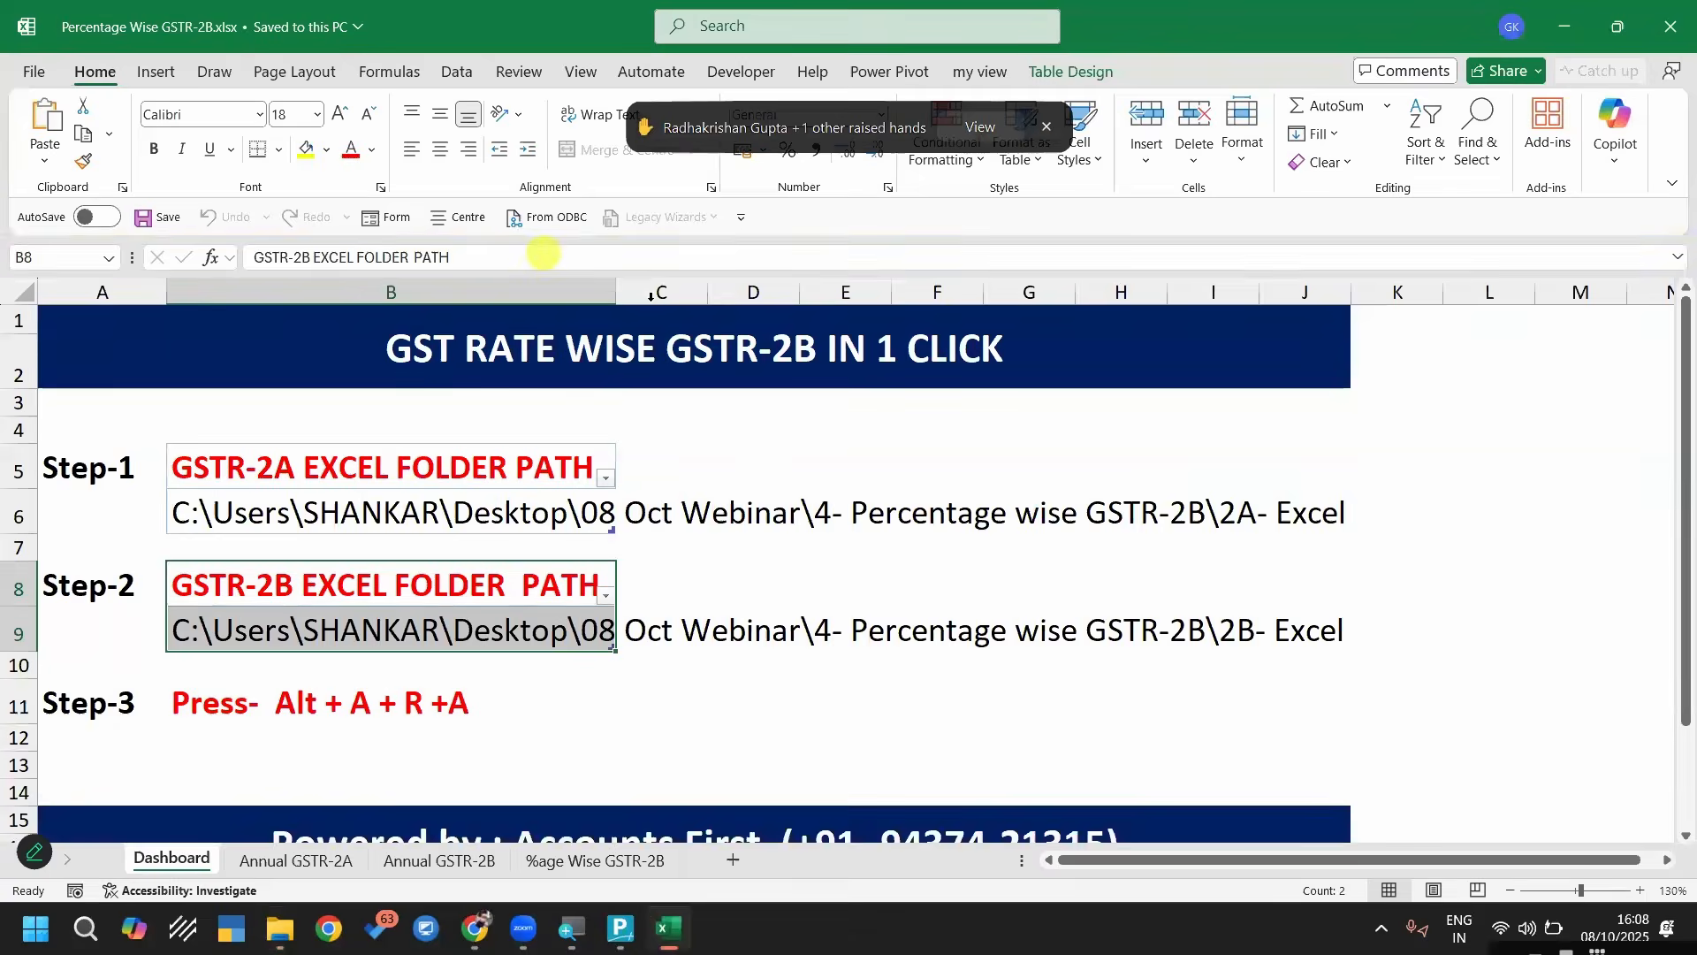
pyautogui.click(446, 632)
pyautogui.hotkey('ctrl', 'v')
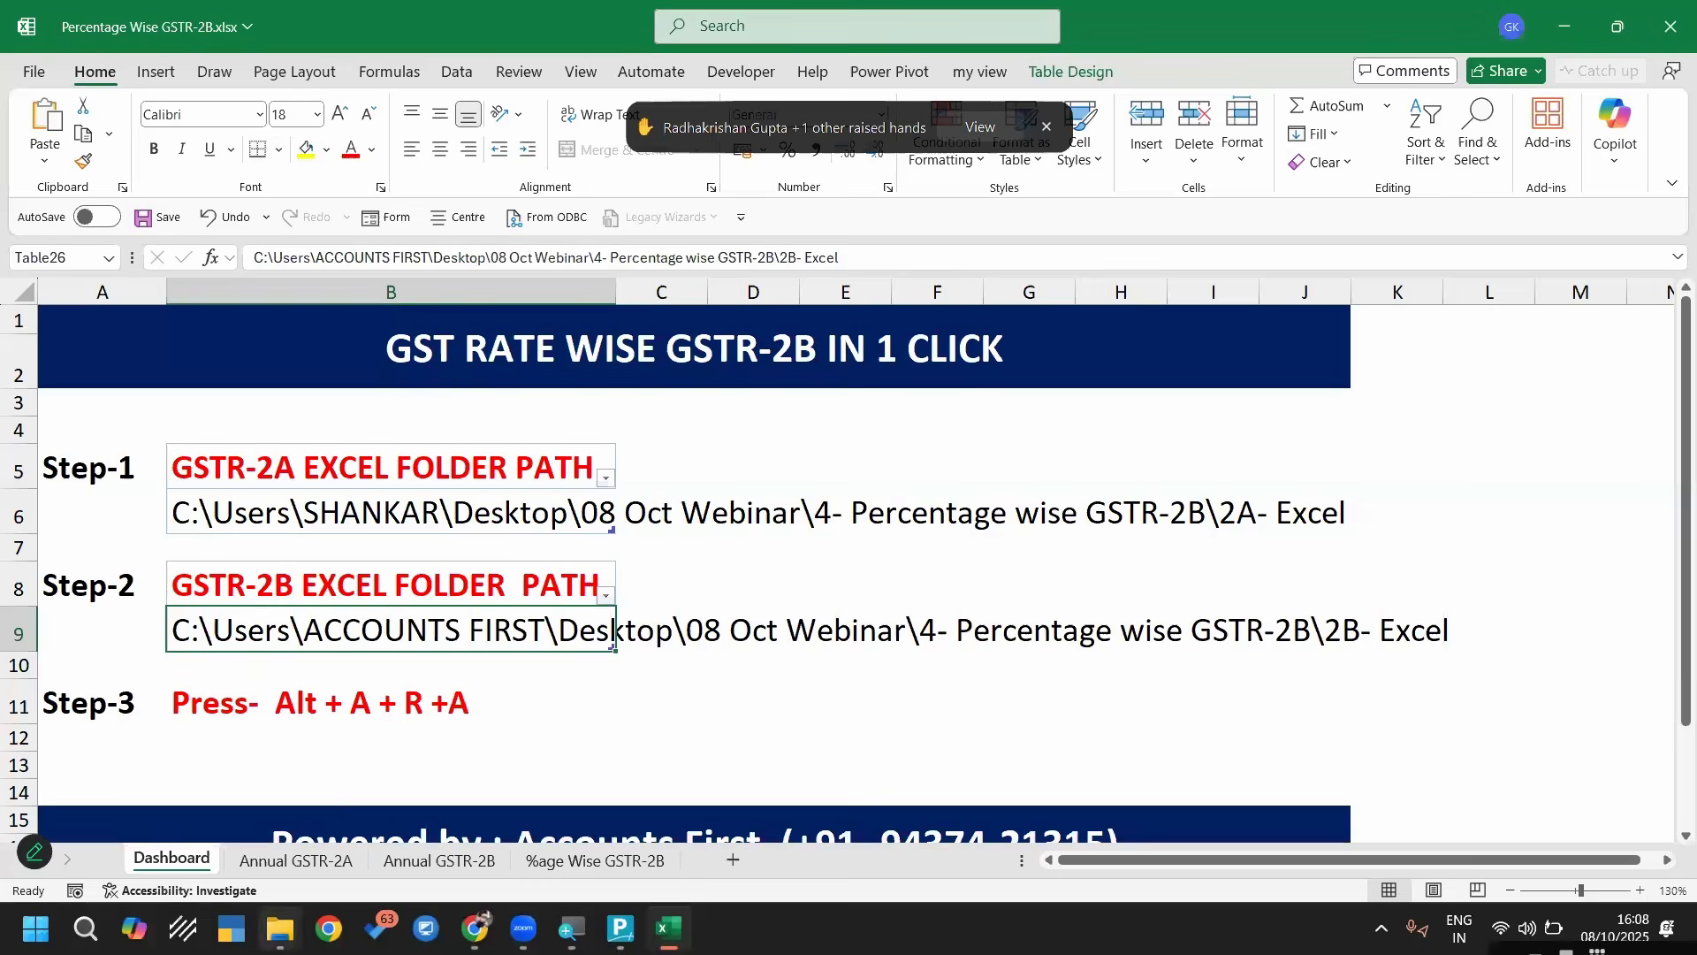
# Copy the path of the 2A- Excel folder and paste it as the GSTR-2A Excel folder path in Dashboard cell B6
pyautogui.click(284, 933)
pyautogui.click(561, 819)
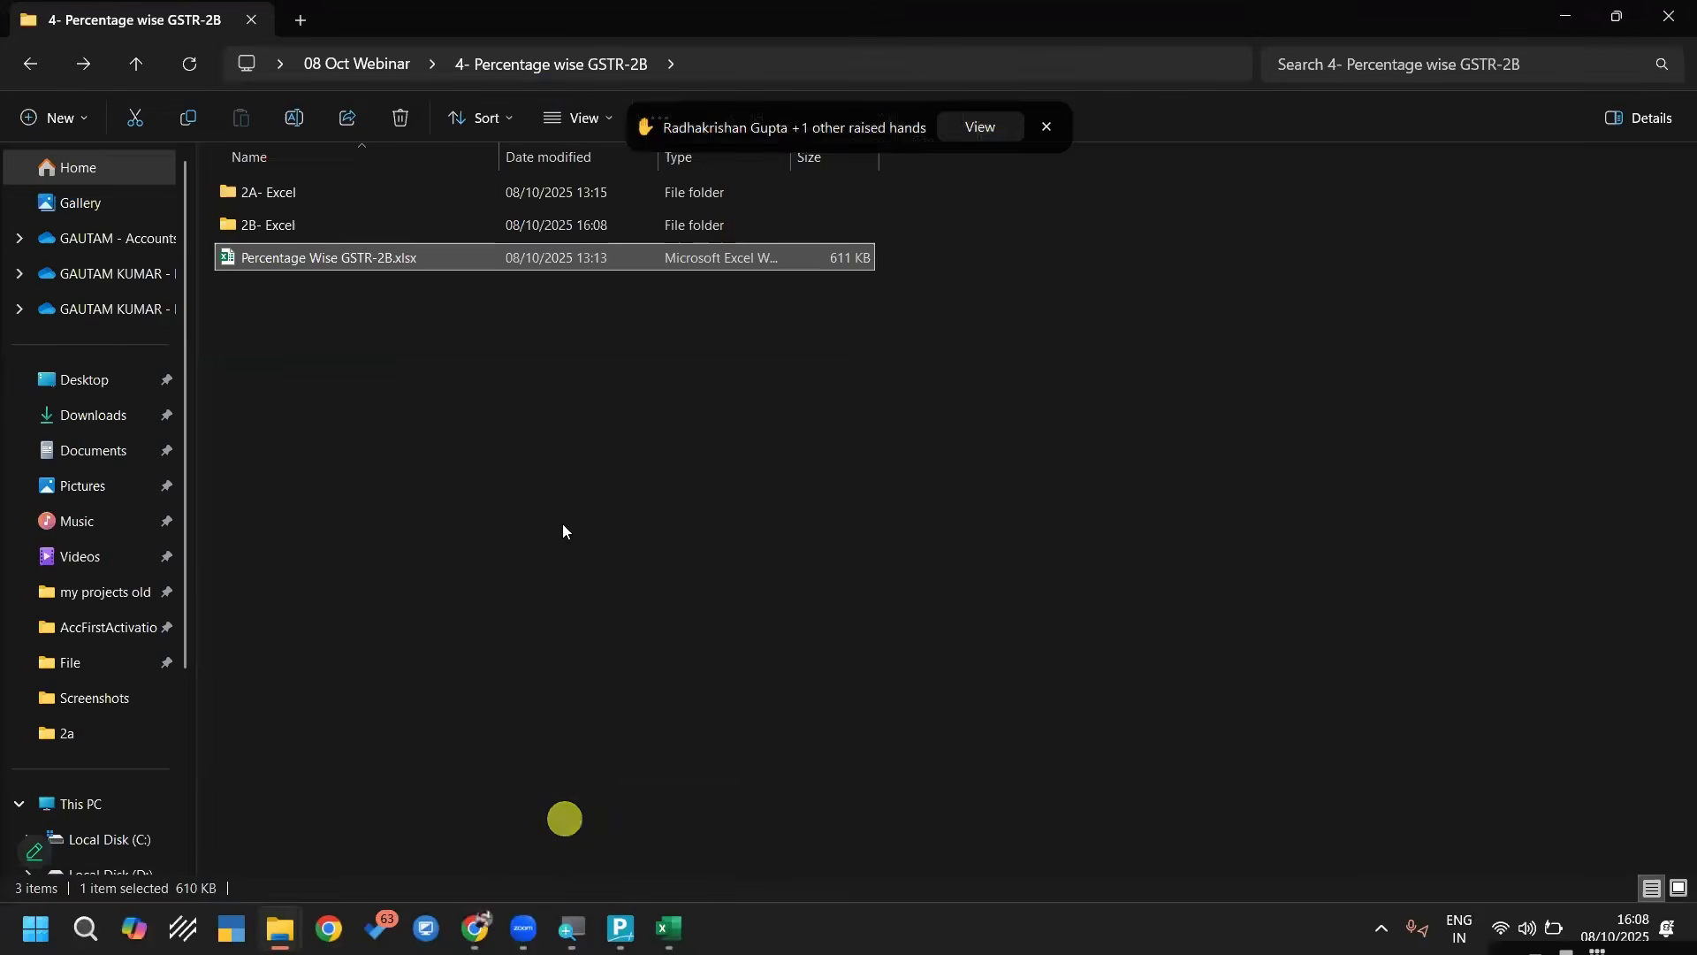
pyautogui.click(292, 192)
pyautogui.doubleClick(296, 192)
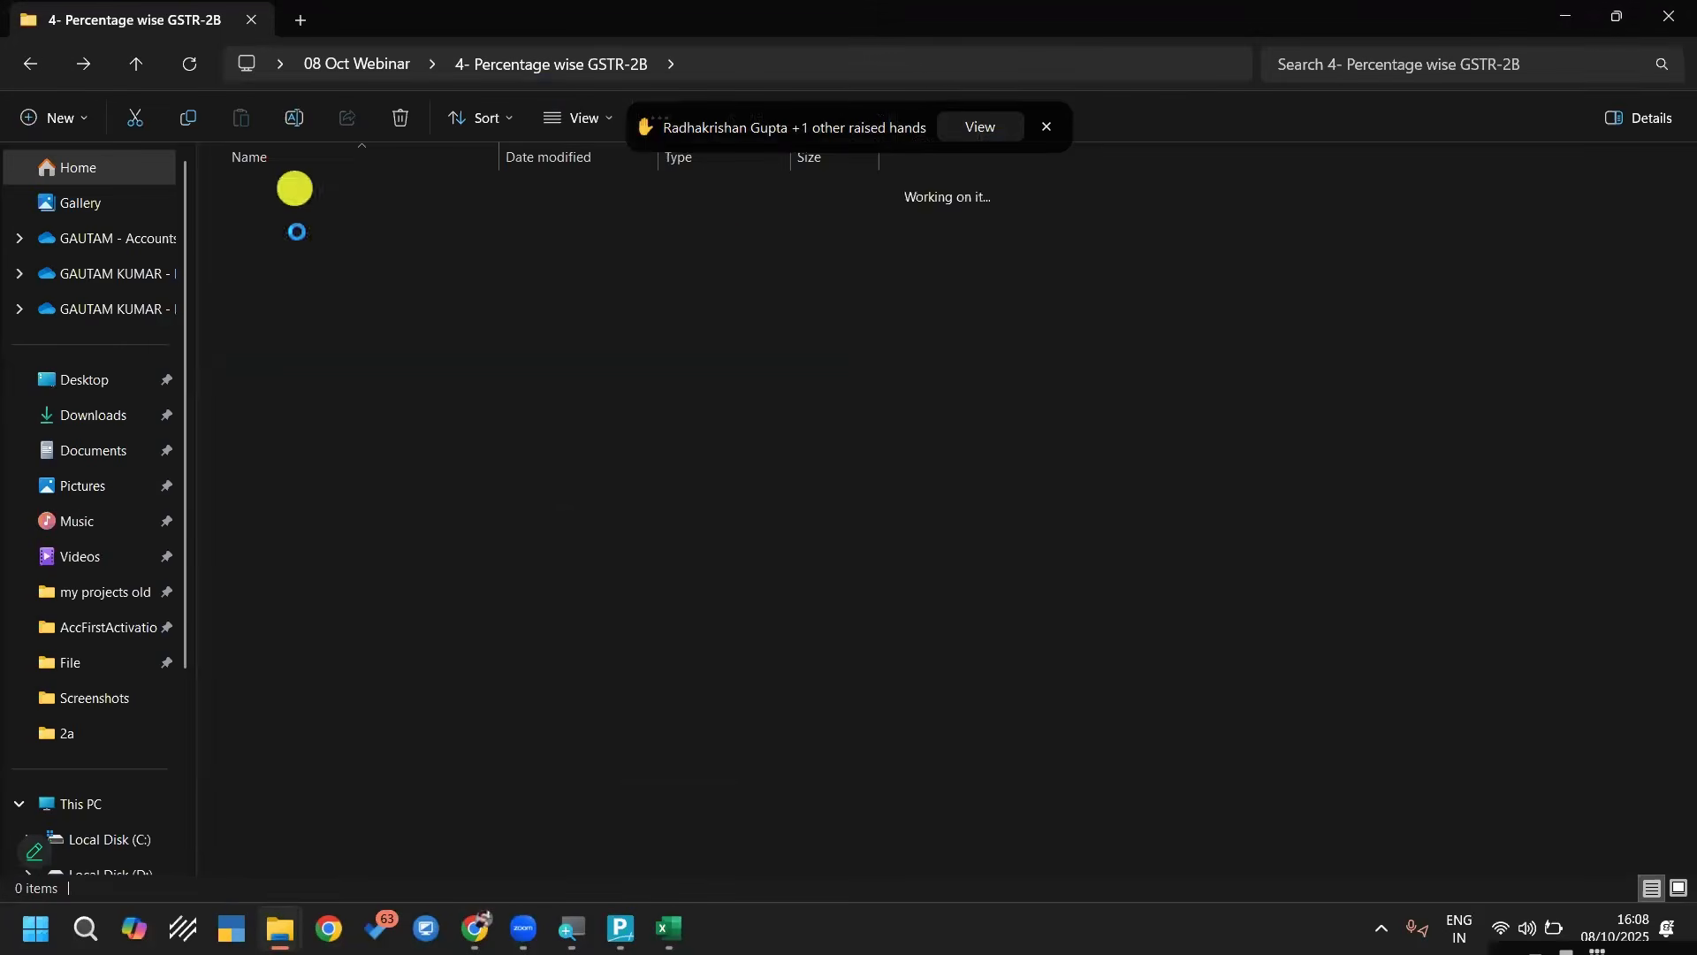
pyautogui.hotkey('ctrl', 'l')
pyautogui.hotkey('ctrl', 'c')
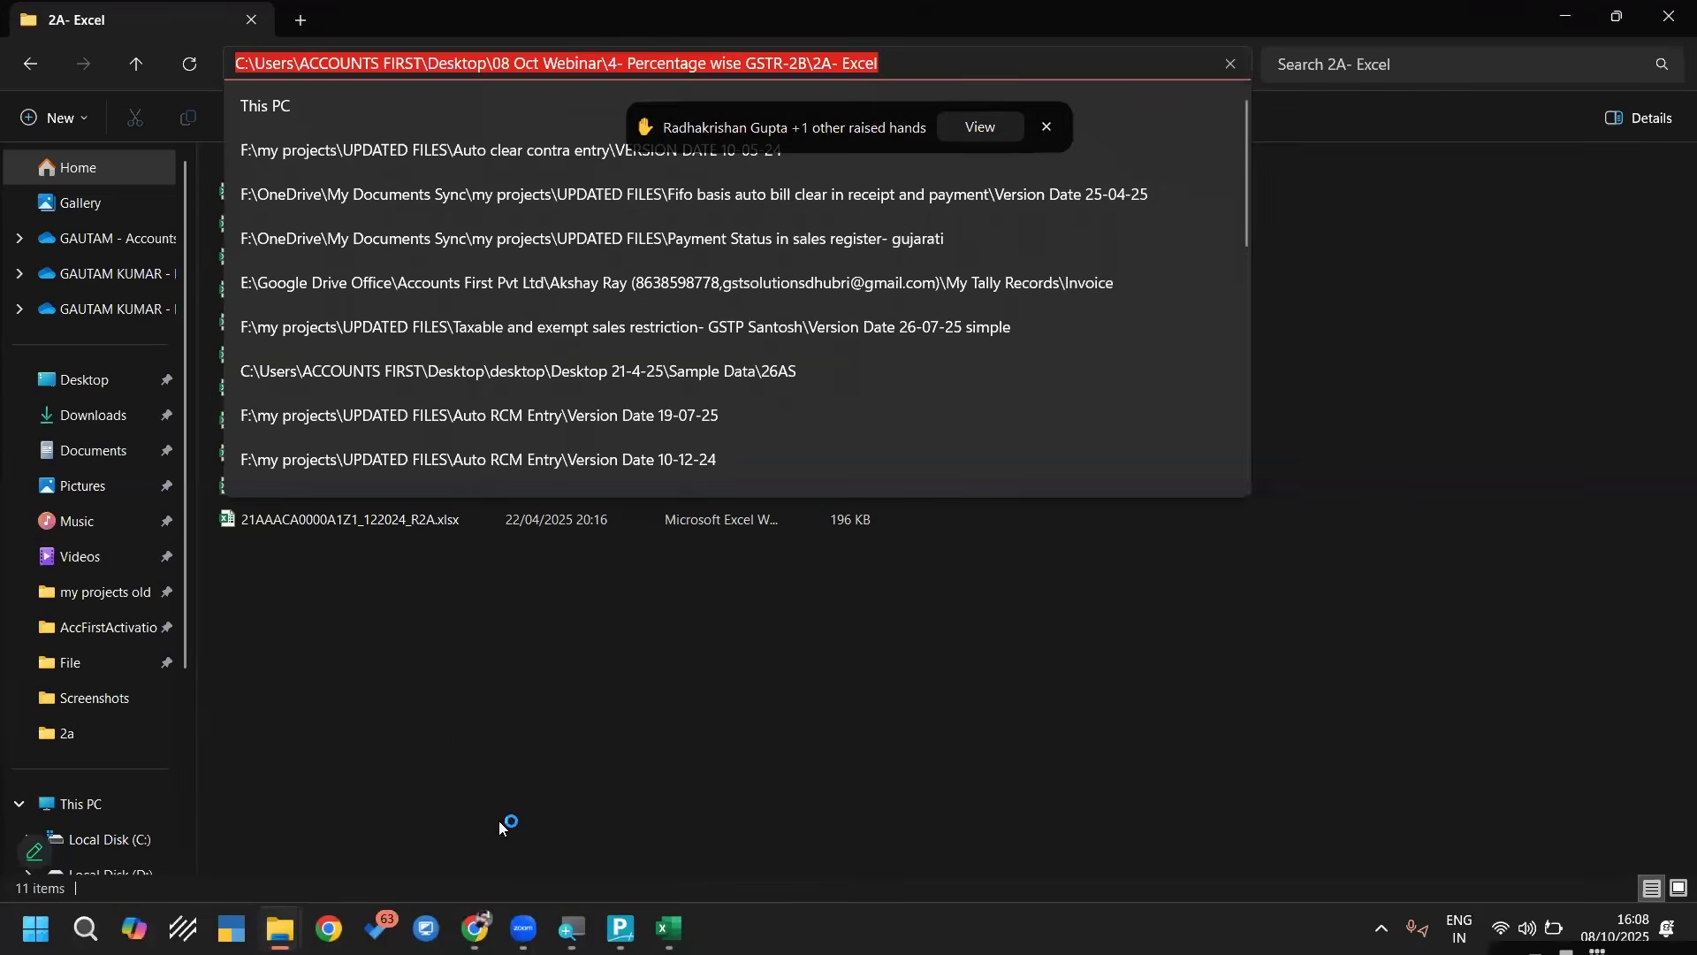
pyautogui.click(477, 750)
pyautogui.click(689, 928)
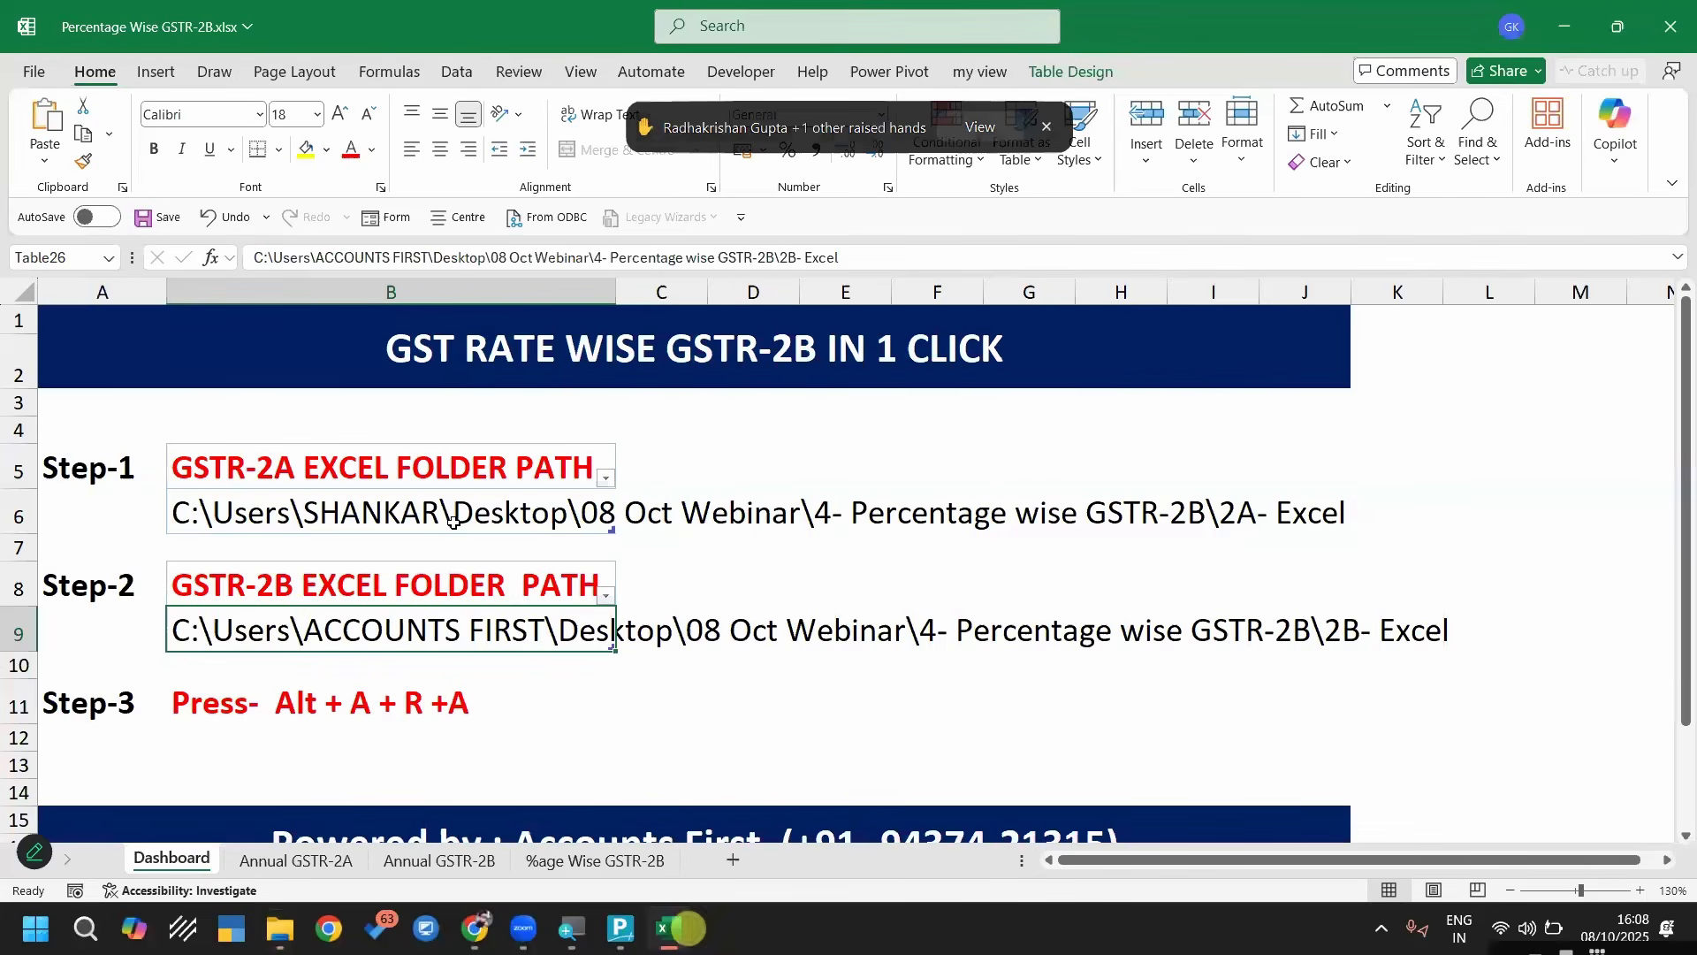
pyautogui.click(452, 522)
pyautogui.hotkey('ctrl', 'v')
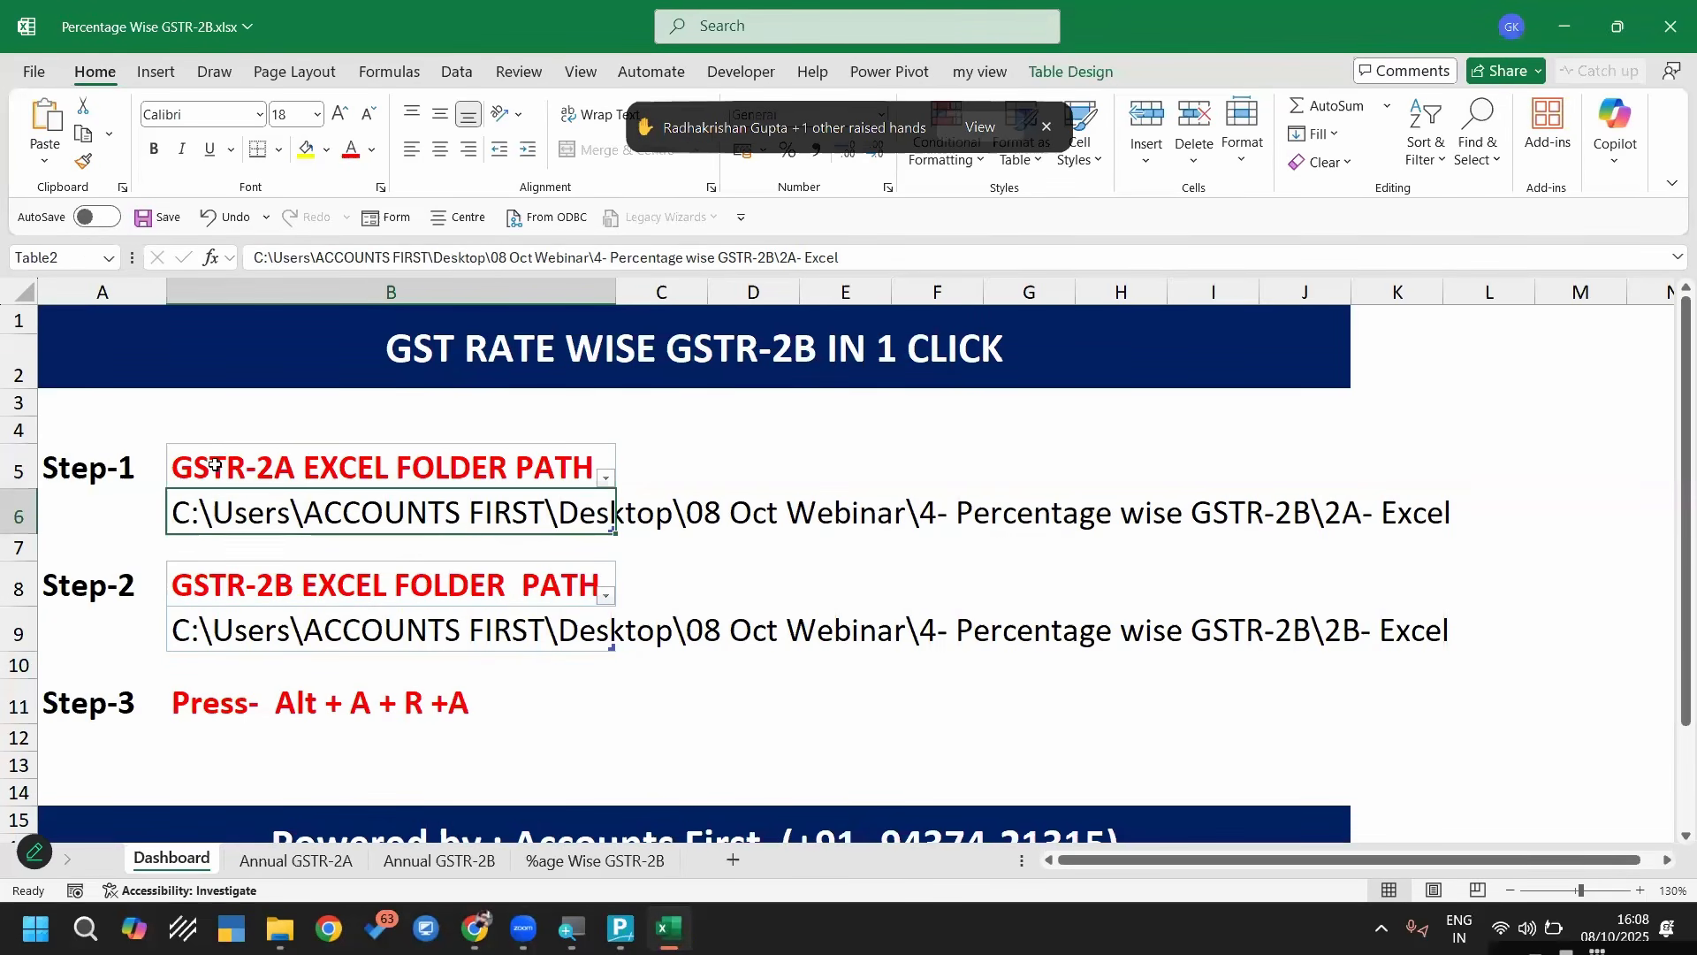
# Check both folder paths on the Dashboard, dismiss the raised-hands notification, and refresh all data connections of the workbook
pyautogui.click(214, 466)
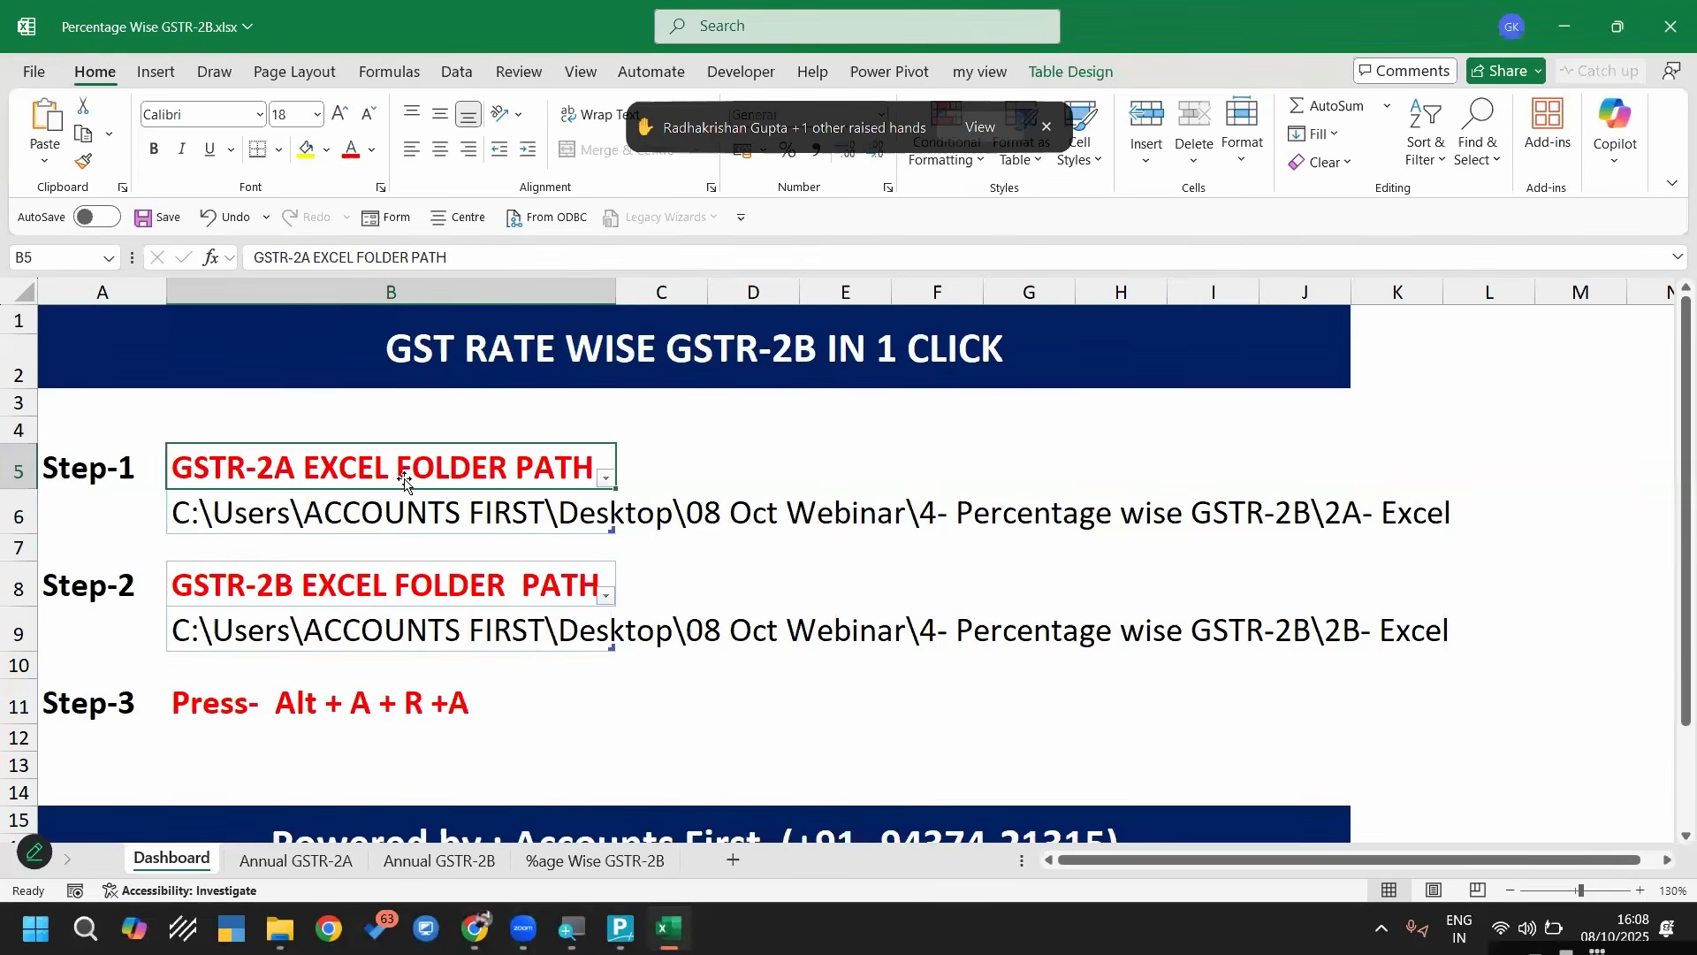
pyautogui.click(413, 521)
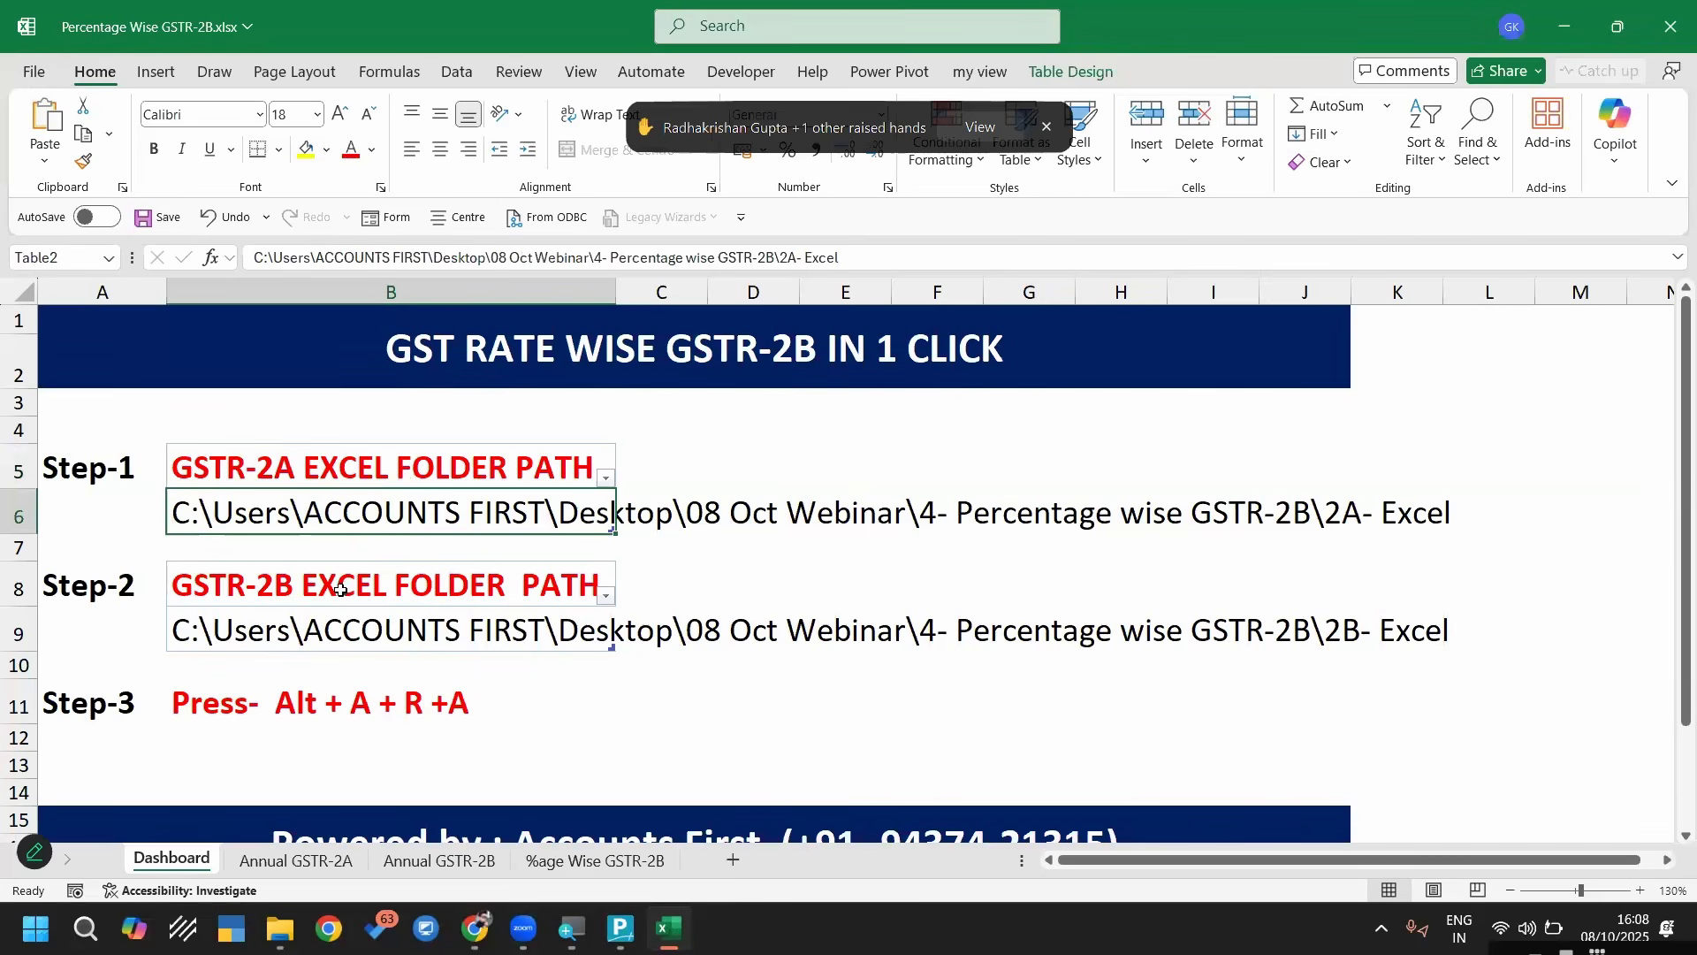
pyautogui.click(338, 635)
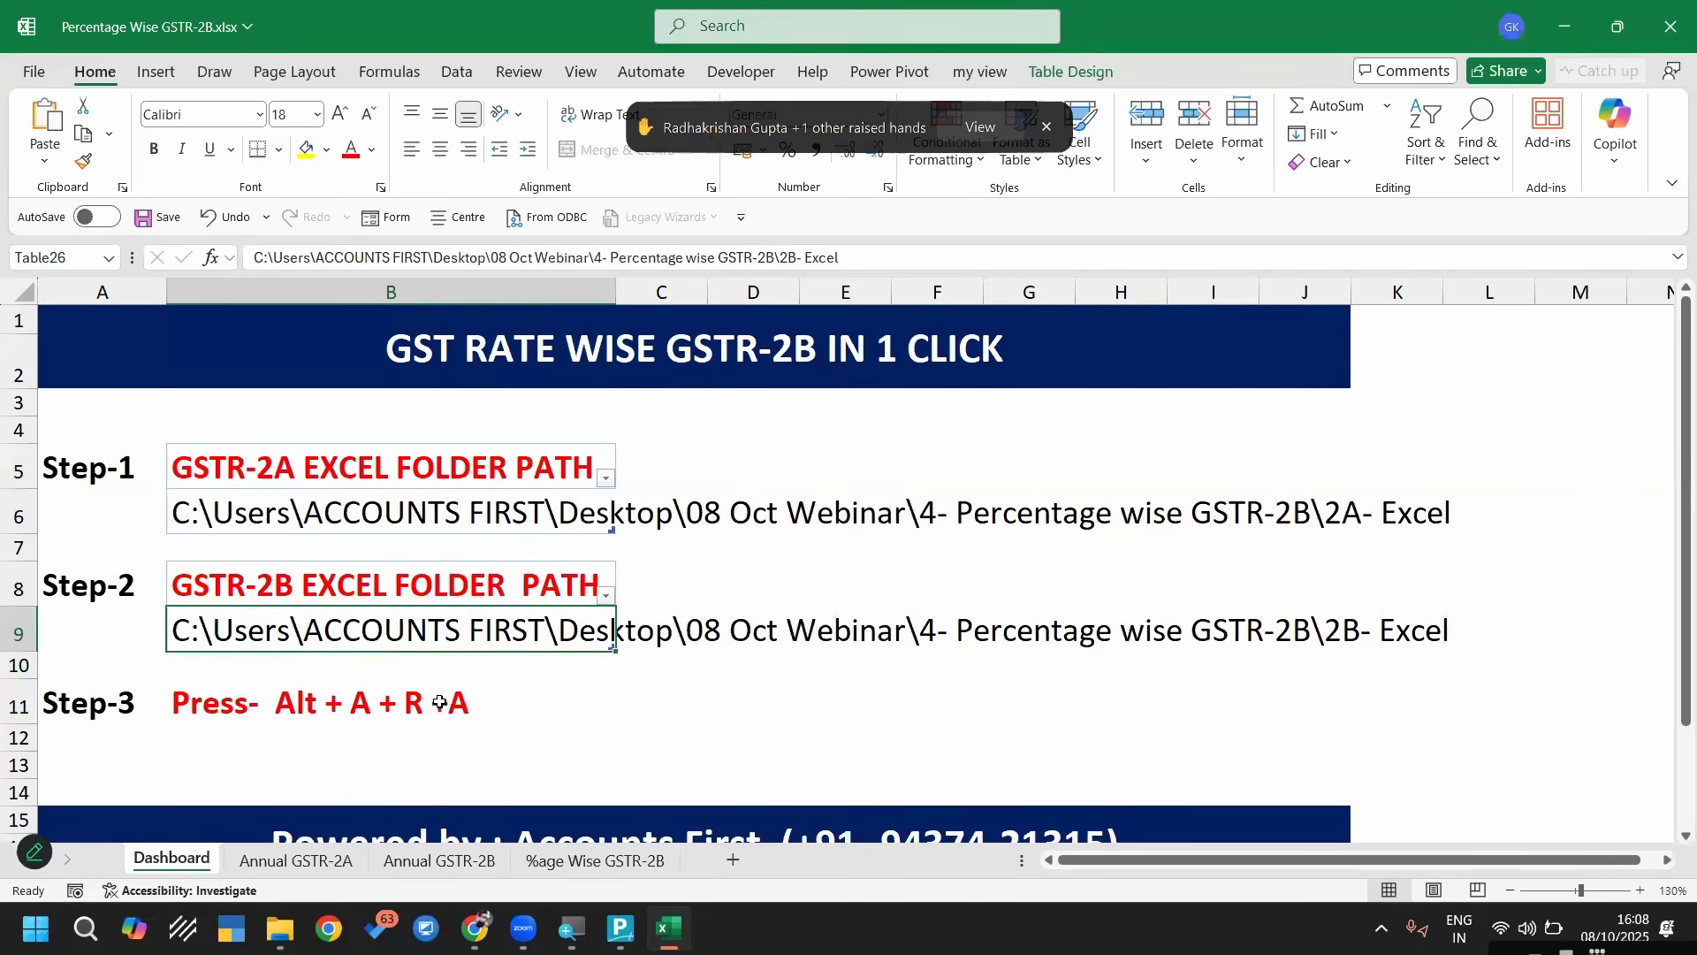
pyautogui.click(1048, 133)
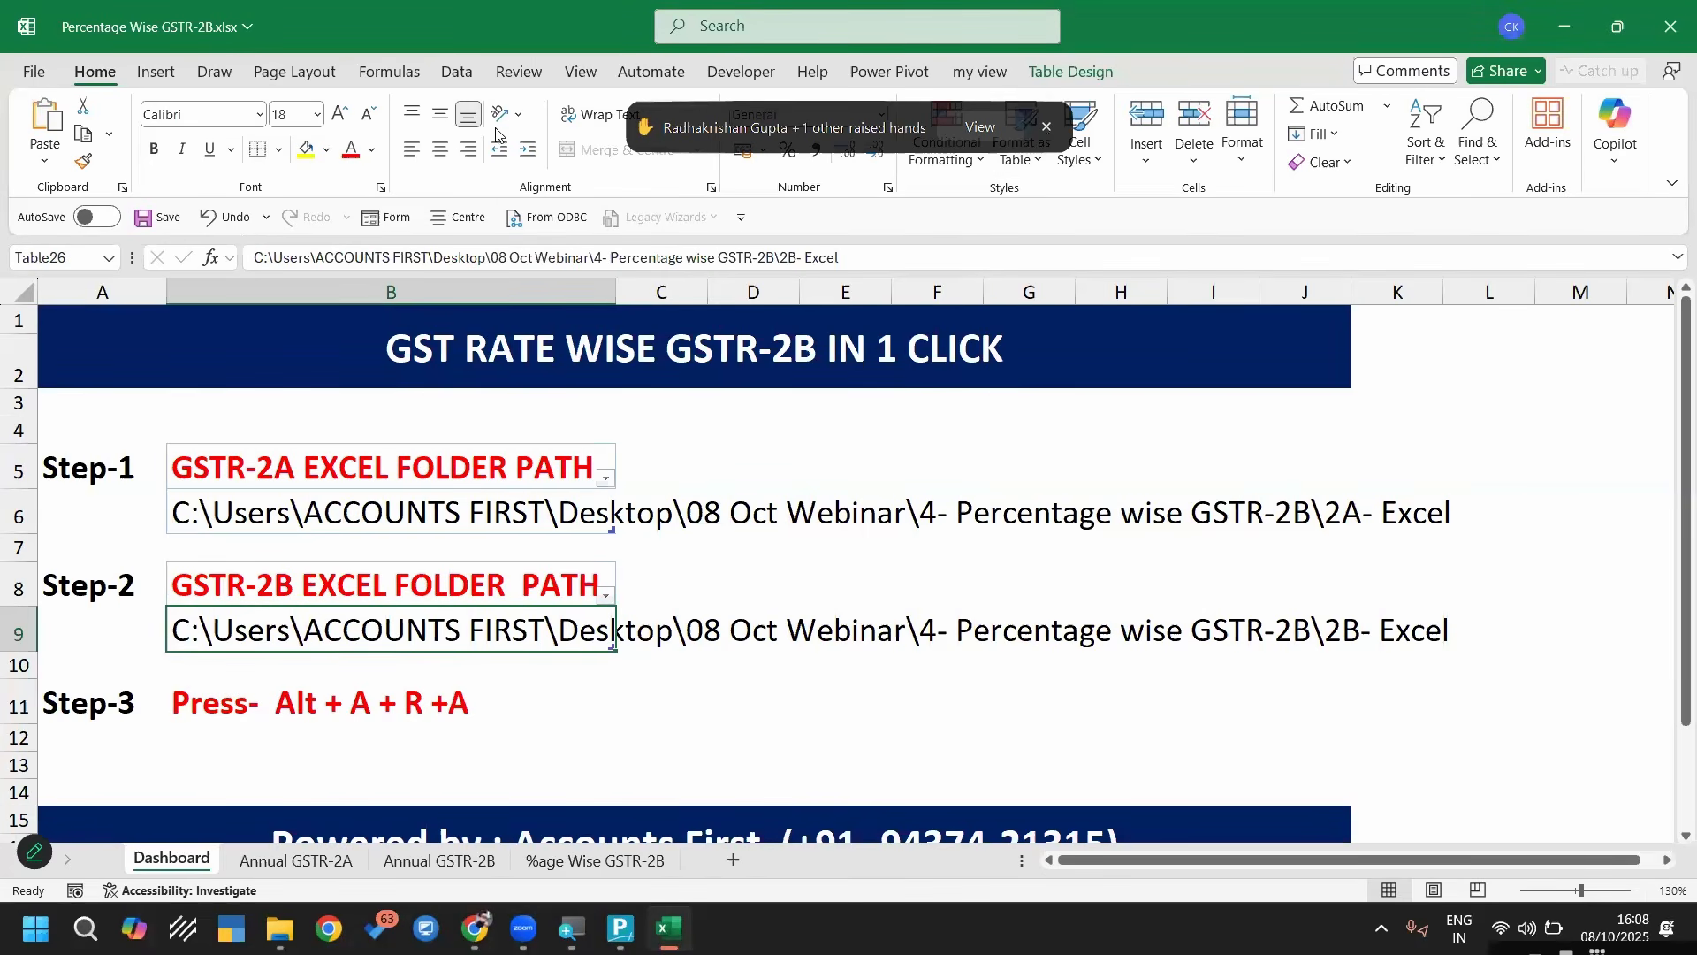
pyautogui.click(459, 74)
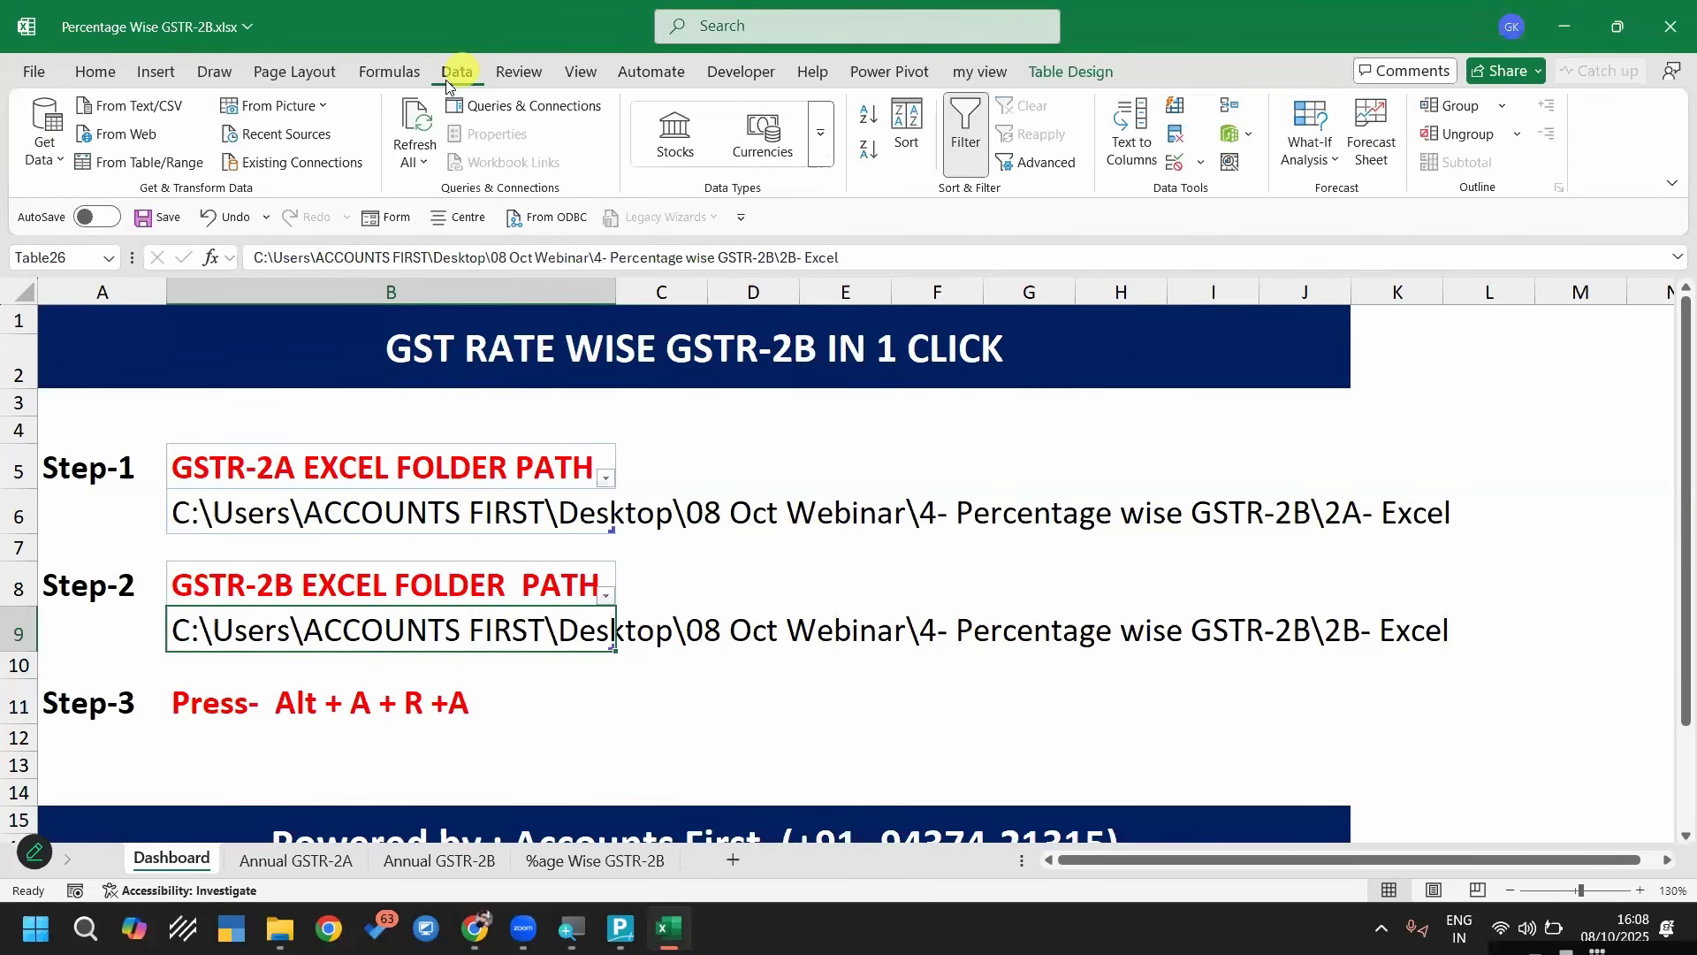
pyautogui.click(407, 124)
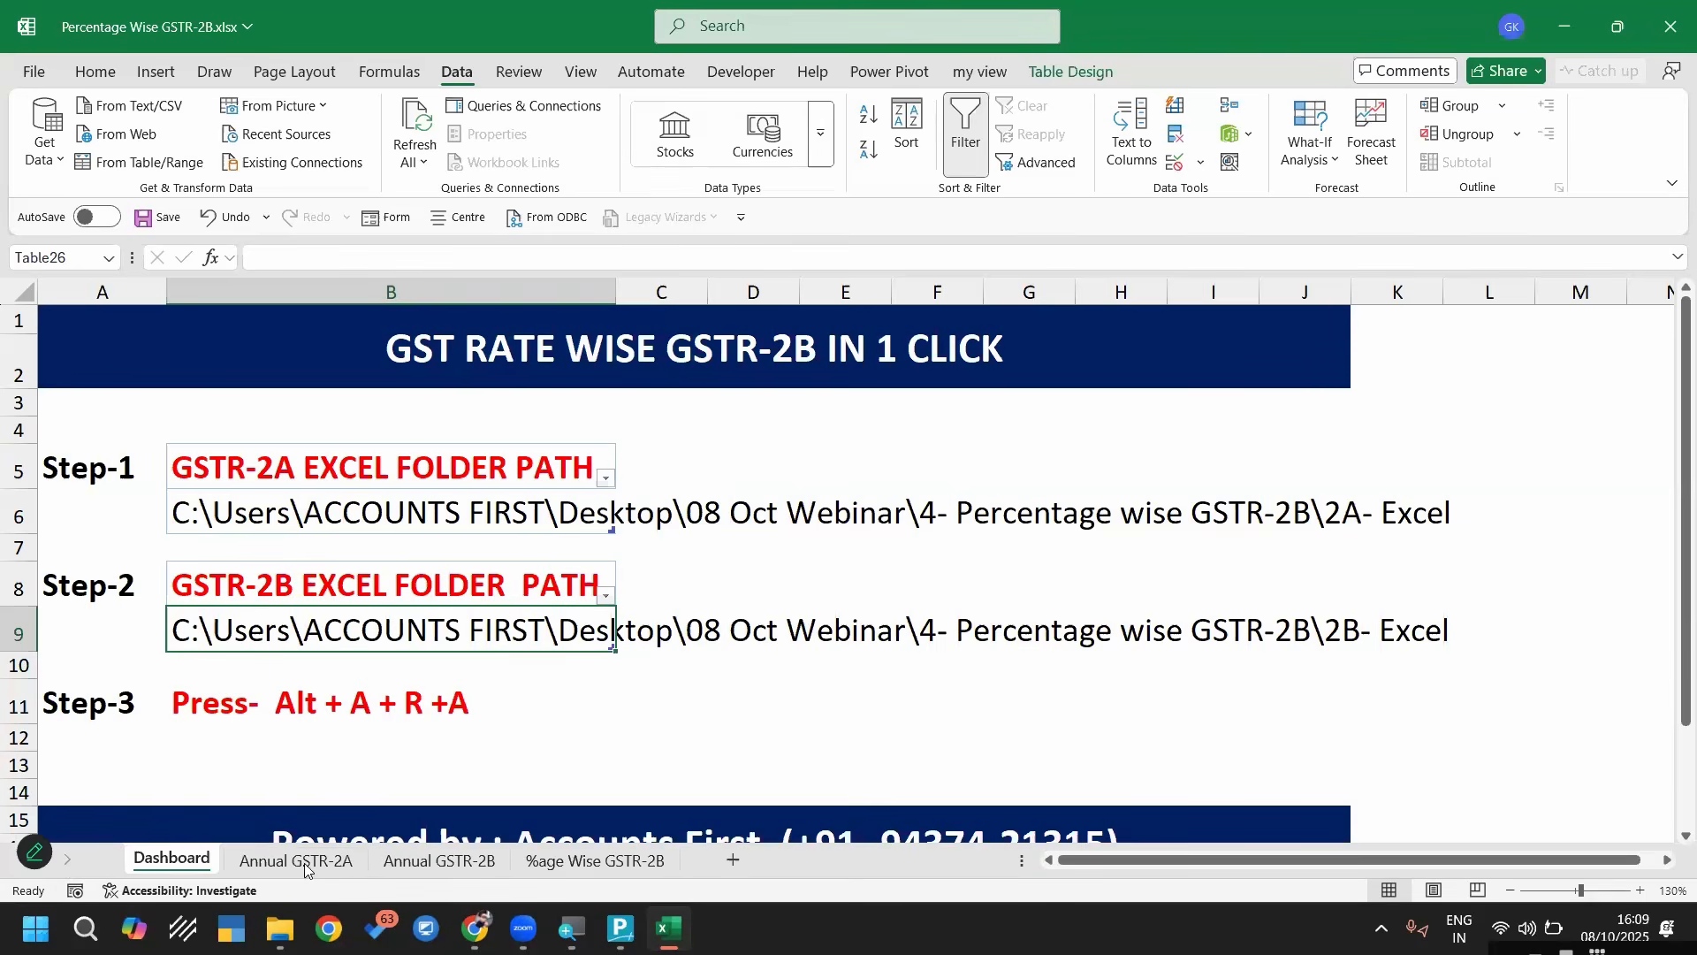
# Examine the refreshed invoice list on the Annual GSTR-2A sheet, focusing on its GST rate column
pyautogui.click(297, 862)
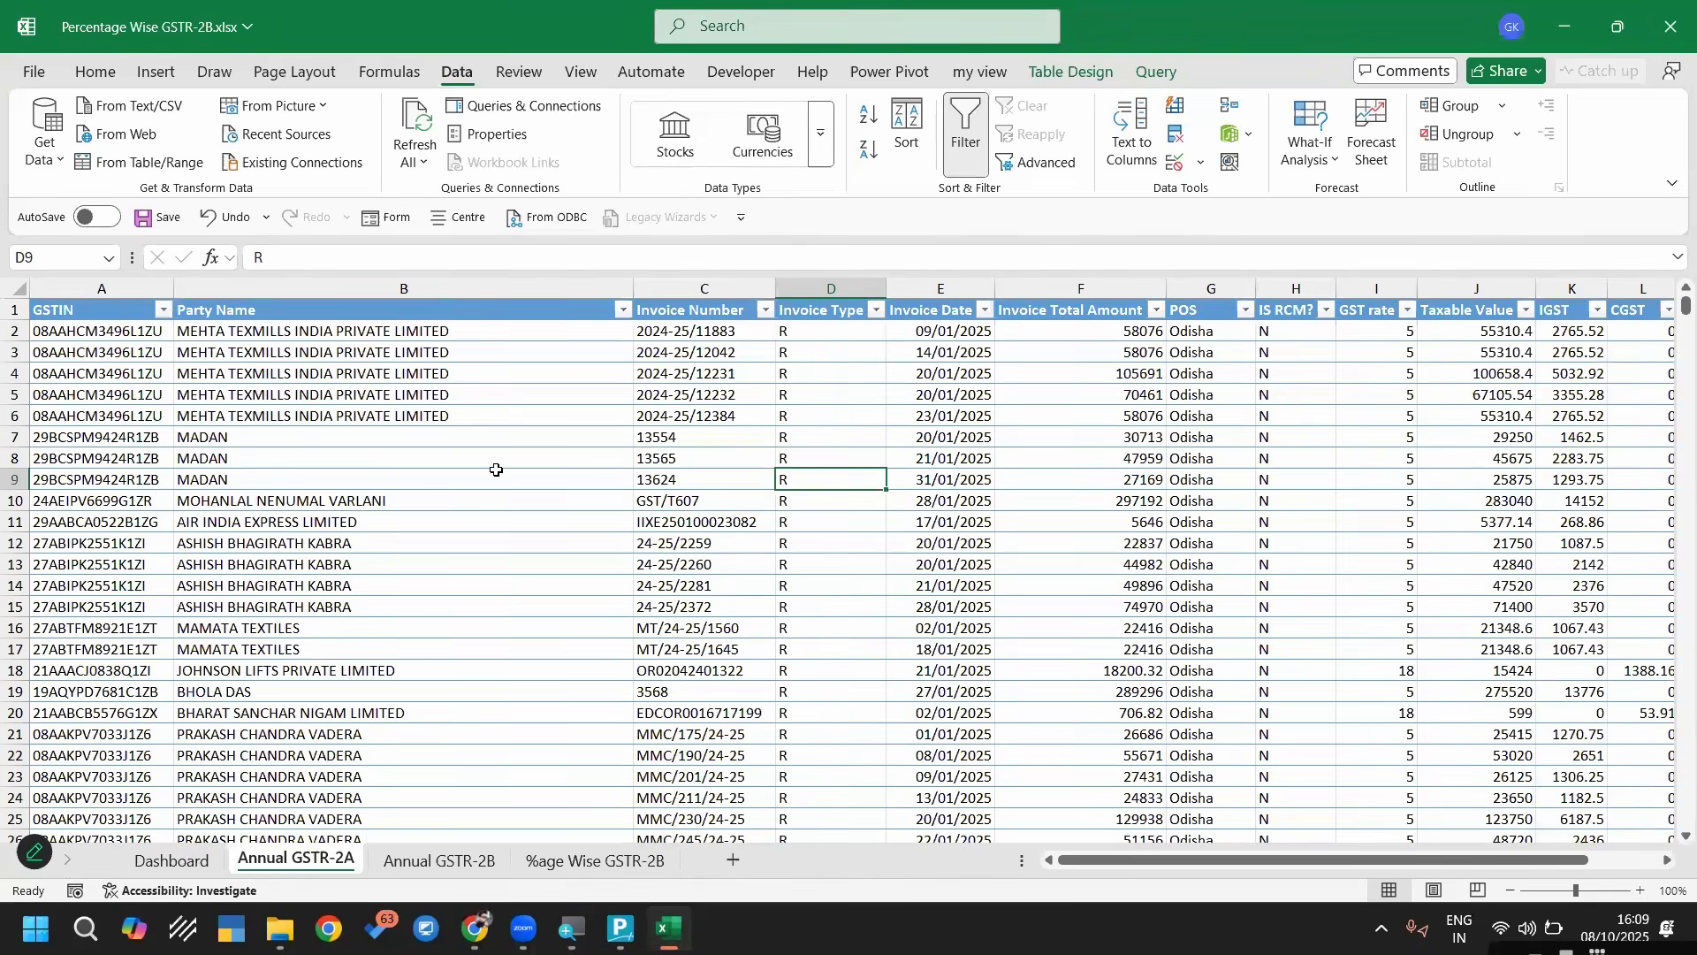
pyautogui.keyDown('ctrl'); pyautogui.scroll(-2, 432, 447); pyautogui.keyUp('ctrl')
pyautogui.keyDown('ctrl'); pyautogui.scroll(1, 645, 485); pyautogui.keyUp('ctrl')
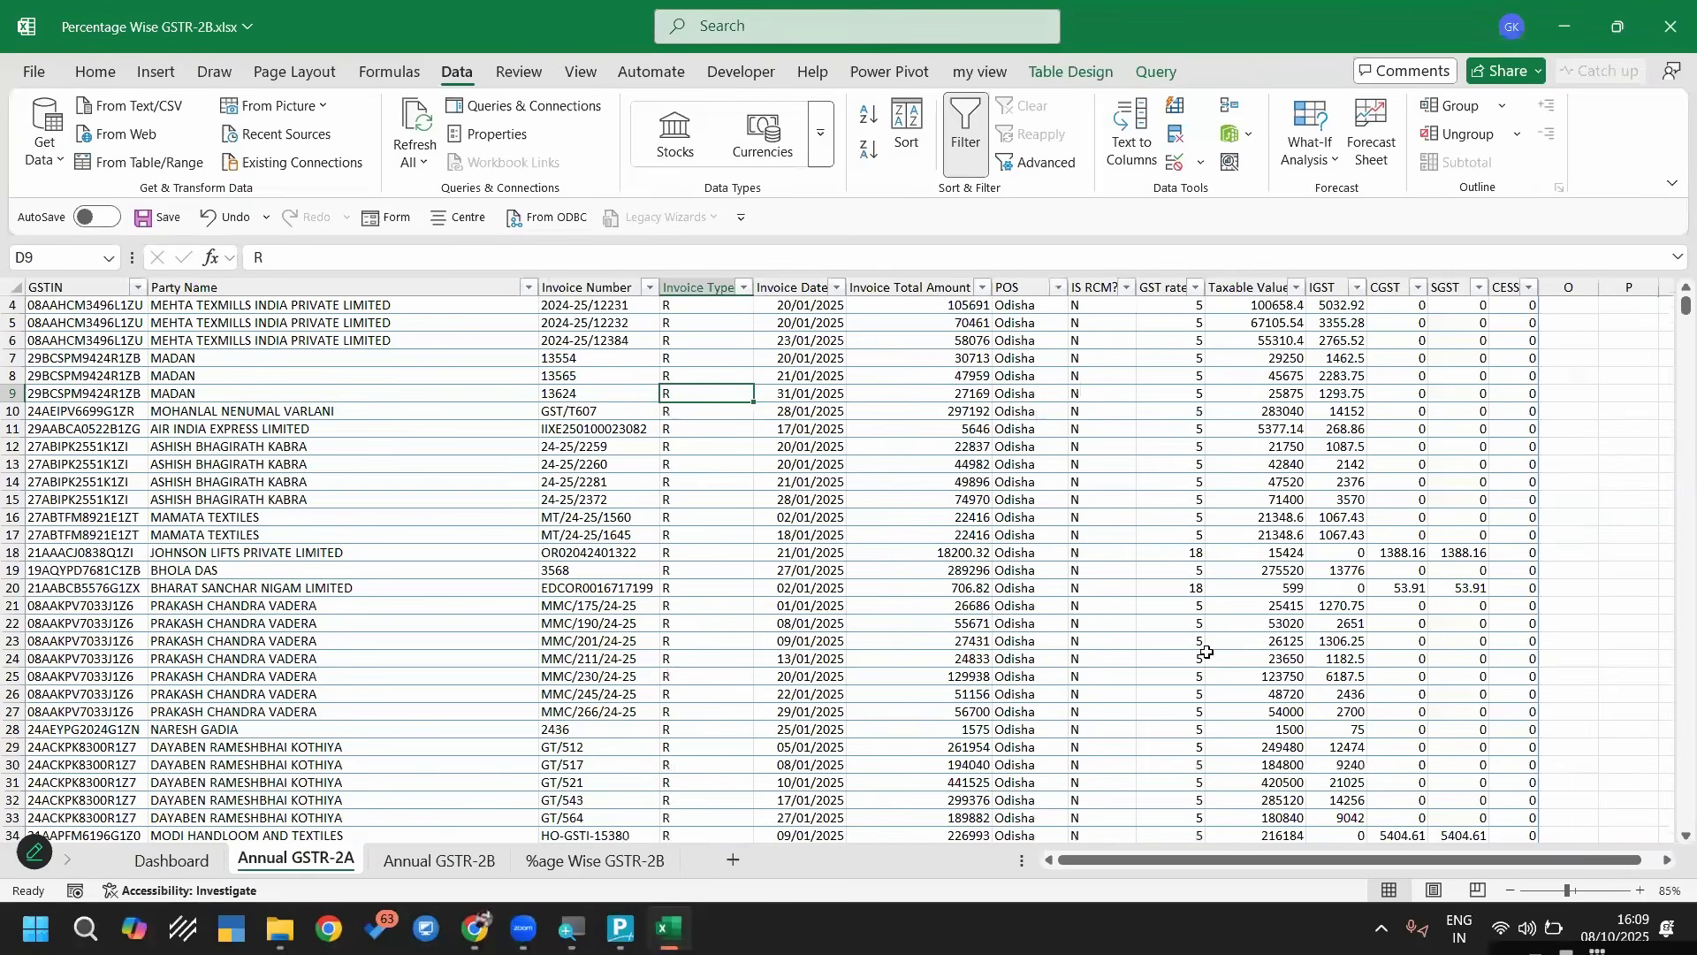
pyautogui.scroll(1, 1239, 857)
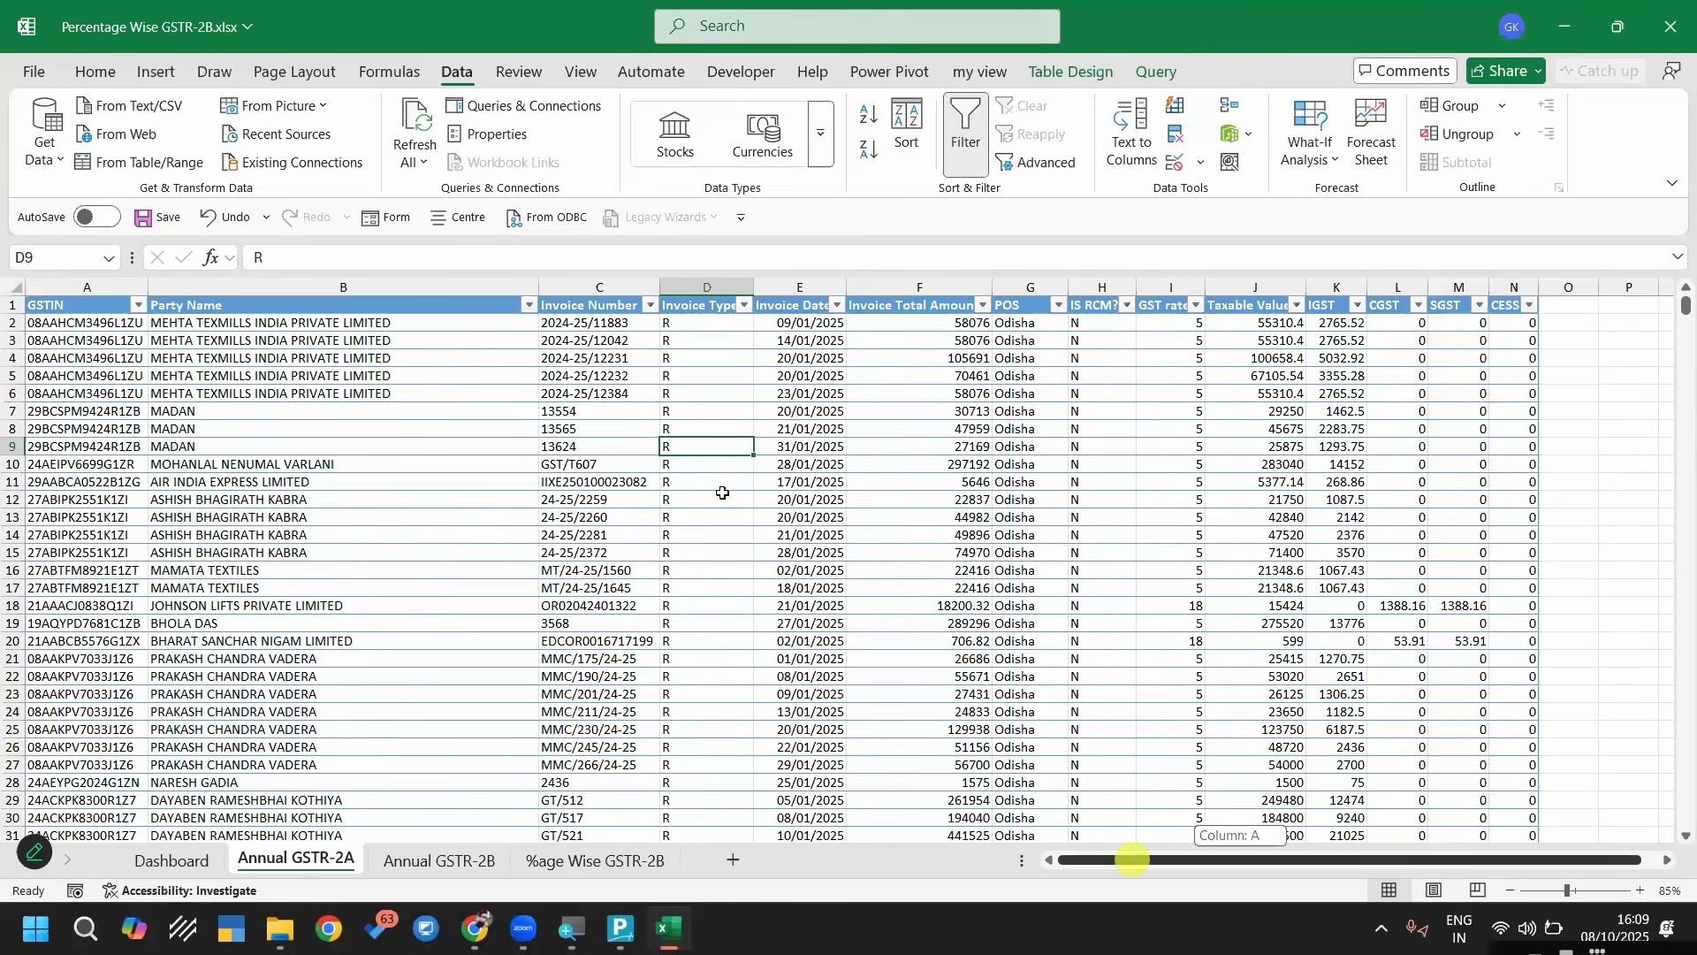
pyautogui.scroll(-8, 723, 493)
pyautogui.scroll(8, 733, 484)
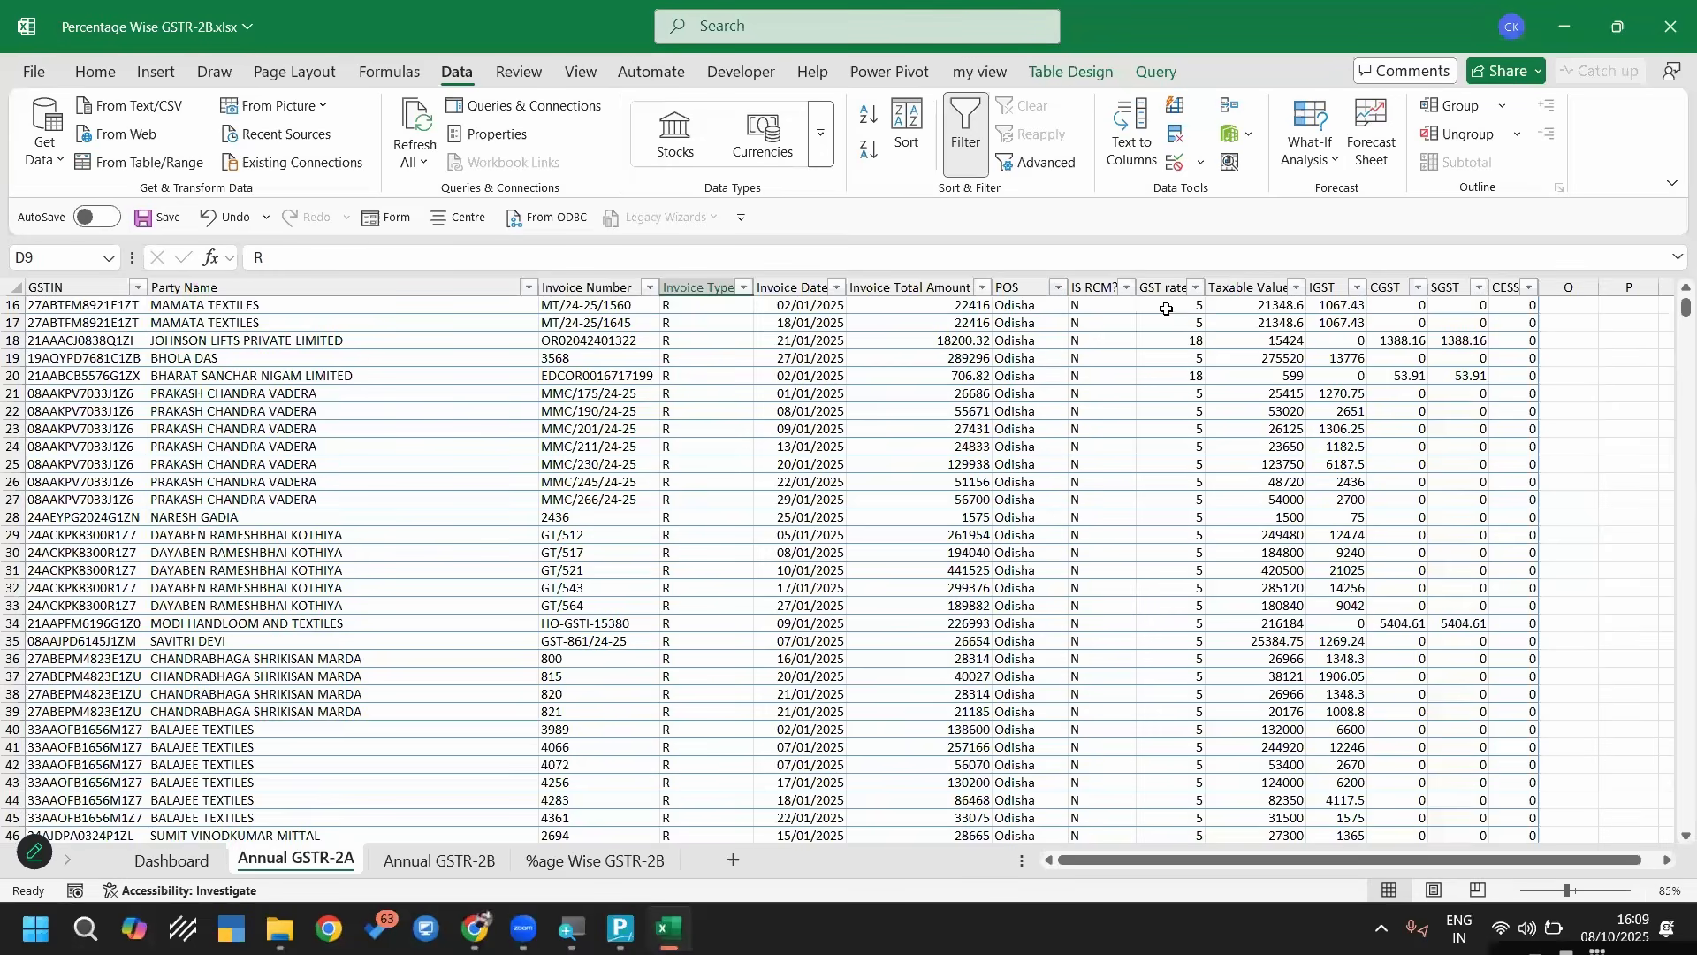
pyautogui.click(1169, 283)
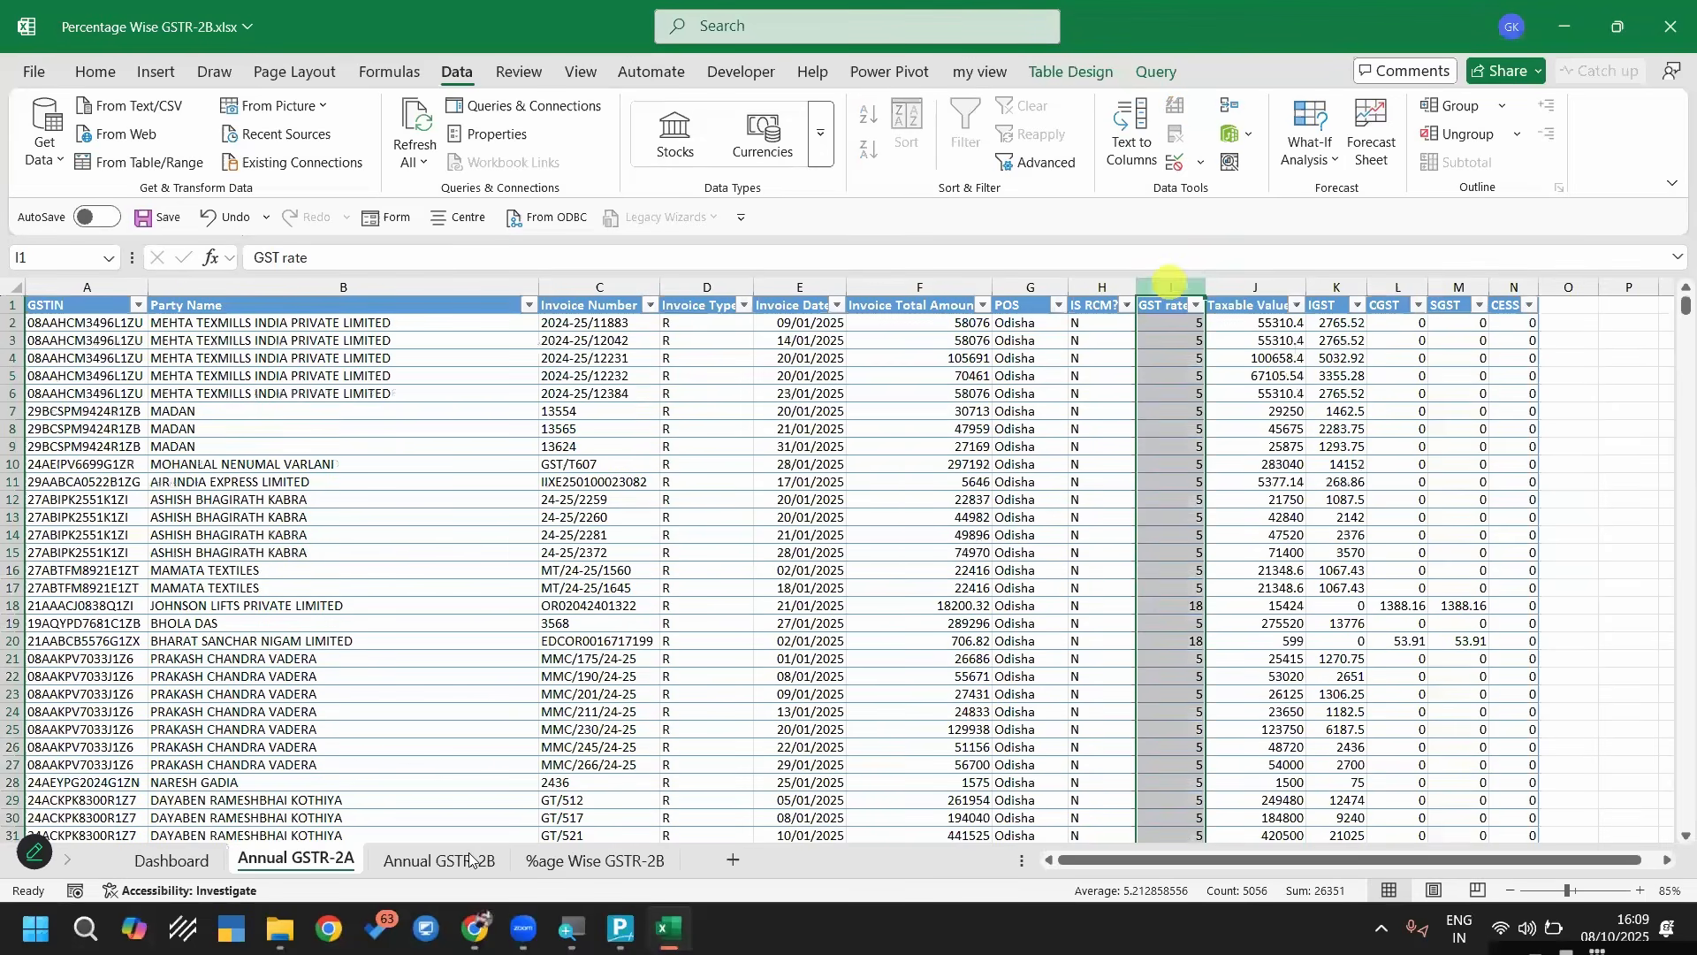
# Compare the columns of the Annual GSTR-2B sheet with the GST rate column on the %age Wise GSTR-2B sheet
pyautogui.hotkey('ctrl', 'pagedown')
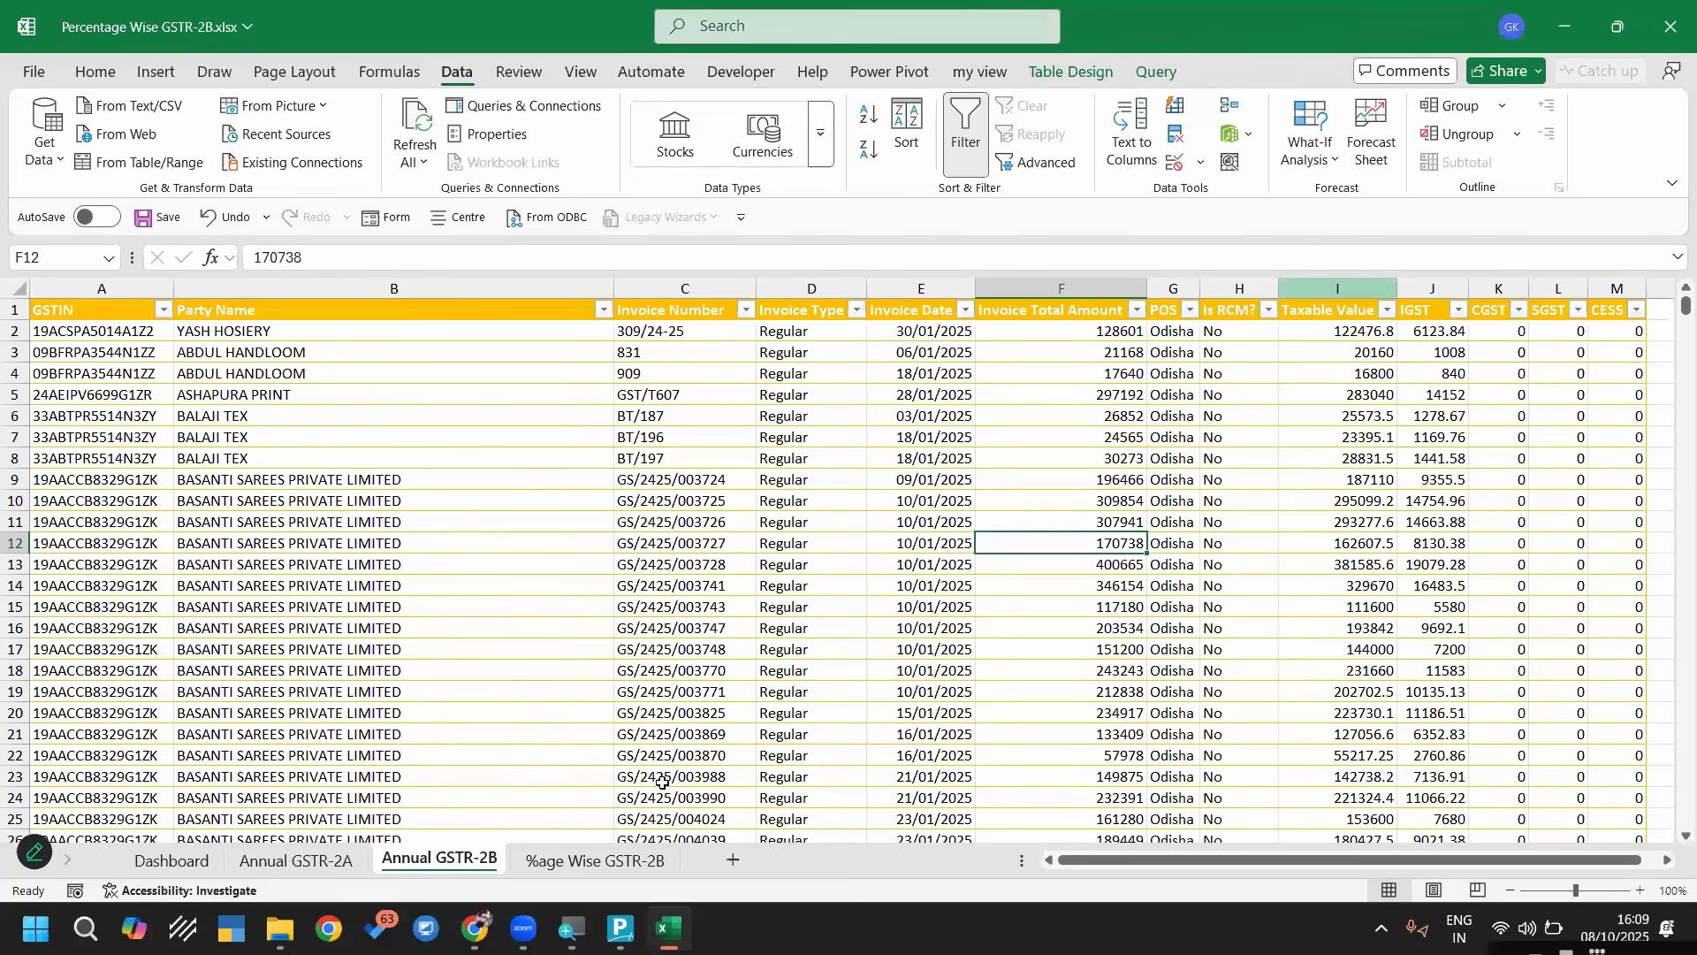
pyautogui.click(596, 862)
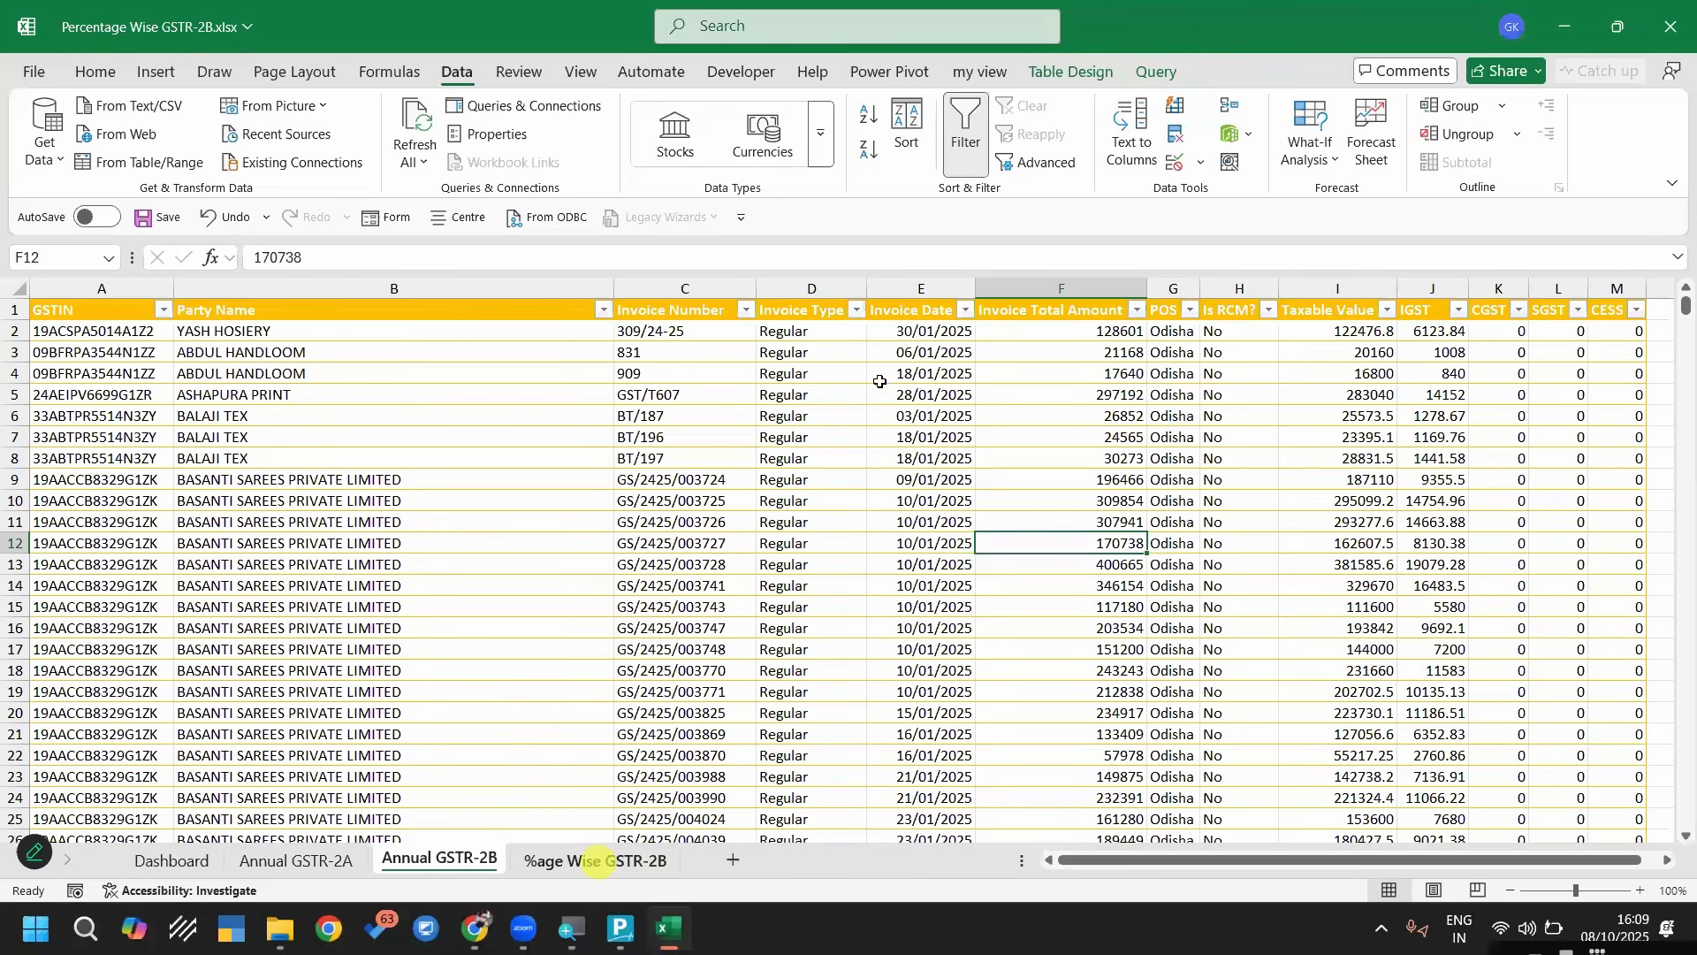
pyautogui.click(1235, 287)
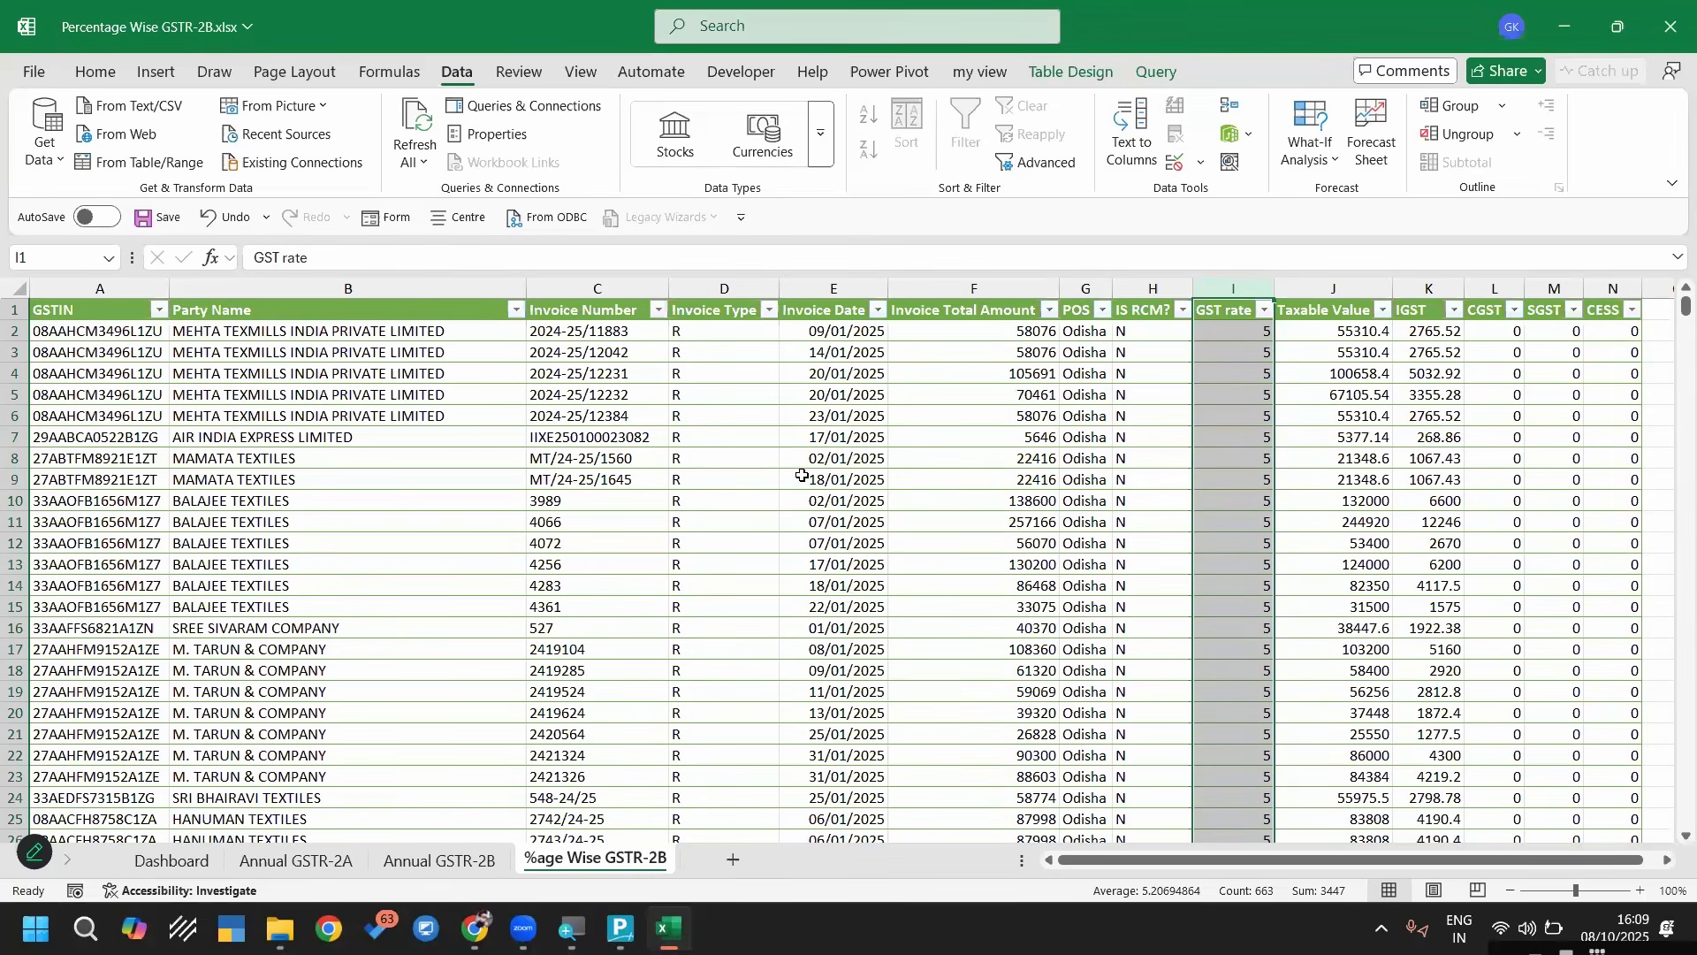
# Show the workbook's queries and open the Merge1 query in the Power Query Editor
pyautogui.click(528, 107)
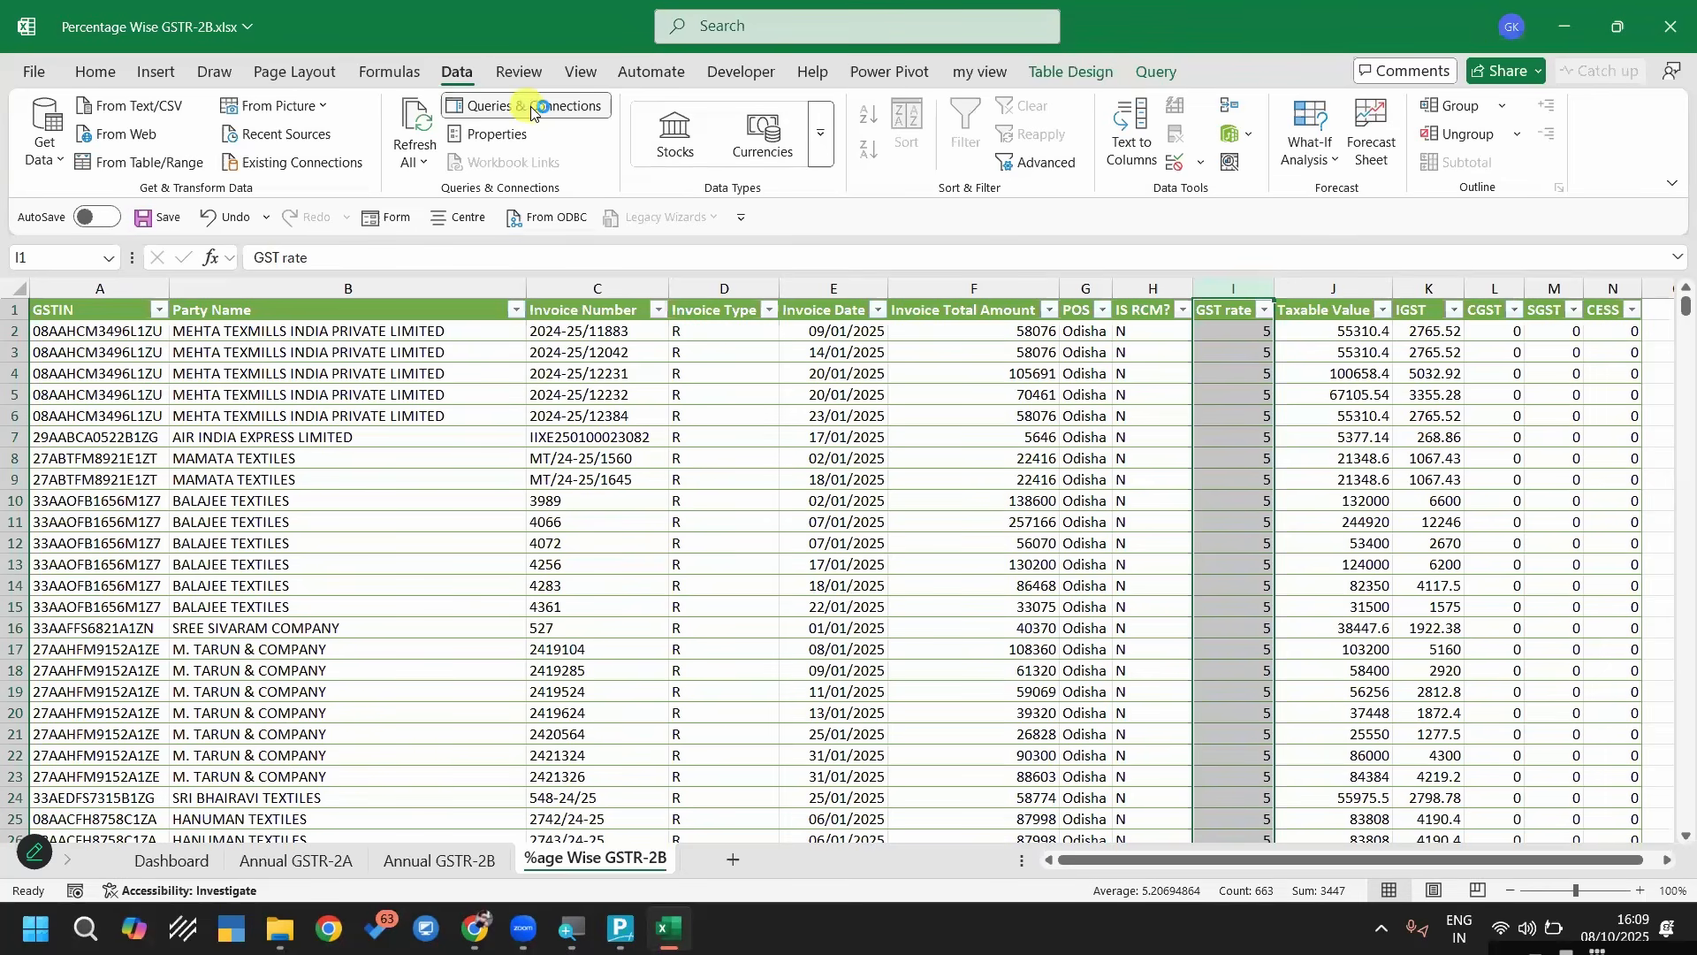
pyautogui.click(530, 108)
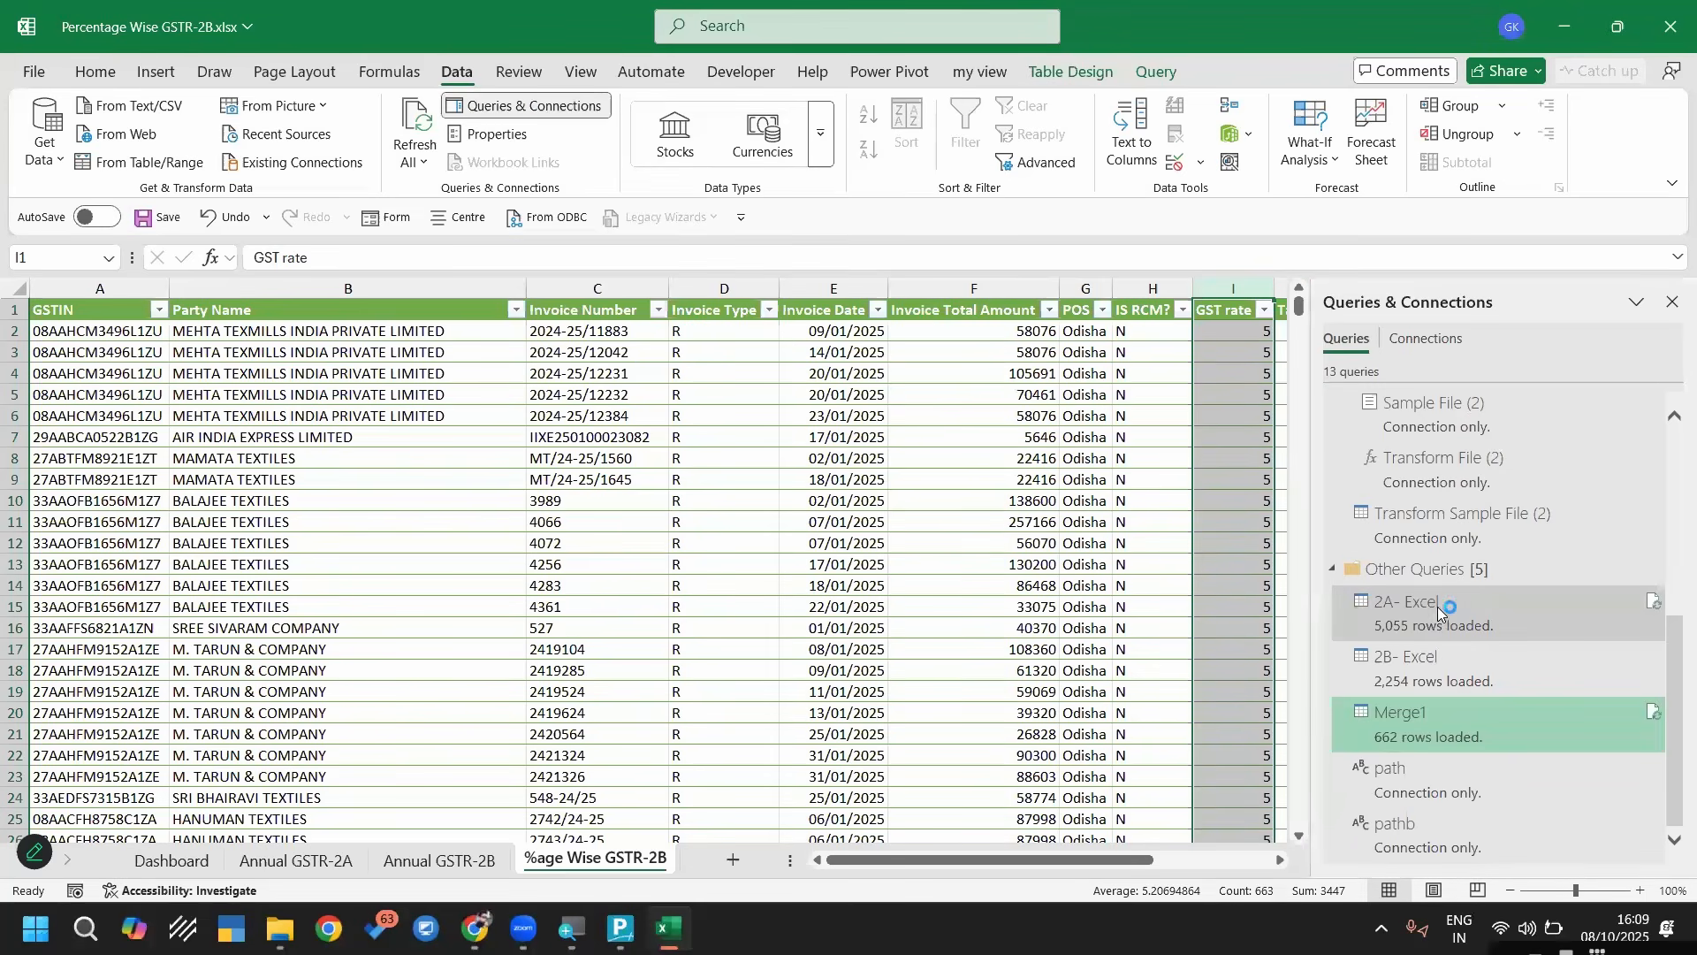
pyautogui.doubleClick(1431, 727)
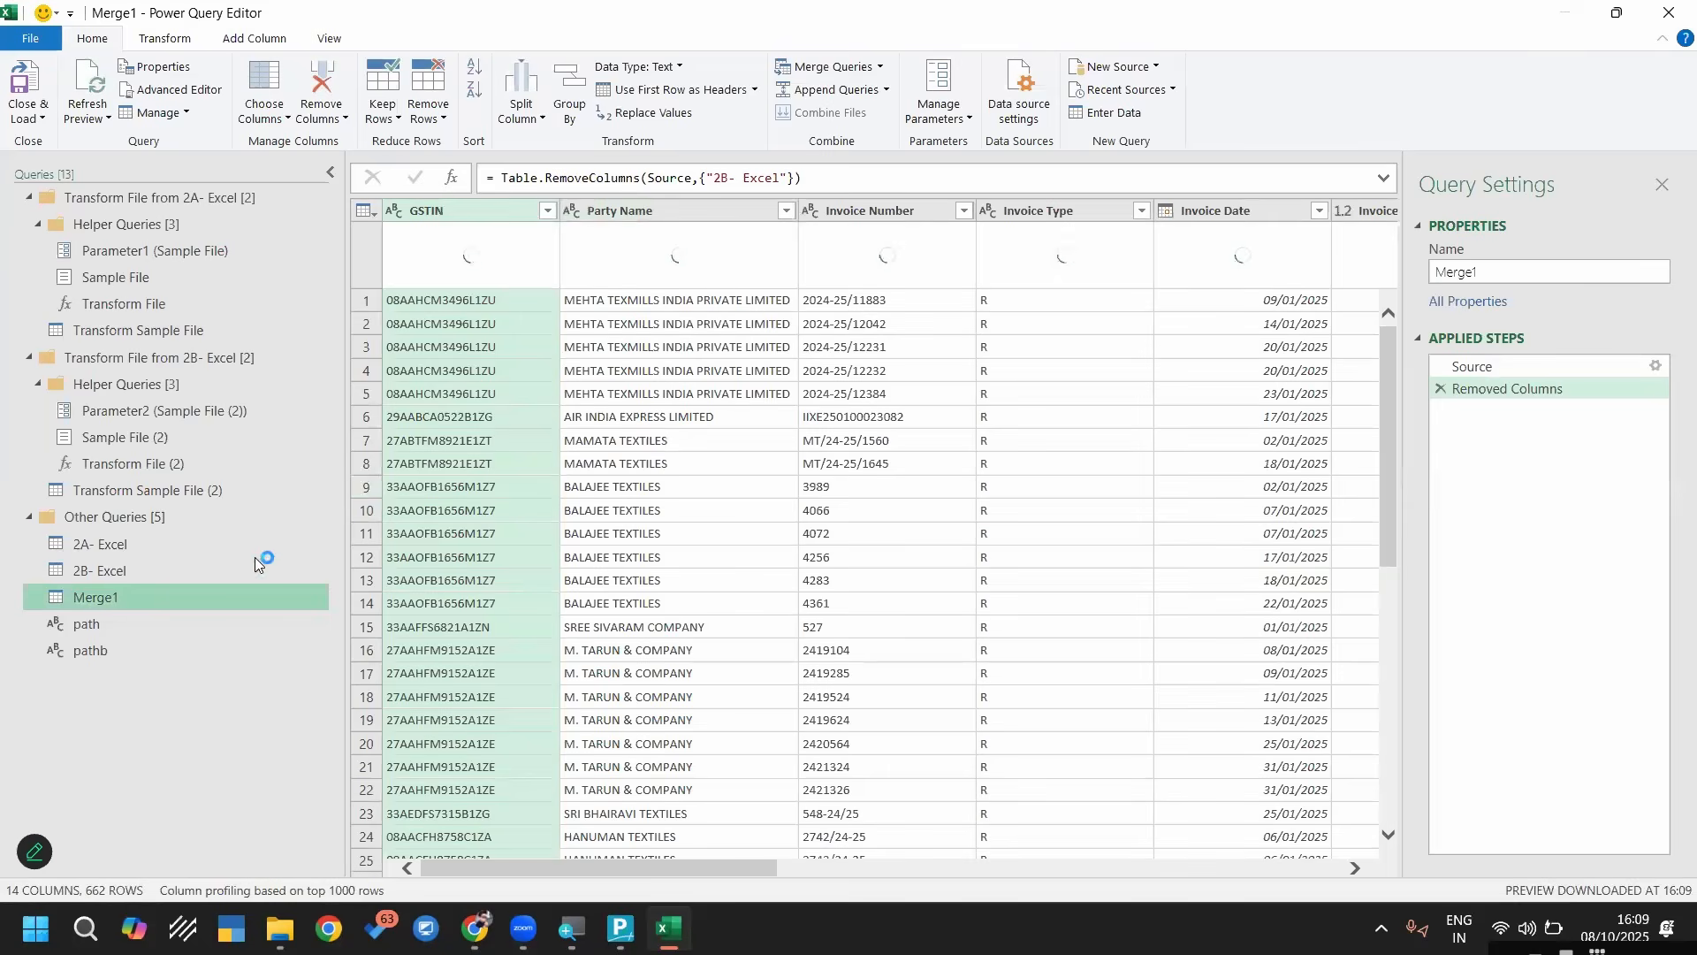
# Examine the 2A- Excel query, including the folder files read by its Source step
pyautogui.click(120, 543)
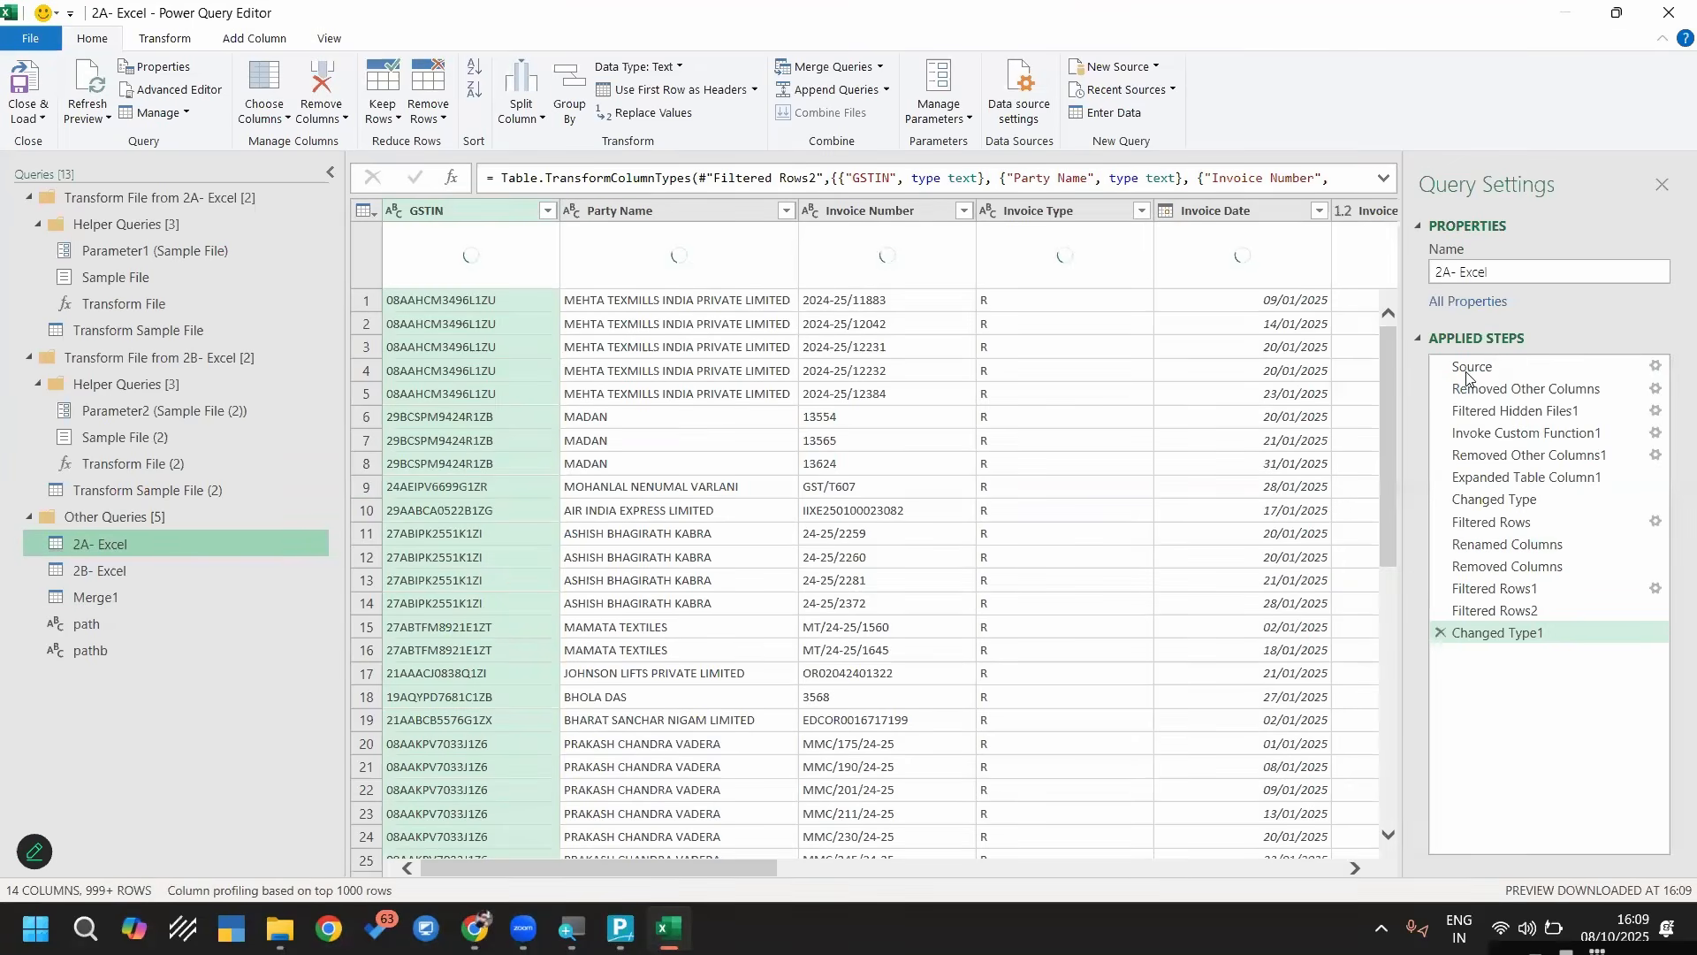
pyautogui.click(1504, 370)
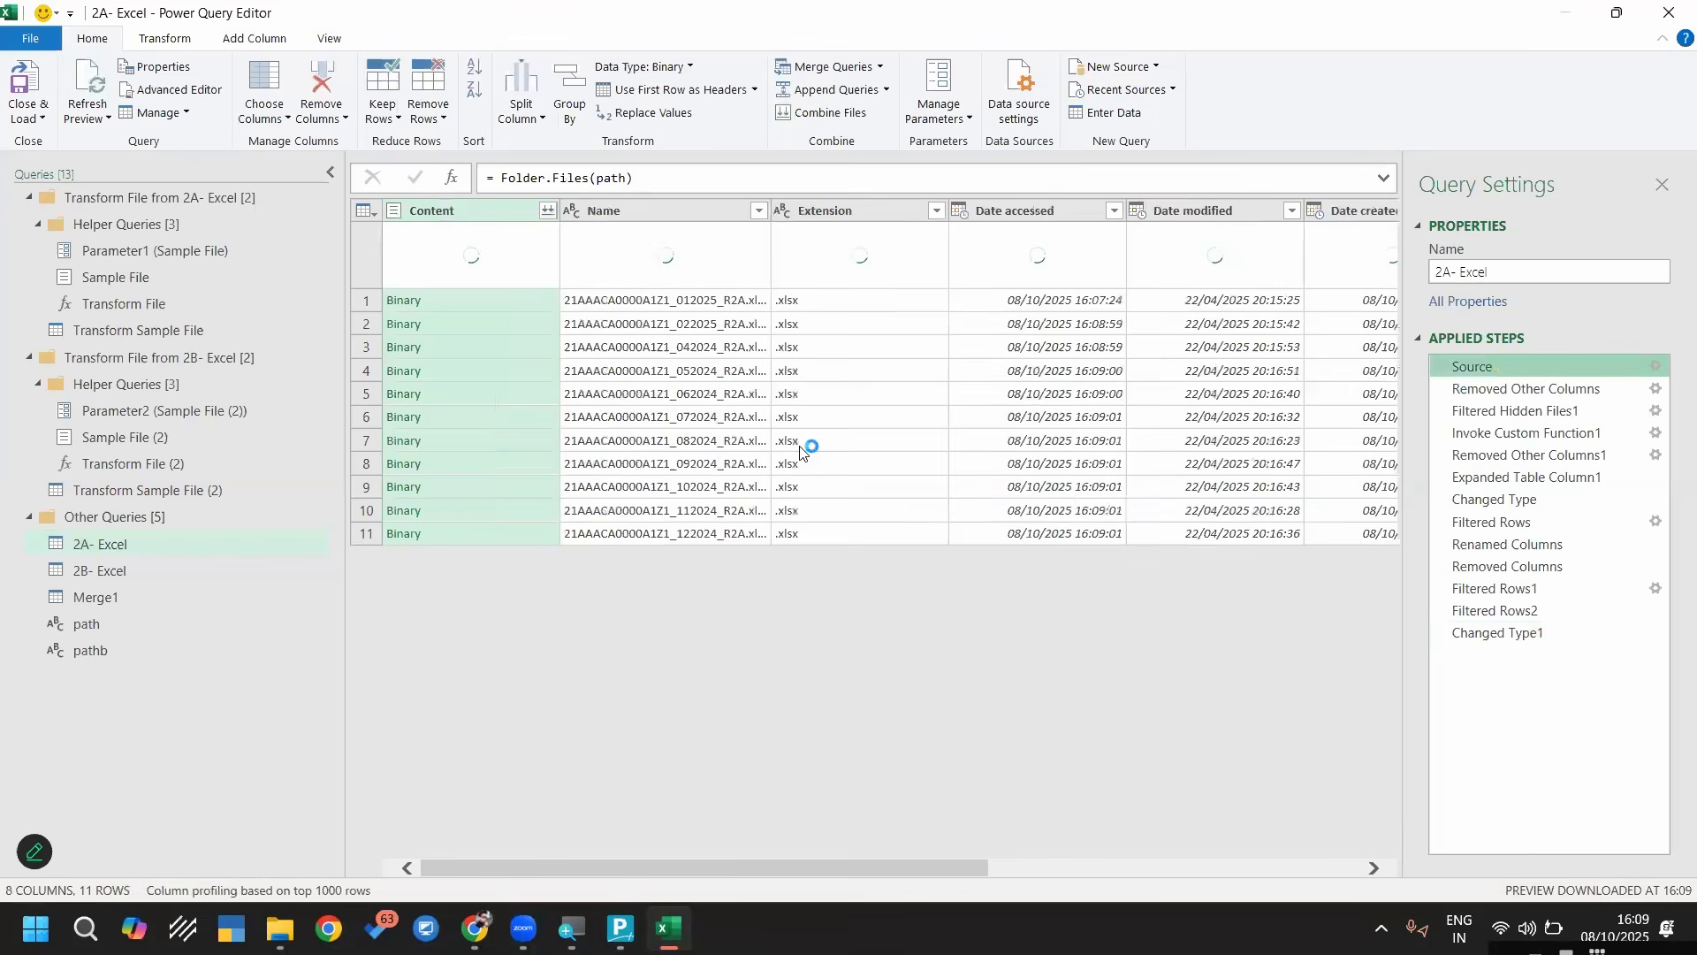
pyautogui.click(136, 566)
pyautogui.keyDown('ctrl'); pyautogui.click(140, 538); pyautogui.keyUp('ctrl')
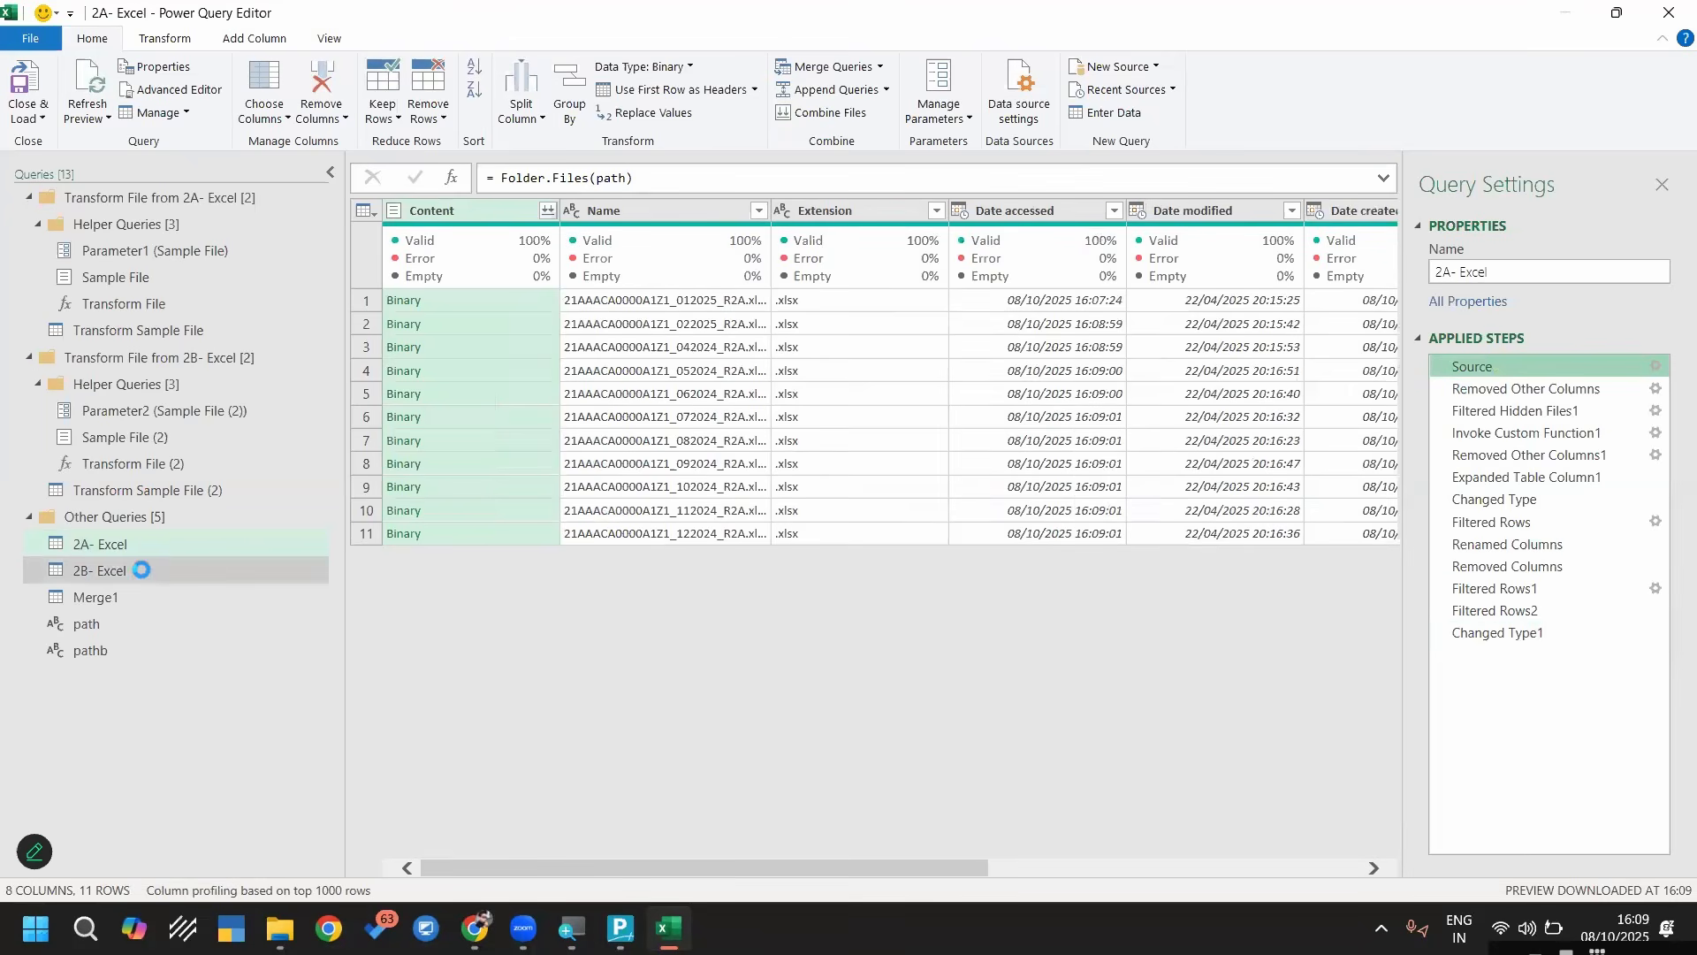
# Examine the Renamed Columns and Removed Columns steps of the 2B- Excel query, checking which columns are dropped
pyautogui.click(149, 573)
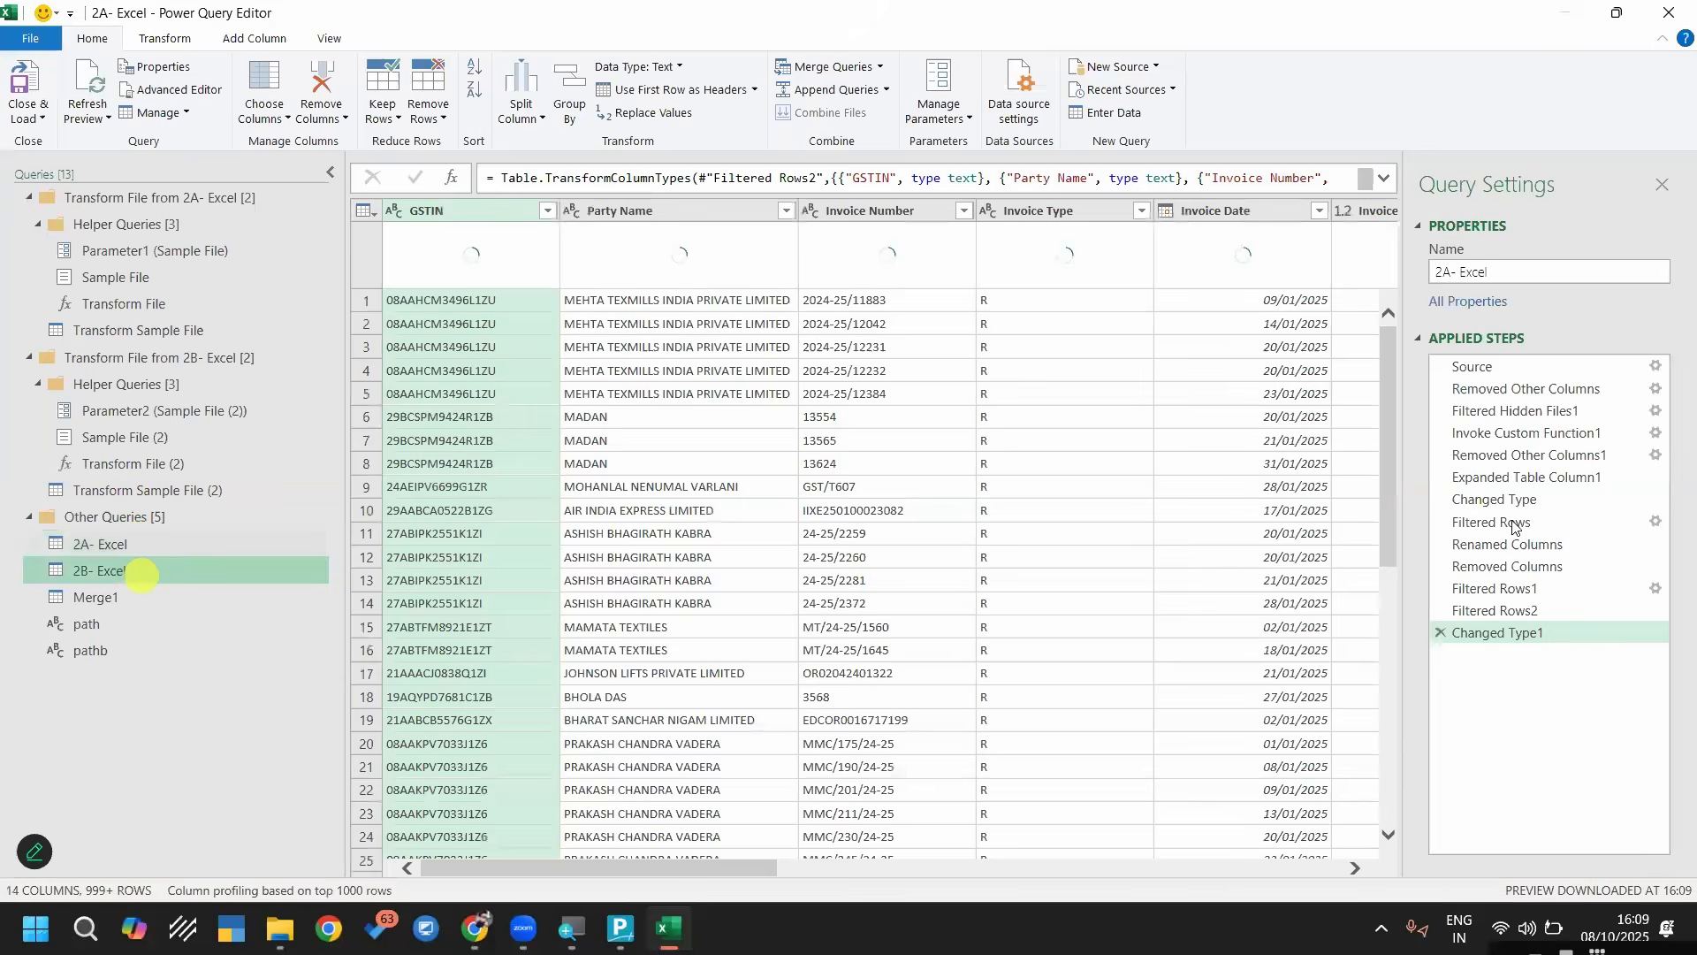
pyautogui.click(1490, 546)
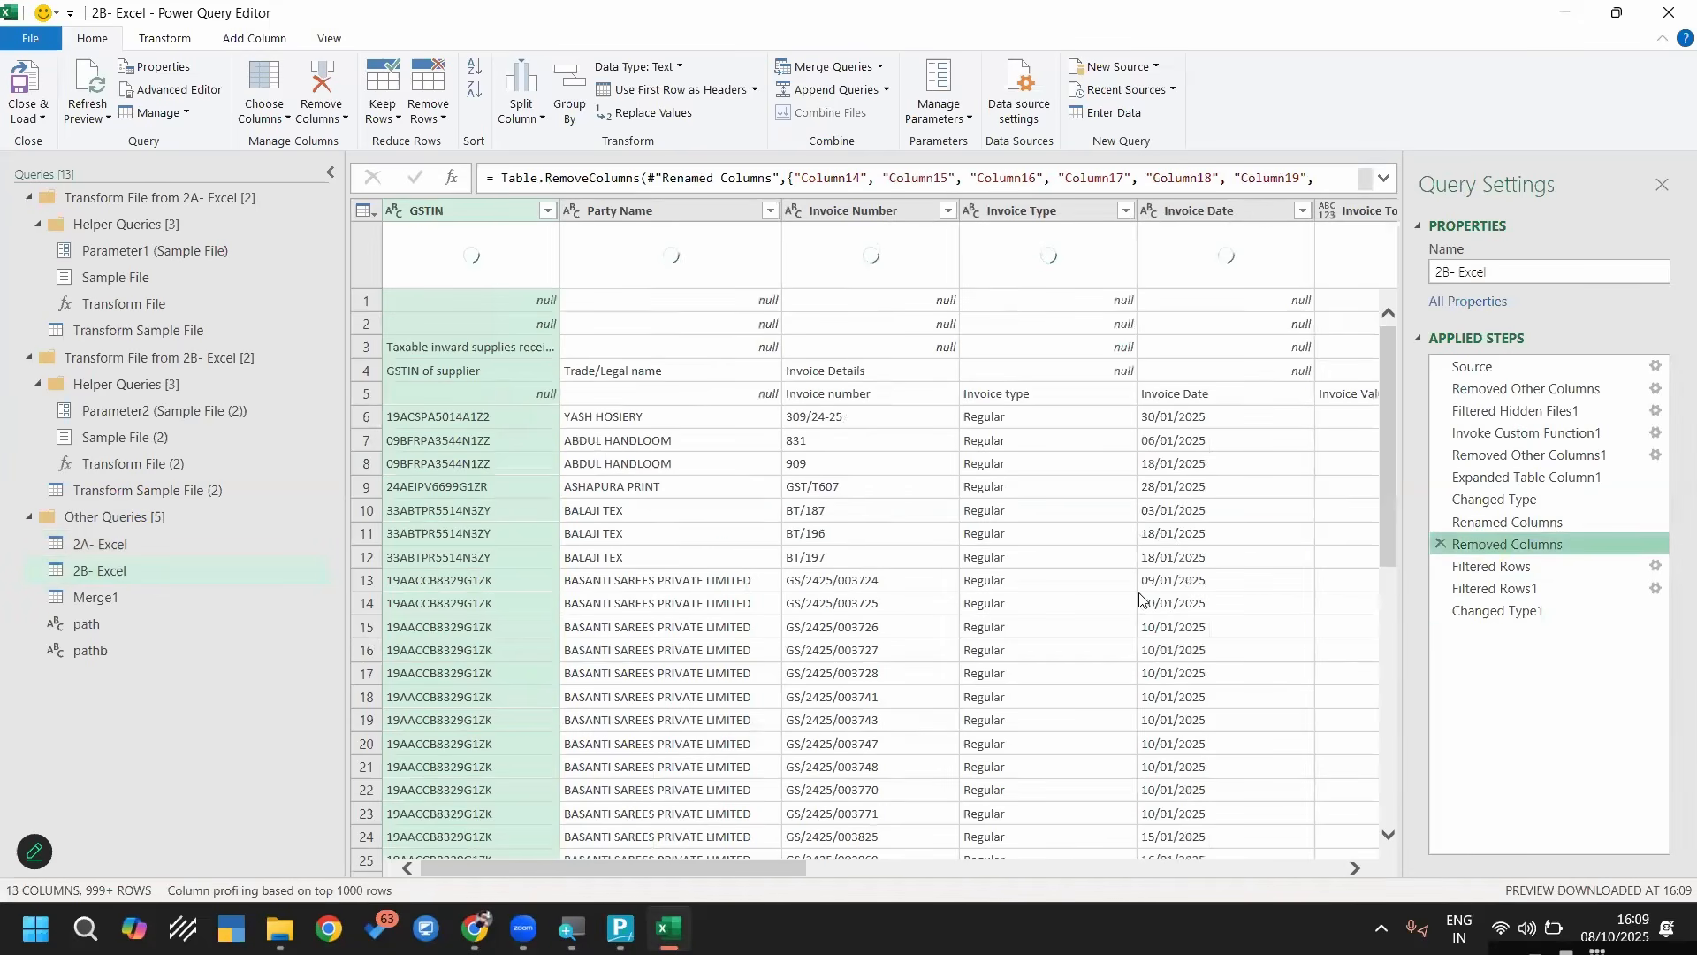
pyautogui.click(1213, 872)
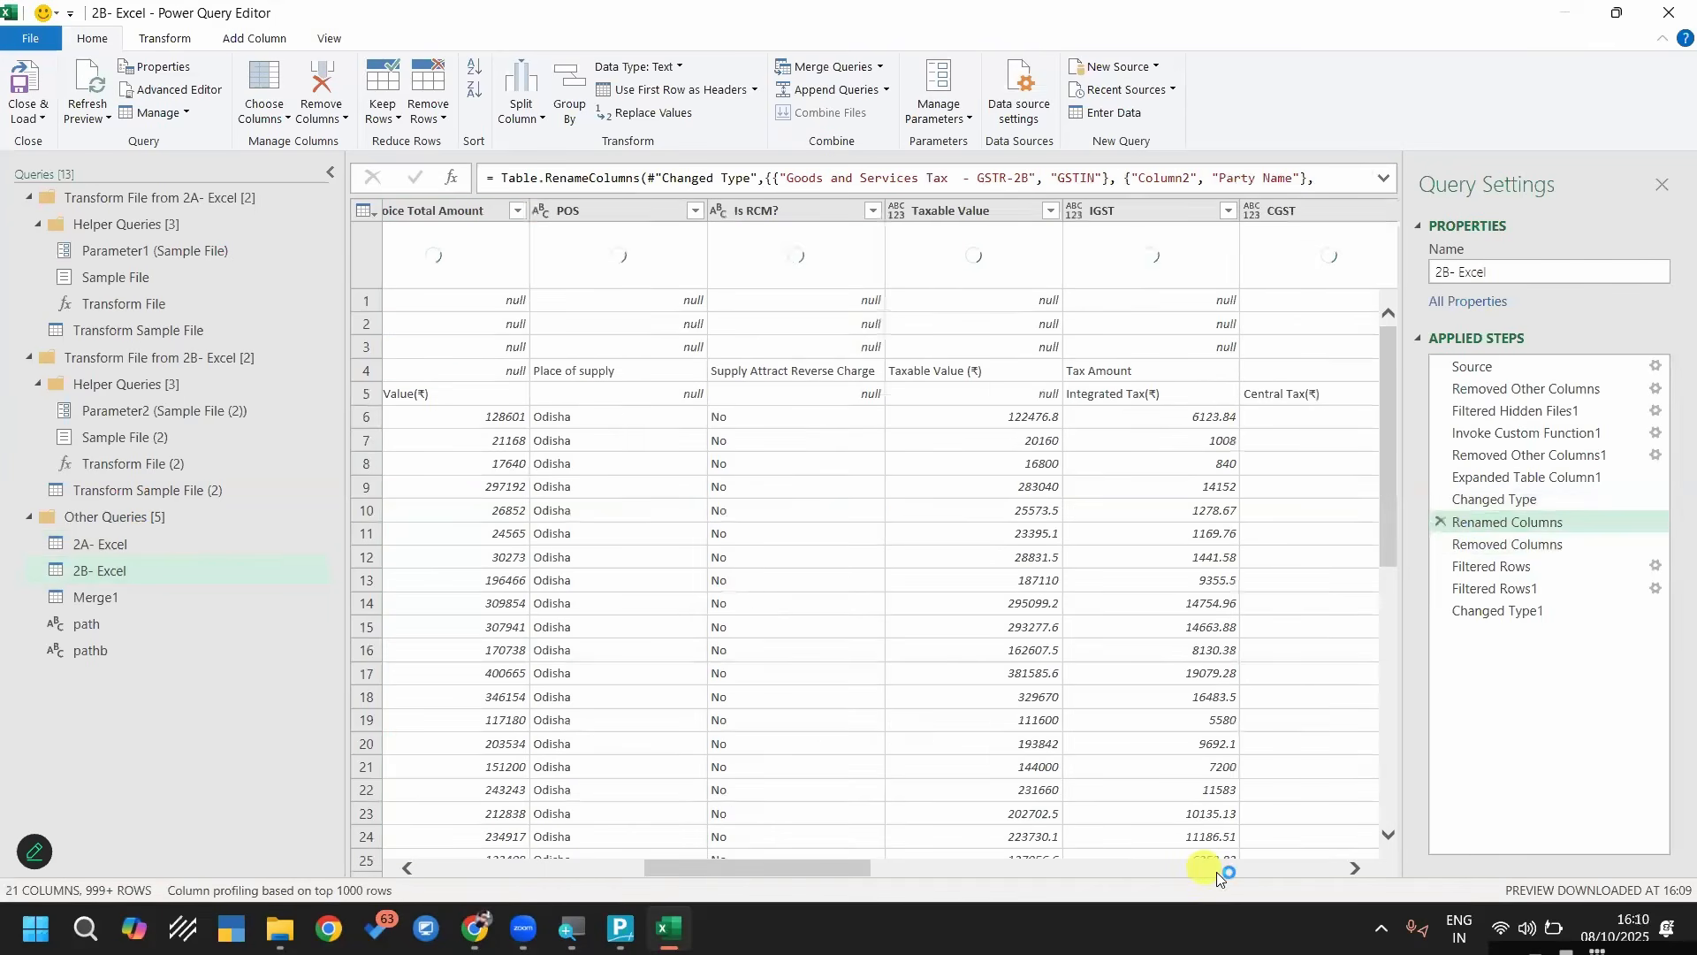
pyautogui.click(1103, 868)
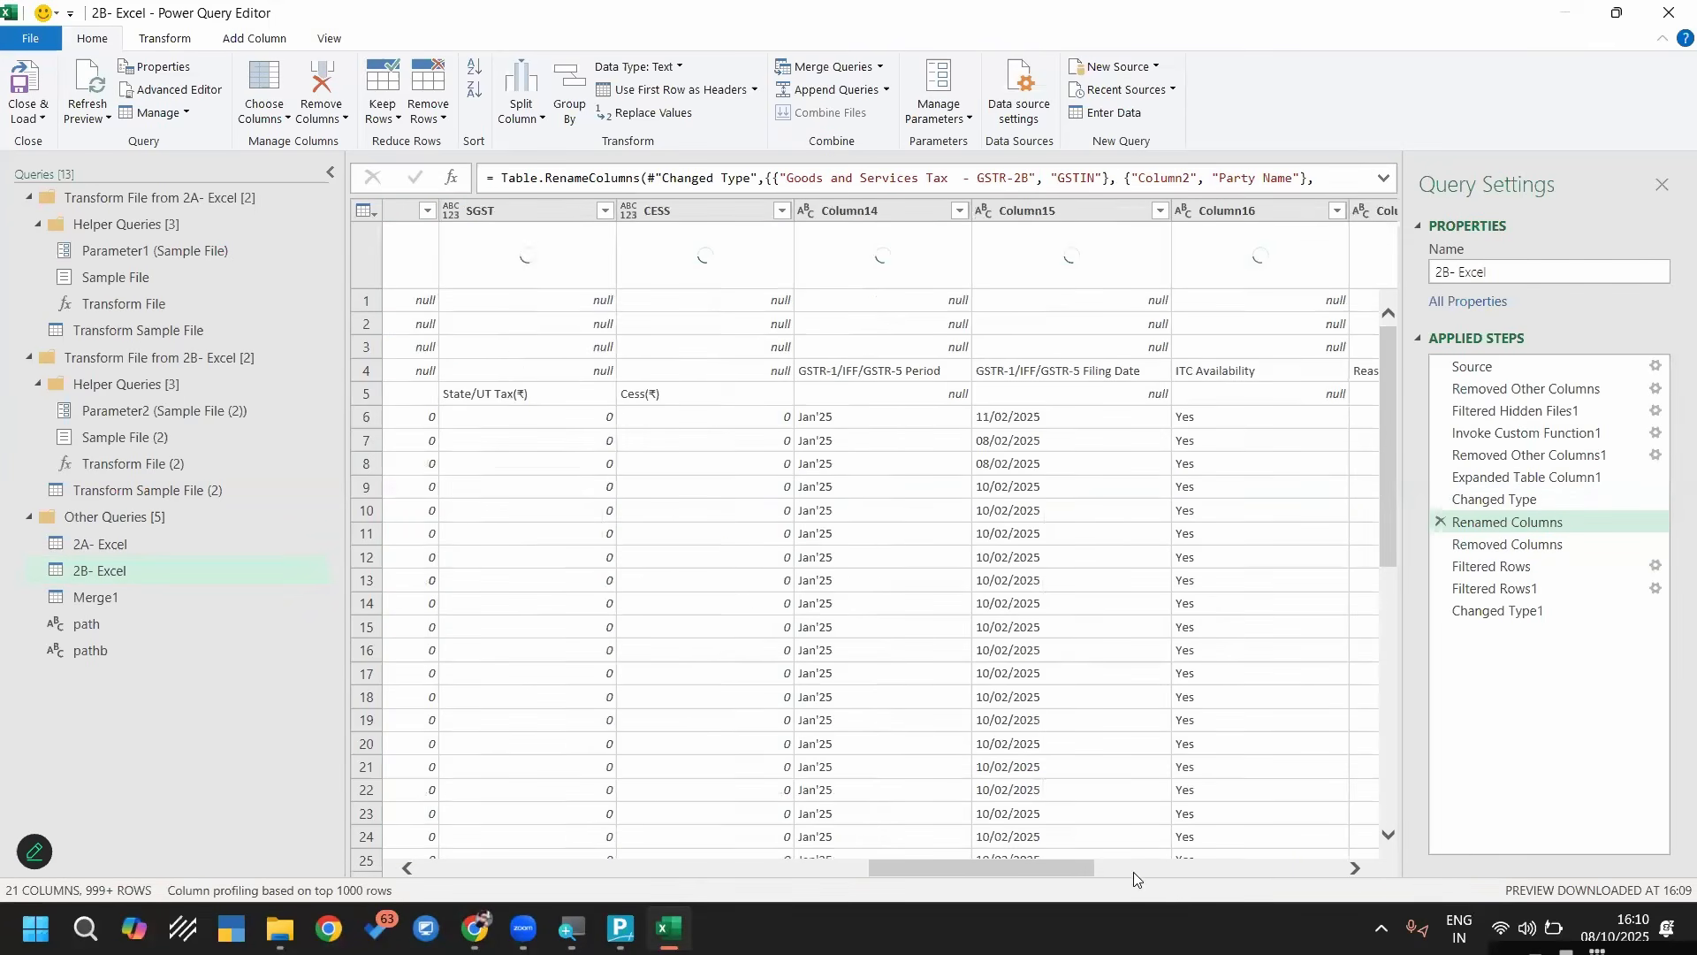
pyautogui.click(1236, 878)
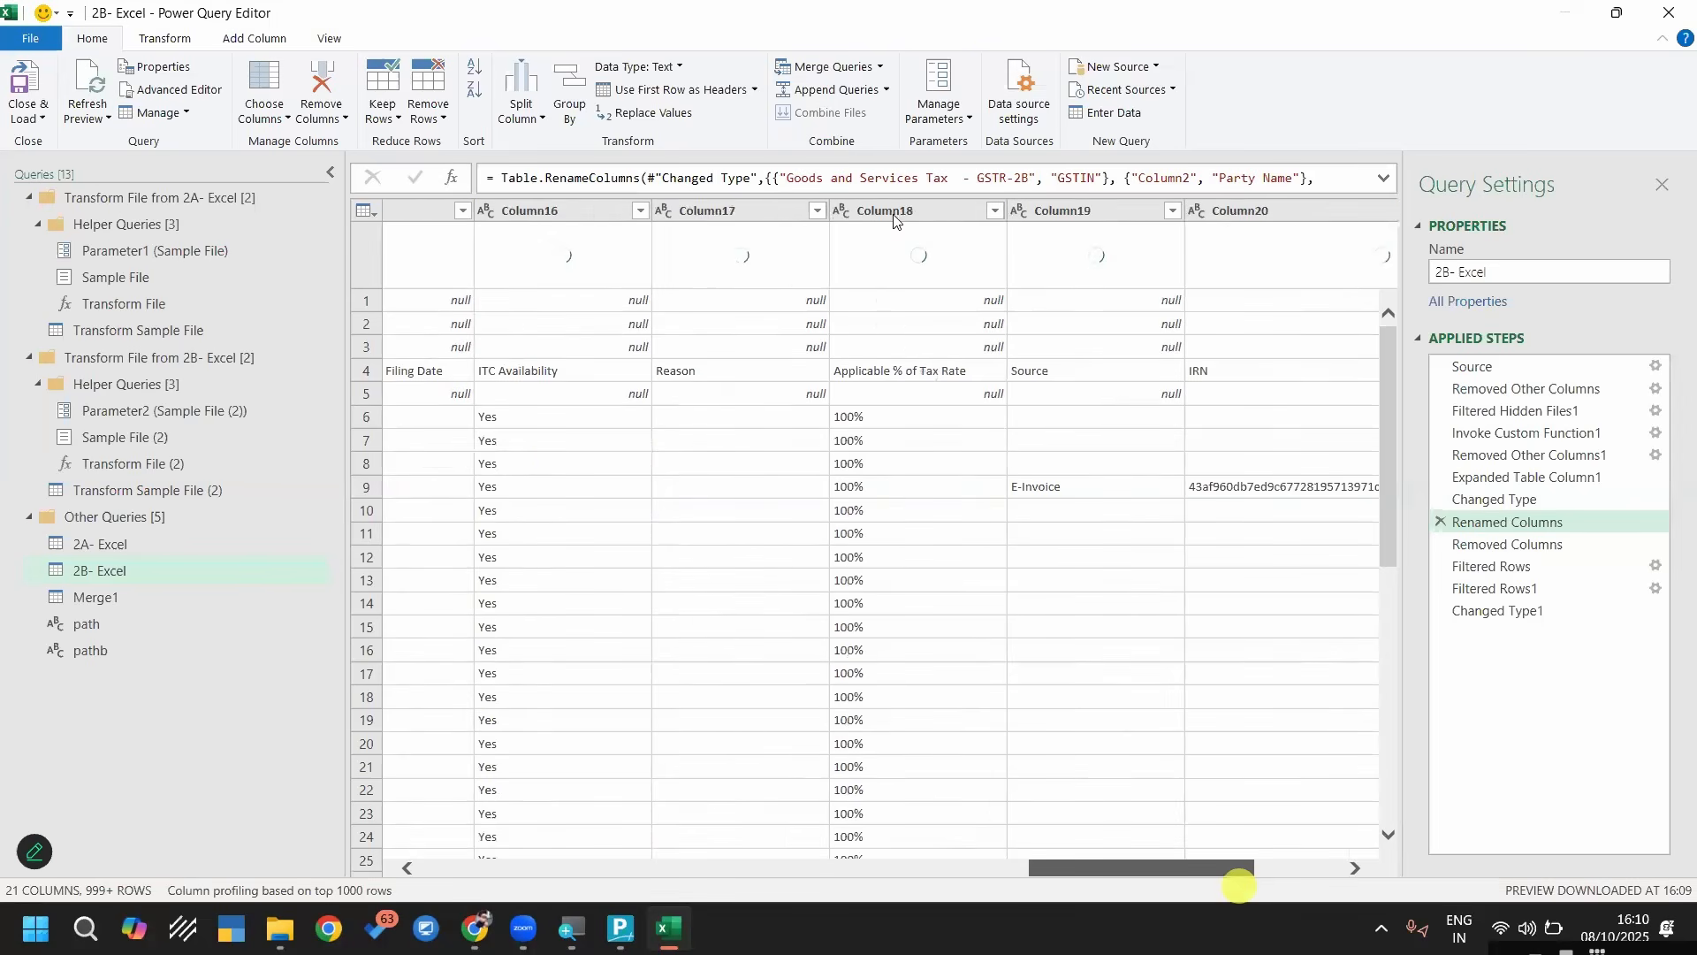
pyautogui.click(1494, 543)
pyautogui.press('Up')
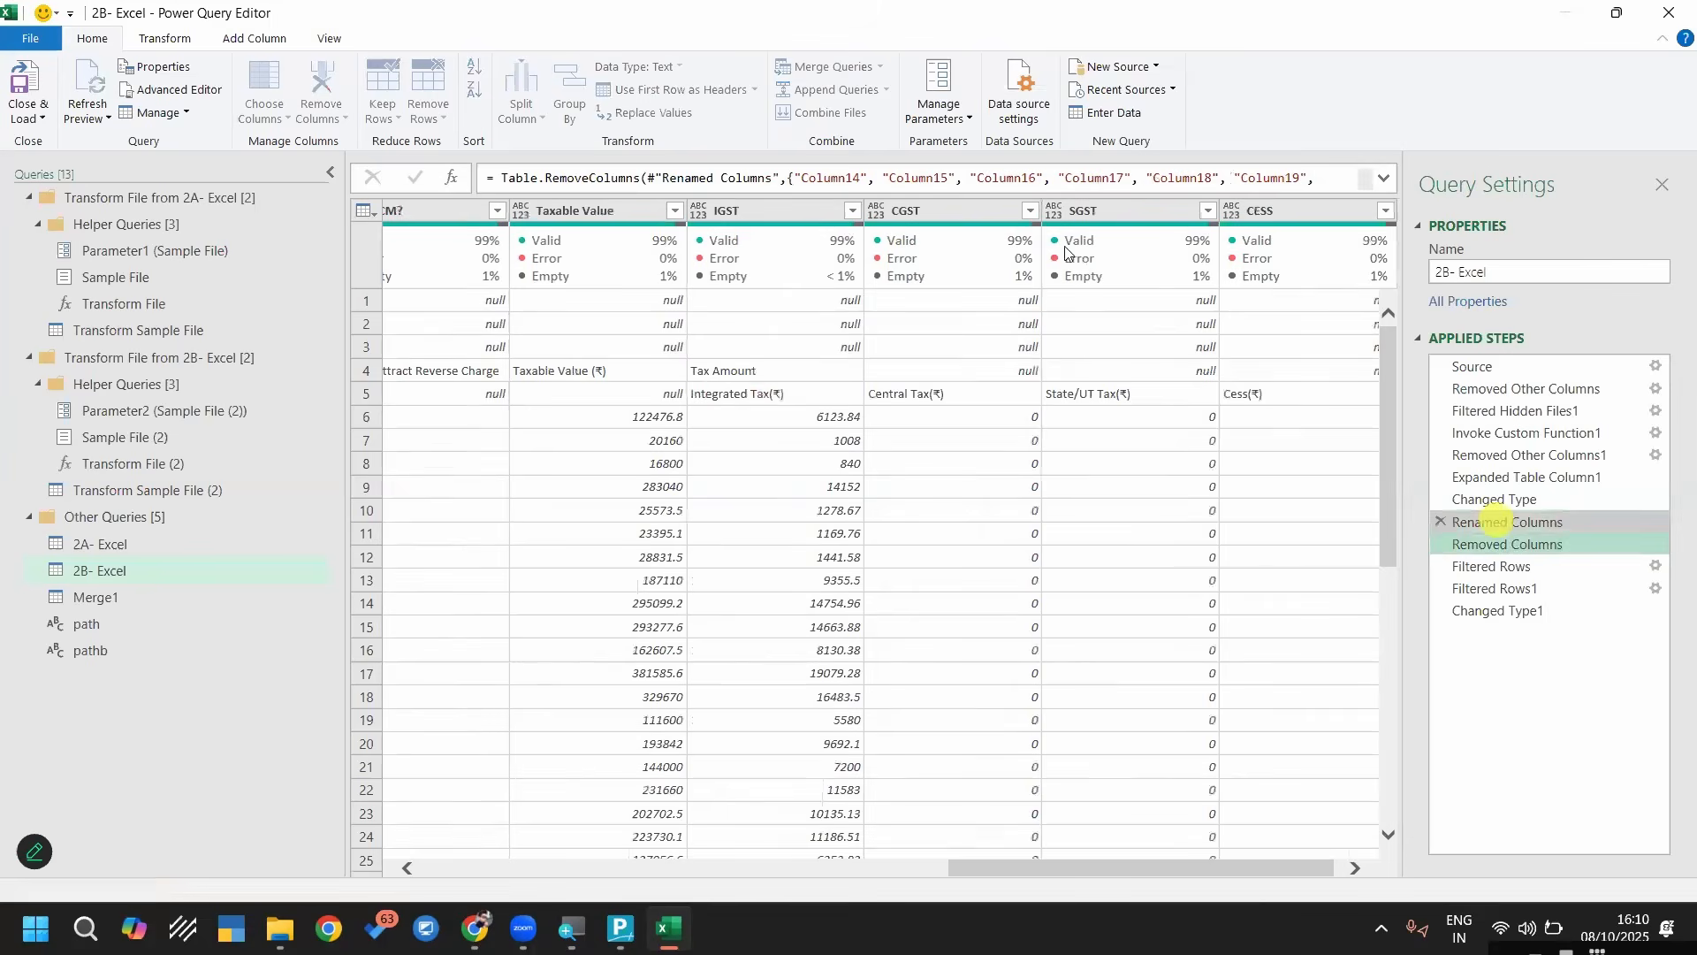
# Review how the Filtered Rows, Filtered Rows1 and Changed Type1 steps clean the 2B- Excel data
pyautogui.click(1482, 570)
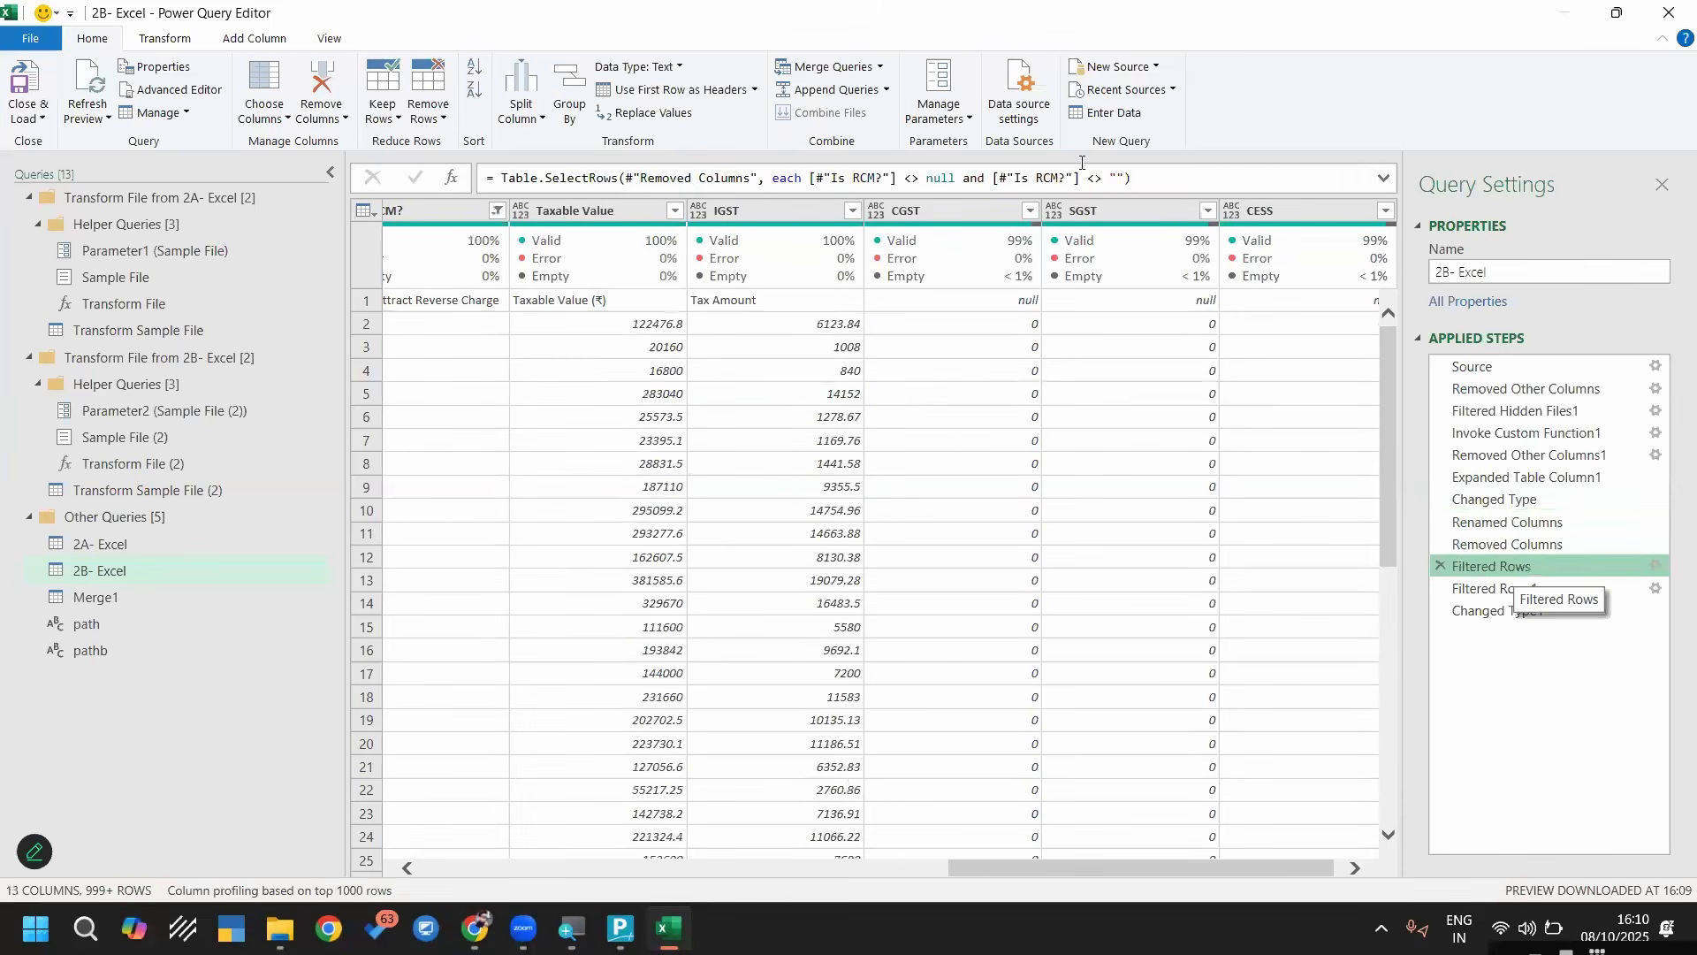
pyautogui.click(1510, 522)
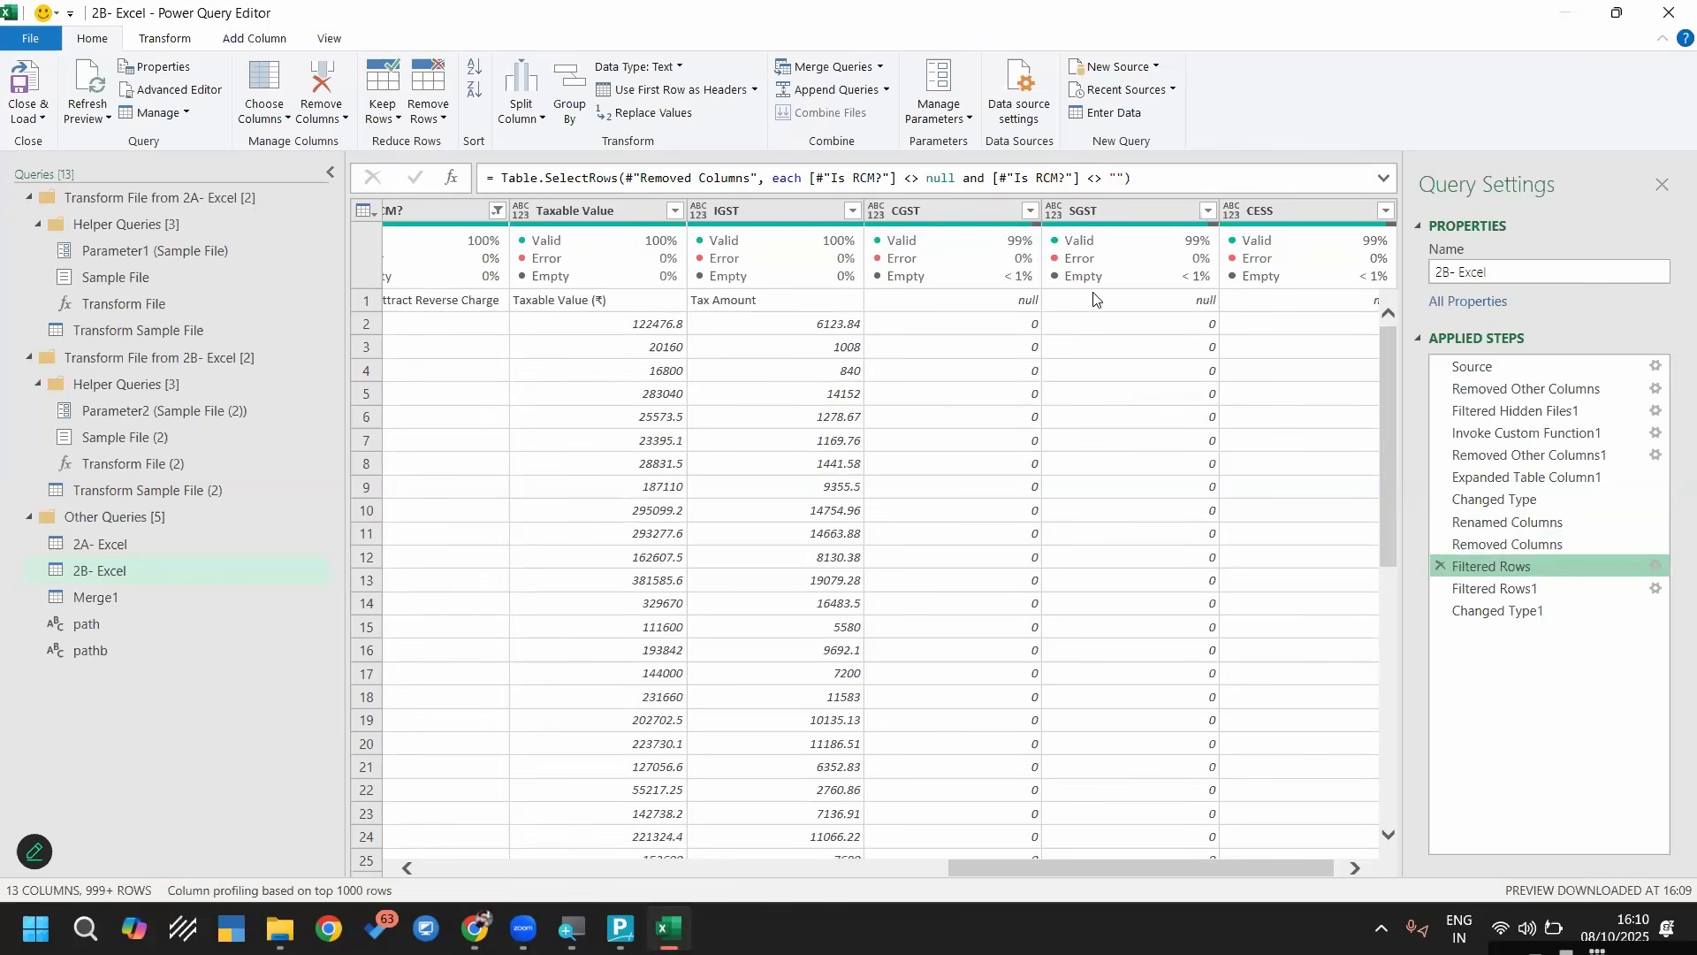
pyautogui.click(1008, 302)
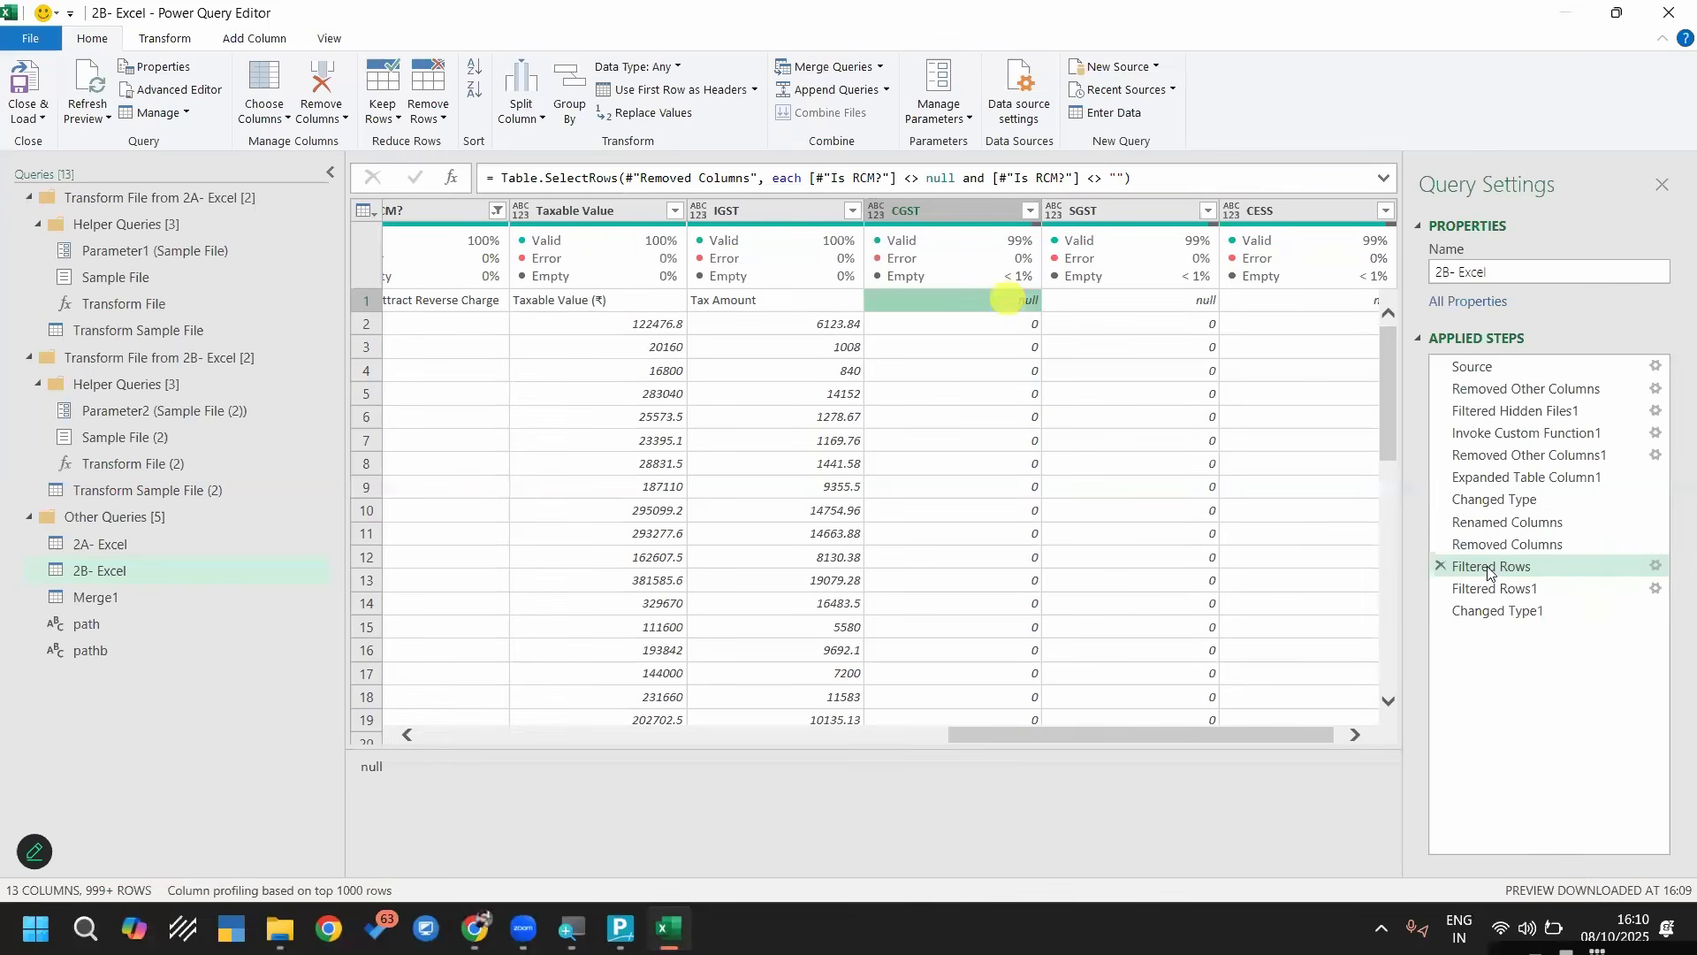
pyautogui.click(1500, 589)
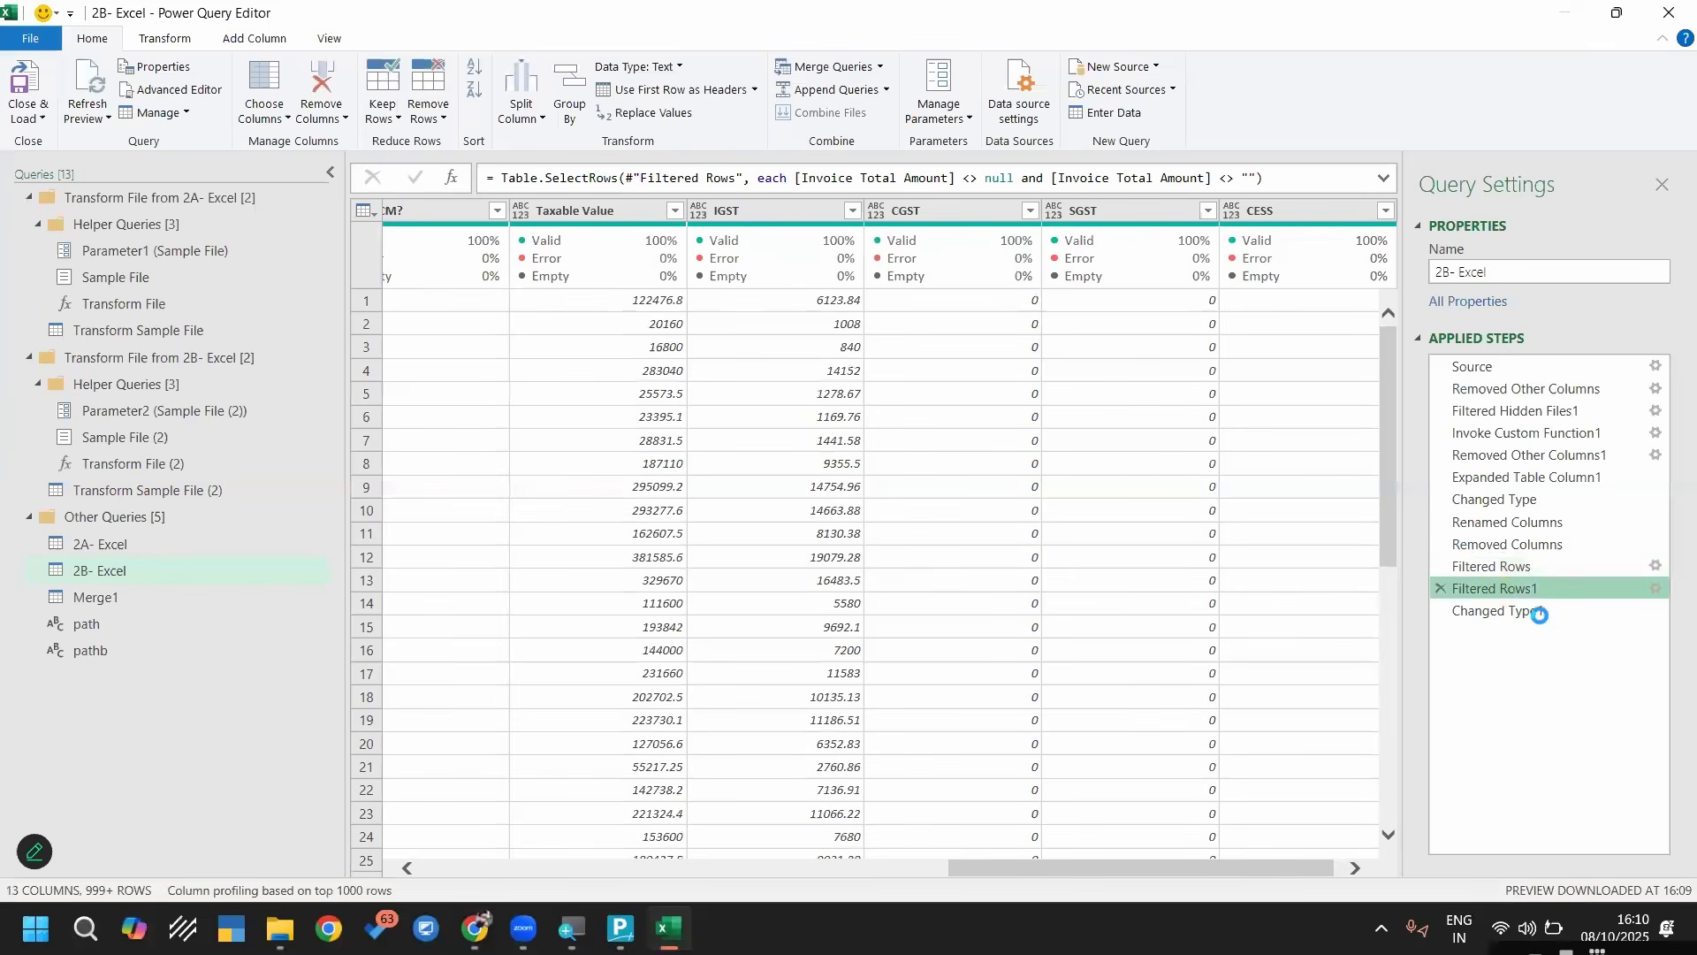
pyautogui.click(1536, 611)
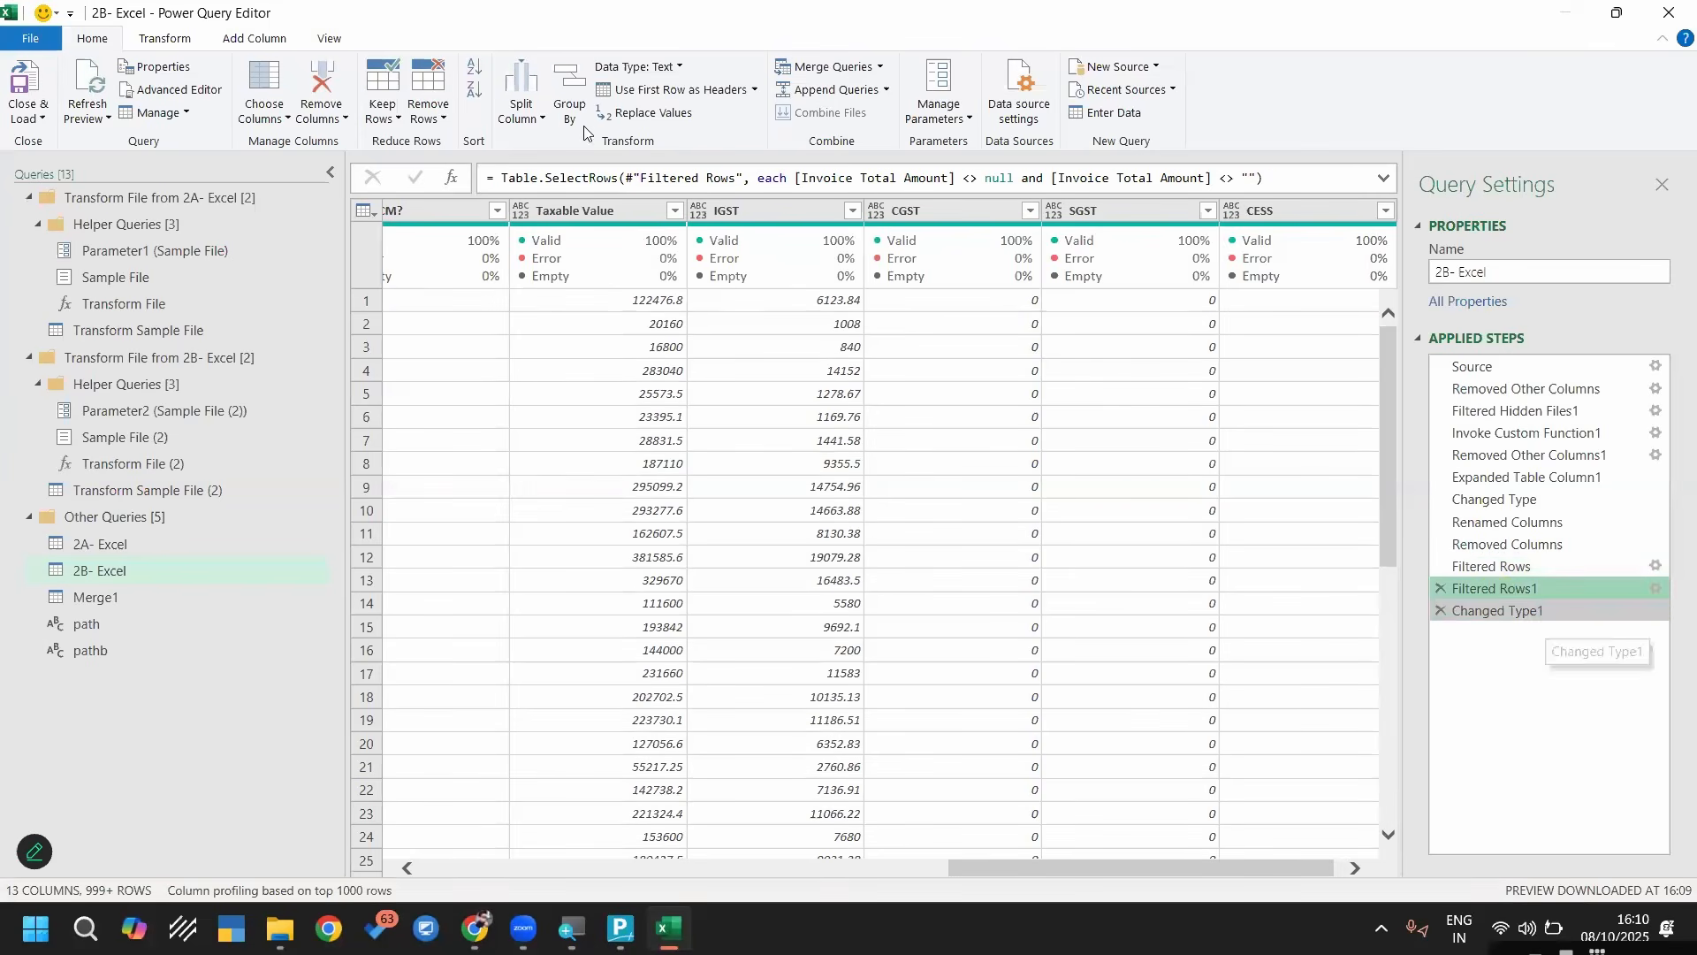
# Look through the 2A- Excel, 2B- Excel and Merge1 queries to compare the source tables with the merged result
pyautogui.click(139, 543)
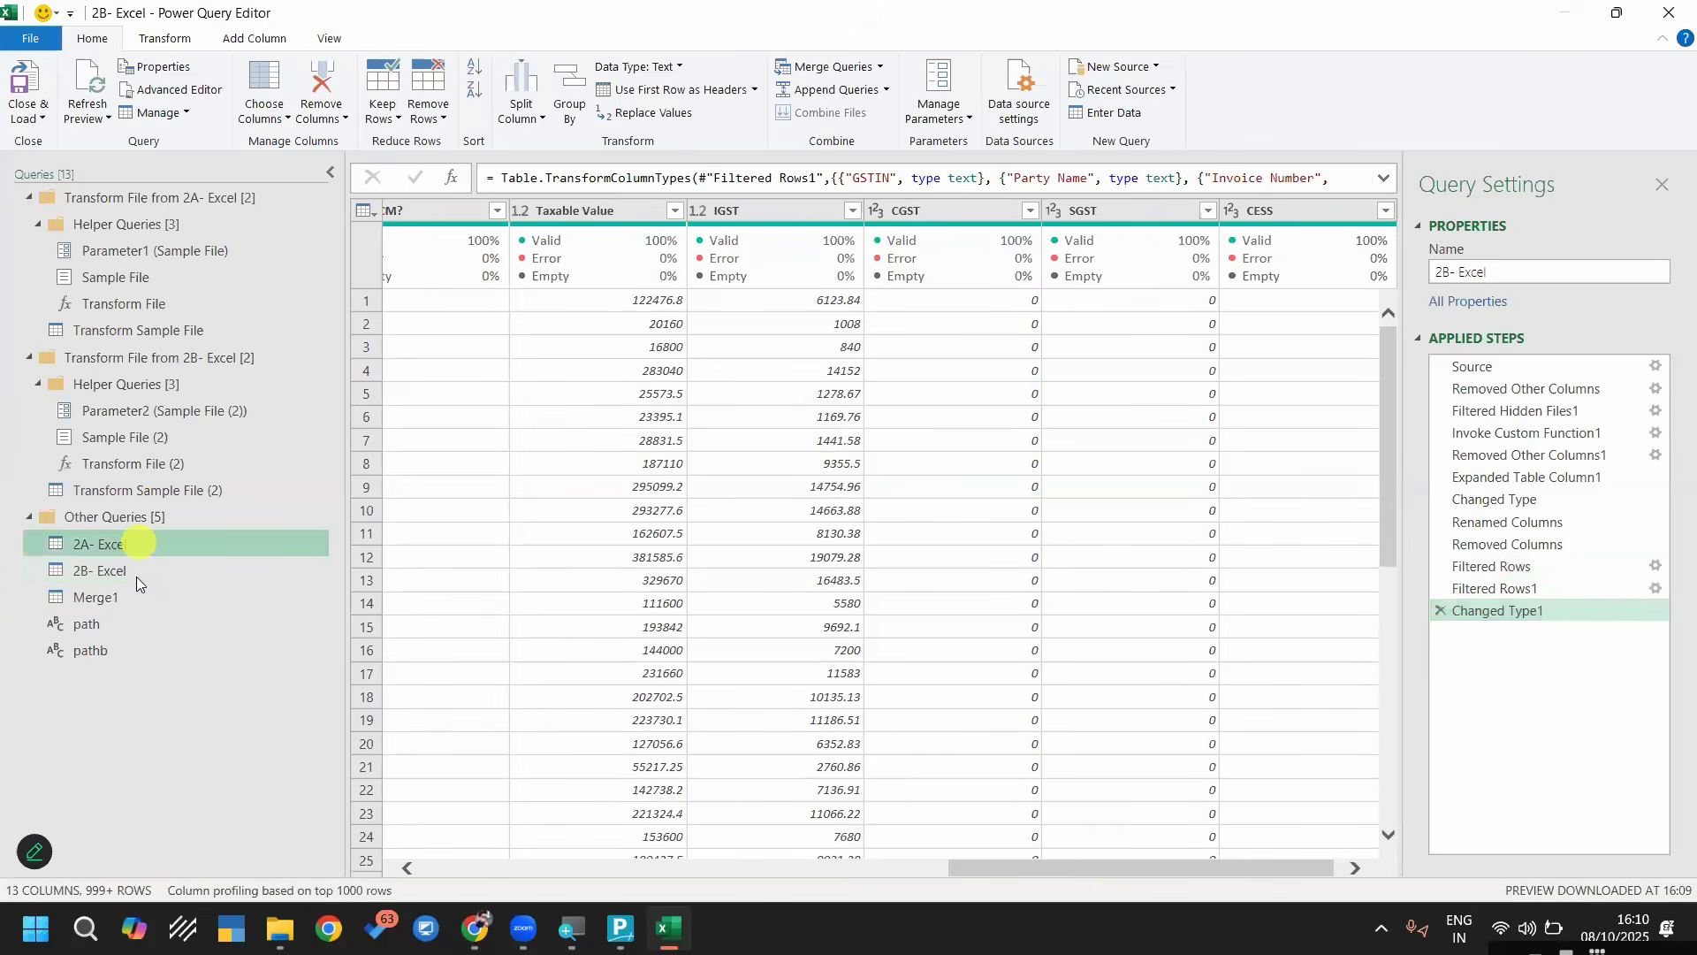
pyautogui.click(133, 572)
pyautogui.click(107, 598)
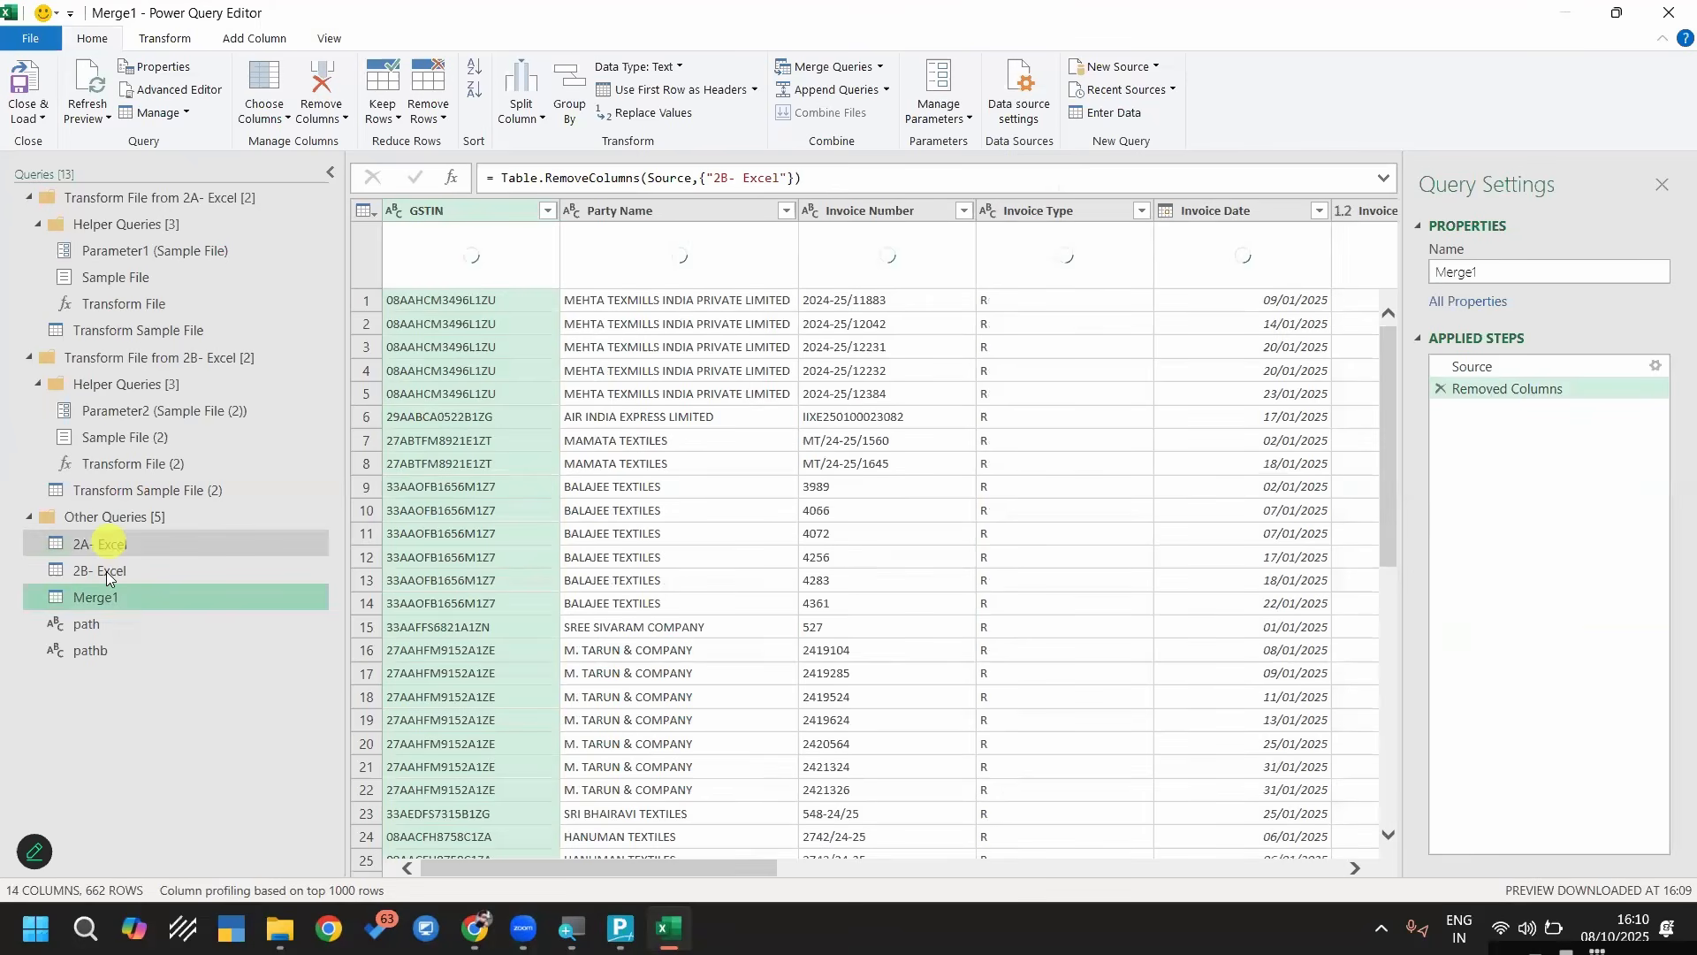
pyautogui.click(106, 571)
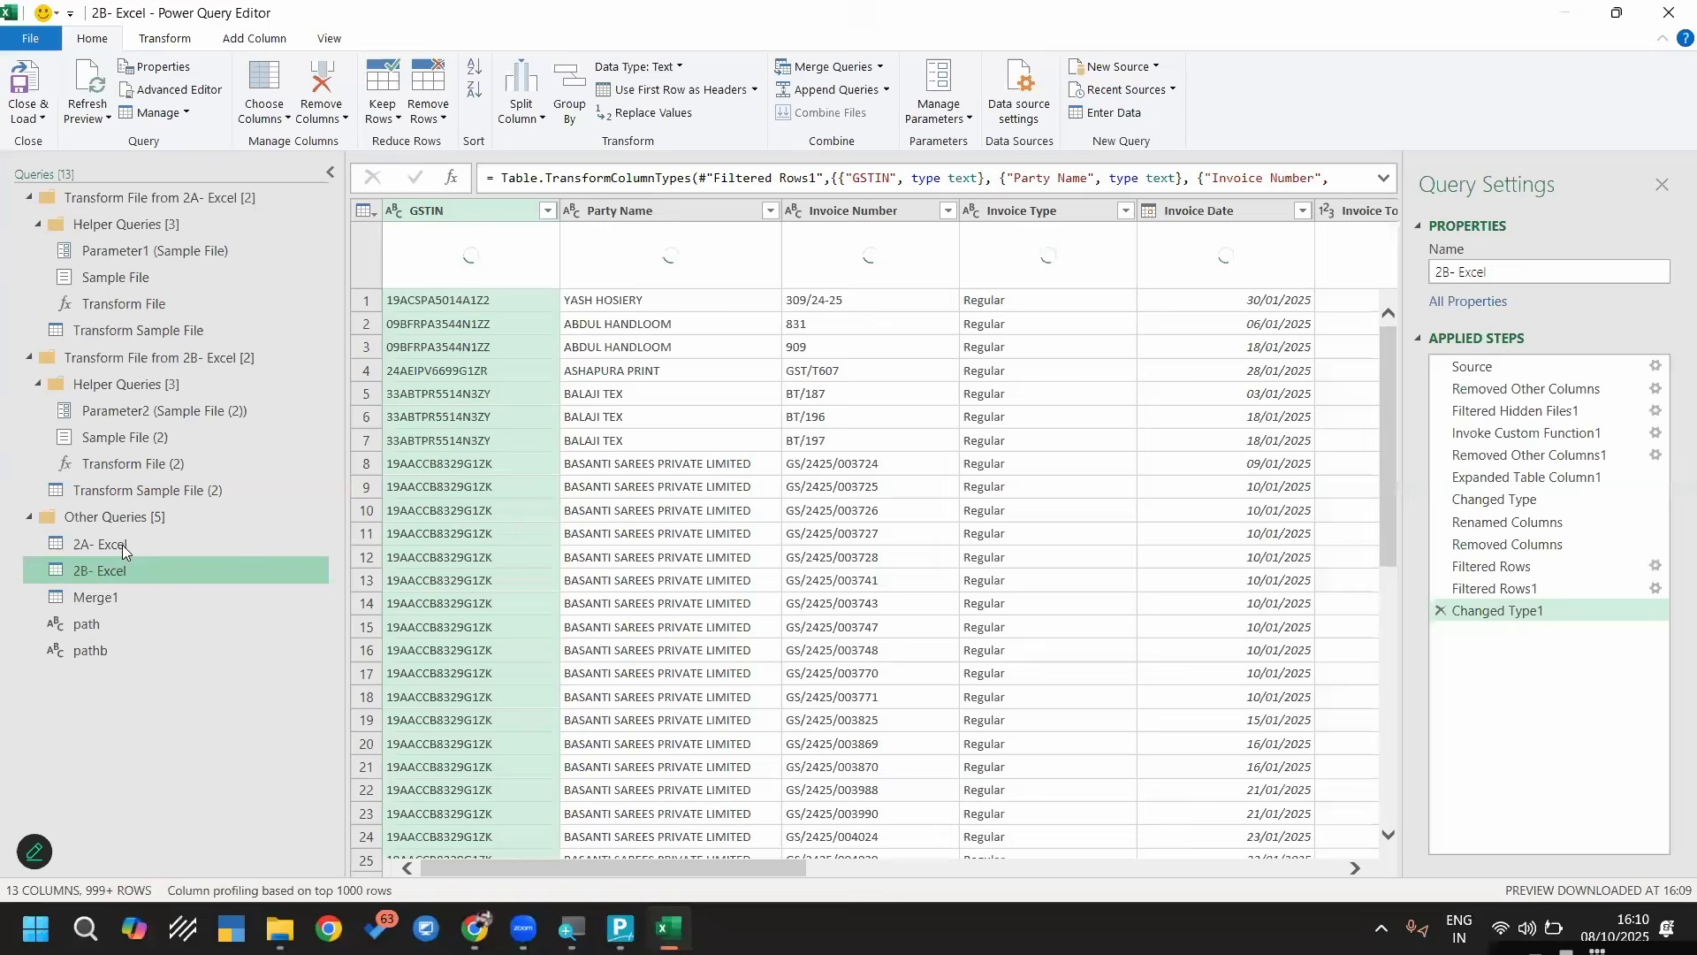
# Start a new merged query with 2A- Excel as the first table and 2B- Excel as the second
pyautogui.click(121, 541)
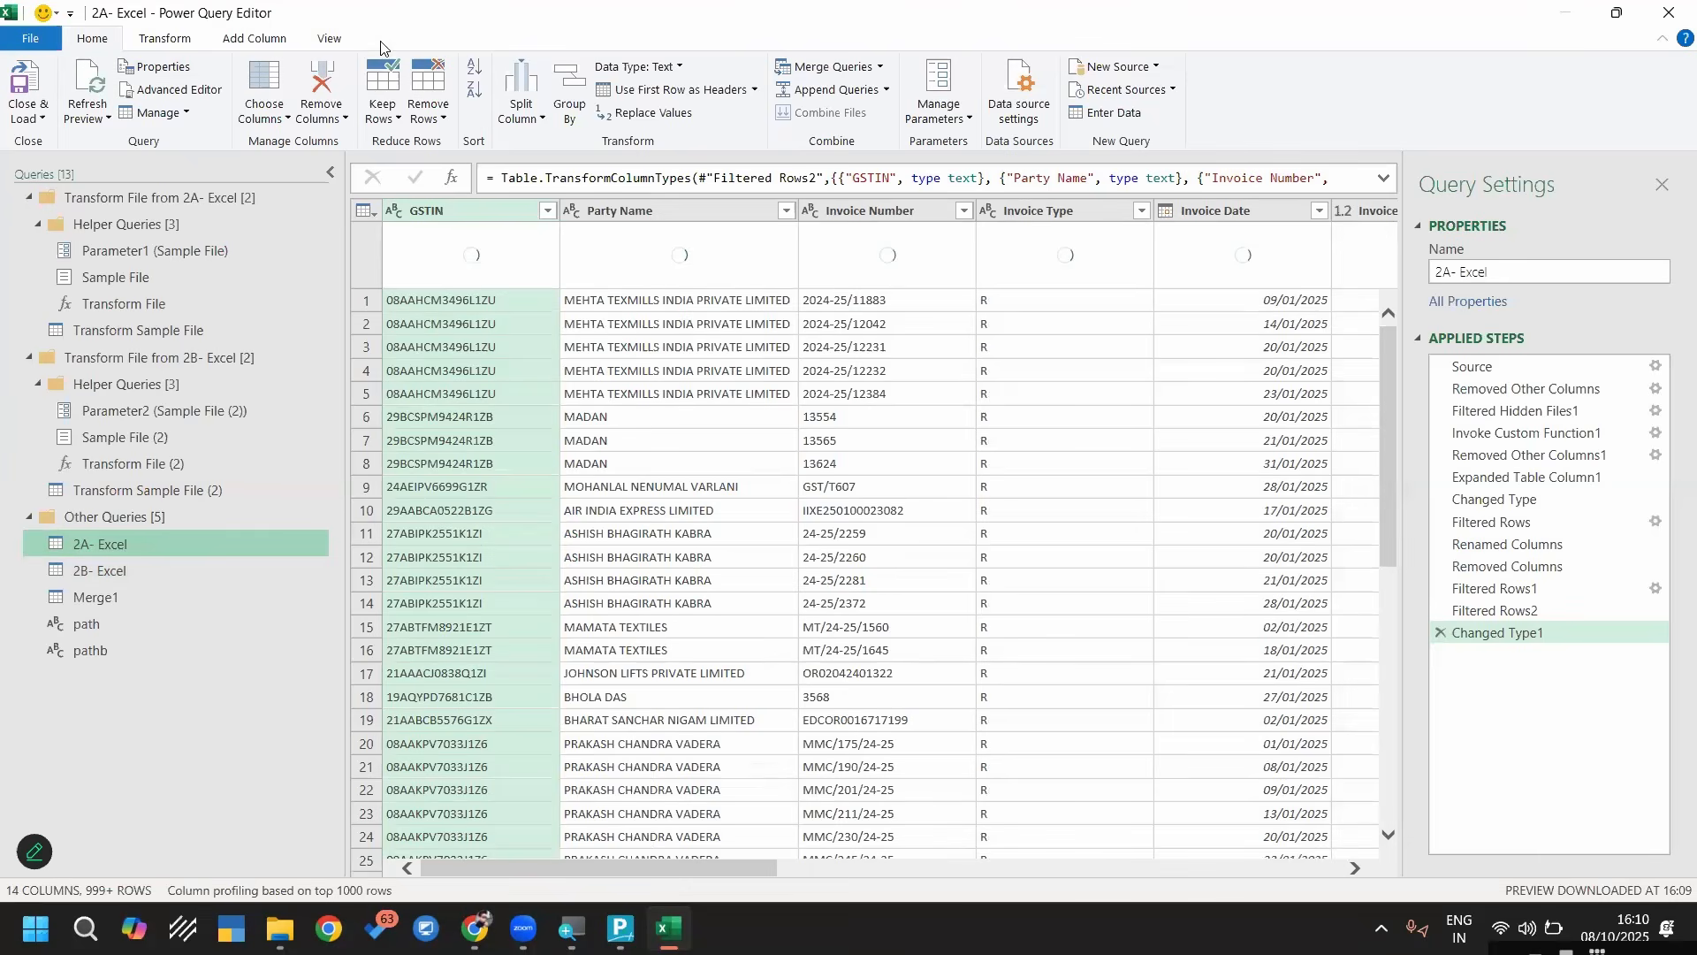
pyautogui.click(880, 68)
pyautogui.click(884, 119)
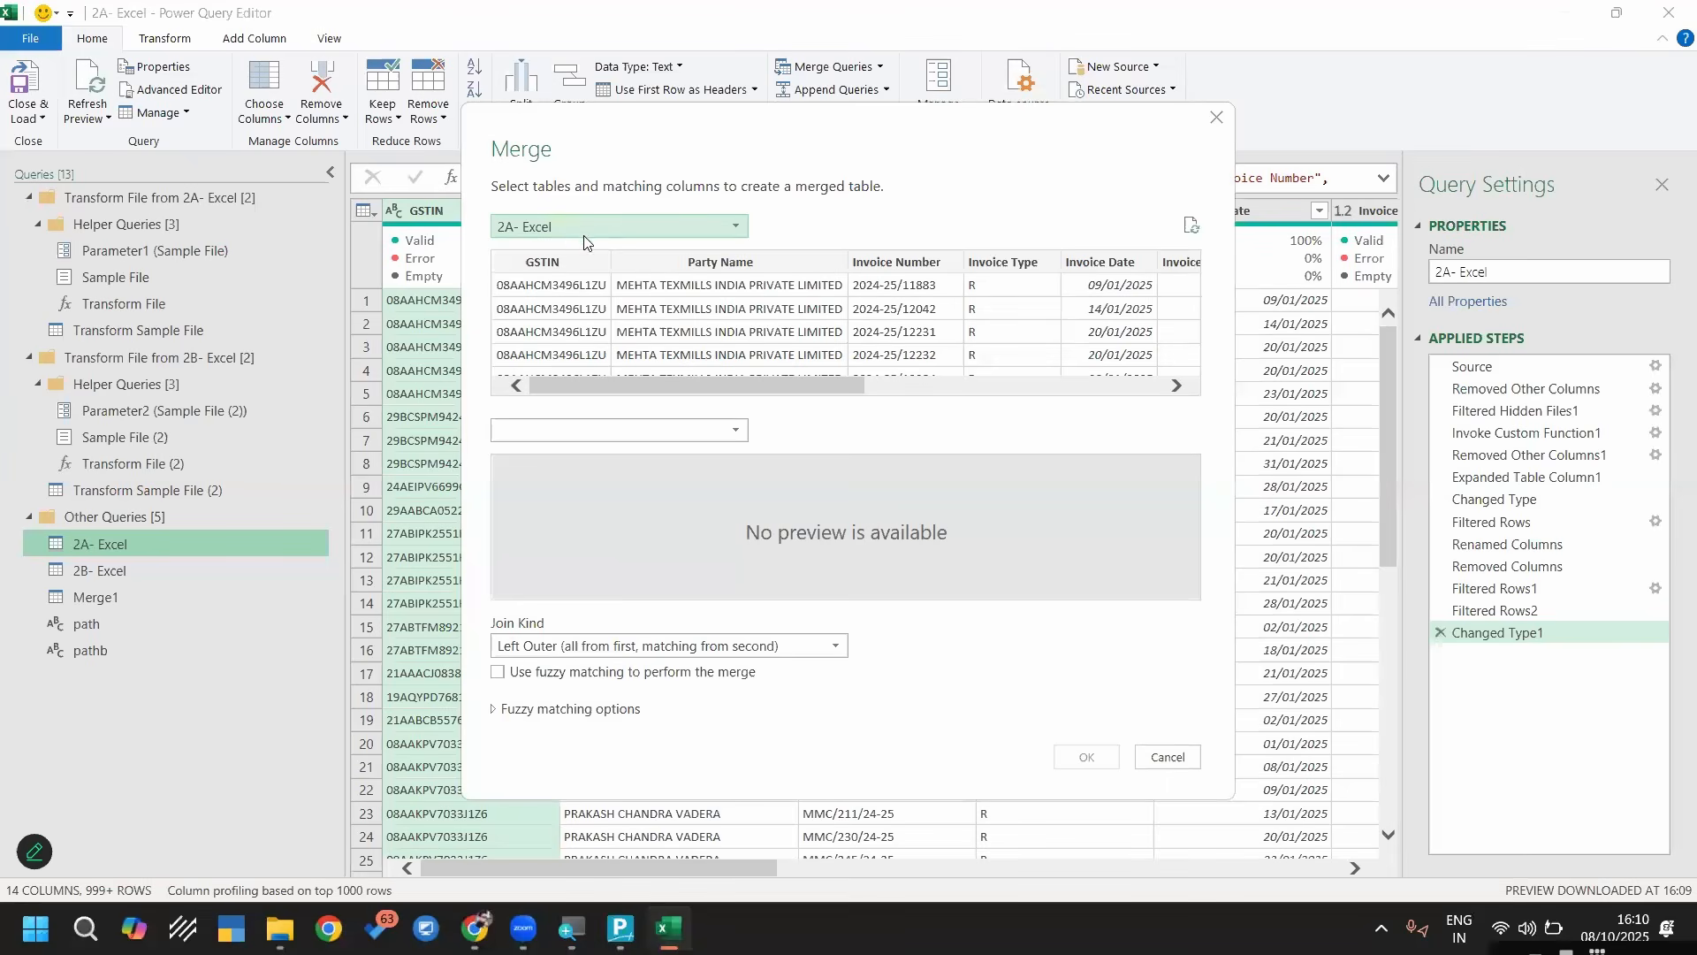
pyautogui.click(583, 234)
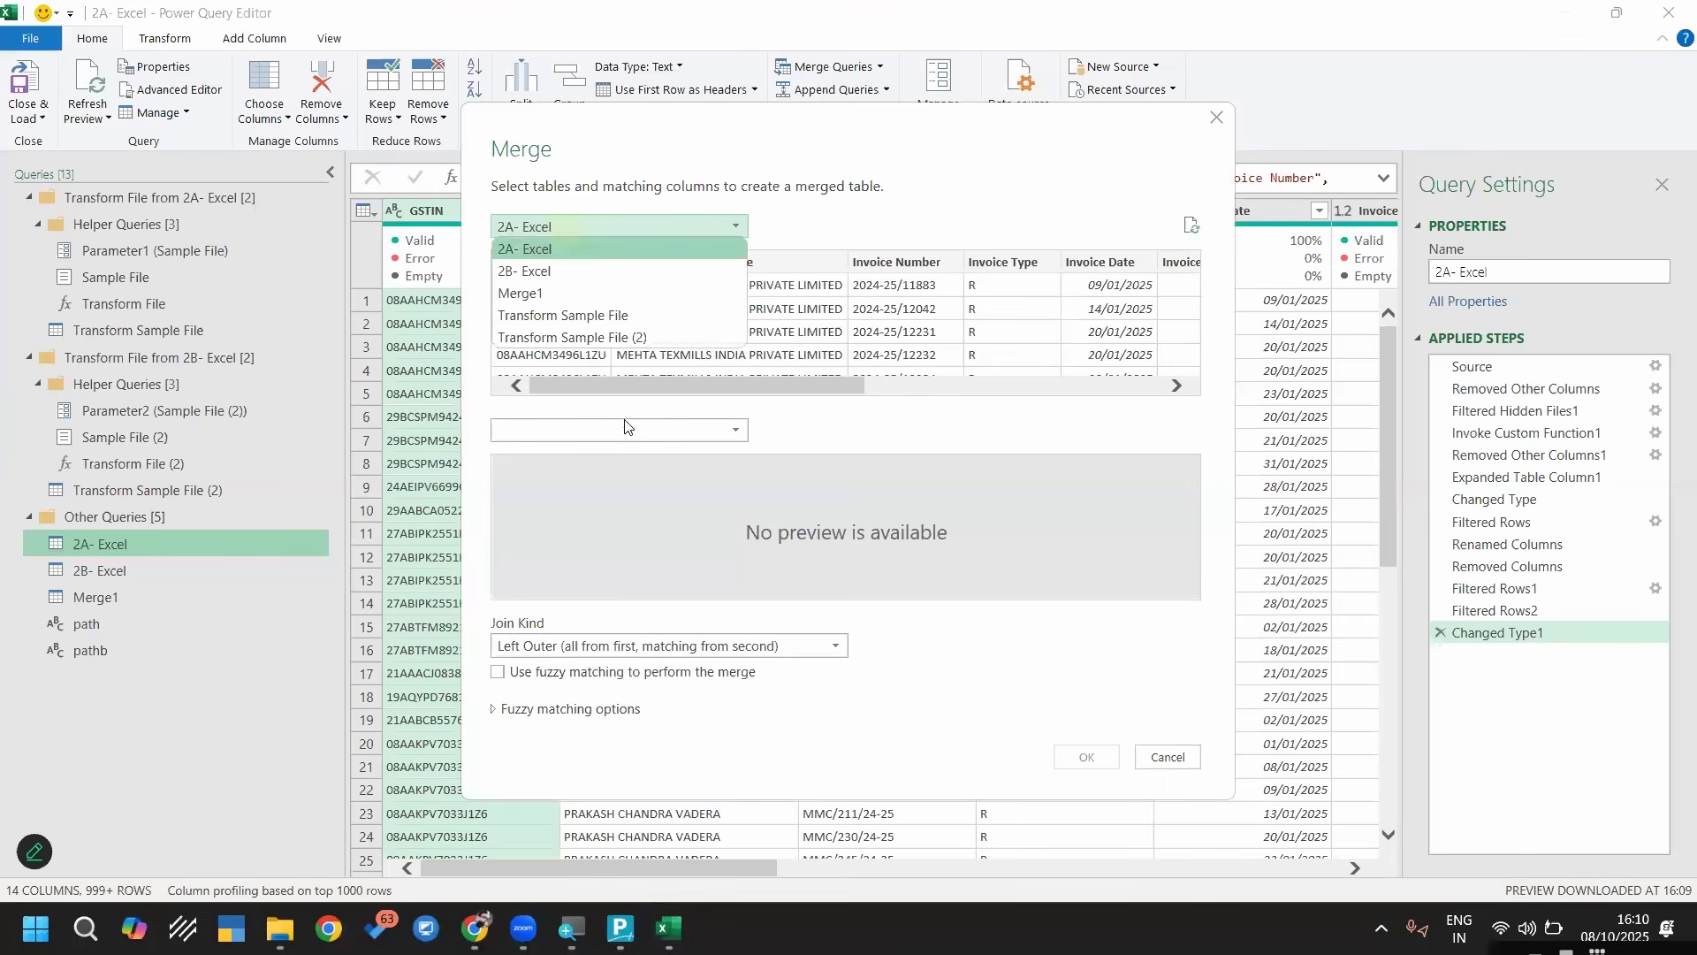
pyautogui.click(568, 430)
pyautogui.click(568, 471)
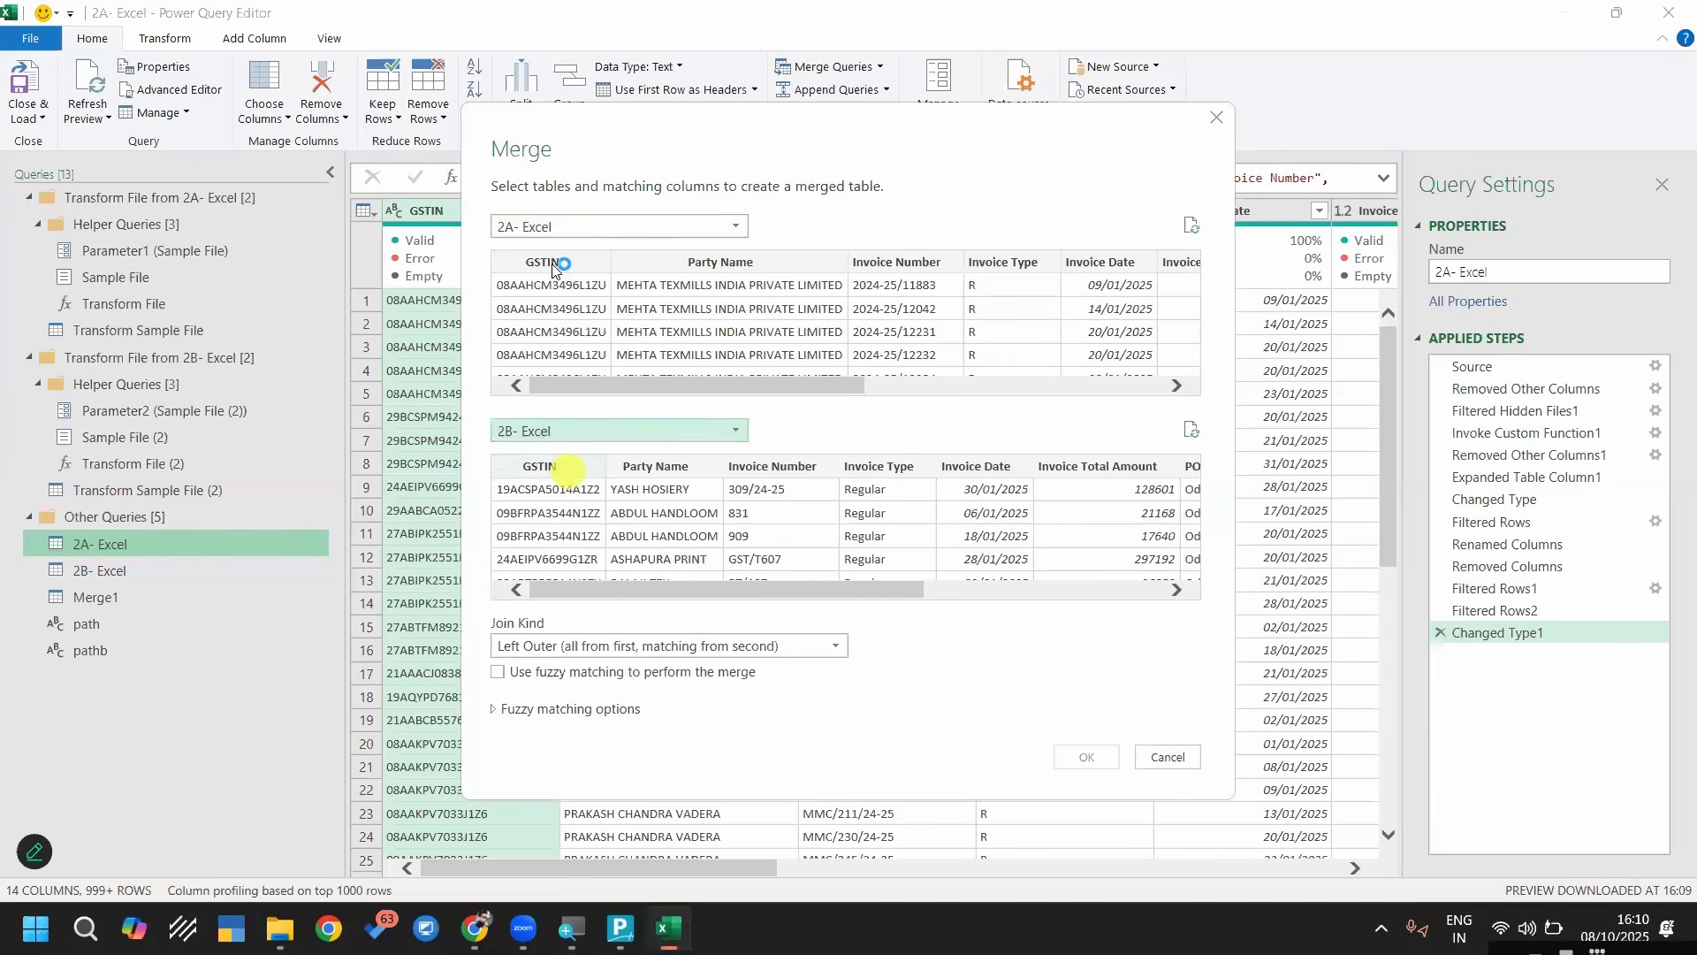
# Match 2A- Excel and 2B- Excel on GSTIN, Party Name, Invoice Number and Invoice Date, in that order
pyautogui.click(555, 262)
pyautogui.keyDown('ctrl'); pyautogui.click(844, 281); pyautogui.keyUp('ctrl')
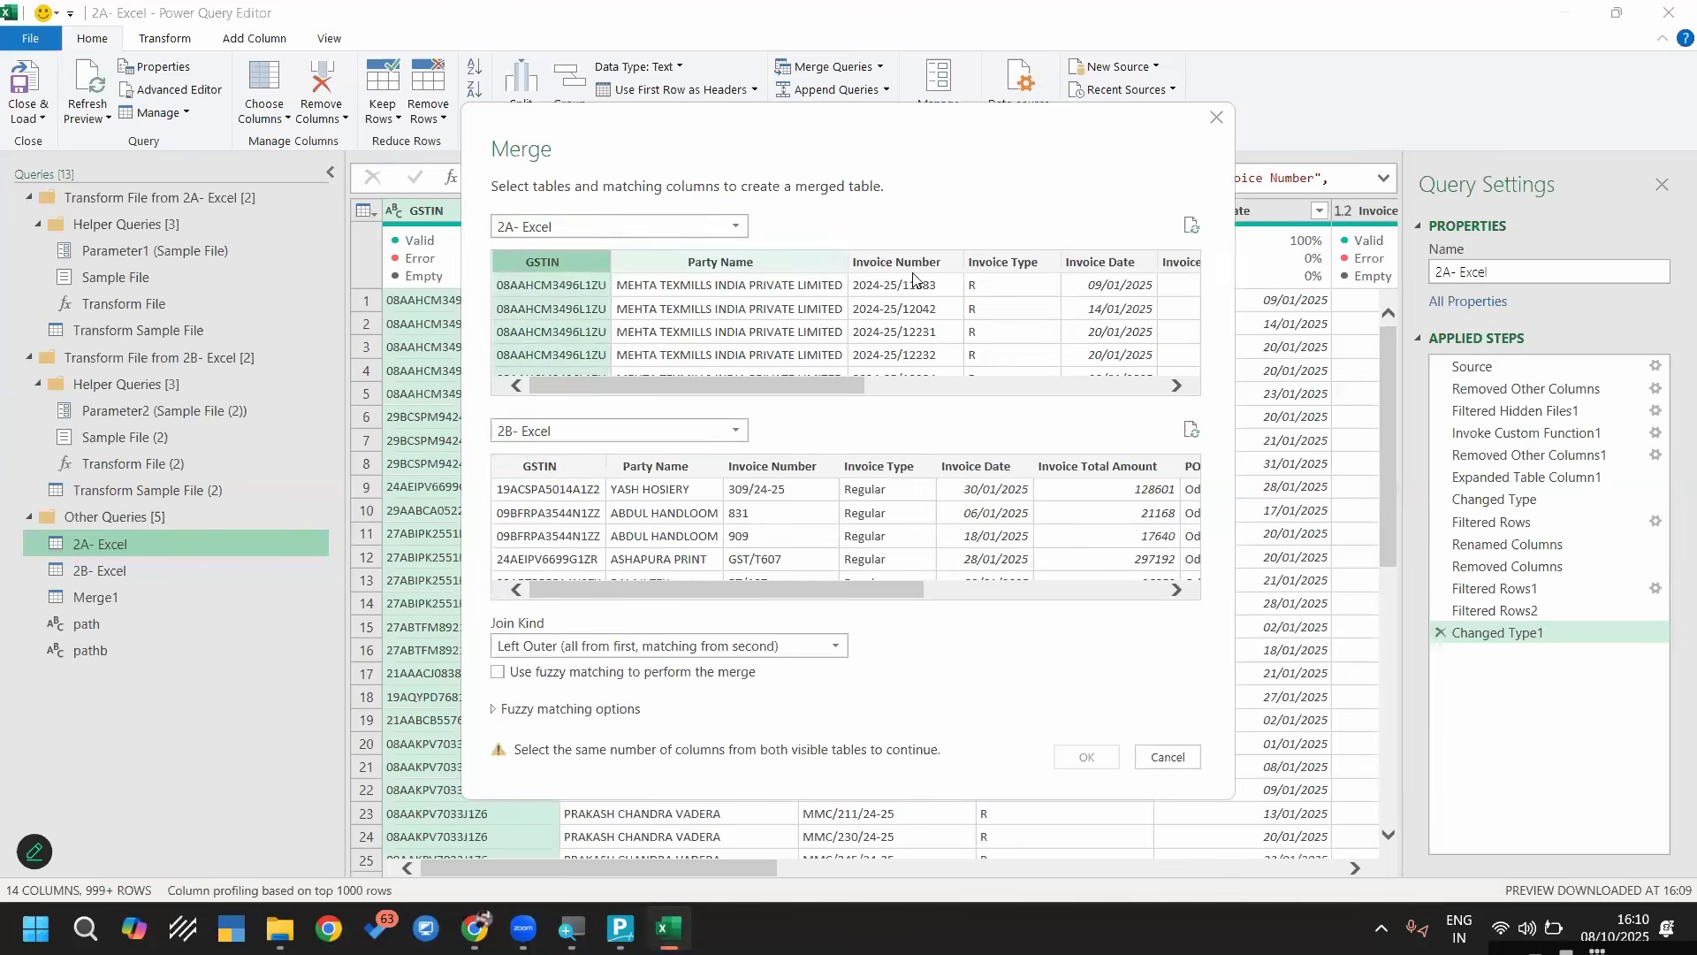
pyautogui.keyDown('ctrl'); pyautogui.click(1129, 265); pyautogui.keyUp('ctrl')
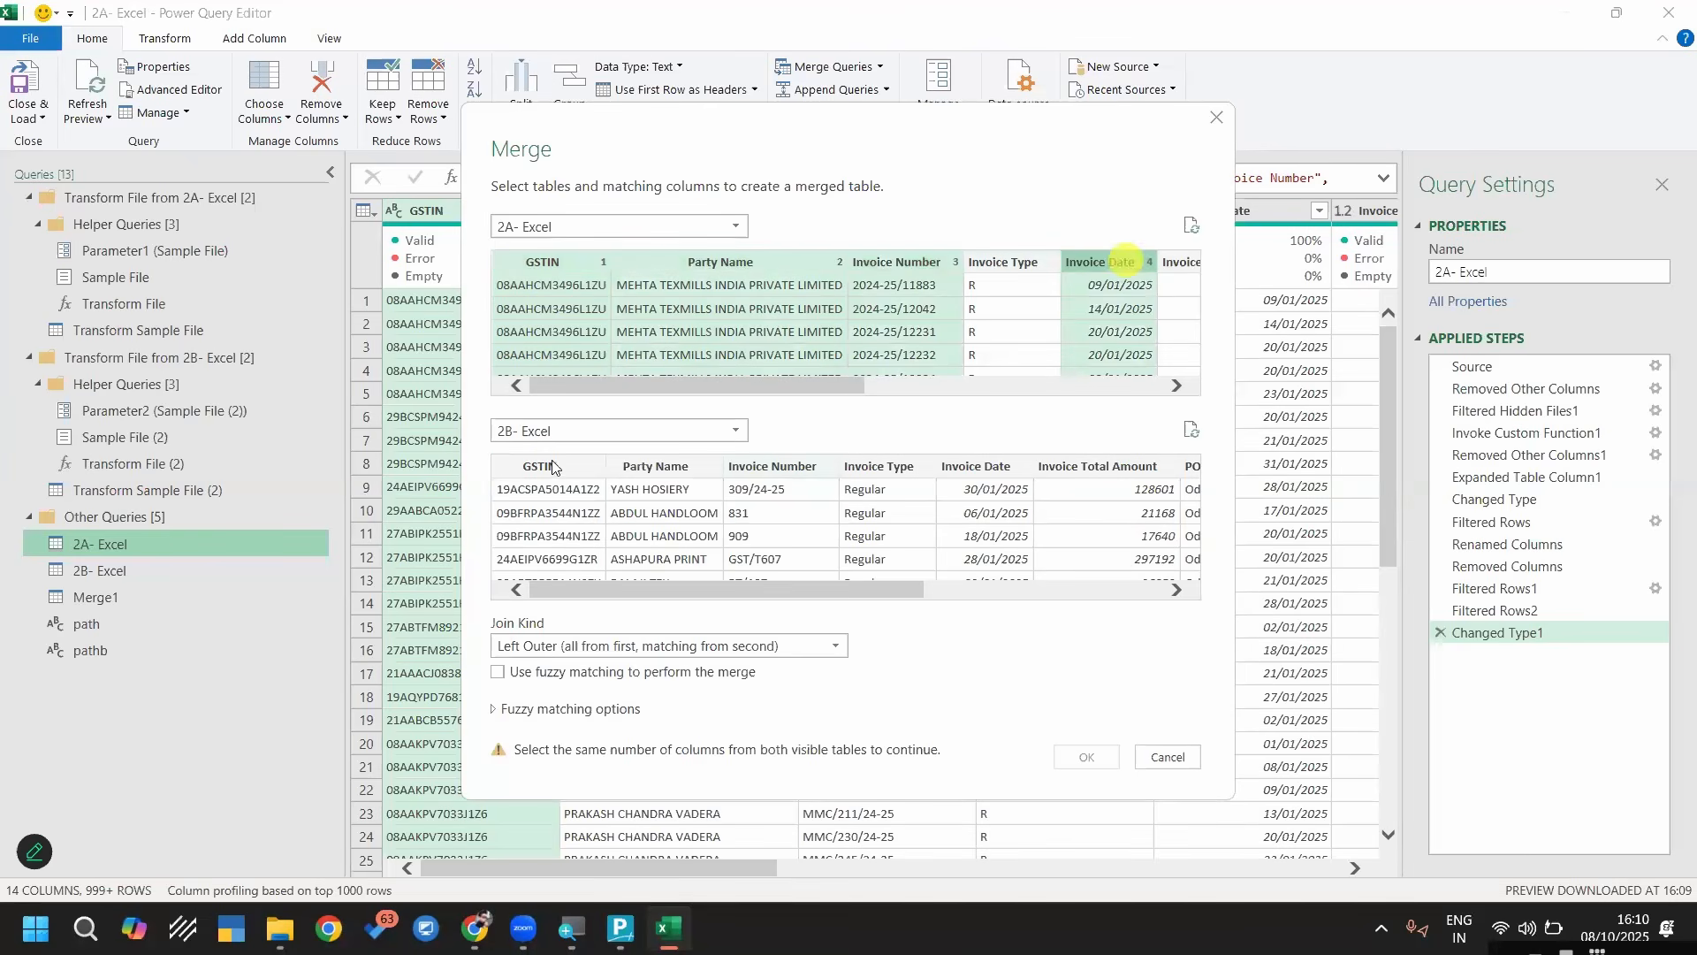
pyautogui.keyDown('ctrl'); pyautogui.click(654, 468); pyautogui.keyUp('ctrl')
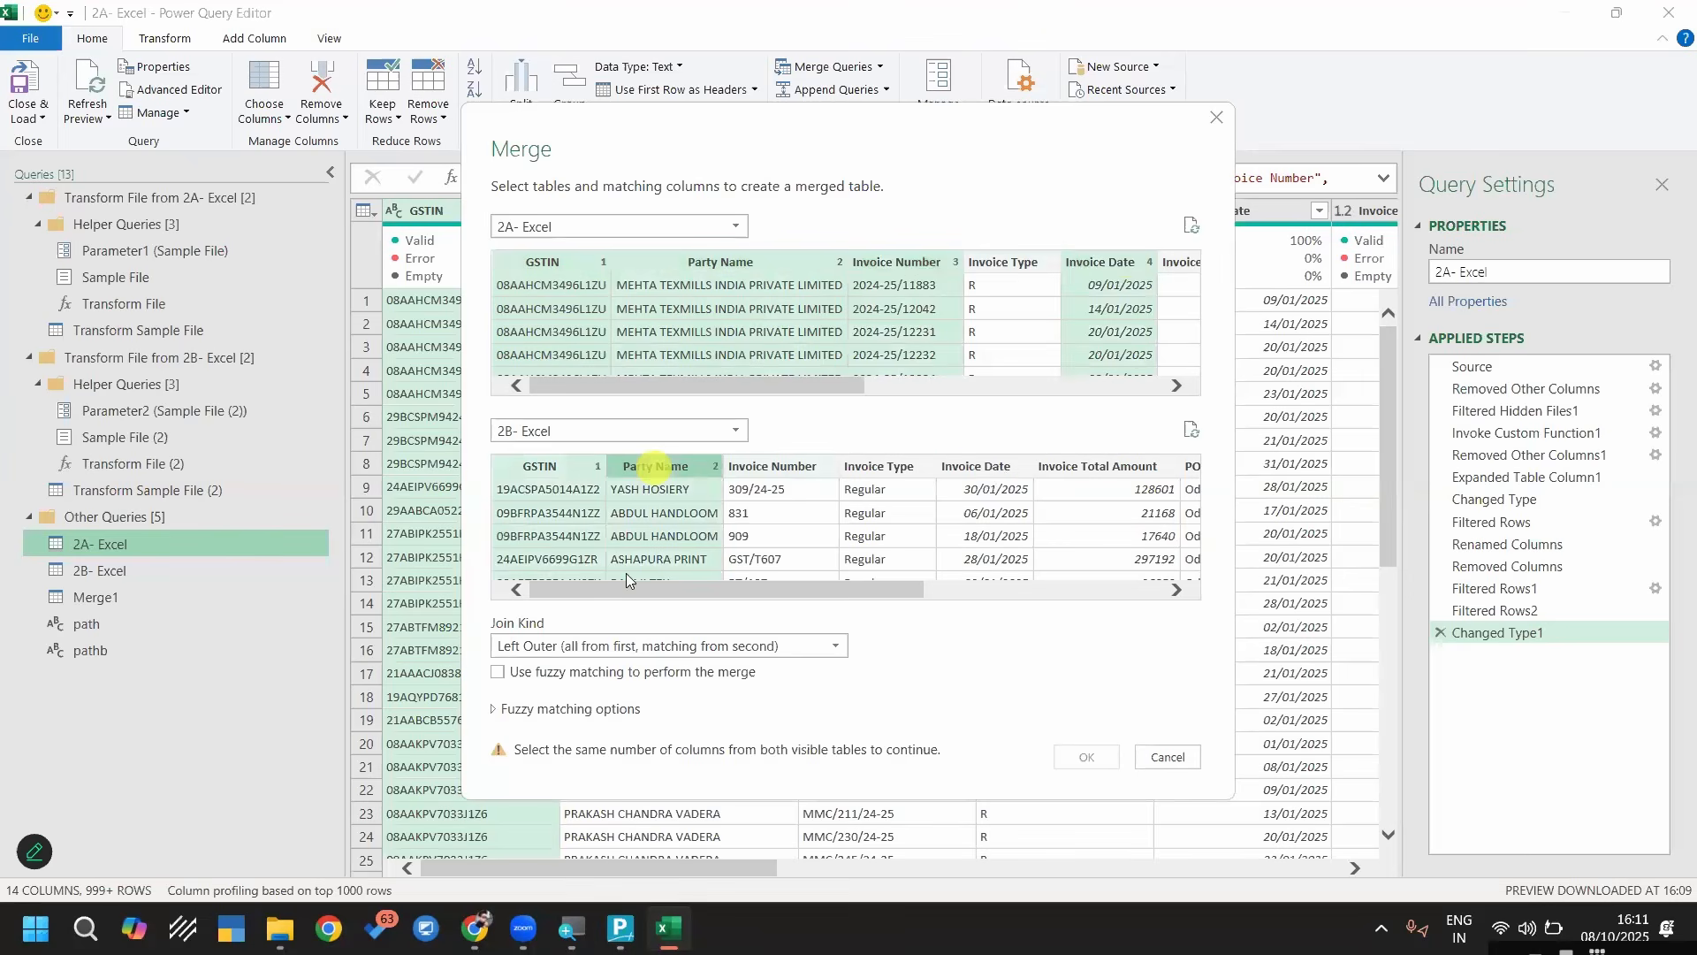
pyautogui.keyDown('ctrl'); pyautogui.click(773, 466); pyautogui.keyUp('ctrl')
pyautogui.keyDown('ctrl'); pyautogui.click(990, 466); pyautogui.keyUp('ctrl')
# Set the join kind to Inner (only matching rows) and create the merged query
pyautogui.click(655, 647)
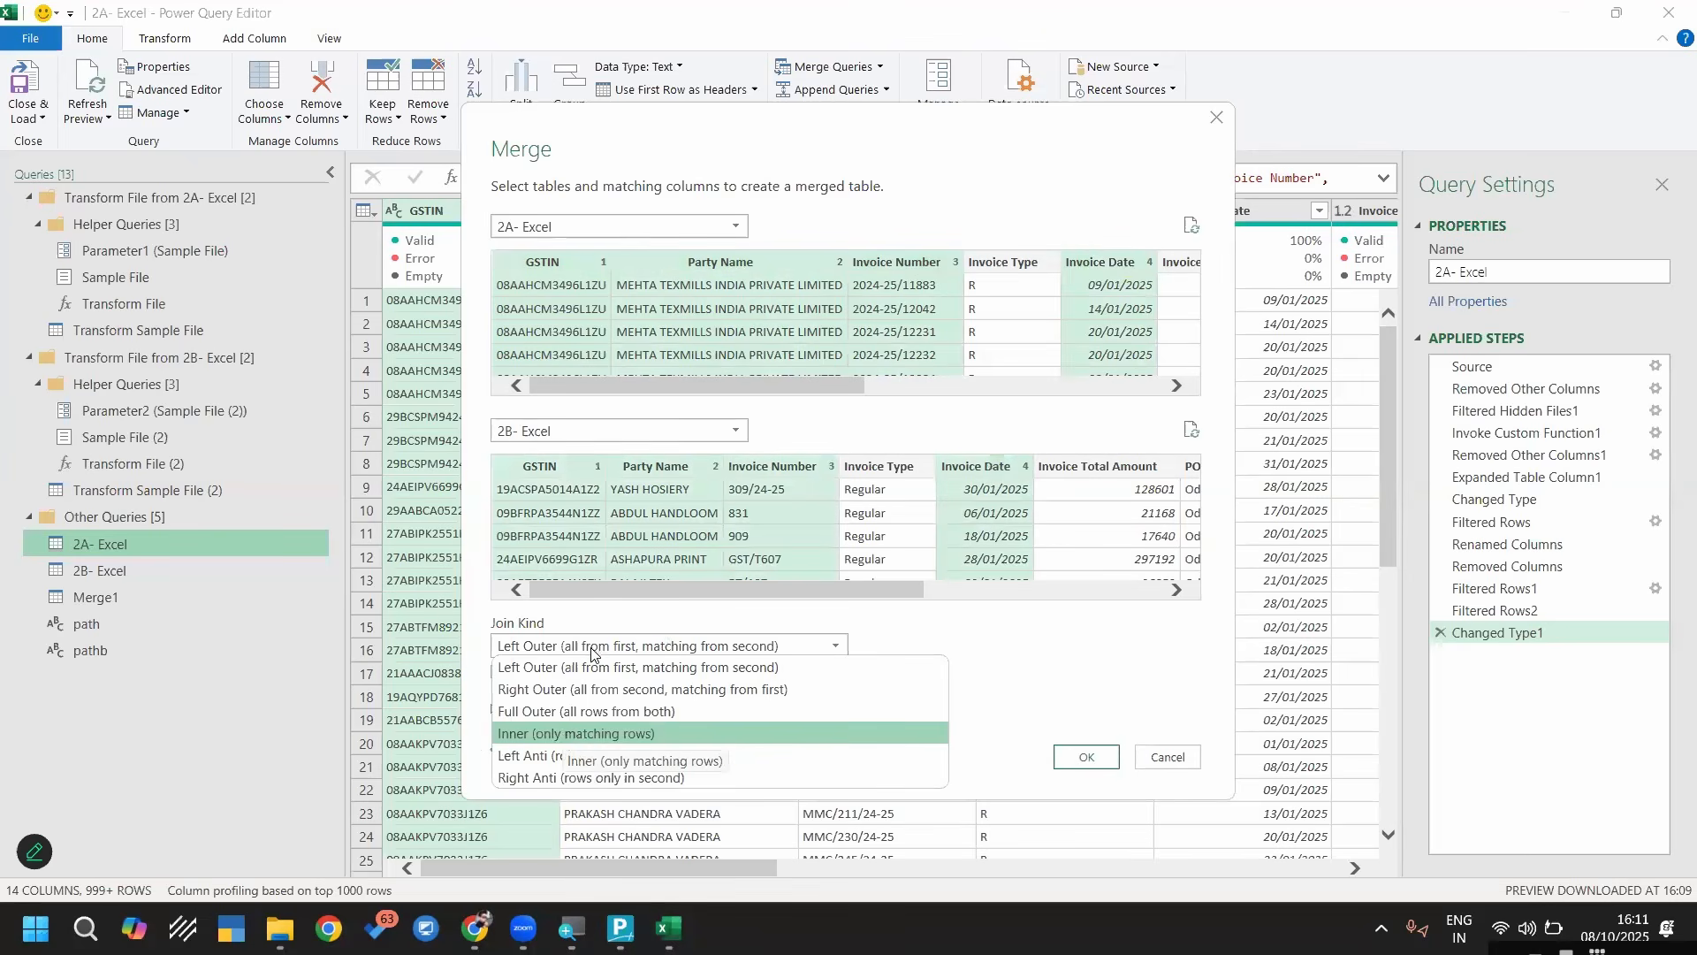
pyautogui.click(565, 735)
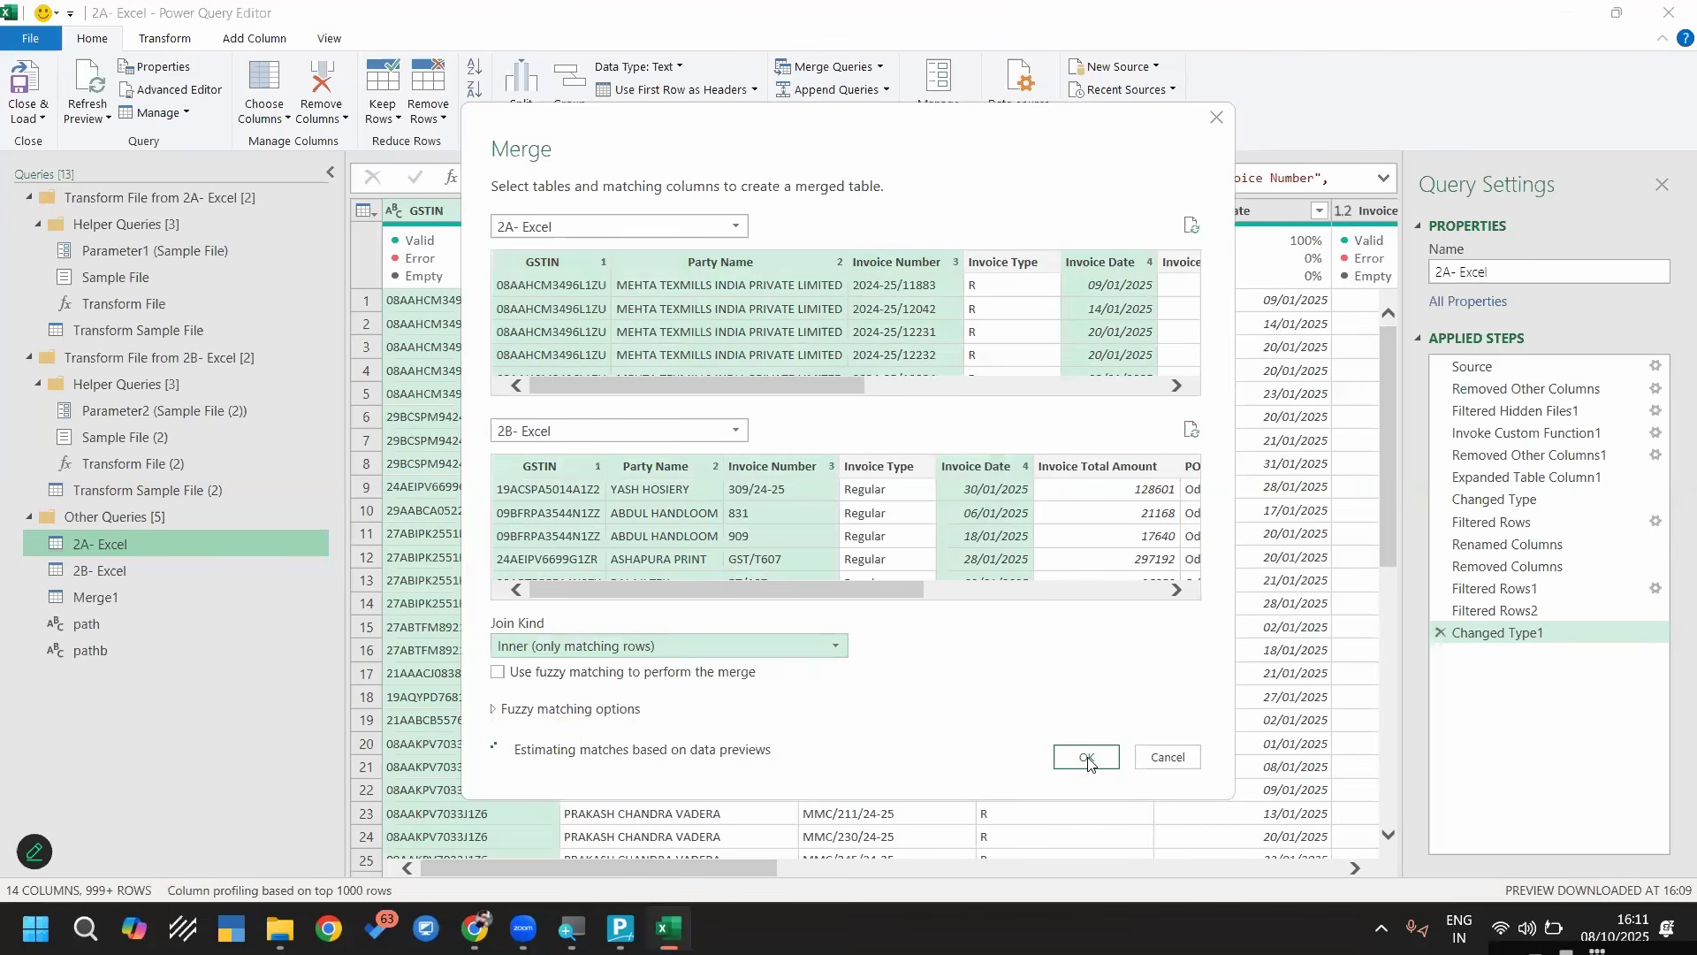
pyautogui.click(1088, 760)
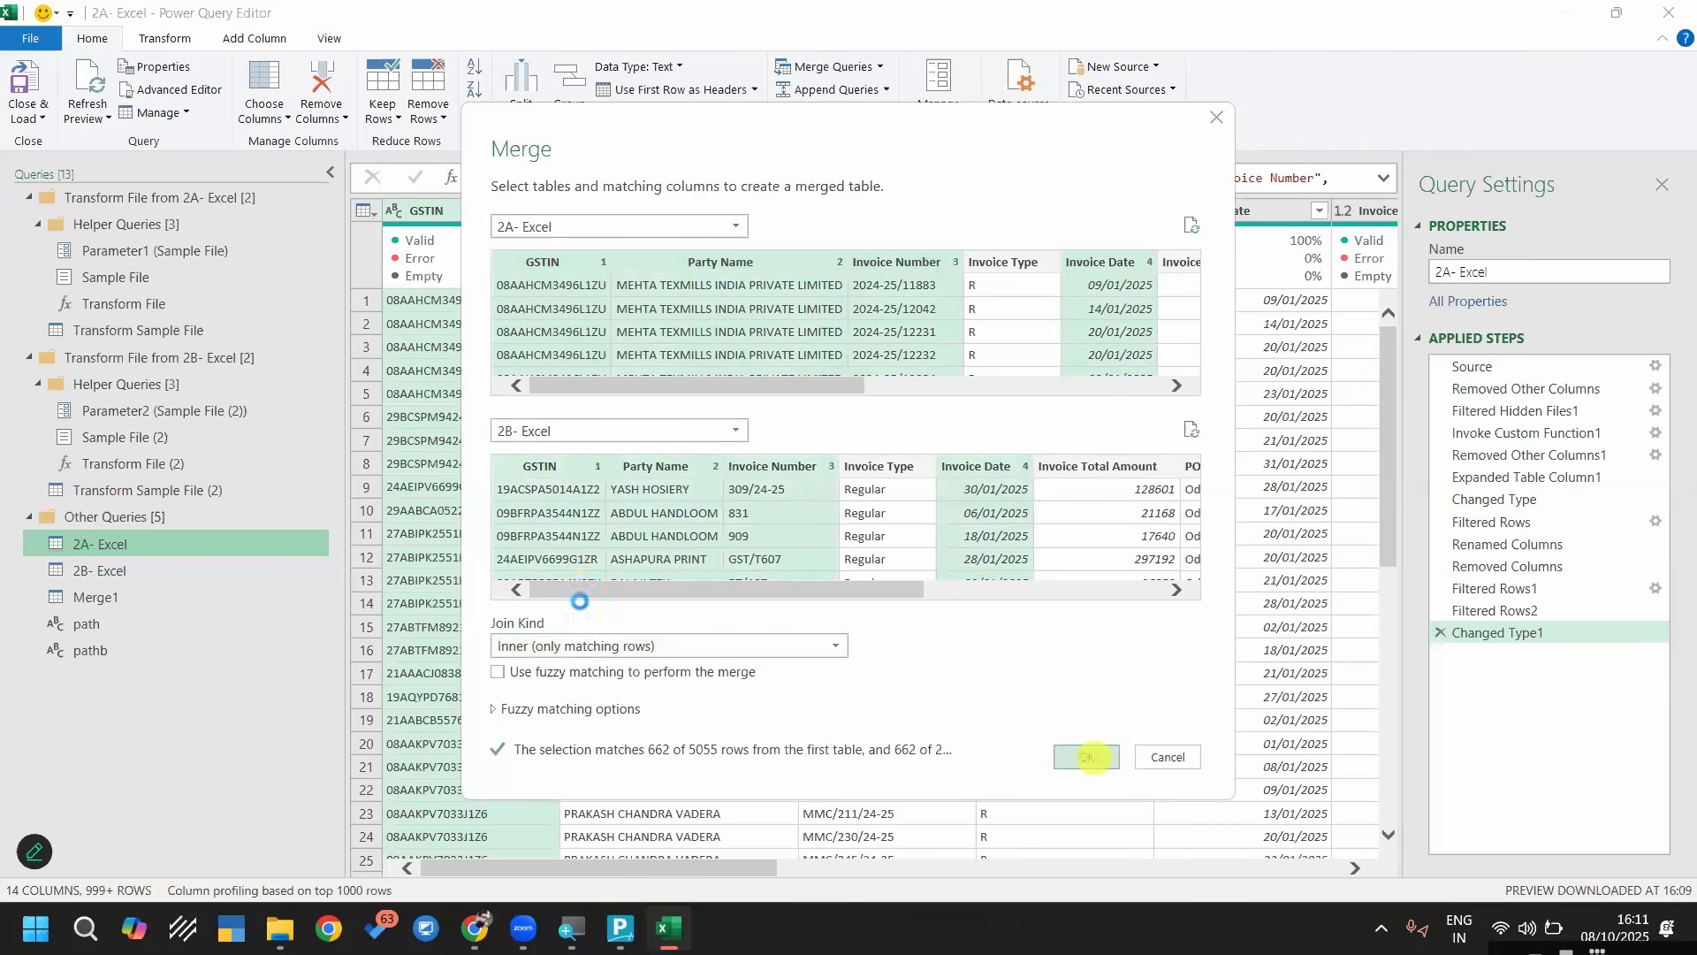
# Review the Merge2 query across all its columns, checking the invoice details, GST rate and tax columns
pyautogui.click(95, 678)
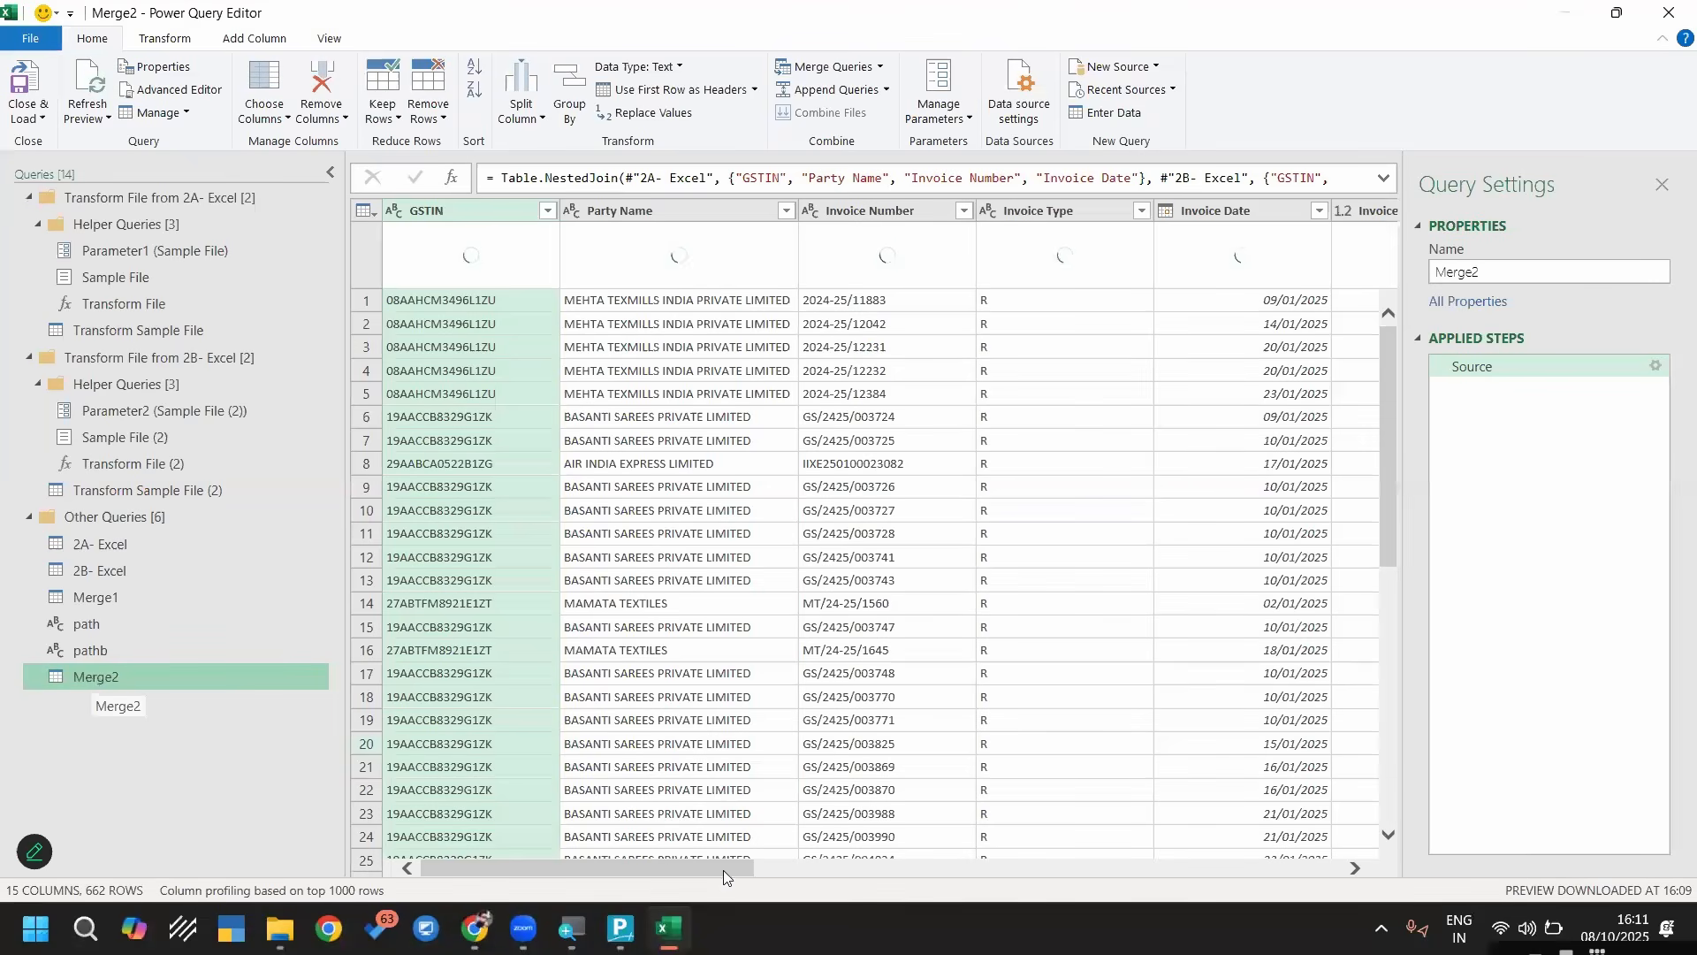
pyautogui.click(970, 878)
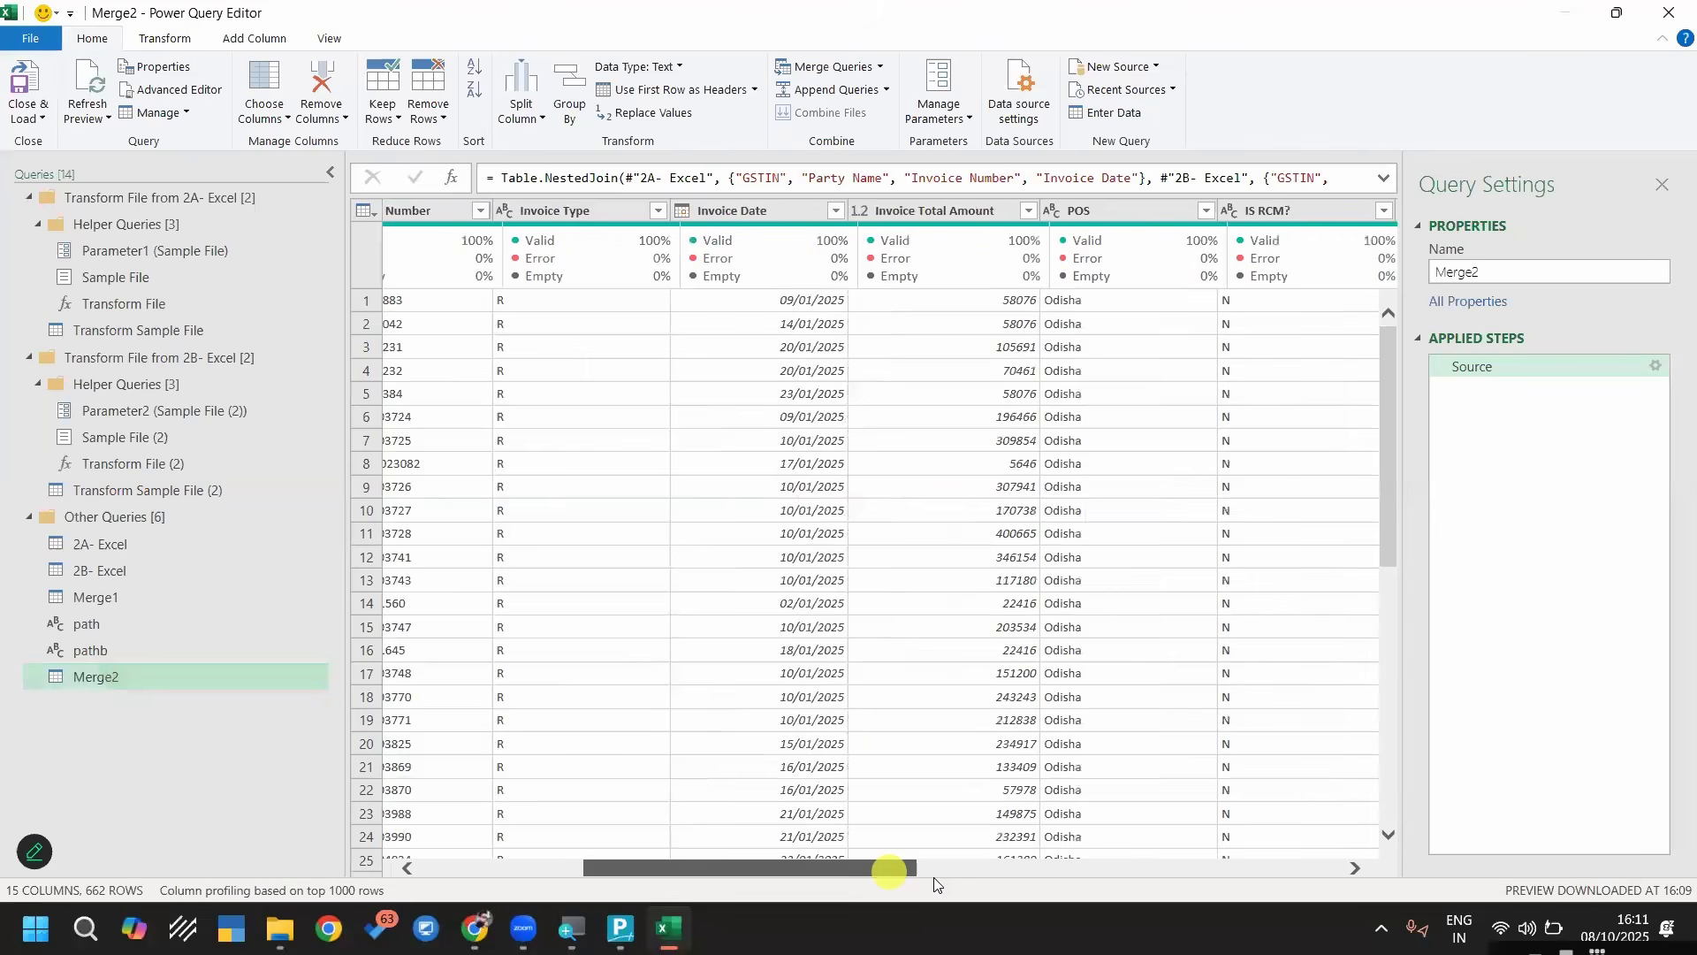
pyautogui.click(670, 867)
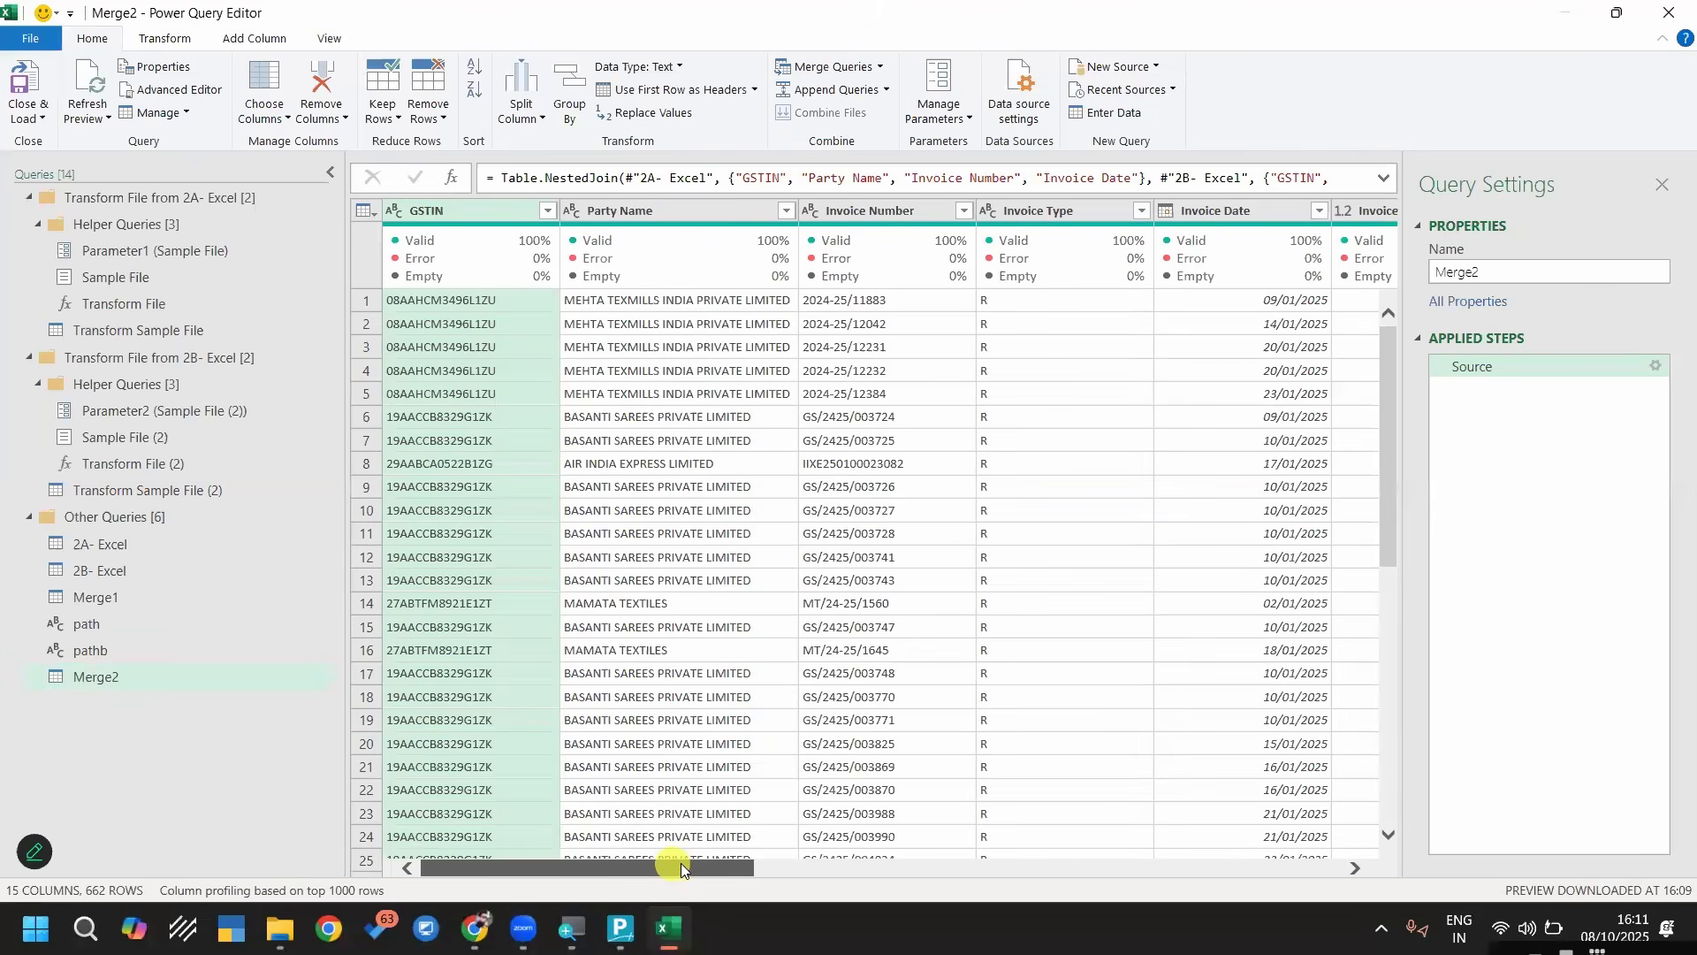
pyautogui.moveTo(708, 868)
pyautogui.mouseDown()
pyautogui.moveTo(735, 862)
pyautogui.moveTo(680, 859)
pyautogui.mouseUp()
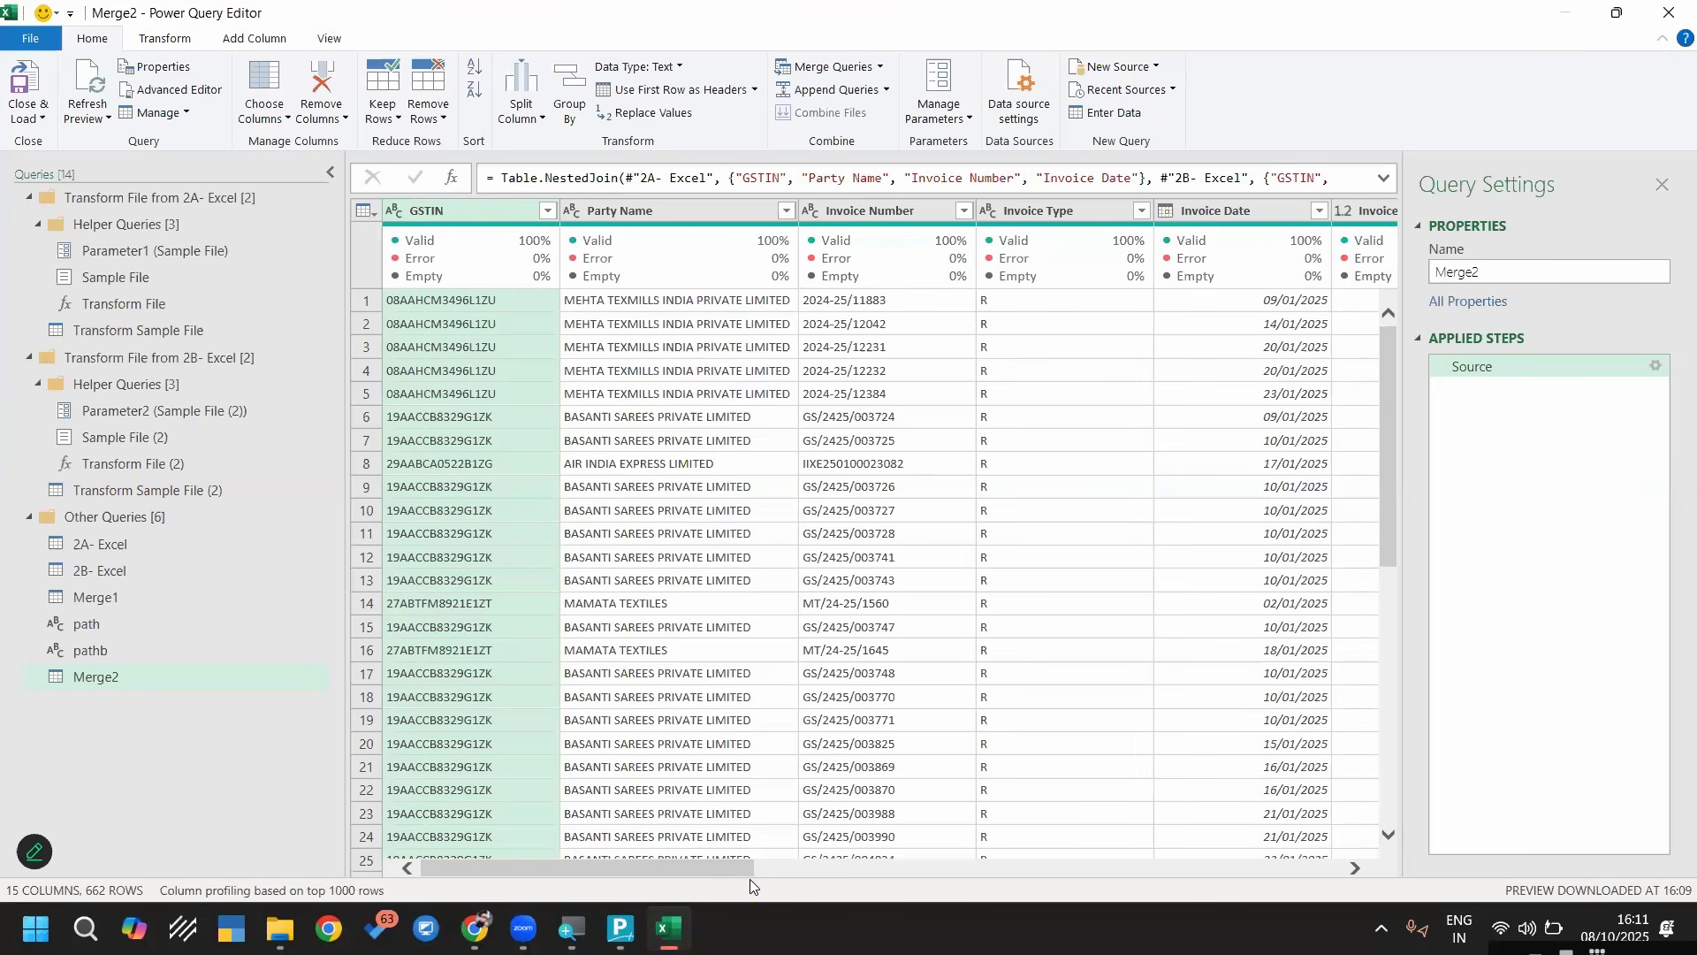
pyautogui.moveTo(741, 877); pyautogui.dragTo(769, 884)
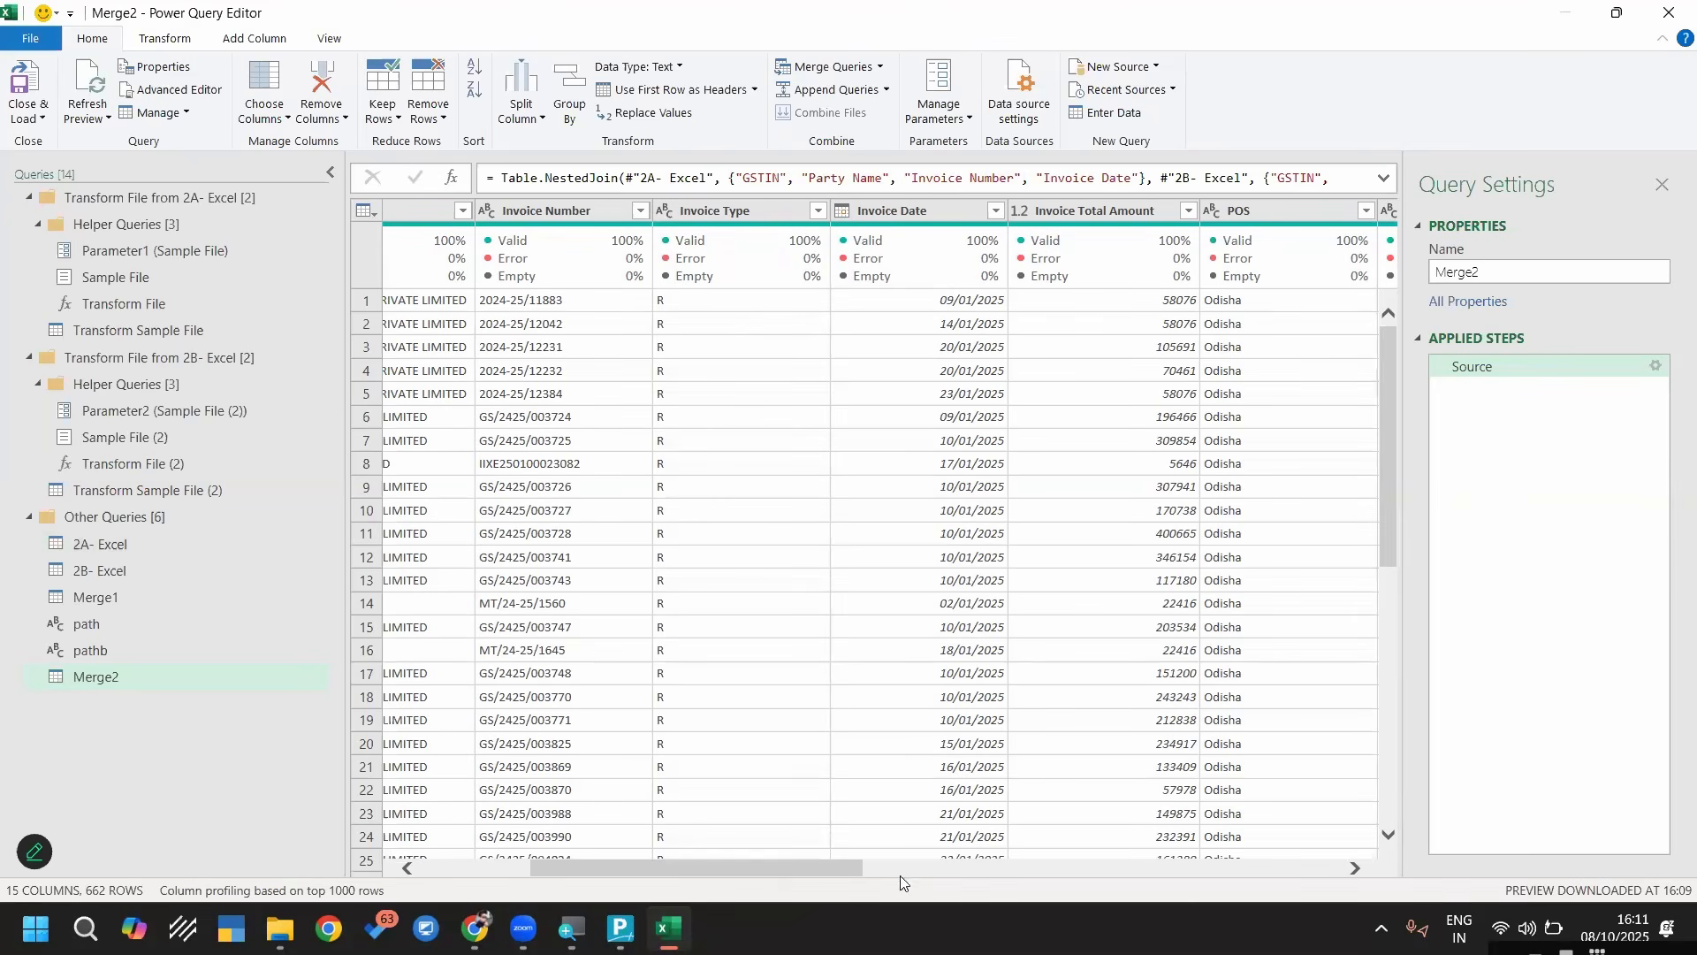
pyautogui.click(836, 872)
pyautogui.click(1017, 874)
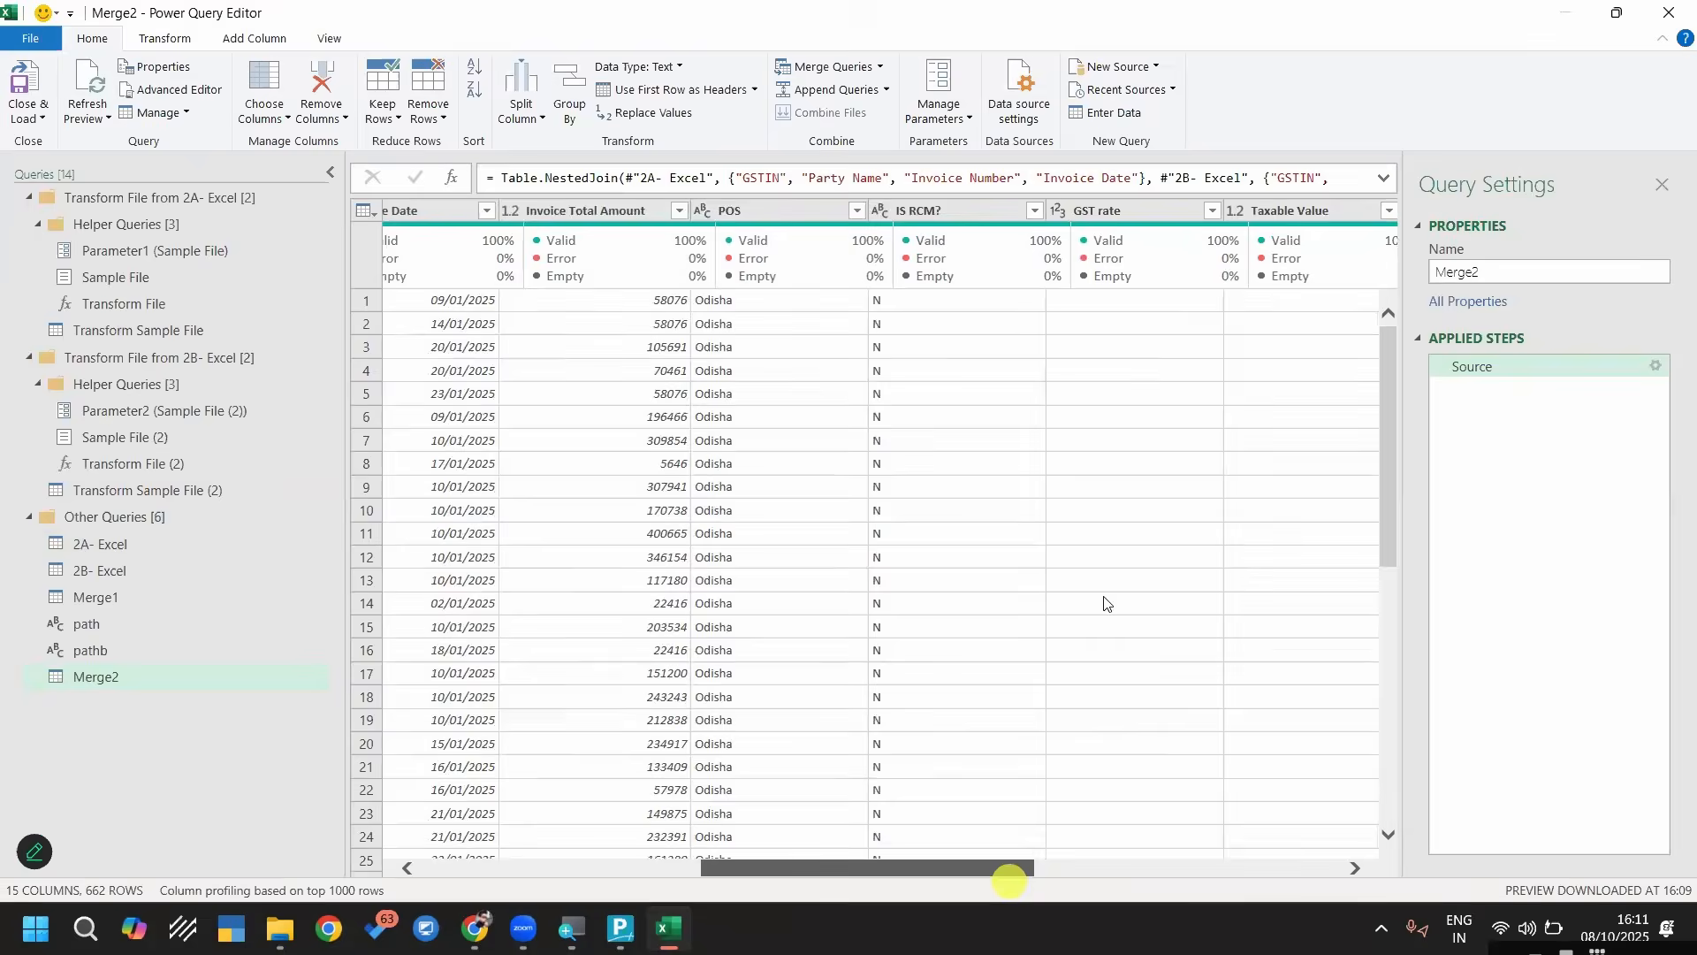
pyautogui.click(1079, 209)
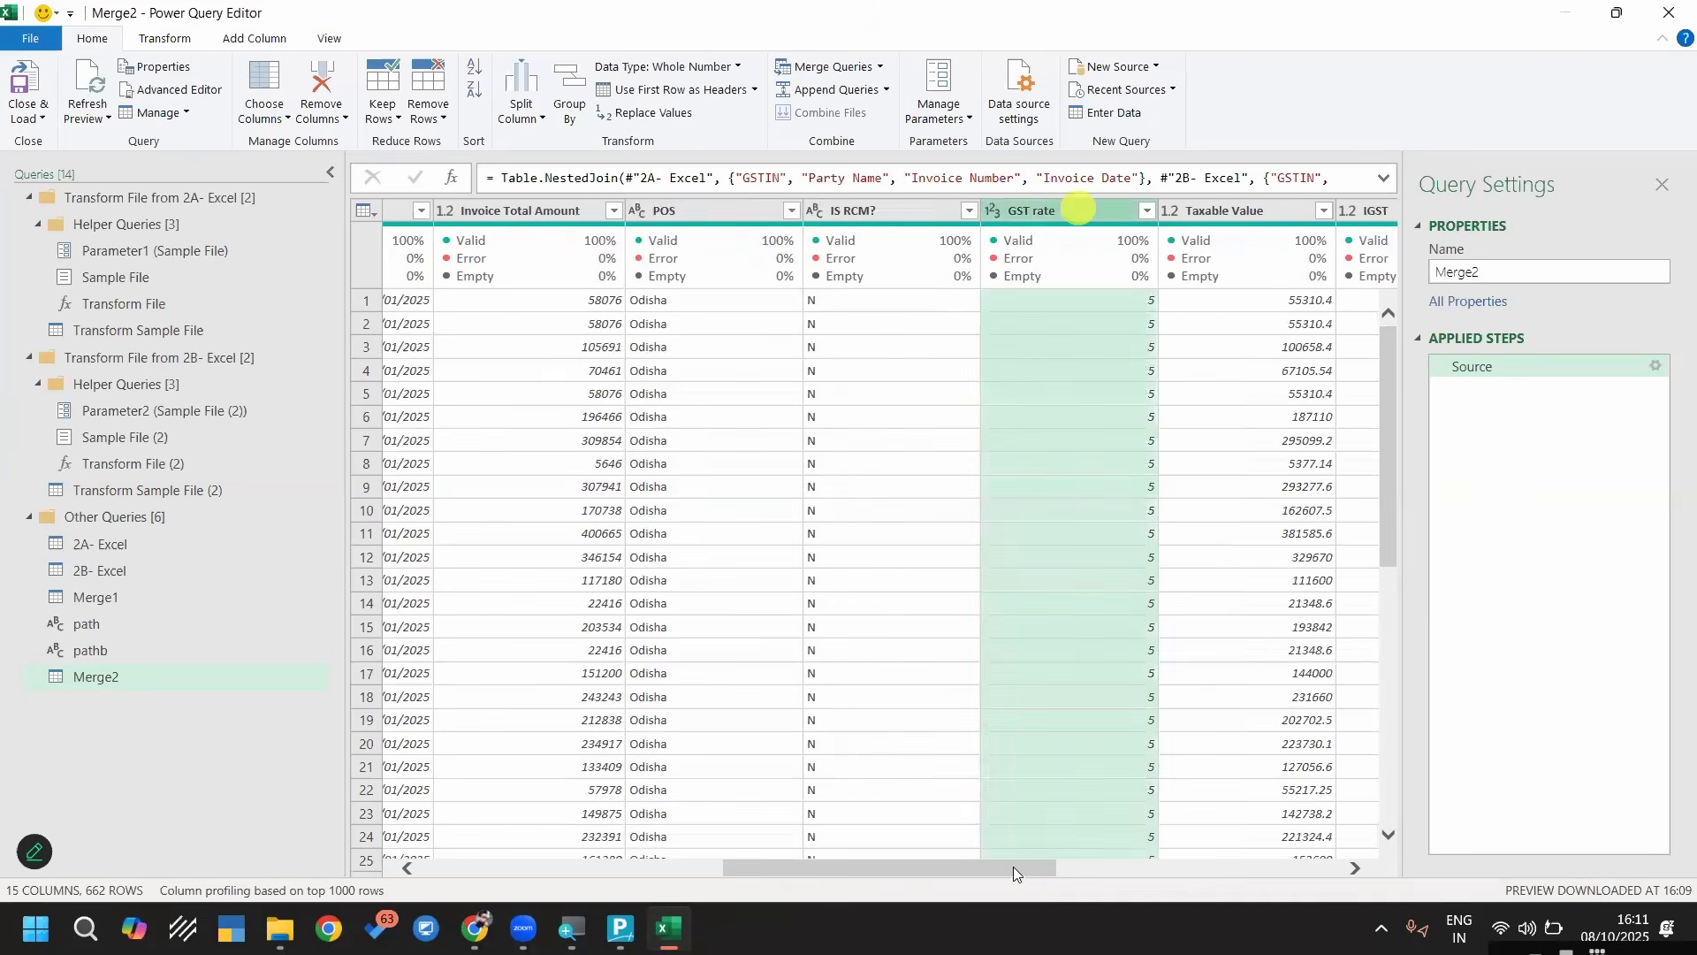
pyautogui.click(1246, 874)
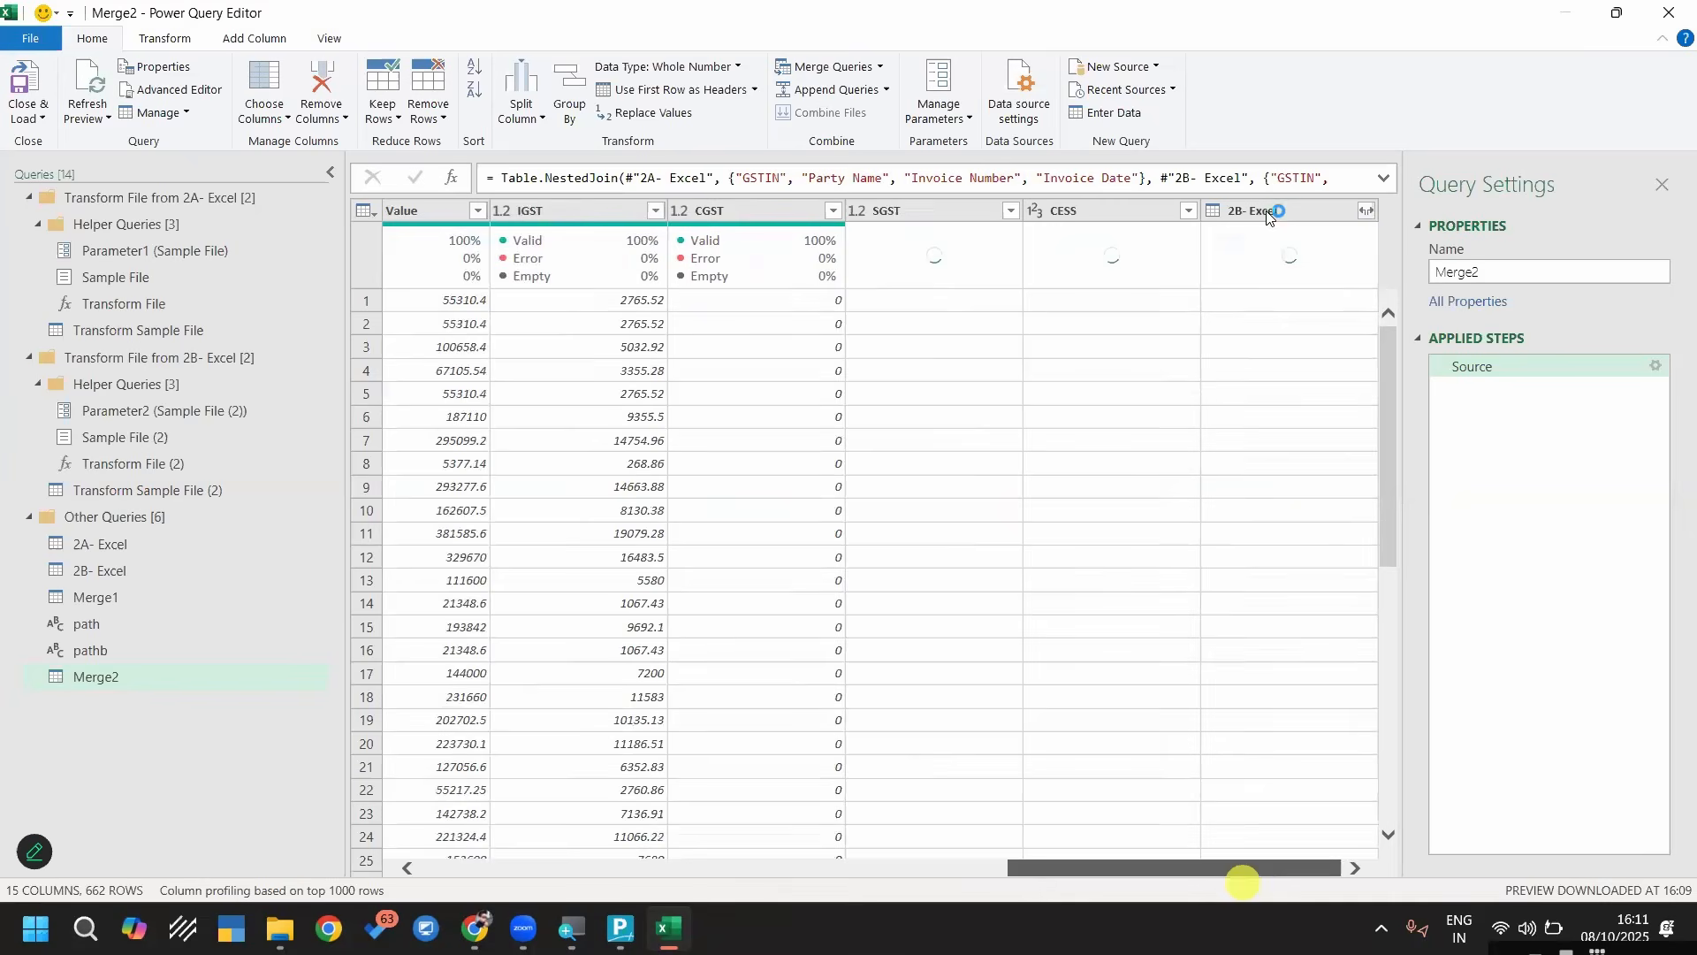
# Remove the nested 2B- Excel column from Merge2 and load the query into the workbook
pyautogui.click(1270, 212)
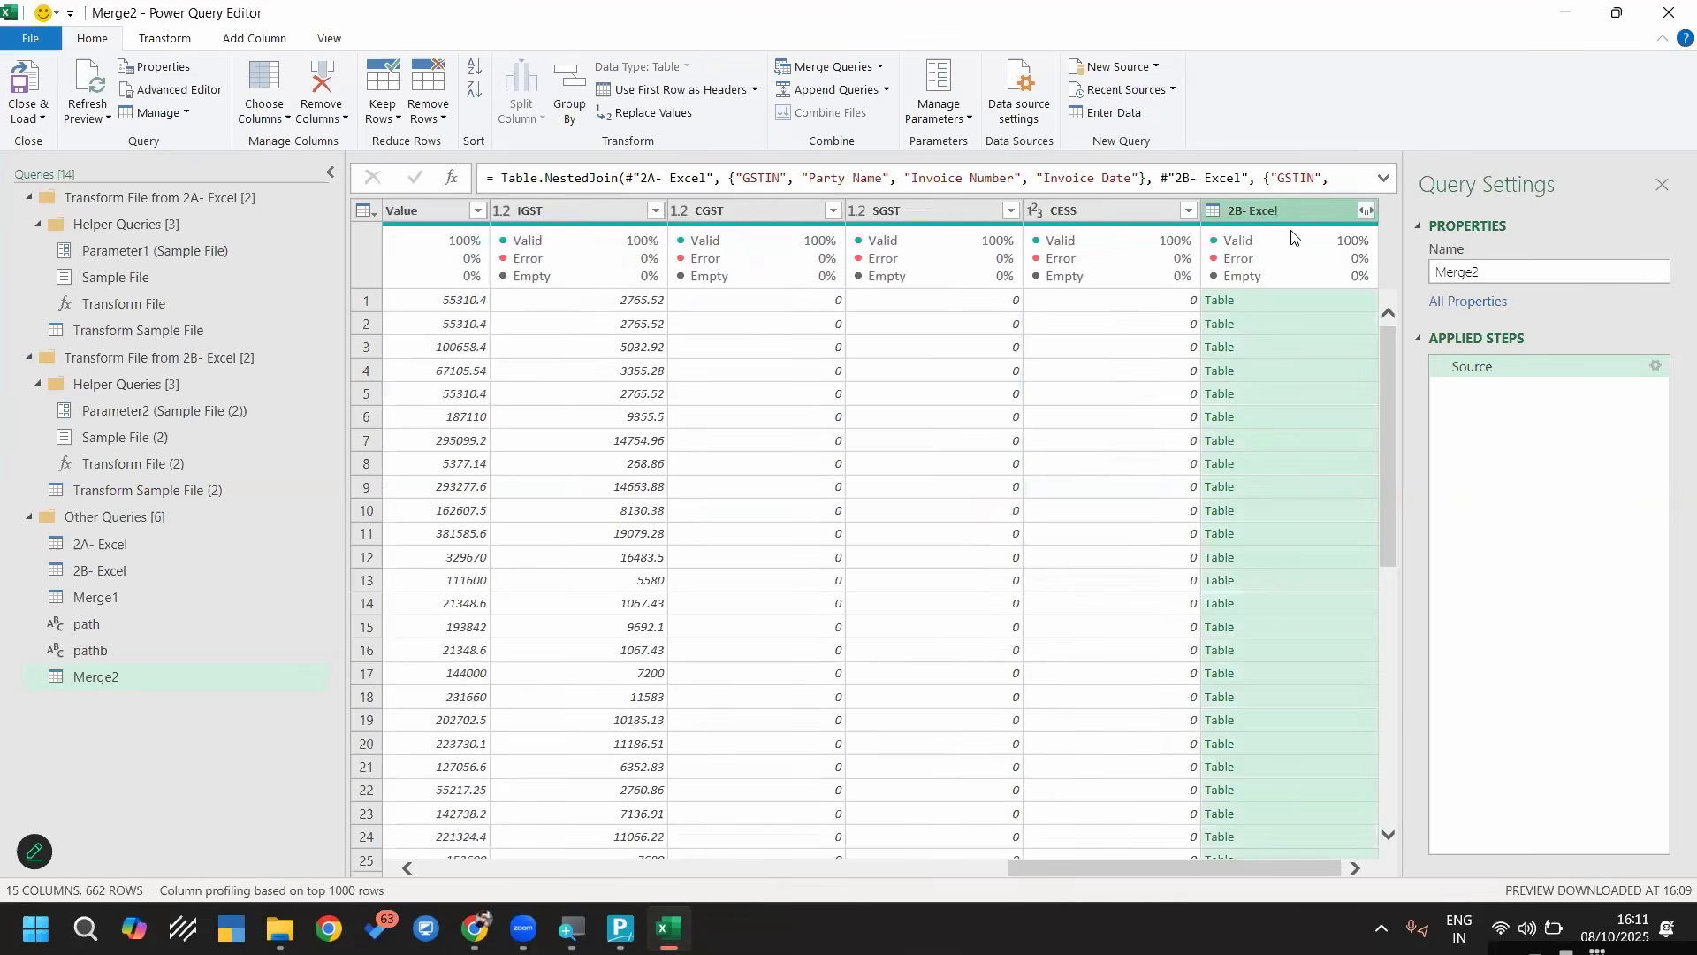
pyautogui.rightClick(1252, 214)
pyautogui.click(1308, 250)
pyautogui.click(933, 869)
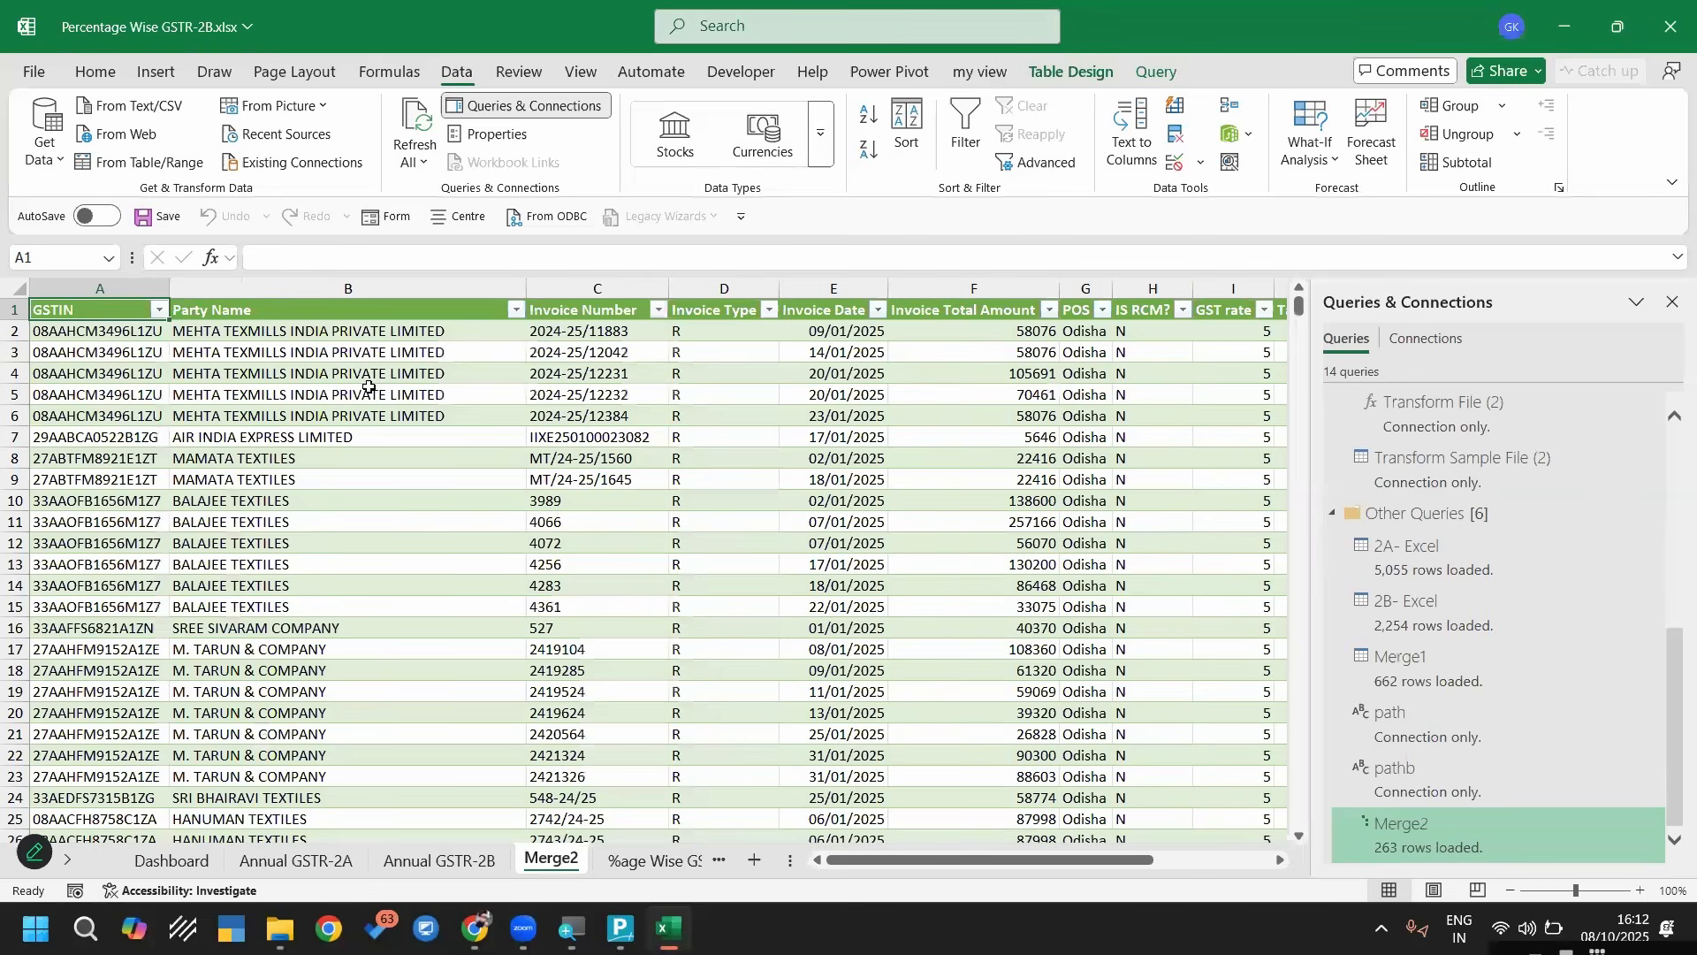
# Apply a light table style with a blue header to the Merge2 table
pyautogui.click(552, 521)
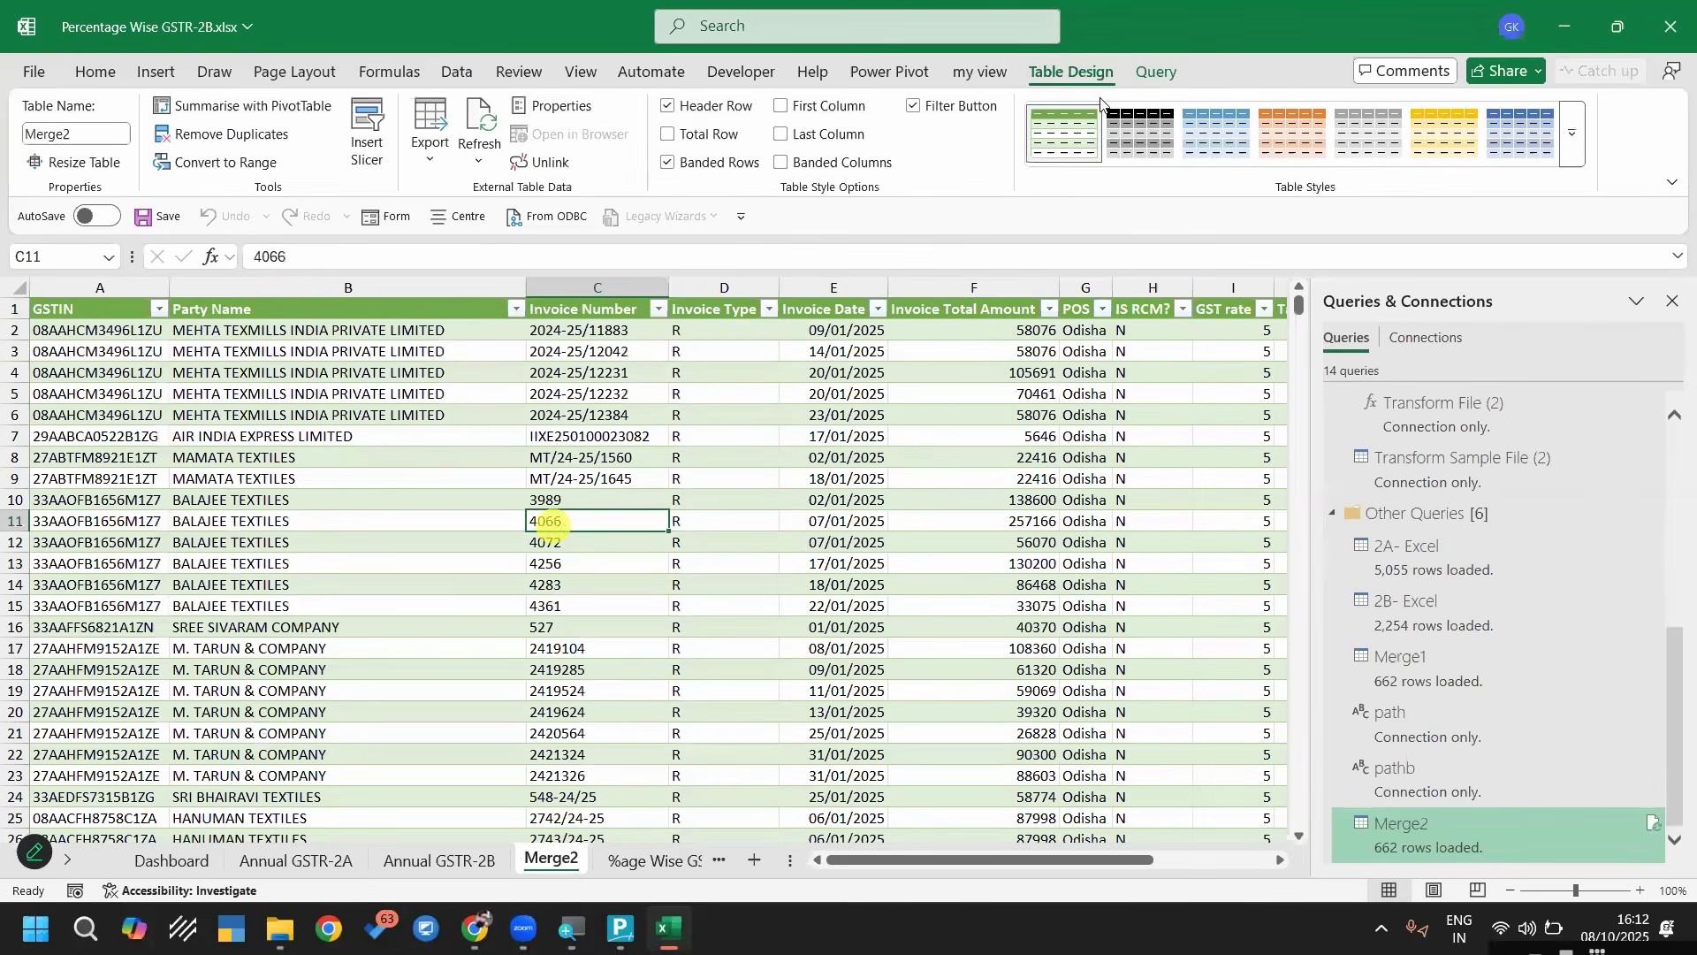
pyautogui.click(1073, 73)
pyautogui.click(1573, 132)
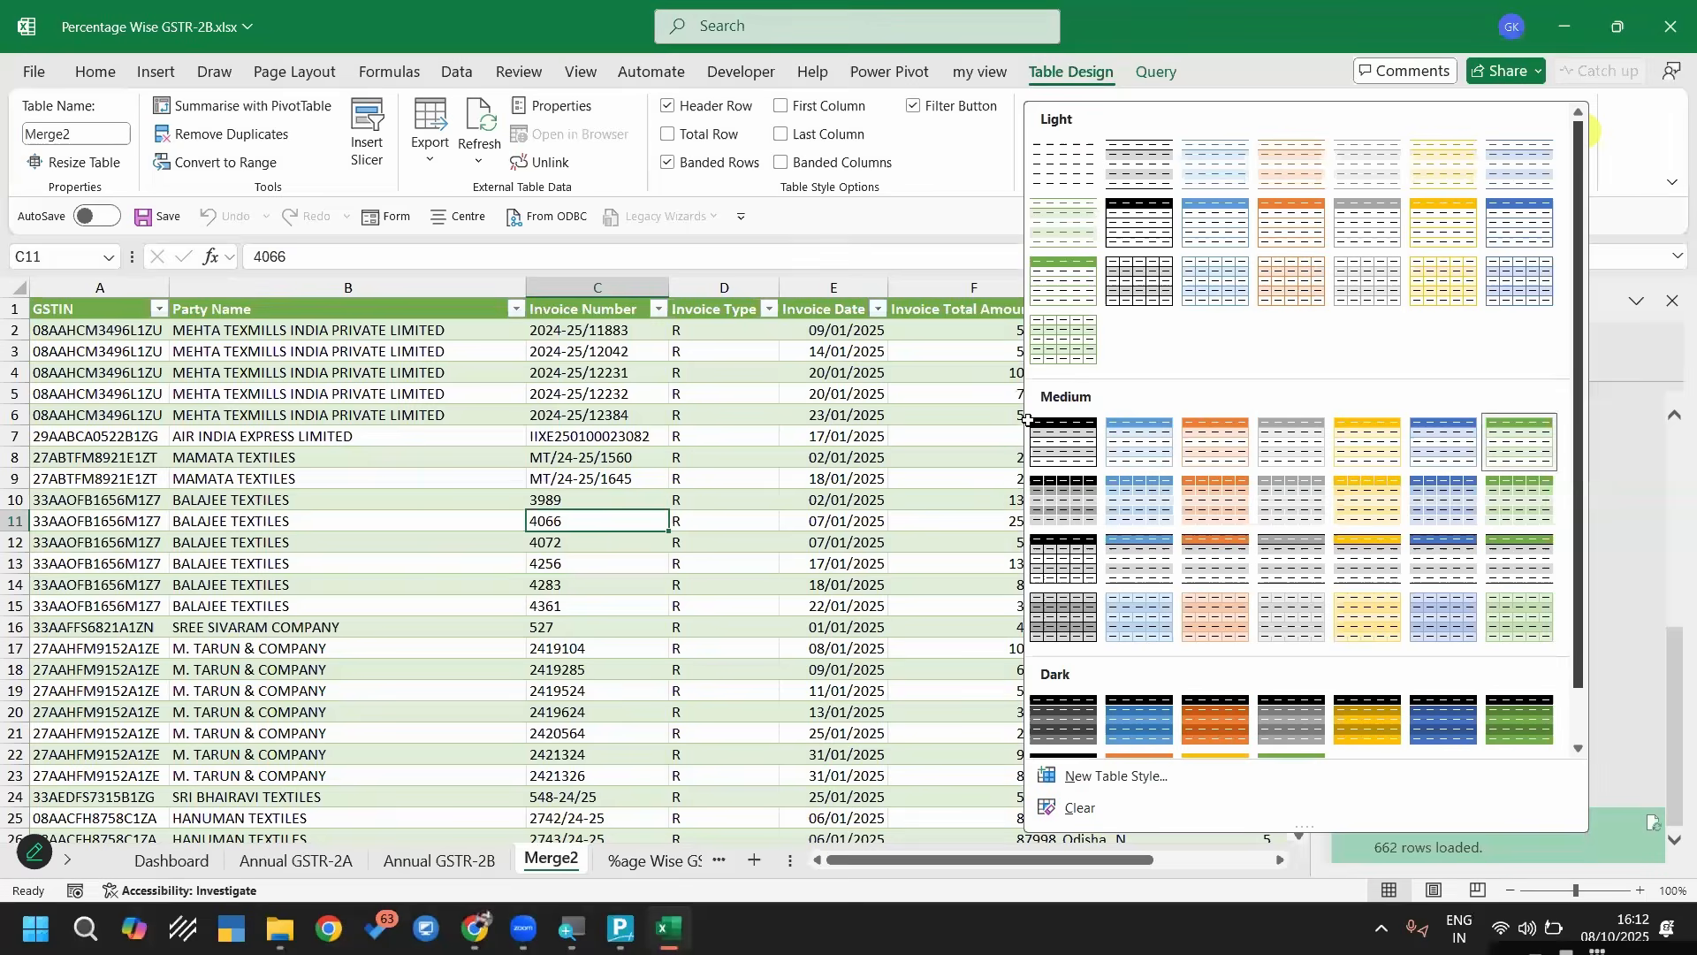
pyautogui.click(1233, 221)
pyautogui.click(841, 480)
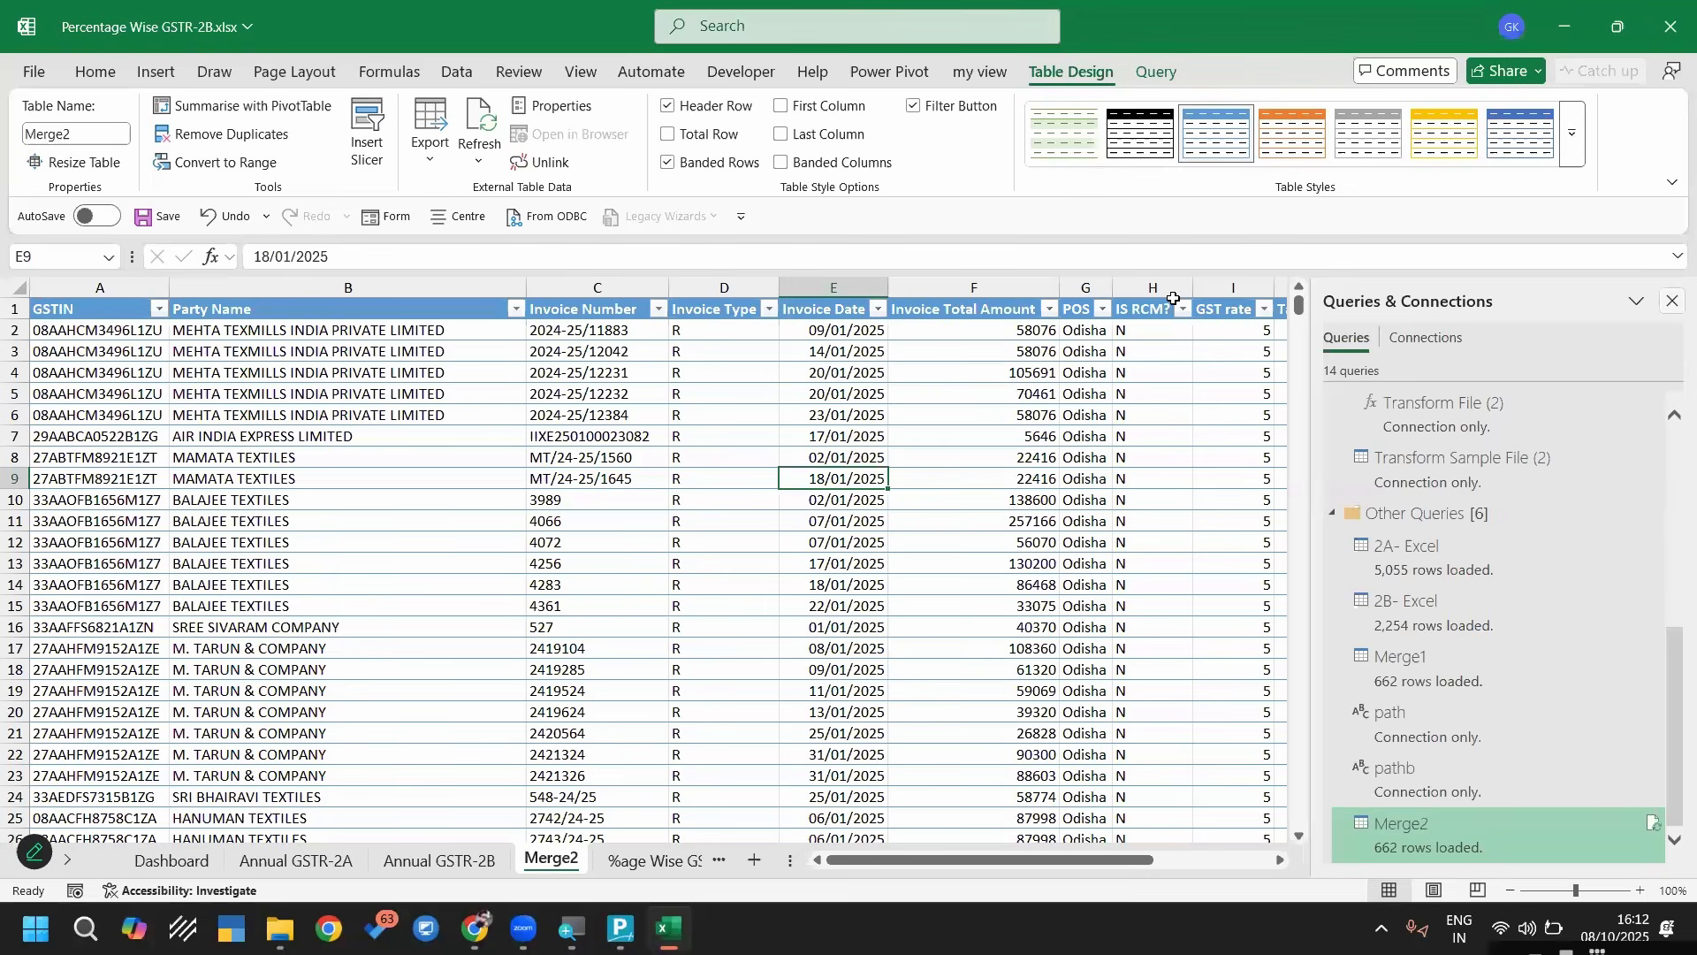
# Examine the GST rate column of the Merge2 sheet alongside the taxable value and tax columns
pyautogui.click(1236, 287)
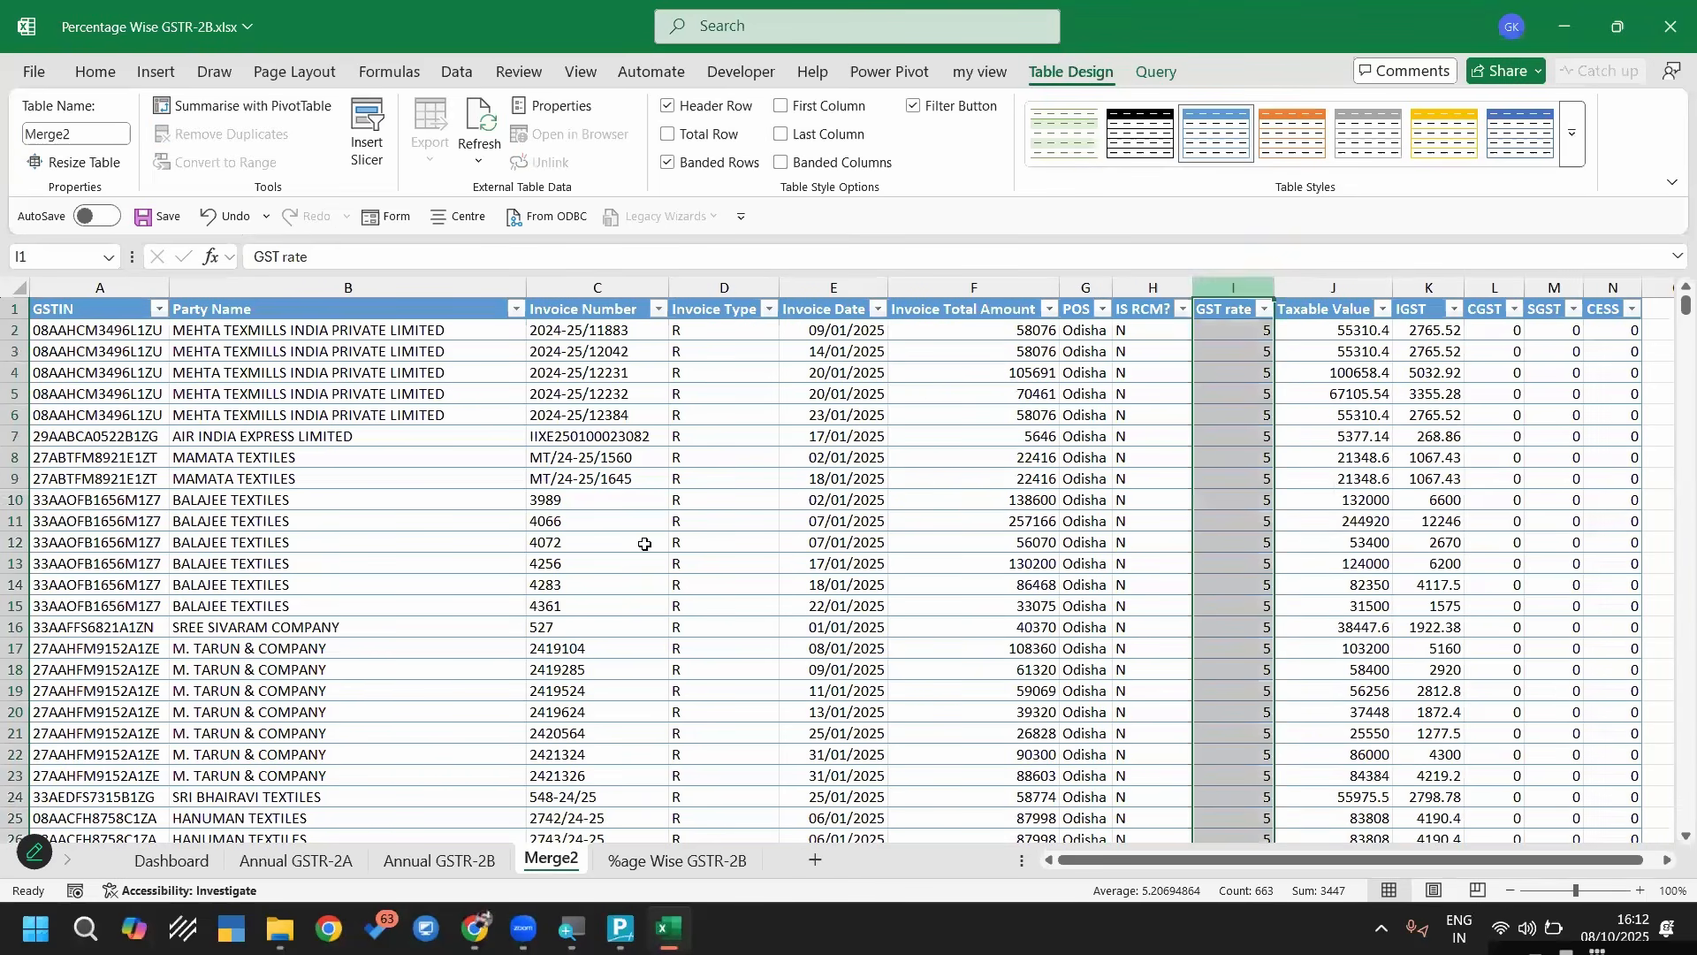
pyautogui.scroll(-6, 1138, 886)
pyautogui.moveTo(1195, 861)
pyautogui.mouseDown()
pyautogui.moveTo(1383, 842)
pyautogui.moveTo(1668, 866)
pyautogui.mouseUp()
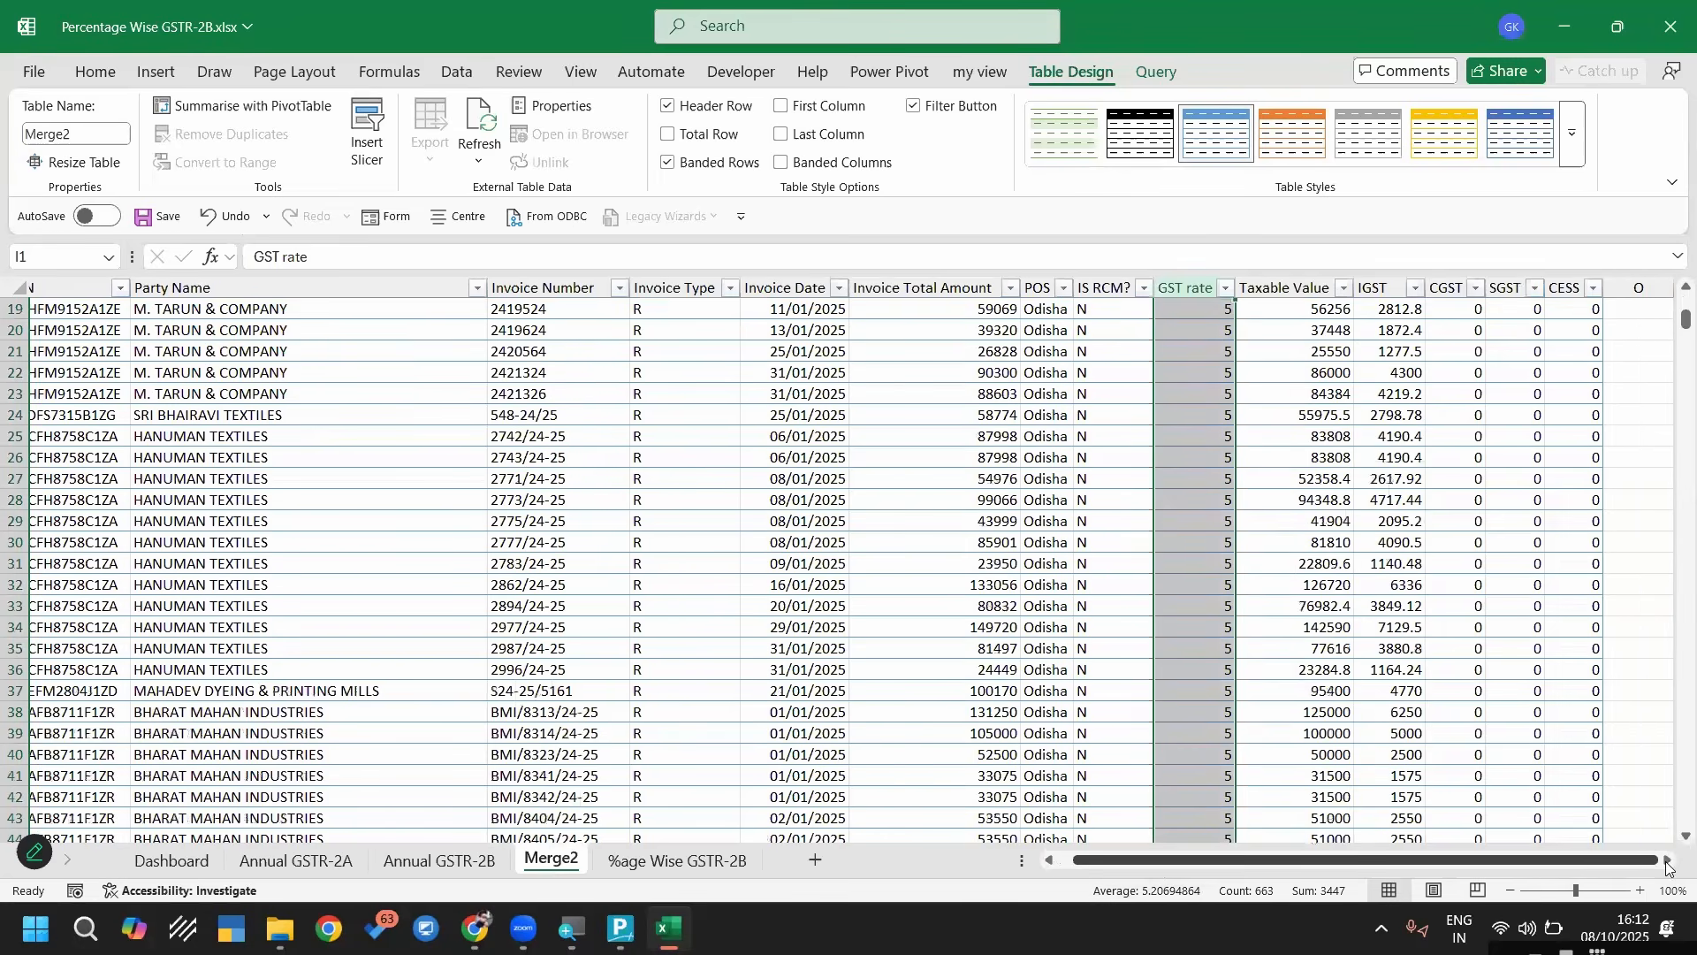
pyautogui.hscroll(3, 611, 351)
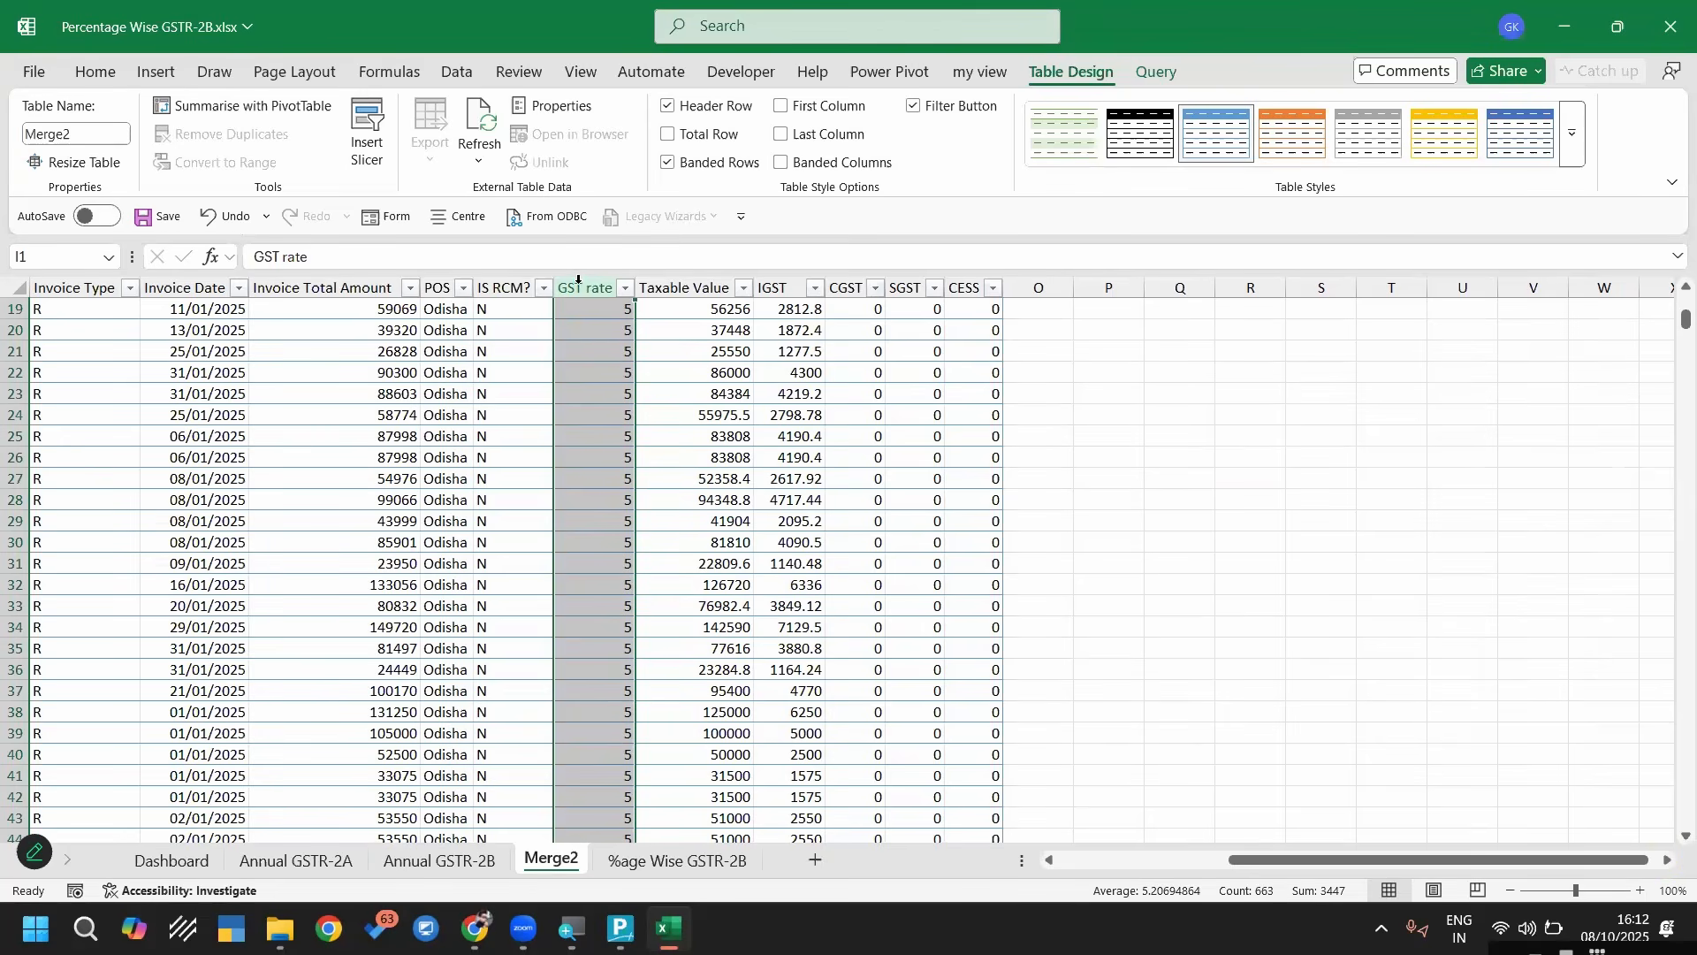
pyautogui.click(609, 285)
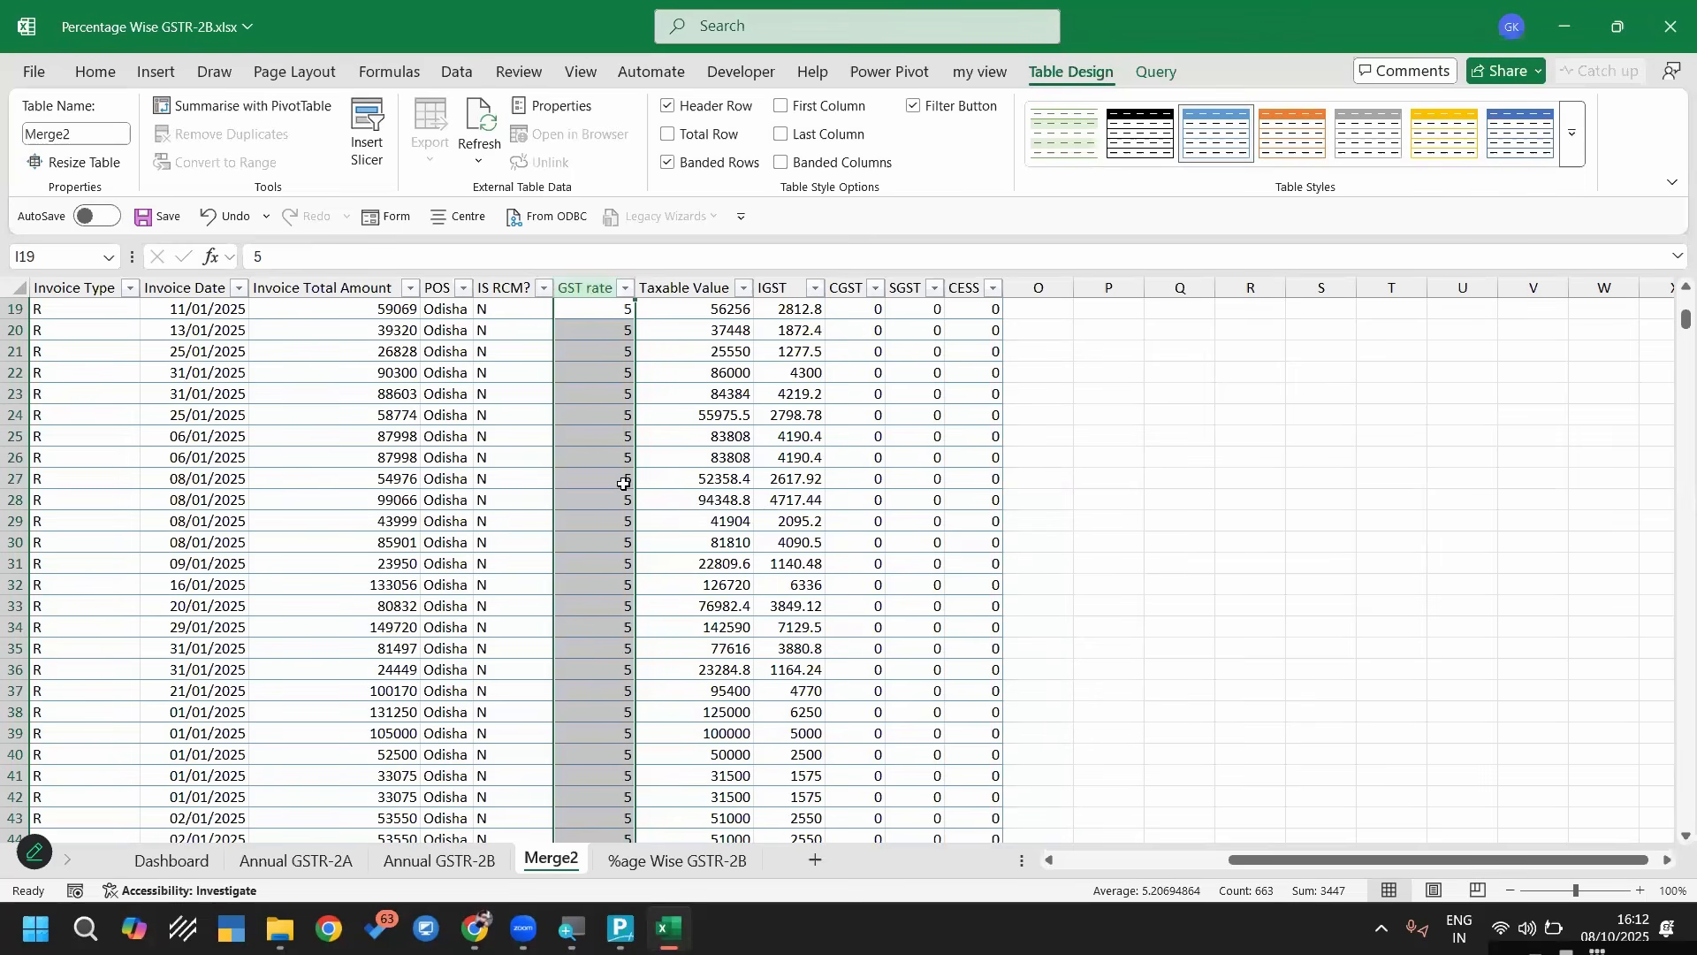
# Switch to TallyPrime with company Gstr2a and open the Import Transactions screen
pyautogui.click(621, 928)
pyautogui.click(556, 793)
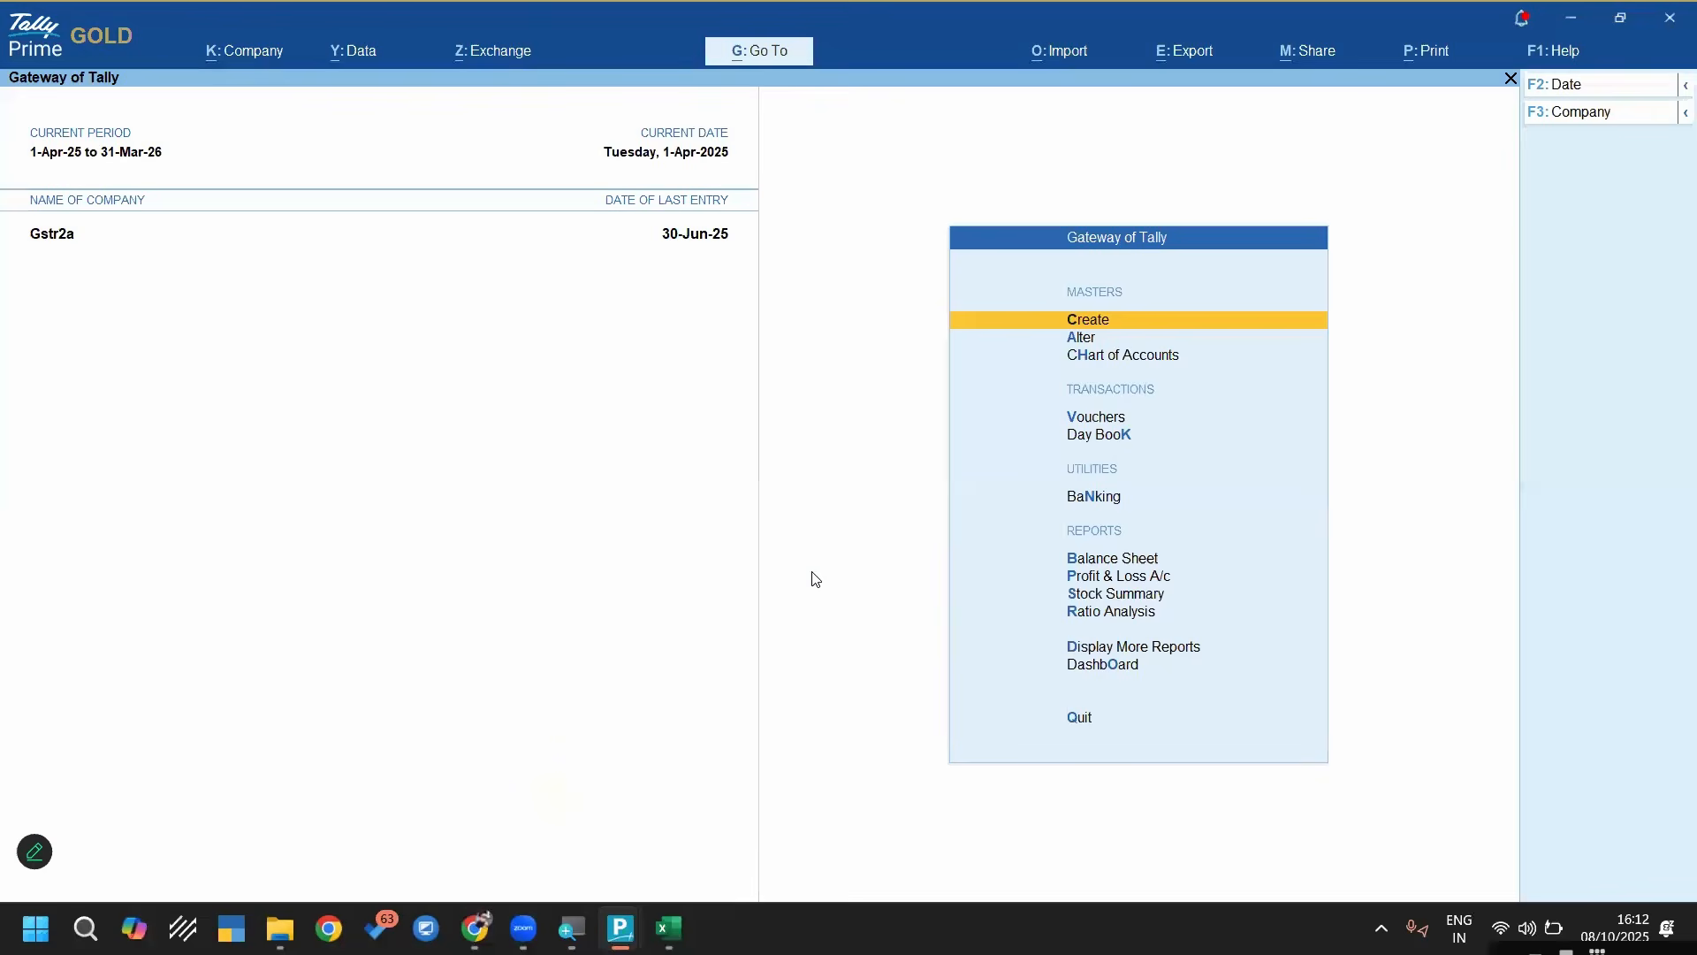
pyautogui.press('alt')
pyautogui.hotkey('alt', 'o')
pyautogui.press('Return')
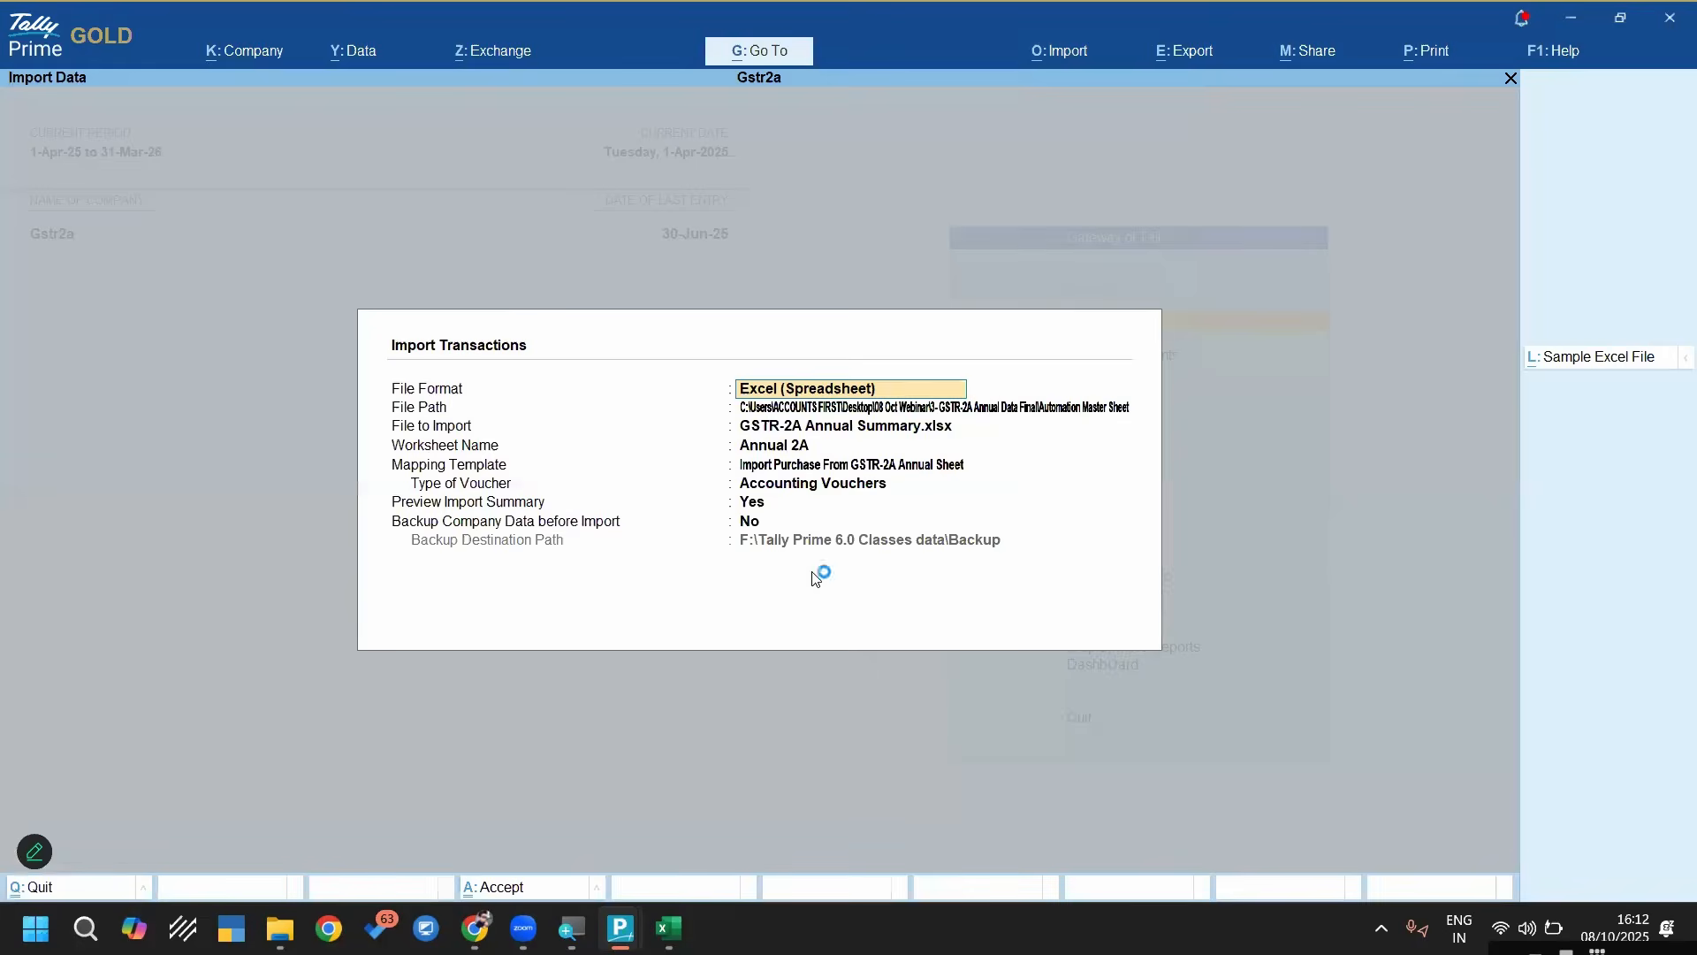
# Keep the import file settings and open the mapping template Import Purchase From GSTR-2A Annual Sheet for alteration
pyautogui.press('Return')
pyautogui.press('Return')
pyautogui.press('Return')
pyautogui.press('Return')
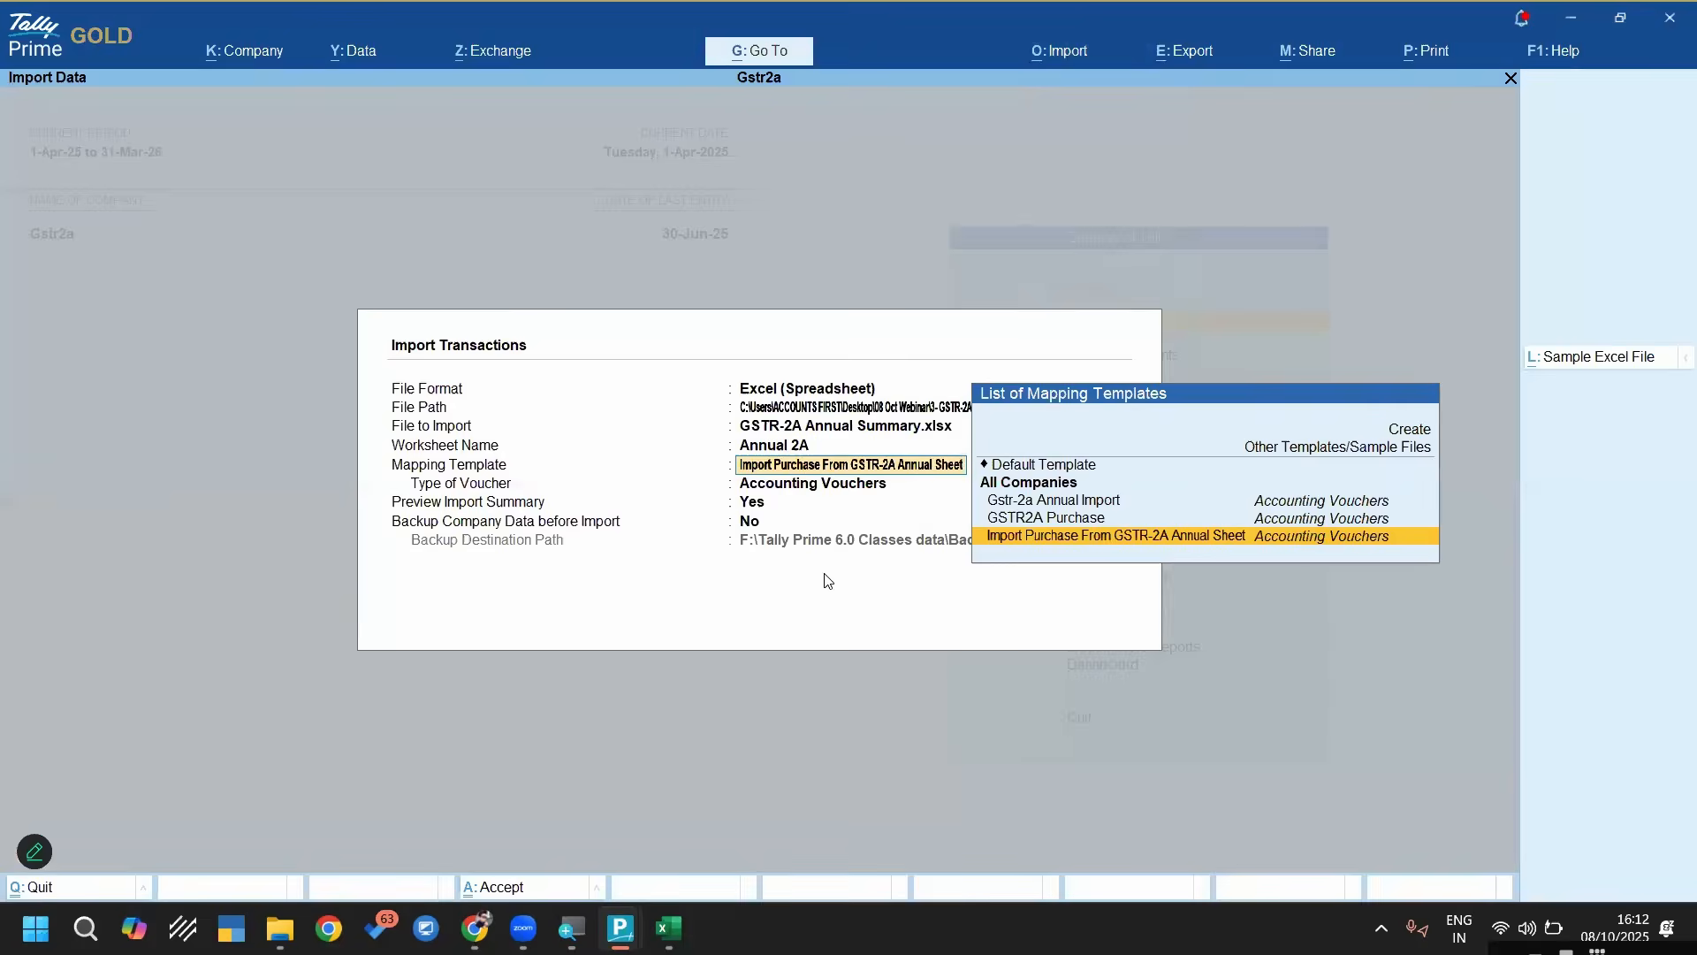
pyautogui.hotkey('ctrl', 'Return')
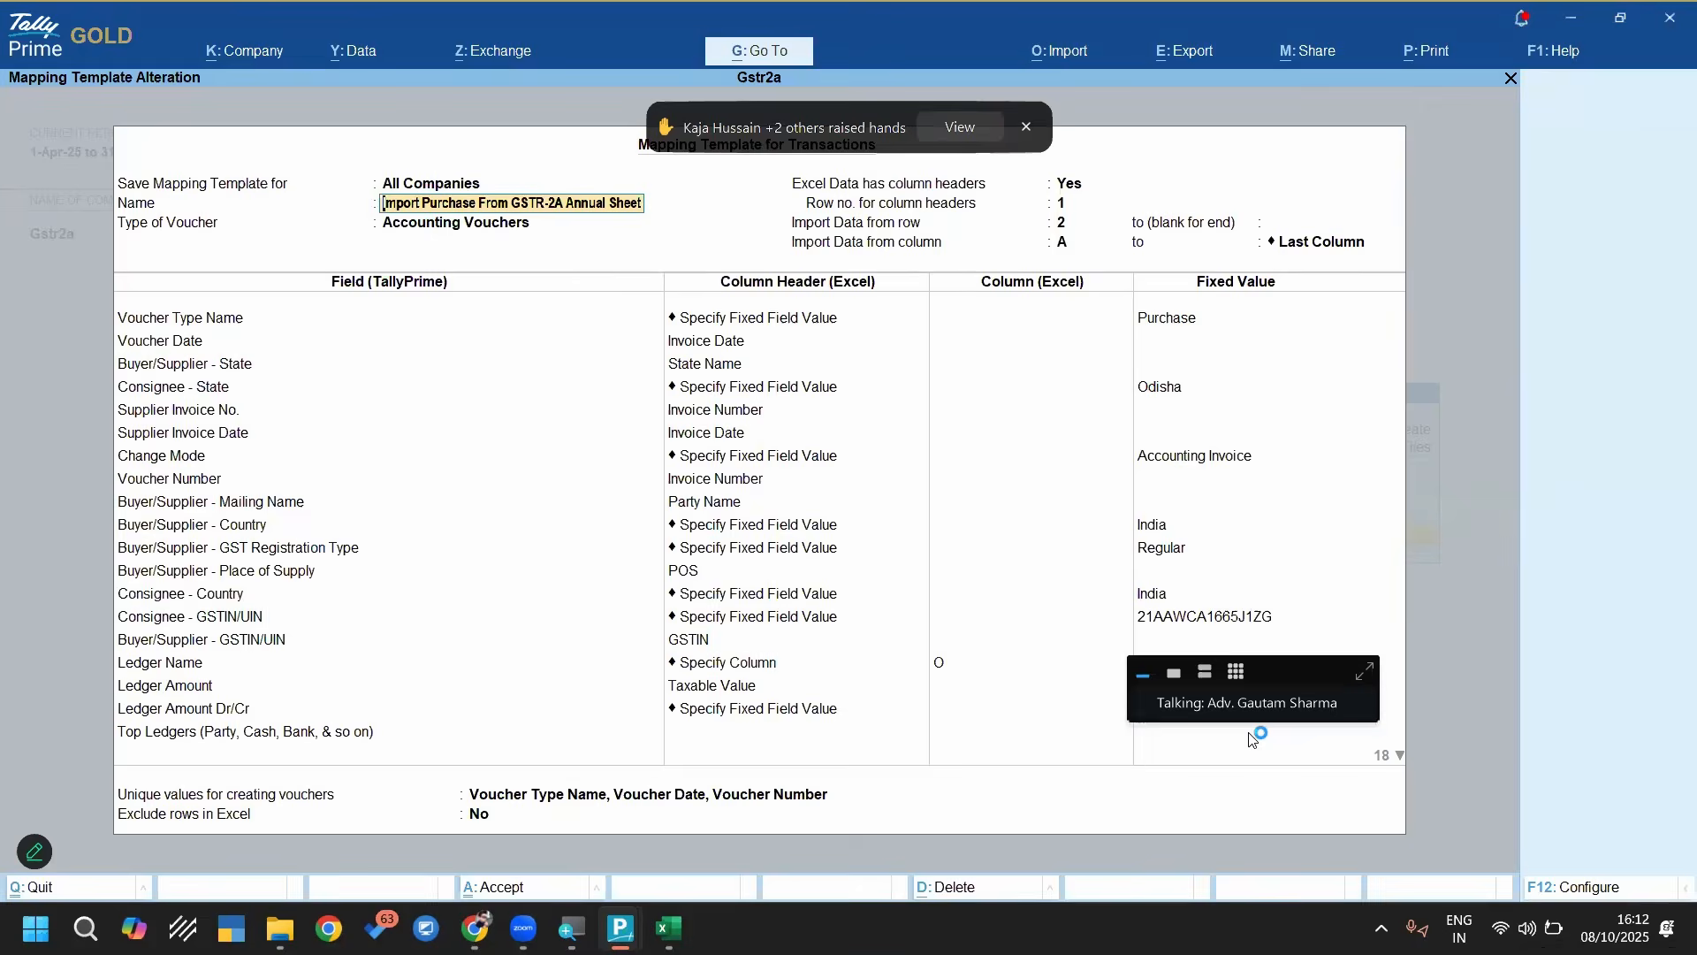
# Switch to the Zoom webinar window and open the screen-sharing options
pyautogui.click(529, 922)
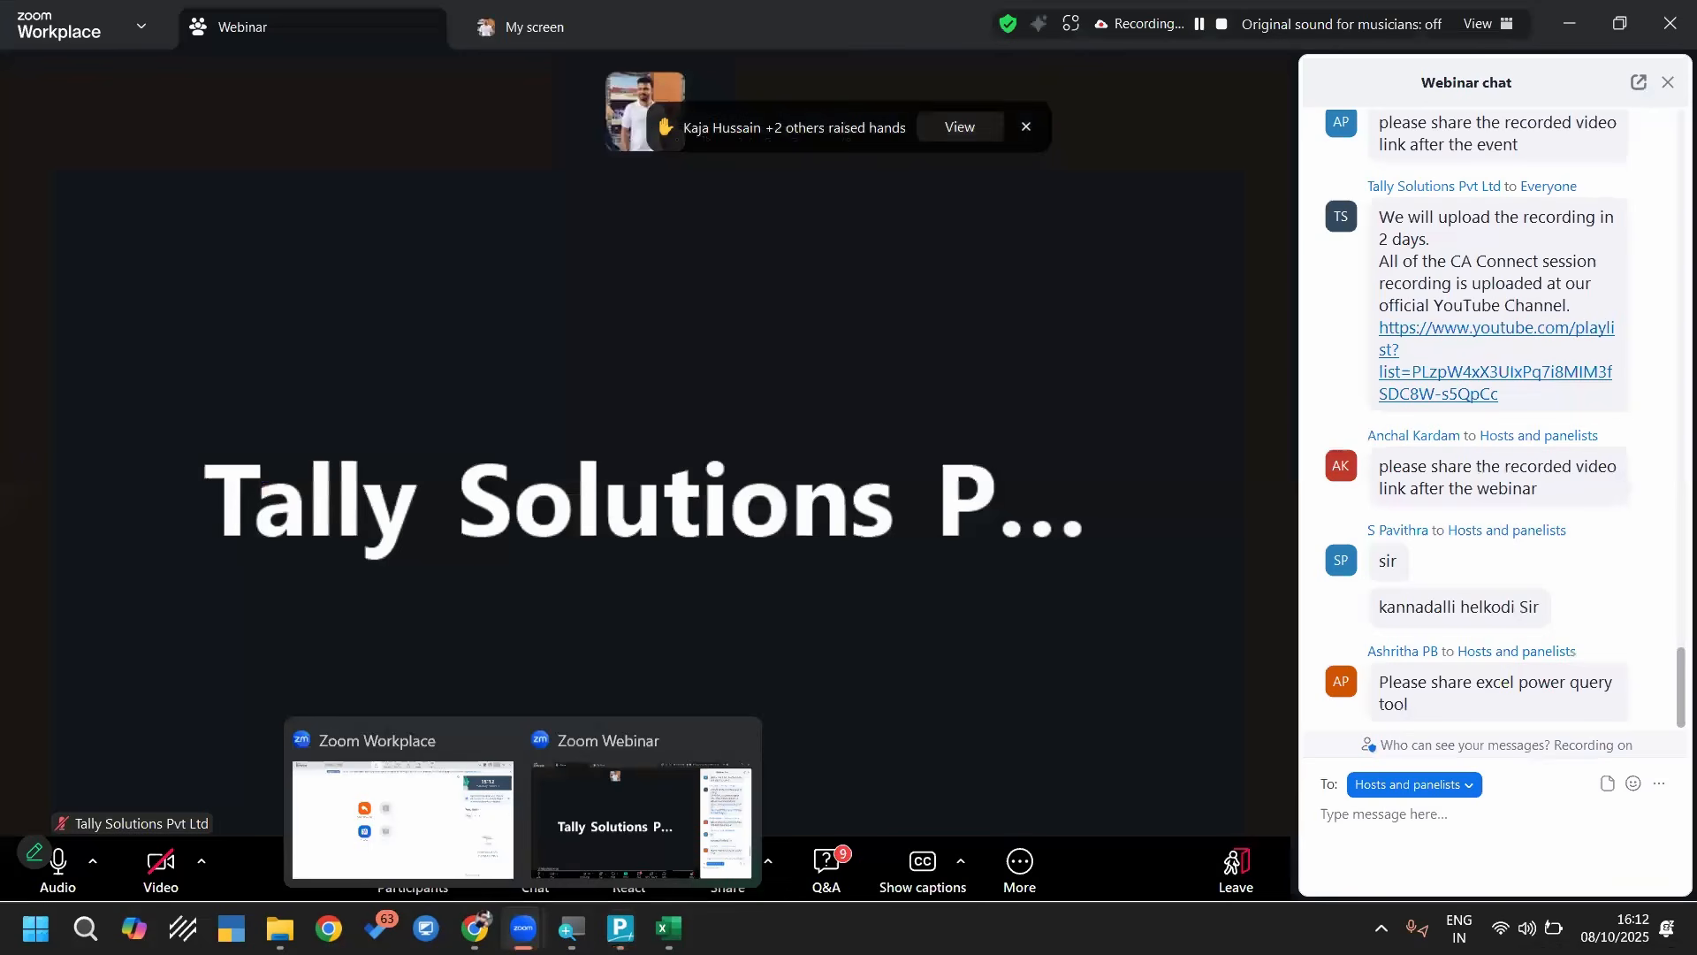
pyautogui.click(616, 837)
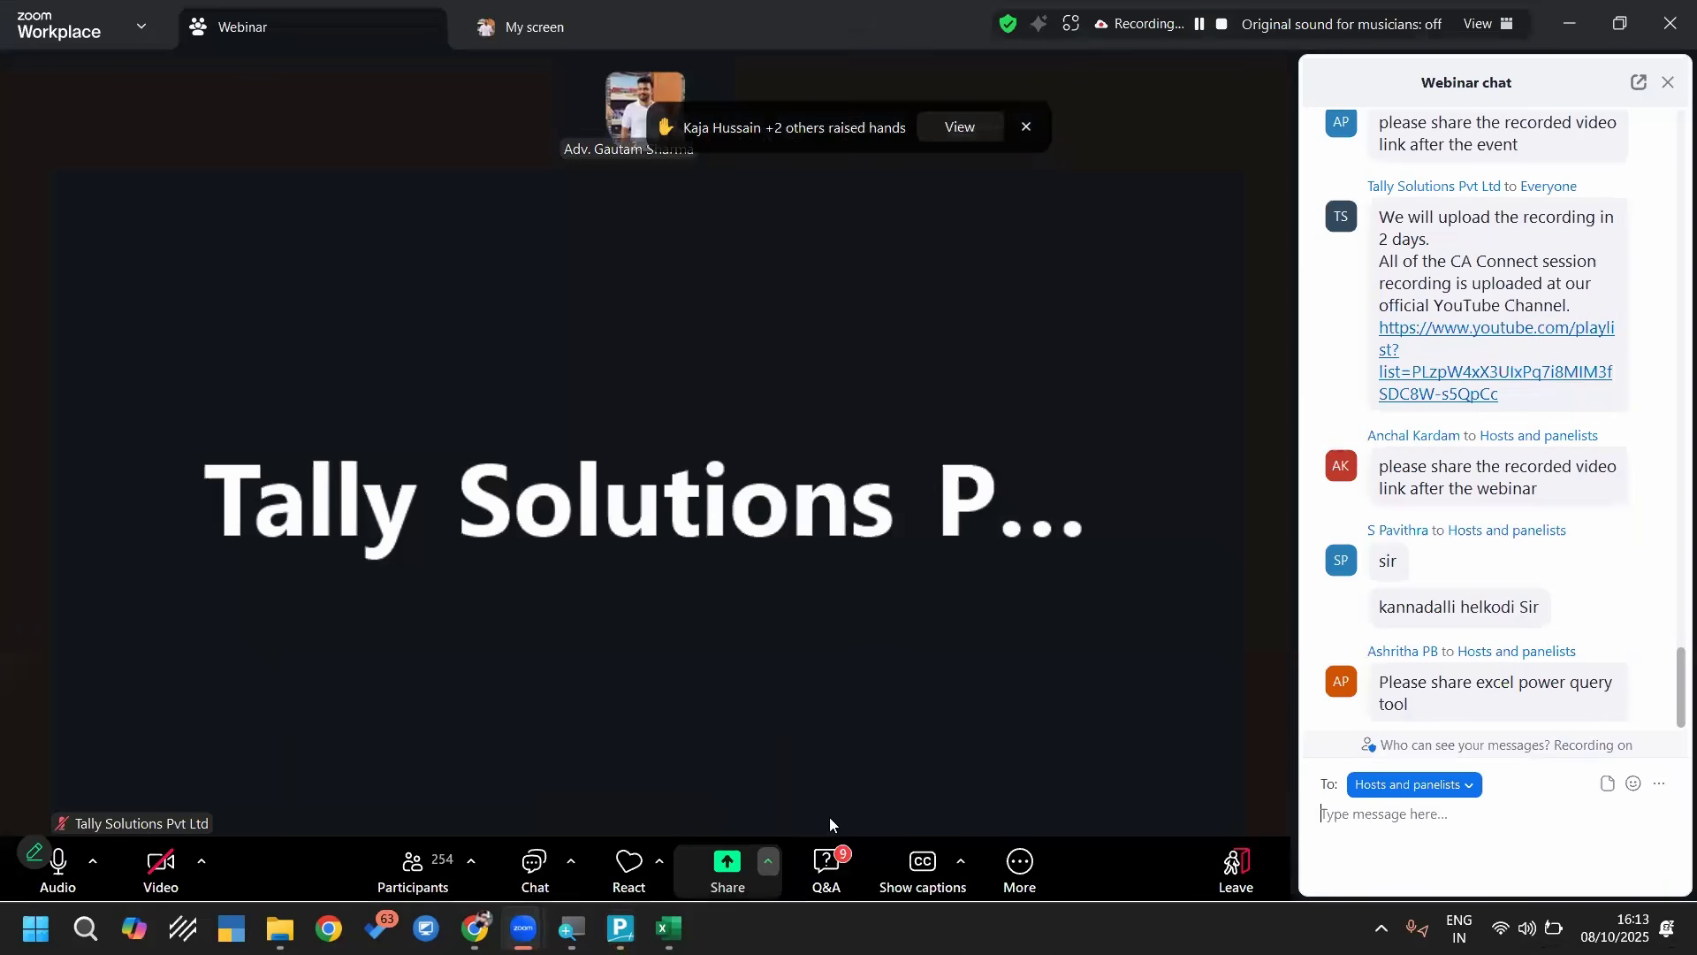
pyautogui.click(768, 862)
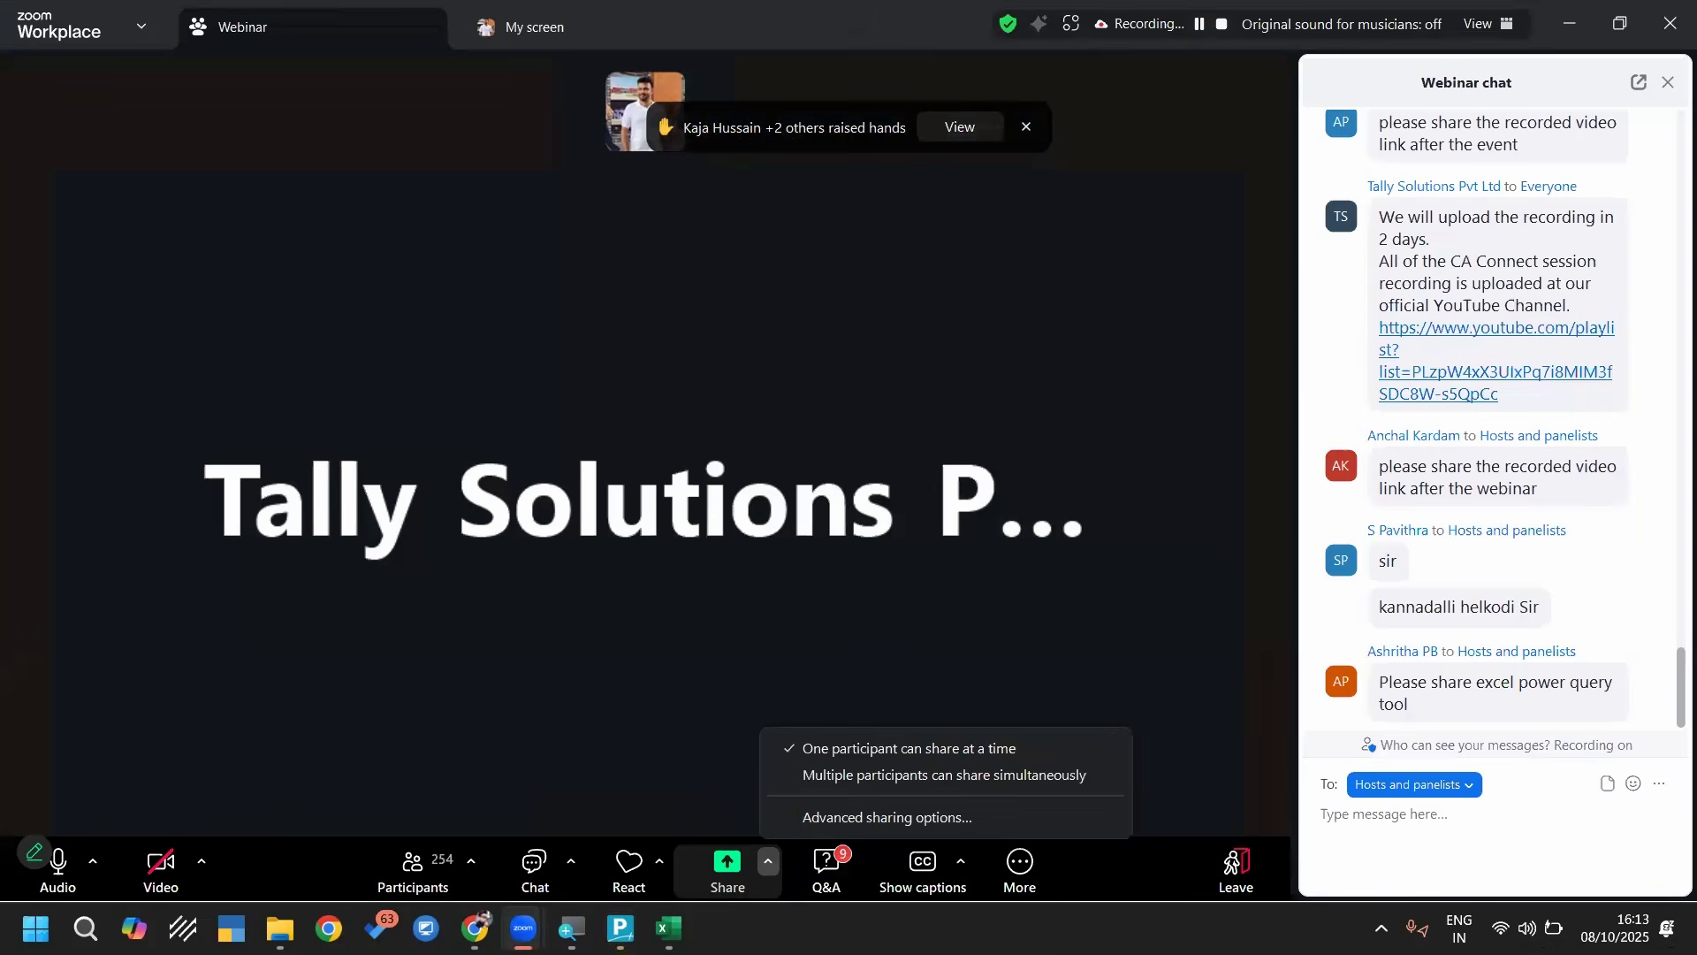